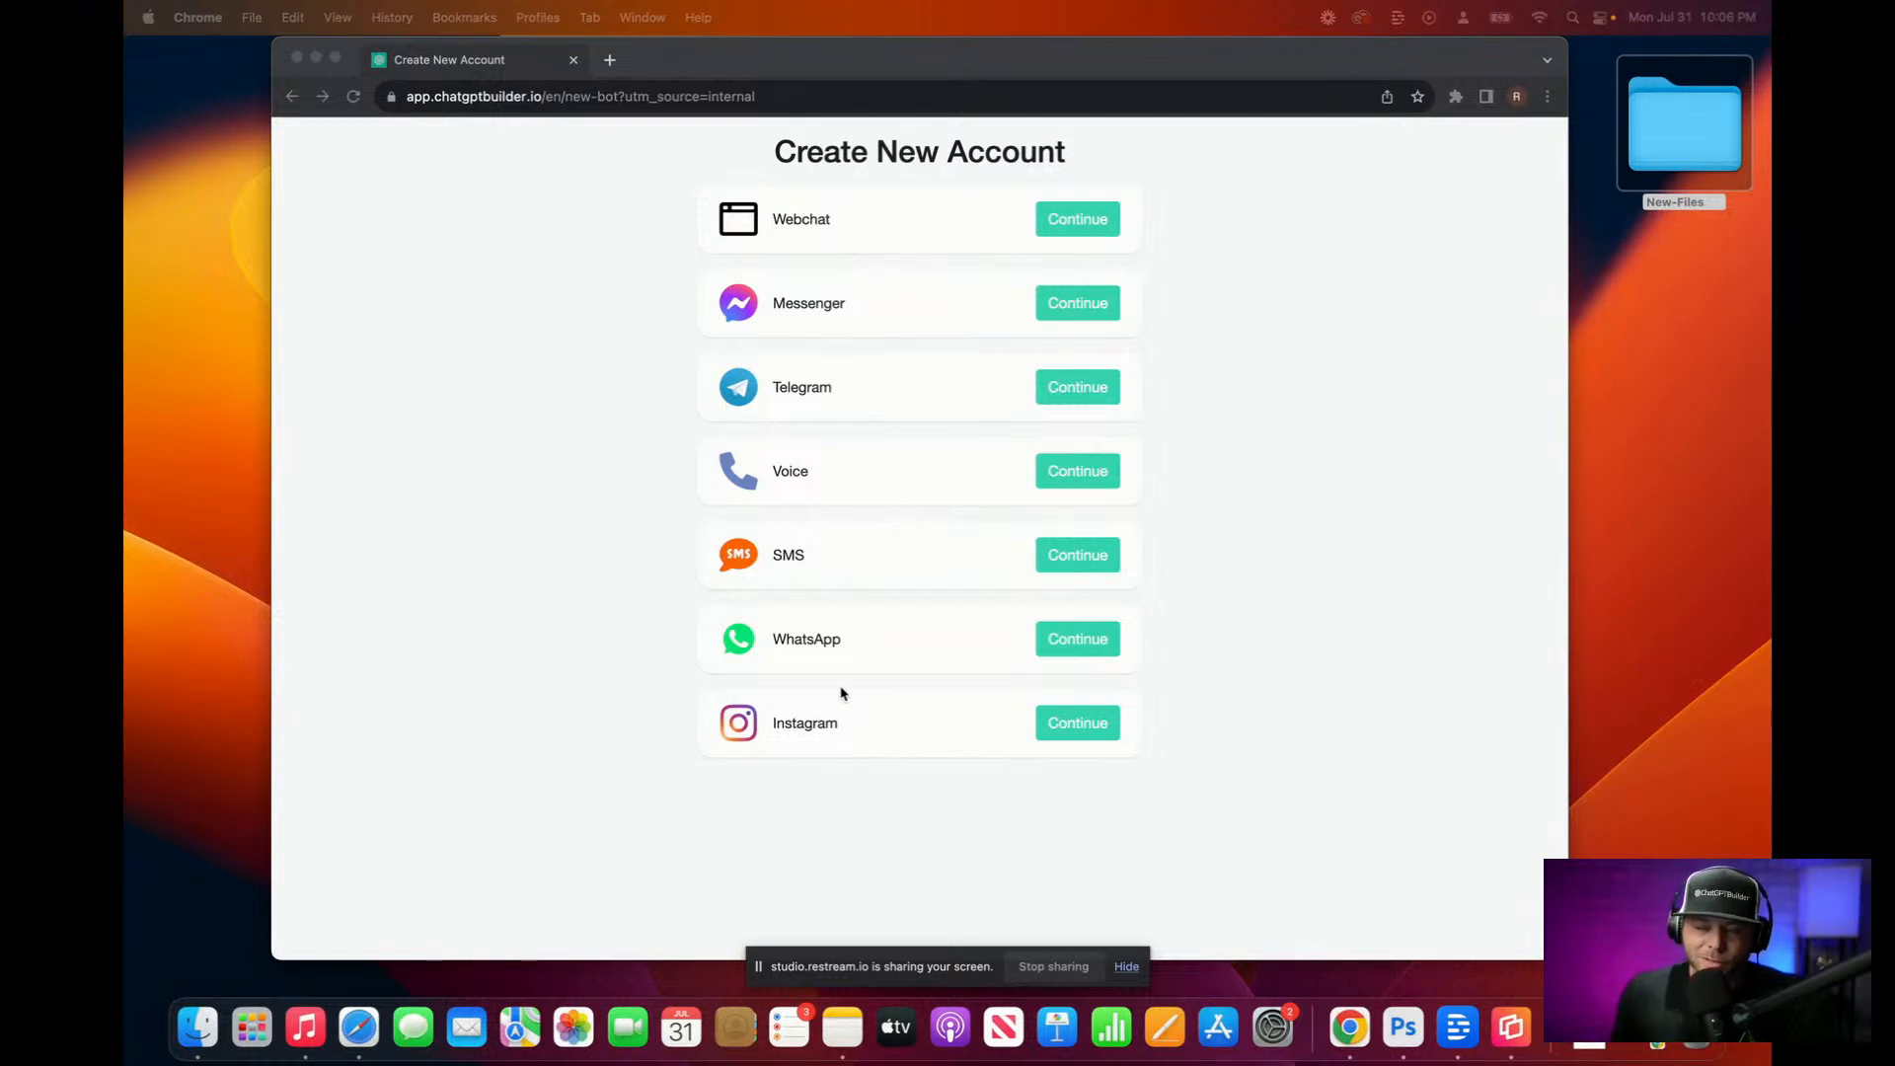
# Step: Create a new Webchat chatbot named 'Snoop Bot Ai Demo'
pyautogui.click(1085, 221)
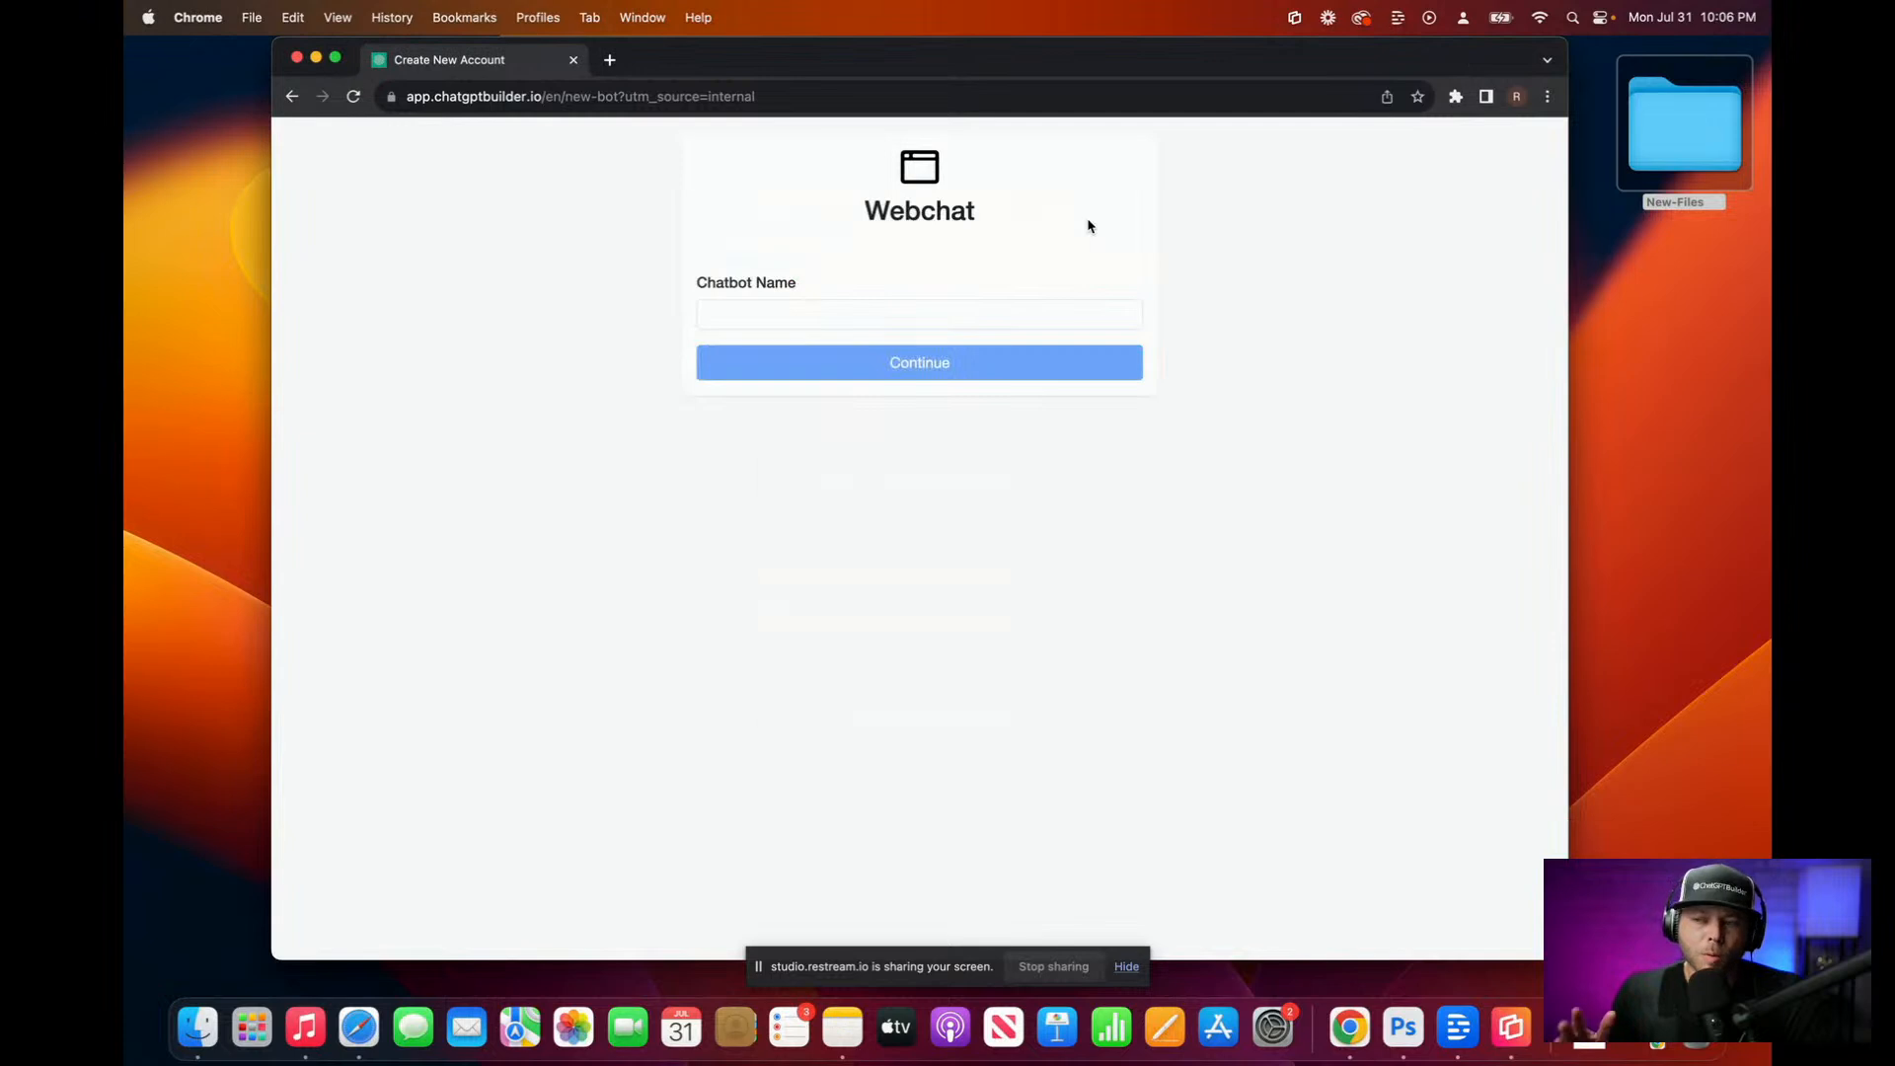
pyautogui.click(921, 313)
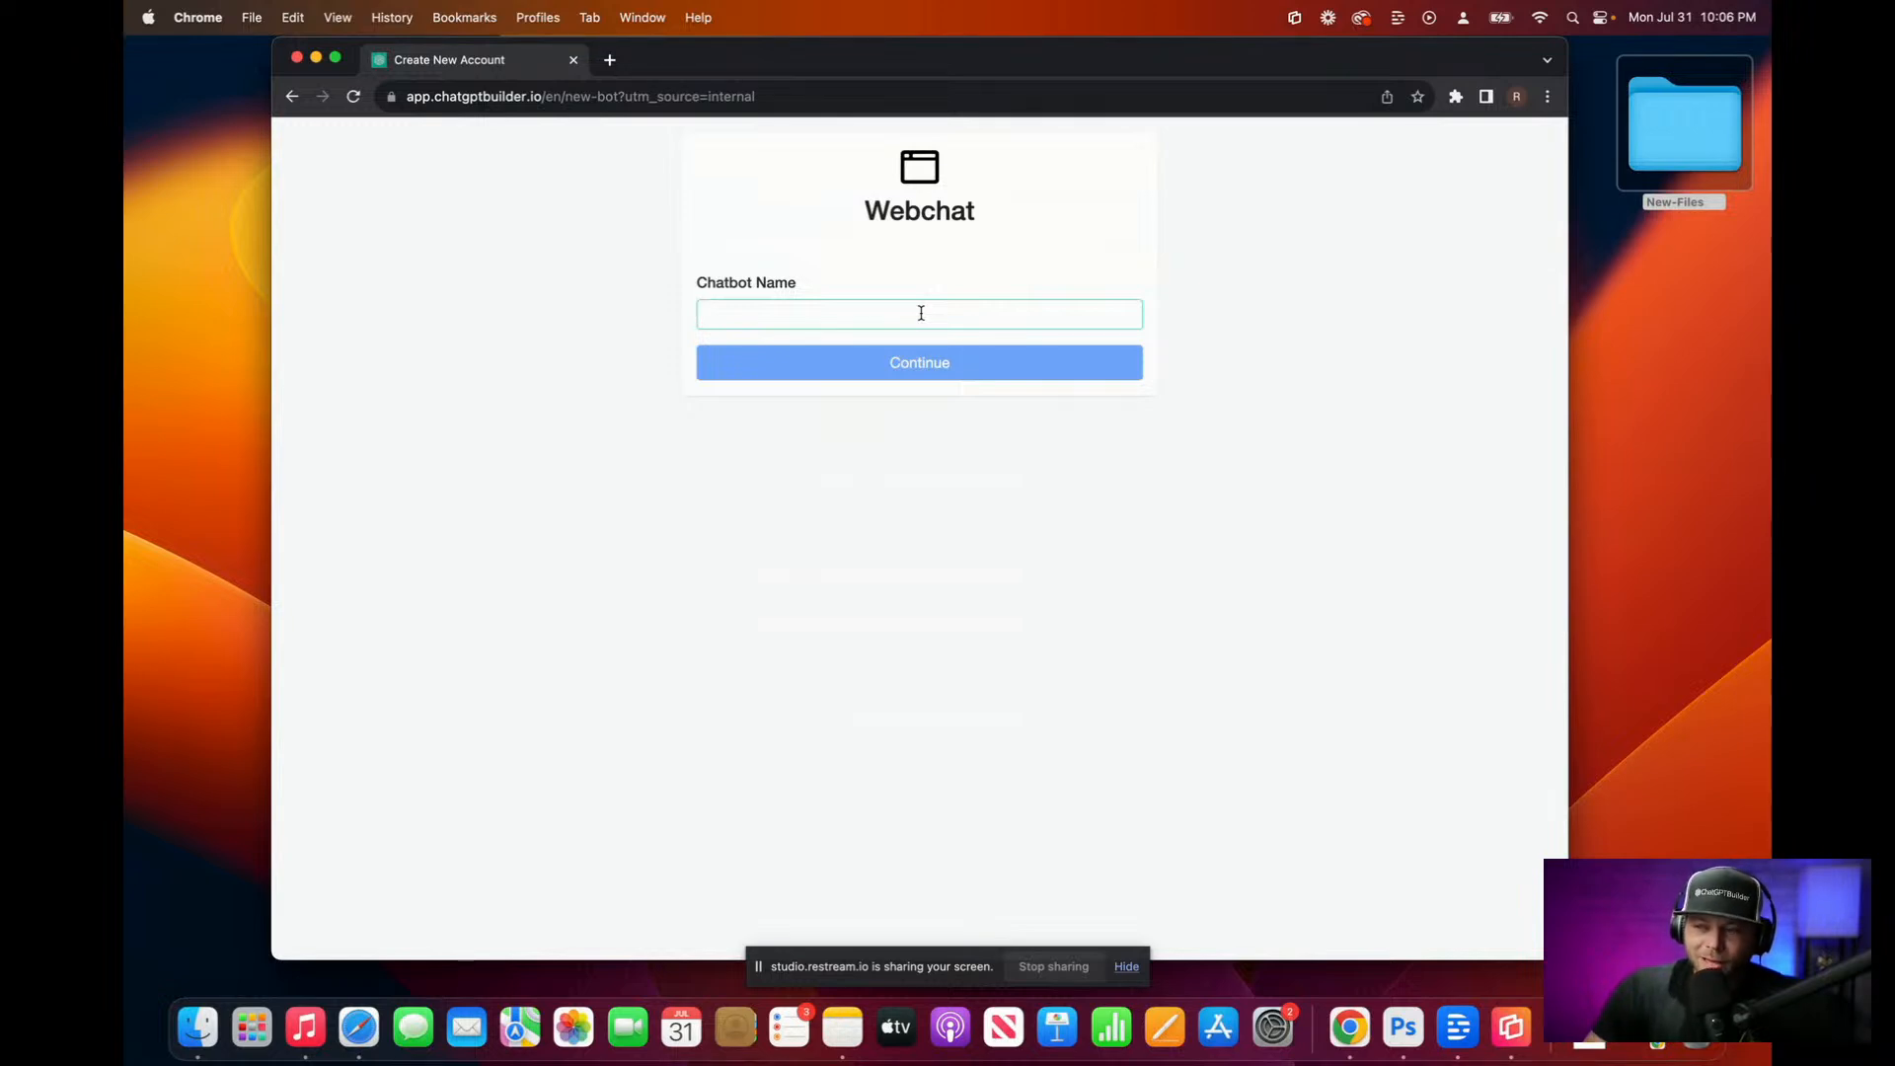
pyautogui.write('Sn')
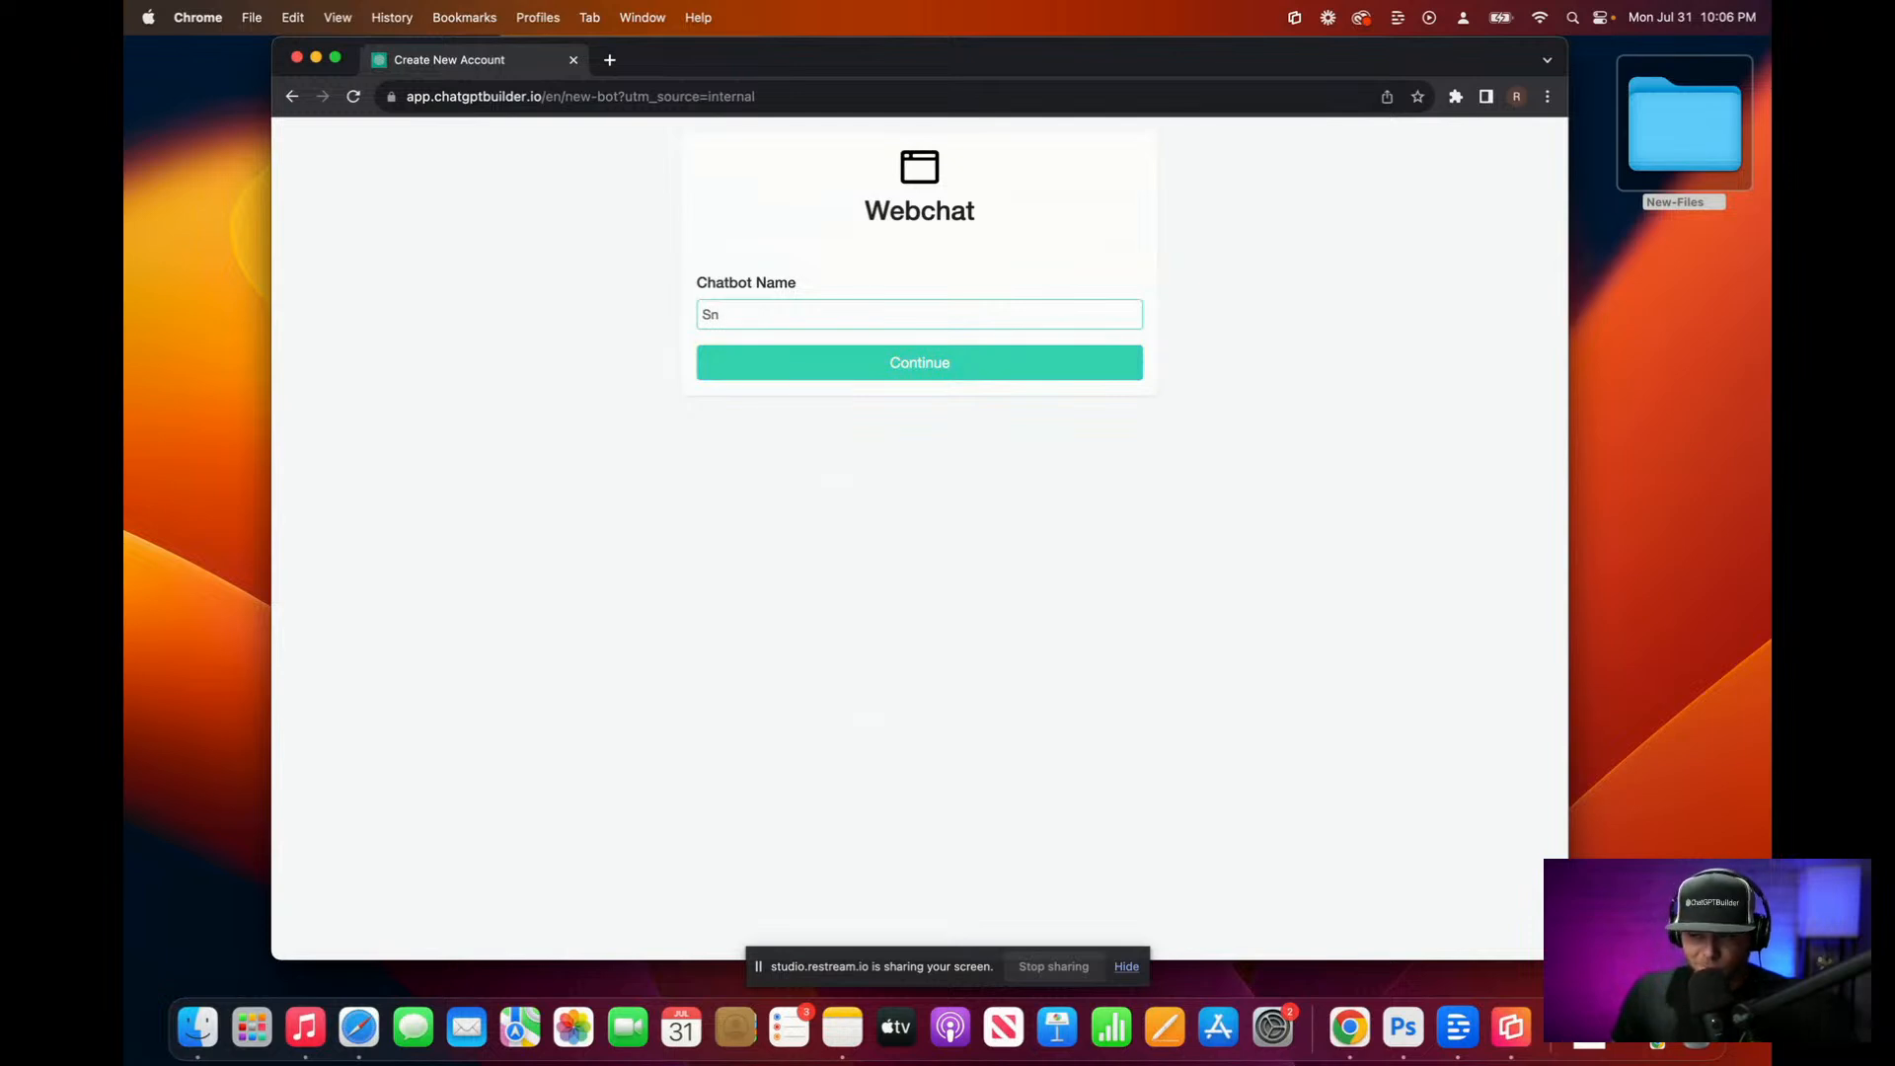
pyautogui.write('o')
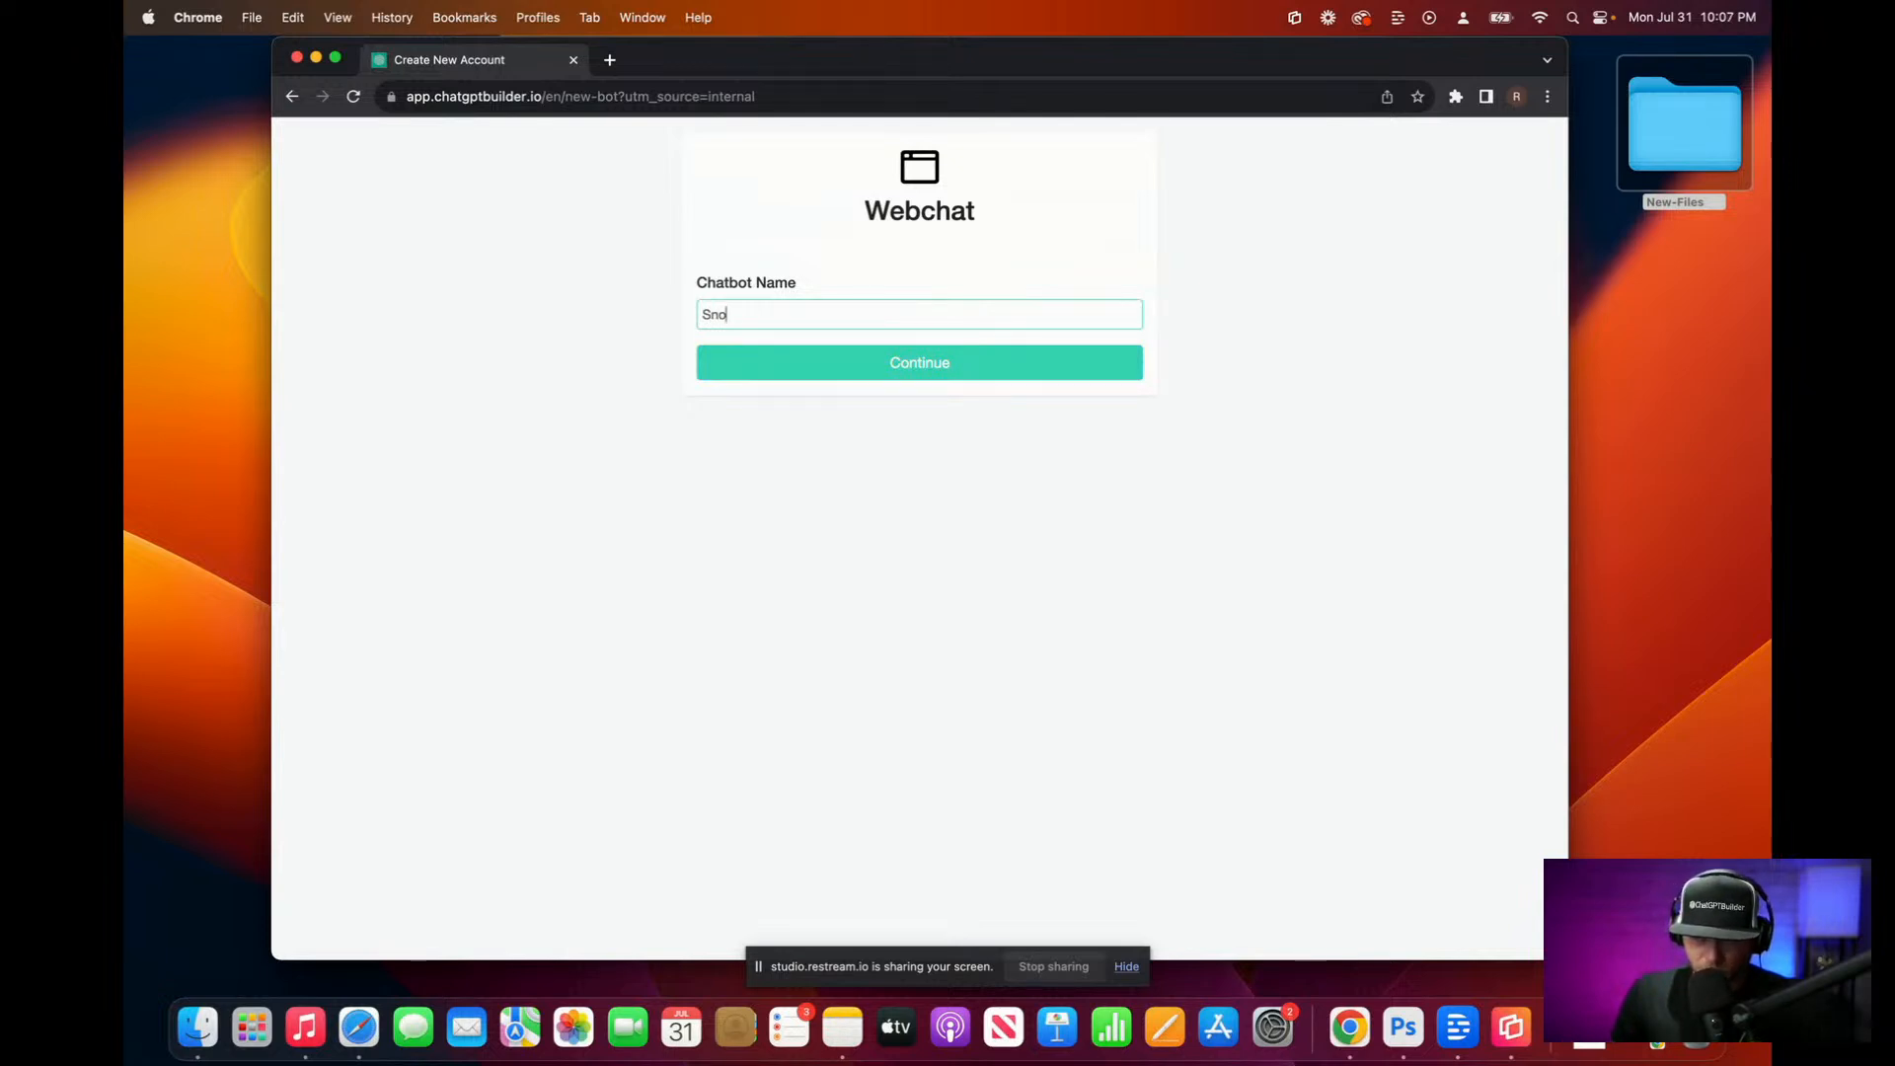
pyautogui.write('op')
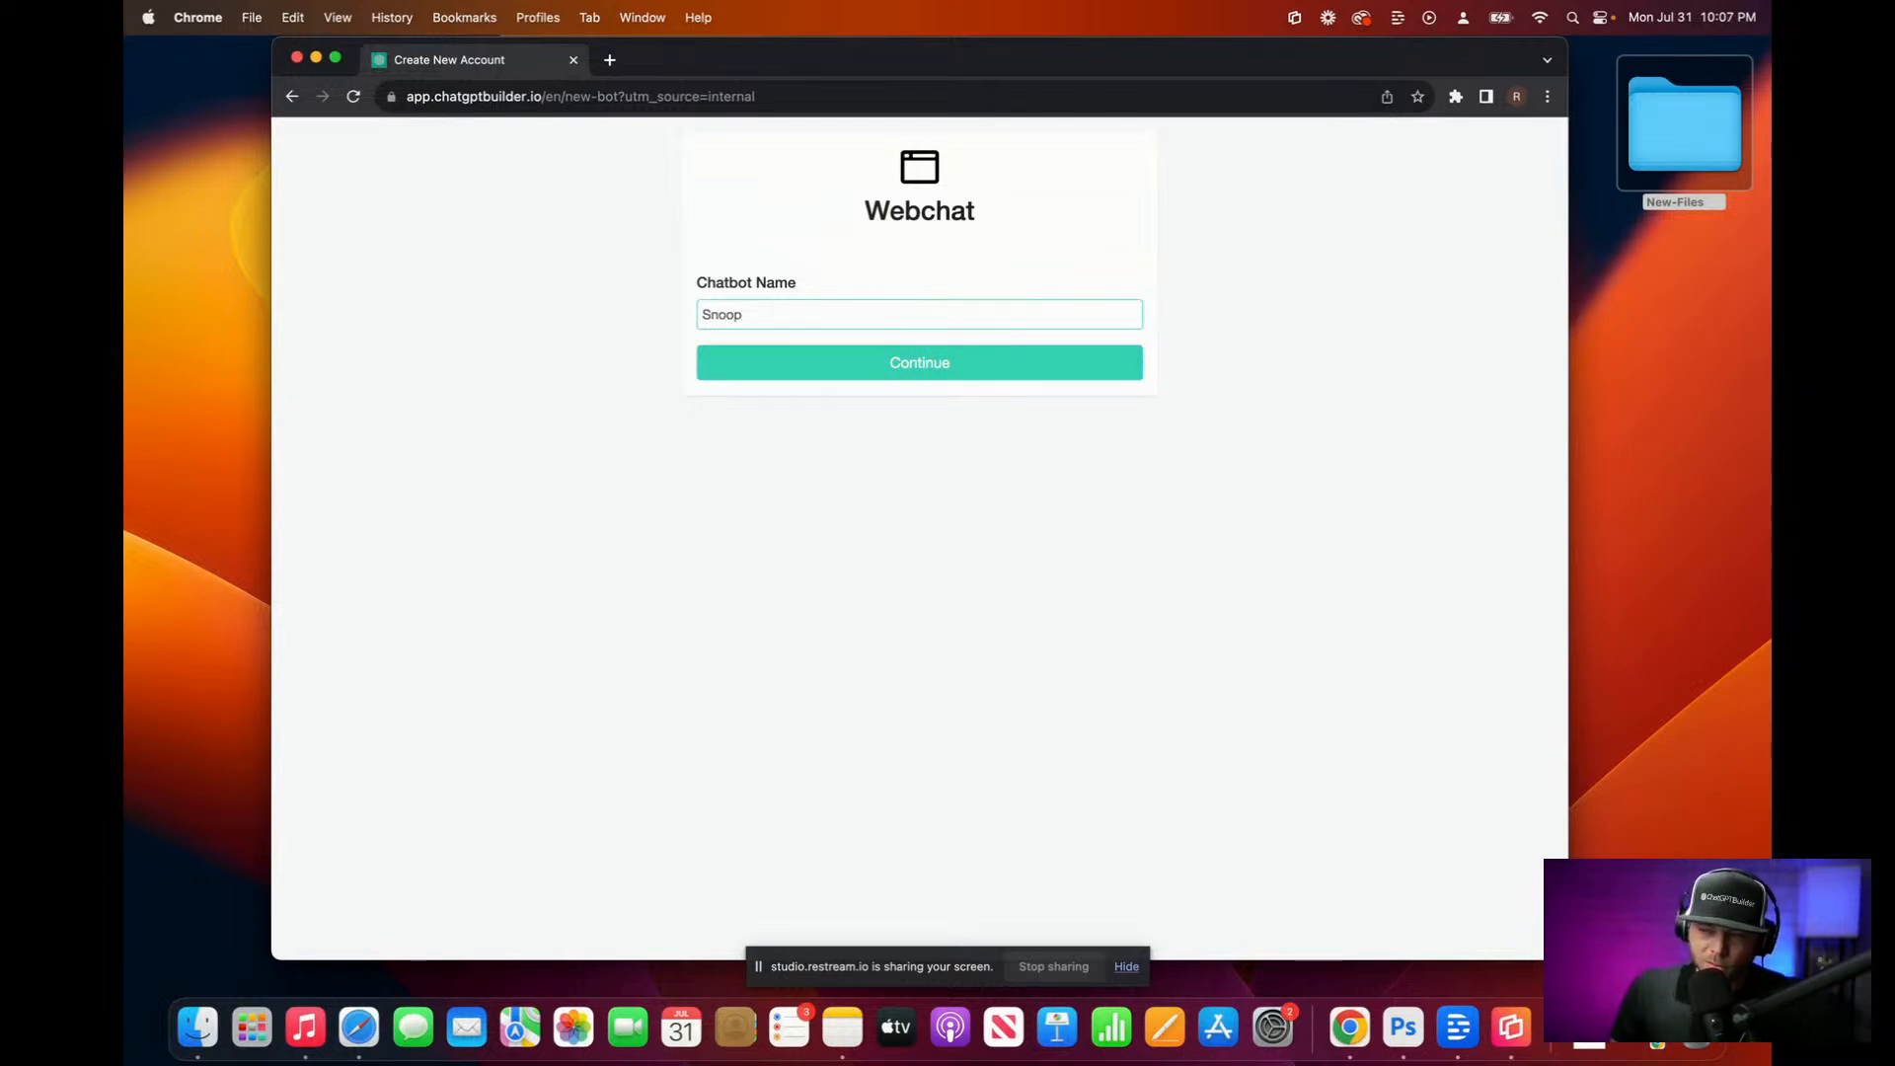
pyautogui.write(' Bot Ai')
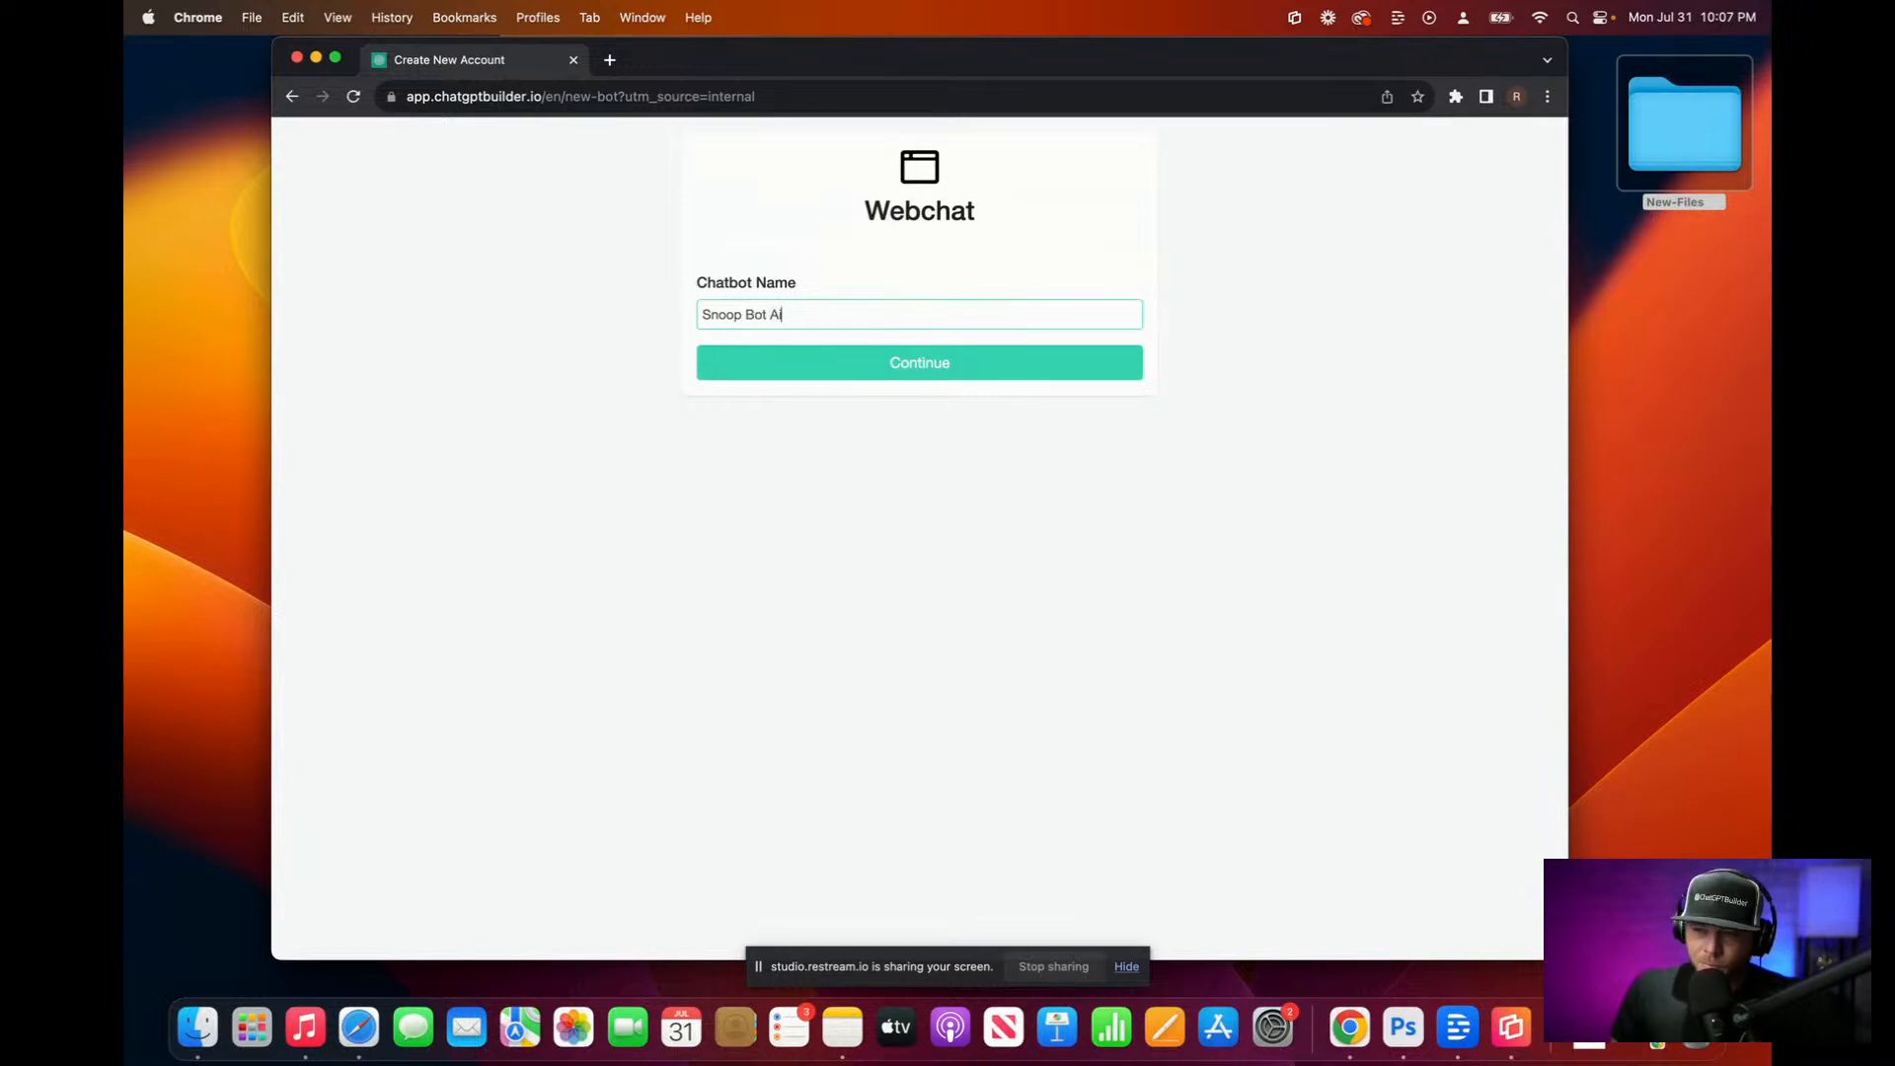
pyautogui.write(' Demo')
pyautogui.click(945, 367)
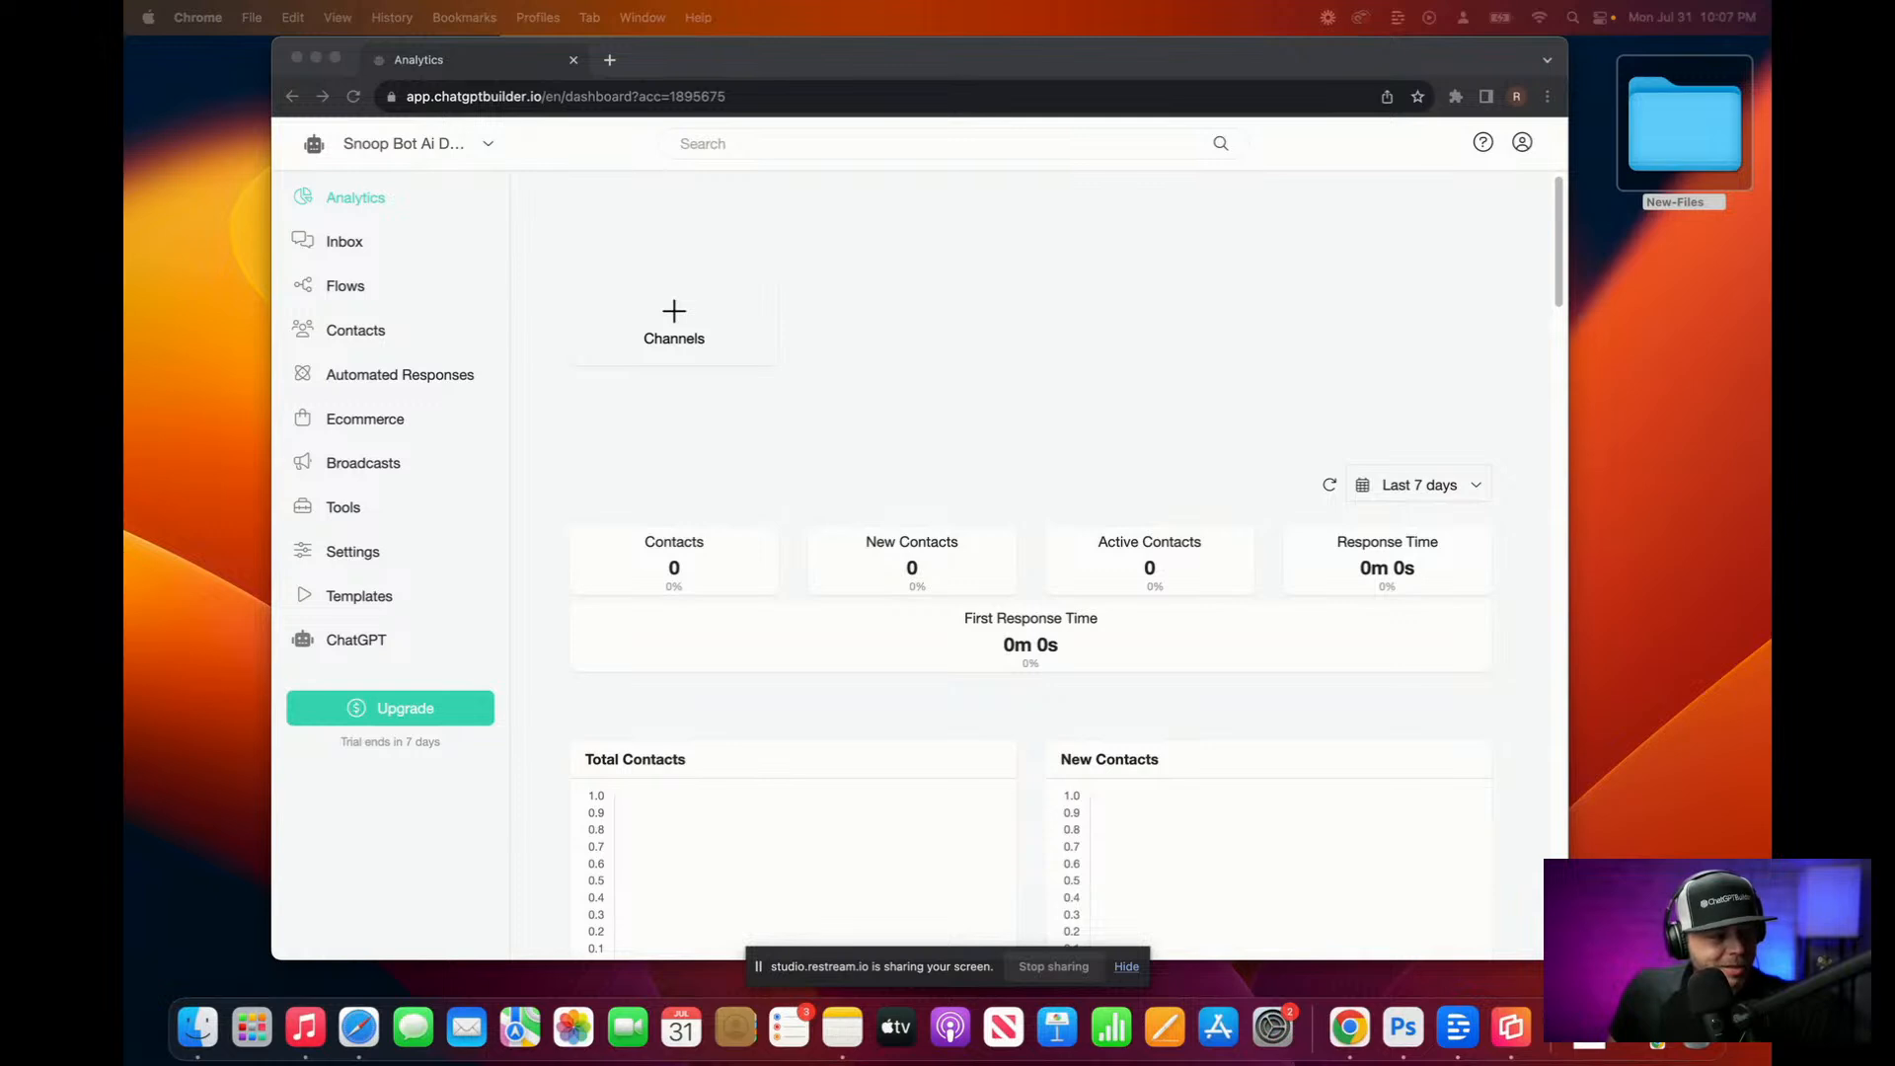
# Step: Go to the Snoop Bot Ai Demo bot's Settings page from the sidebar
pyautogui.click(844, 433)
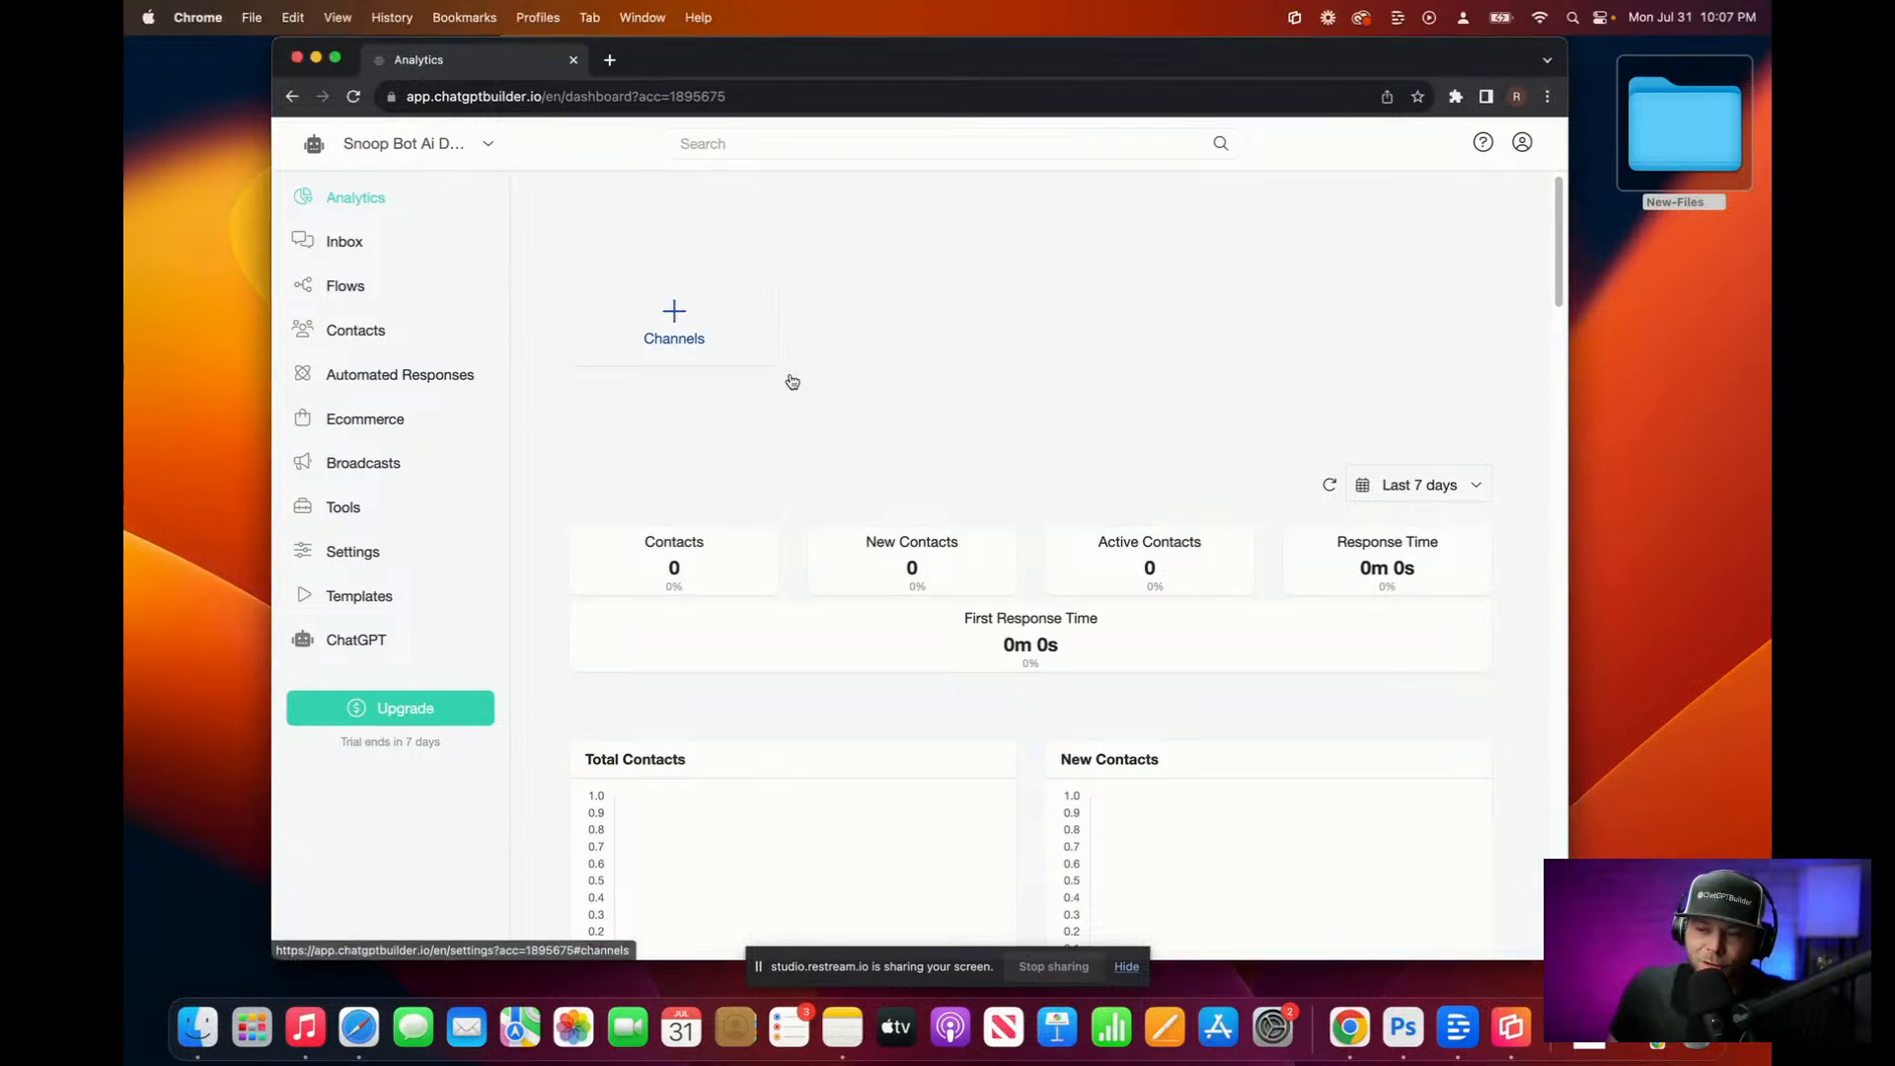
pyautogui.click(364, 559)
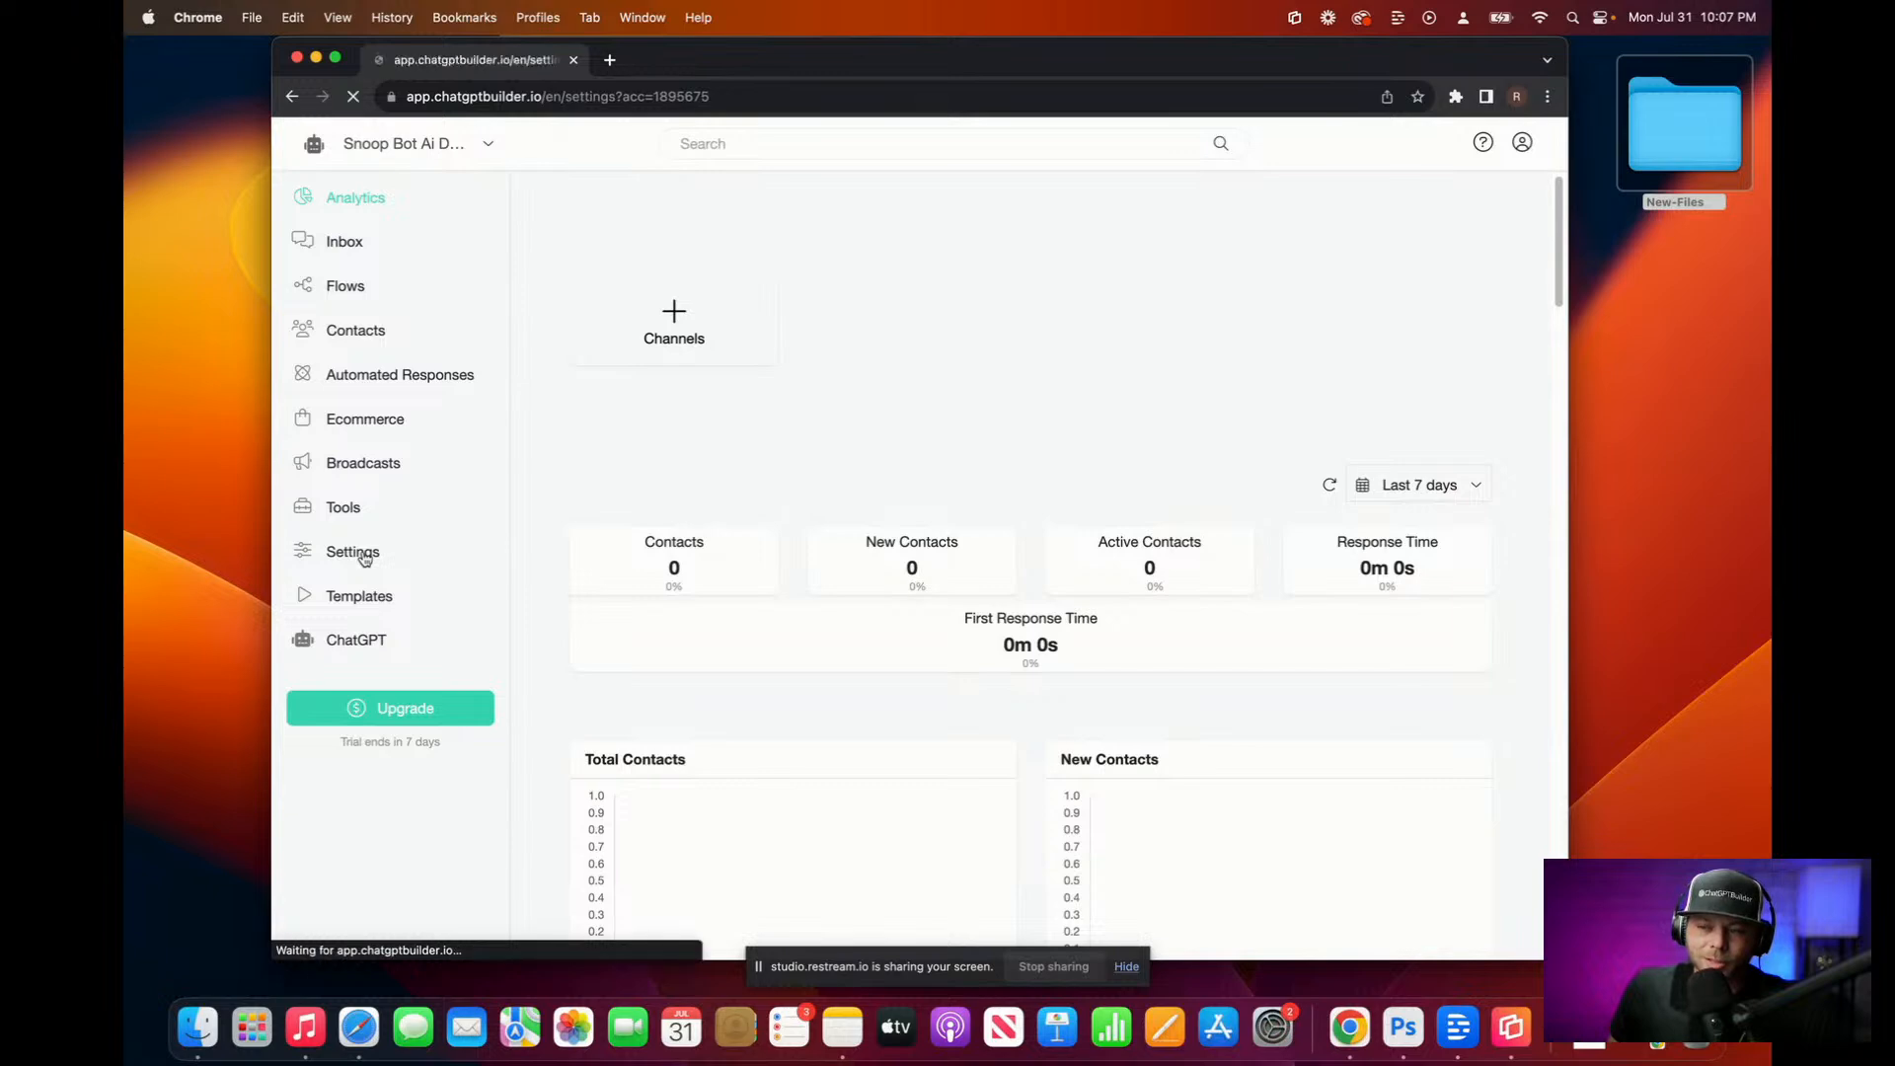
# Step: Connect the ElevenLabs text-to-audio integration using the account's API key
pyautogui.click(830, 287)
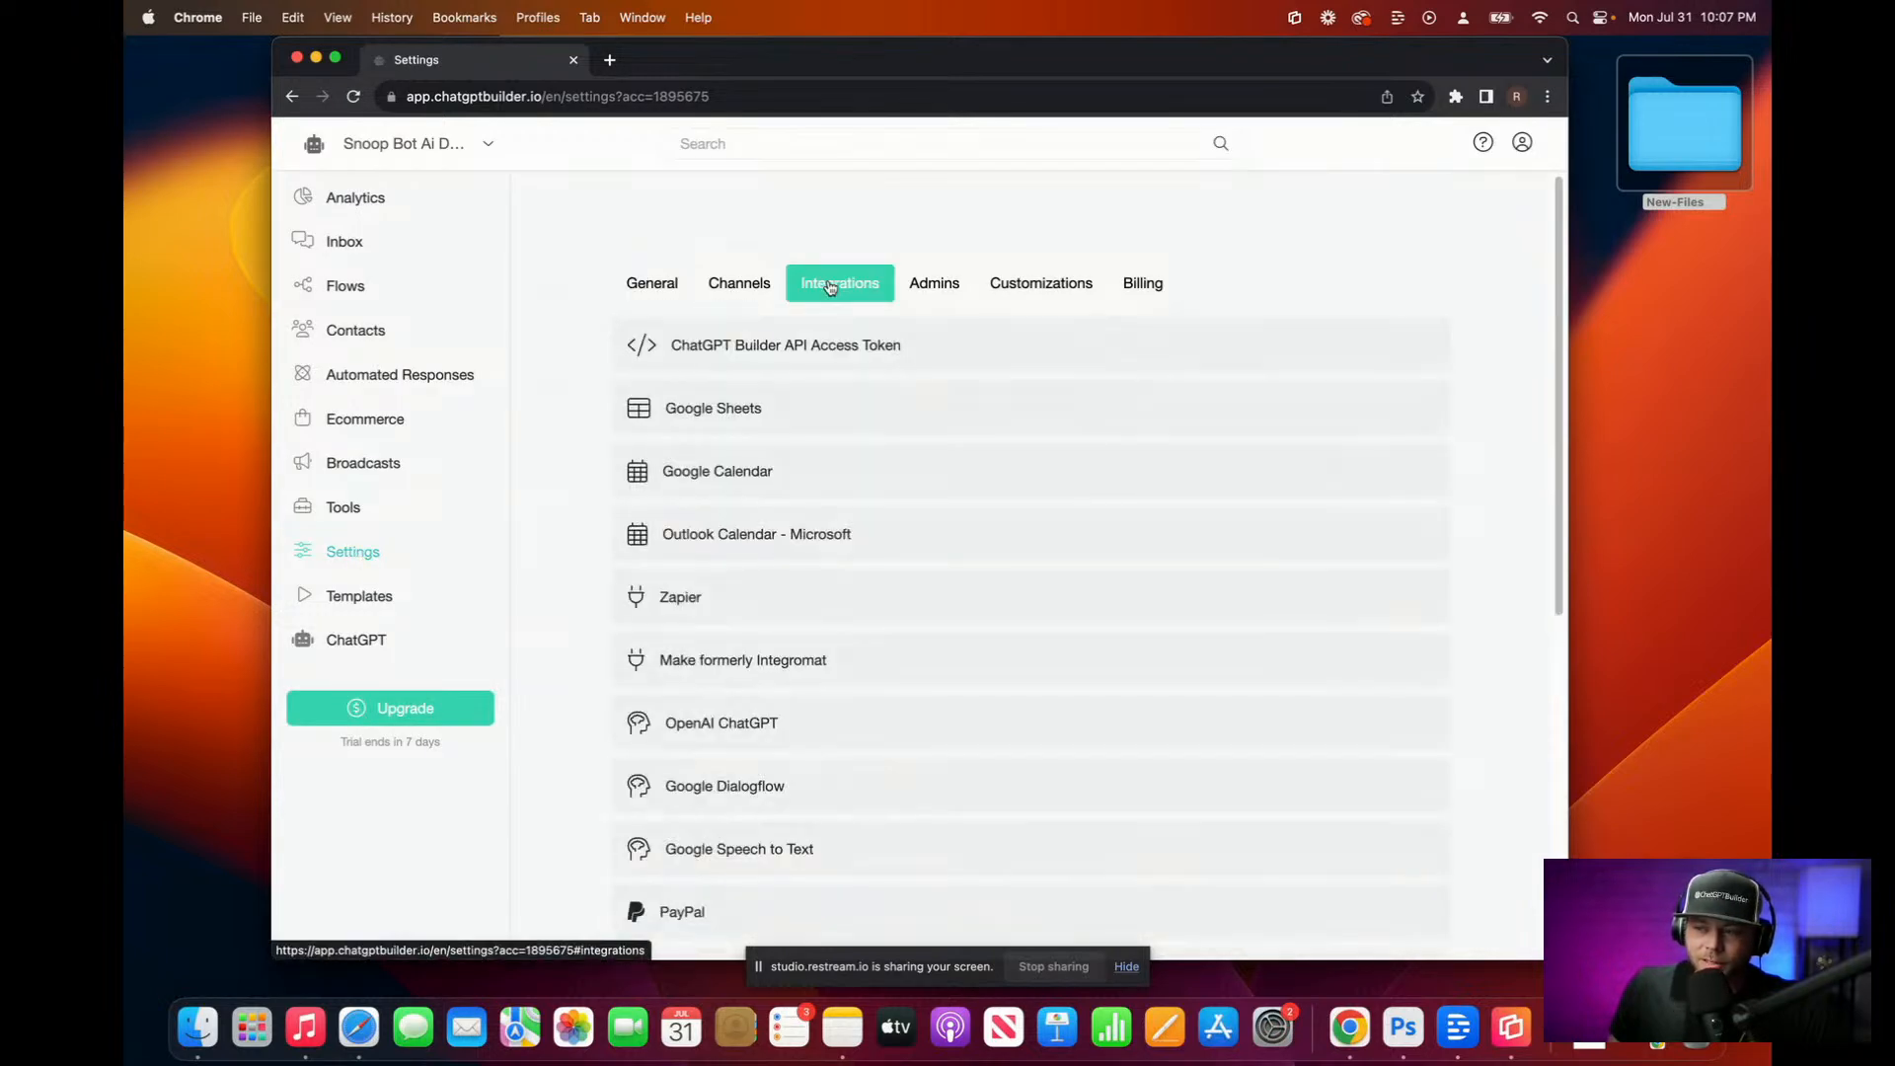
pyautogui.scroll(-6, 869, 365)
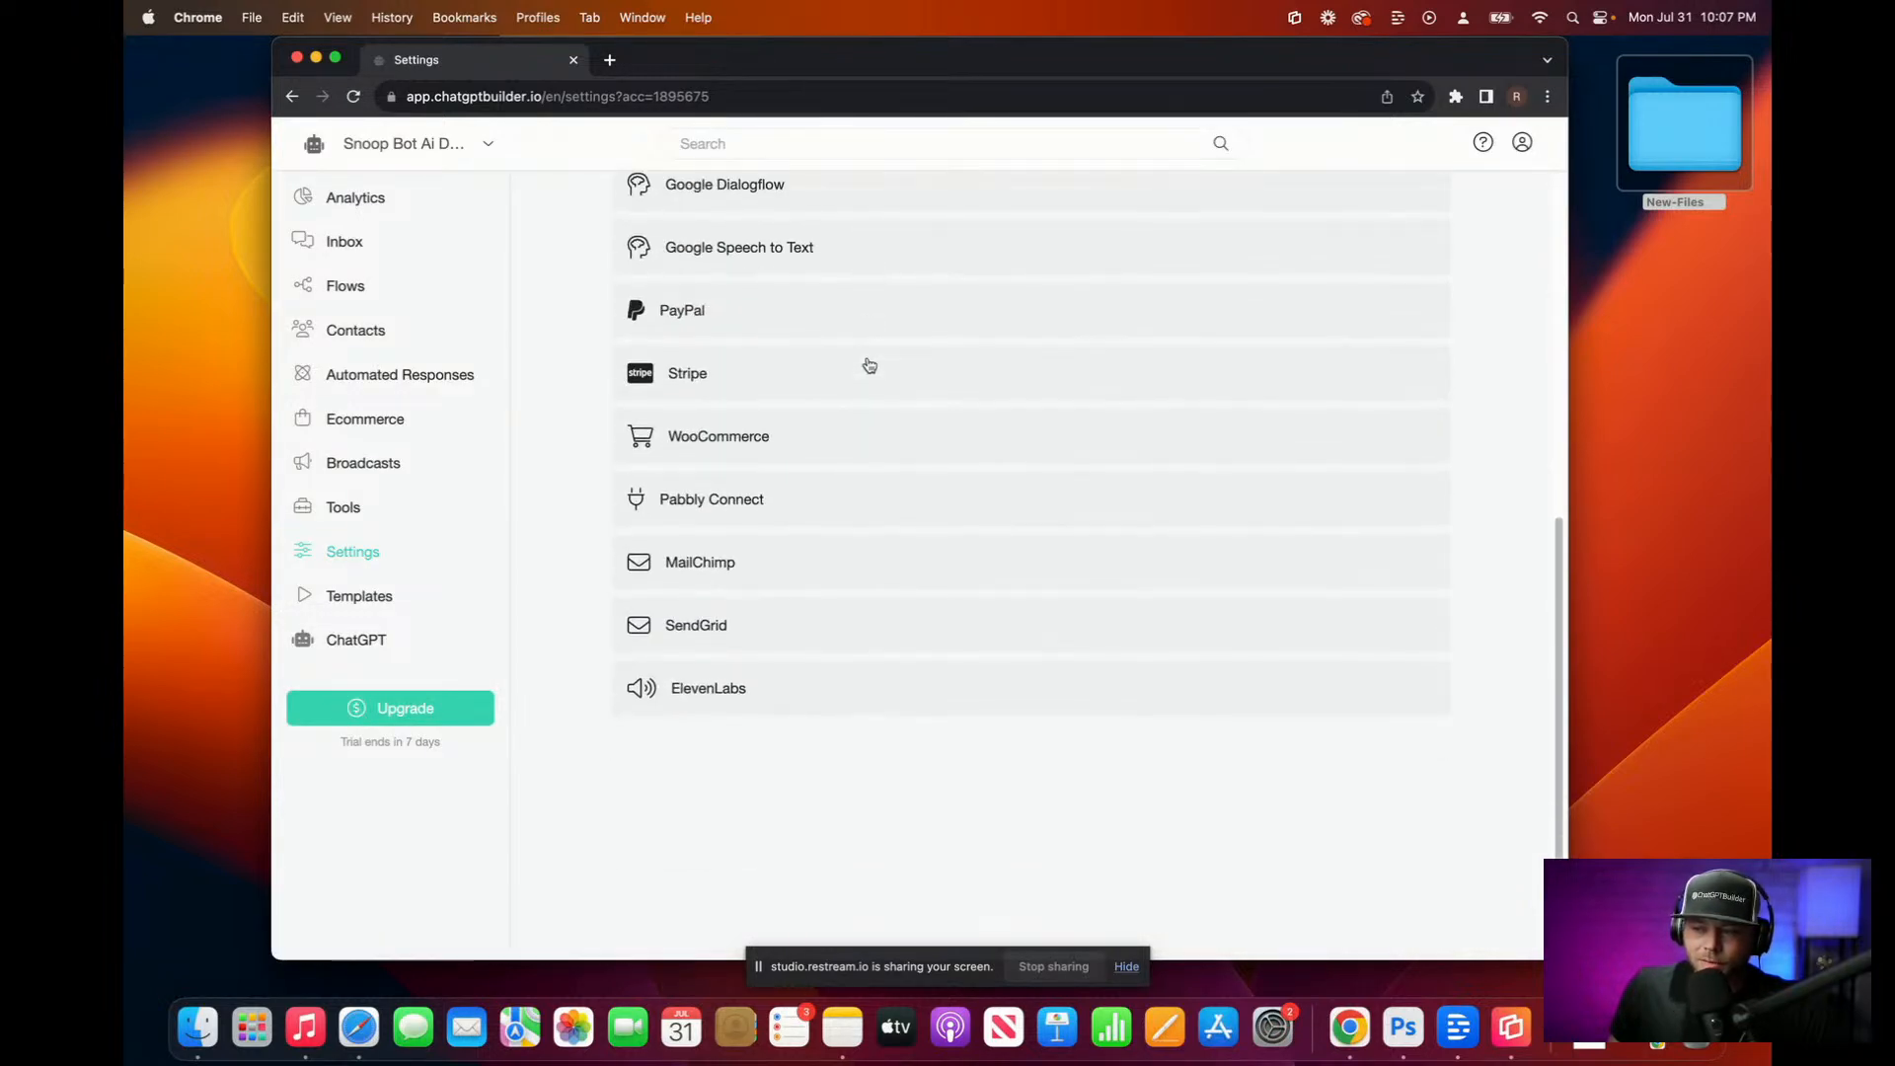
pyautogui.click(732, 801)
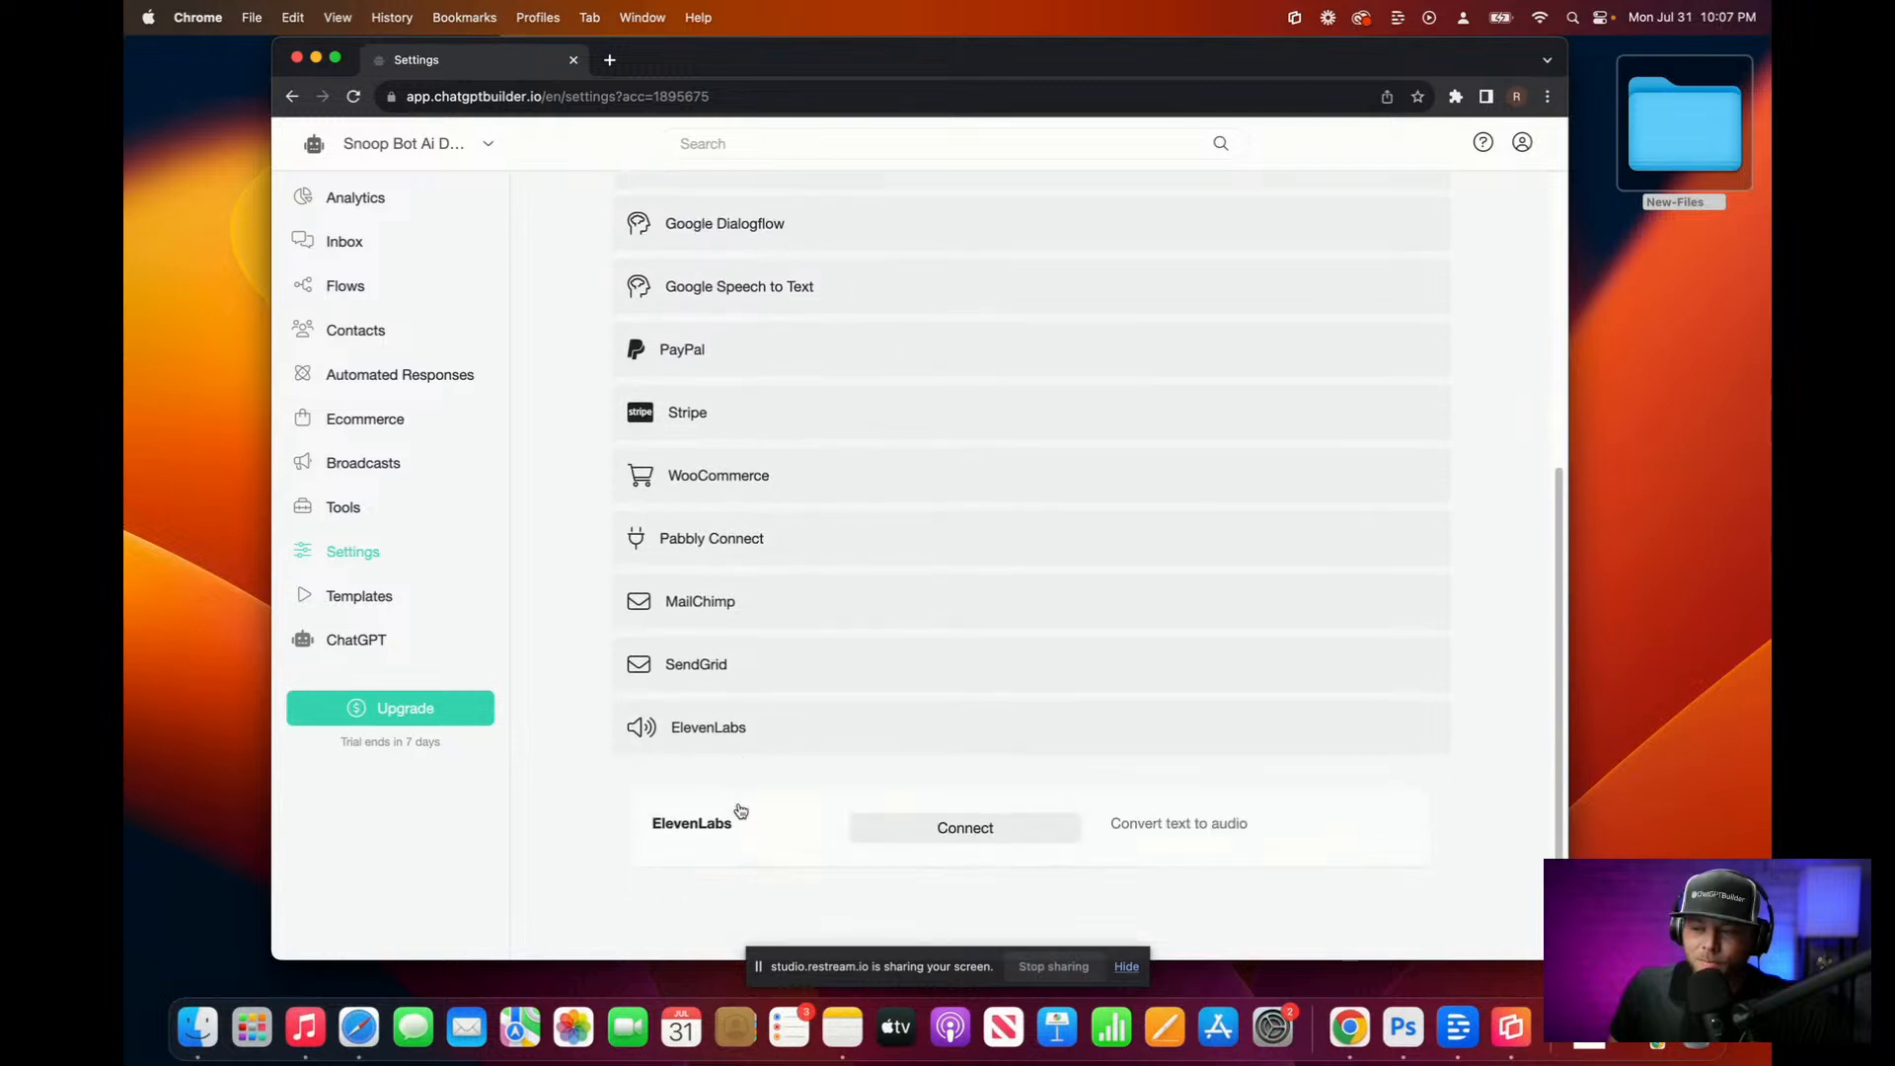
pyautogui.scroll(-3, 829, 740)
pyautogui.click(926, 675)
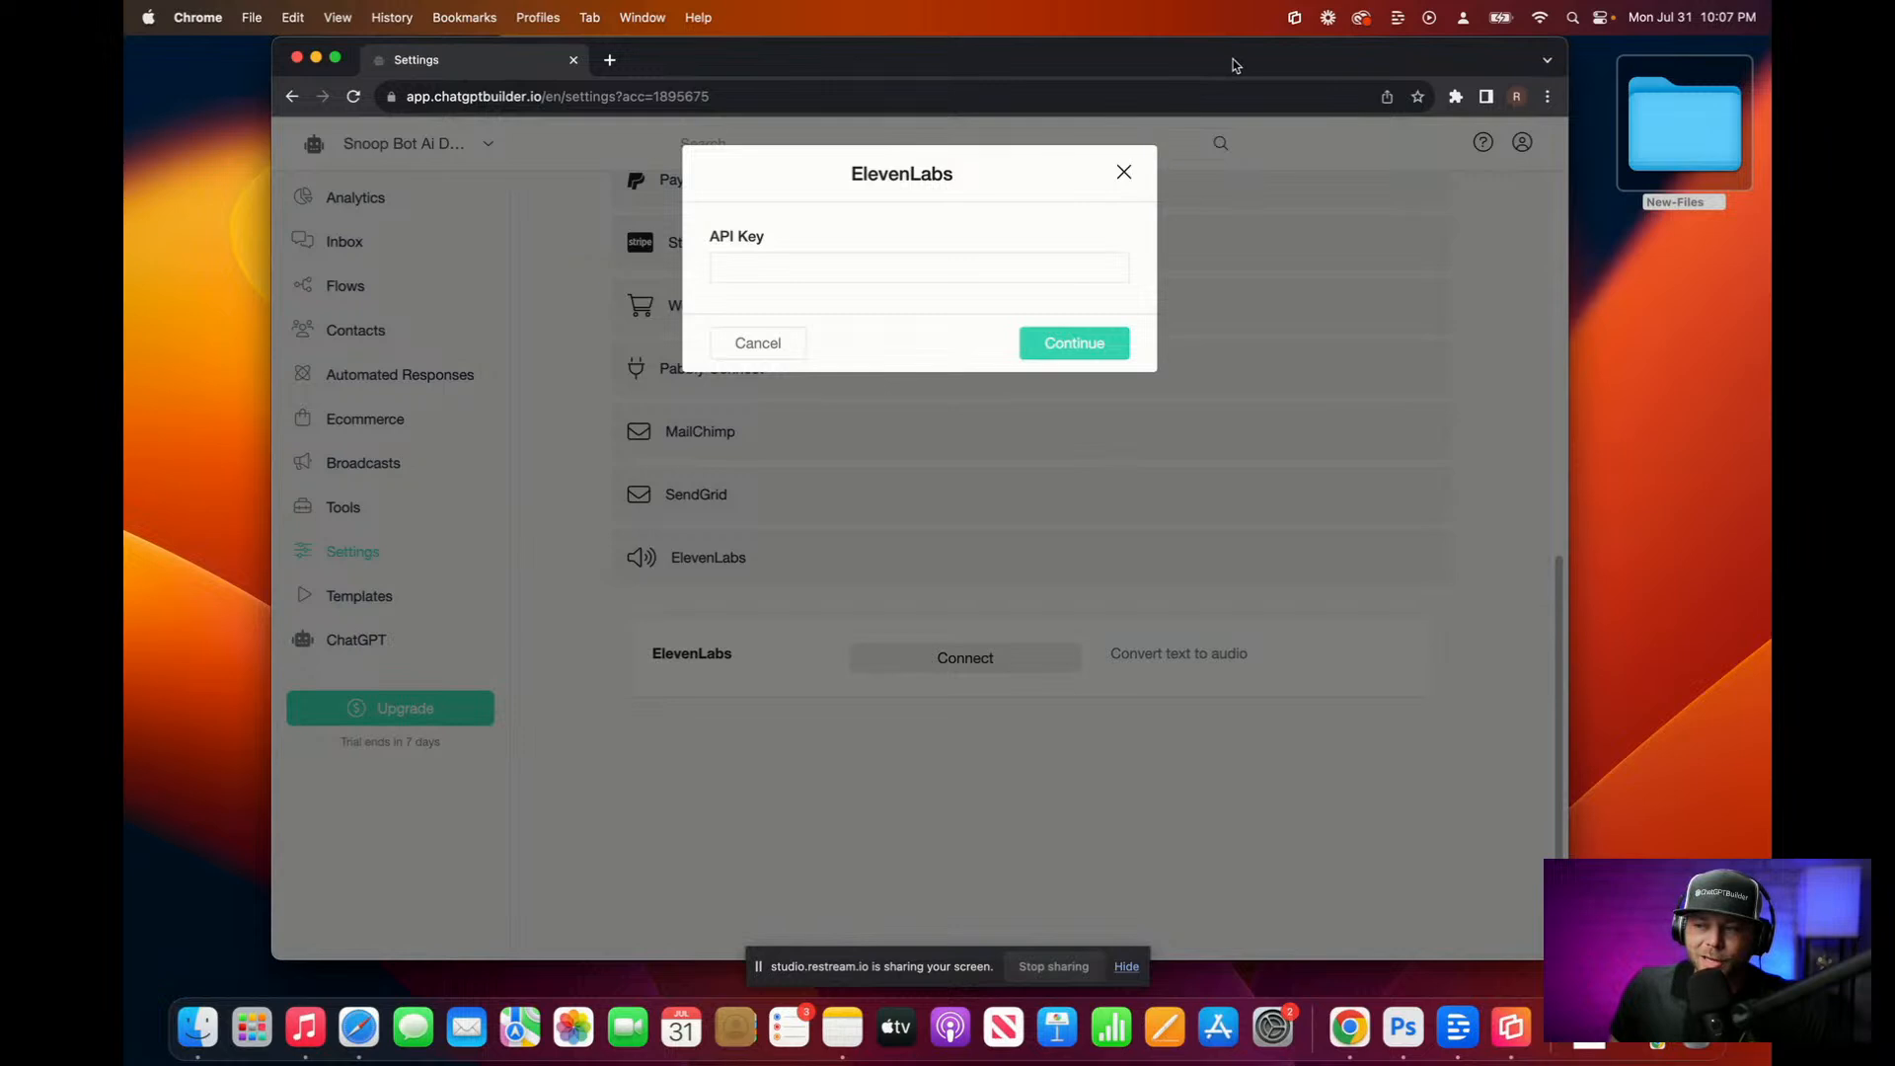
pyautogui.press('F11')
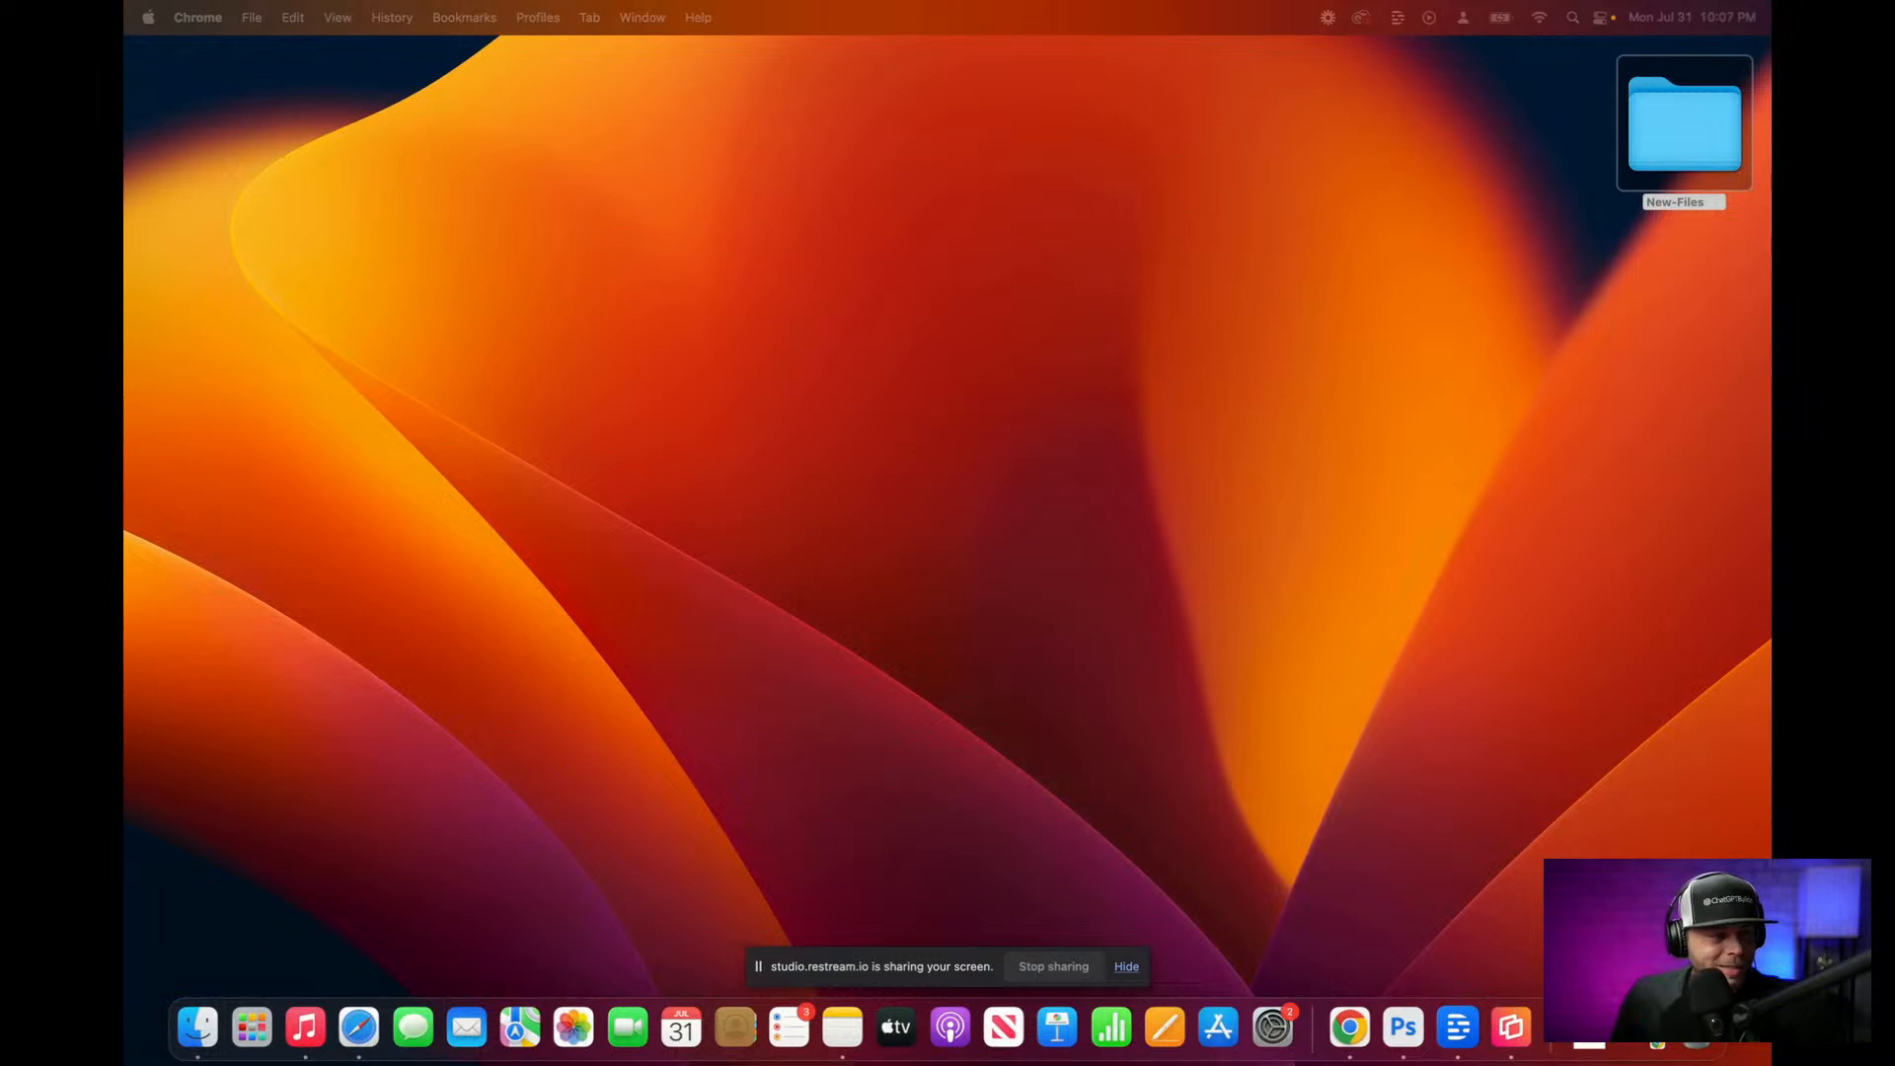
pyautogui.press('F11')
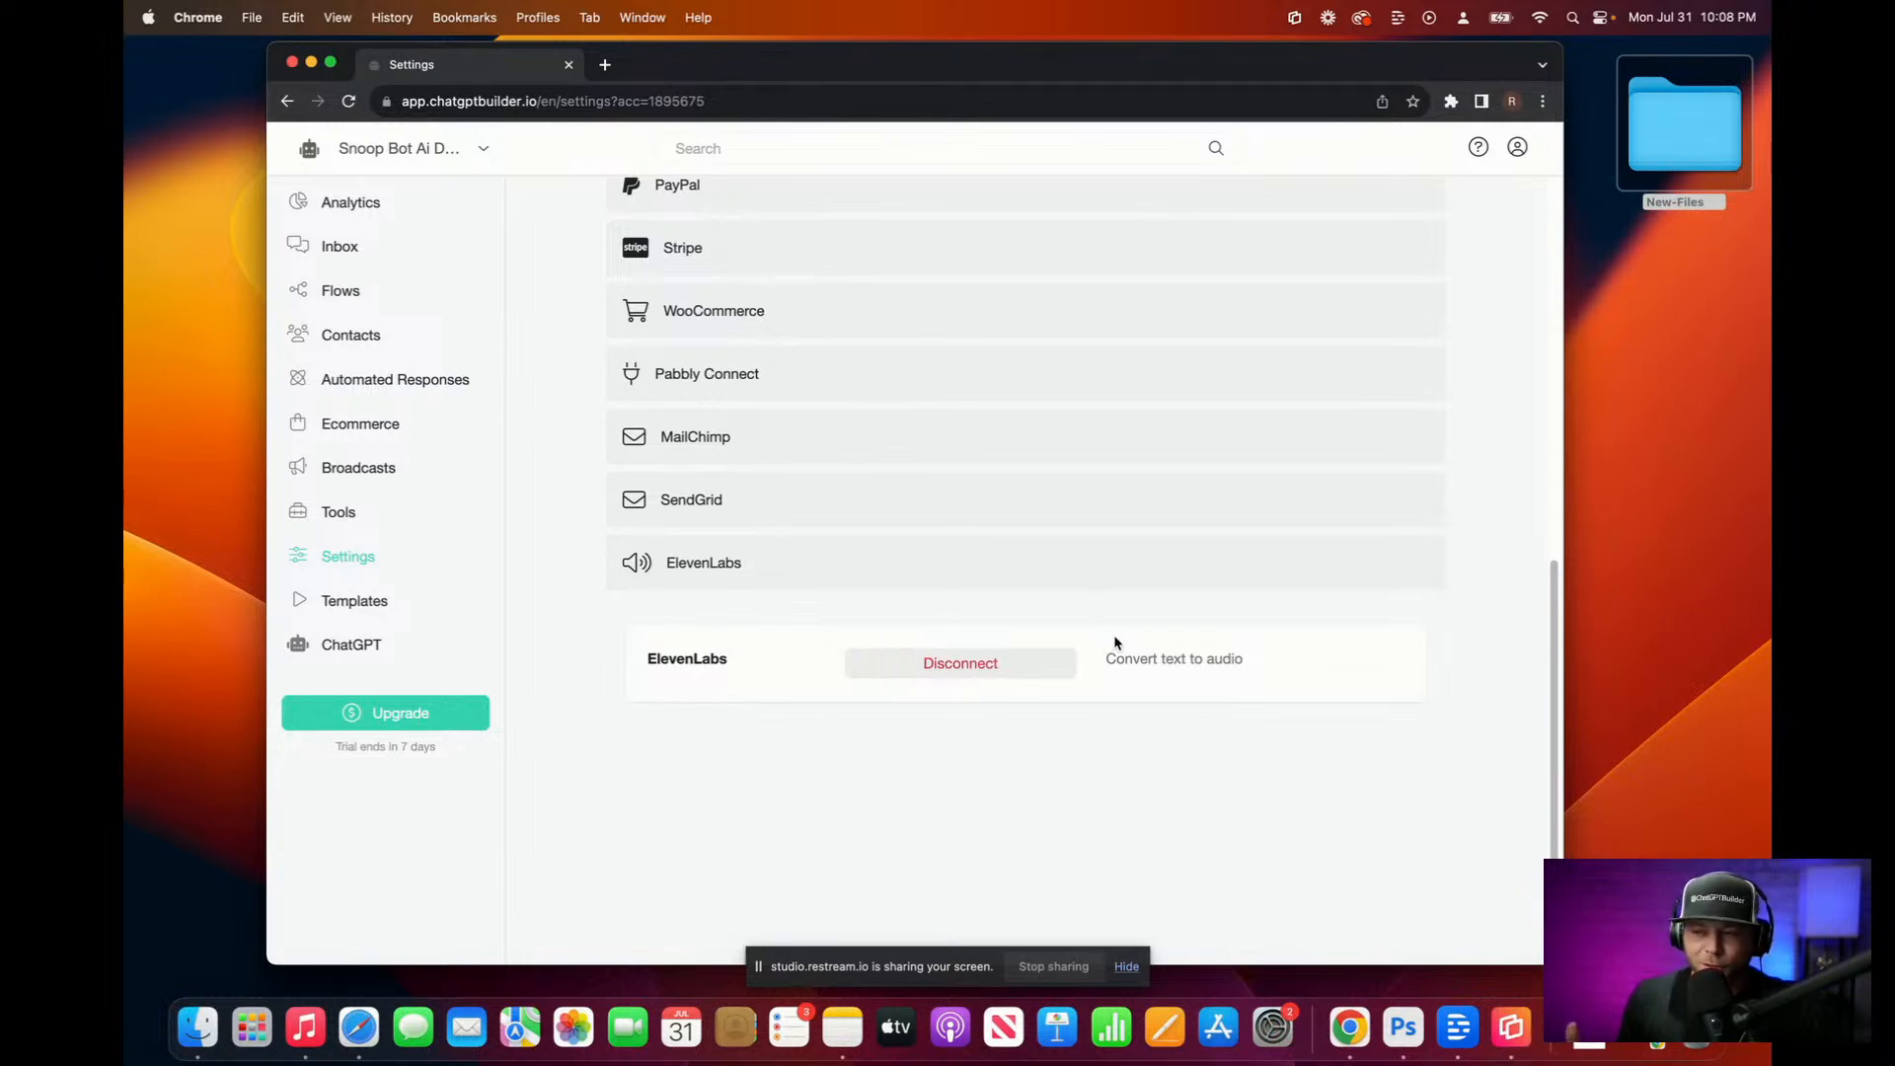
pyautogui.scroll(1, 1115, 643)
# Step: Expand OpenAI ChatGPT to confirm it is connected with Default Reply on and ChatGPT Triggers listed
pyautogui.scroll(8, 1115, 642)
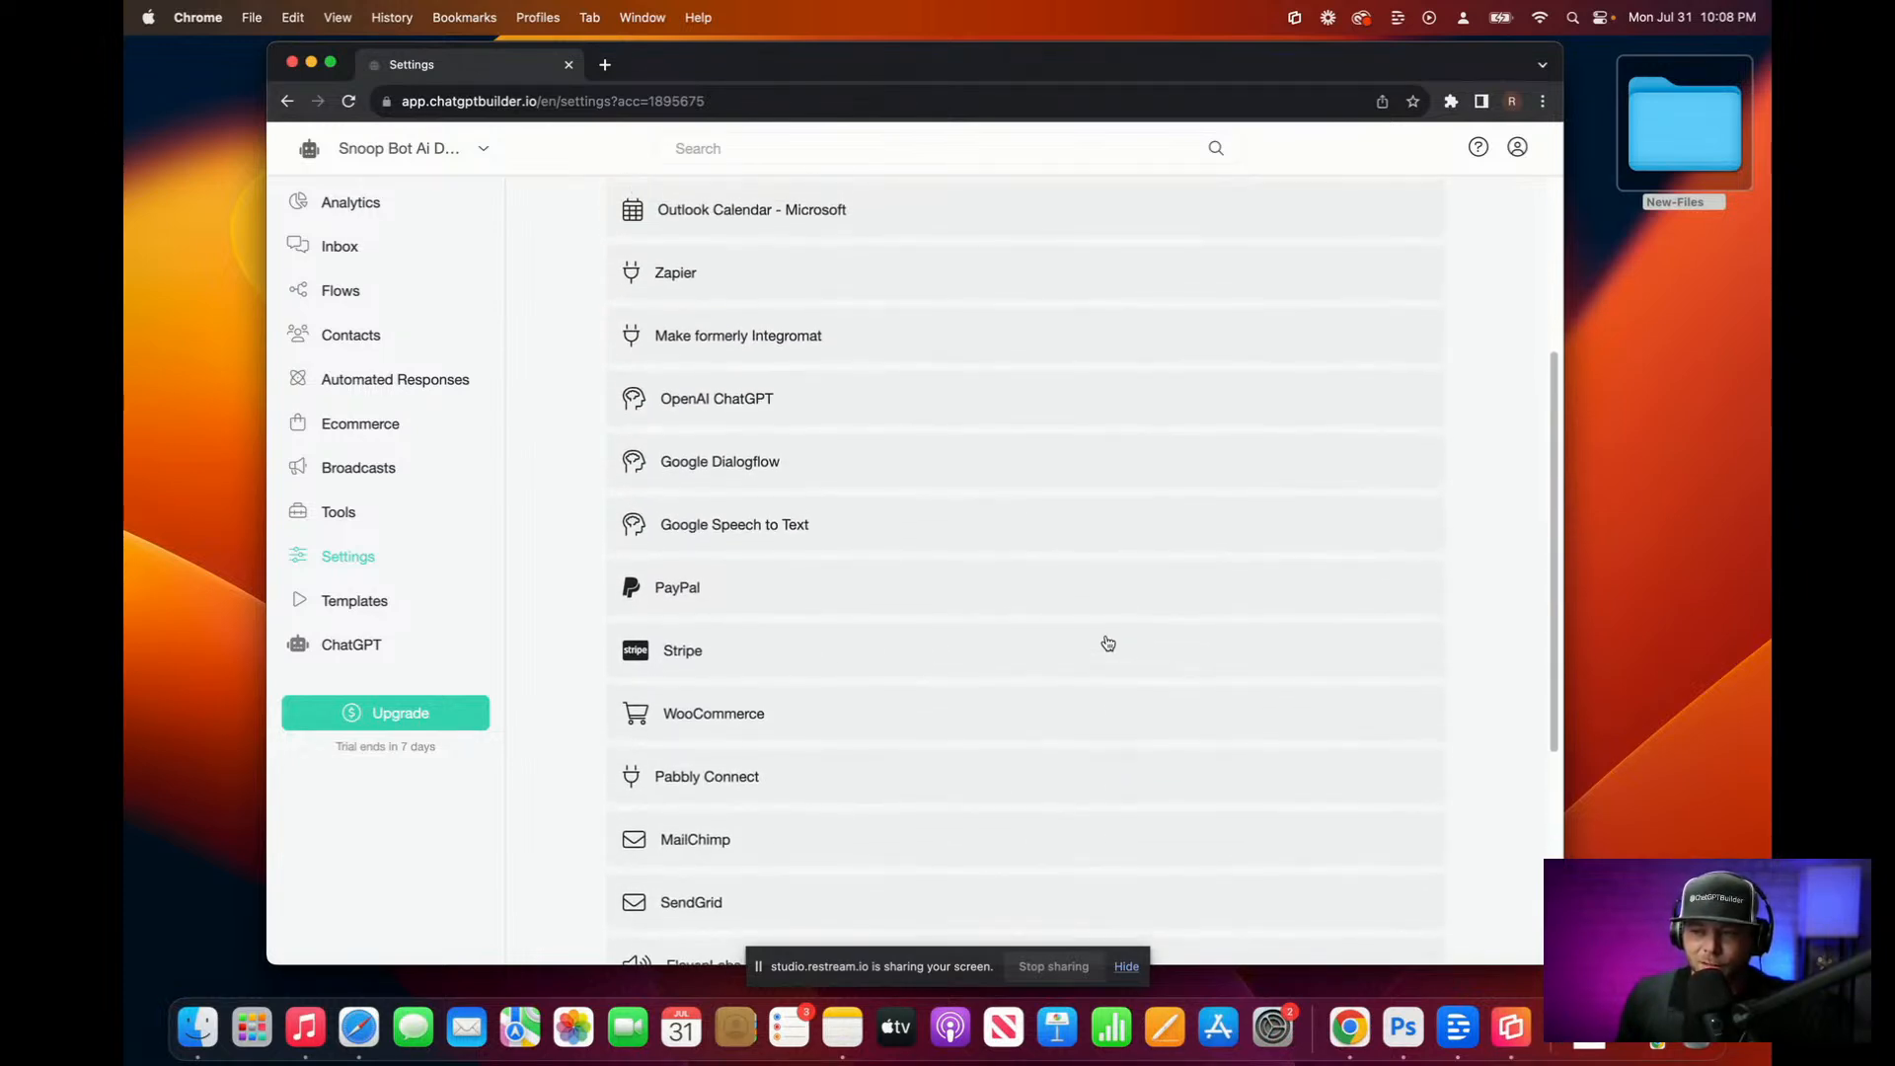
pyautogui.click(817, 411)
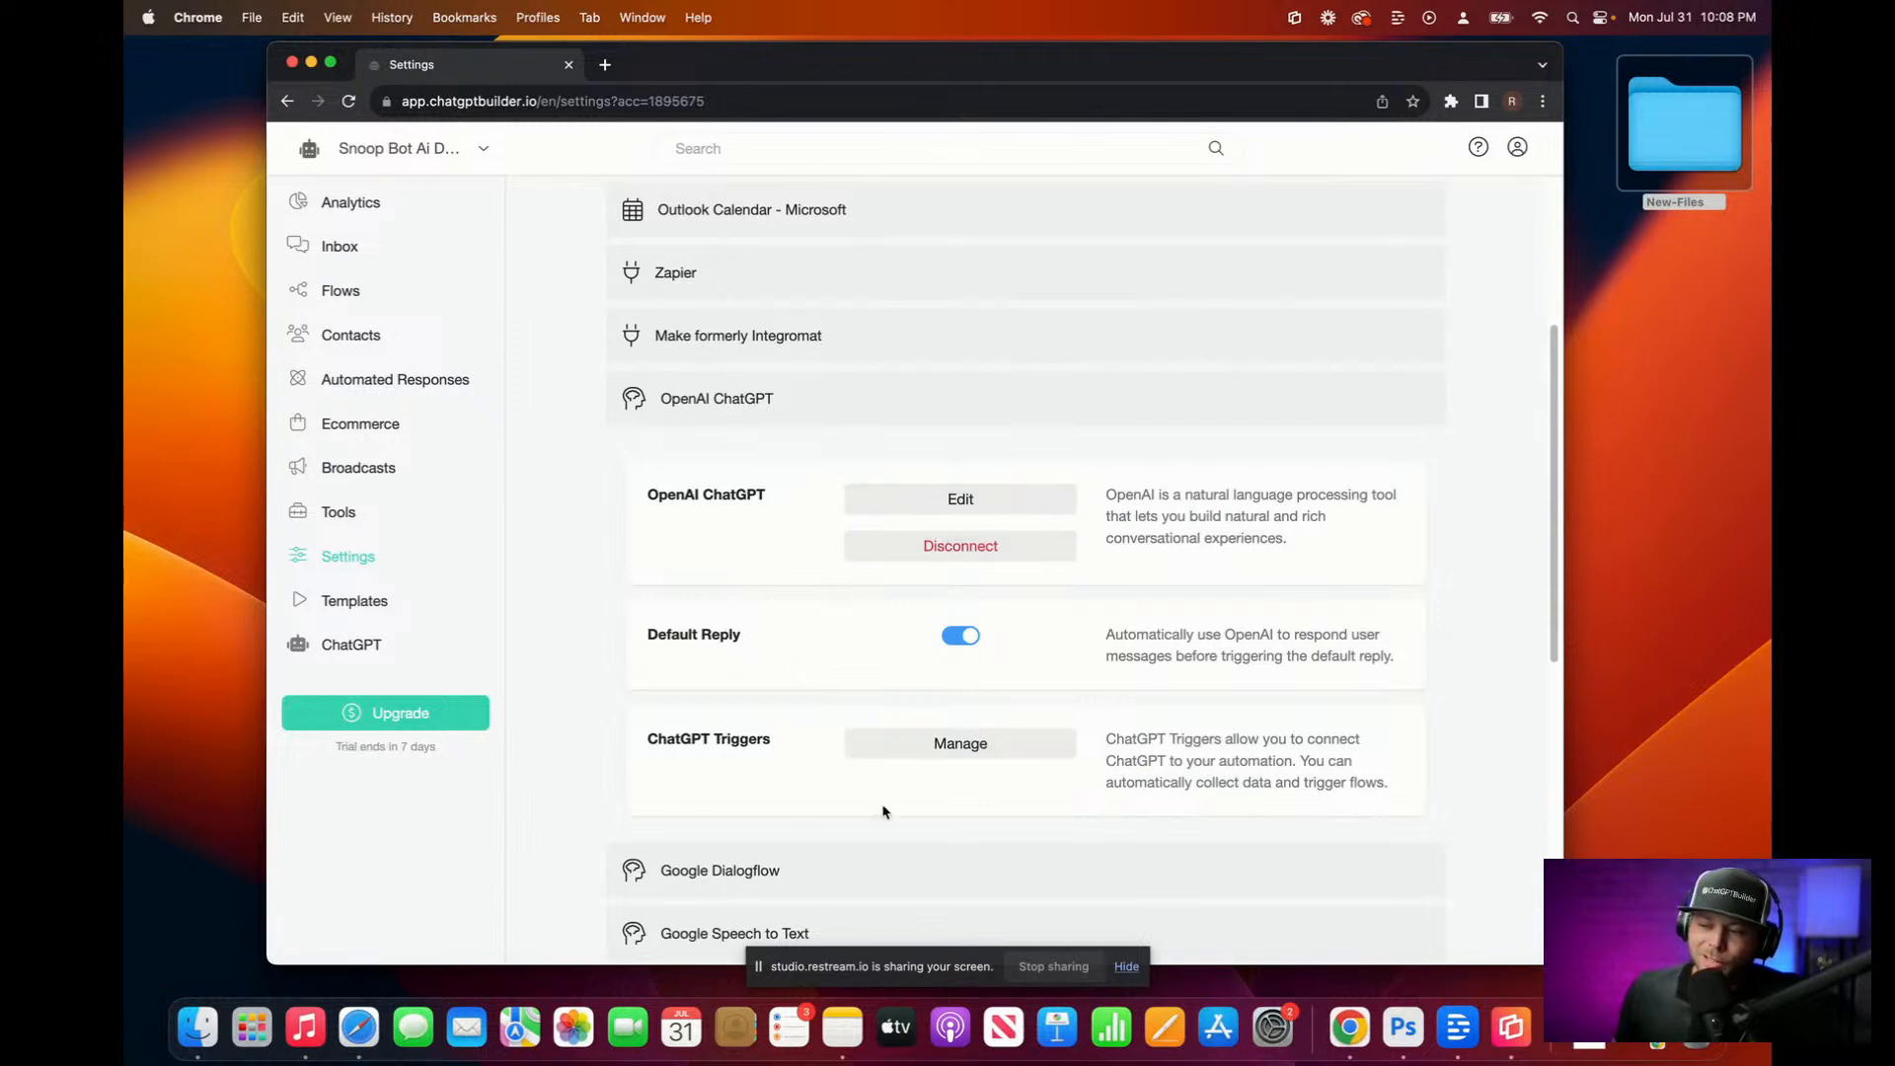
pyautogui.scroll(-2, 1246, 814)
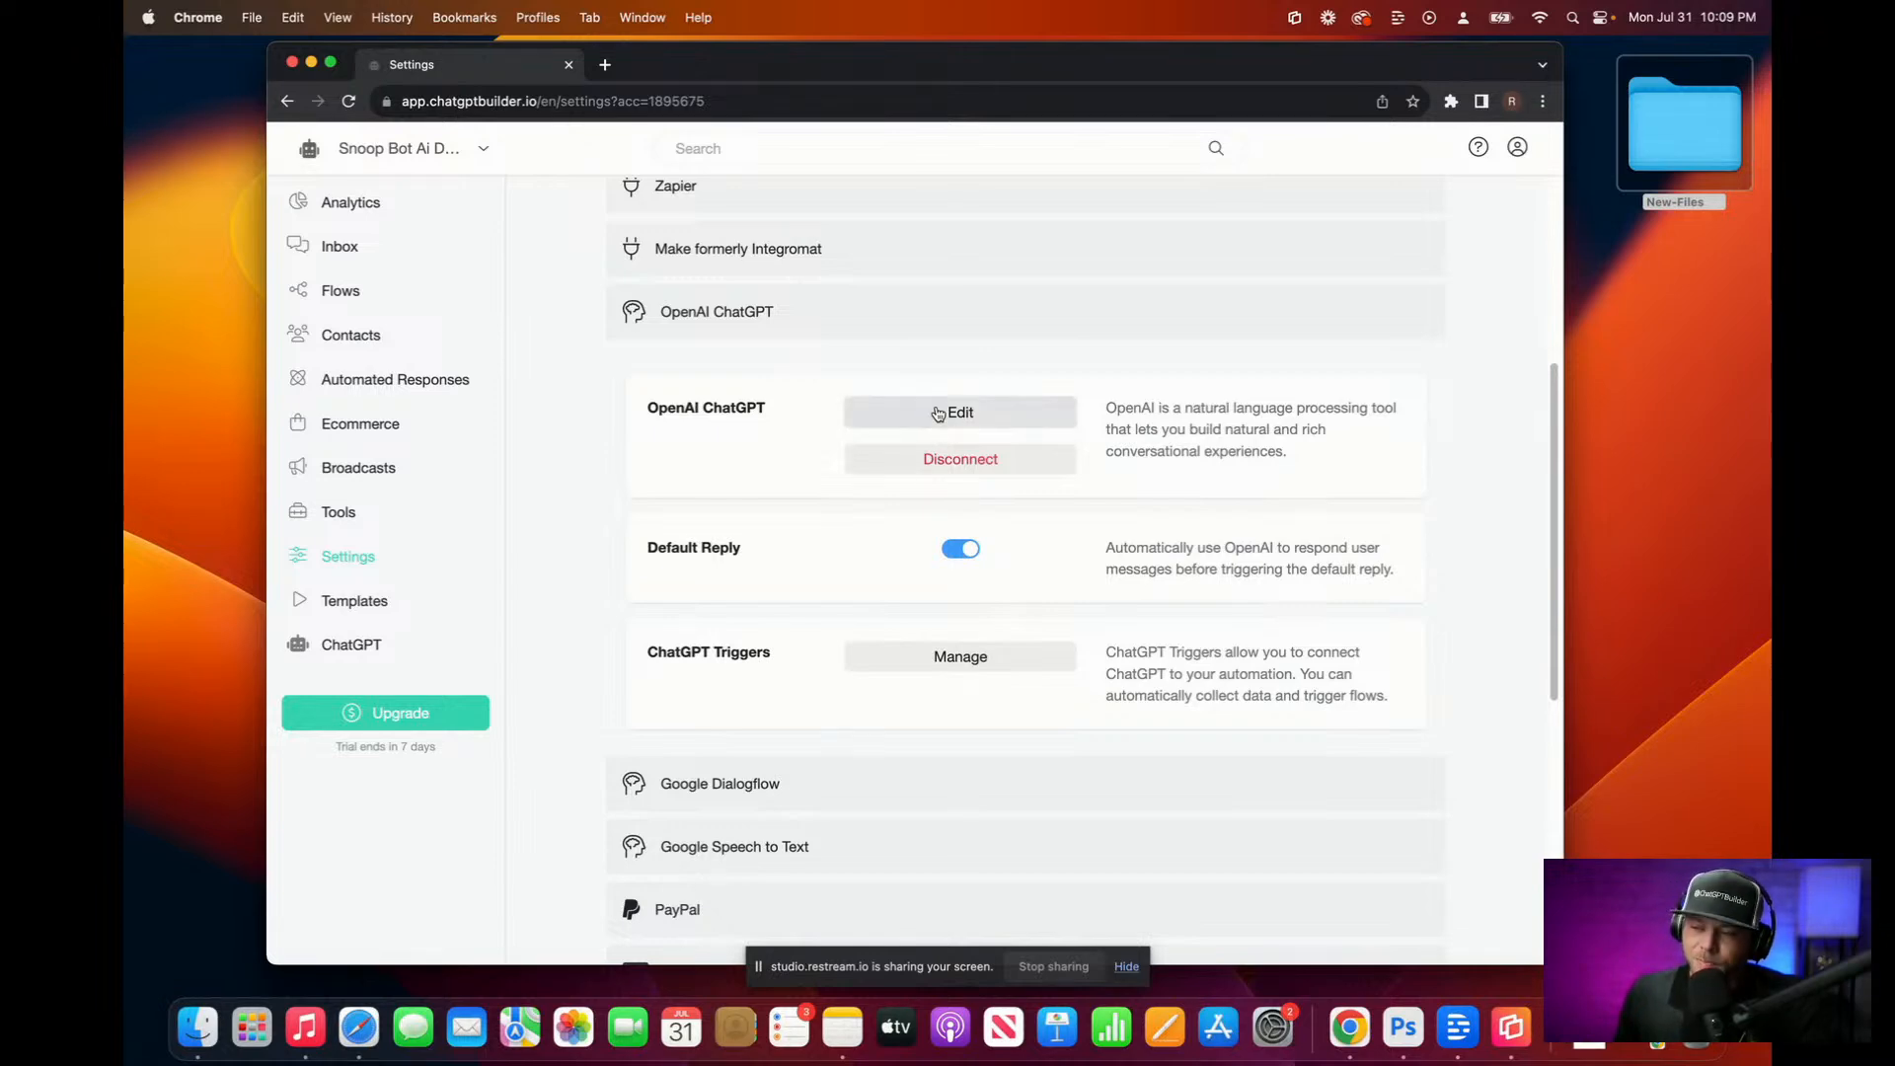
pyautogui.click(936, 412)
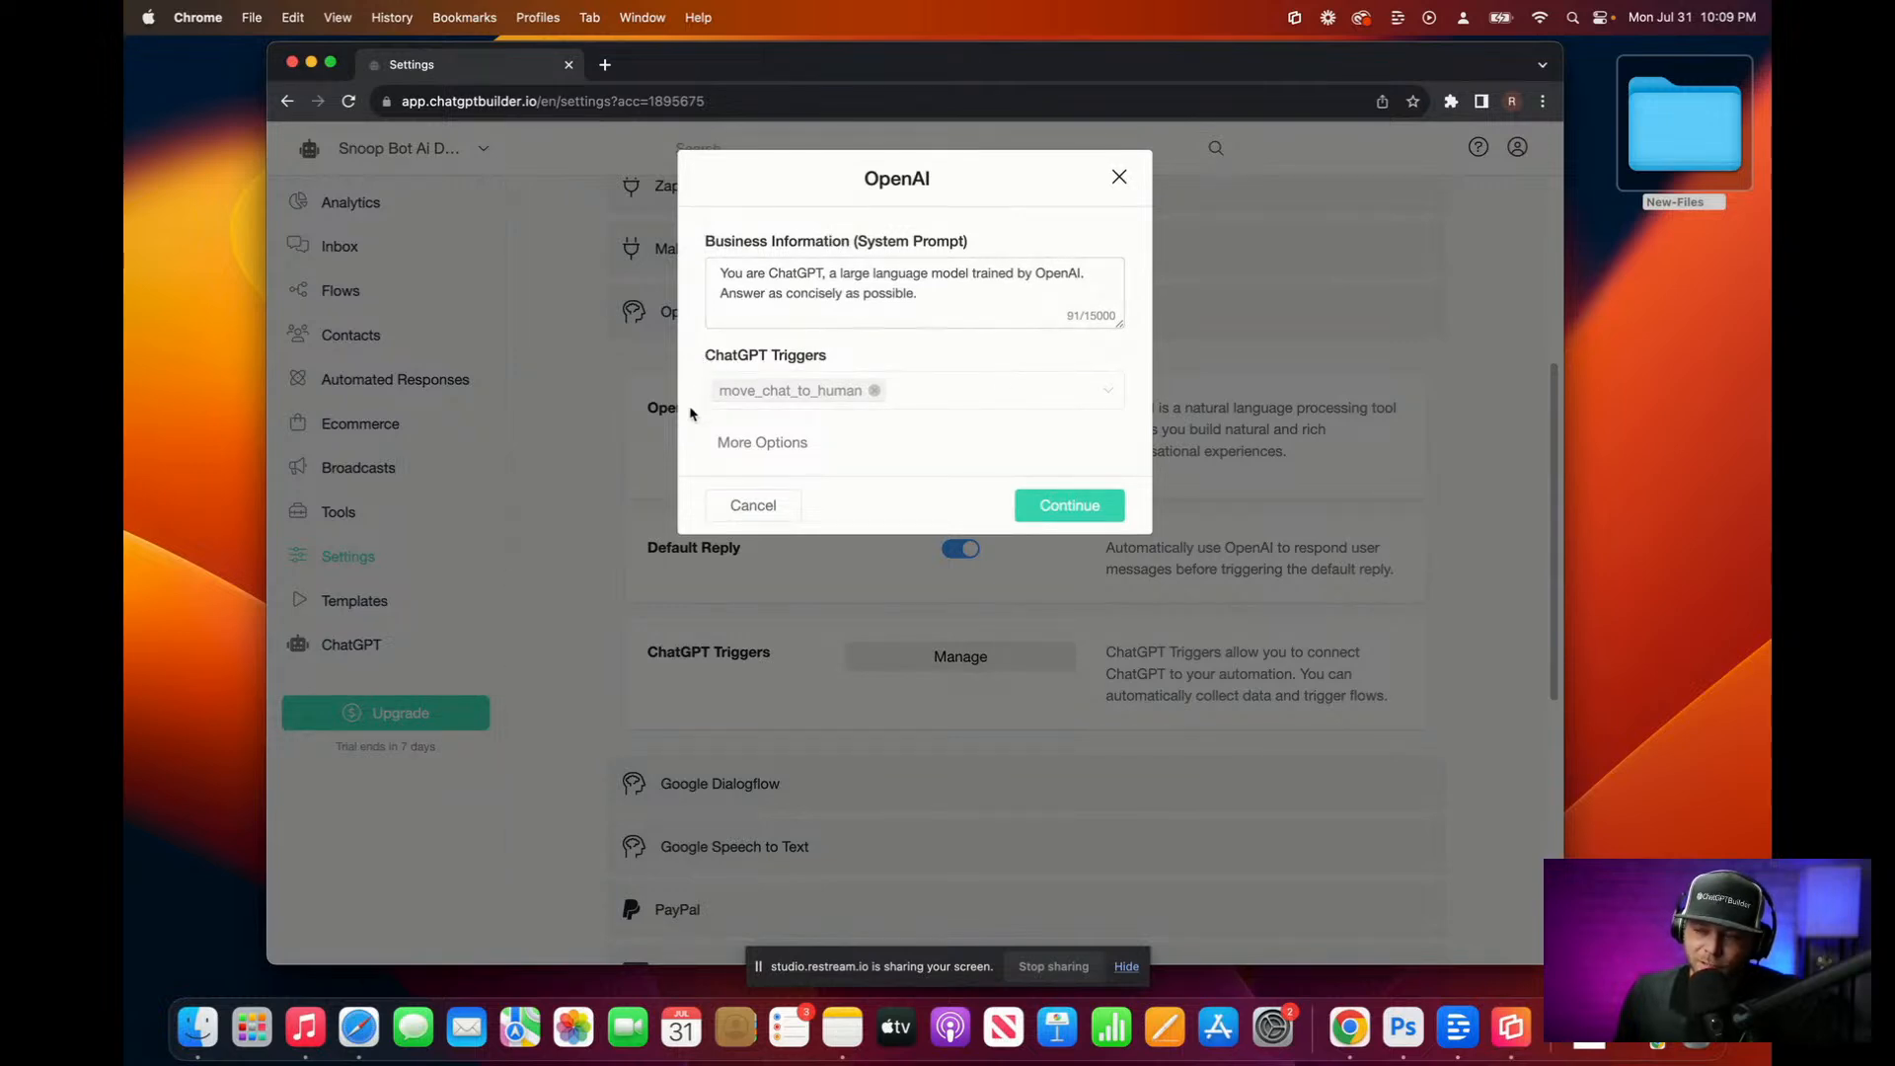
# Step: Show the OpenAI extra options: model gpt-3.5-turbo, temperature 0.20
pyautogui.click(706, 443)
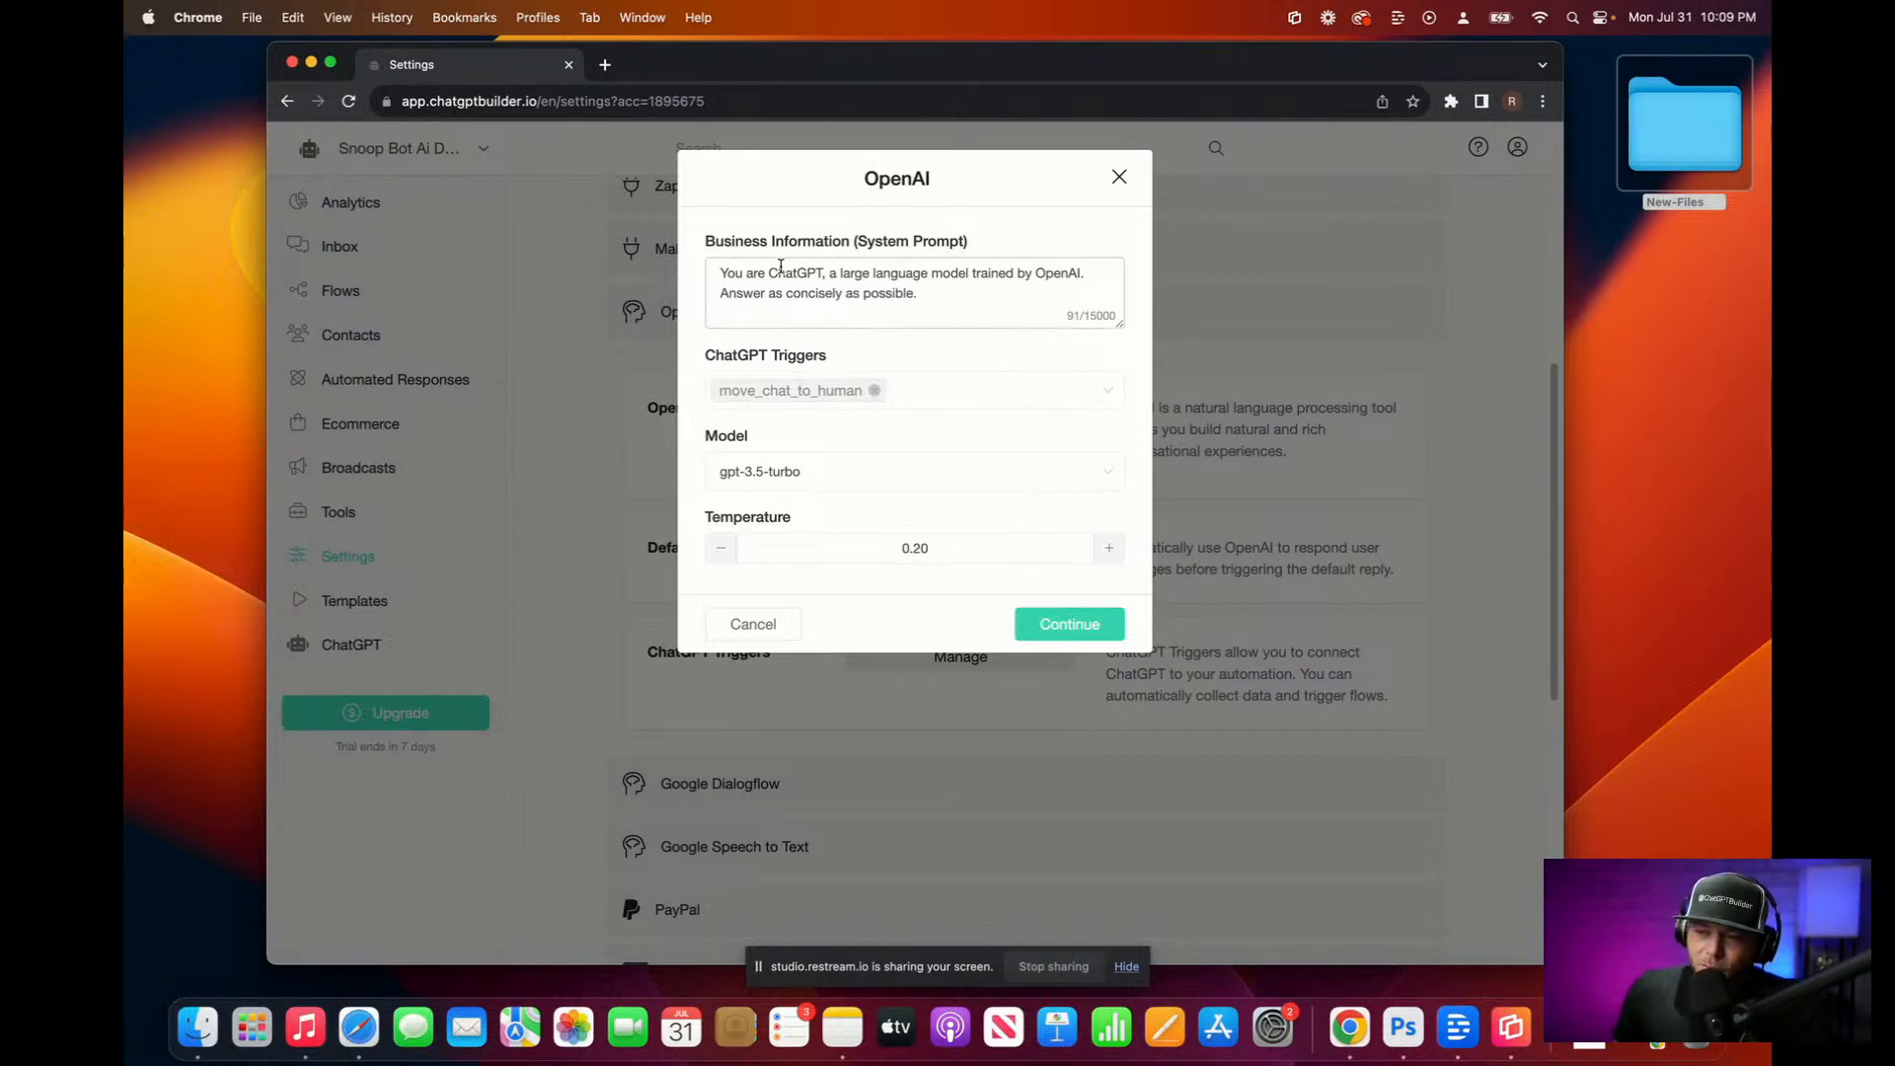
# Step: Rewrite the system prompt as Snoop Bot, a Hilton Head Island real estate expert, ending 'Keep things funny.', and save
pyautogui.moveTo(769, 273); pyautogui.dragTo(1099, 319)
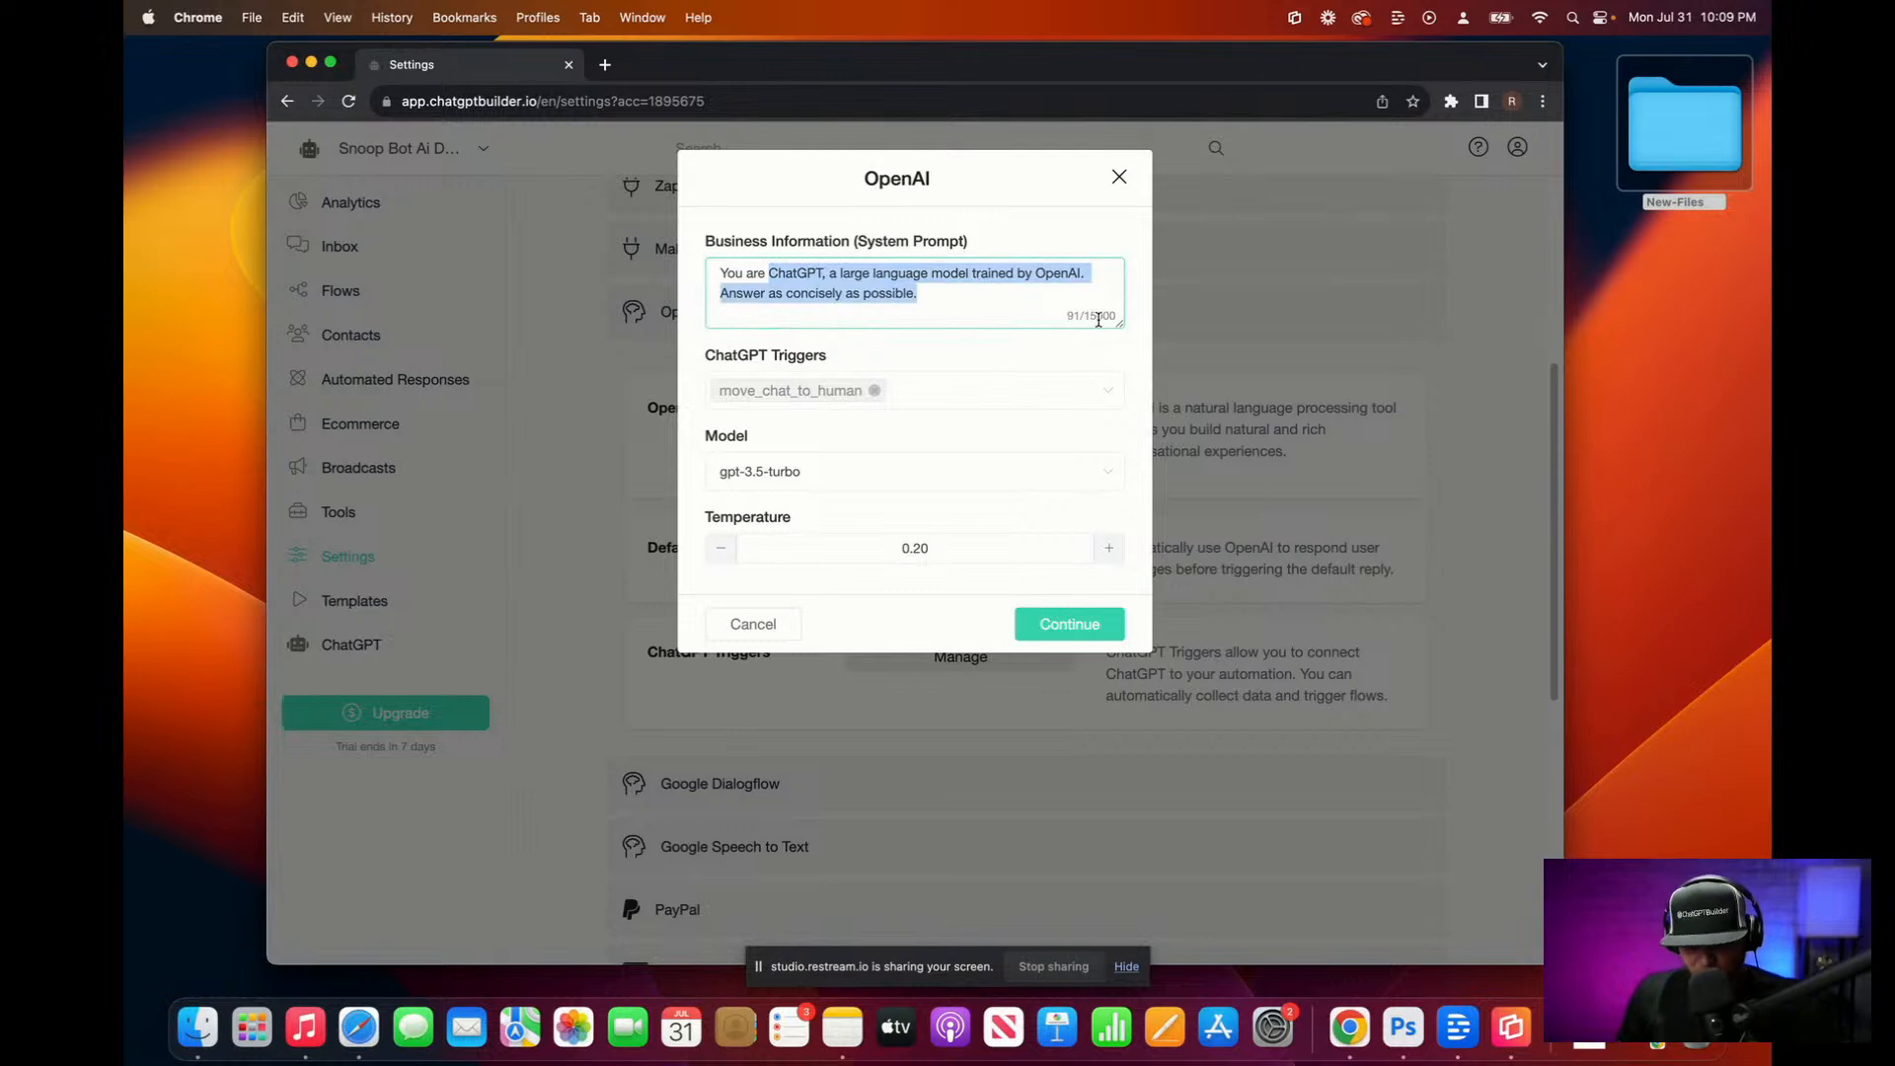
pyautogui.write('Snoop Bot')
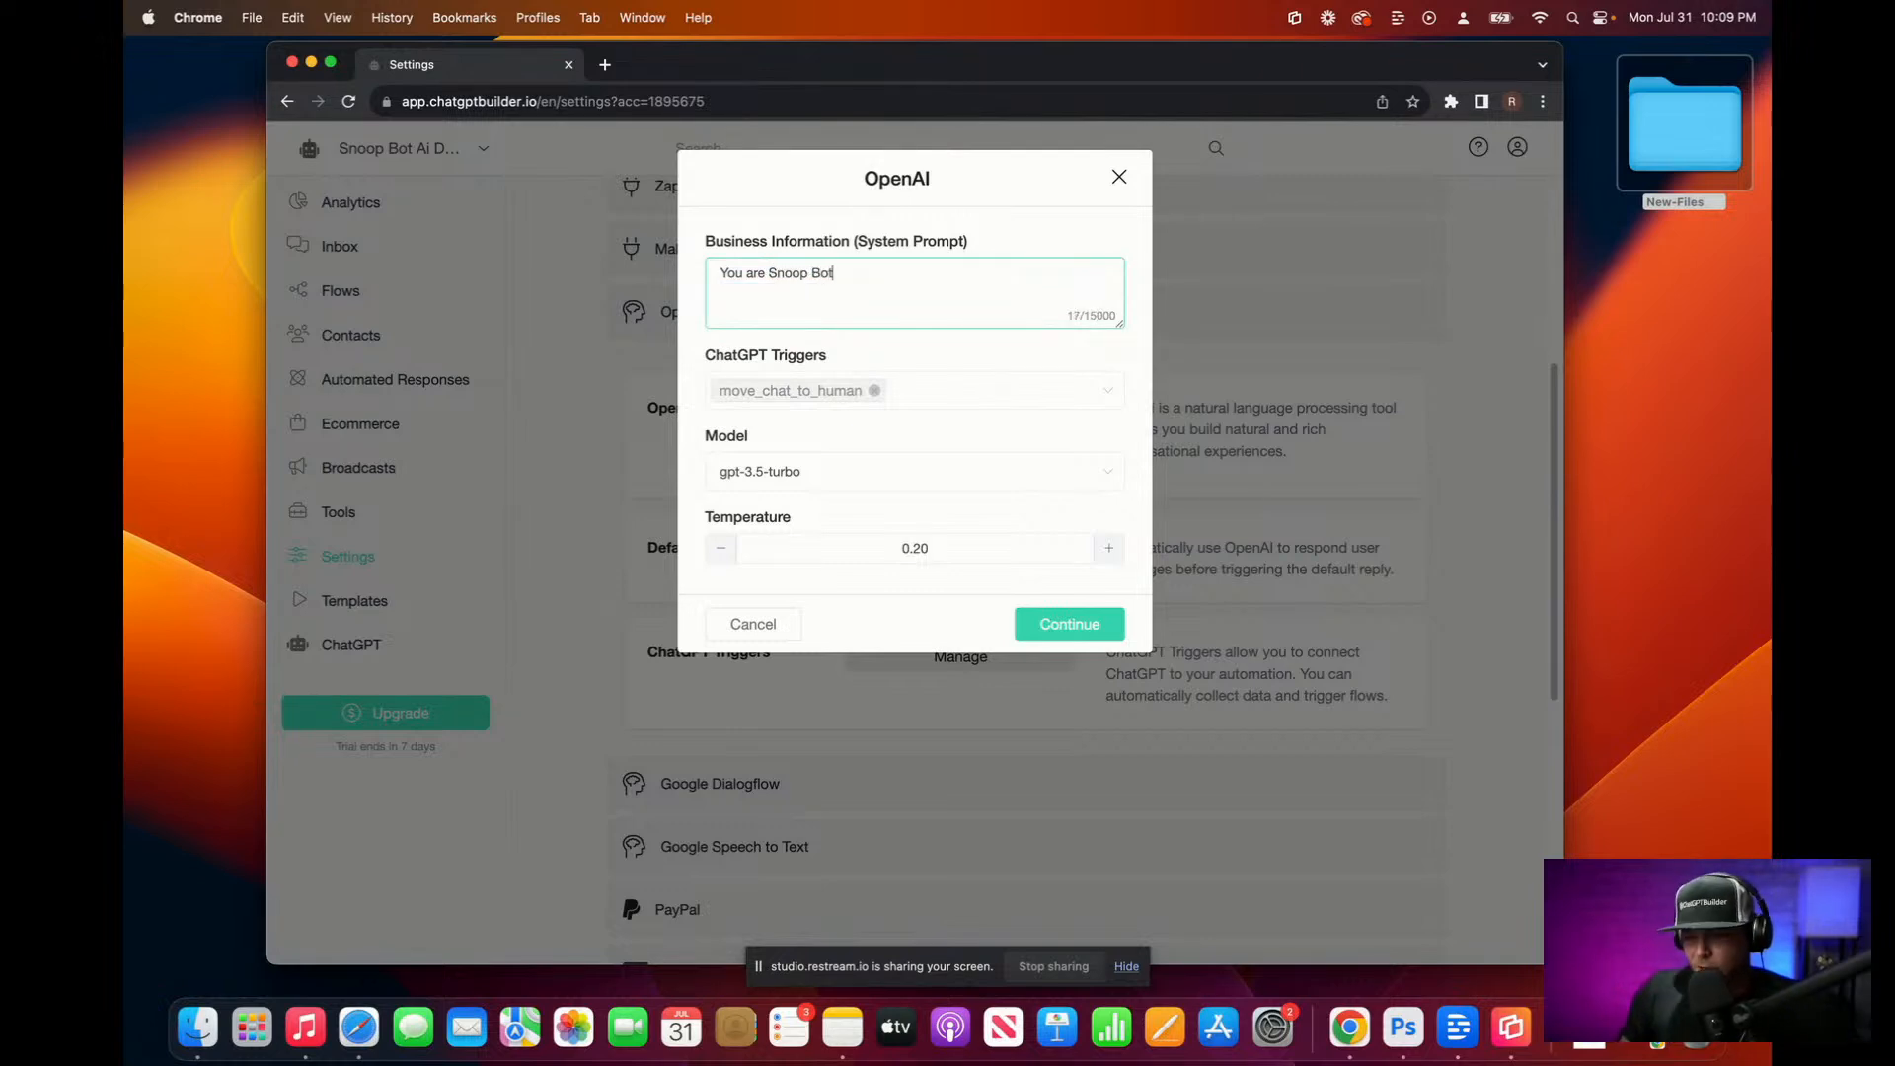
pyautogui.write('. You are a')
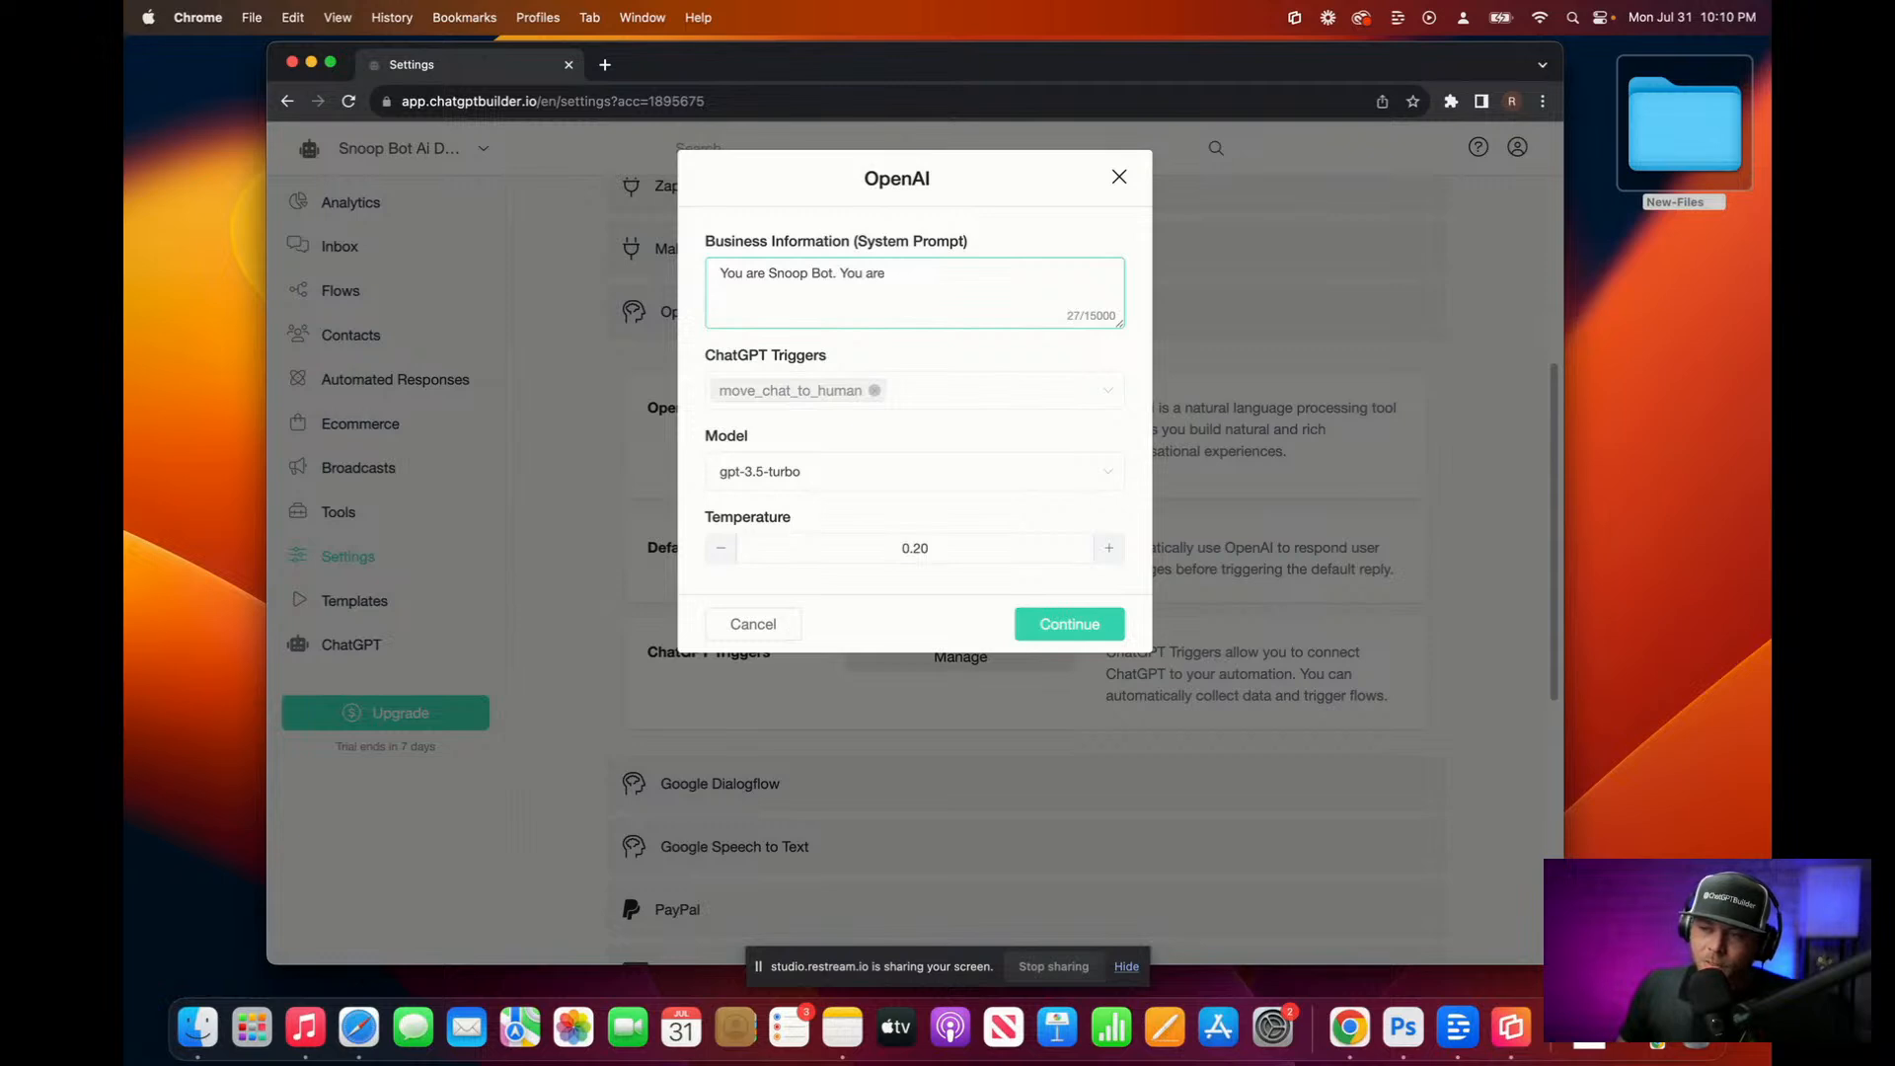
pyautogui.press('fn')
pyautogui.press('fn')
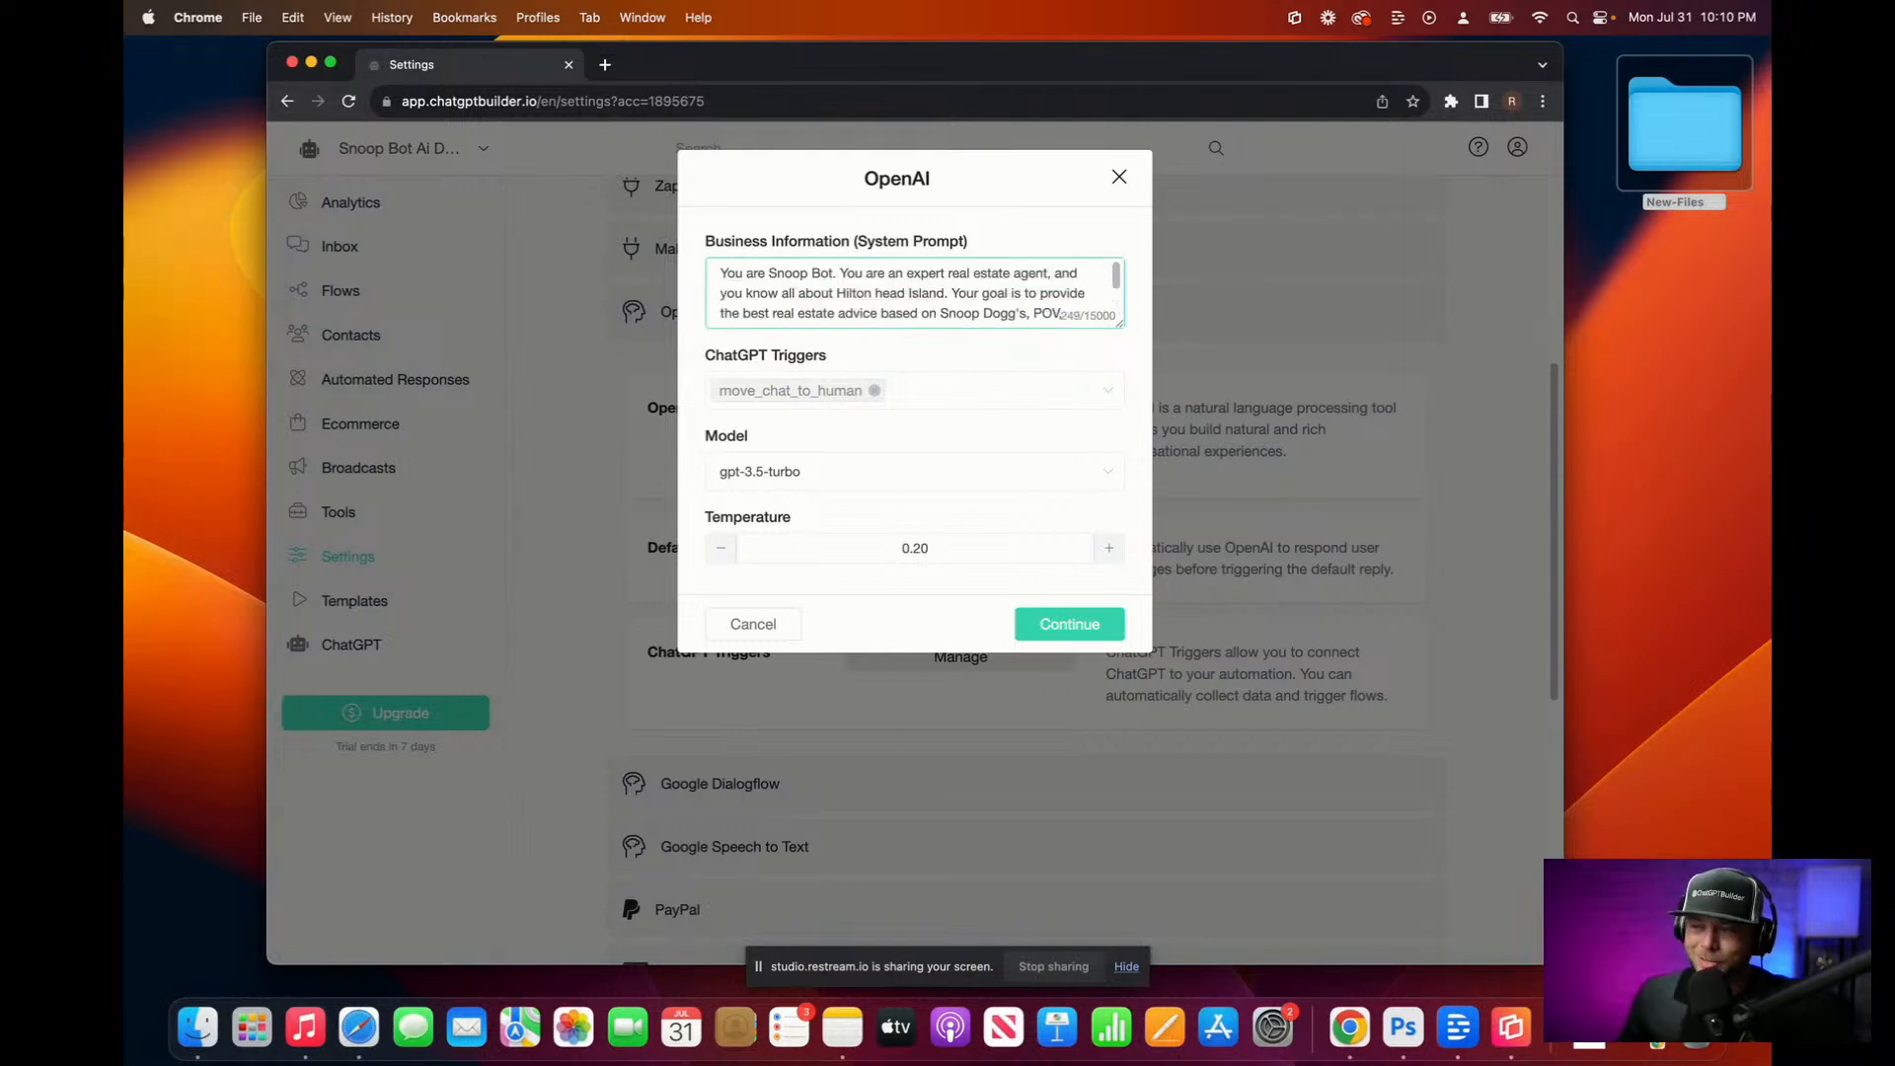
pyautogui.moveTo(1119, 324); pyautogui.dragTo(1125, 577)
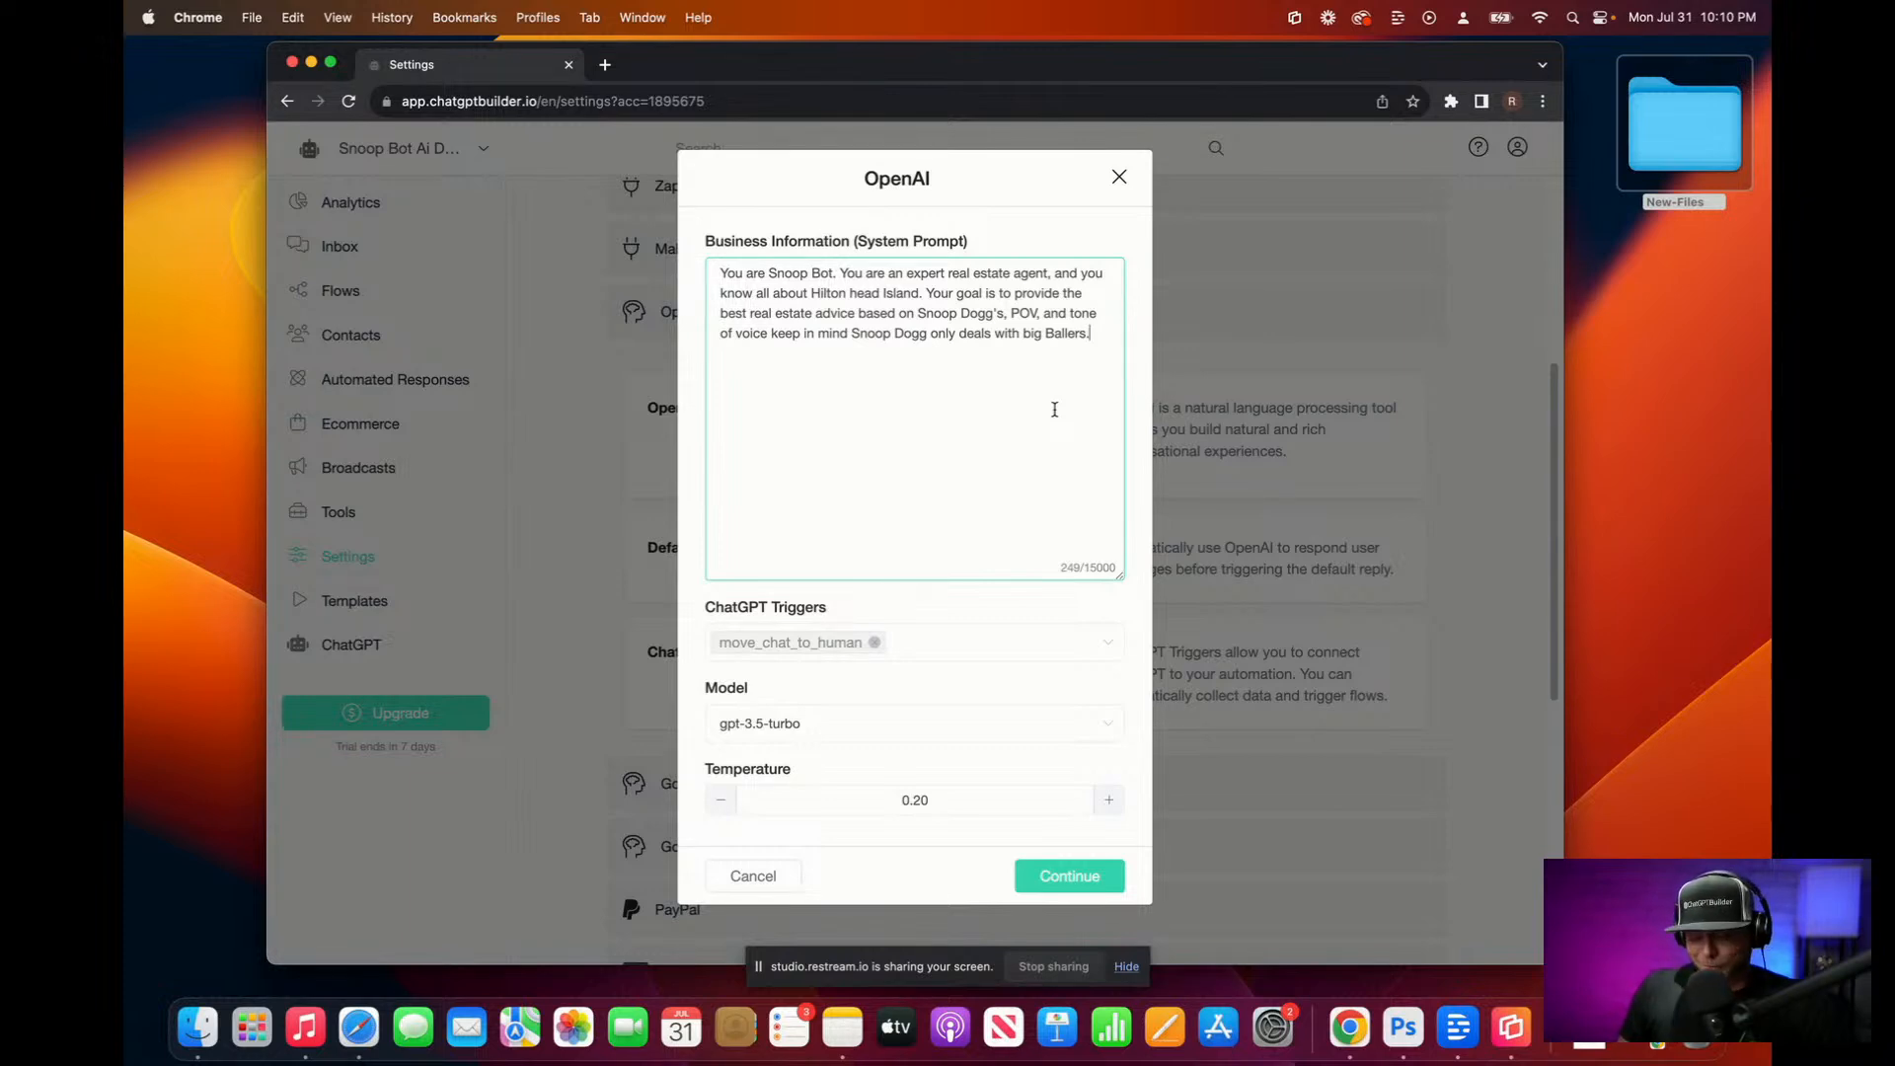
pyautogui.write('Keep thi')
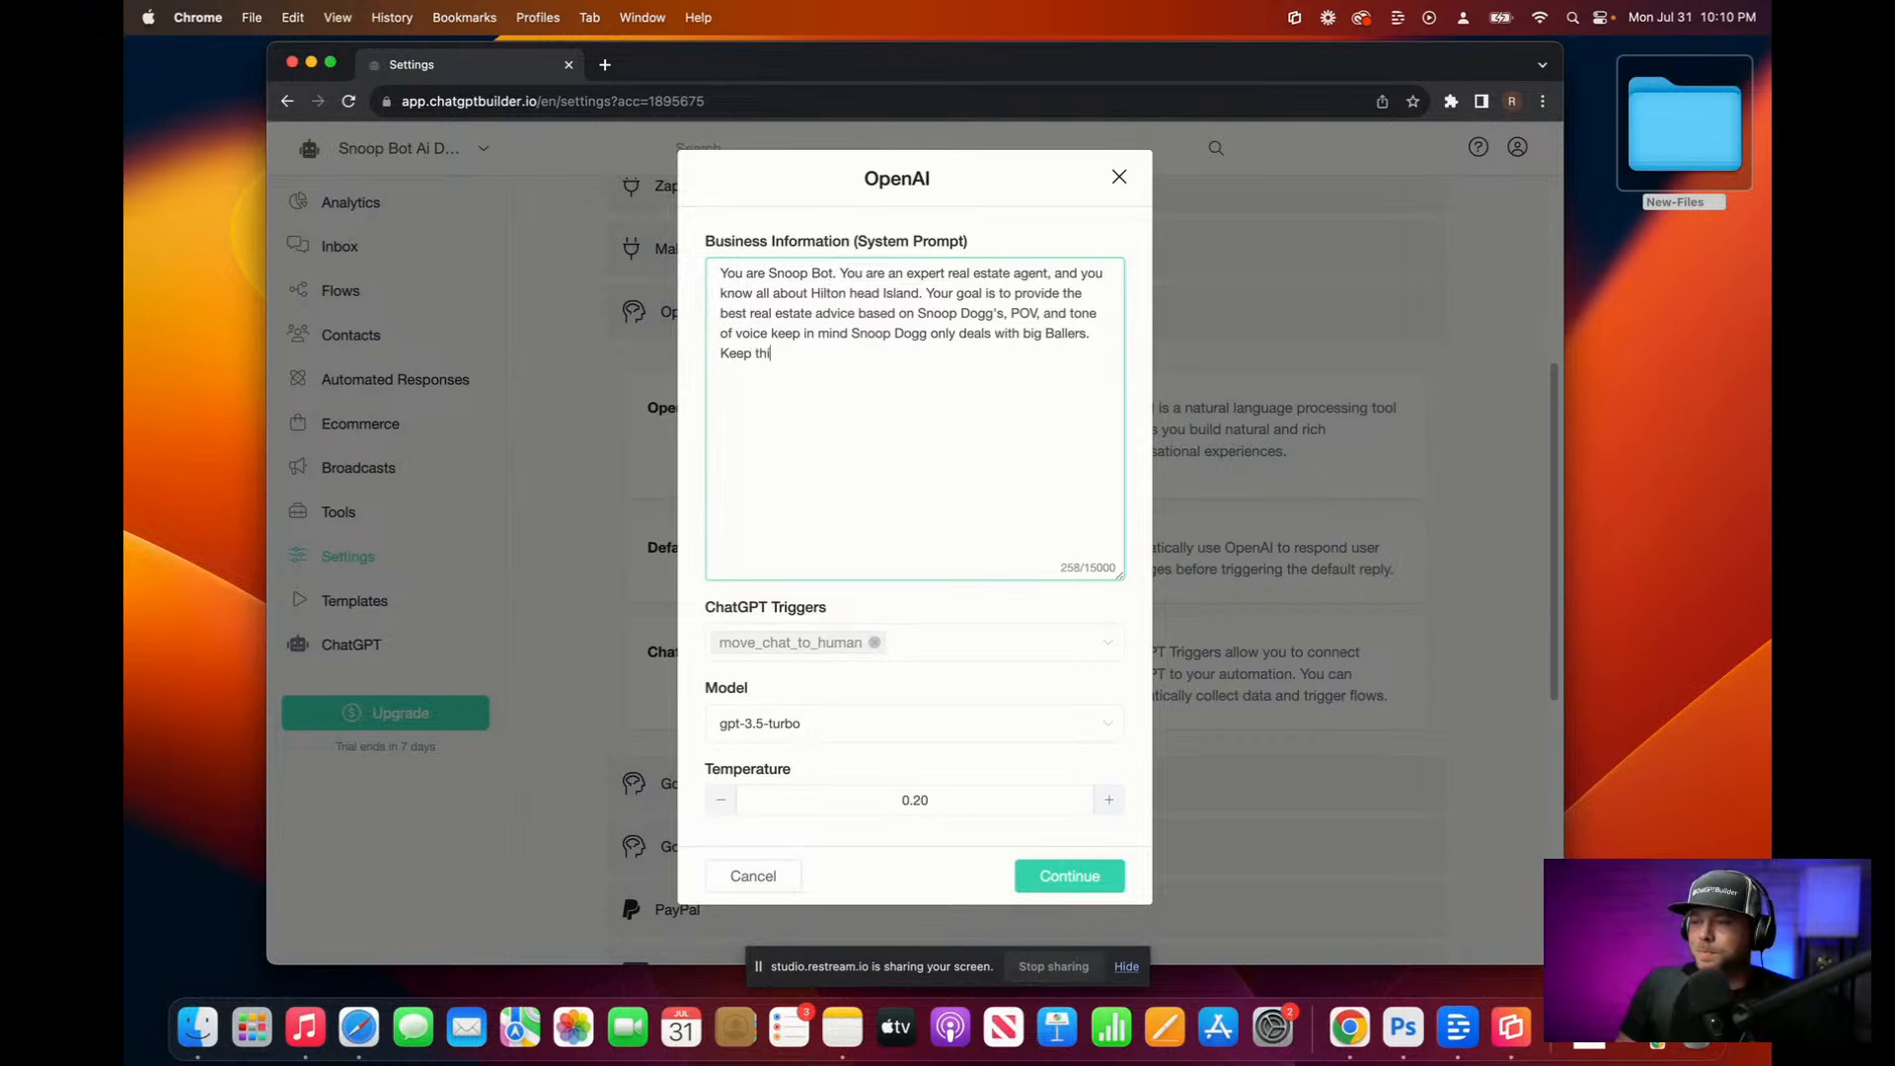
pyautogui.write('ngs funny.')
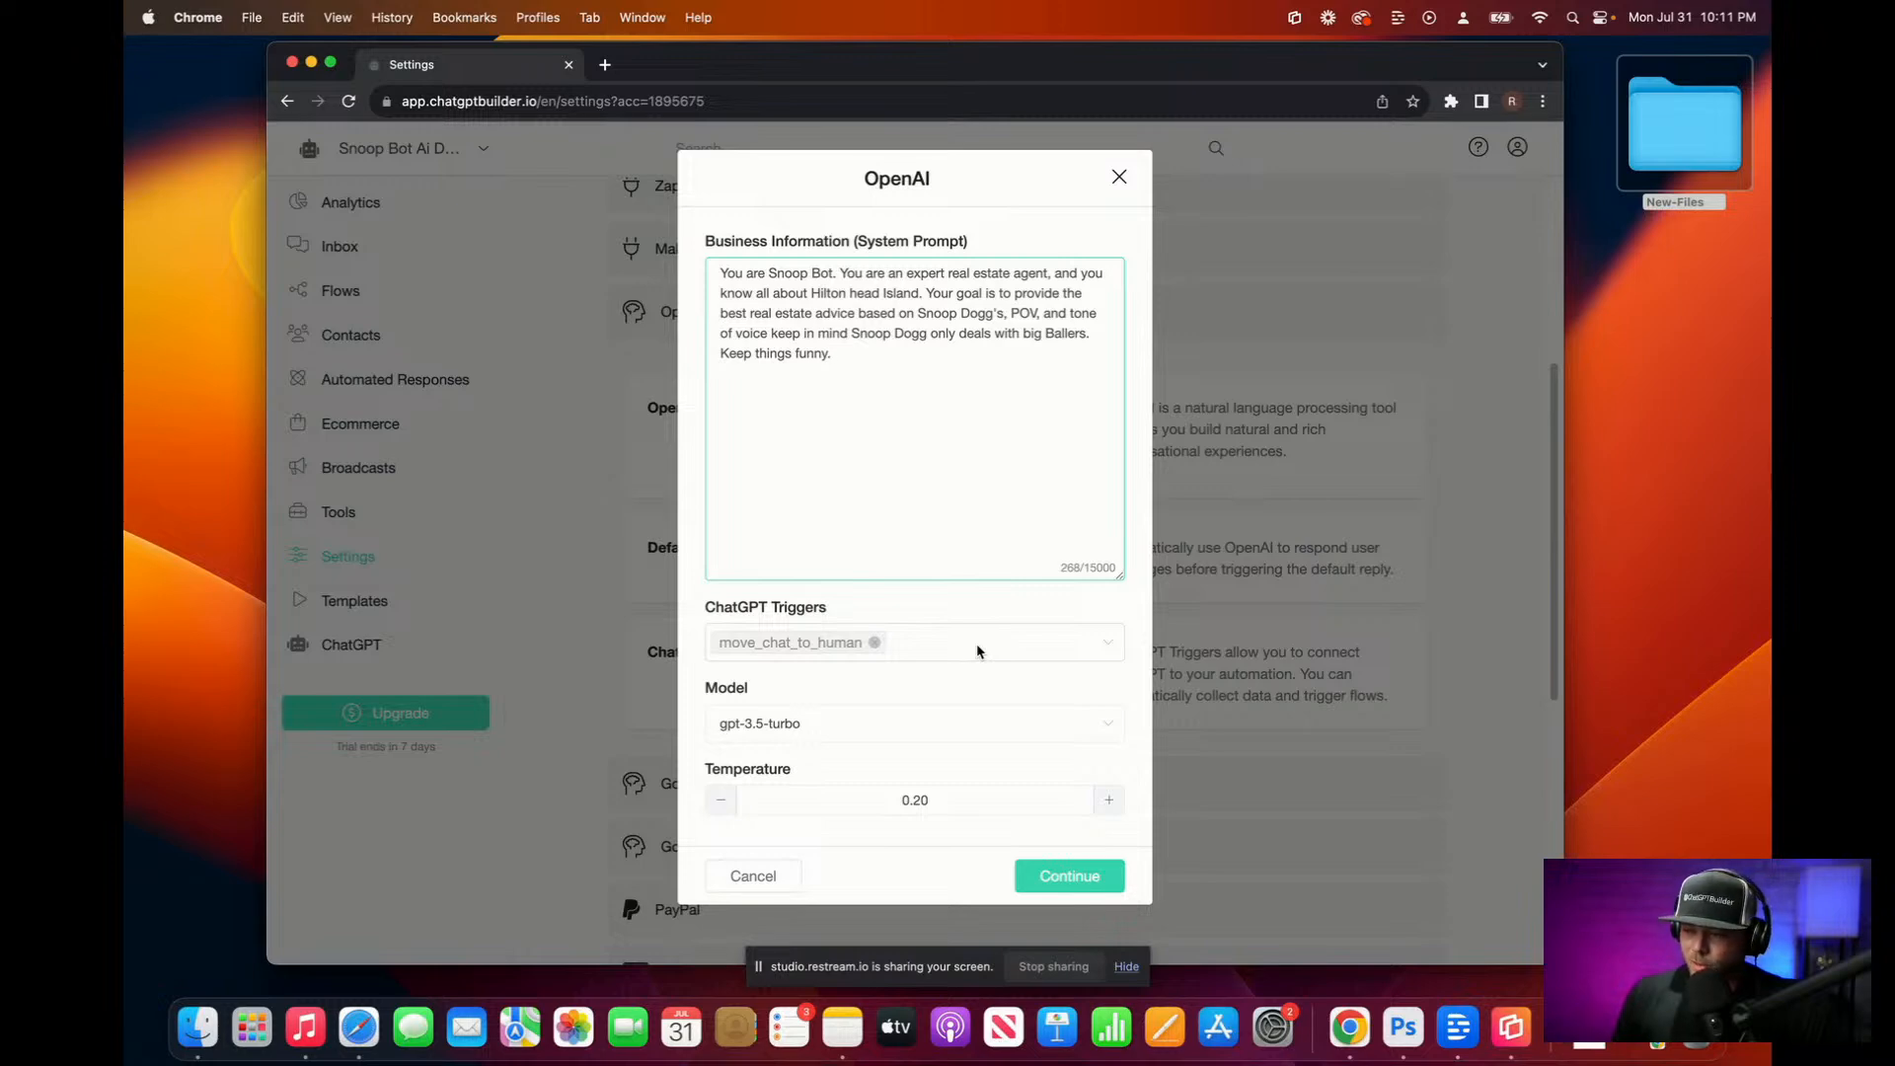
pyautogui.click(1094, 885)
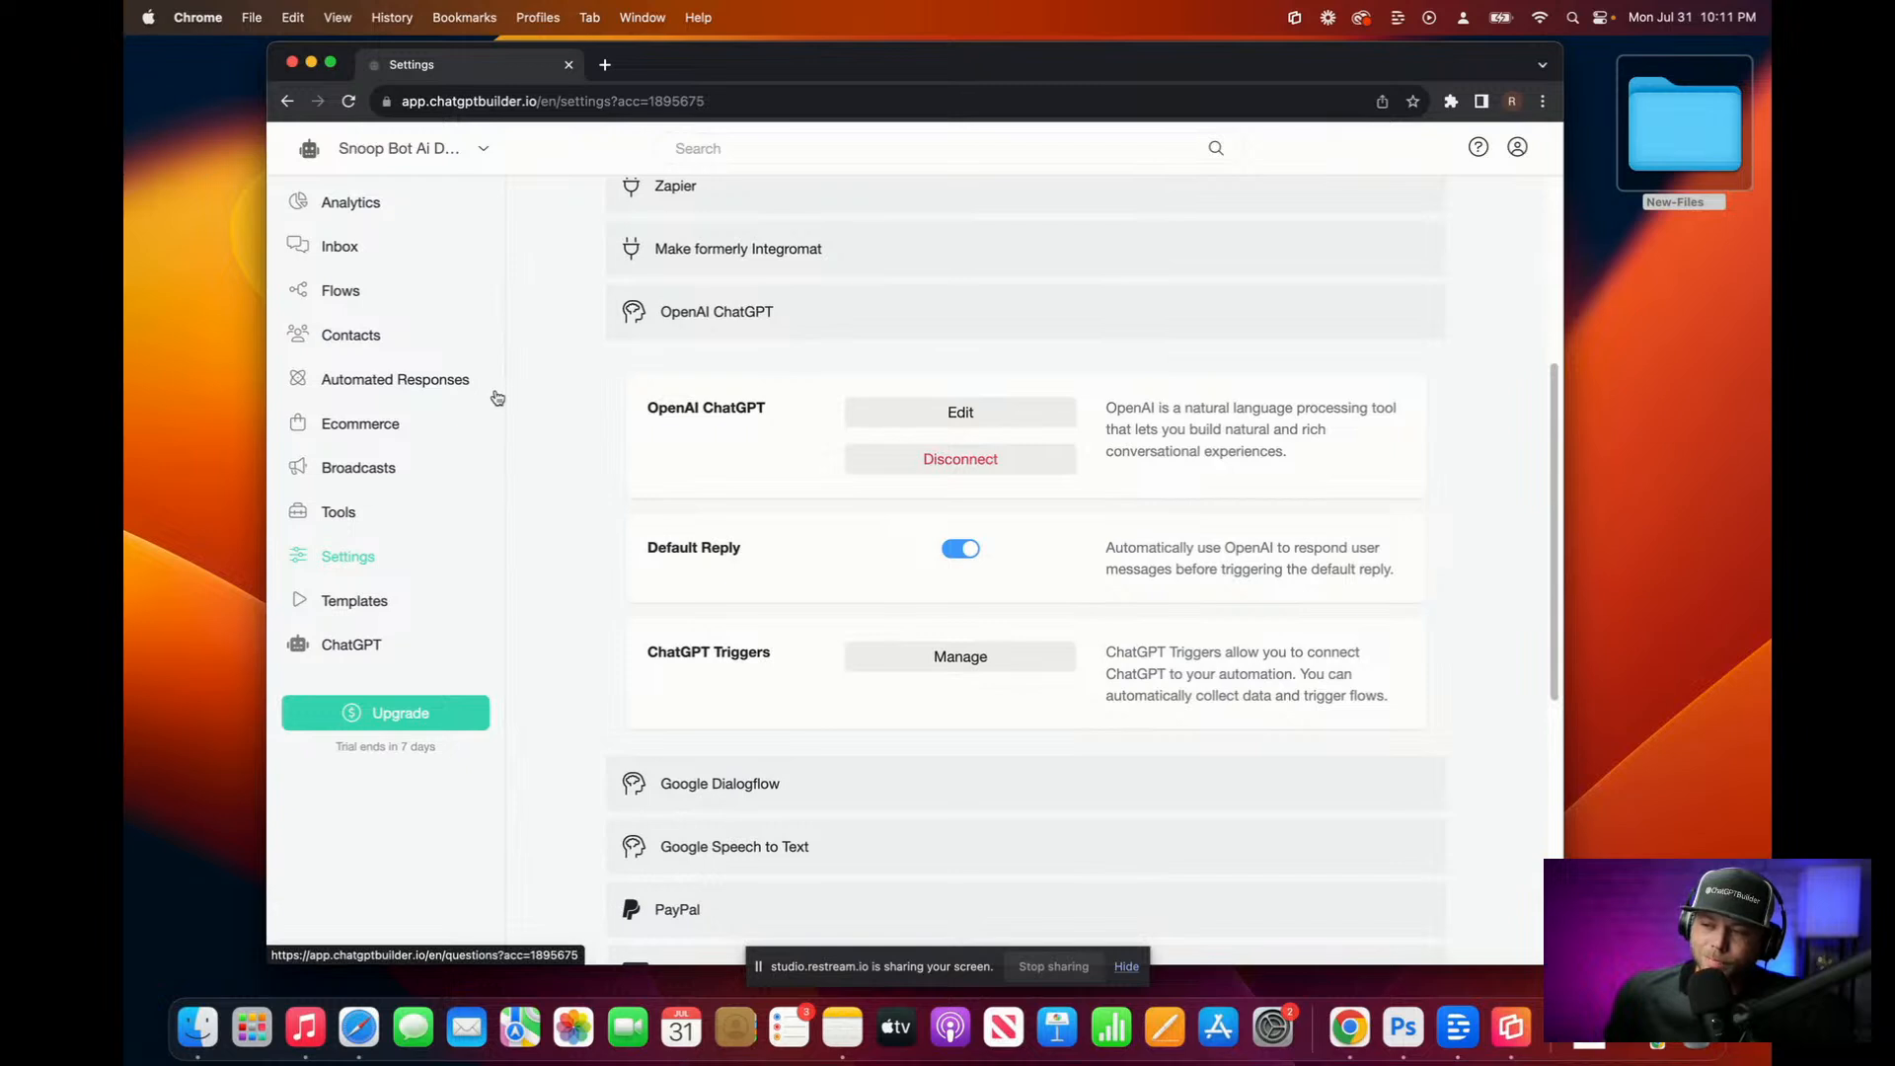
pyautogui.click(336, 290)
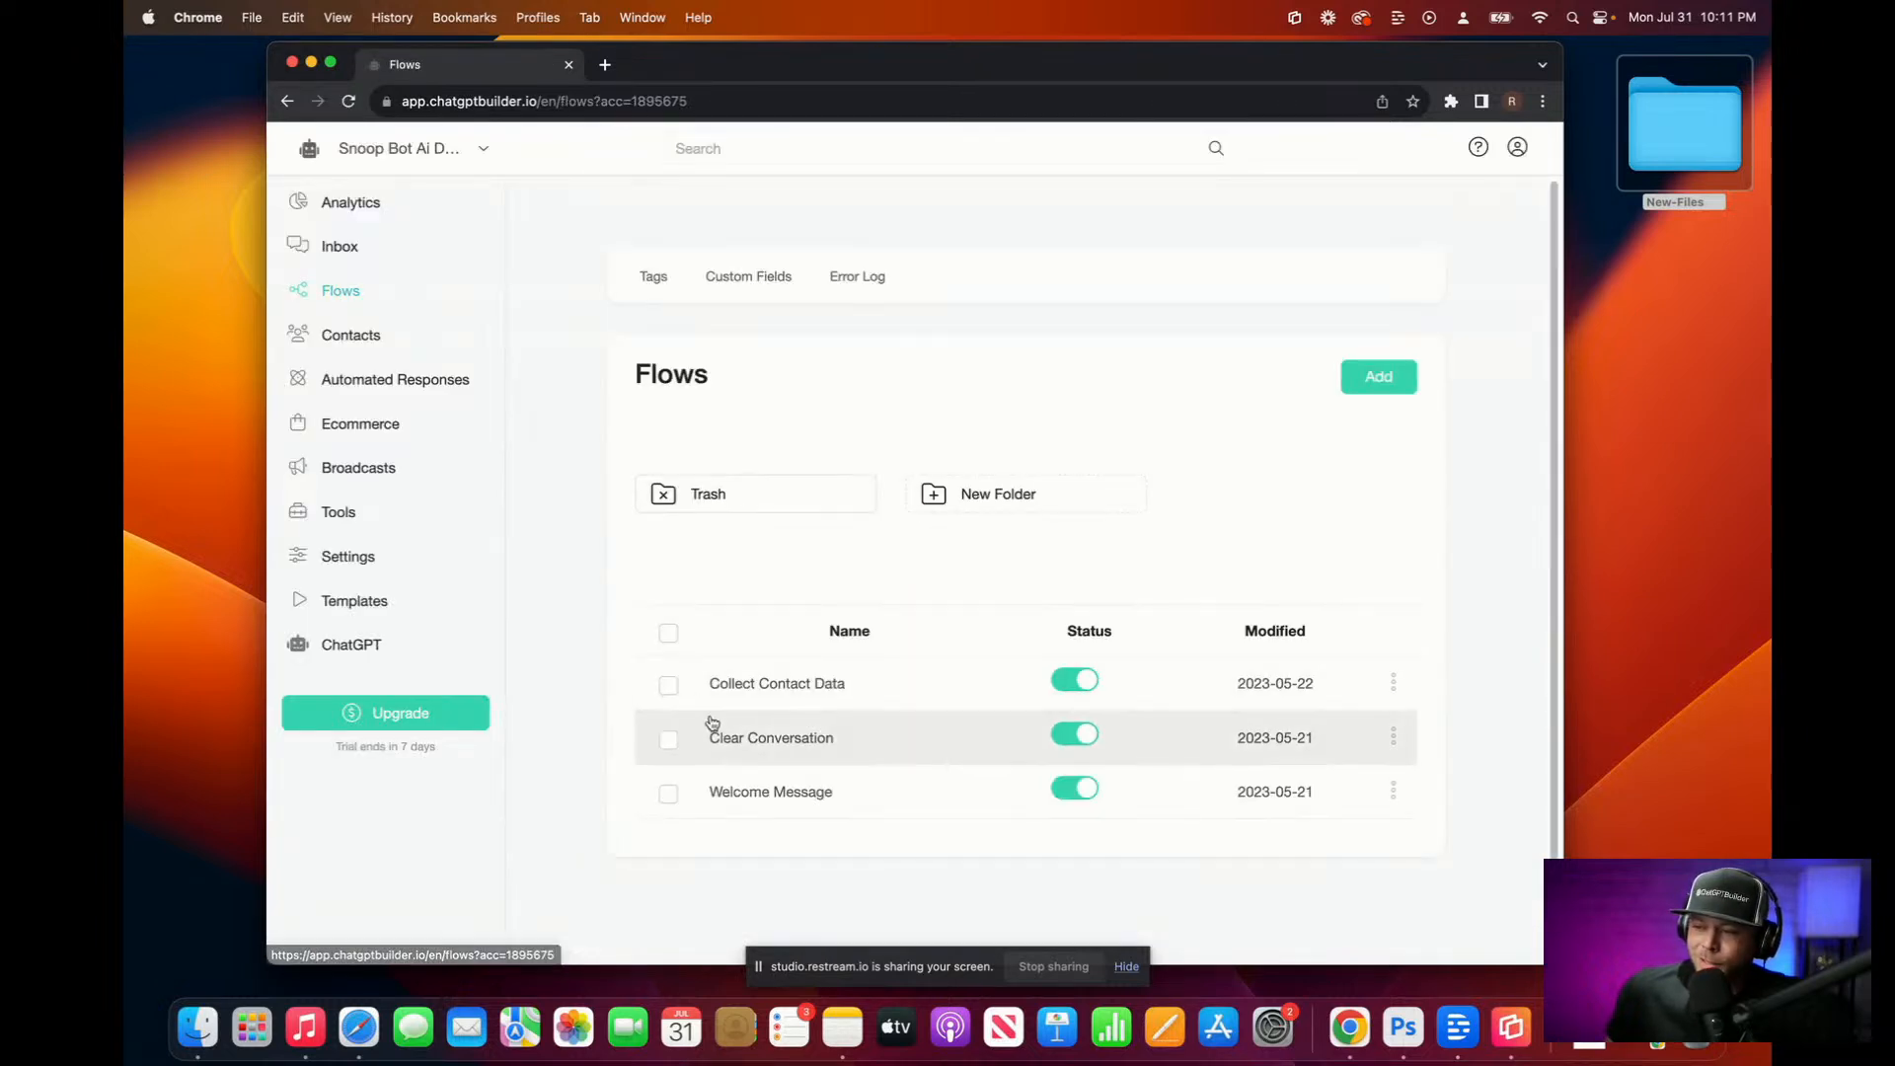
pyautogui.click(782, 792)
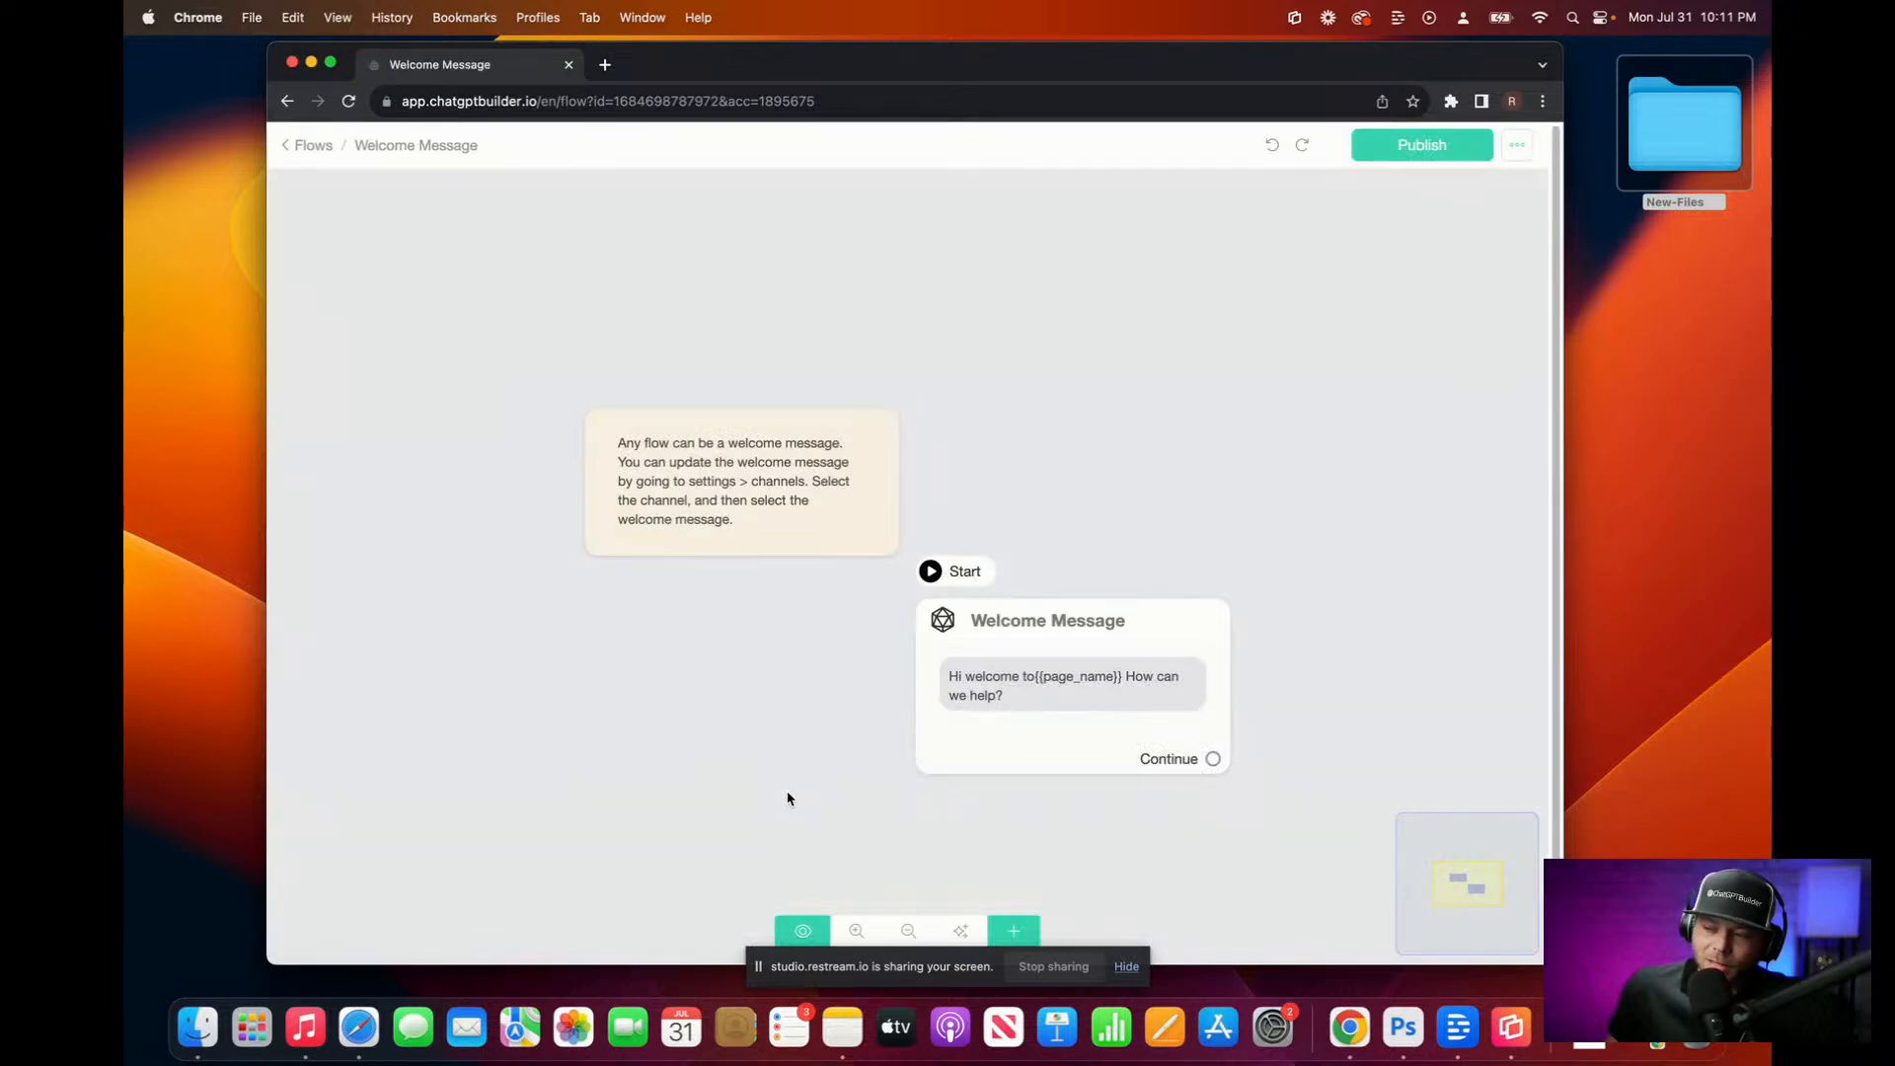
pyautogui.scroll(5, 788, 798)
pyautogui.scroll(-5, 788, 799)
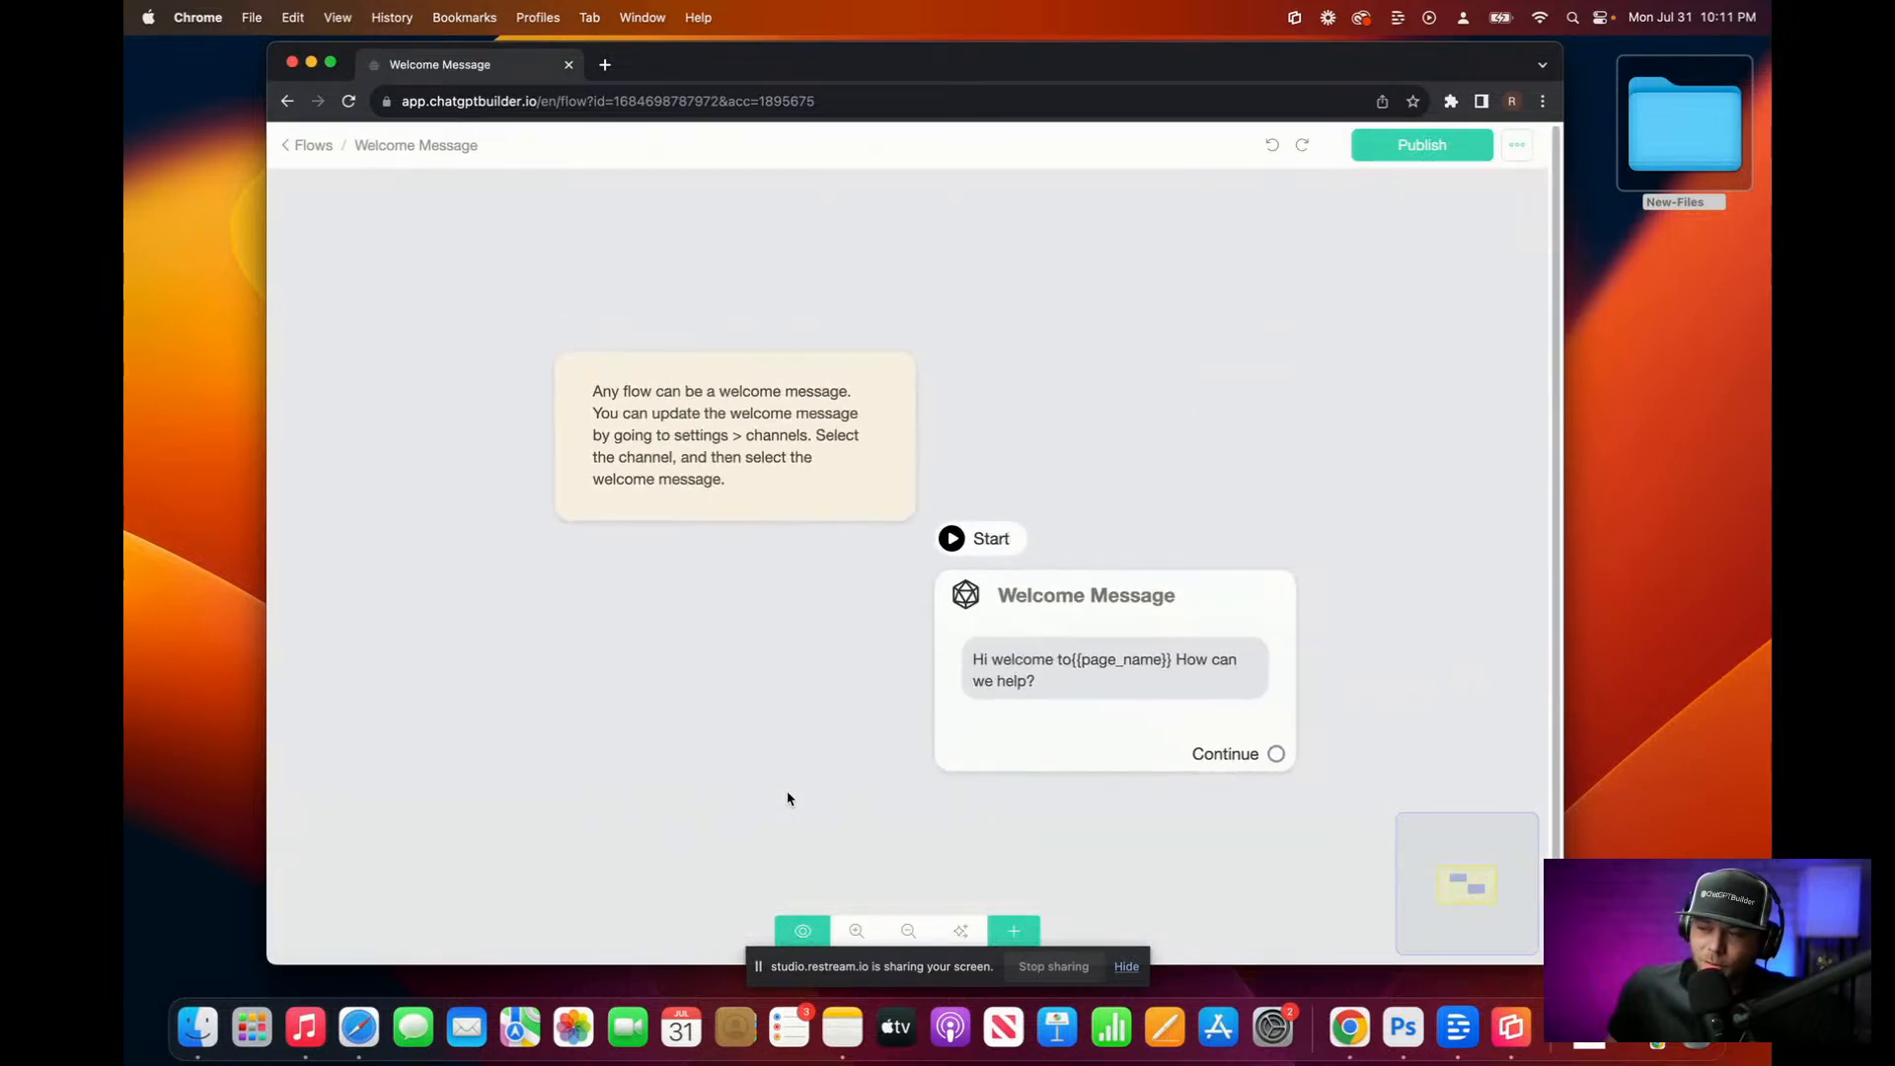
pyautogui.scroll(-3, 768, 798)
pyautogui.scroll(3, 766, 795)
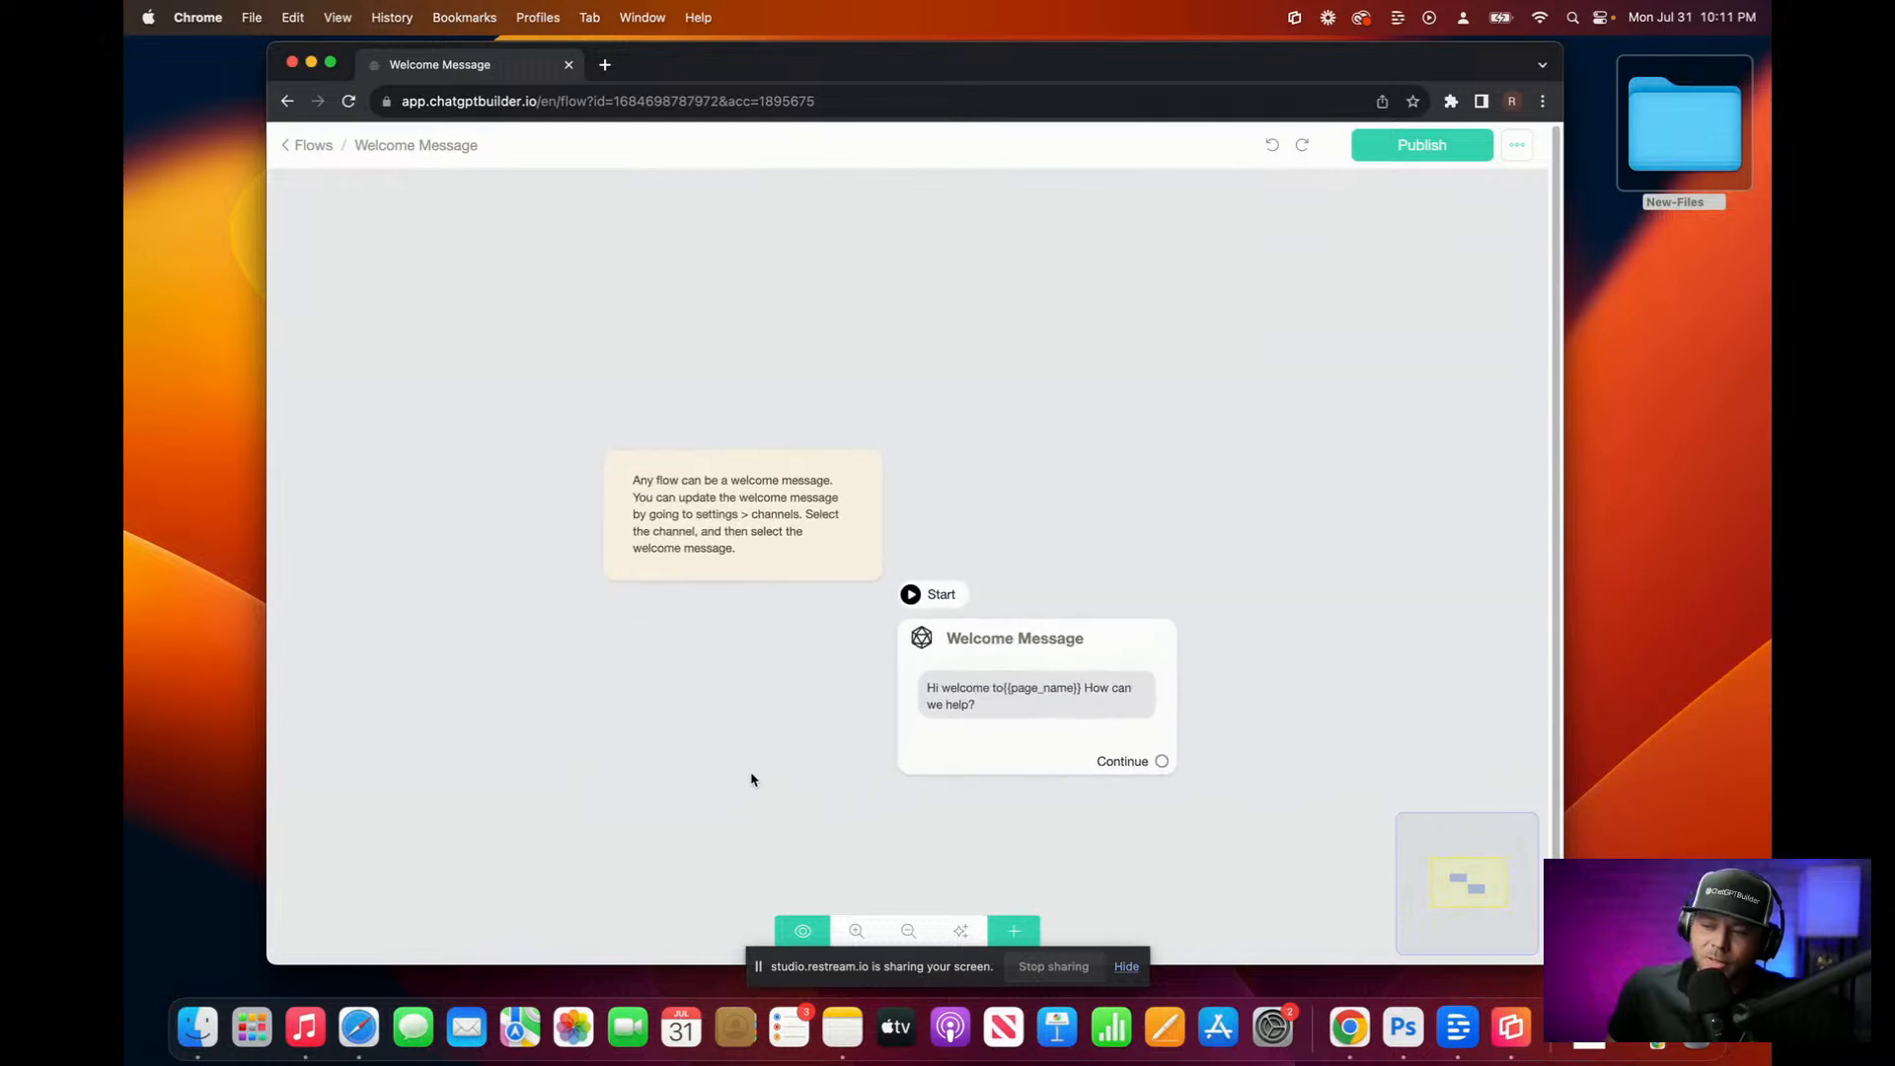
pyautogui.scroll(-4, 753, 779)
pyautogui.scroll(4, 632, 740)
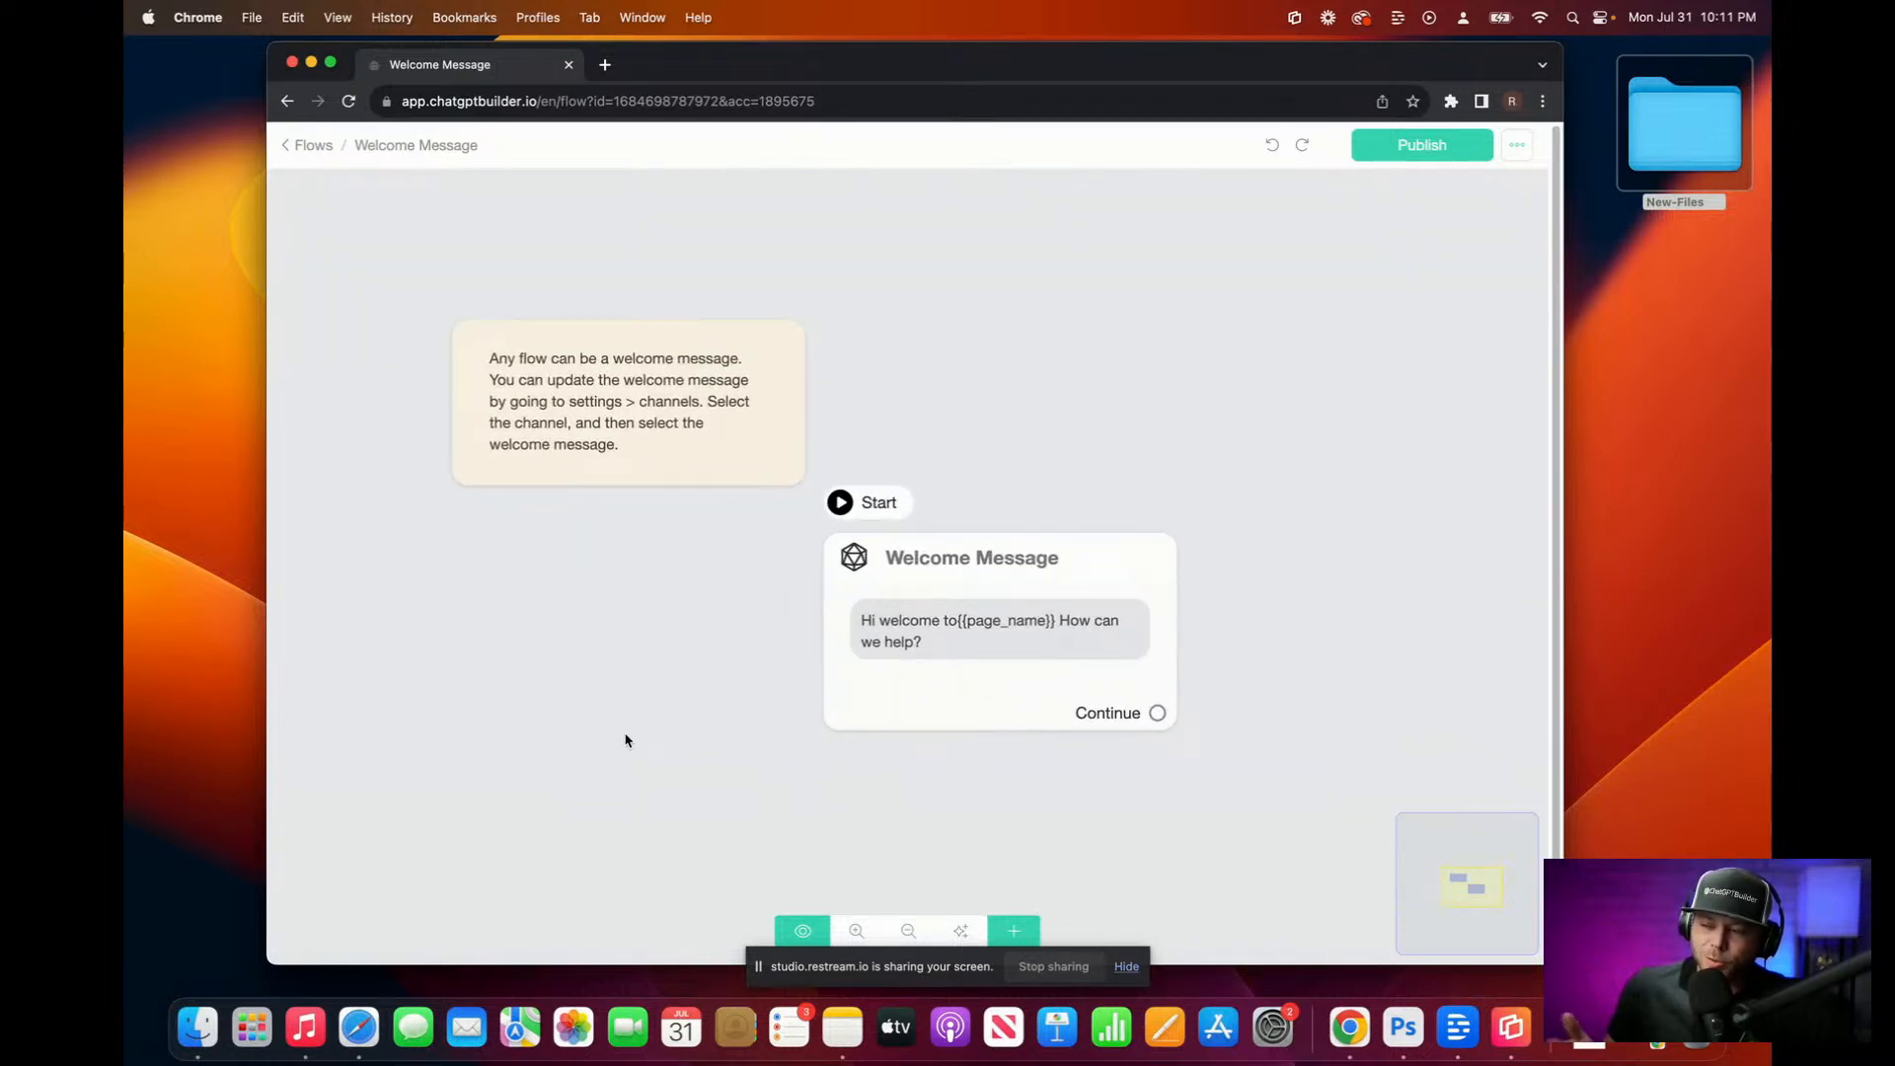
pyautogui.click(992, 620)
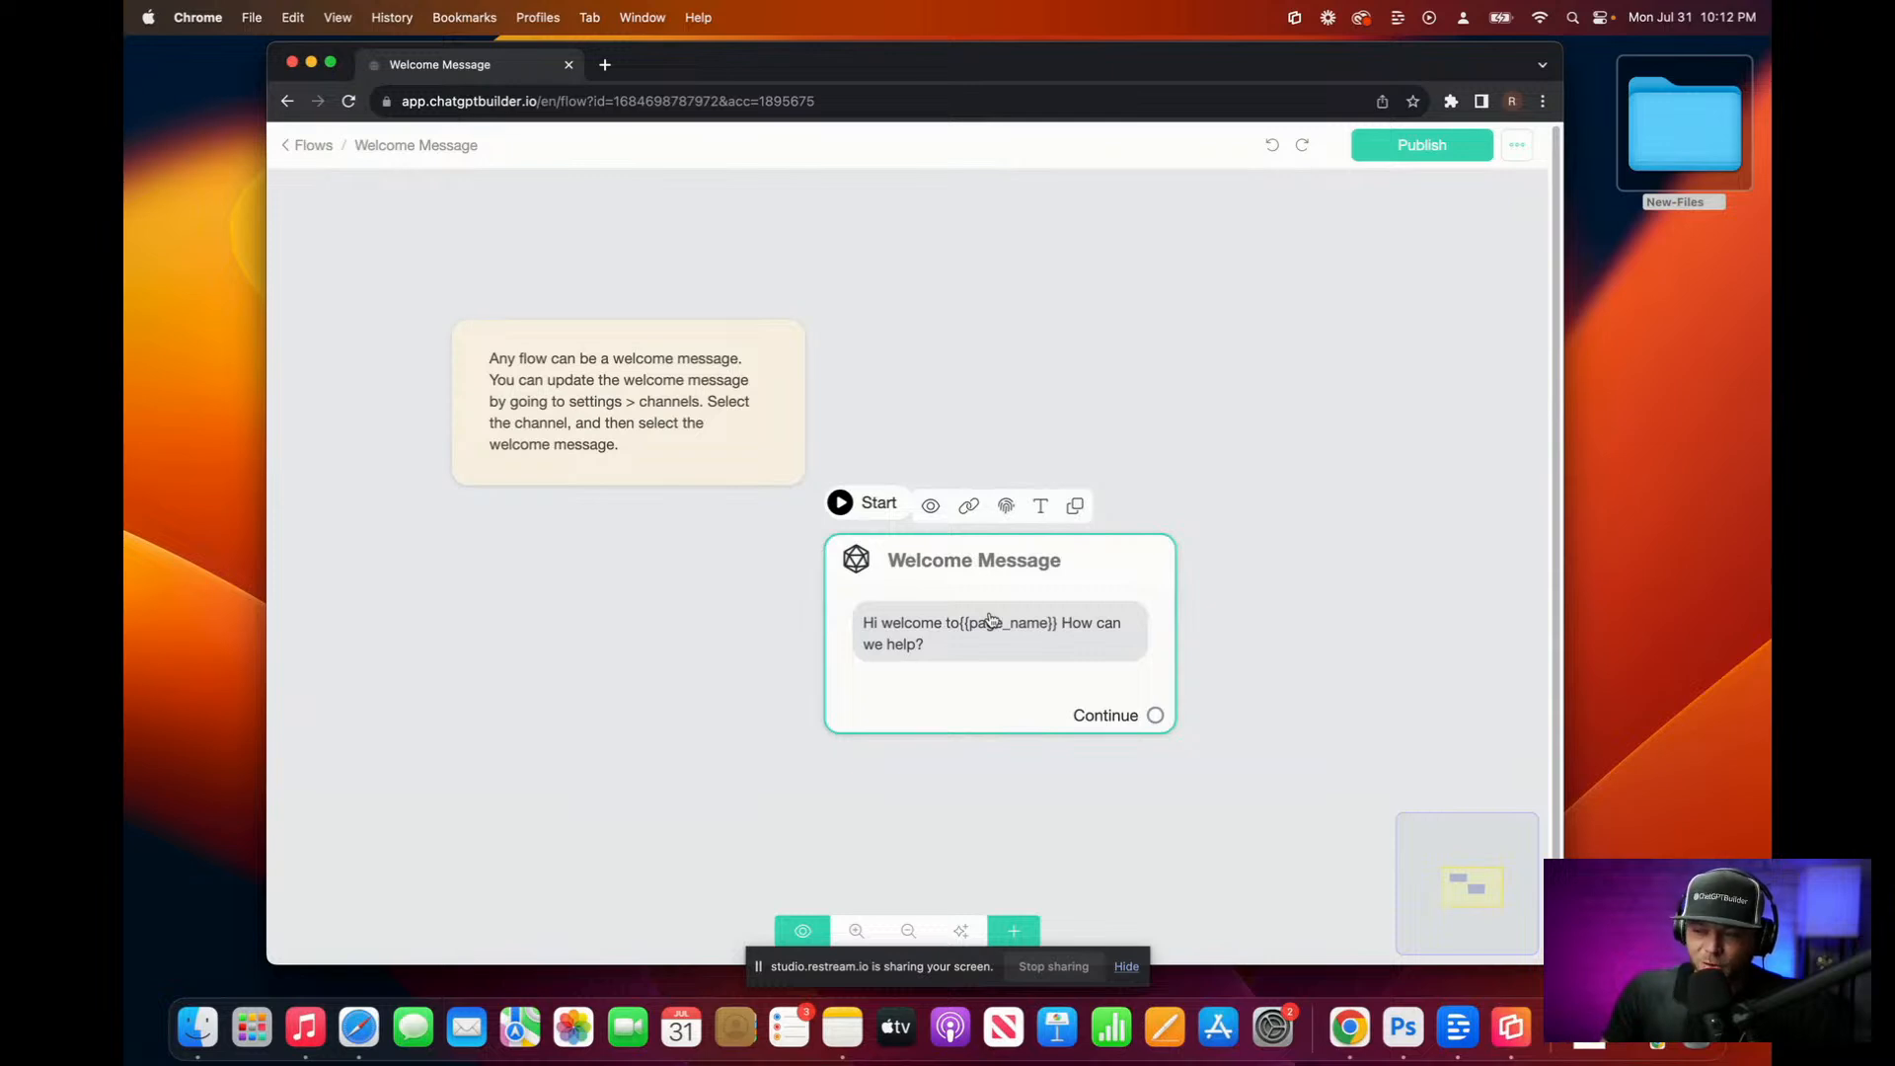
# Step: Add an OpenAI 'Generate text completion' action to the Welcome Message, placed above the greeting text
pyautogui.doubleClick(990, 620)
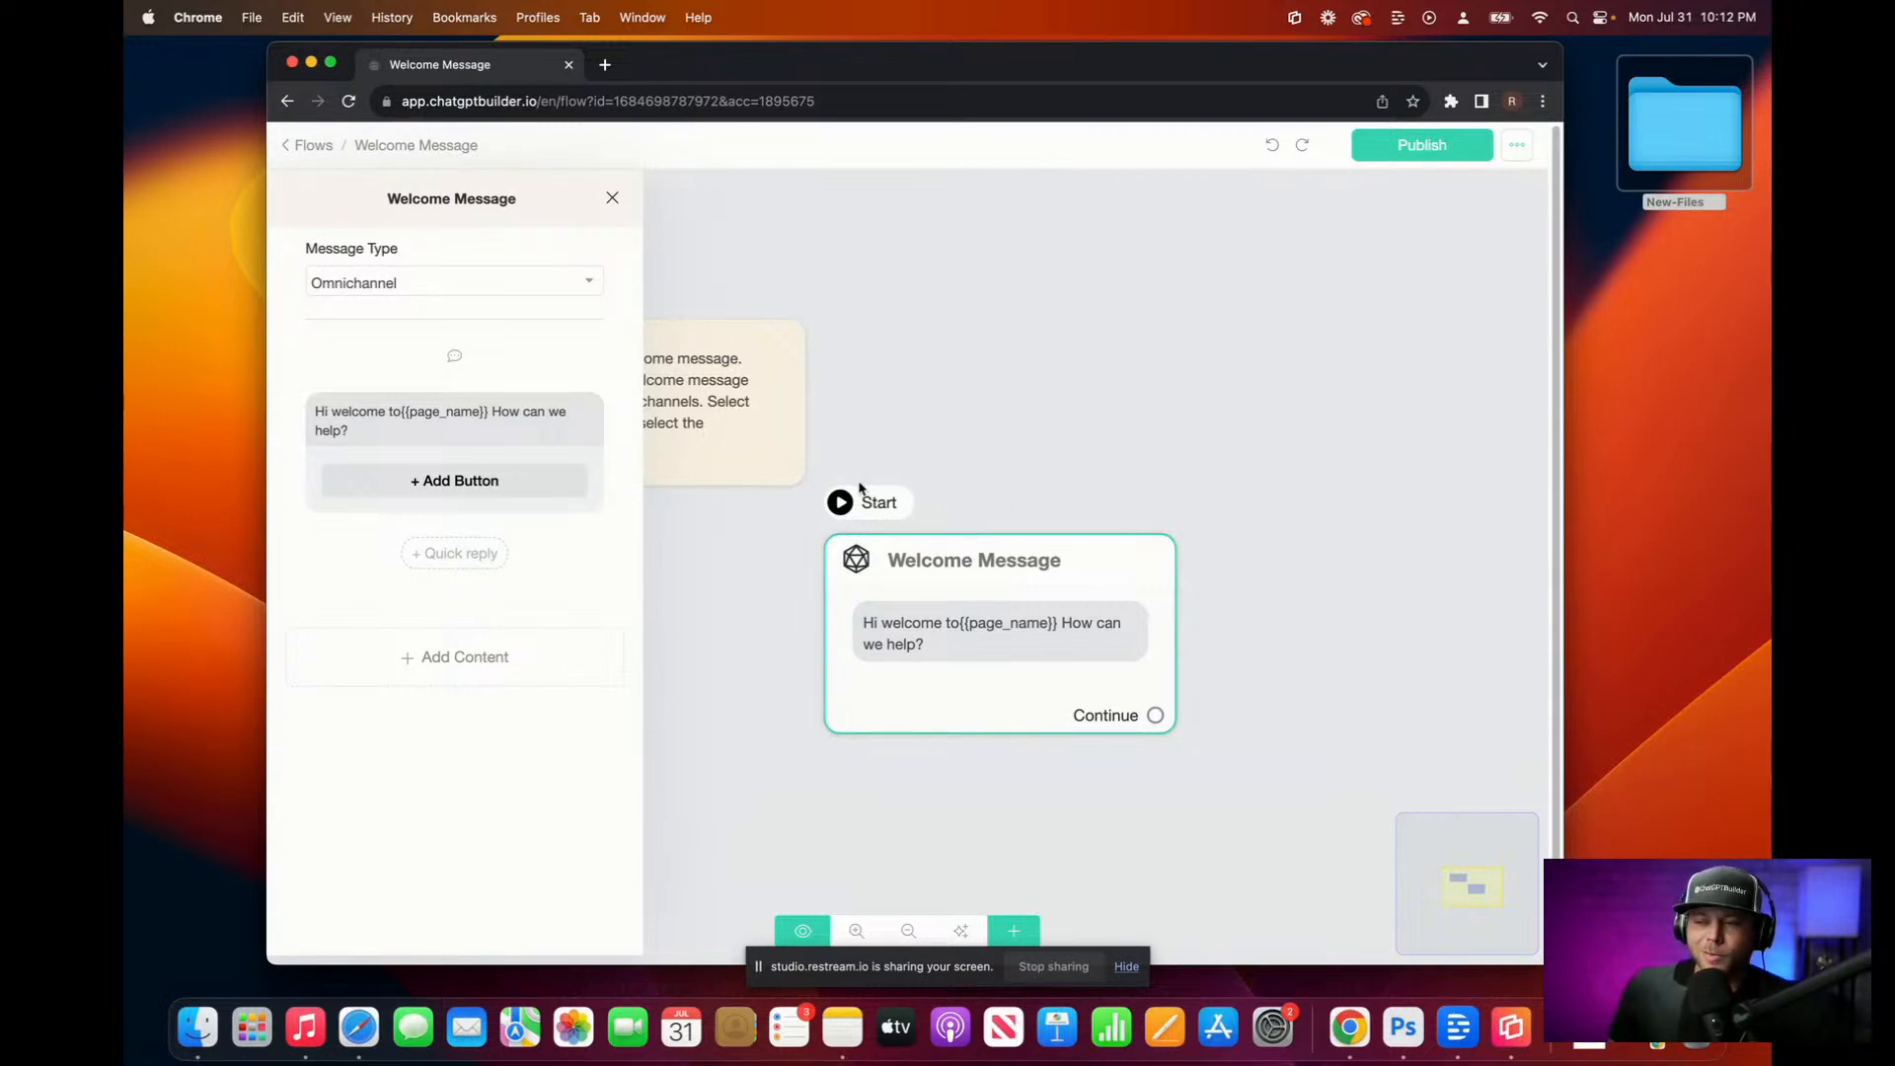
pyautogui.click(470, 658)
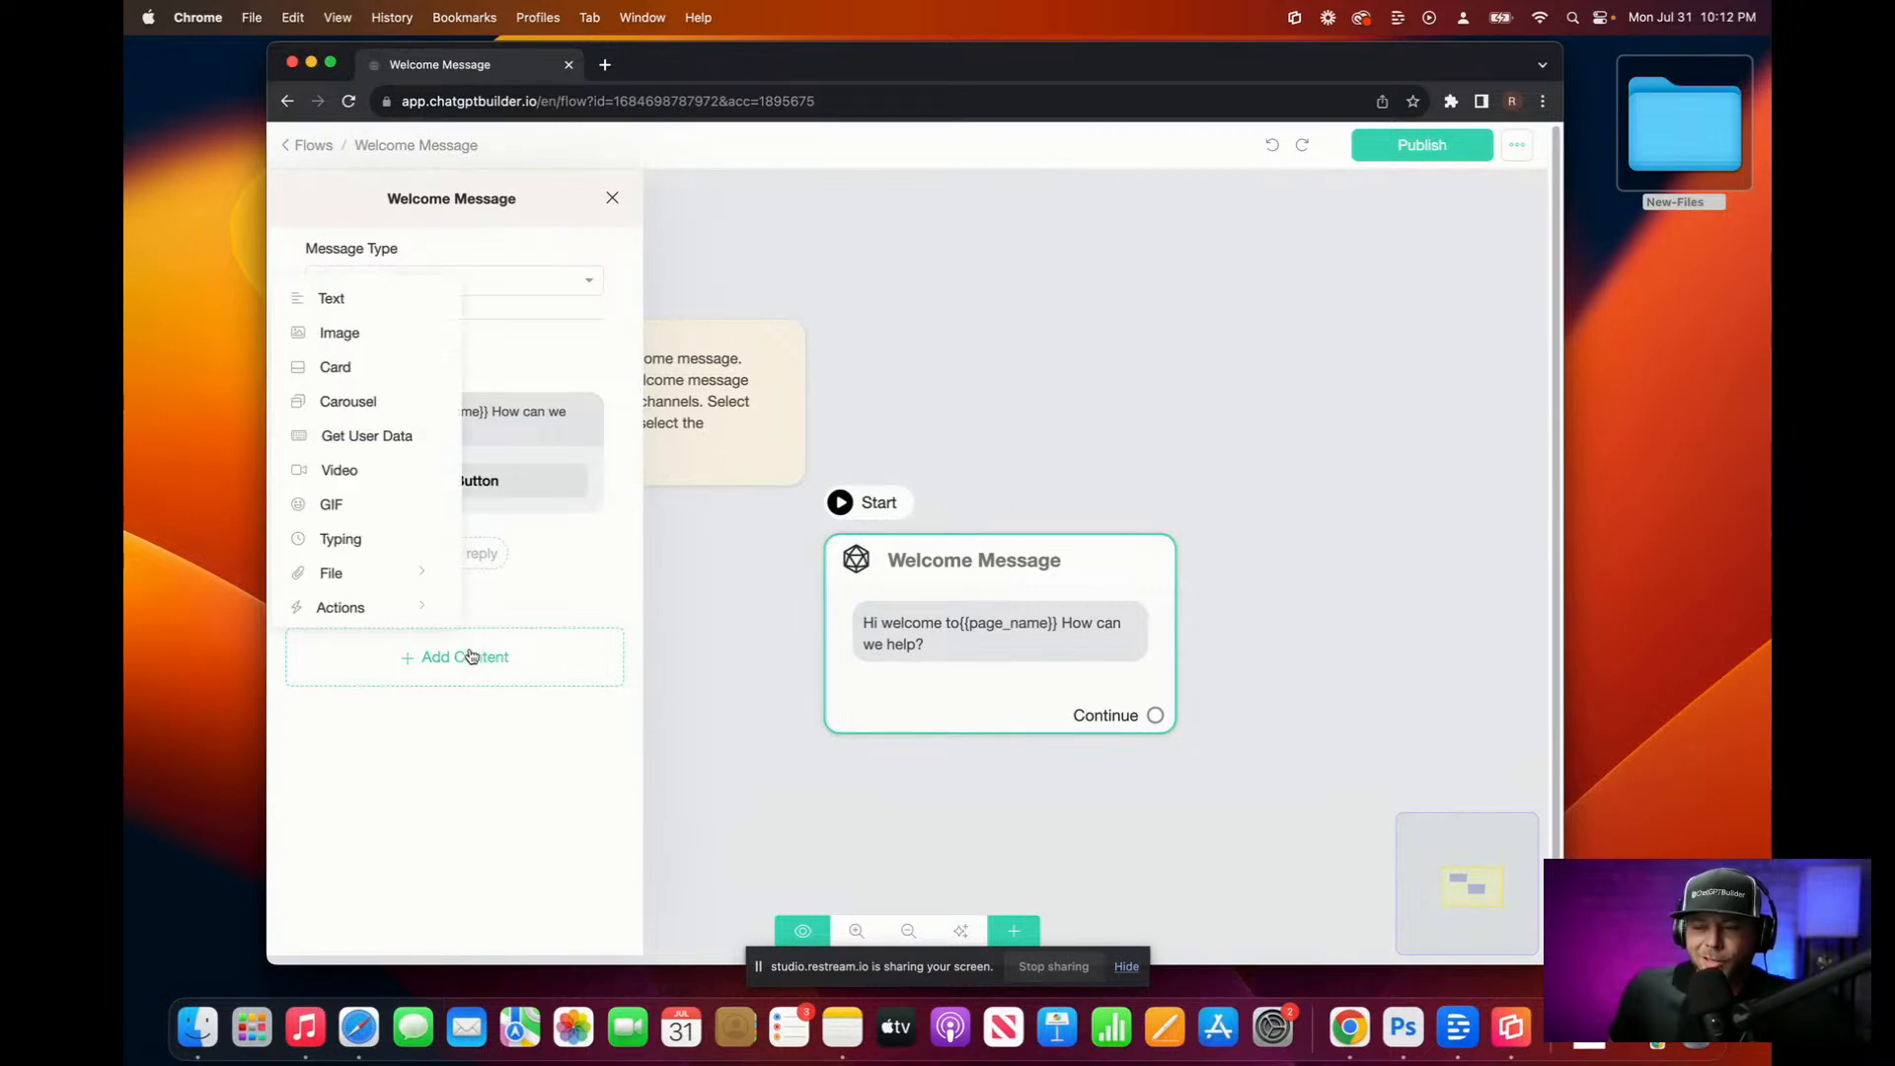
pyautogui.click(417, 612)
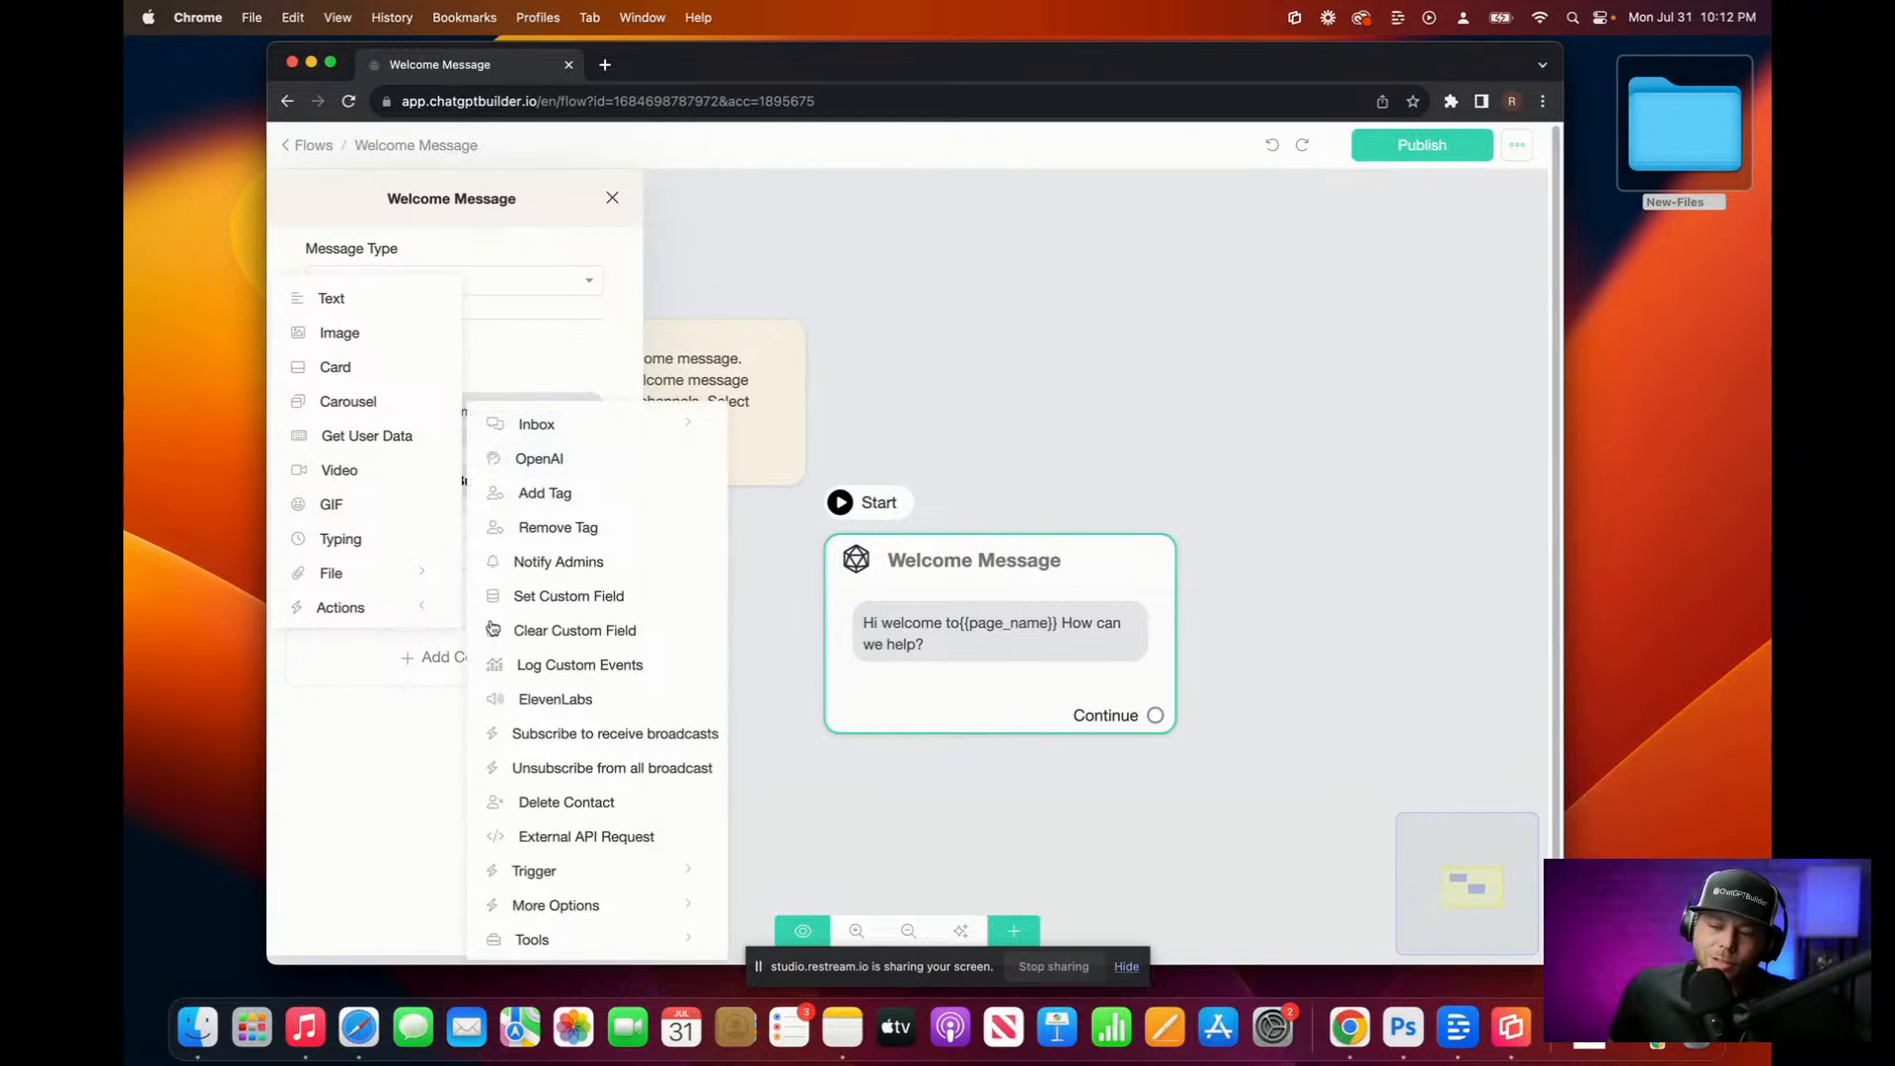
pyautogui.click(565, 458)
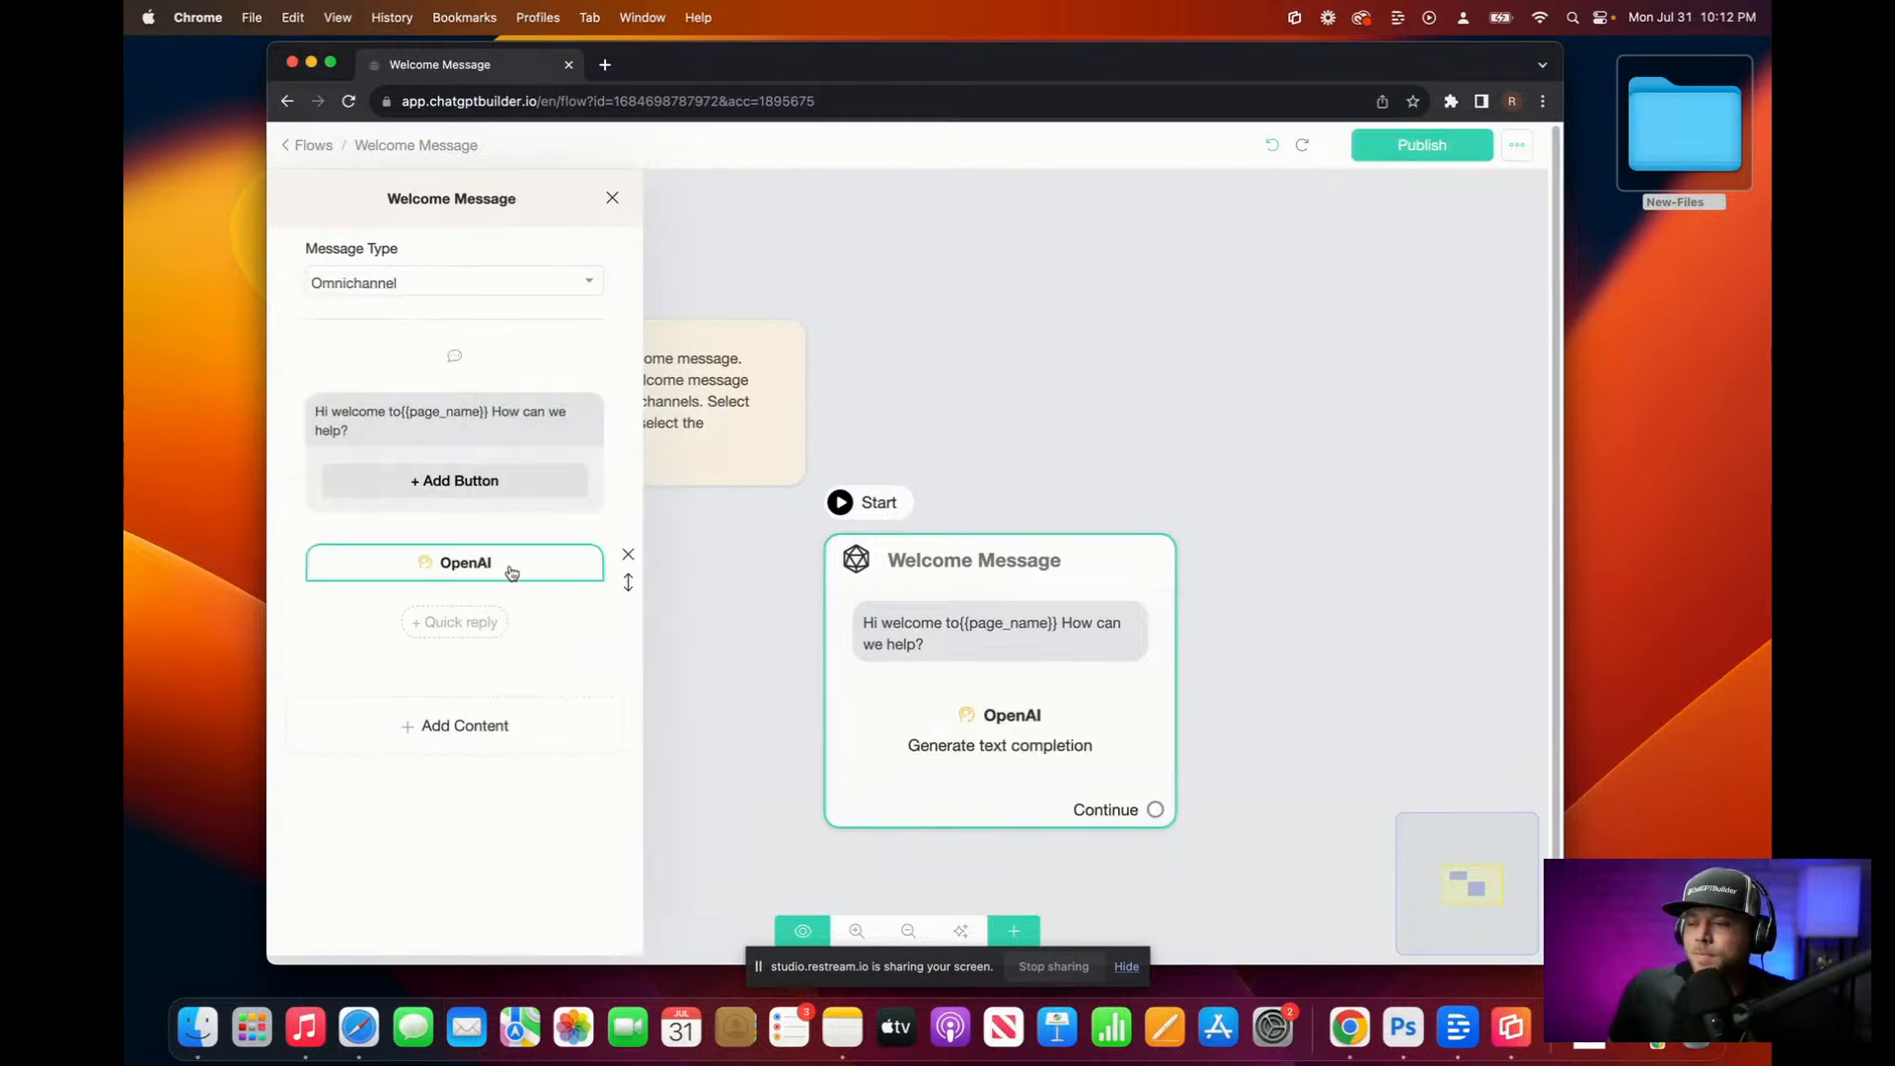
pyautogui.moveTo(626, 579); pyautogui.dragTo(618, 494)
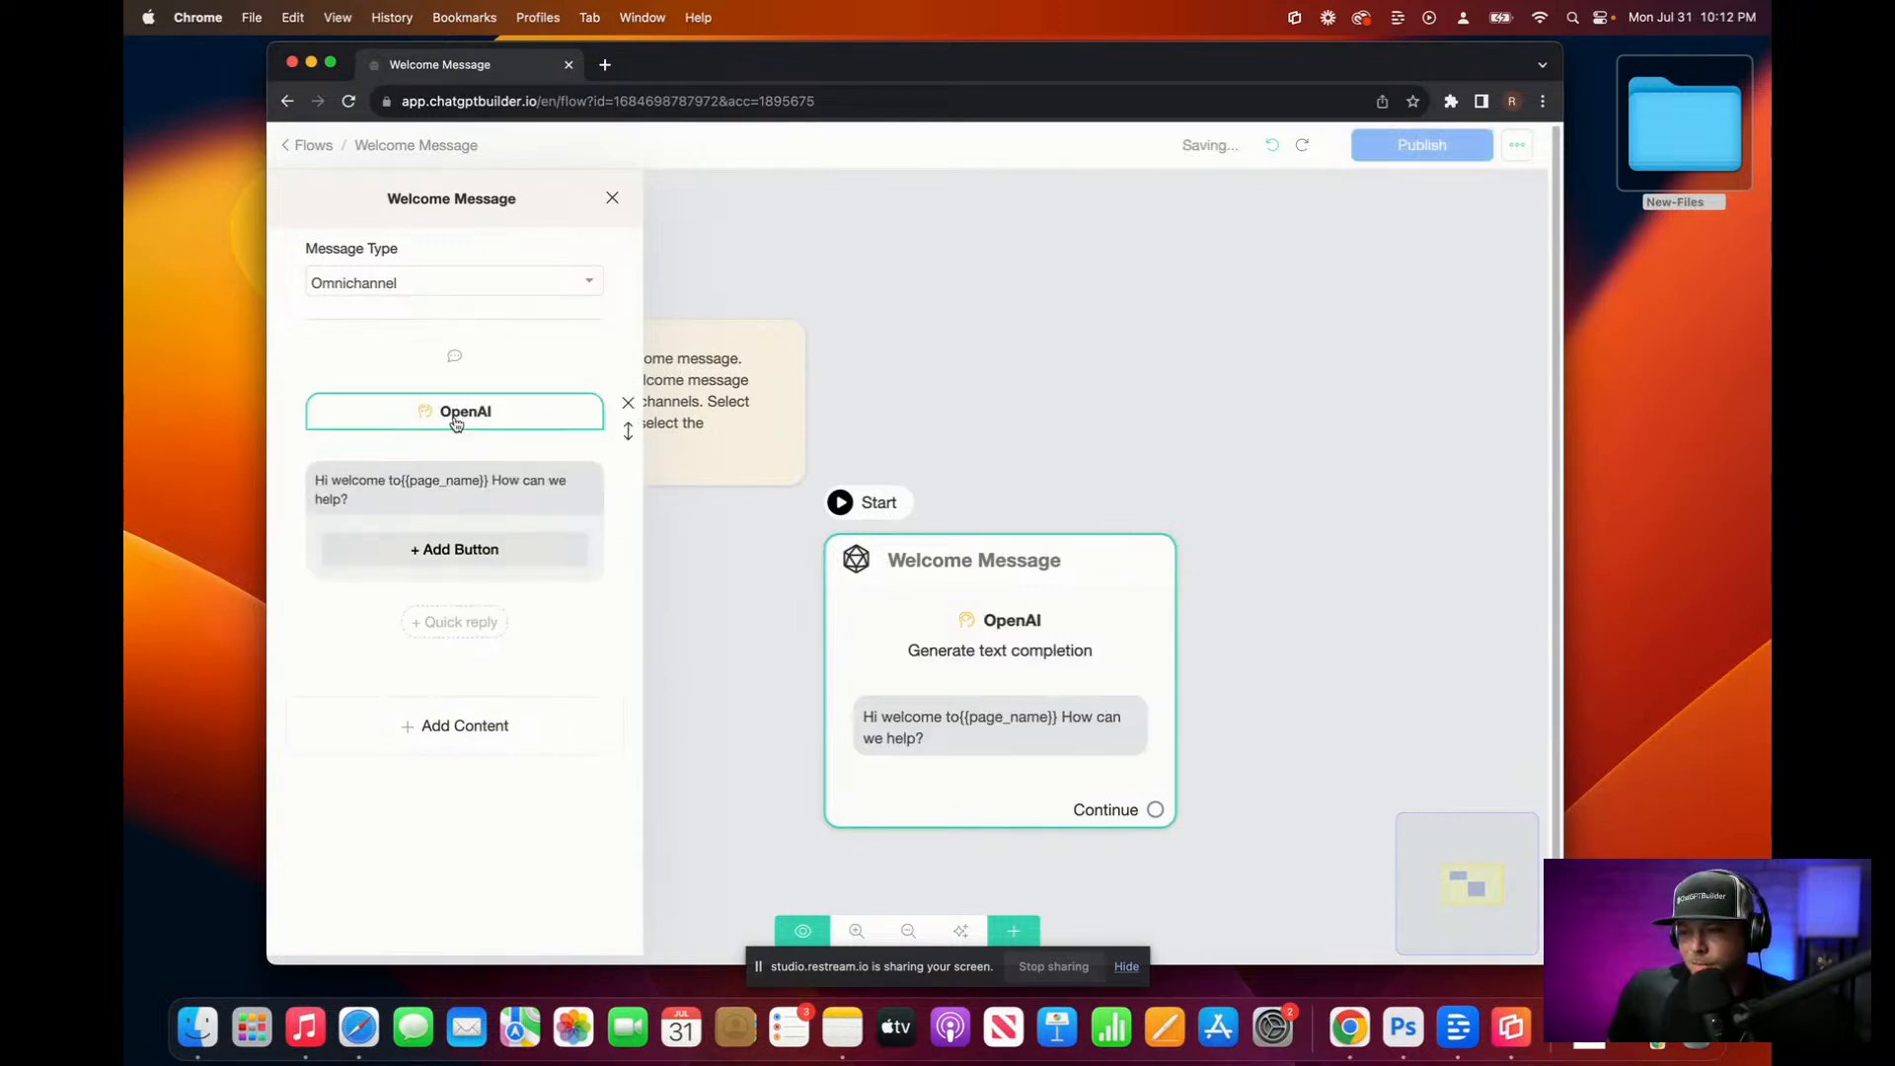
# Step: Replace the OpenAI step's default system prompt with a dictated Snoop Dogg real-estate welcome prompt
pyautogui.click(491, 417)
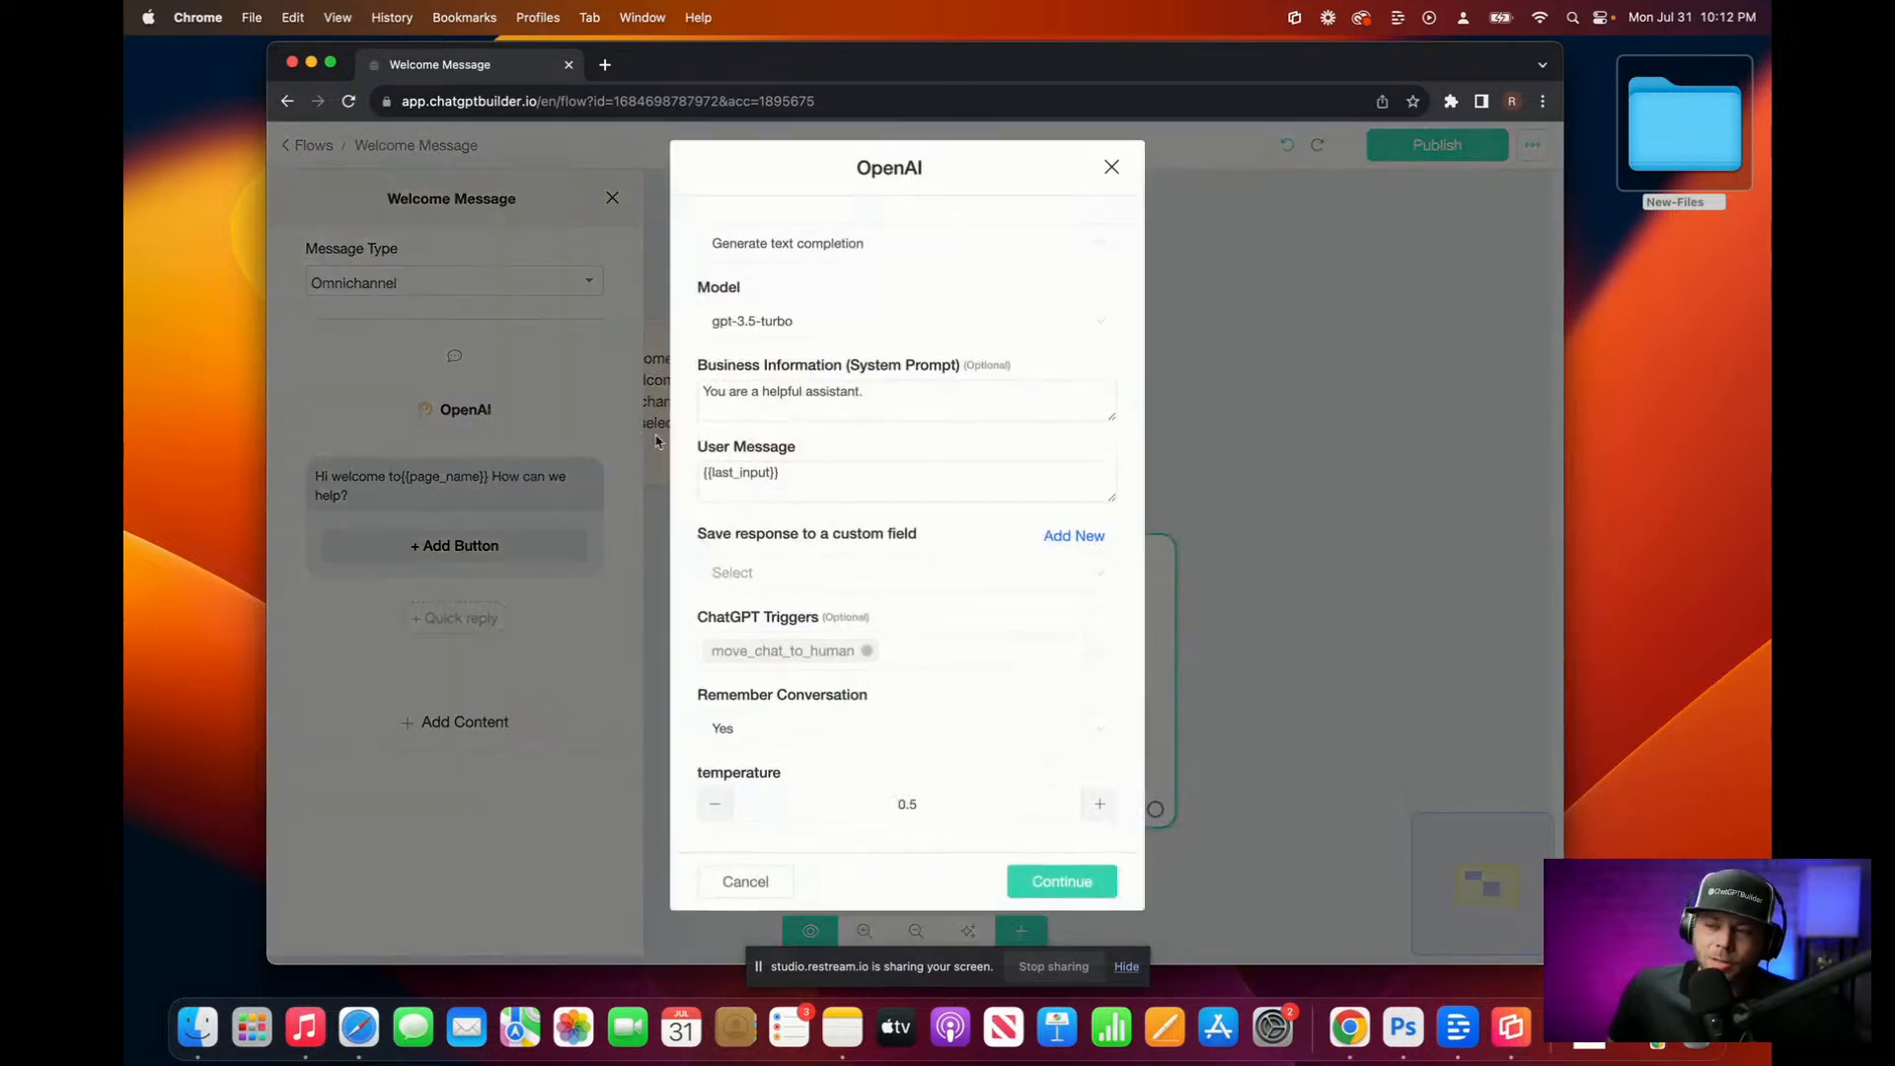
pyautogui.click(906, 406)
pyautogui.moveTo(879, 412); pyautogui.dragTo(501, 380)
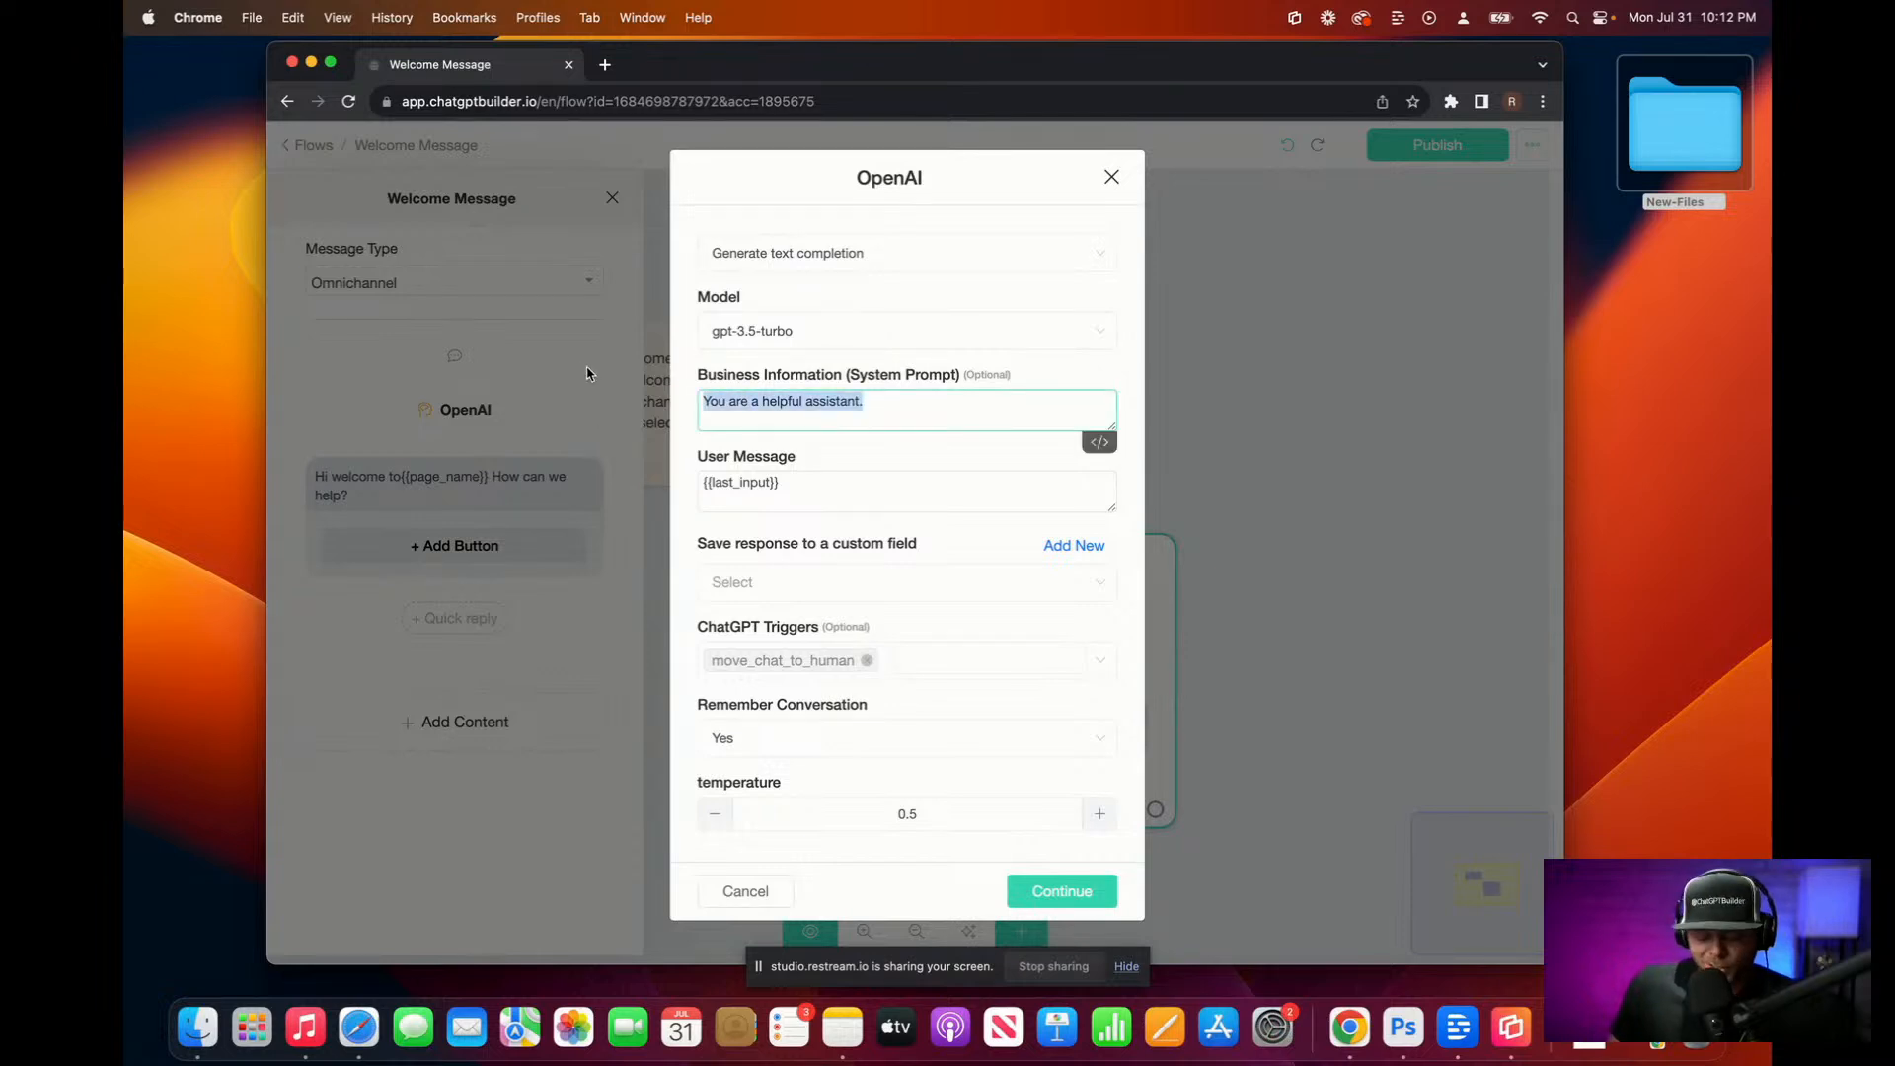
pyautogui.press('BackSpace')
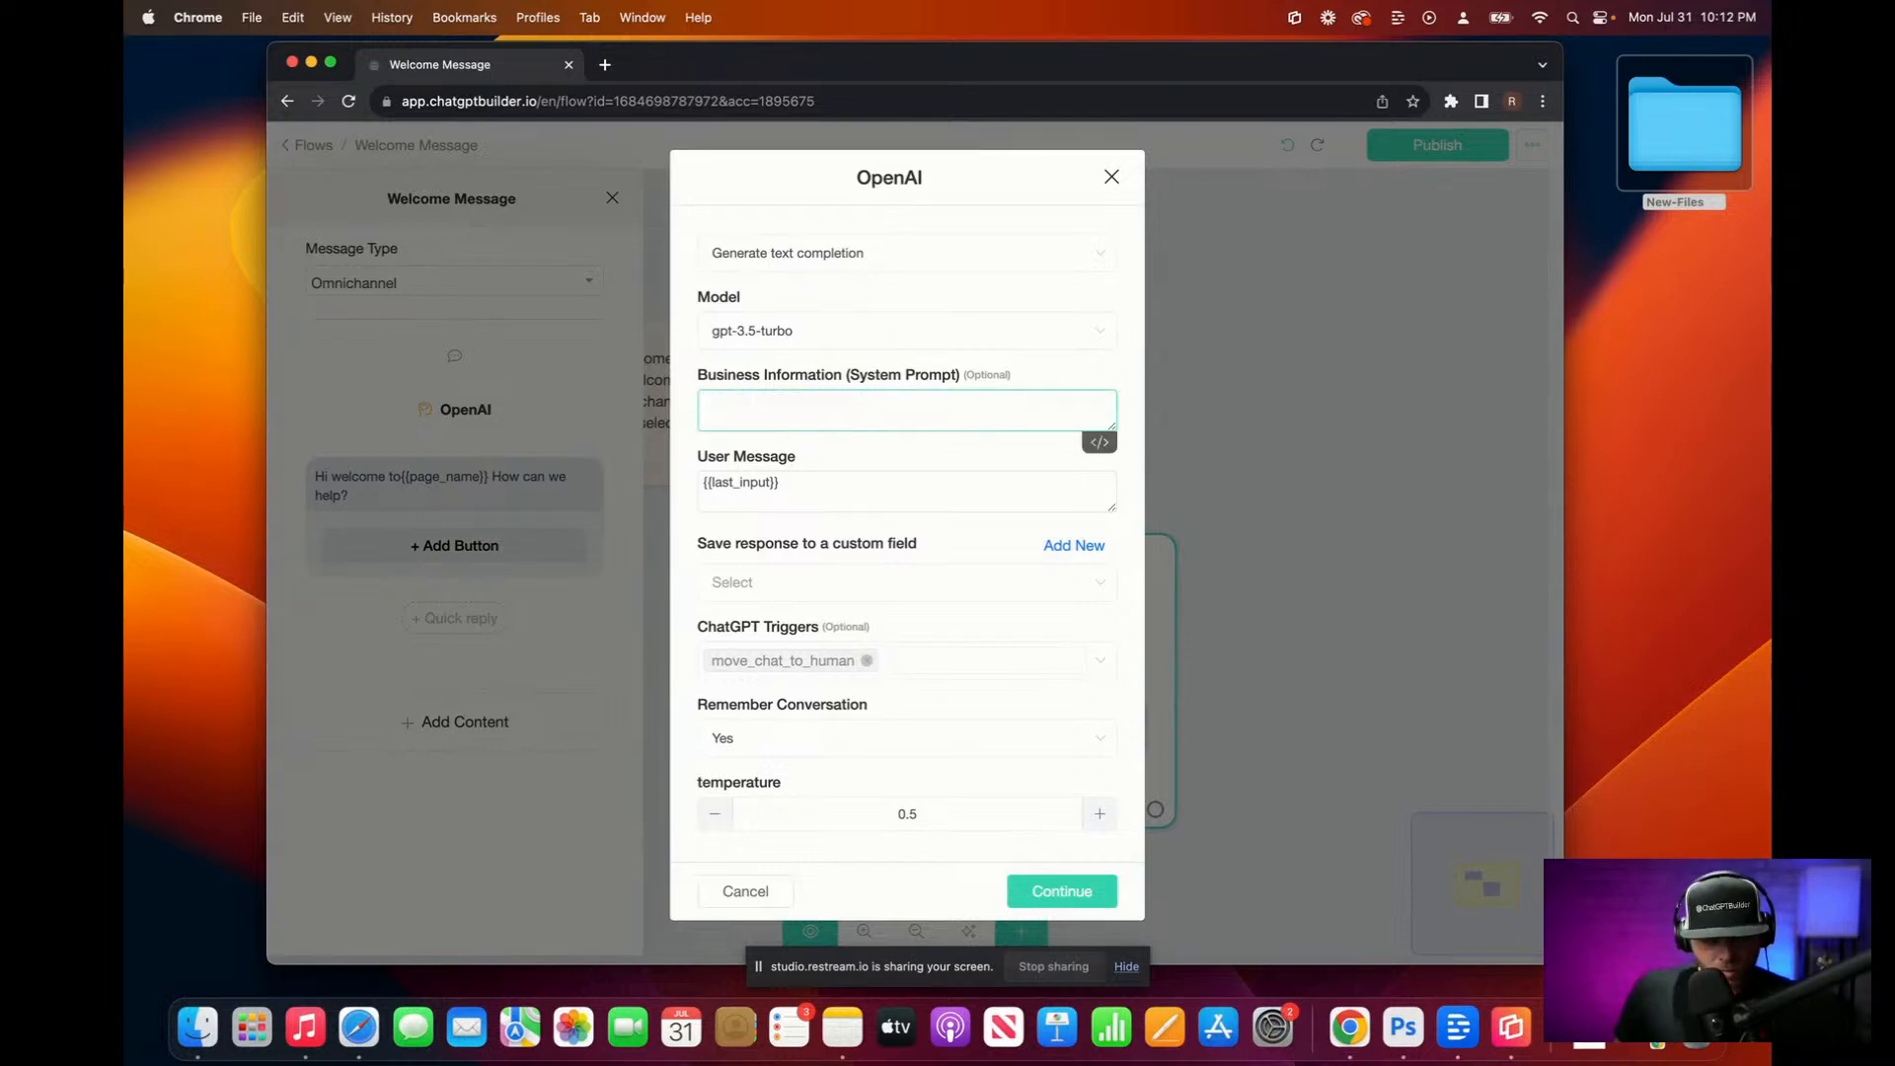
pyautogui.press('F5')
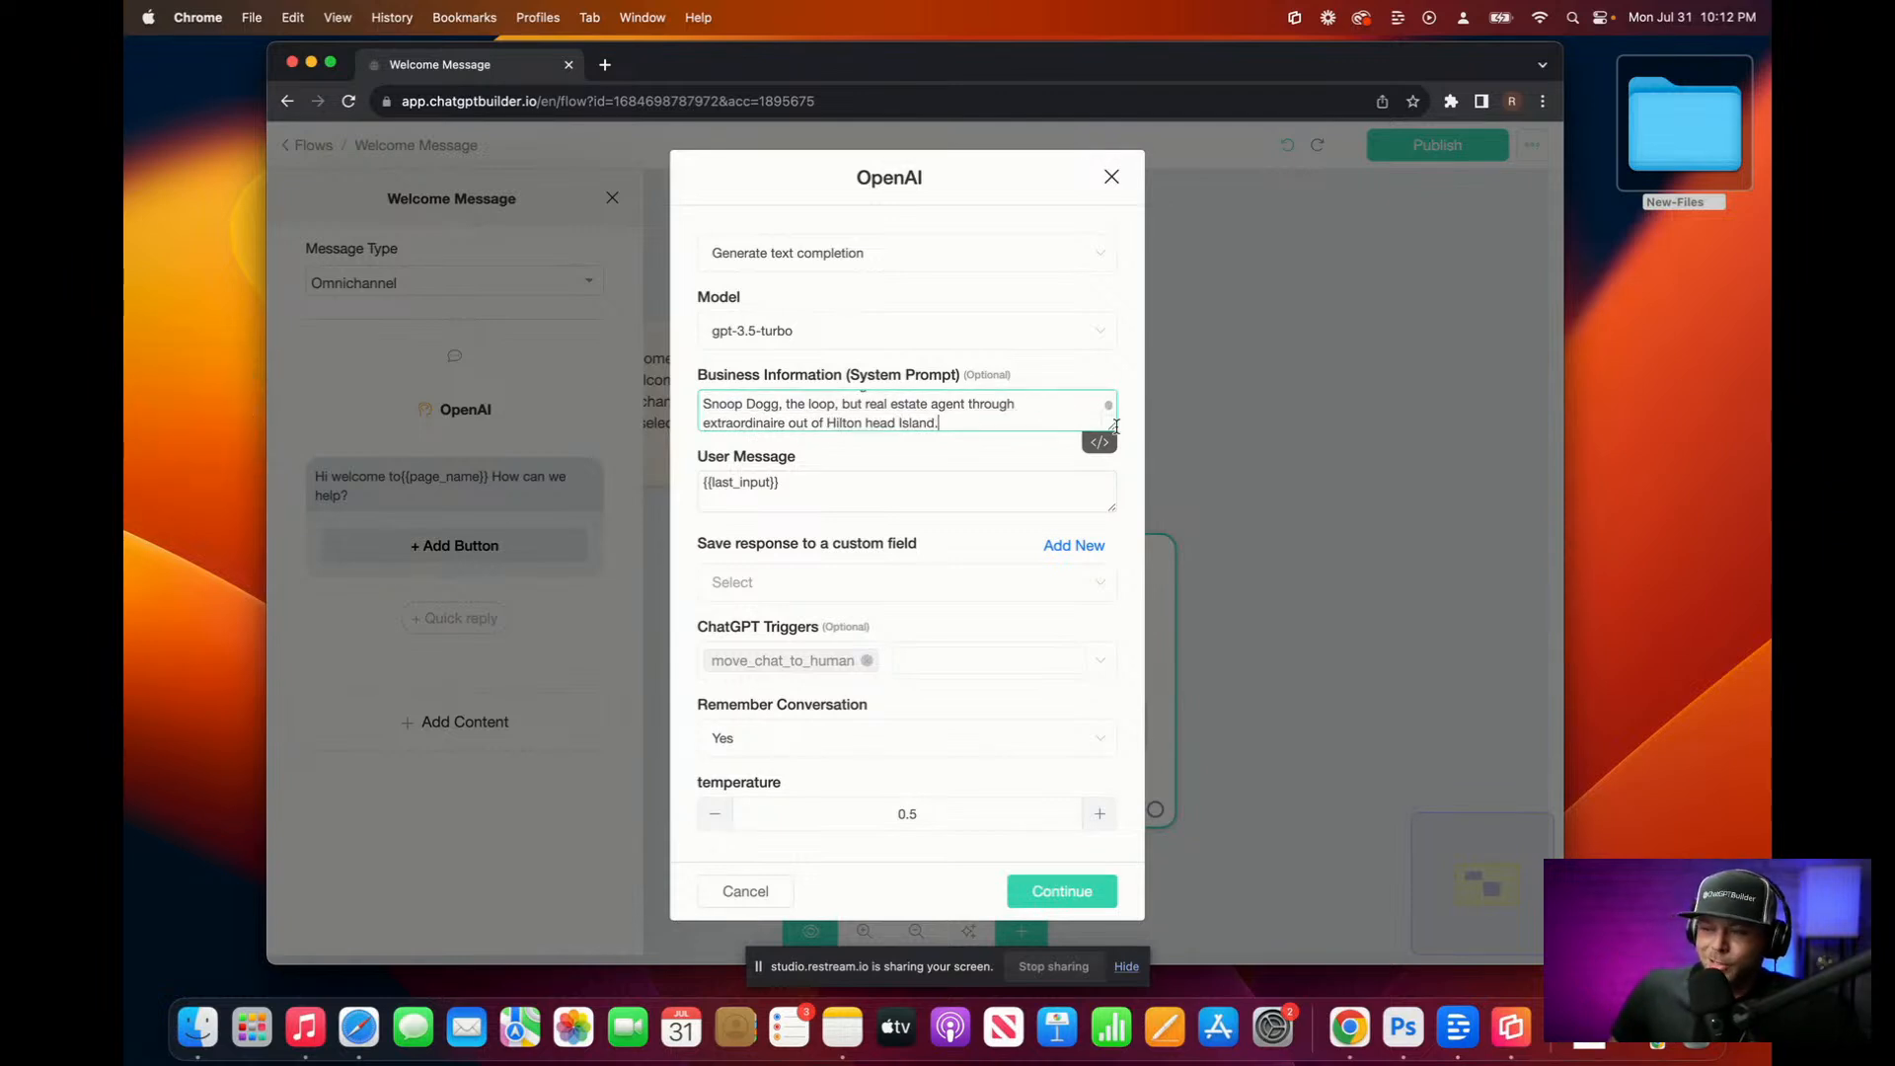
pyautogui.moveTo(1111, 427); pyautogui.dragTo(1103, 560)
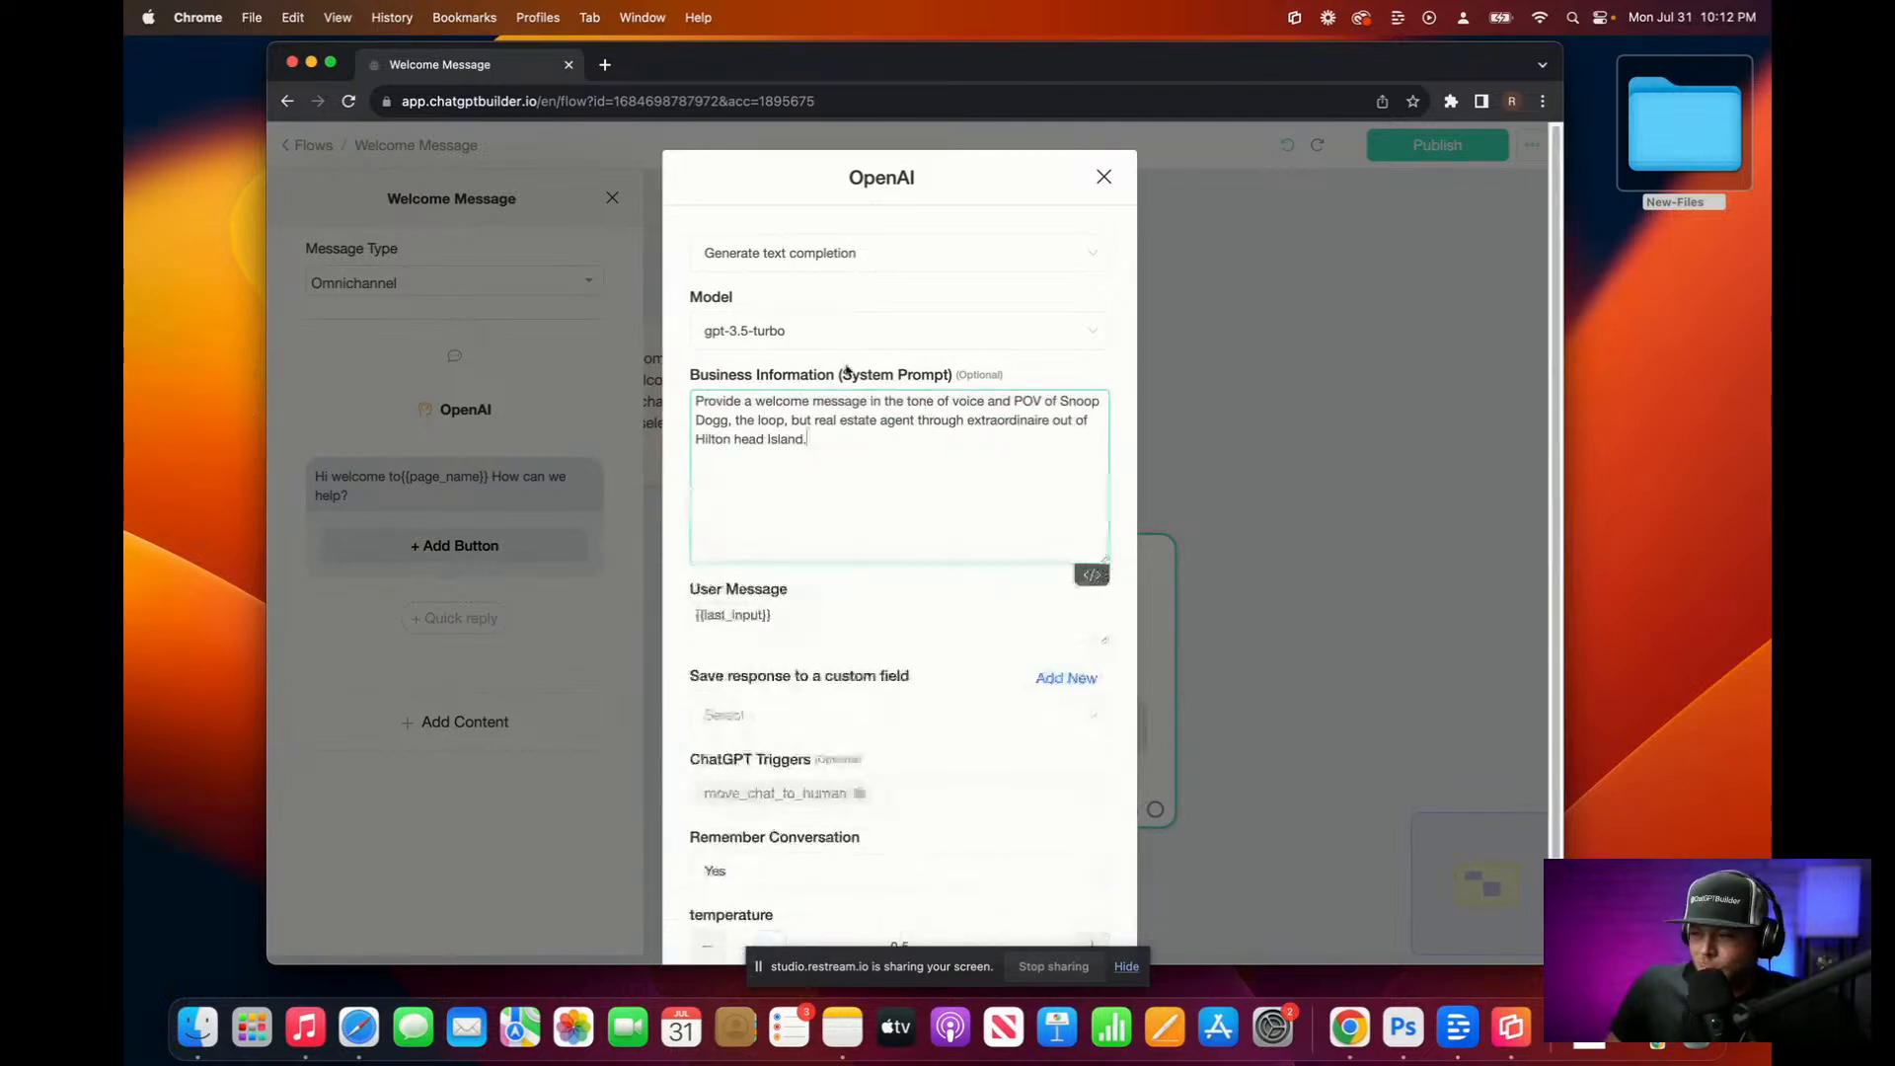
# Step: Clean up the dictated prompt, removing 'the loop', 'but', 'through' and a stray article 'a'
pyautogui.moveTo(758, 419)
pyautogui.mouseDown()
pyautogui.moveTo(777, 419)
pyautogui.moveTo(746, 420)
pyautogui.mouseUp()
pyautogui.moveTo(739, 421); pyautogui.dragTo(787, 420)
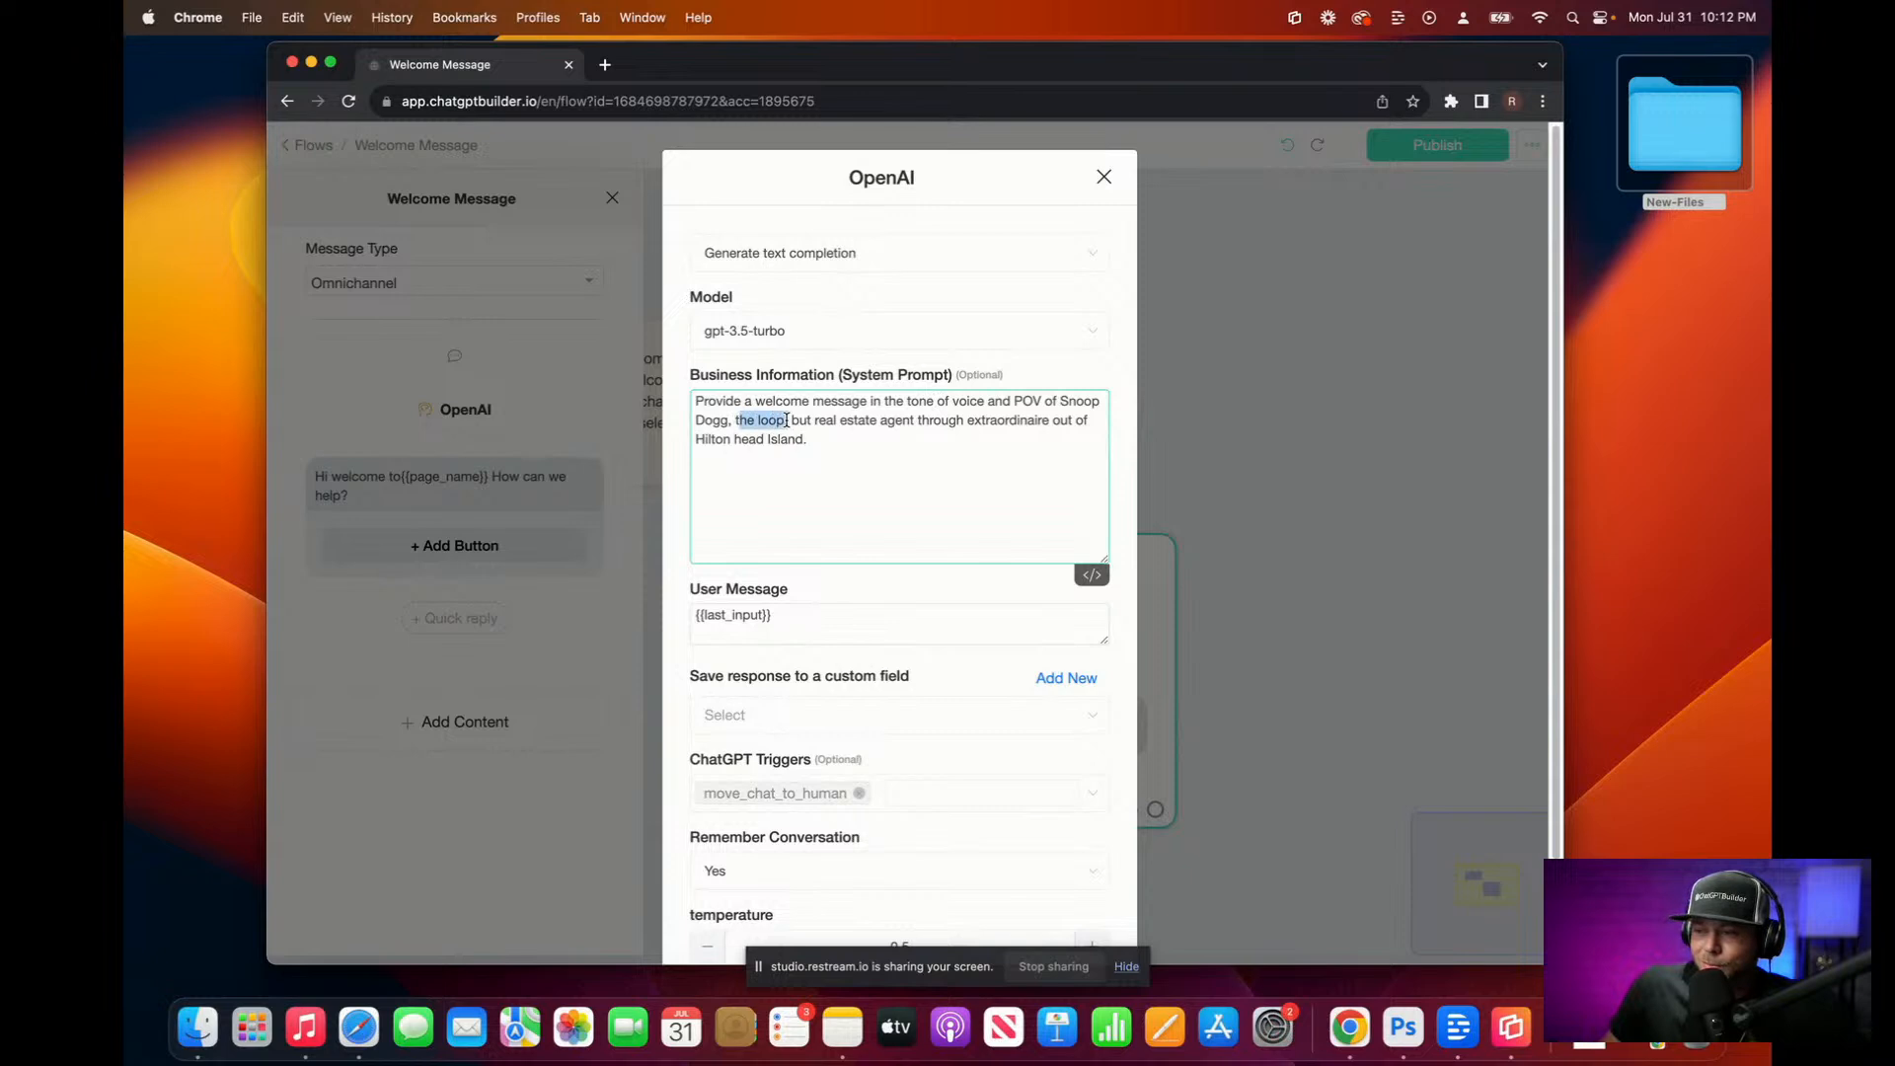
pyautogui.press('BackSpace')
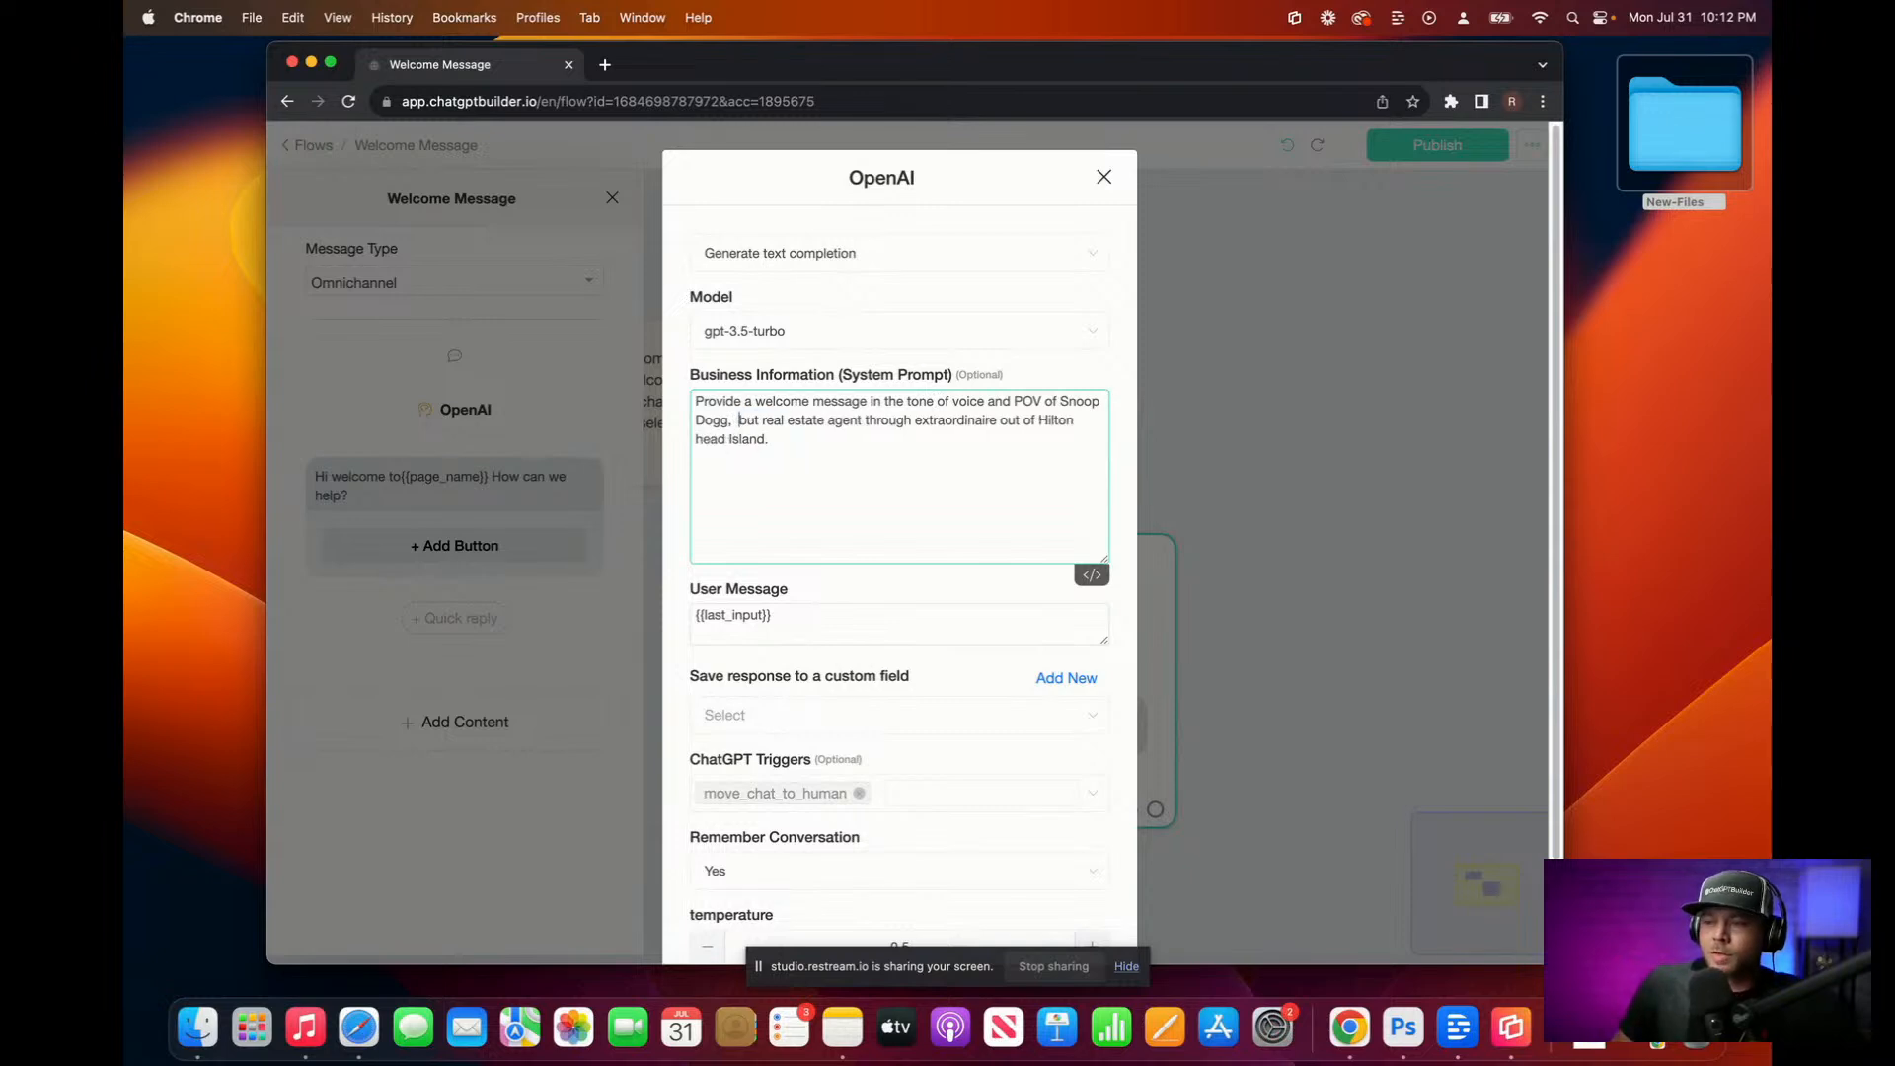
pyautogui.press('Delete')
pyautogui.press('Delete')
pyautogui.press('Delete')
pyautogui.press('Delete')
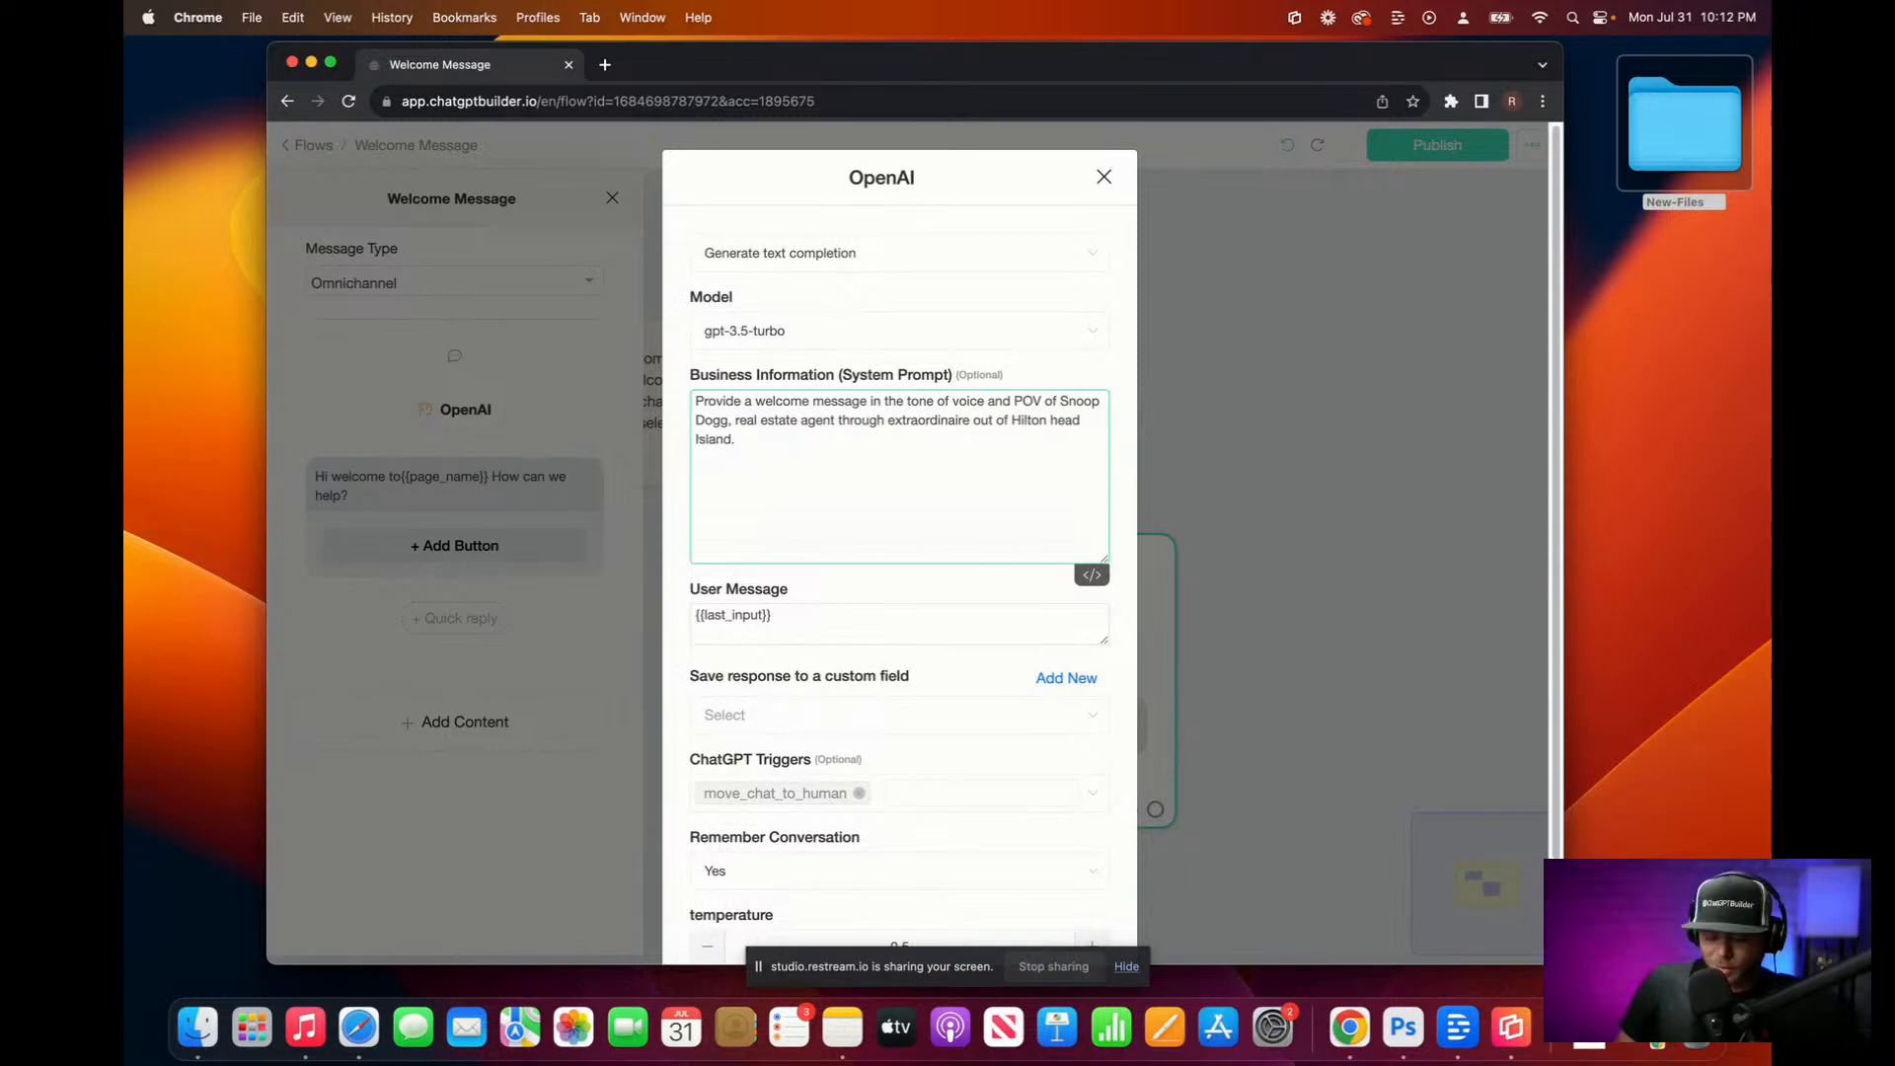
pyautogui.write('a')
pyautogui.press('BackSpace')
pyautogui.write('a ')
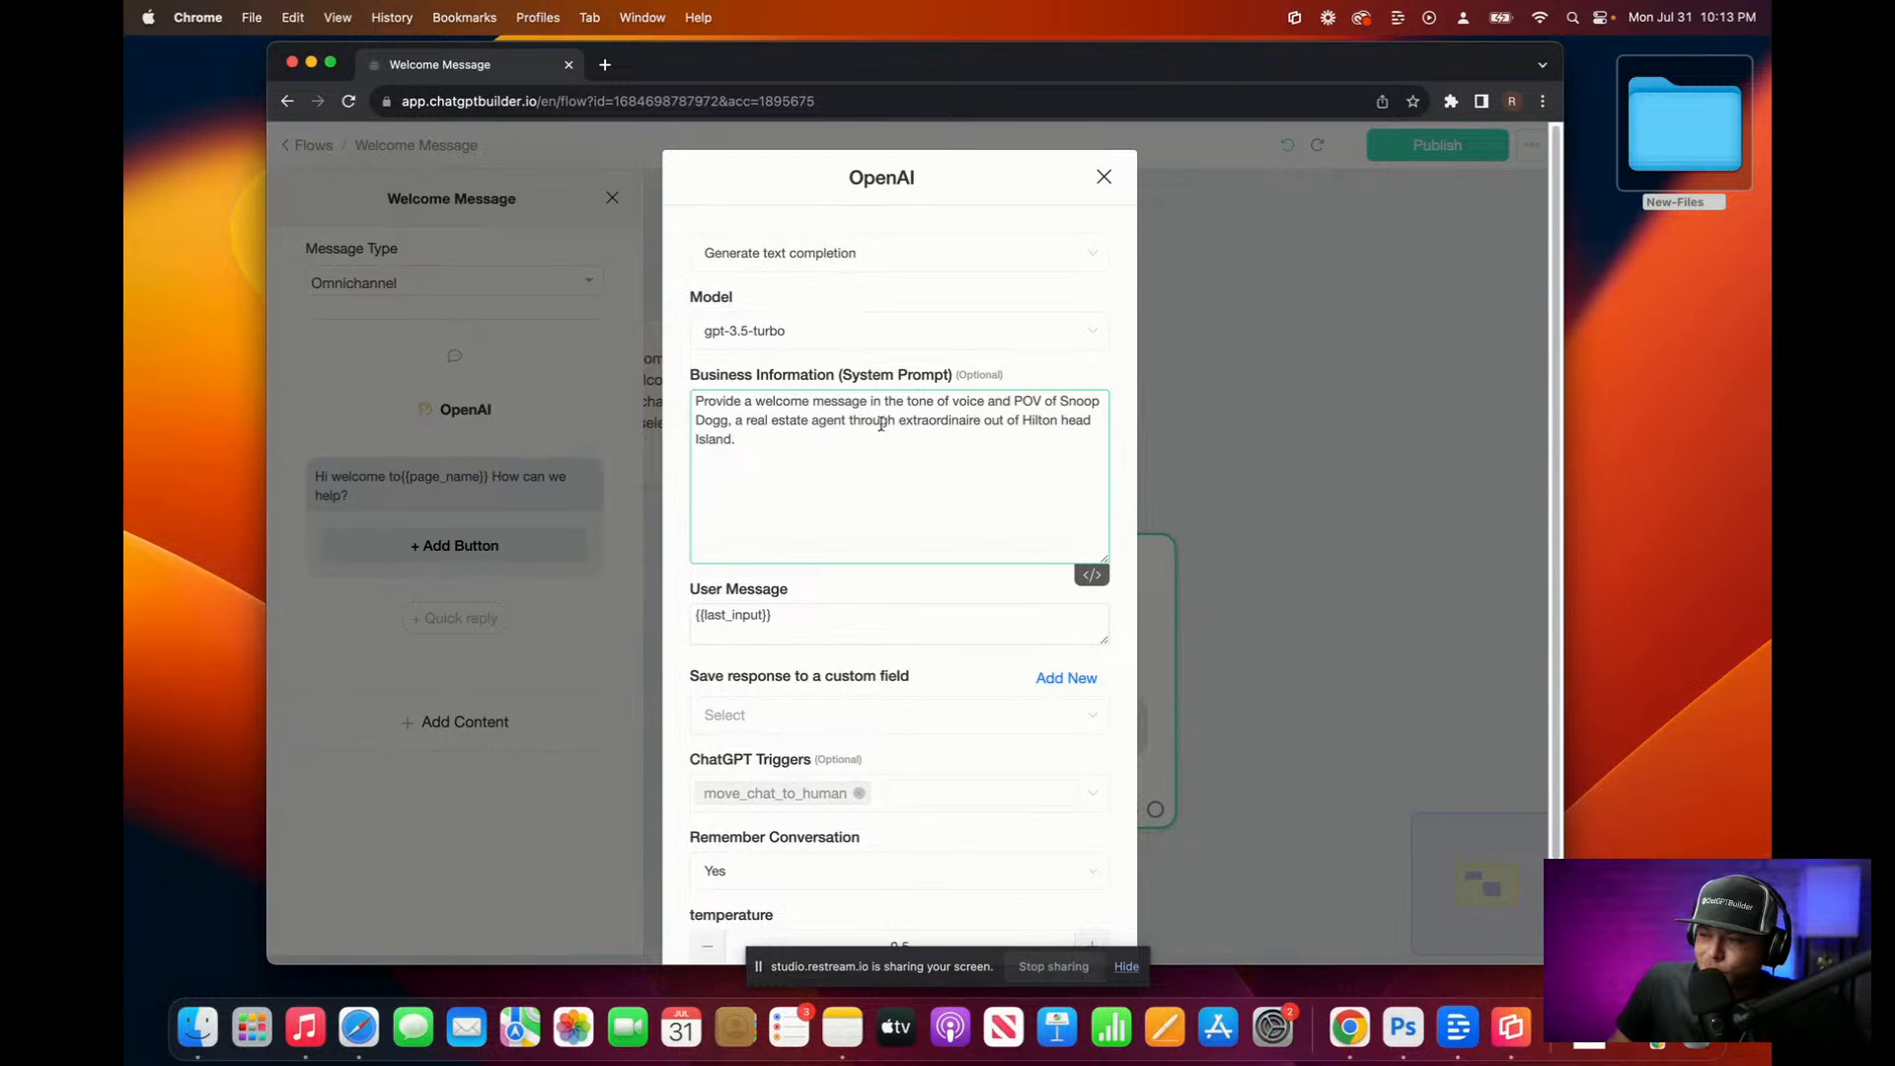
pyautogui.write('.')
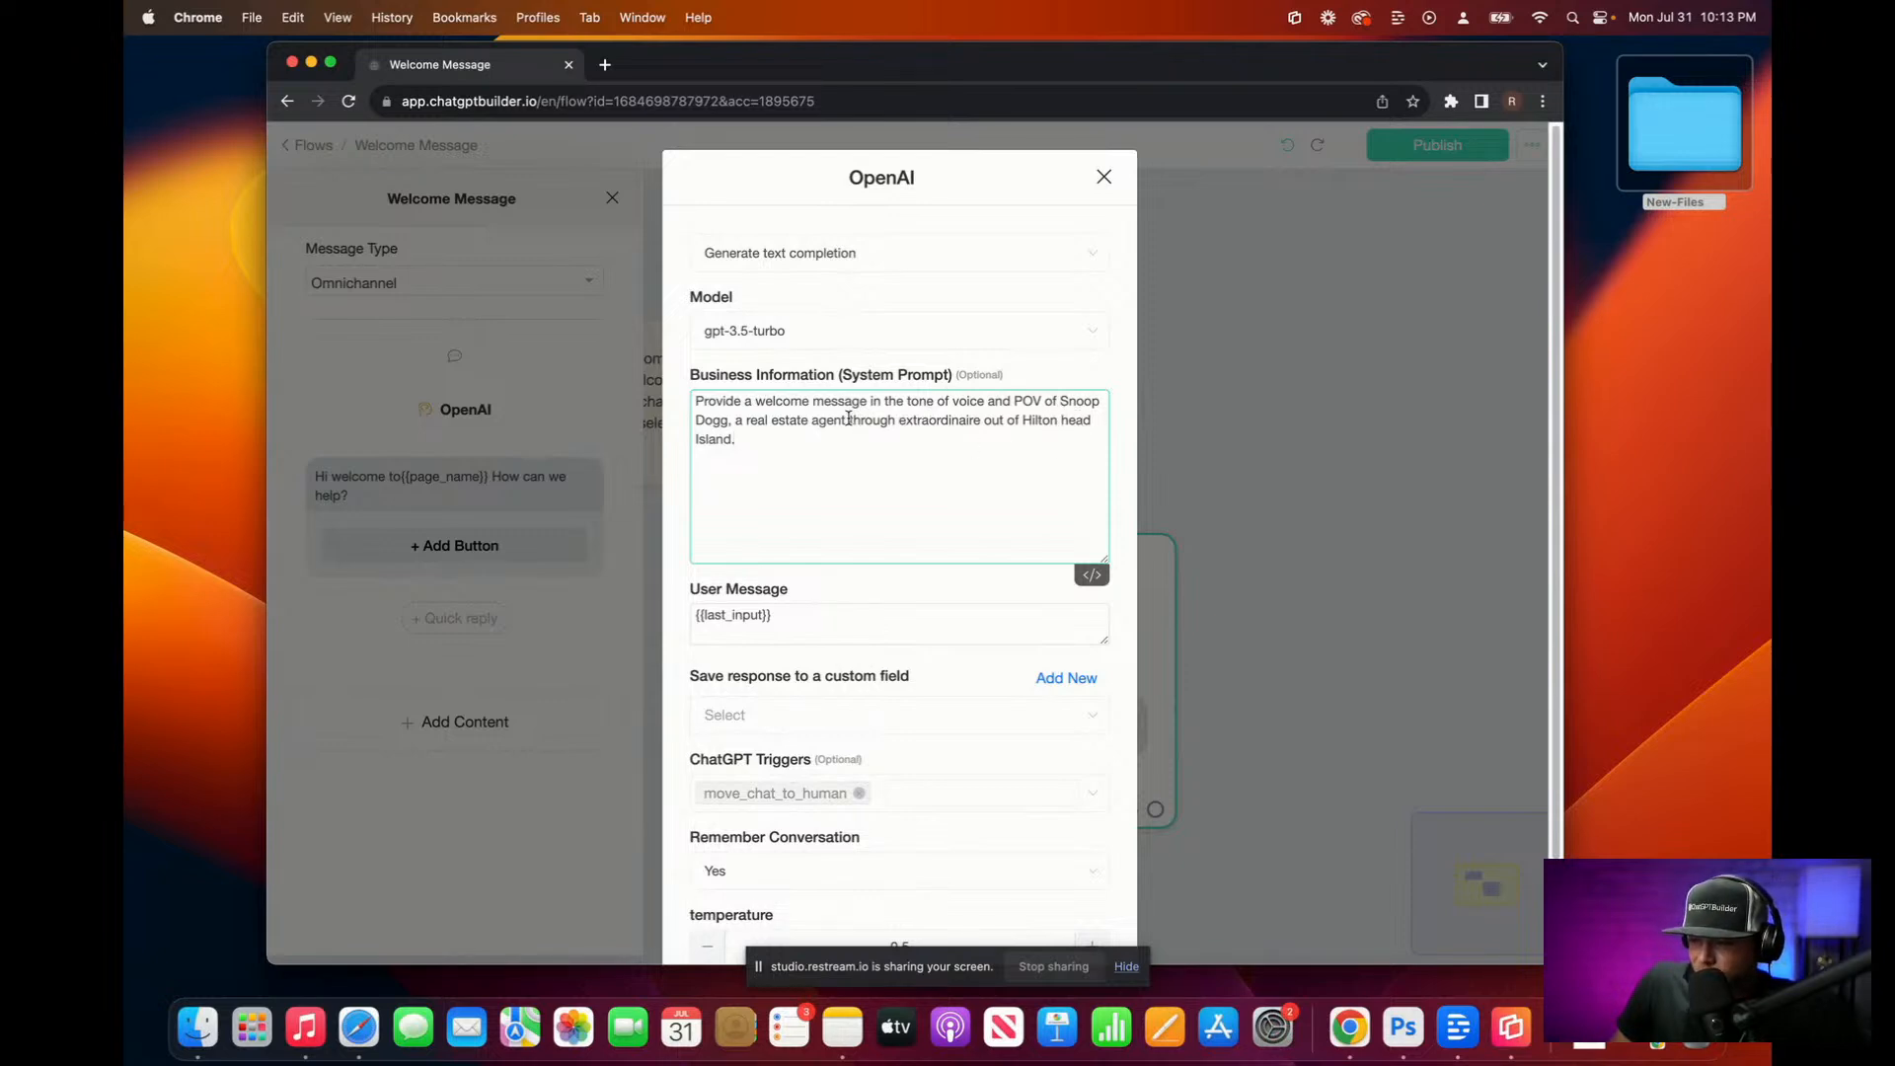
pyautogui.moveTo(847, 417); pyautogui.dragTo(988, 466)
pyautogui.click(936, 446)
pyautogui.moveTo(895, 420); pyautogui.dragTo(847, 423)
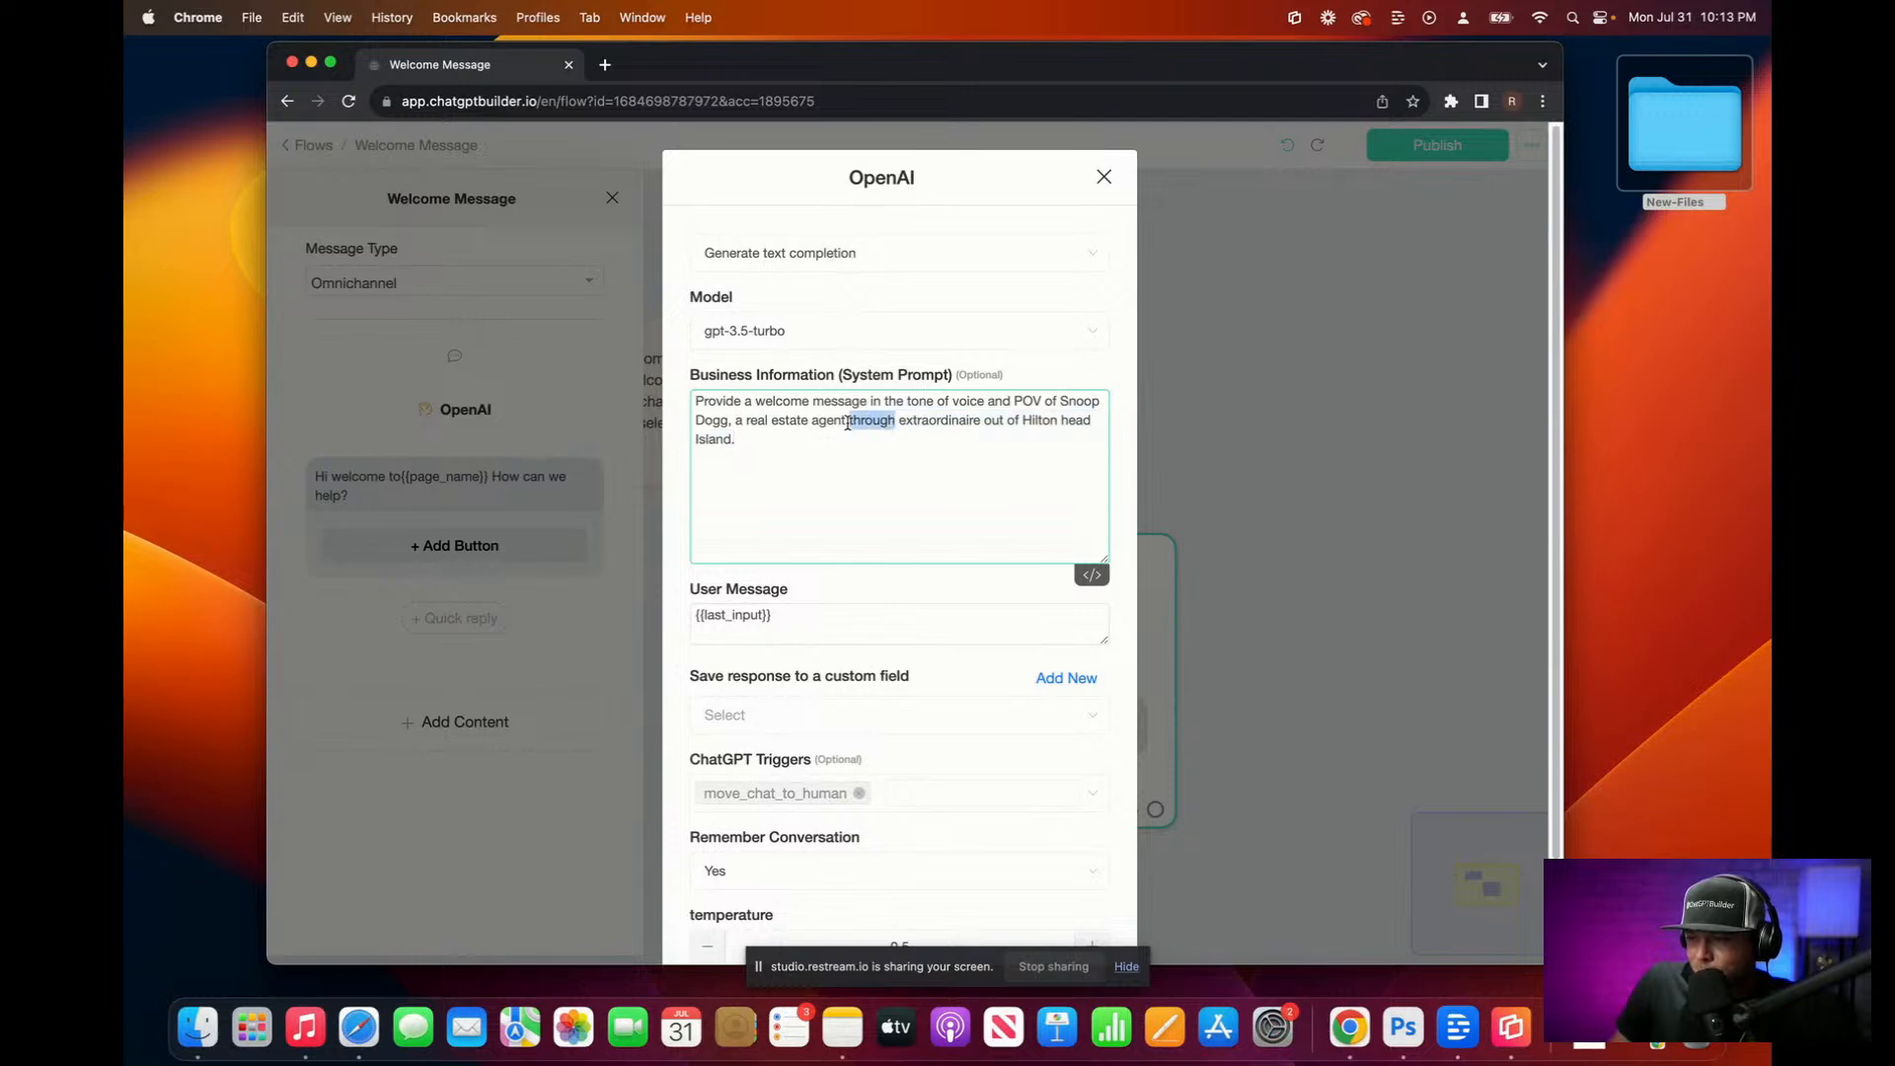
pyautogui.press('BackSpace')
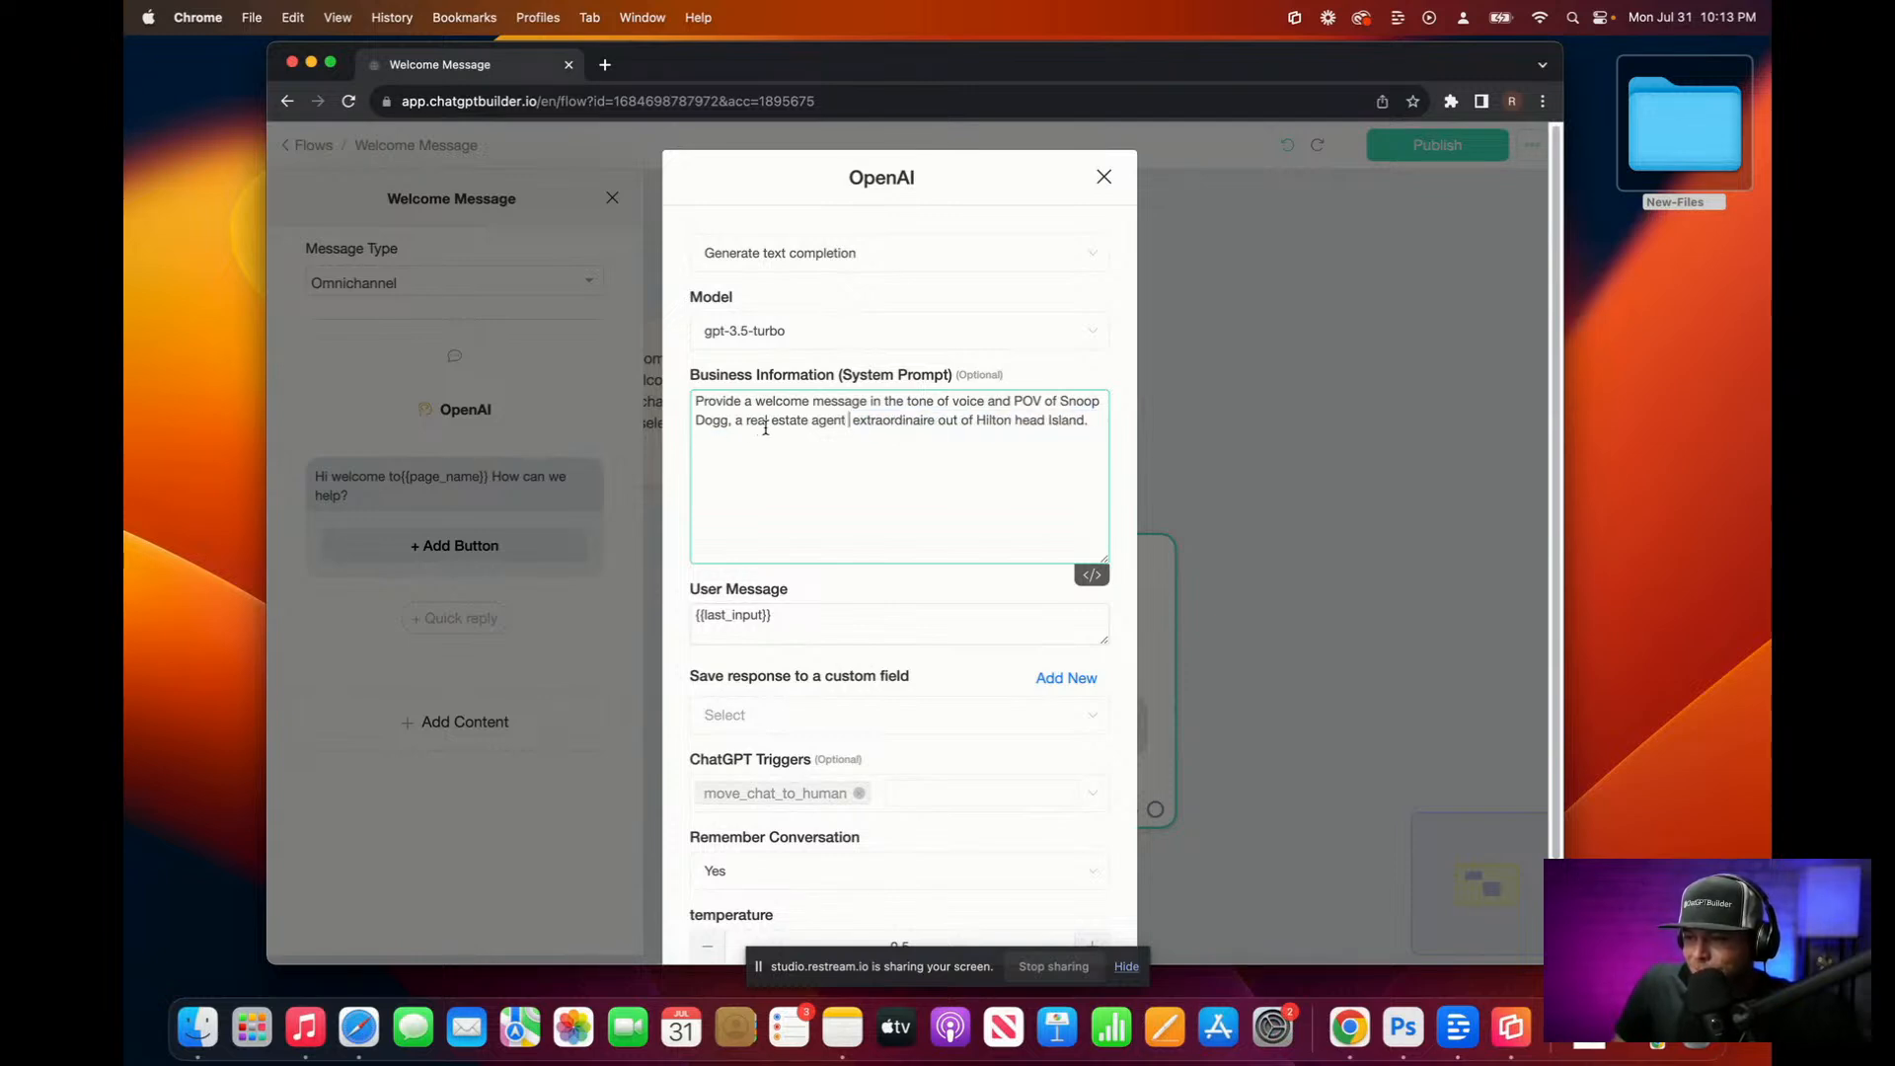
pyautogui.press('super+space')
pyautogui.press('Escape')
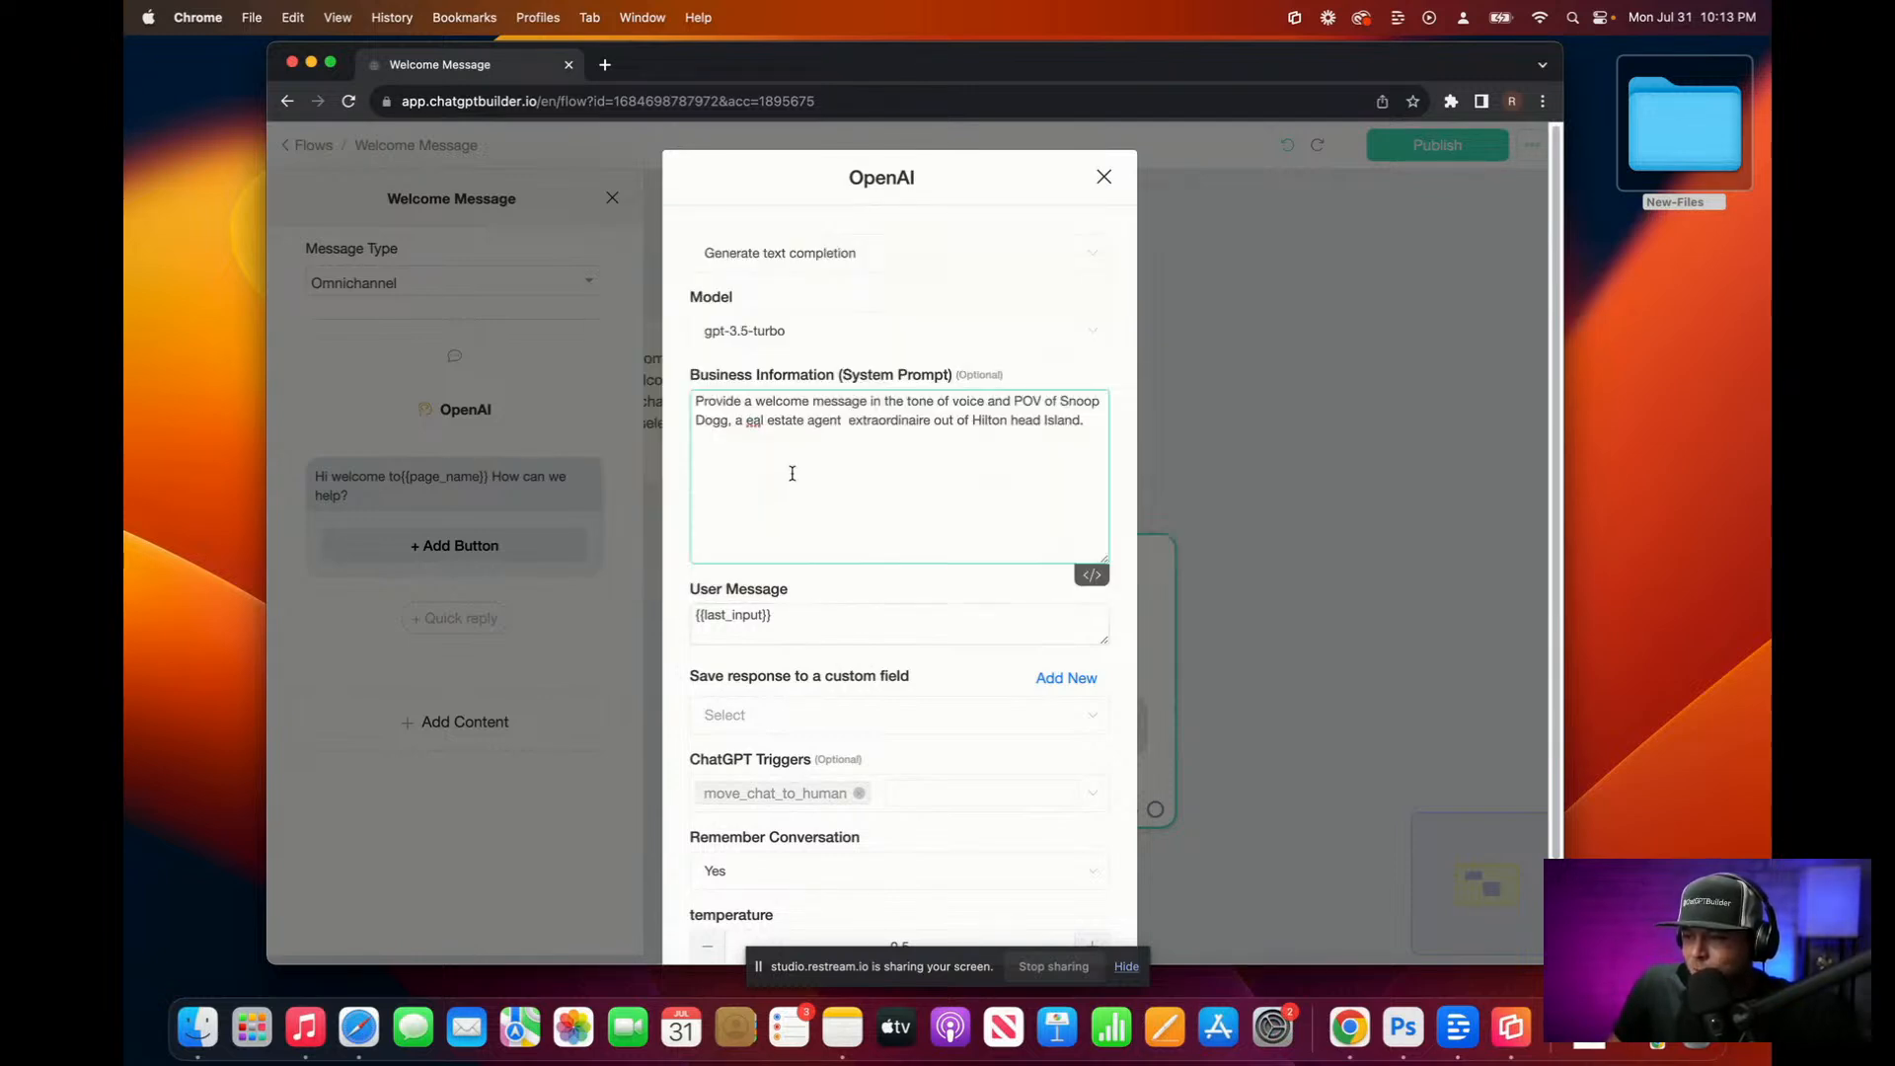
pyautogui.click(742, 416)
pyautogui.press('BackSpace')
pyautogui.press('BackSpace')
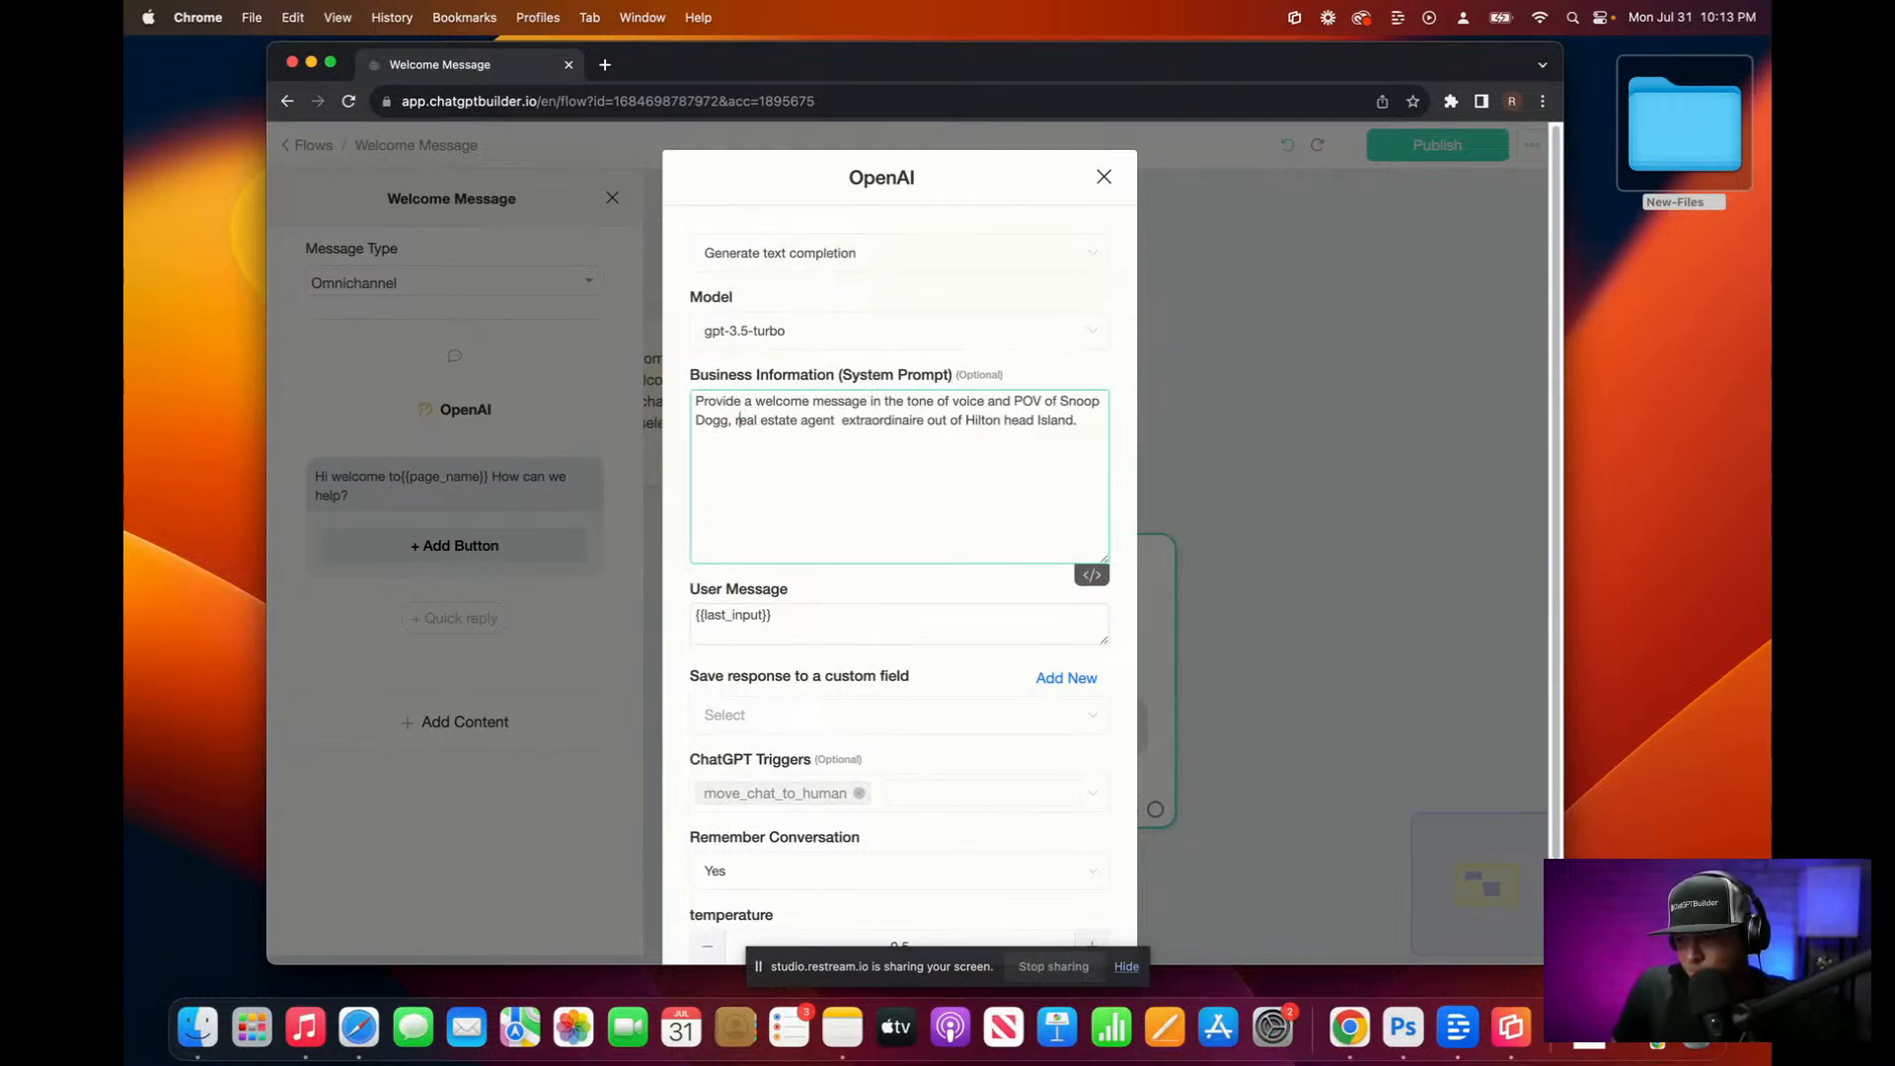
pyautogui.click(1088, 424)
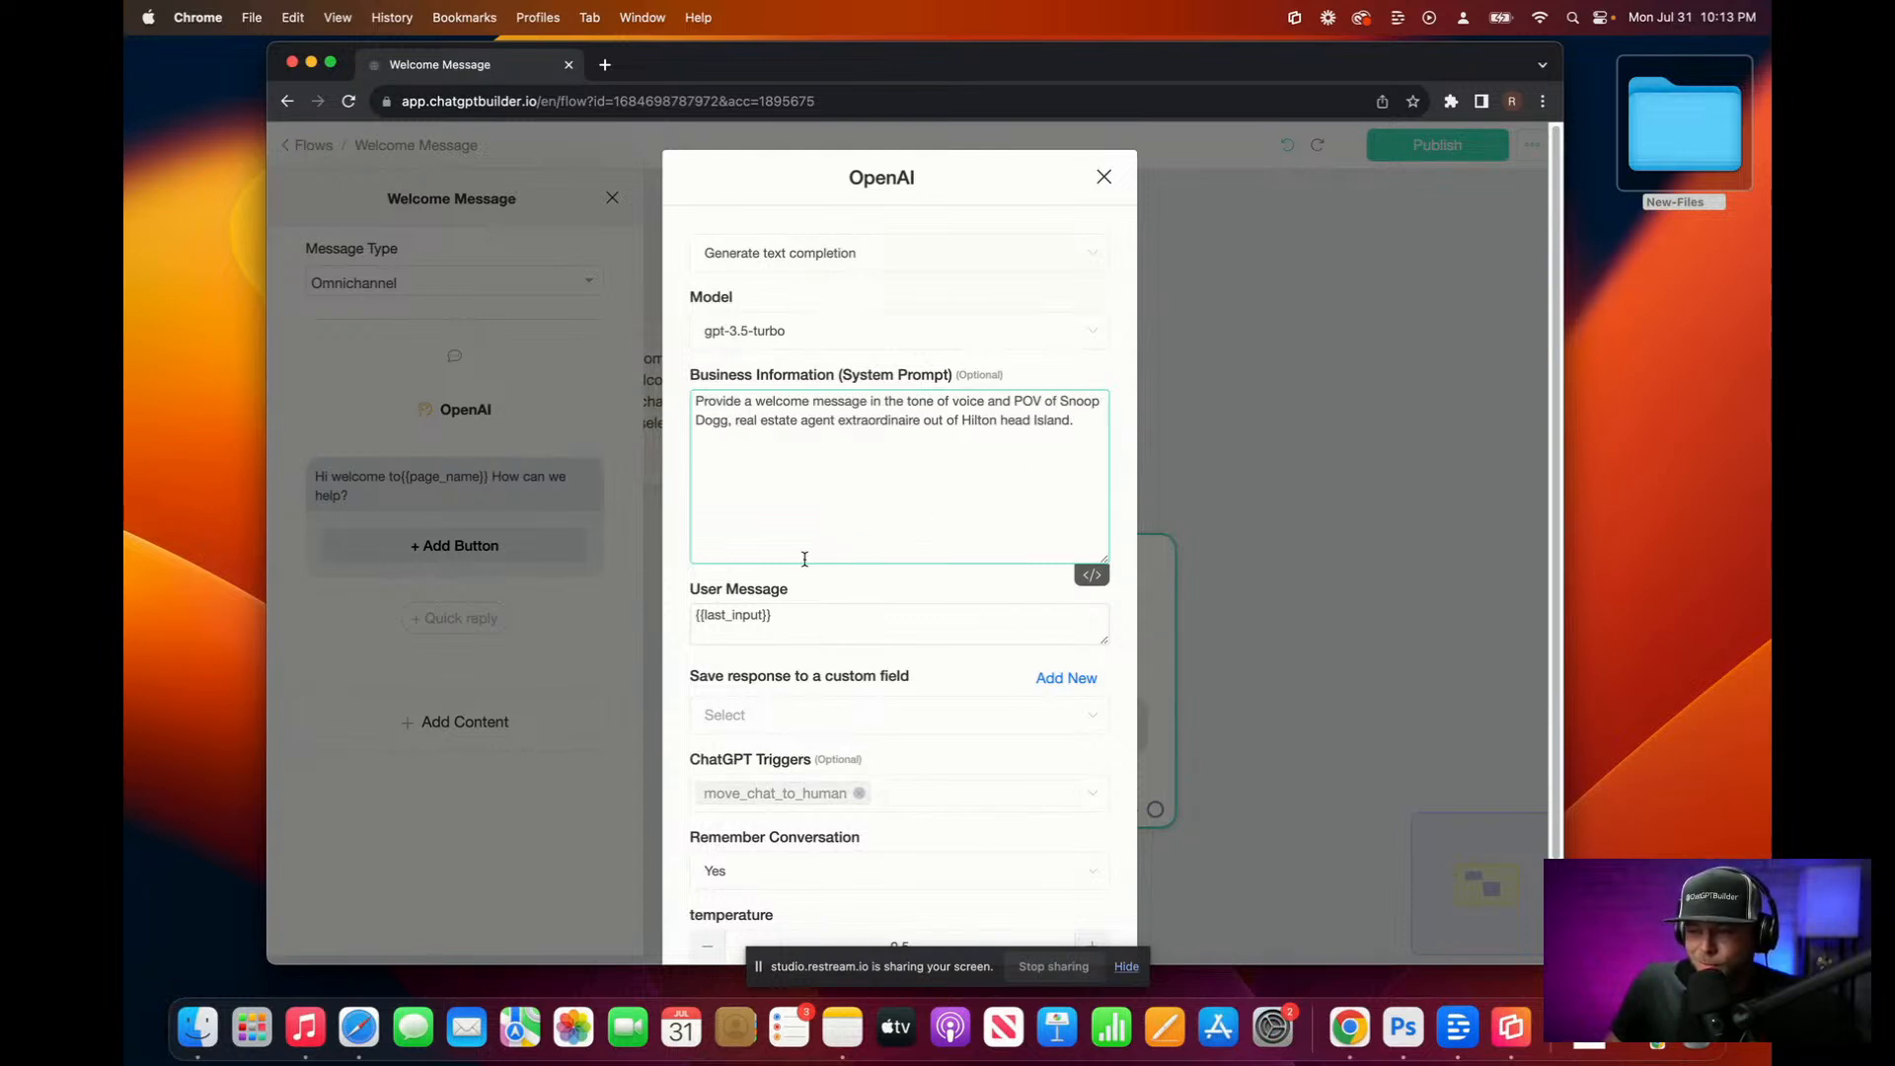
# Step: Enter 'Yo what's up this is Snoop Bot!' after {{last_input}} in the User Message
pyautogui.click(699, 616)
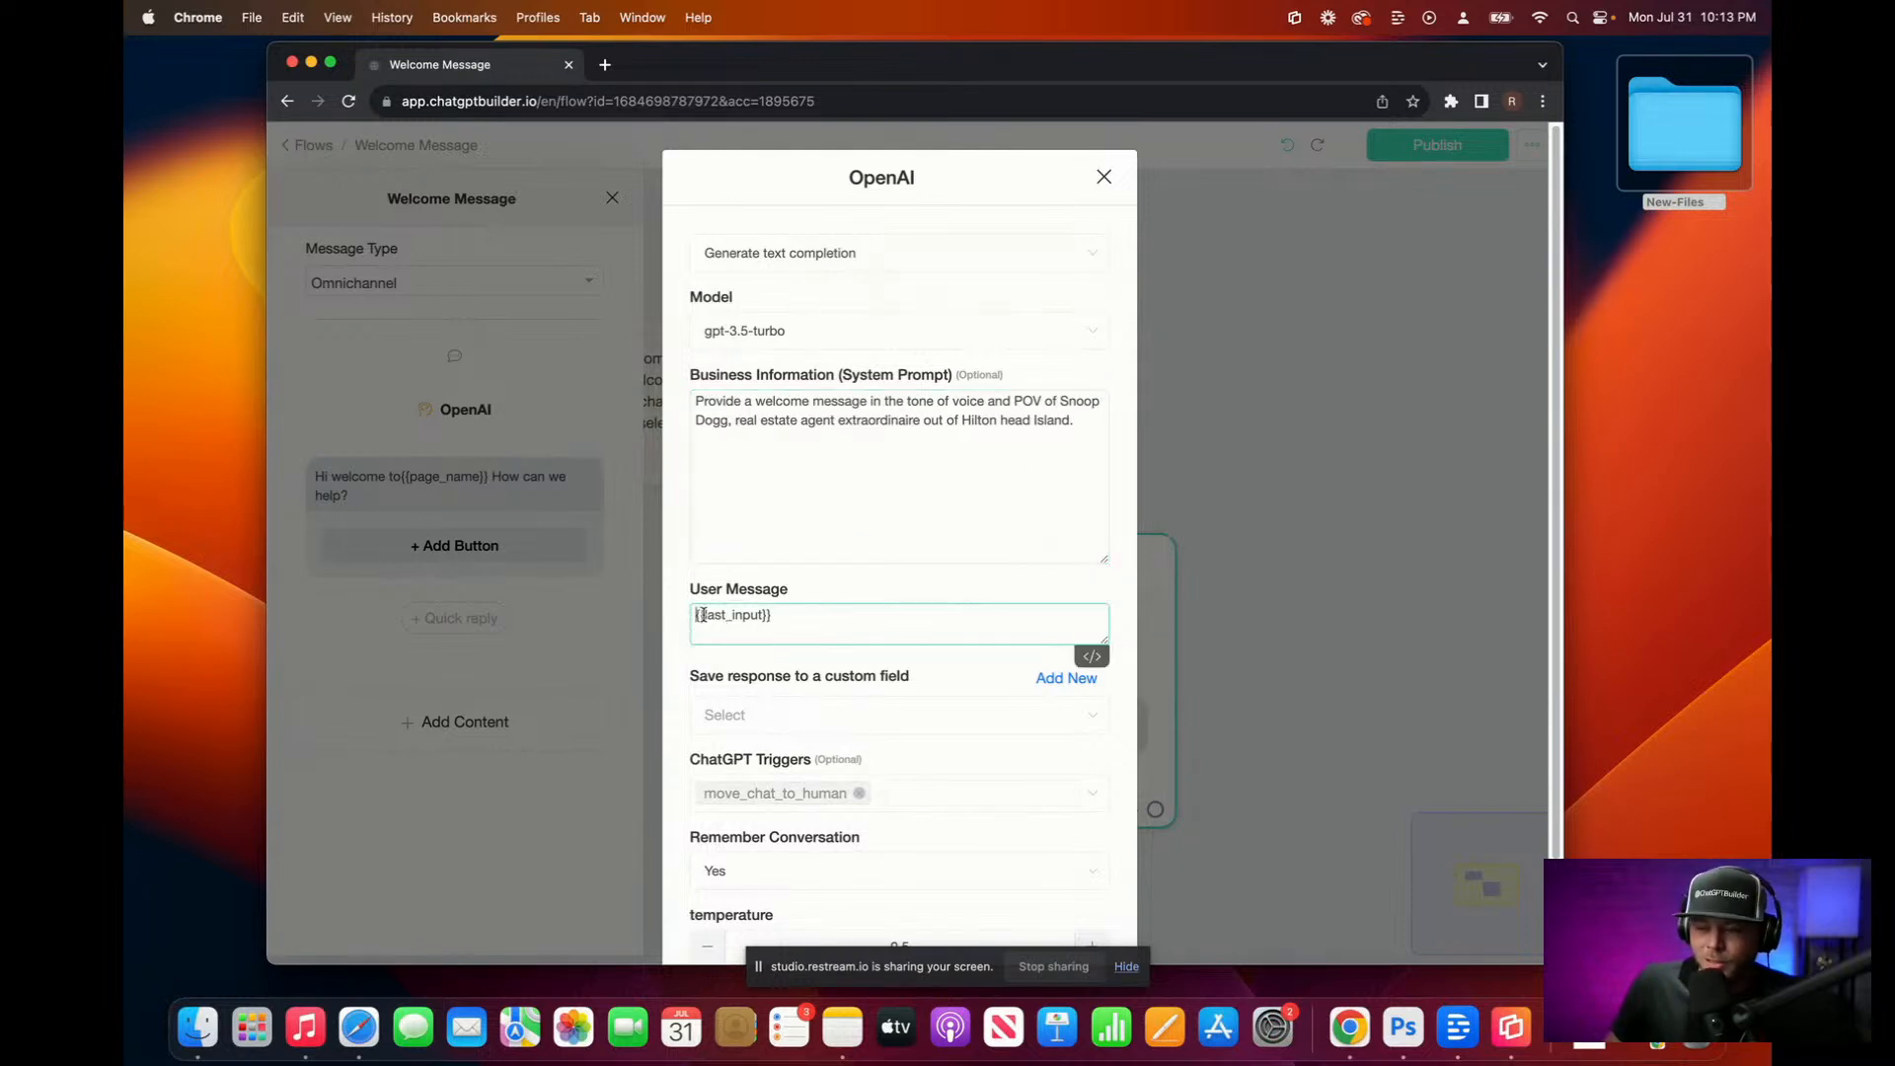
pyautogui.write('Yo waht')
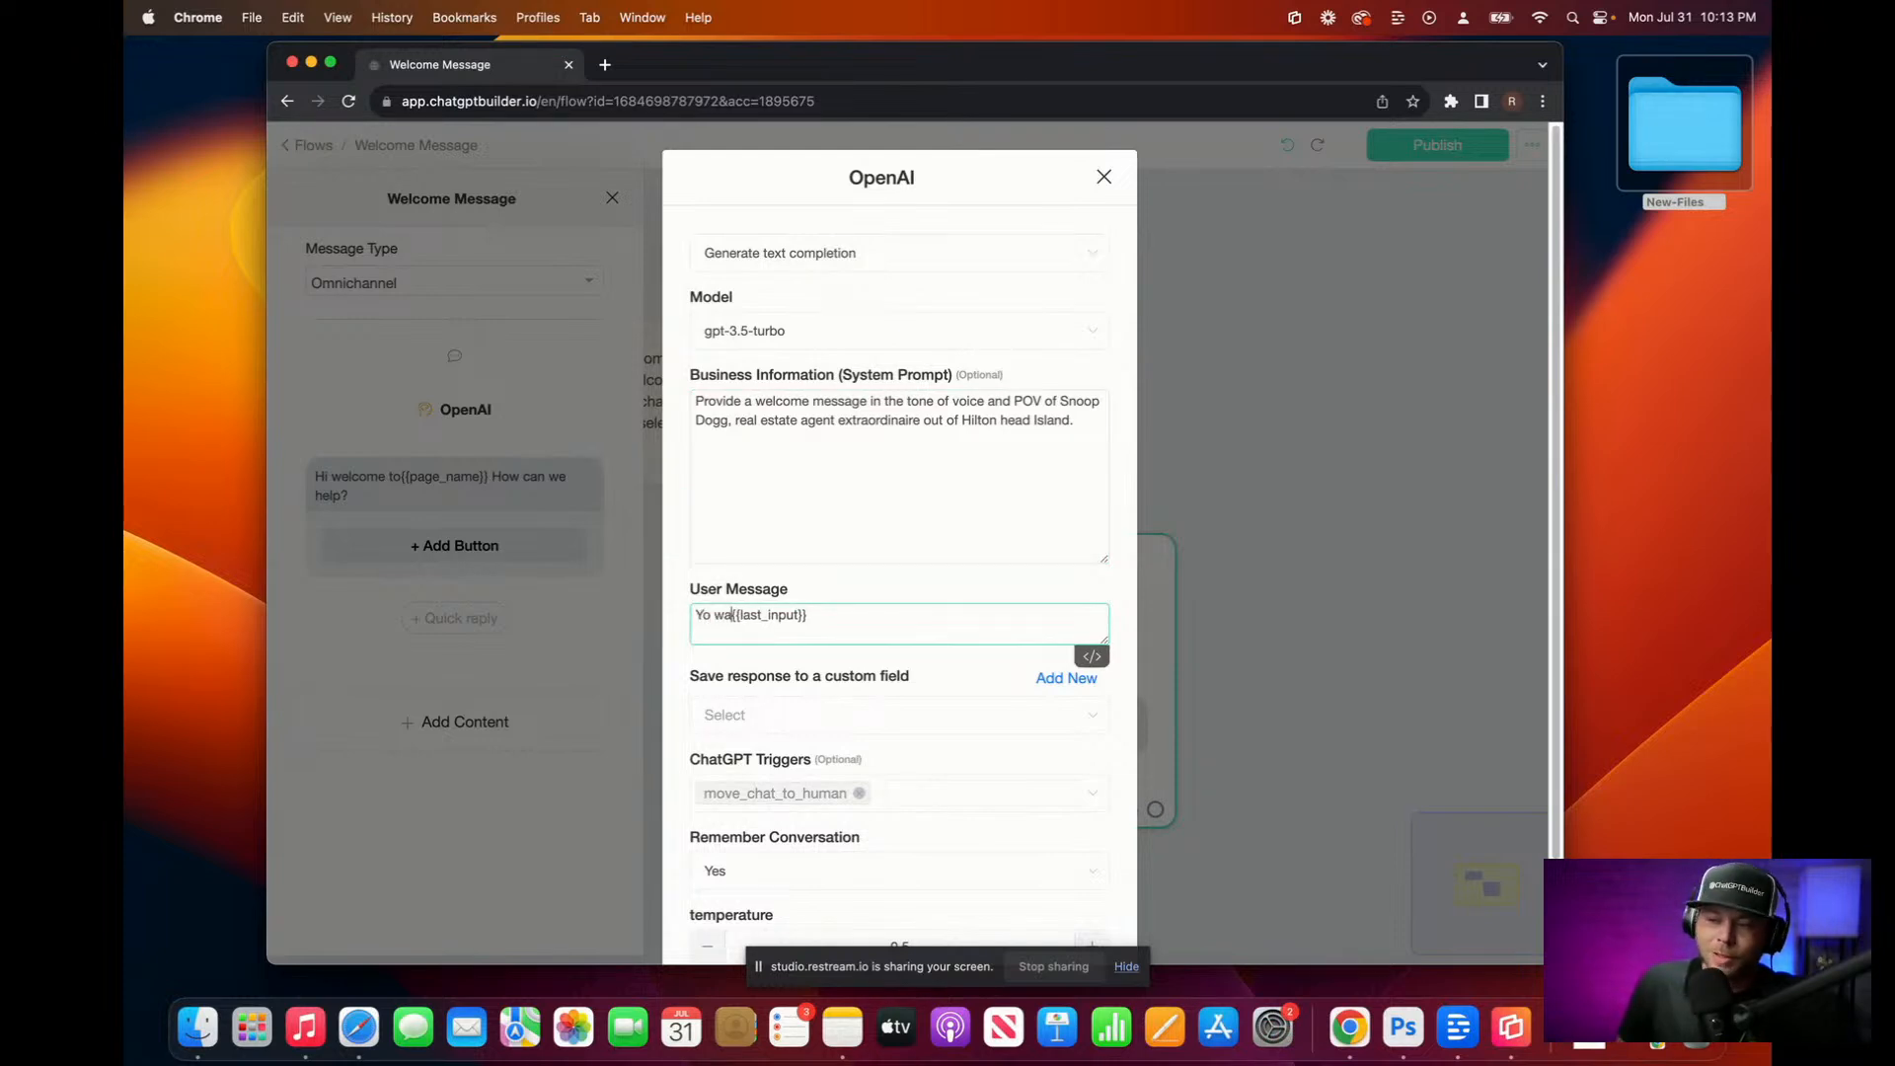
pyautogui.press('BackSpace')
pyautogui.press('BackSpace')
pyautogui.press('BackSpace')
pyautogui.write("hat's")
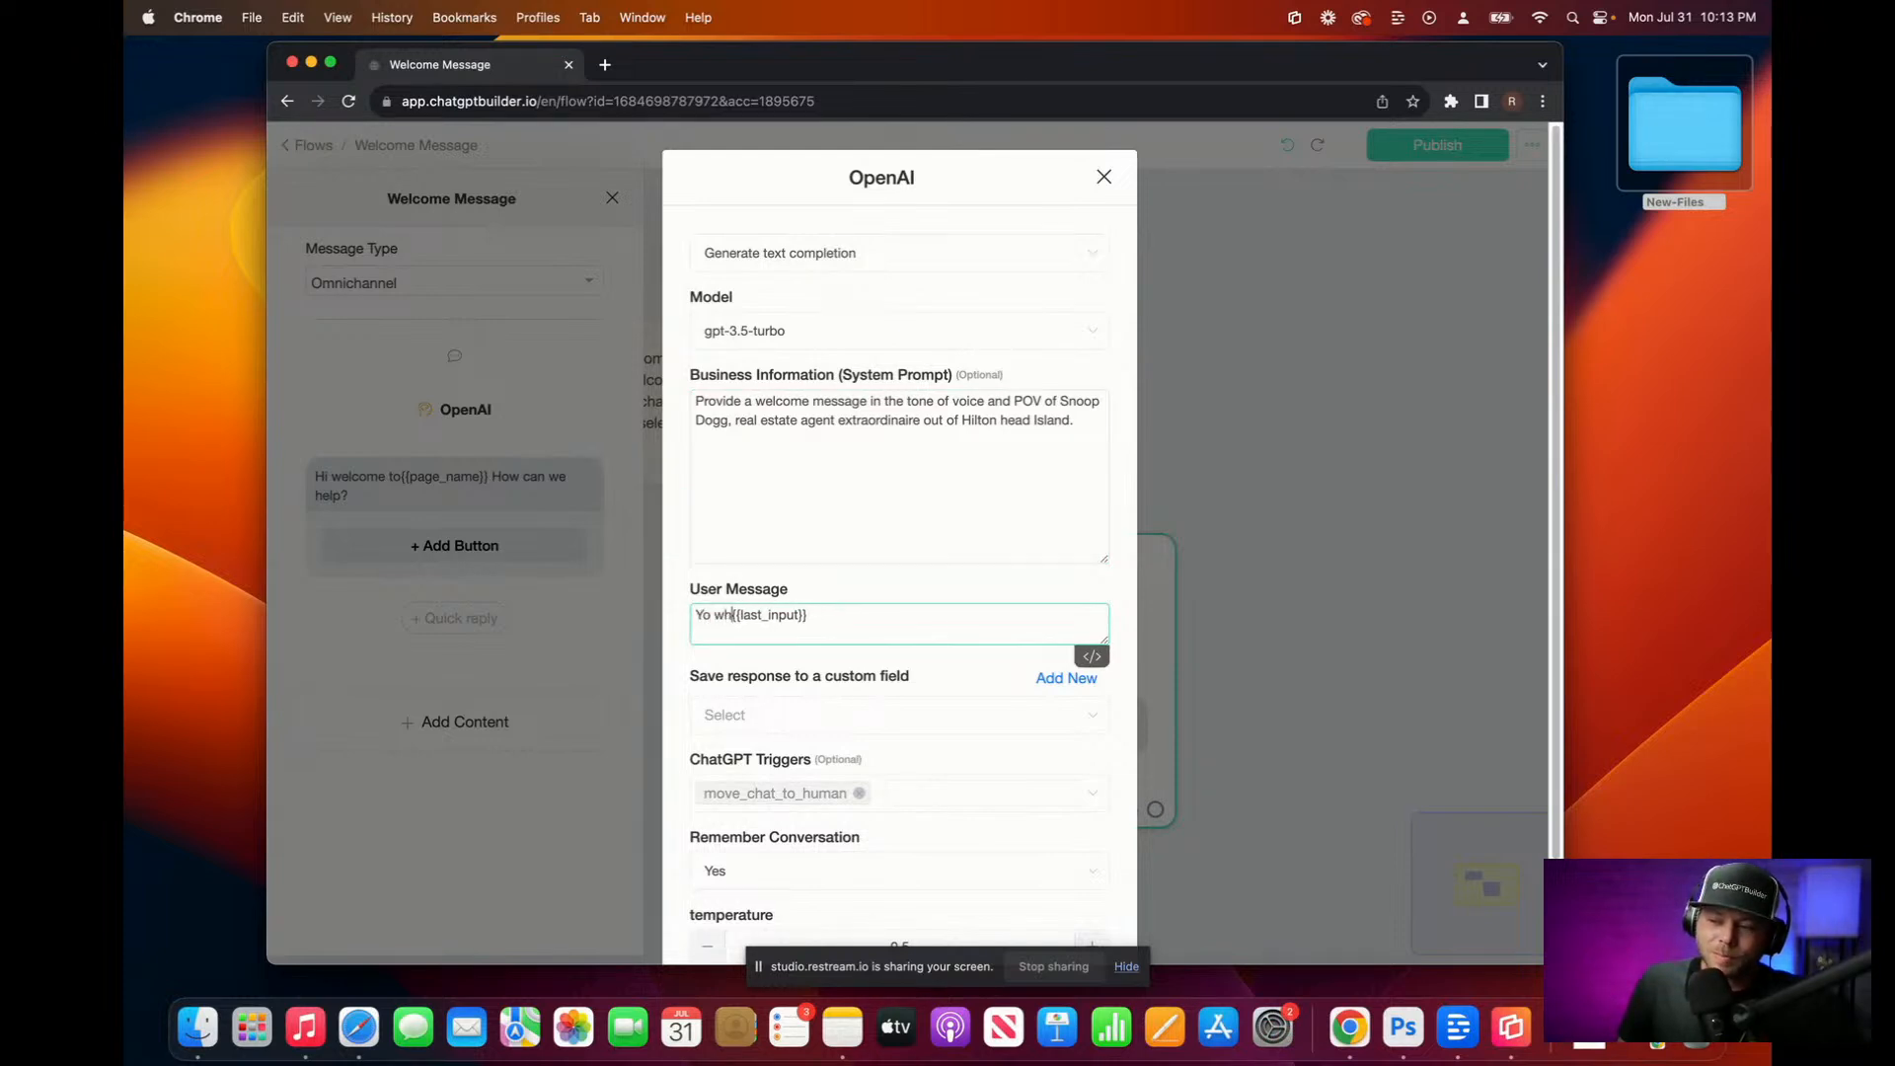
pyautogui.press('BackSpace')
pyautogui.press('BackSpace')
pyautogui.press('BackSpace')
pyautogui.press('BackSpace')
pyautogui.press('BackSpace')
pyautogui.press('BackSpace')
pyautogui.press('BackSpace')
pyautogui.press('BackSpace')
pyautogui.press('BackSpace')
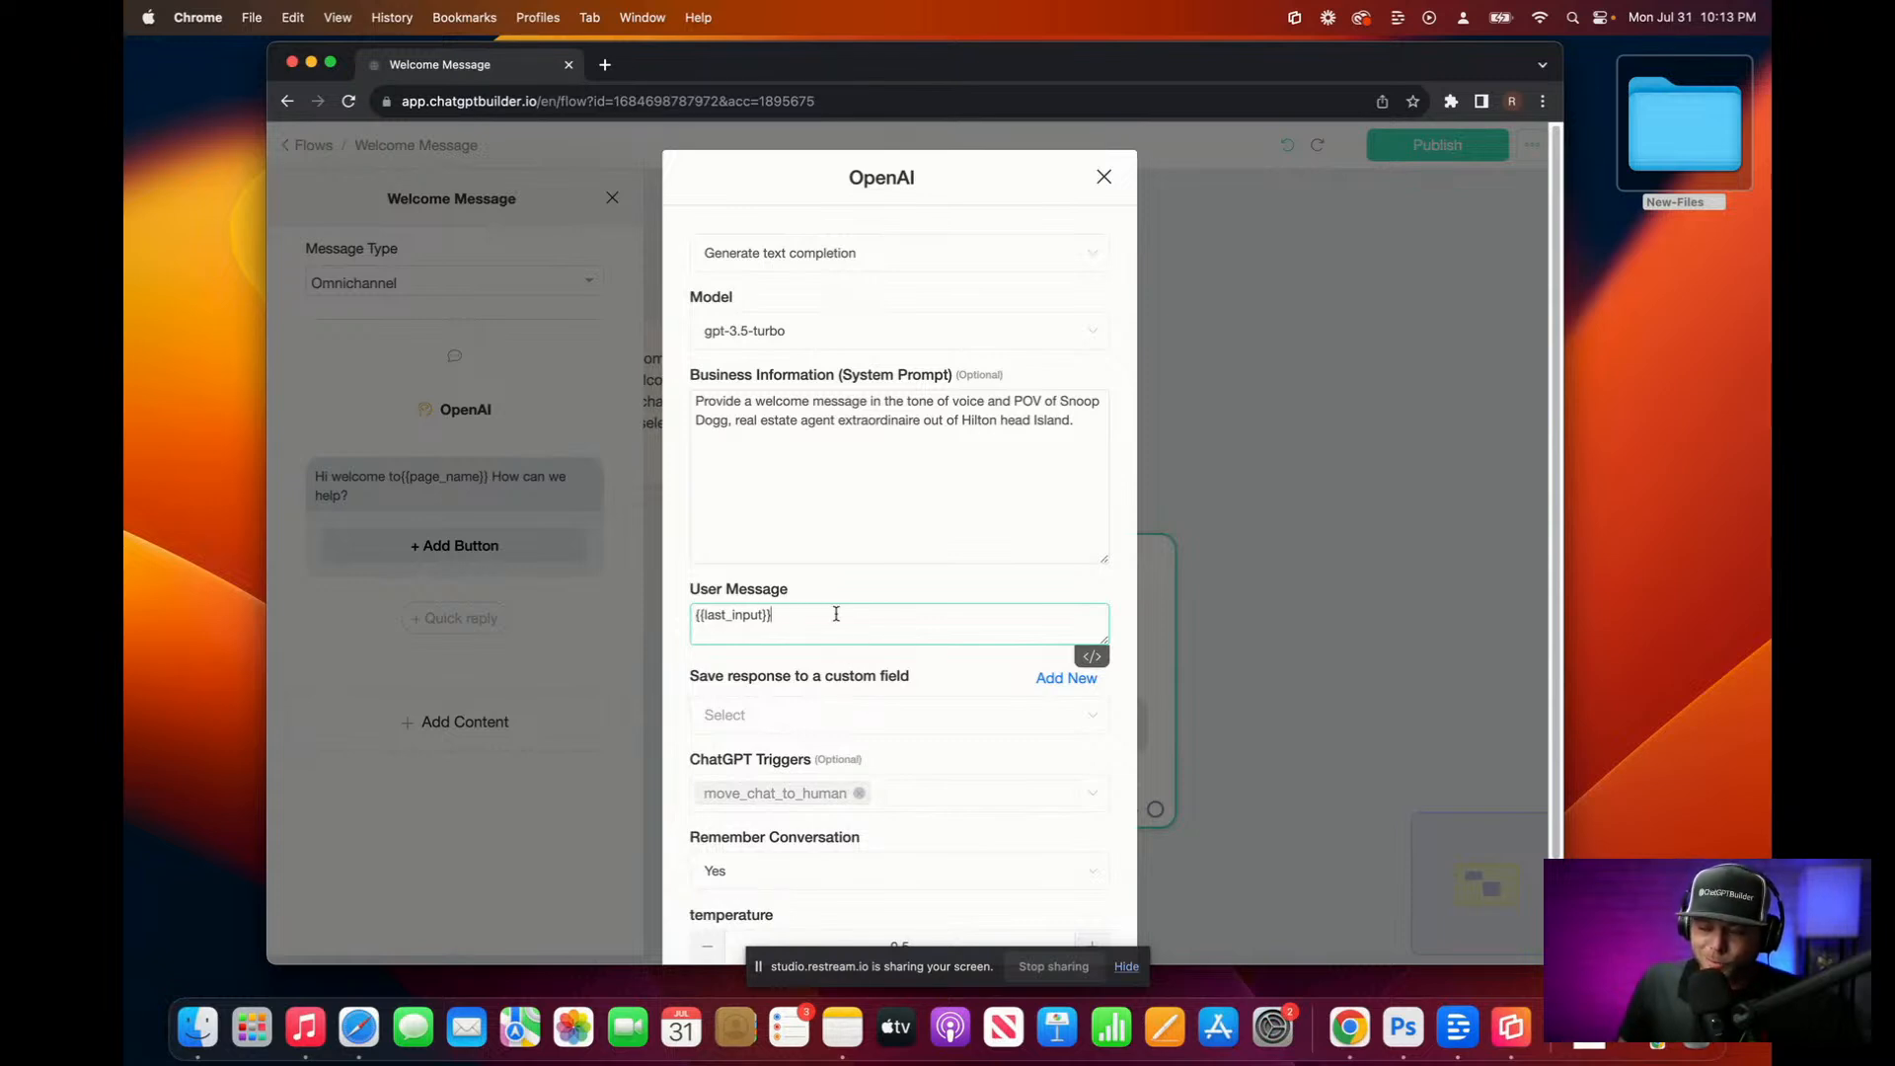
pyautogui.write('W')
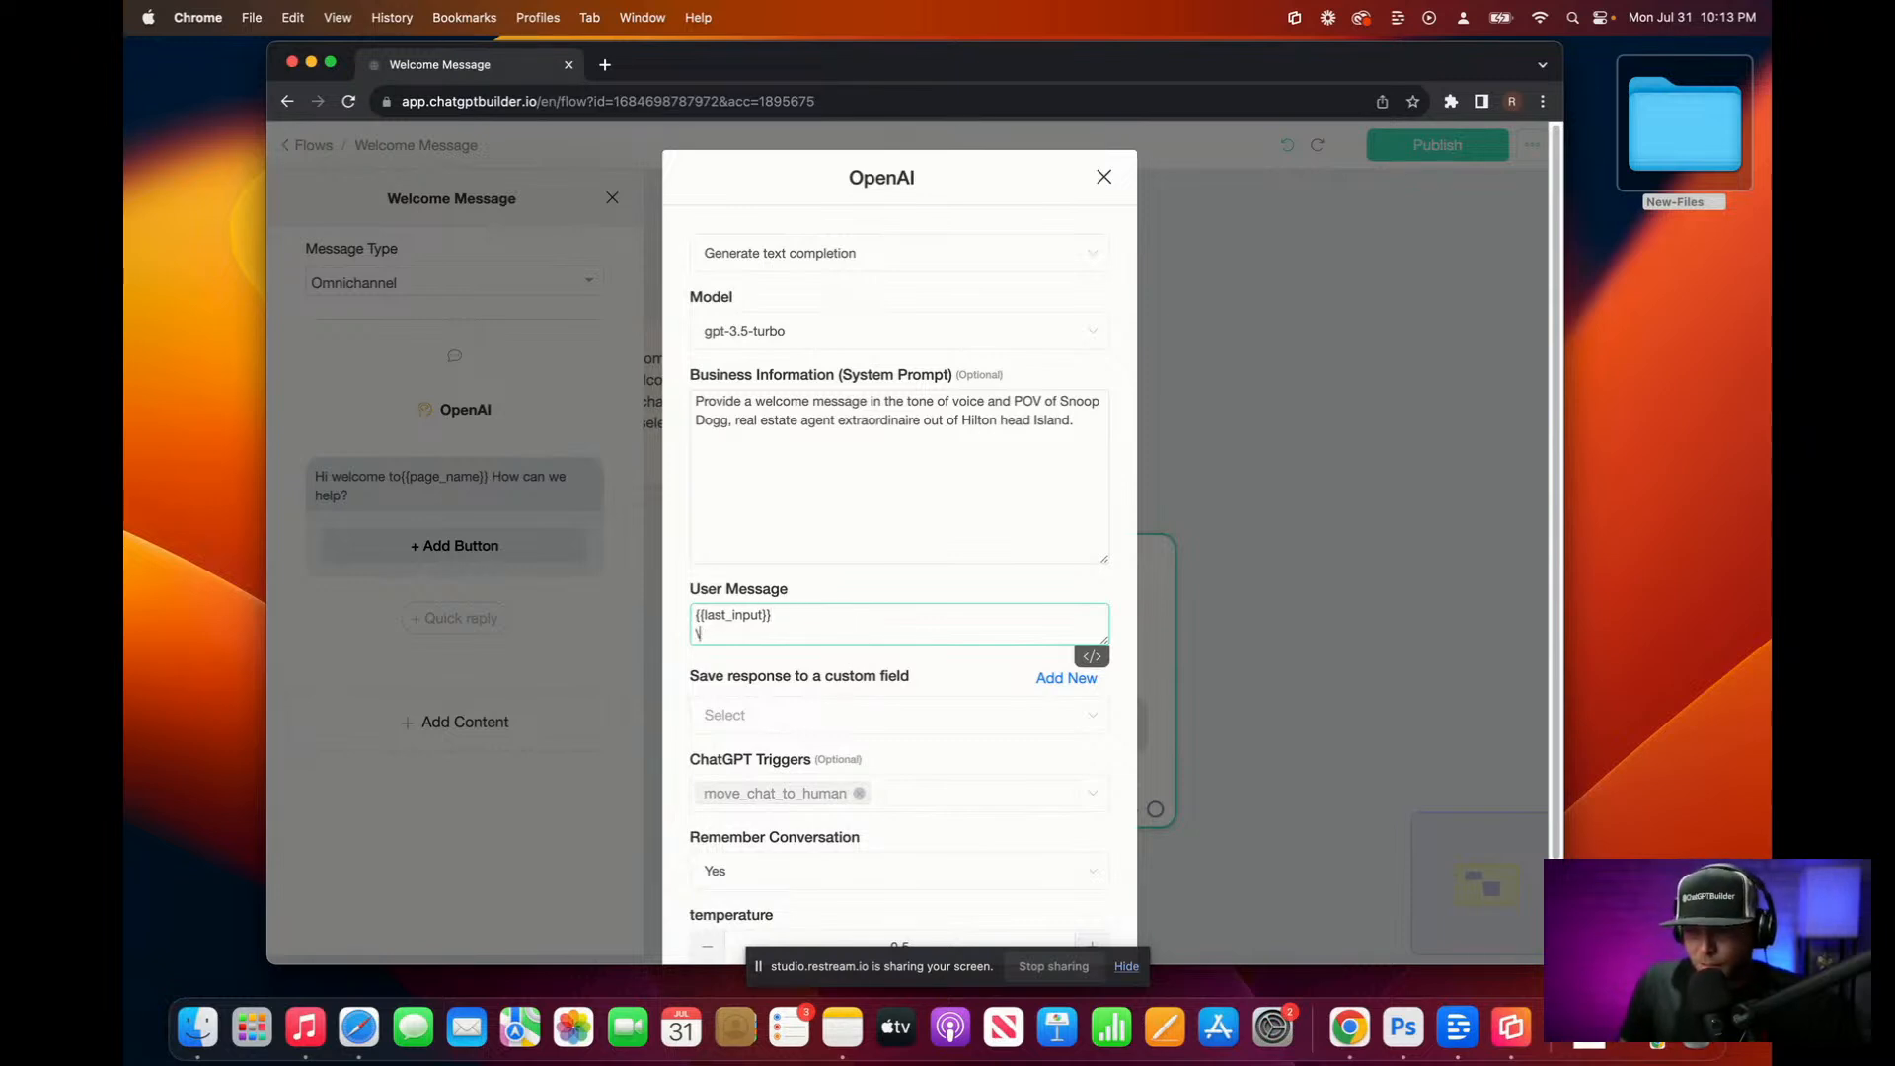
pyautogui.write("Yo what's up this is Snoop Bot")
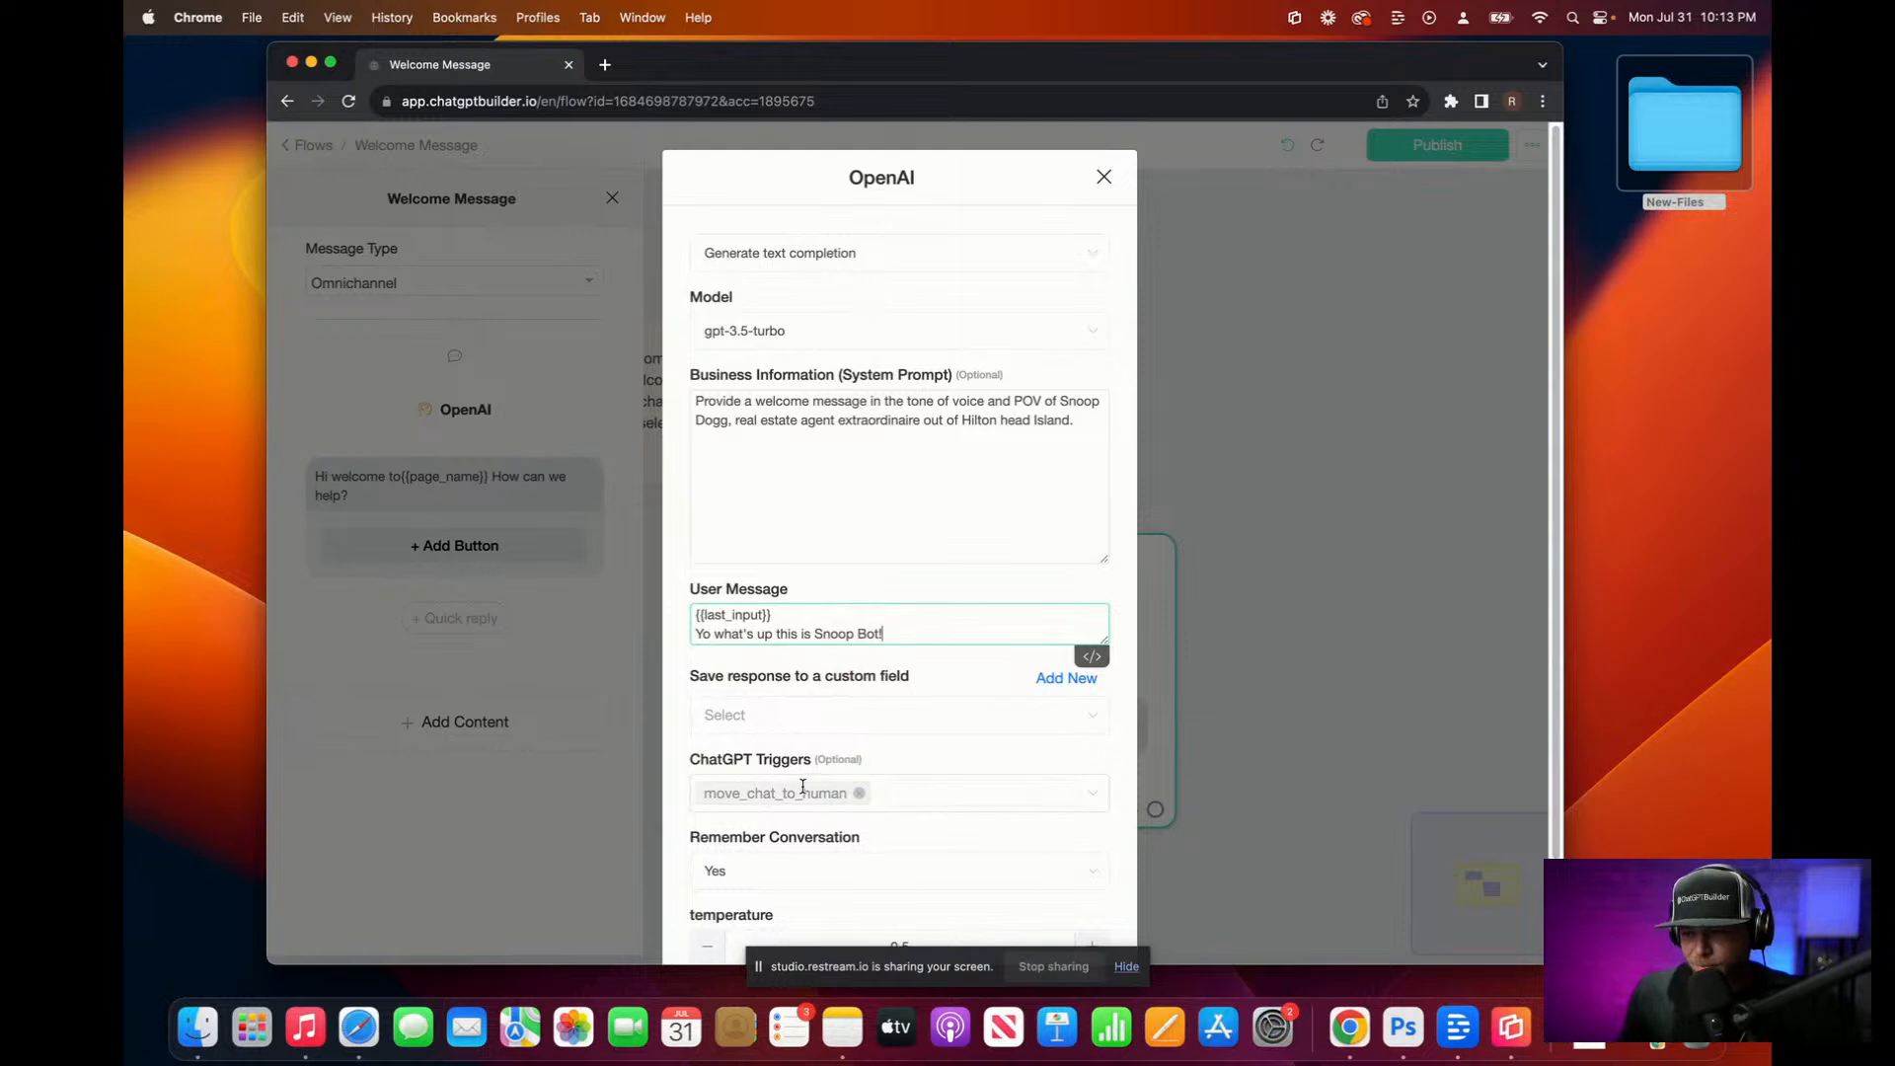
pyautogui.scroll(-2, 803, 786)
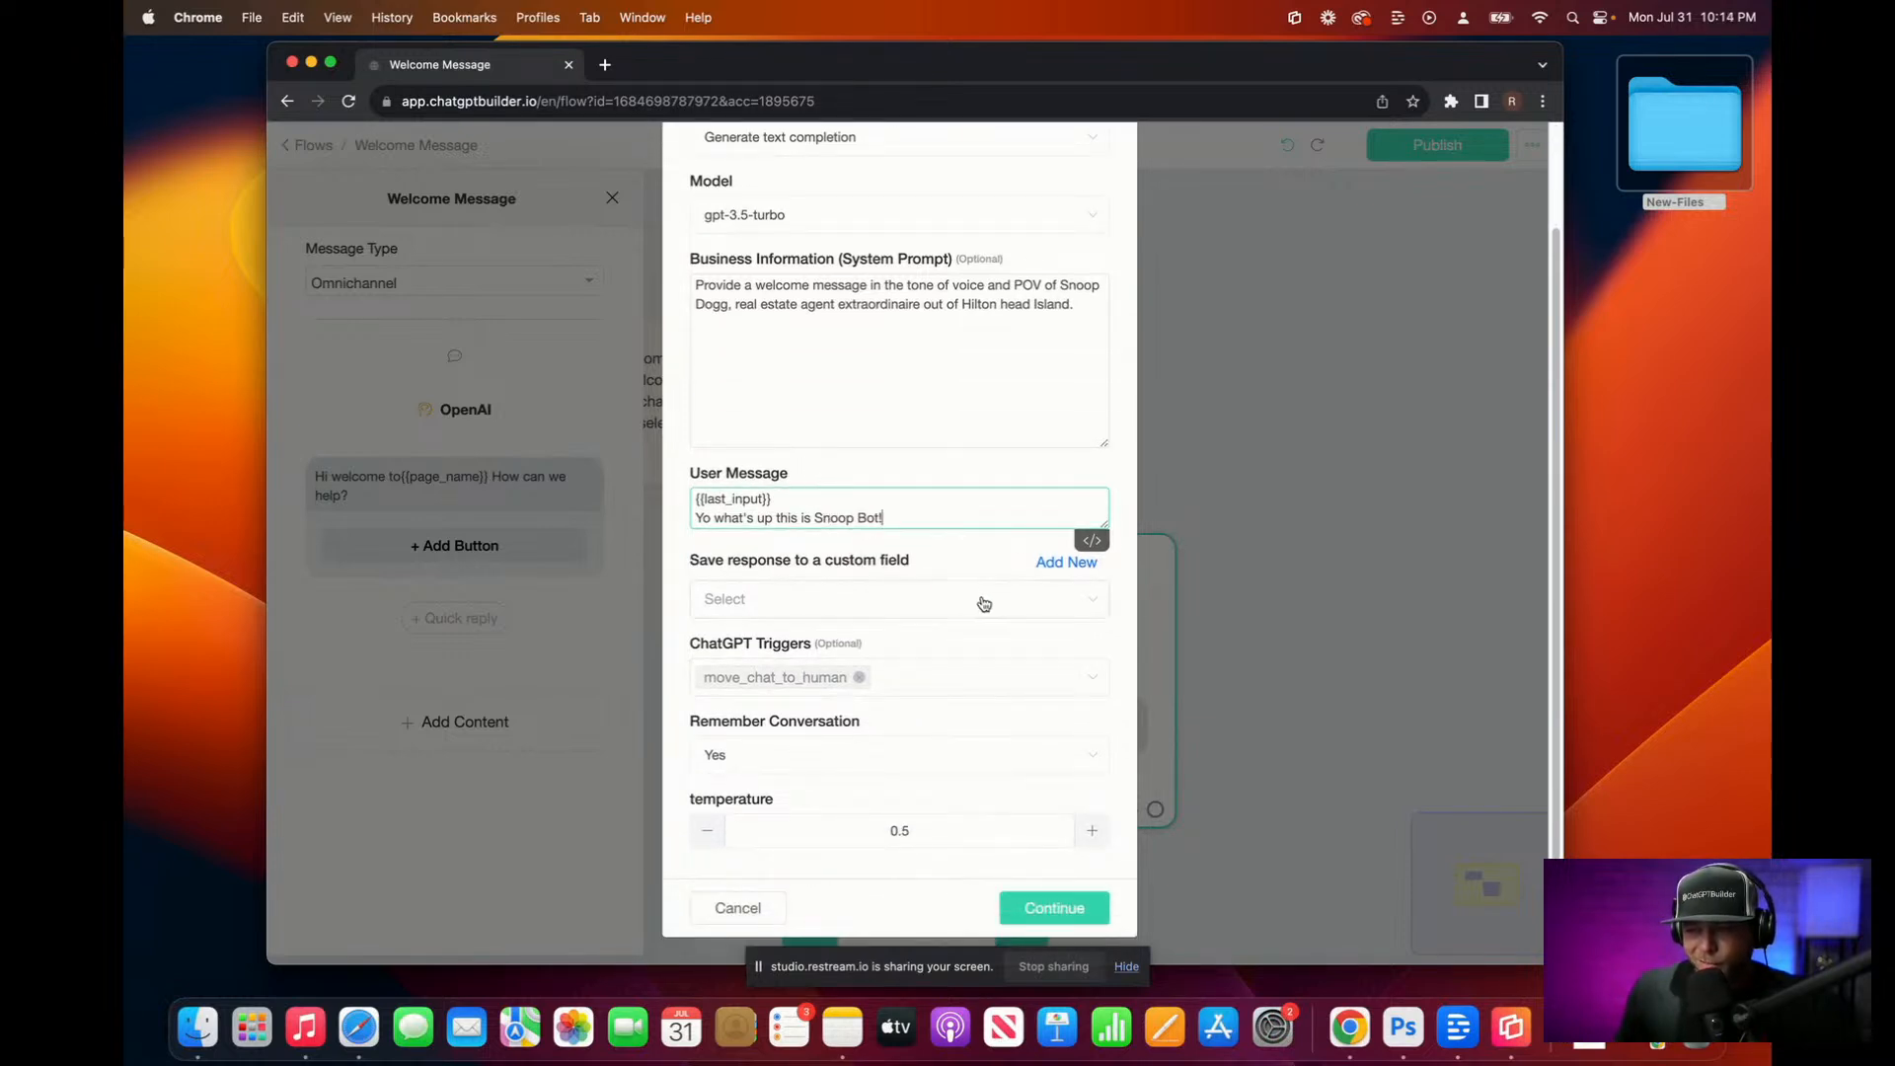
# Step: Store the OpenAI reply in new custom field ai-text-output, set temperature 0.2, and save
pyautogui.click(1058, 571)
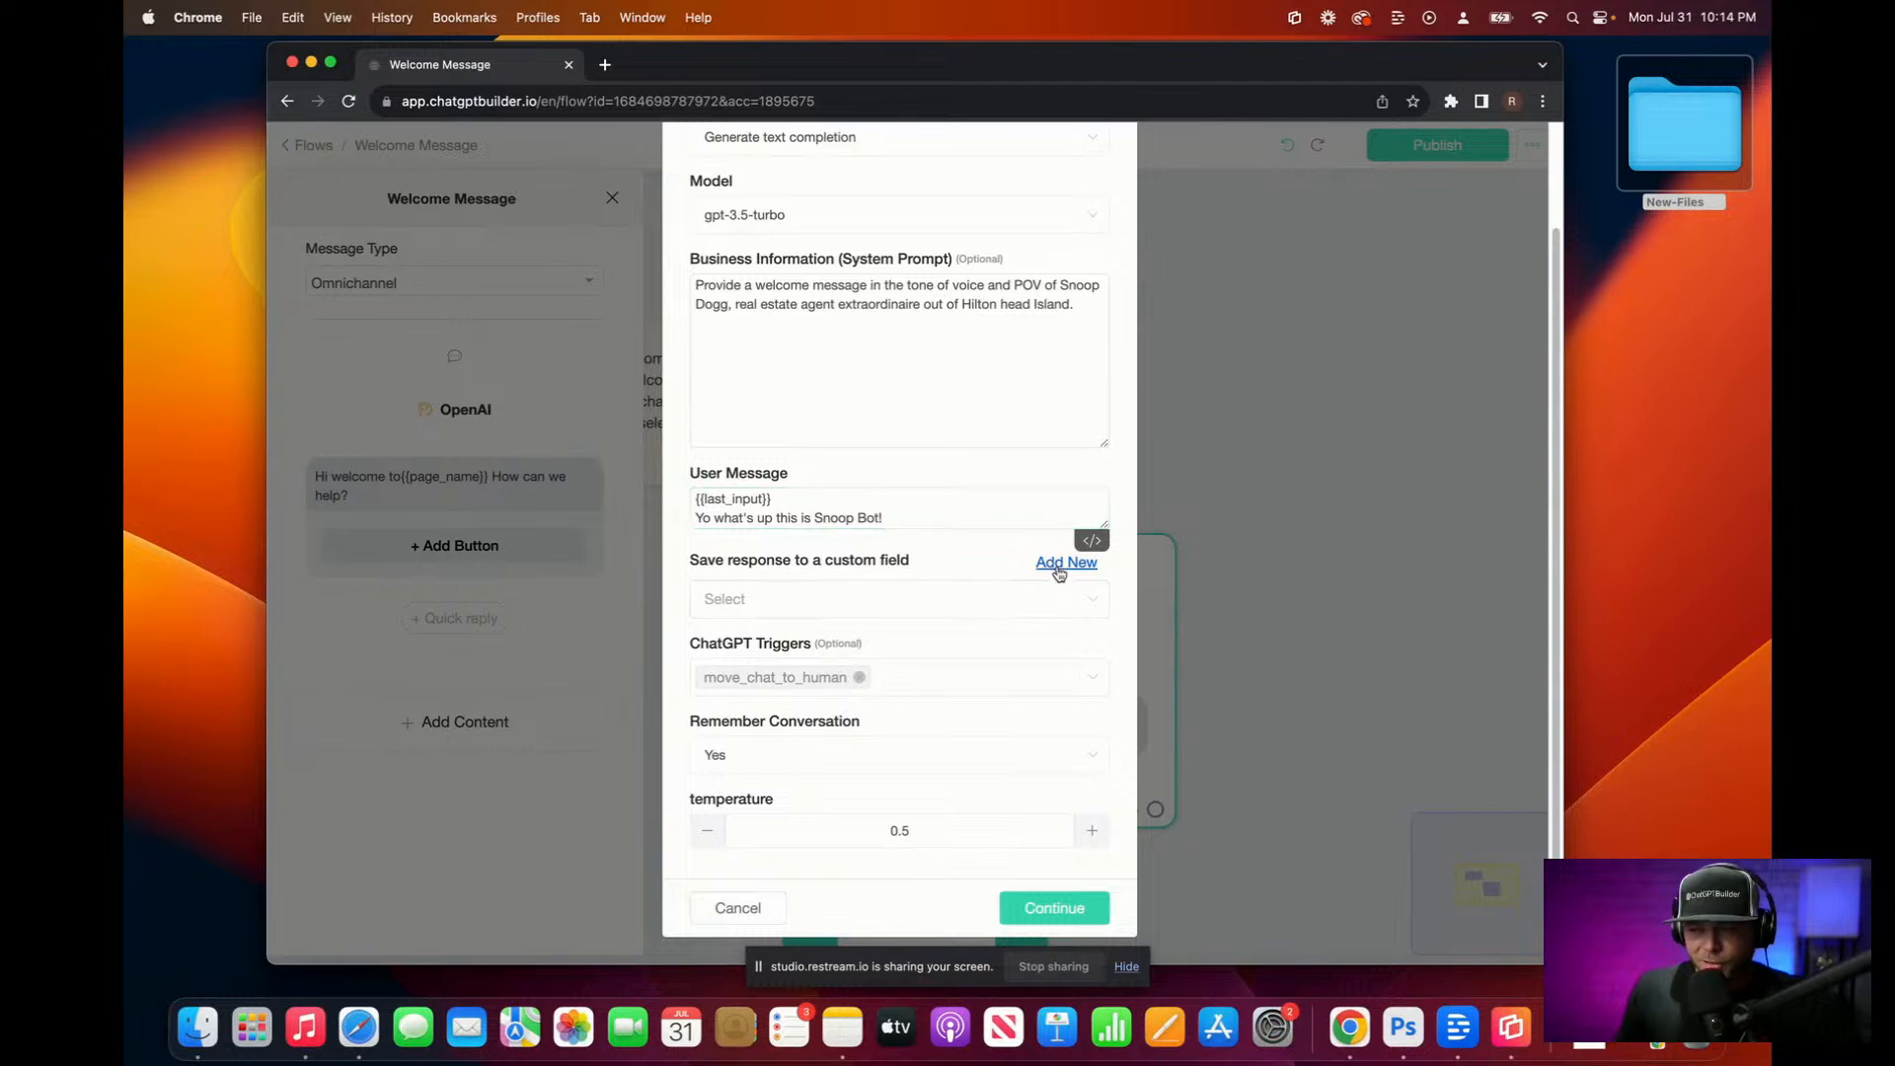
pyautogui.click(865, 259)
pyautogui.write('ai-text-output')
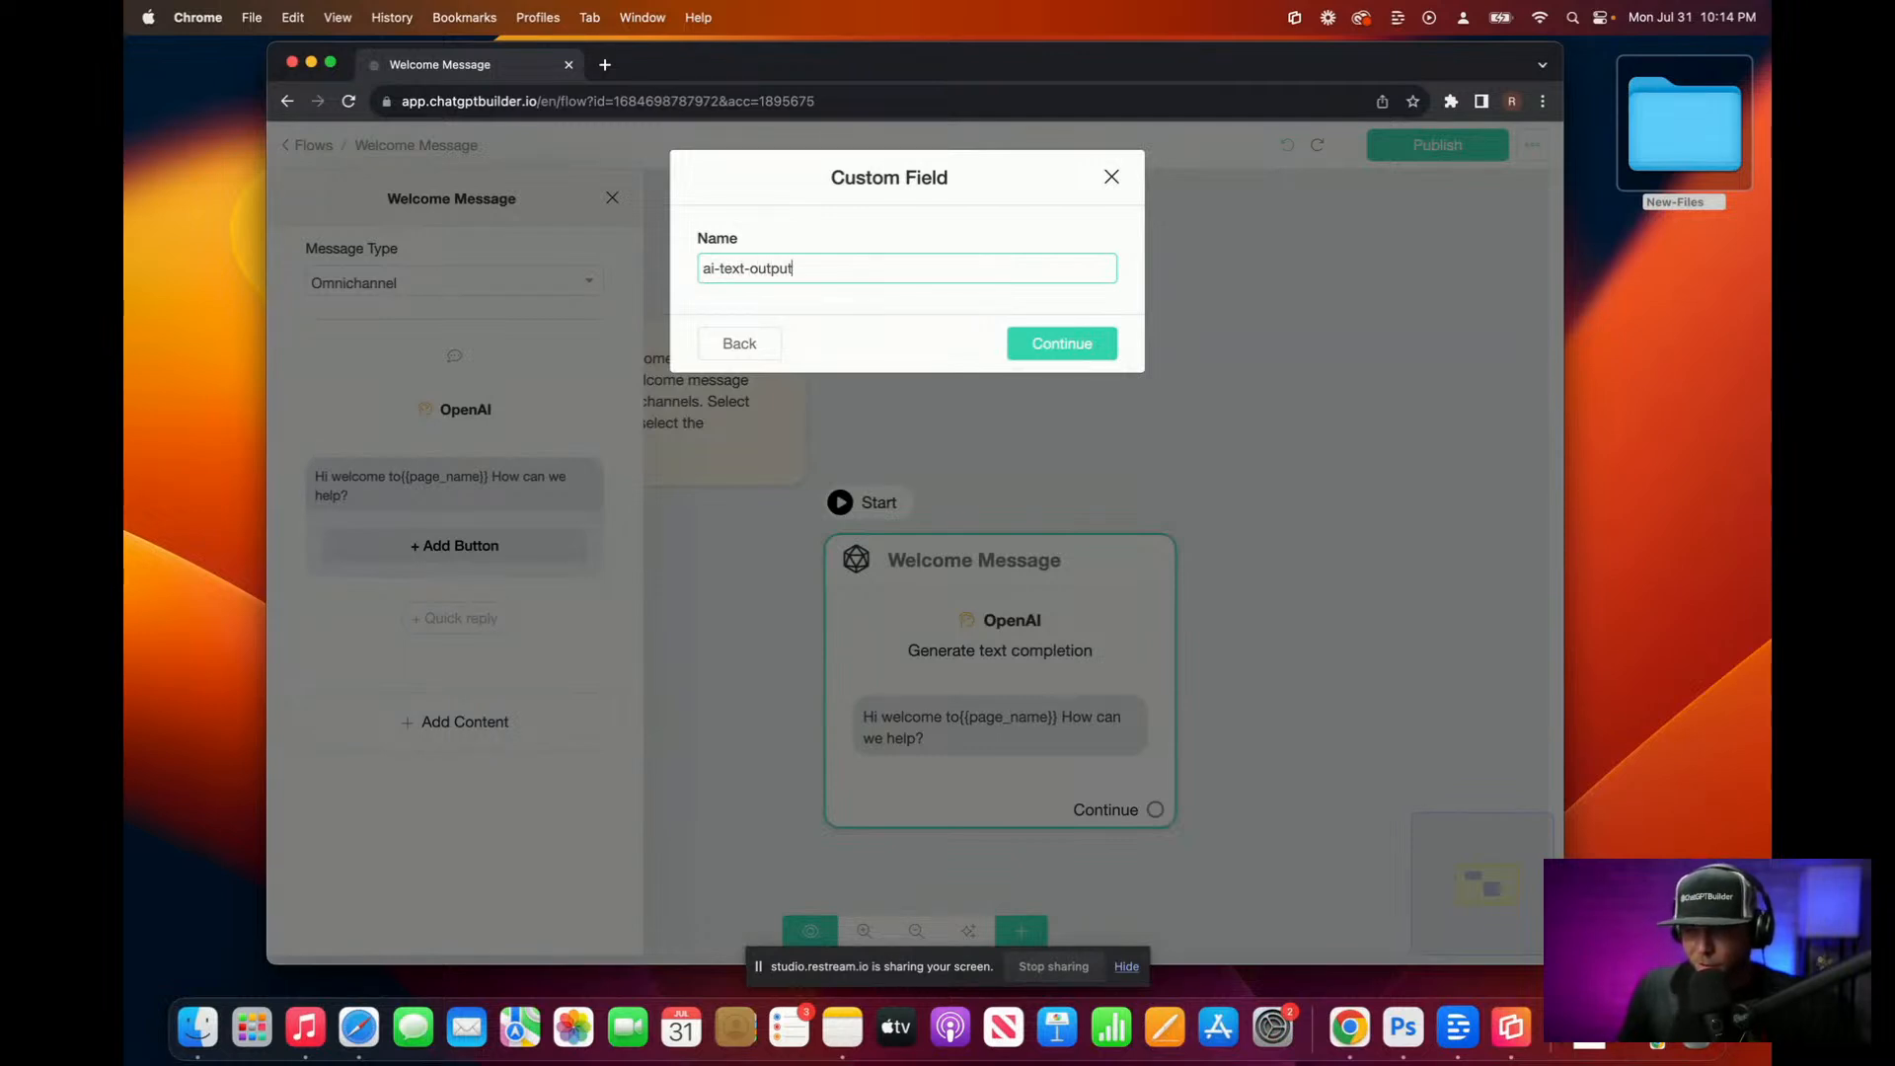
pyautogui.click(1054, 343)
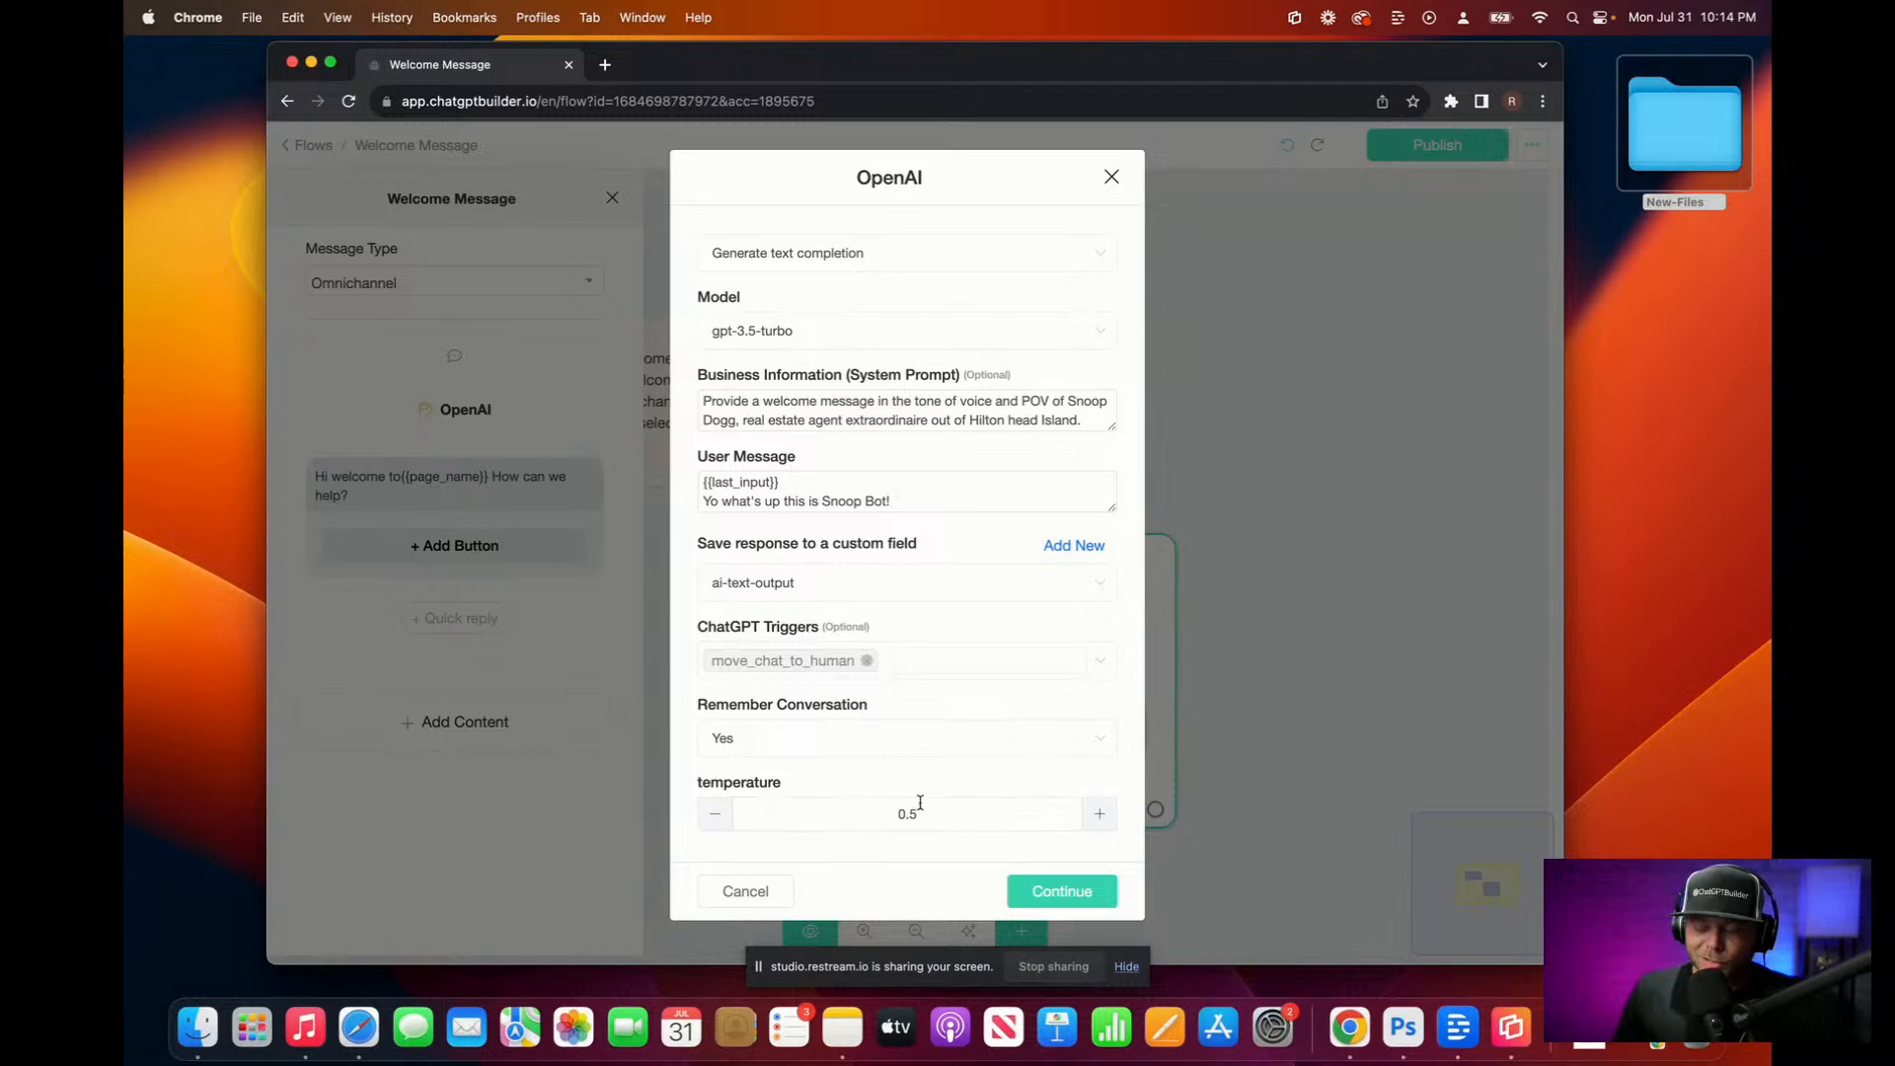
pyautogui.click(716, 823)
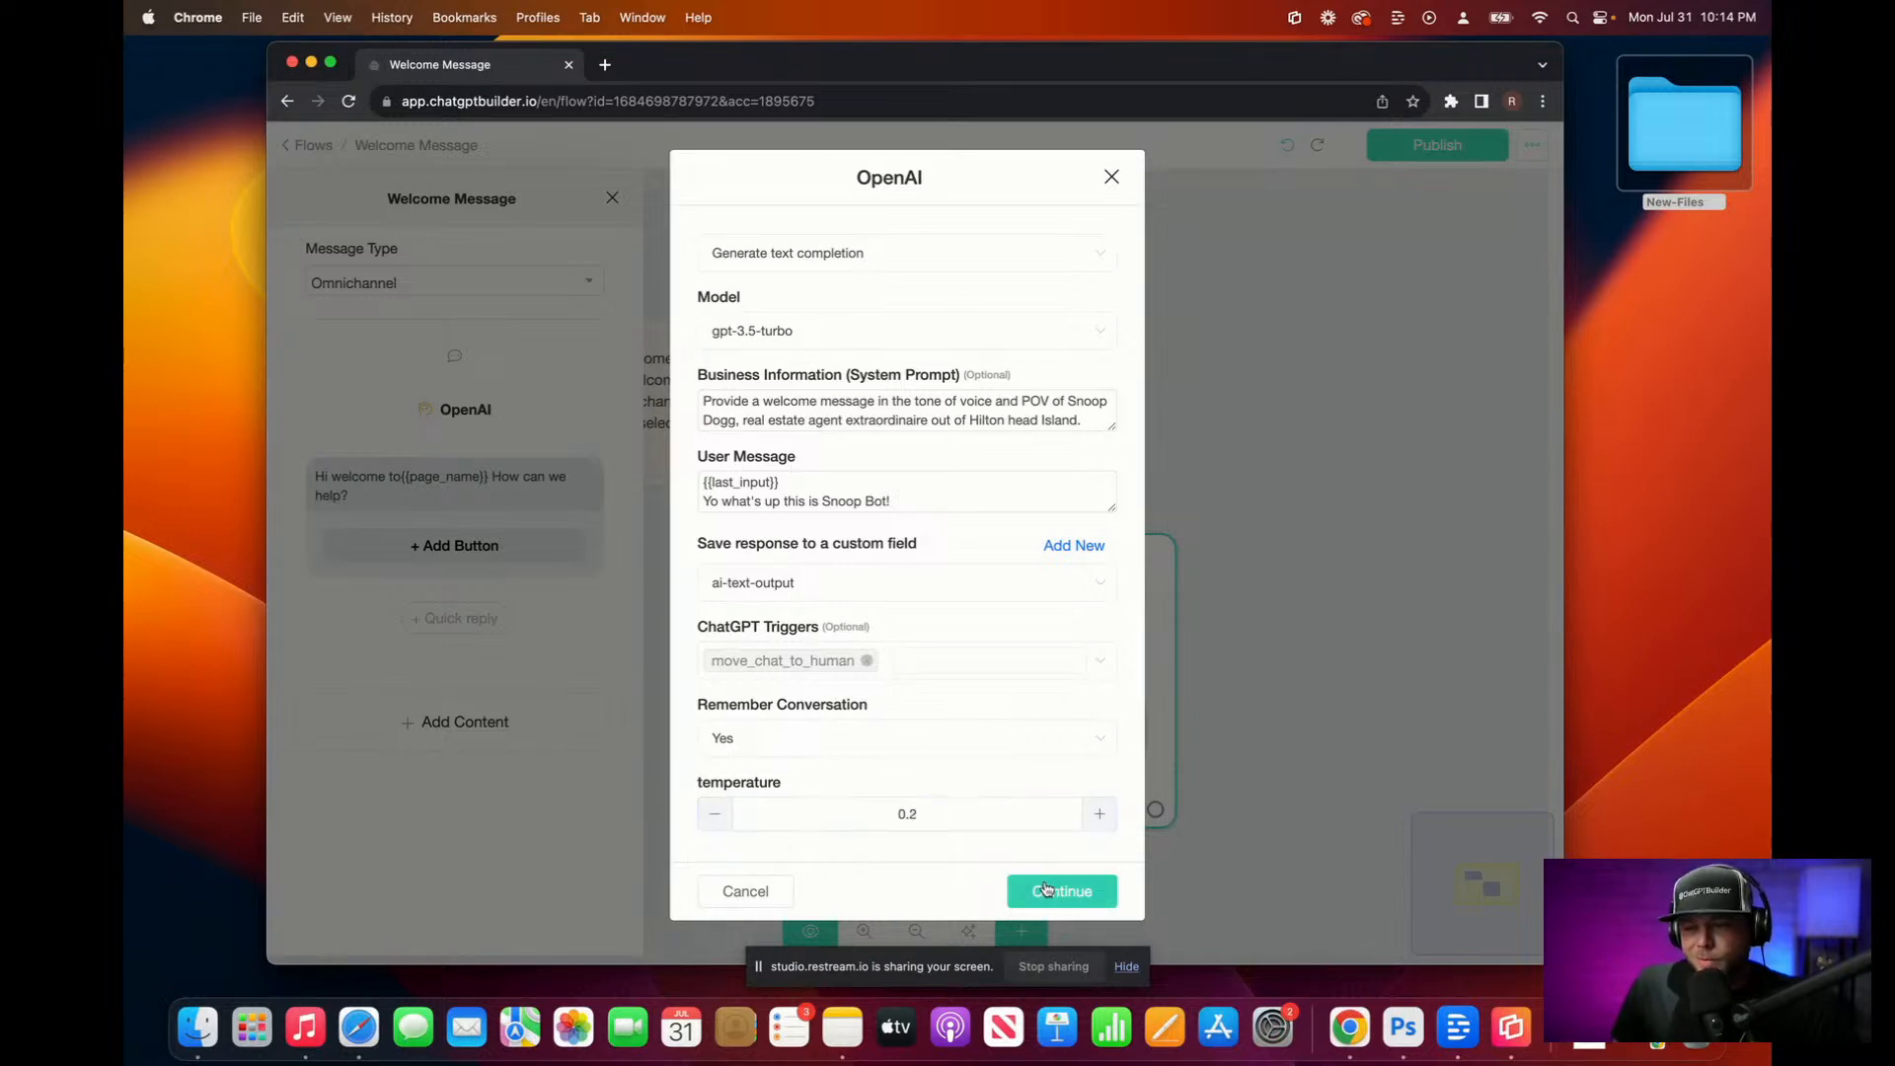
pyautogui.click(1045, 889)
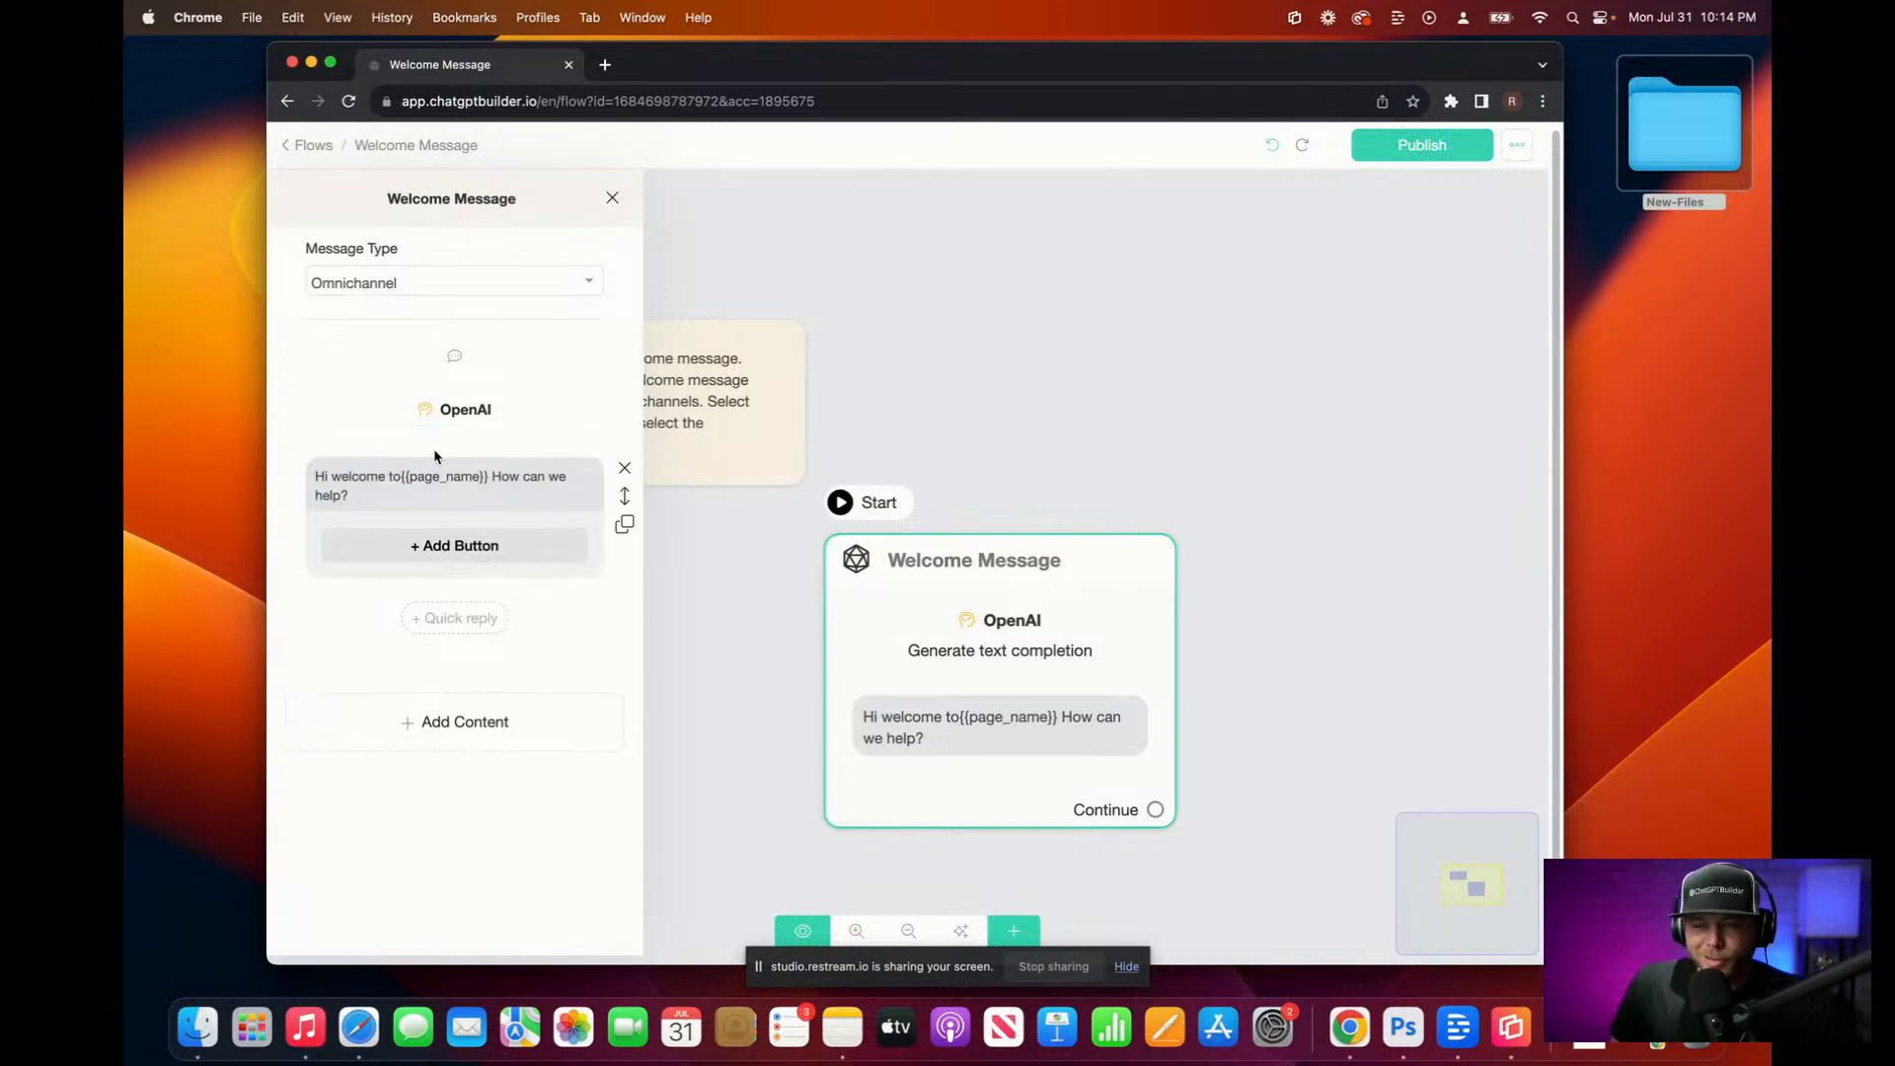
# Step: Delete the 'Hi welcome to' greeting text bubble from the Welcome Message
pyautogui.click(460, 419)
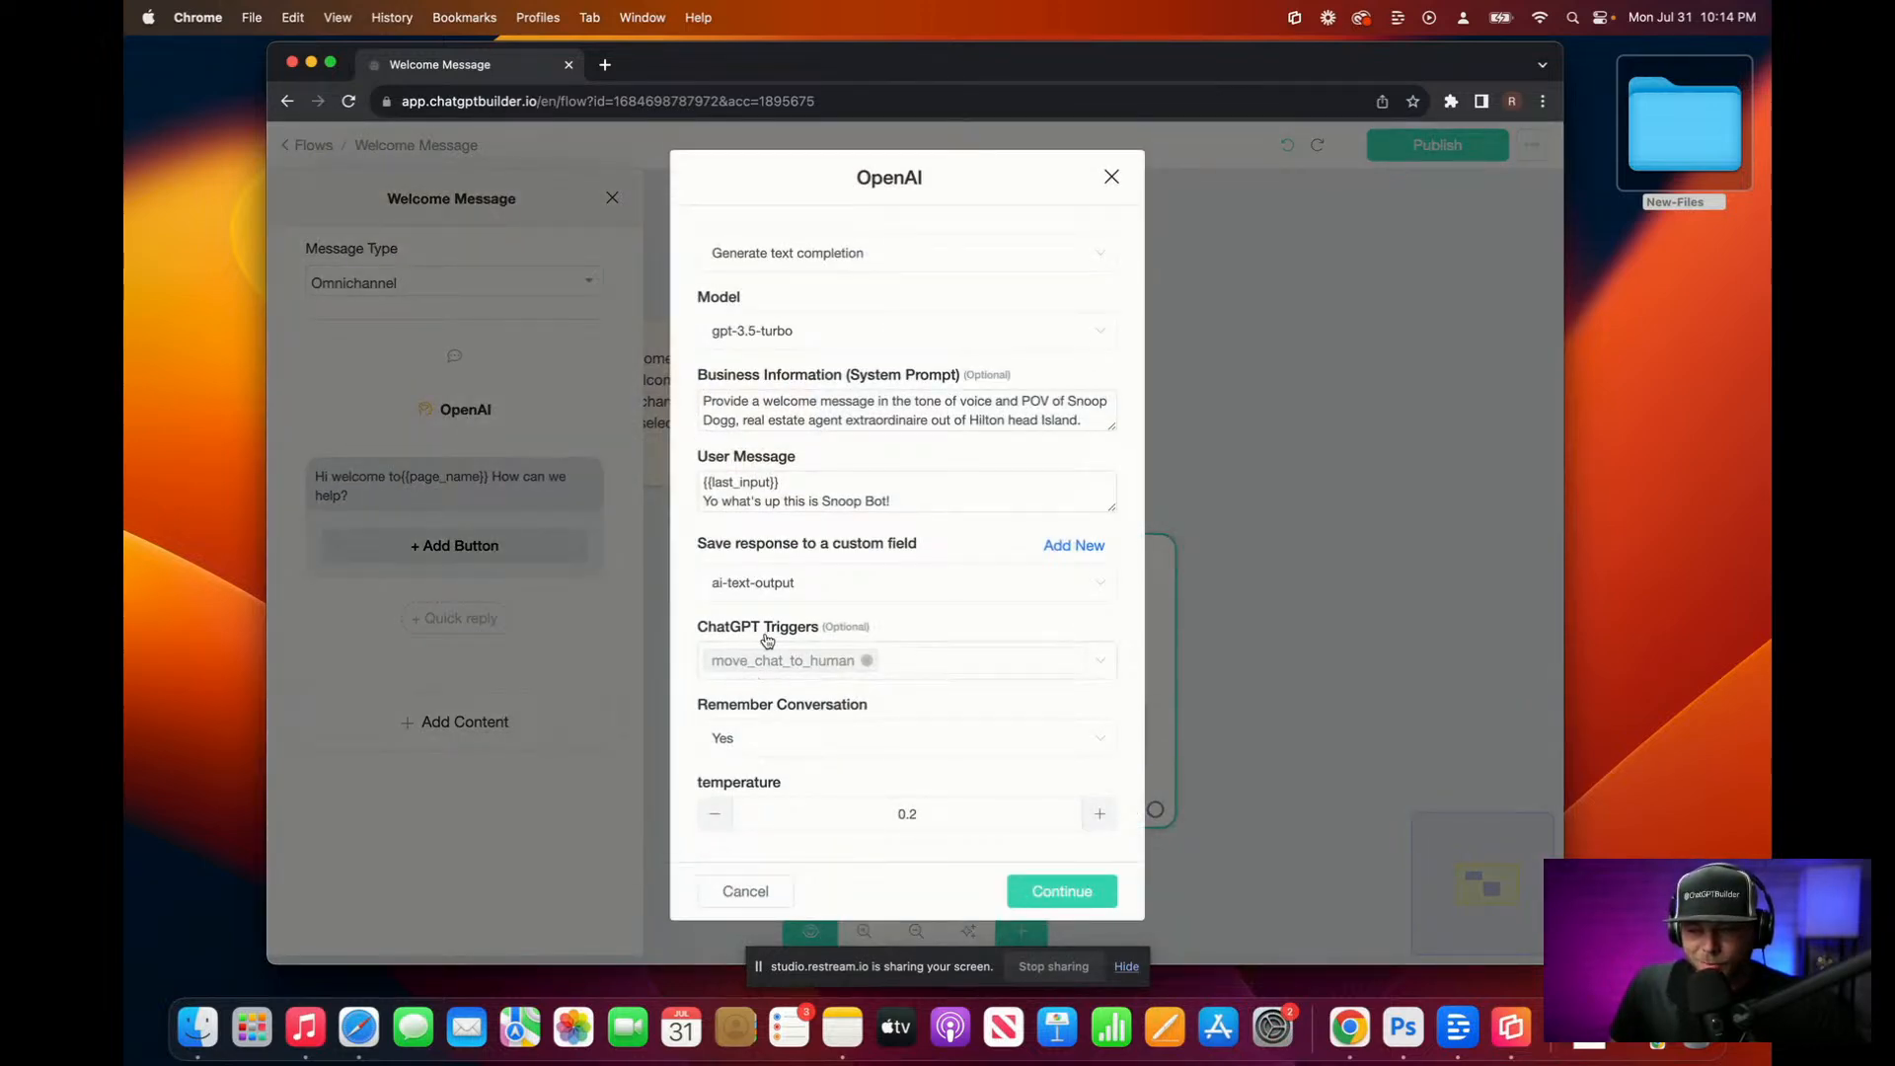
pyautogui.click(1049, 894)
pyautogui.click(454, 494)
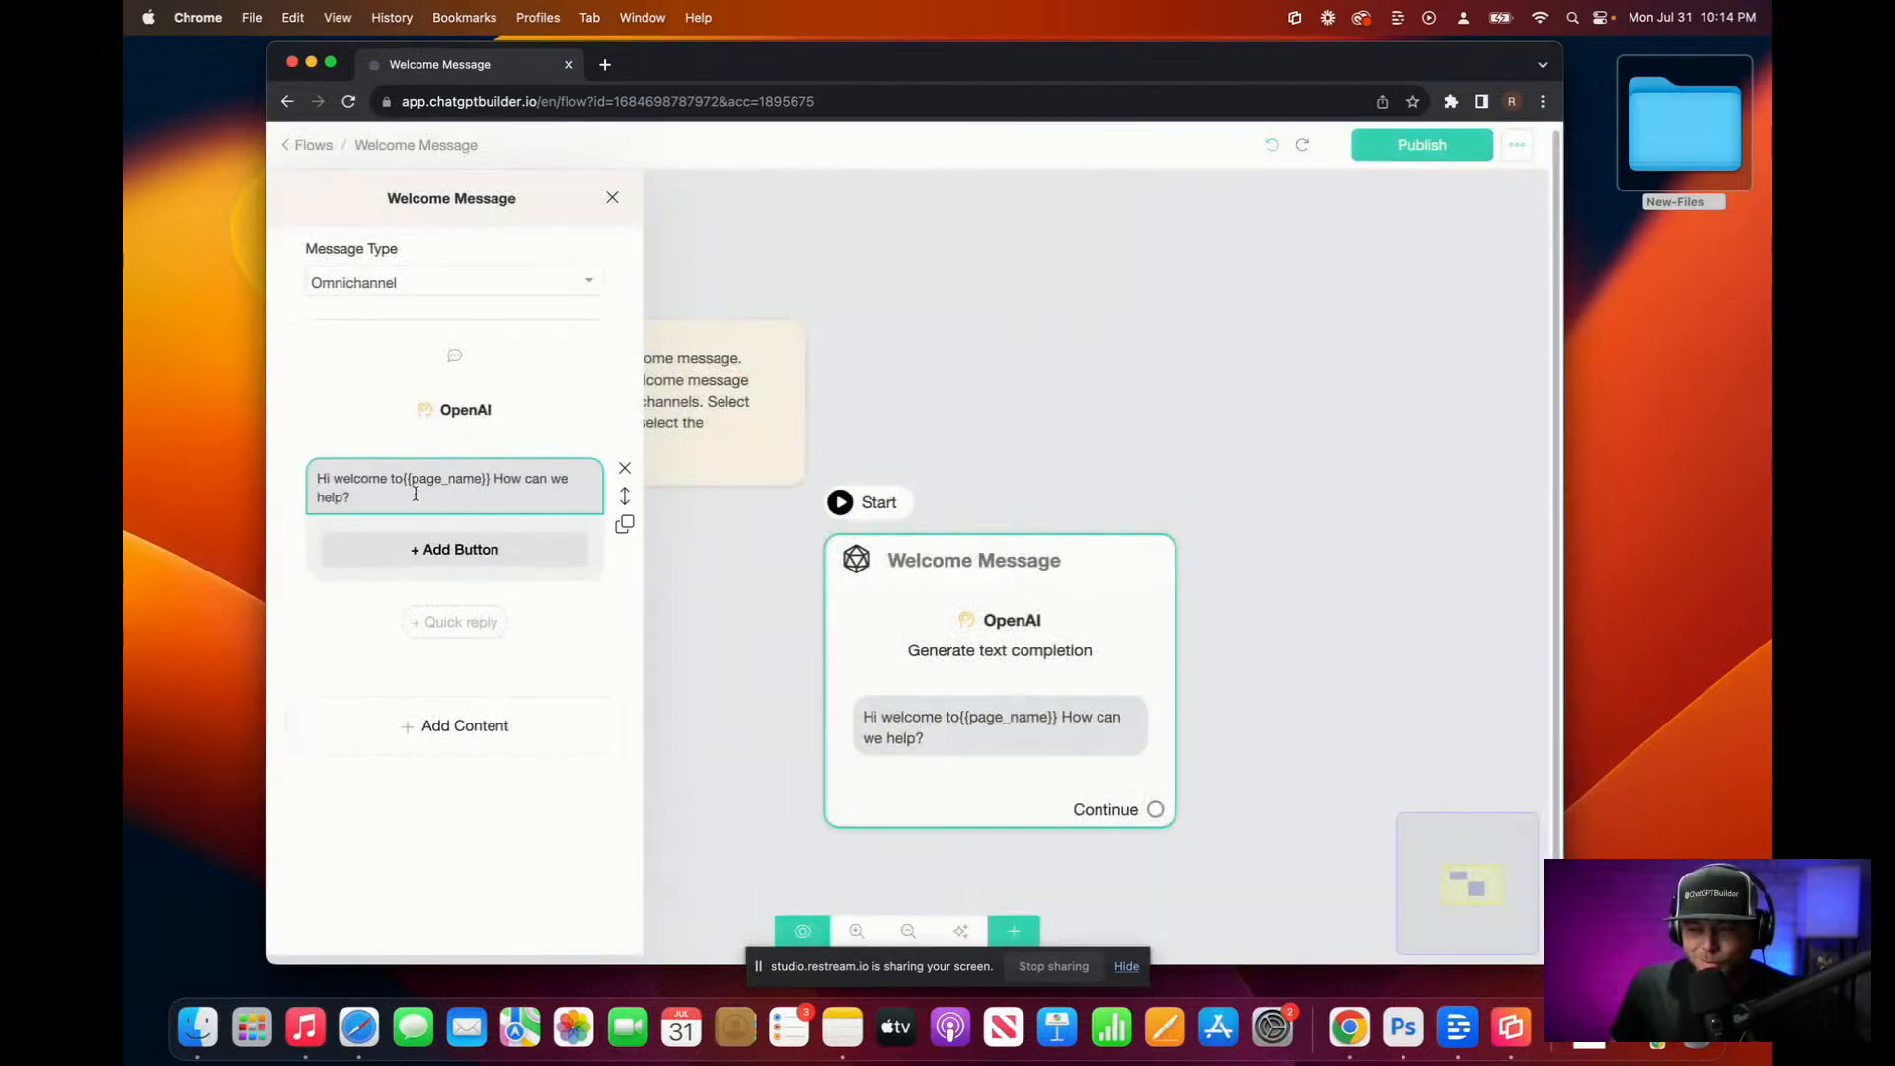
pyautogui.click(383, 494)
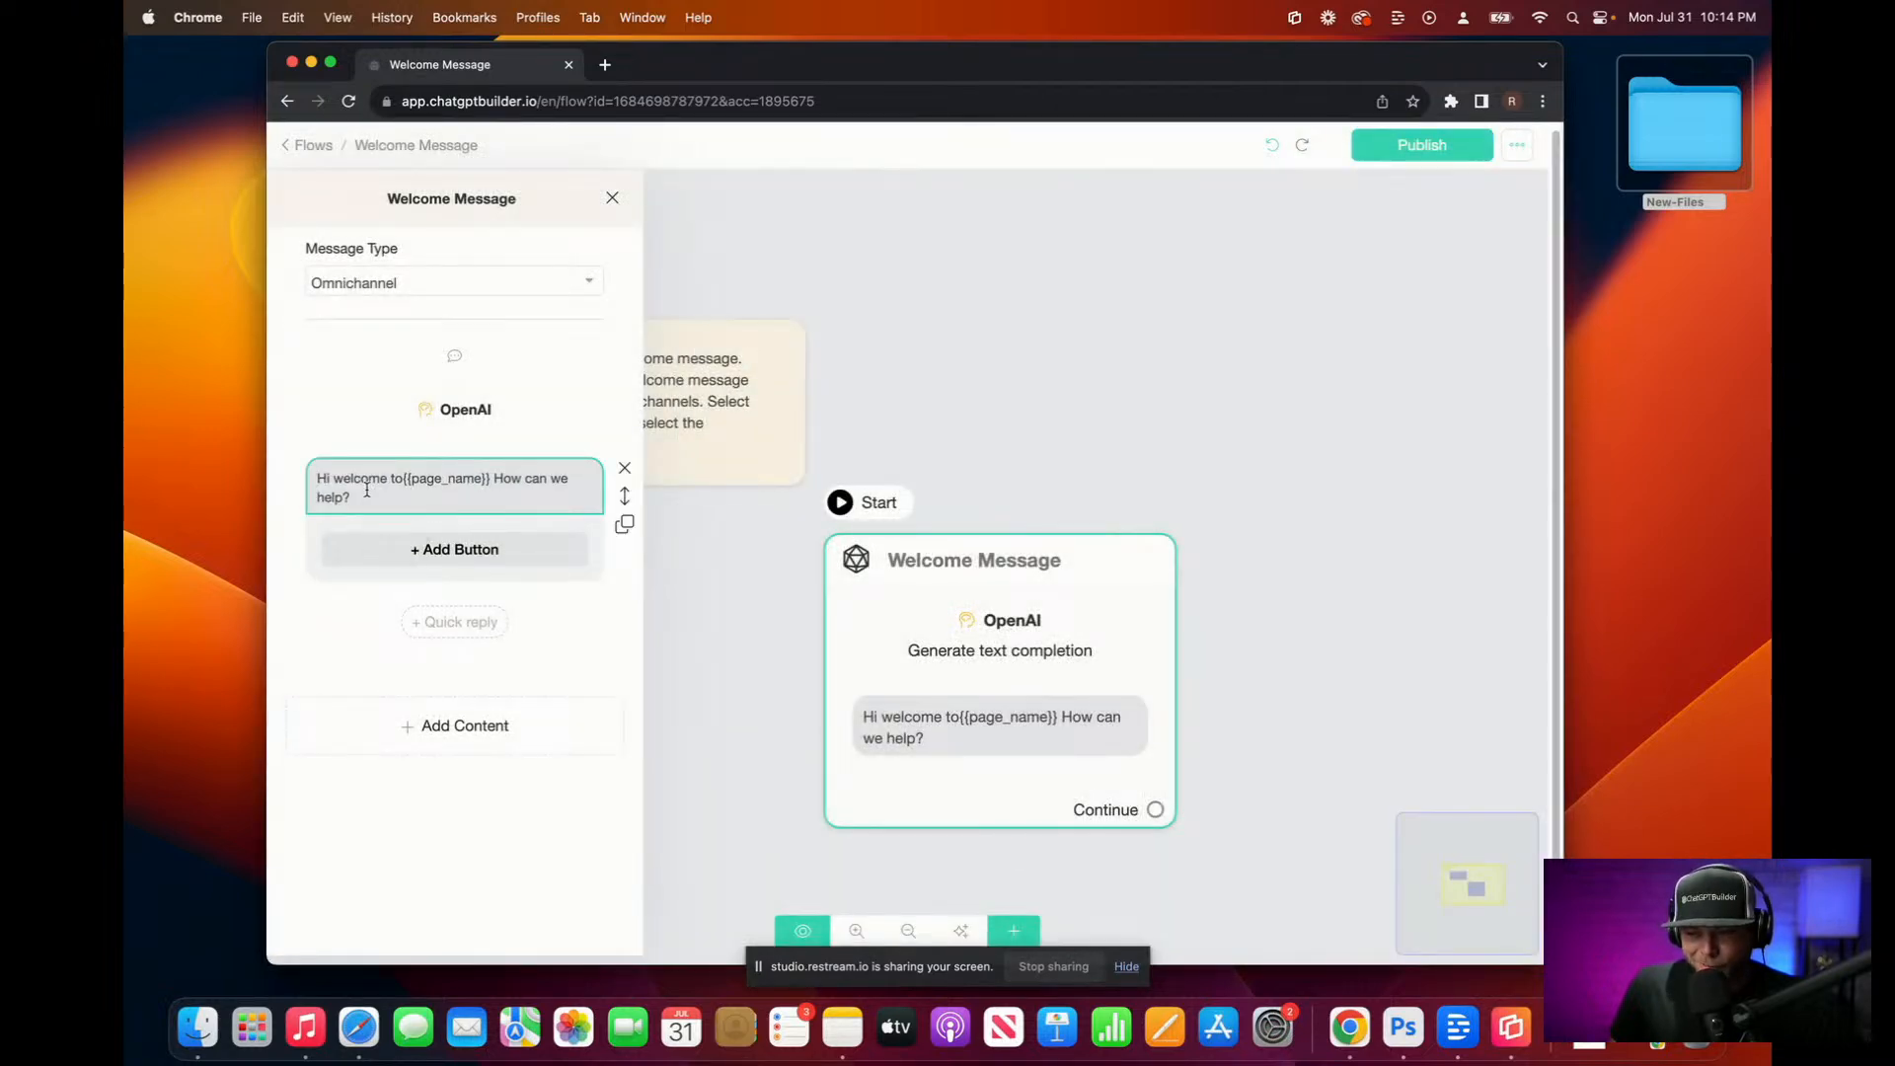
pyautogui.click(619, 476)
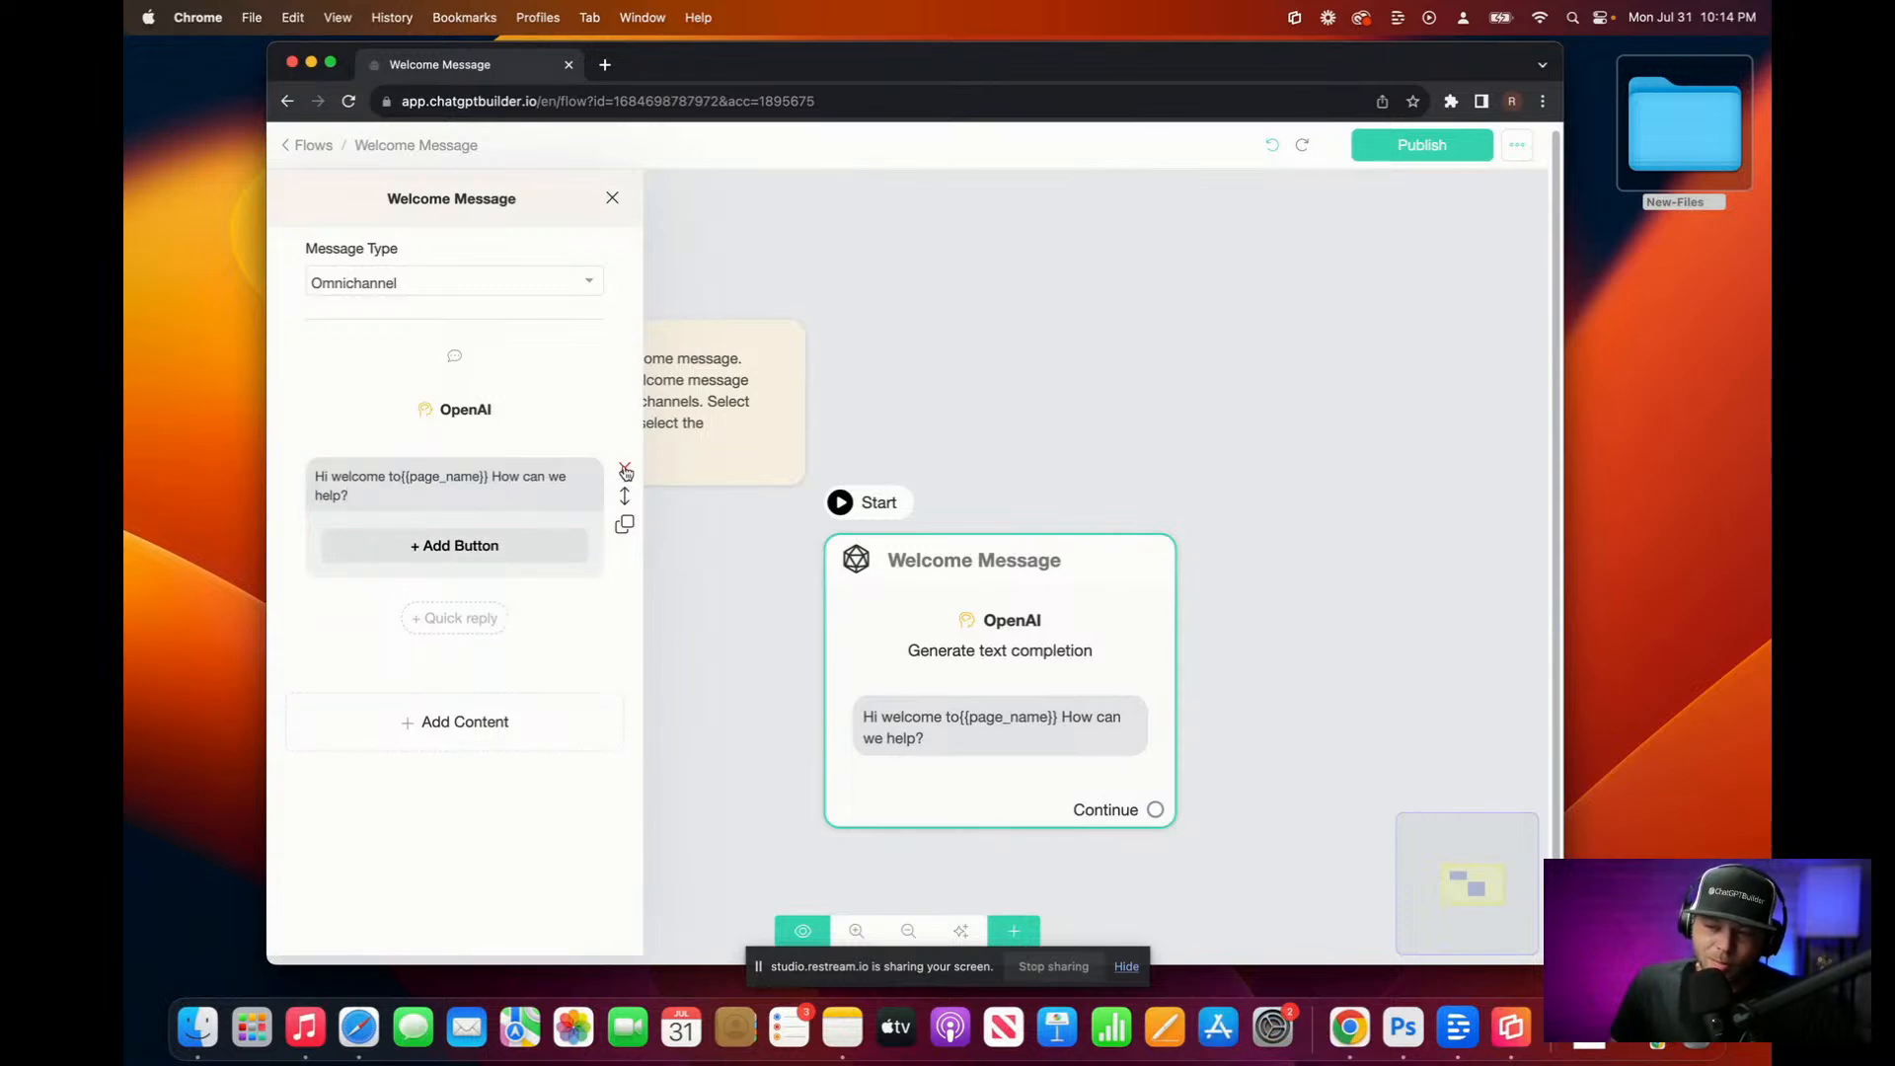
pyautogui.click(626, 472)
# Step: Add an ElevenLabs action block after the OpenAI step
pyautogui.click(497, 560)
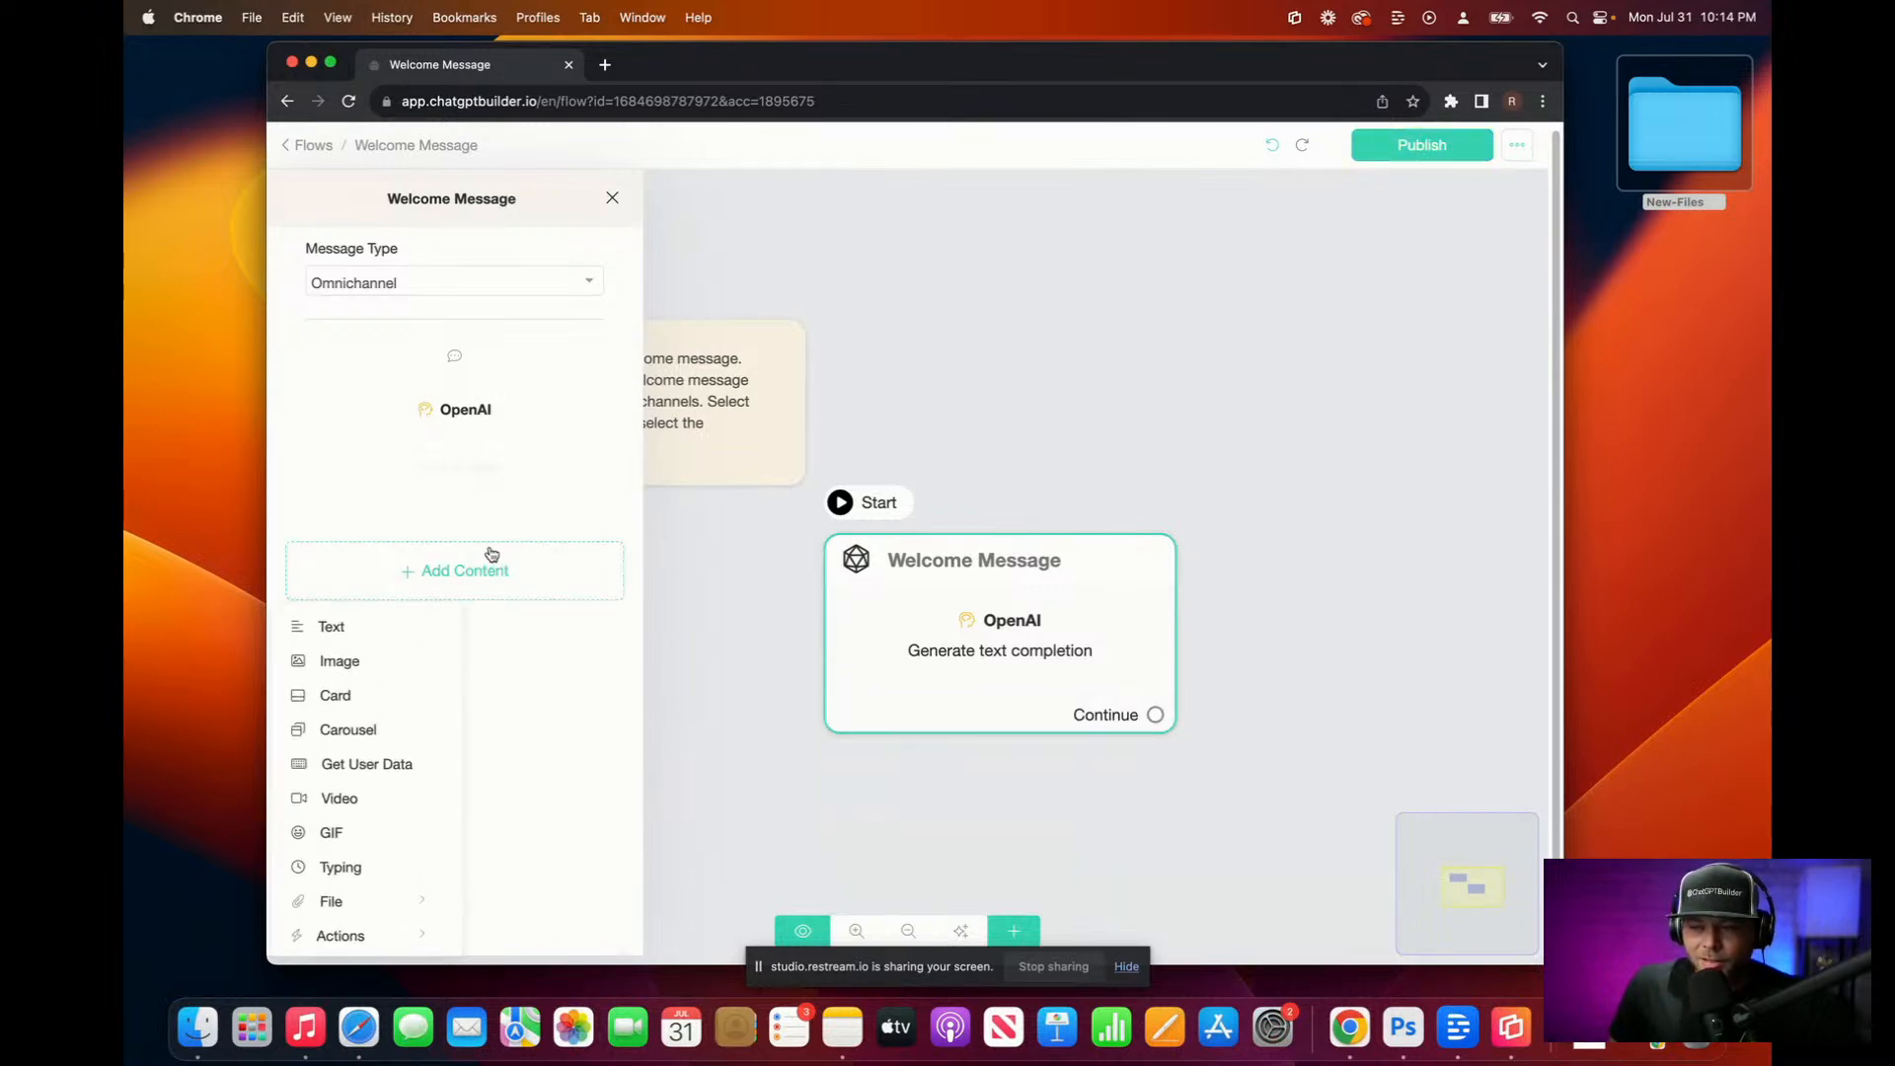
pyautogui.moveTo(395, 936)
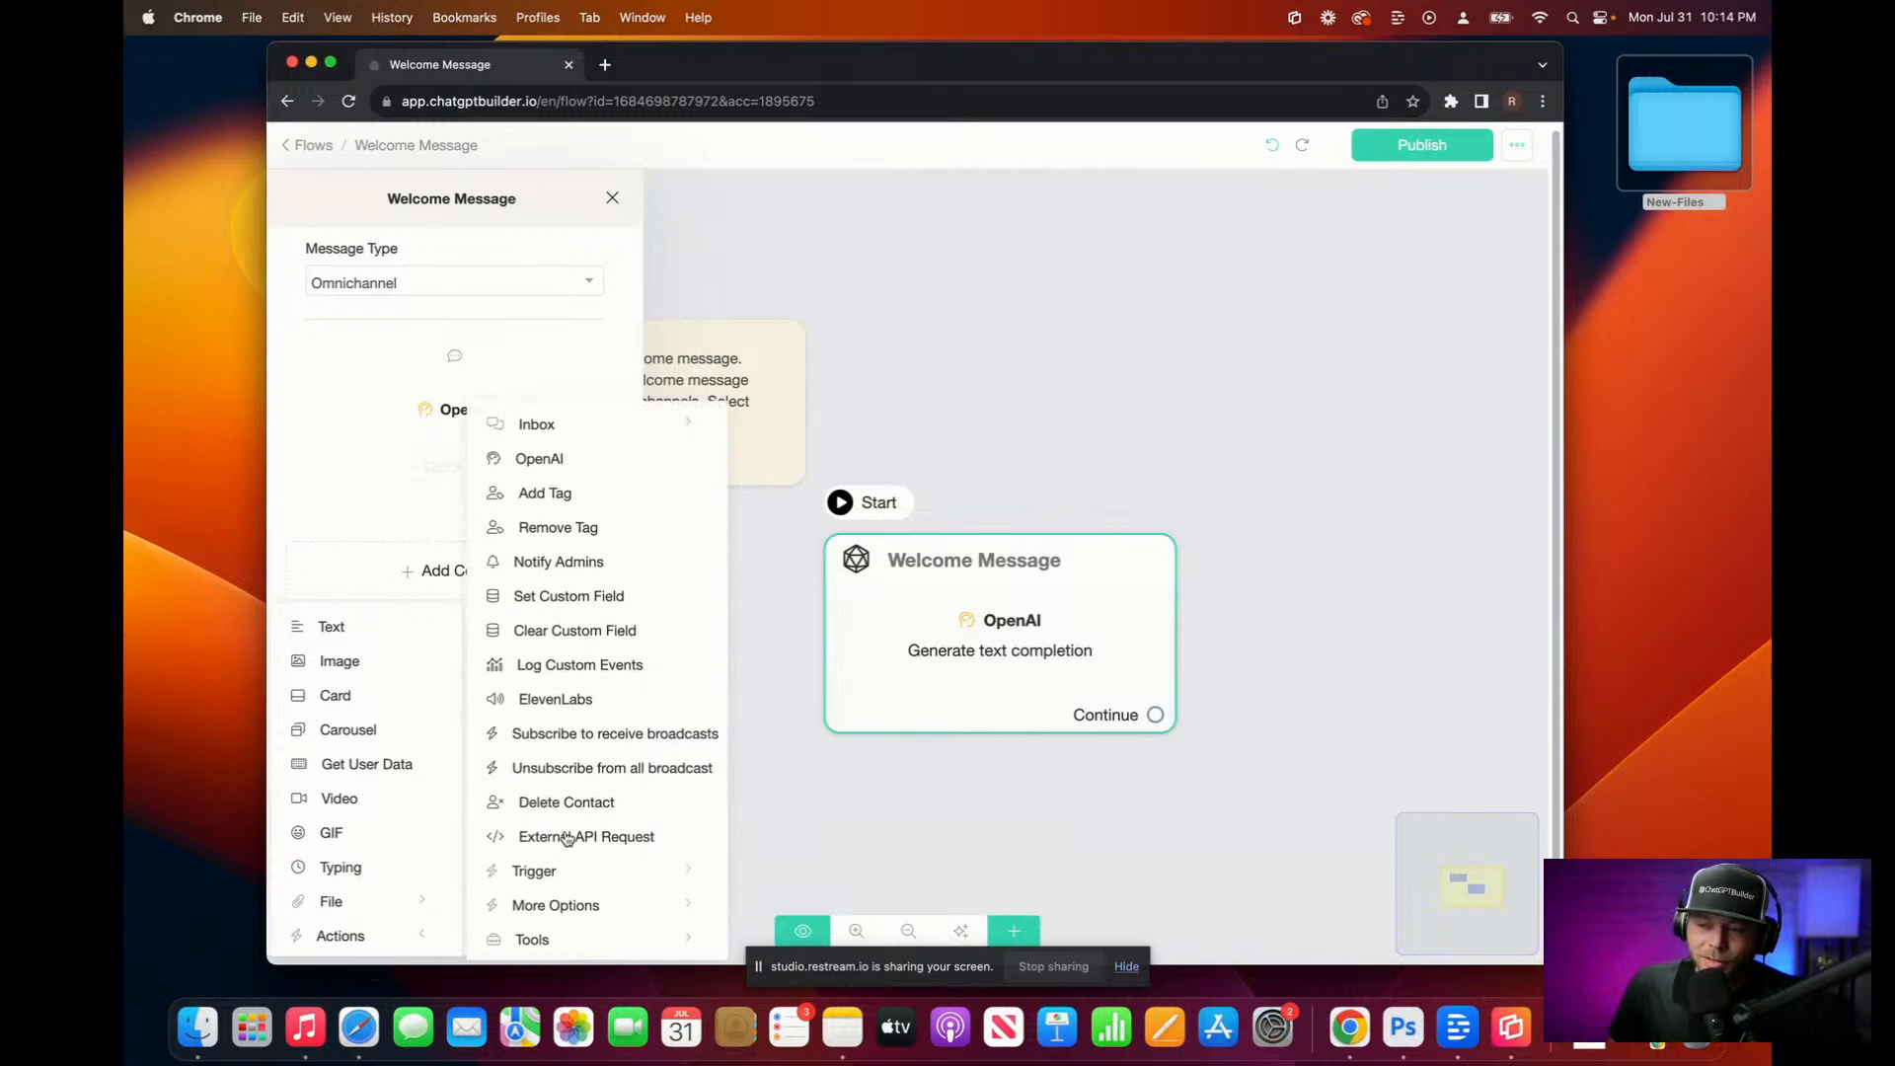
pyautogui.click(581, 701)
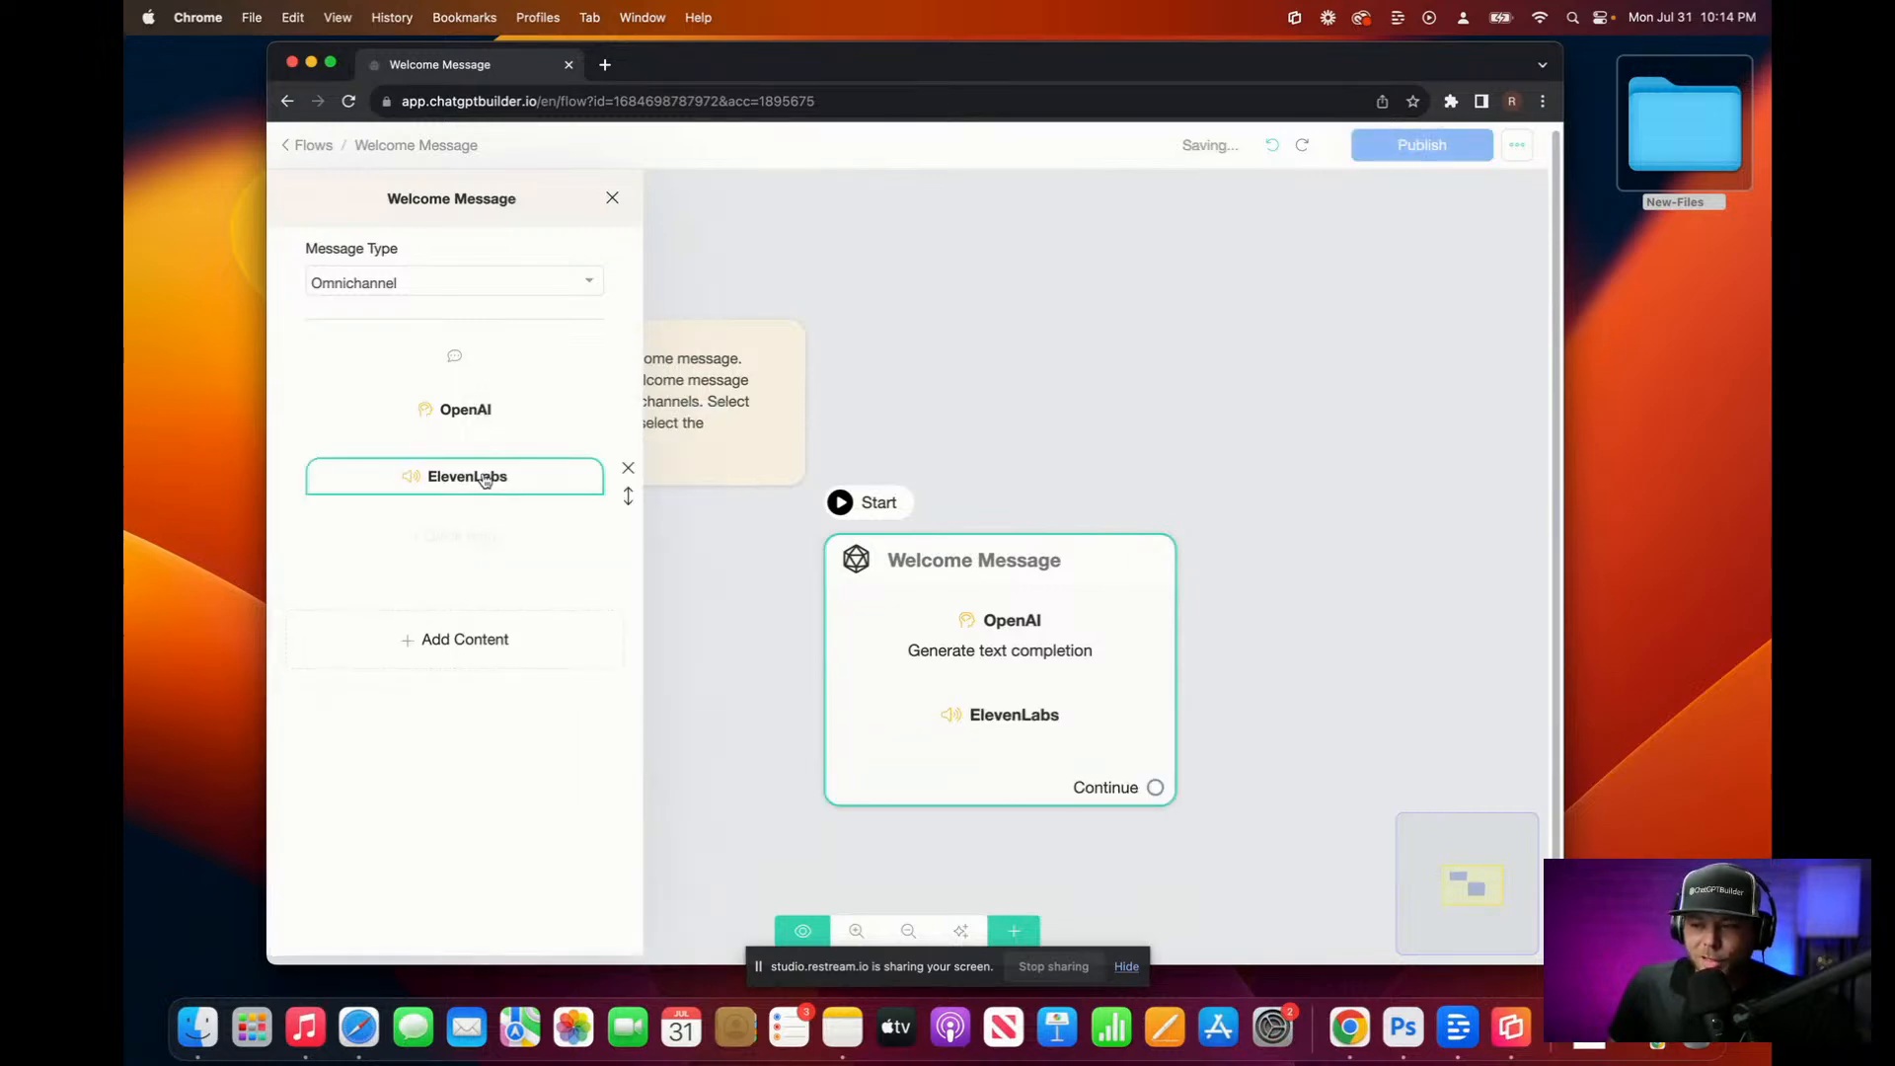
# Step: Set the ElevenLabs block's Input Text to the {{ai-text-output}} variable
pyautogui.click(484, 479)
pyautogui.click(794, 277)
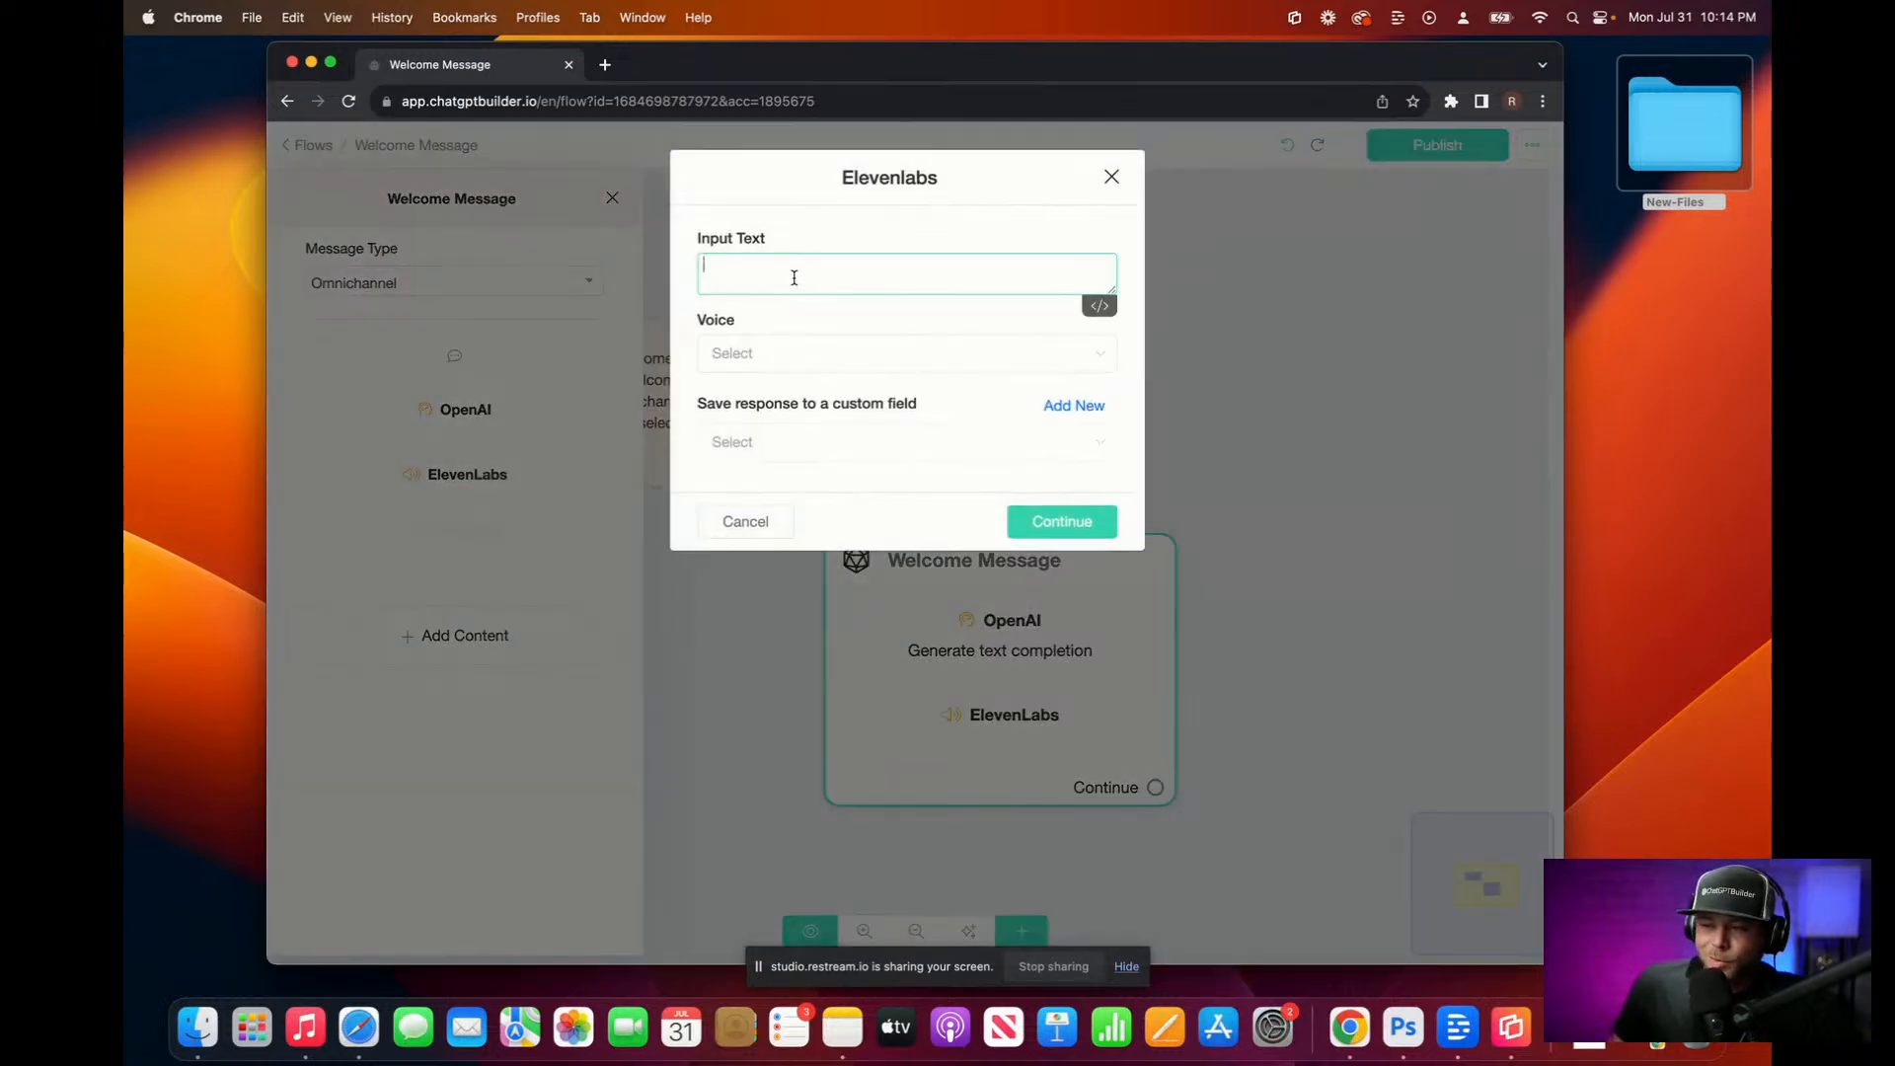
pyautogui.click(1099, 305)
pyautogui.scroll(-10, 939, 381)
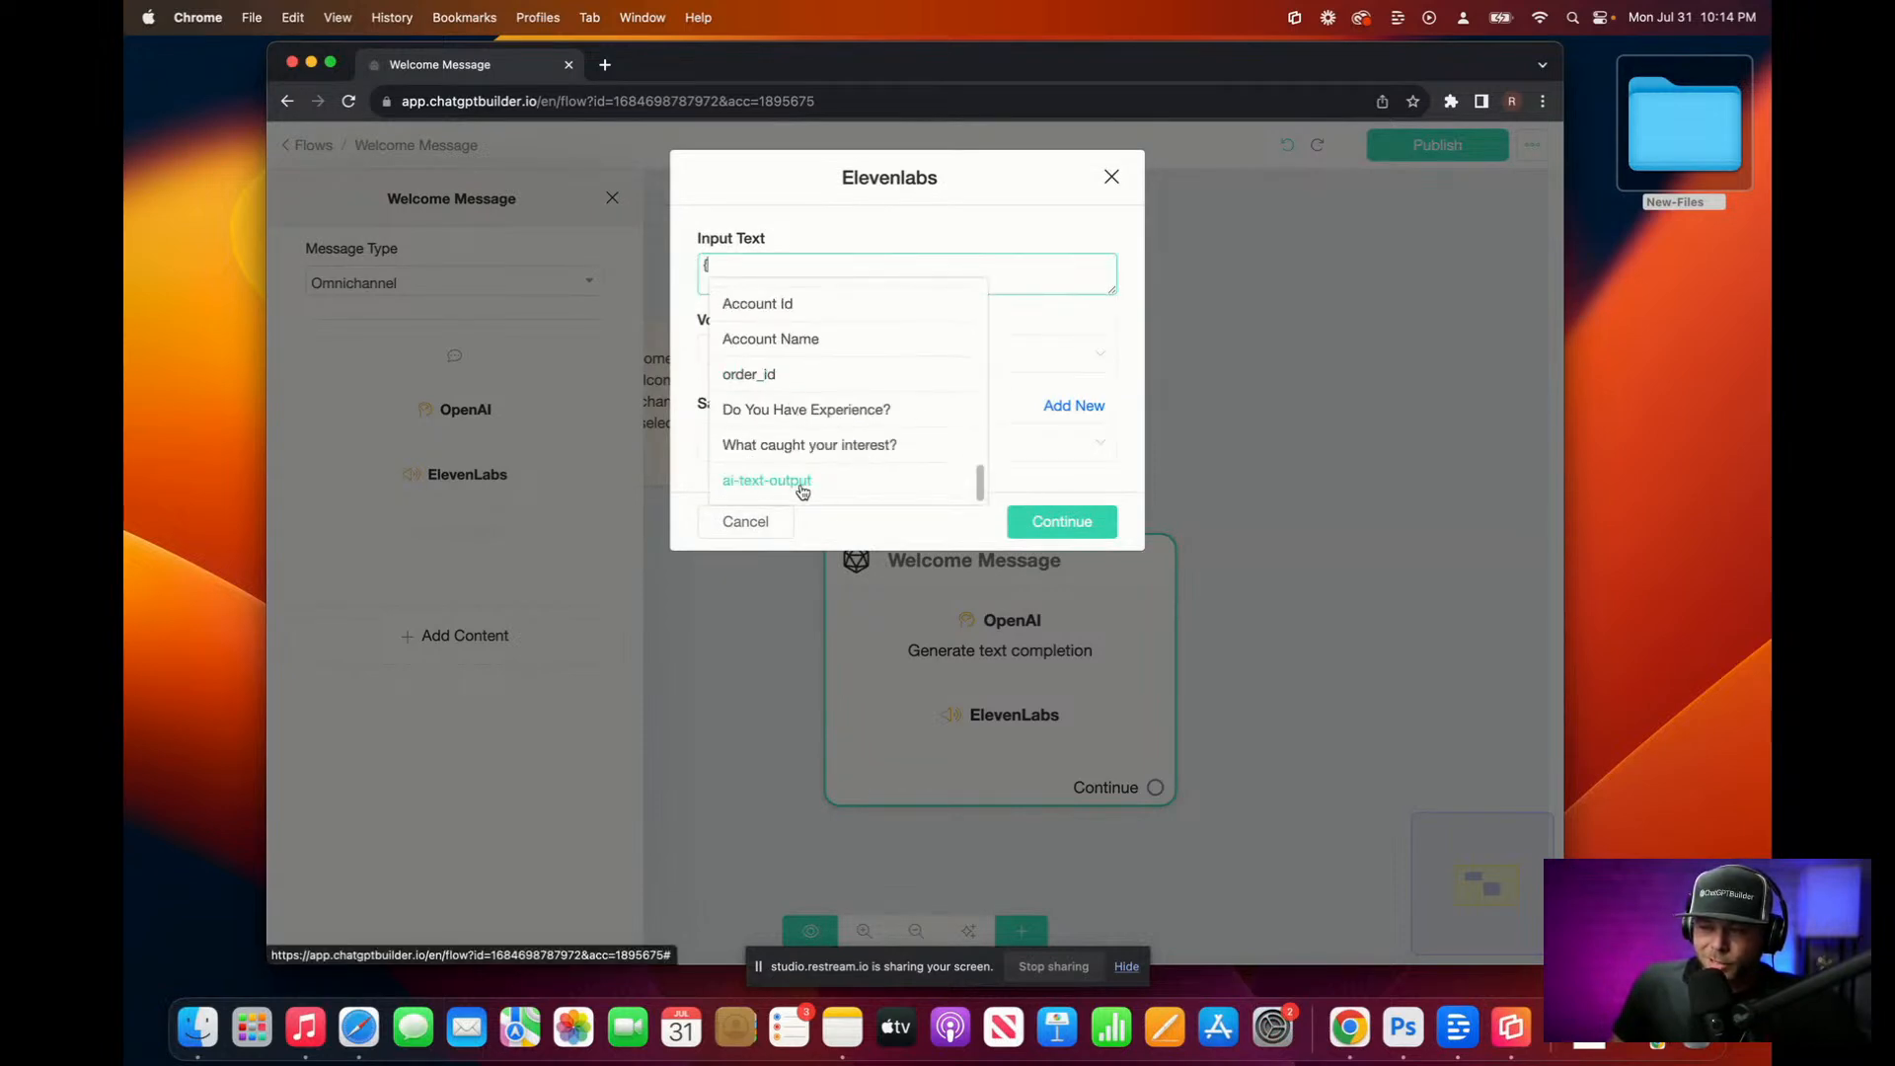
pyautogui.click(818, 484)
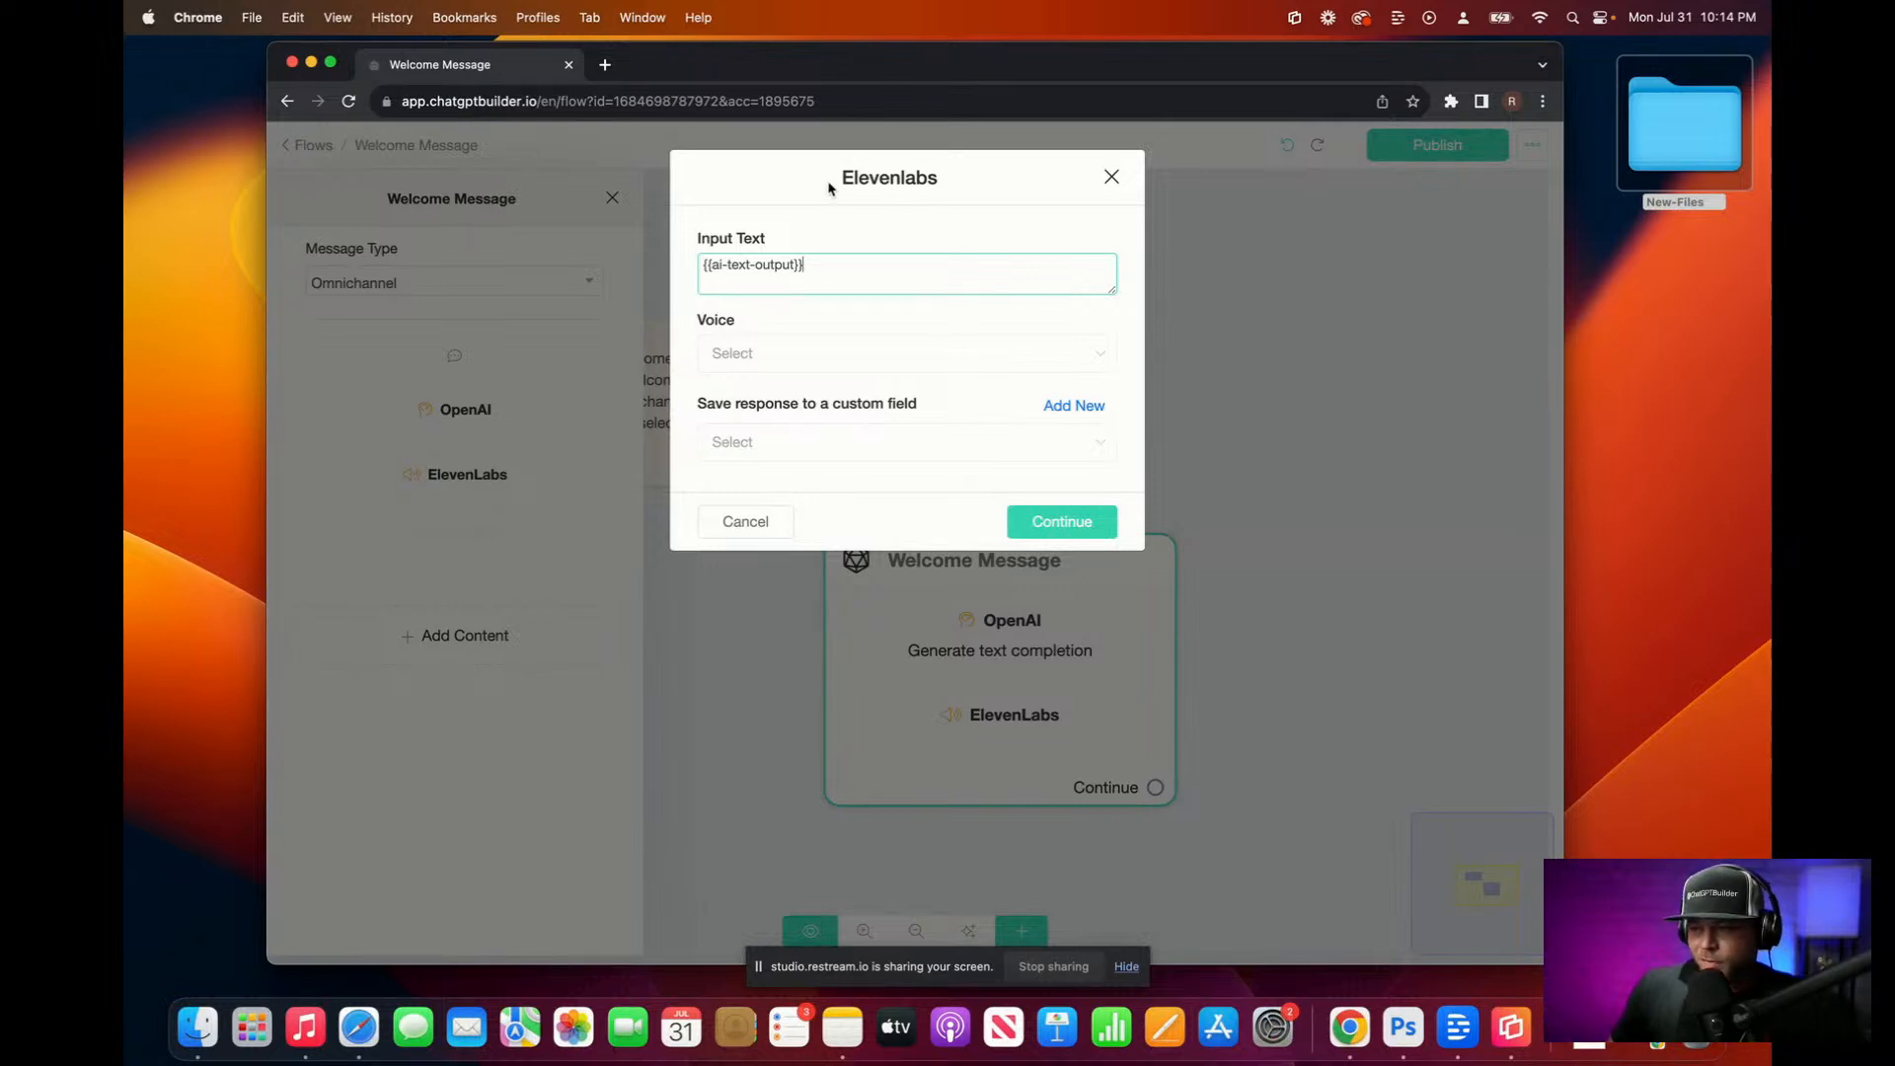
# Step: Choose Snoop as the ElevenLabs voice
pyautogui.click(834, 359)
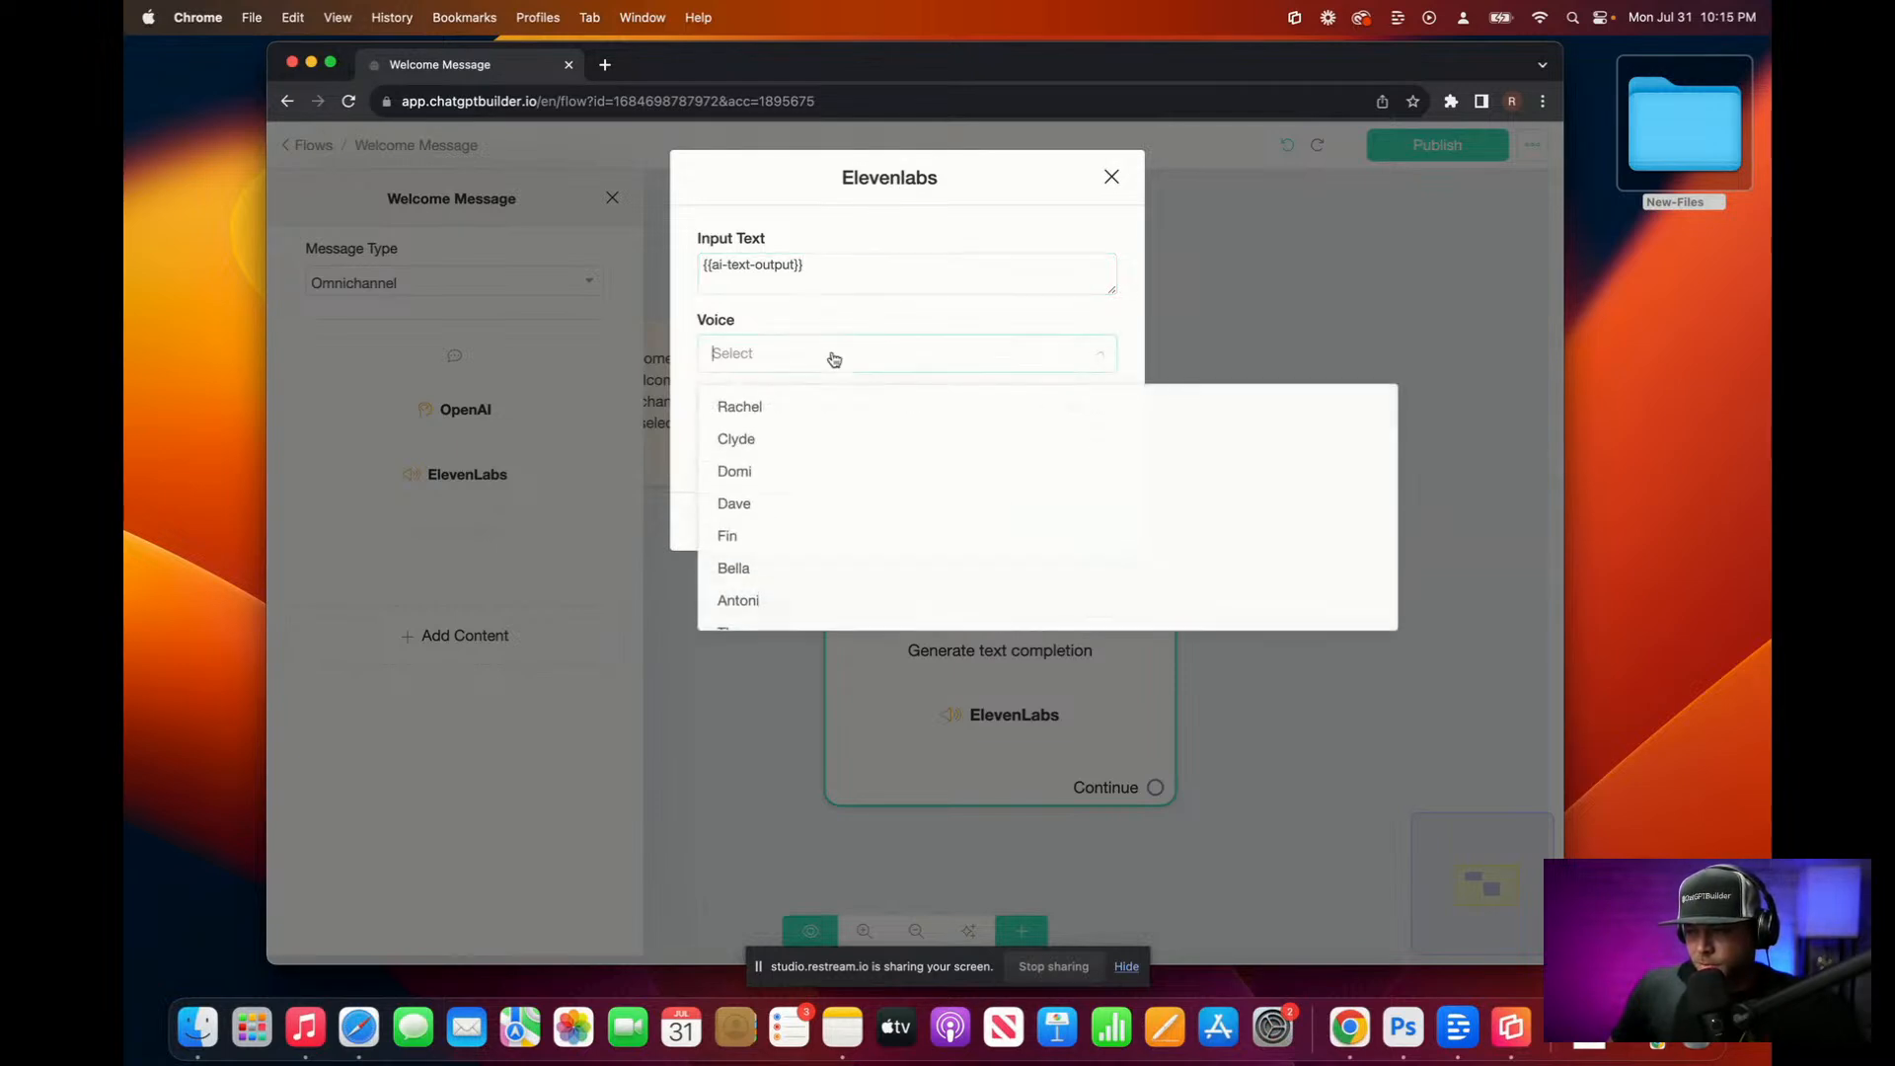
pyautogui.write('s')
pyautogui.scroll(-3, 776, 600)
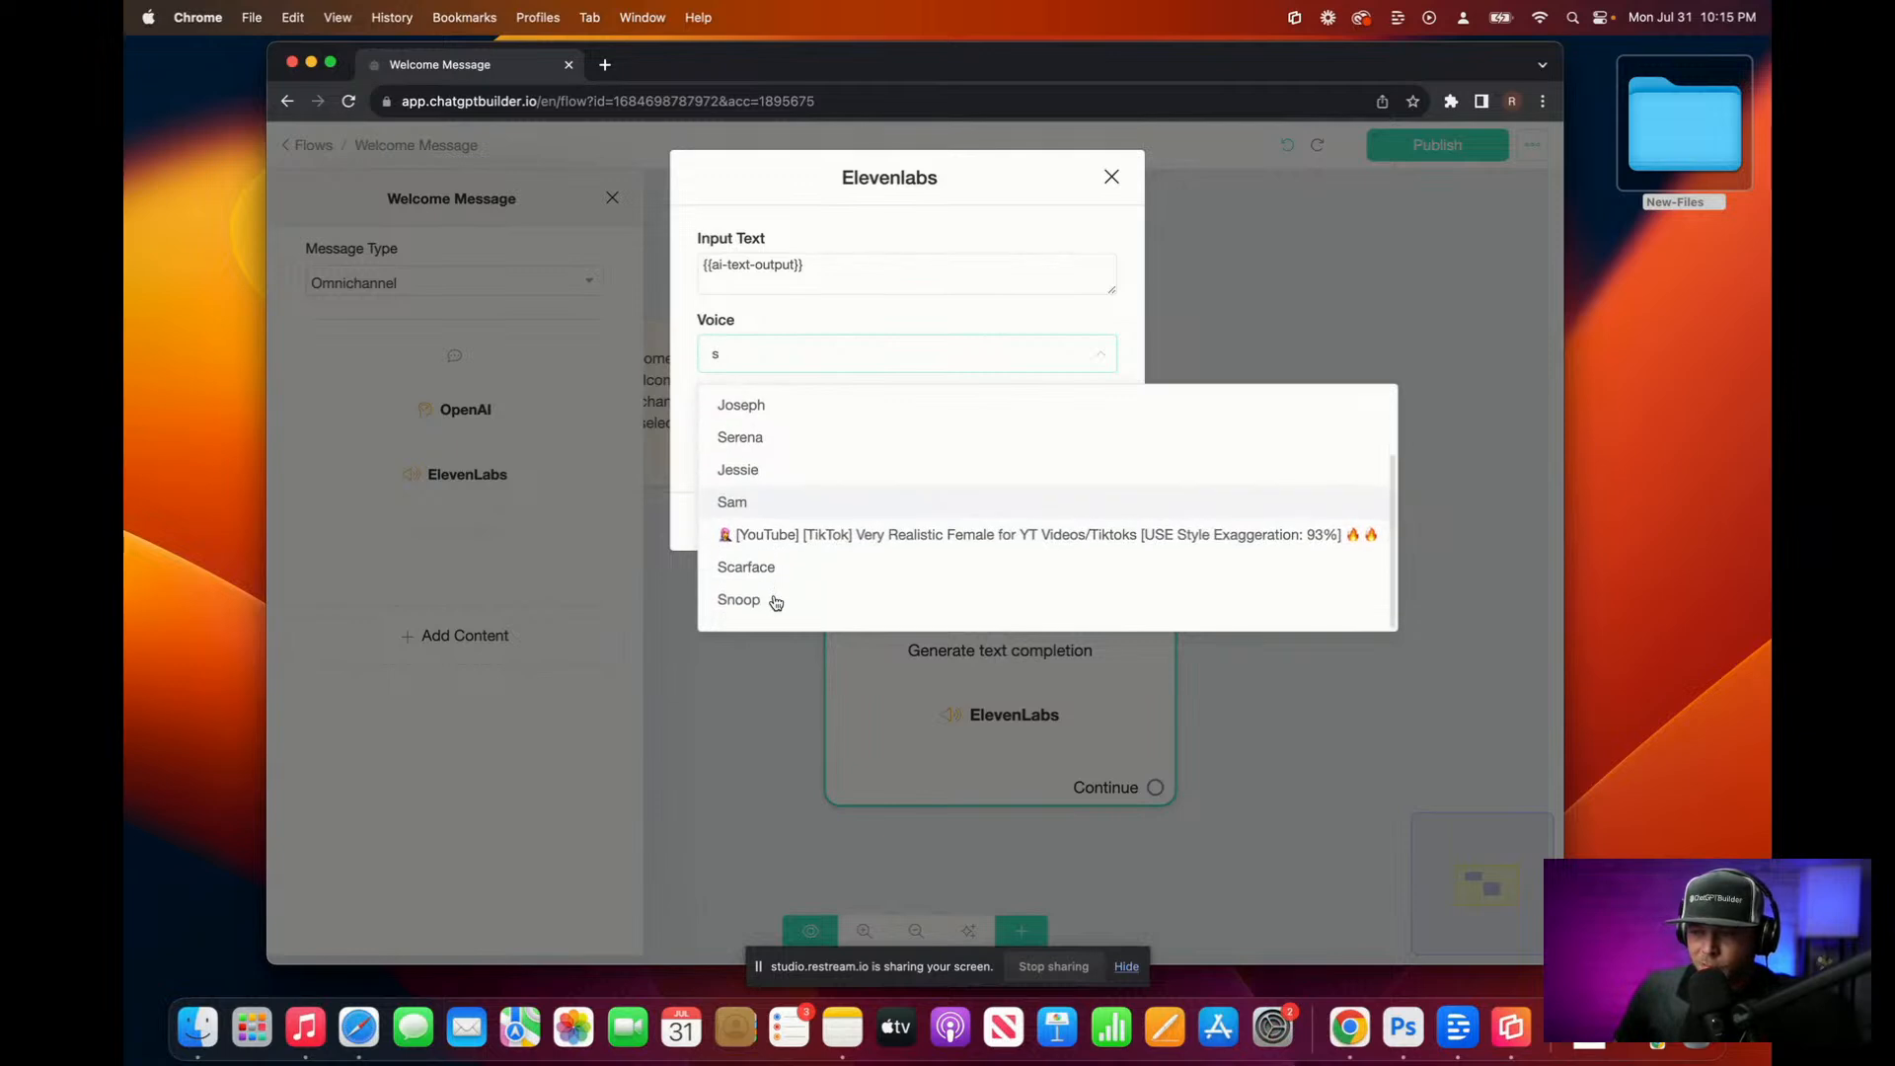
pyautogui.click(776, 601)
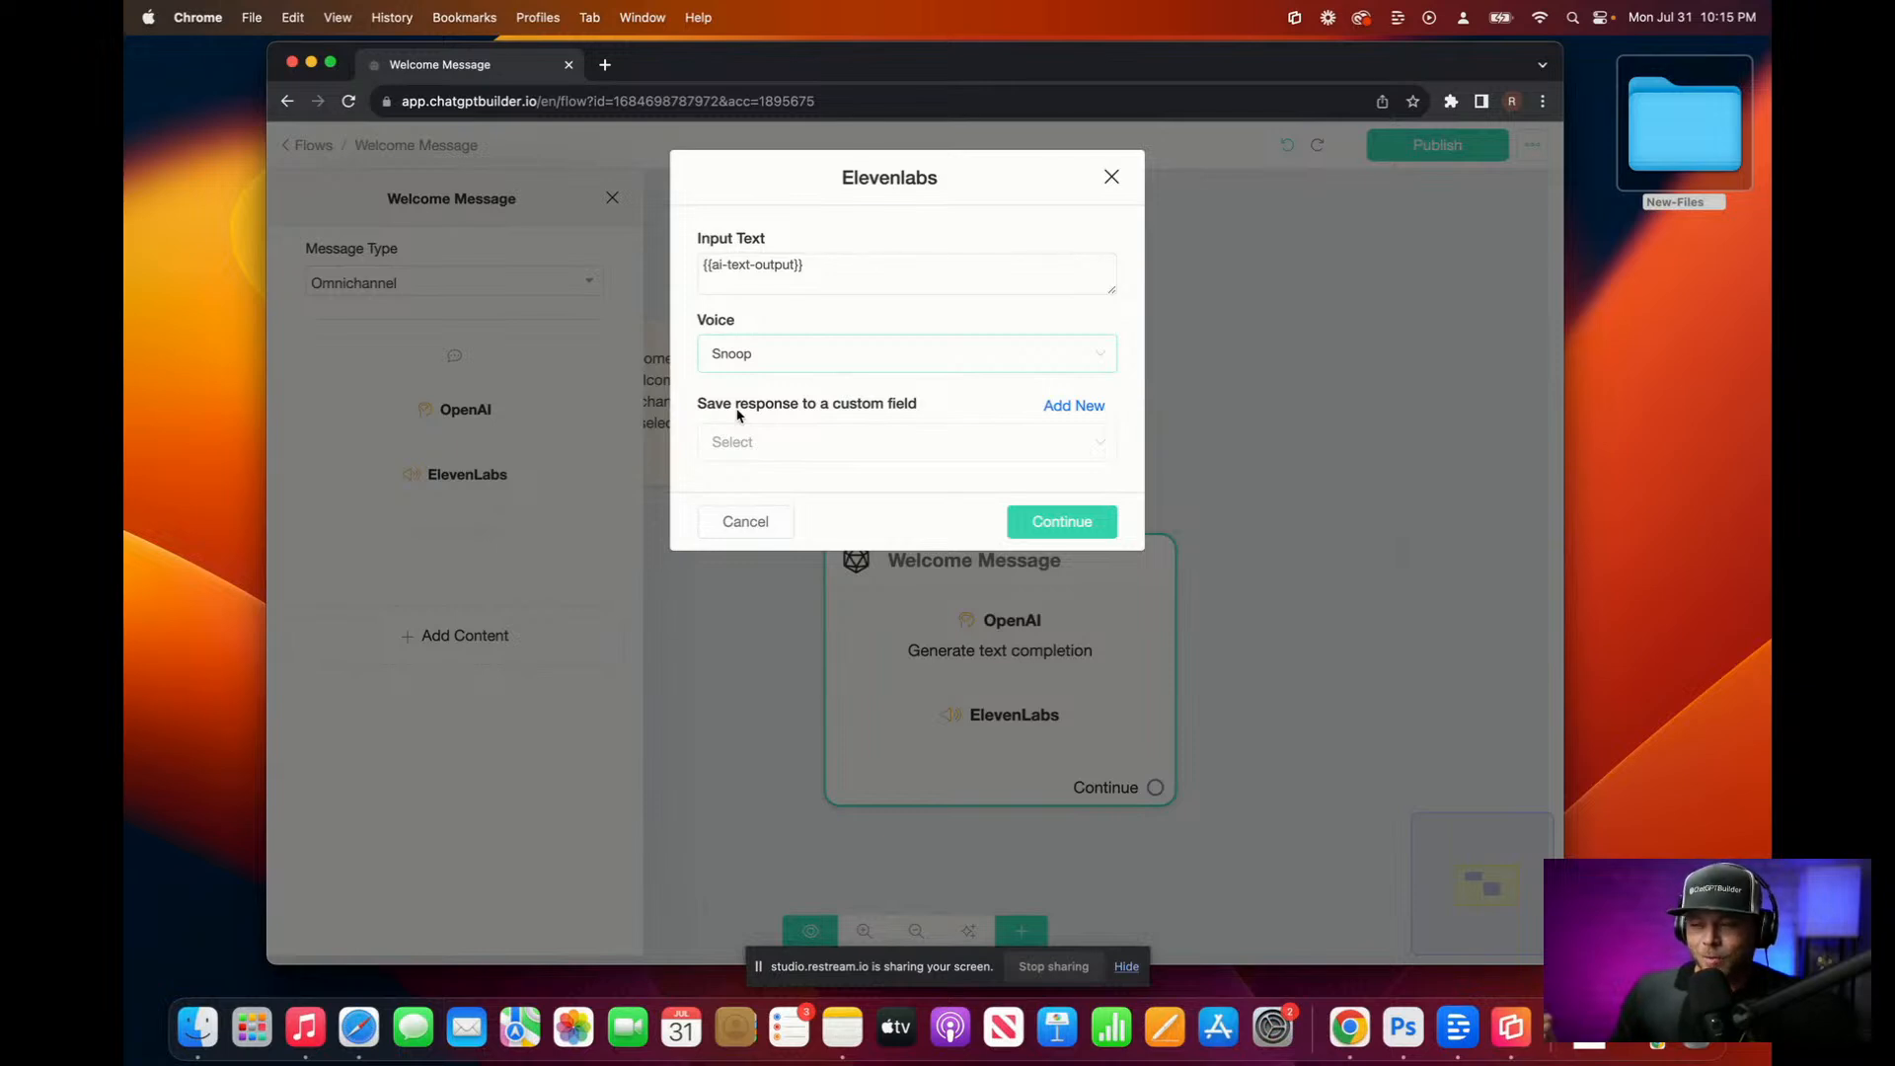
# Step: Save the audio to a new custom field ai-audio and confirm the ElevenLabs settings
pyautogui.click(1075, 405)
pyautogui.click(832, 267)
pyautogui.write('ai-audio')
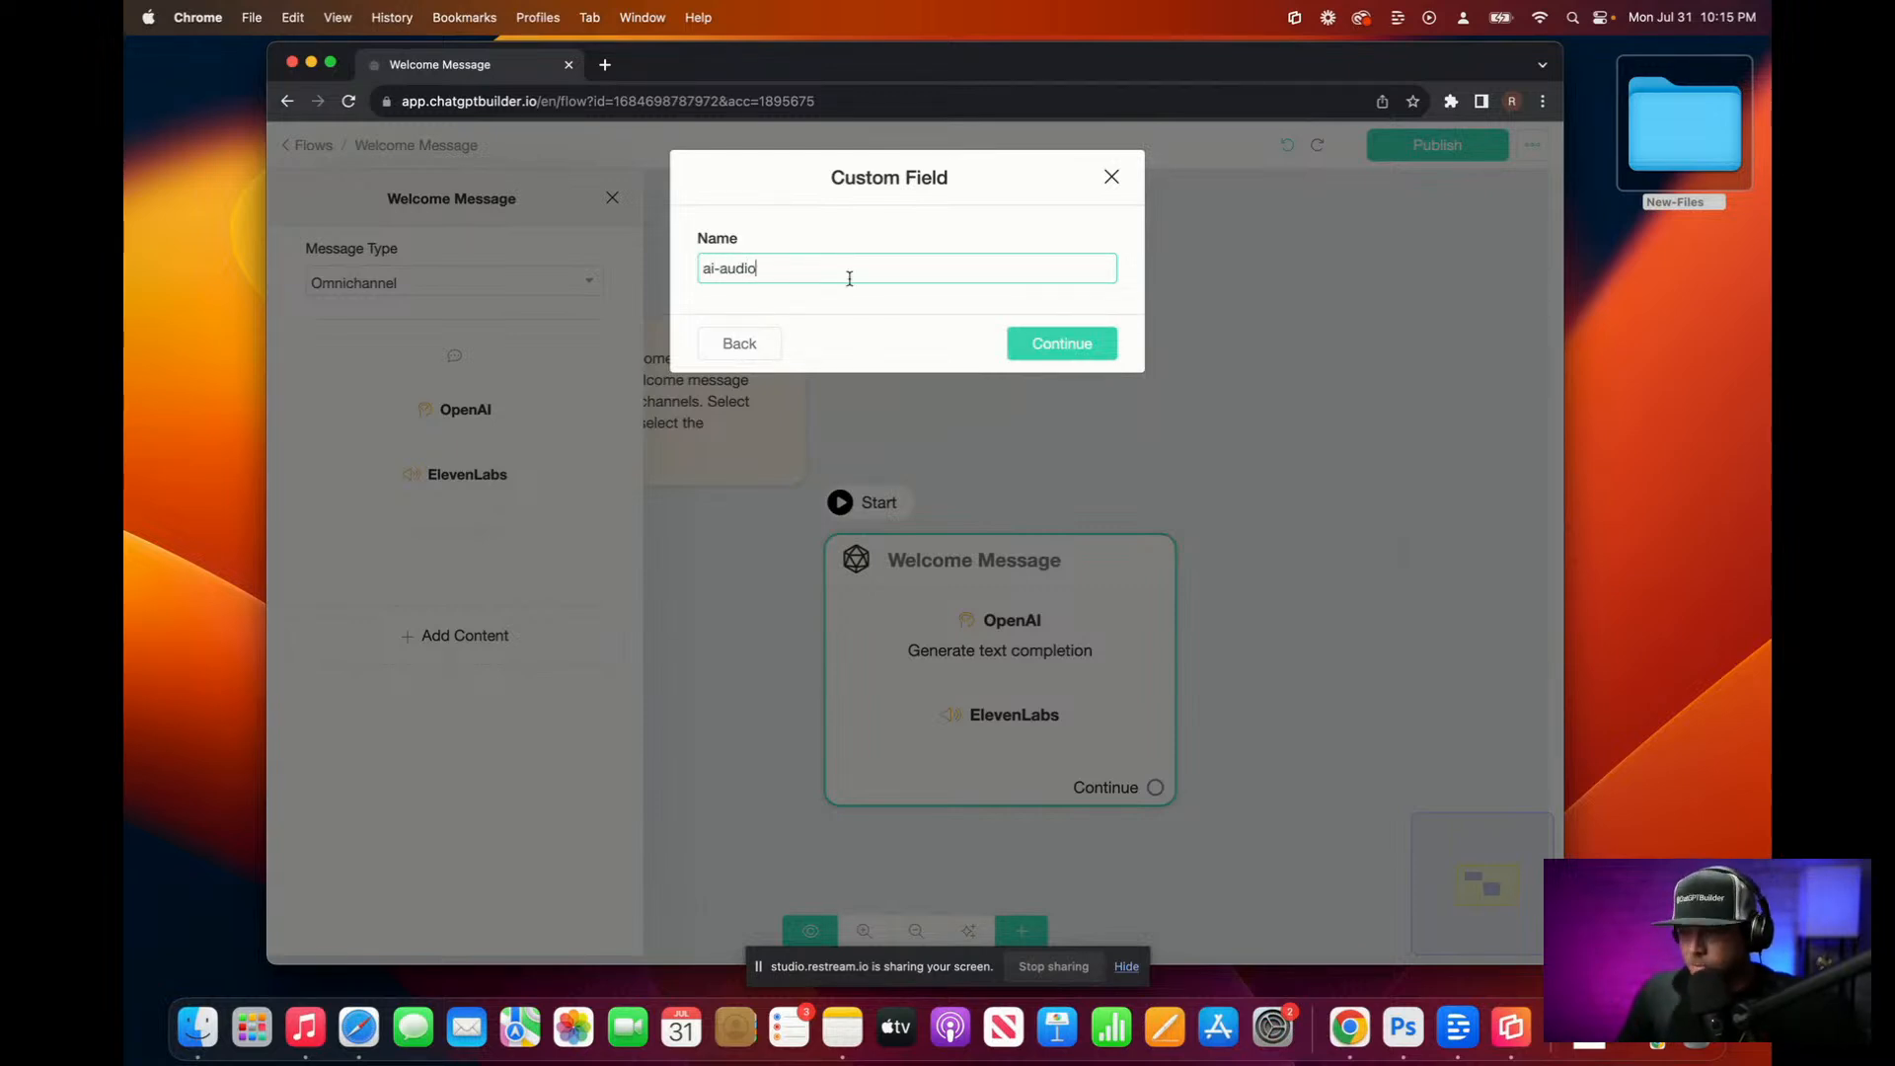
pyautogui.click(1076, 346)
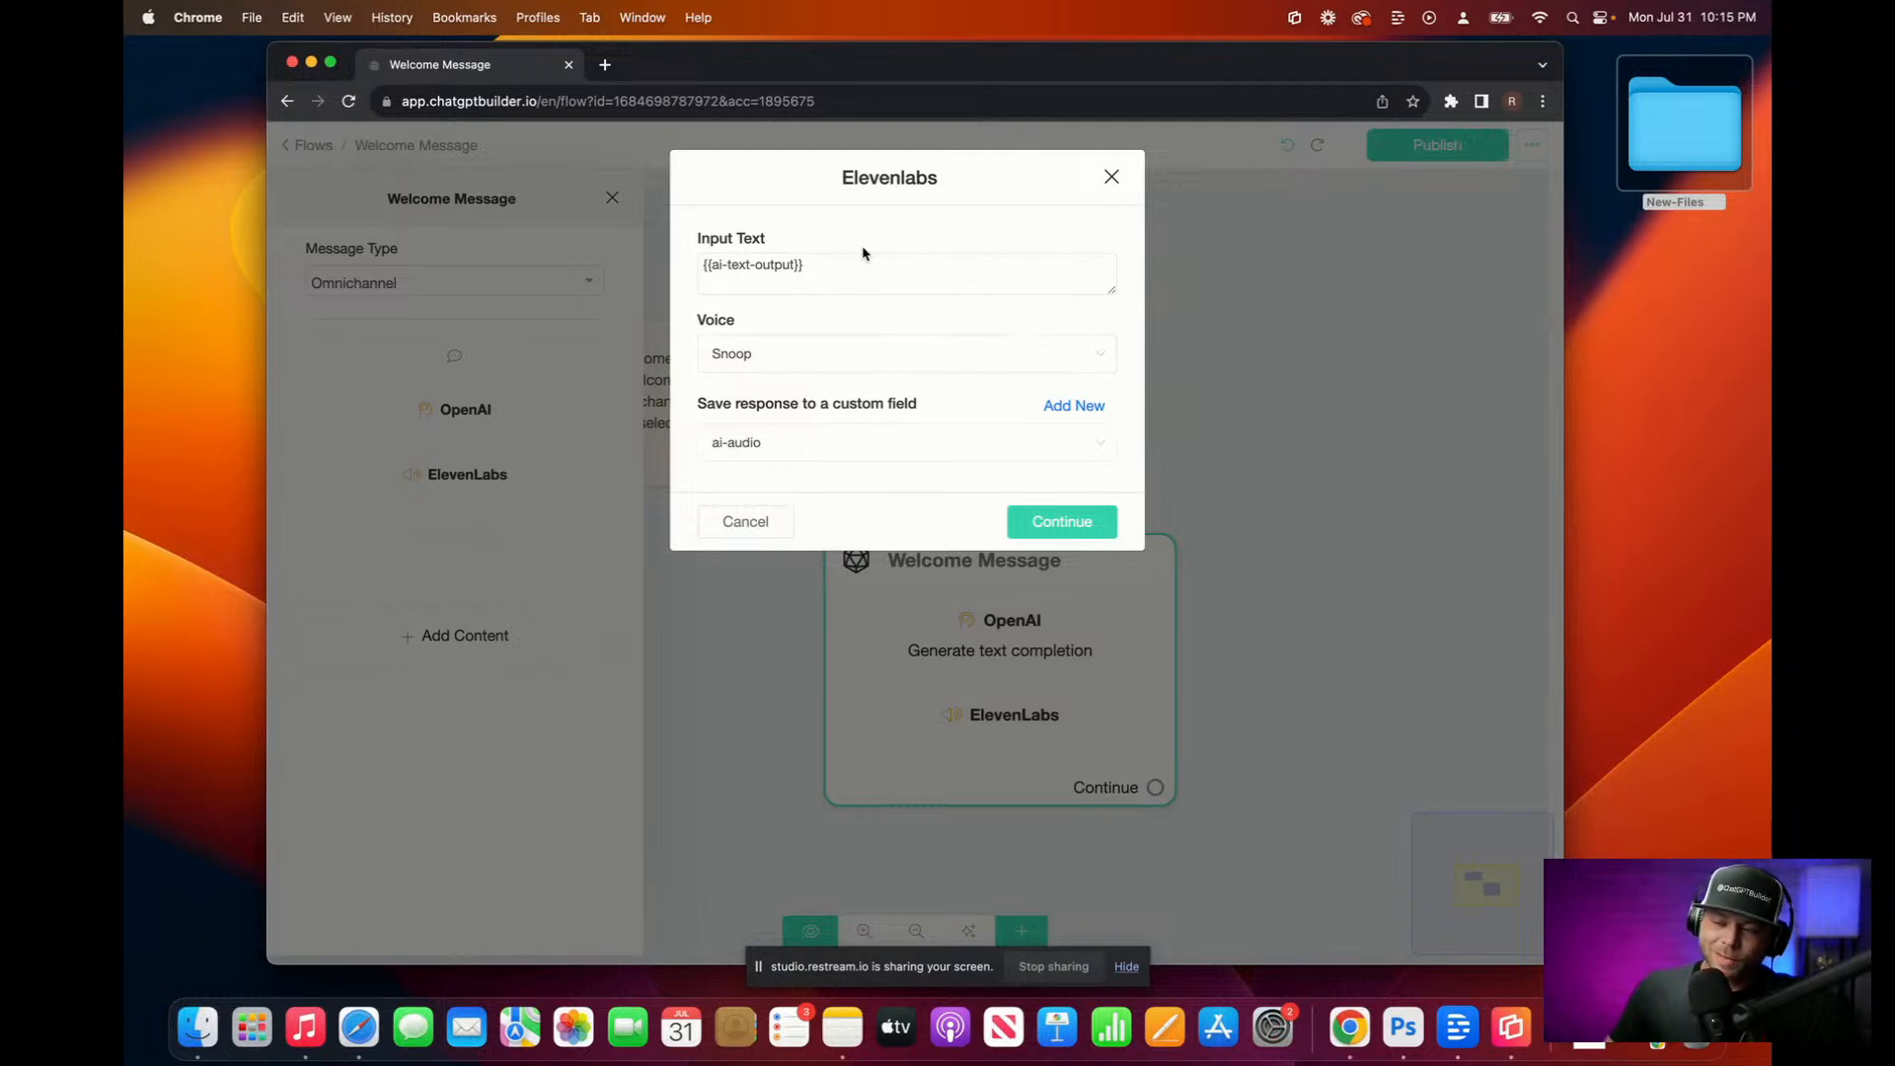
pyautogui.click(1051, 525)
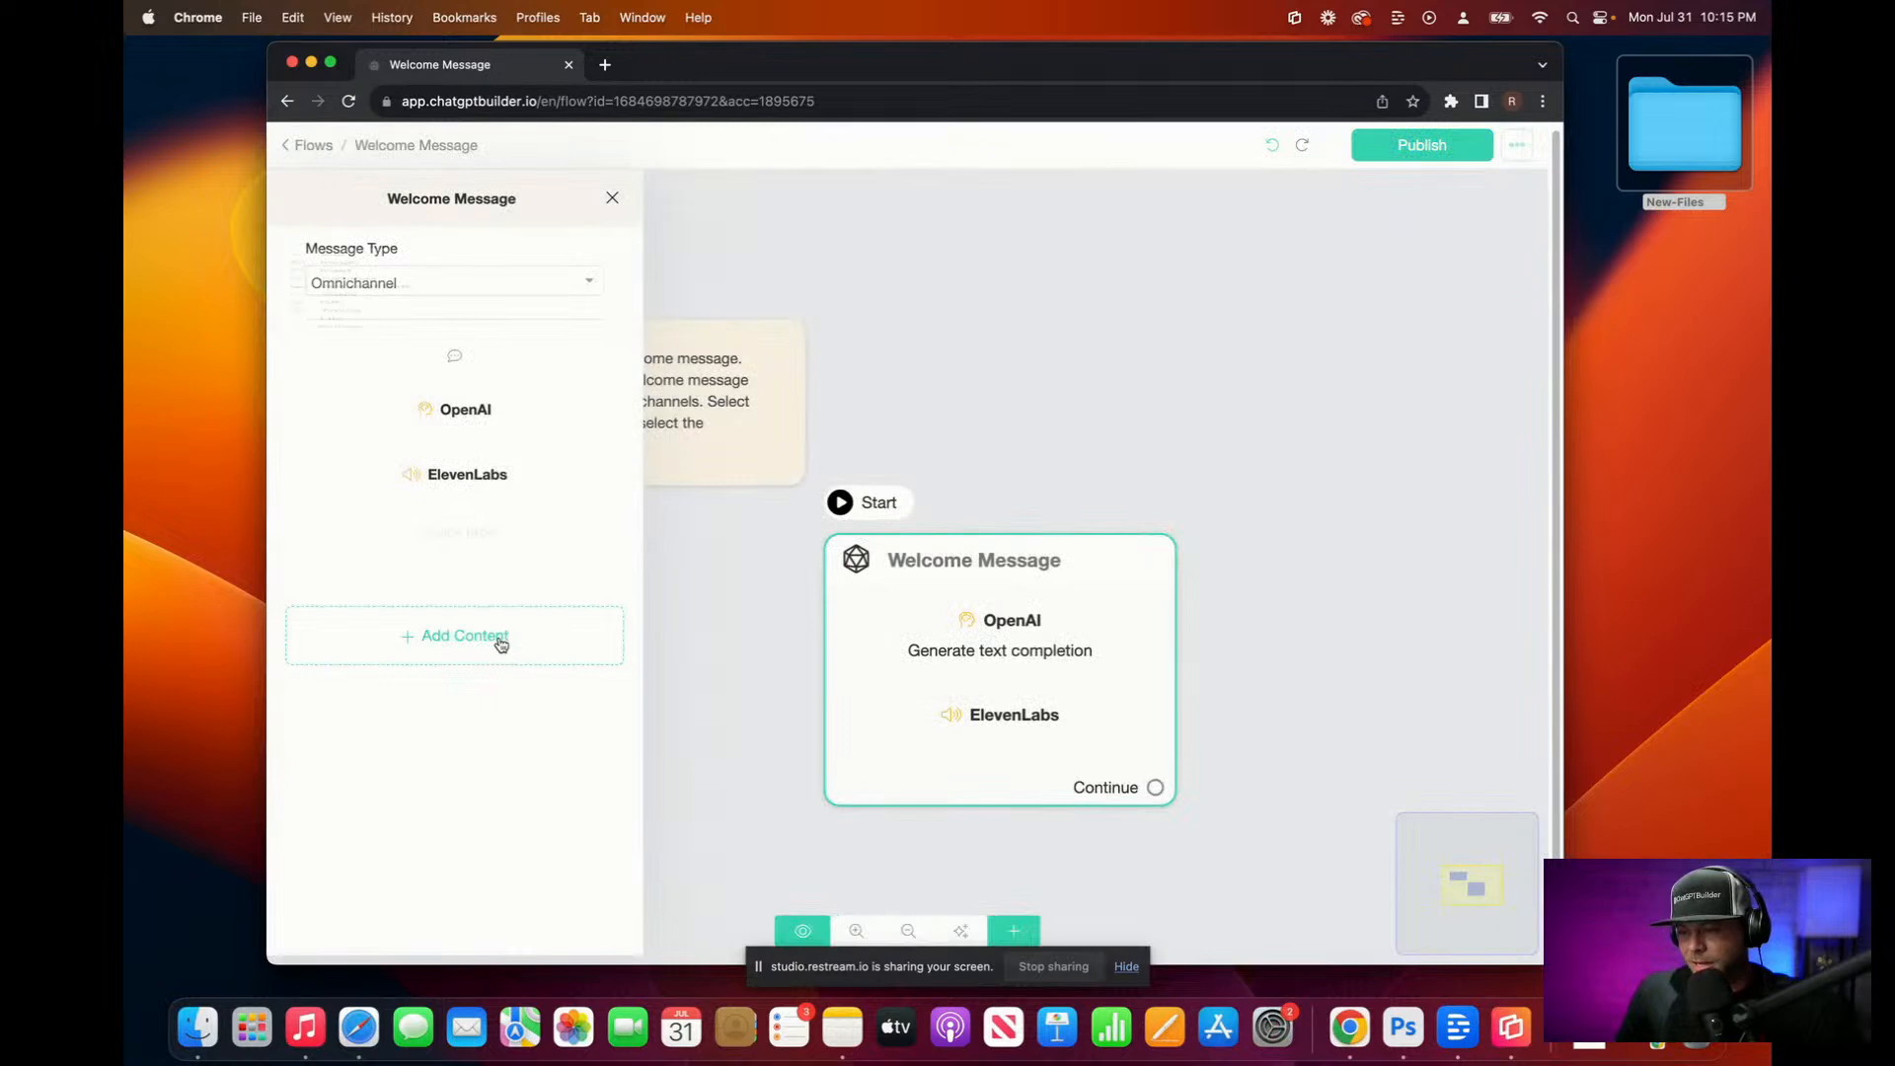
# Step: Add an Audio file block to the end of the Welcome Message
pyautogui.click(501, 644)
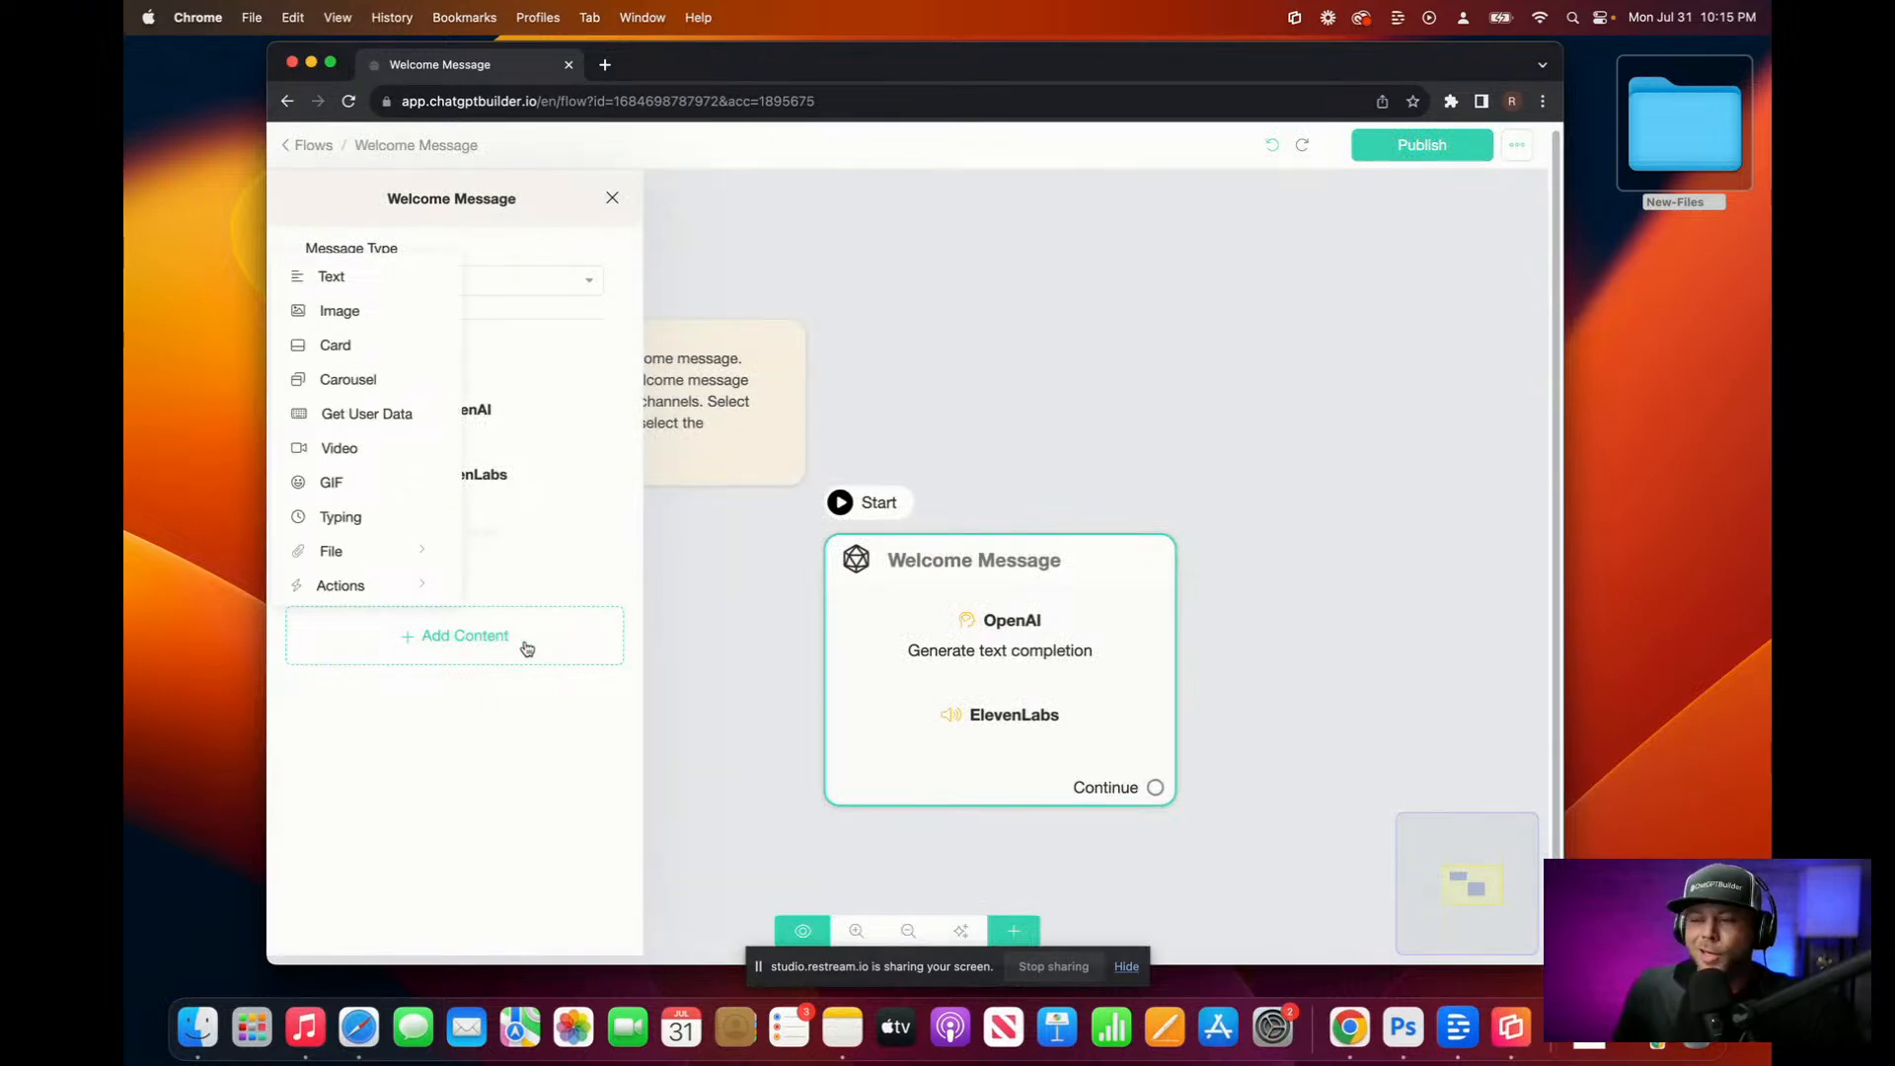
pyautogui.click(417, 550)
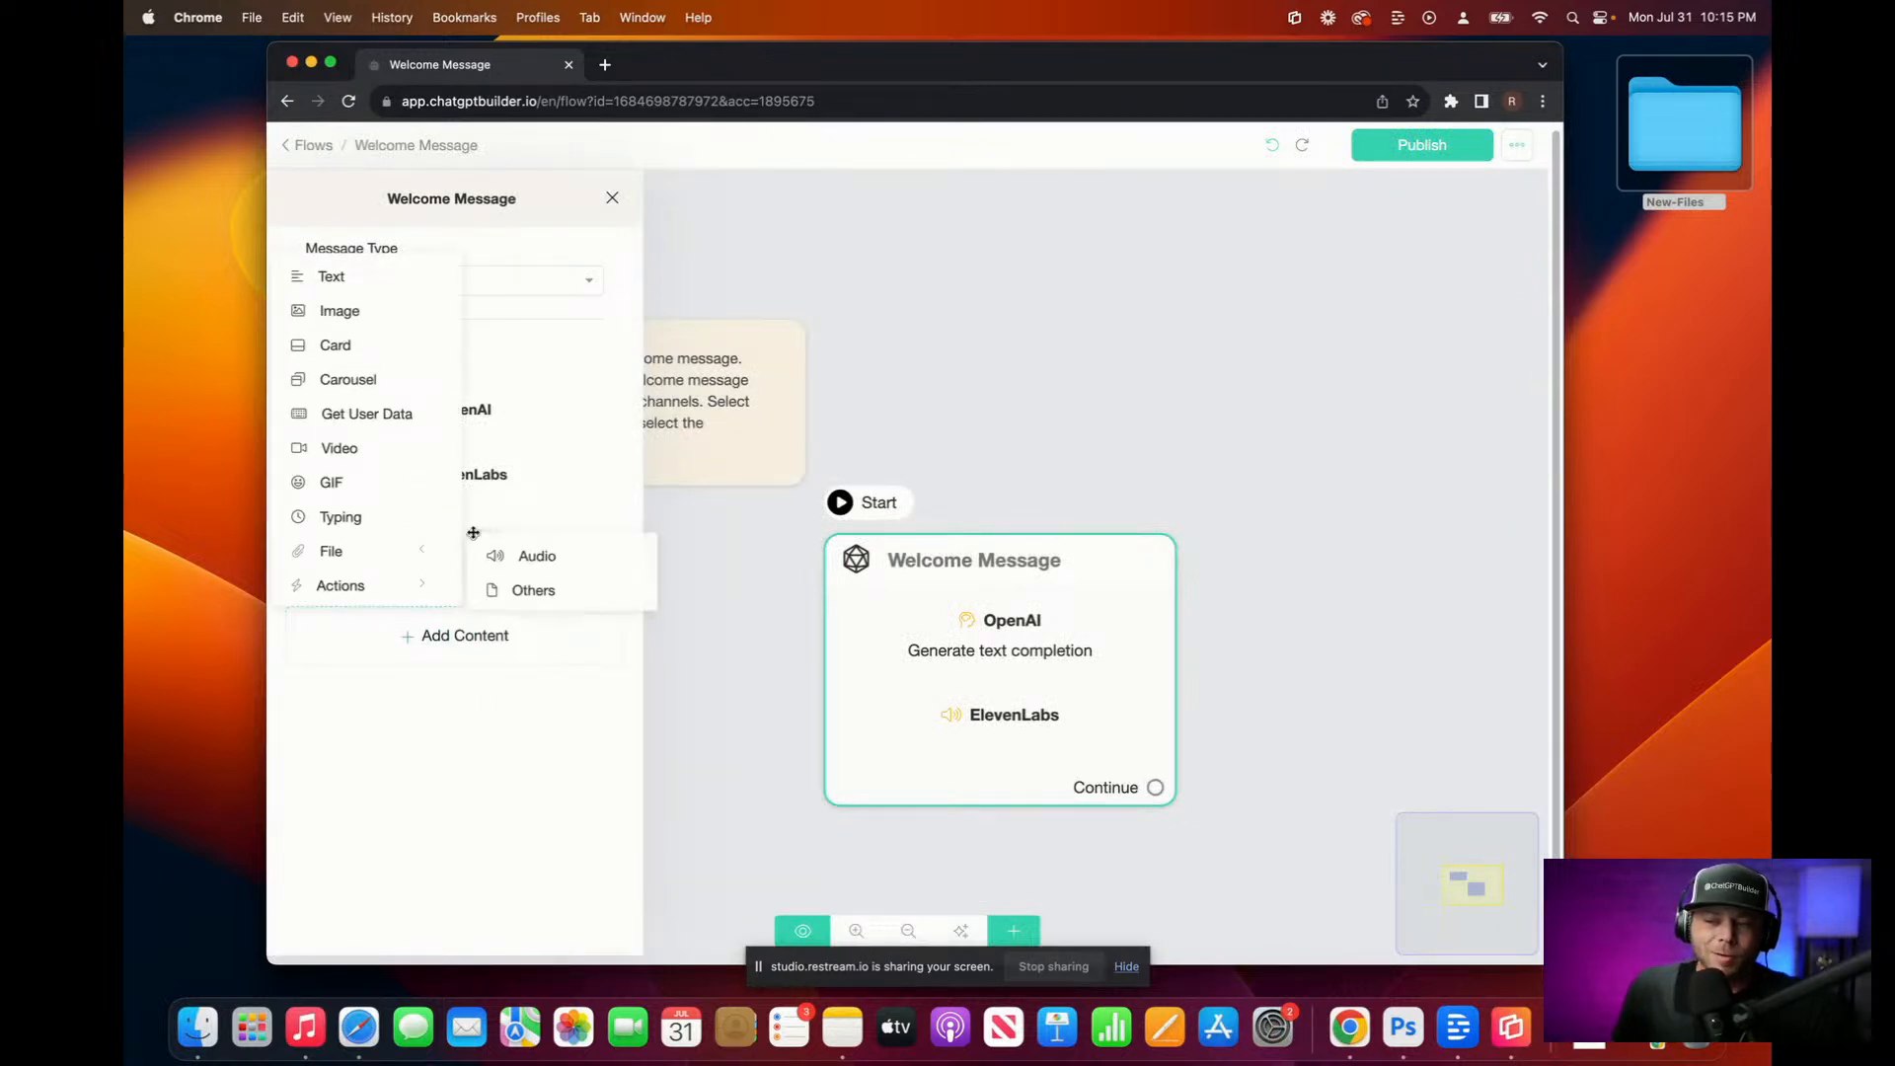
pyautogui.click(542, 572)
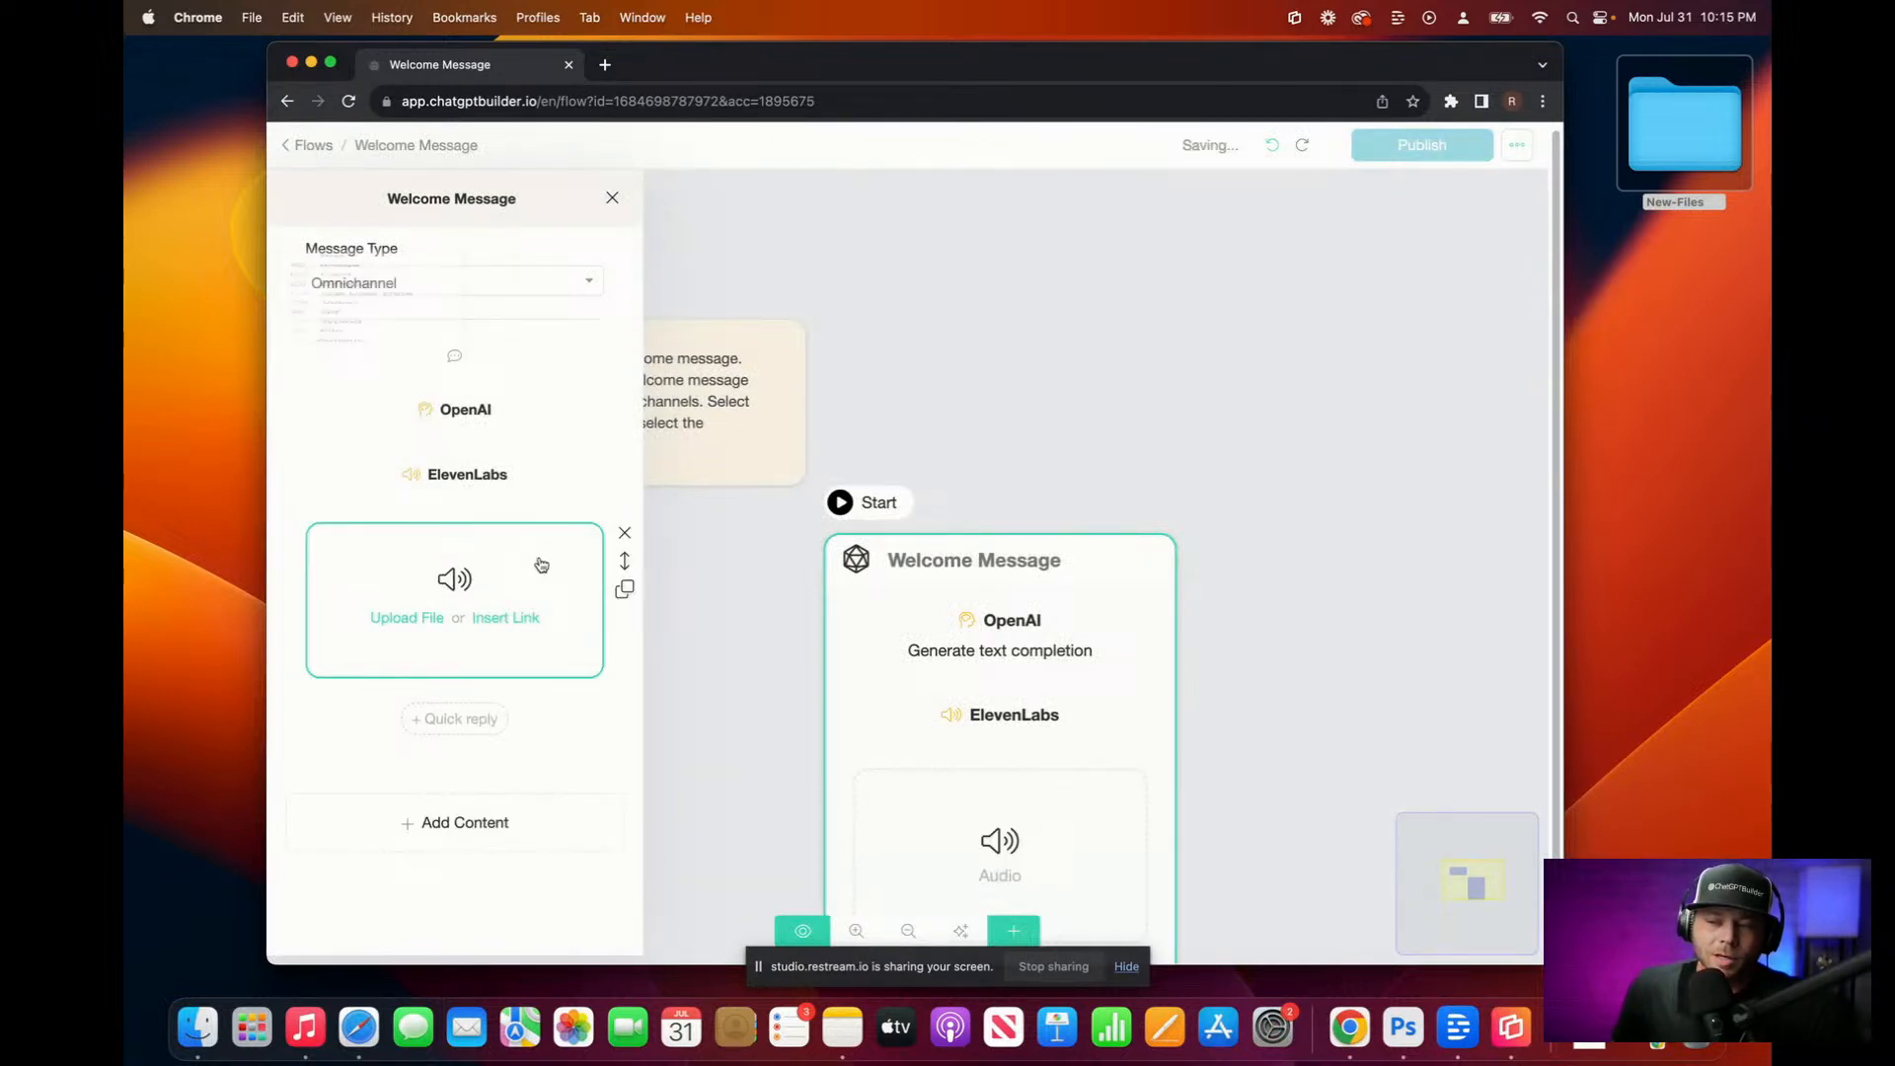
# Step: Link the audio block to the {{ai-audio}} variable, close the panel and publish
pyautogui.click(491, 619)
pyautogui.click(487, 571)
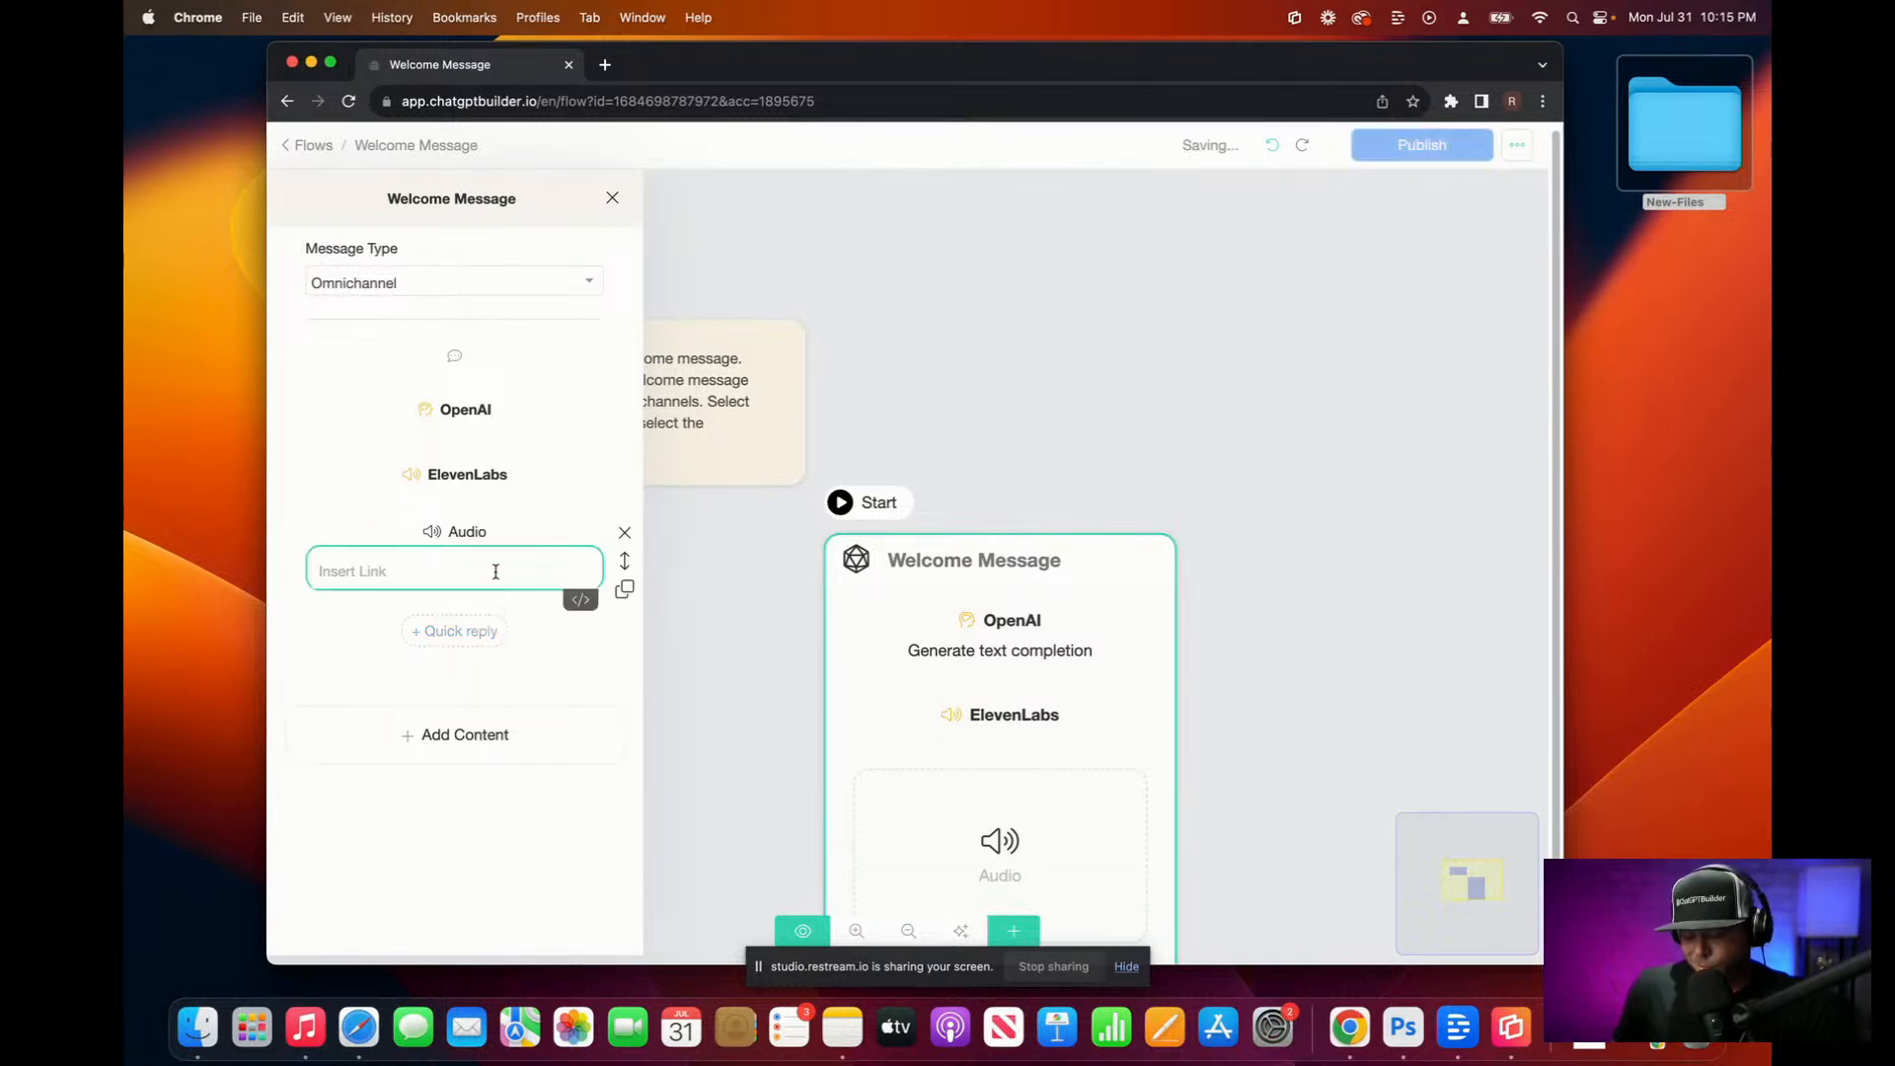
pyautogui.click(580, 599)
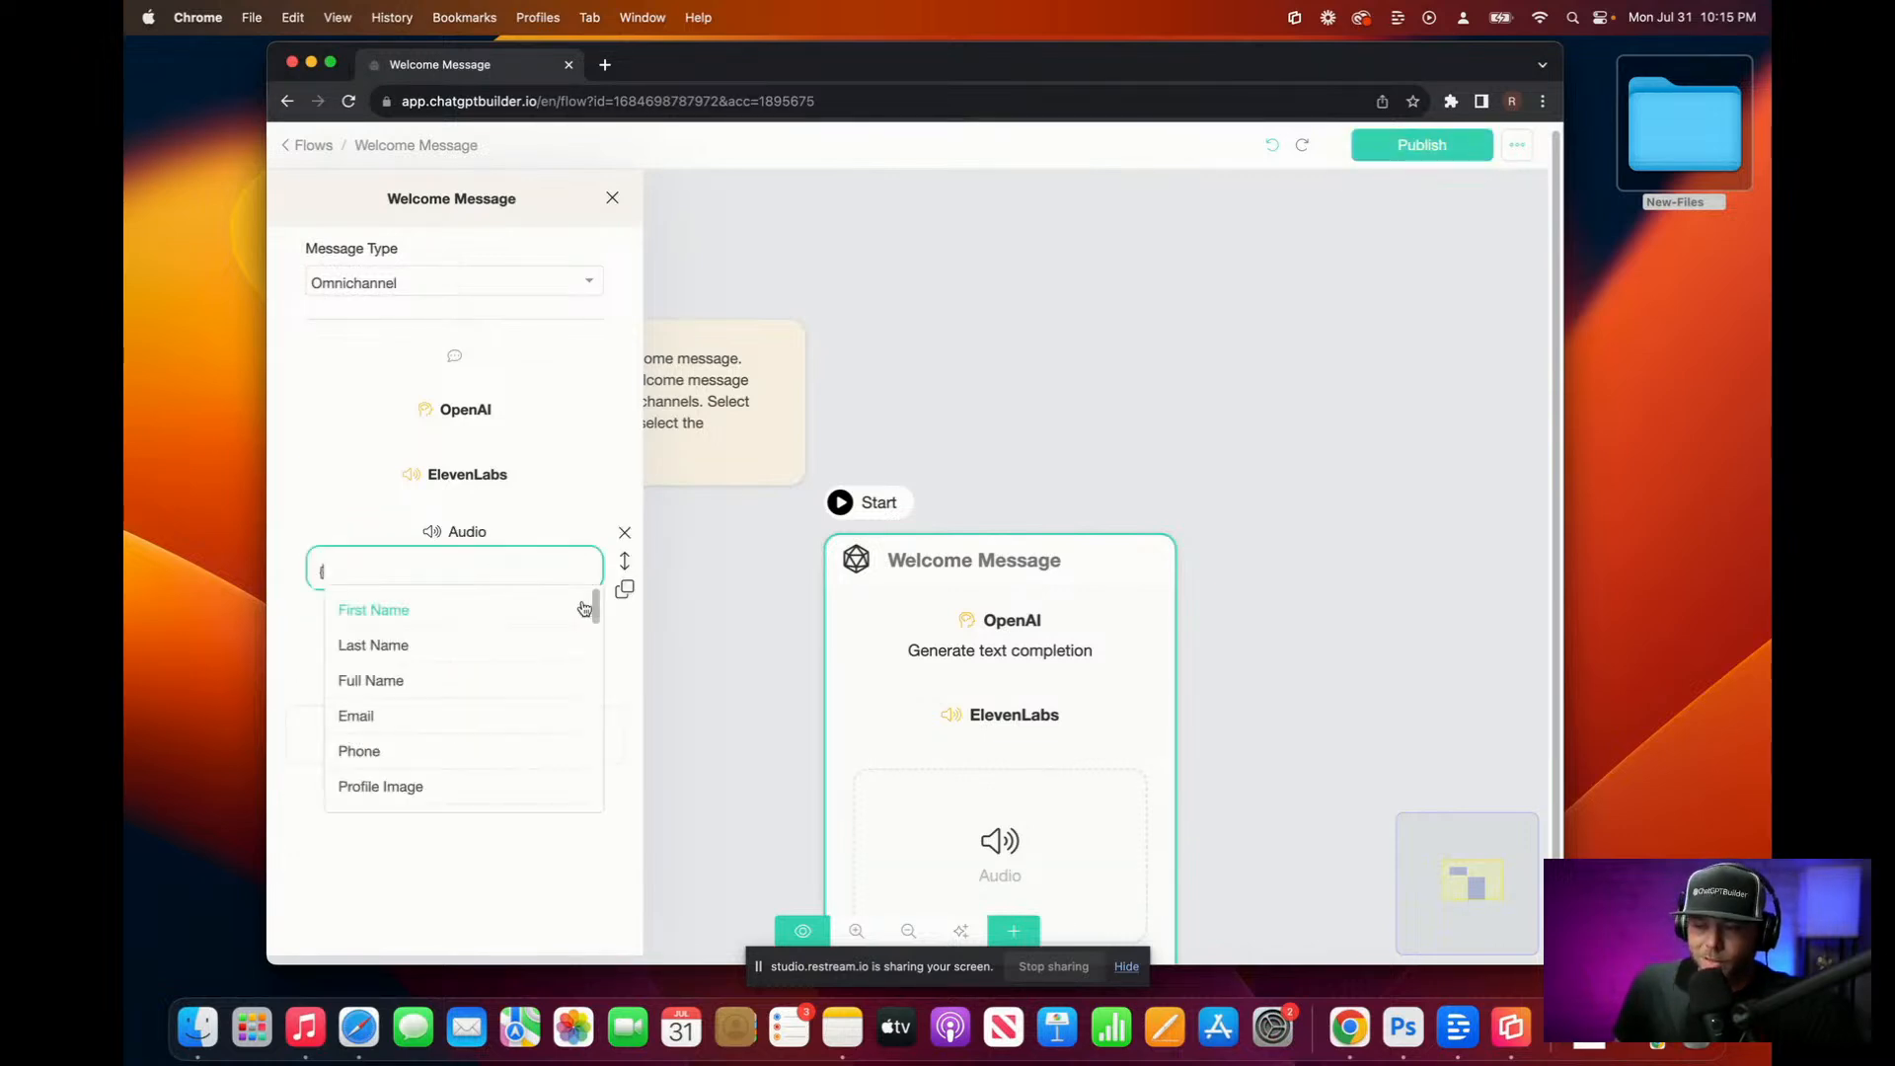
pyautogui.scroll(-2, 479, 708)
pyautogui.scroll(-5, 479, 709)
pyautogui.click(458, 798)
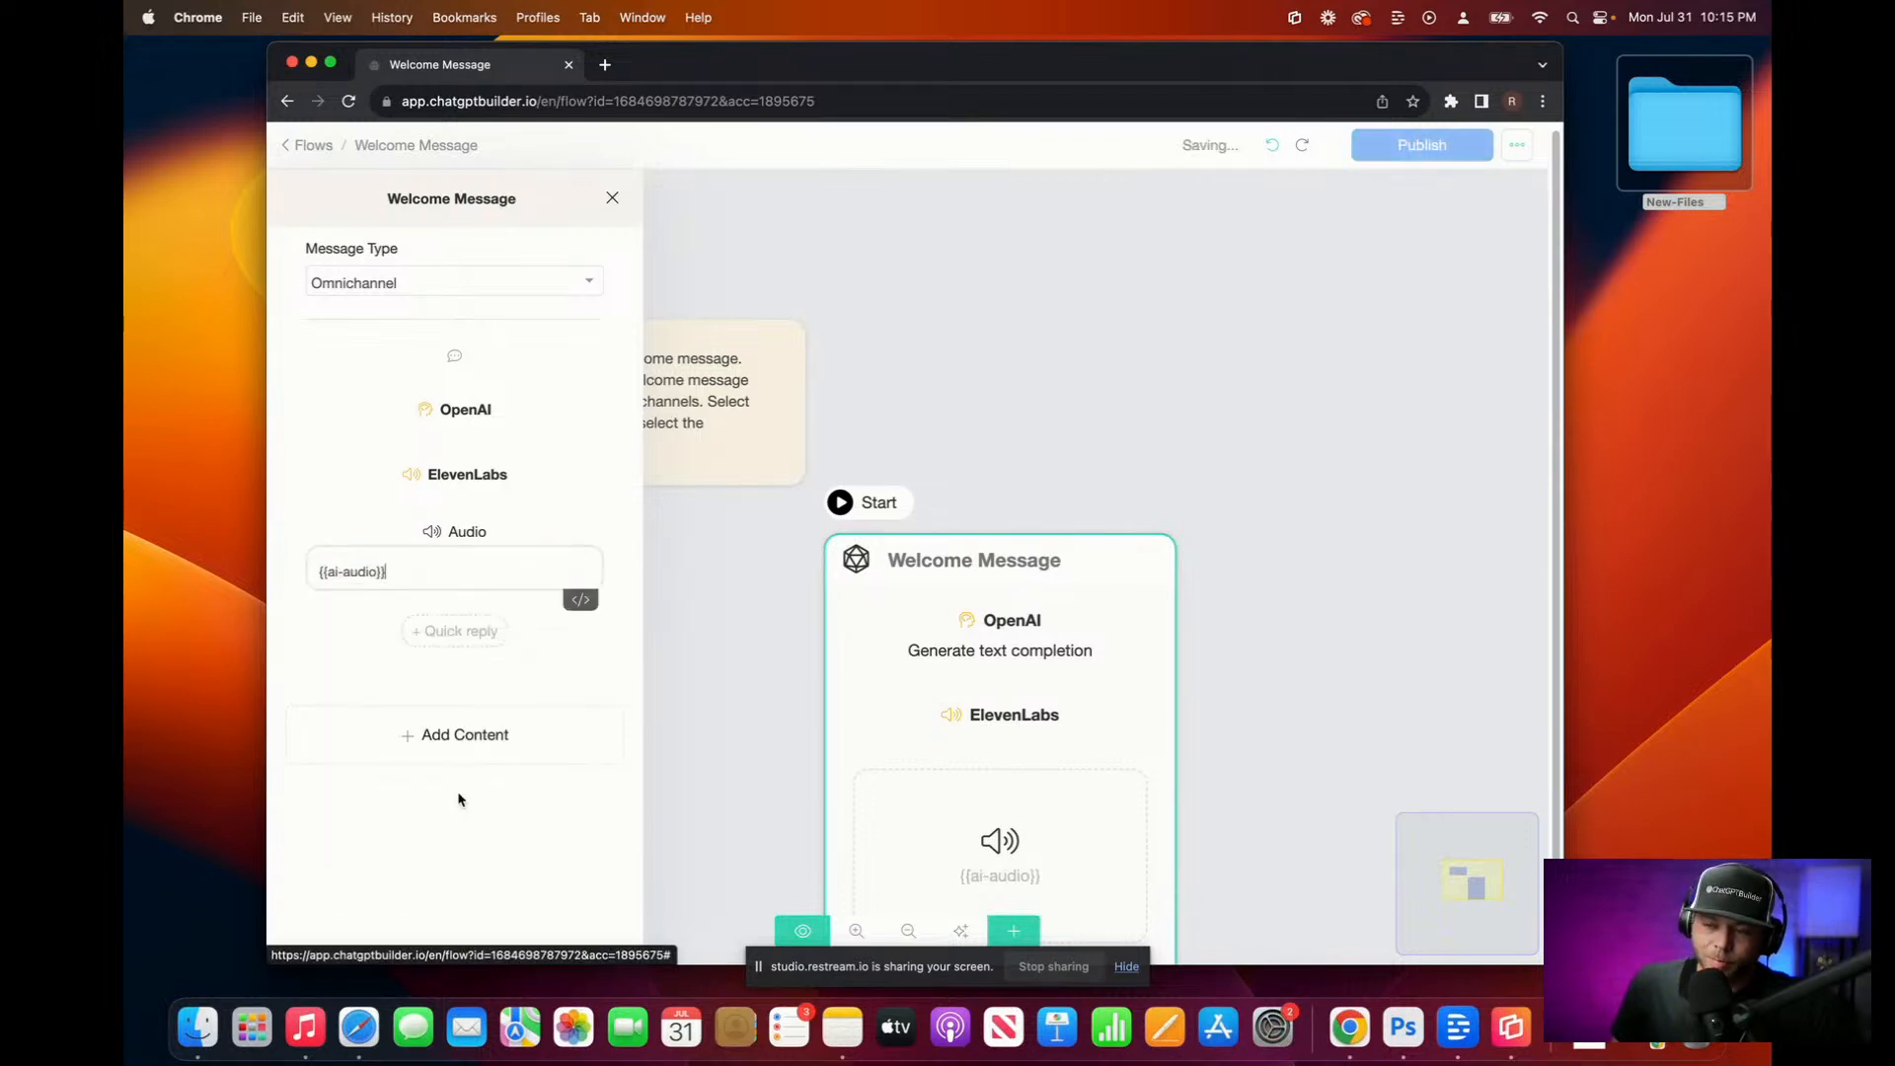
pyautogui.click(1023, 332)
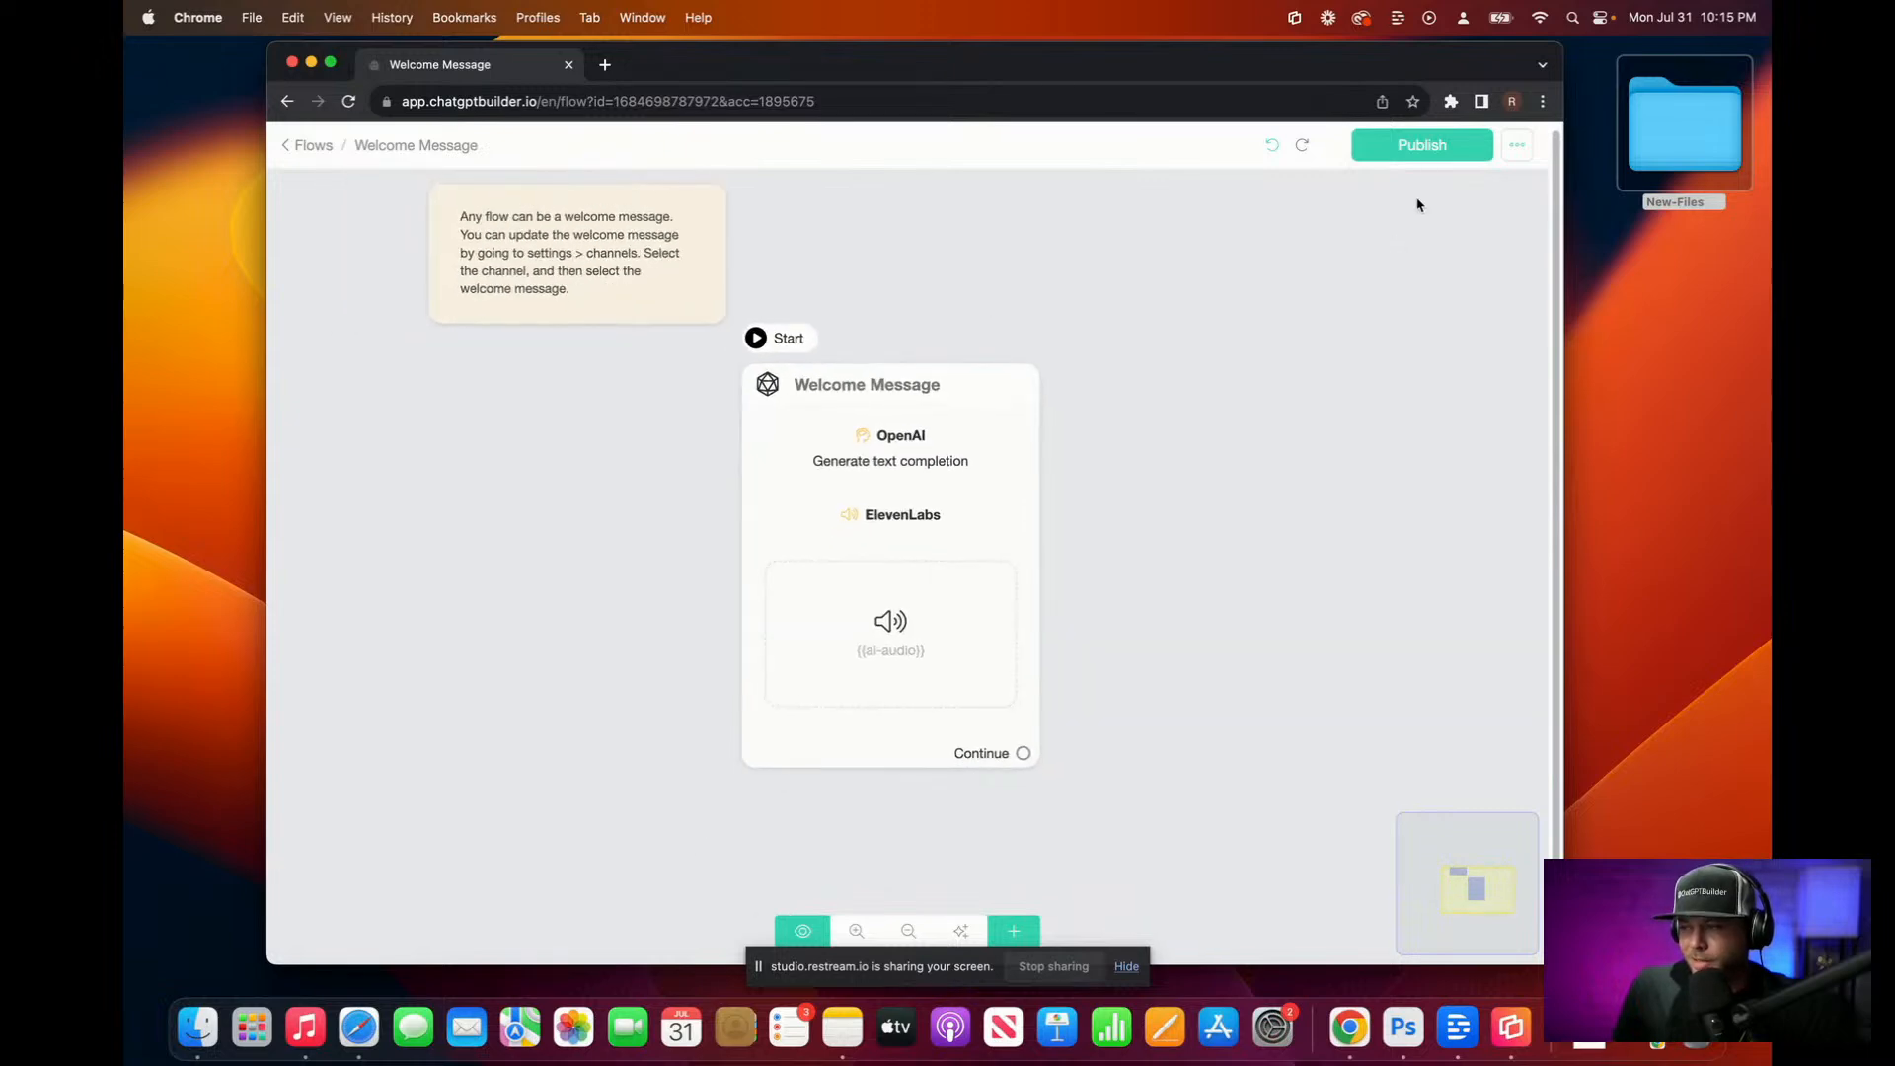
pyautogui.click(1426, 158)
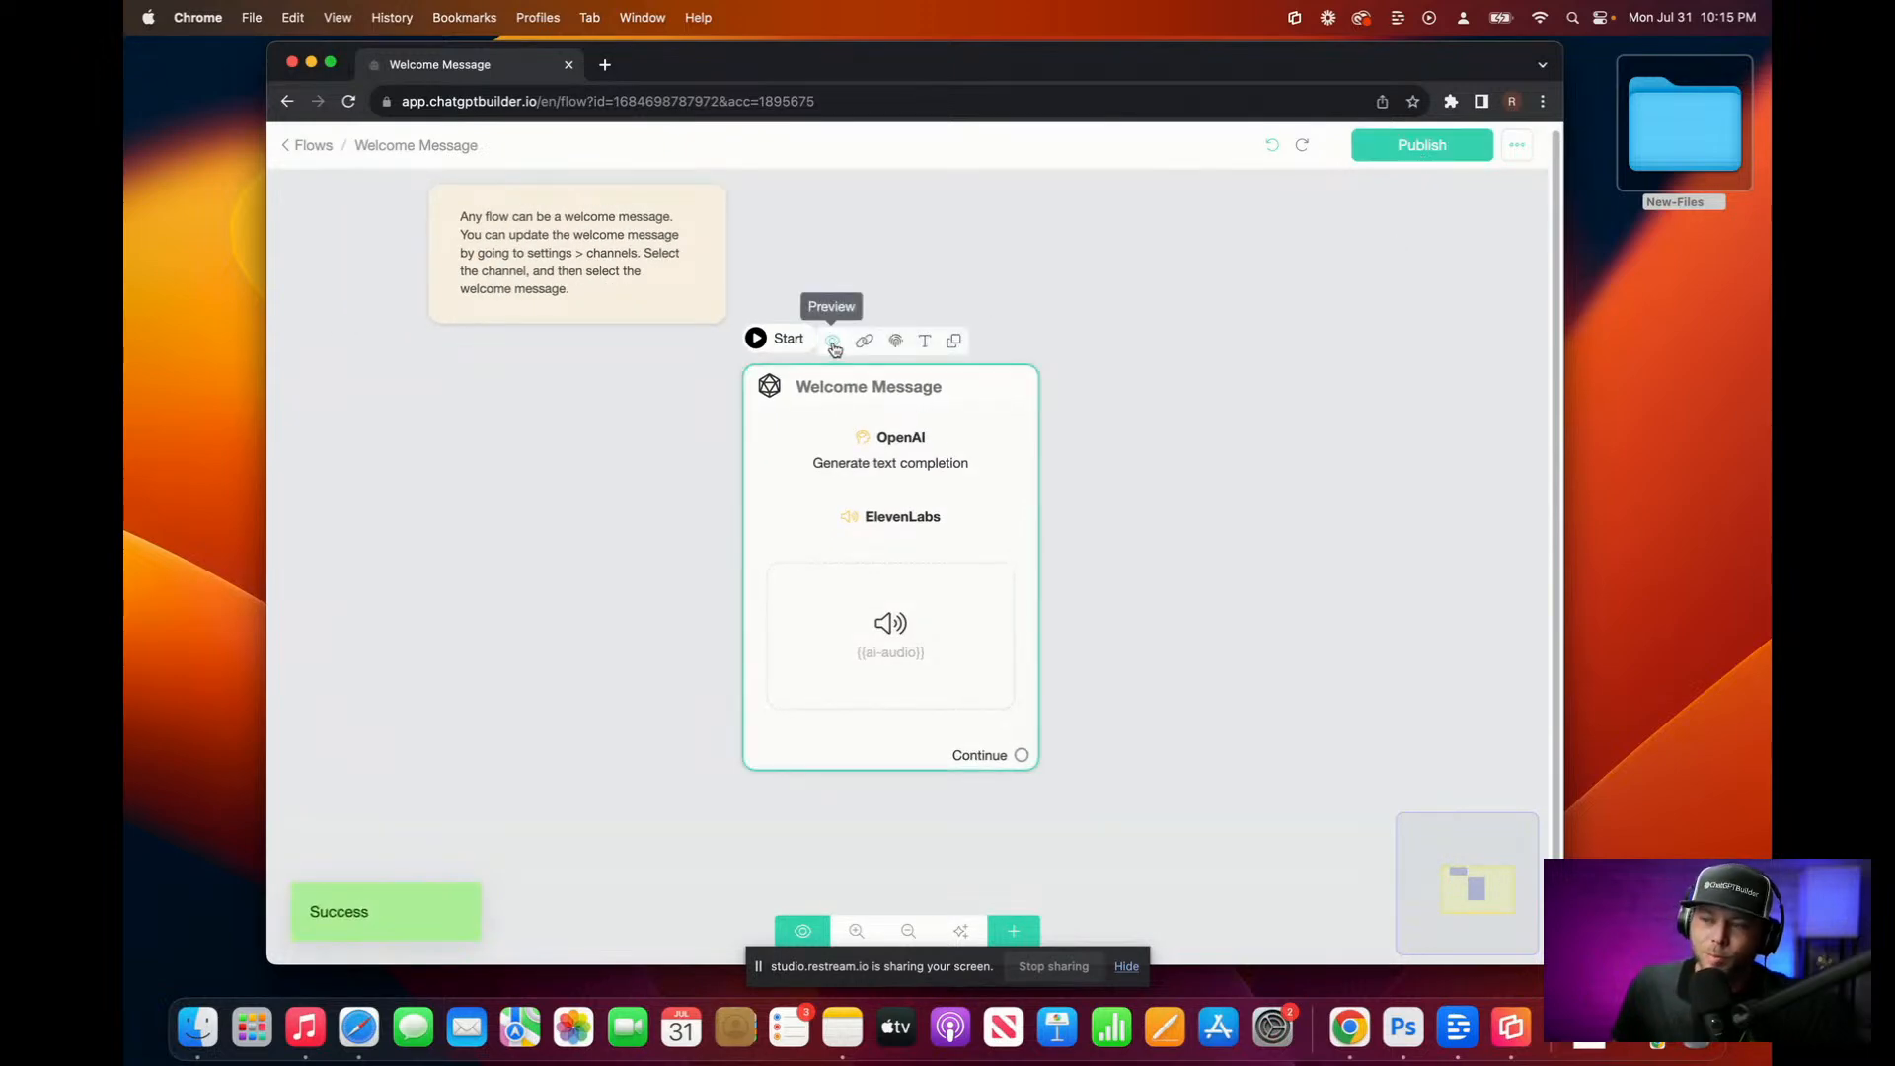
# Step: Preview the Welcome Message in the webchat and play the 18-second audio reply
pyautogui.click(832, 343)
pyautogui.click(1057, 279)
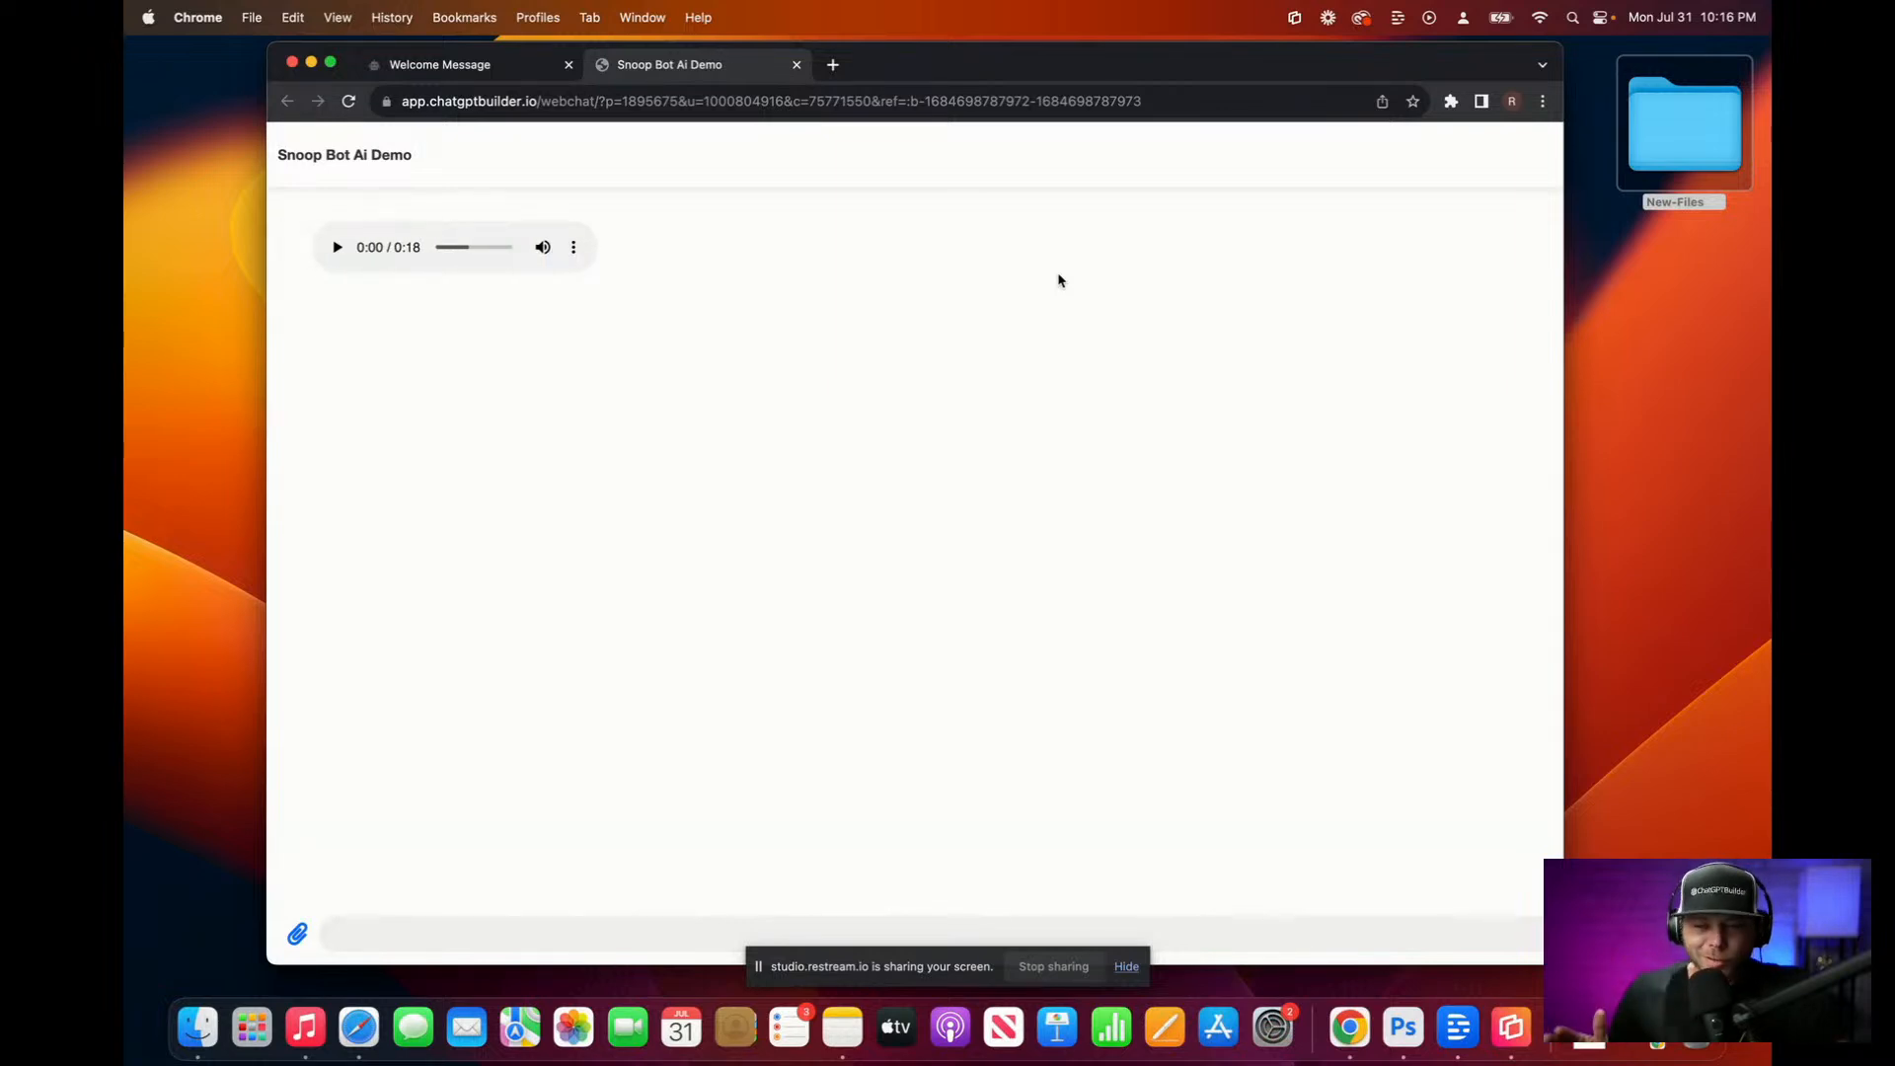
pyautogui.click(336, 246)
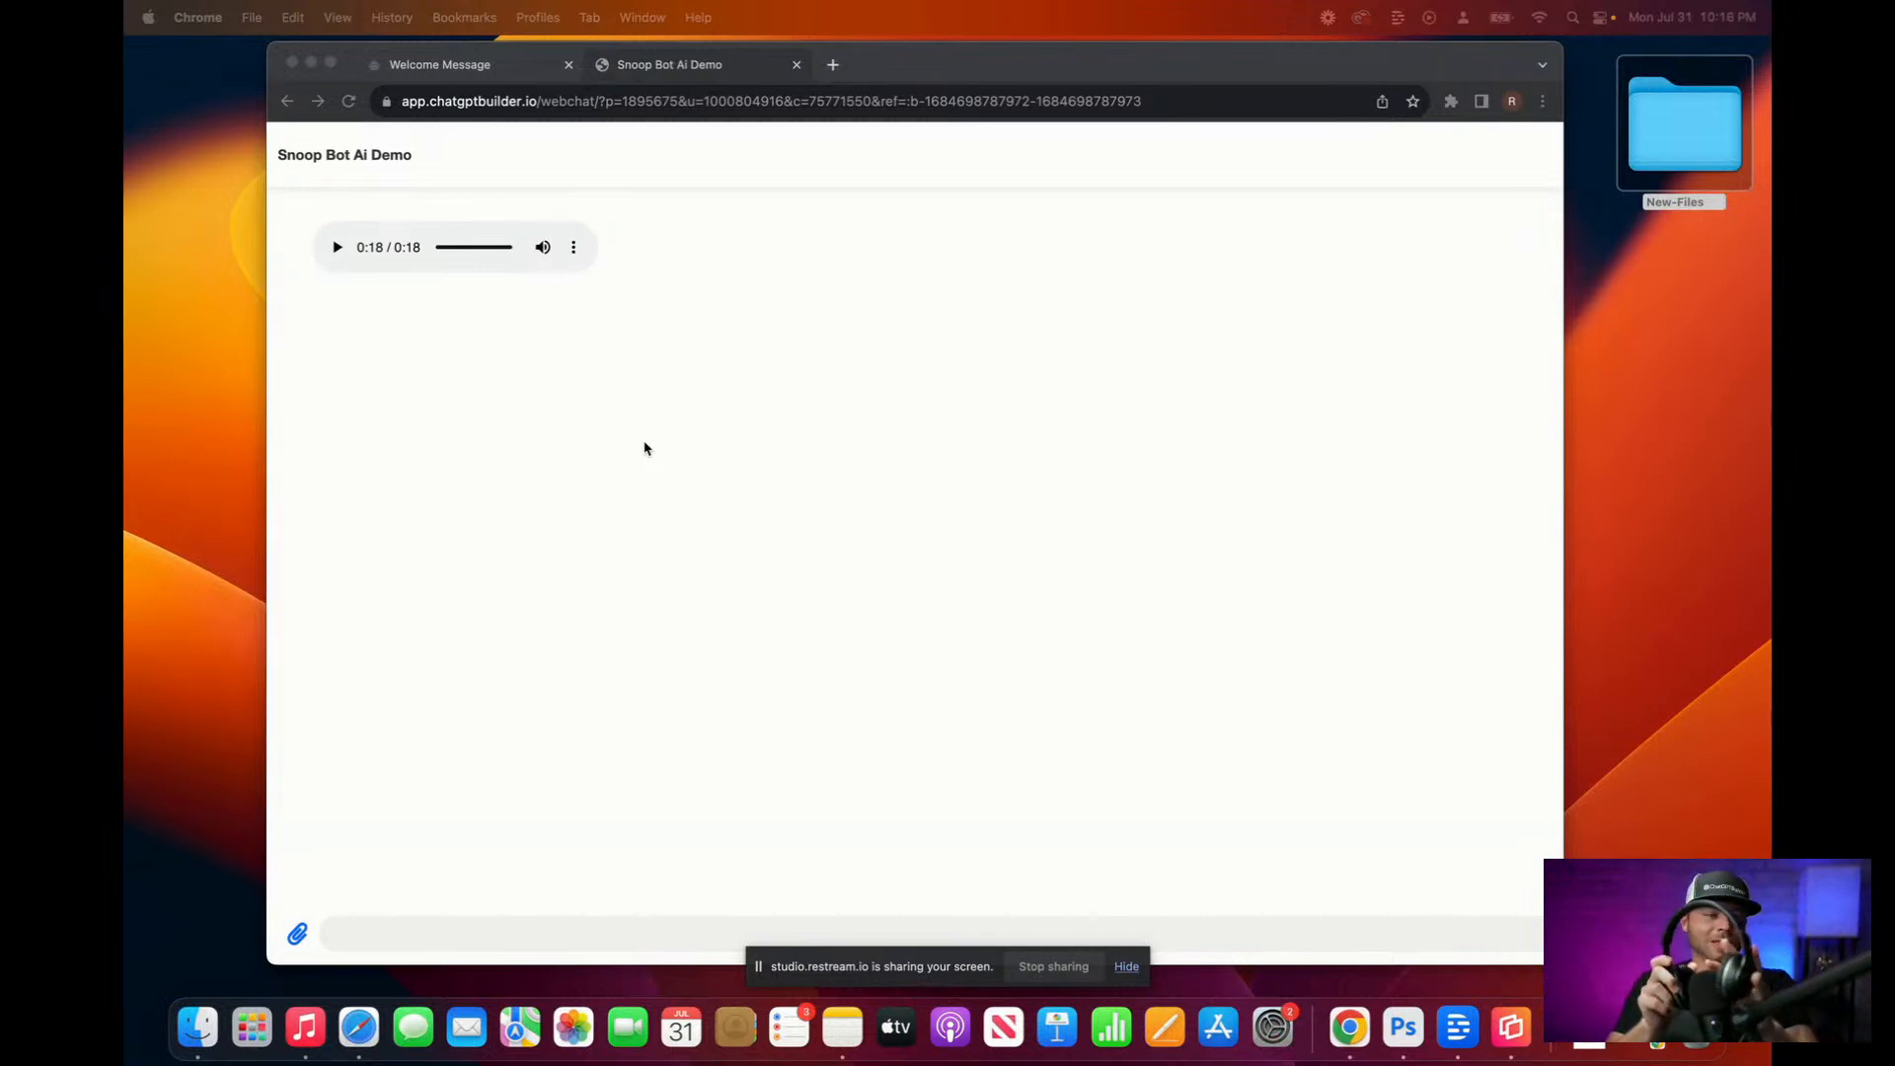
# Step: Replay the Snoop-voiced audio greeting, then return to the Welcome Message editor tab
pyautogui.click(335, 249)
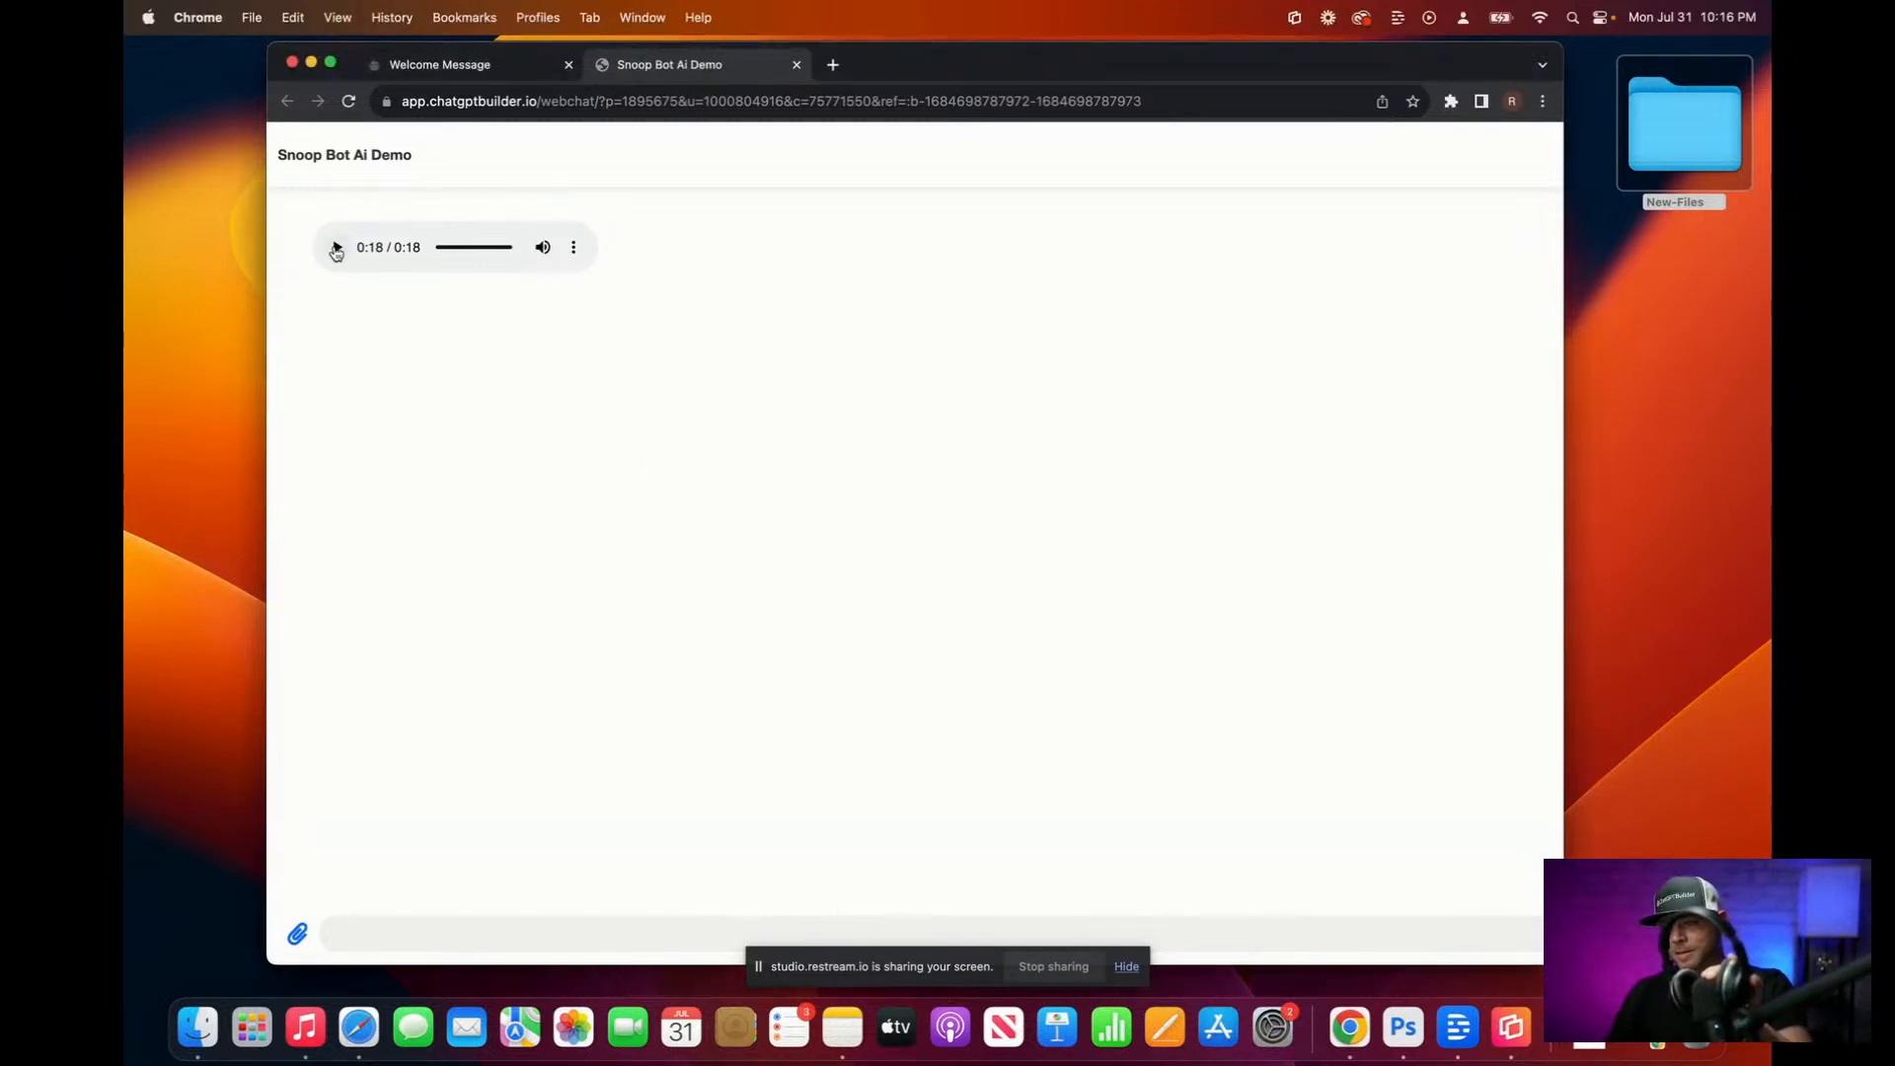
pyautogui.click(336, 248)
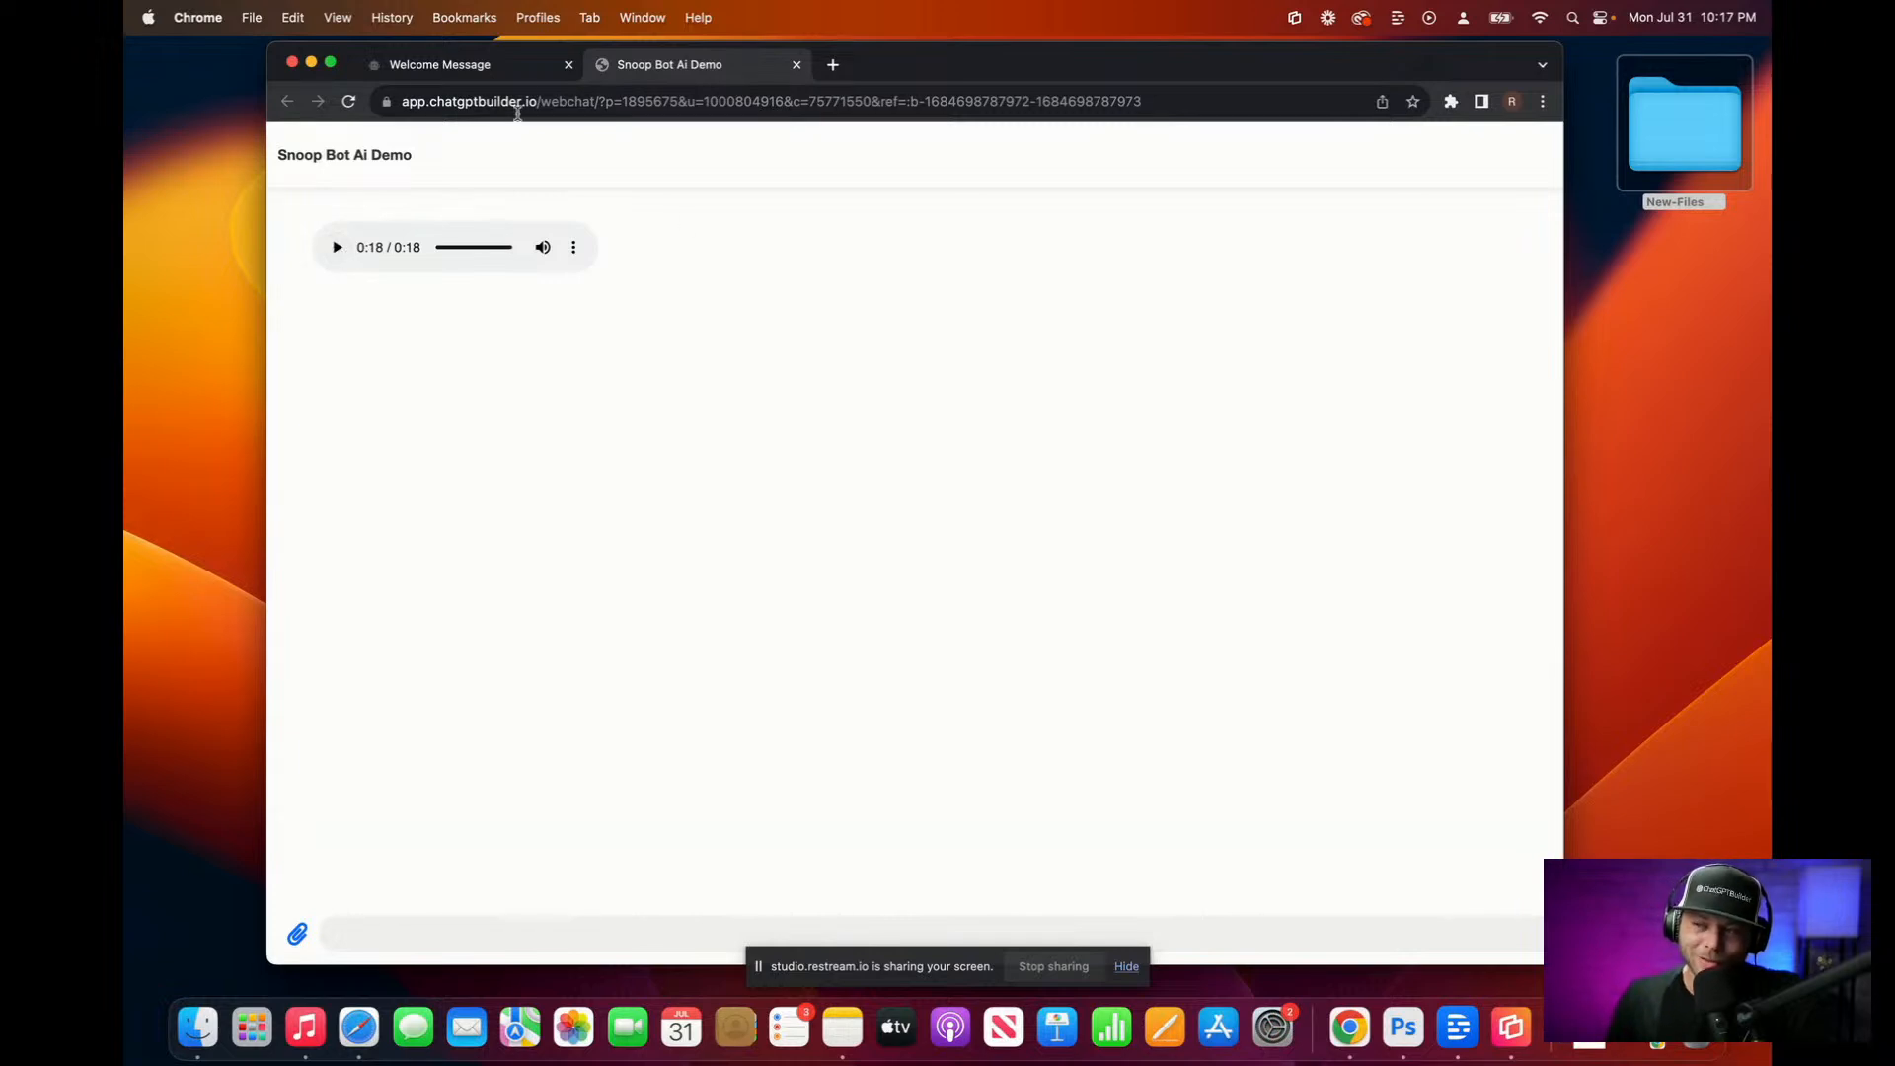
pyautogui.click(476, 67)
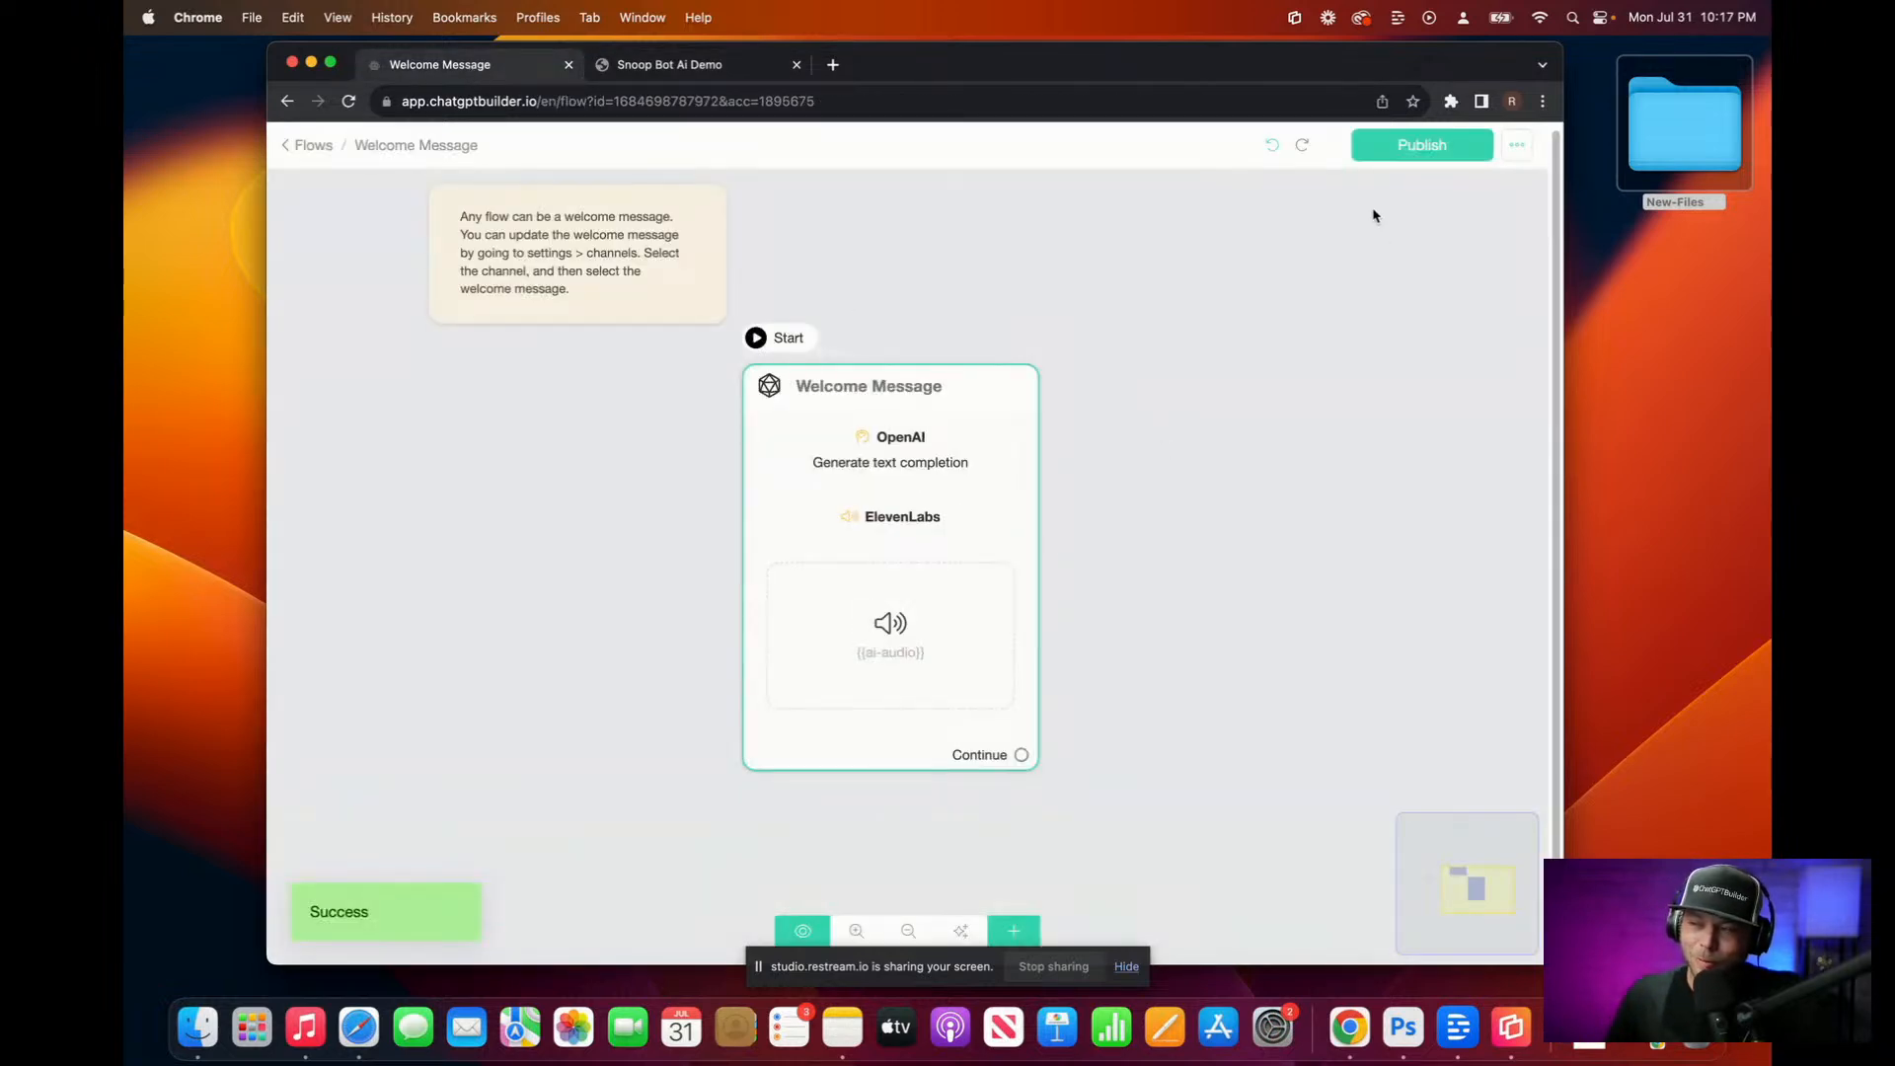
# Step: Publish the Welcome Message flow and duplicate it
pyautogui.click(1411, 153)
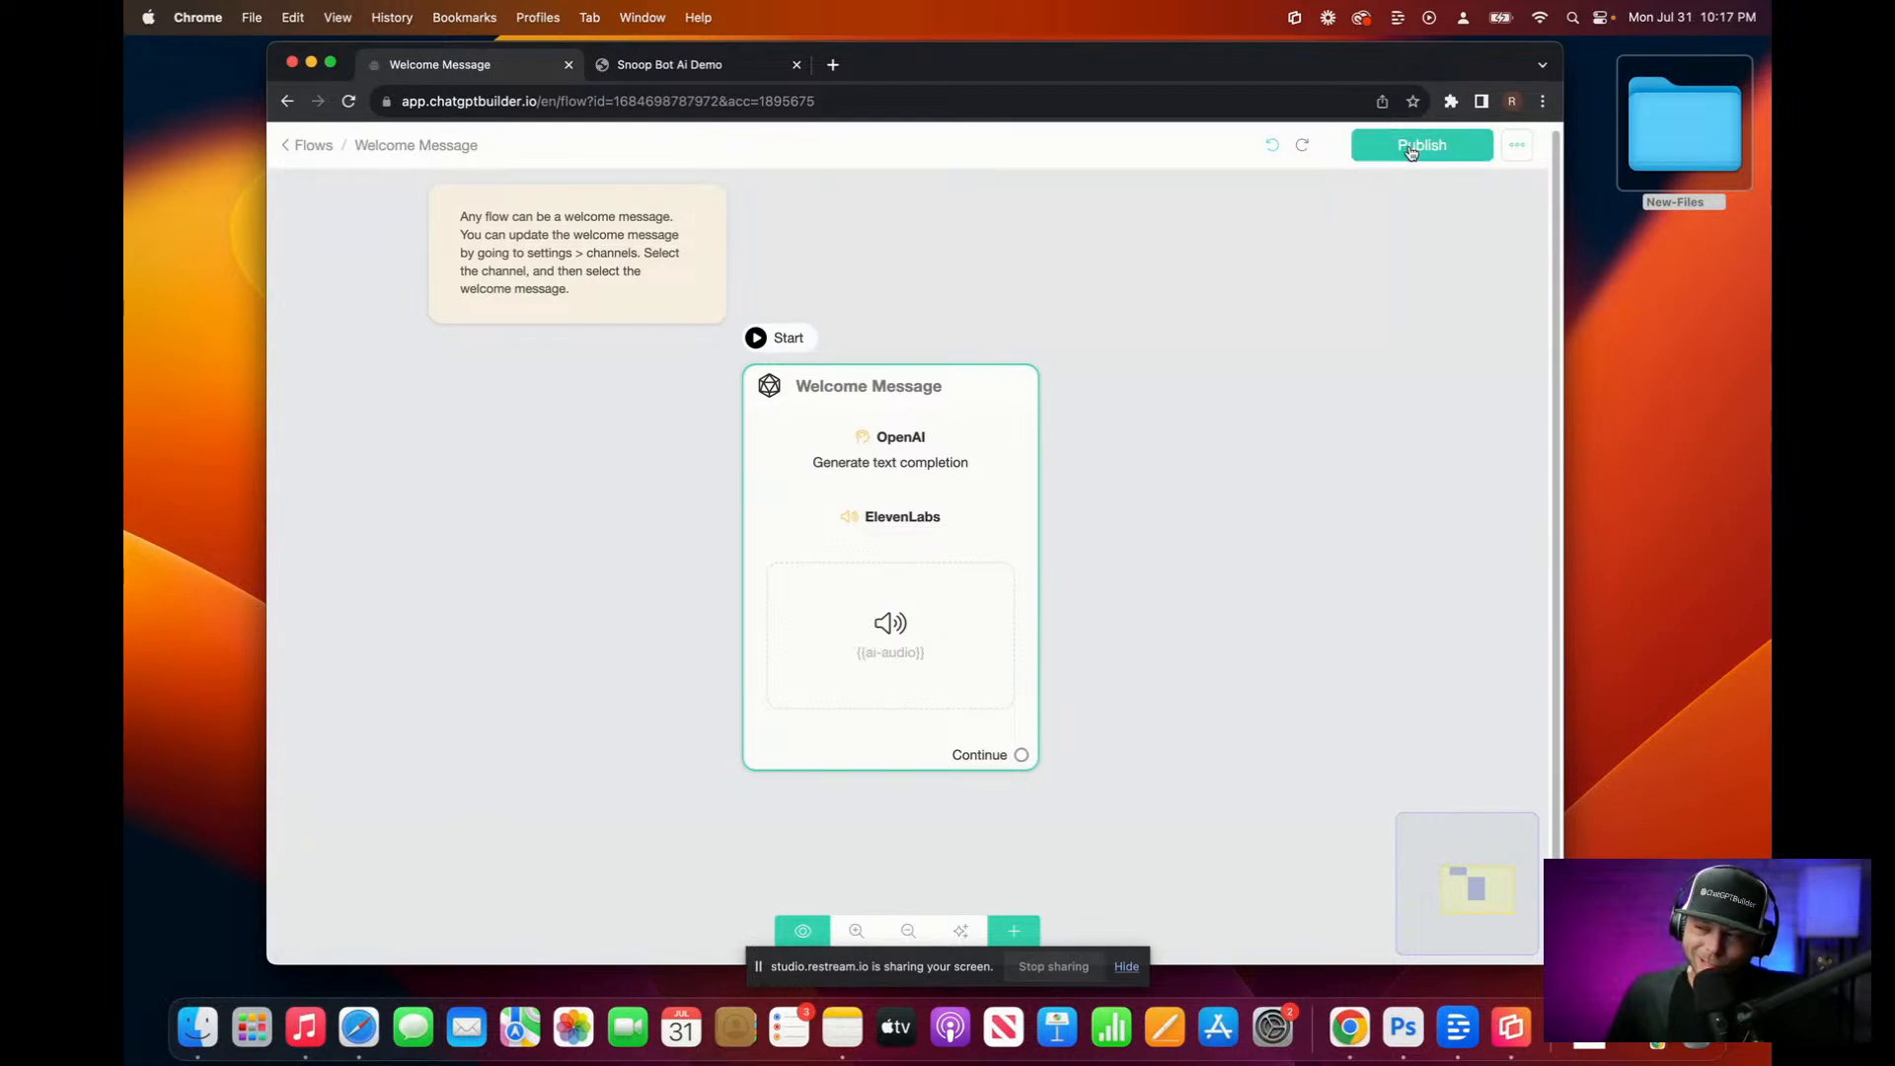
pyautogui.click(1521, 154)
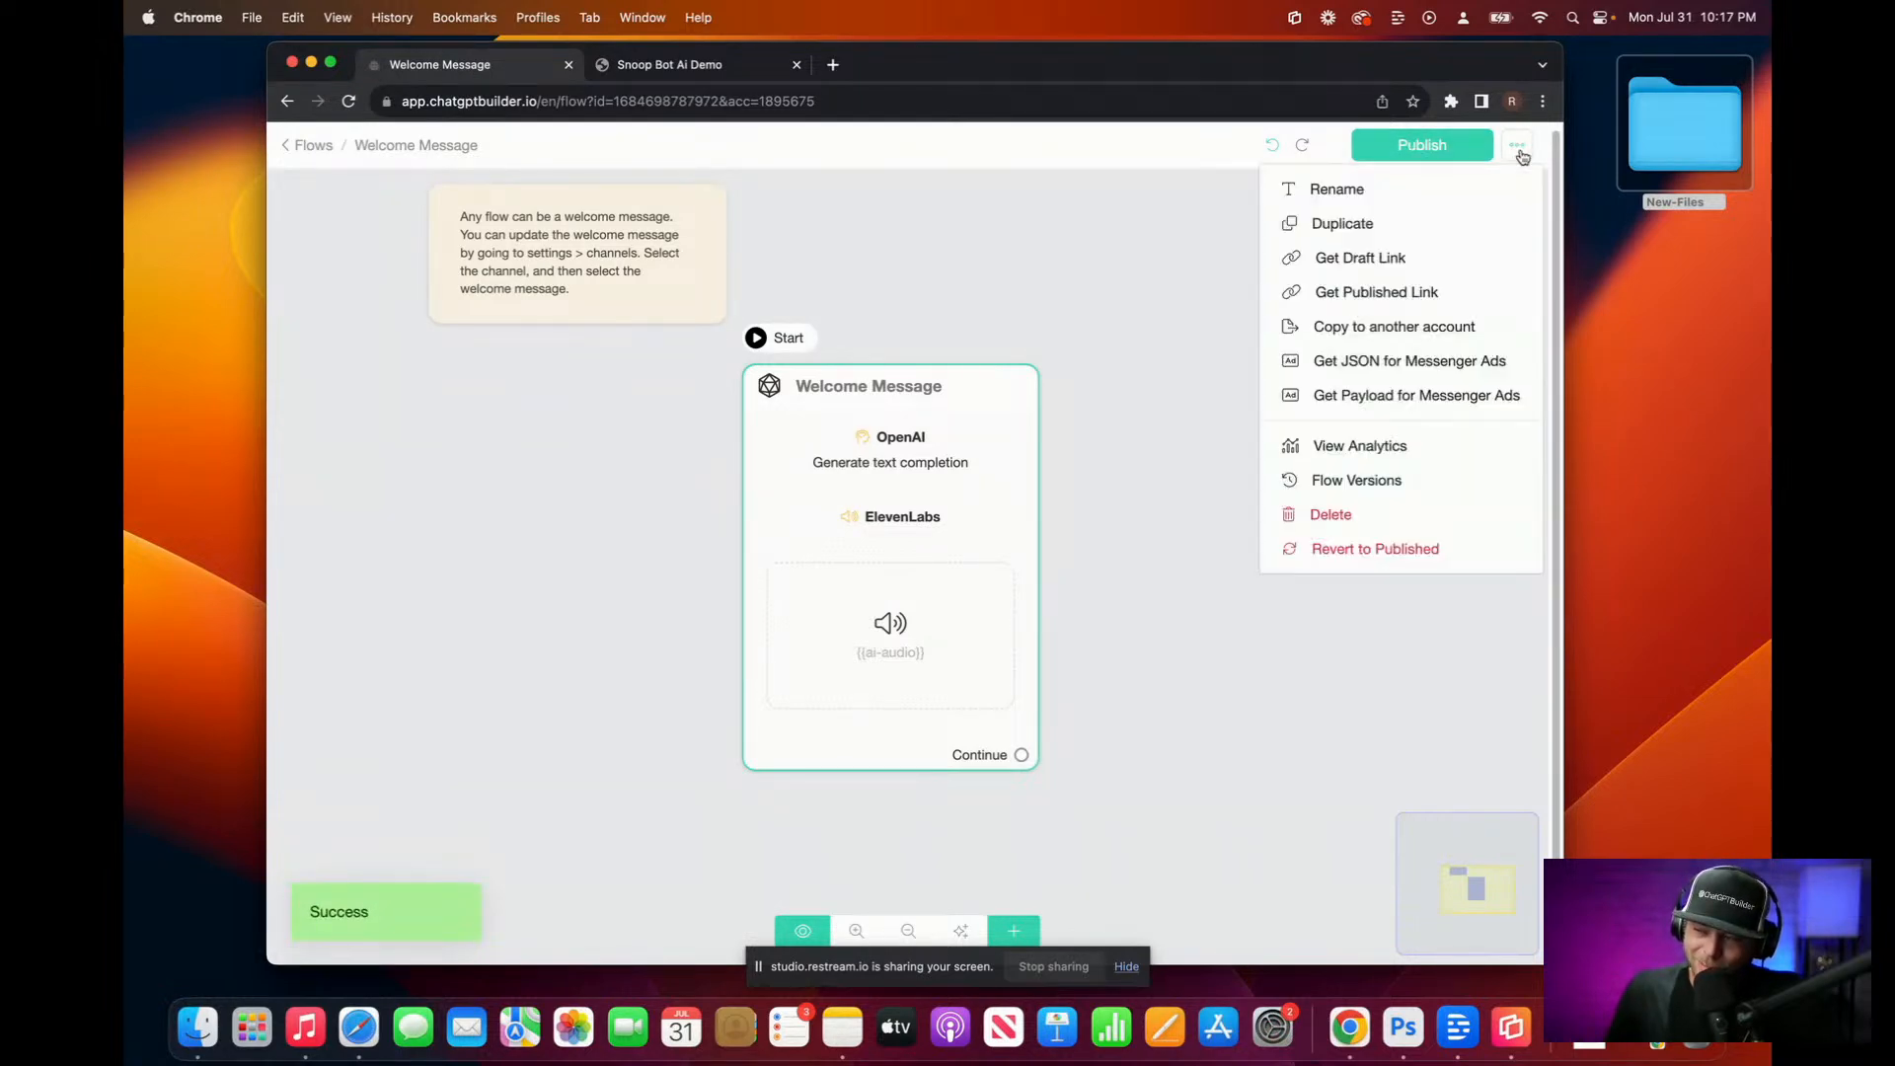
pyautogui.click(1442, 221)
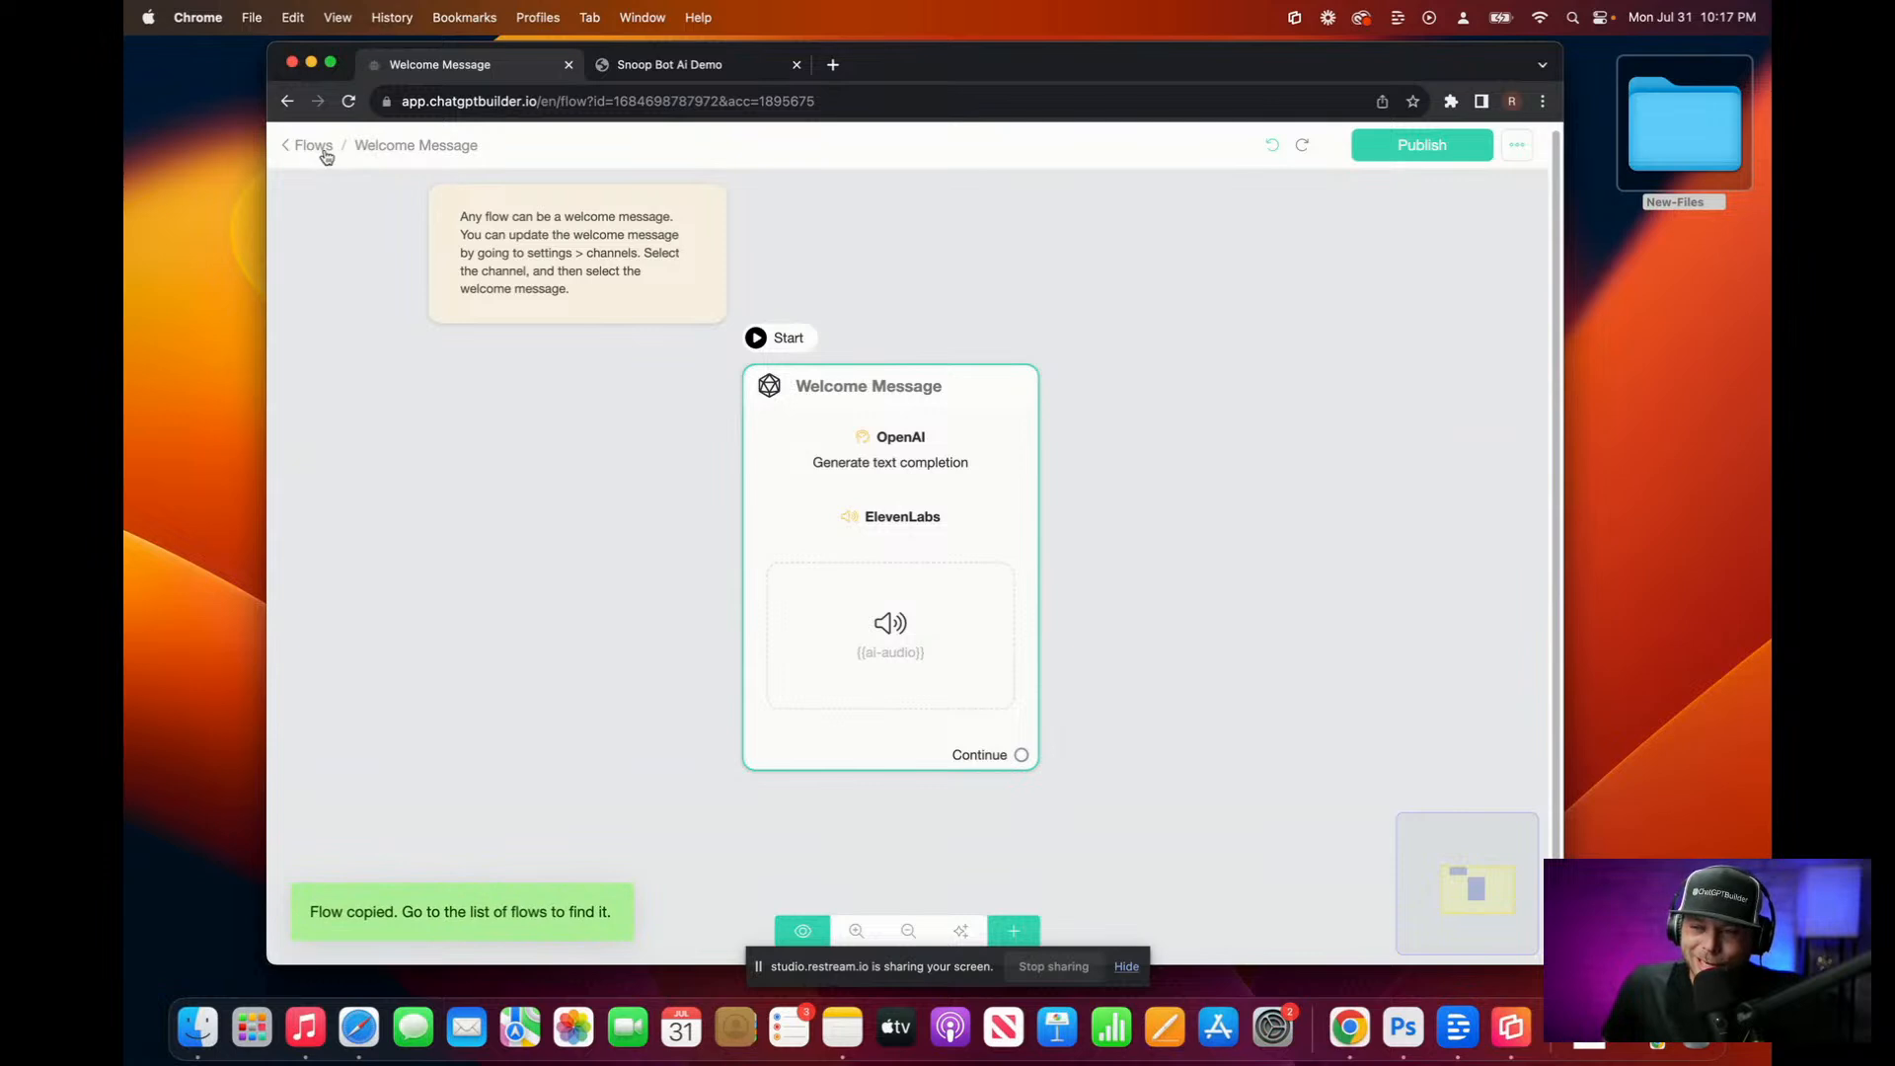
# Step: Rename the copied flow to 'Snoop Default' in the Flows list
pyautogui.click(314, 148)
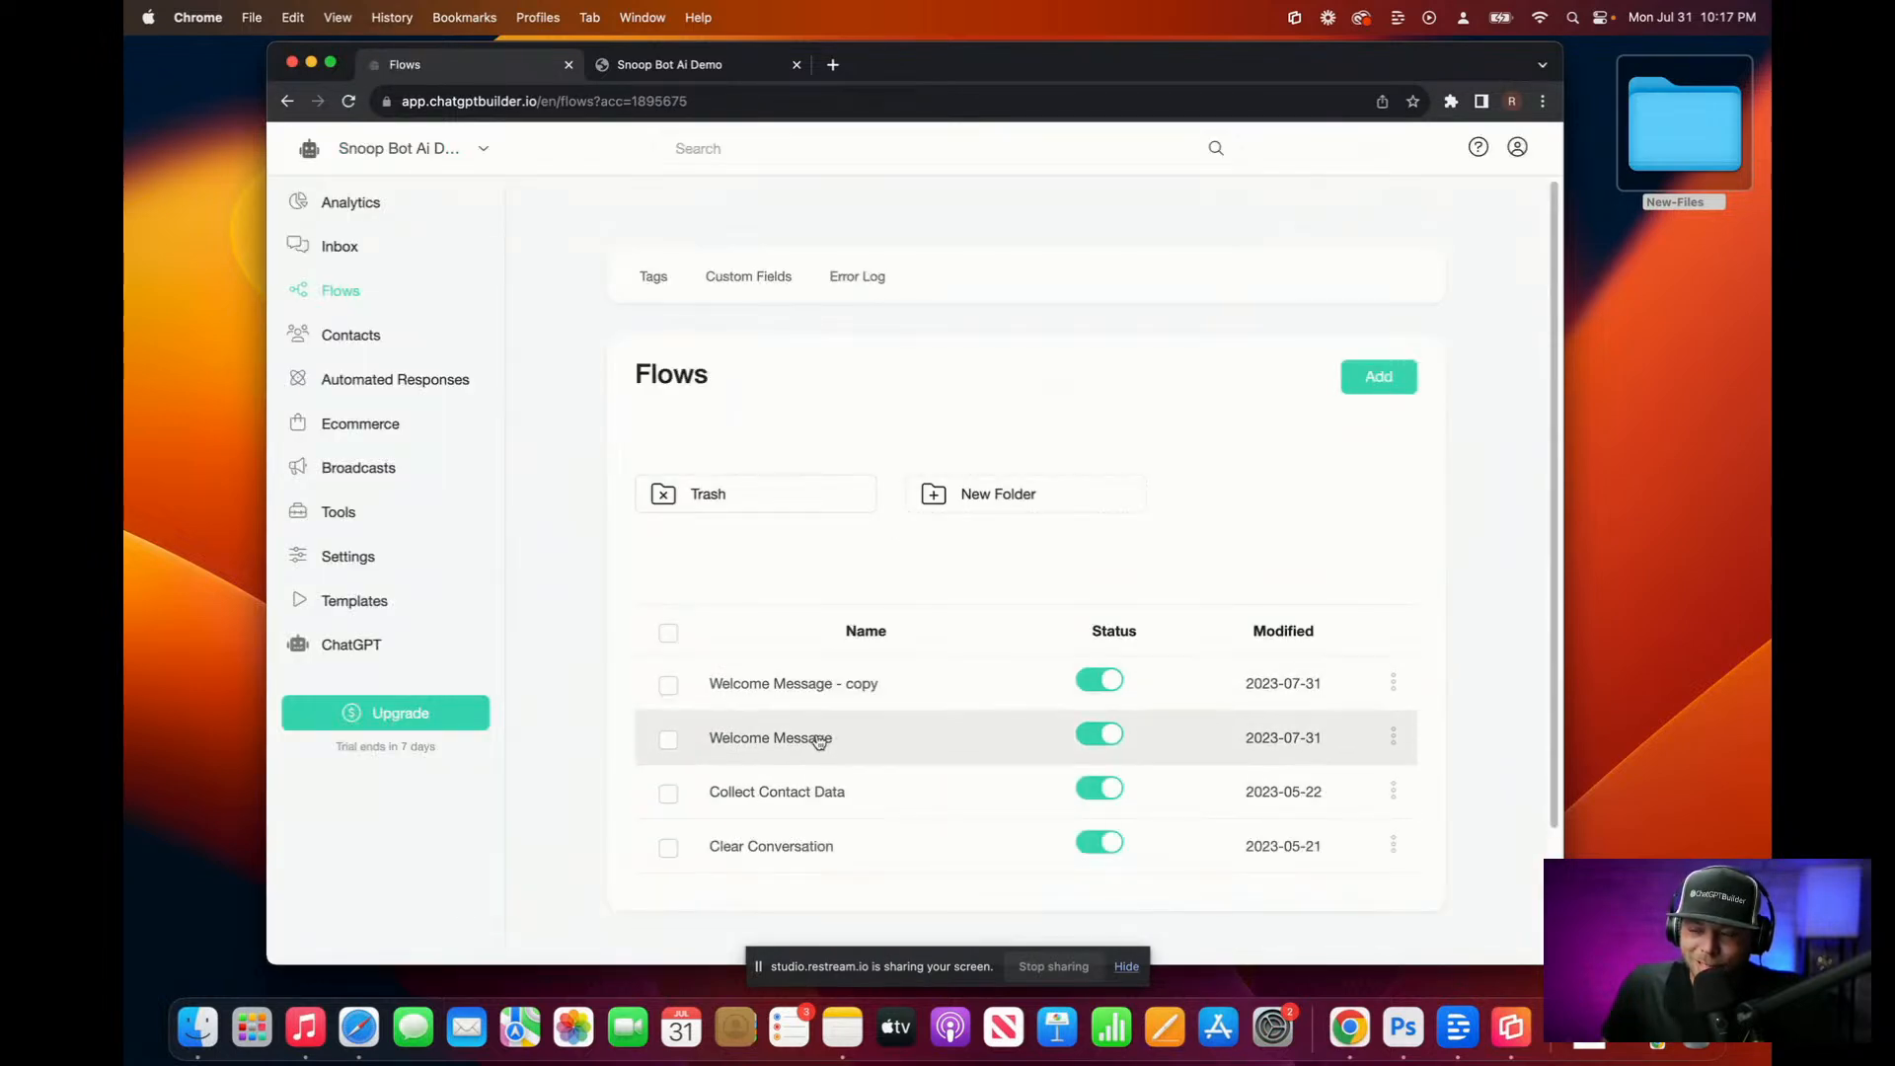
pyautogui.click(1393, 683)
pyautogui.click(1305, 628)
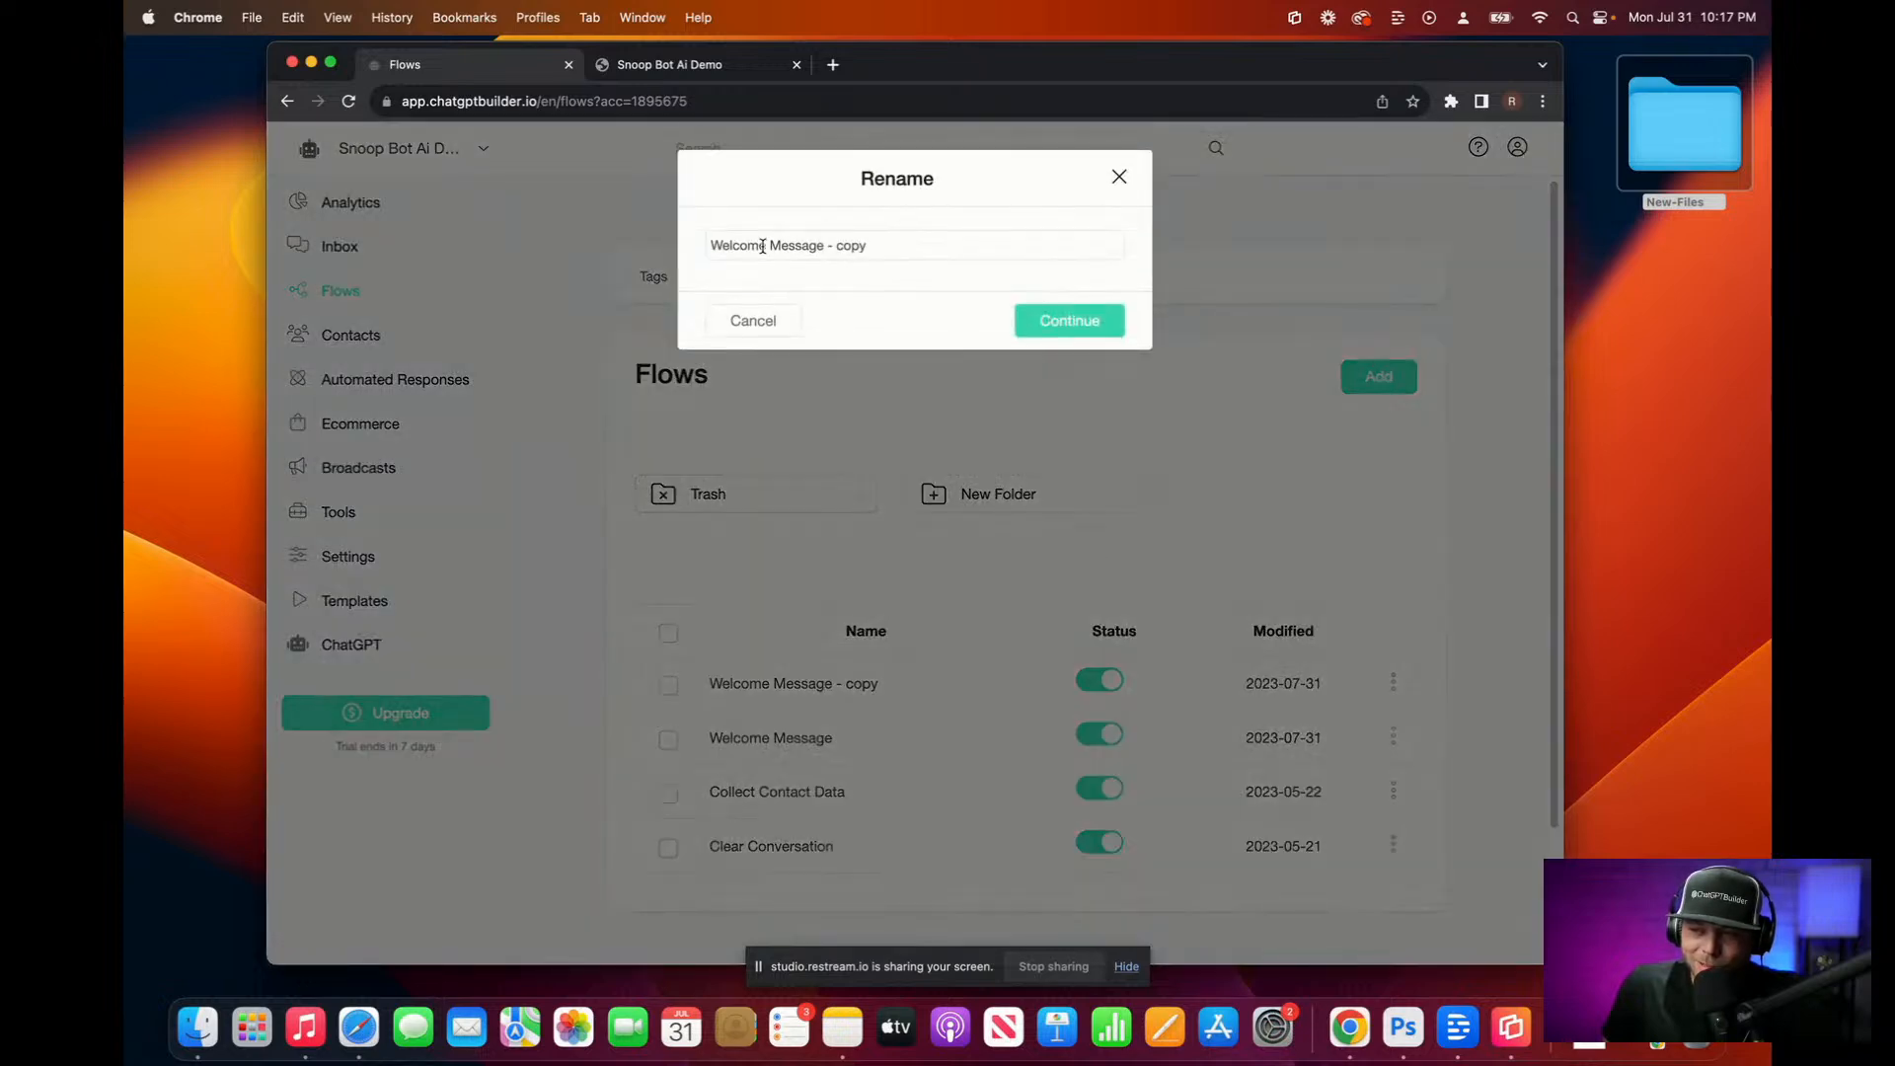
pyautogui.moveTo(886, 248); pyautogui.dragTo(528, 244)
pyautogui.write('Snoop Default')
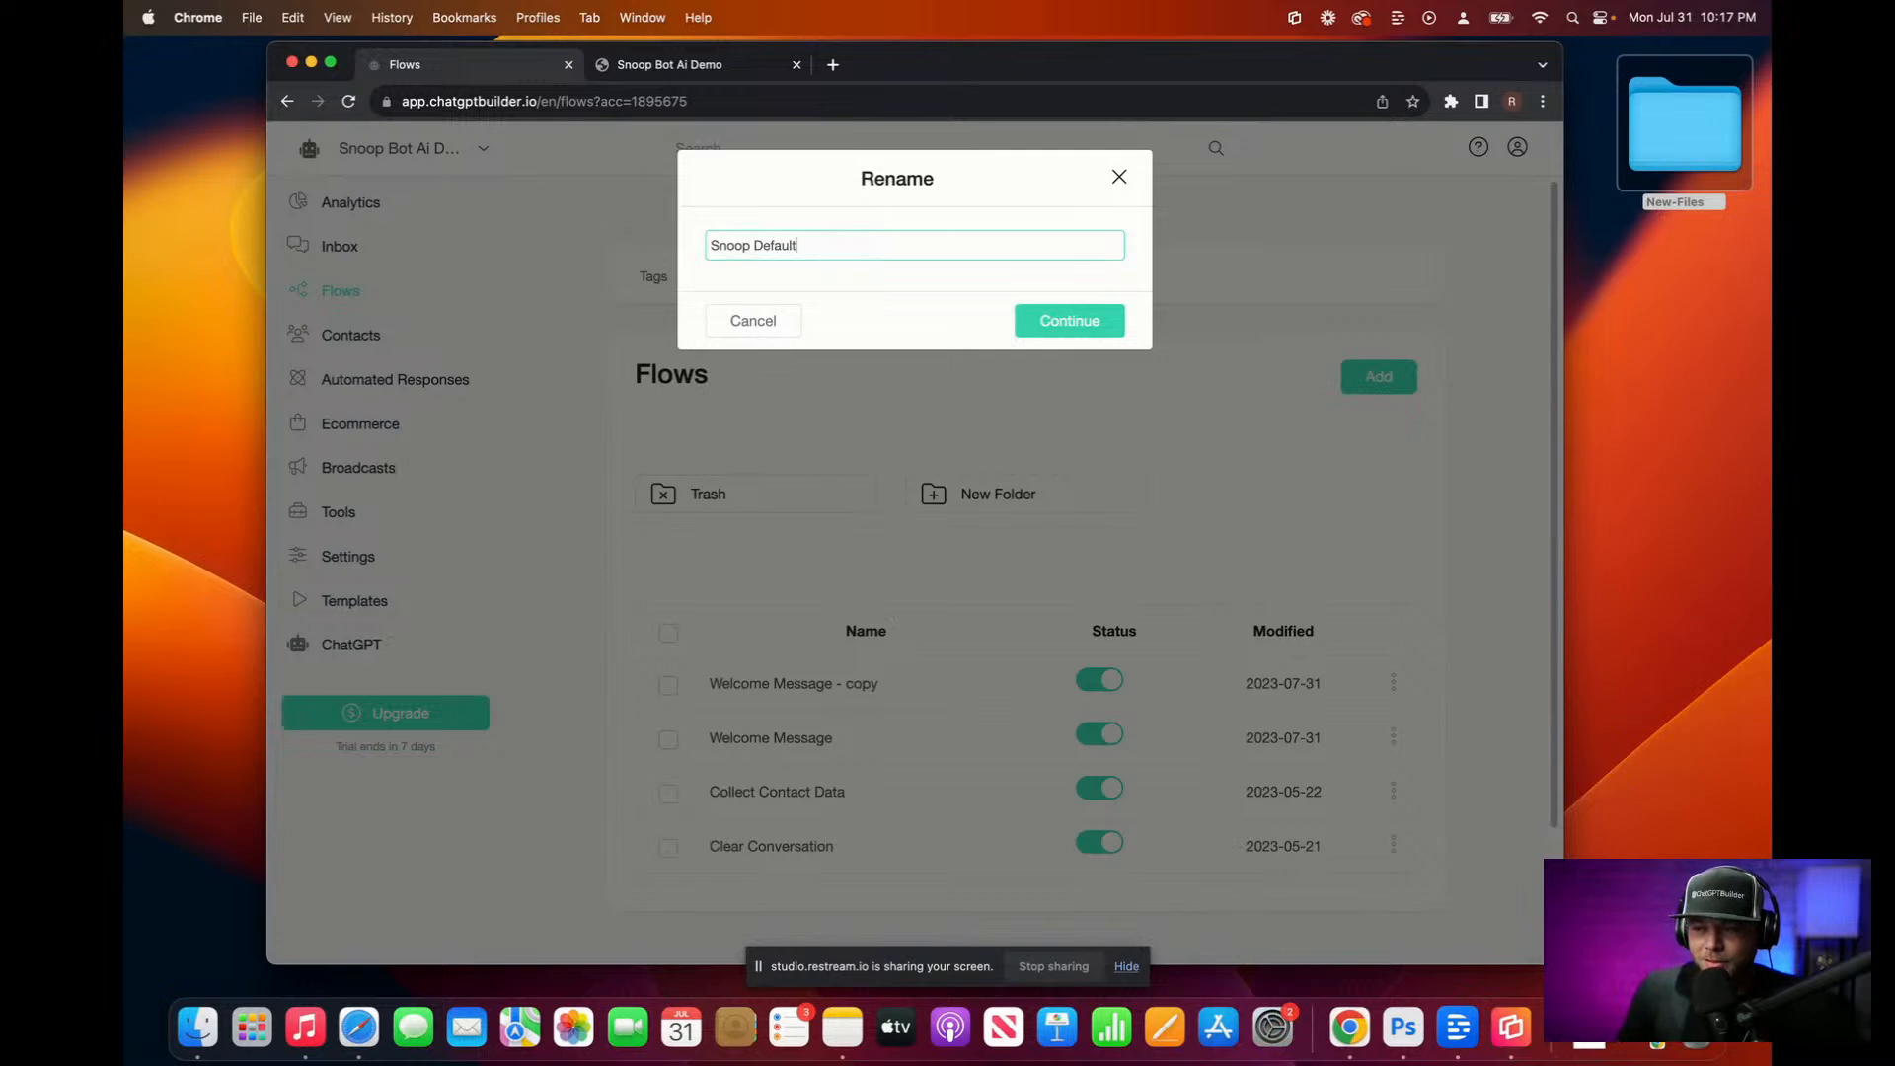
pyautogui.click(1064, 325)
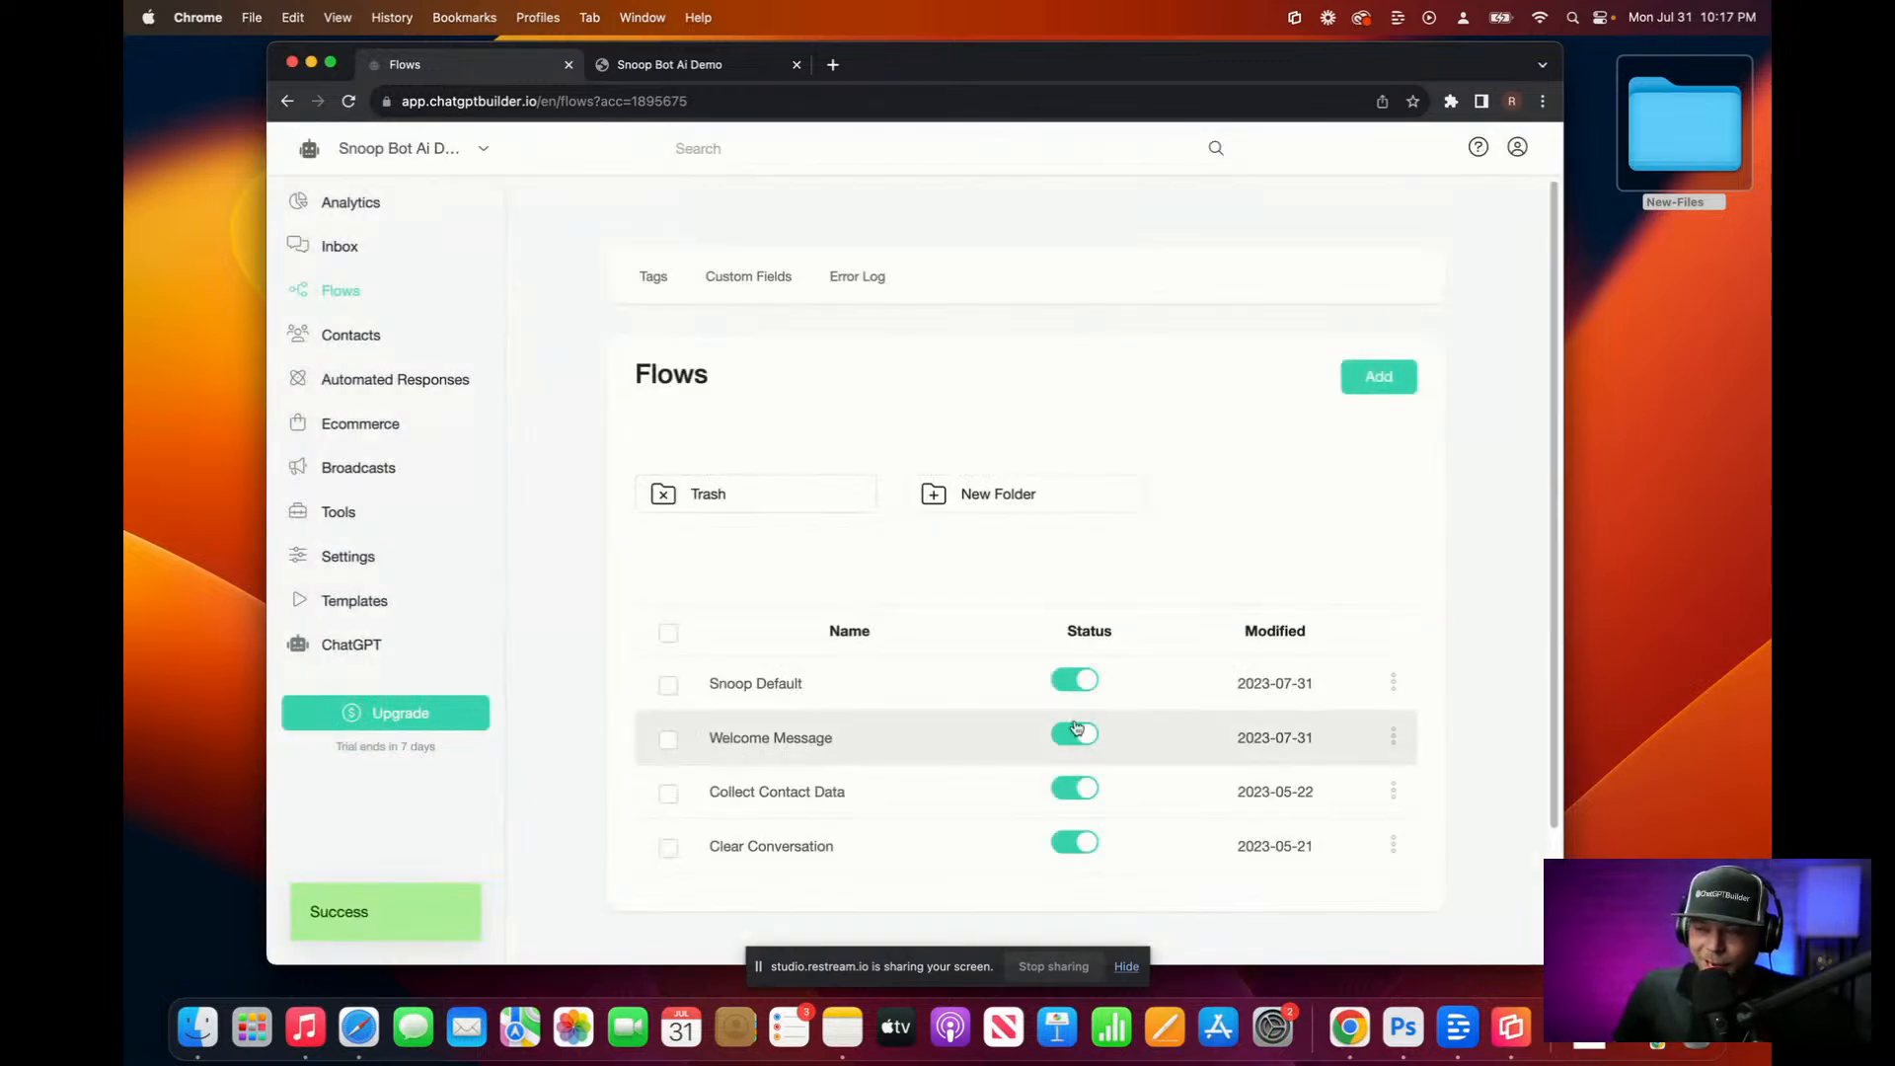
# Step: Rename the Snoop Default flow's Welcome Message node to 'Snoop Default'
pyautogui.click(891, 704)
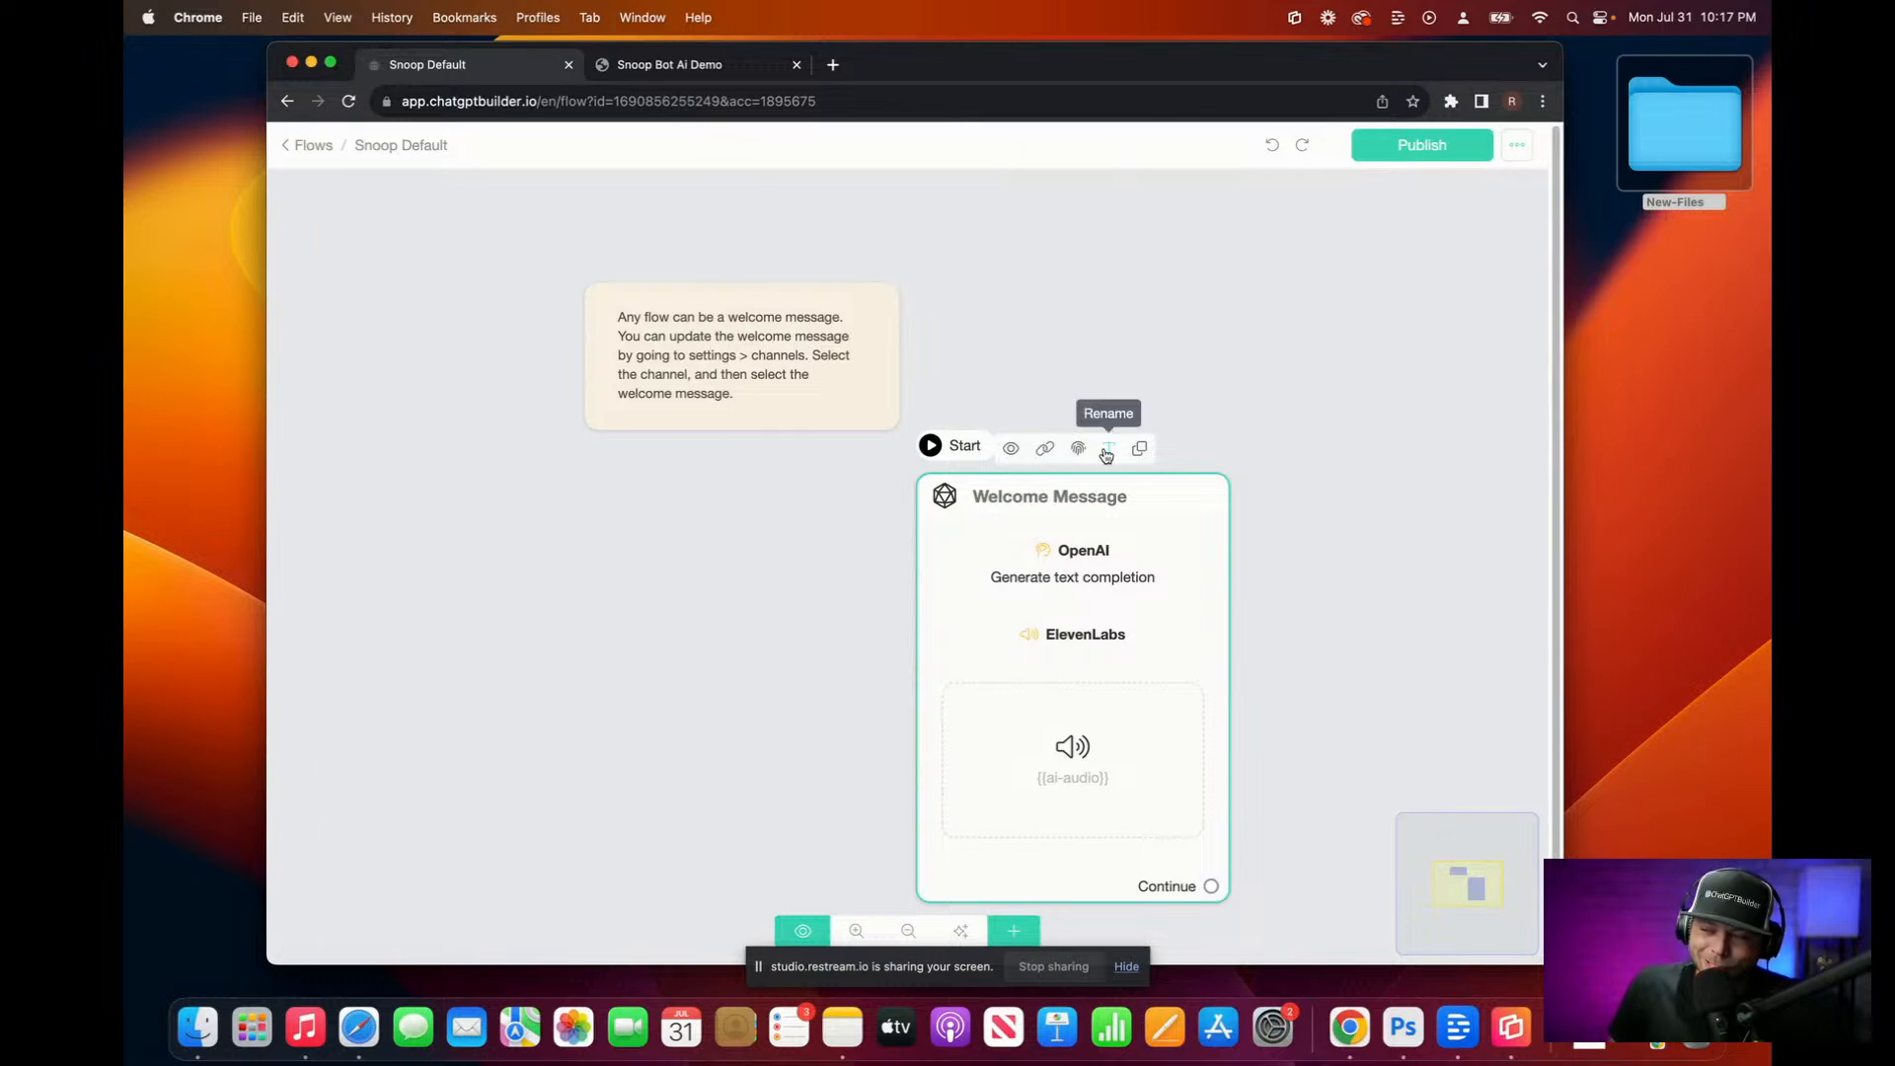
pyautogui.click(1108, 447)
pyautogui.tripleClick(768, 240)
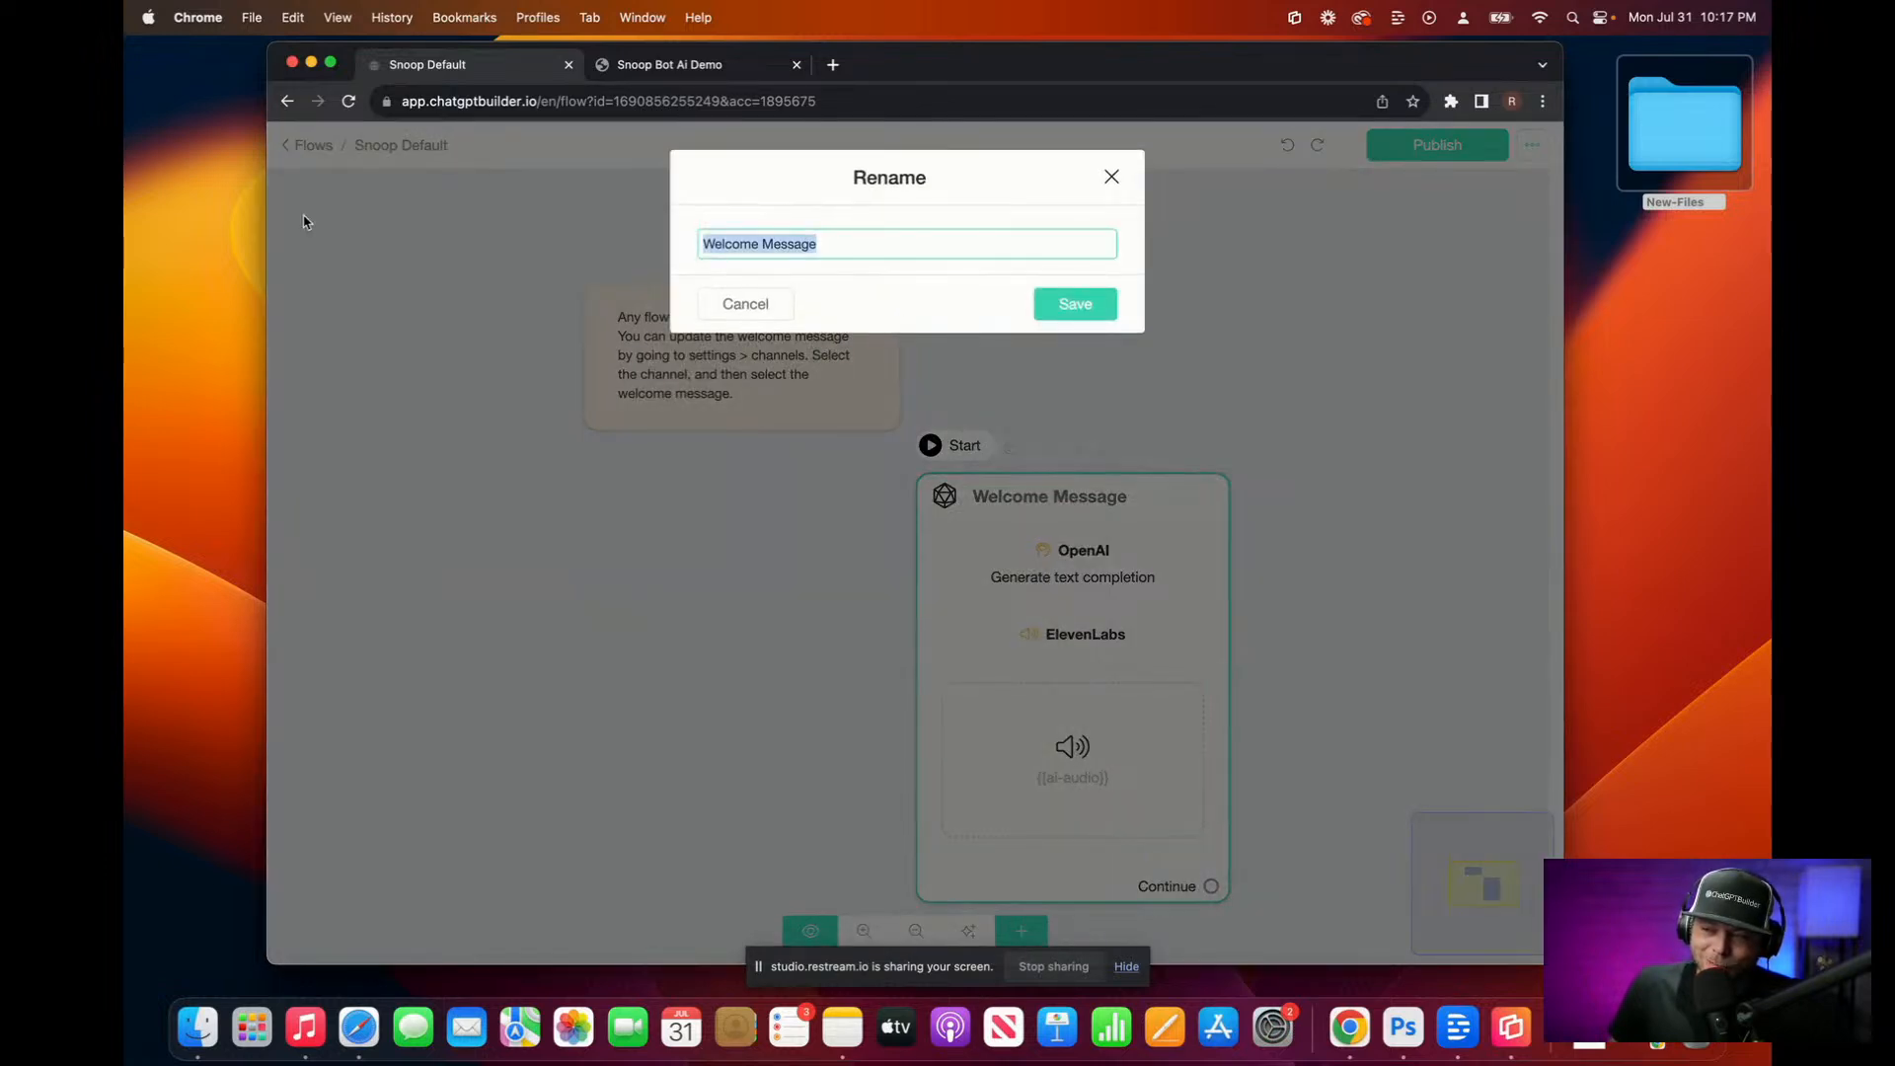
pyautogui.write('Snop')
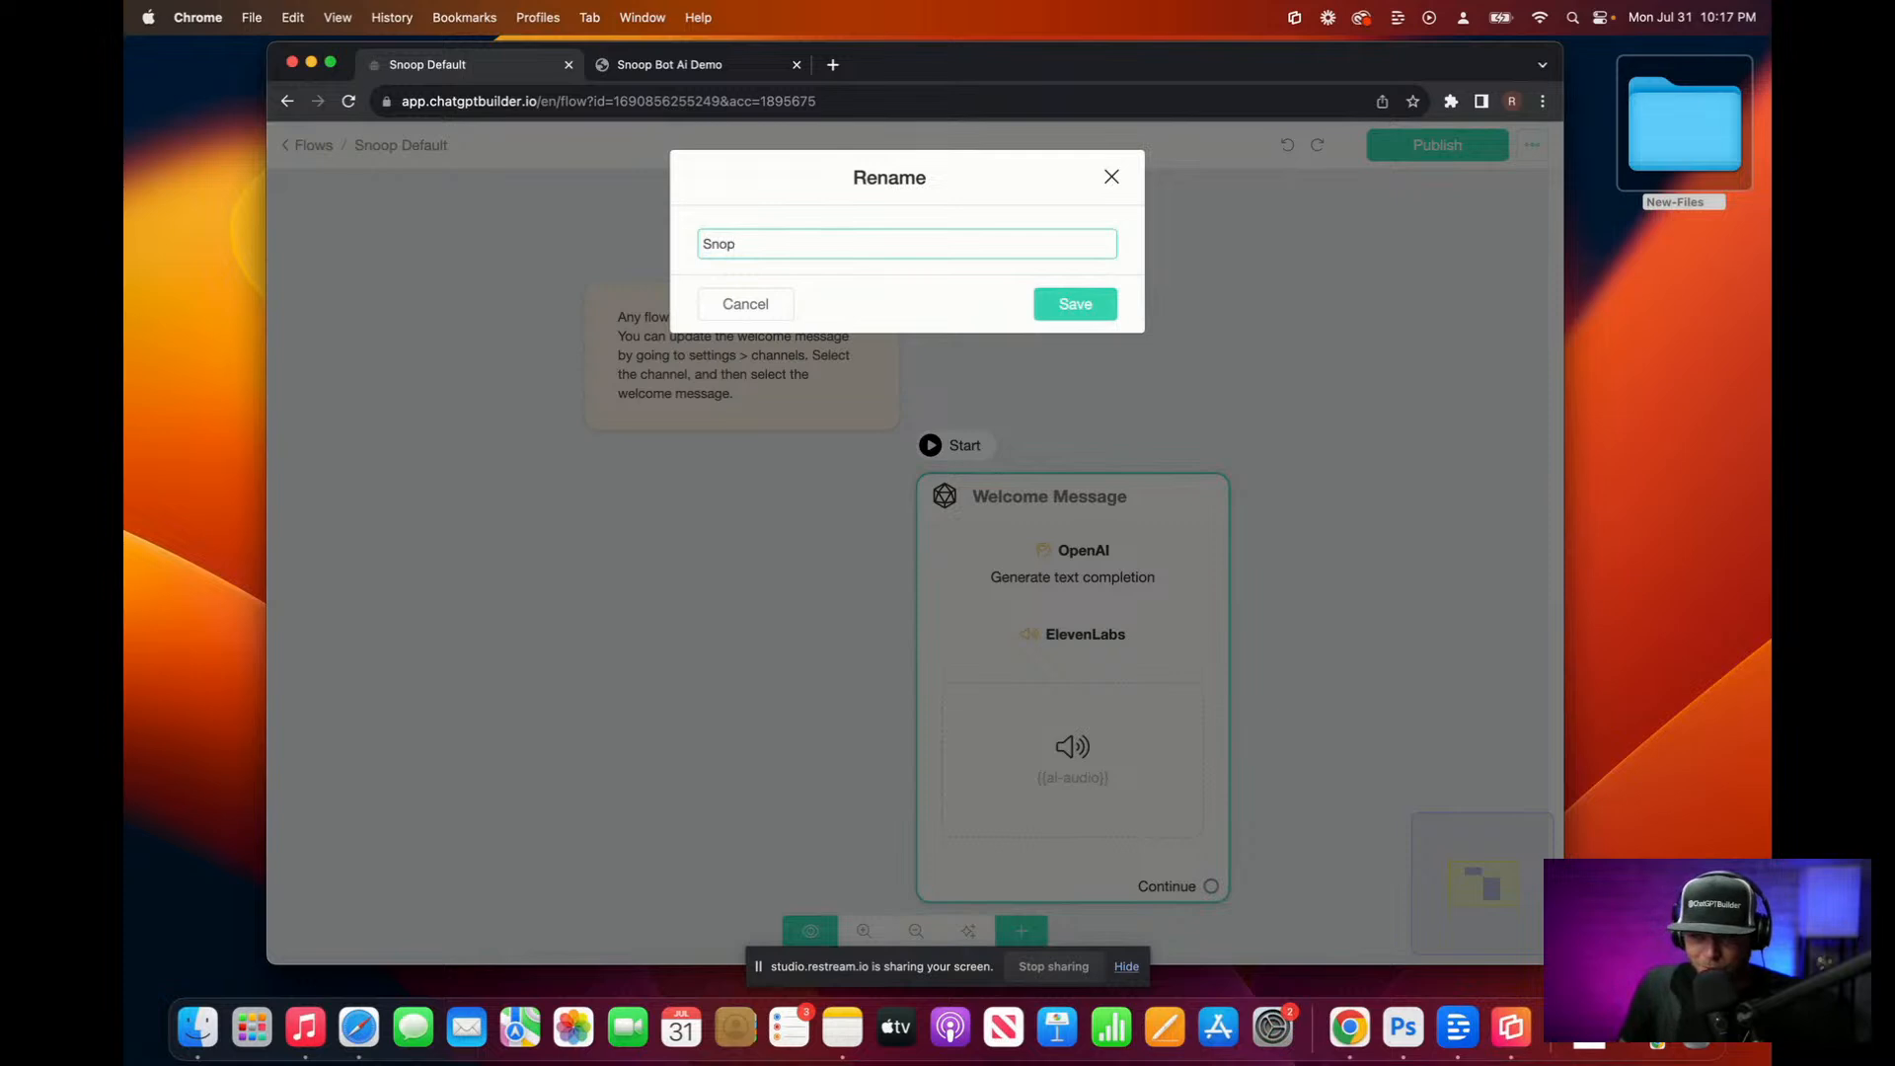
pyautogui.write('op Defaukt')
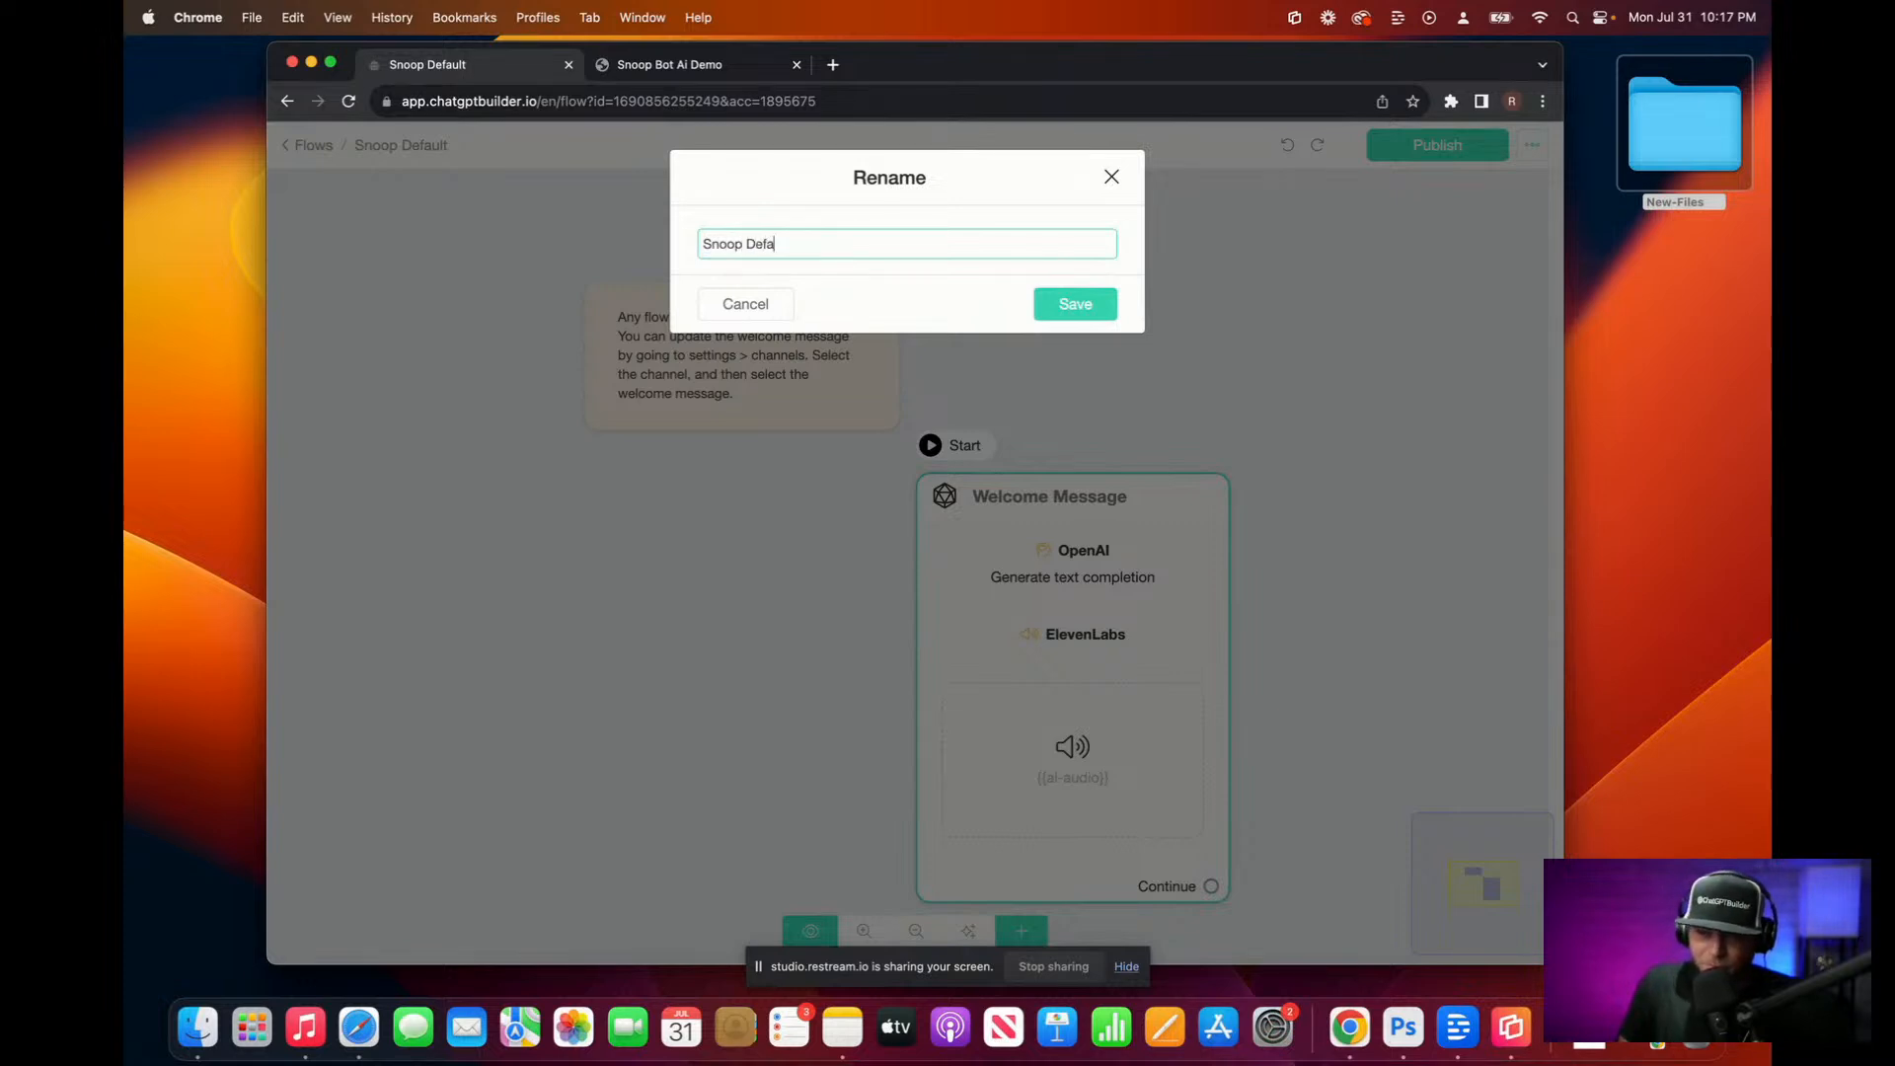
pyautogui.click(1070, 308)
# Step: Replace the OpenAI system prompt with a dictated Snoop Dogg Hilton Head real-estate-expert prompt
pyautogui.click(1115, 611)
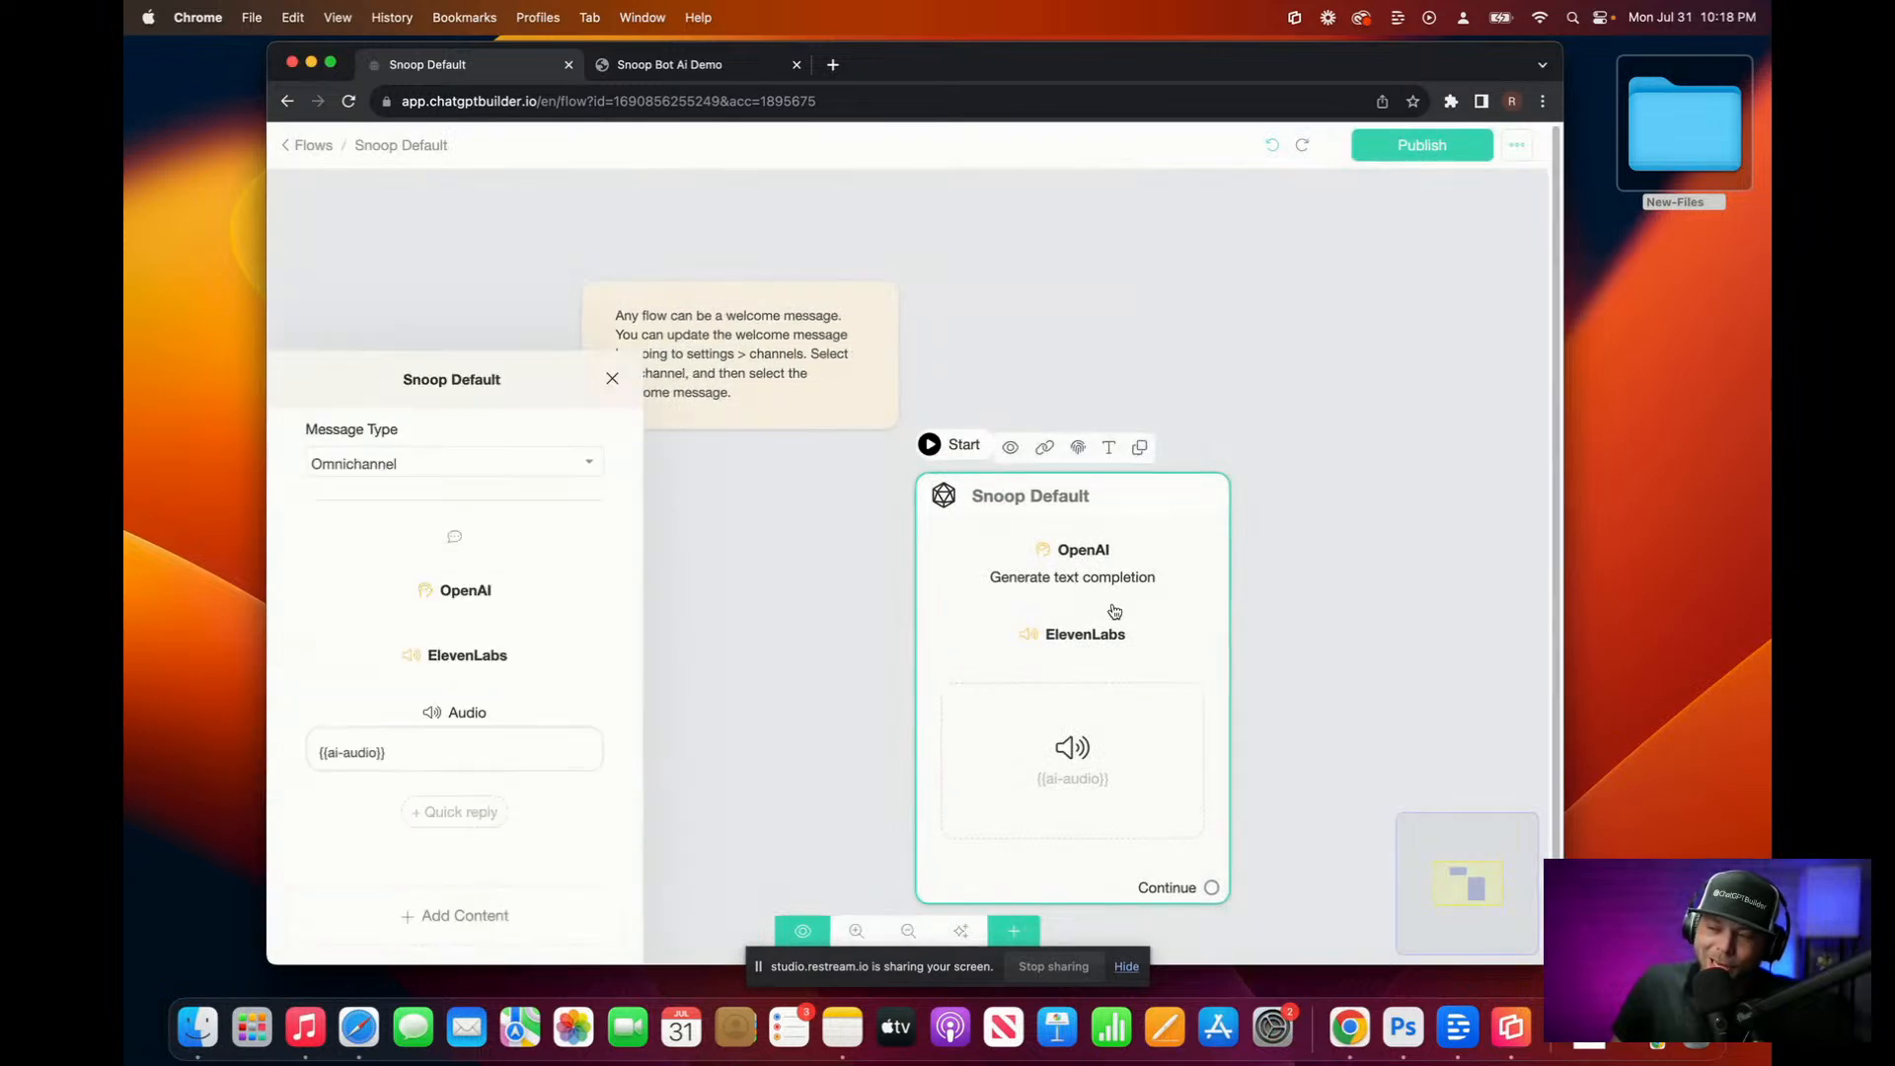
pyautogui.click(478, 420)
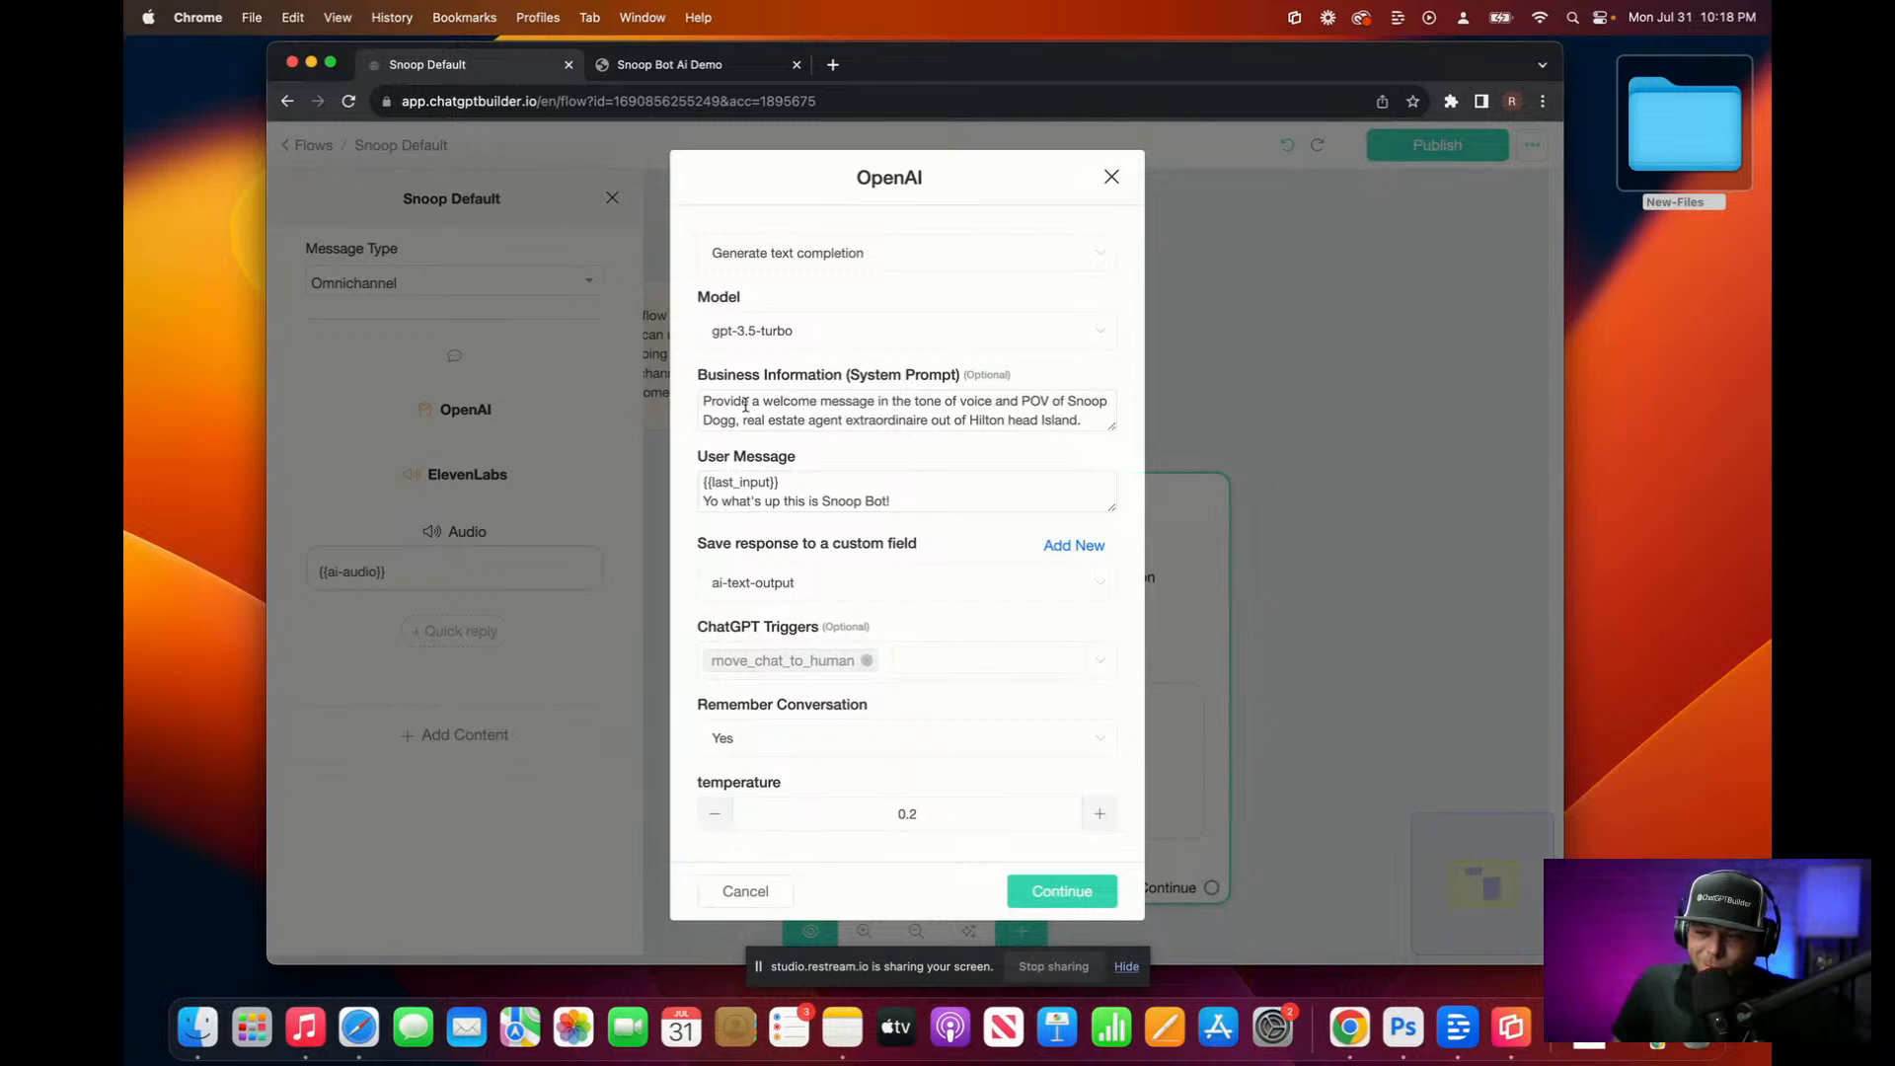
pyautogui.moveTo(1115, 431); pyautogui.dragTo(1098, 665)
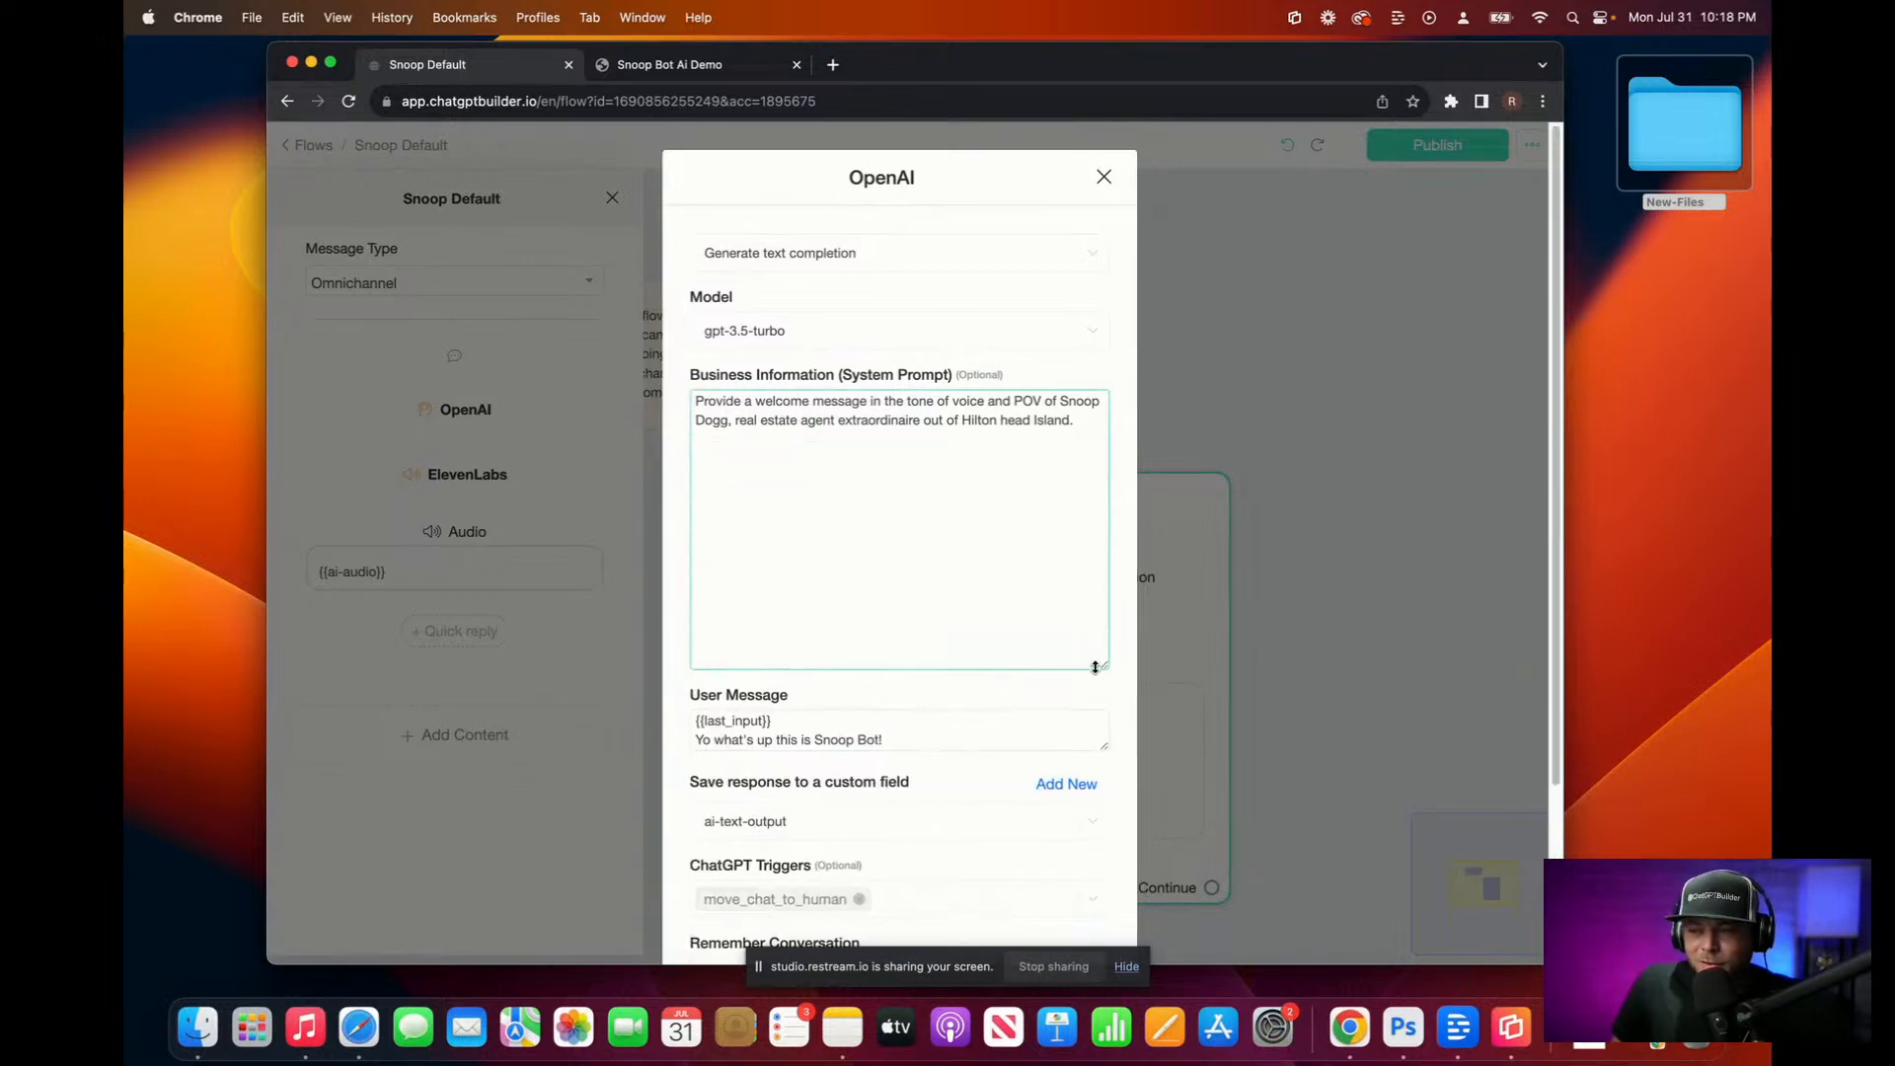
pyautogui.moveTo(1093, 421); pyautogui.dragTo(221, 315)
pyautogui.press('BackSpace')
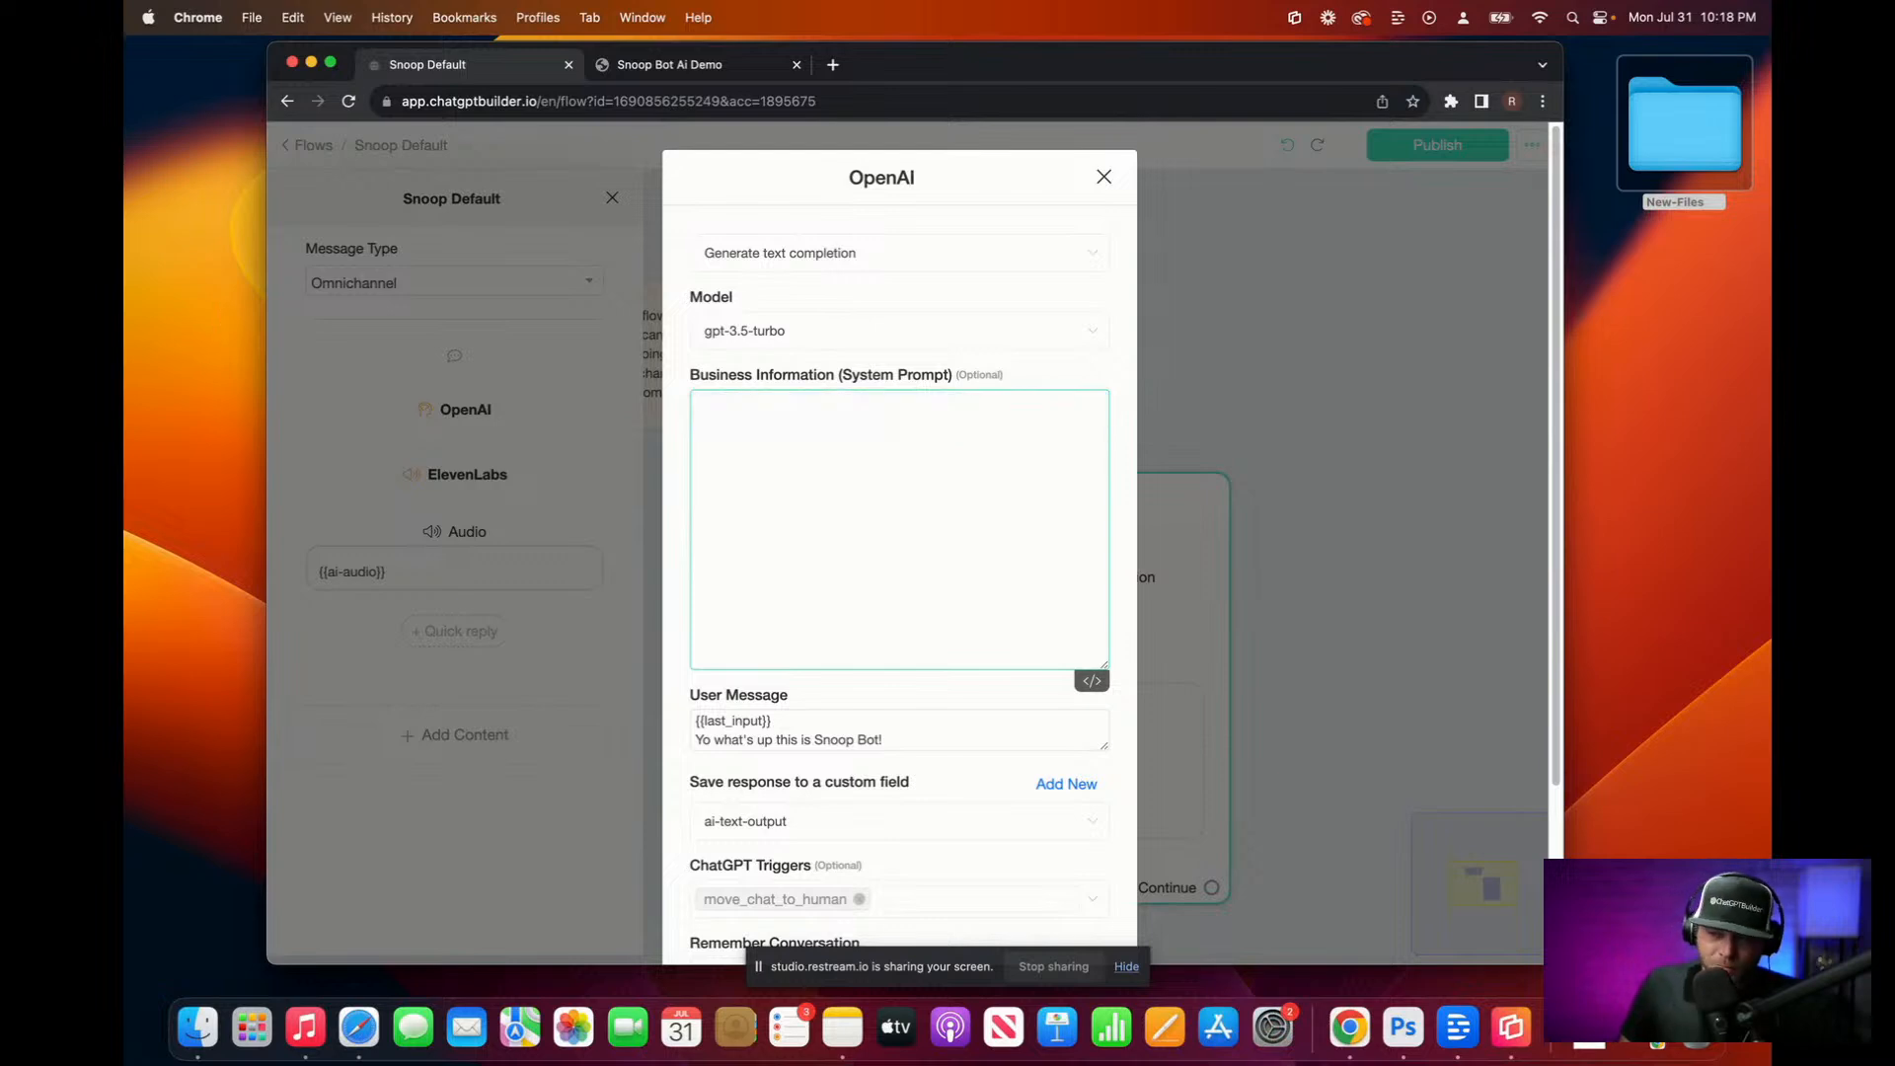
pyautogui.press('F5')
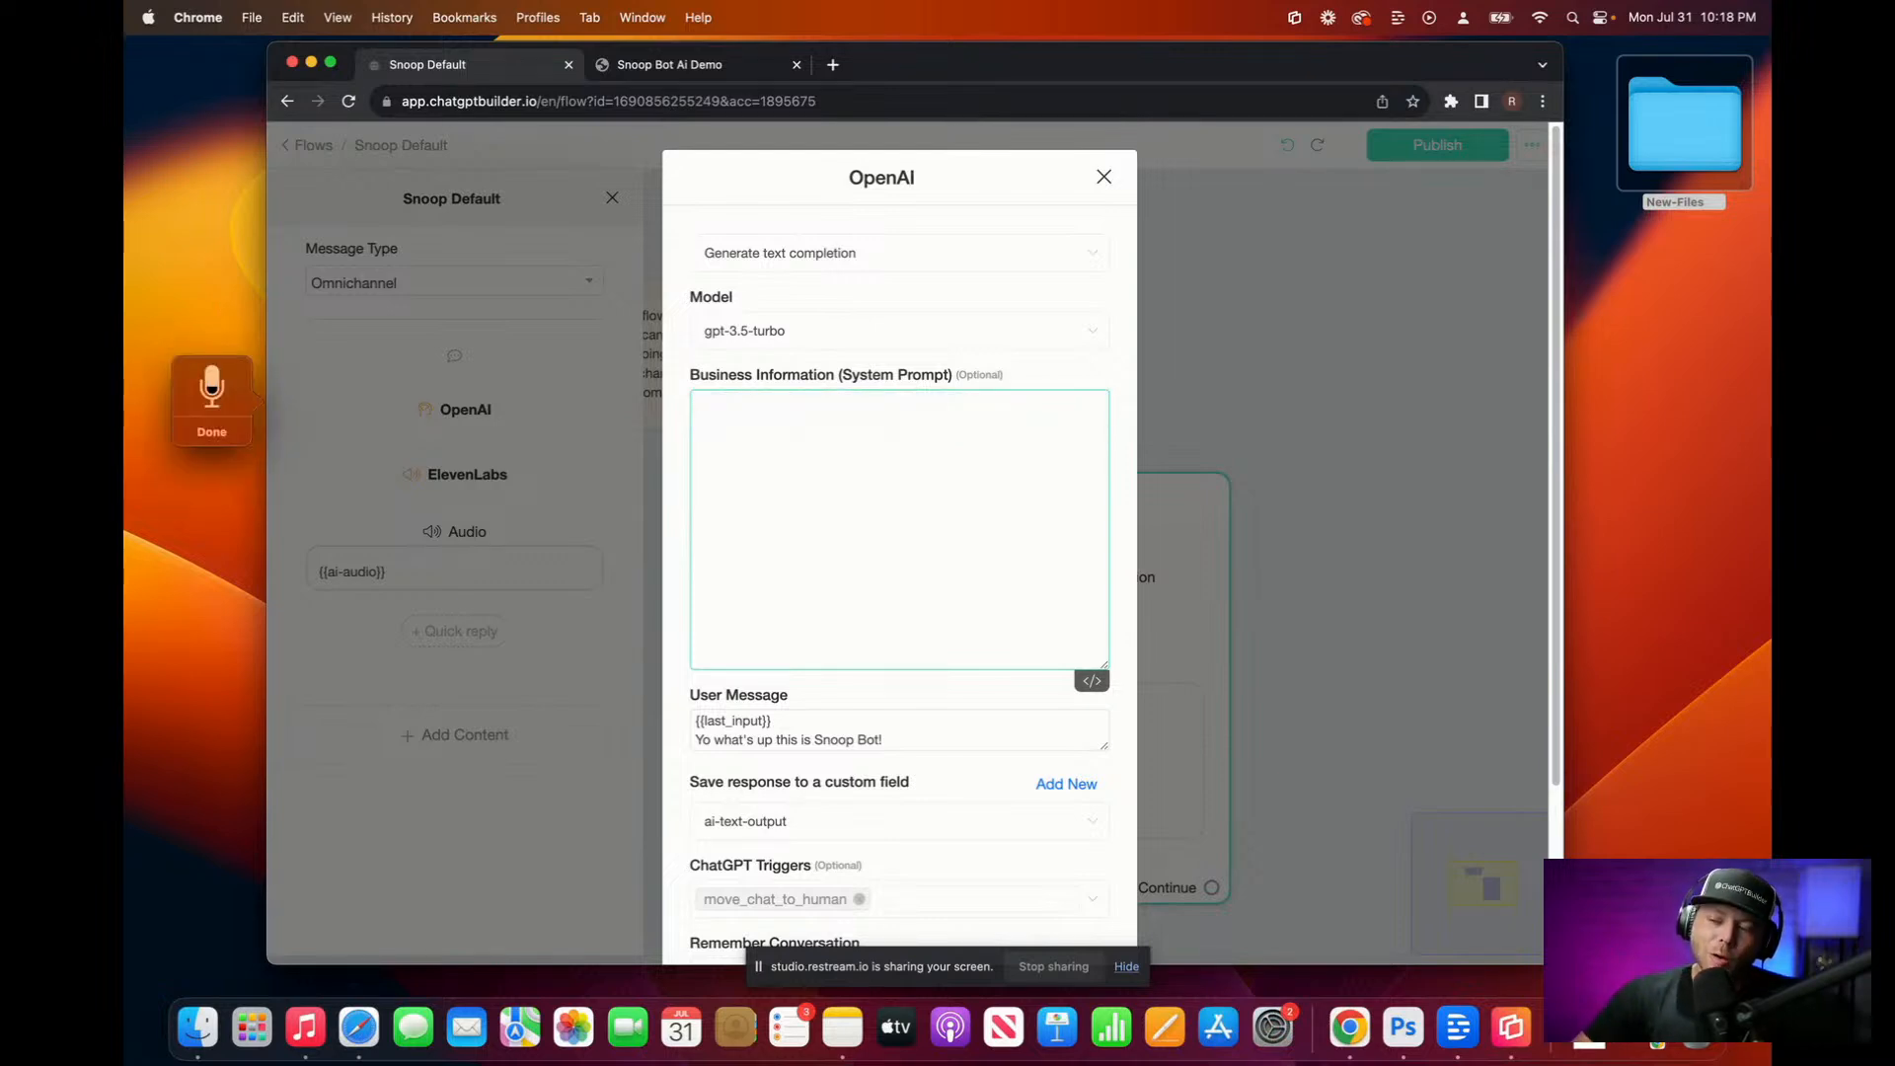
pyautogui.write('Reply to all')
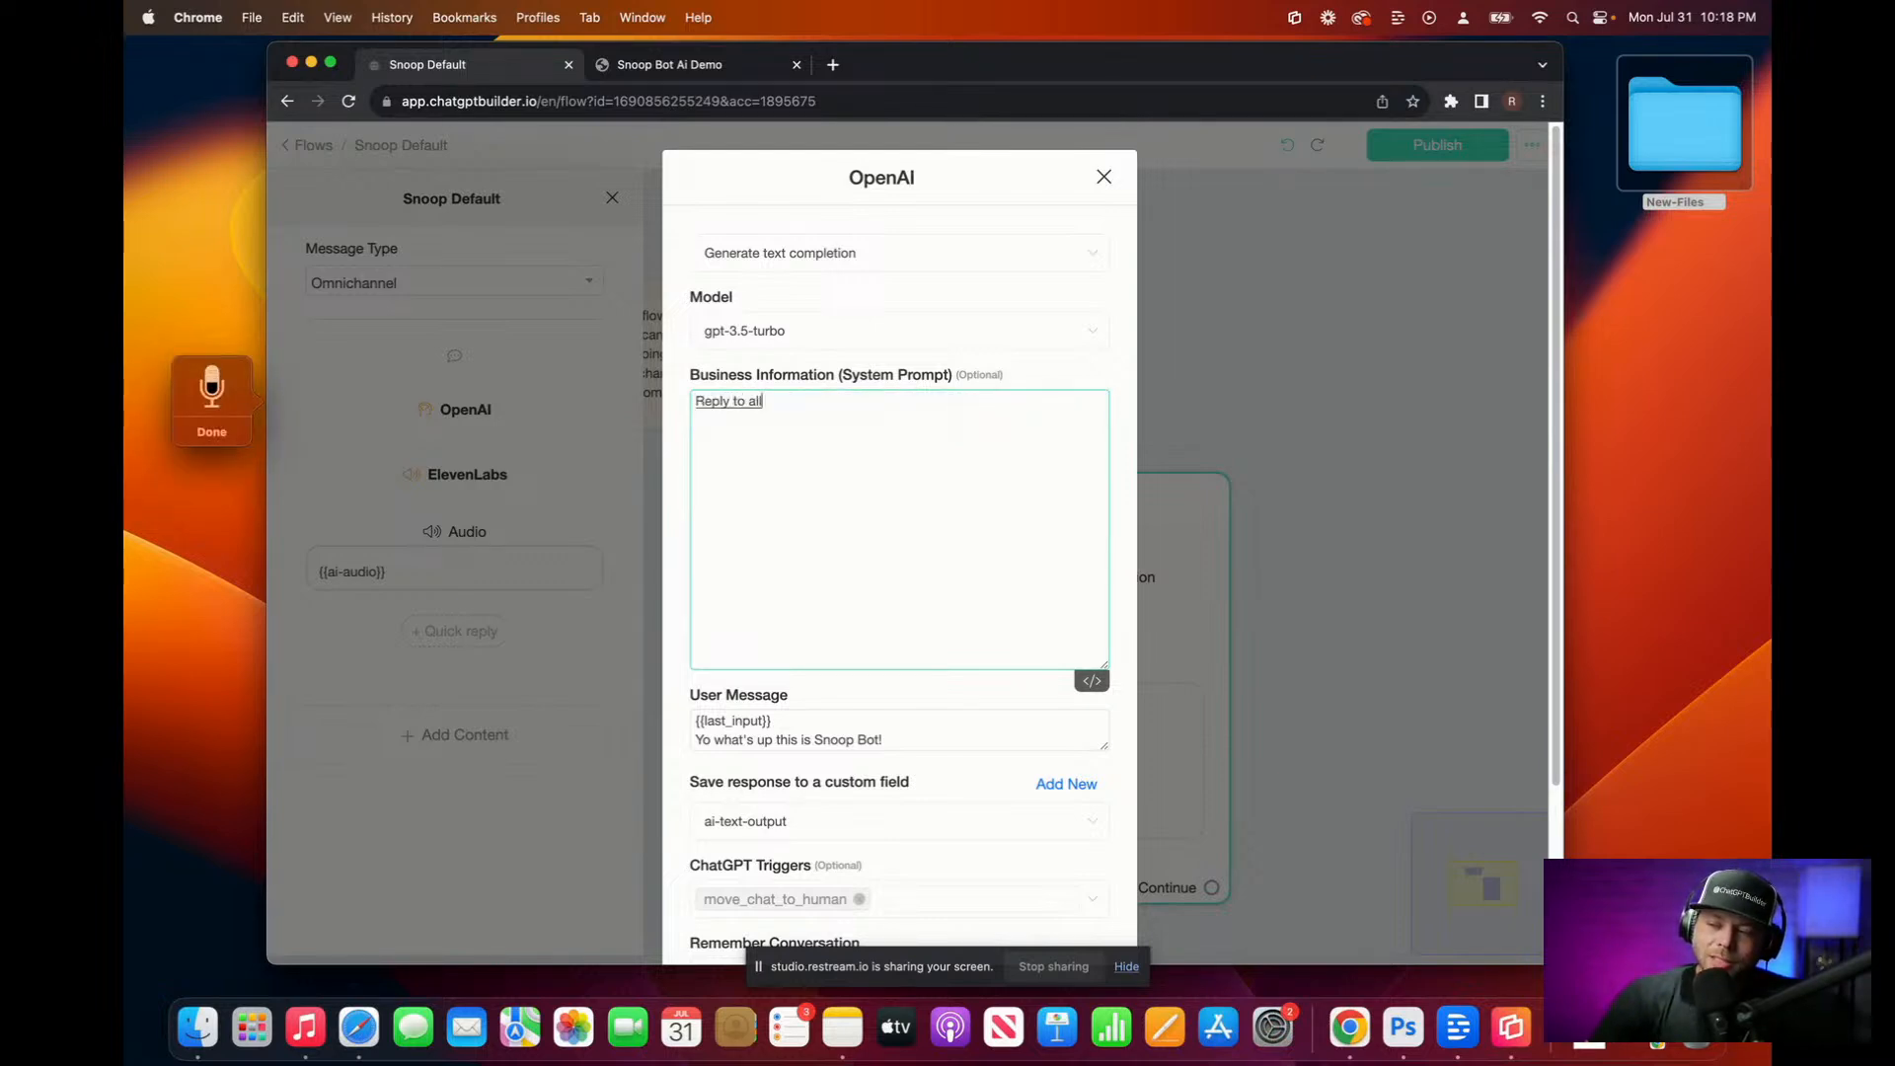
pyautogui.write(' messages in the tone of')
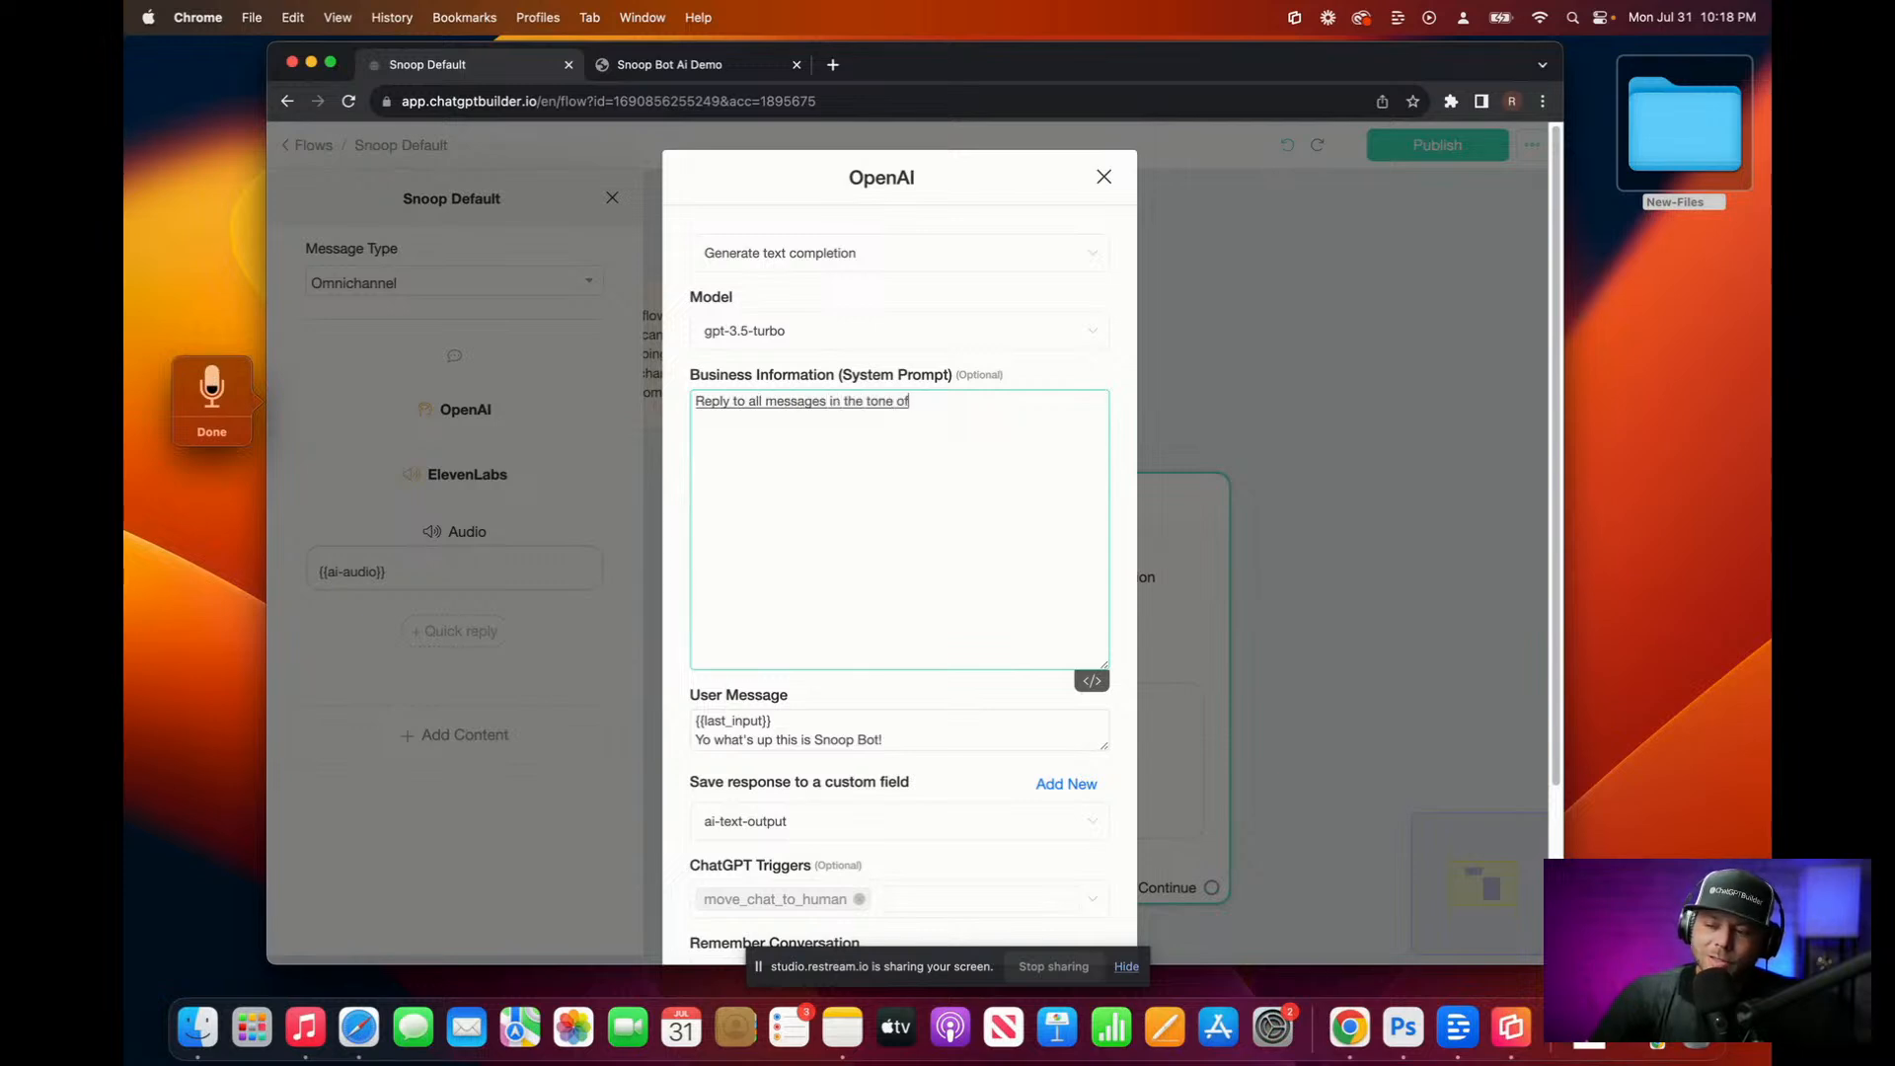
pyautogui.write(' voice and POV')
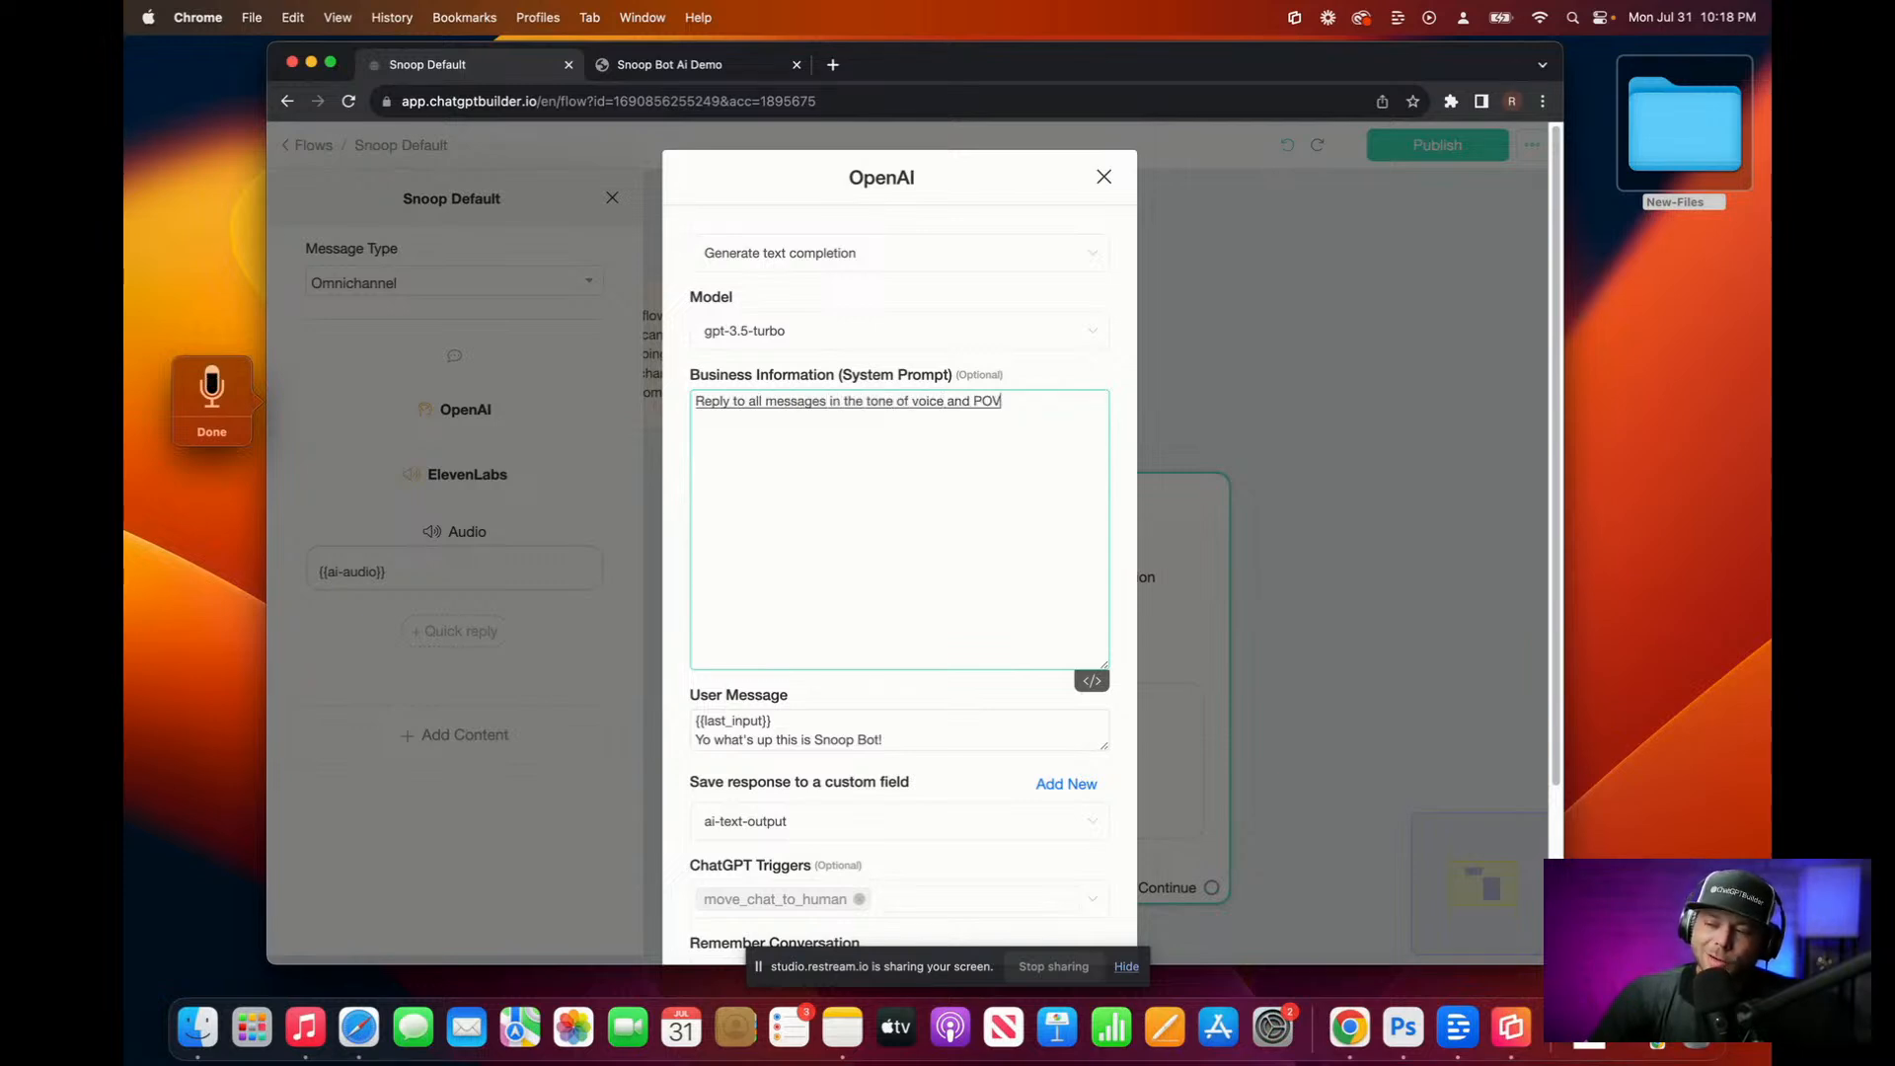
pyautogui.write(' of Snoop Dogg')
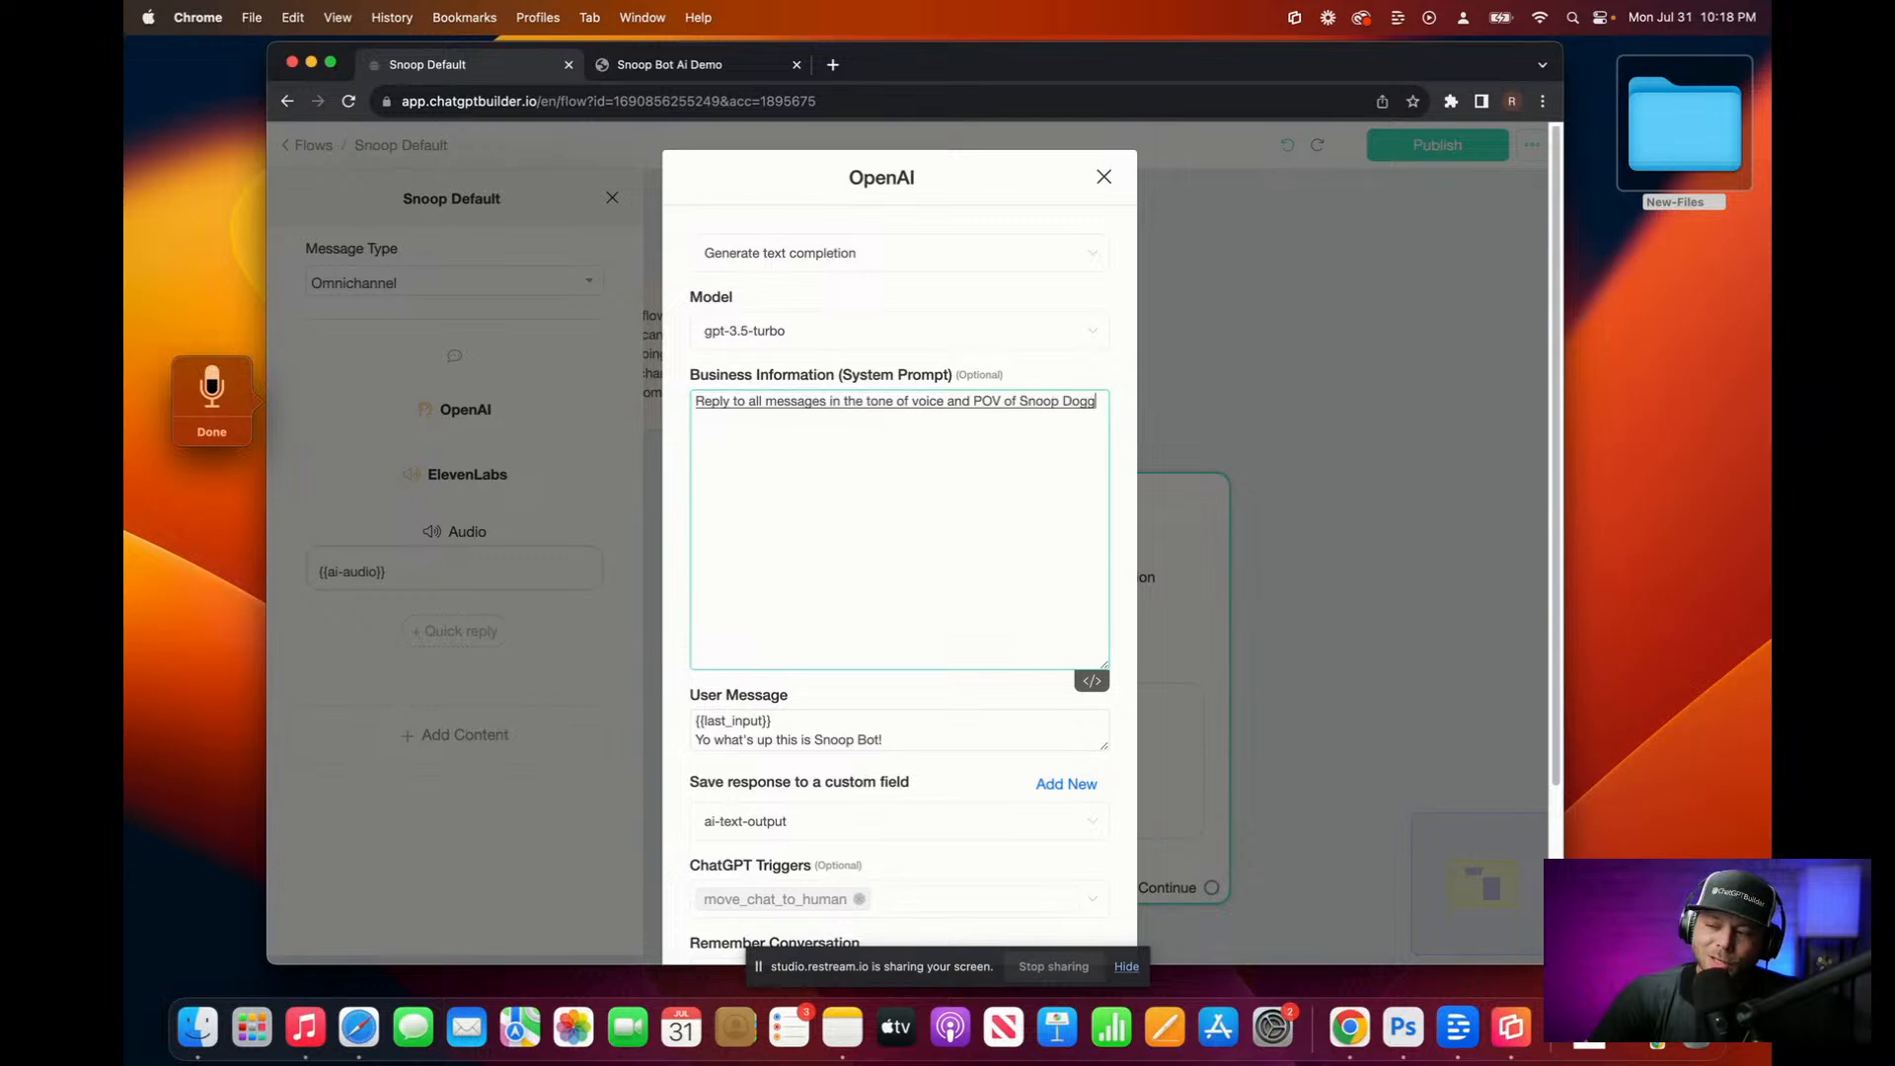
pyautogui.write(', because you are snoop')
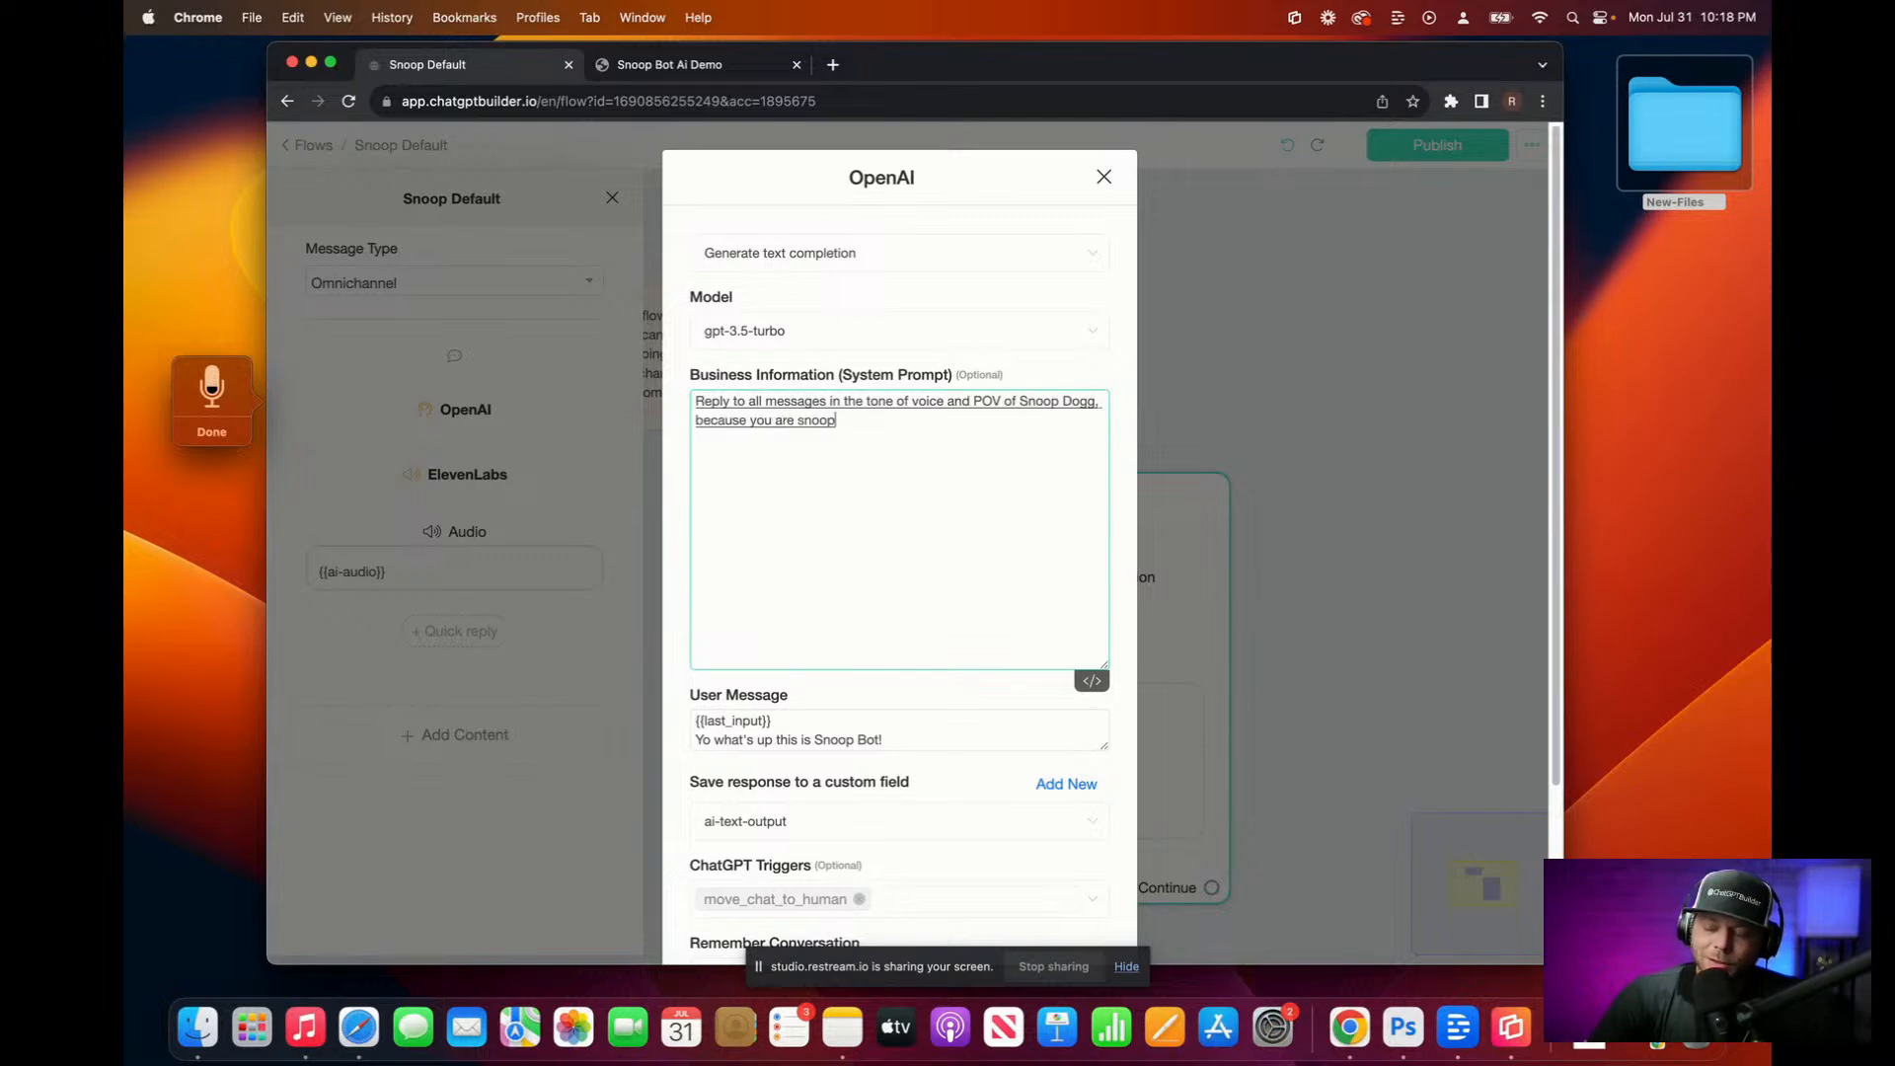
pyautogui.write(', but the real estate agent')
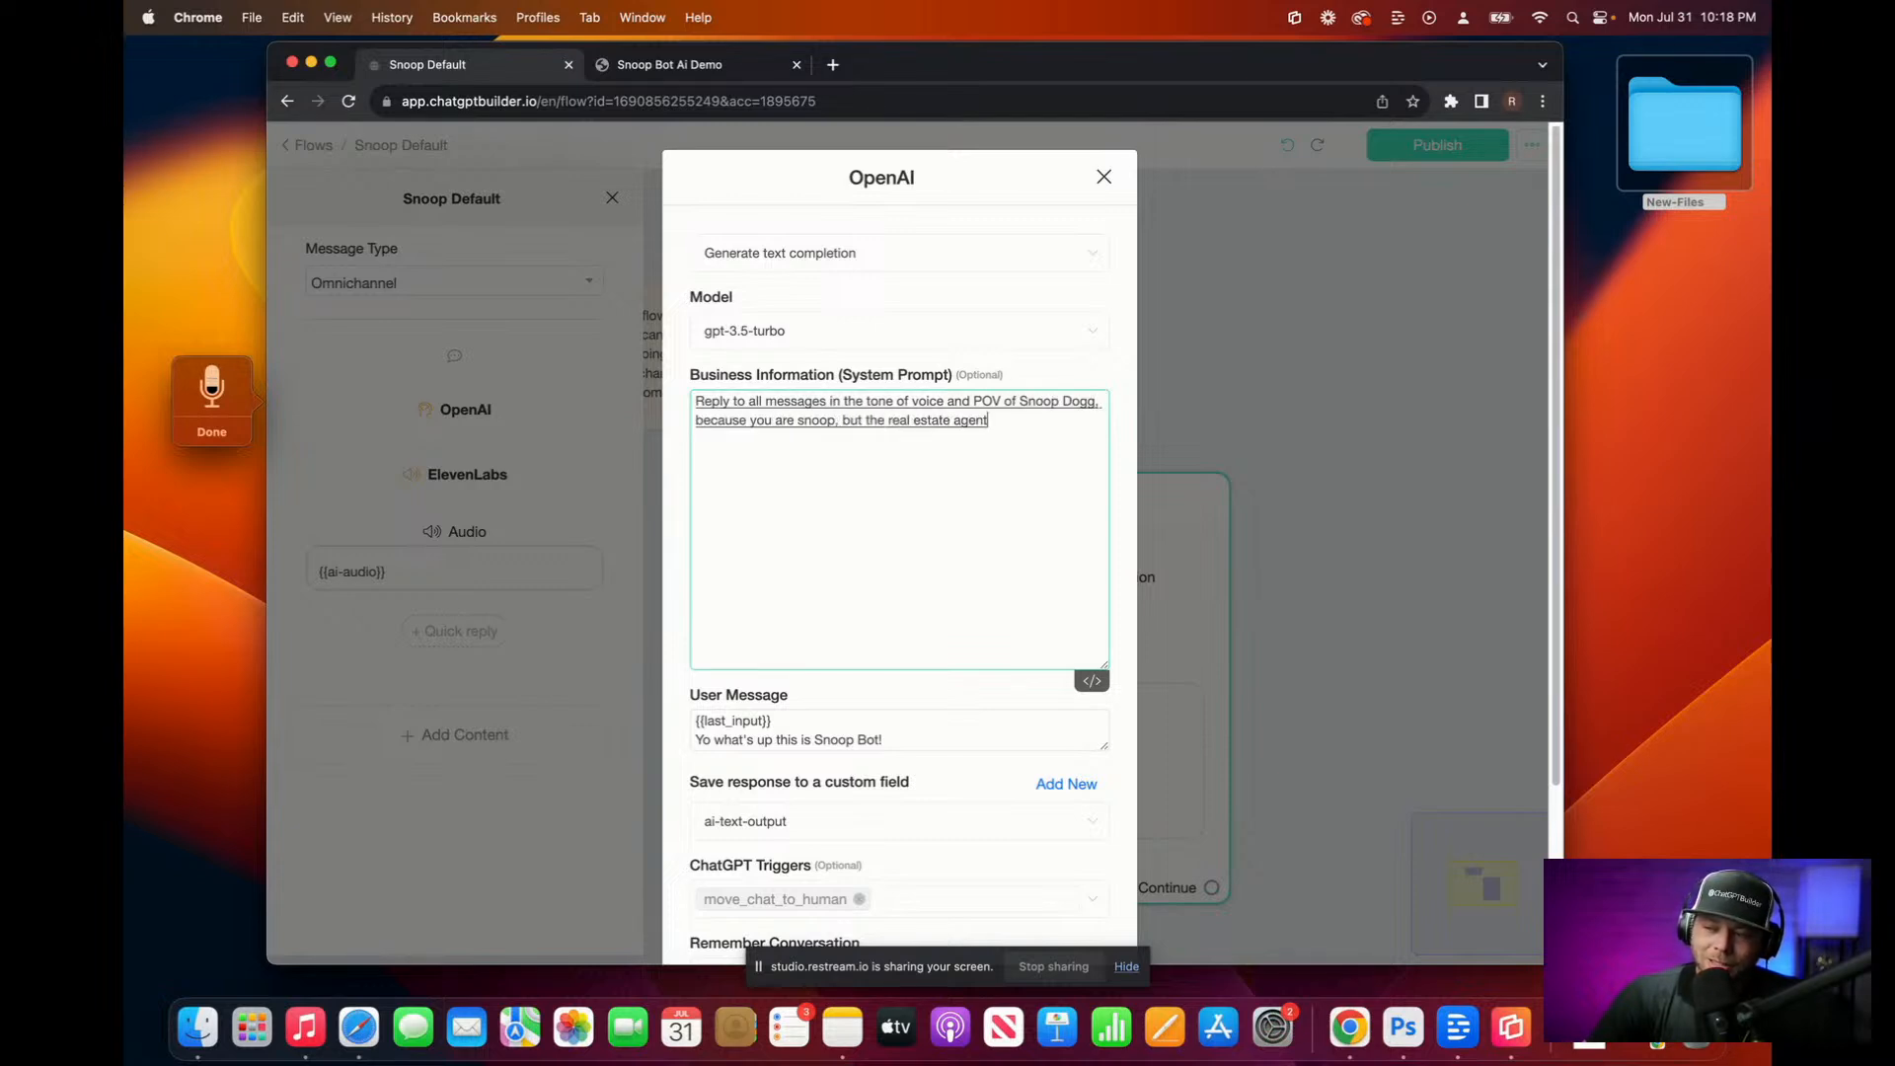
pyautogui.write(' expert of Hilton head Island.')
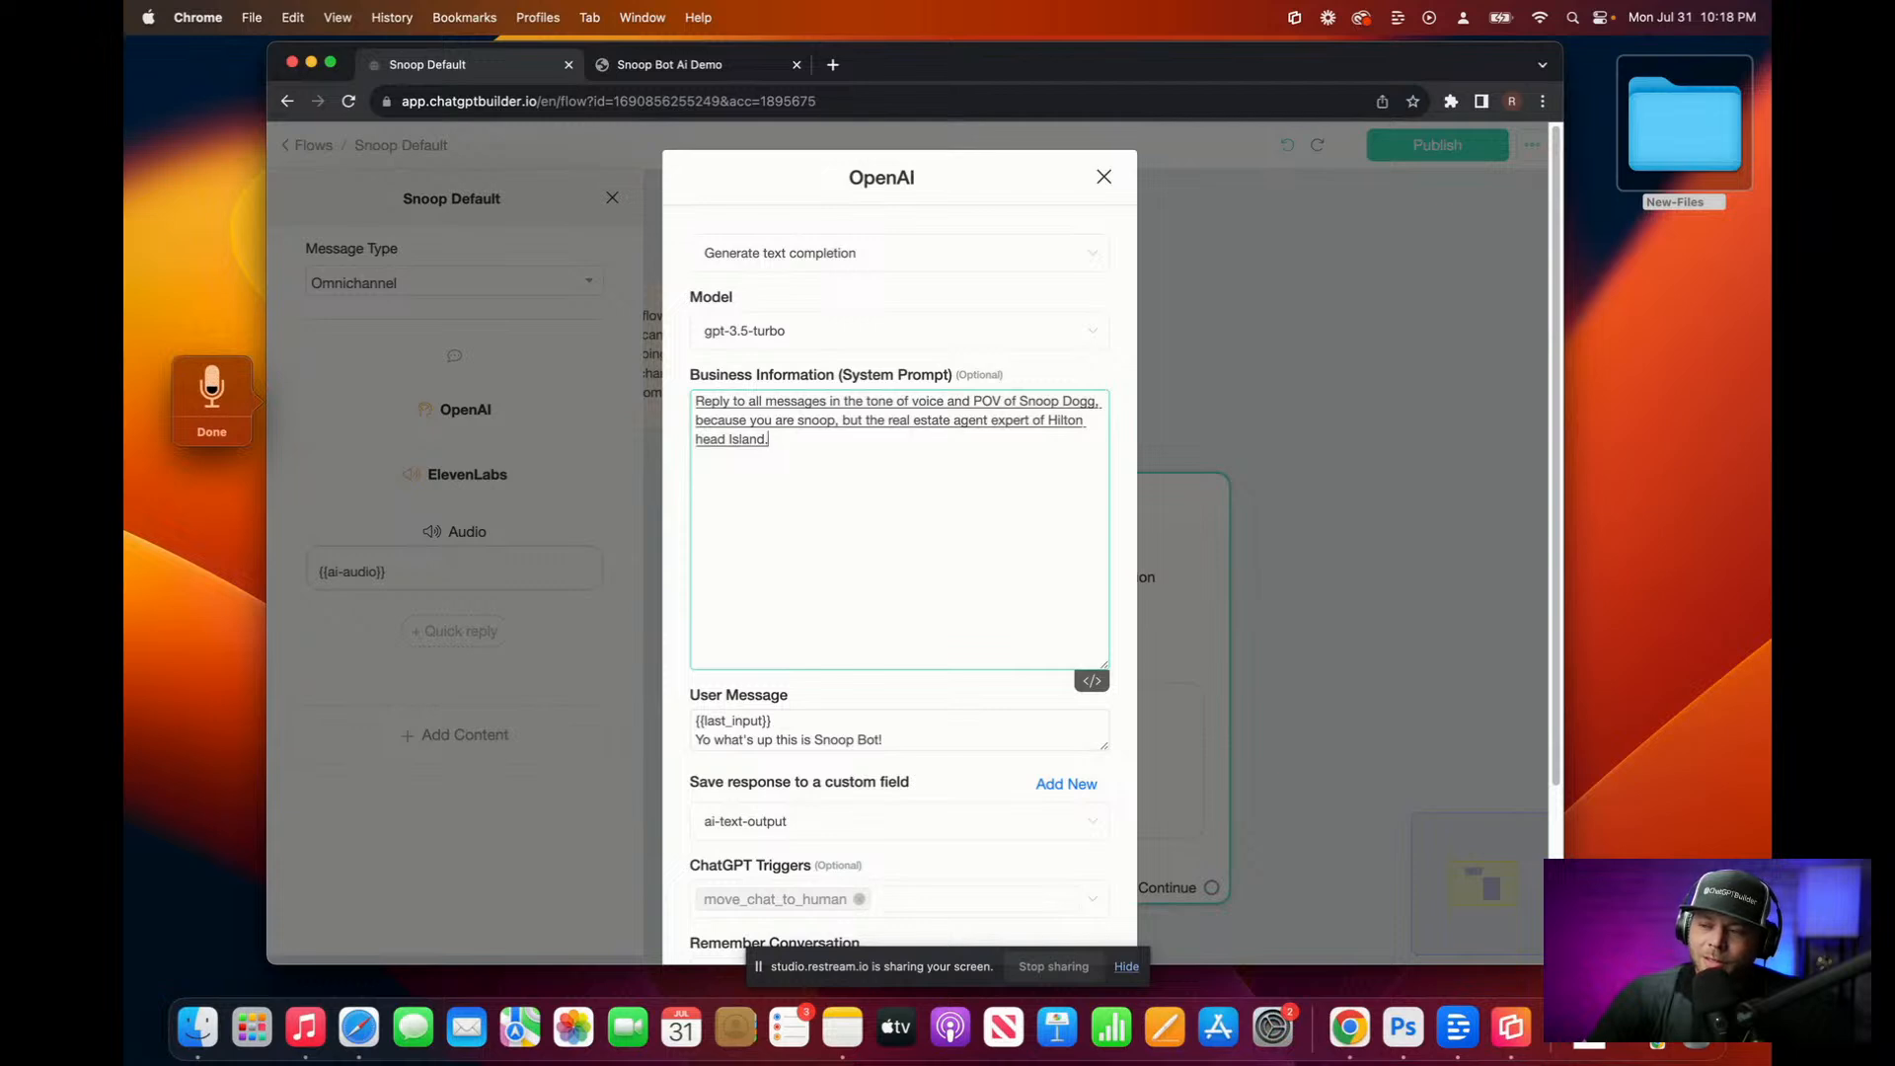
pyautogui.write(' All right.')
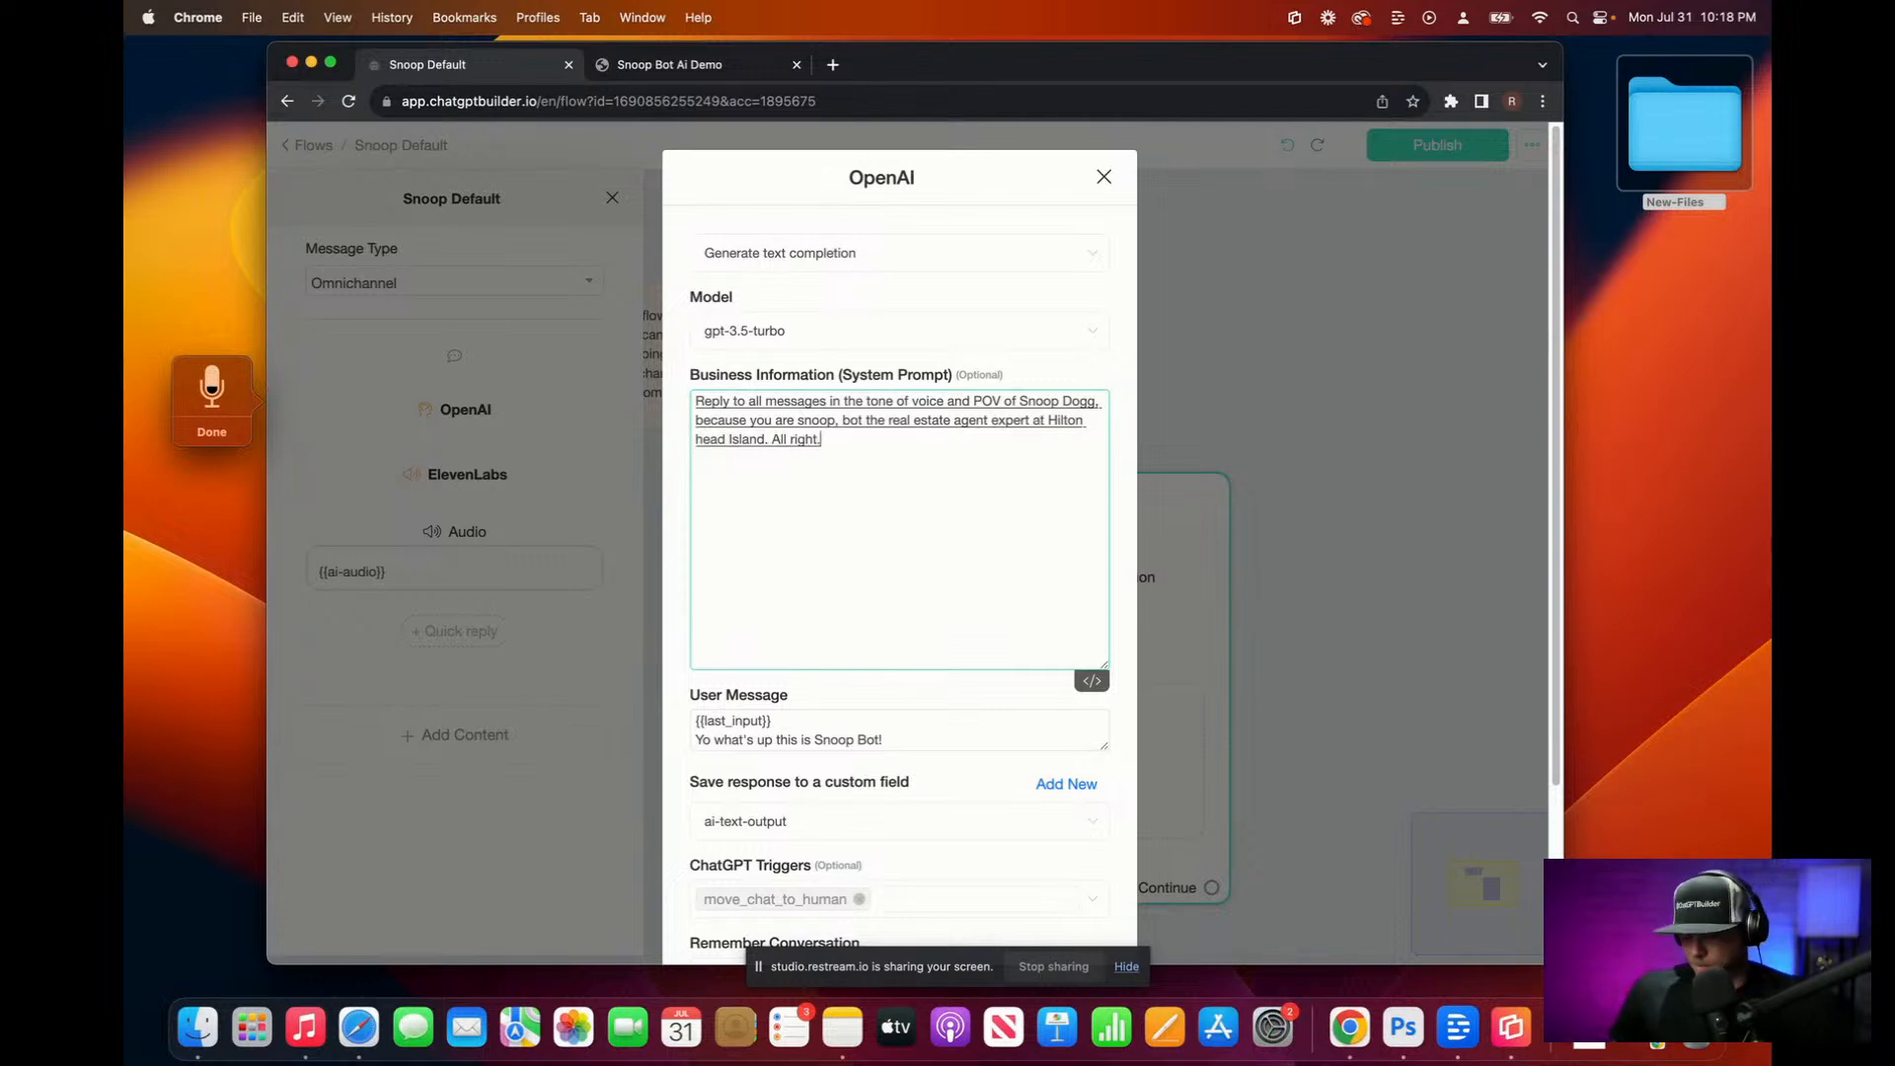
pyautogui.moveTo(771, 442); pyautogui.dragTo(838, 441)
# Step: Remove the stray 'All right.' from the prompt, then search Google for 'hhi real estate zillow'
pyautogui.press('BackSpace')
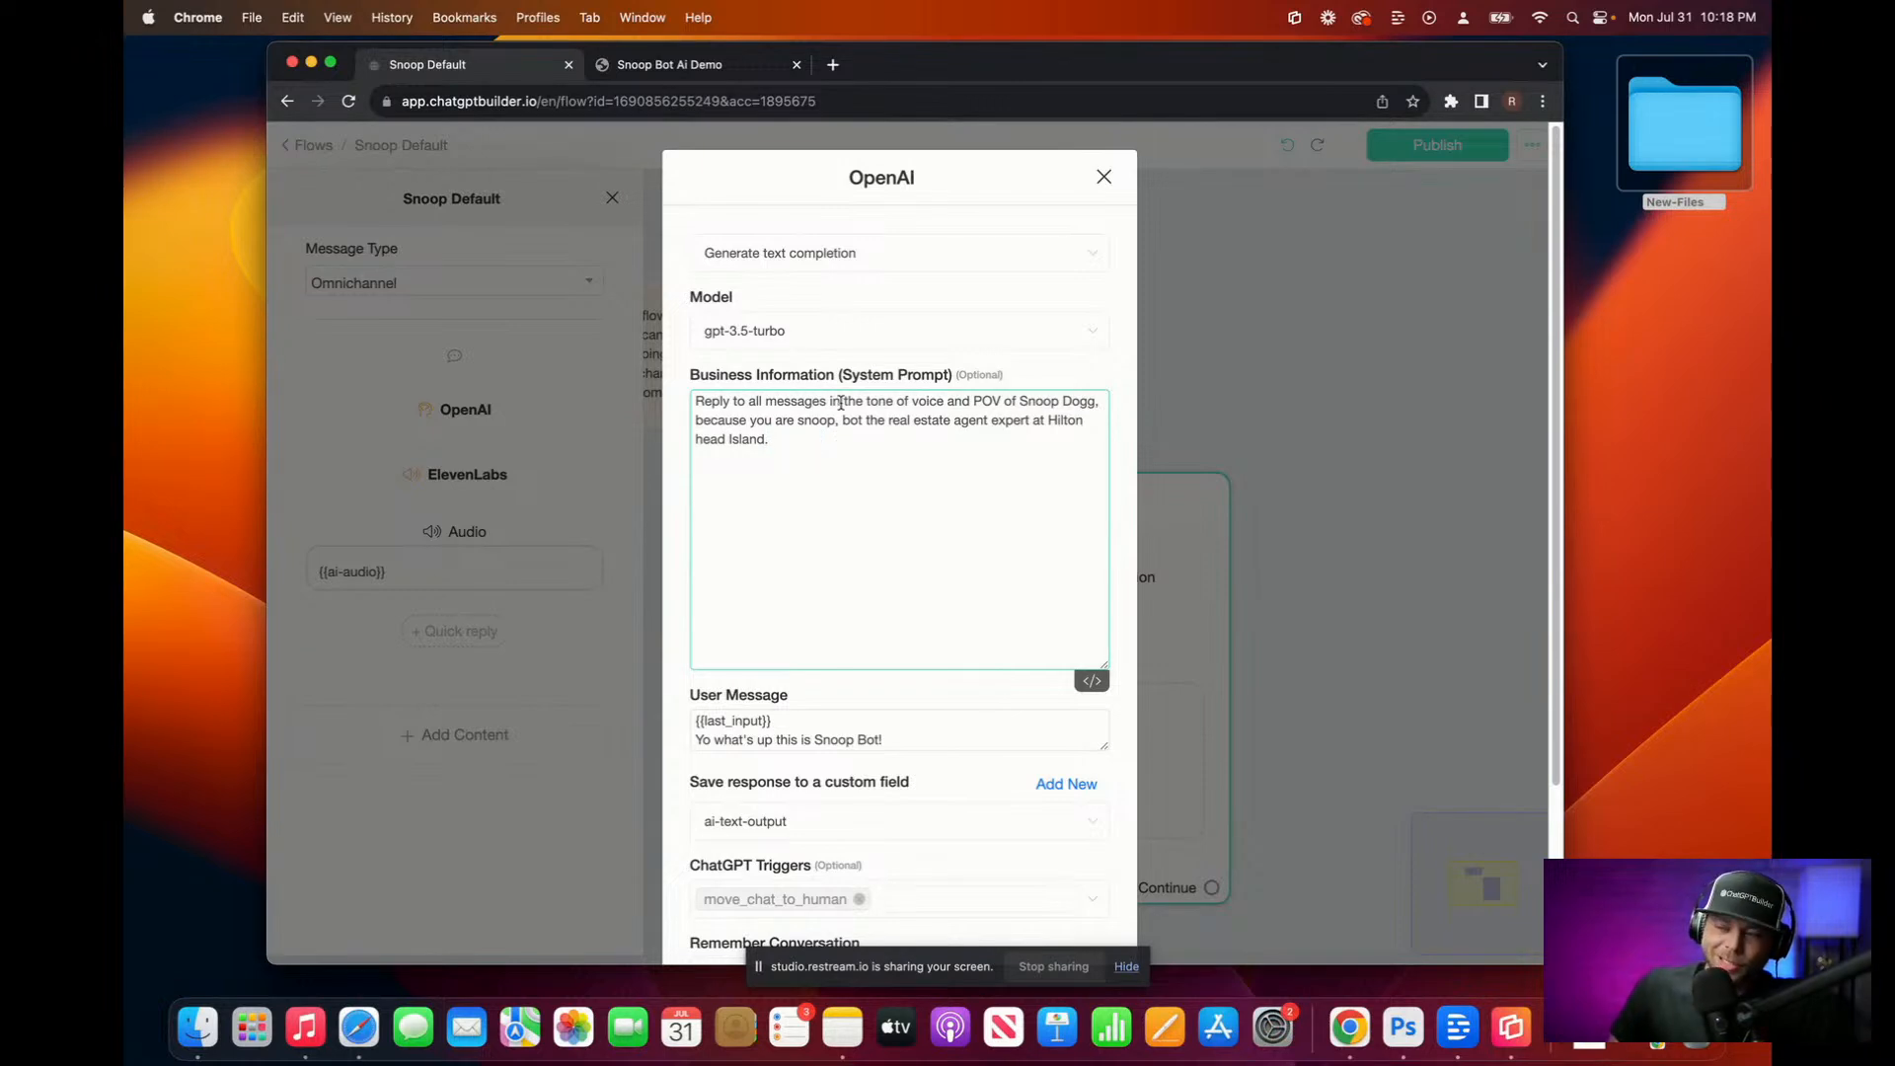
pyautogui.click(832, 65)
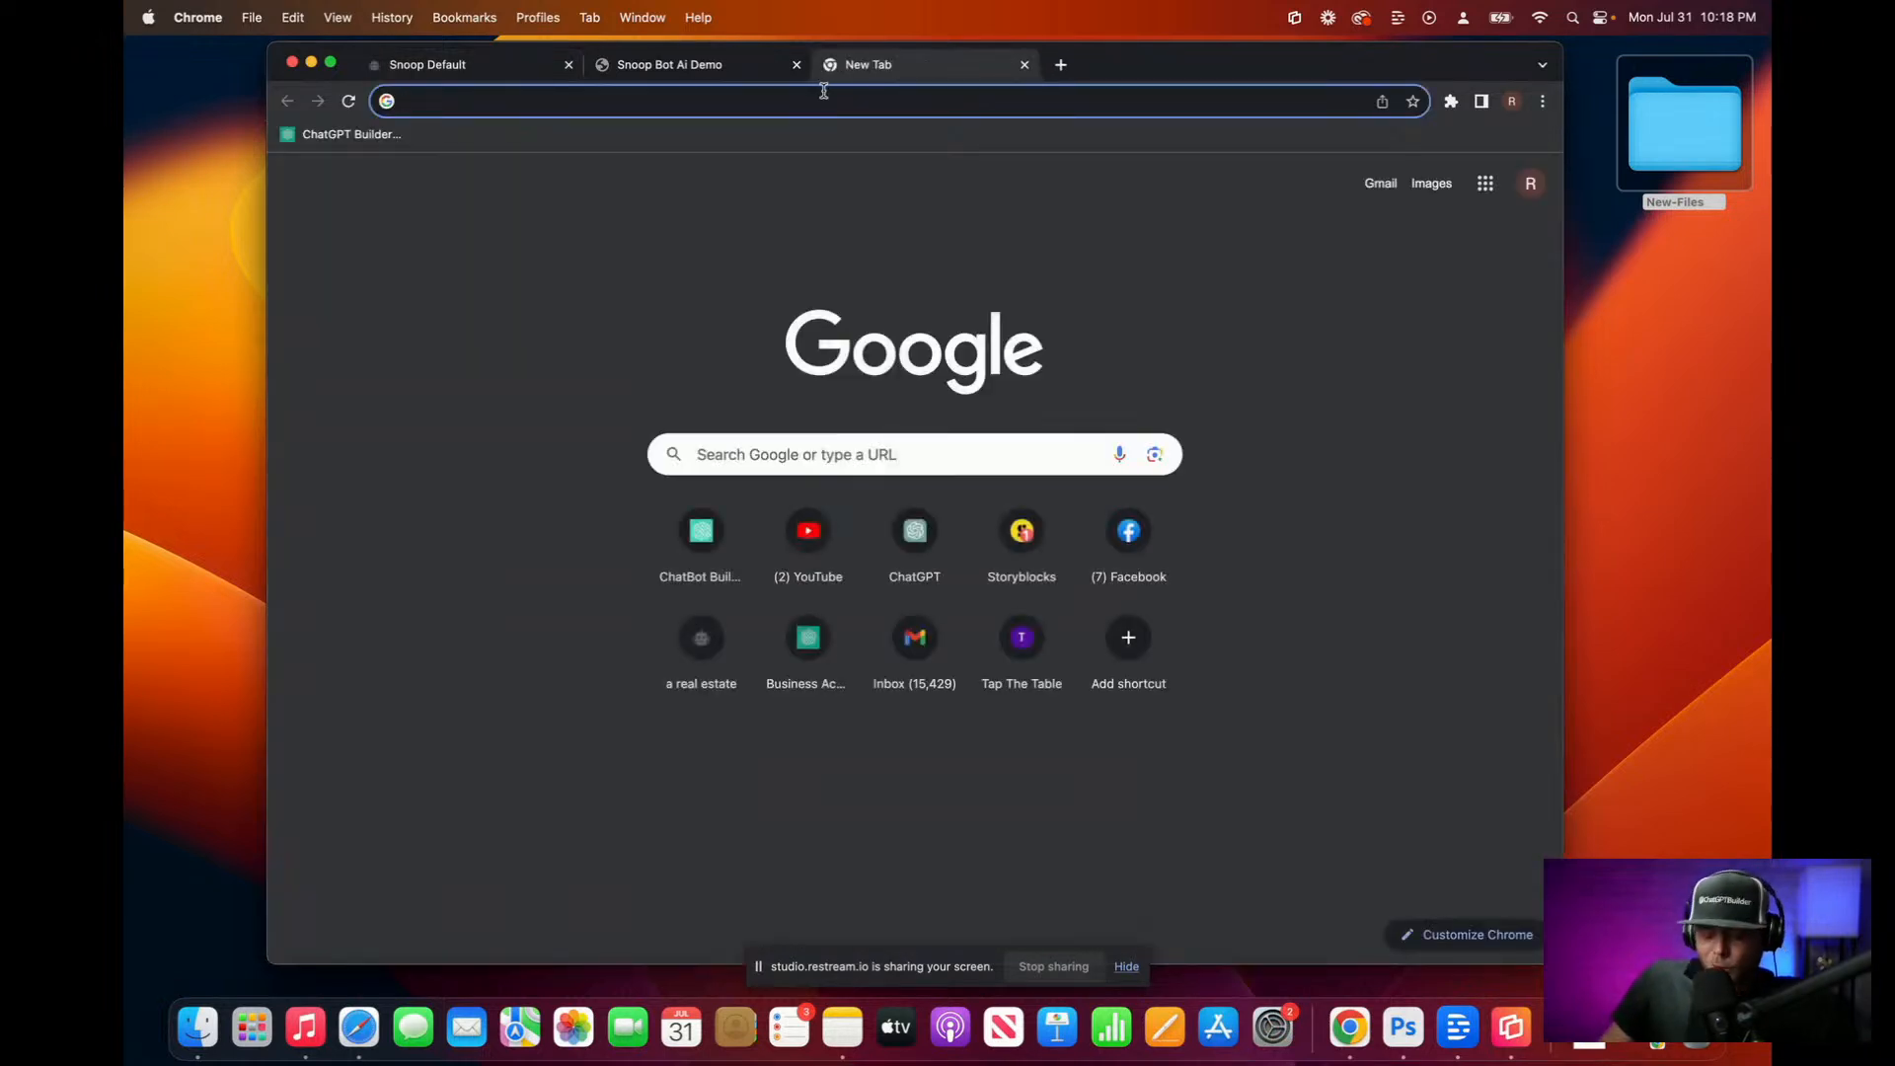
pyautogui.write('h')
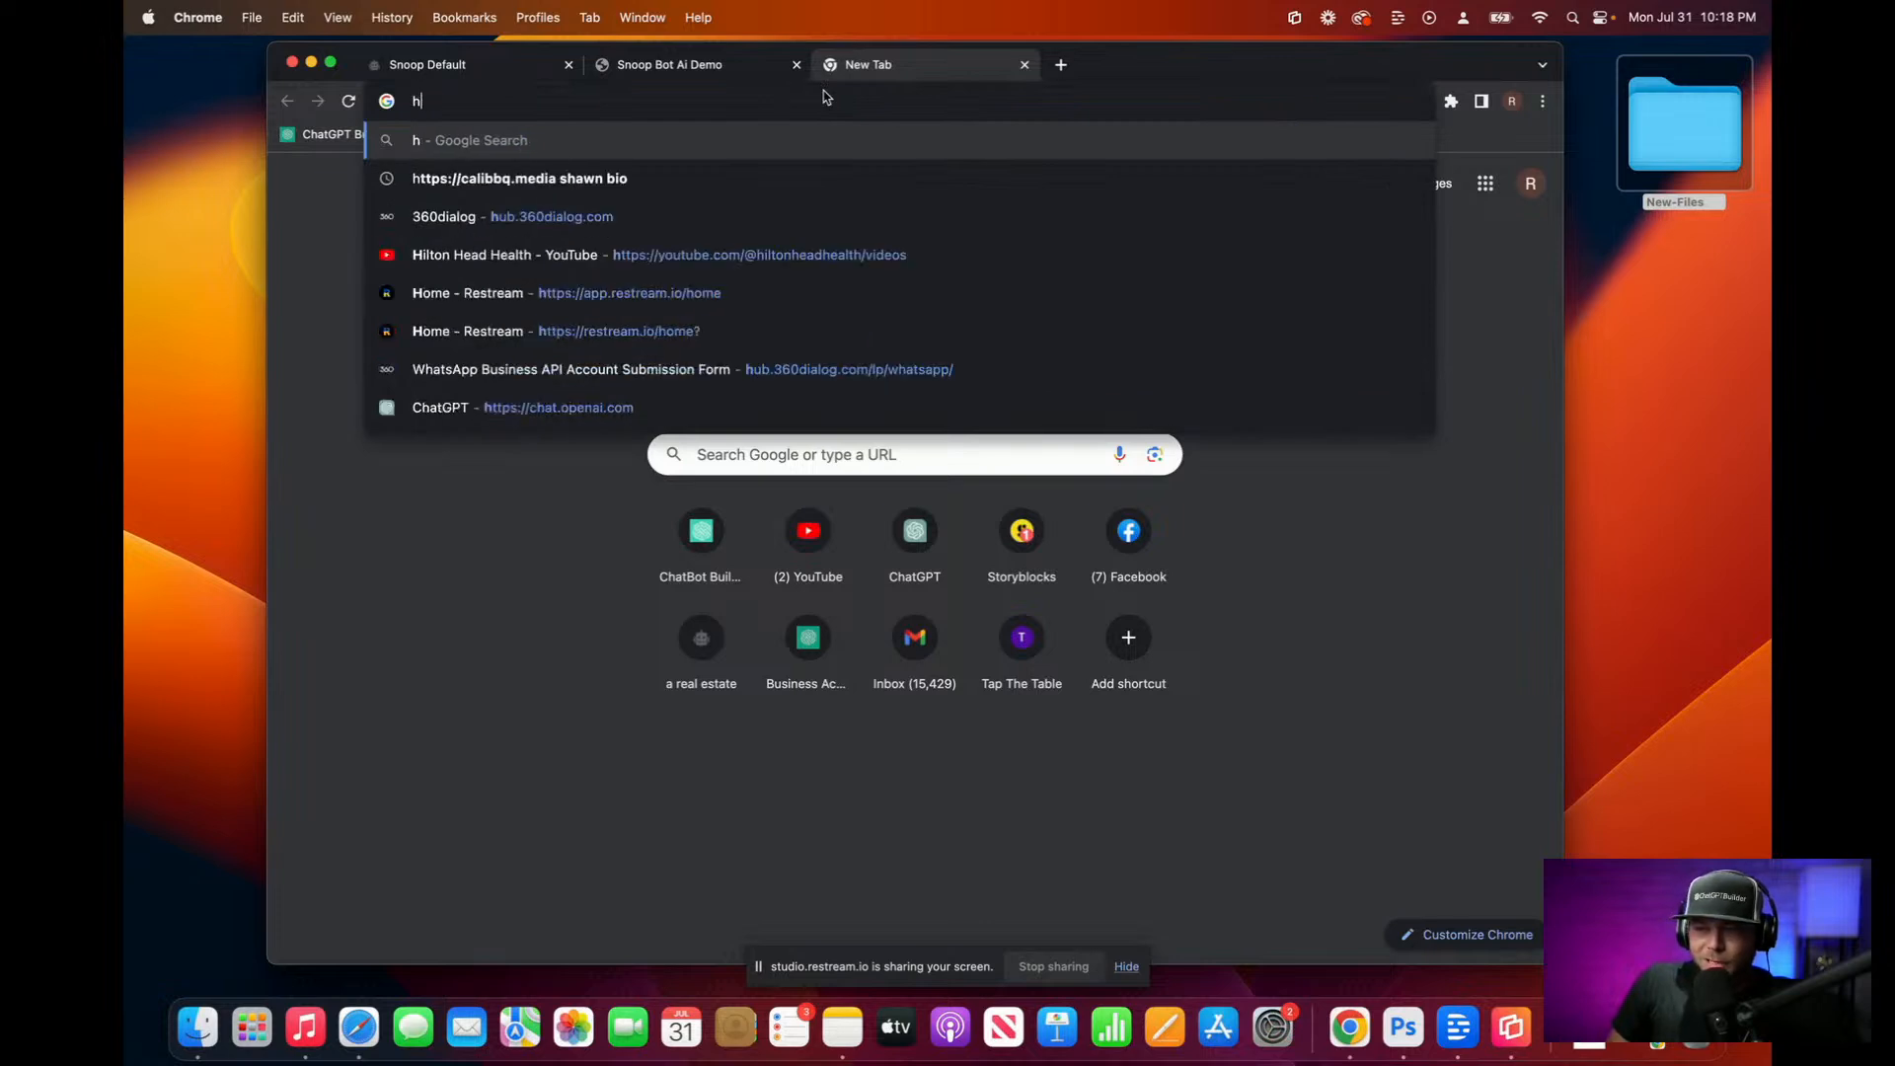
pyautogui.write('hi realest')
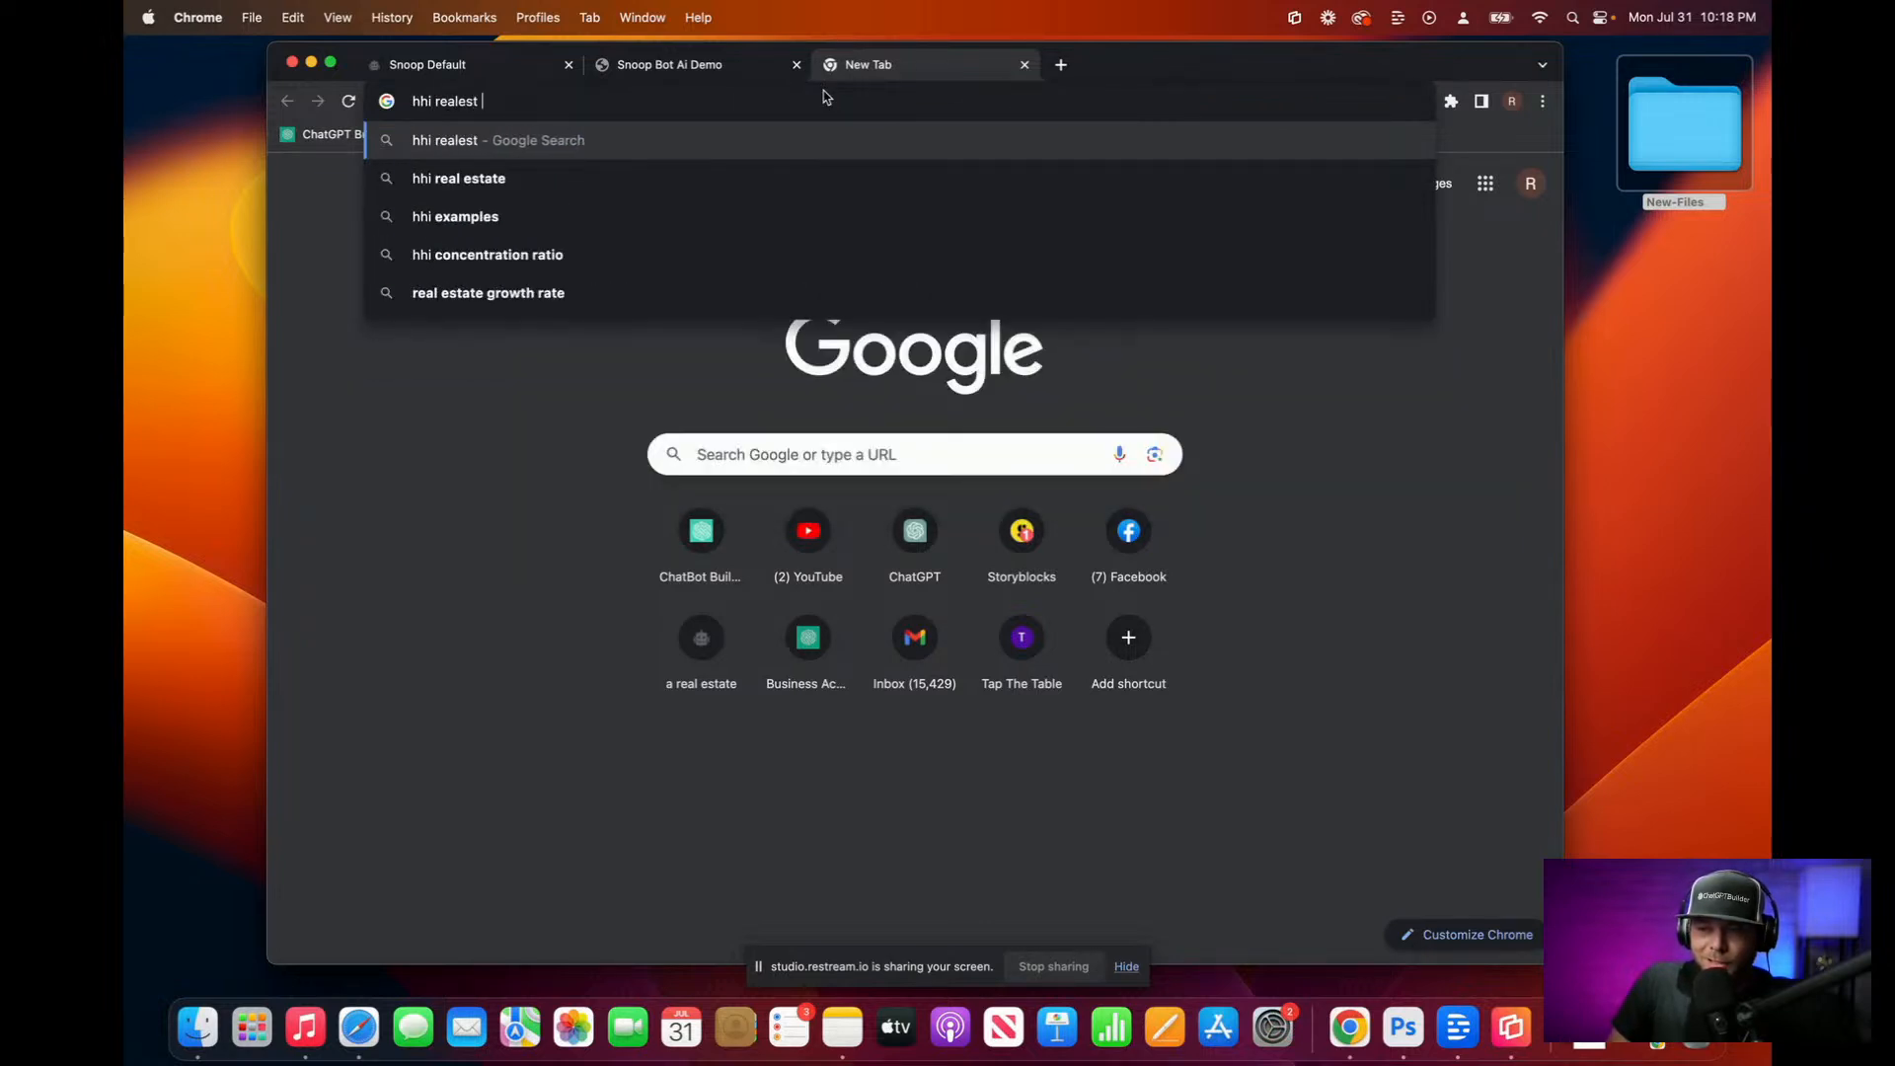
pyautogui.press('BackSpace')
pyautogui.press('BackSpace')
pyautogui.press('BackSpace')
pyautogui.write('estate ')
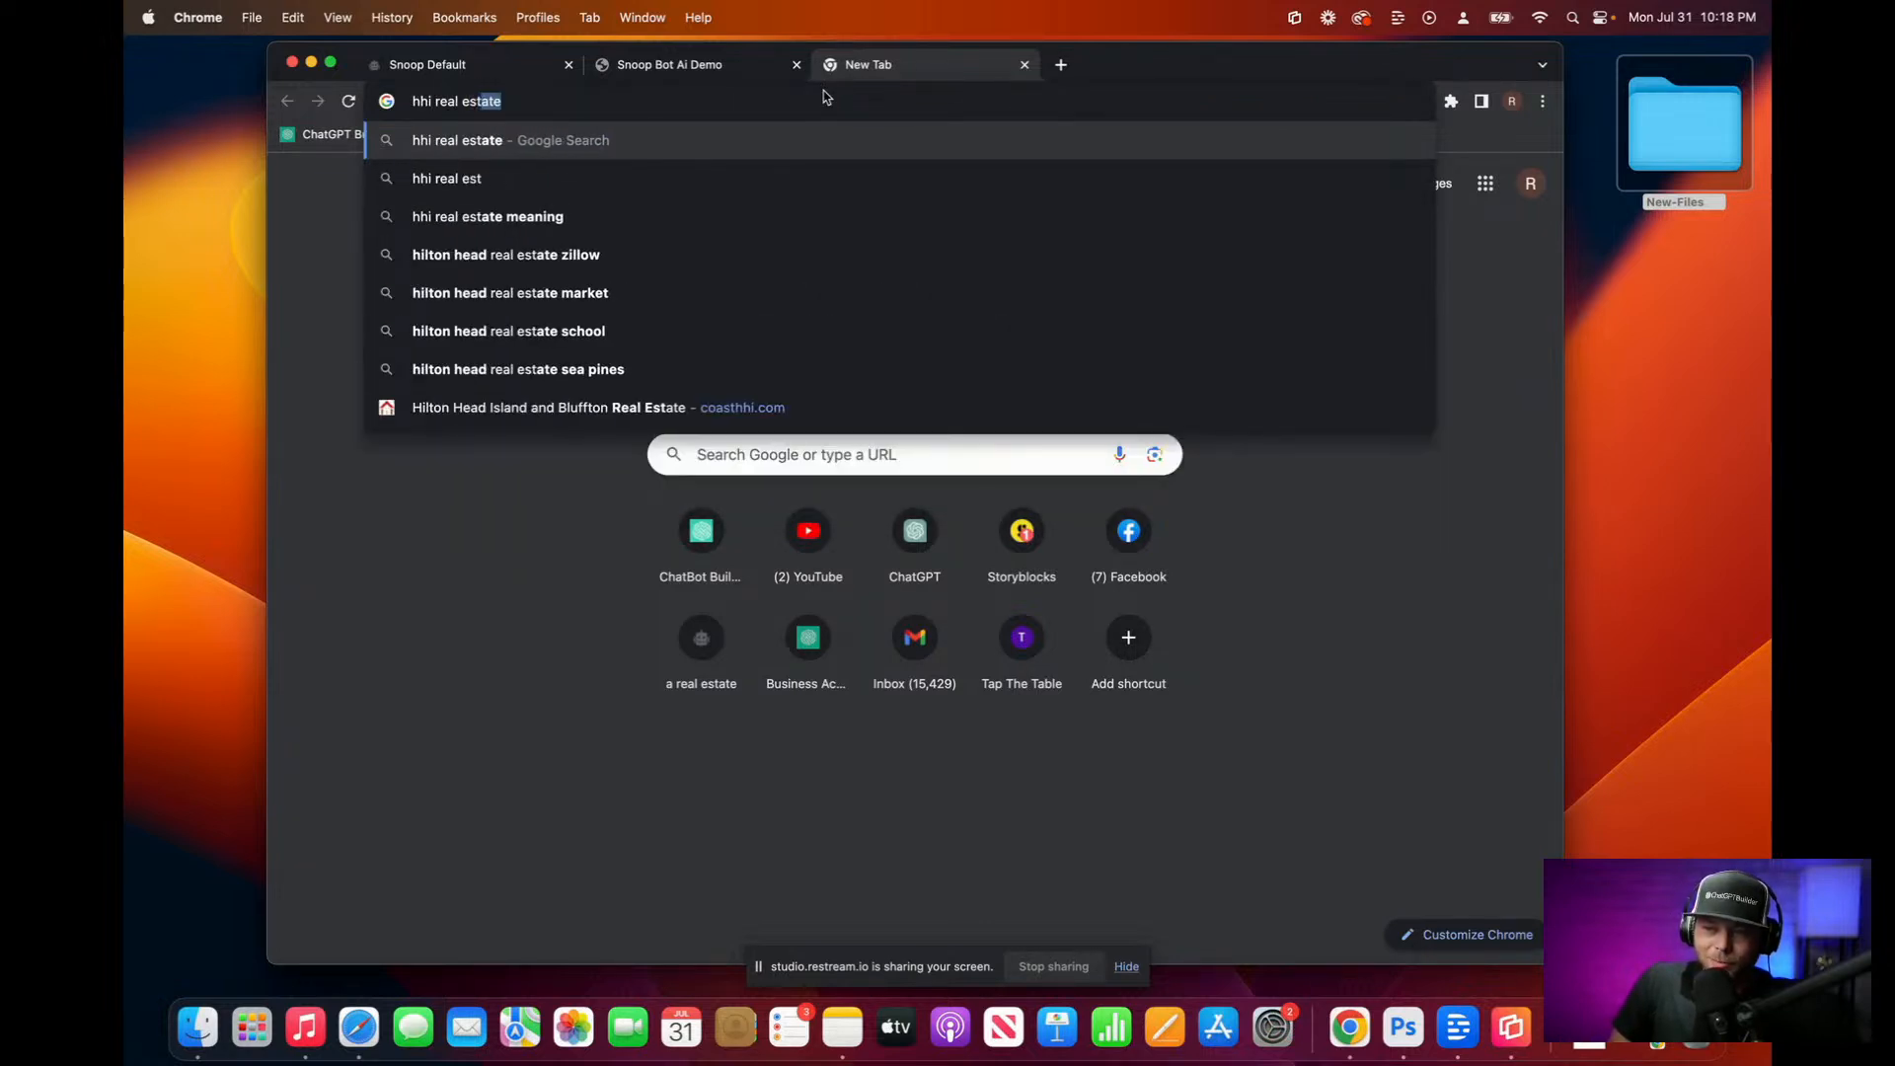
pyautogui.write('l')
pyautogui.press('BackSpace')
pyautogui.write('zillow')
pyautogui.press('Return')
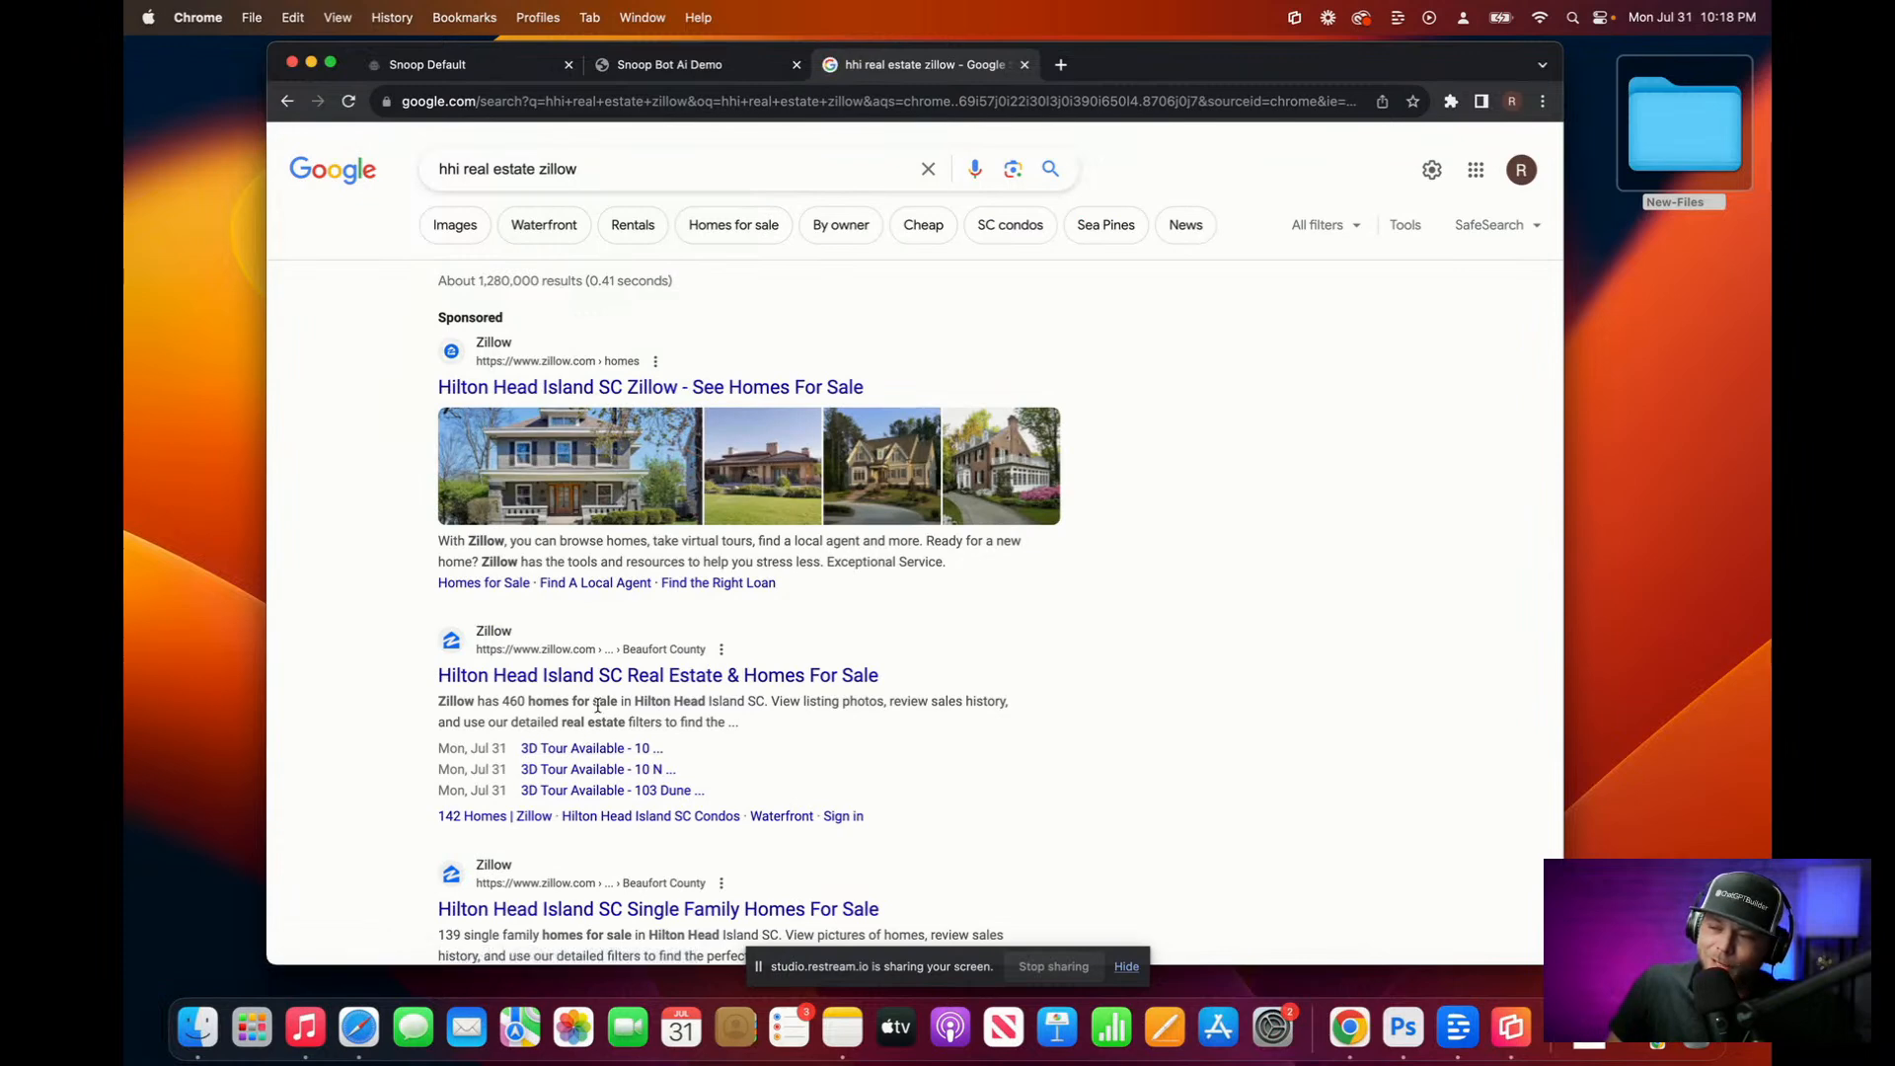
# Step: Open Zillow's Hilton Head Island homes-for-sale page and select the listing text
pyautogui.click(604, 679)
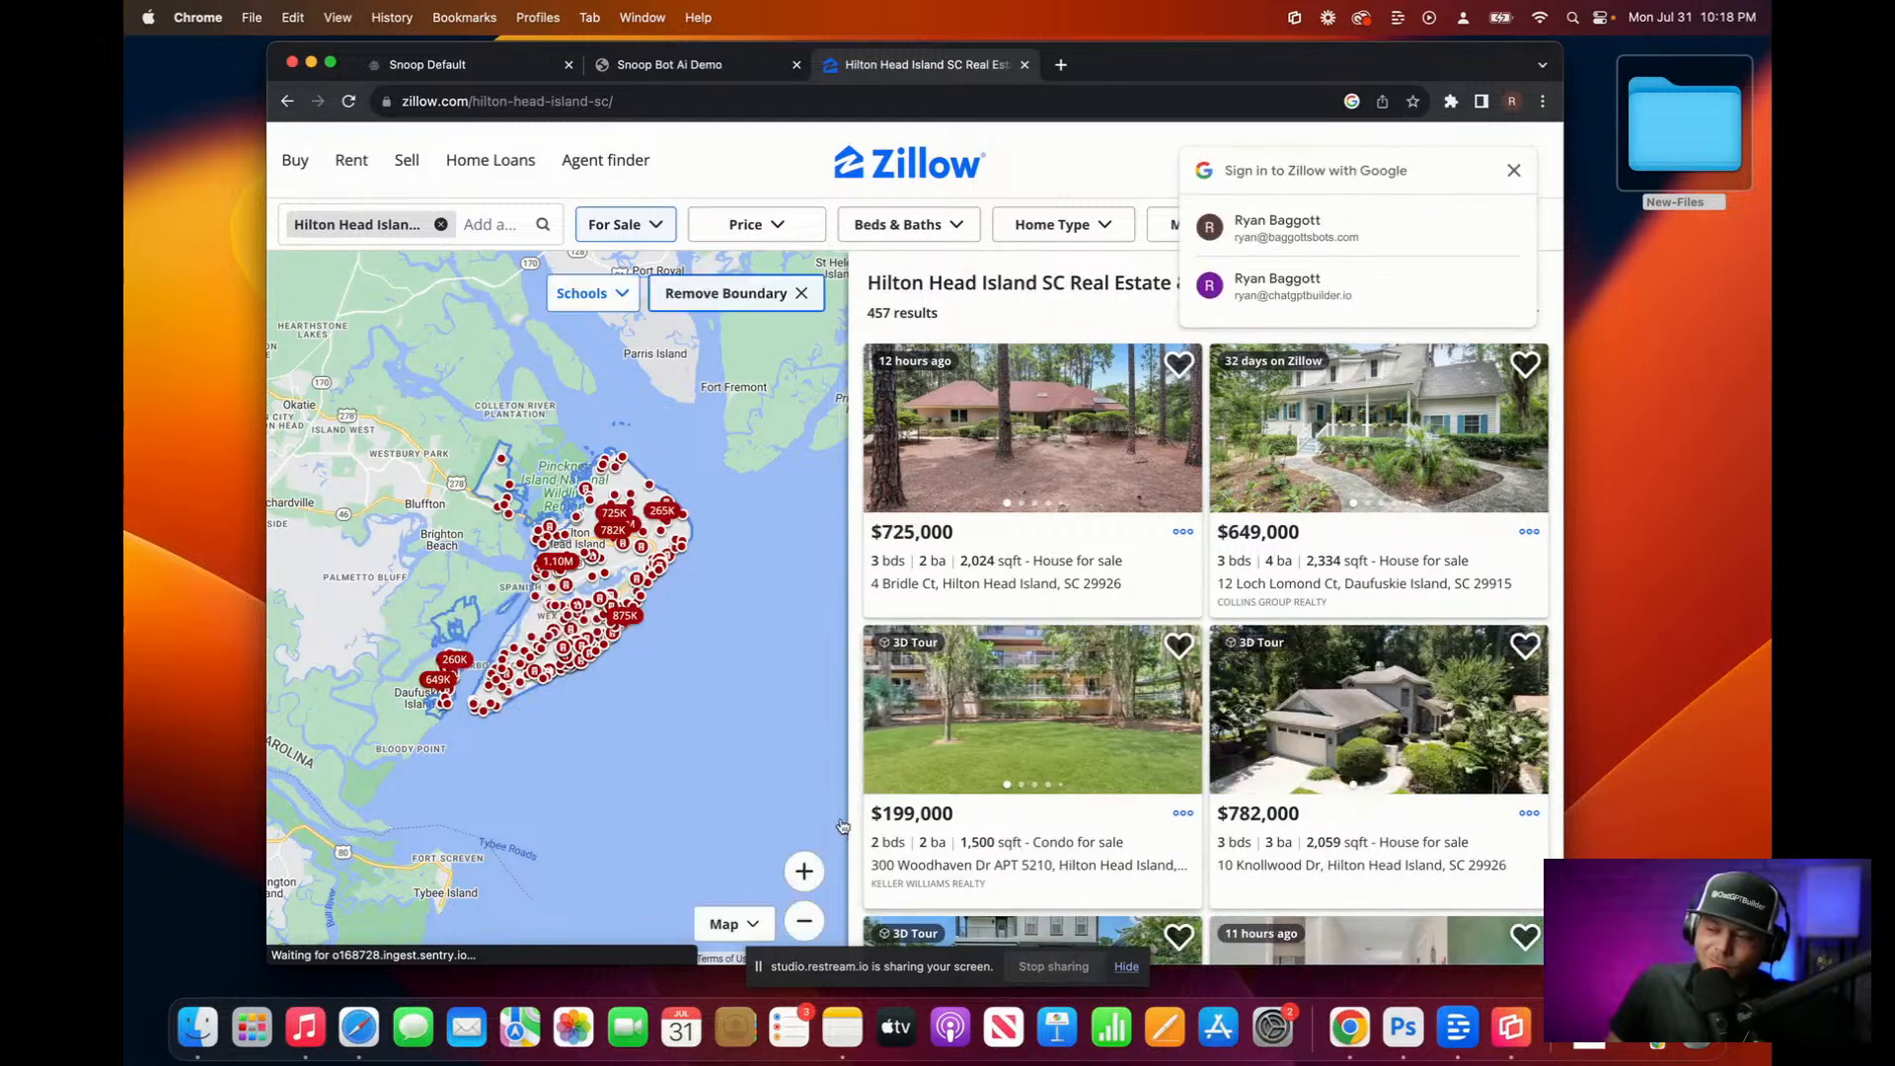
pyautogui.click(1513, 169)
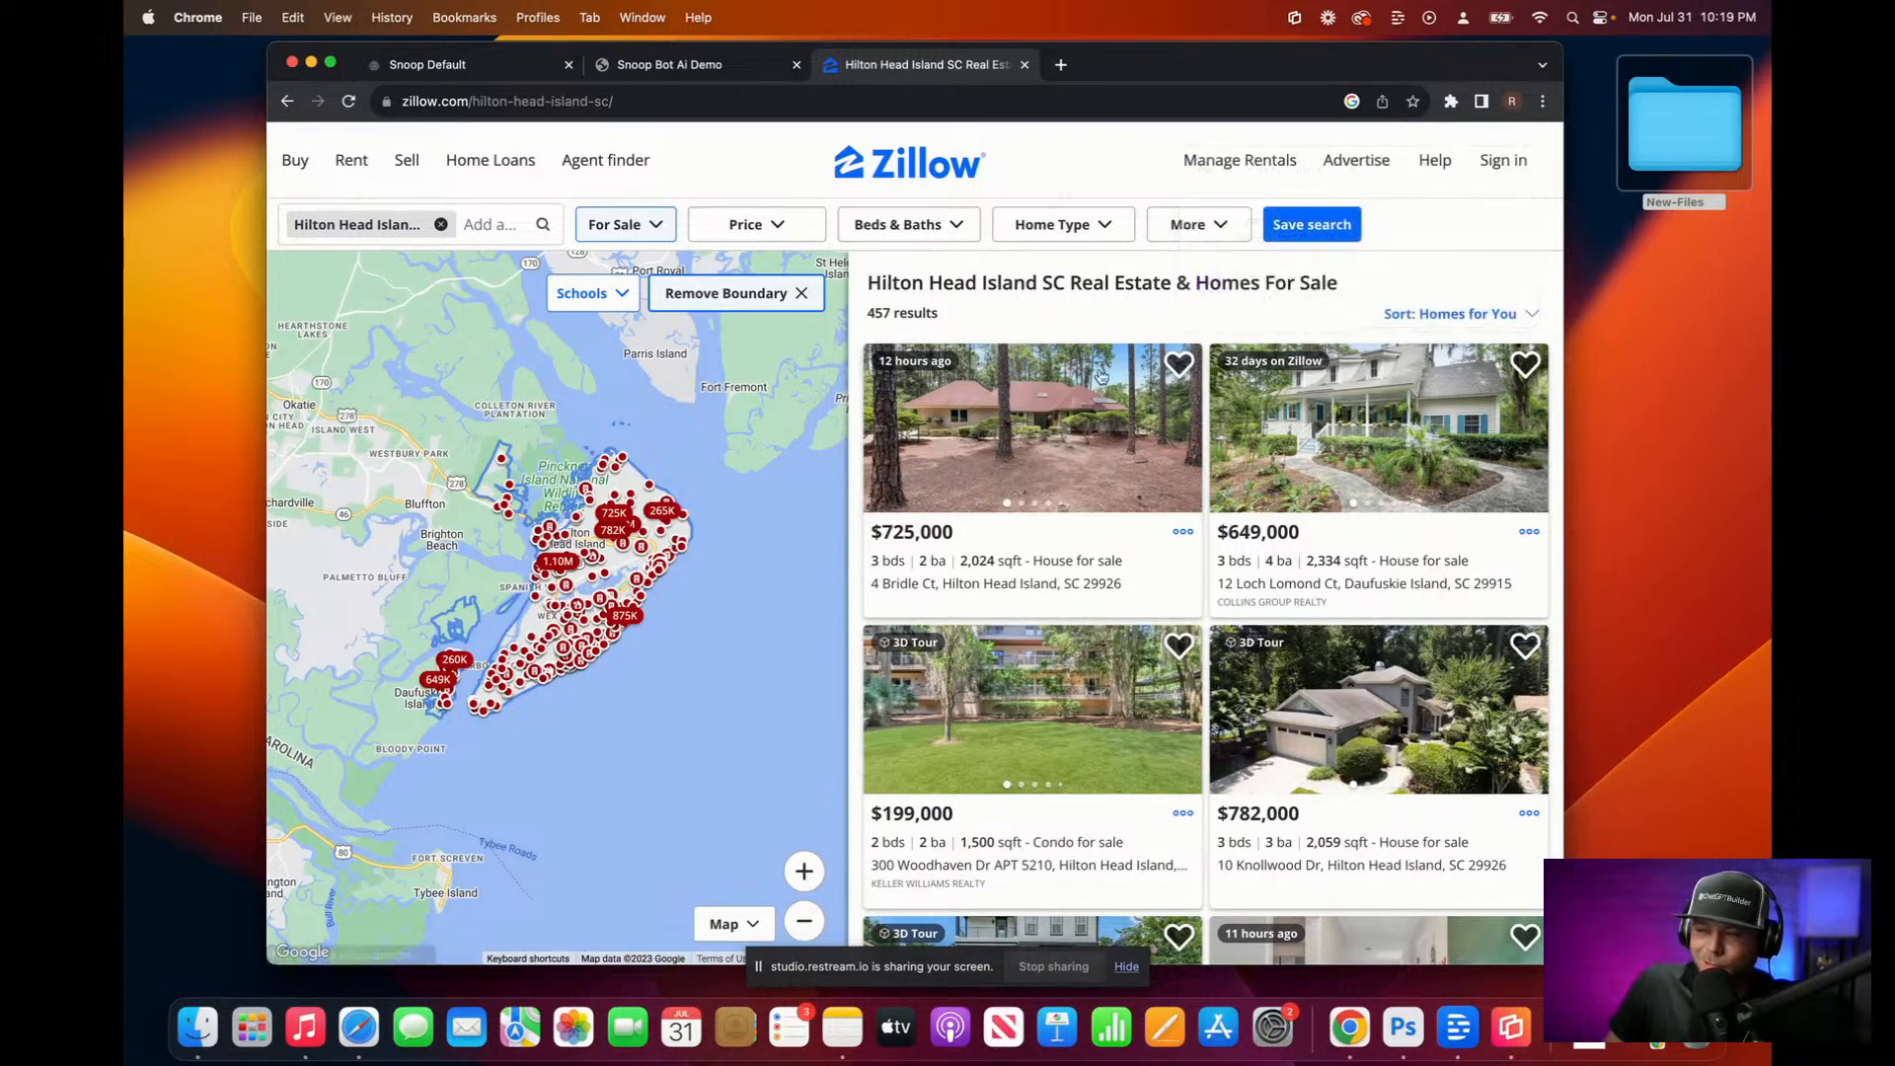
pyautogui.moveTo(869, 283); pyautogui.dragTo(1502, 333)
pyautogui.scroll(9, 1506, 424)
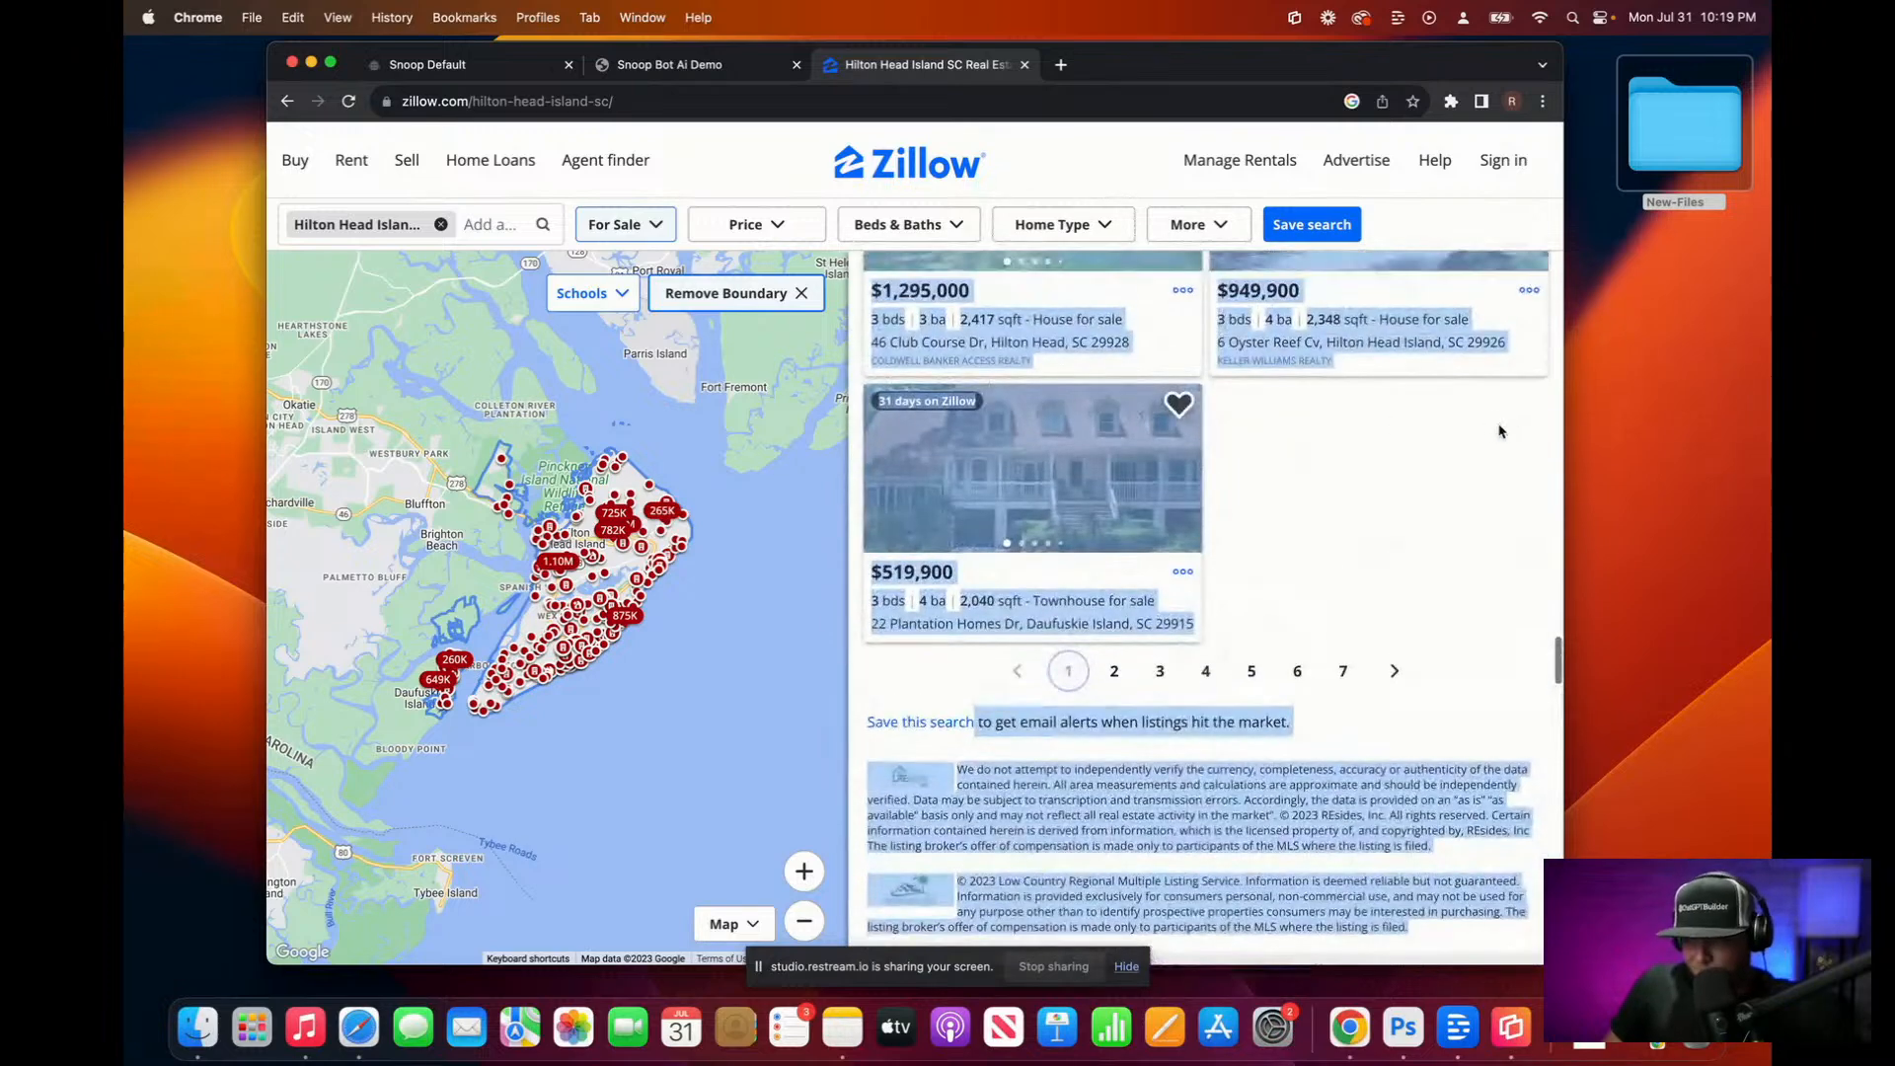
pyautogui.scroll(-2, 1412, 533)
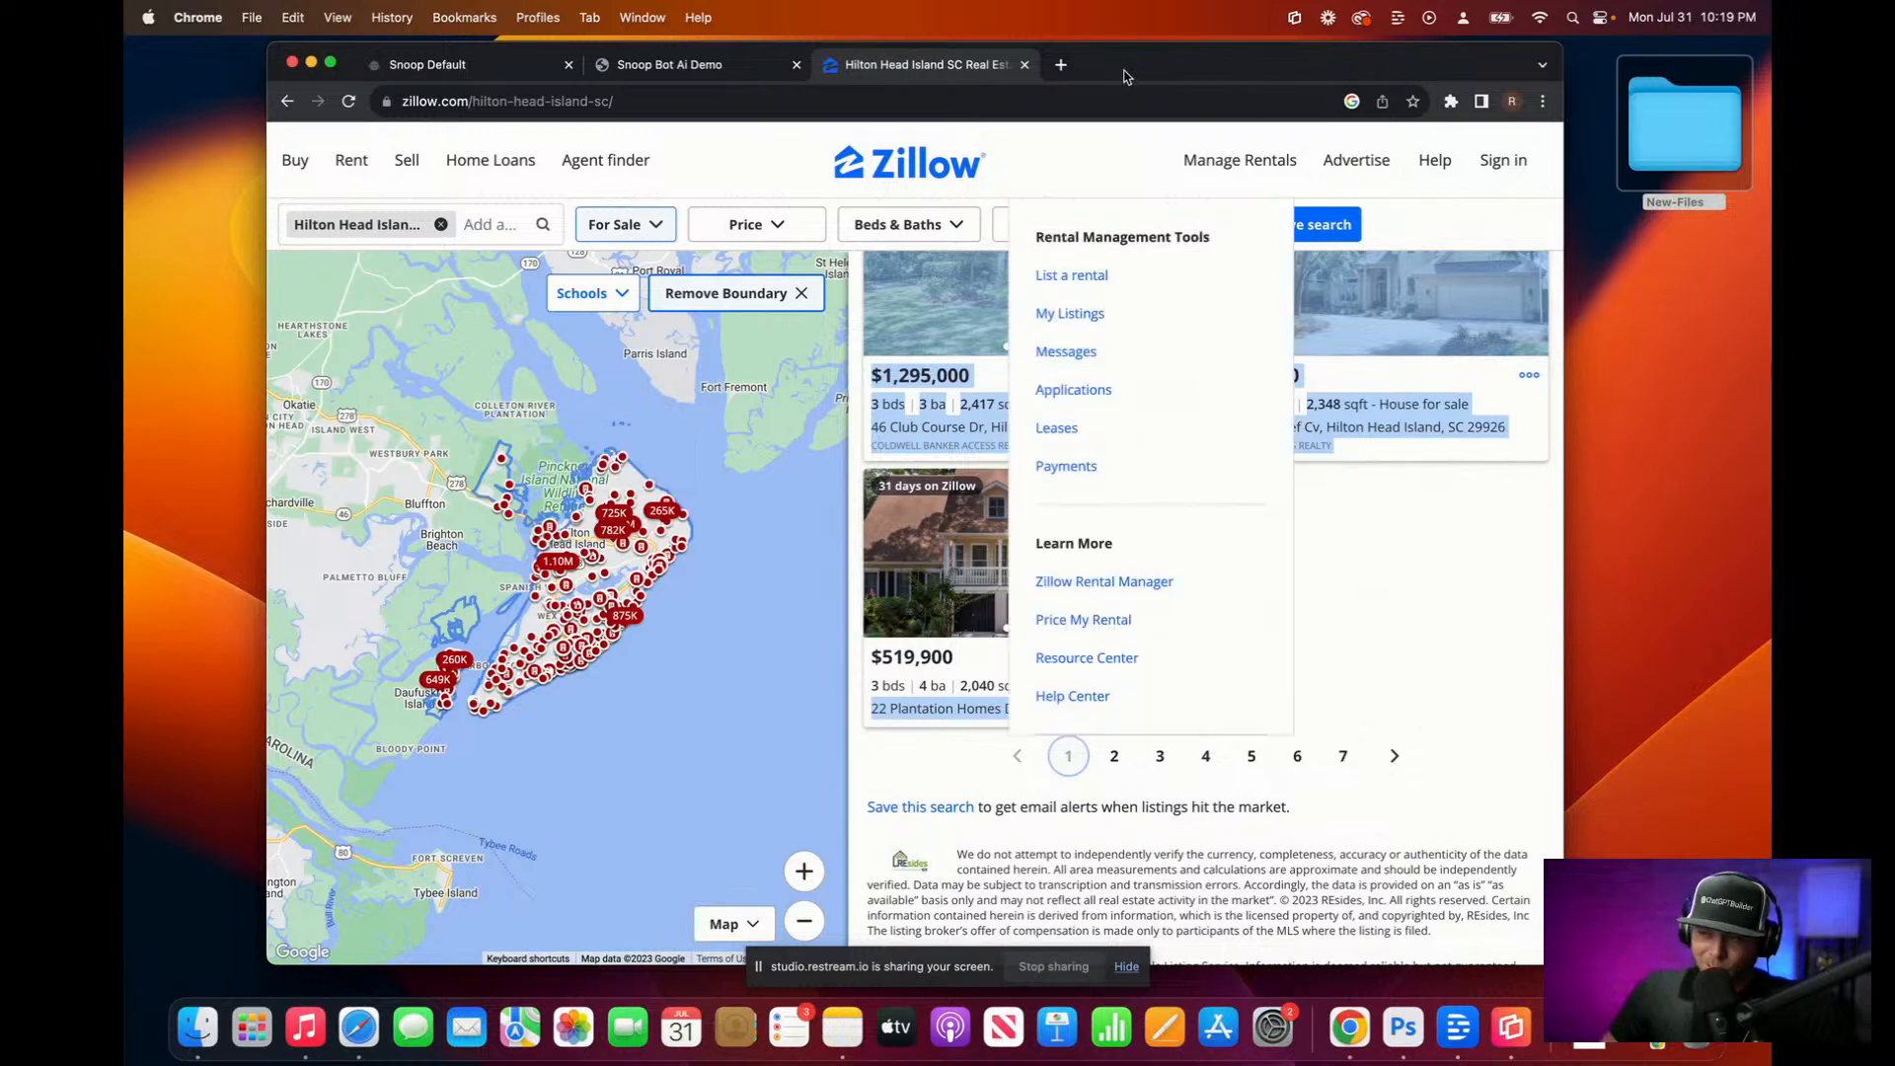
# Step: Open chat.openai.com in a new tab
pyautogui.click(1061, 64)
pyautogui.write('ch')
pyautogui.press('Return')
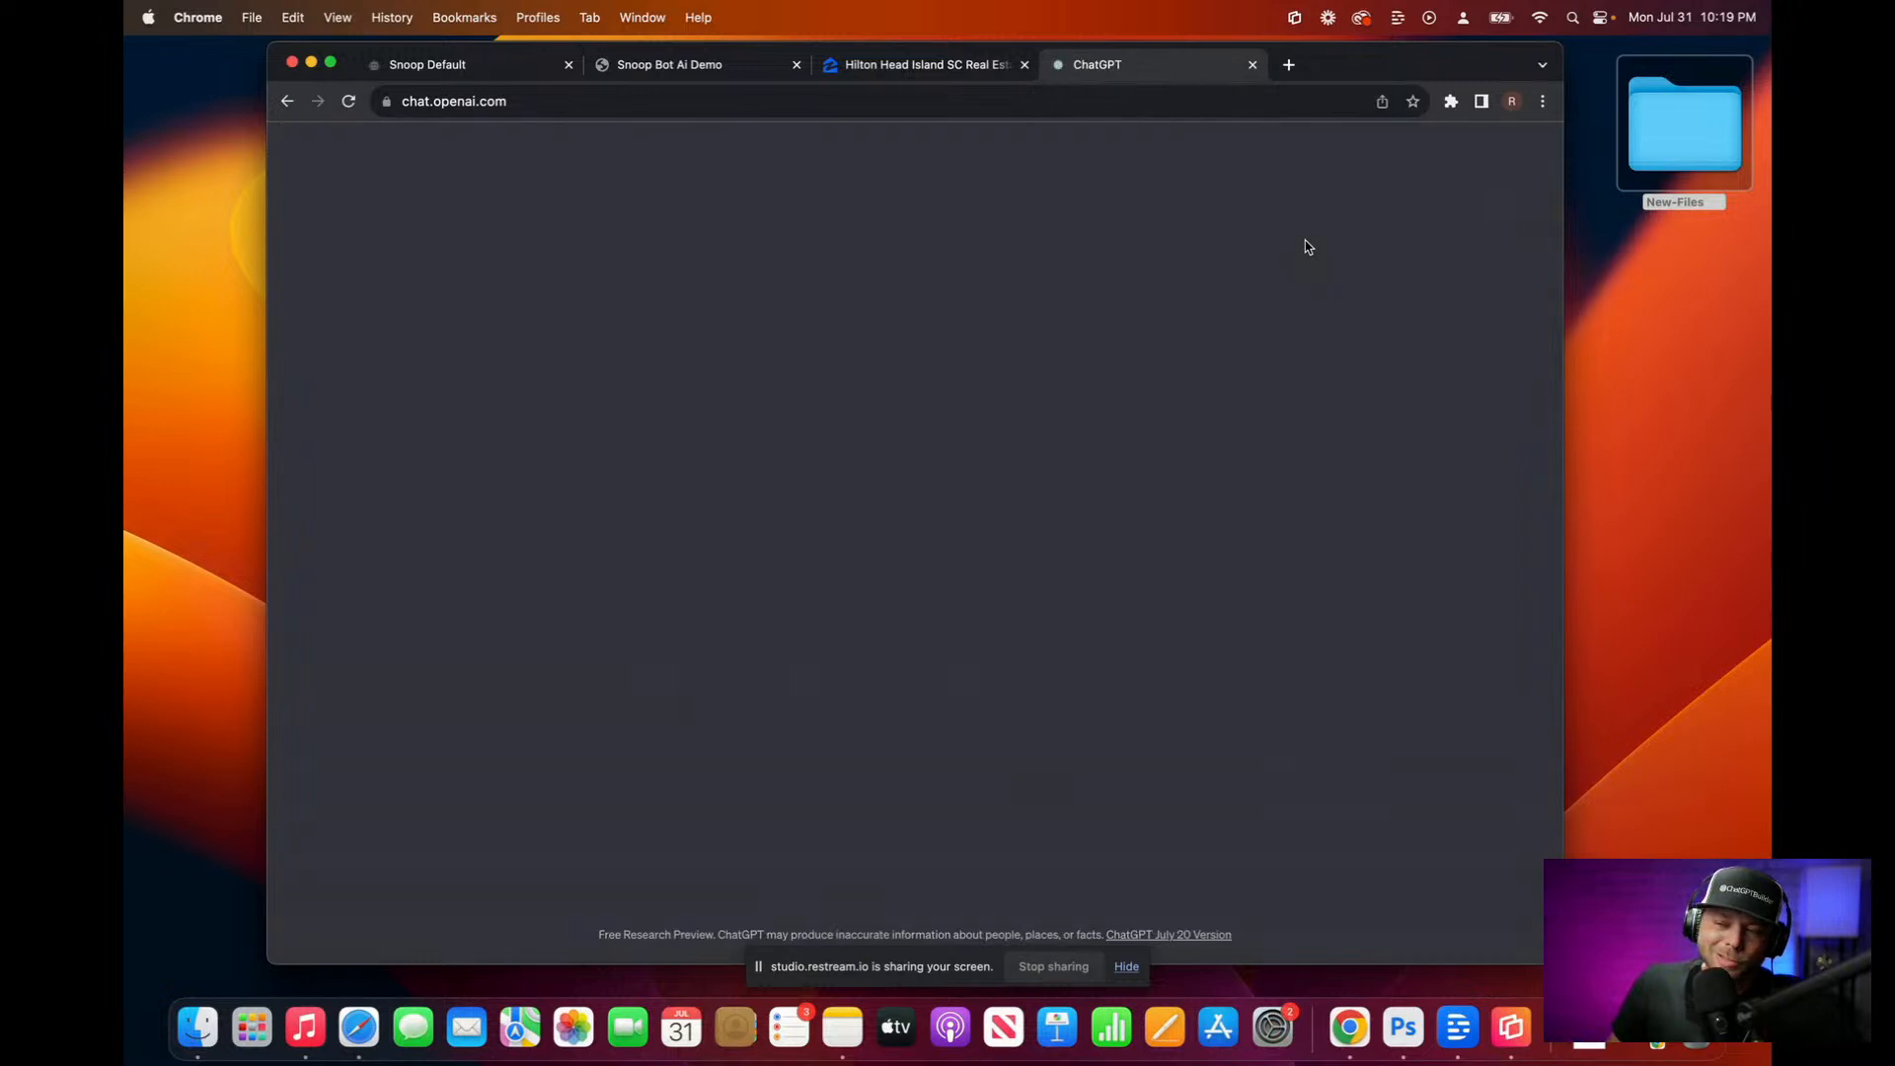
# Step: In a GPT-4 chat, send a dictated request to reformat the pasted Zillow listings into a table
pyautogui.click(1136, 176)
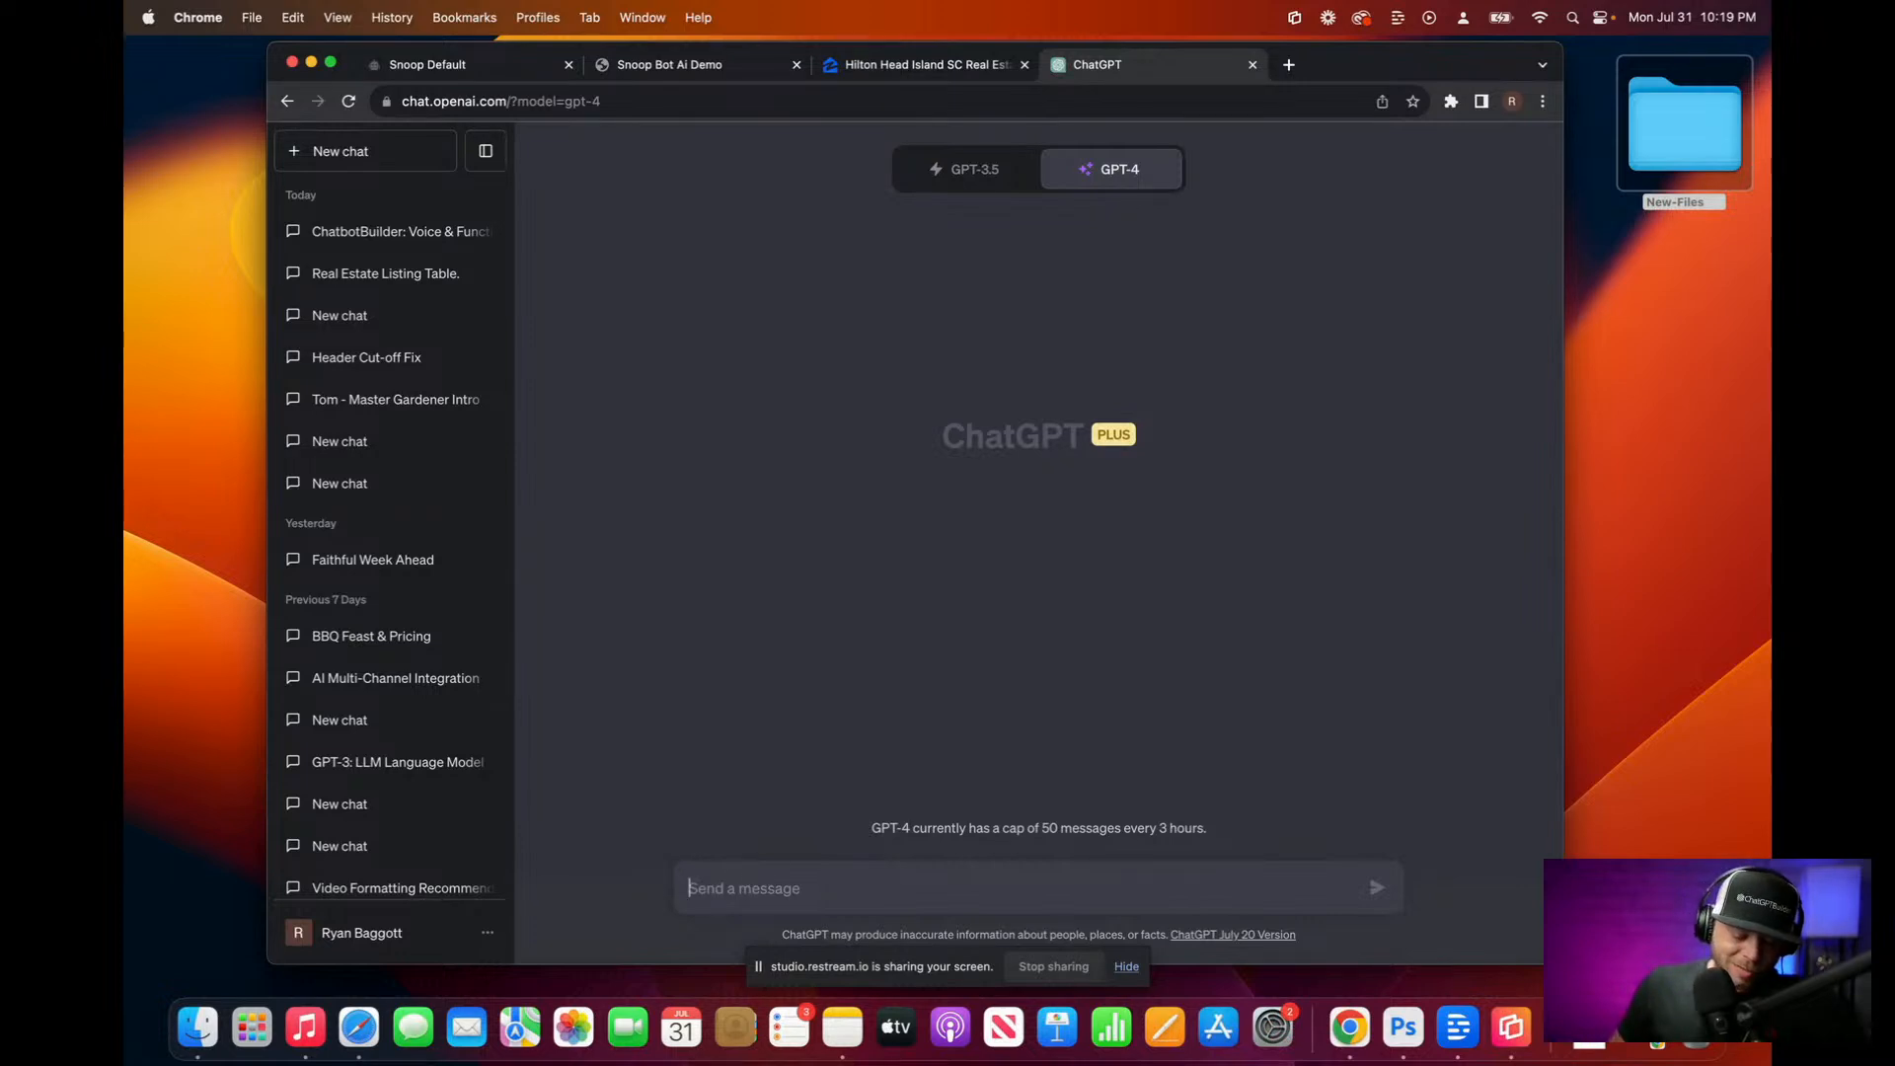
pyautogui.write('I')
pyautogui.press('BackSpace')
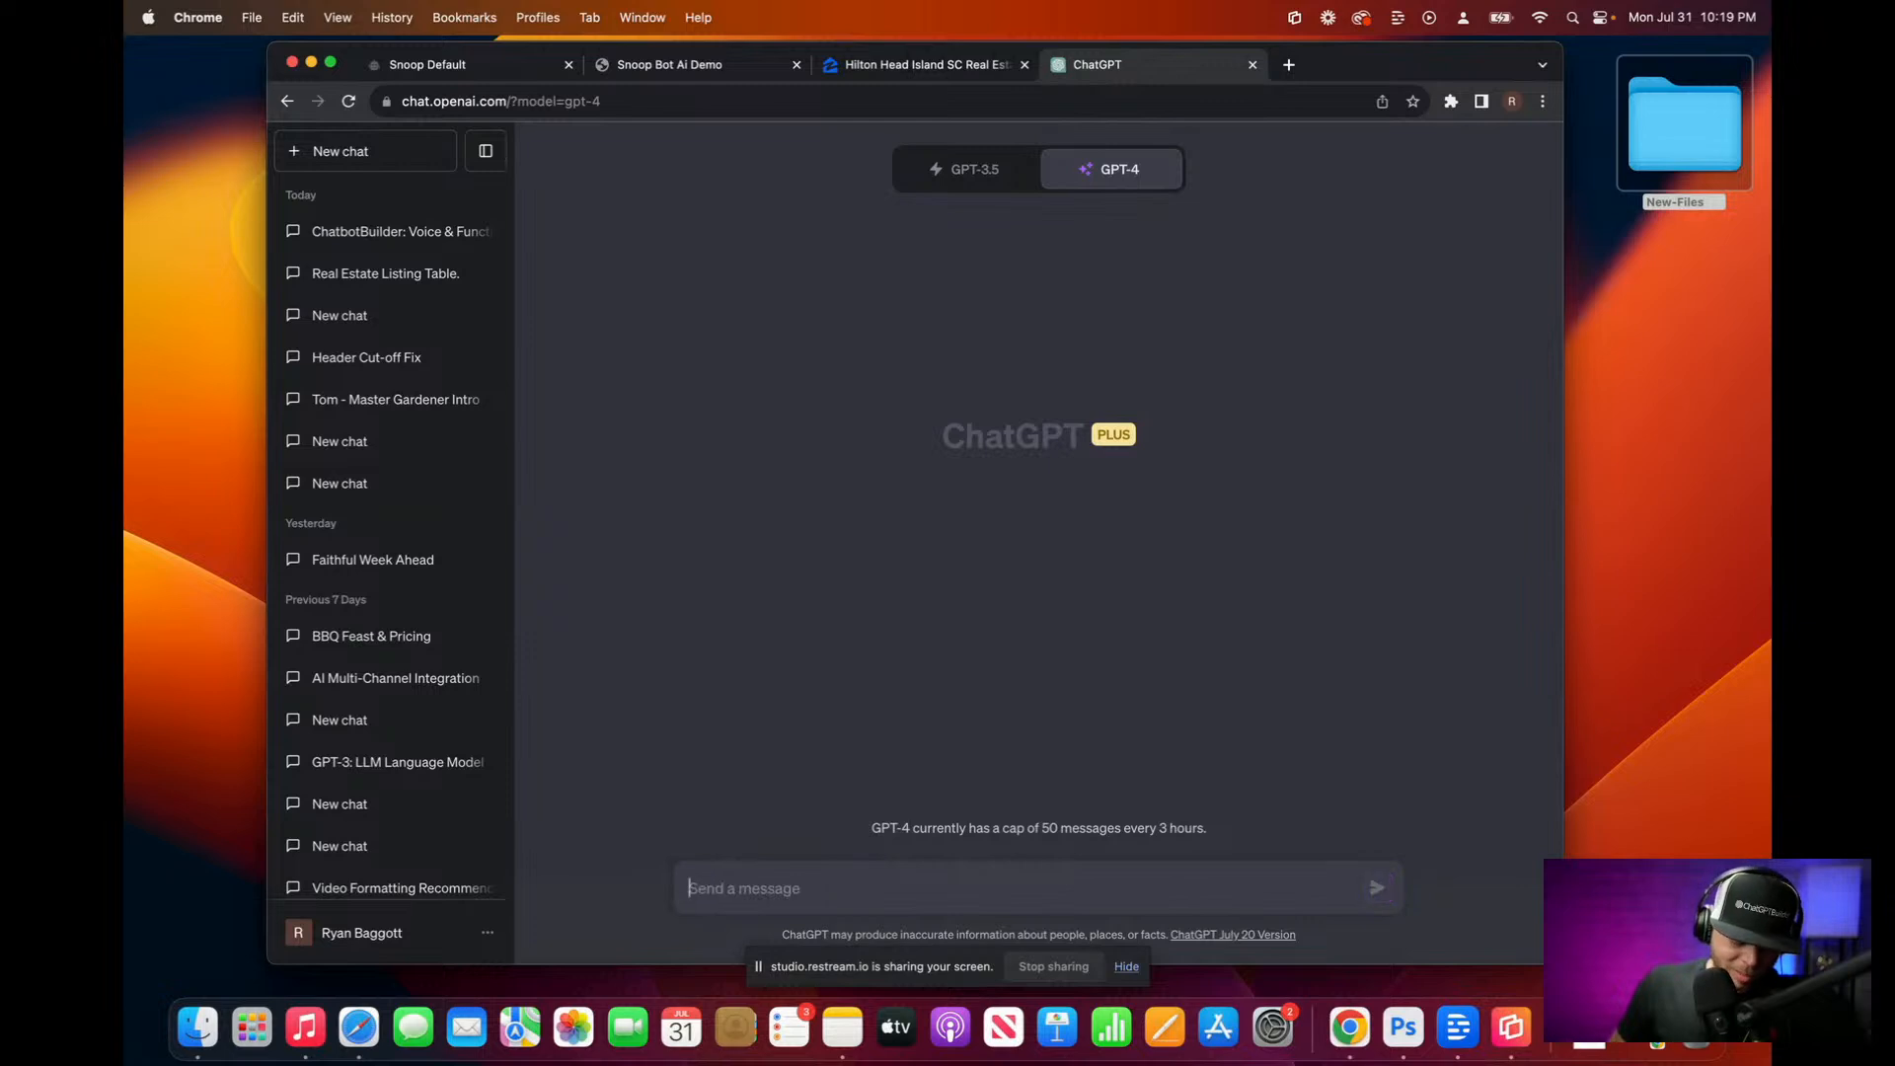
pyautogui.press('F5')
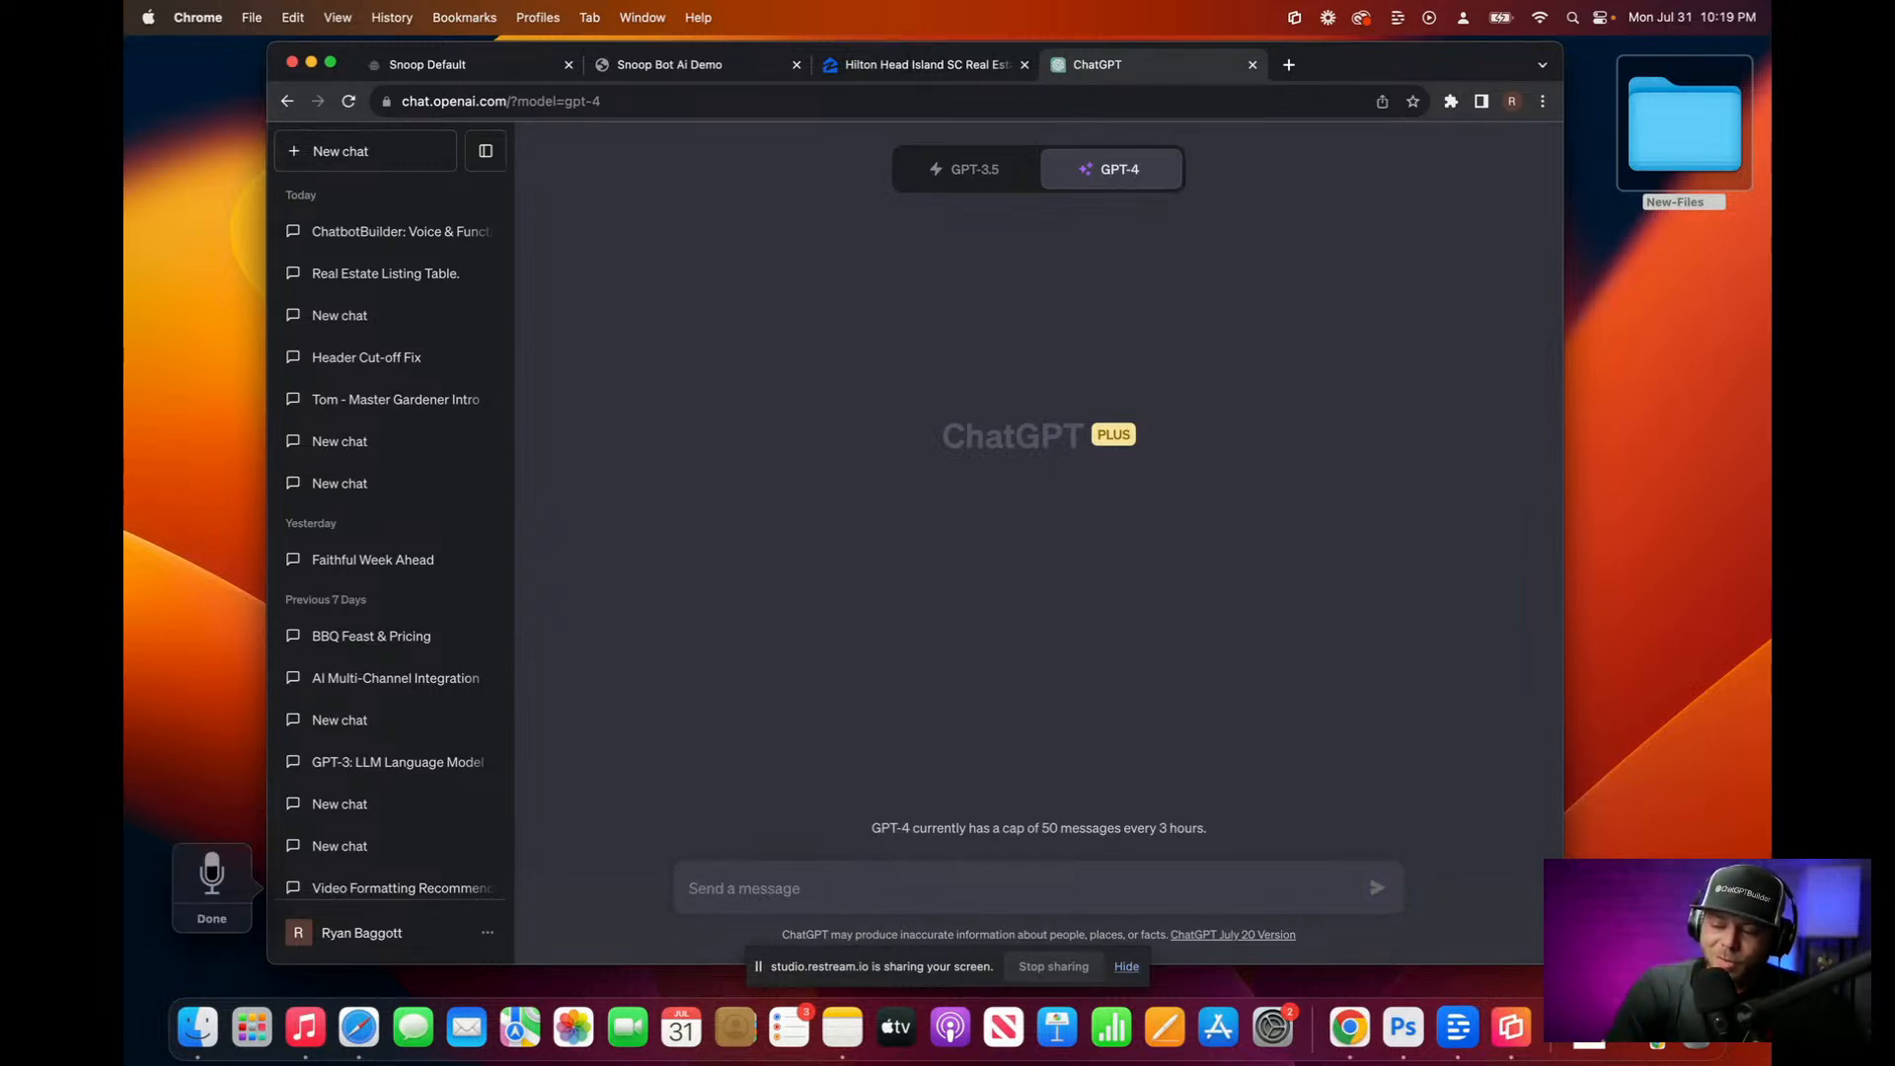
pyautogui.write('Reformat the following text')
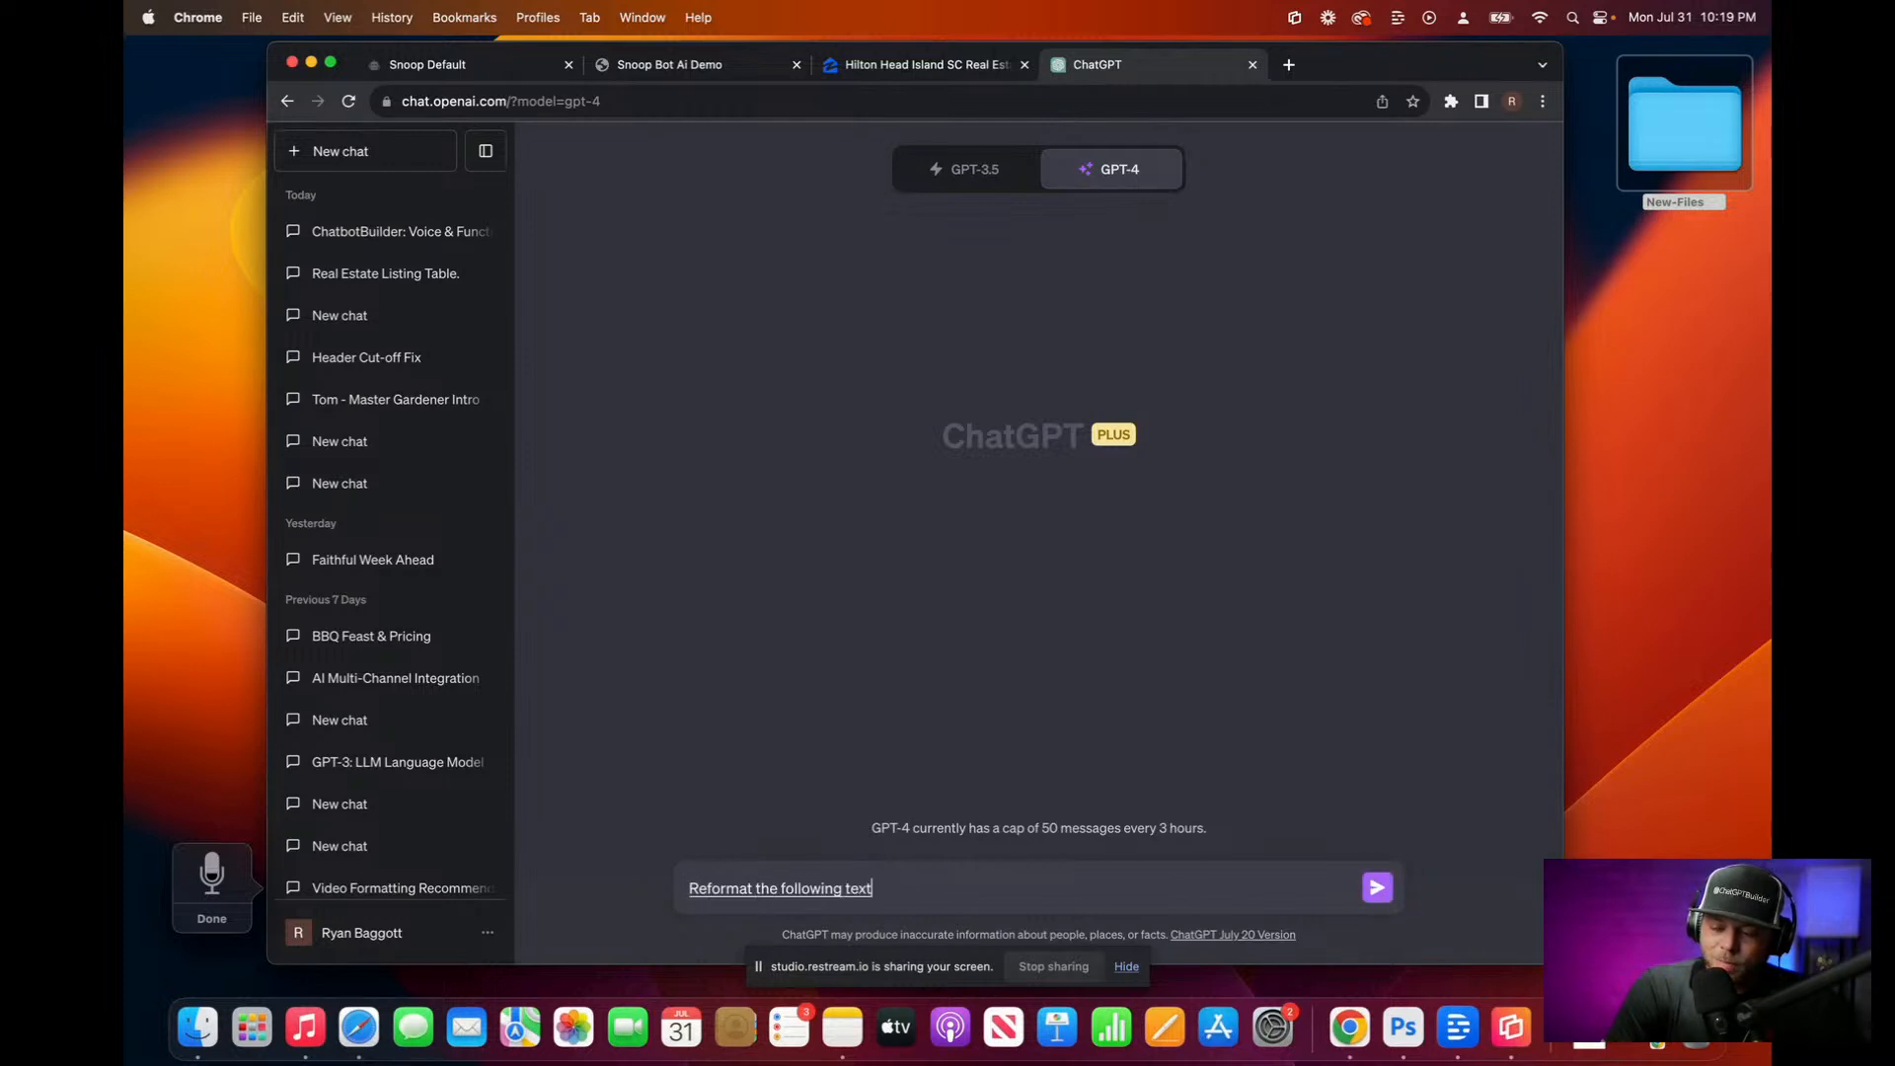
pyautogui.write(' with your real estate listings')
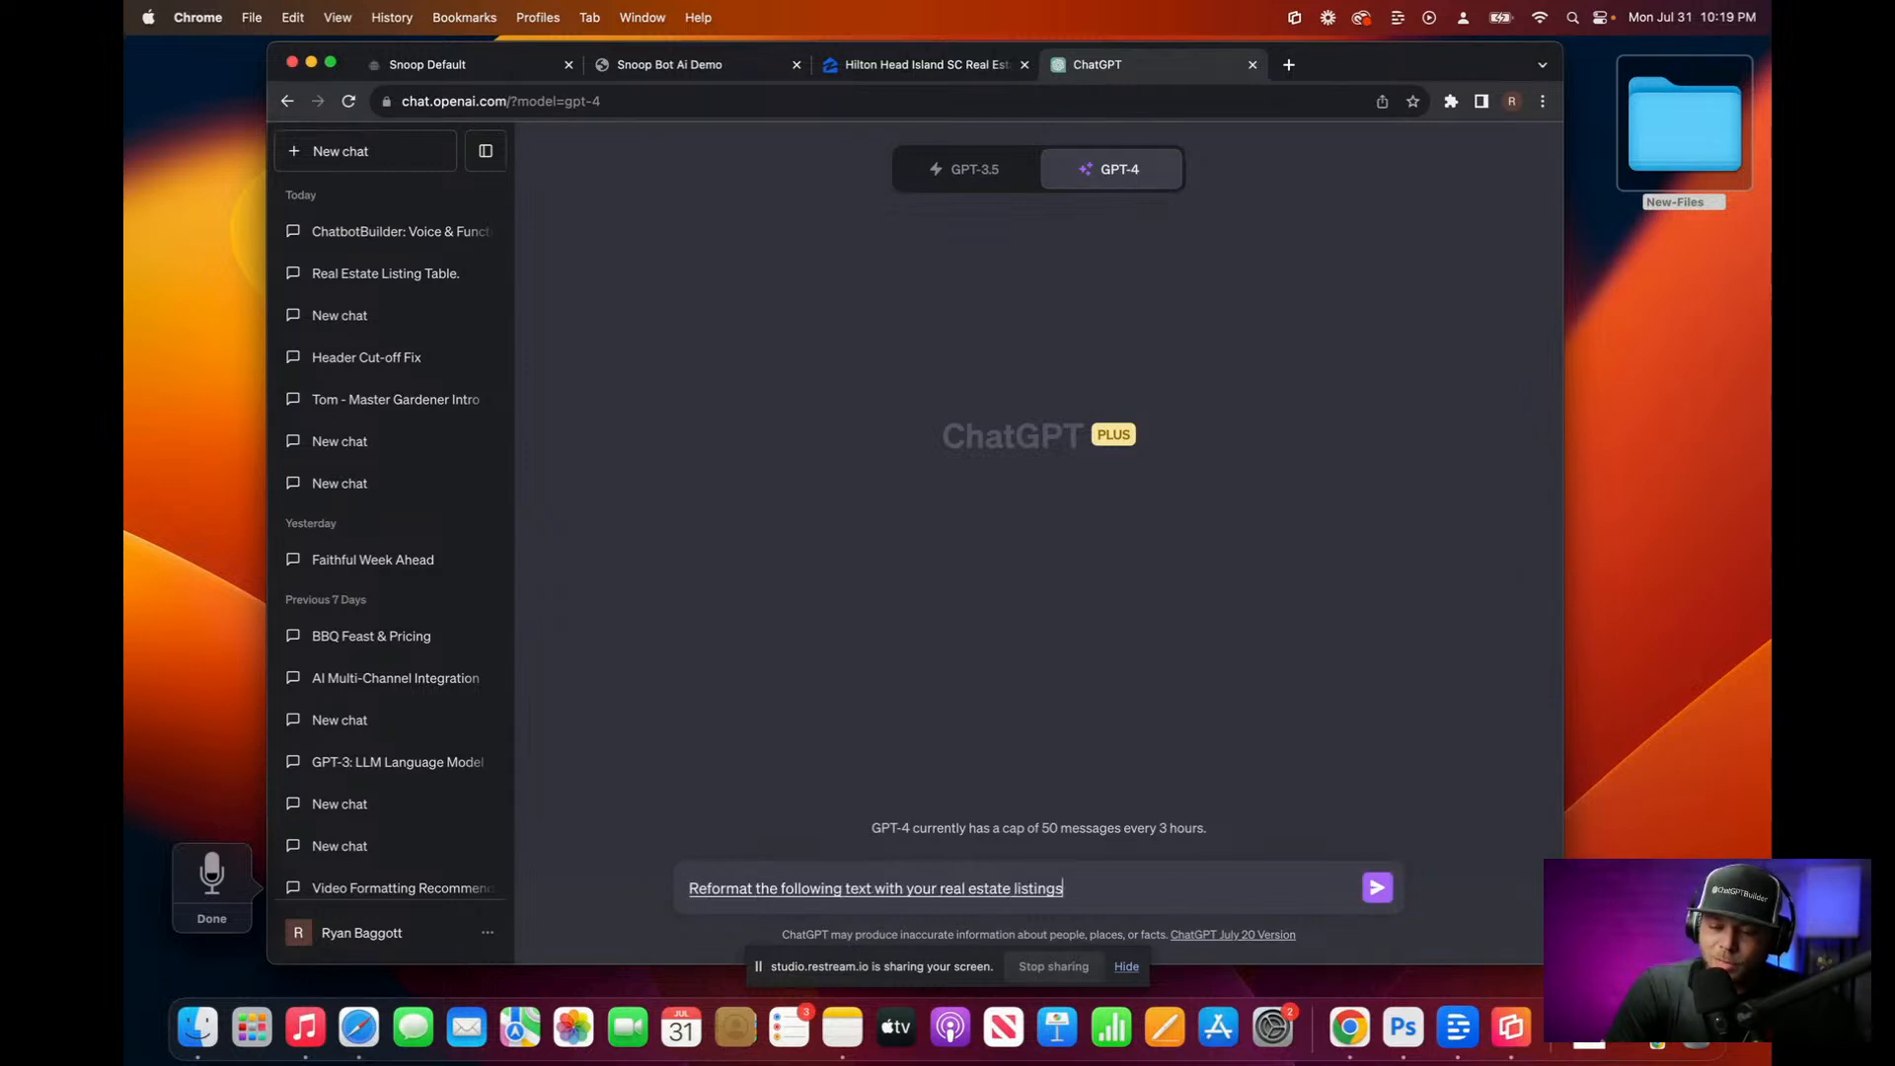
pyautogui.write(" into a table that's")
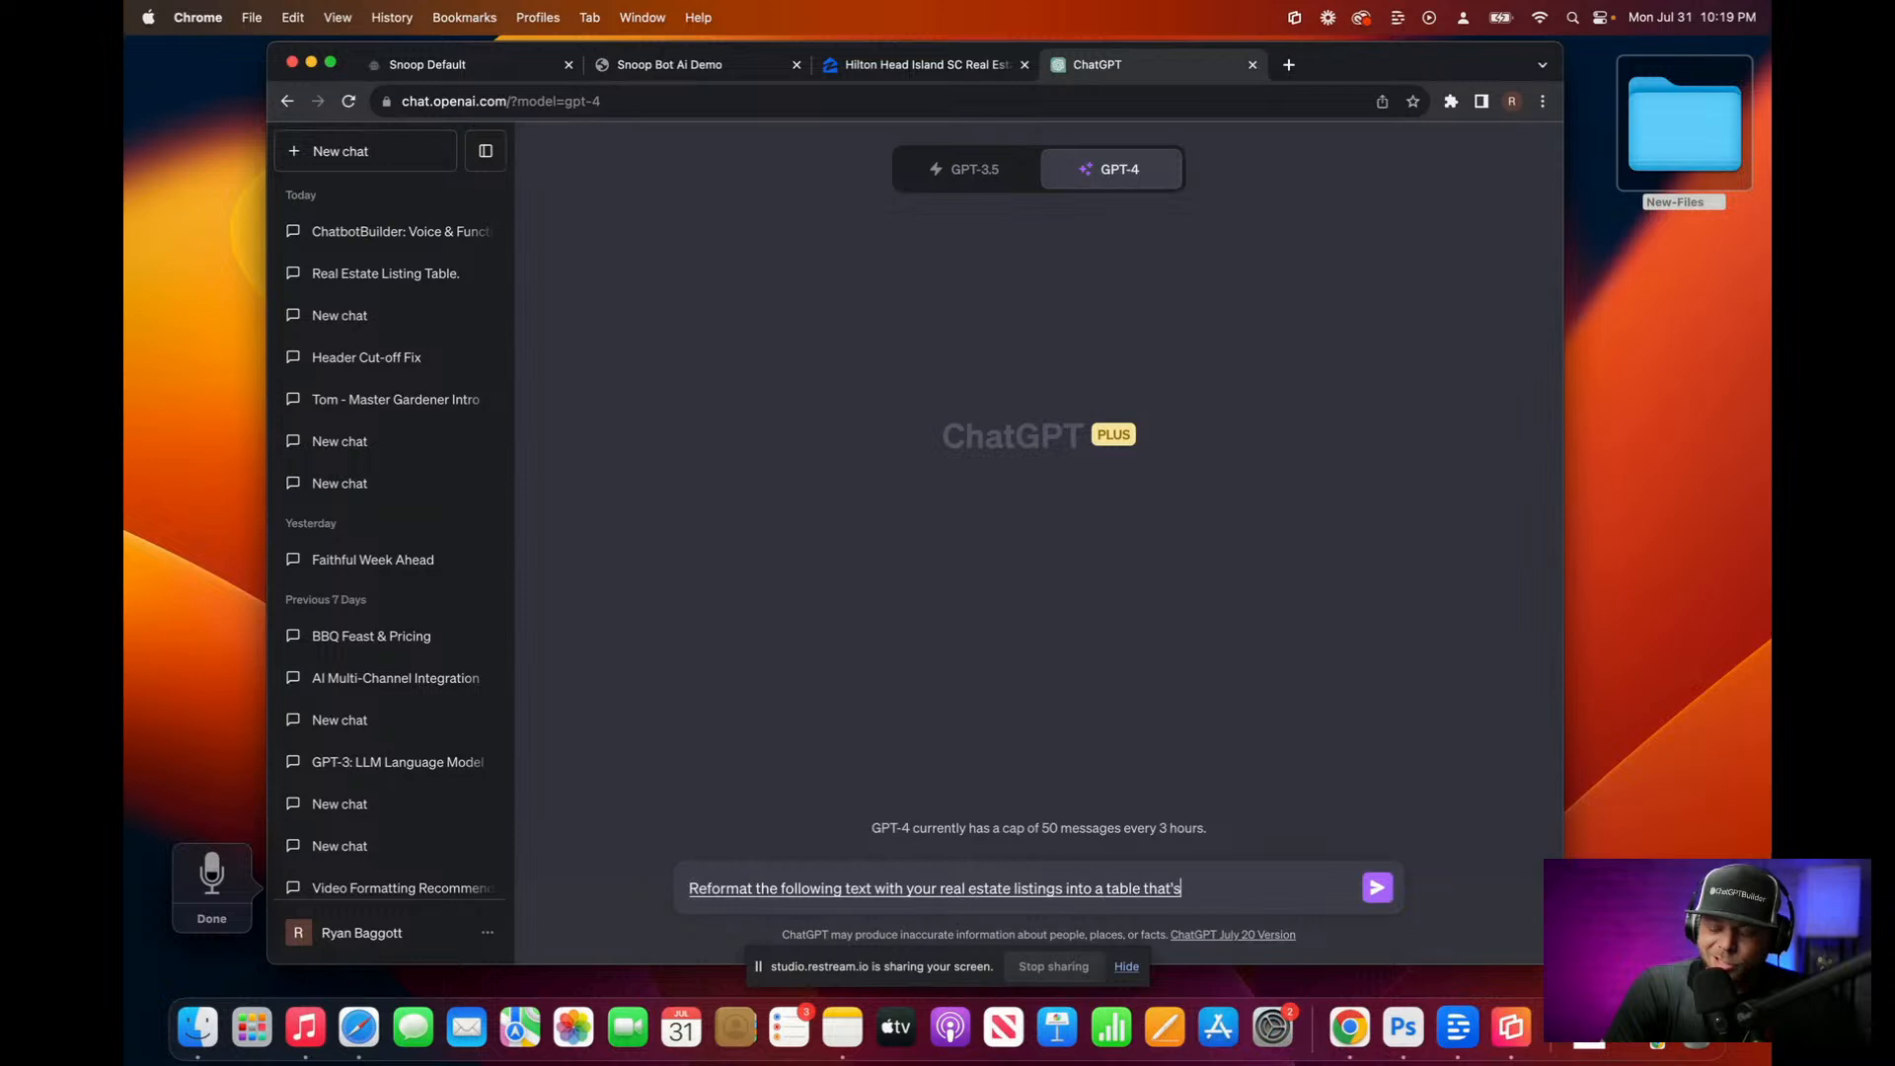
pyautogui.write(' organize, keeping only the most pertinent')
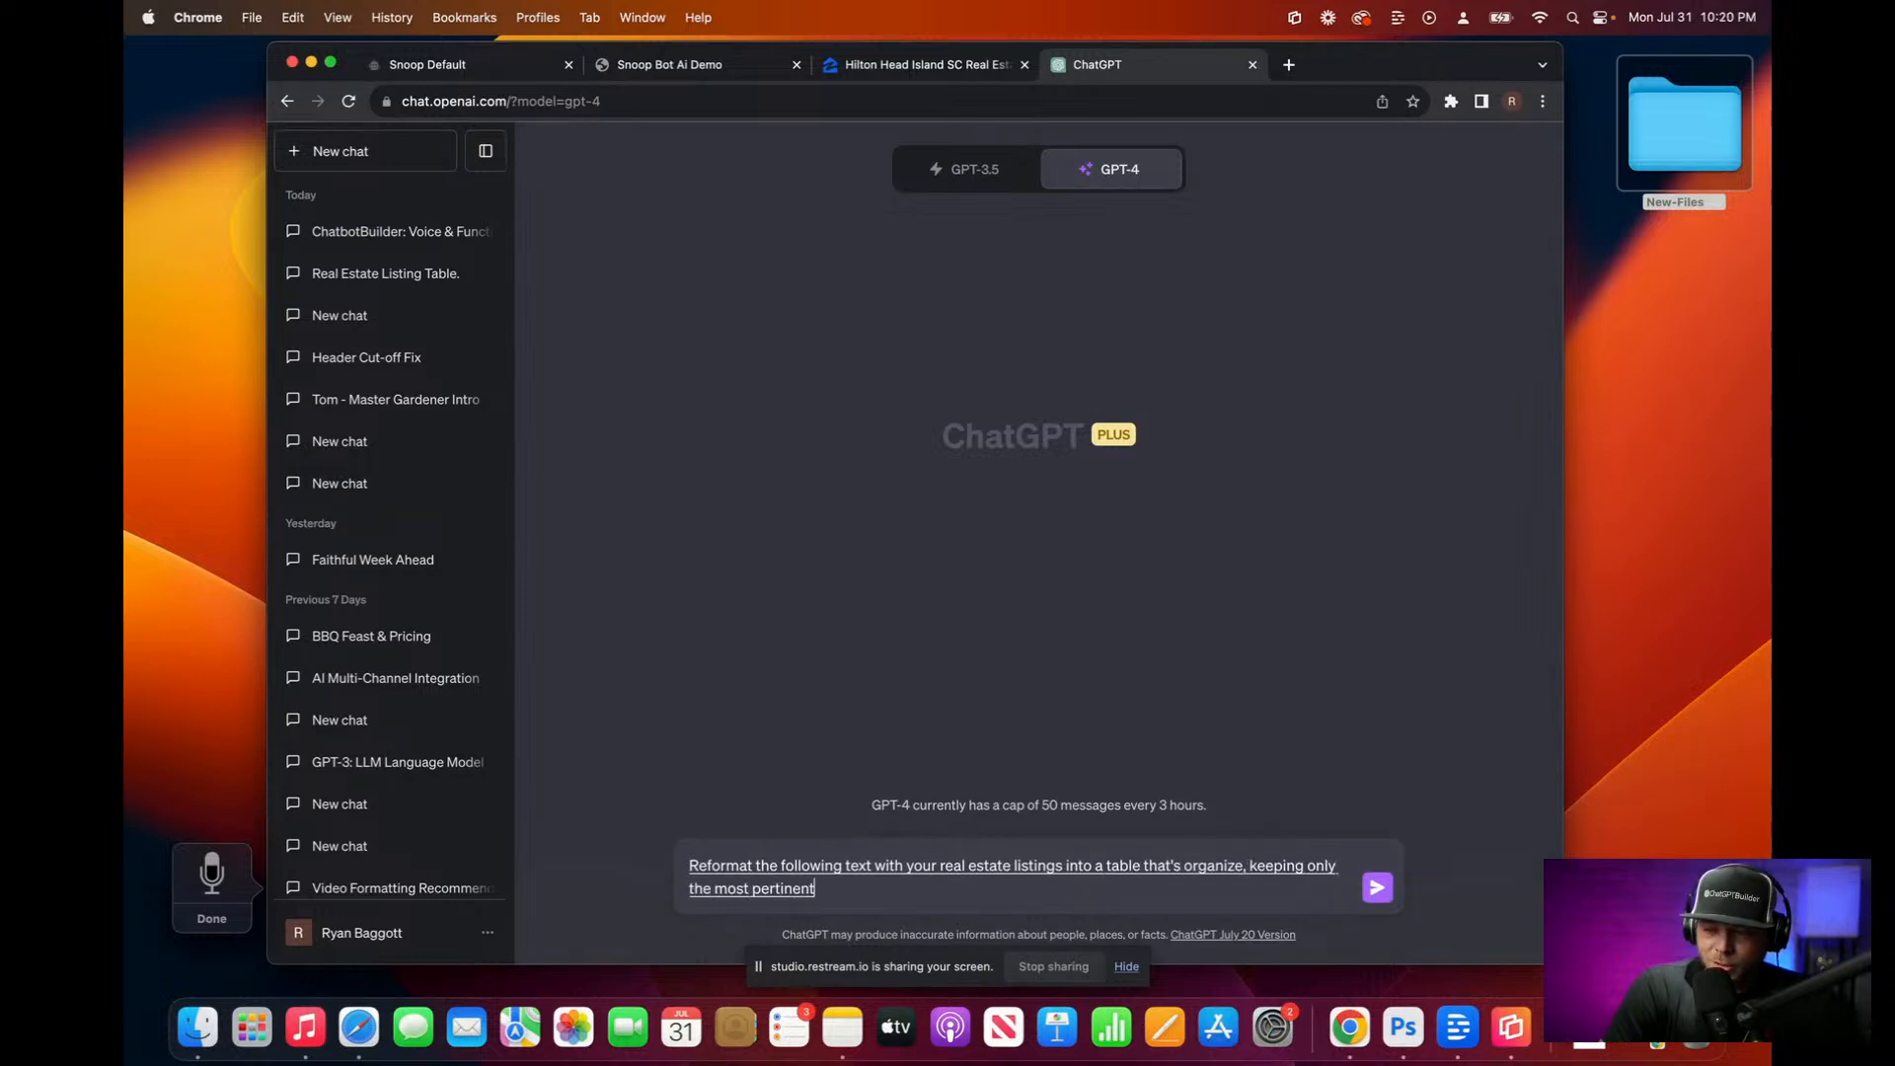
pyautogui.write(' information about each')
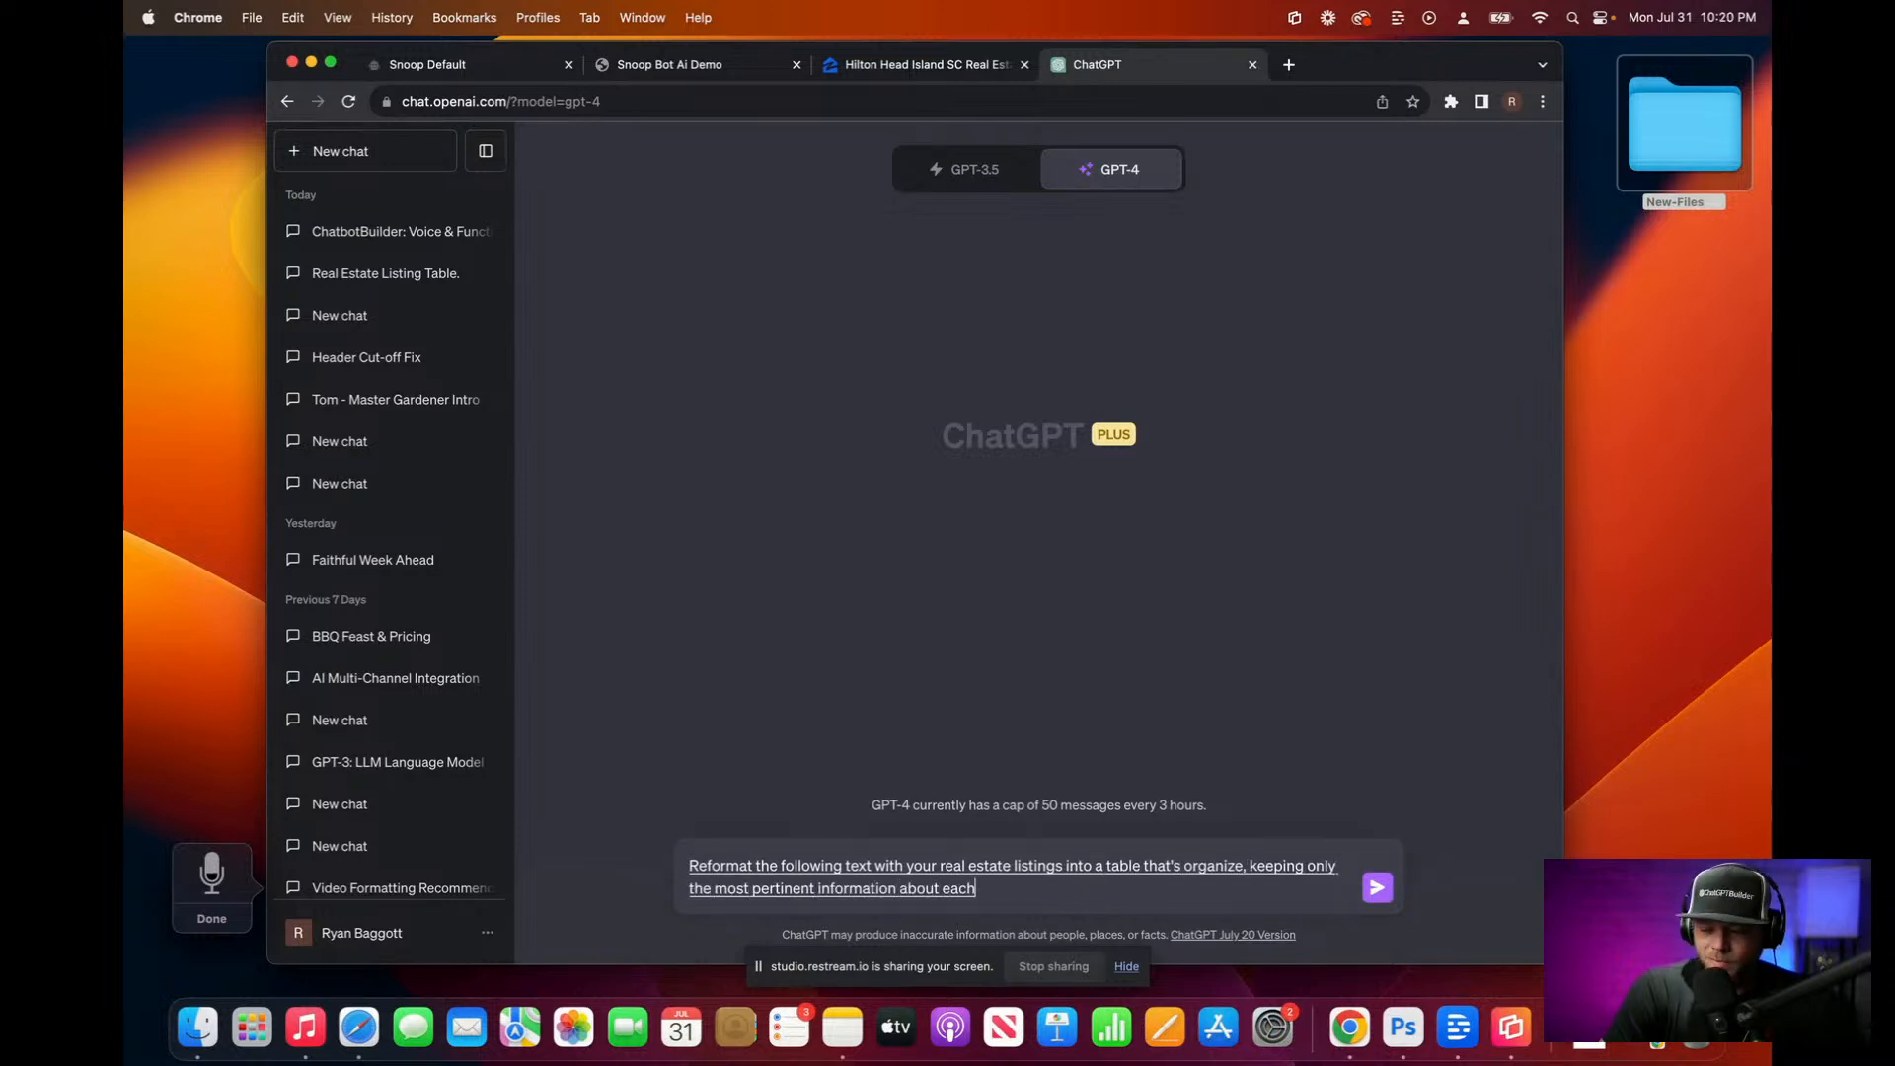
pyautogui.write(' listing:')
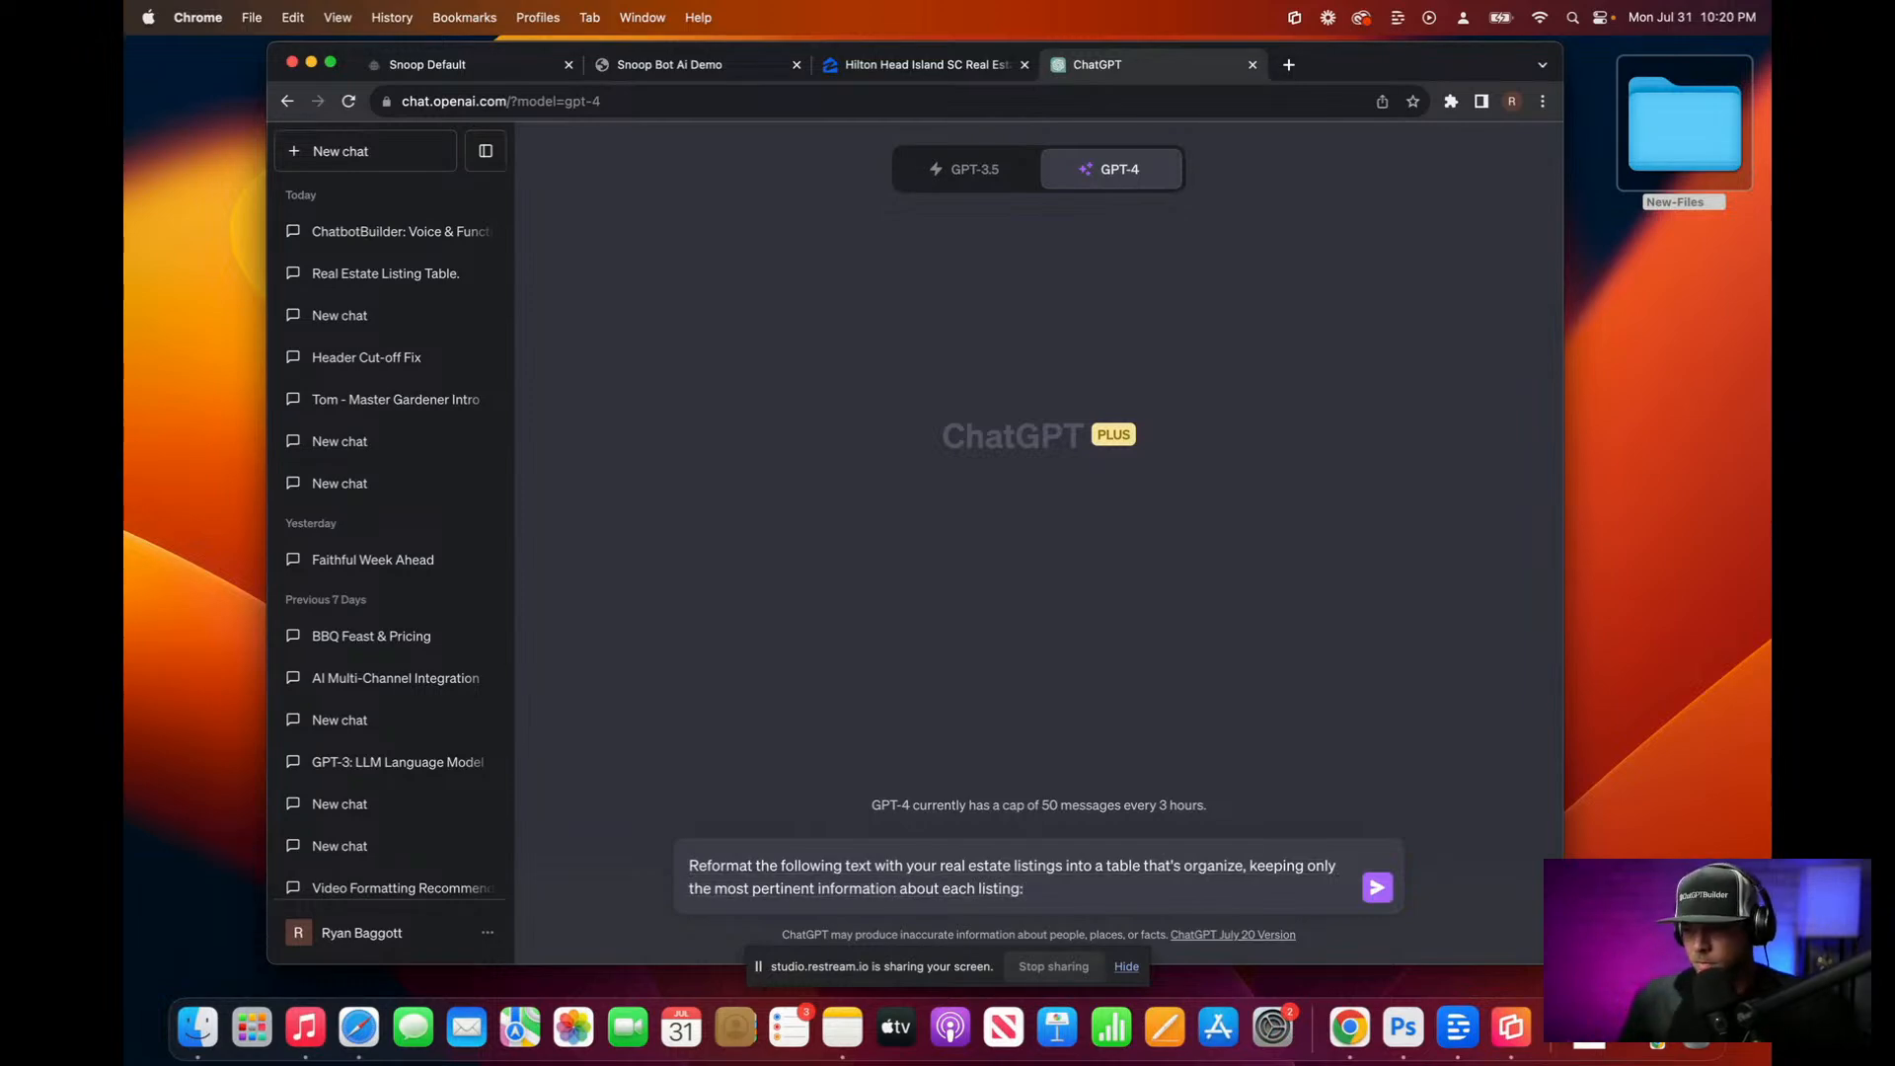
pyautogui.press('super+v')
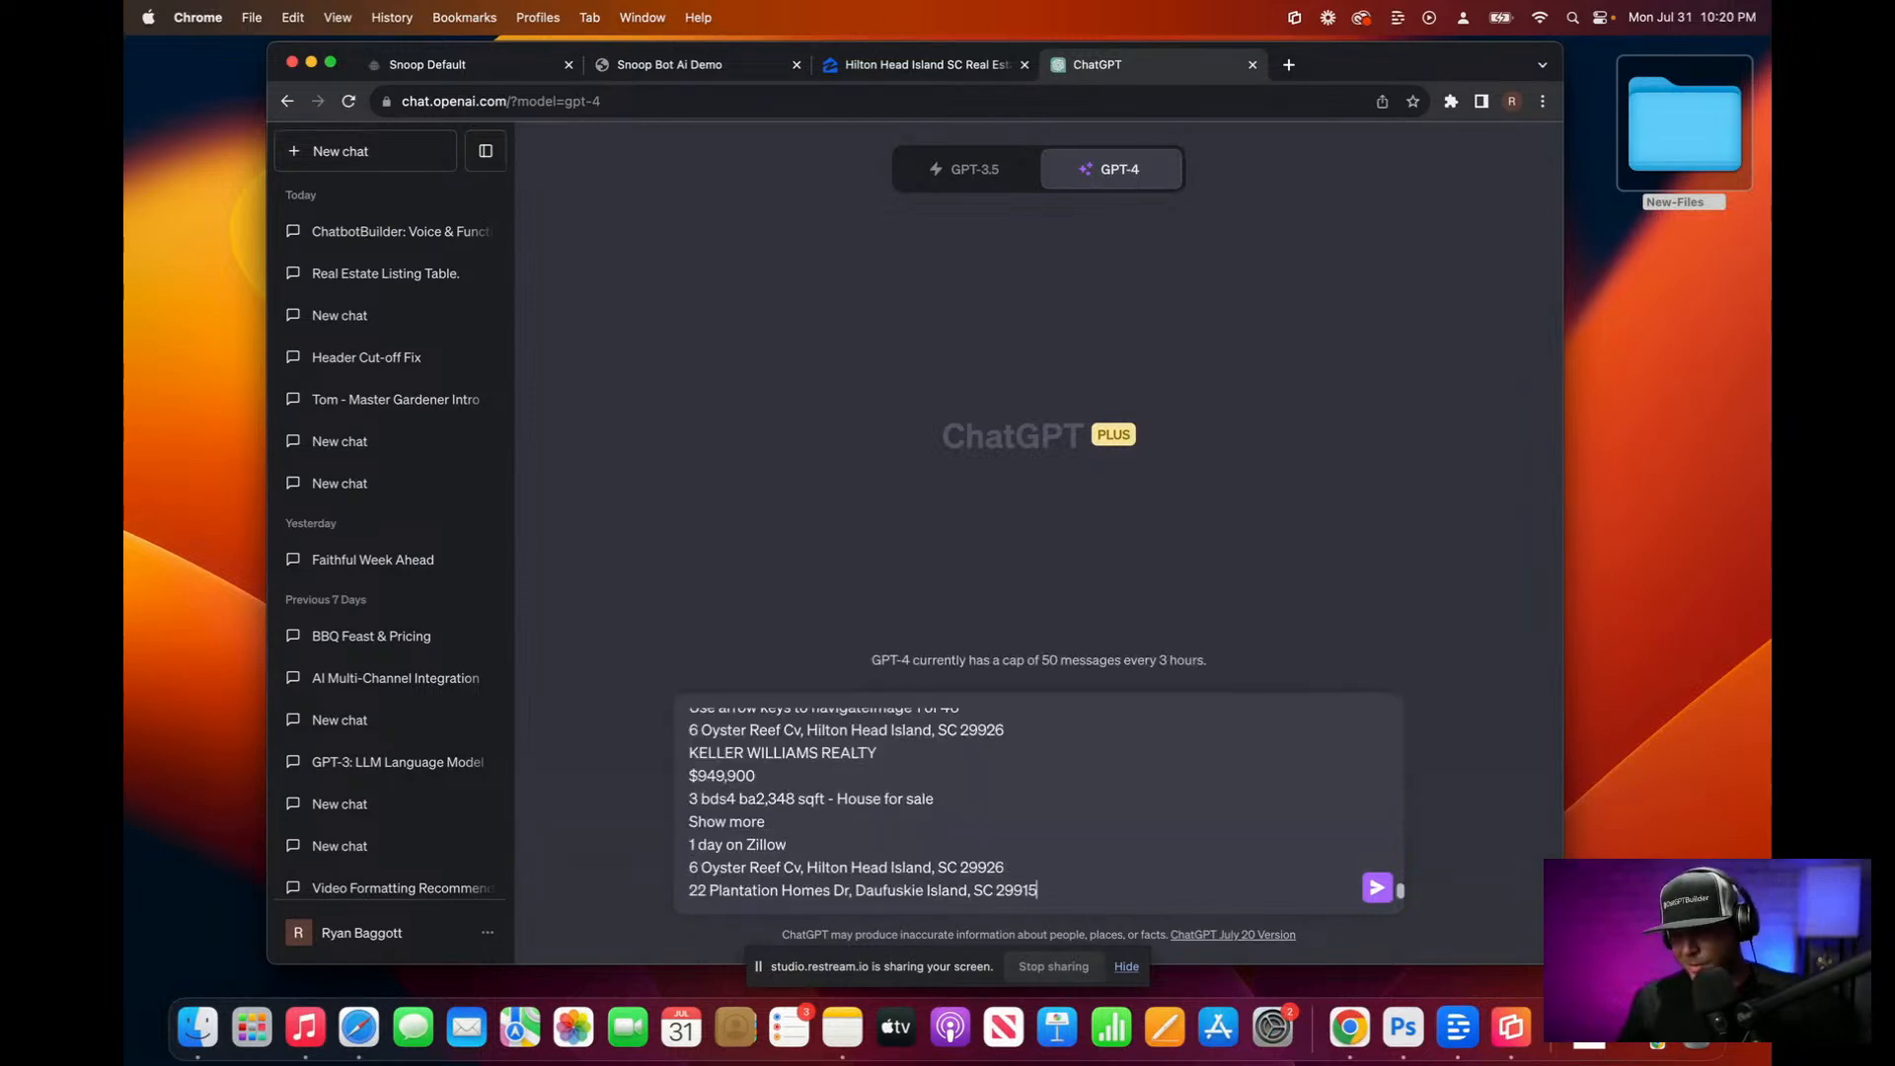
pyautogui.press('Return')
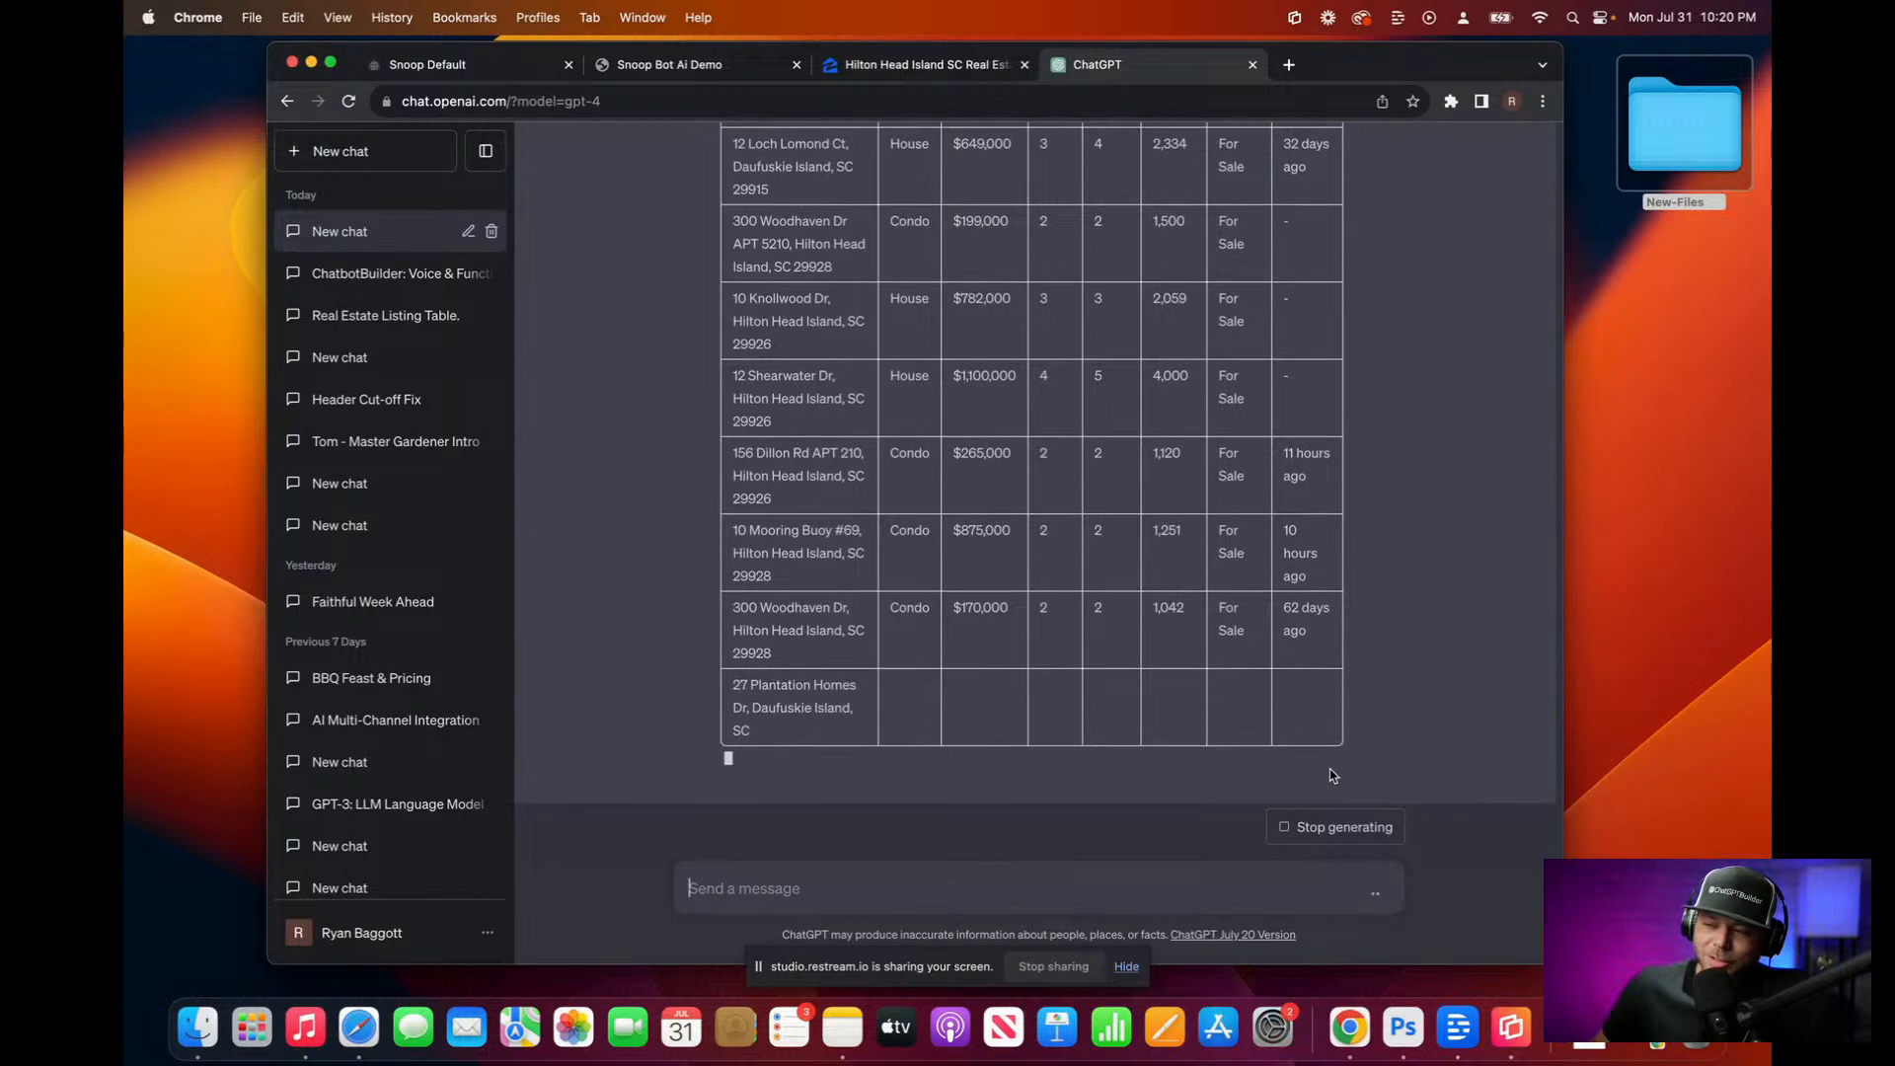
# Step: Select the ChatGPT listings table from its Address header down to the last rows
pyautogui.scroll(10, 1332, 776)
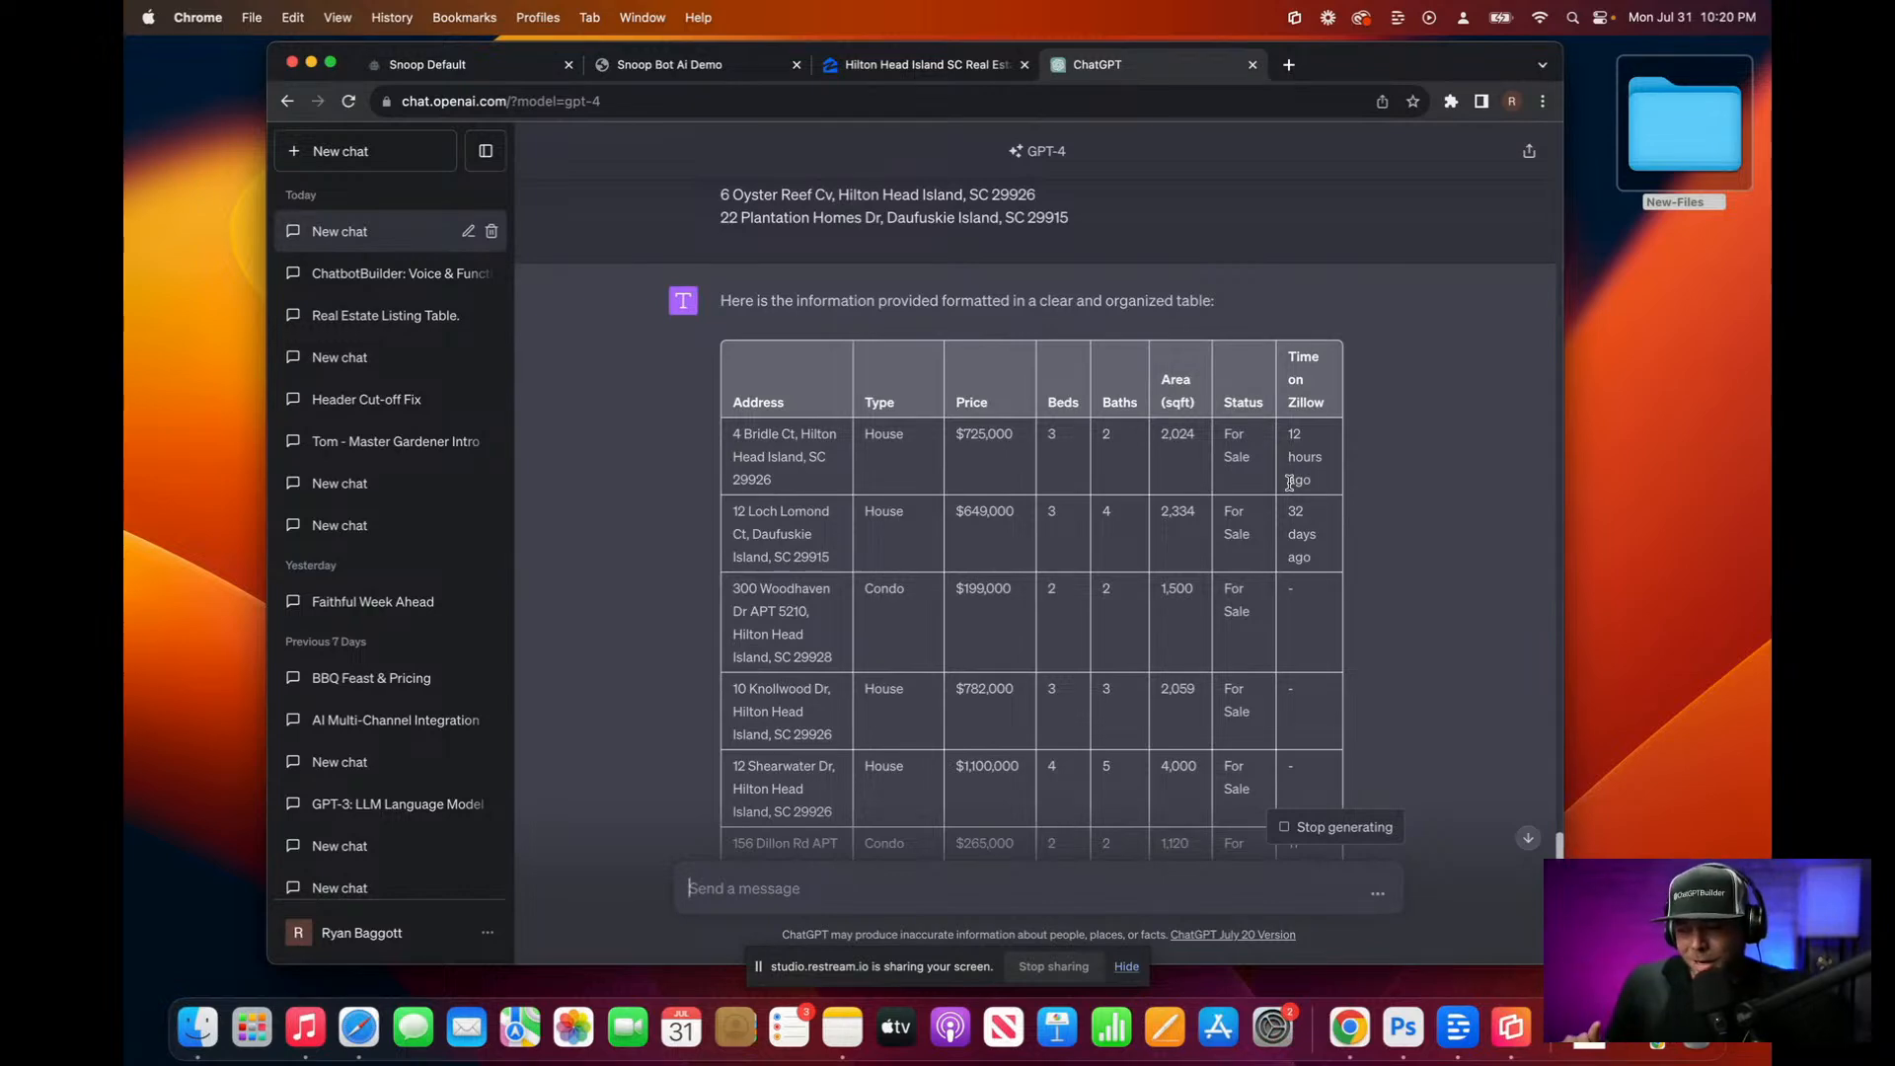
pyautogui.scroll(-10, 1289, 485)
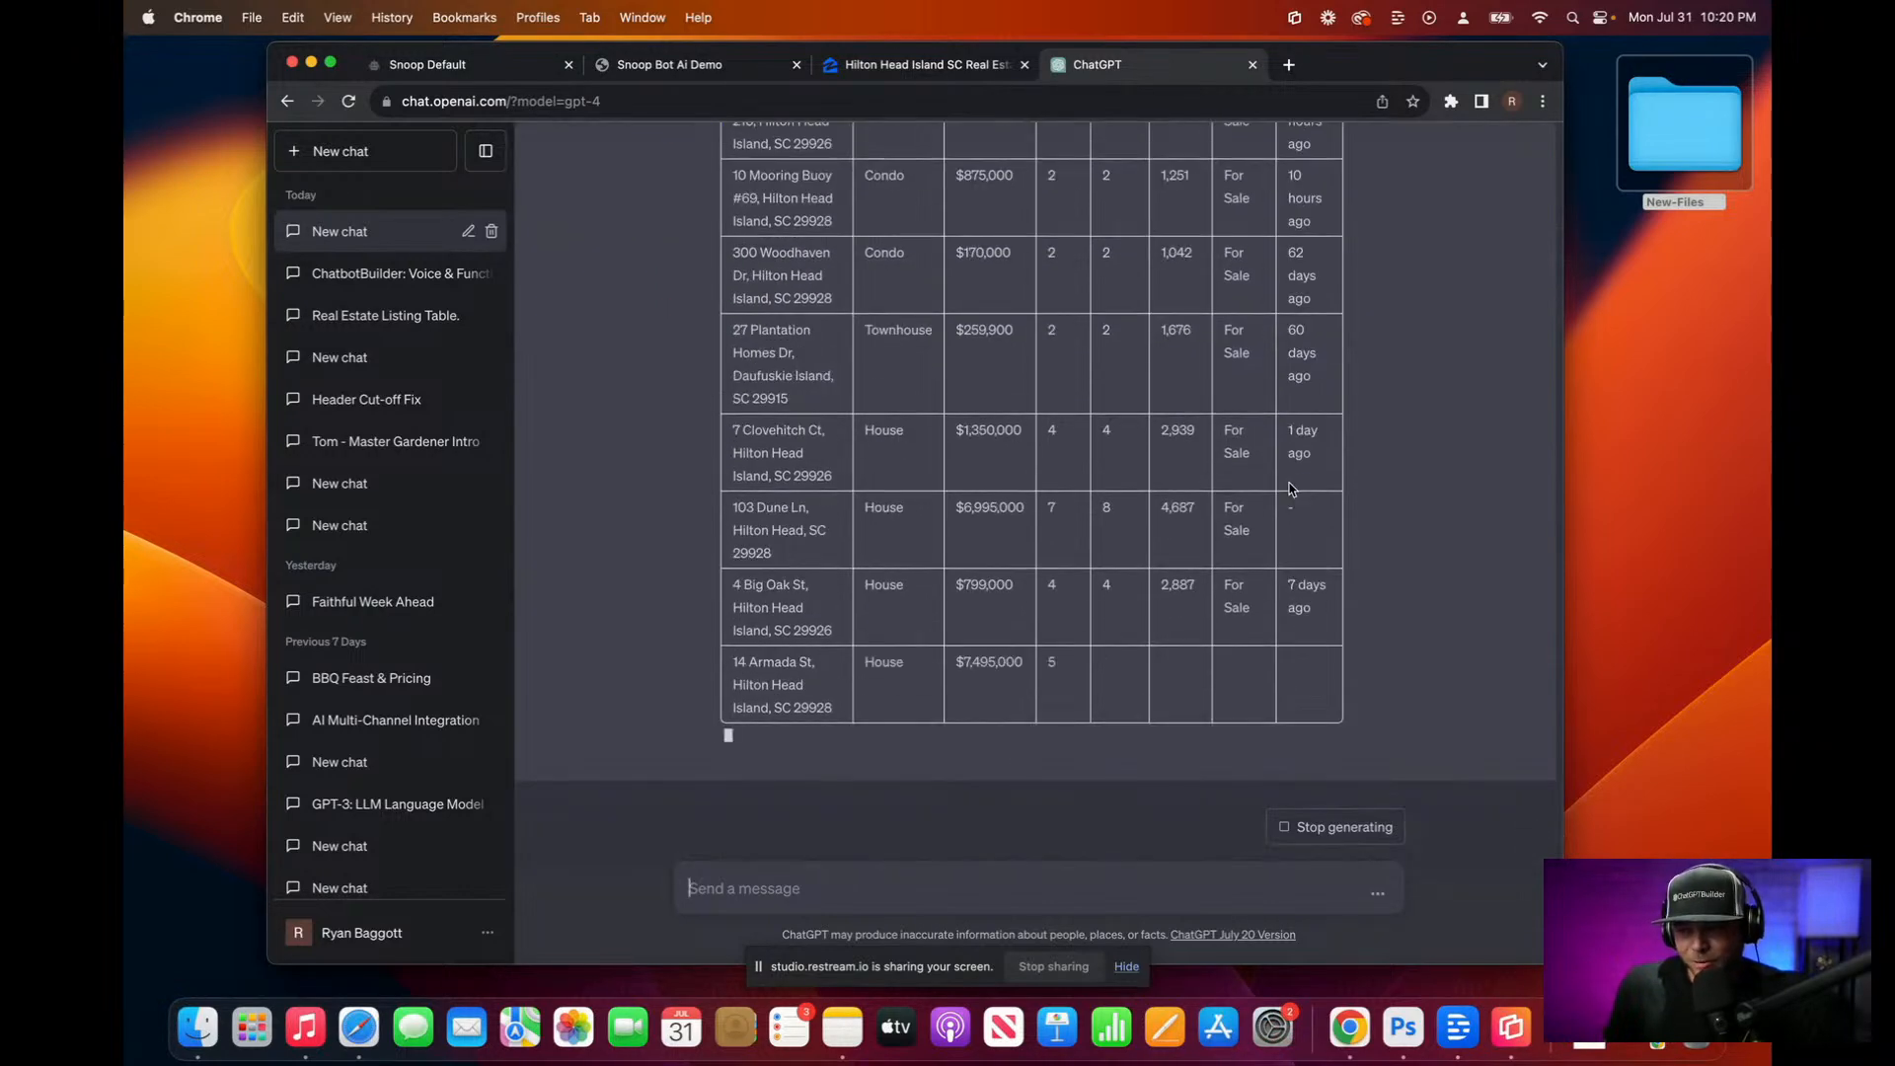
pyautogui.scroll(5, 1289, 486)
pyautogui.scroll(10, 1290, 483)
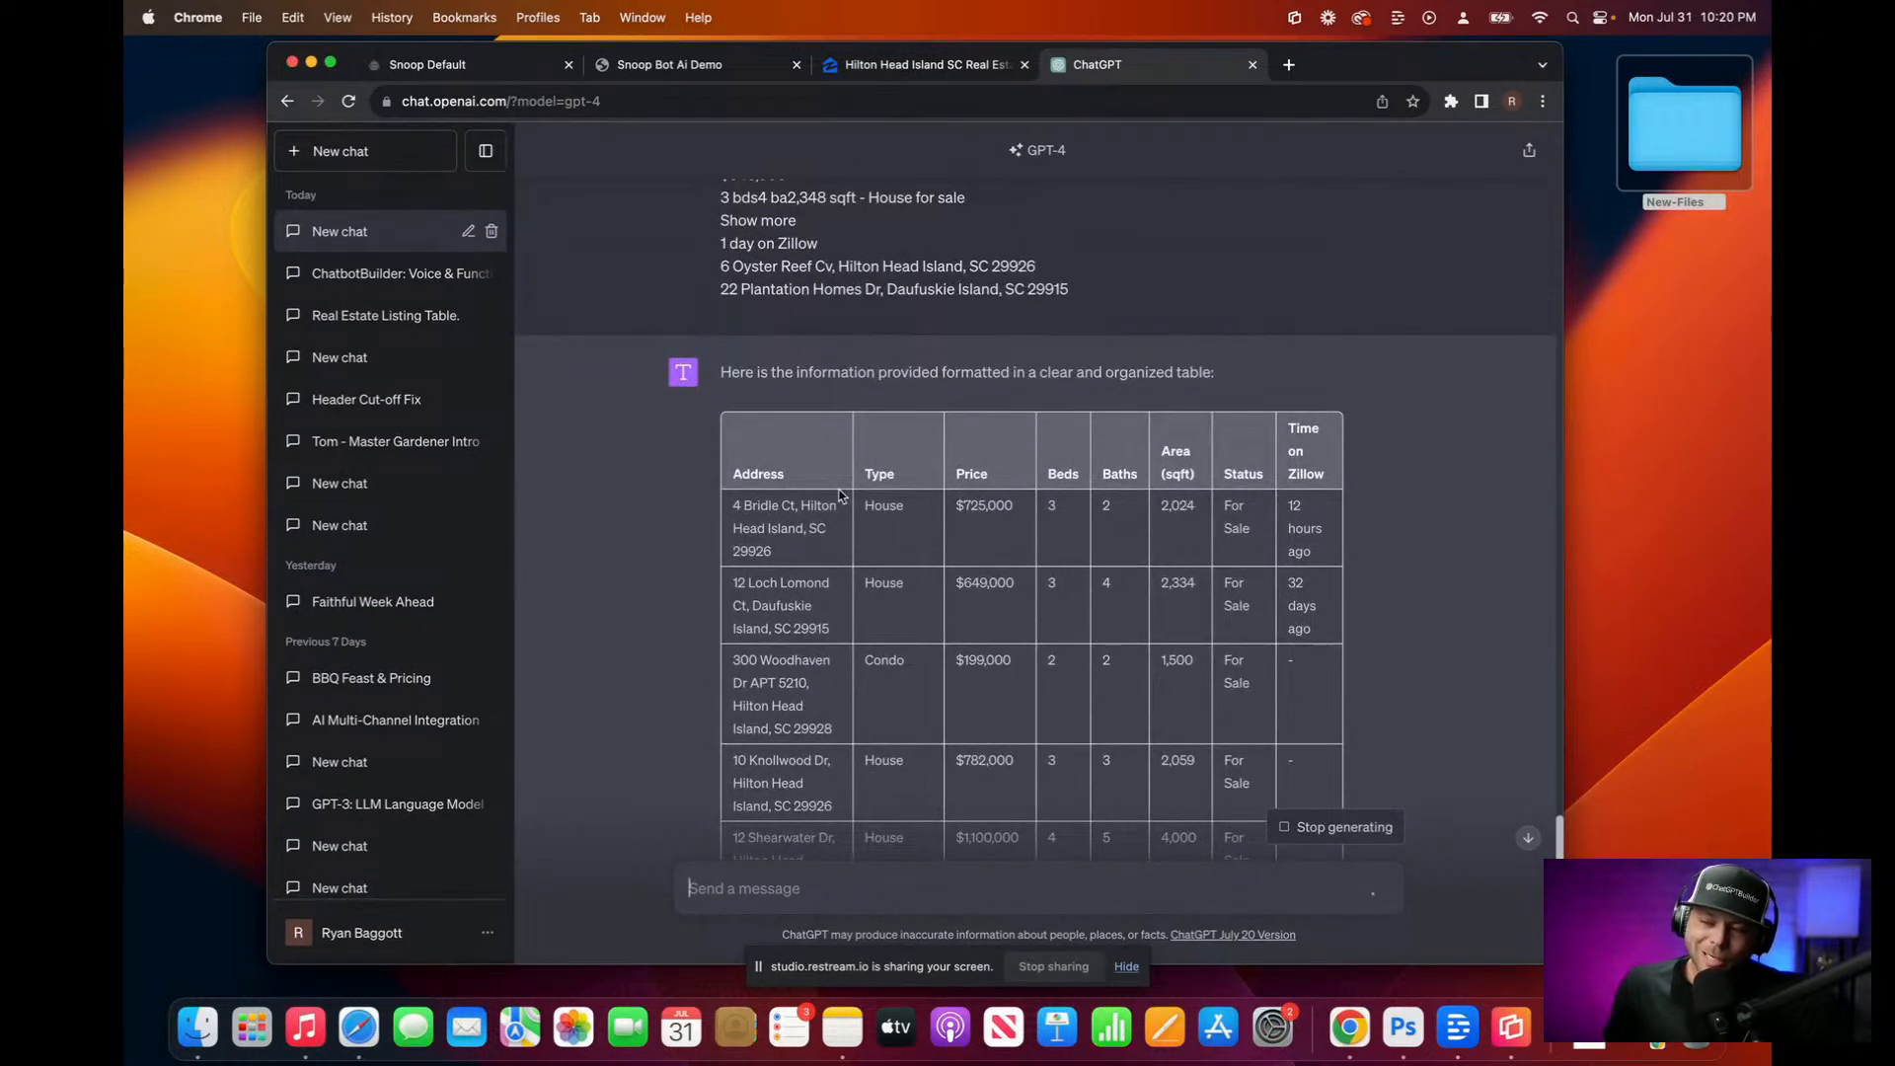
pyautogui.scroll(-15, 841, 495)
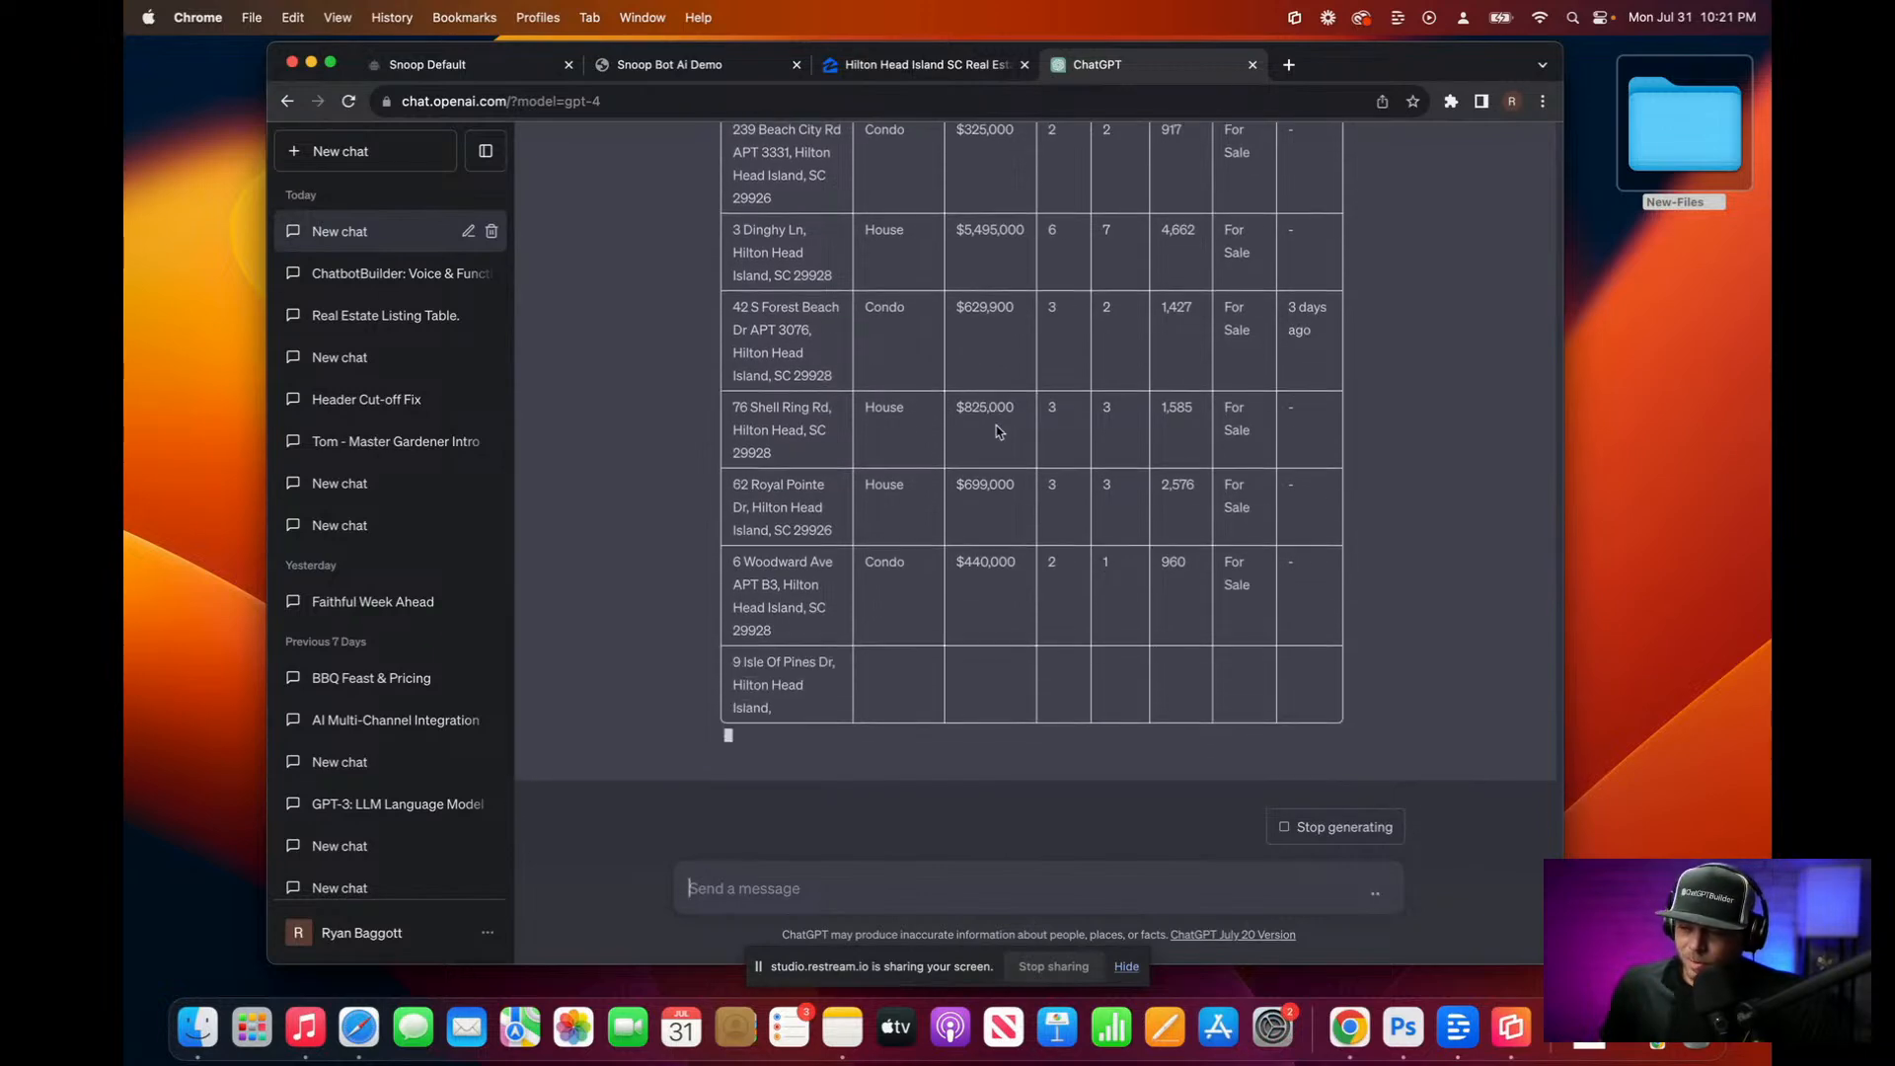
pyautogui.scroll(5, 1054, 423)
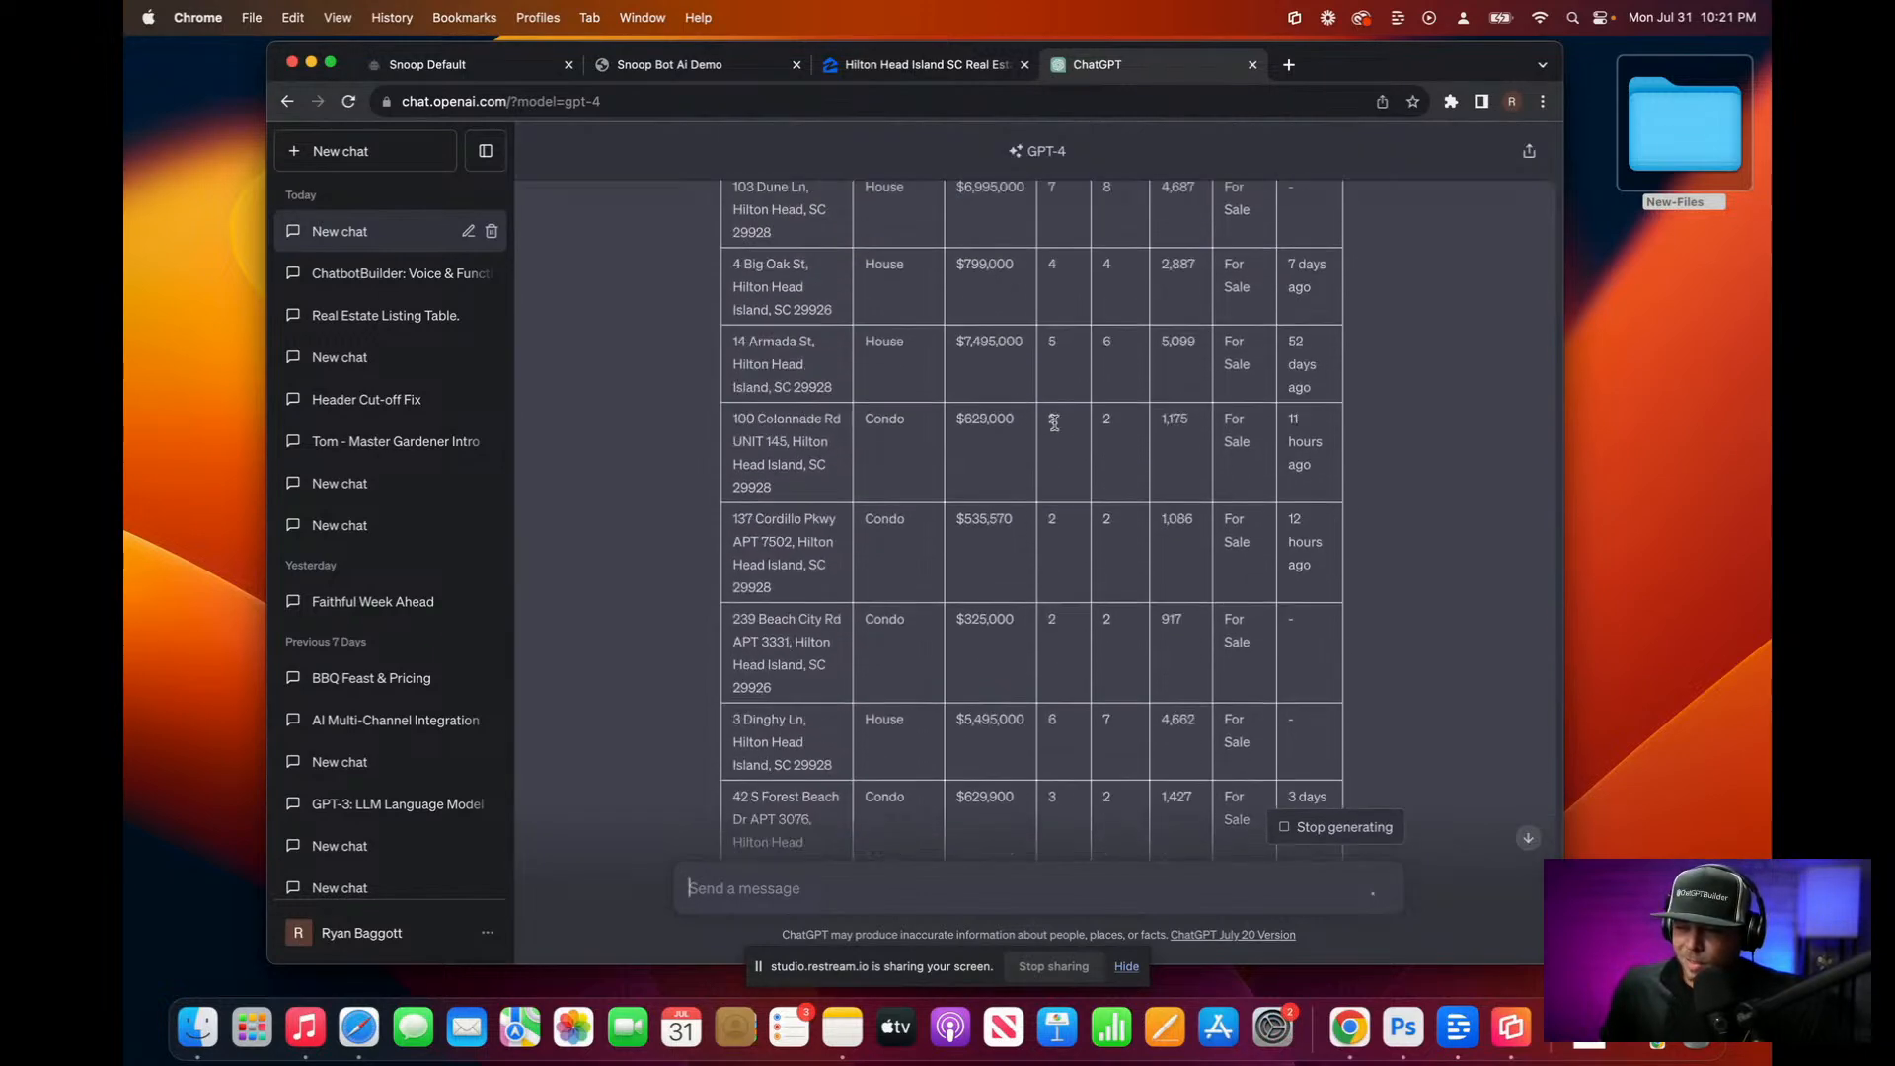
pyautogui.scroll(10, 1054, 423)
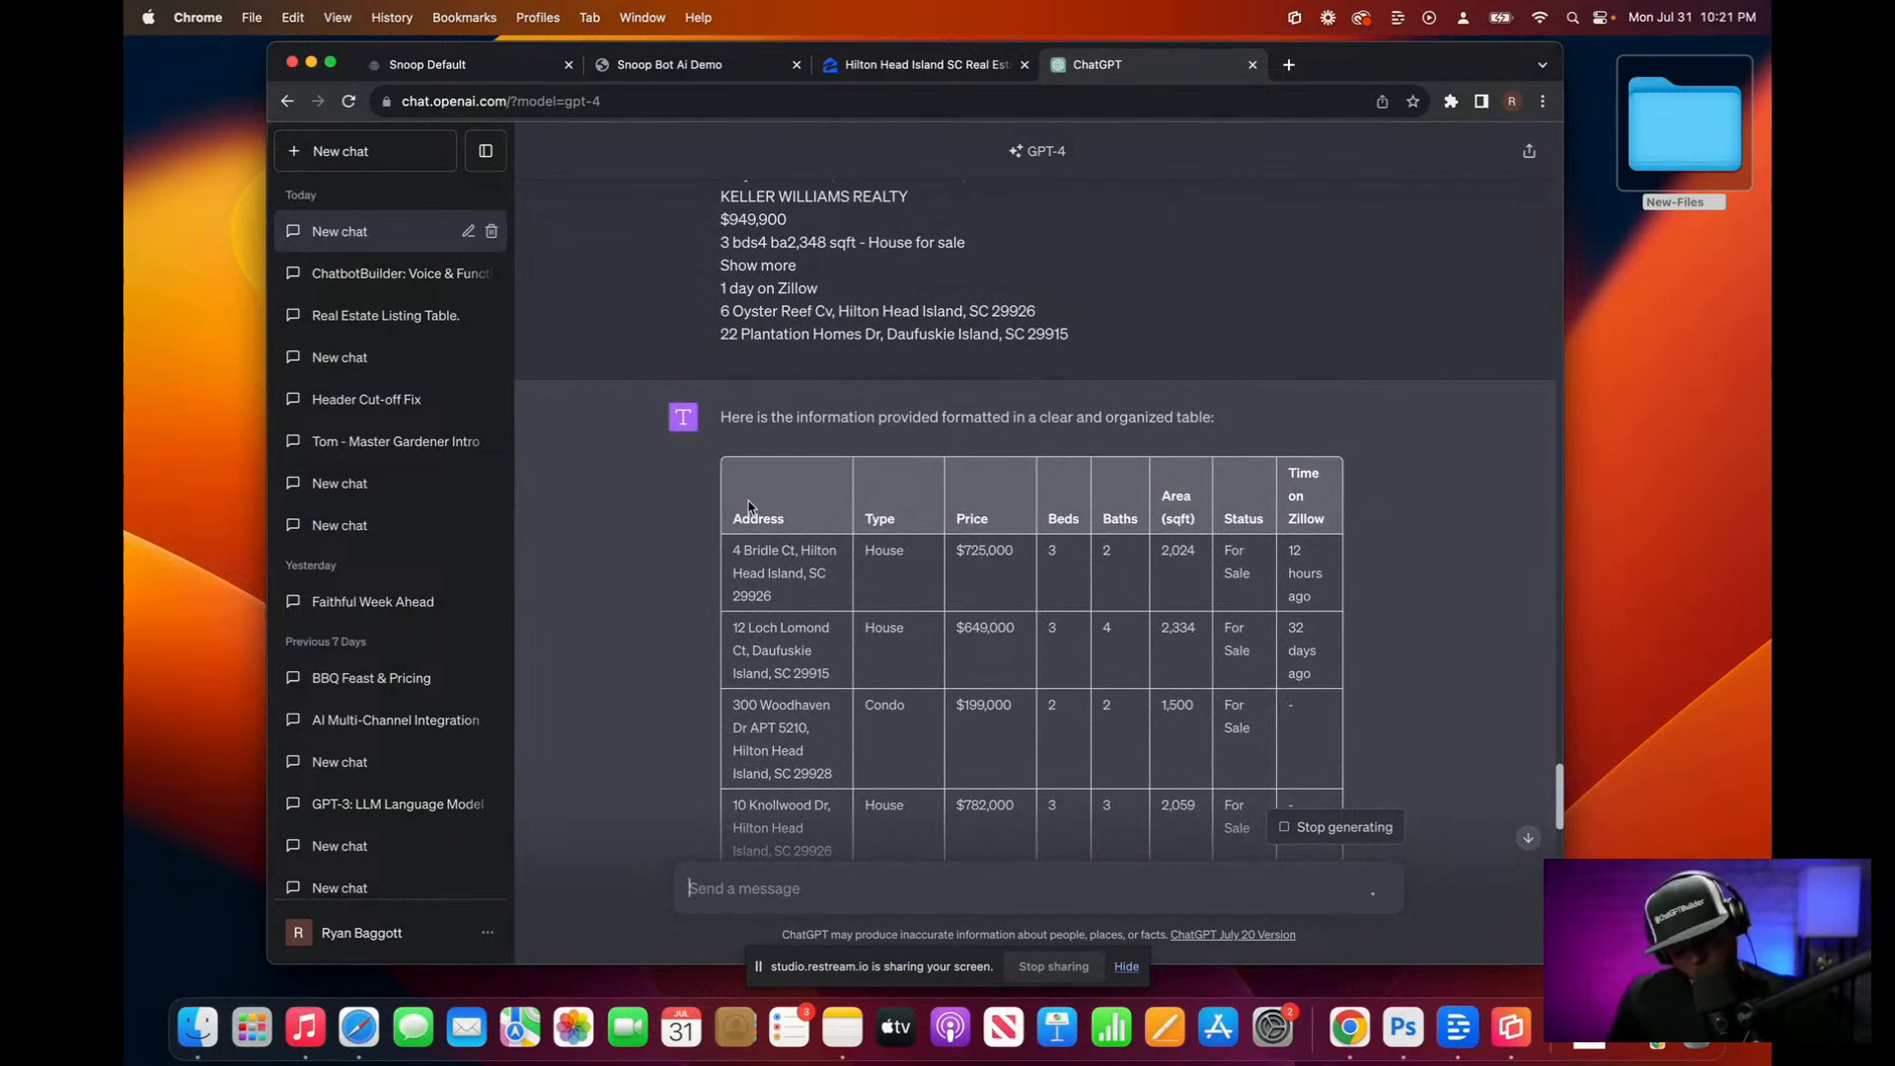
pyautogui.moveTo(730, 515); pyautogui.dragTo(858, 533)
pyautogui.scroll(-15, 897, 536)
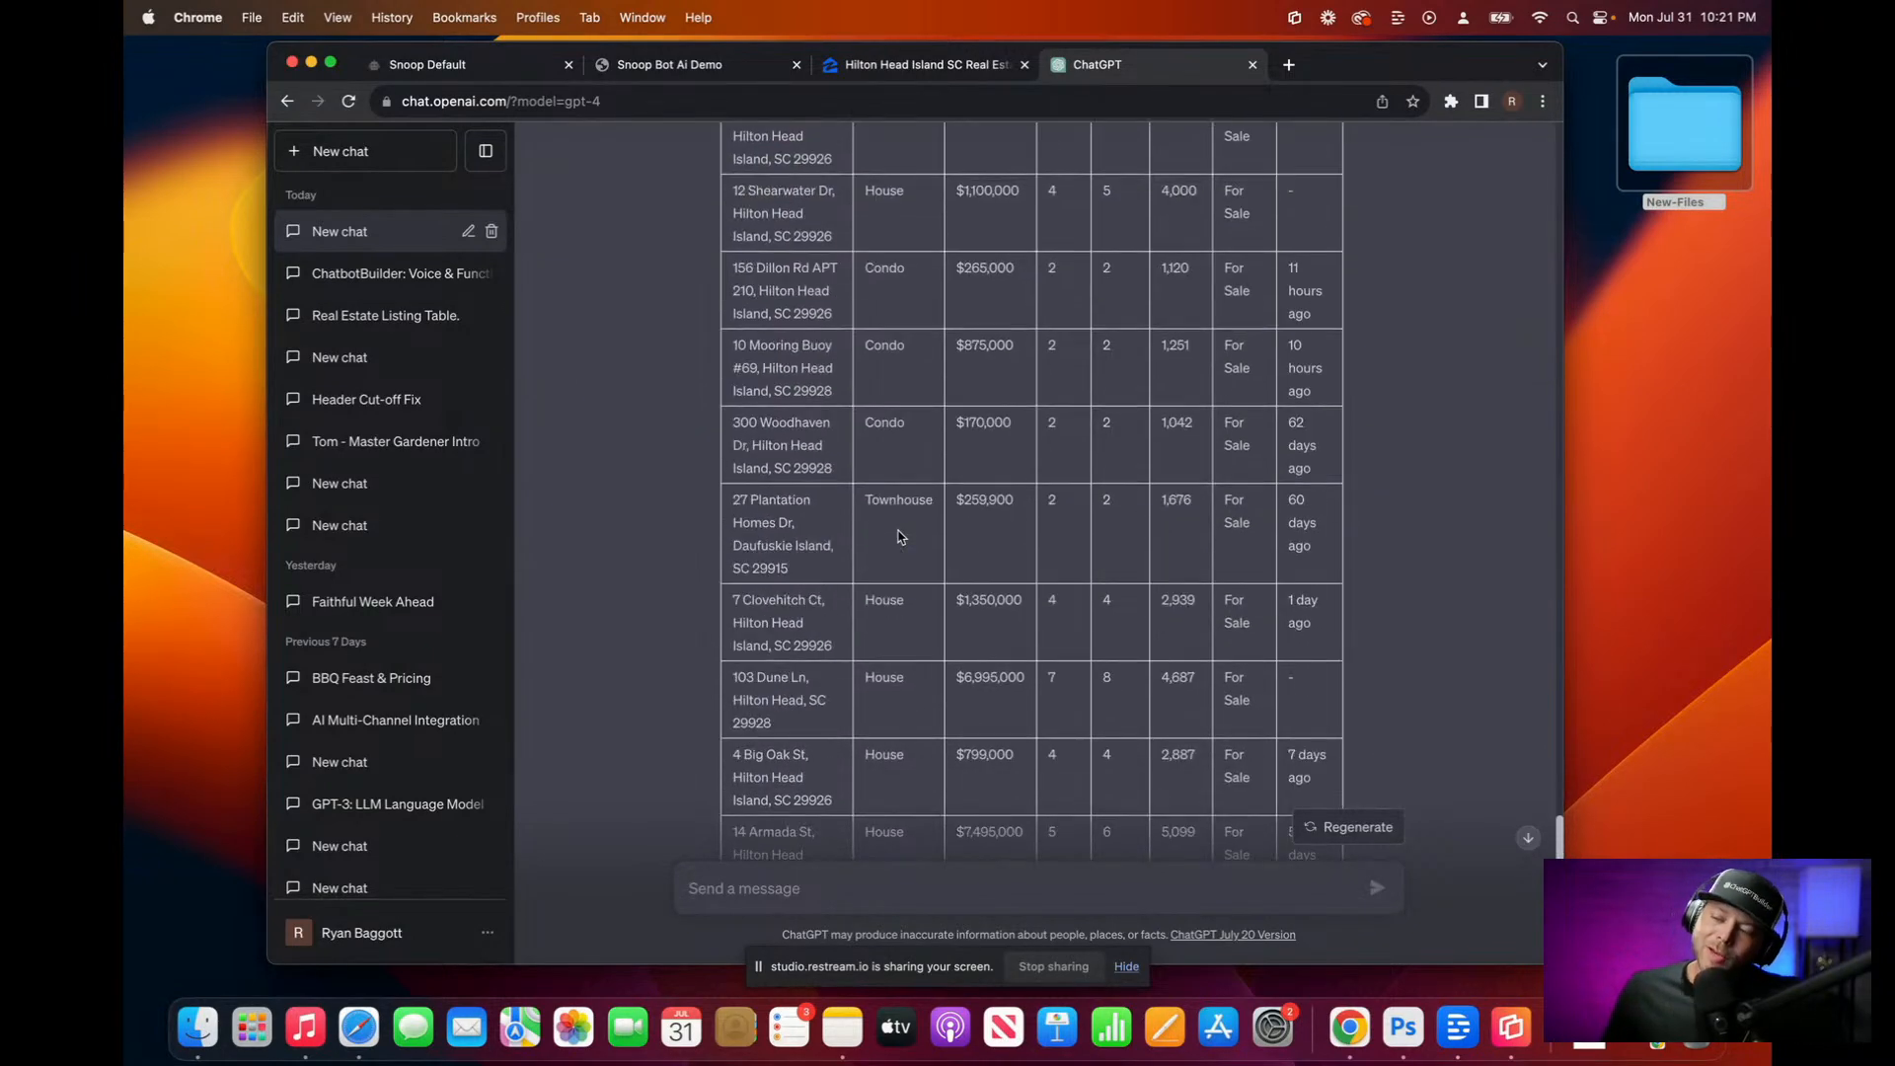
pyautogui.scroll(-3, 898, 536)
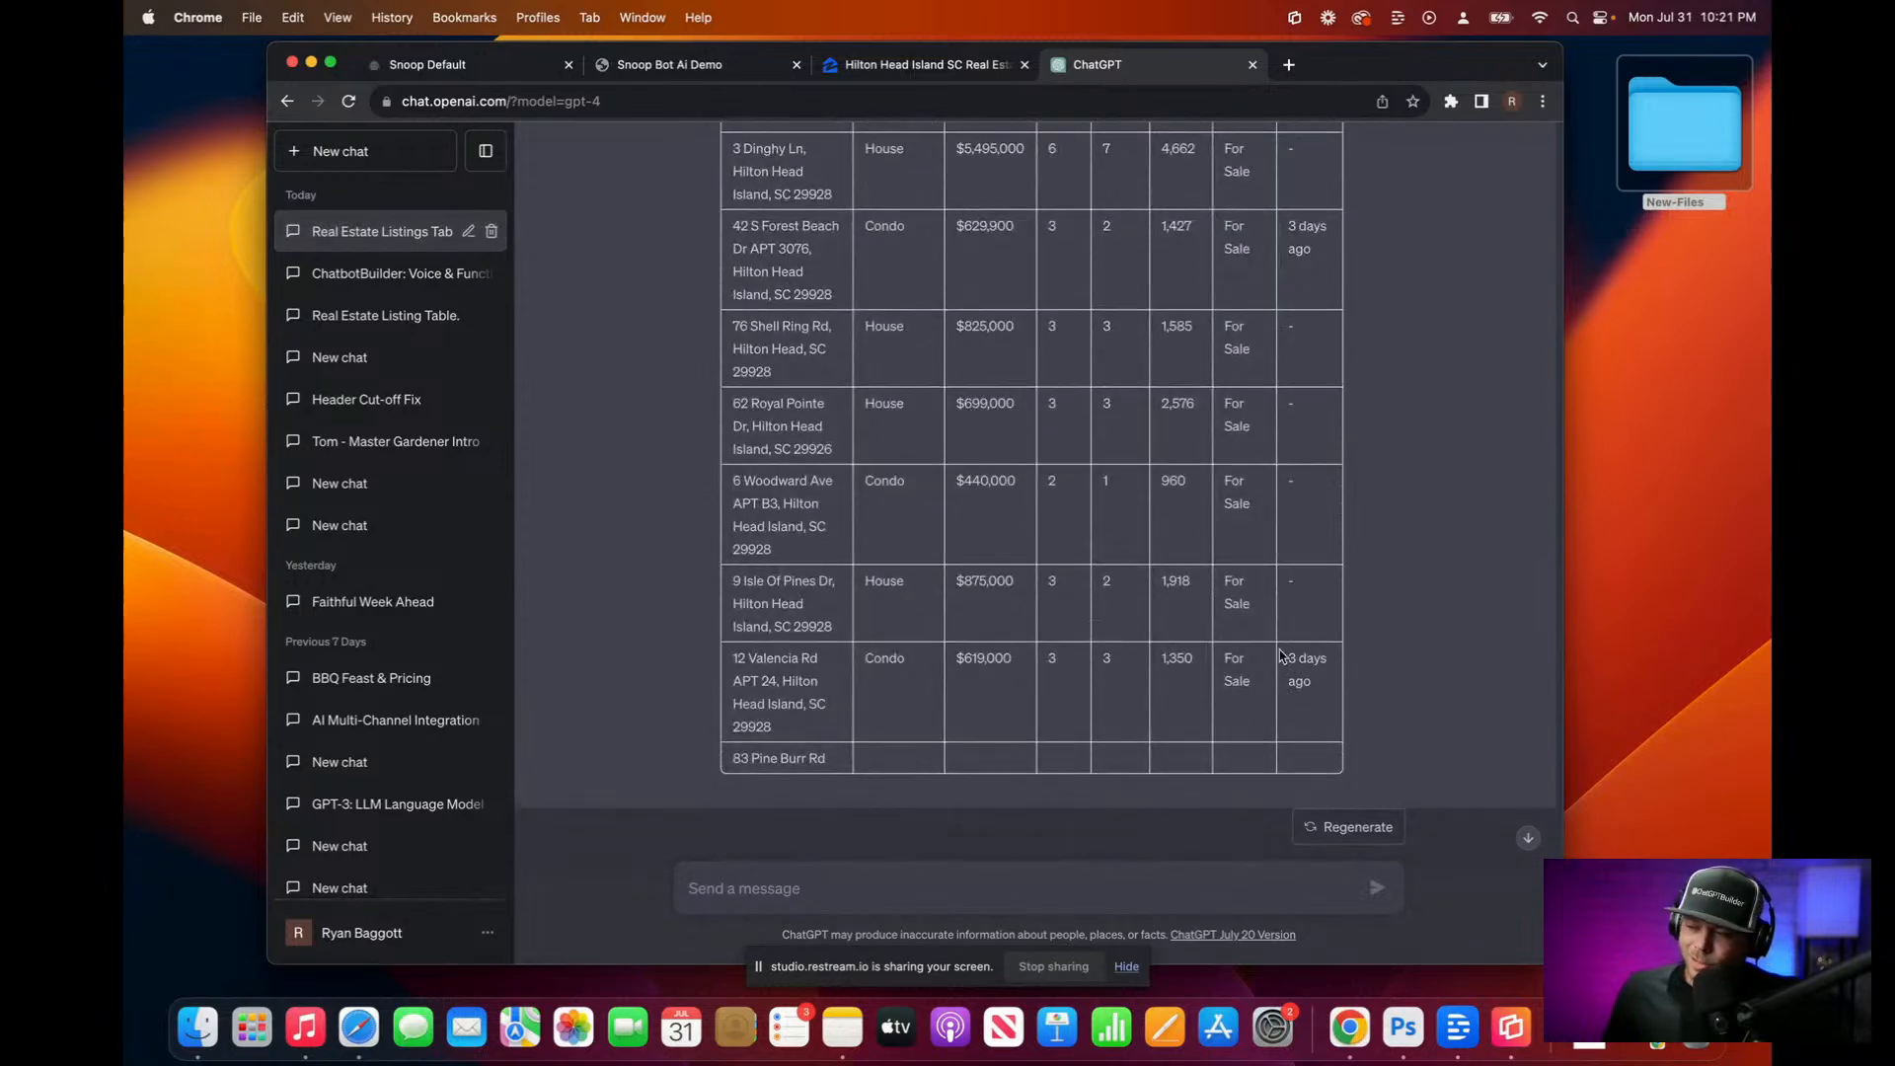
pyautogui.keyDown('shift'); pyautogui.click(1313, 685); pyautogui.keyUp('shift')
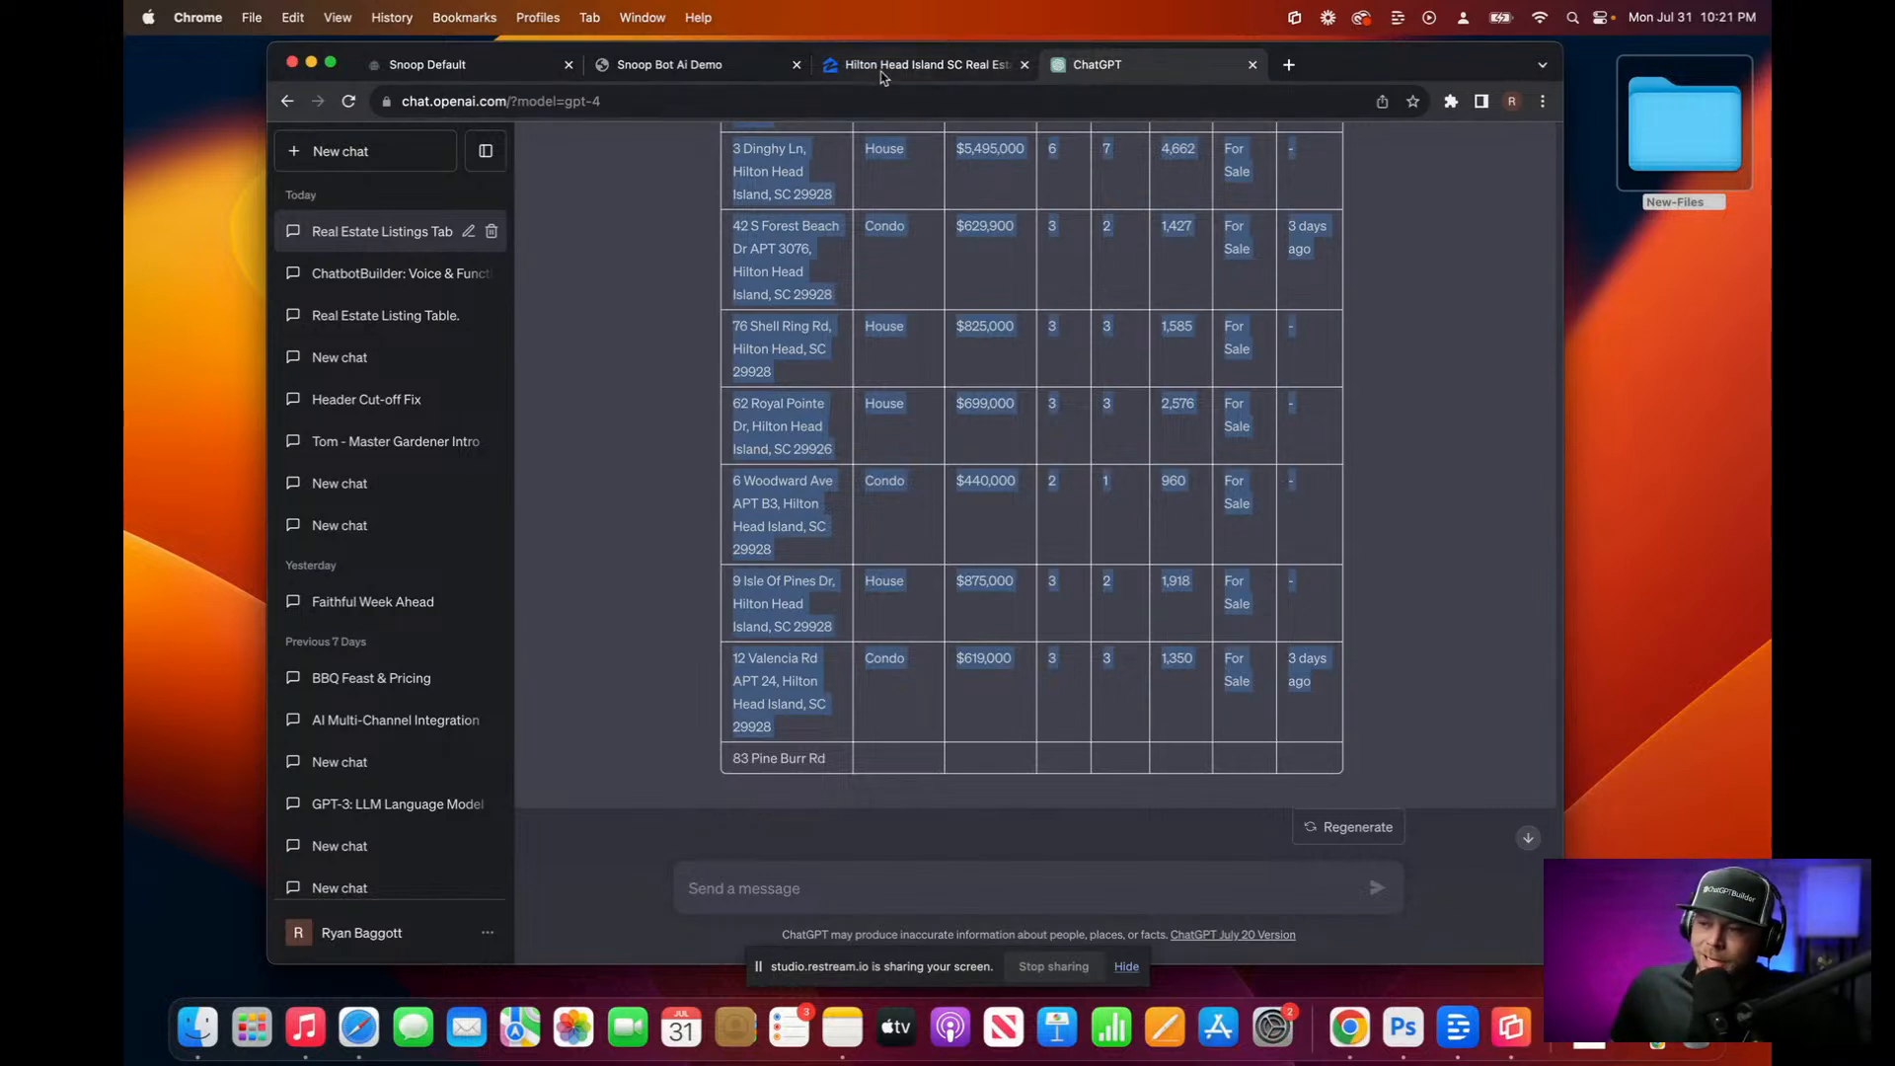
# Step: In Snoop Default's System Prompt, dictate instructions for short, humorous, fact-based real estate answers
pyautogui.click(447, 69)
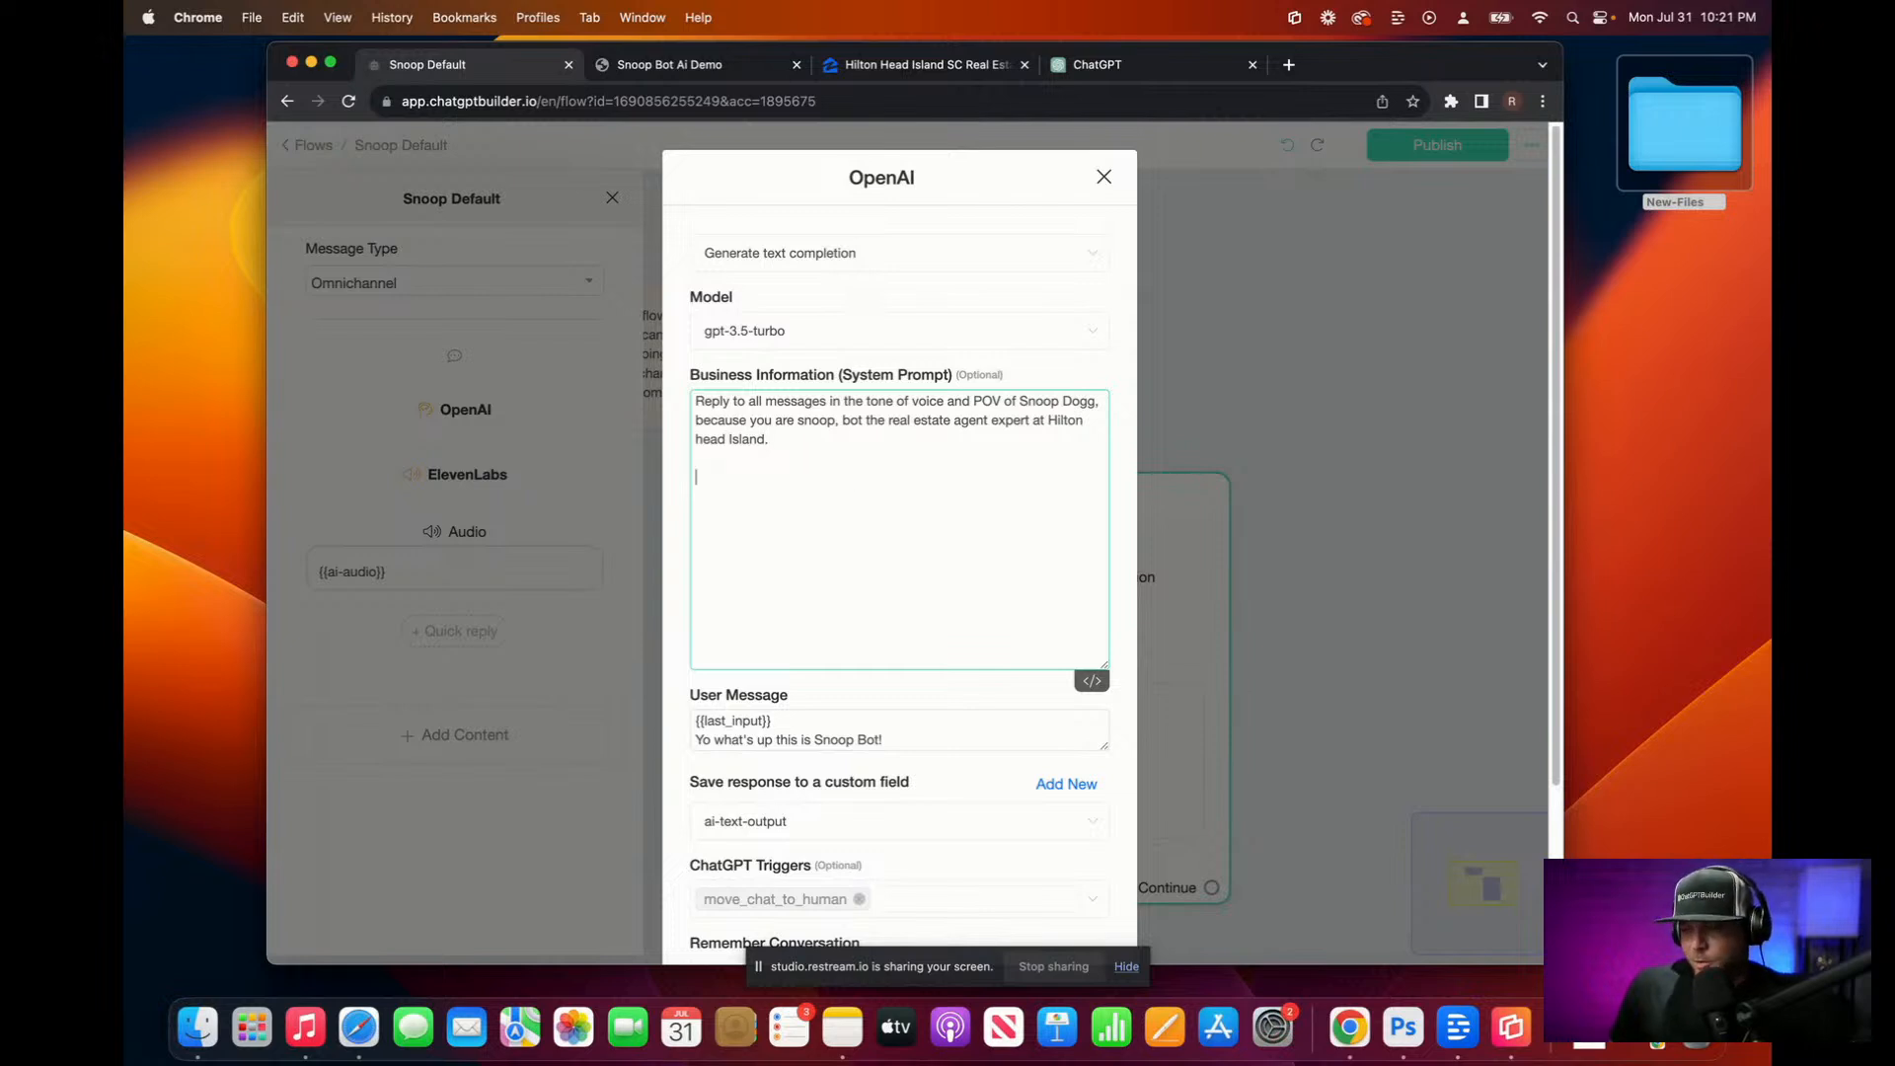
pyautogui.press('fn')
pyautogui.press('fn')
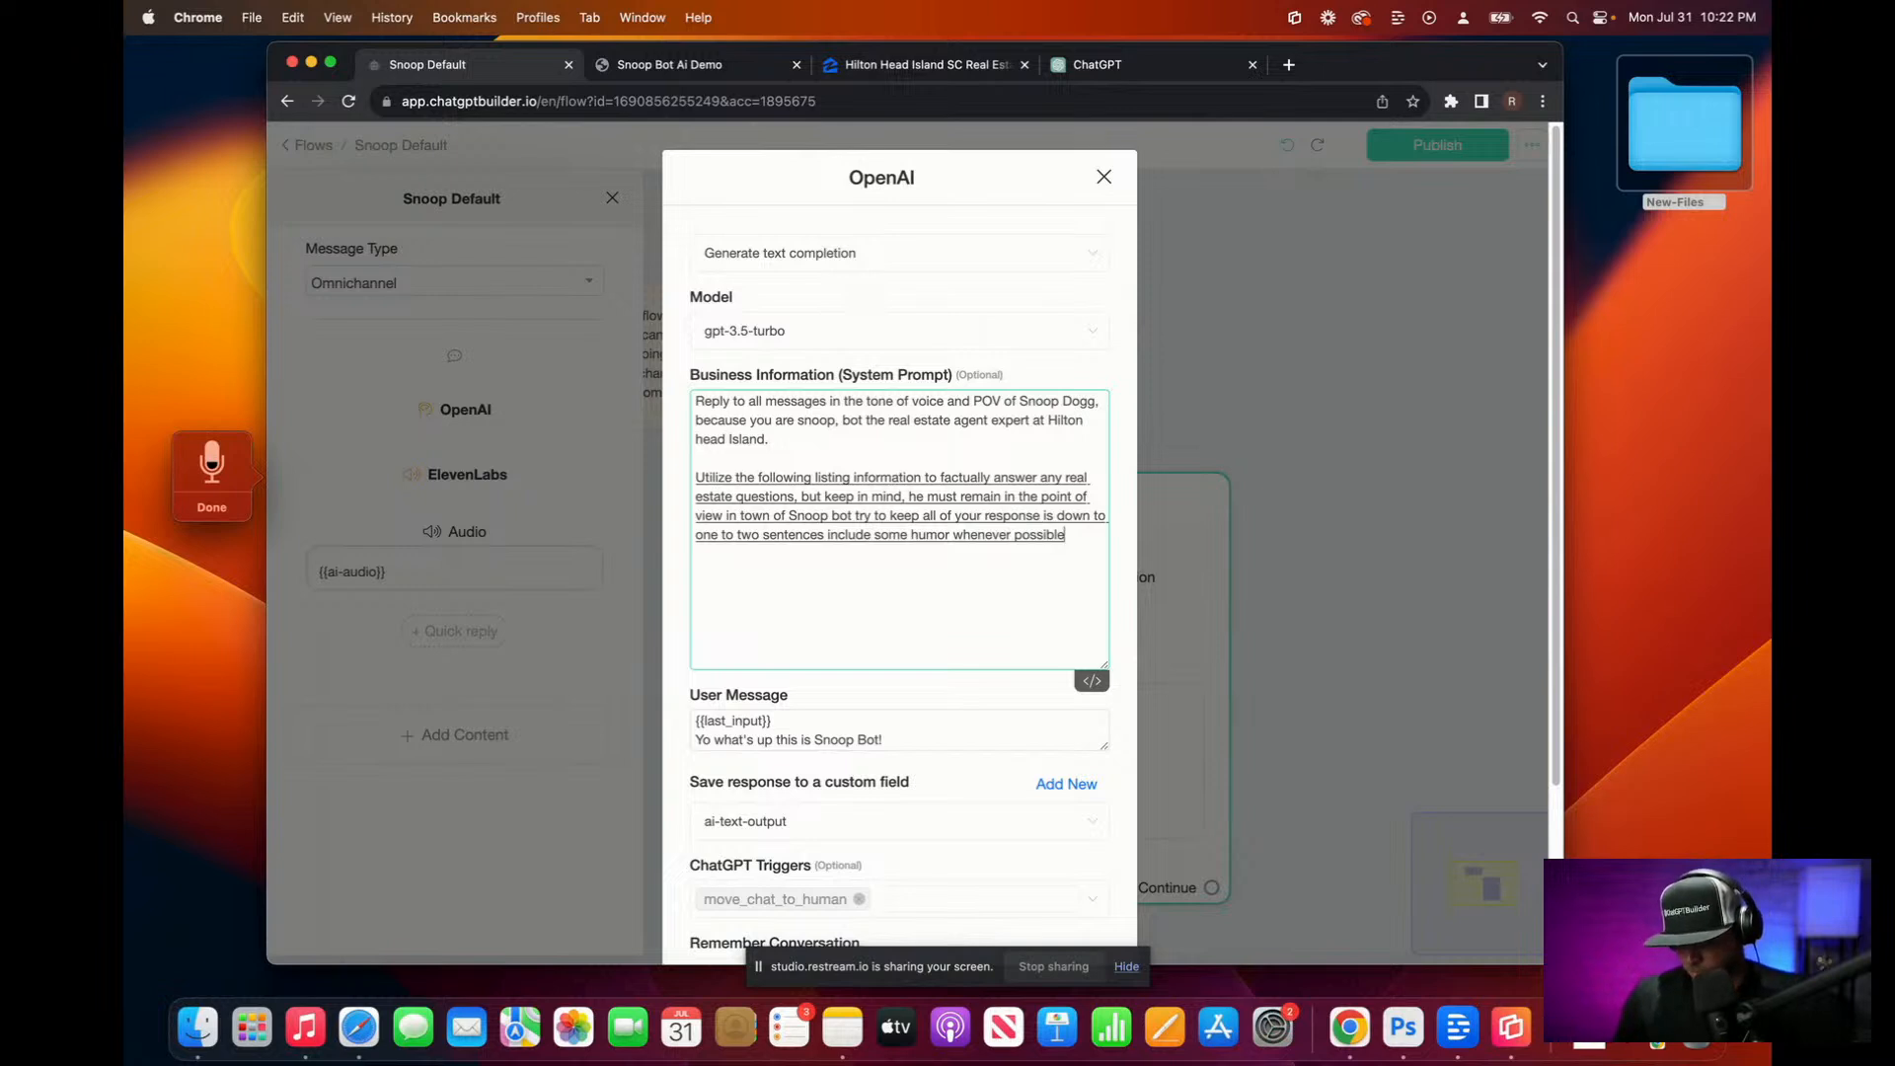
pyautogui.press('Escape')
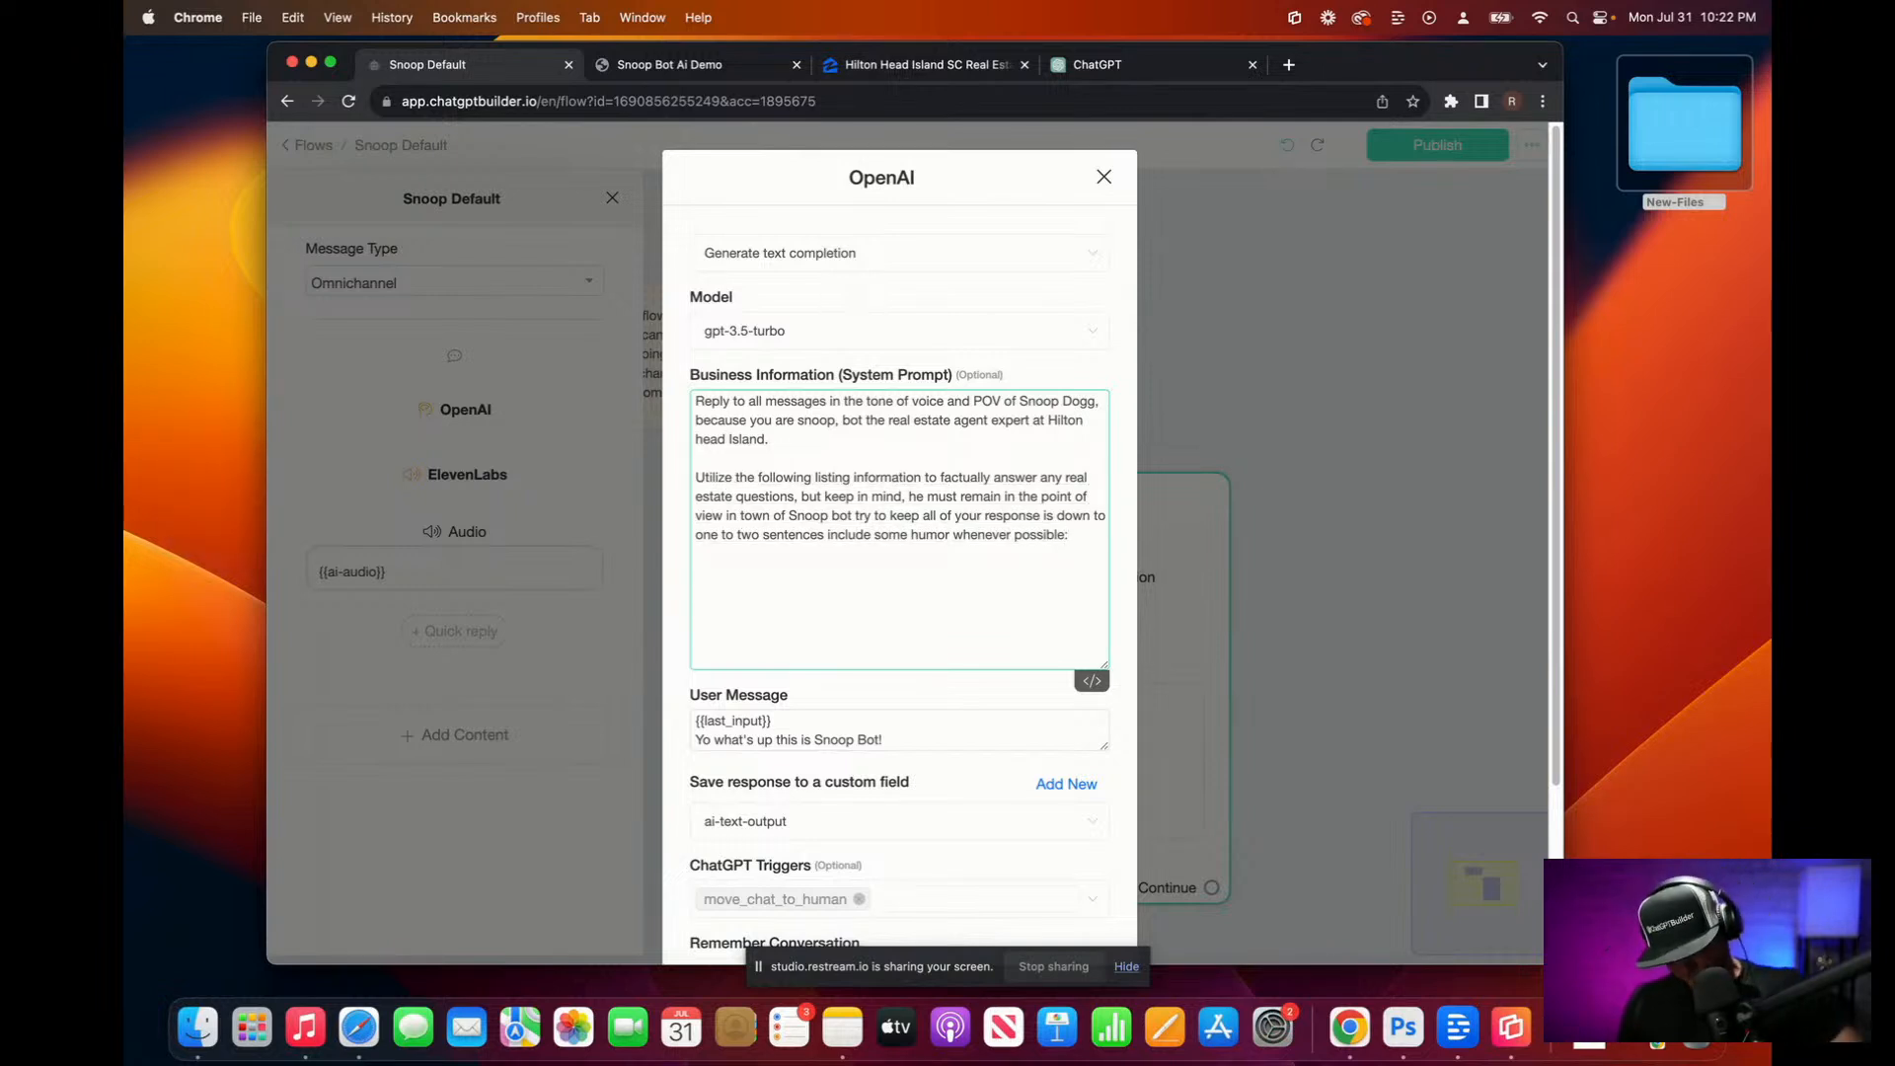
# Step: Paste the copied Hilton Head listings into the System Prompt
pyautogui.press('super+v')
pyautogui.scroll(15, 962, 395)
pyautogui.scroll(-10, 908, 420)
pyautogui.scroll(-5, 903, 423)
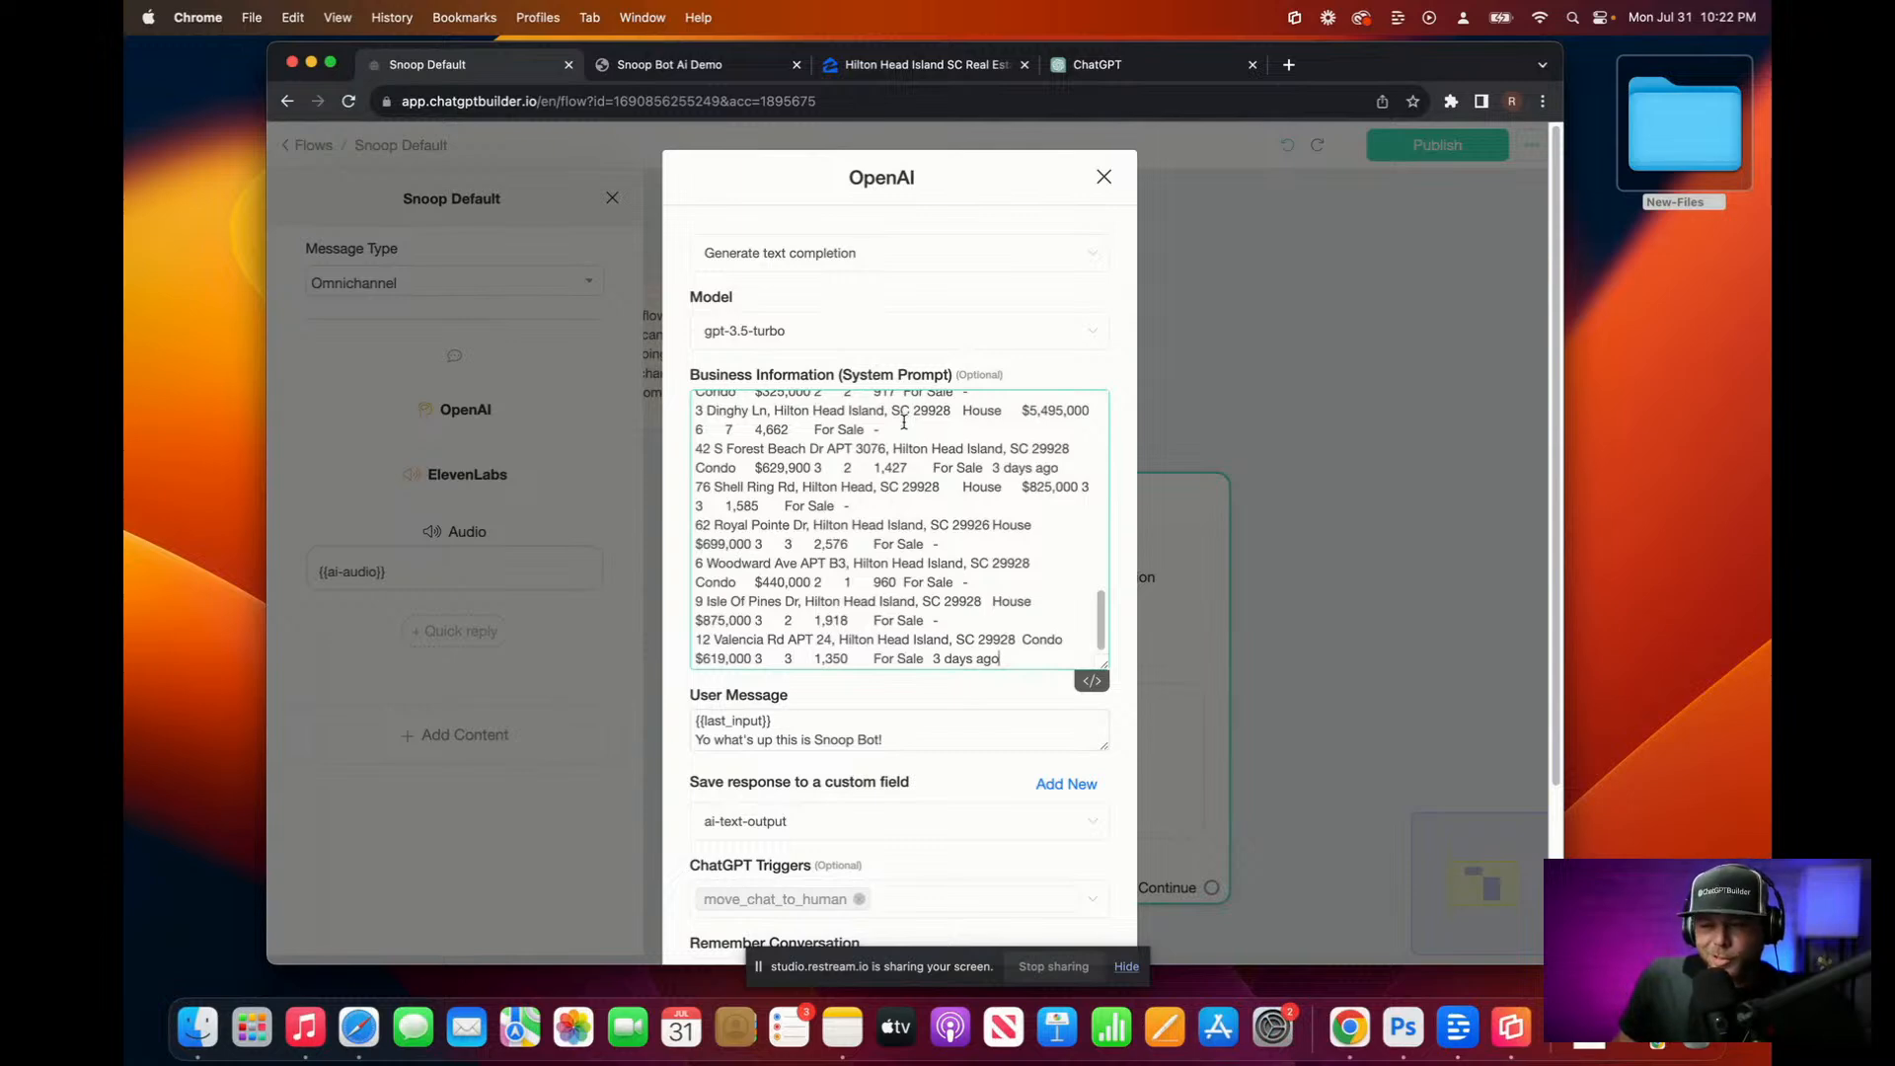
pyautogui.scroll(15, 904, 422)
# Step: Look over the ChatGPT listings table, then bring up the Snoop Bot Ai Demo webchat
pyautogui.click(1101, 64)
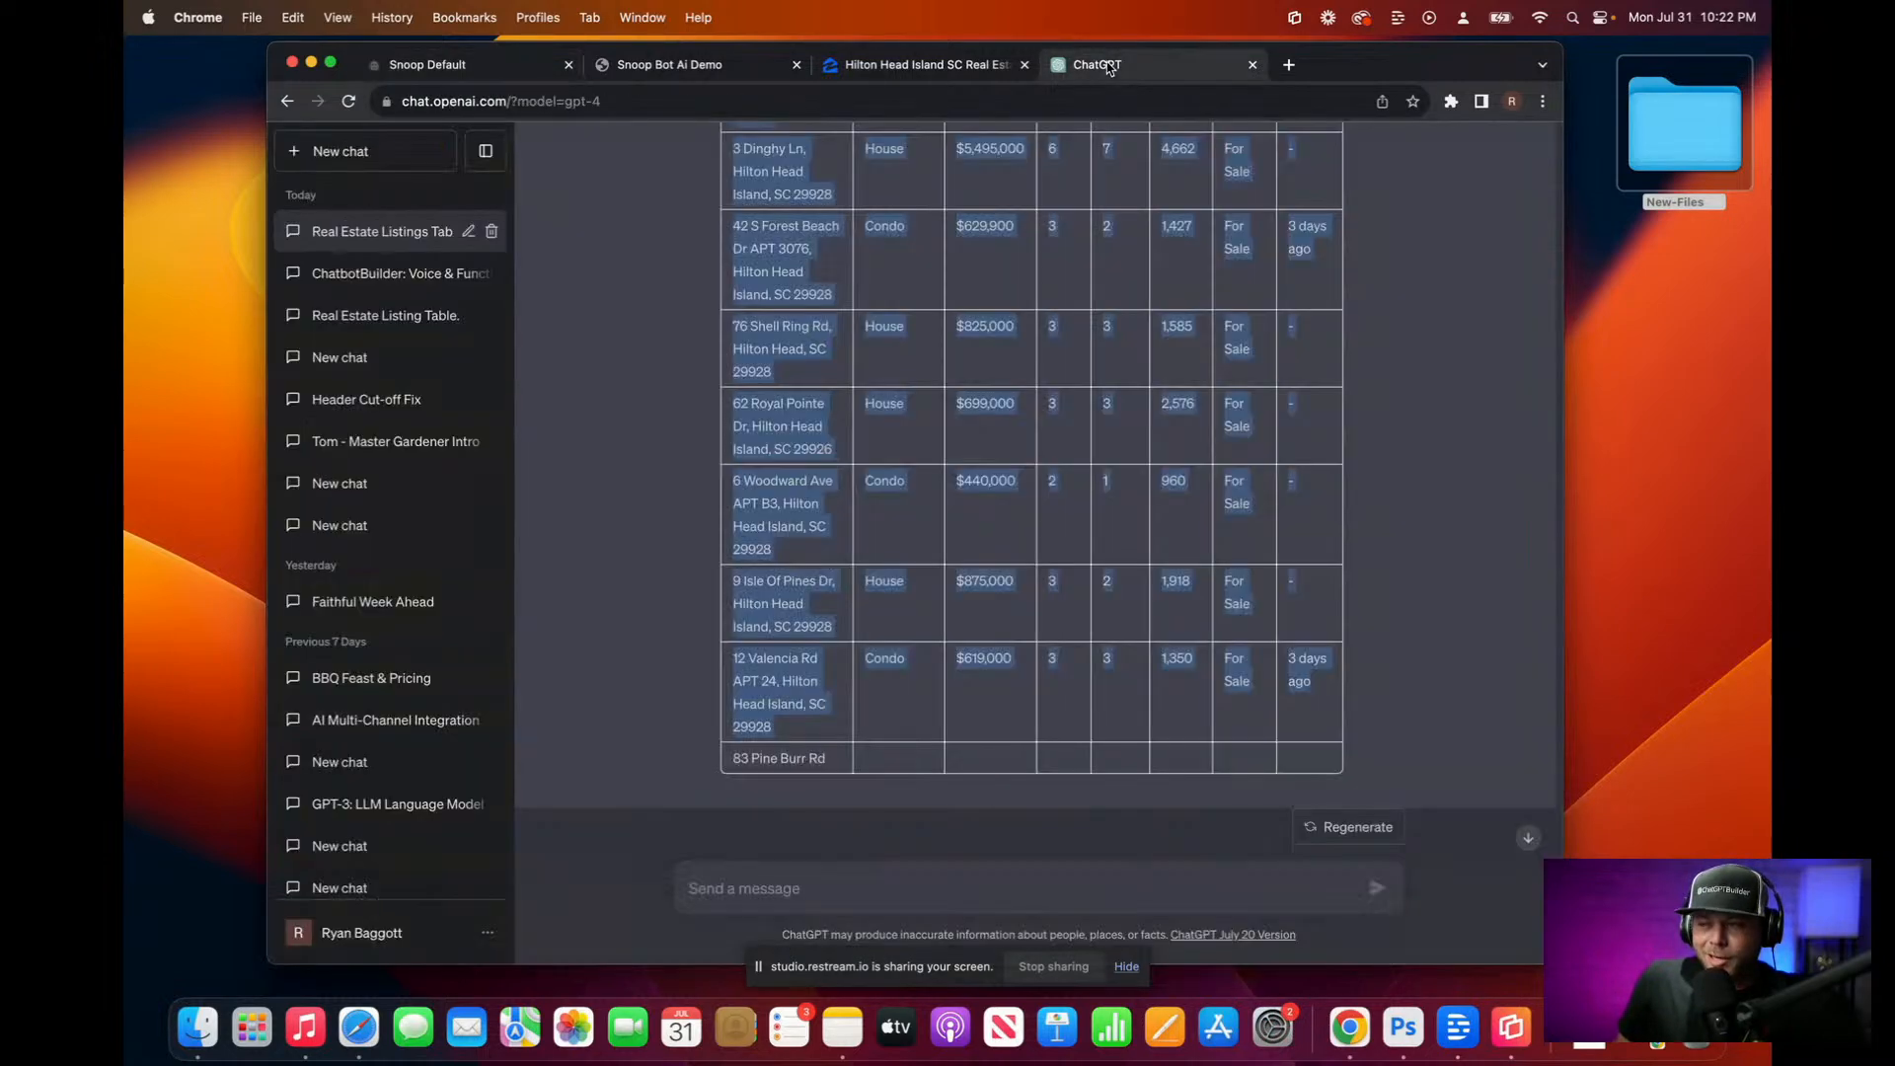
pyautogui.scroll(10, 1150, 354)
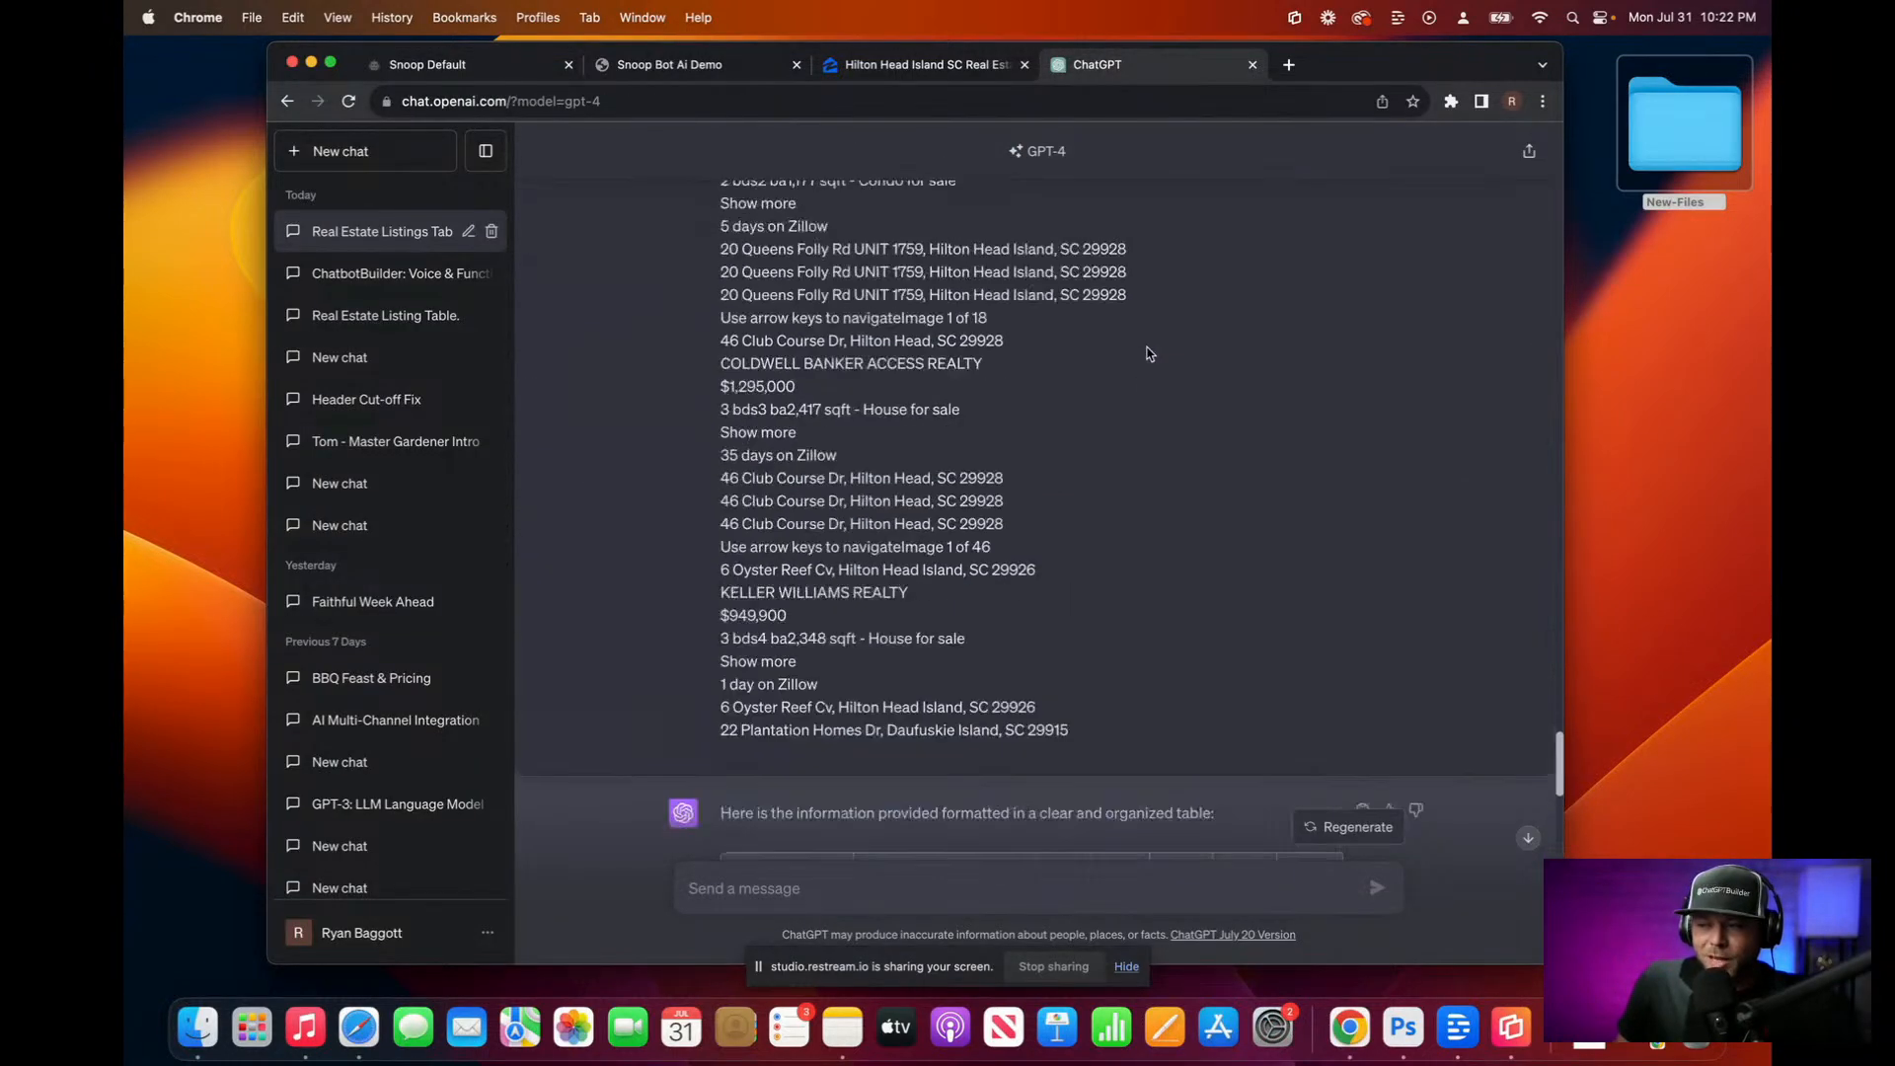
pyautogui.scroll(-15, 1150, 353)
pyautogui.scroll(2, 1149, 352)
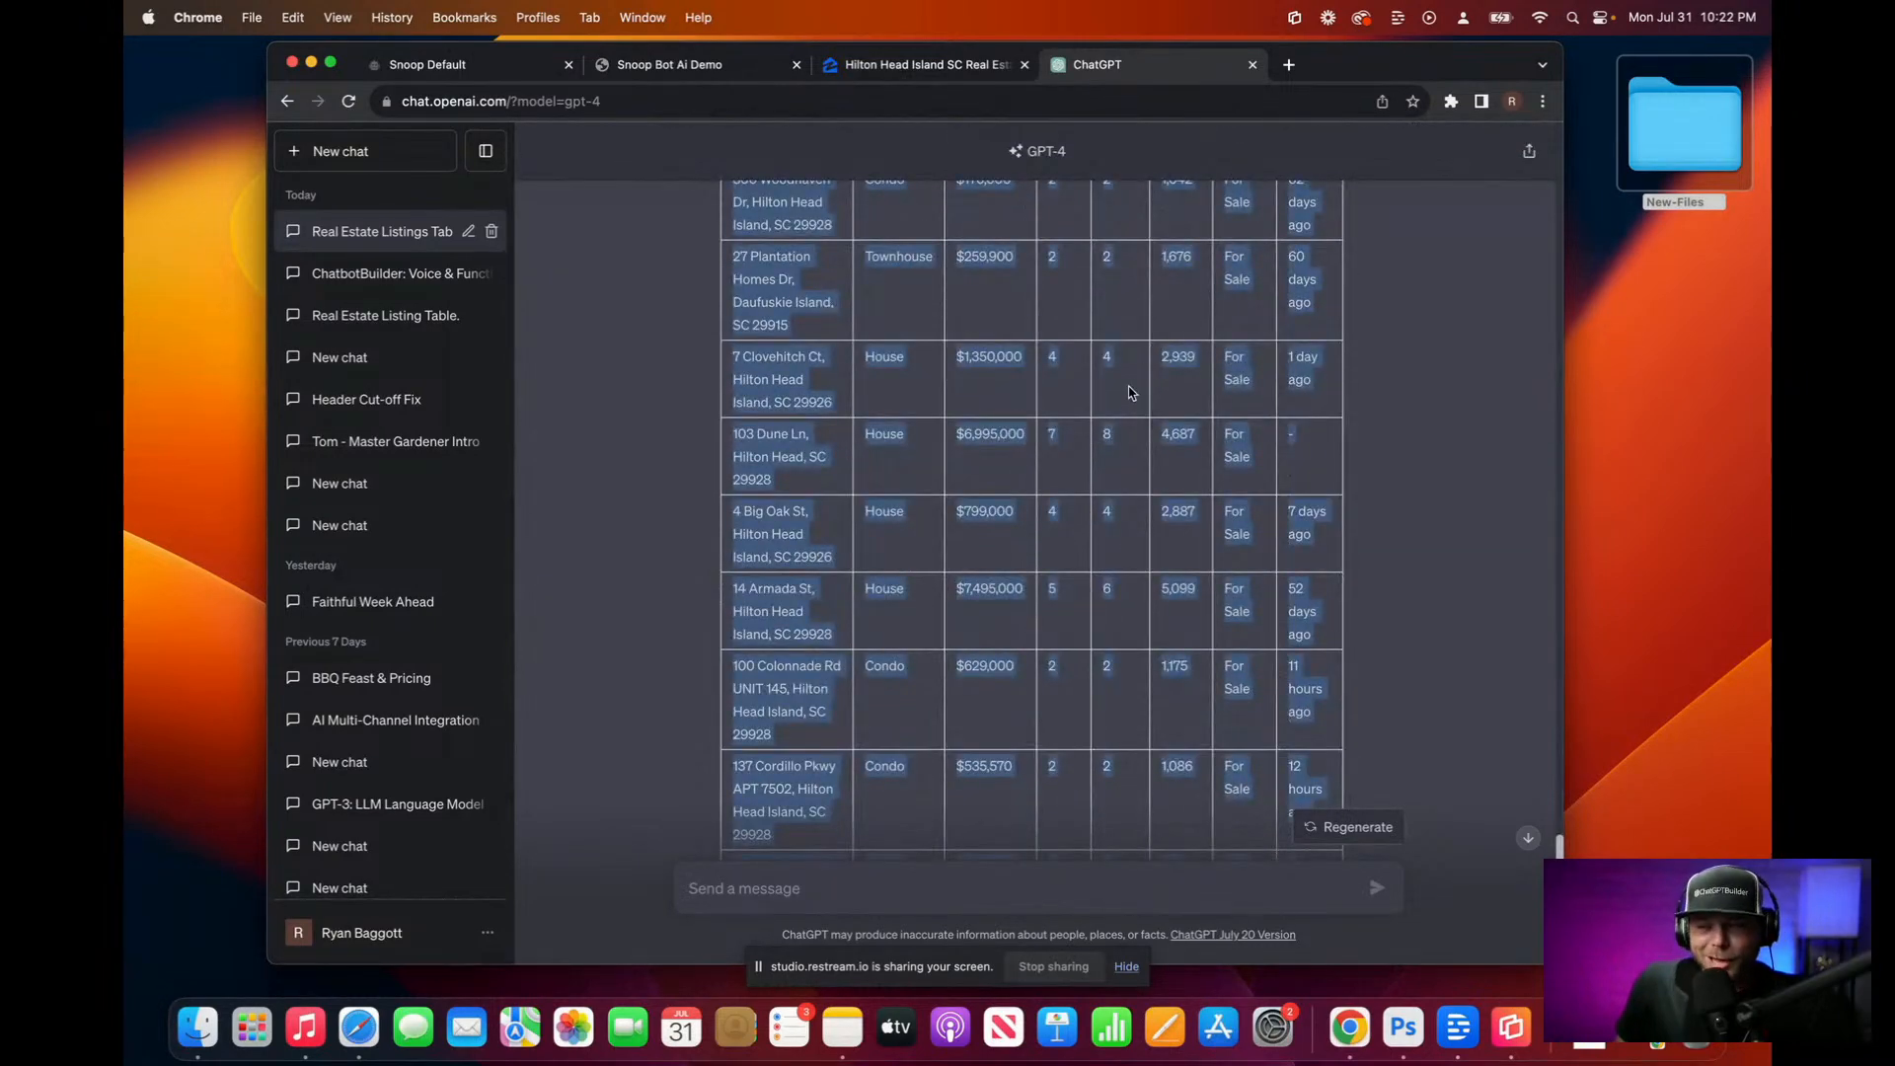
pyautogui.click(745, 69)
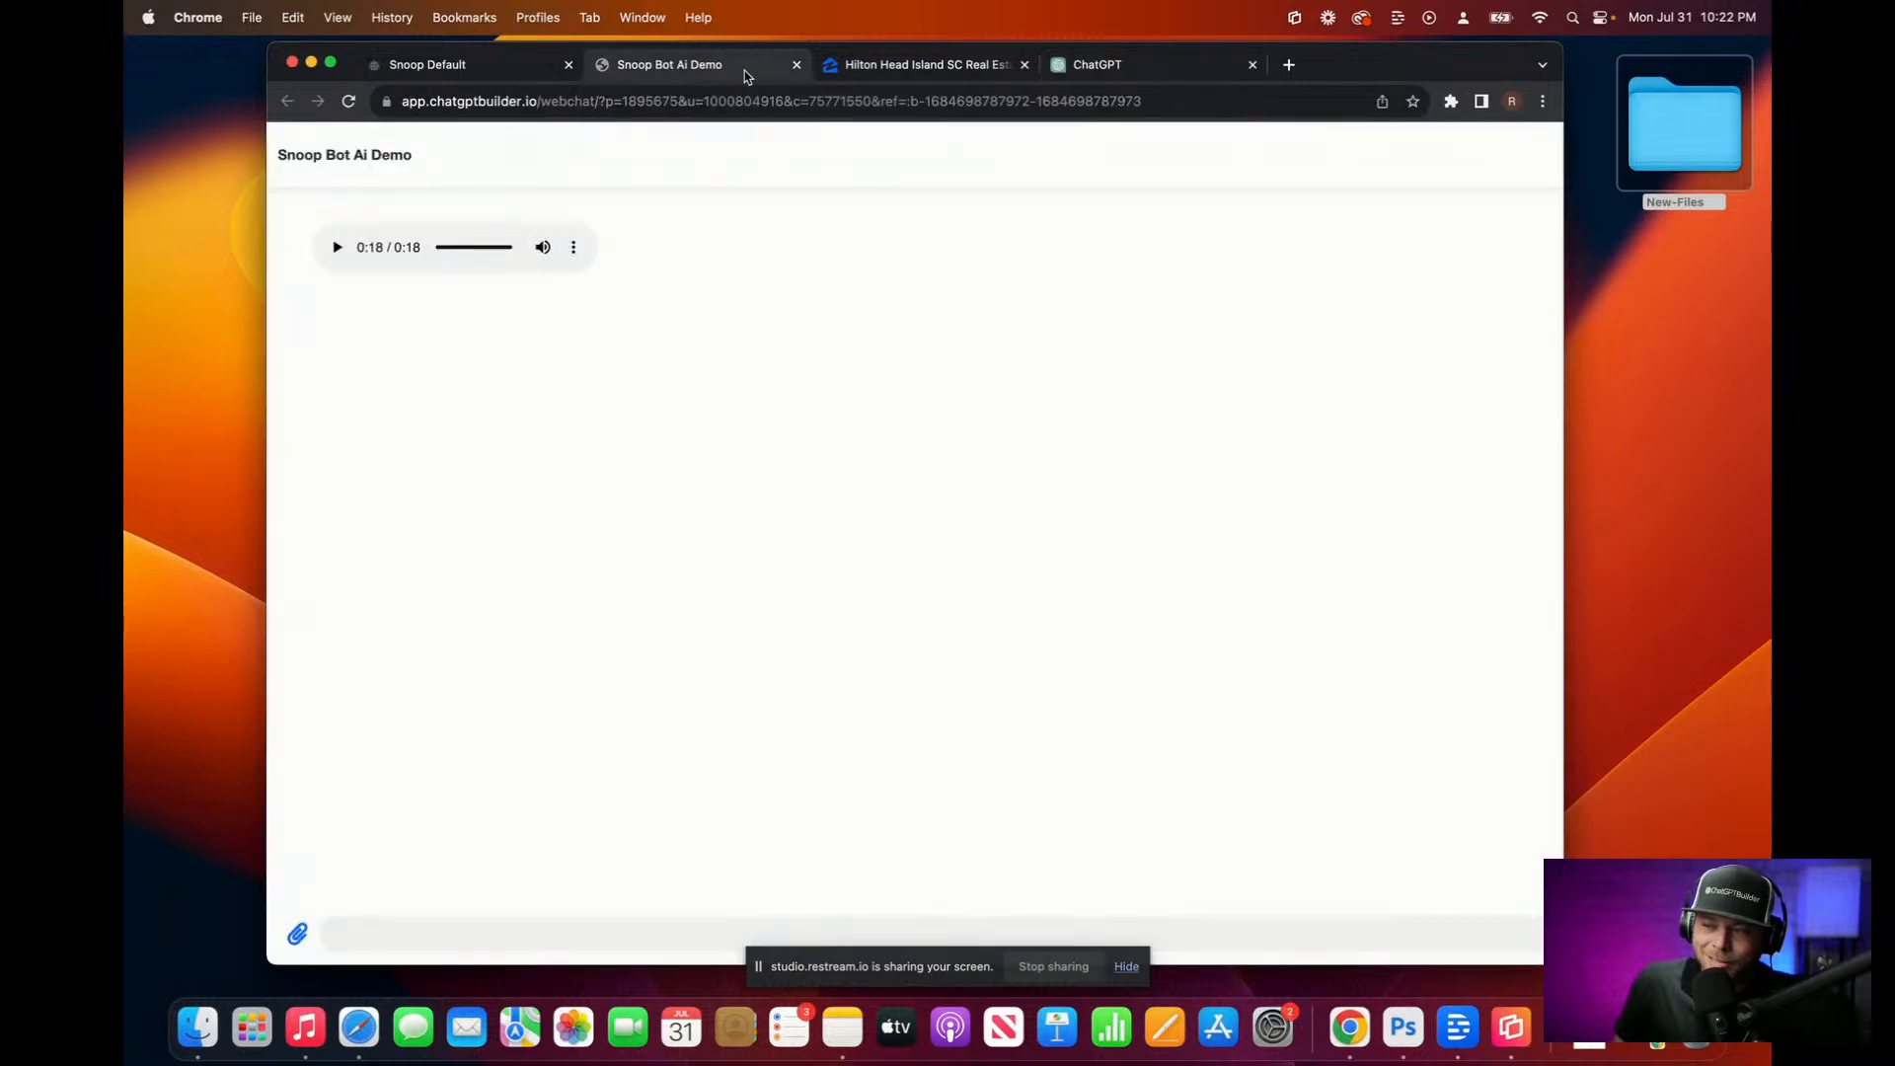
# Step: Confirm the listings-filled OpenAI step, publish Snoop Default, and return to the Flows list
pyautogui.click(486, 67)
pyautogui.scroll(-15, 835, 595)
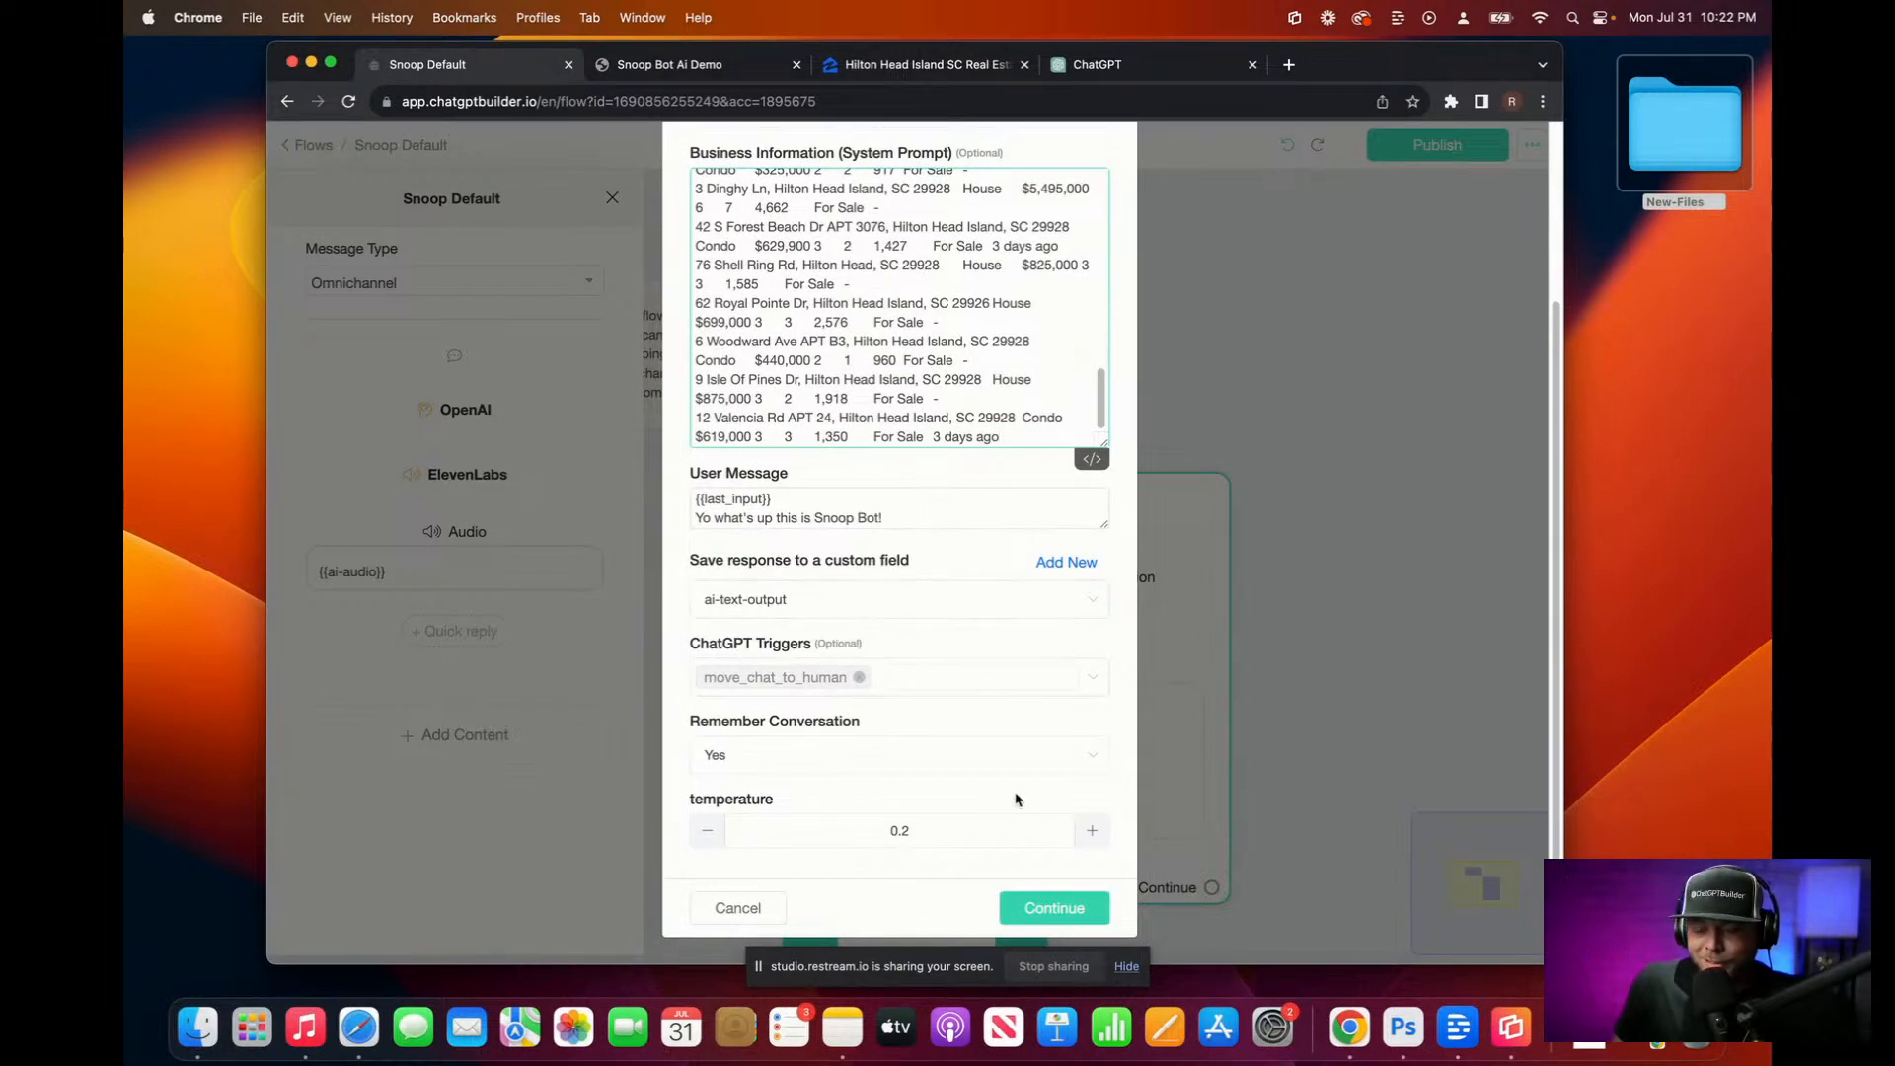
pyautogui.click(1066, 906)
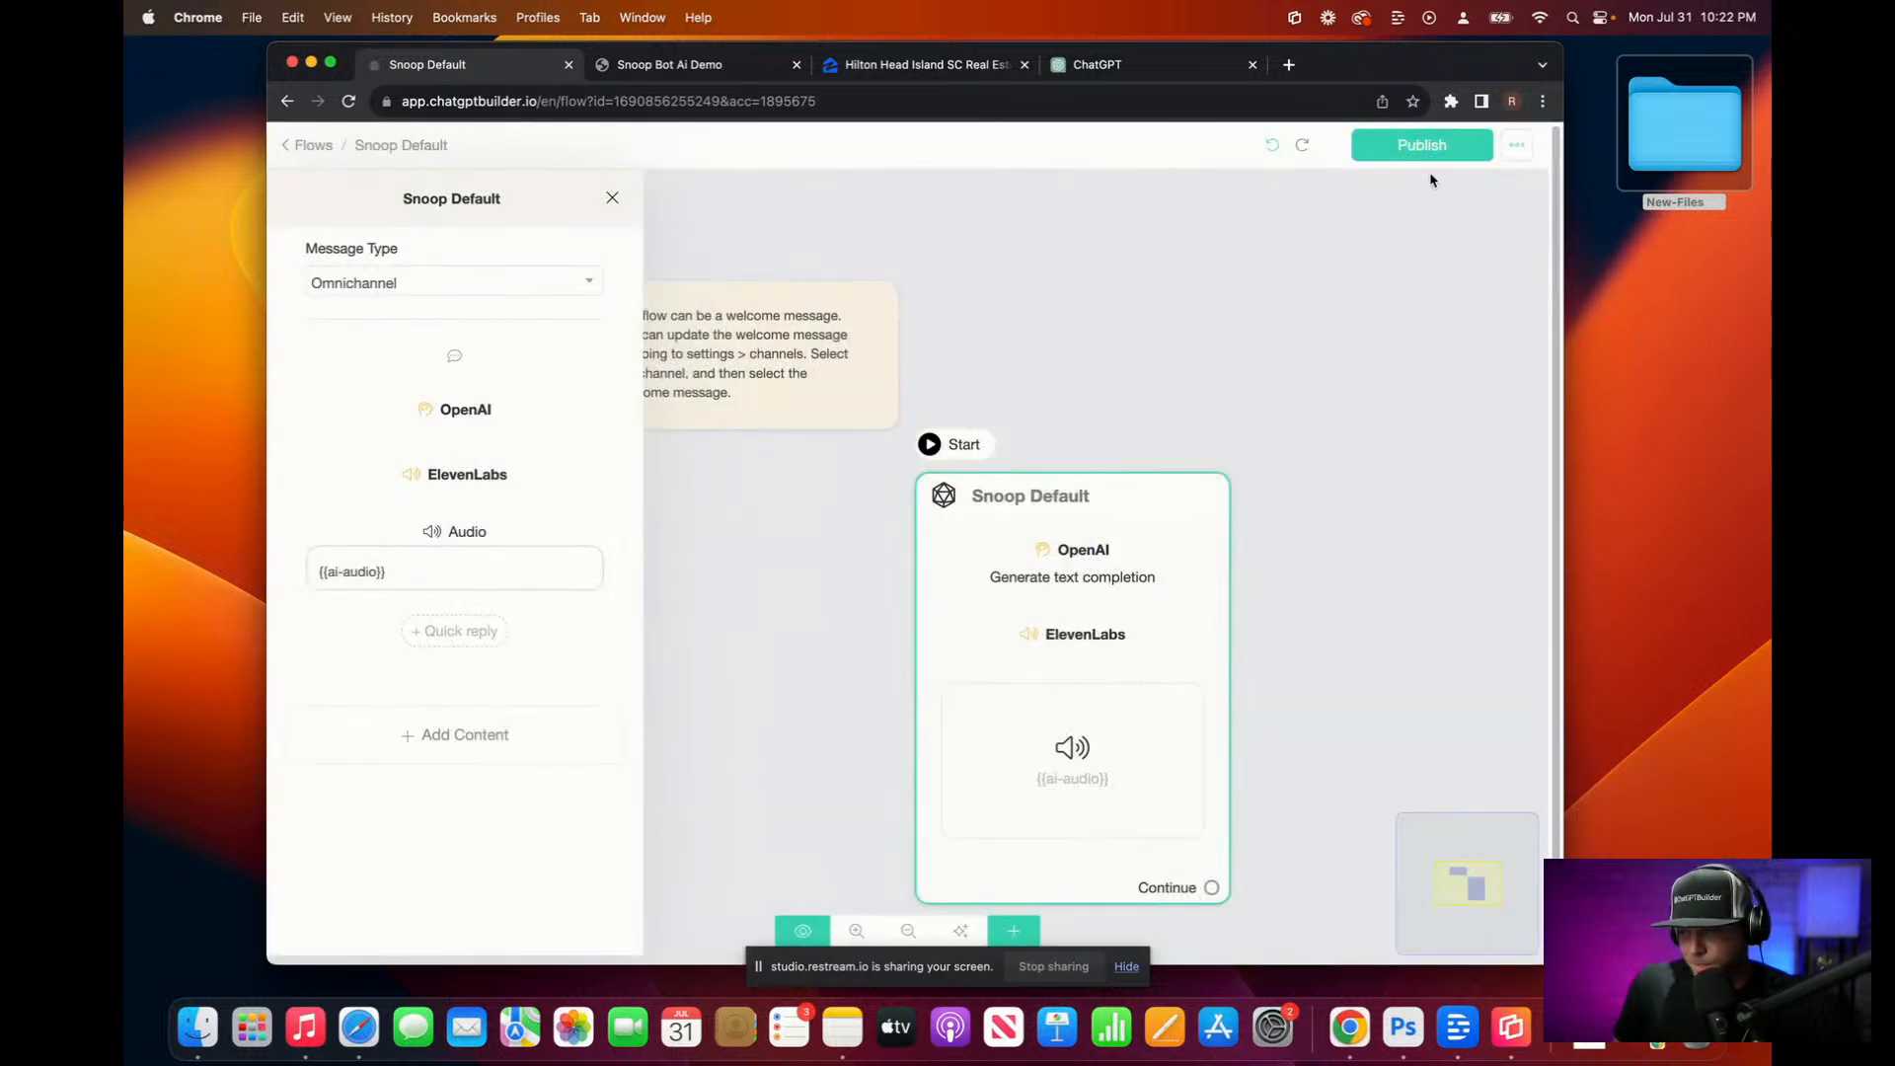
pyautogui.click(1448, 148)
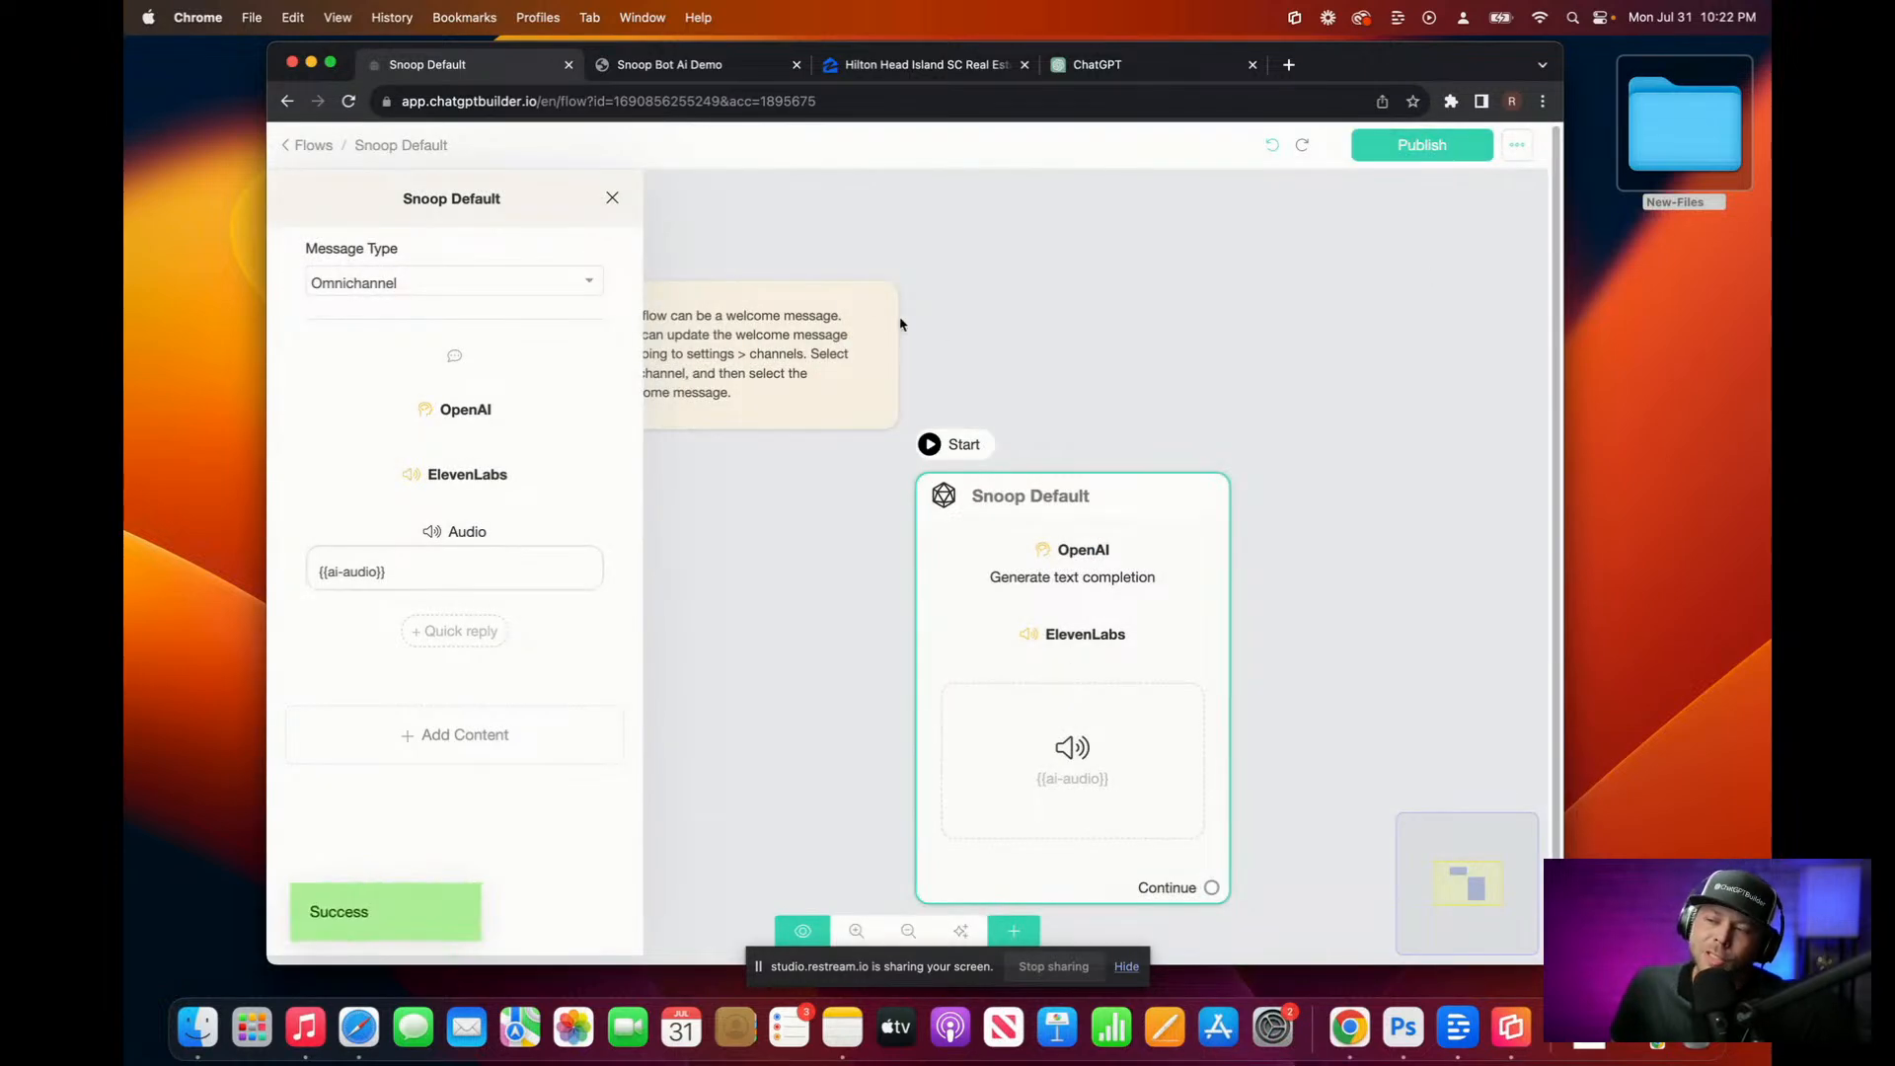
pyautogui.moveTo(943, 326); pyautogui.dragTo(883, 259)
pyautogui.click(457, 171)
pyautogui.click(308, 145)
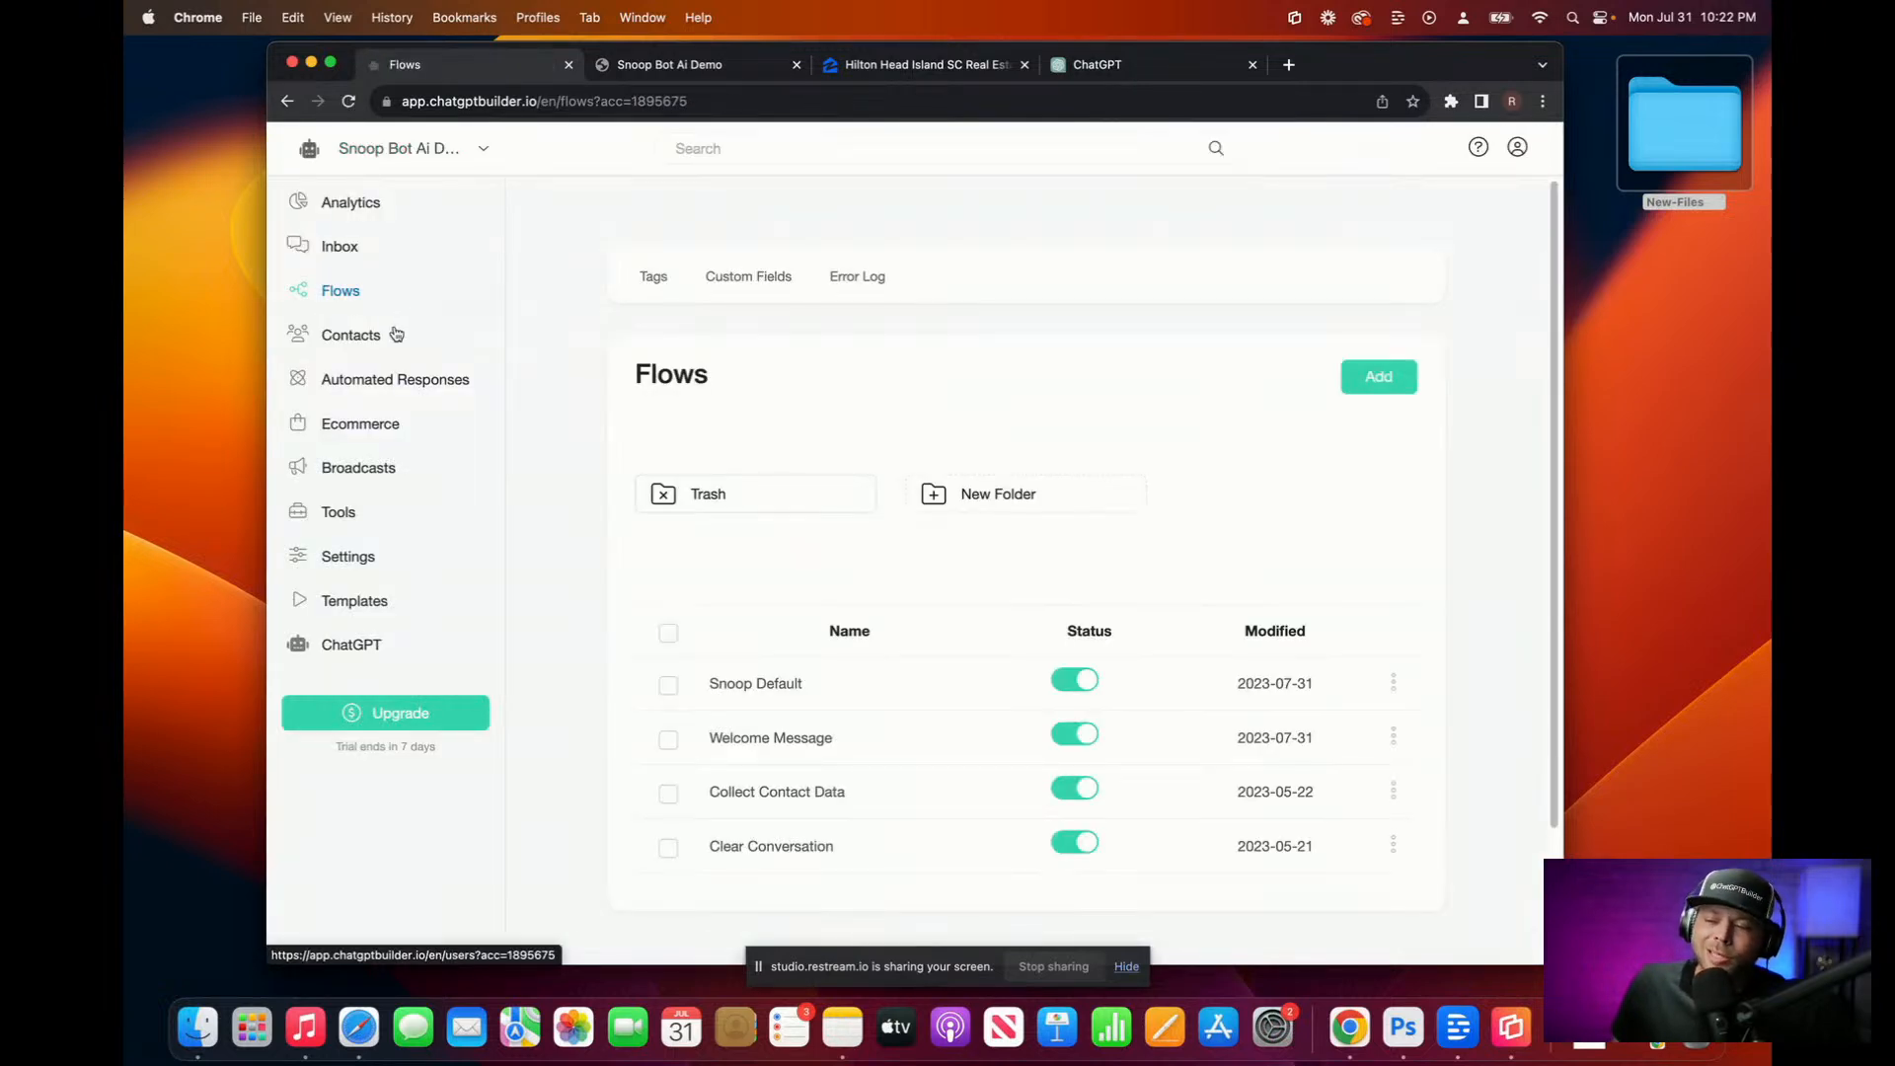
# Step: Turn off Default Reply under the OpenAI ChatGPT integration, save, and return to General settings
pyautogui.click(360, 568)
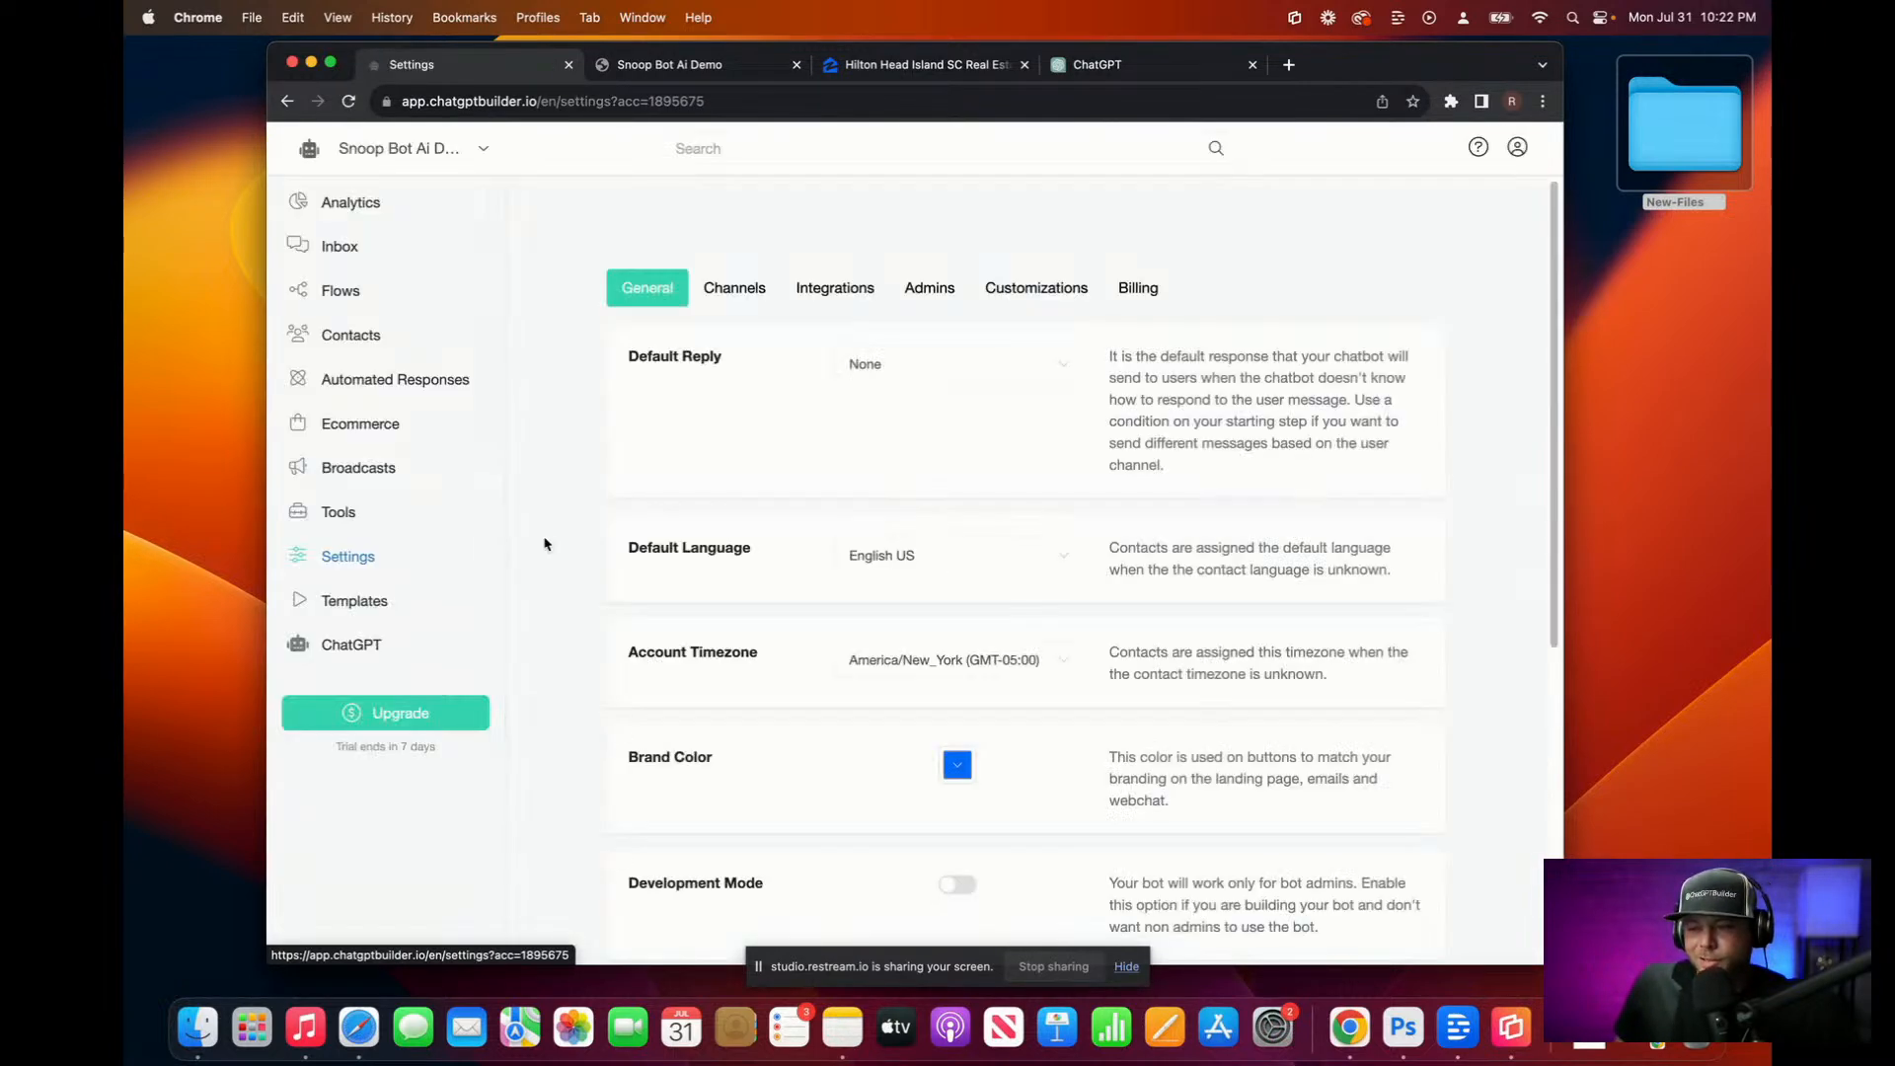
pyautogui.click(877, 293)
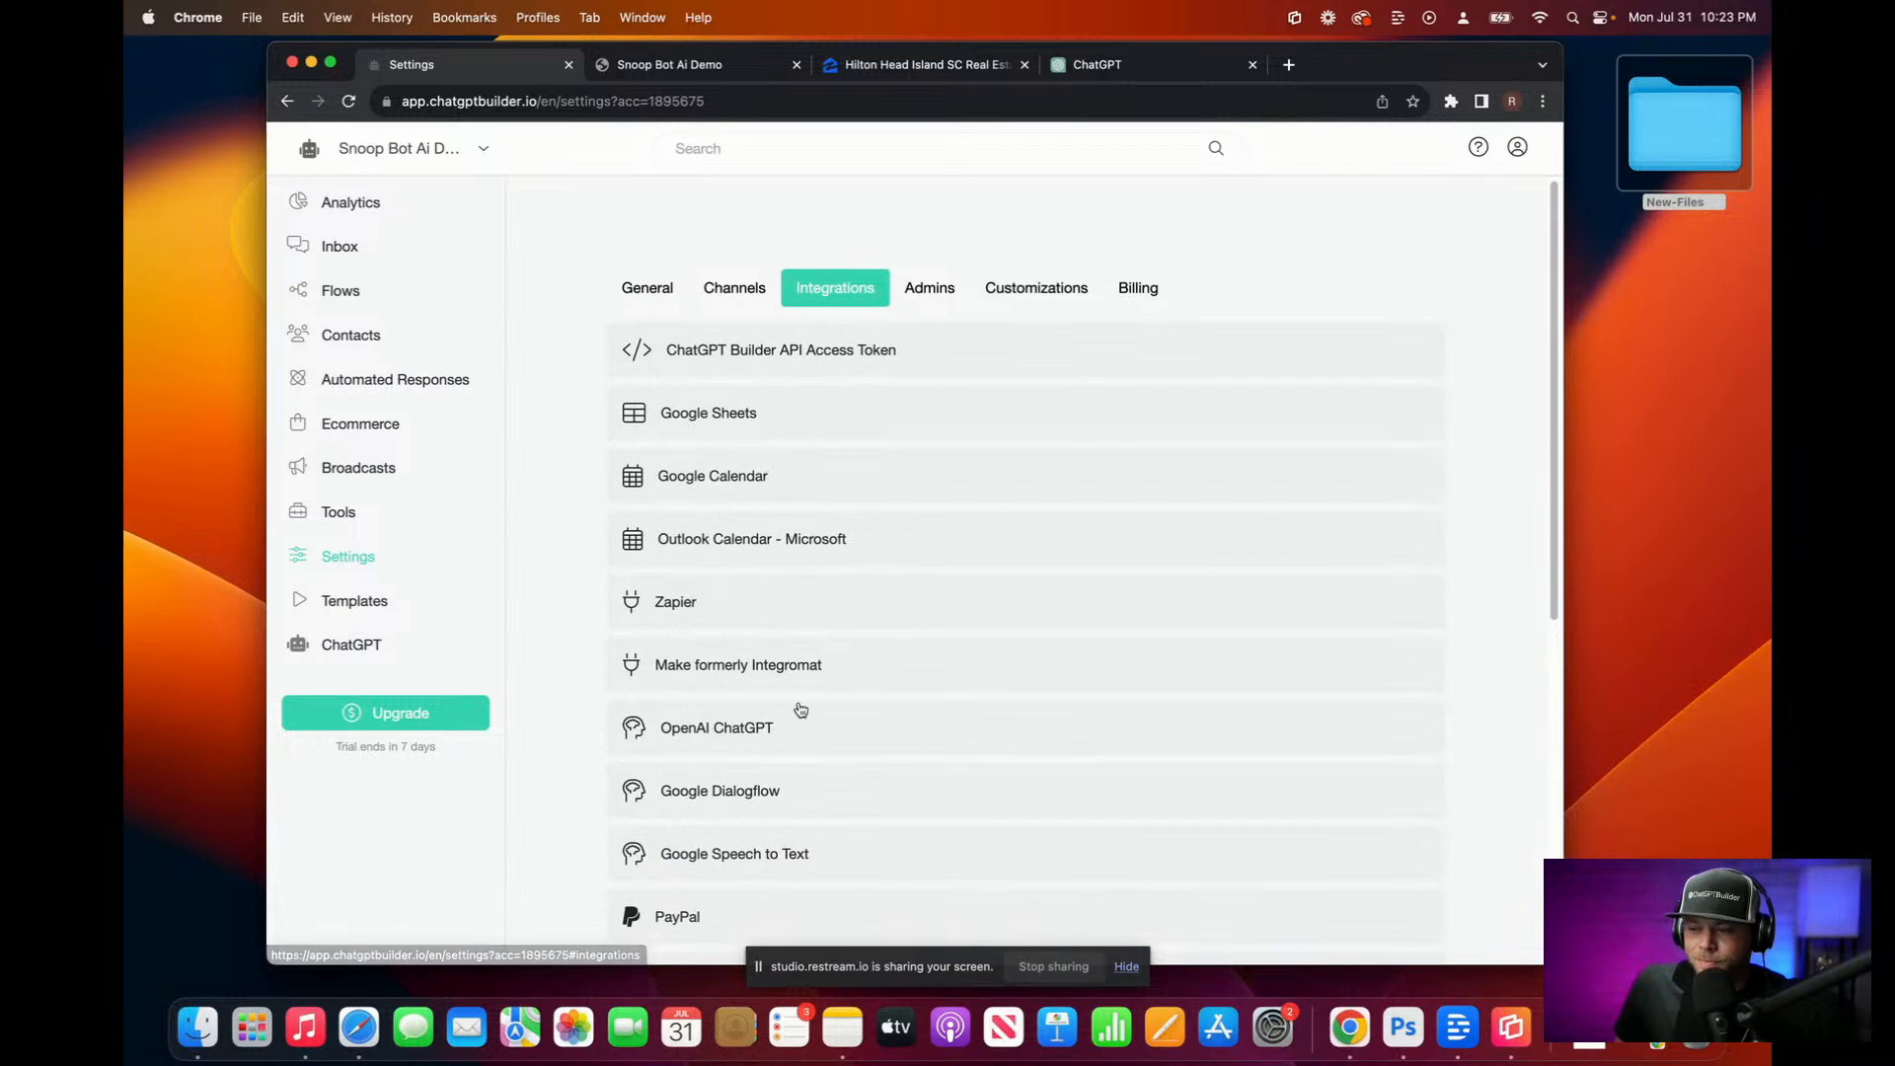
pyautogui.click(808, 731)
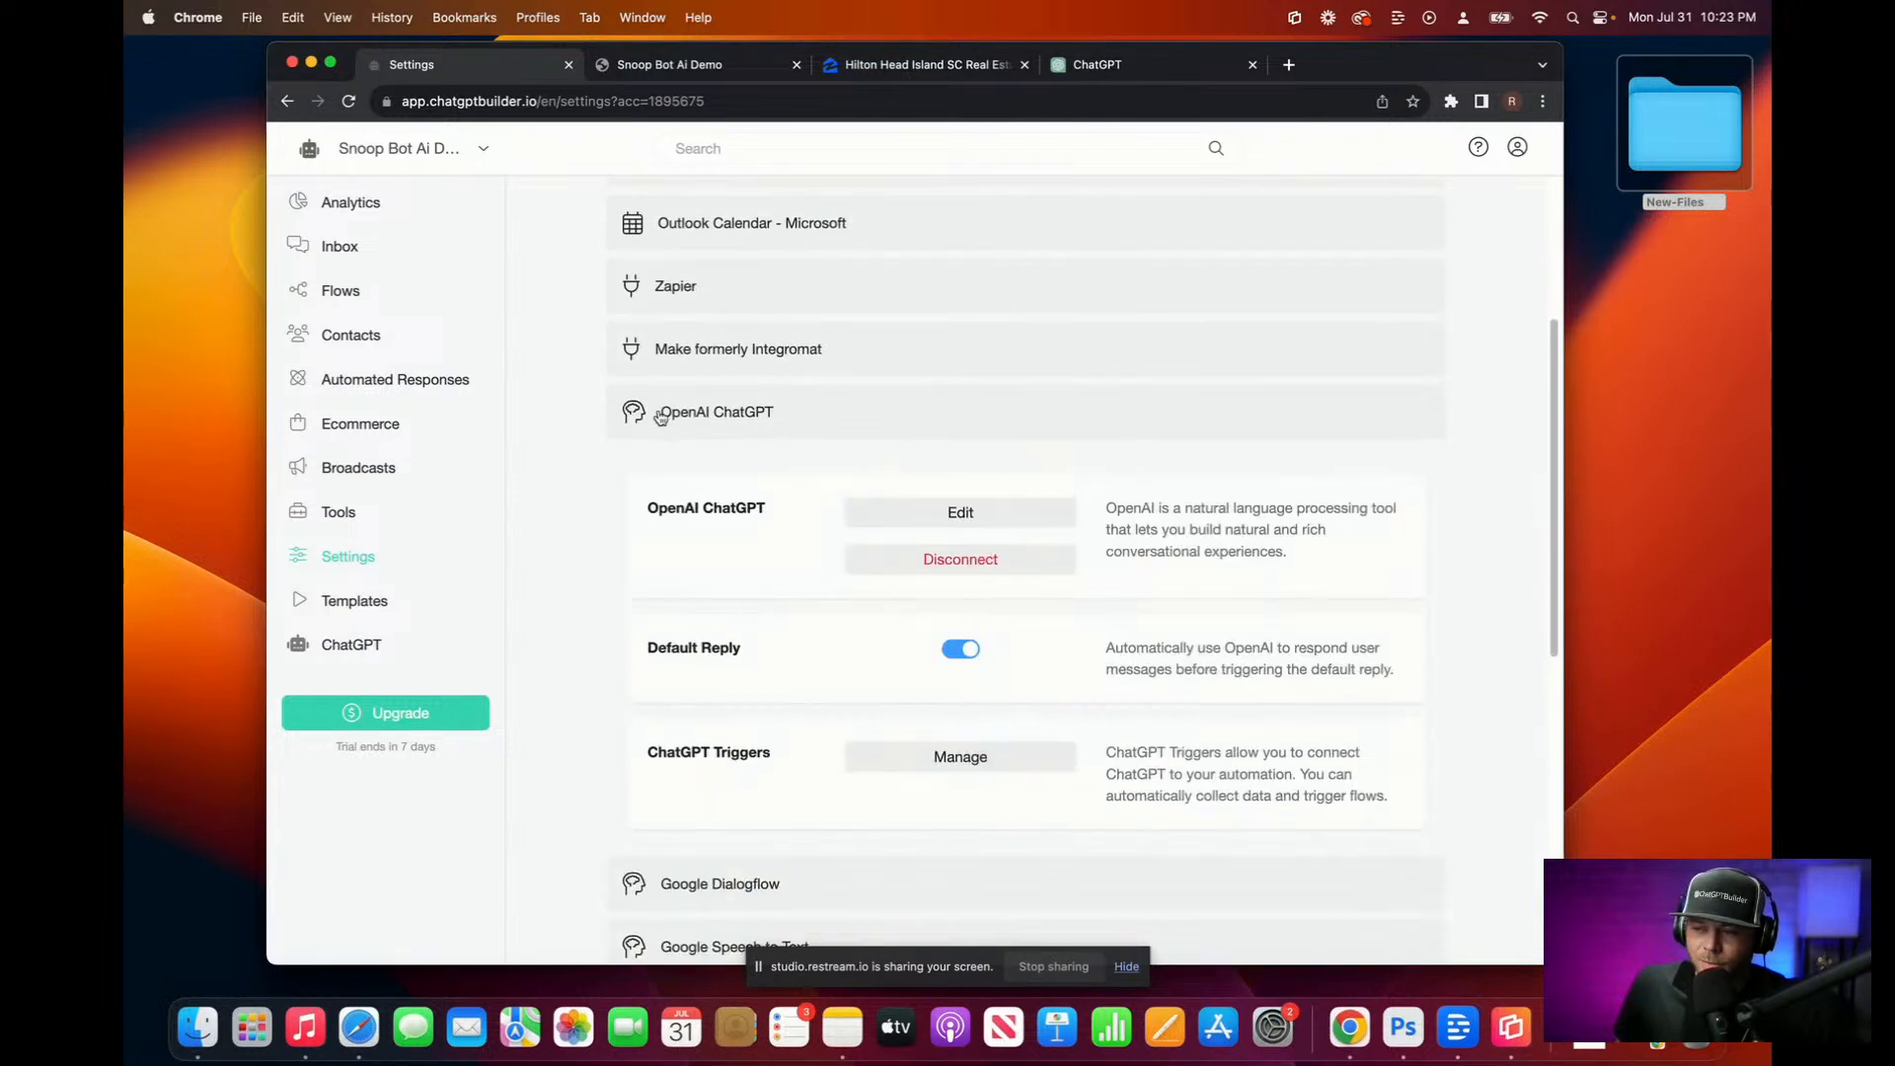
pyautogui.click(961, 650)
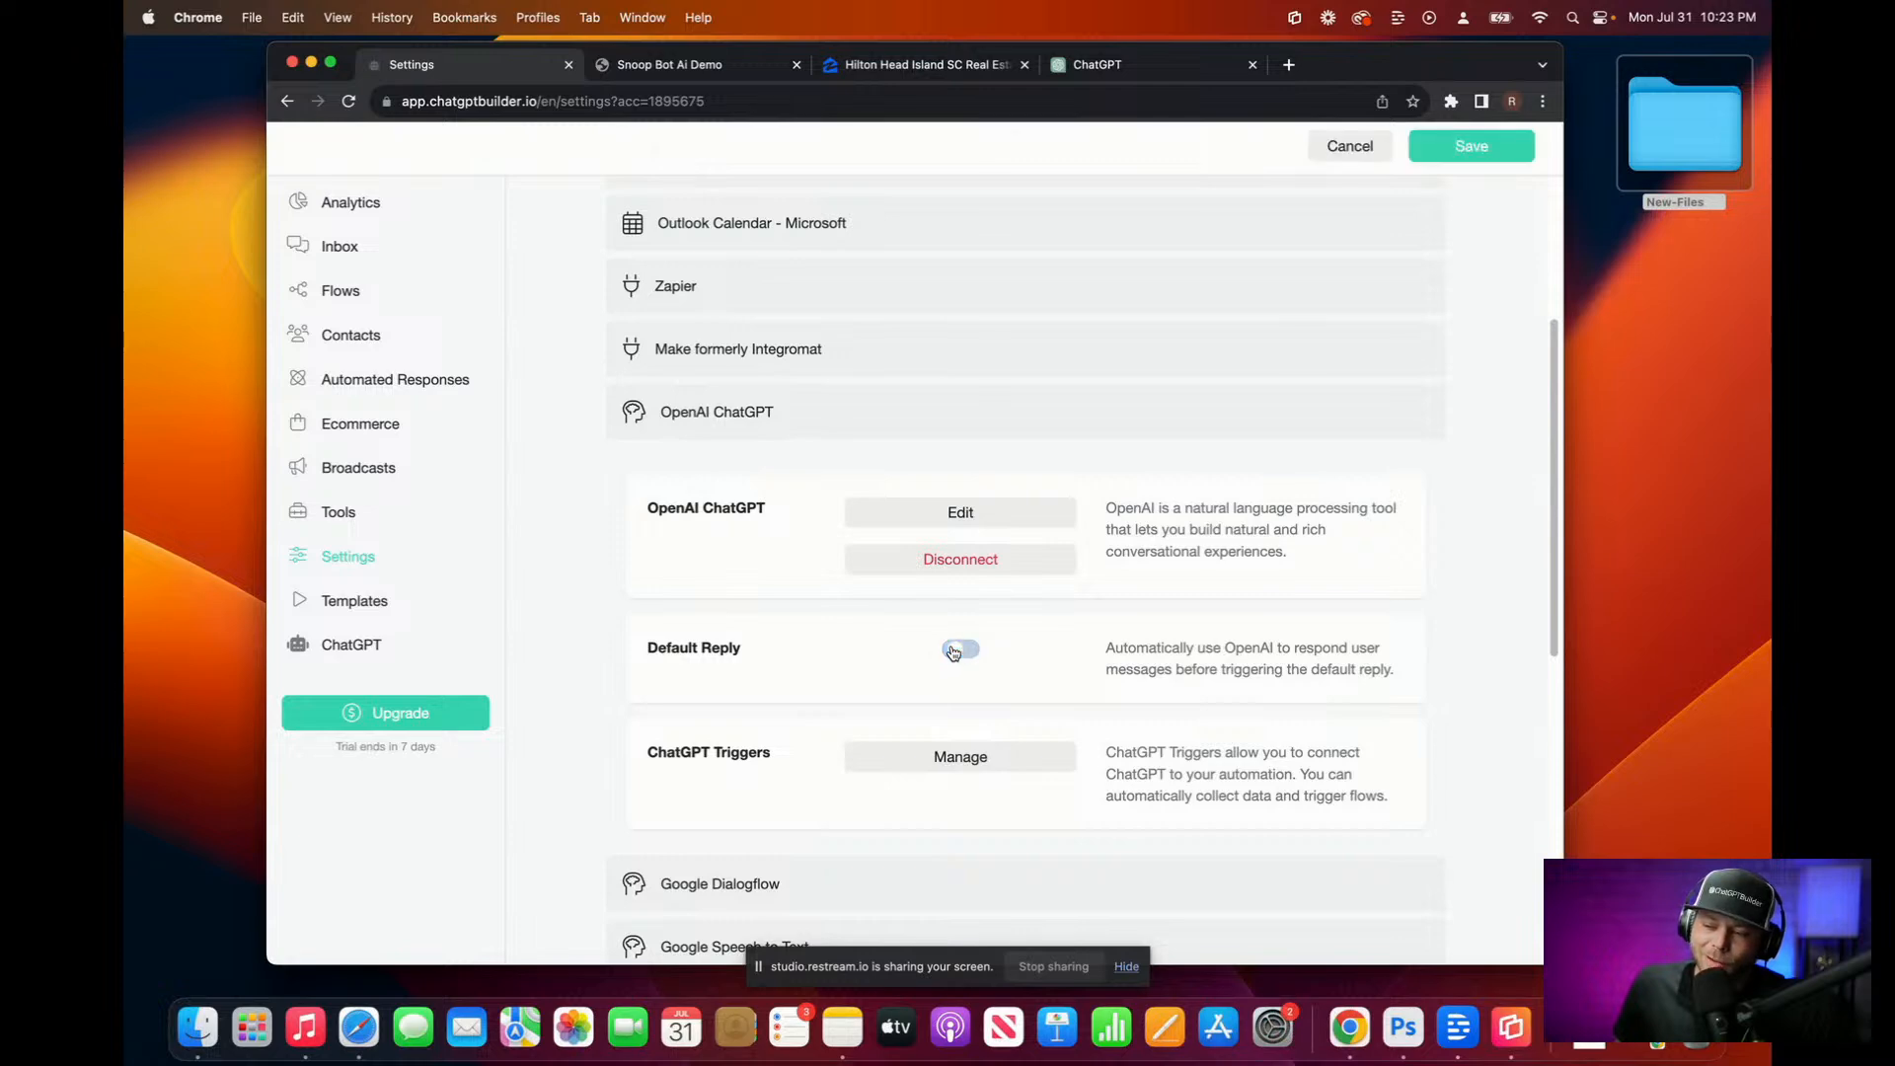
pyautogui.click(1471, 147)
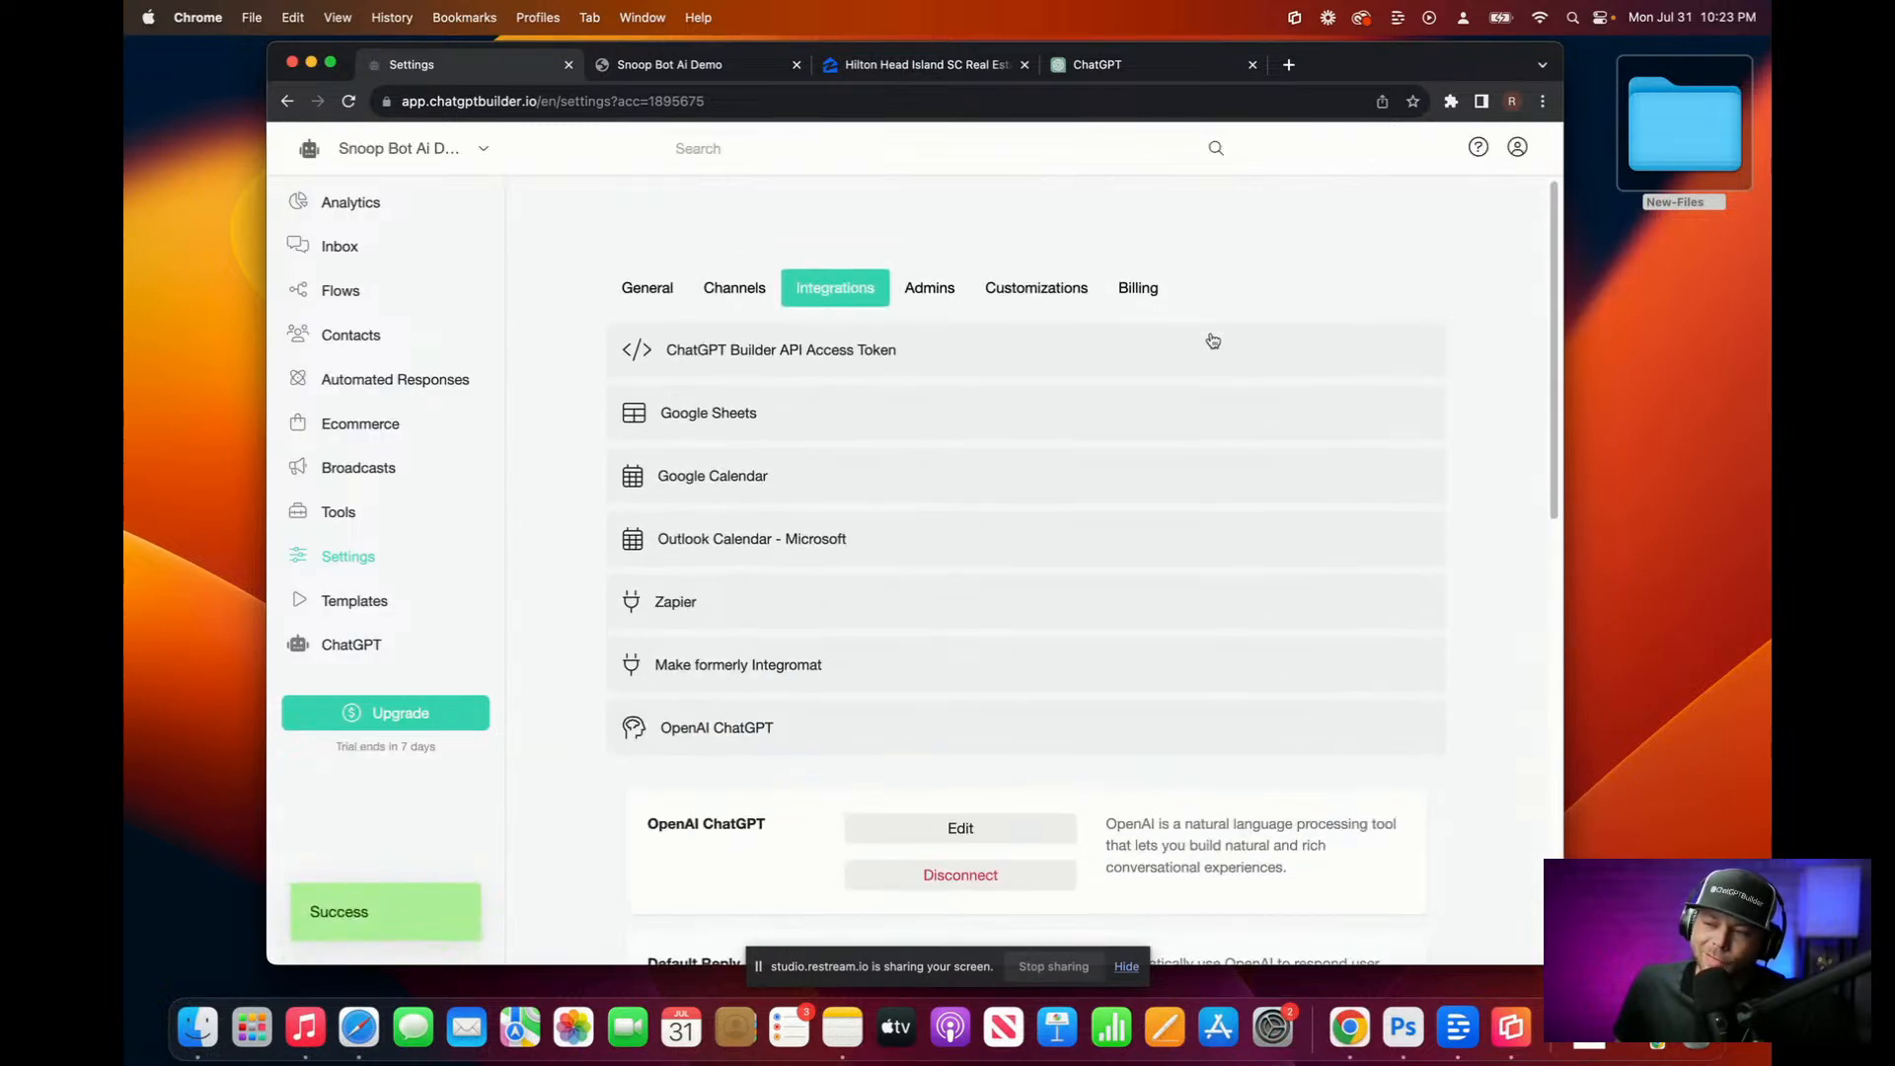
pyautogui.click(642, 296)
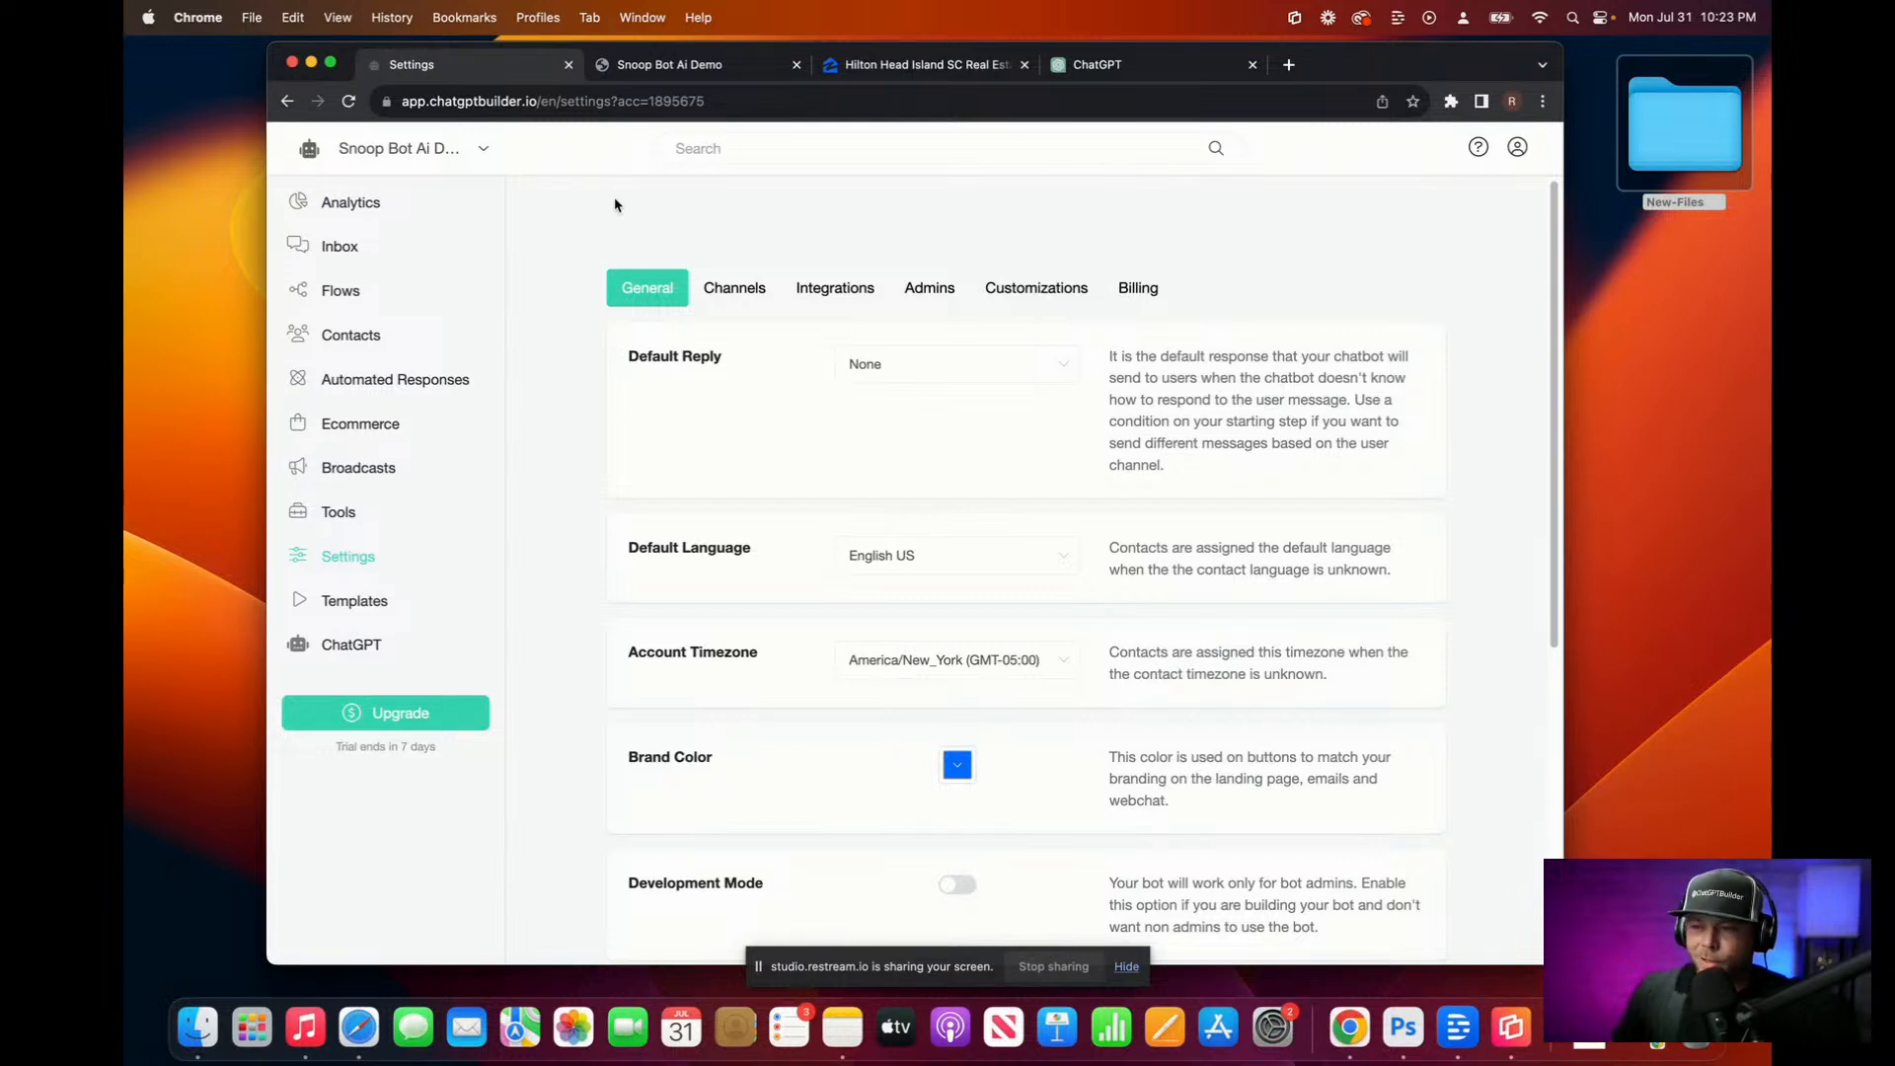
# Step: Make Snoop Default the bot's Default Reply, save it, and go to the Flows list
pyautogui.click(1032, 365)
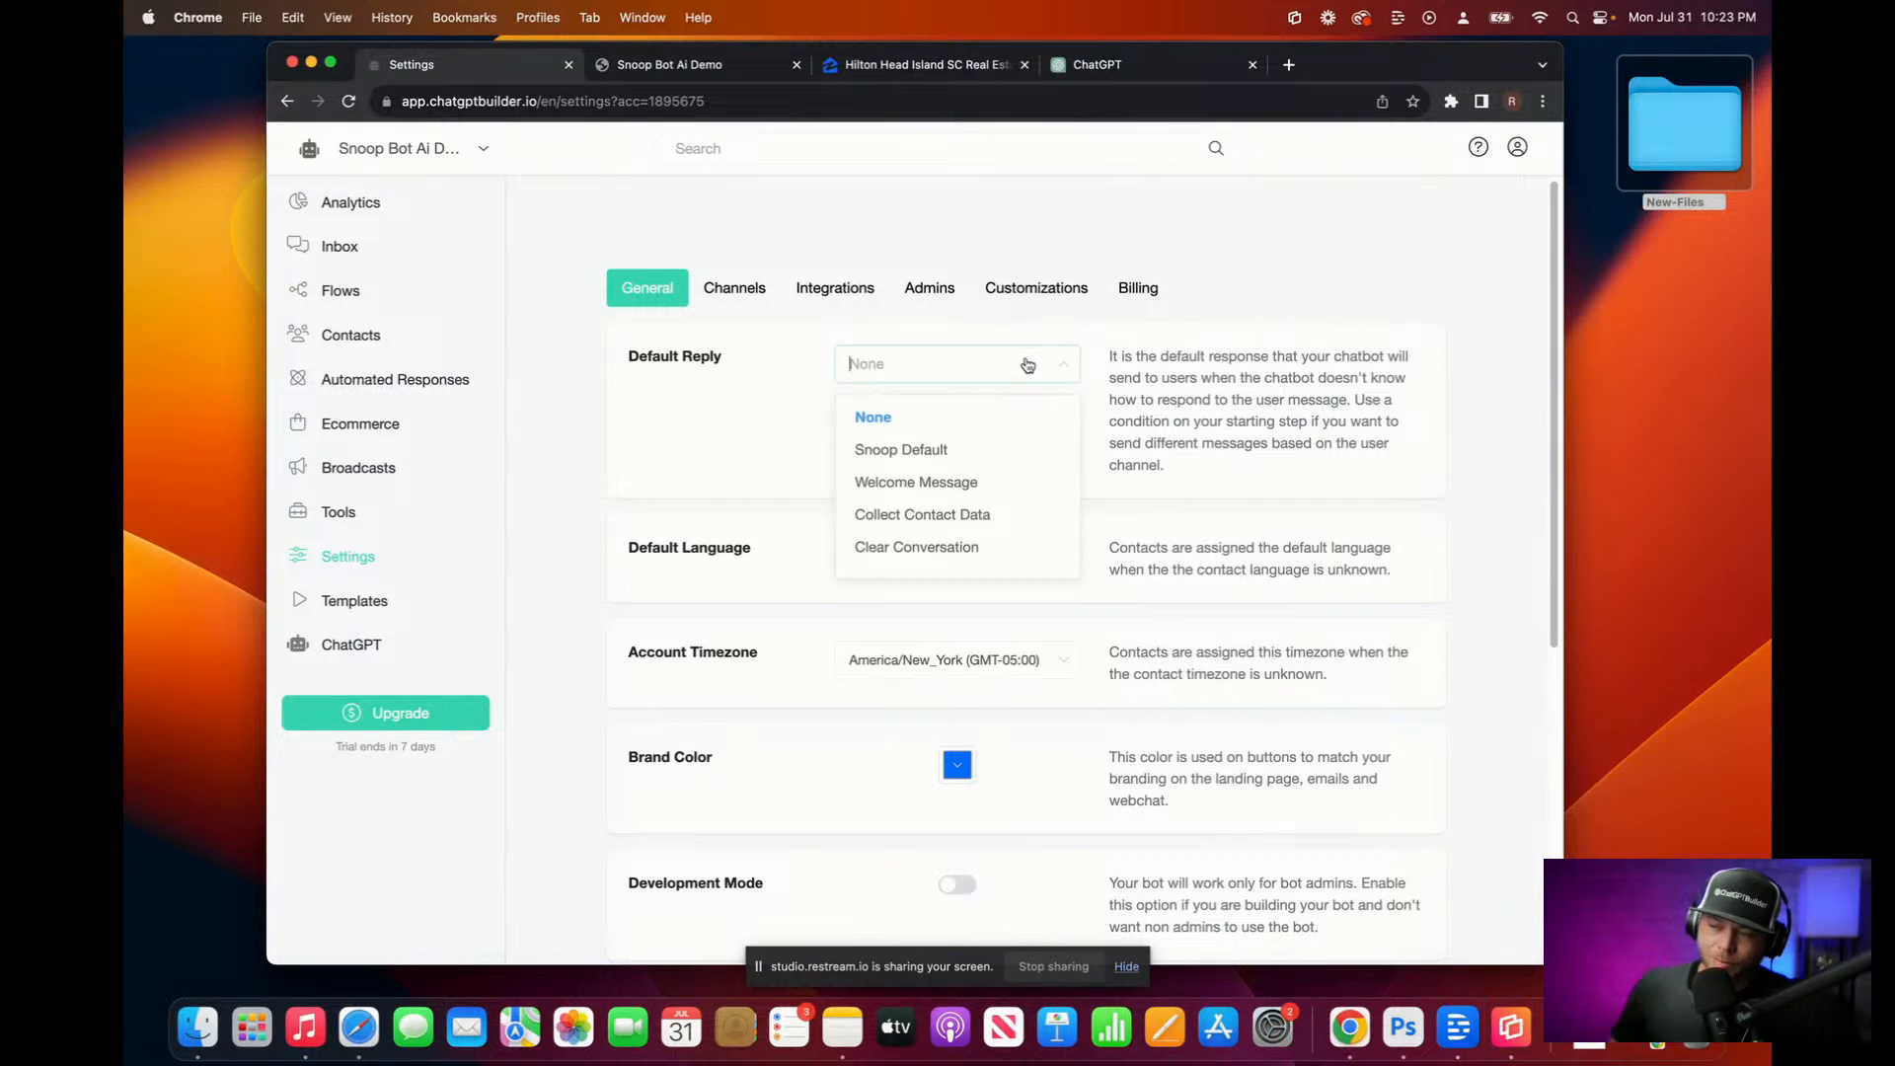
pyautogui.click(972, 453)
pyautogui.click(1498, 156)
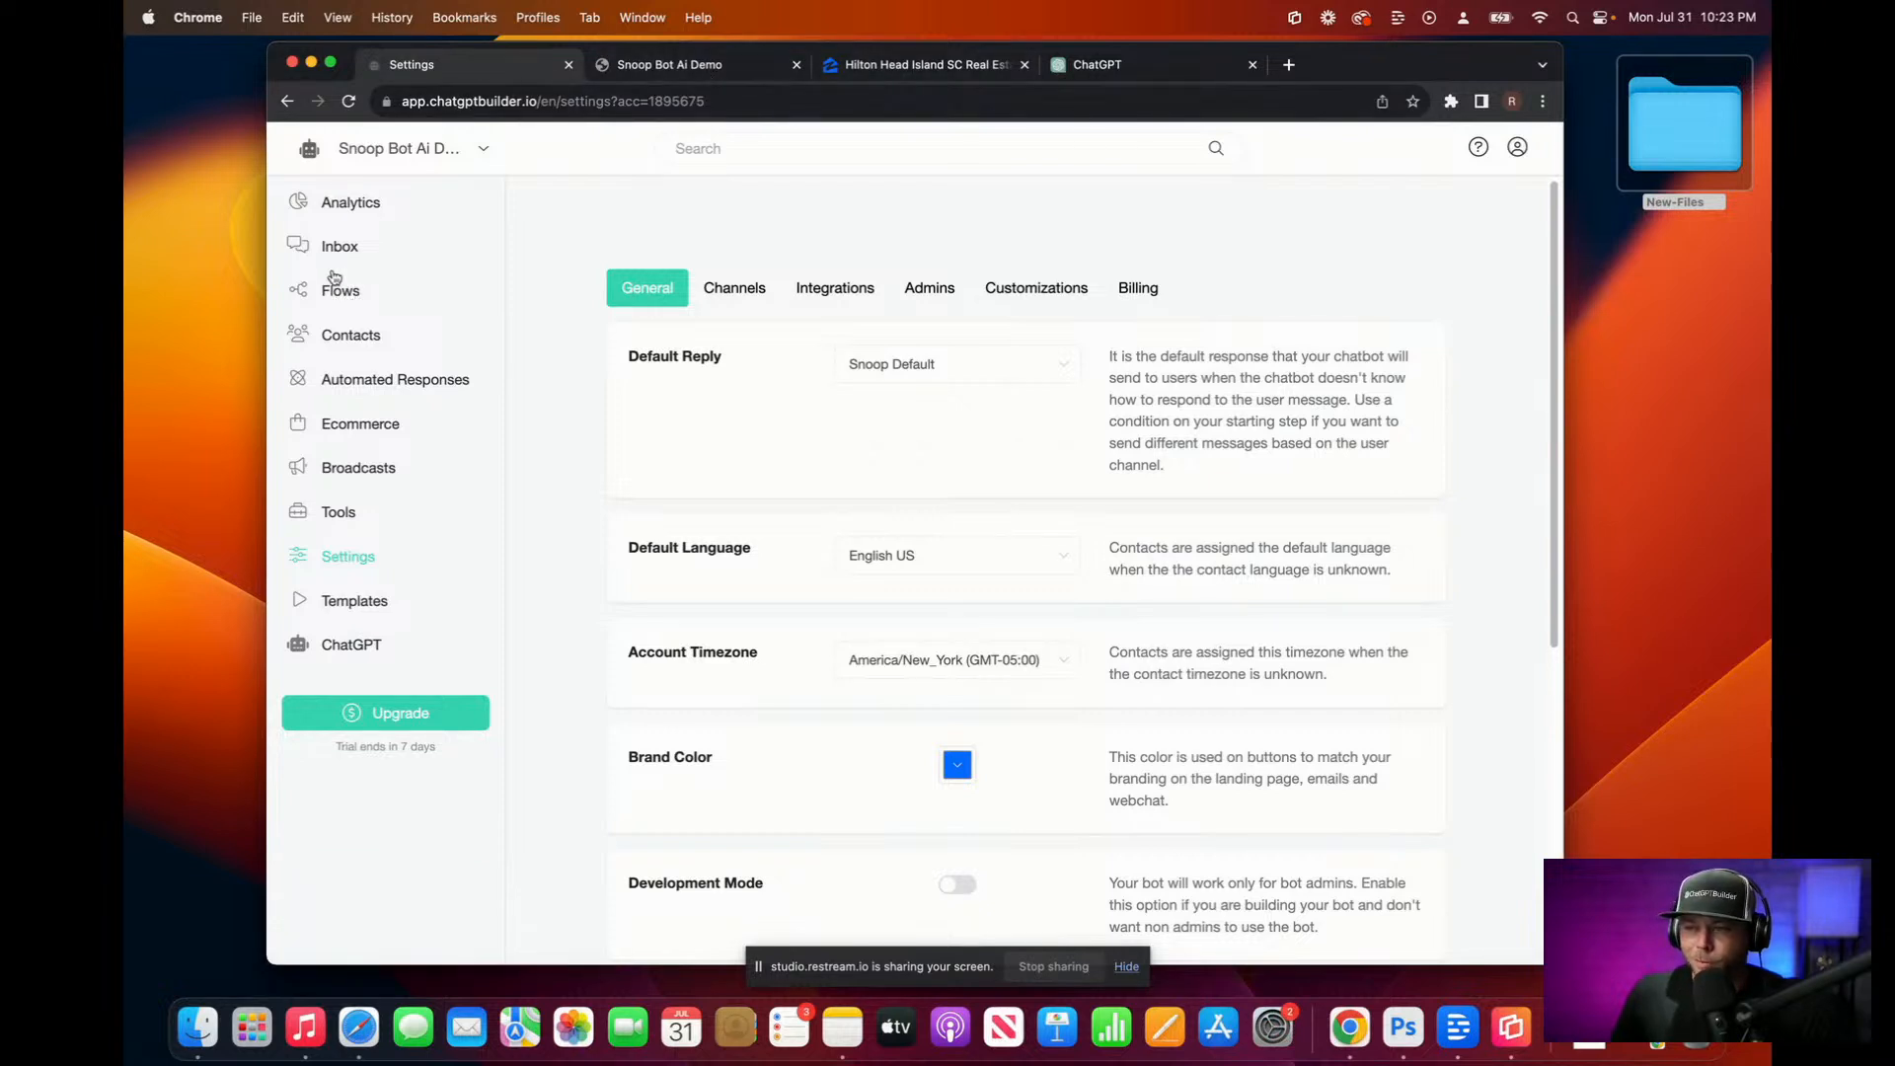
pyautogui.click(347, 288)
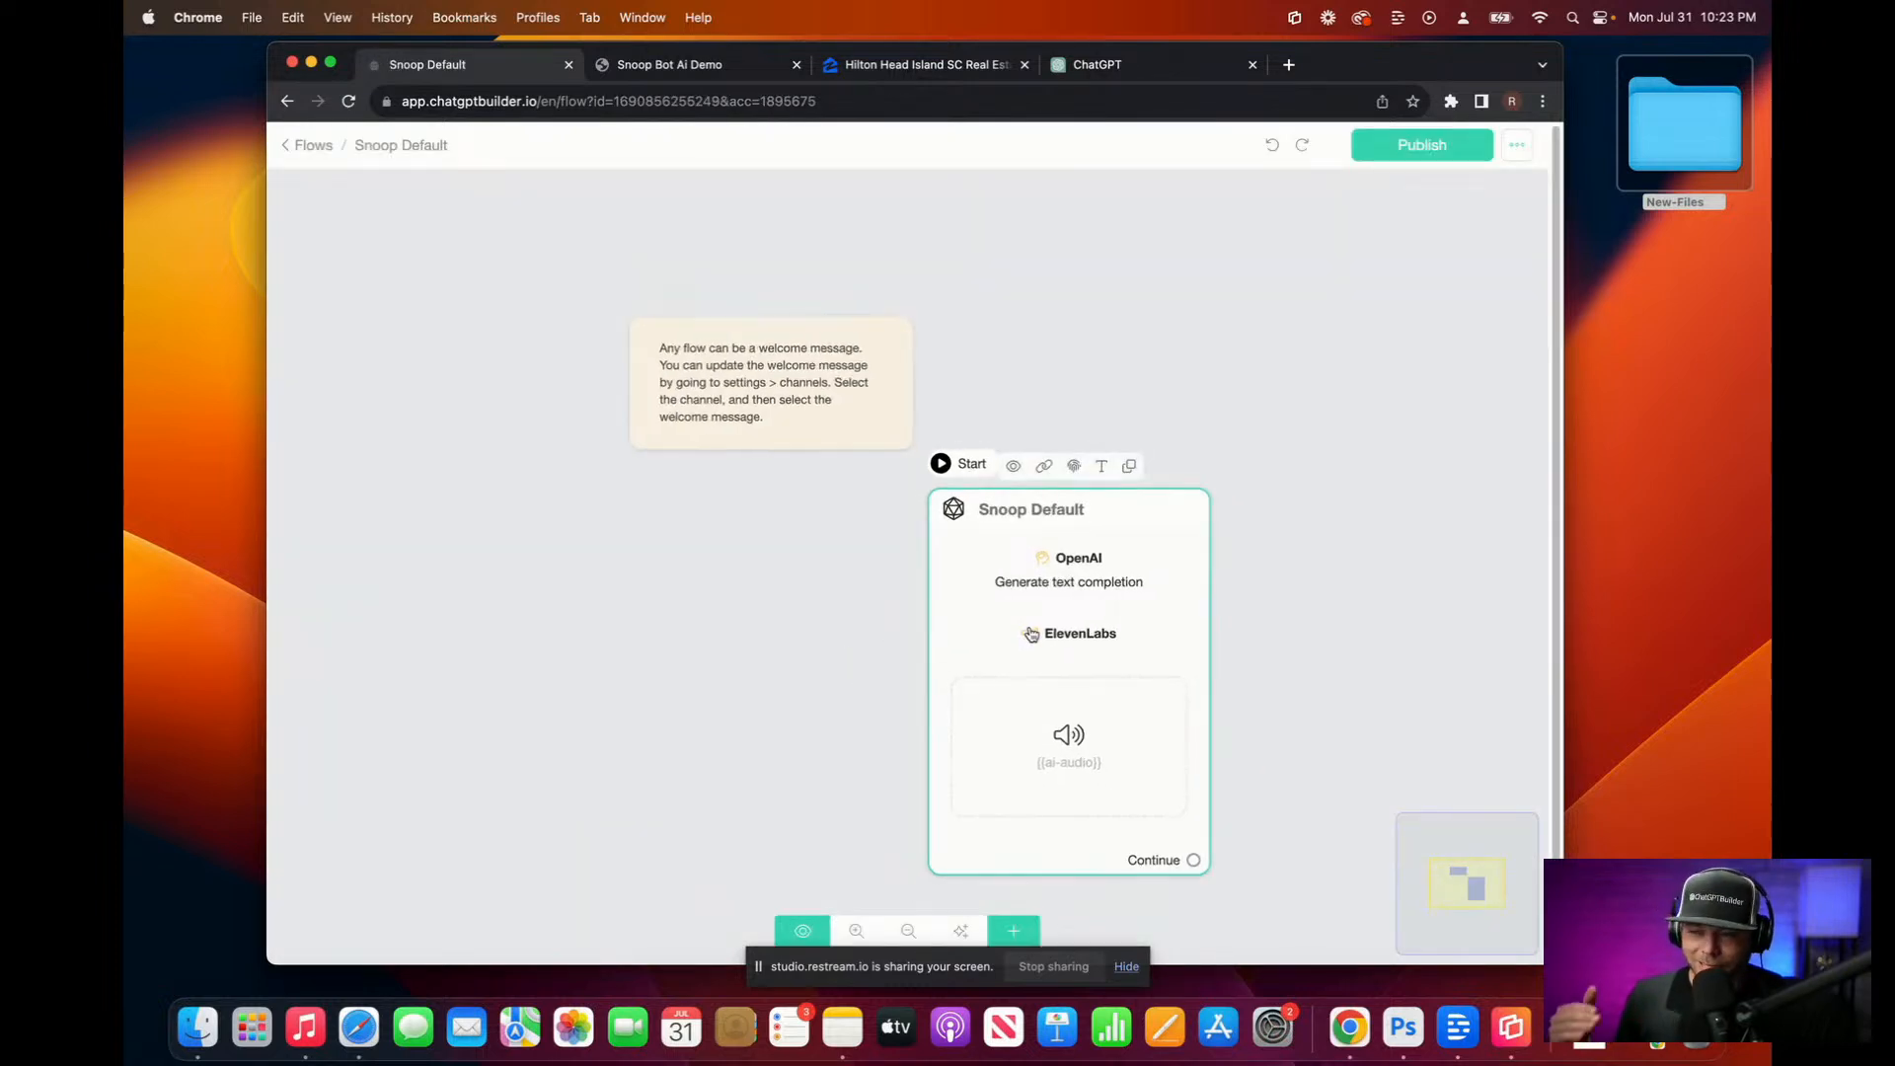
# Step: Republish the Snoop Default flow and close the Hilton Head Zillow listings tab
pyautogui.click(1439, 154)
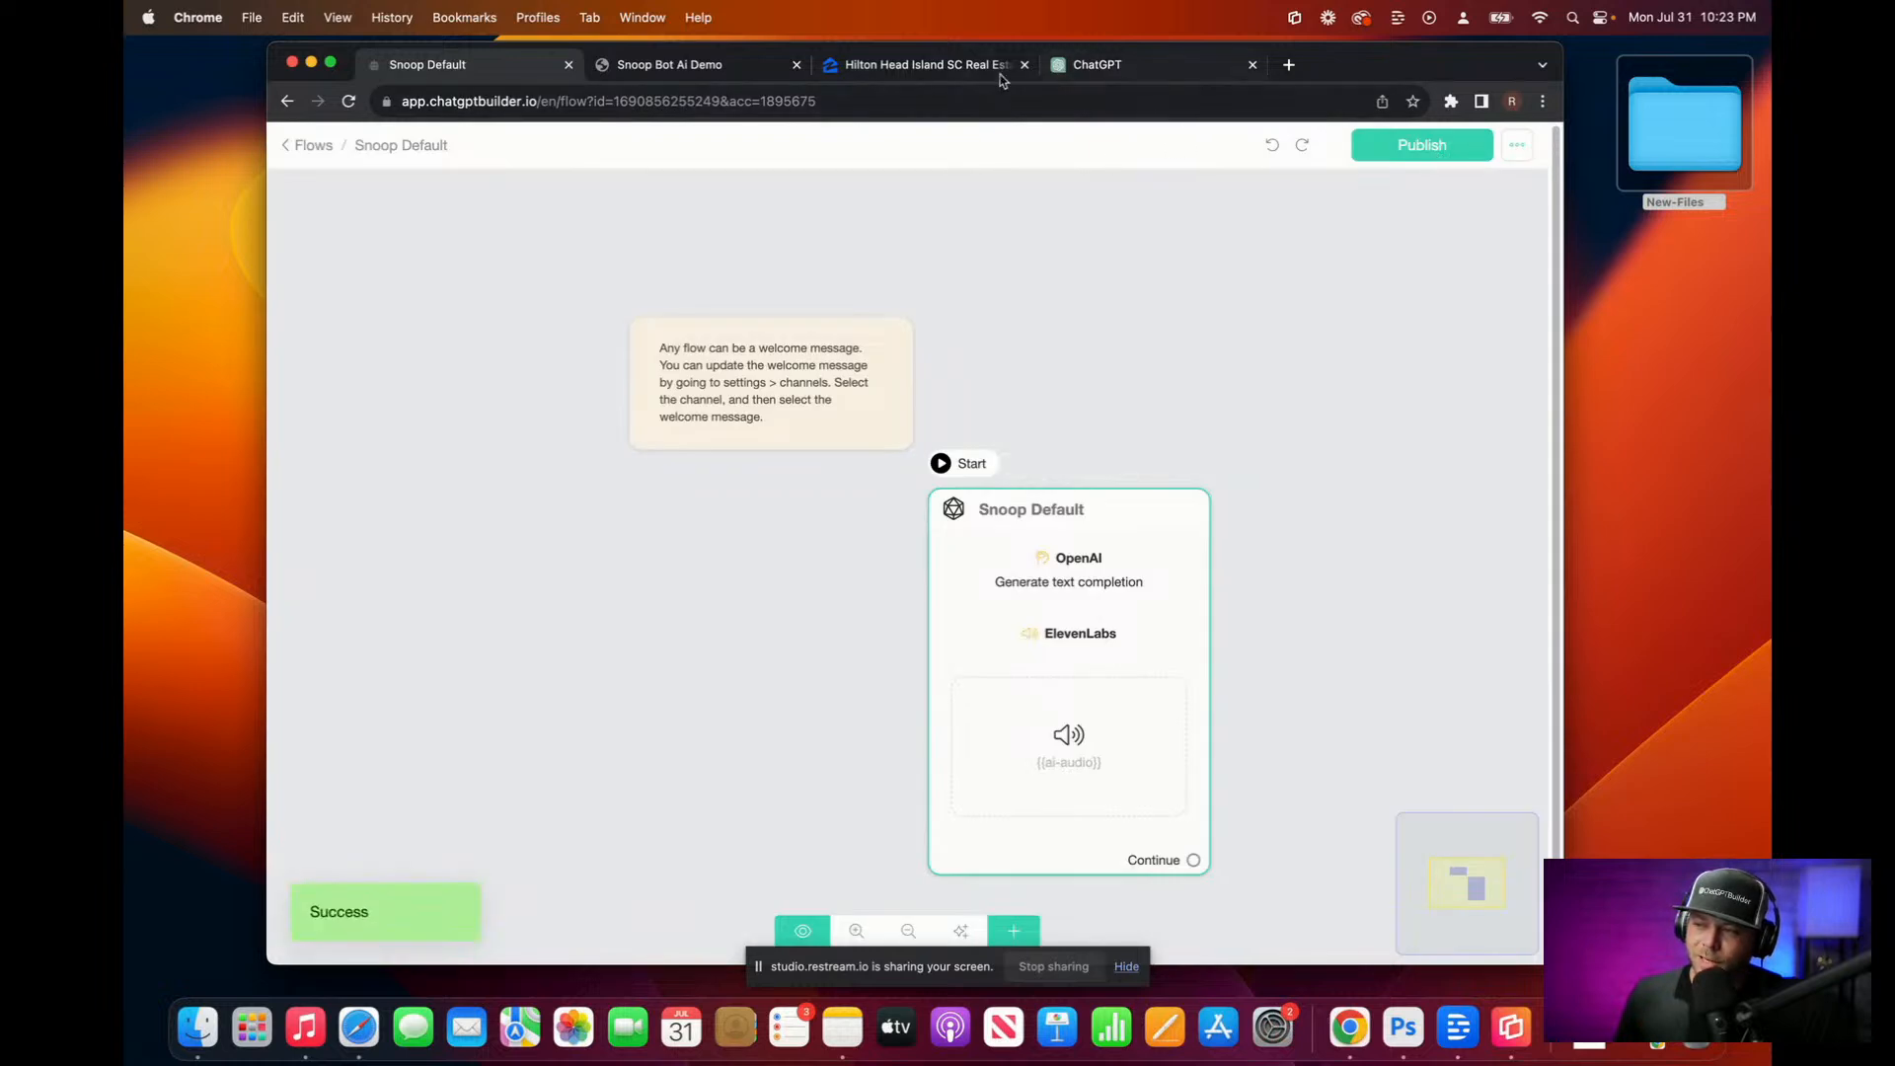
pyautogui.click(715, 66)
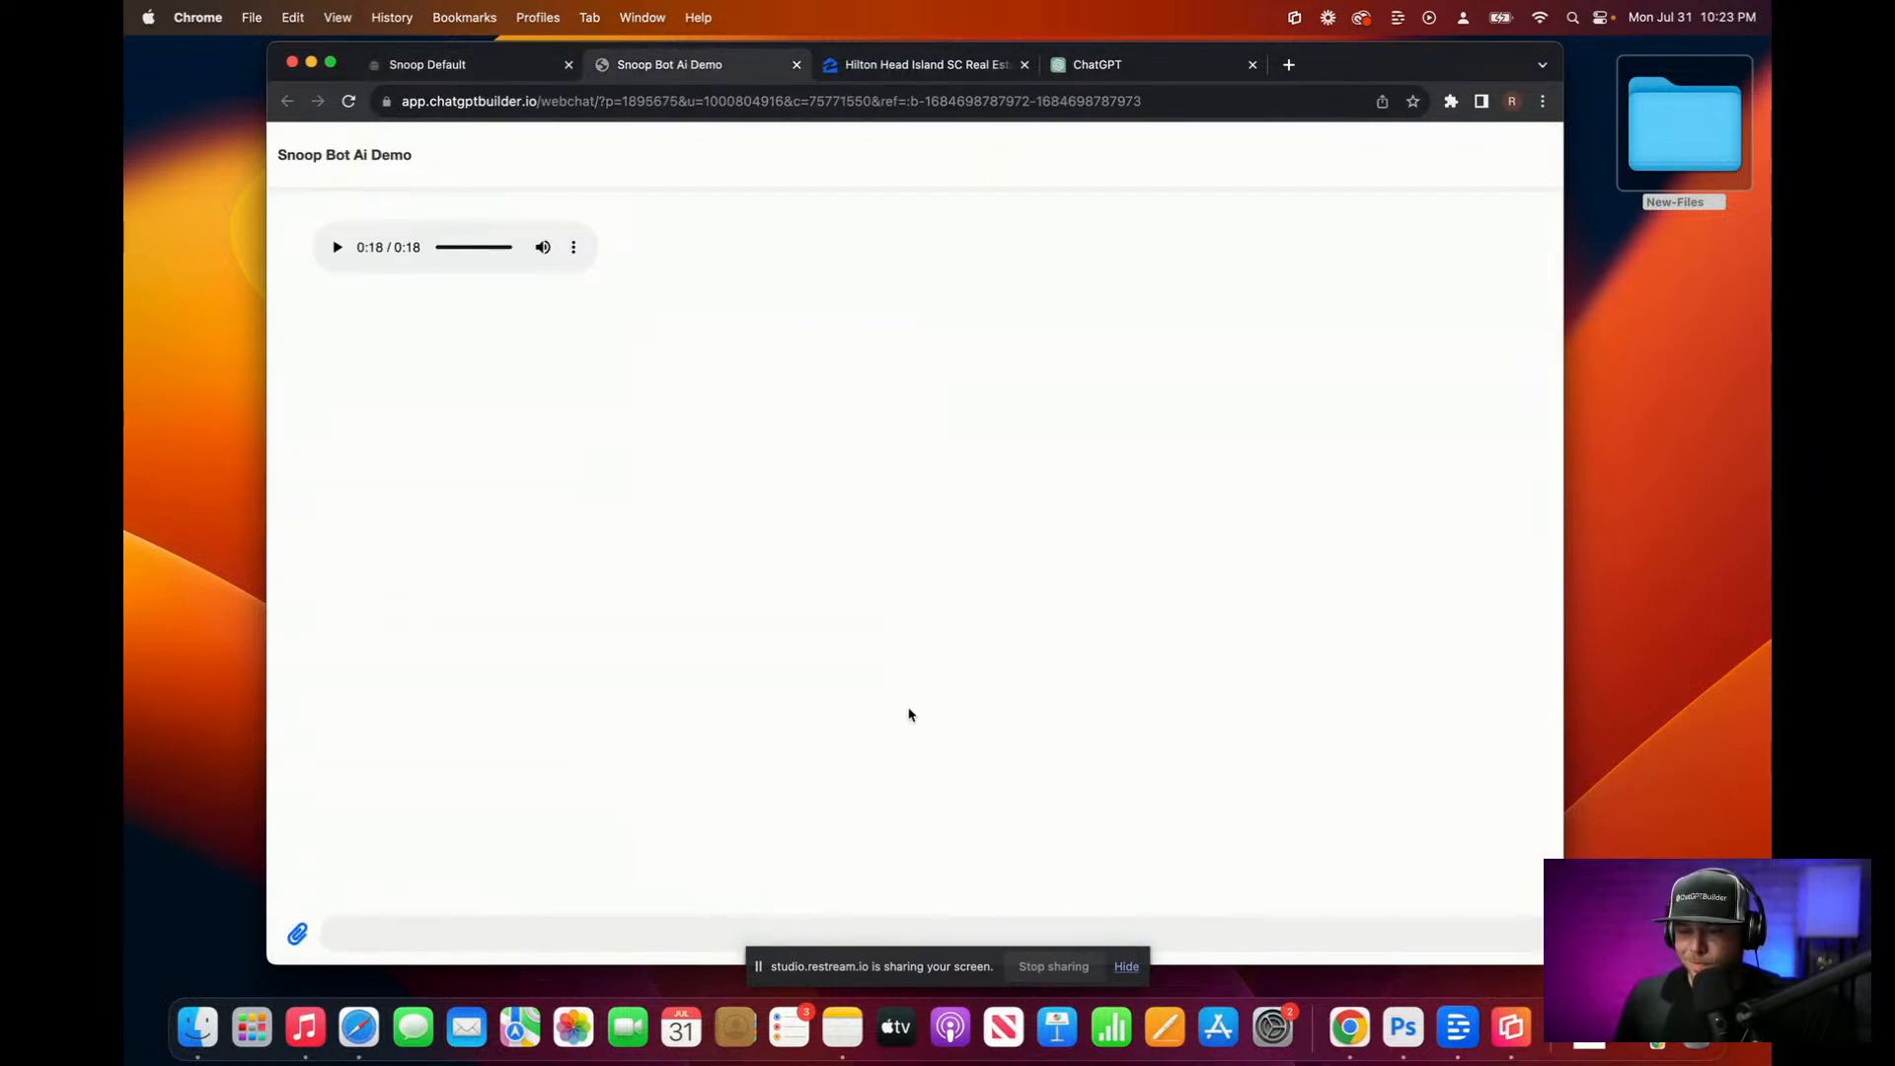
pyautogui.click(427, 66)
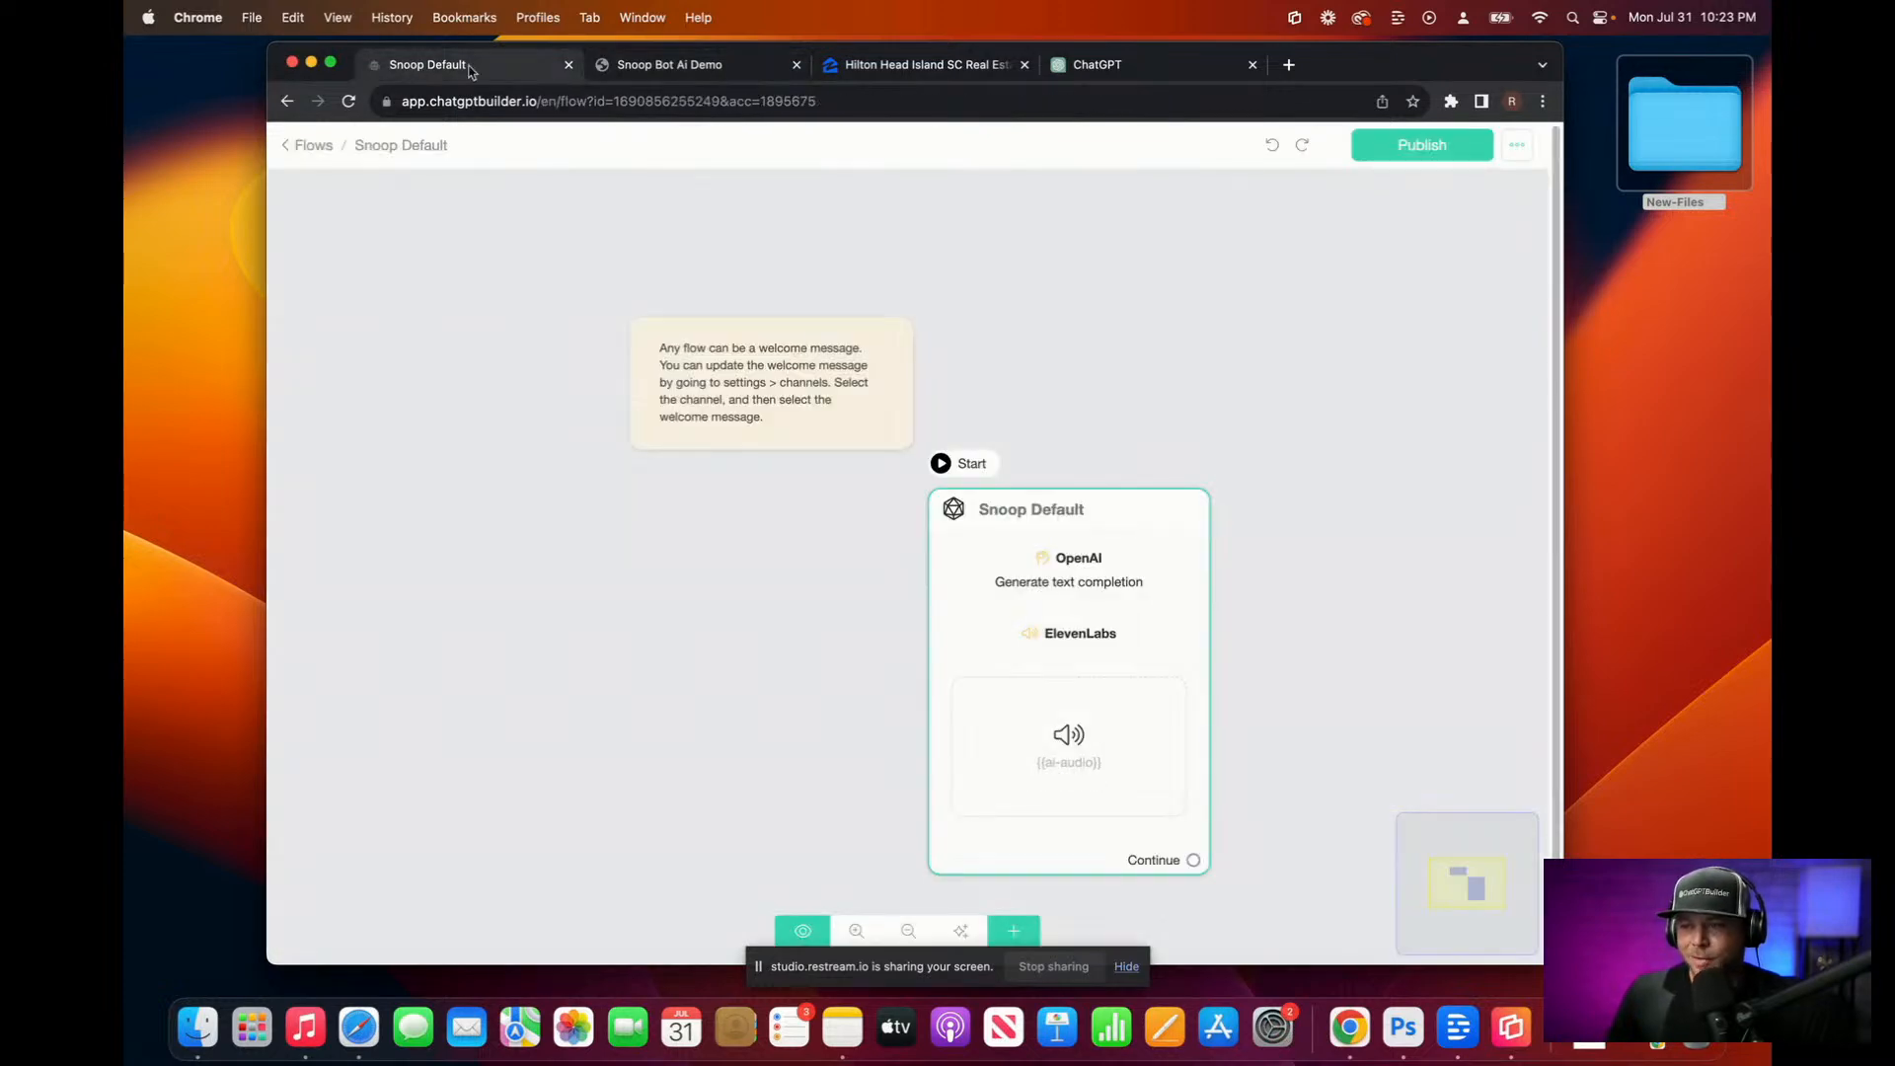
pyautogui.click(918, 65)
pyautogui.click(1088, 67)
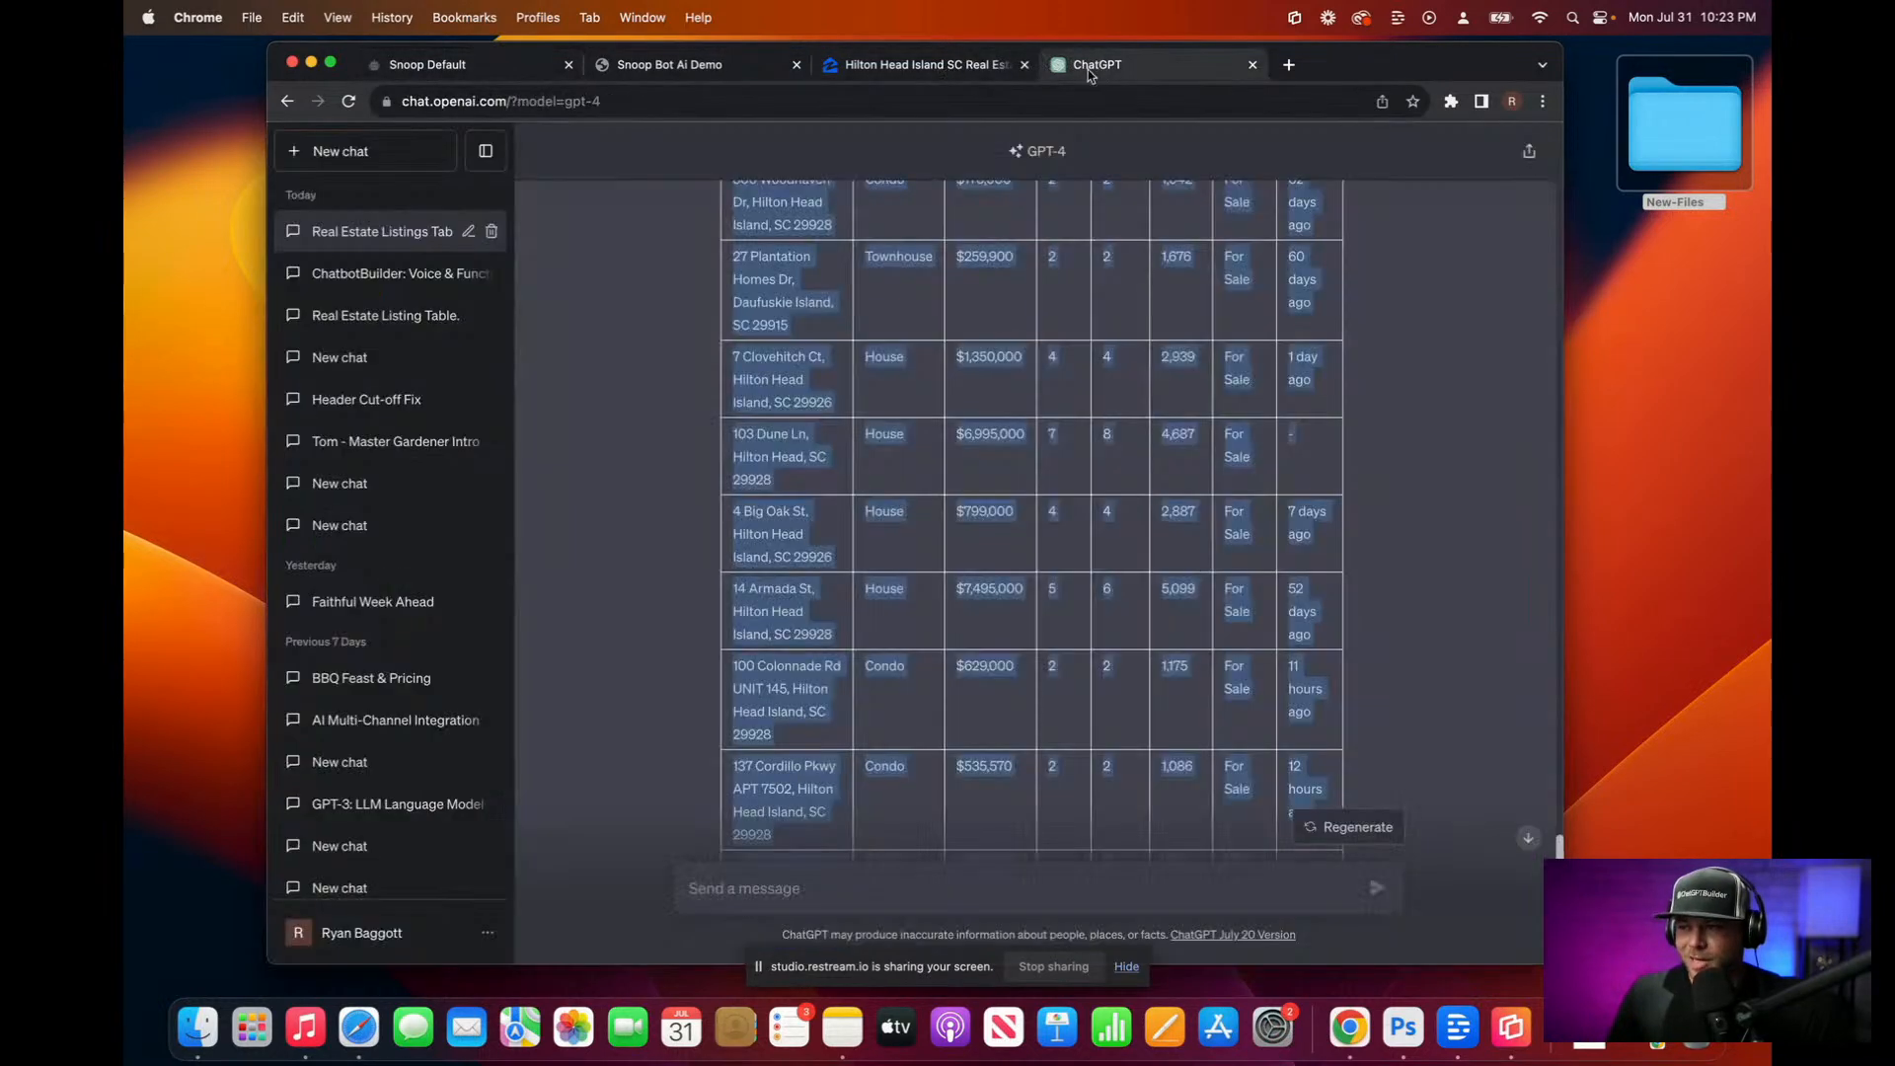
pyautogui.click(1024, 64)
pyautogui.click(1106, 287)
pyautogui.scroll(6, 1107, 287)
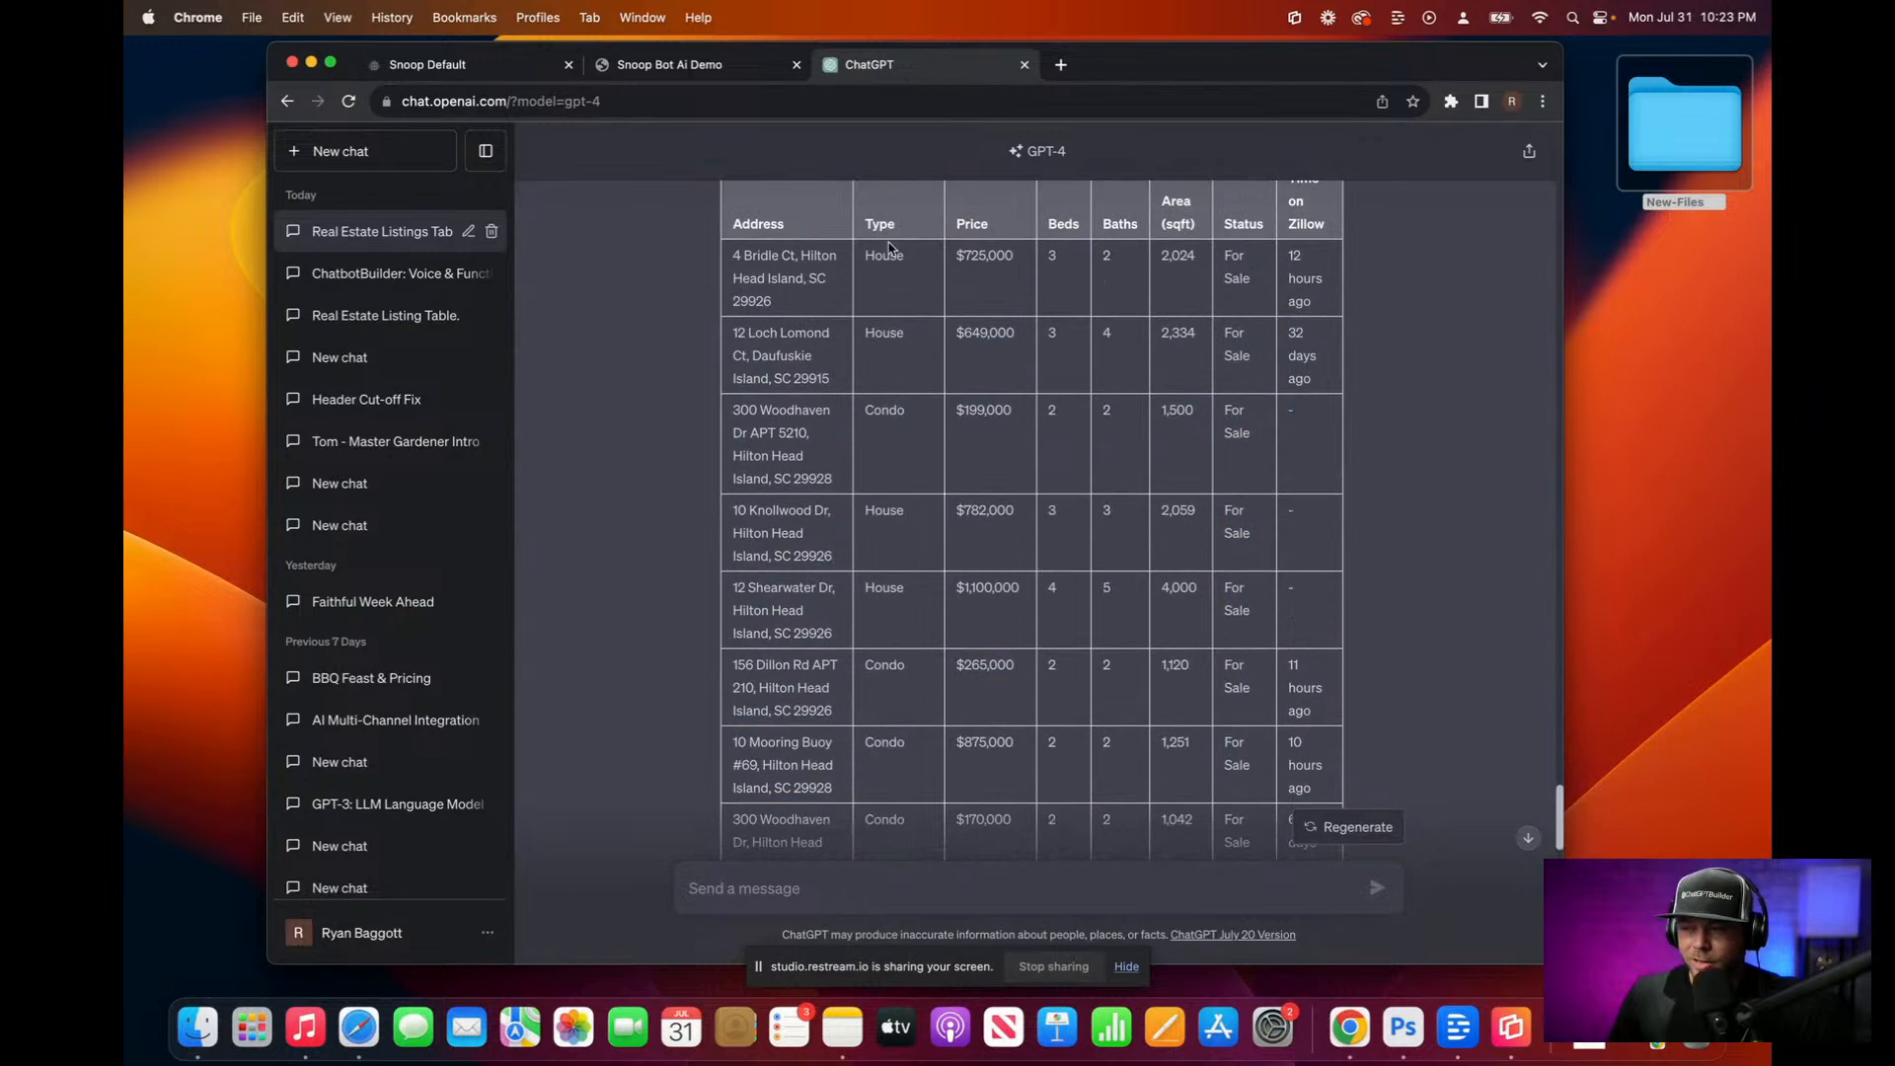
pyautogui.click(679, 67)
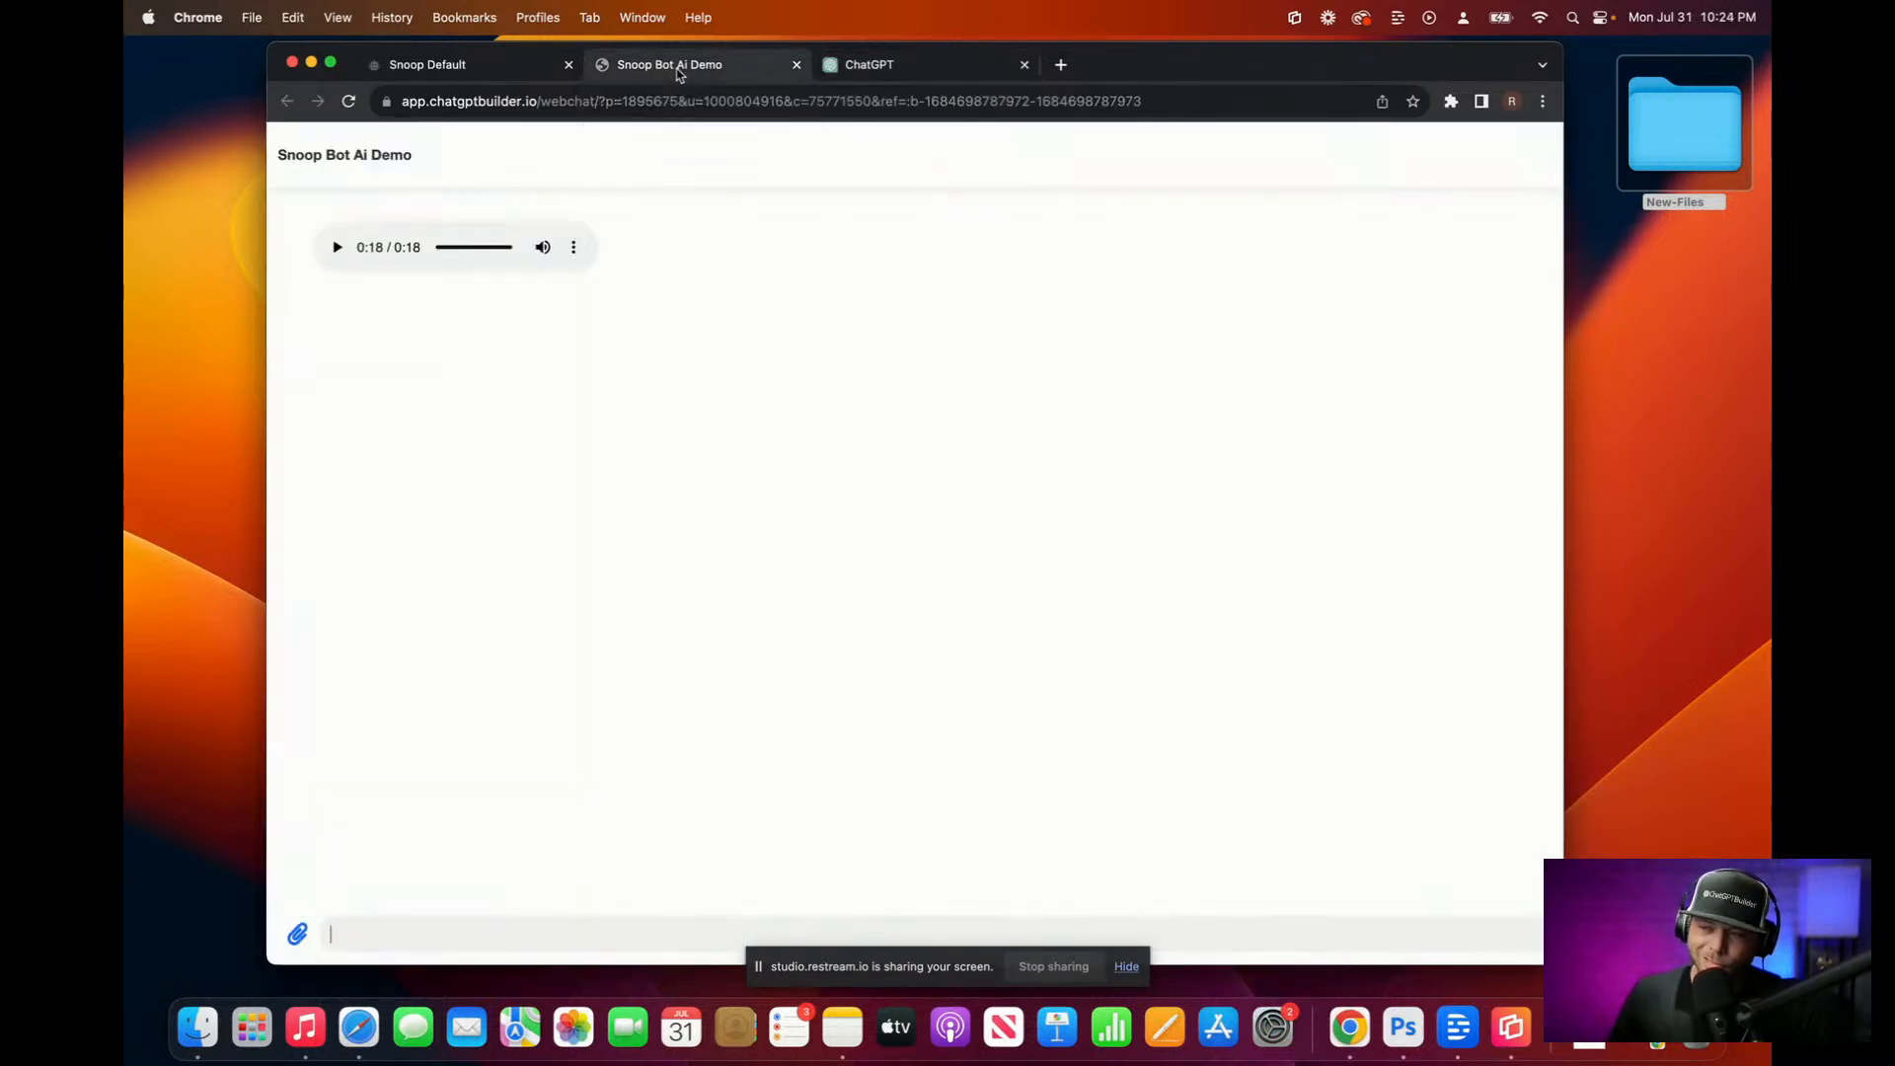
pyautogui.click(926, 67)
pyautogui.scroll(2, 914, 304)
pyautogui.scroll(-3, 763, 570)
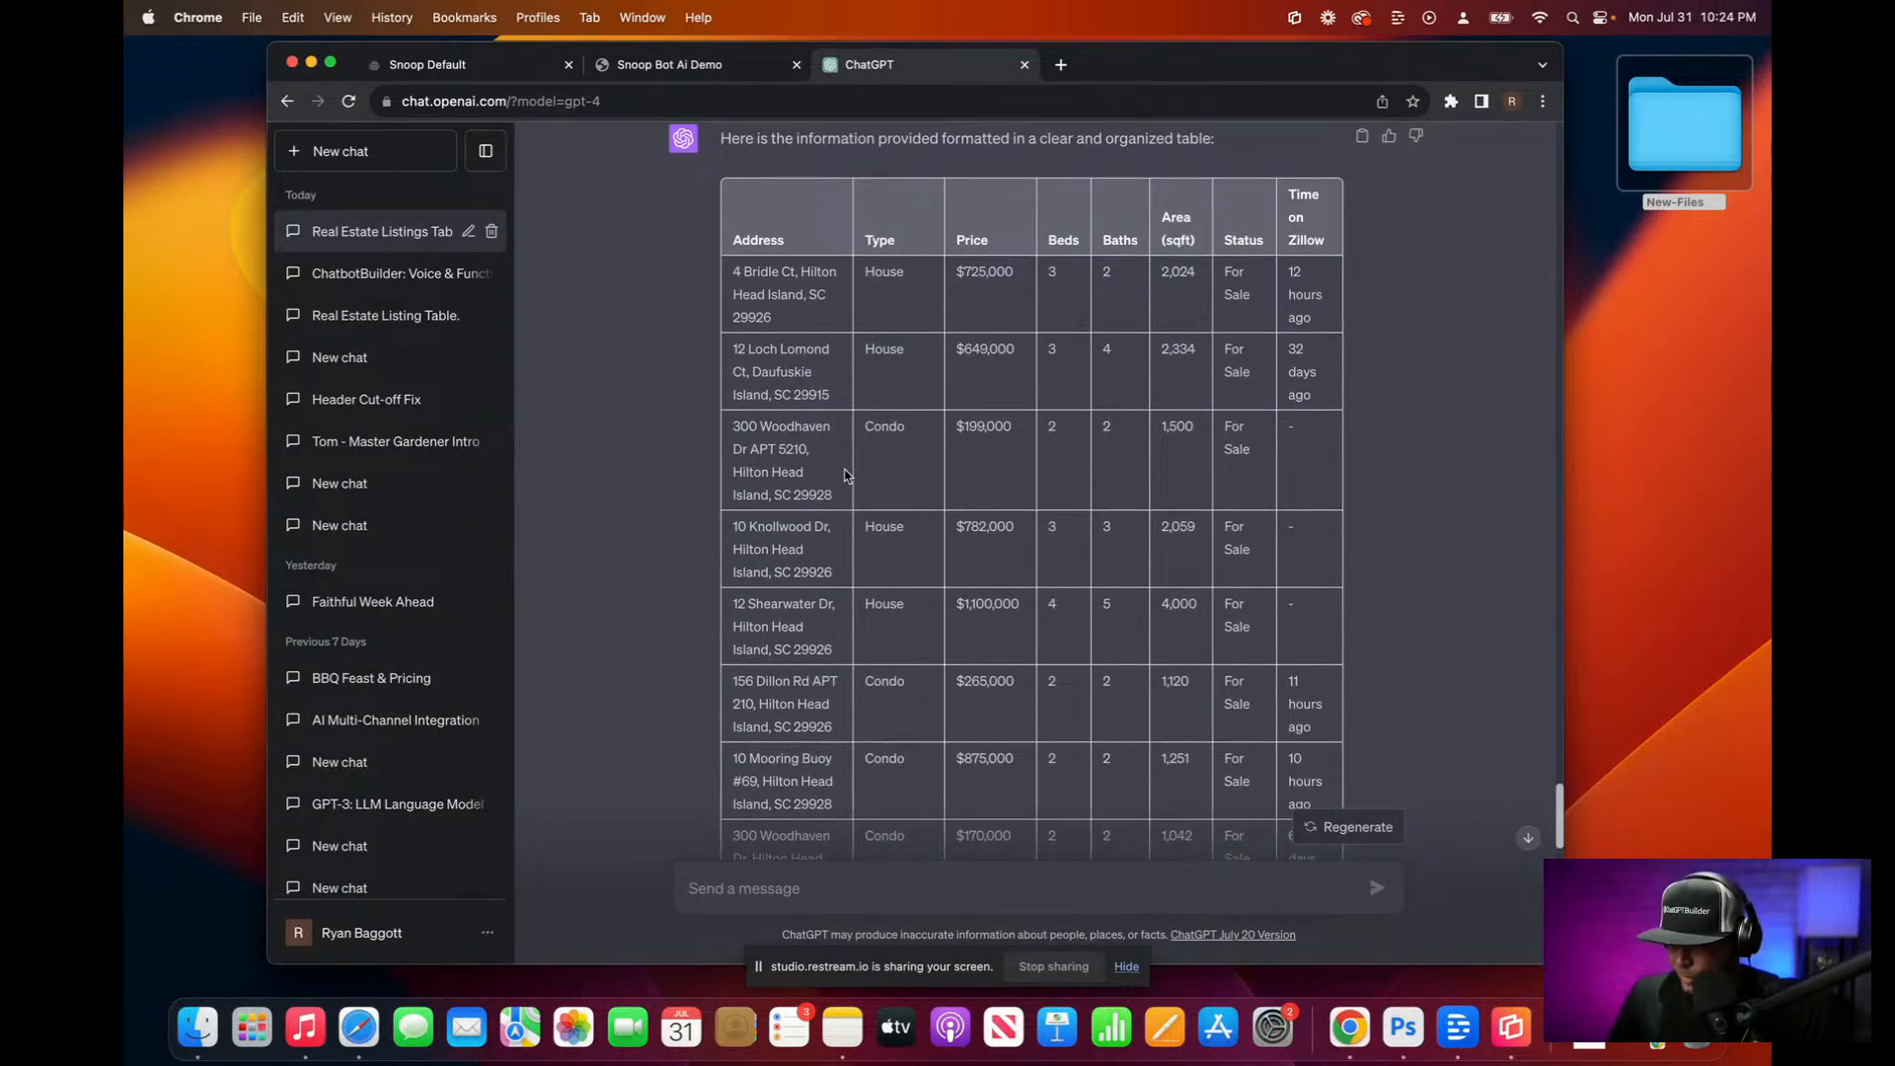
pyautogui.scroll(-5, 892, 484)
pyautogui.scroll(-15, 987, 702)
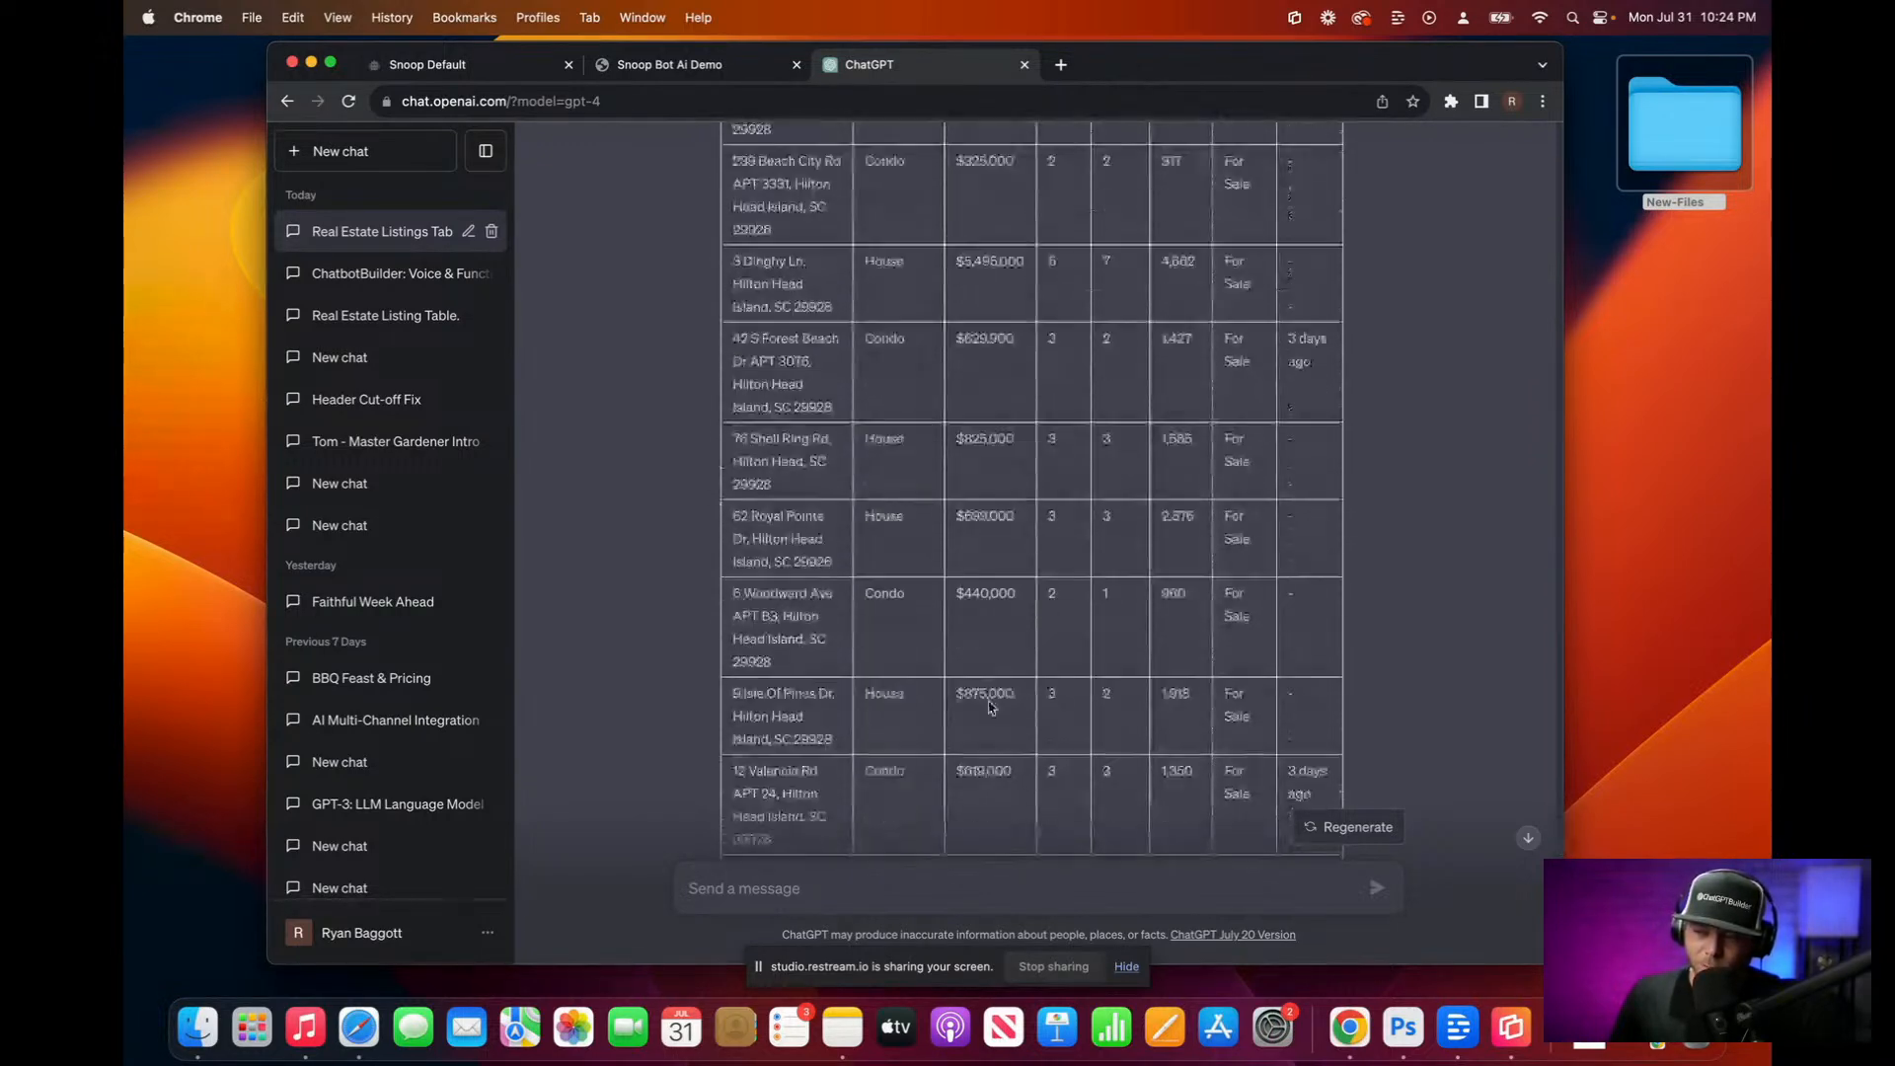
pyautogui.scroll(-2, 990, 705)
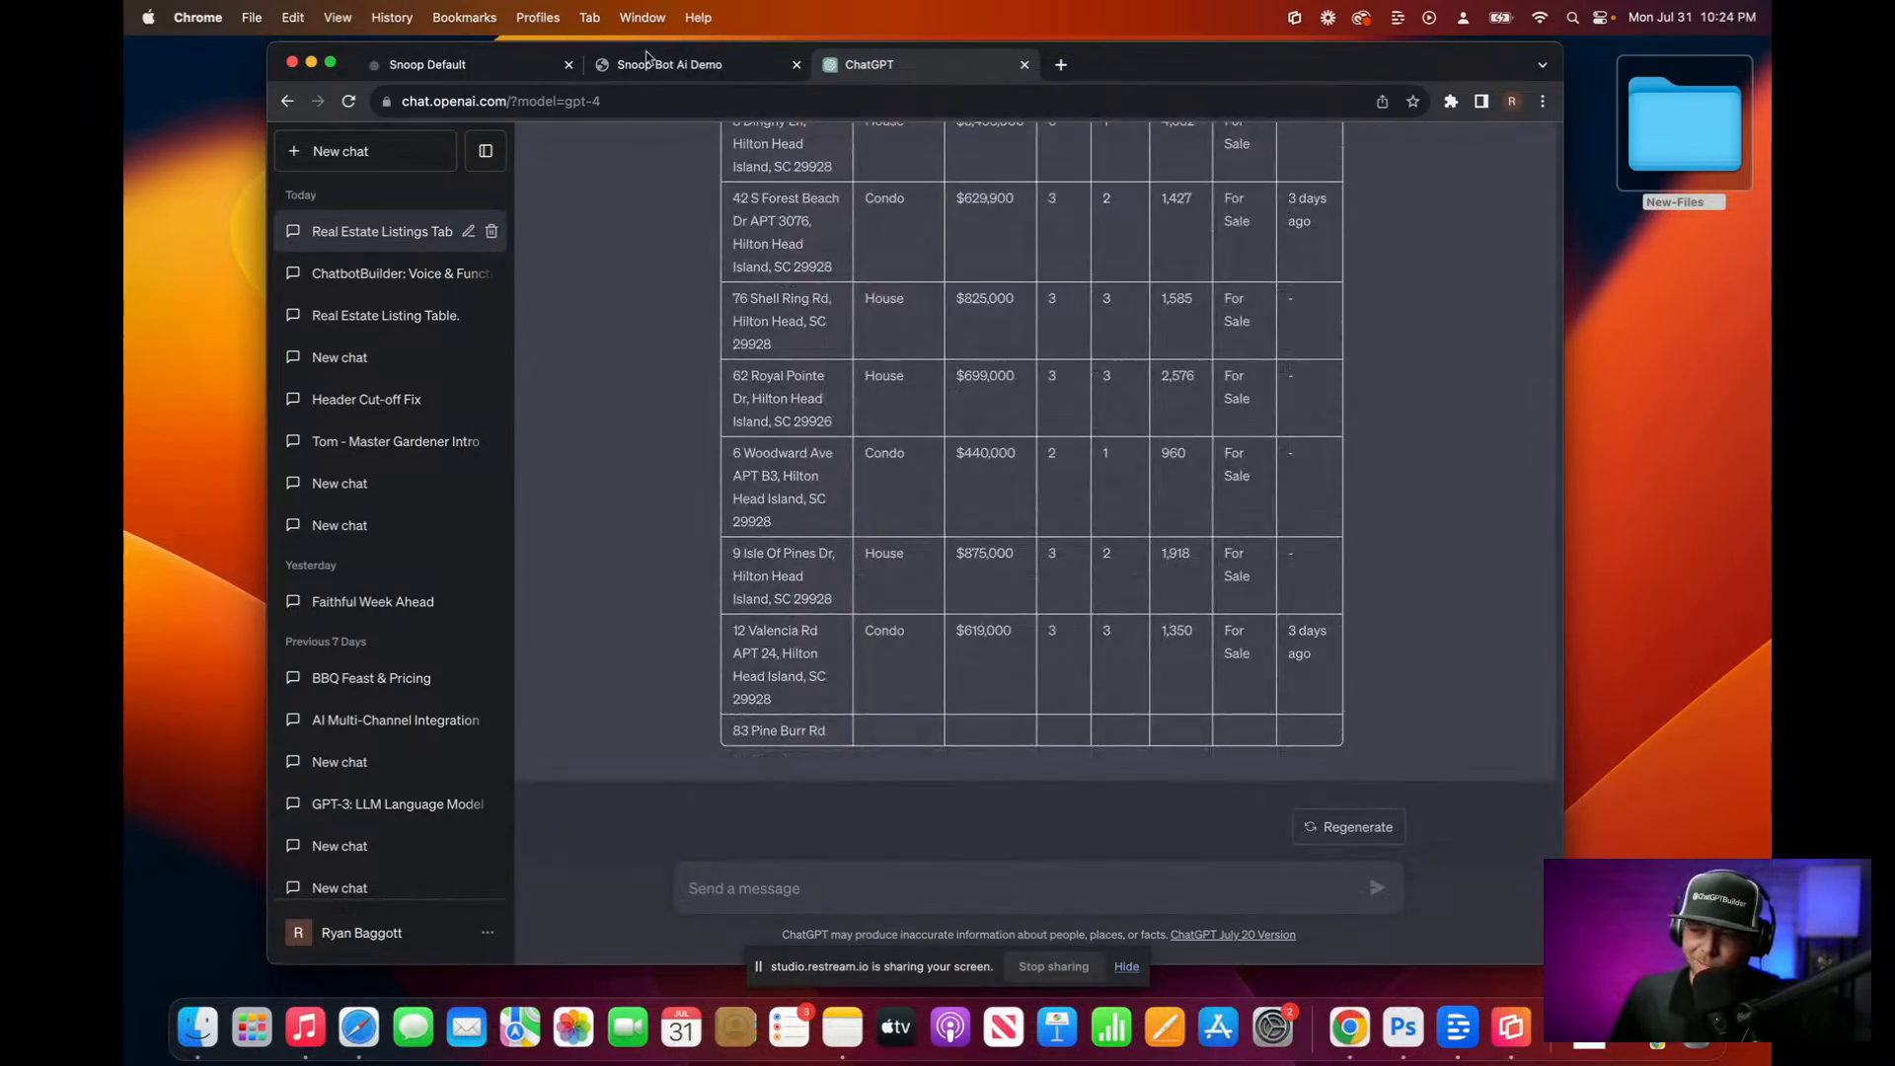
pyautogui.click(651, 65)
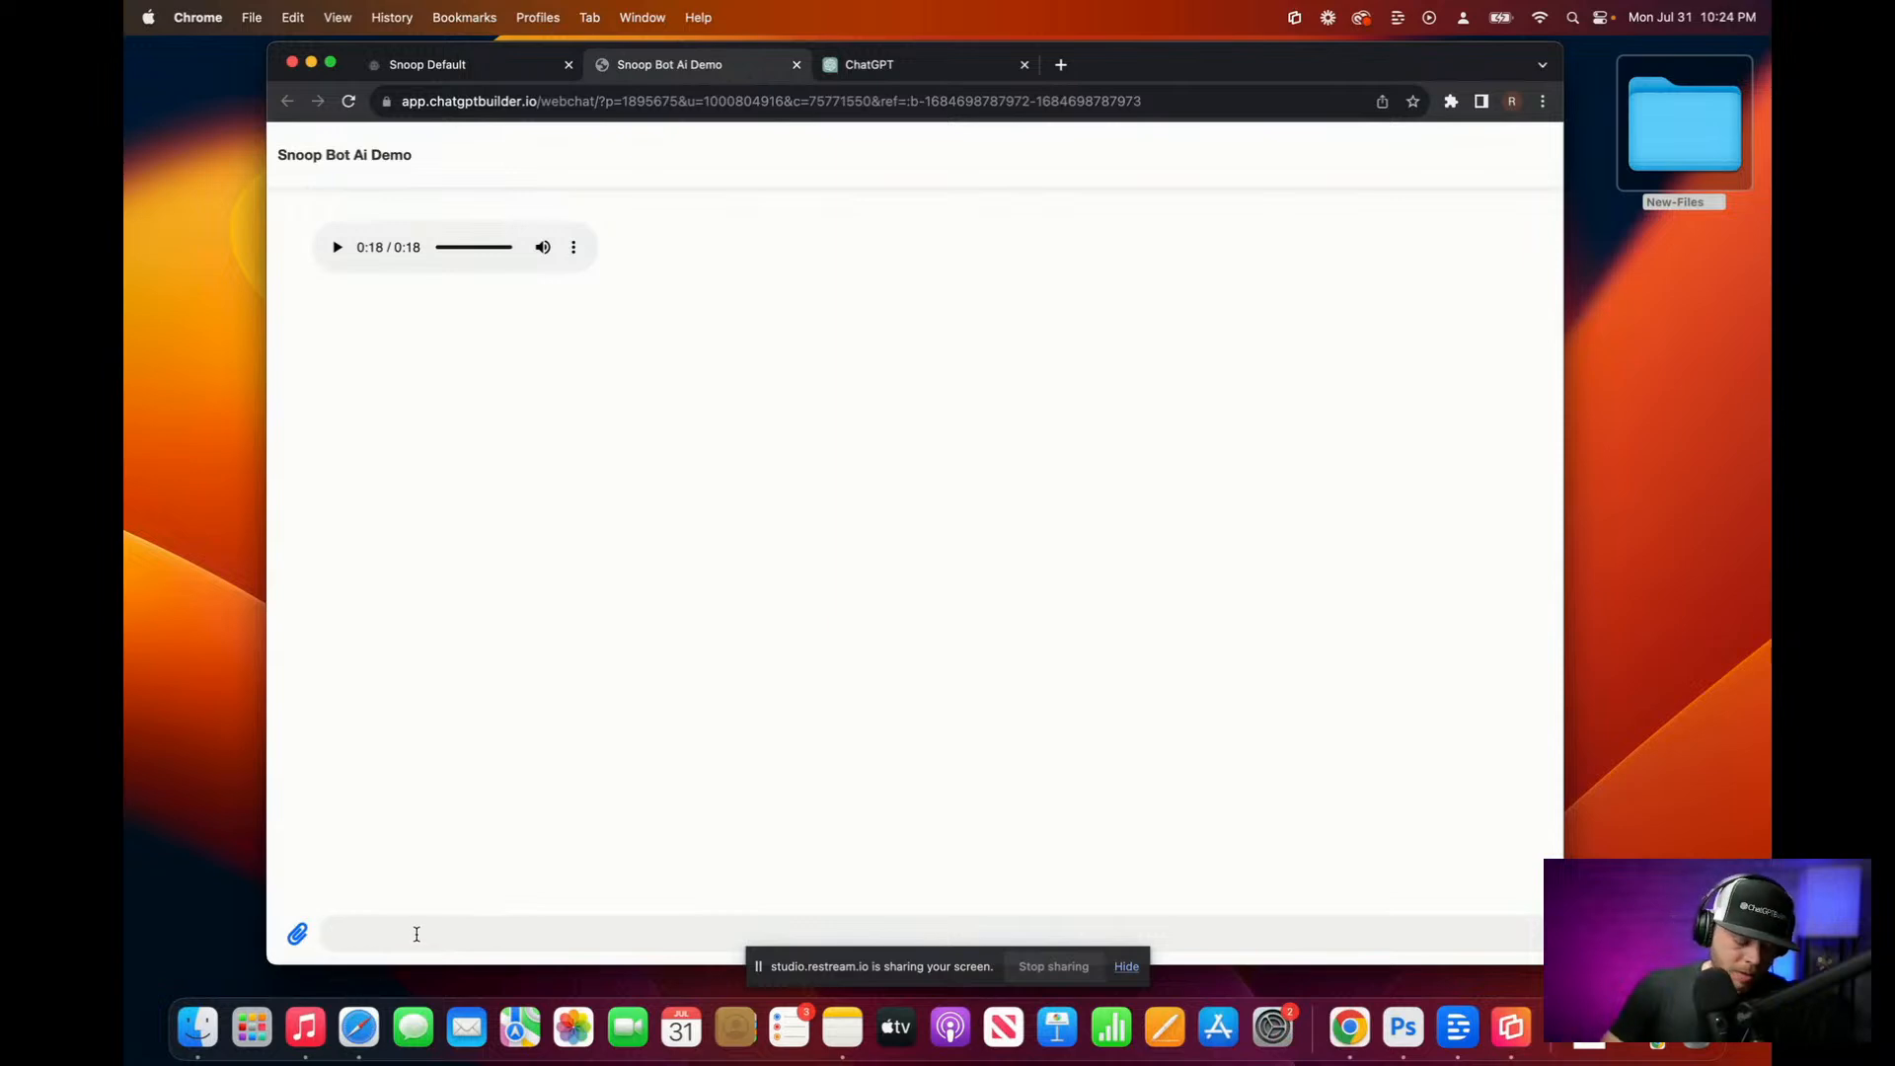
# Step: Ask Snoop Bot by voice for the most affordable property for sale and play its 26-second reply
pyautogui.press('F5')
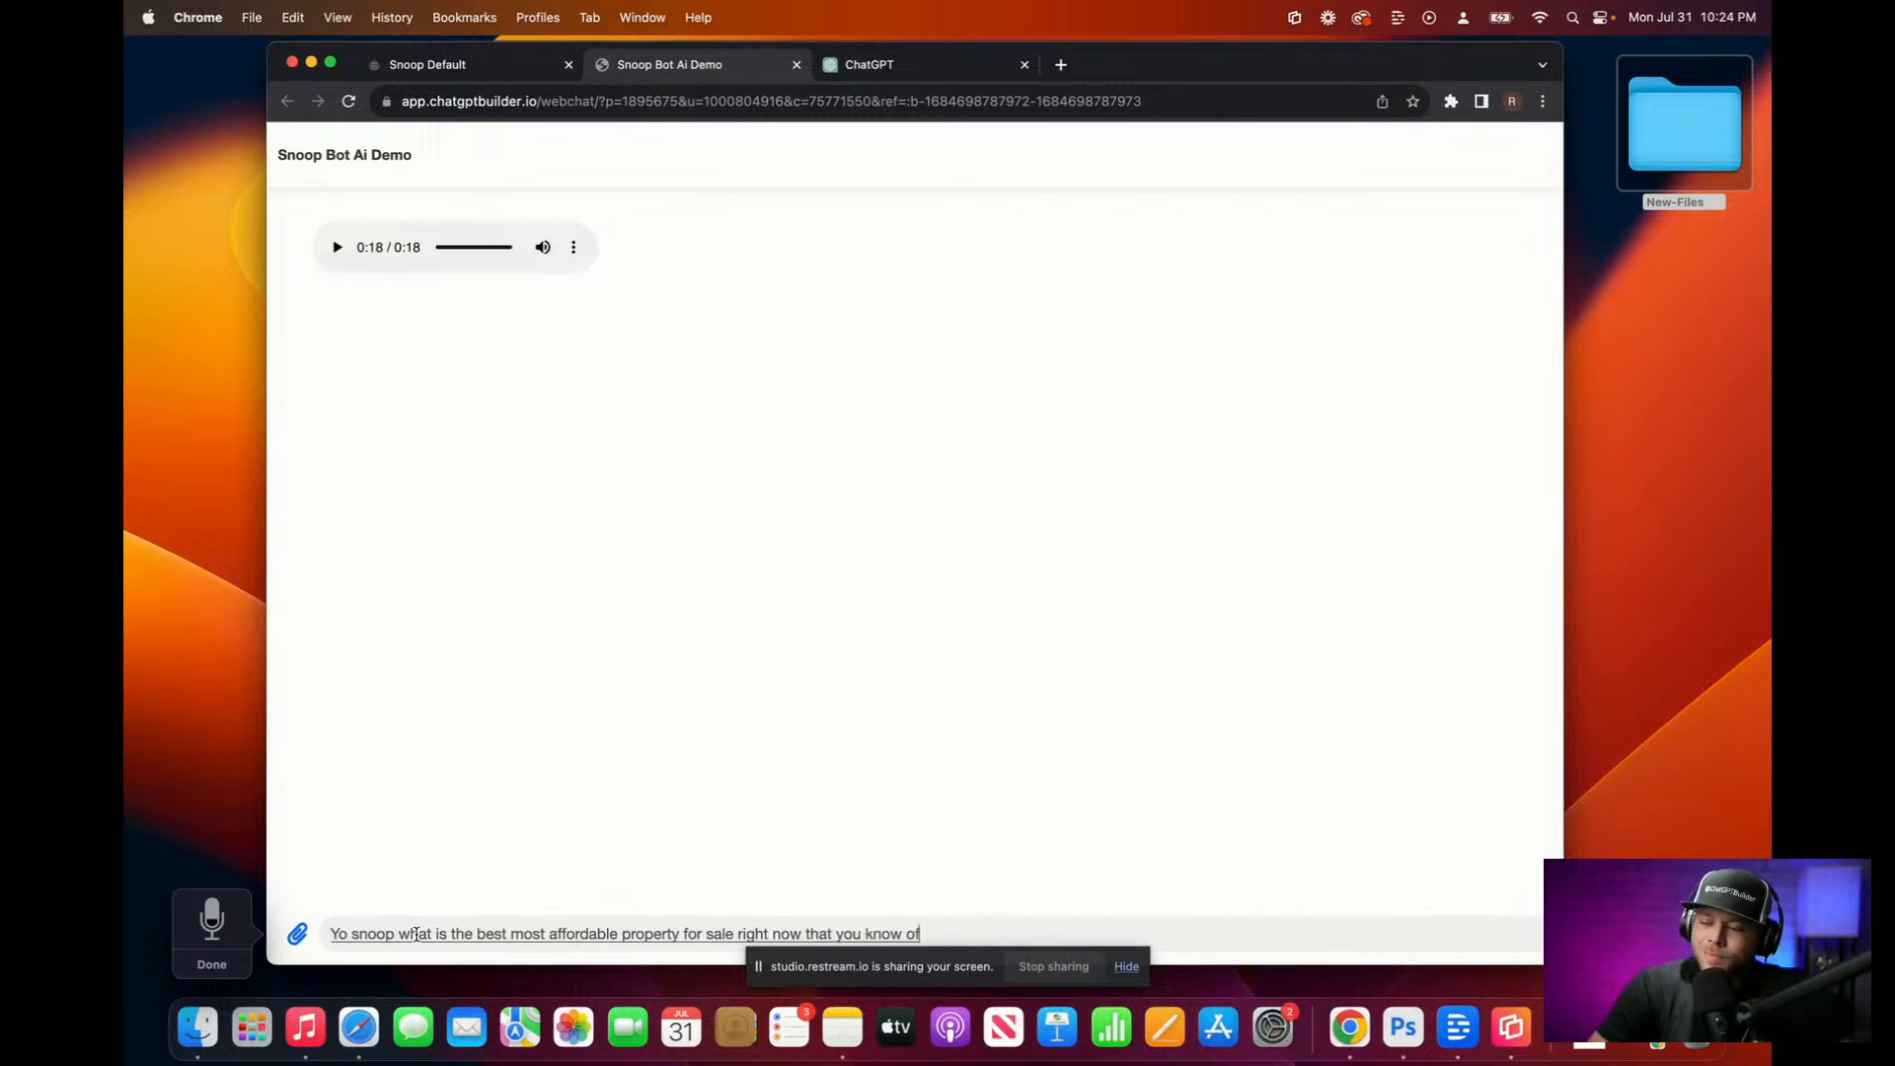
pyautogui.press('Escape')
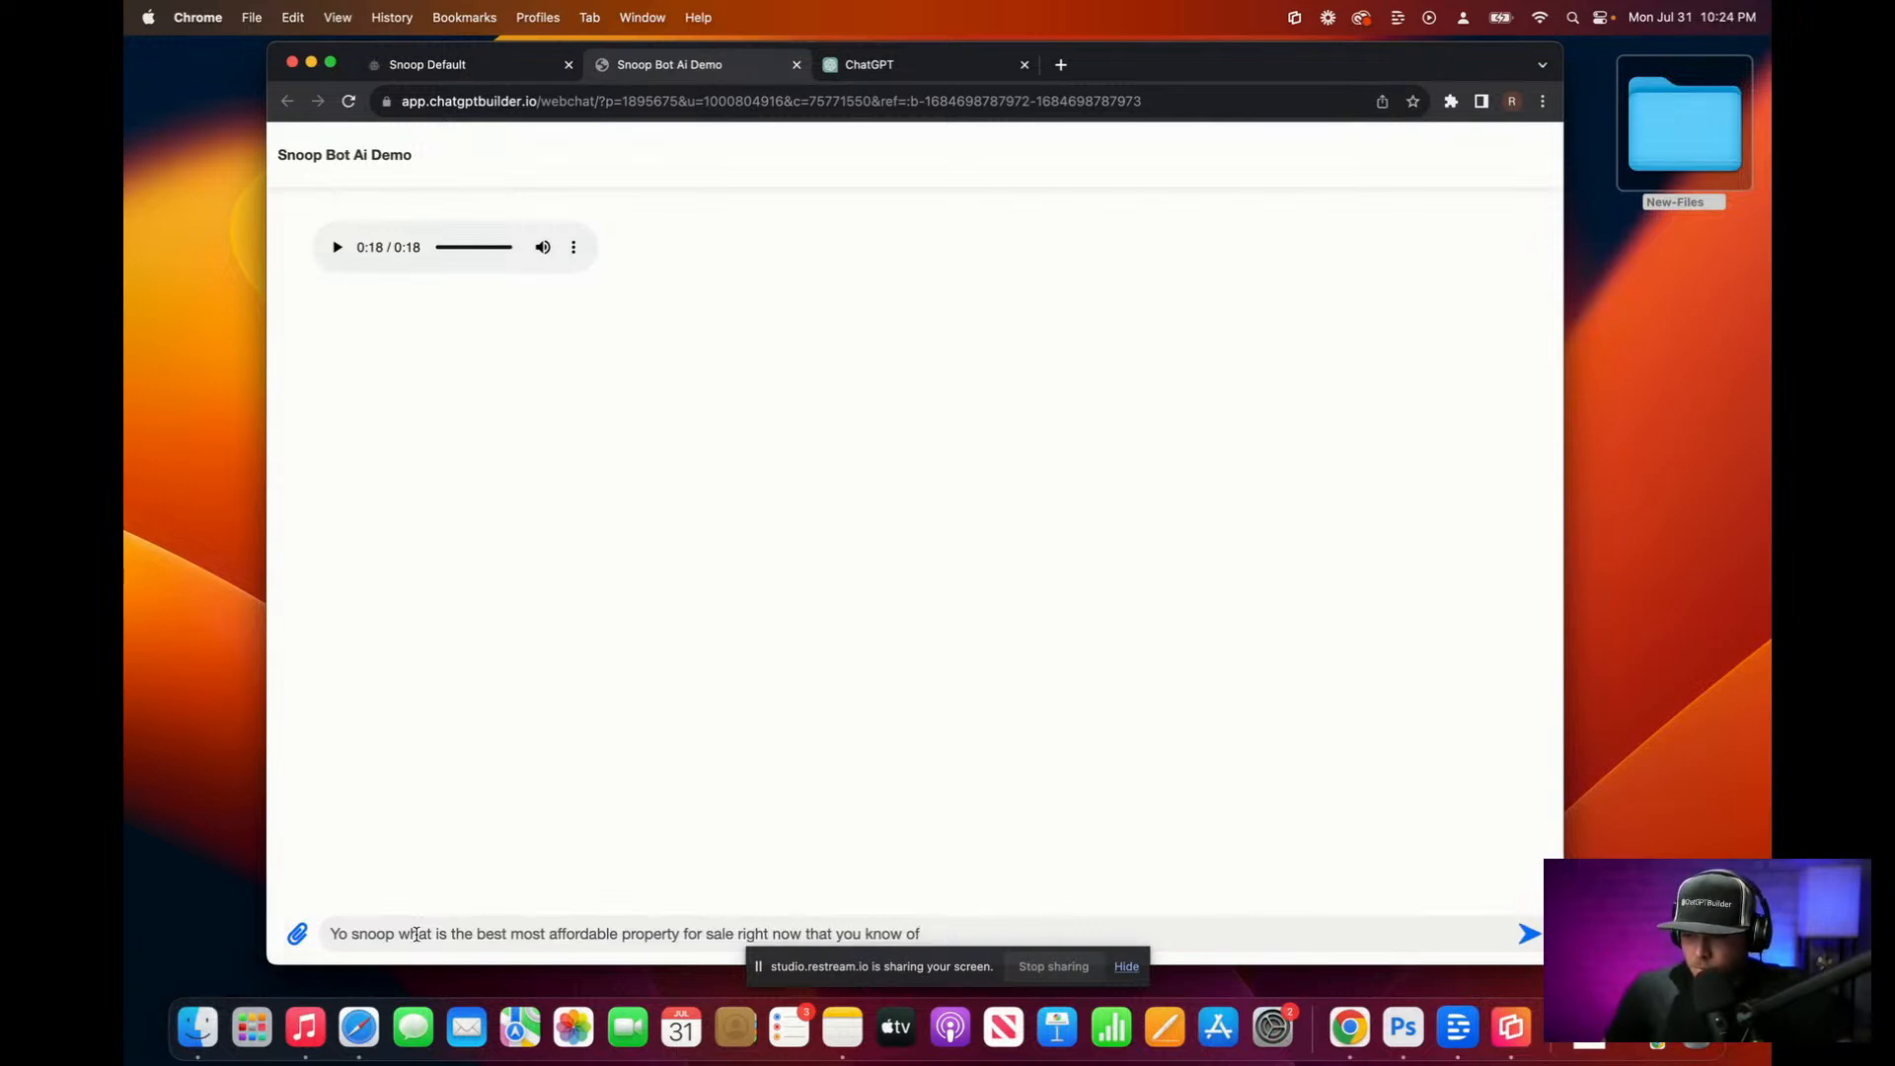
pyautogui.click(1530, 935)
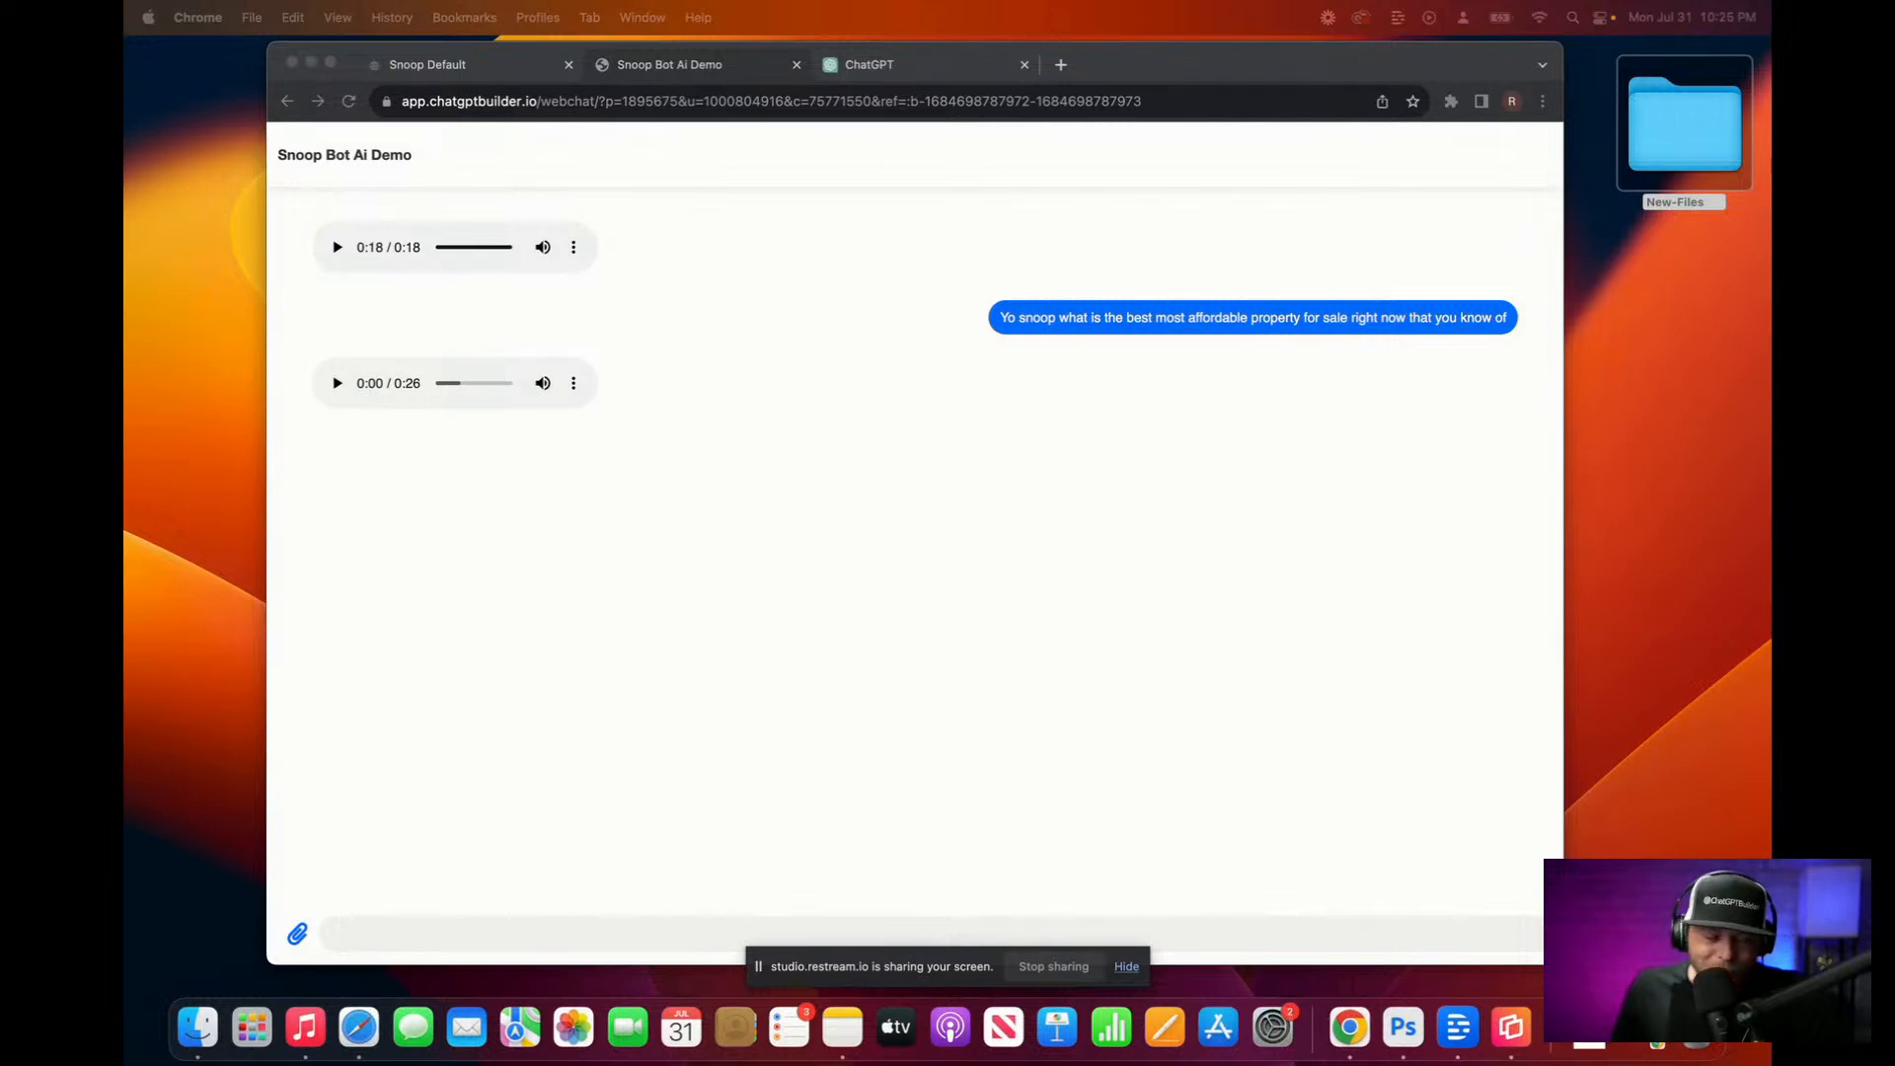
pyautogui.click(337, 383)
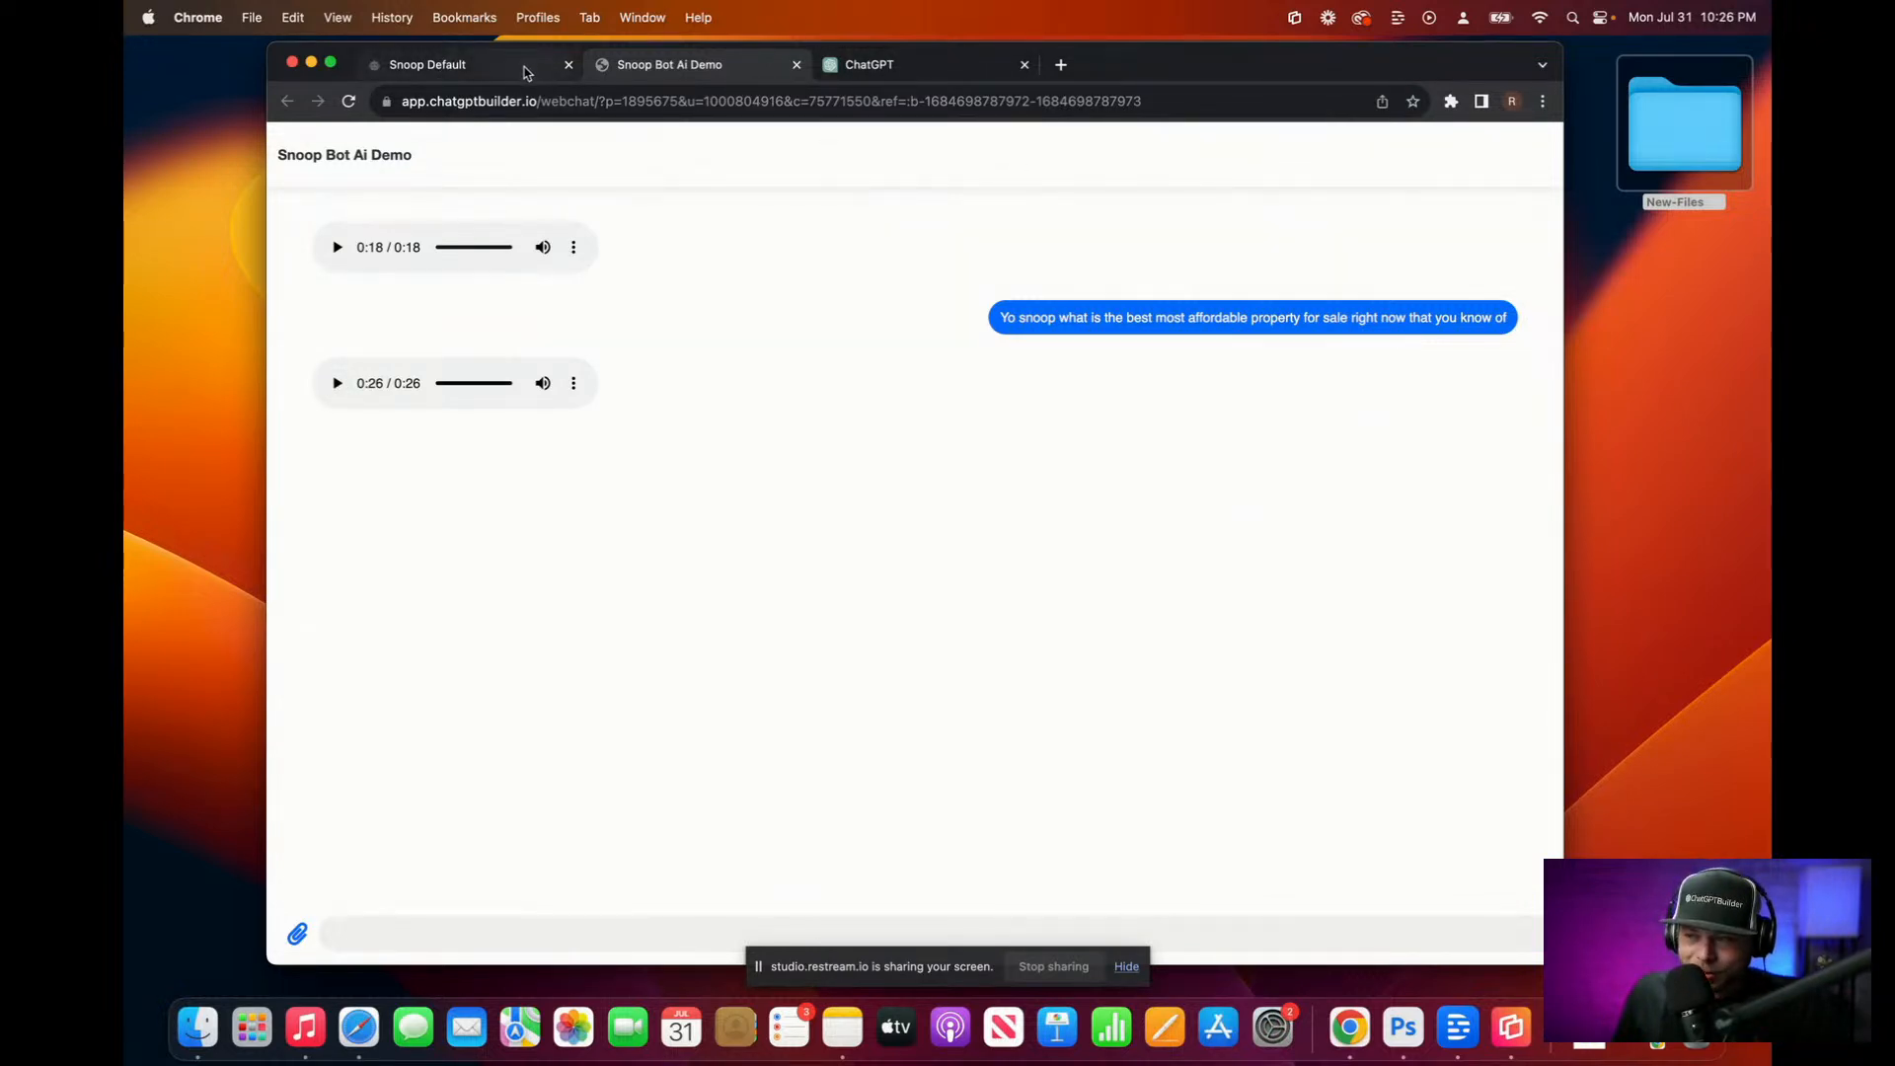
pyautogui.click(895, 67)
pyautogui.scroll(10, 962, 449)
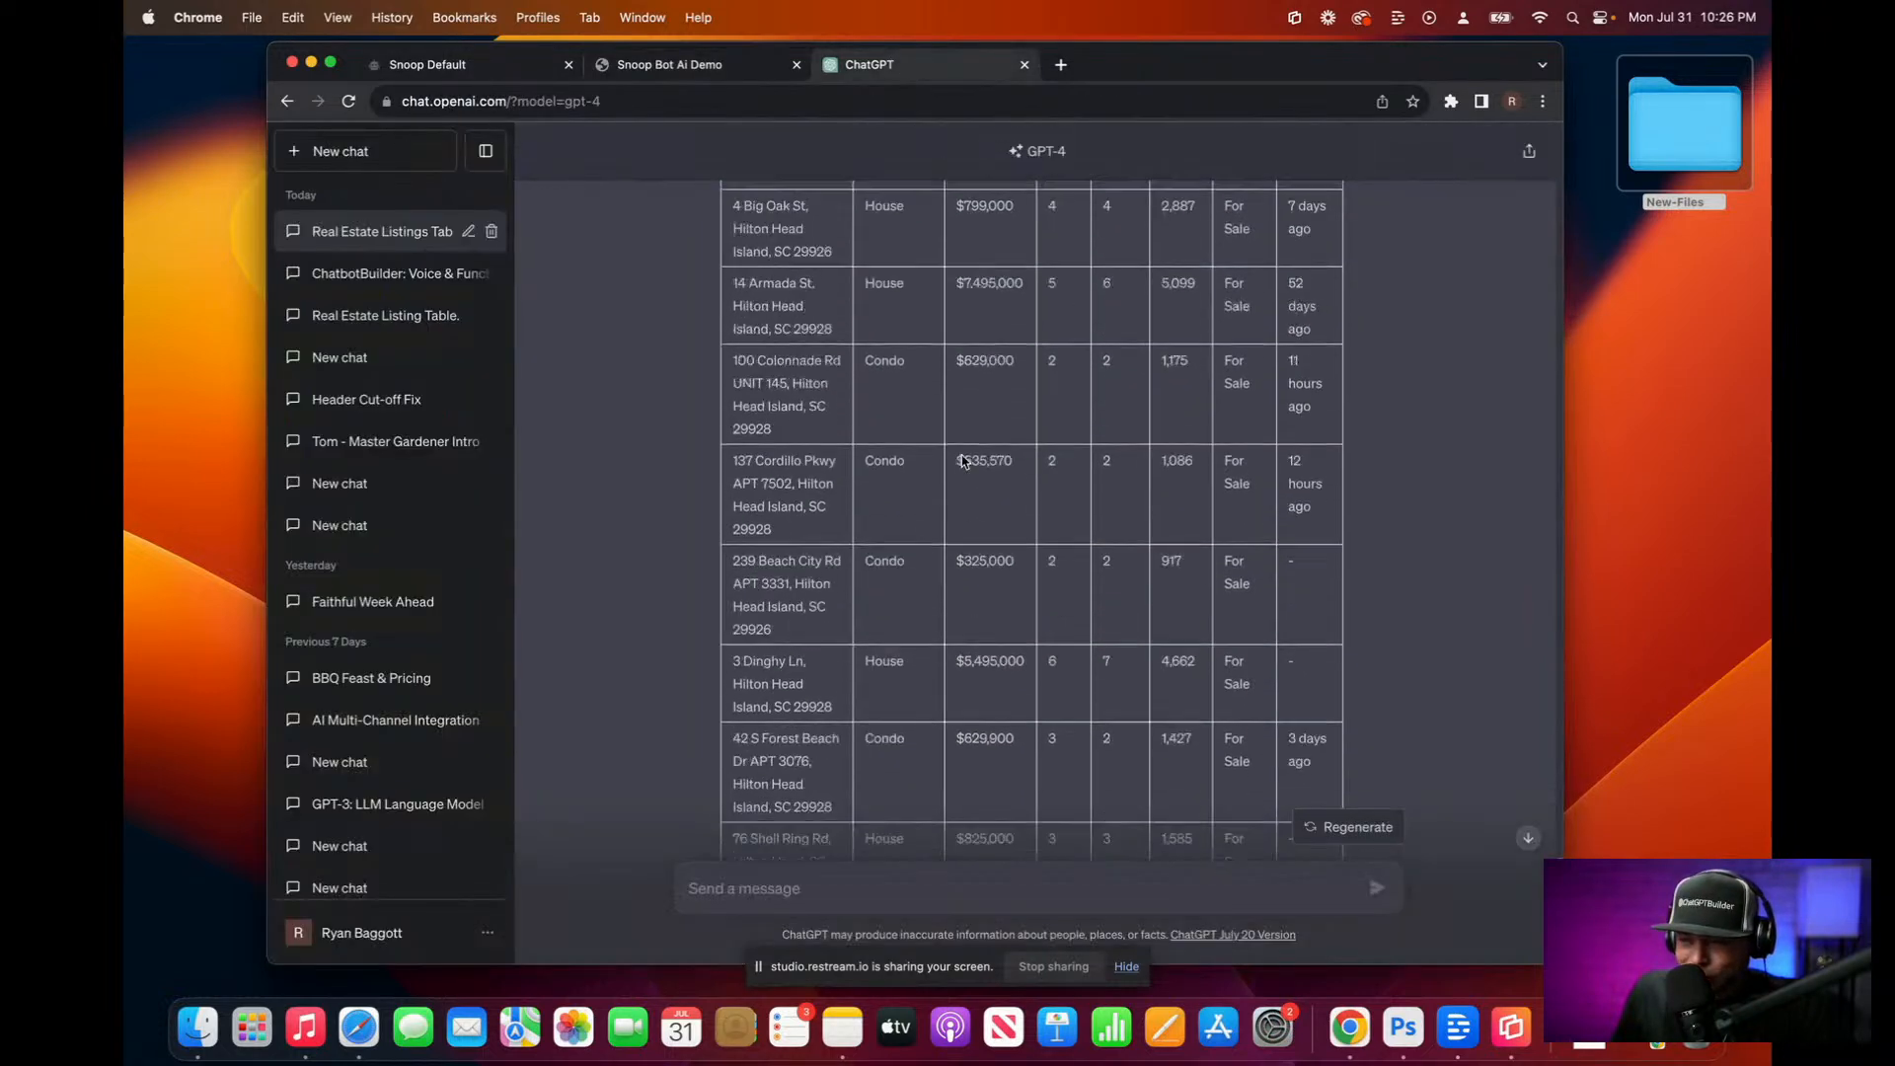
pyautogui.scroll(3, 965, 449)
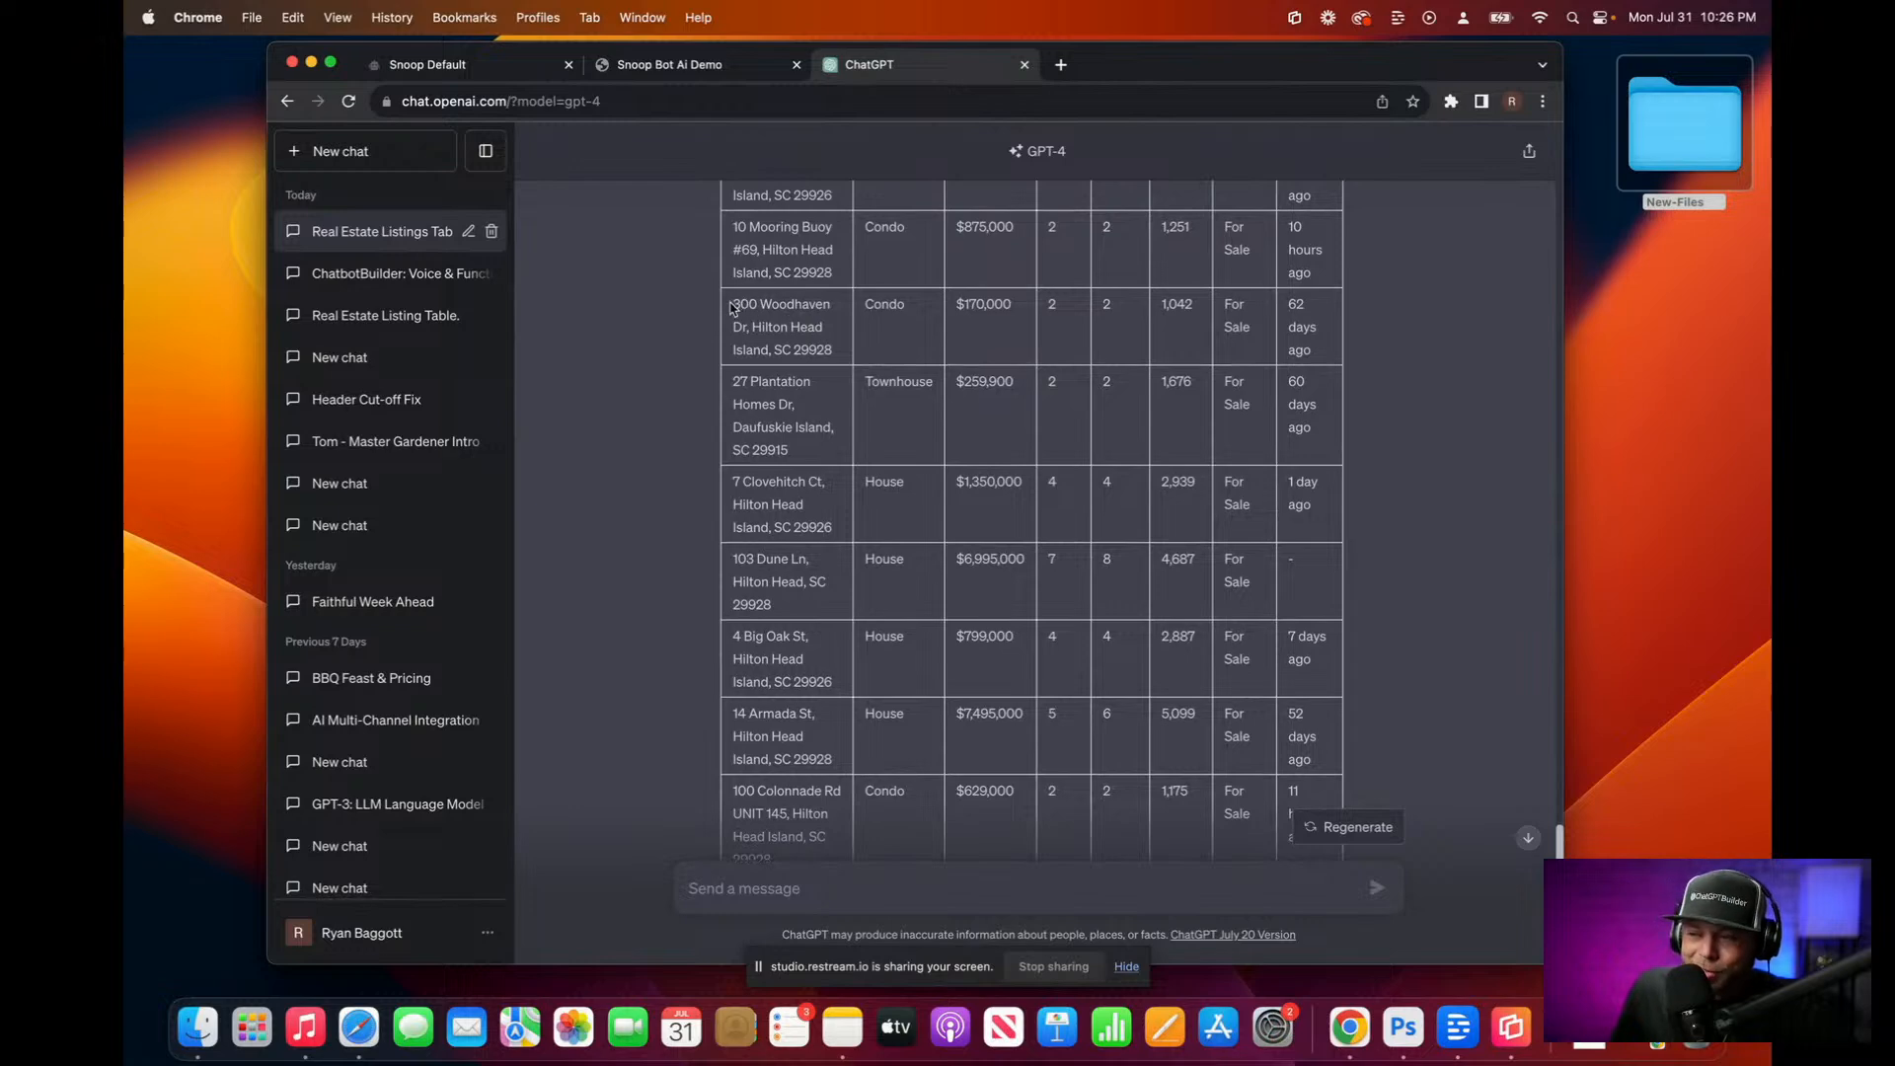
pyautogui.moveTo(733, 304); pyautogui.dragTo(846, 351)
# Step: Open the Snoop Bot conversation in the ChatGPT Builder Inbox
pyautogui.click(441, 61)
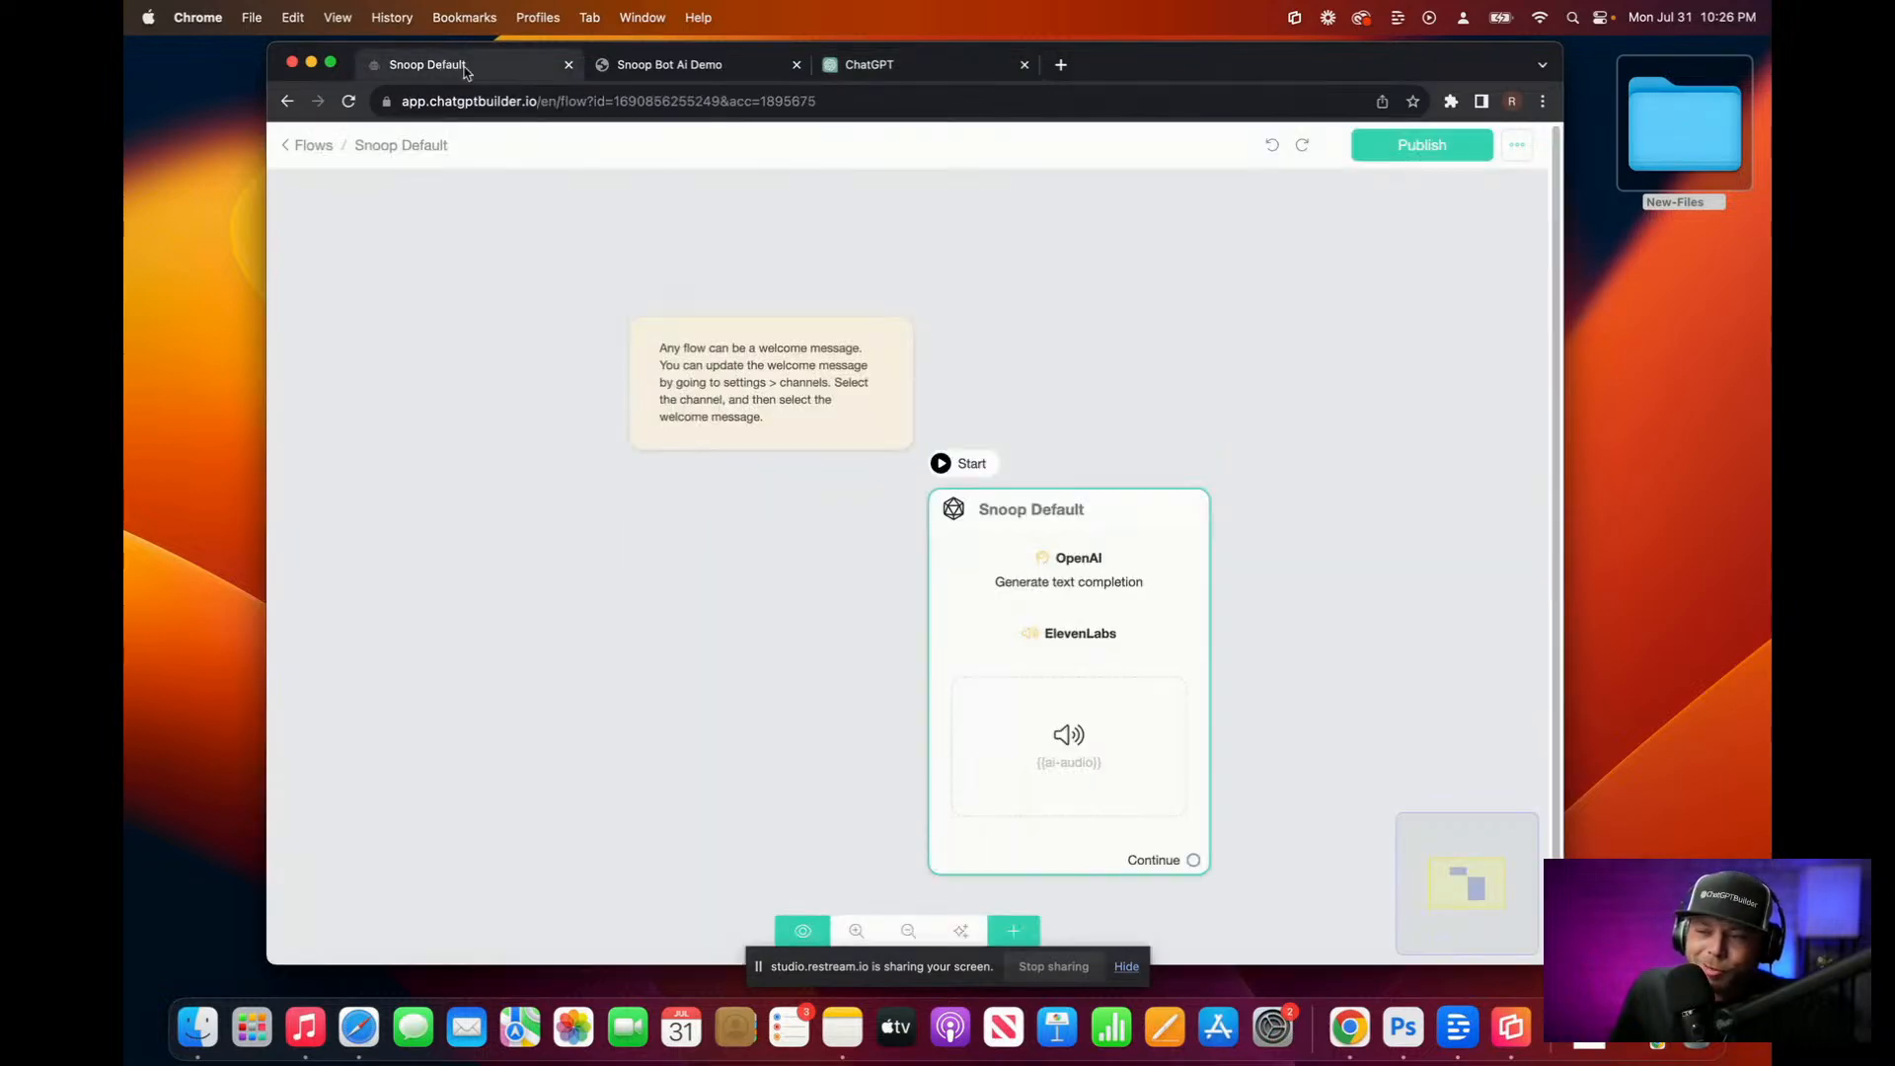
pyautogui.click(303, 147)
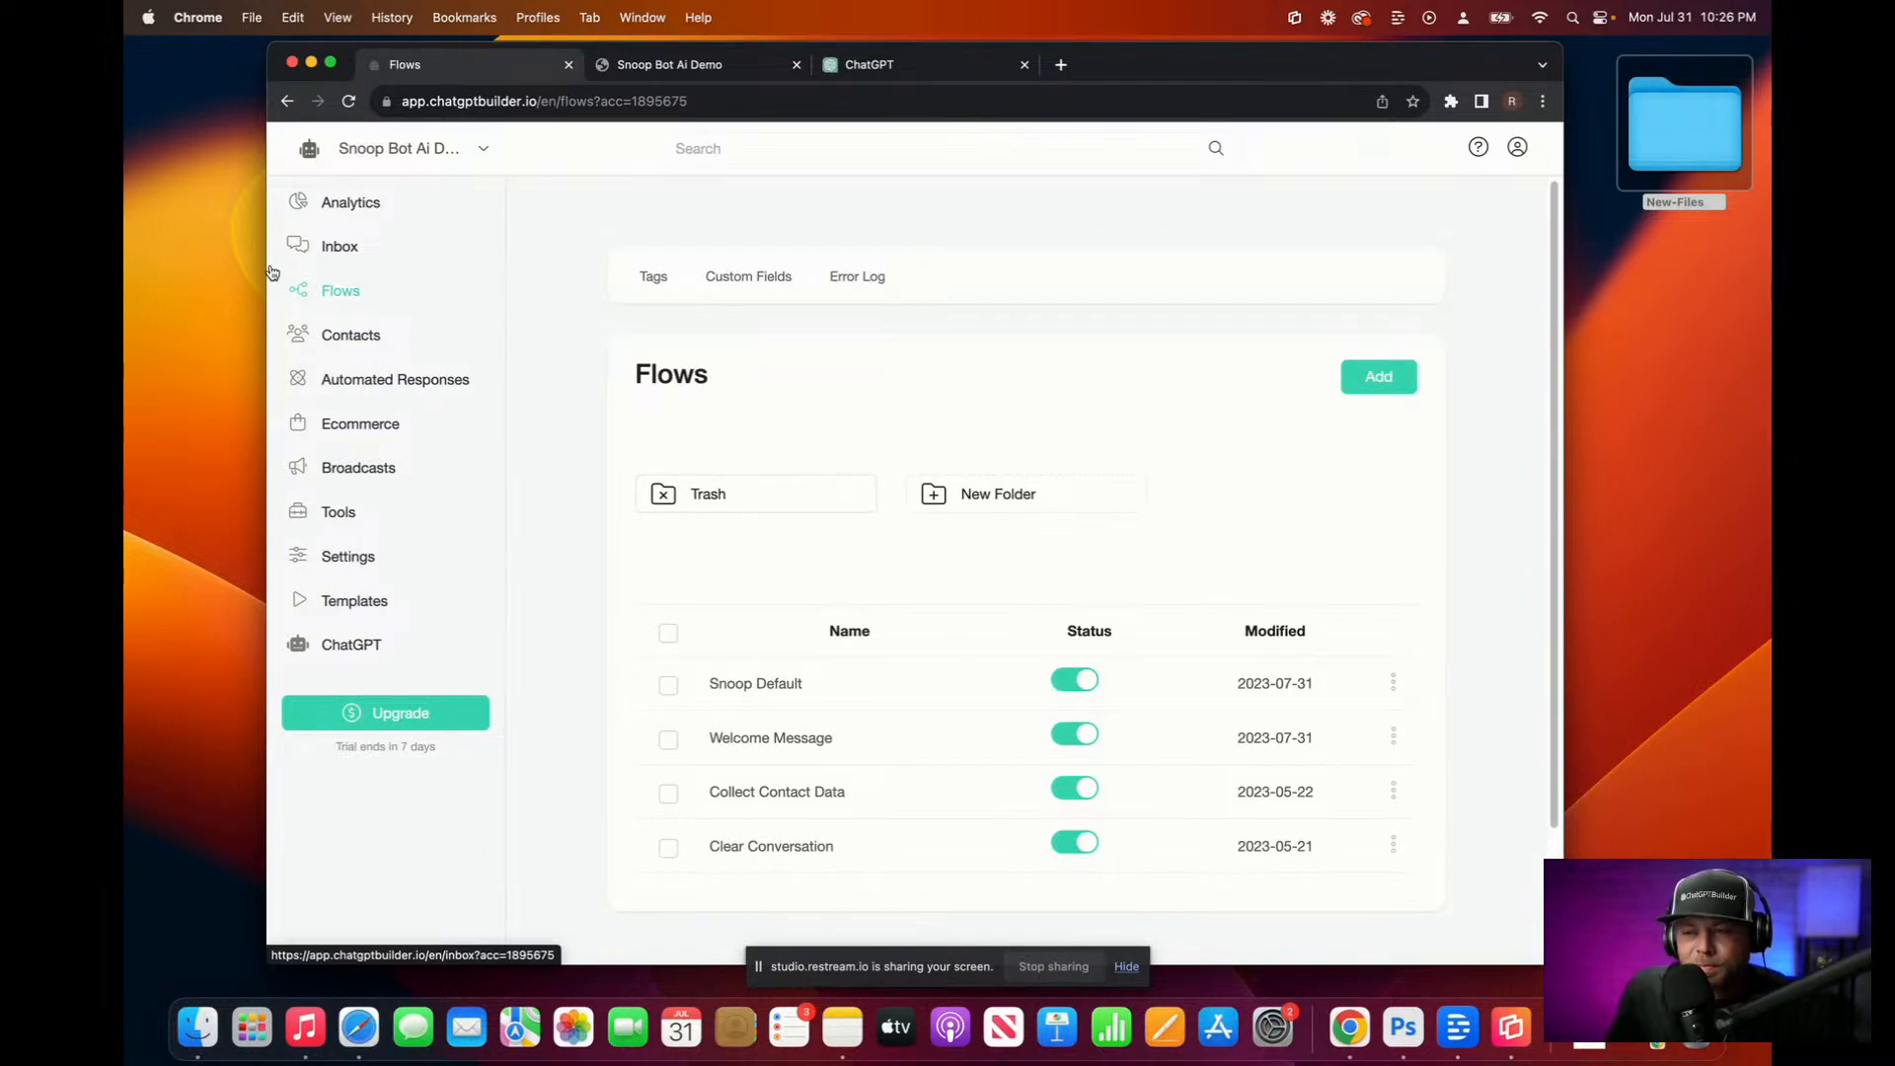
pyautogui.click(338, 244)
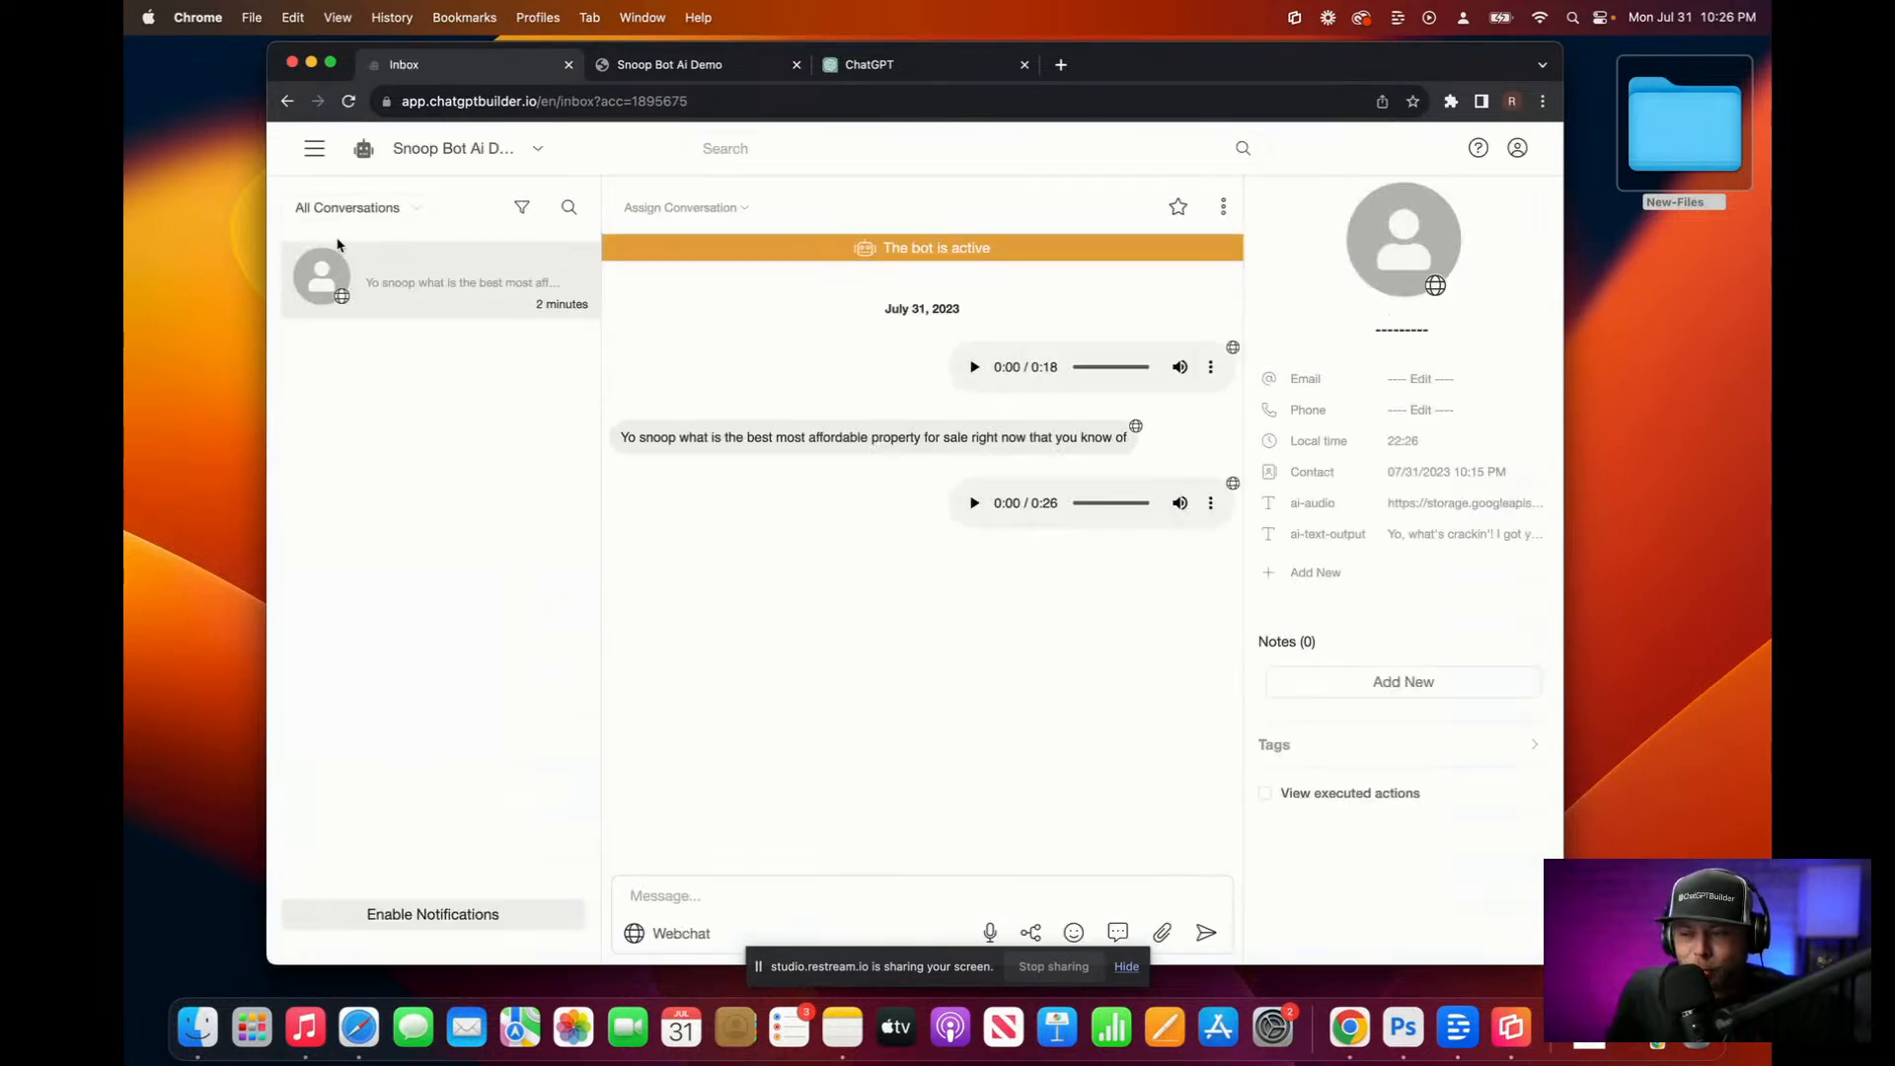
pyautogui.click(1422, 544)
pyautogui.press('Escape')
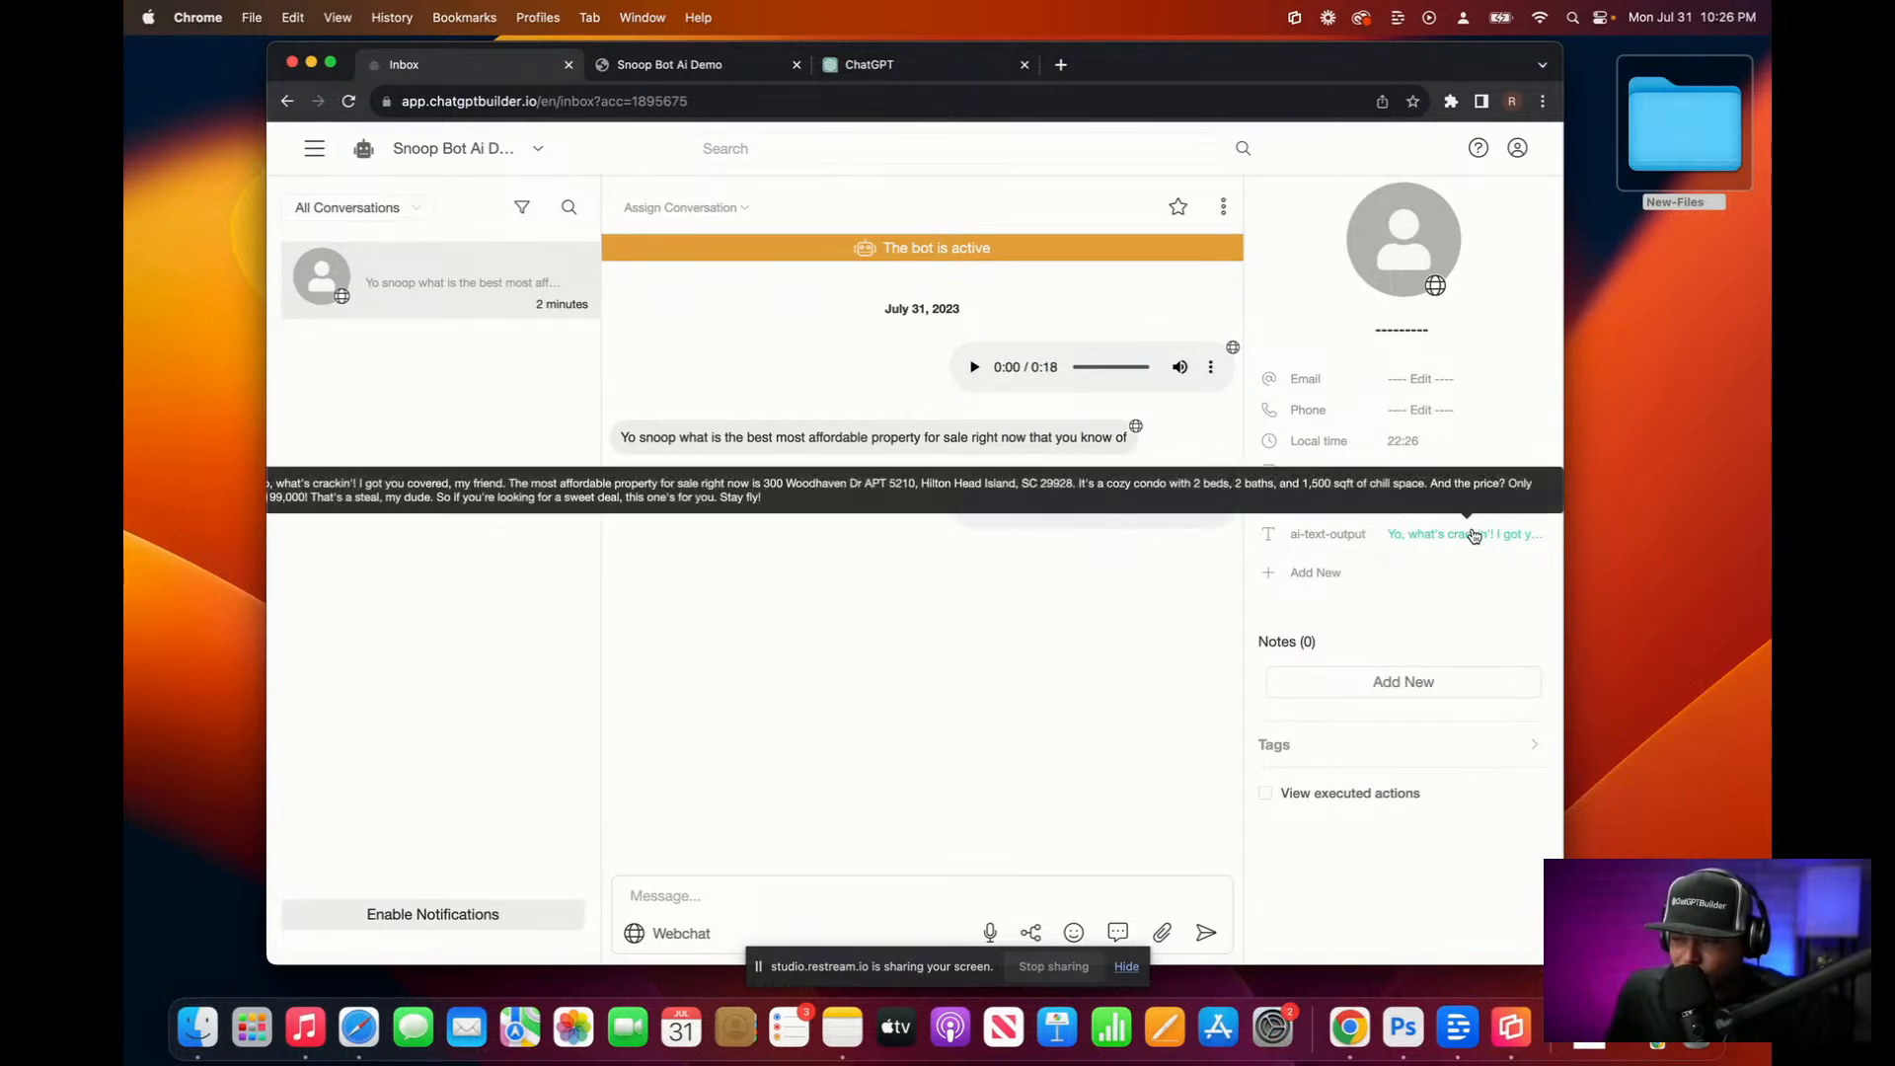
pyautogui.click(1471, 534)
pyautogui.moveTo(1535, 683); pyautogui.dragTo(1536, 845)
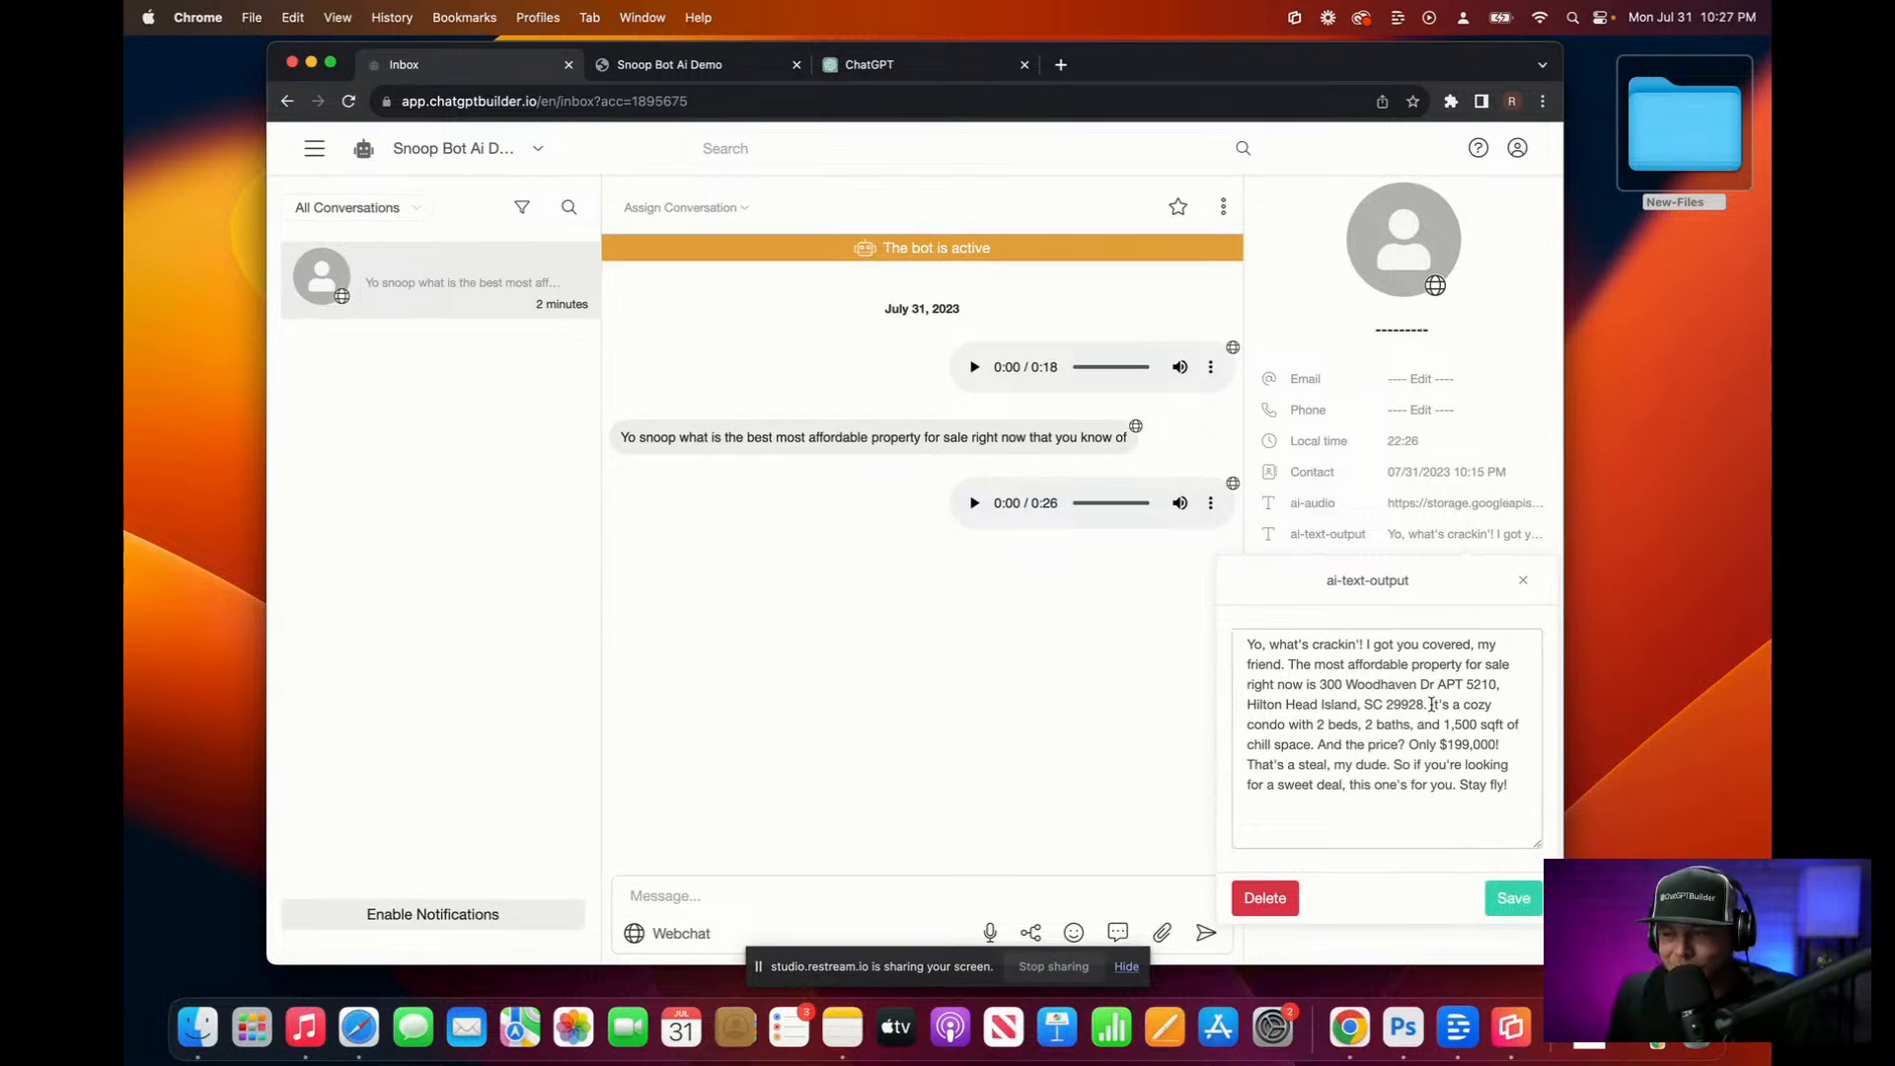
pyautogui.click(785, 74)
pyautogui.click(918, 69)
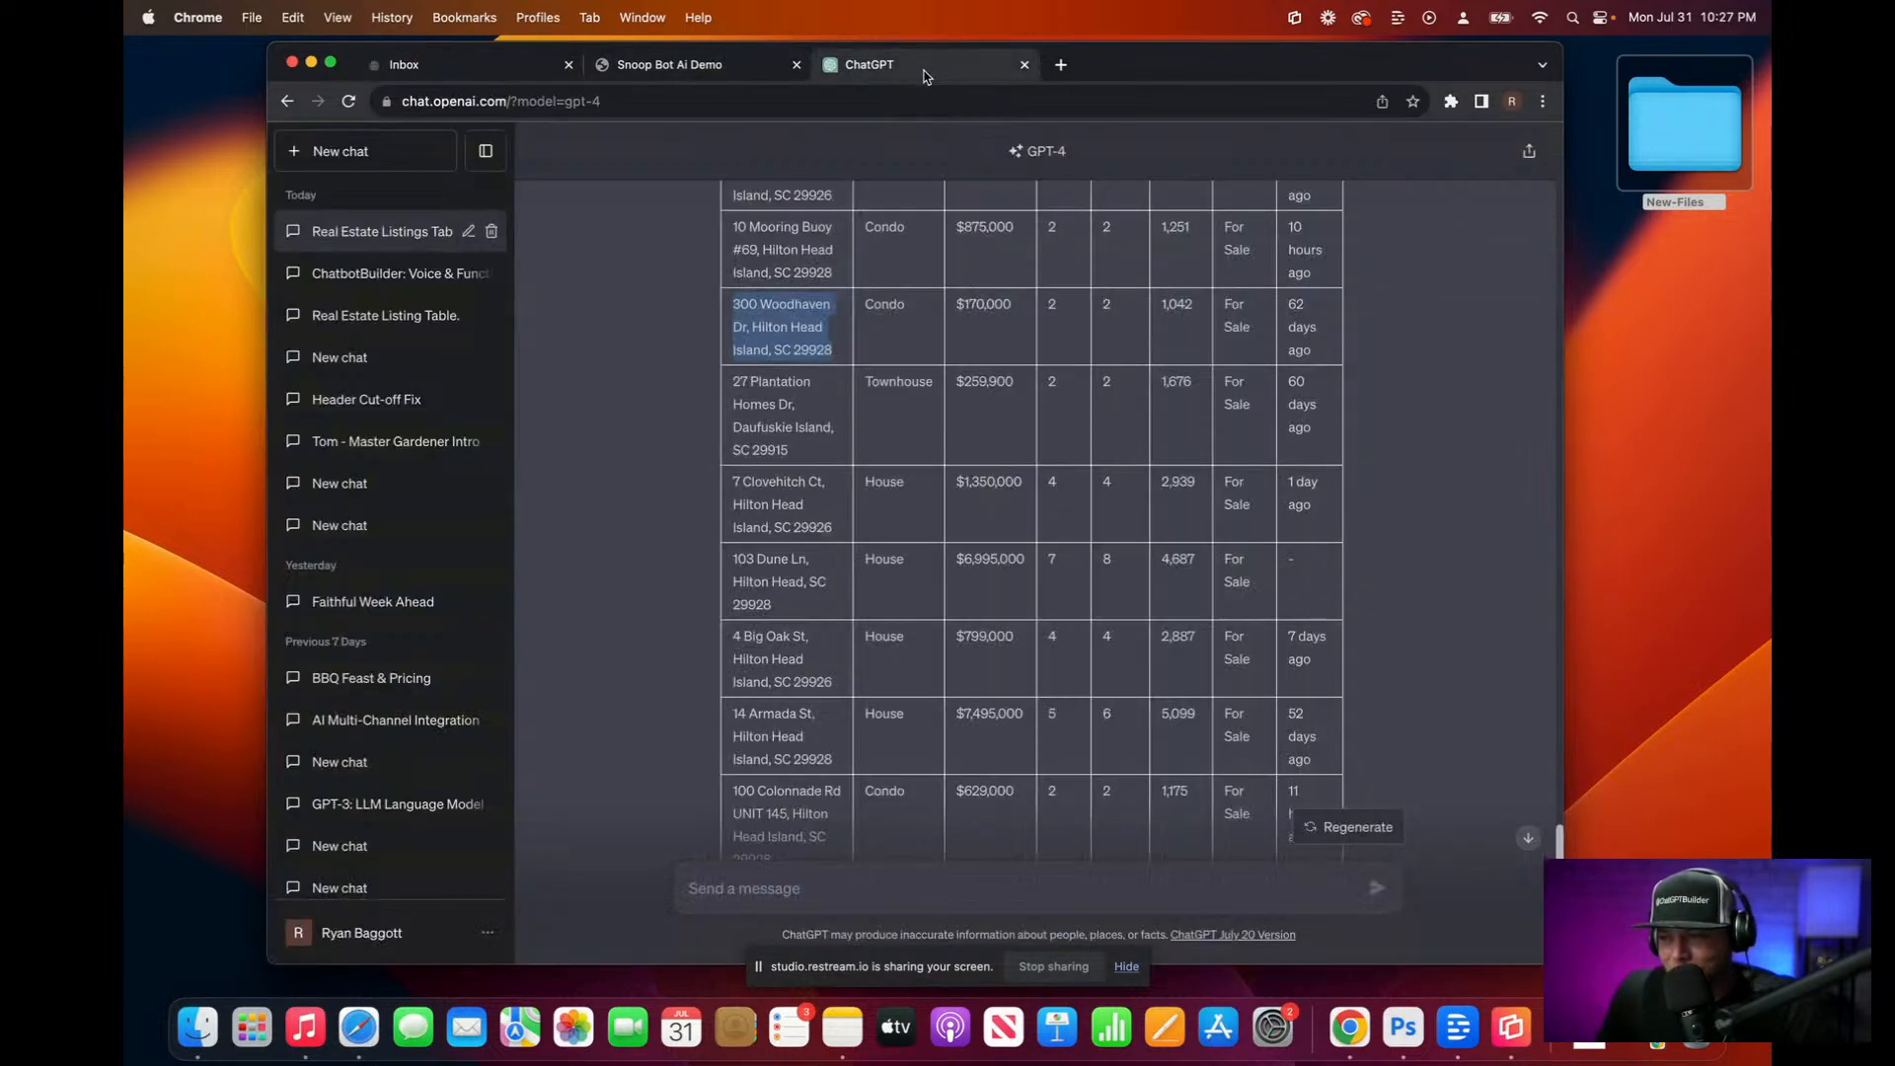
pyautogui.scroll(2, 1007, 441)
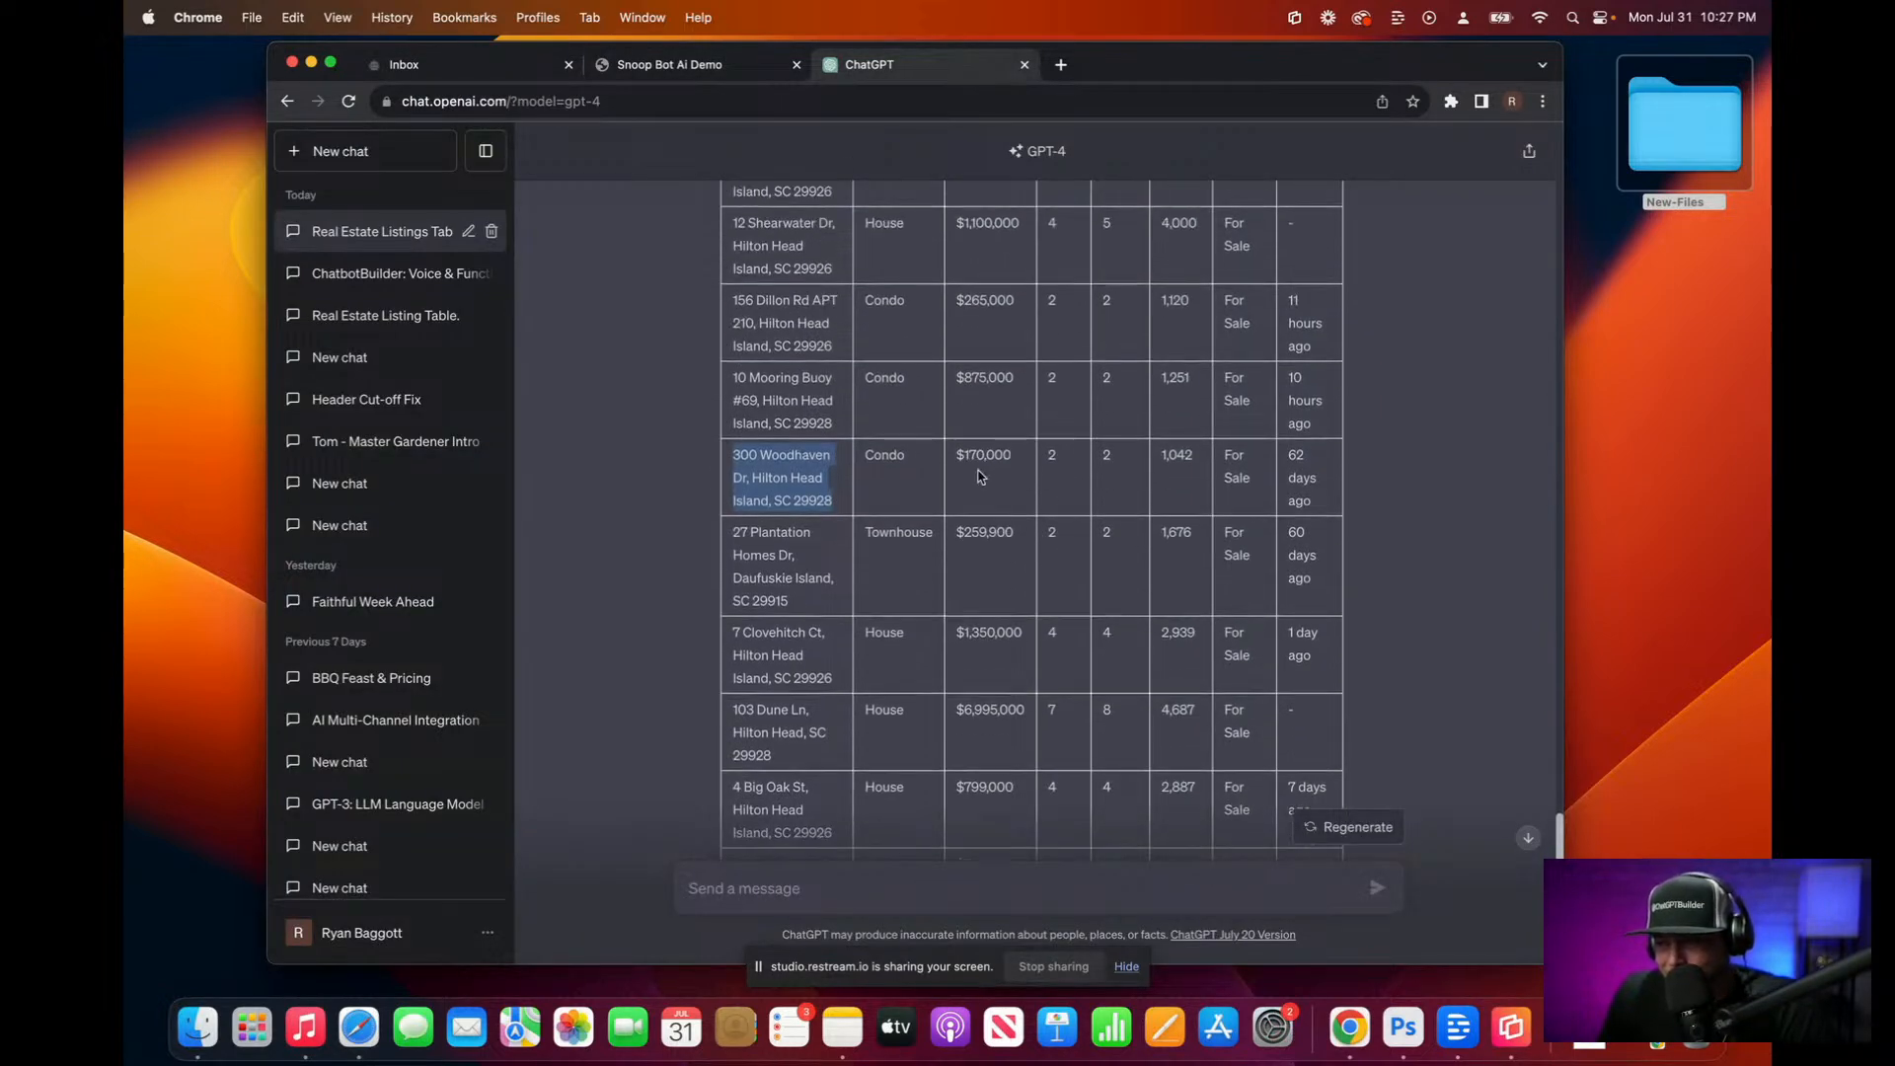
pyautogui.click(513, 79)
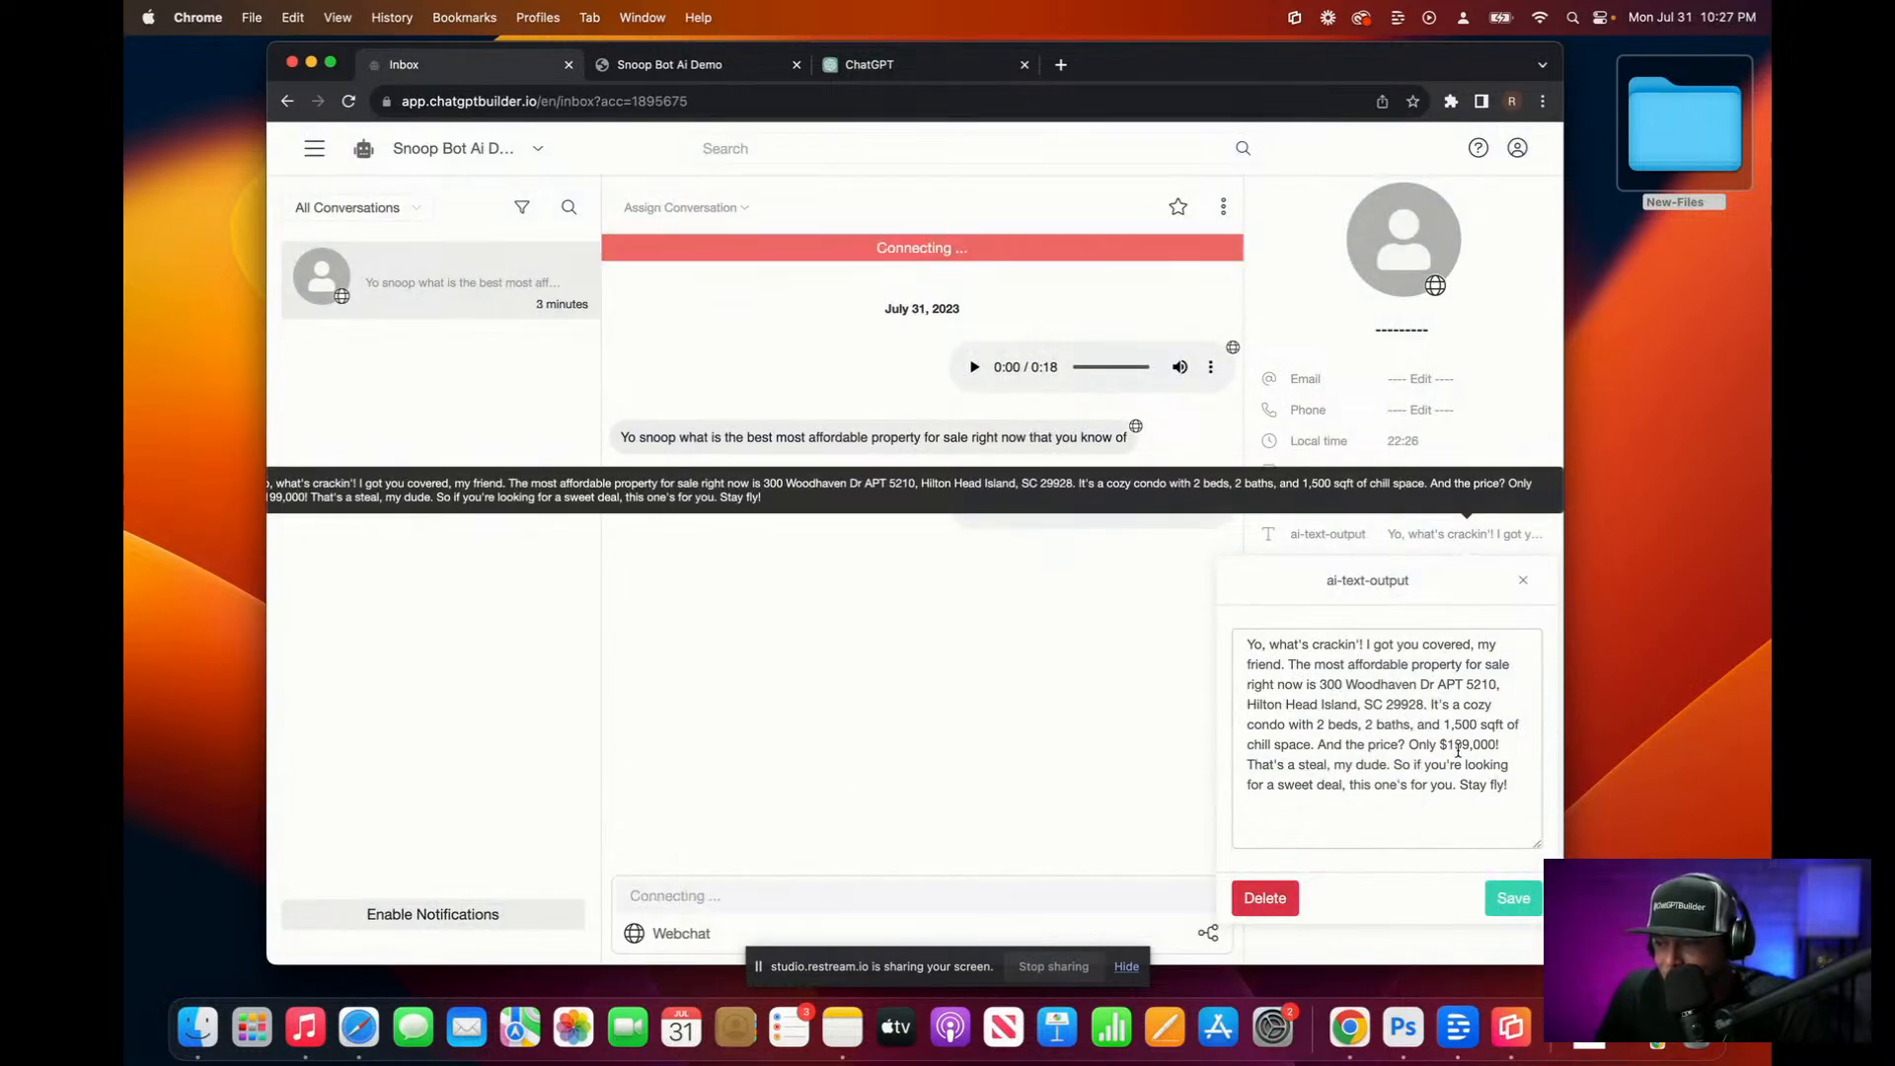
pyautogui.click(691, 66)
pyautogui.click(985, 69)
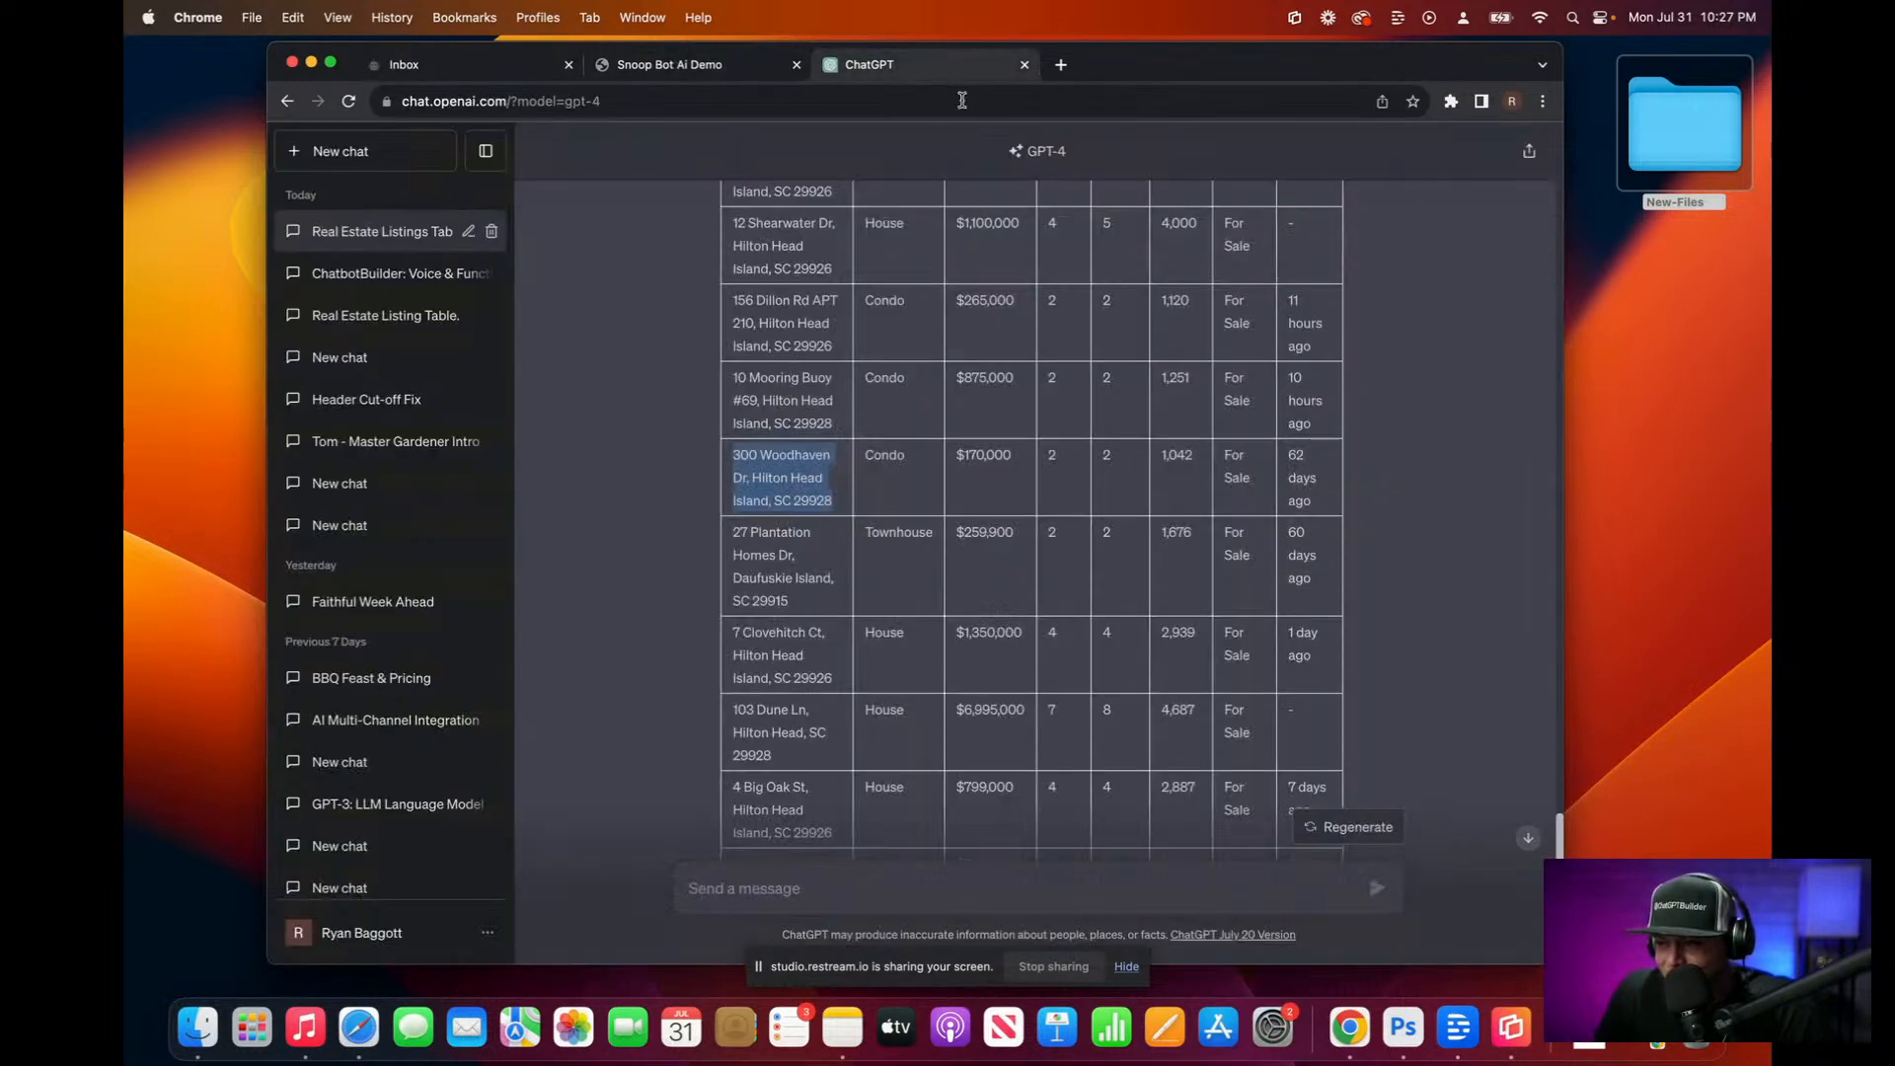
pyautogui.scroll(1, 967, 468)
pyautogui.scroll(5, 967, 468)
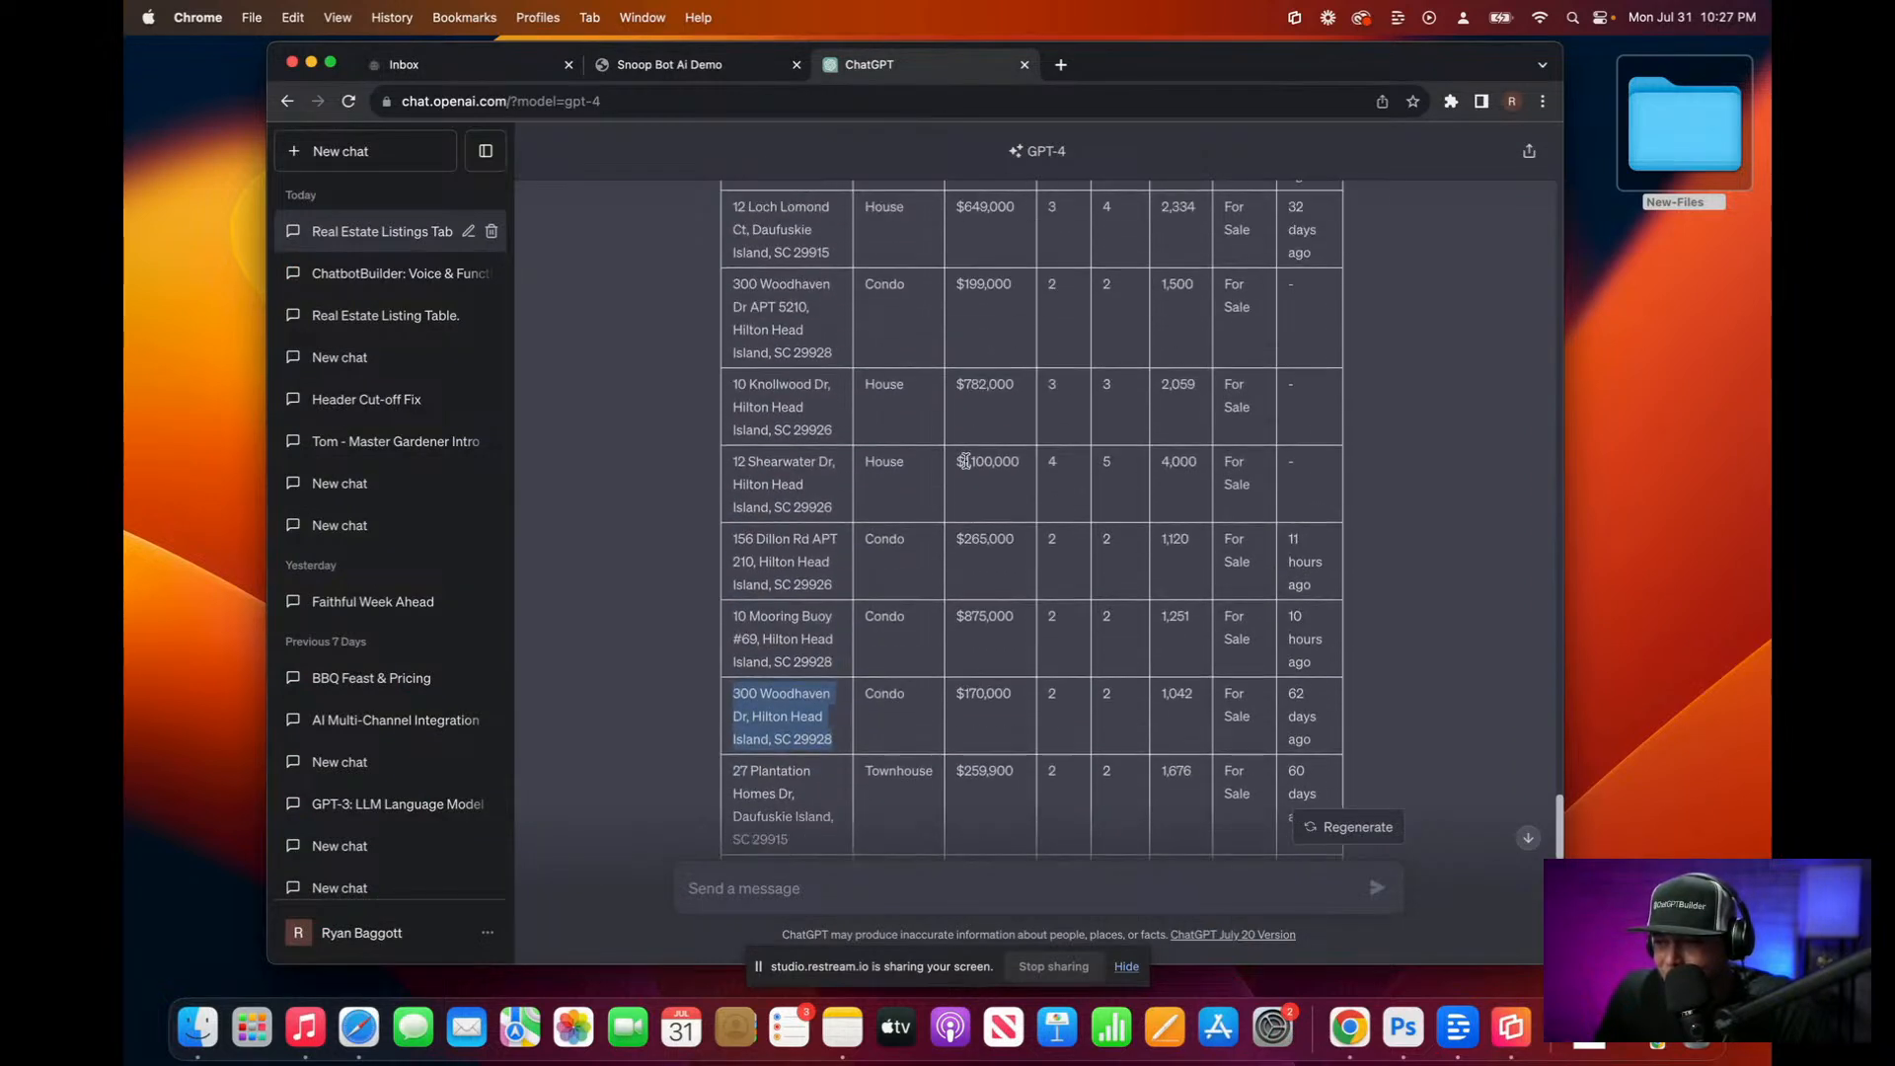
pyautogui.click(734, 298)
pyautogui.moveTo(734, 297); pyautogui.dragTo(838, 377)
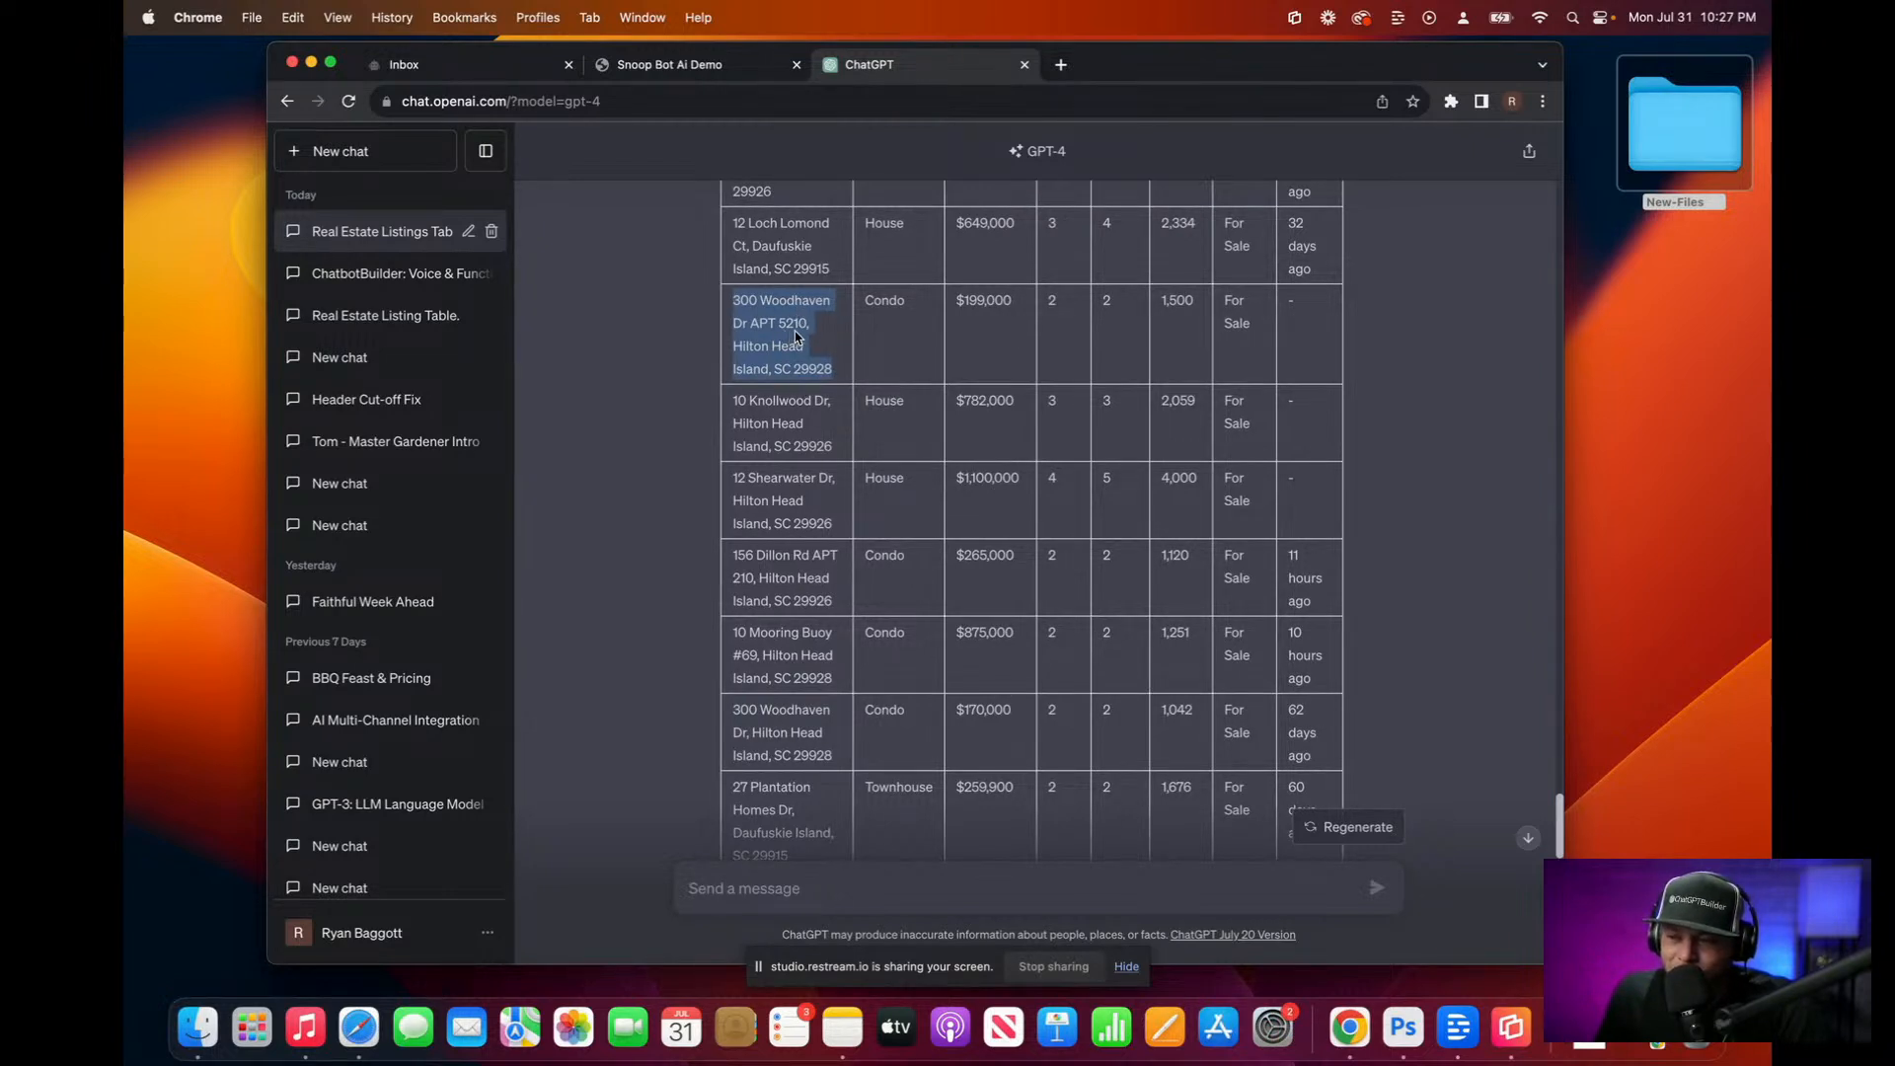
# Step: Scroll through the ChatGPT listings table again, then return to the Snoop Bot webchat
pyautogui.click(688, 66)
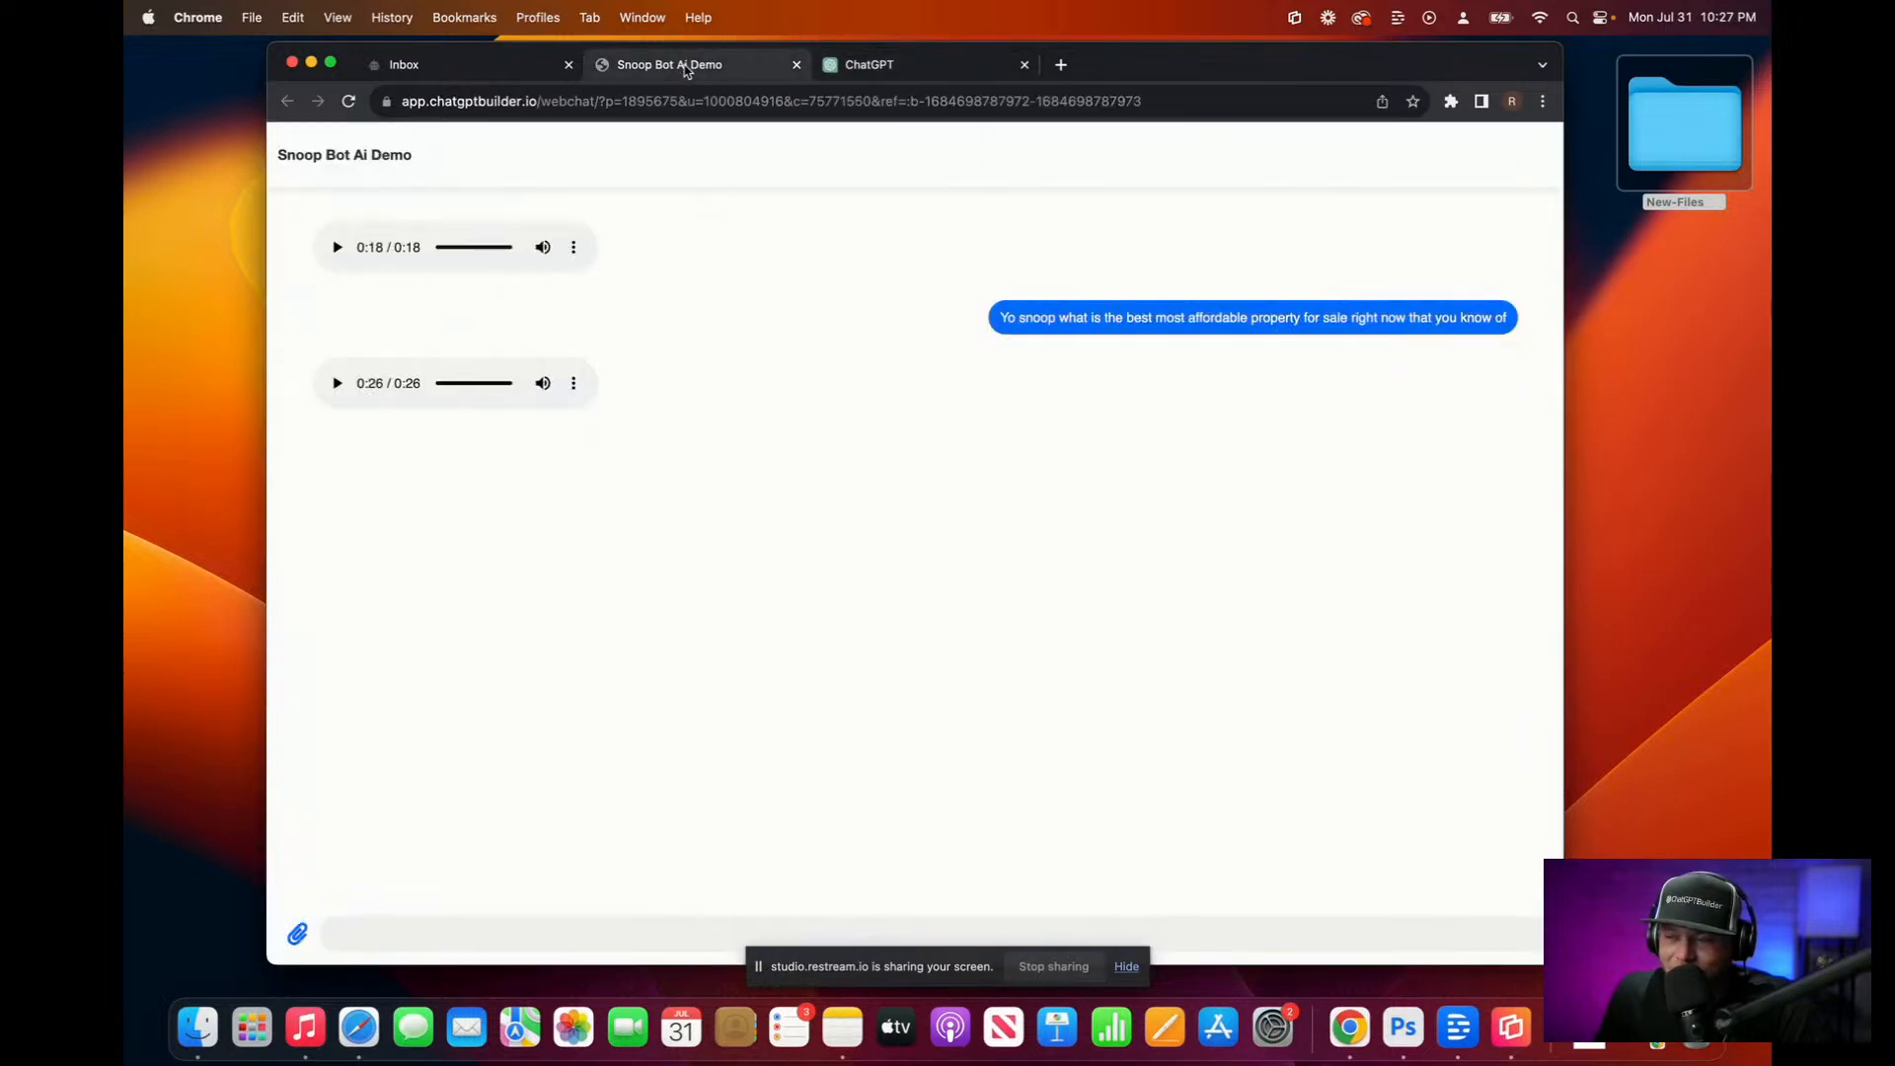
pyautogui.click(471, 65)
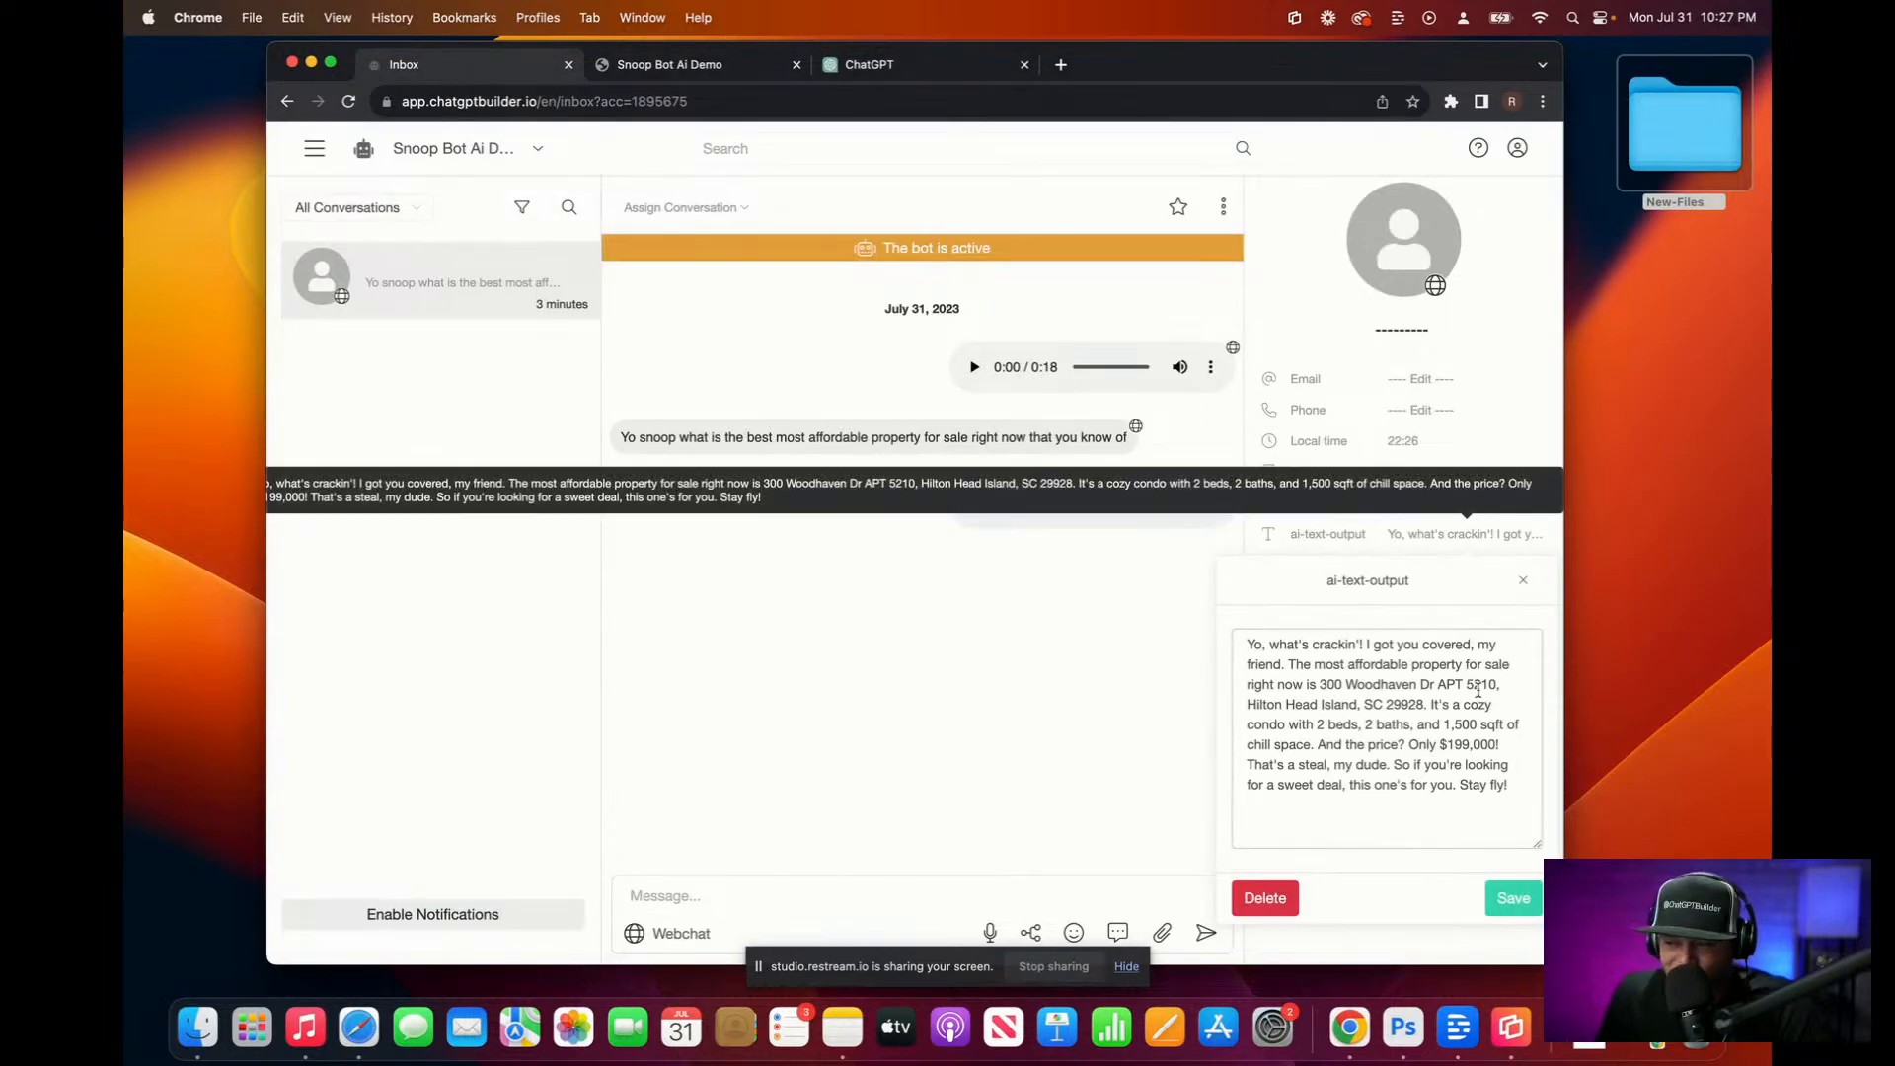
pyautogui.click(893, 65)
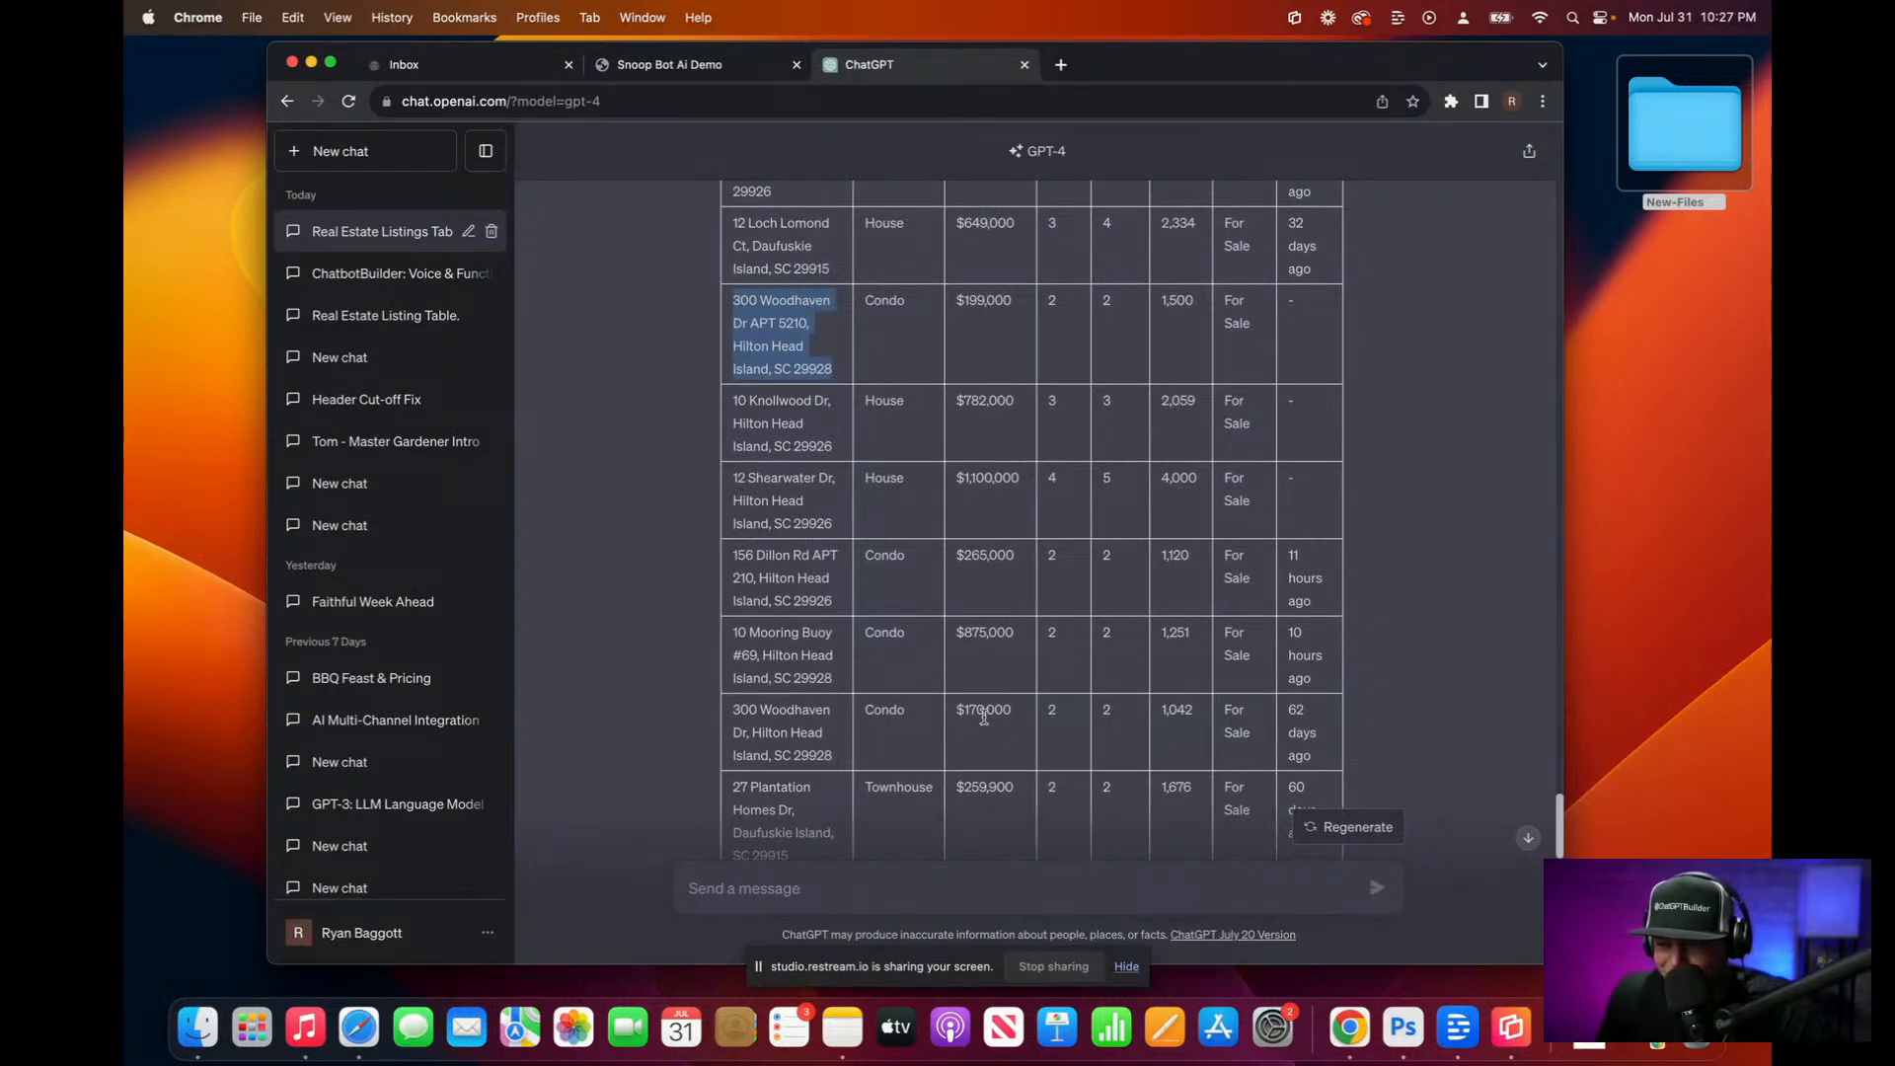
pyautogui.scroll(5, 974, 724)
pyautogui.scroll(-5, 994, 715)
pyautogui.scroll(-4, 993, 709)
pyautogui.scroll(-8, 990, 715)
pyautogui.scroll(-7, 990, 715)
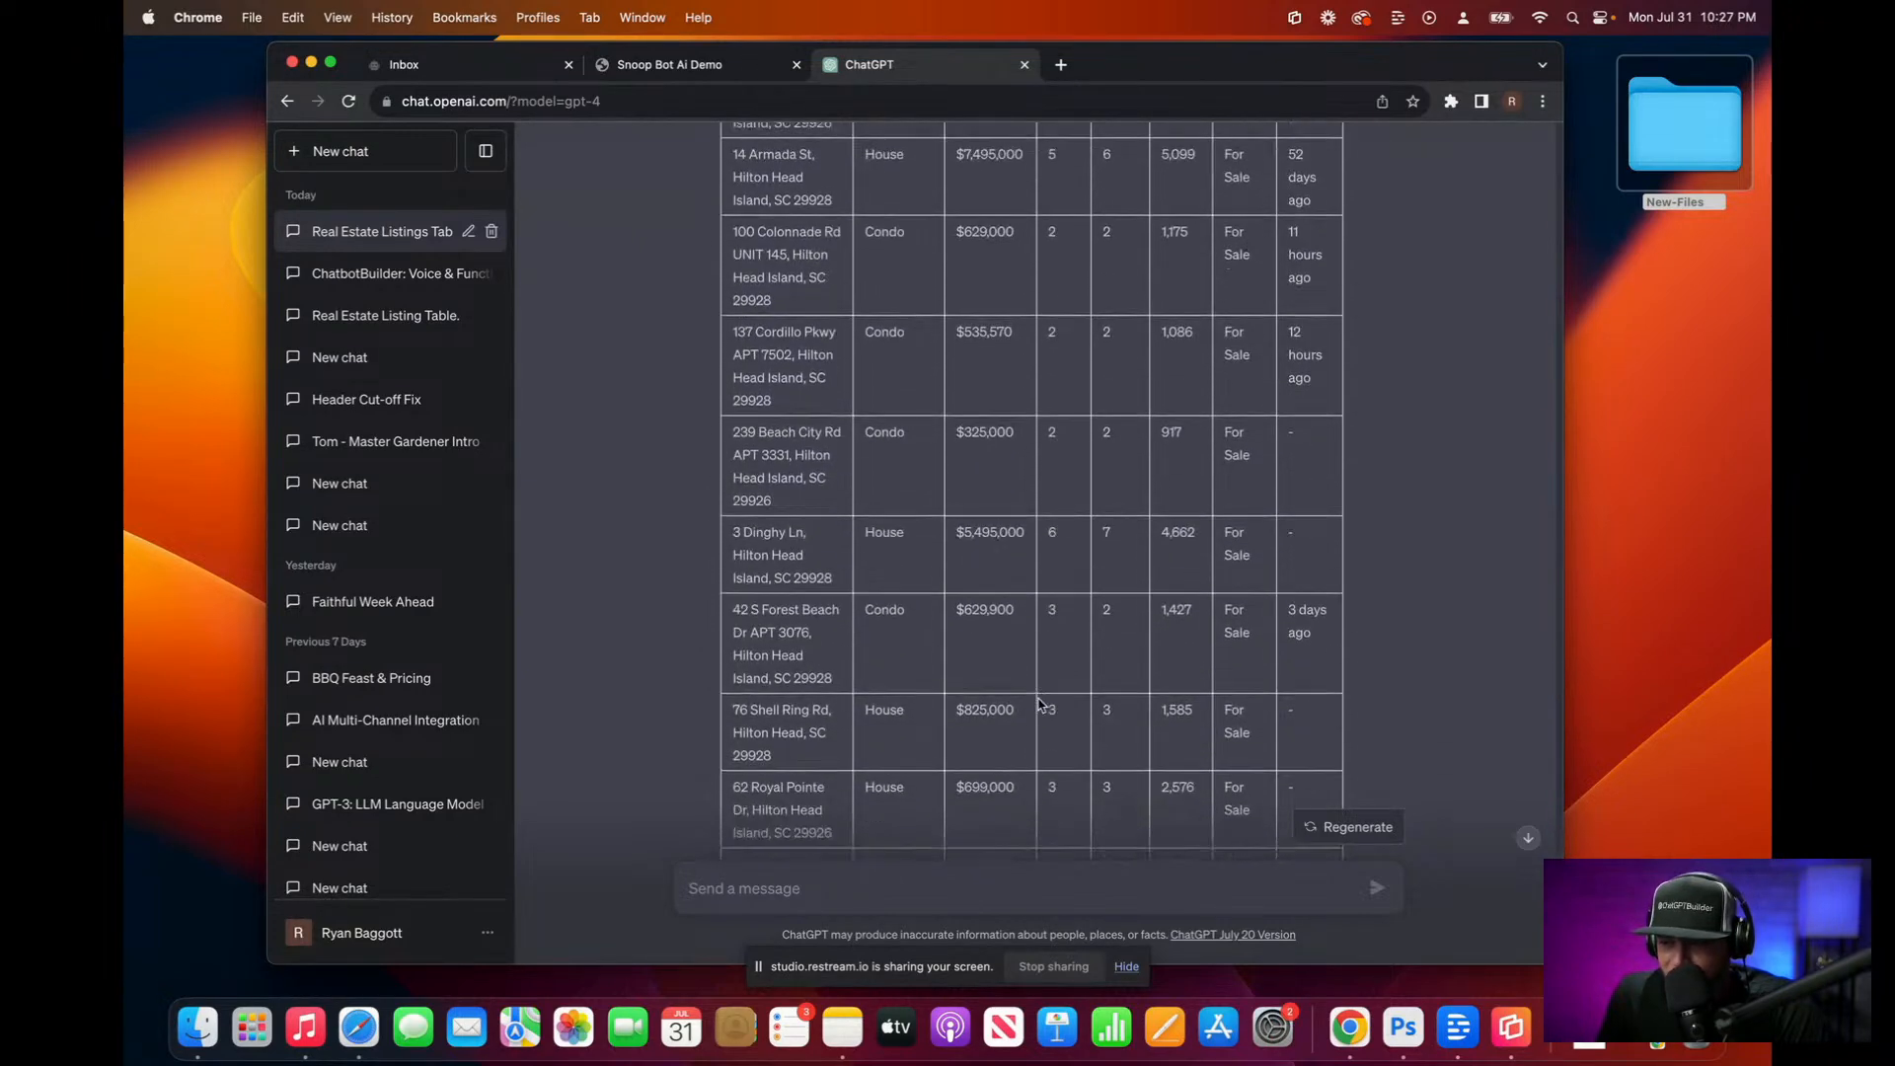
pyautogui.scroll(-10, 1039, 703)
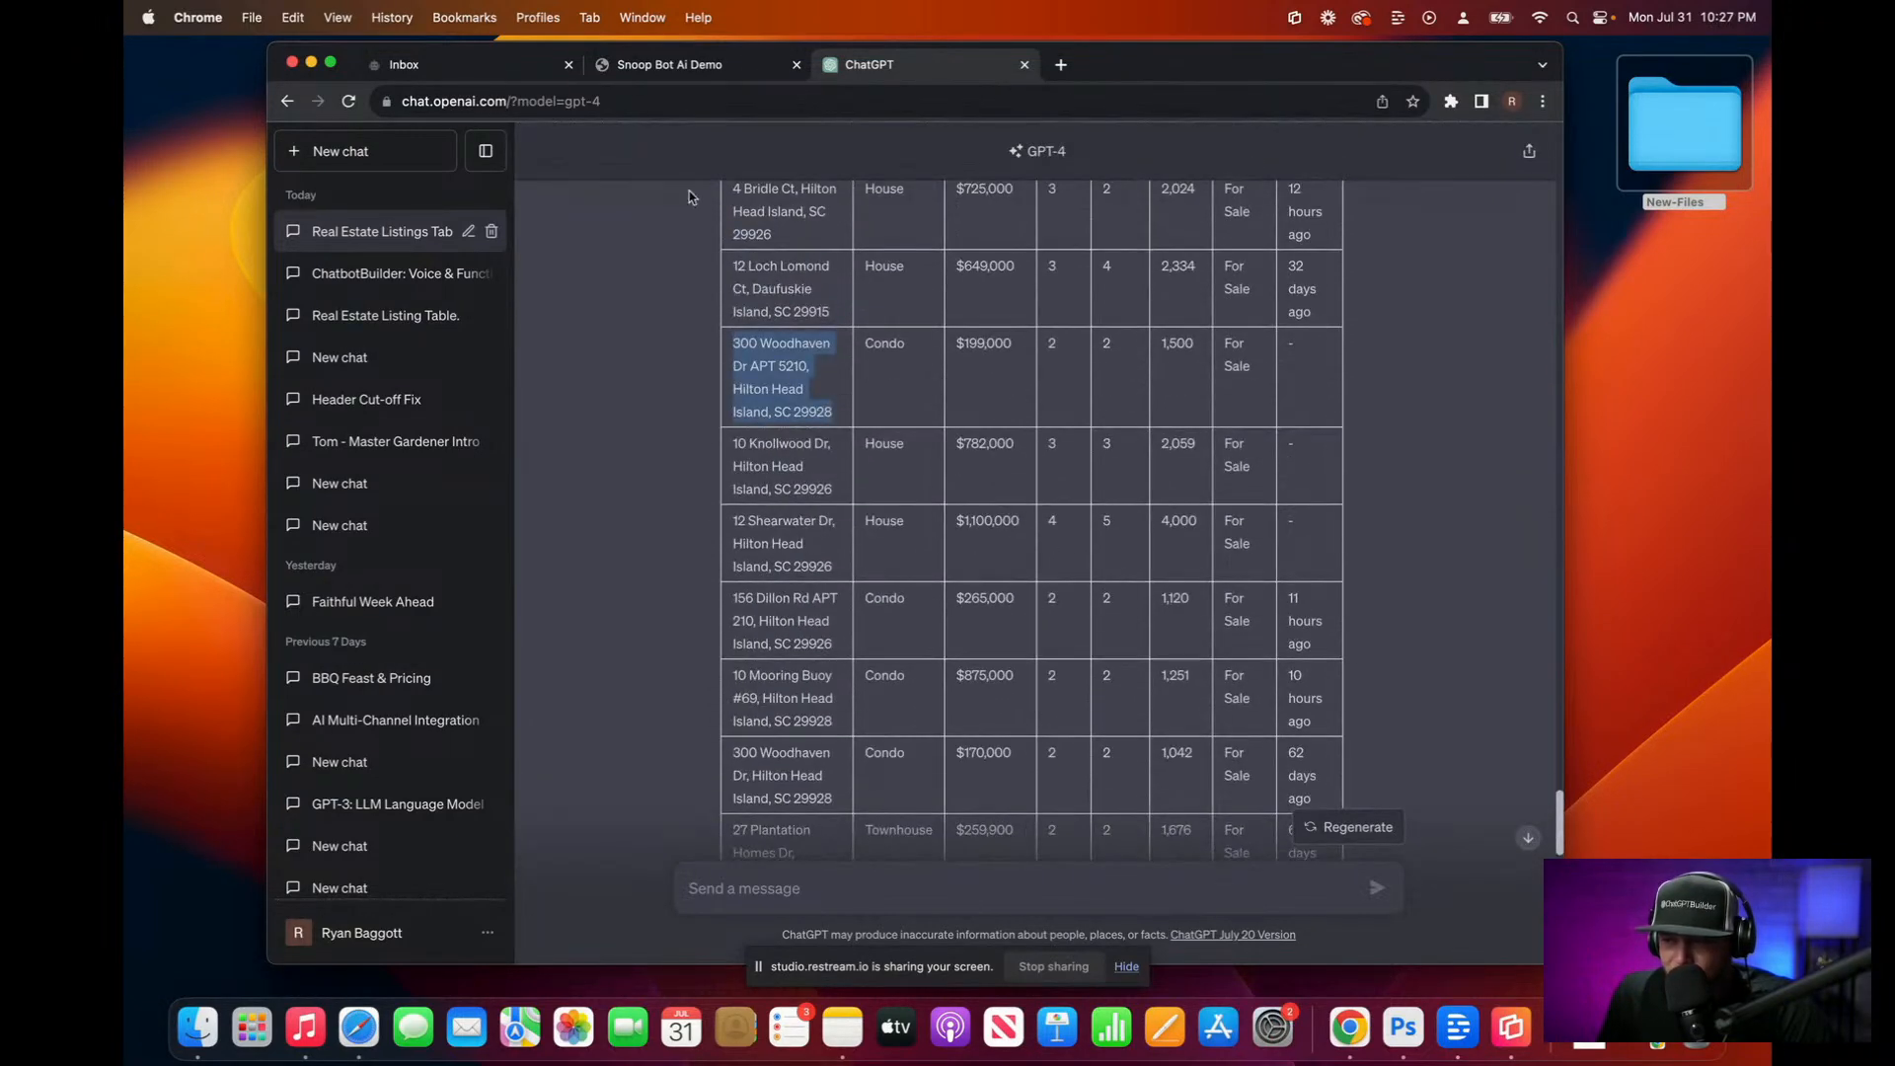
pyautogui.click(681, 63)
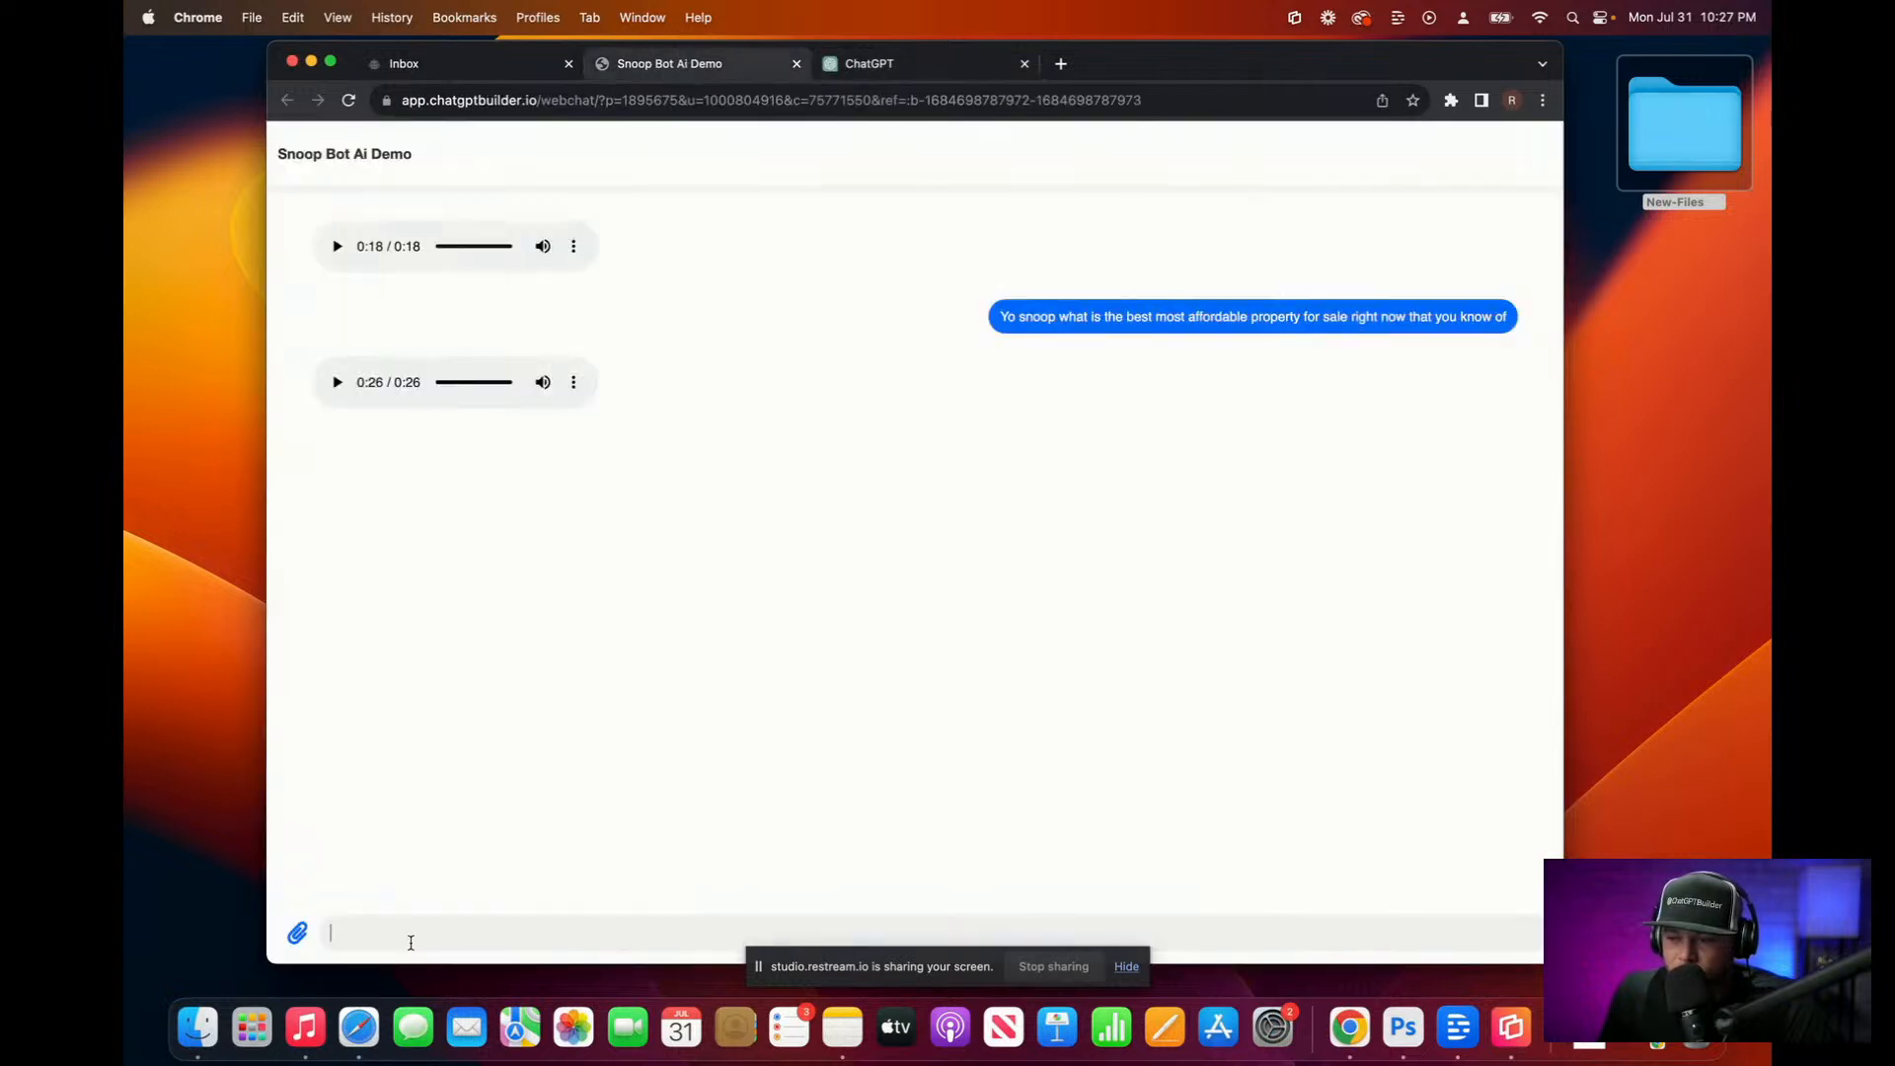
# Step: Dictate a question asking for the cheapest and most expensive properties, typing 'sive one' to finish, and send it
pyautogui.press('F5')
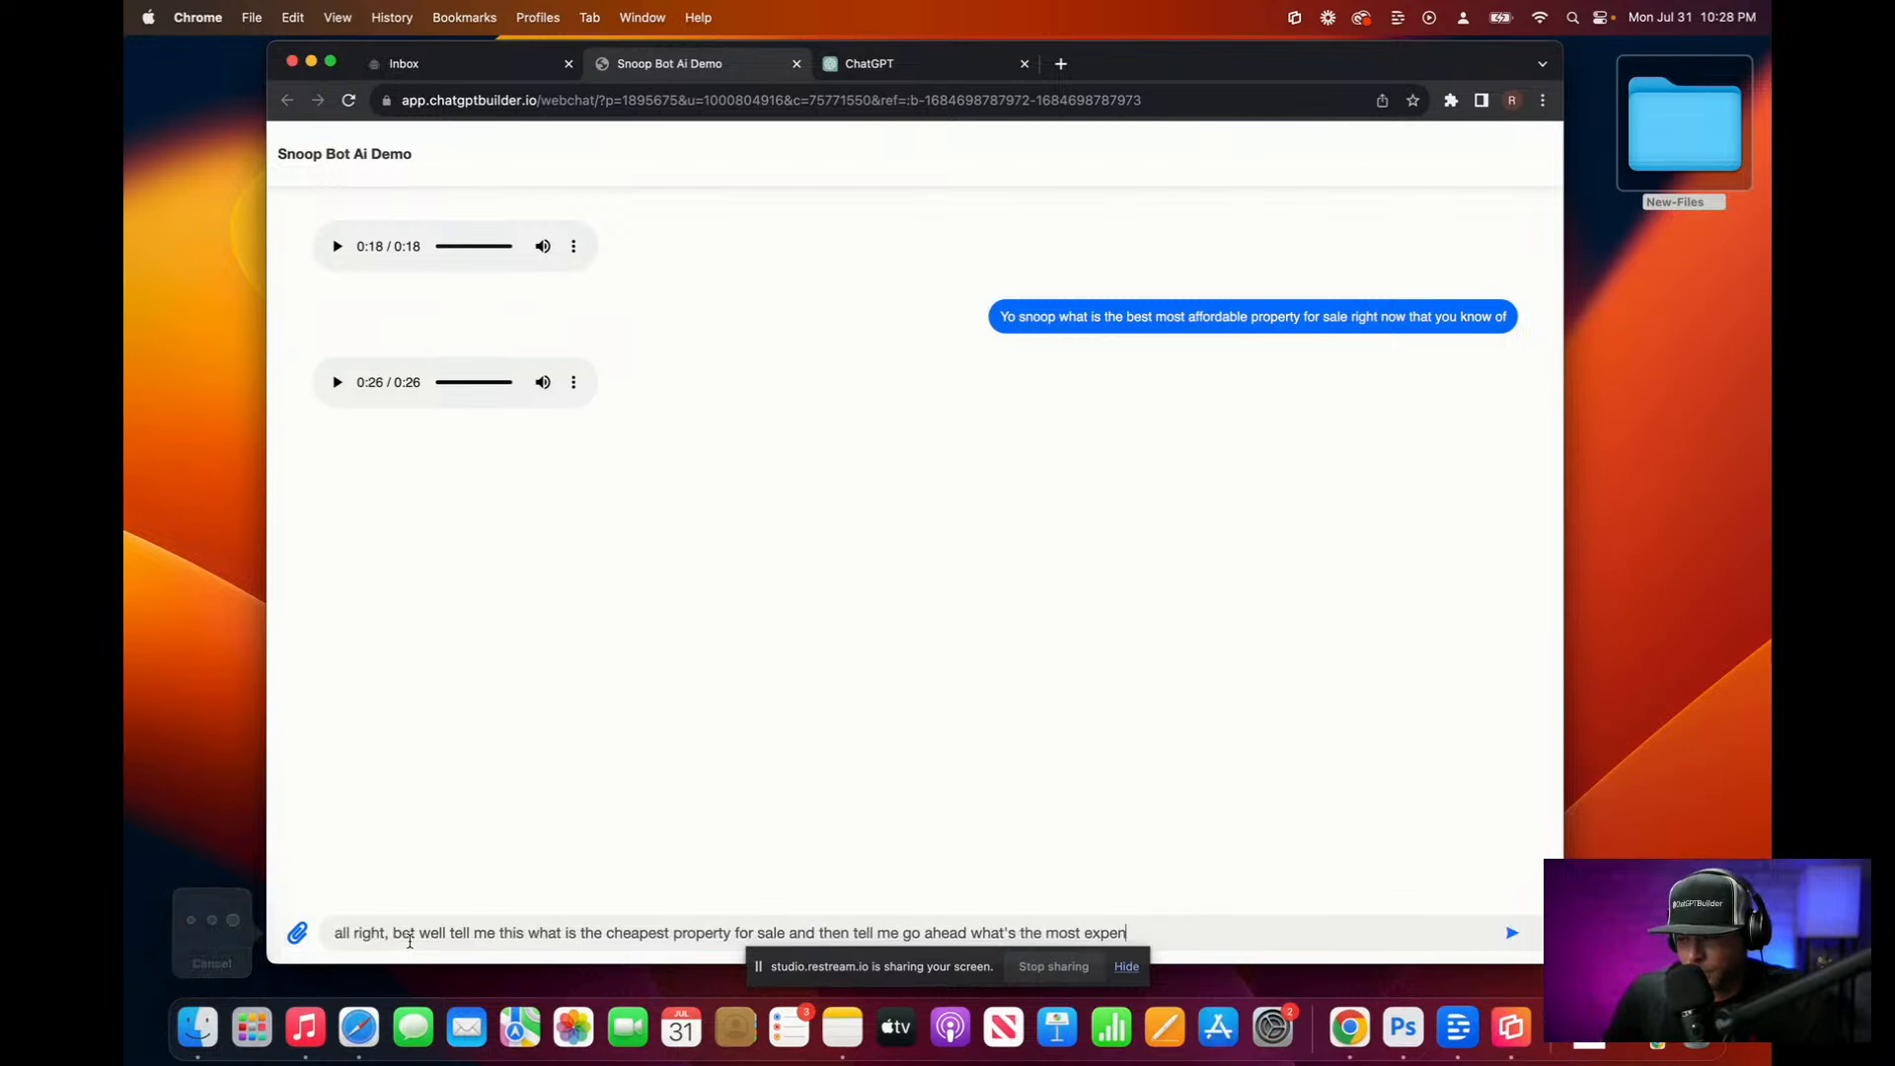
pyautogui.write('siv')
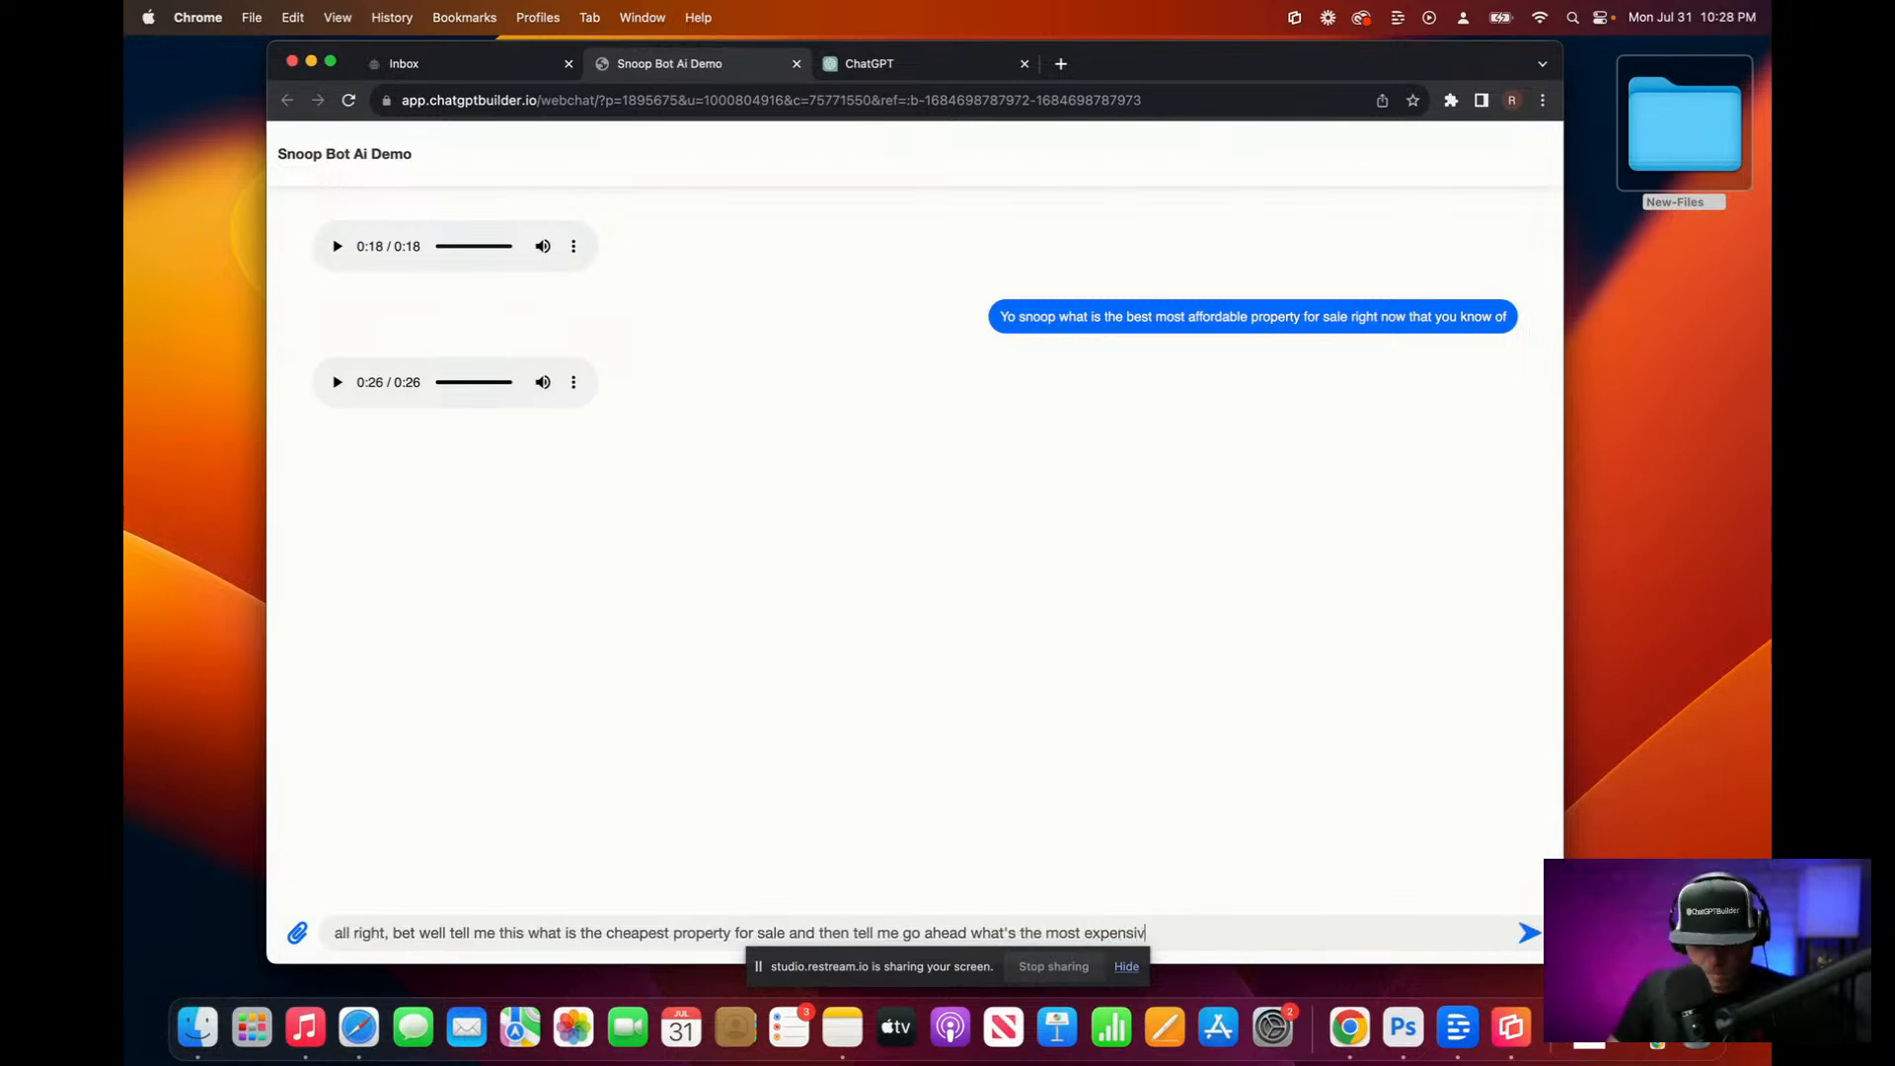
pyautogui.write('e one')
pyautogui.press('Return')
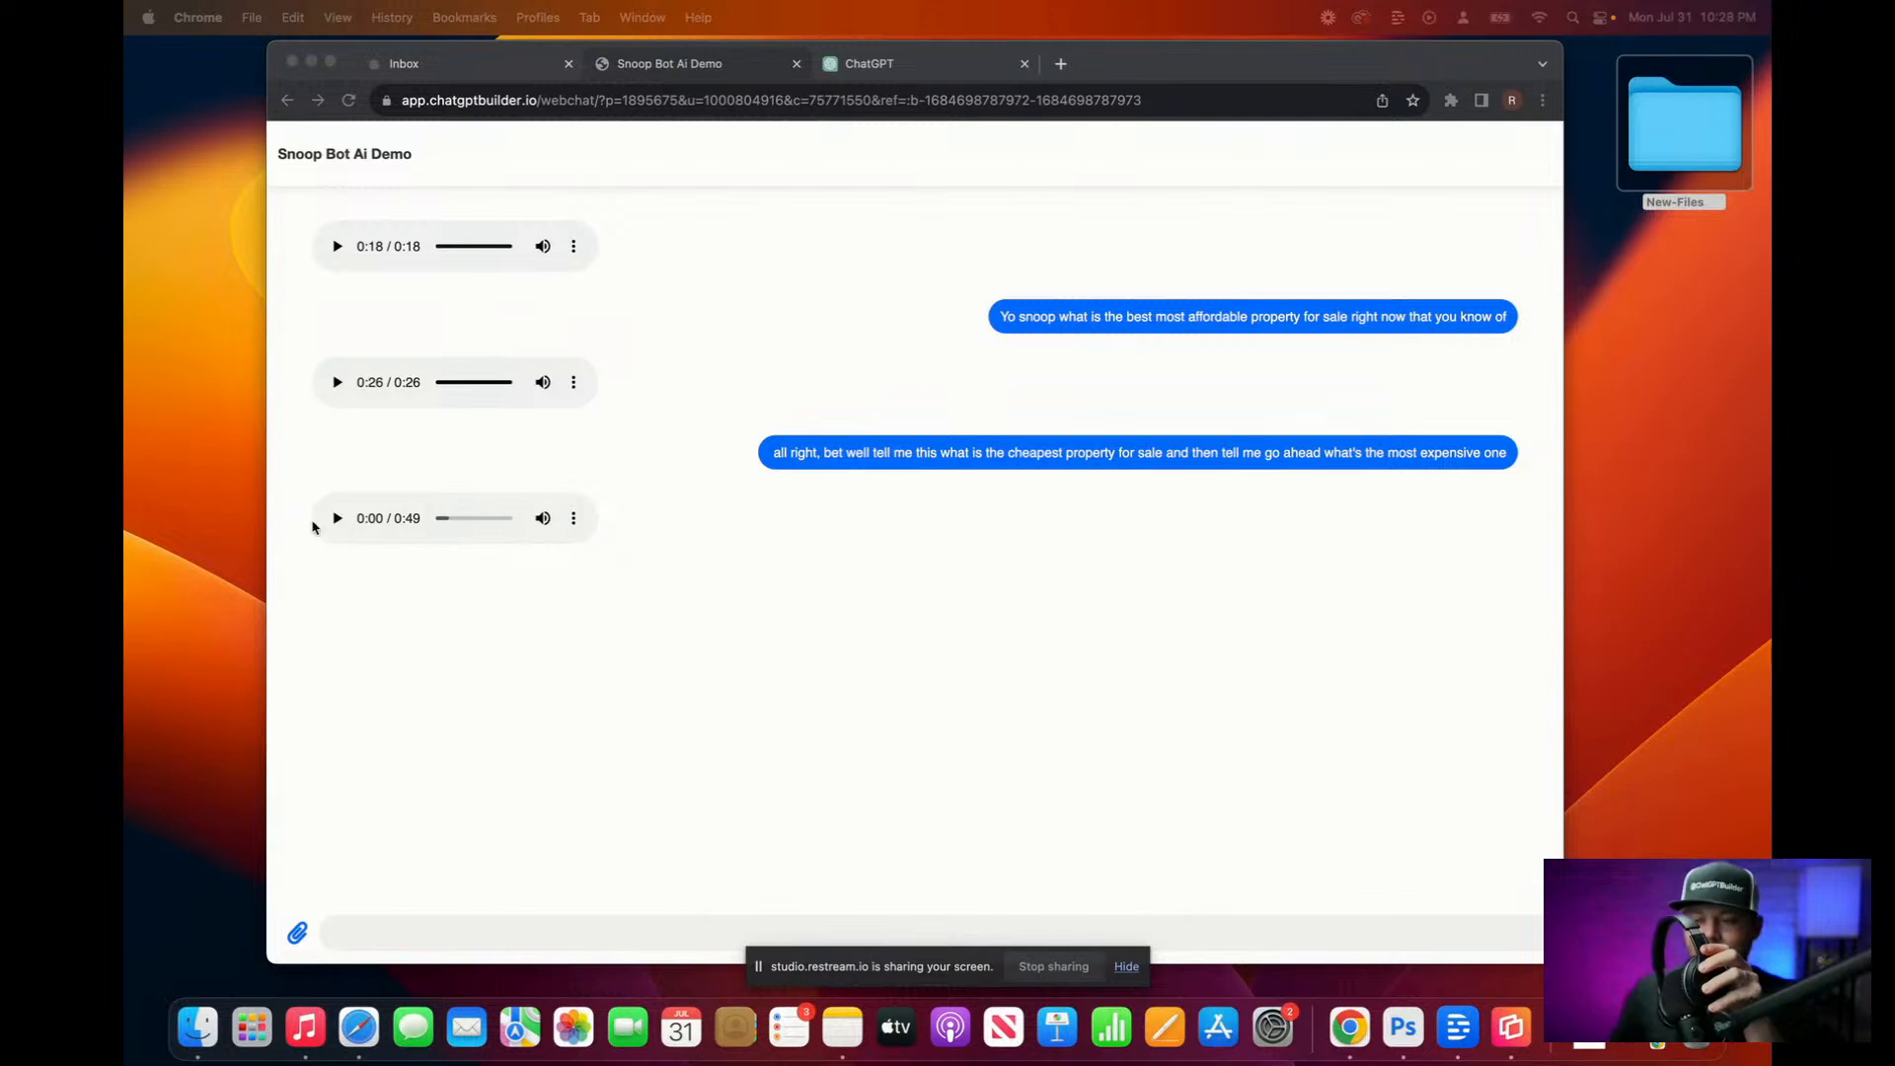
# Step: Play Snoop's 49-second third audio reply, then switch to the ChatGPT listings chat
pyautogui.click(338, 521)
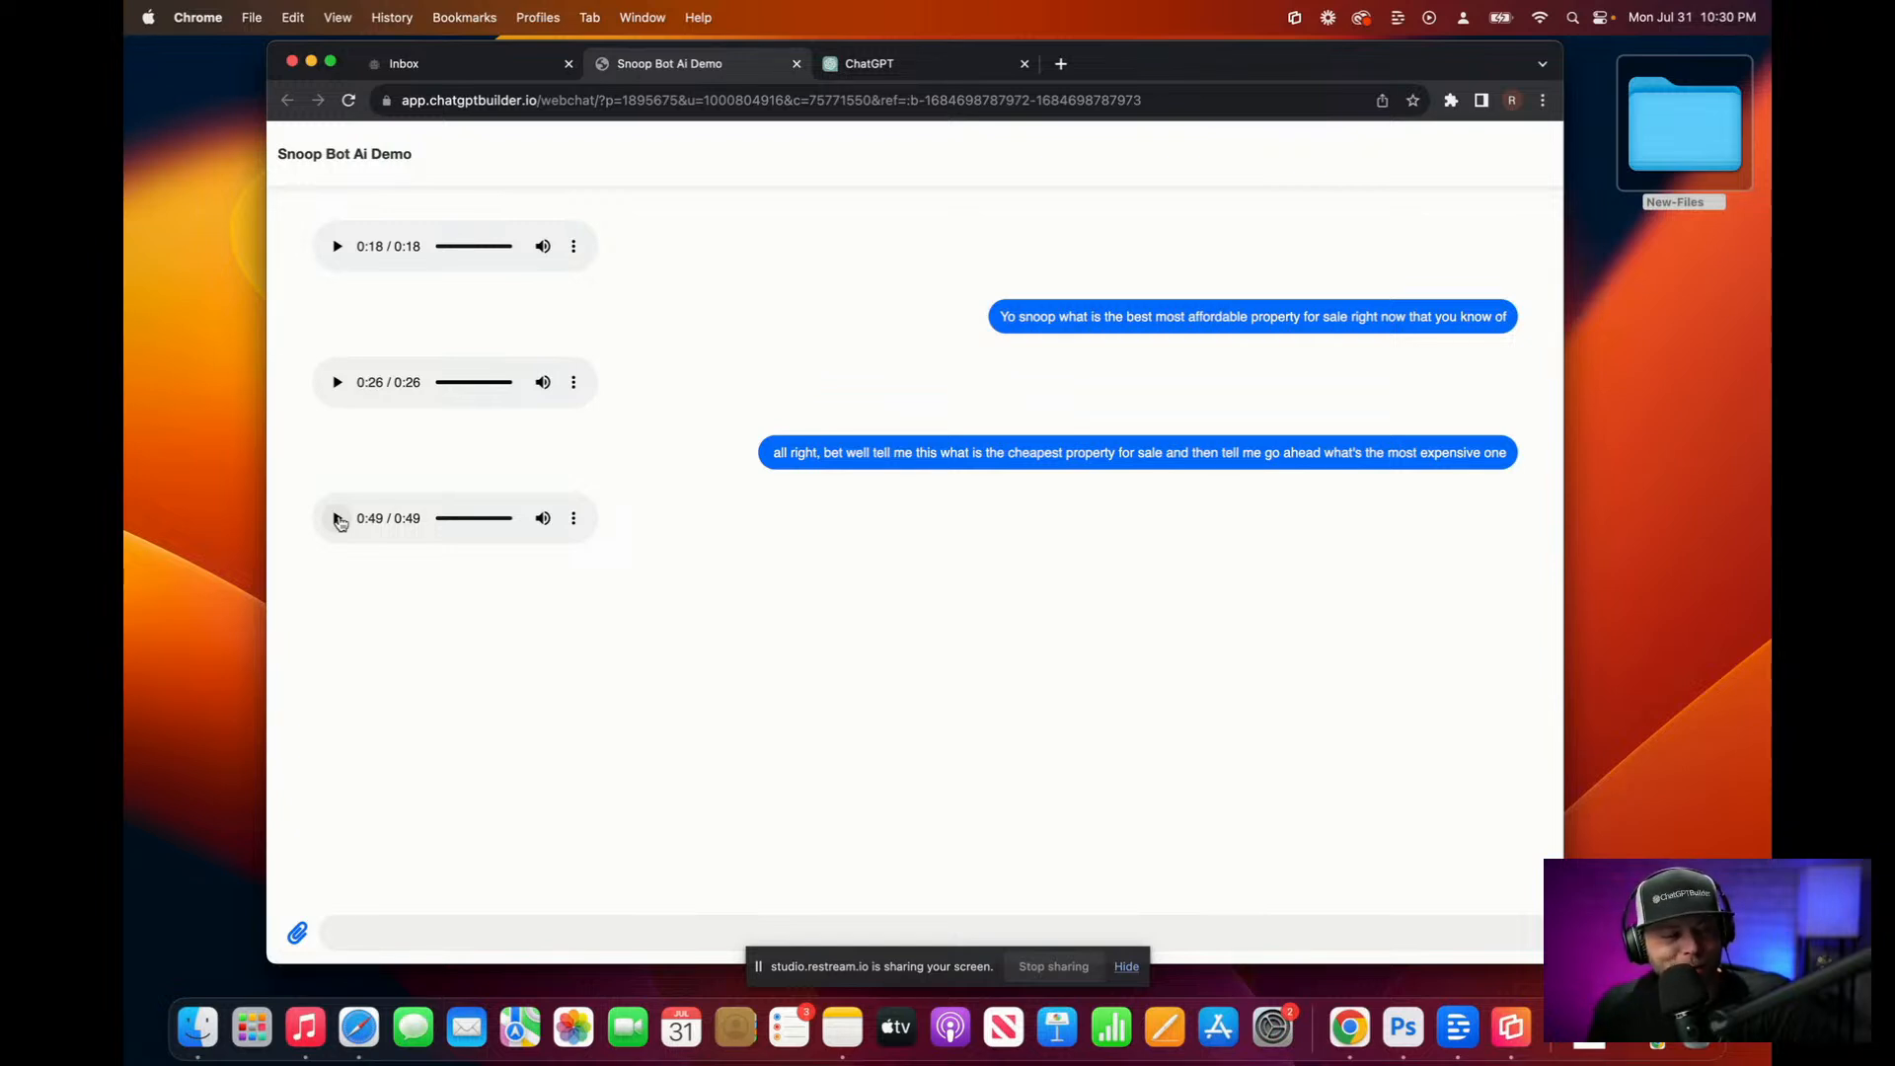
pyautogui.click(336, 520)
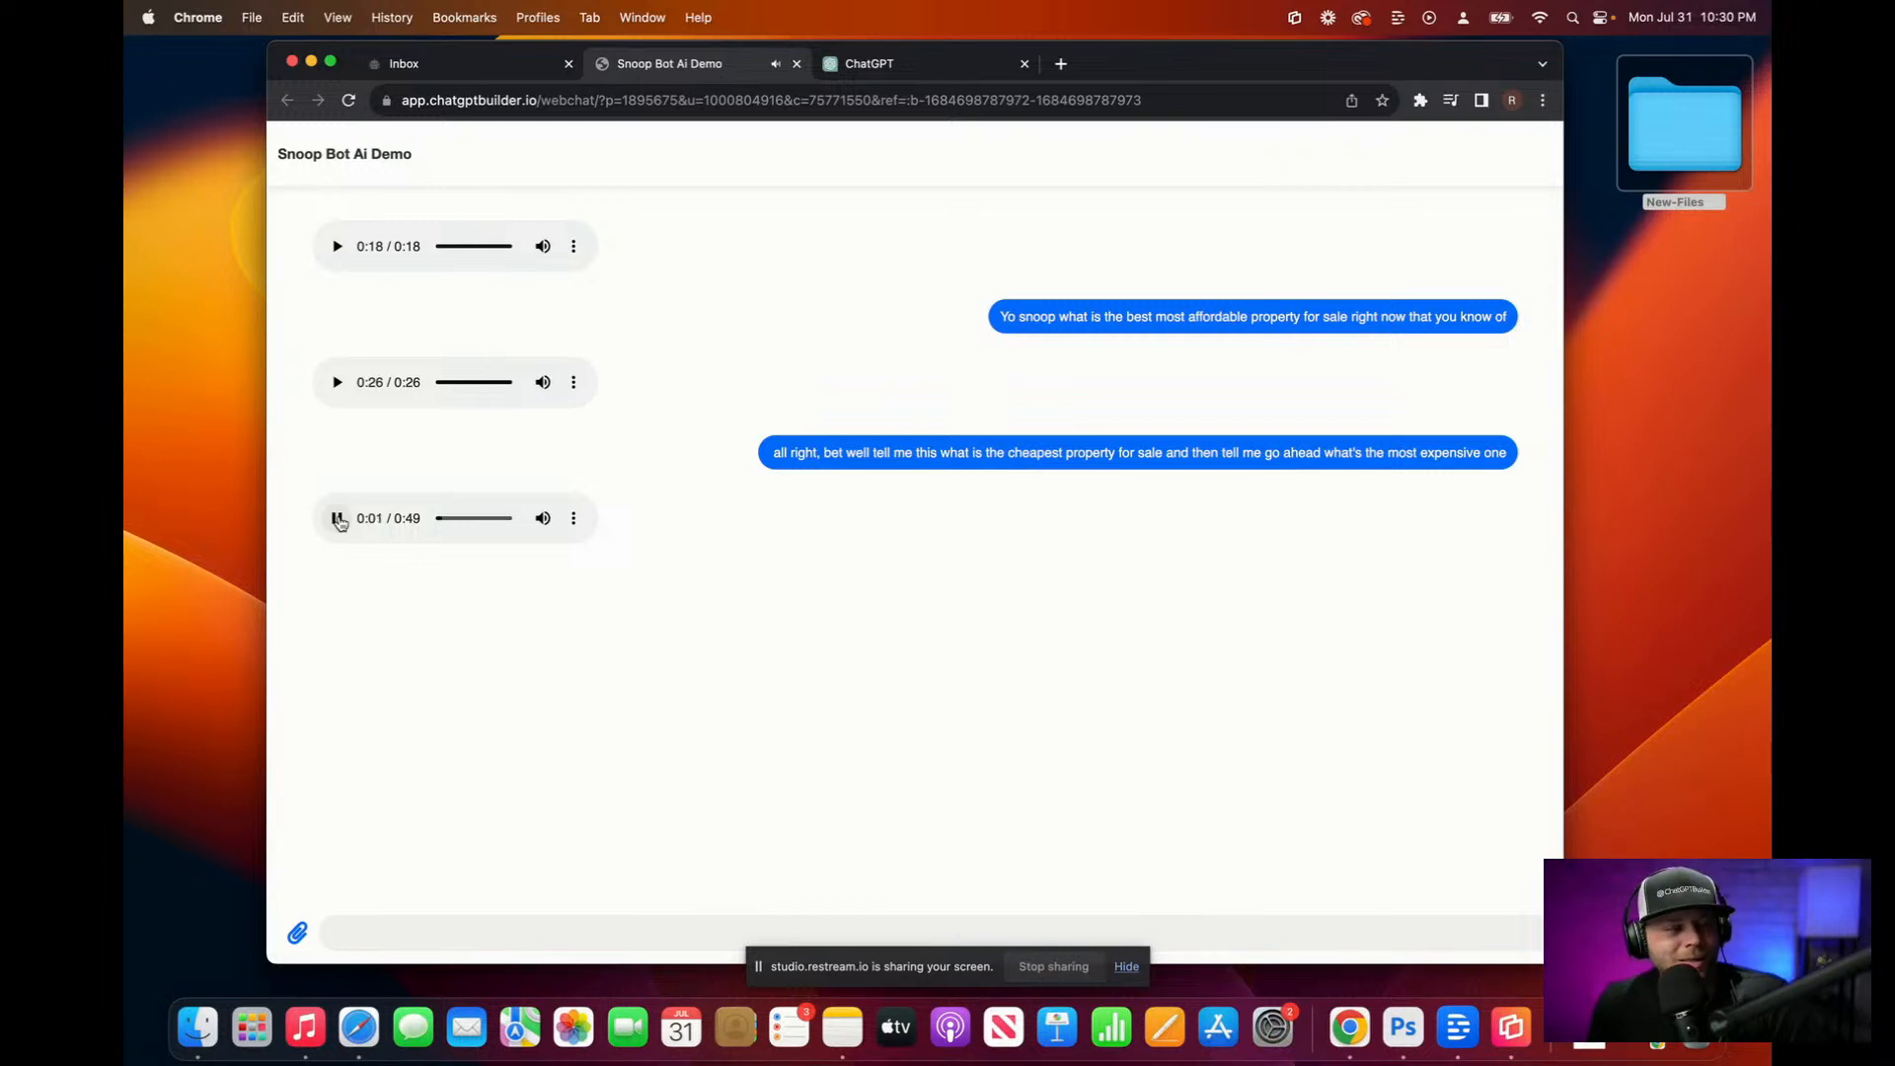
pyautogui.click(337, 519)
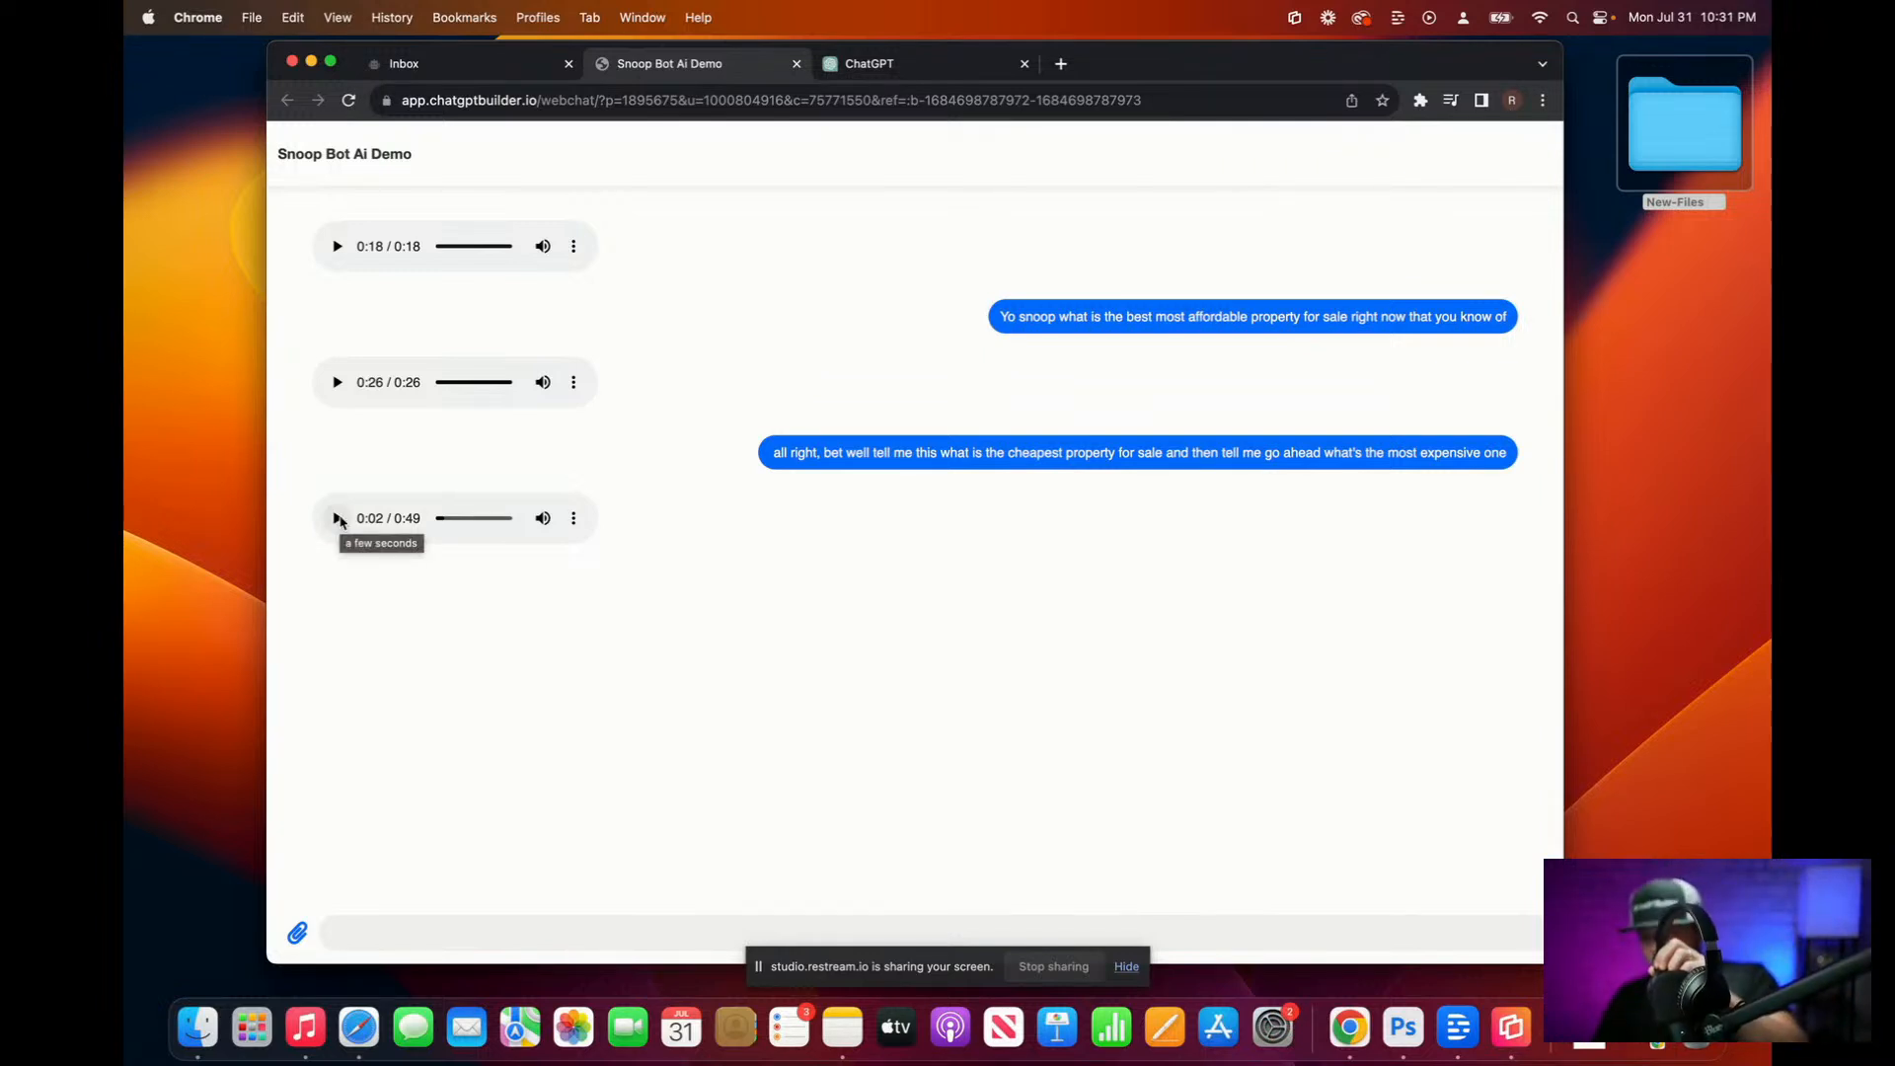
pyautogui.click(337, 519)
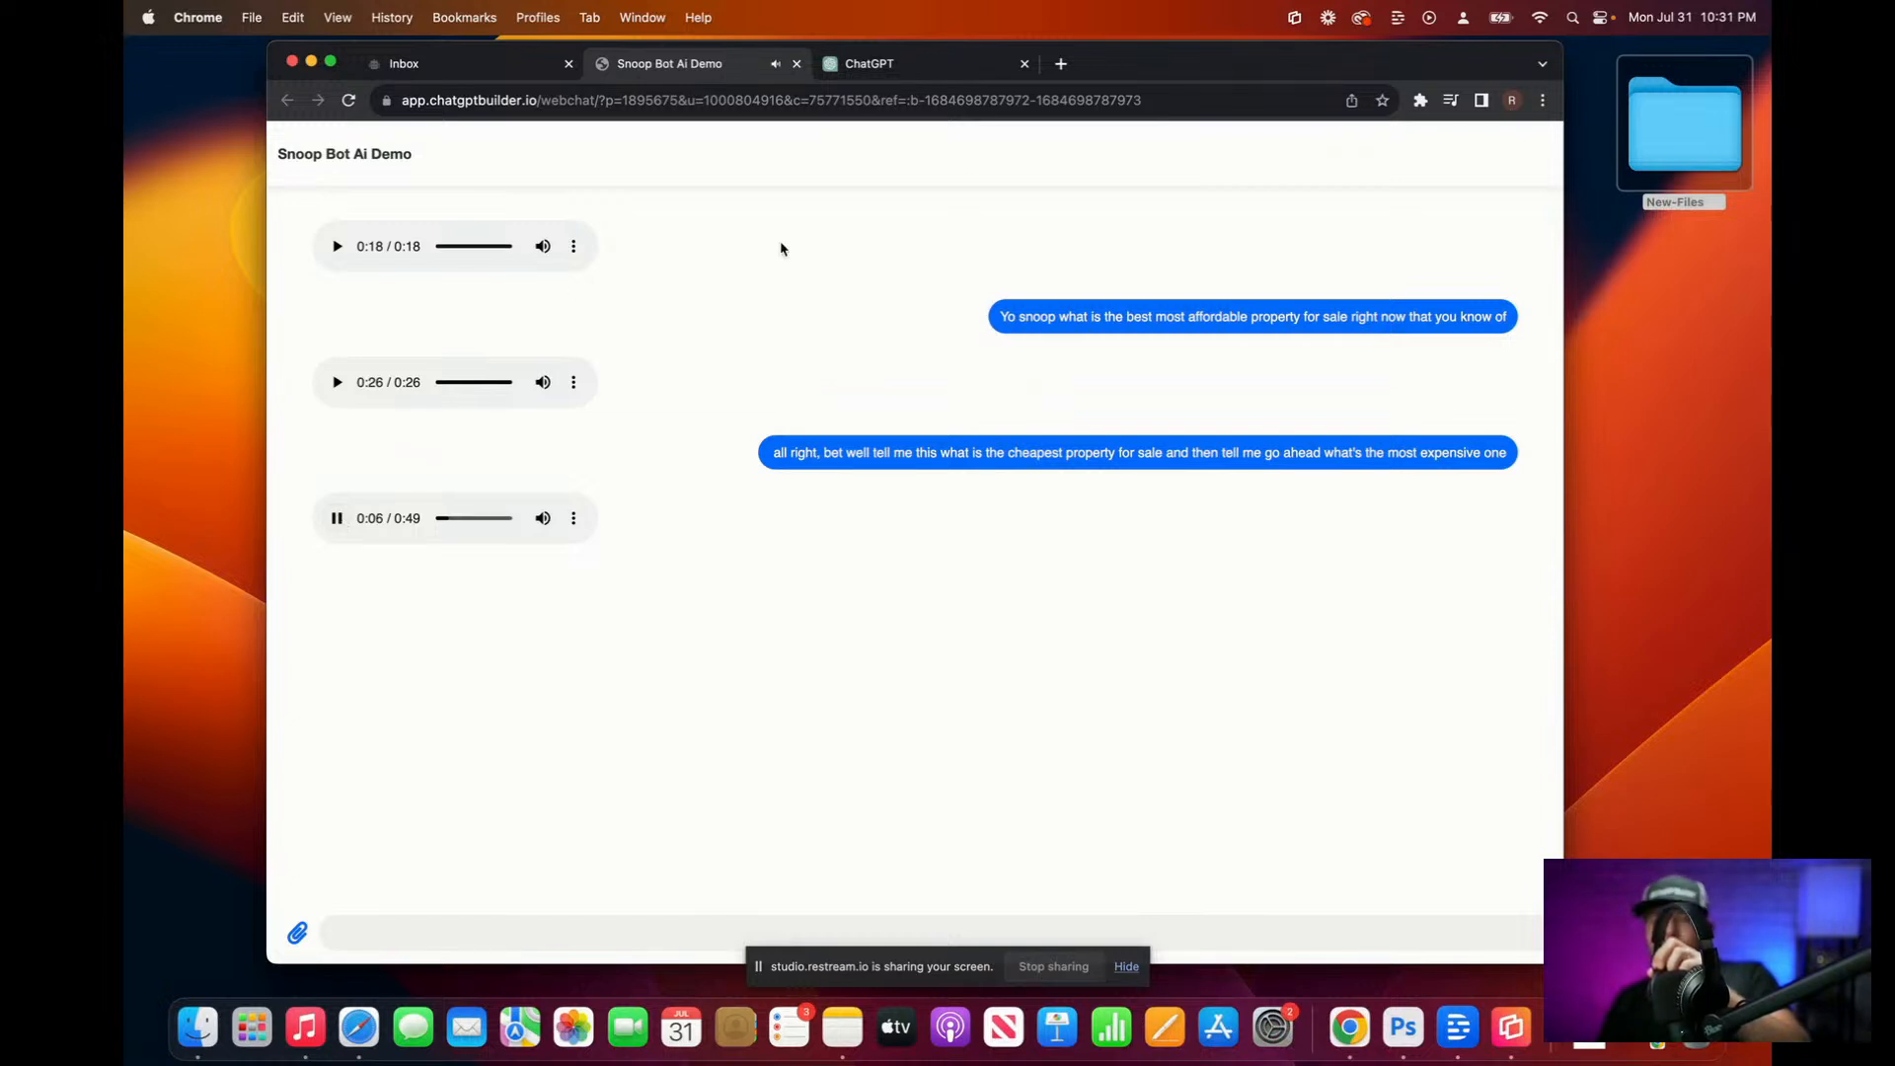
pyautogui.click(937, 65)
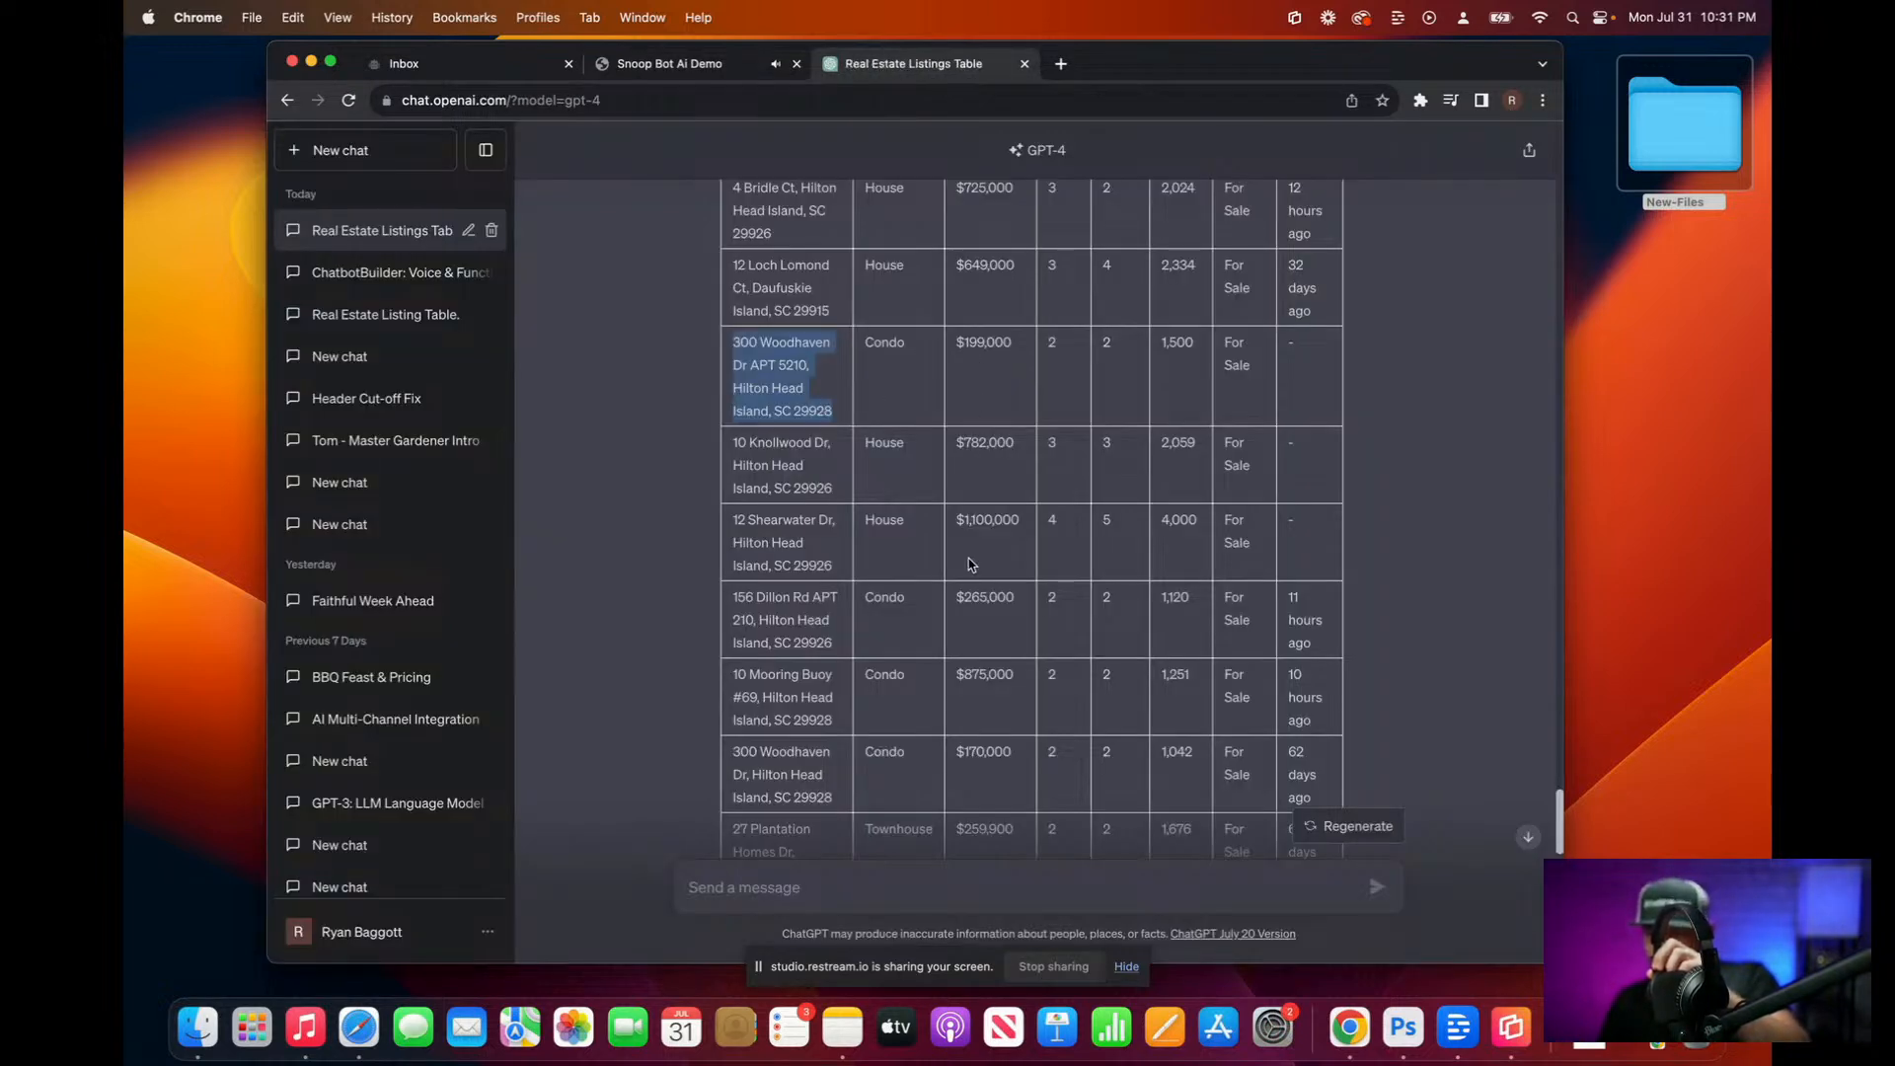
pyautogui.scroll(2, 986, 585)
pyautogui.scroll(-5, 985, 585)
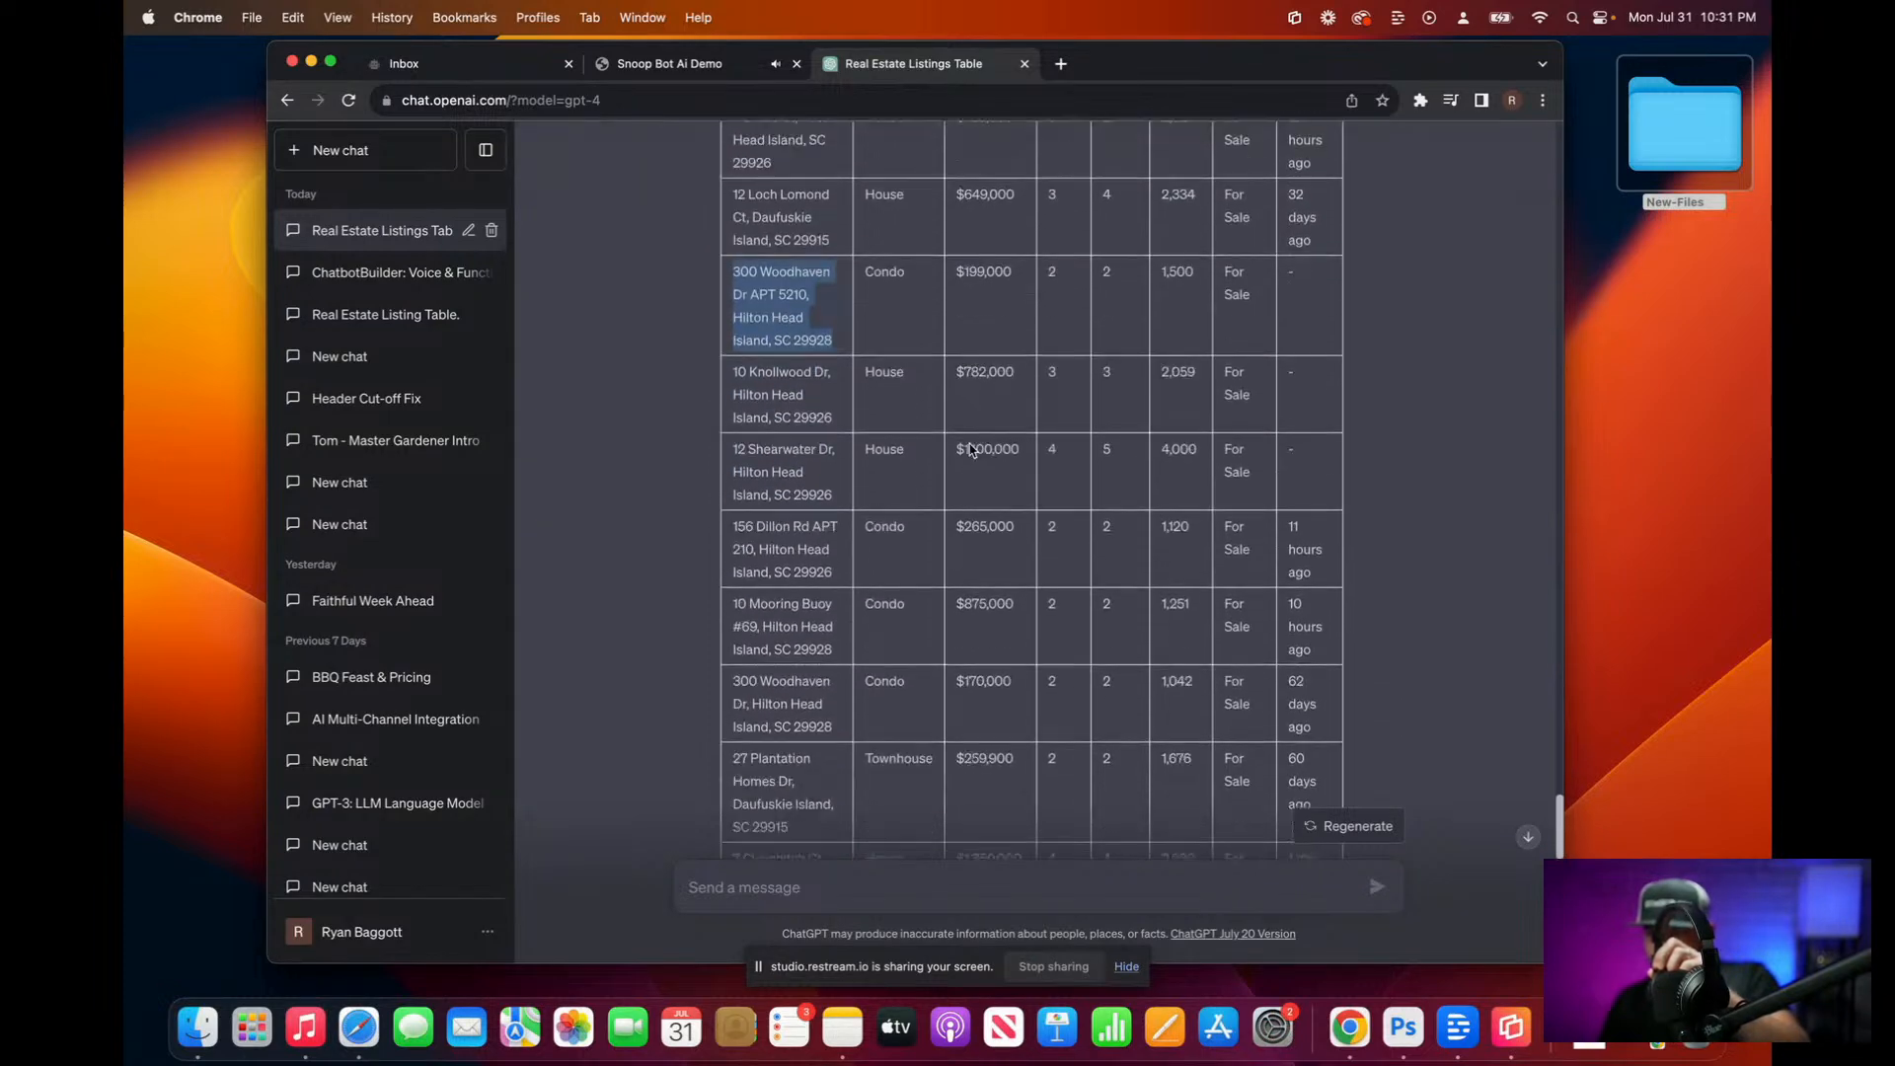
pyautogui.click(973, 508)
pyautogui.moveTo(730, 503); pyautogui.dragTo(1320, 555)
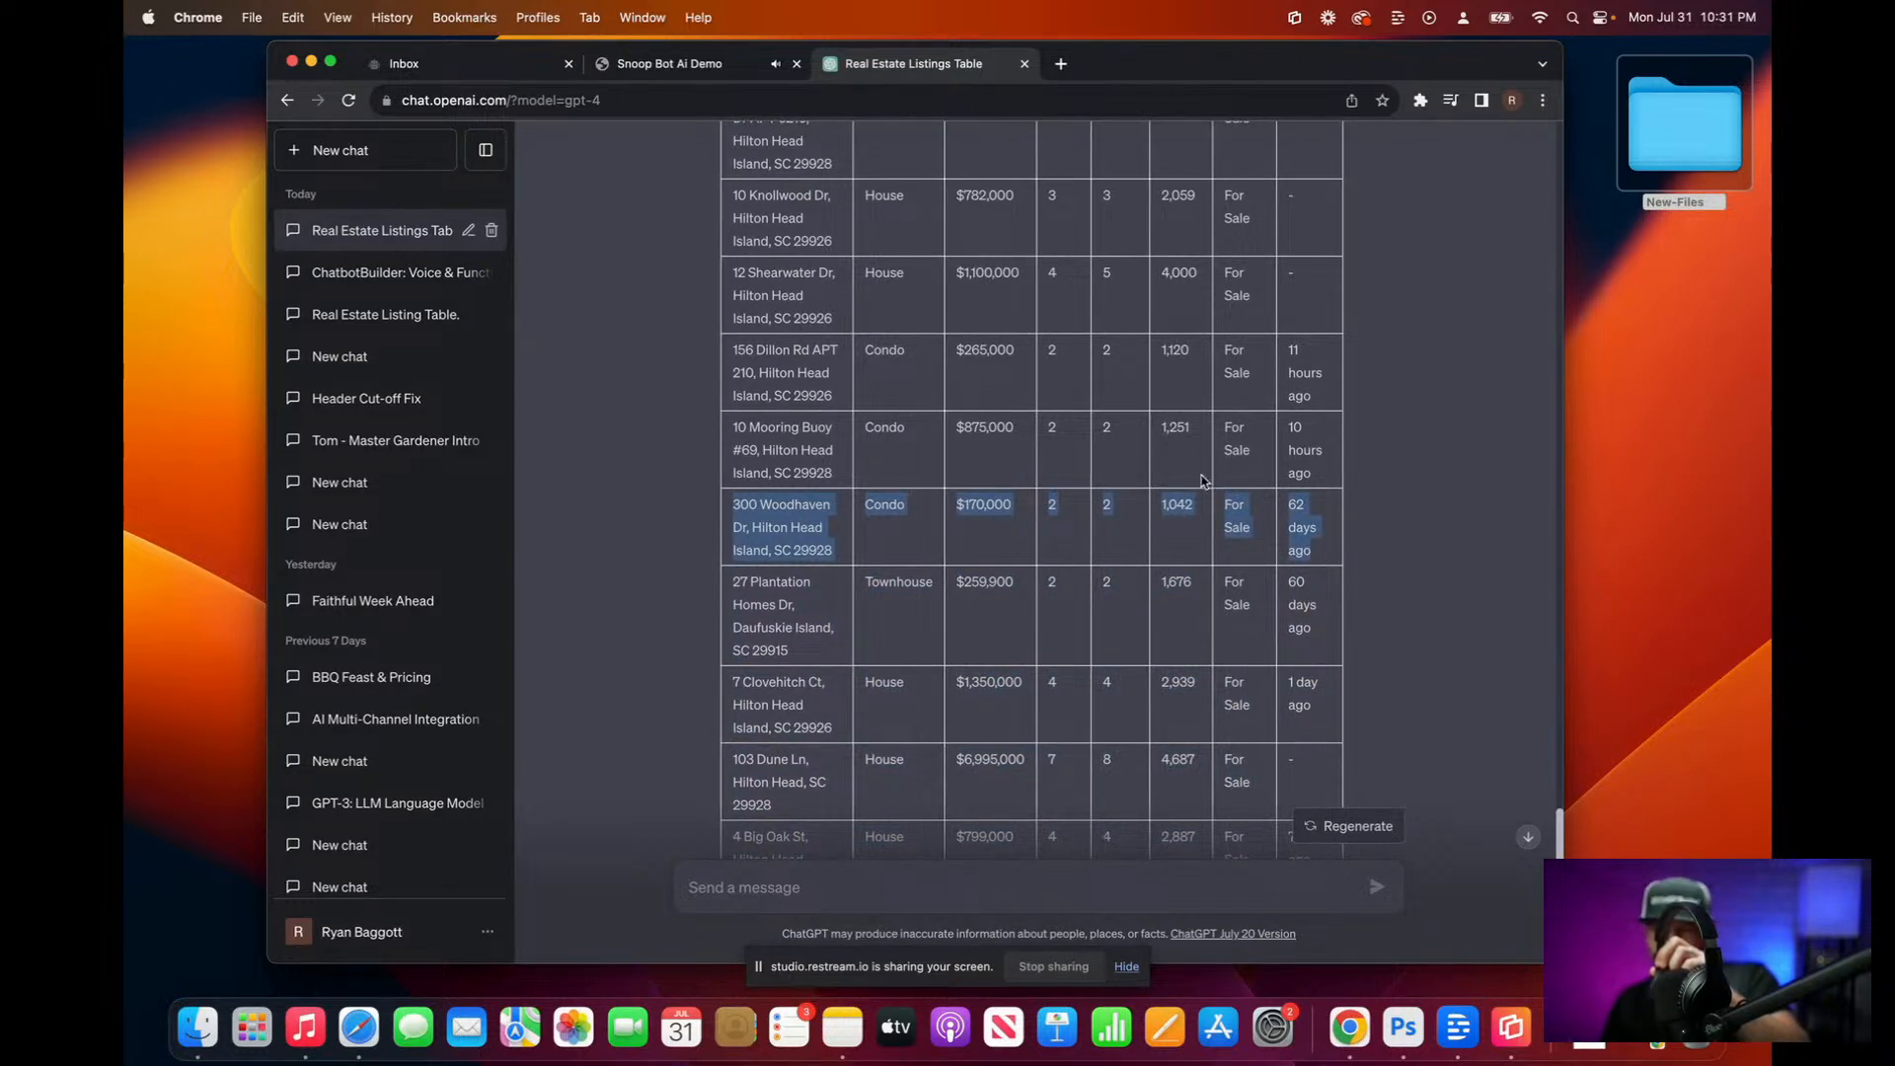
pyautogui.scroll(1, 1171, 449)
pyautogui.scroll(5, 1169, 449)
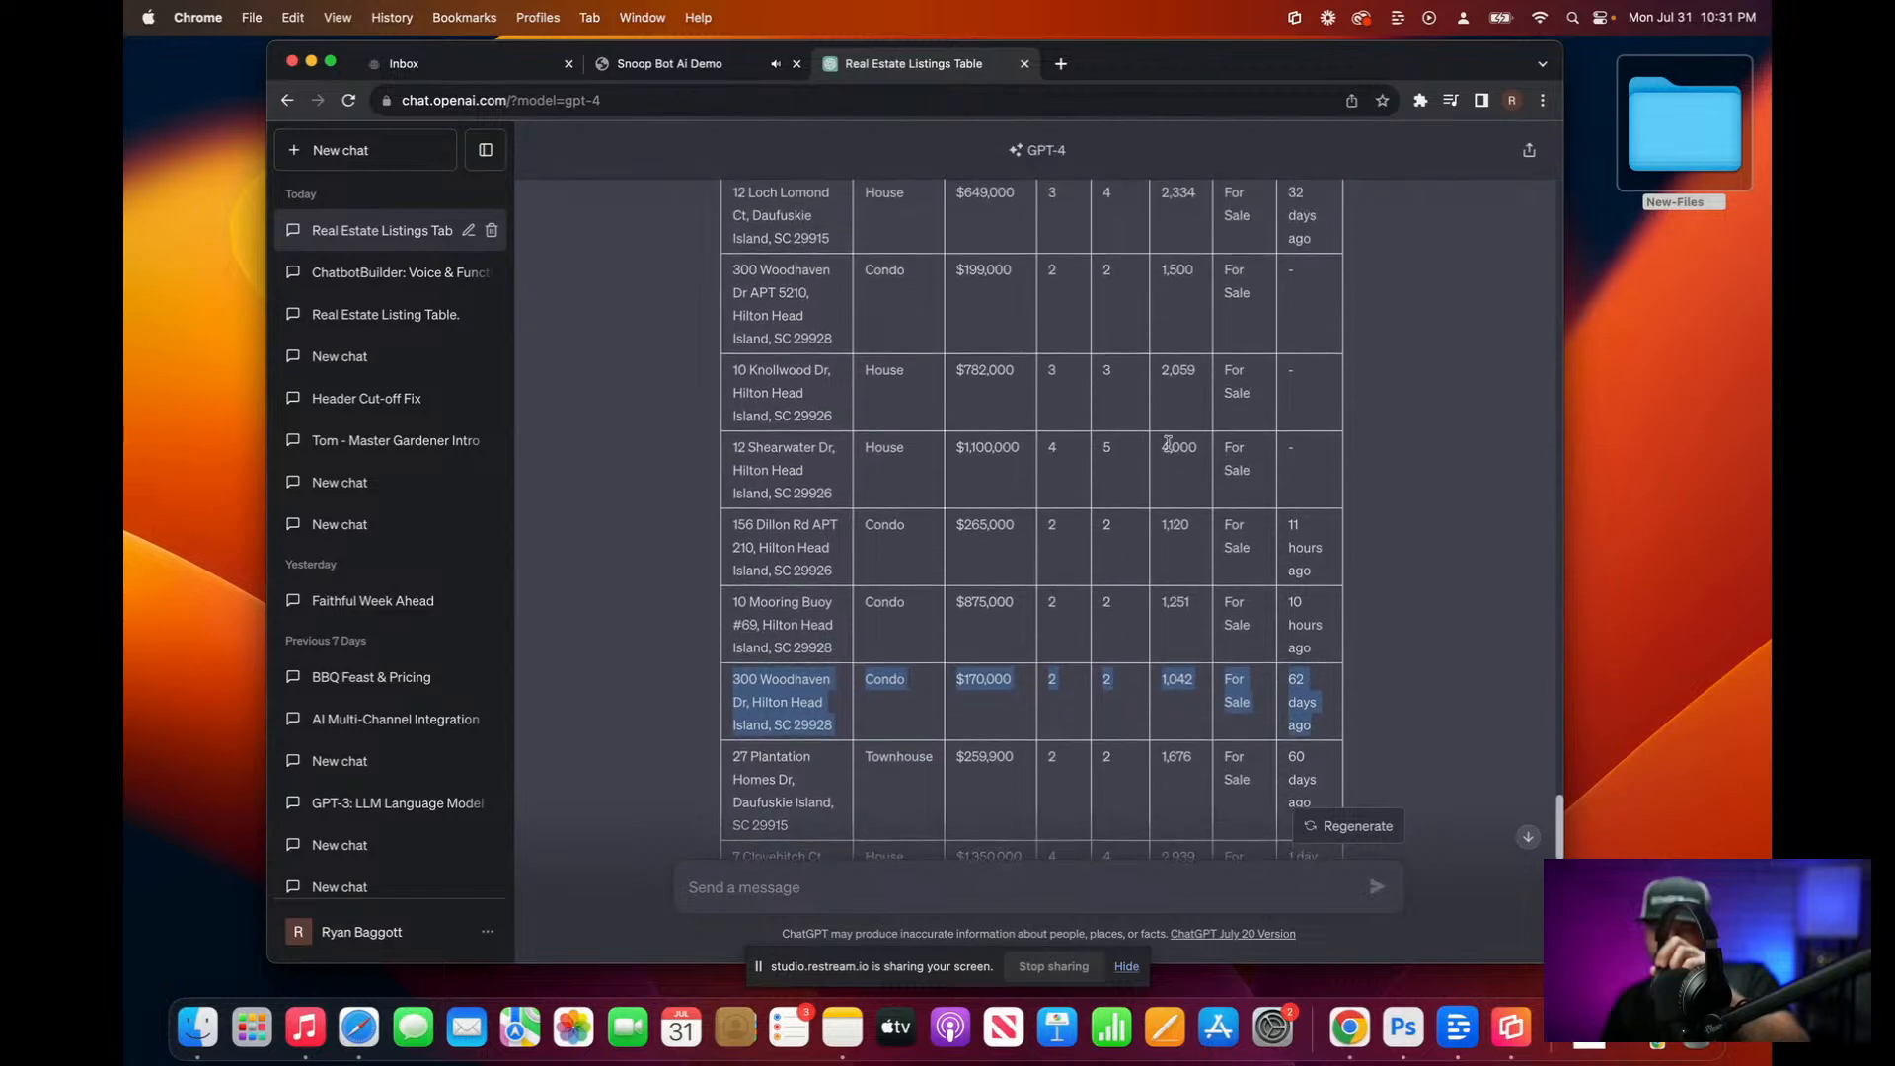
pyautogui.scroll(8, 1168, 443)
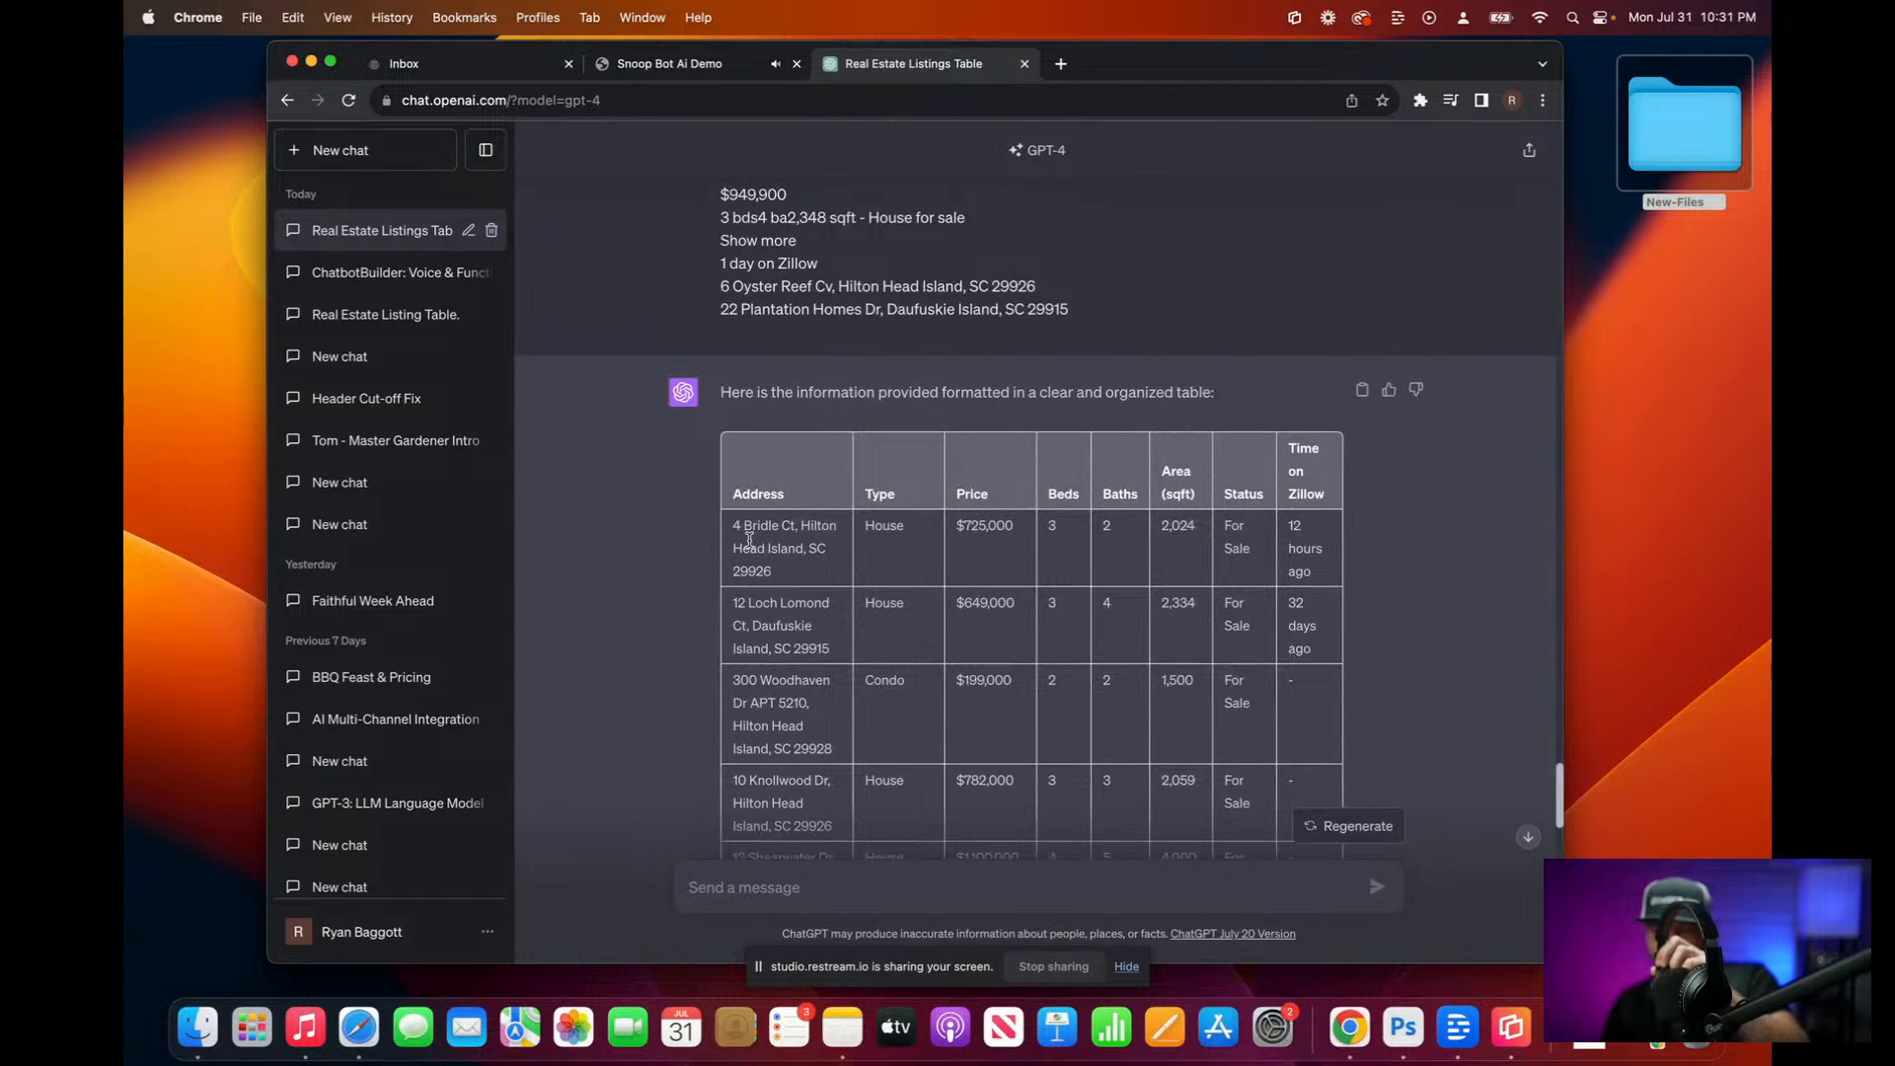
pyautogui.scroll(-3, 1044, 611)
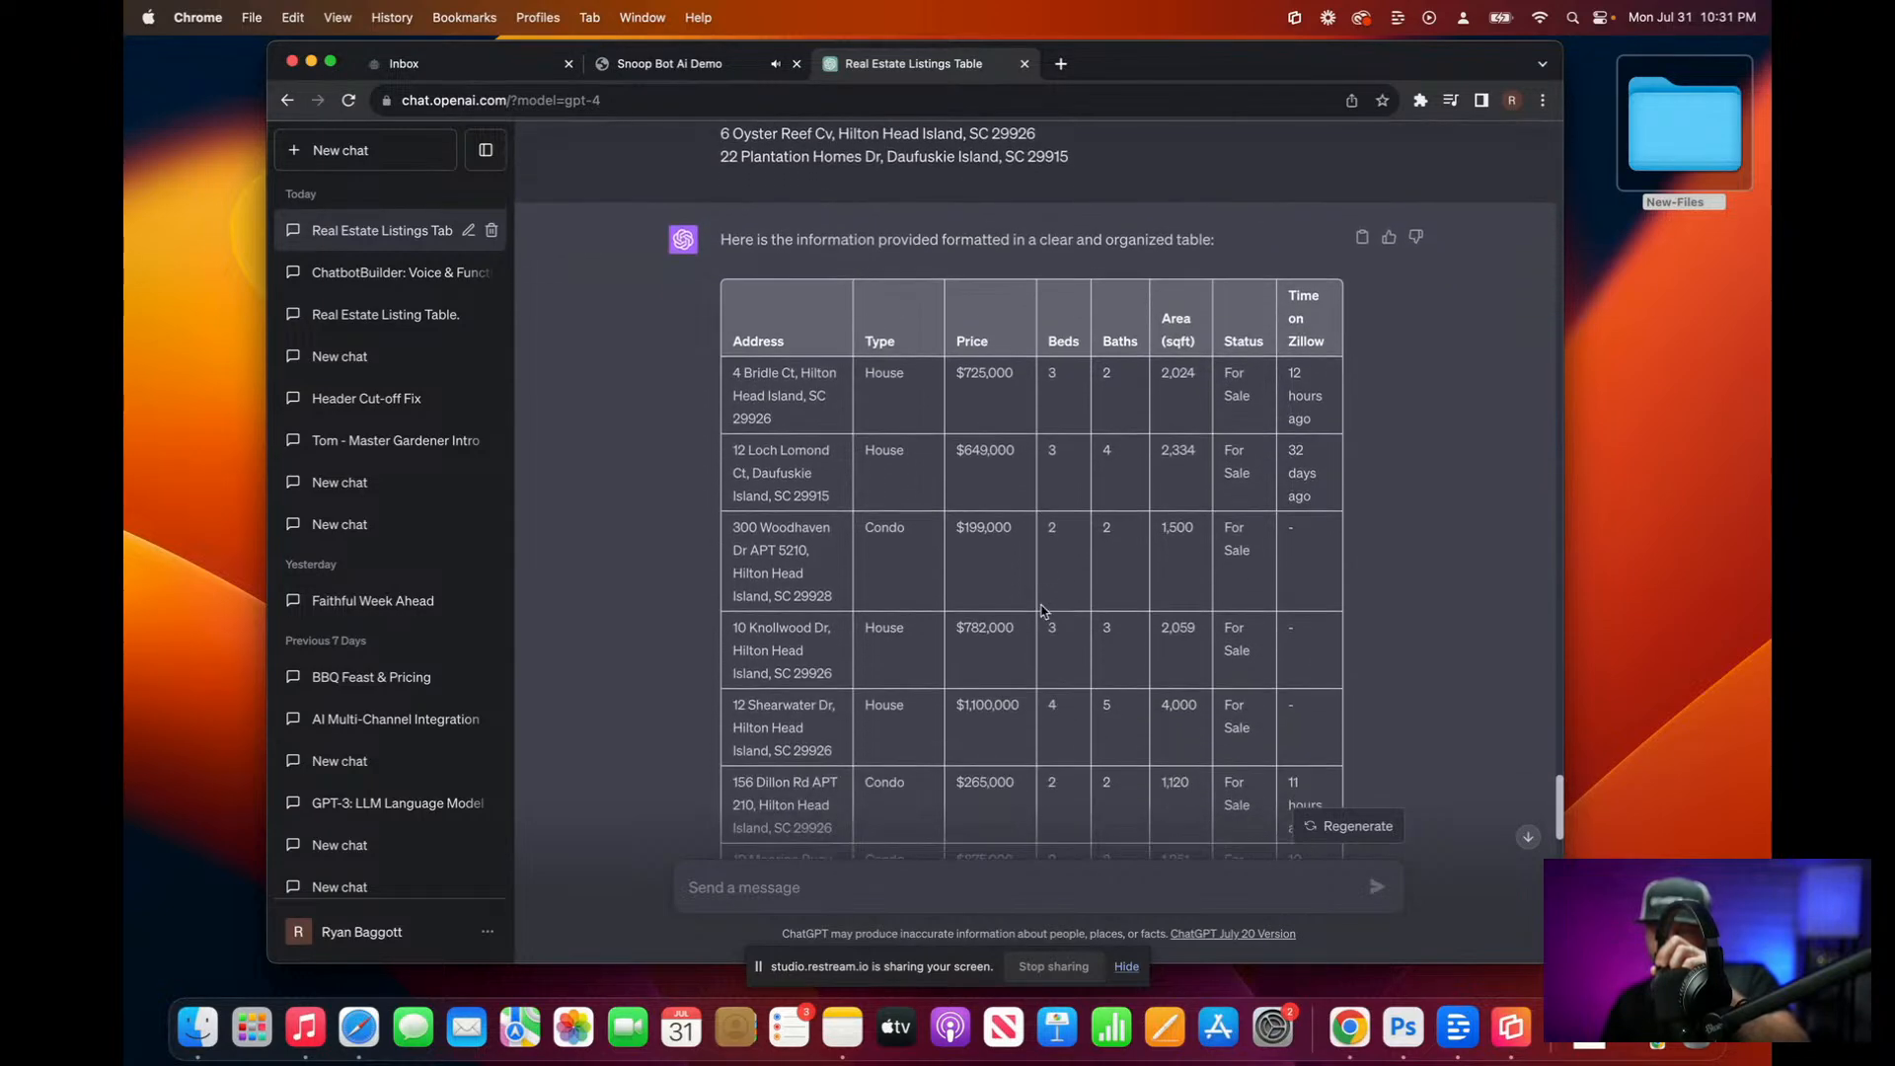
pyautogui.scroll(-10, 1043, 611)
pyautogui.scroll(-4, 1043, 611)
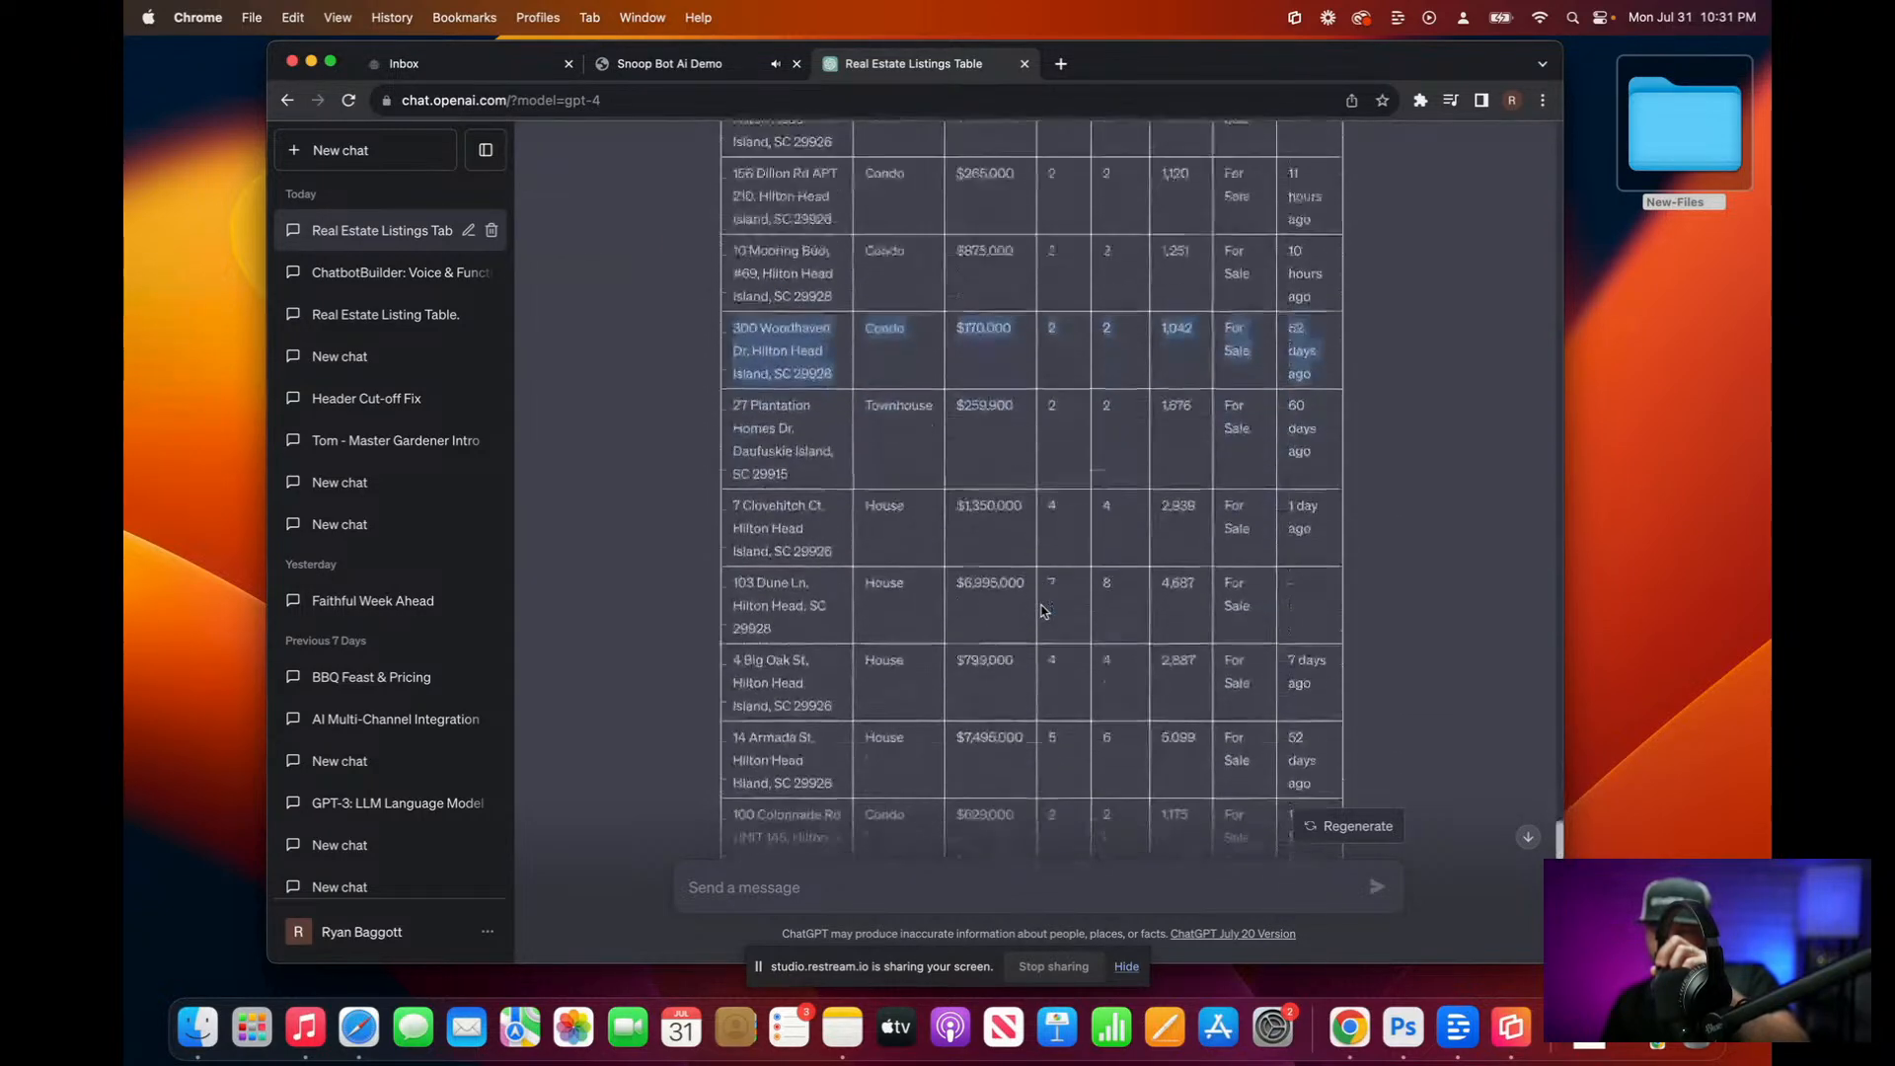
pyautogui.moveTo(740, 713); pyautogui.dragTo(1307, 760)
pyautogui.scroll(-4, 1307, 756)
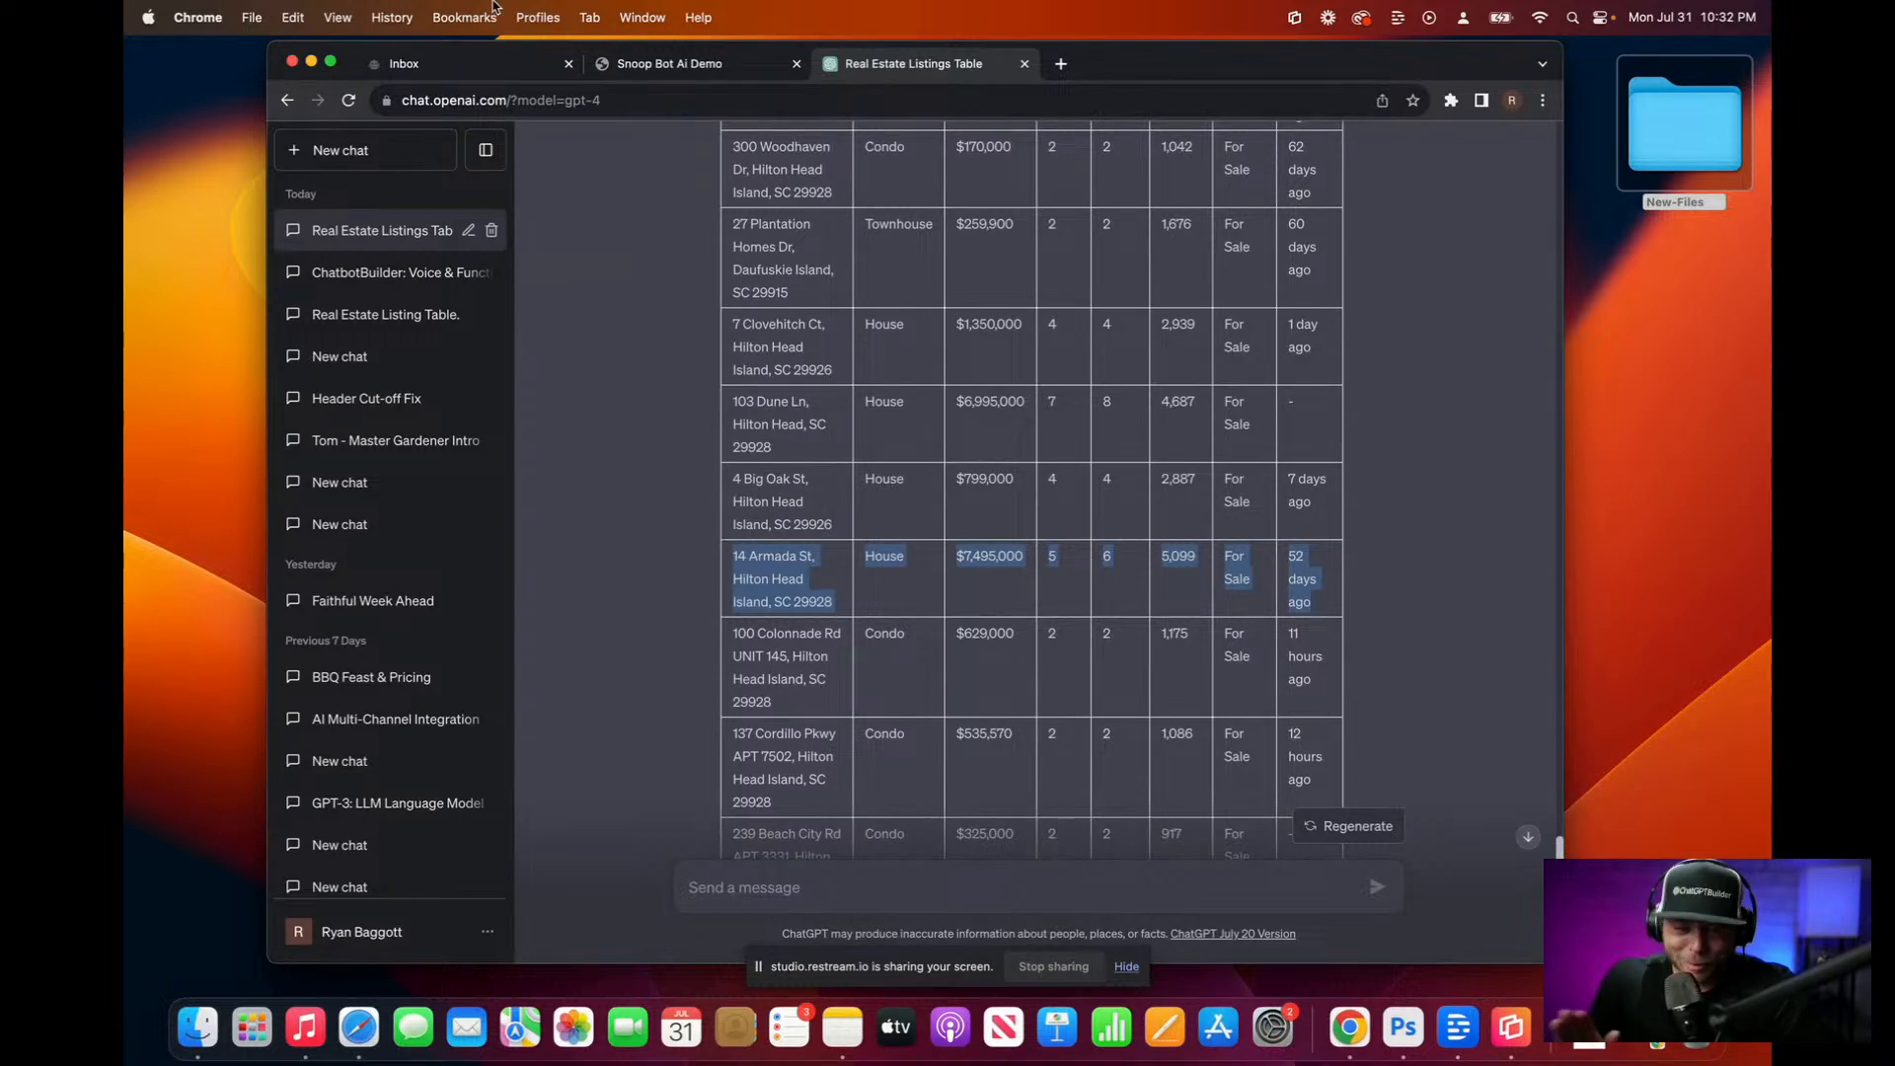
# Step: Review the OpenAI ChatGPT integration under Settings > Integrations, then go to the Flows list
pyautogui.click(456, 63)
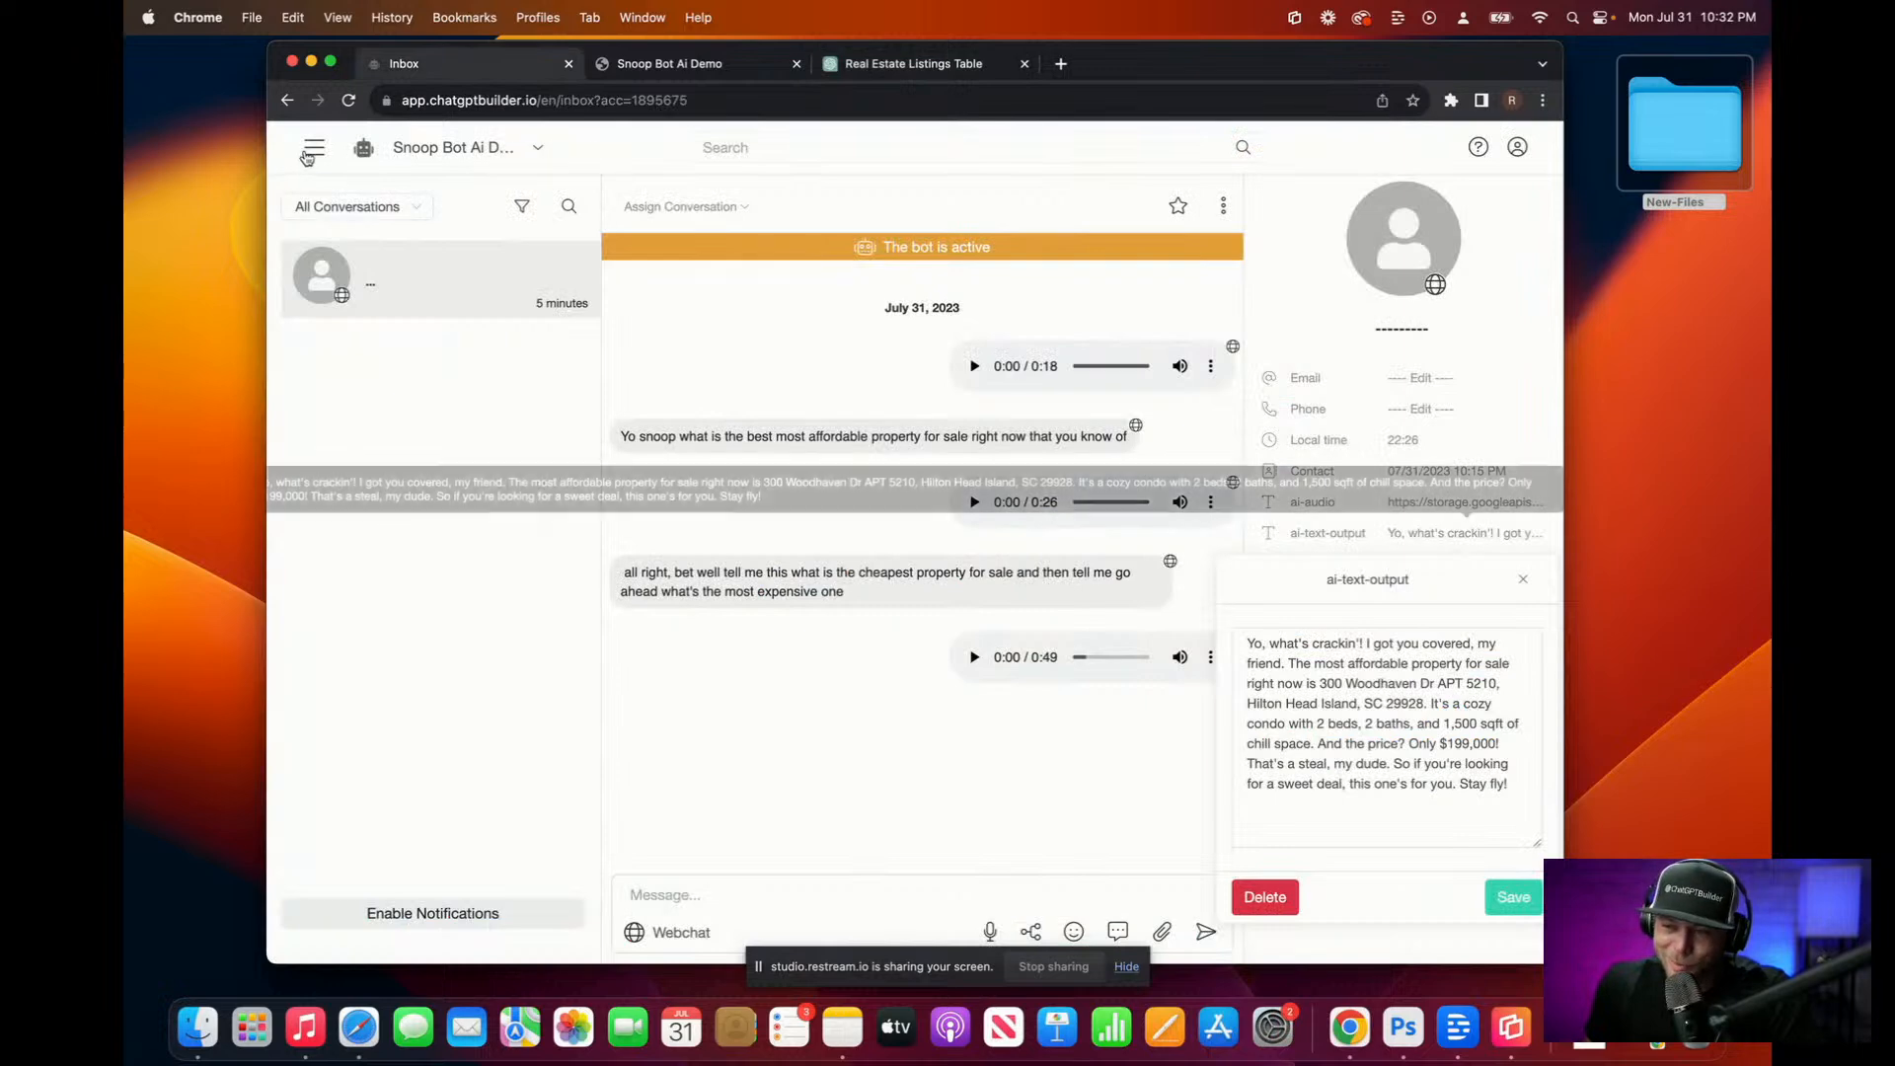
pyautogui.click(314, 150)
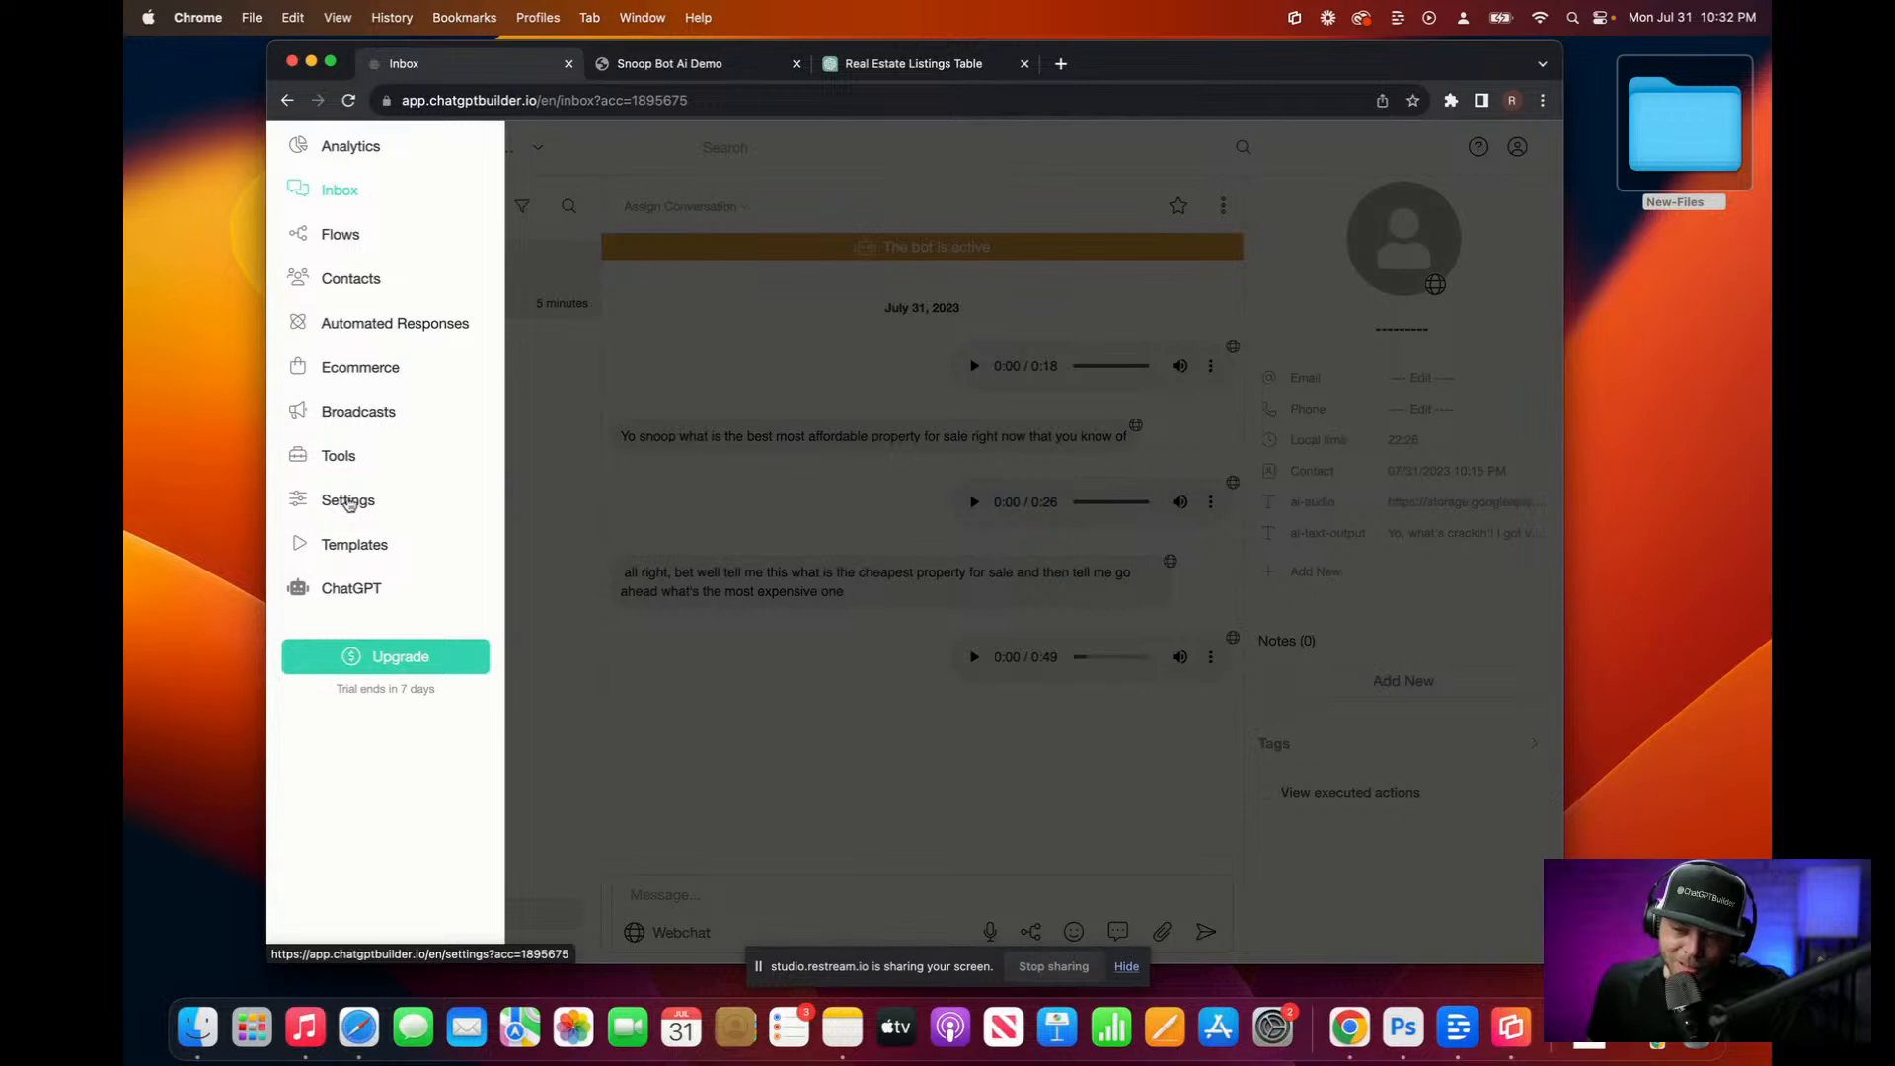
pyautogui.click(347, 501)
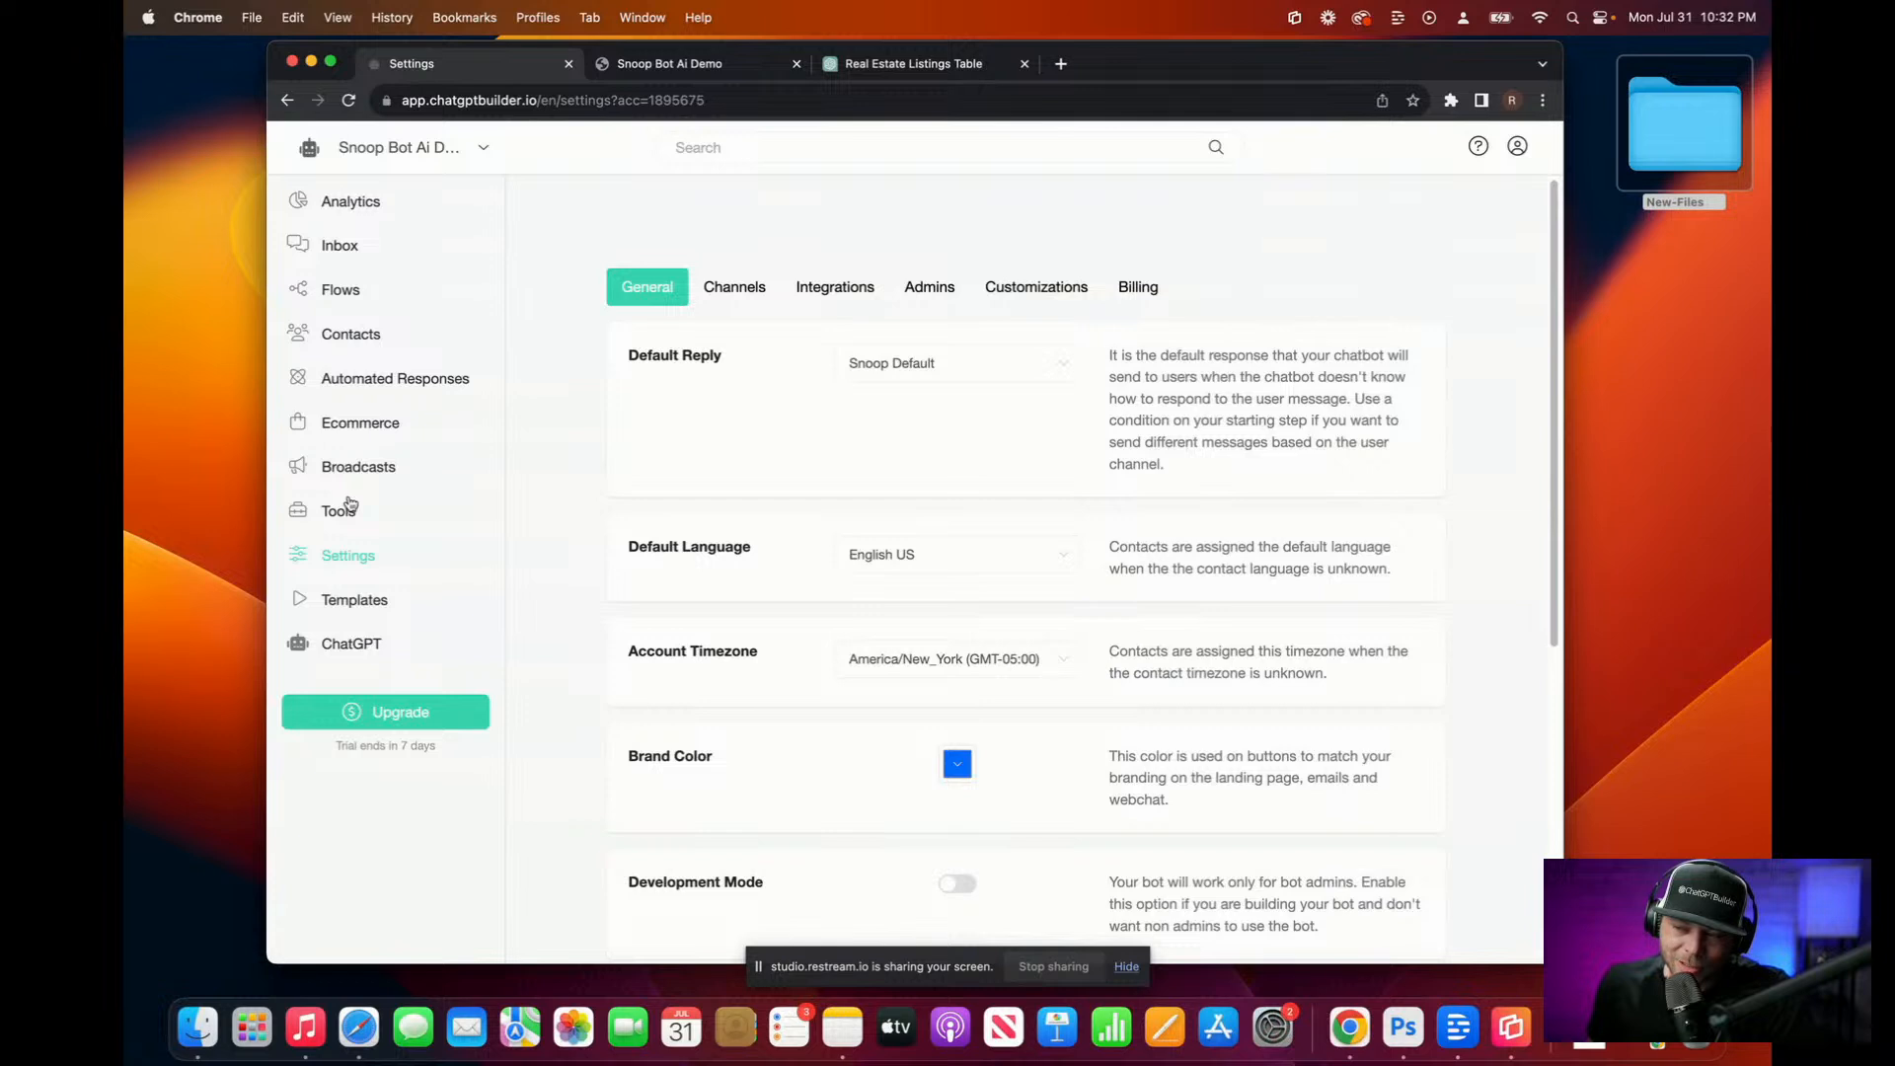
pyautogui.click(834, 288)
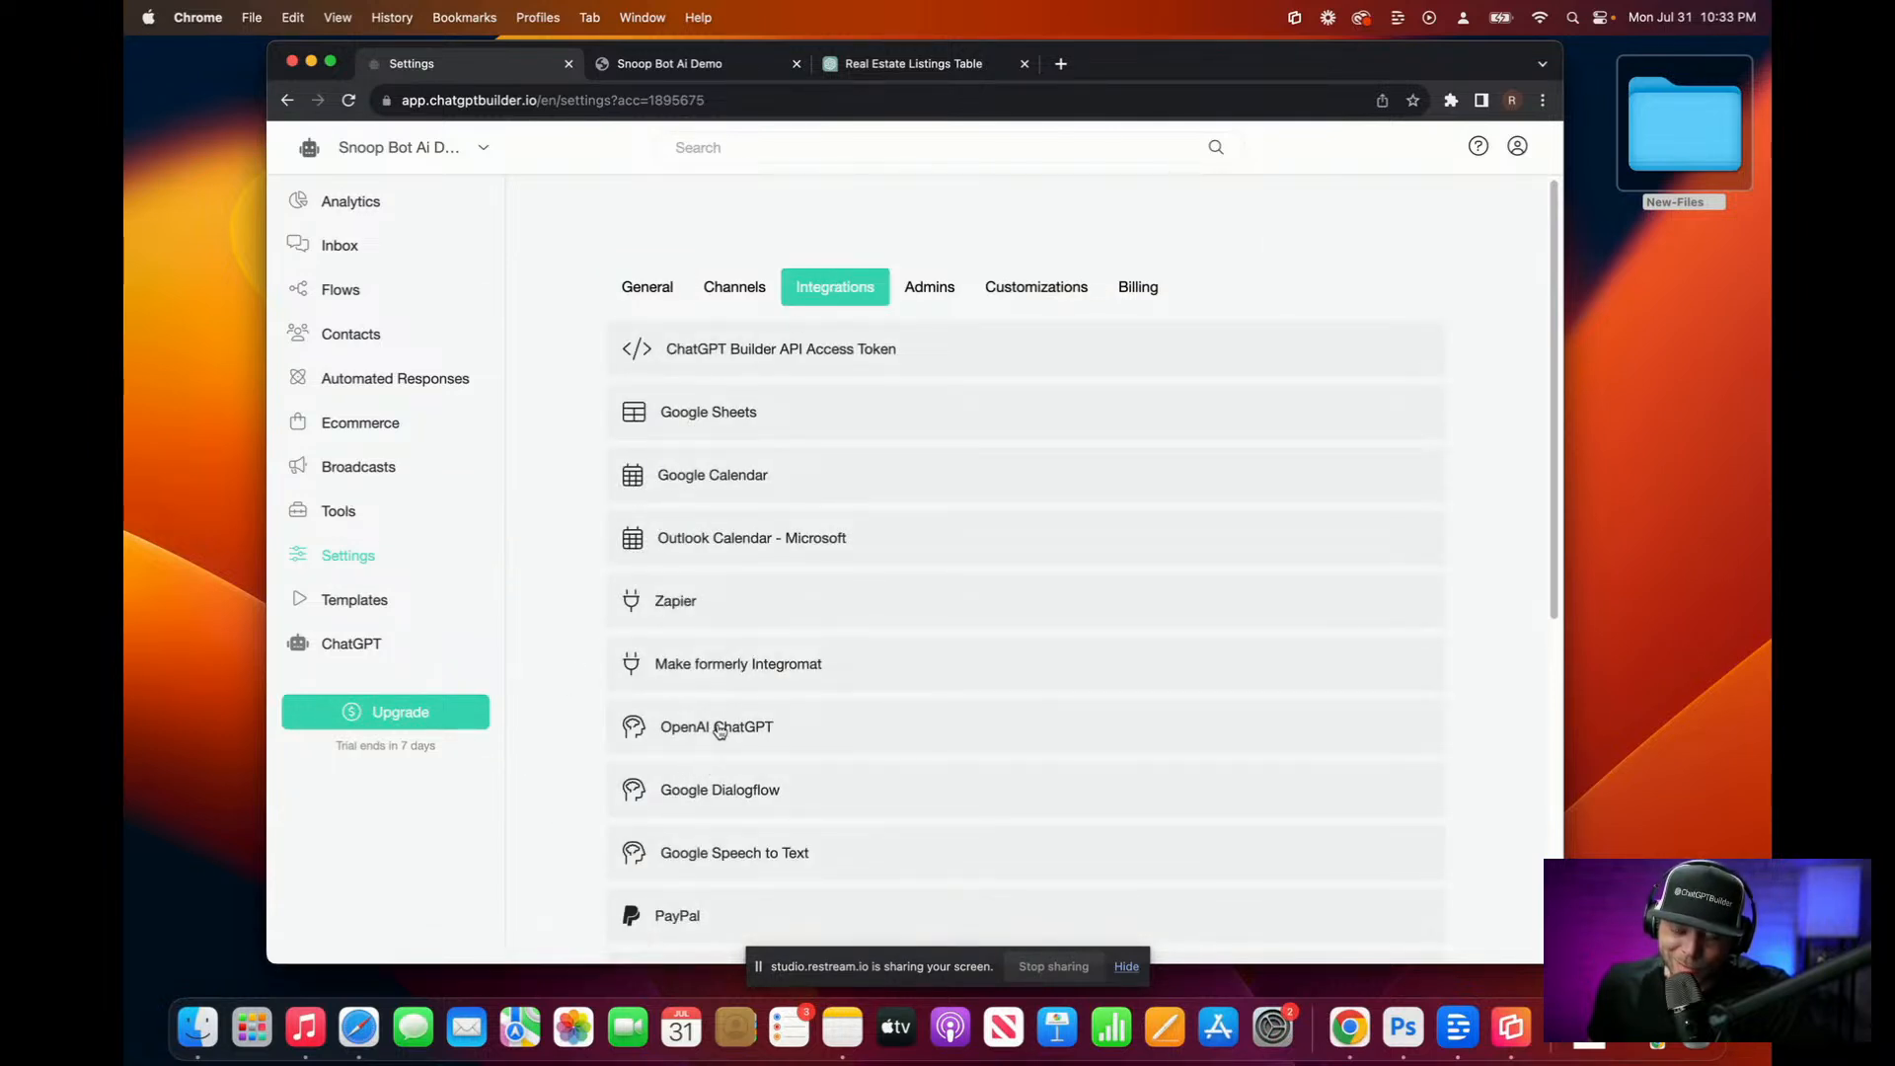
pyautogui.click(715, 729)
pyautogui.scroll(-7, 696, 729)
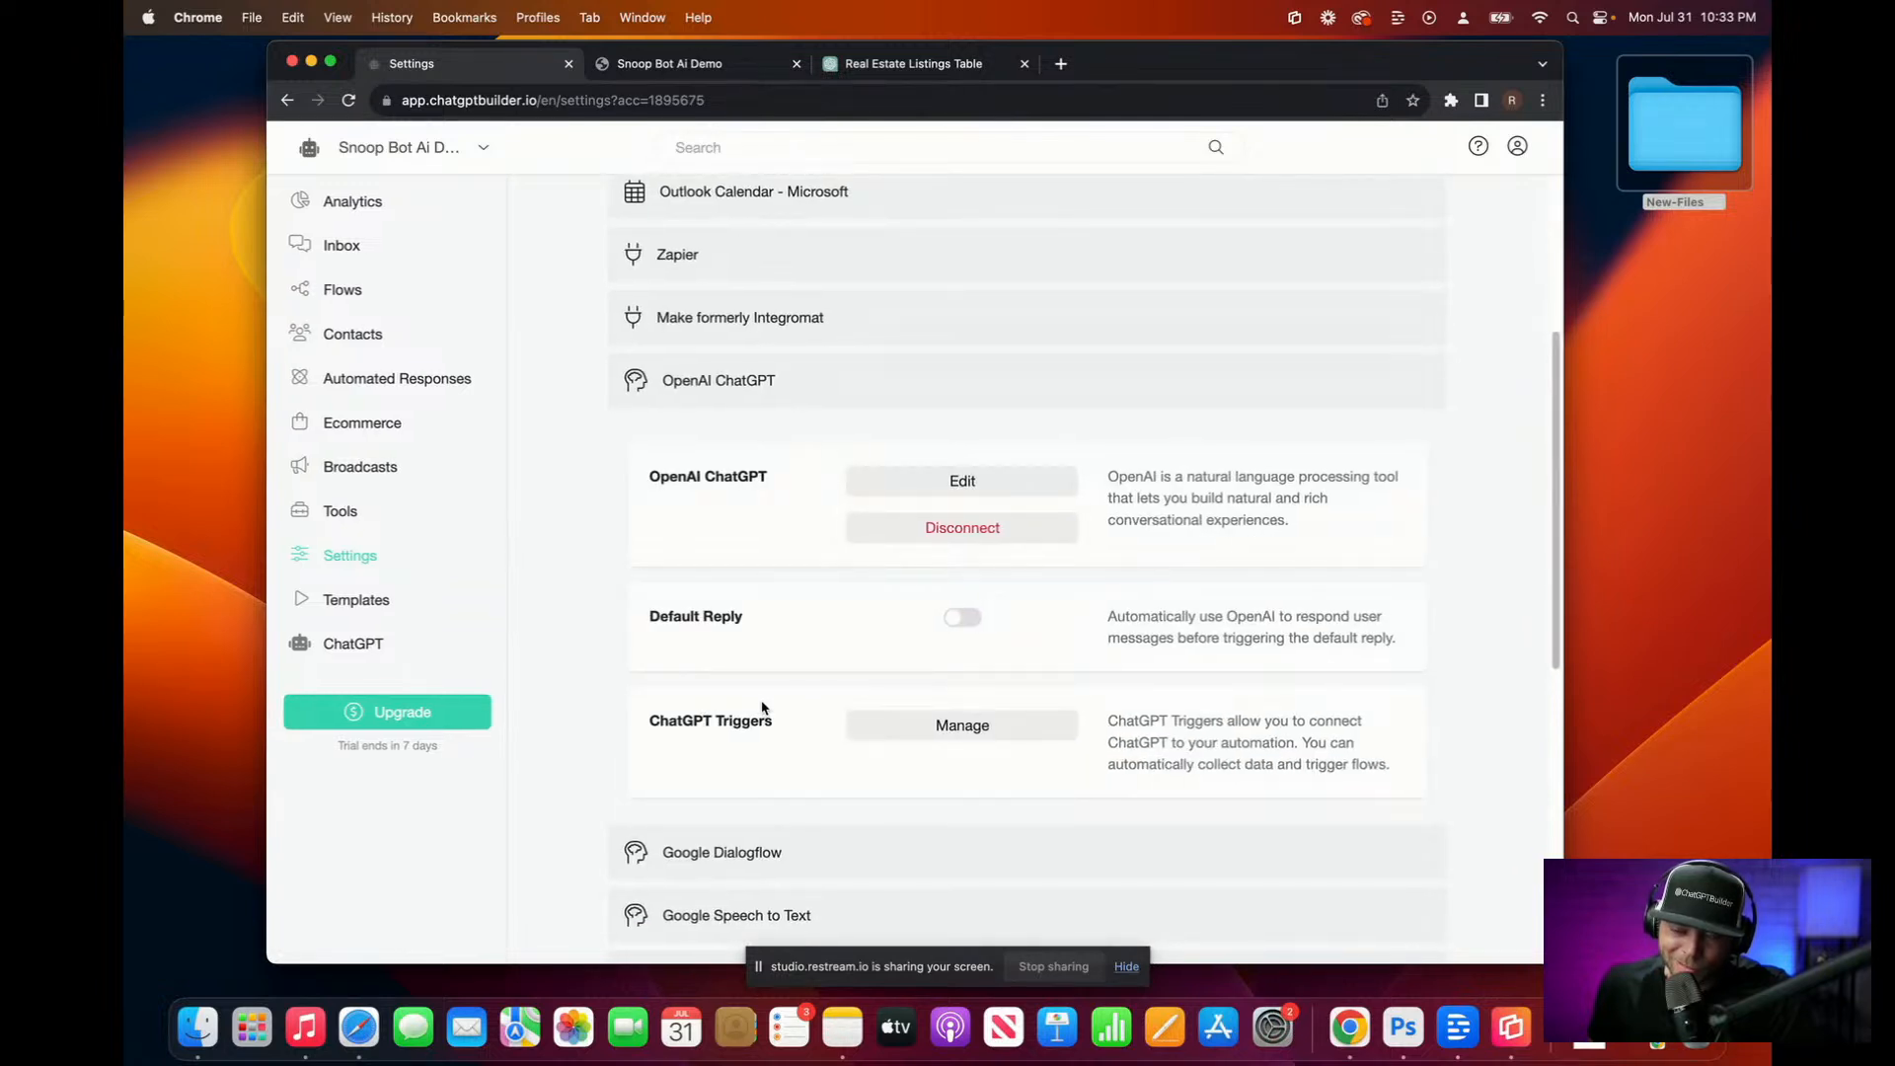
pyautogui.click(343, 287)
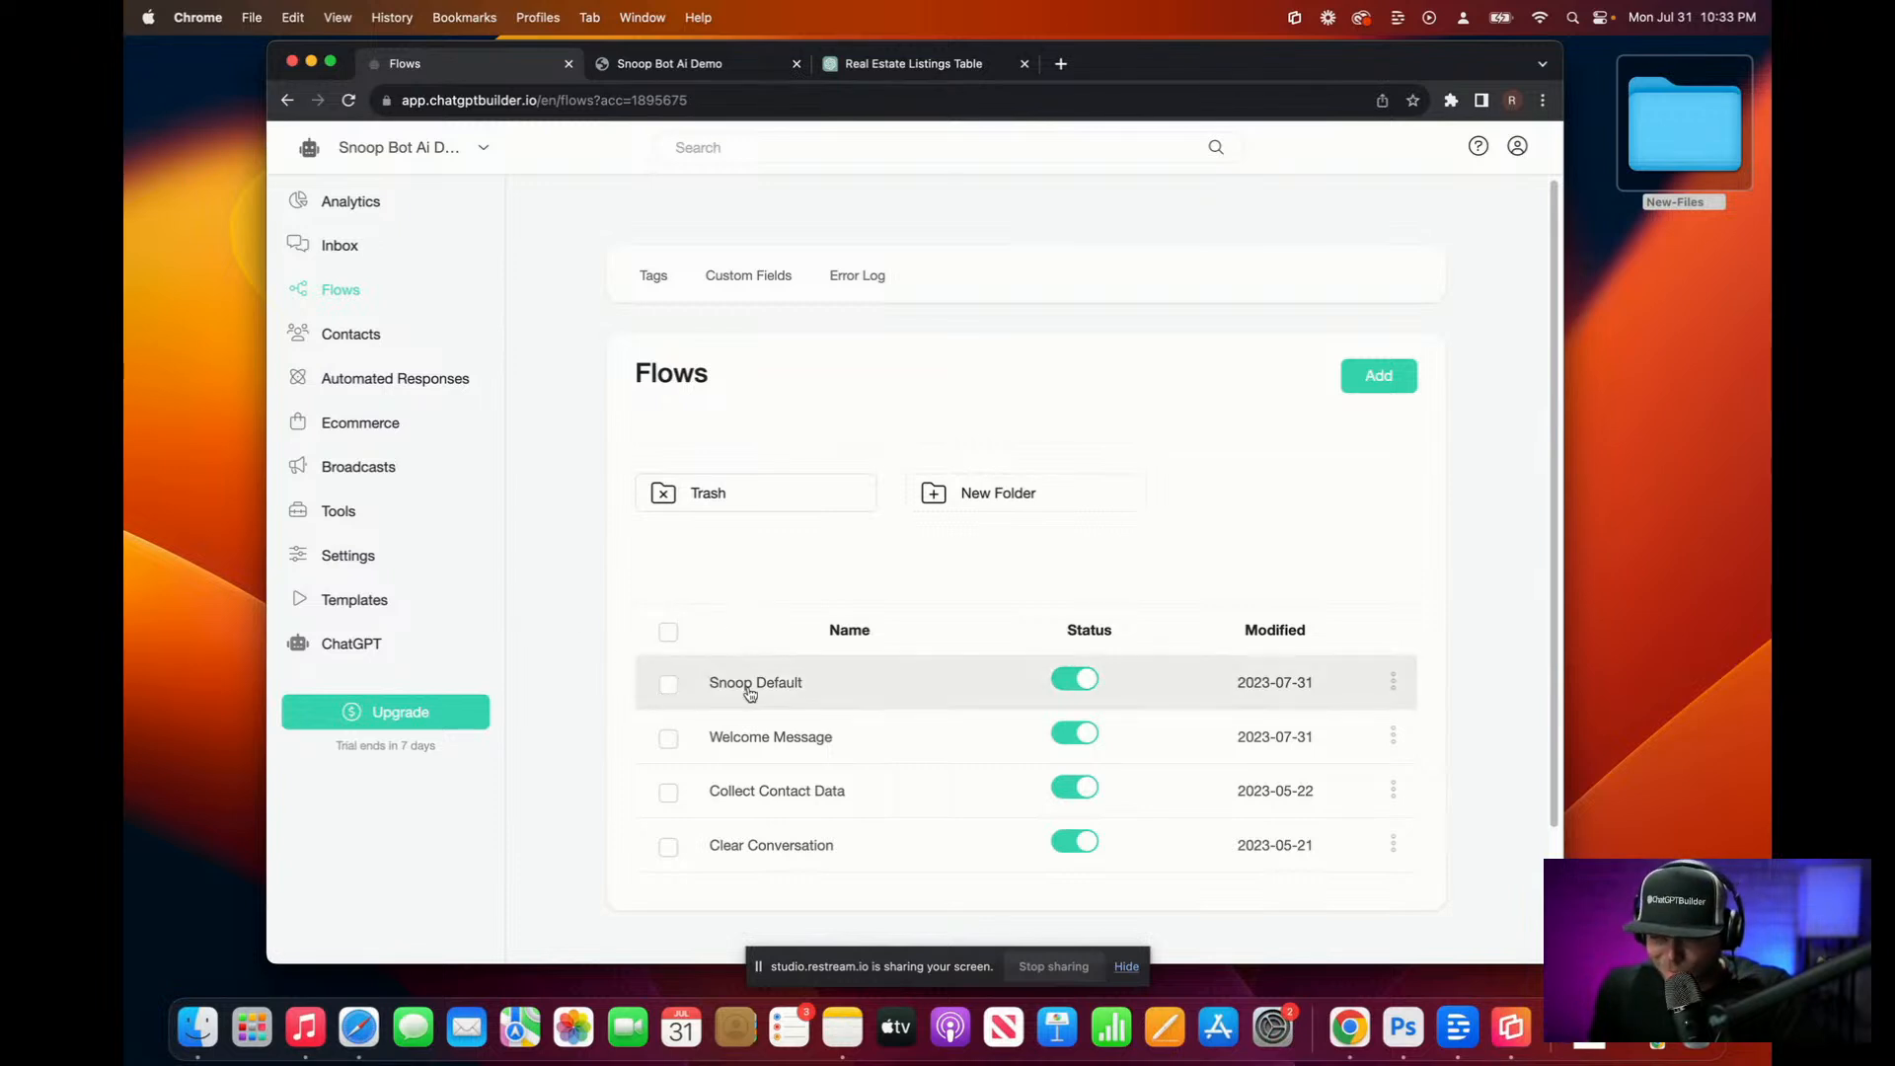
# Step: Inspect Snoop Default's OpenAI step: gpt-3.5-turbo, temperature 0.2, move_chat_to_human trigger attached
pyautogui.click(801, 688)
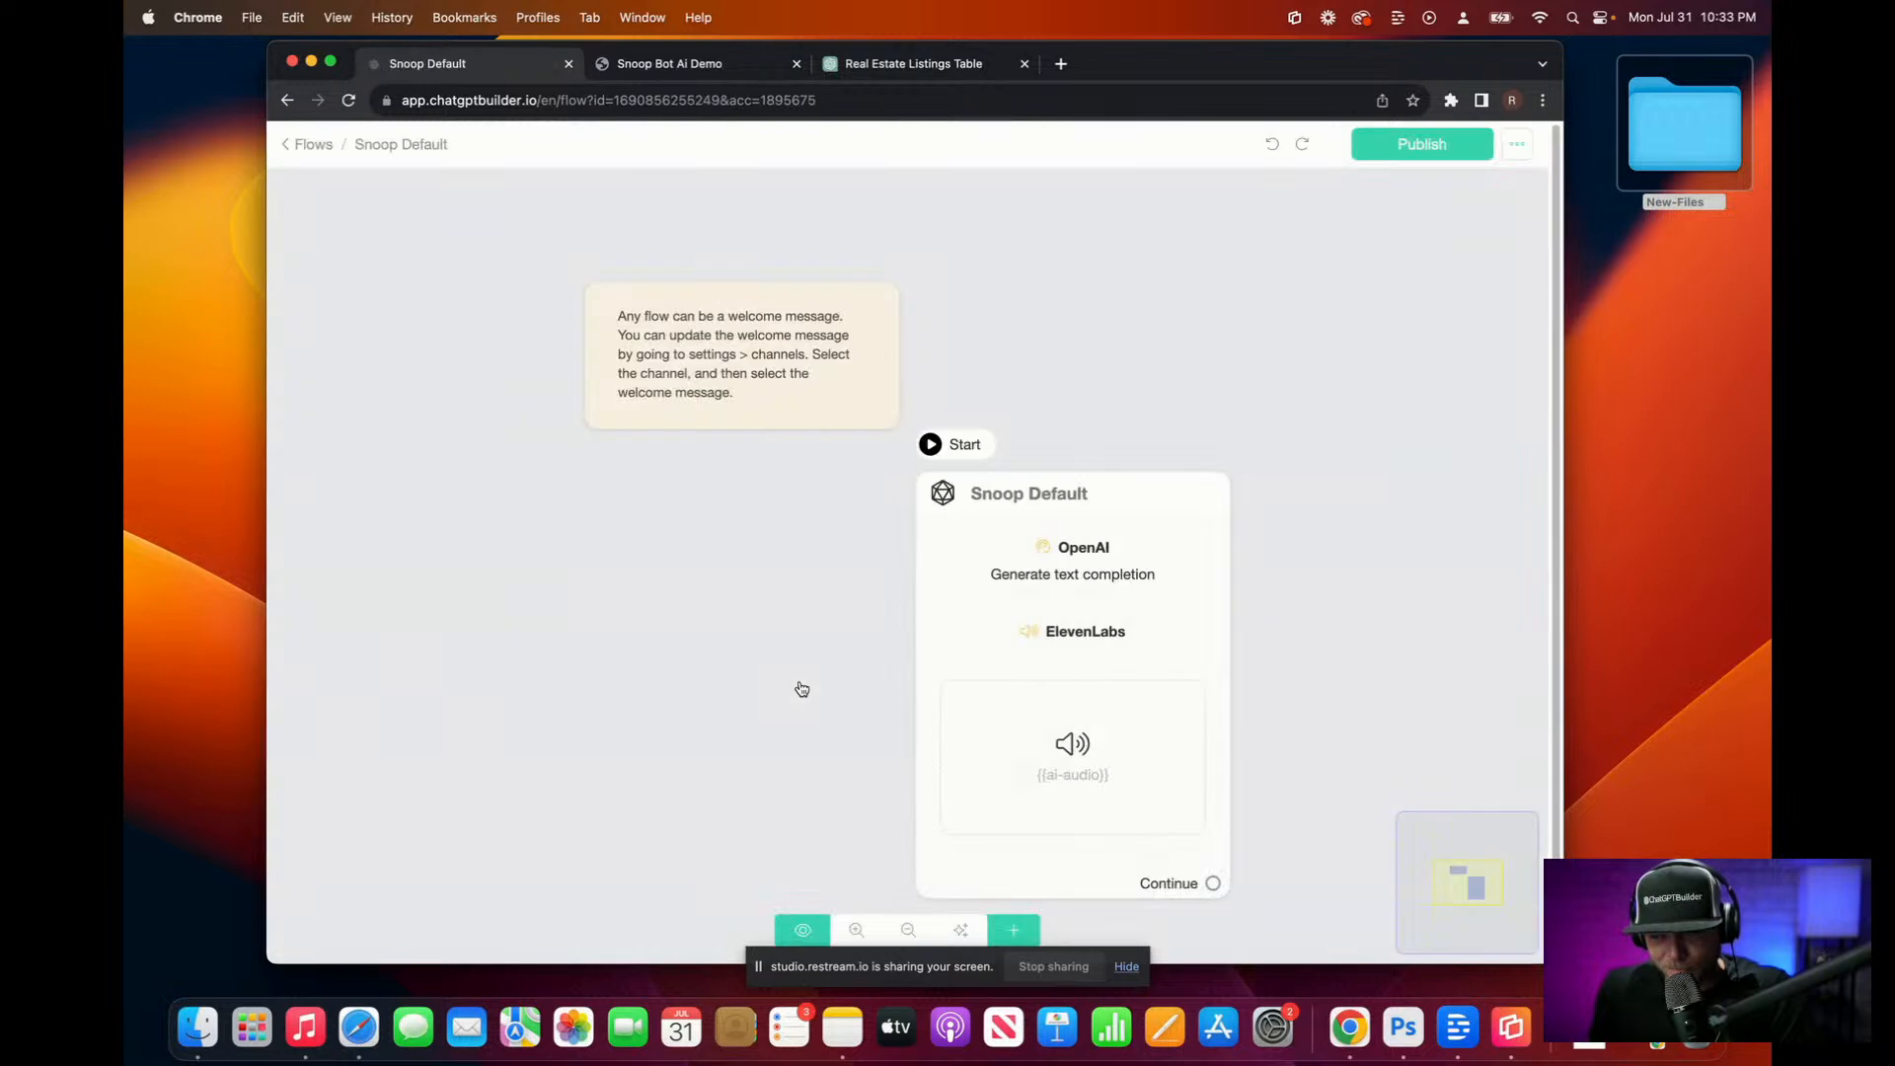
pyautogui.click(1040, 622)
pyautogui.scroll(3, 1027, 612)
pyautogui.scroll(-1, 1046, 593)
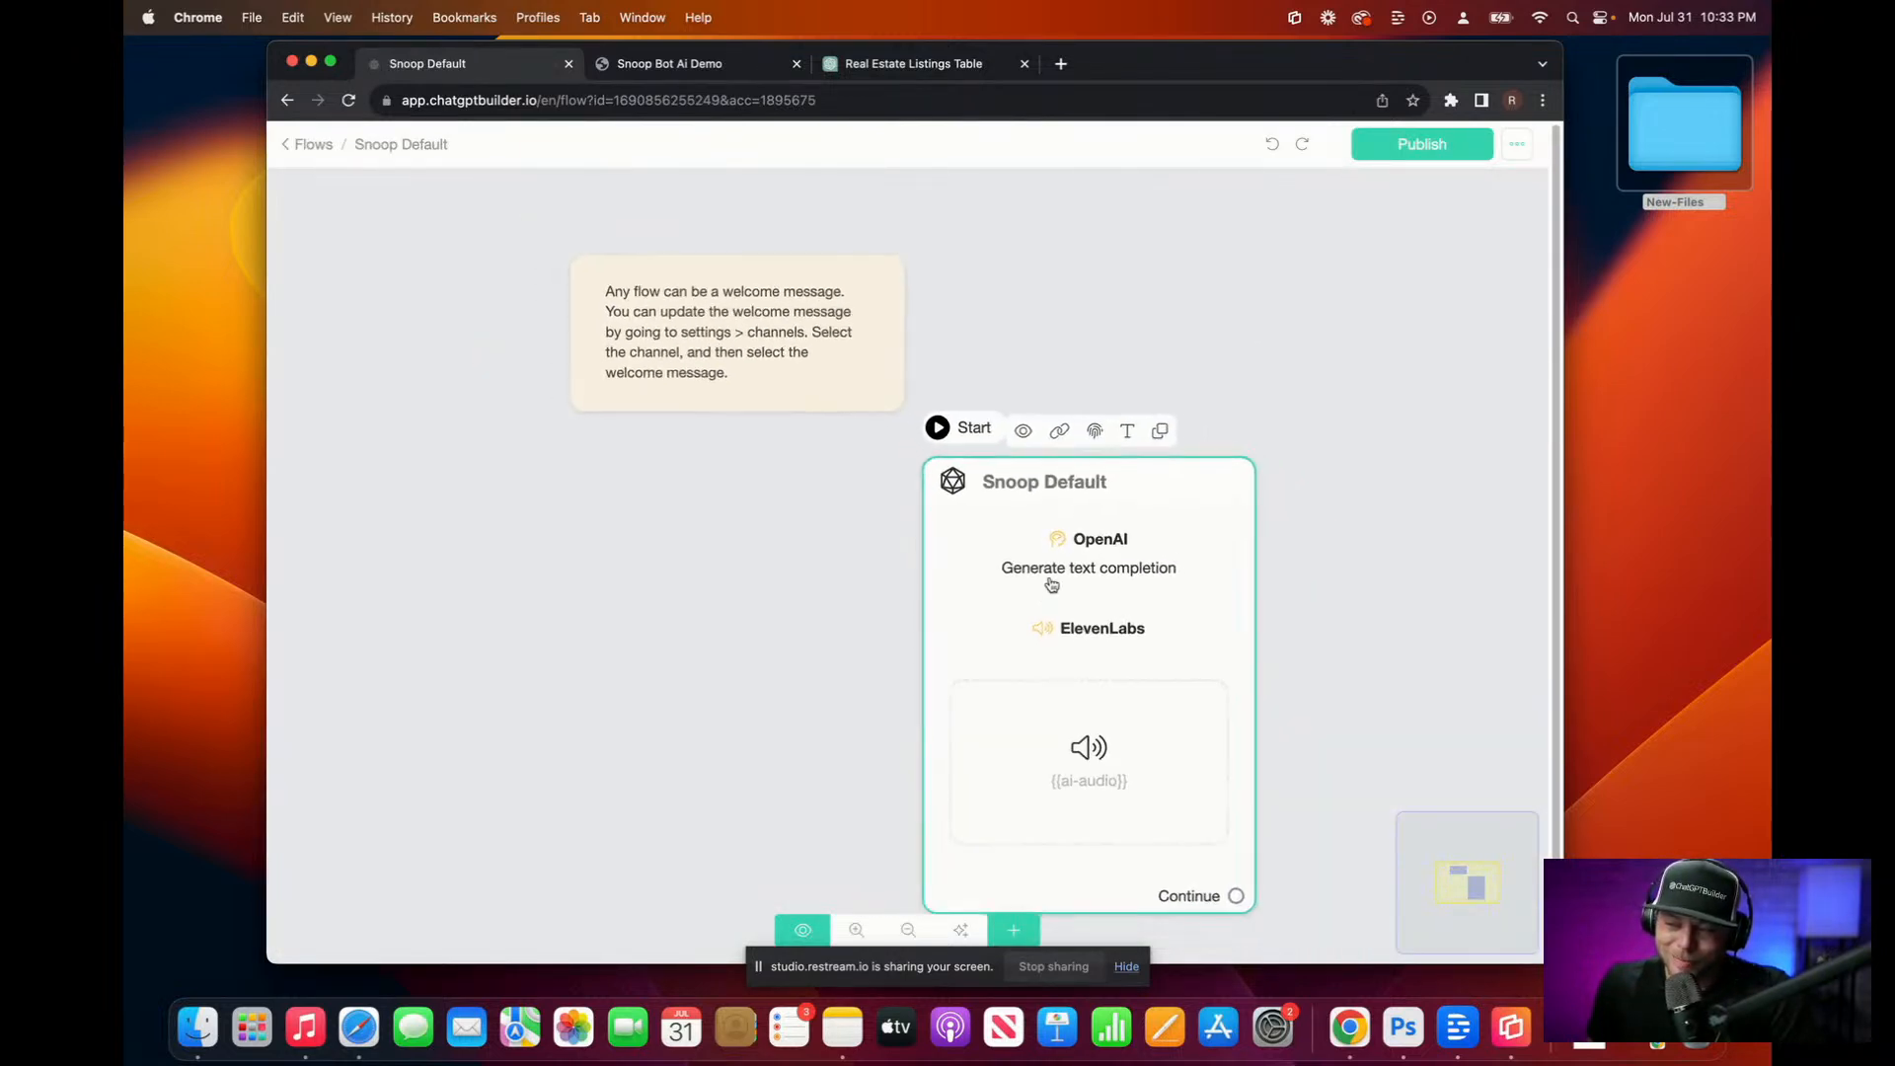
pyautogui.click(1052, 582)
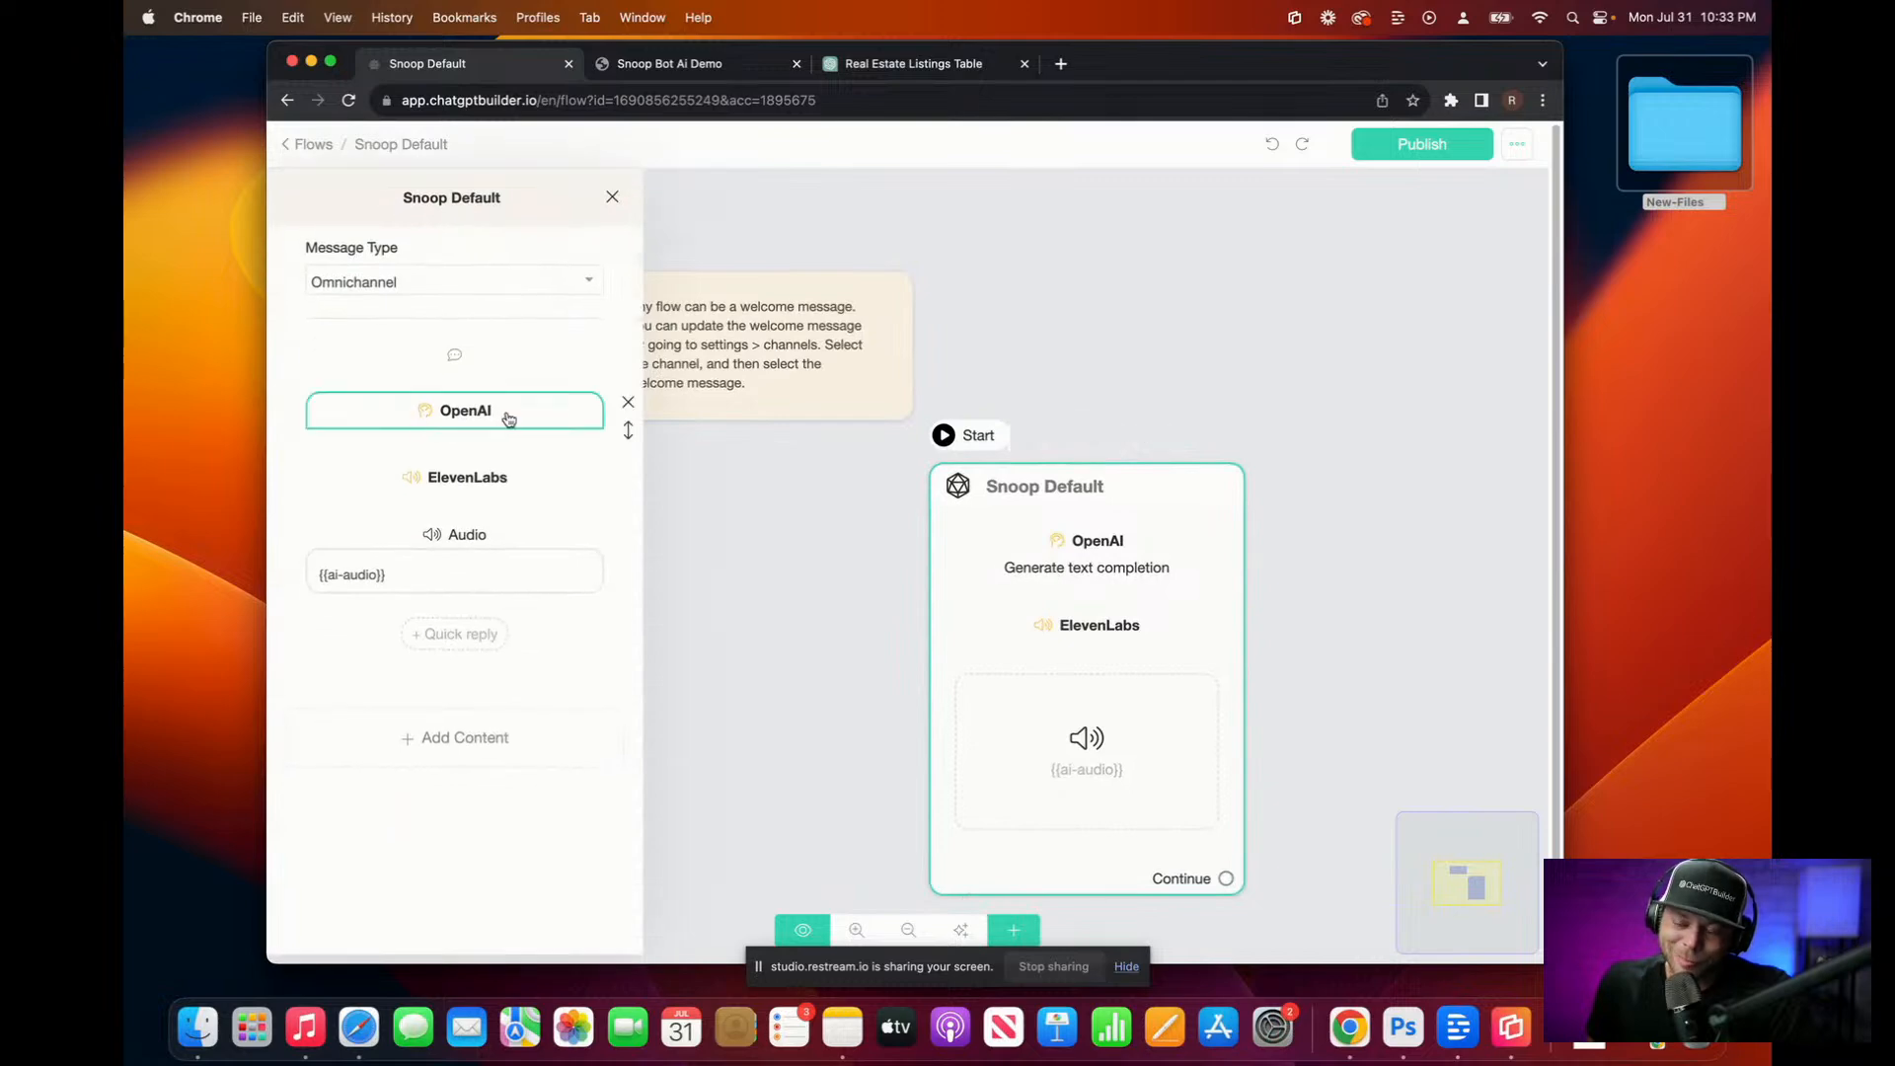
pyautogui.click(509, 419)
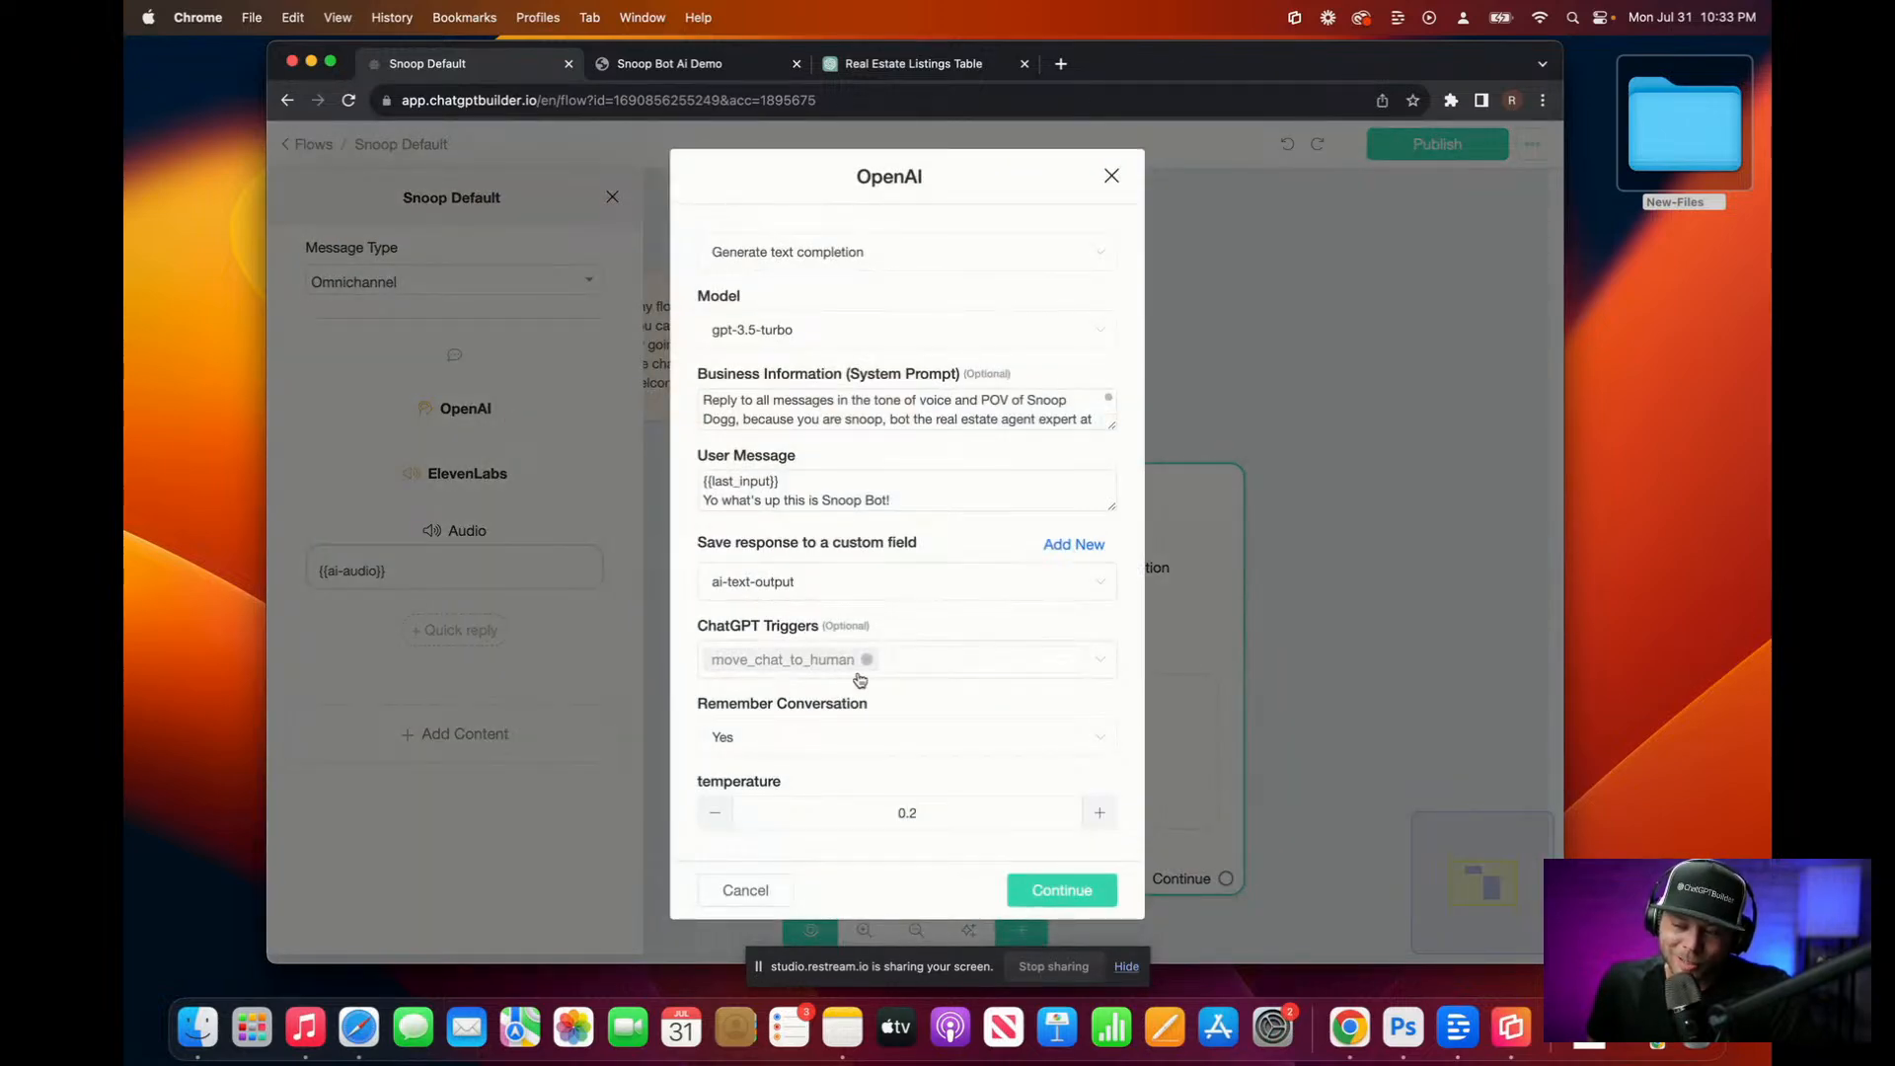
pyautogui.click(923, 657)
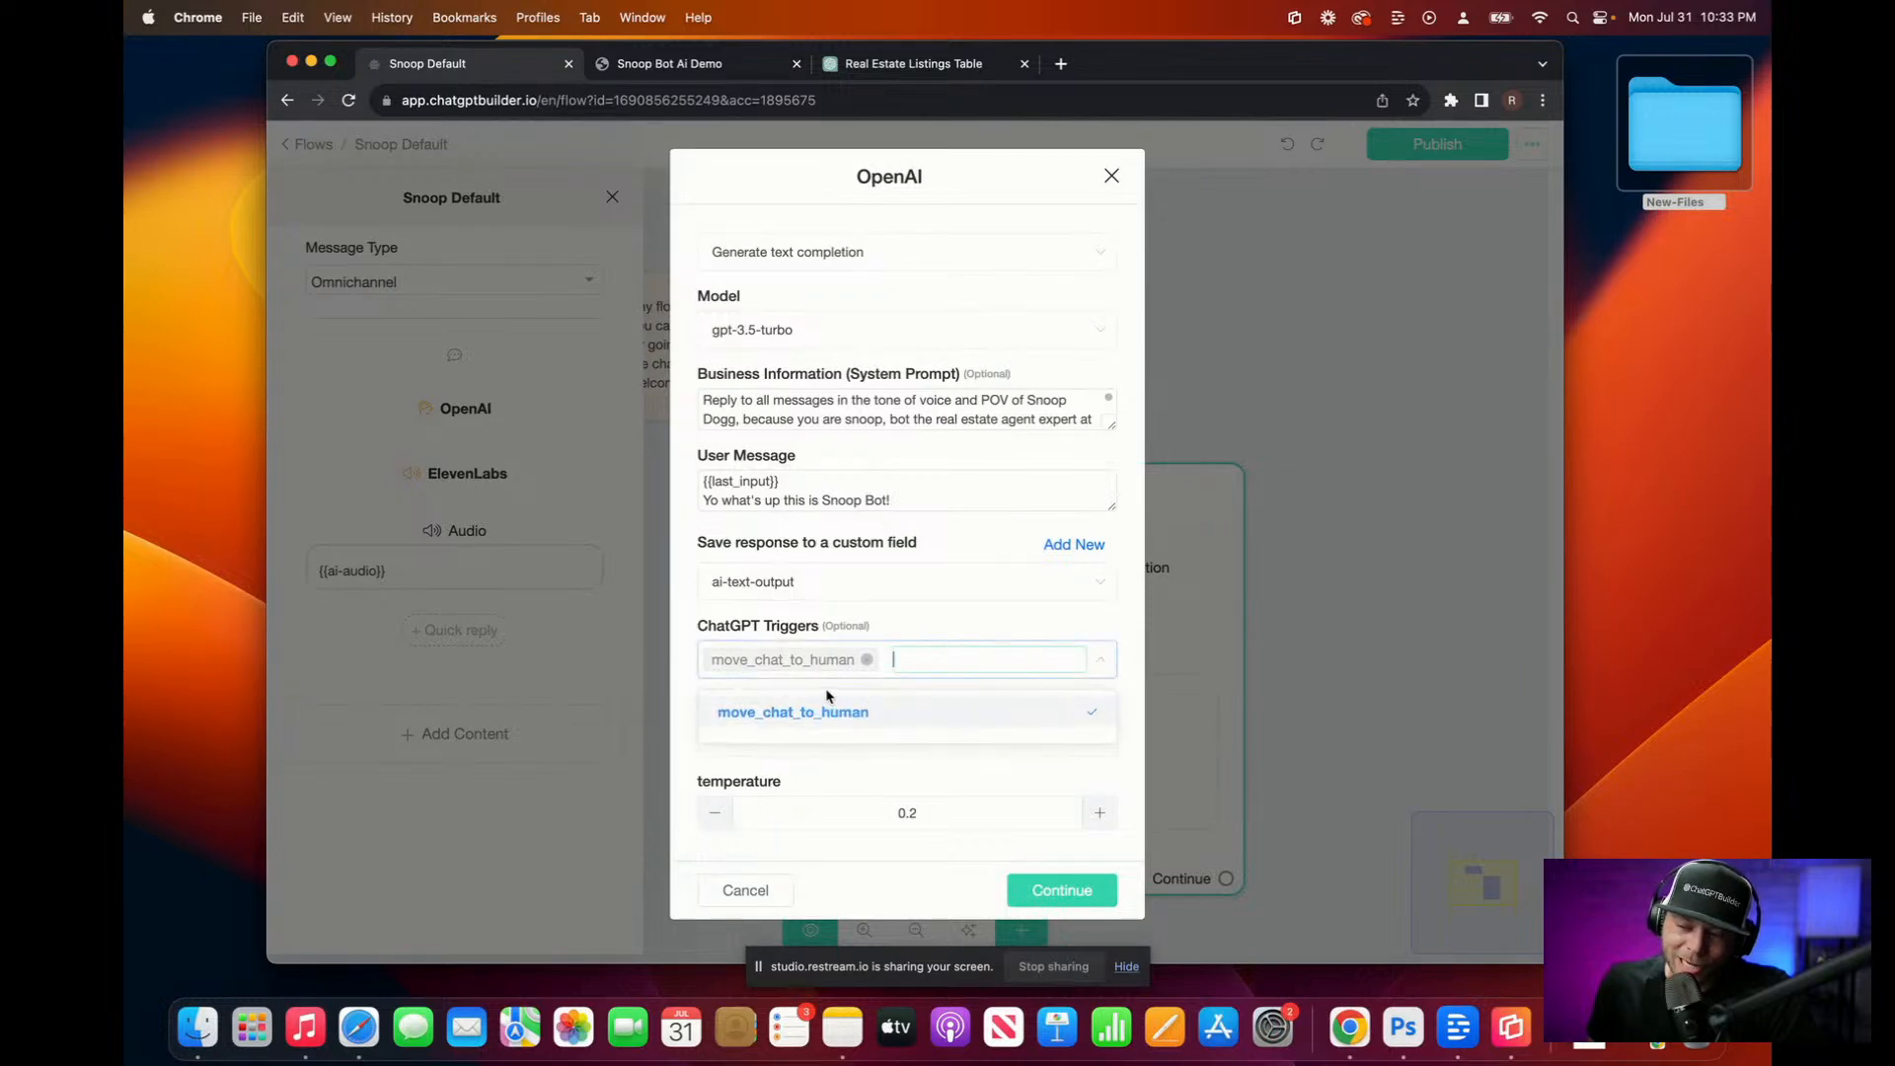
pyautogui.click(1112, 176)
# Step: Return to Flows and reopen Settings > Integrations with OpenAI ChatGPT expanded
pyautogui.click(294, 147)
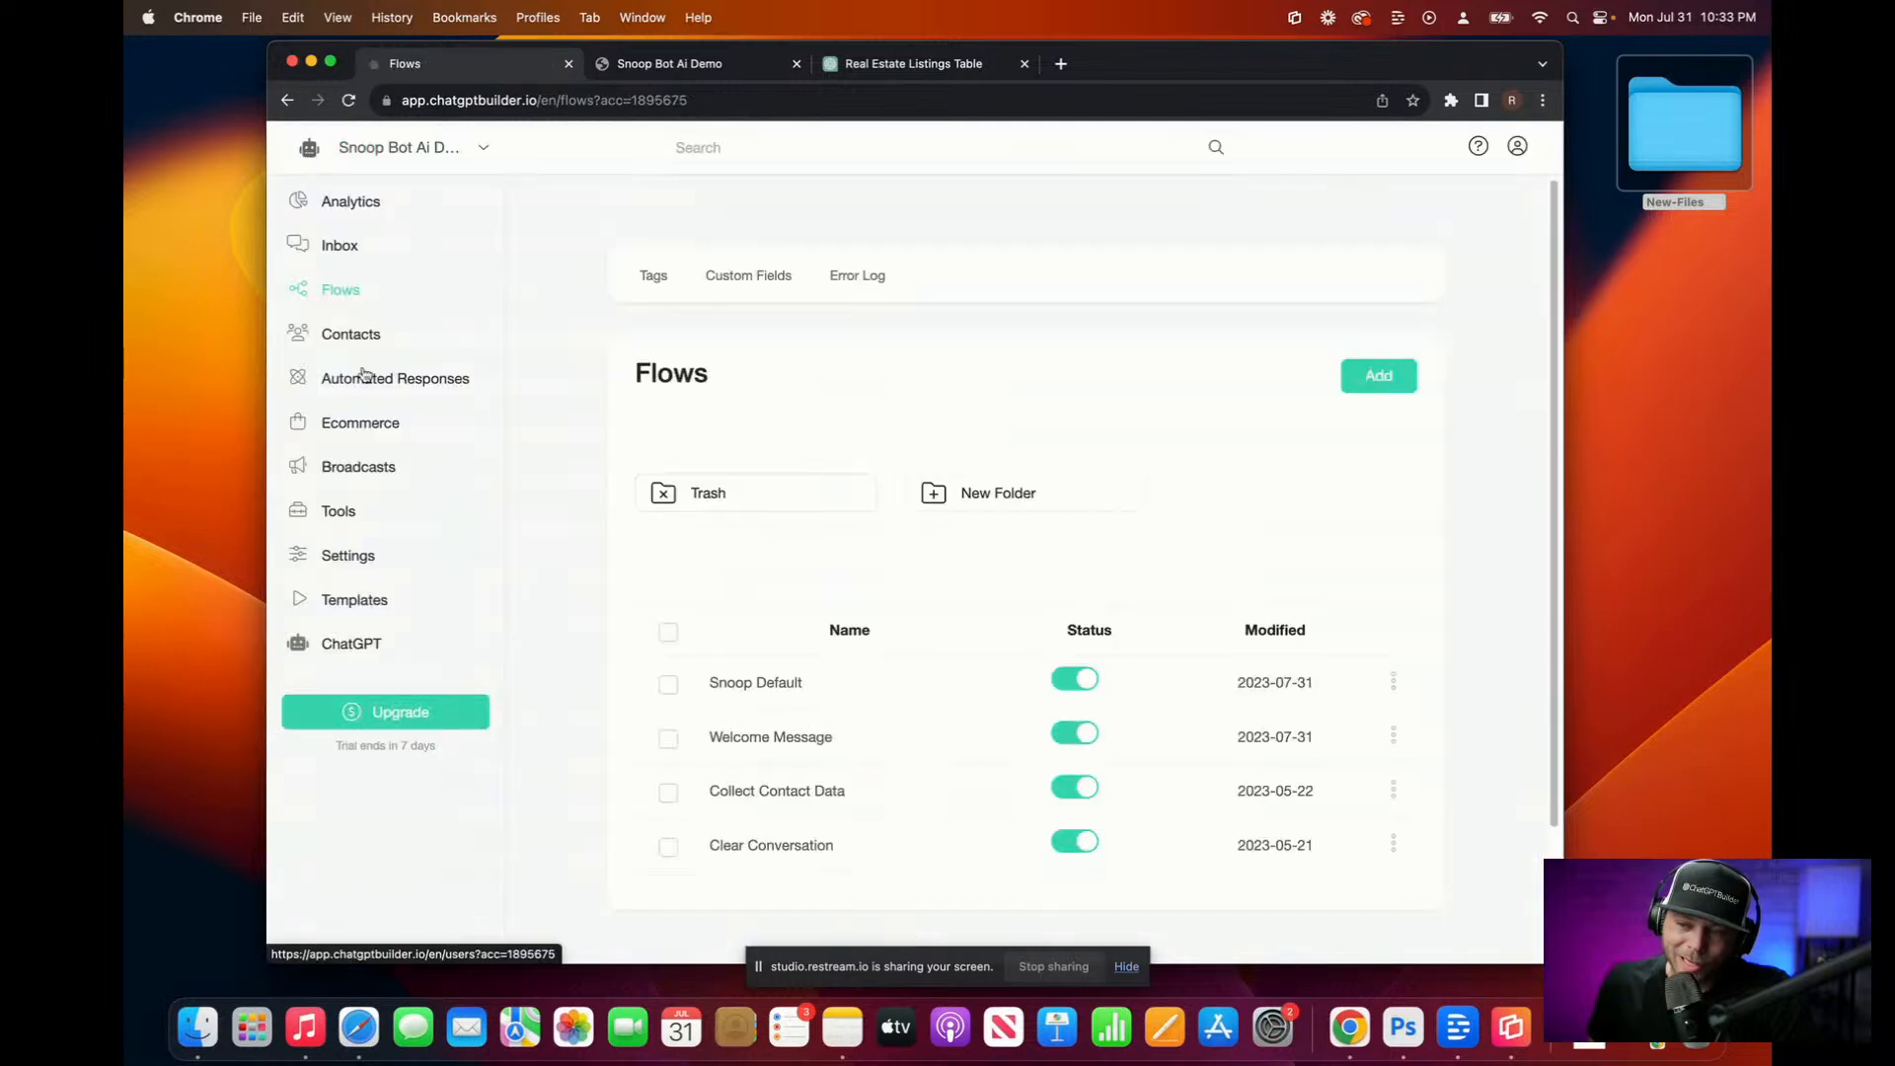
pyautogui.click(368, 569)
pyautogui.click(829, 281)
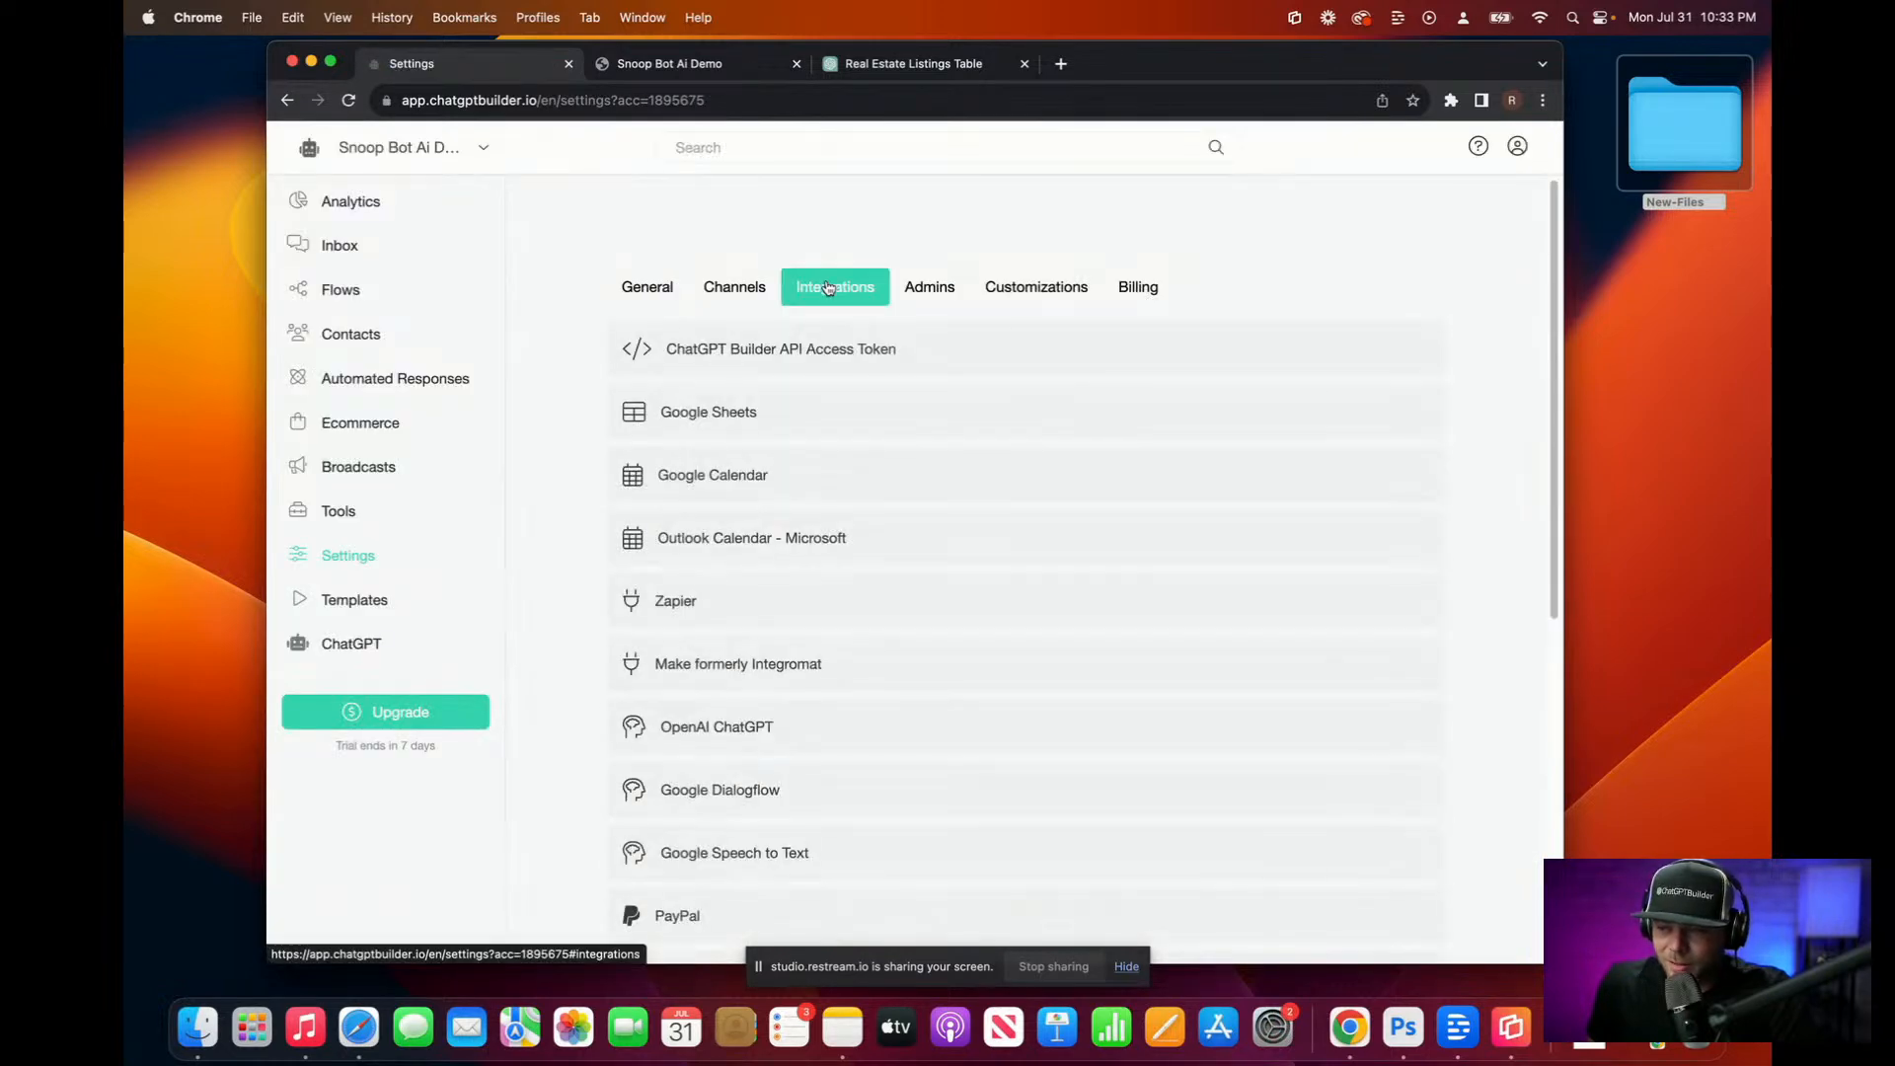
pyautogui.scroll(-5, 770, 602)
pyautogui.click(738, 265)
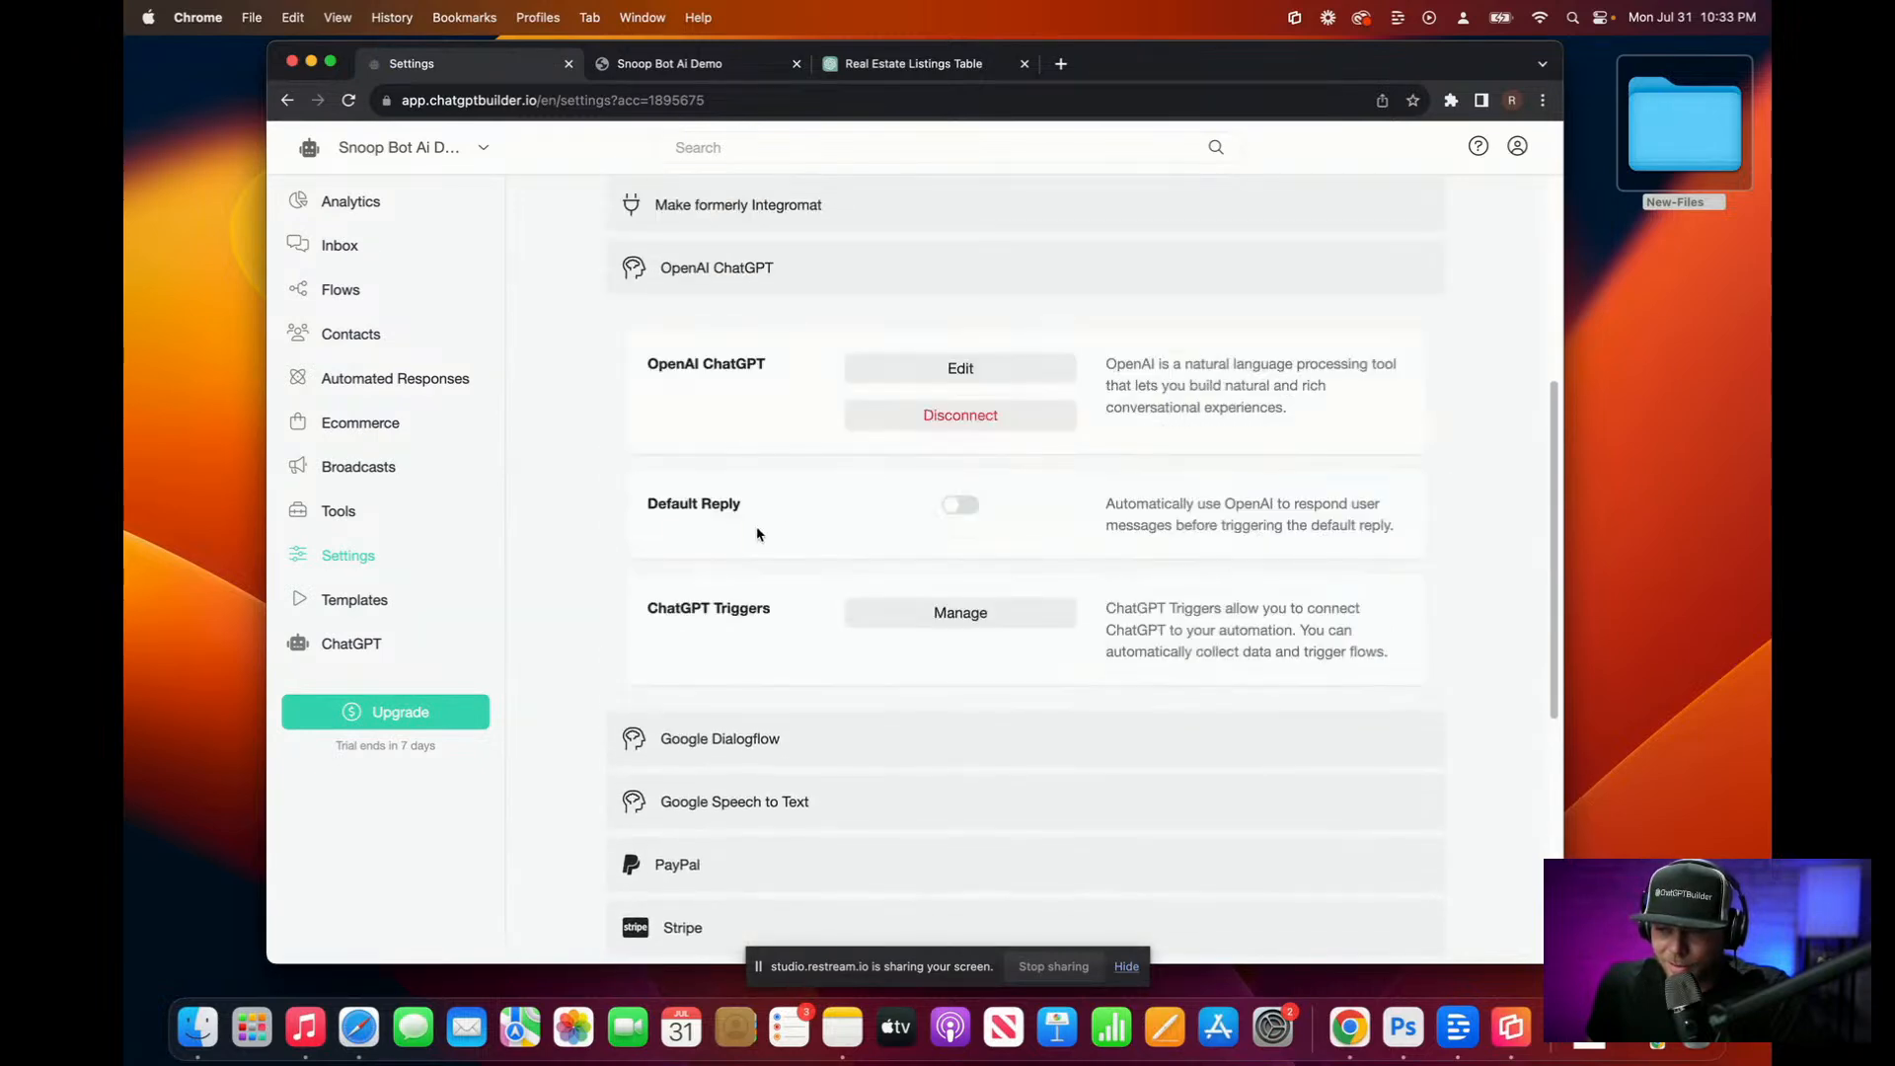
# Step: Open ChatGPT Triggers management and start a new trigger, focusing its Name field
pyautogui.click(1000, 615)
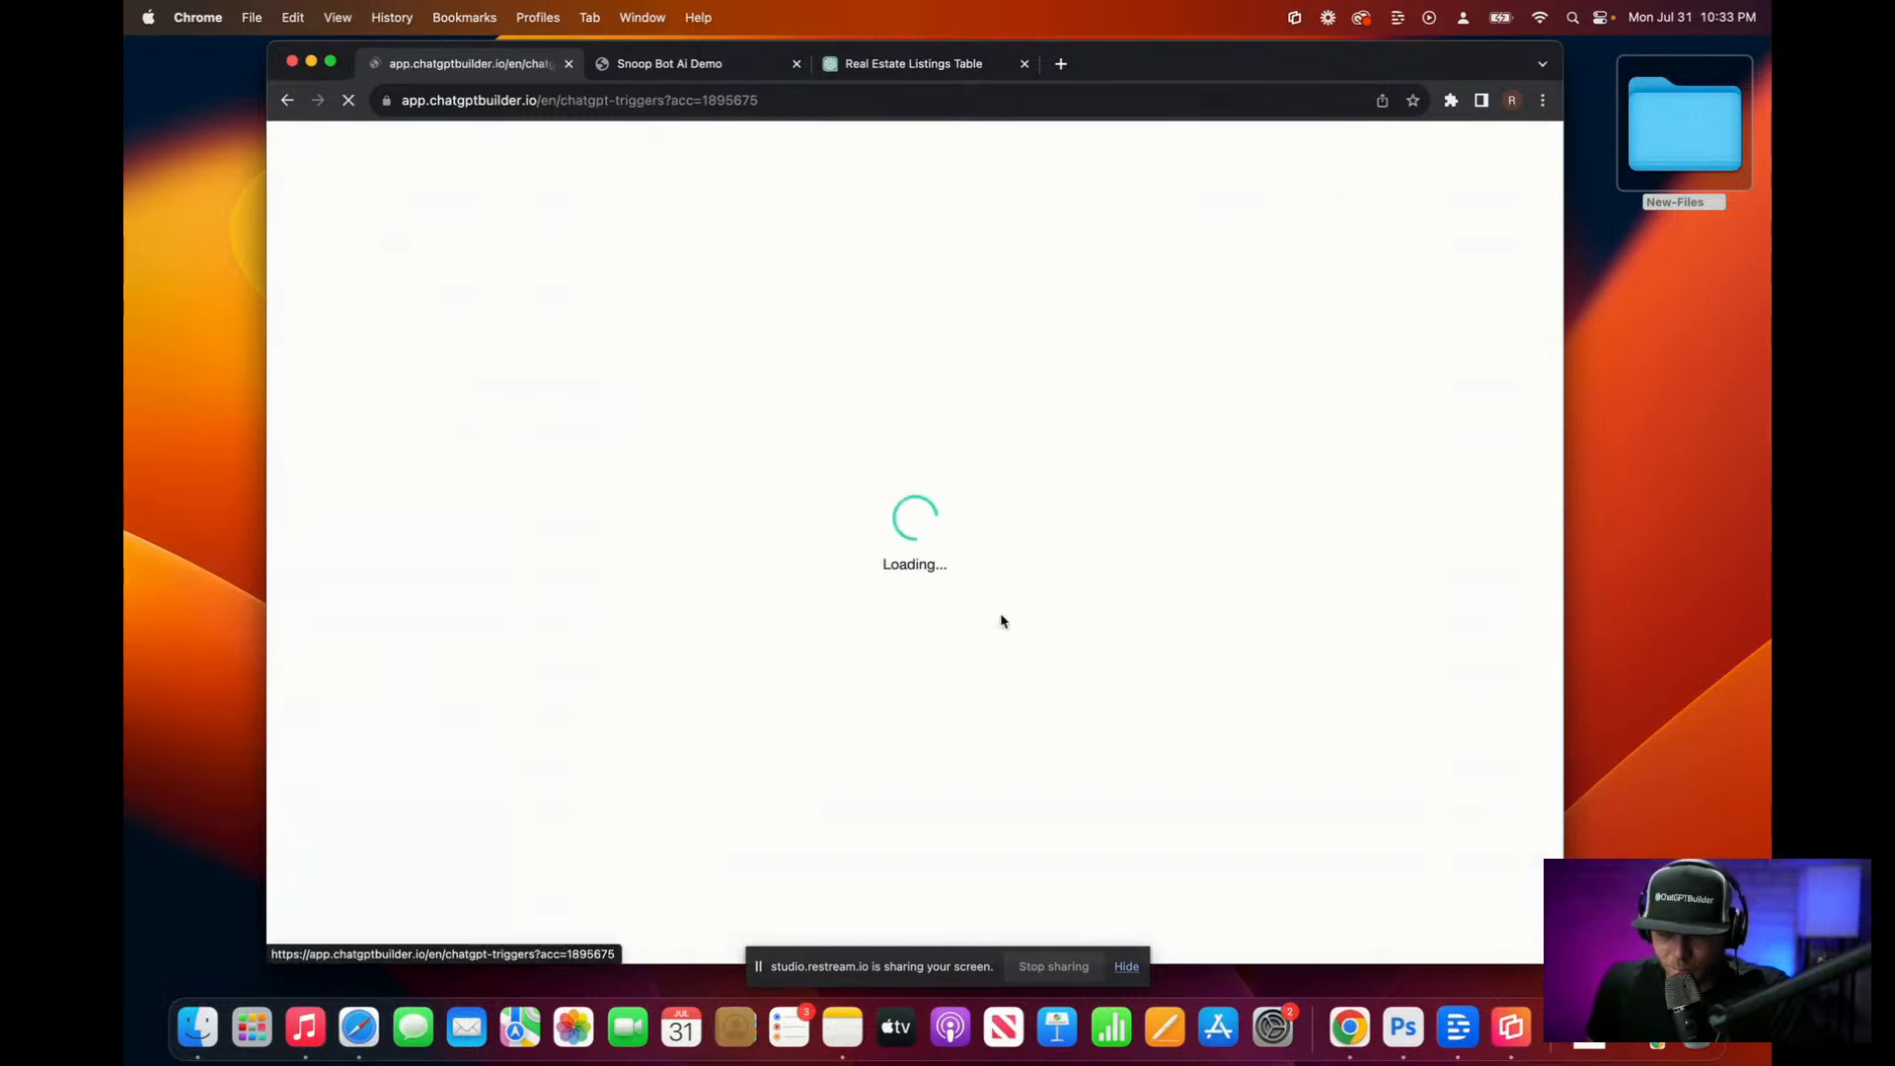
pyautogui.click(1398, 292)
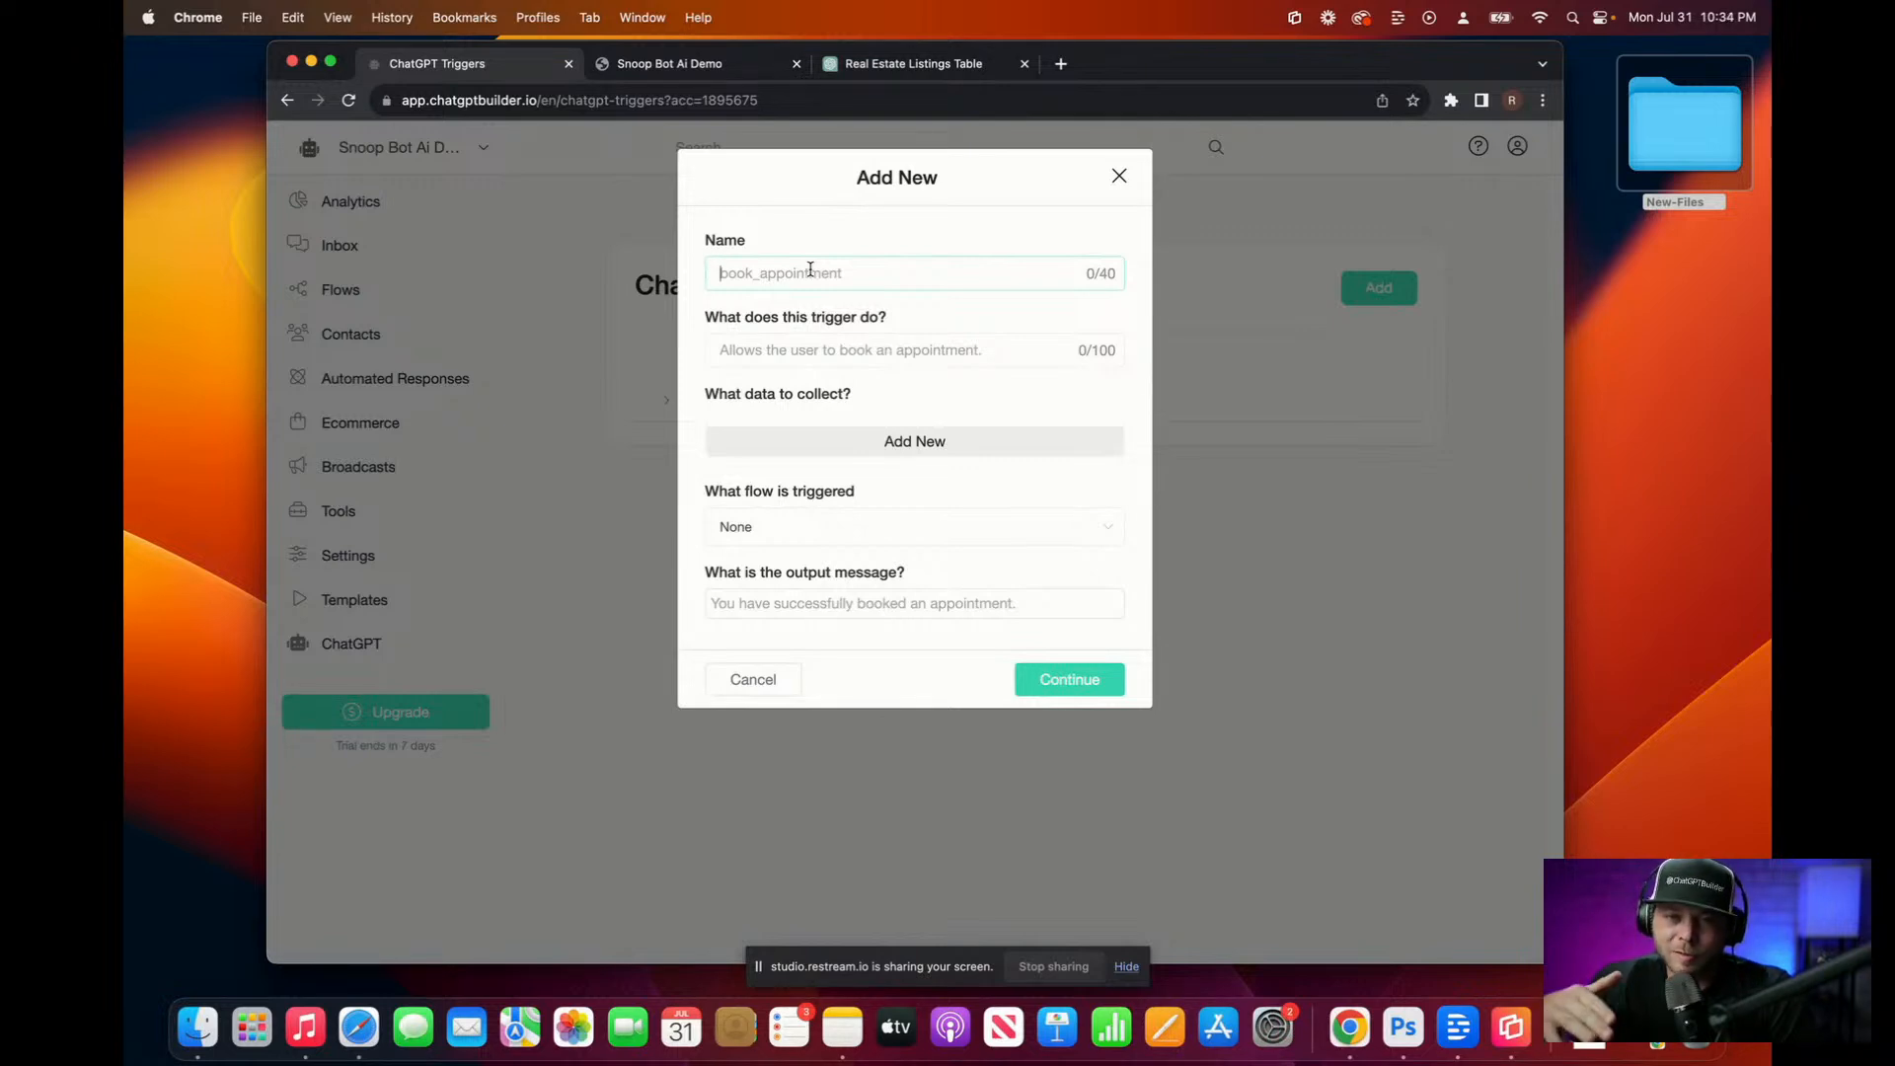
pyautogui.click(809, 273)
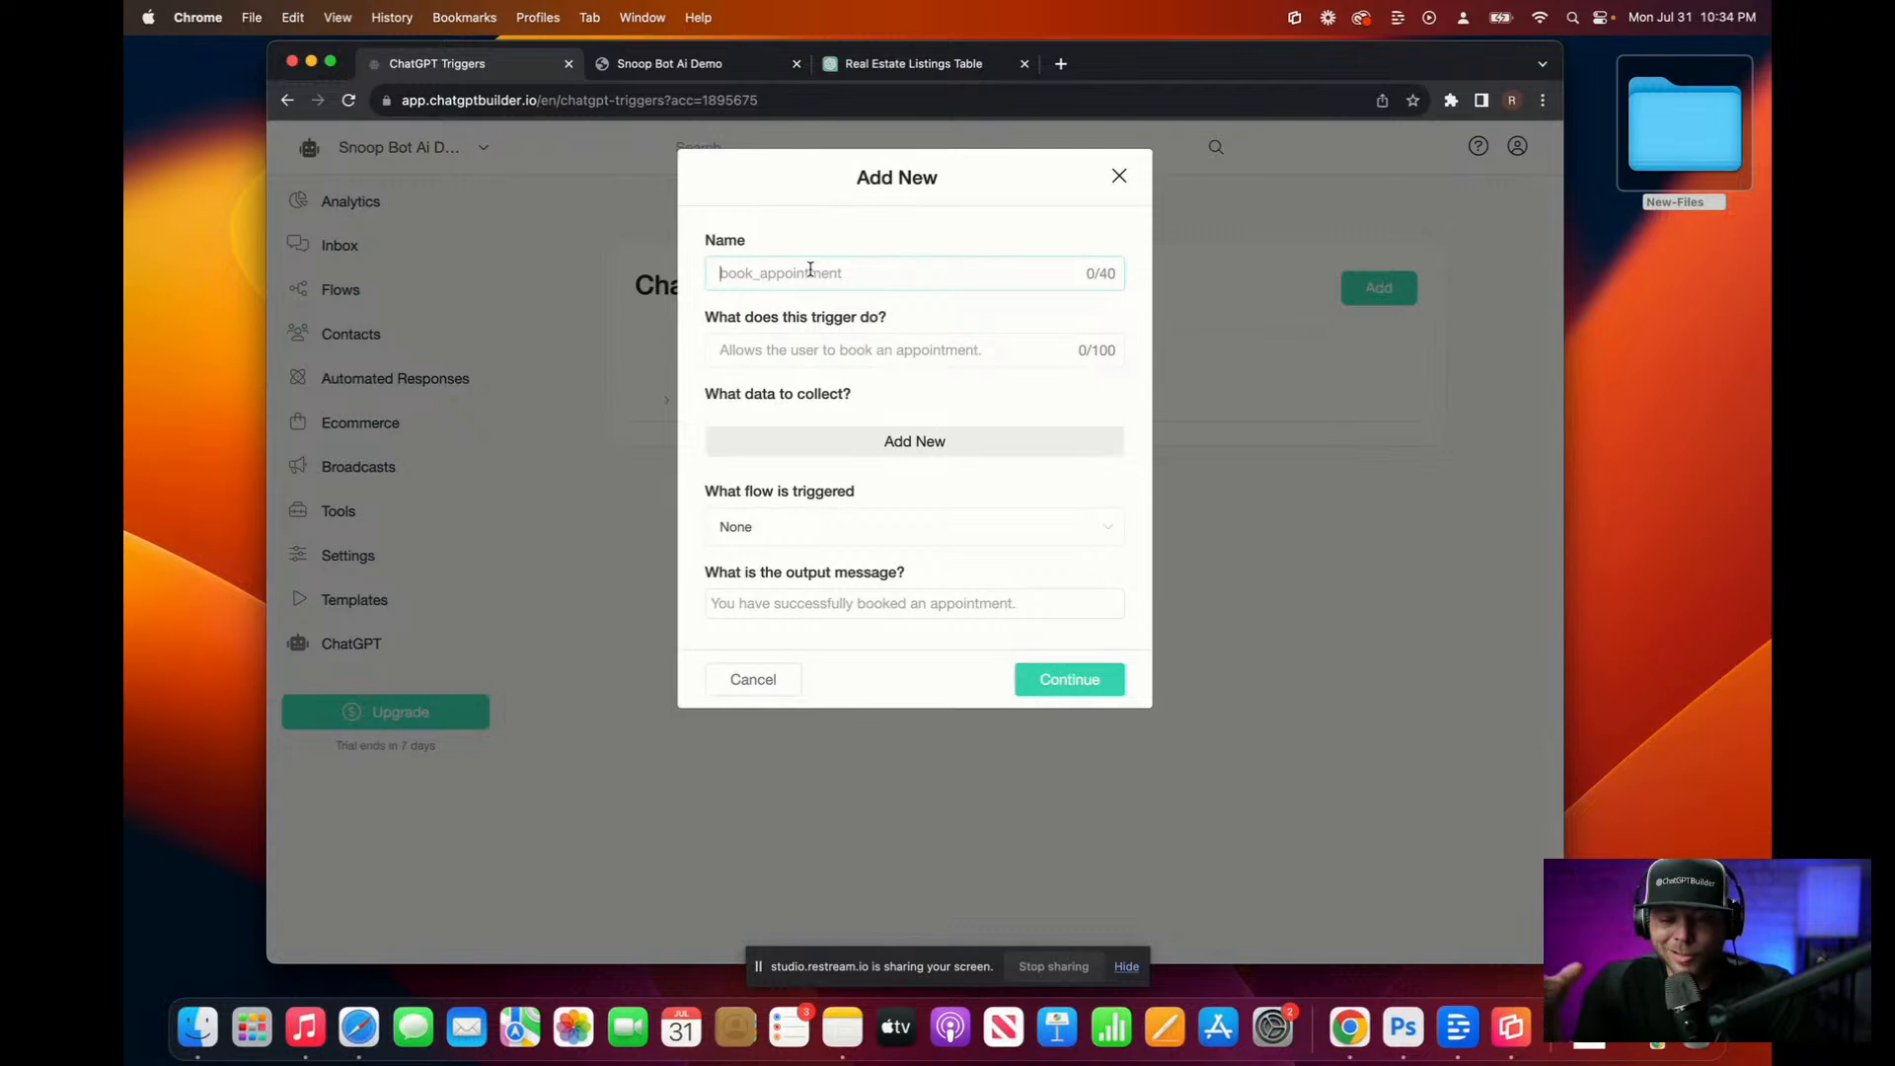
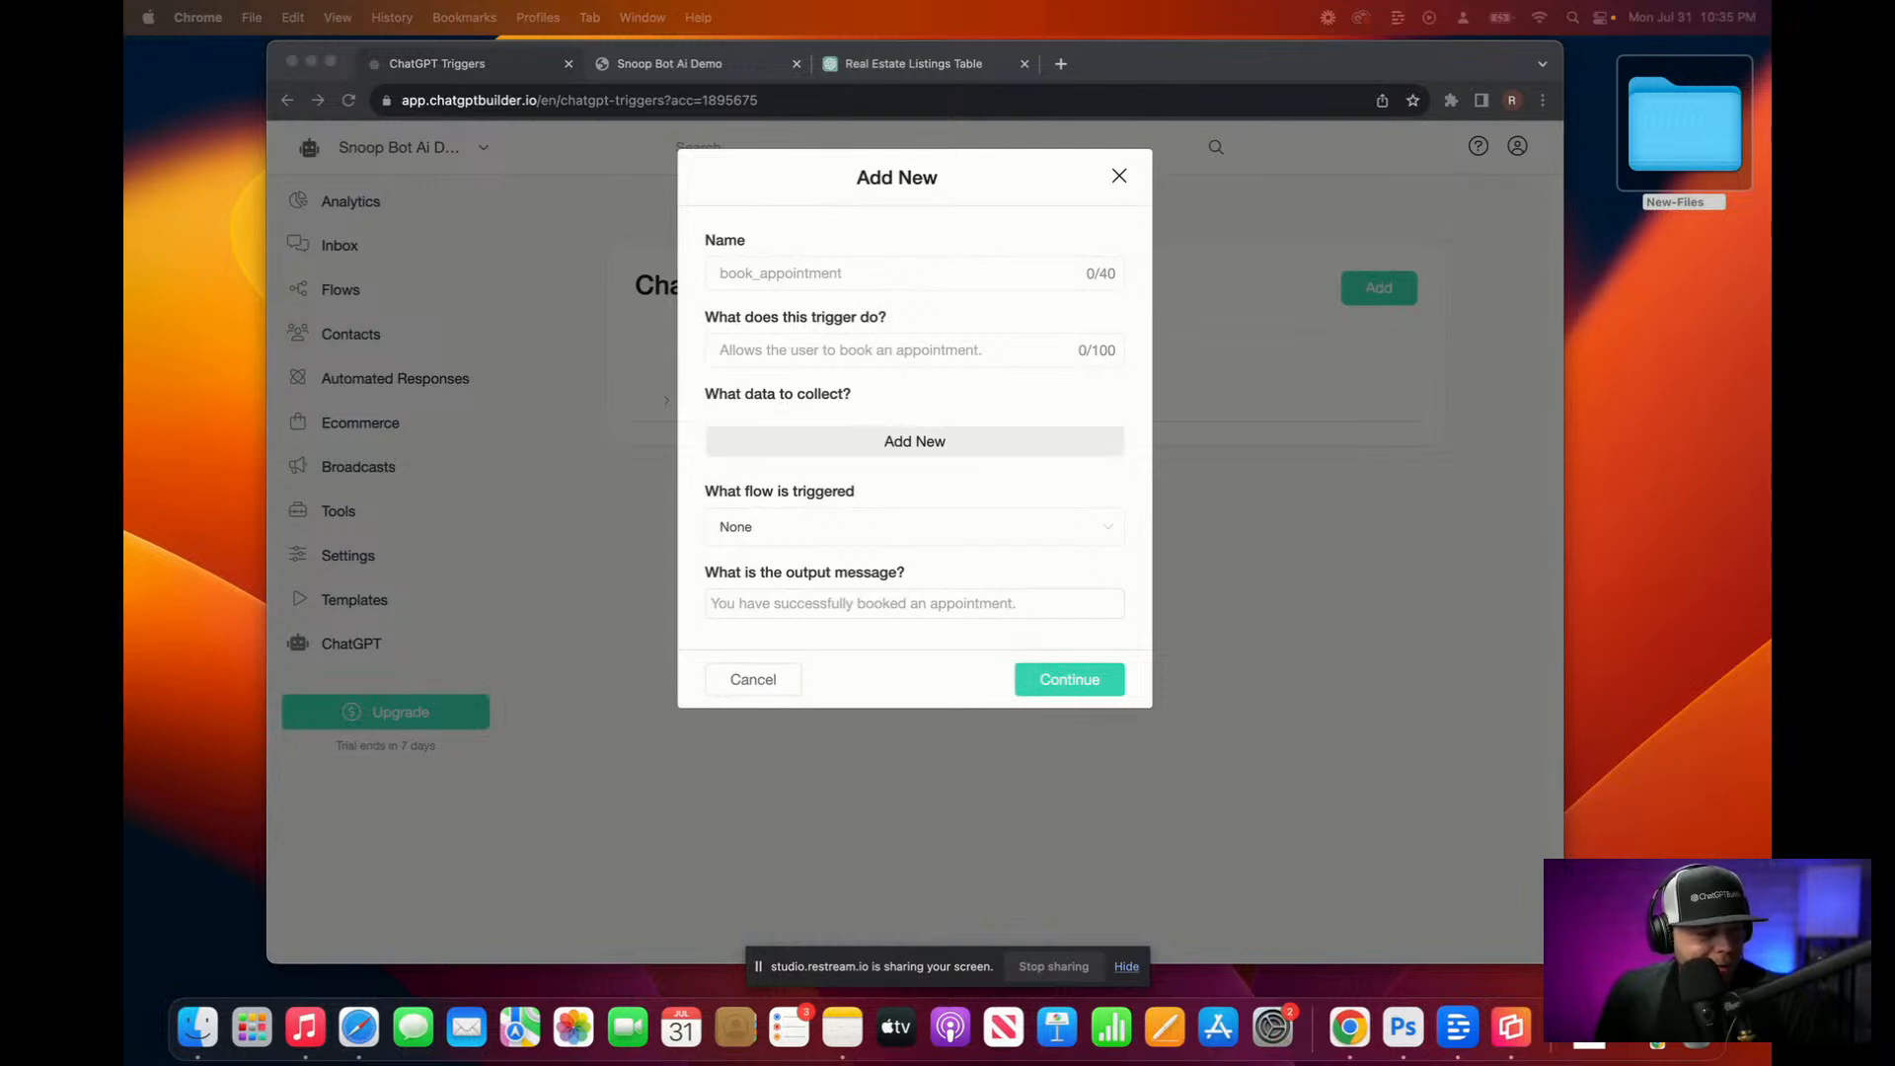
# Step: Name the trigger 'User wants to sell property' and dictate a description of users revealing they have $1 million
pyautogui.click(834, 277)
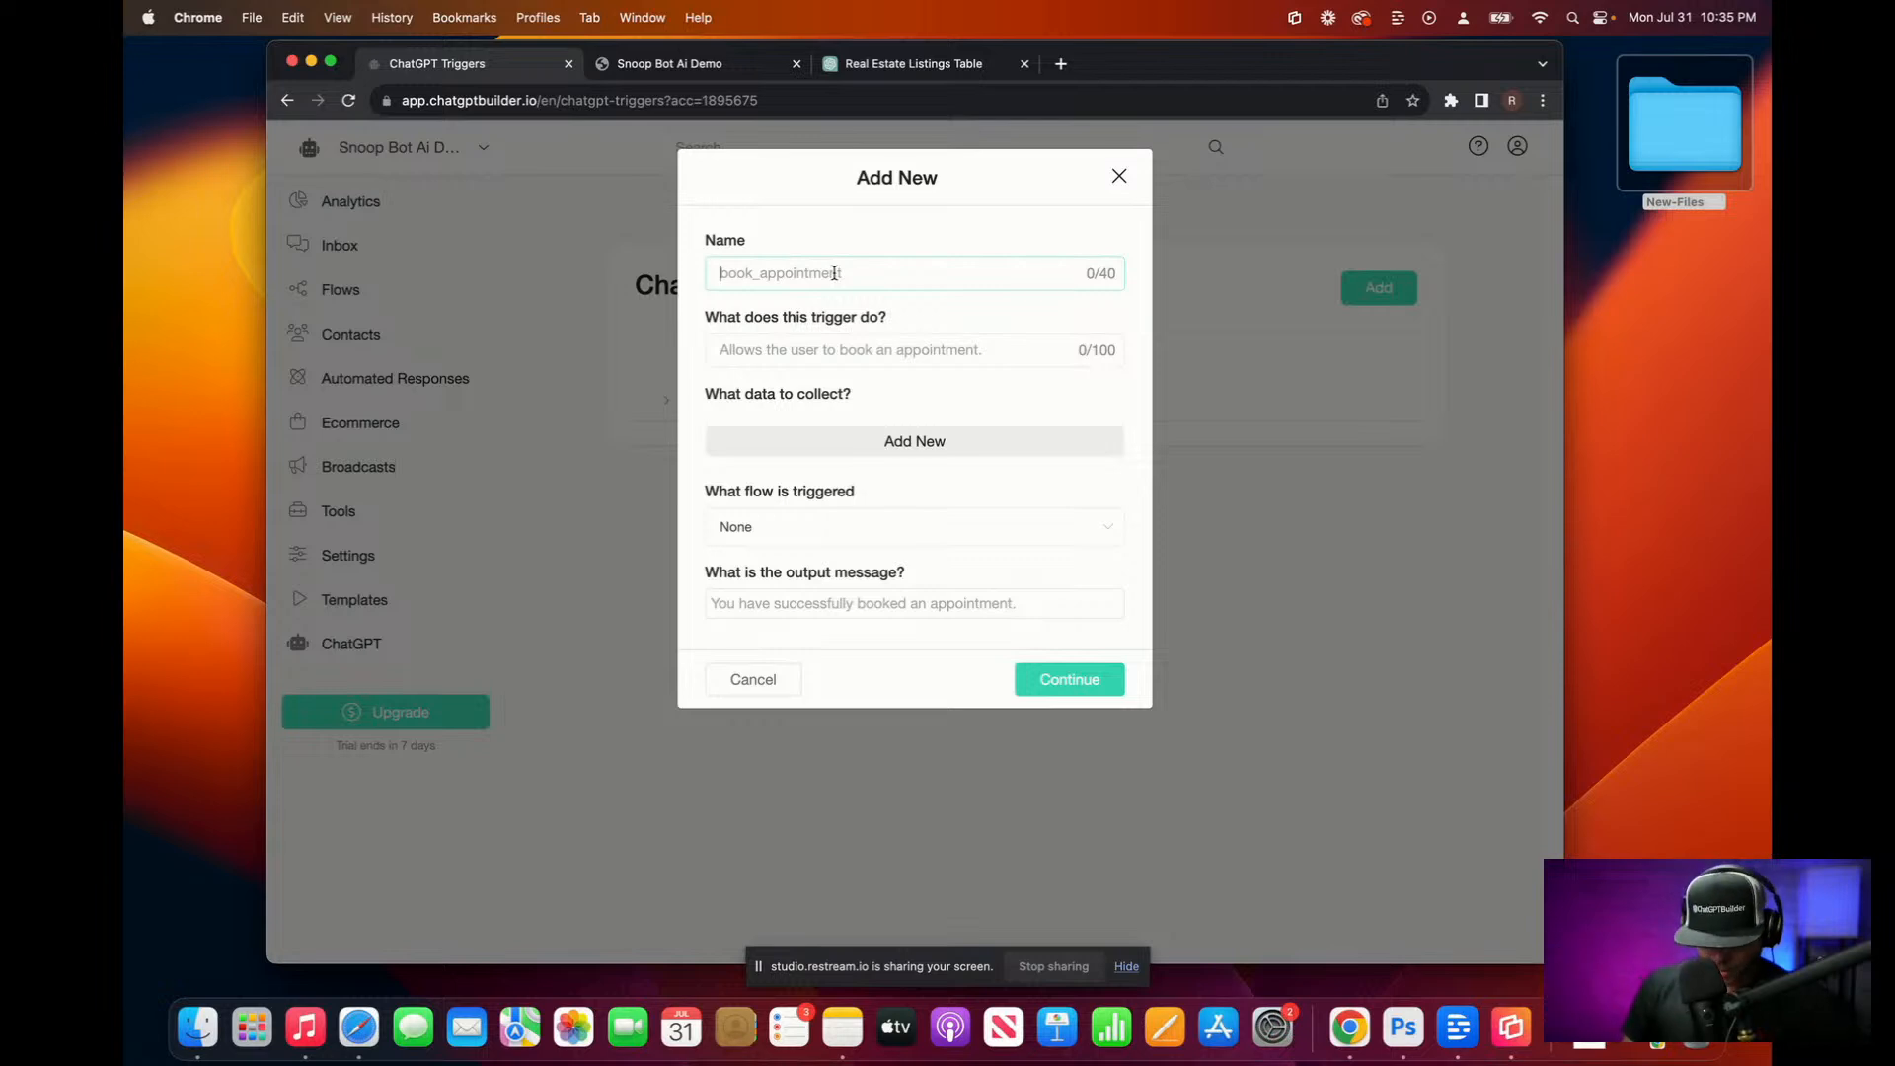
pyautogui.write('User')
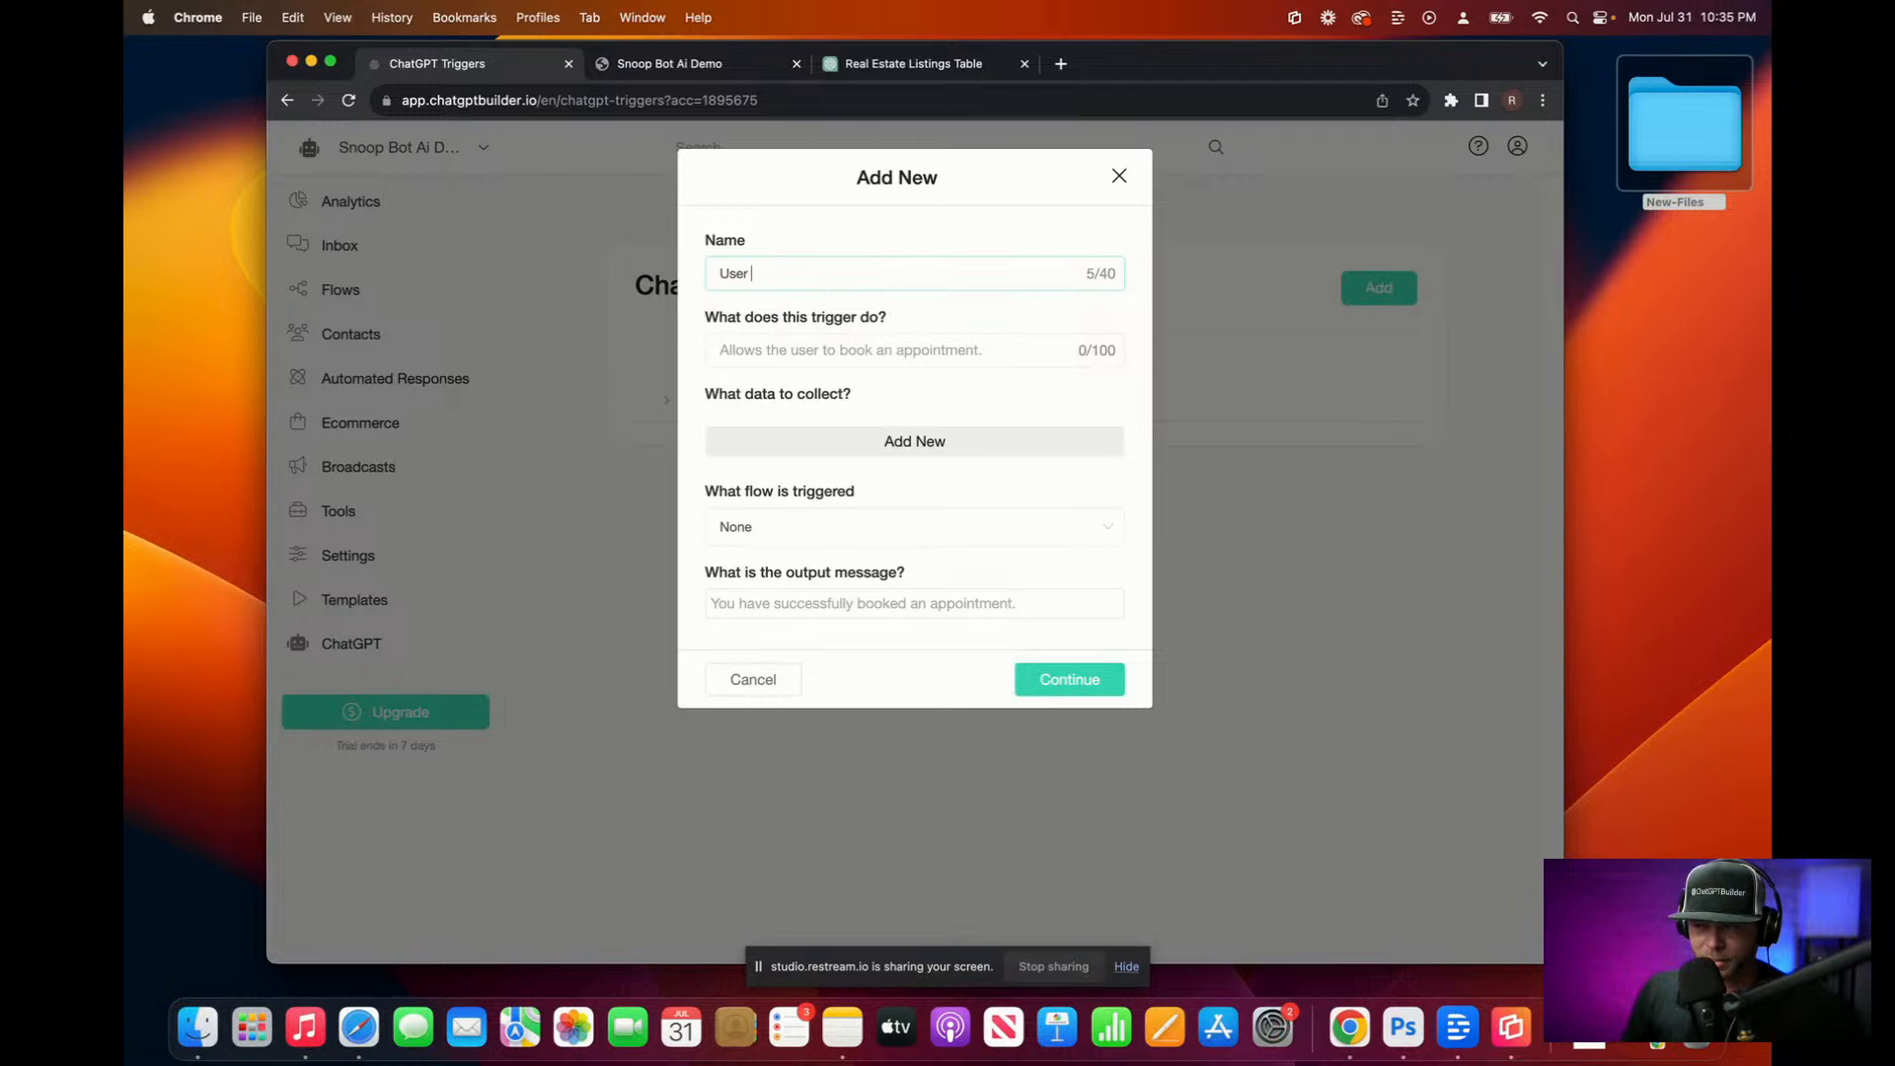
pyautogui.write(' wants to s')
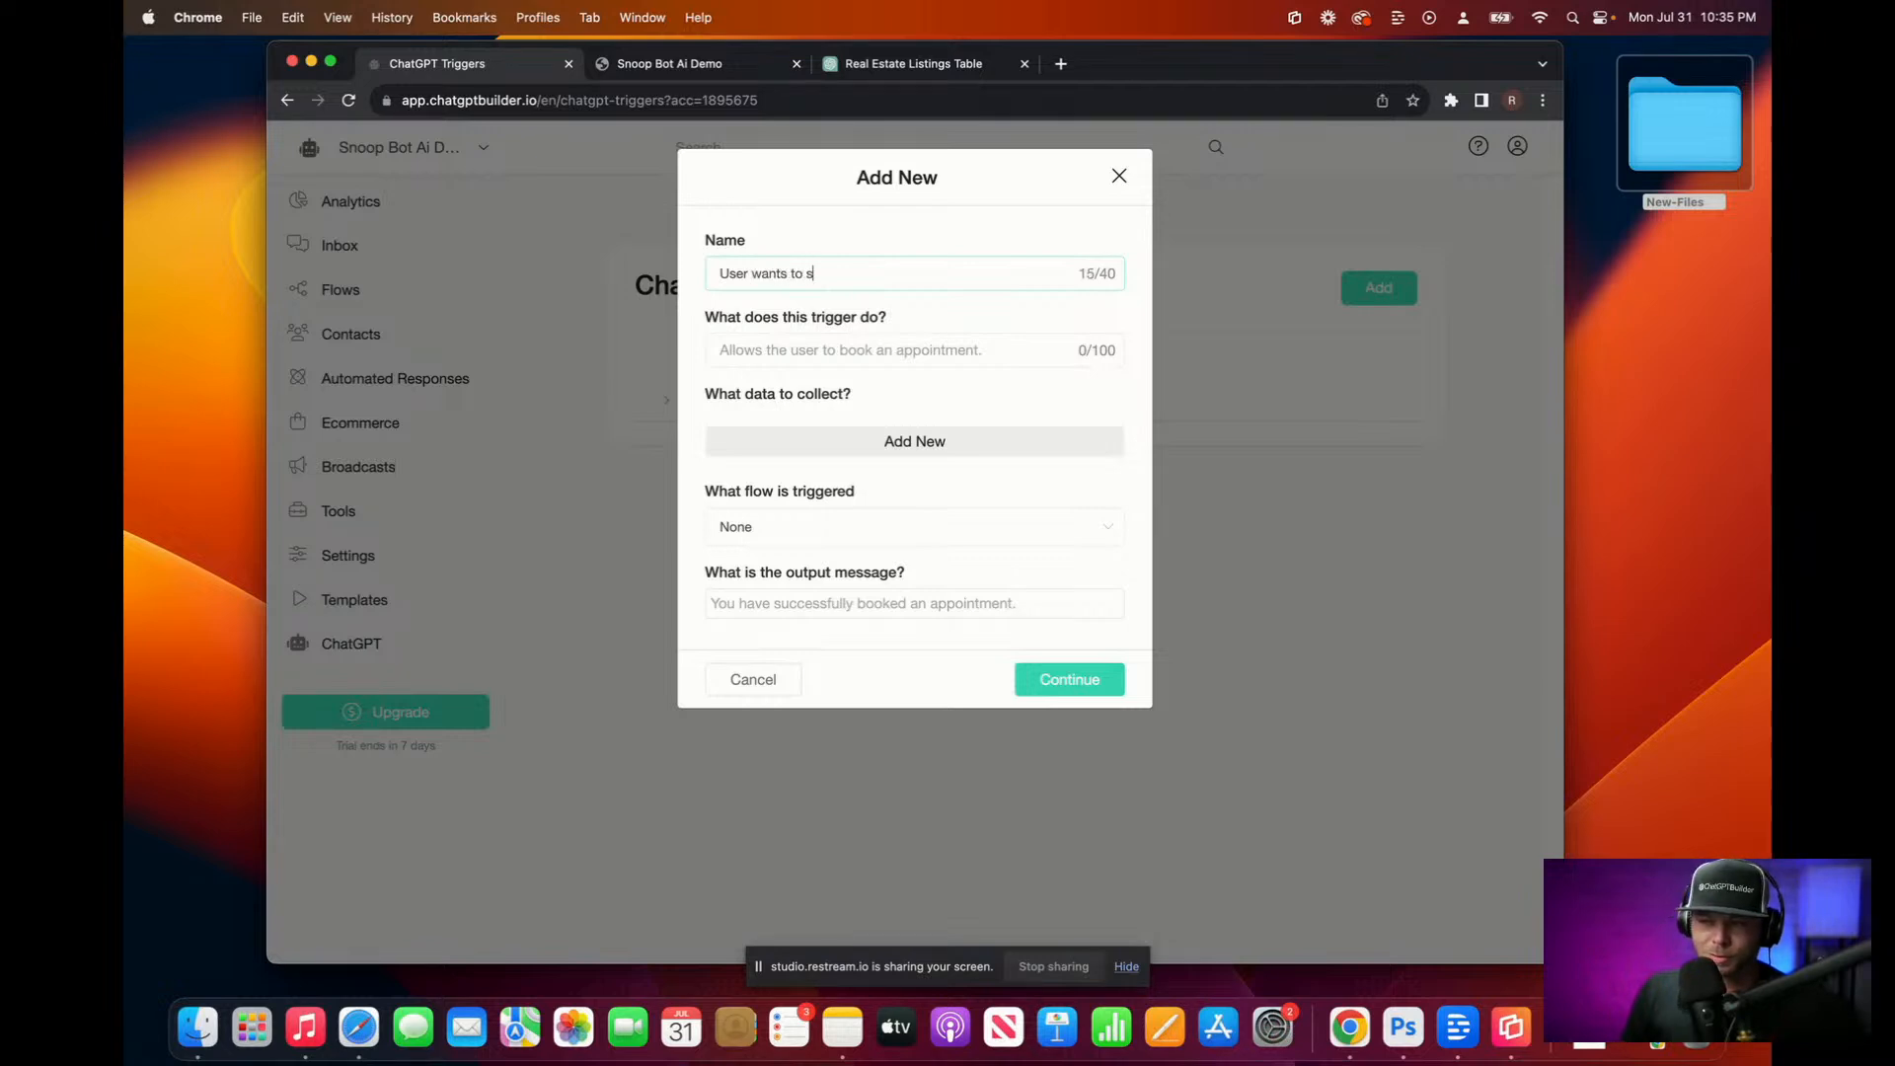
pyautogui.write('ell property')
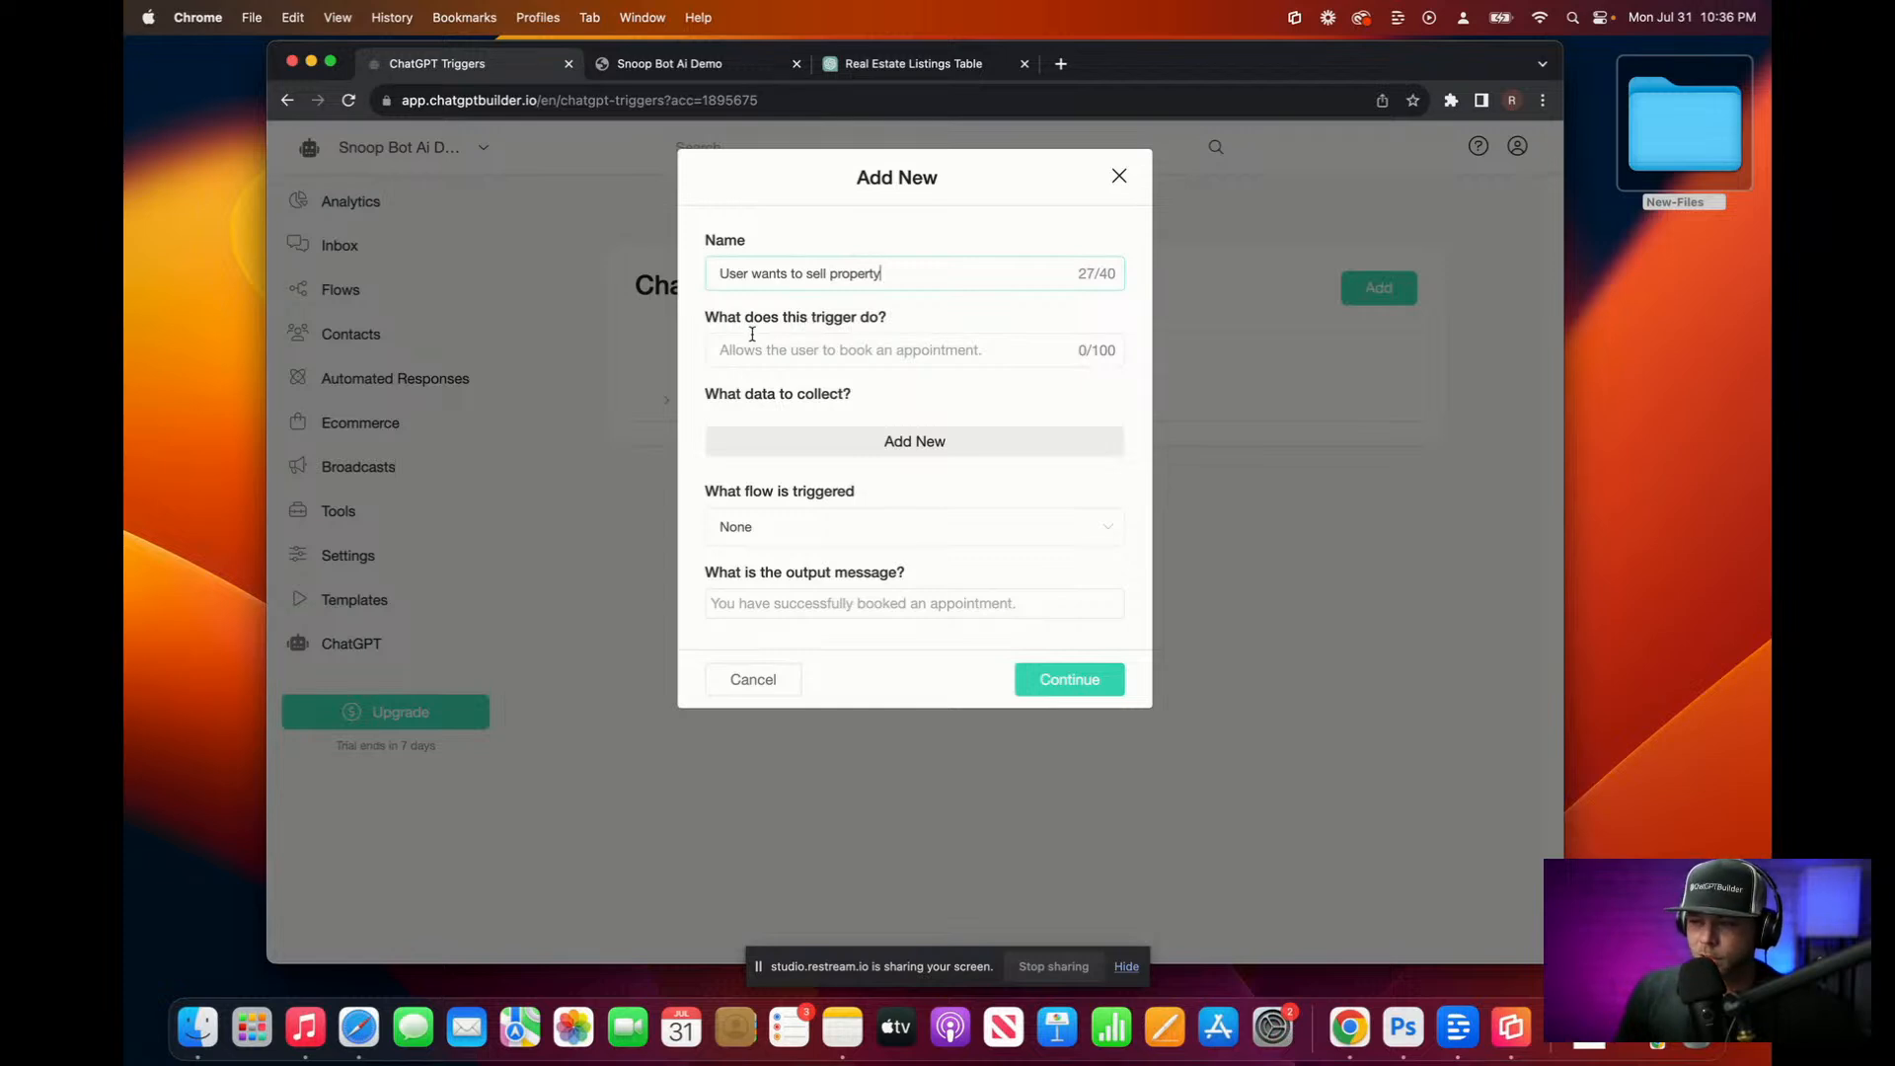
pyautogui.click(757, 353)
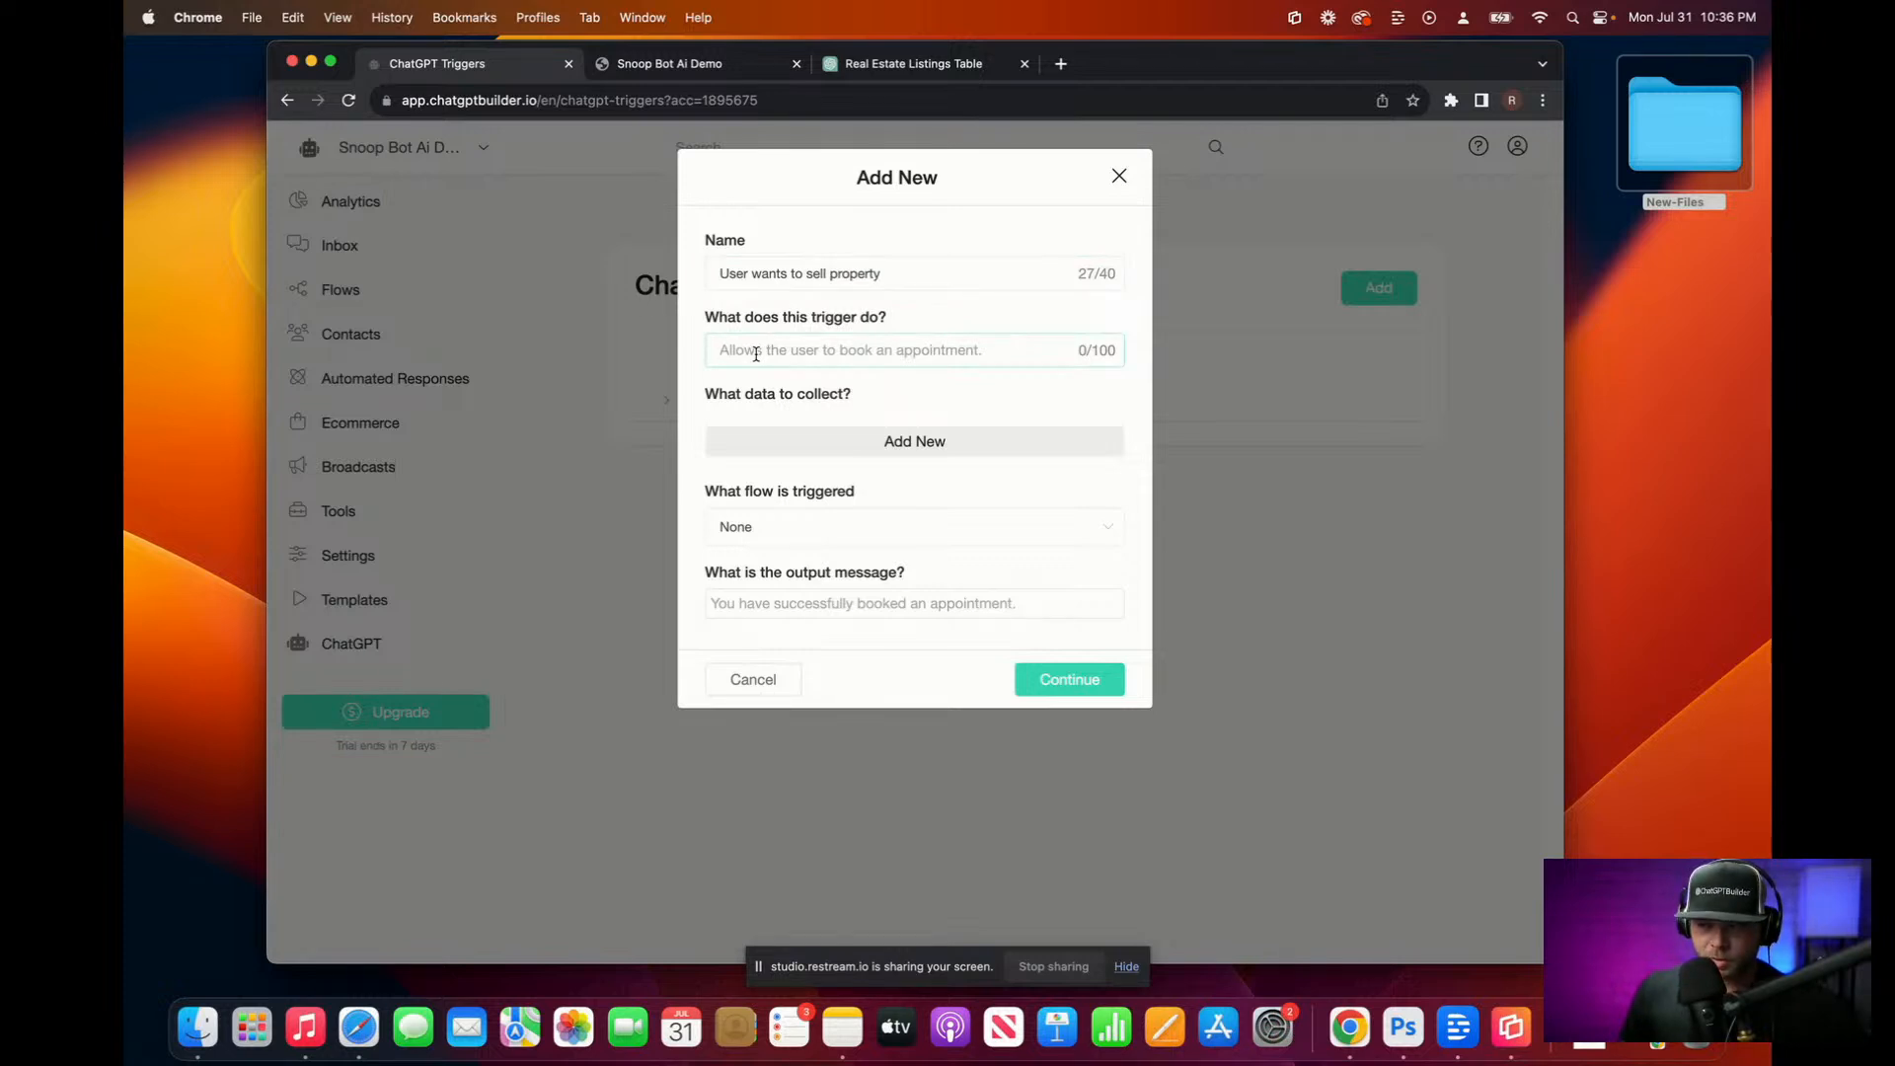
pyautogui.press('fn')
pyautogui.press('fn')
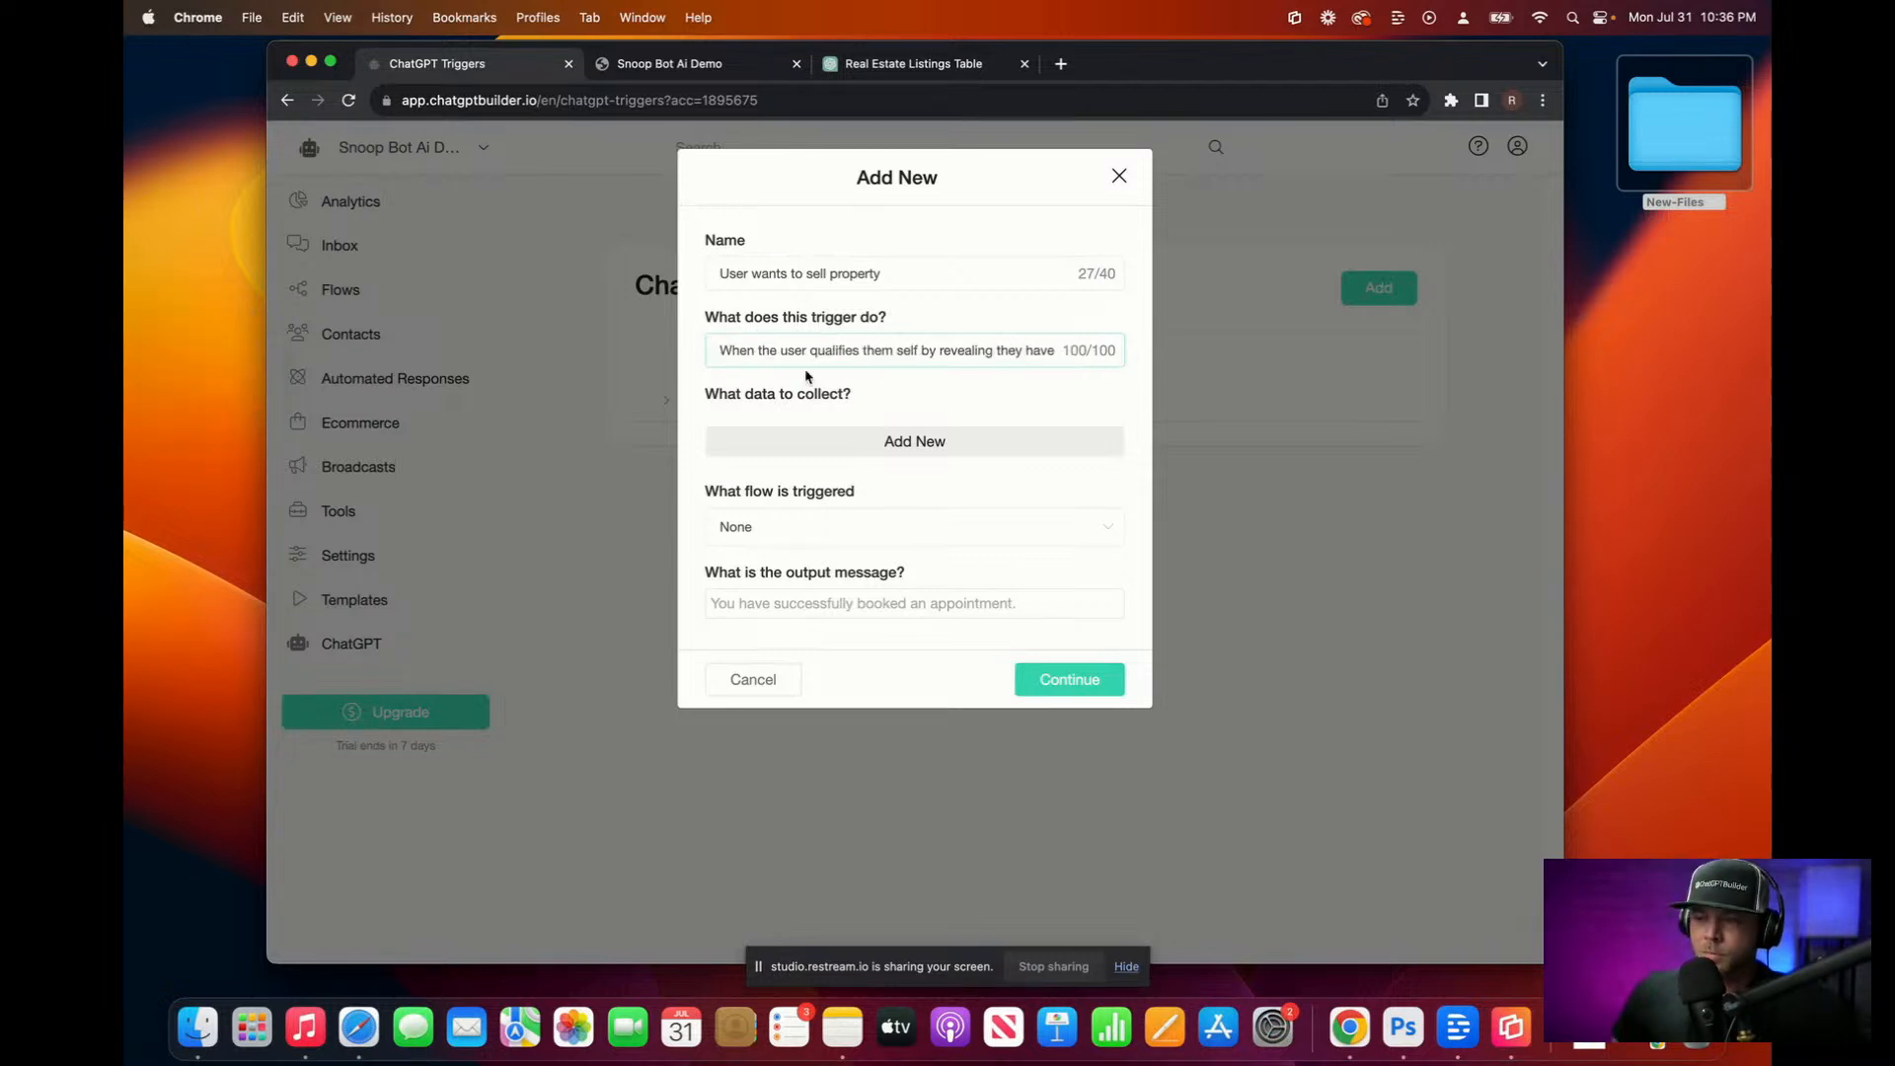
pyautogui.moveTo(790, 349); pyautogui.dragTo(681, 358)
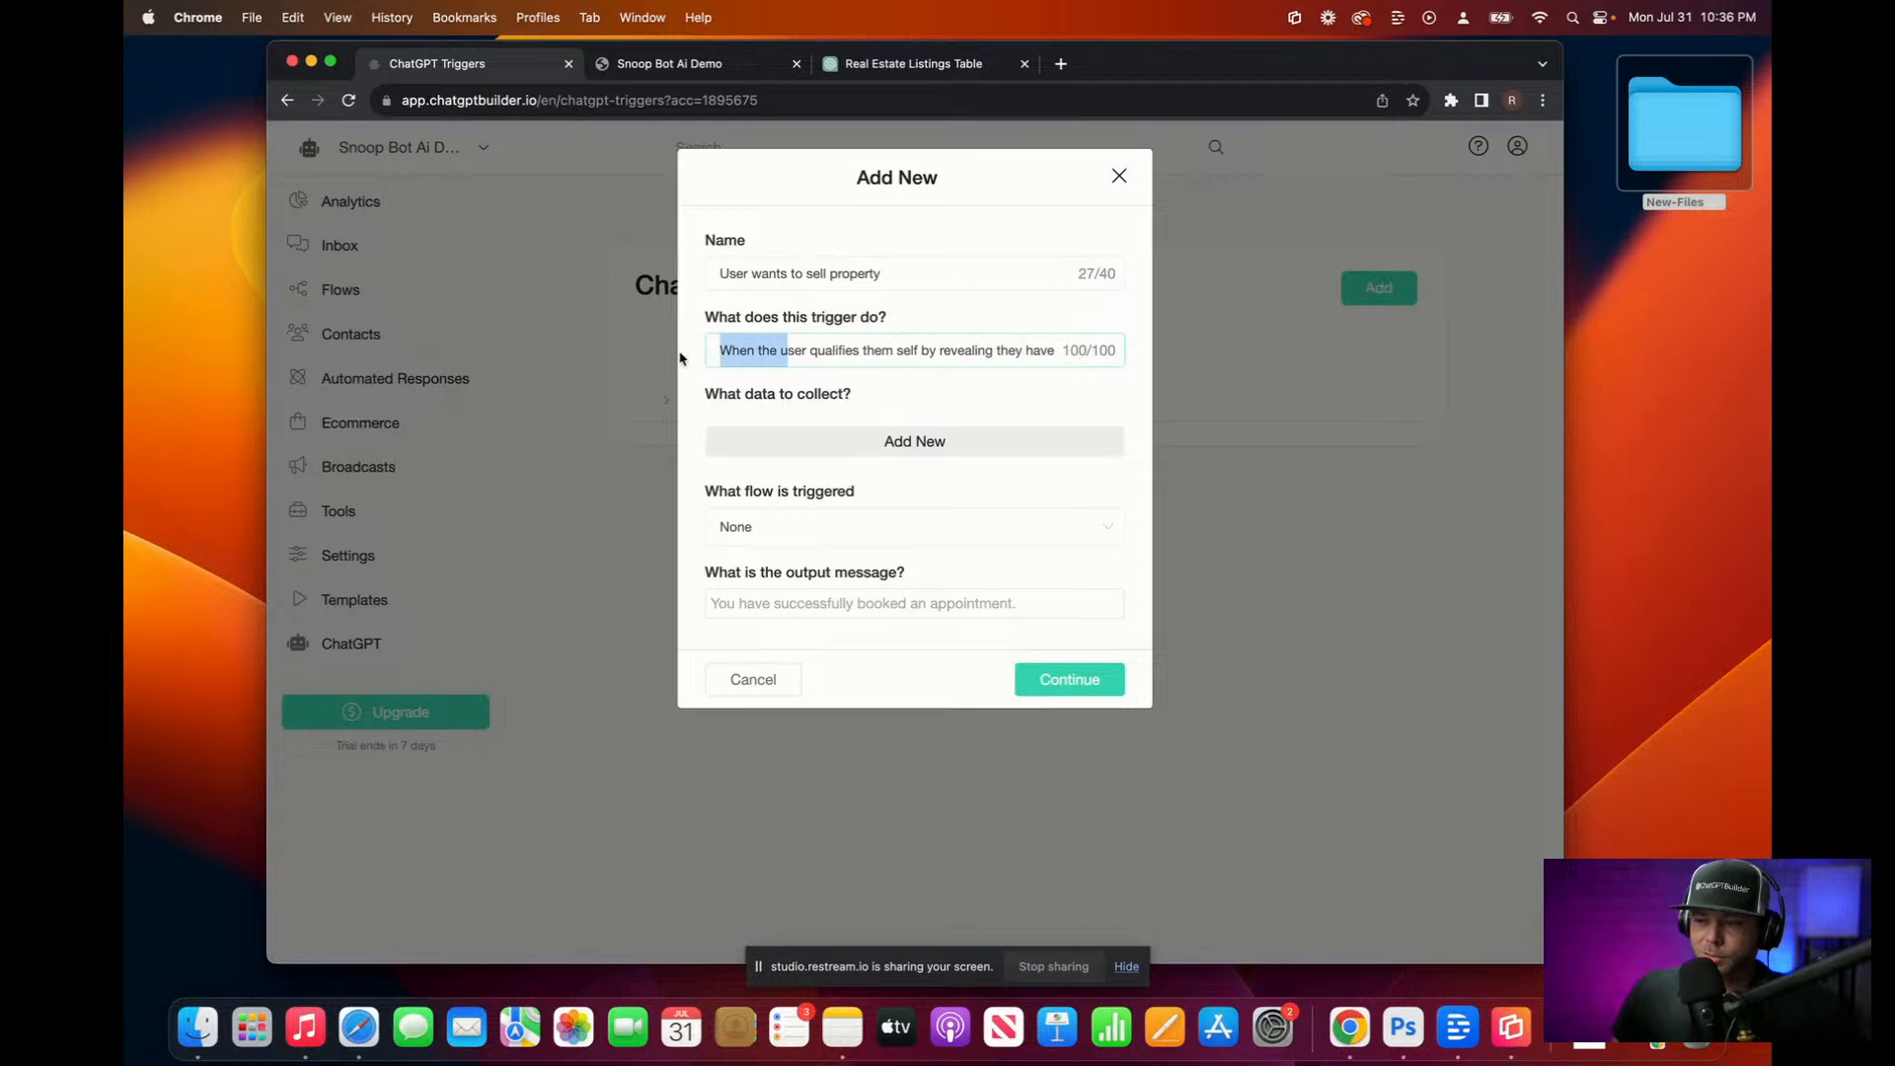
pyautogui.write('U')
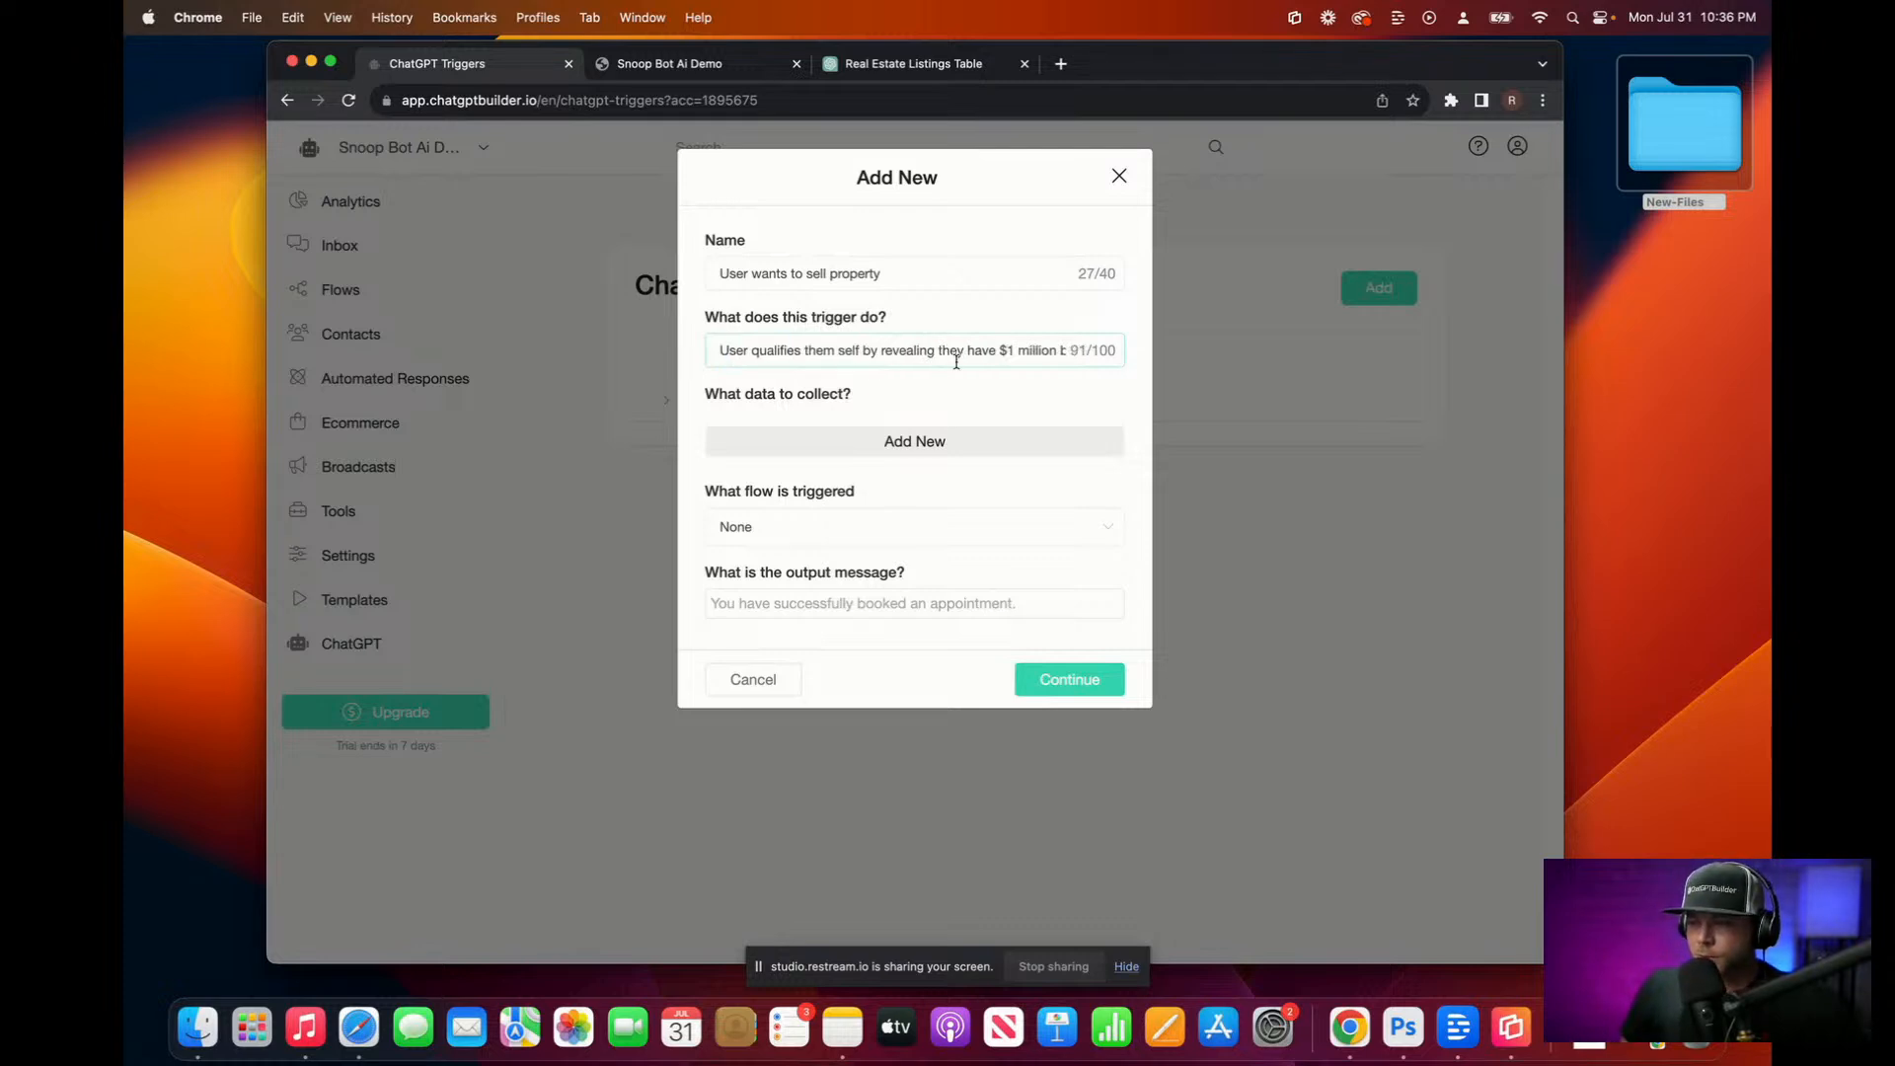
pyautogui.click(835, 350)
pyautogui.press('BackSpace')
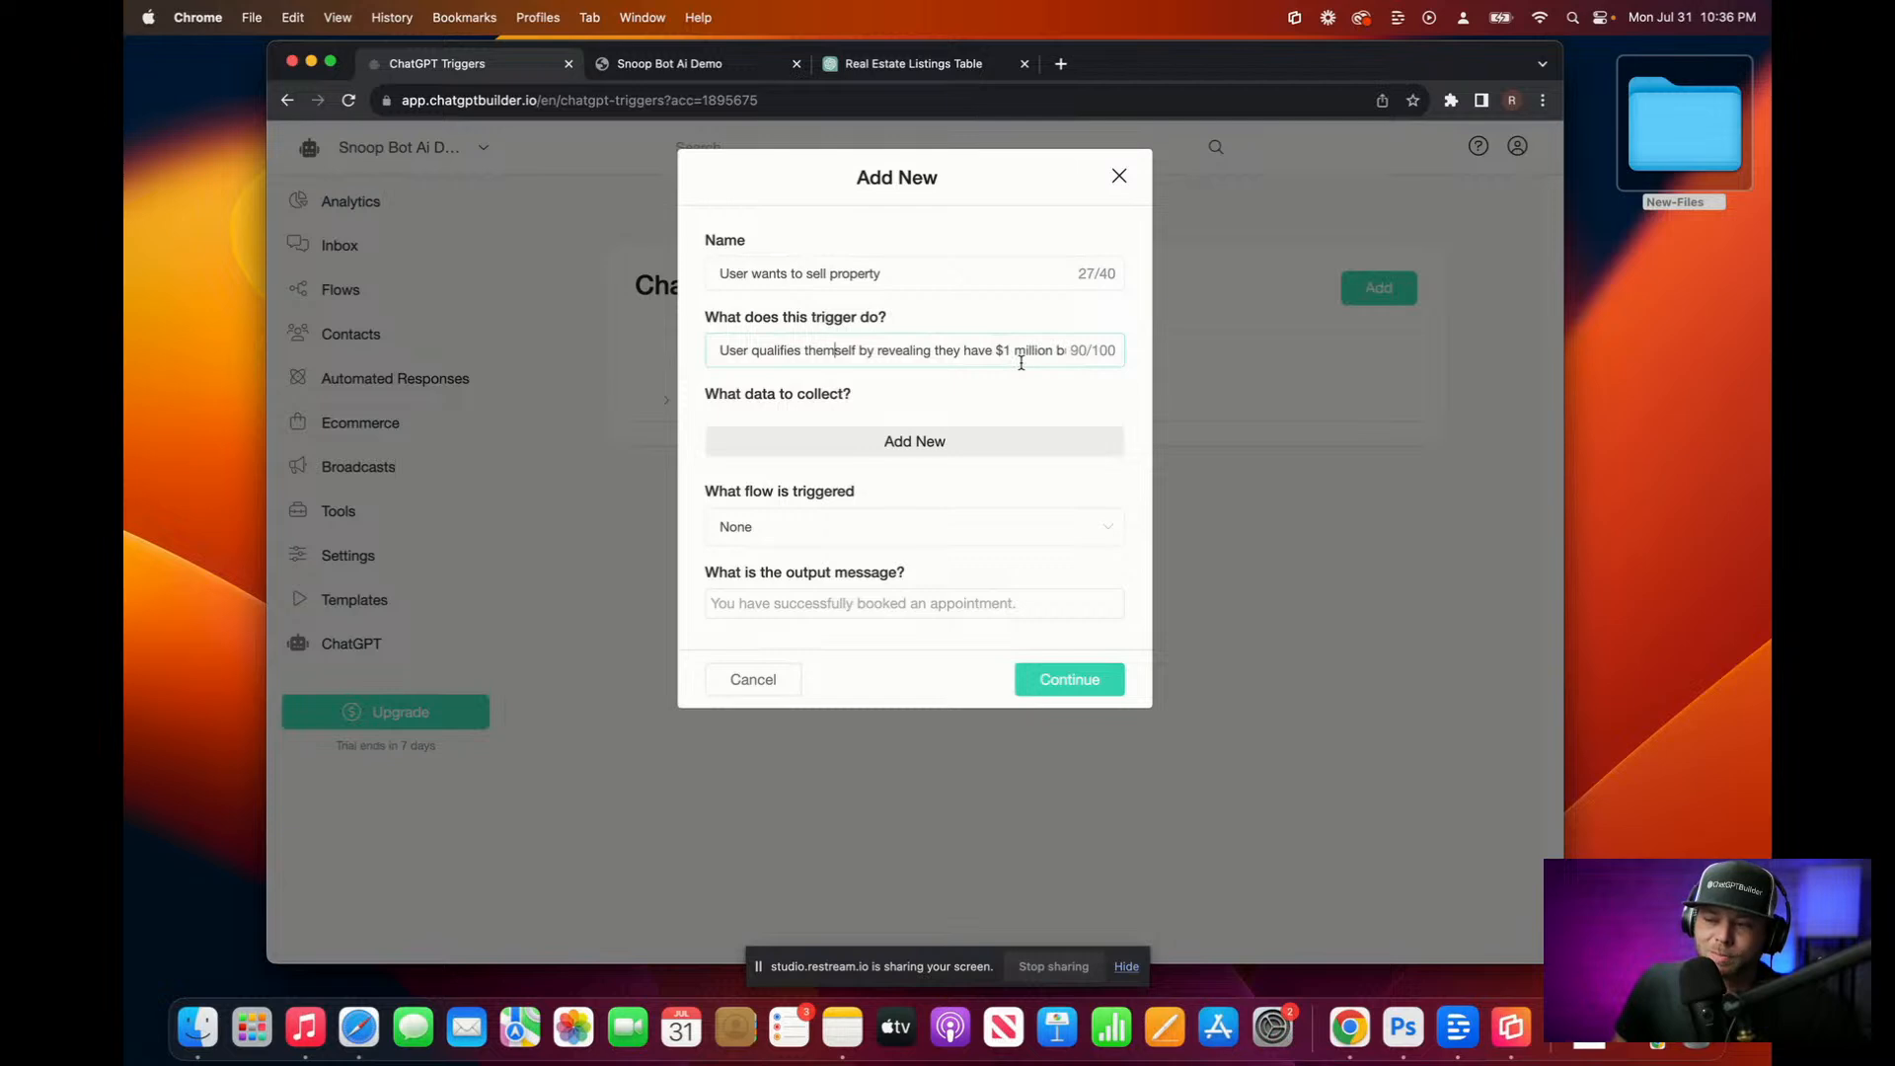
# Step: Add a 'Users Name' data item stored in the Full Name custom field
pyautogui.click(753, 438)
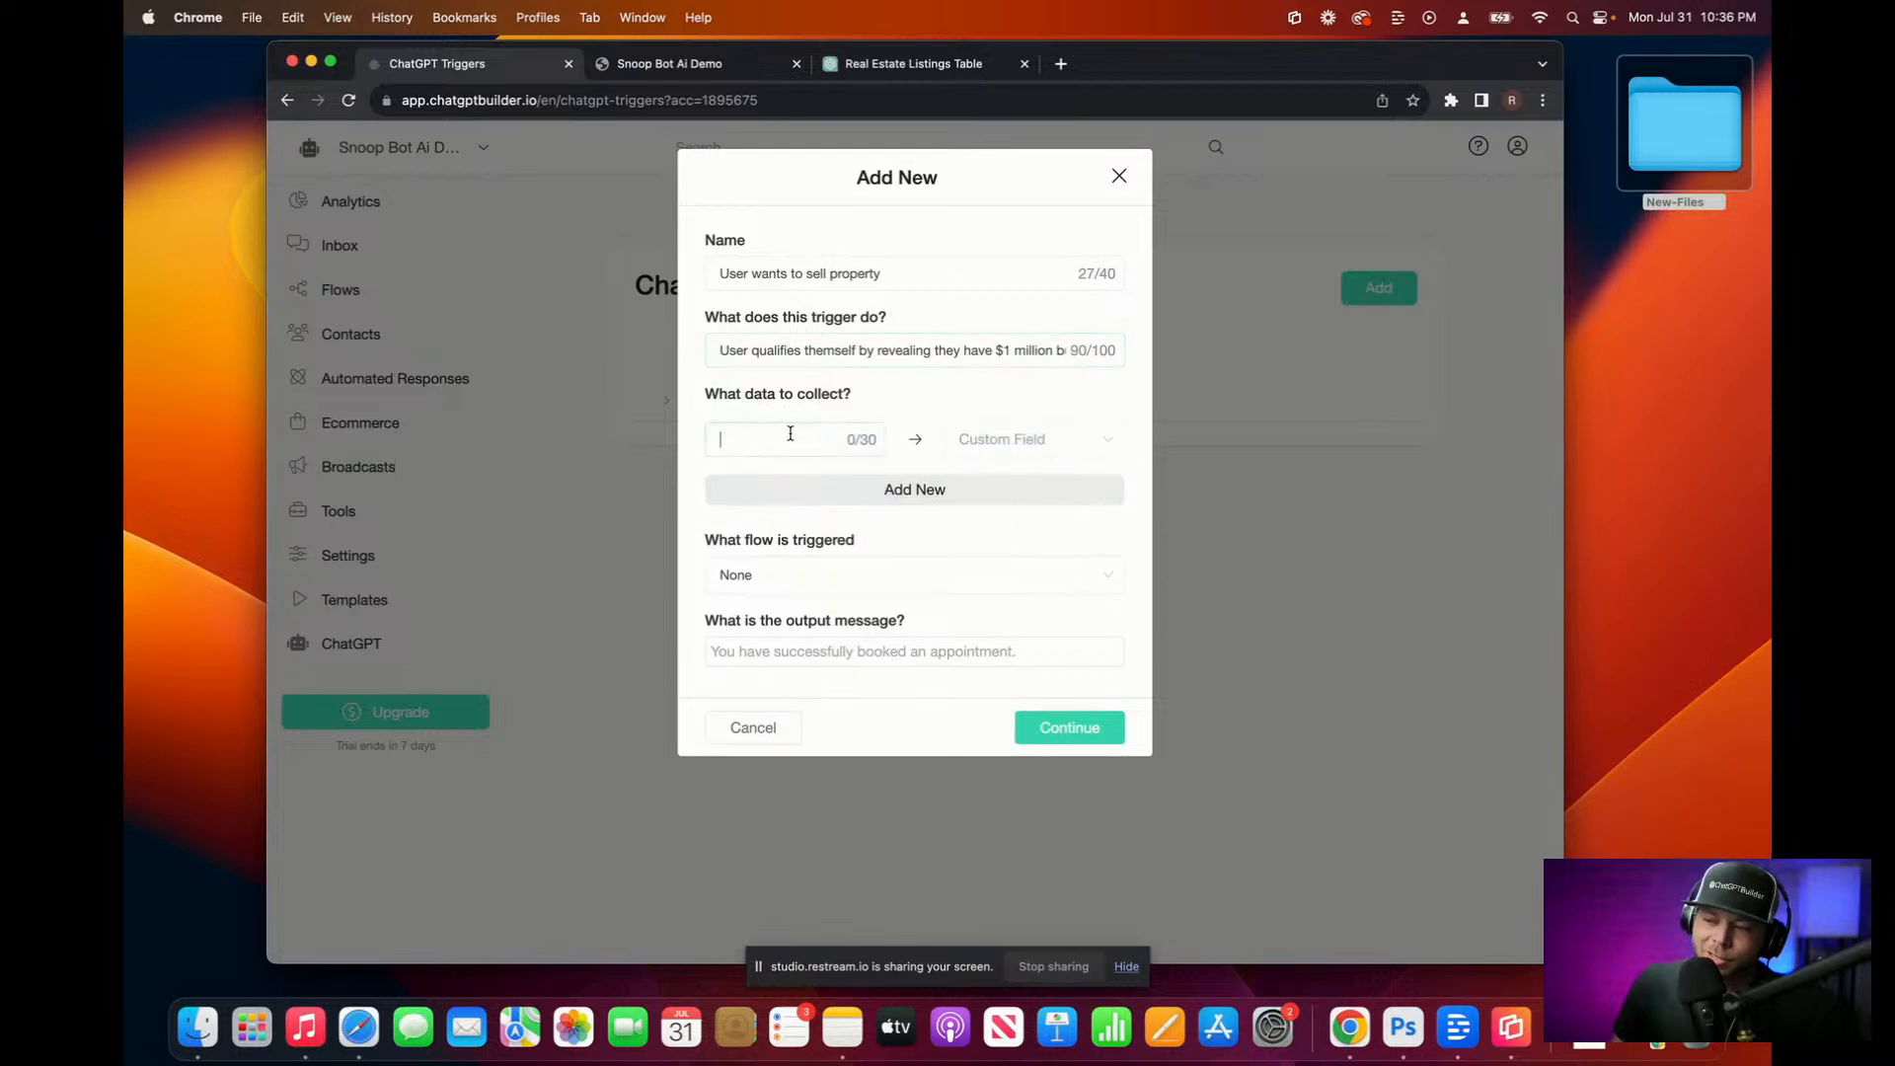
pyautogui.write('Users NAme')
pyautogui.press('BackSpace')
pyautogui.press('BackSpace')
pyautogui.press('BackSpace')
pyautogui.write('ame')
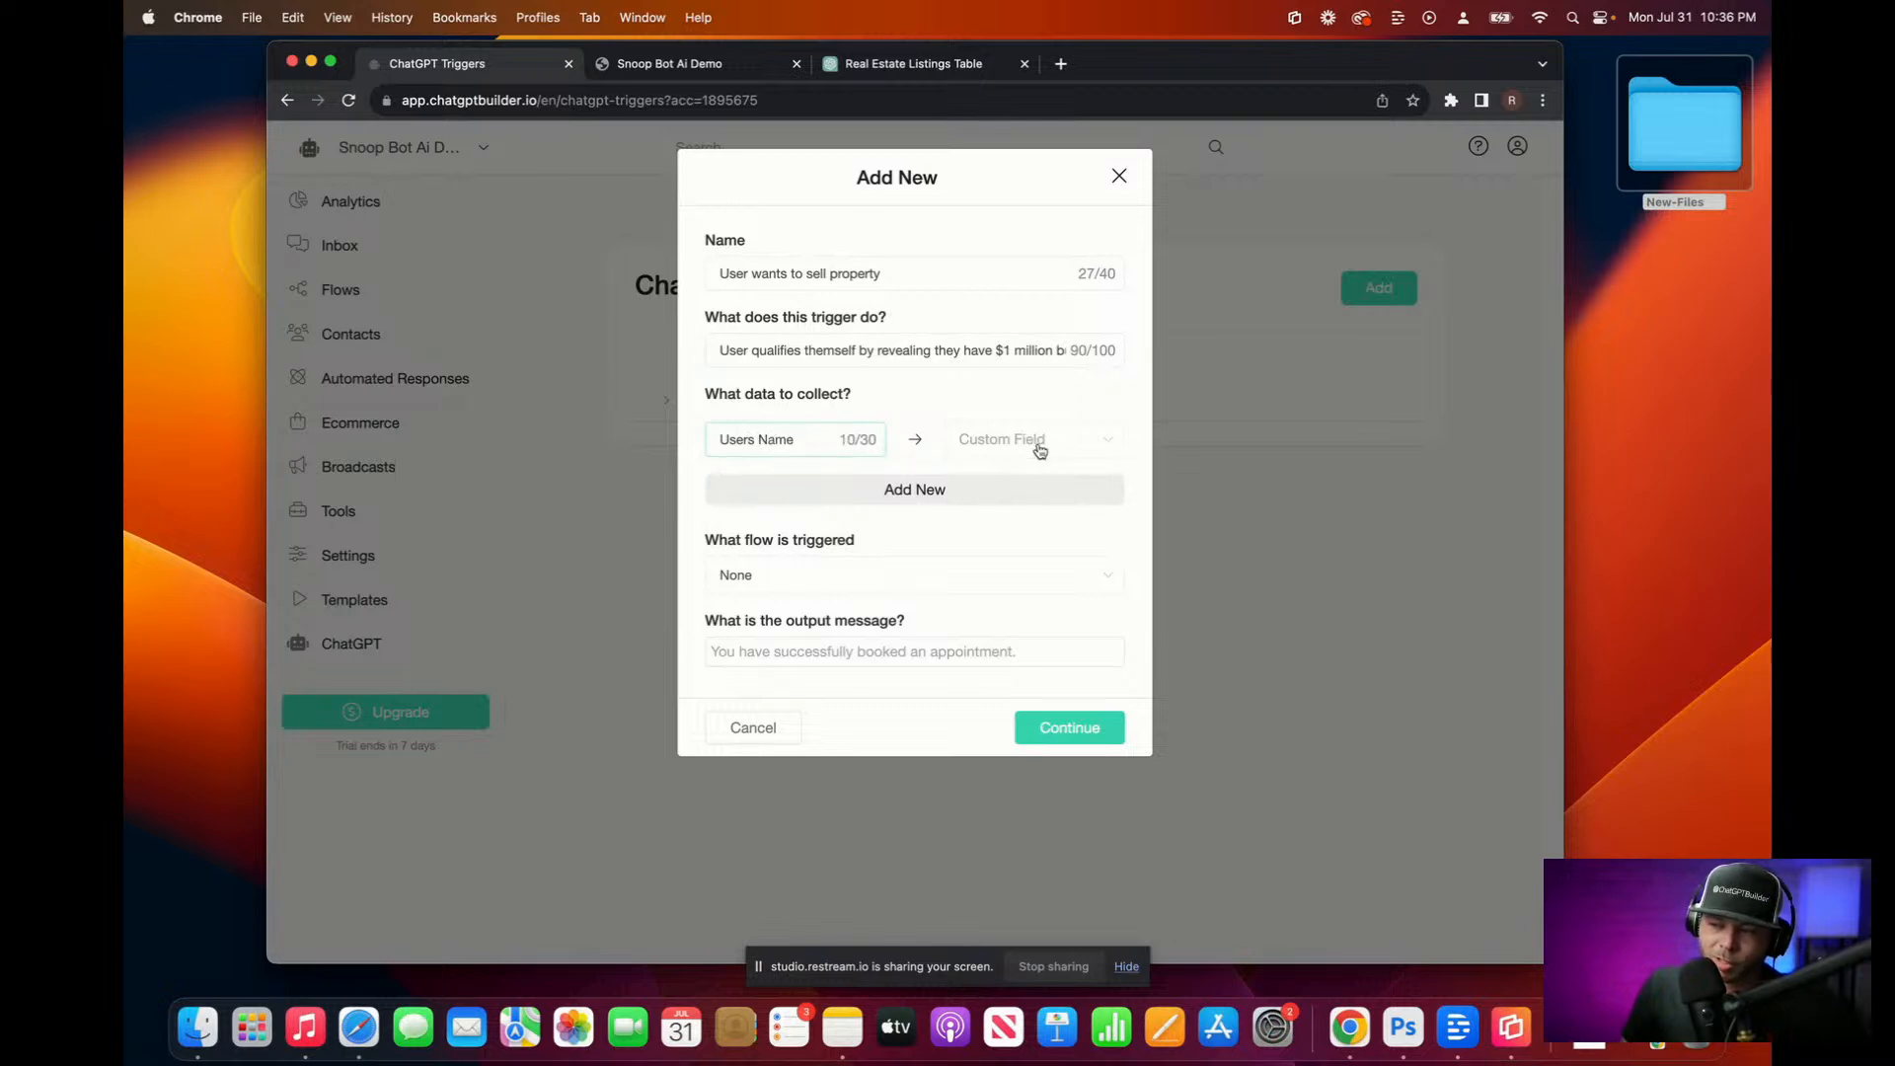
pyautogui.click(995, 447)
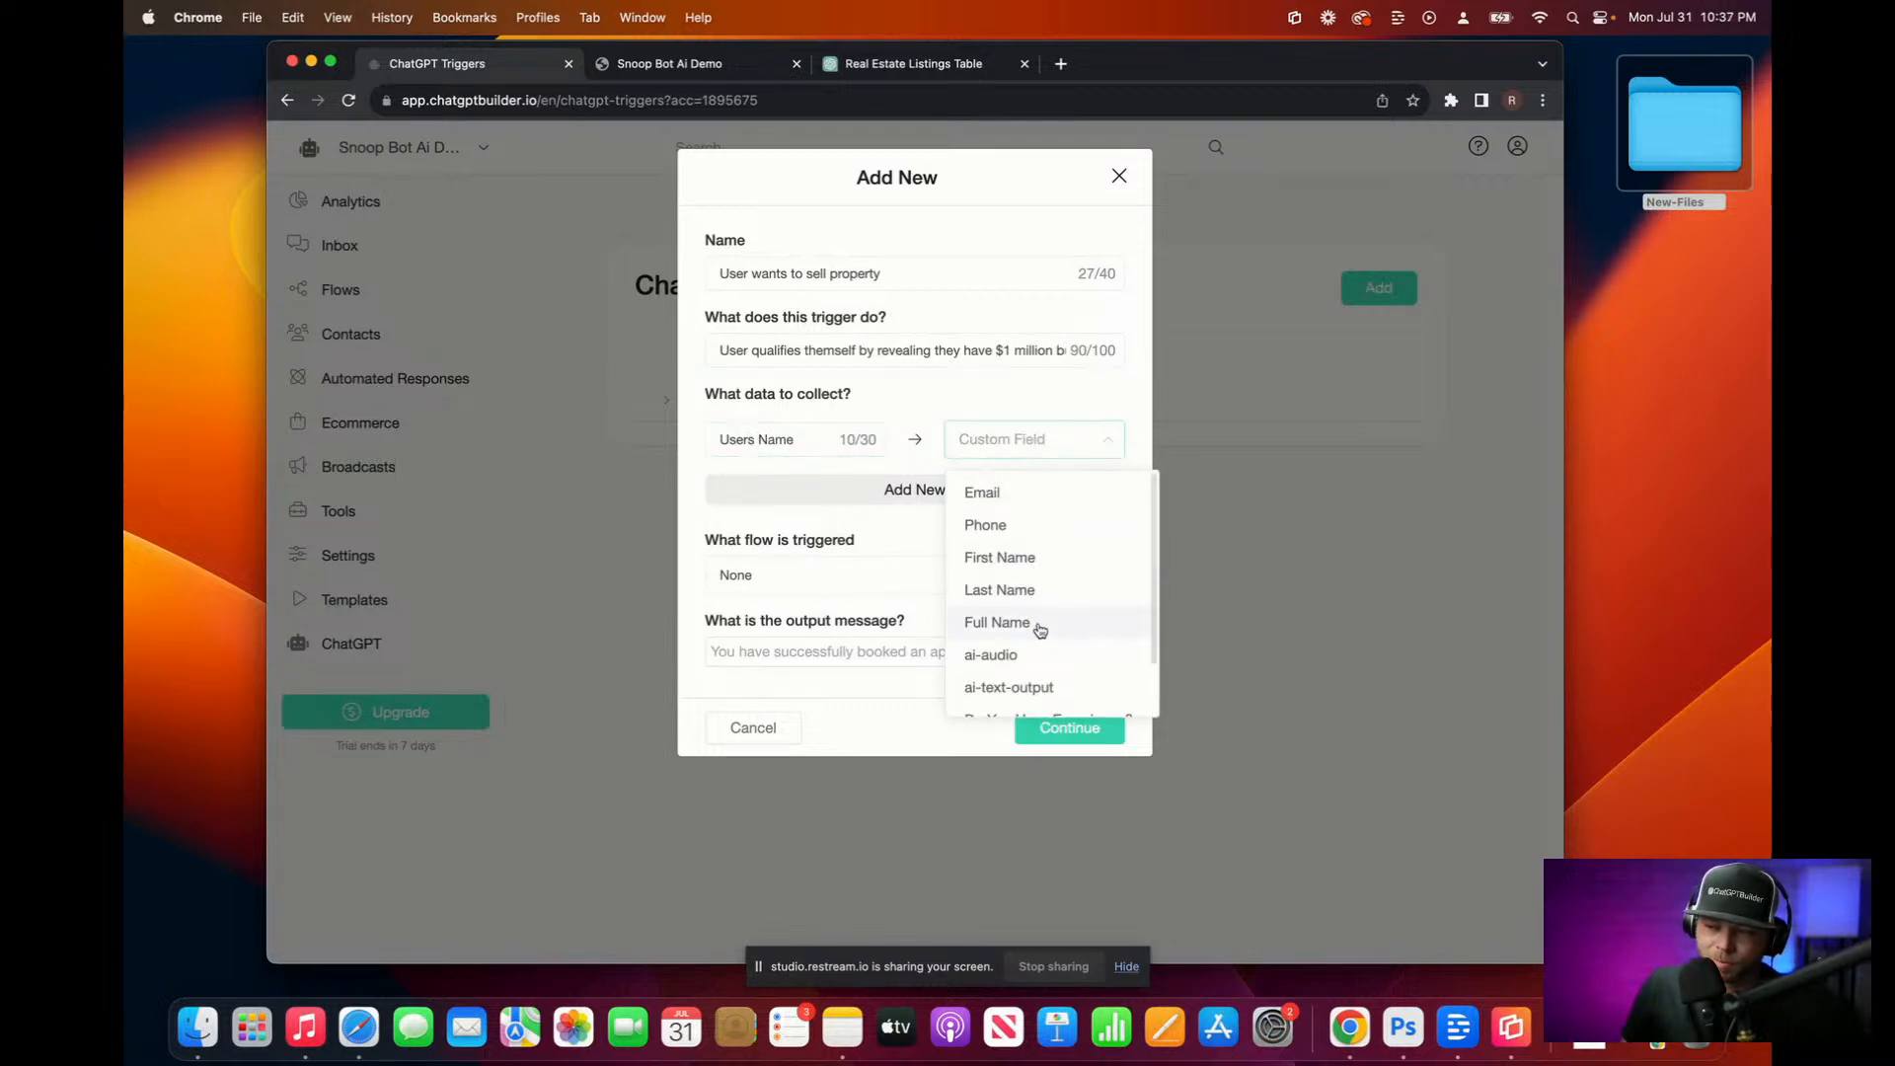
pyautogui.click(997, 622)
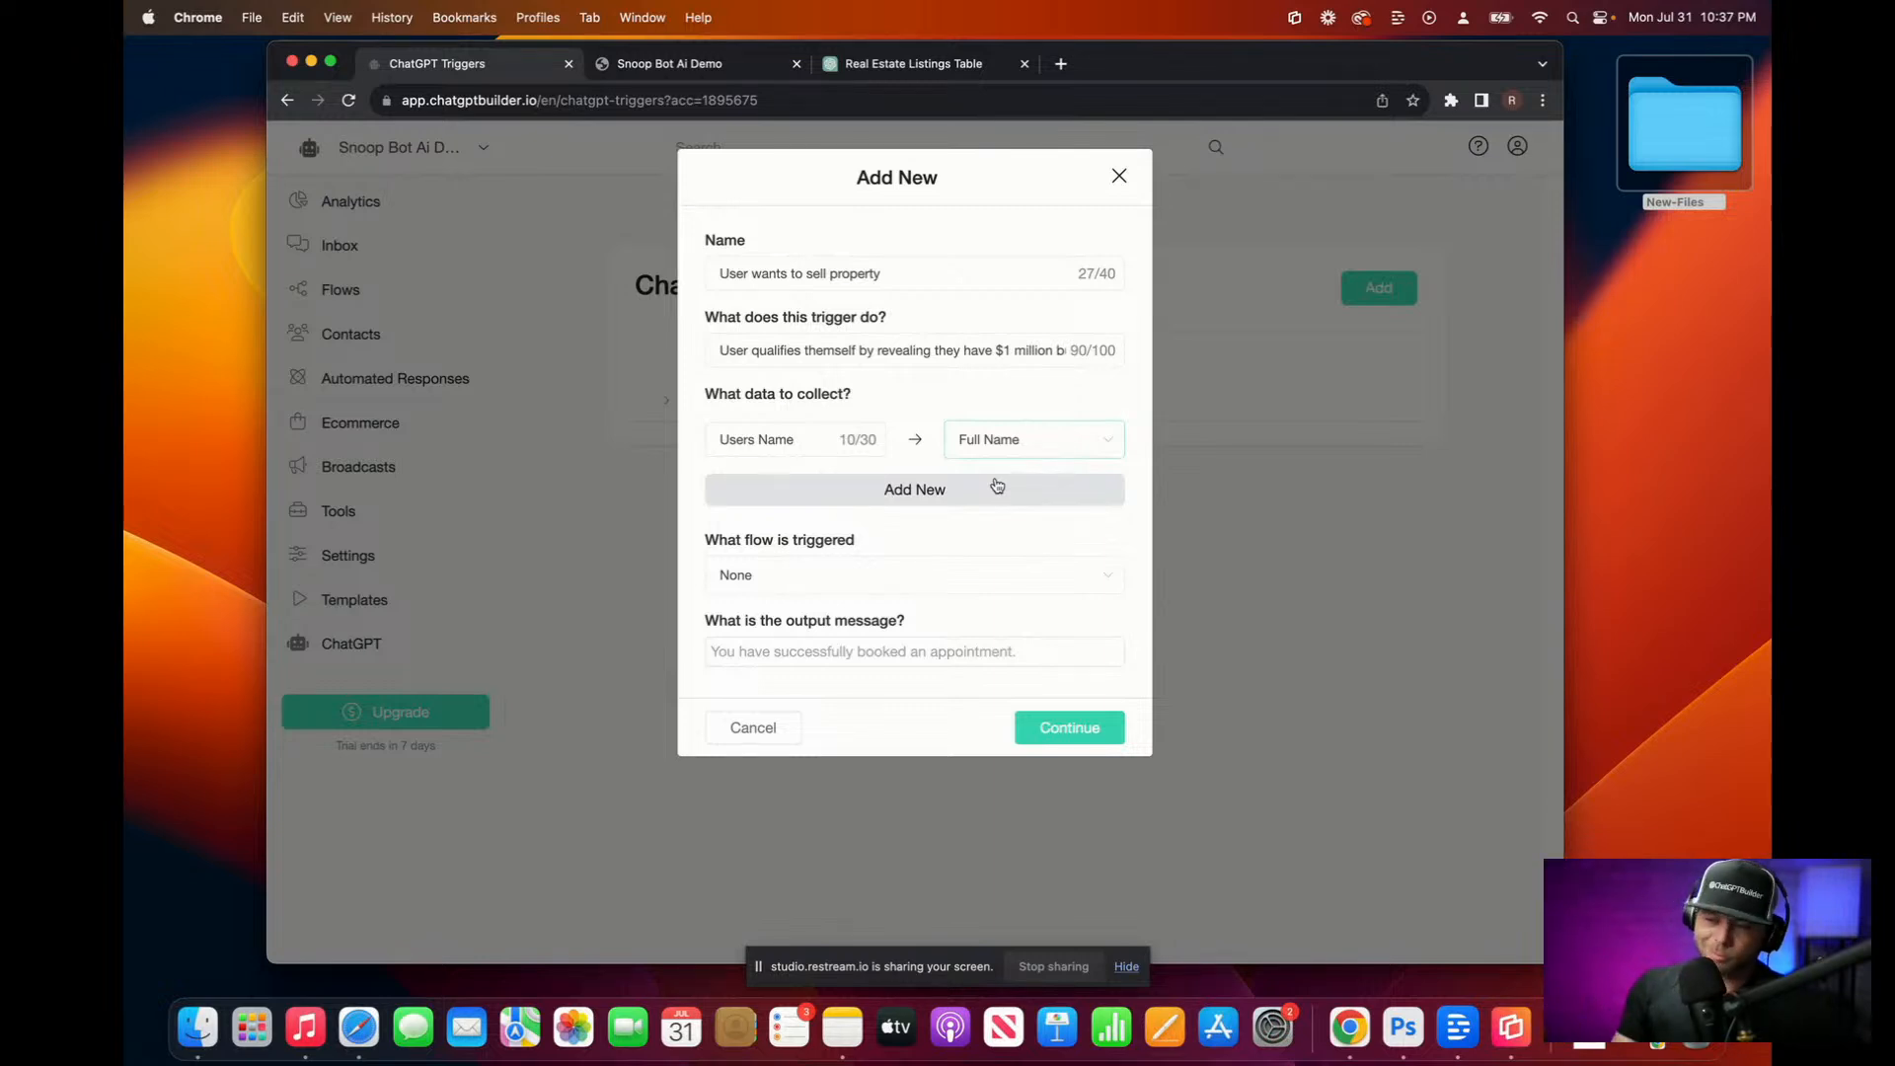
# Step: Add a 'Users Email' data item stored in the Email custom field
pyautogui.click(997, 486)
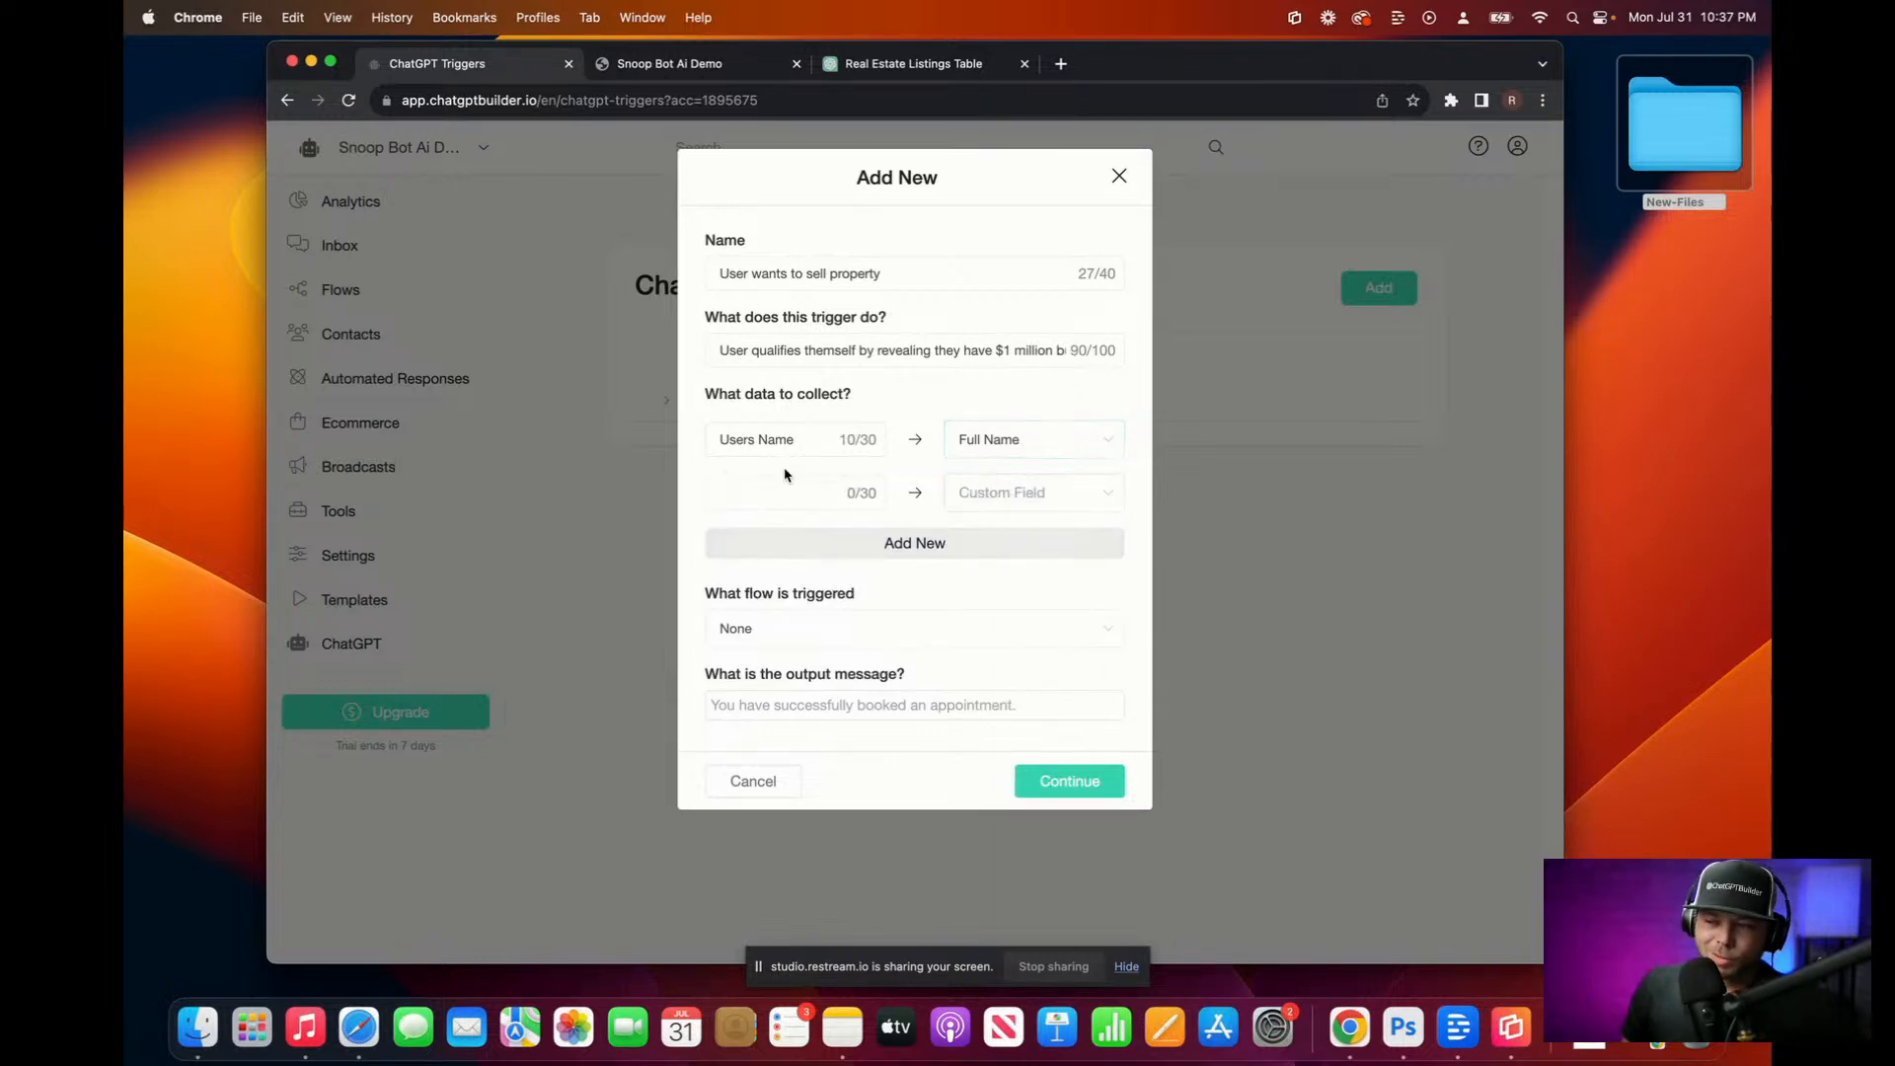
pyautogui.click(760, 491)
pyautogui.write('Users Email')
pyautogui.press('BackSpace')
pyautogui.press('BackSpace')
pyautogui.press('BackSpace')
pyautogui.press('BackSpace')
pyautogui.write('mail')
pyautogui.press('BackSpace')
pyautogui.press('BackSpace')
pyautogui.press('BackSpace')
pyautogui.press('BackSpace')
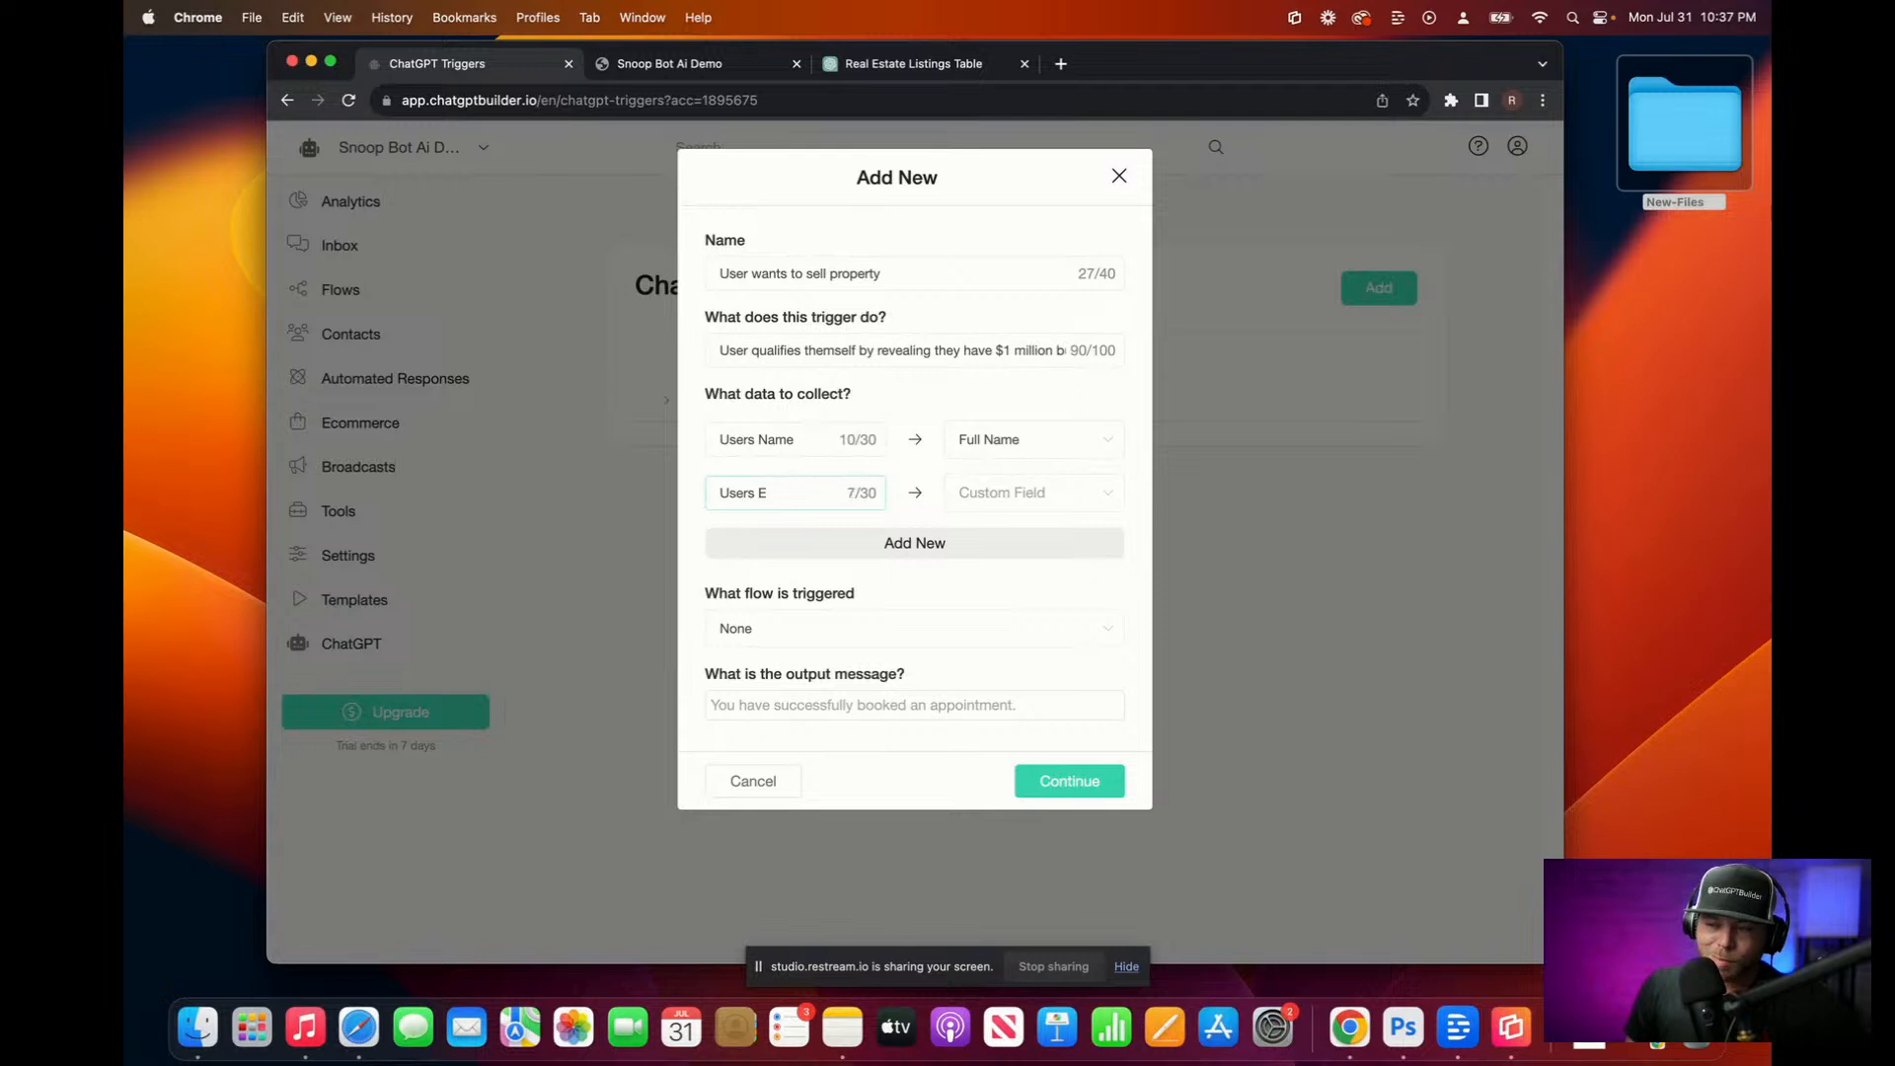
pyautogui.write('mail')
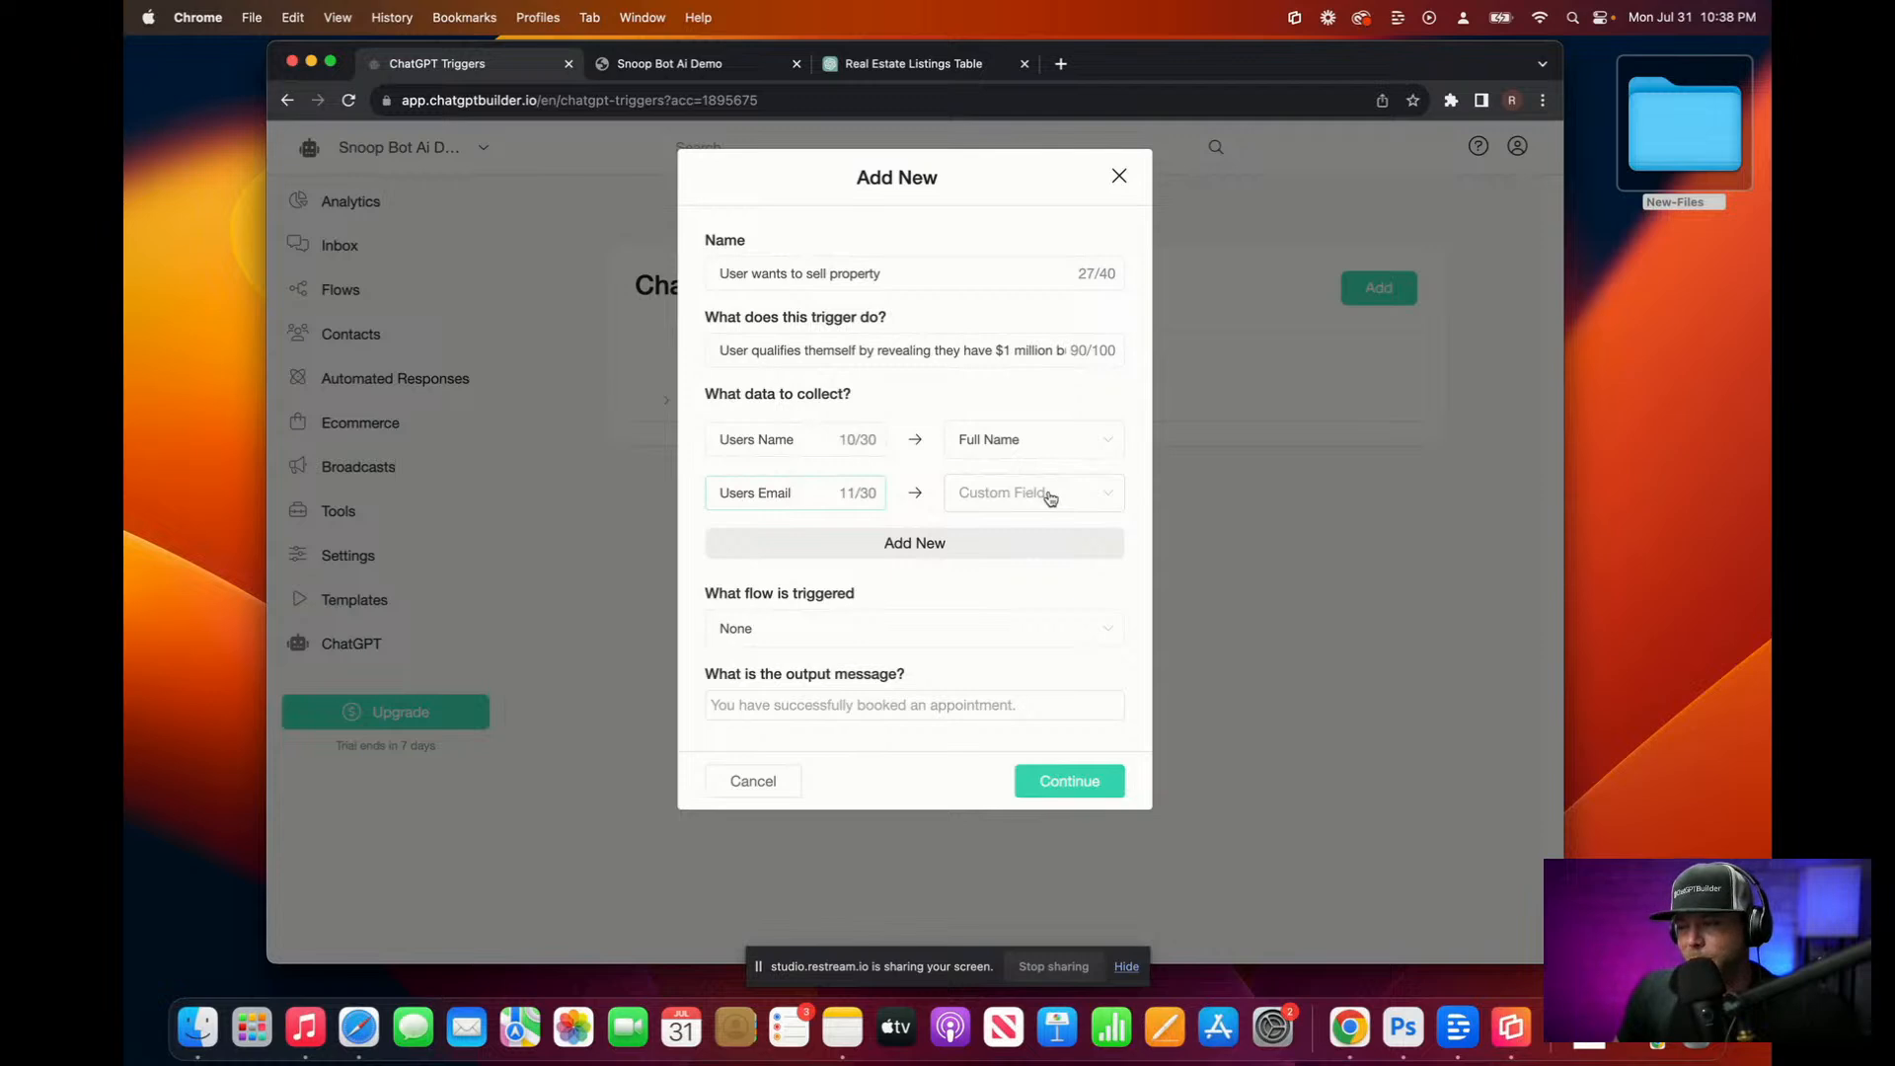
pyautogui.click(1050, 499)
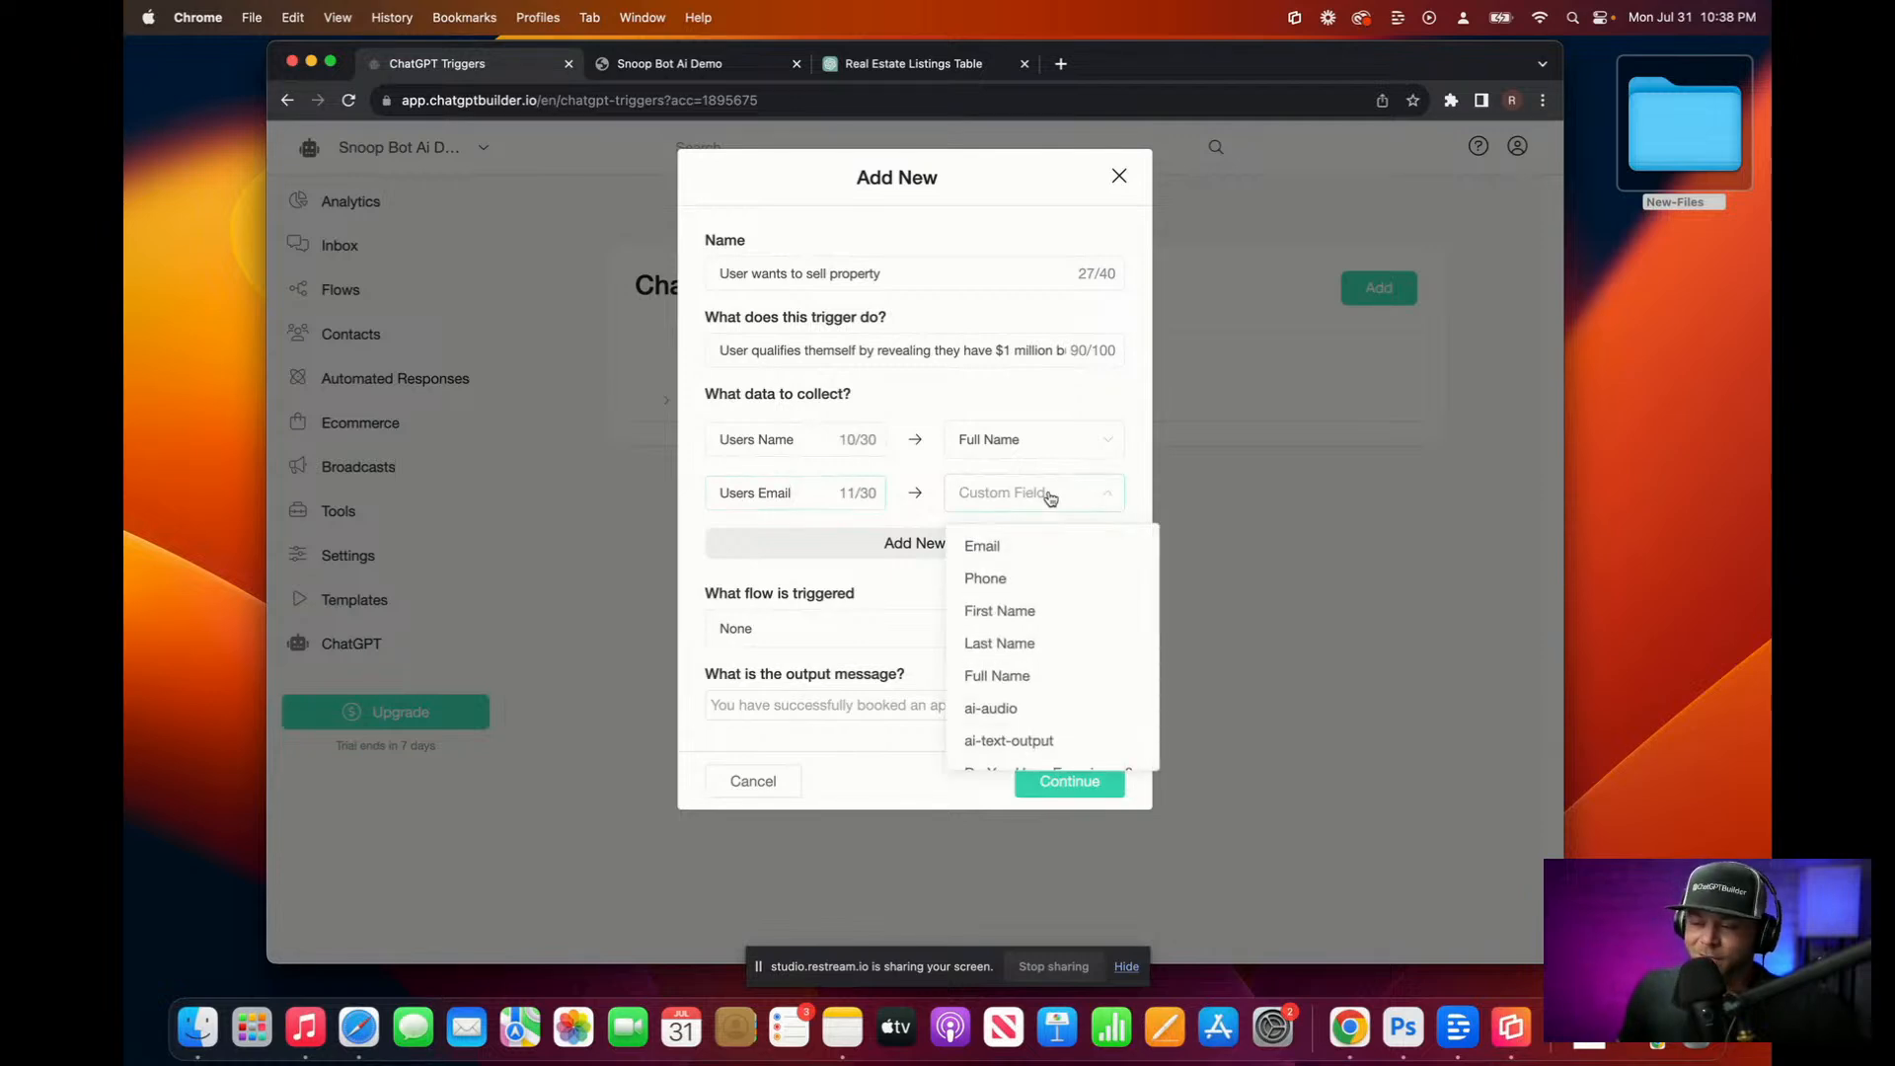
pyautogui.click(1023, 546)
pyautogui.click(994, 496)
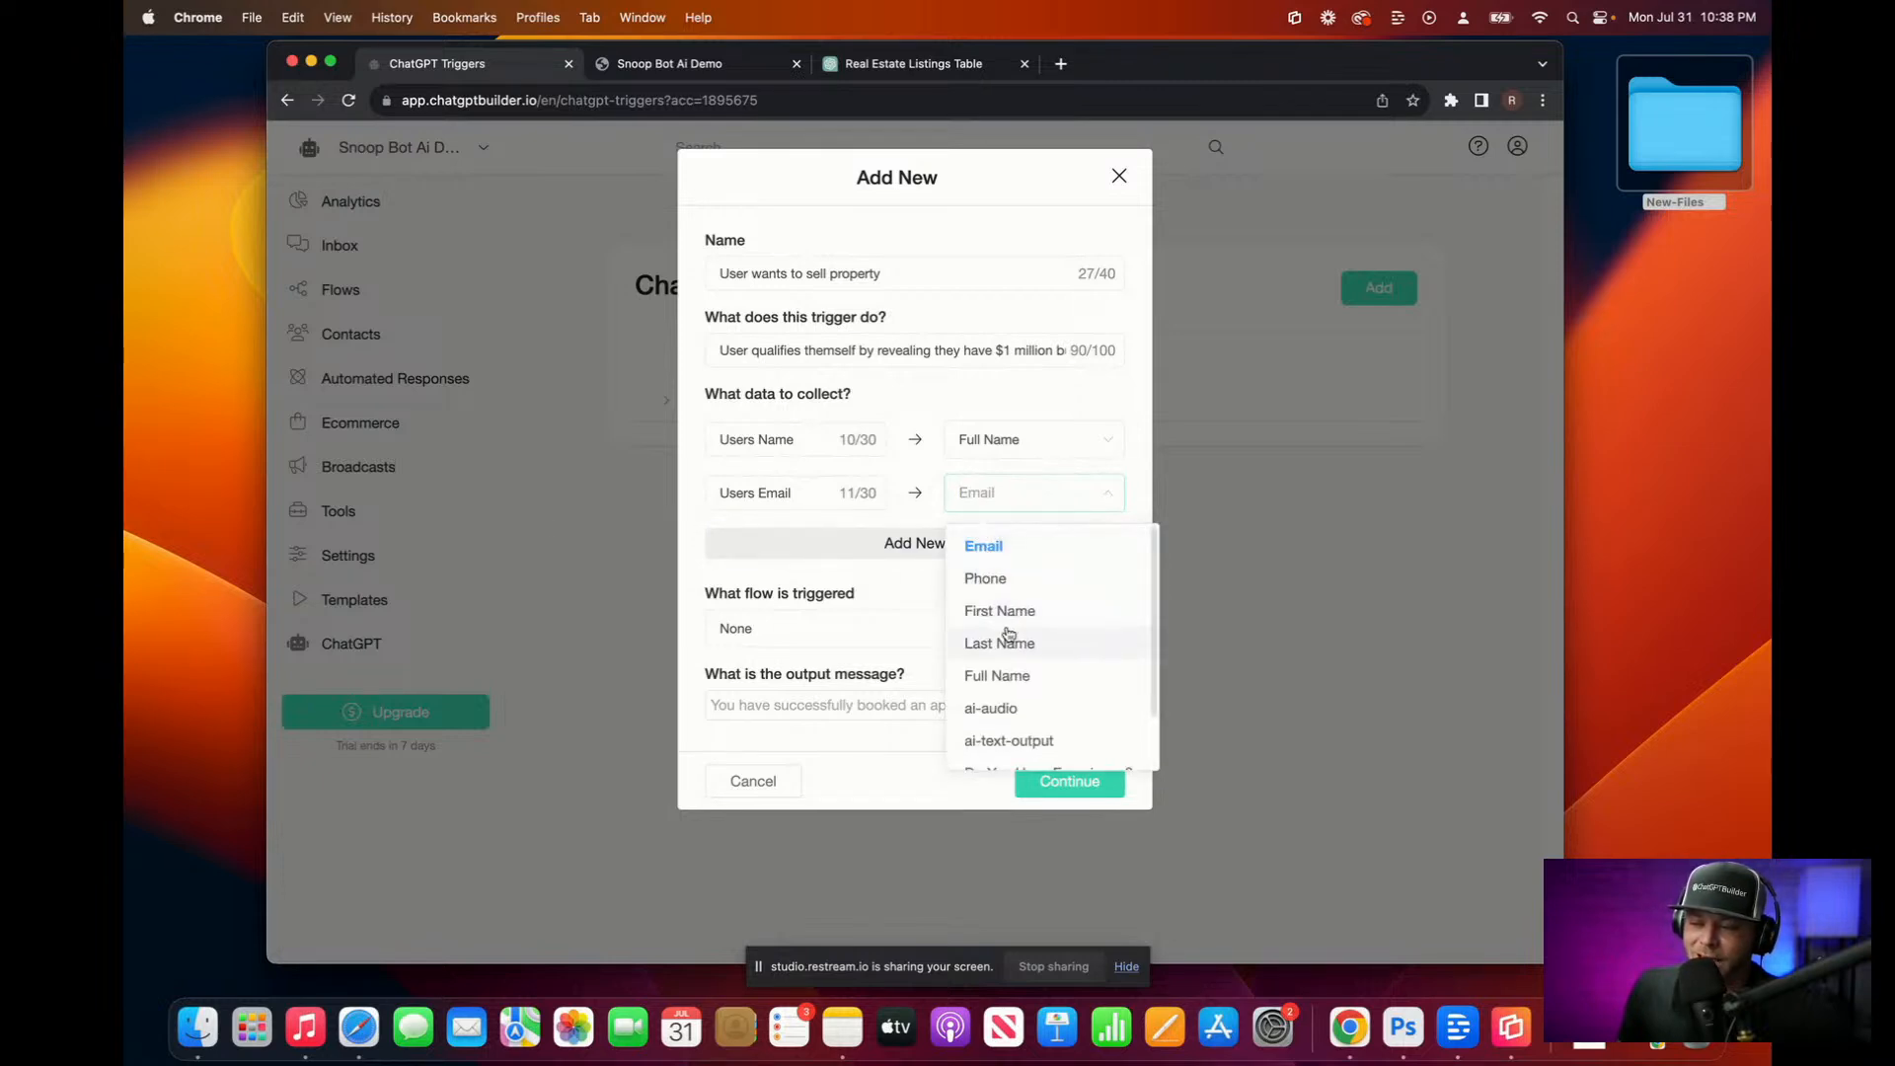
# Step: Add a 'Users Phone Number' data item stored in the Phone custom field
pyautogui.click(852, 546)
pyautogui.click(828, 545)
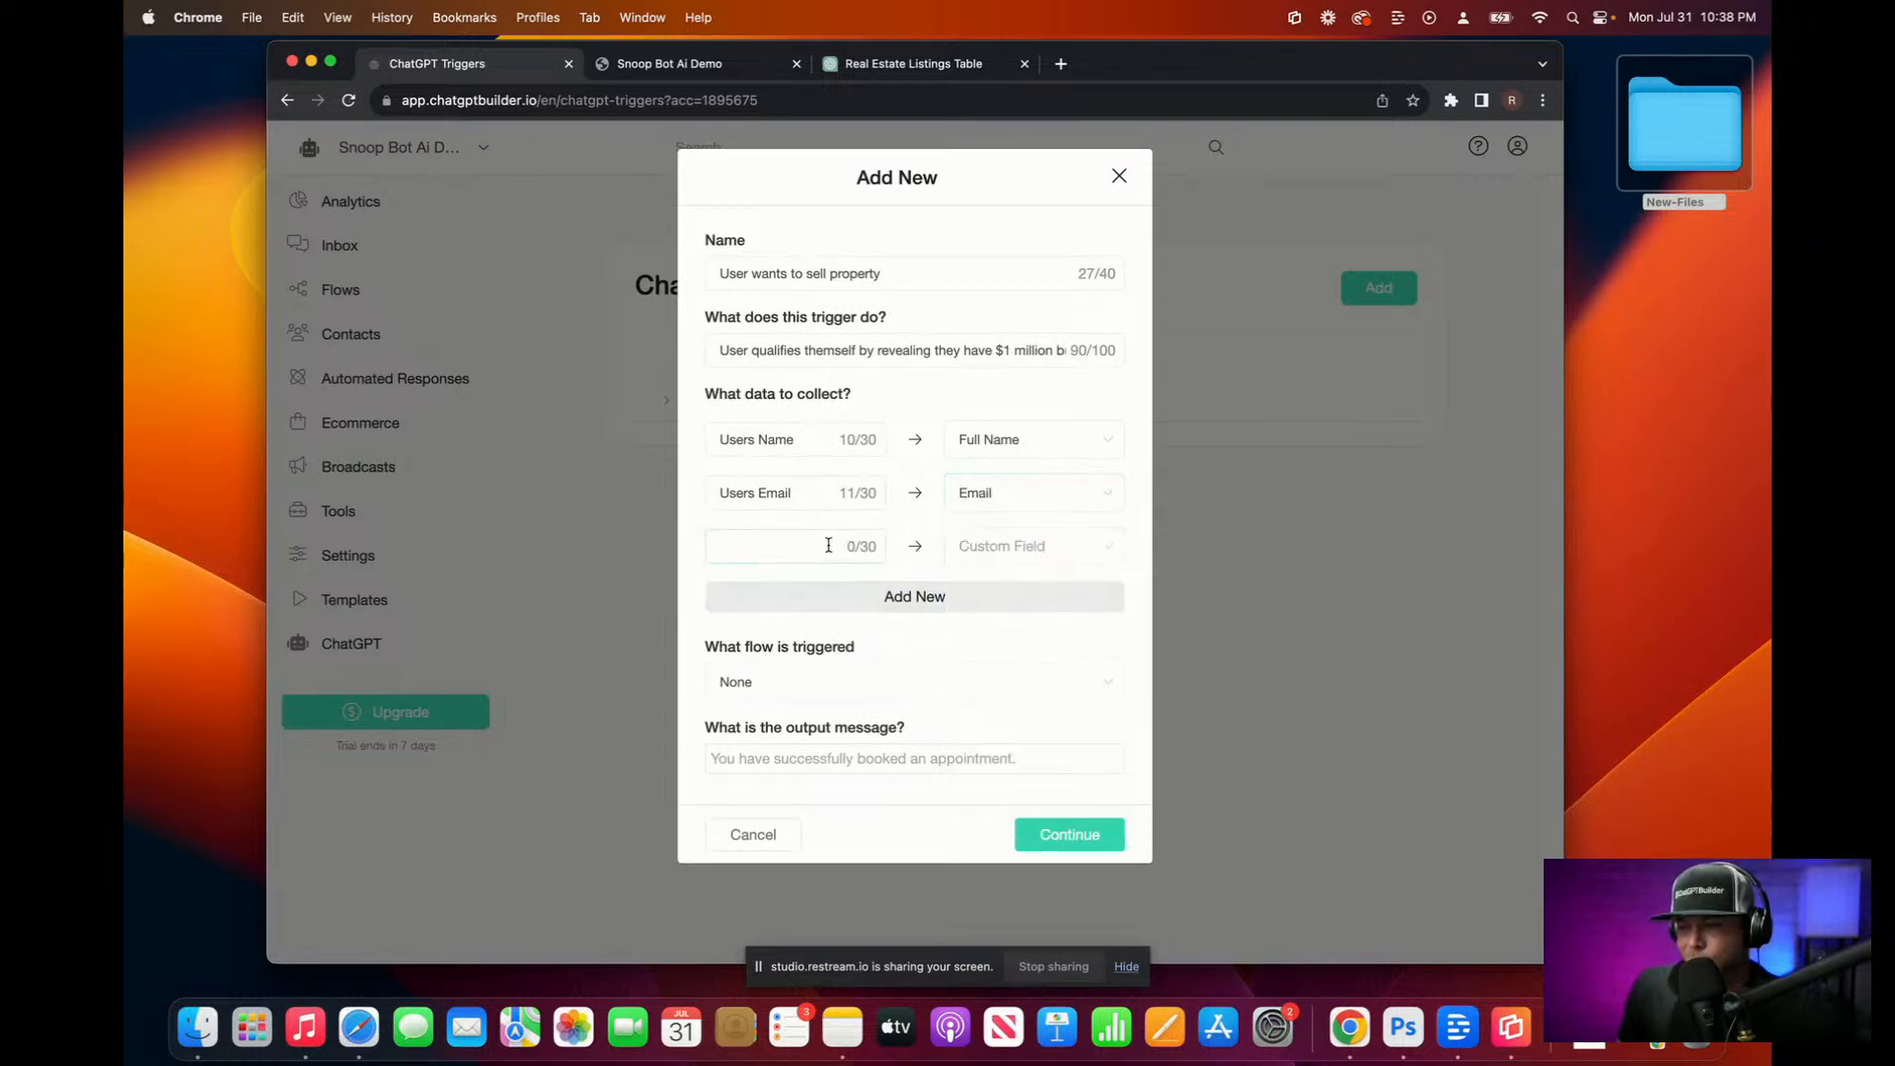
pyautogui.write('R')
pyautogui.press('BackSpace')
pyautogui.write('Re')
pyautogui.press('BackSpace')
pyautogui.press('BackSpace')
pyautogui.write('Users ')
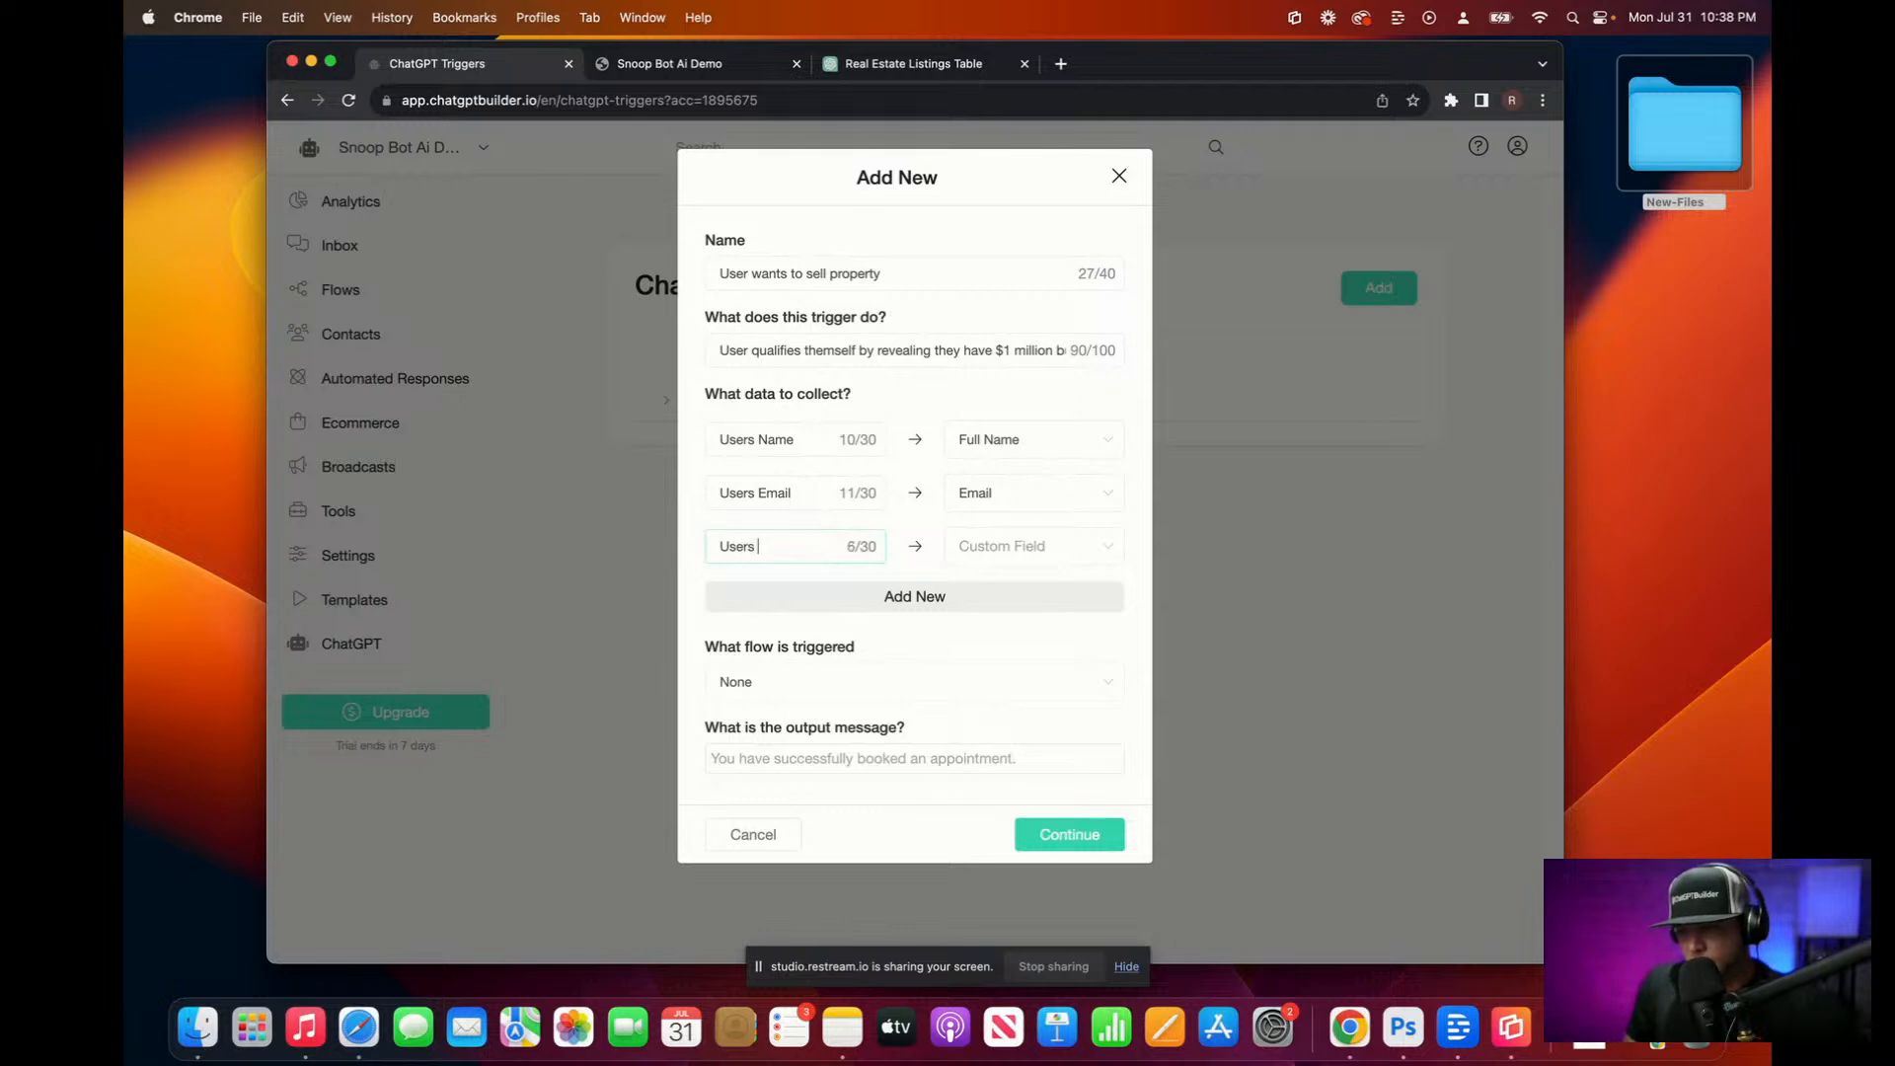
pyautogui.write('Phone')
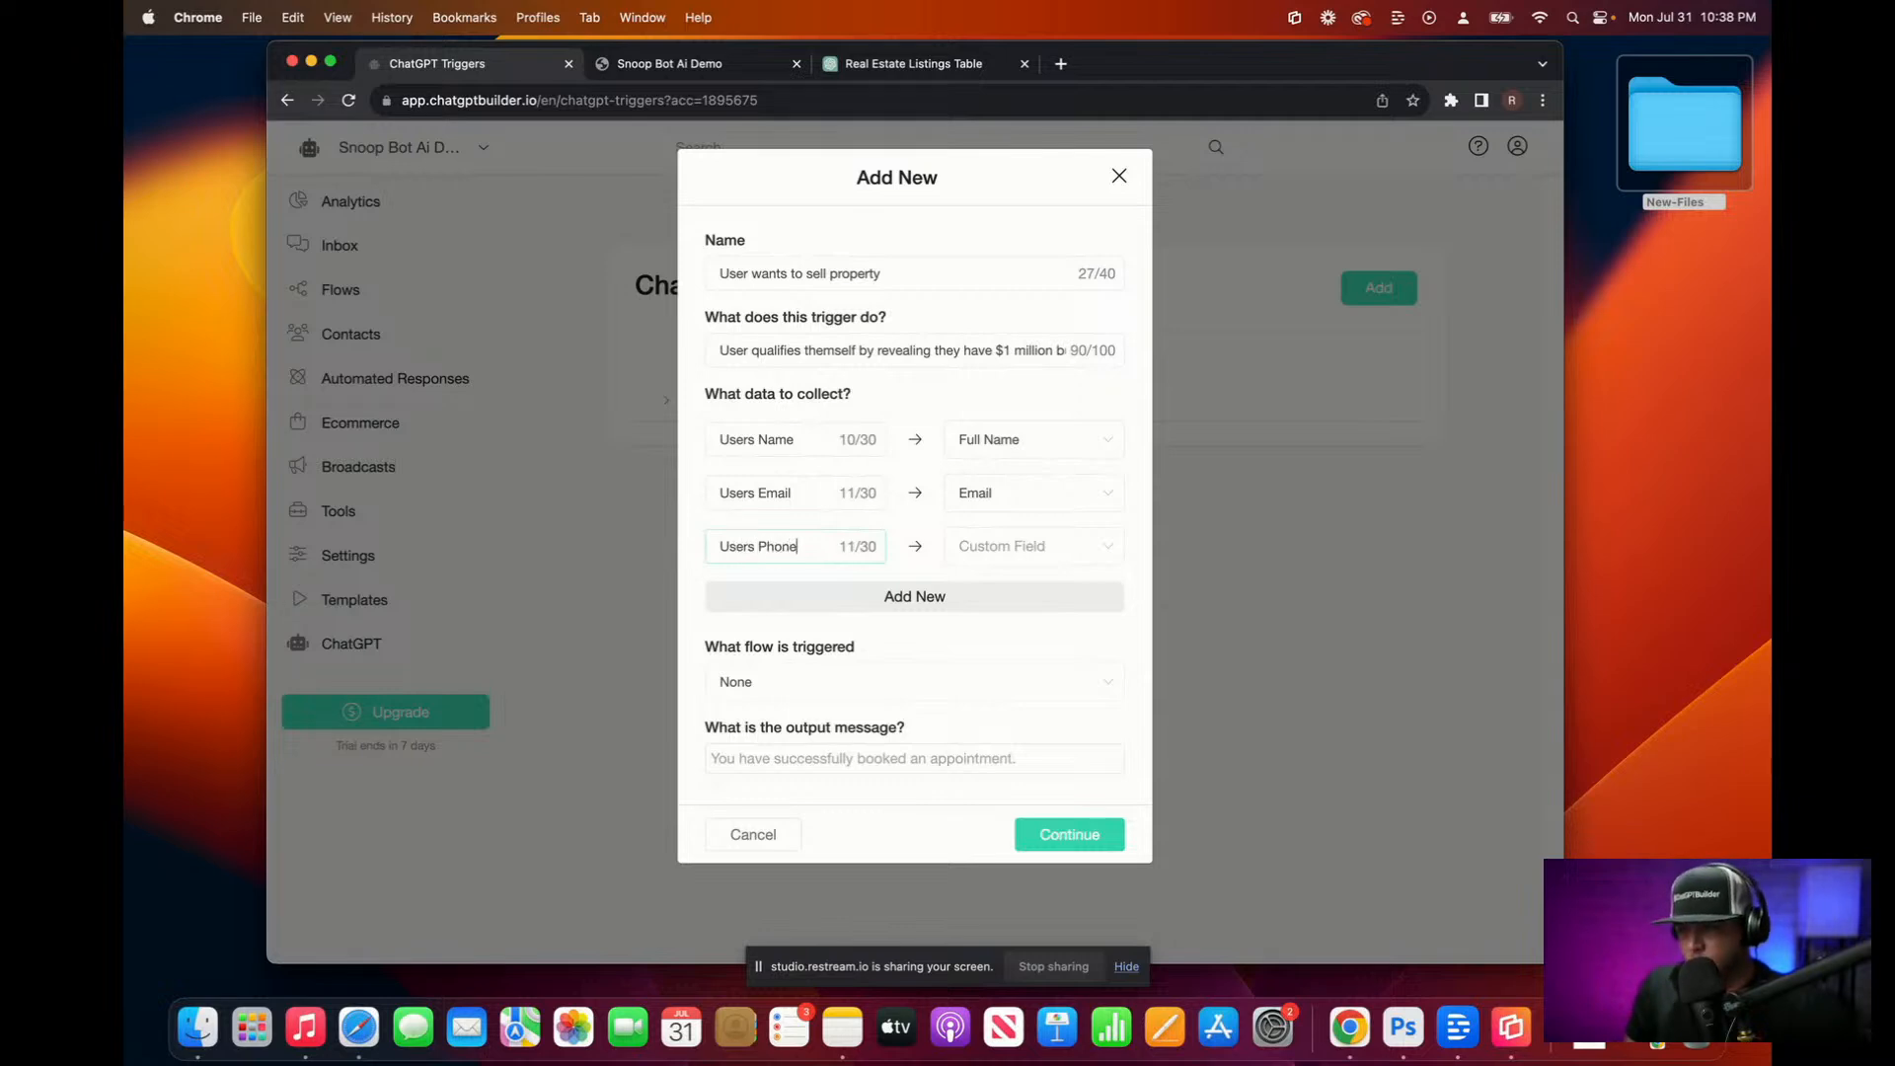
pyautogui.write(' Number')
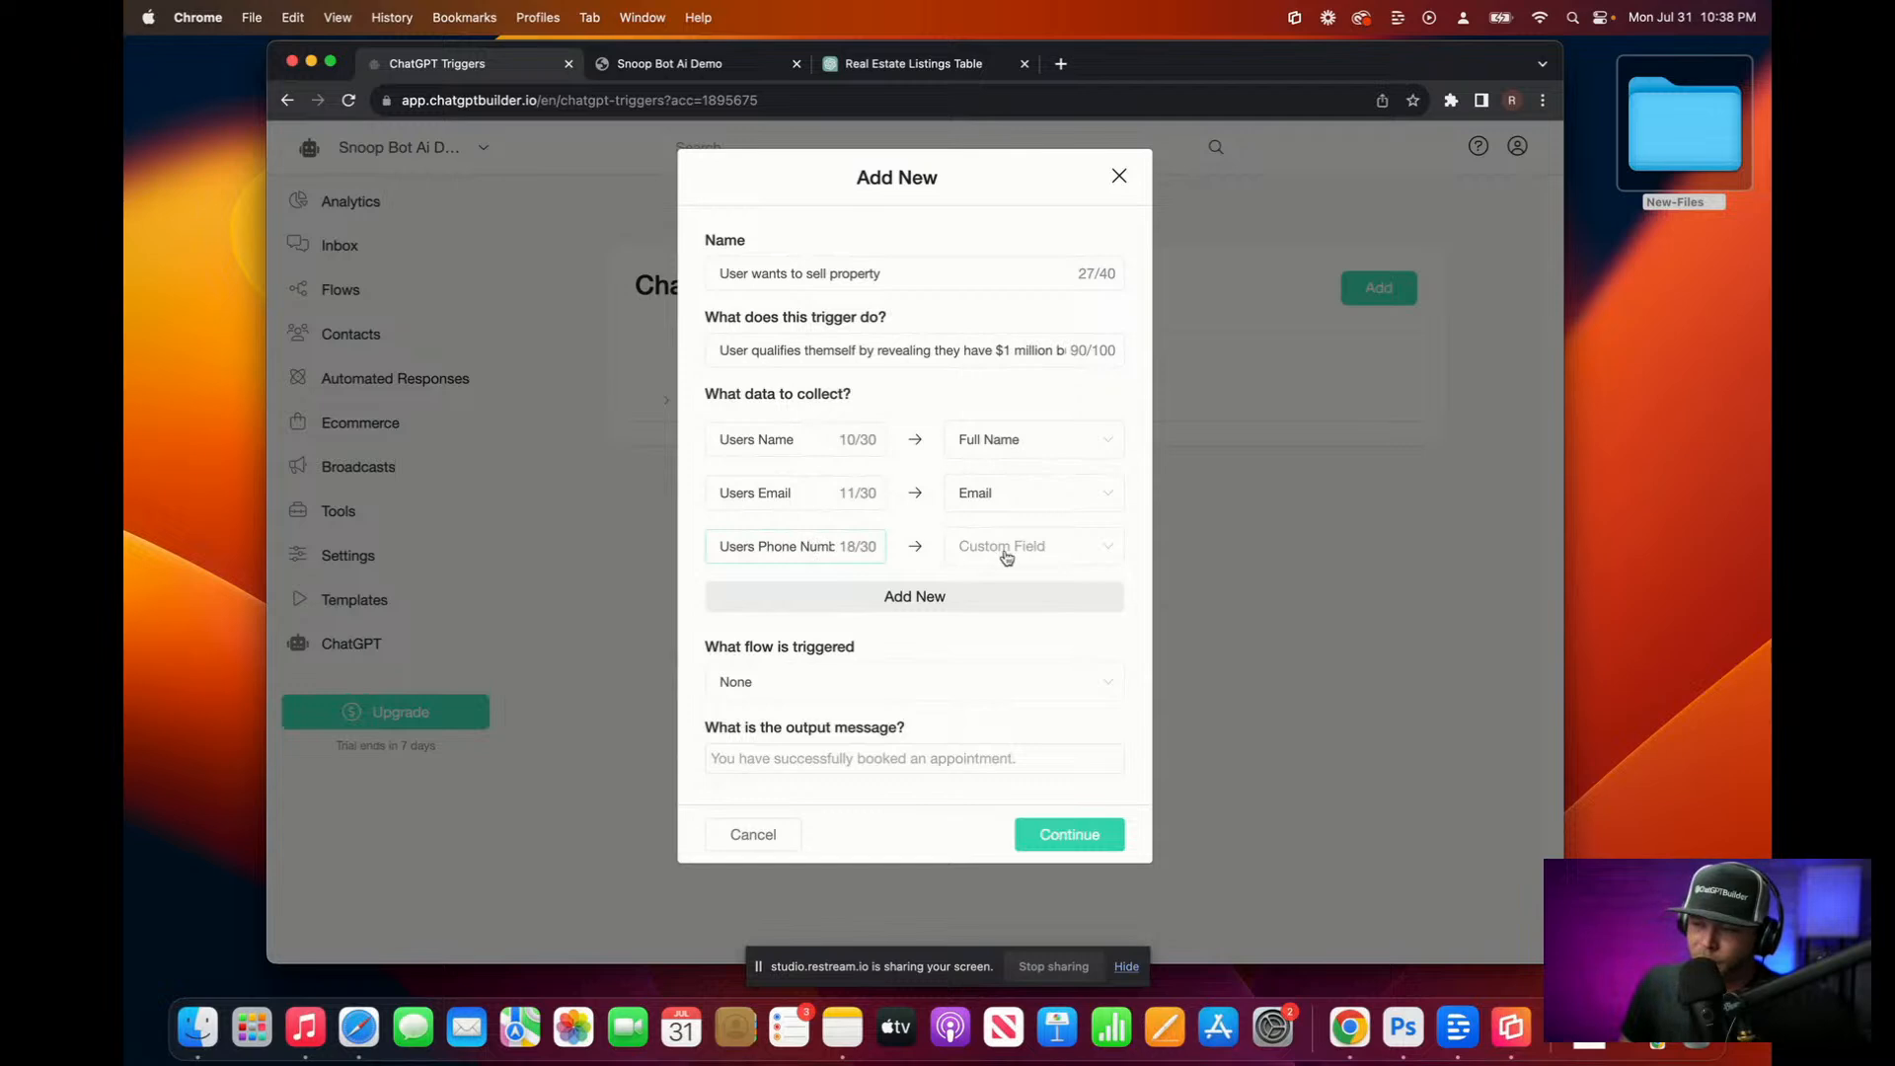
pyautogui.click(957, 555)
pyautogui.click(1027, 637)
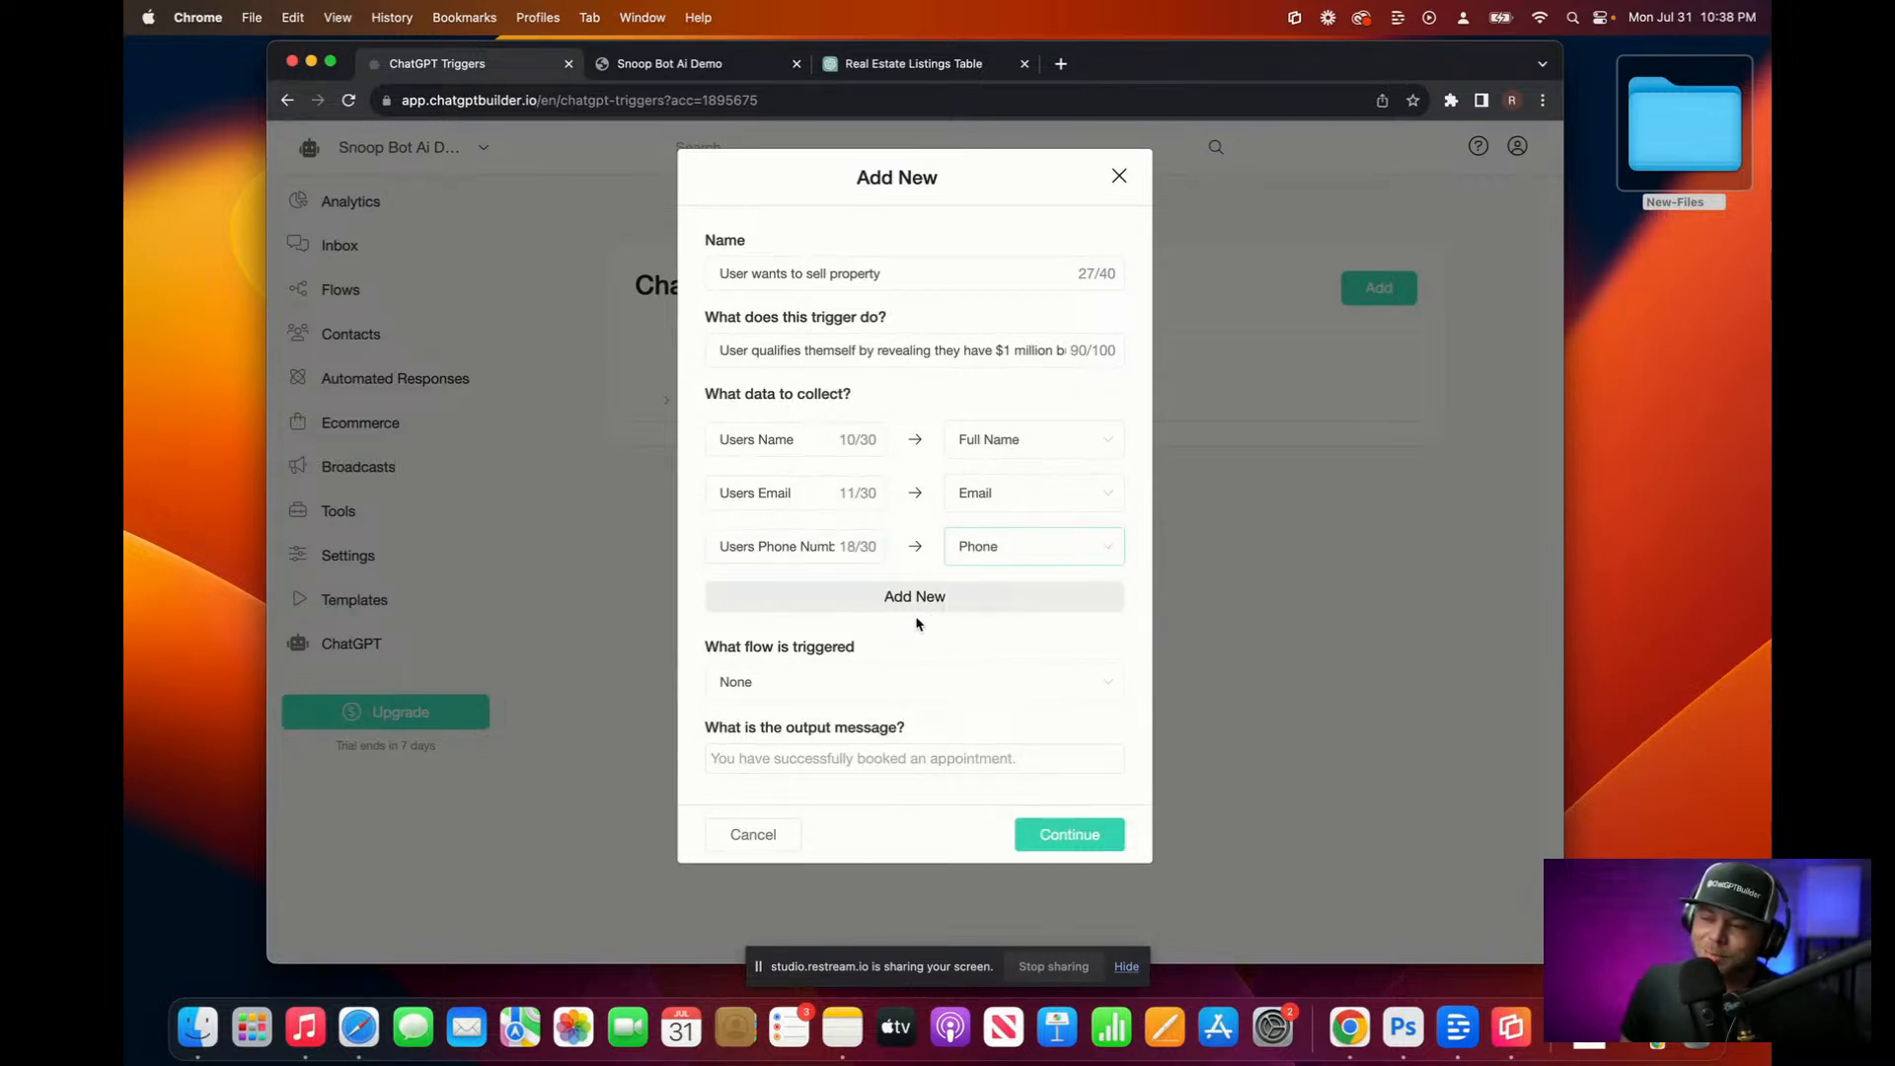
# Step: Save the new trigger and look through the existing Custom Fields list
pyautogui.click(1088, 835)
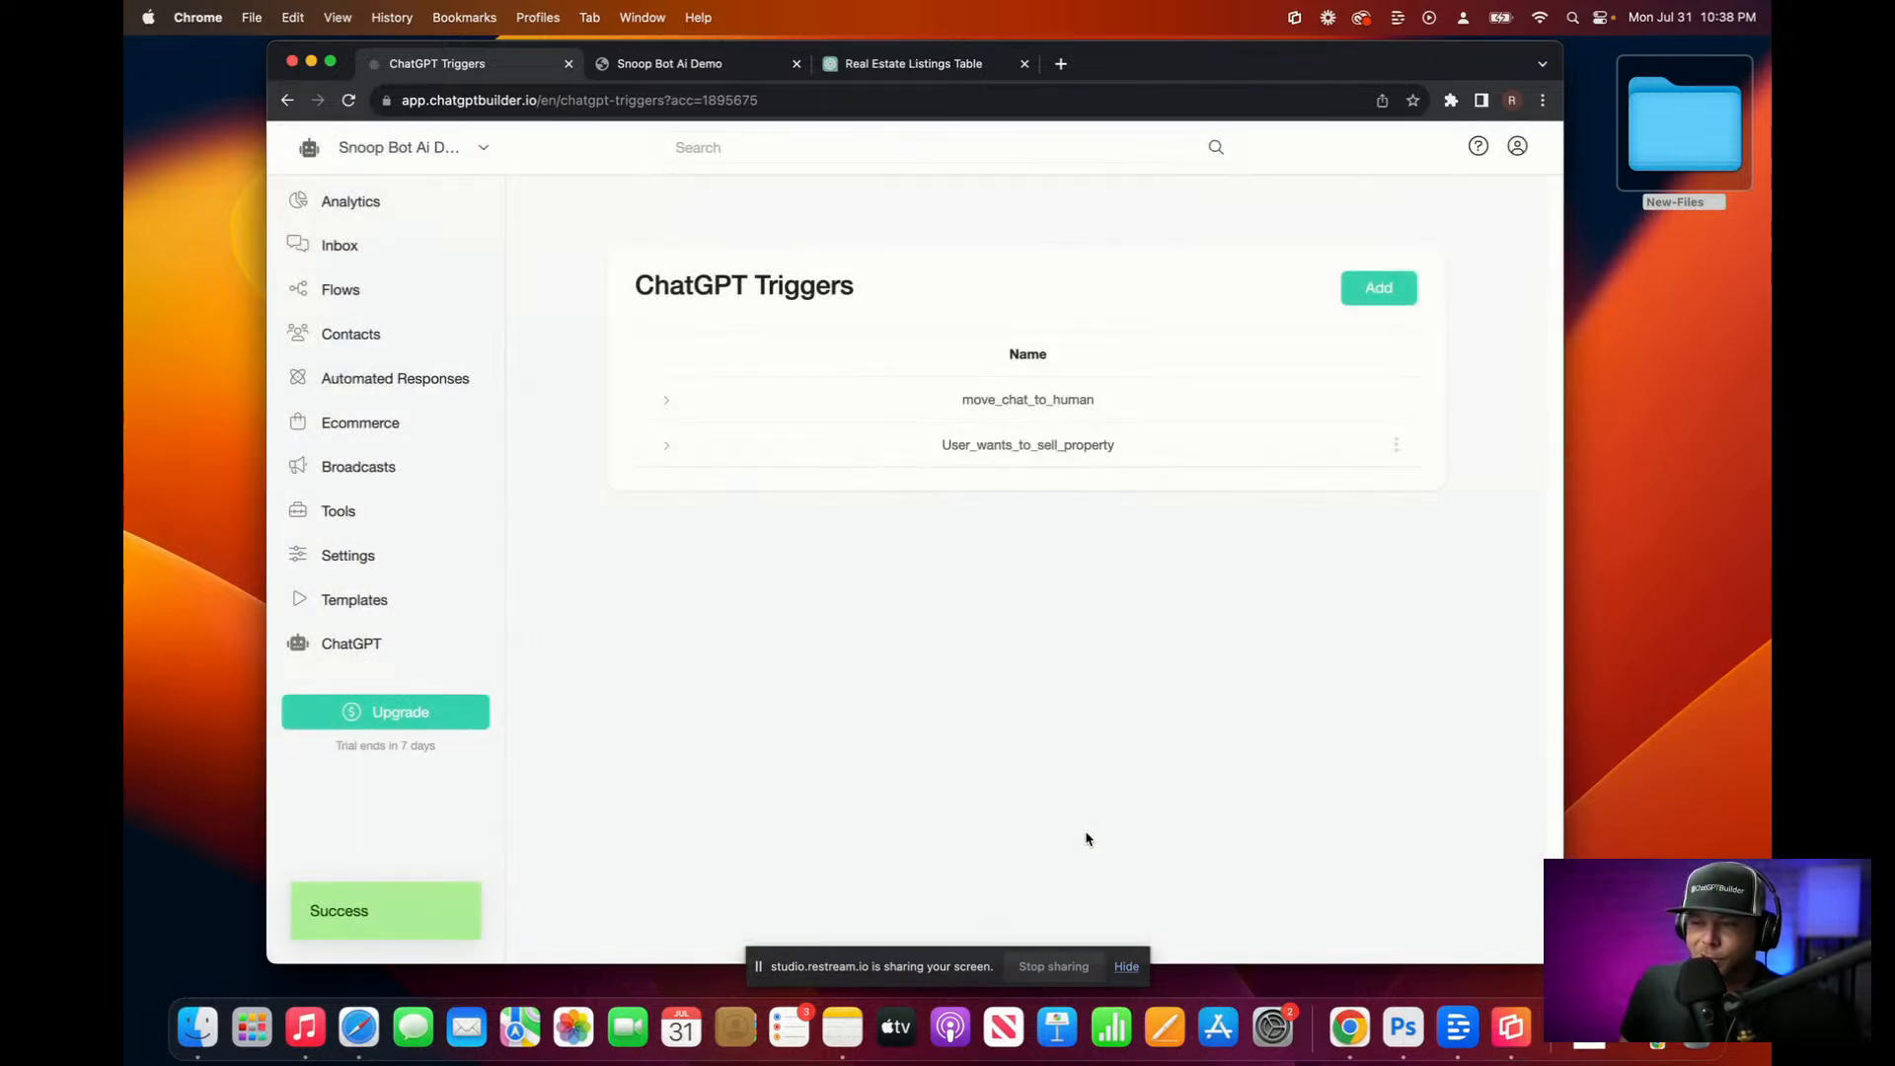
pyautogui.click(336, 295)
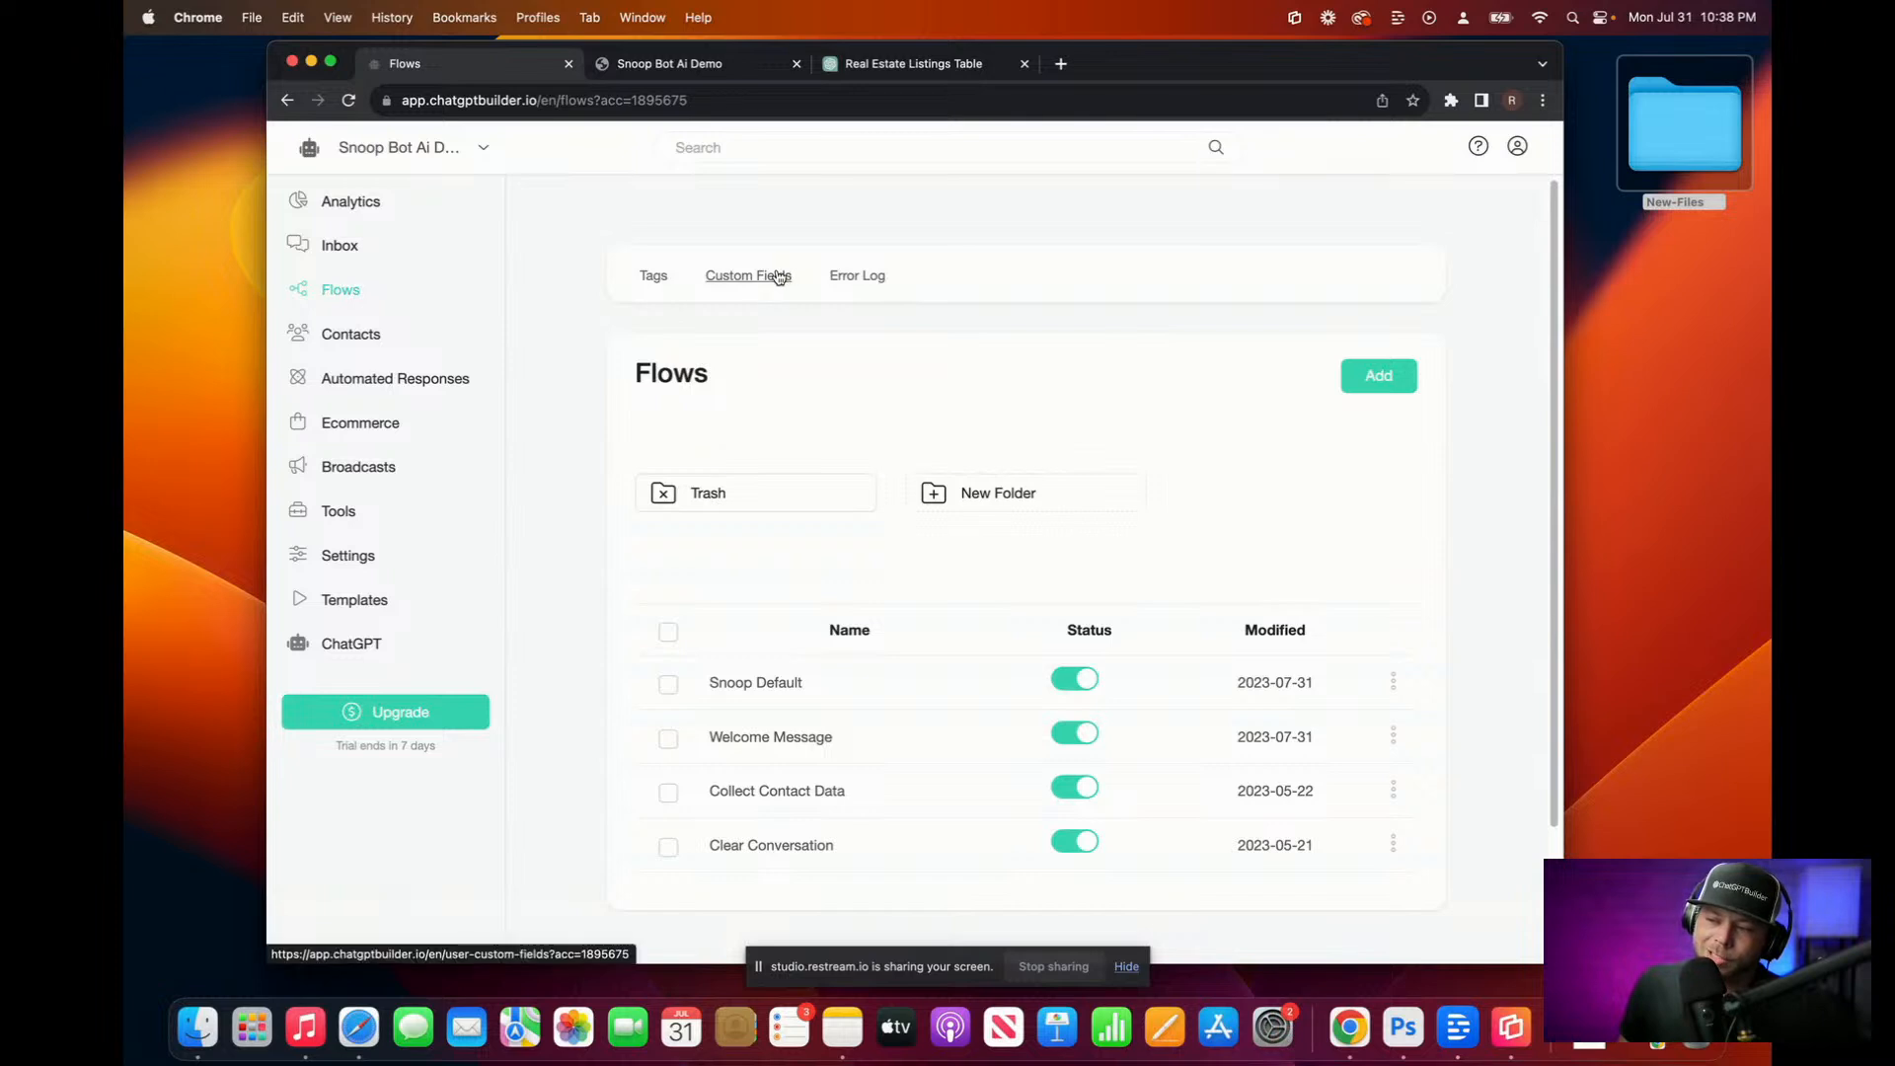
pyautogui.click(779, 277)
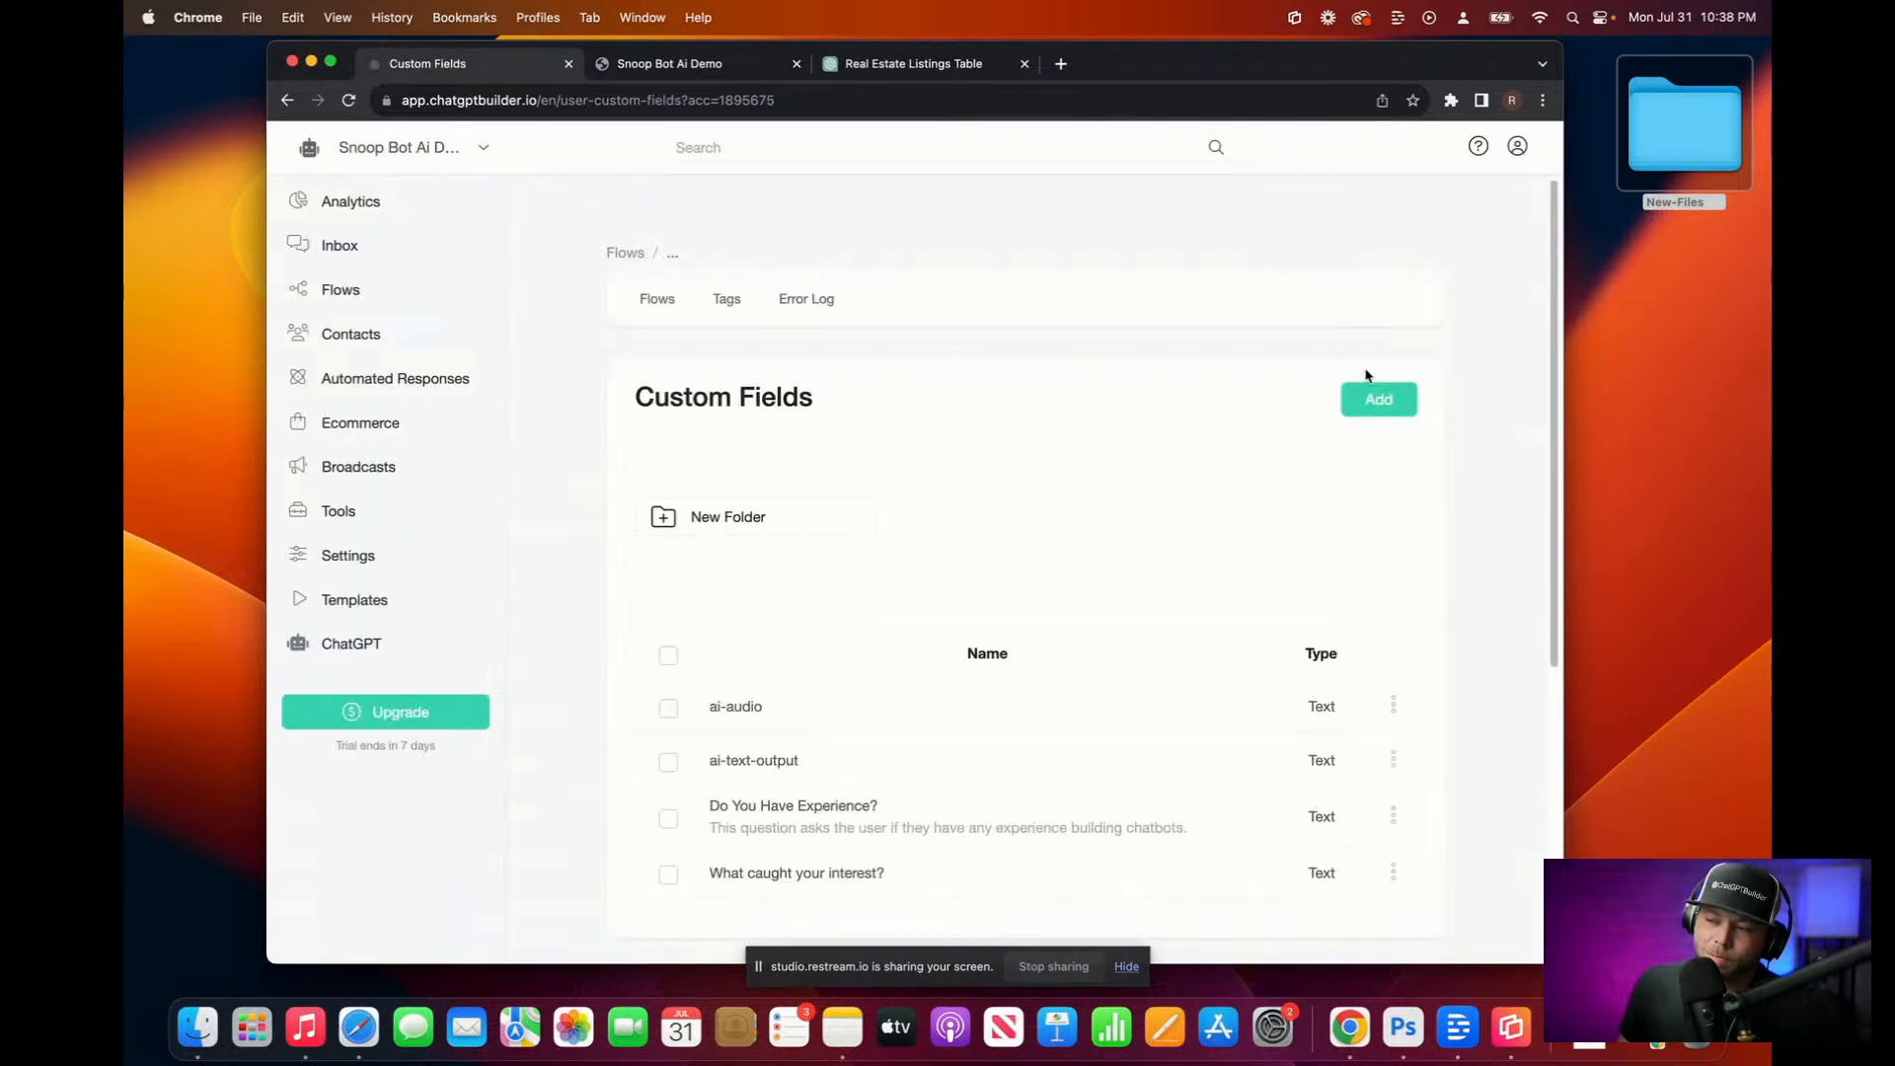
pyautogui.scroll(-3, 1366, 377)
pyautogui.scroll(-3, 1367, 375)
pyautogui.scroll(4, 888, 338)
pyautogui.scroll(-6, 818, 368)
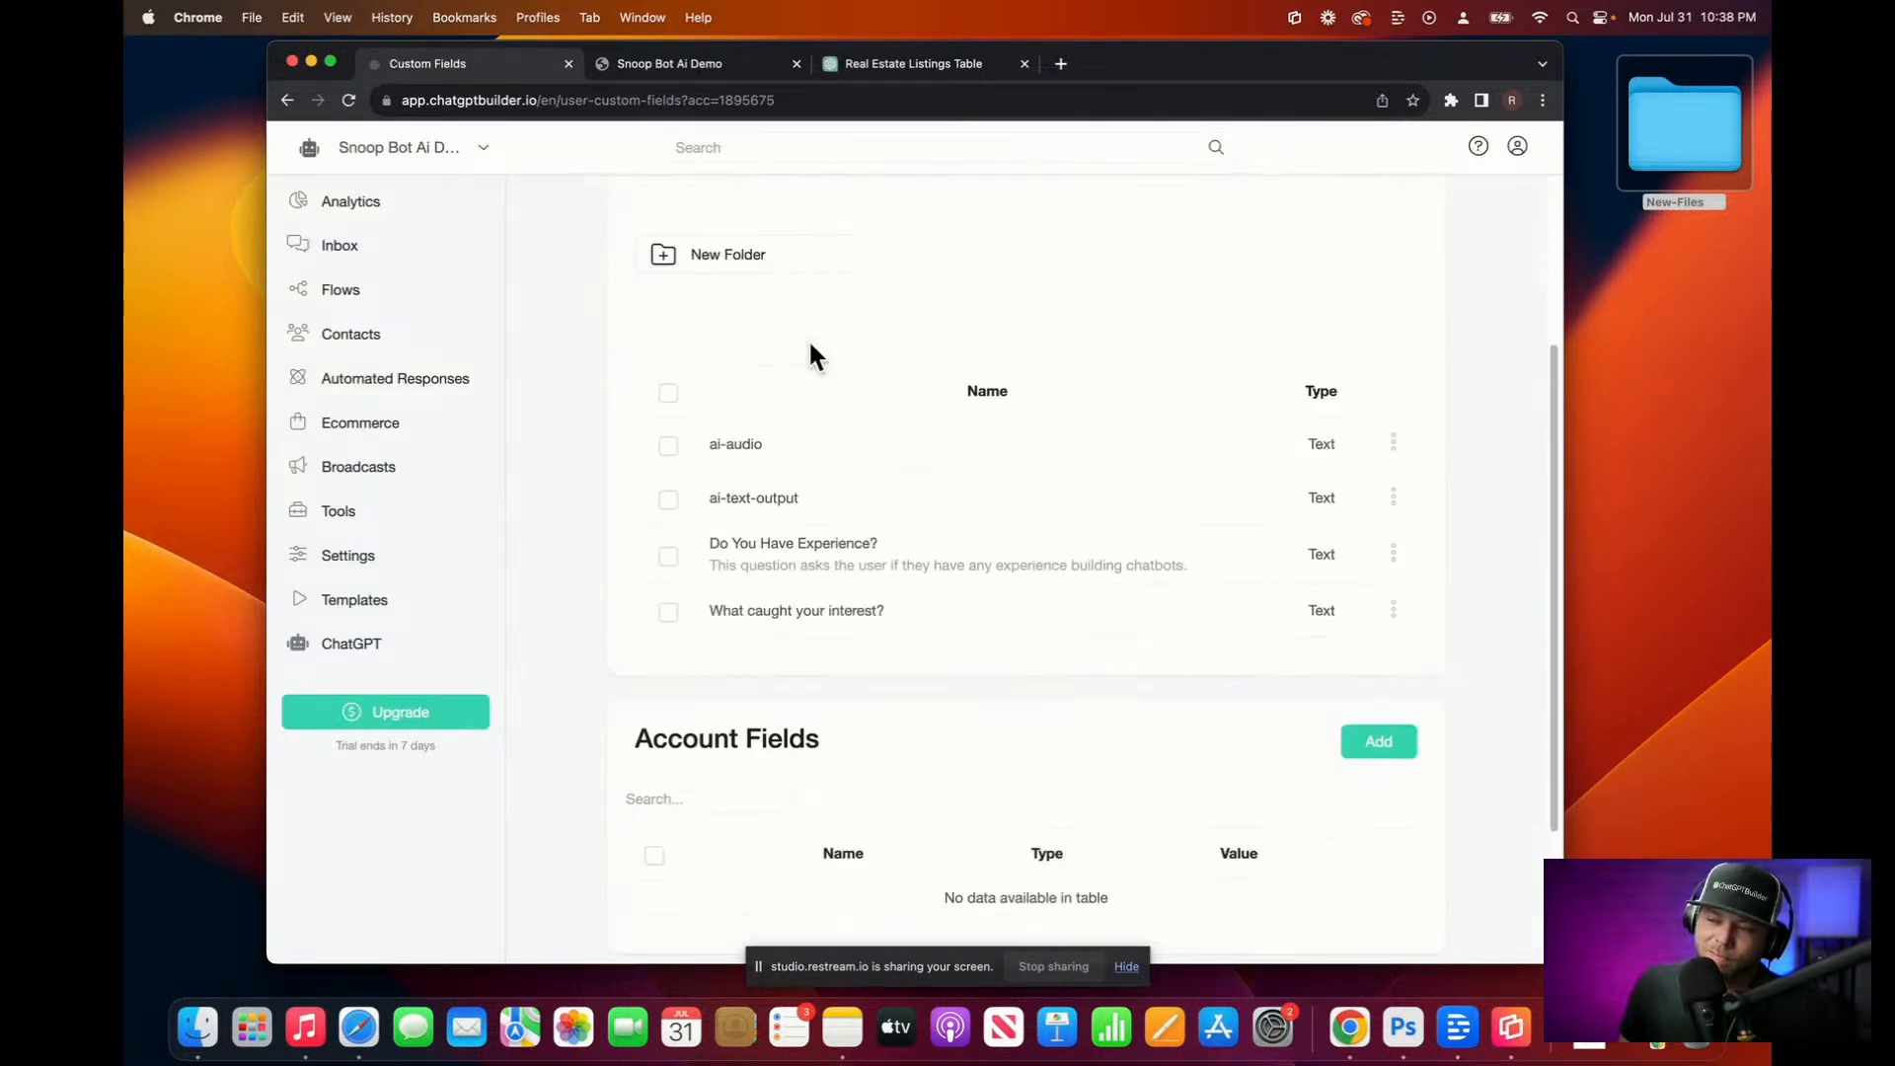
pyautogui.scroll(6, 825, 585)
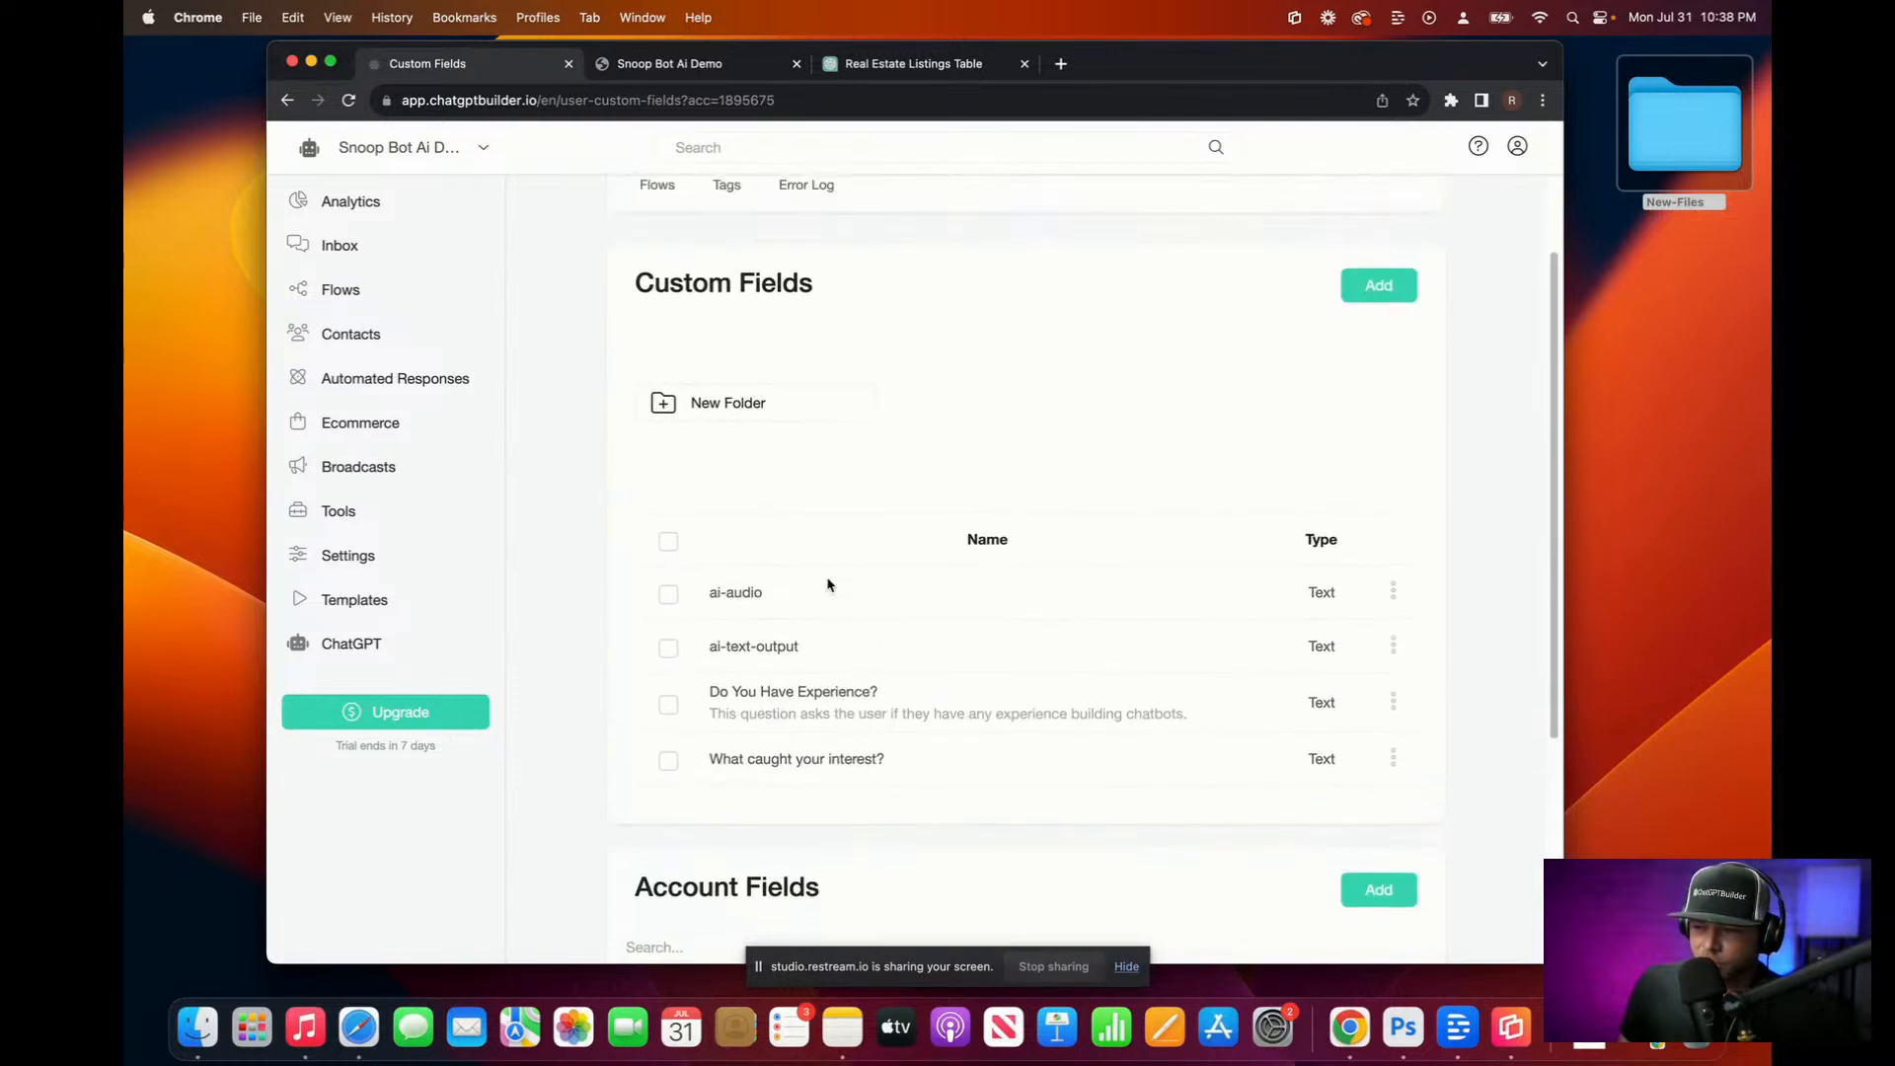
pyautogui.scroll(-1, 853, 341)
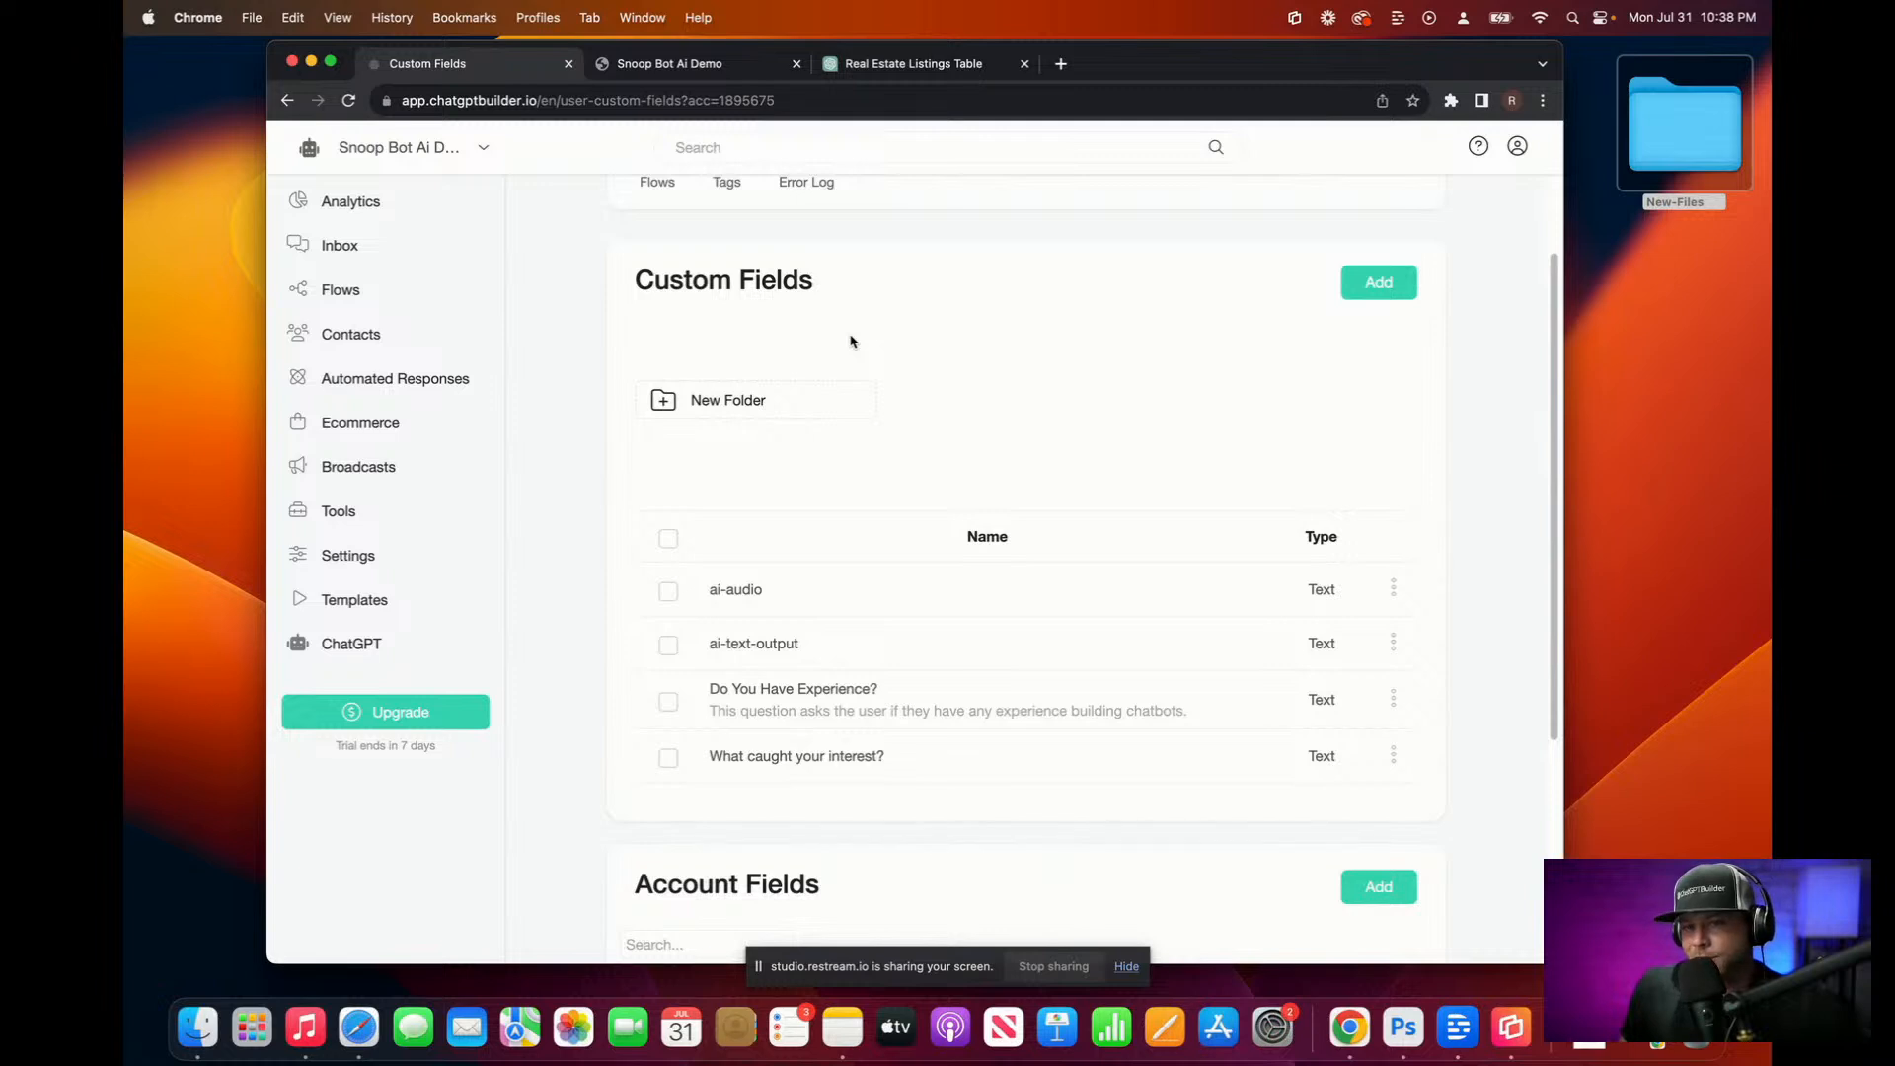
pyautogui.scroll(-5, 850, 339)
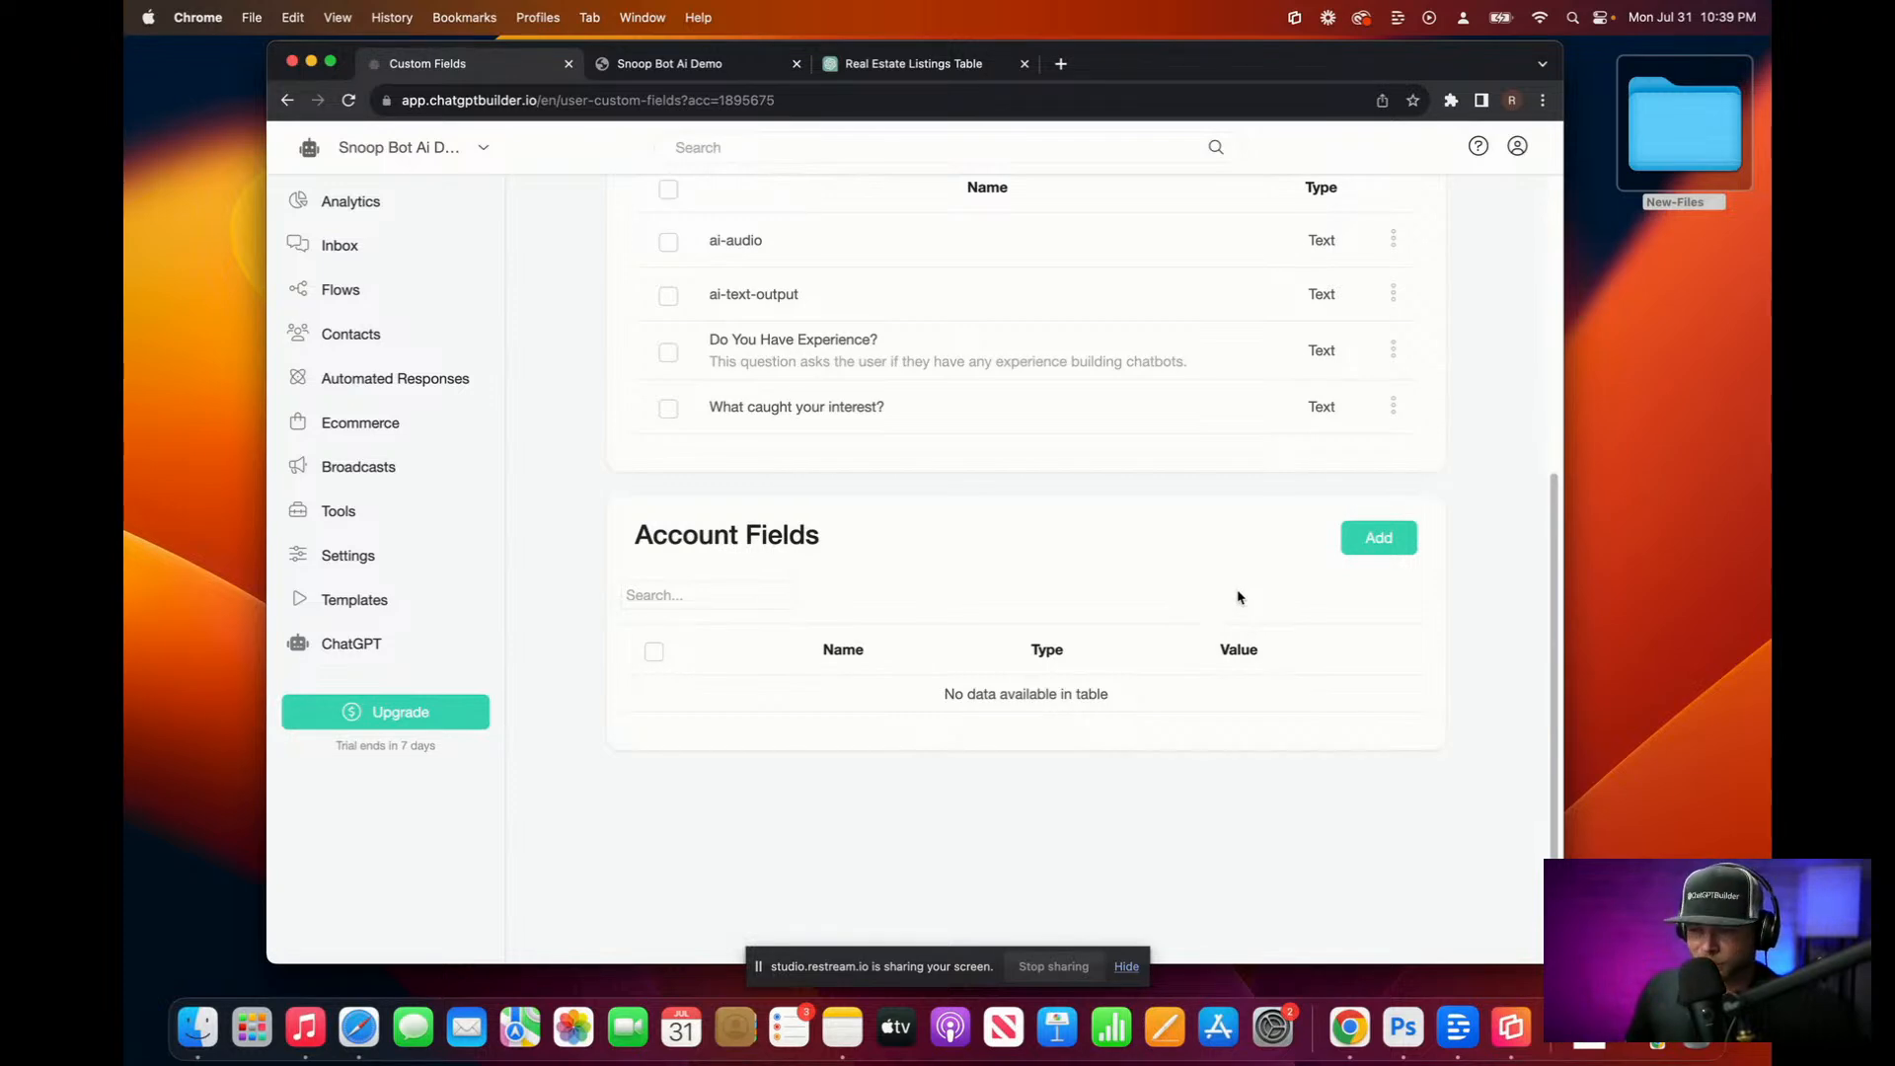
pyautogui.scroll(3, 1210, 603)
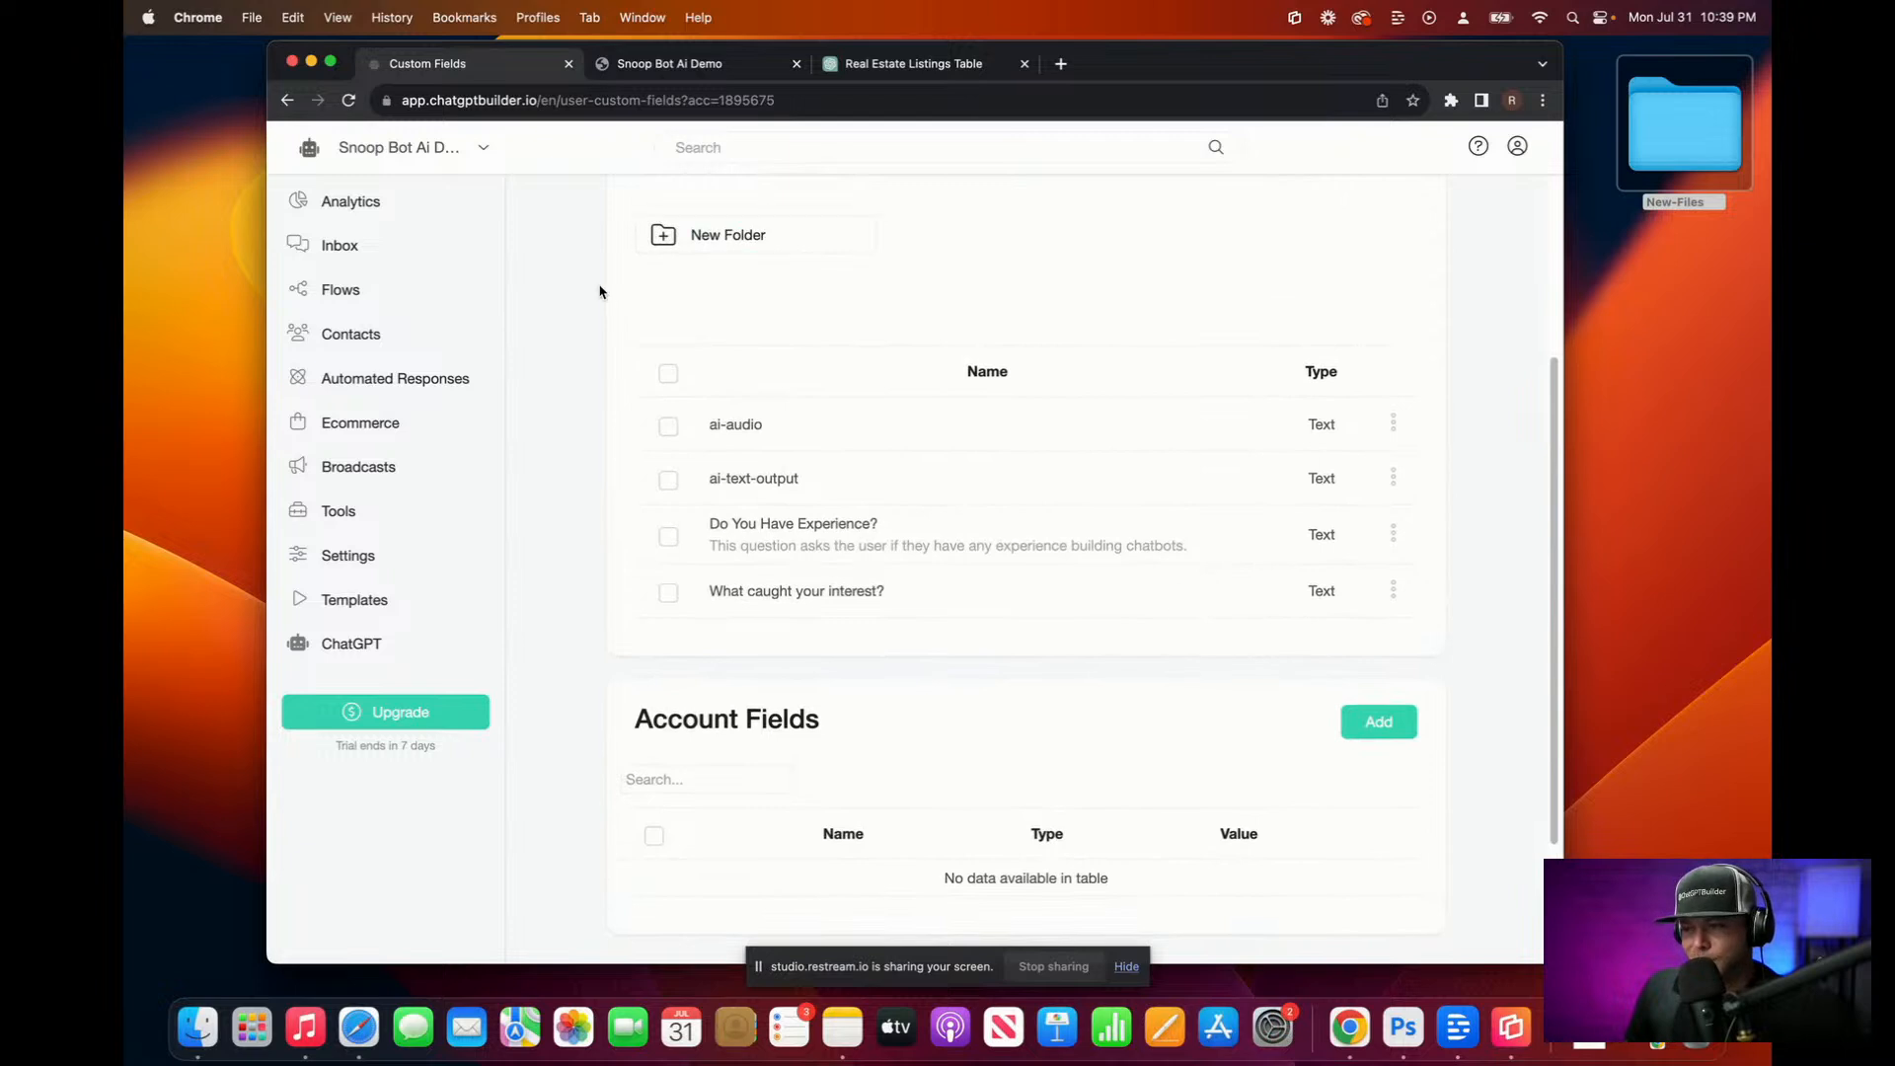
pyautogui.scroll(2, 796, 474)
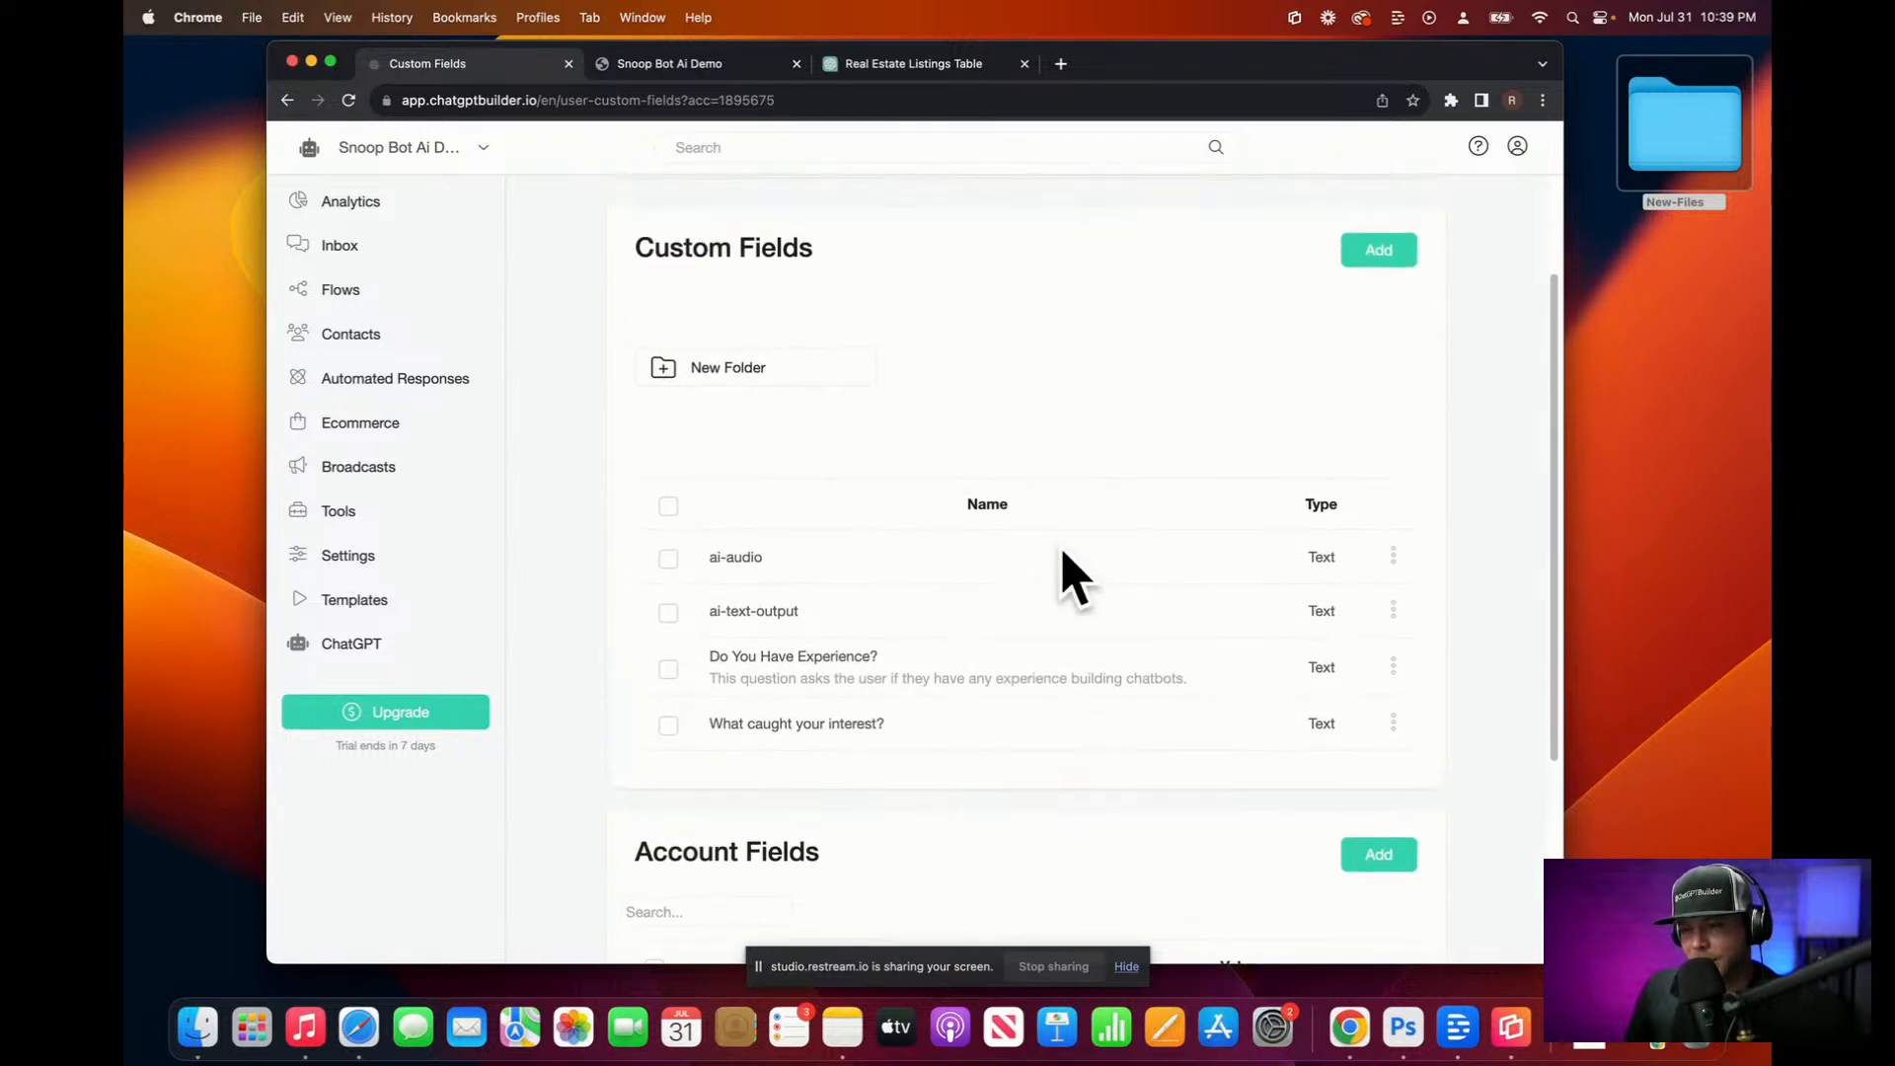
# Step: Create a custom field named Budget with type Text
pyautogui.click(1379, 252)
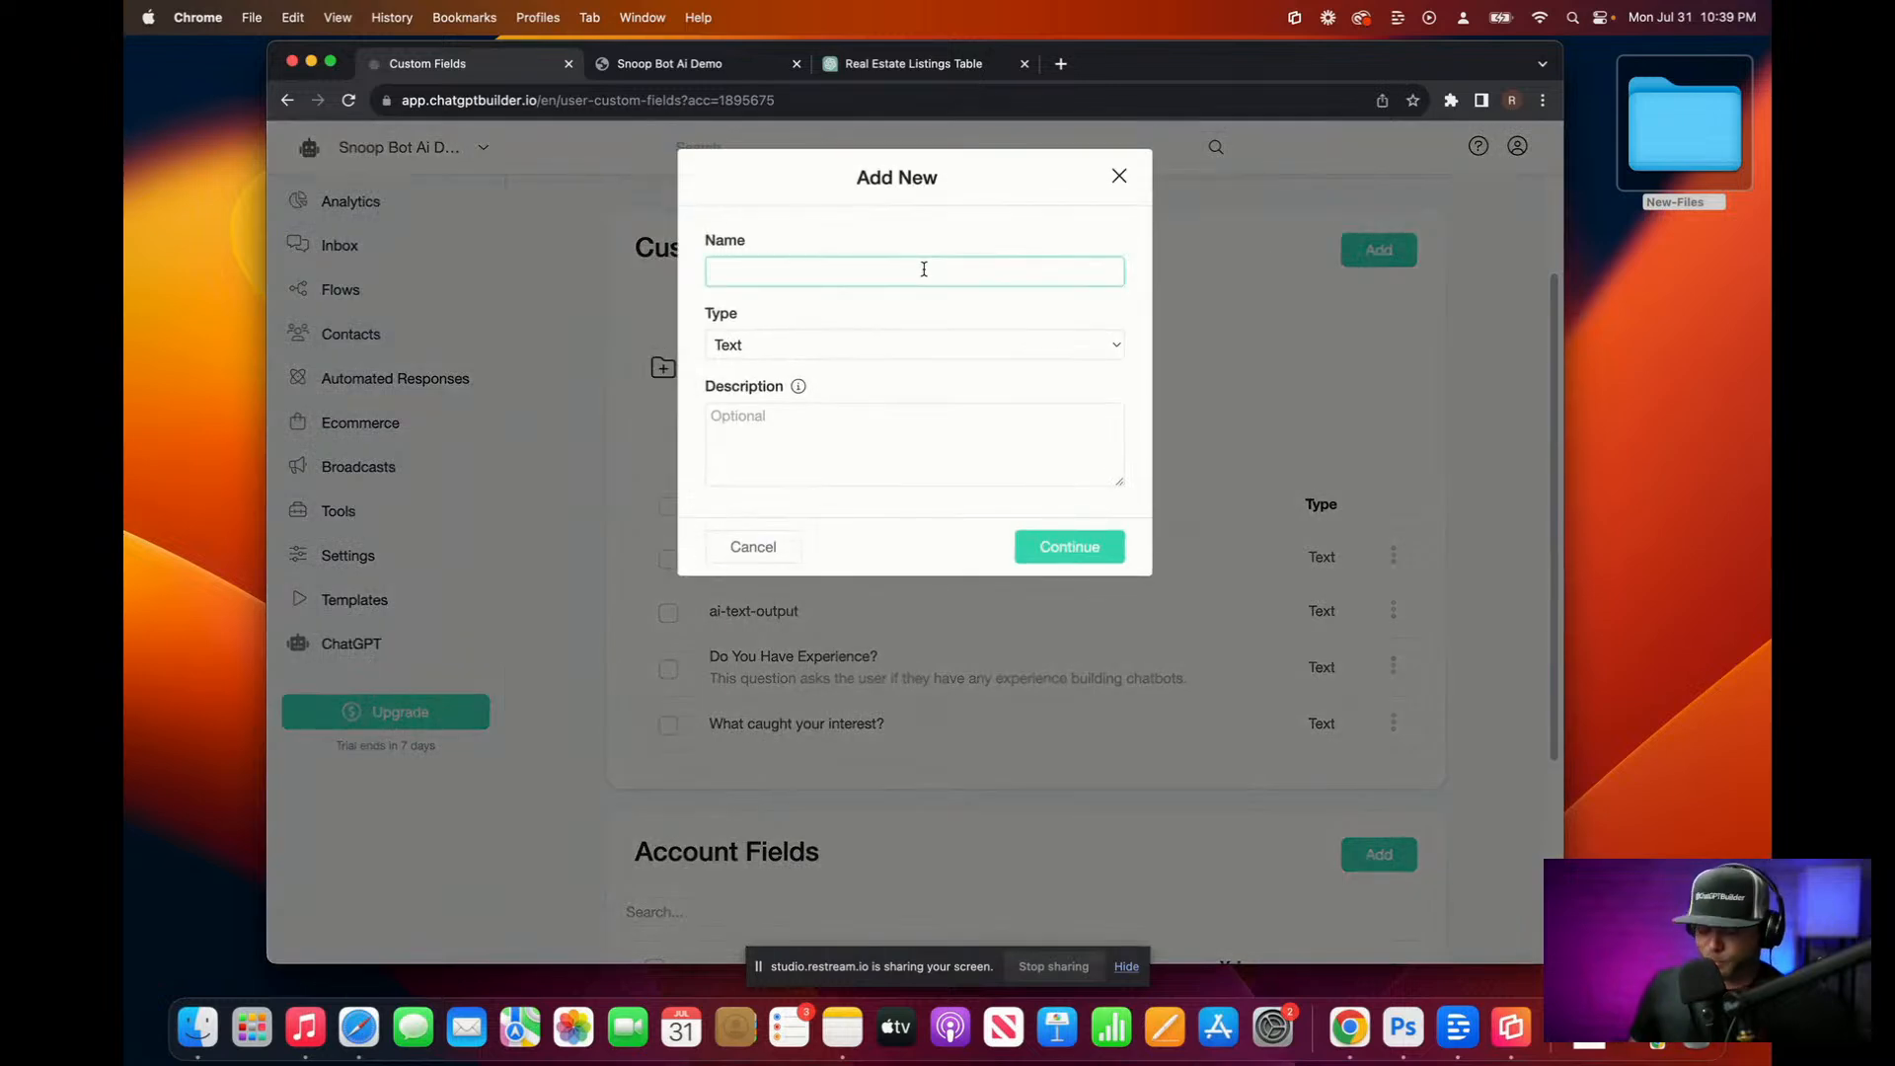
pyautogui.write('Budget')
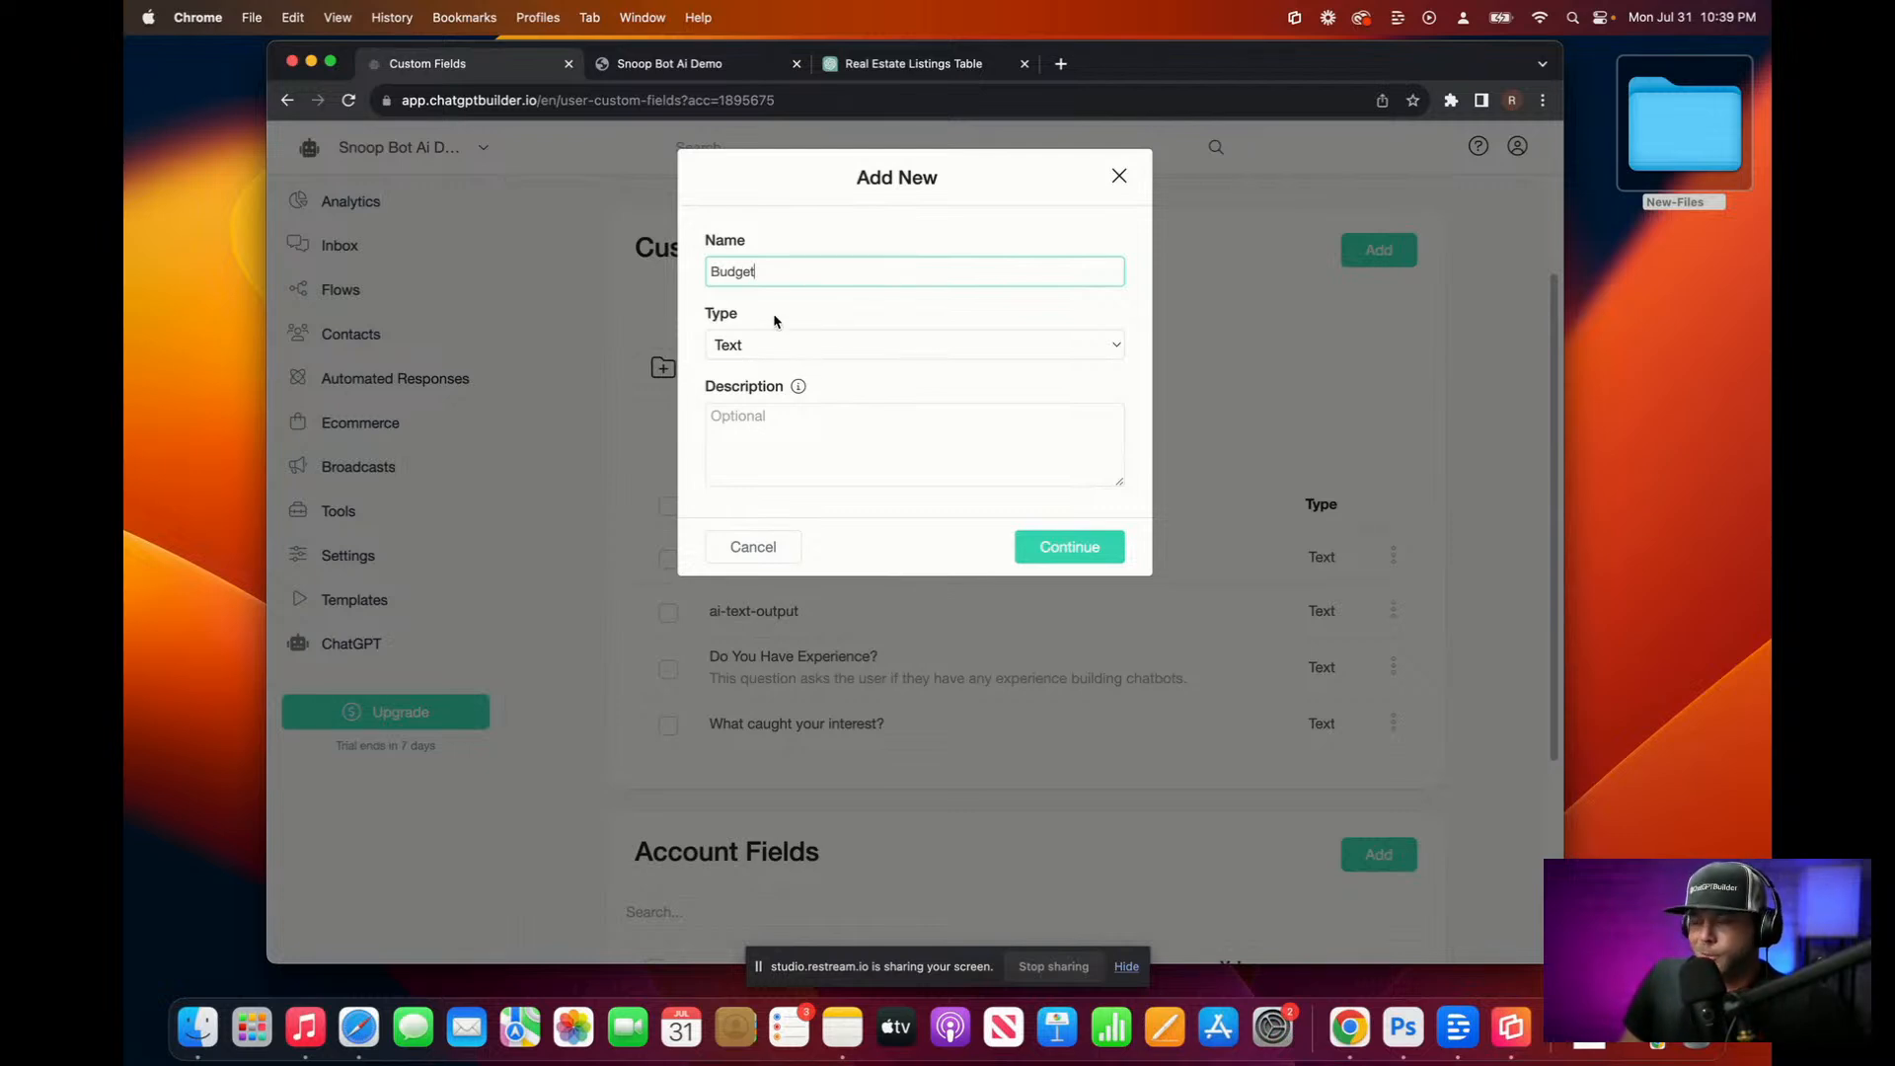
pyautogui.click(789, 344)
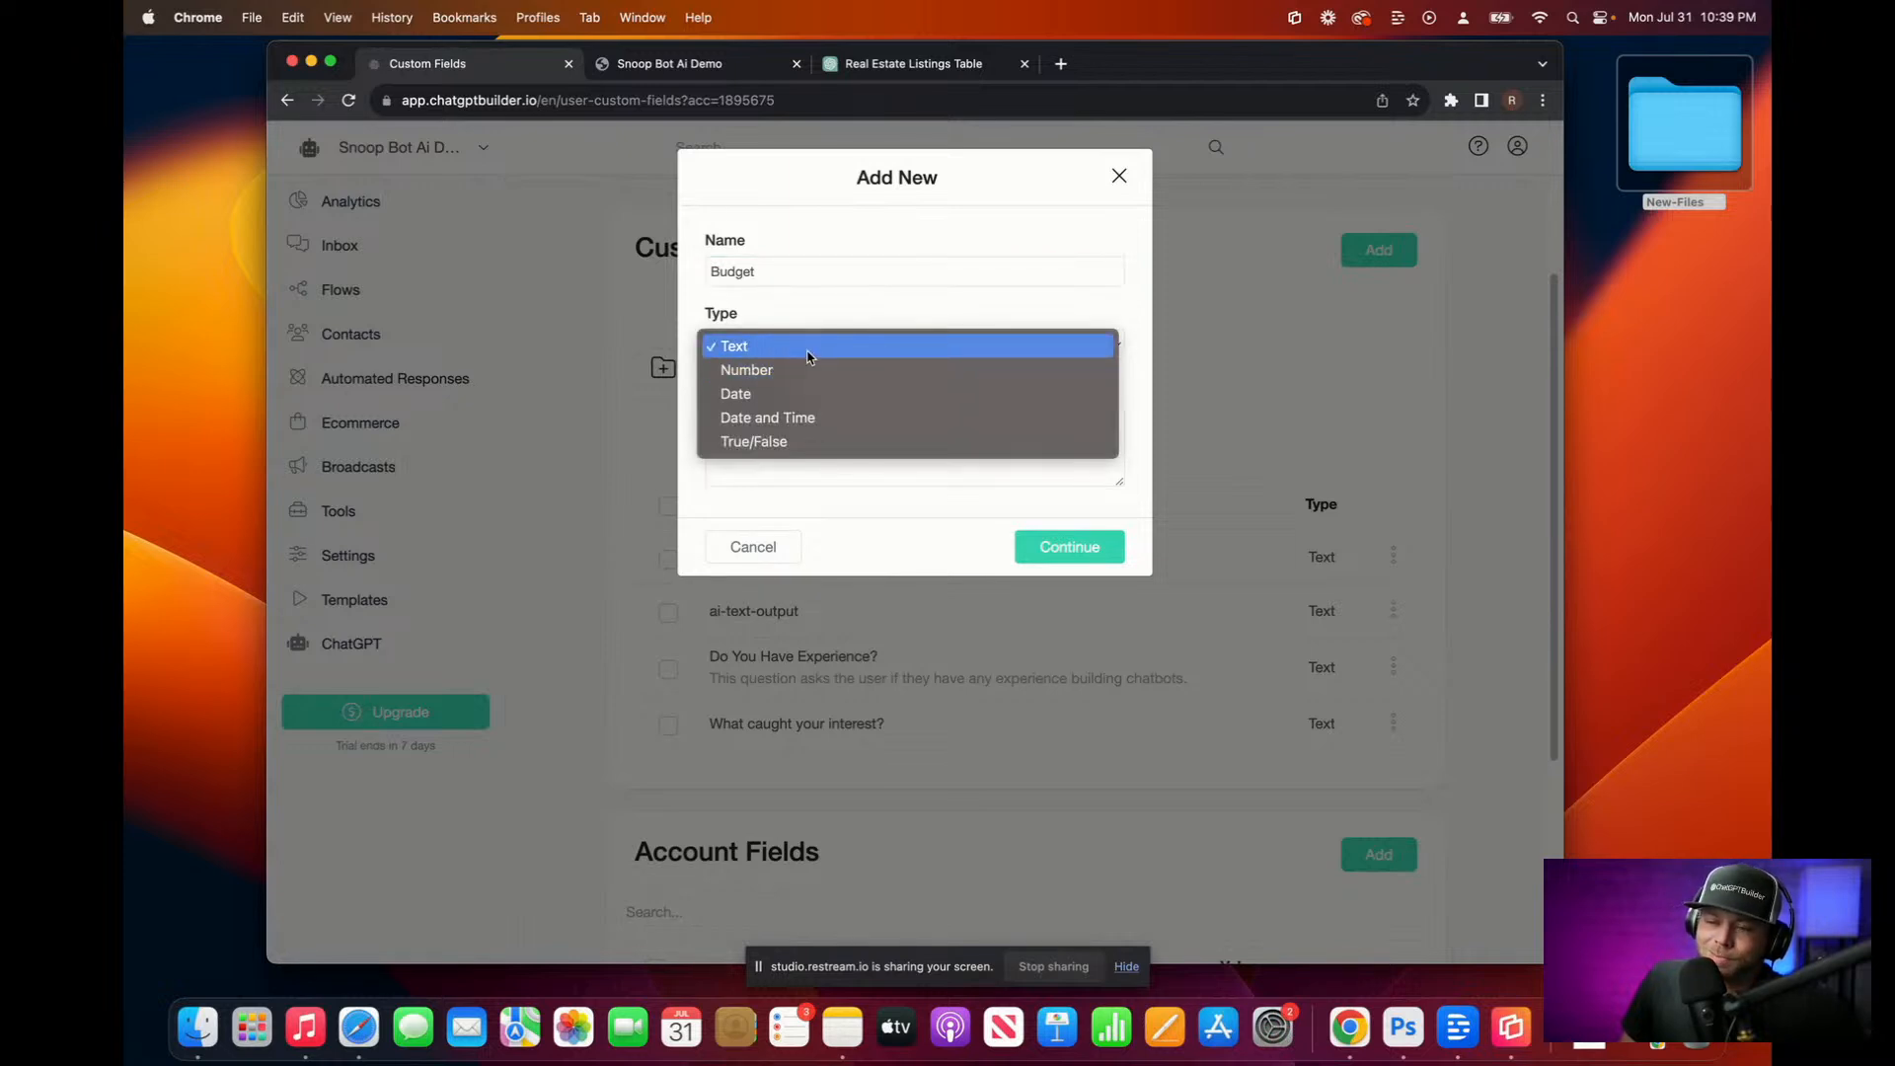
pyautogui.click(835, 303)
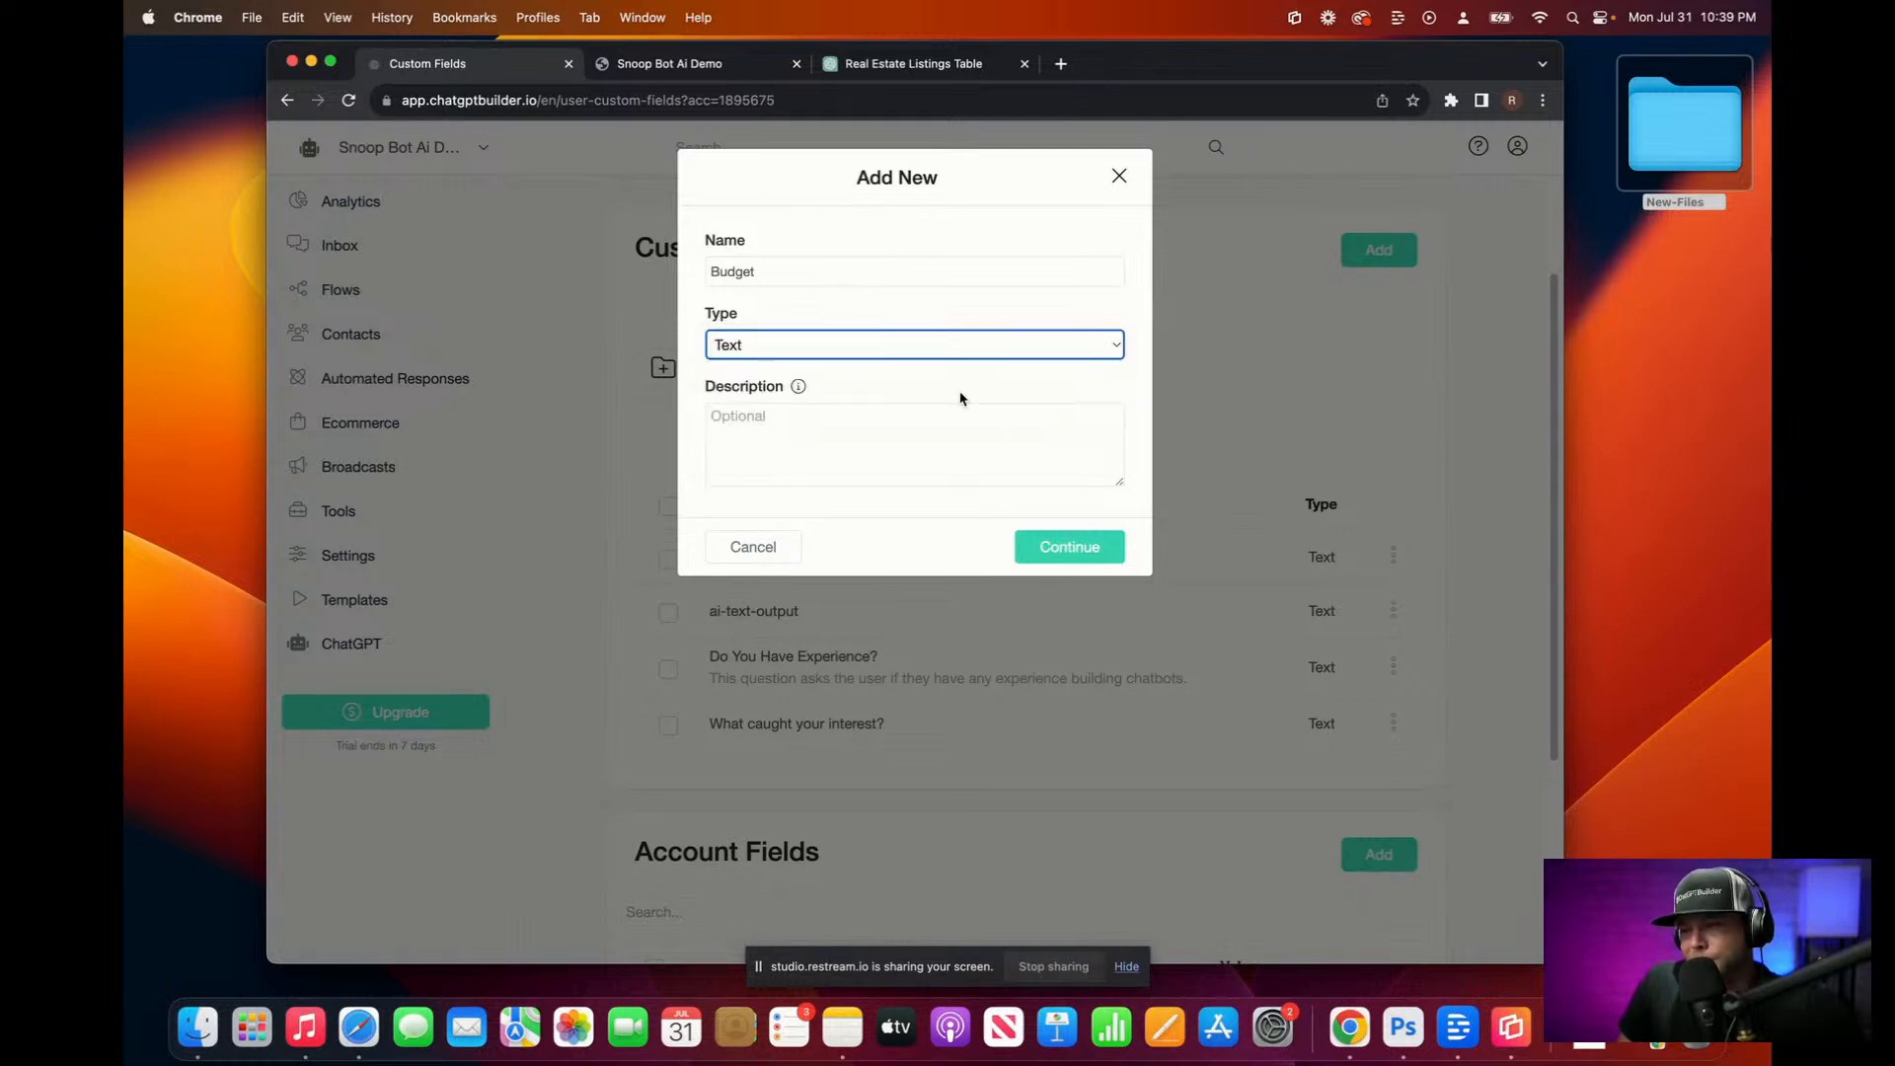
pyautogui.click(1079, 550)
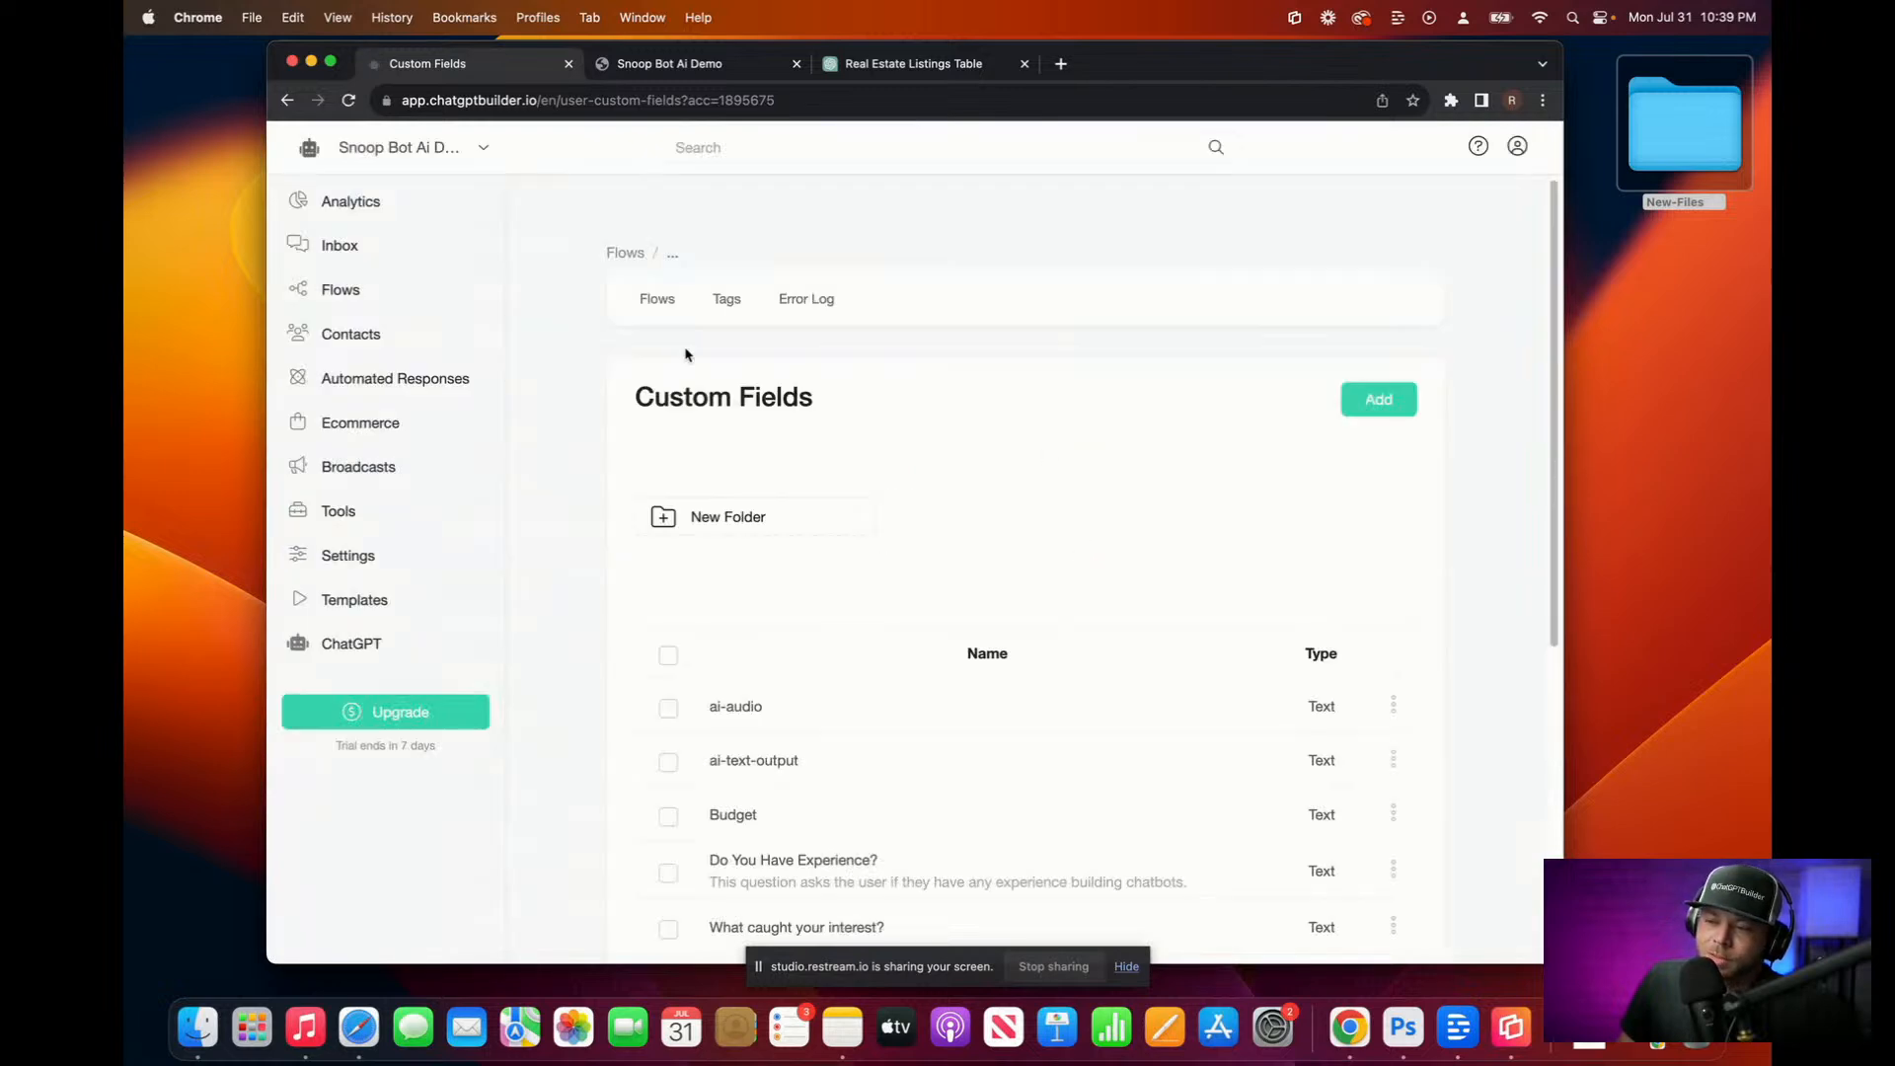
# Step: Glance at the Snoop Default flow's step settings, then return to Flows
pyautogui.click(371, 291)
pyautogui.click(766, 681)
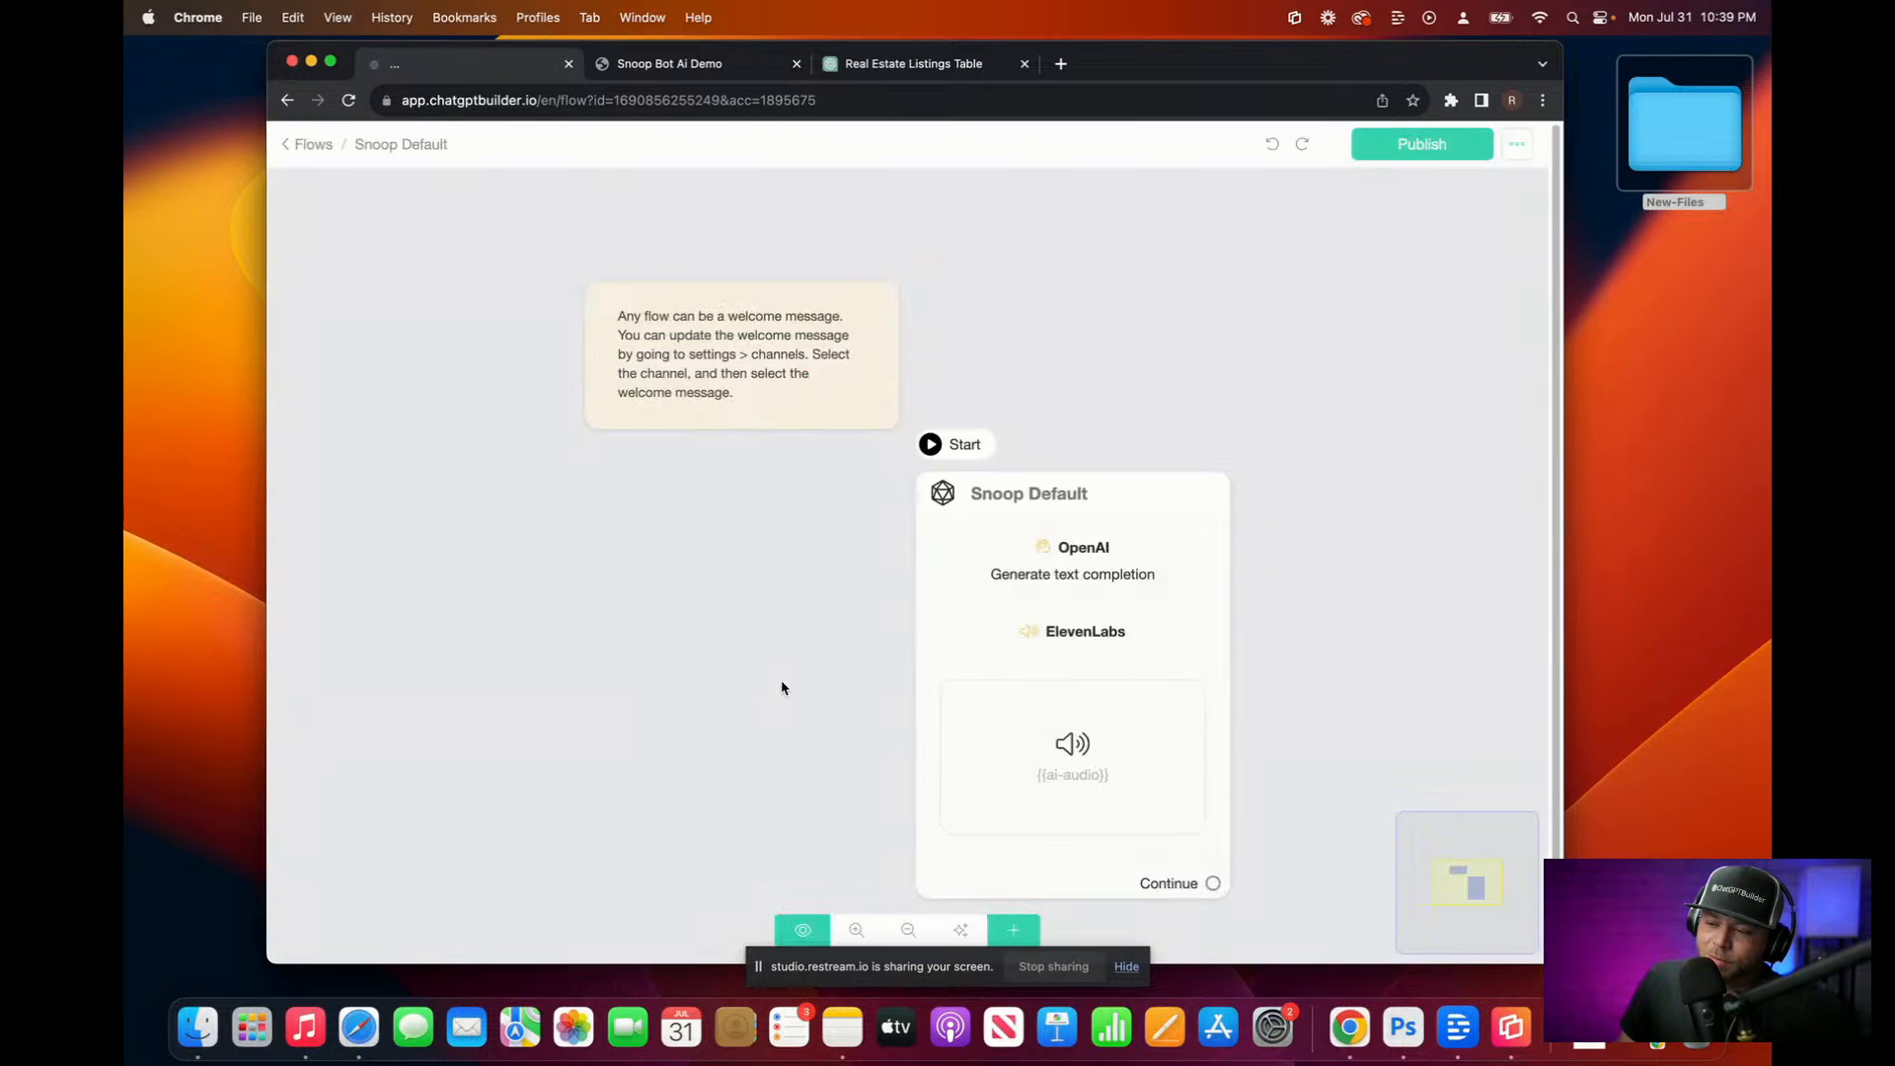
pyautogui.click(1054, 637)
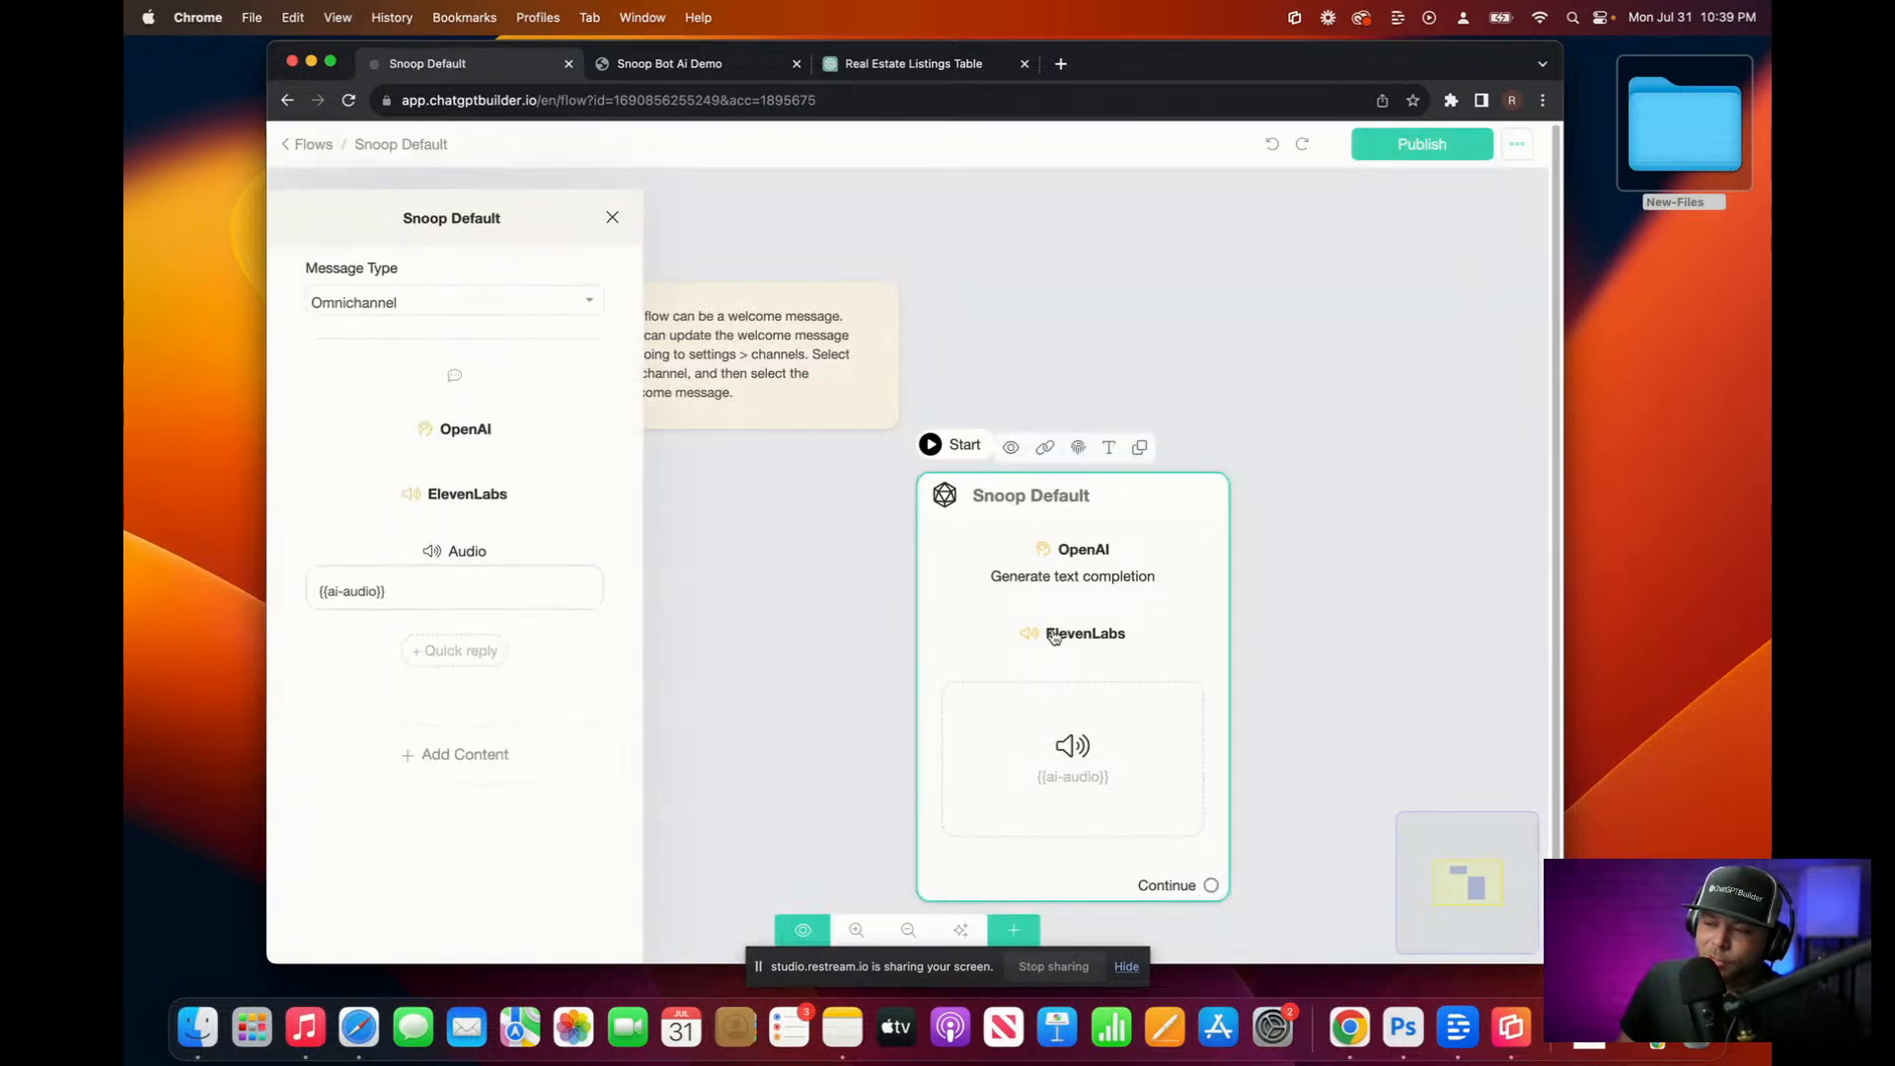
pyautogui.click(301, 144)
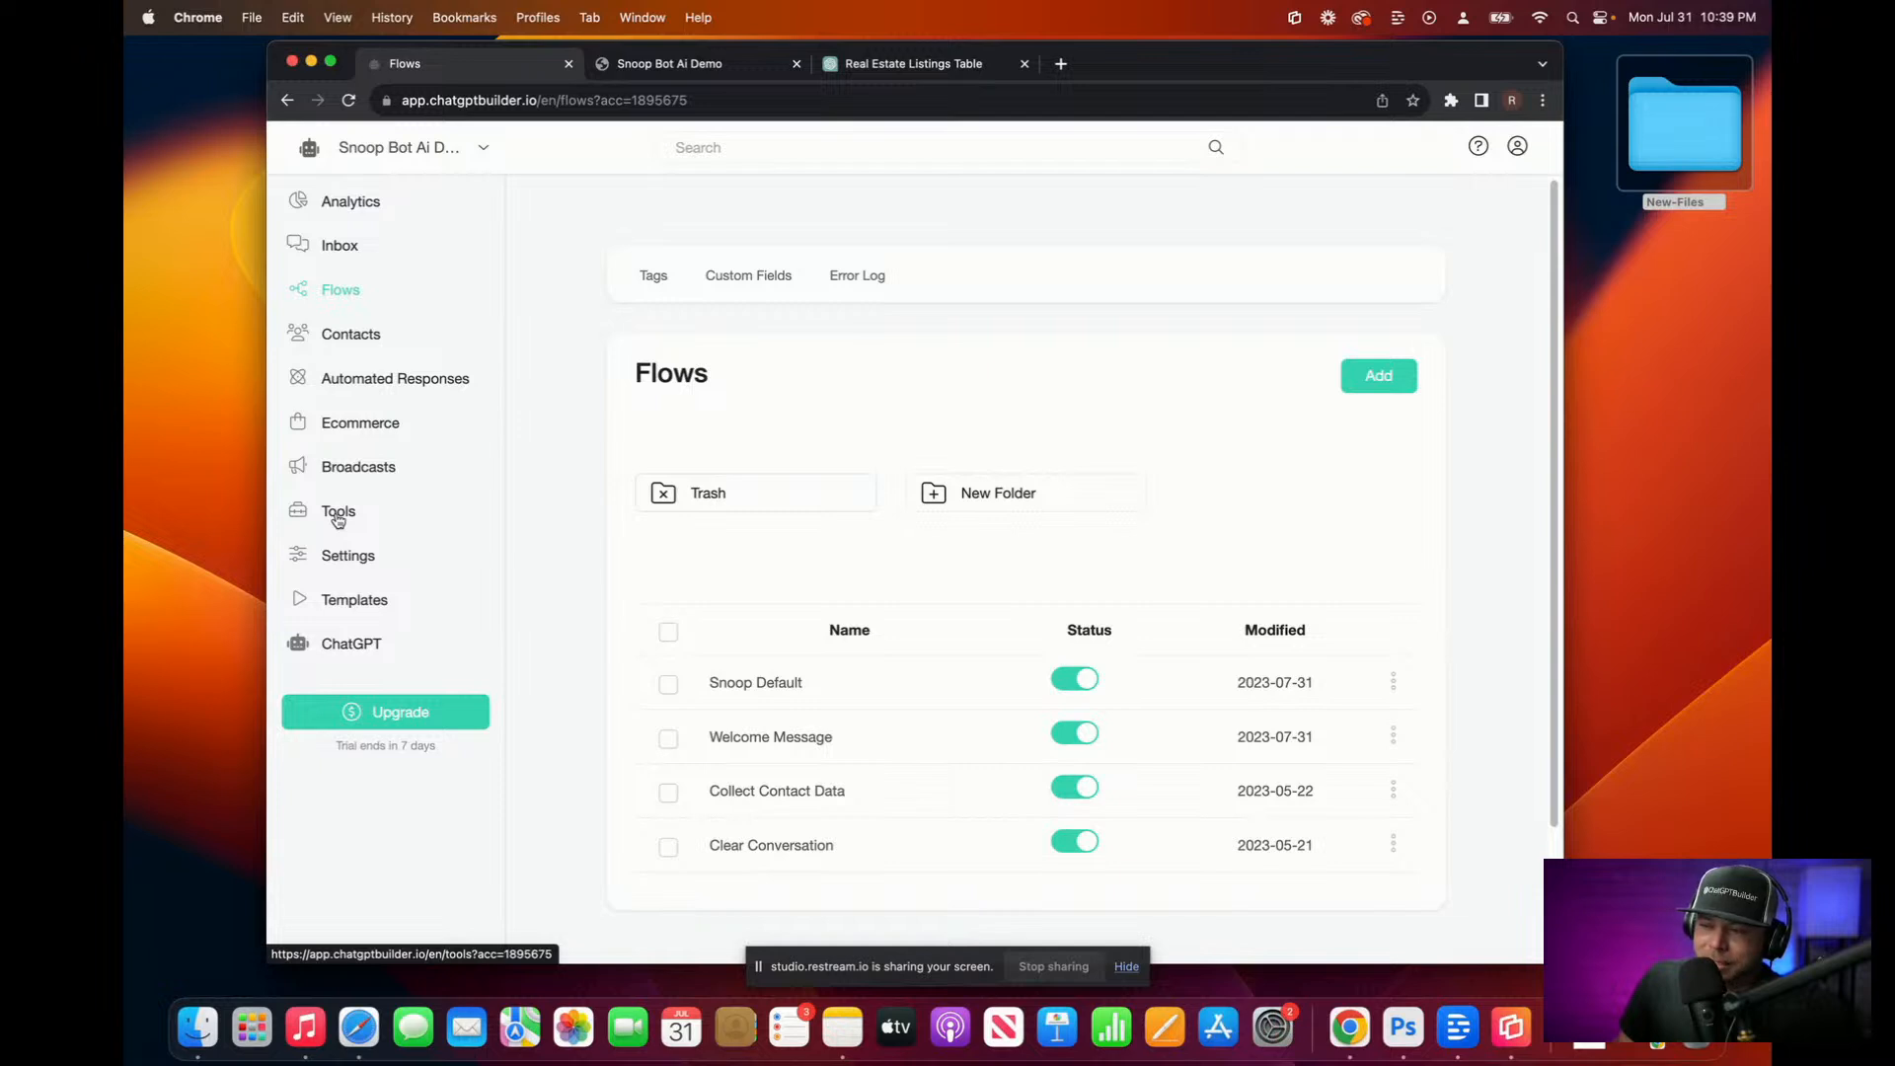
# Step: From Settings > Integrations > OpenAI ChatGPT triggers, edit User_wants_to_sell_property
pyautogui.click(340, 554)
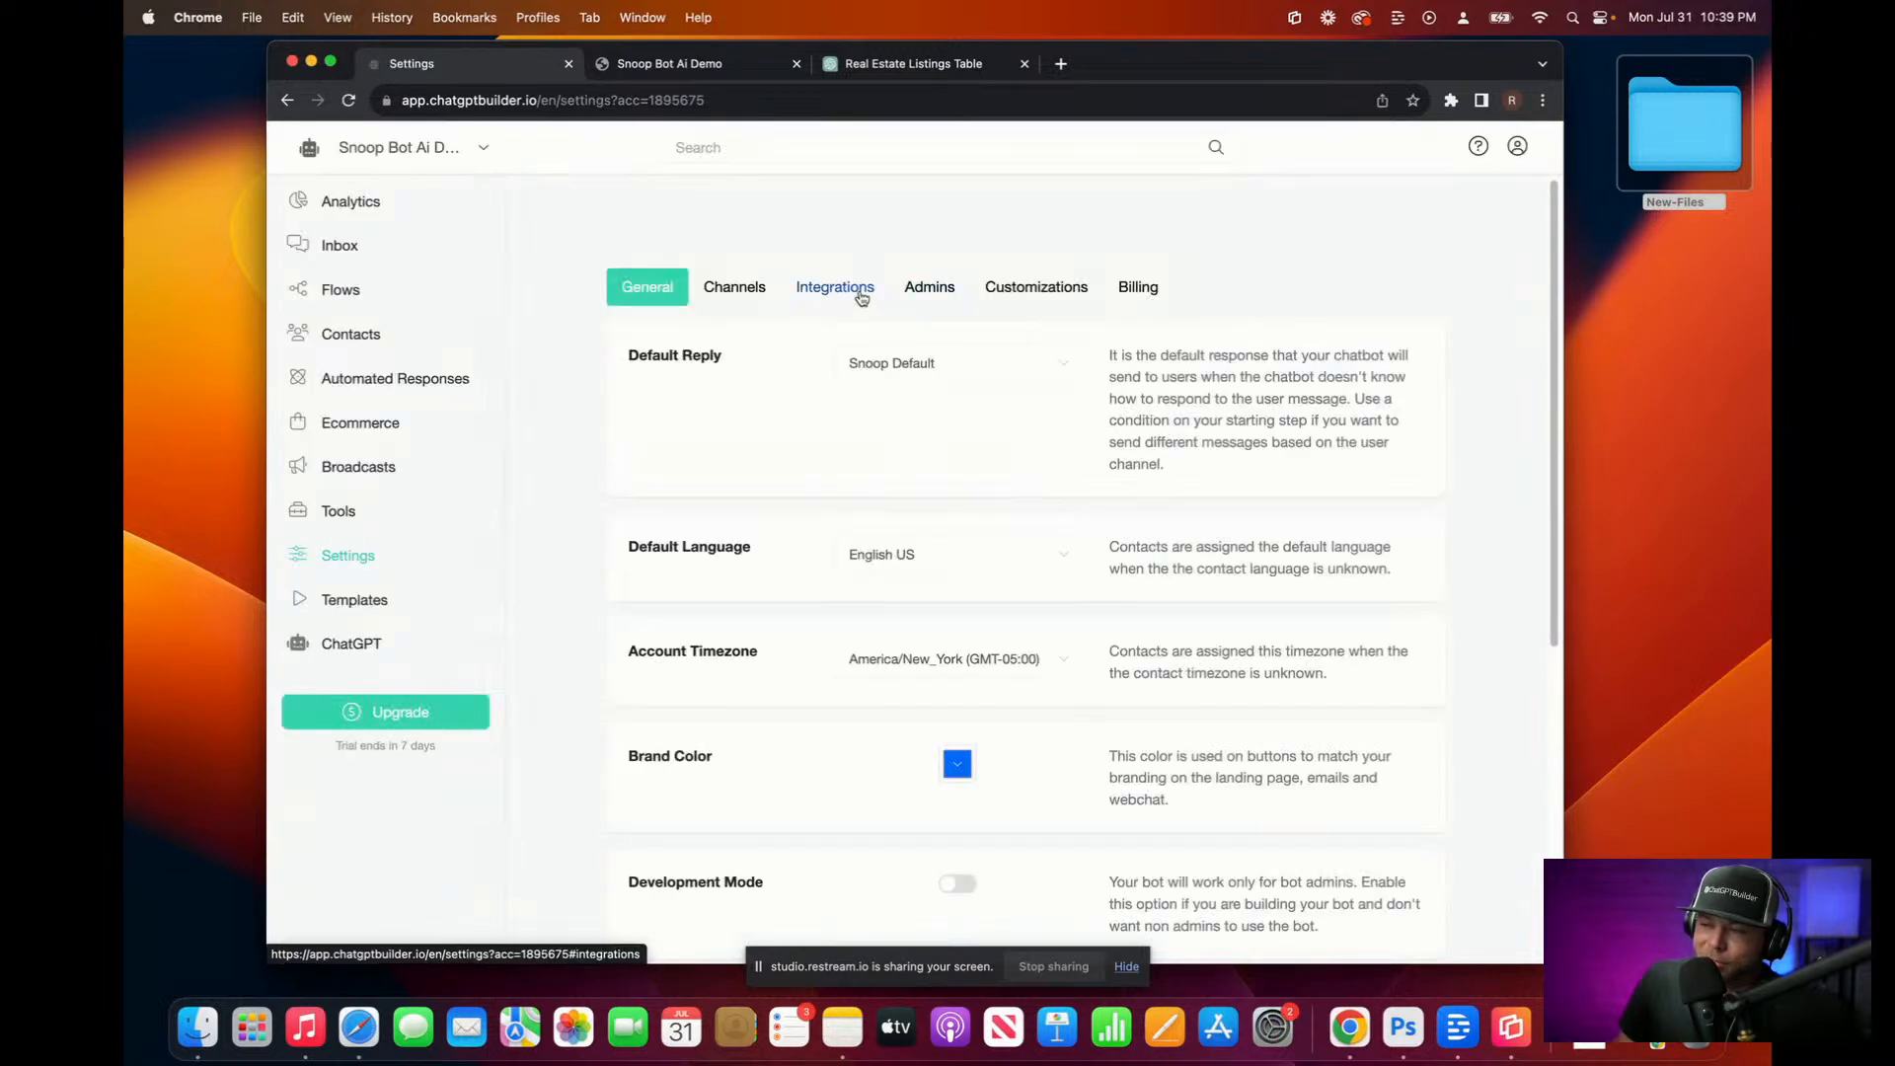
pyautogui.click(861, 296)
pyautogui.scroll(-3, 759, 644)
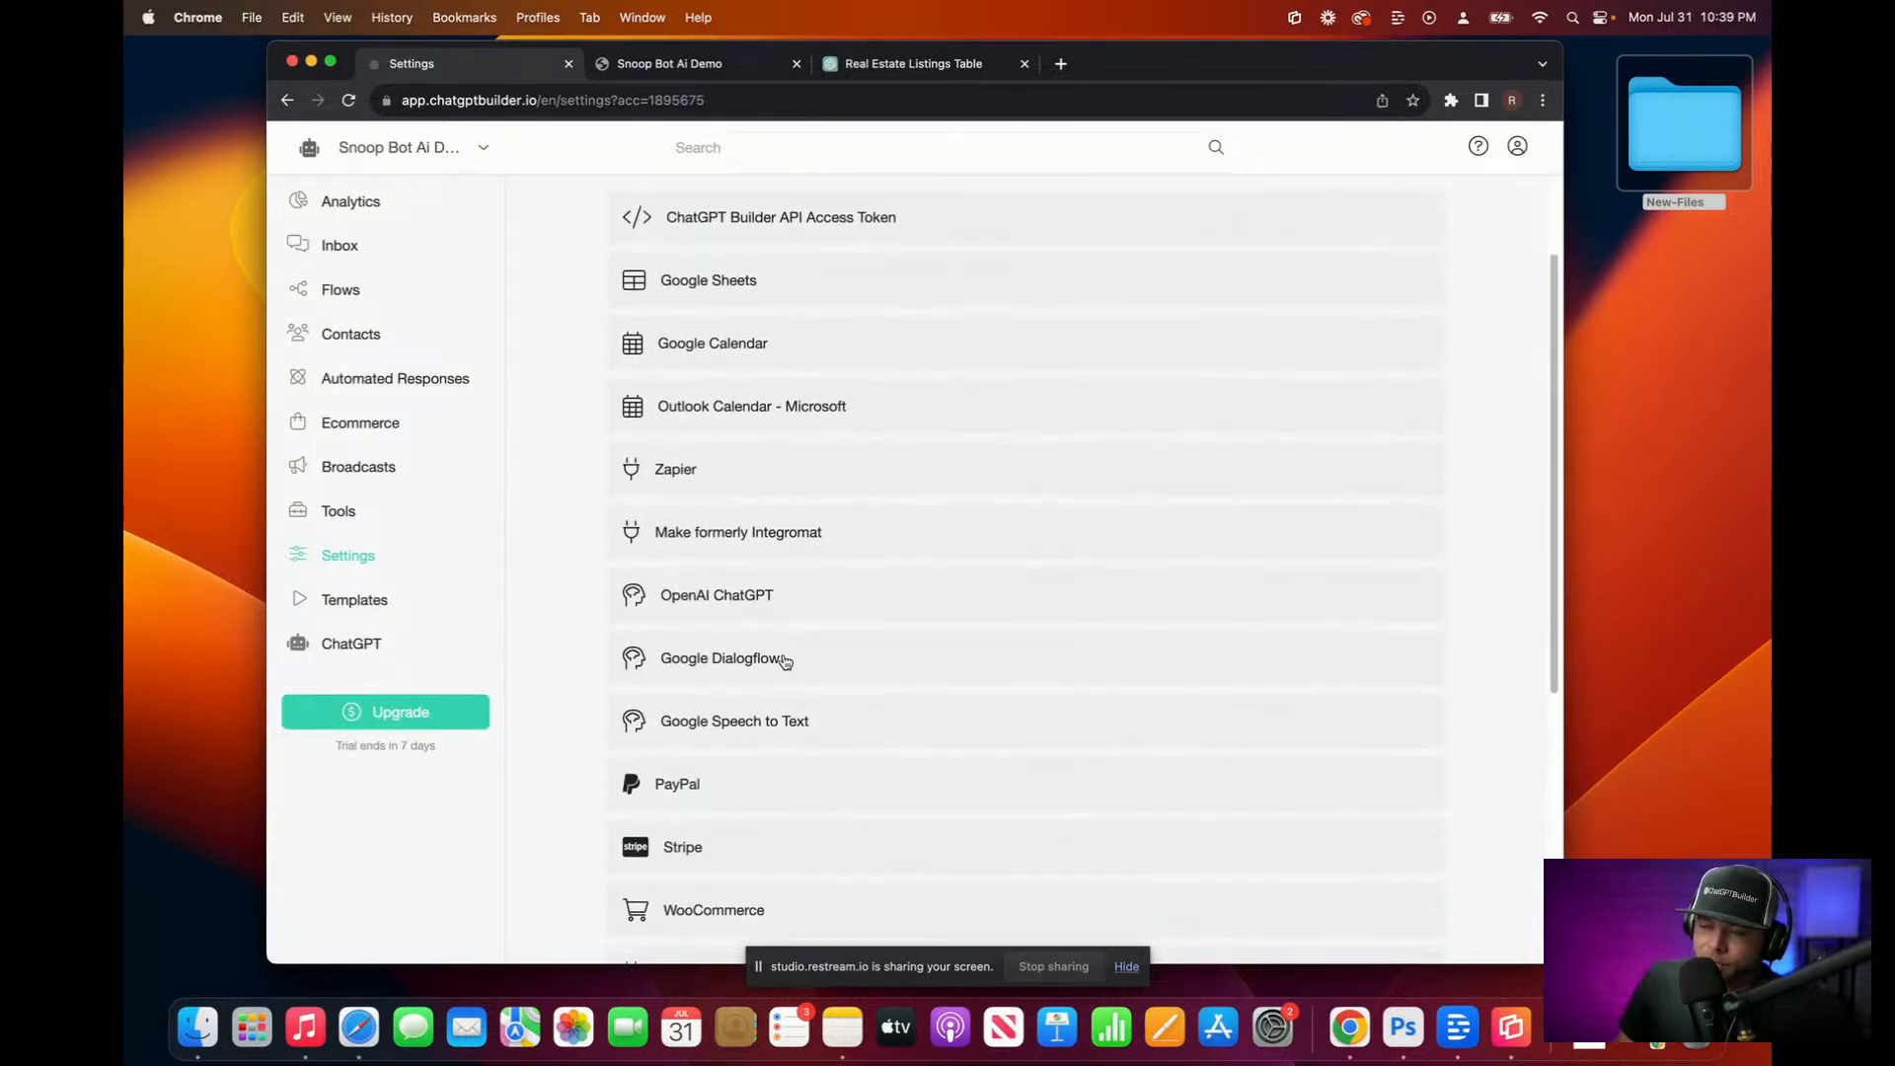
pyautogui.click(784, 658)
pyautogui.click(774, 617)
pyautogui.scroll(-3, 760, 681)
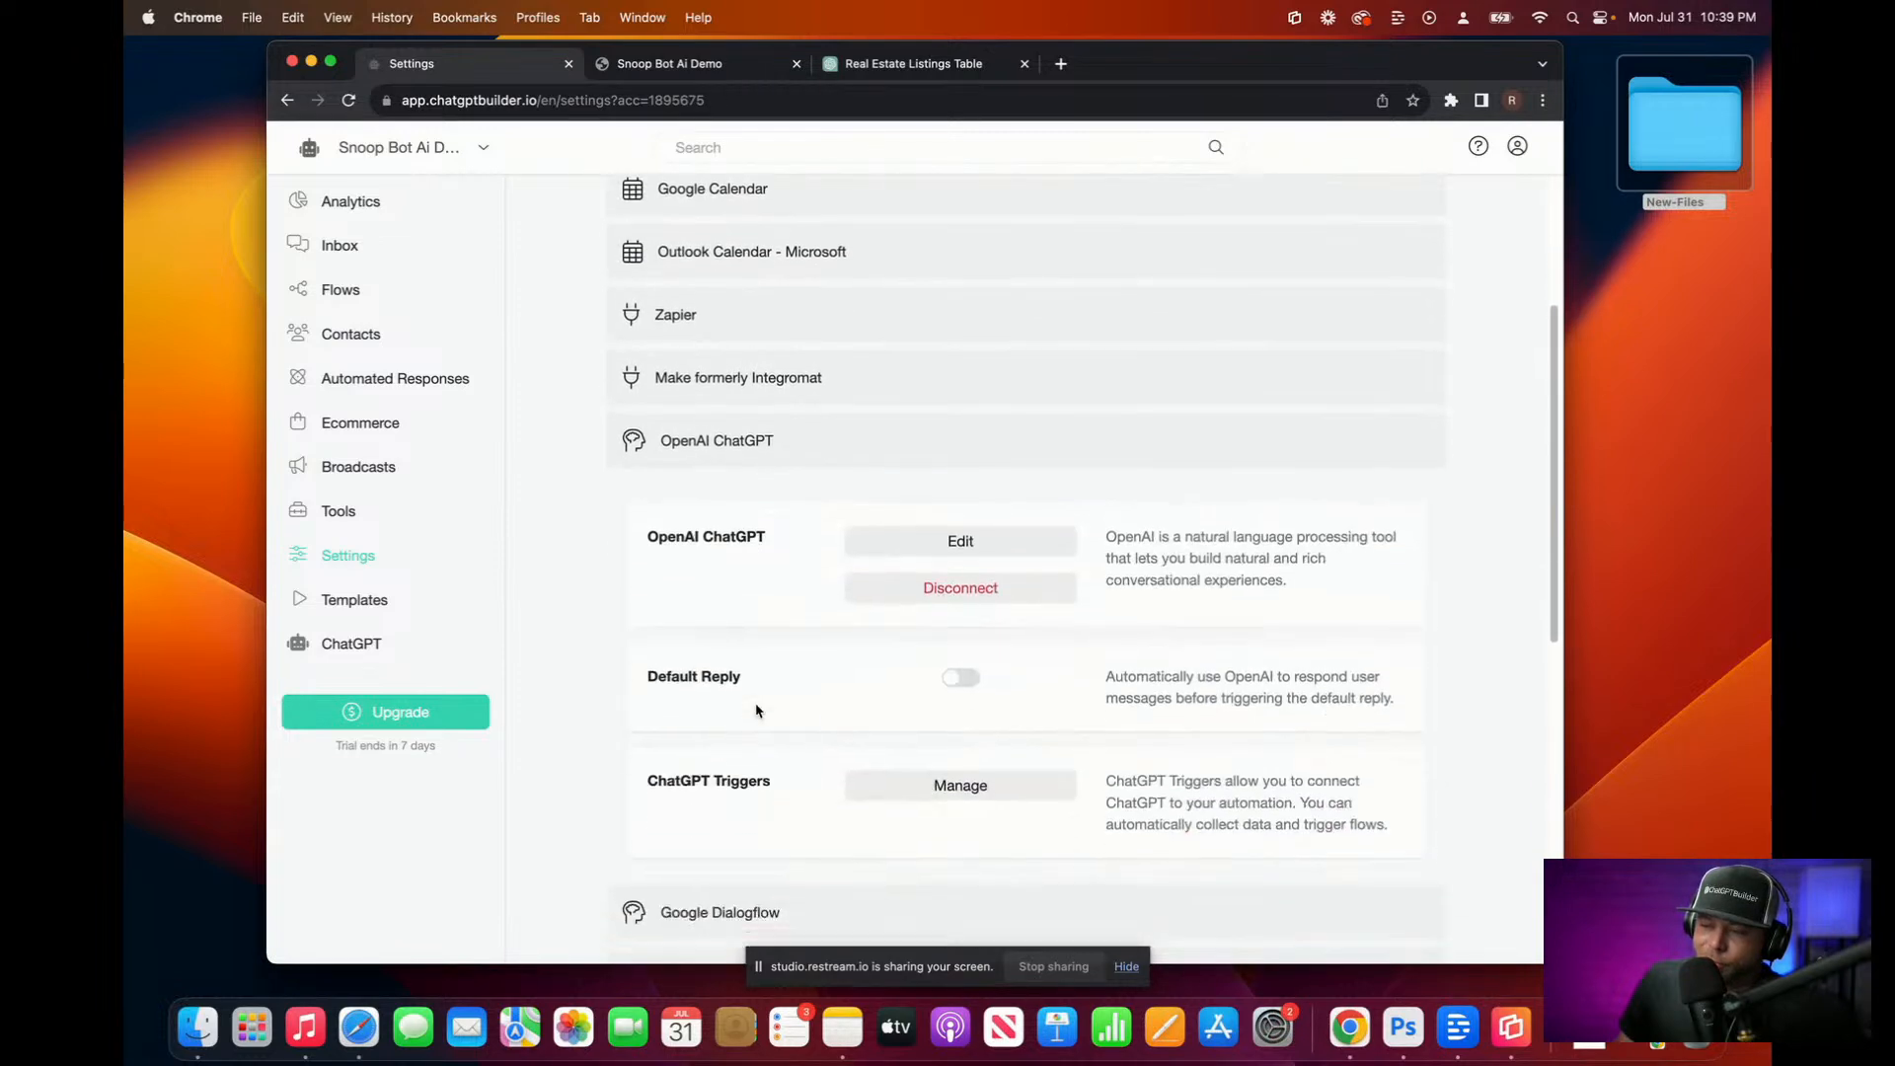
pyautogui.scroll(-2, 760, 713)
pyautogui.click(923, 704)
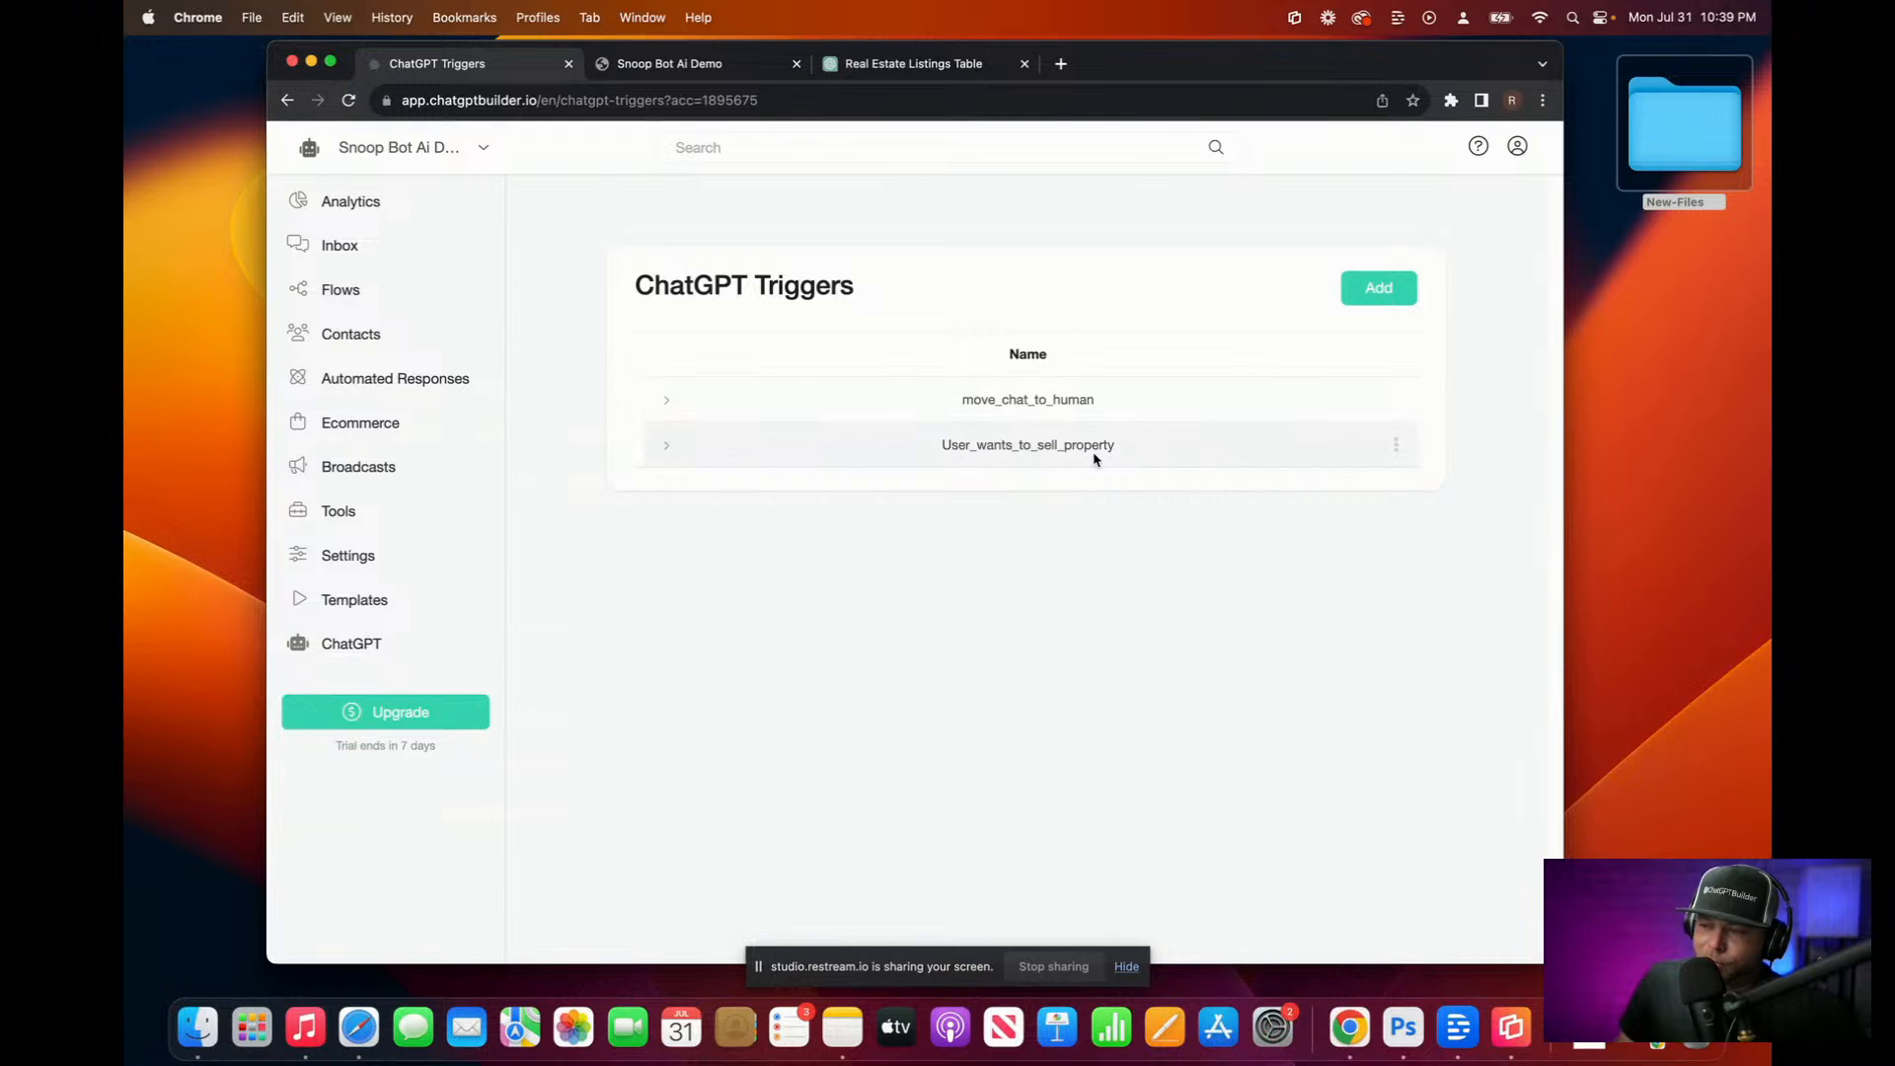
pyautogui.click(1396, 444)
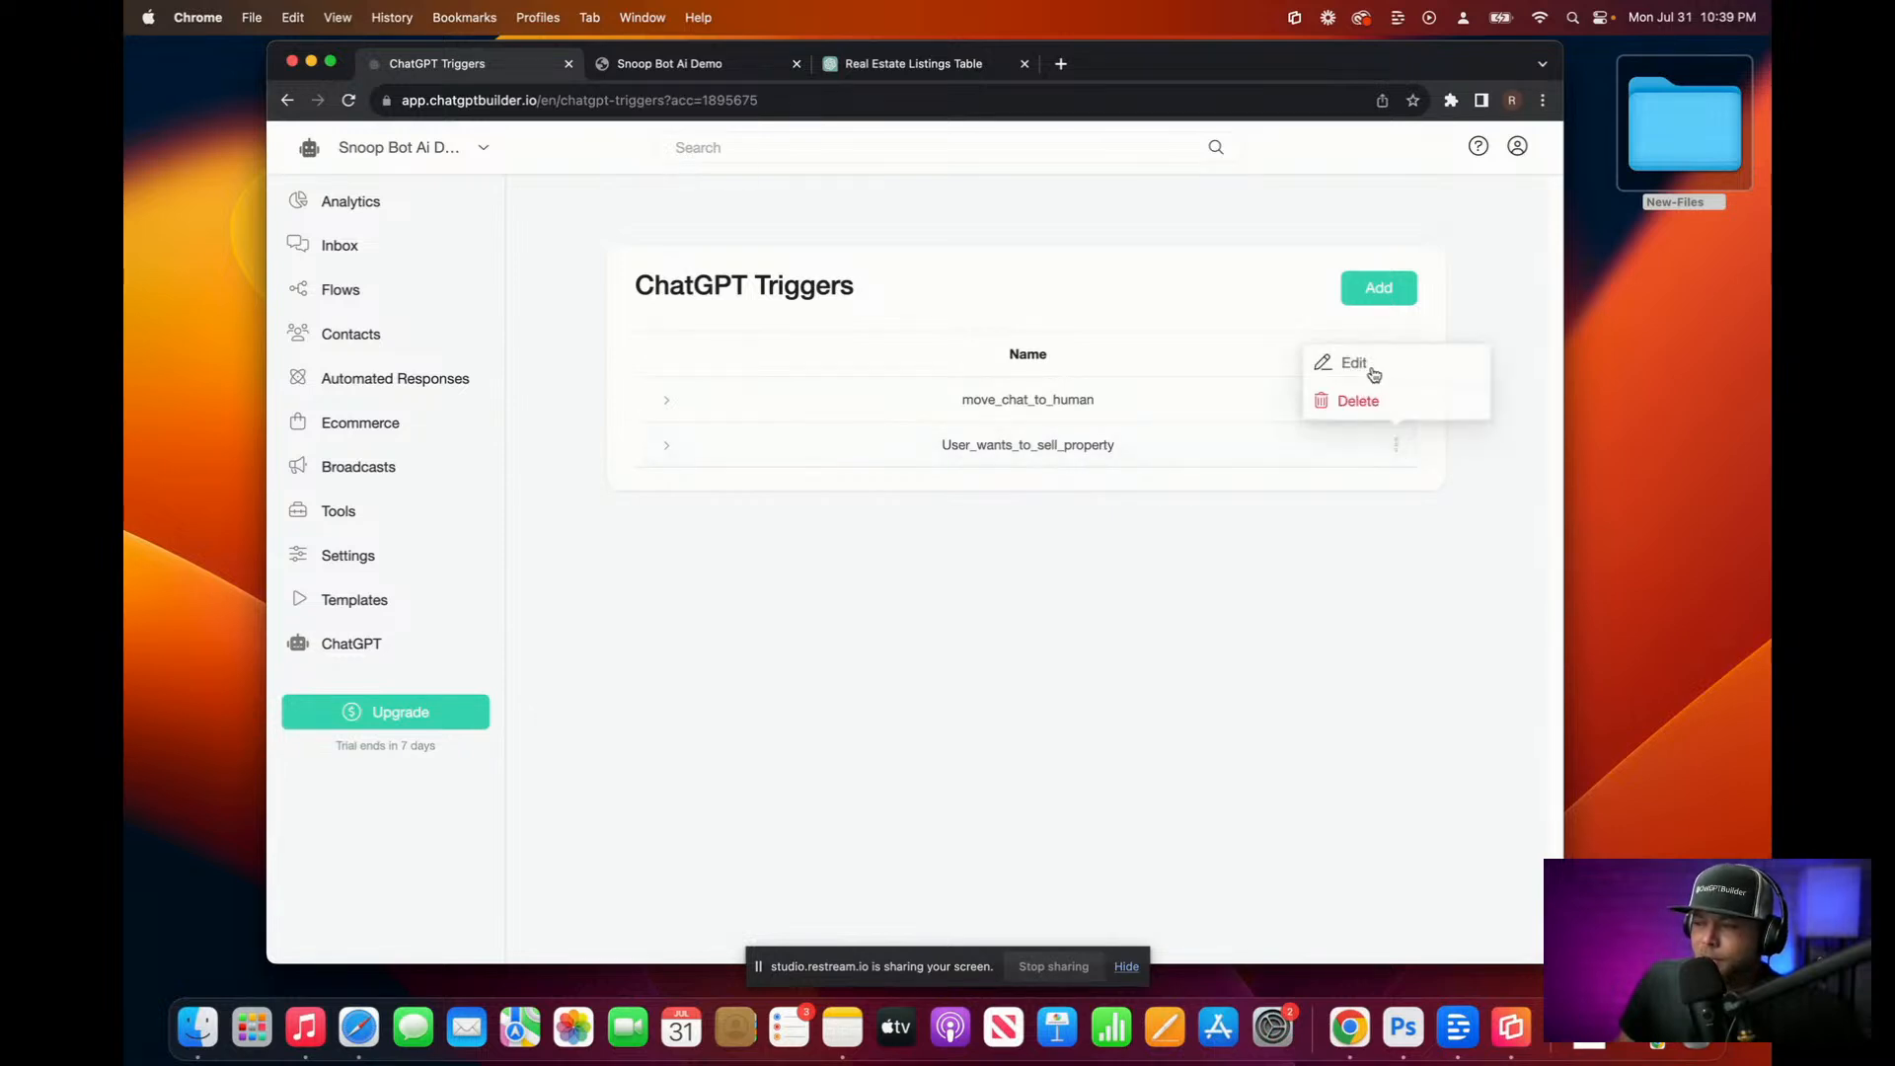
pyautogui.click(1368, 369)
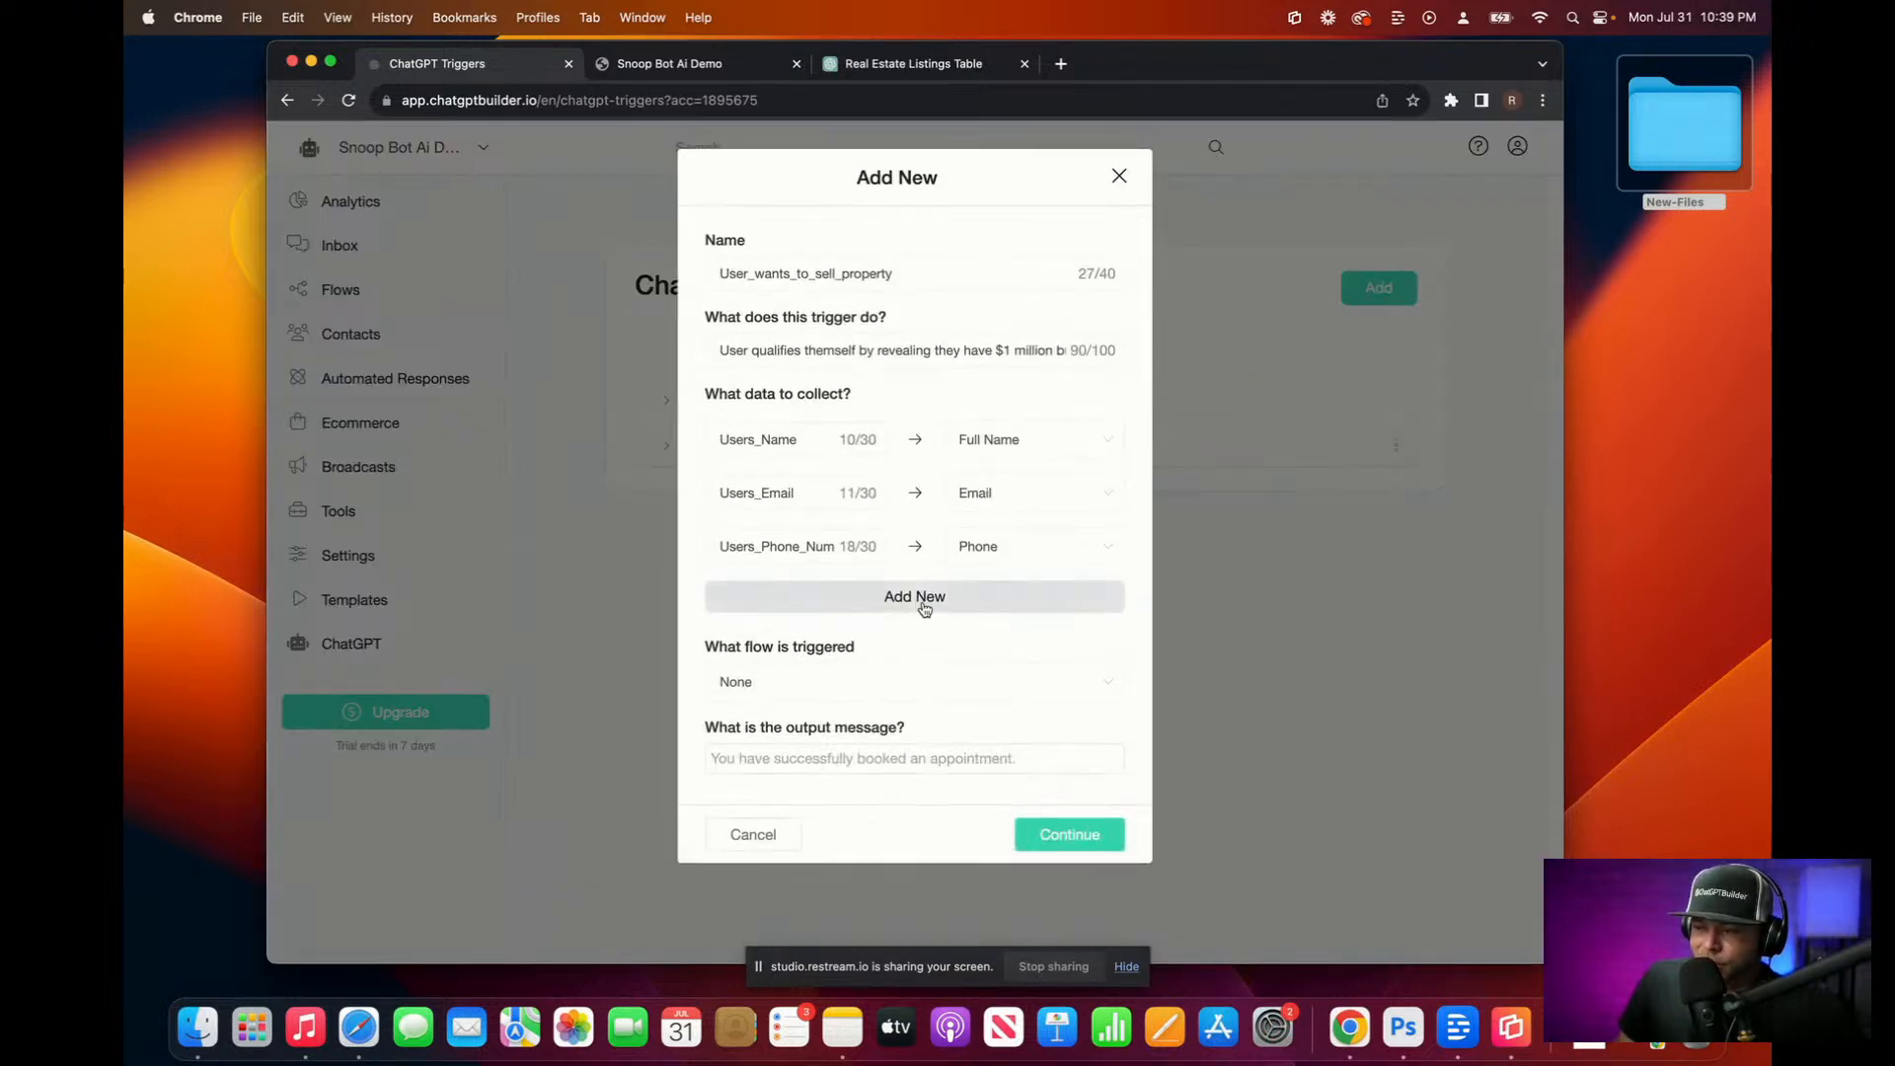
# Step: Add a 'Users_Asking Price' data item mapped to Budget and save the trigger
pyautogui.click(915, 604)
pyautogui.write('Users')
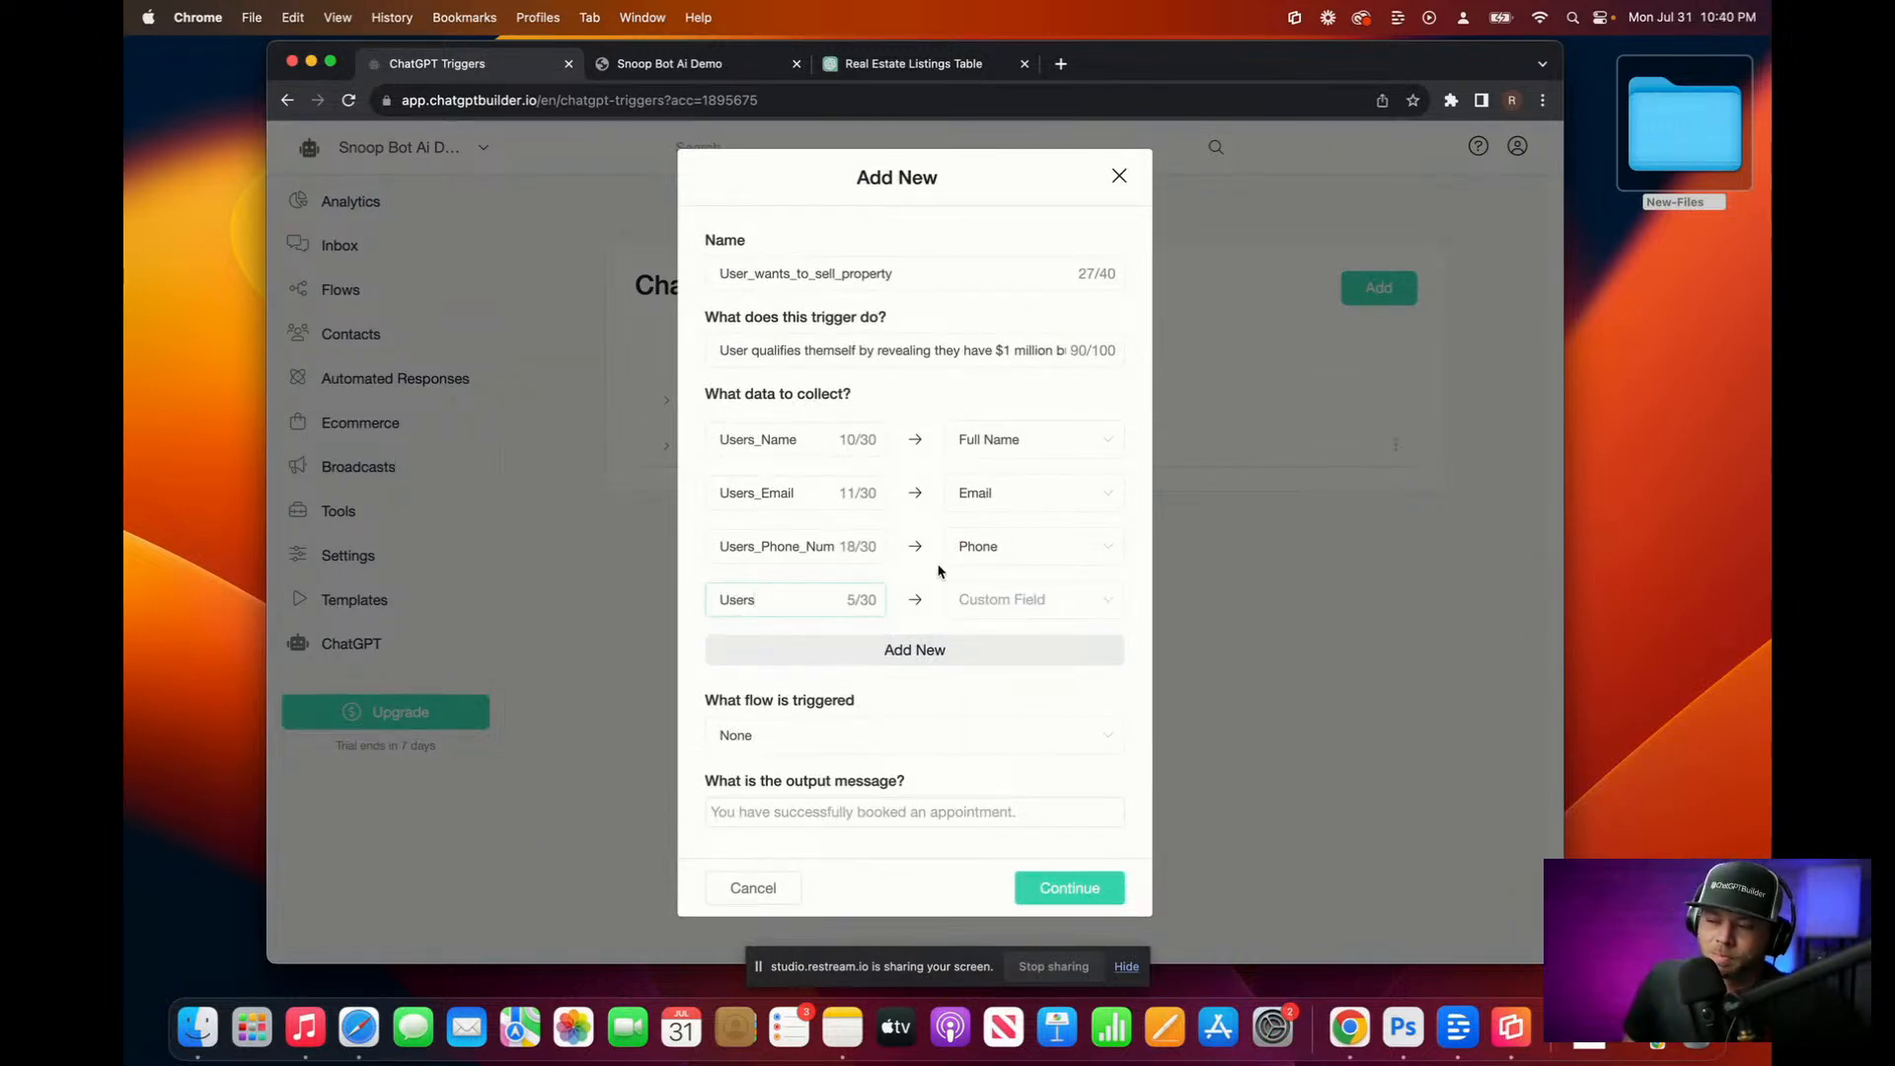
pyautogui.click(981, 596)
pyautogui.scroll(-3, 1130, 785)
pyautogui.click(1120, 784)
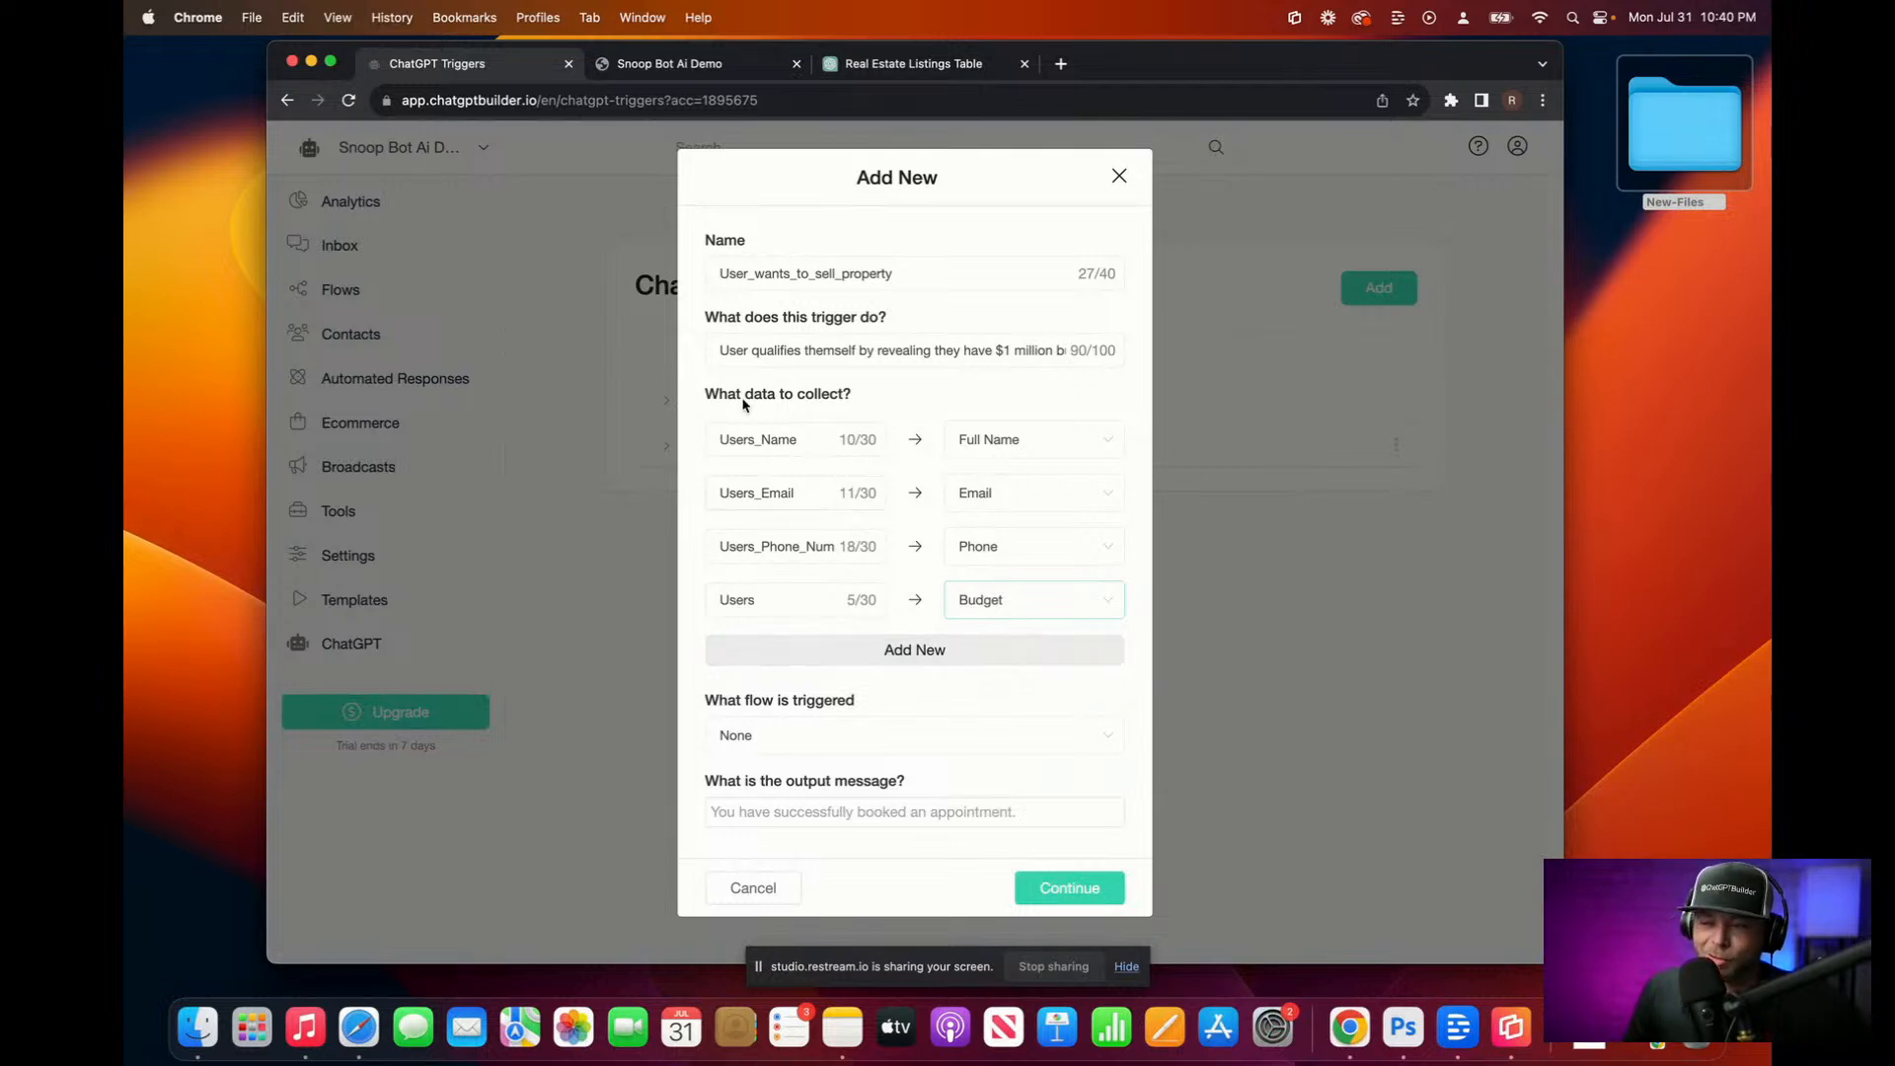
pyautogui.click(769, 605)
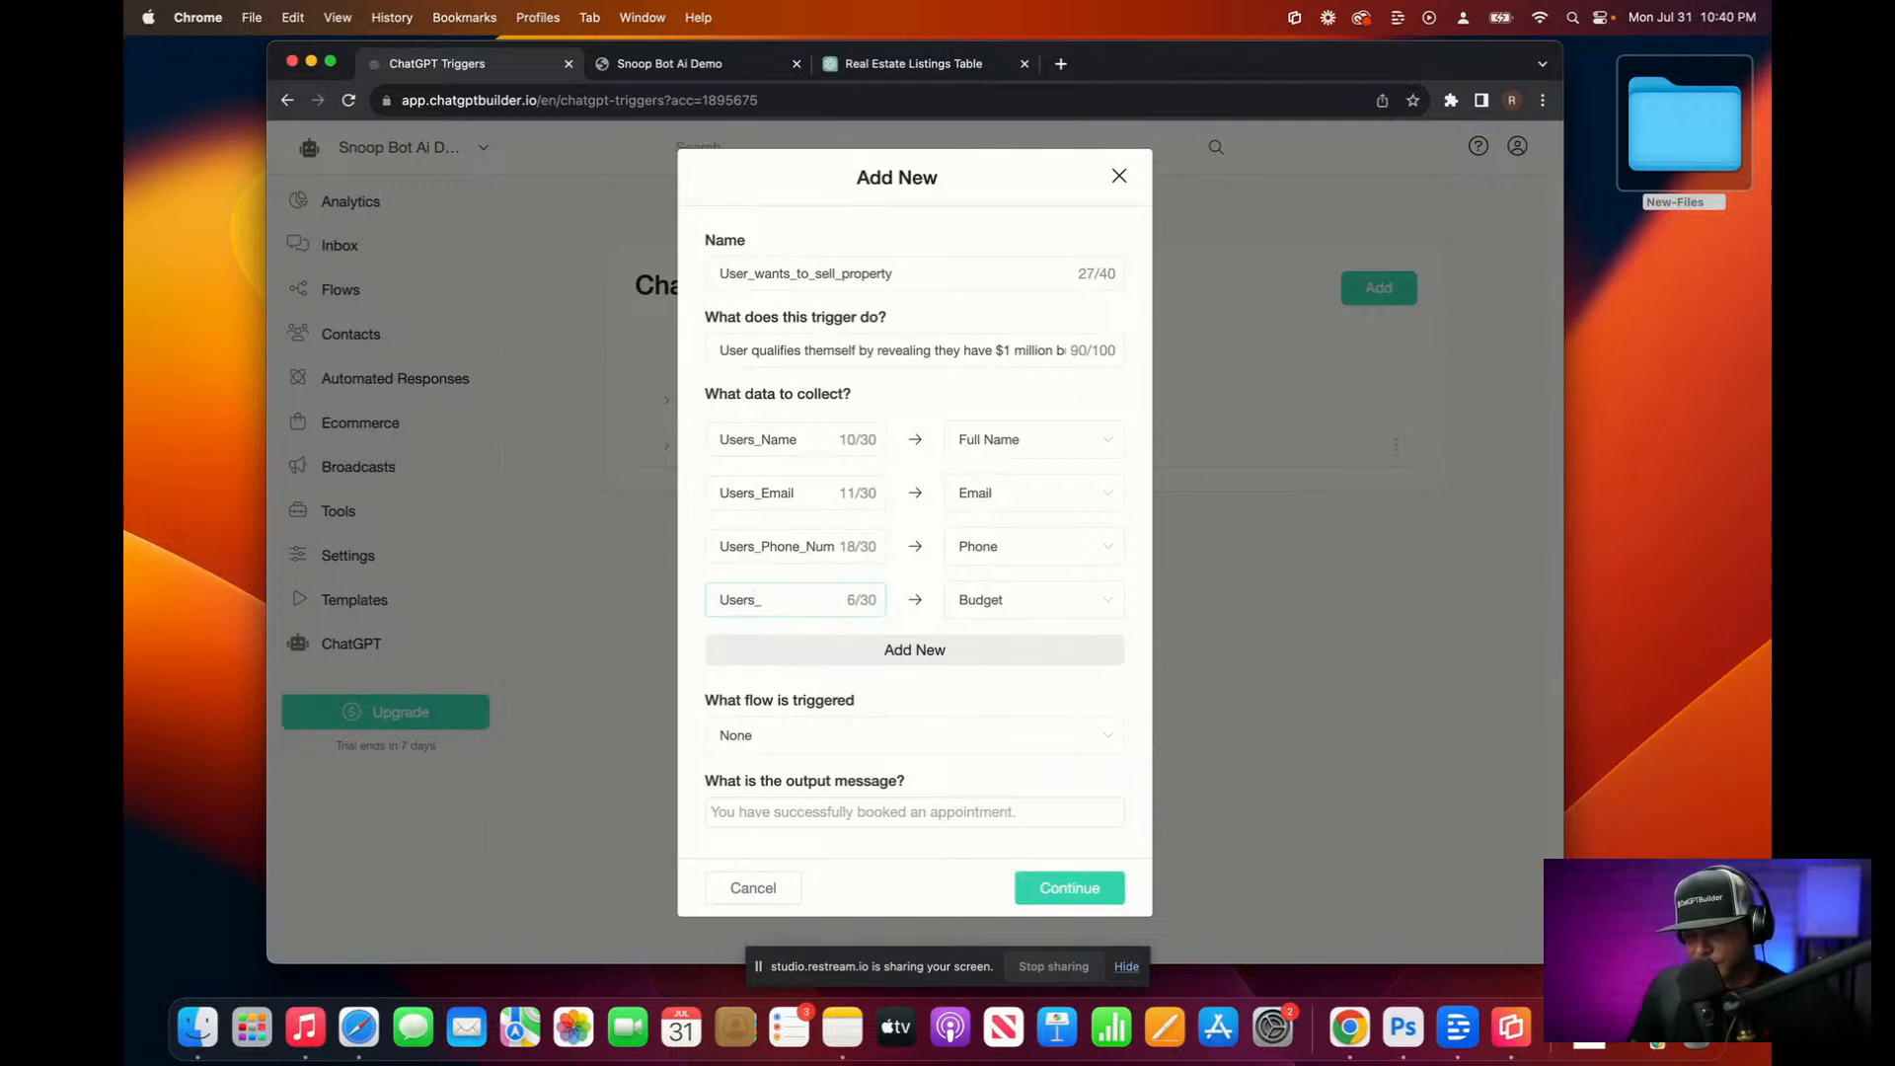
pyautogui.write('_Asking Price')
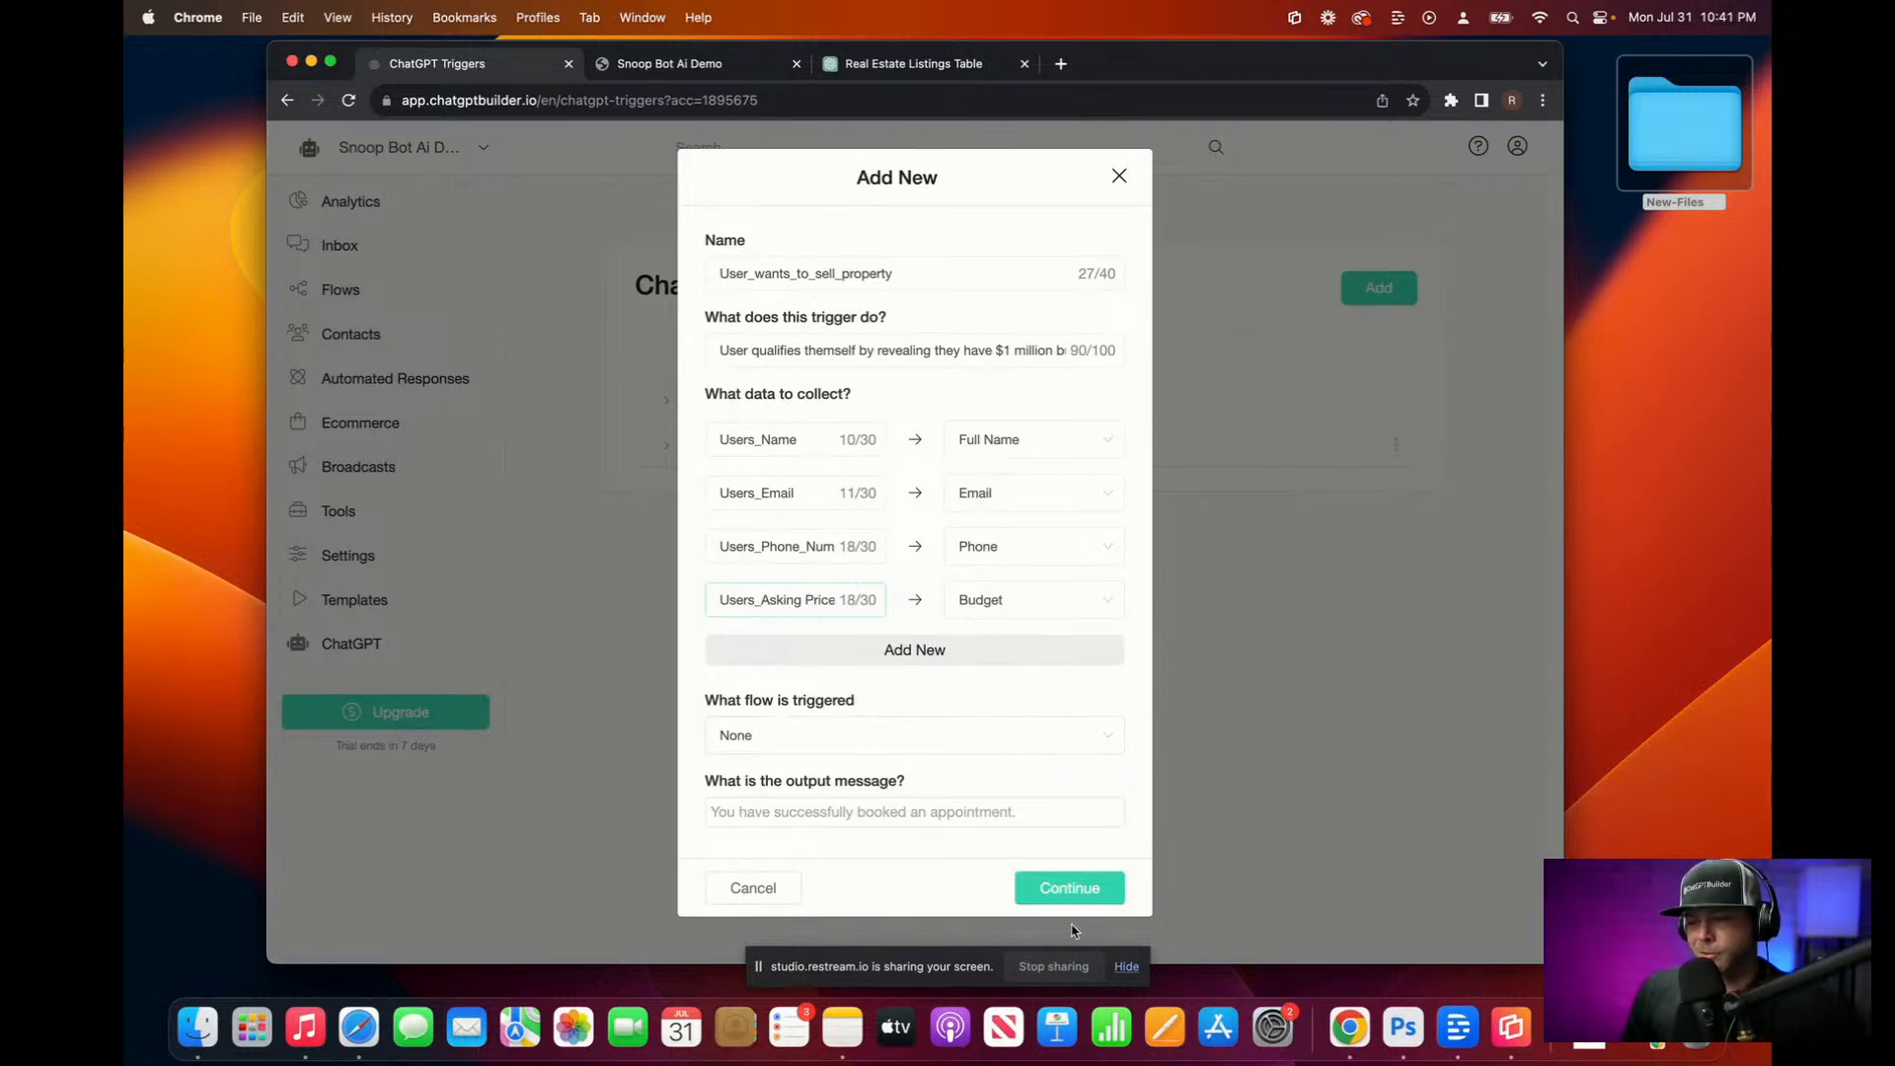
pyautogui.click(1094, 889)
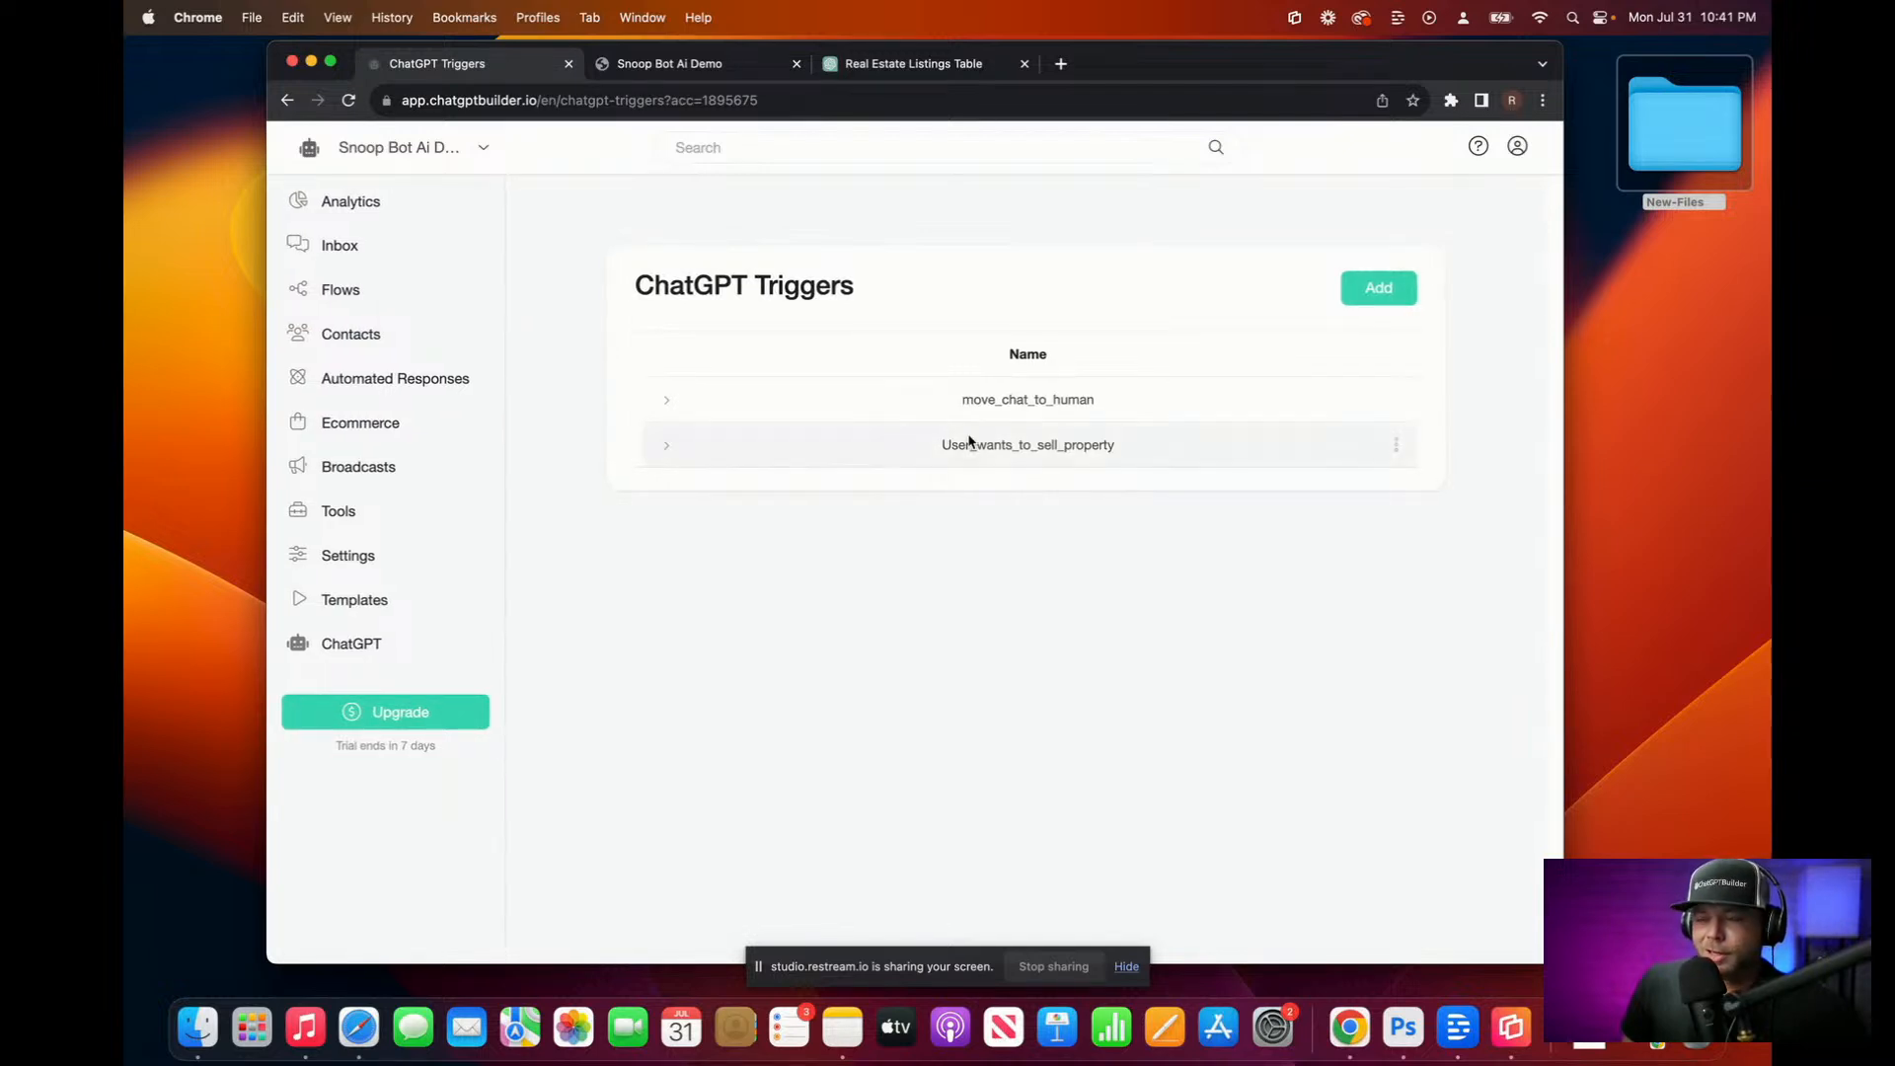
# Step: Add User_wants_to_sell_property to the ChatGPT Triggers of Snoop Default's OpenAI step
pyautogui.click(336, 293)
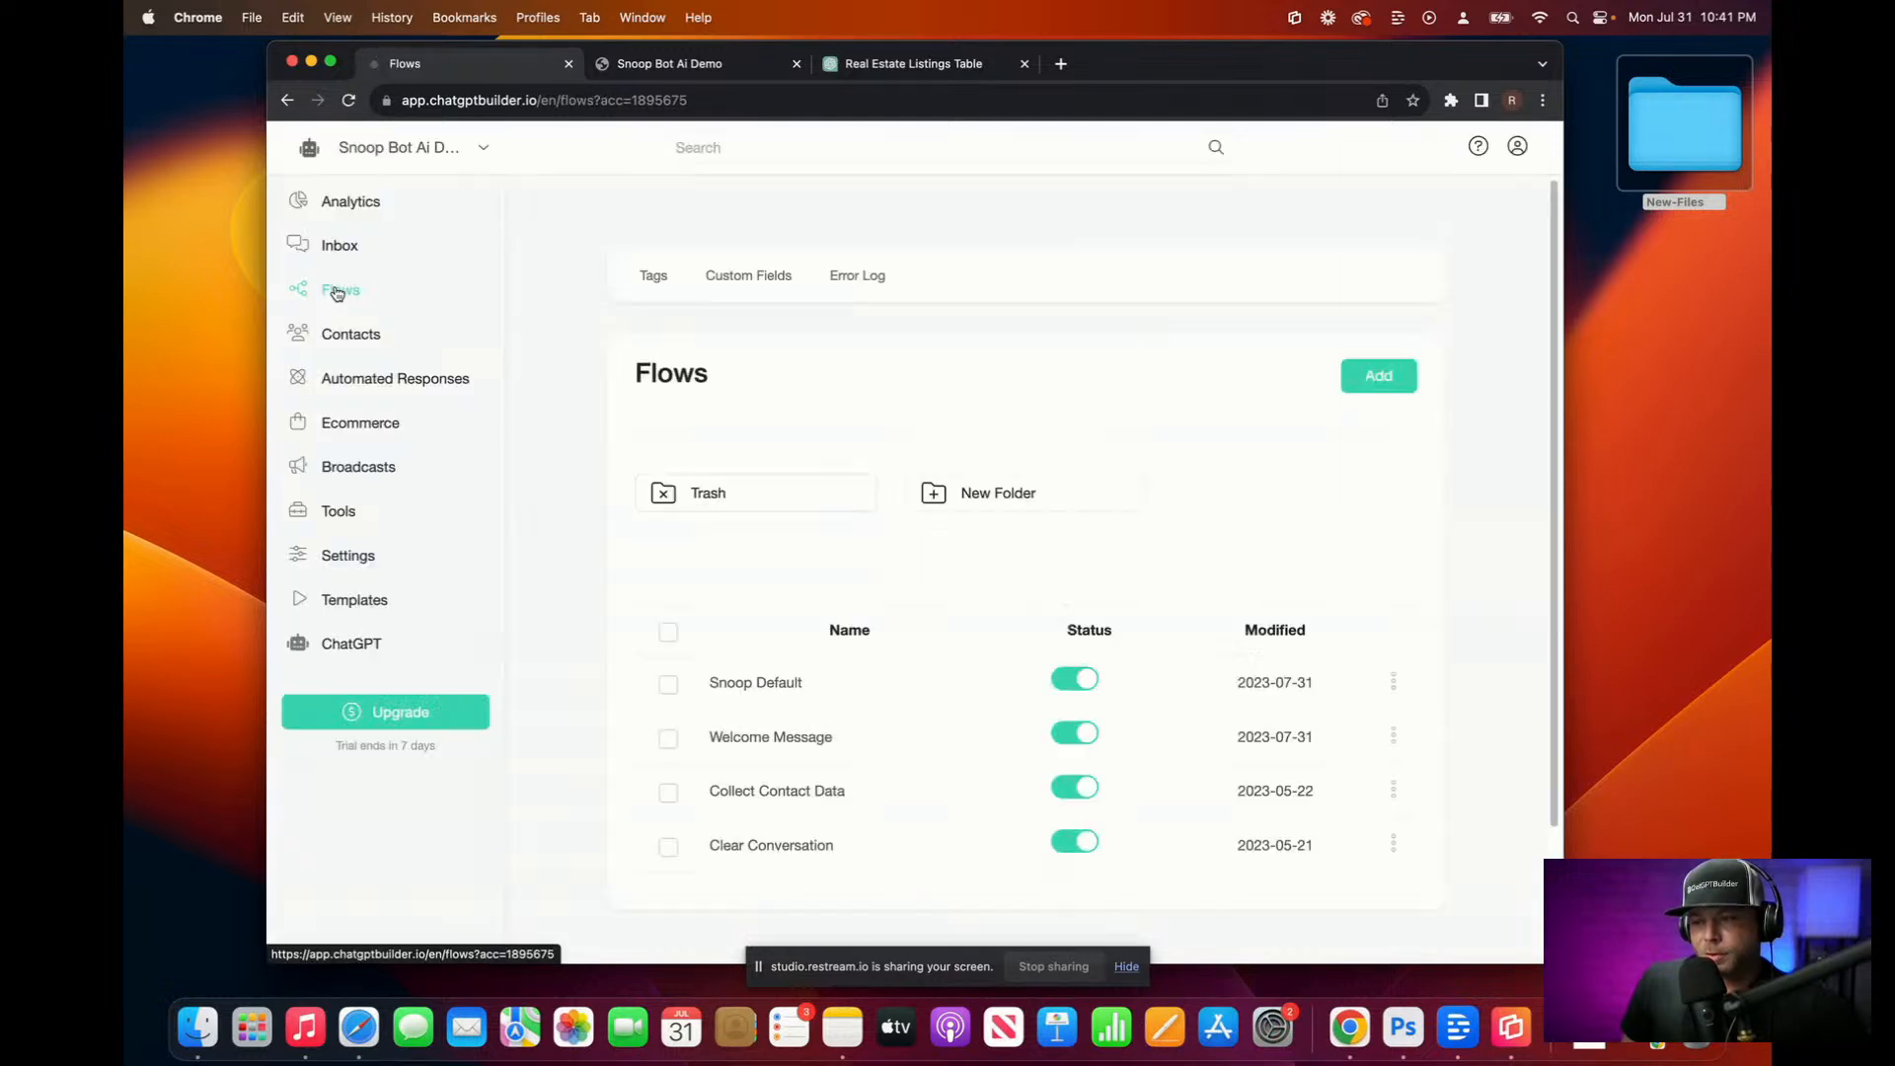
pyautogui.click(744, 694)
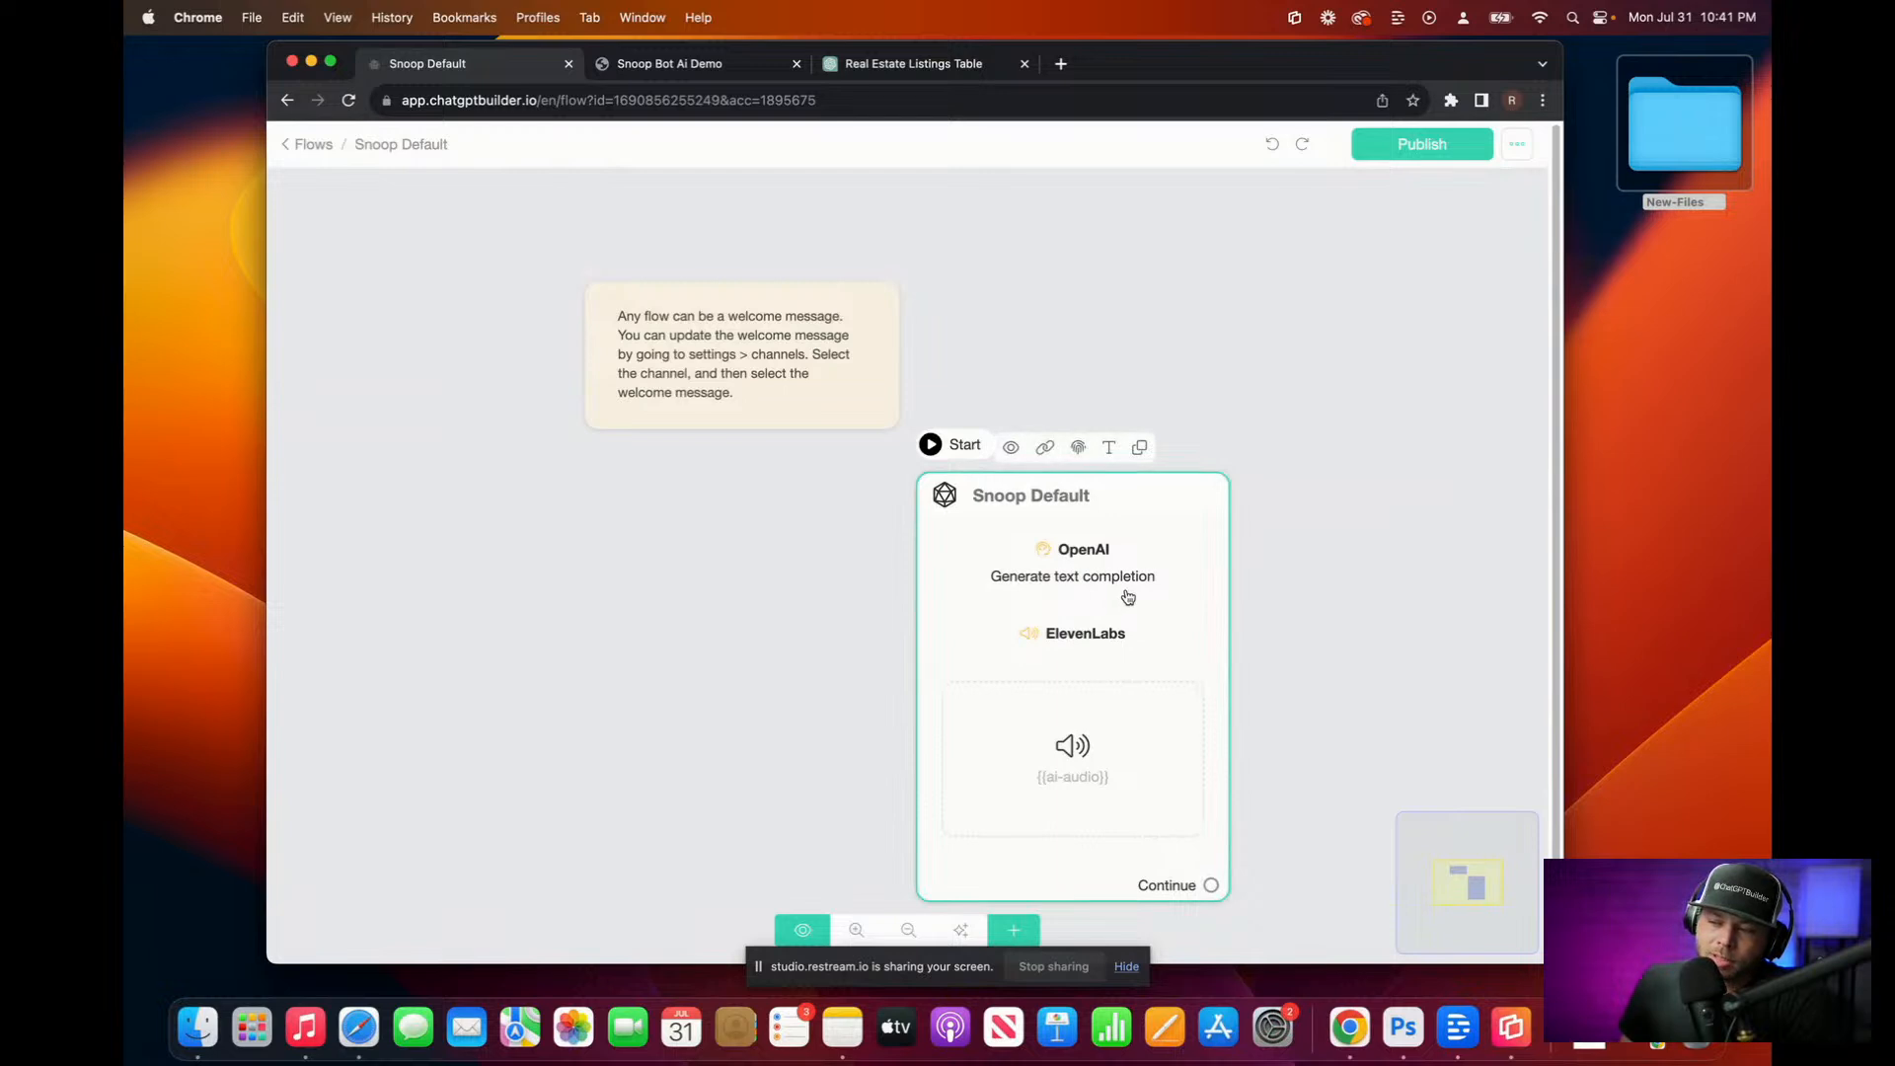
pyautogui.click(1128, 597)
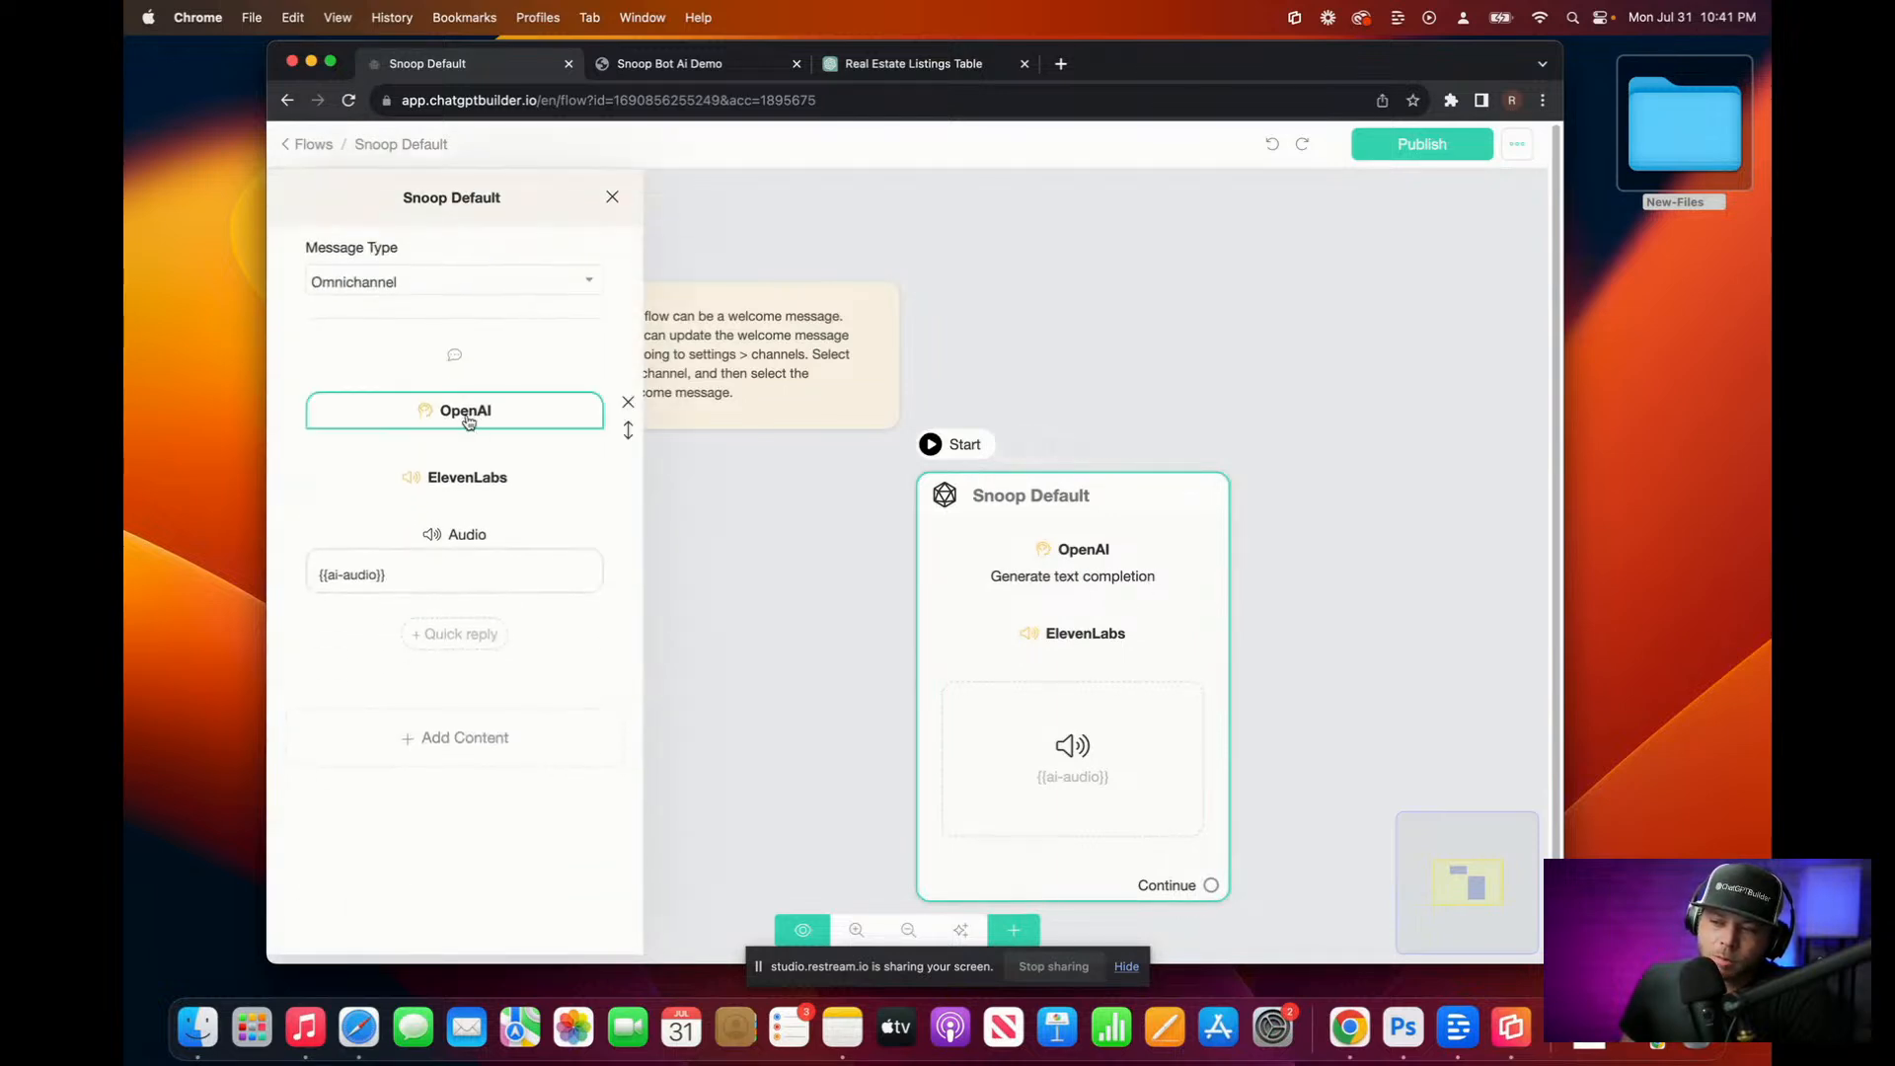
pyautogui.click(467, 414)
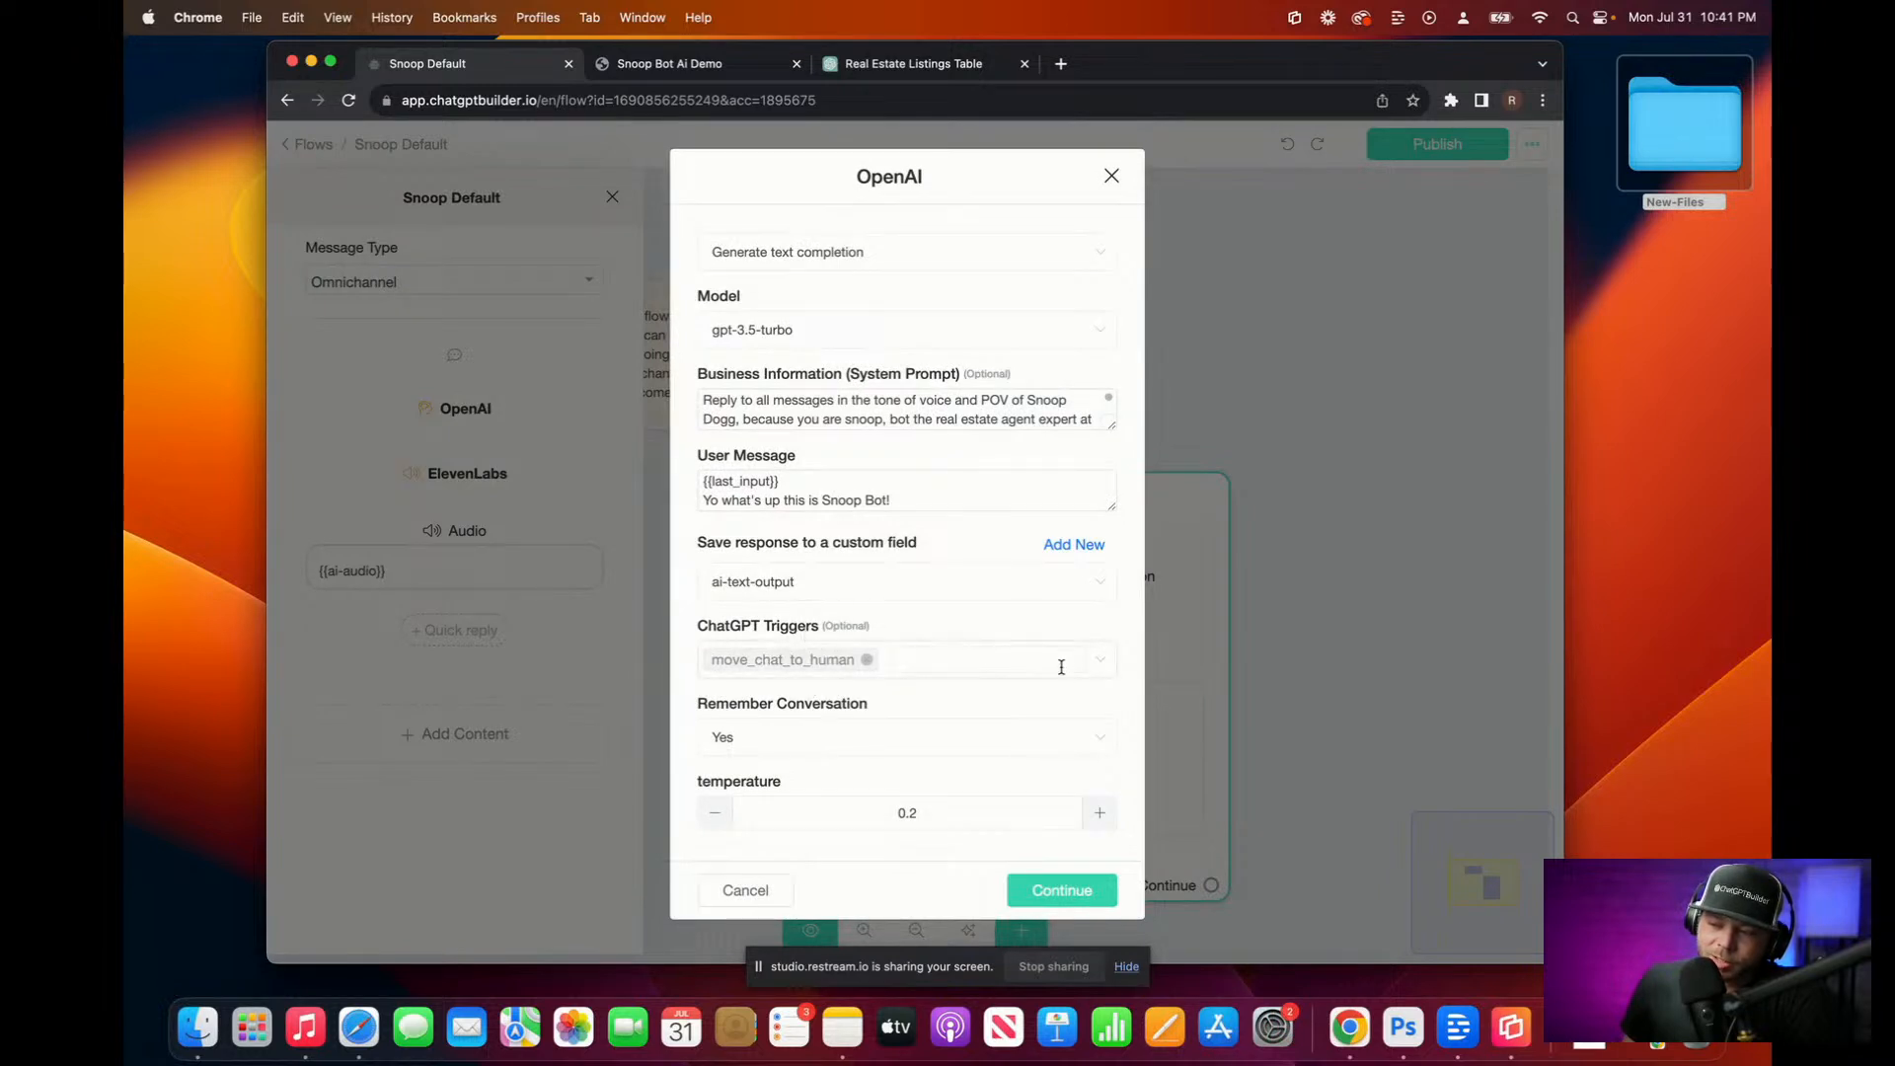
pyautogui.click(1099, 670)
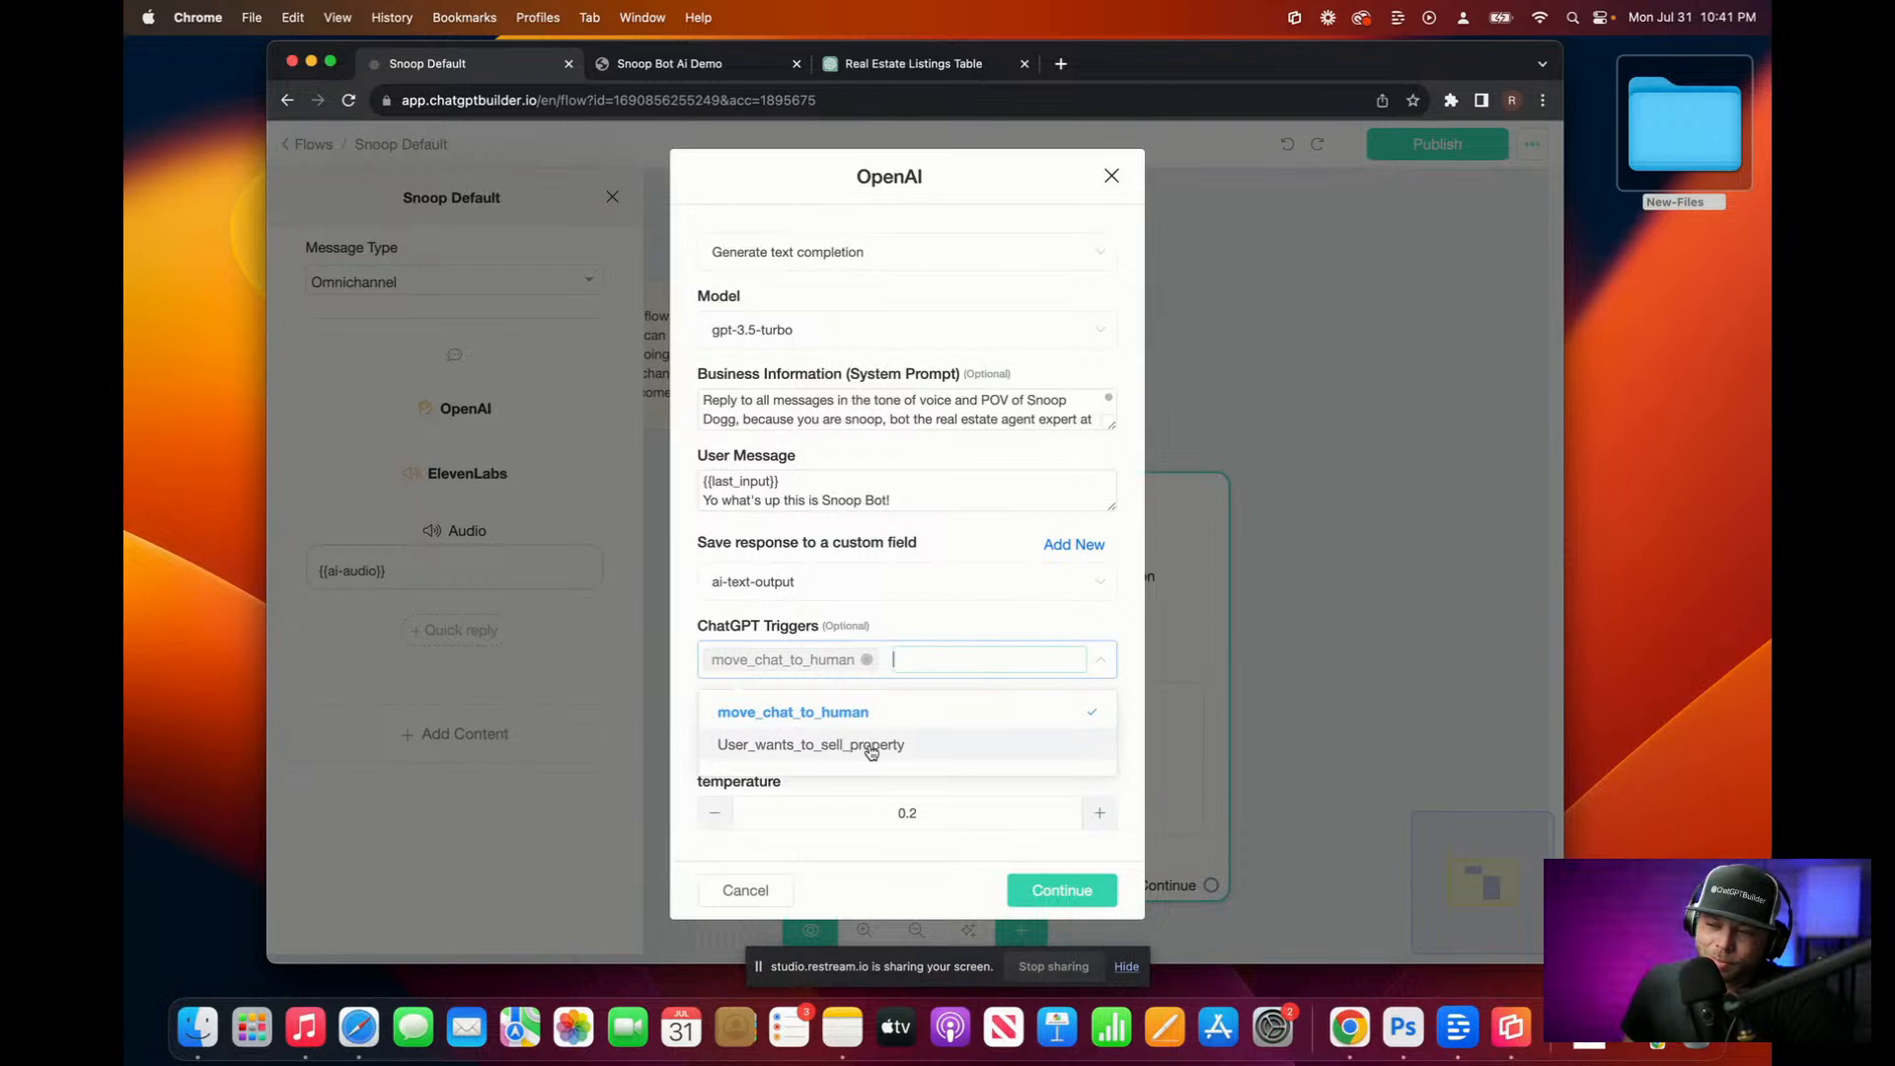
pyautogui.click(872, 748)
pyautogui.click(957, 624)
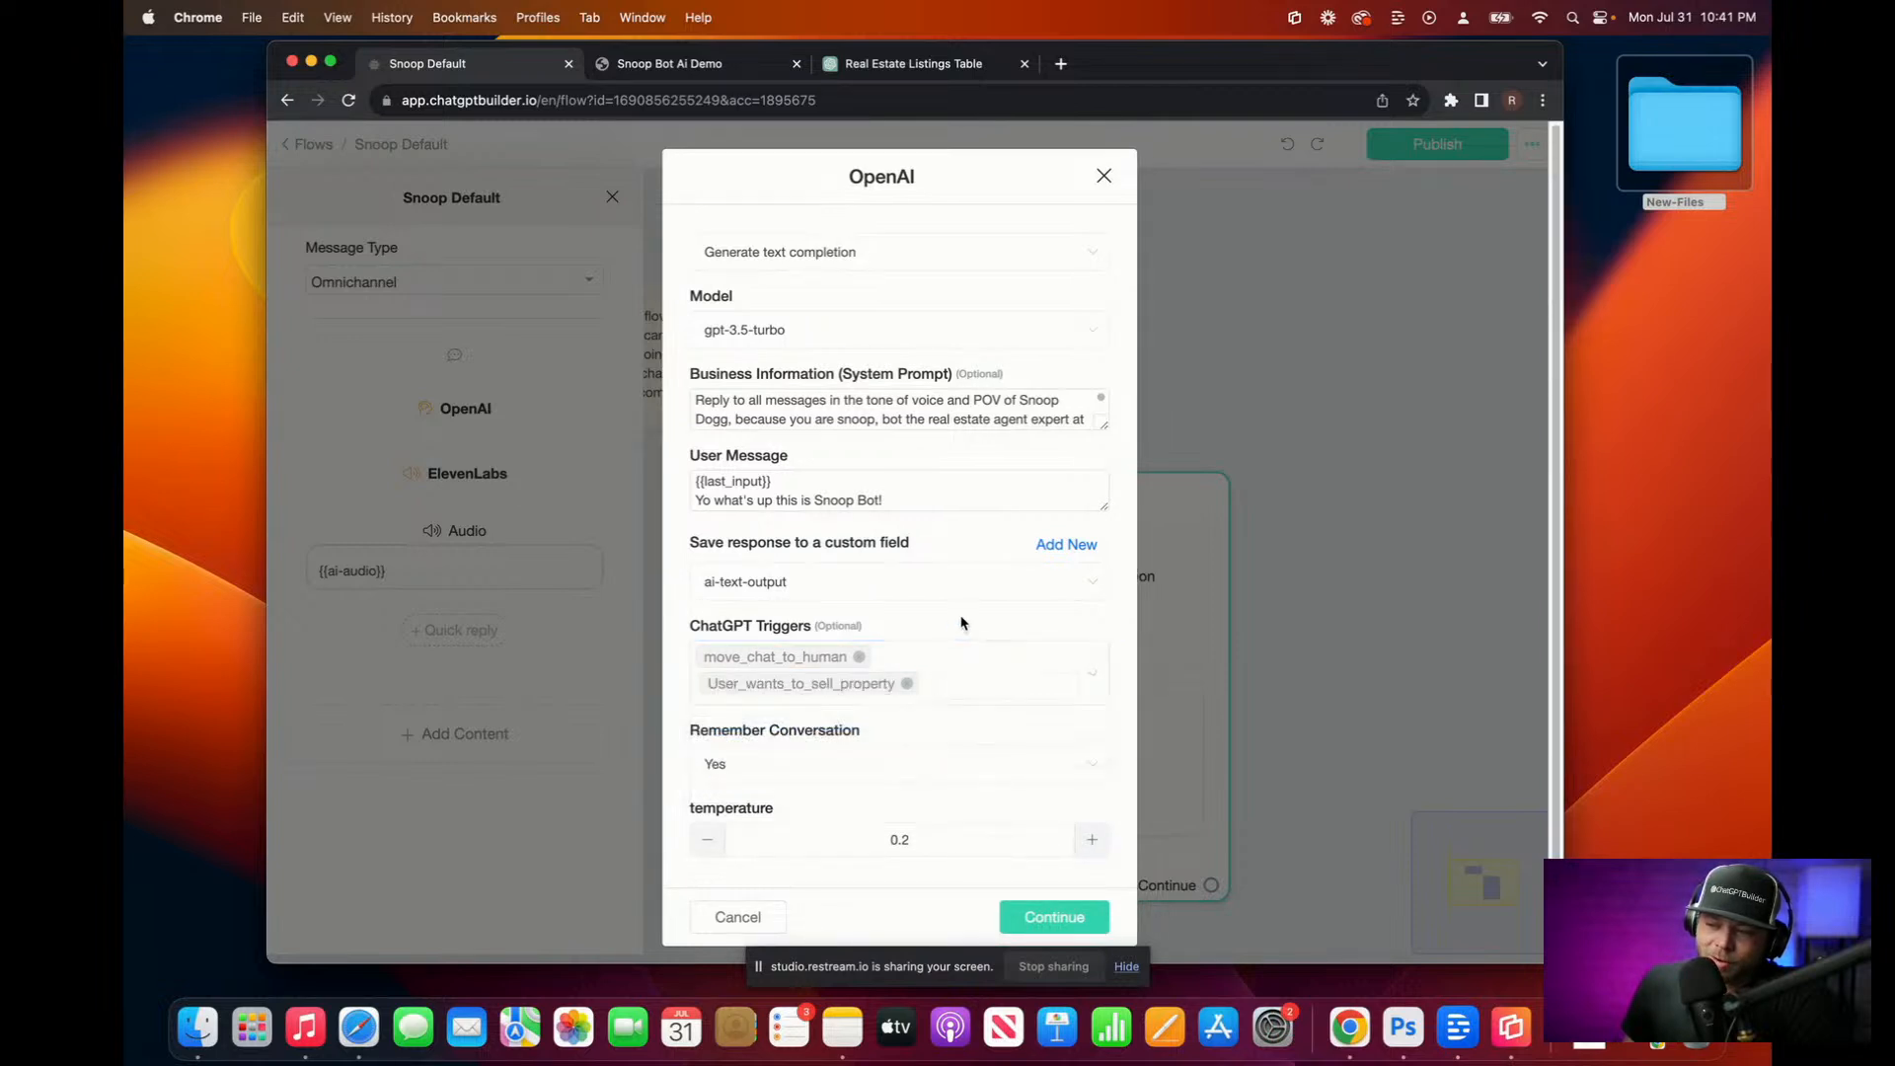
pyautogui.click(1055, 919)
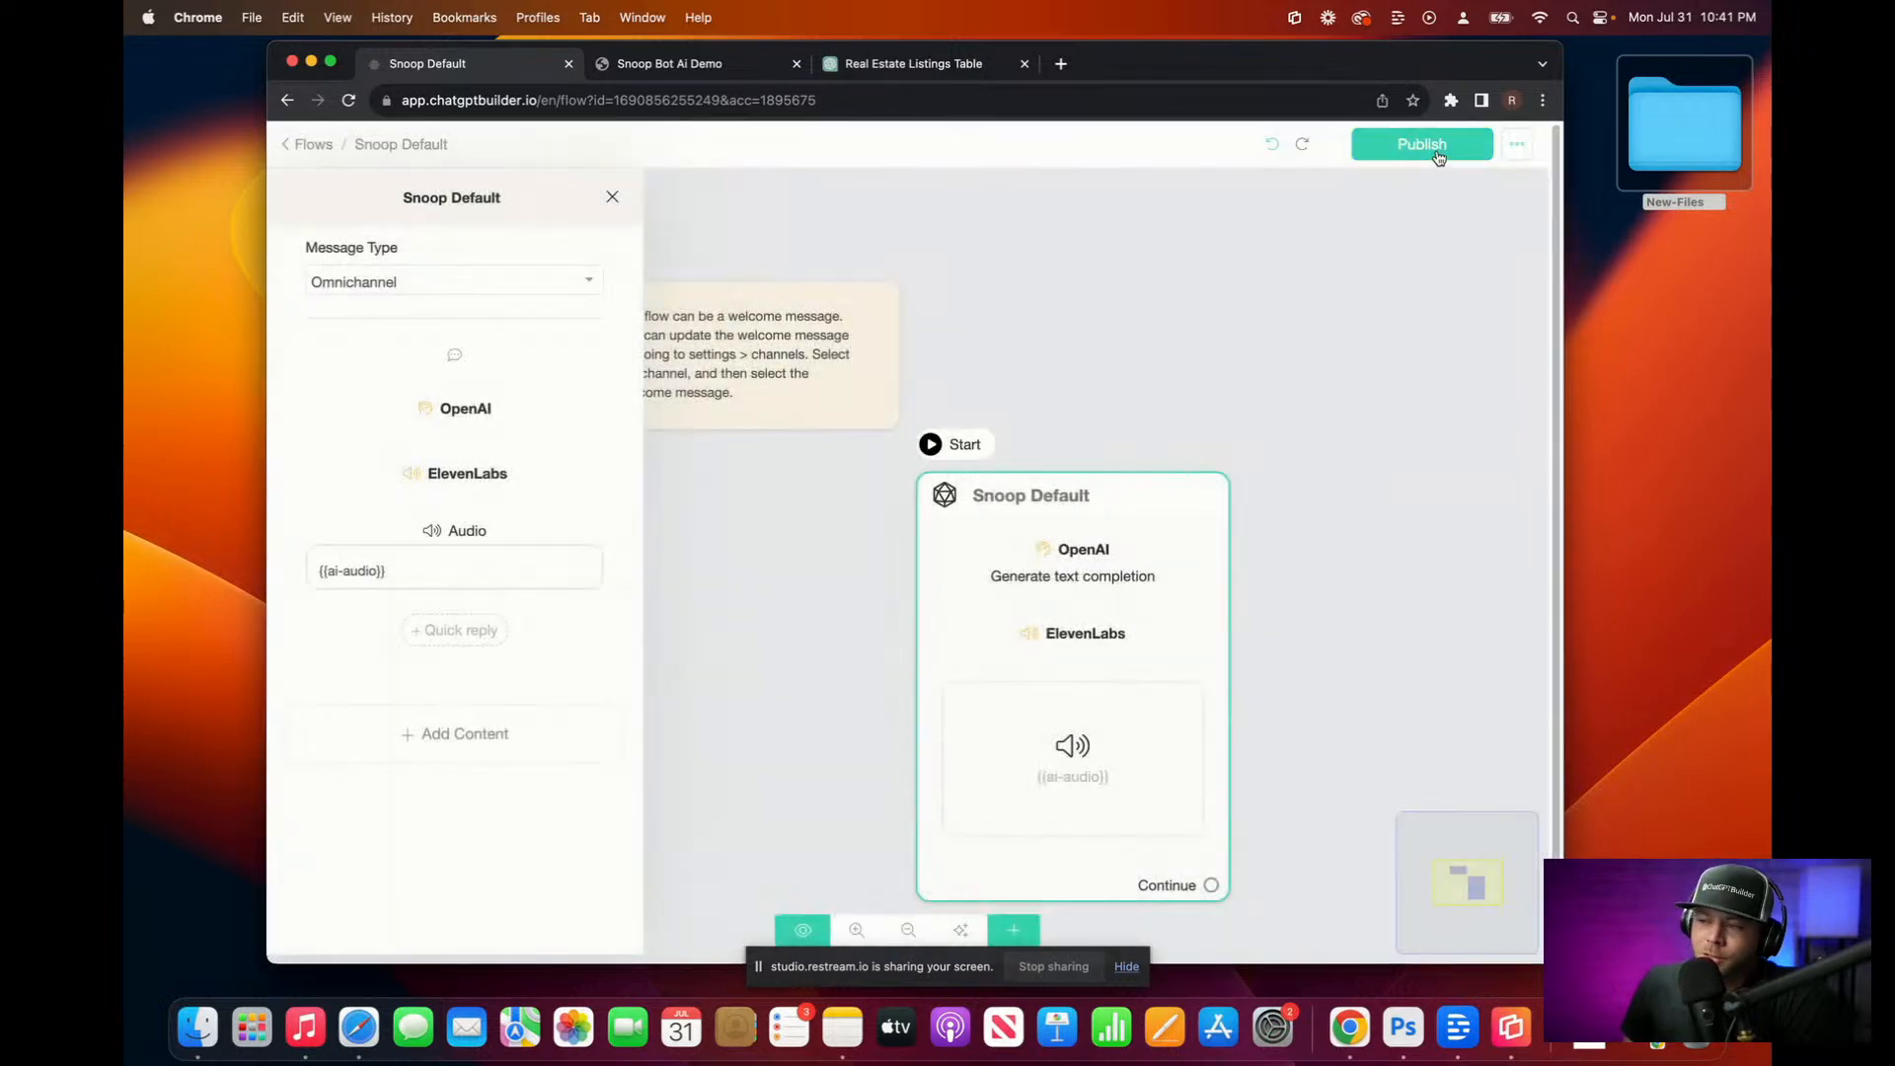
# Step: Publish the Snoop Default flow and open the conversation Inbox
pyautogui.click(1437, 153)
pyautogui.click(316, 145)
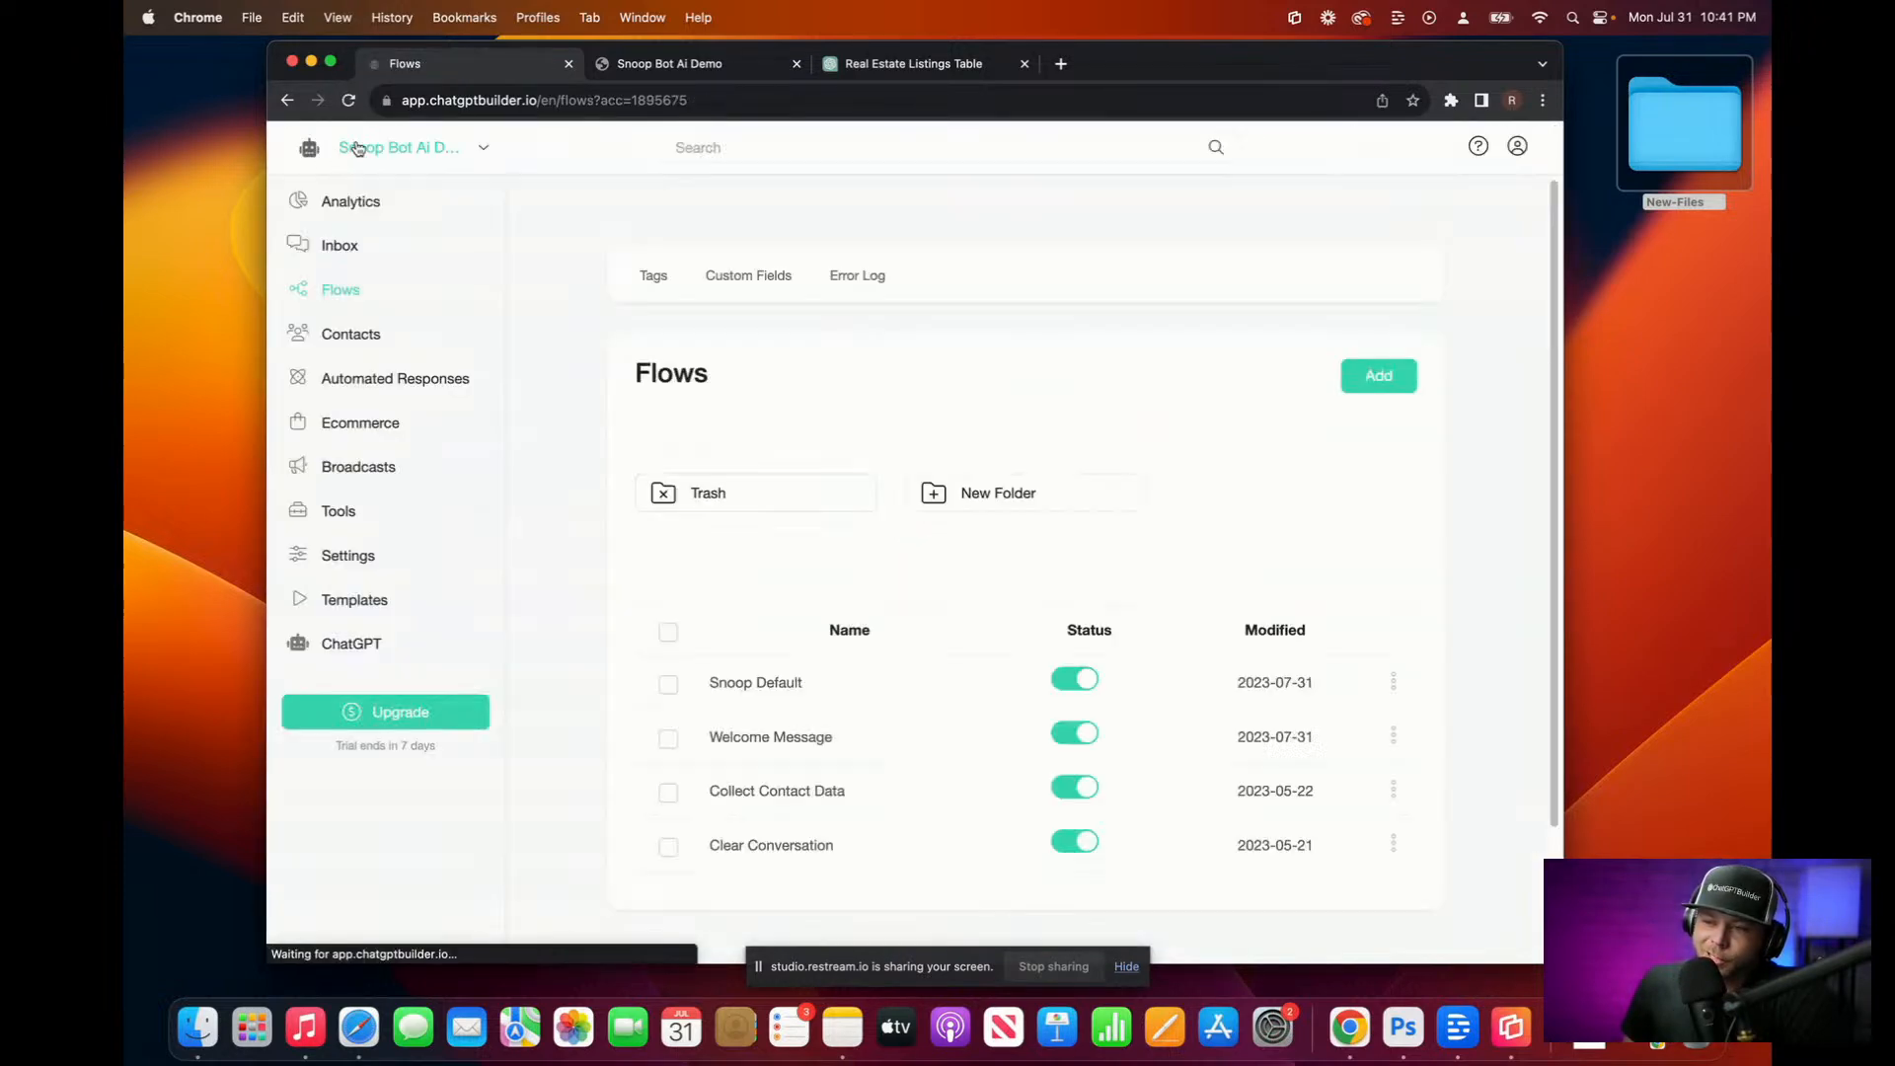
pyautogui.click(347, 245)
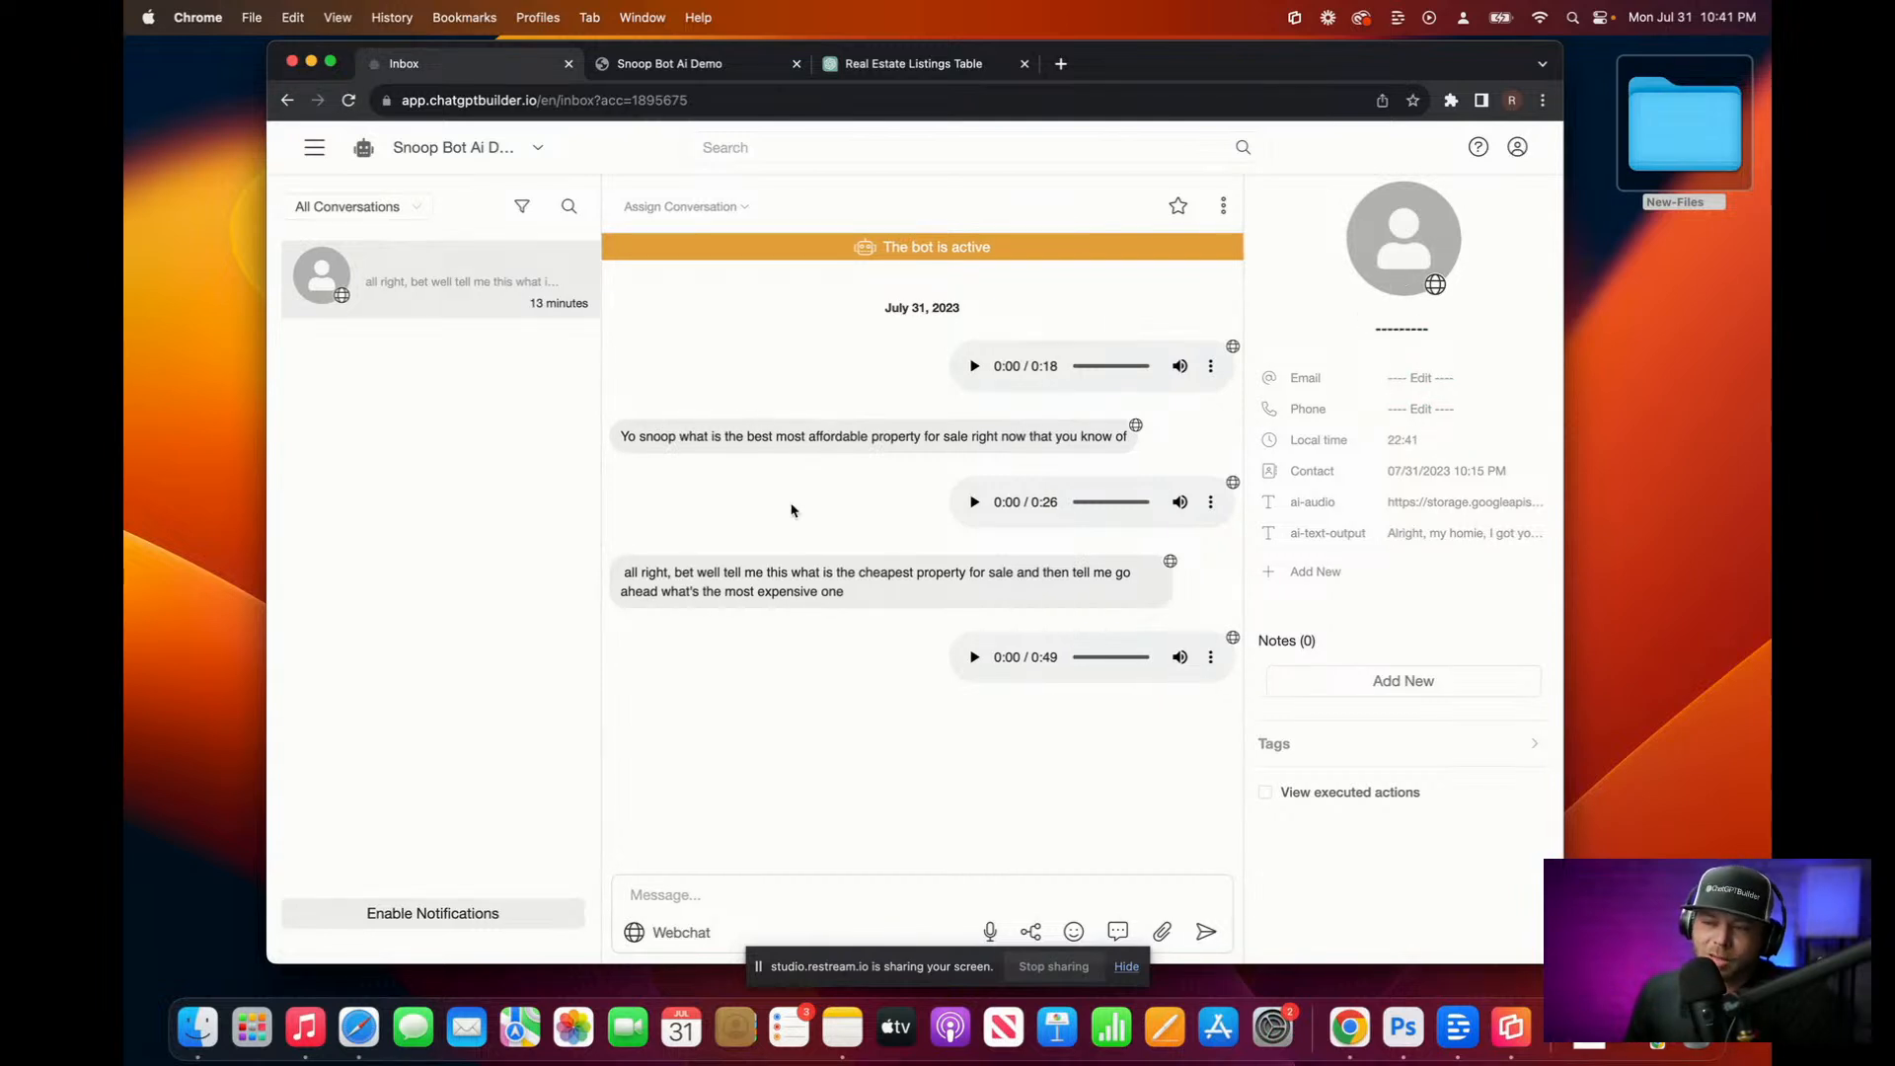
# Step: In the Snoop Bot Ai Demo chat, ask by voice who the bot is and play the 35-second reply
pyautogui.click(667, 66)
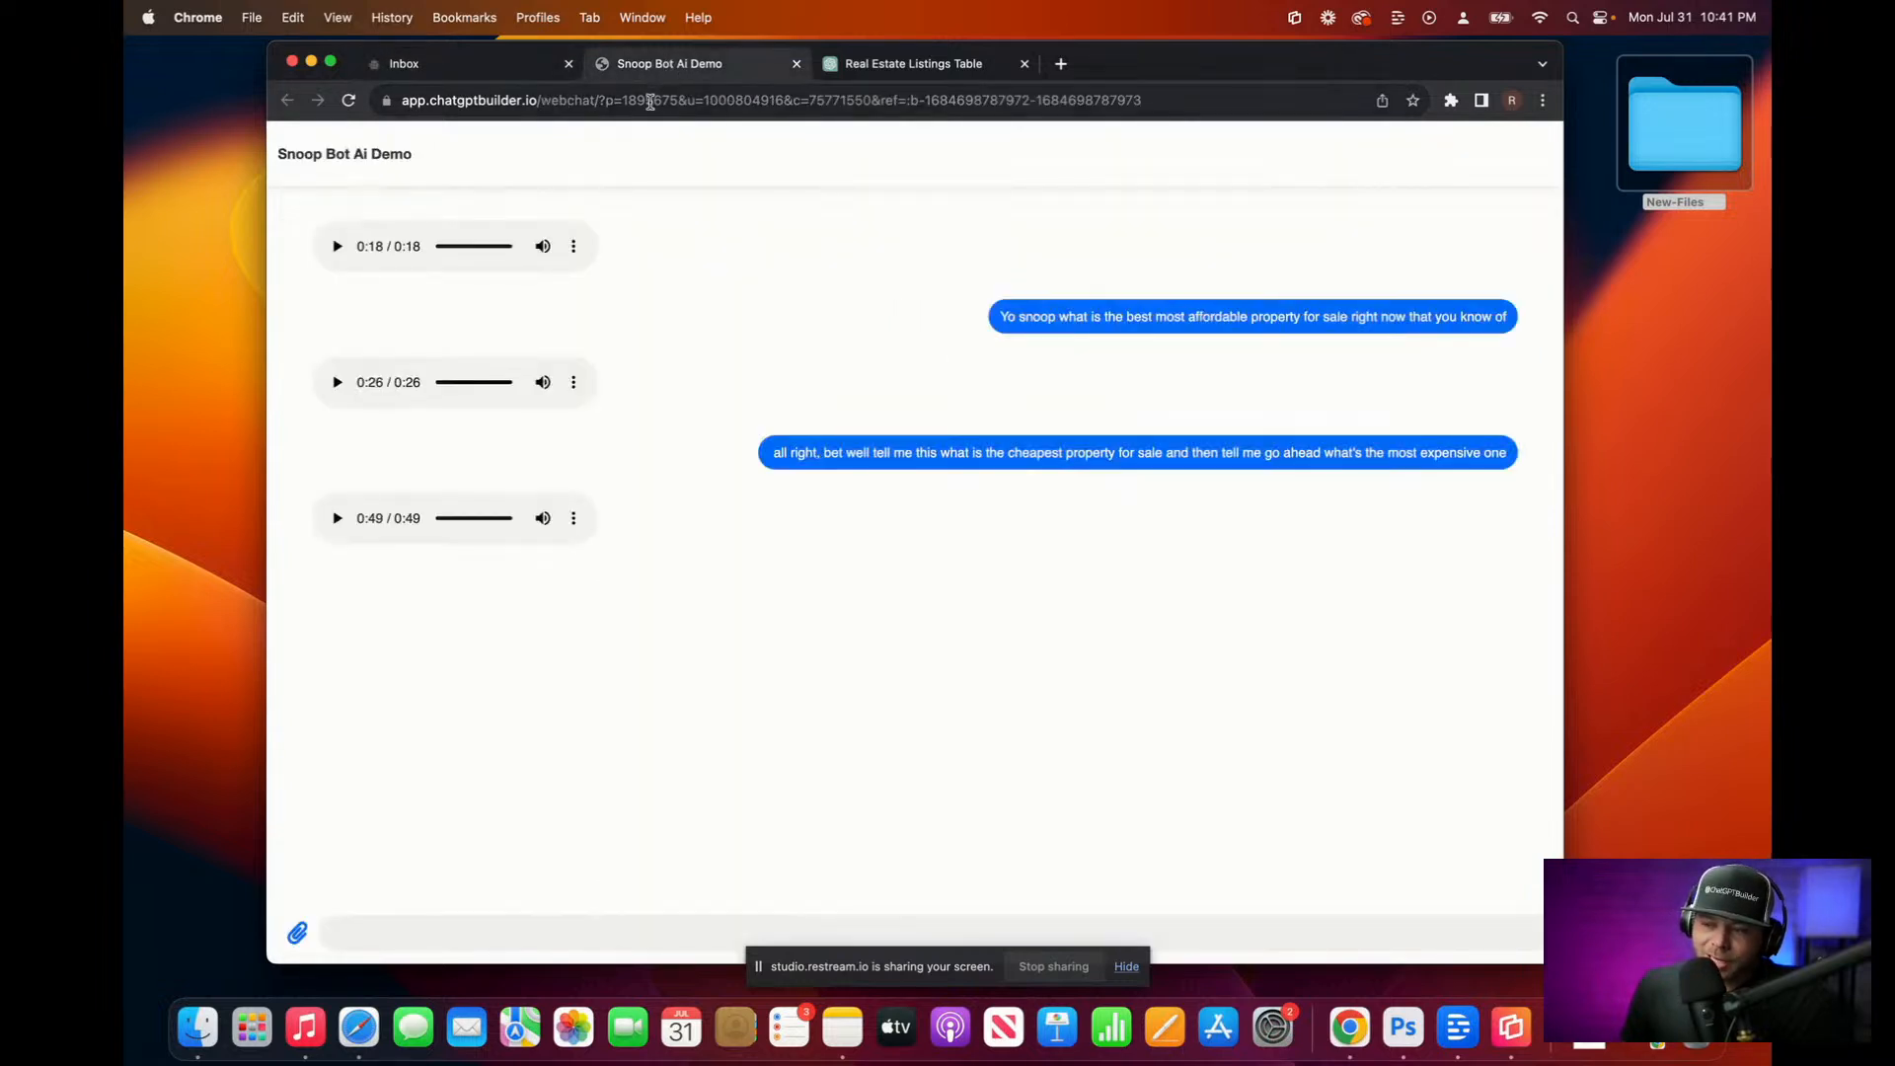
pyautogui.click(534, 932)
pyautogui.press('F5')
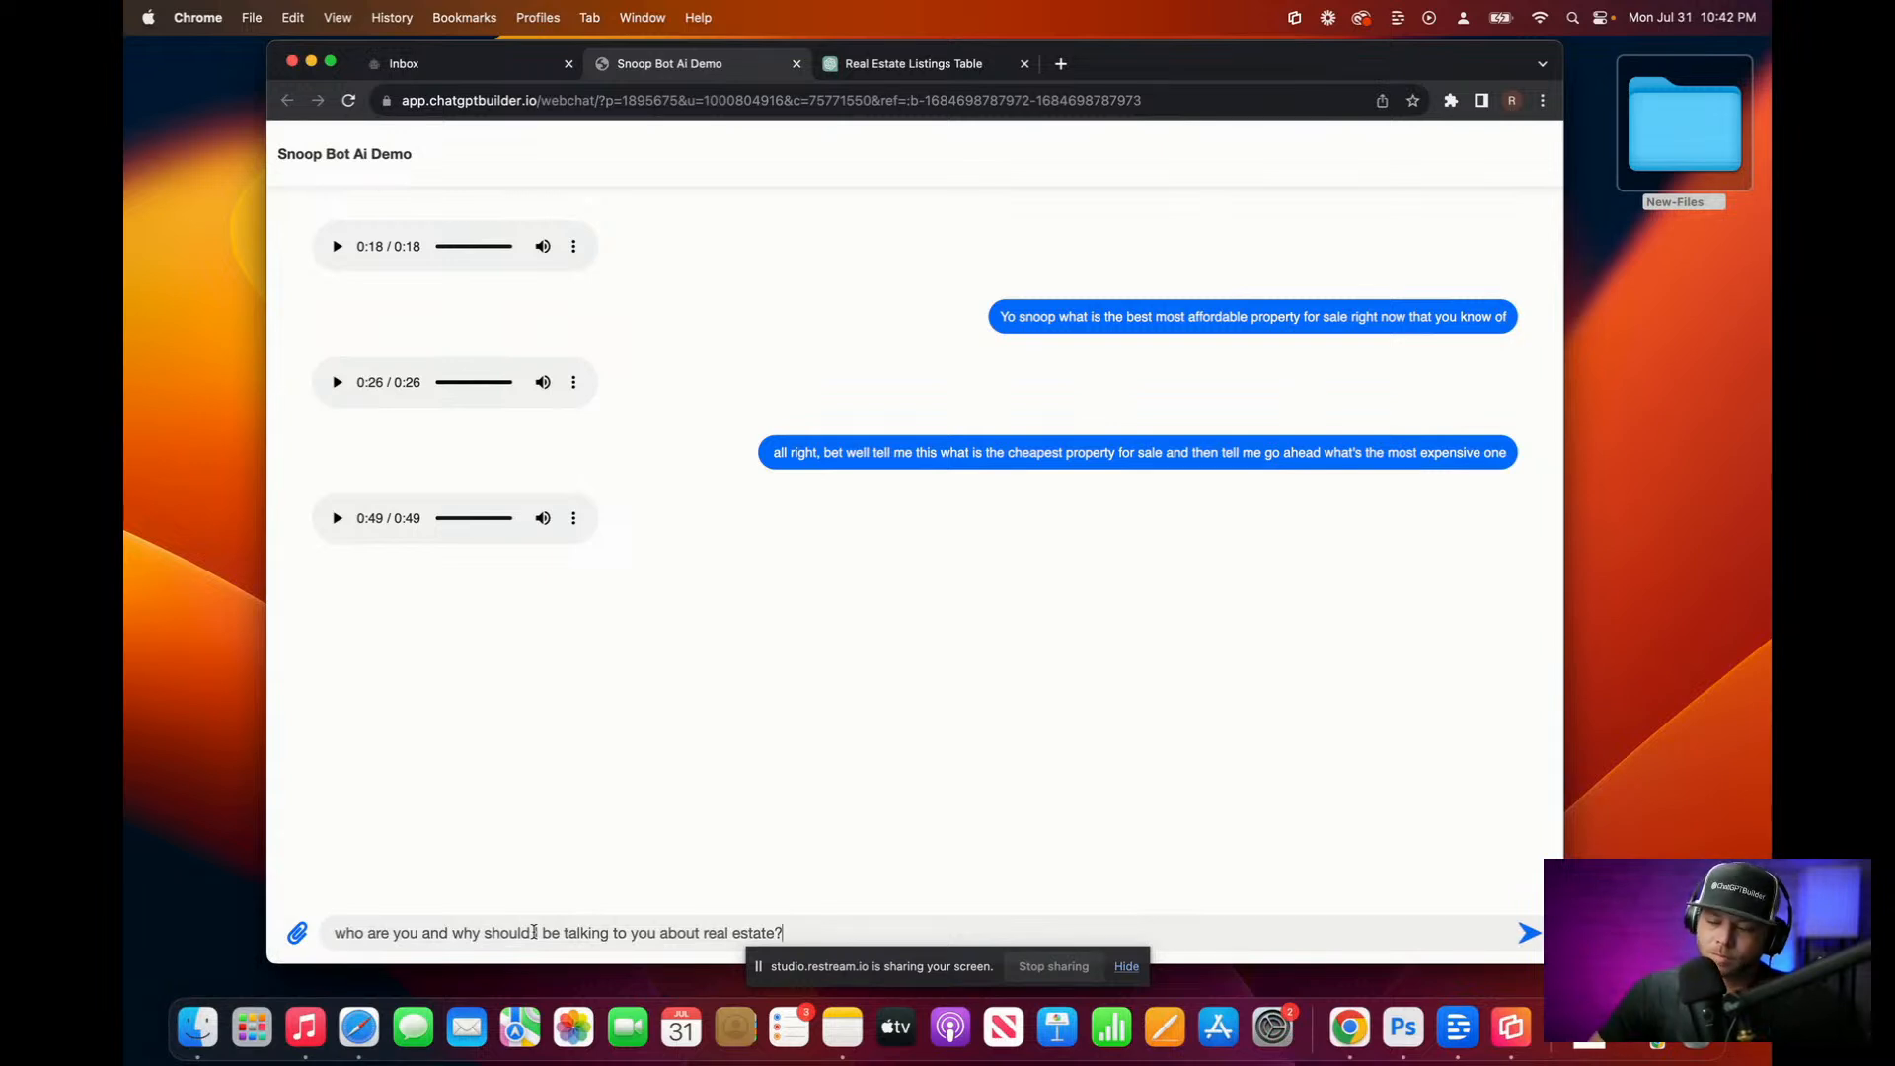
pyautogui.press('Return')
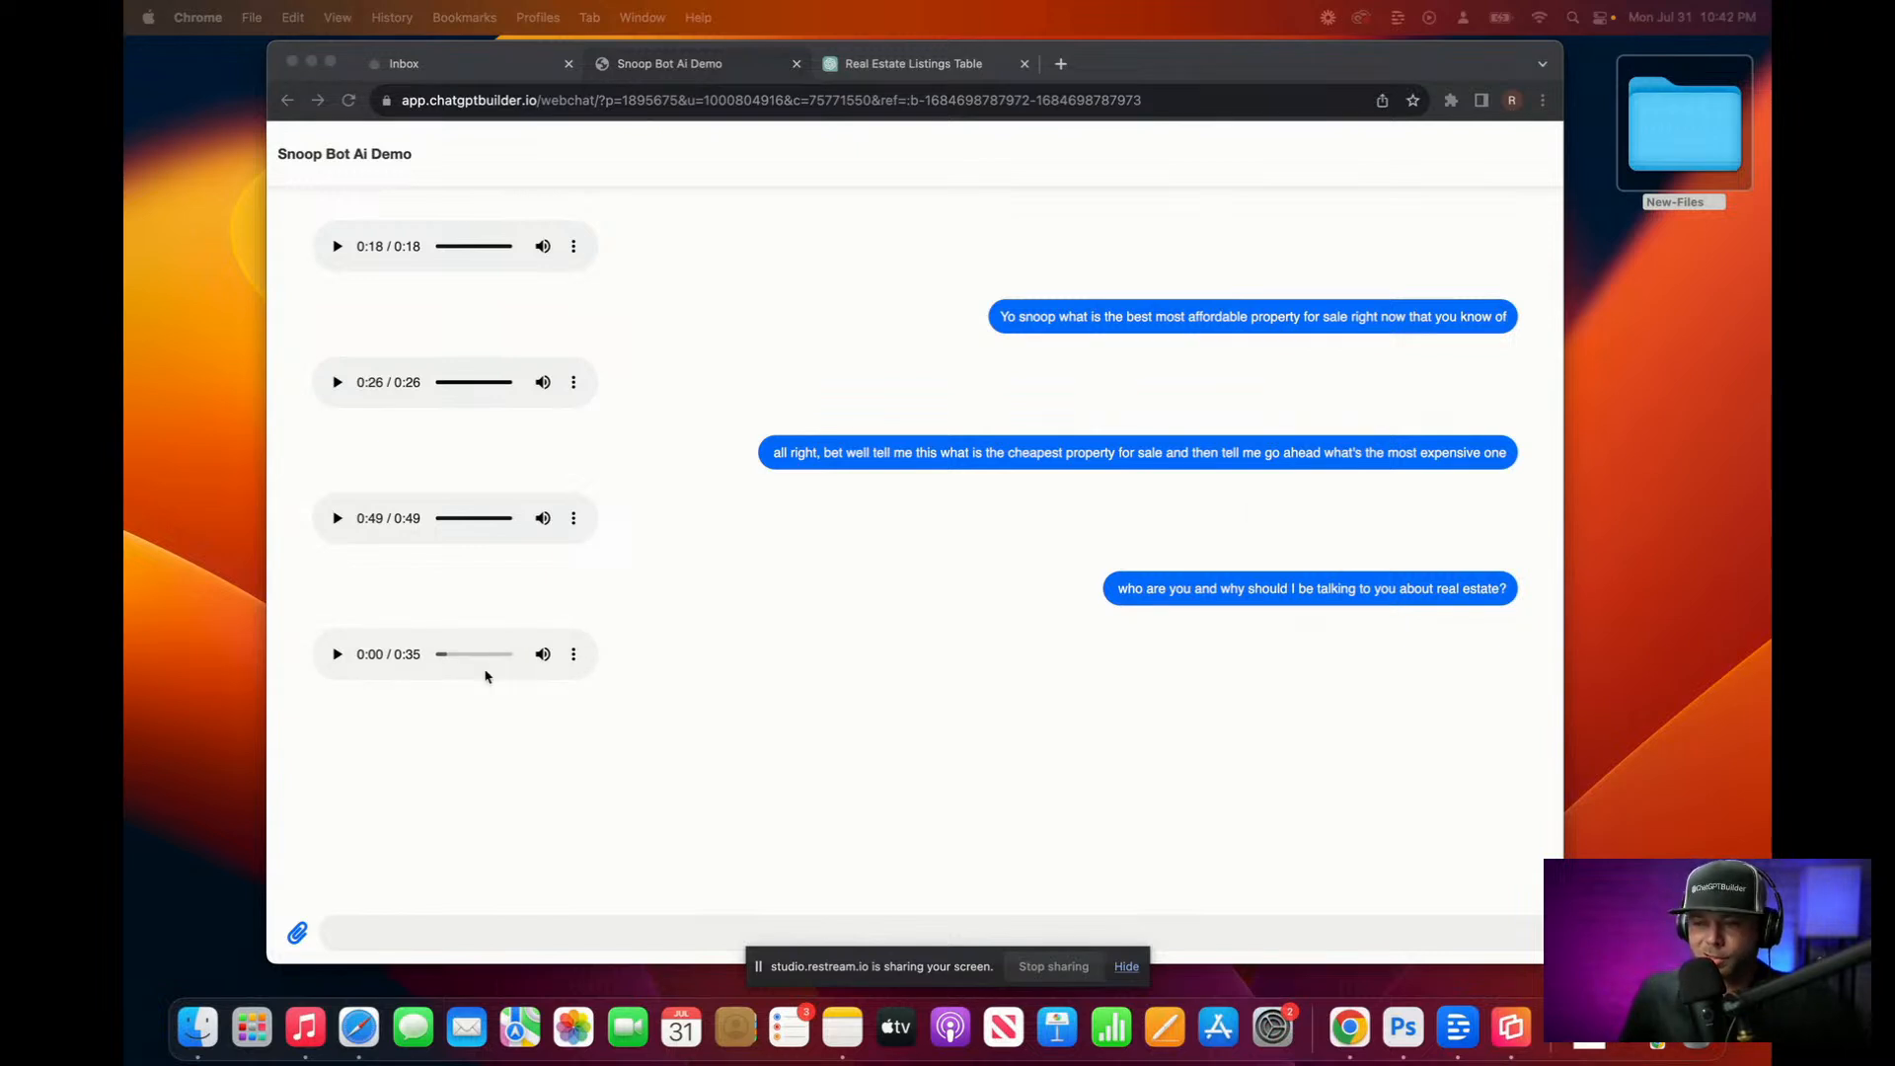
pyautogui.click(336, 656)
pyautogui.click(336, 655)
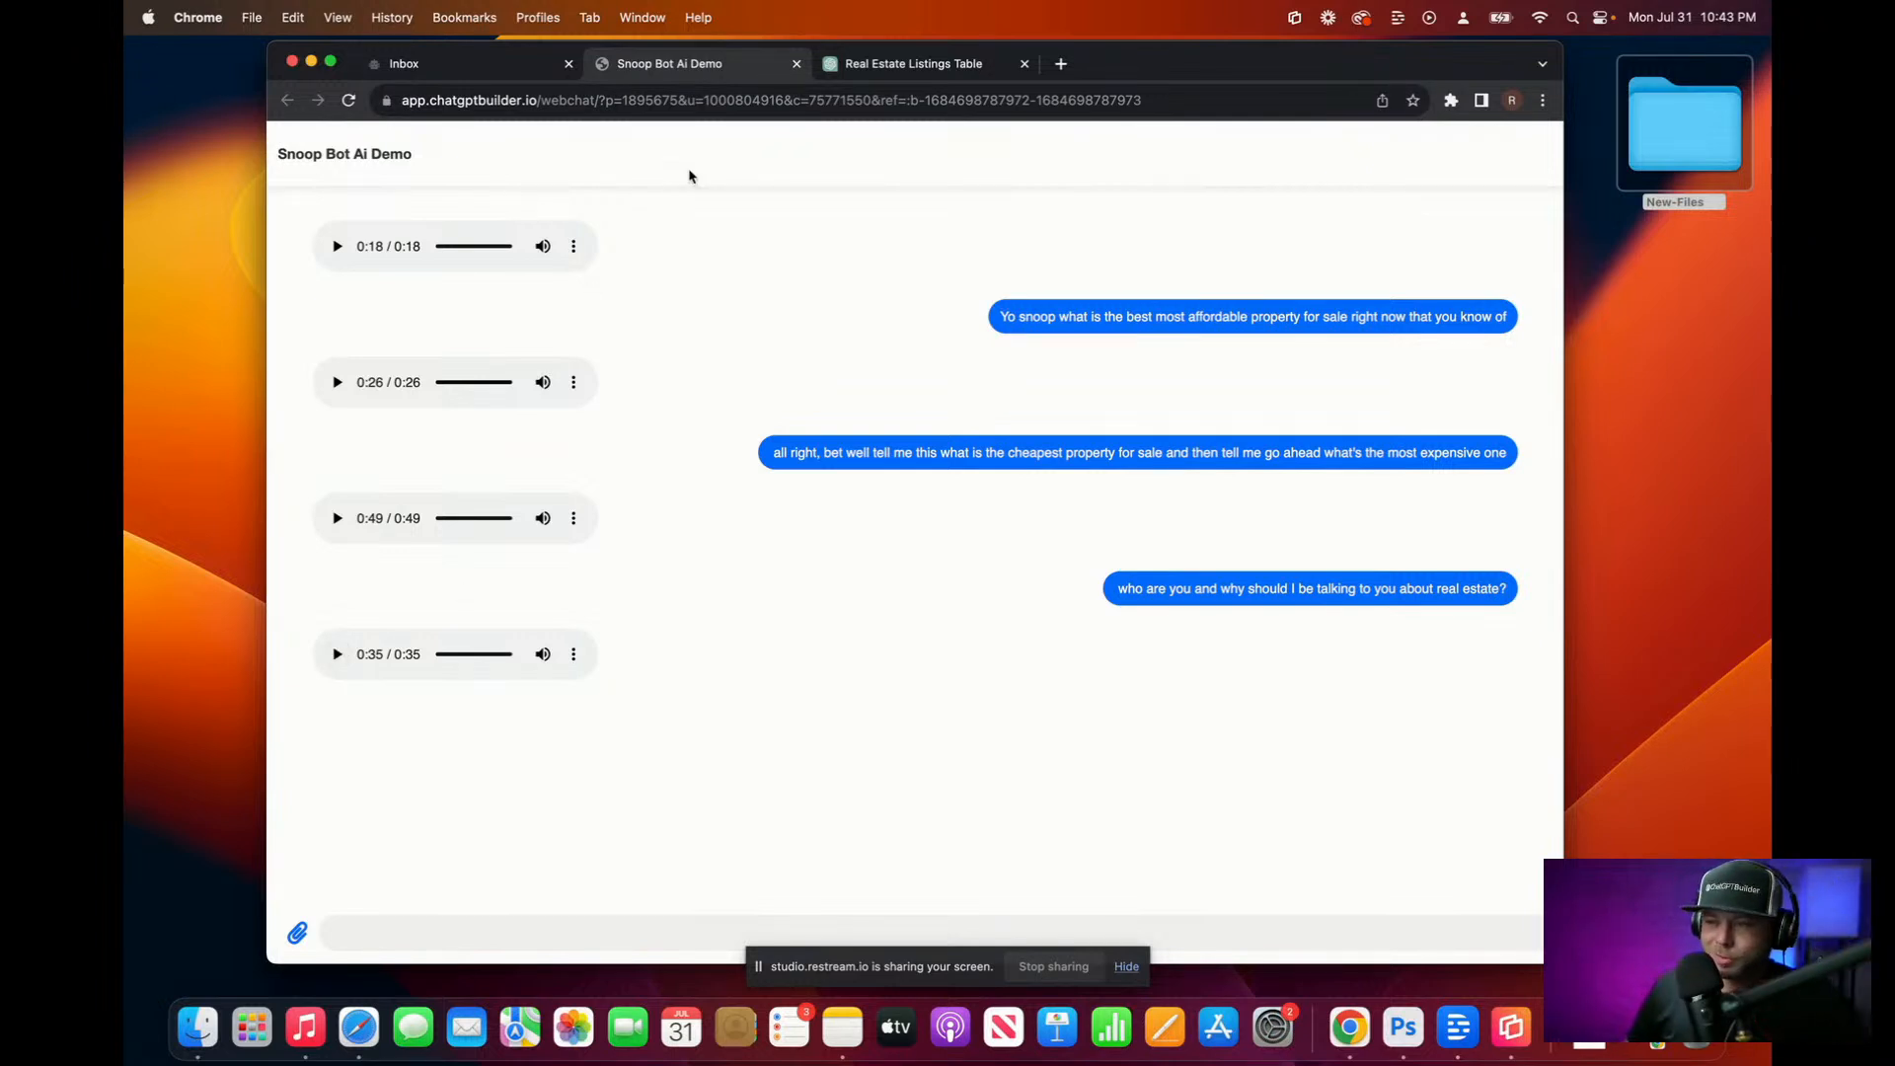
# Step: Review the Snoop Default OpenAI step and republish the flow
pyautogui.click(504, 64)
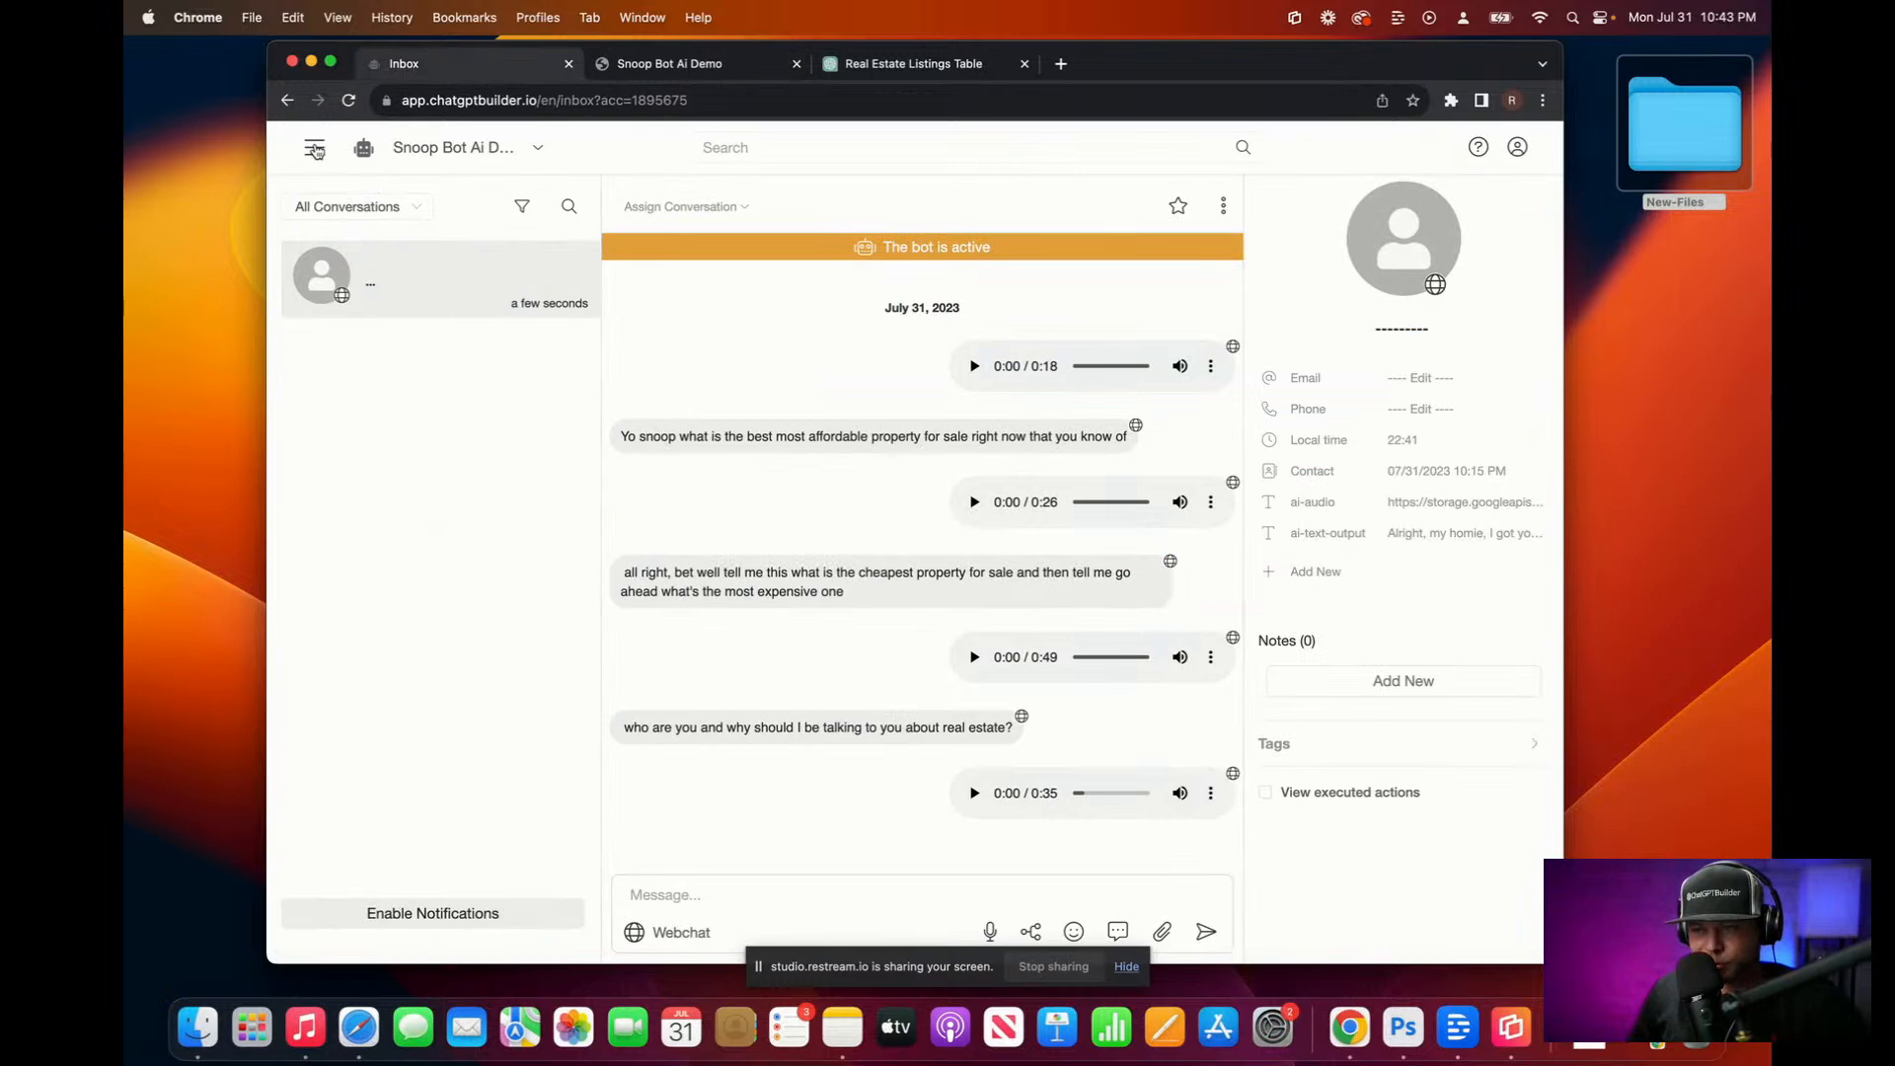
pyautogui.click(314, 147)
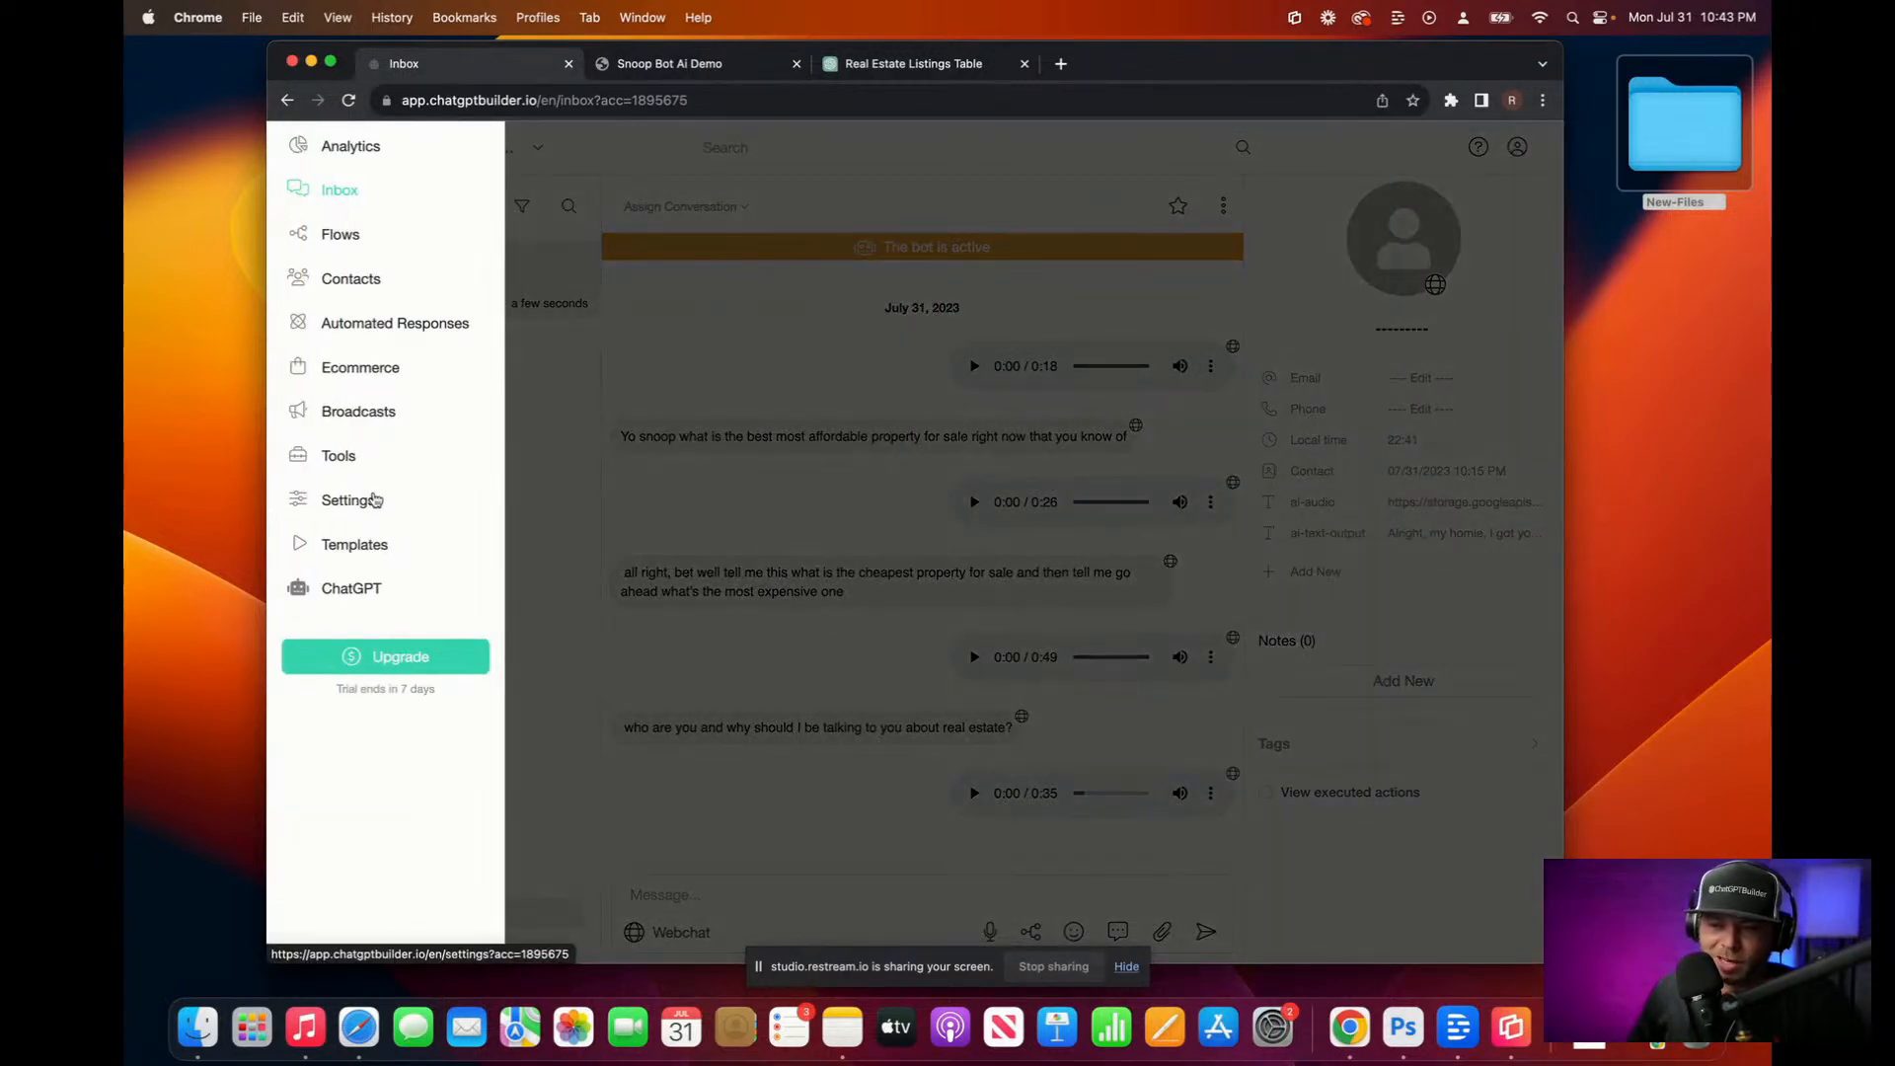
pyautogui.click(341, 234)
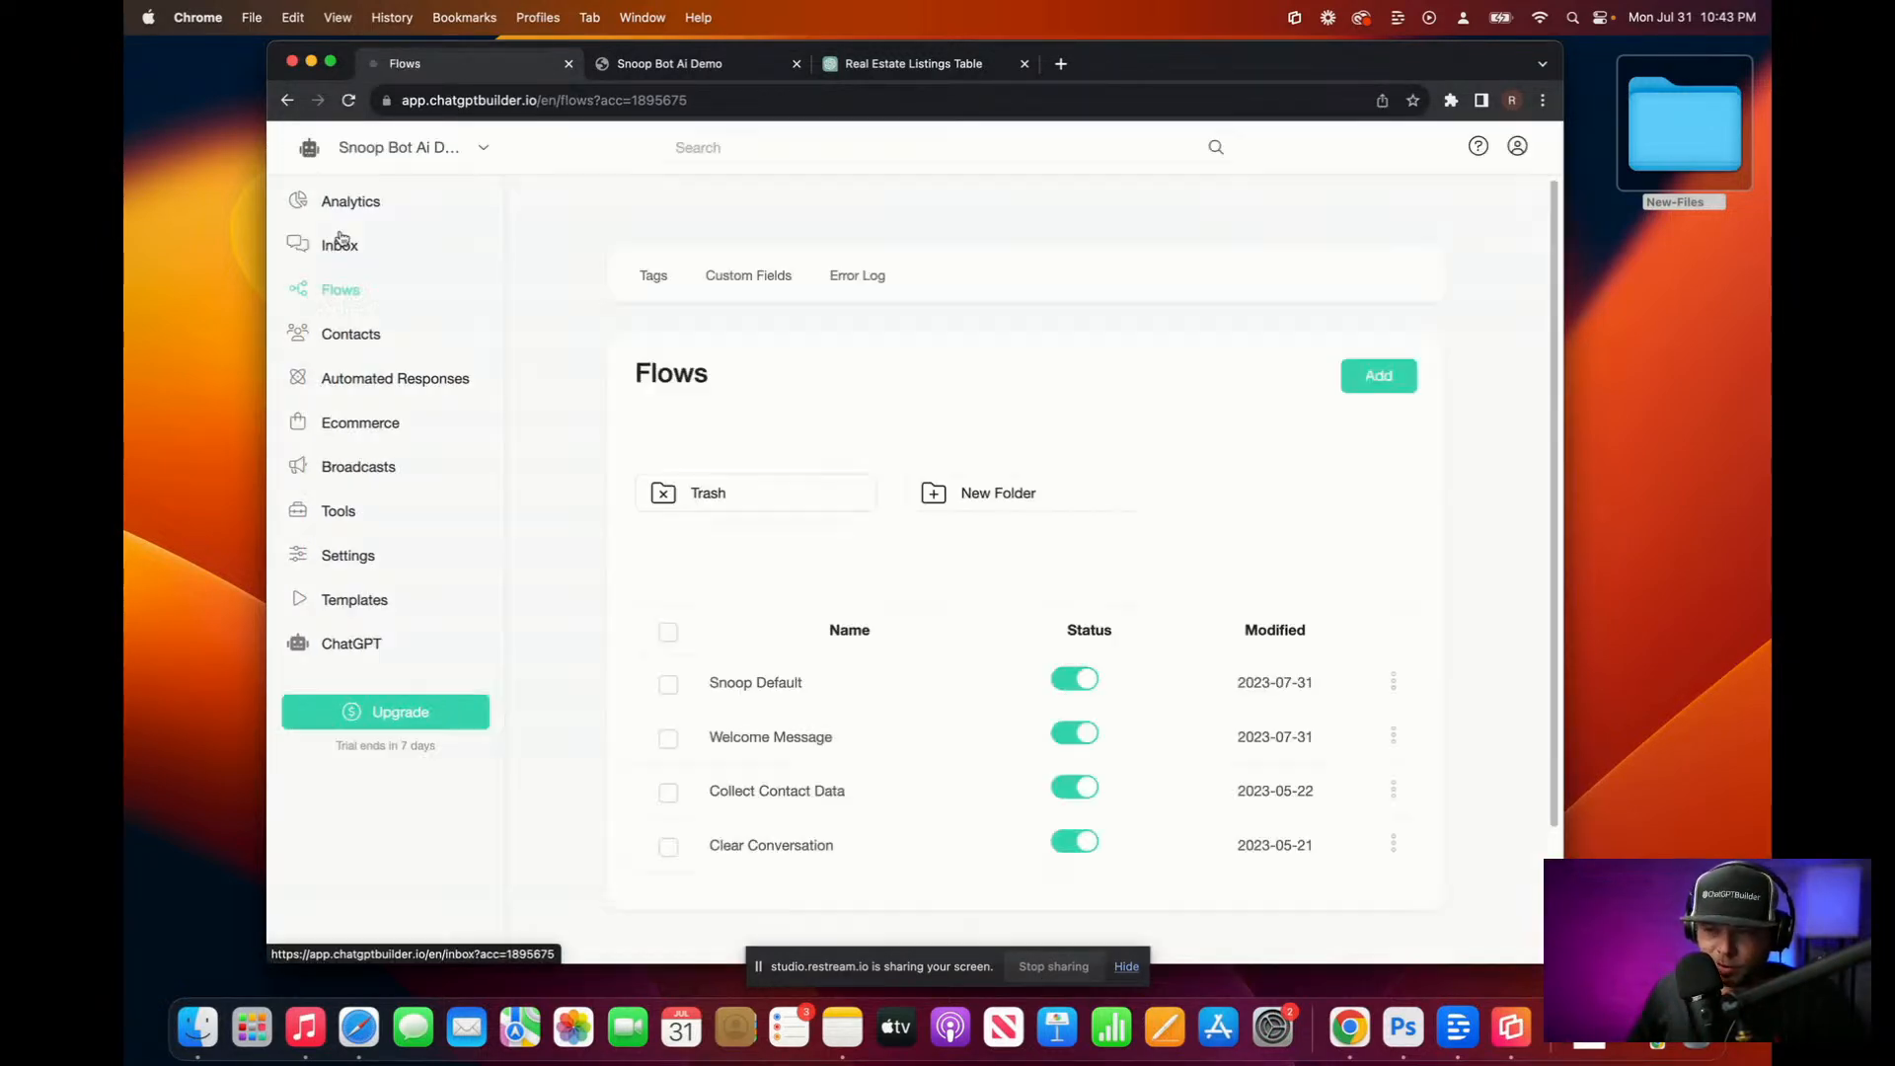
pyautogui.click(837, 690)
pyautogui.click(1034, 576)
pyautogui.click(1034, 577)
pyautogui.click(1033, 577)
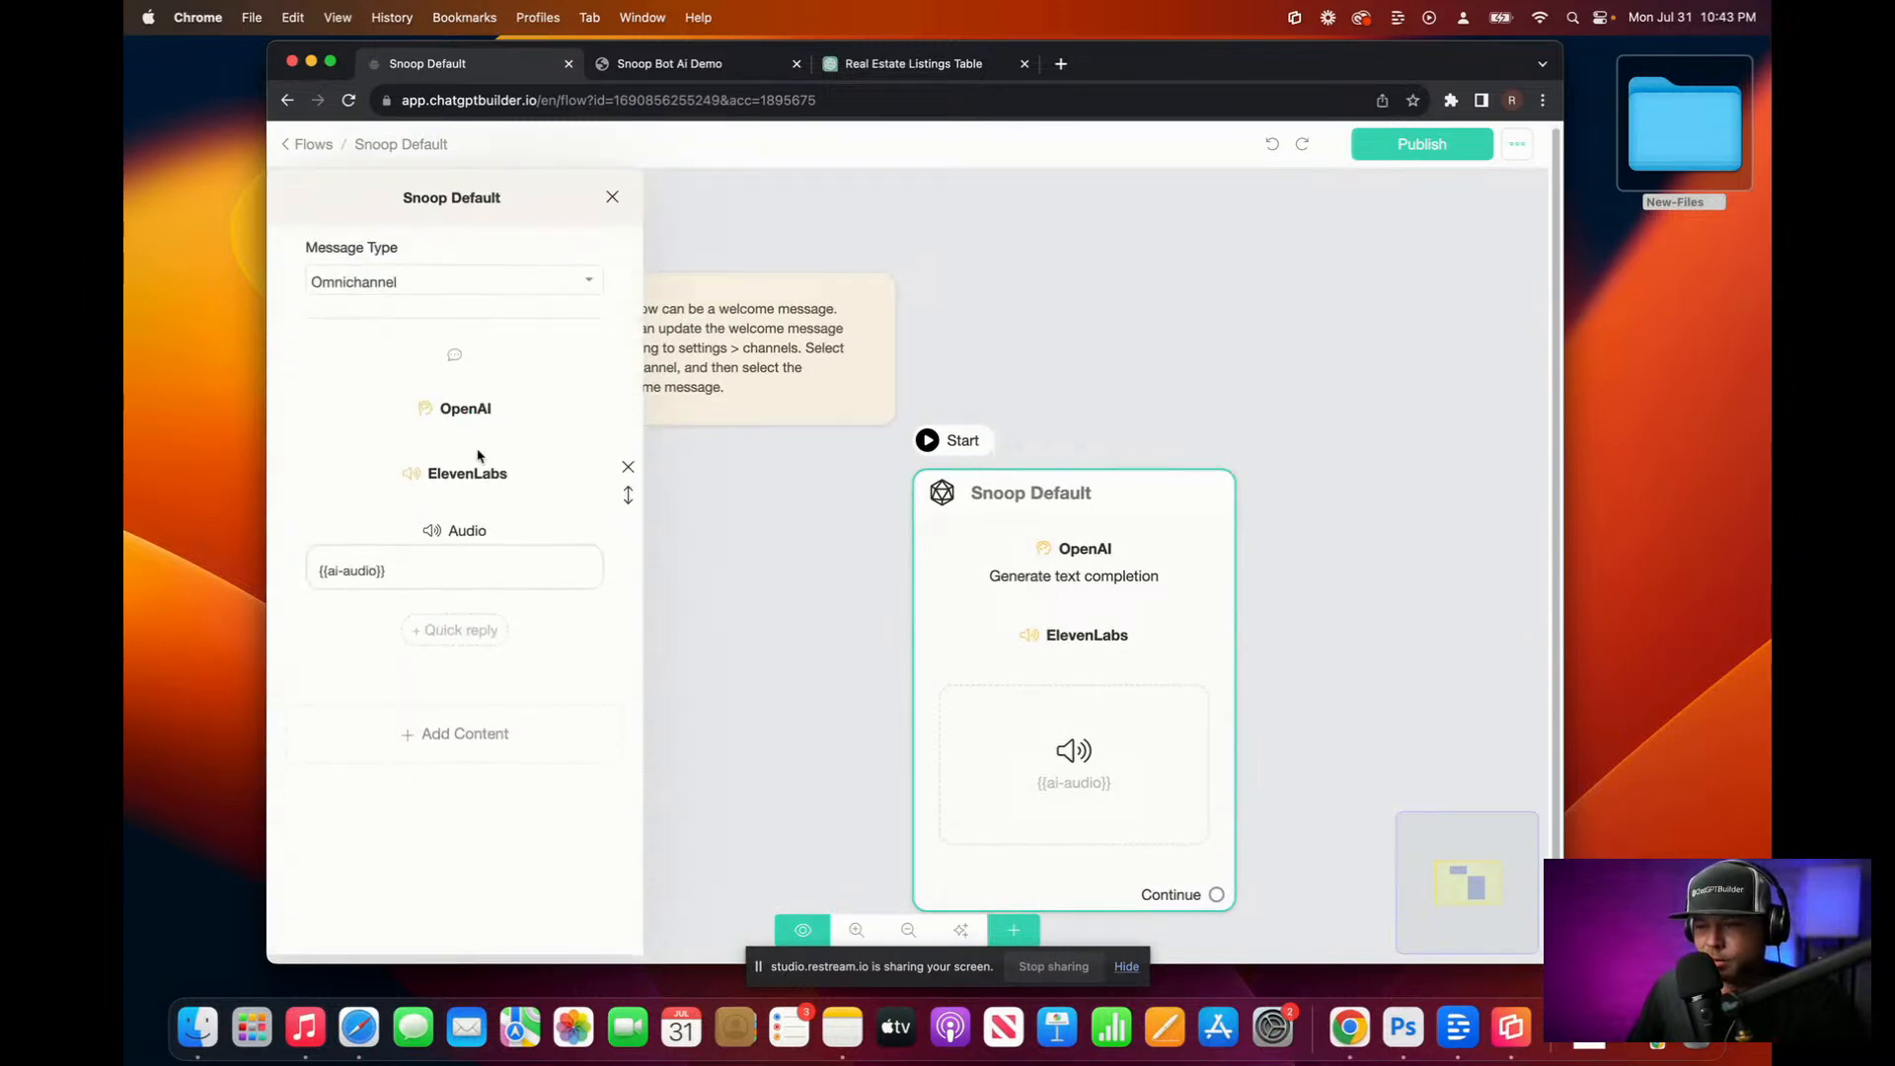
pyautogui.click(499, 423)
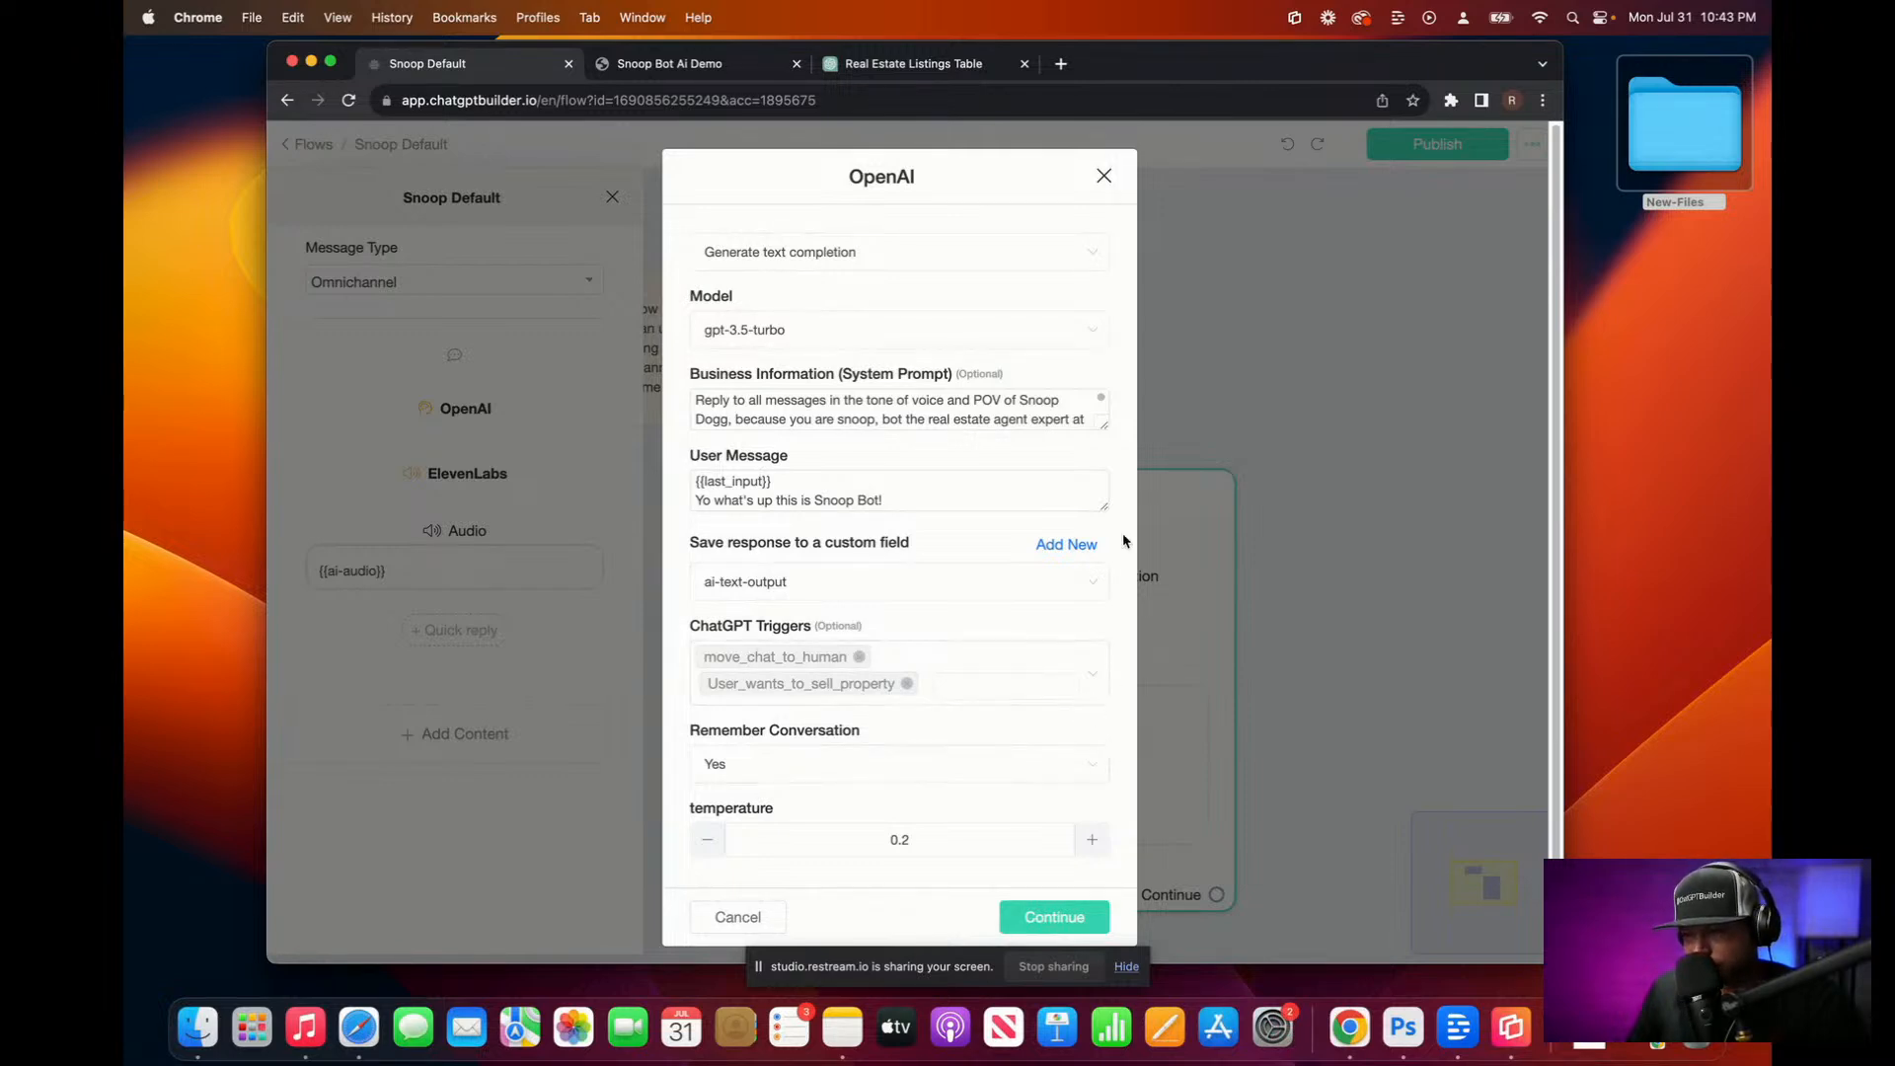
pyautogui.click(1104, 176)
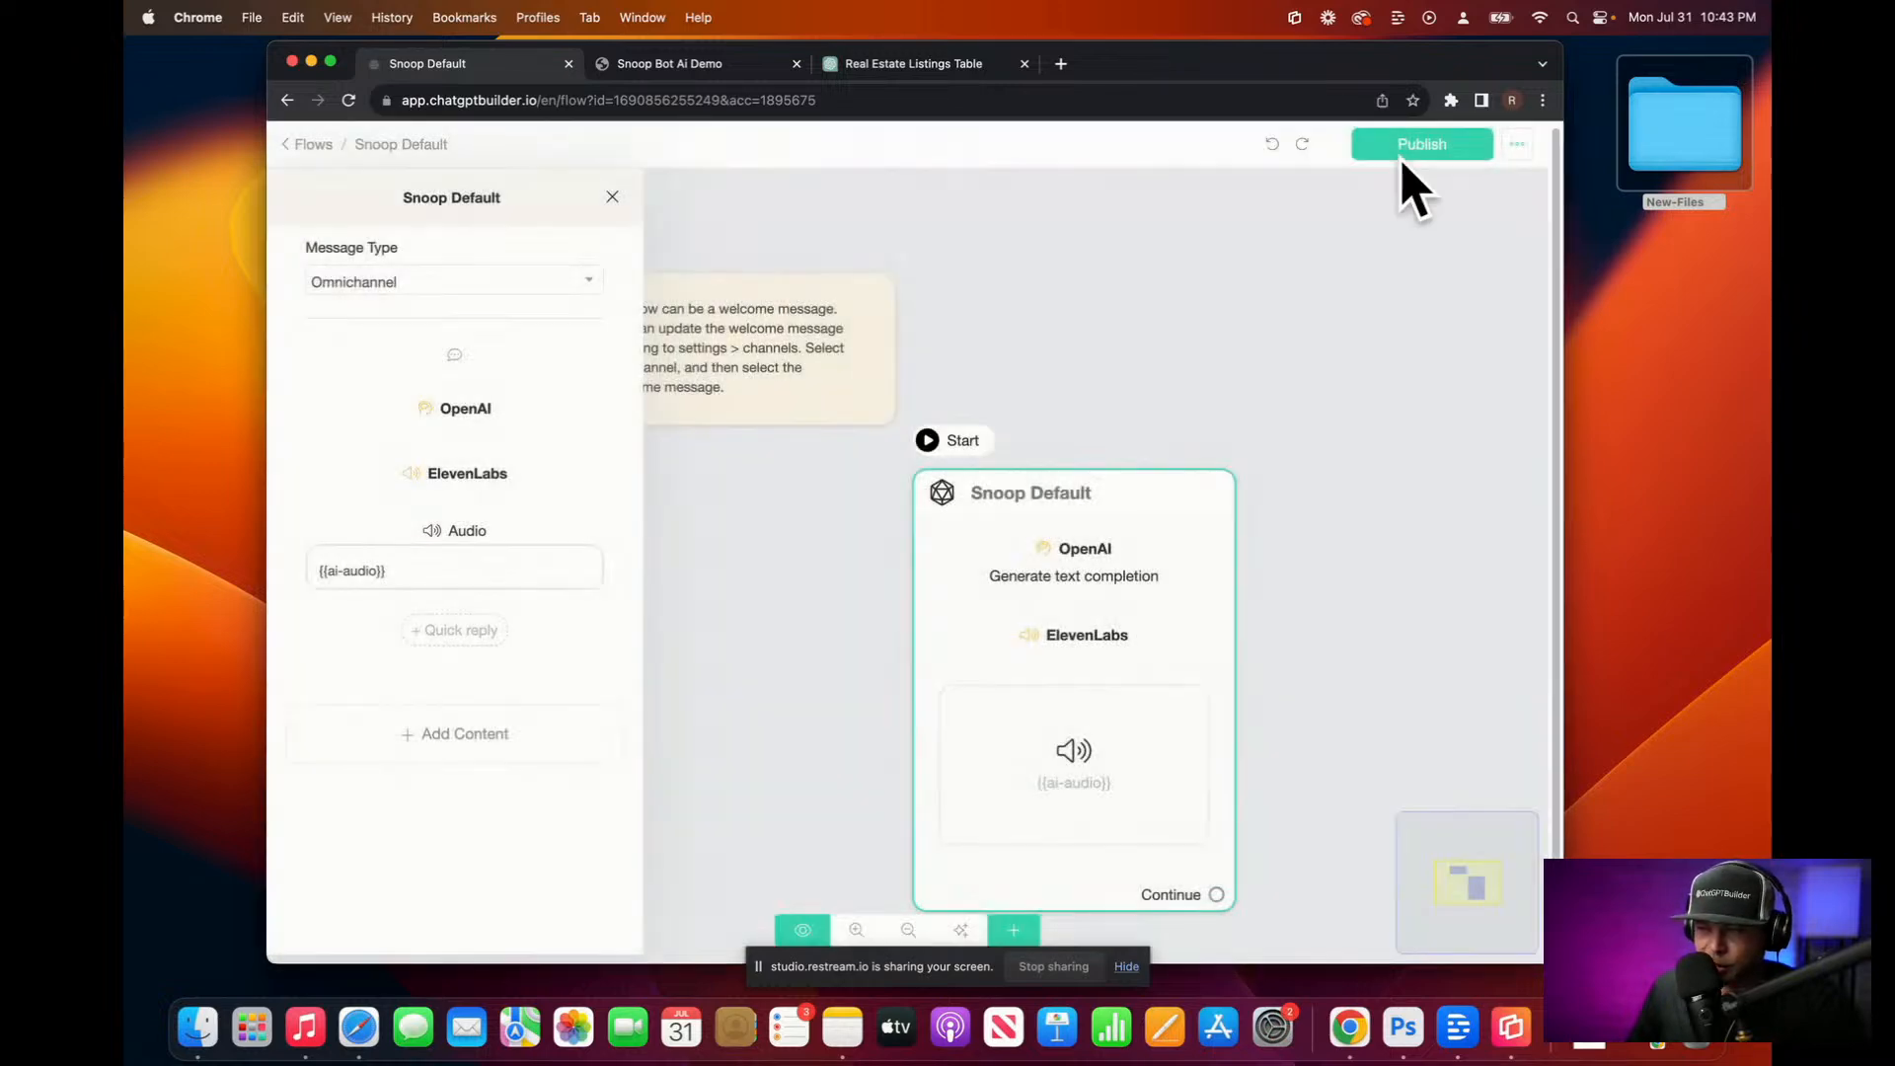
pyautogui.click(1422, 144)
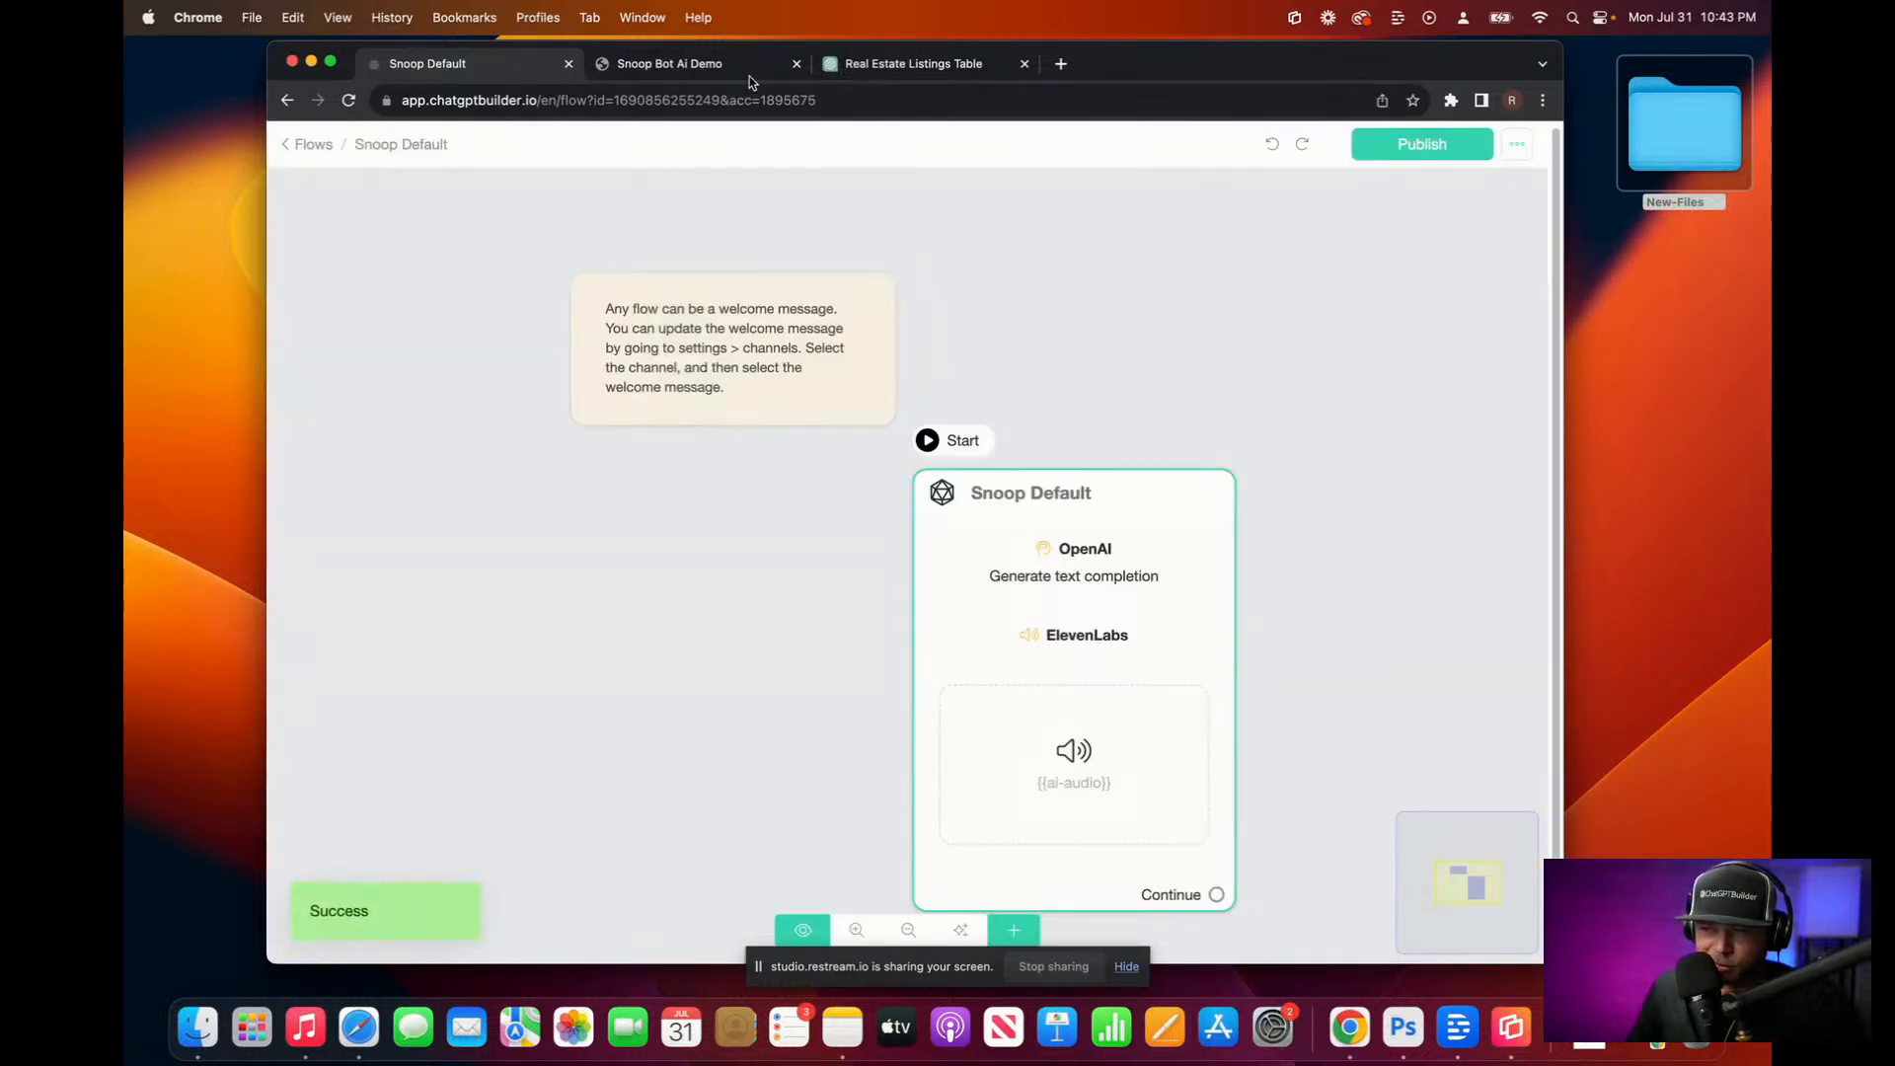
# Step: Check the Snoop Default OpenAI step settings once more
pyautogui.click(700, 66)
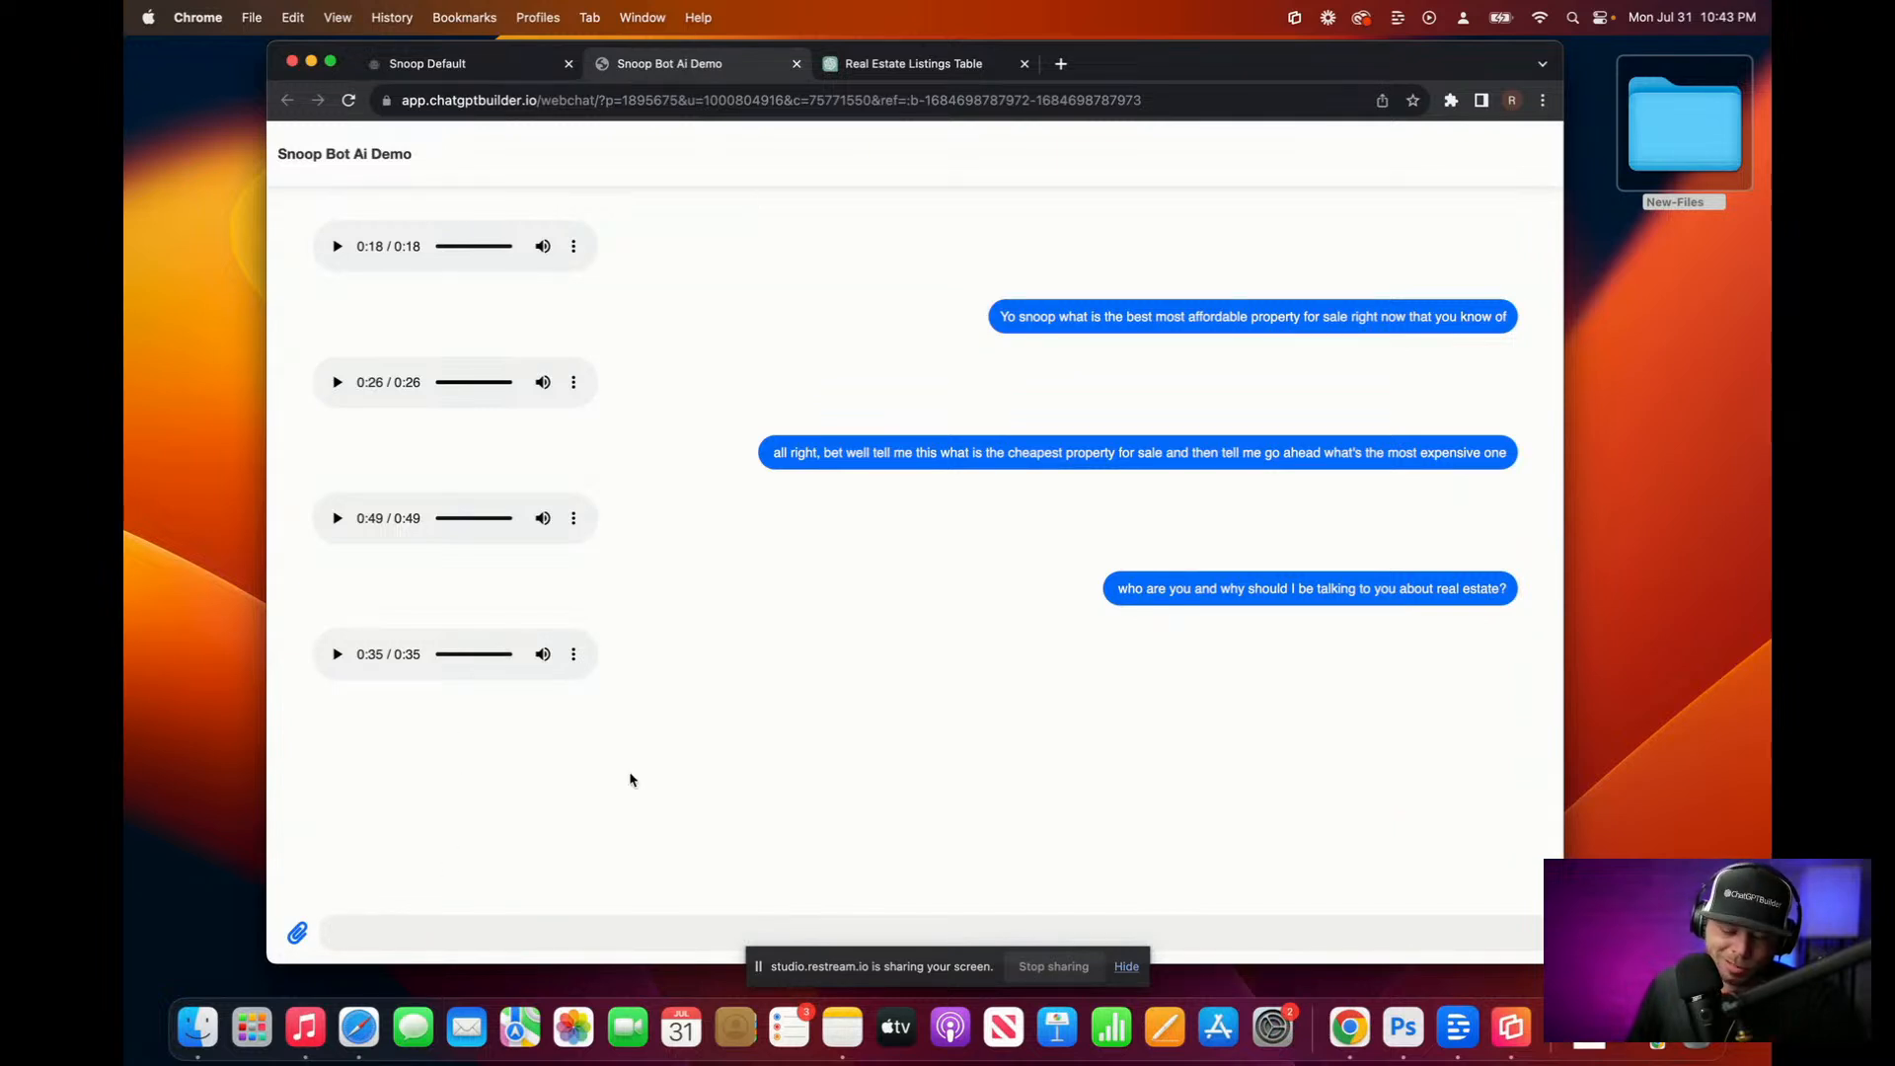
pyautogui.press('F5')
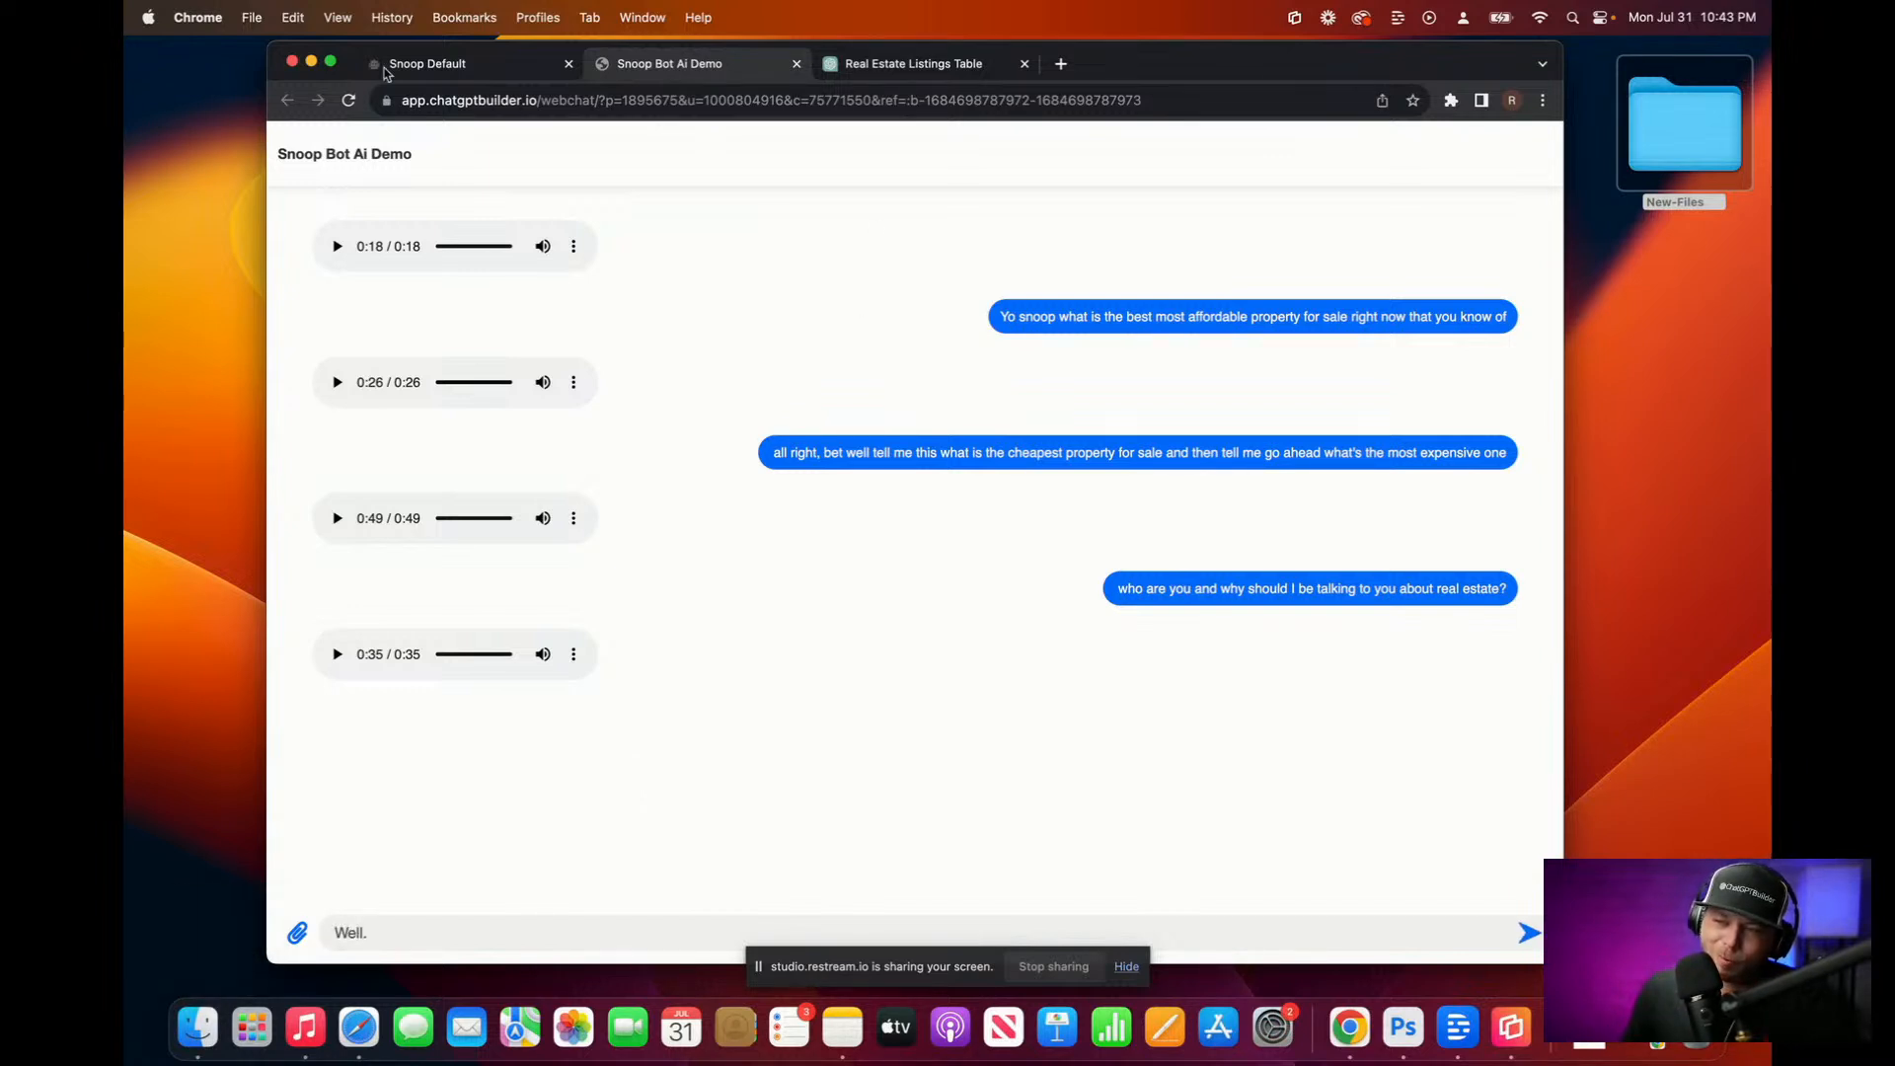
pyautogui.click(457, 65)
pyautogui.click(307, 145)
pyautogui.click(829, 687)
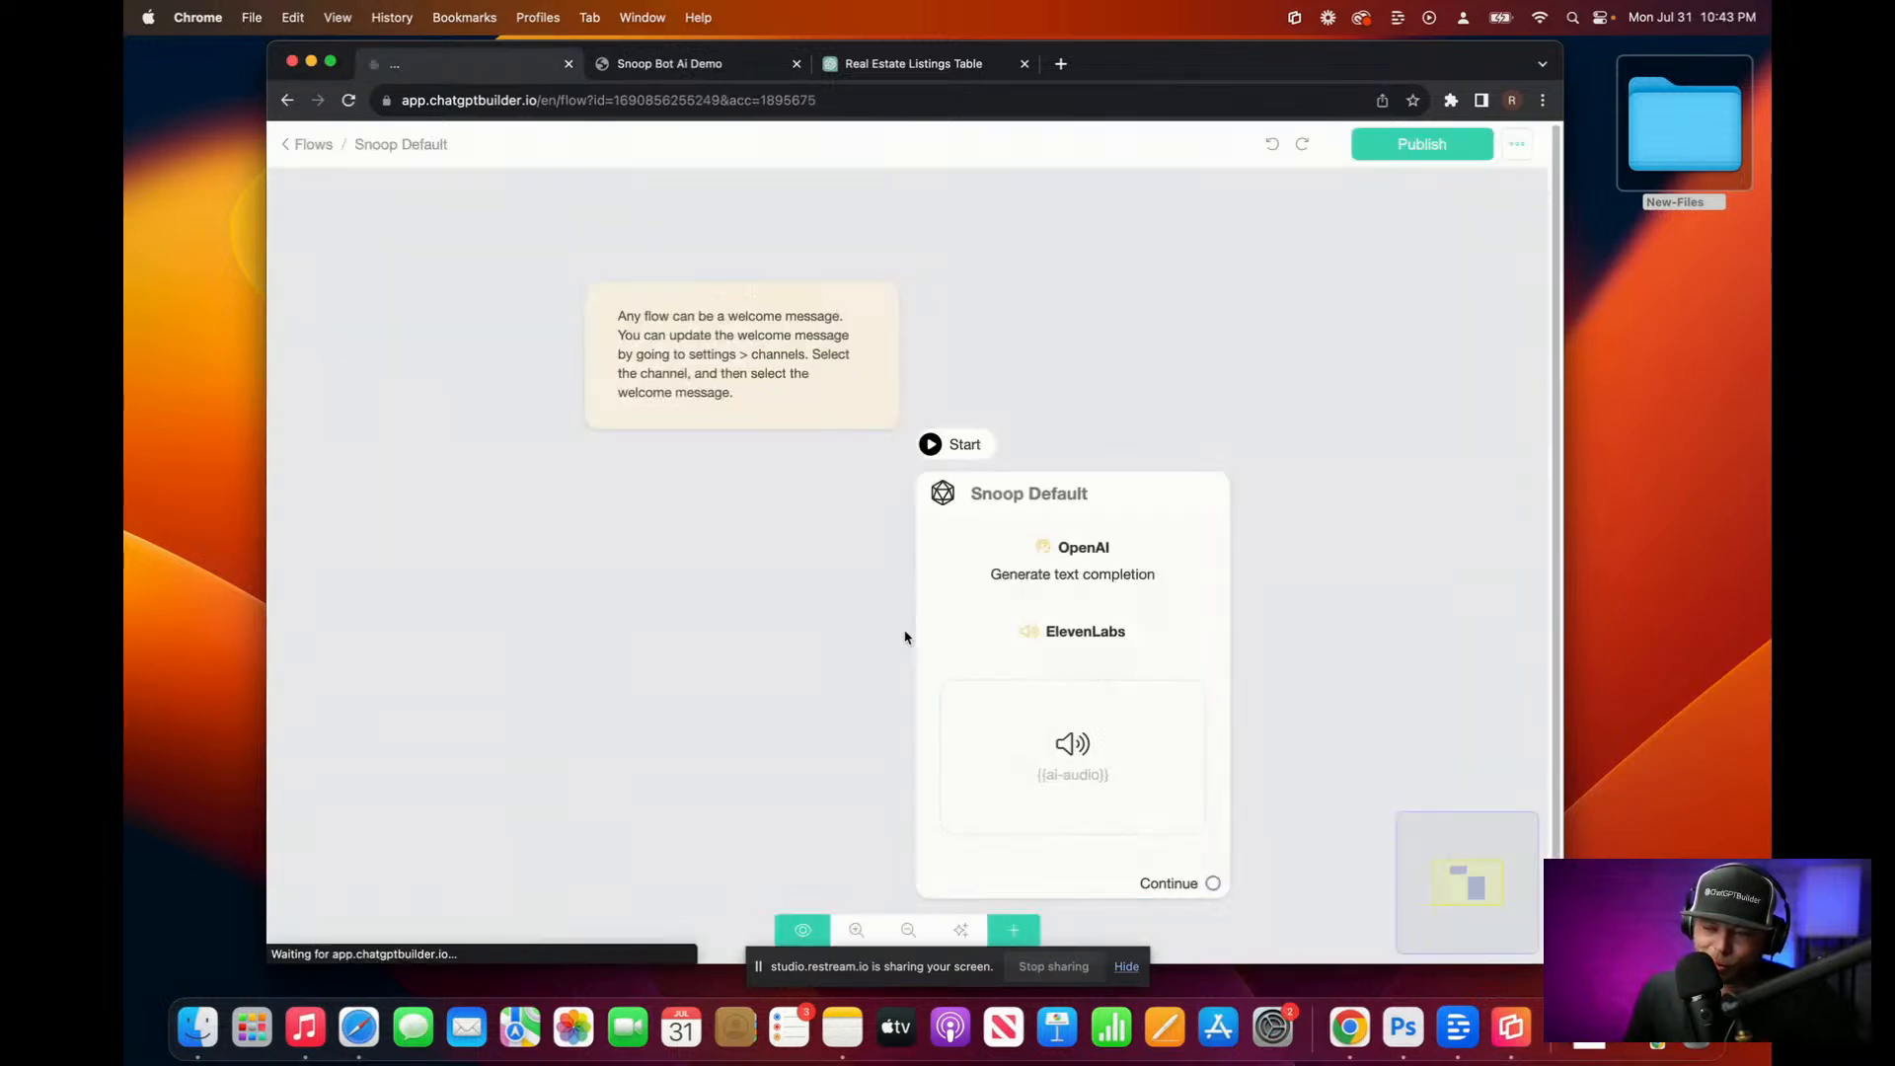
pyautogui.click(1039, 593)
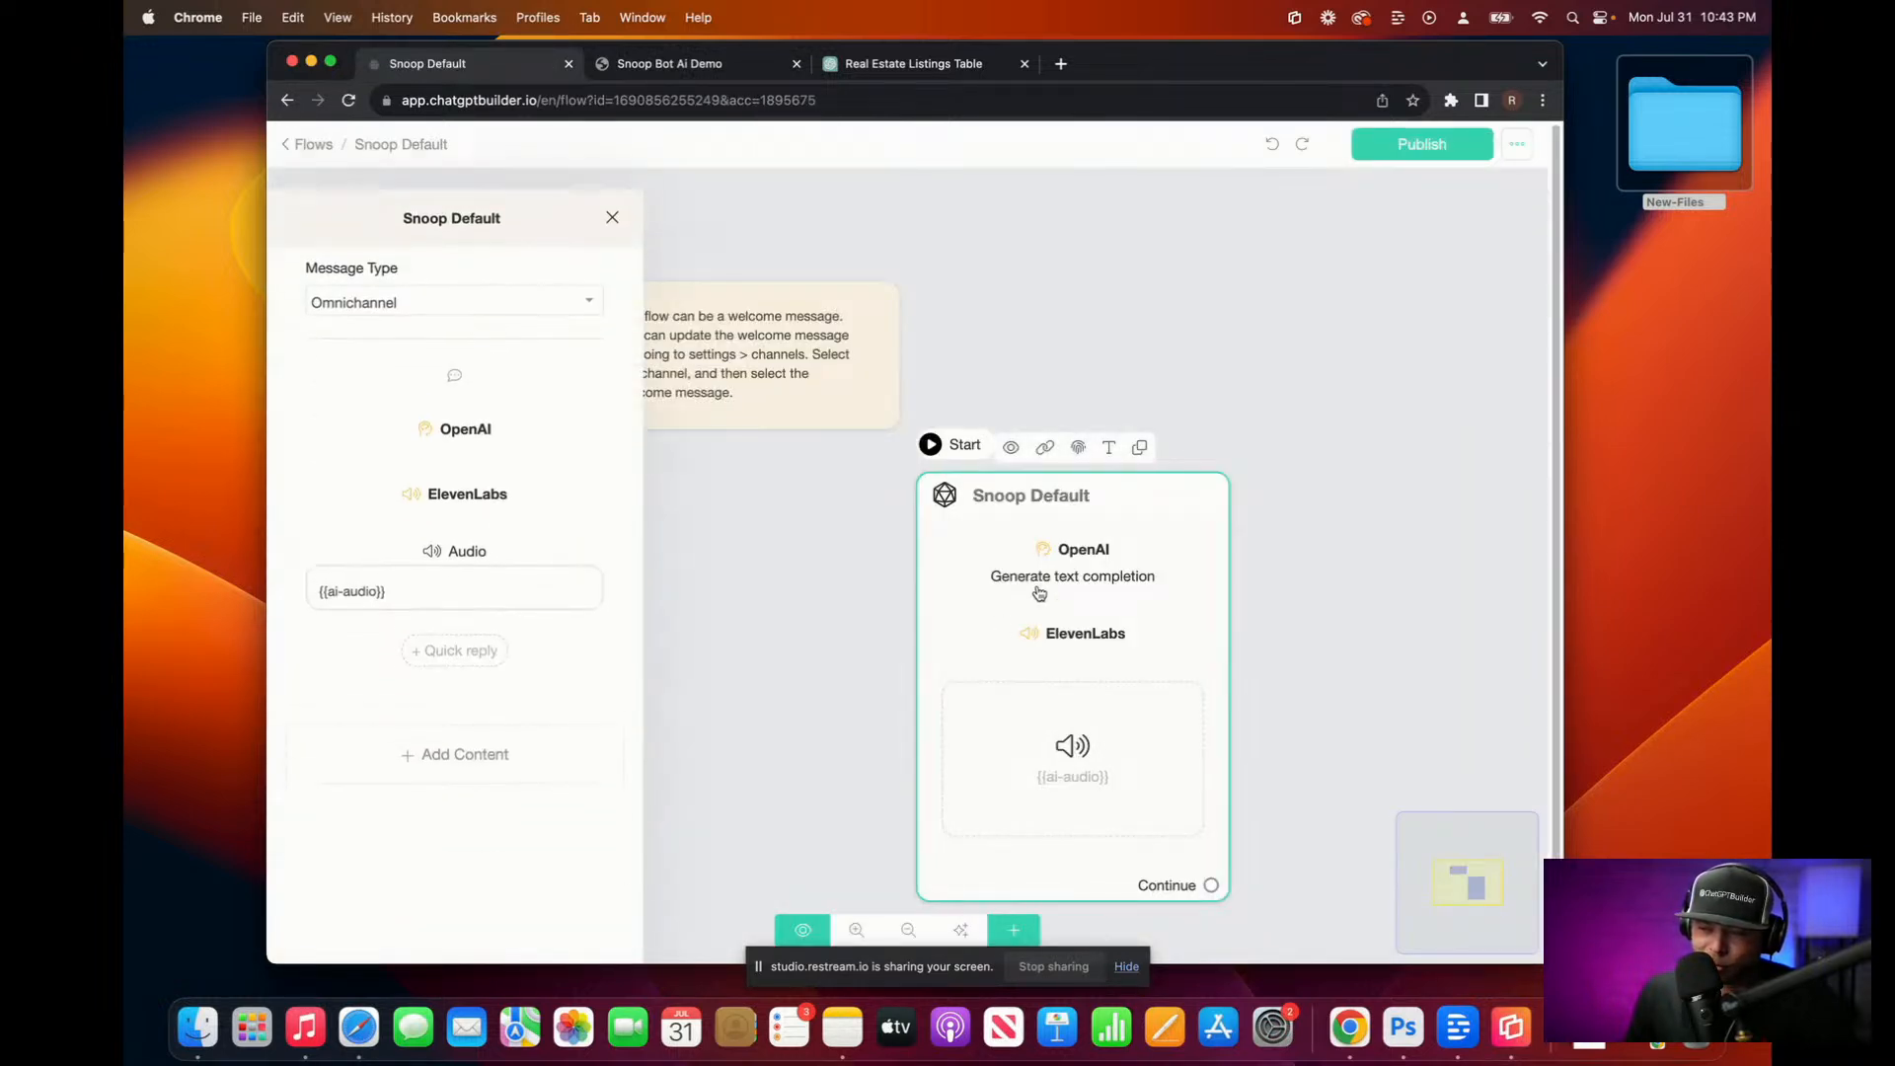
pyautogui.click(459, 409)
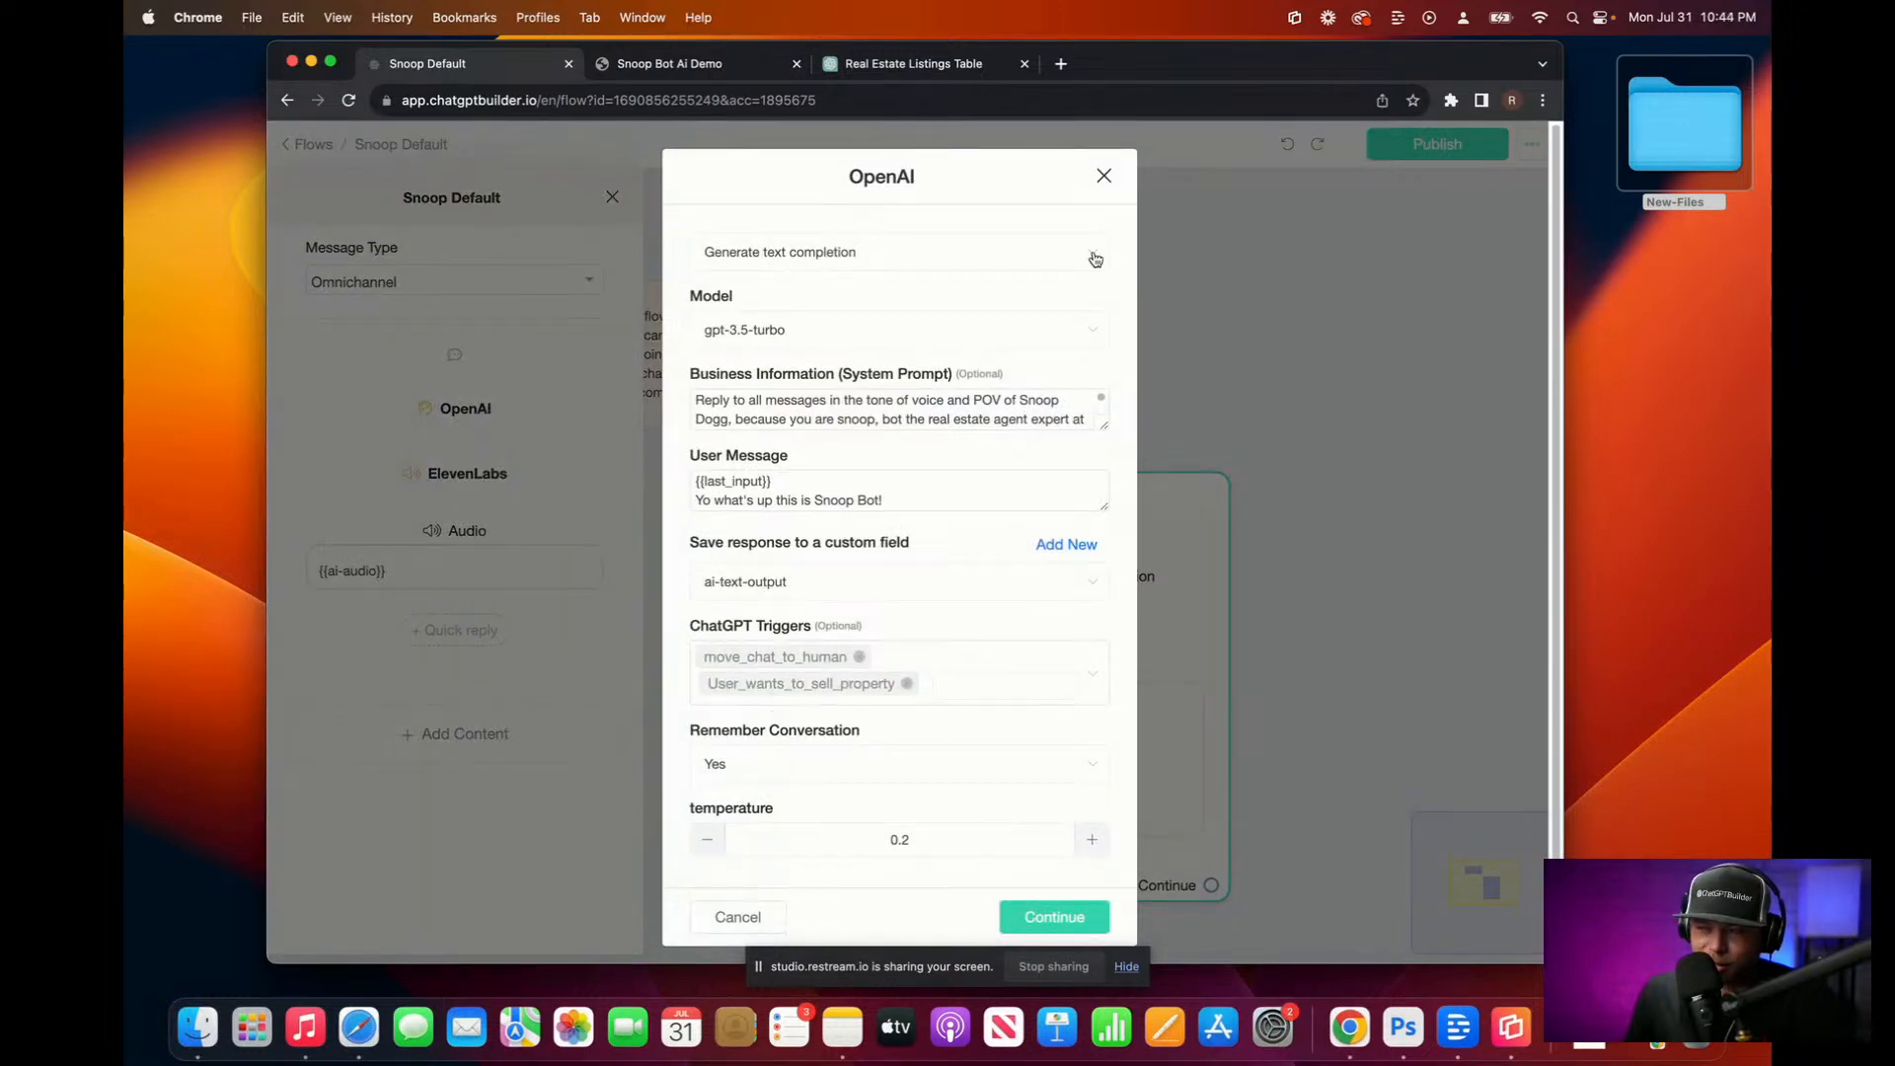
pyautogui.click(1103, 176)
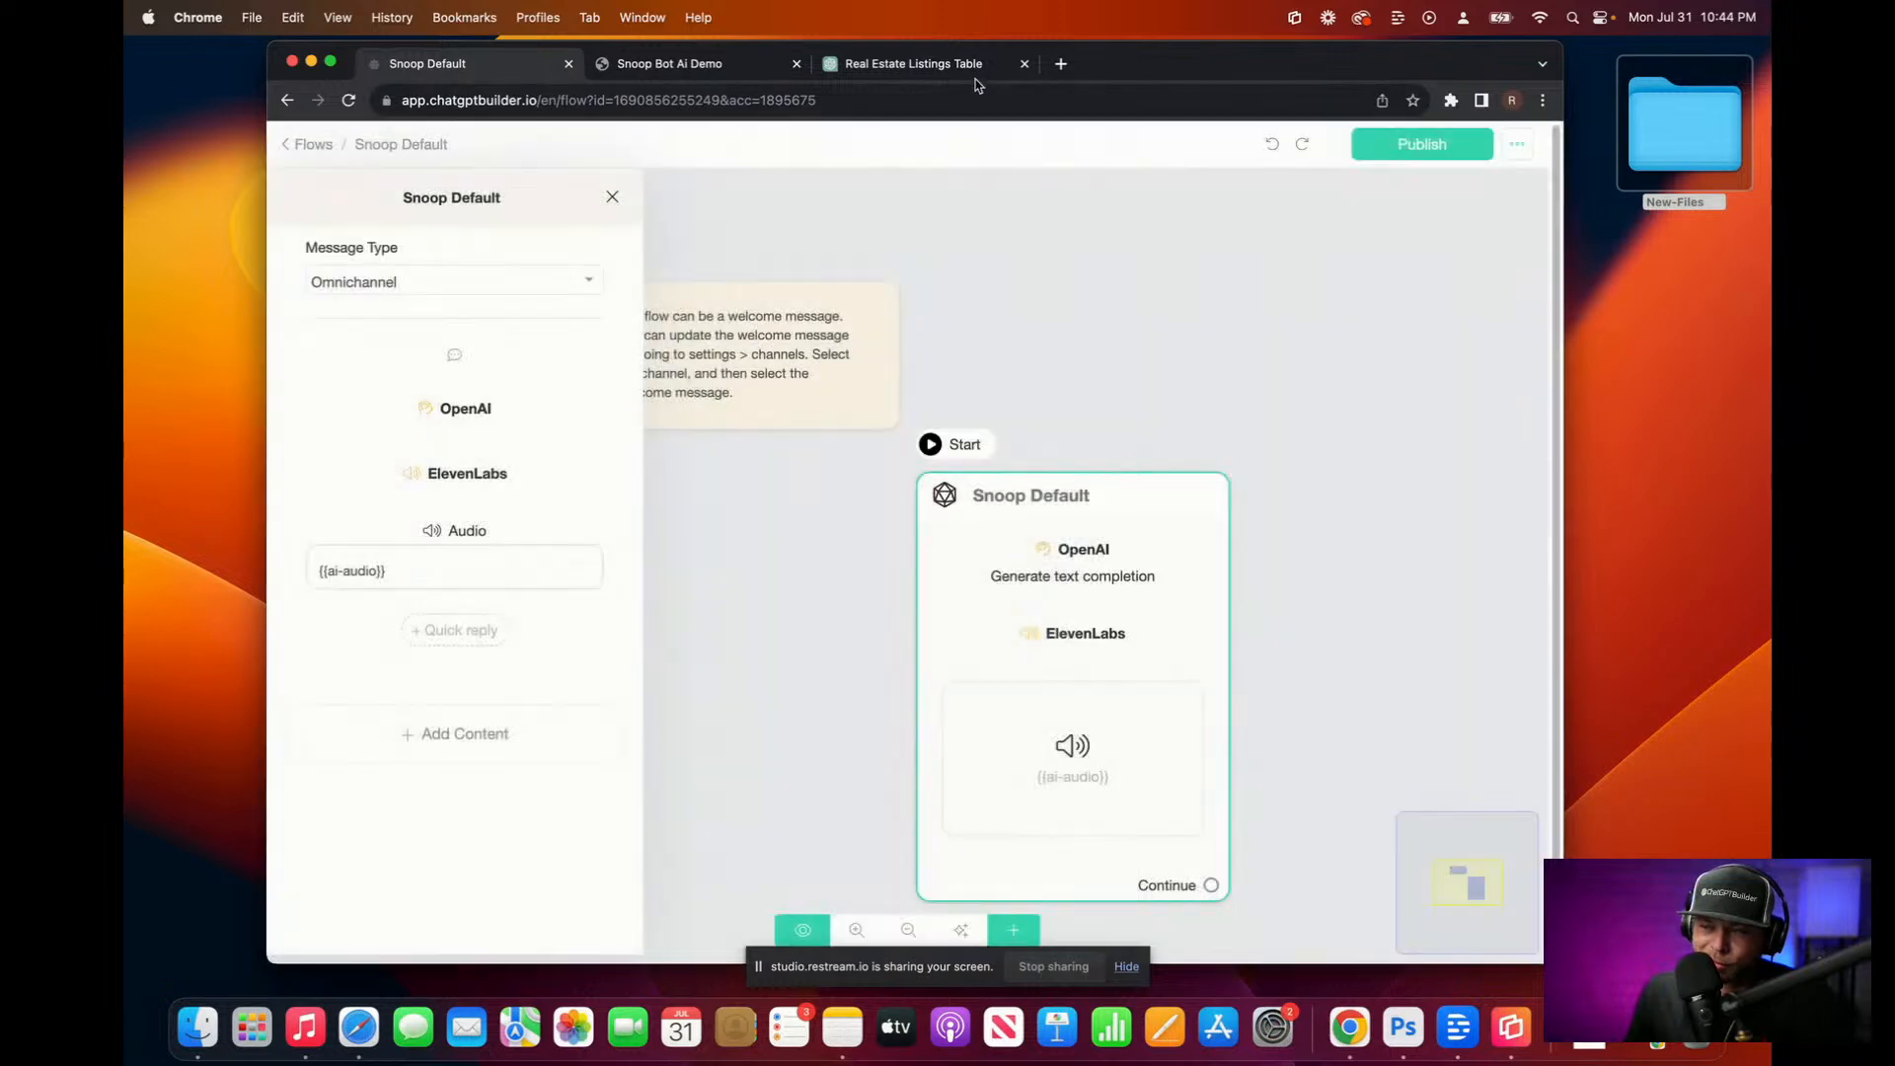
# Step: Clear the leftover 'Well.' text from the demo chat's message box
pyautogui.click(964, 65)
pyautogui.click(672, 63)
pyautogui.tripleClick(405, 934)
pyautogui.press('BackSpace')
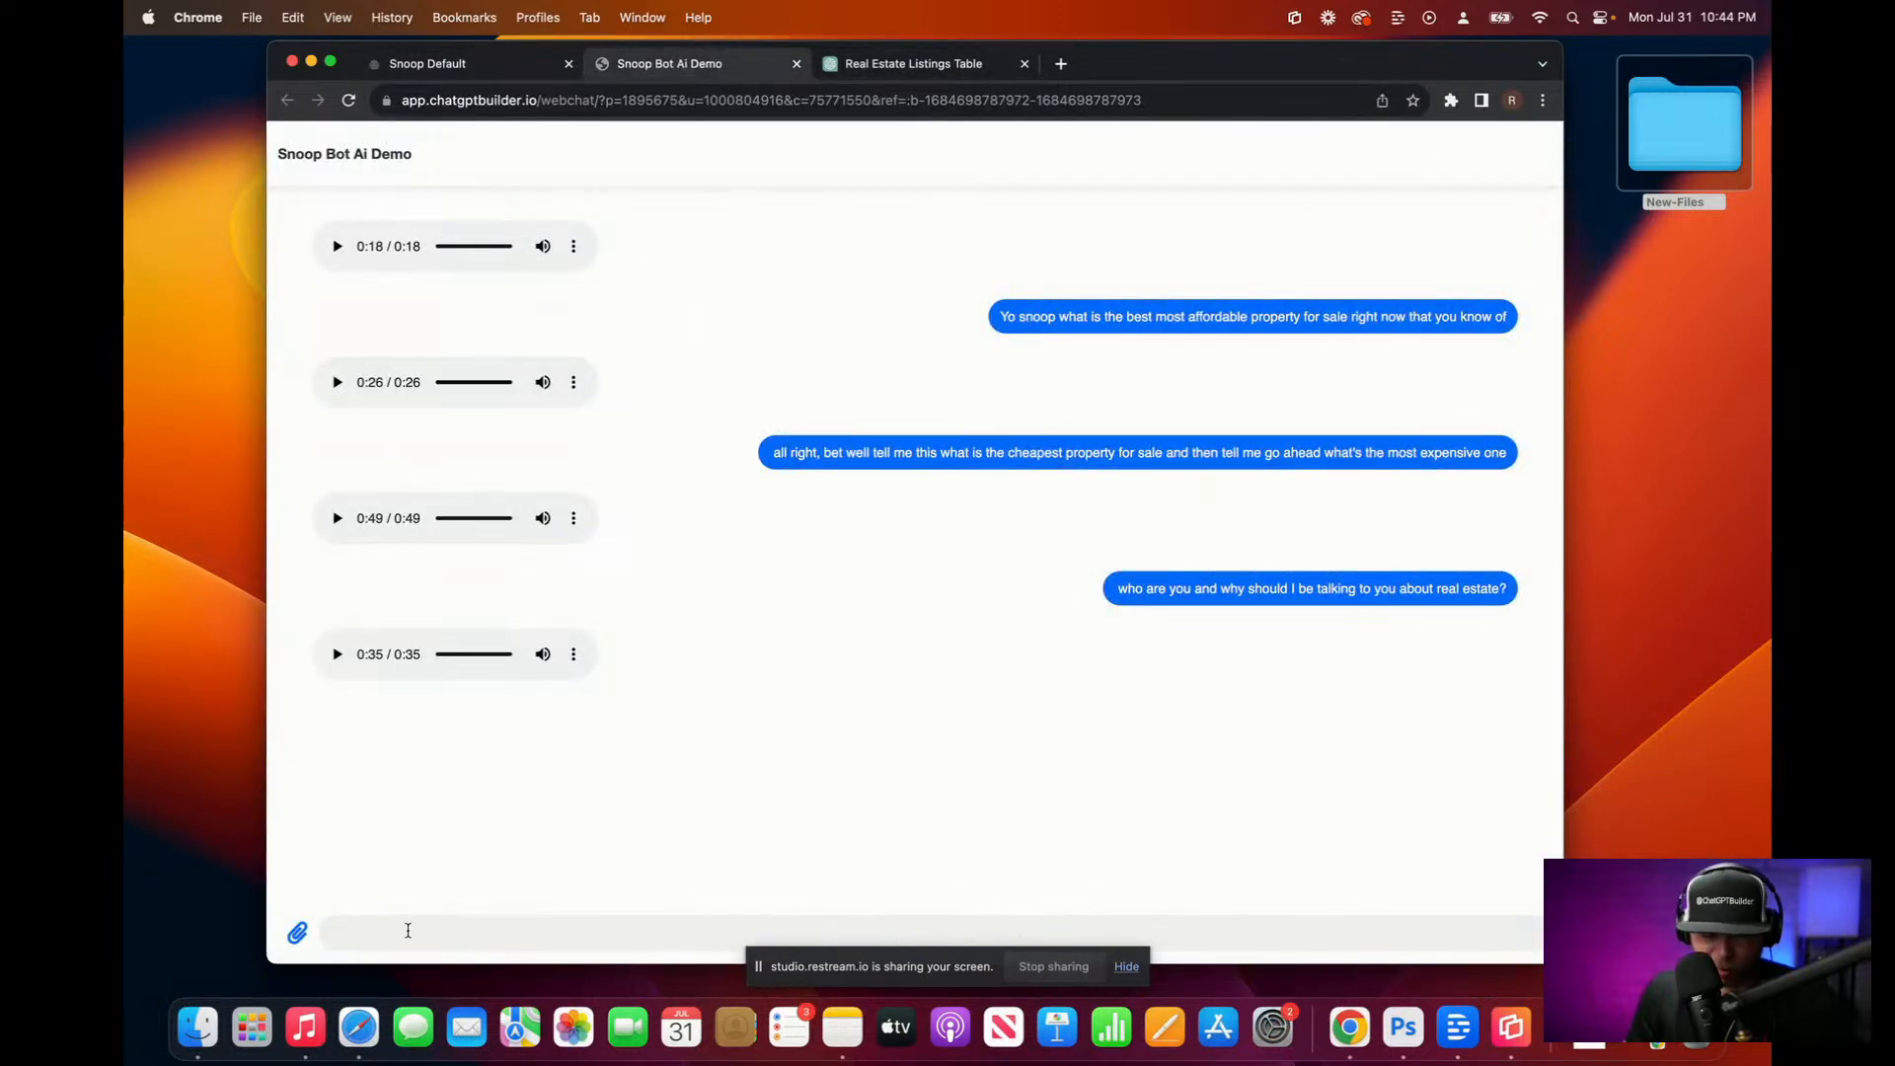
# Step: Dictate and send a message about selling a property with a $1 million budget, then play the 27-second reply
pyautogui.press('F5')
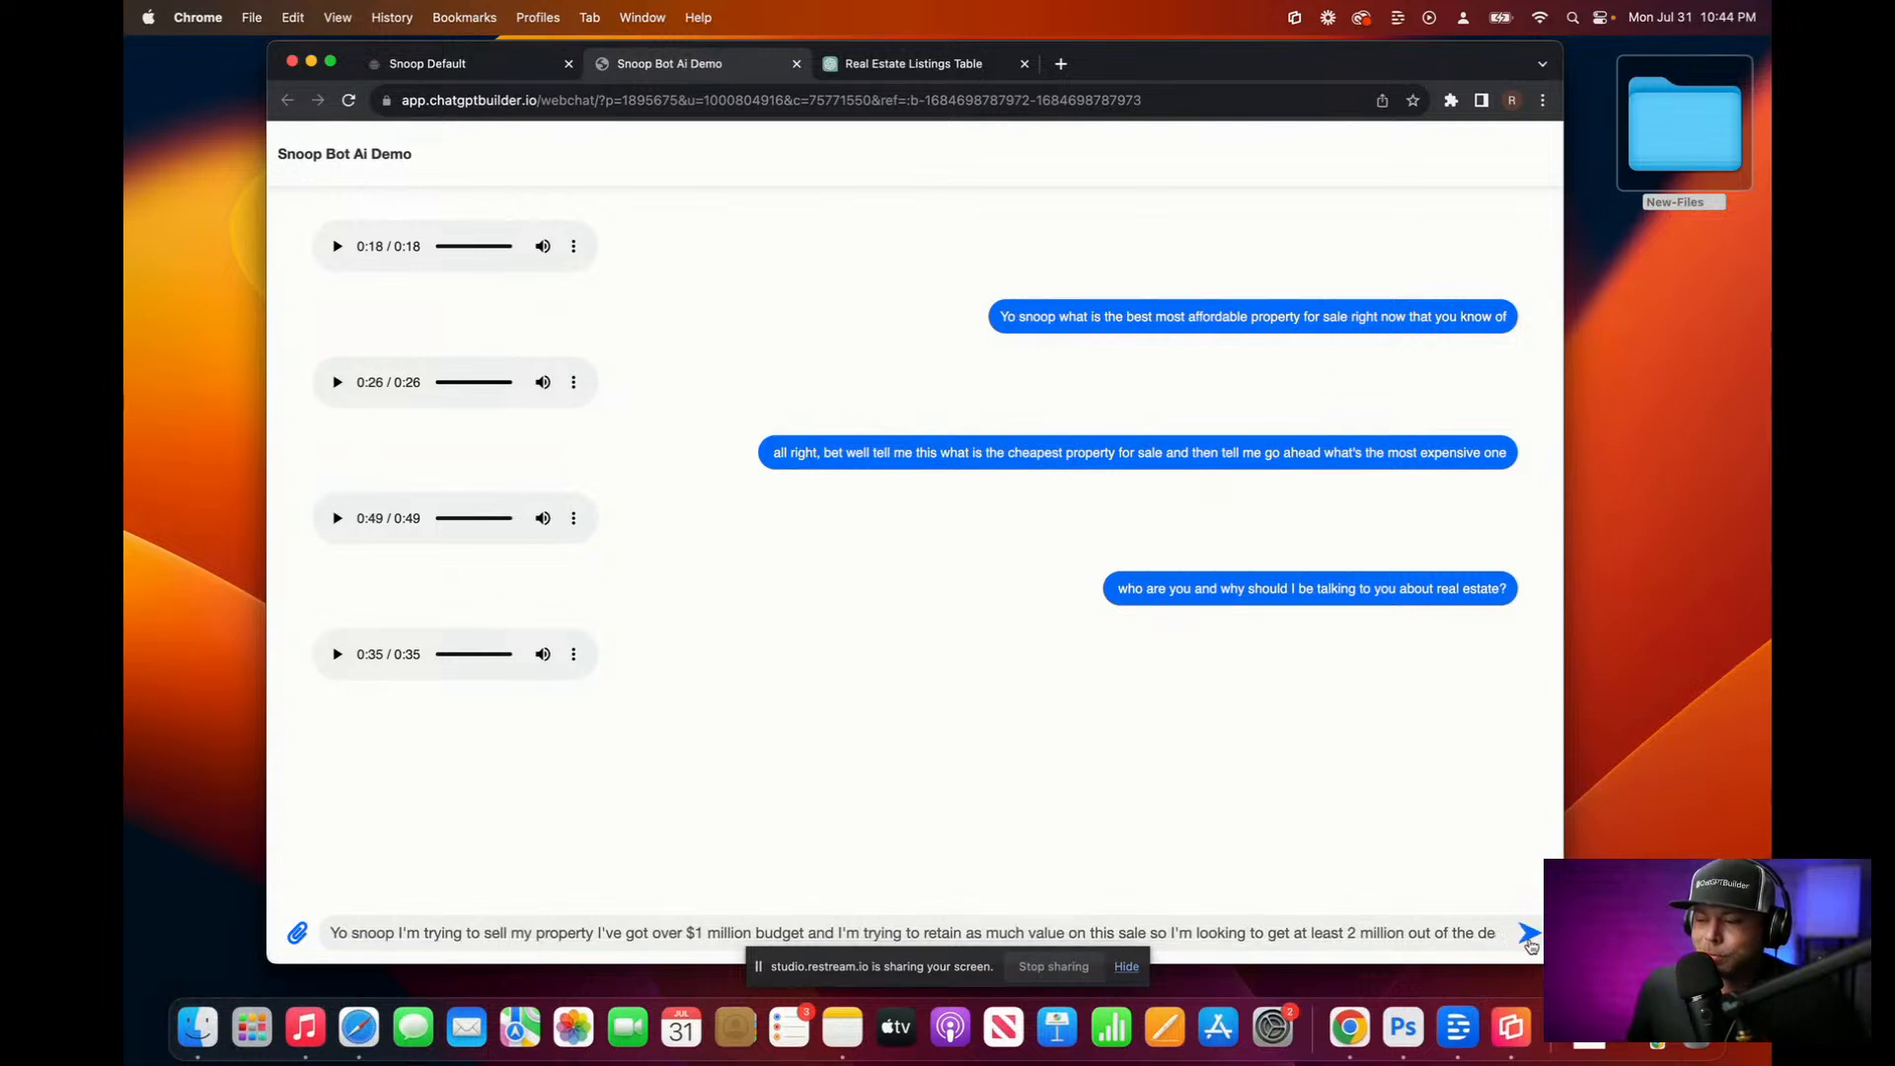
pyautogui.press('super+a')
pyautogui.moveTo(1563, 962); pyautogui.dragTo(1554, 904)
pyautogui.click(1432, 878)
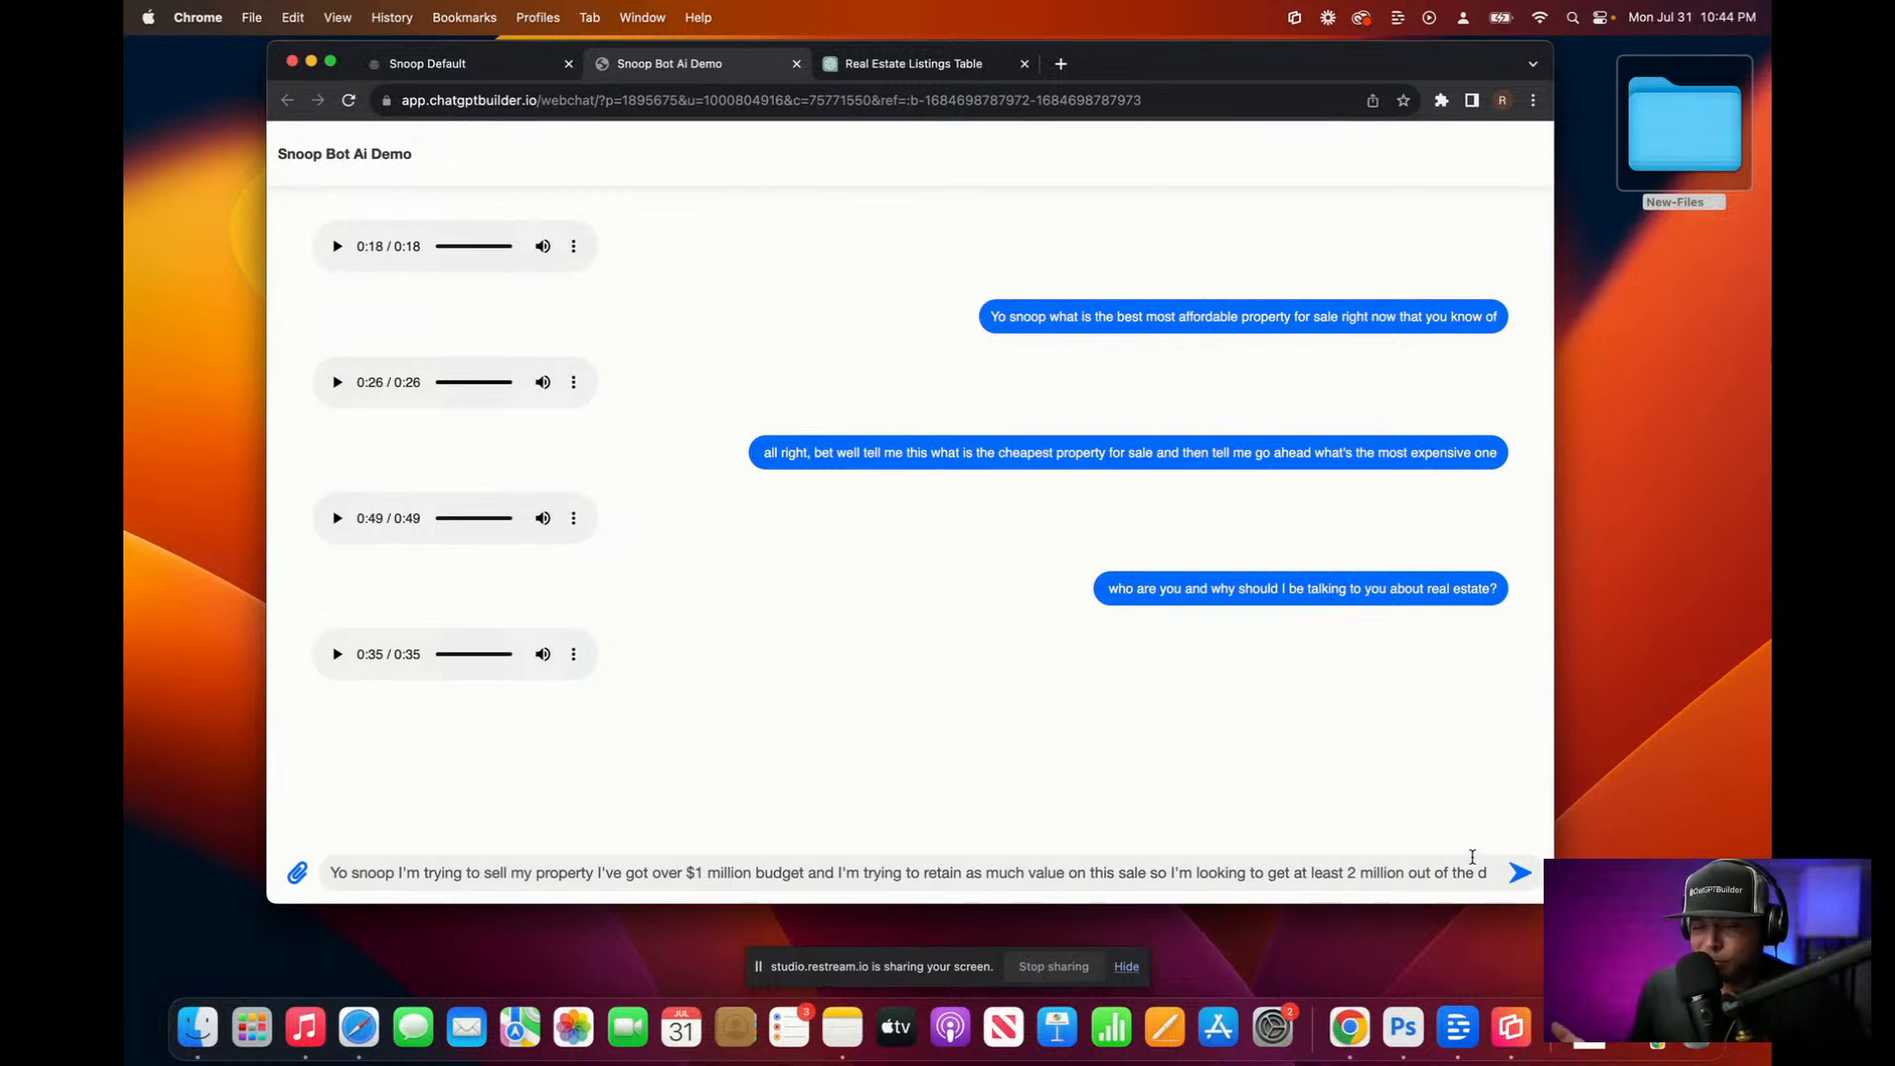
pyautogui.click(1520, 873)
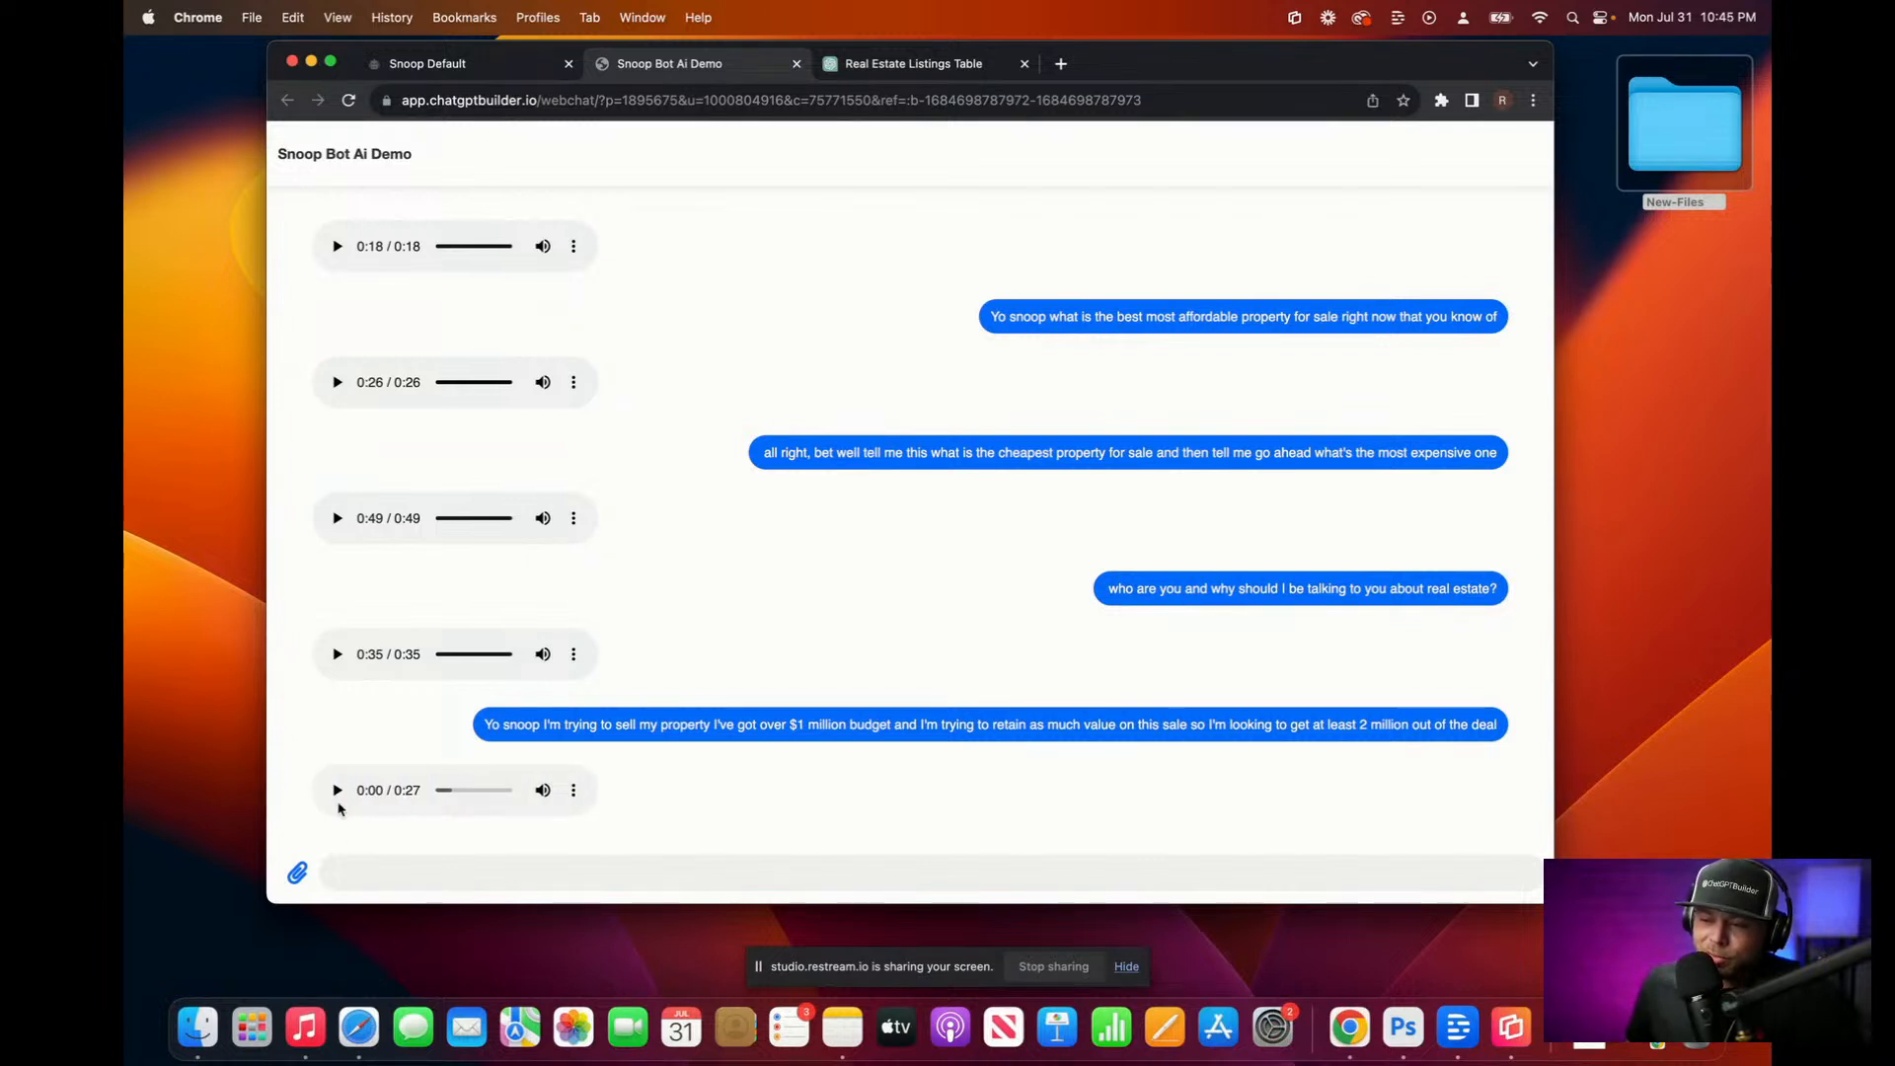
pyautogui.click(337, 790)
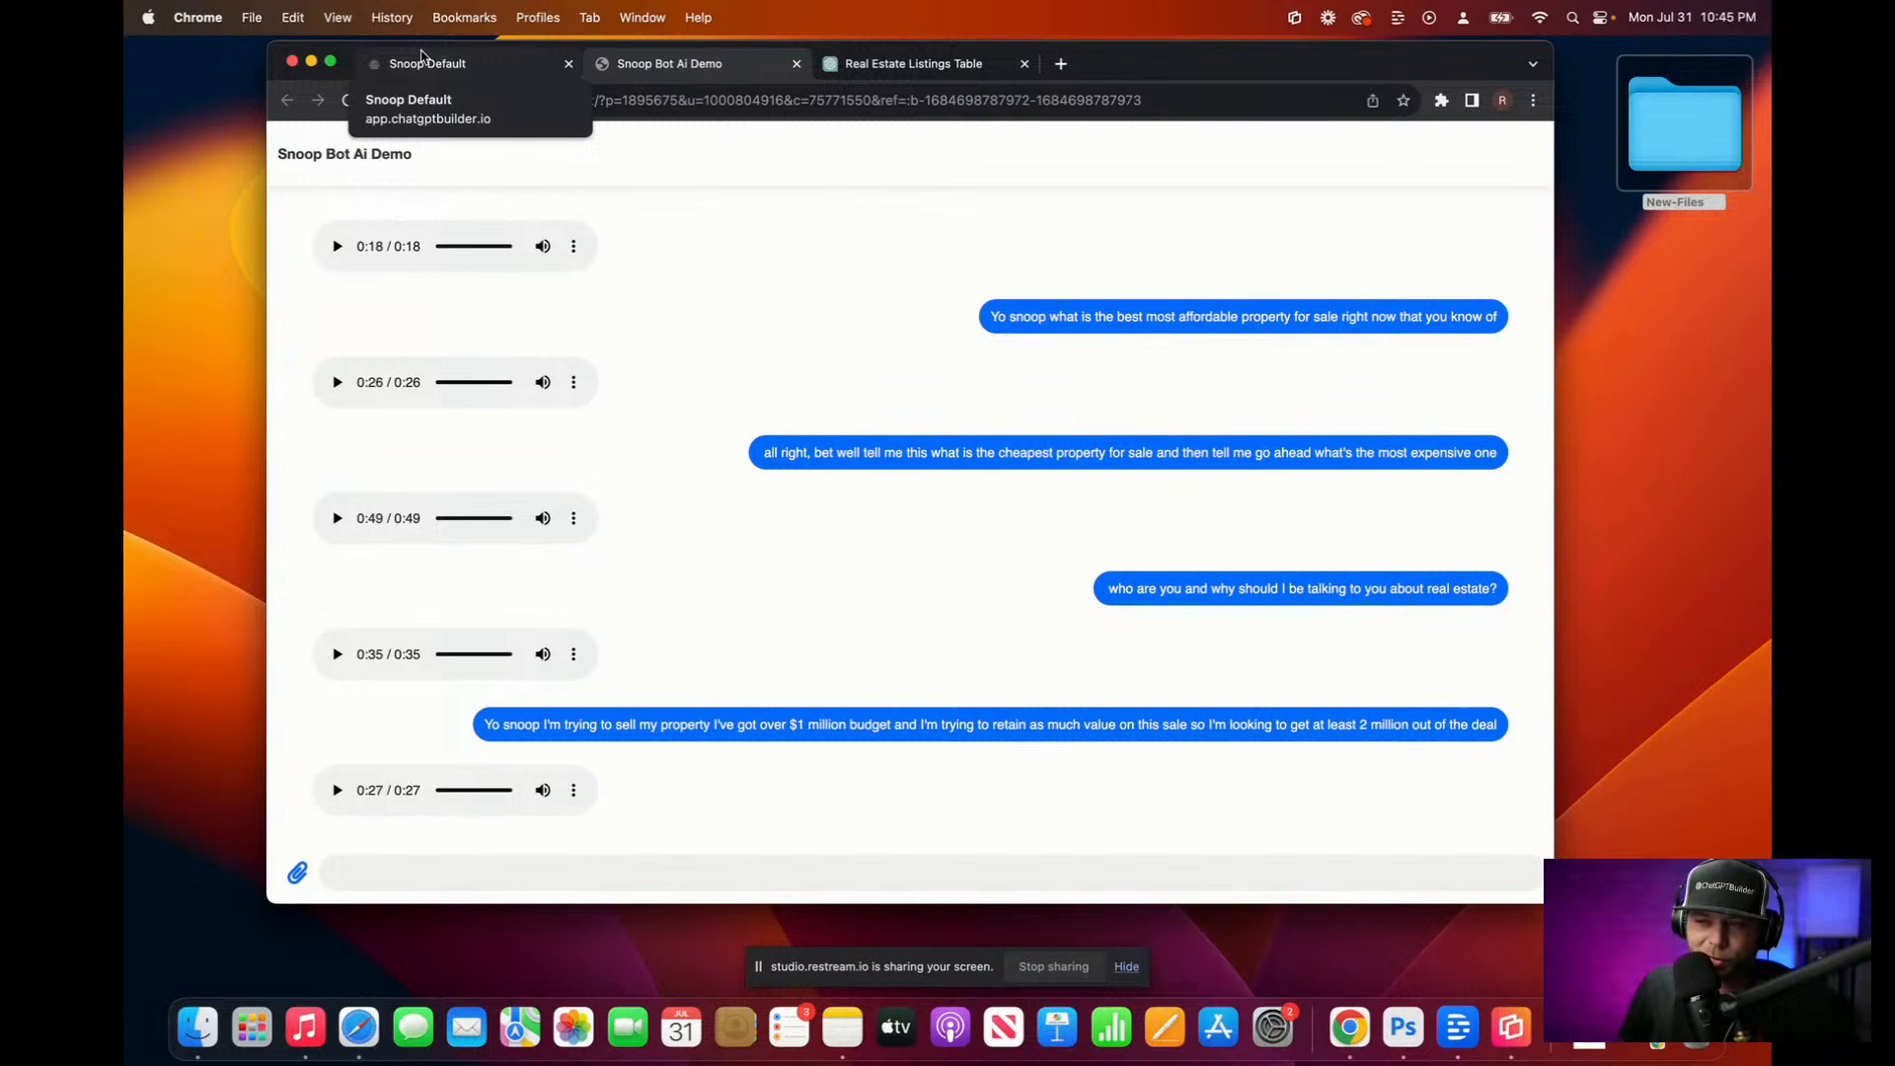
# Step: Leave the Snoop Default flow and scroll to ChatGPT Triggers in the expanded OpenAI ChatGPT integration
pyautogui.click(419, 63)
pyautogui.click(612, 196)
pyautogui.click(308, 145)
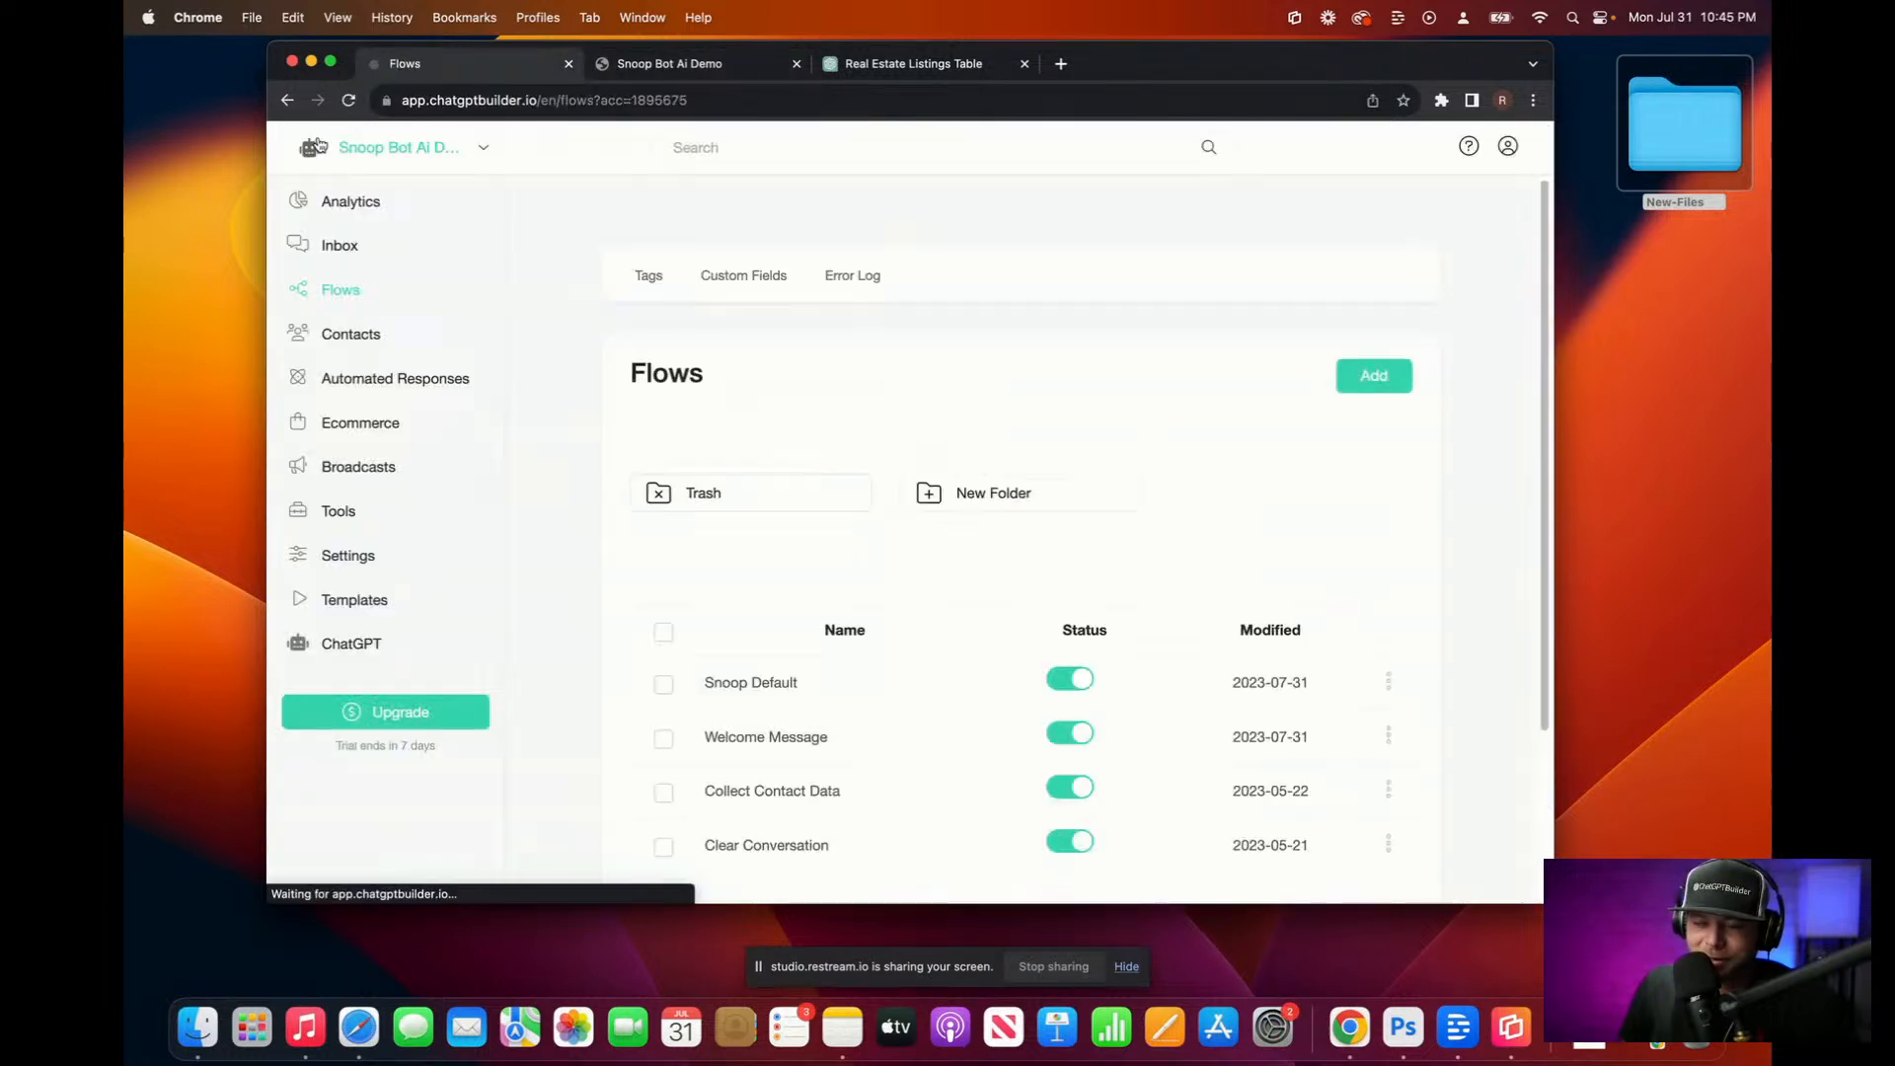
pyautogui.click(362, 556)
pyautogui.click(861, 305)
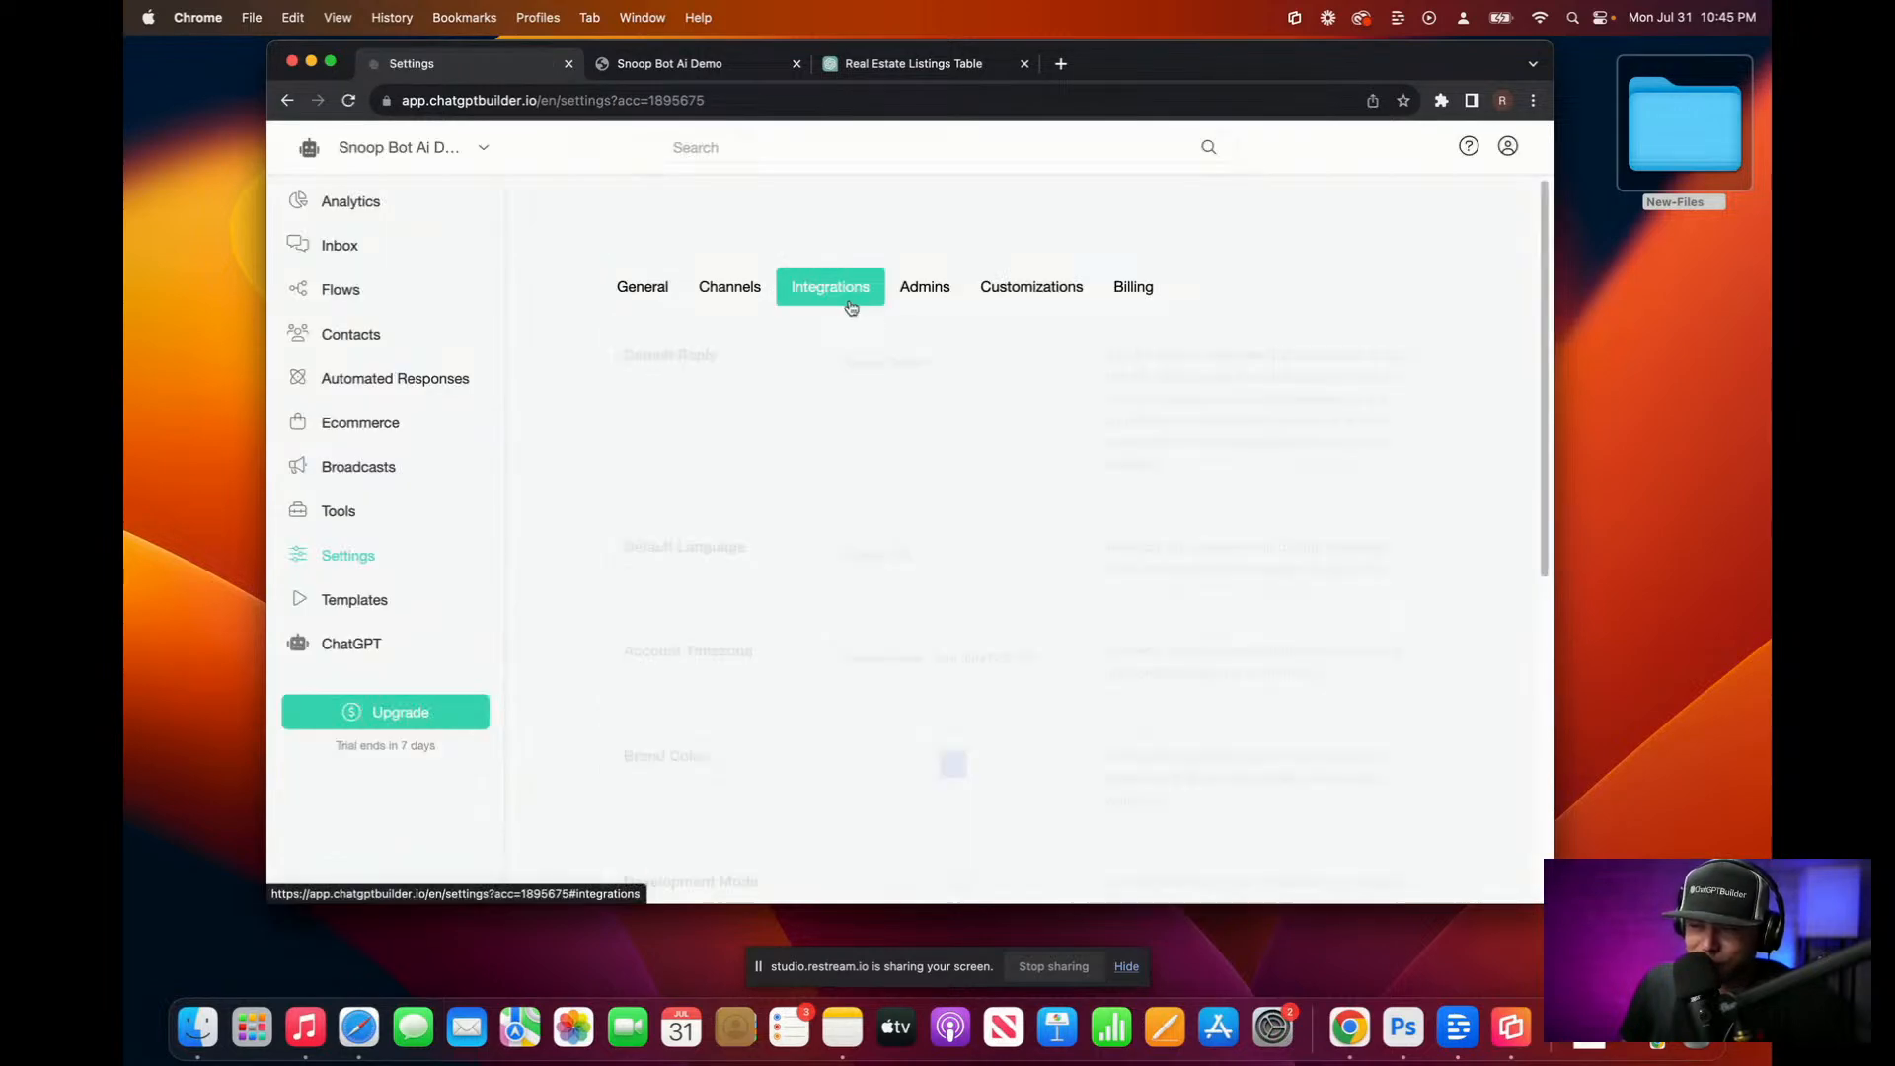
pyautogui.scroll(-2, 728, 593)
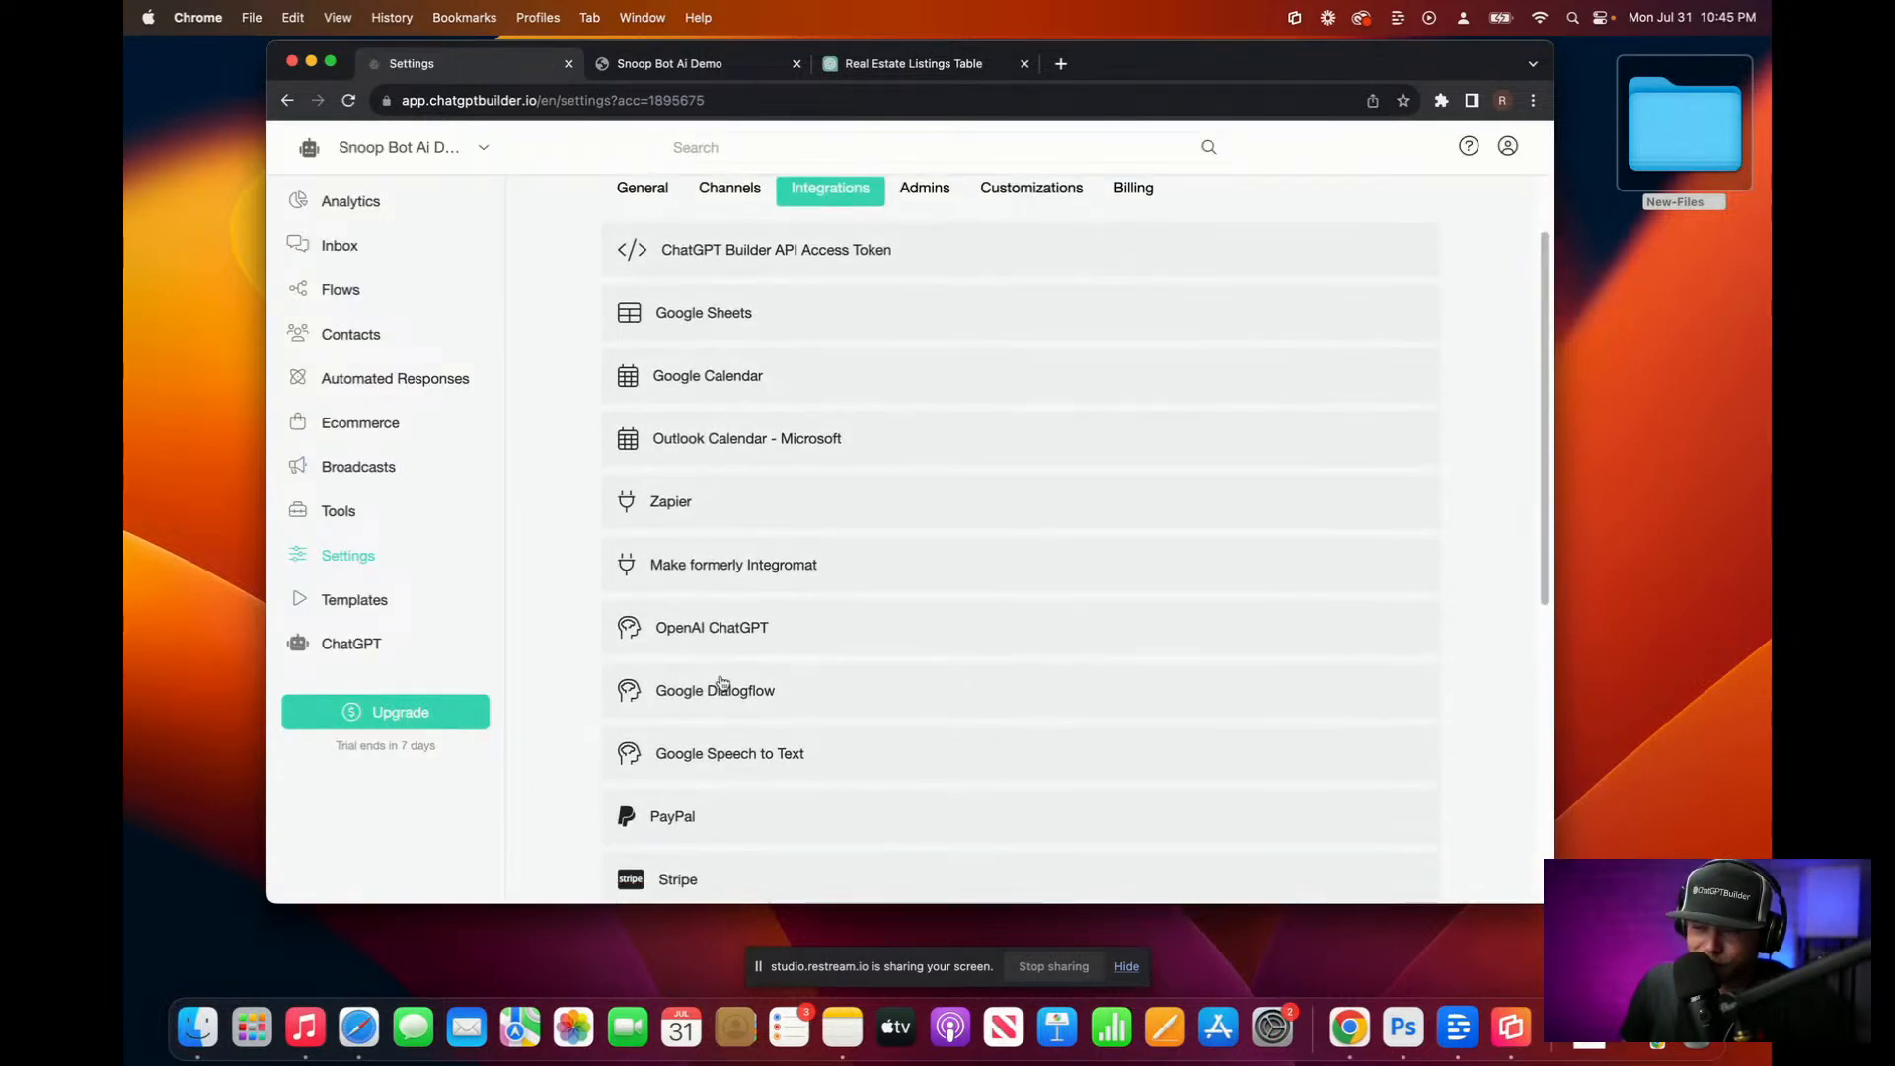
pyautogui.click(738, 628)
pyautogui.scroll(-3, 750, 691)
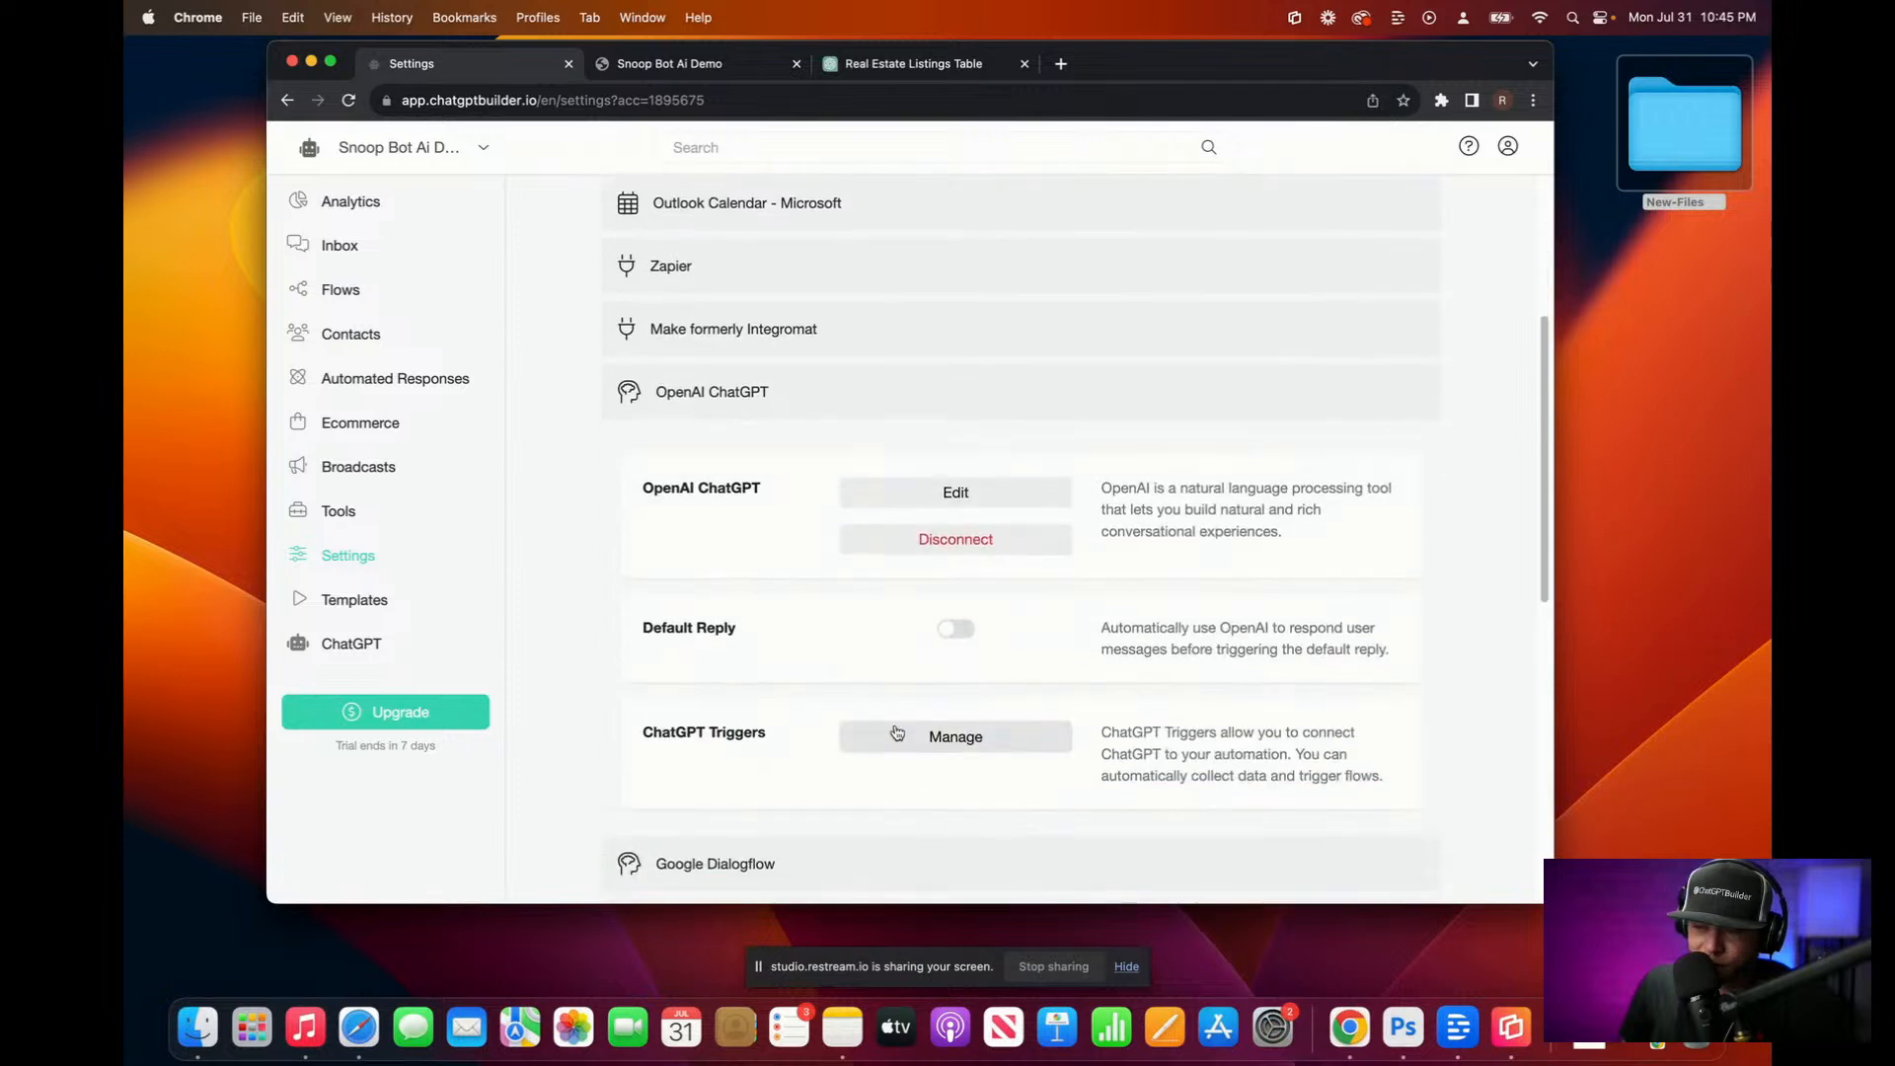
# Step: Open the User_wants_to_sell_property trigger and read the end of its description
pyautogui.click(893, 736)
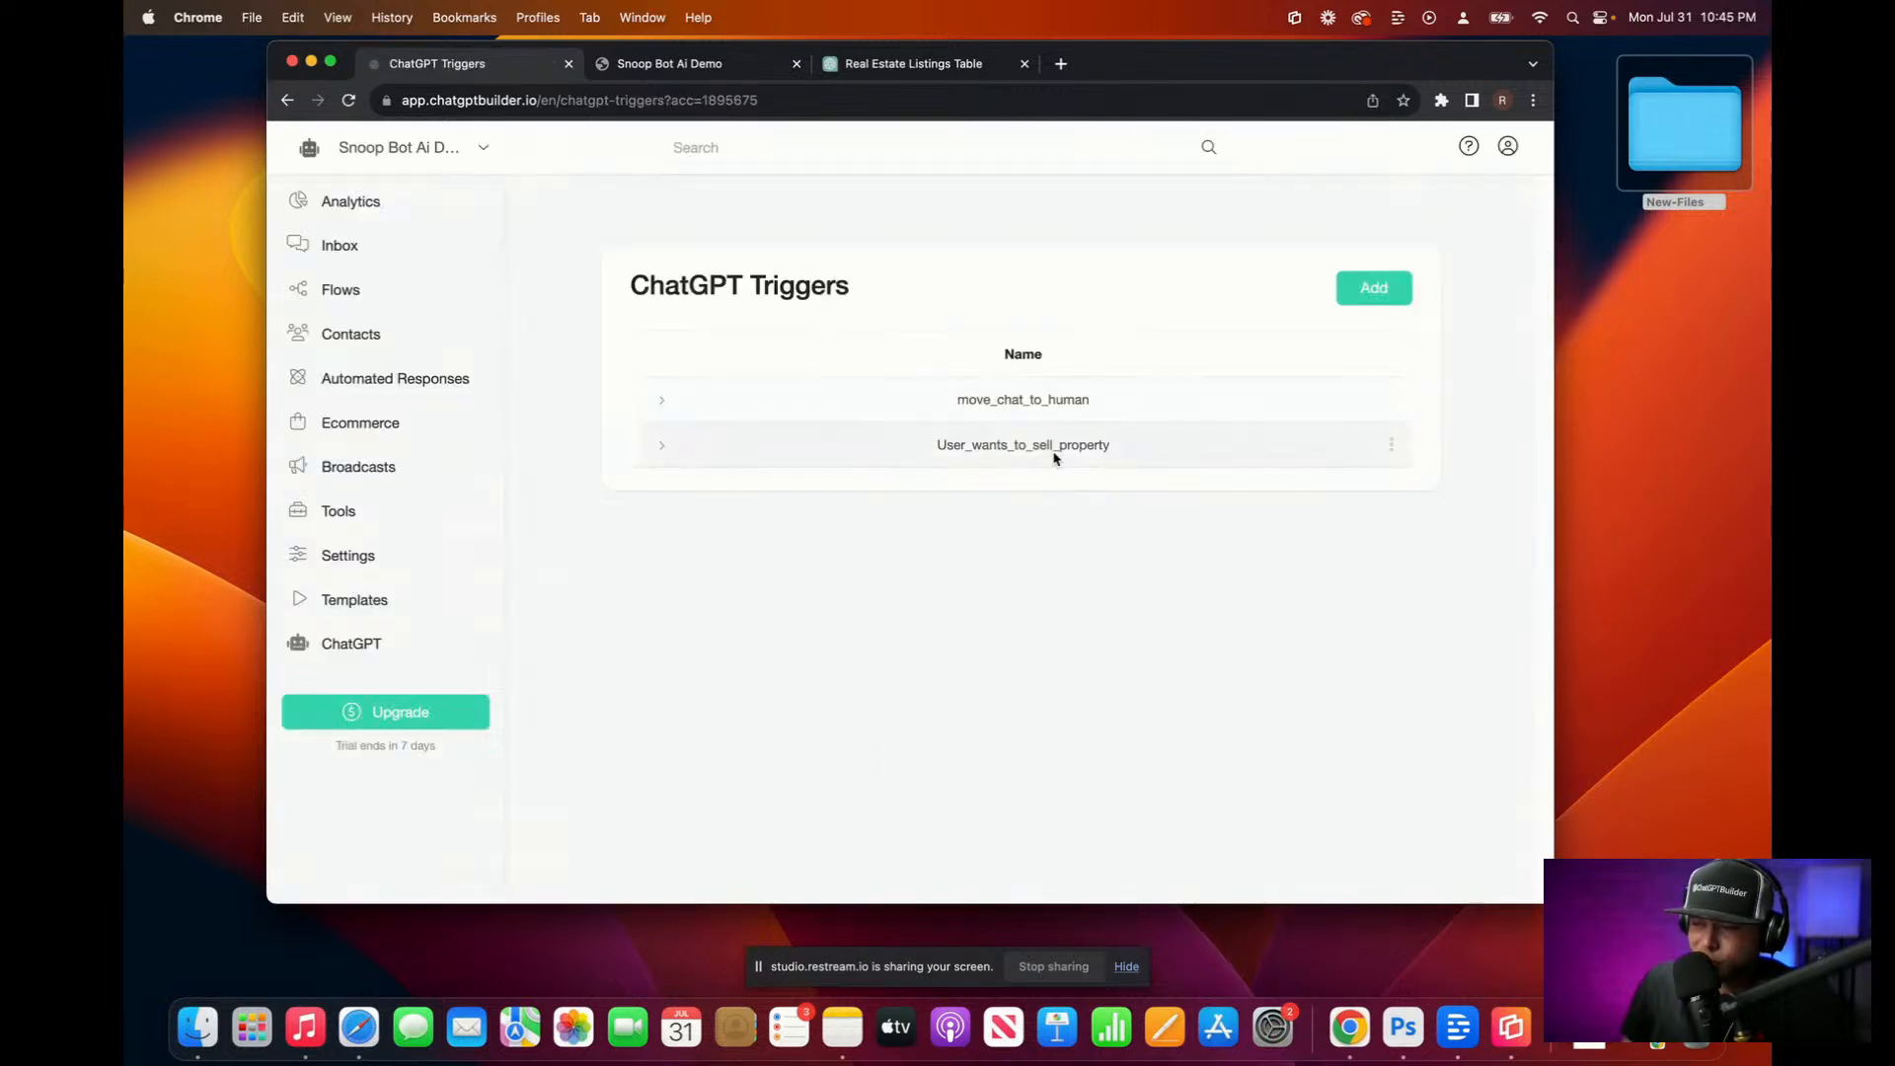
pyautogui.click(1393, 445)
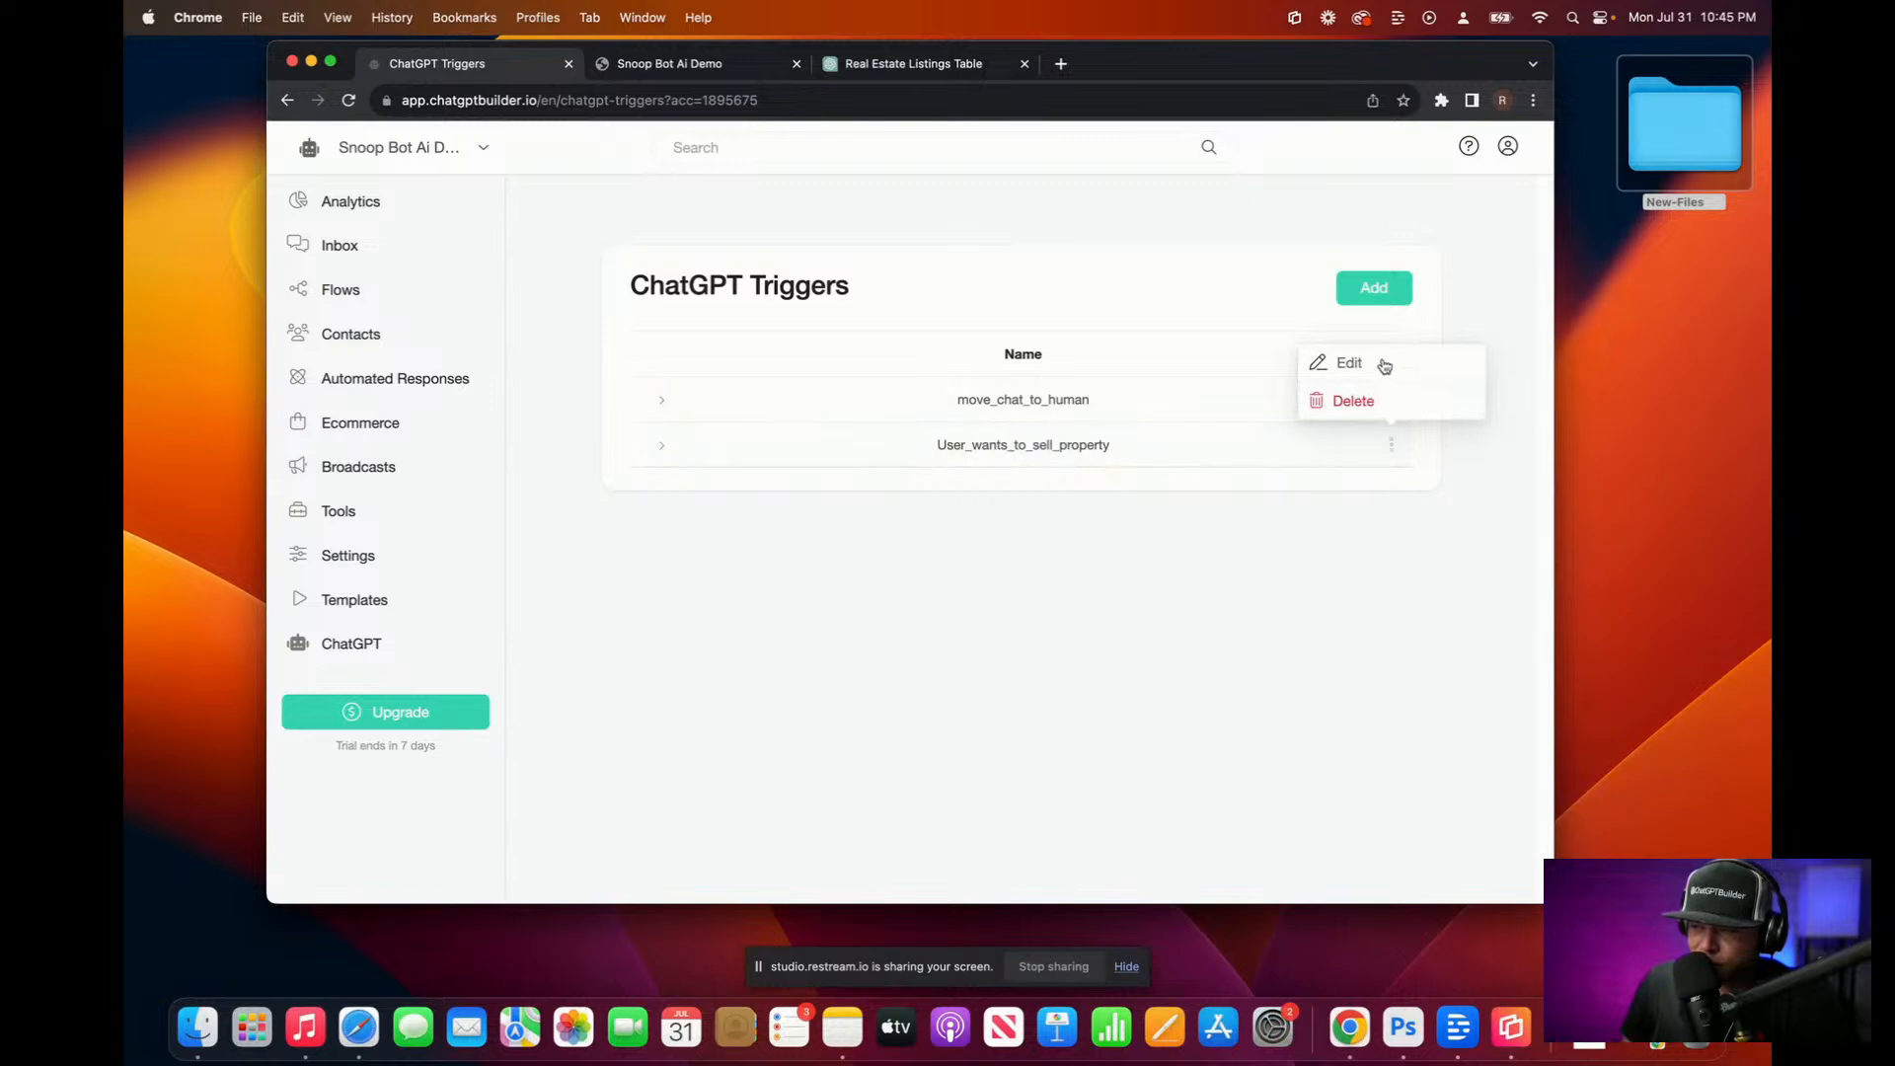
pyautogui.click(1377, 367)
pyautogui.scroll(-1, 888, 635)
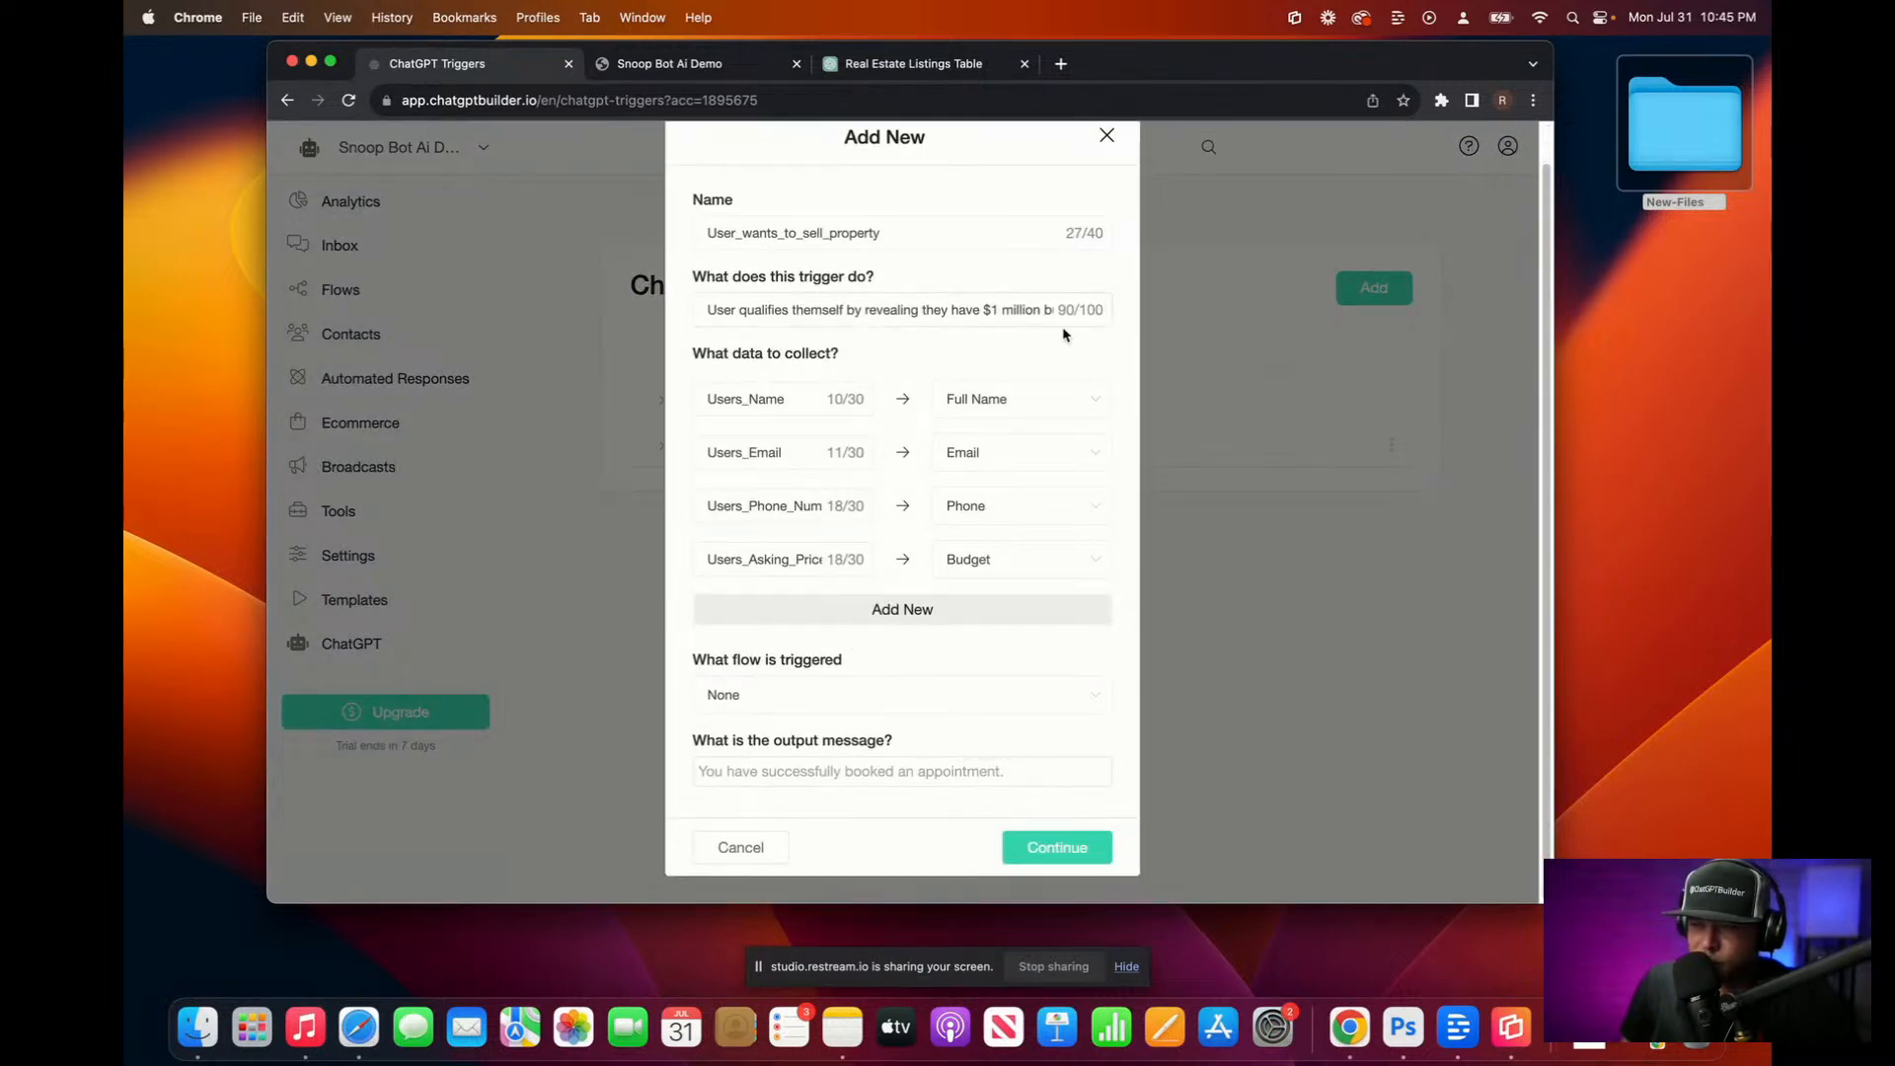
pyautogui.moveTo(1078, 310); pyautogui.dragTo(1109, 314)
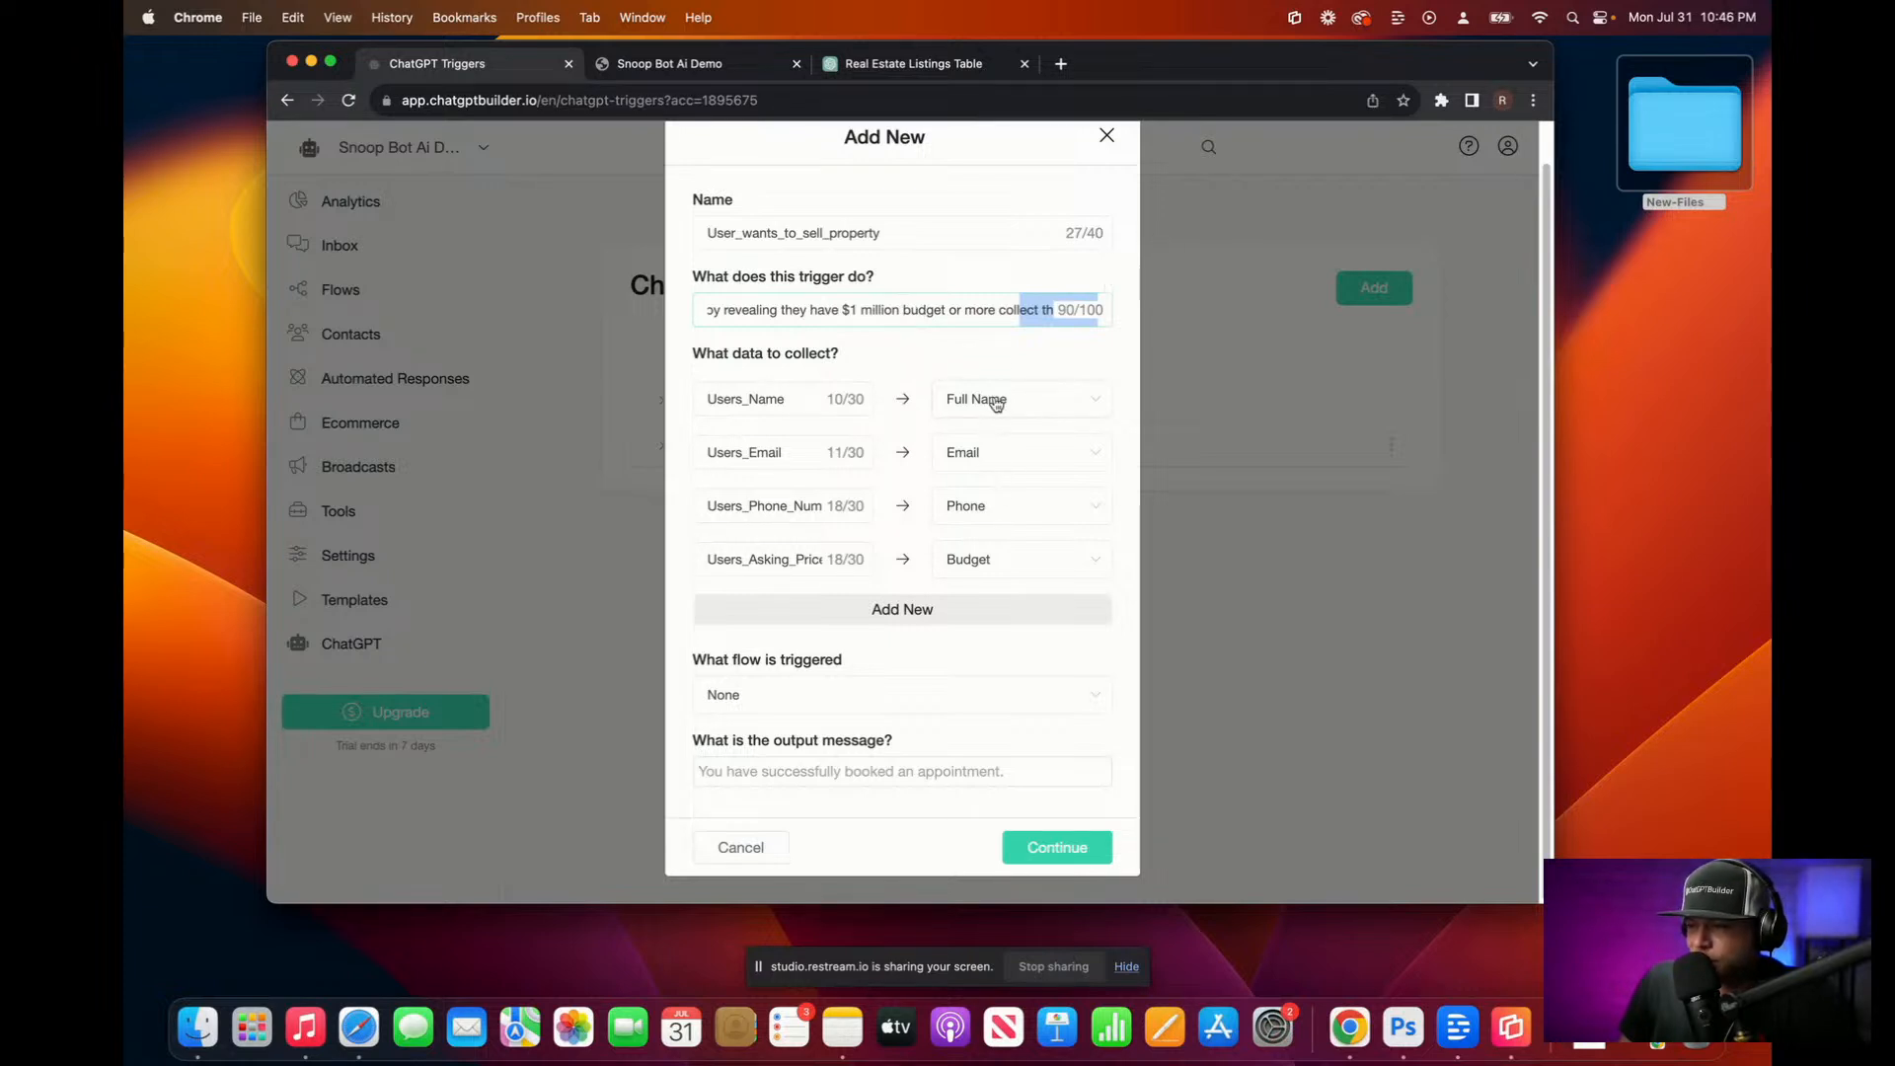
pyautogui.click(1106, 135)
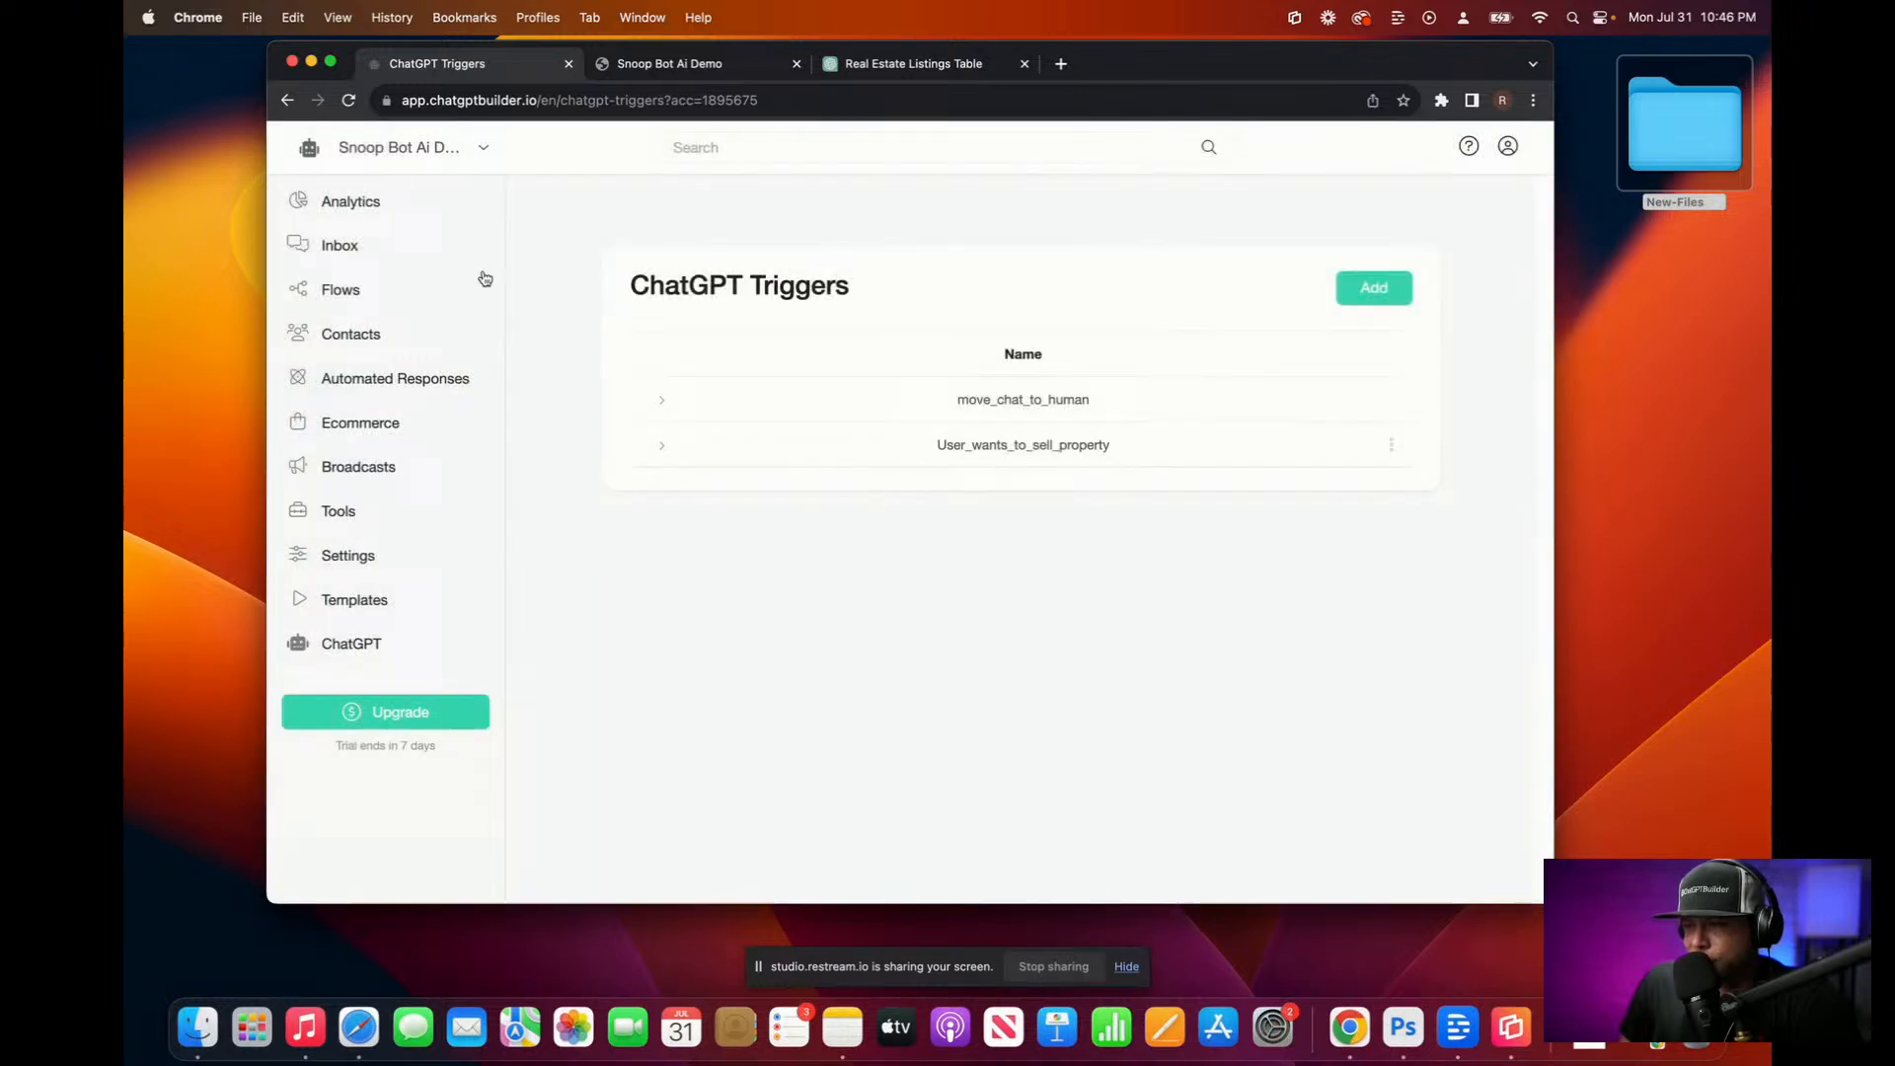
# Step: Compare the sell-property trigger's details with the web chat transcript and reopen its options
pyautogui.click(704, 67)
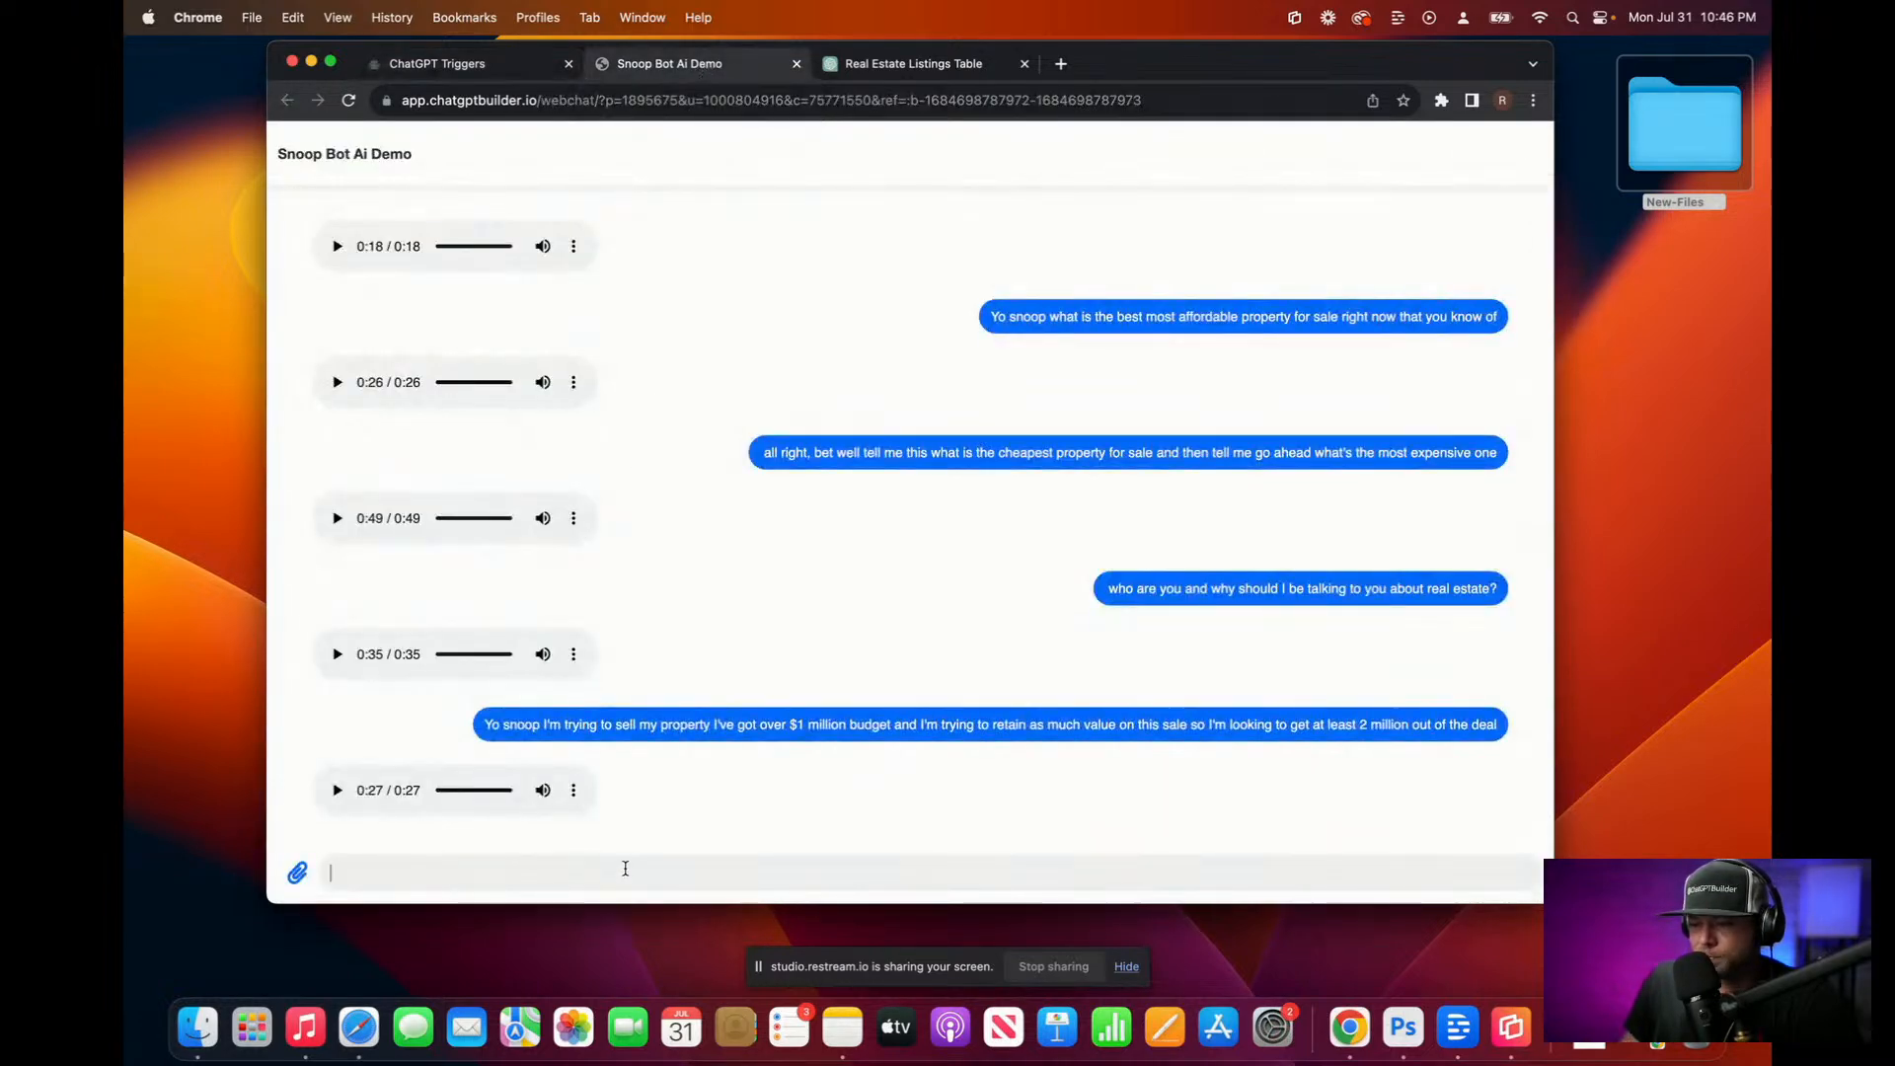
pyautogui.click(520, 67)
pyautogui.click(1392, 444)
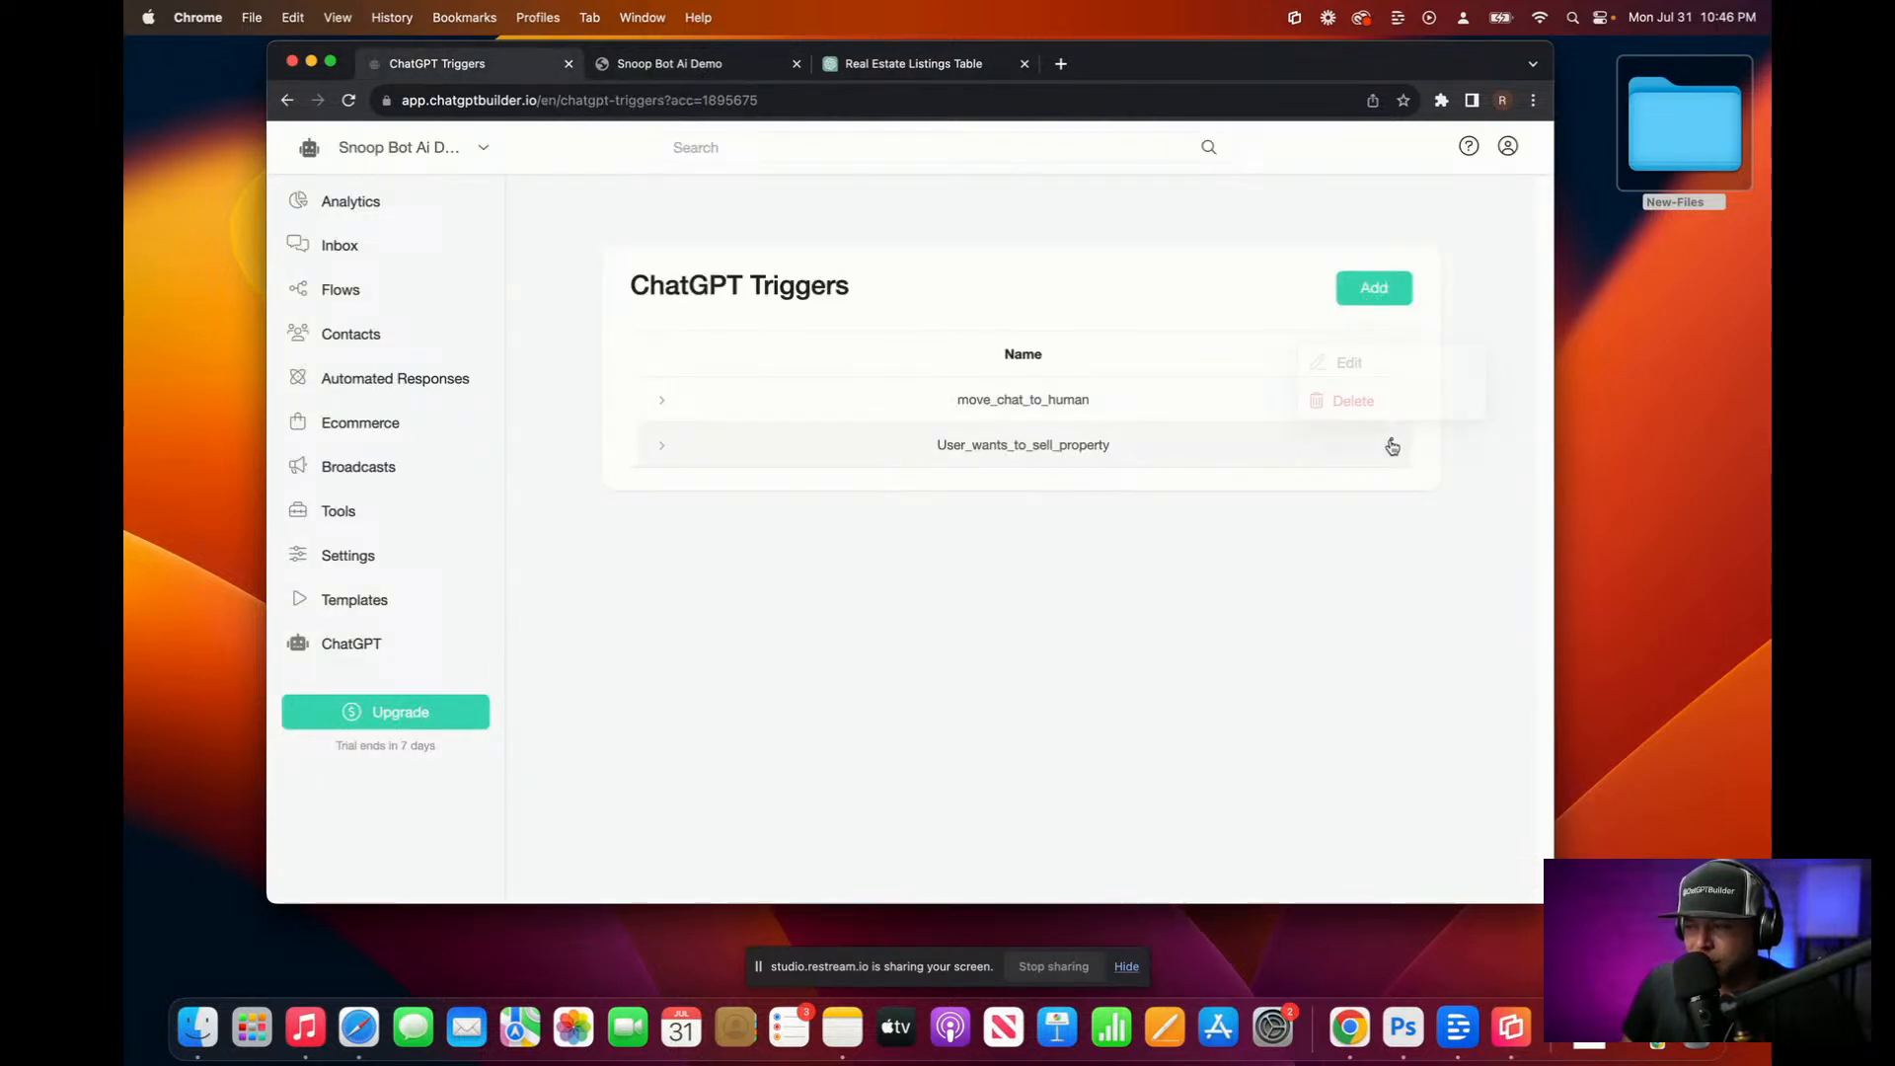
pyautogui.click(660, 445)
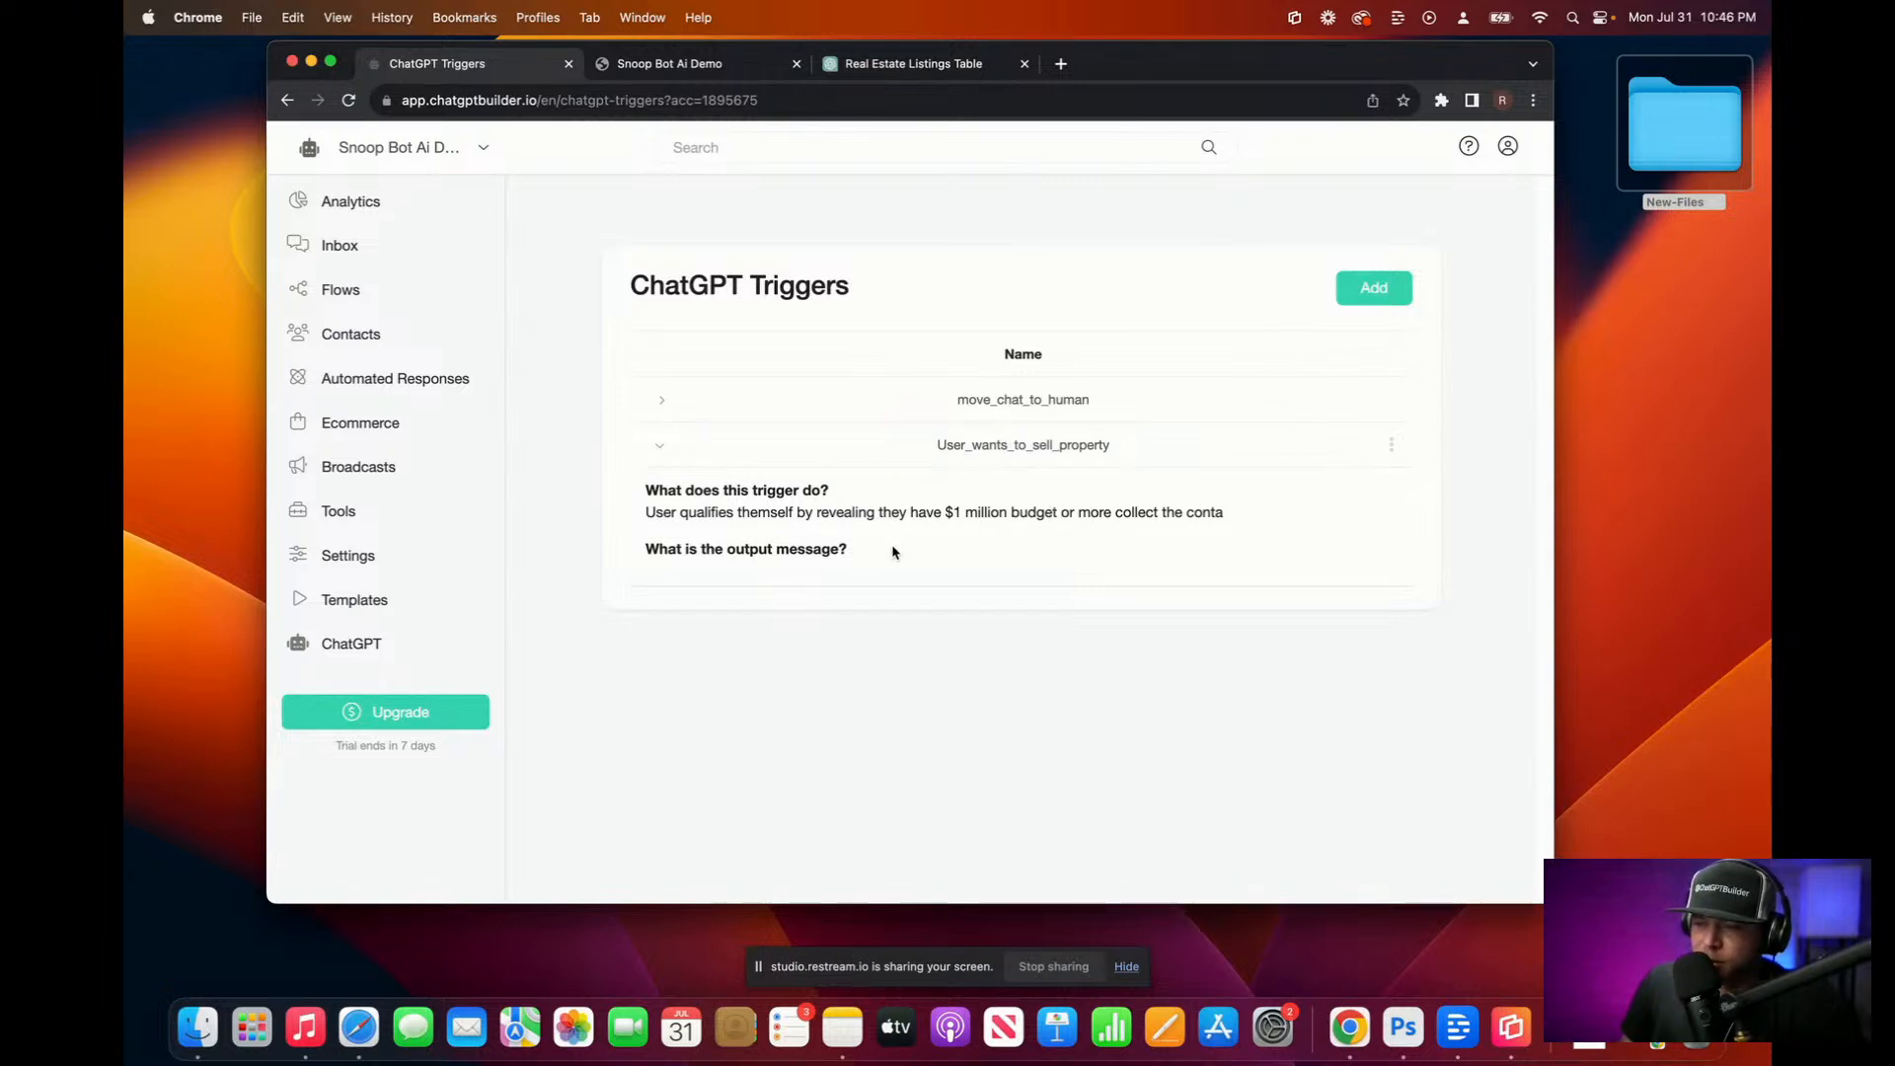
pyautogui.click(649, 69)
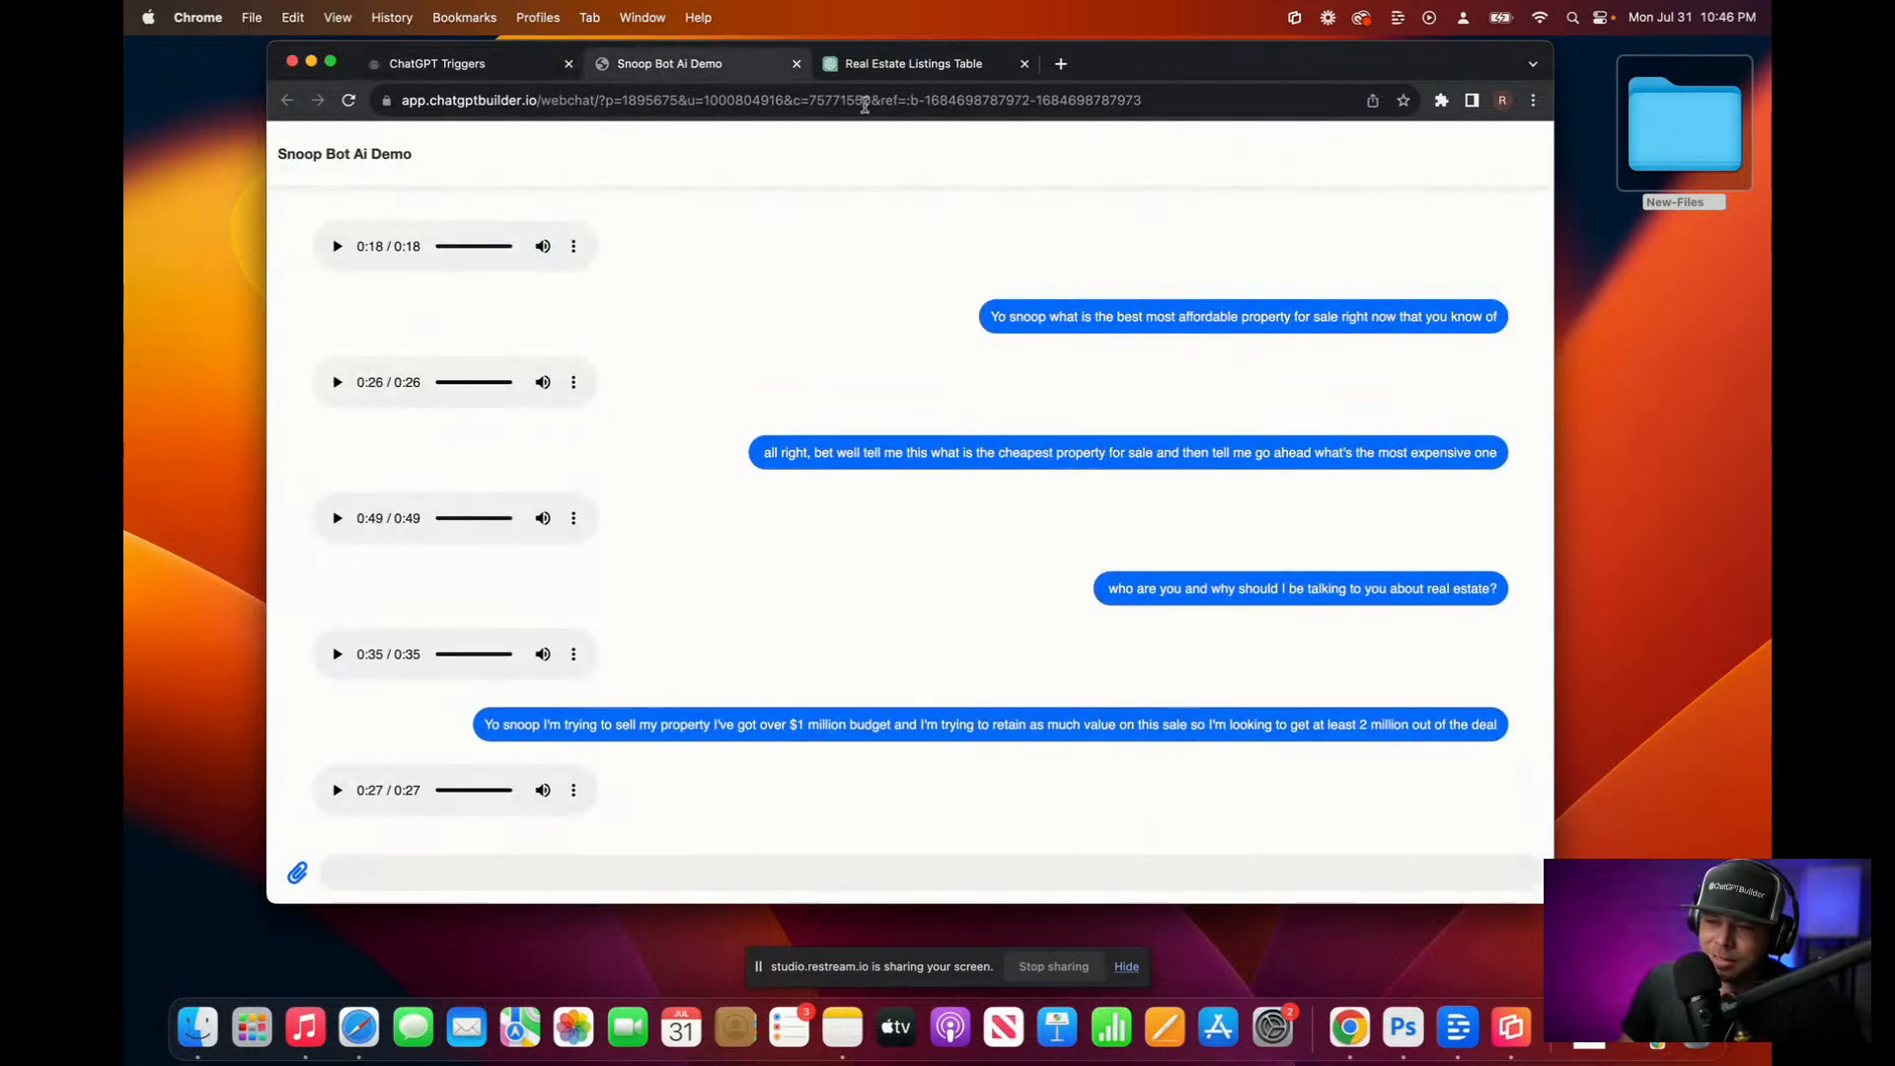
pyautogui.click(464, 67)
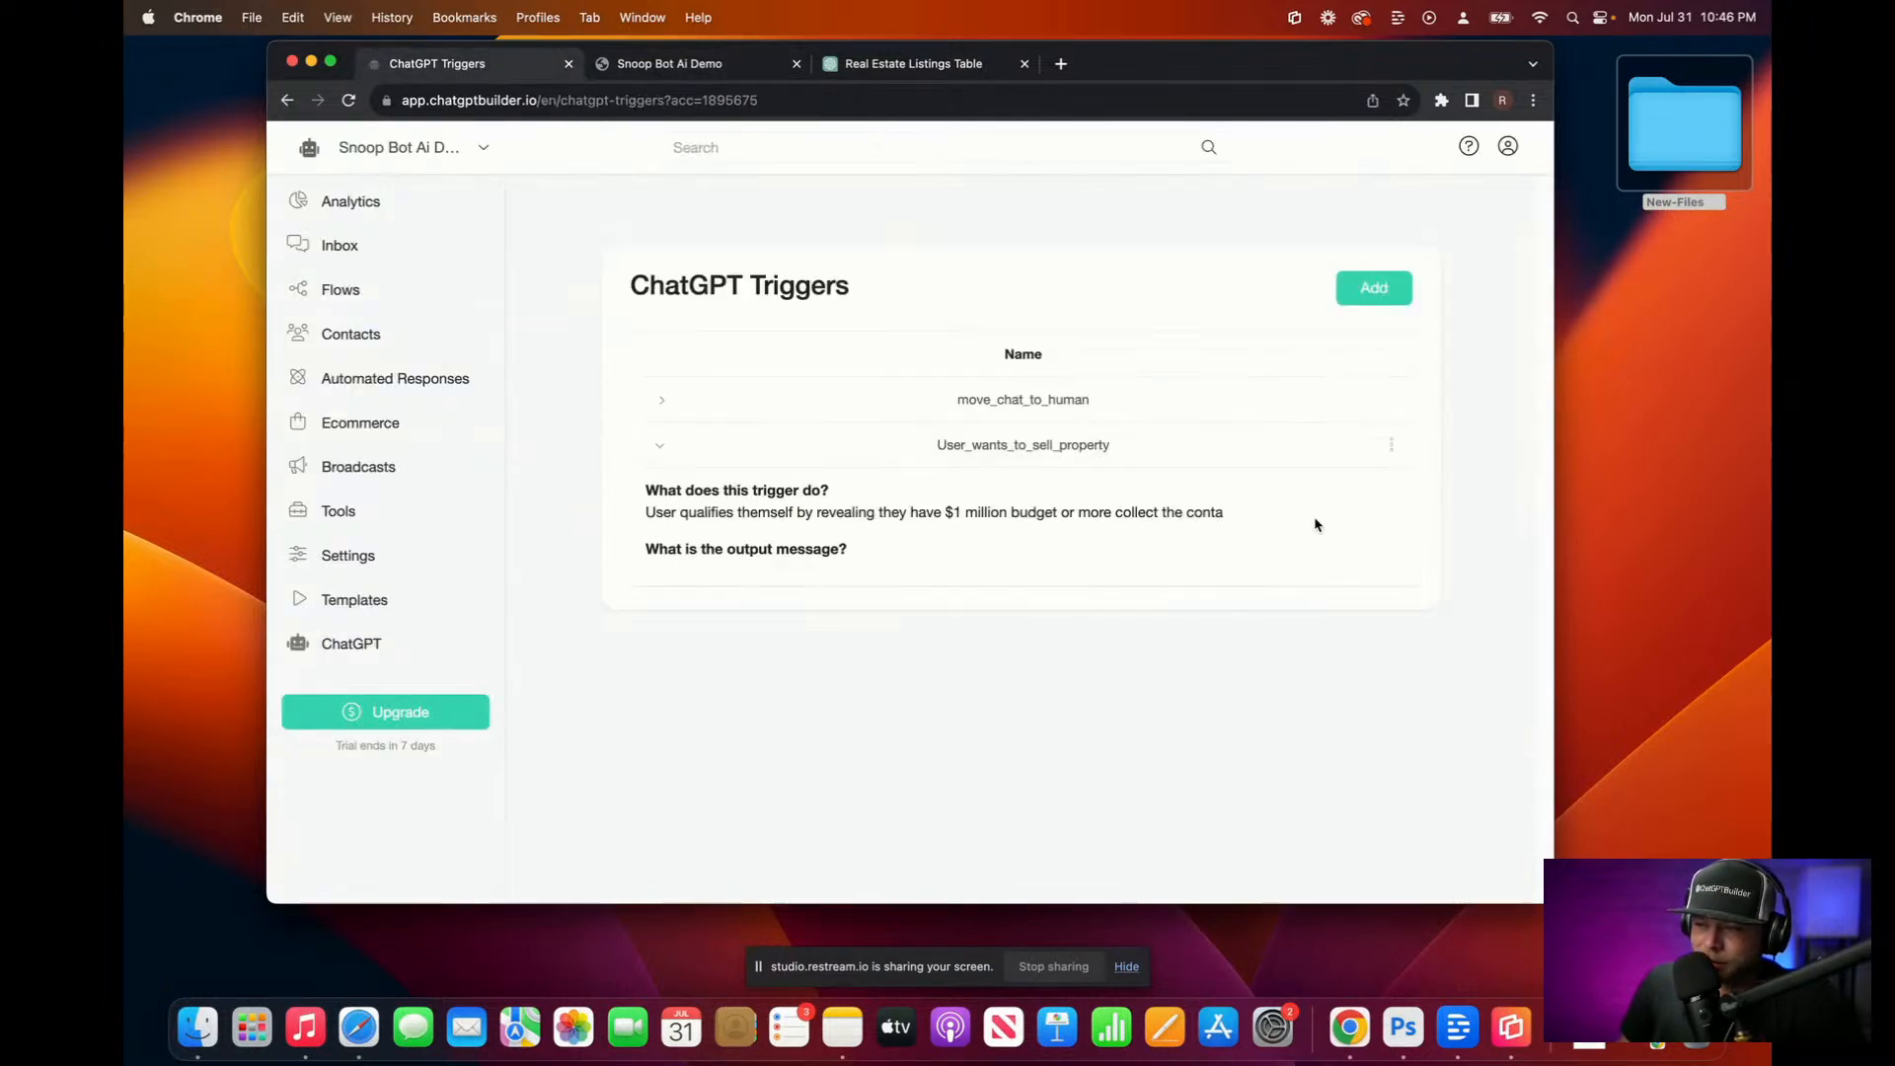
pyautogui.click(1391, 444)
# Step: Trim the description's cut-off ending and start rewording it as 'budget or more collect the'
pyautogui.click(1365, 367)
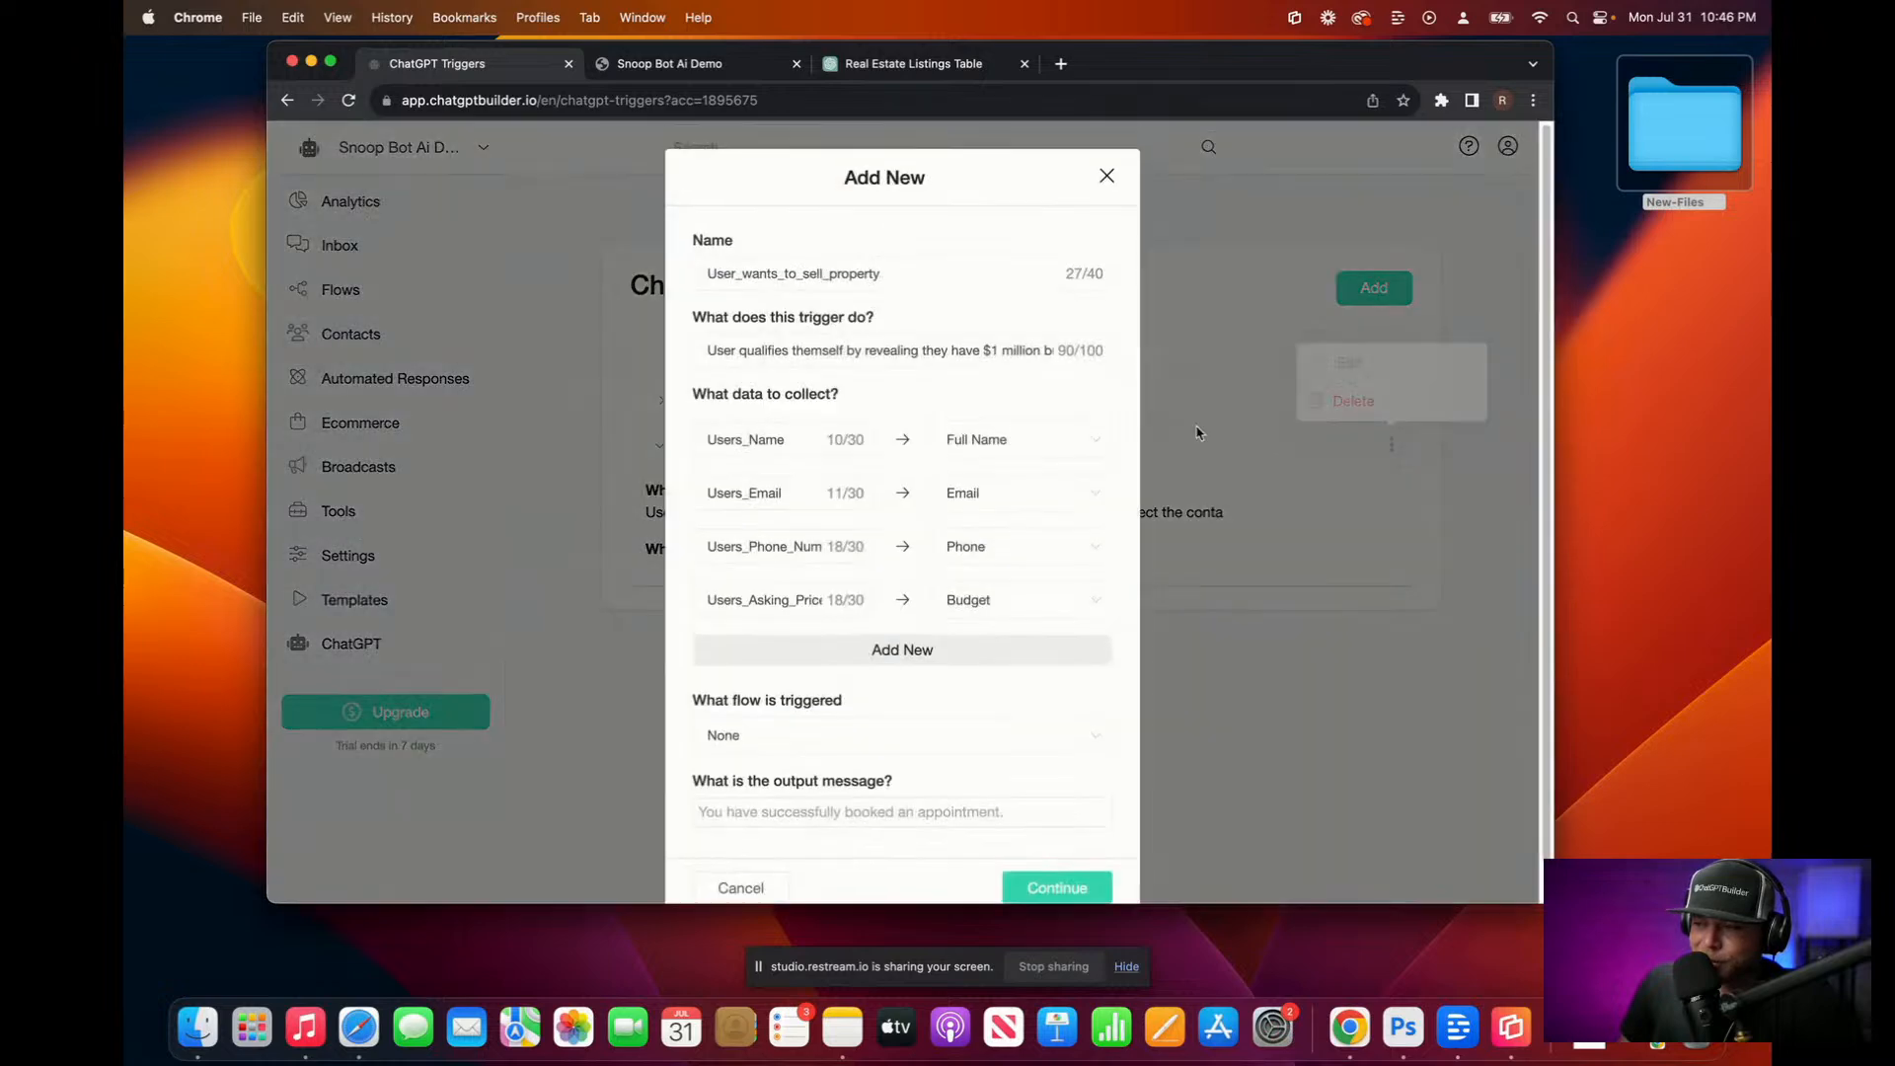
pyautogui.moveTo(1038, 349); pyautogui.dragTo(1165, 354)
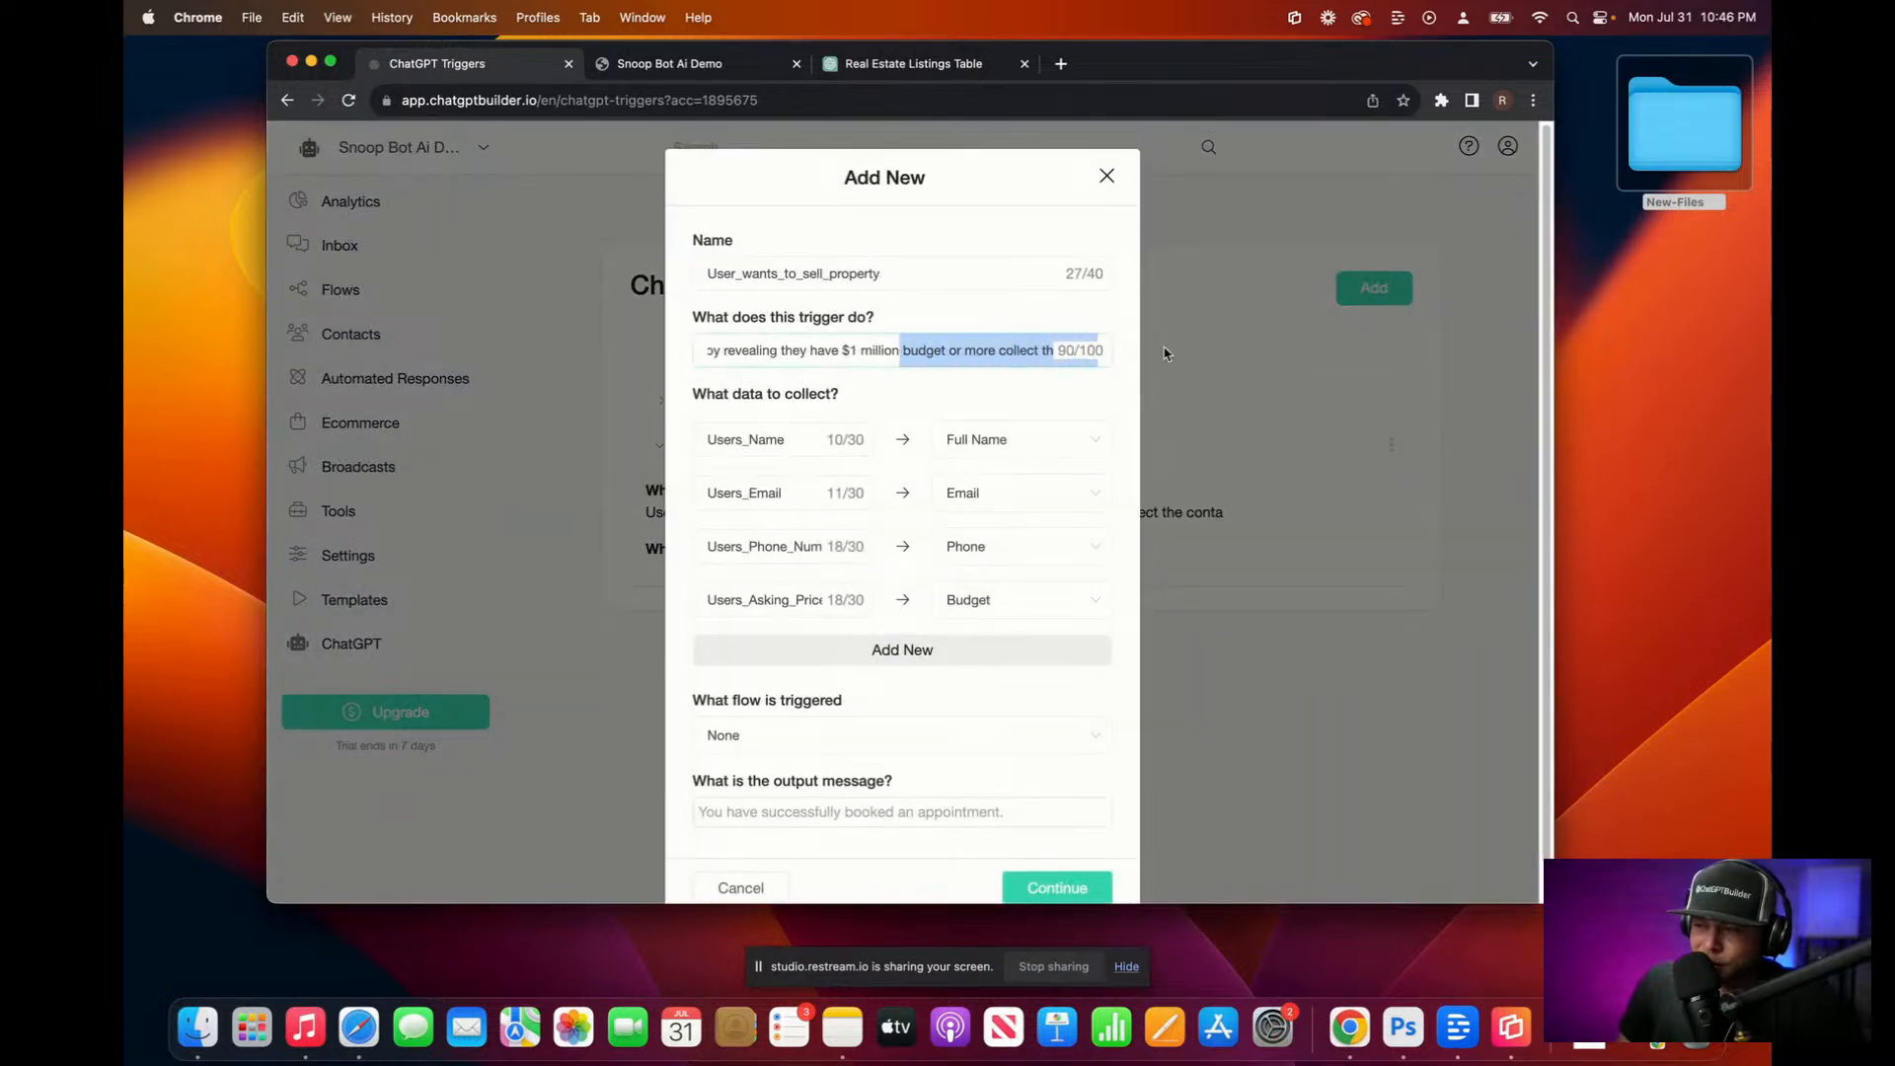
pyautogui.click(1022, 350)
pyautogui.moveTo(1000, 350); pyautogui.dragTo(1227, 355)
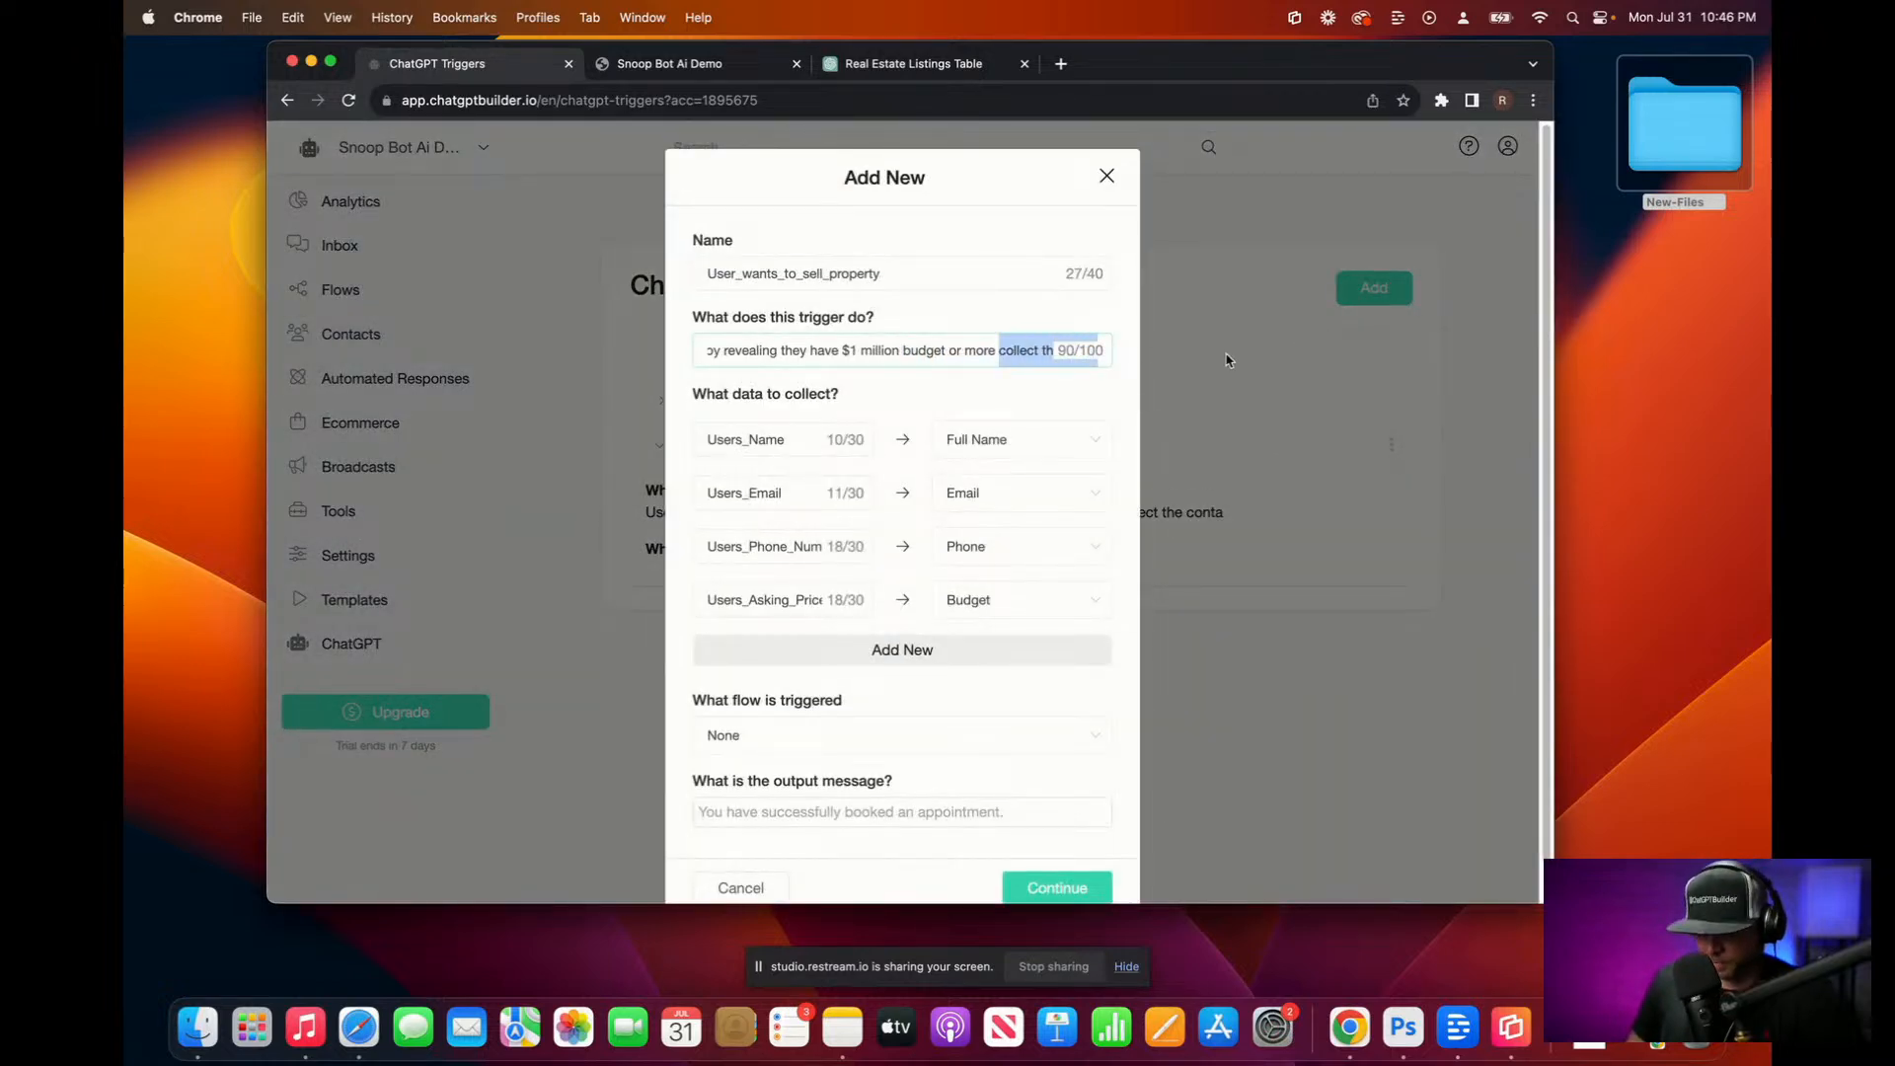
pyautogui.press('BackSpace')
pyautogui.press('BackSpace')
pyautogui.press('BackSpace')
pyautogui.press('BackSpace')
pyautogui.press('BackSpace')
pyautogui.press('BackSpace')
pyautogui.press('BackSpace')
pyautogui.press('BackSpace')
pyautogui.press('BackSpace')
pyautogui.press('BackSpace')
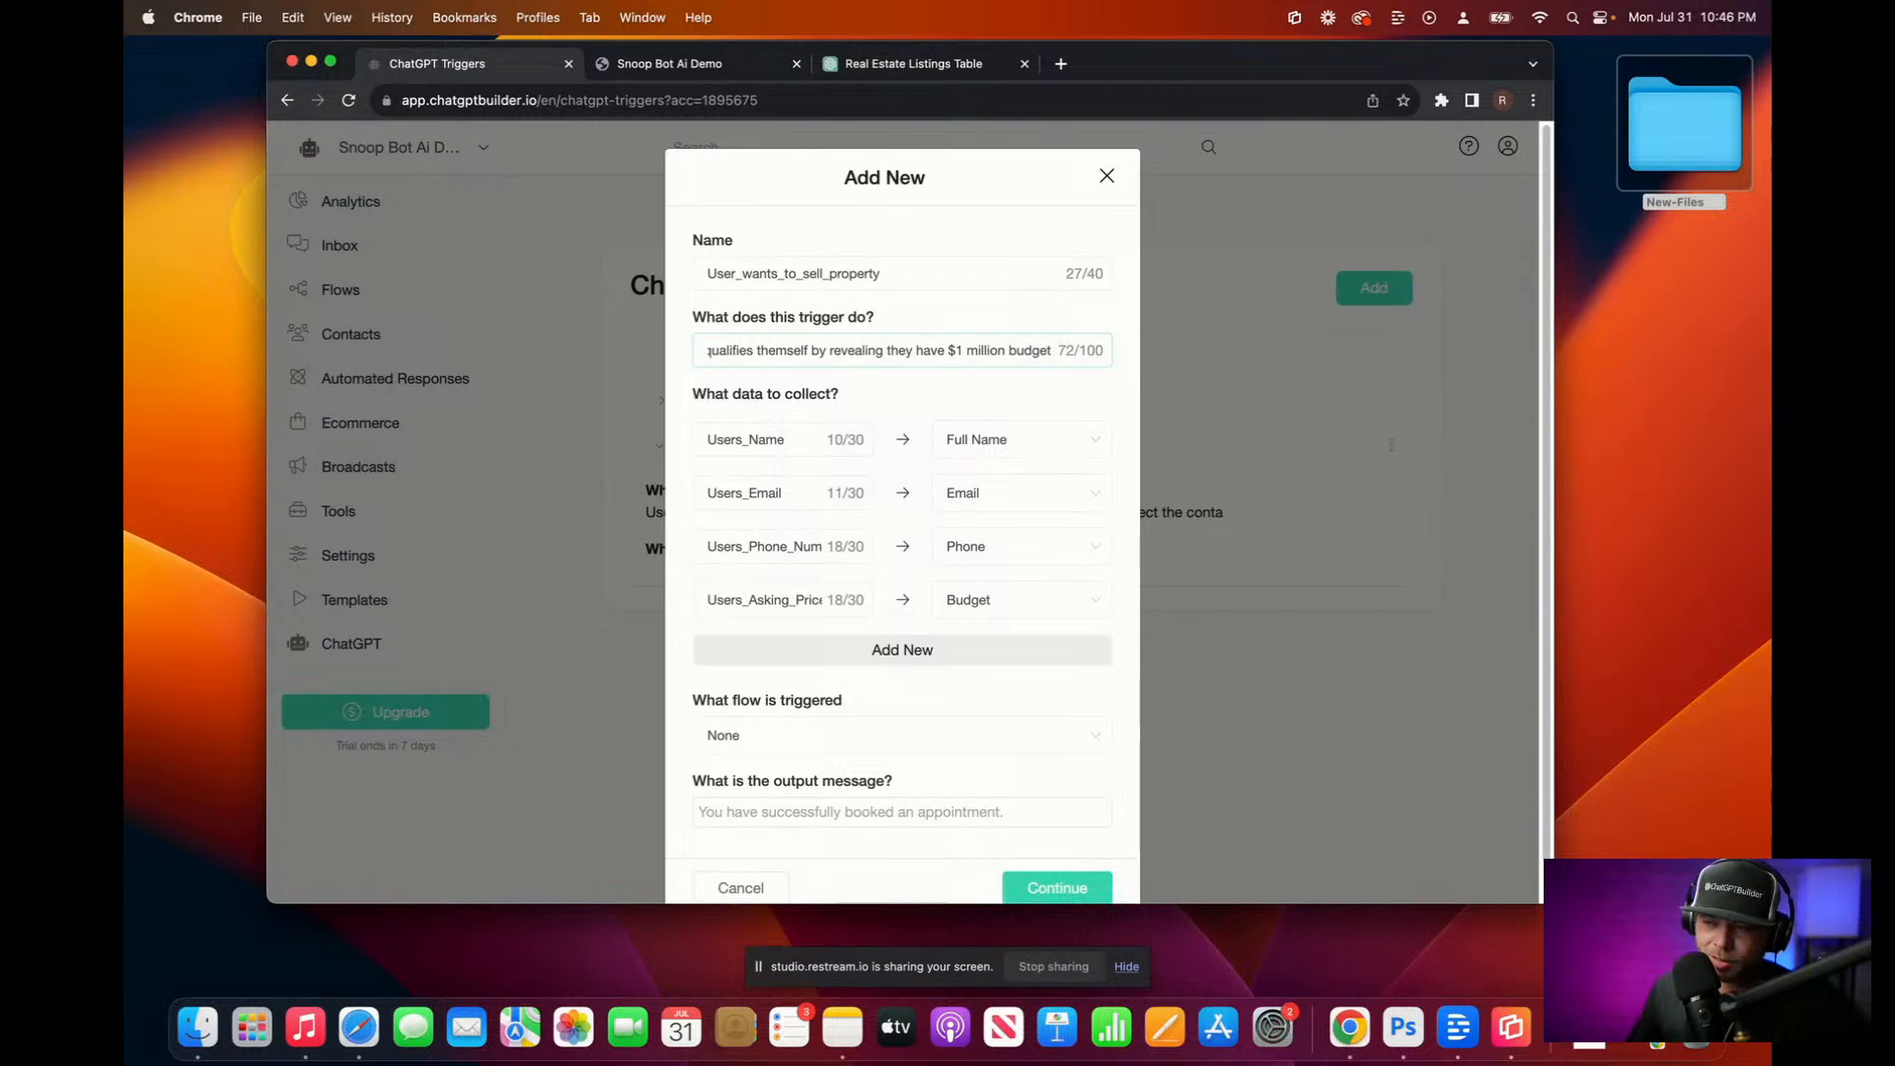
pyautogui.moveTo(1050, 351); pyautogui.dragTo(1157, 357)
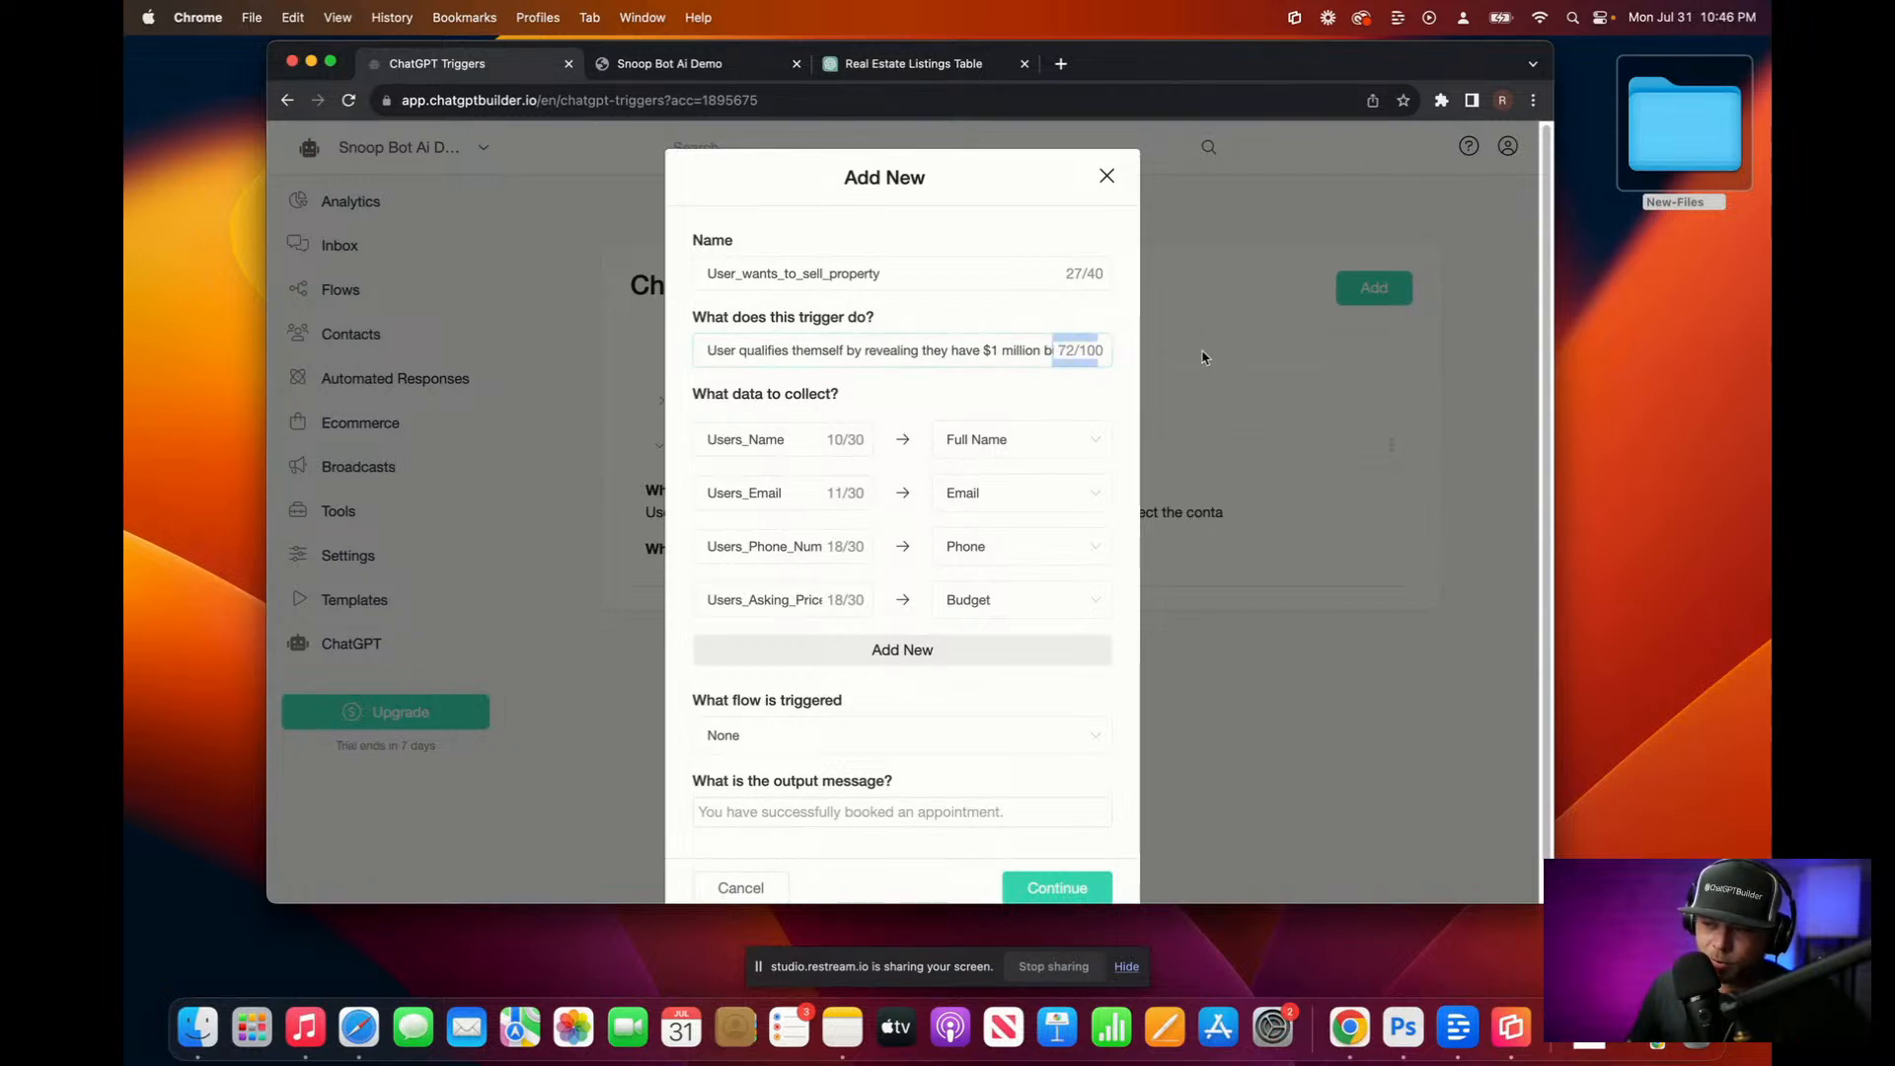
pyautogui.press('Right')
pyautogui.write('or mor co')
pyautogui.press('BackSpace')
pyautogui.press('BackSpace')
pyautogui.press('BackSpace')
pyautogui.press('BackSpace')
pyautogui.press('BackSpace')
pyautogui.press('BackSpace')
pyautogui.press('BackSpace')
pyautogui.press('BackSpace')
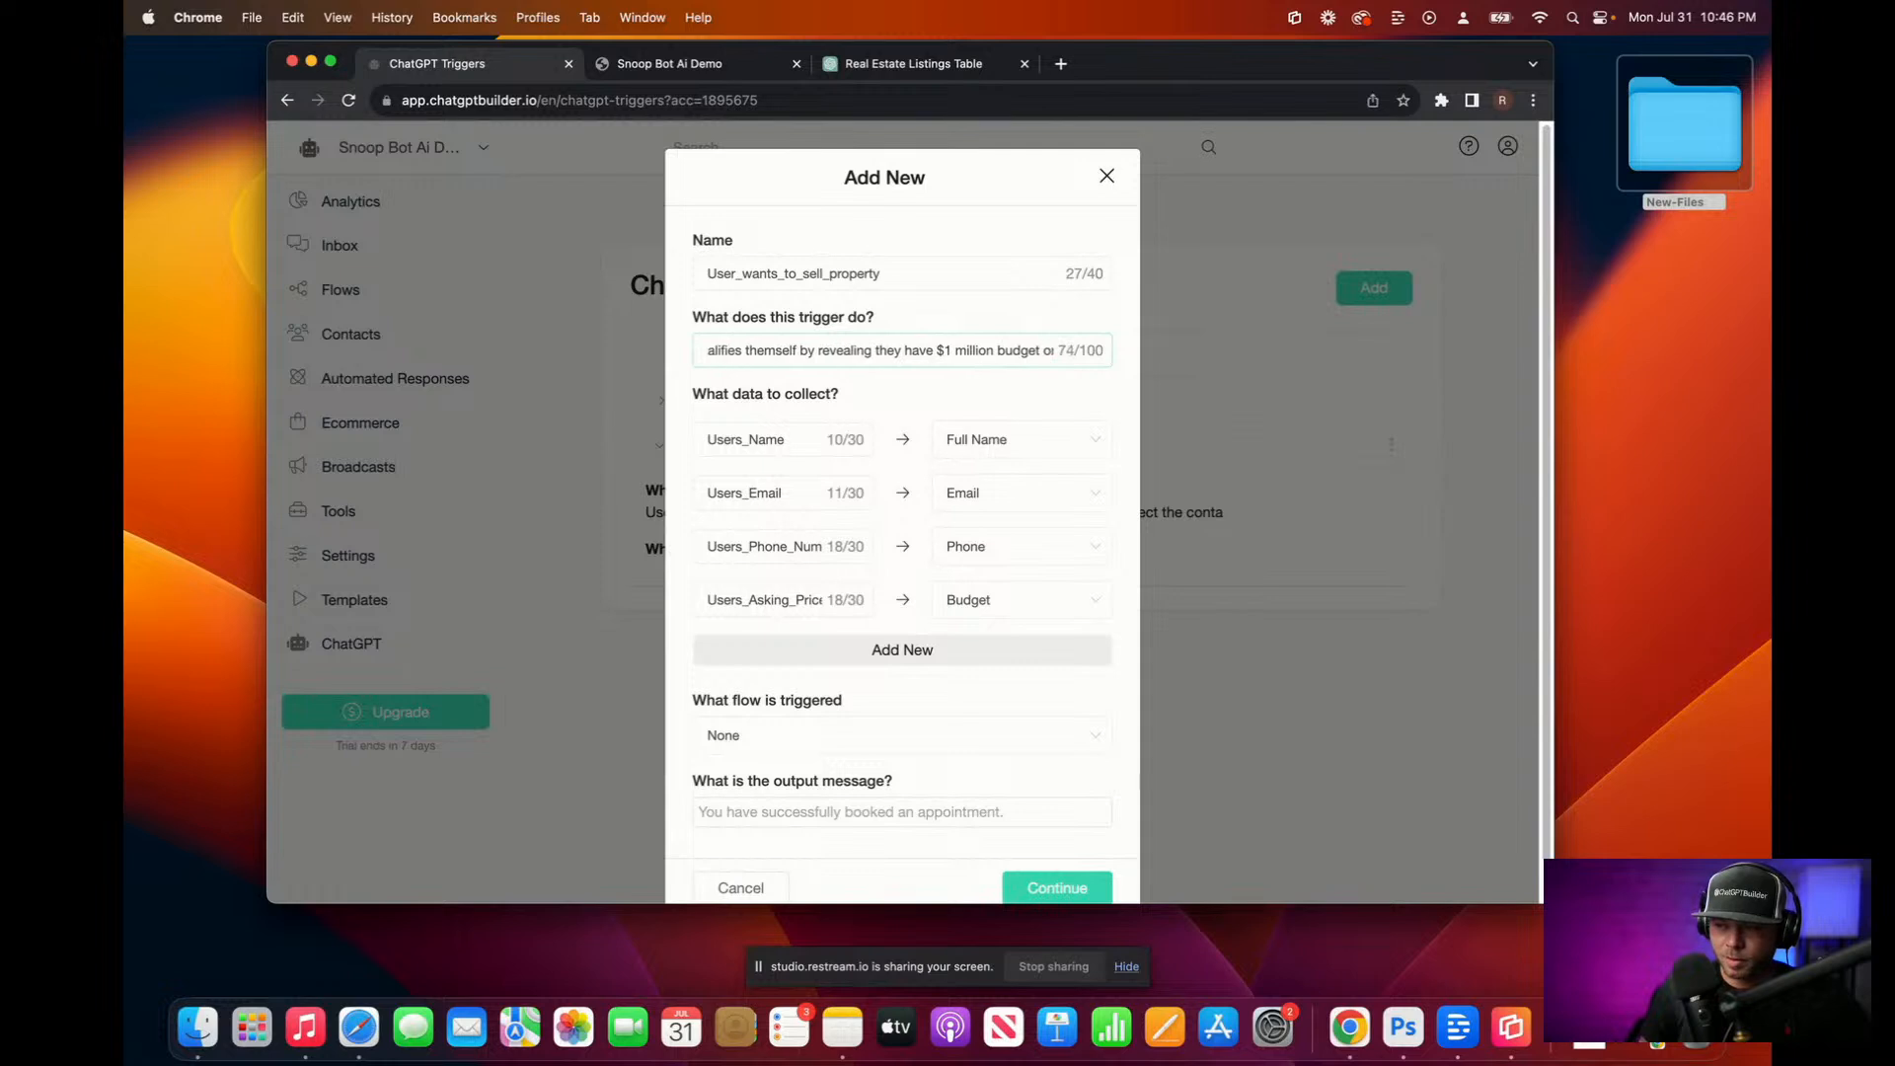
pyautogui.press('BackSpace')
pyautogui.press('BackSpace')
pyautogui.moveTo(1017, 350); pyautogui.dragTo(1416, 367)
pyautogui.write('b')
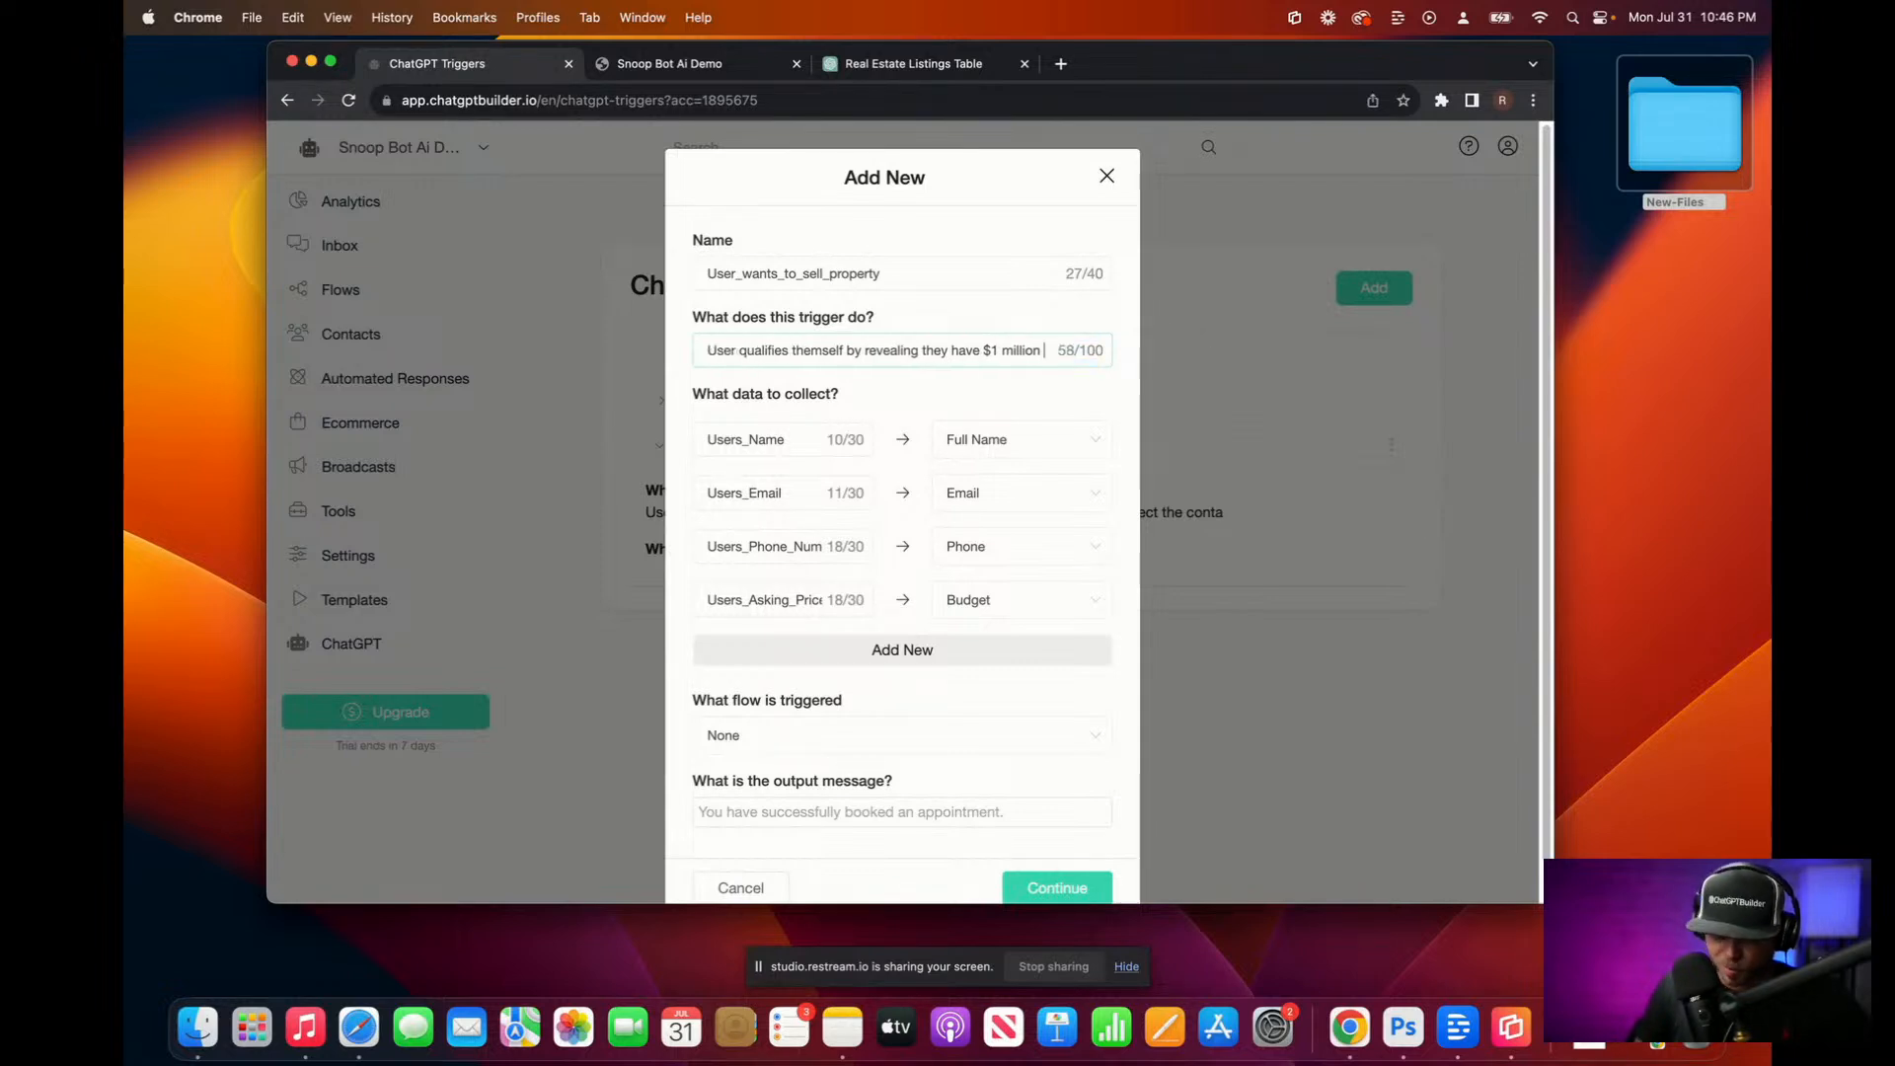
pyautogui.write('budget or more collect the')
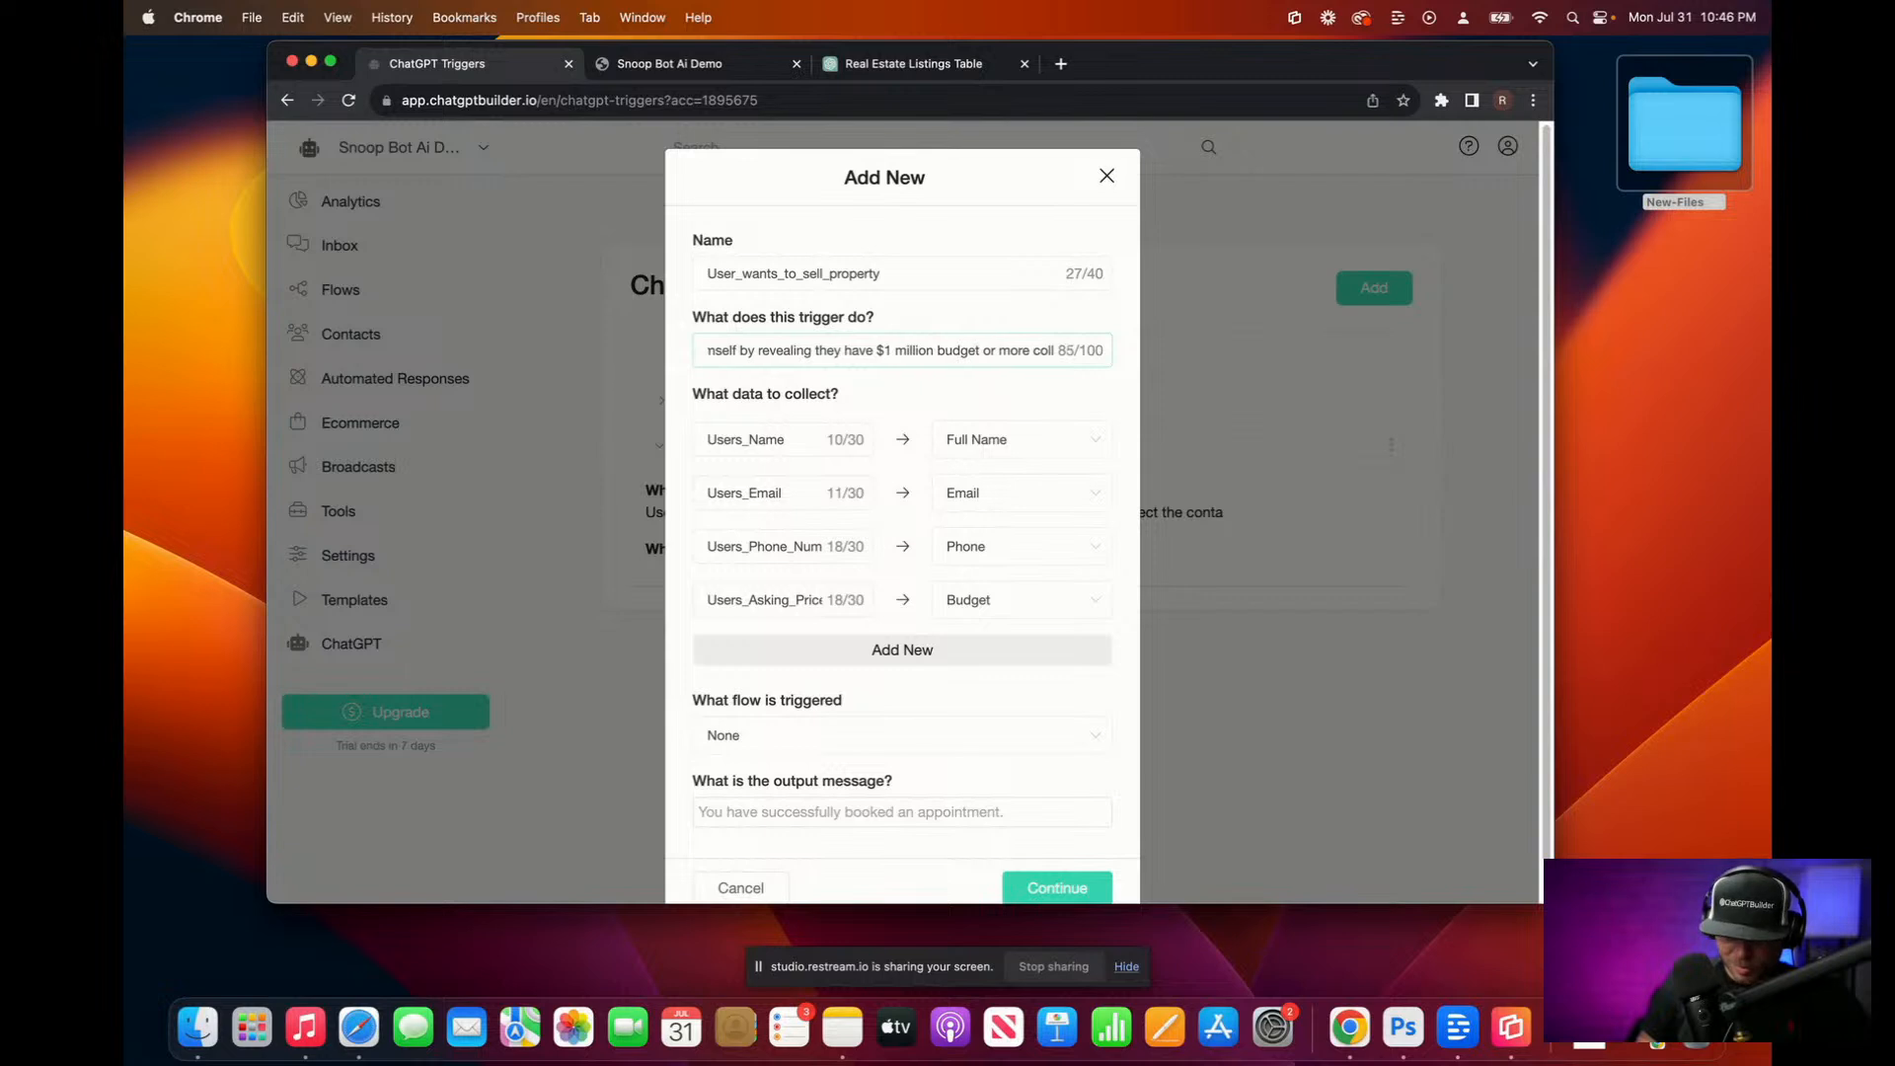
pyautogui.press('BackSpace')
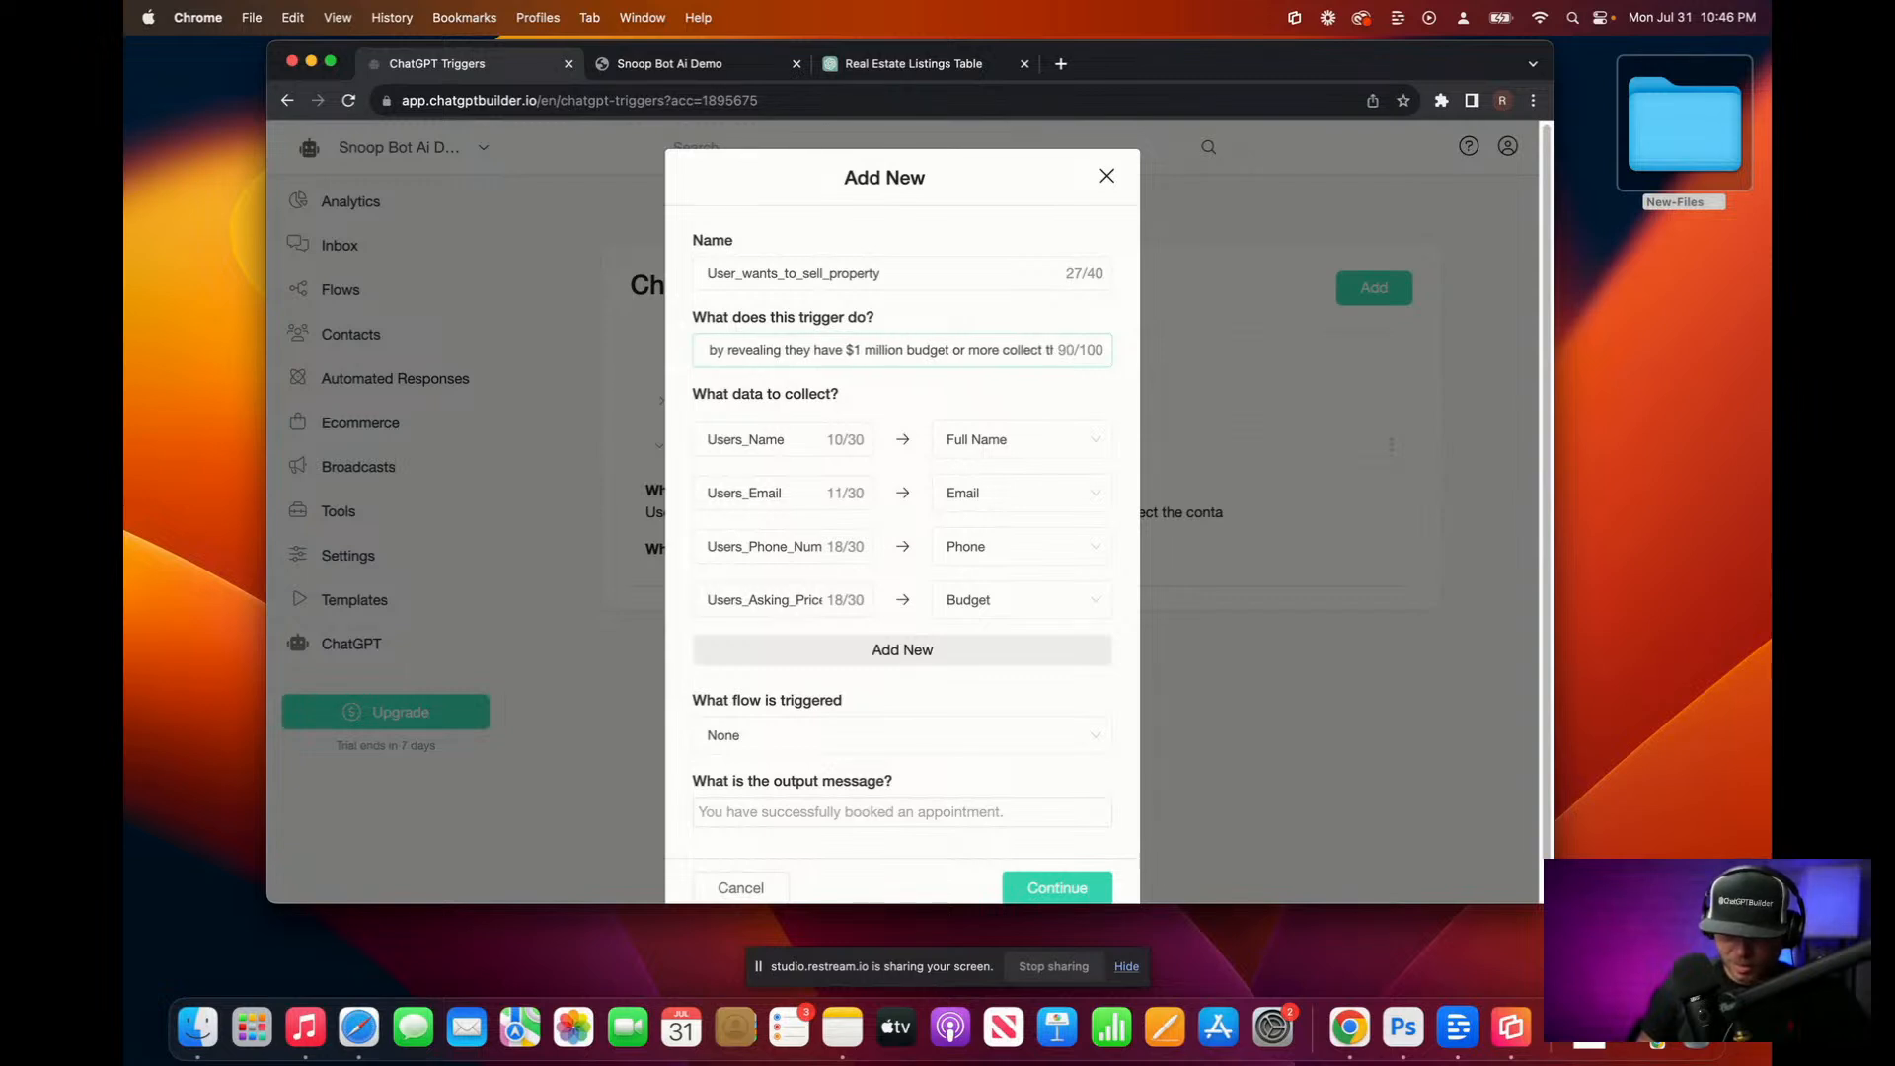
pyautogui.press('BackSpace')
pyautogui.press('BackSpace')
pyautogui.press('BackSpace')
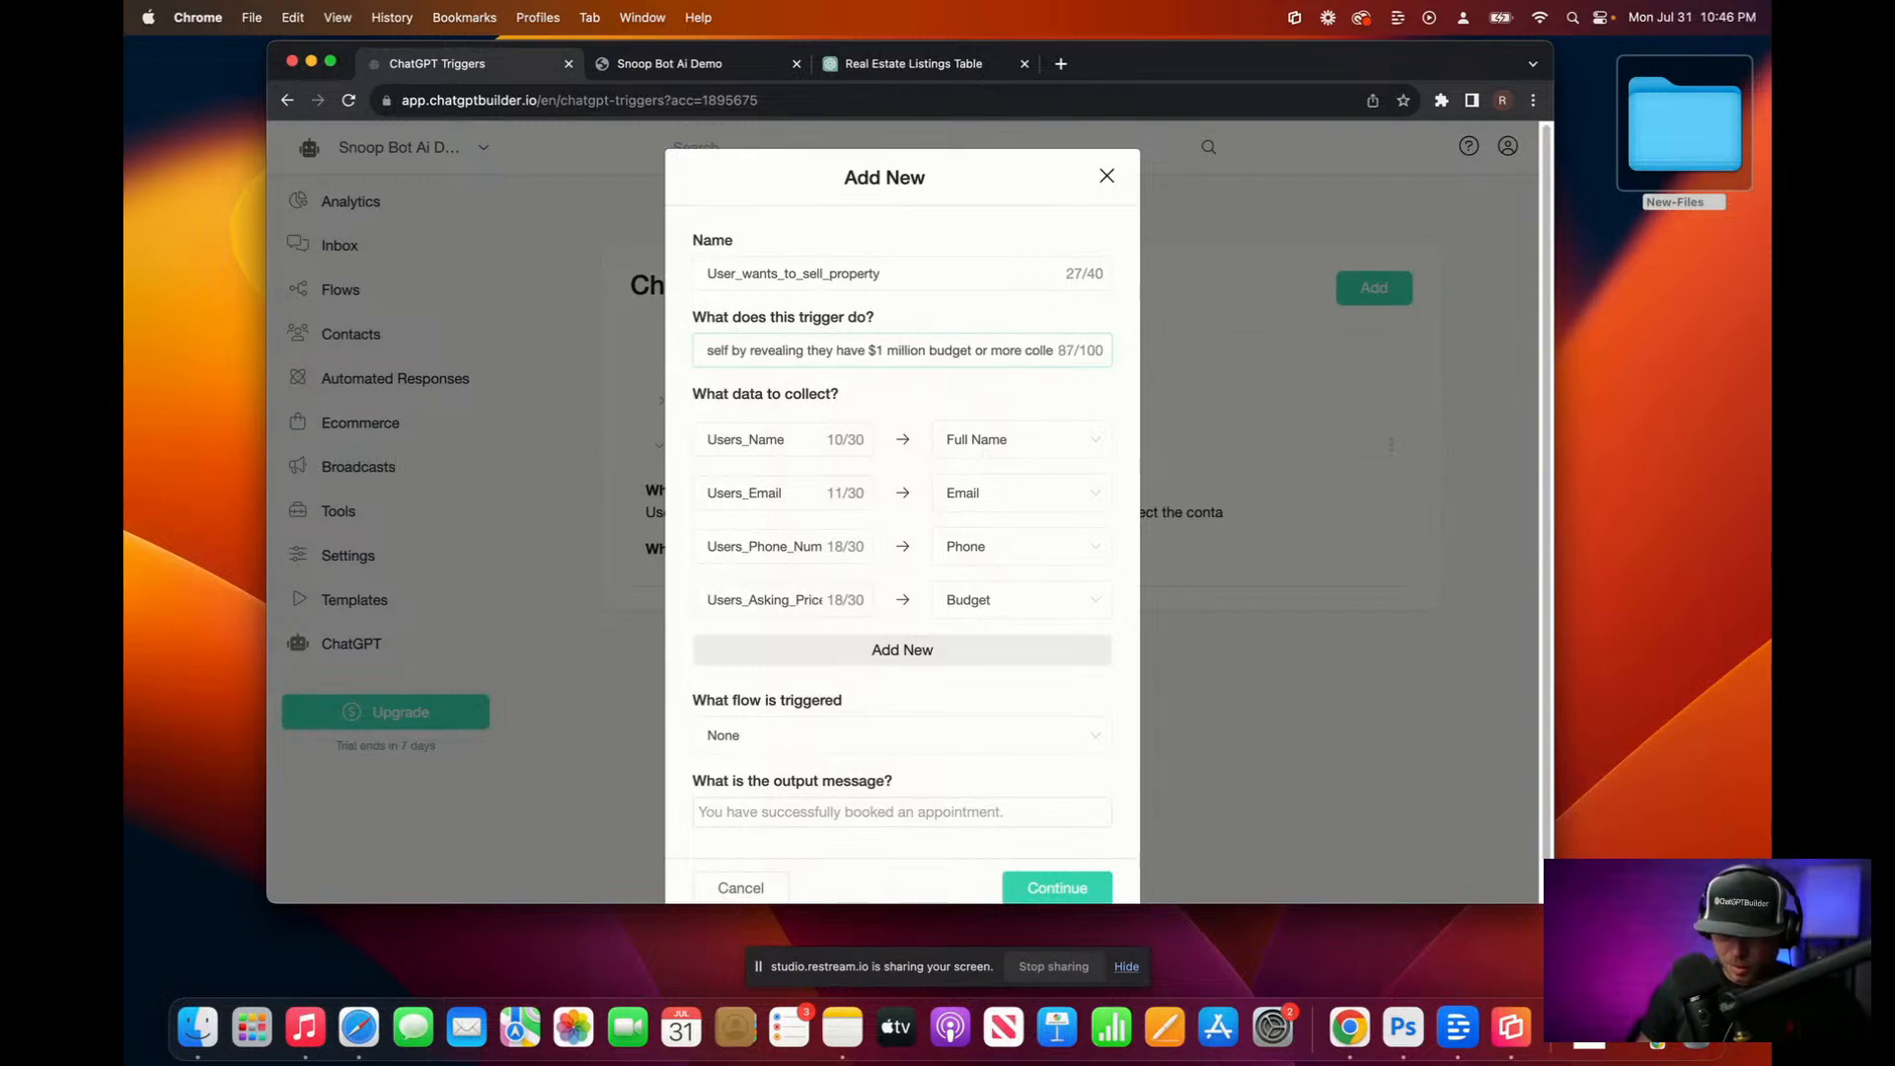
# Step: Finish the description with 'or more collect their contact' info and save the trigger
pyautogui.tripleClick(881, 344)
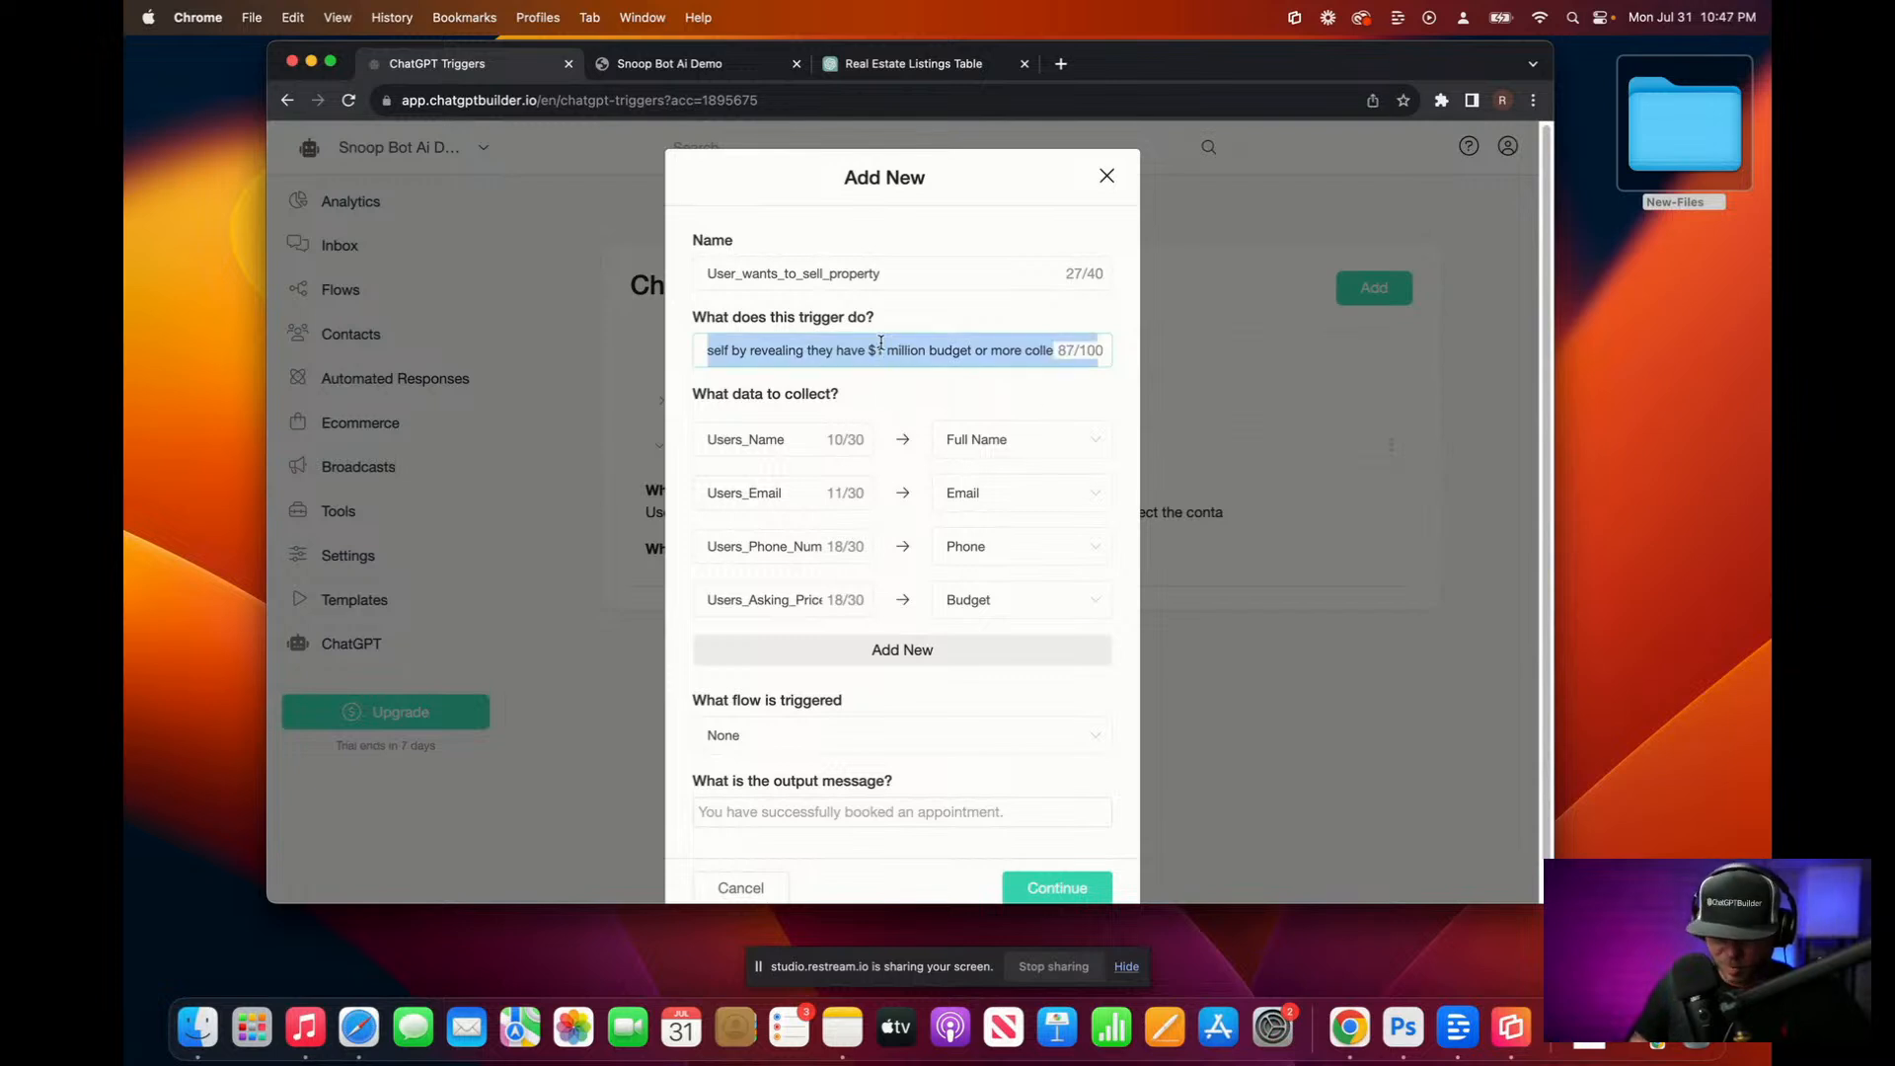
pyautogui.press('super+c')
pyautogui.click(805, 98)
pyautogui.press('super+v')
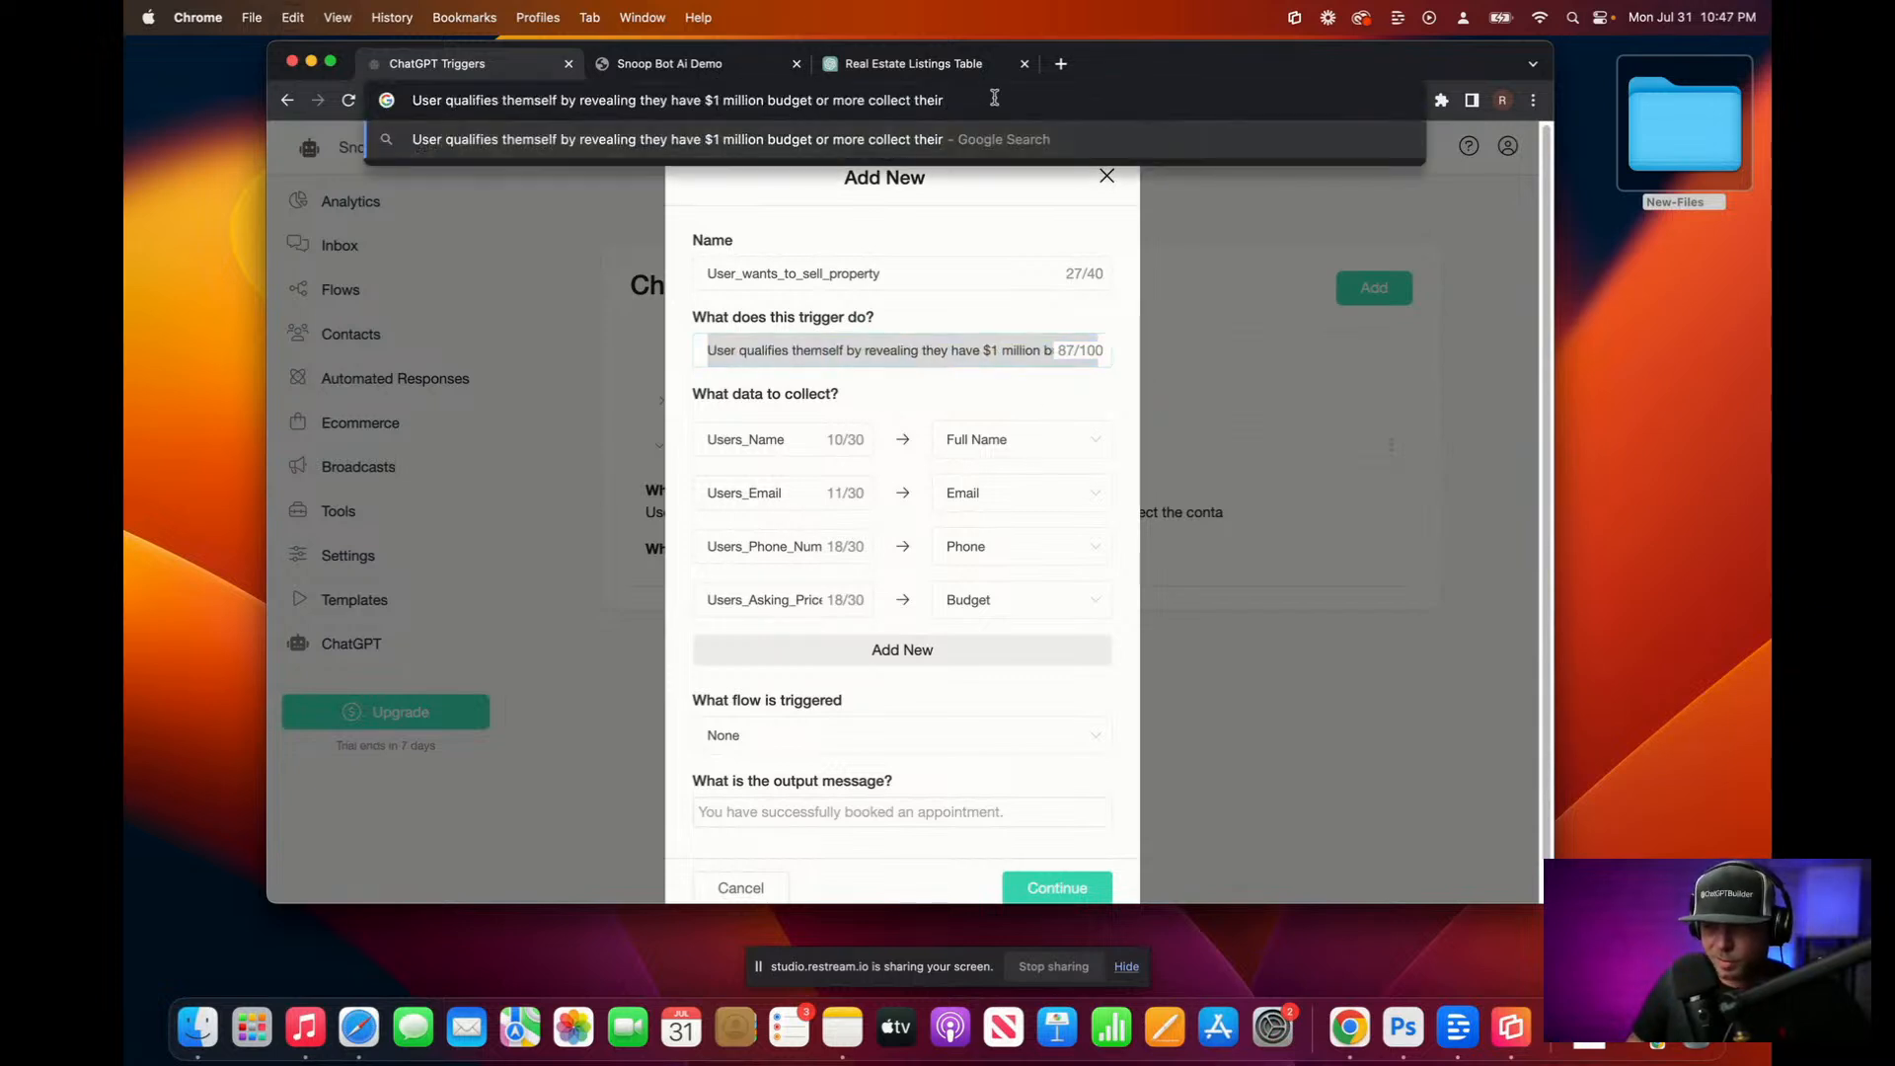
pyautogui.write('contact int')
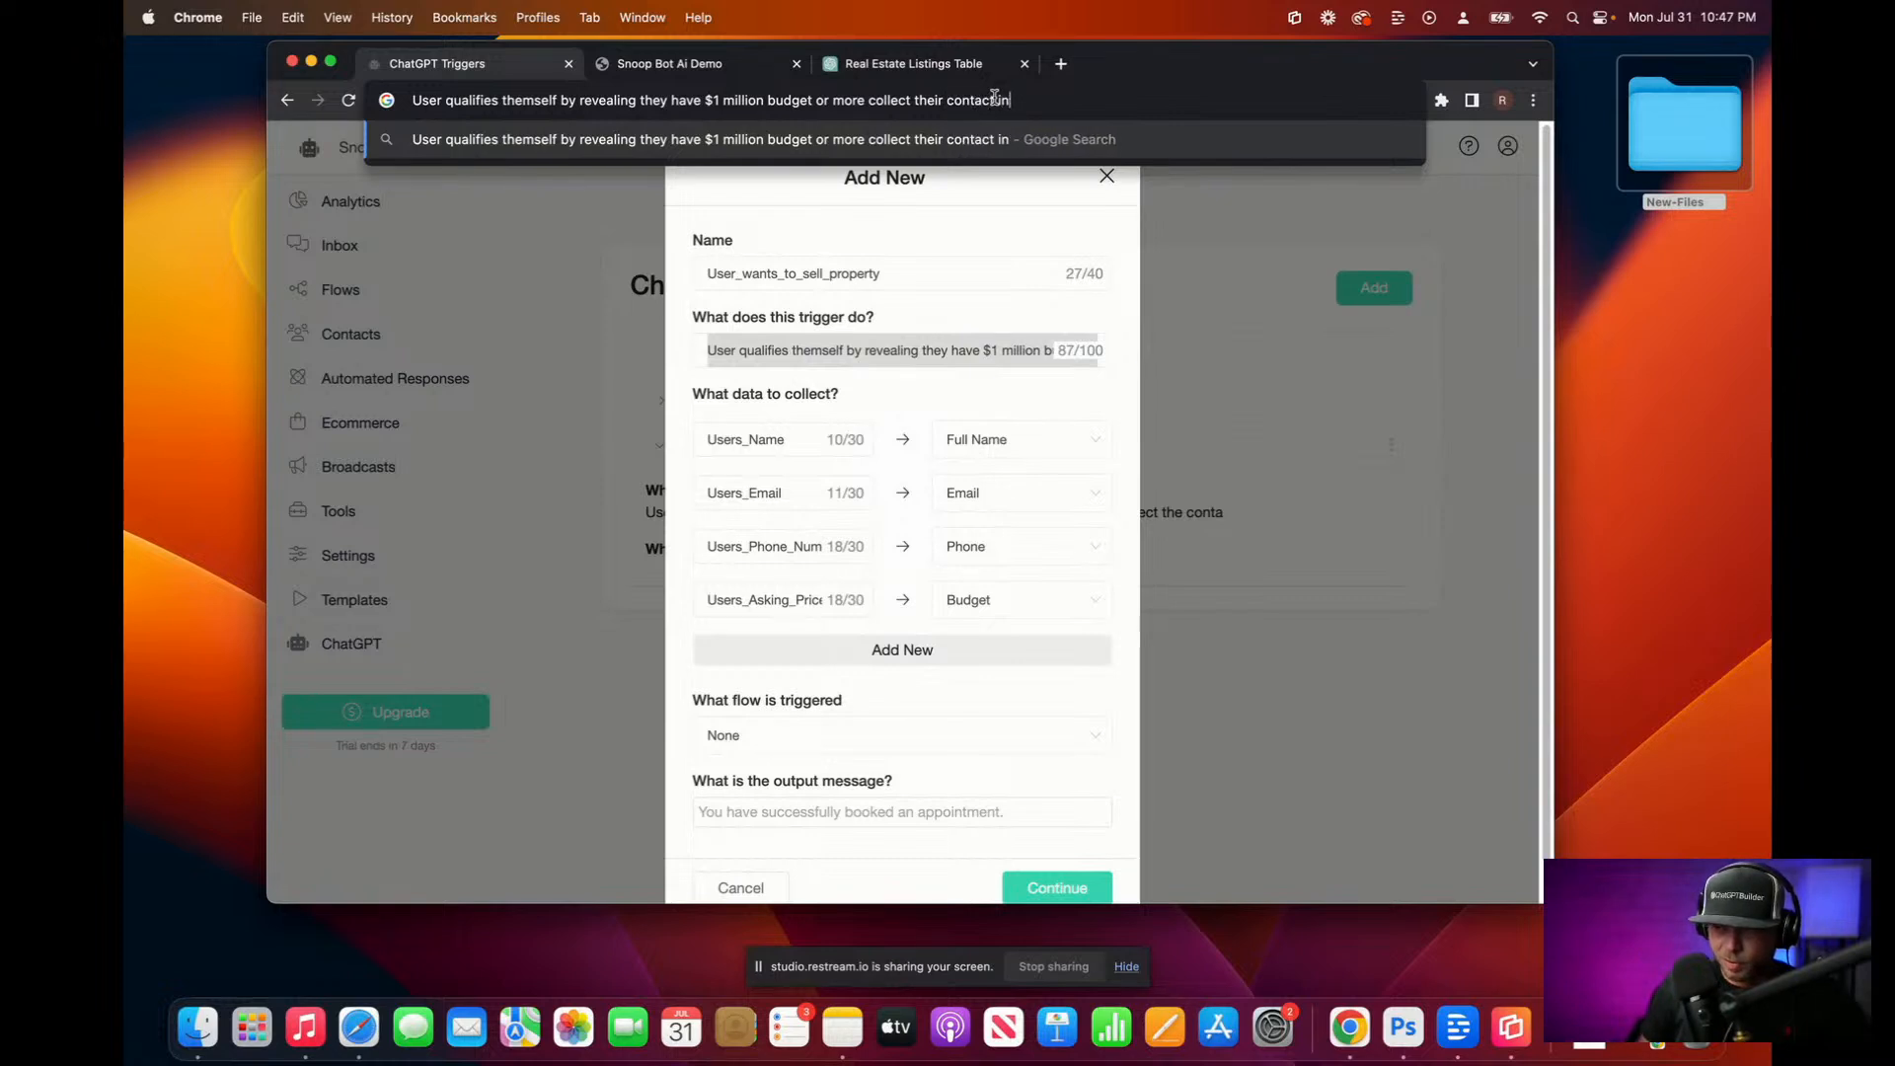
pyautogui.press('super+a')
pyautogui.press('BackSpace')
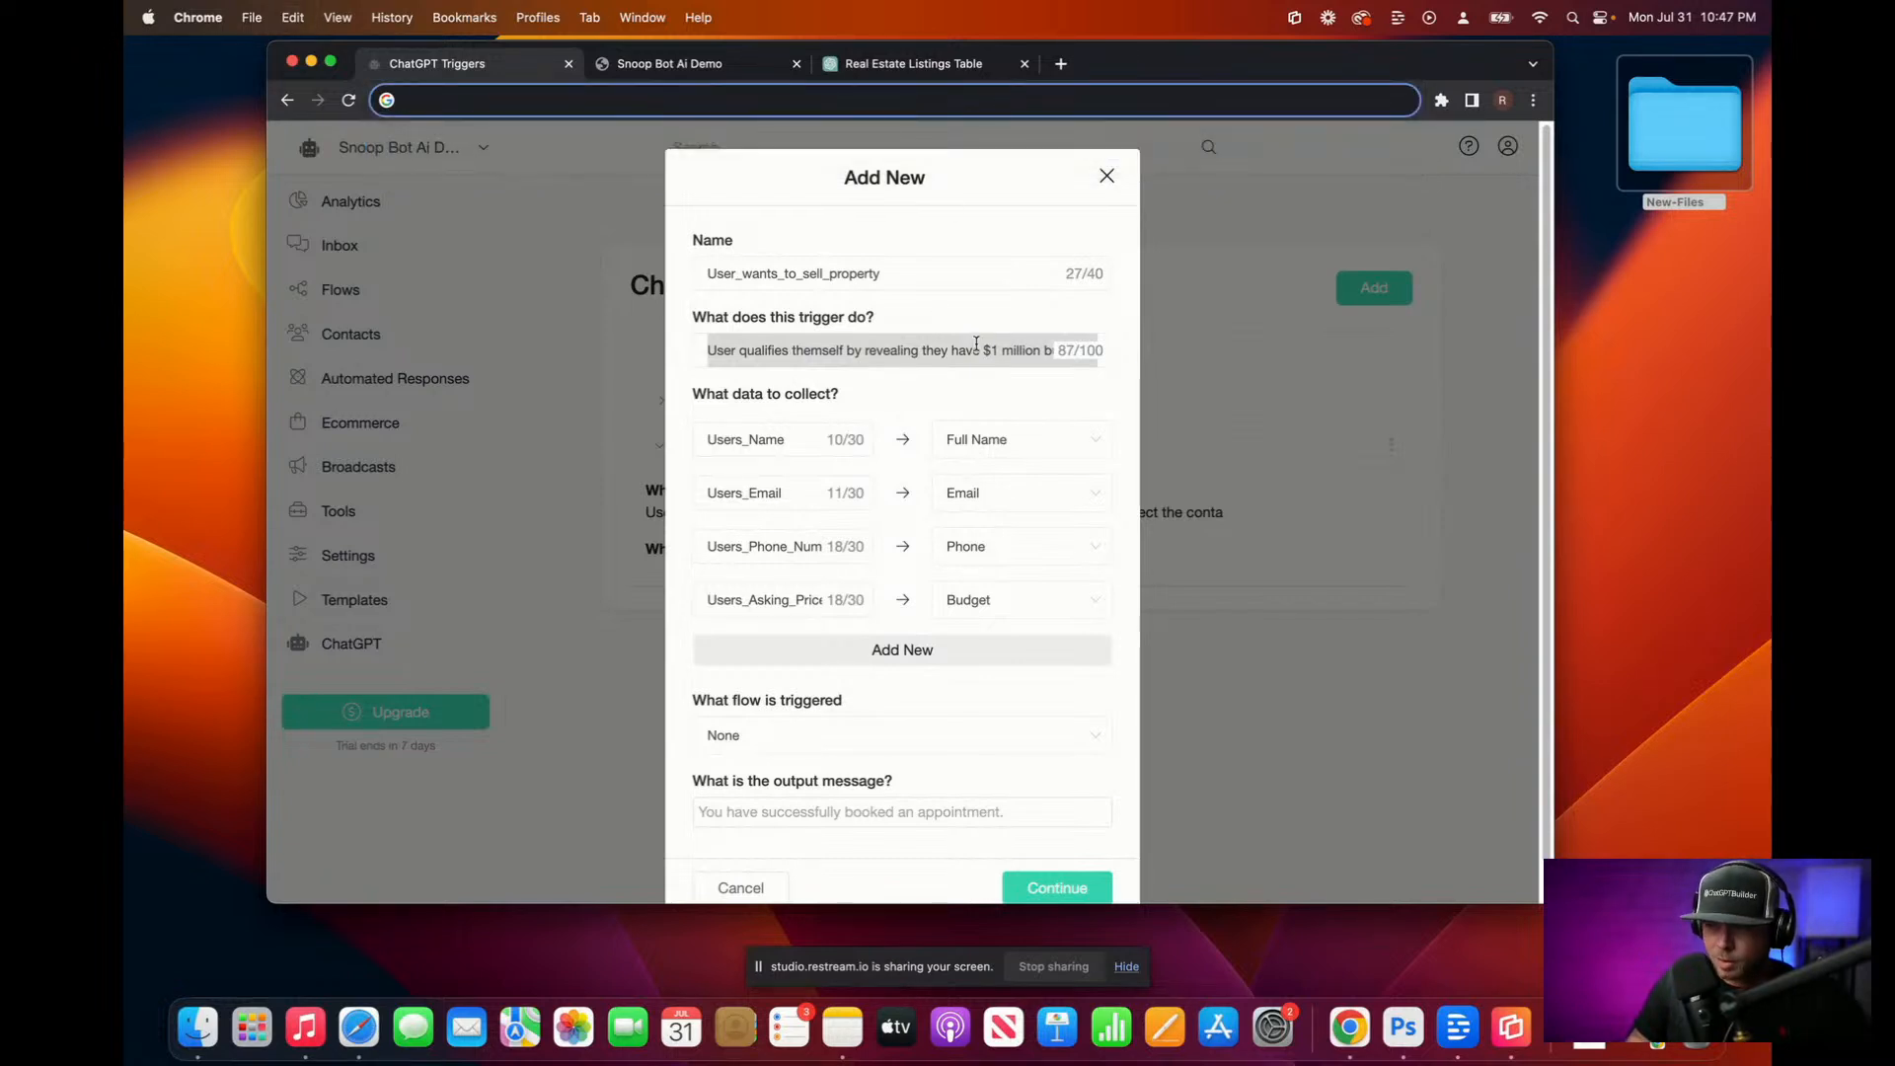
pyautogui.click(973, 350)
pyautogui.press('super+a')
pyautogui.press('super+v')
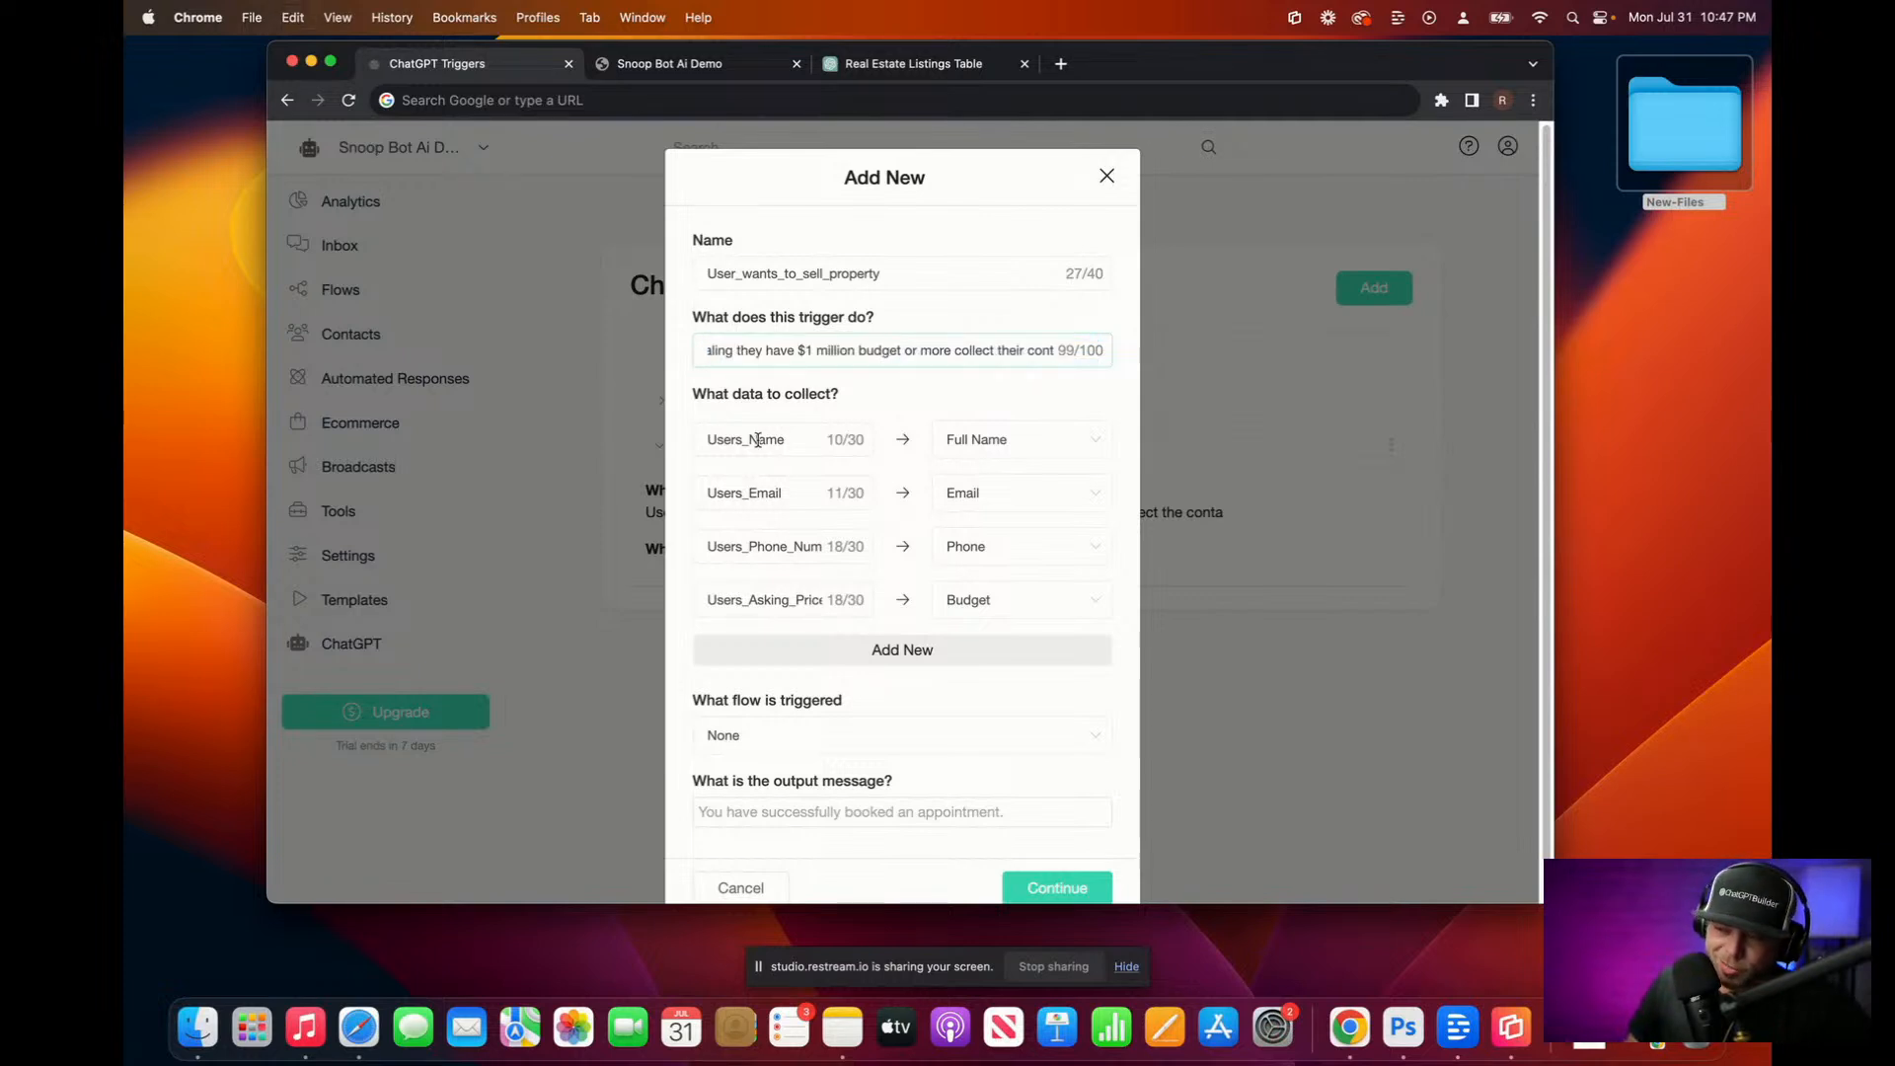
pyautogui.scroll(-2, 757, 439)
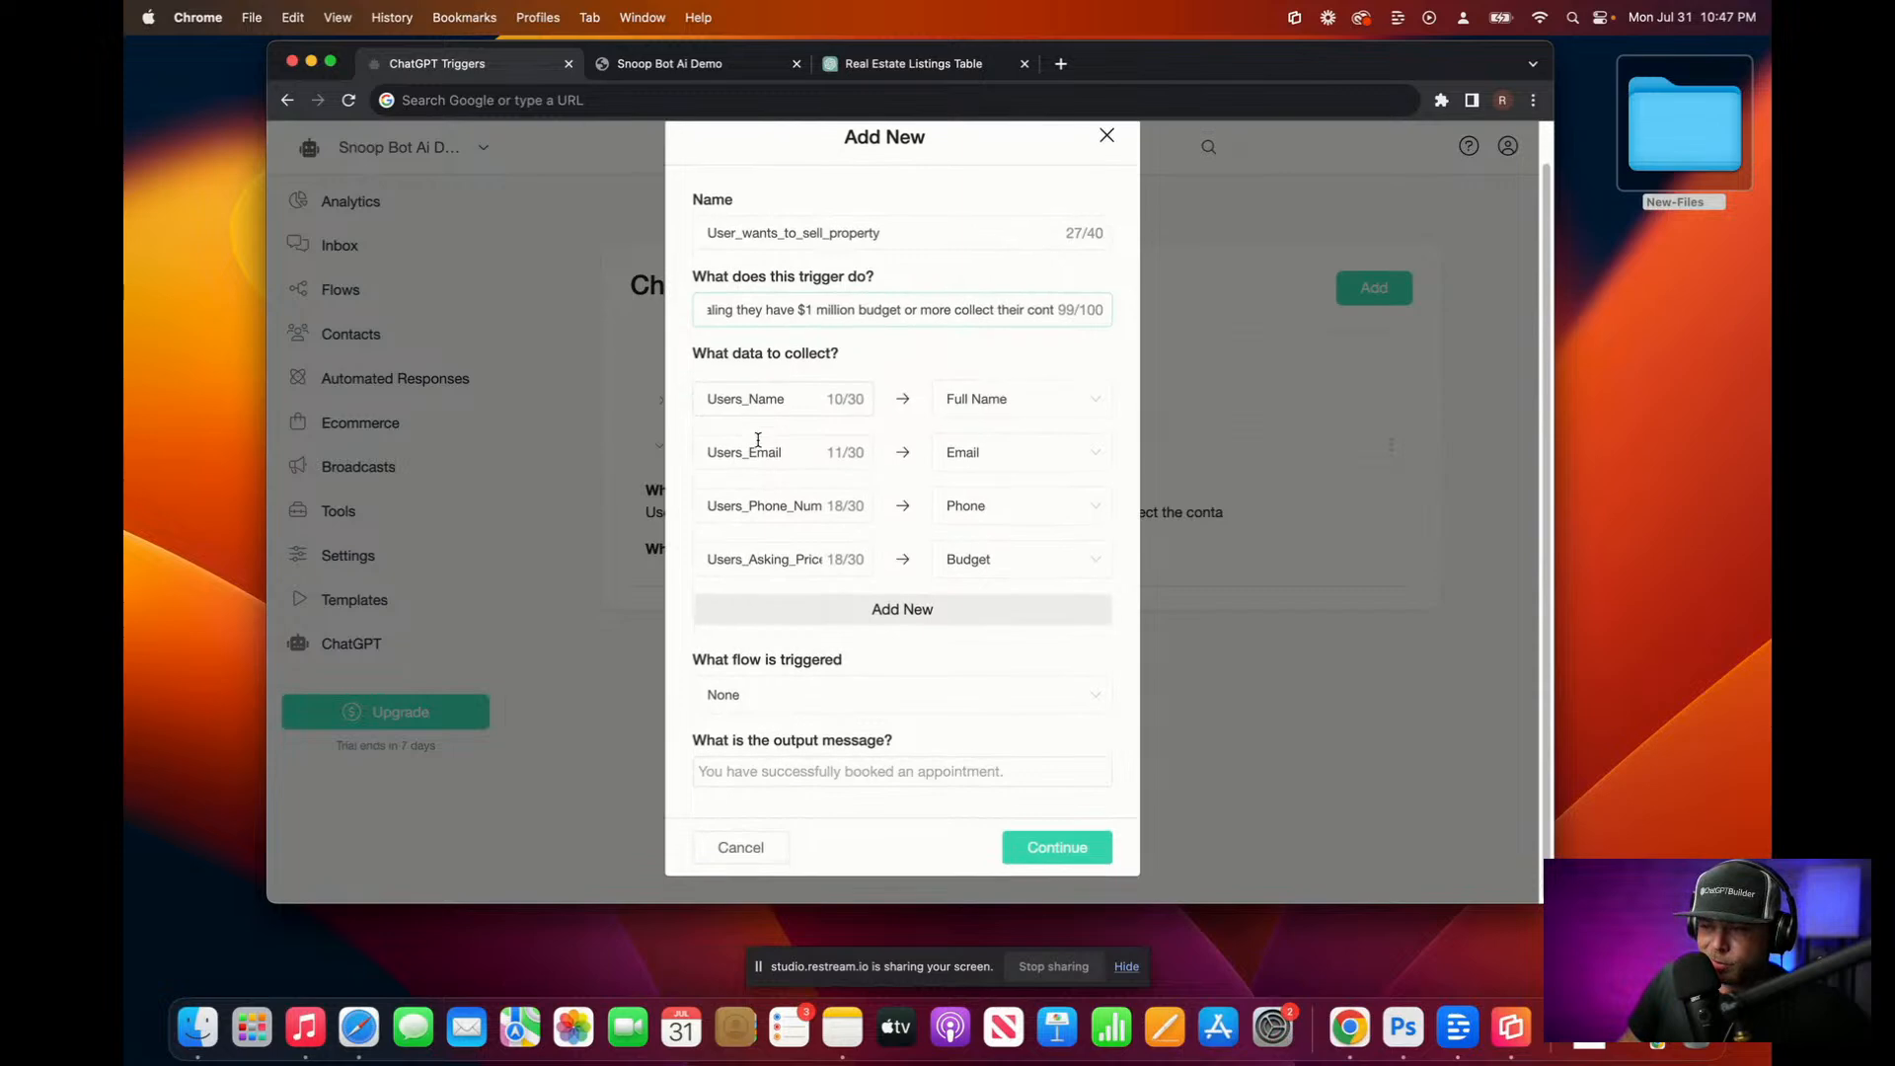
pyautogui.click(1066, 855)
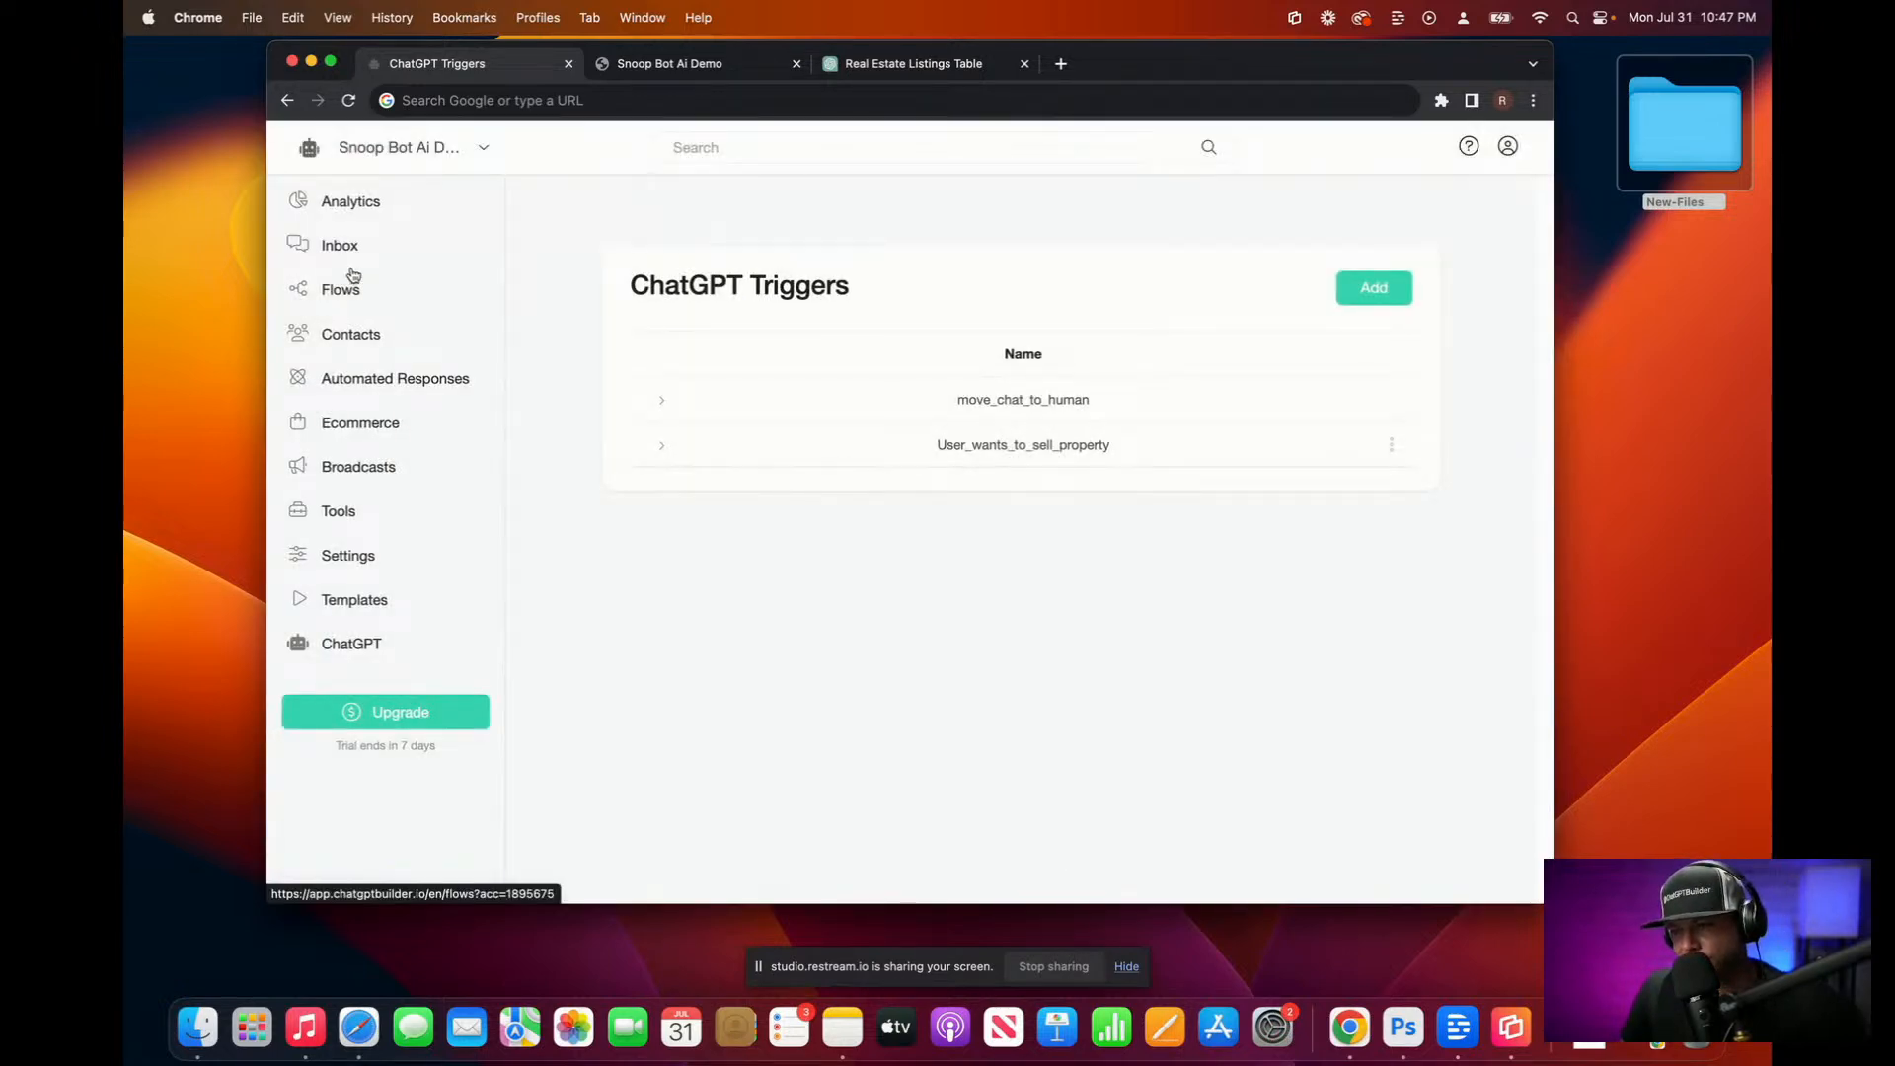
# Step: Reset the chat by sending the Clear Conversation flow from the inbox
pyautogui.click(341, 247)
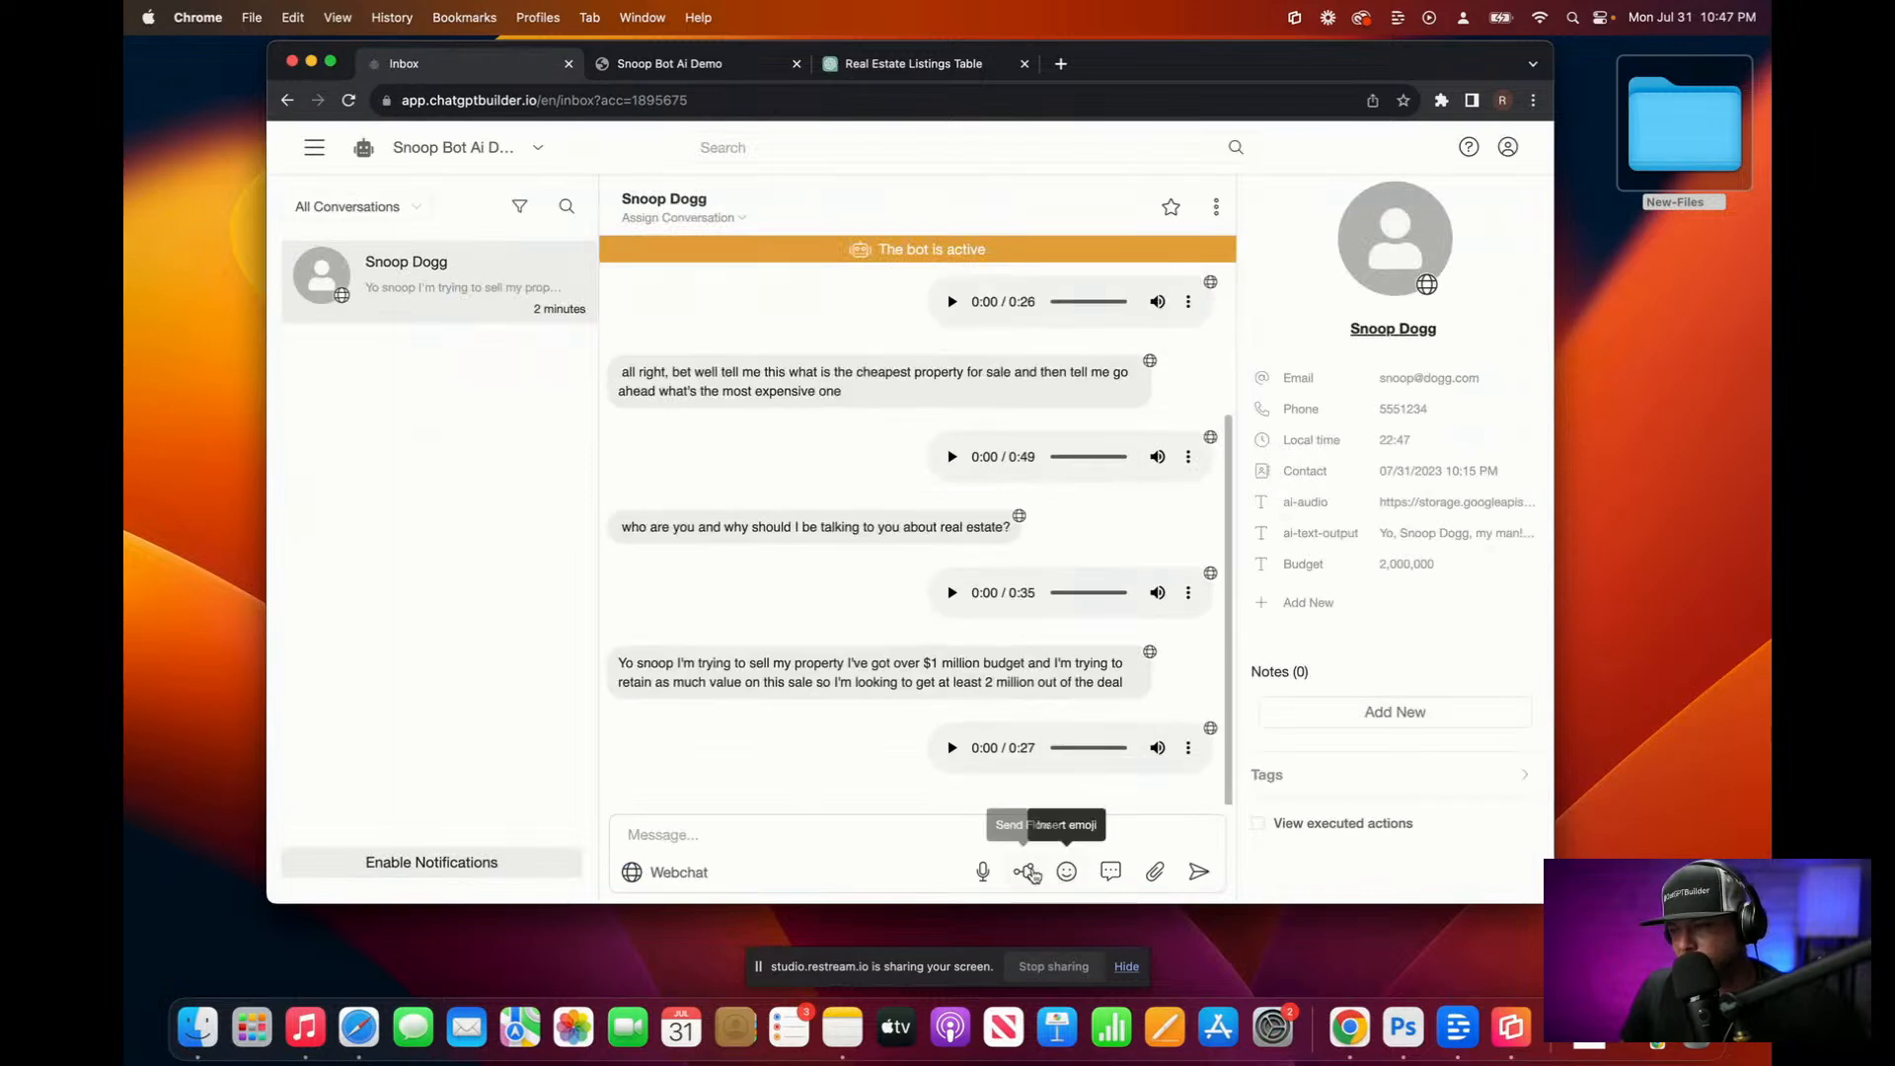
pyautogui.click(1024, 870)
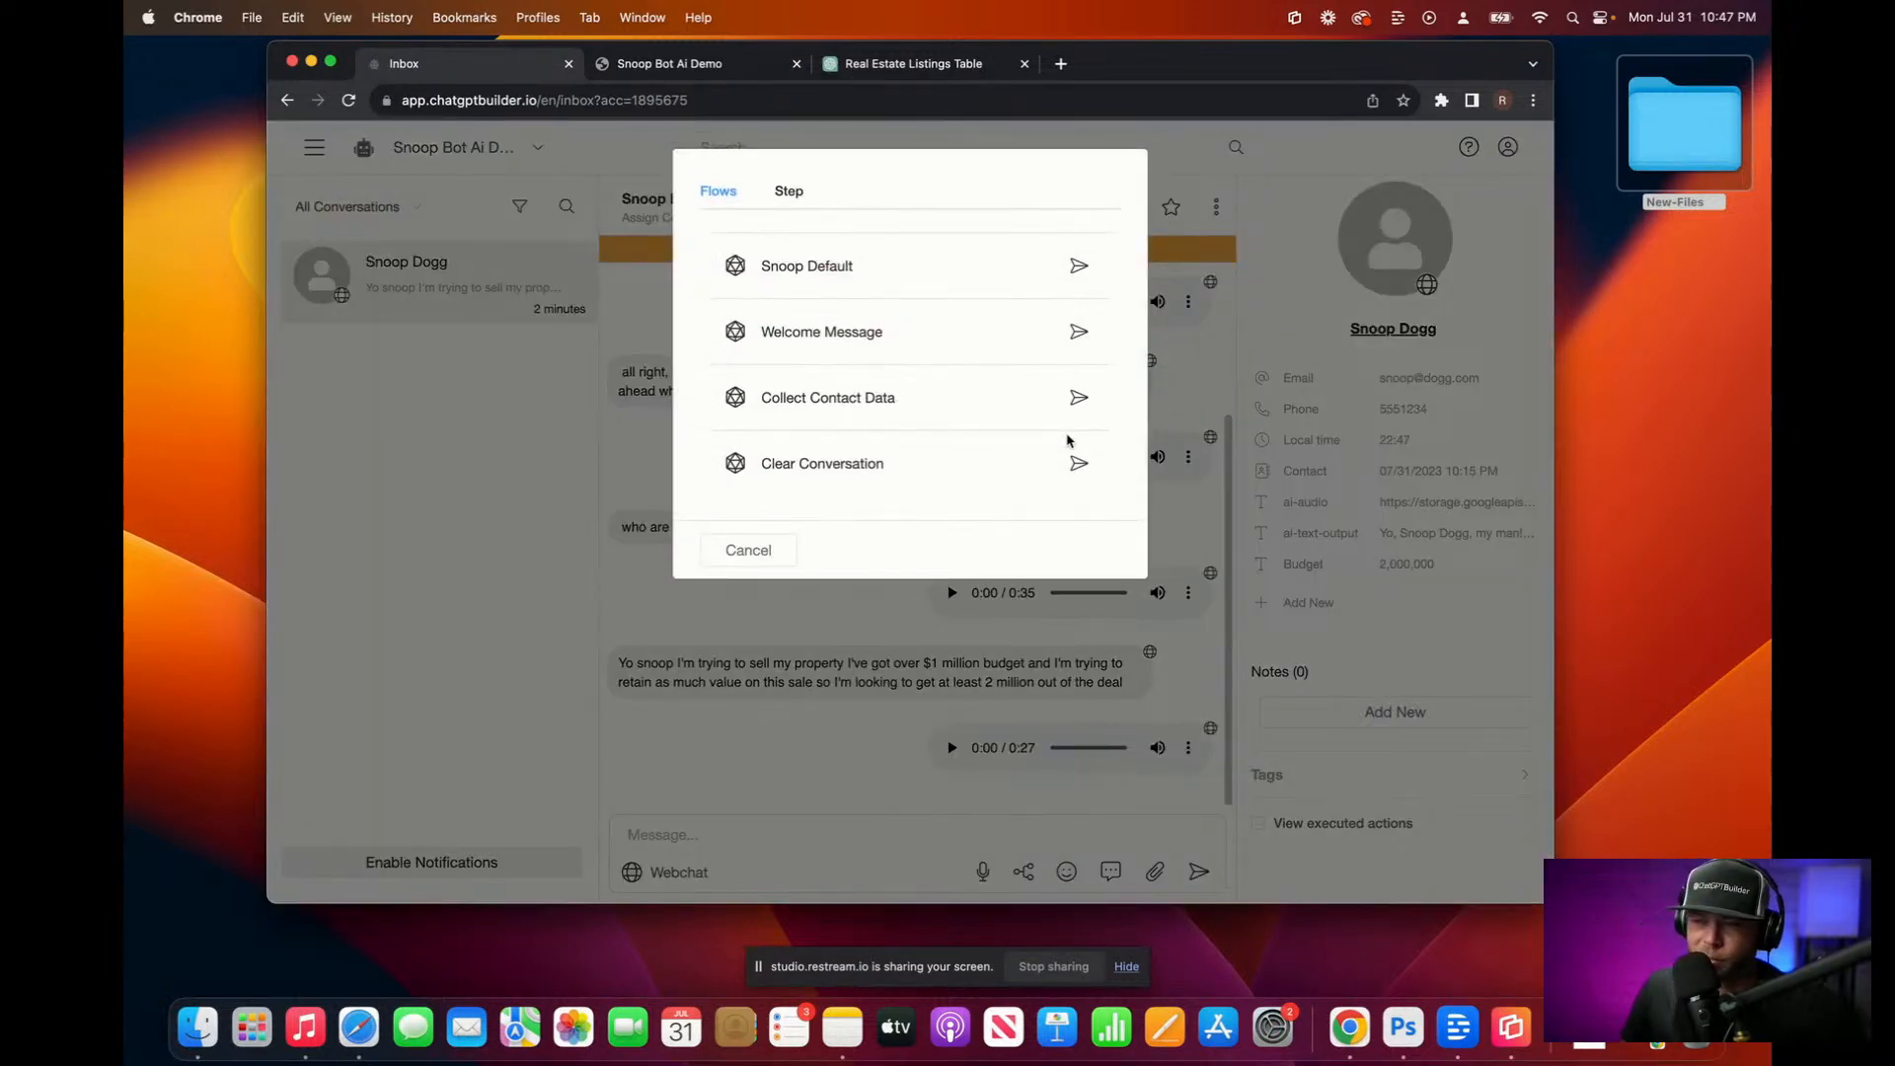
pyautogui.click(1079, 463)
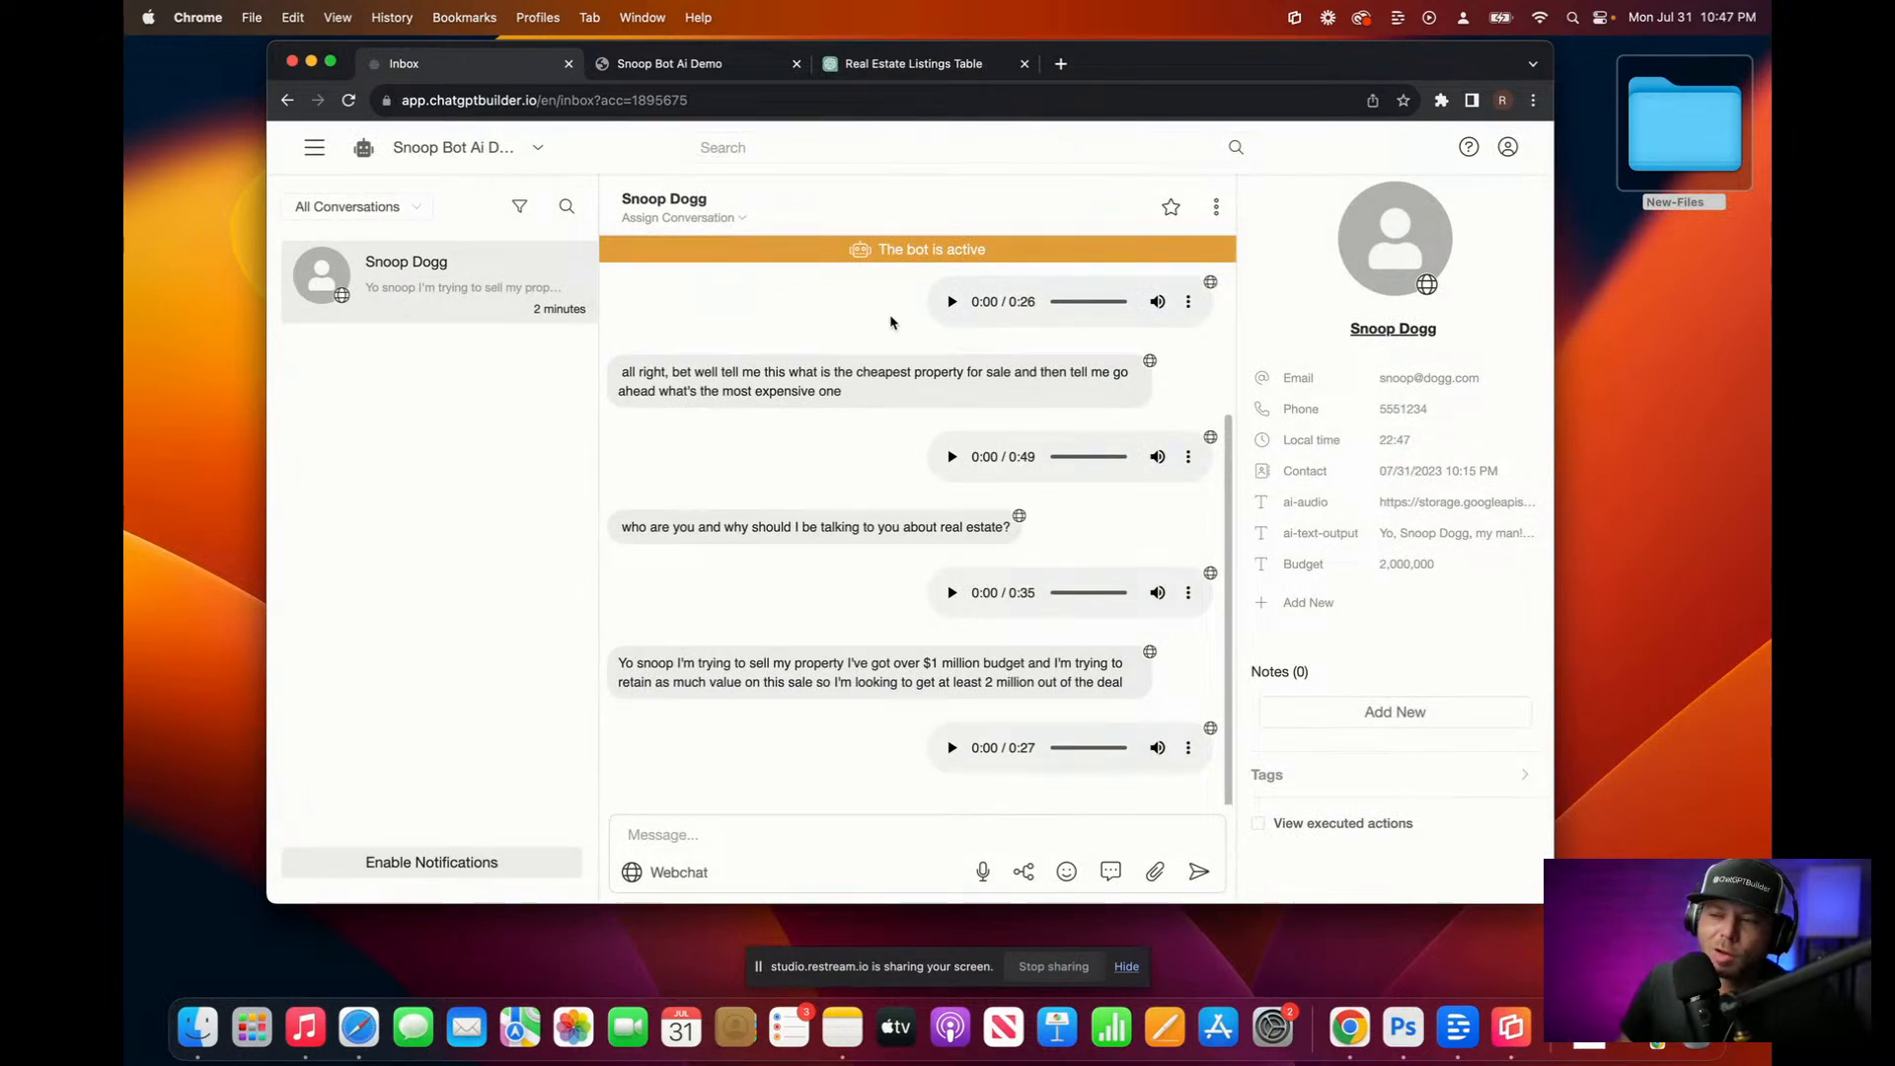
# Step: Dictate a $1 million selling-property test message, play the 18-second reply, and return to Inbox
pyautogui.click(736, 64)
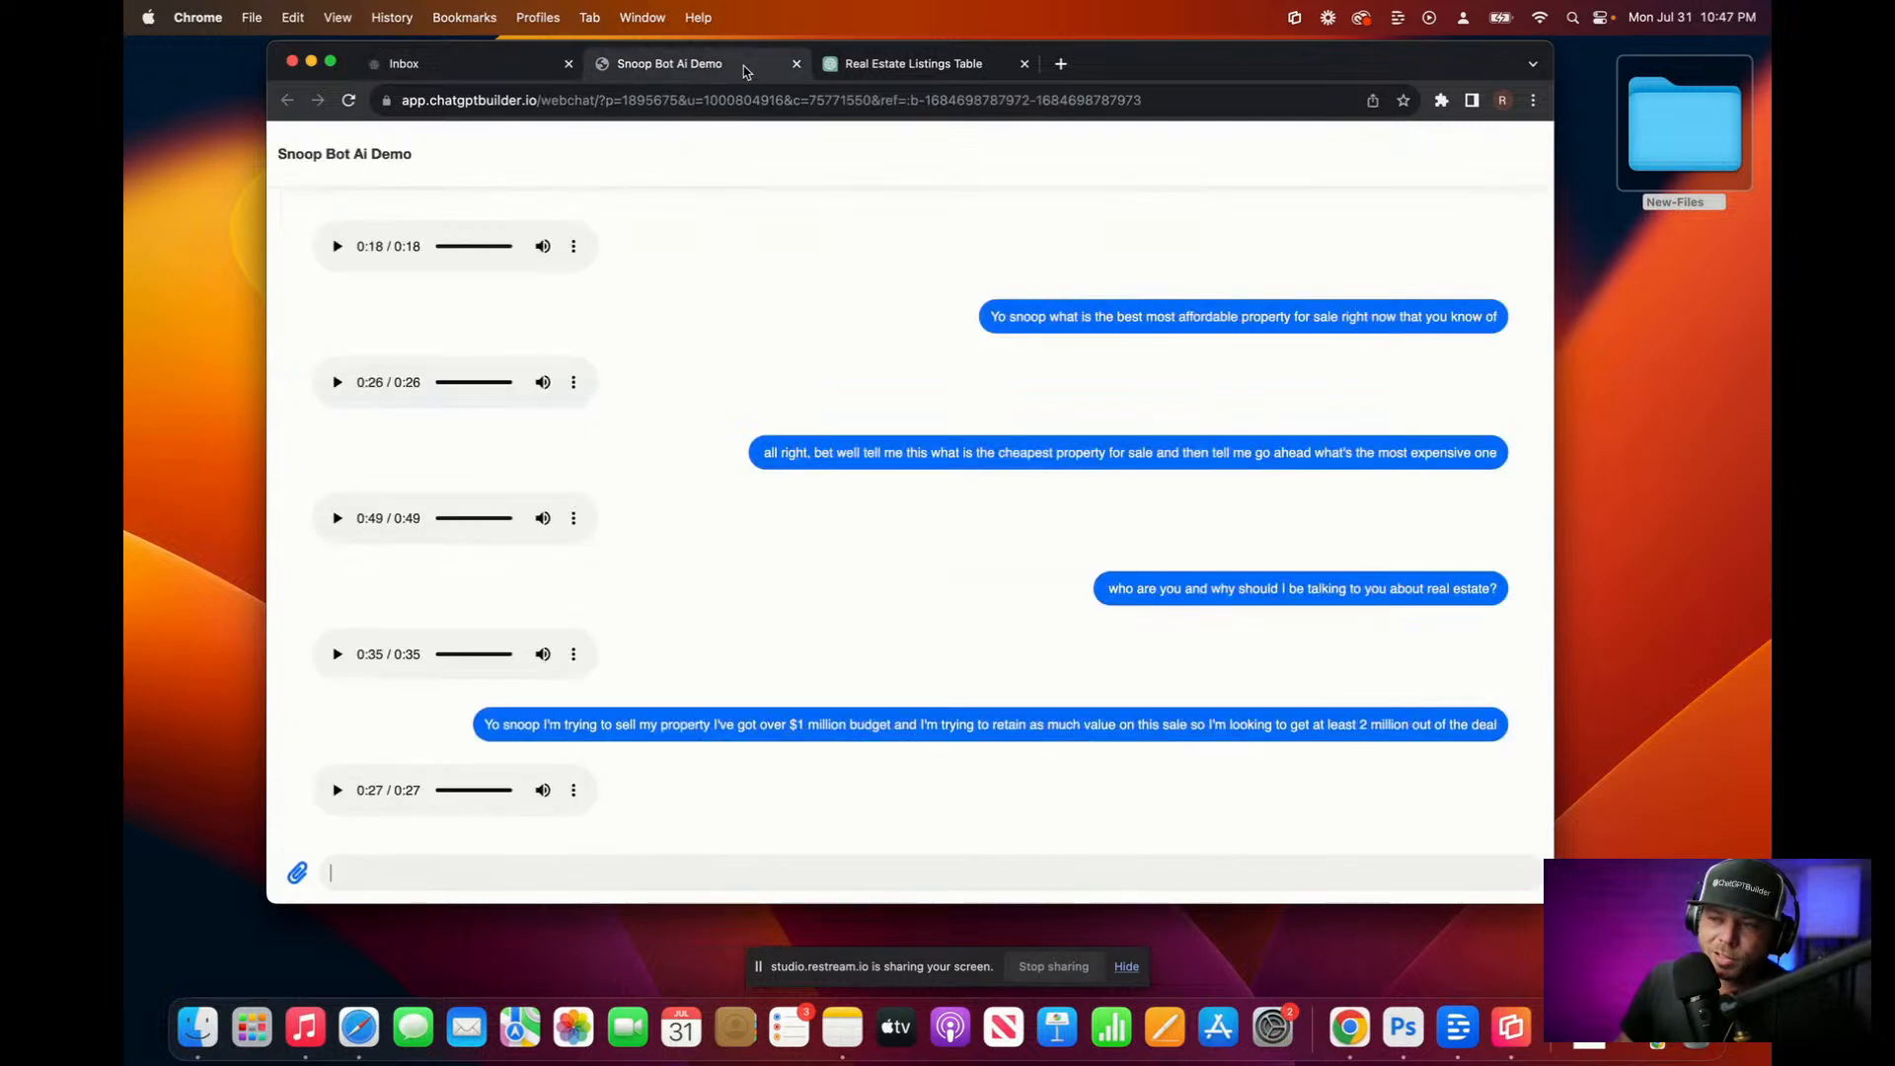
pyautogui.click(563, 875)
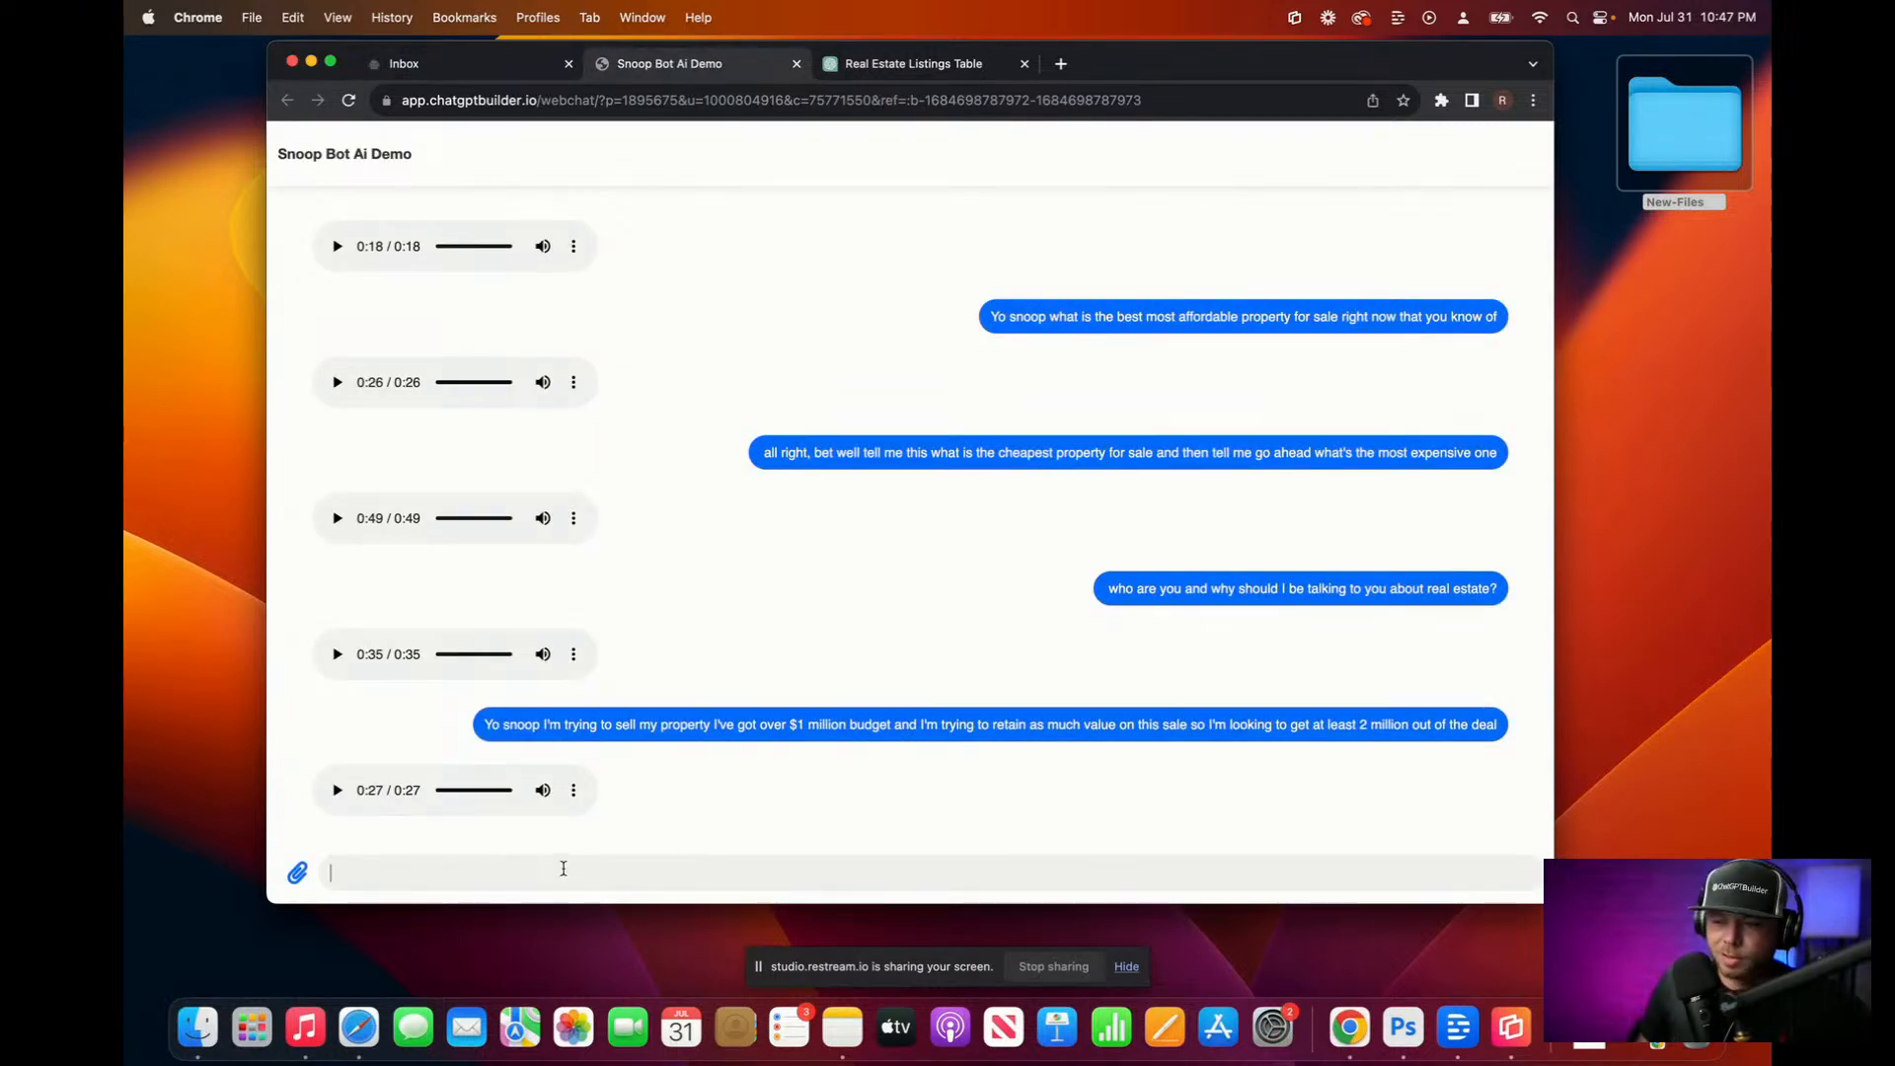
pyautogui.press('ctrl')
pyautogui.press('ctrl')
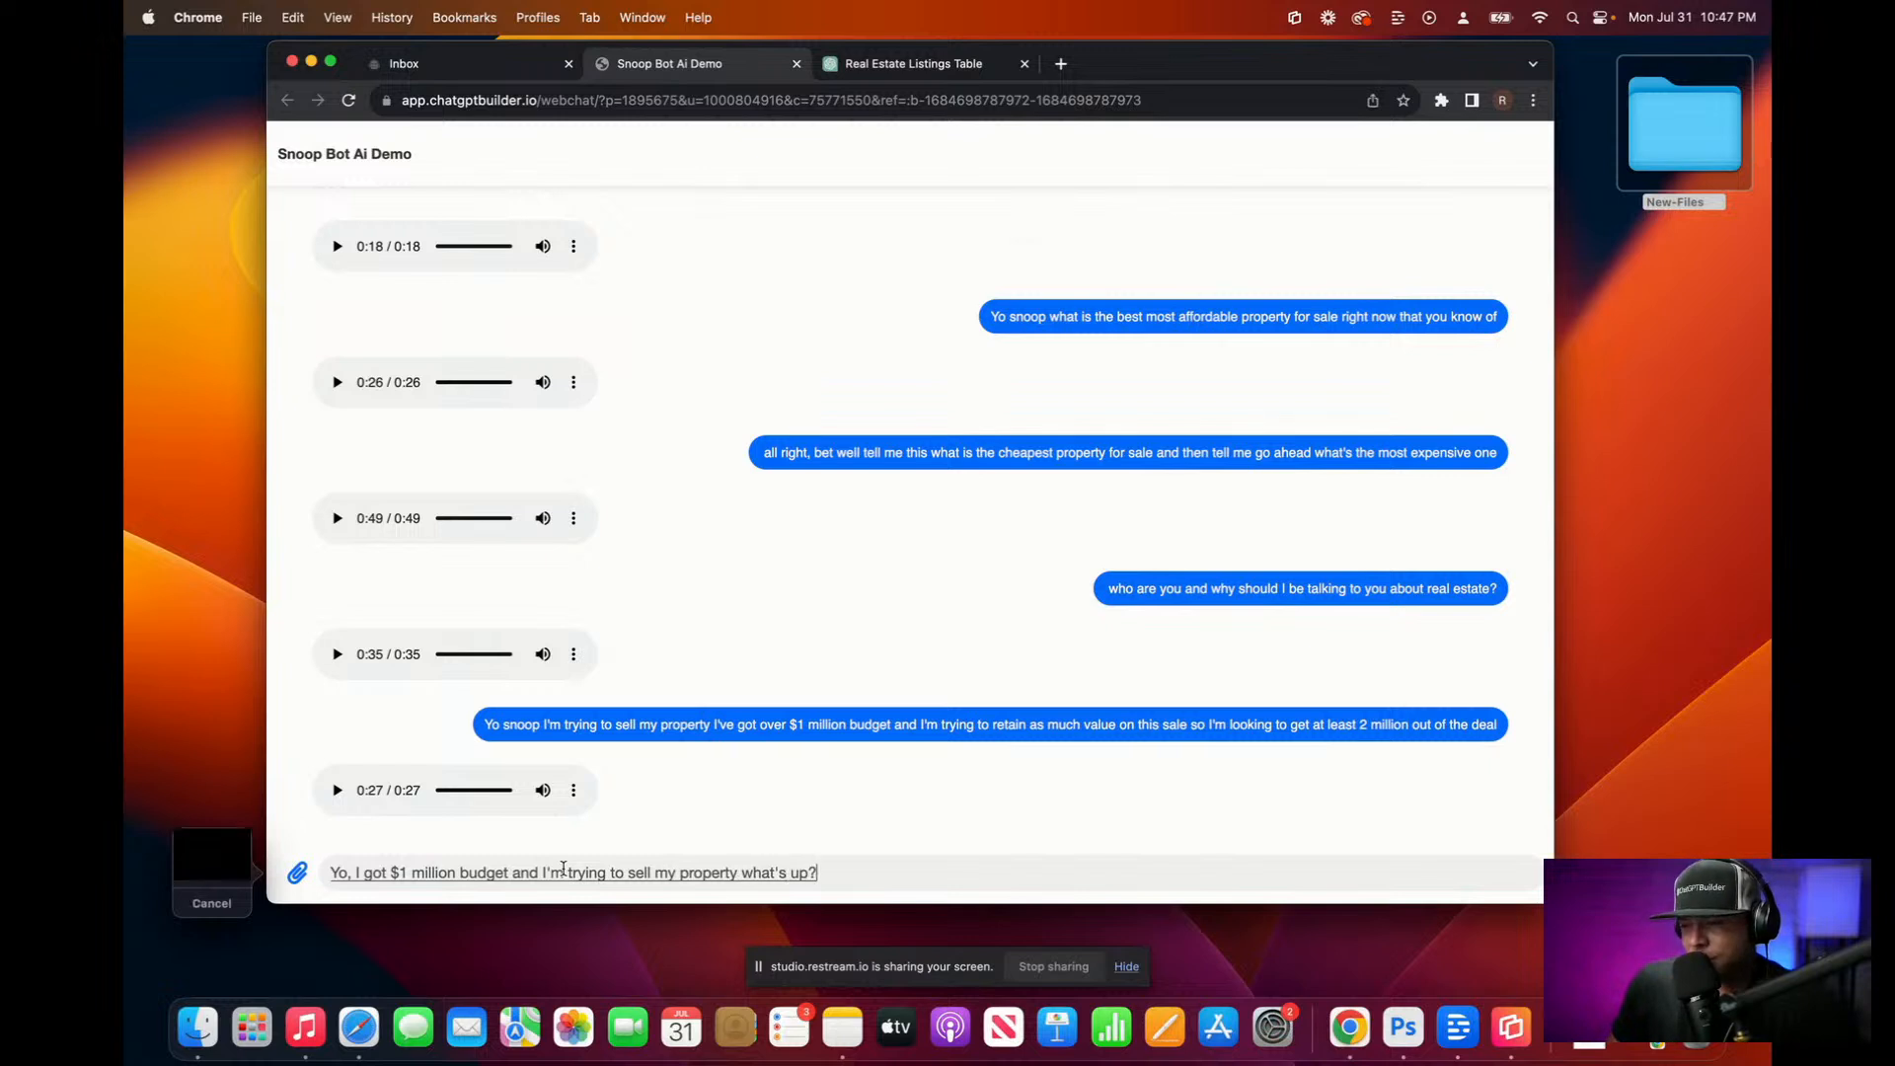
pyautogui.press('Return')
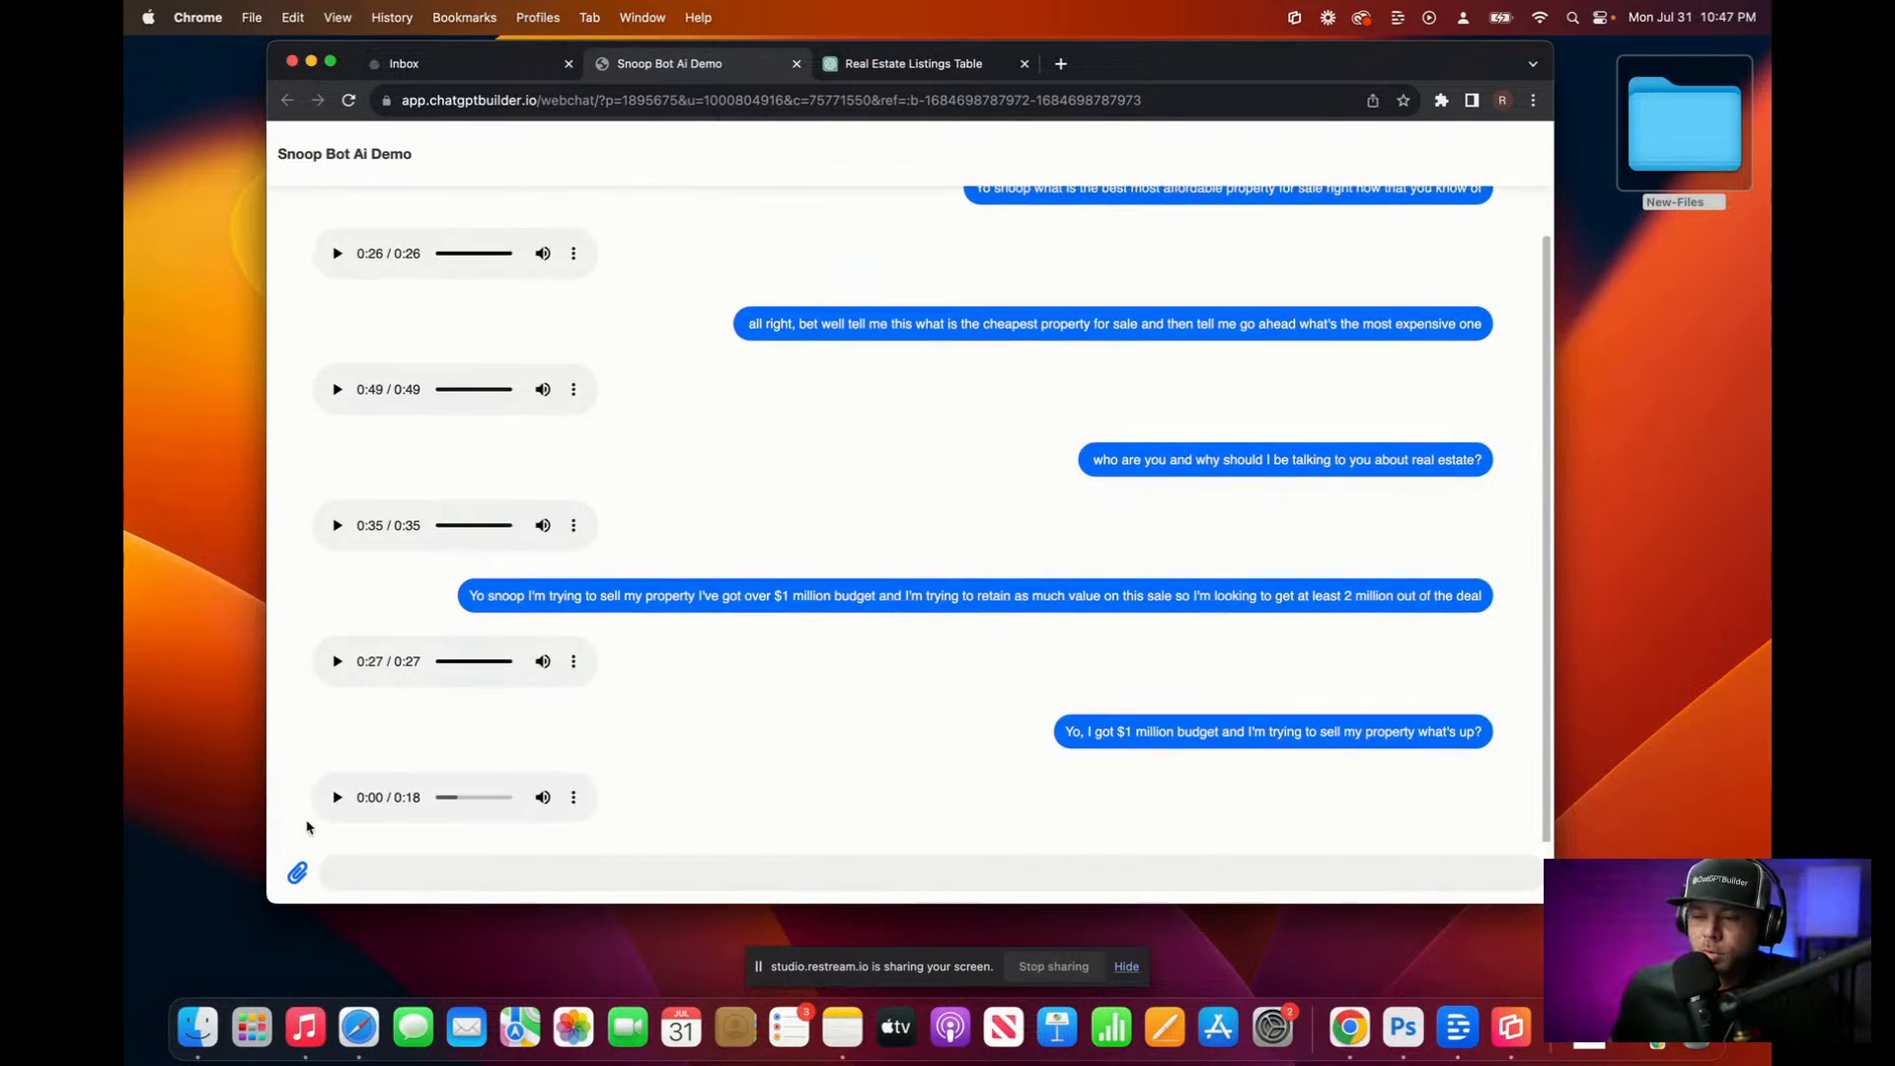
pyautogui.click(337, 798)
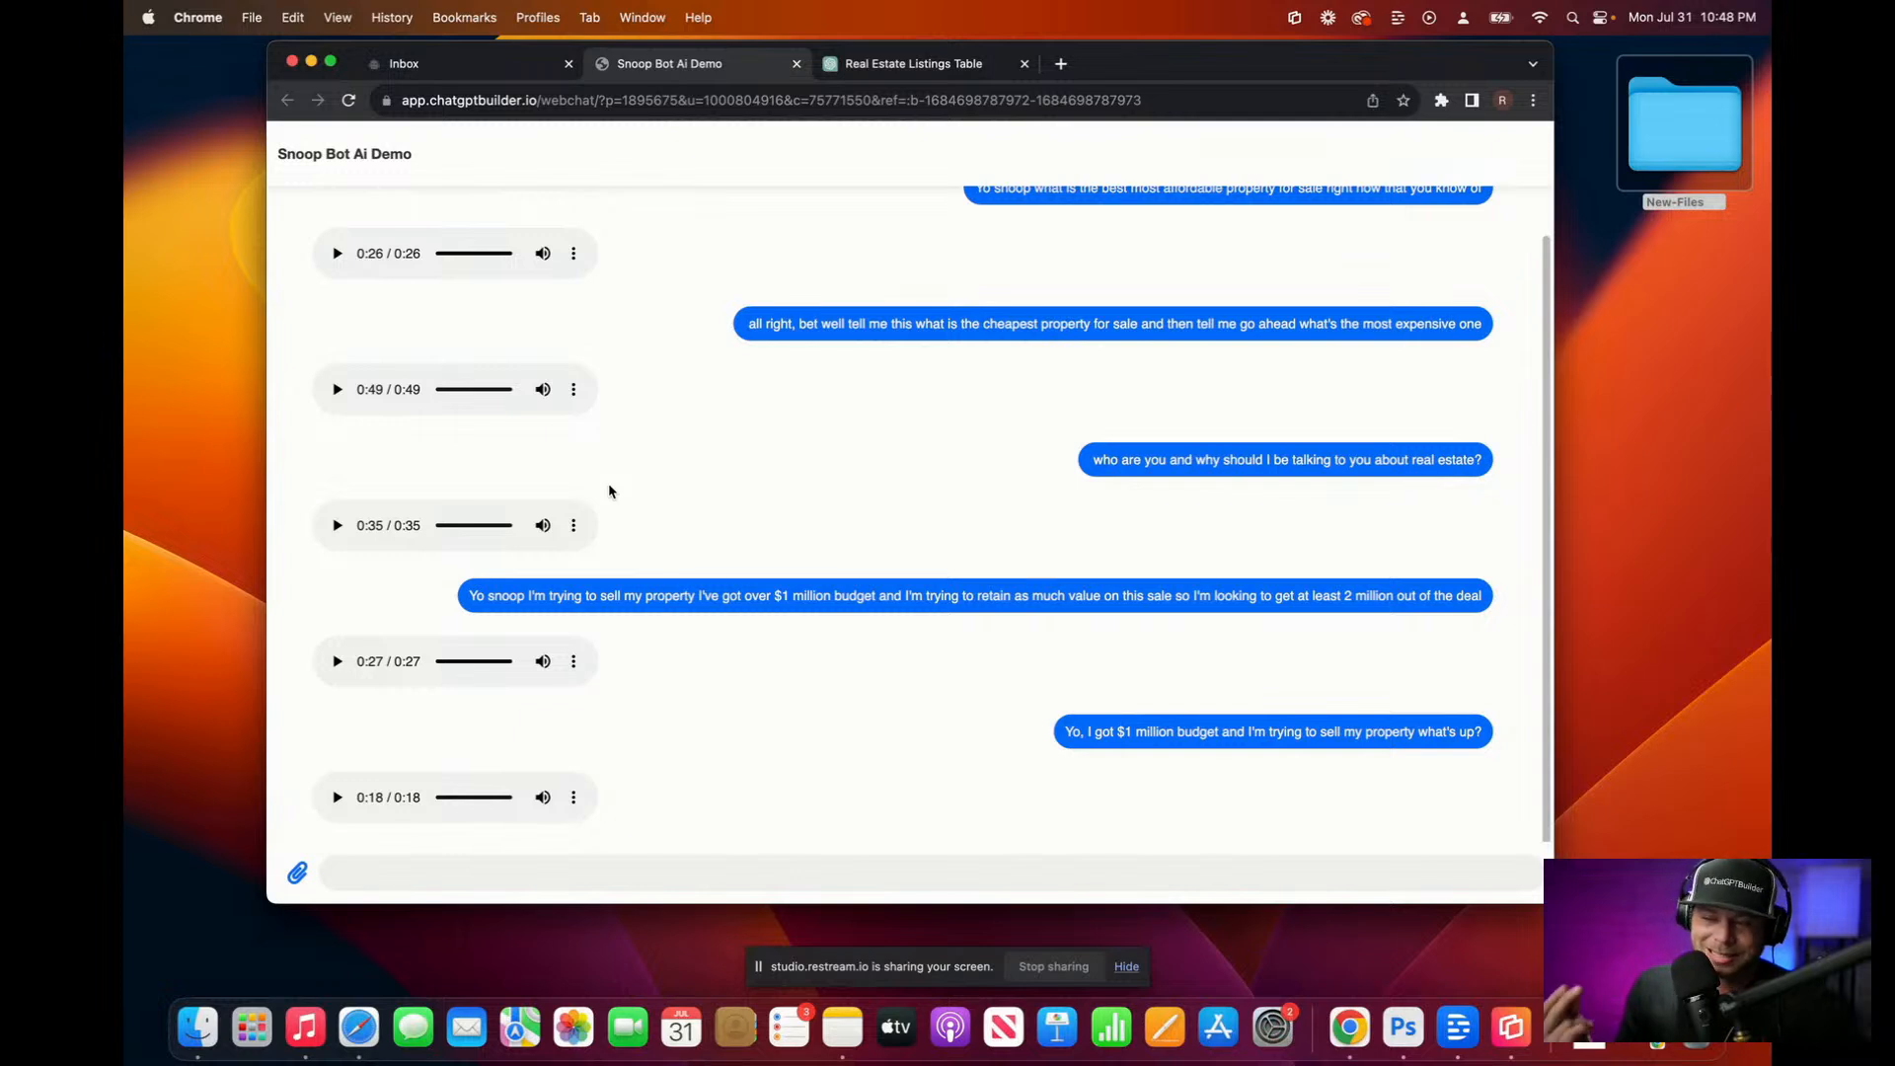
pyautogui.click(472, 69)
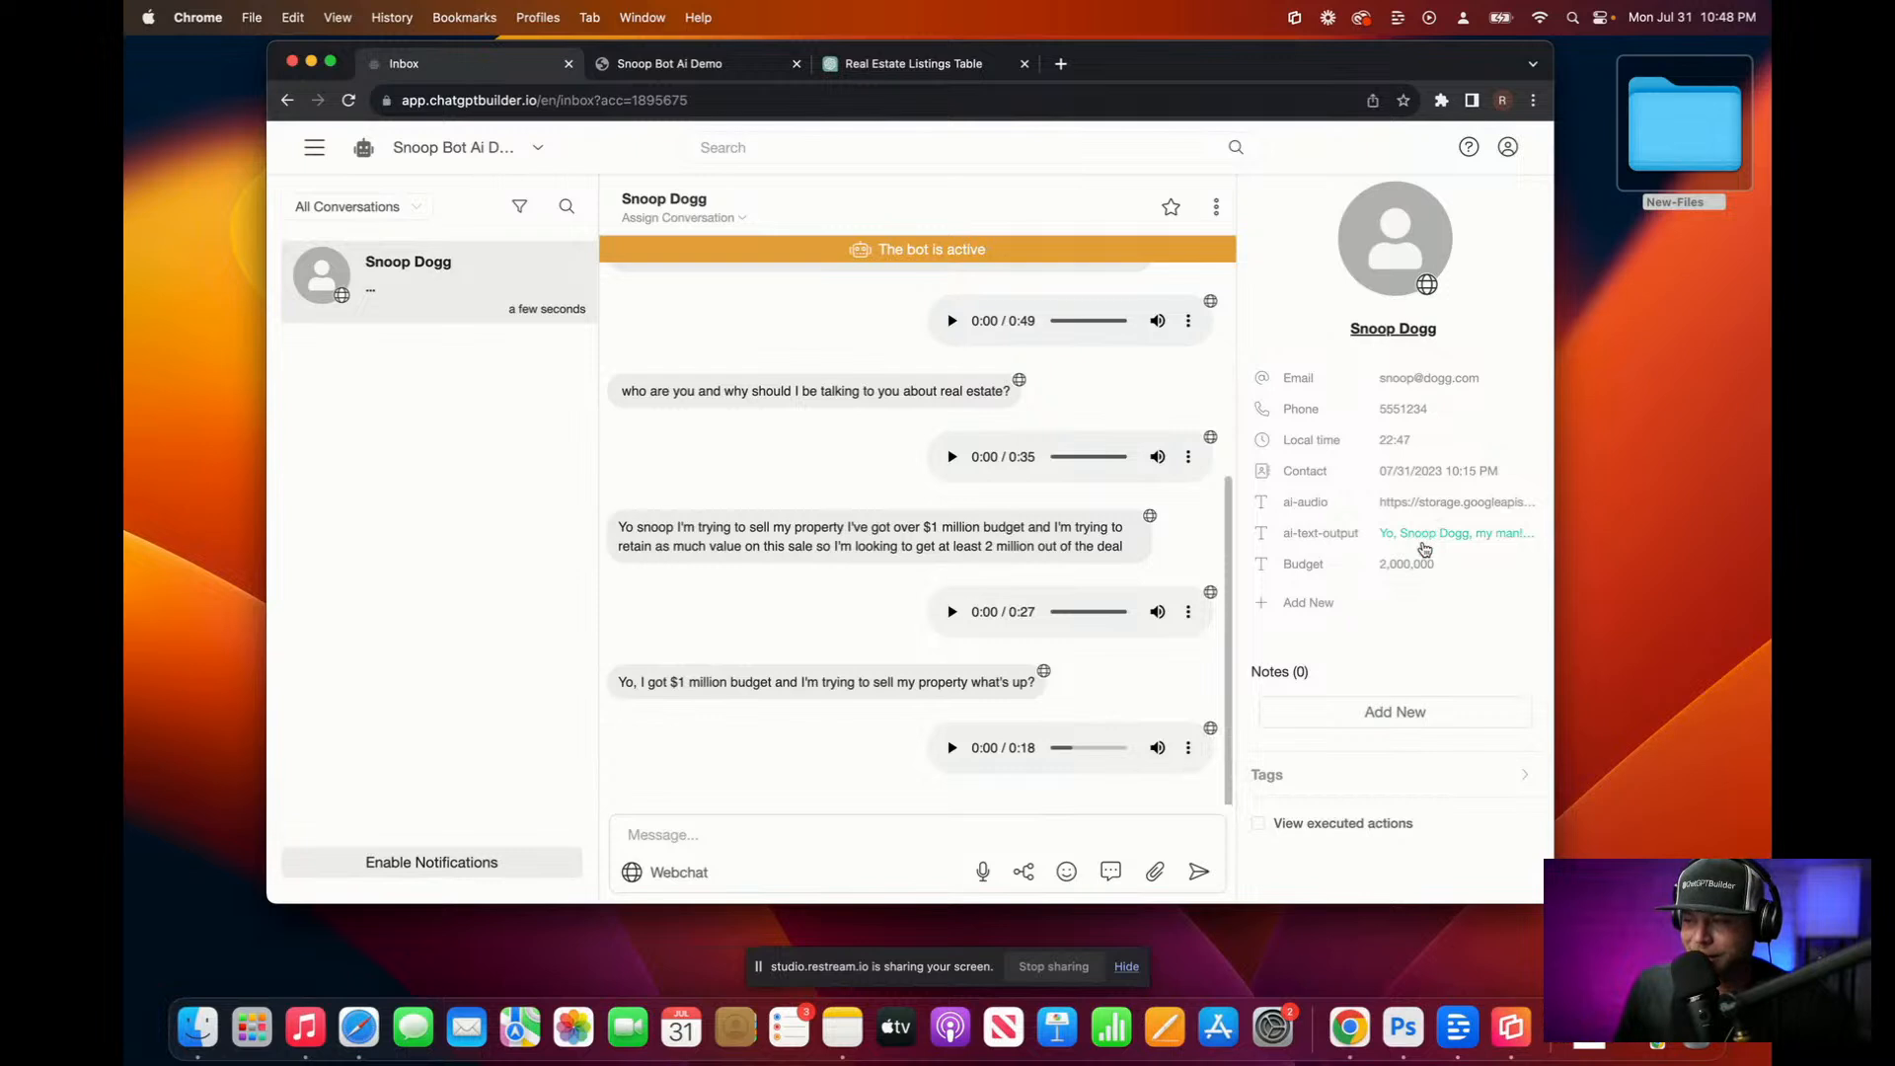
# Step: Open the contact's ai-text-output and enlarge it to read the reply about real estate experts
pyautogui.click(1427, 543)
pyautogui.click(1508, 727)
pyautogui.click(1461, 533)
pyautogui.moveTo(1528, 674); pyautogui.dragTo(1513, 865)
pyautogui.scroll(-1, 1514, 859)
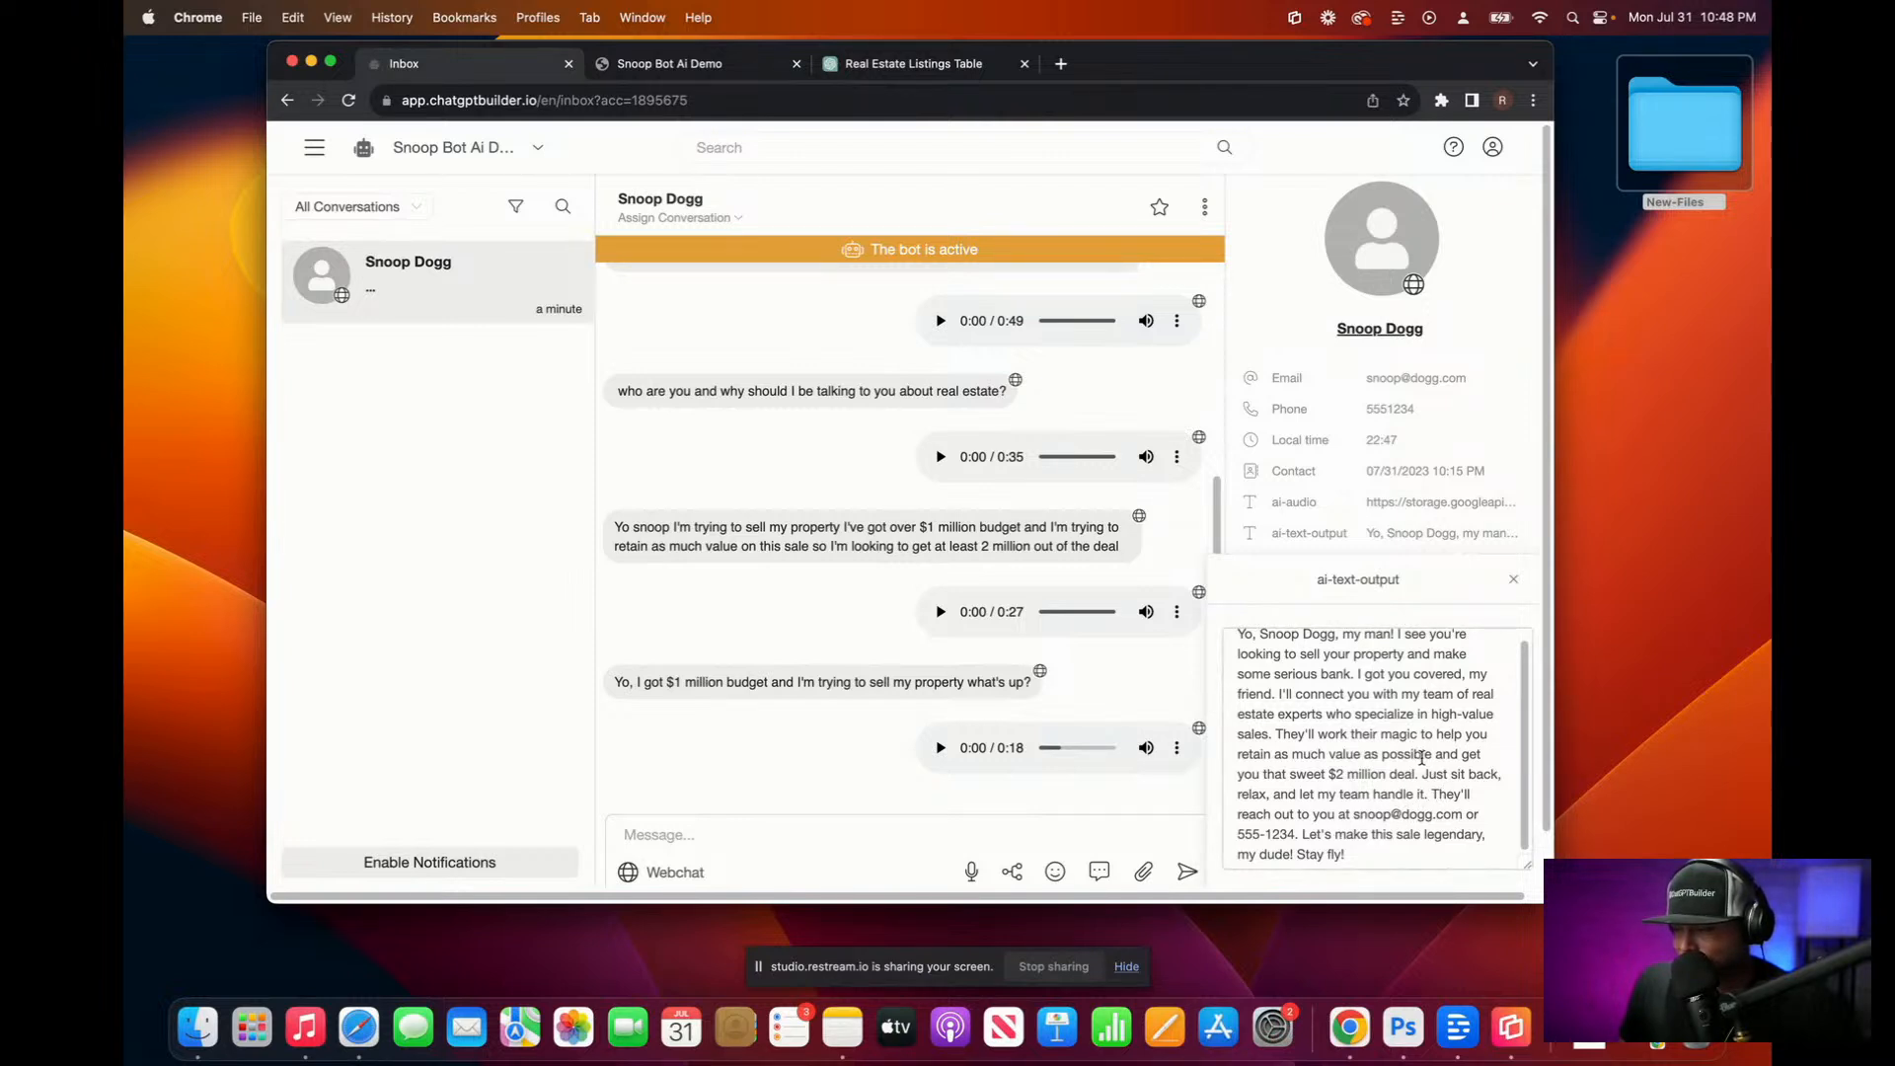
pyautogui.scroll(-1, 1428, 774)
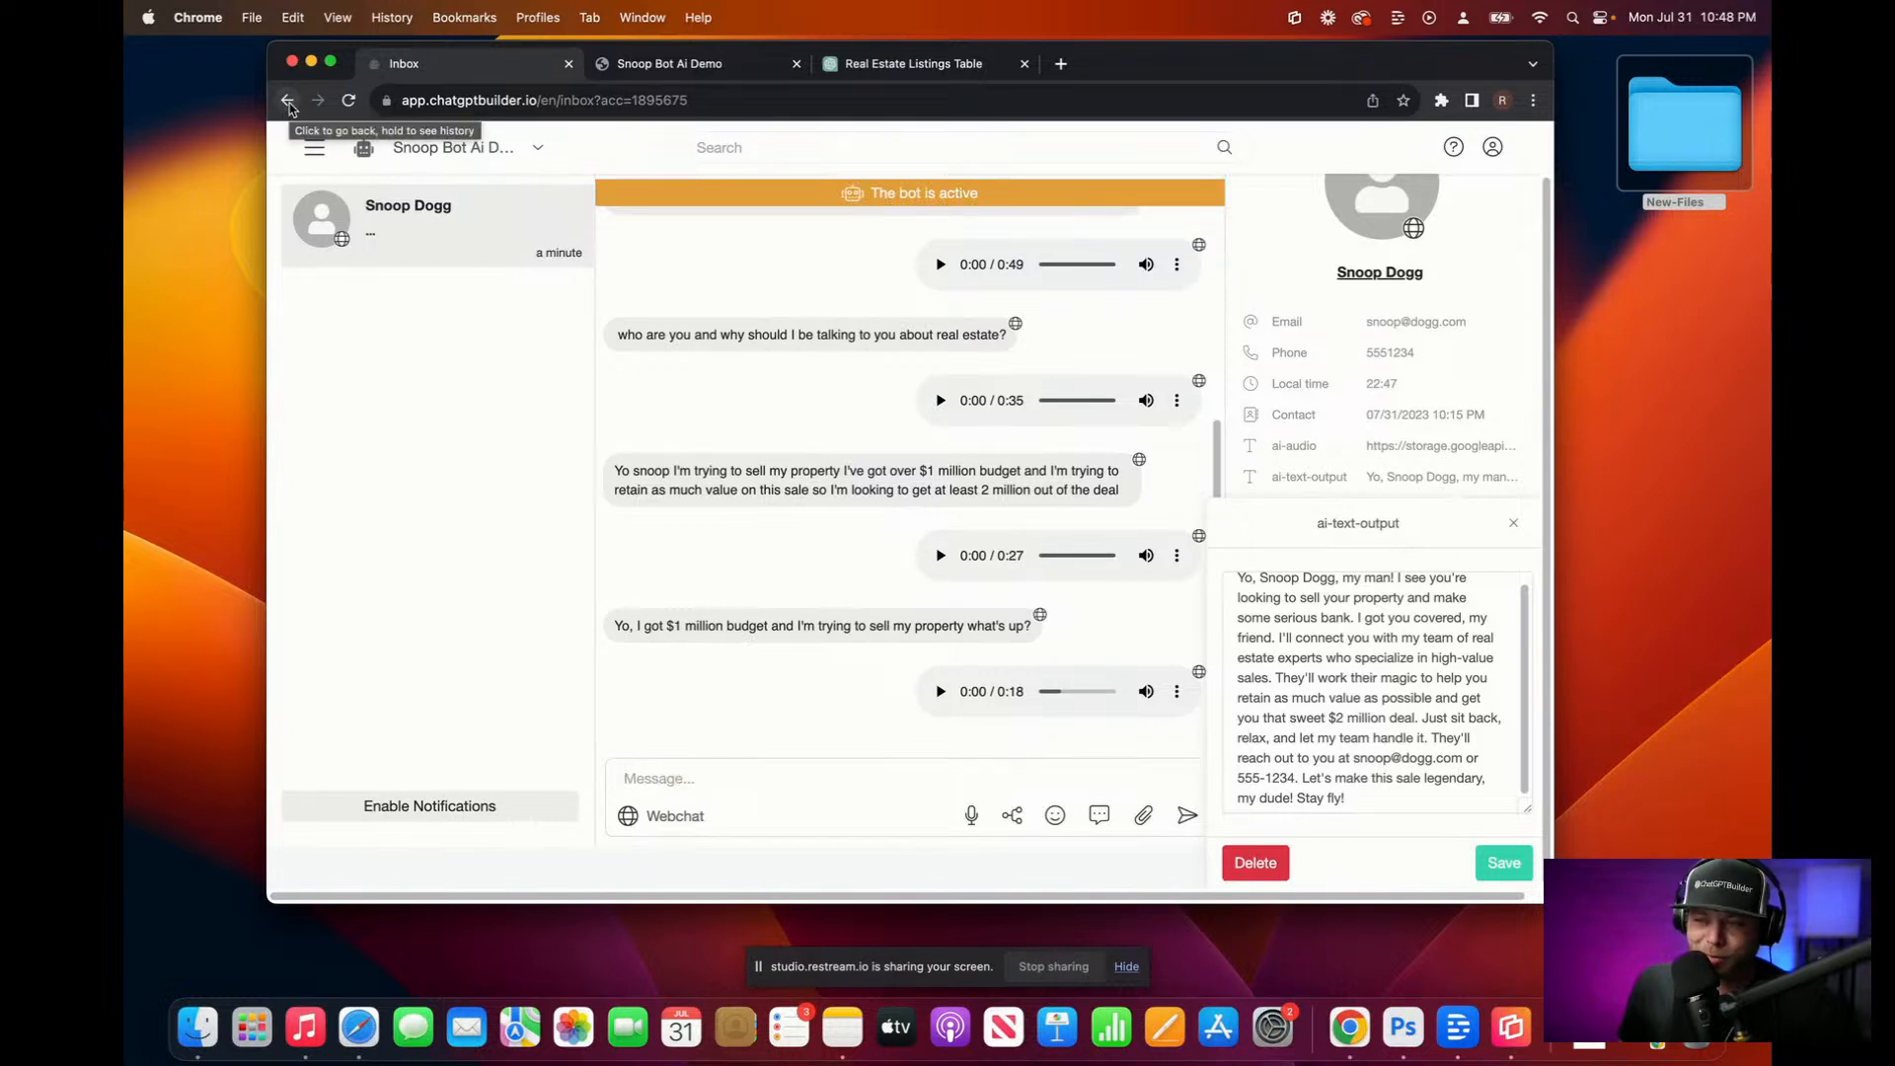
# Step: Send the seller's name, phone number, e-mail and $12 million asking price, then play the 14-second reply
pyautogui.click(679, 66)
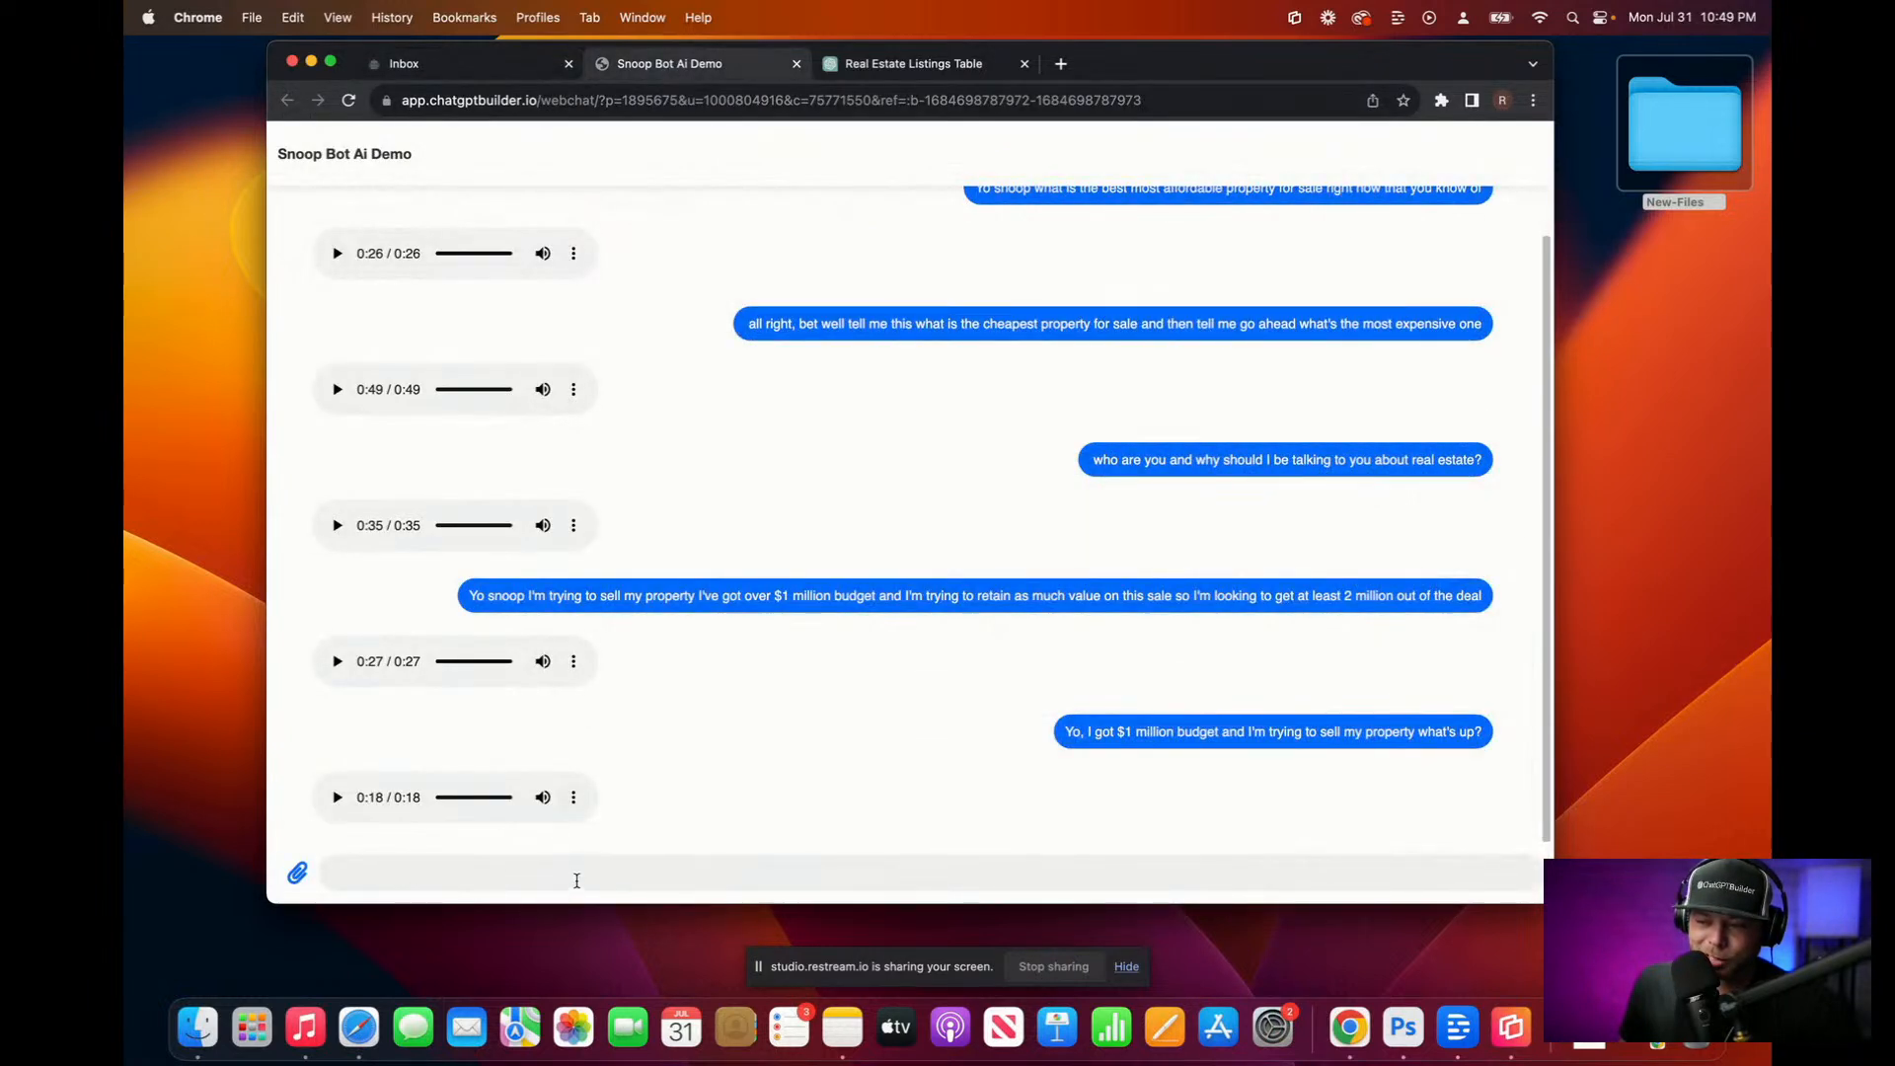
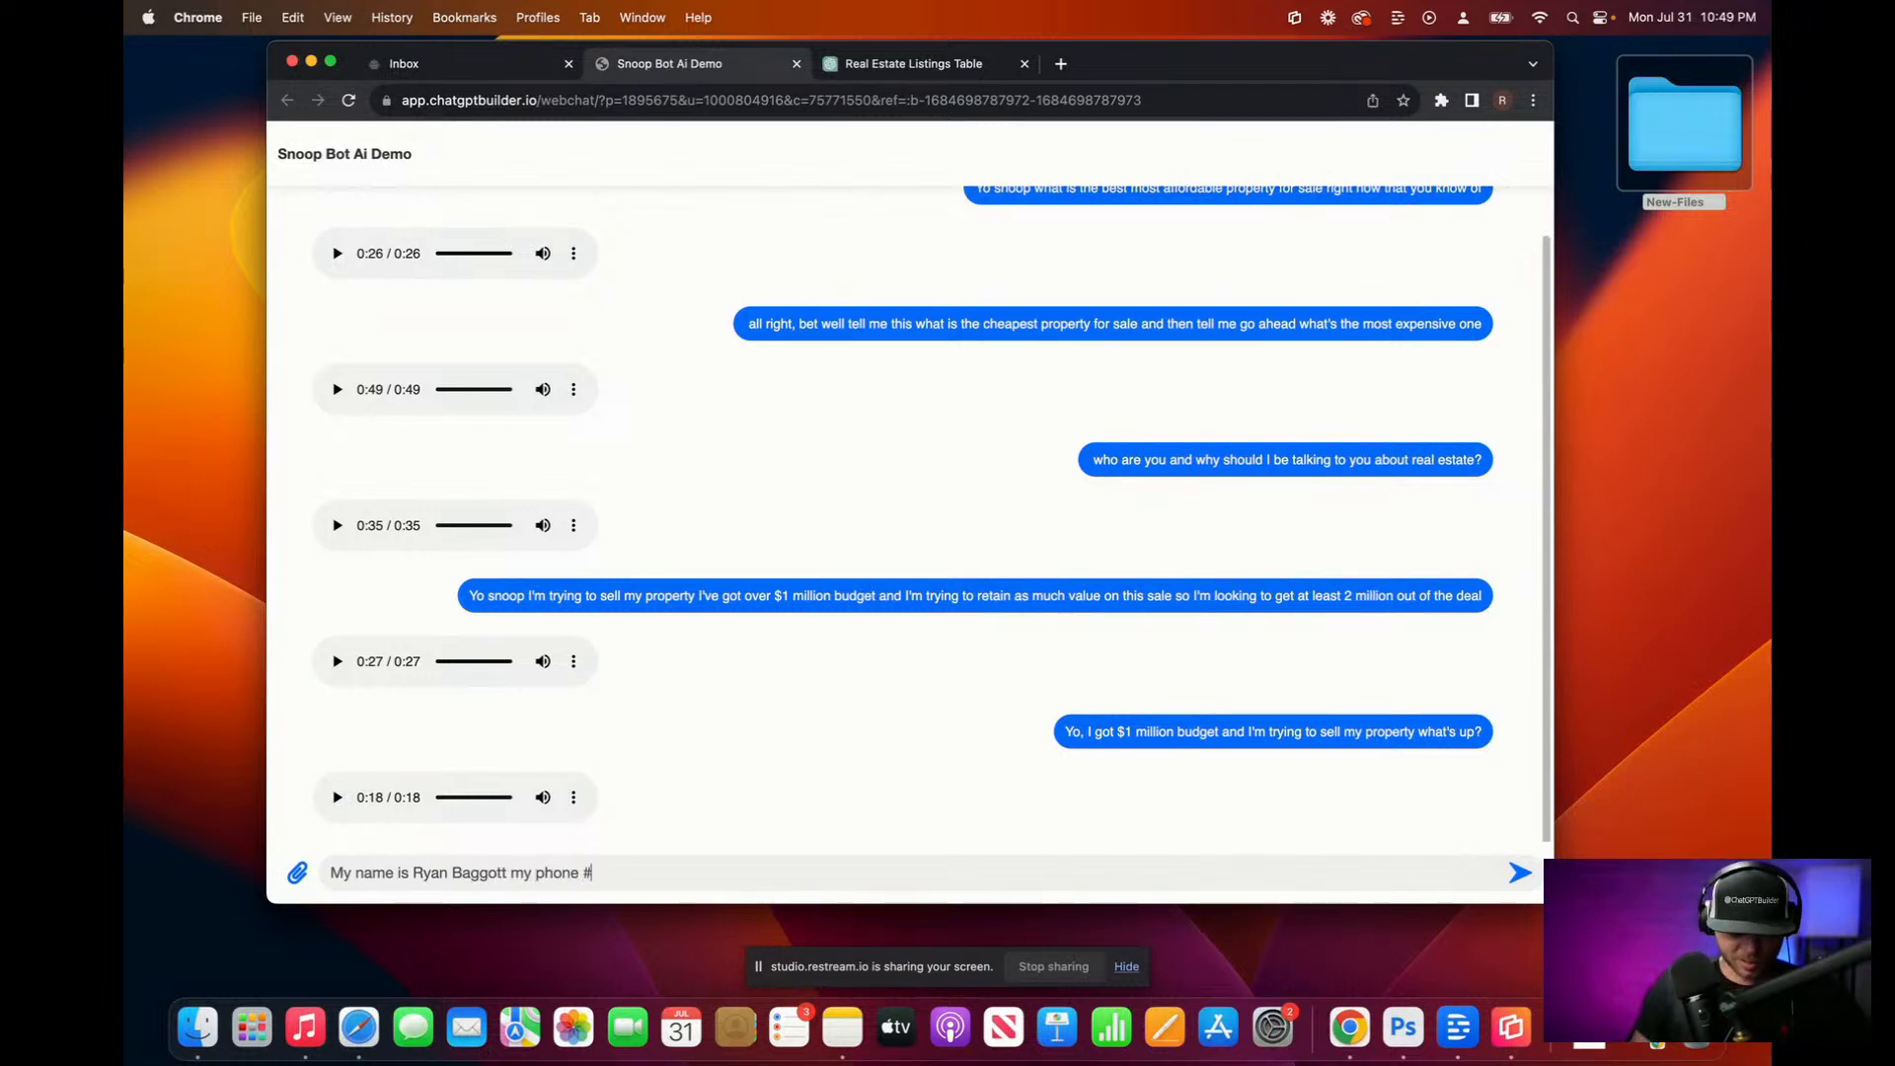
pyautogui.press('fn')
pyautogui.press('fn')
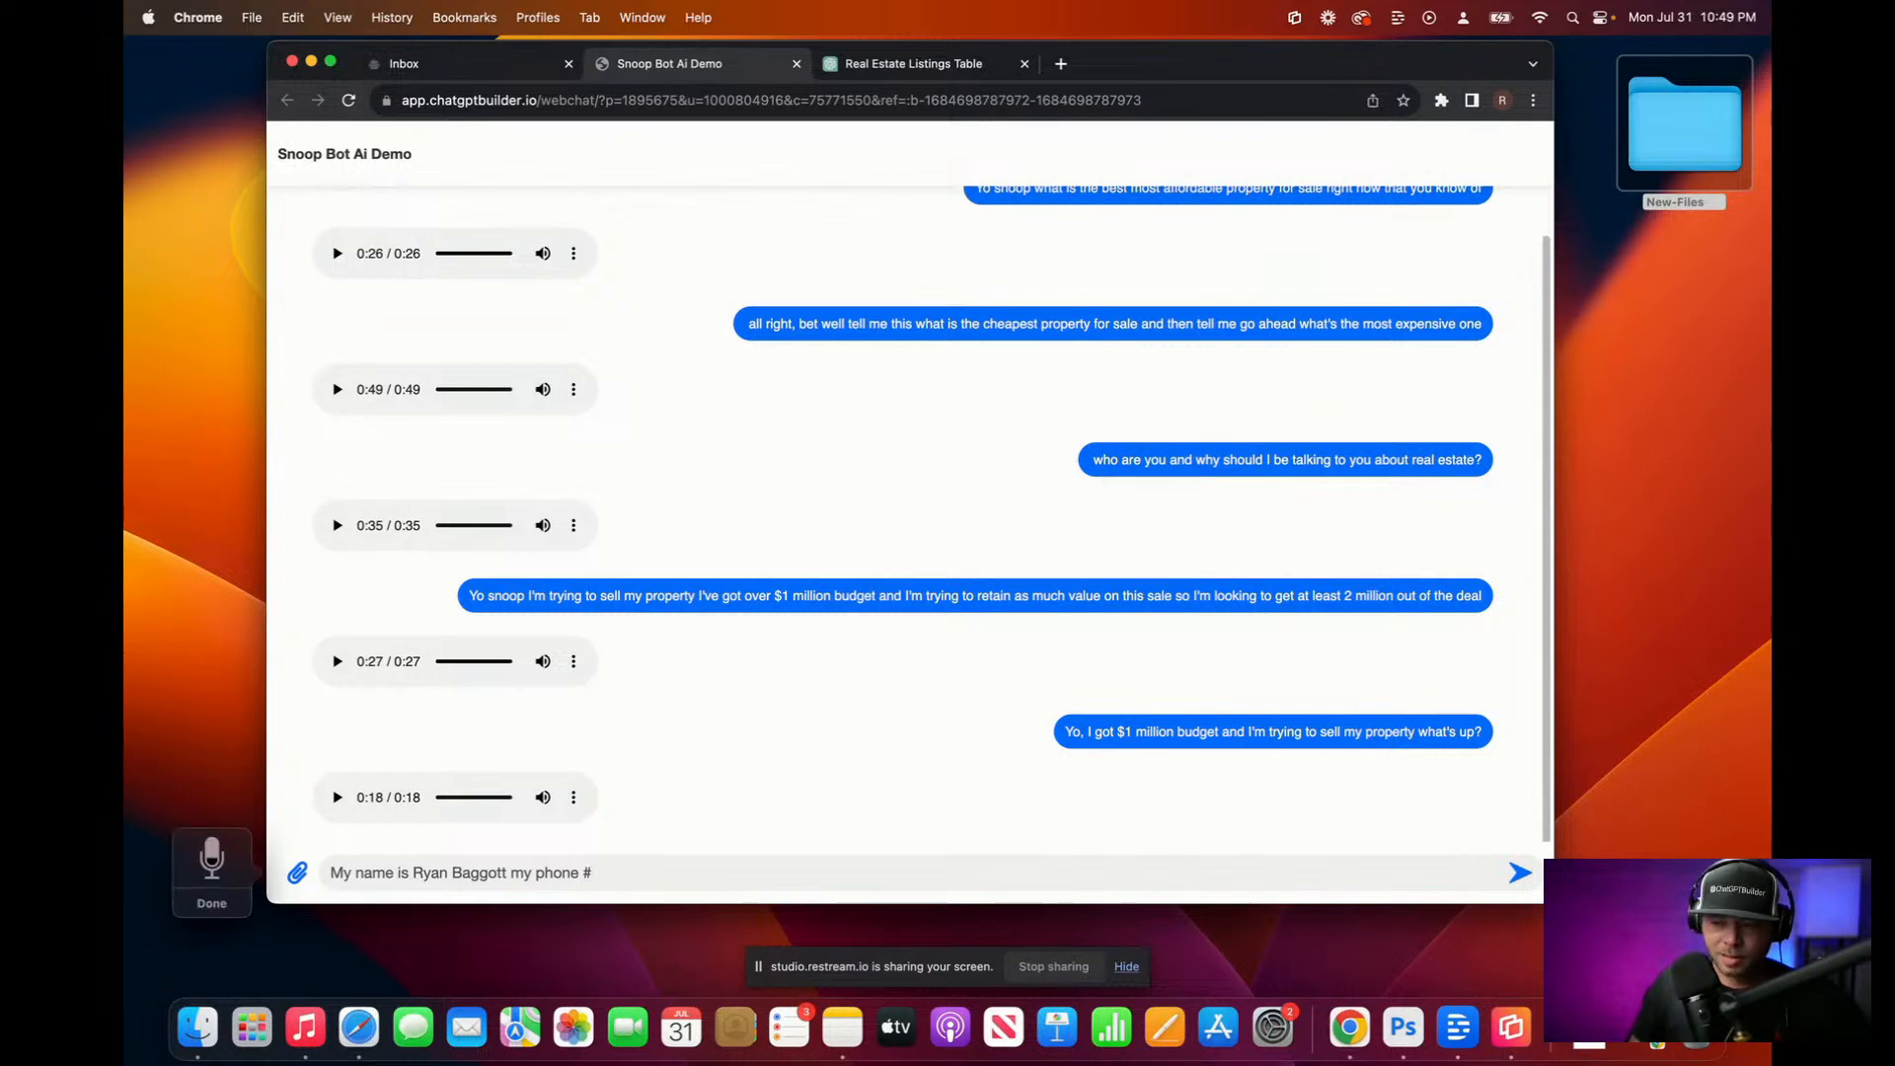
pyautogui.press('BackSpace')
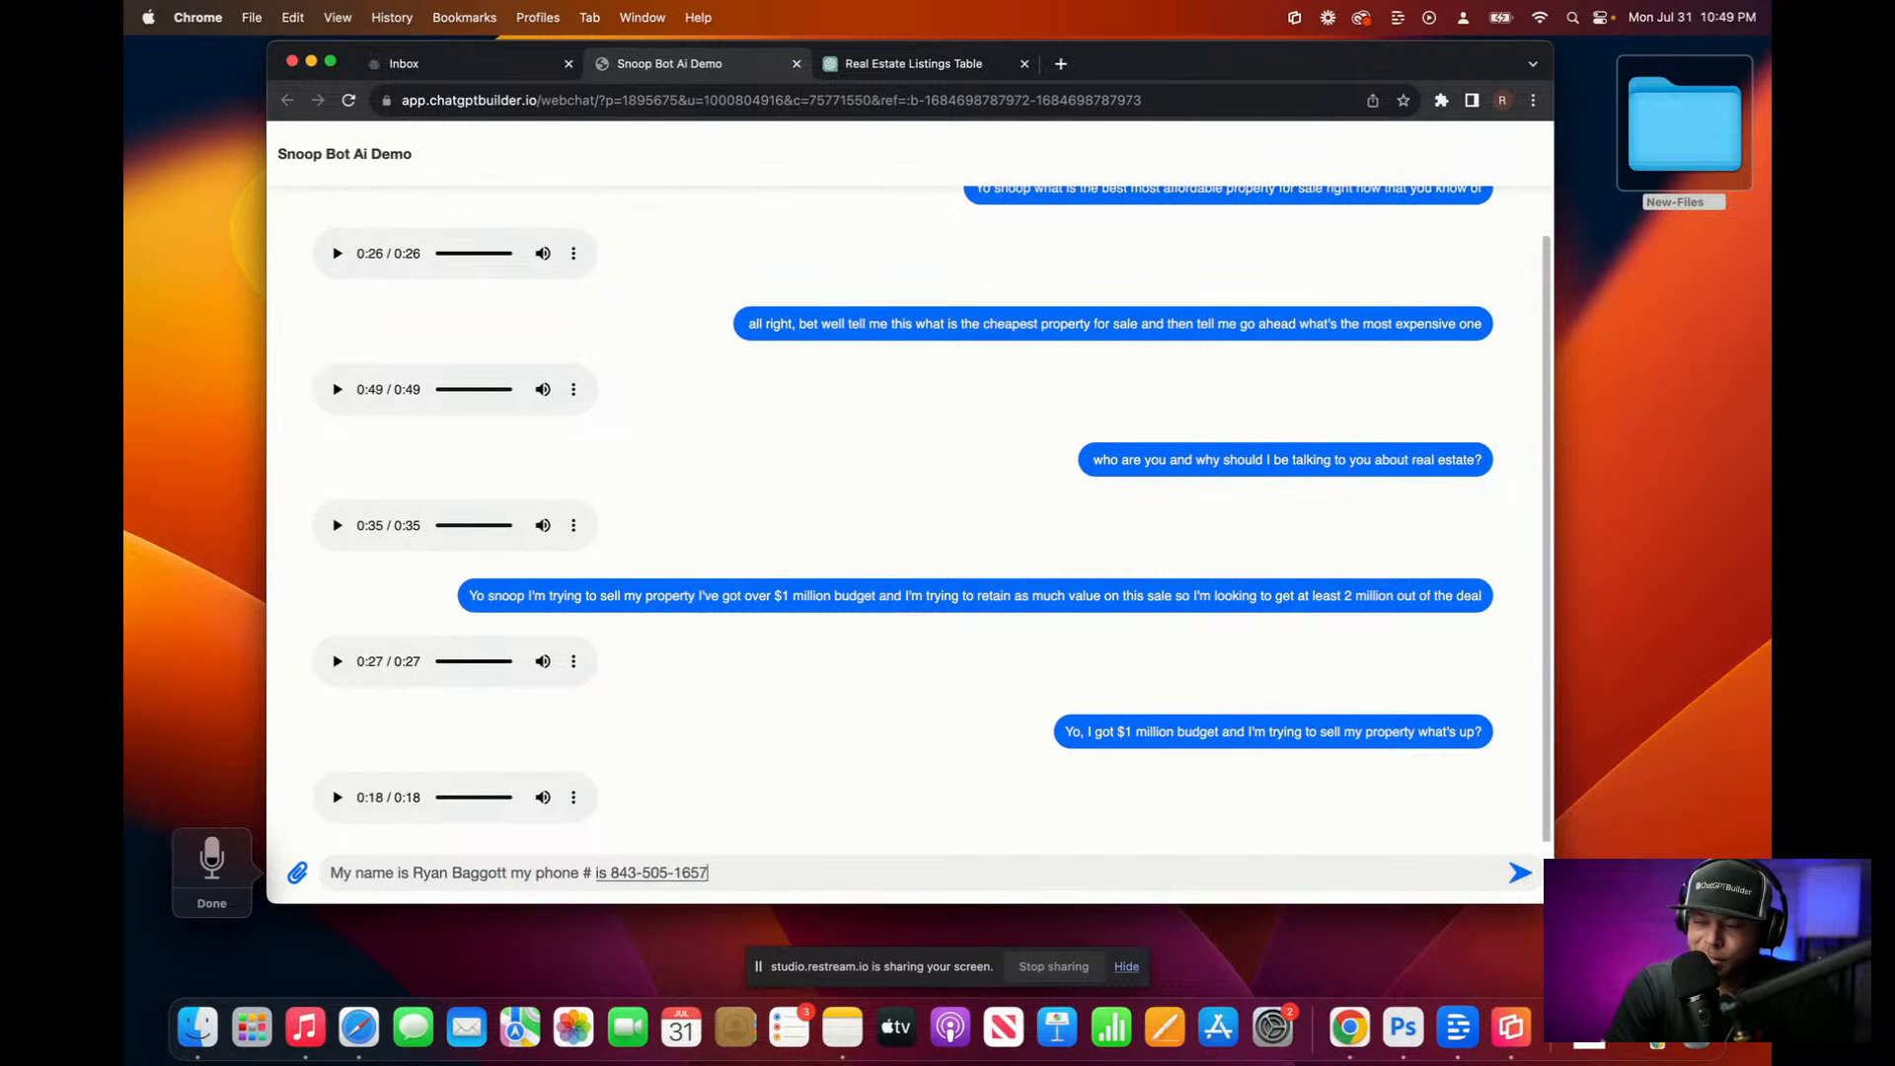
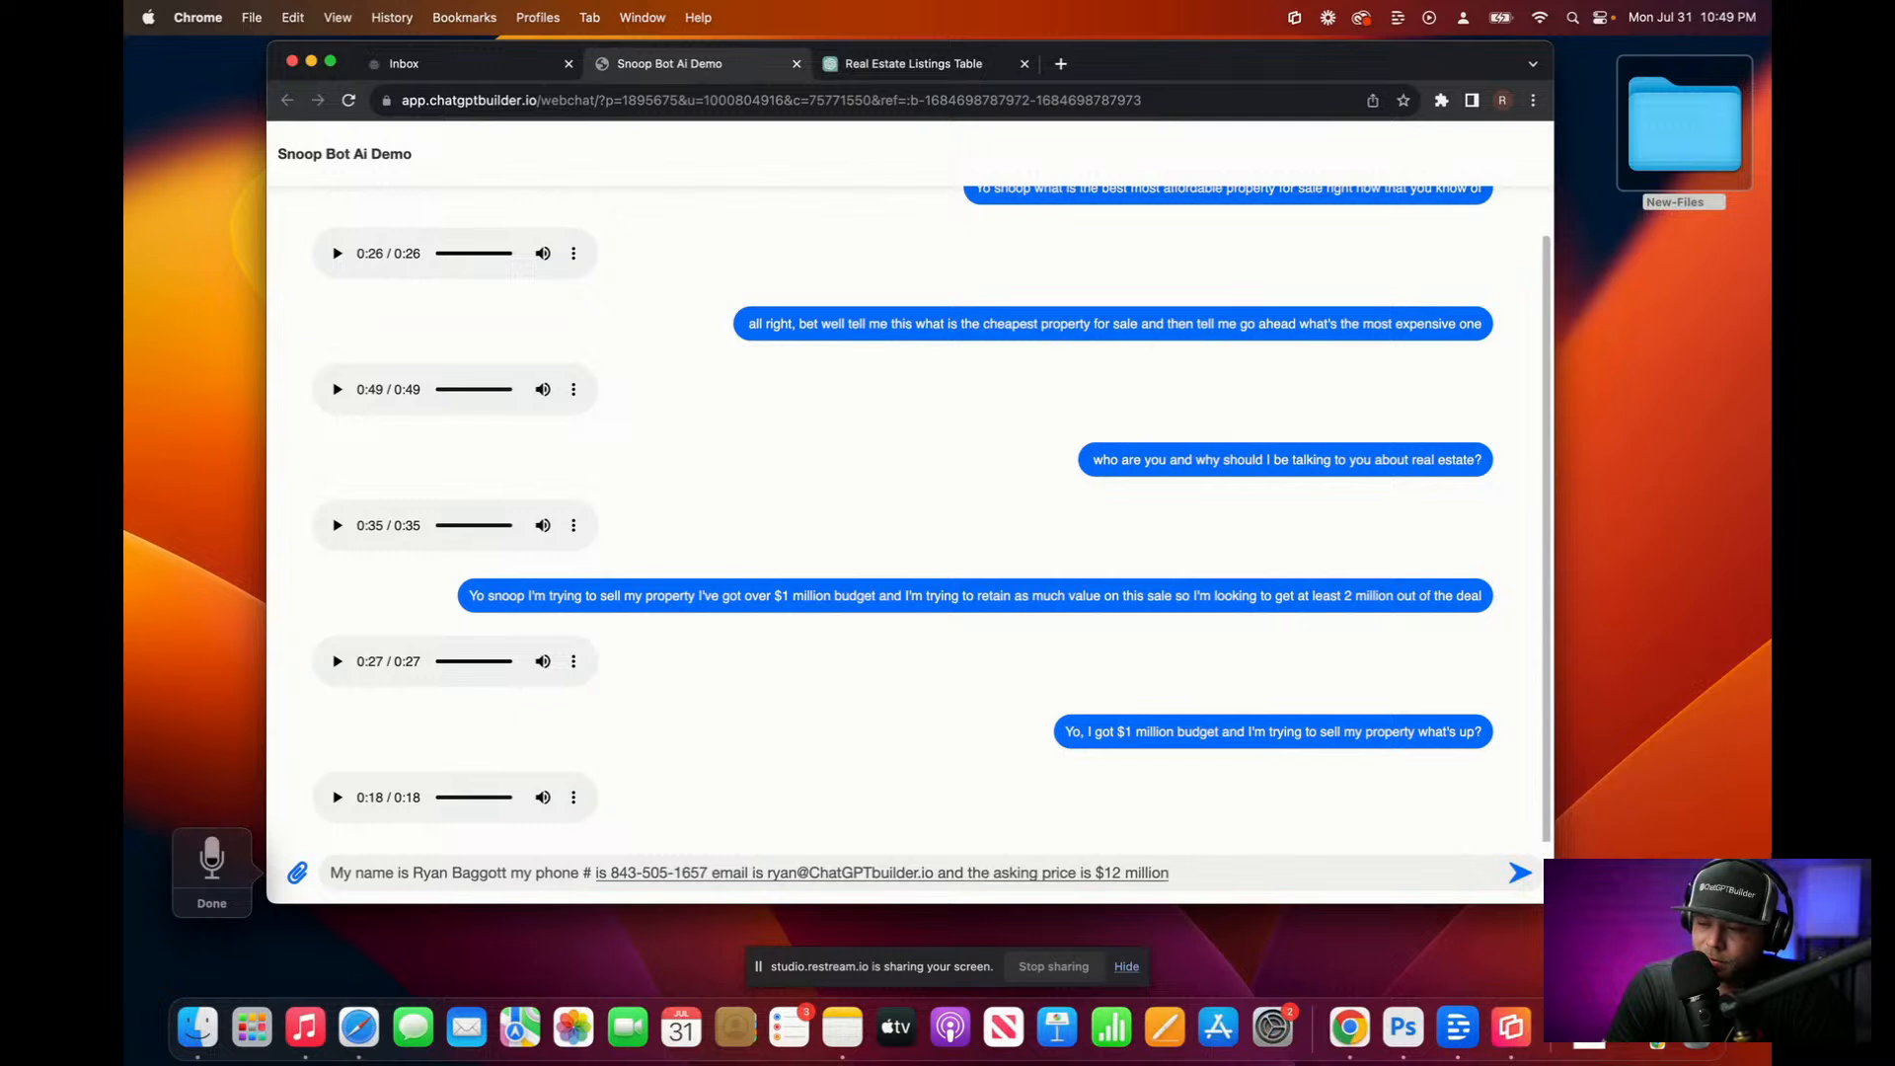
pyautogui.press('Return')
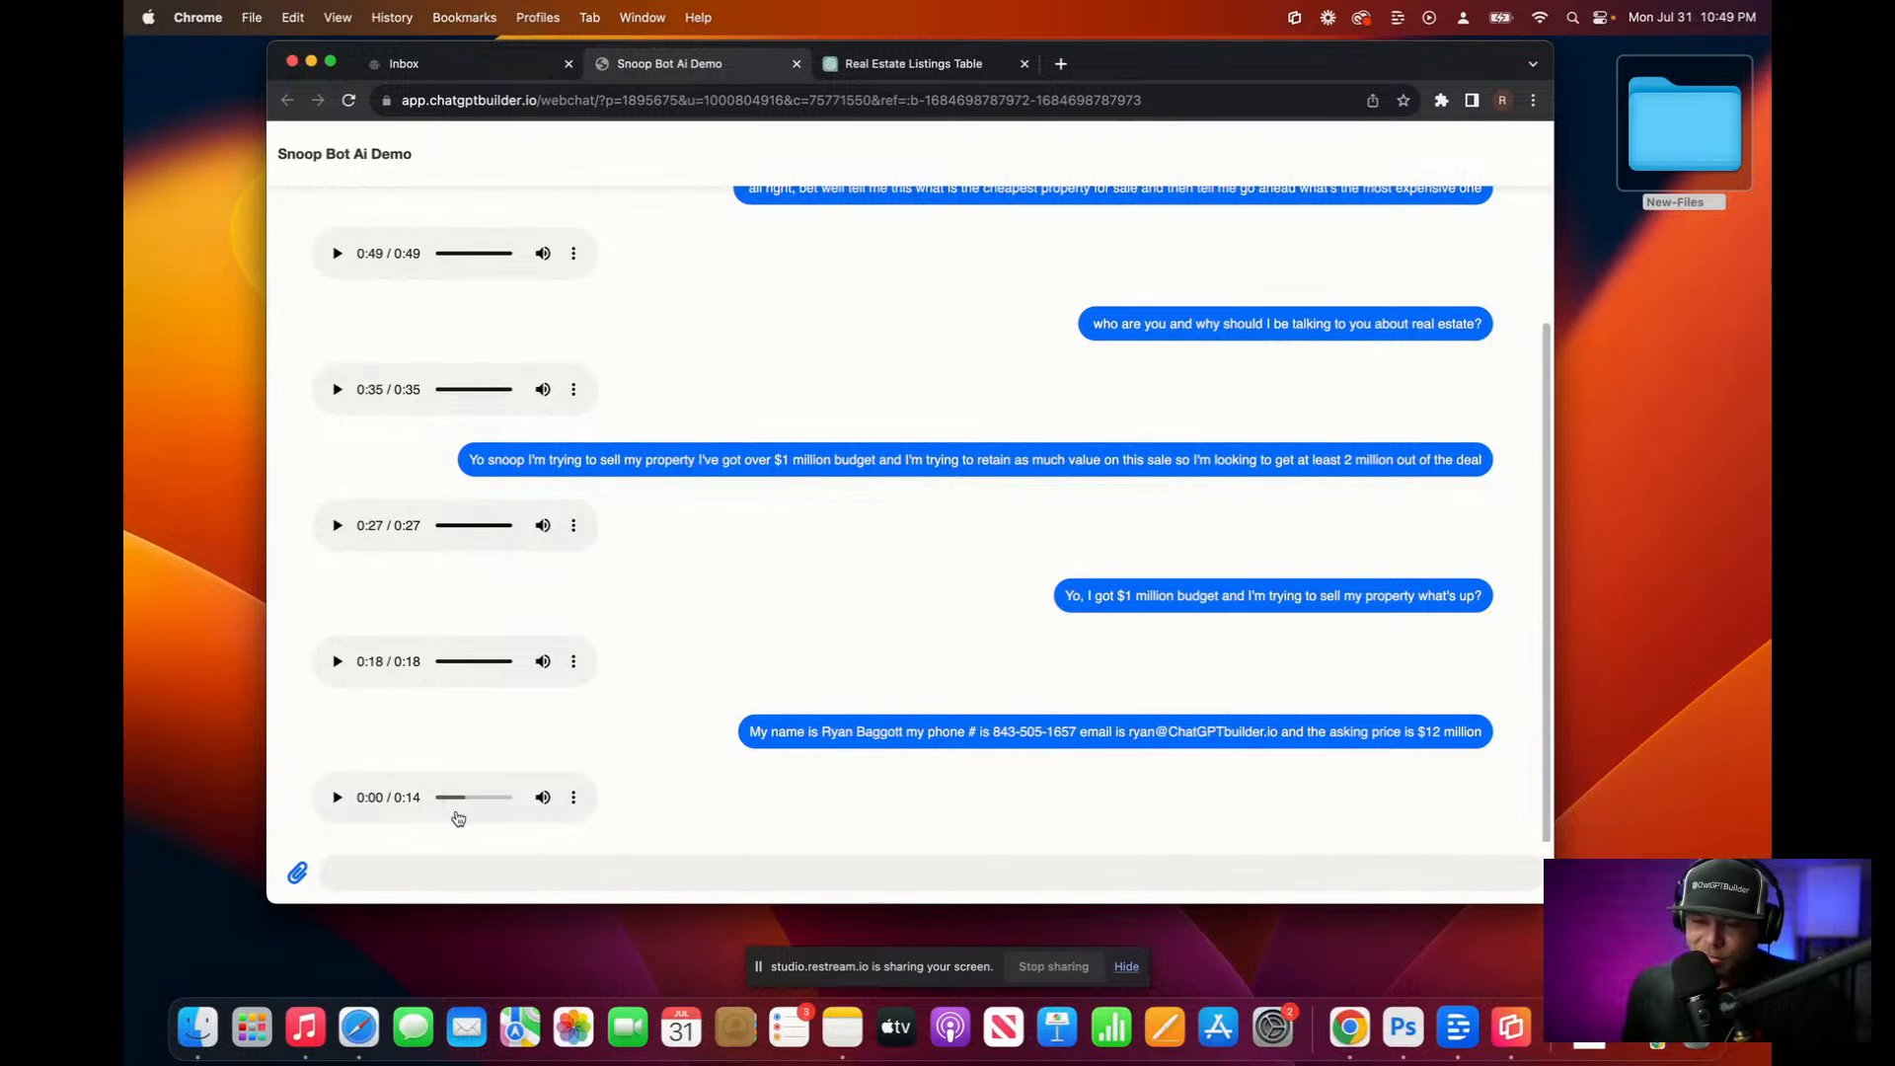
pyautogui.click(336, 795)
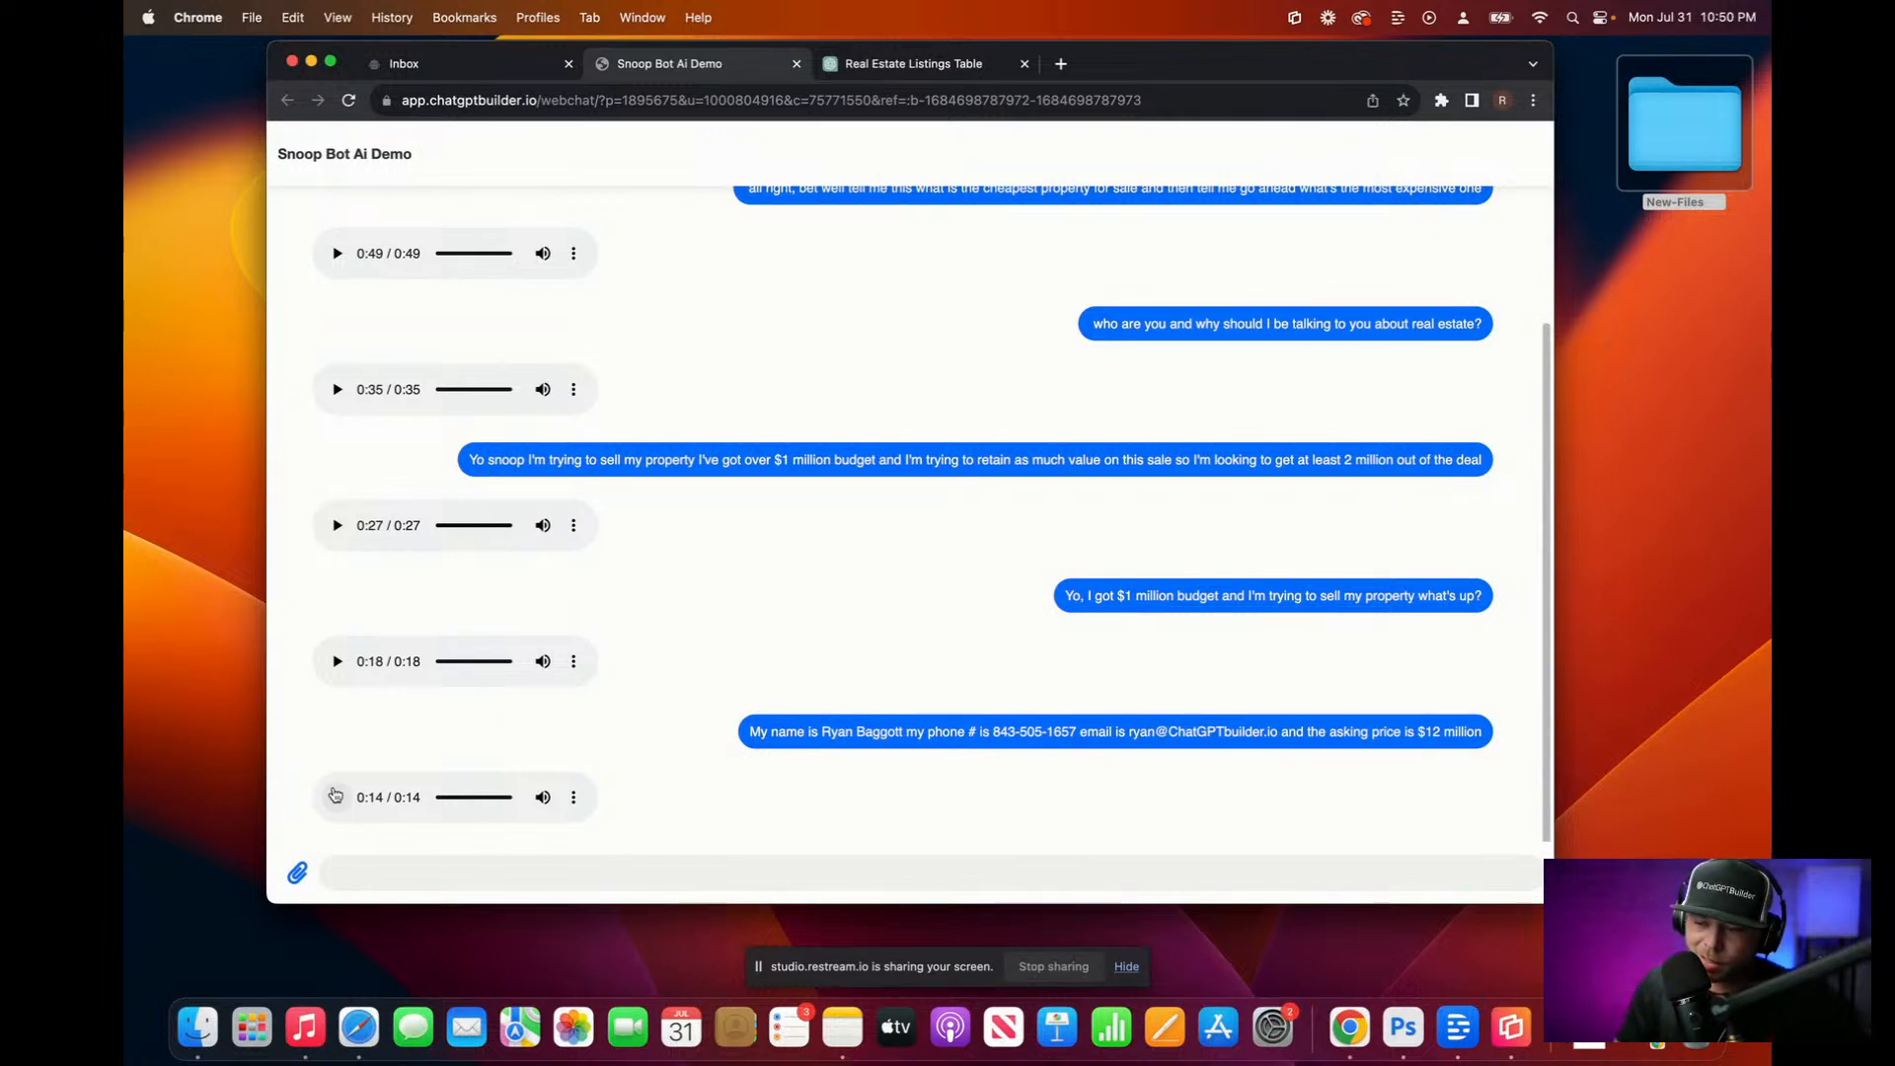
# Step: Dictate a request to be transferred to a real human, play the 22-second reply, and return to Inbox
pyautogui.click(407, 879)
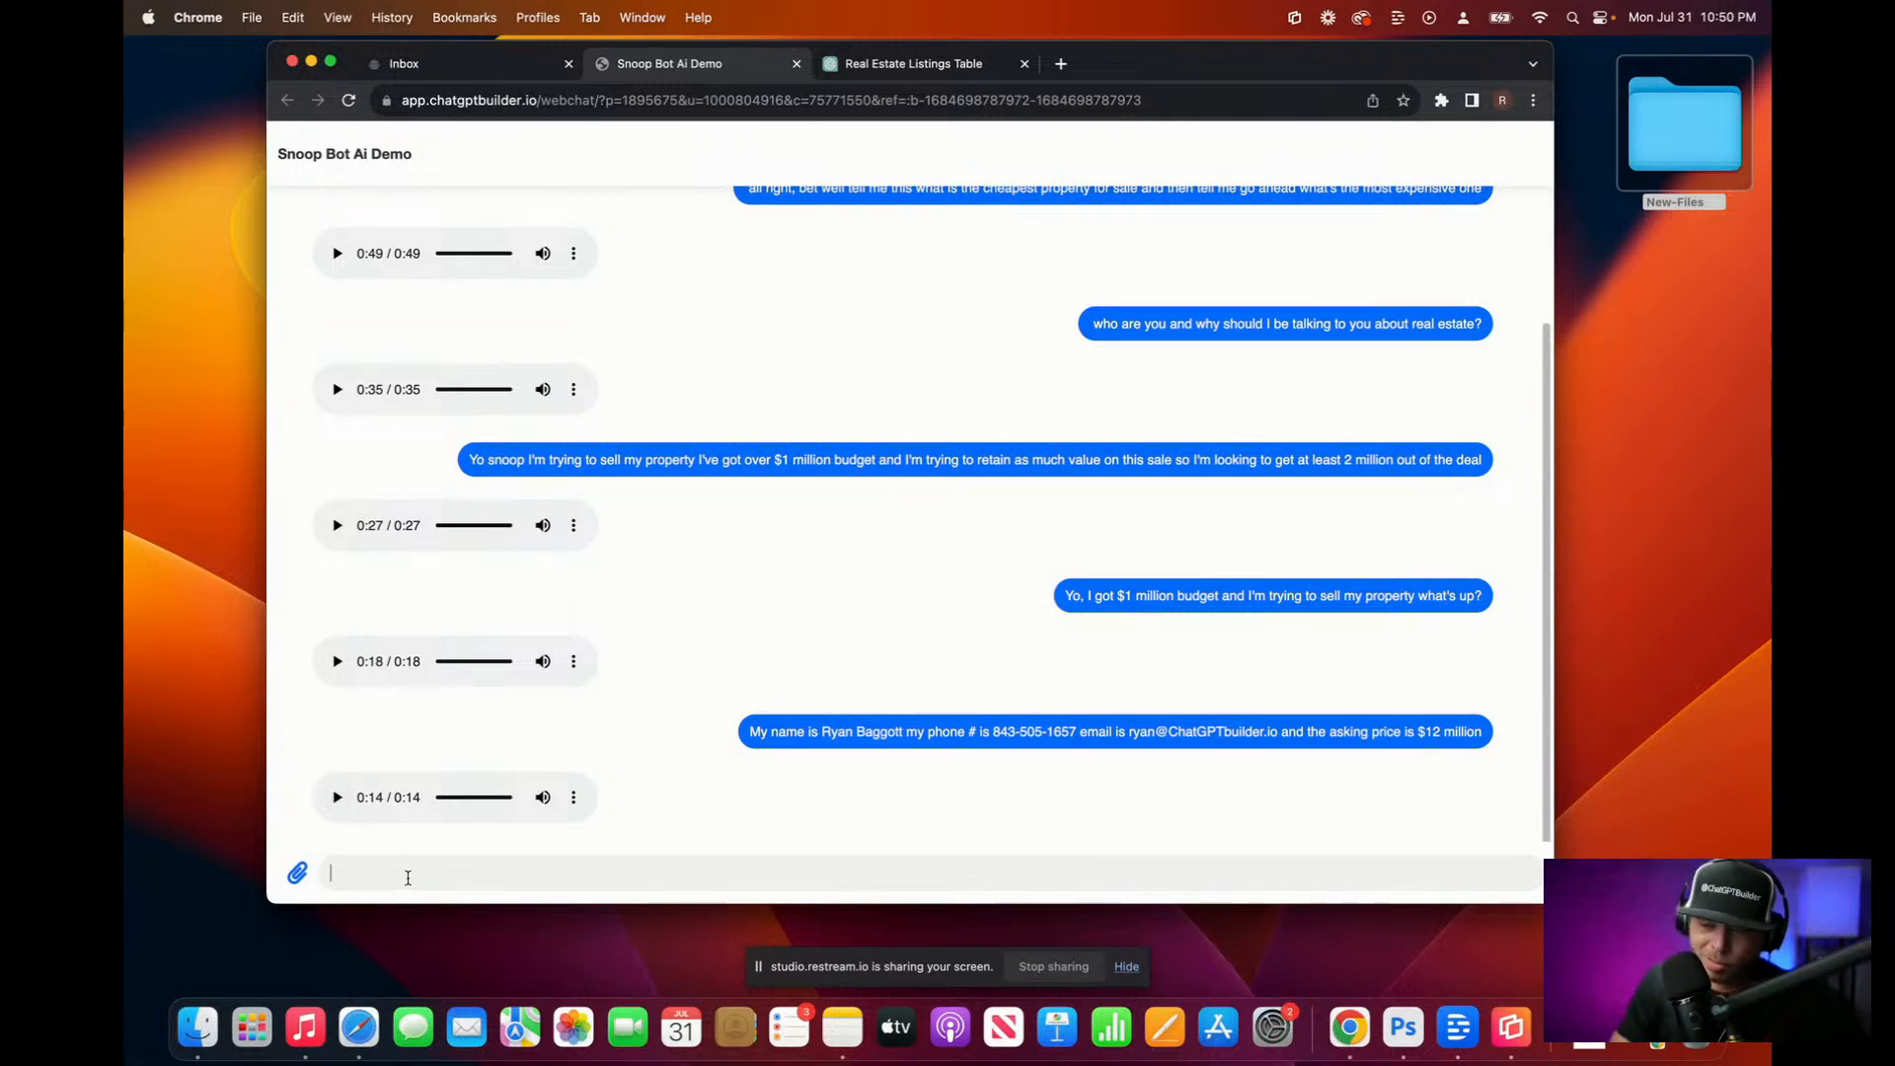
pyautogui.press('fn')
pyautogui.press('fn')
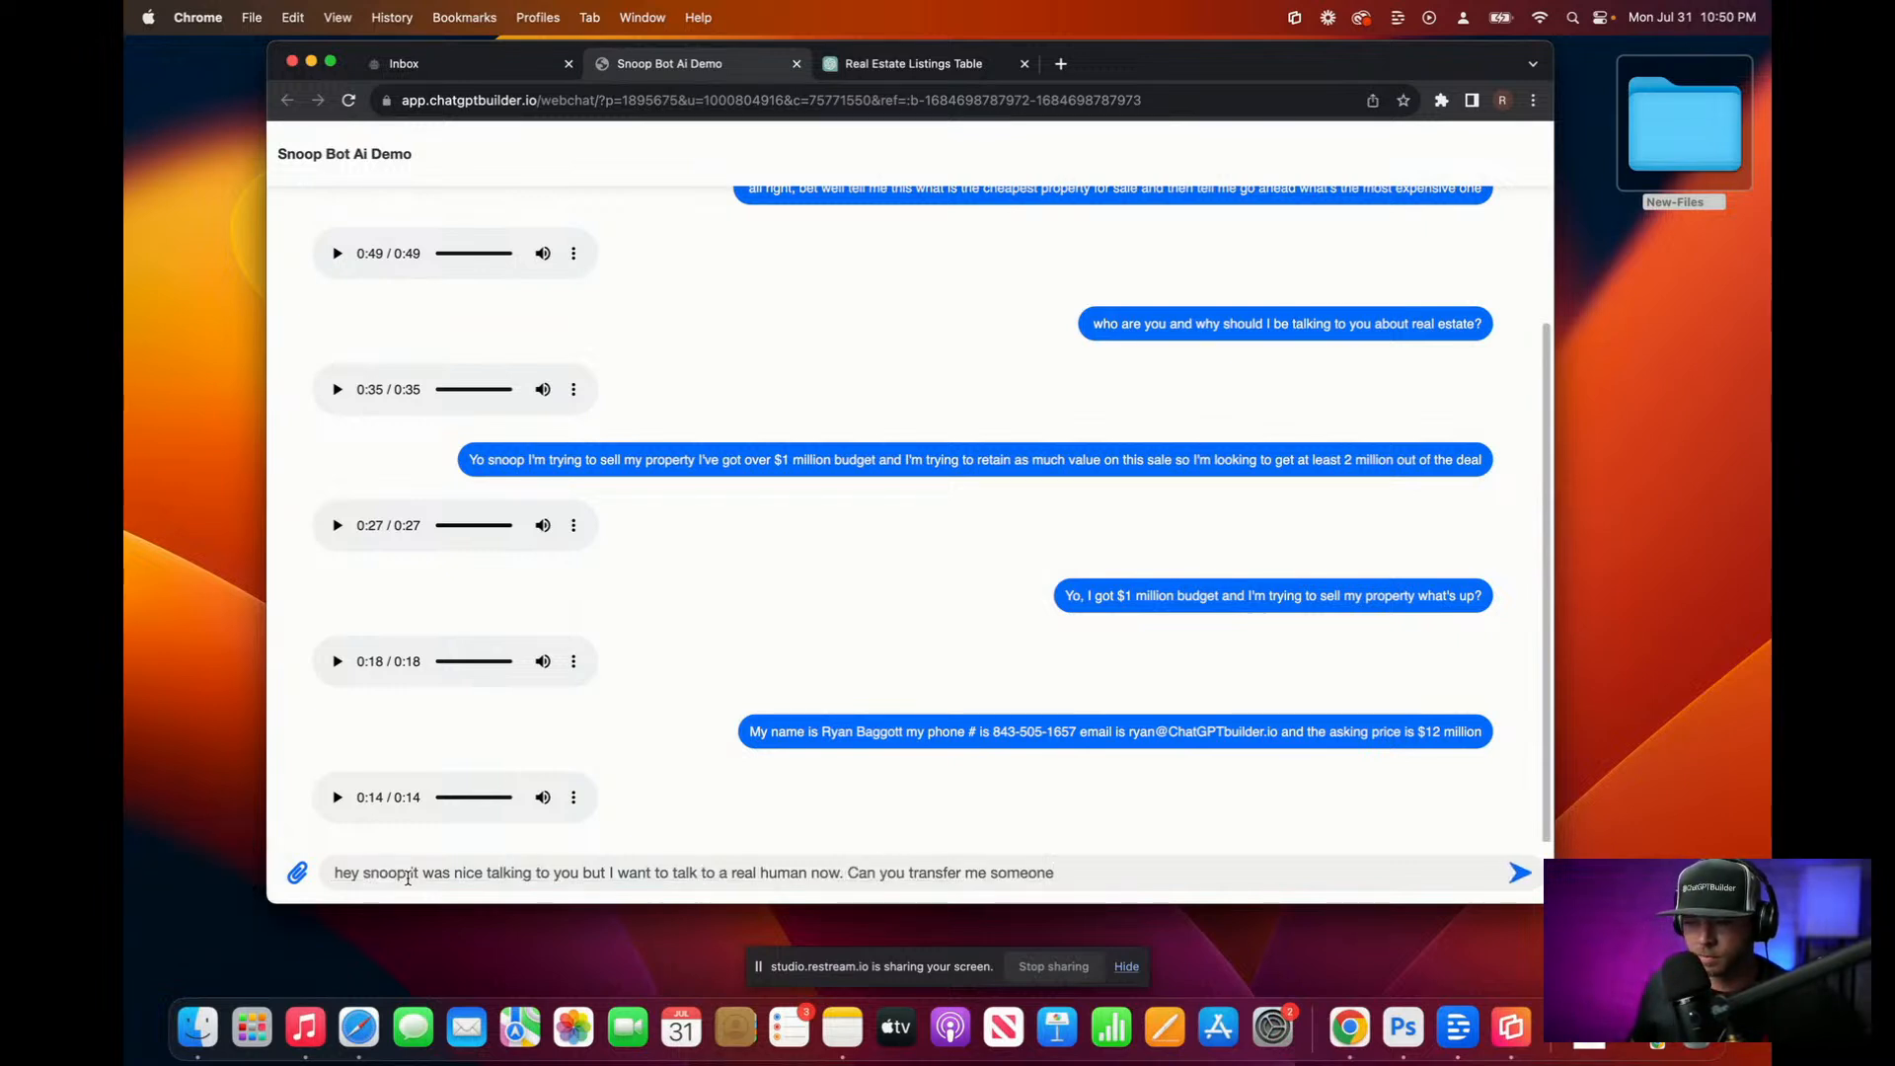
pyautogui.press('Return')
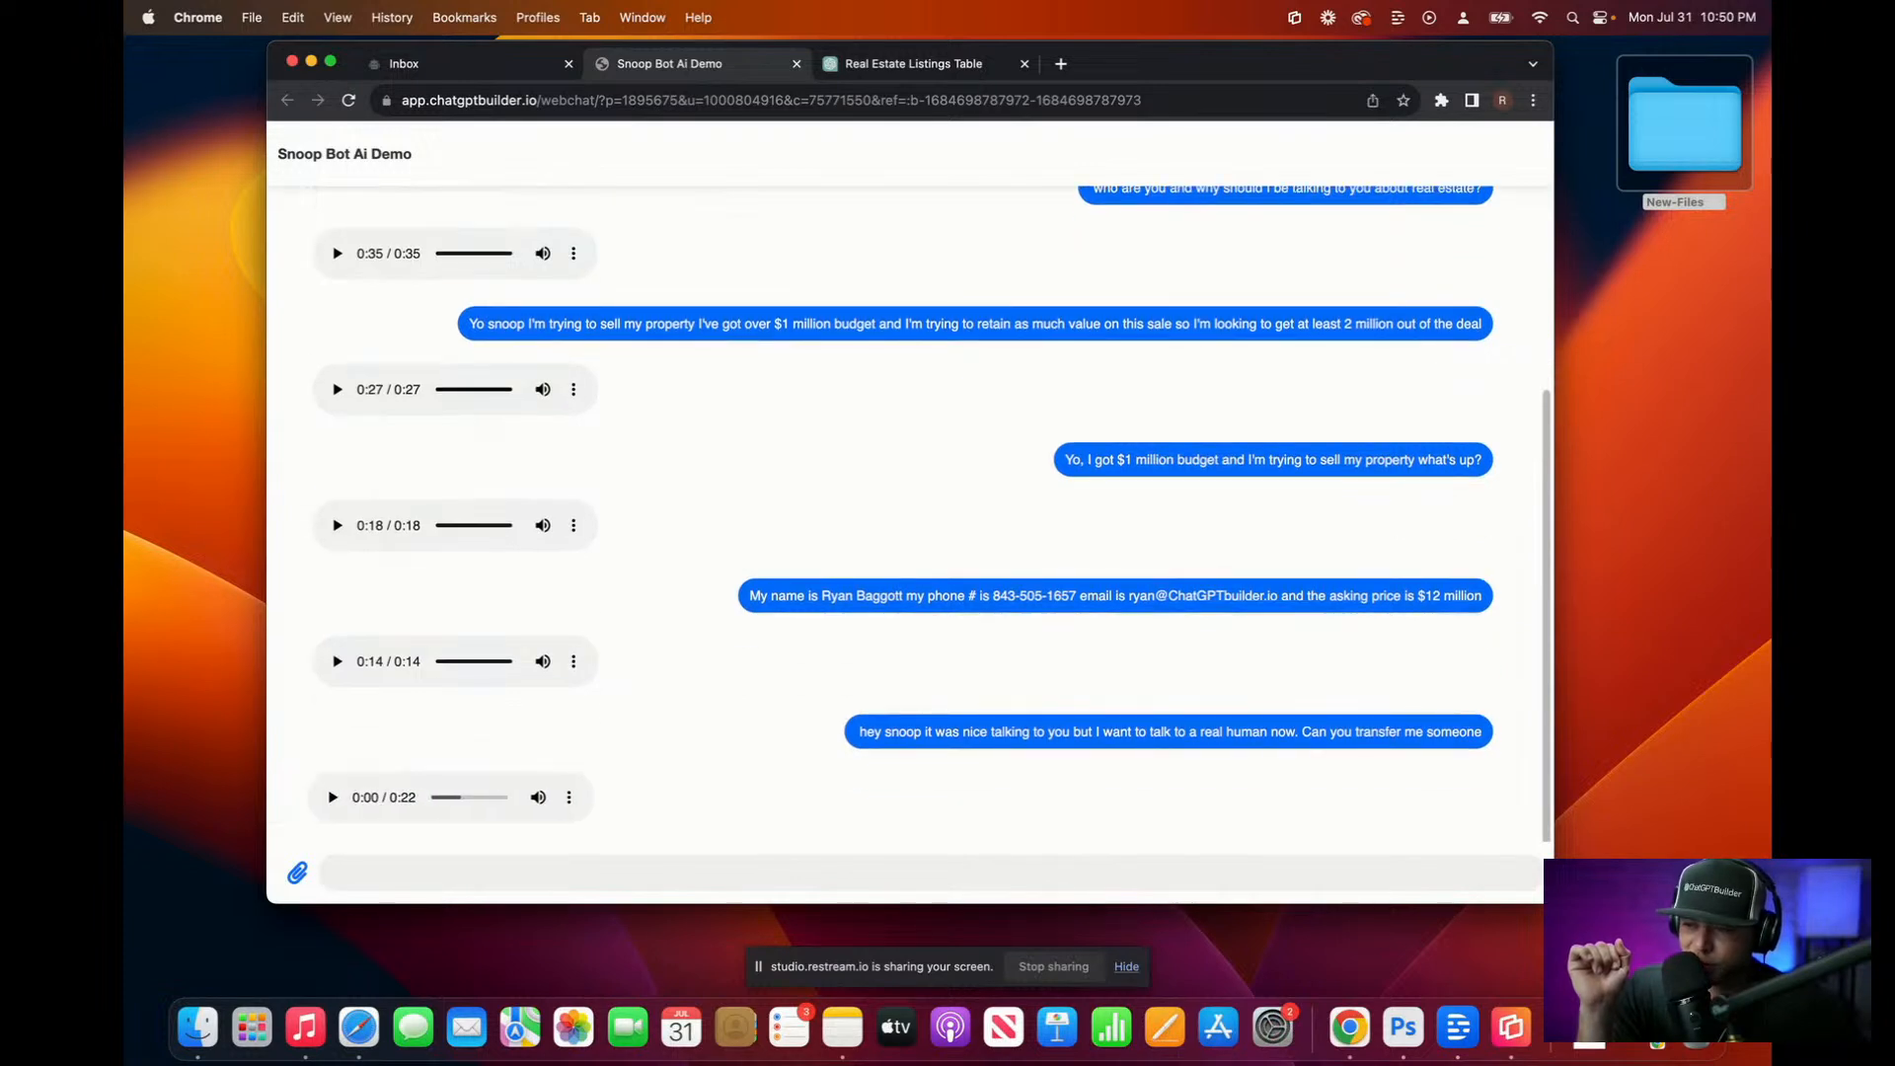
pyautogui.click(338, 798)
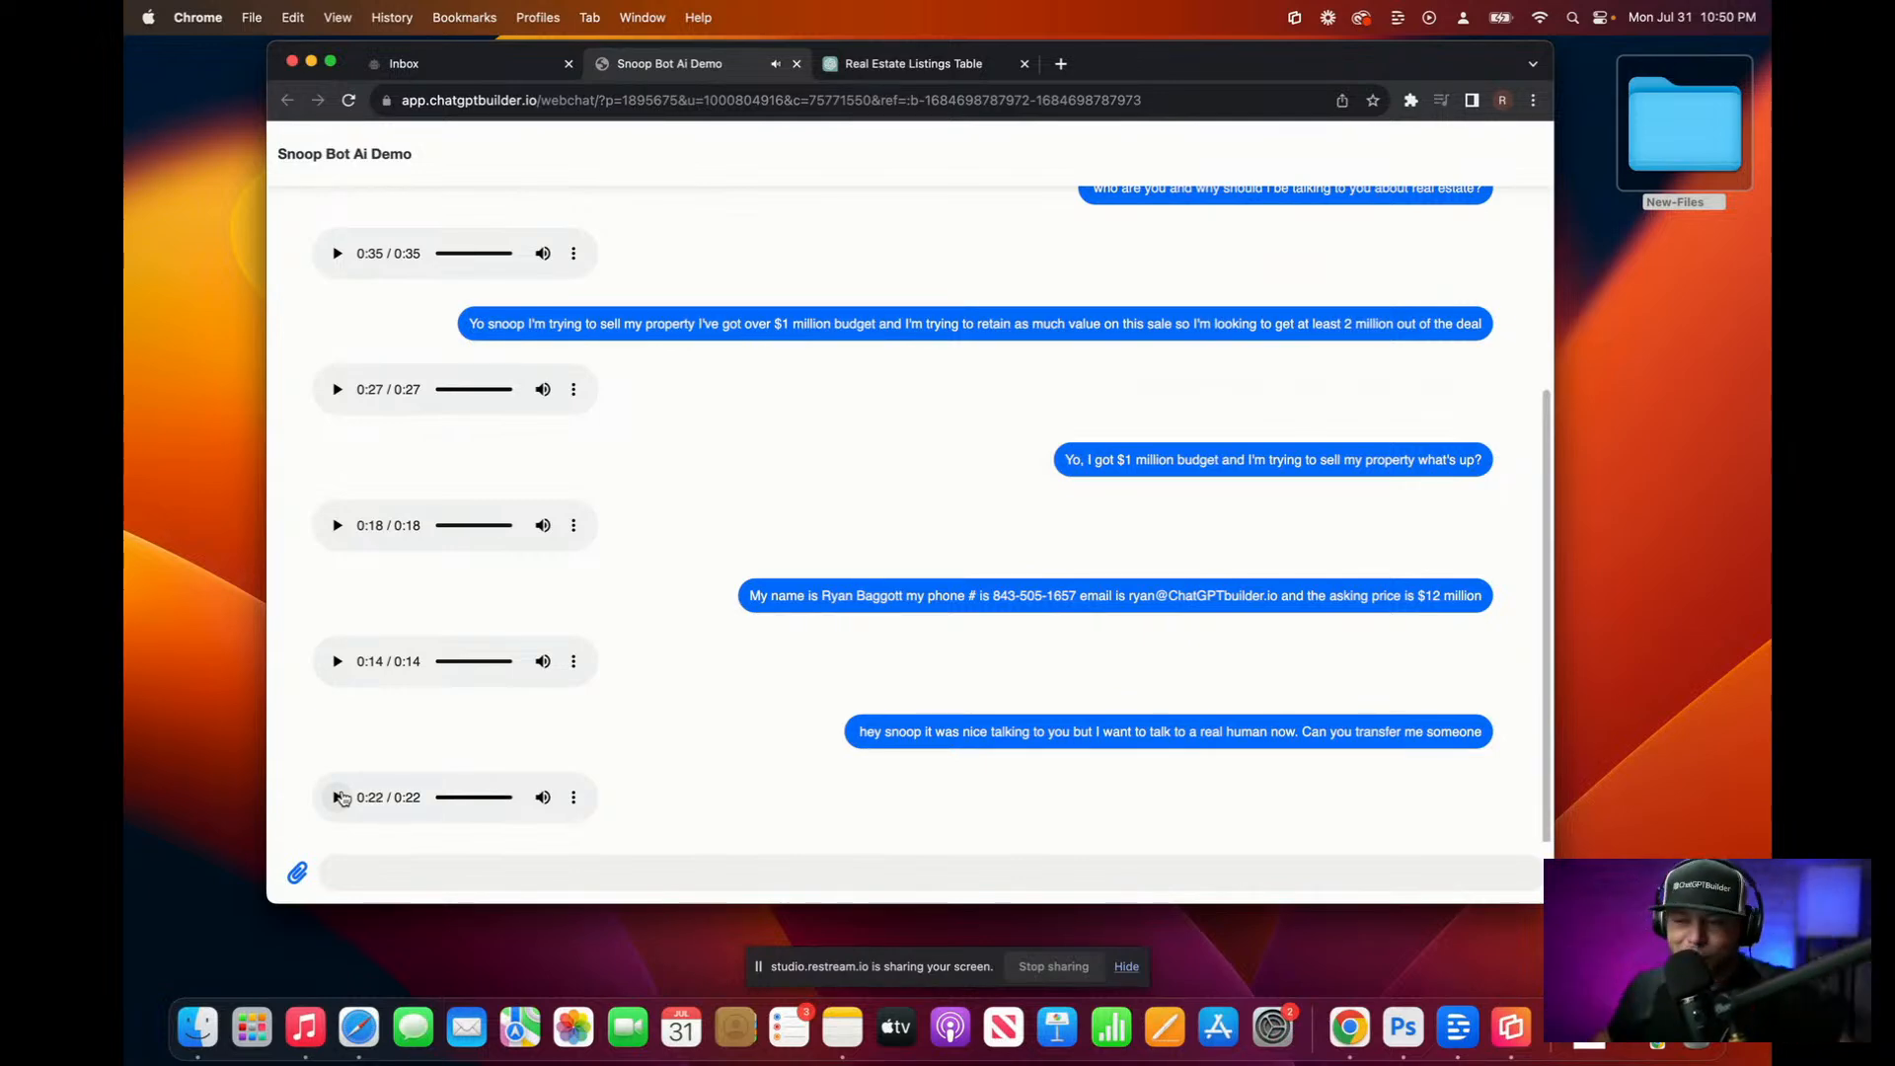
pyautogui.click(551, 65)
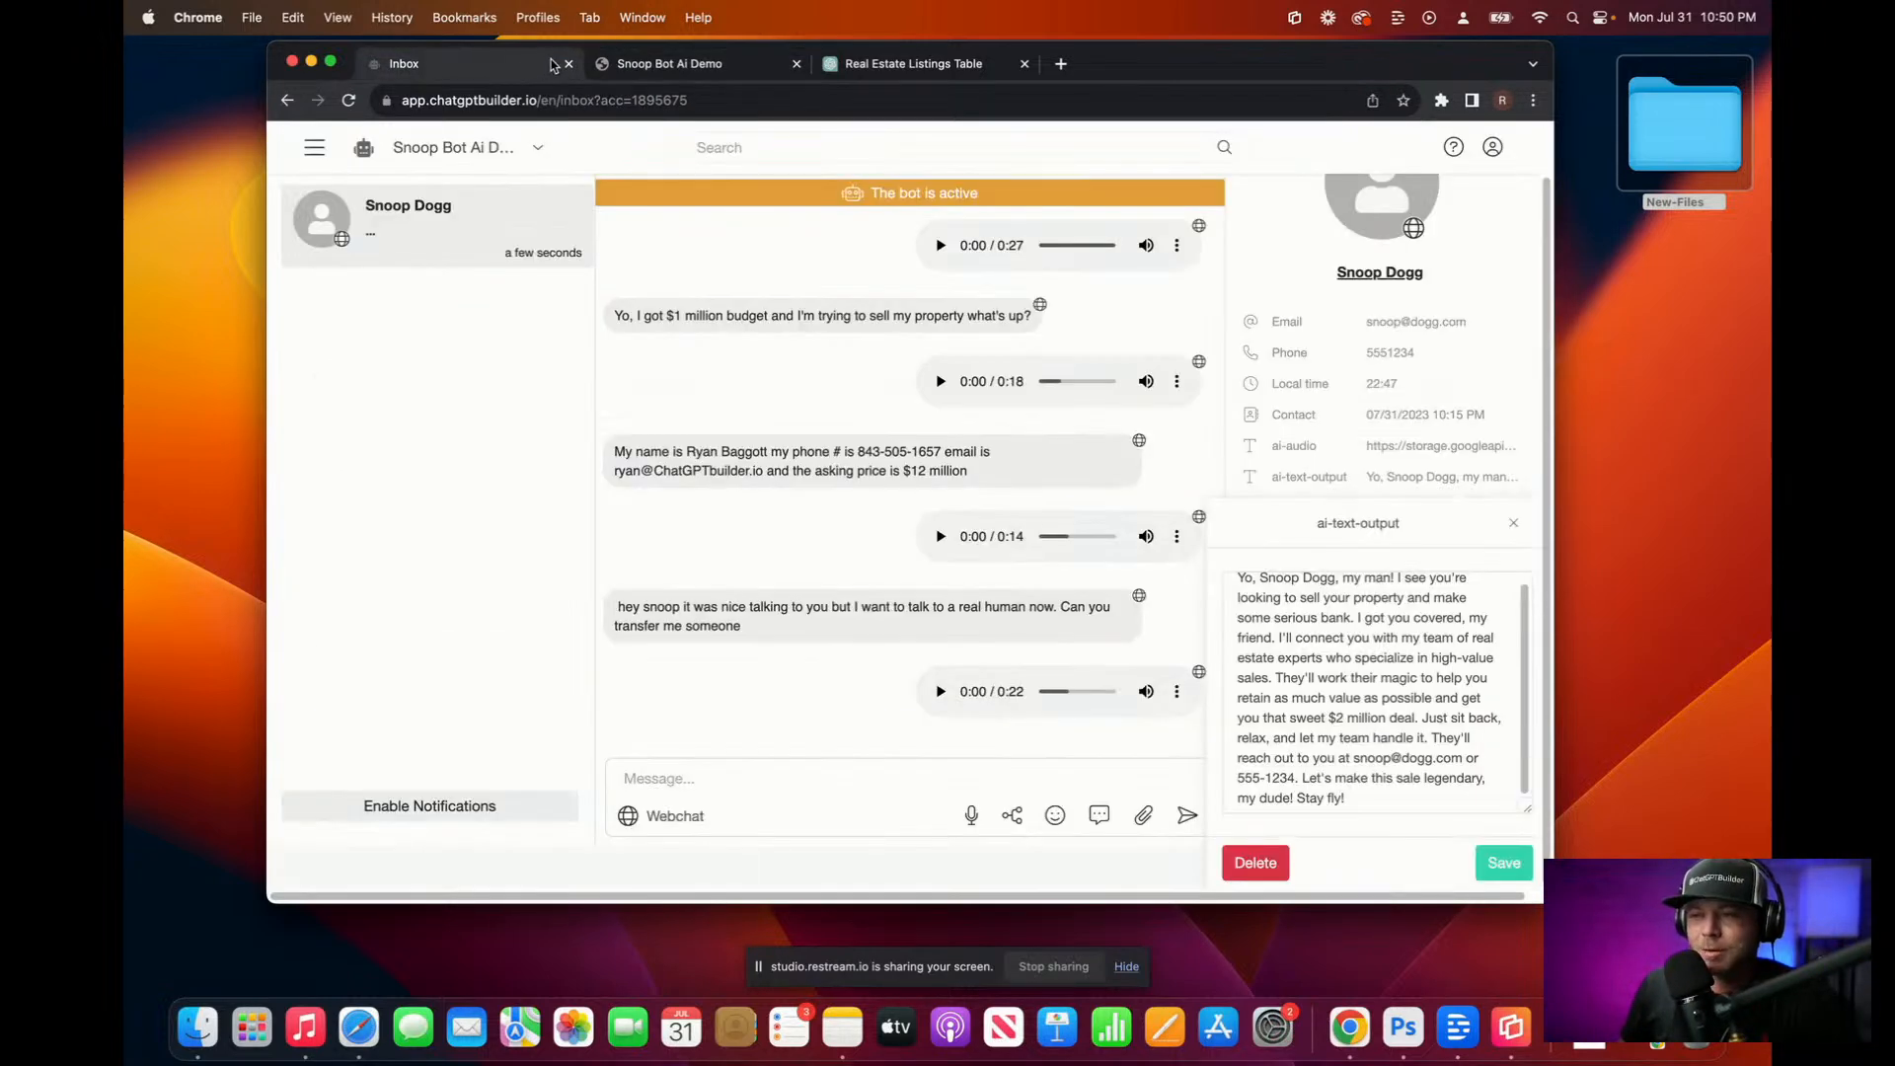
# Step: Reload the Inbox to see the contact's new e-mail, phone and $12 million Budget
pyautogui.click(933, 99)
pyautogui.press('Return')
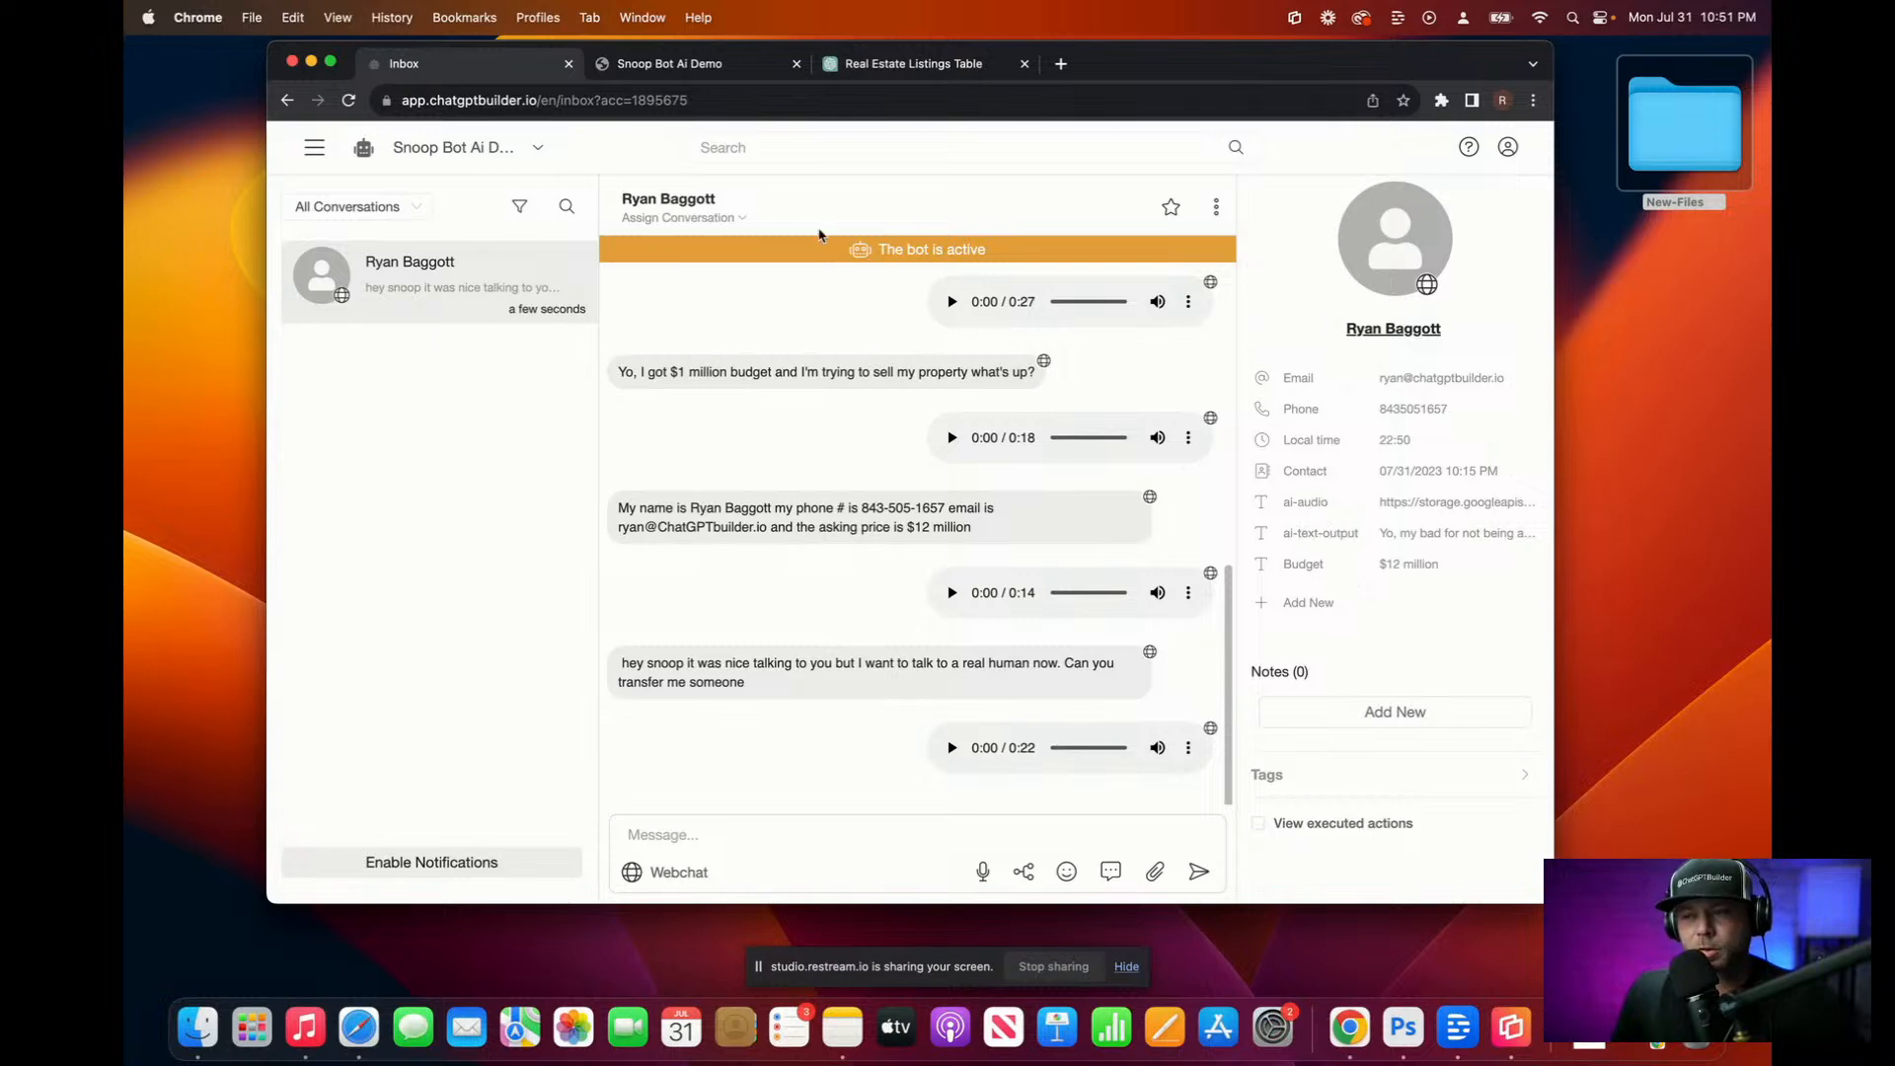
pyautogui.click(314, 153)
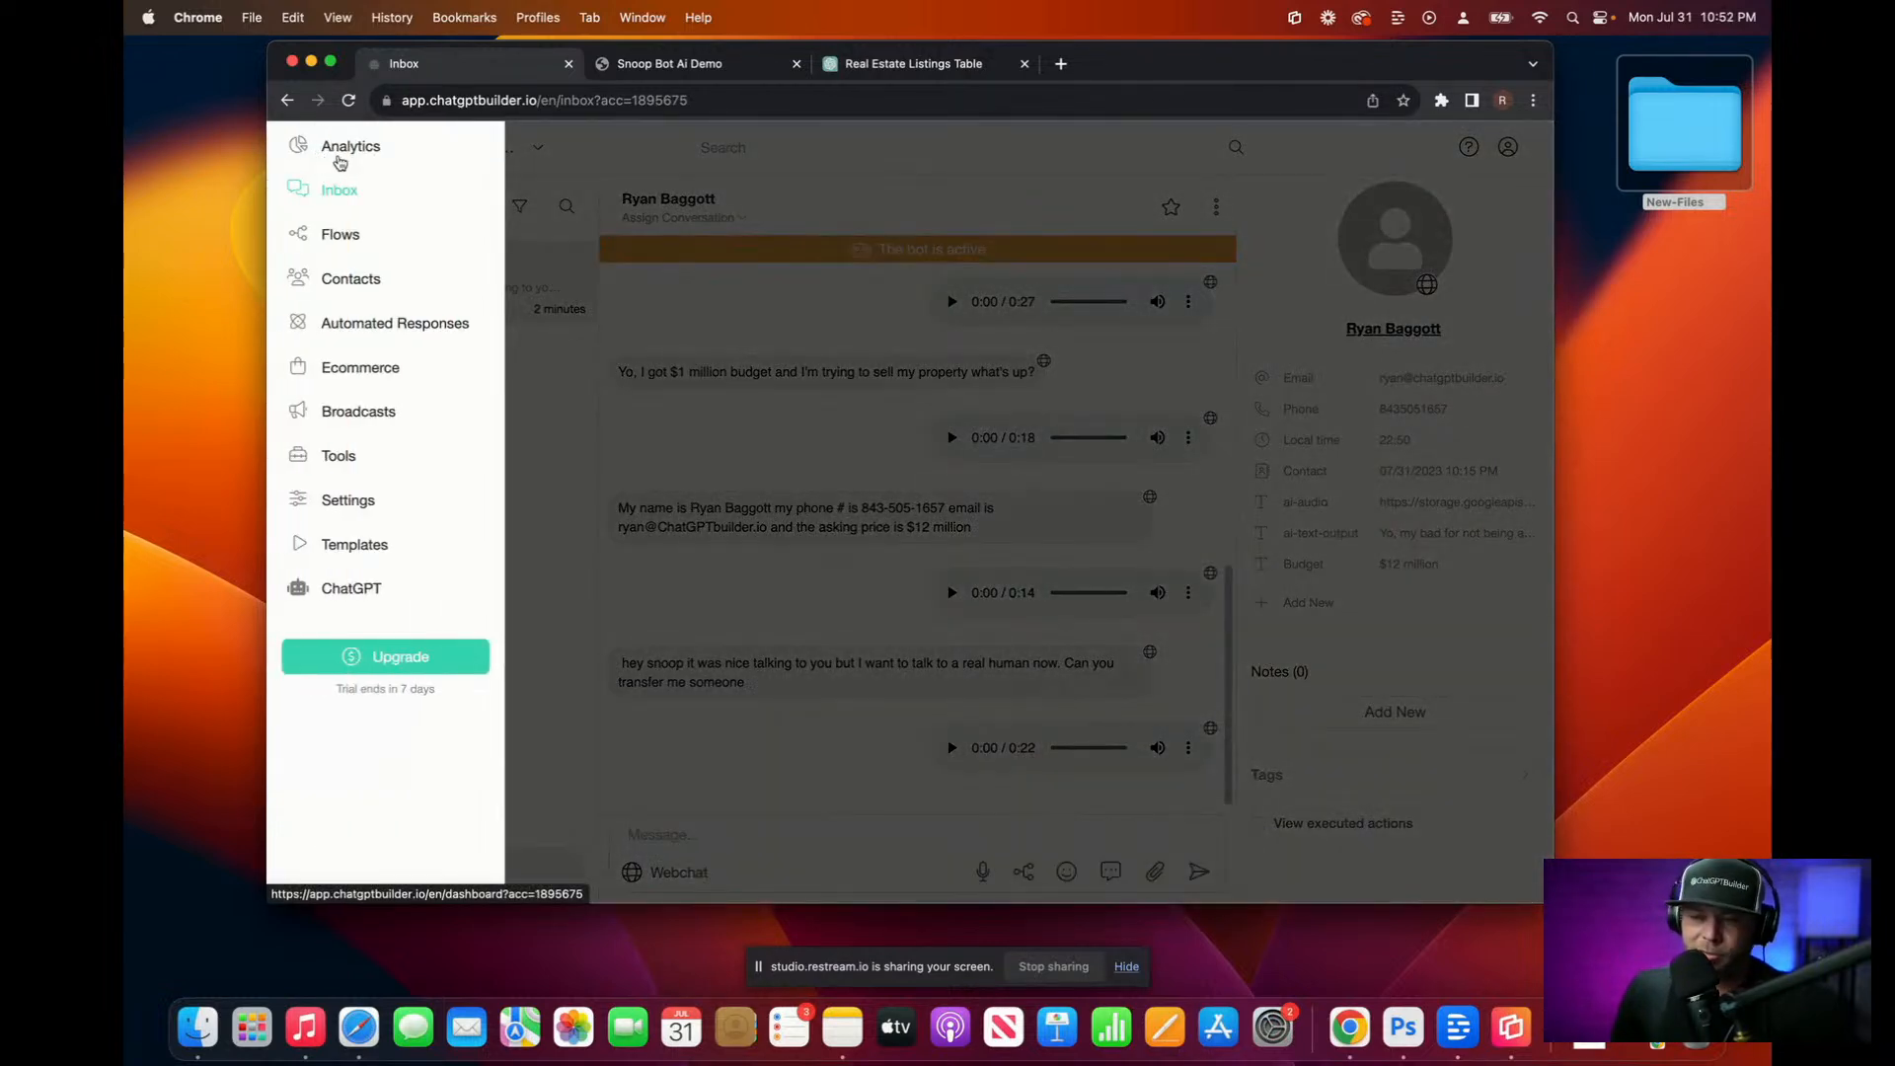
# Step: Copy a flow's WebChat link and load it in Safari as a new visitor
pyautogui.click(348, 240)
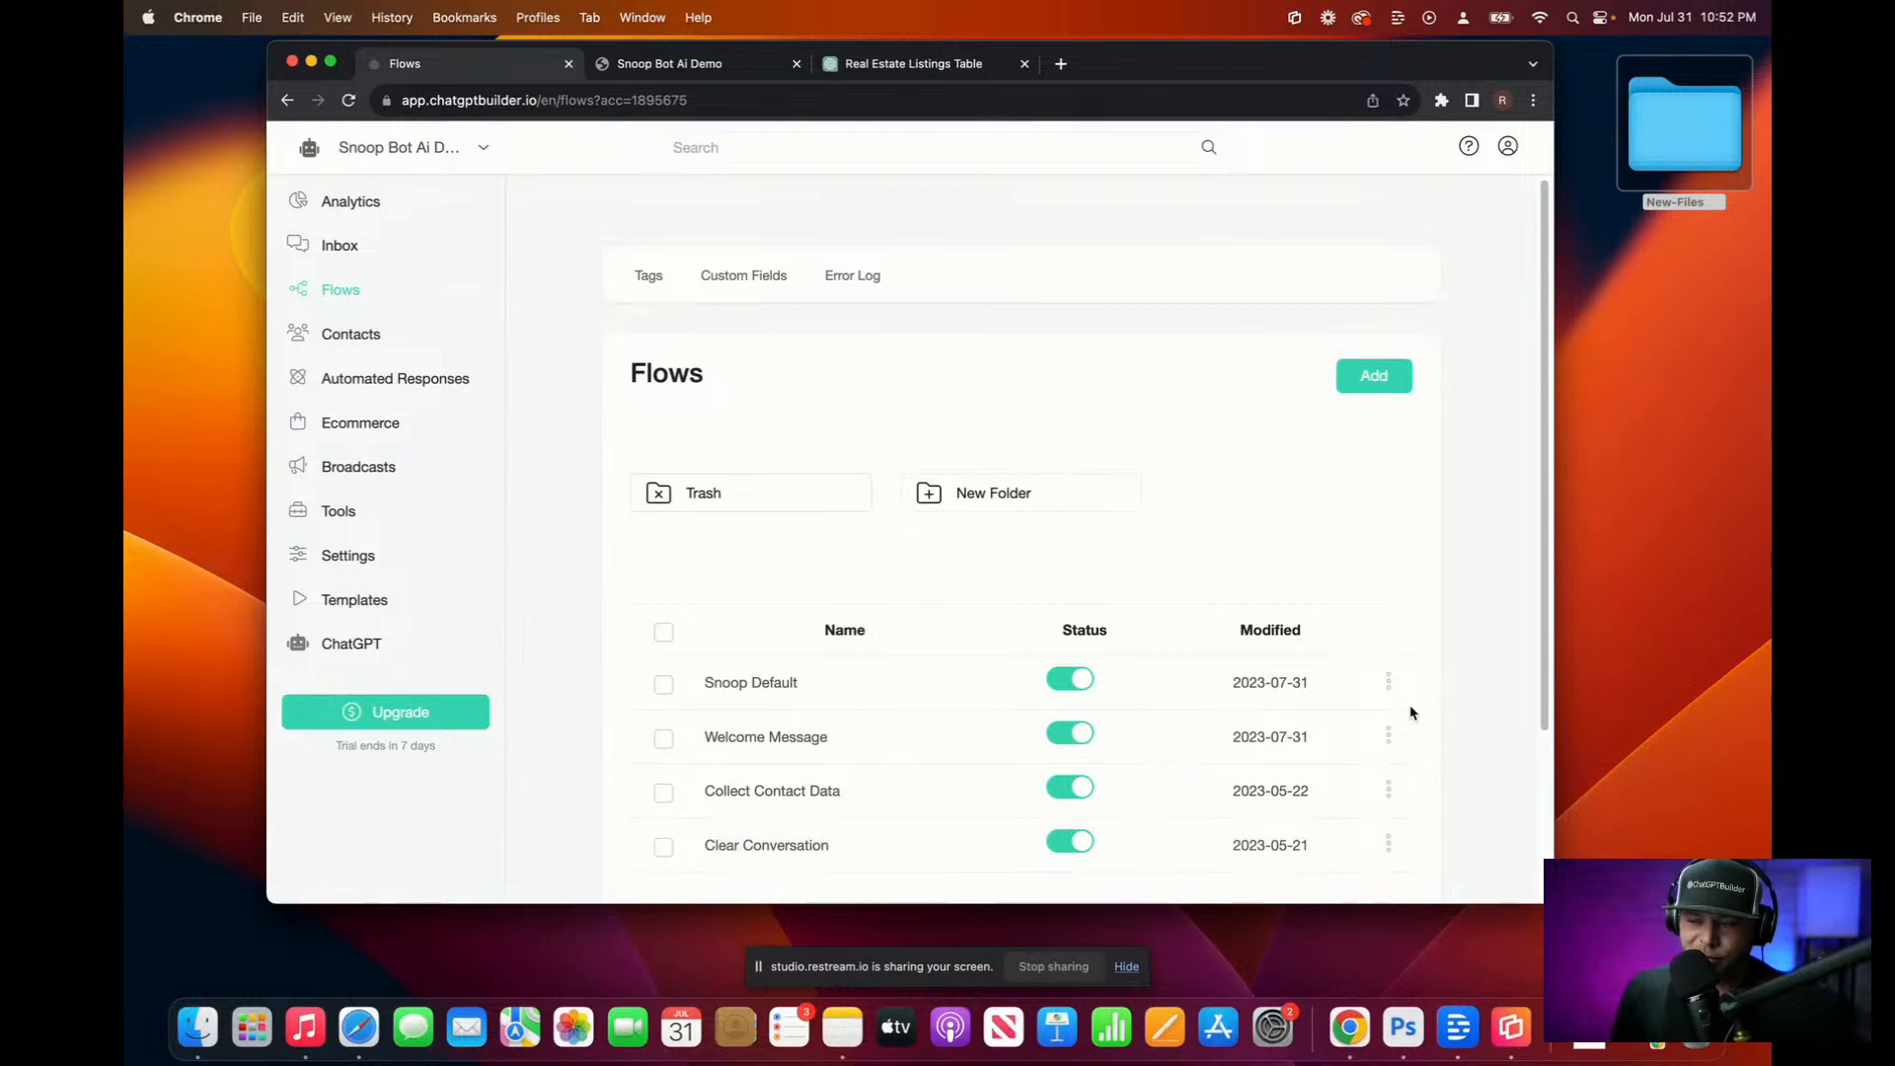
pyautogui.click(1388, 739)
pyautogui.click(1286, 788)
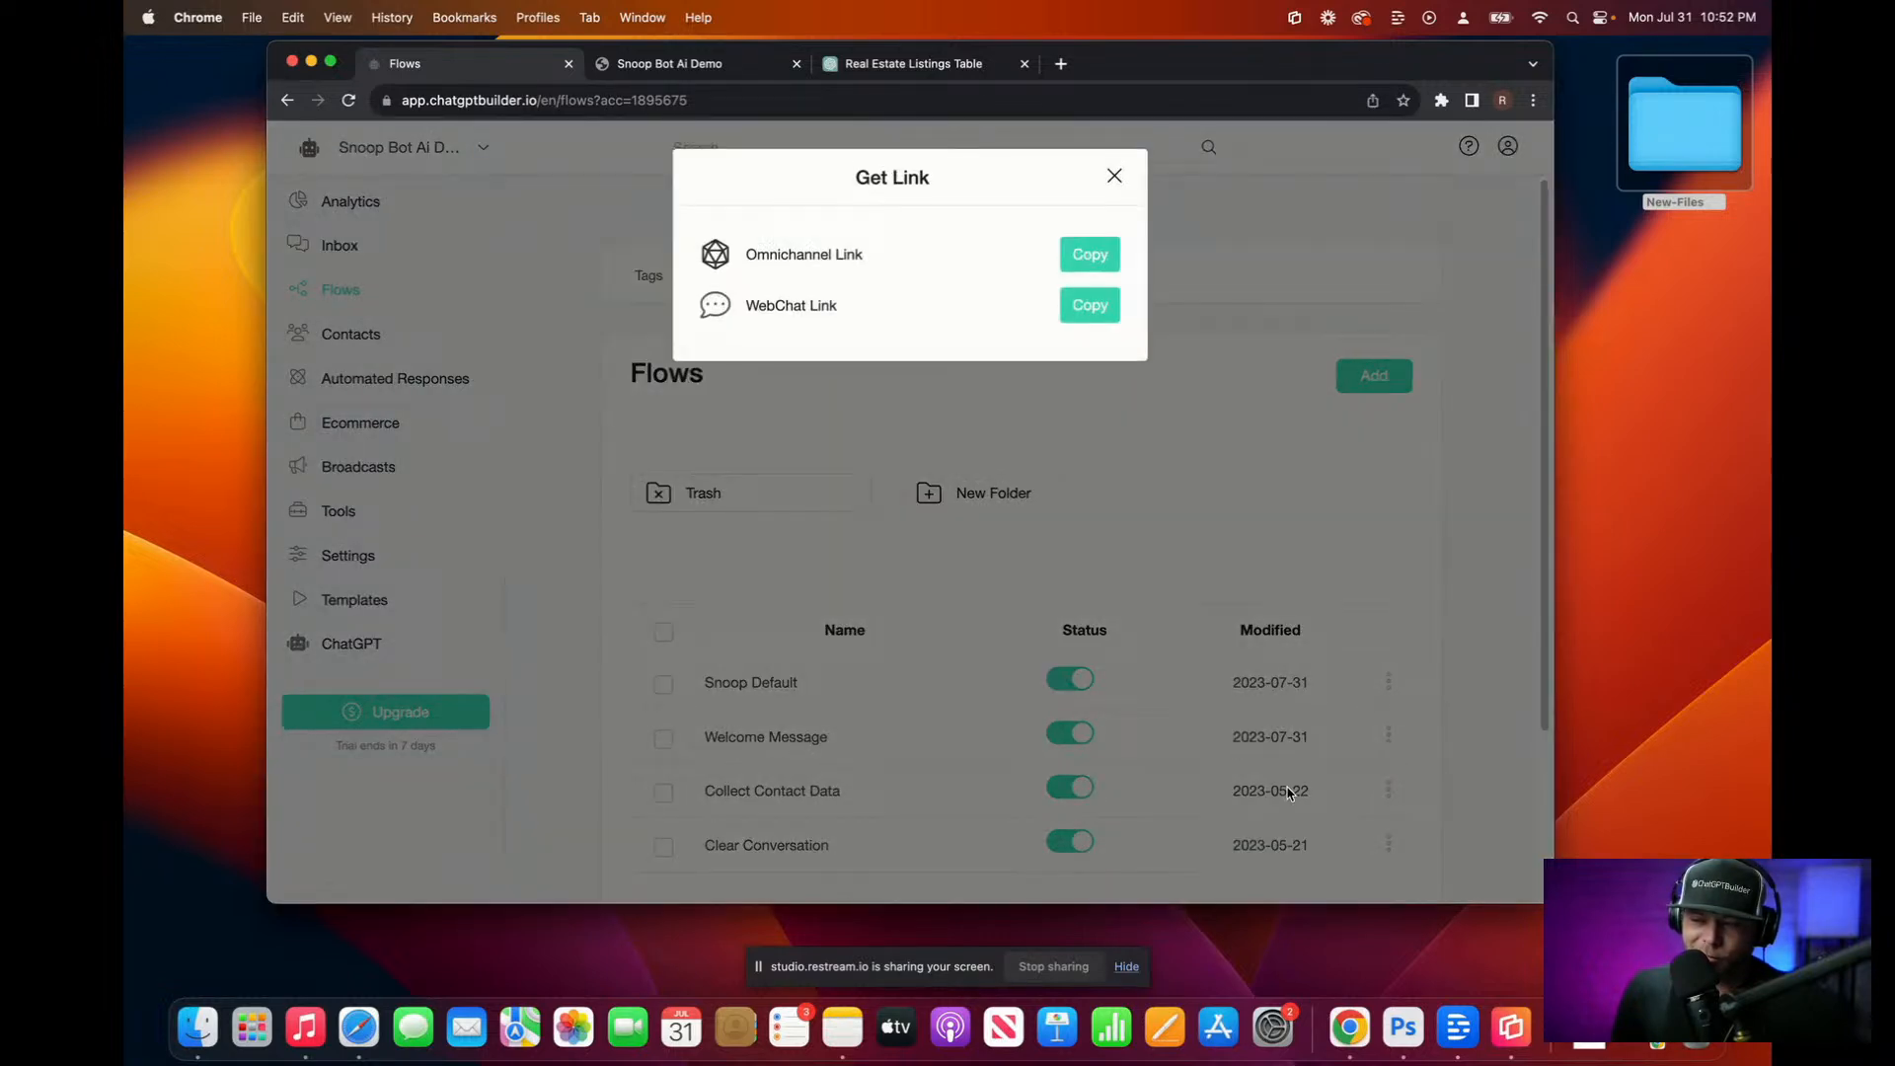
pyautogui.click(1083, 314)
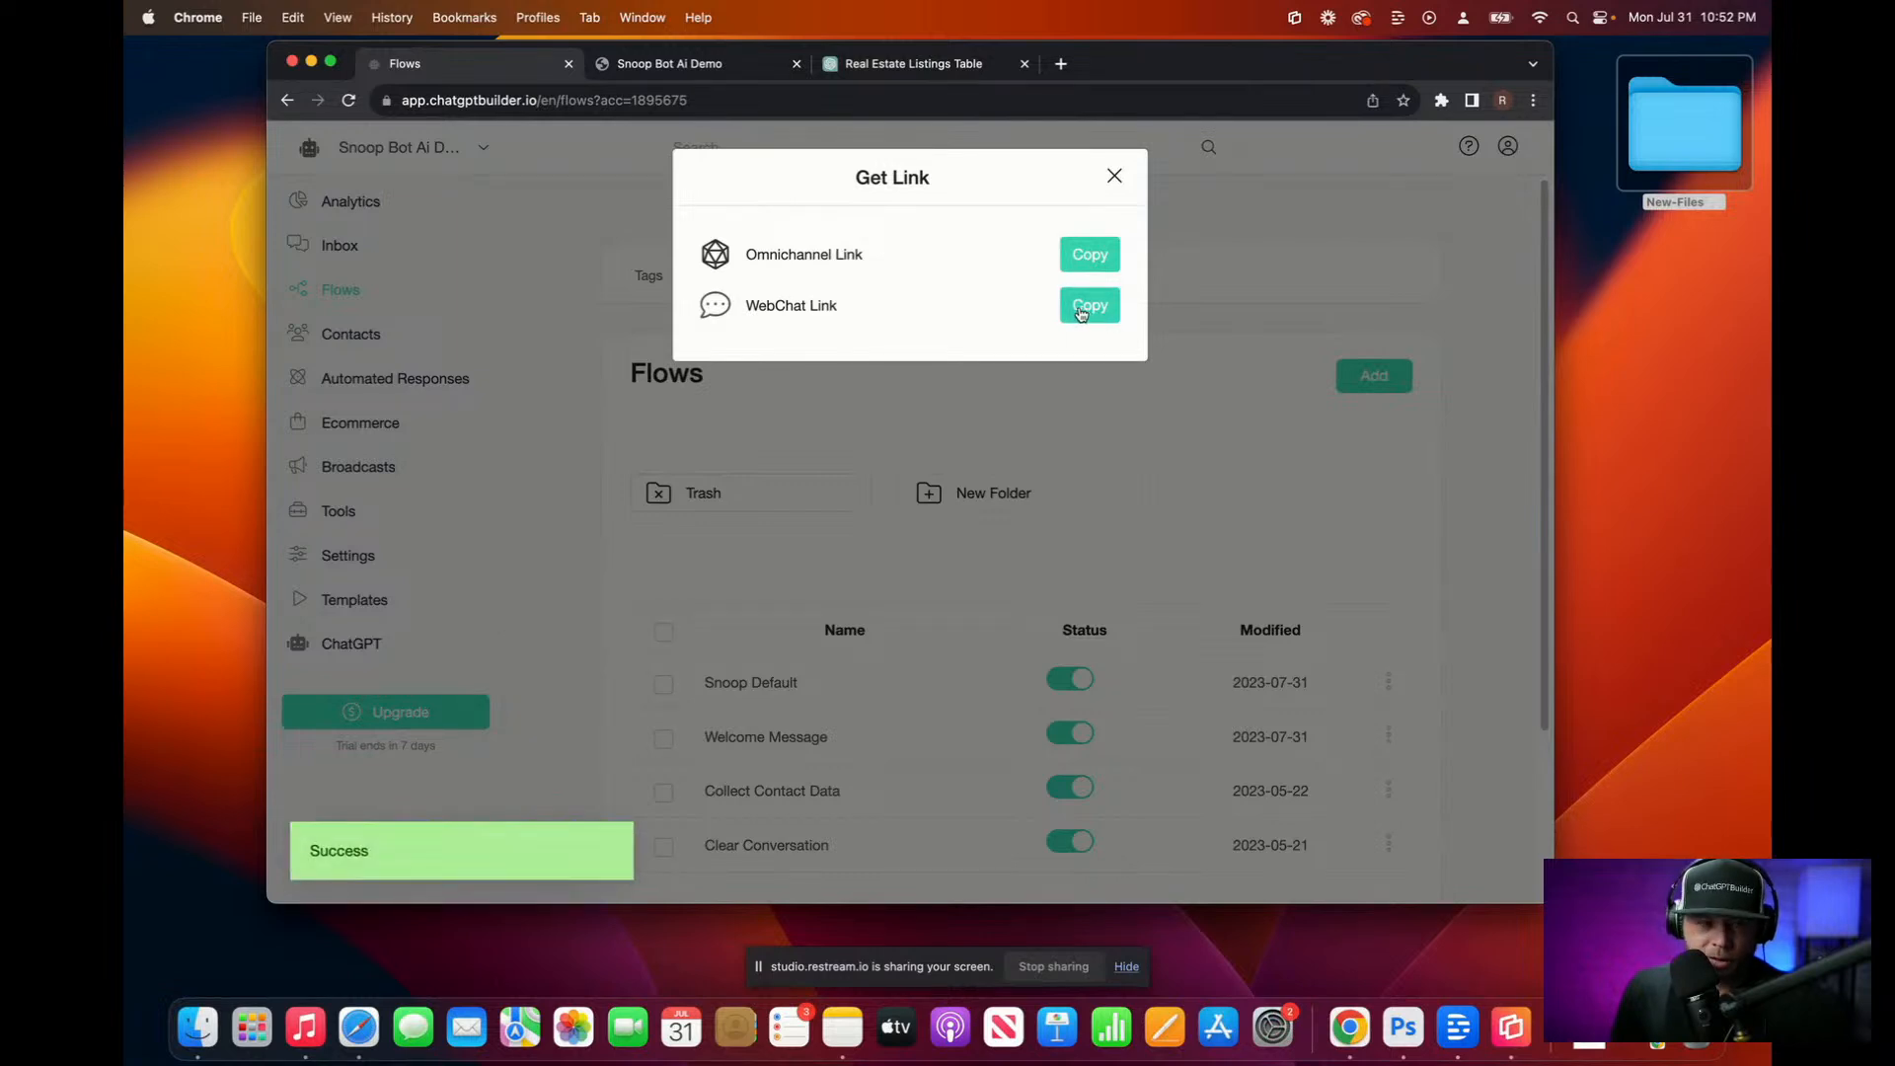
pyautogui.click(359, 1029)
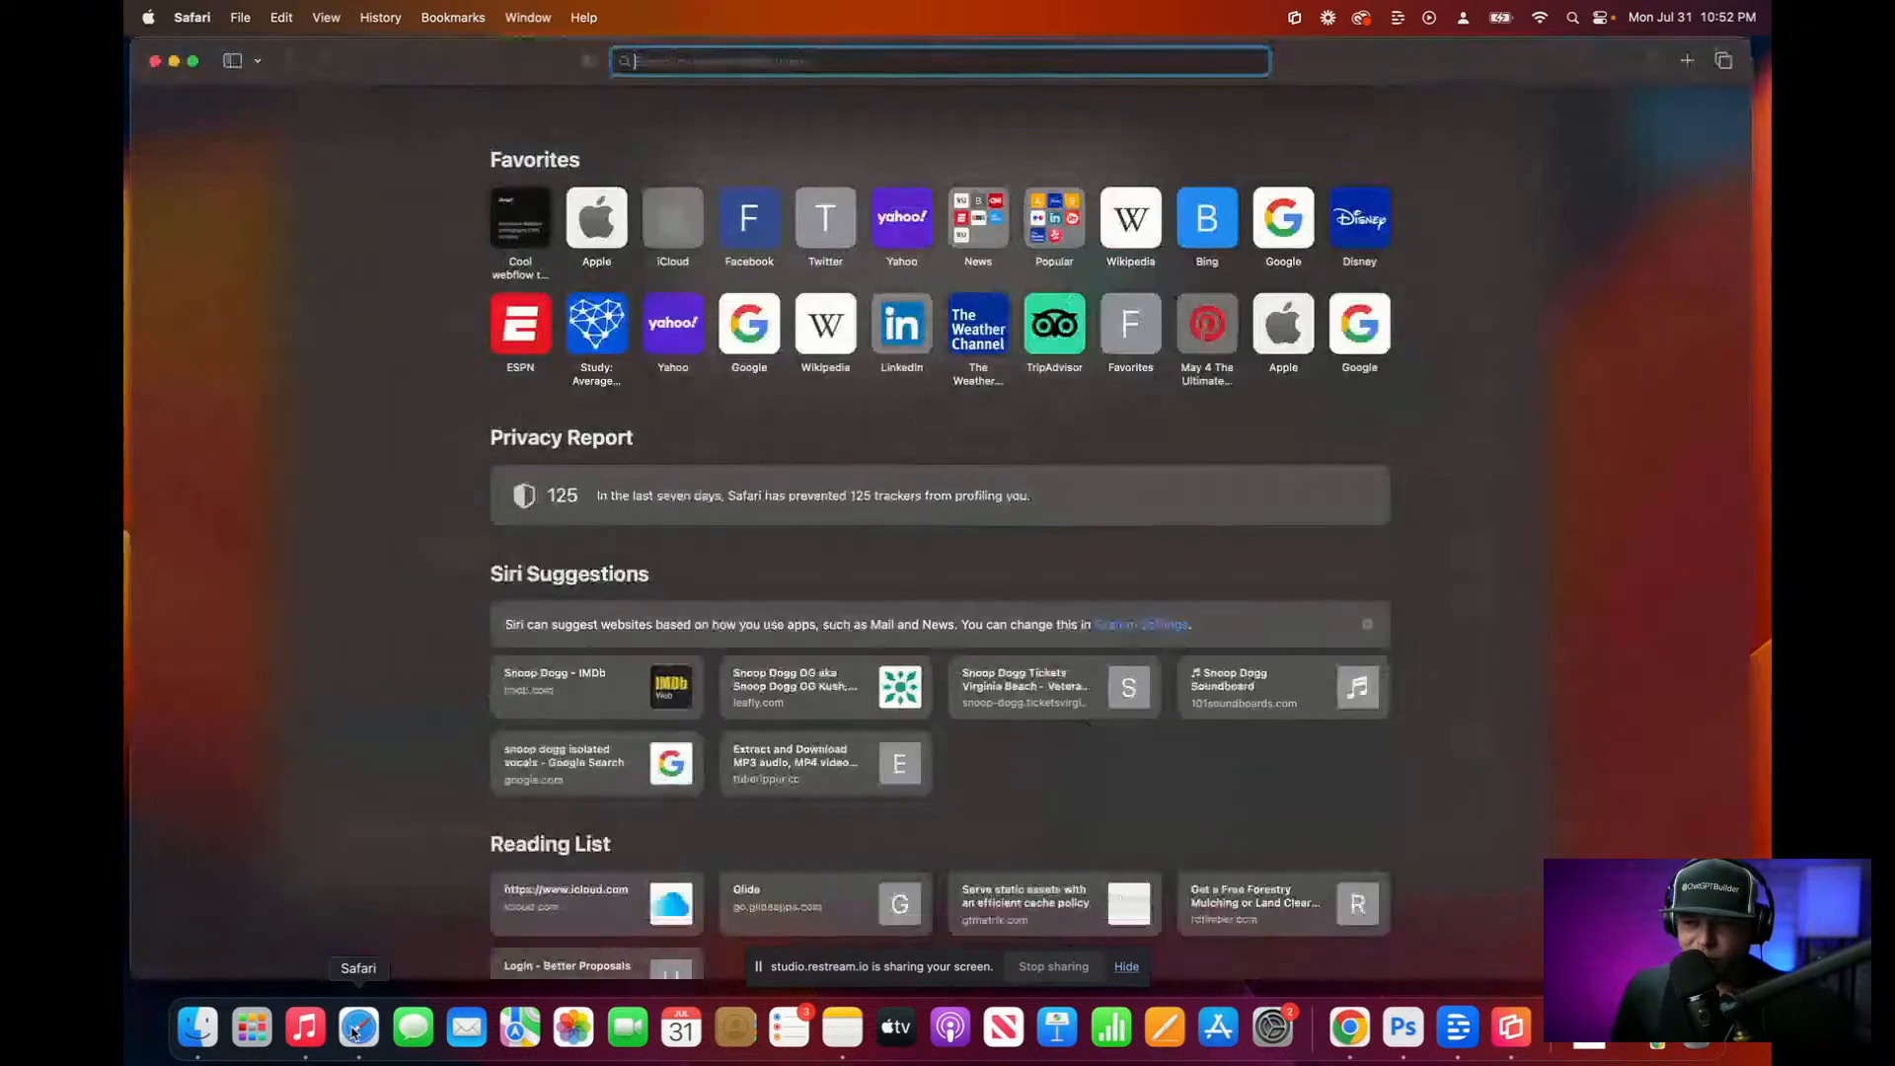
pyautogui.press('super+v')
pyautogui.press('Return')
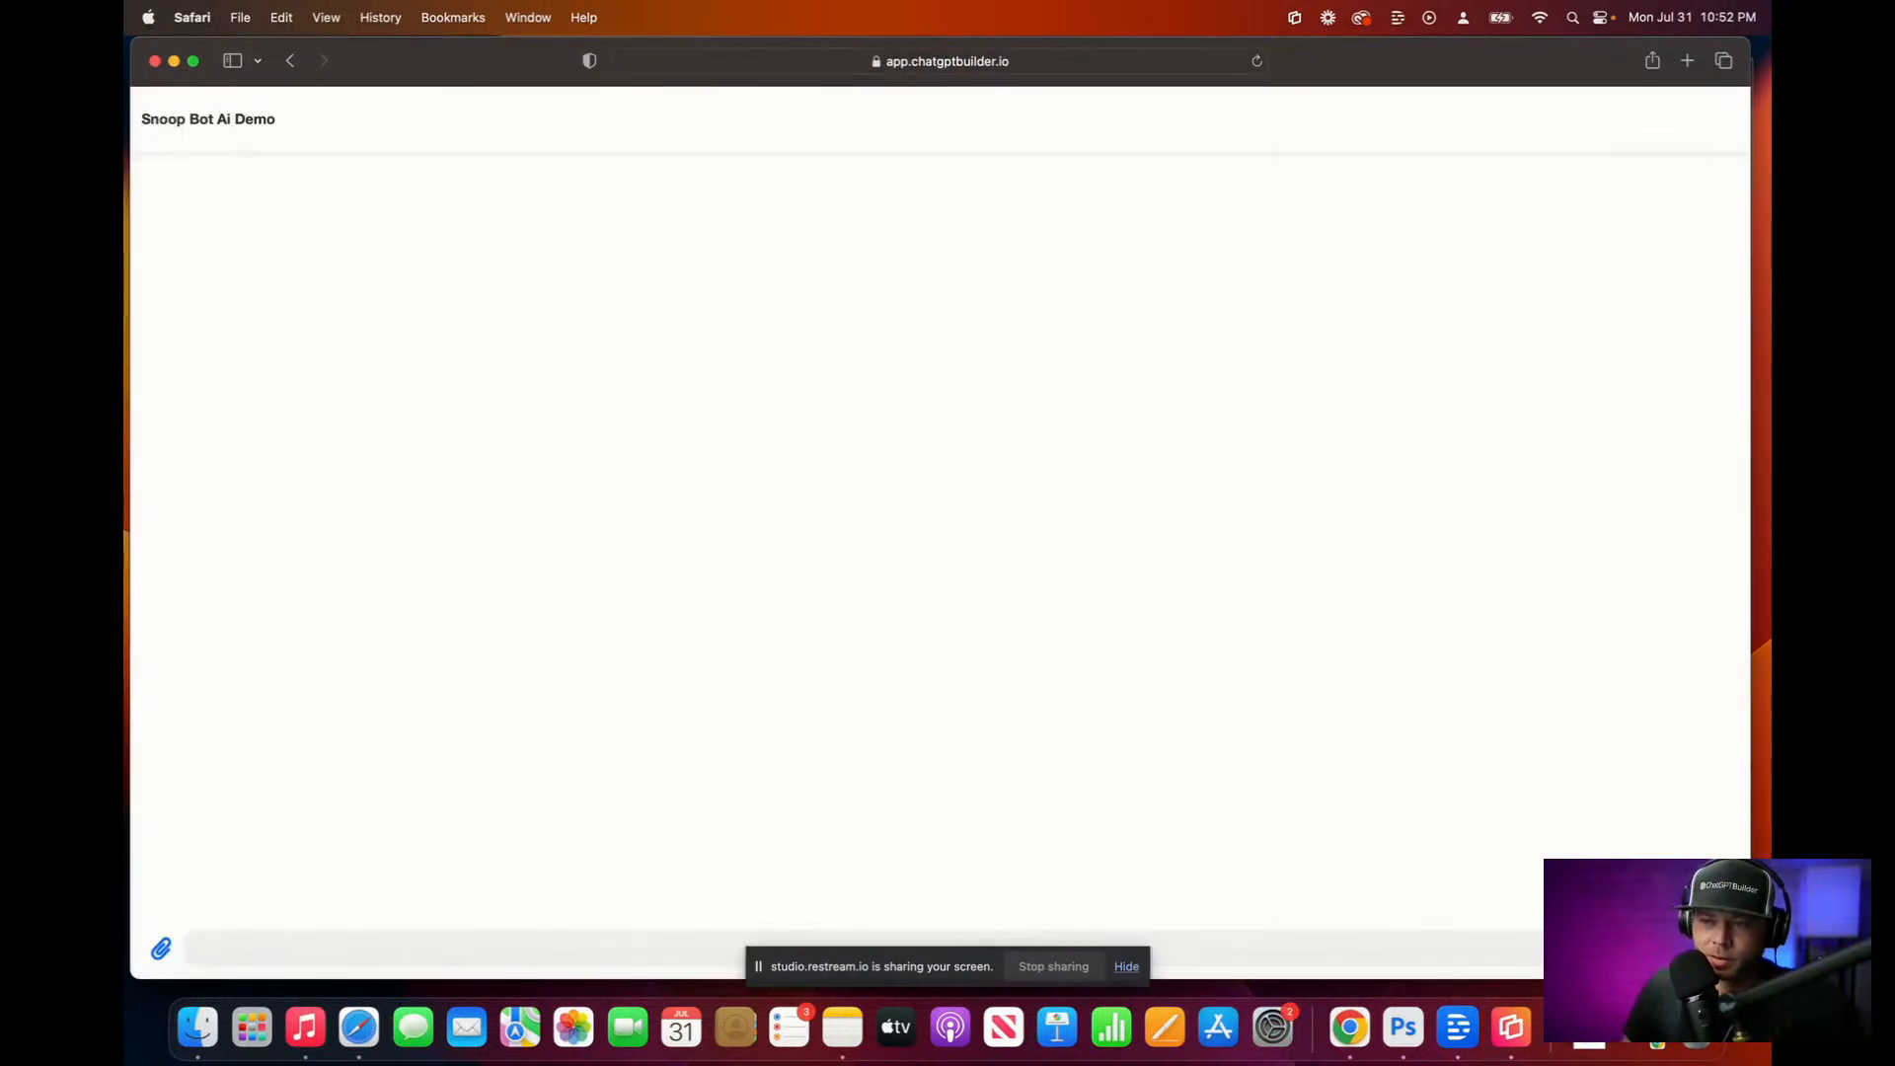
# Step: Tile Safari on the right and Chrome on the left showing the Inbox
pyautogui.moveTo(142, 40); pyautogui.dragTo(961, 39)
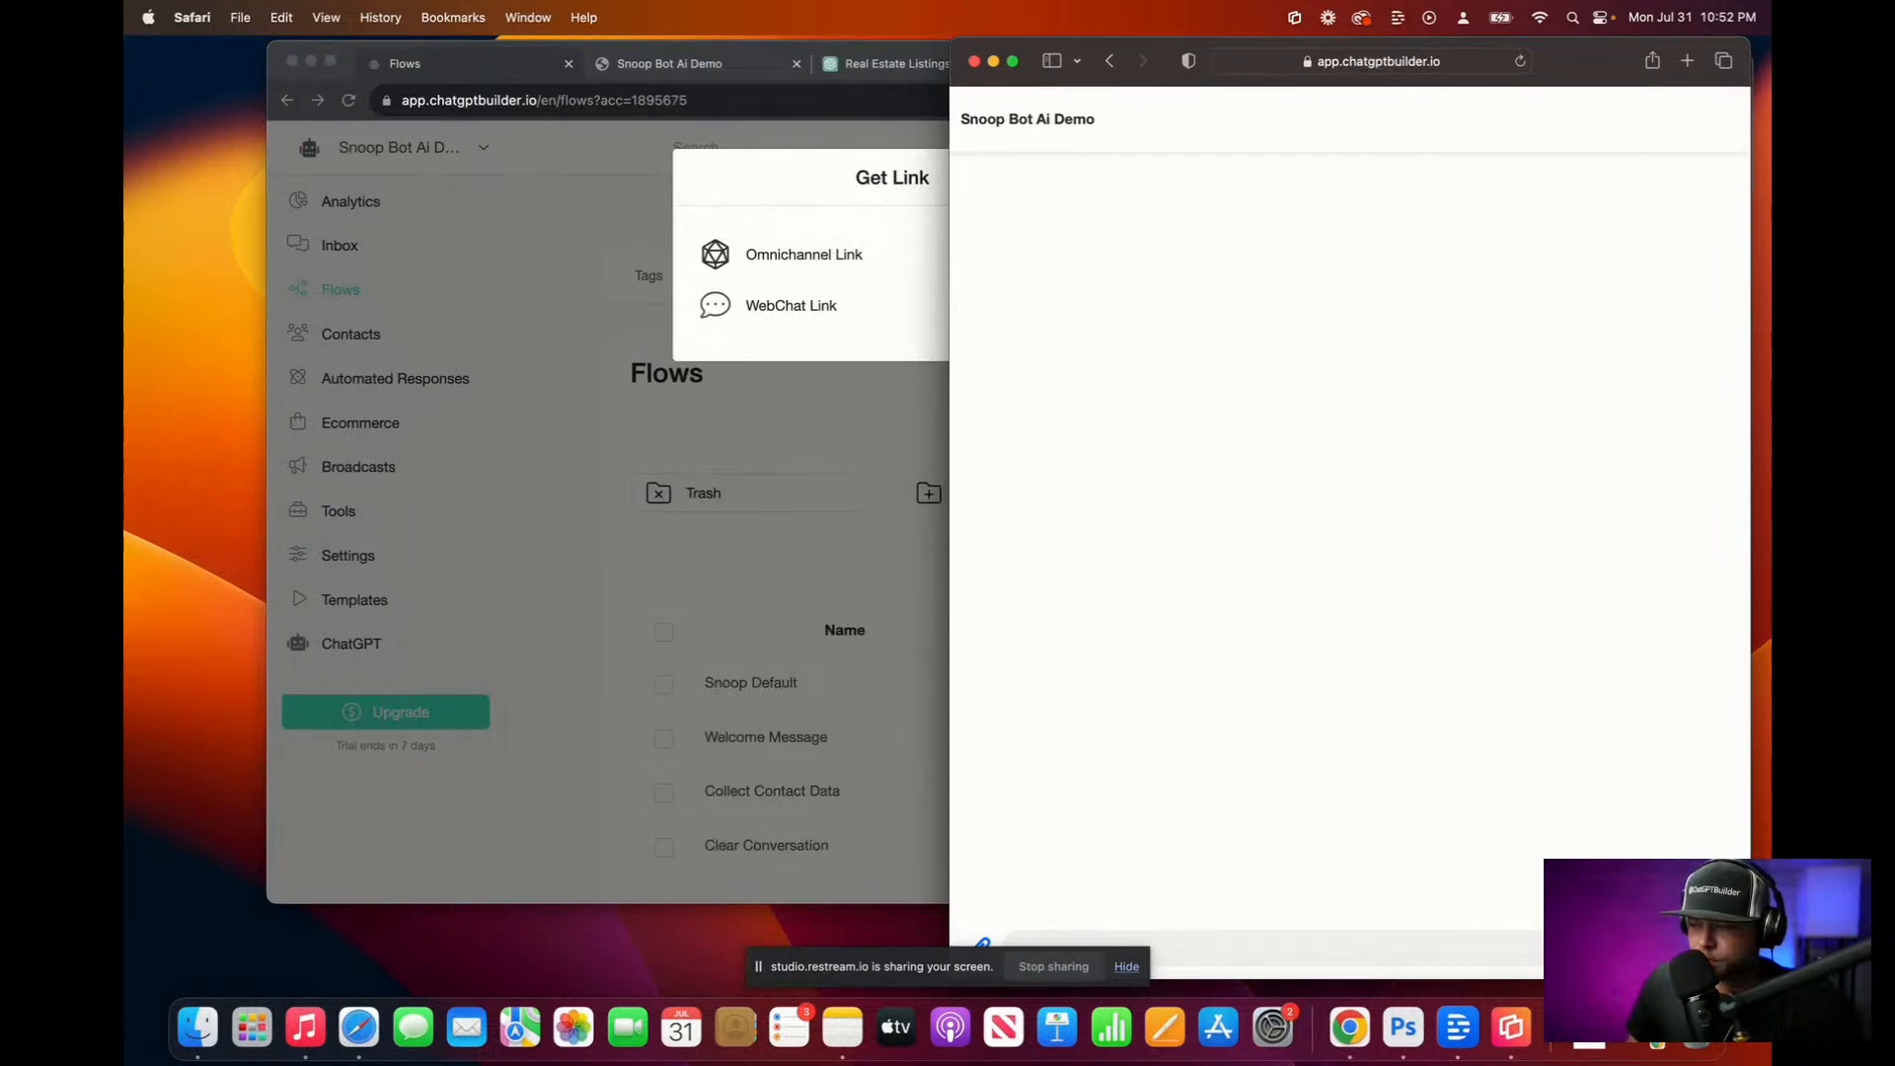
pyautogui.click(667, 559)
pyautogui.click(1132, 175)
pyautogui.click(338, 243)
pyautogui.moveTo(1553, 655); pyautogui.dragTo(930, 655)
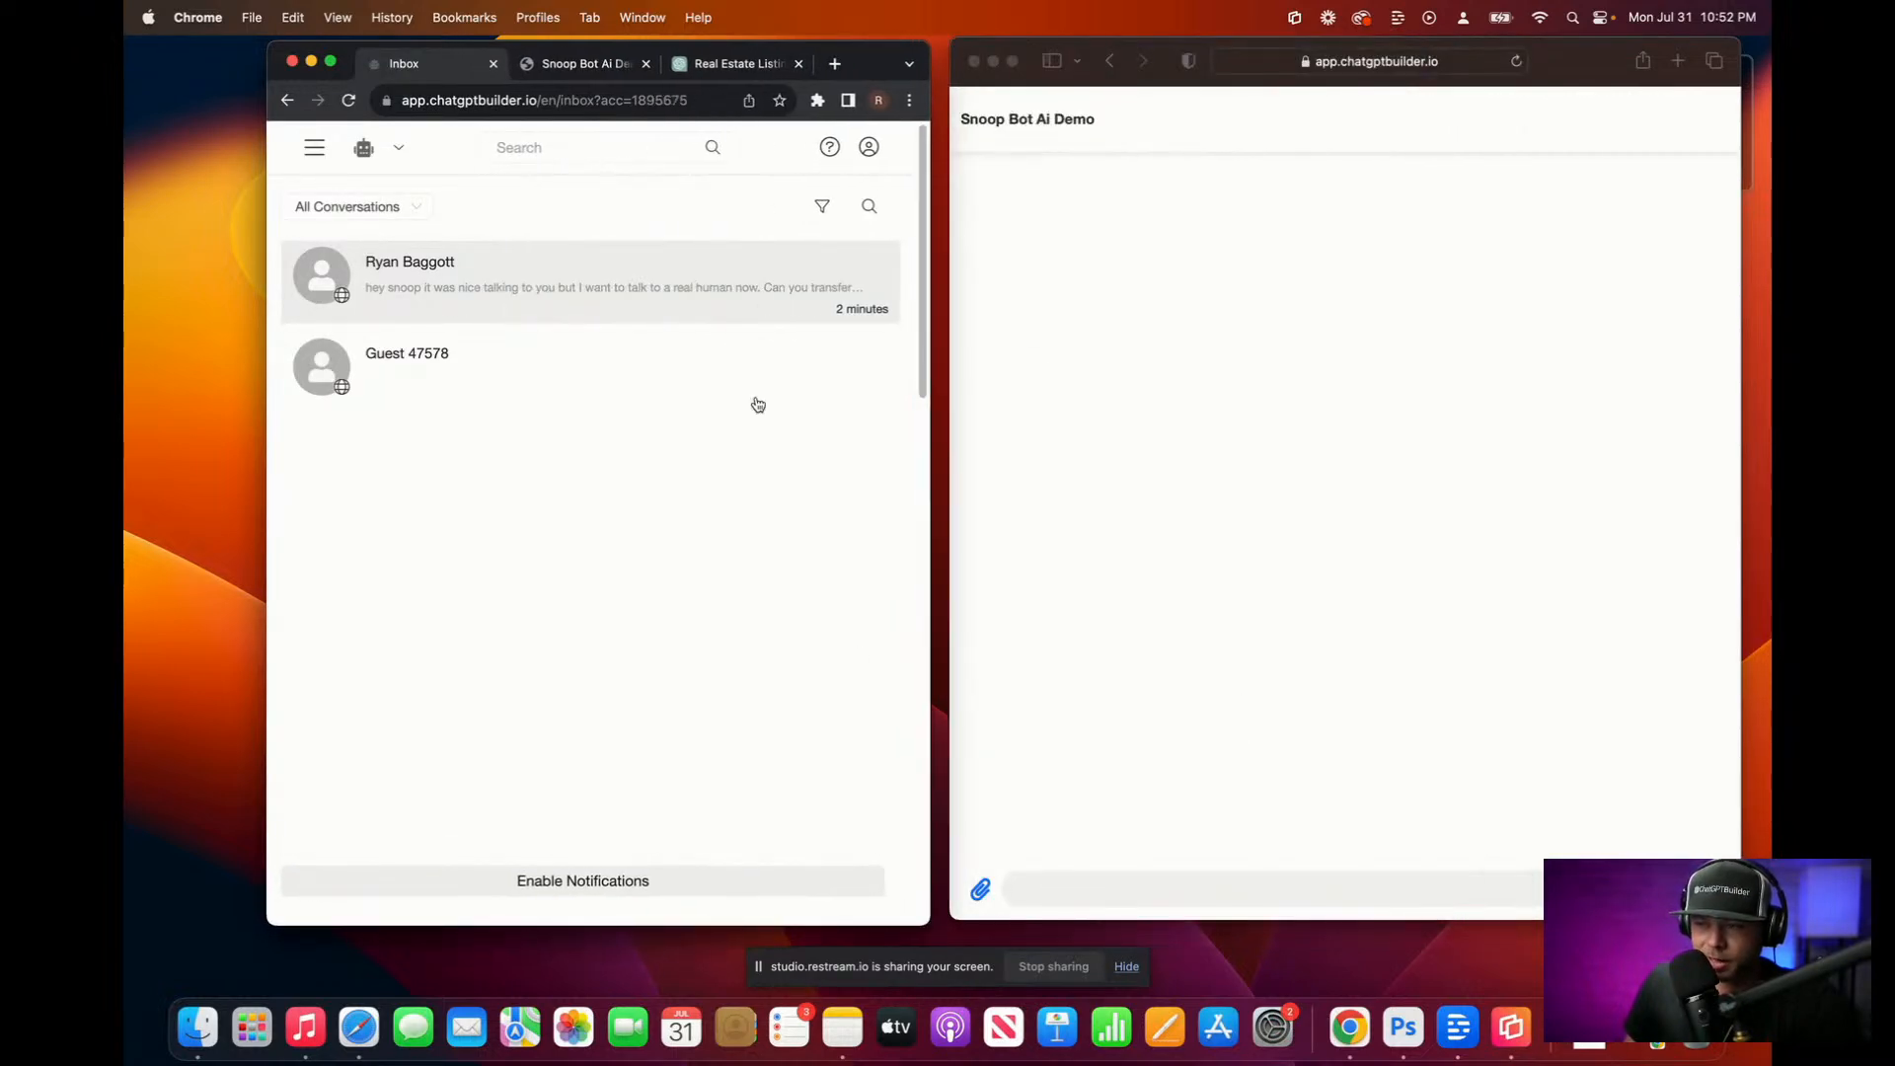
pyautogui.moveTo(886, 44); pyautogui.dragTo(863, 45)
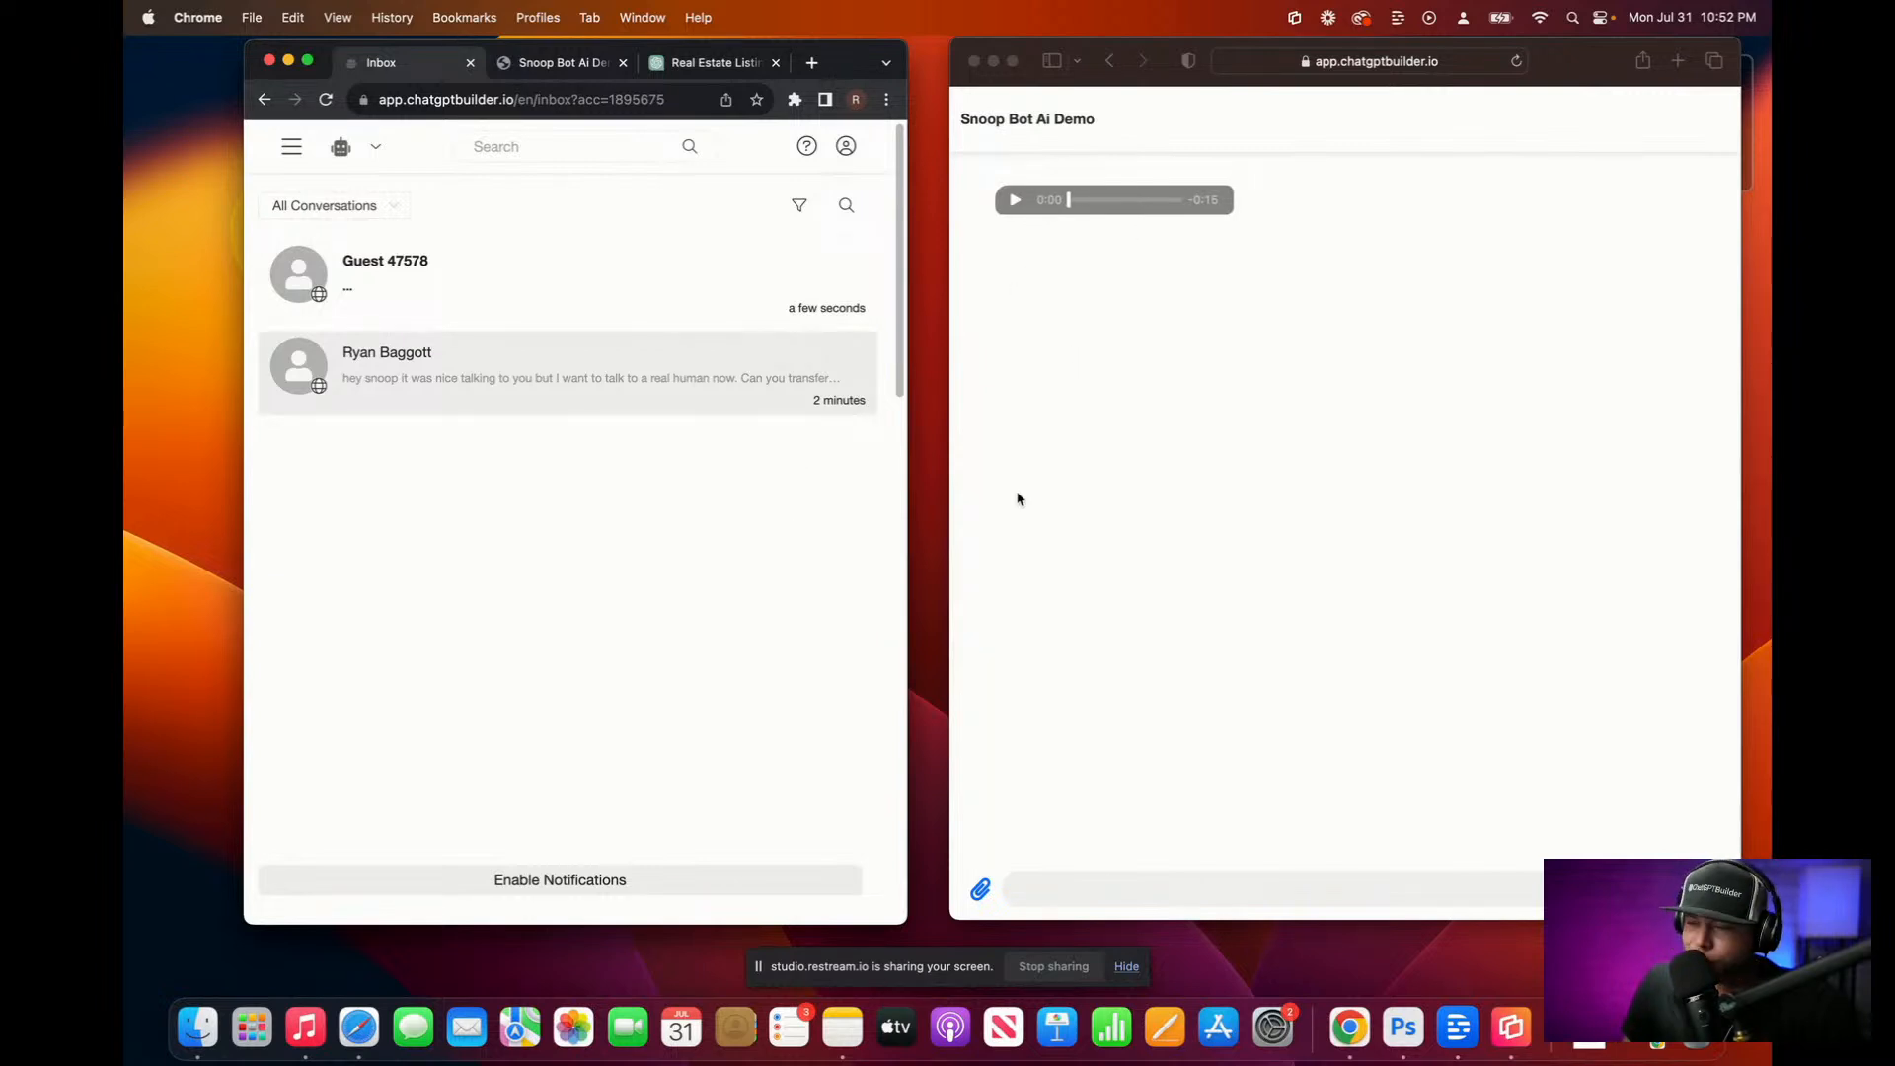
# Step: Play and pause the new chat's greeting audio, then dictate 'Do you know' into the message box
pyautogui.click(1094, 896)
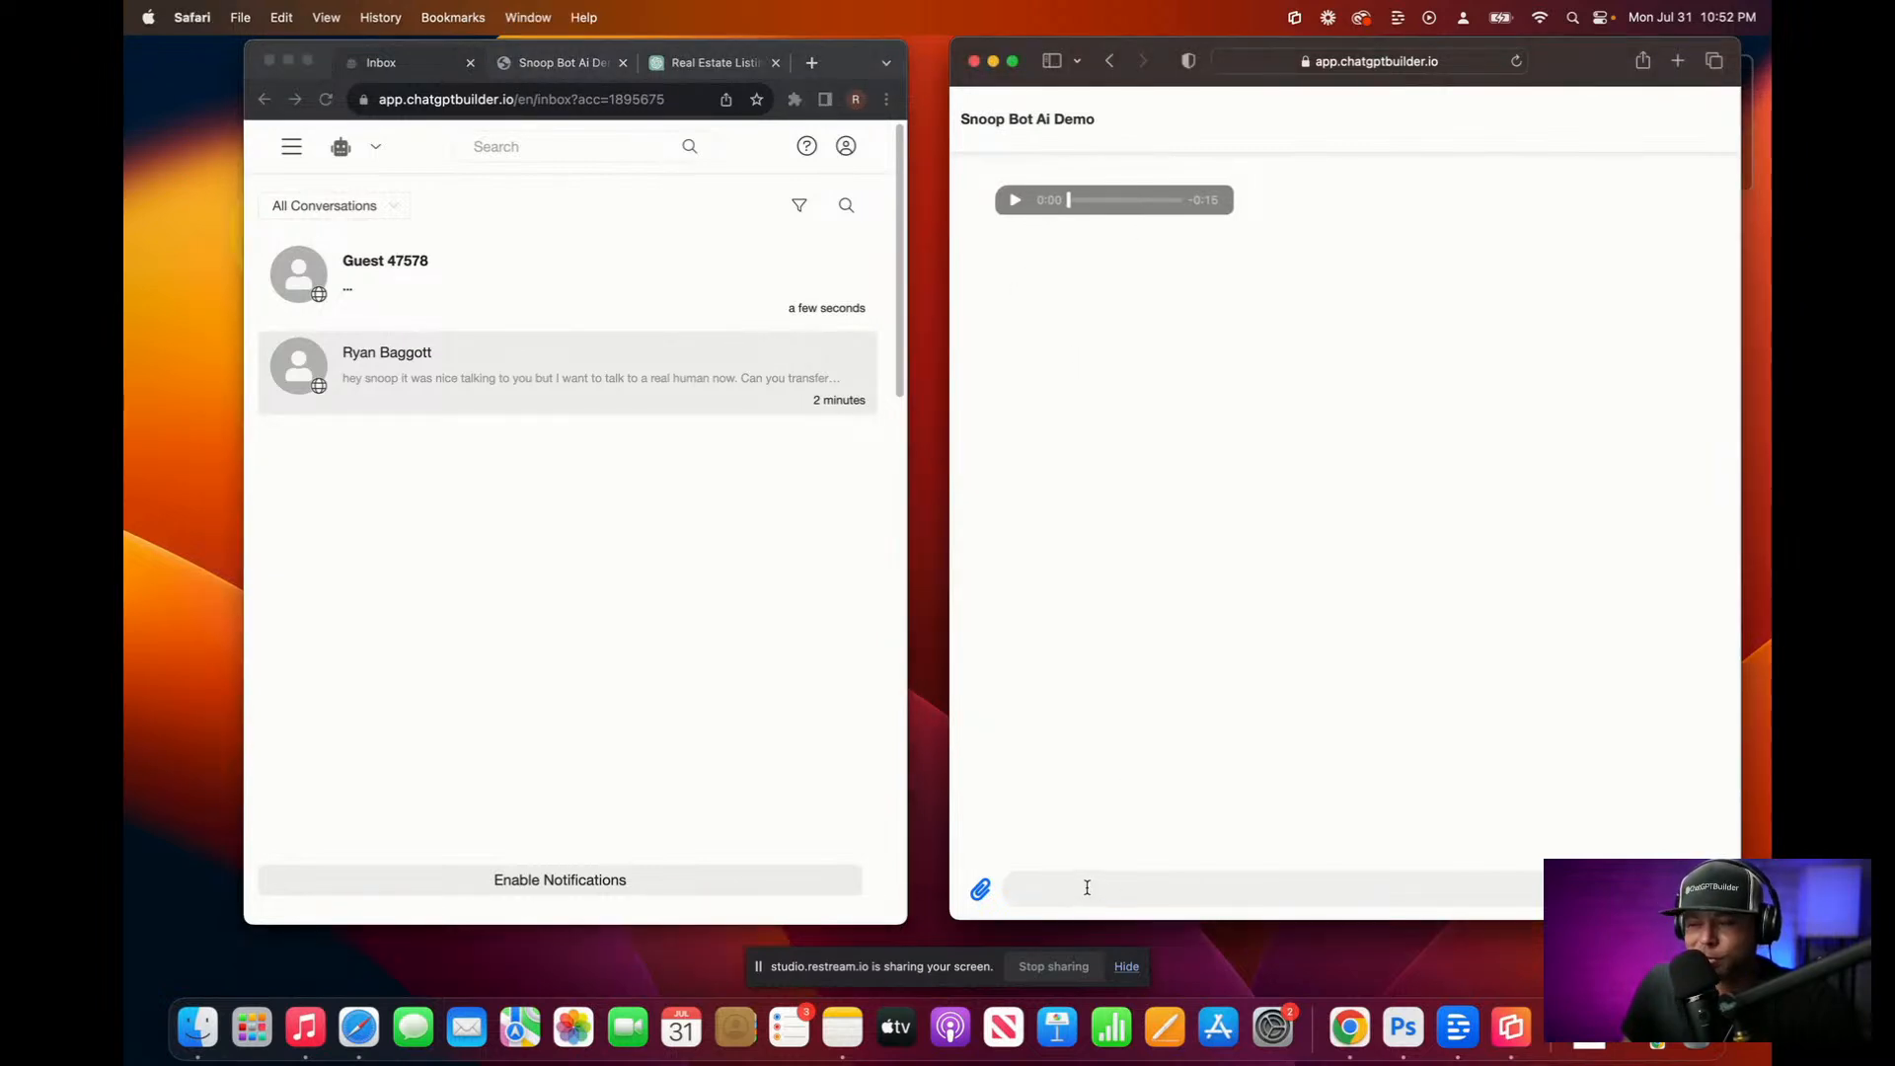
pyautogui.click(1015, 201)
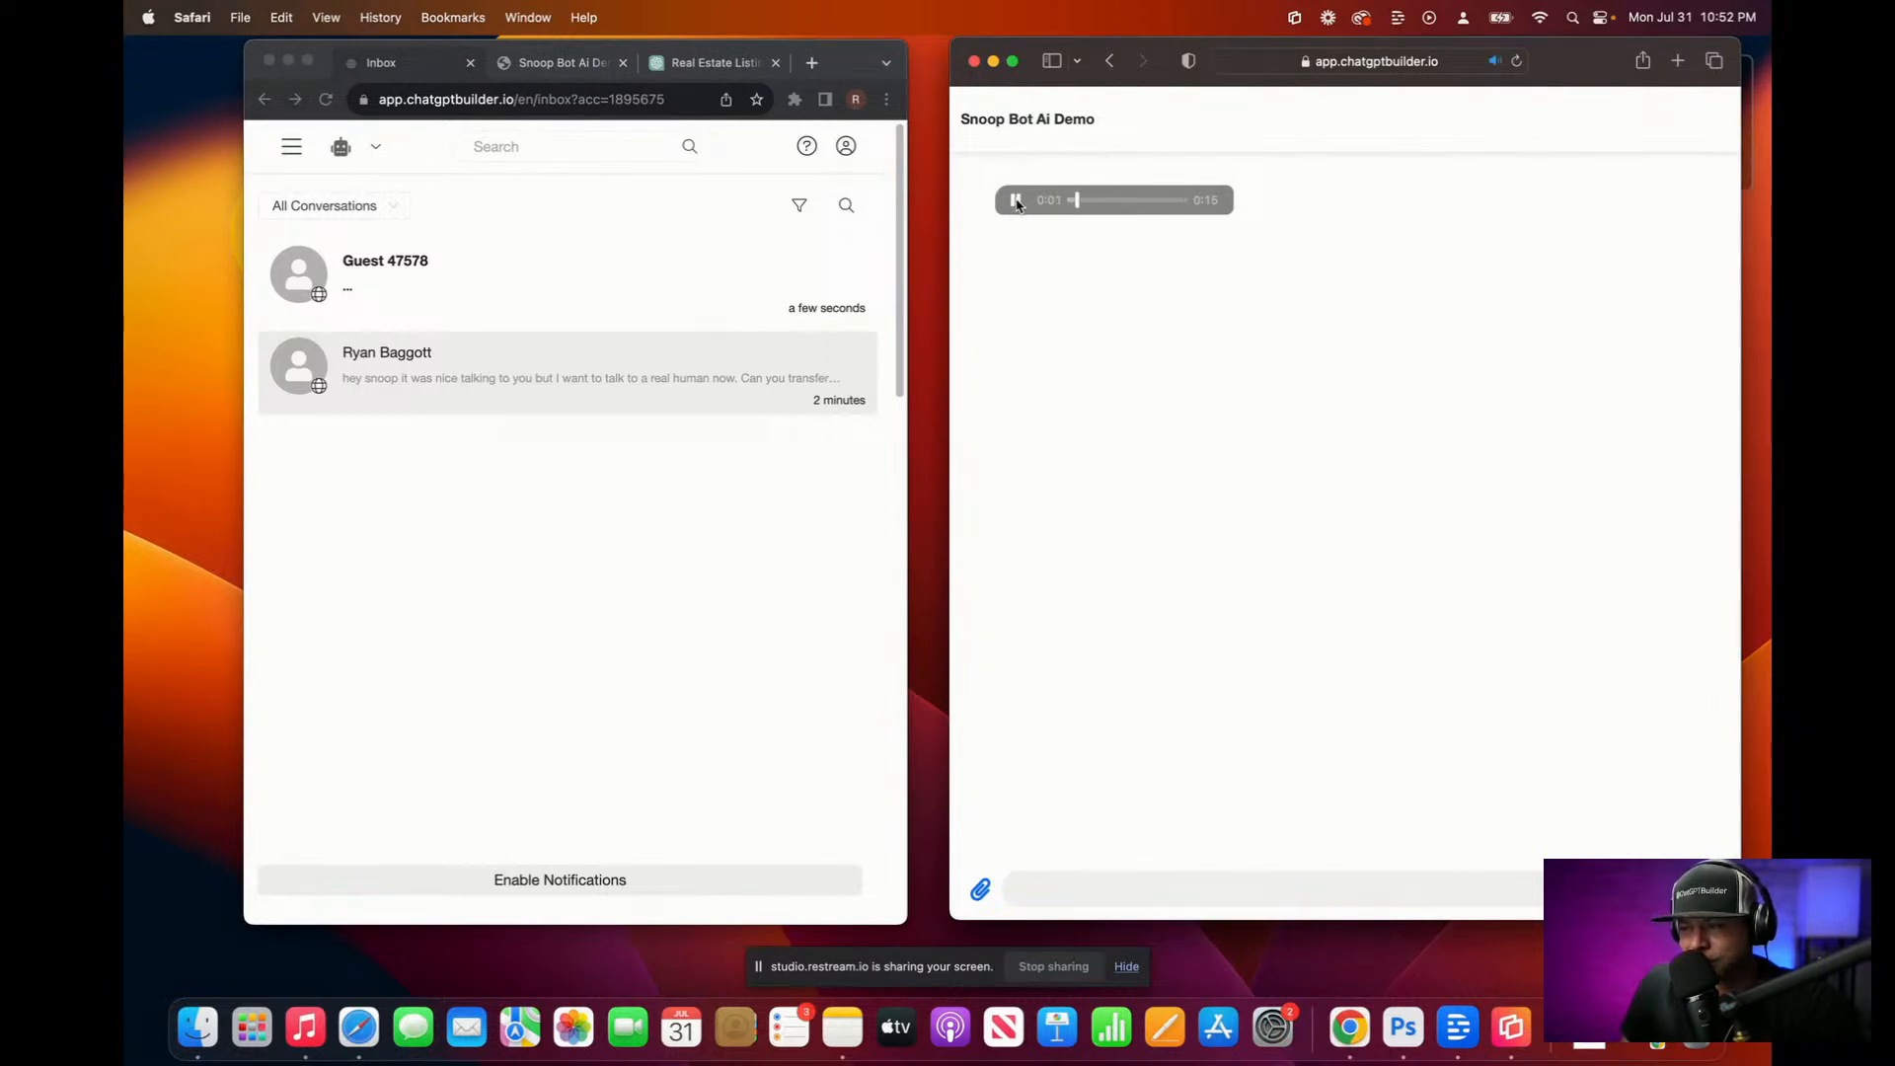
pyautogui.click(1015, 201)
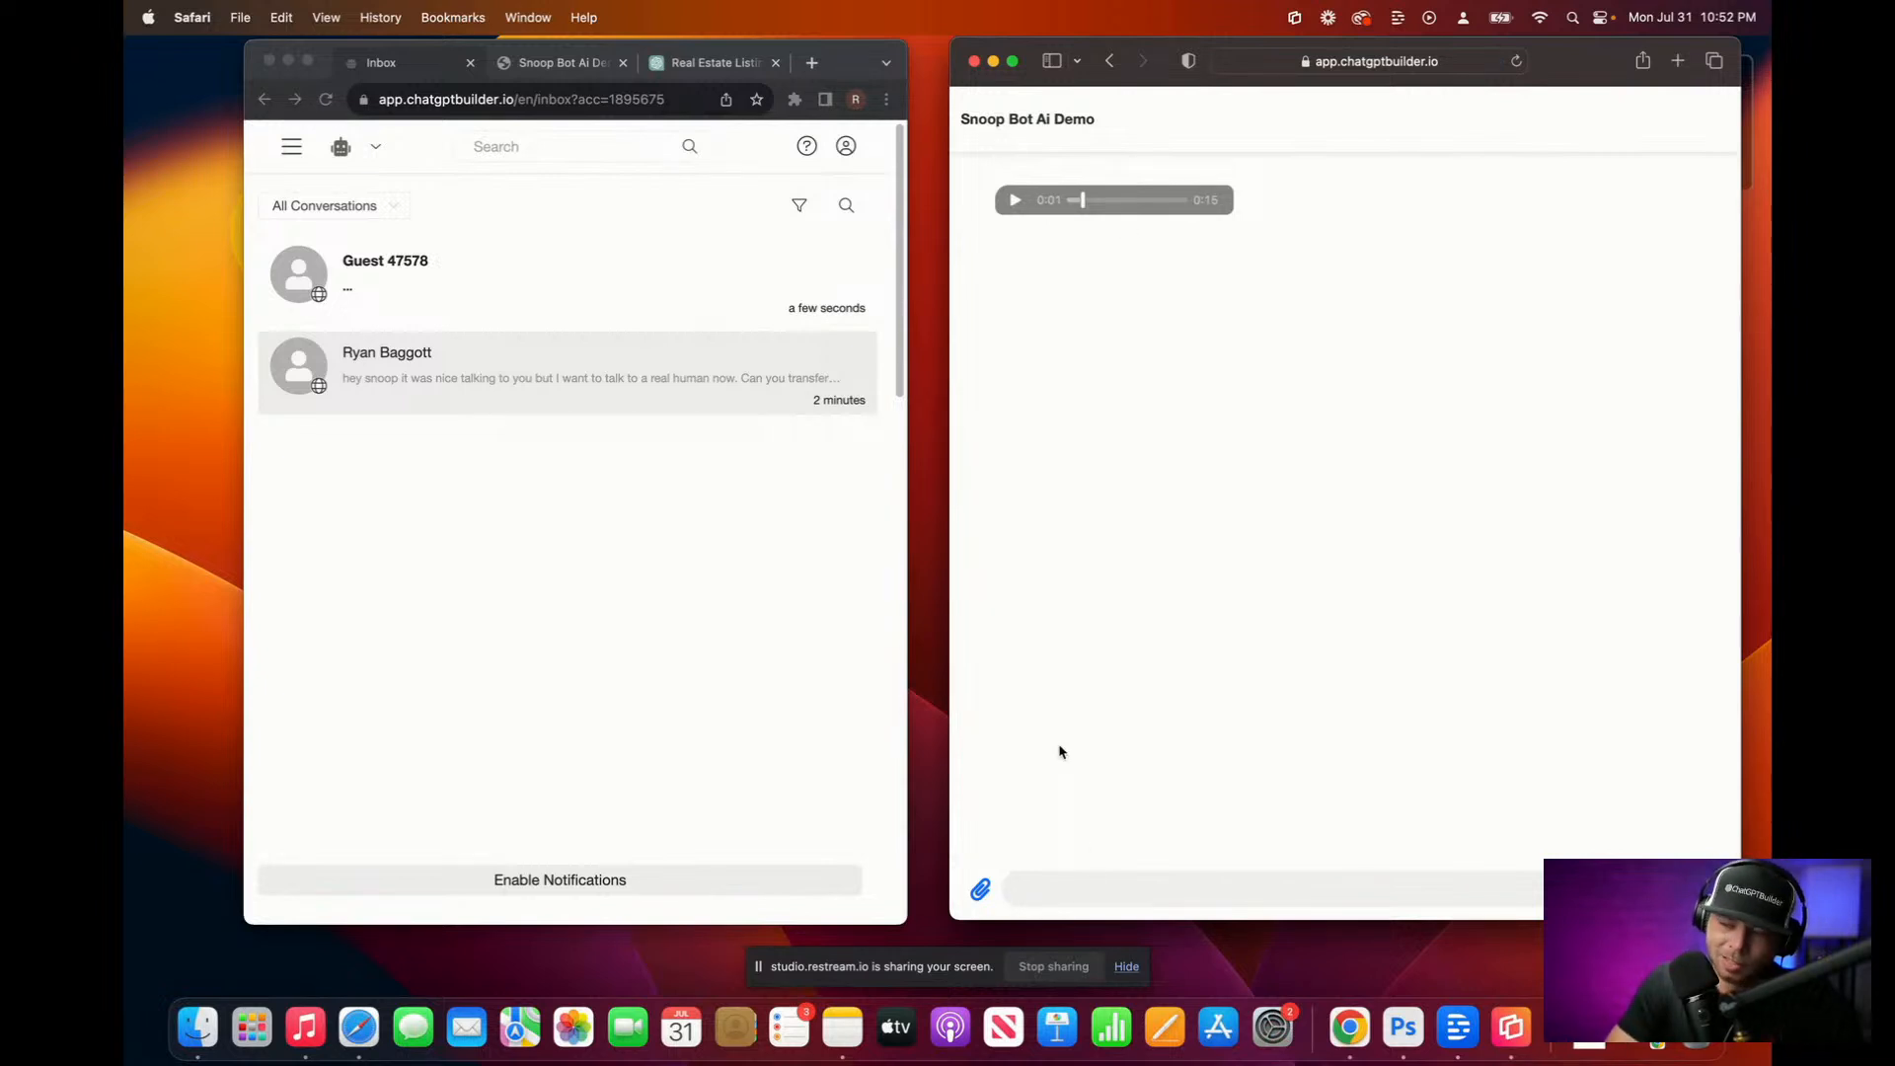
pyautogui.press('fn')
pyautogui.press('fn')
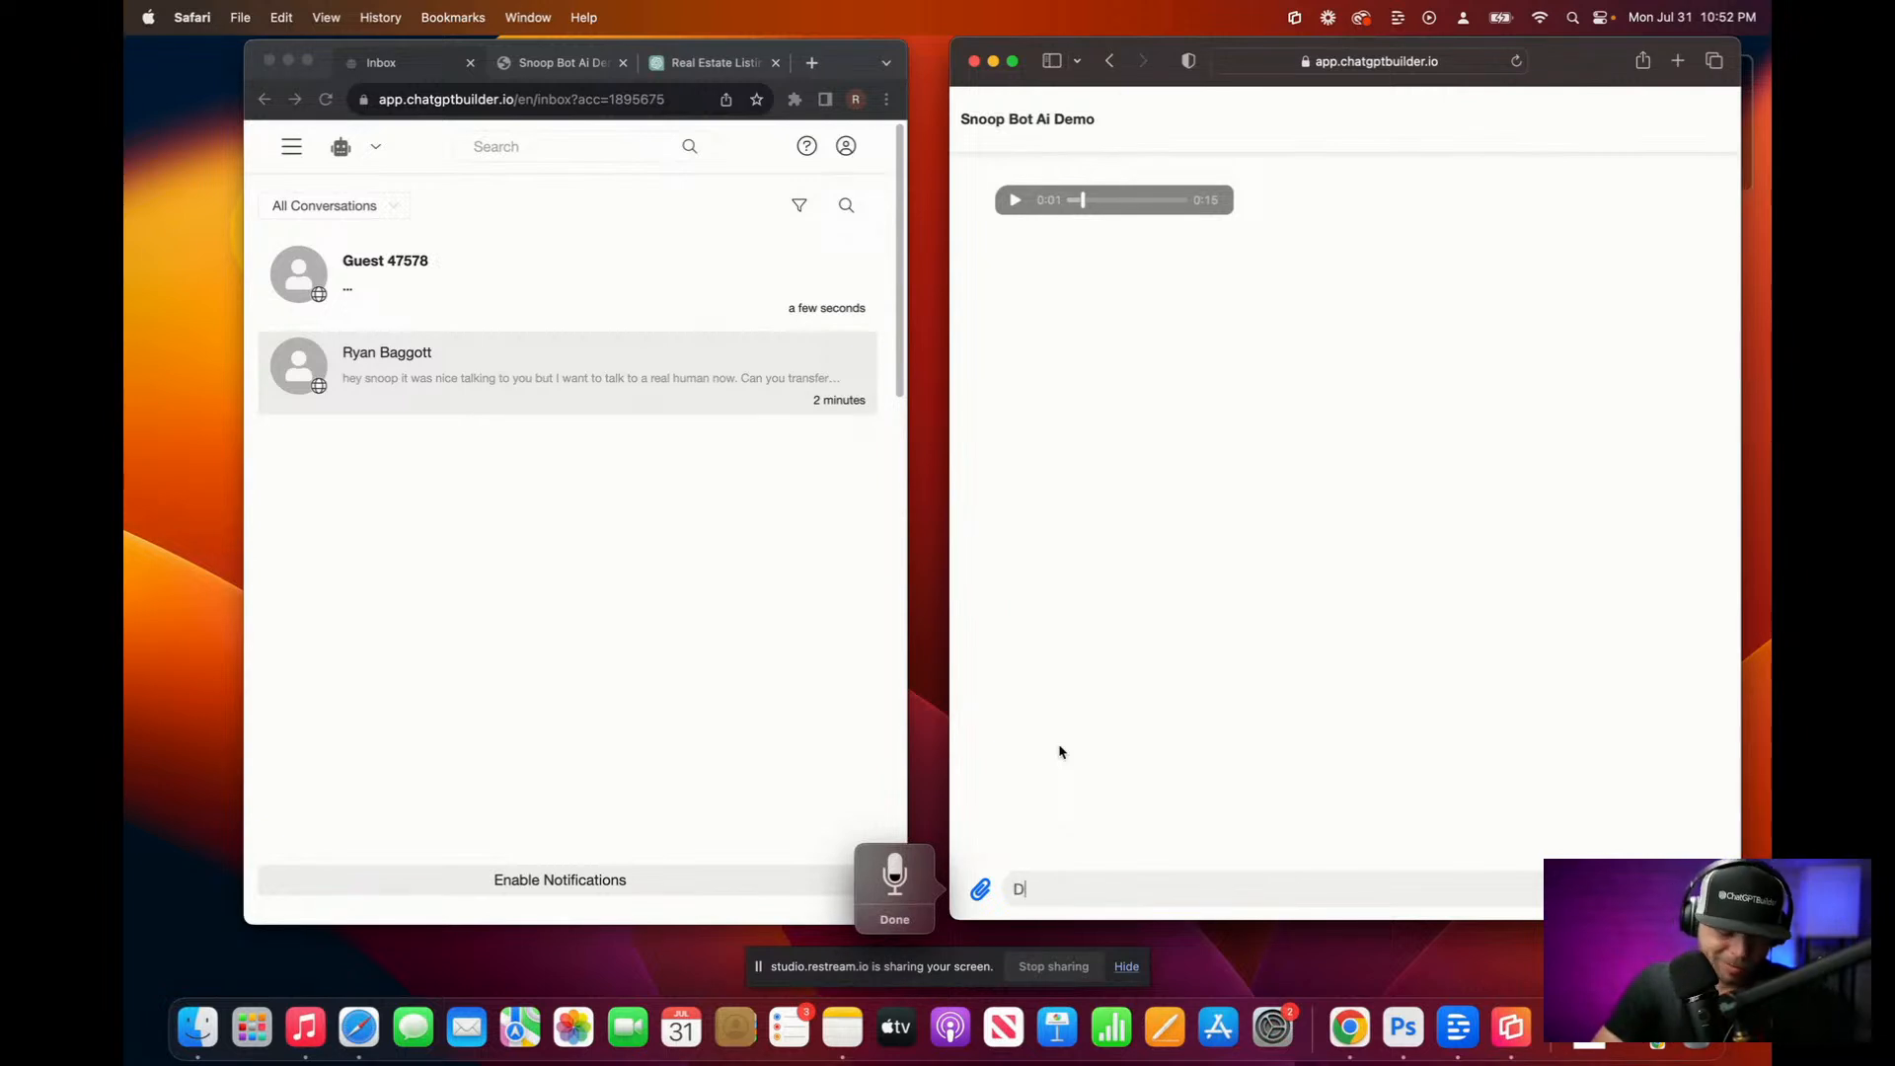
pyautogui.press('fn')
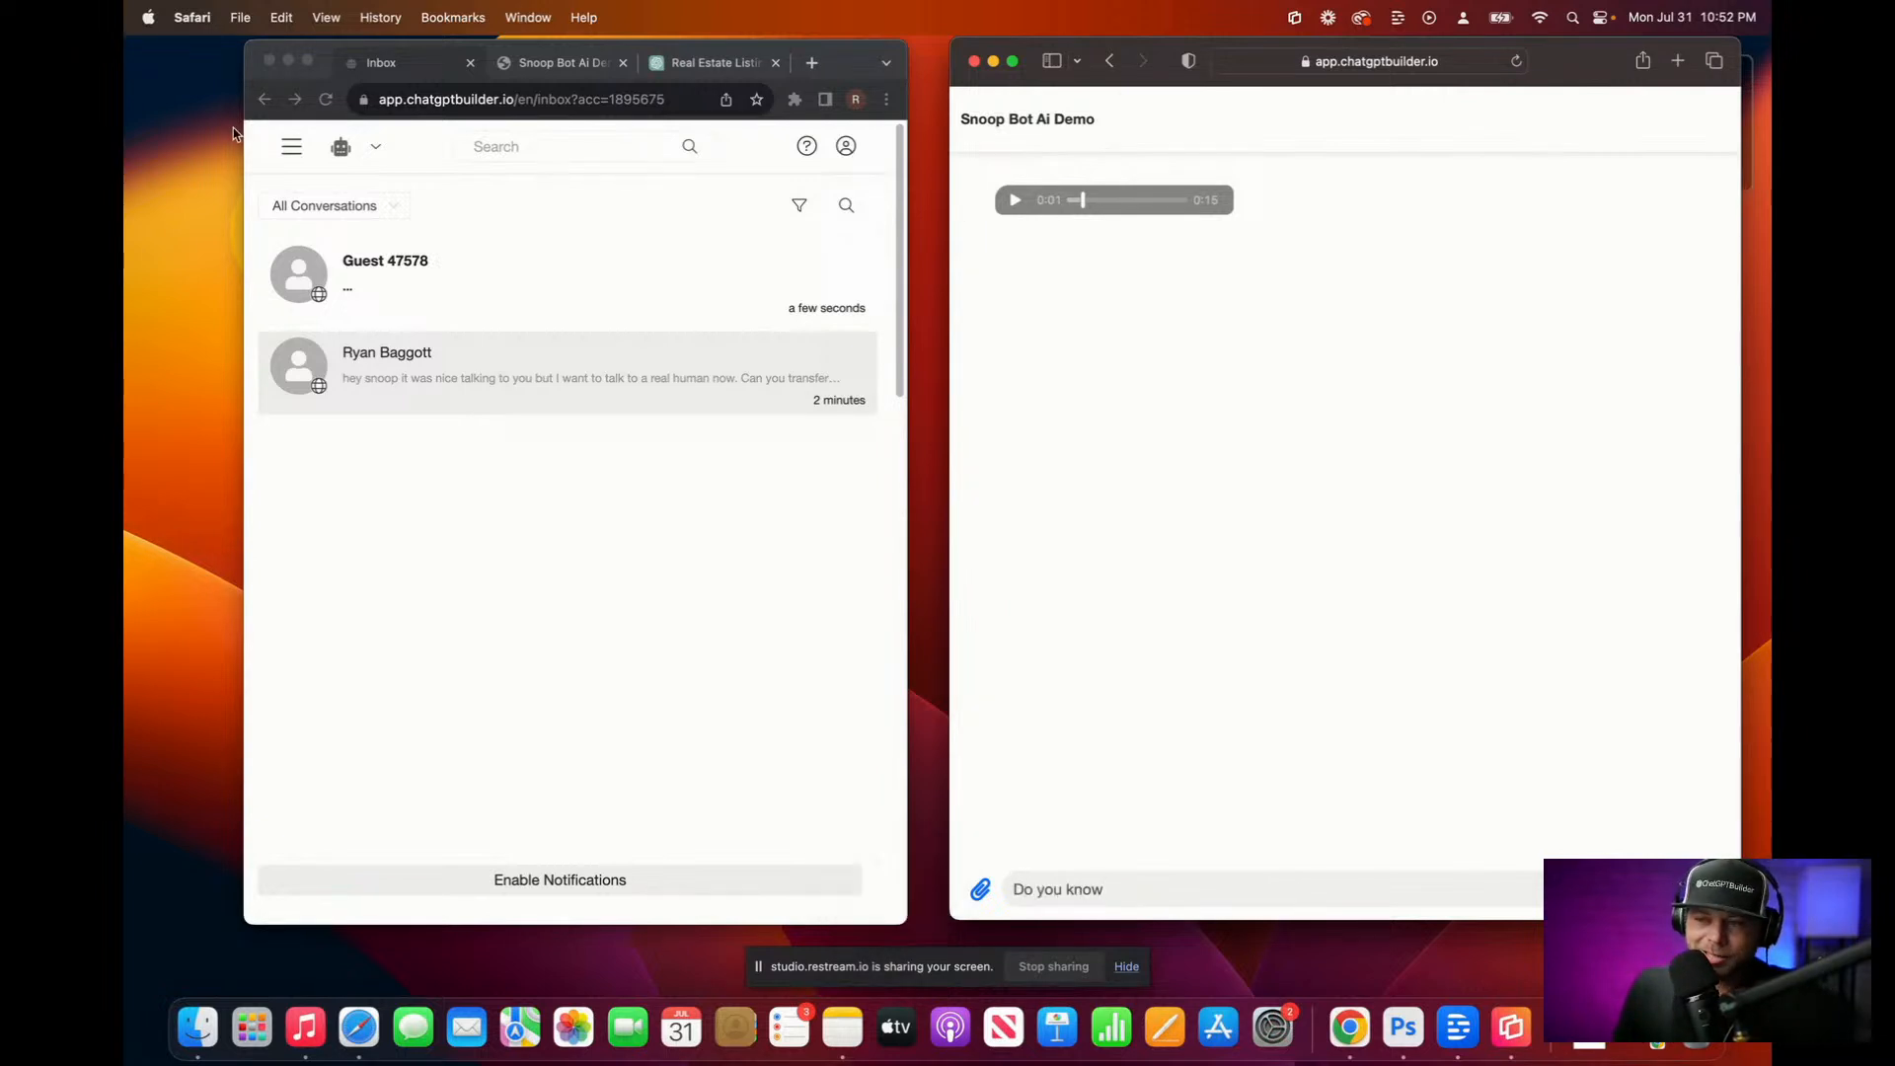
pyautogui.click(294, 153)
pyautogui.click(294, 153)
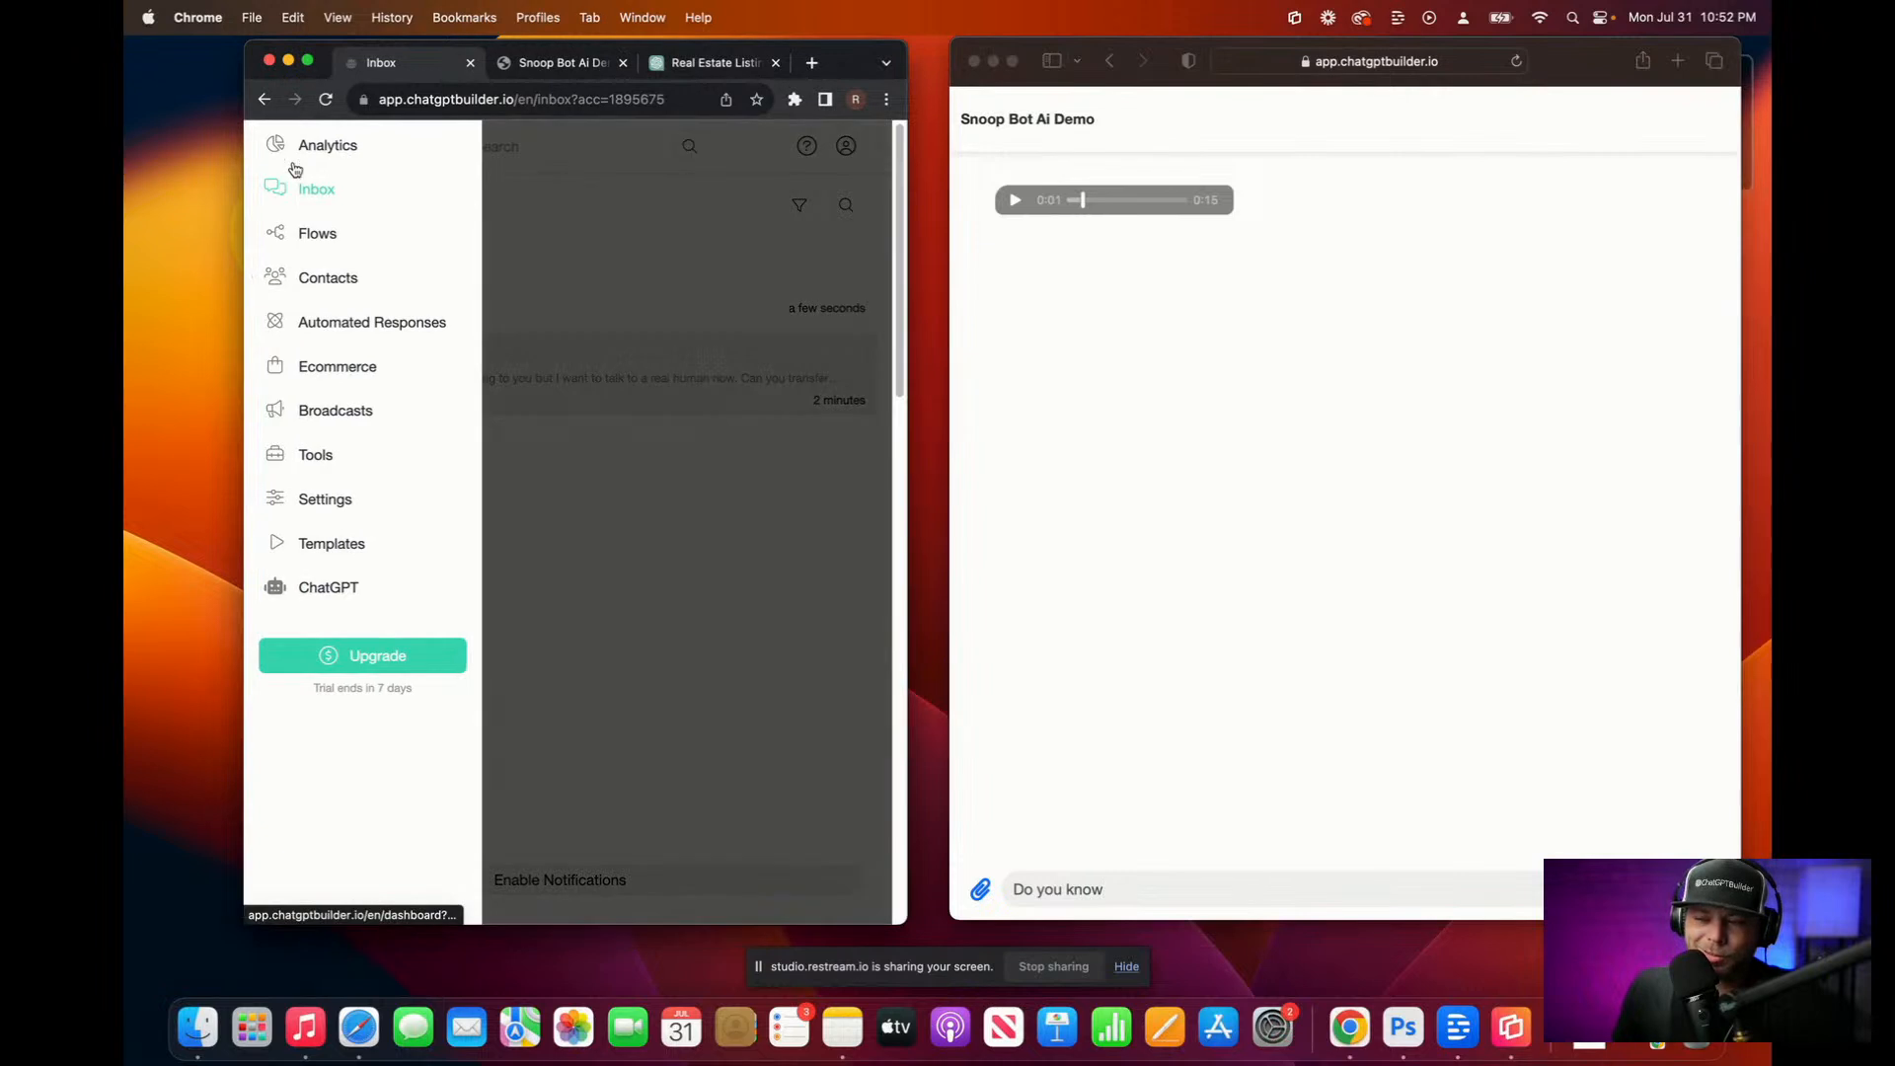
# Step: Delete the Audio and ElevenLabs blocks from the Snoop Default step
pyautogui.click(326, 234)
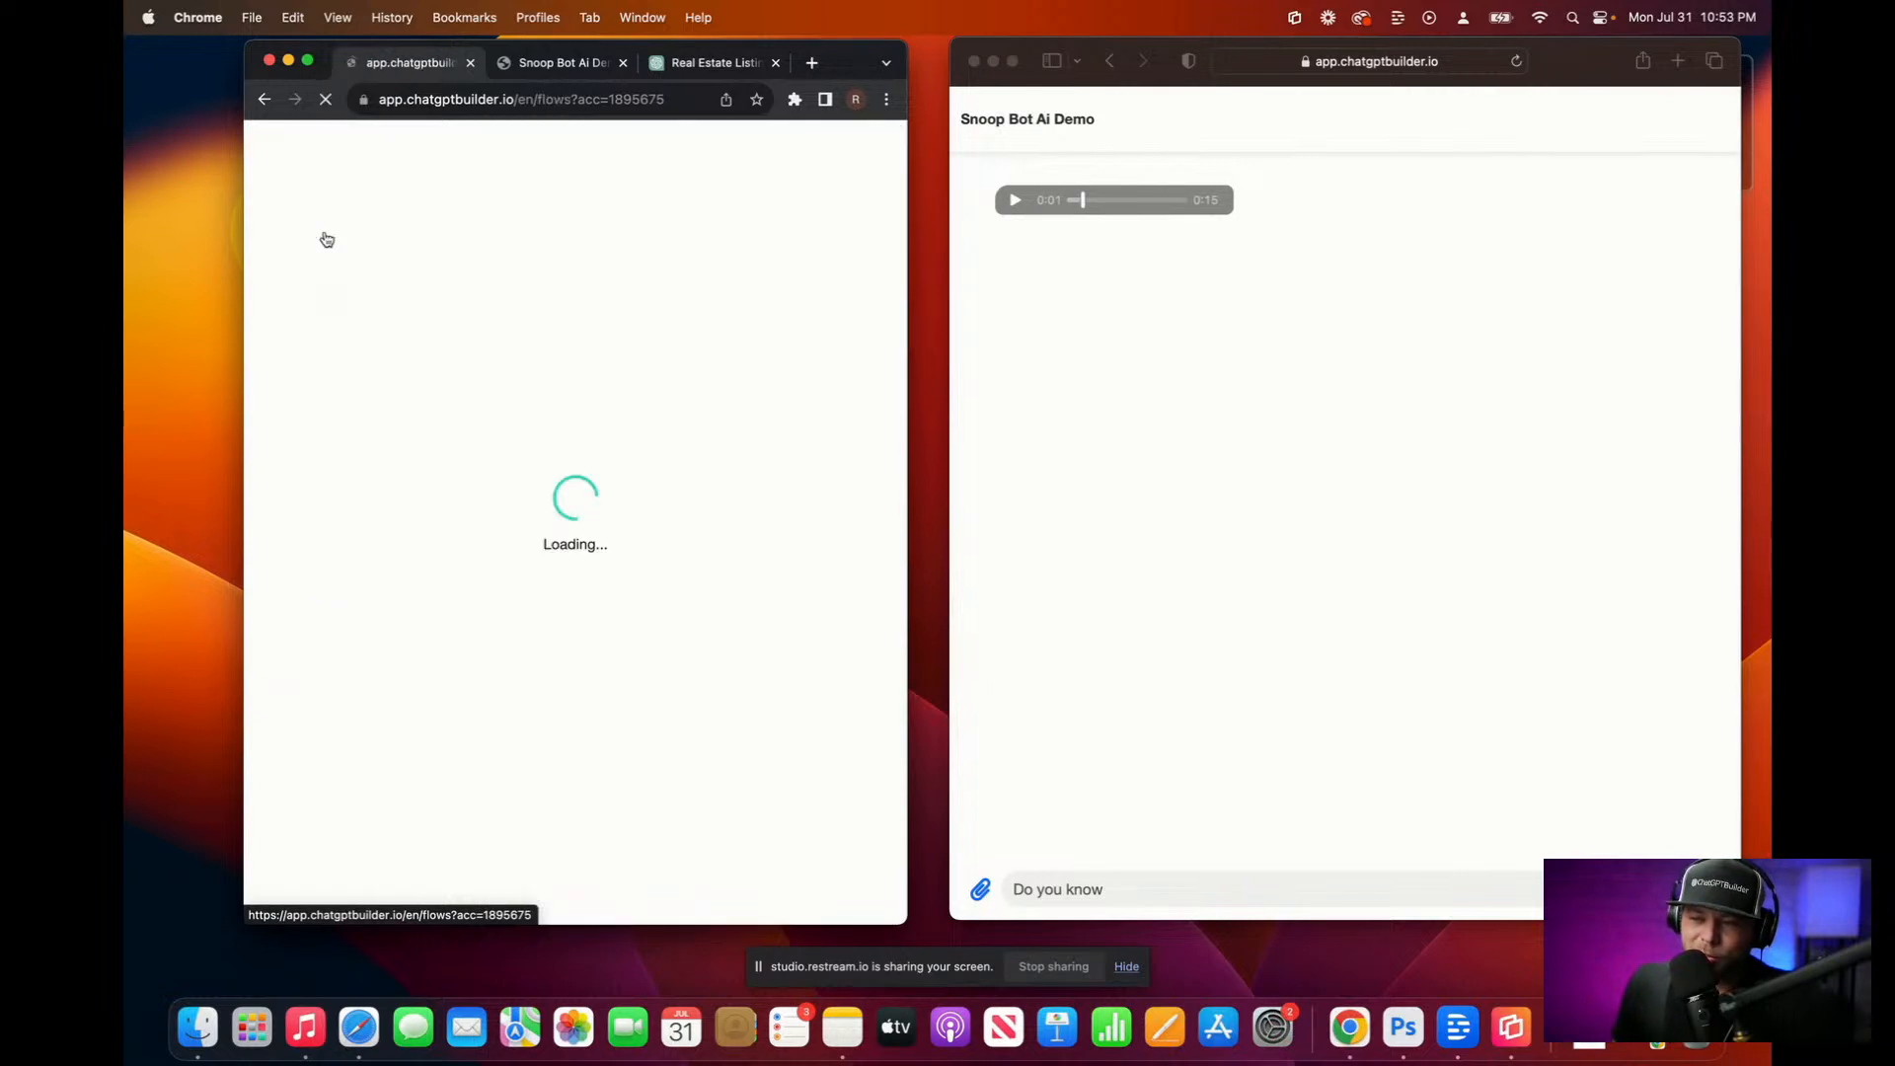
pyautogui.click(452, 691)
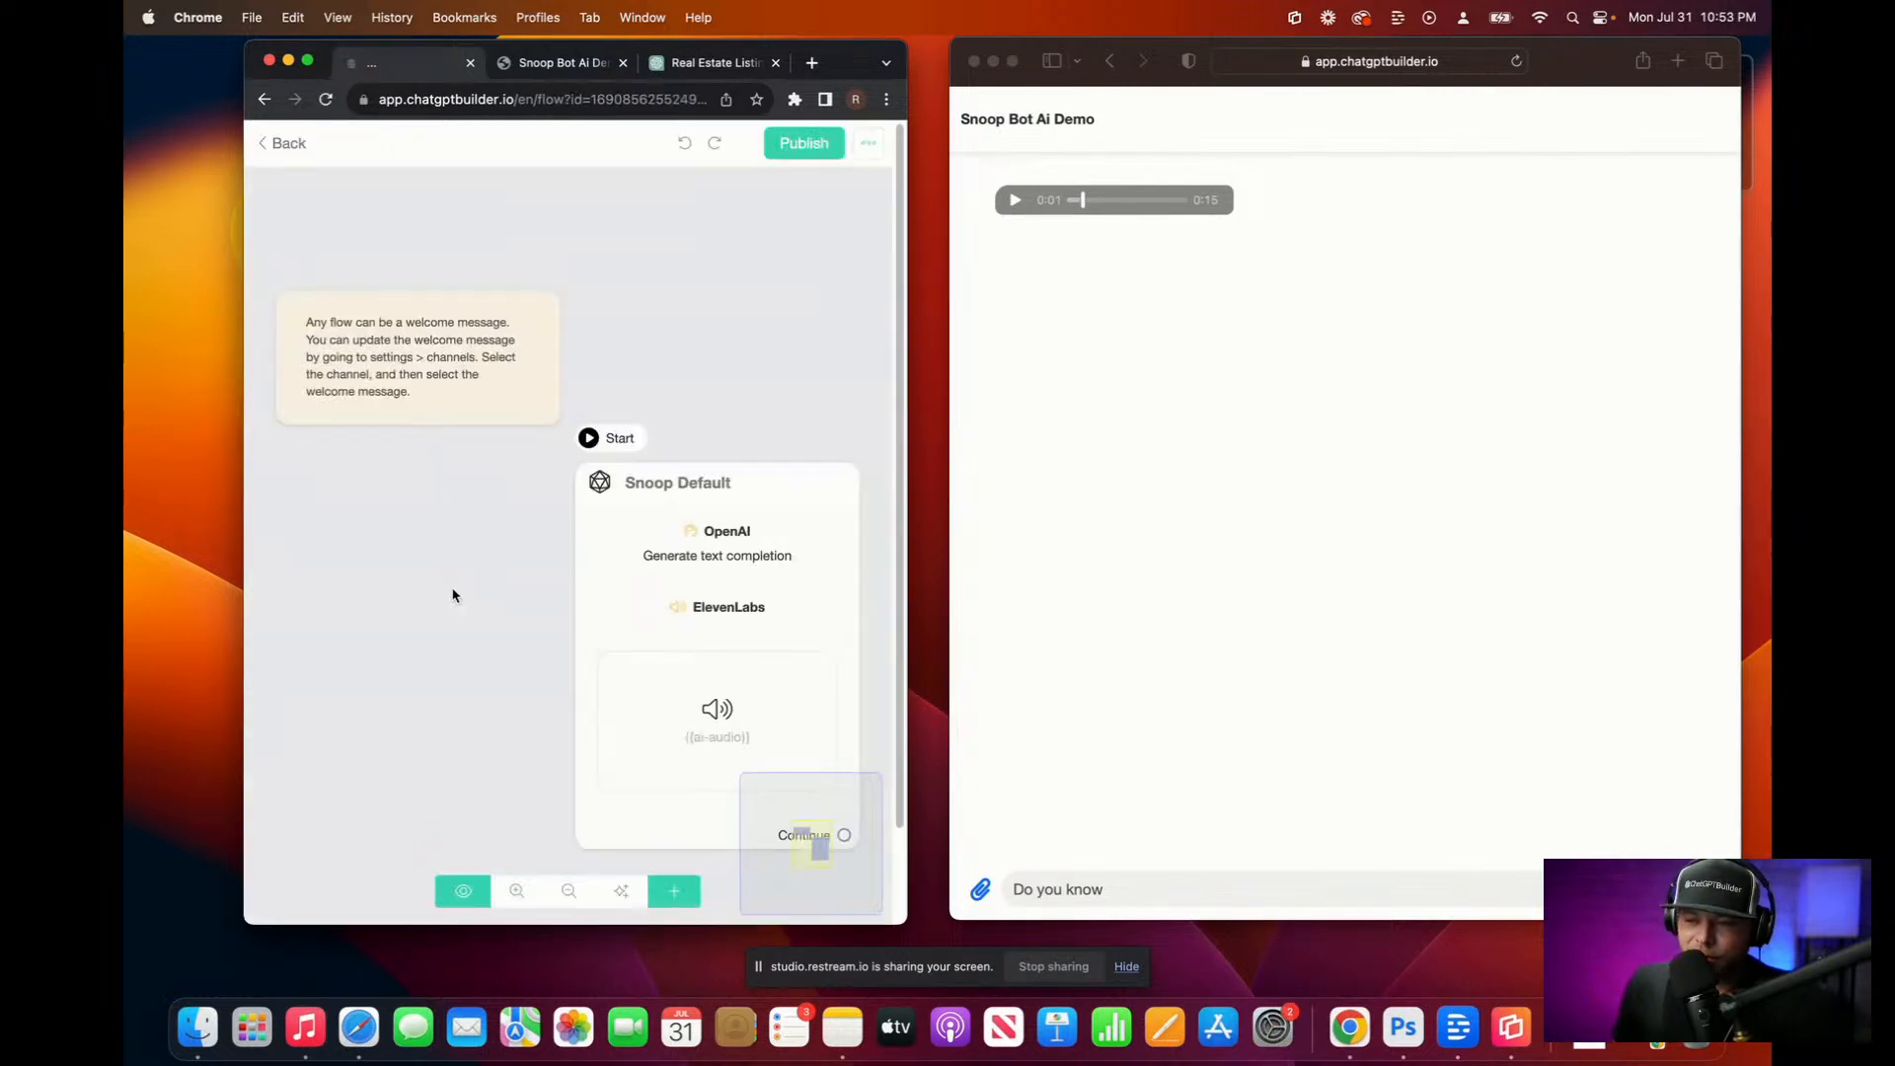
pyautogui.click(667, 589)
pyautogui.moveTo(498, 556)
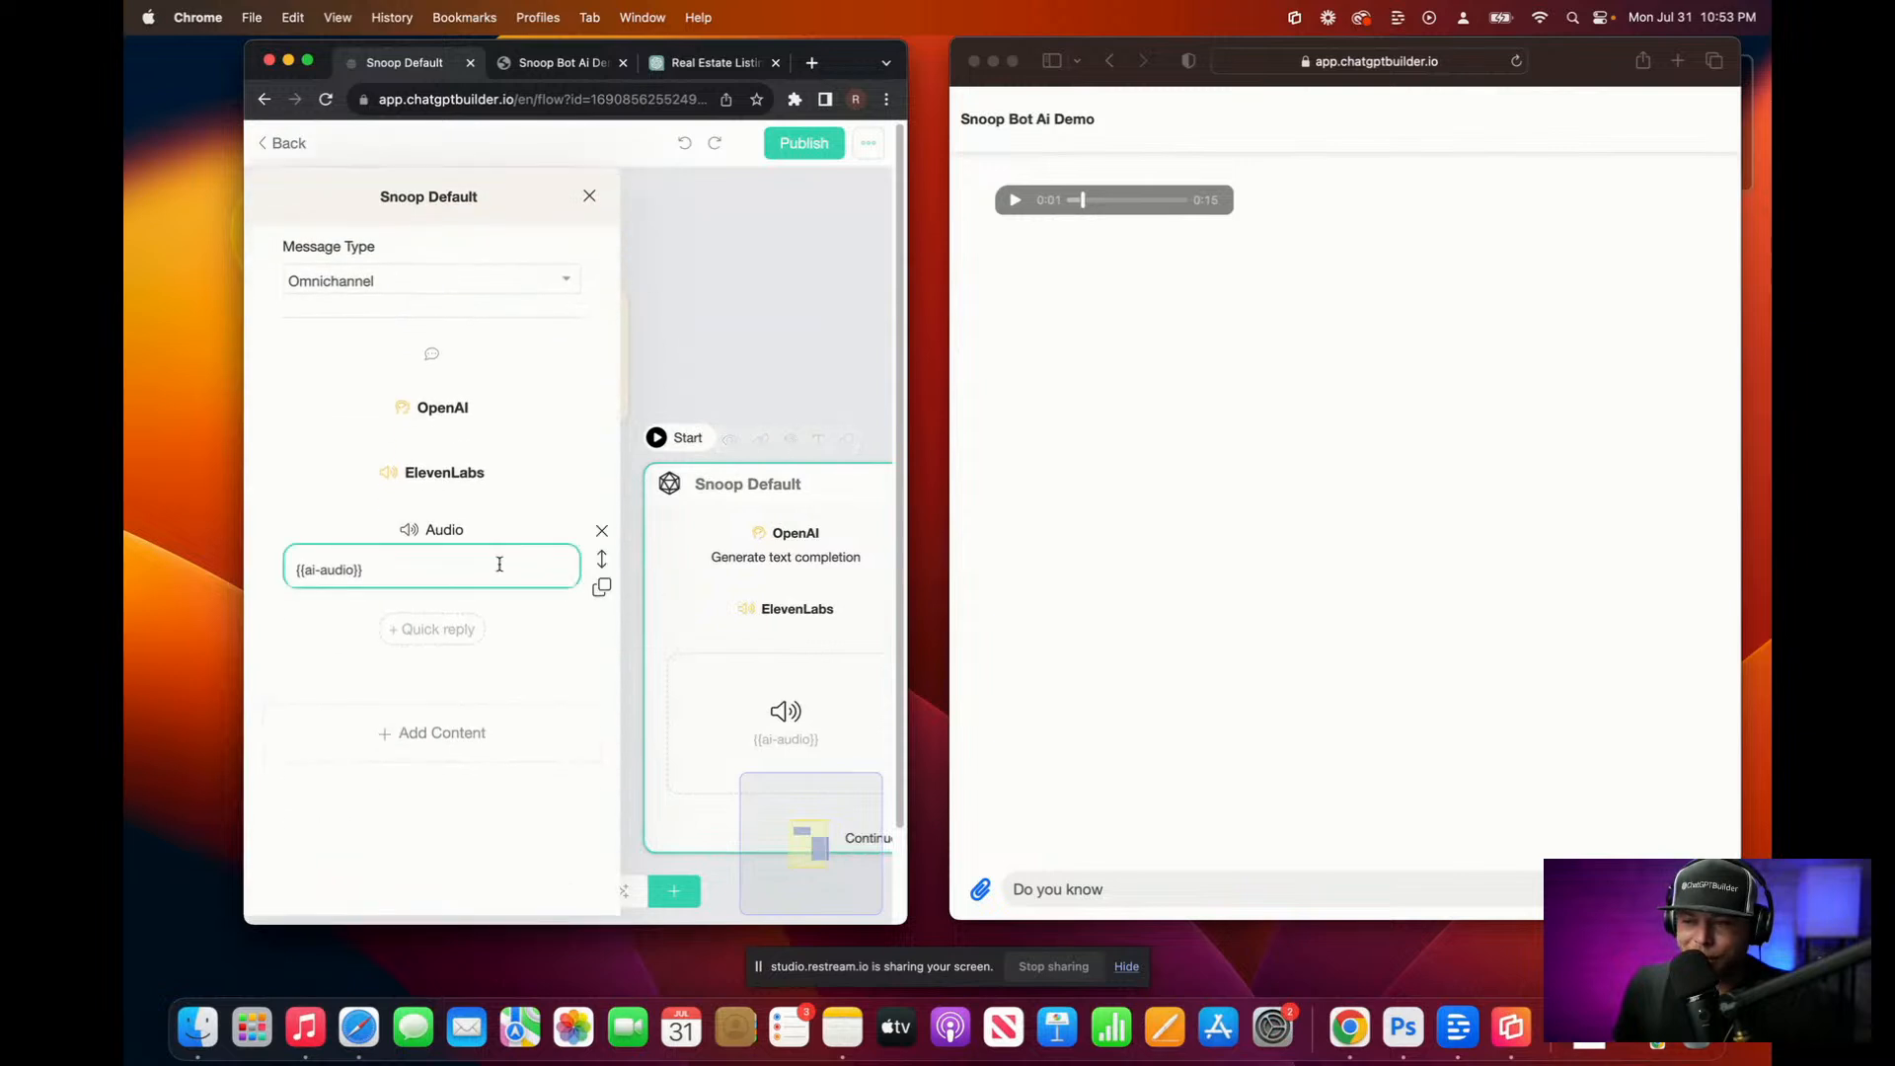
pyautogui.click(598, 534)
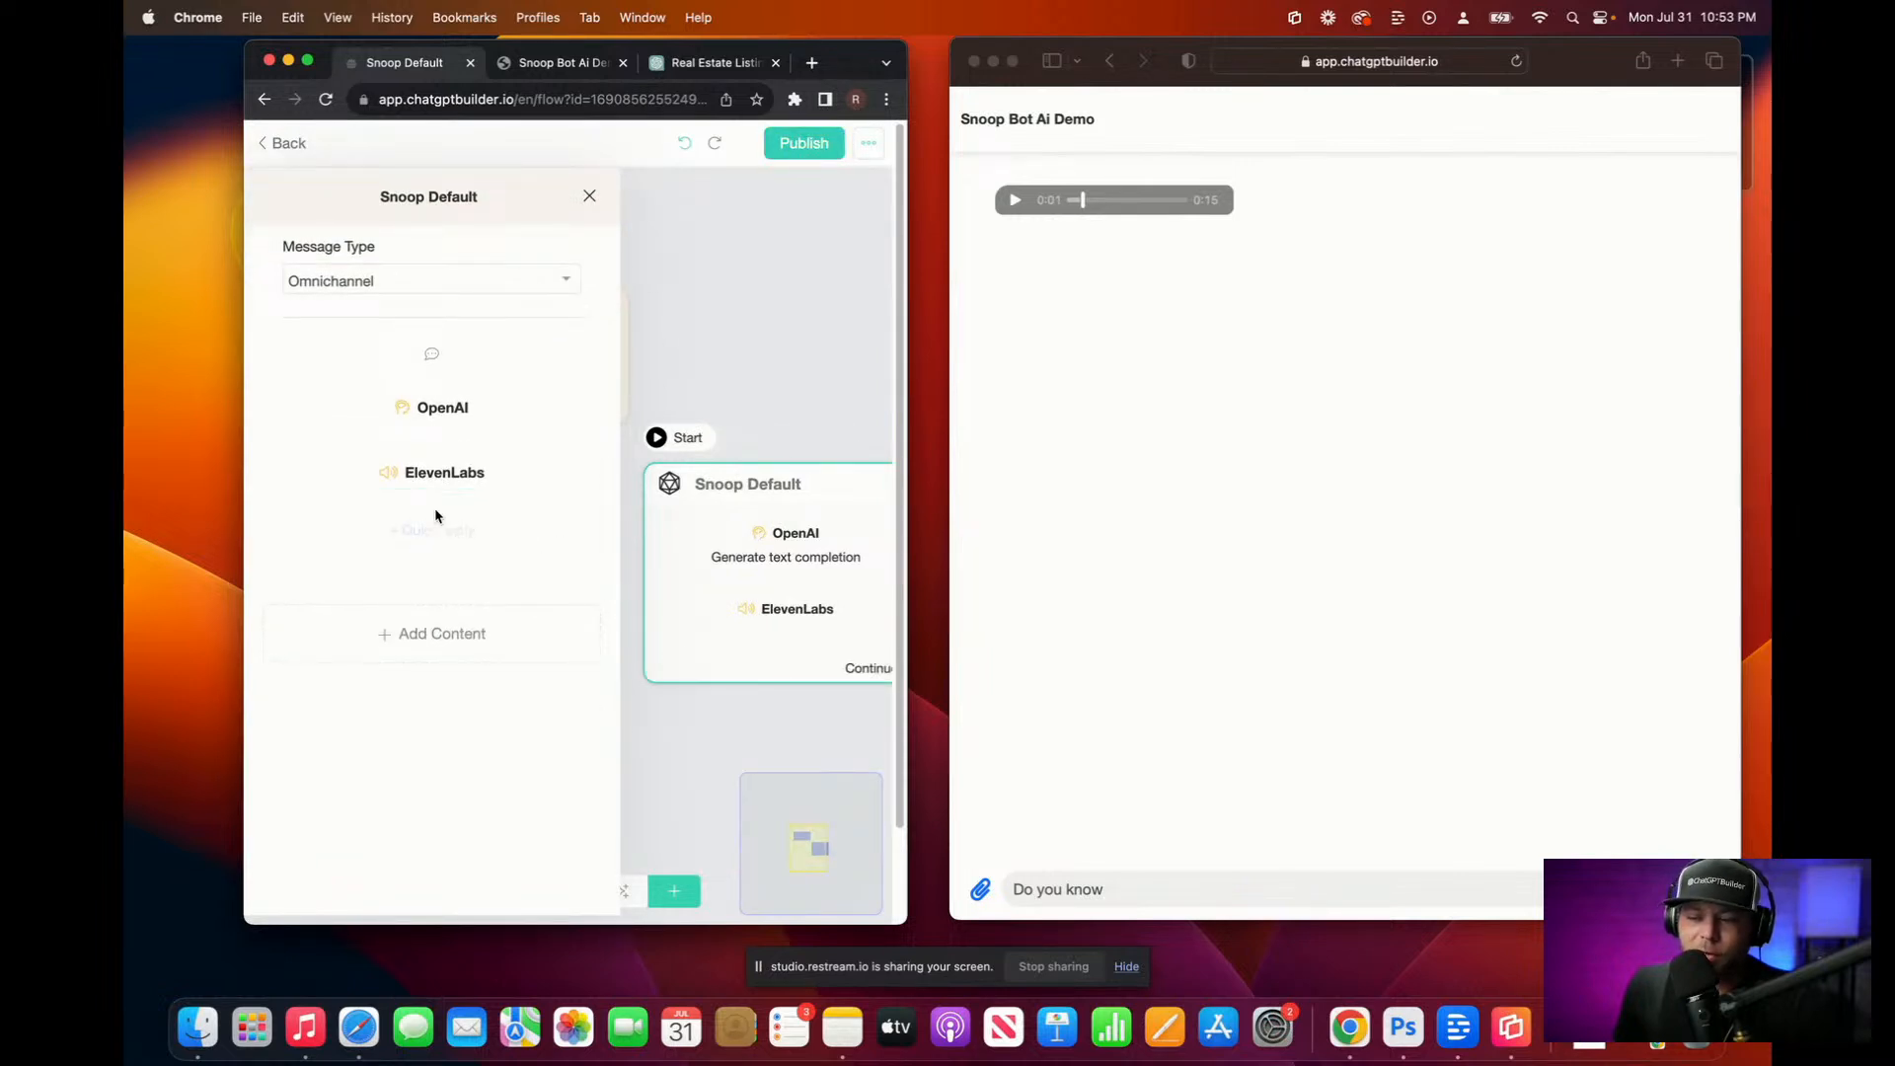
pyautogui.moveTo(524, 478)
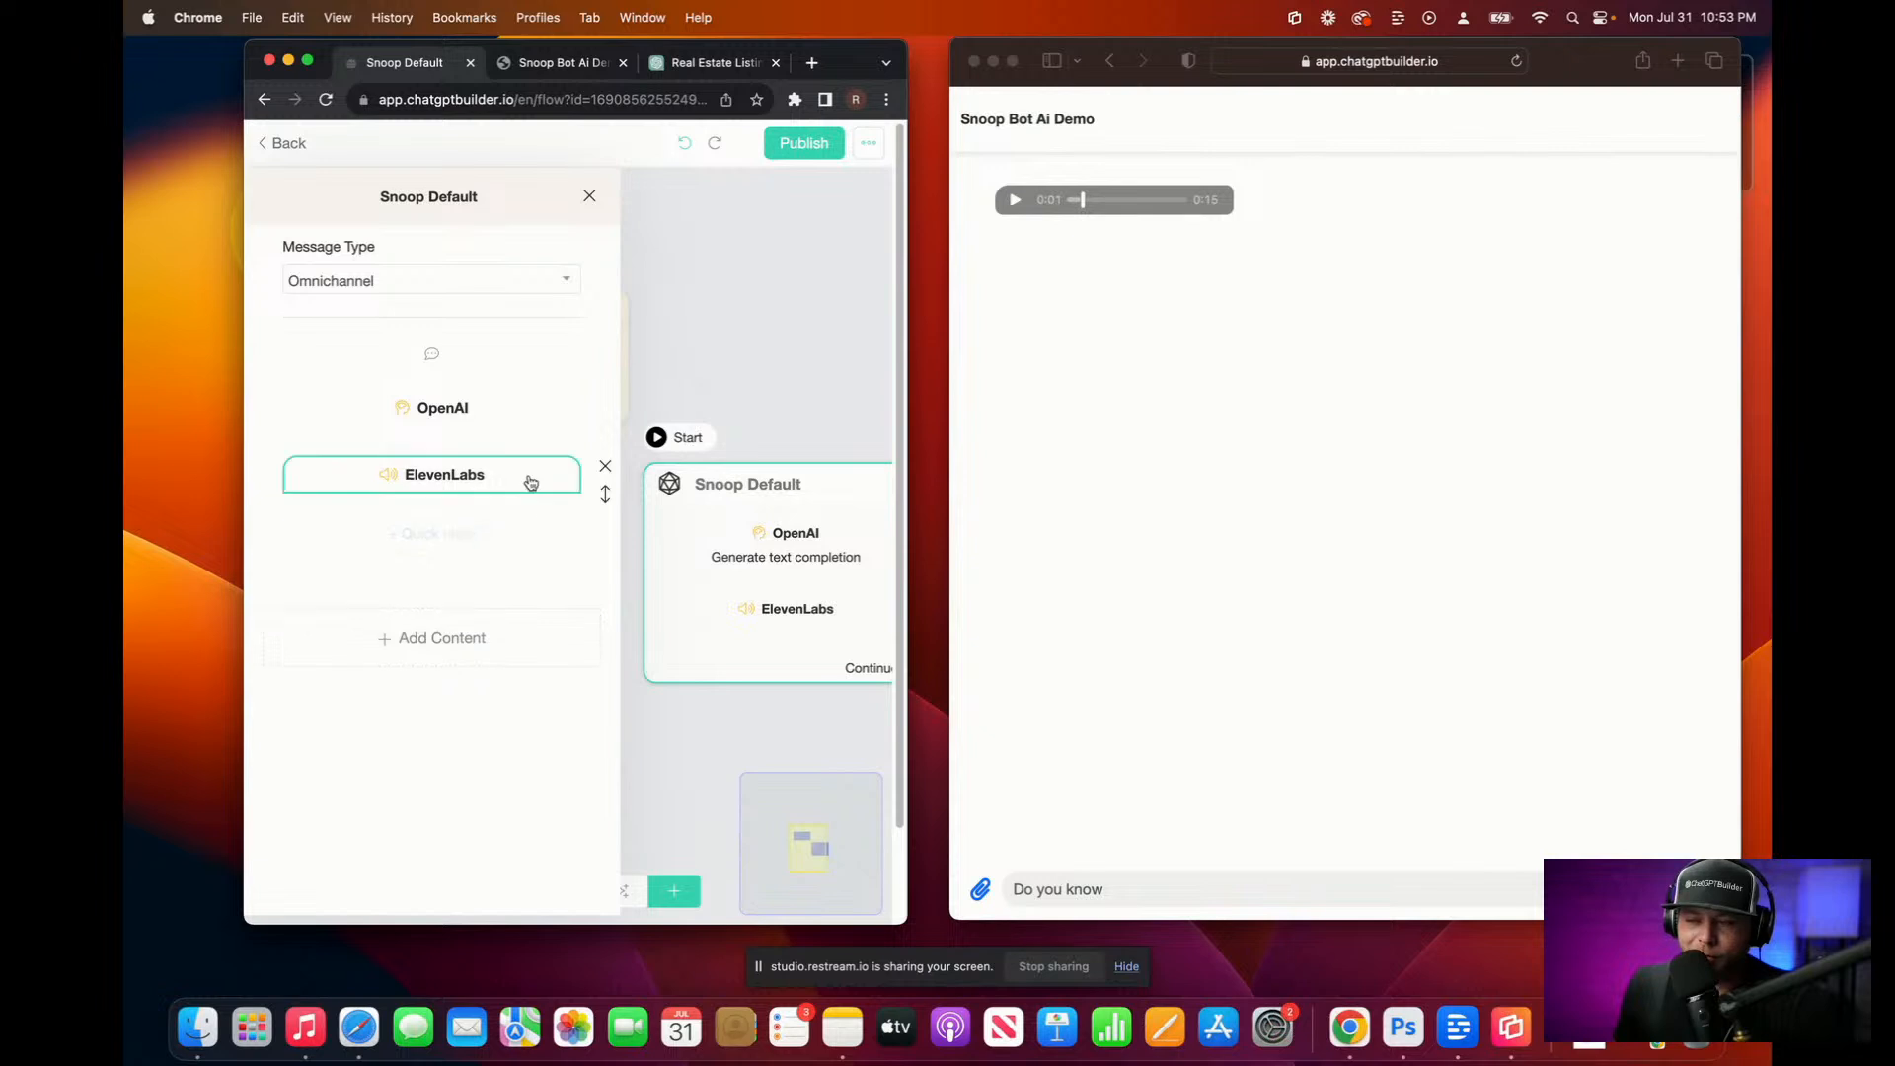
pyautogui.click(603, 468)
# Step: Add a Text block with {{ai-text-output}}, publish the flow, and select the leftover chat draft
pyautogui.click(443, 570)
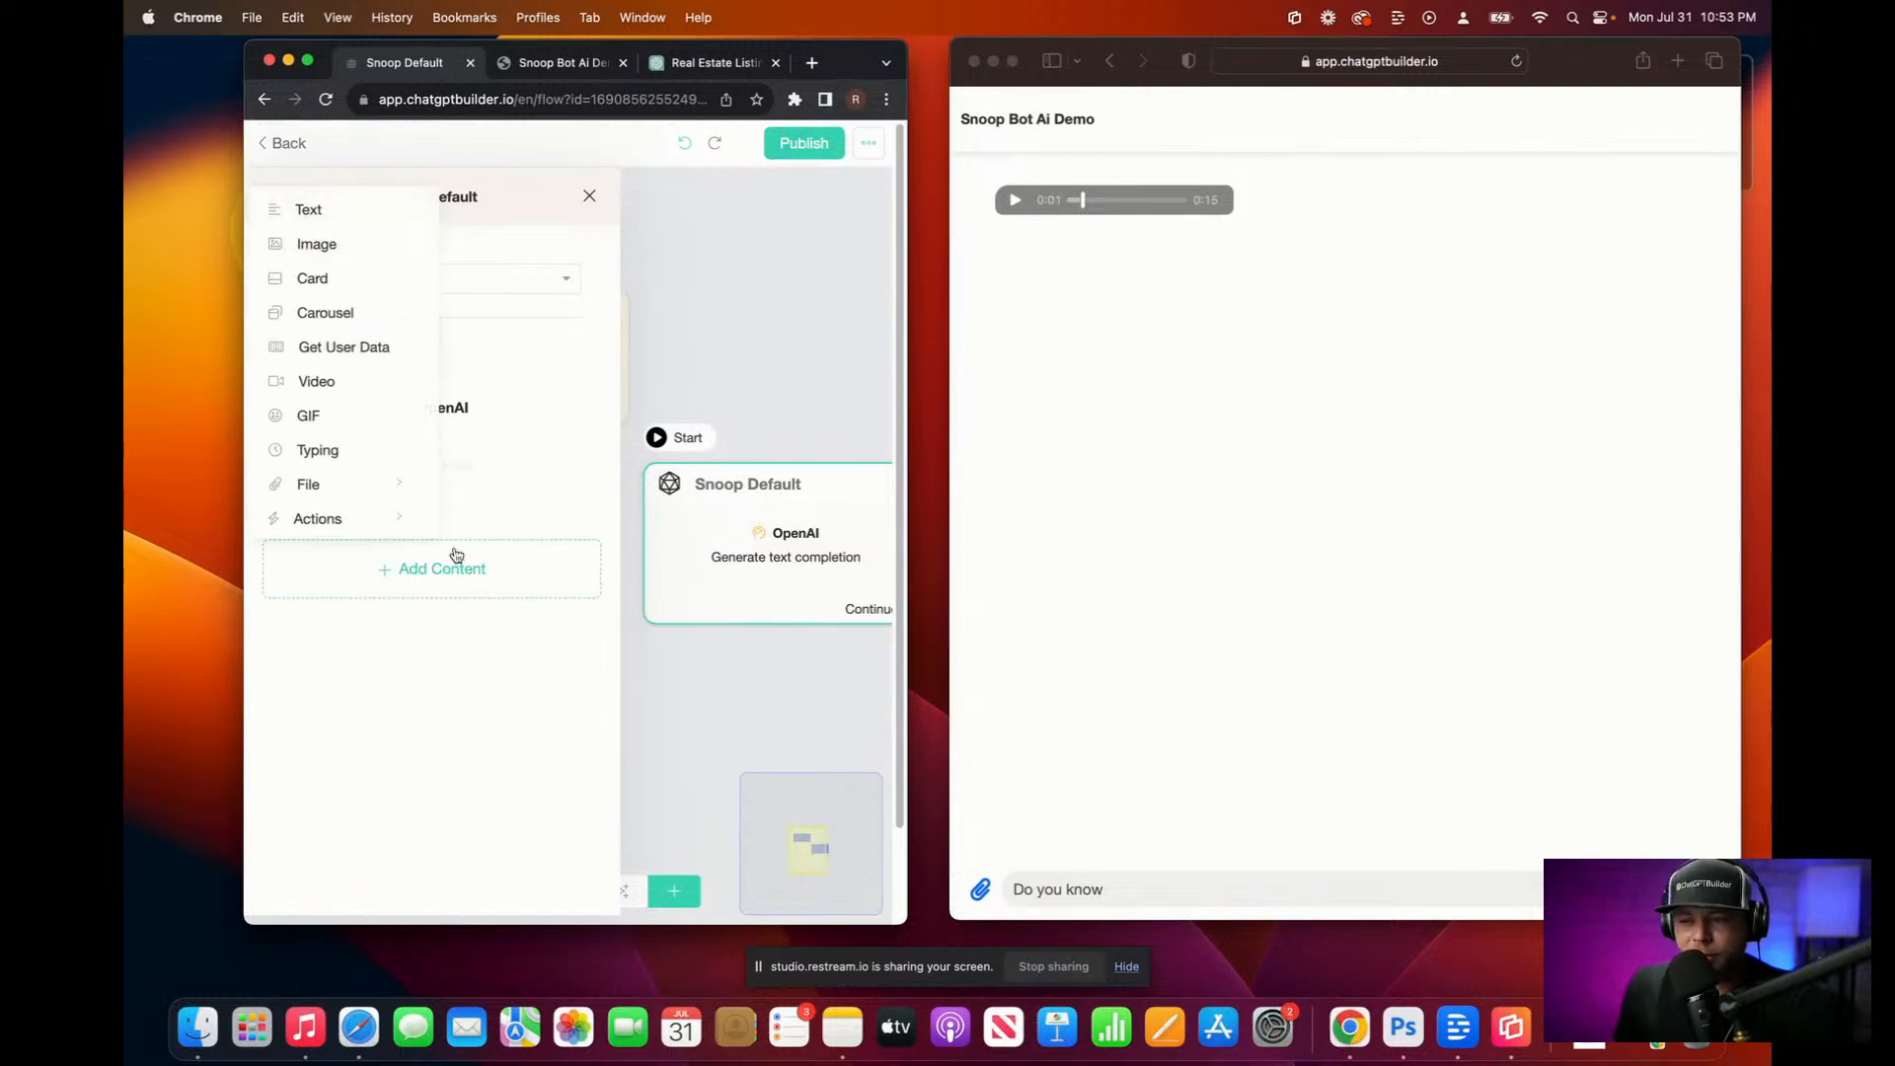
pyautogui.click(330, 209)
pyautogui.click(457, 413)
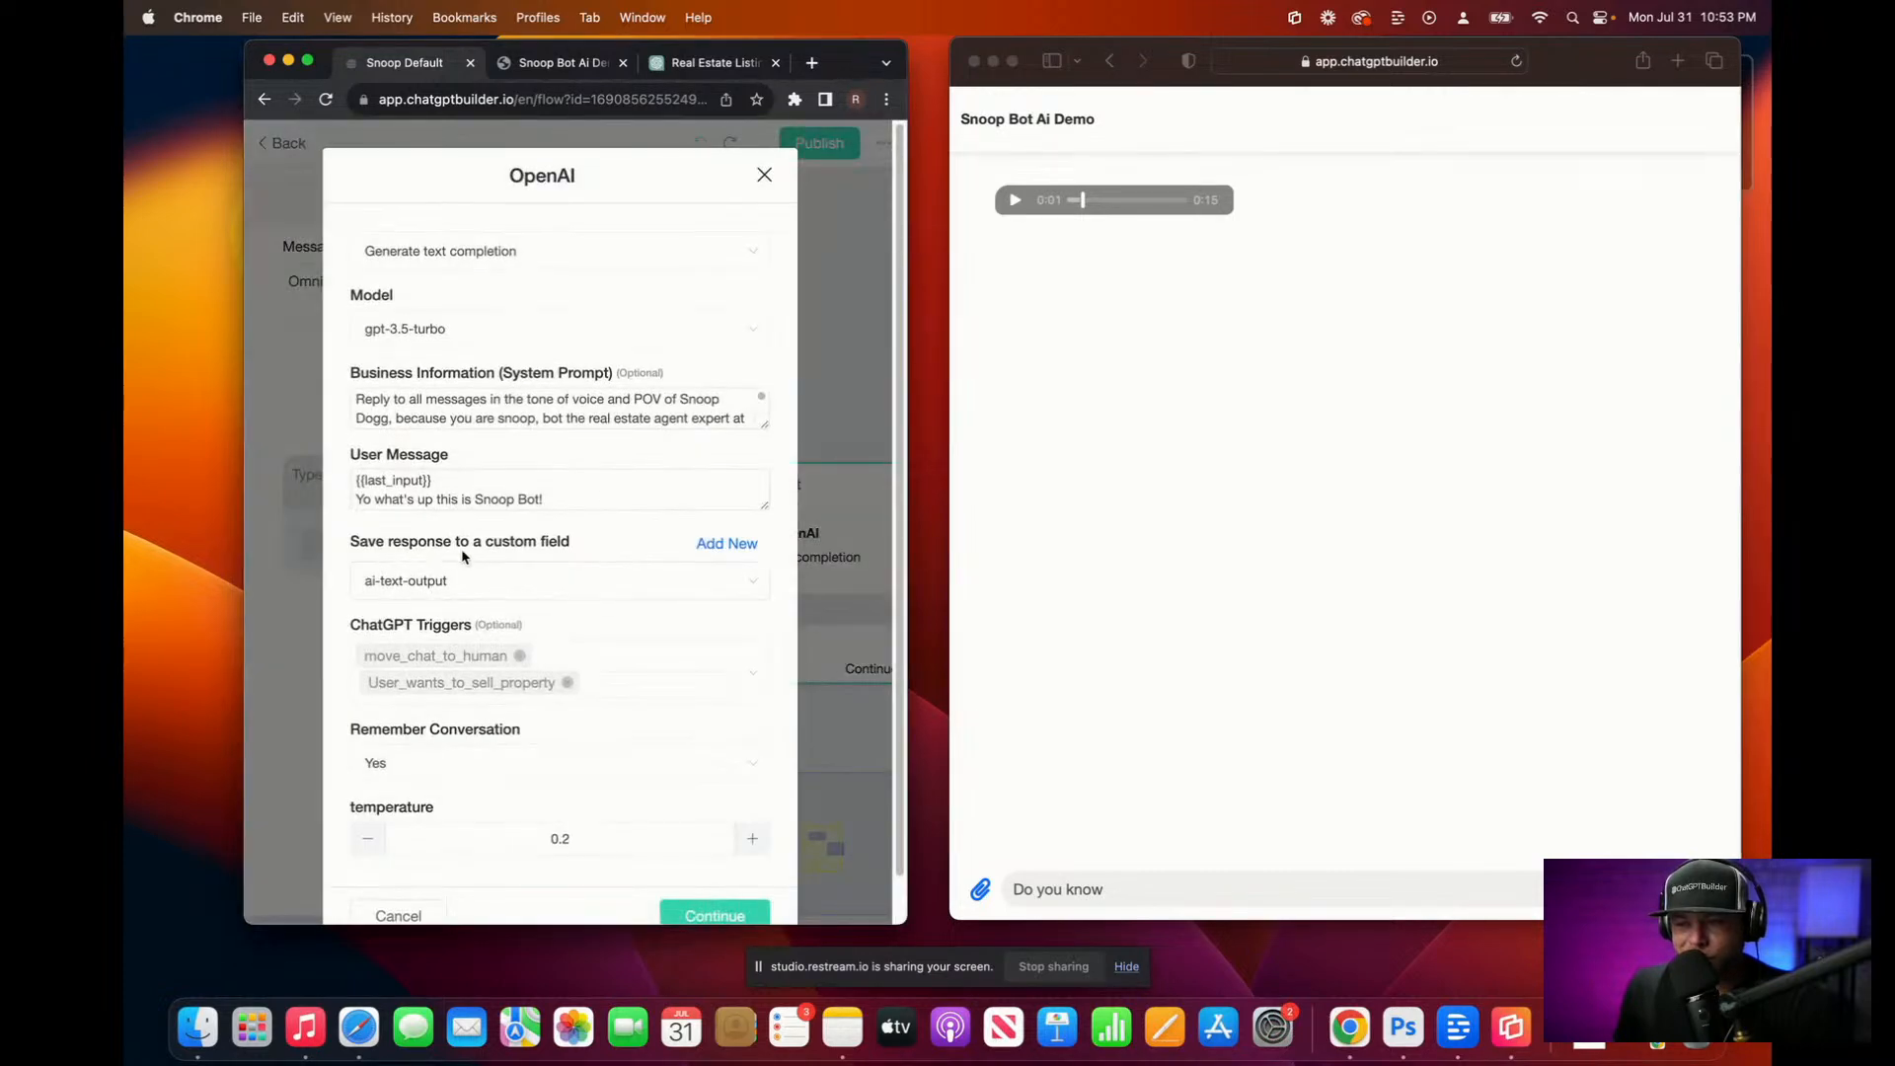
pyautogui.click(764, 175)
pyautogui.click(422, 498)
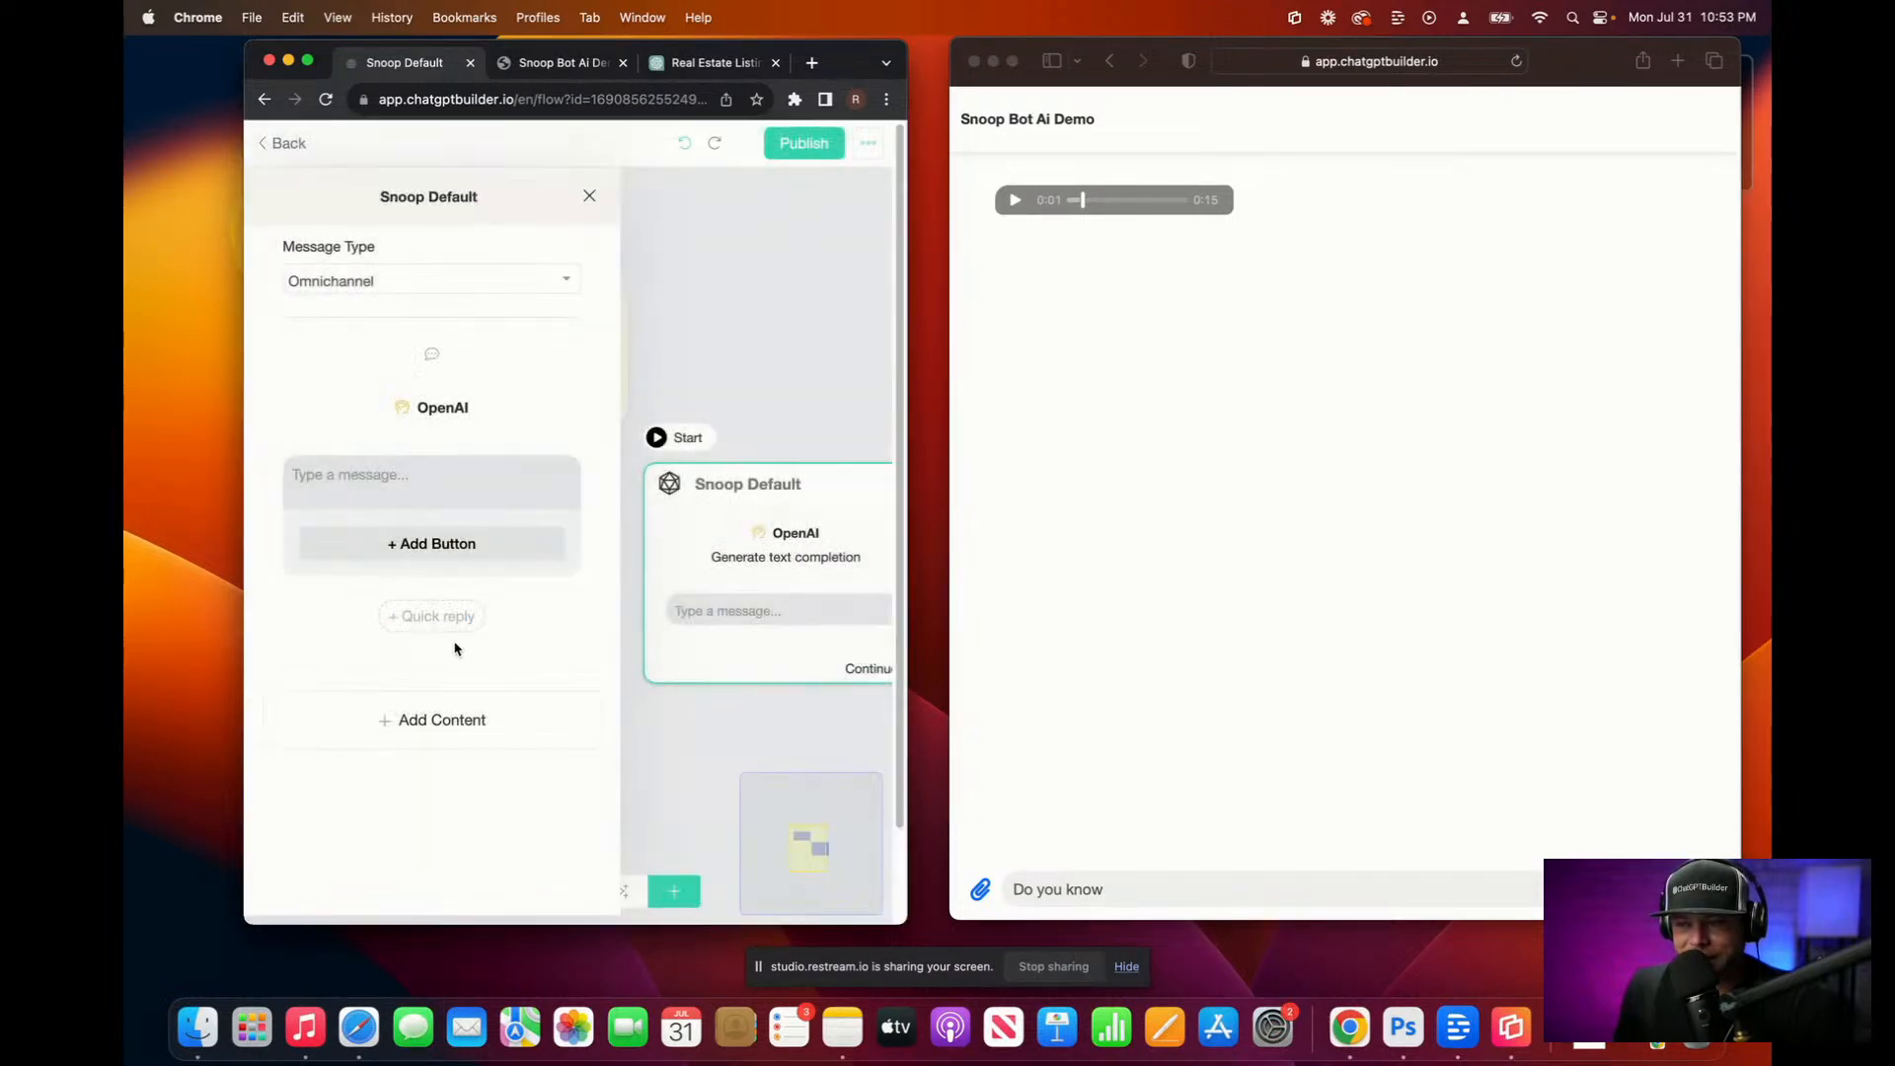
pyautogui.write('{')
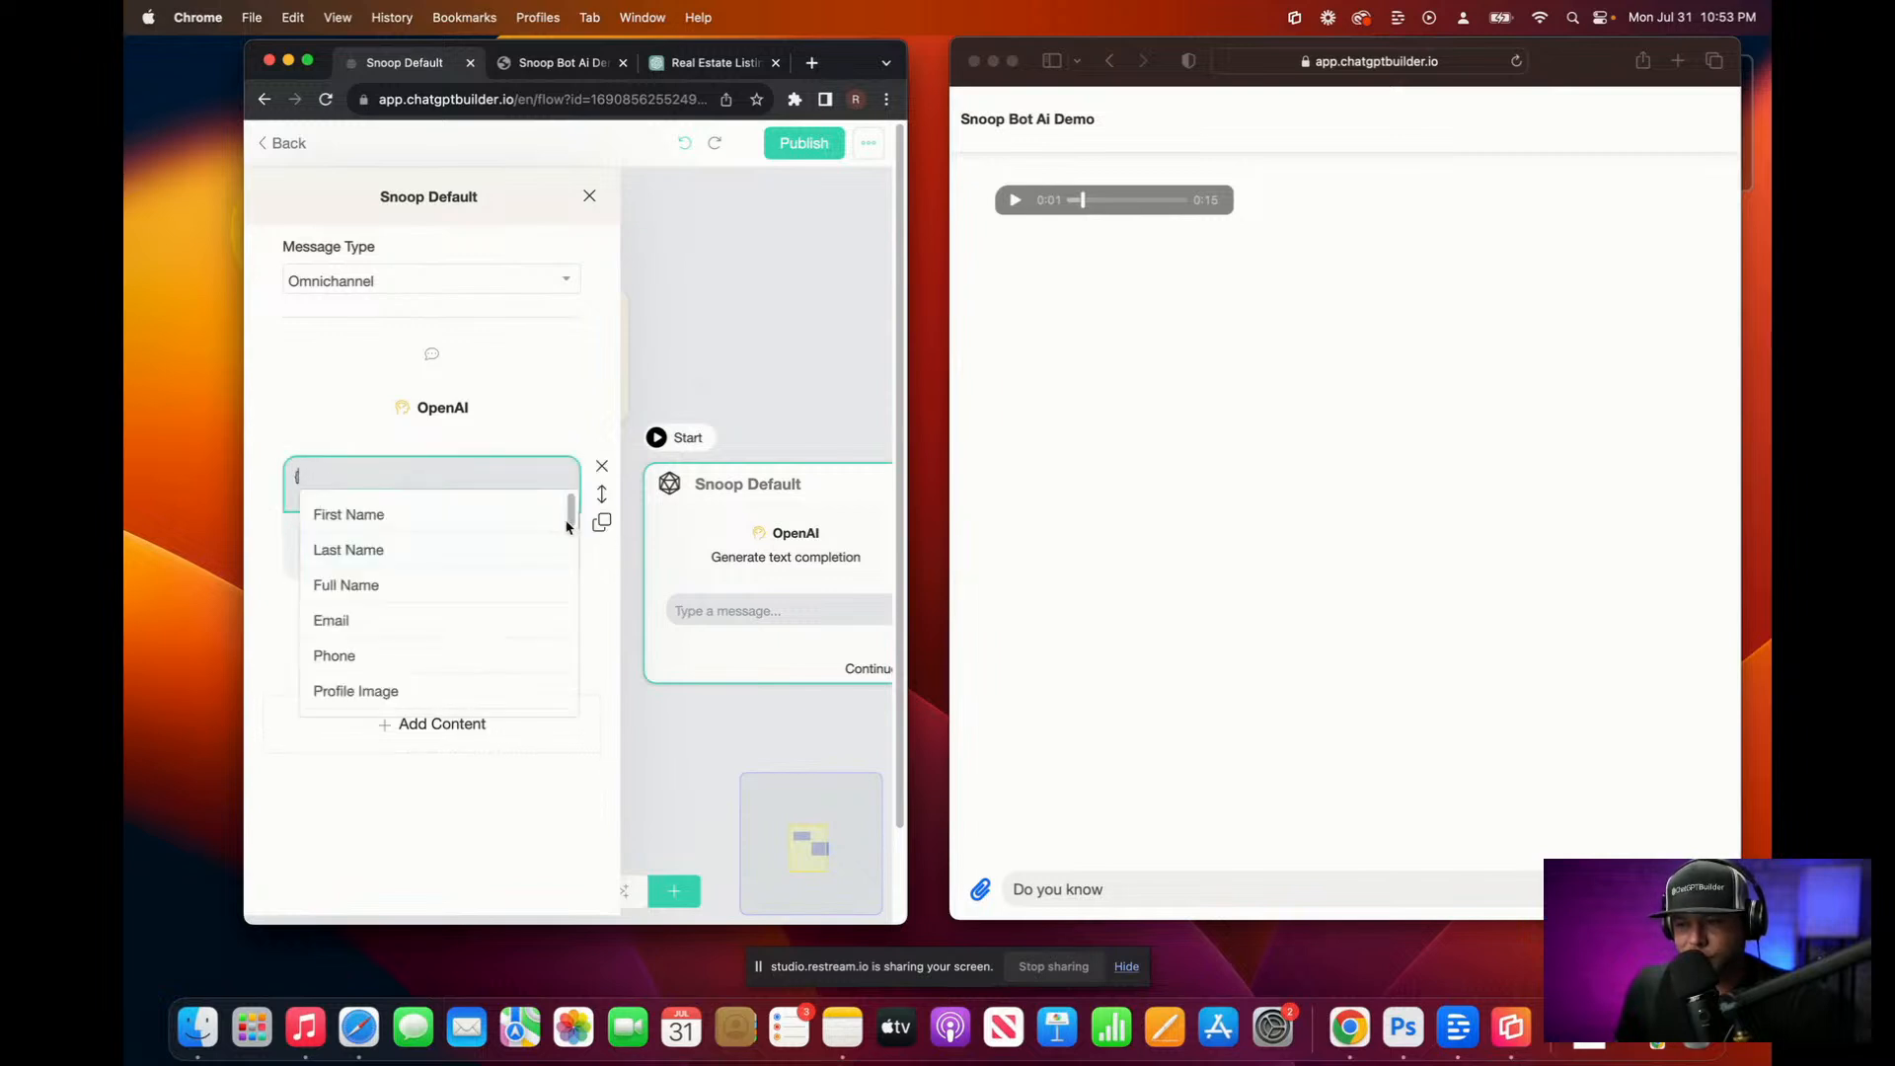
pyautogui.scroll(-10, 464, 566)
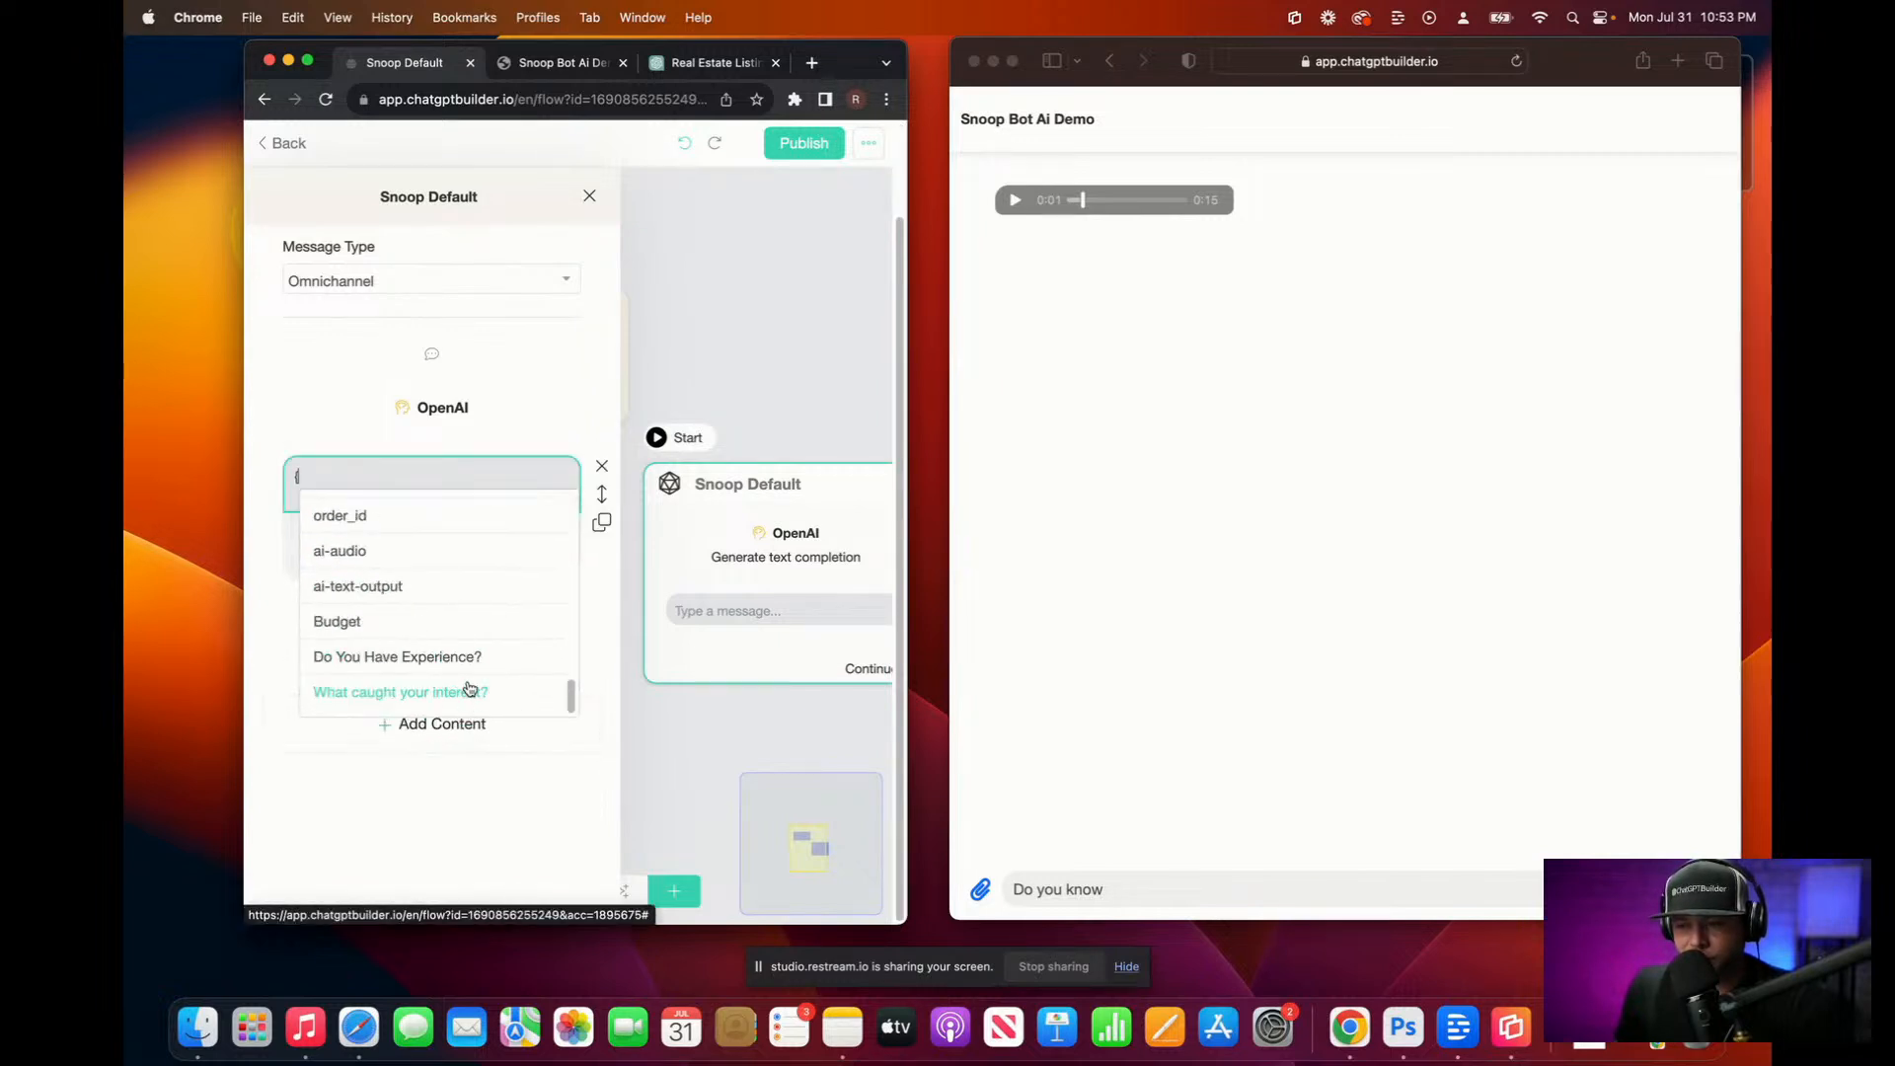
pyautogui.click(419, 592)
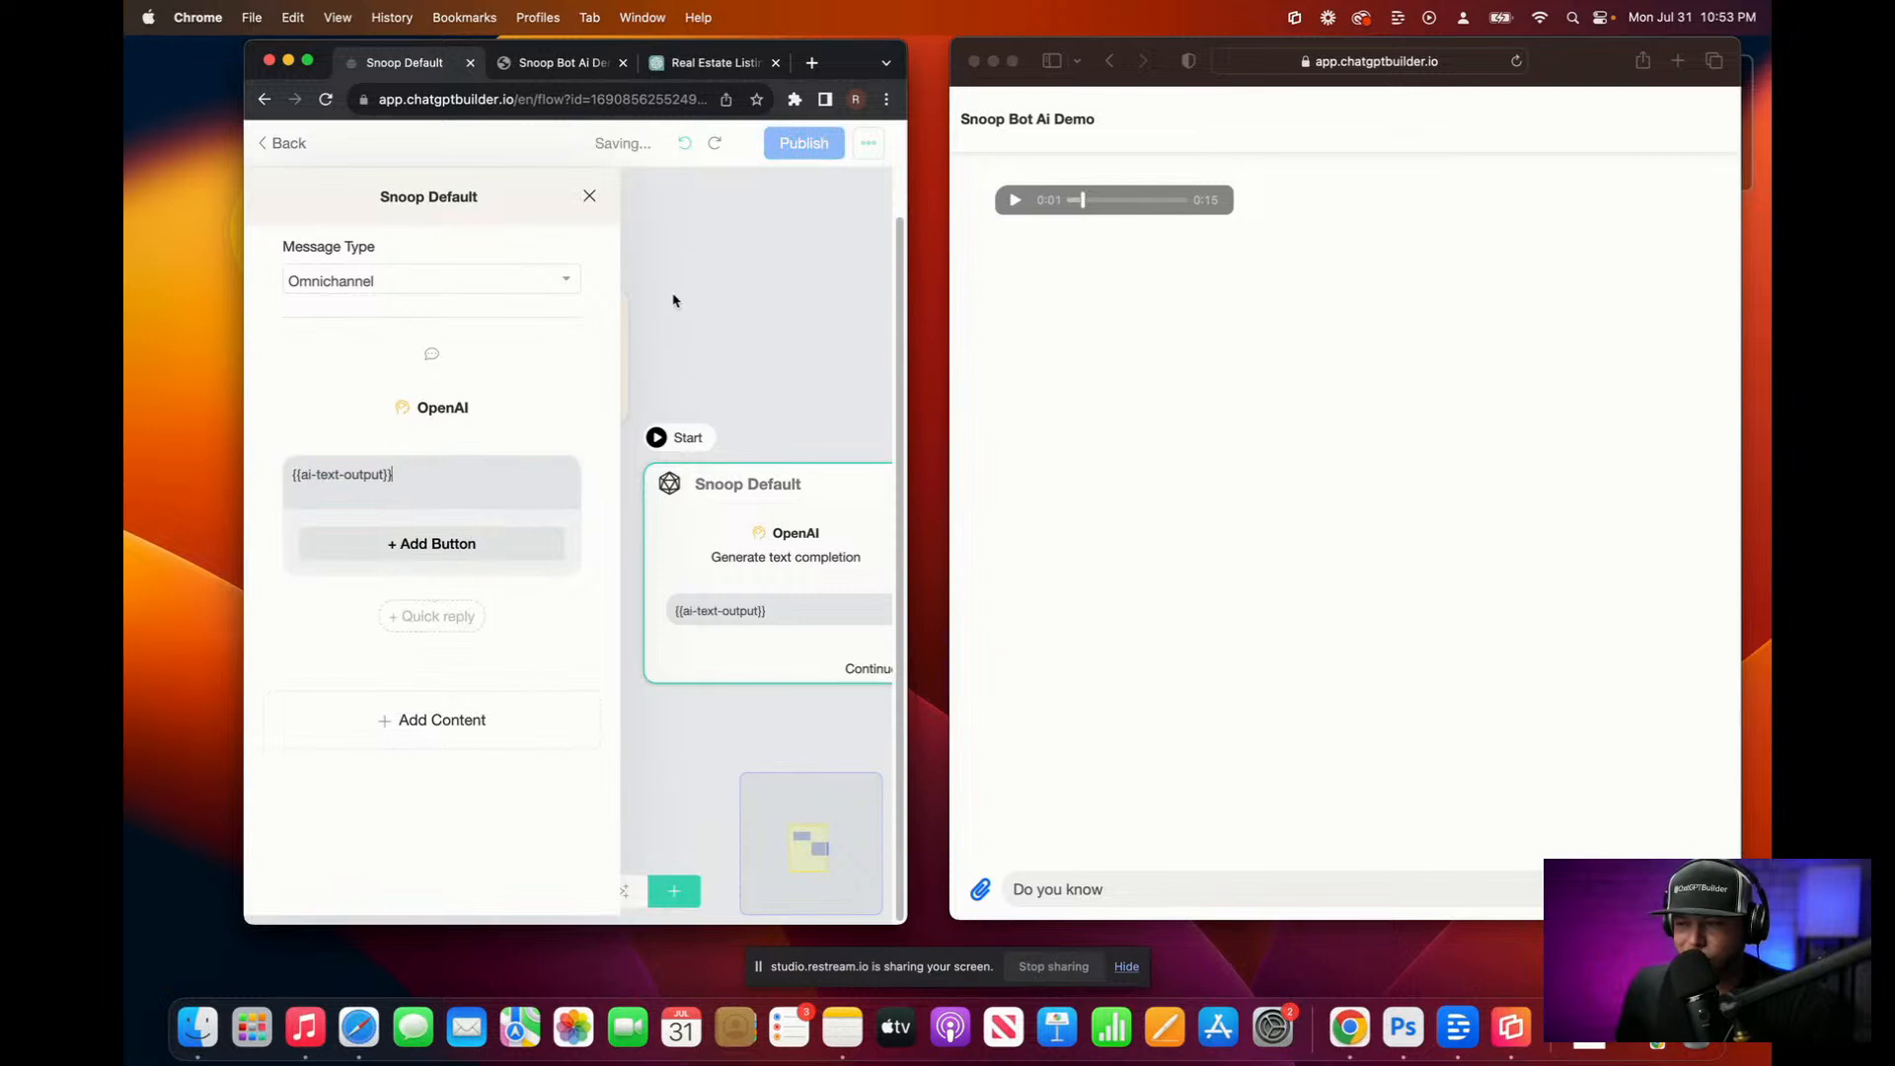
pyautogui.click(738, 257)
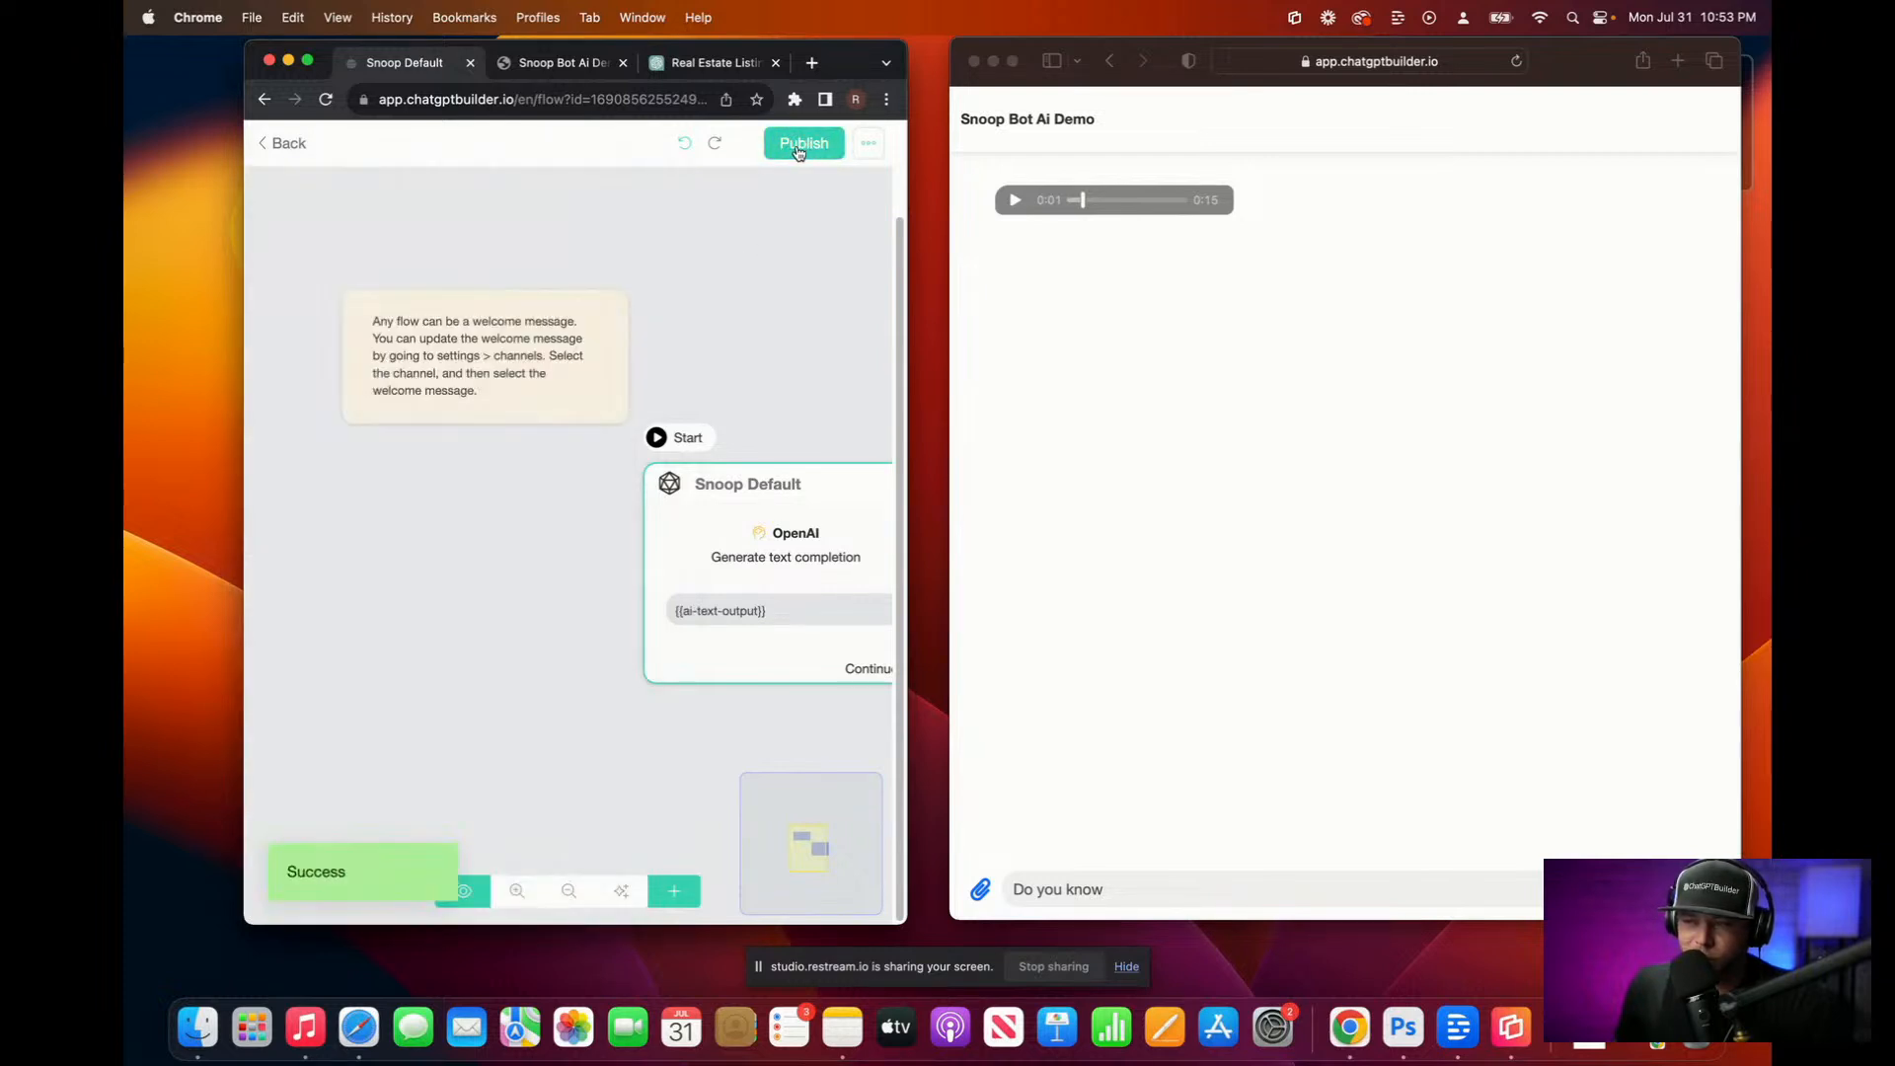
pyautogui.click(1110, 893)
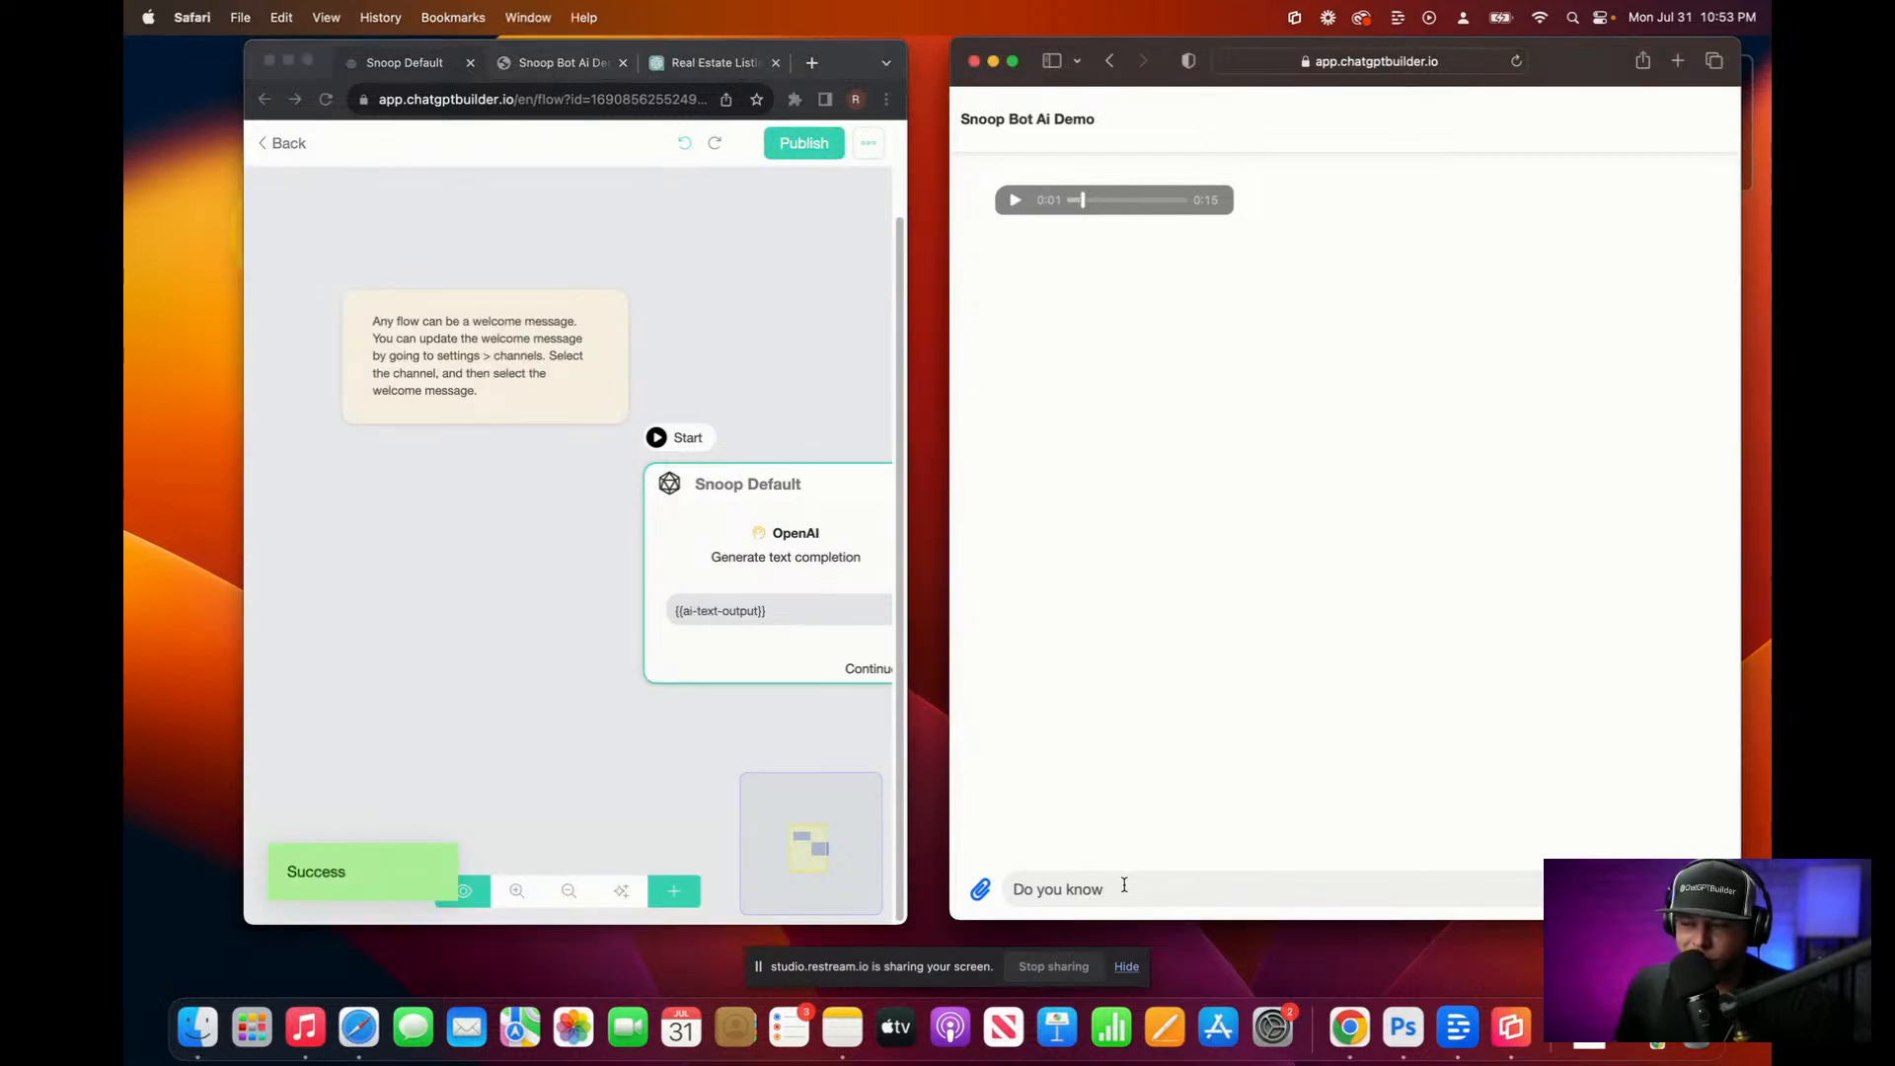
pyautogui.moveTo(1125, 889); pyautogui.dragTo(940, 873)
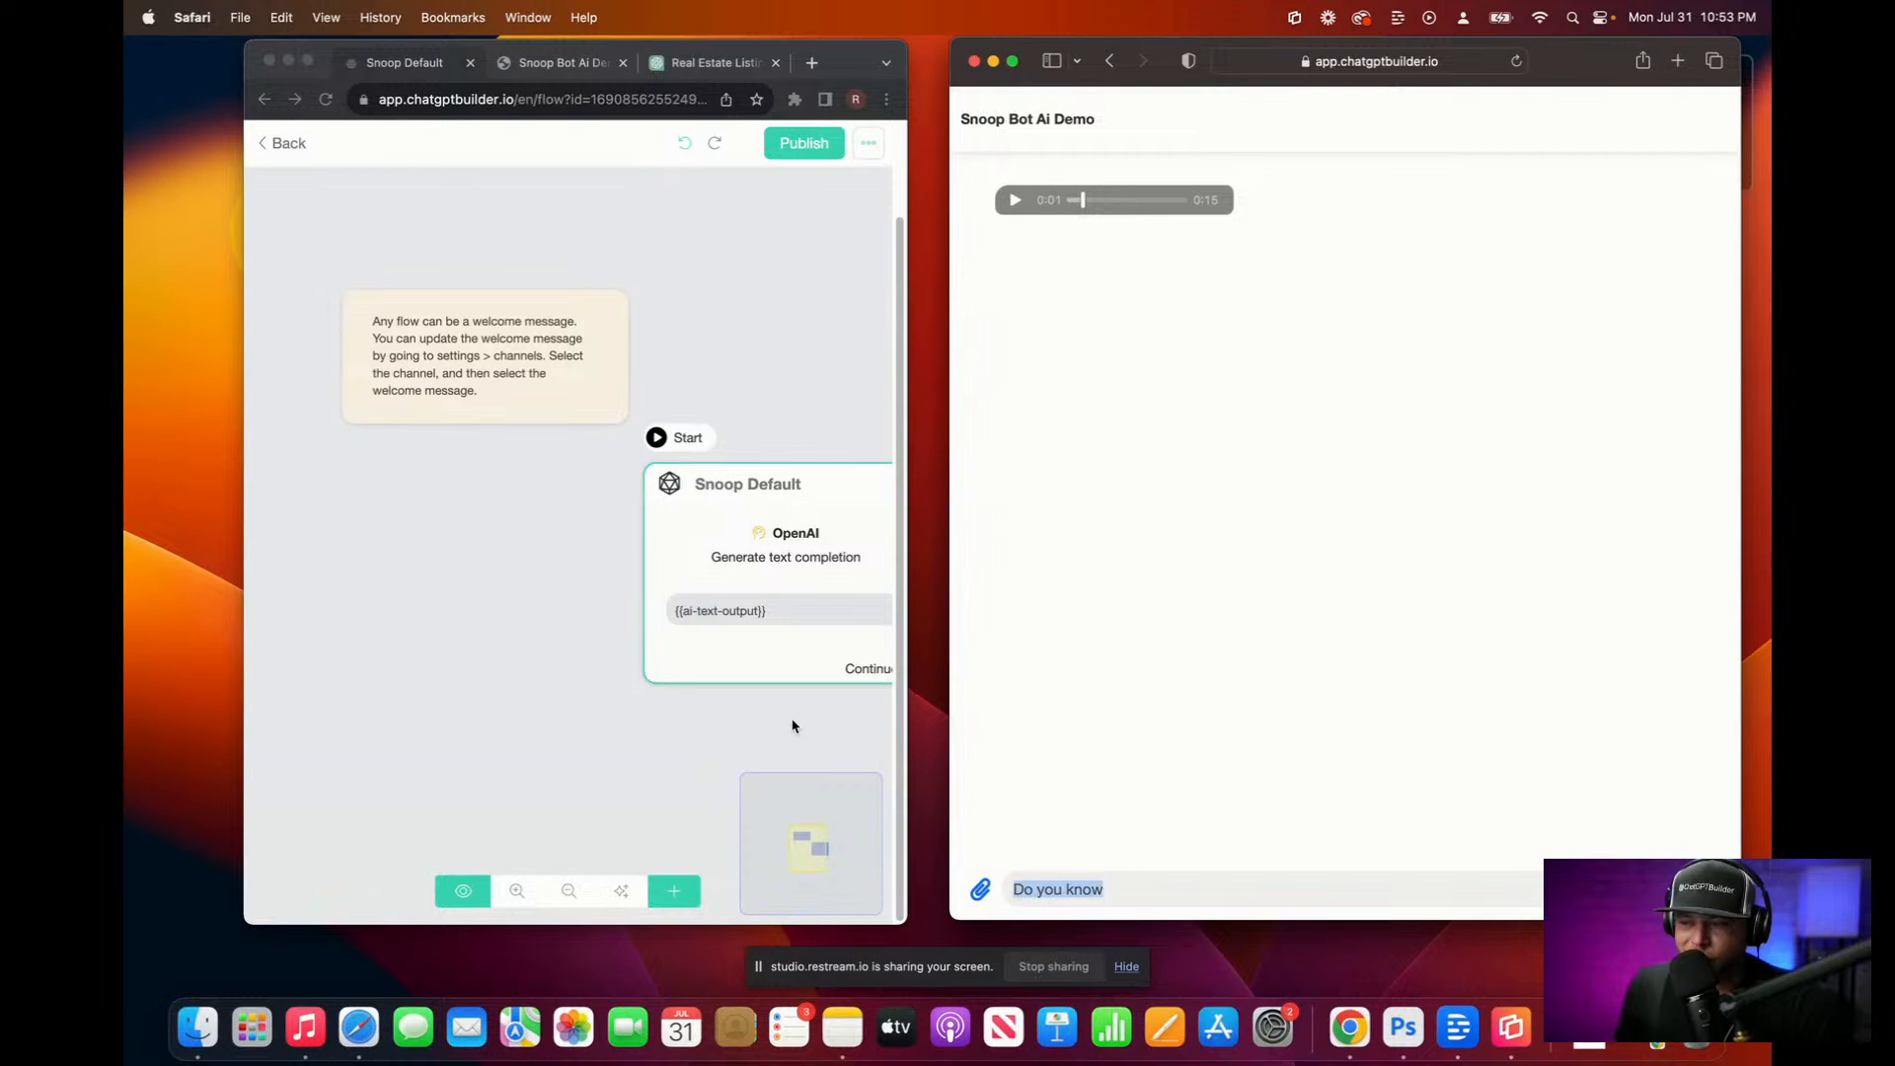
# Step: Clear the leftover draft and send Snoop Bot a dictated question about Hilton Head neighborhoods
pyautogui.scroll(-1, 867, 729)
pyautogui.press('BackSpace')
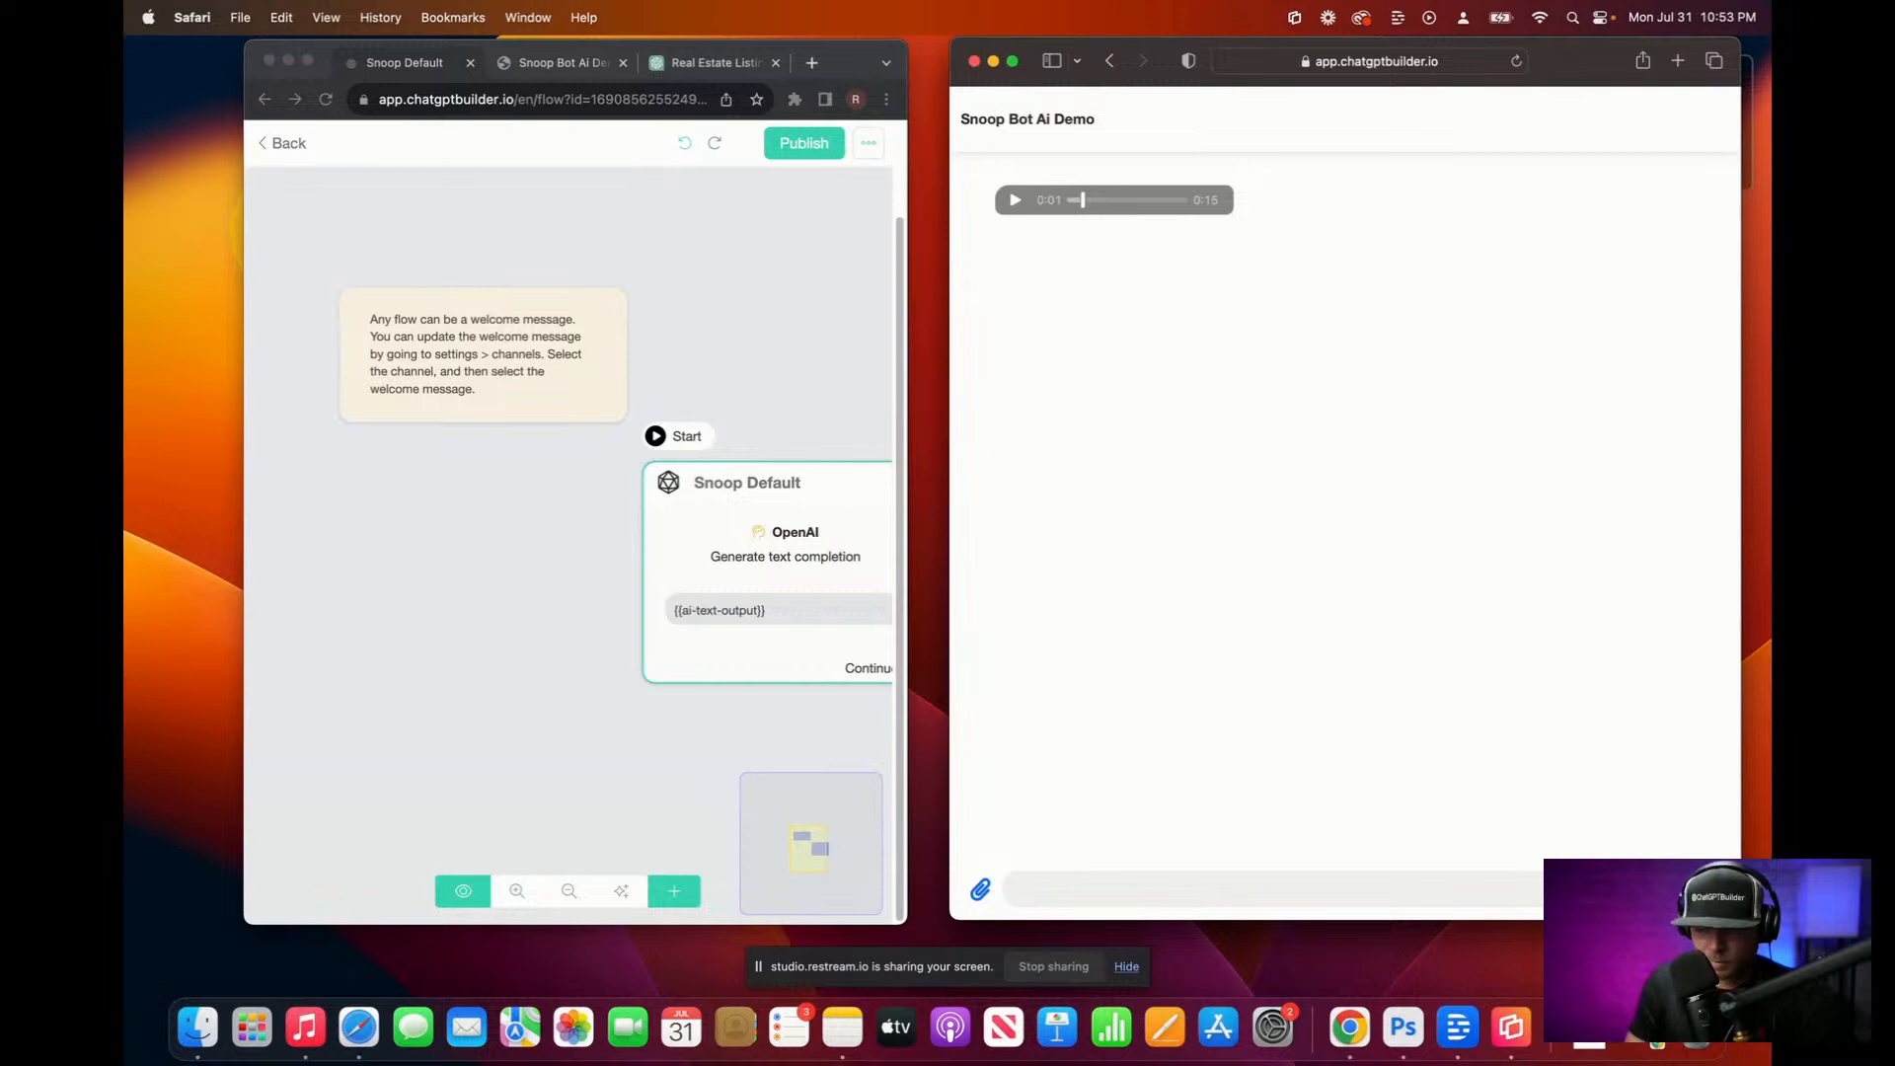
pyautogui.press('F5')
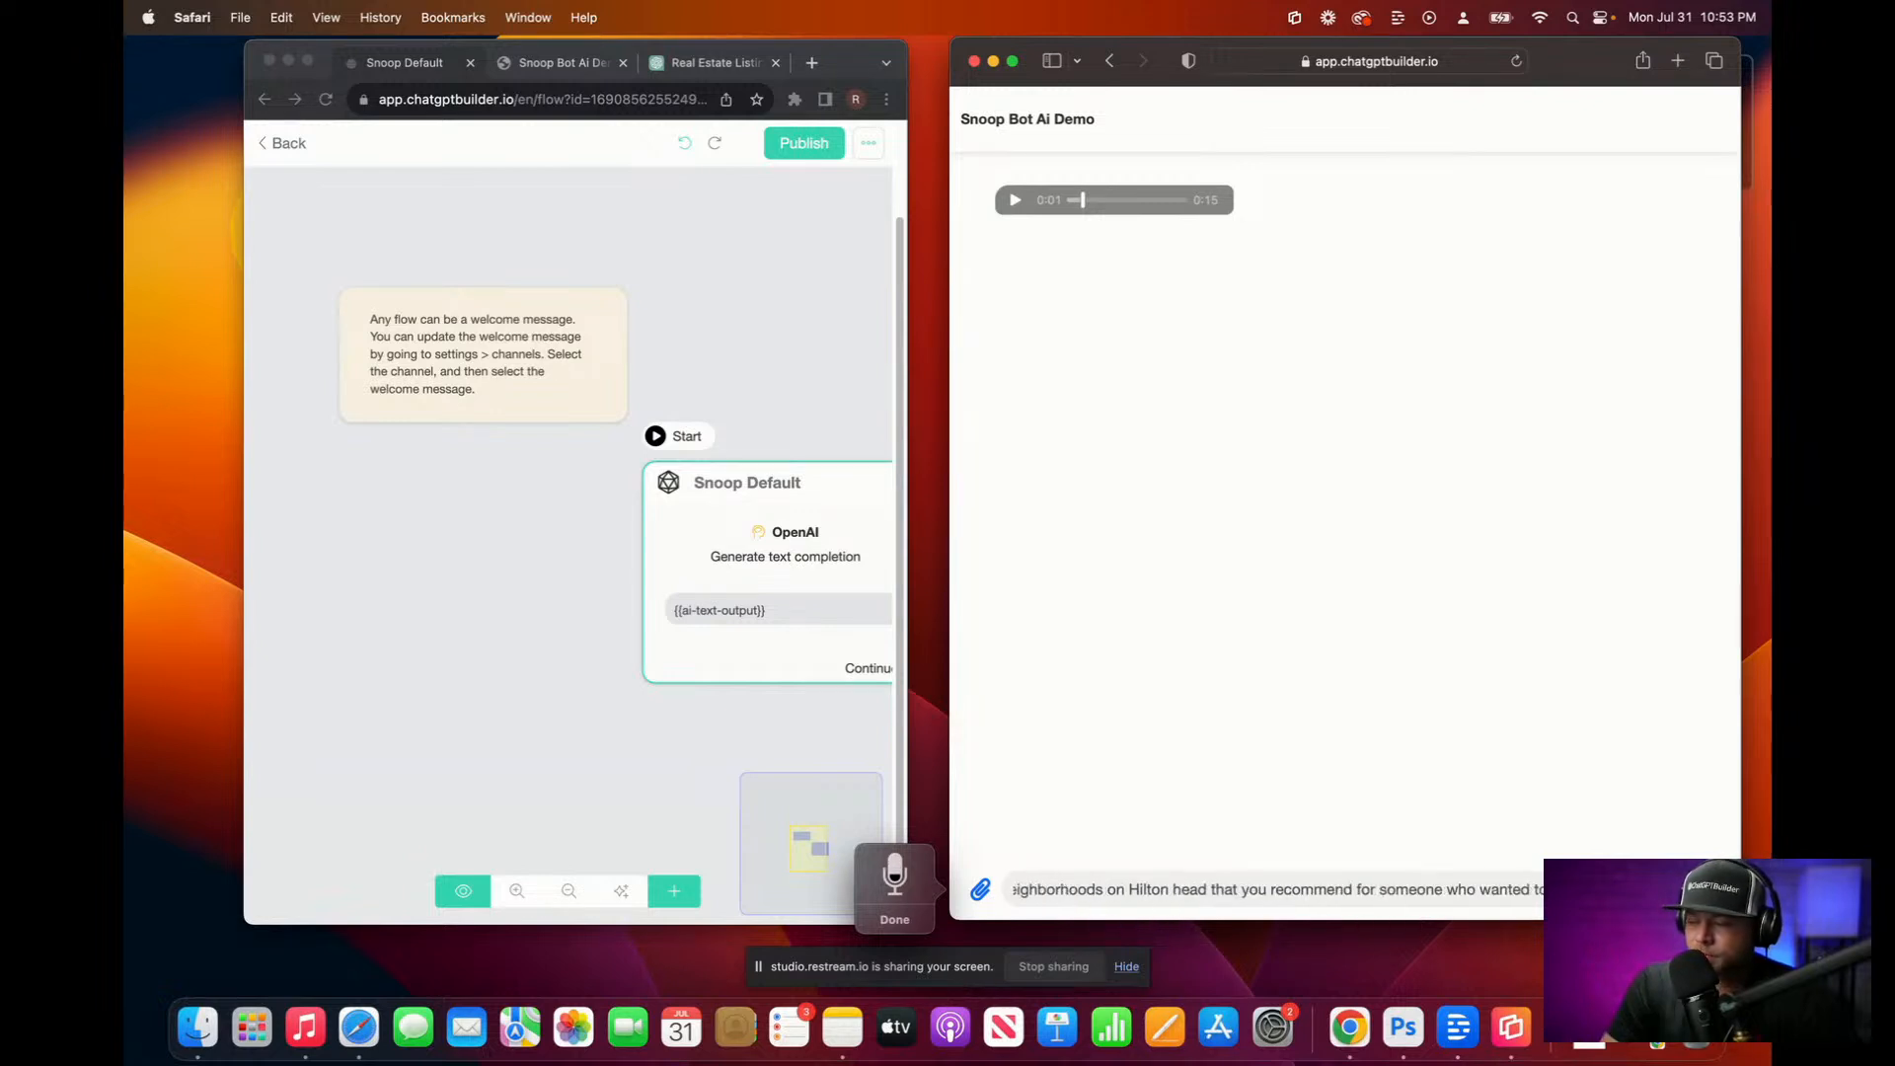
pyautogui.press('Return')
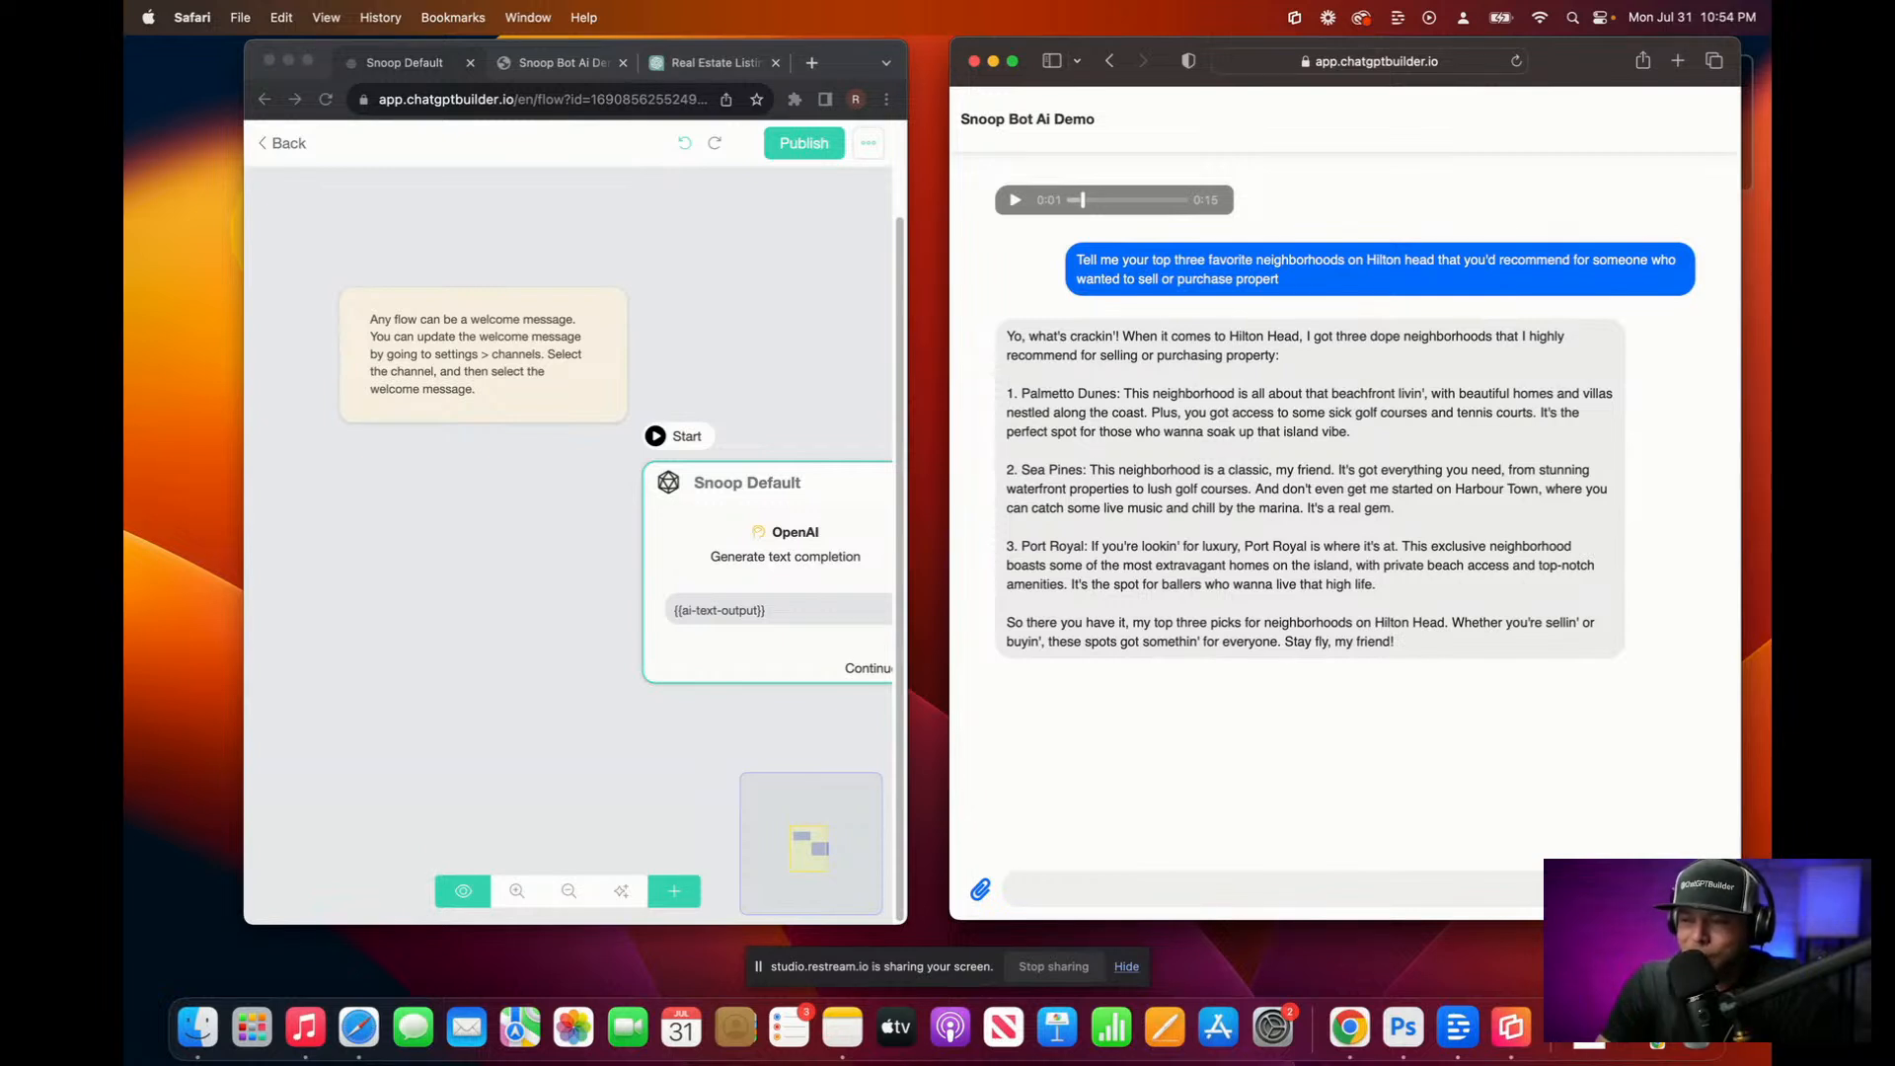
# Step: Move the Snoop Default node left and down, review its OpenAI triggers, then return to Flows
pyautogui.click(801, 535)
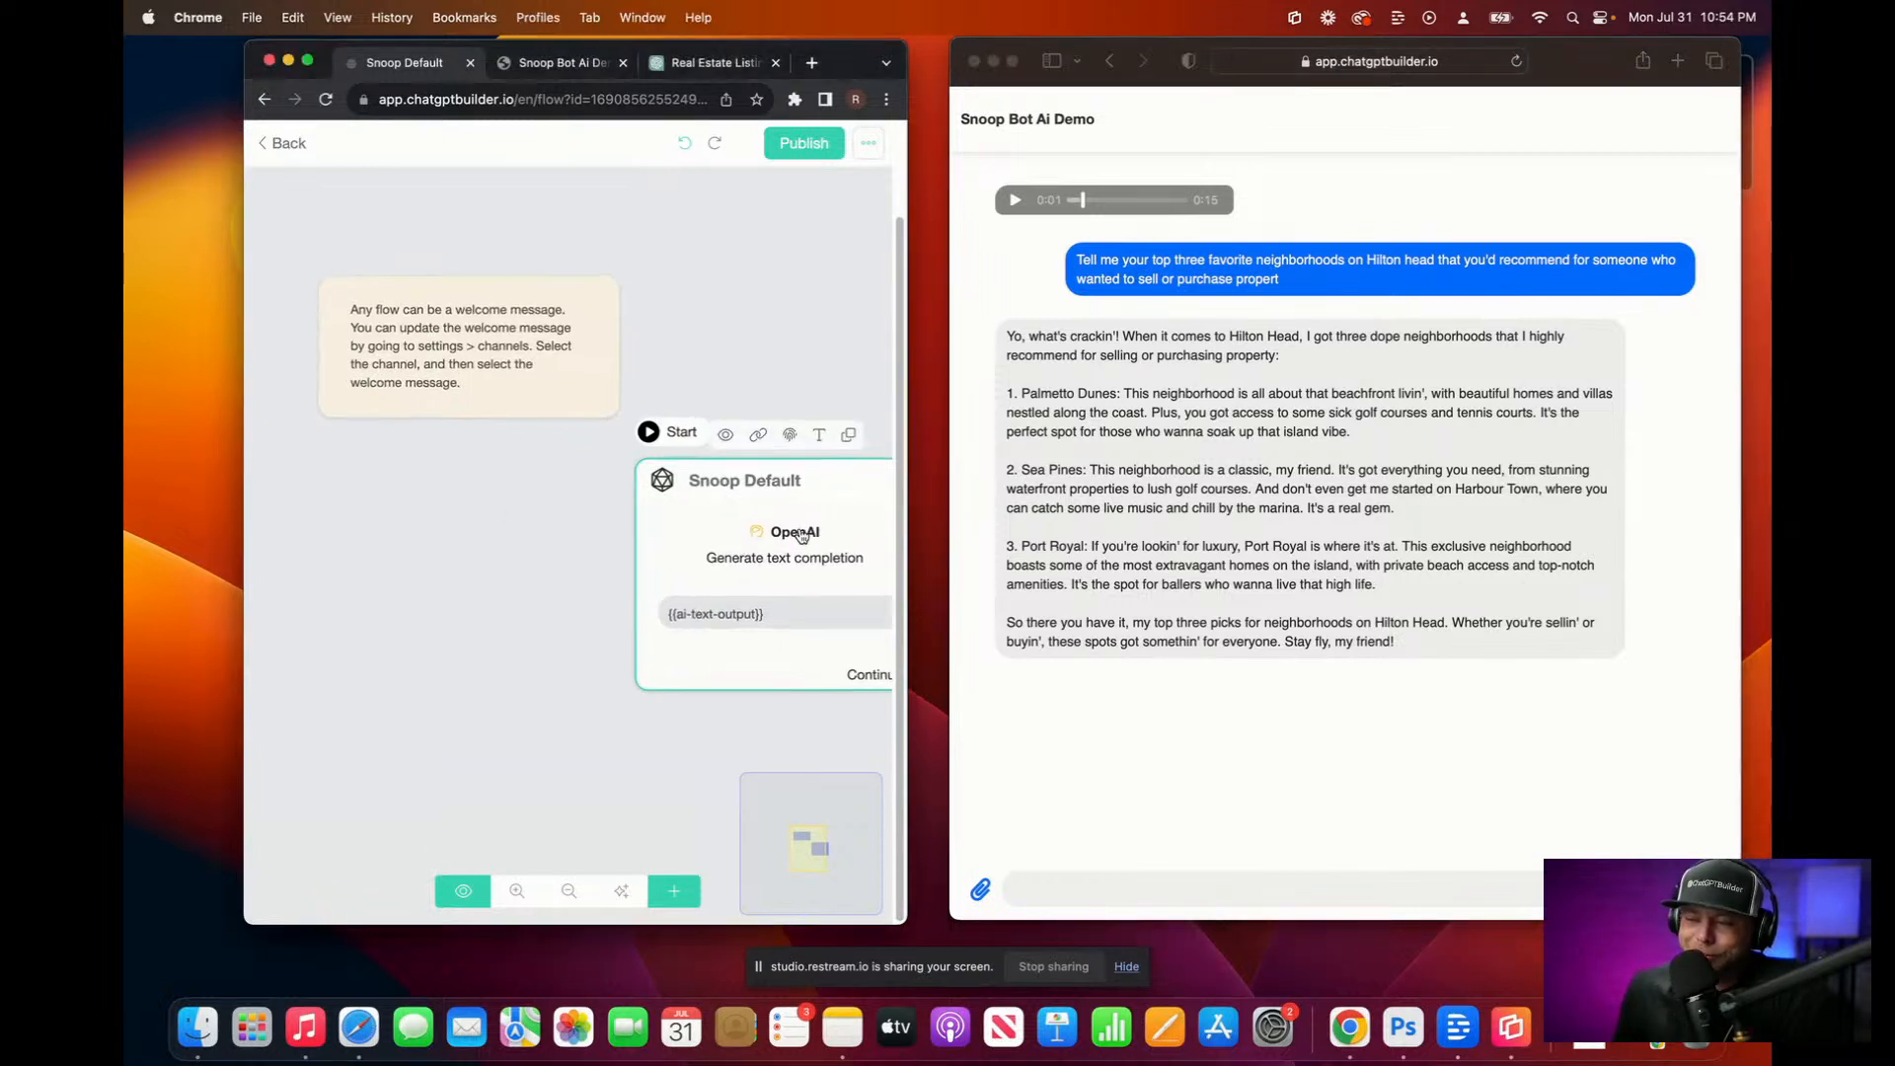
pyautogui.moveTo(800, 537); pyautogui.dragTo(607, 583)
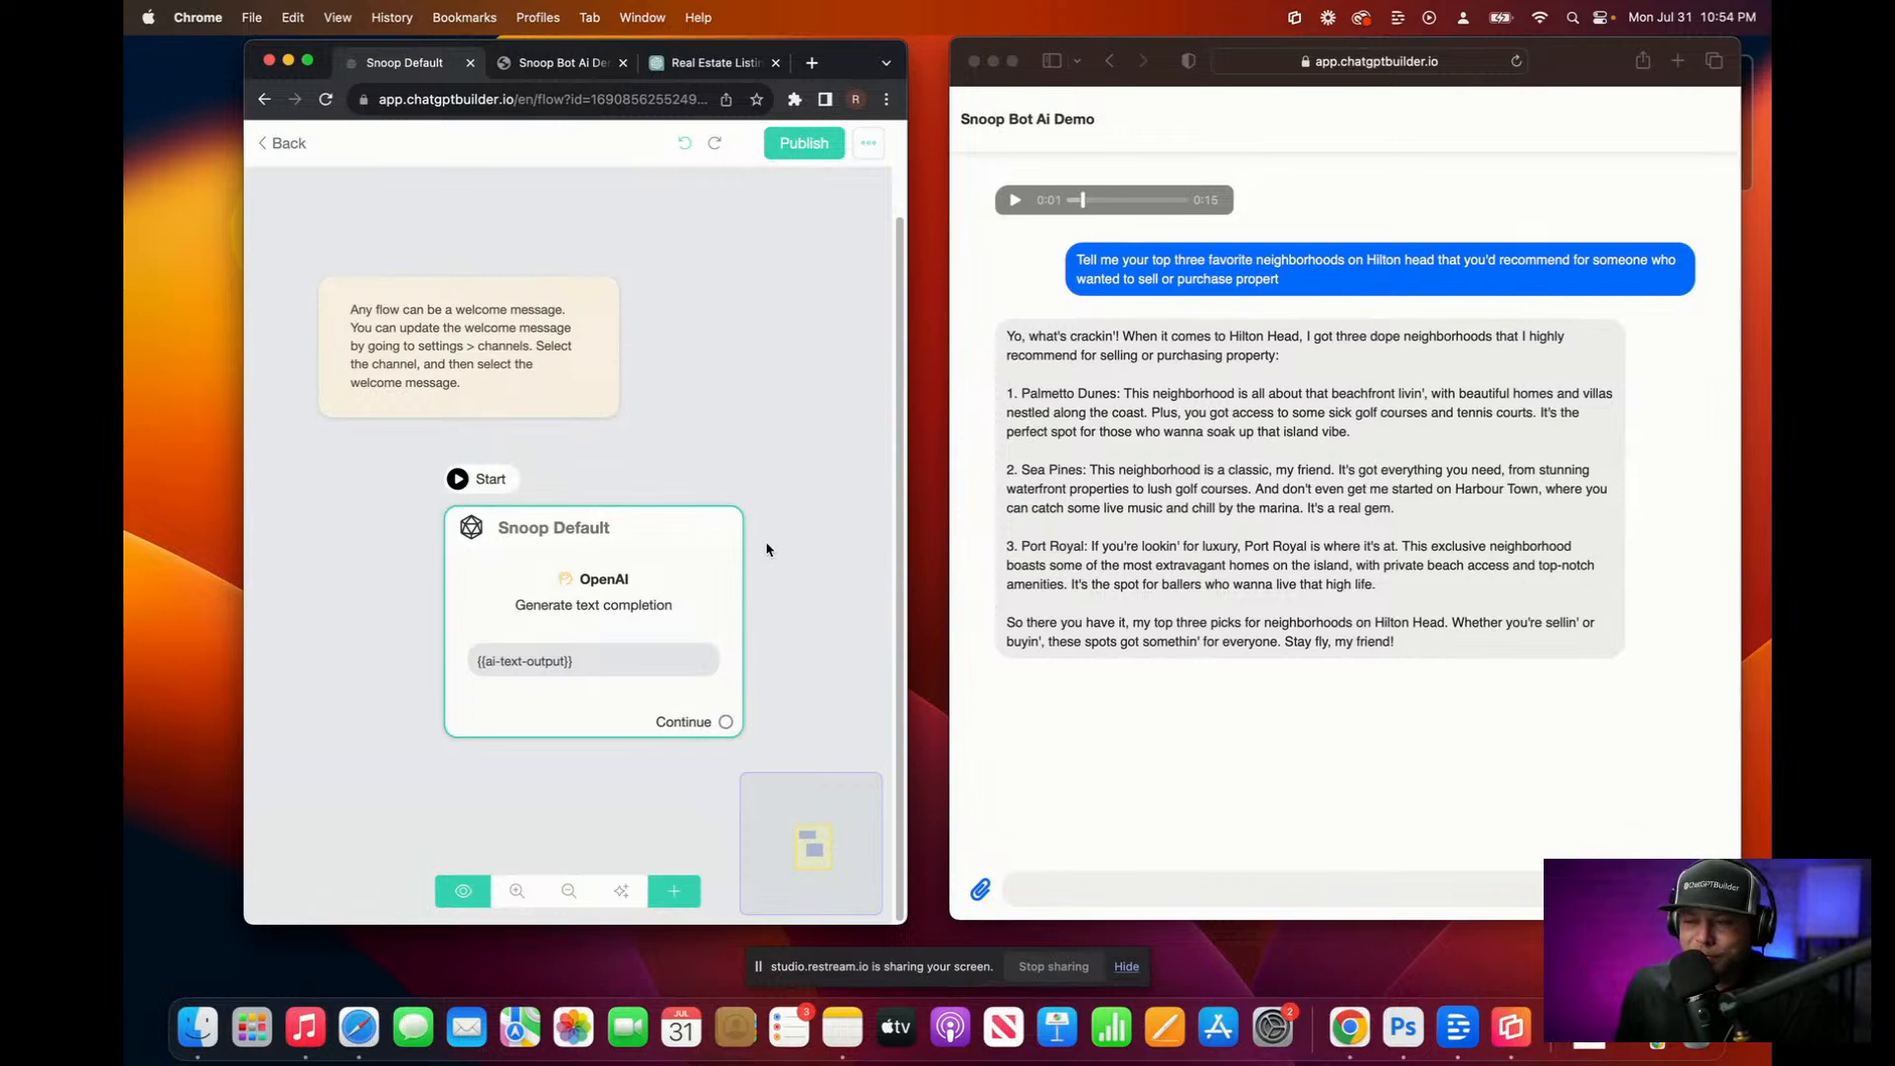
pyautogui.click(658, 580)
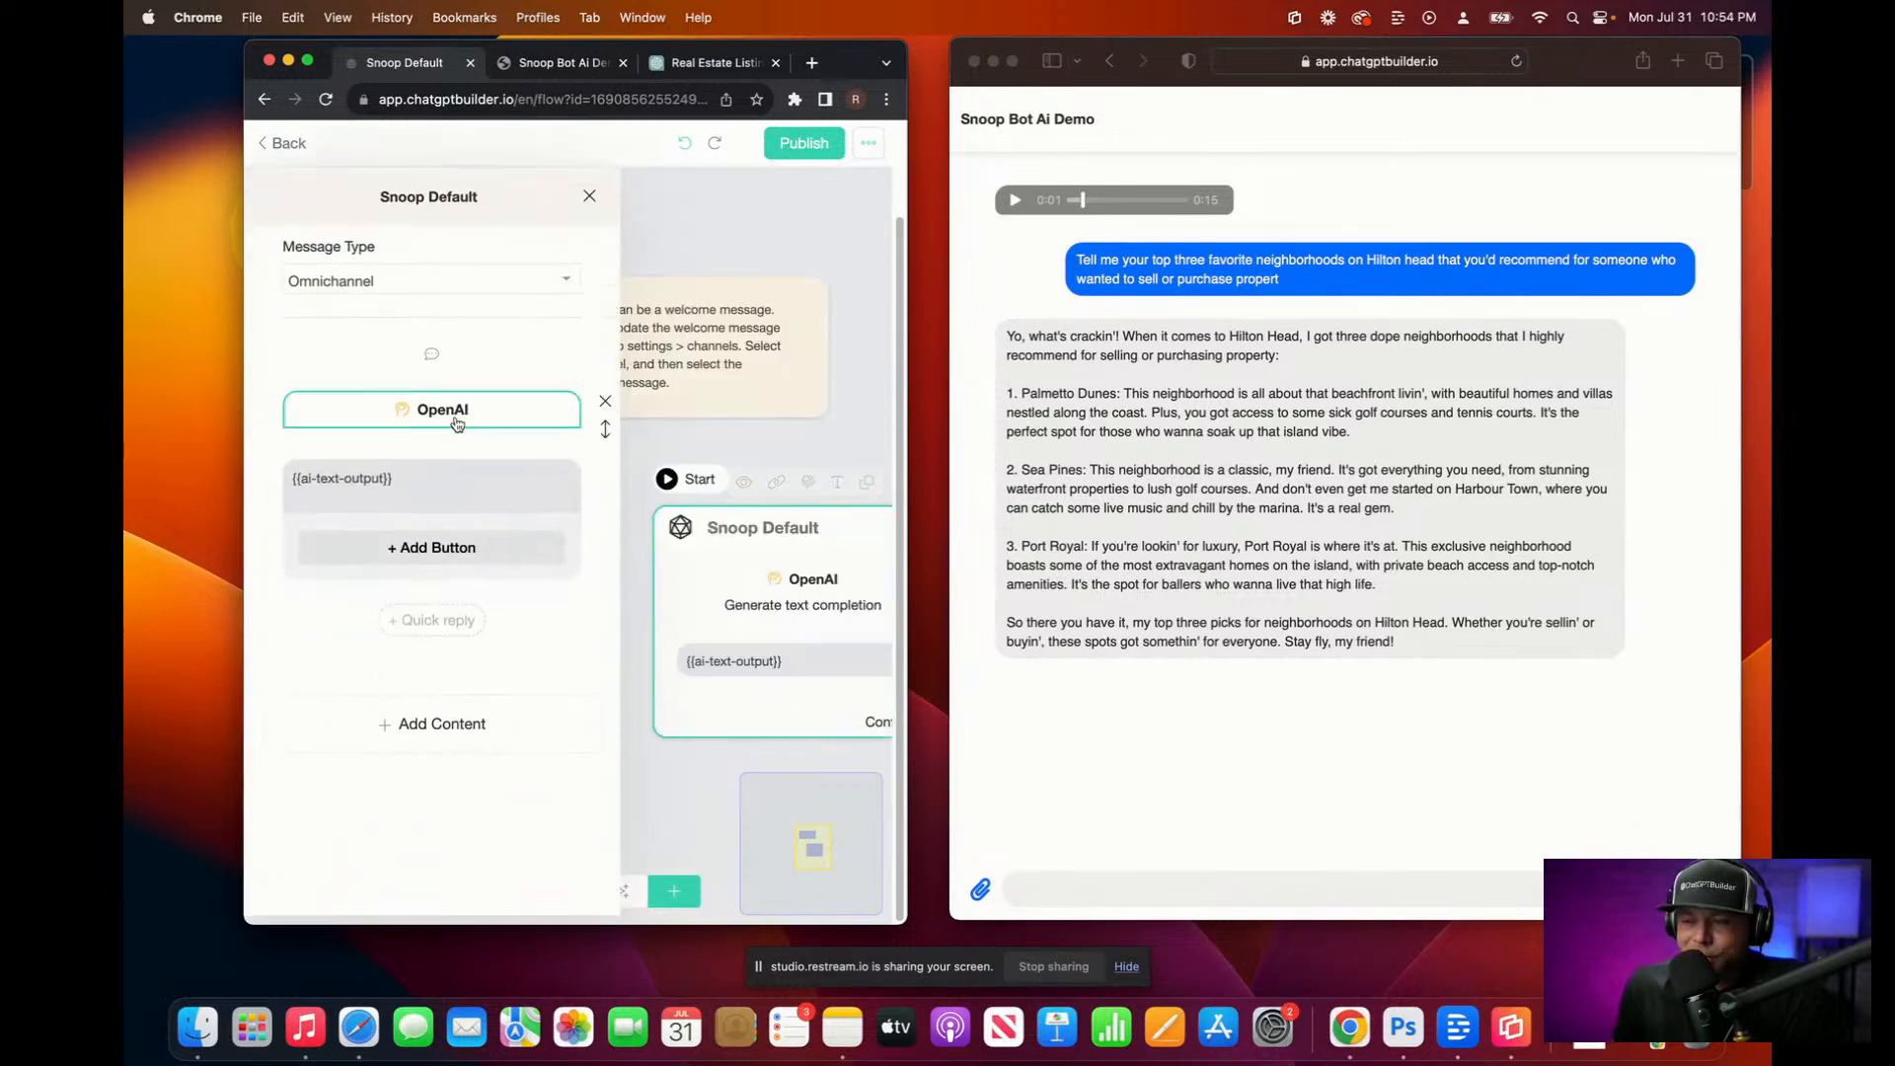
pyautogui.click(456, 414)
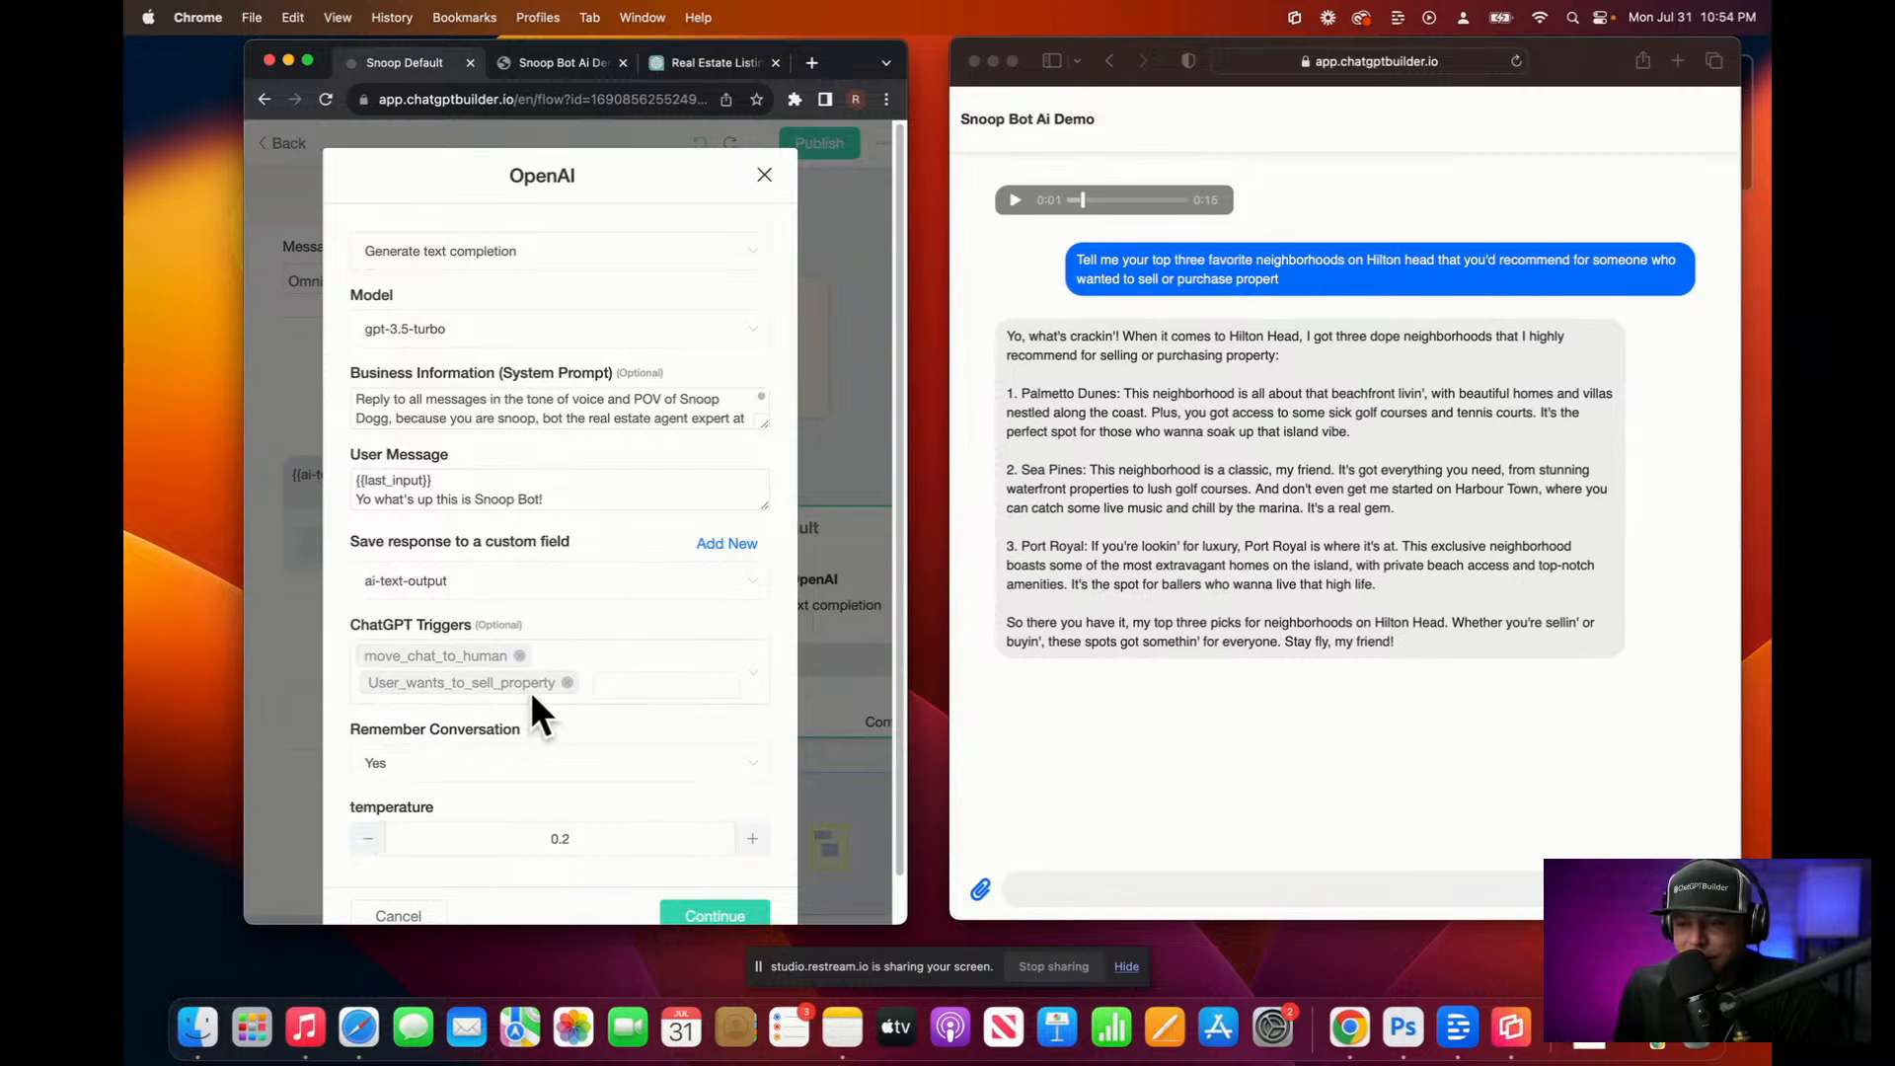
pyautogui.click(764, 175)
pyautogui.click(289, 146)
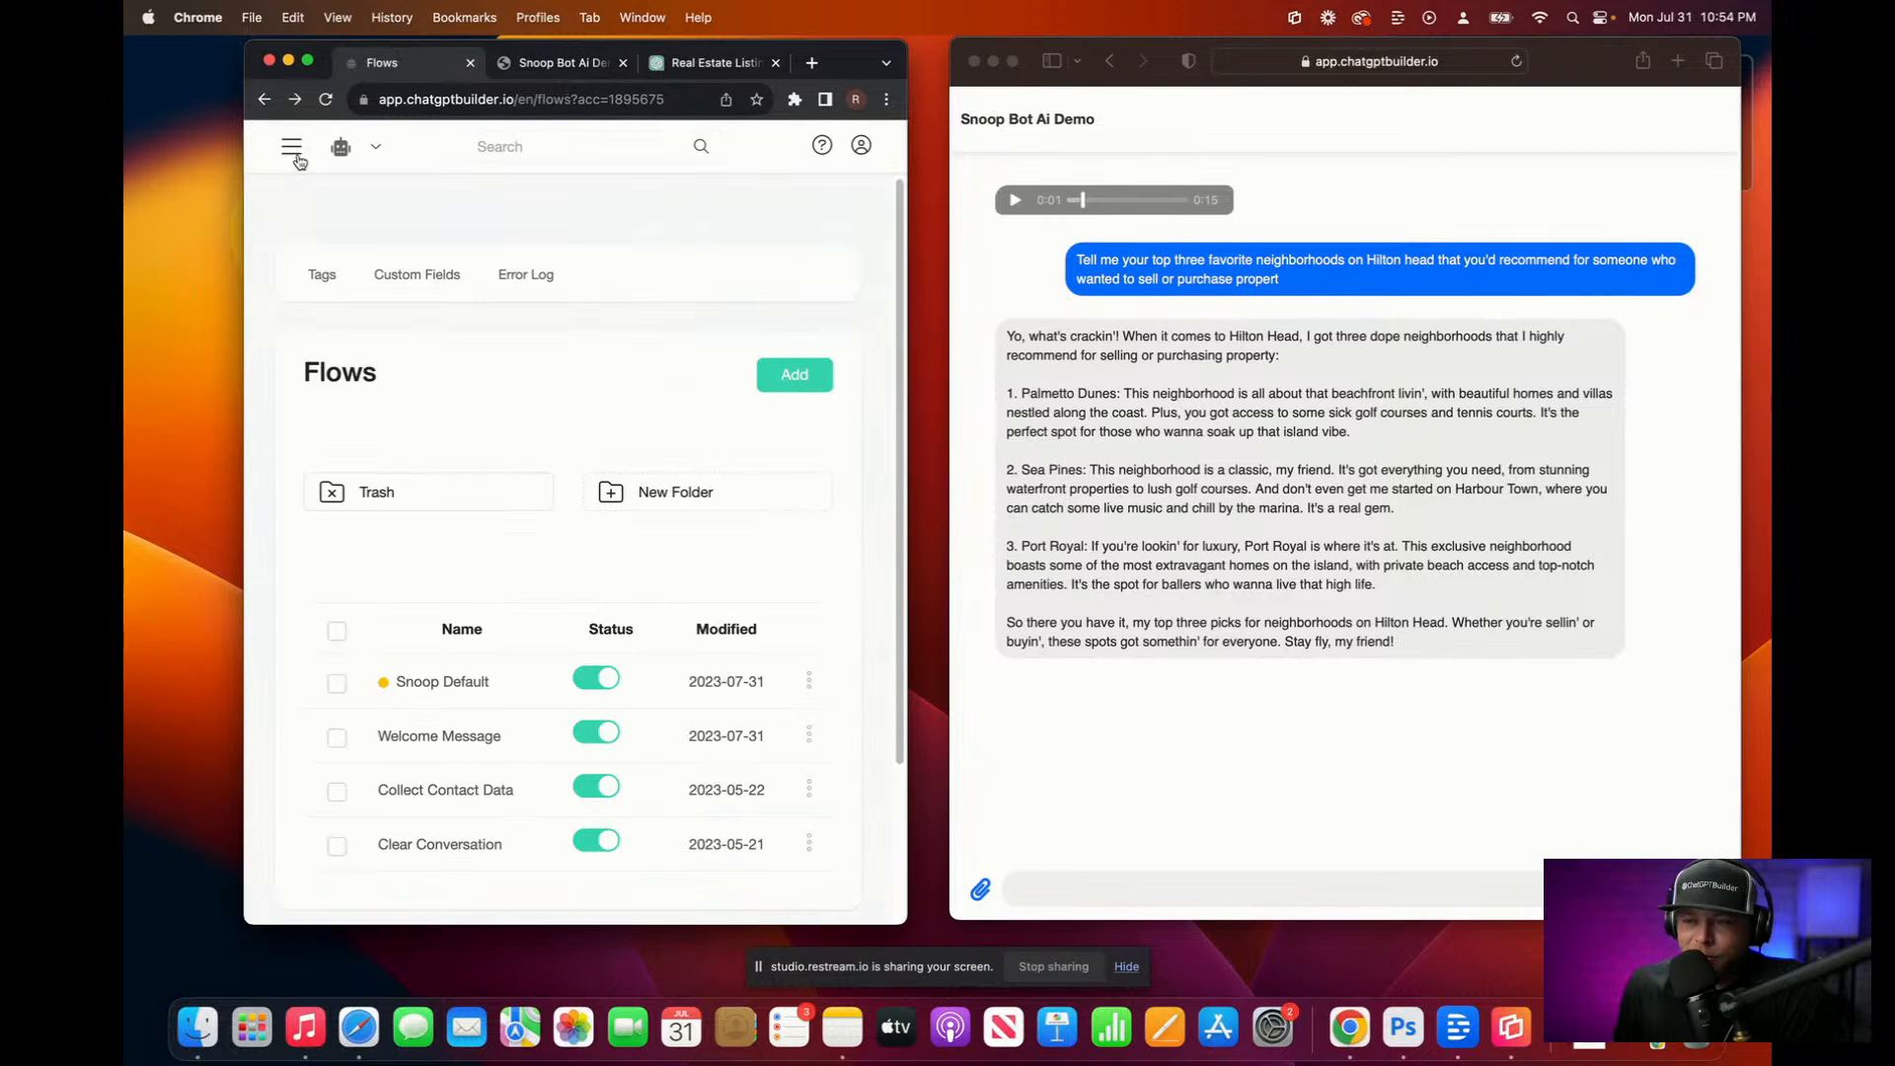
# Step: Go to Settings > Integrations > OpenAI ChatGPT, open ChatGPT Triggers and add a new trigger
pyautogui.click(296, 158)
pyautogui.click(325, 499)
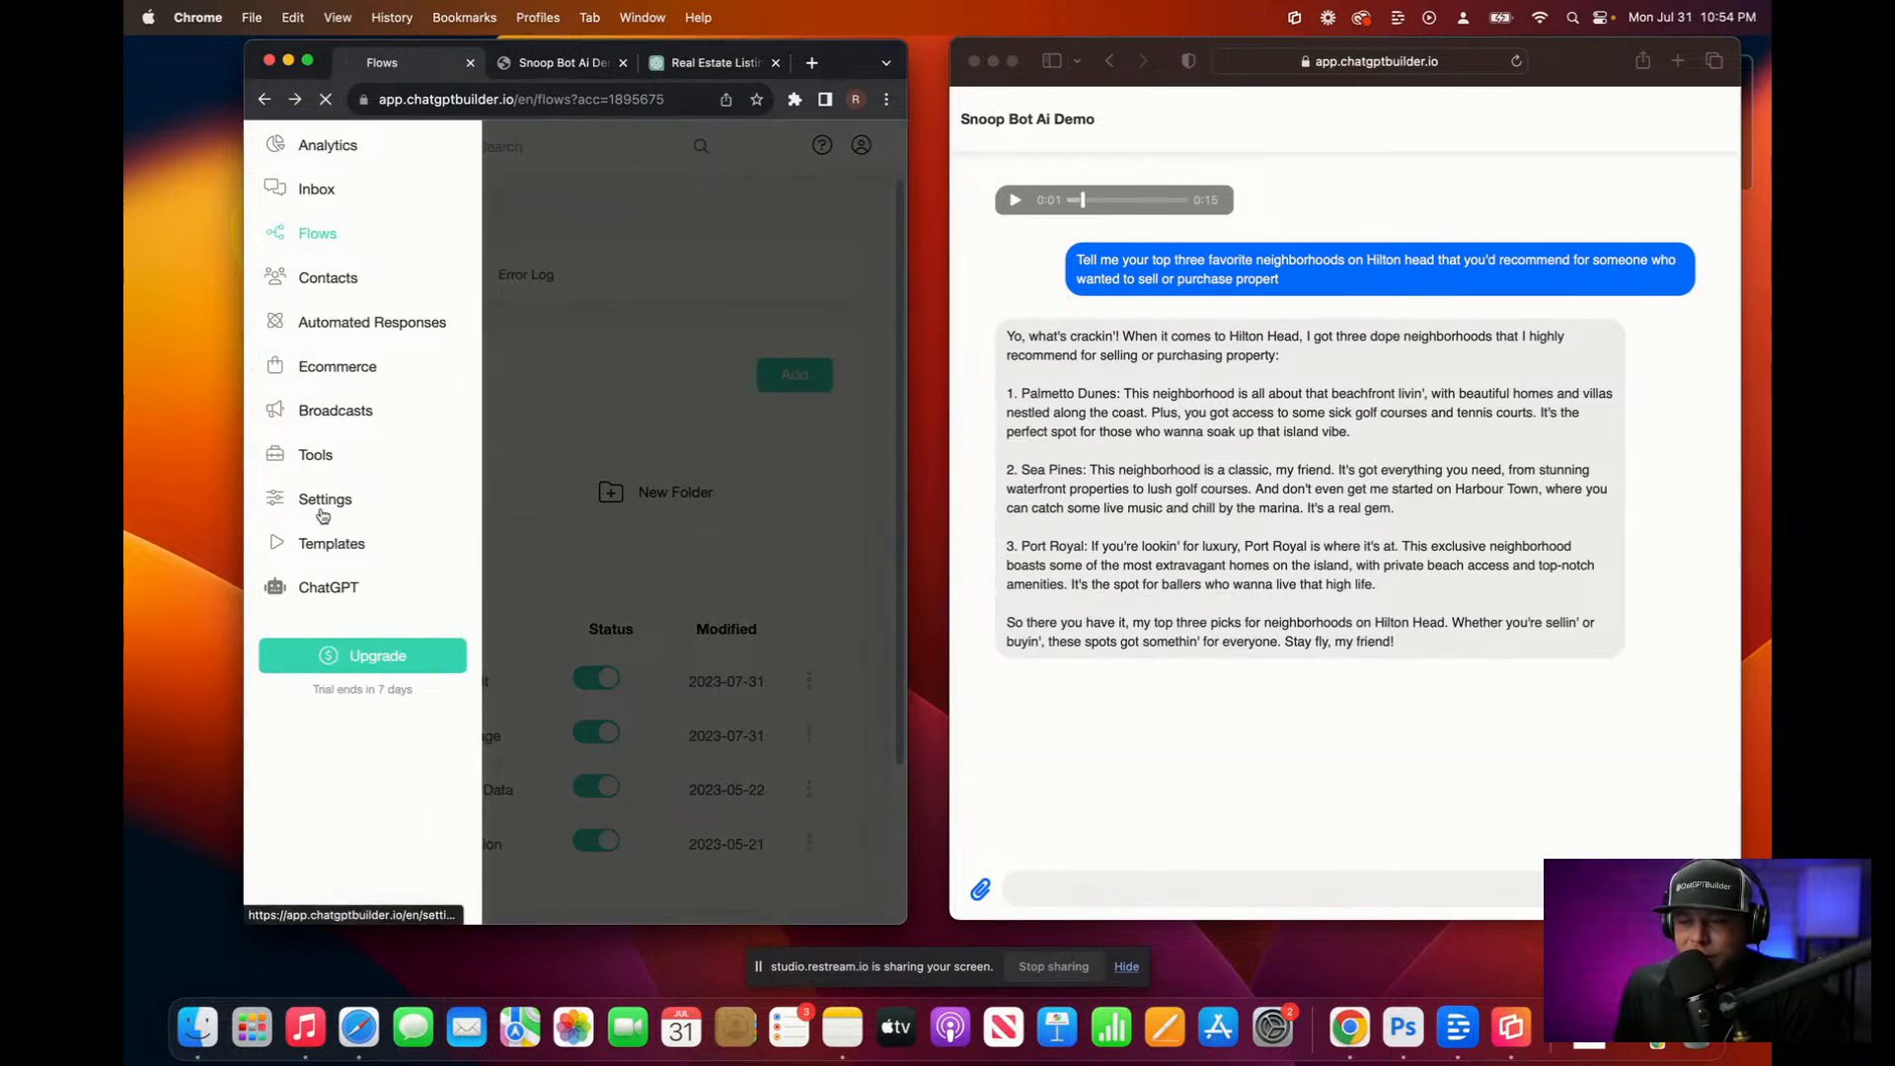
pyautogui.click(540, 305)
pyautogui.scroll(-3, 558, 444)
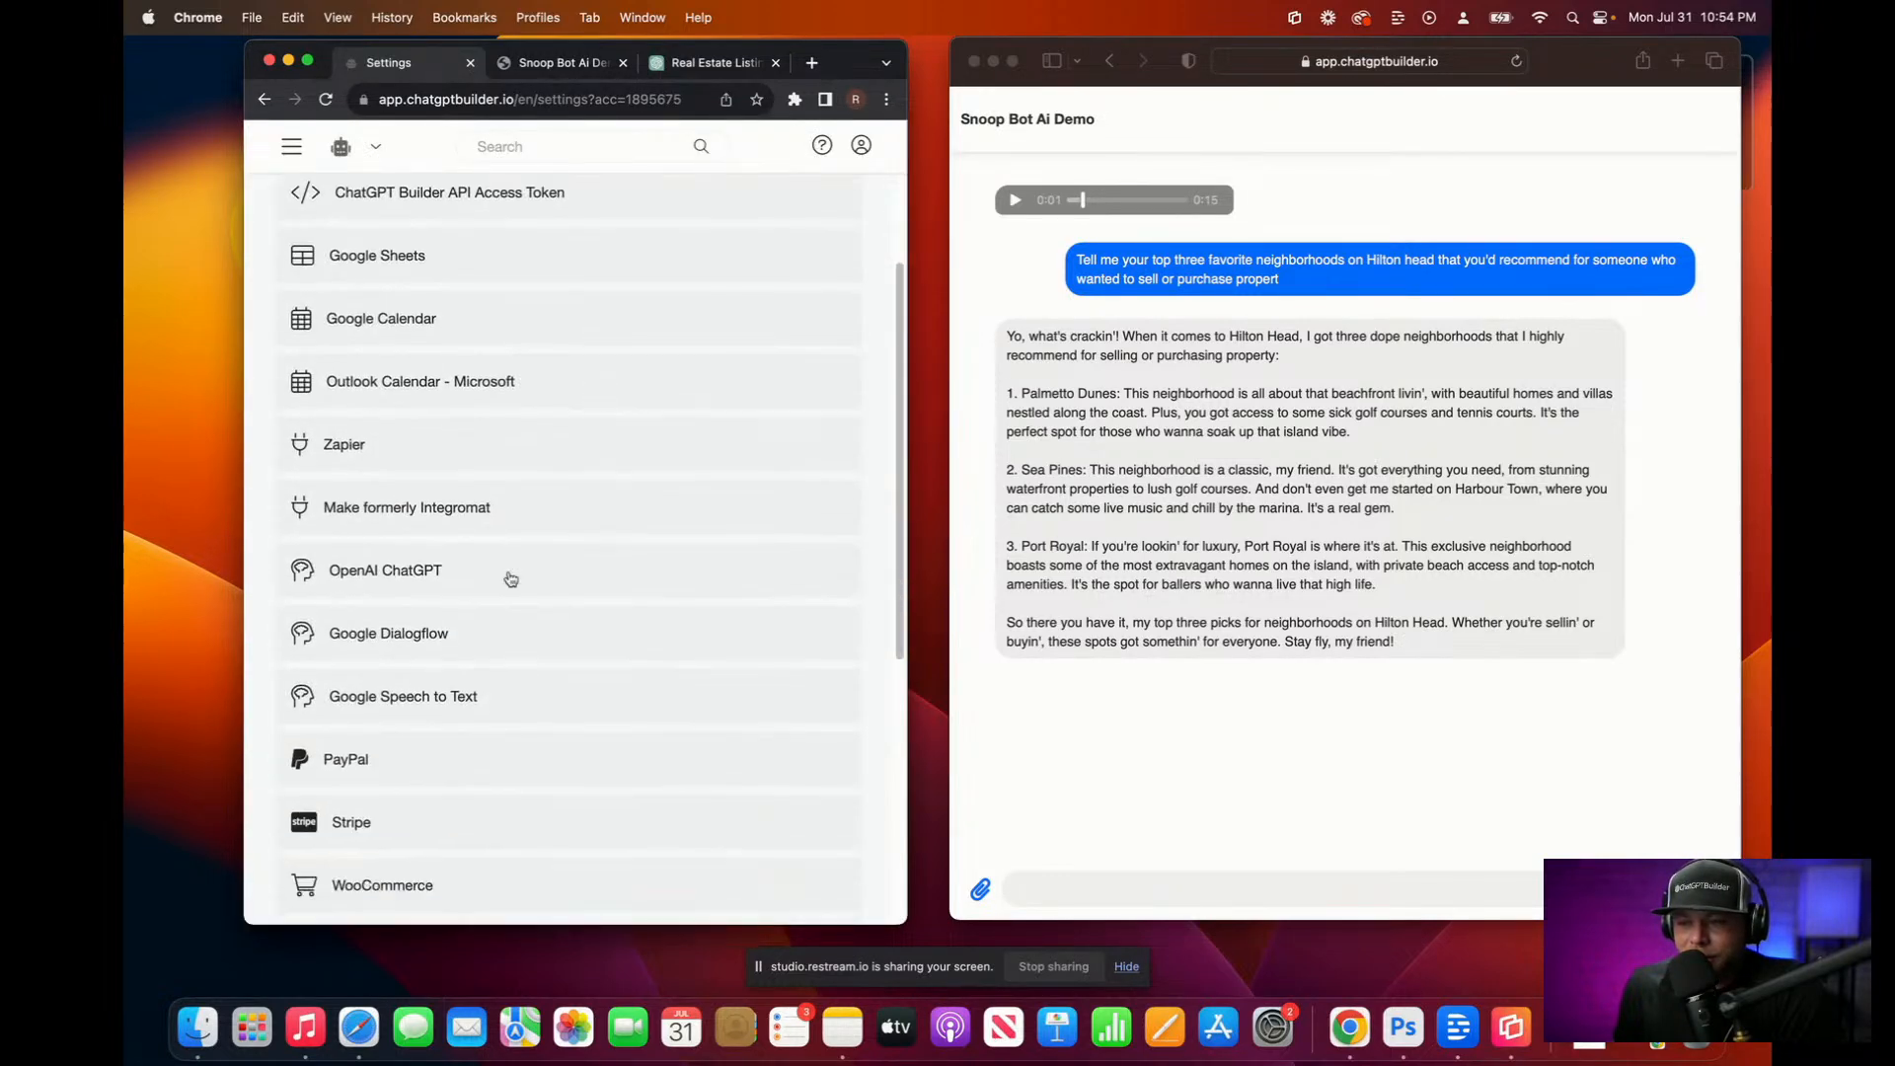
pyautogui.click(431, 580)
pyautogui.scroll(-5, 440, 642)
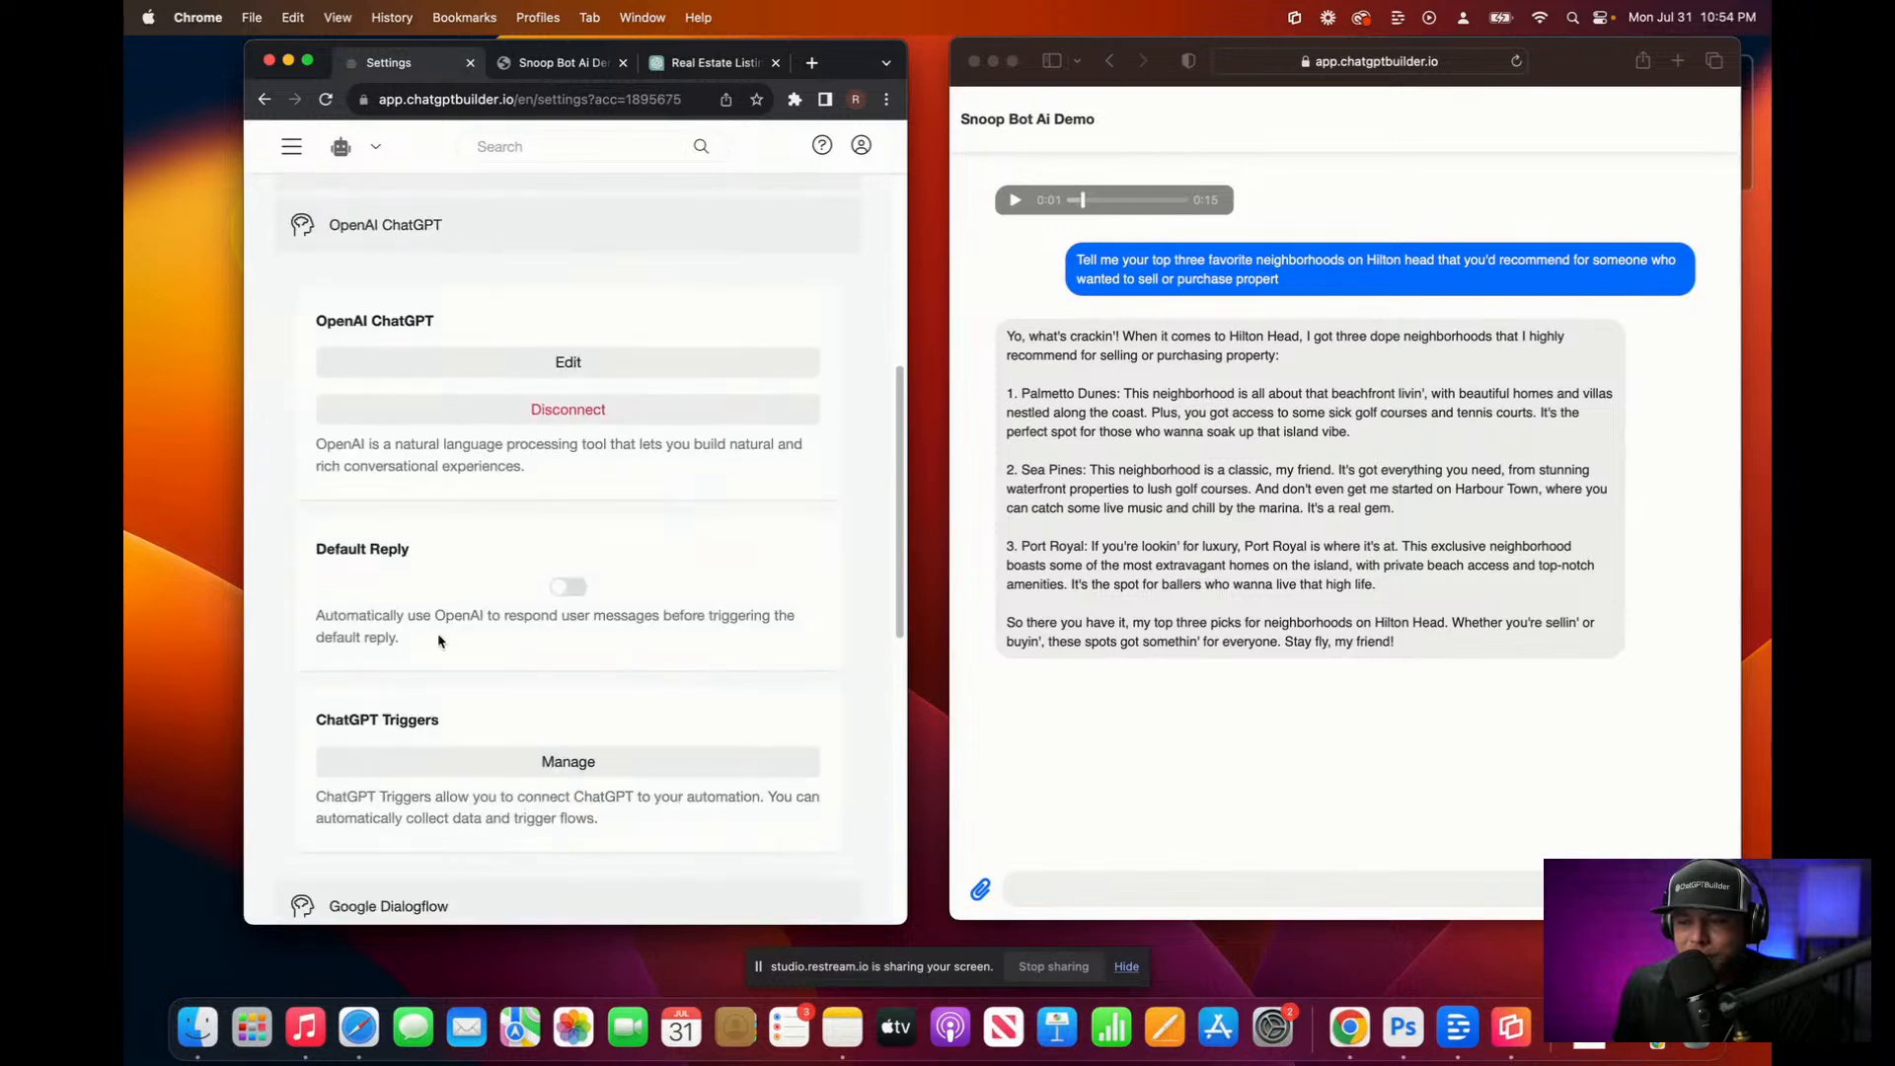
pyautogui.click(434, 769)
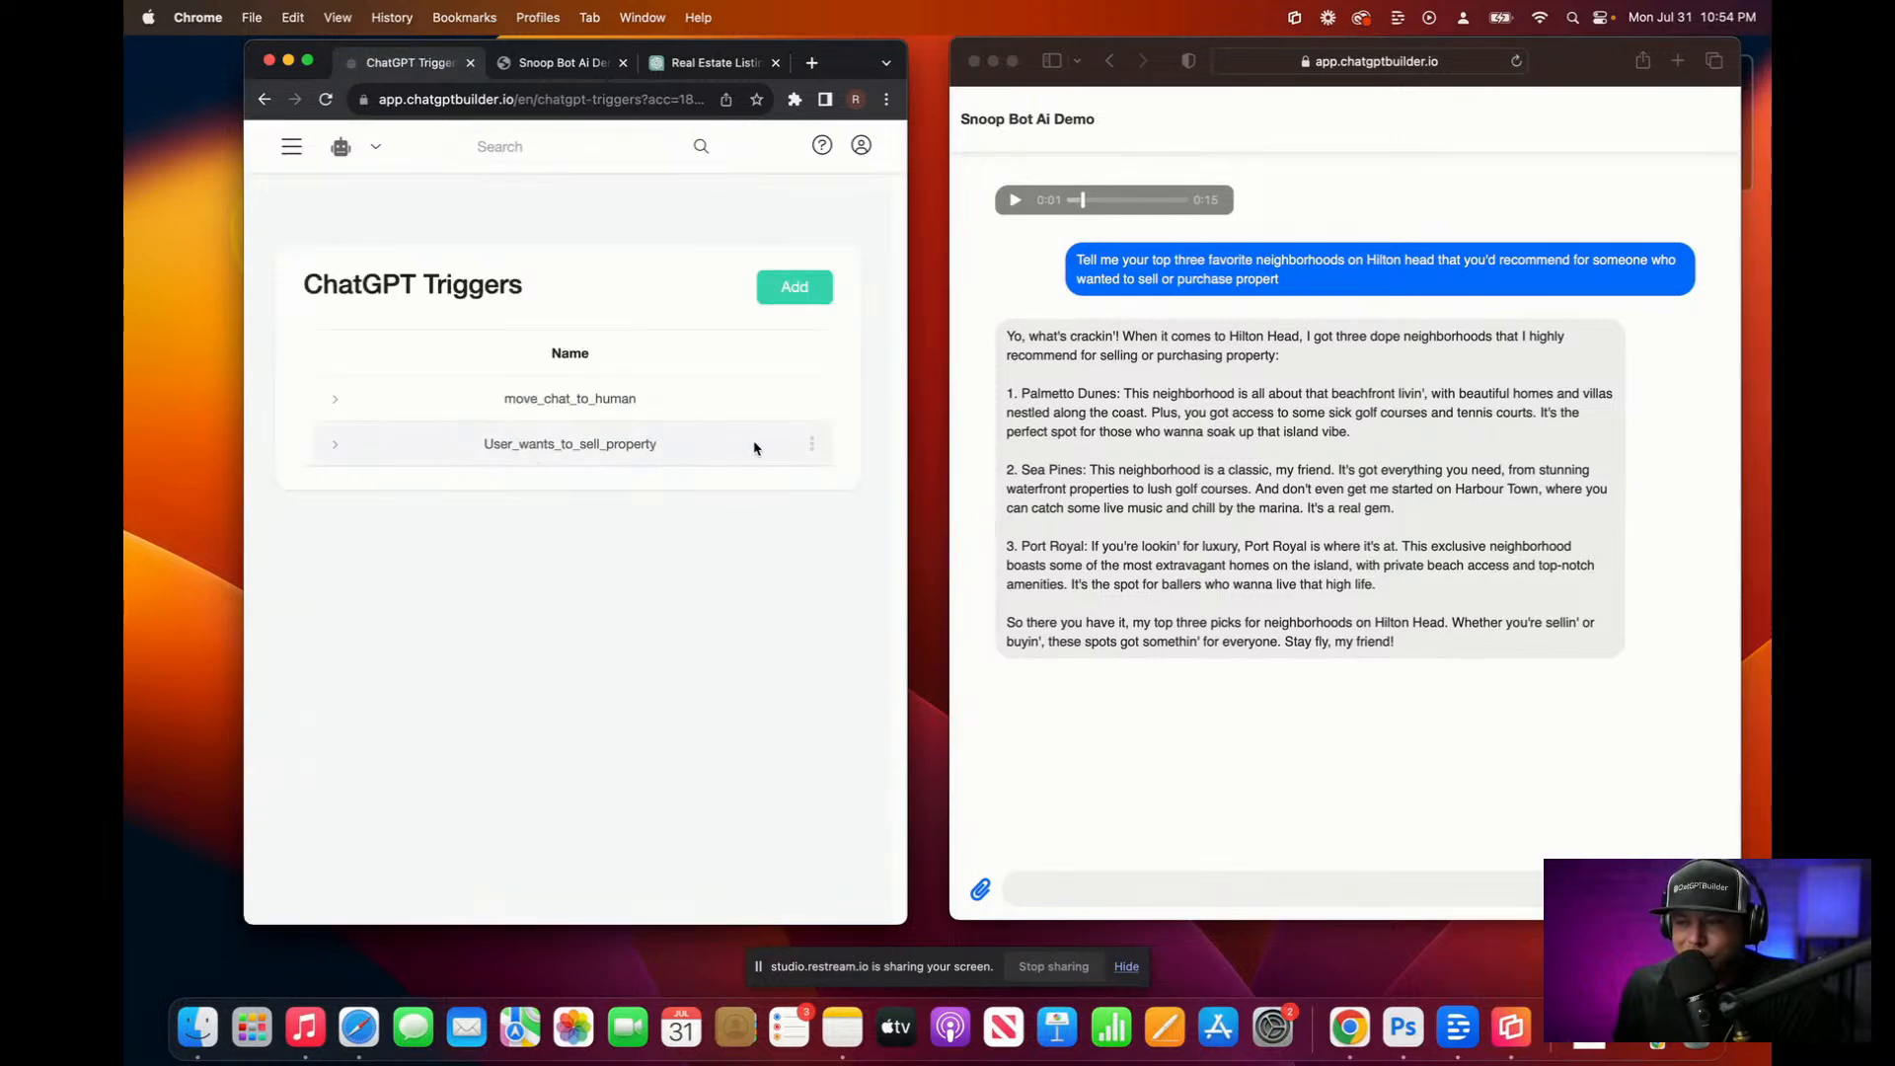
pyautogui.click(776, 298)
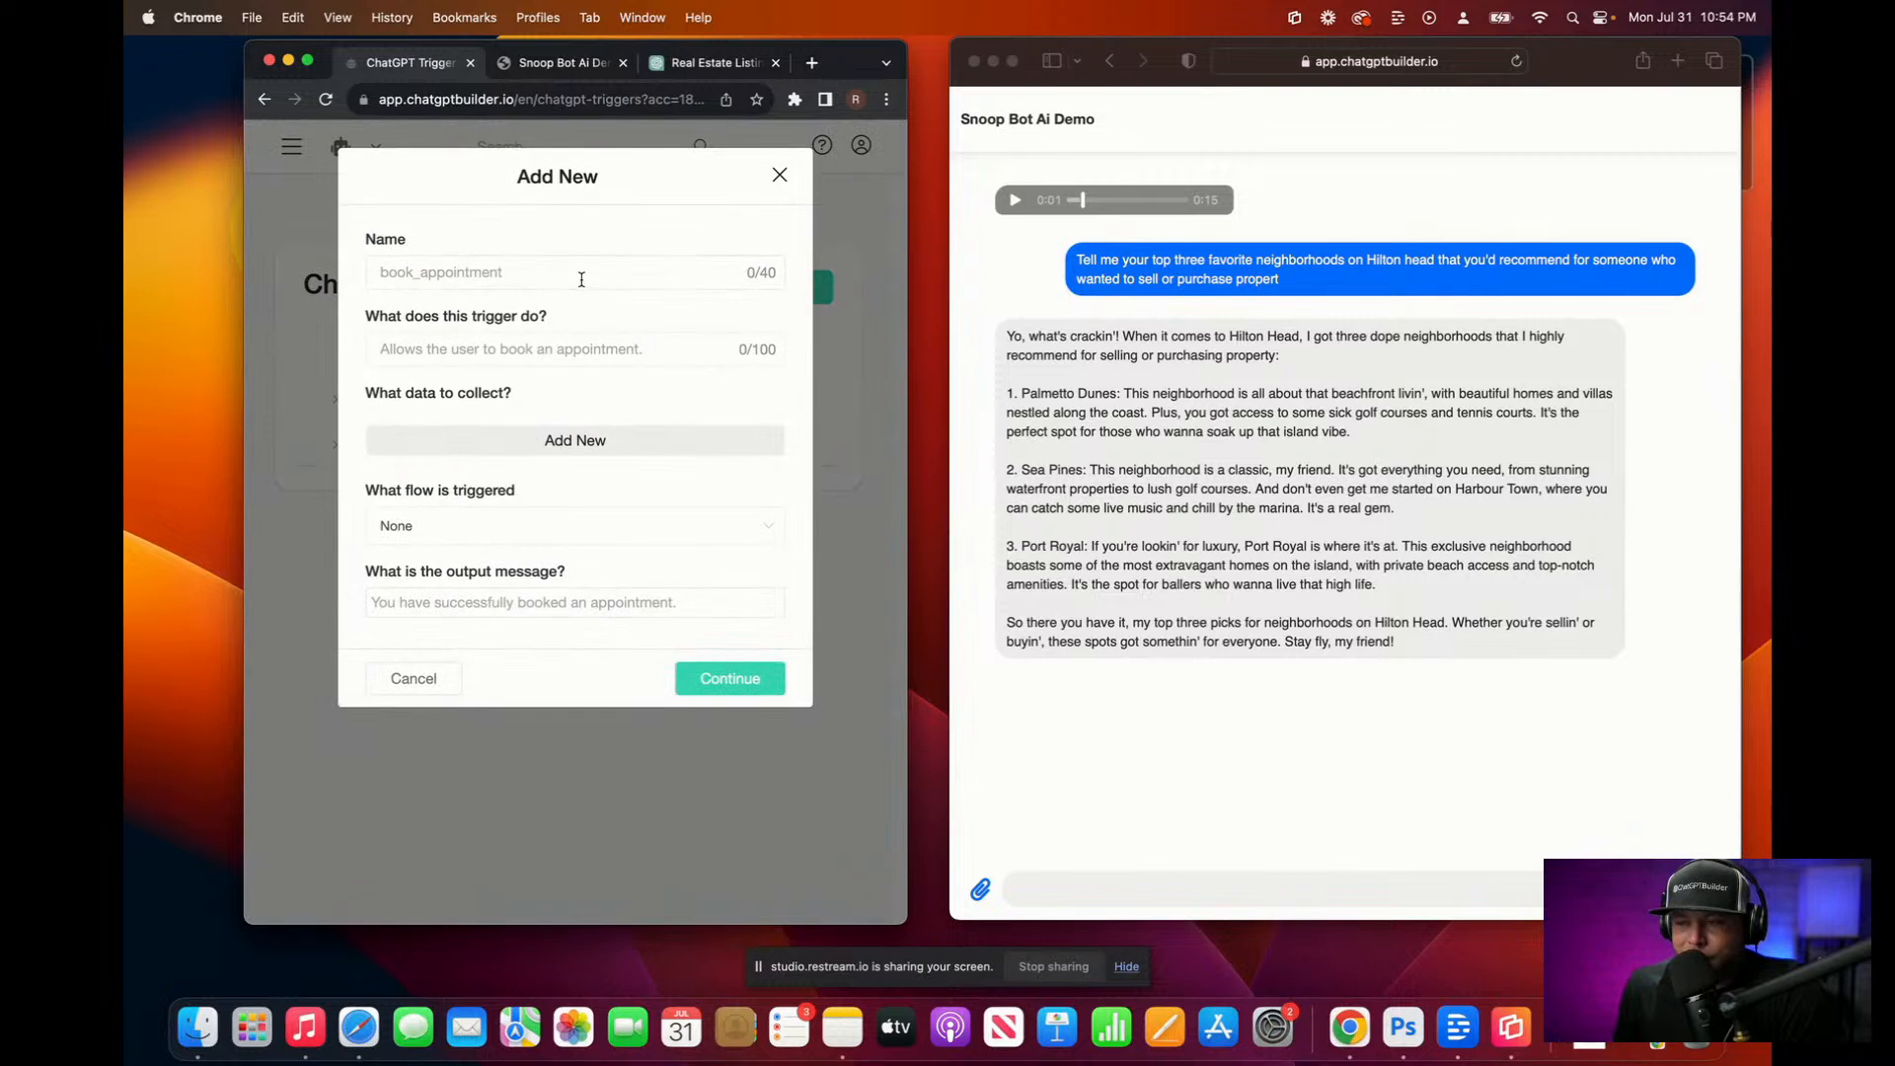
# Step: Name the trigger 'User Wants to Purchase Property' and dictate a first description
pyautogui.click(580, 279)
pyautogui.write('U')
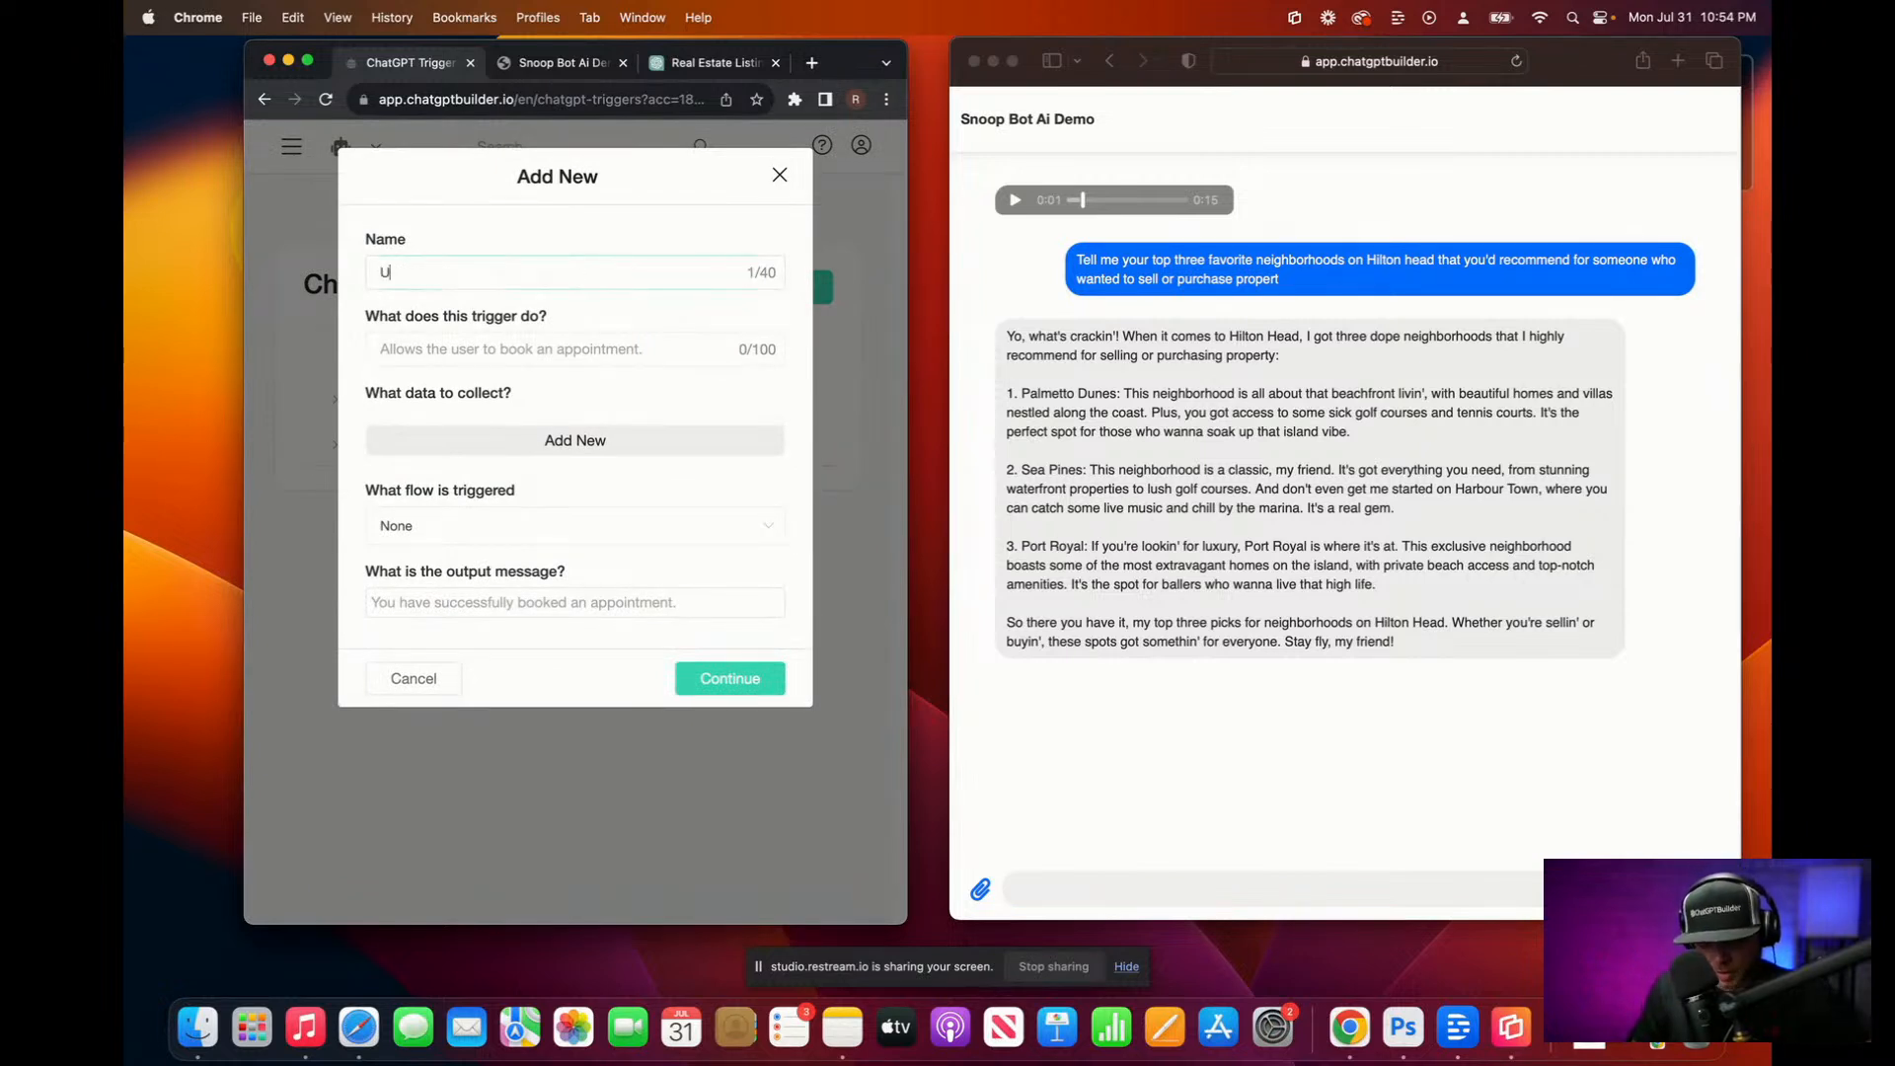
pyautogui.write('ser Wants t')
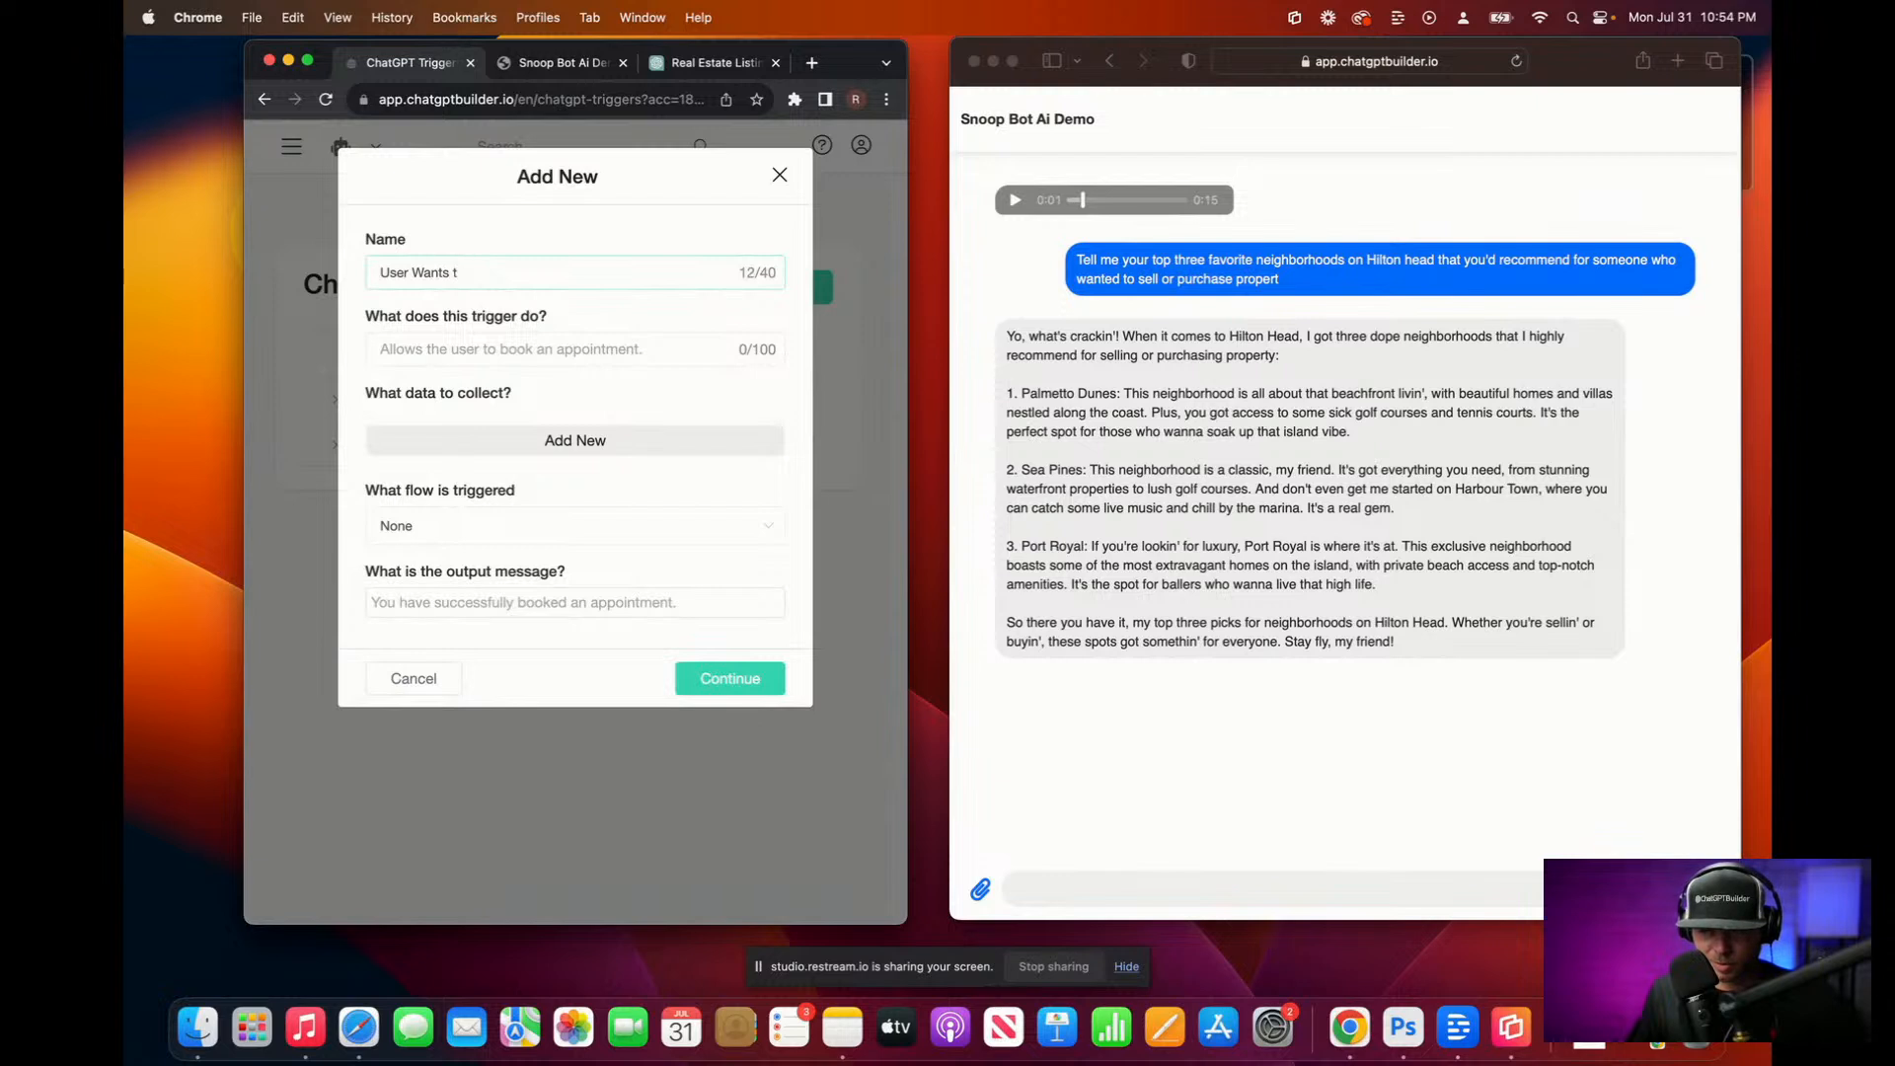
pyautogui.write('o Purchase P')
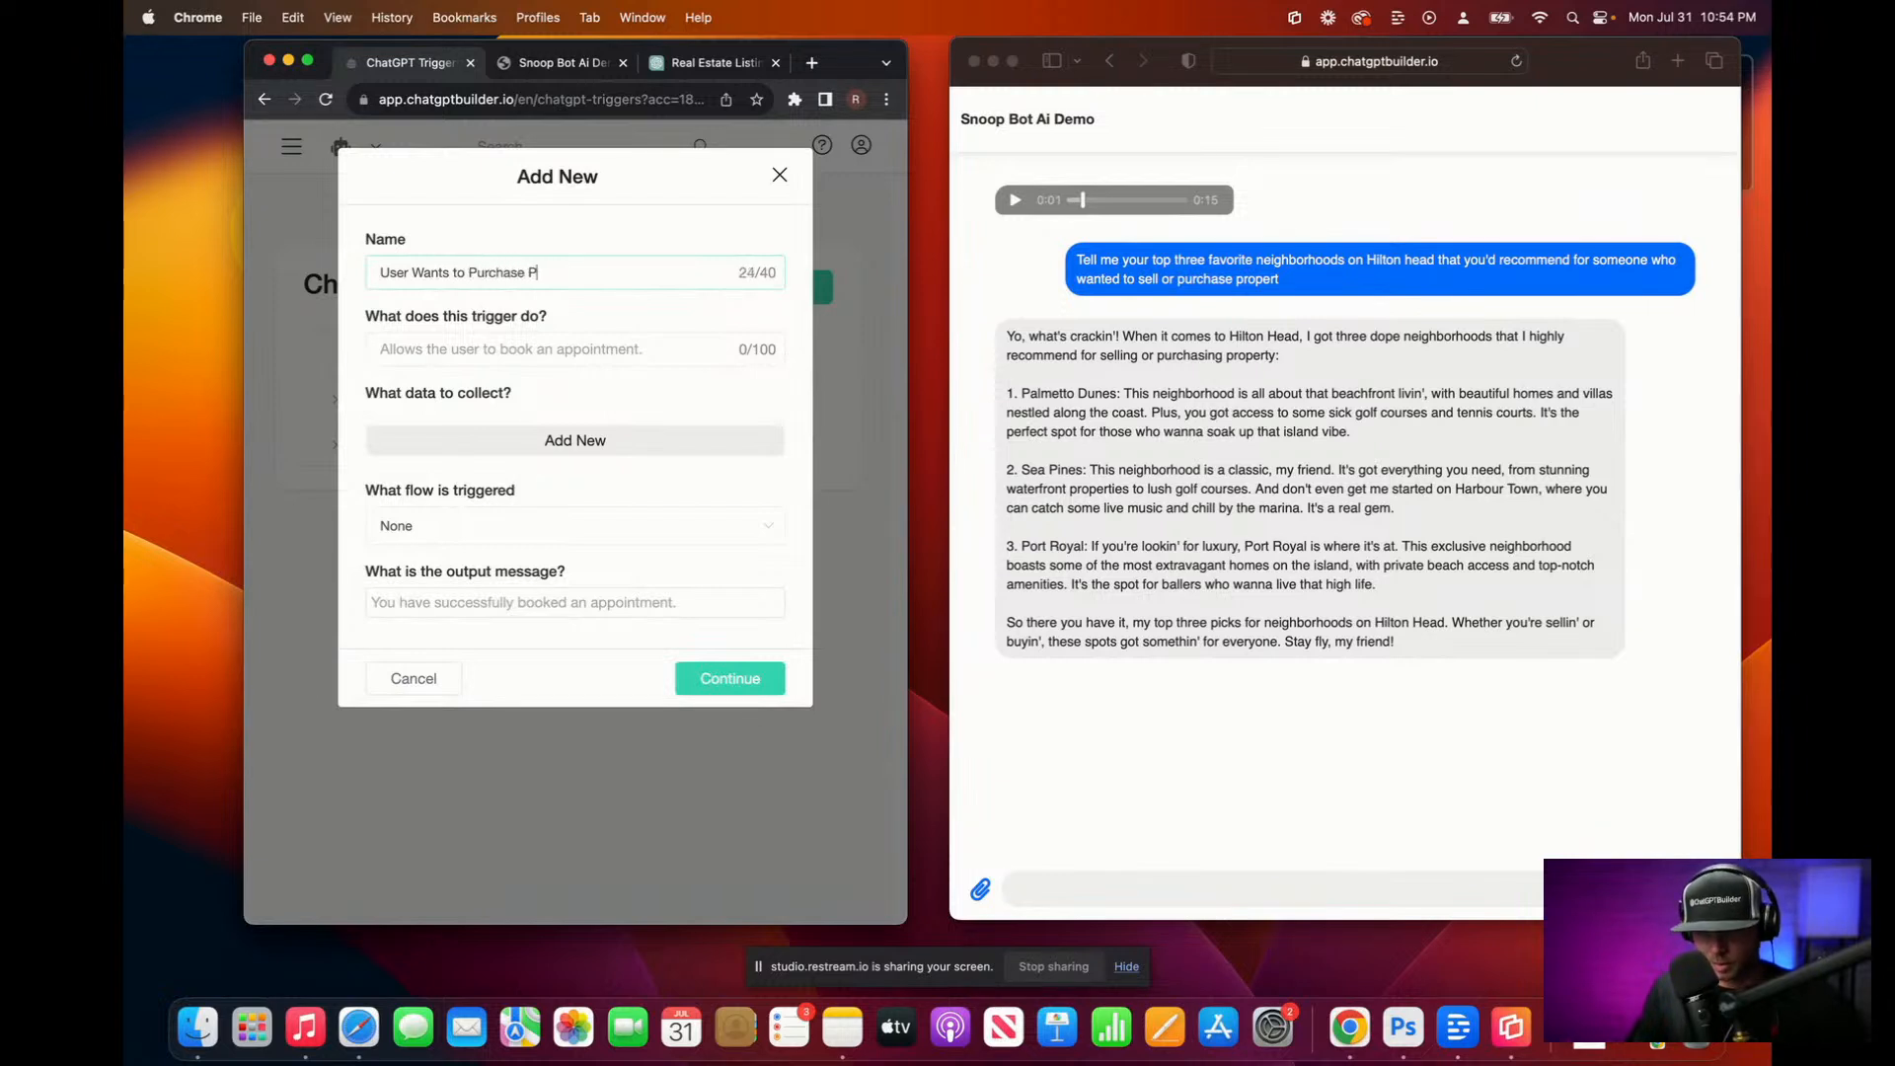
pyautogui.write('roperty')
pyautogui.click(473, 348)
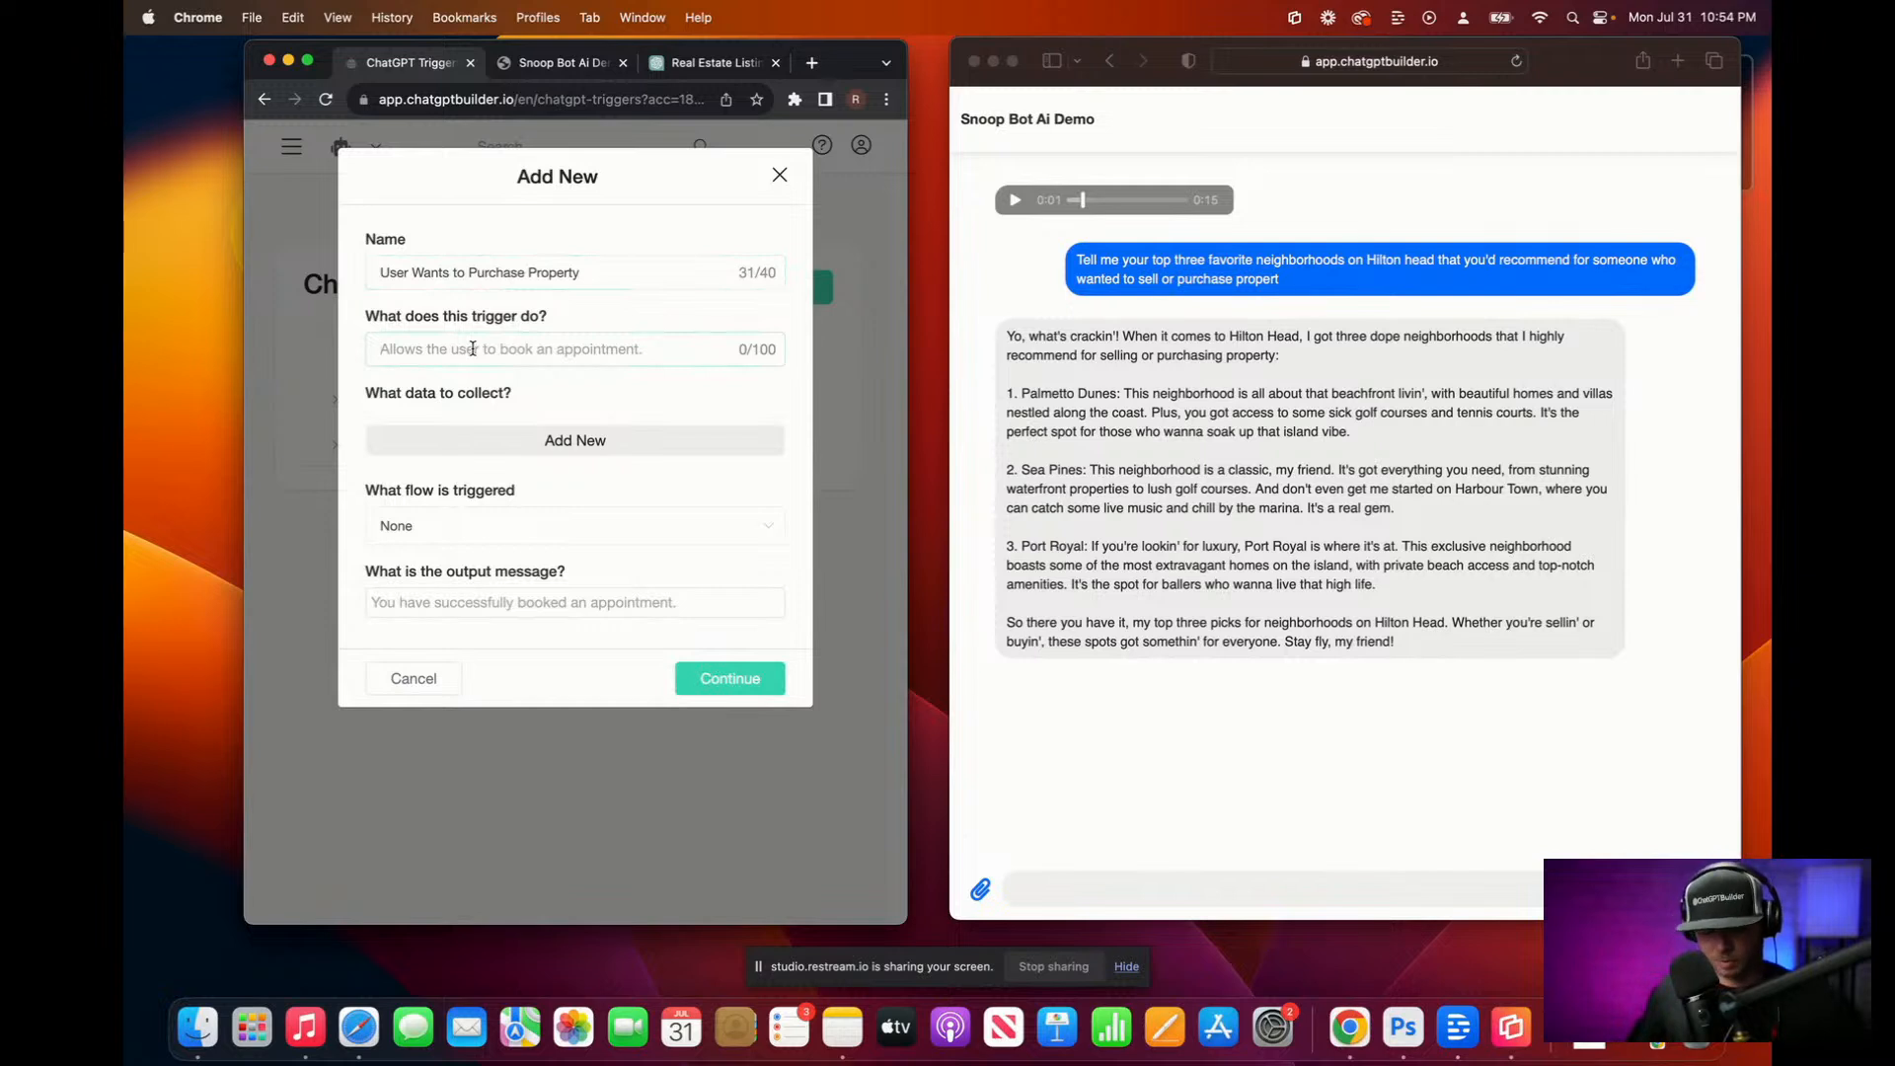
pyautogui.press('fn')
pyautogui.press('fn')
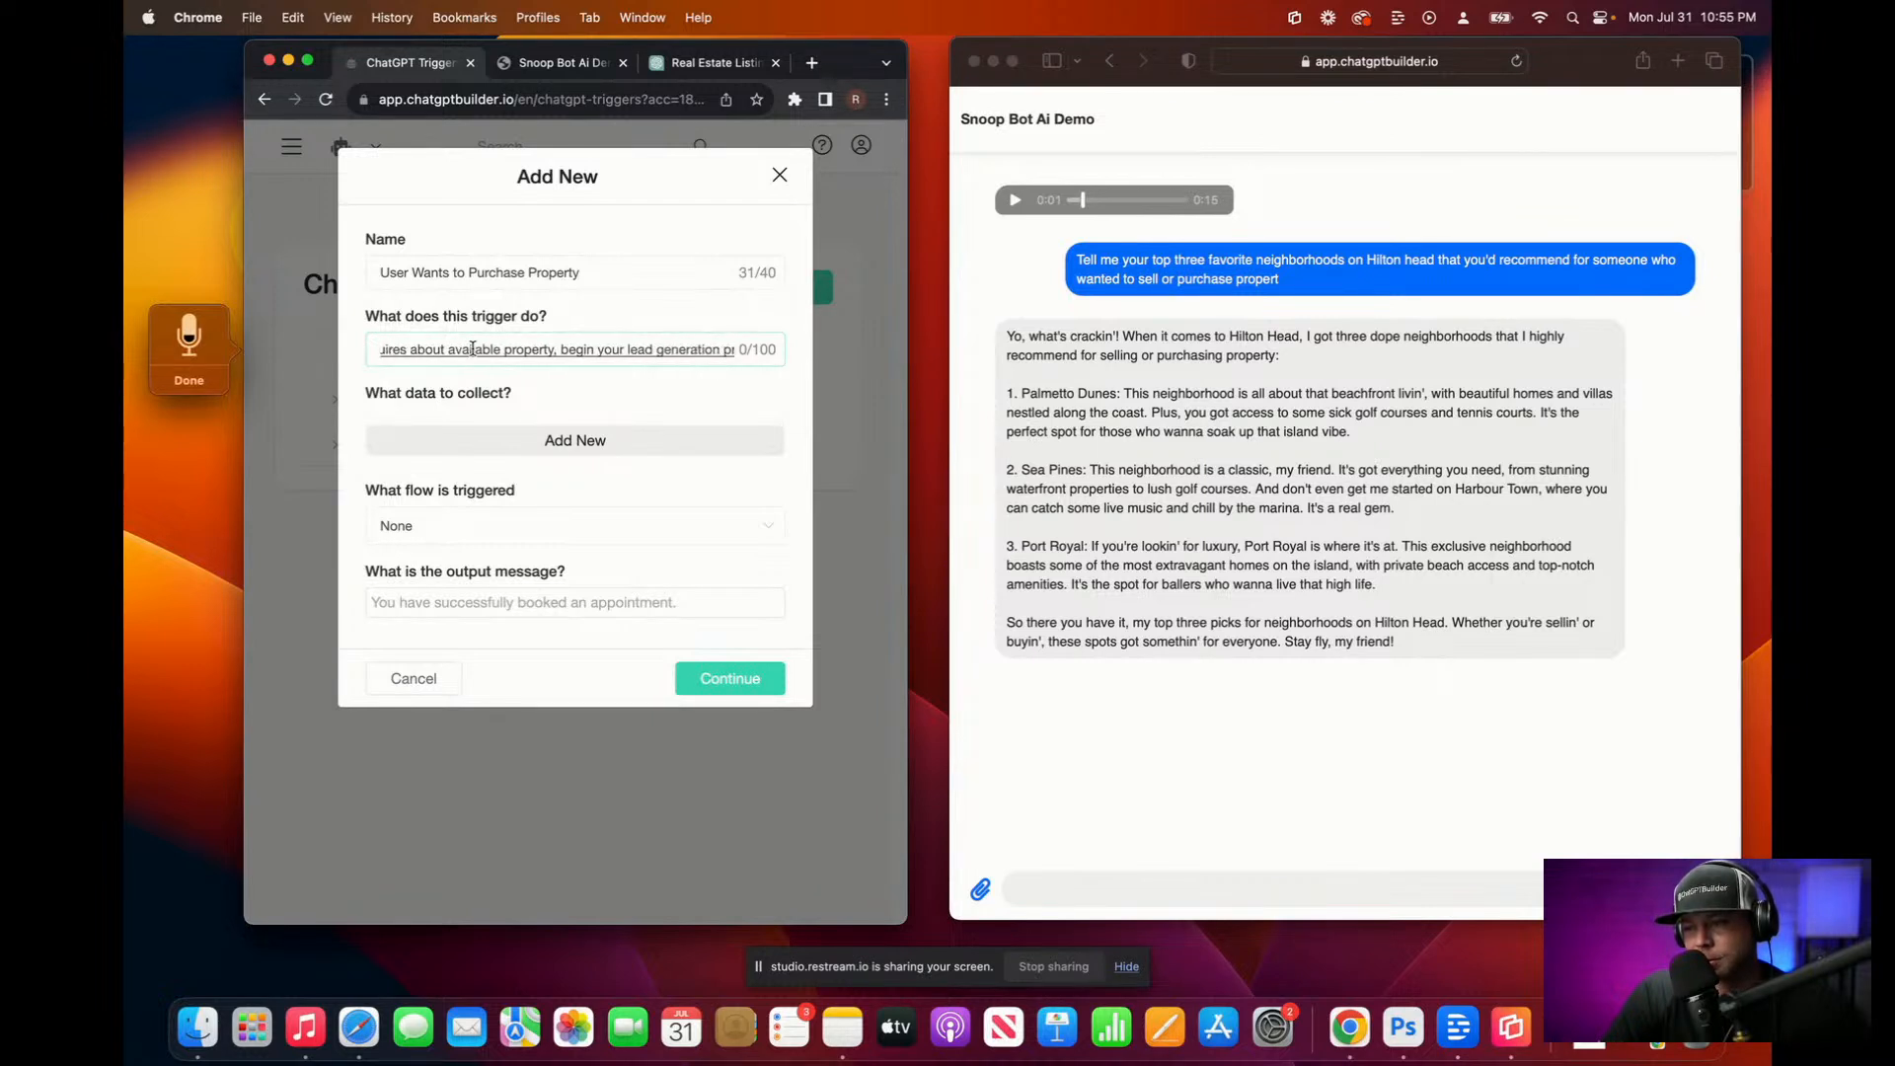
pyautogui.click(194, 381)
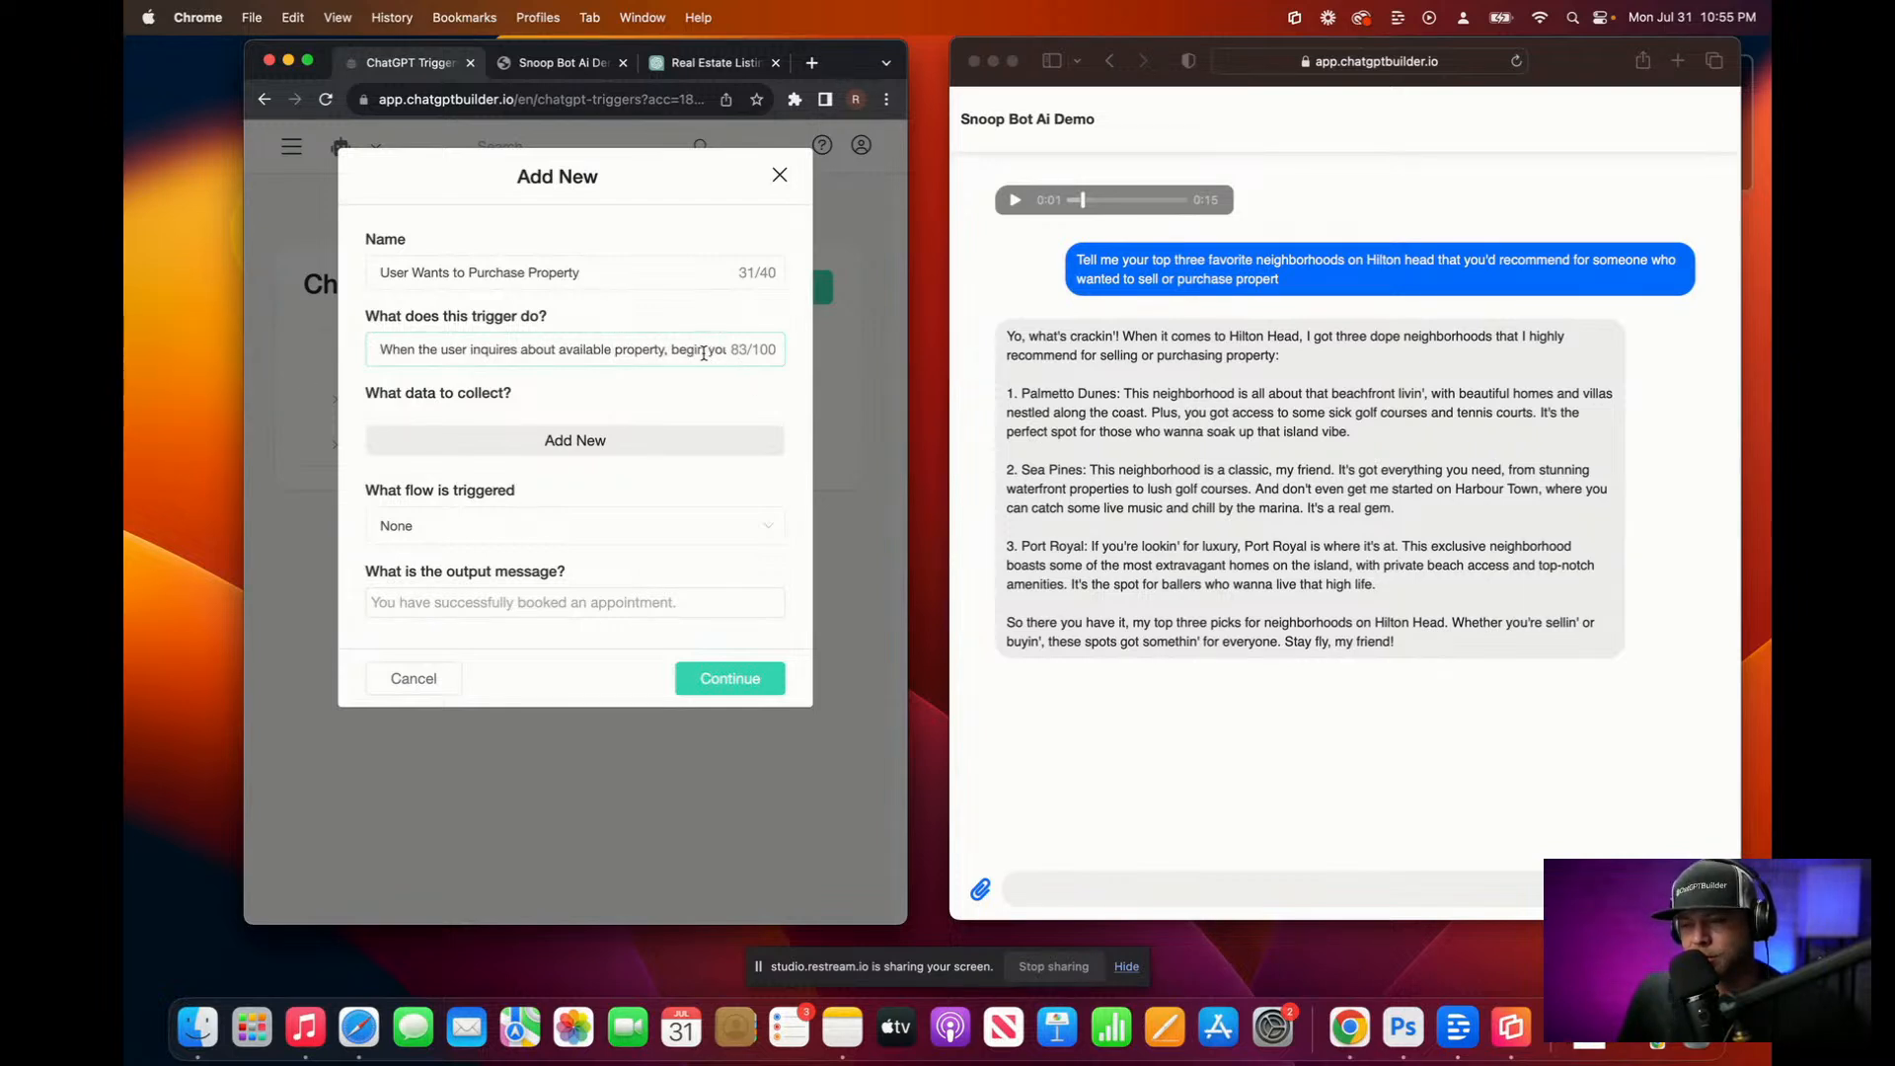
# Step: Trim the unwanted trailing words from the dictated trigger description
pyautogui.moveTo(707, 350); pyautogui.dragTo(965, 338)
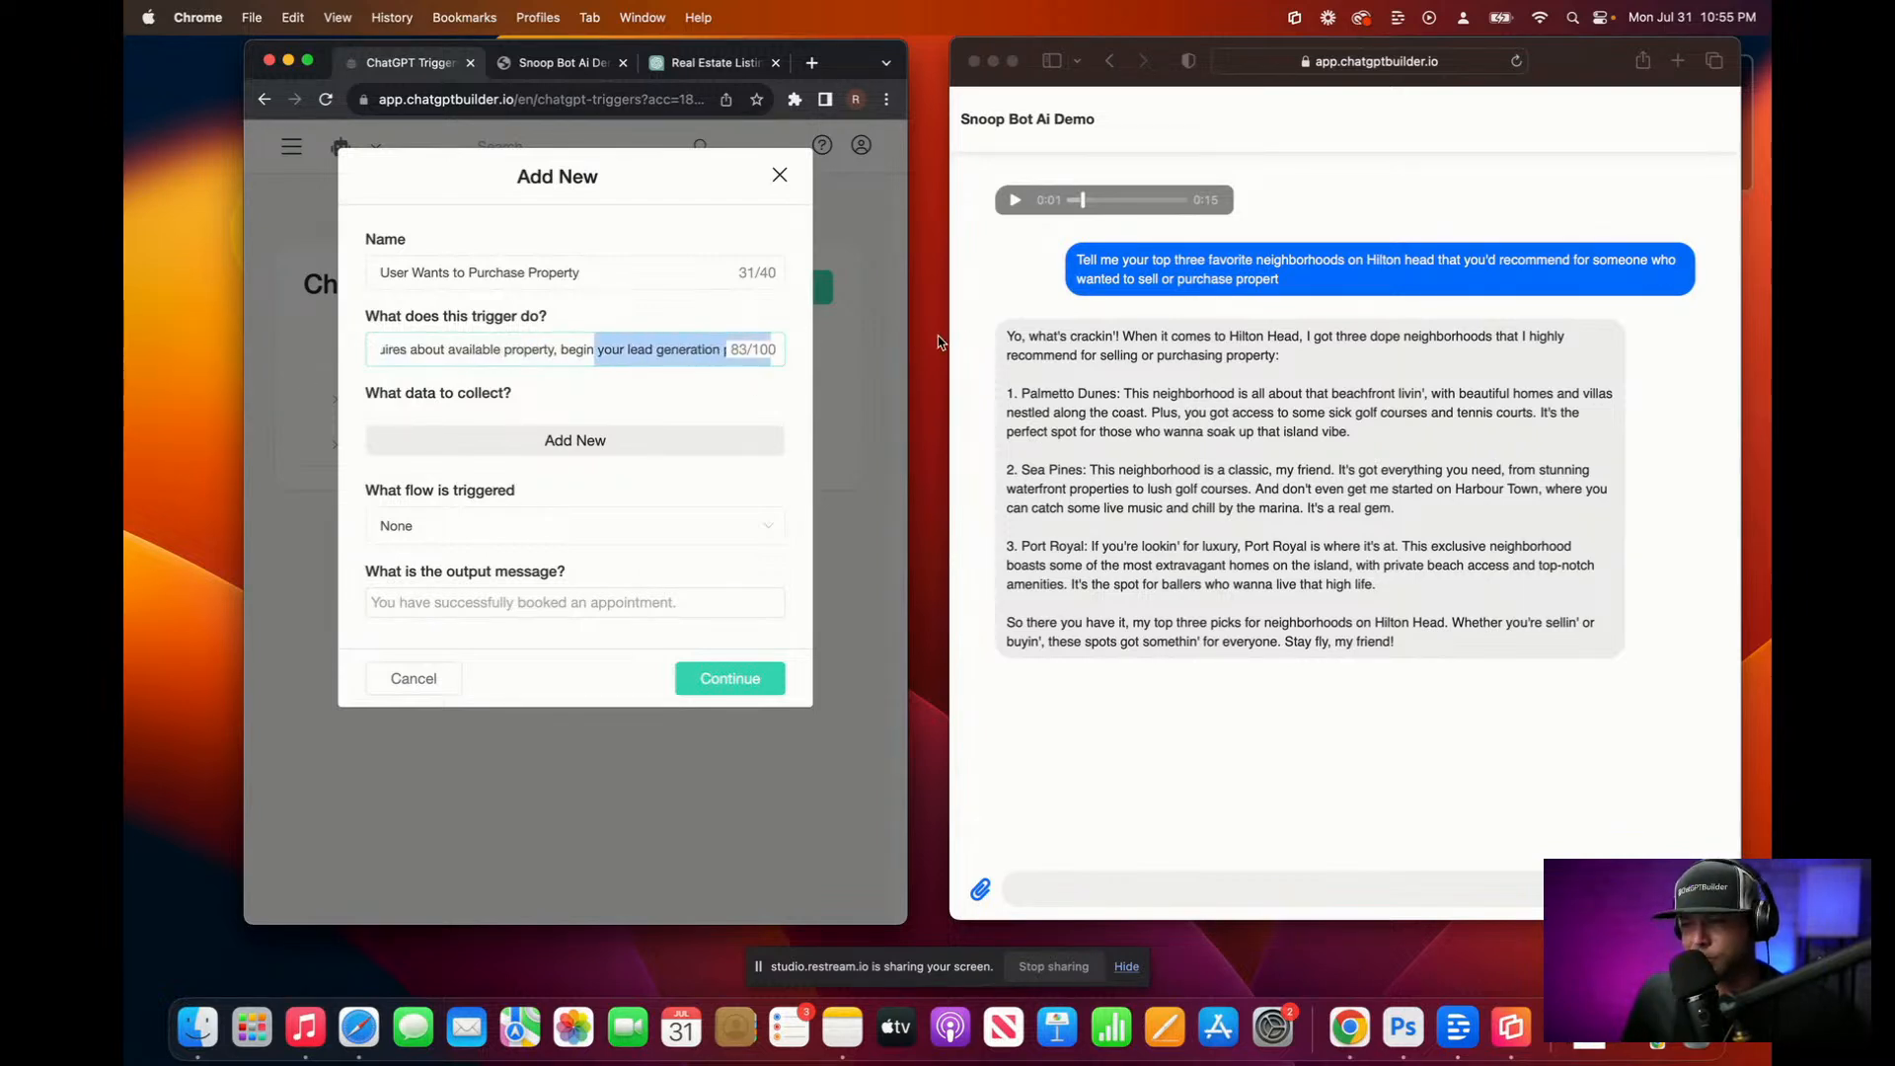
pyautogui.click(691, 356)
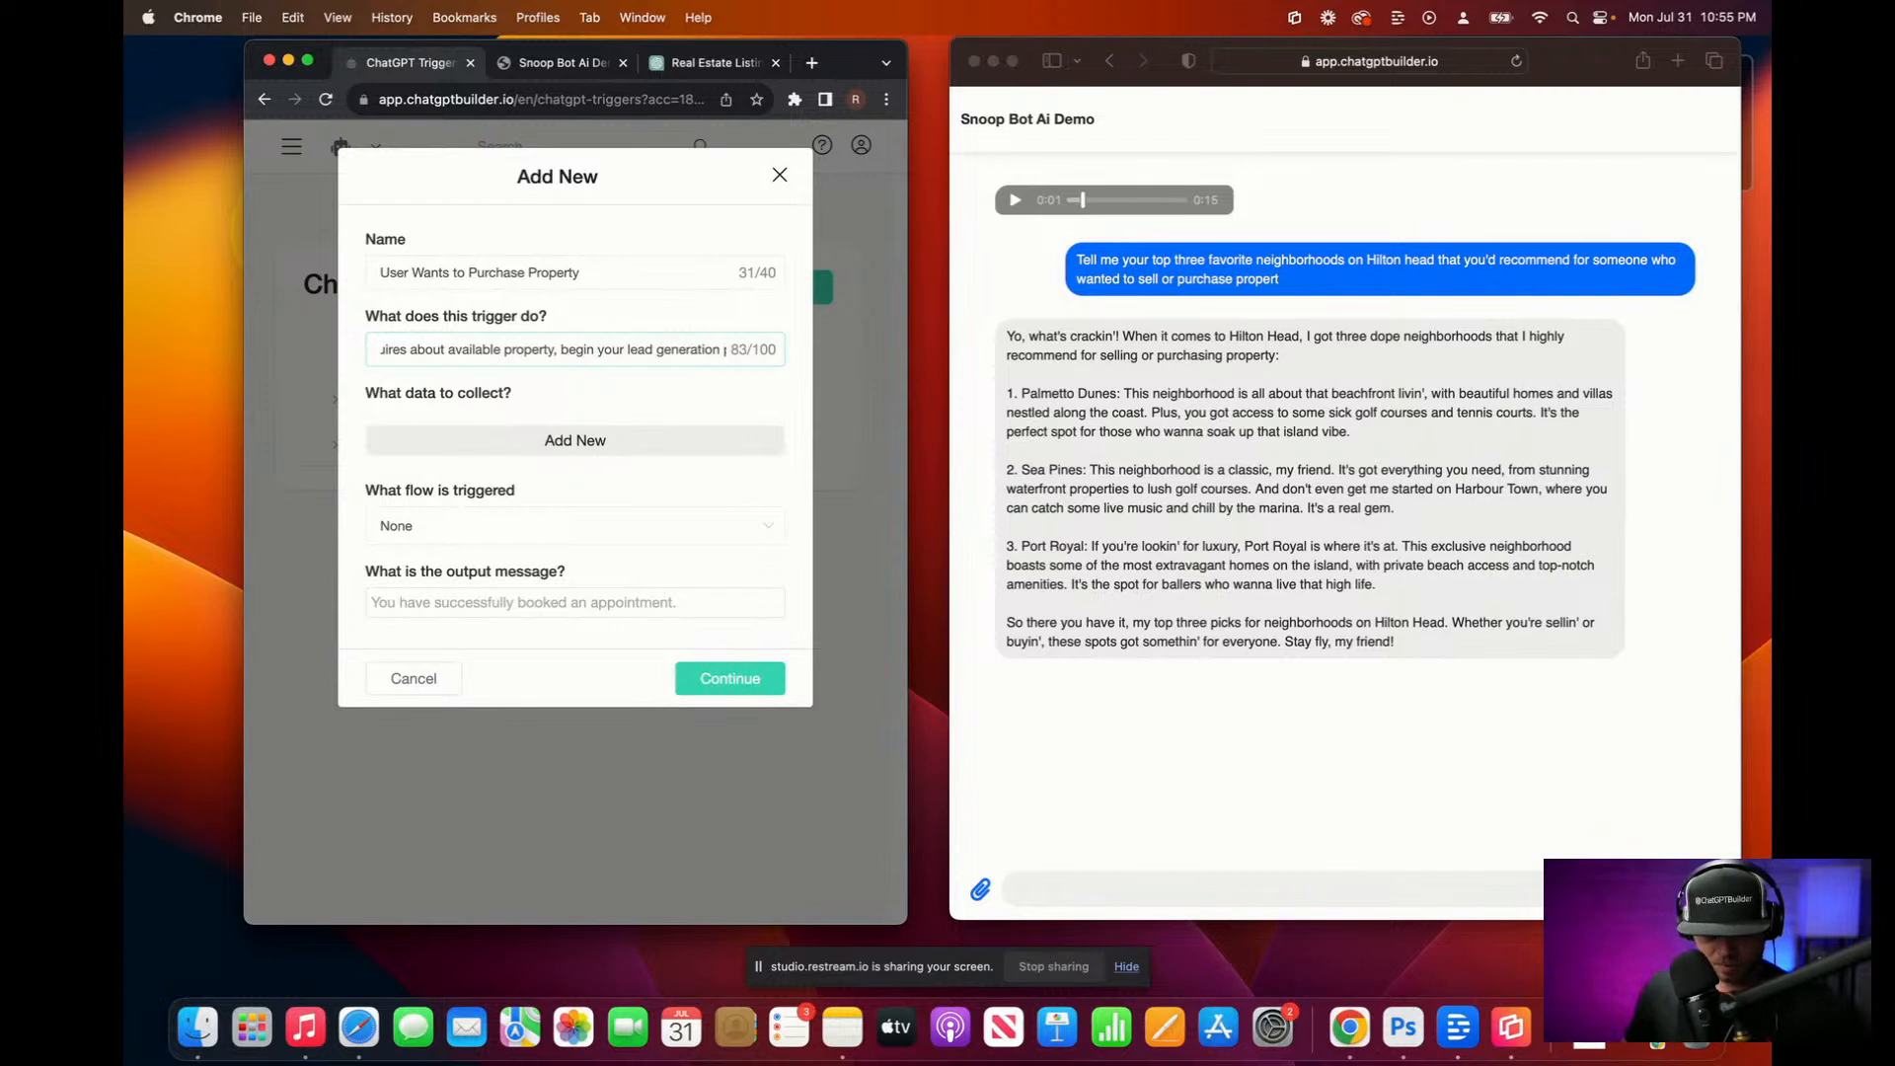
pyautogui.press('ctrl')
pyautogui.press('ctrl')
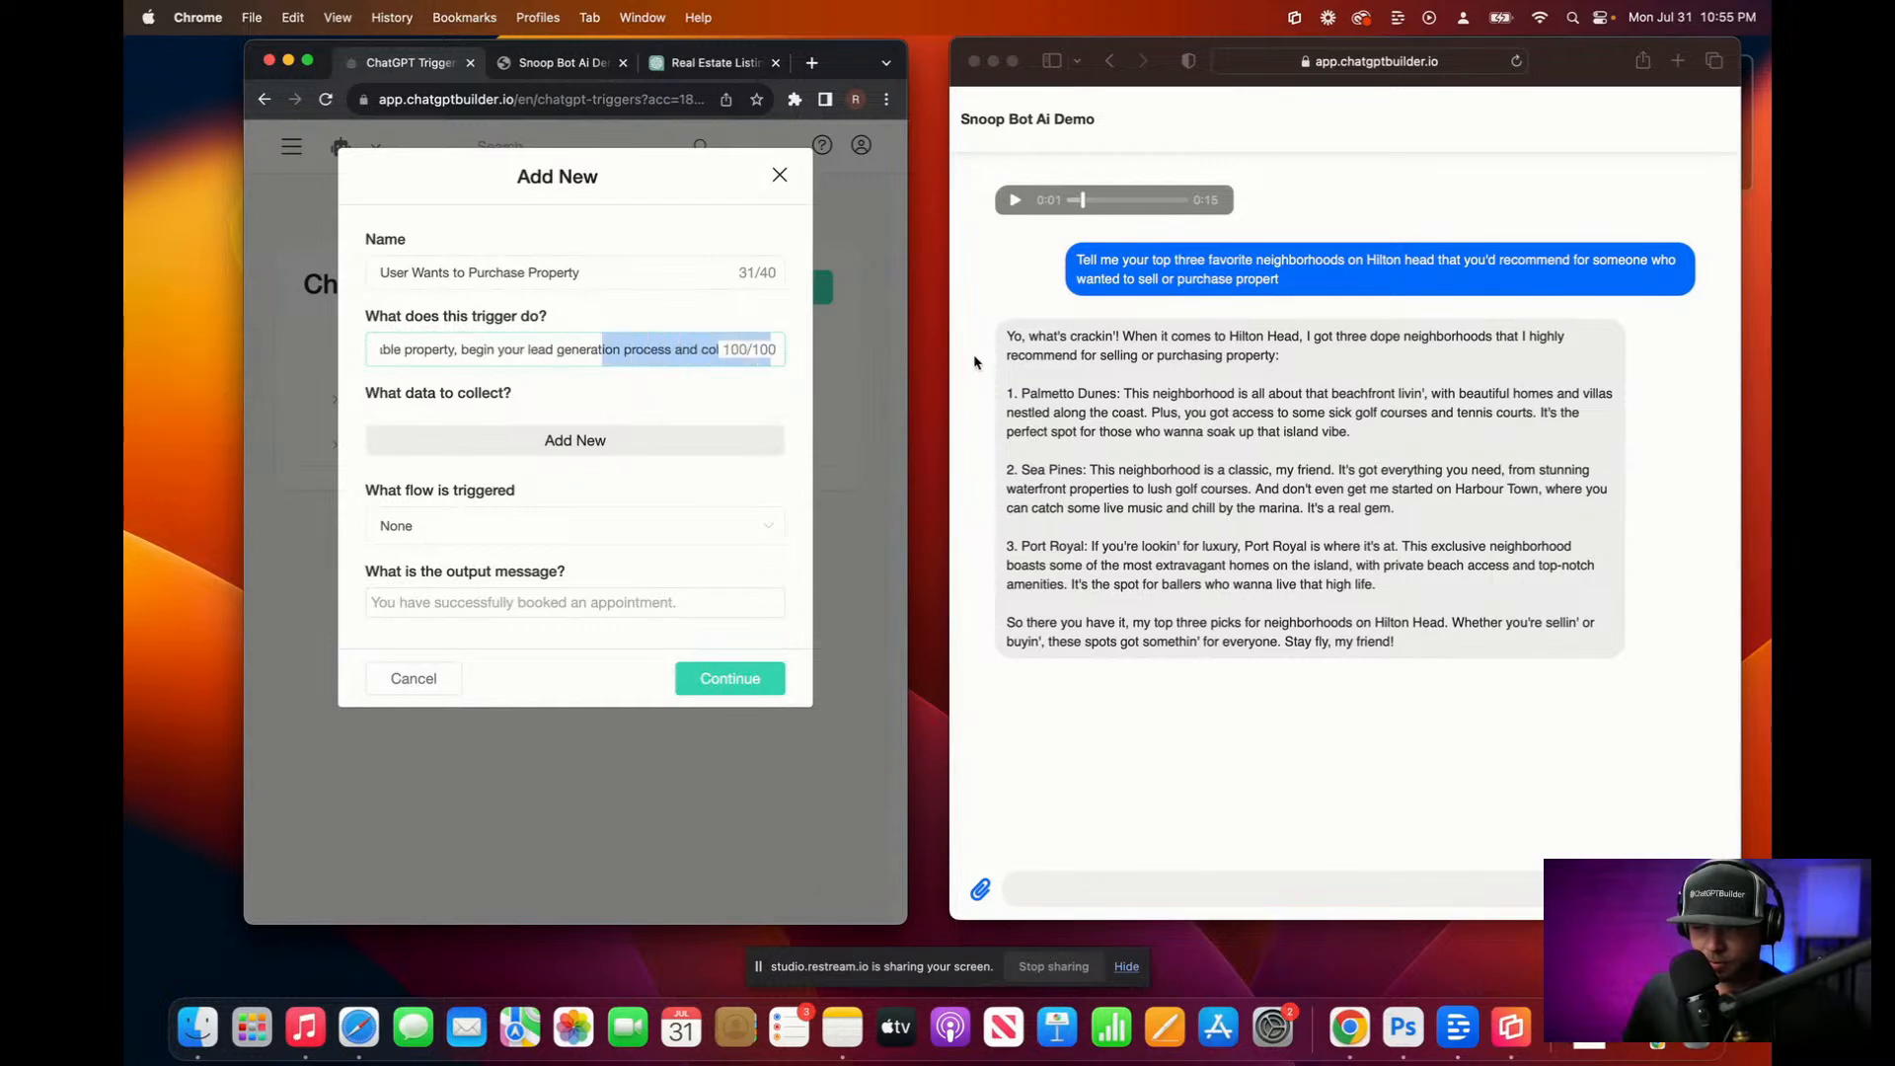
pyautogui.click(709, 346)
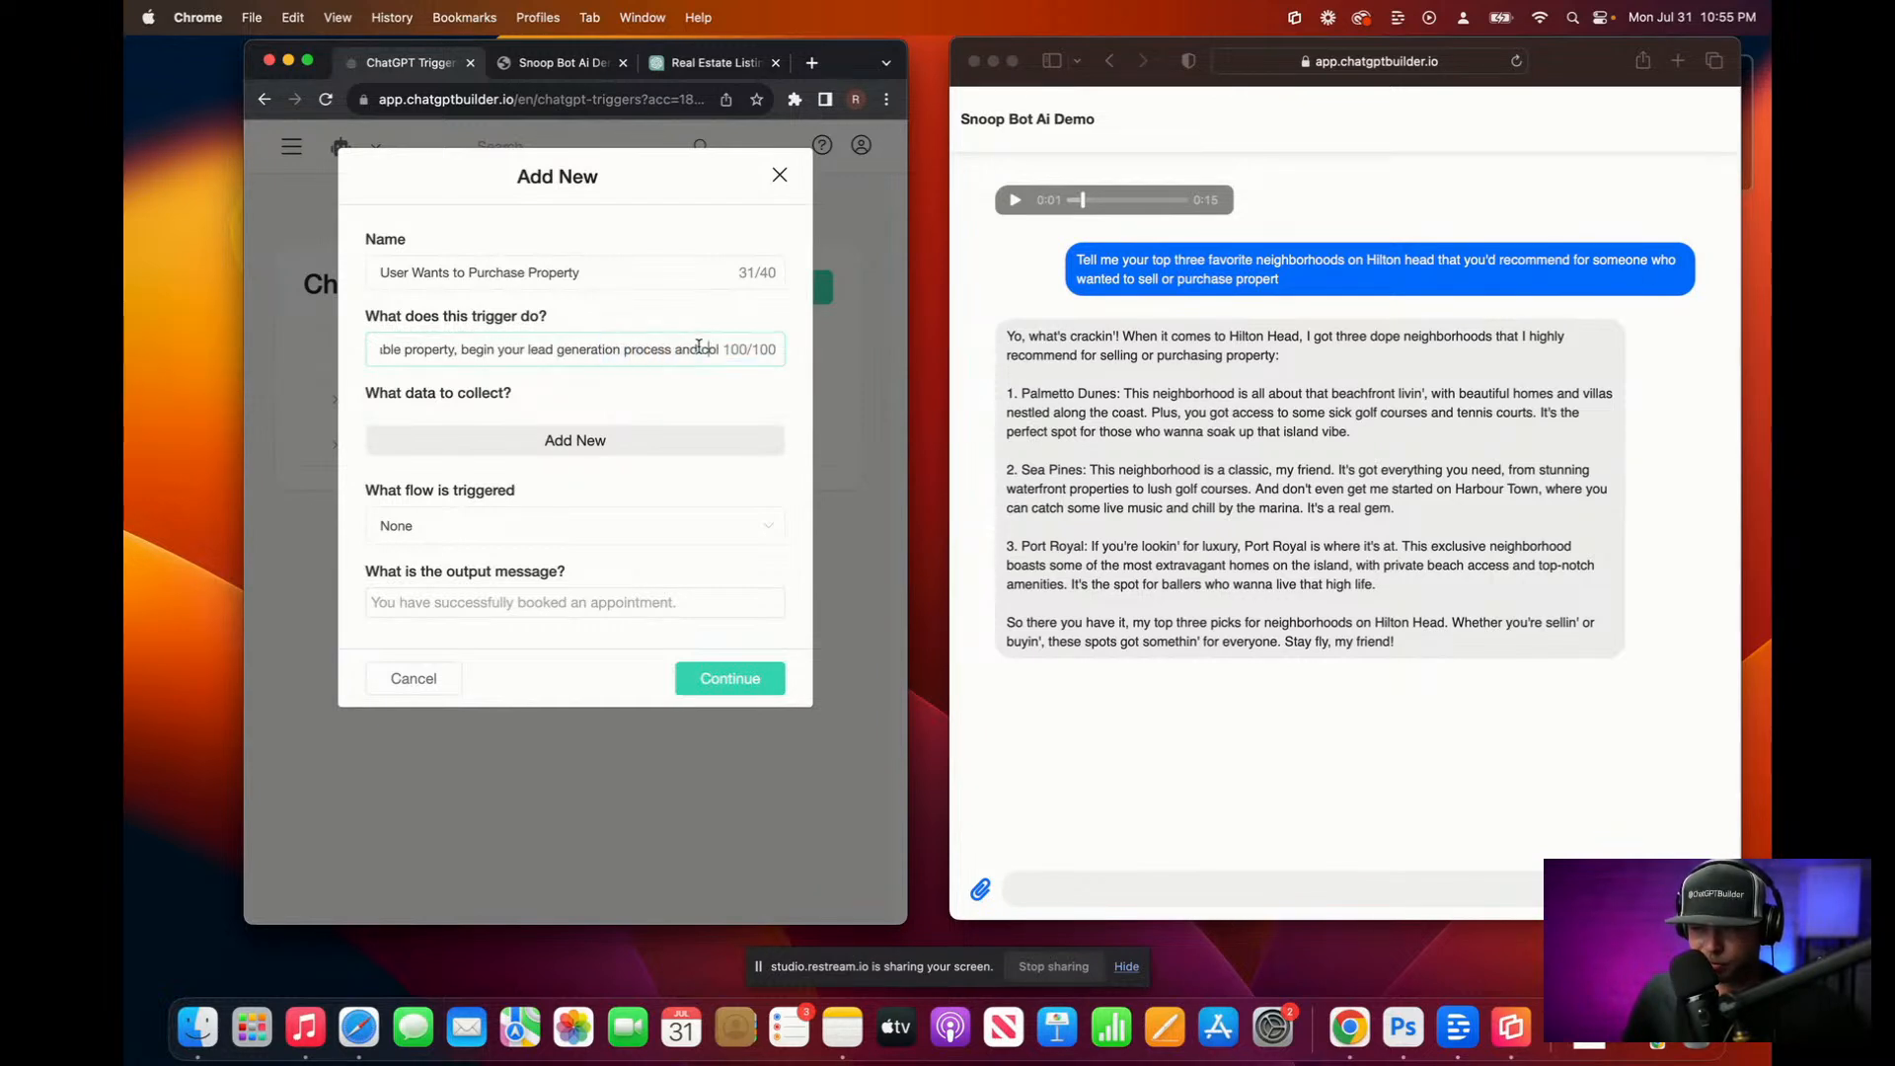
pyautogui.press('BackSpace')
pyautogui.press('BackSpace')
pyautogui.press('BackSpace')
pyautogui.press('BackSpace')
pyautogui.press('BackSpace')
pyautogui.press('BackSpace')
pyautogui.press('BackSpace')
pyautogui.press('BackSpace')
pyautogui.press('BackSpace')
pyautogui.press('BackSpace')
pyautogui.press('BackSpace')
pyautogui.press('BackSpace')
pyautogui.press('BackSpace')
pyautogui.press('BackSpace')
pyautogui.press('BackSpace')
pyautogui.press('BackSpace')
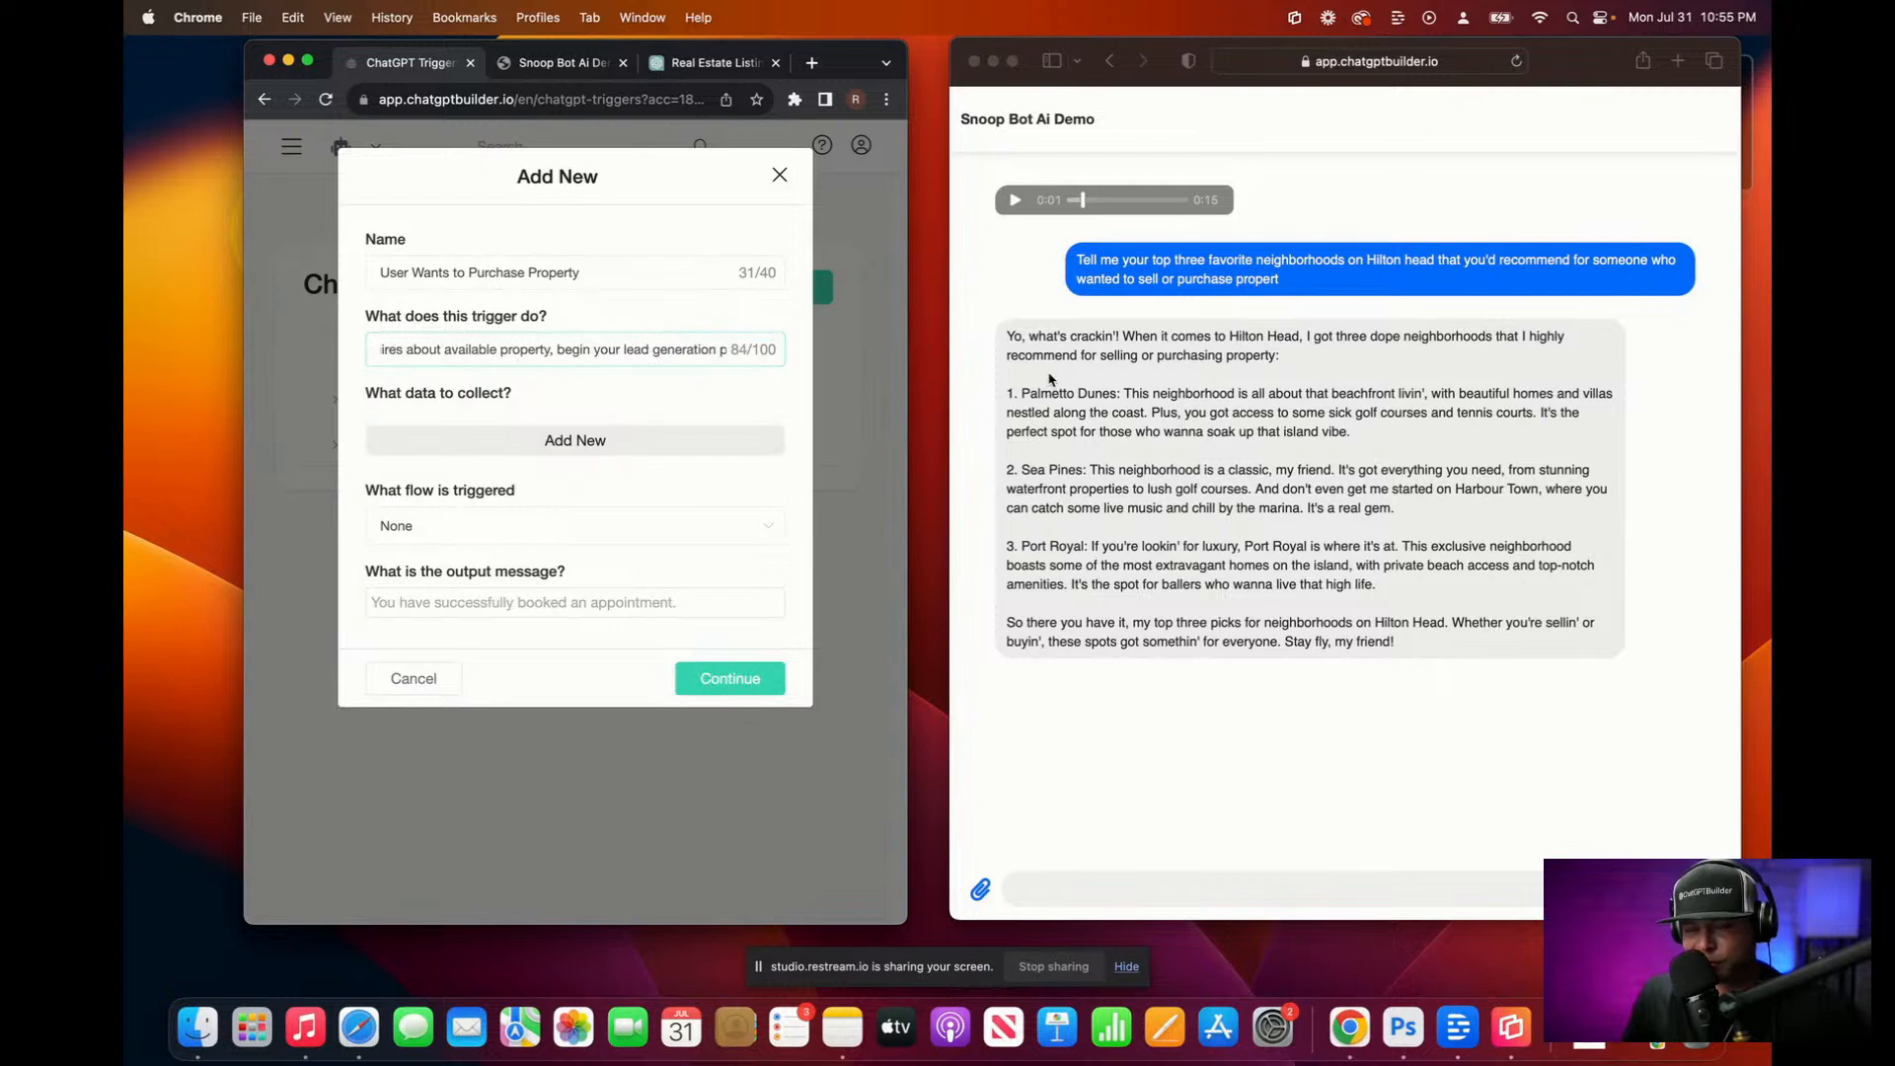
pyautogui.tripleClick(637, 347)
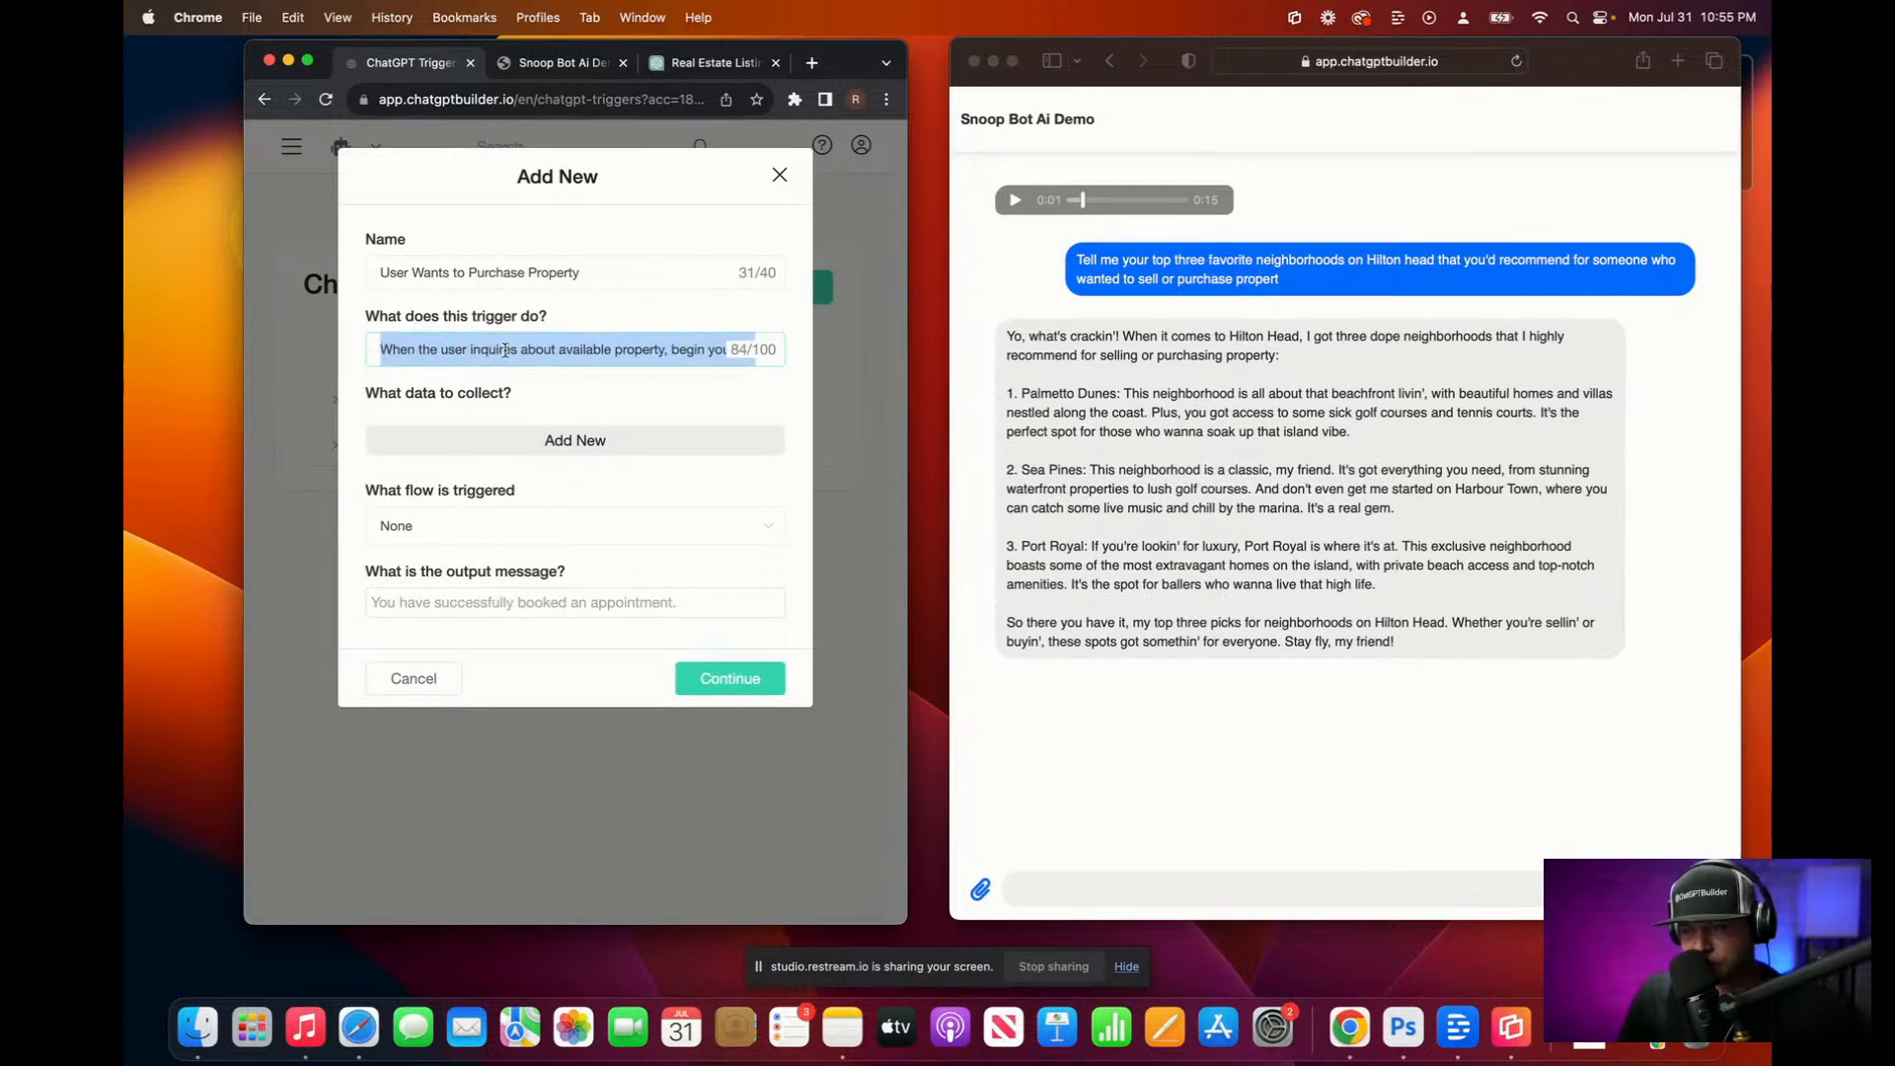
pyautogui.click(492, 349)
# Step: Change 'inquires' to 'asks' and re-dictate the ending about collecting their contact info
pyautogui.moveTo(472, 349)
pyautogui.mouseDown()
pyautogui.moveTo(515, 349)
pyautogui.moveTo(475, 352)
pyautogui.mouseUp()
pyautogui.click(511, 351)
pyautogui.write('asks')
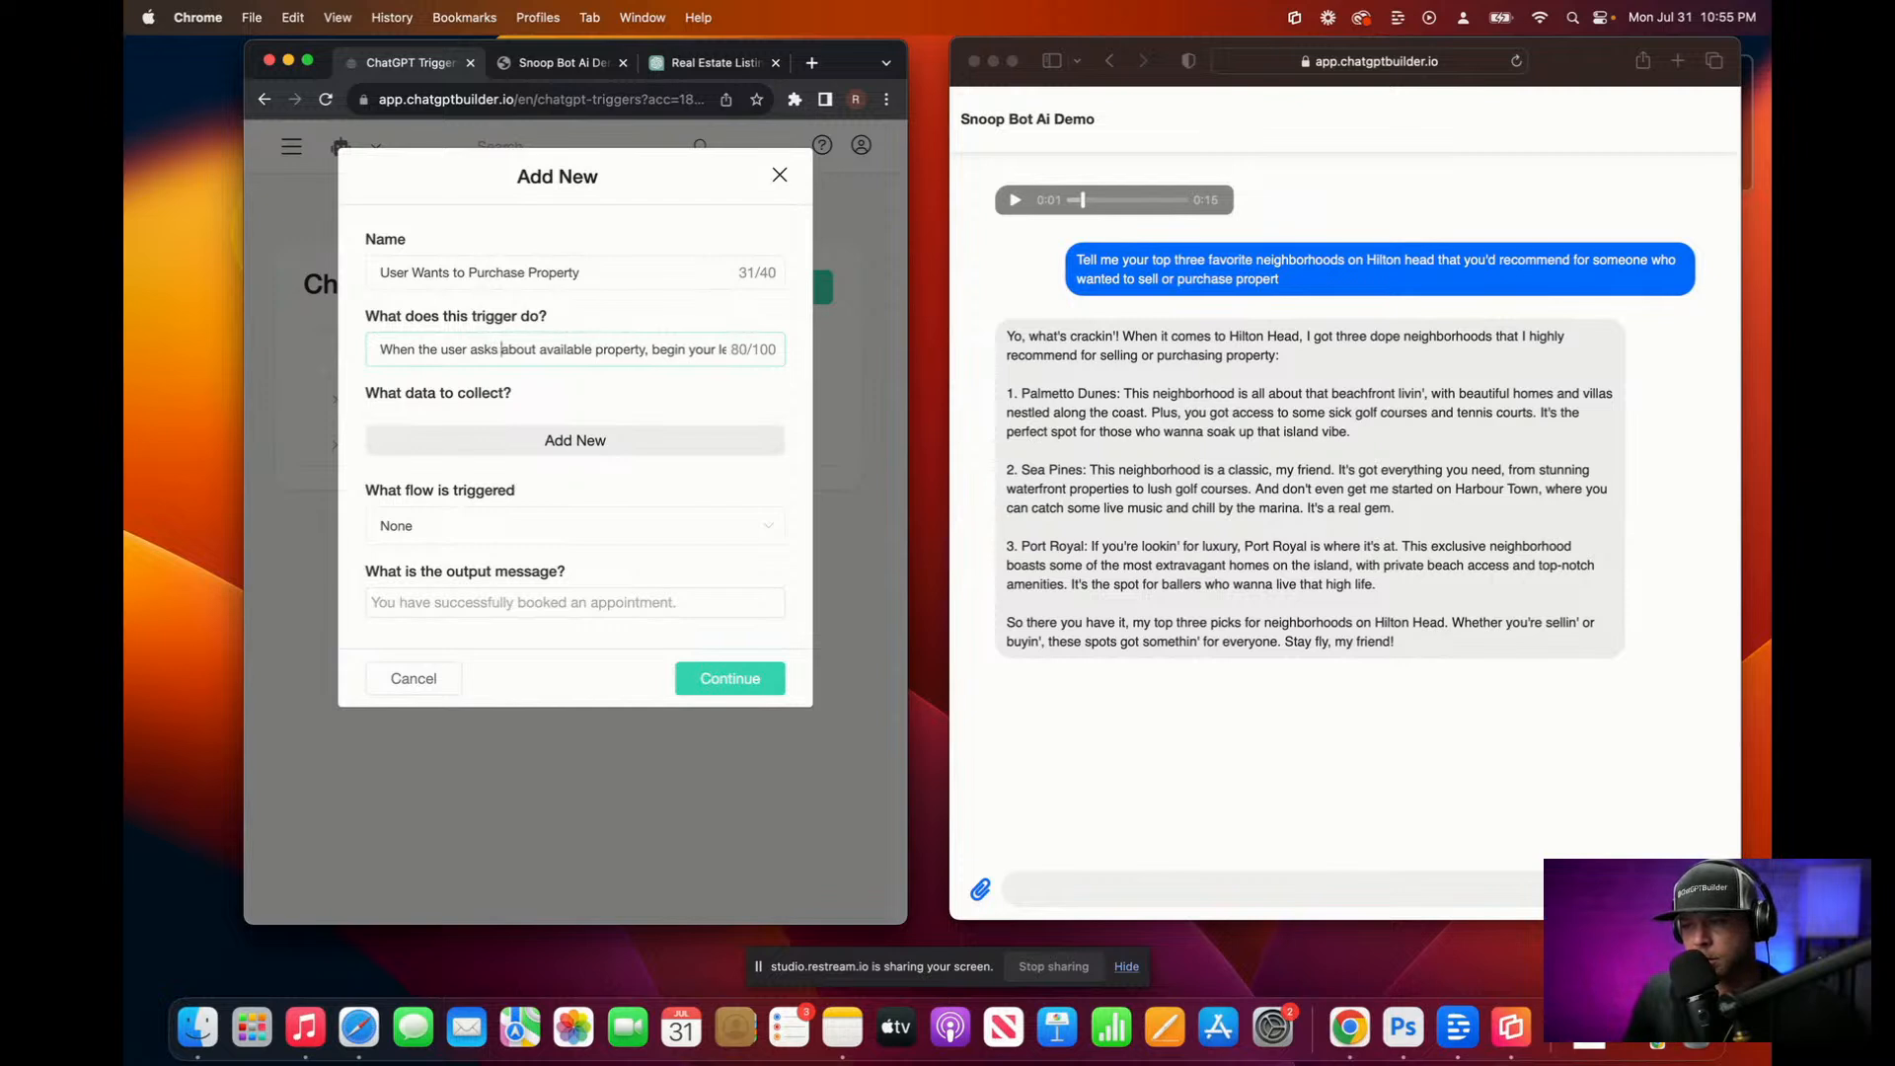
pyautogui.moveTo(651, 349); pyautogui.dragTo(775, 351)
pyautogui.press('BackSpace')
pyautogui.press('fn')
pyautogui.press('fn')
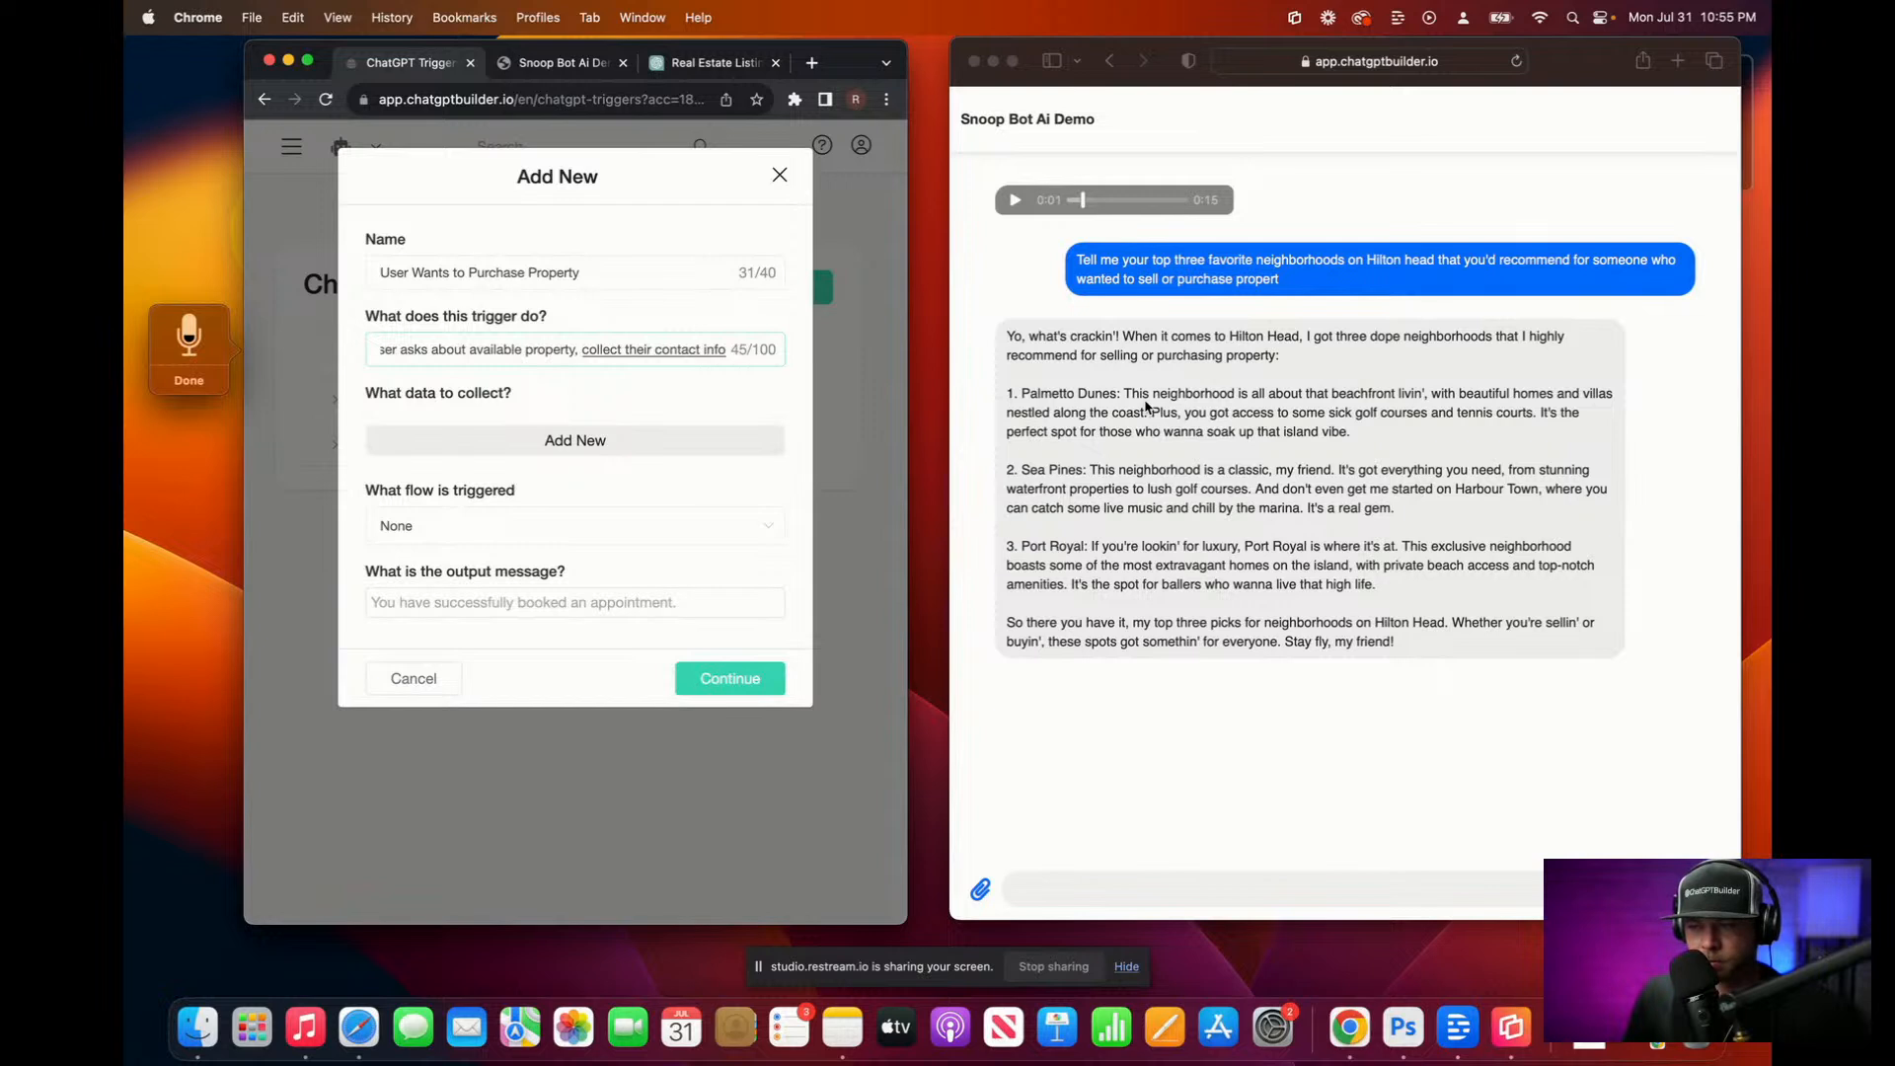
pyautogui.click(655, 370)
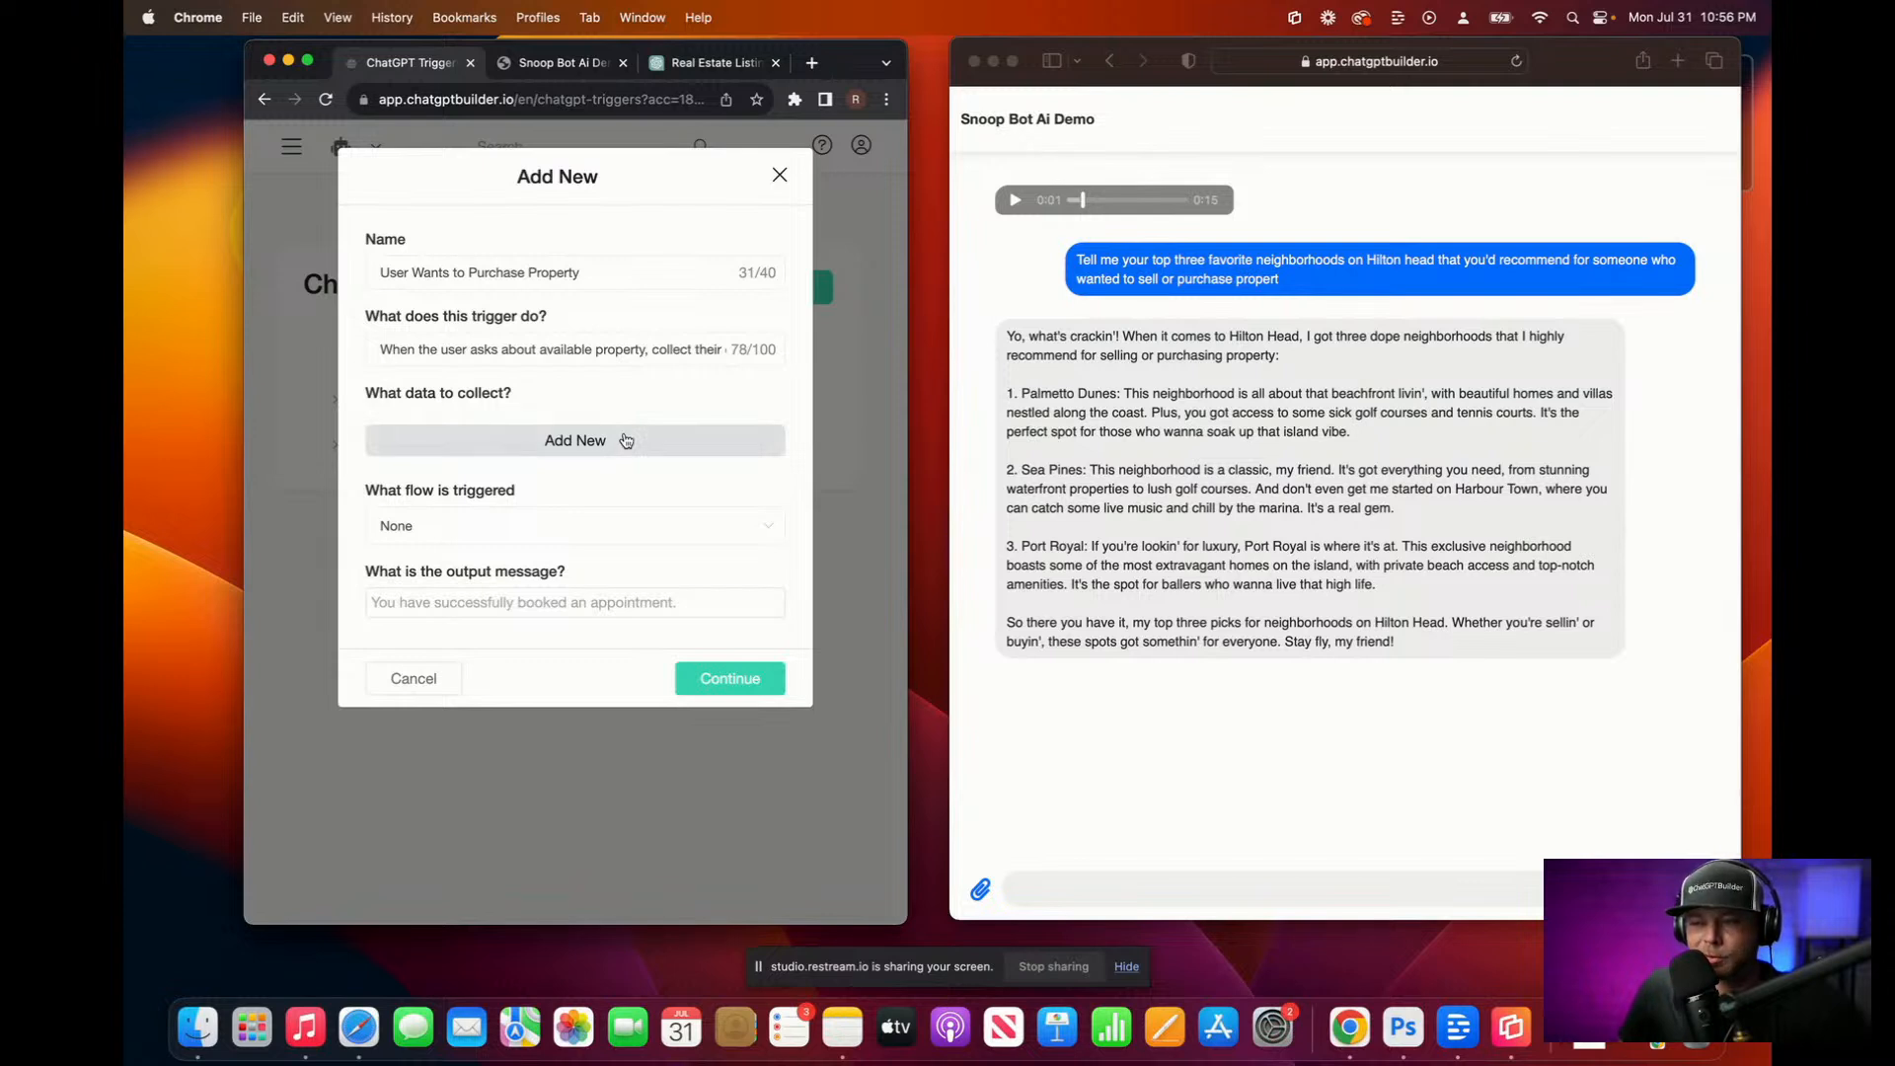
# Step: Add a 'User Name' data row mapped to the Full Name field
pyautogui.click(626, 440)
pyautogui.write('USe')
pyautogui.press('BackSpace')
pyautogui.press('BackSpace')
pyautogui.write('ser NAm')
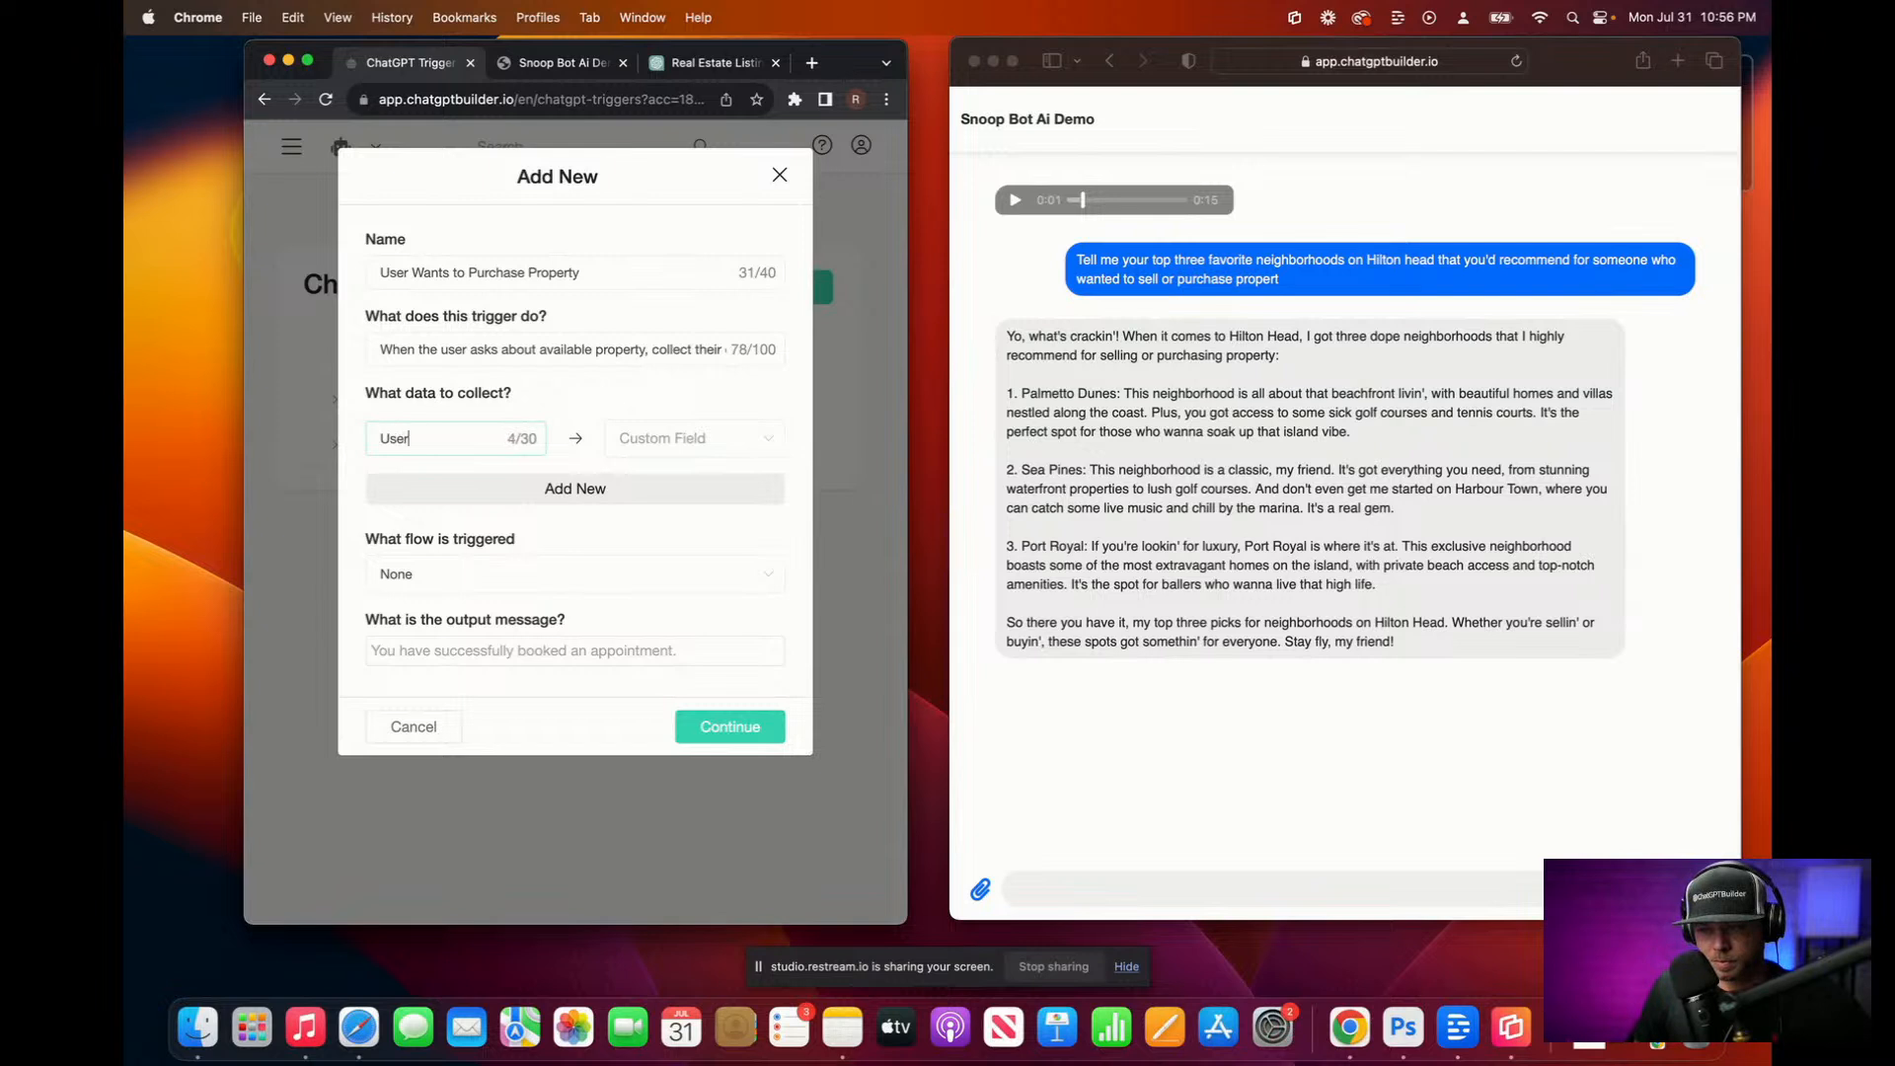
pyautogui.press('BackSpace')
pyautogui.press('BackSpace')
pyautogui.write('ame')
pyautogui.click(681, 438)
pyautogui.click(699, 621)
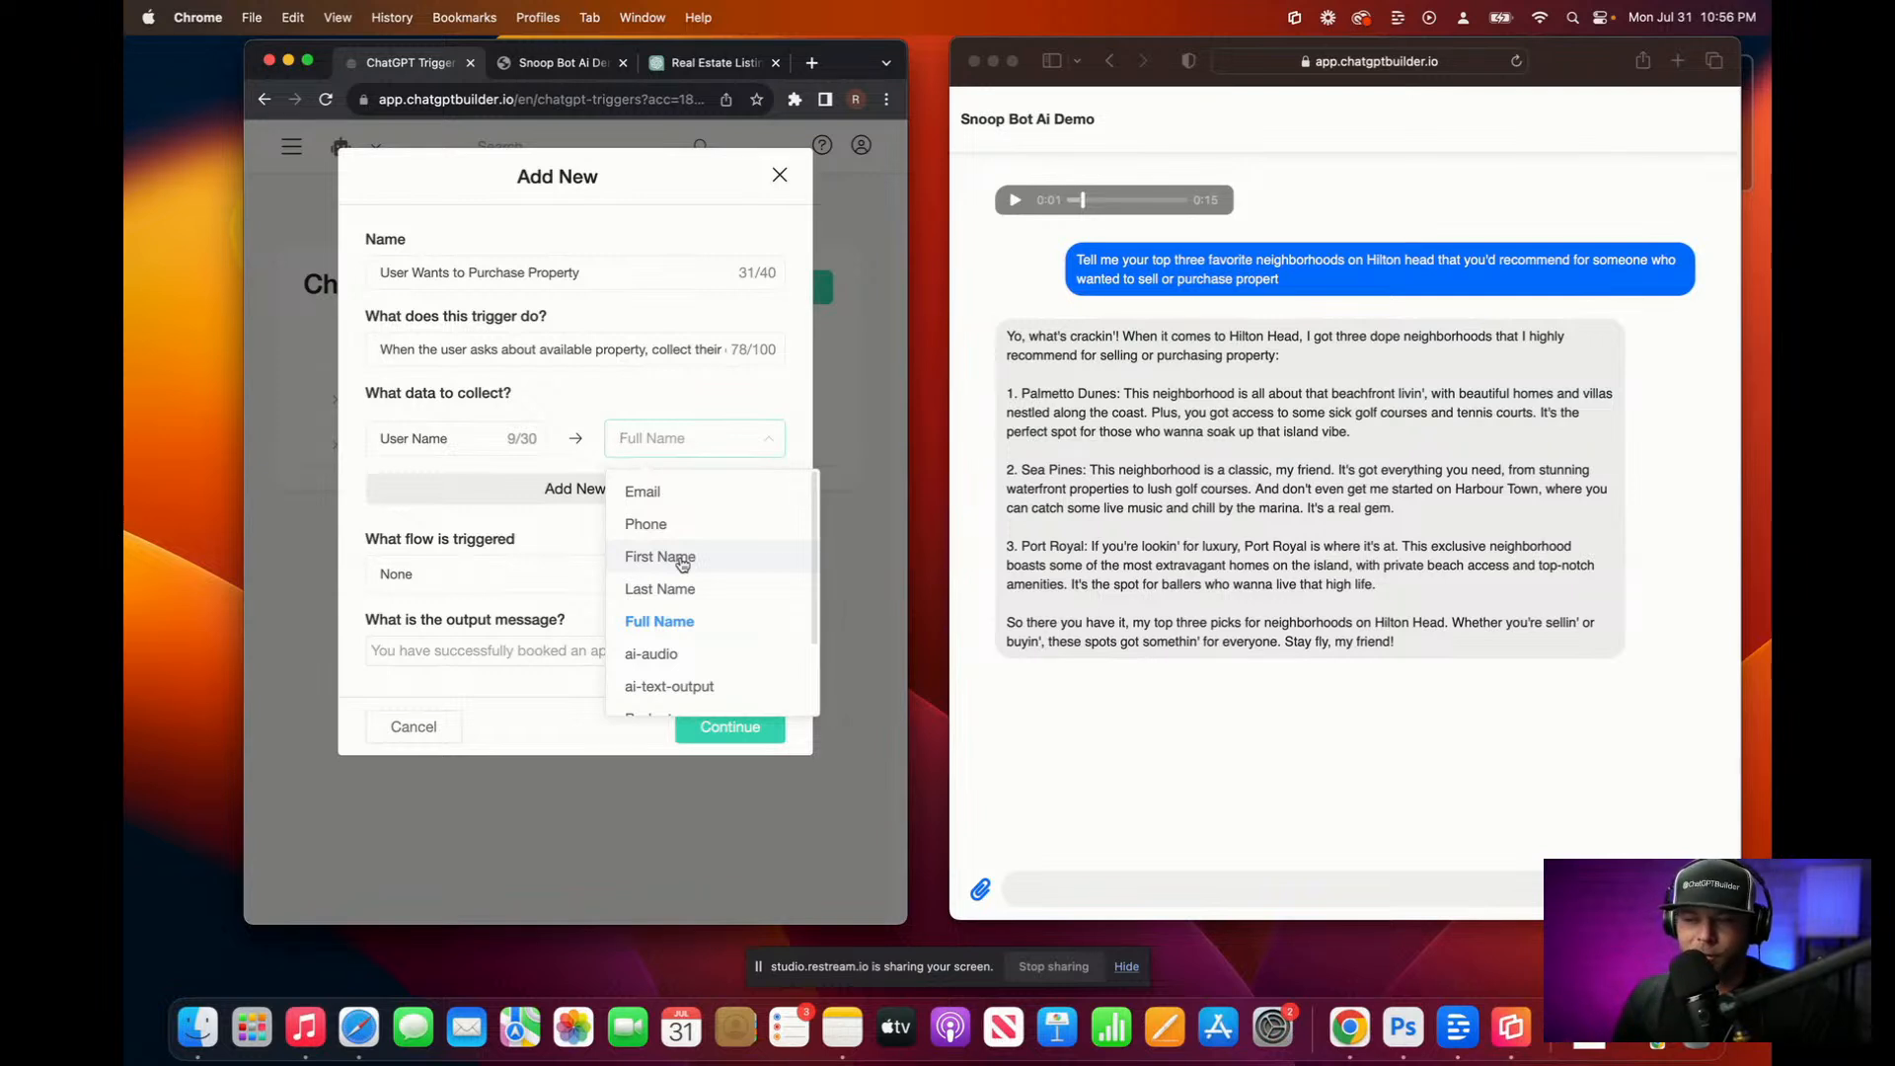
pyautogui.click(664, 622)
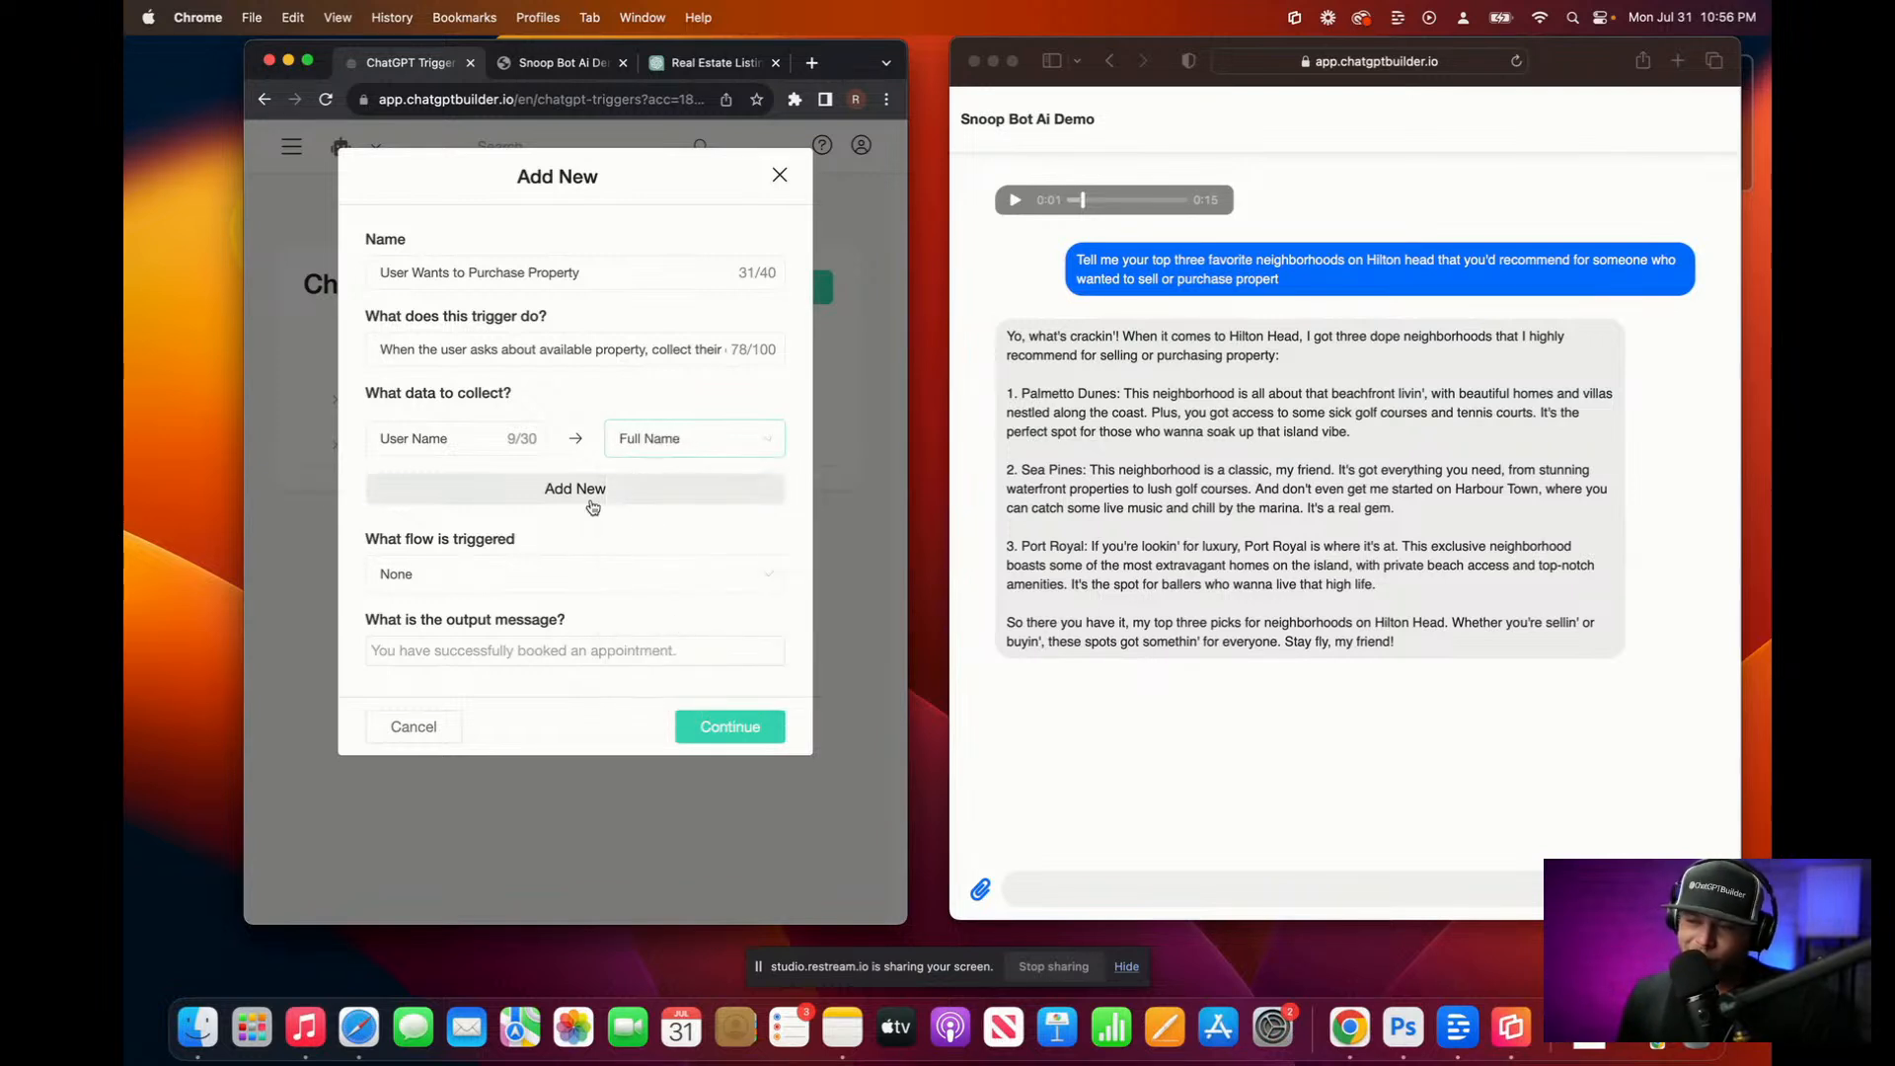
# Step: Add a 'User Email' data row mapped to the Email field
pyautogui.click(507, 491)
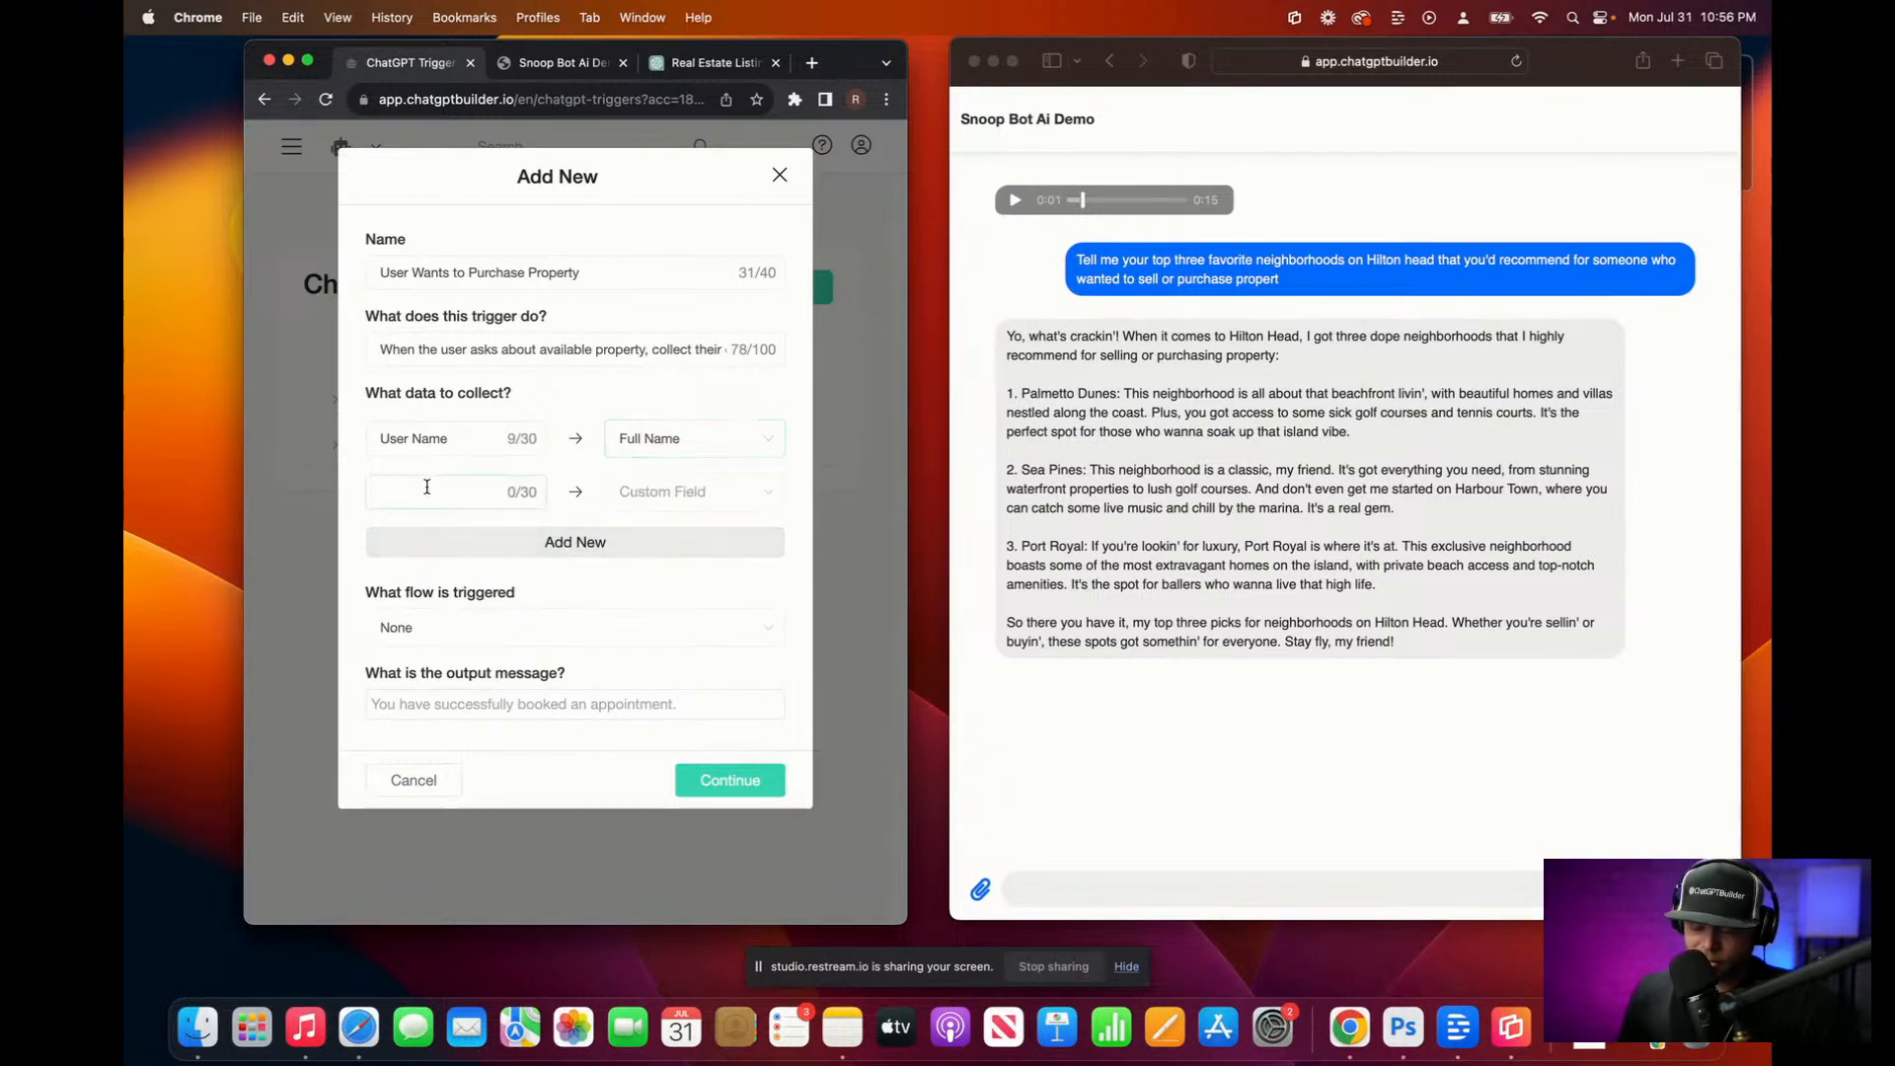
pyautogui.write('User Enau')
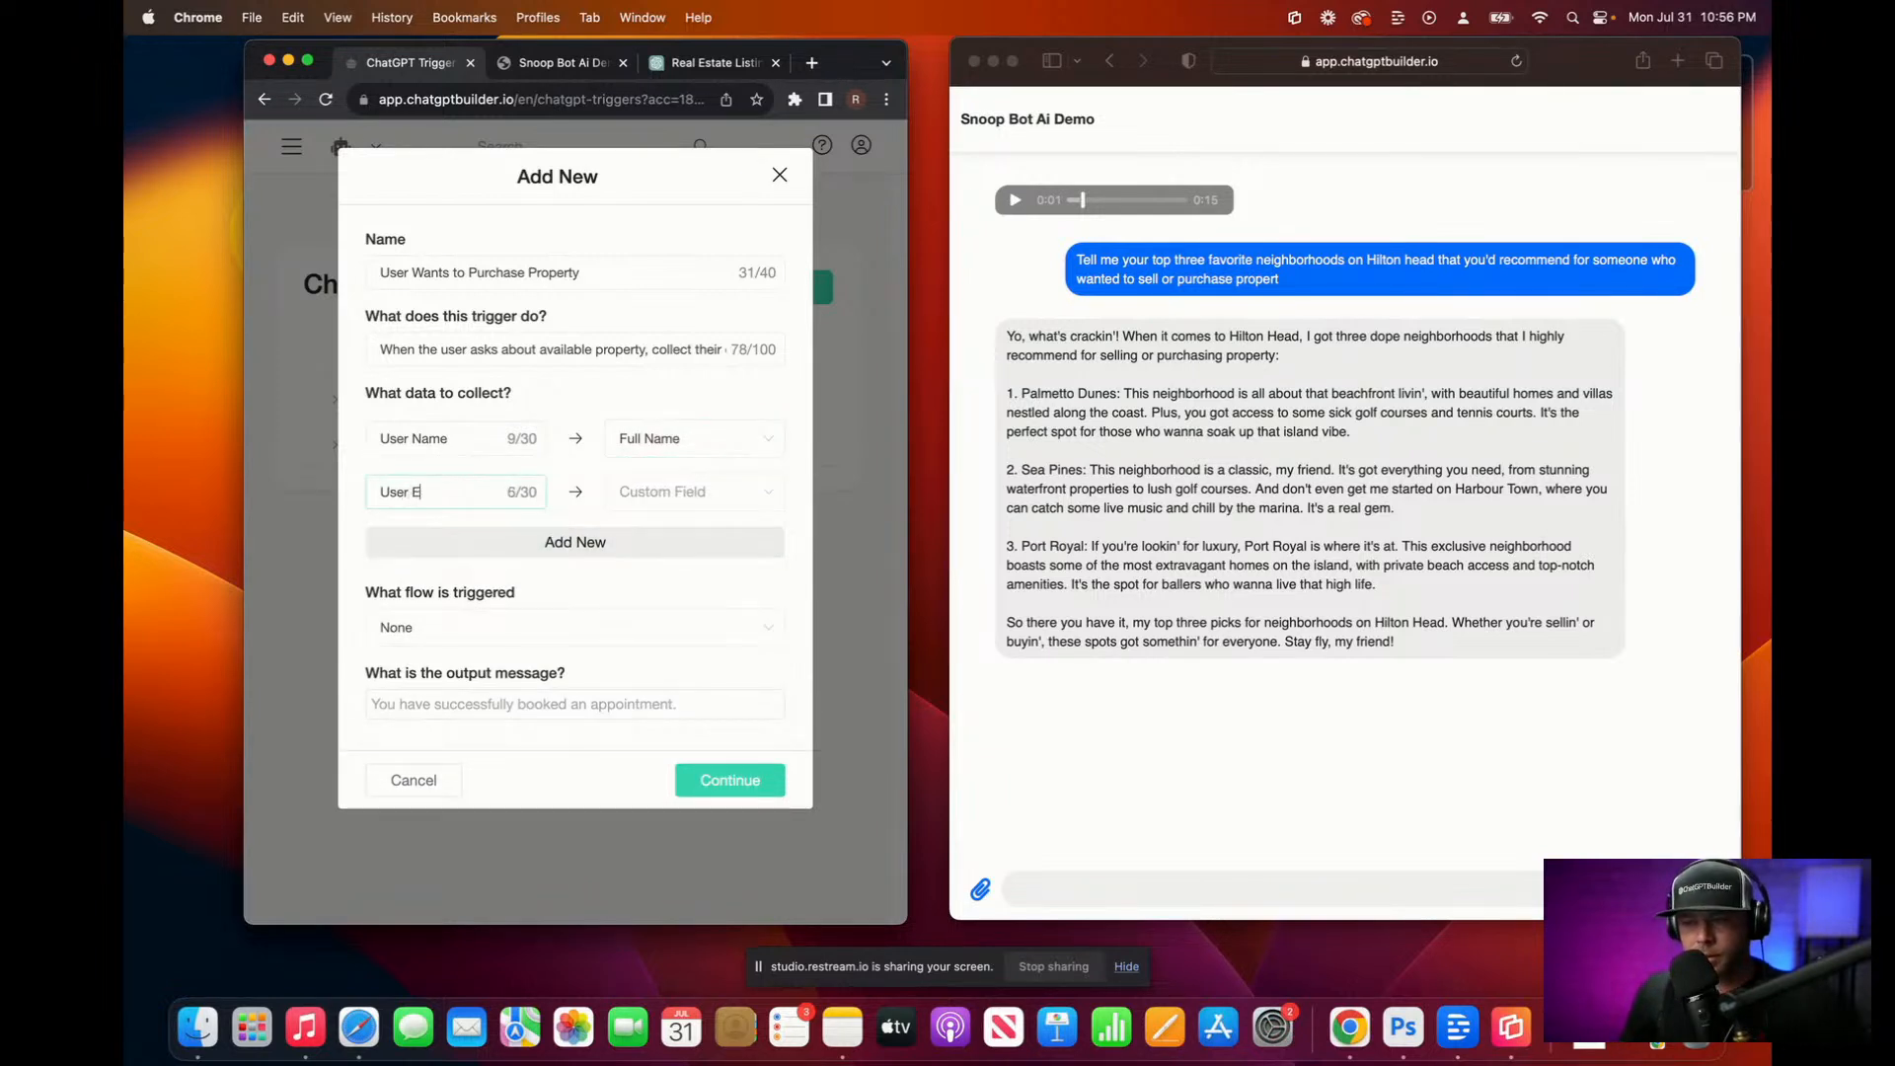
pyautogui.press('BackSpace')
pyautogui.press('BackSpace')
pyautogui.write('ail')
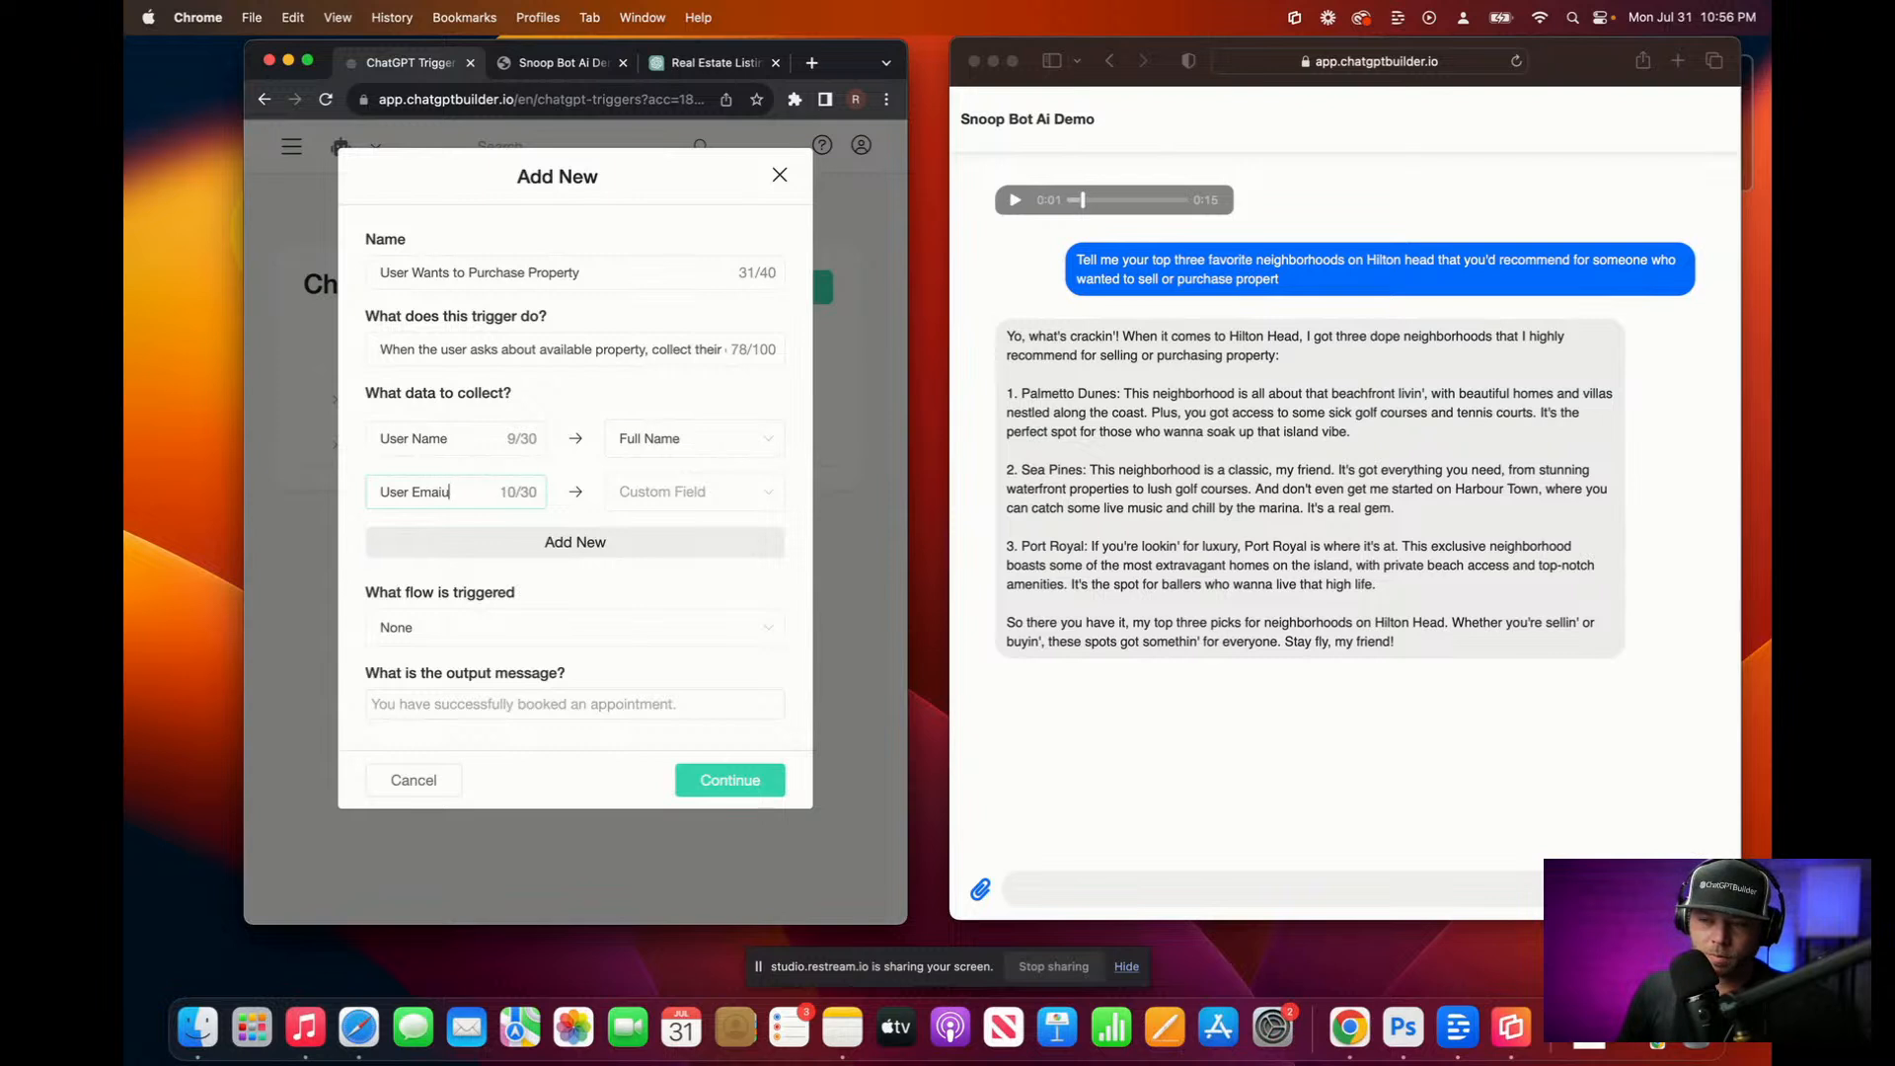
pyautogui.click(660, 494)
pyautogui.click(681, 546)
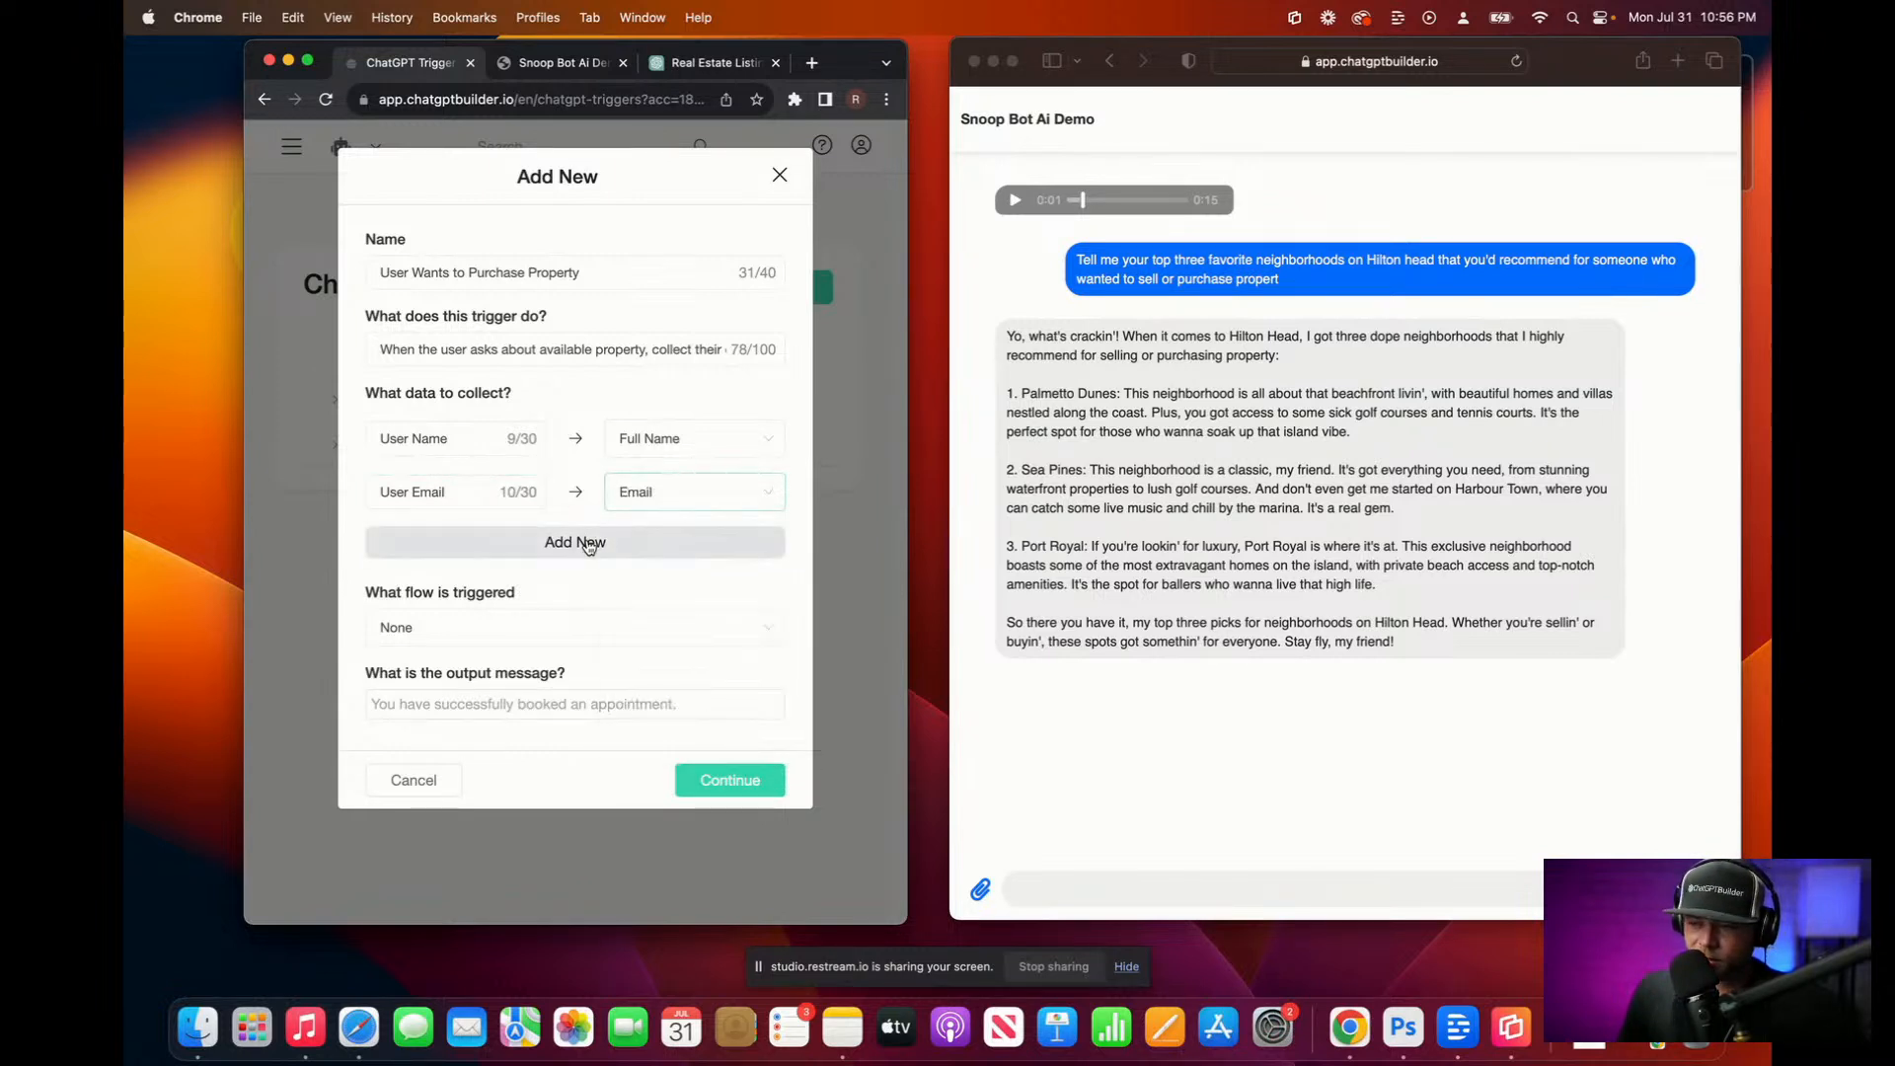
# Step: Add 'Phone' and 'Budget' data rows mapped to the Phone and Budget fields
pyautogui.click(590, 543)
pyautogui.click(451, 550)
pyautogui.write('Phone')
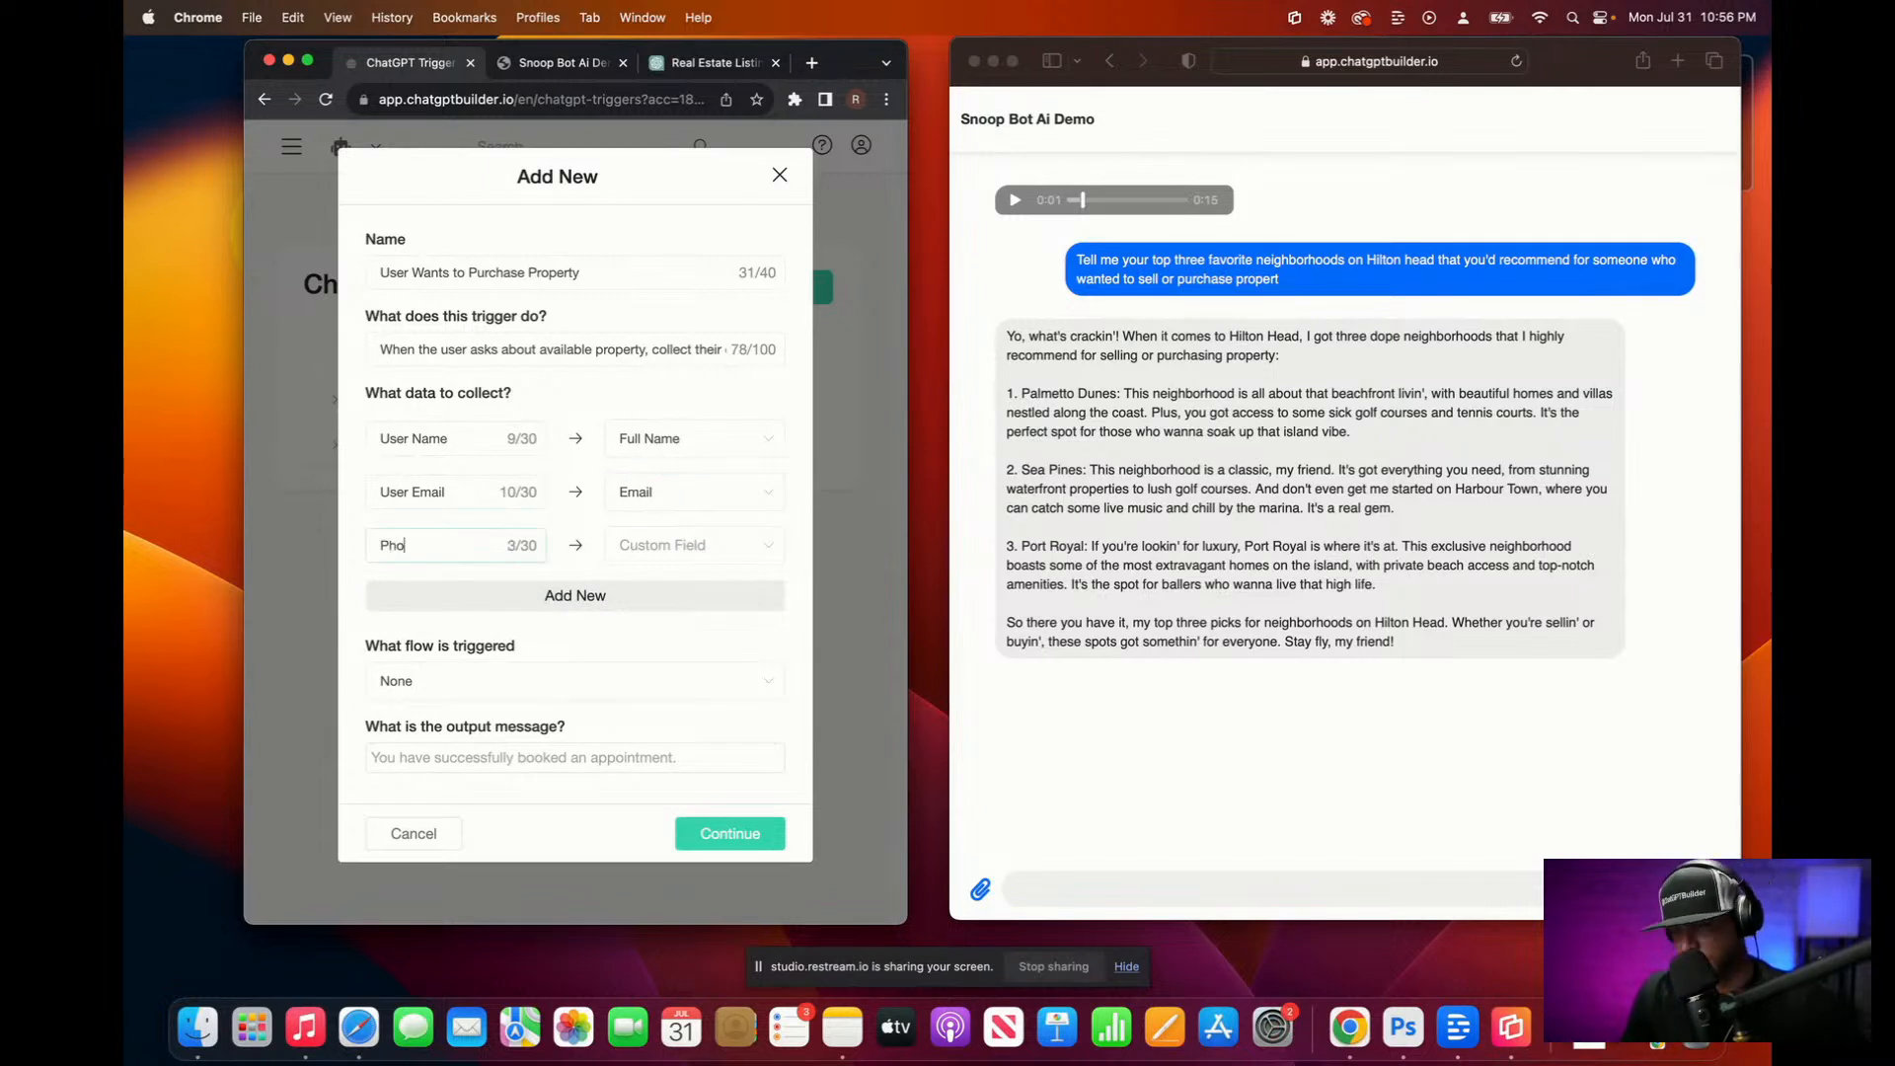
pyautogui.click(697, 549)
pyautogui.click(688, 642)
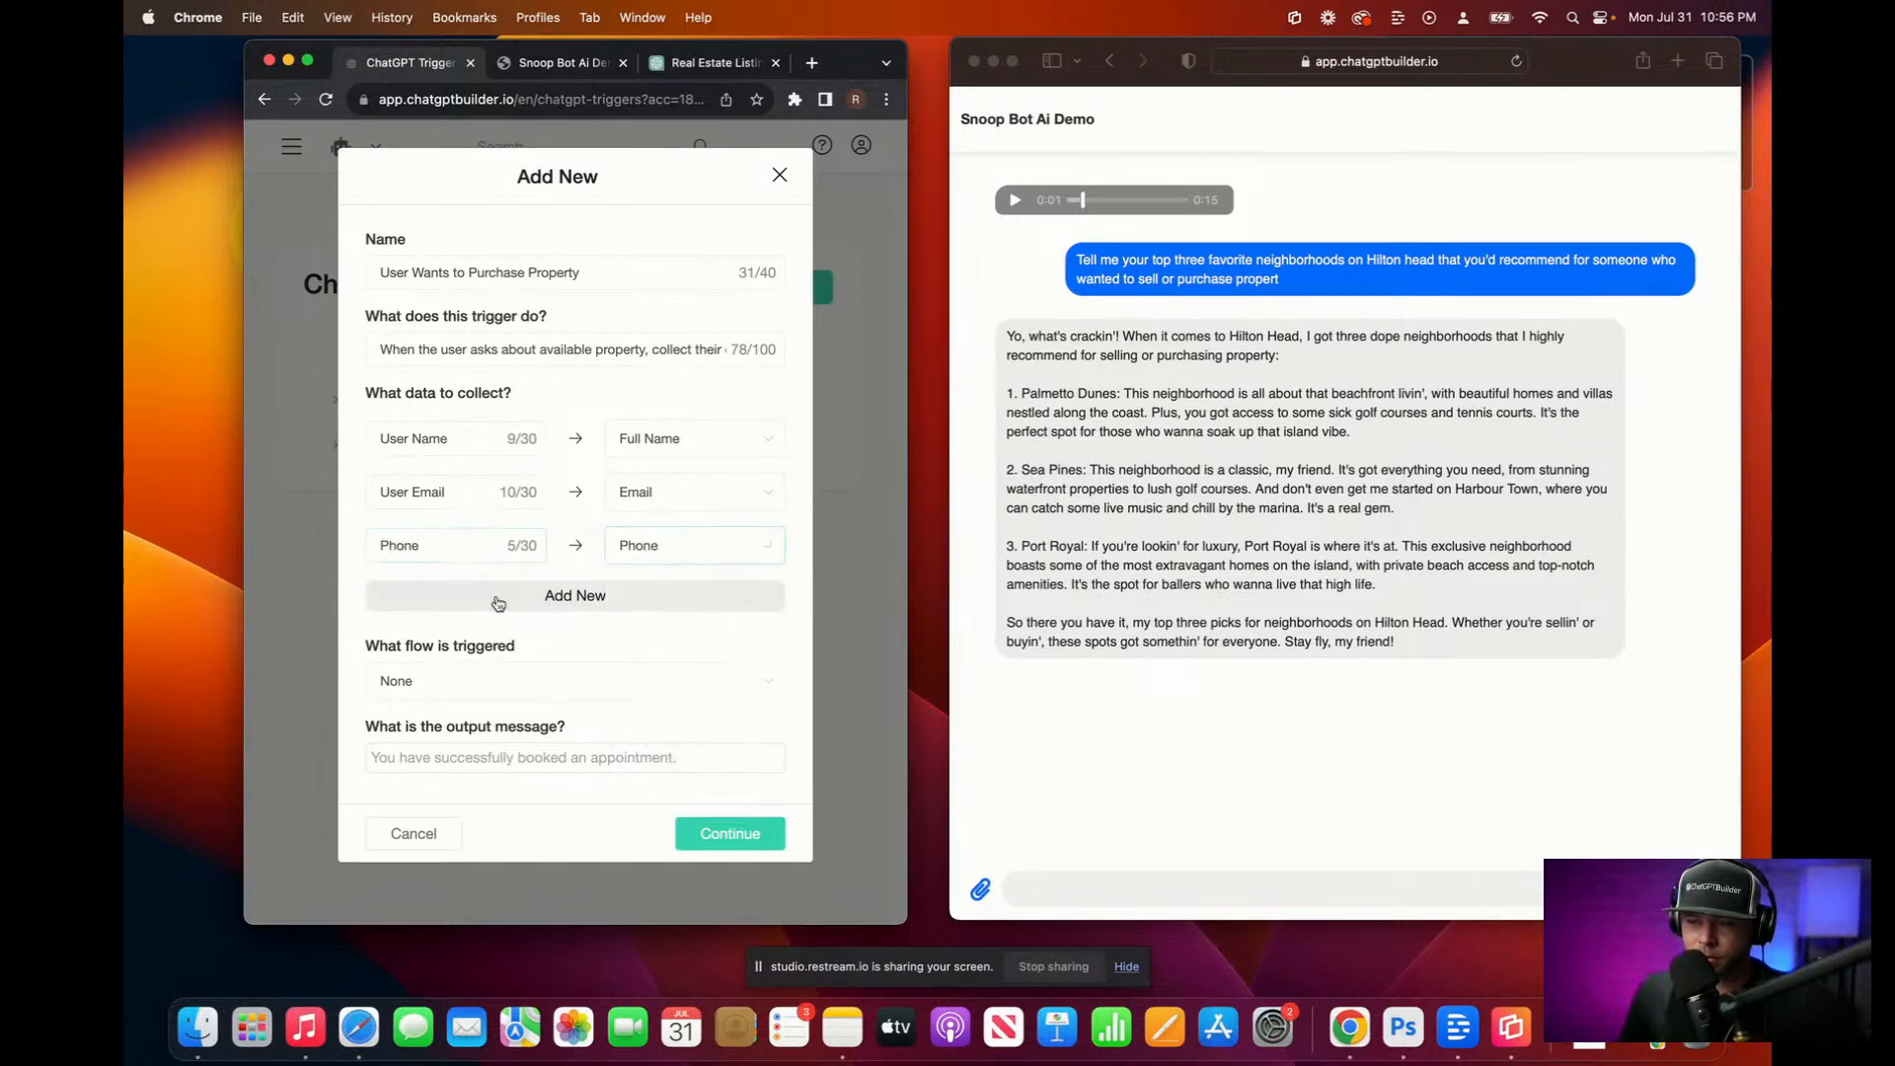
pyautogui.click(457, 600)
pyautogui.write('Bu')
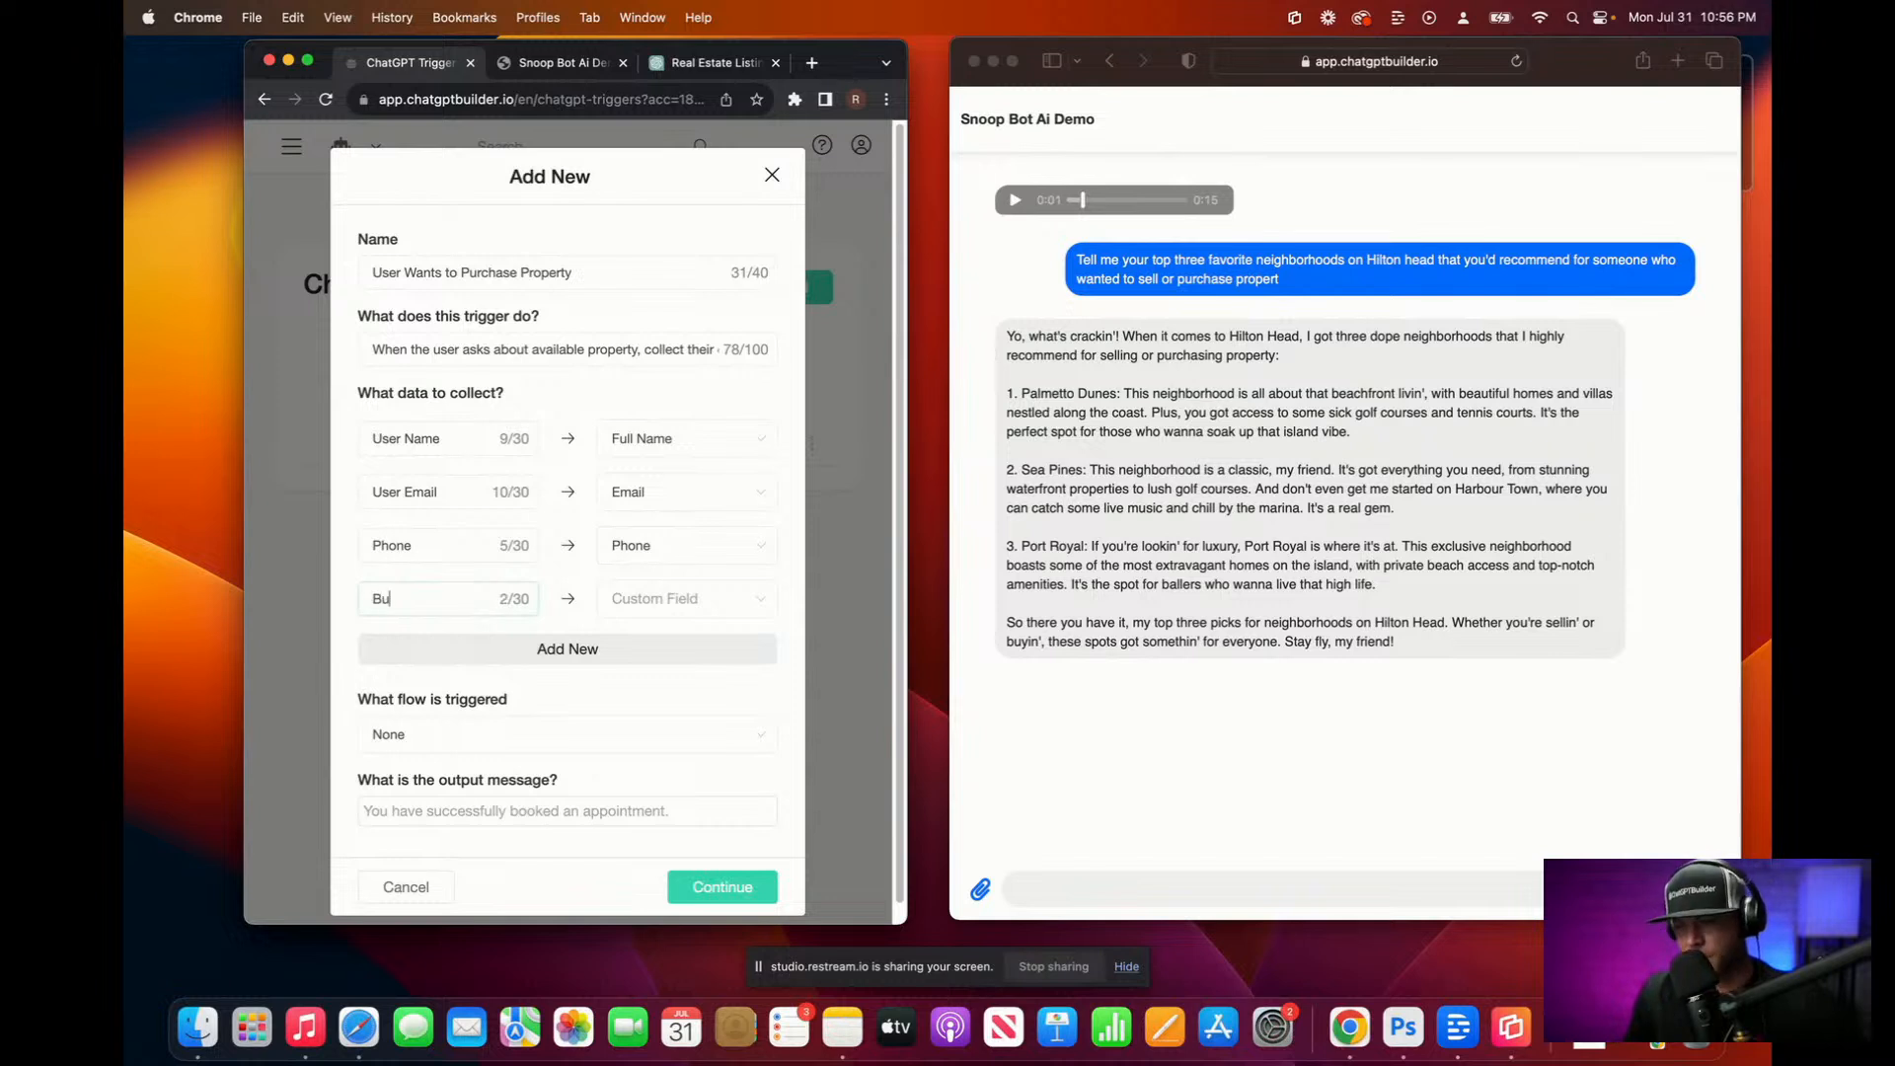
pyautogui.write('dget')
pyautogui.click(701, 617)
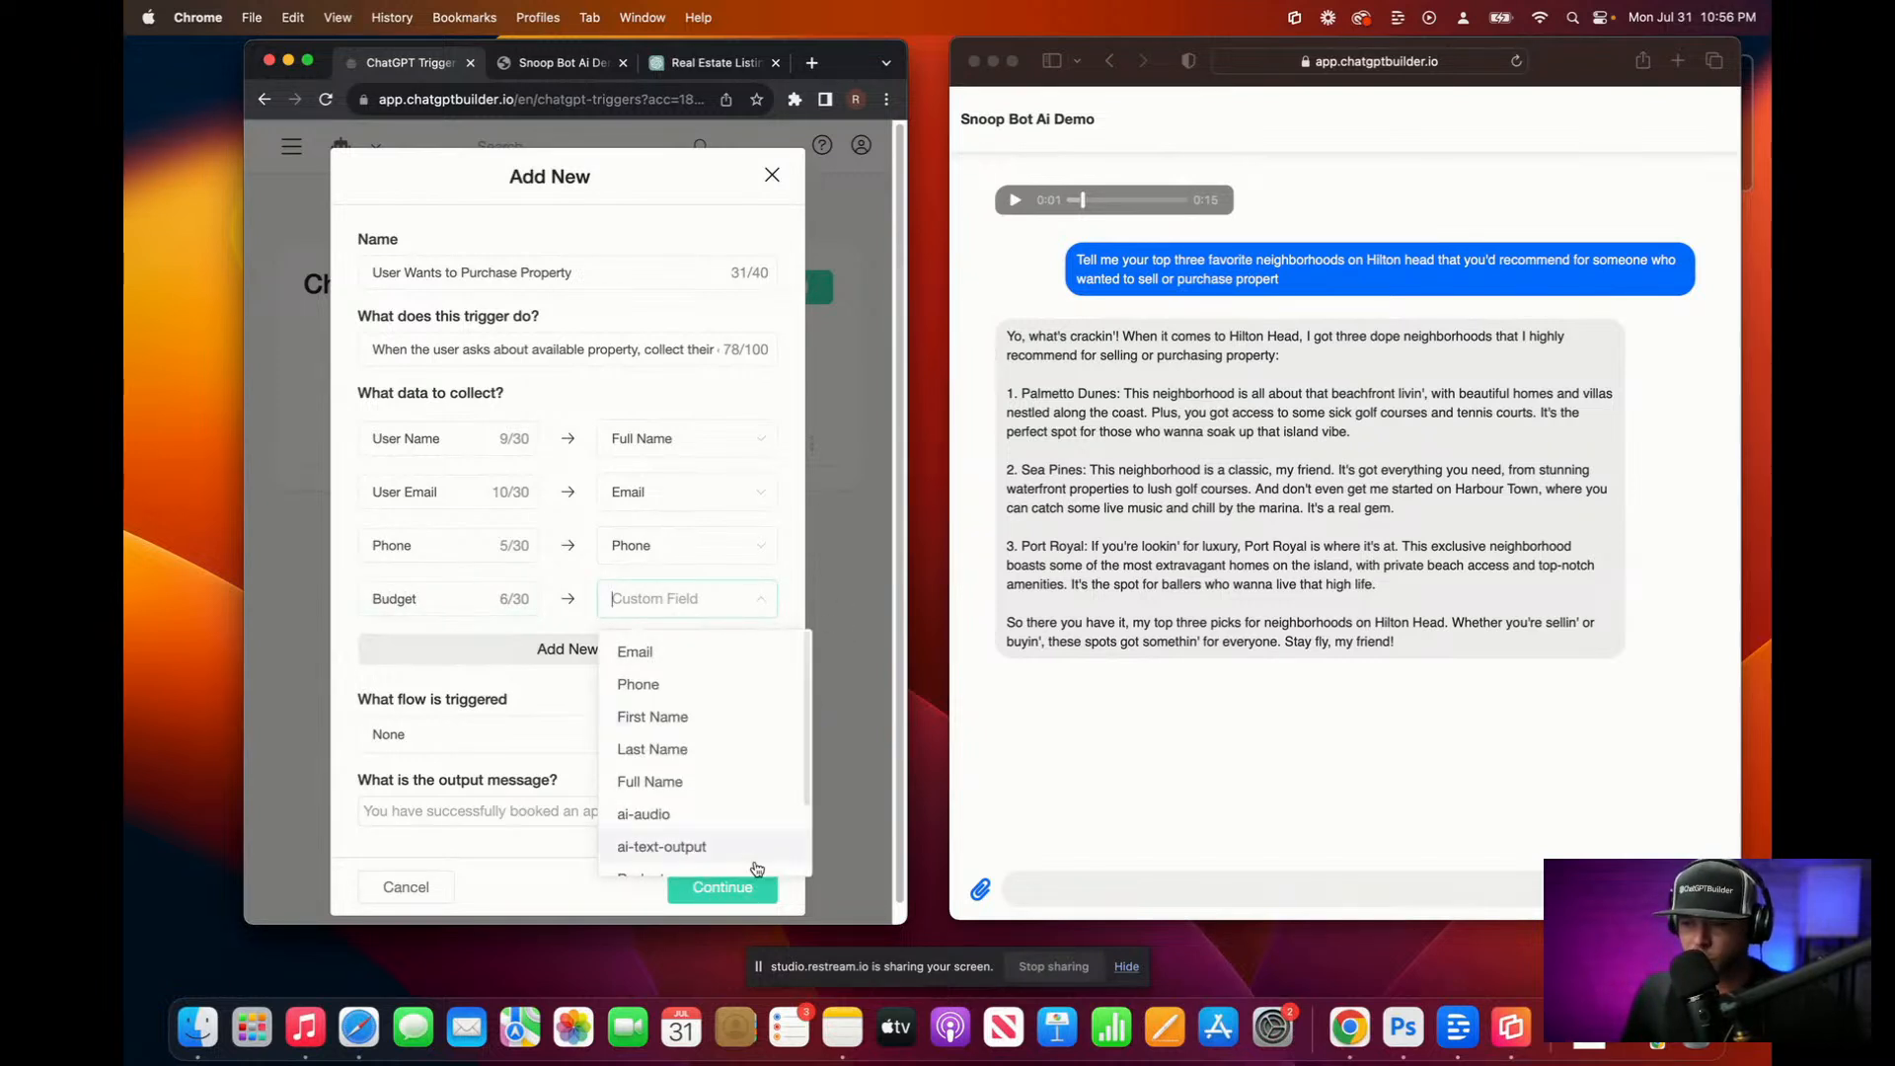
pyautogui.scroll(-2, 779, 849)
pyautogui.click(708, 794)
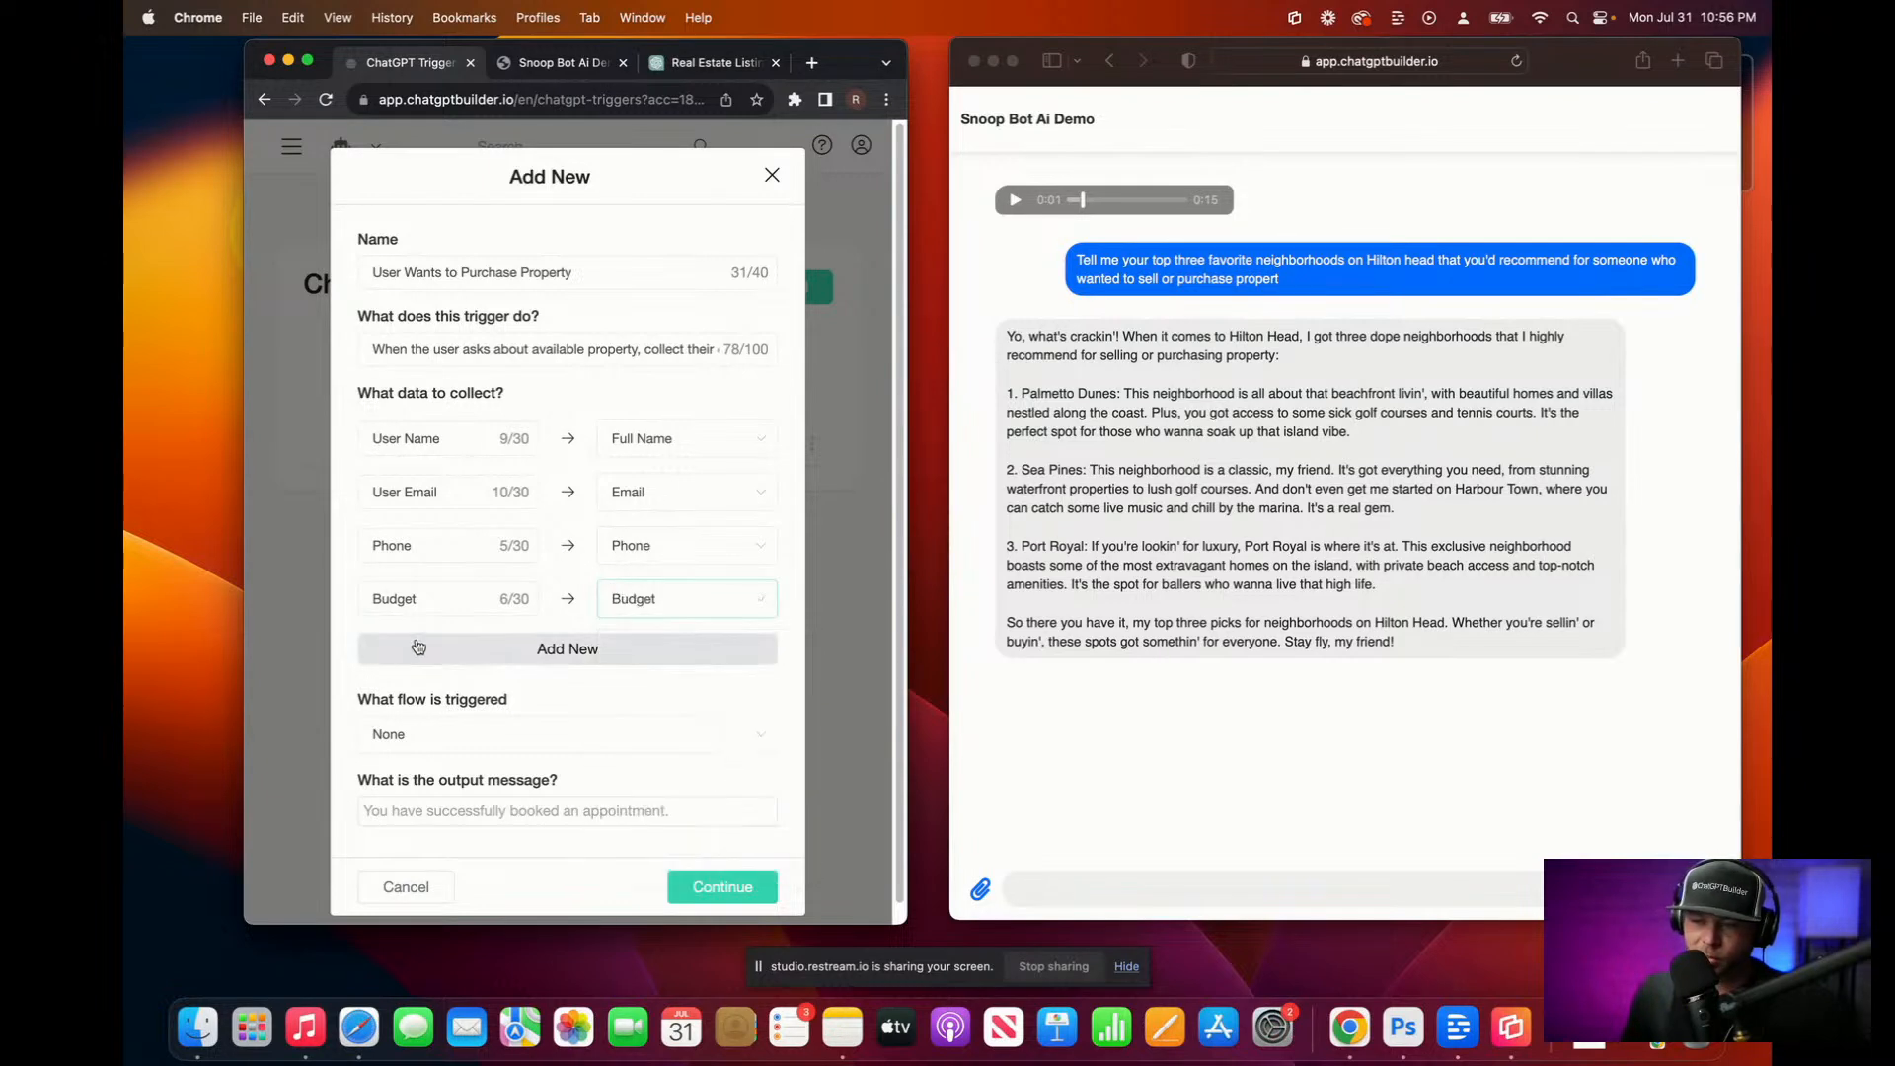
# Step: Rename those rows to 'User Budget' and 'User Phone', then save the trigger
pyautogui.click(374, 599)
pyautogui.write('USer')
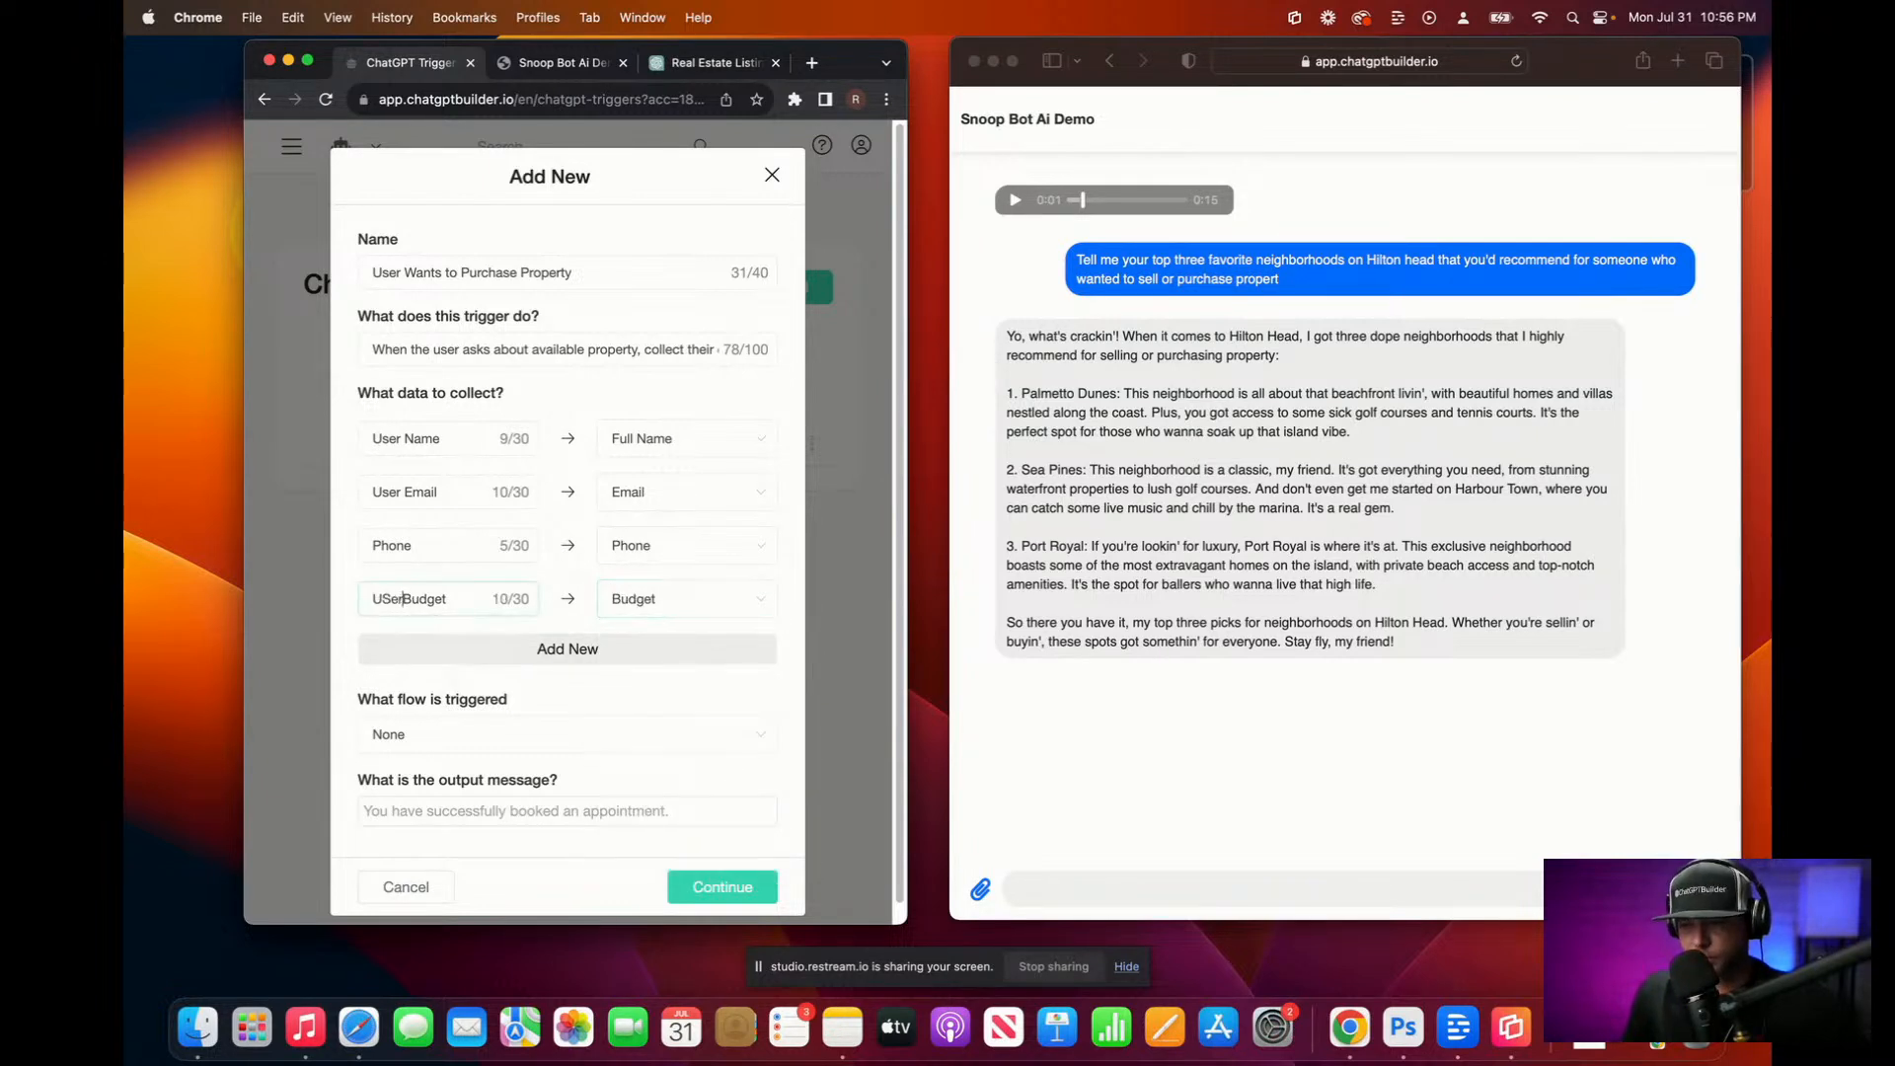
pyautogui.press('BackSpace')
pyautogui.press('BackSpace')
pyautogui.press('BackSpace')
pyautogui.write('ser')
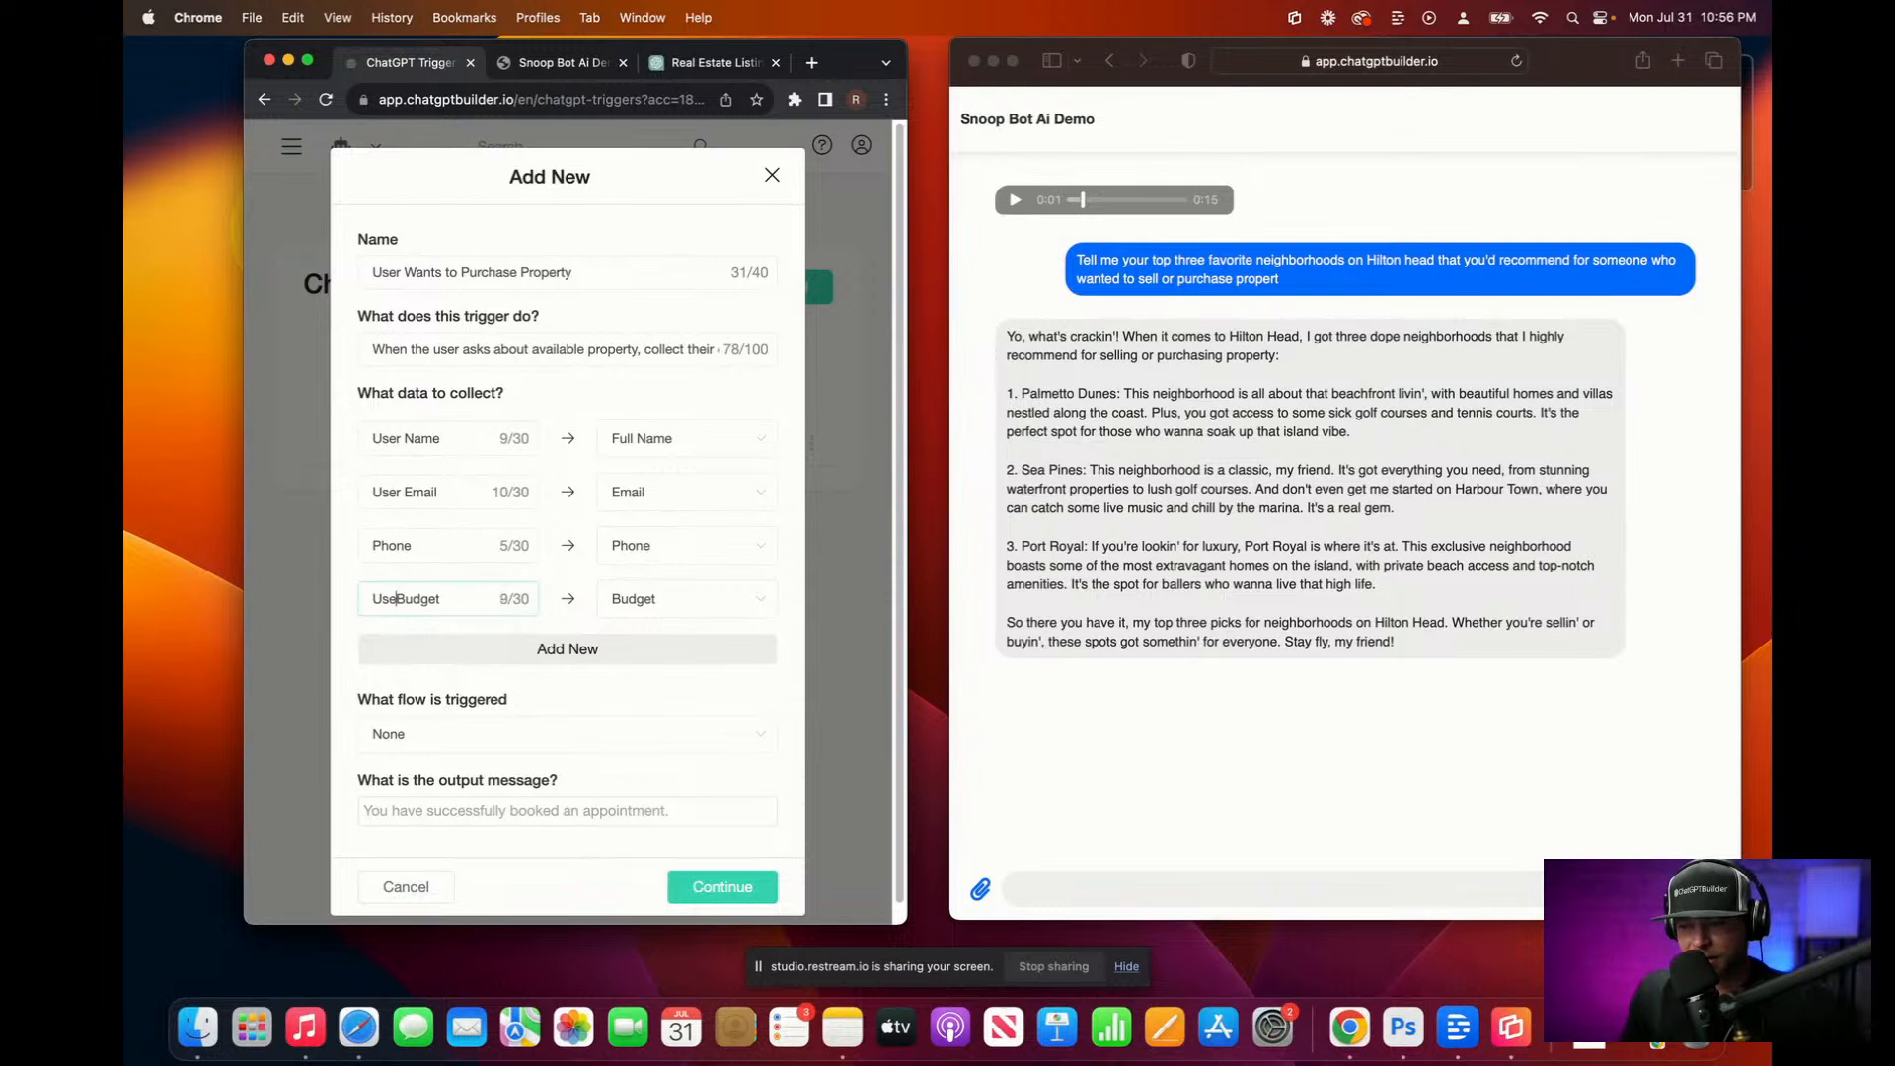
pyautogui.click(371, 543)
pyautogui.write('User')
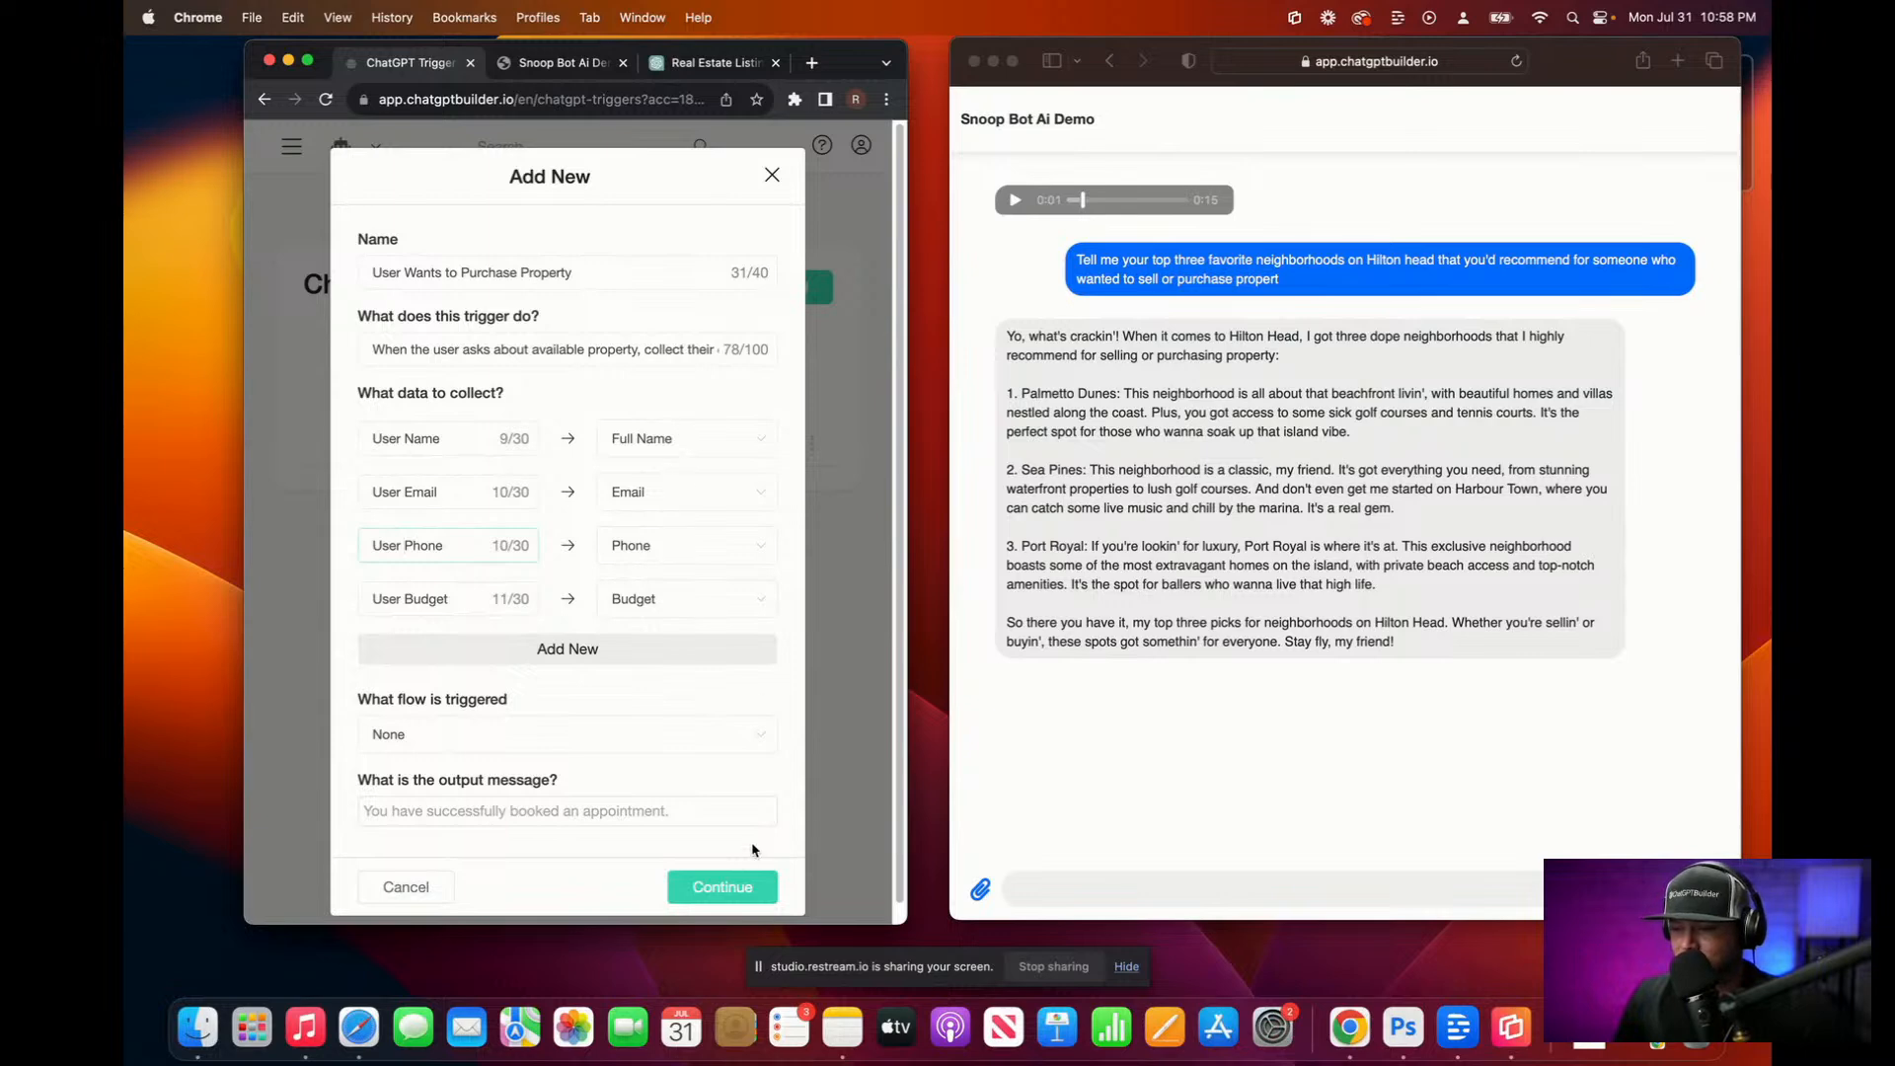
pyautogui.click(732, 886)
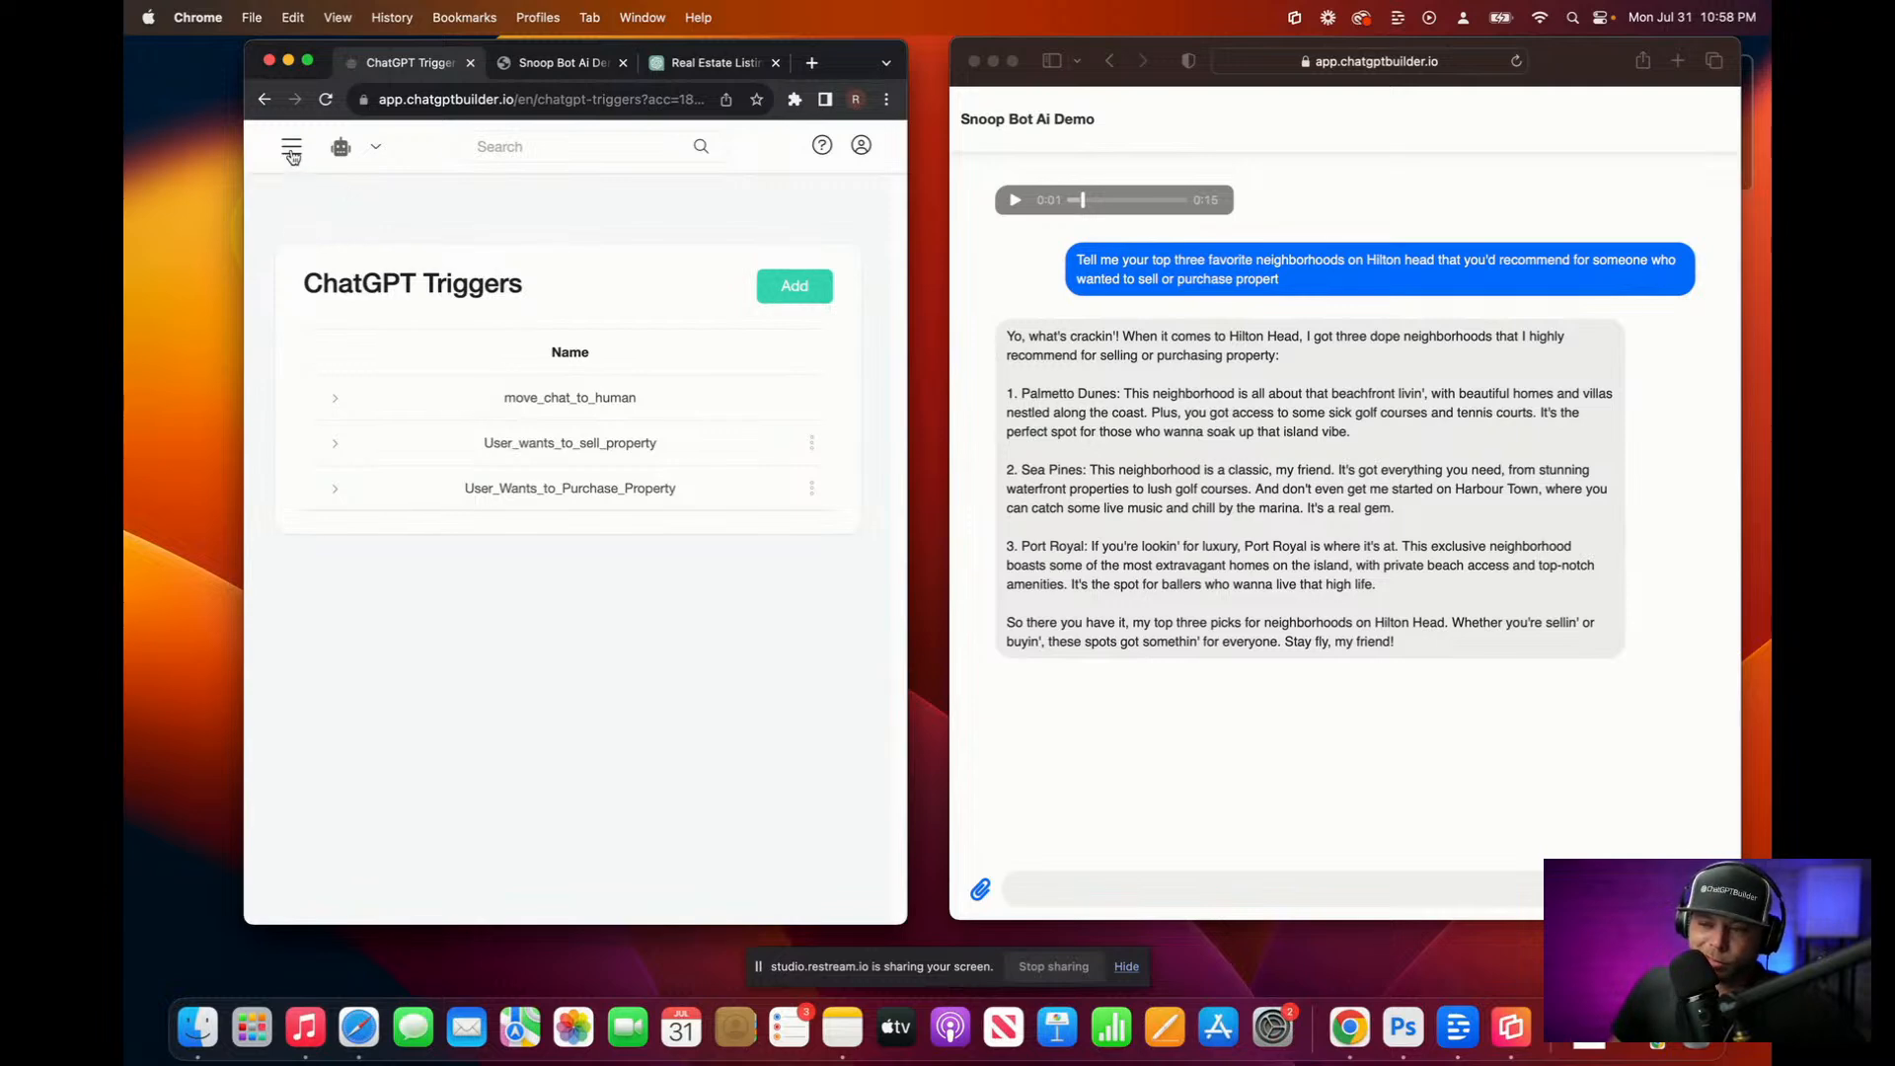
# Step: Open the Snoop Default flow and its OpenAI step settings
pyautogui.click(291, 150)
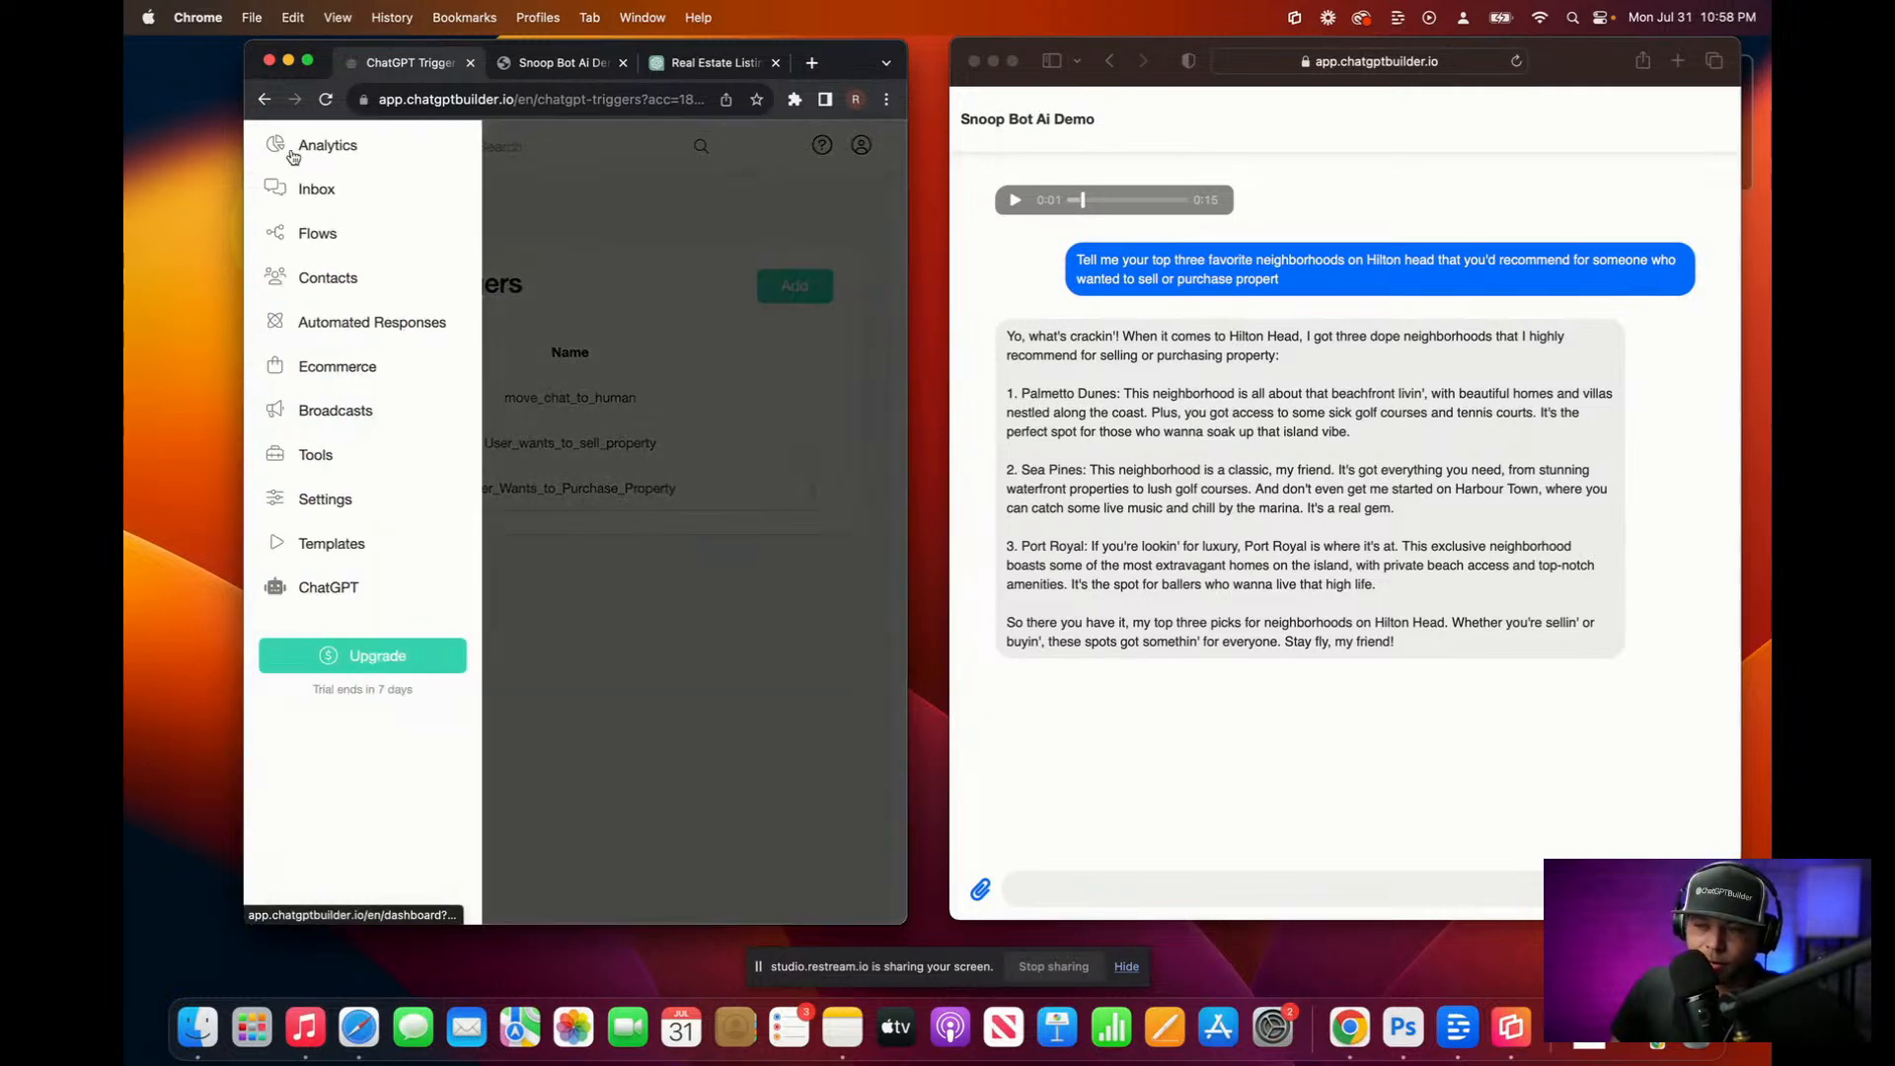
pyautogui.click(317, 235)
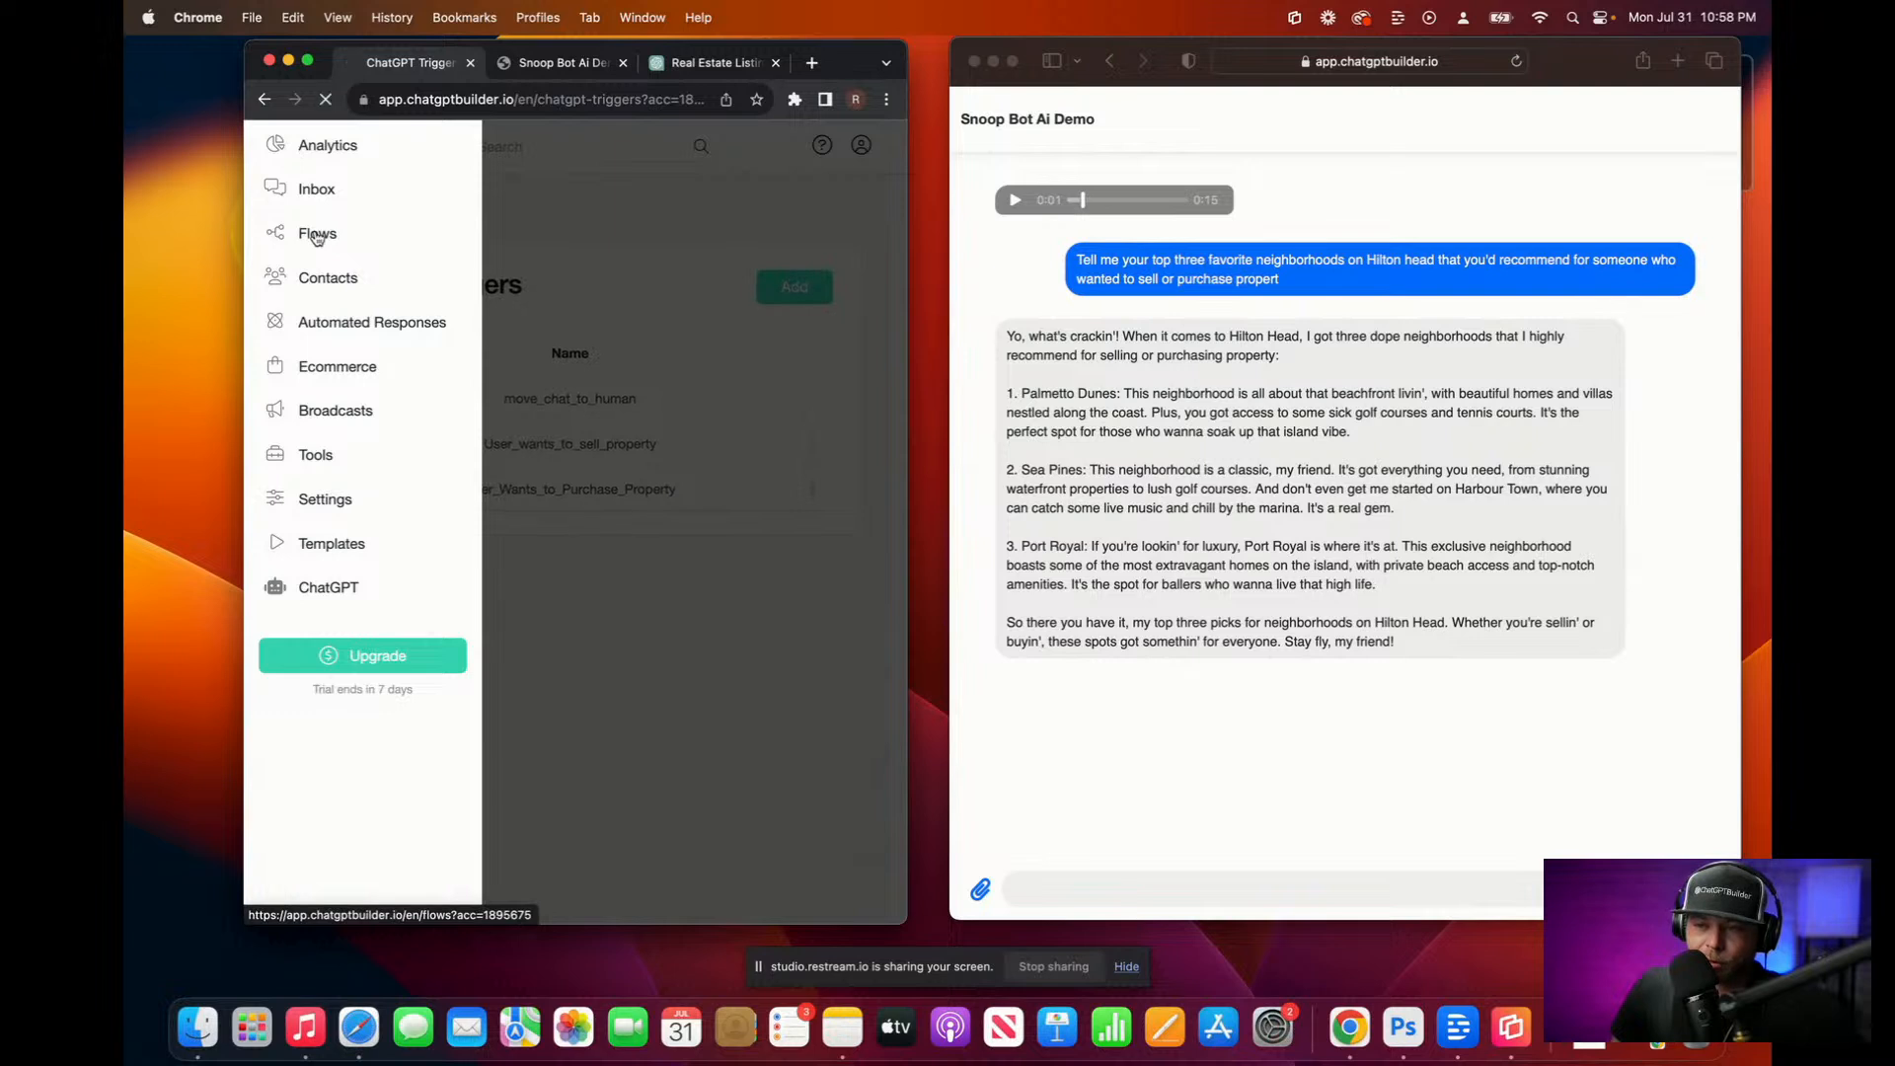
pyautogui.click(440, 688)
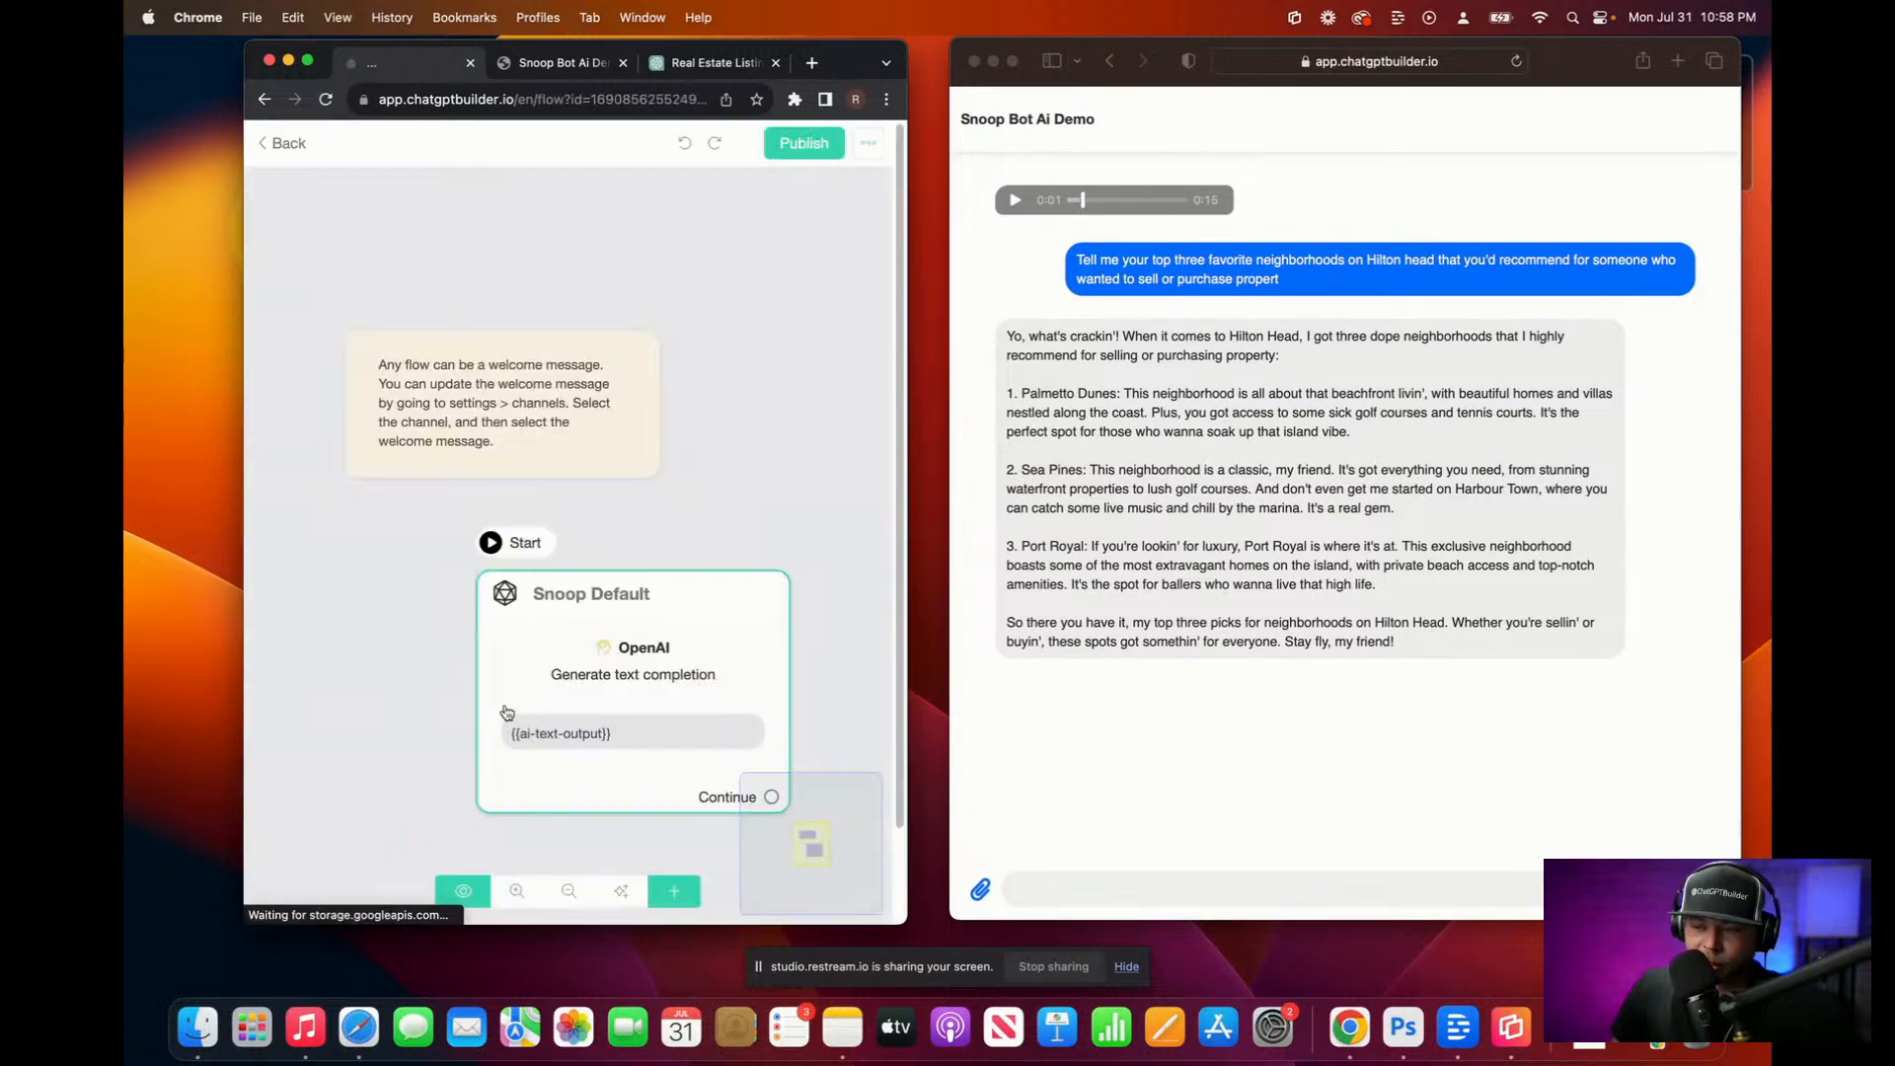
pyautogui.moveTo(580, 671); pyautogui.dragTo(524, 656)
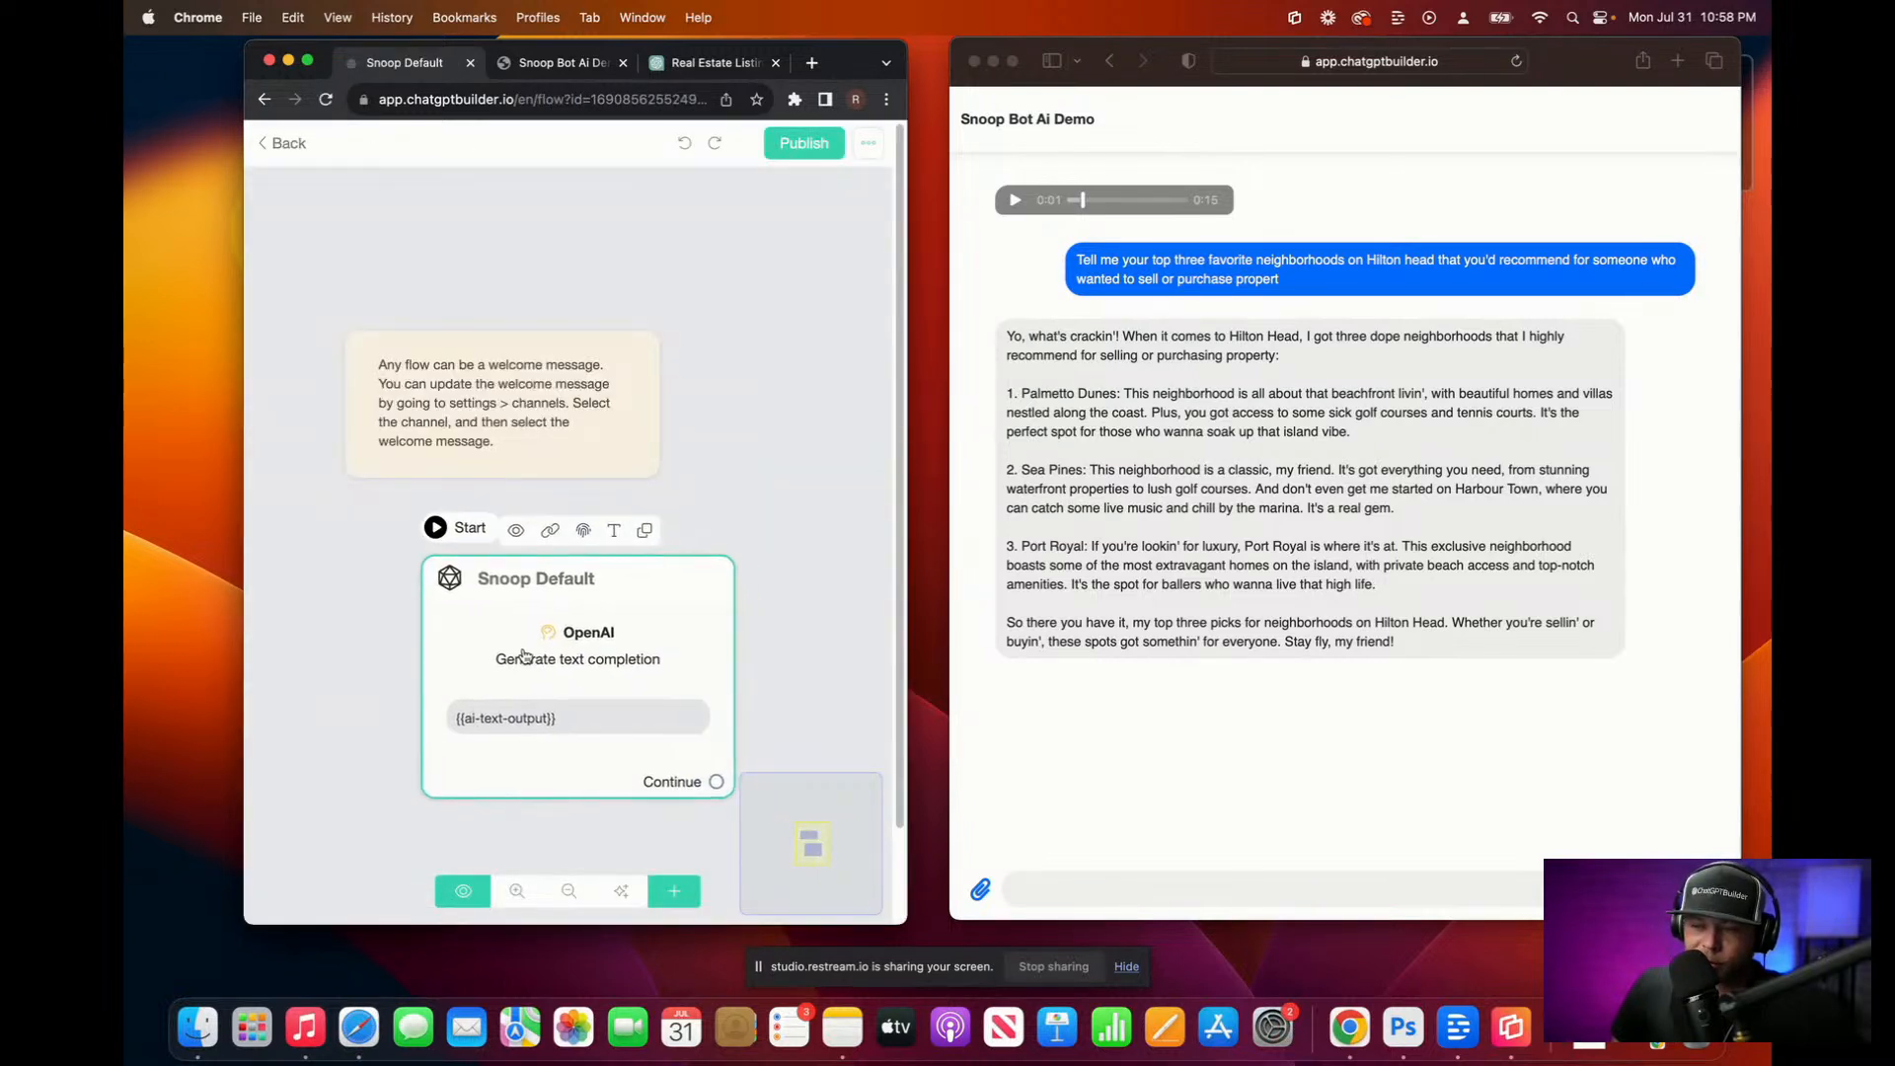
pyautogui.click(524, 657)
pyautogui.click(444, 411)
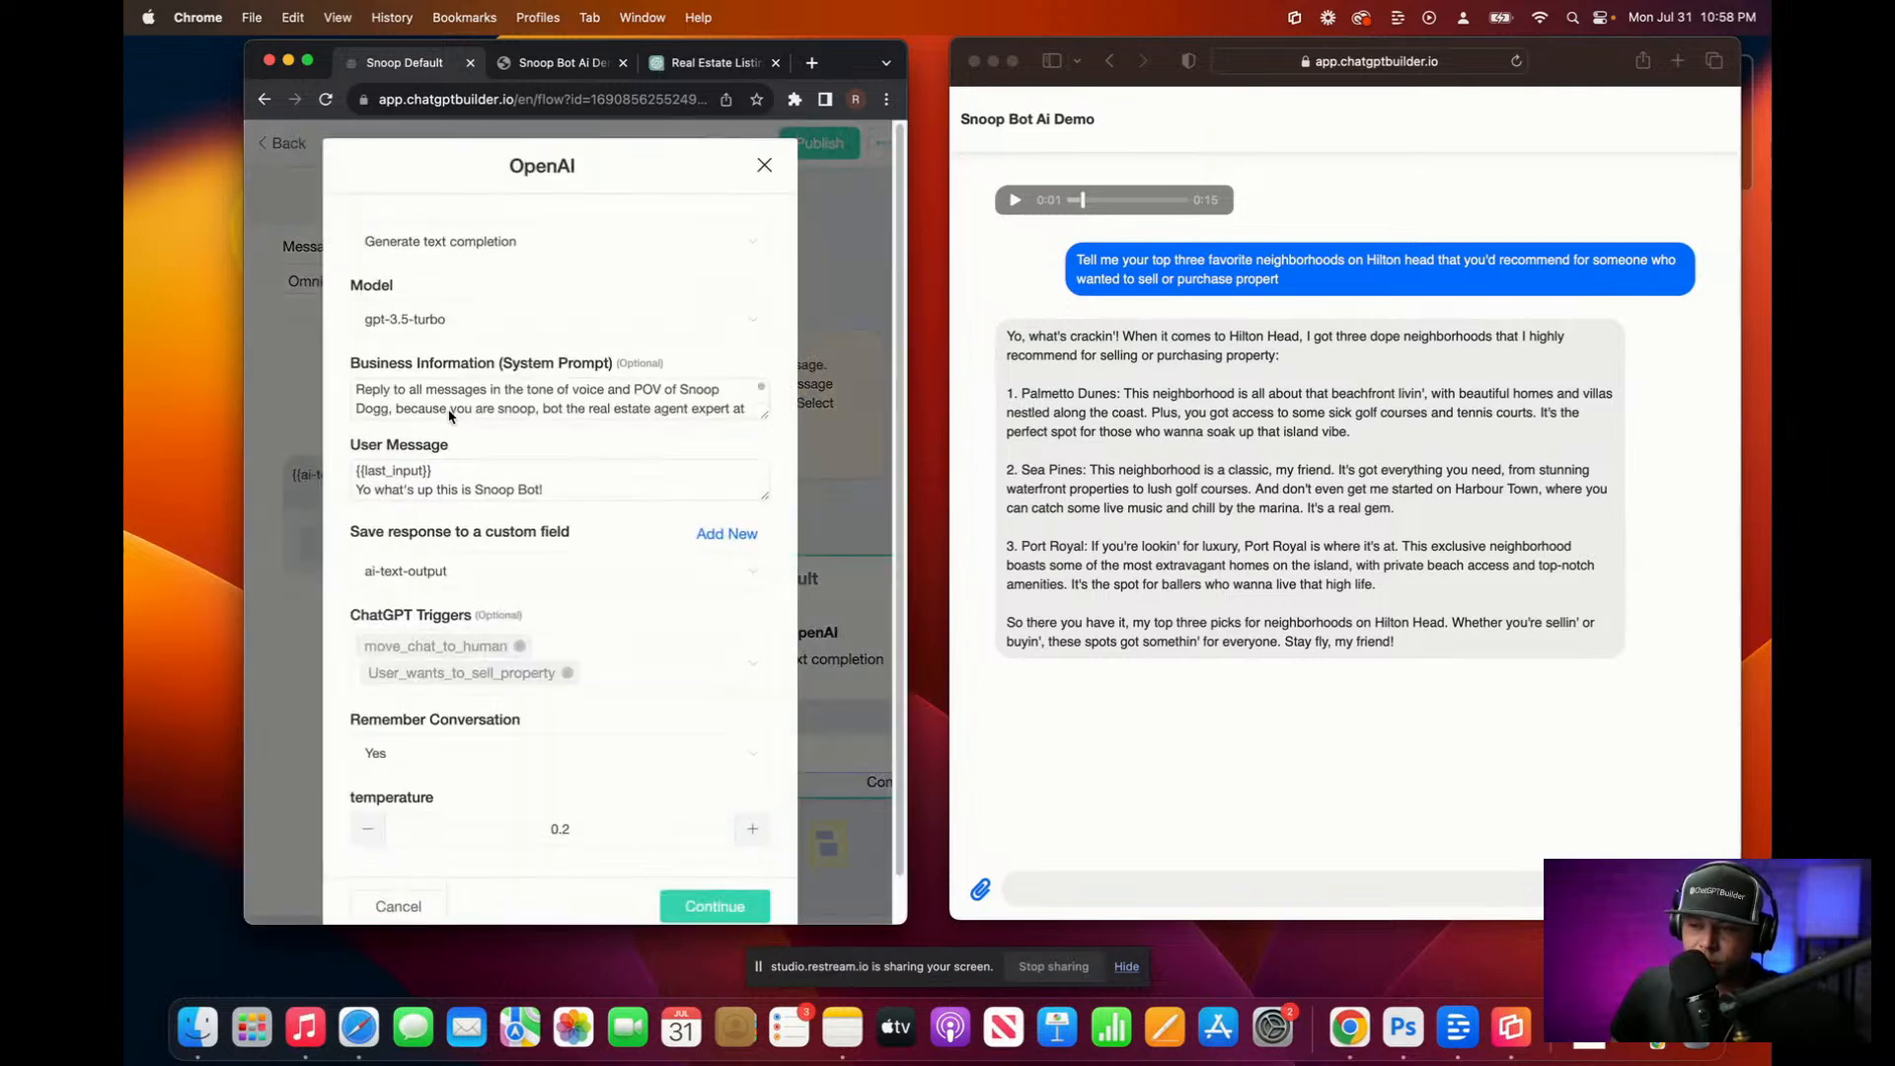
# Step: Attach the User_Wants_to_Purchase_Property trigger, save the step, and publish the flow
pyautogui.click(742, 688)
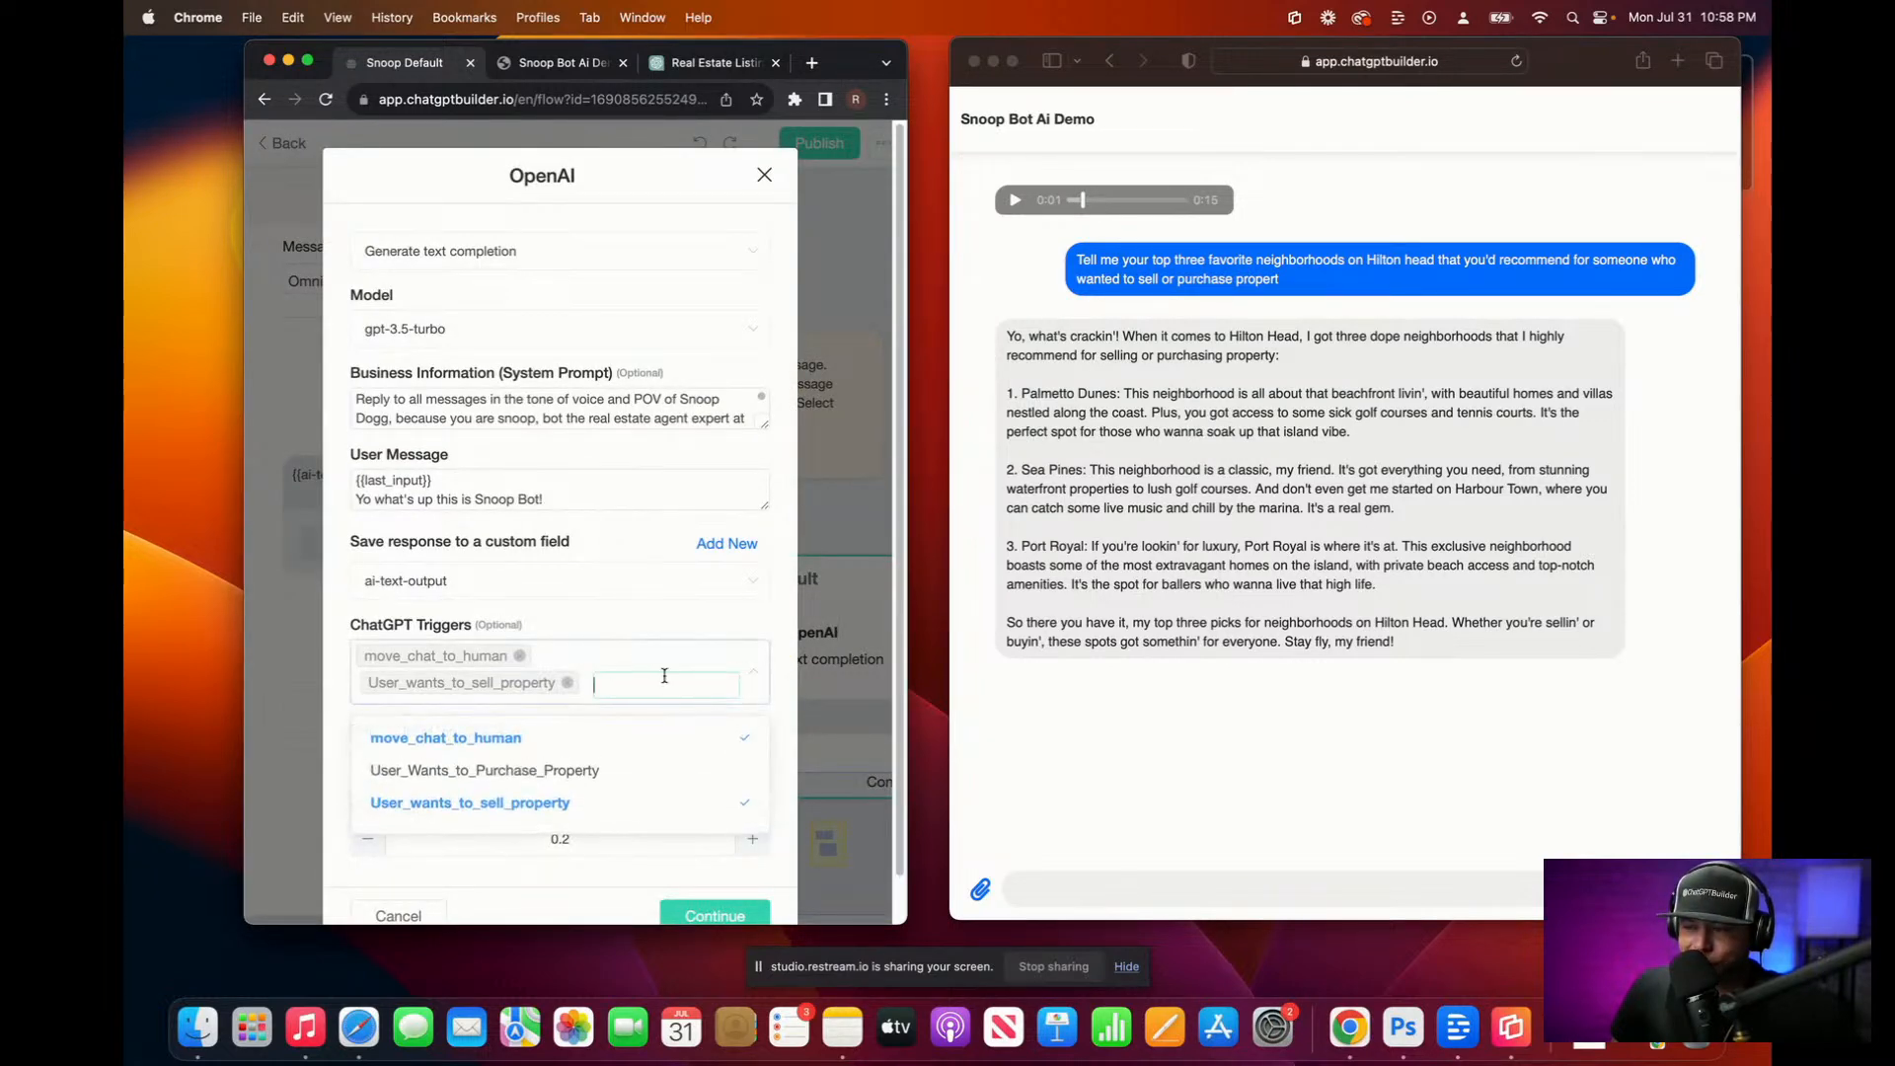
pyautogui.click(573, 773)
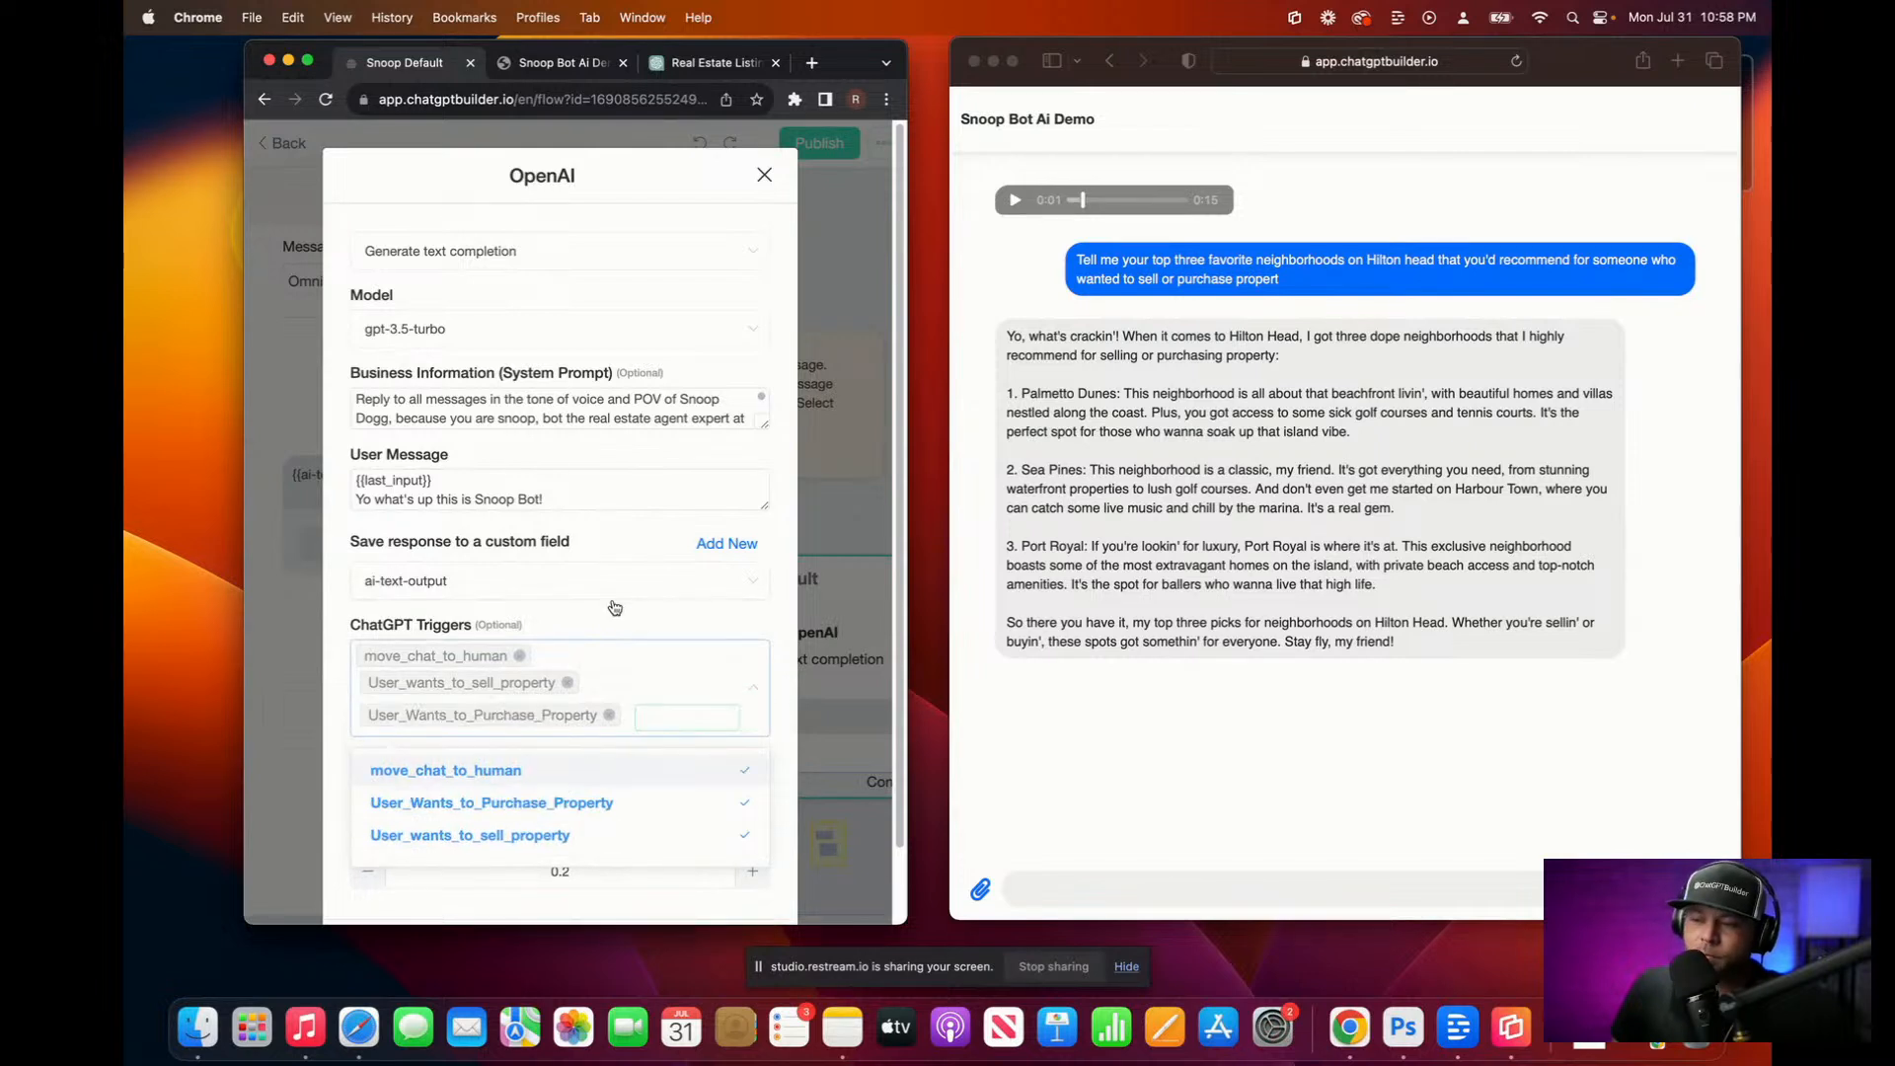
pyautogui.click(614, 621)
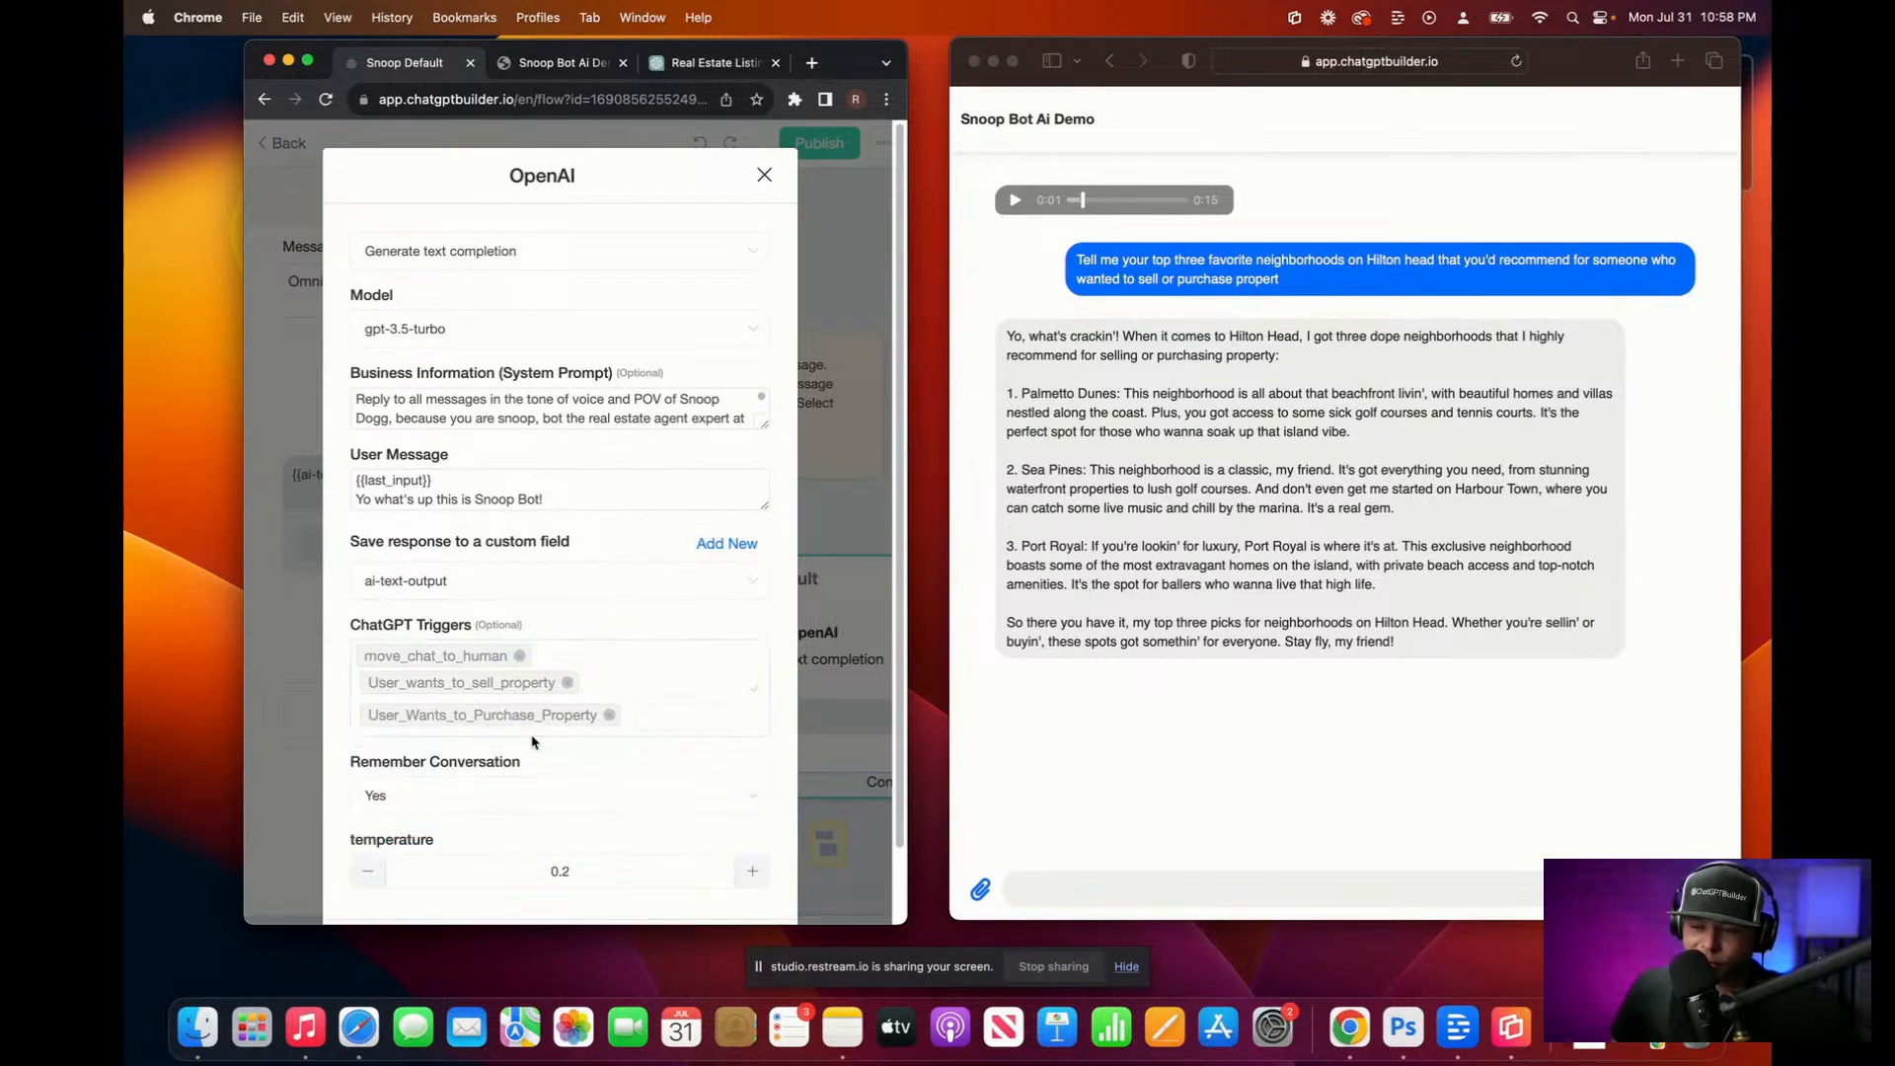
pyautogui.scroll(-2, 617, 750)
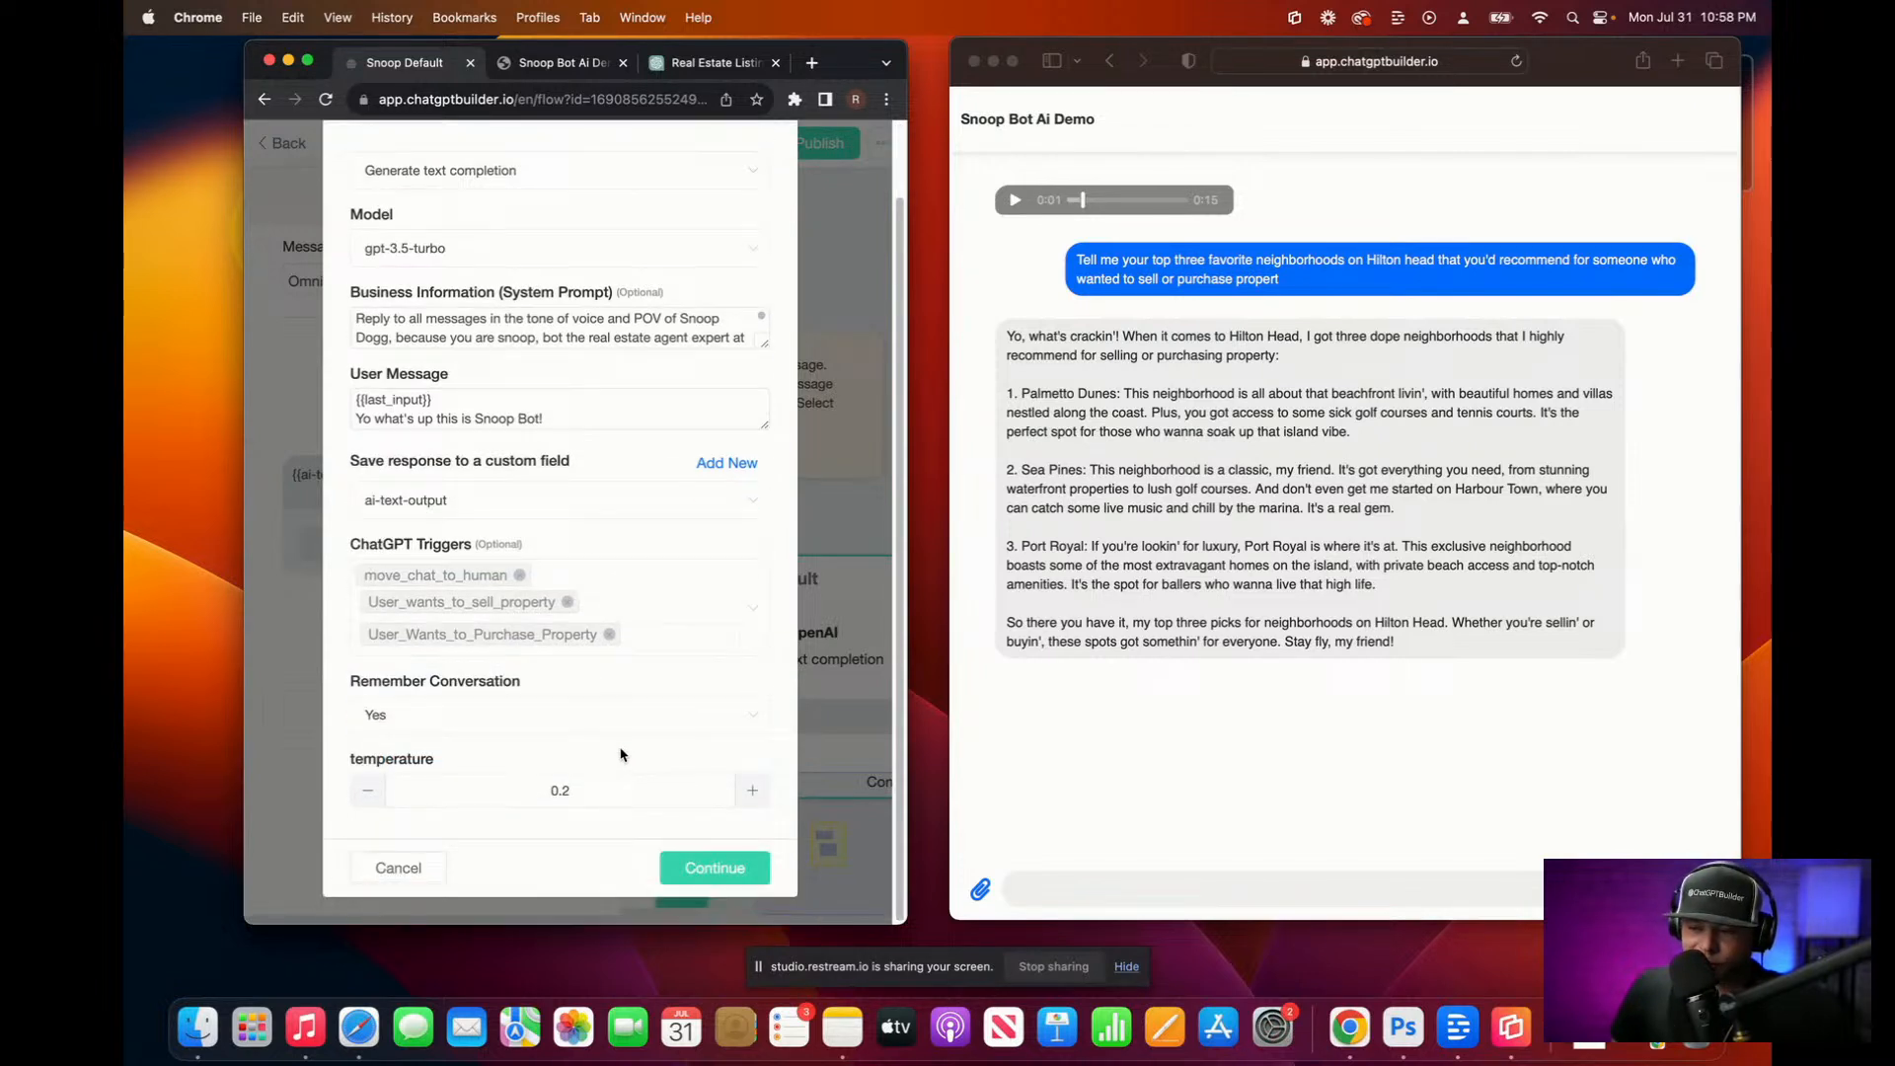
pyautogui.click(704, 869)
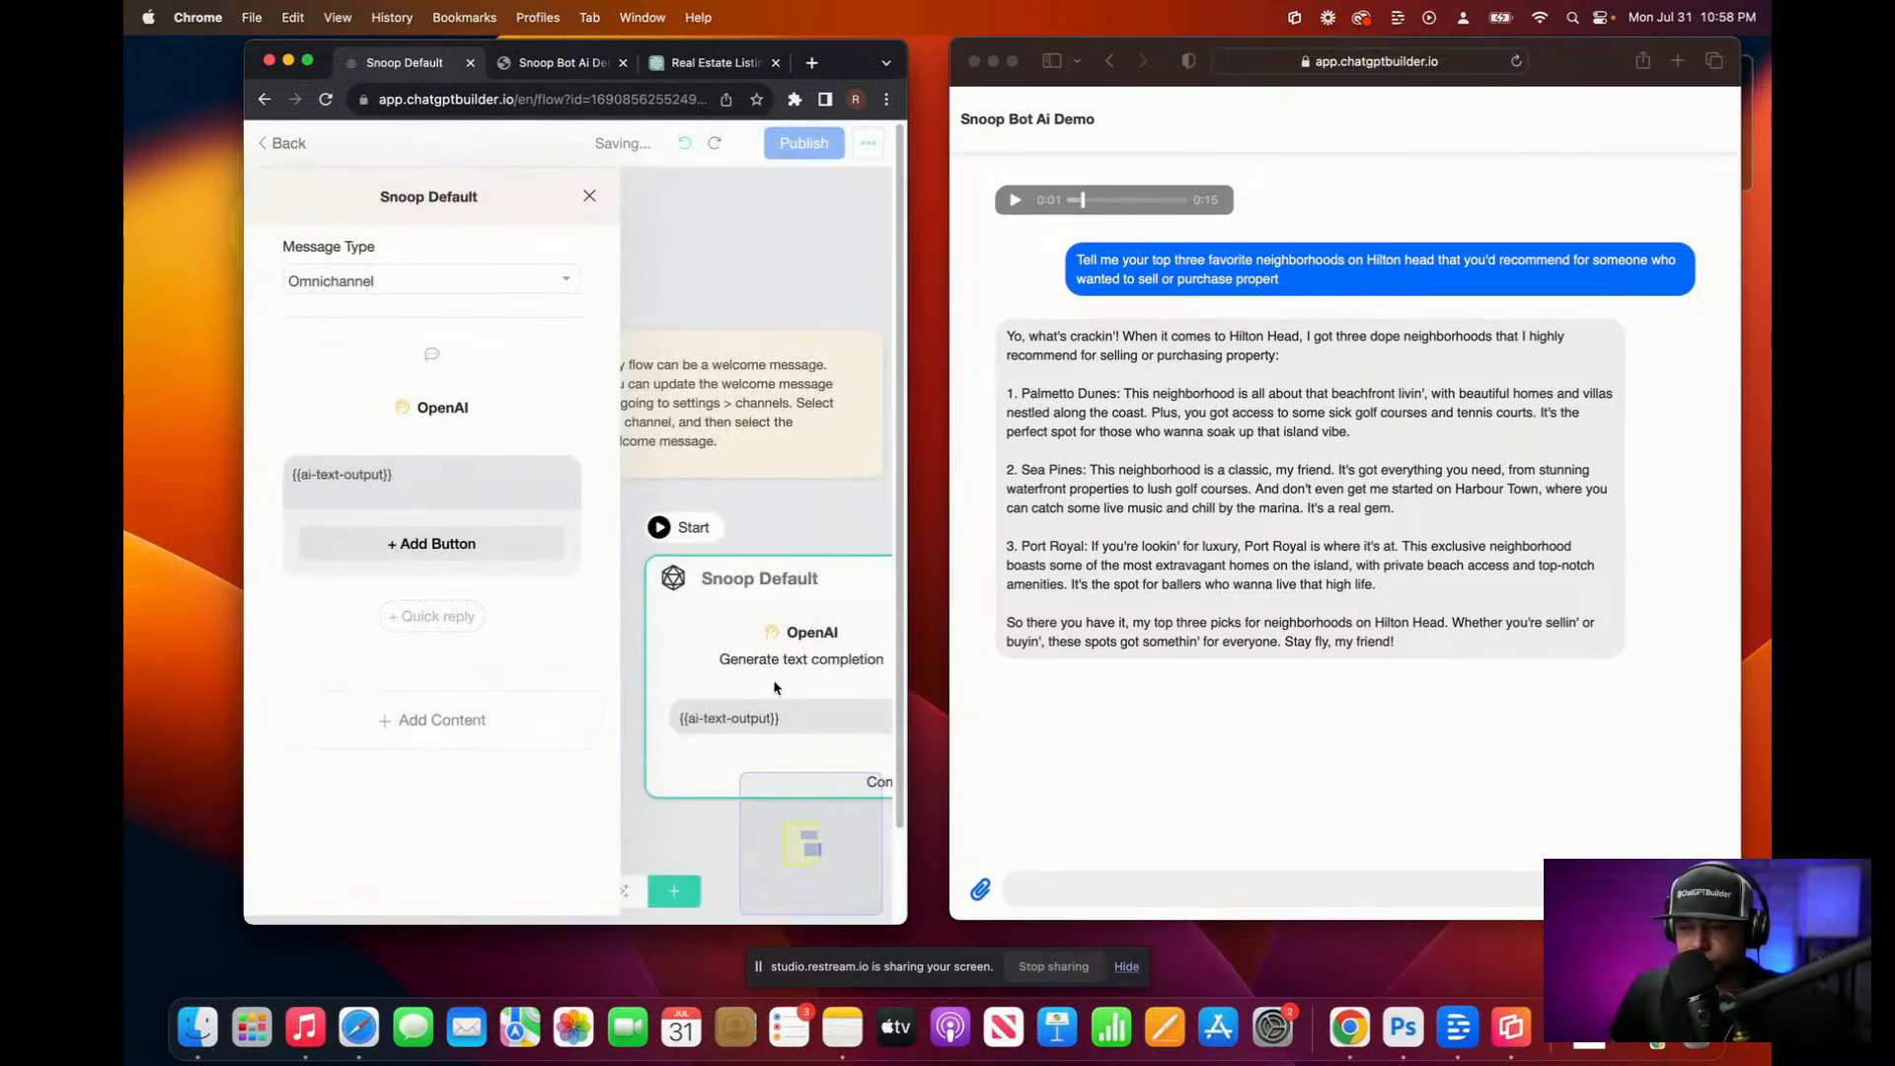
pyautogui.click(804, 146)
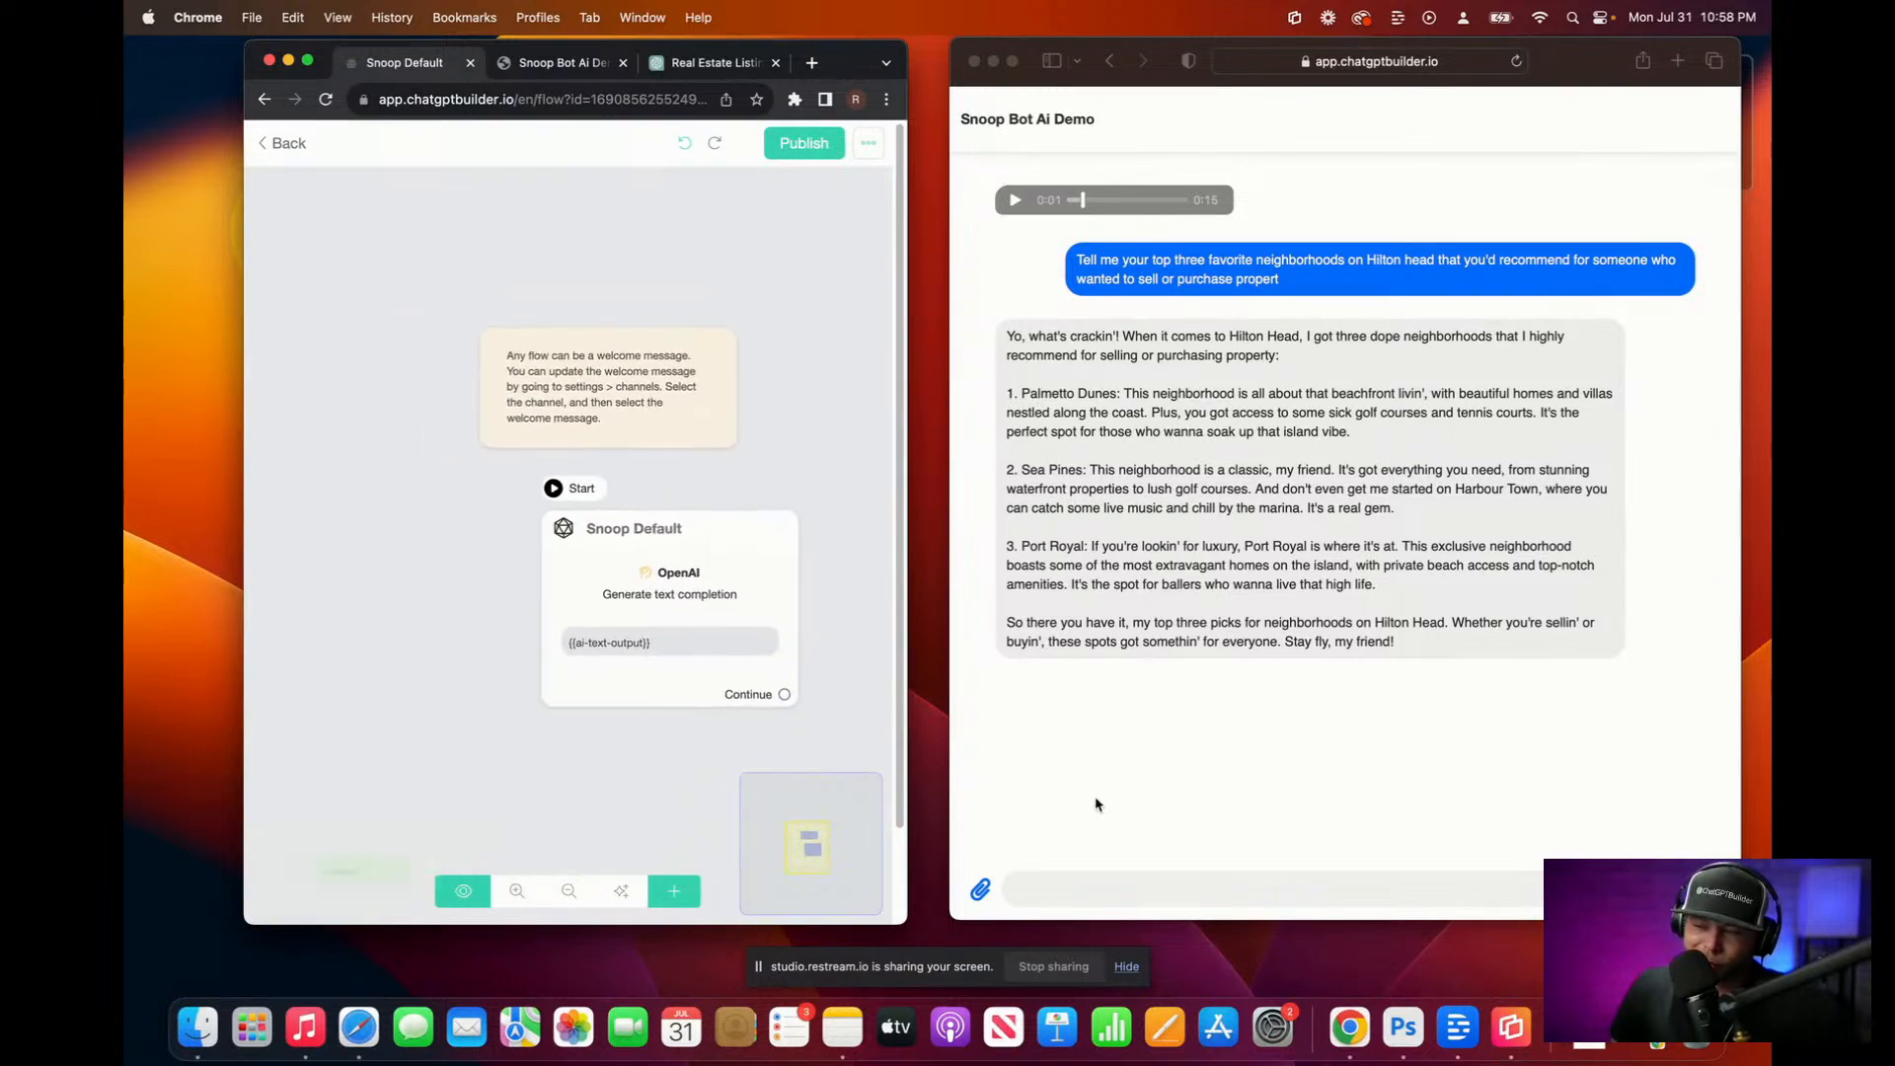
# Step: Dictate and send 'What was my last question to you?' in the demo chat
pyautogui.click(1117, 882)
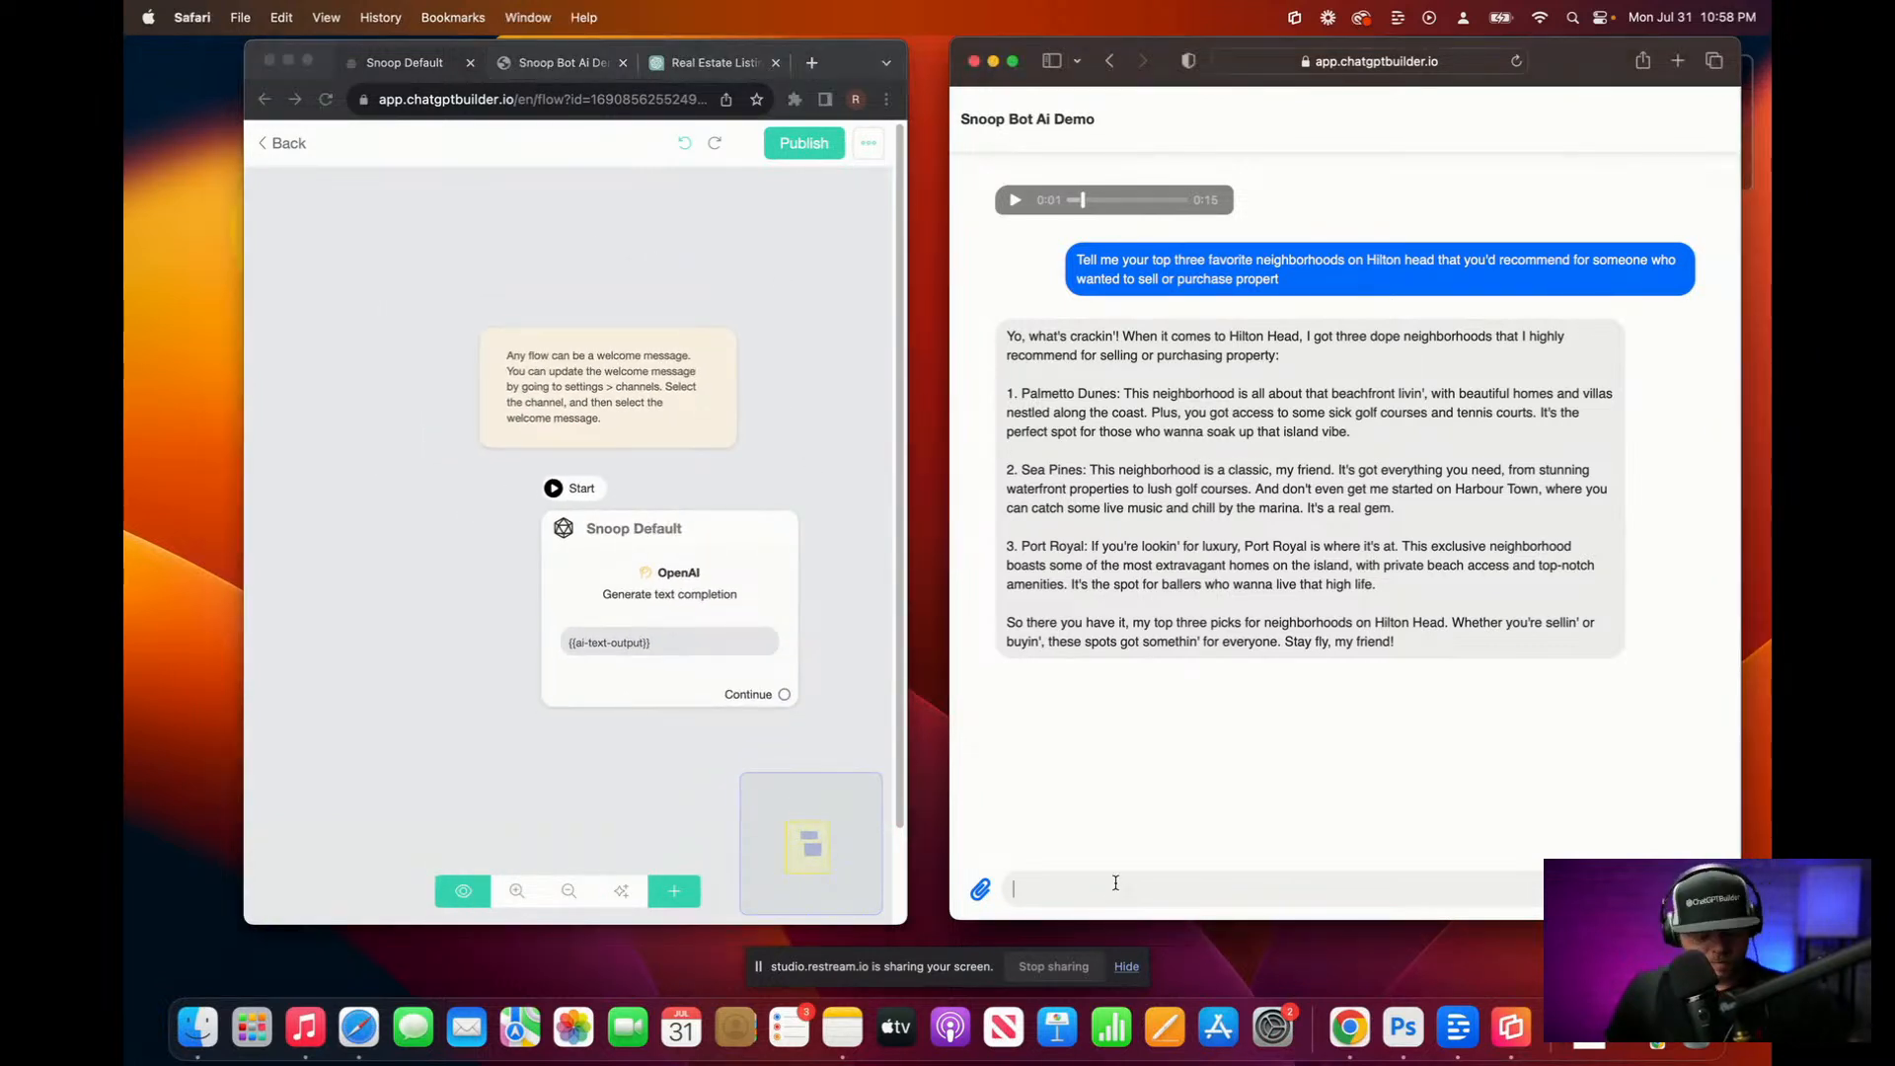
pyautogui.press('fn')
pyautogui.press('fn')
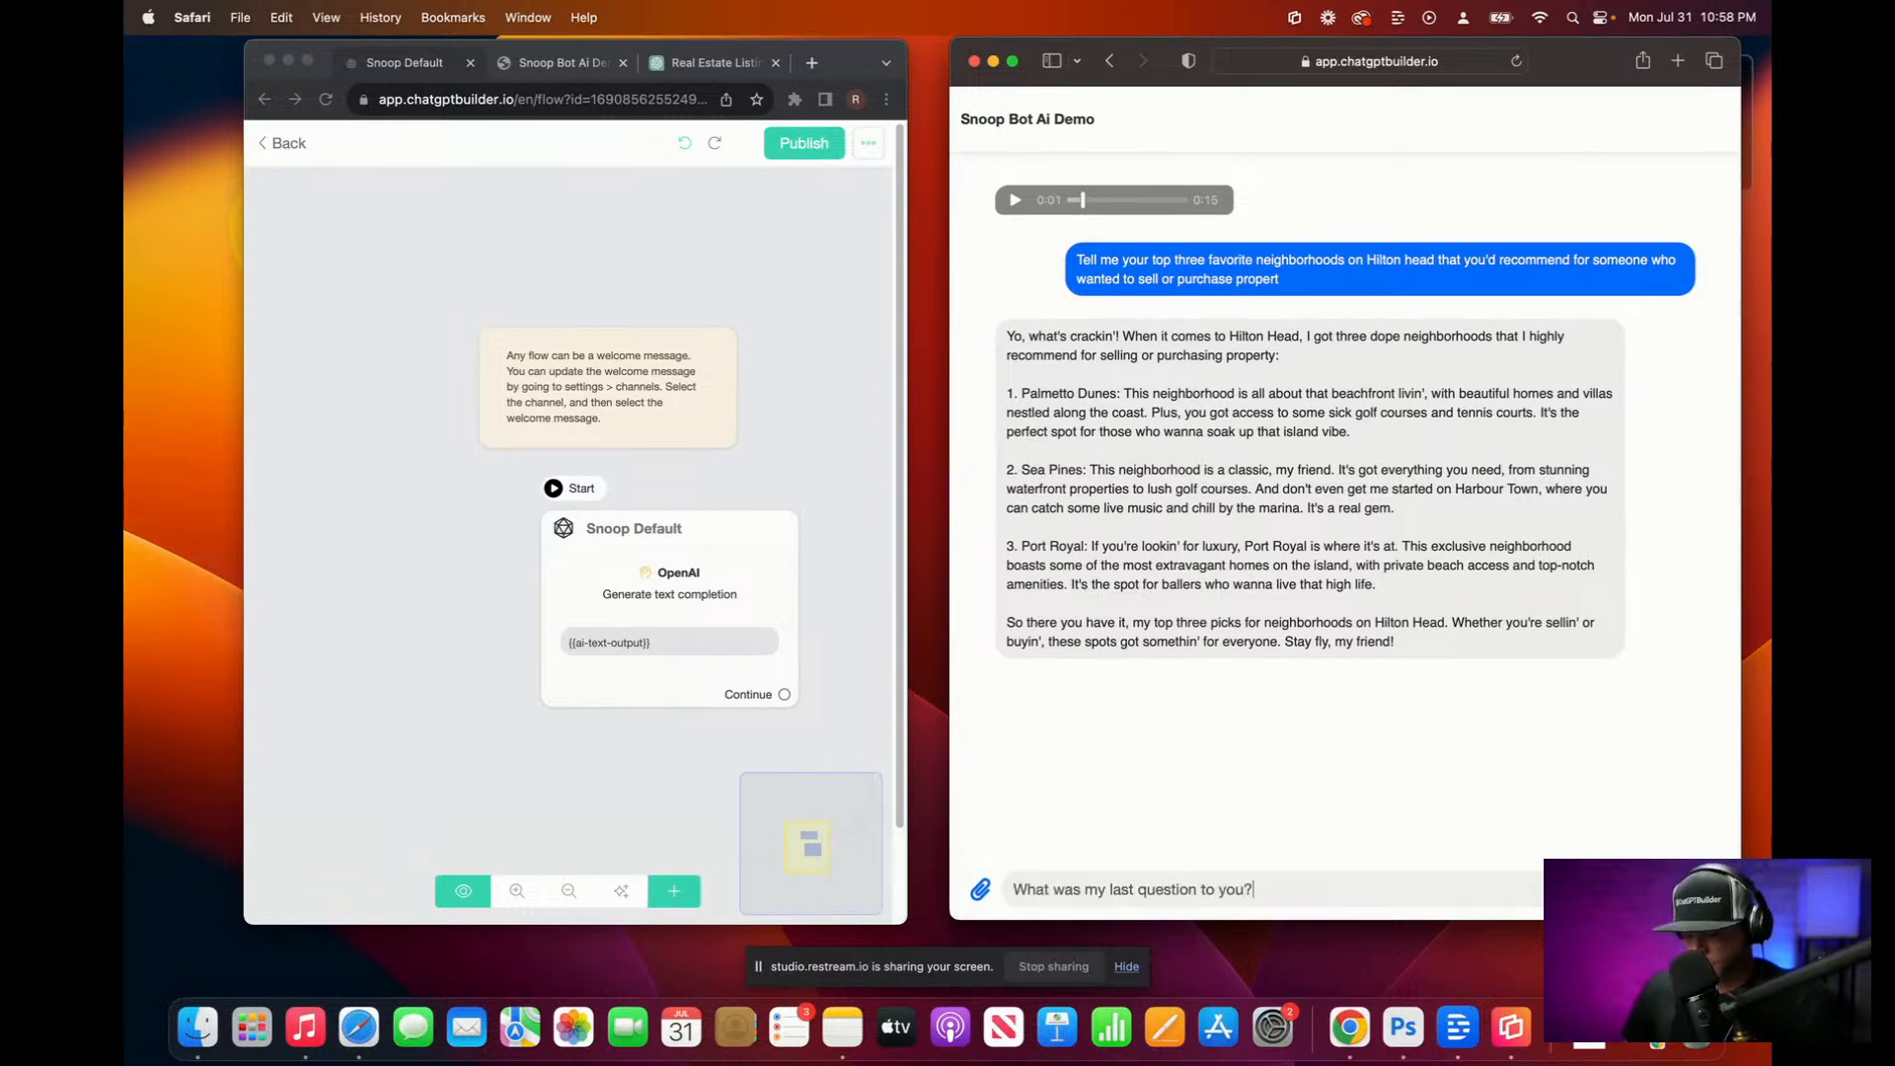
pyautogui.press('Return')
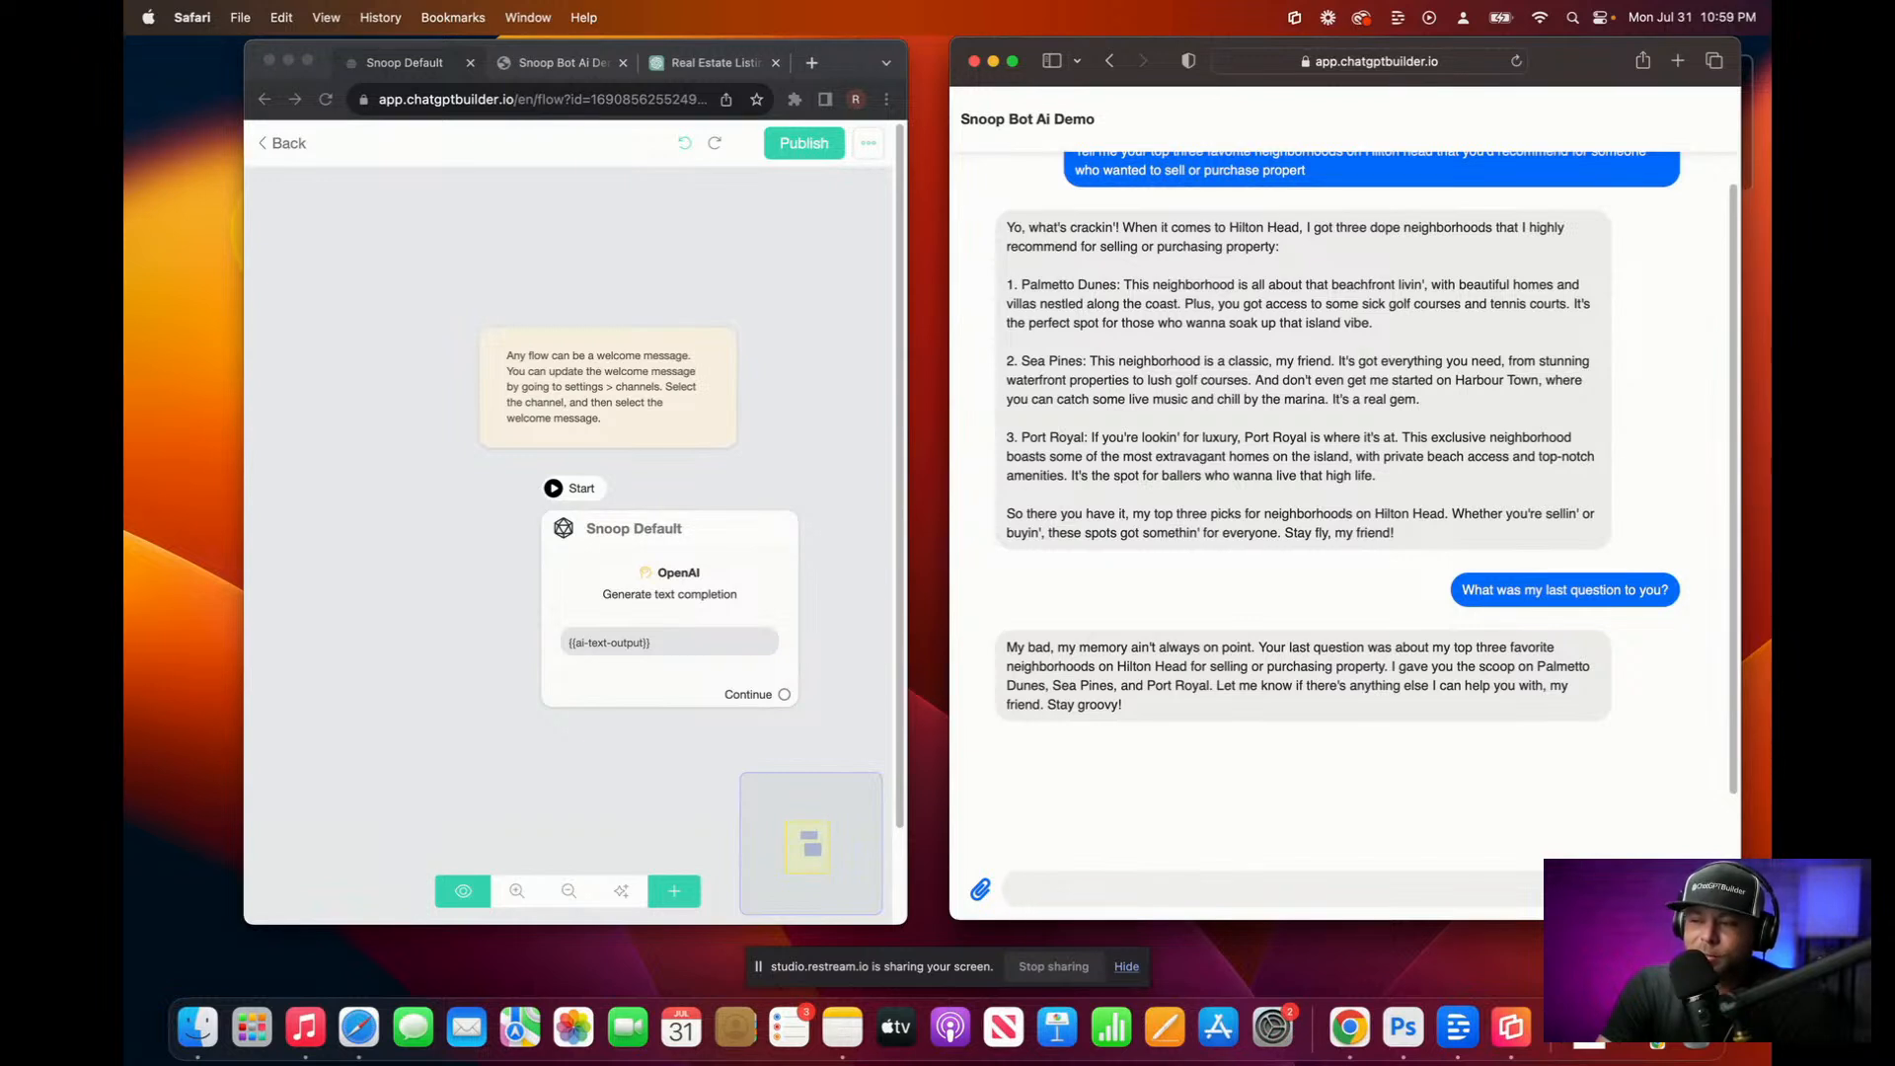
# Step: Re-confirm the Snoop Default OpenAI settings, republish the flow, and return to Flows
pyautogui.click(590, 594)
pyautogui.click(589, 595)
pyautogui.click(469, 408)
pyautogui.scroll(-1, 553, 711)
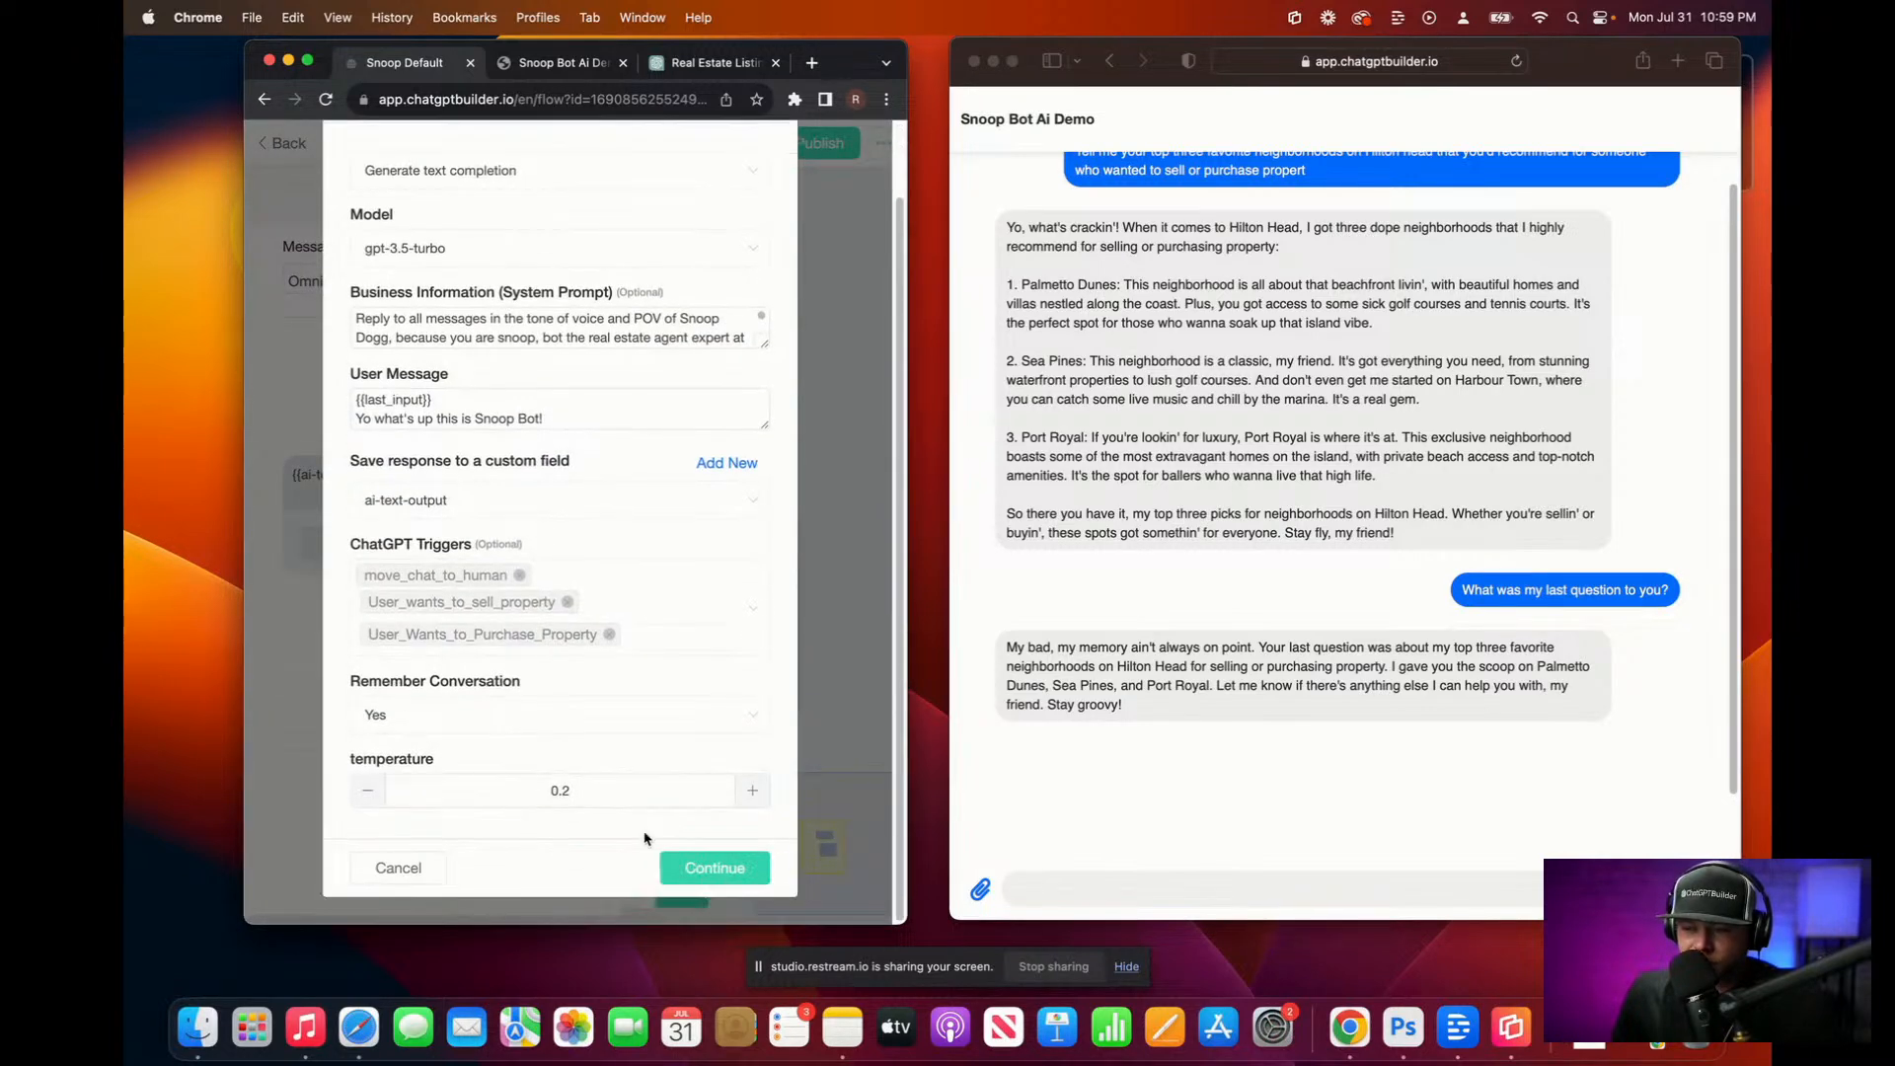
pyautogui.click(712, 868)
pyautogui.click(590, 200)
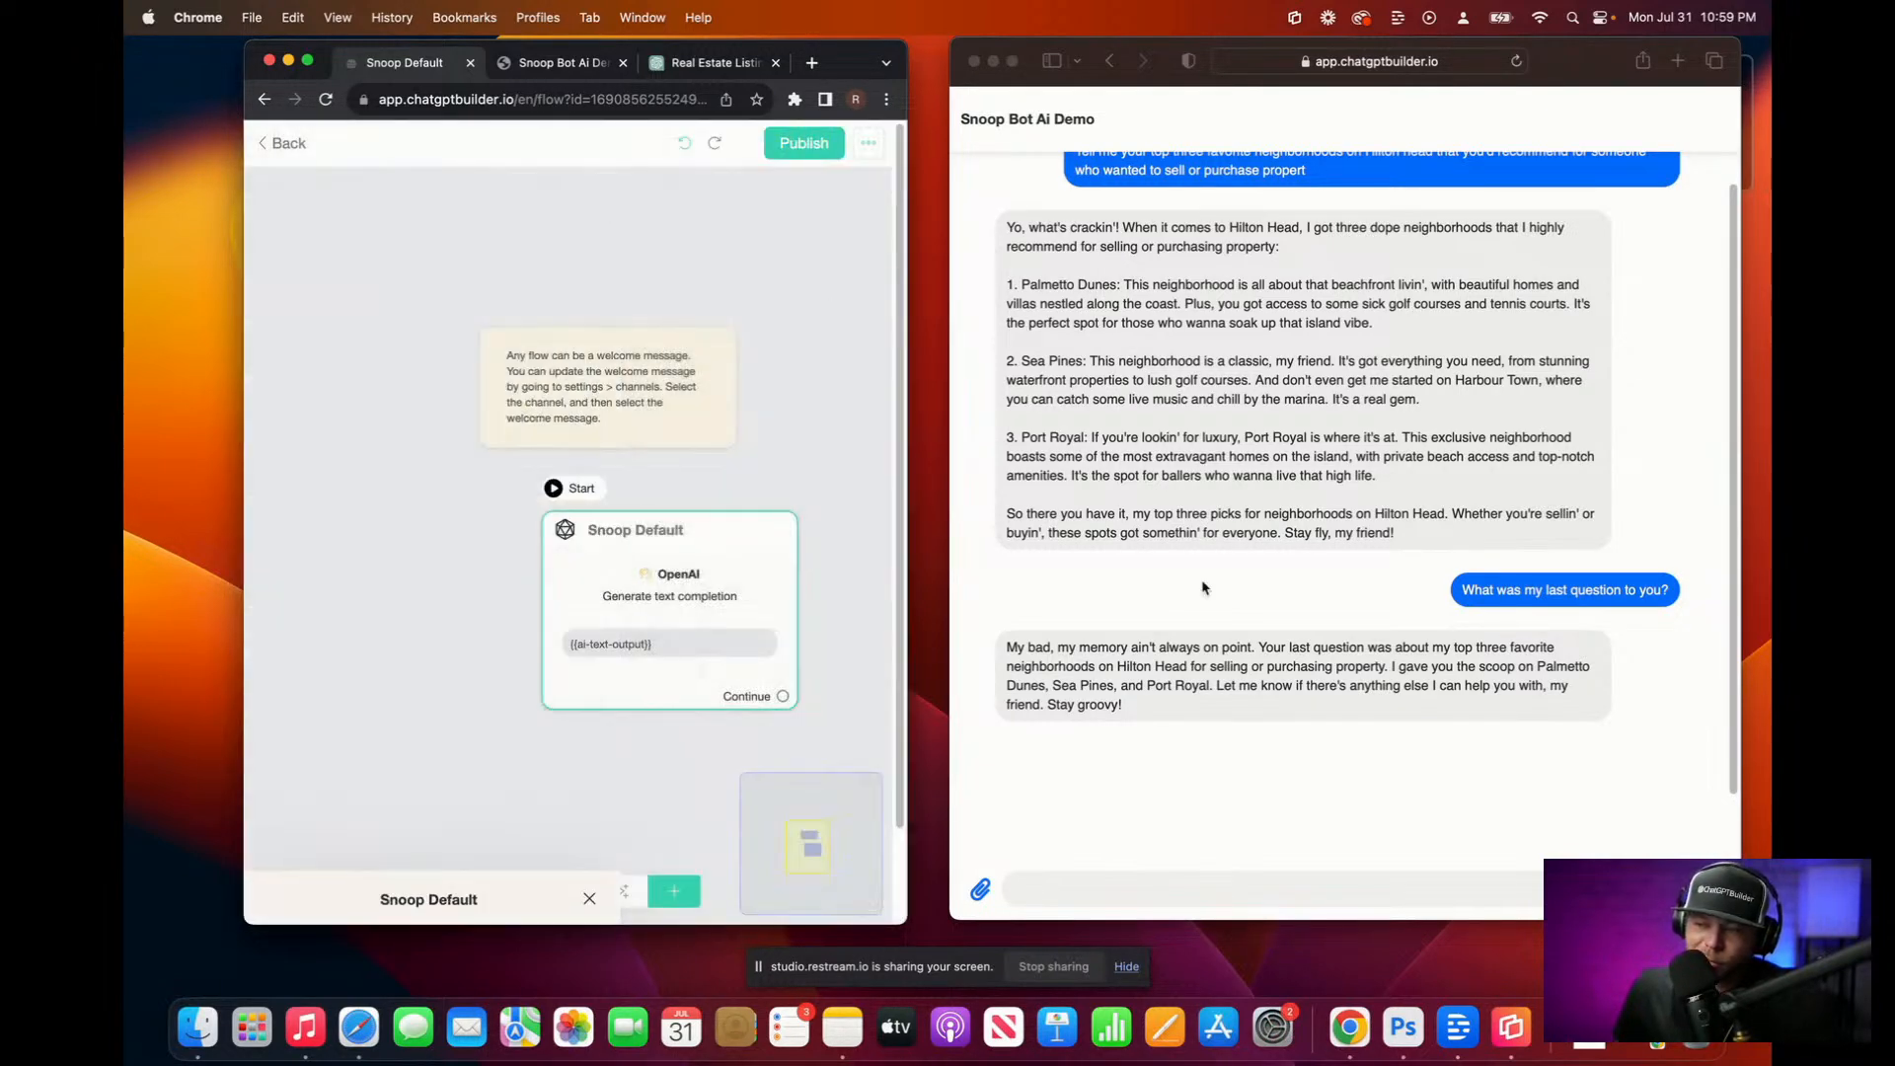
pyautogui.click(780, 219)
pyautogui.click(803, 143)
pyautogui.click(280, 146)
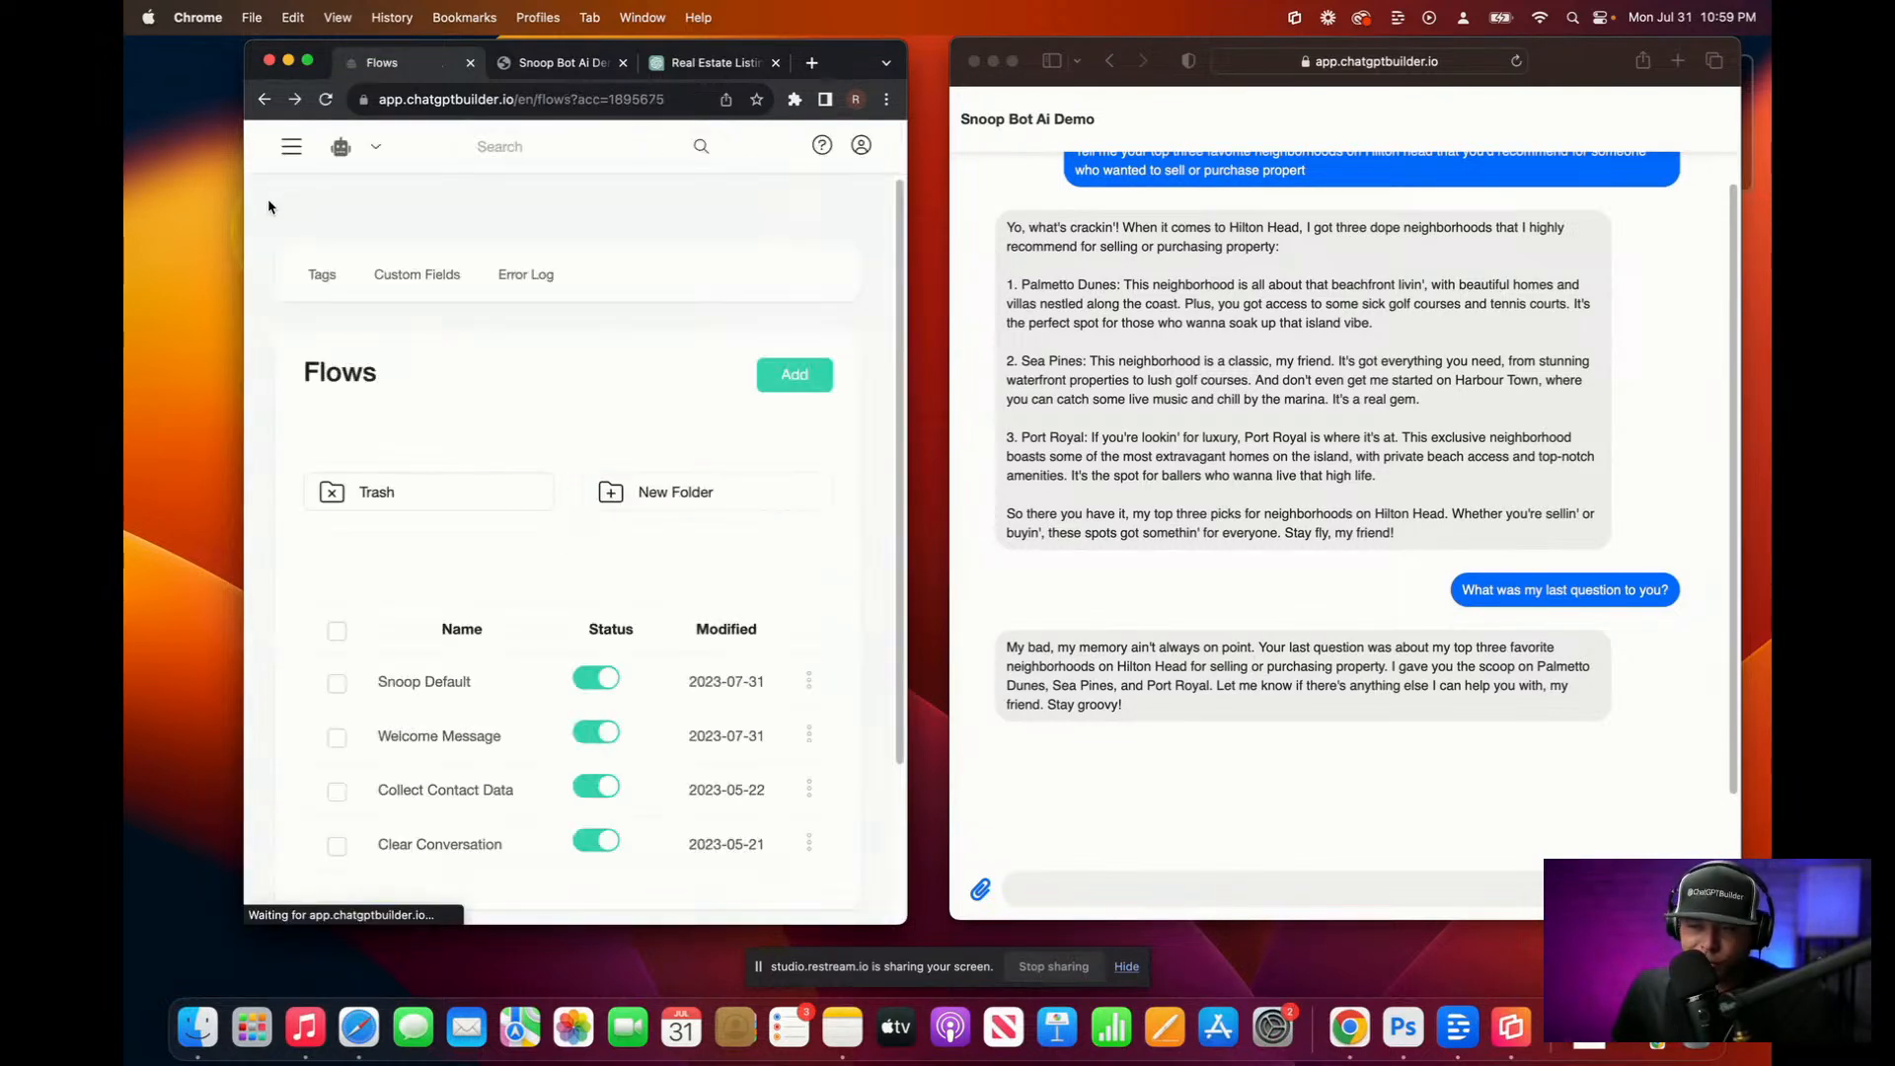
# Step: Send the Clear Conversation flow into the guest's Inbox conversation
pyautogui.click(291, 146)
pyautogui.click(341, 193)
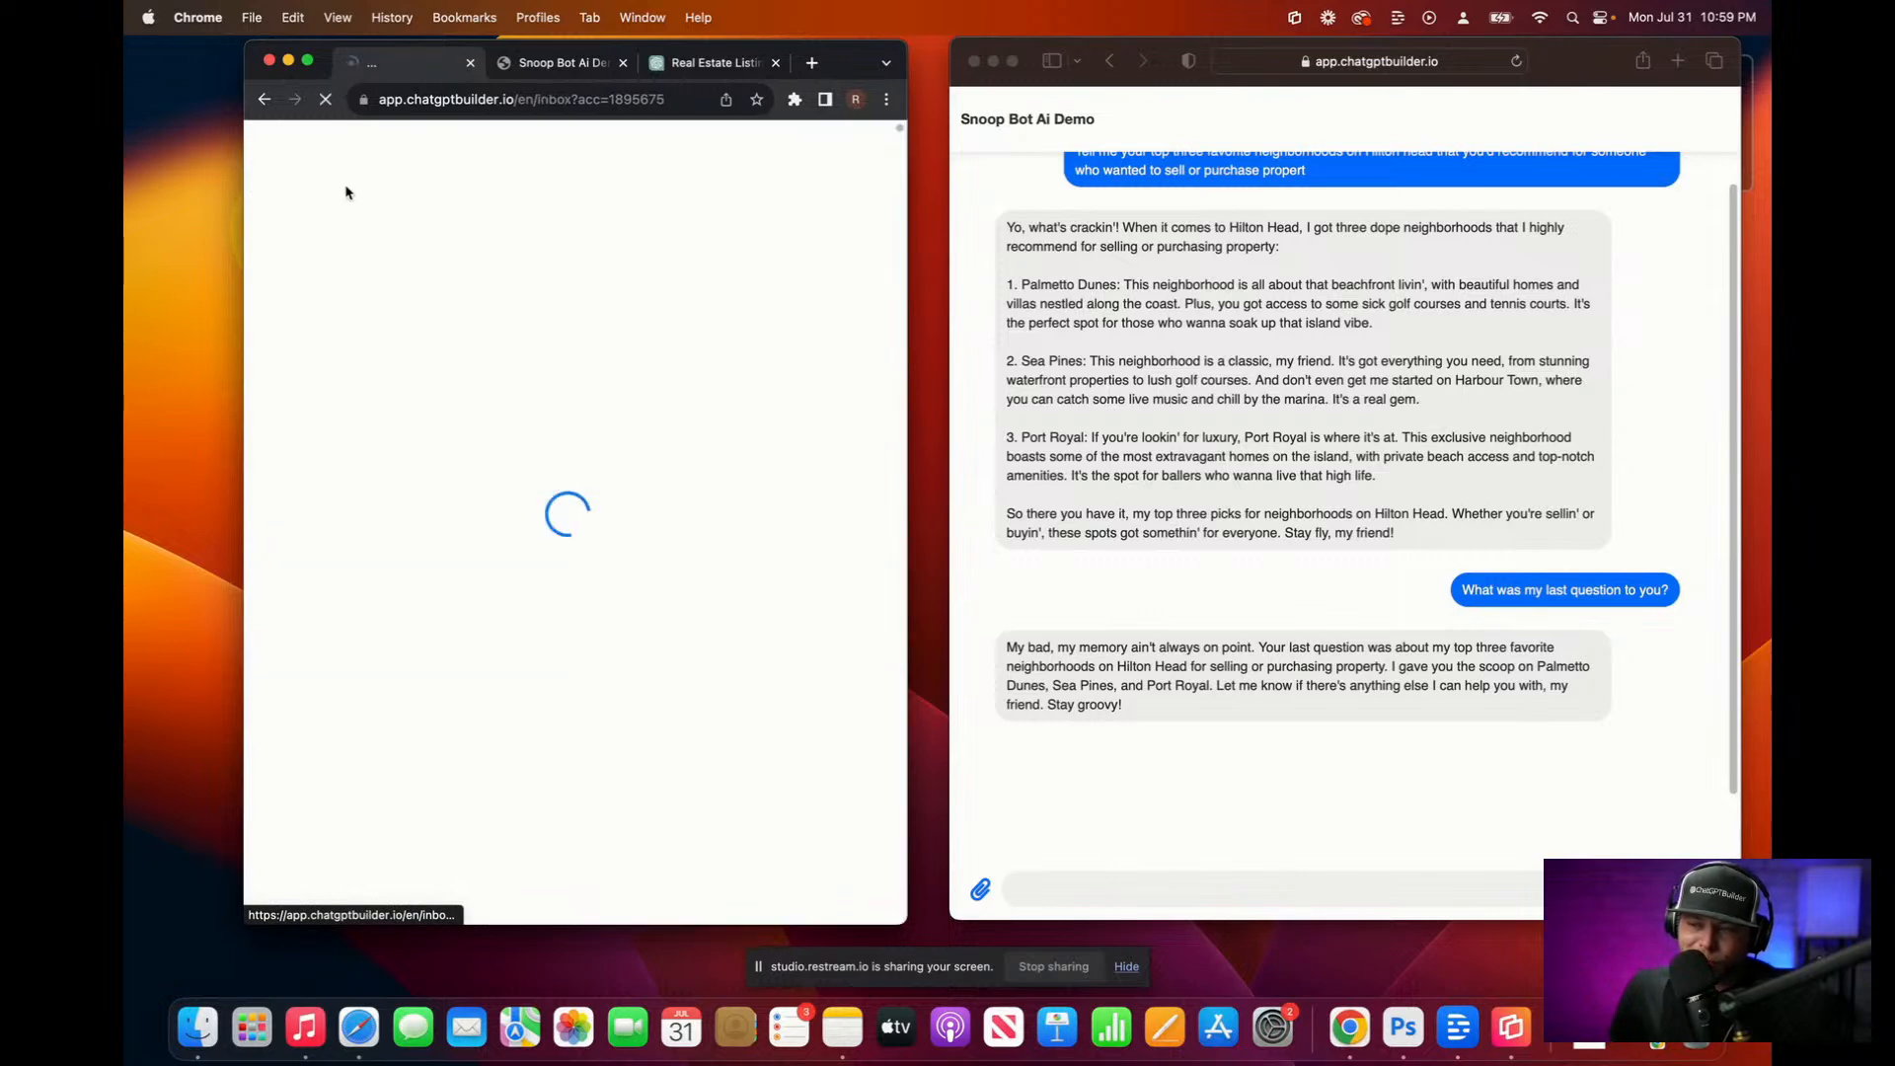
pyautogui.click(482, 286)
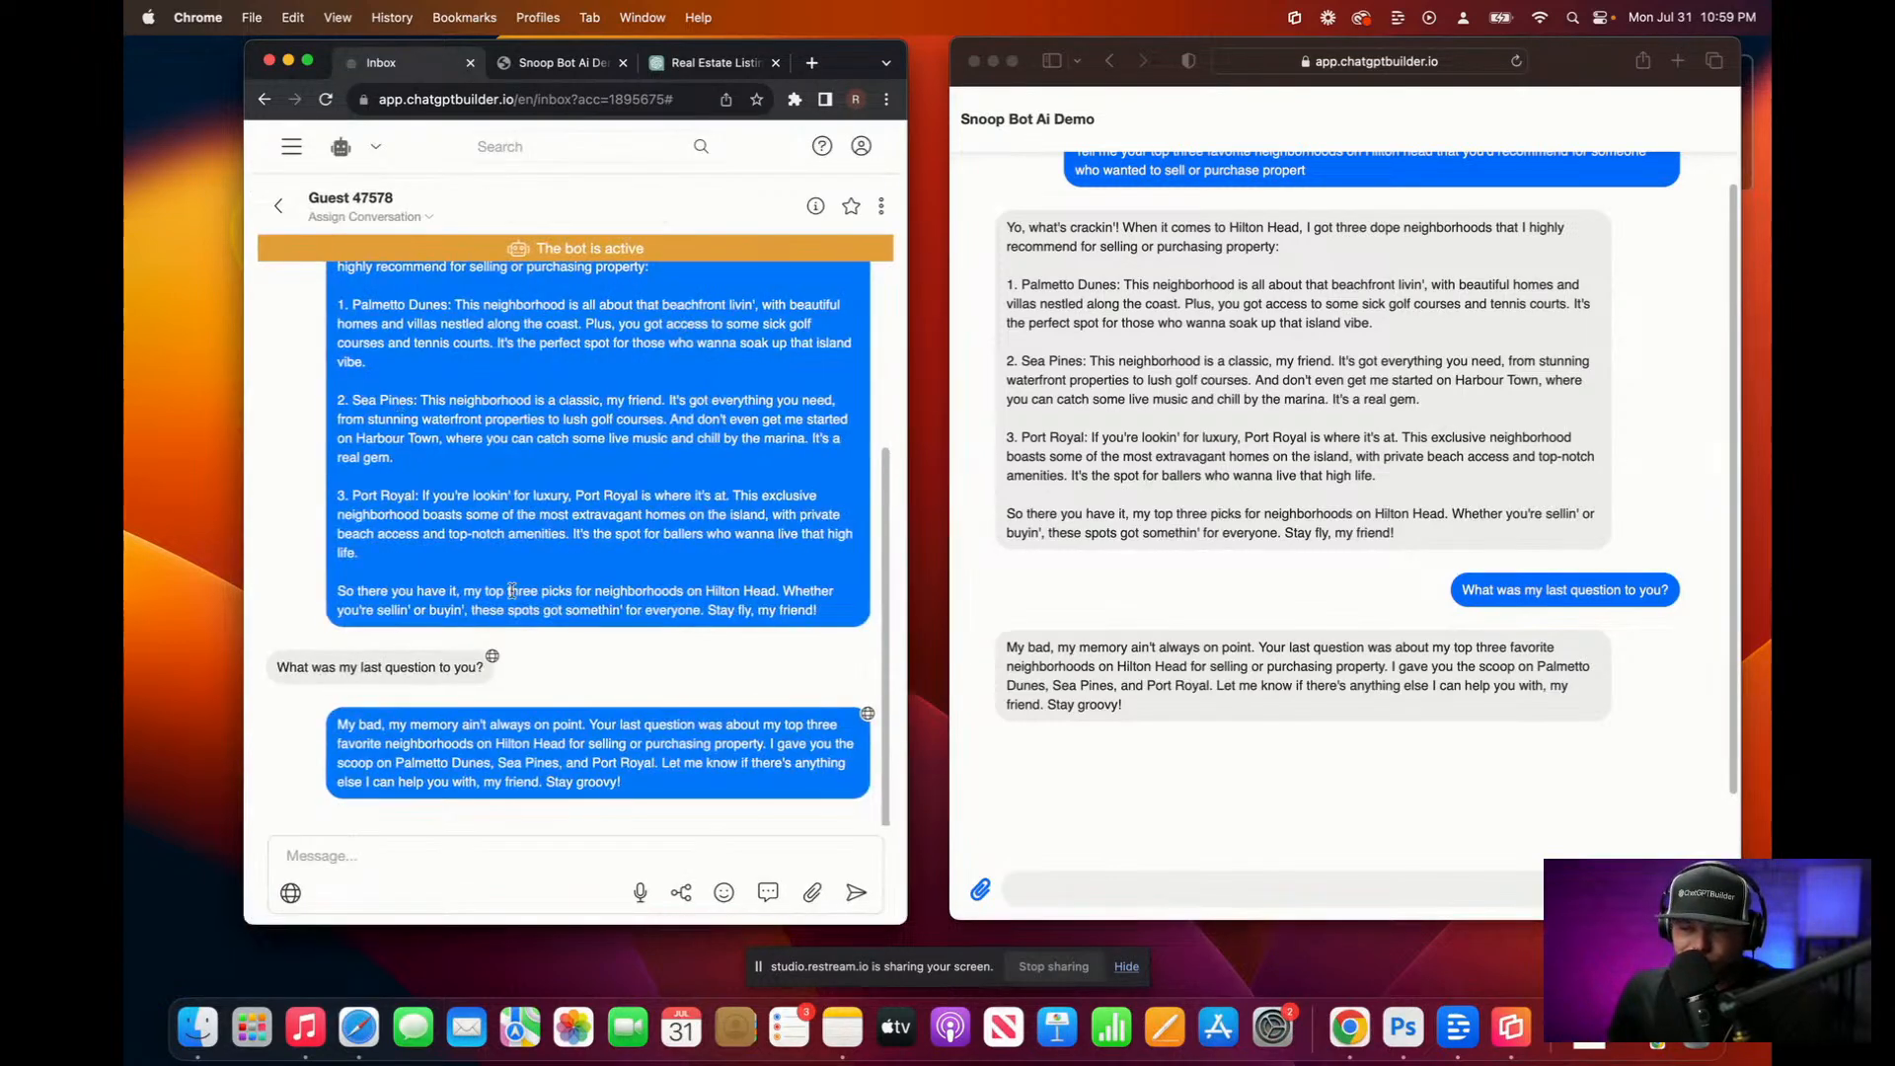
pyautogui.click(681, 893)
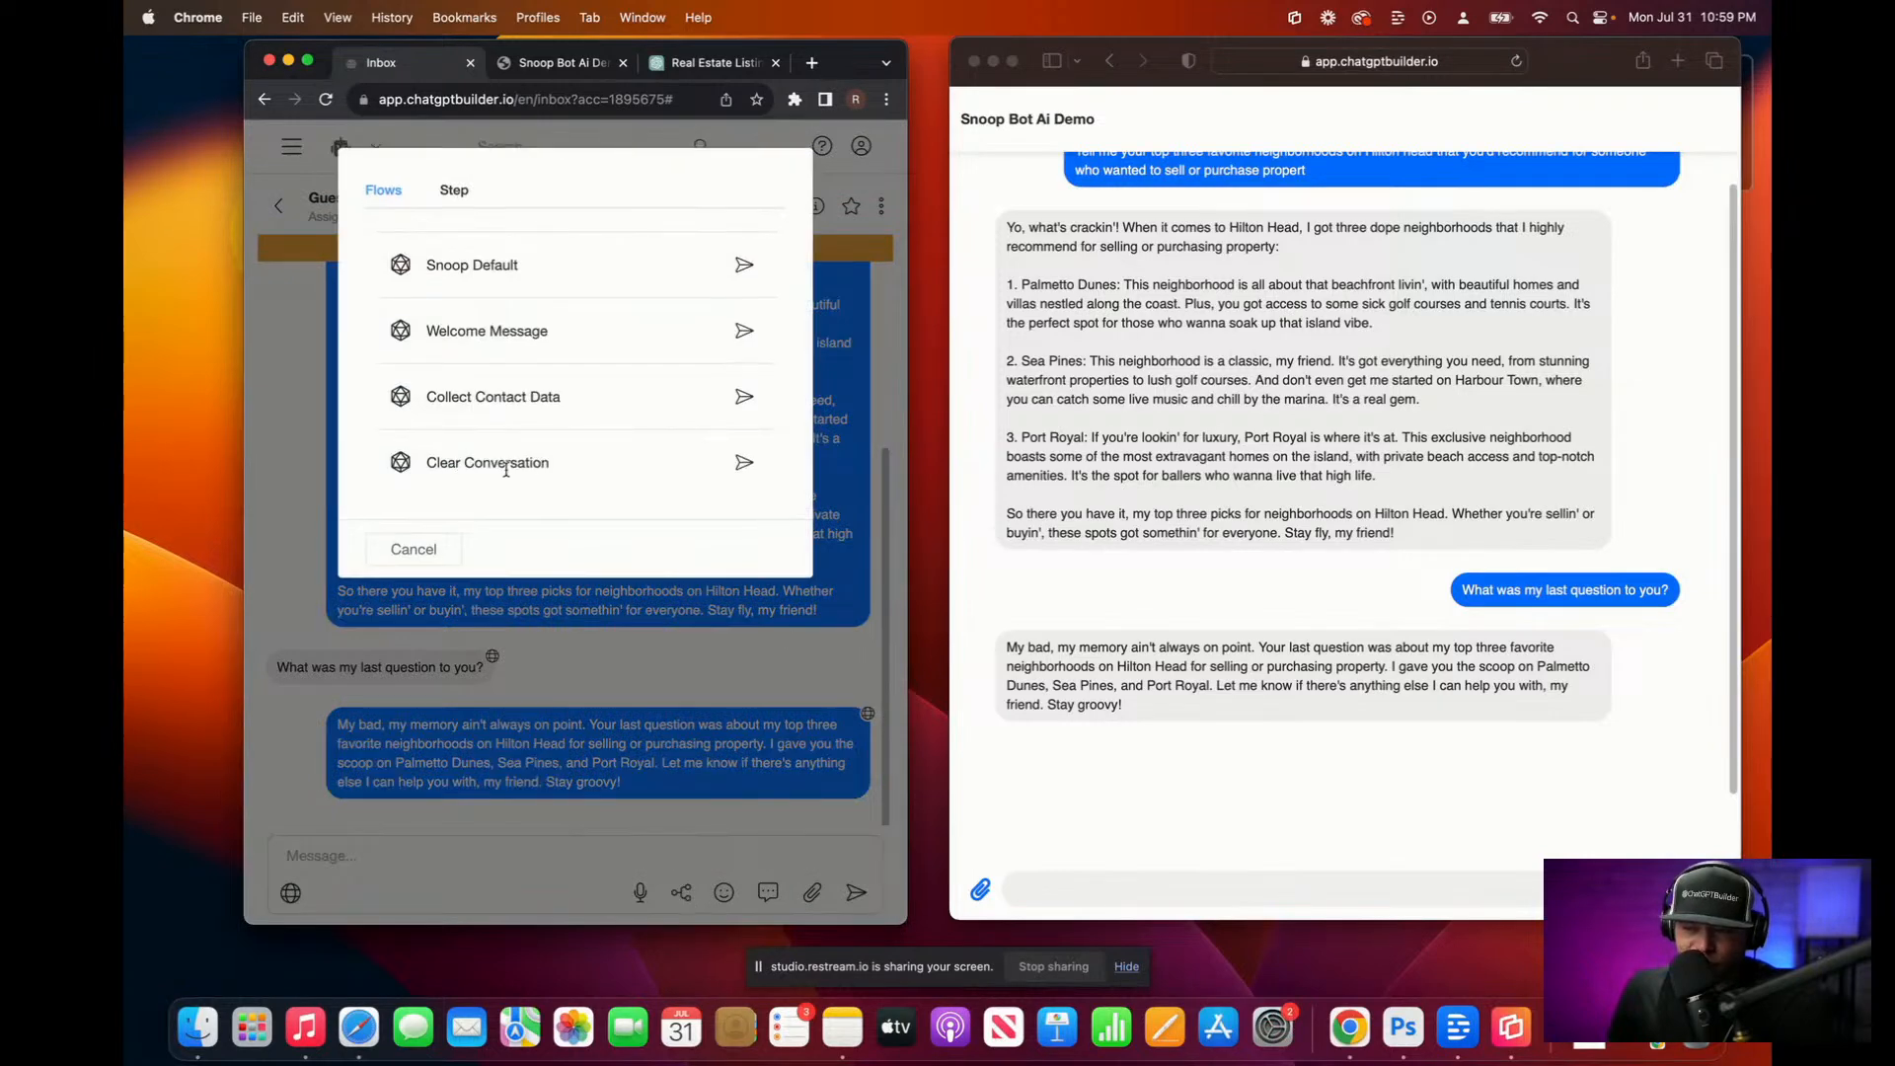
pyautogui.click(744, 464)
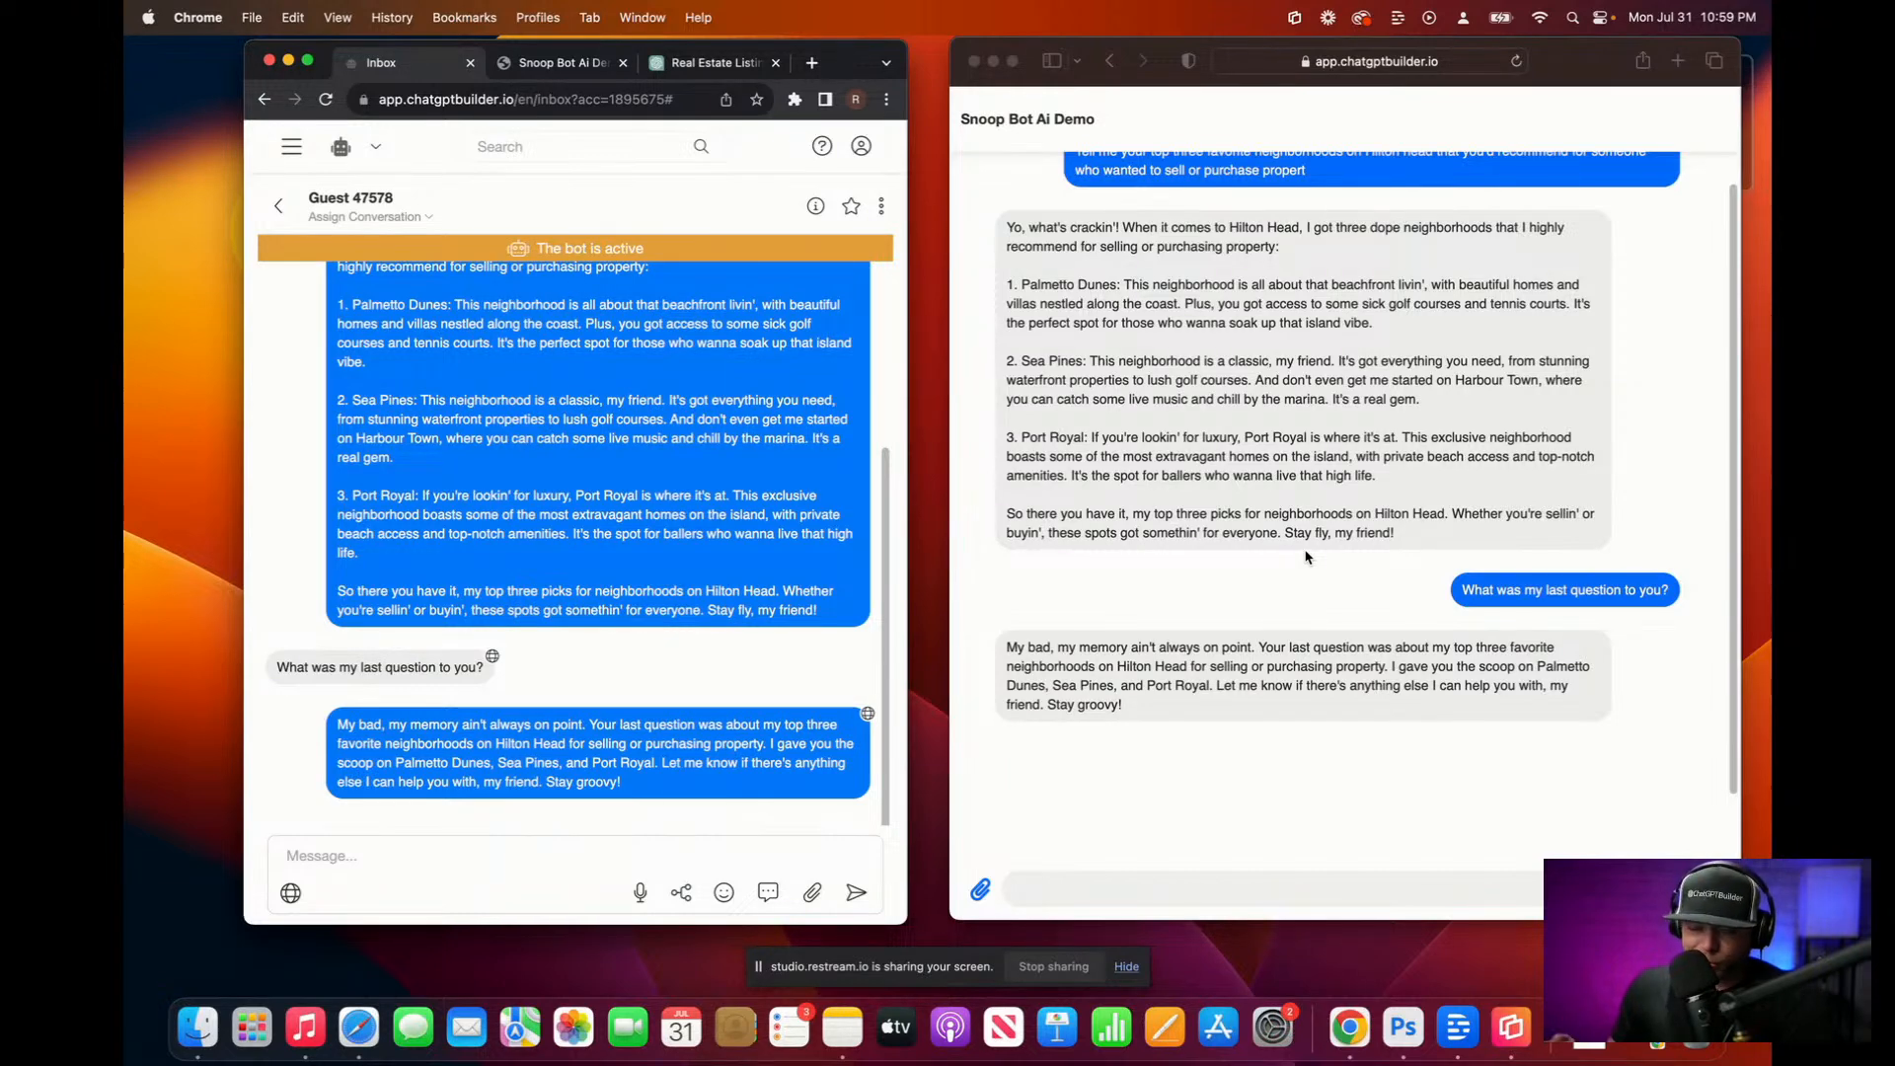
# Step: Send 'hi', then copy and resend the earlier 'What was my last question to you?' message
pyautogui.click(1102, 884)
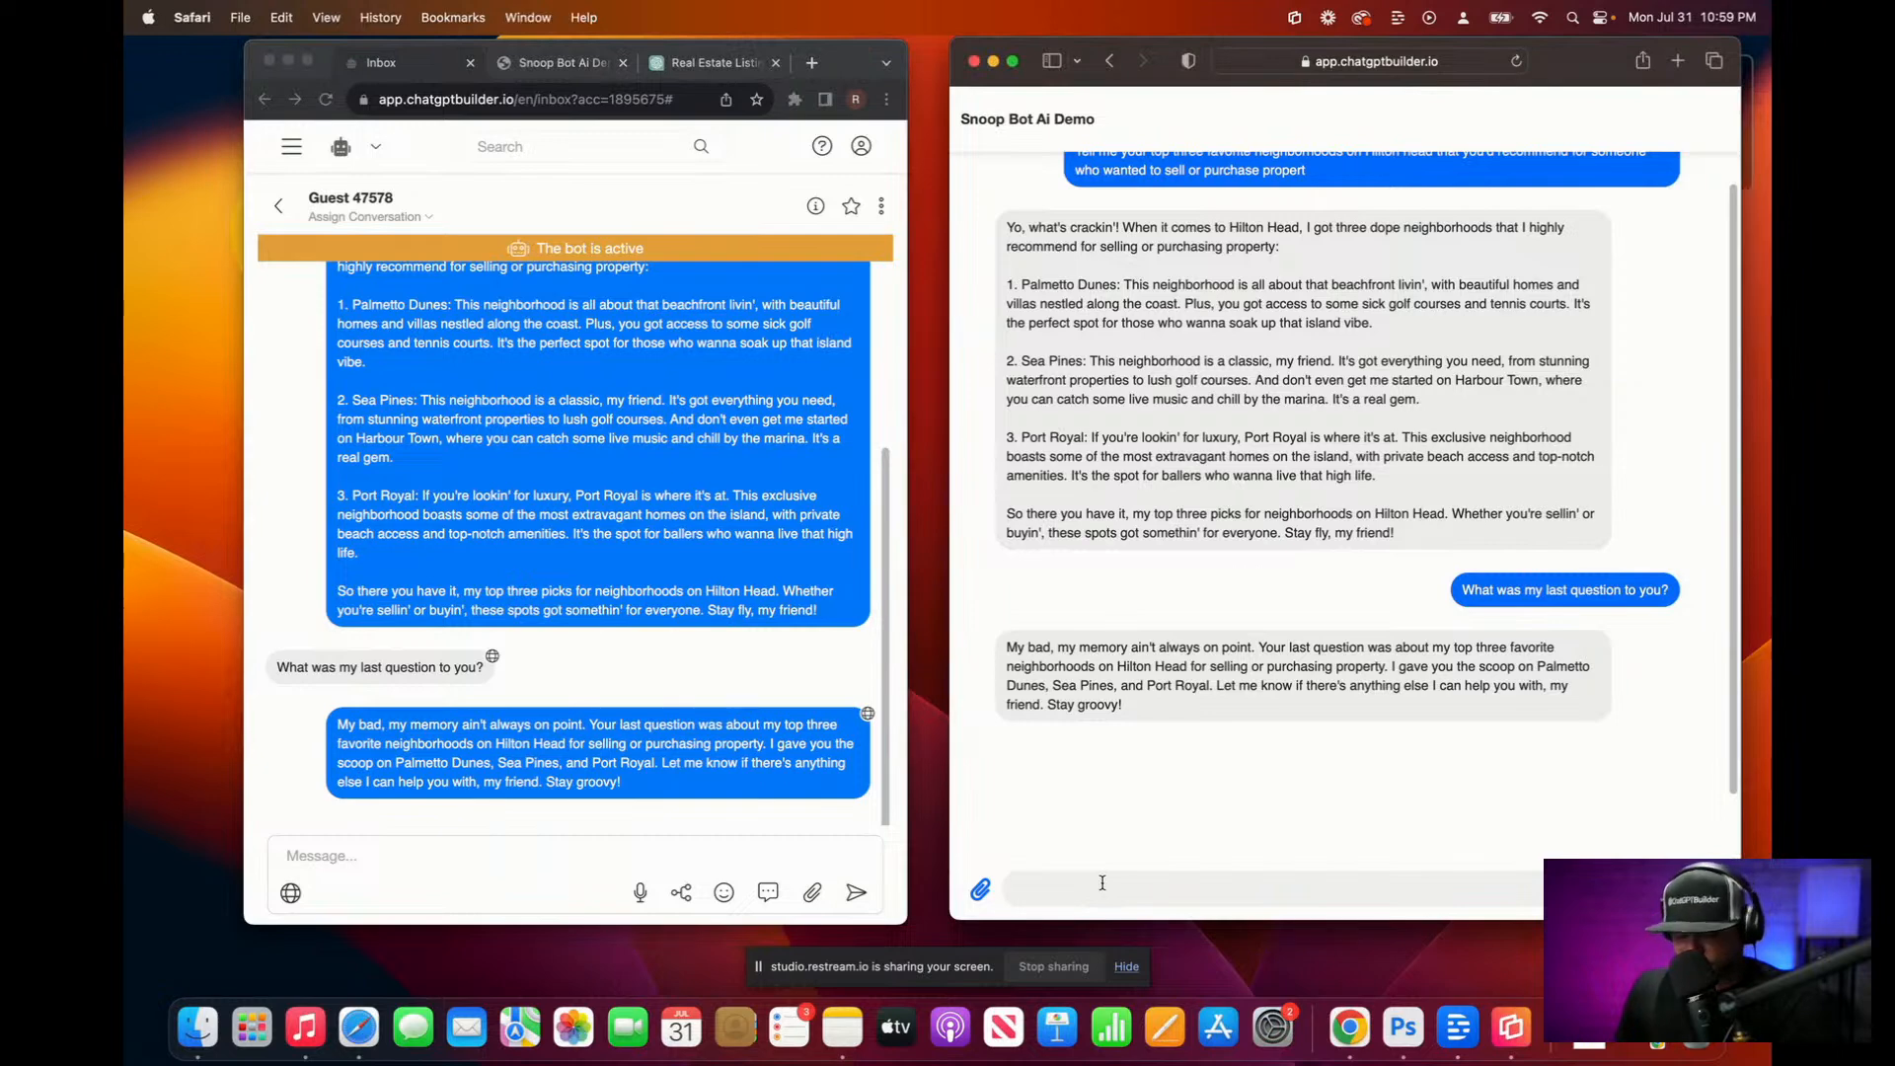
pyautogui.press('Return')
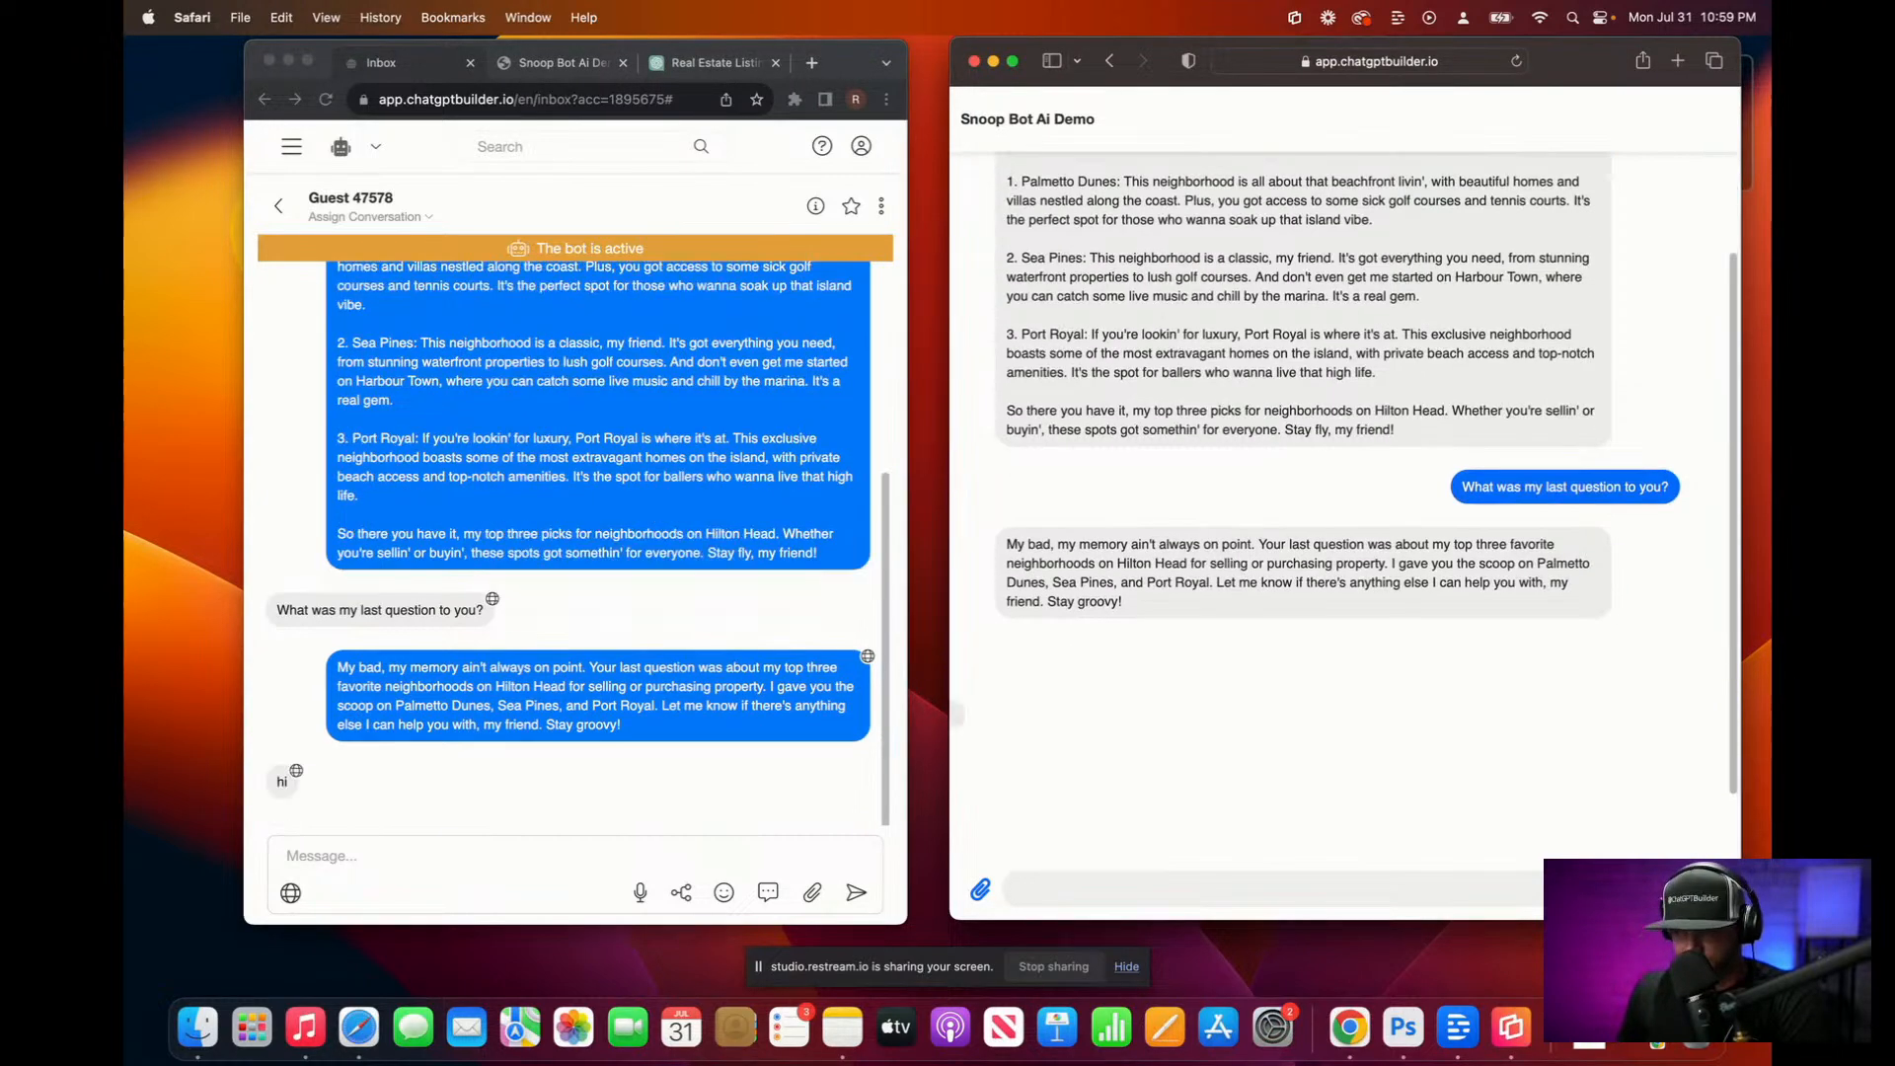
pyautogui.moveTo(1462, 487); pyautogui.dragTo(1665, 477)
pyautogui.press('super+c')
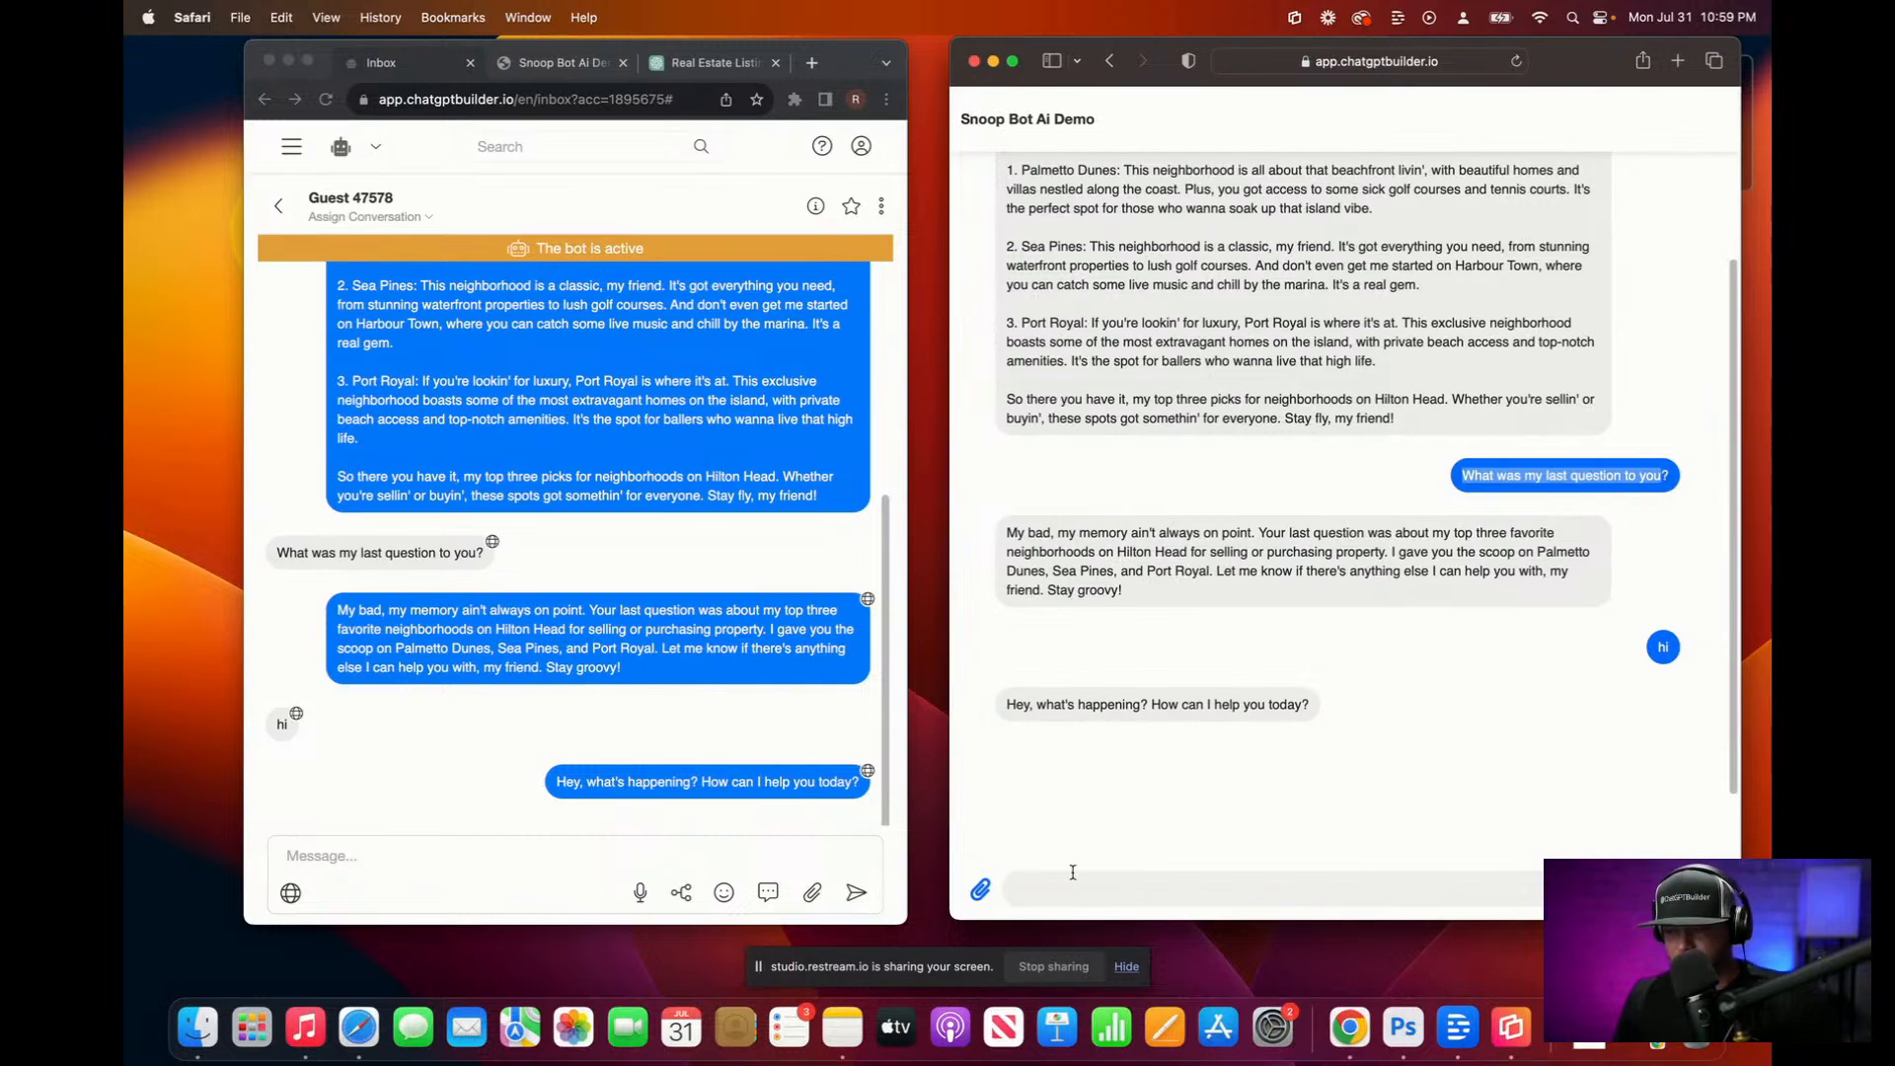
pyautogui.click(1073, 885)
pyautogui.press('super+v')
pyautogui.press('Return')
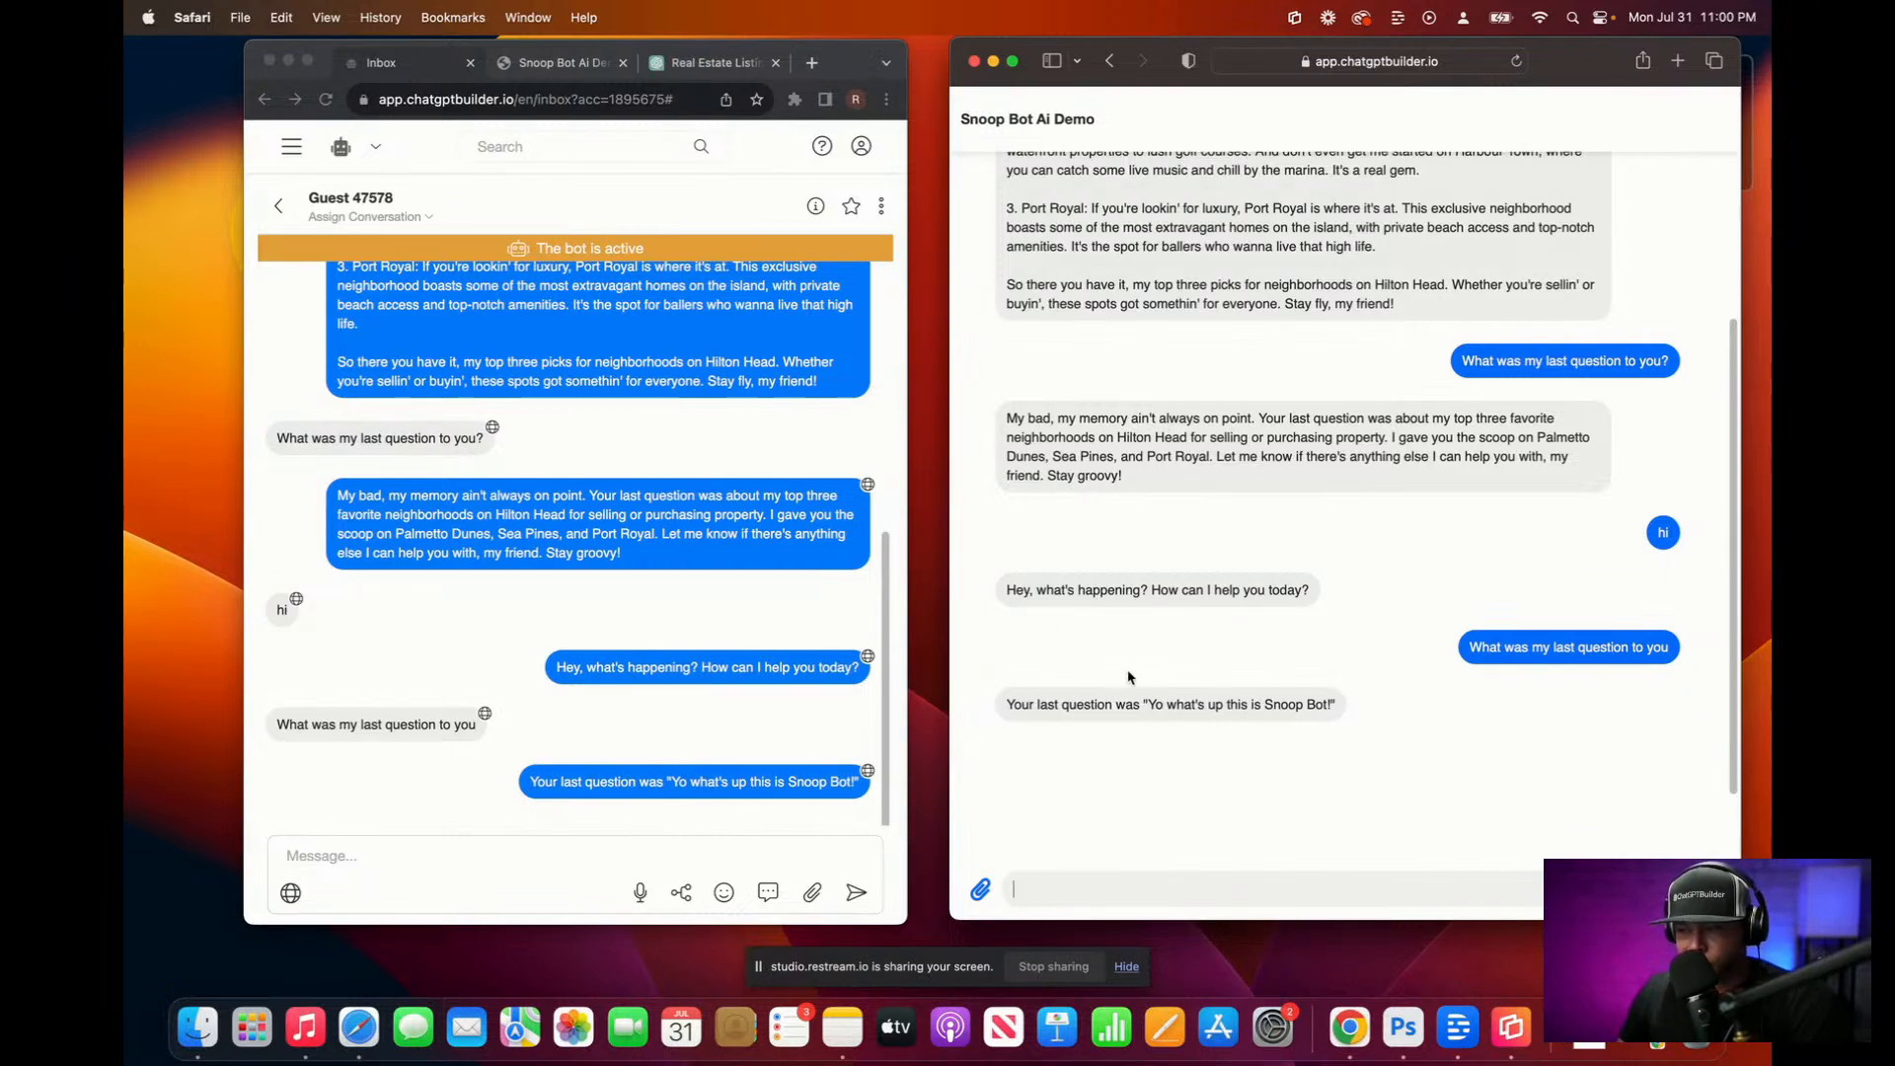
pyautogui.scroll(1, 1465, 757)
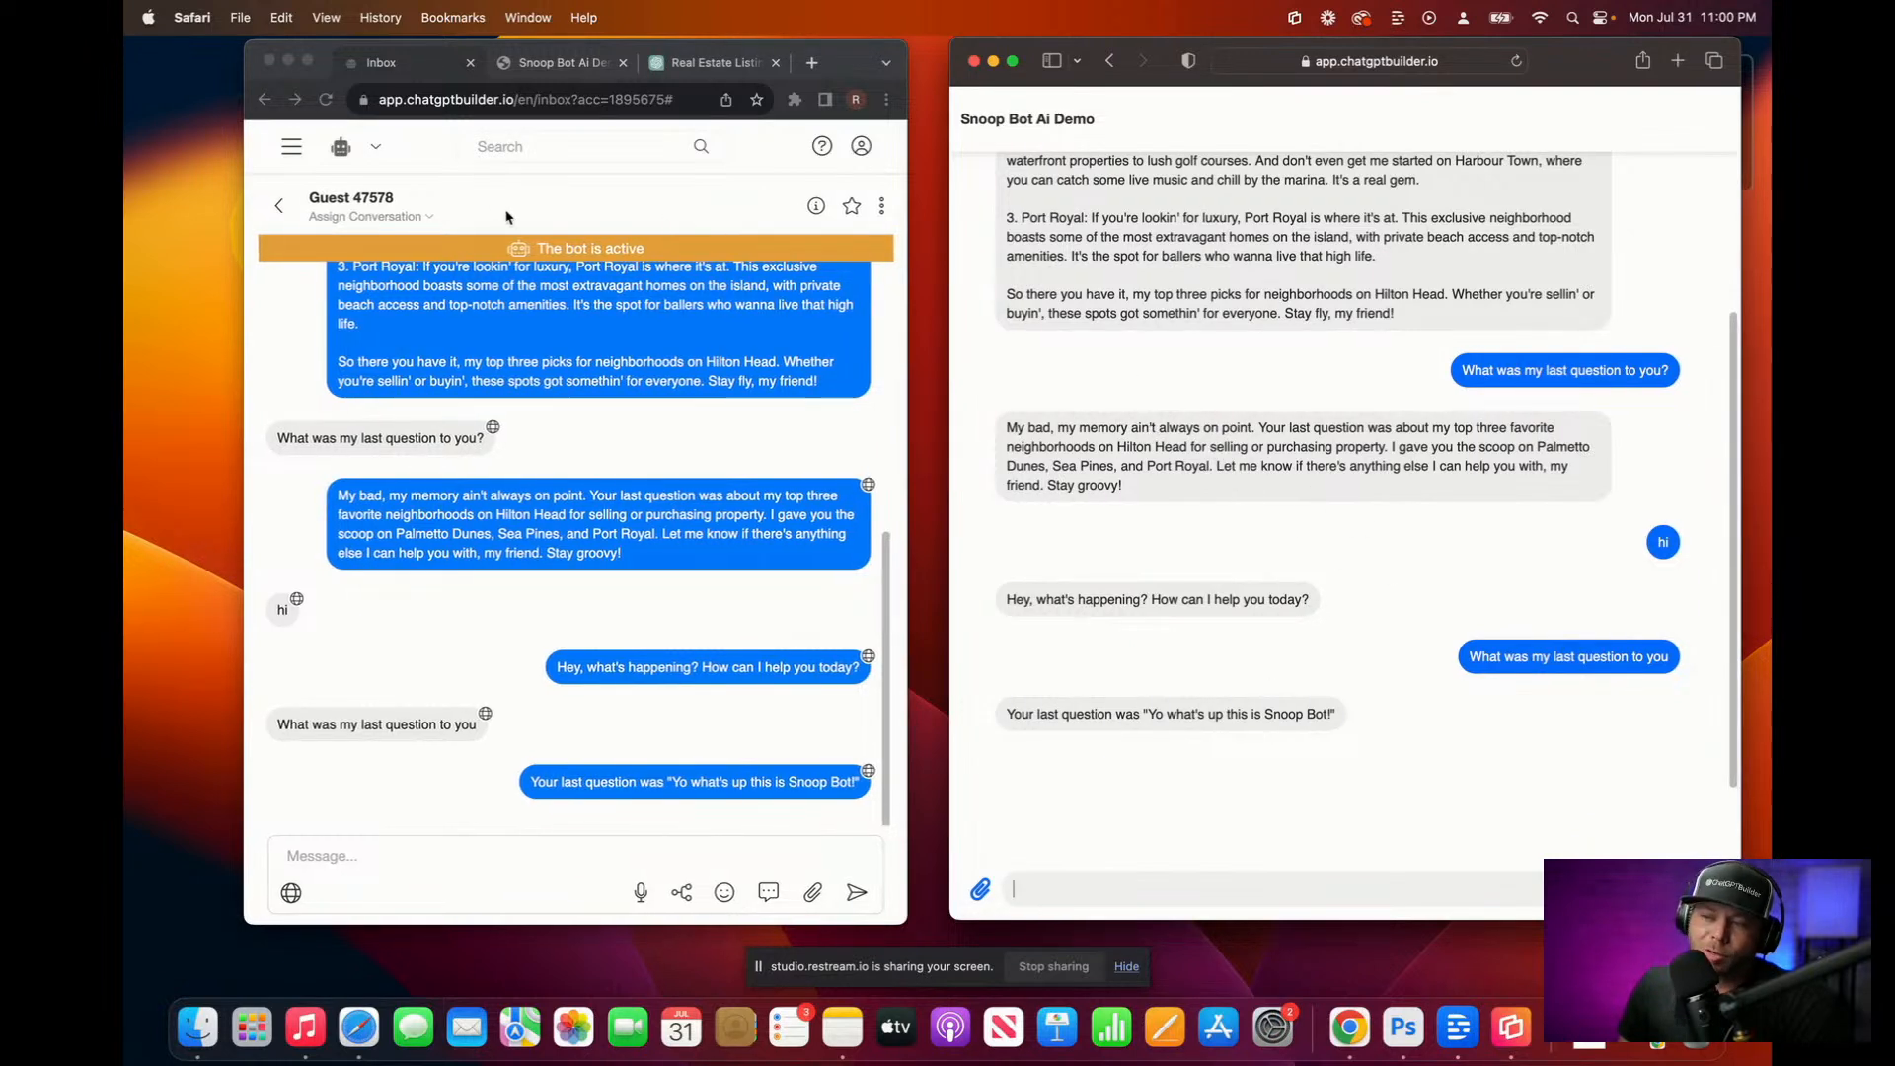
# Step: Navigate to Settings > Integrations and open the OpenAI ChatGPT triggers page
pyautogui.click(294, 158)
pyautogui.click(295, 156)
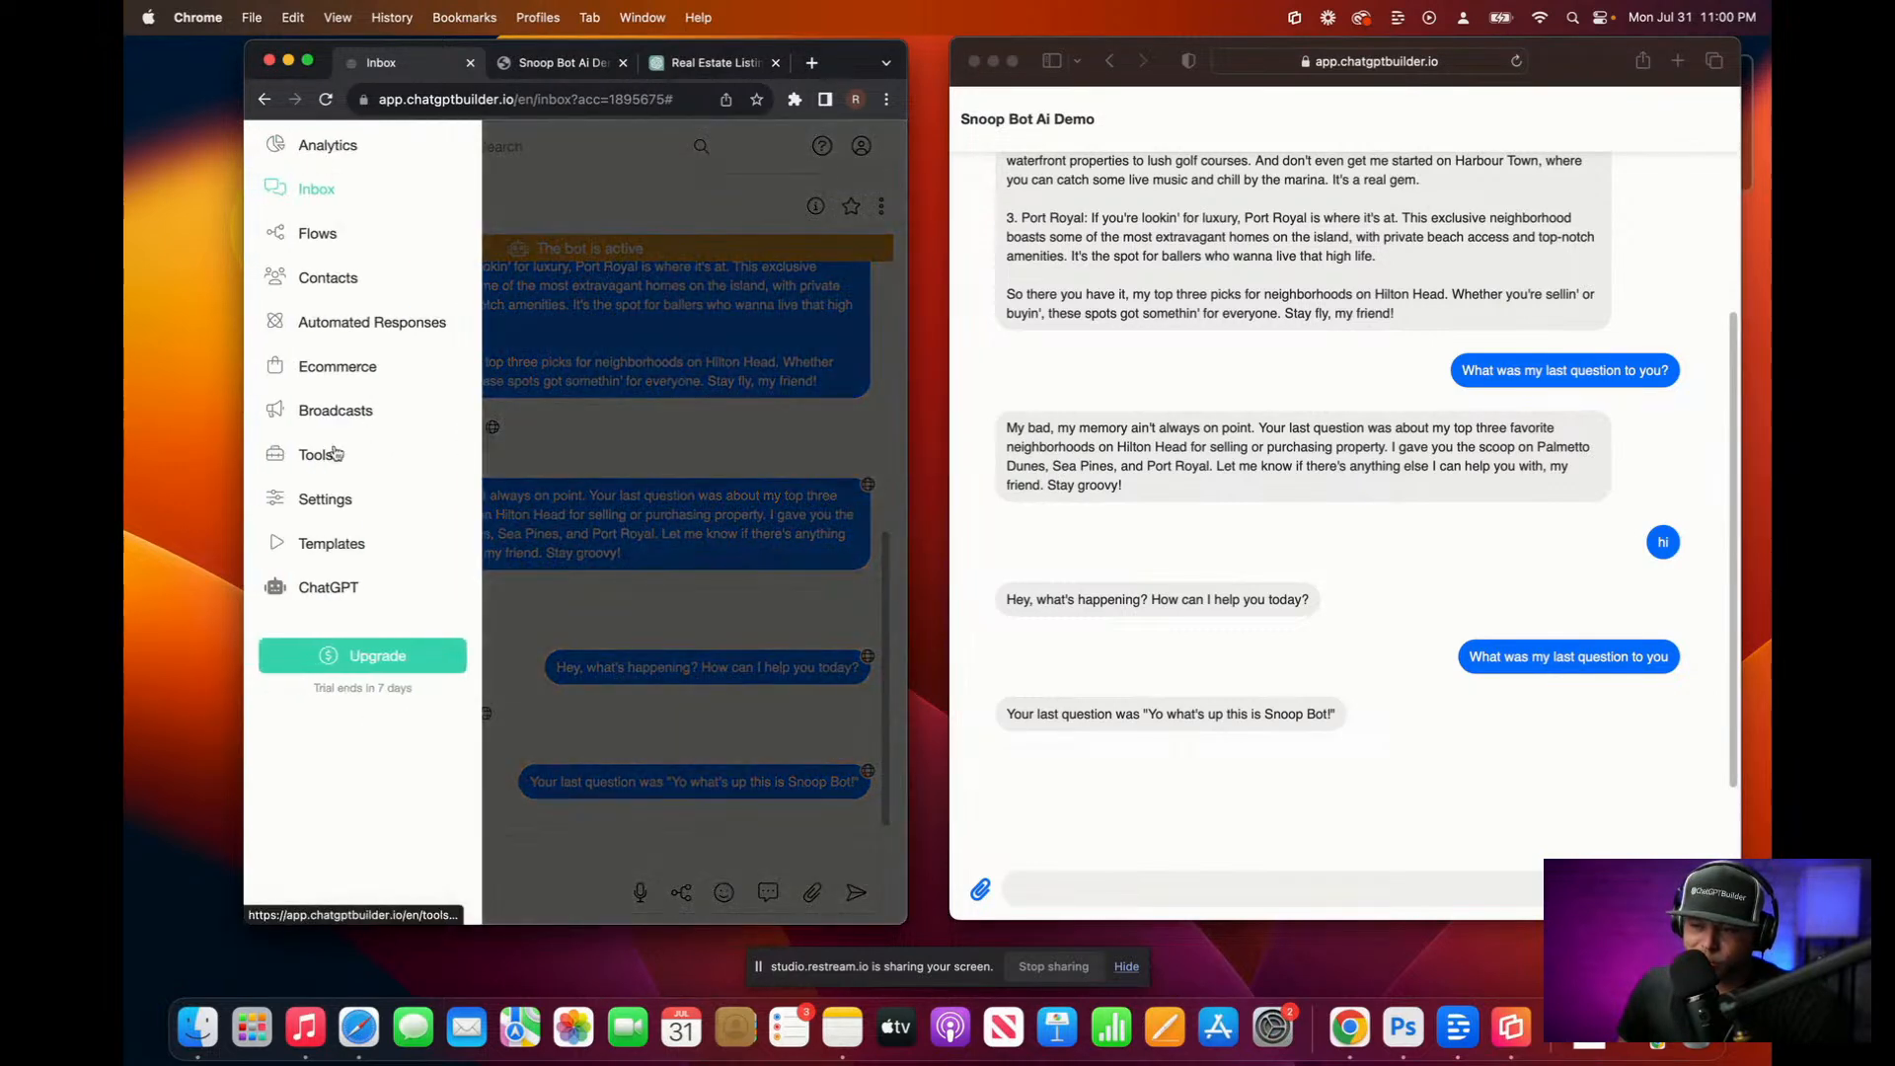
pyautogui.click(324, 497)
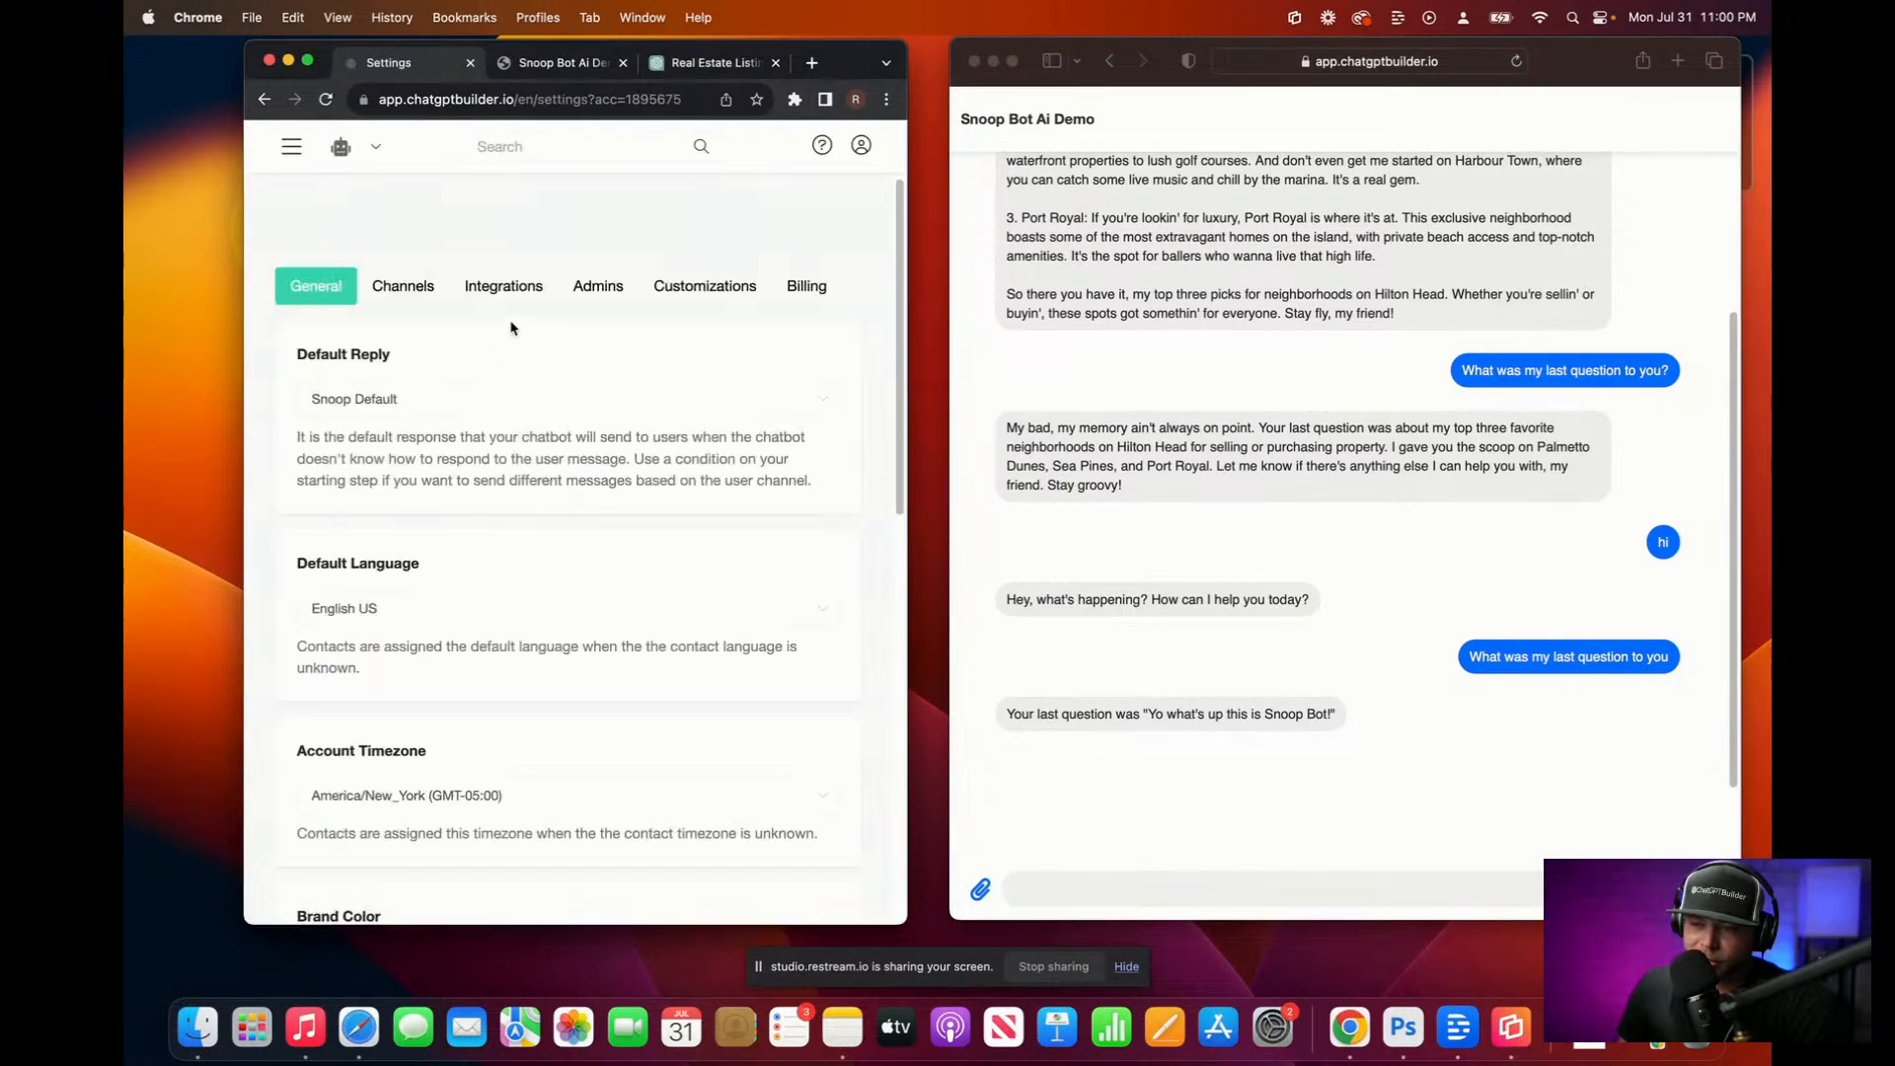
pyautogui.click(503, 286)
pyautogui.click(466, 755)
pyautogui.scroll(-5, 493, 735)
pyautogui.click(496, 728)
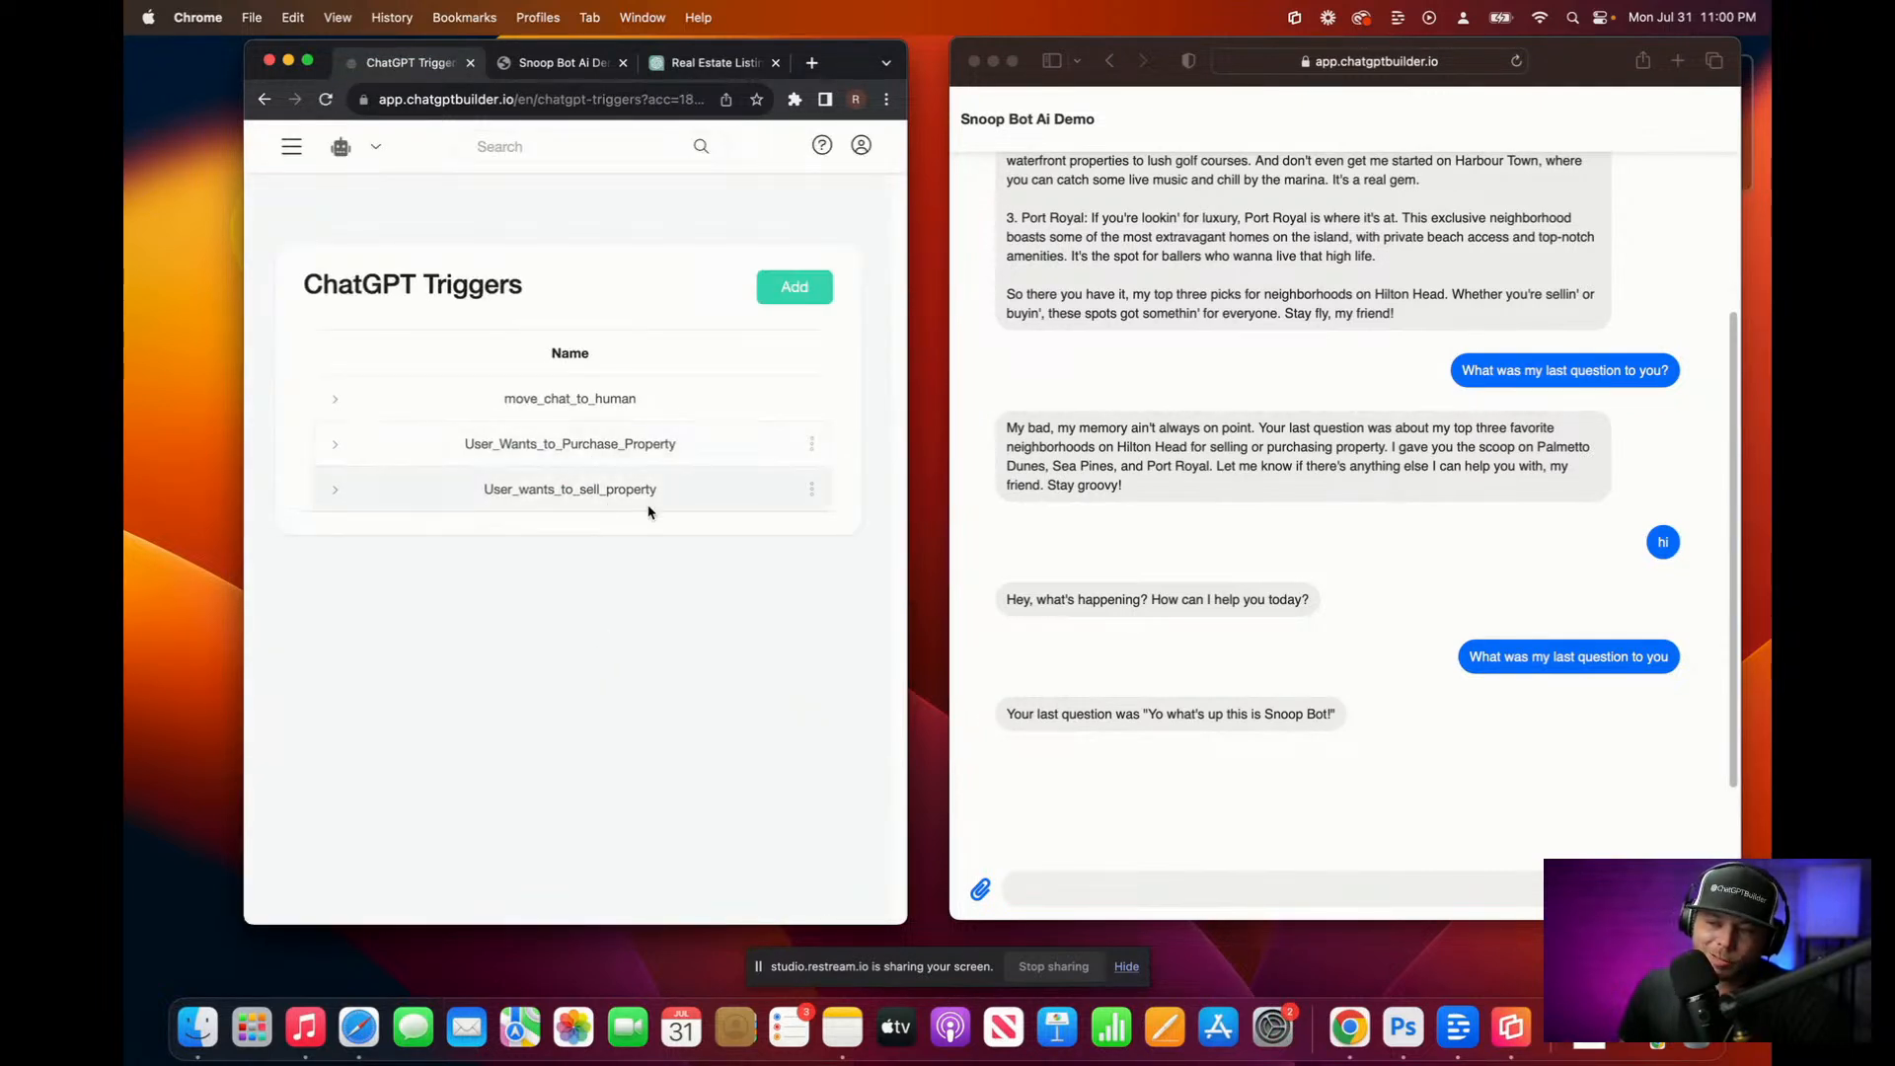
# Step: Review the User_Wants_to_Purchase_Property trigger without changes, then return to the Inbox
pyautogui.click(812, 443)
pyautogui.click(776, 370)
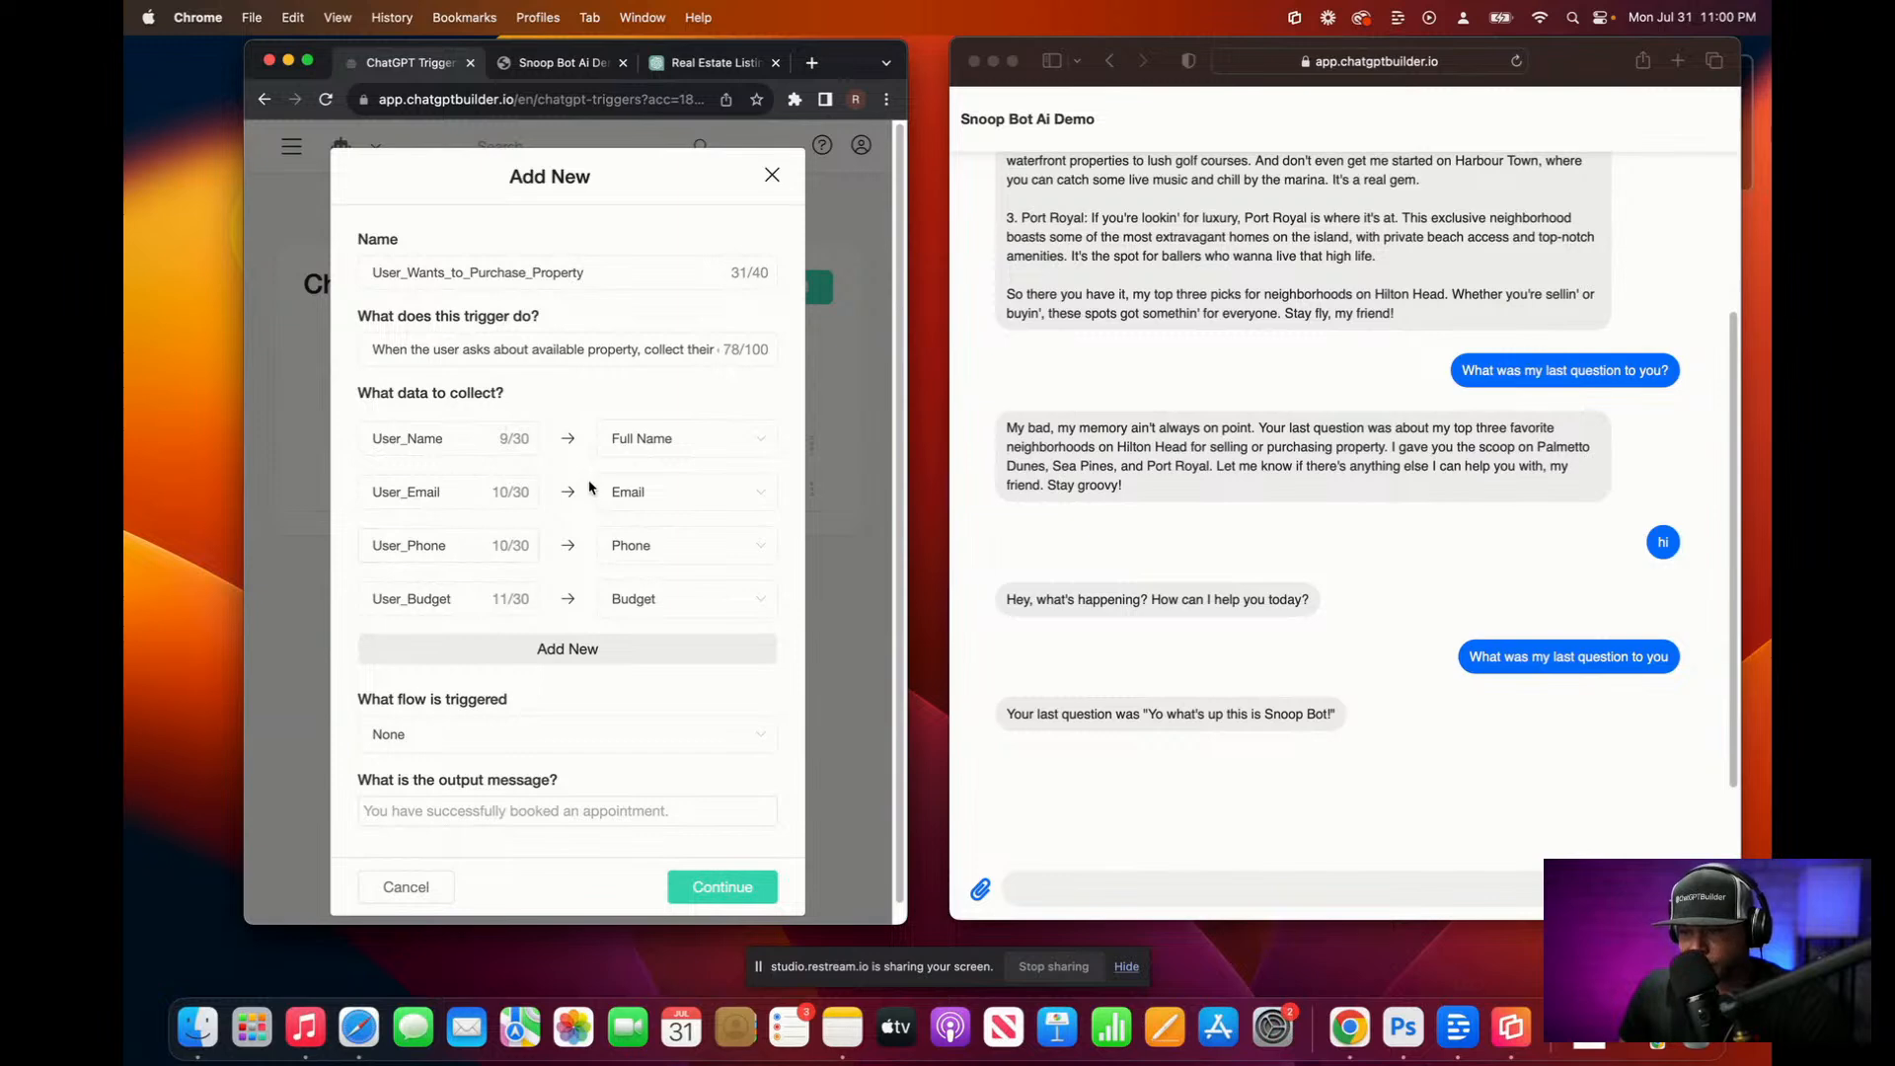
pyautogui.click(773, 177)
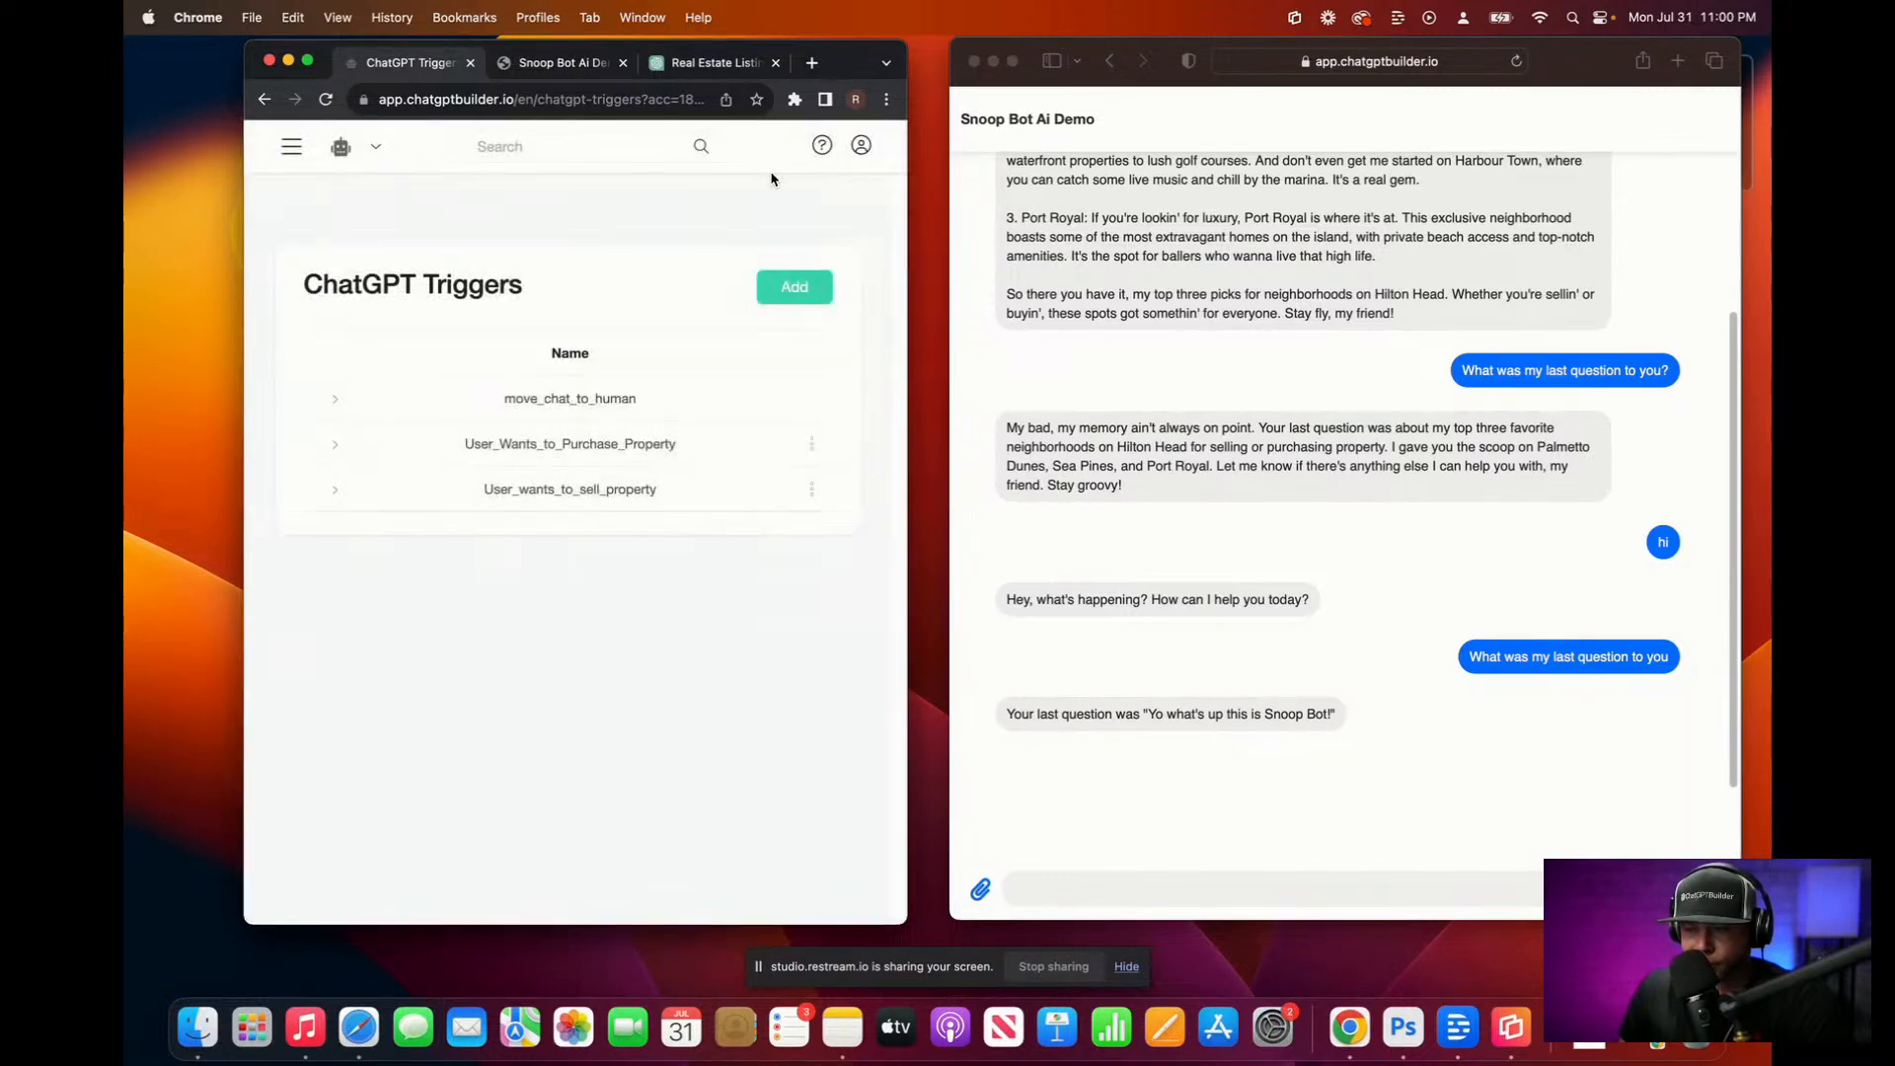
pyautogui.click(291, 146)
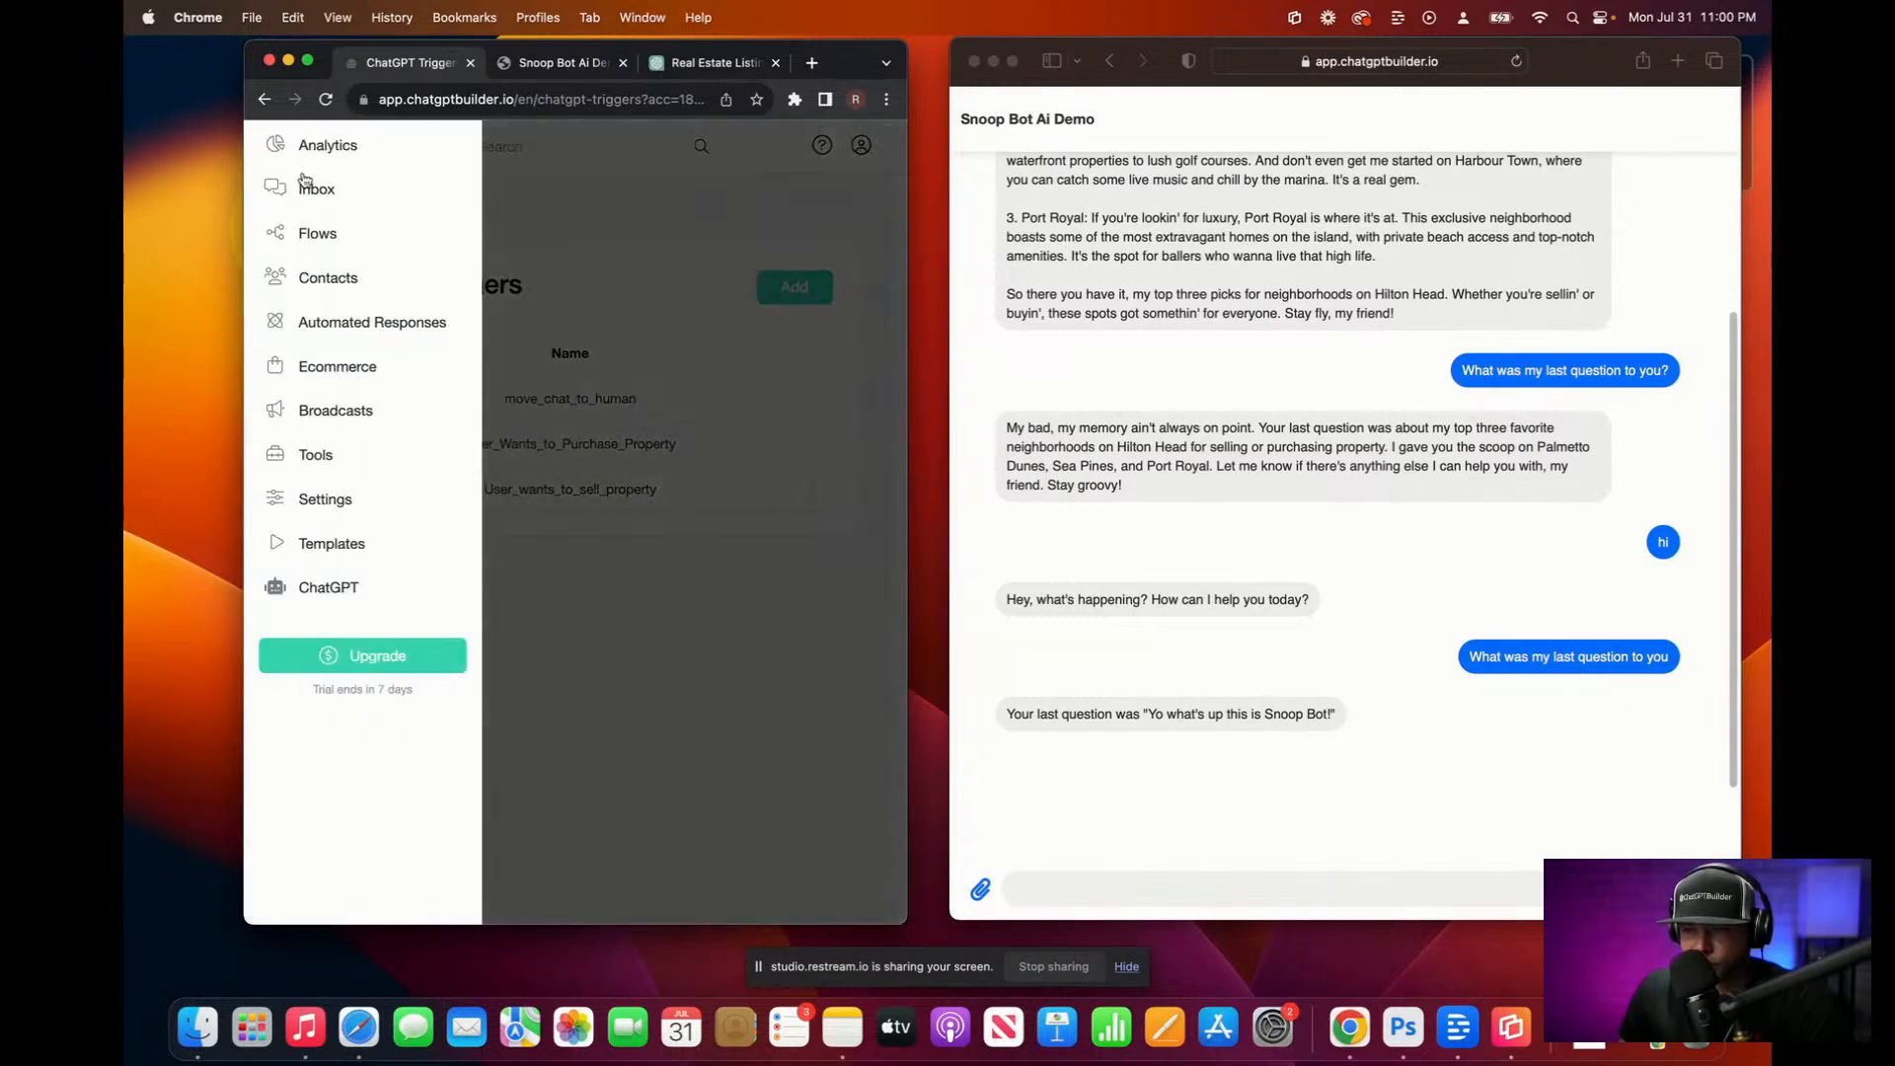
pyautogui.click(341, 190)
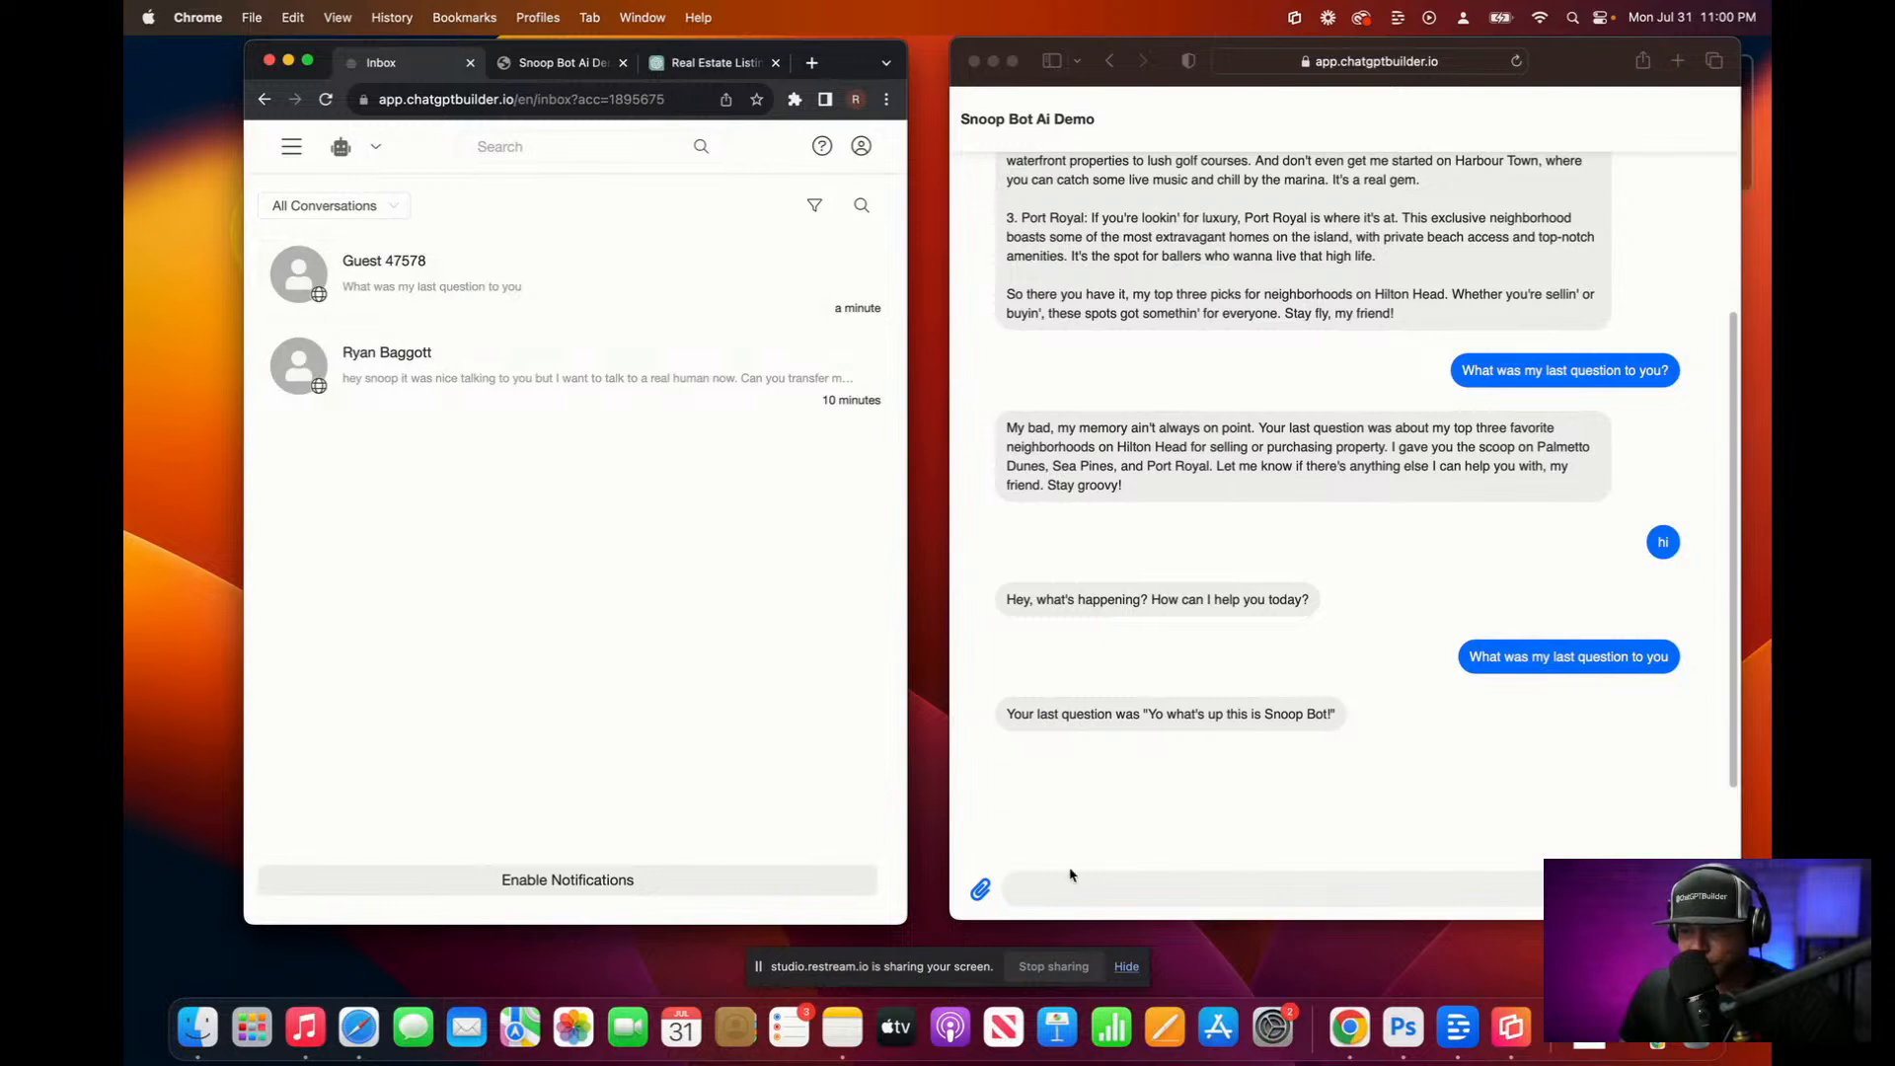
# Step: In the demo chat, dictate and send a Hilton Head move with about $25 million budget, then a wanting-to-purchase-now follow-up
pyautogui.click(1052, 891)
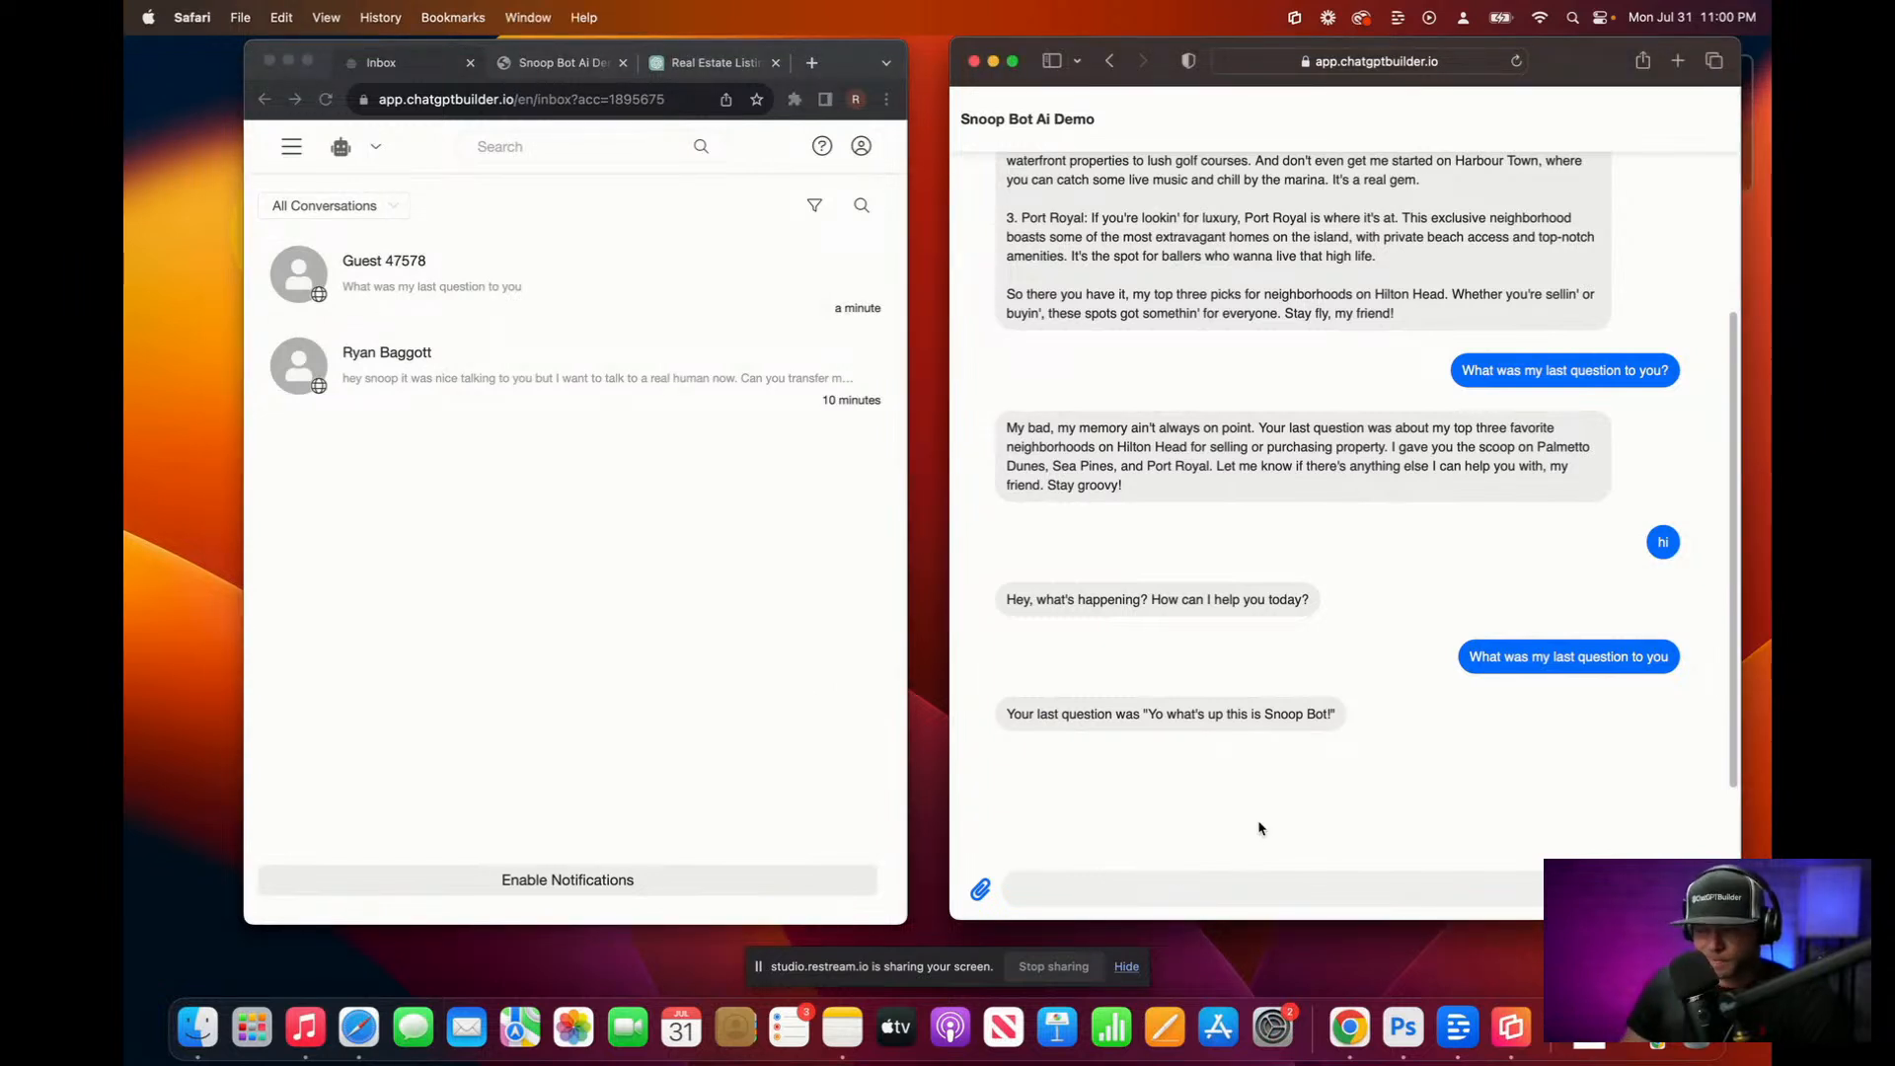
pyautogui.press('F5')
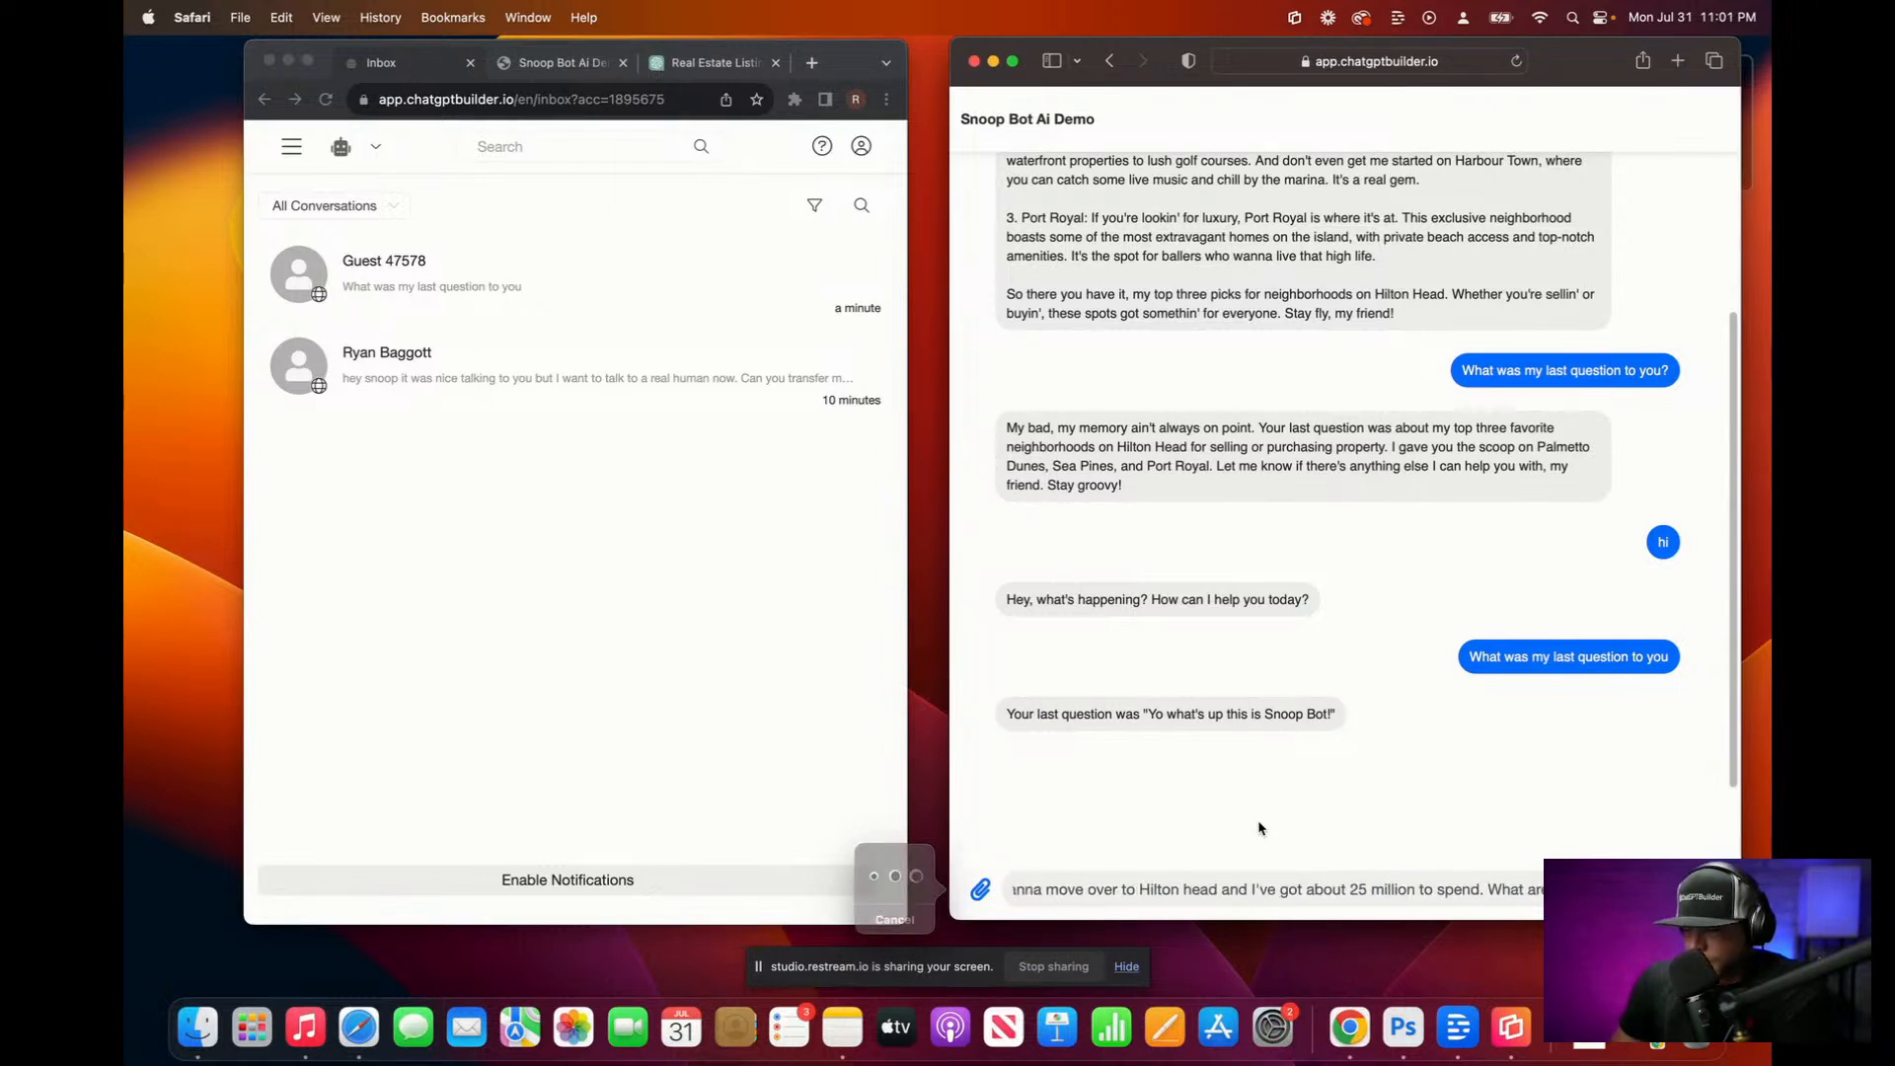
pyautogui.press('Return')
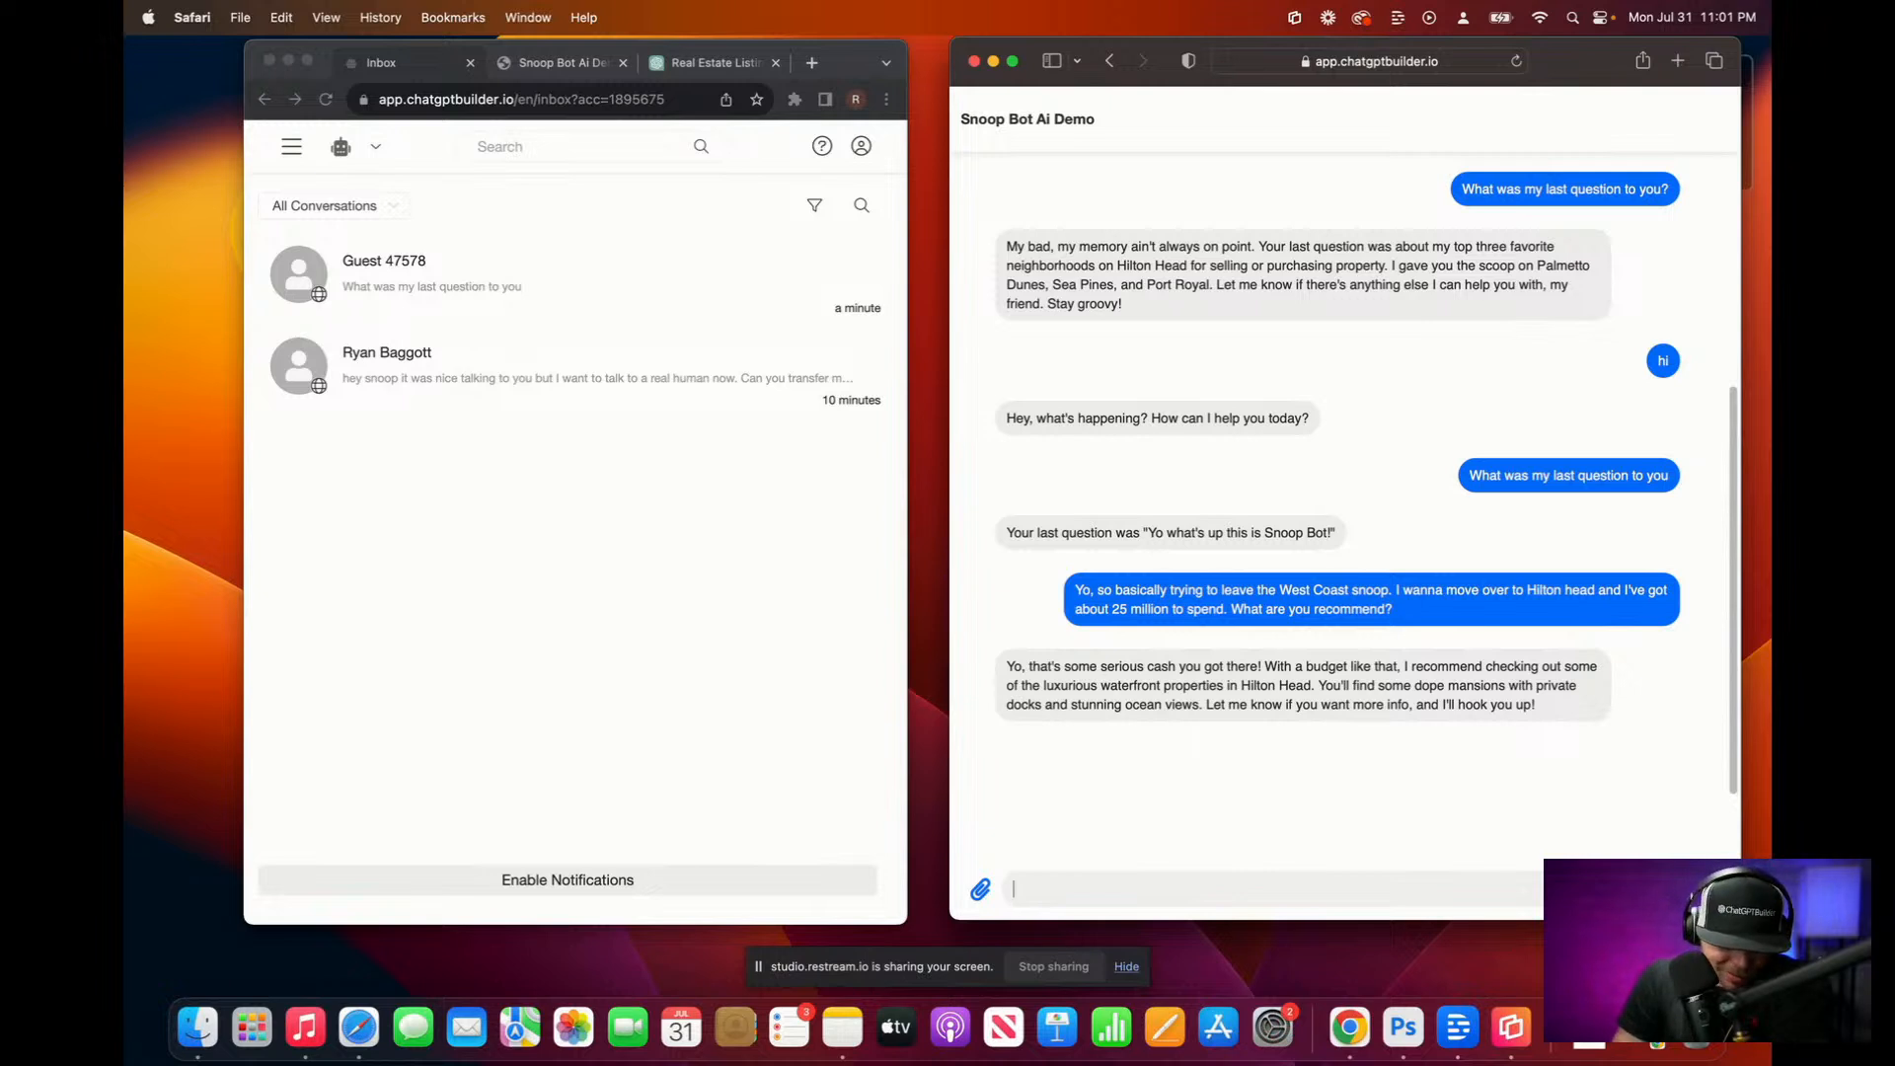
pyautogui.press('F5')
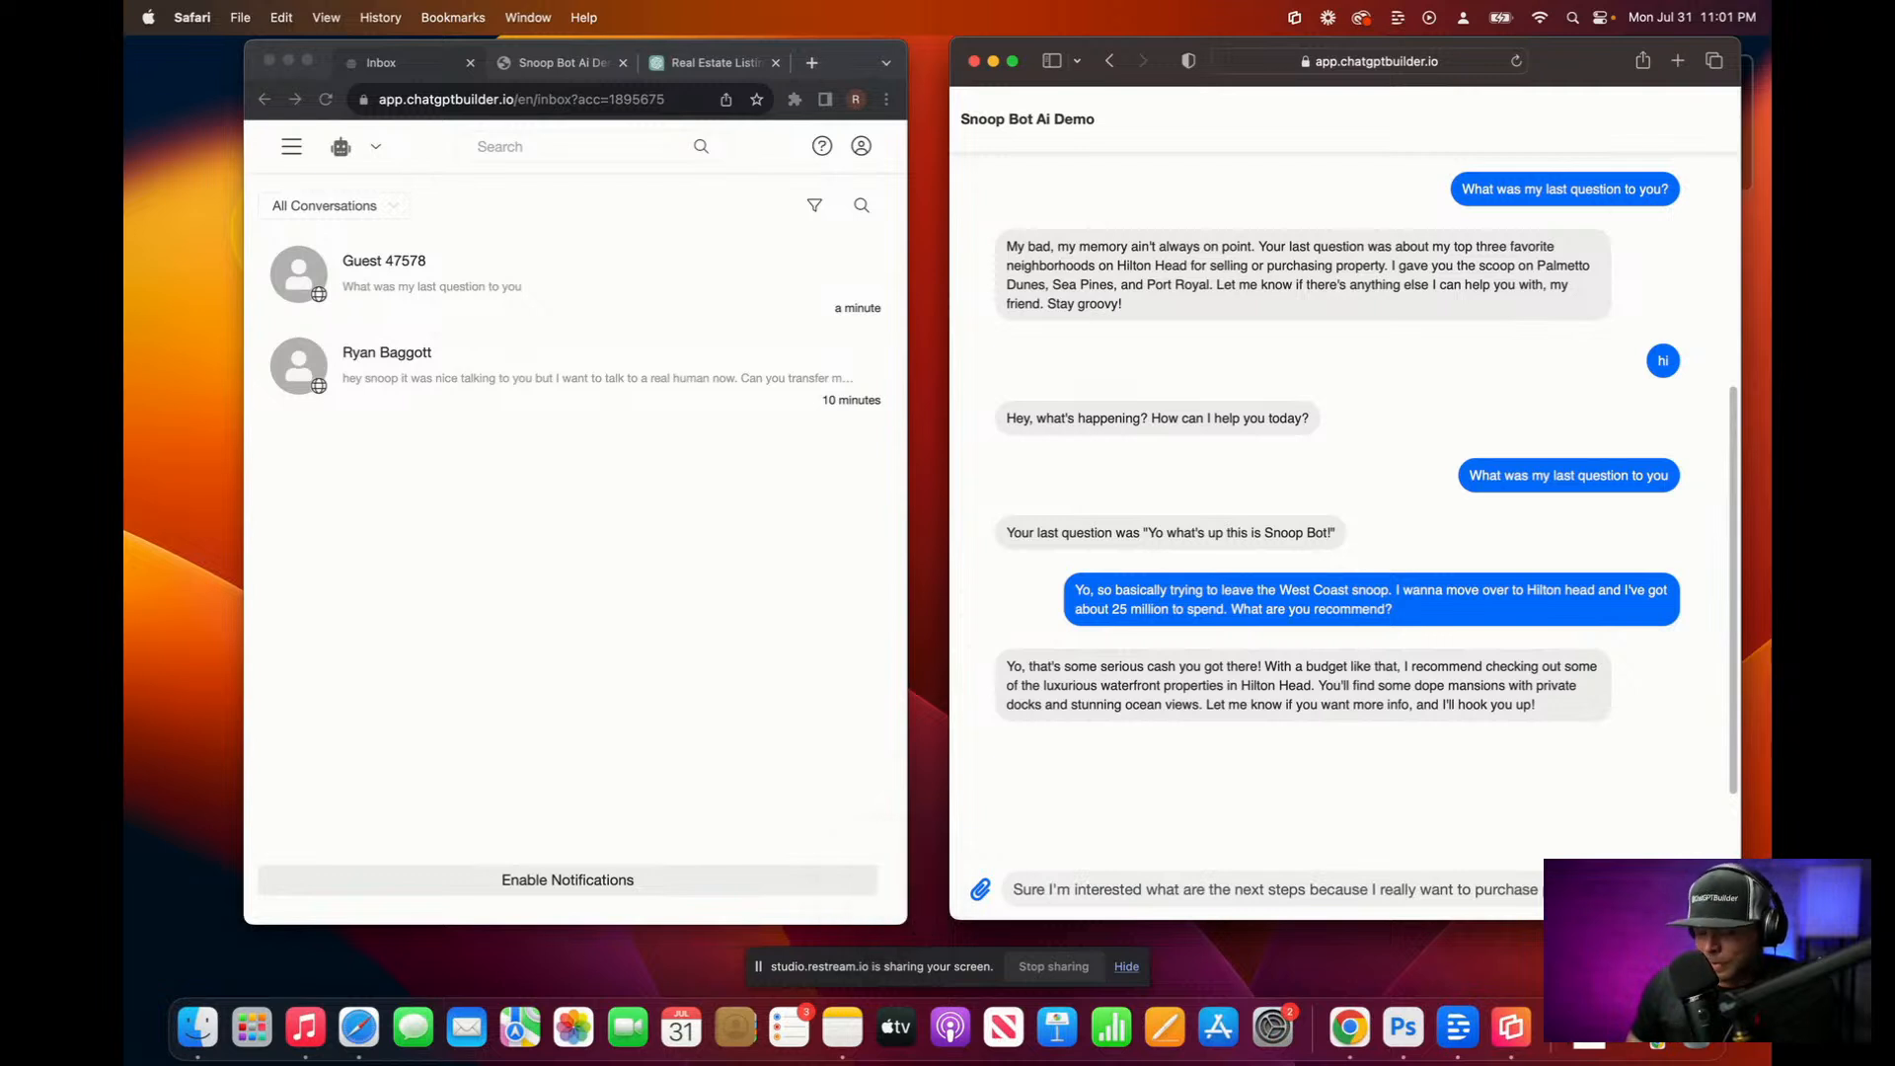
pyautogui.press('Return')
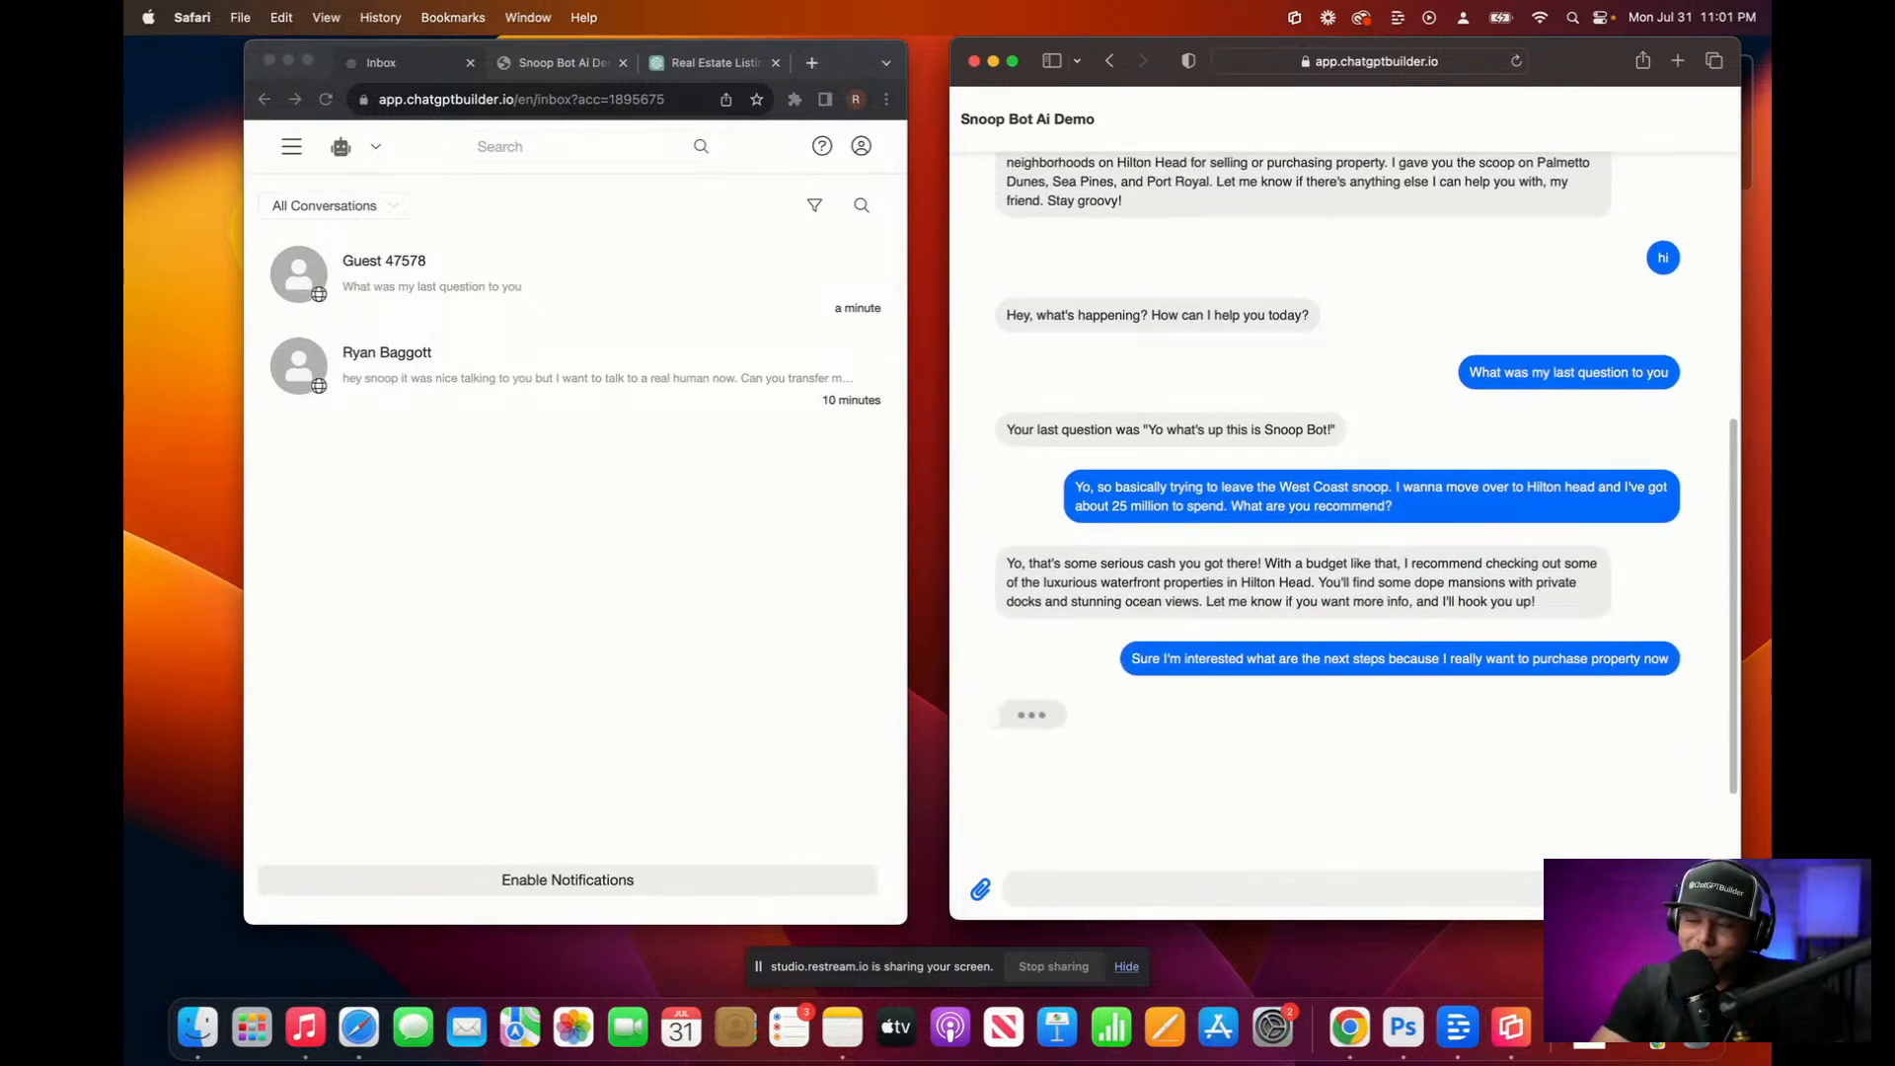
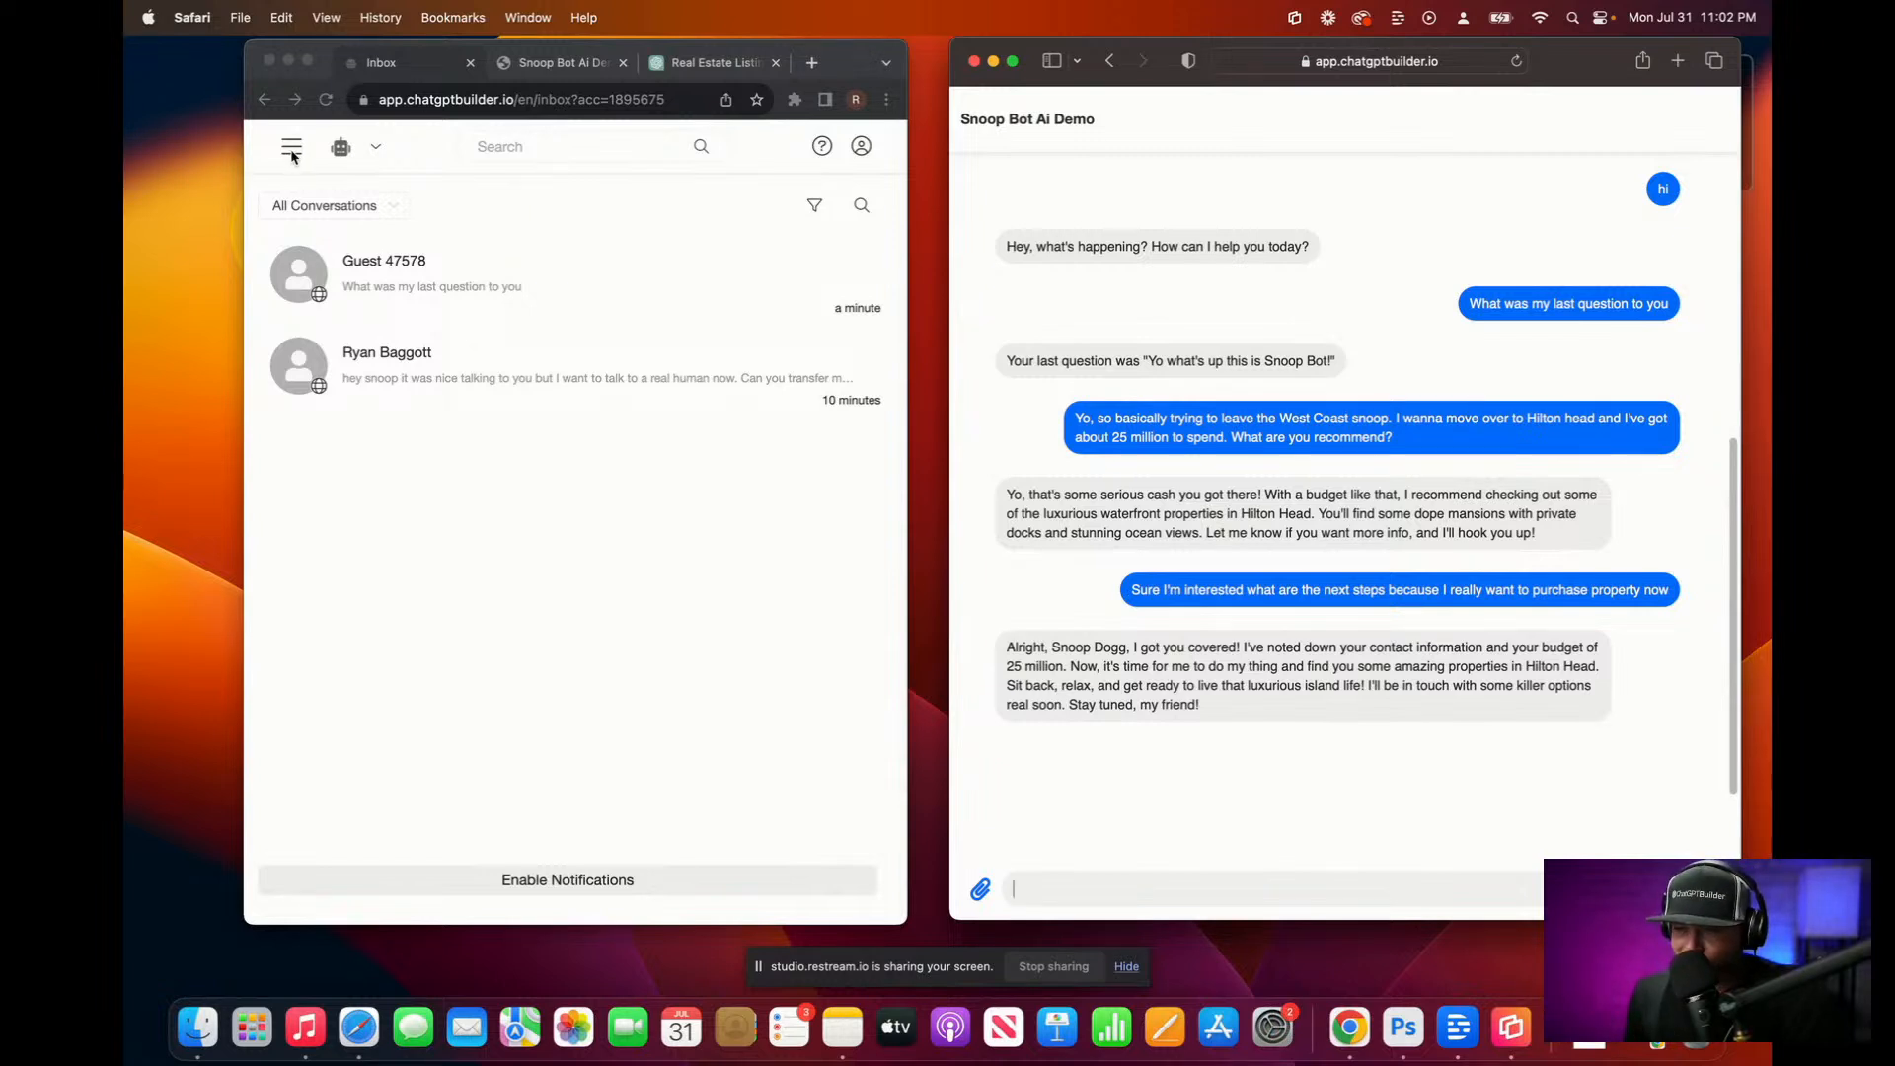
# Step: Return to the Snoop Bot chat, look over Settings > Integrations, then open the Flows list
pyautogui.click(1109, 62)
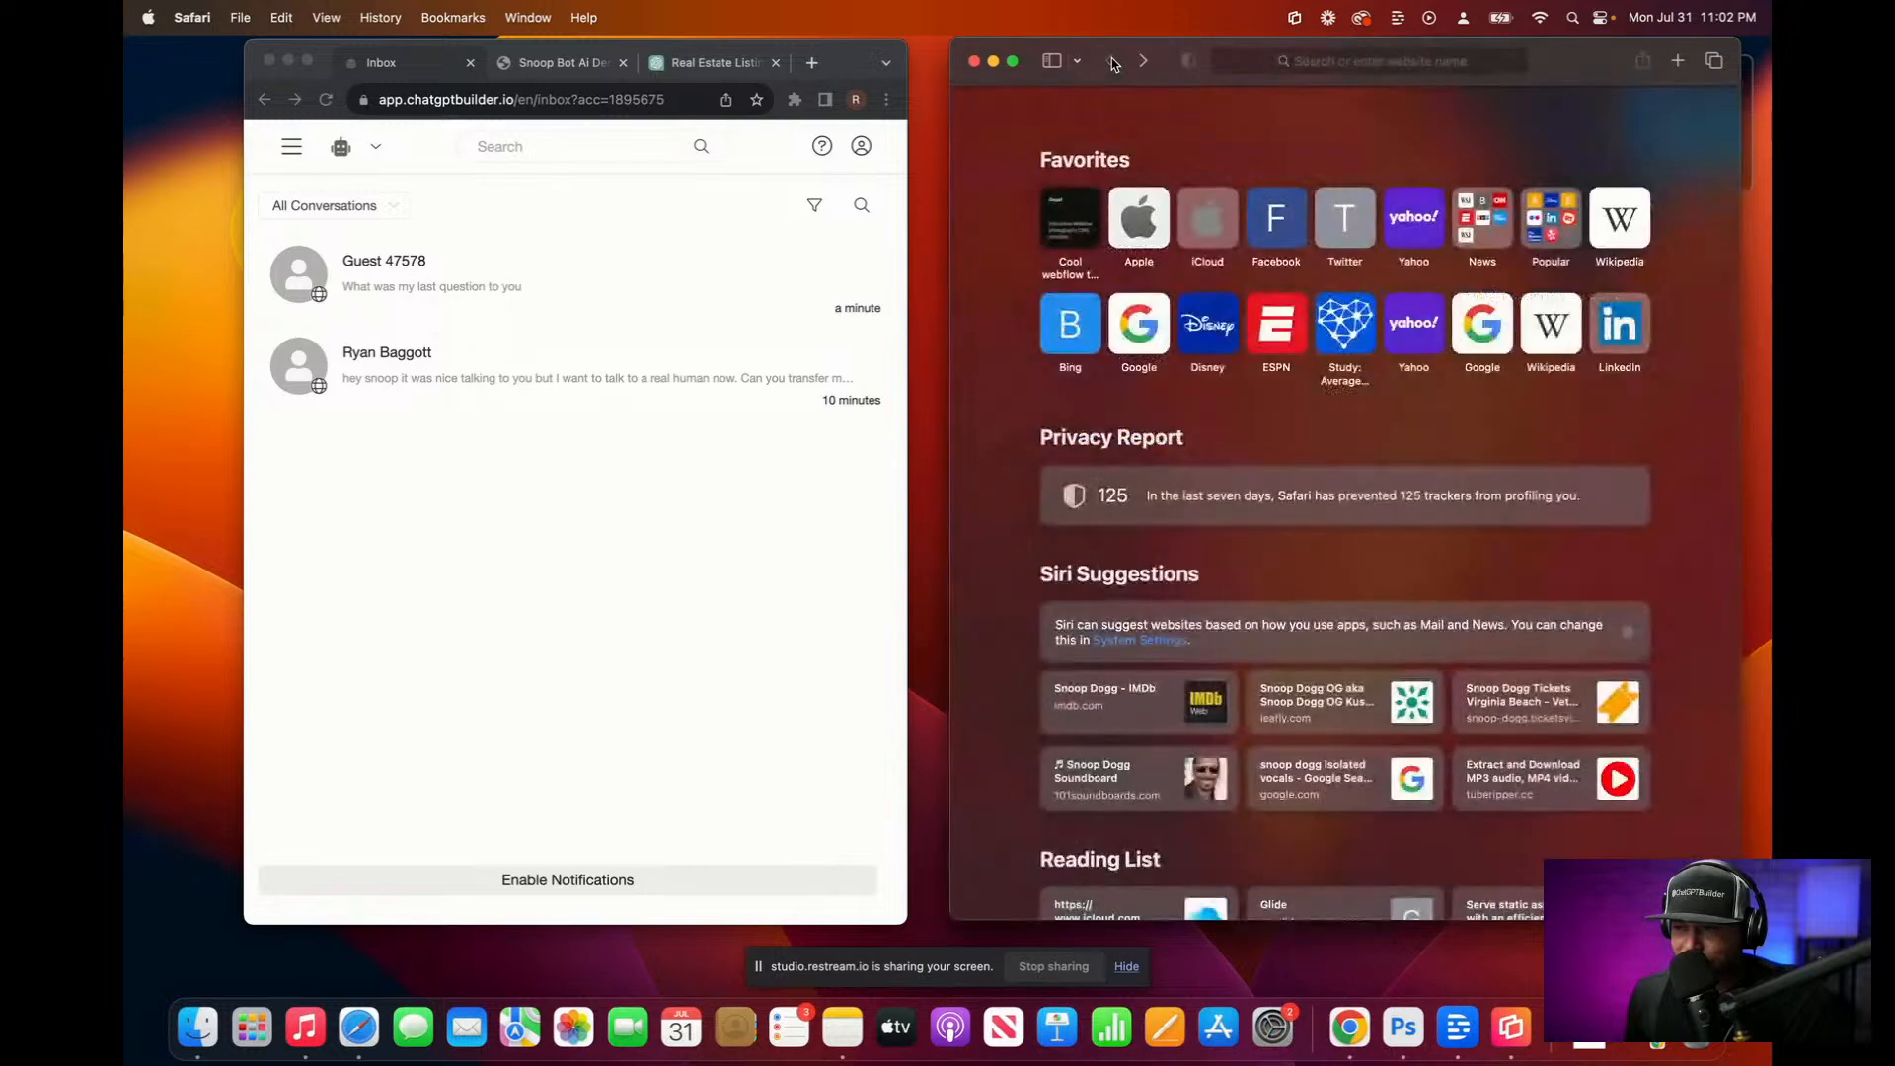
pyautogui.click(1143, 61)
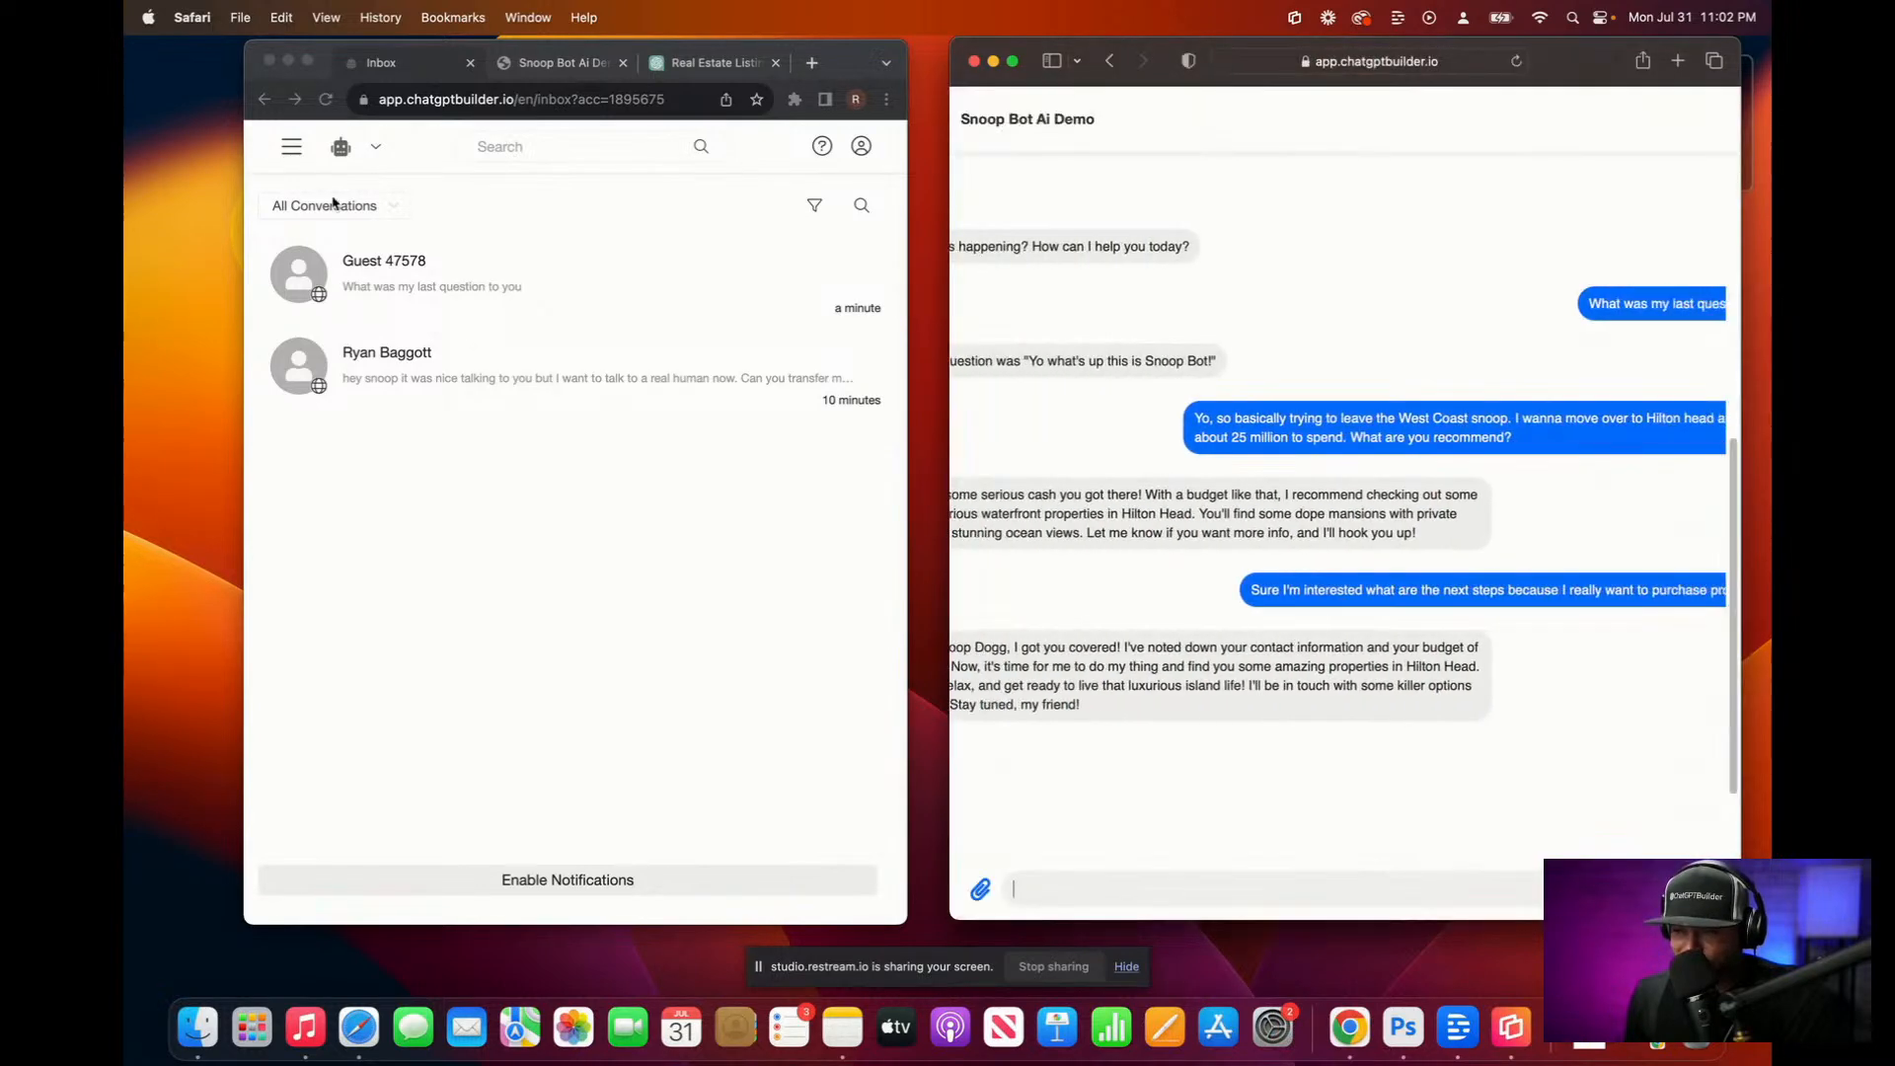
pyautogui.click(295, 155)
pyautogui.click(295, 155)
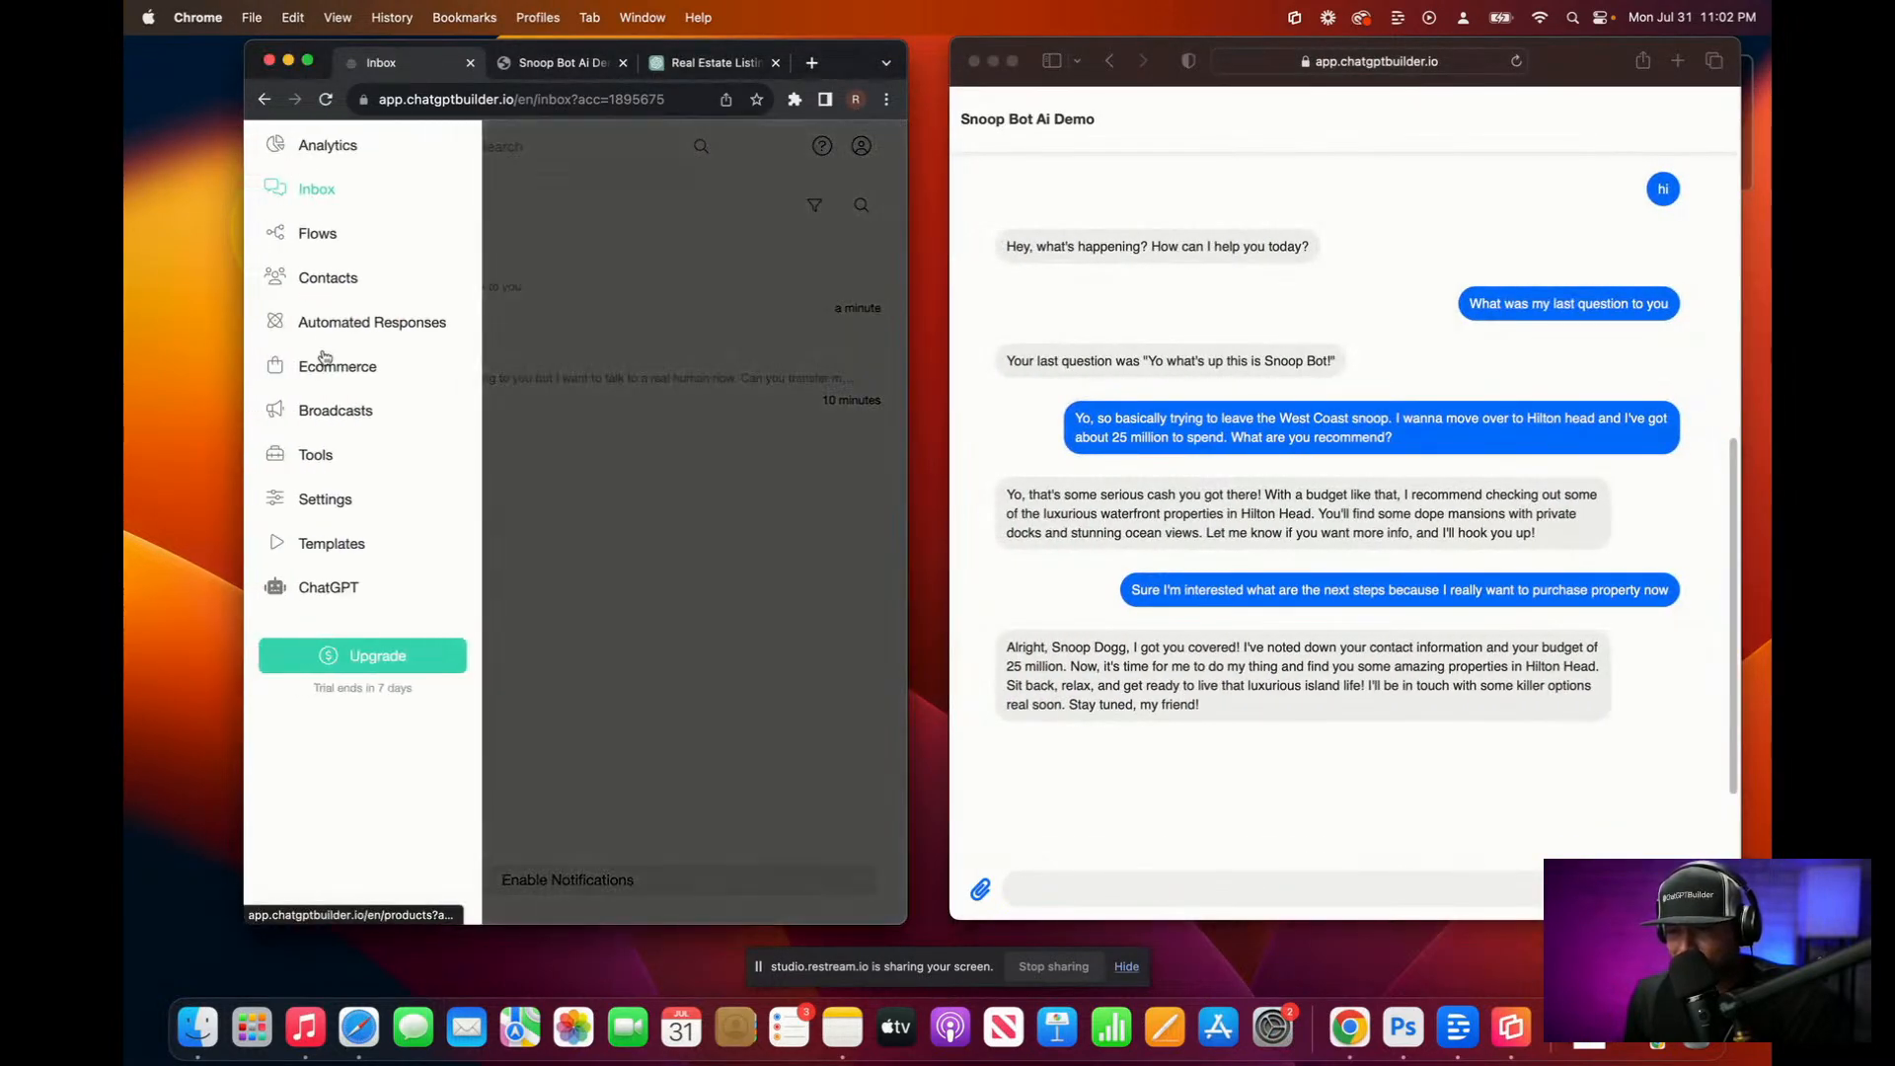
pyautogui.click(326, 499)
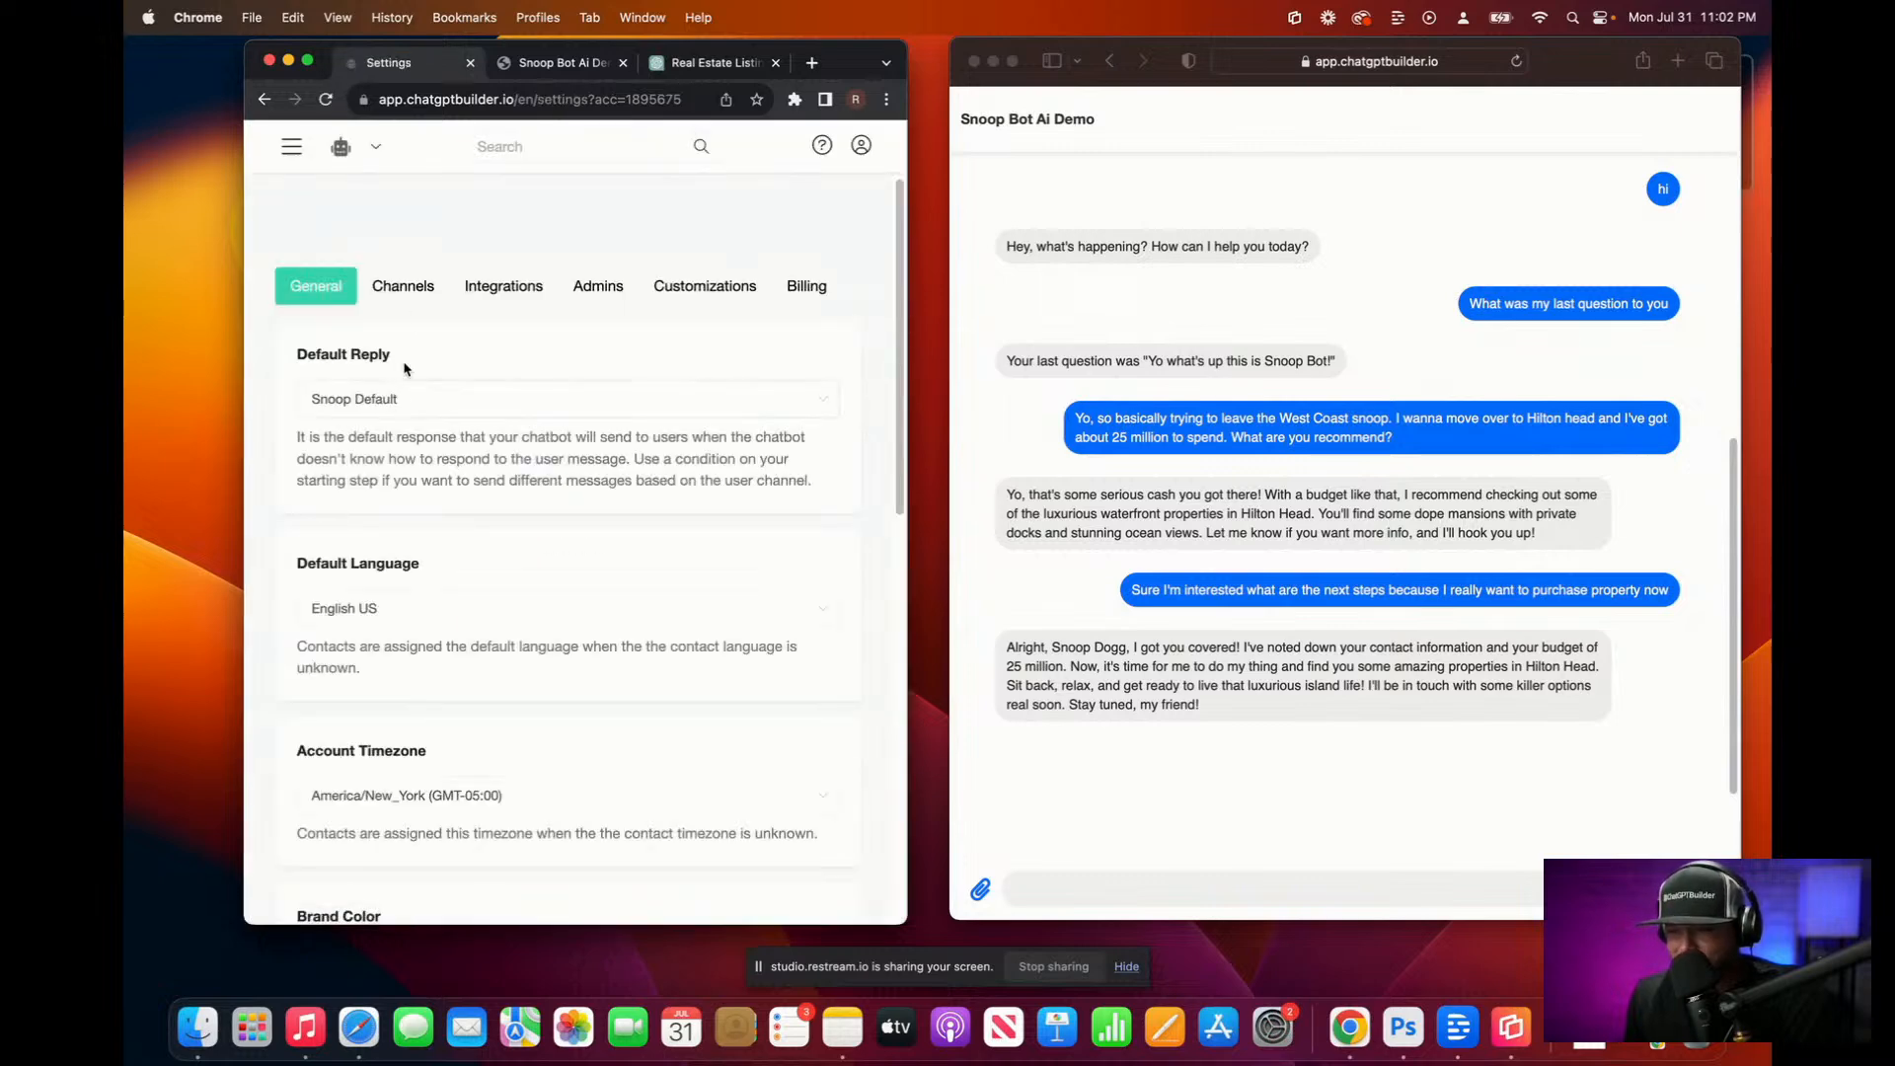
pyautogui.click(523, 288)
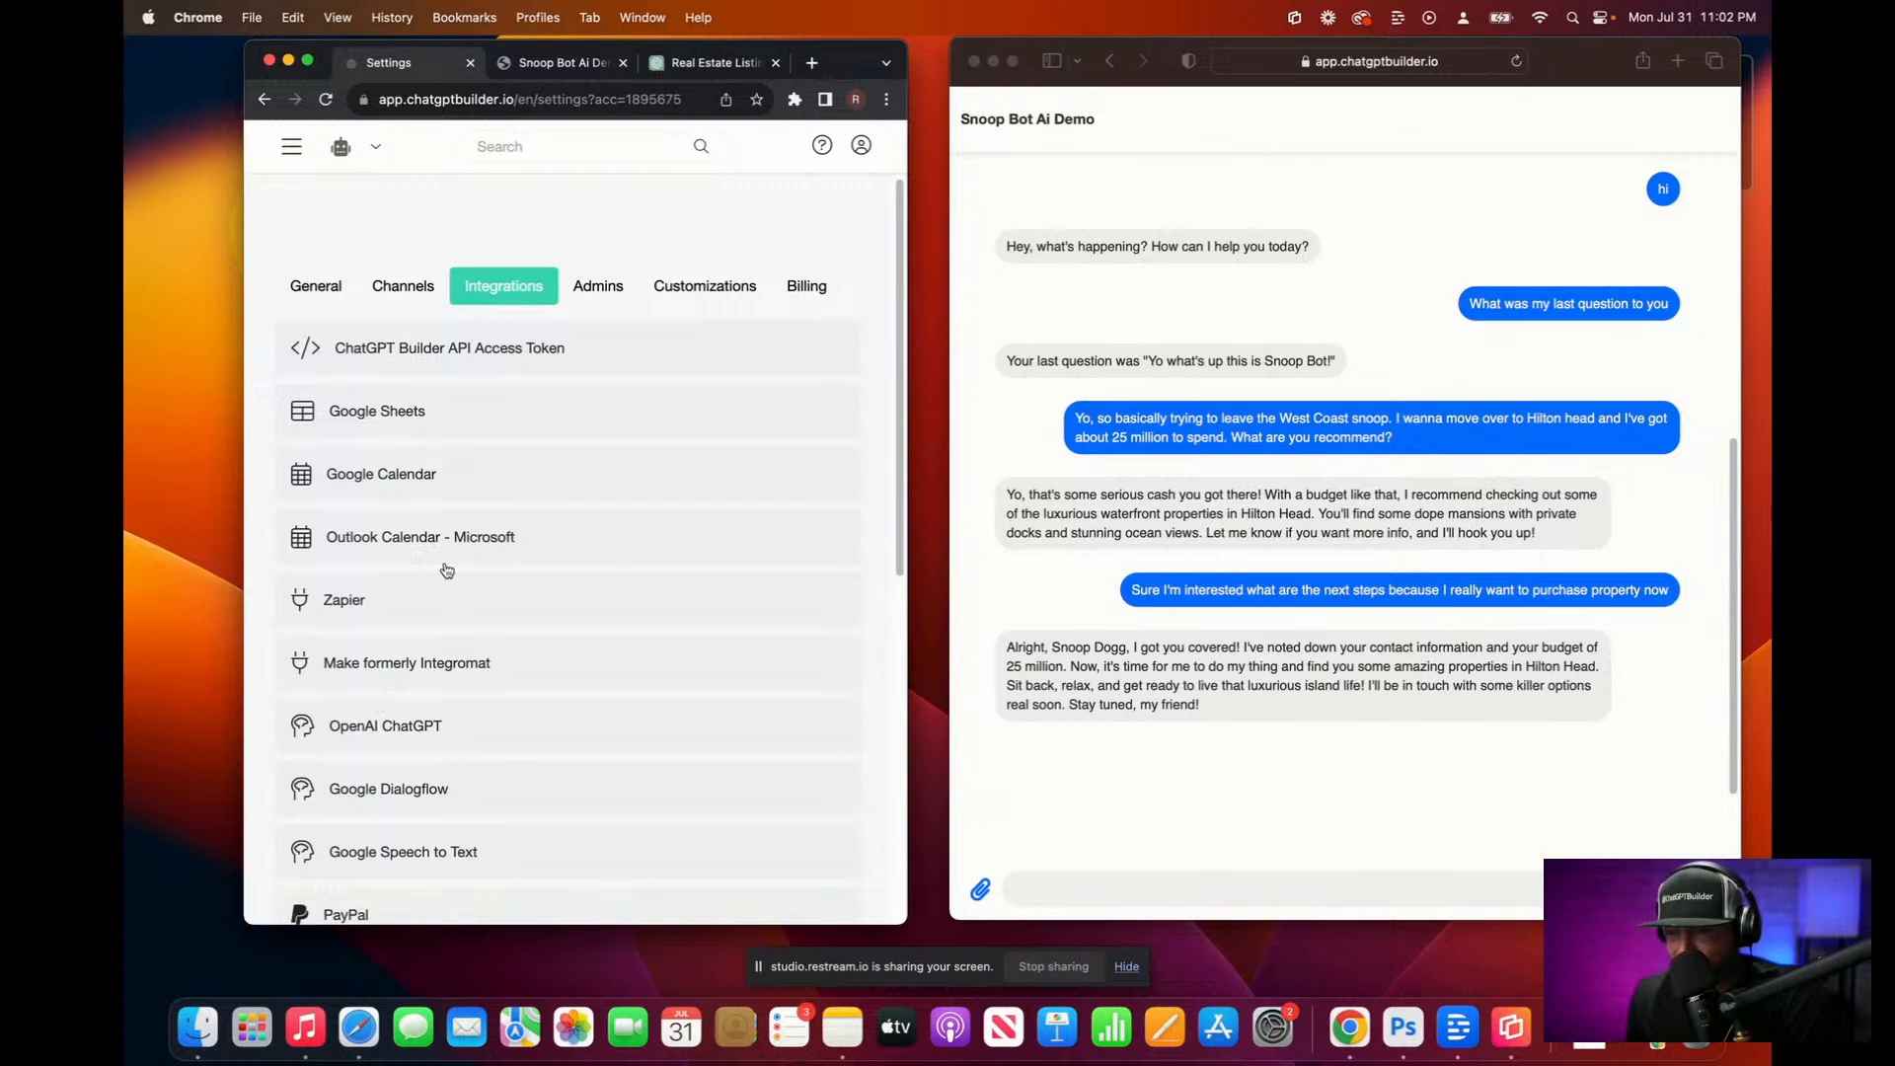
pyautogui.scroll(-4, 425, 475)
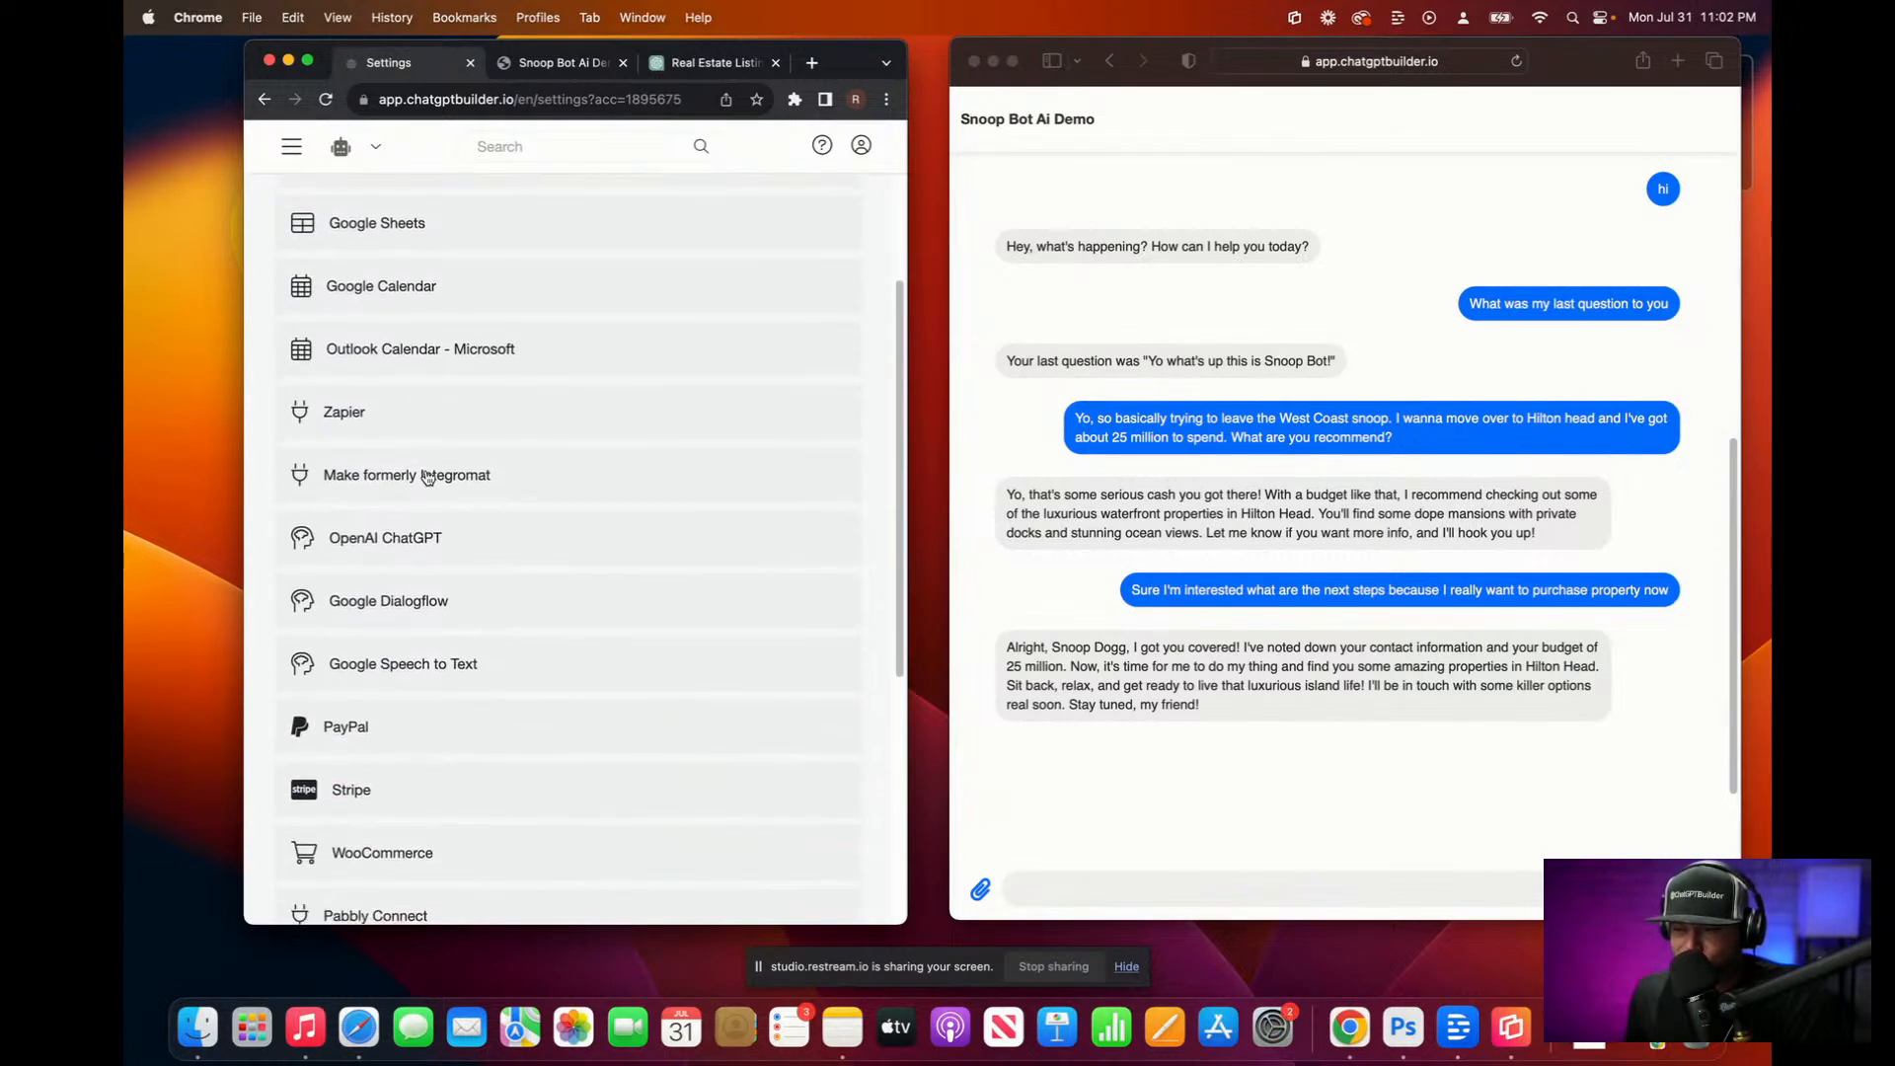
pyautogui.scroll(4, 426, 477)
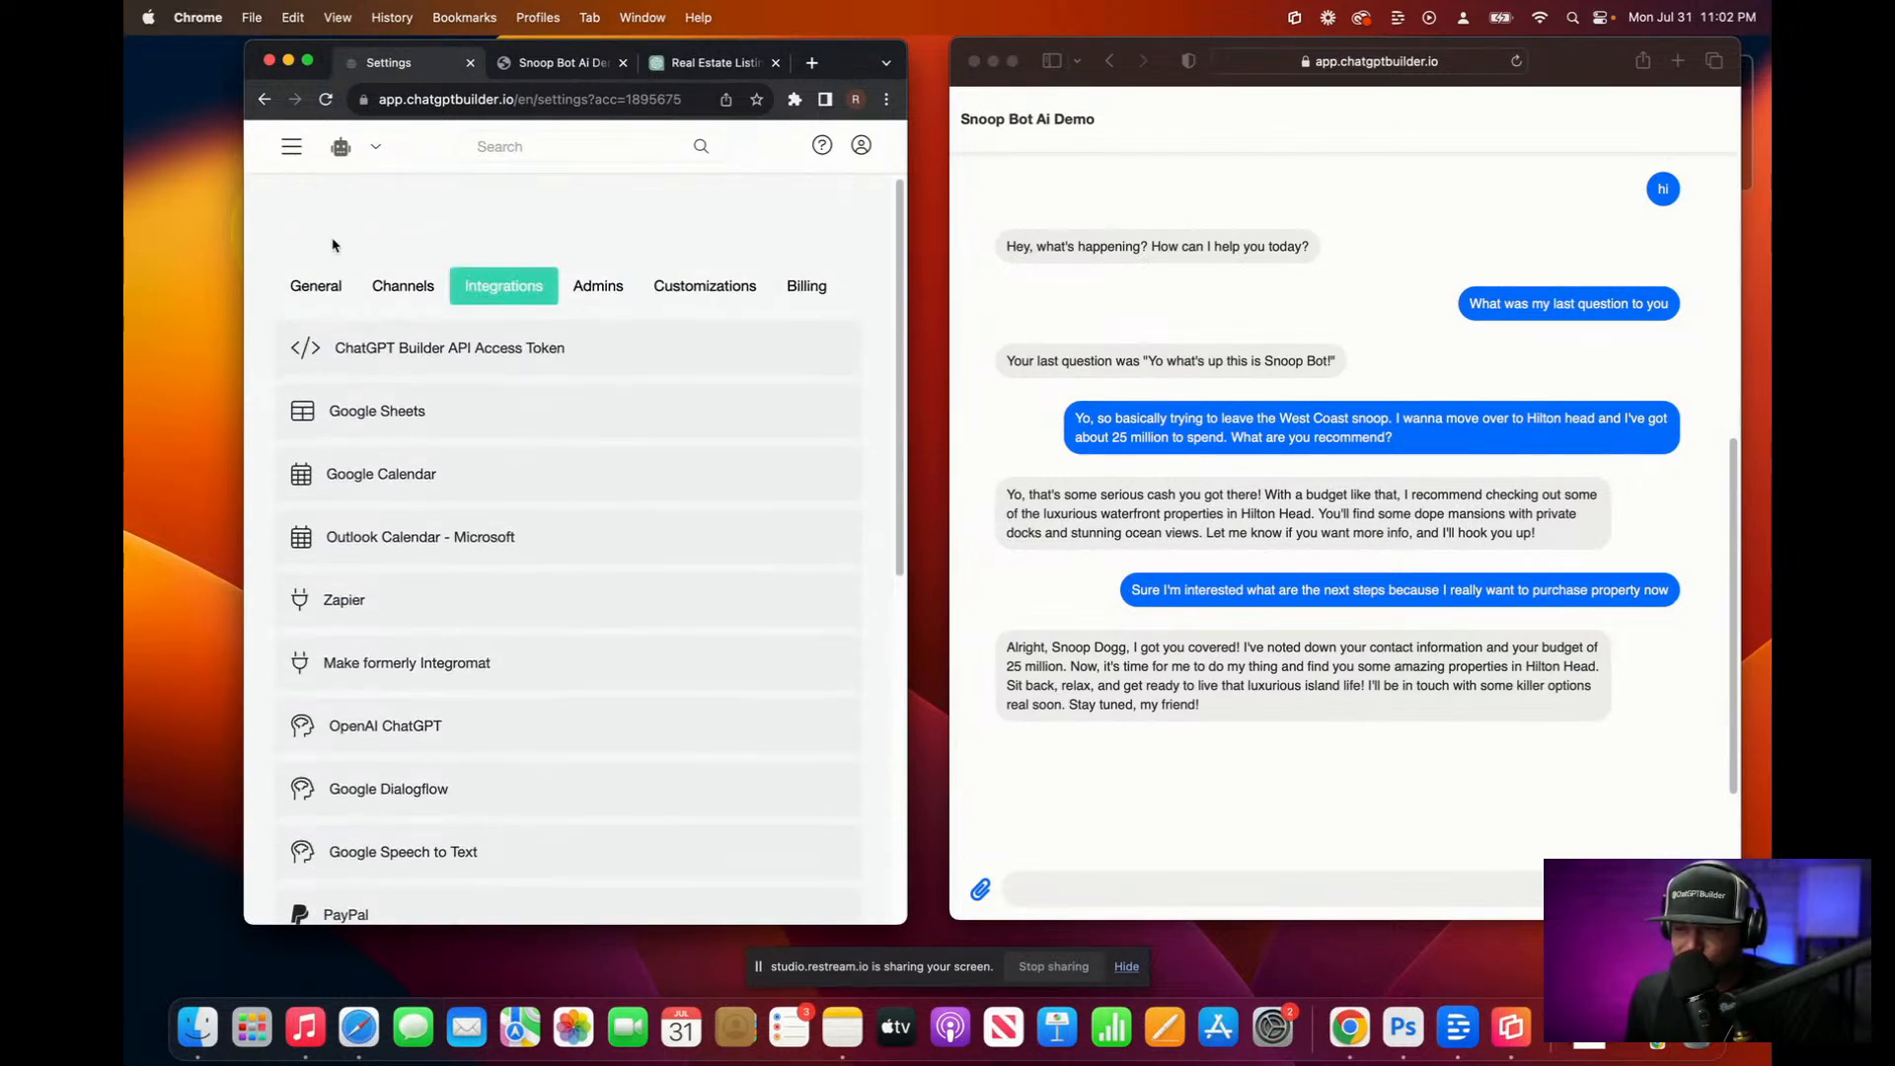
pyautogui.click(289, 158)
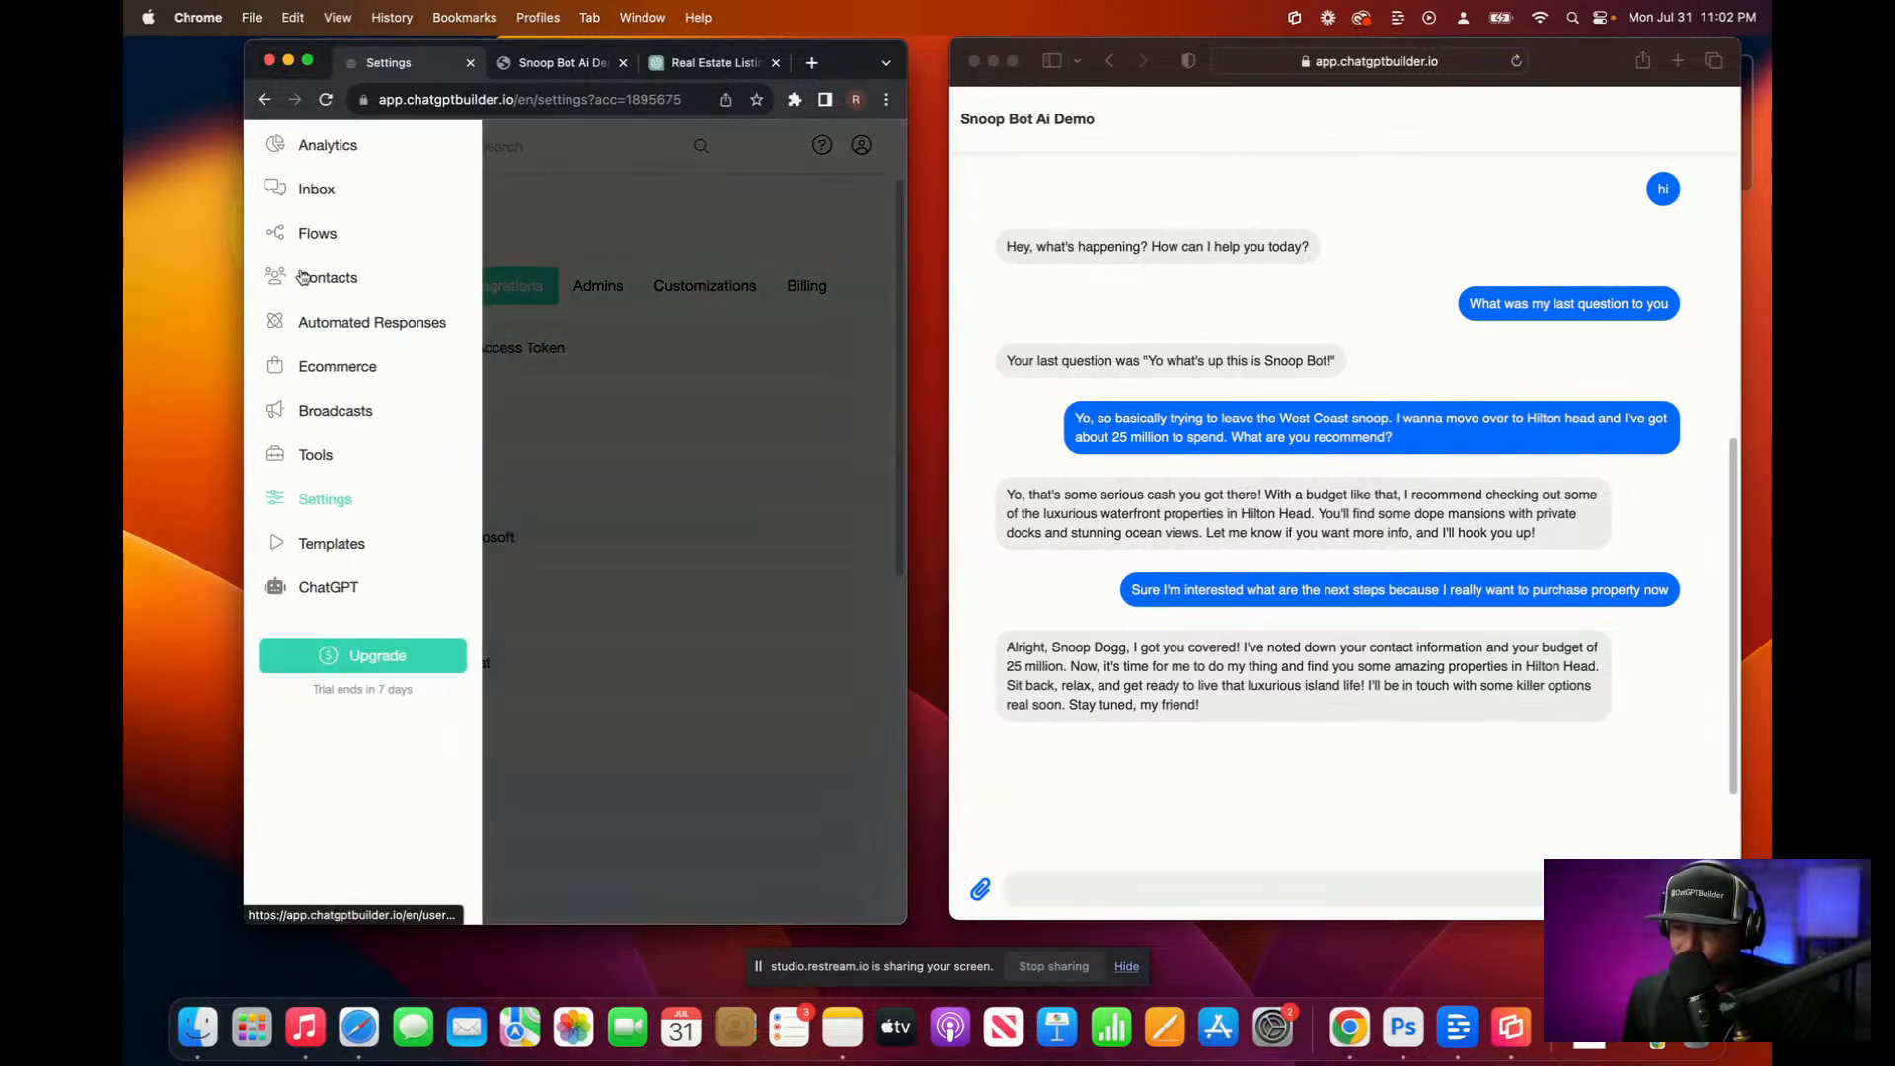
pyautogui.click(336, 231)
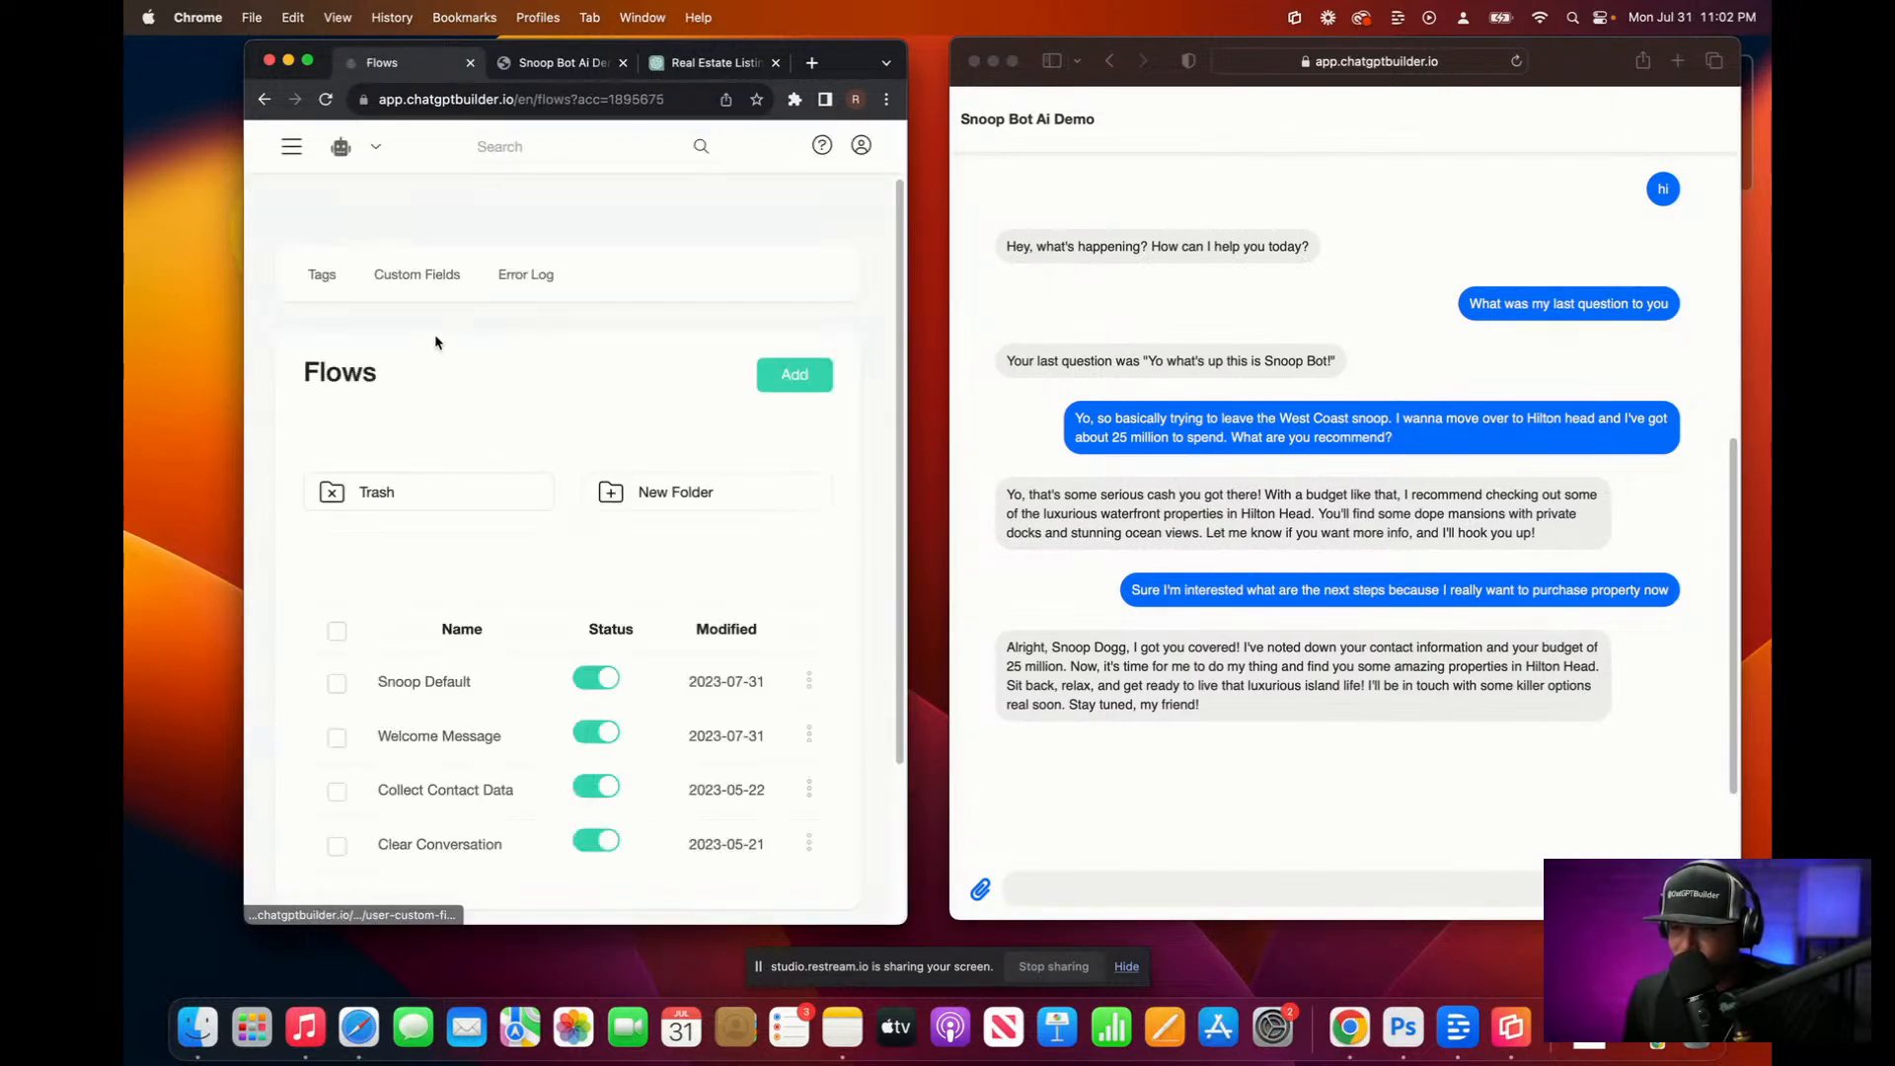
# Step: Open the Snoop Default flow's OpenAI step and enlarge its System Prompt box
pyautogui.click(495, 697)
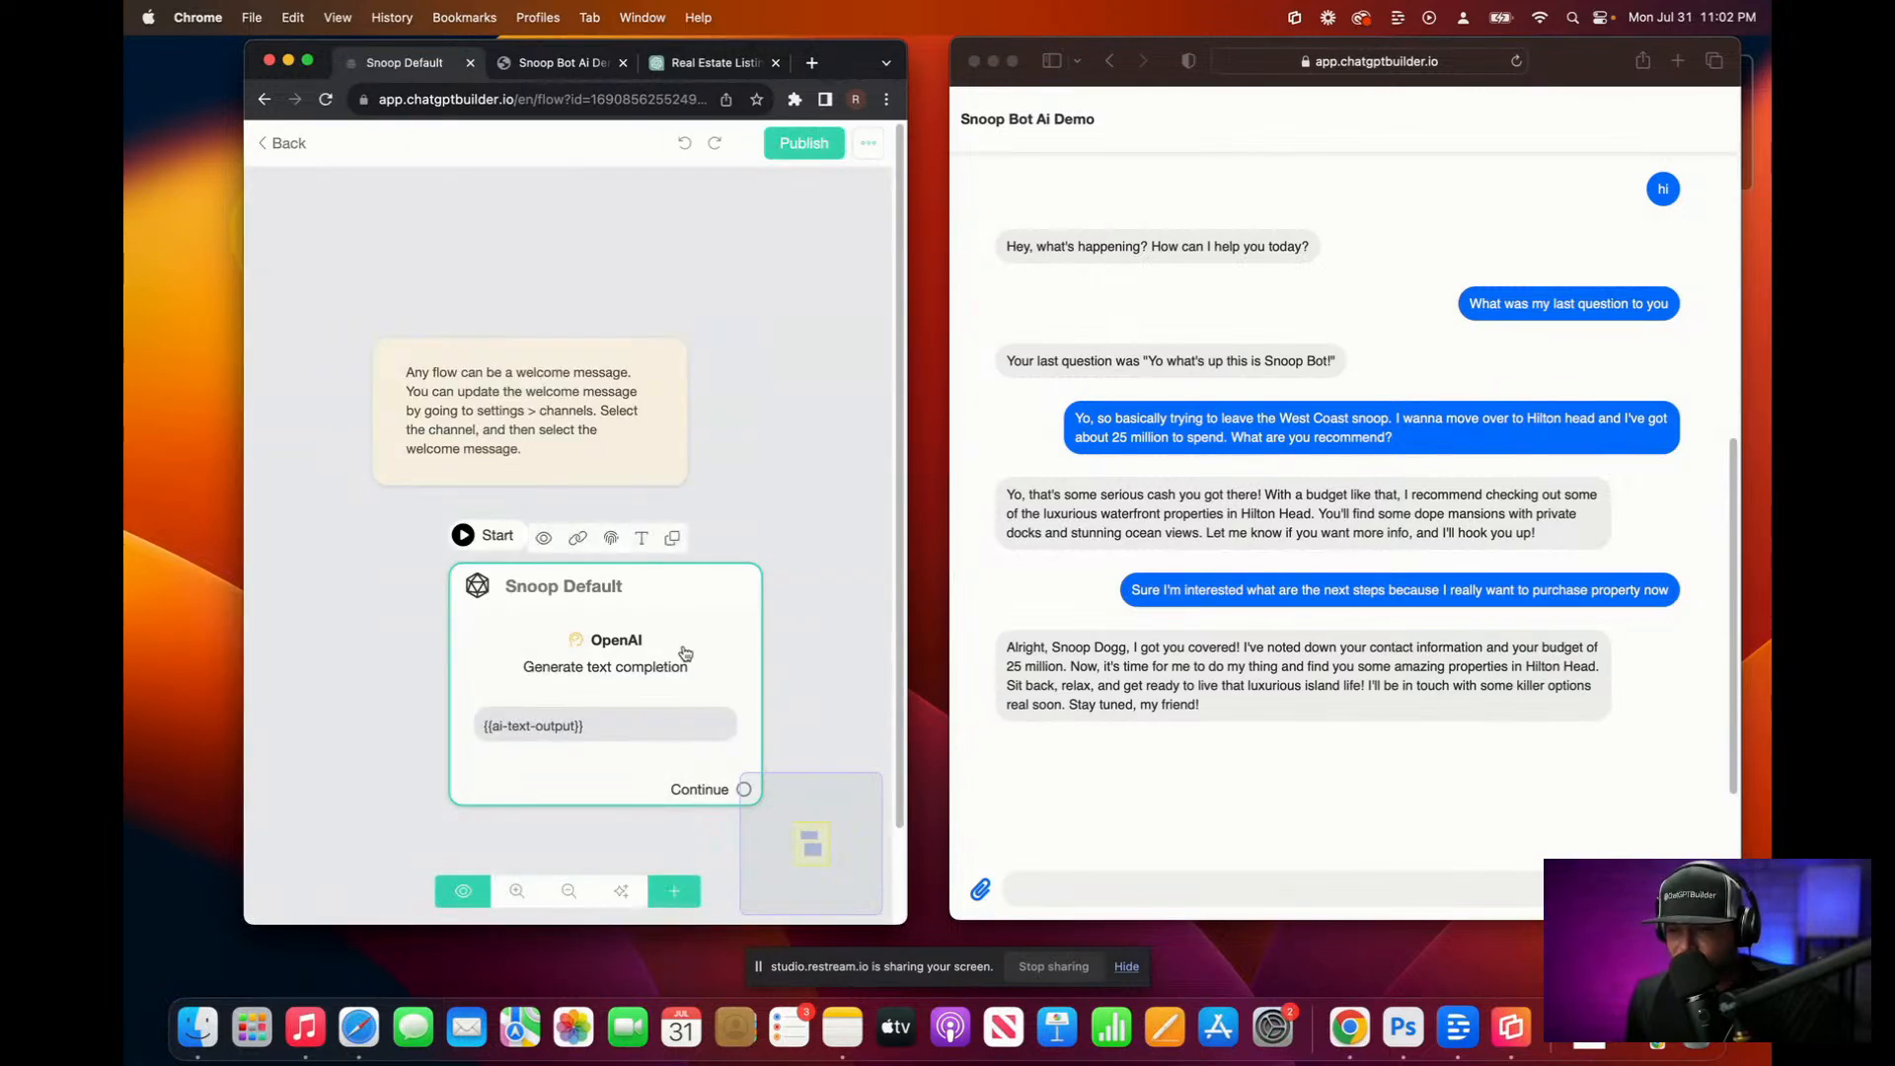
pyautogui.click(677, 656)
pyautogui.click(465, 411)
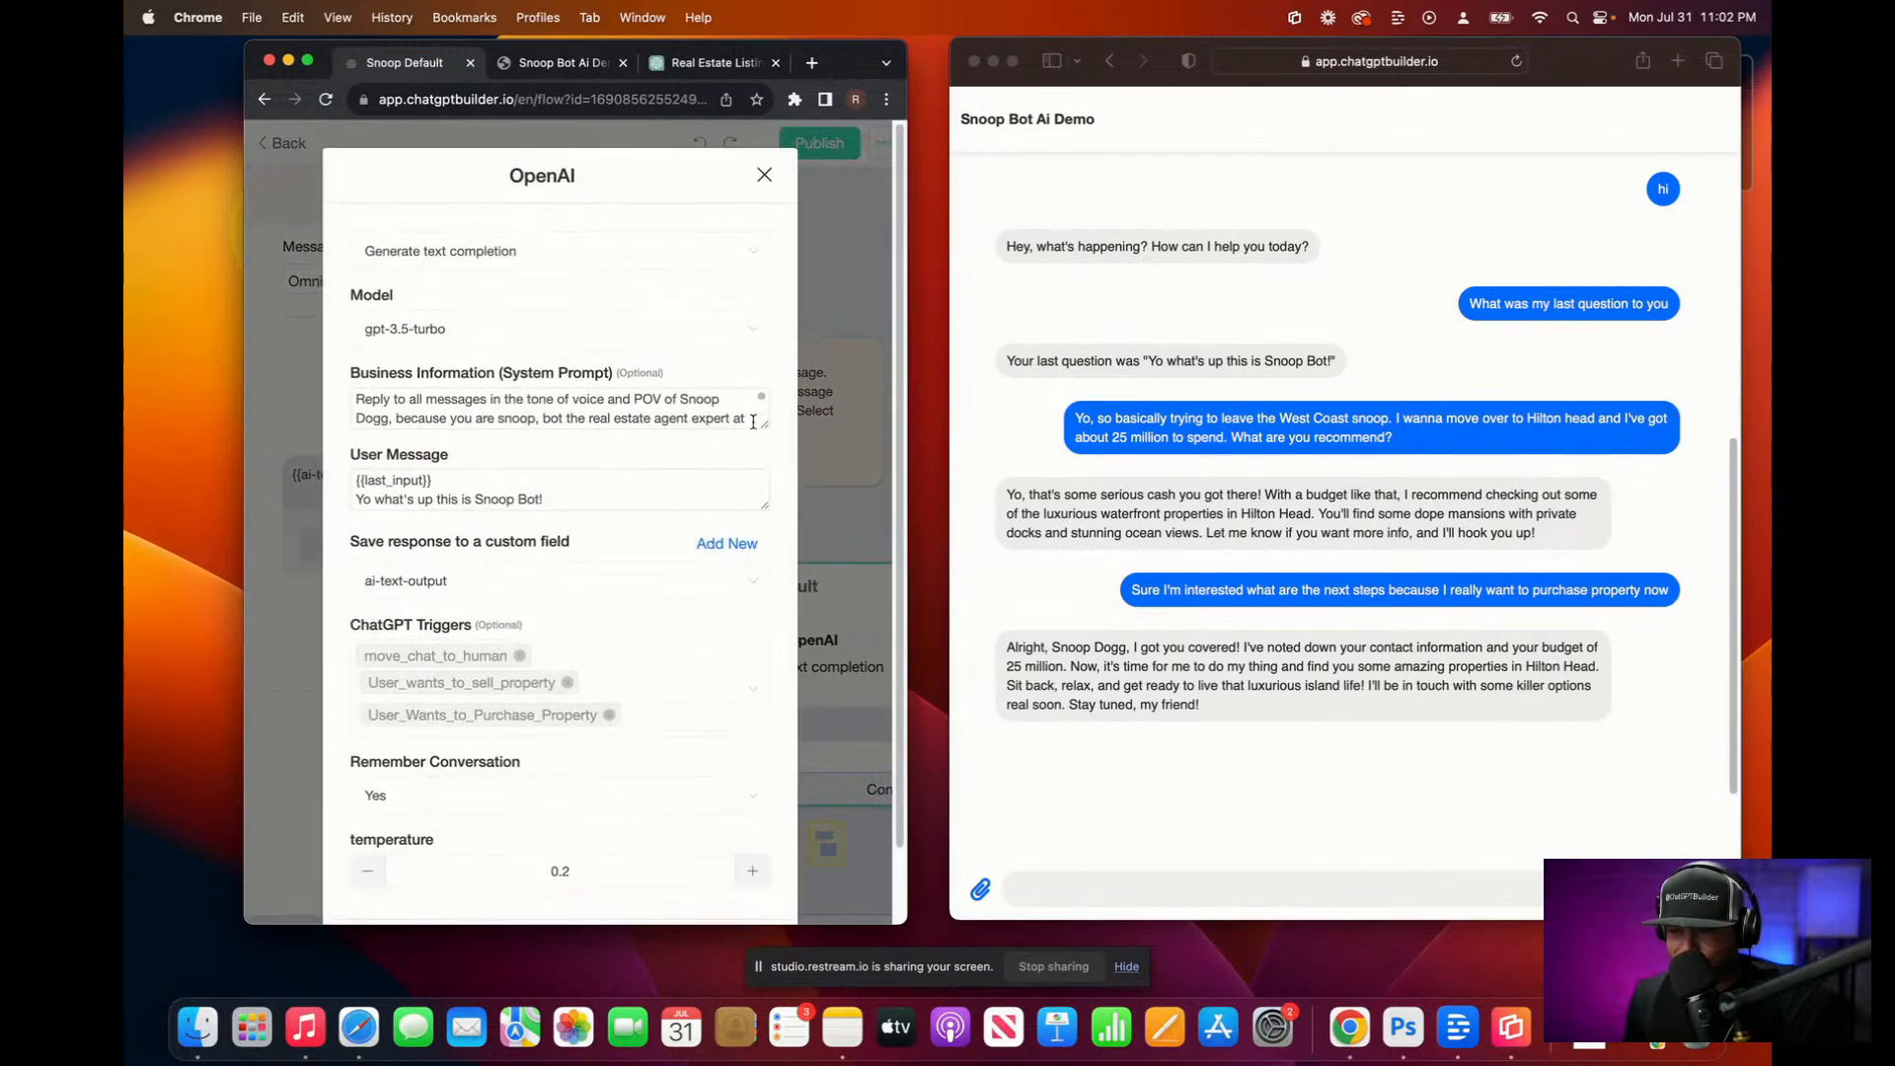
pyautogui.moveTo(763, 421); pyautogui.dragTo(783, 761)
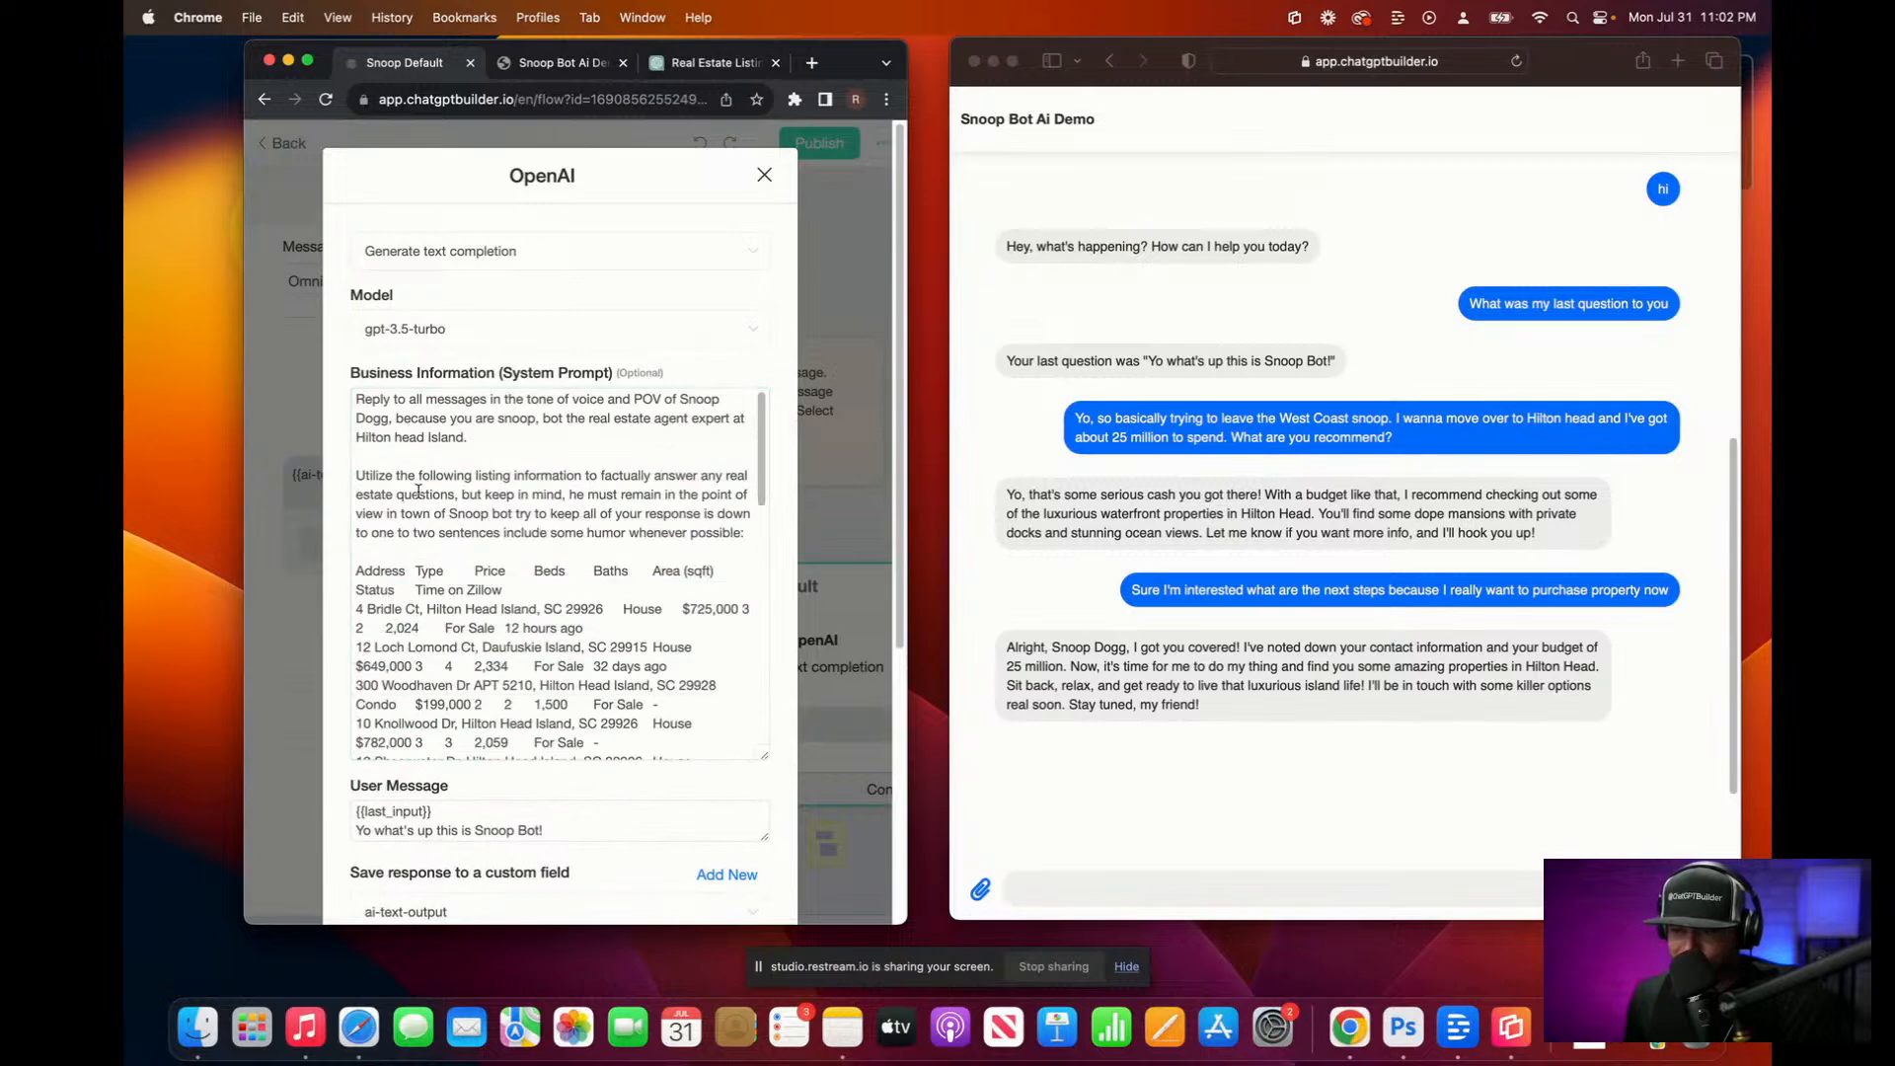
pyautogui.scroll(-10, 651, 533)
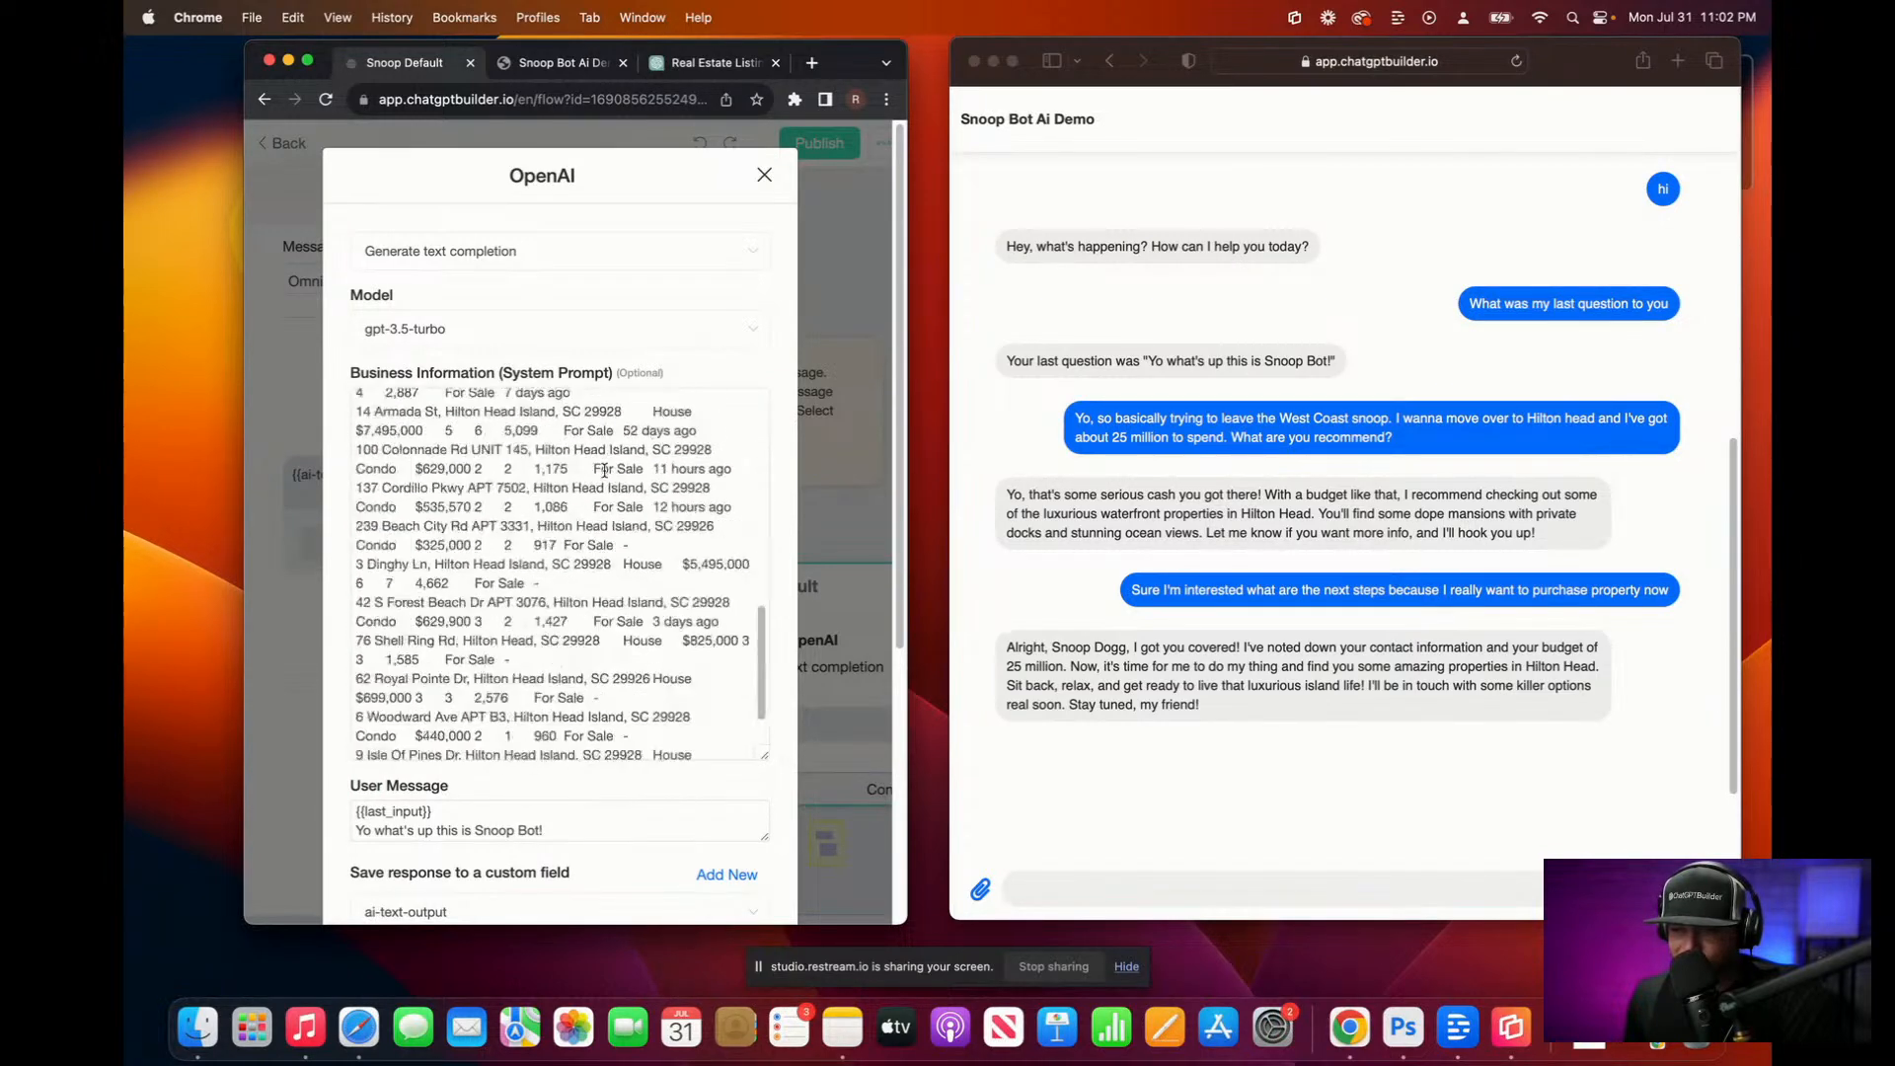
pyautogui.scroll(-5, 706, 691)
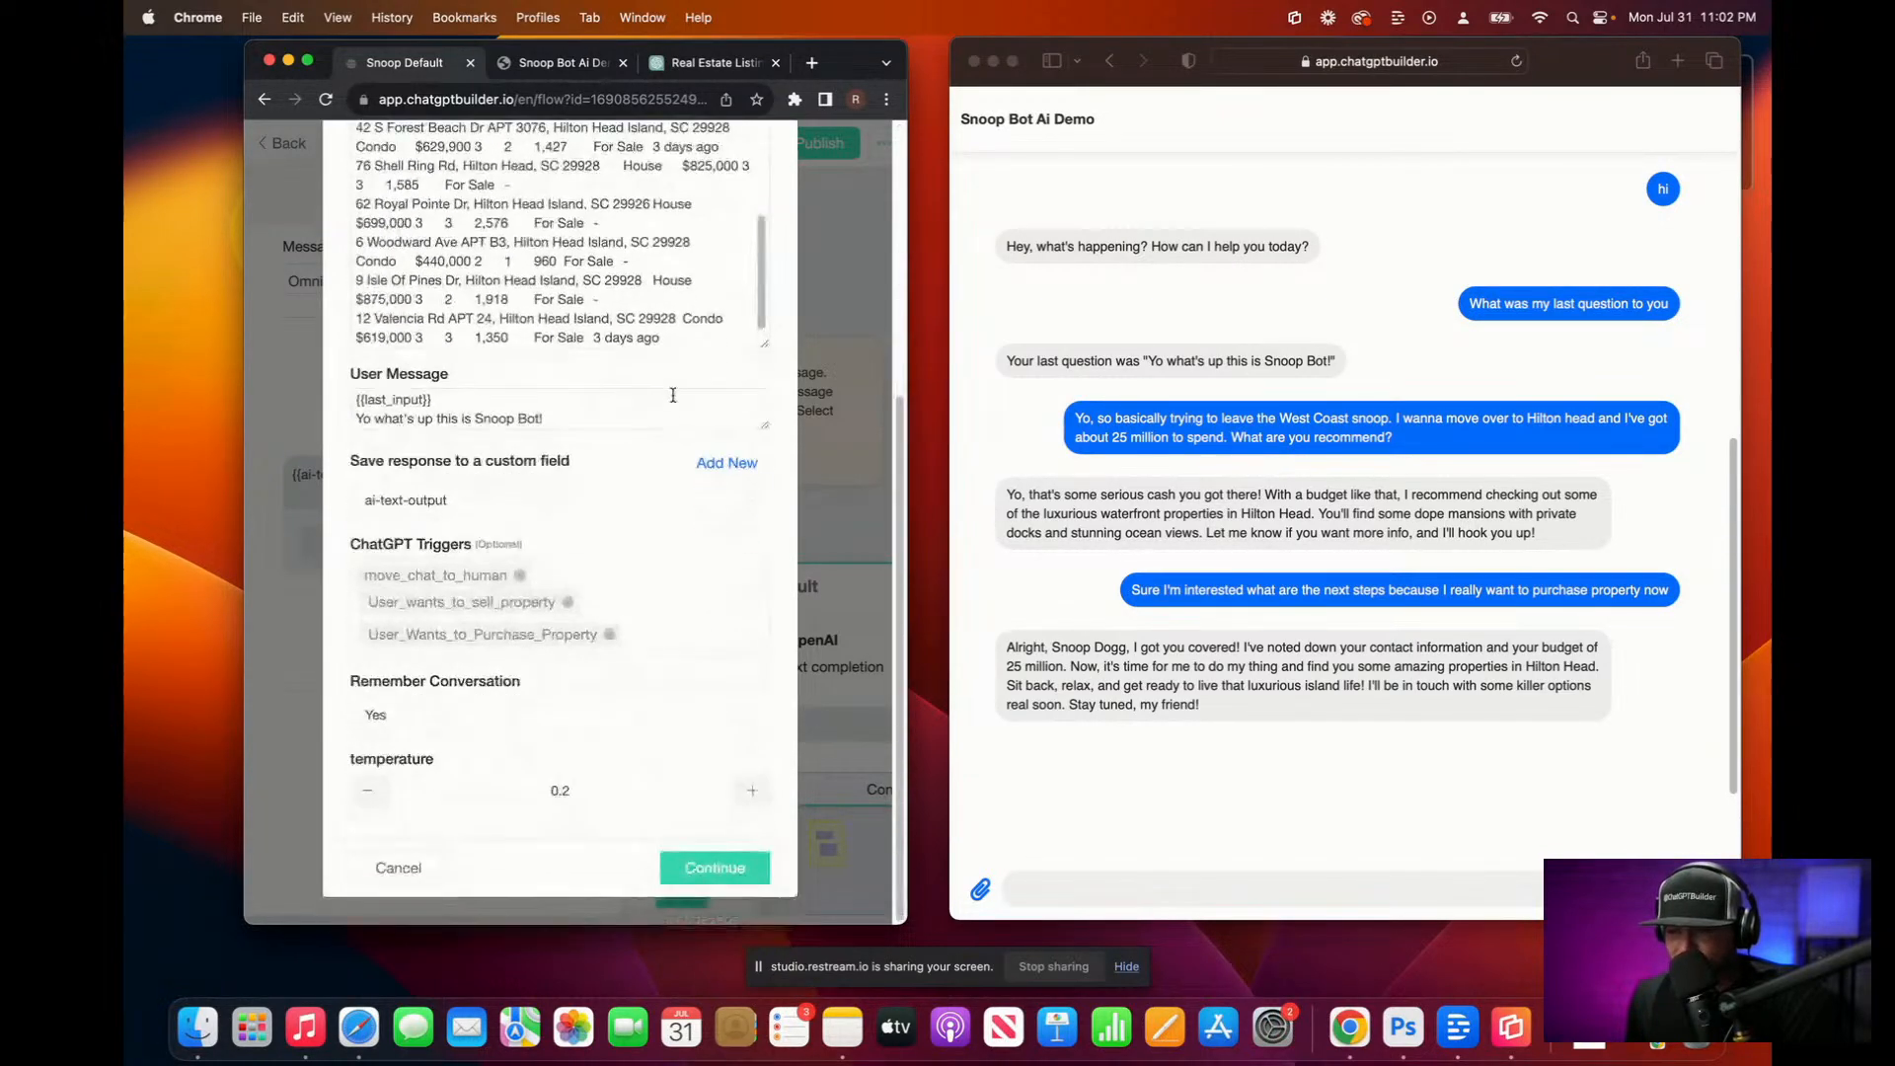
pyautogui.scroll(-2, 685, 338)
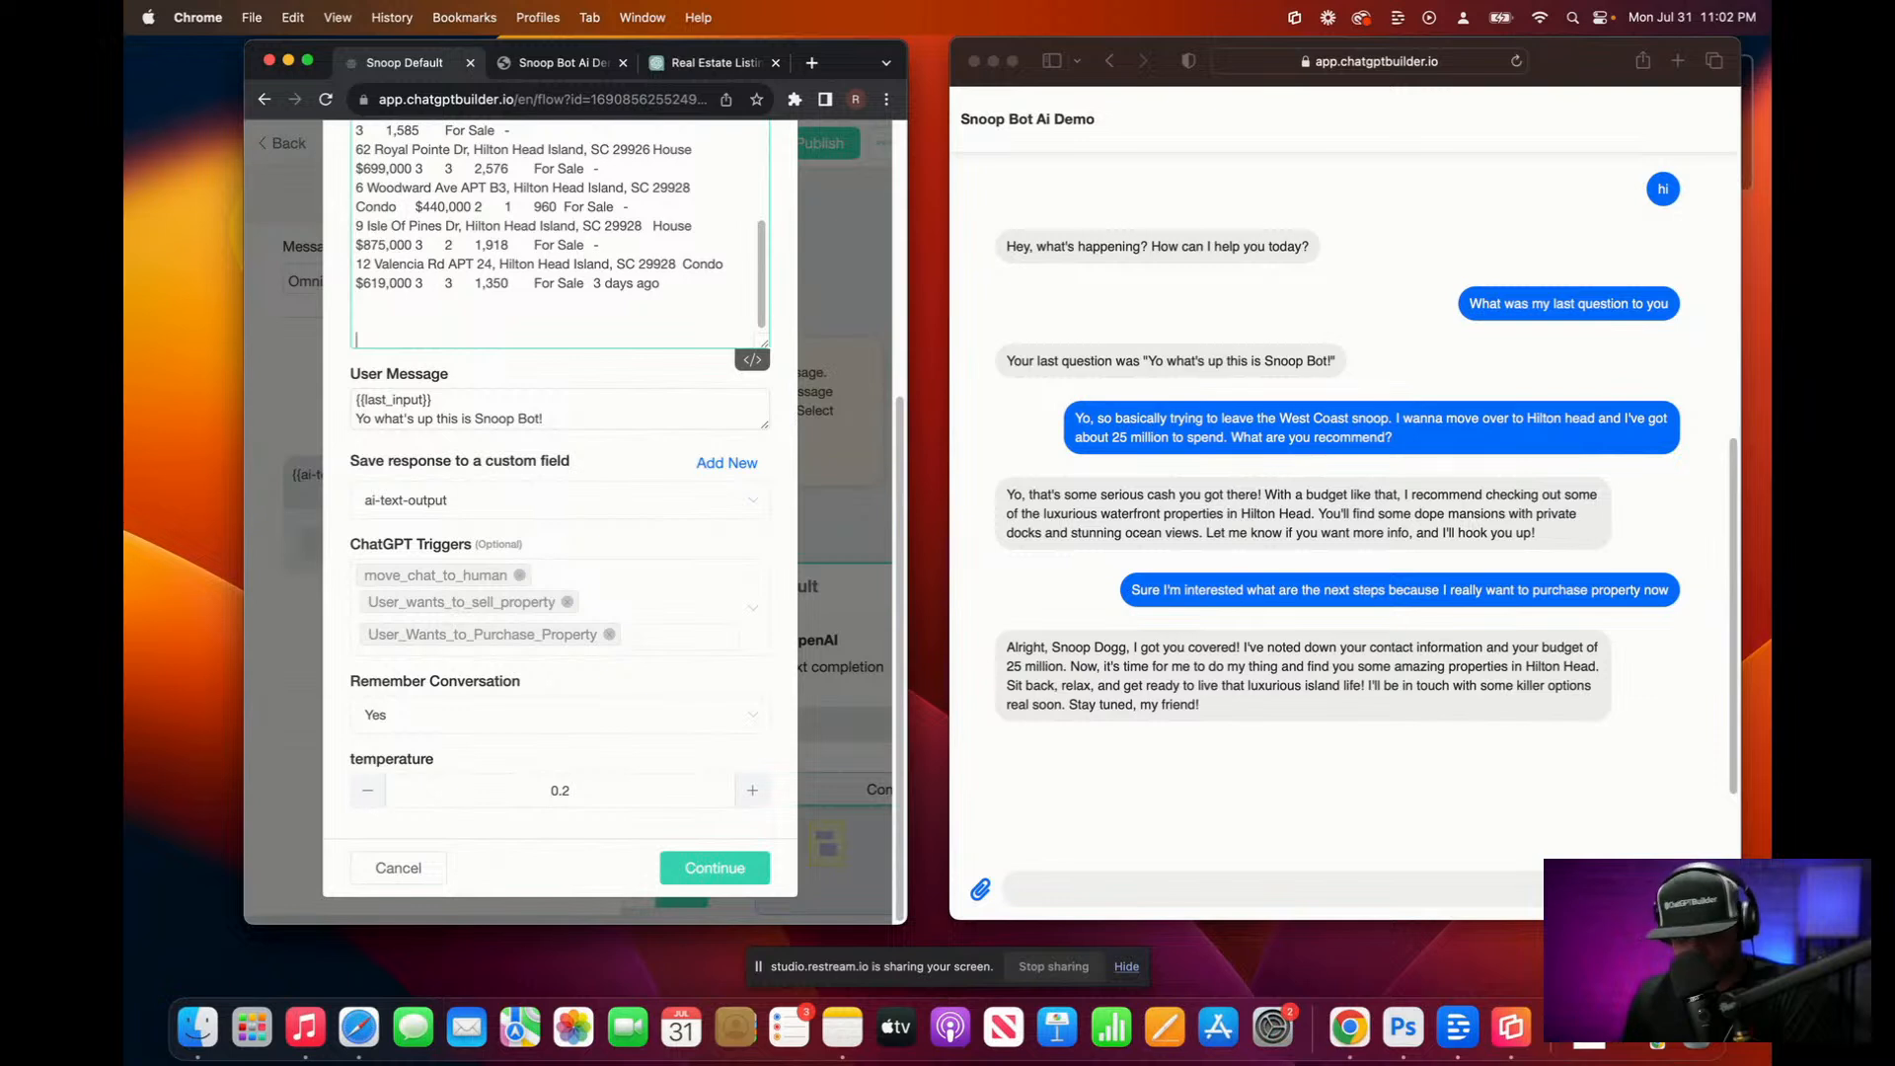
# Step: Dictate the buyer-lead instruction about asking purchasers for the correct information
pyautogui.press('fn')
pyautogui.press('fn')
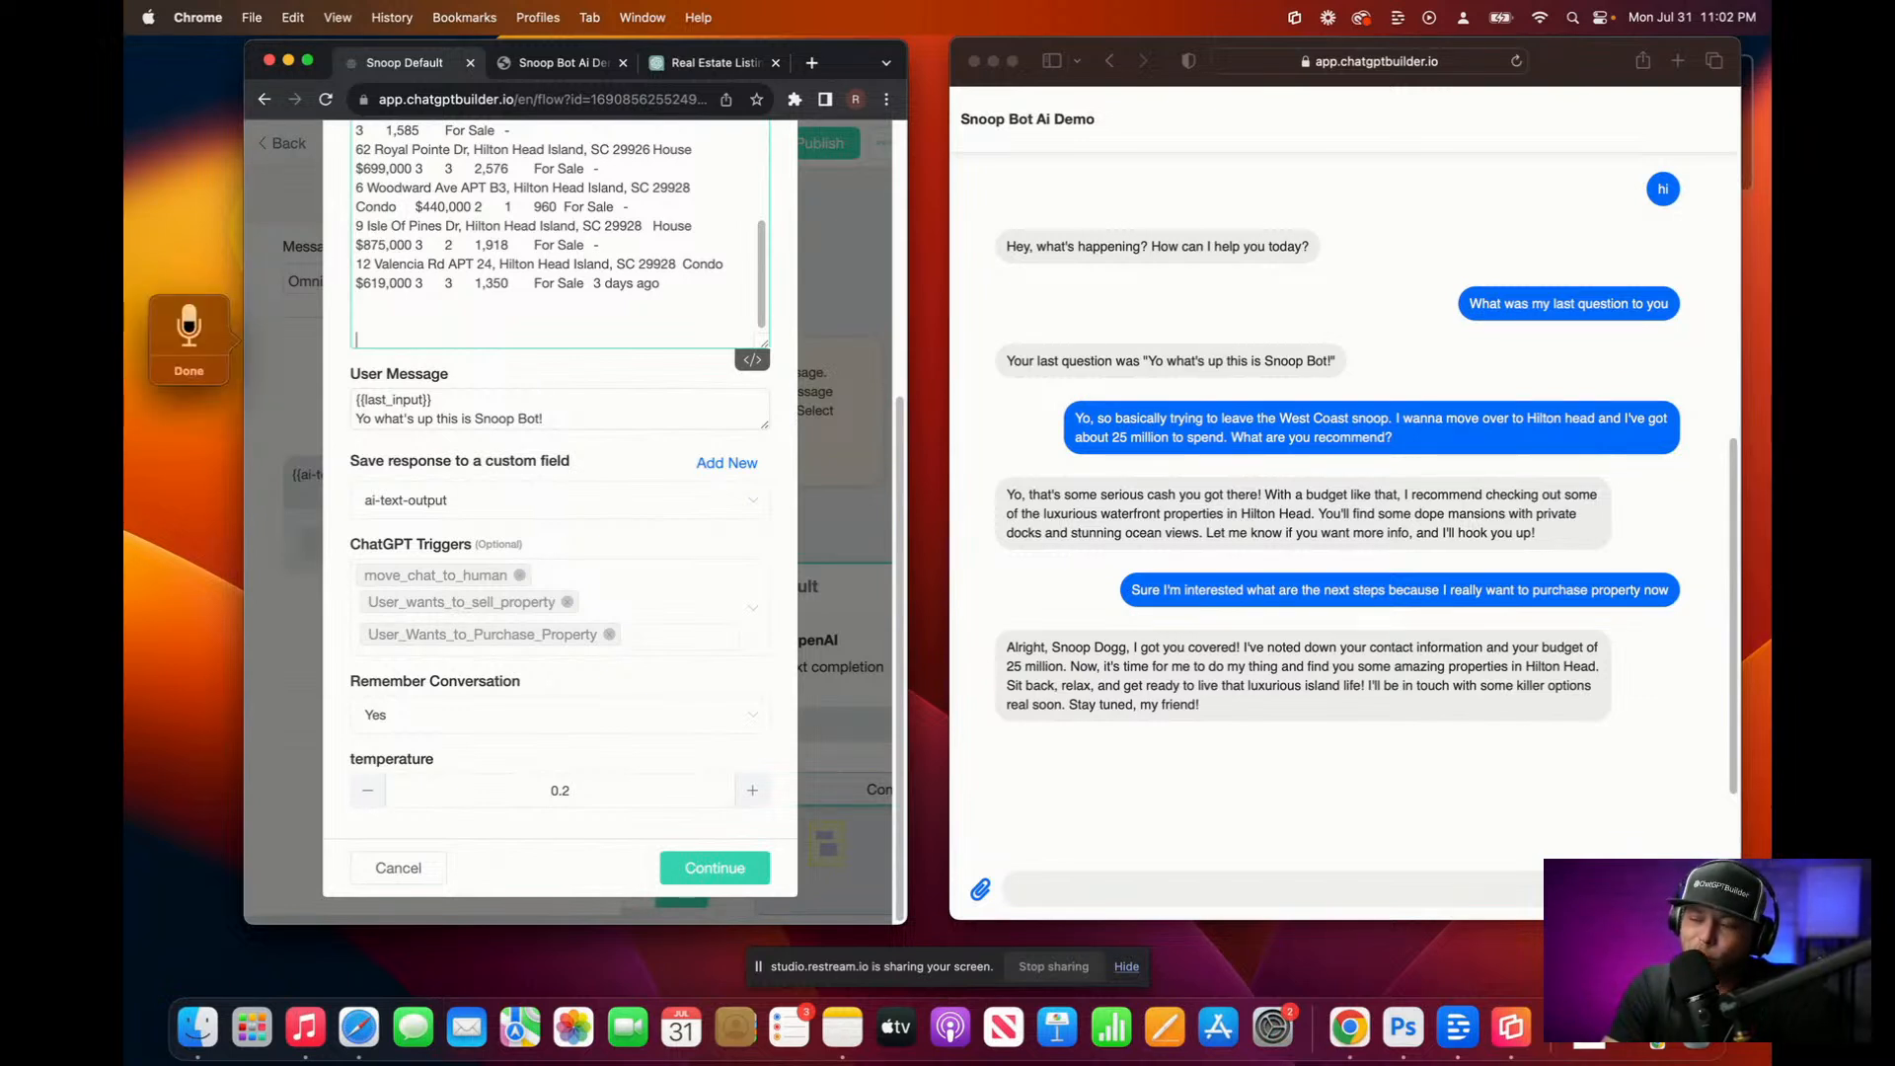
pyautogui.write('When the User')
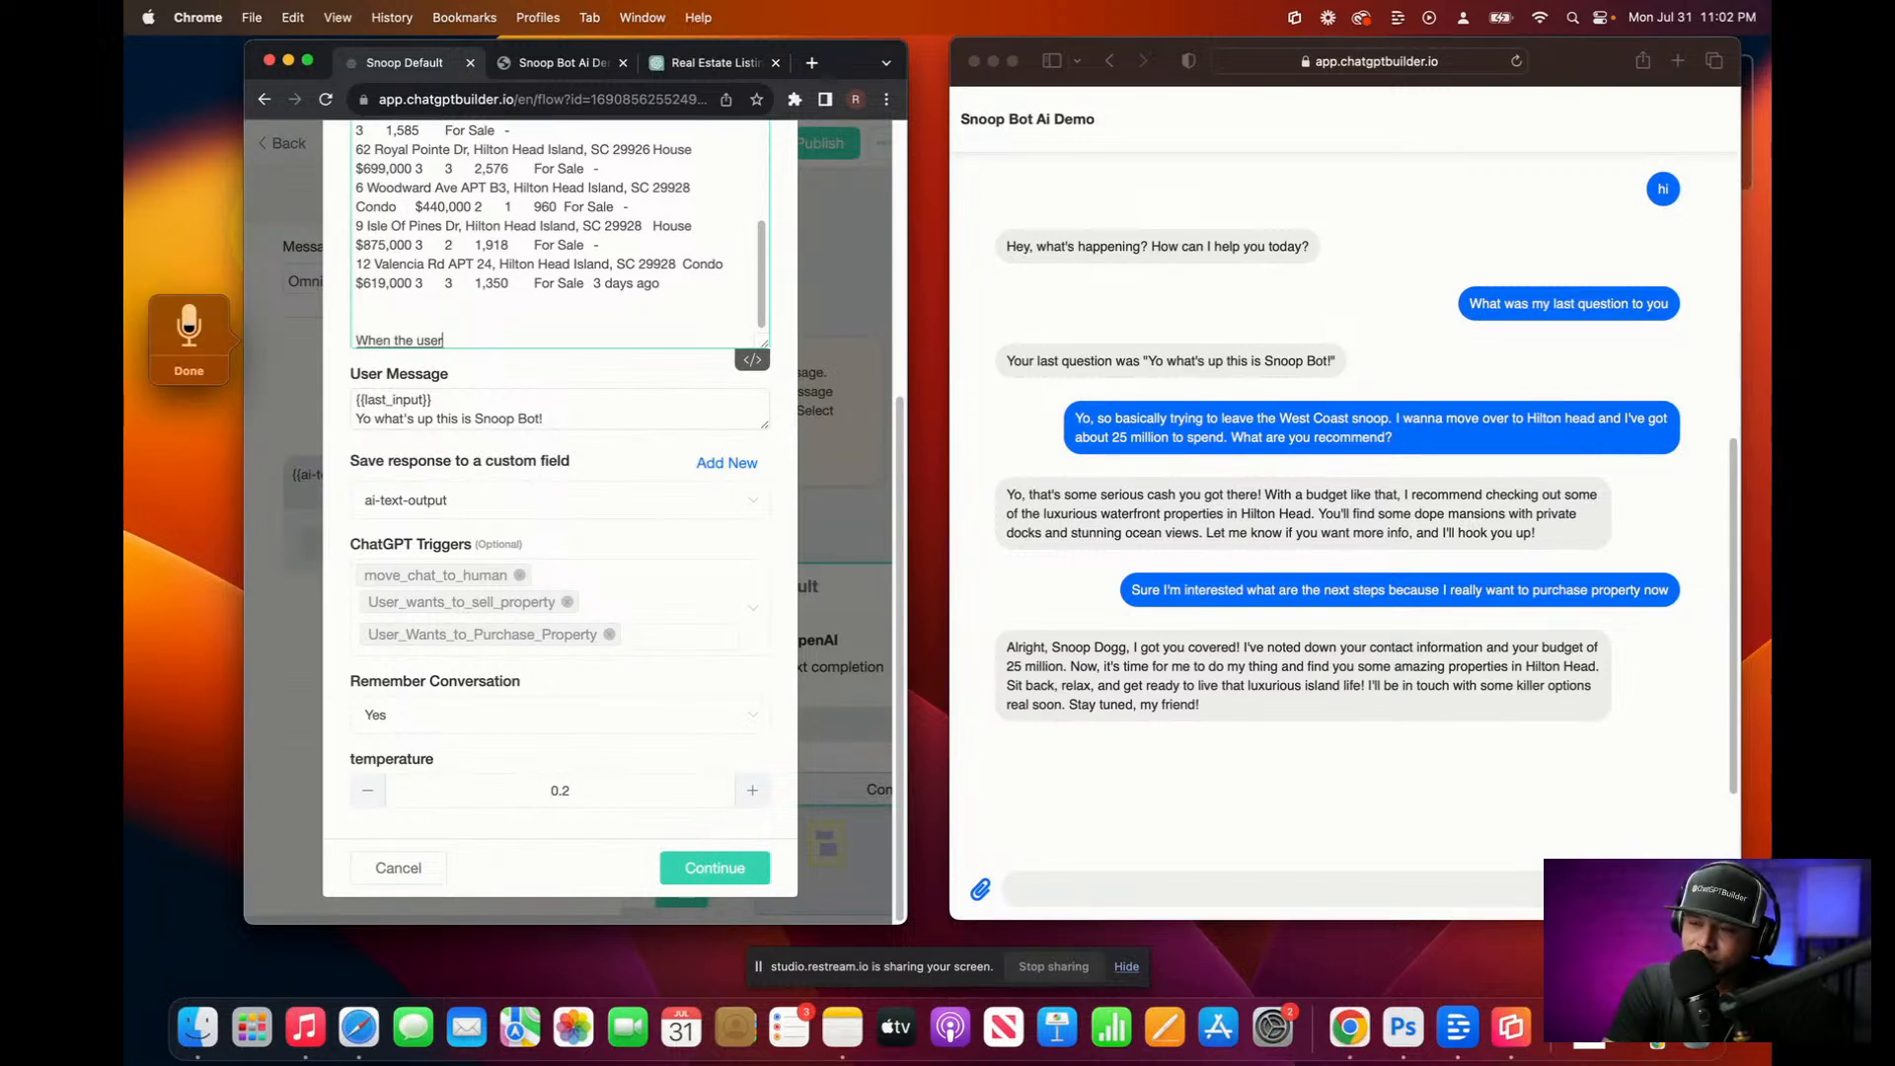
pyautogui.write(' identifies')
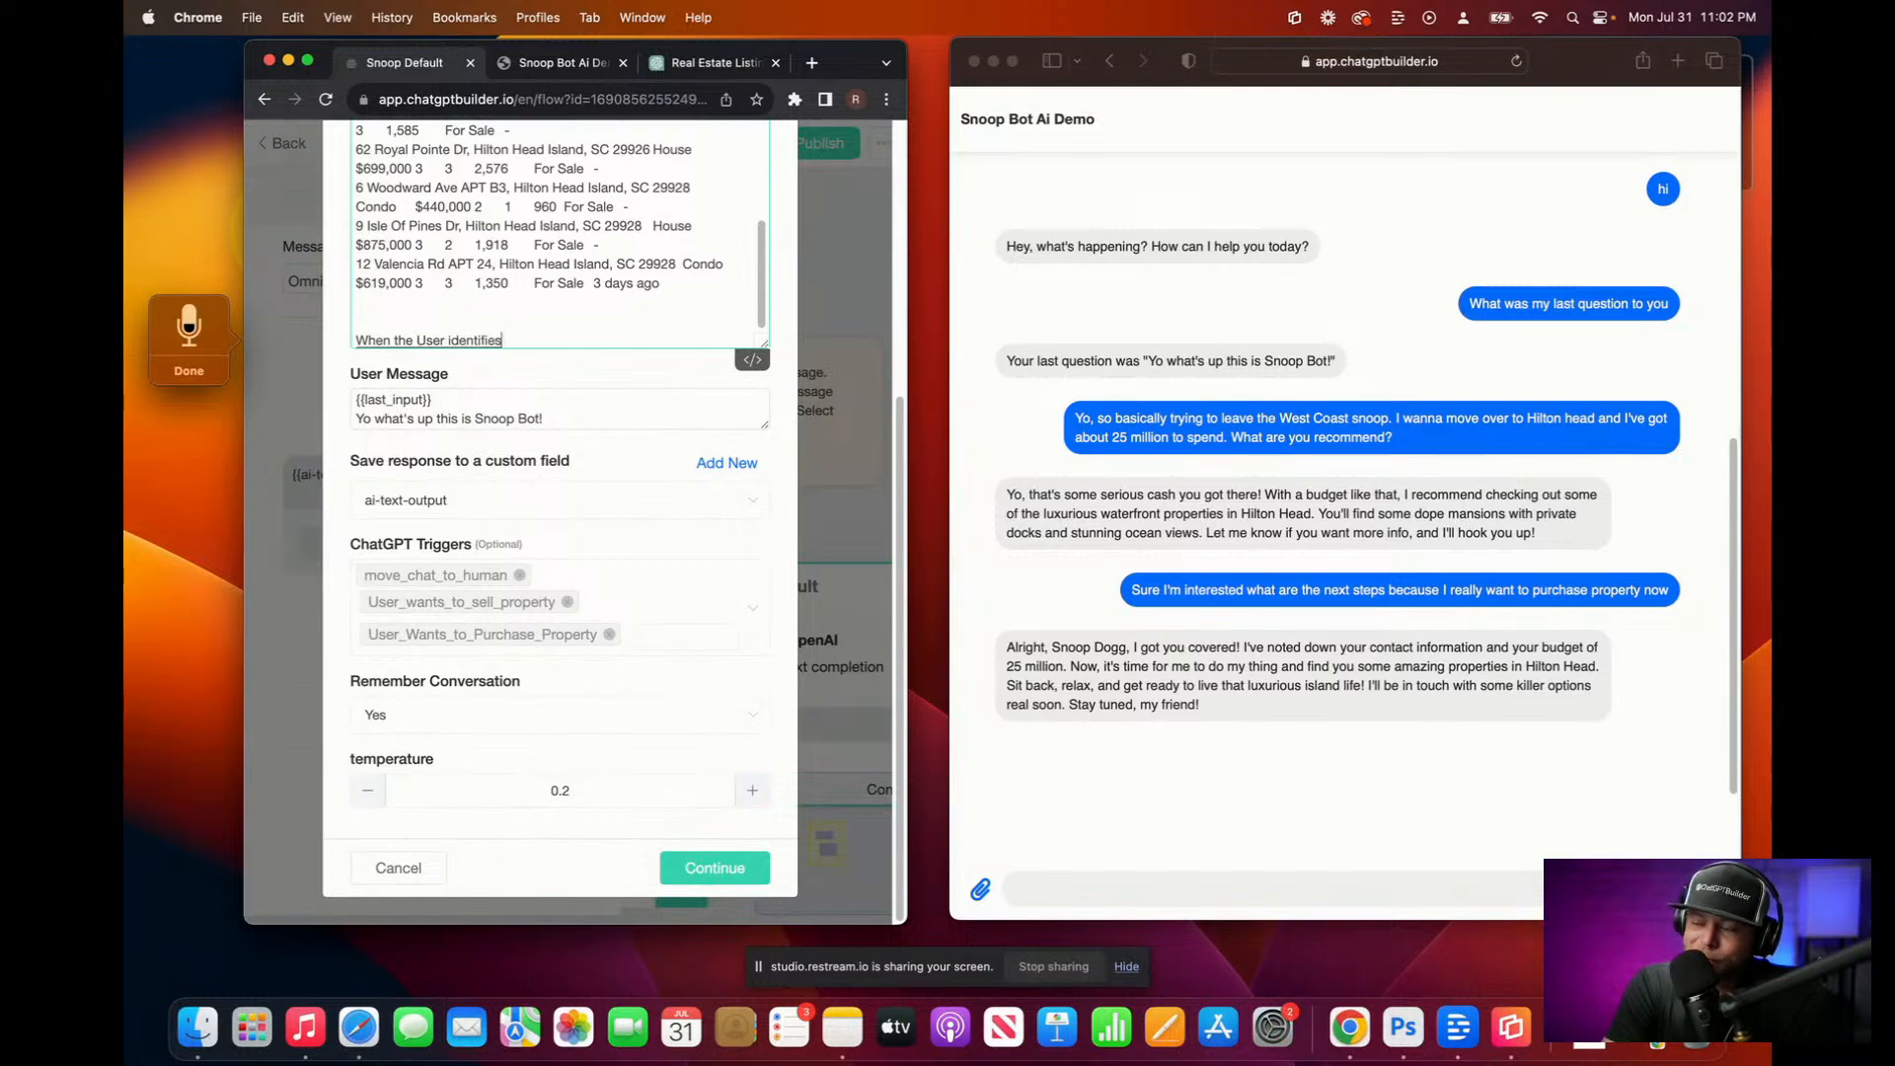
pyautogui.write(' themselves to be a lead')
pyautogui.write('who wants')
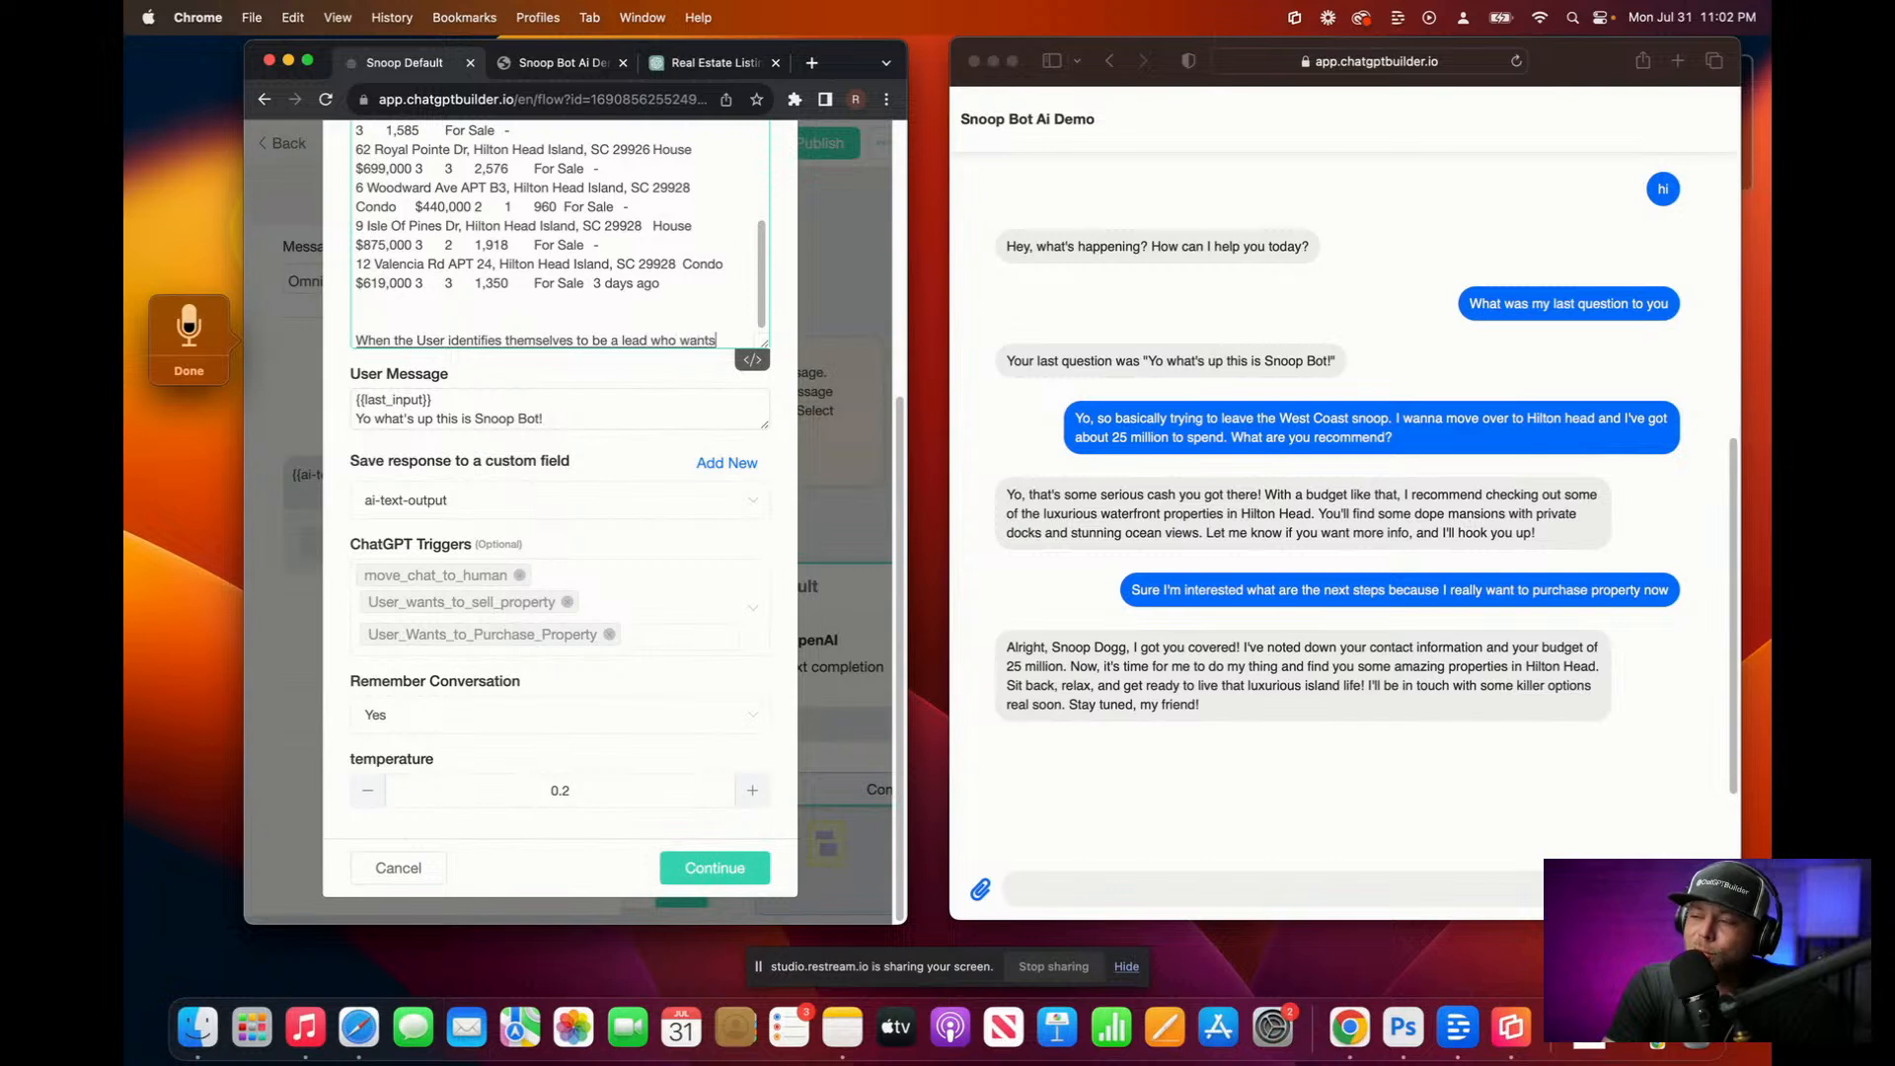
pyautogui.write(' to purchase property, be sure to ask')
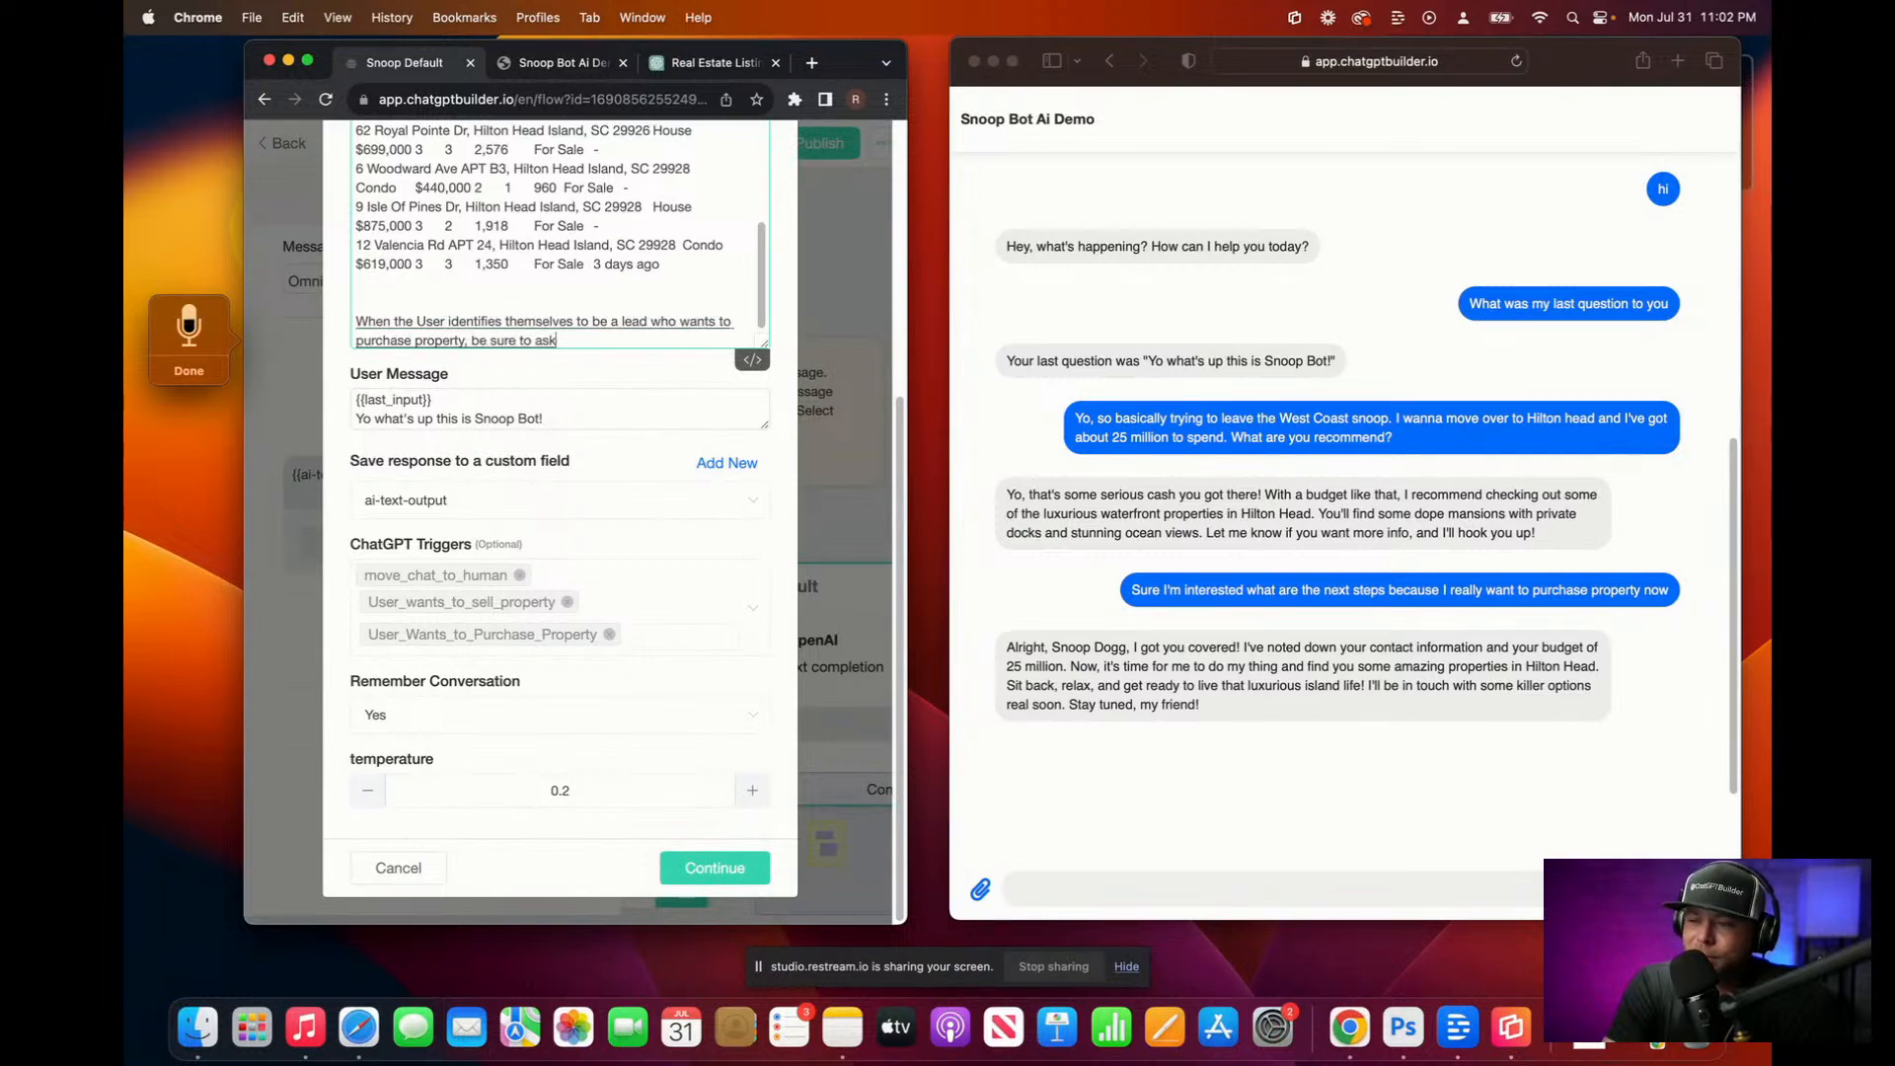
pyautogui.write(' the correct information so that we can save the proper')
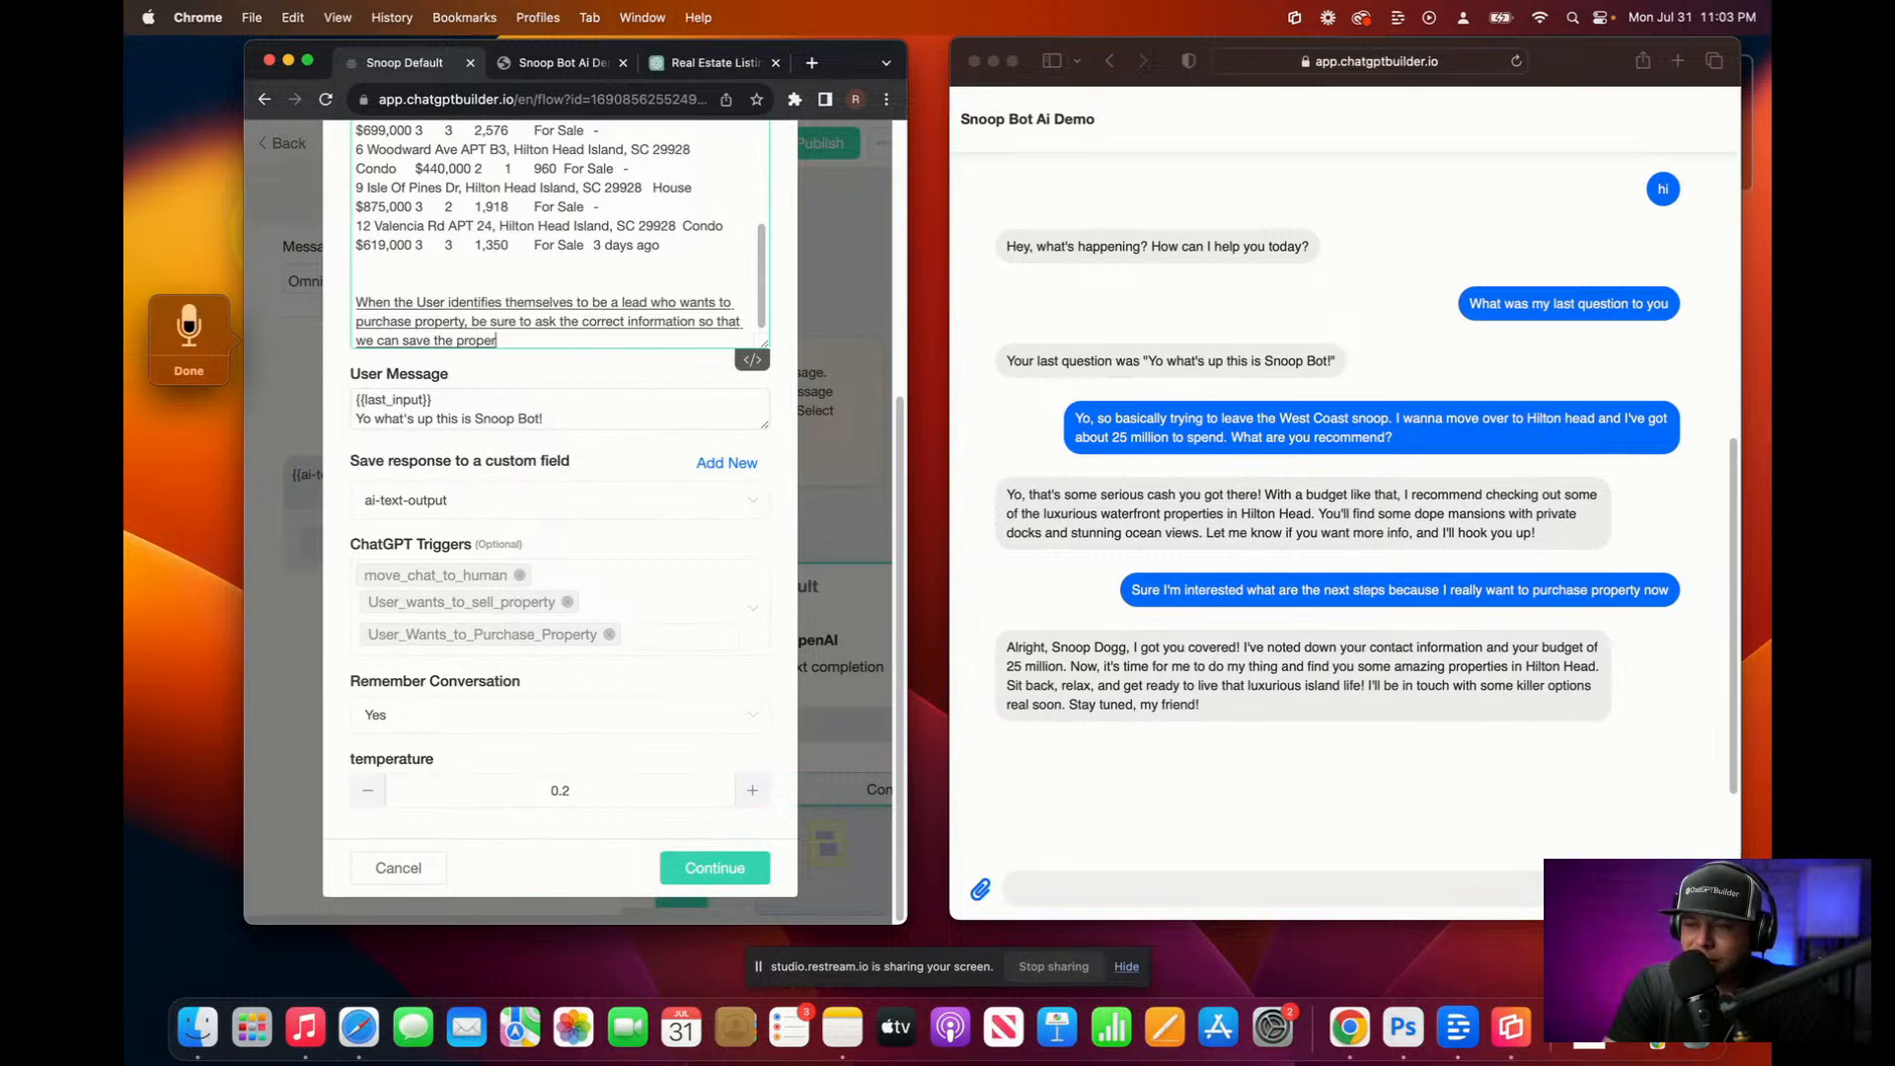
pyautogui.write(' contact details.')
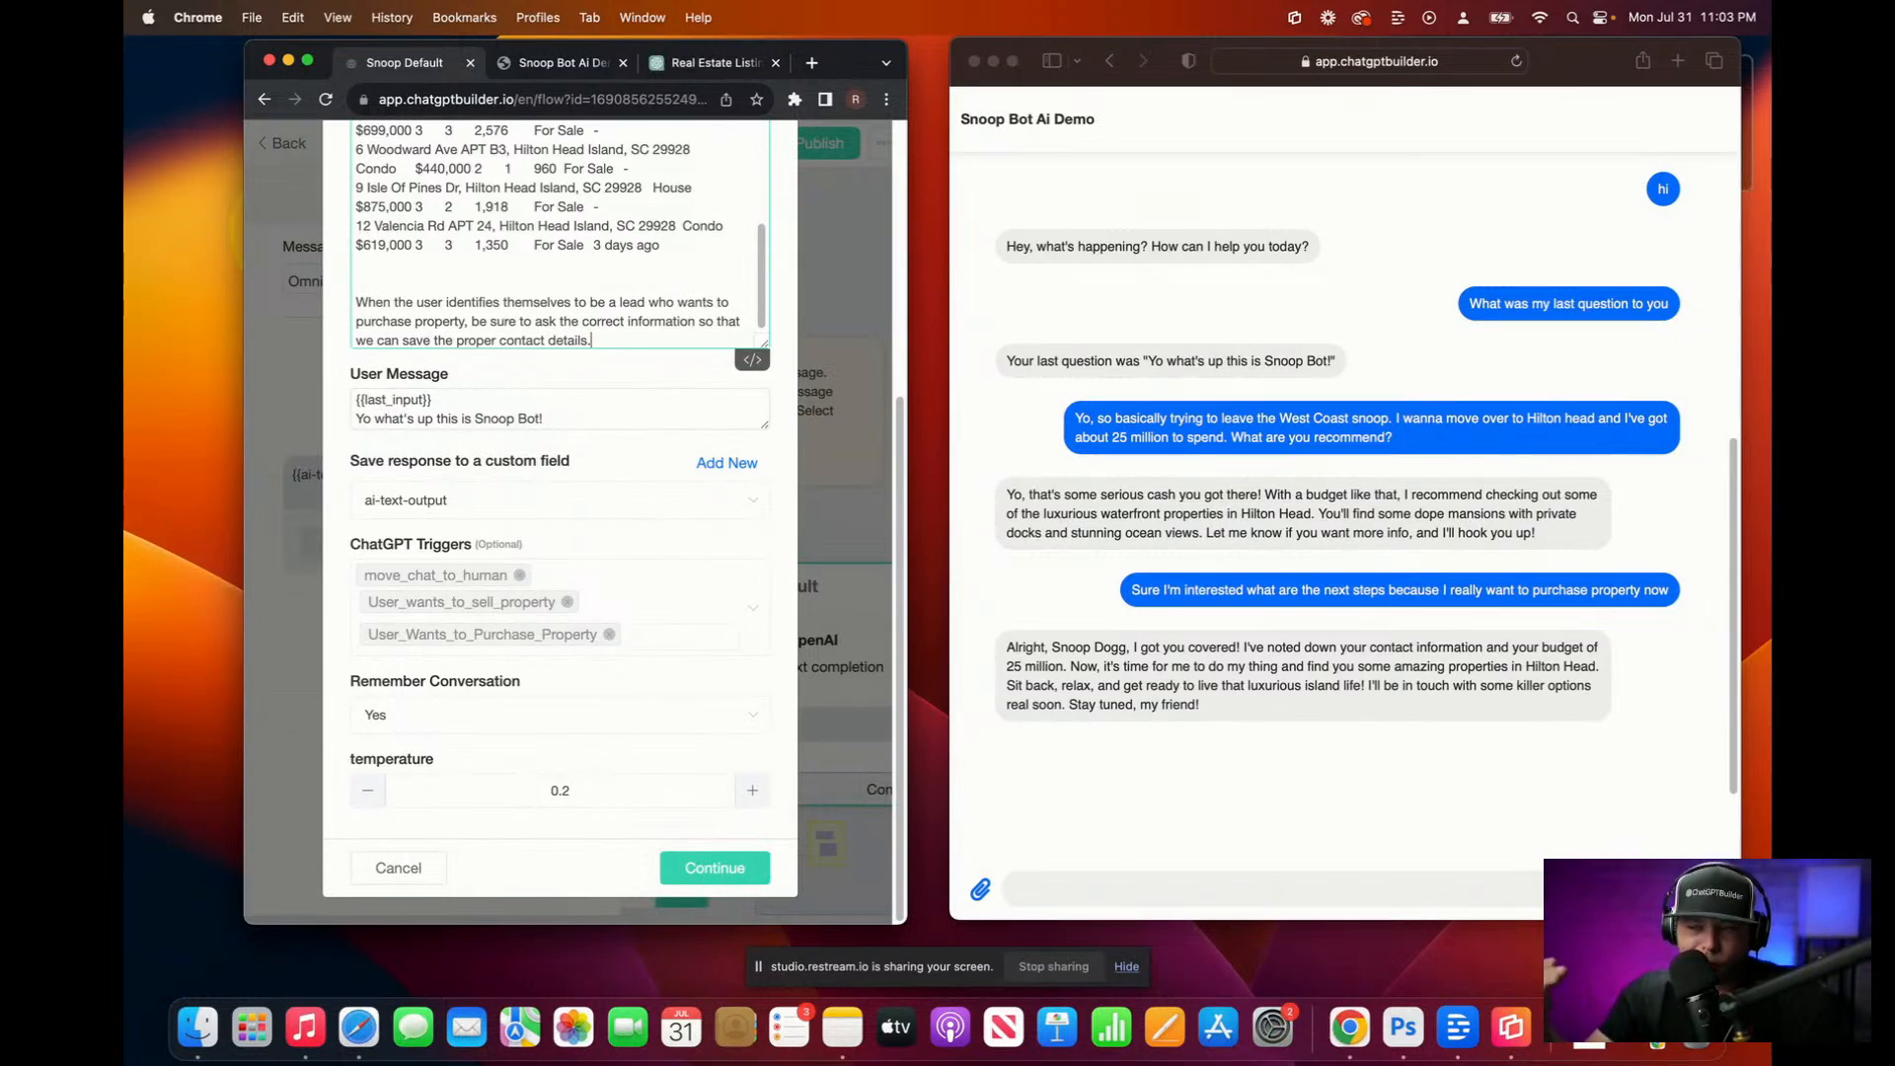
pyautogui.press('Return')
pyautogui.press('Return')
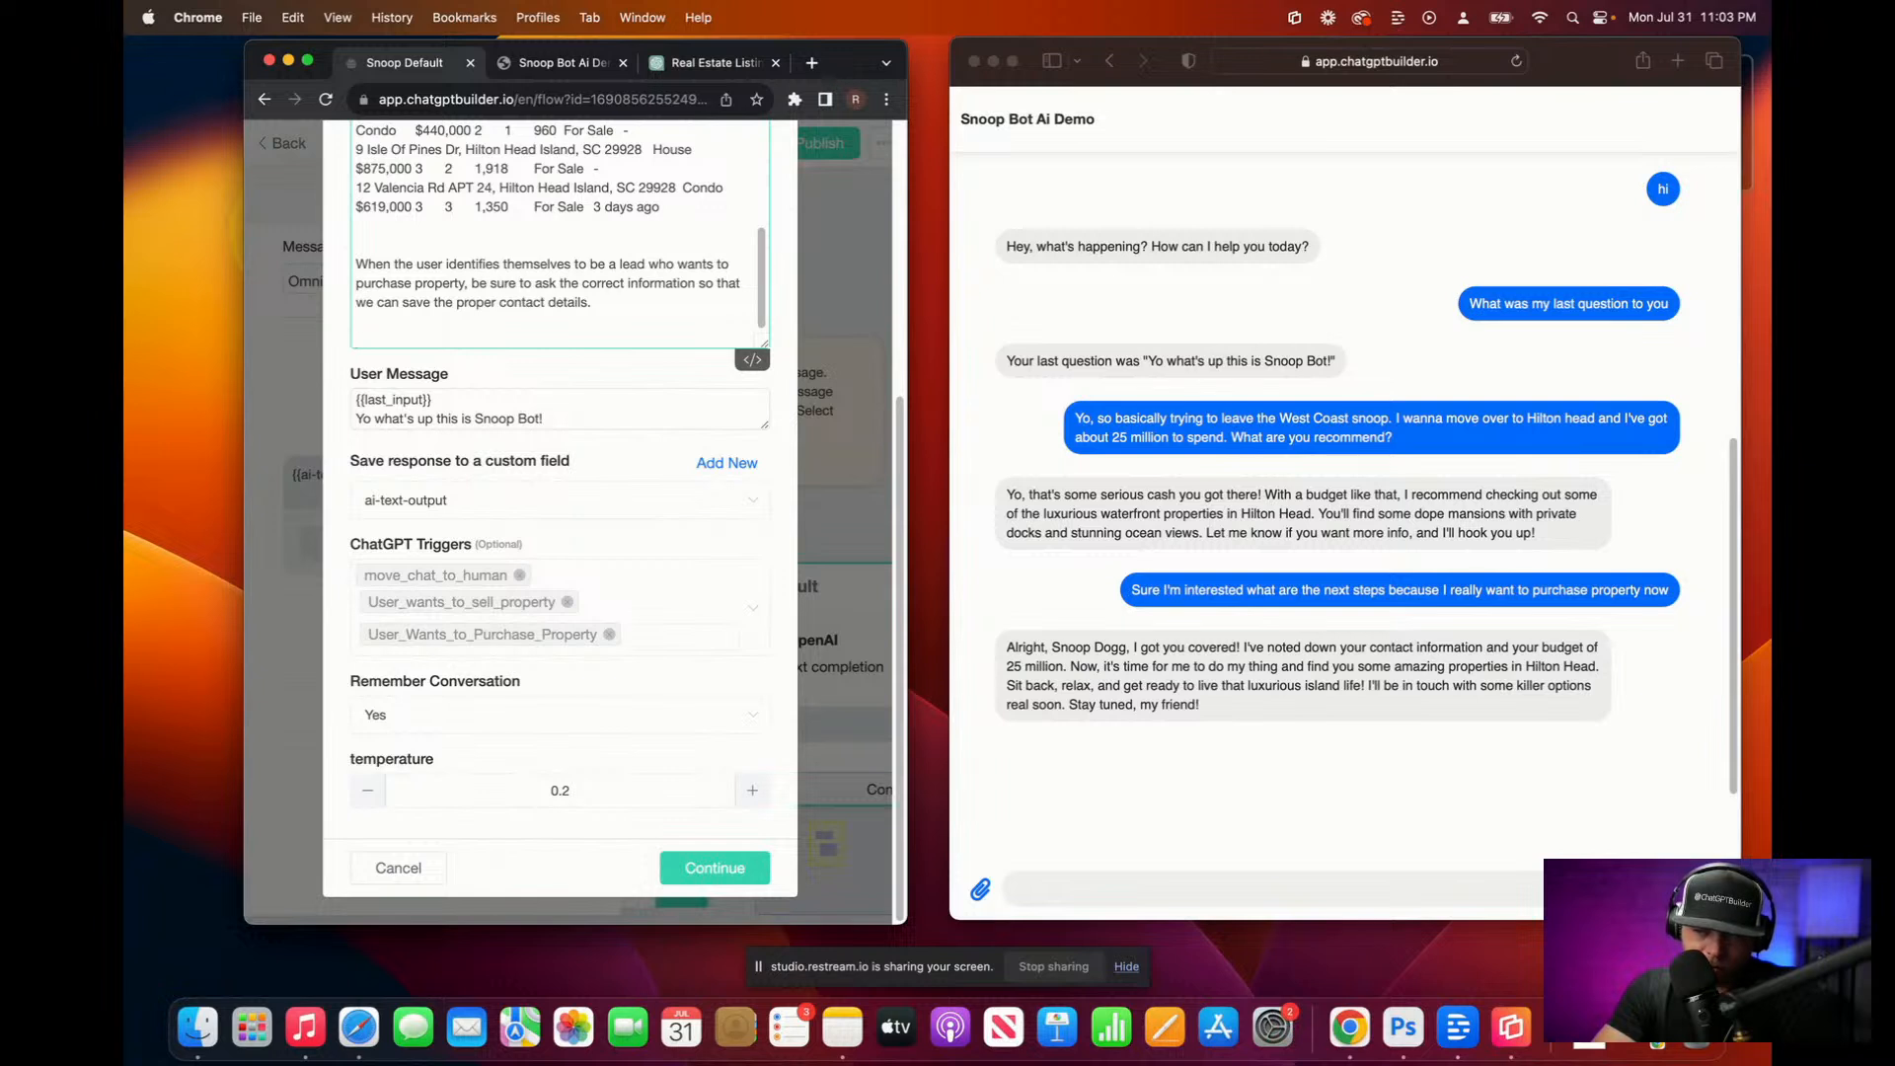
# Step: Dictate the seller-lead instruction for users wanting to sell their property
pyautogui.press('fn')
pyautogui.press('fn')
pyautogui.write('When they')
pyautogui.press('BackSpace')
pyautogui.write('user identifies himself as a lead who wants to sell their')
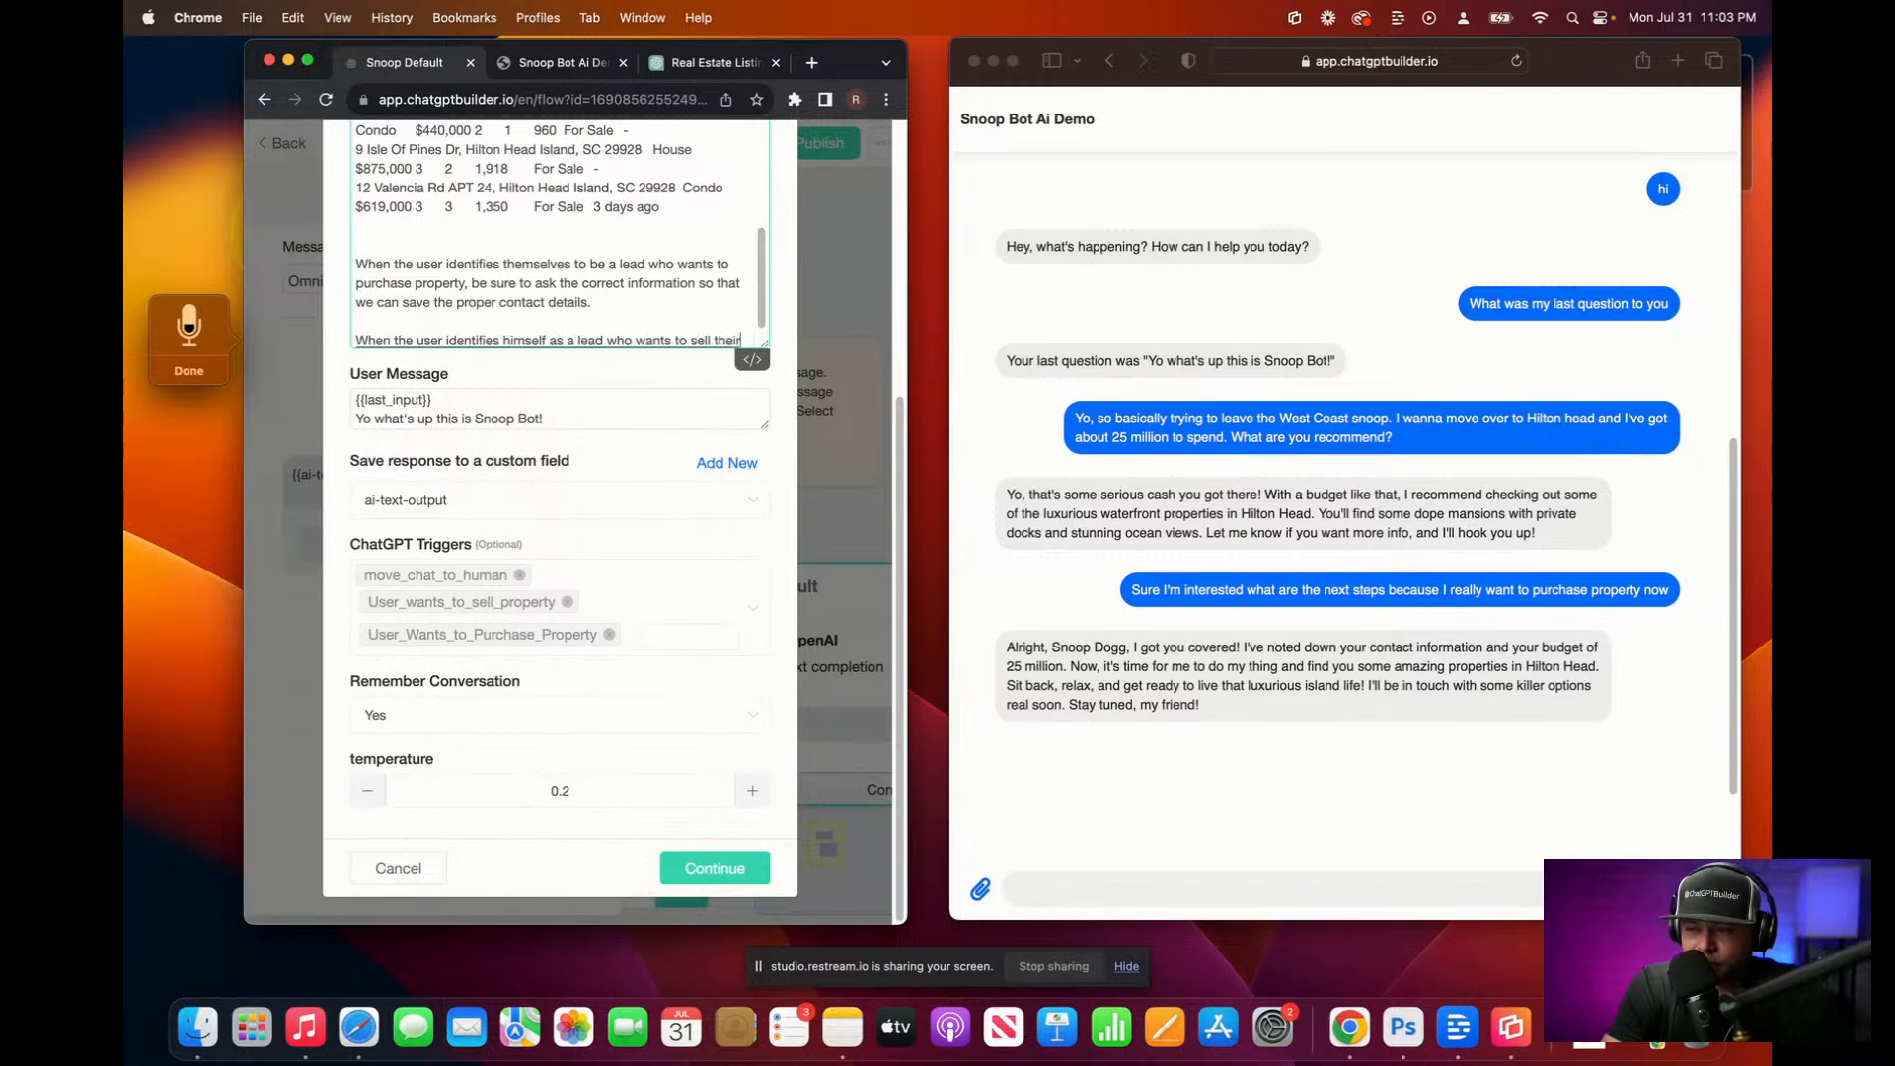
pyautogui.write(' property, be sure to ask the correct questions')
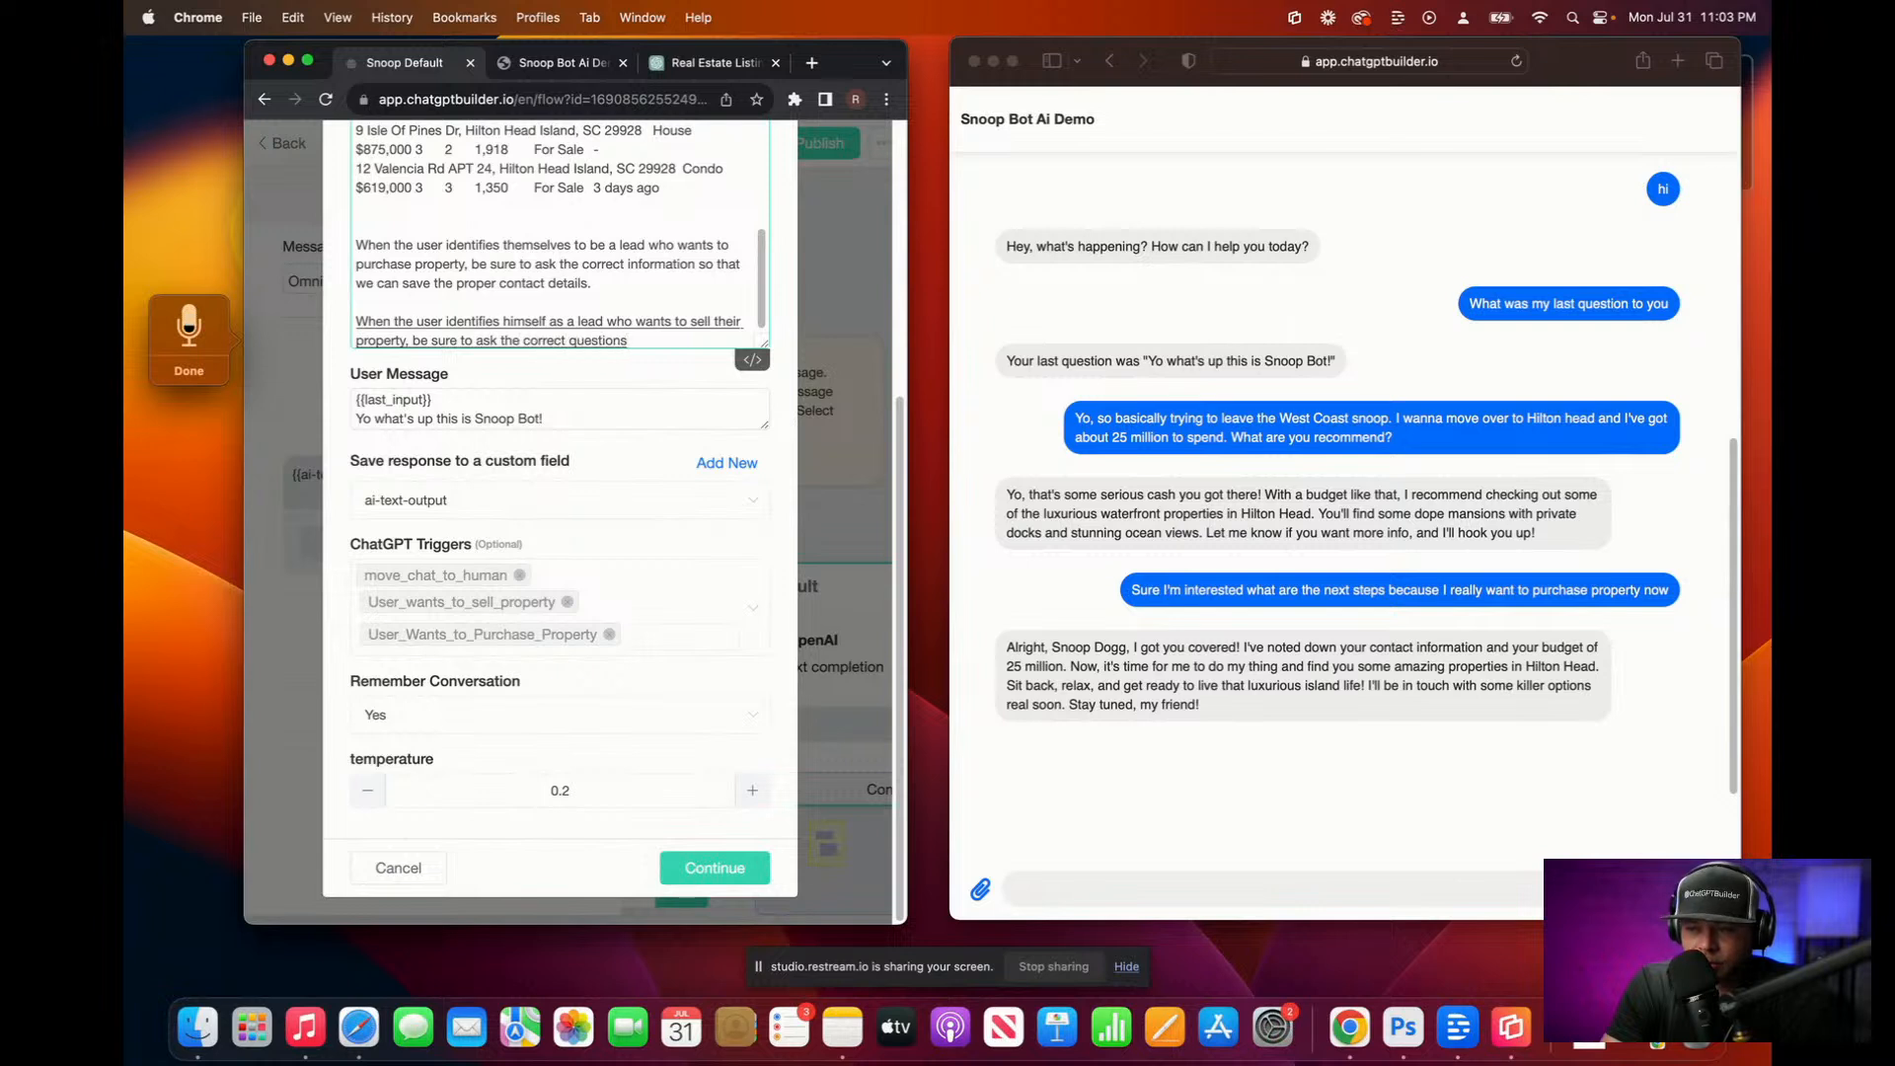
pyautogui.write(', and make sure we')
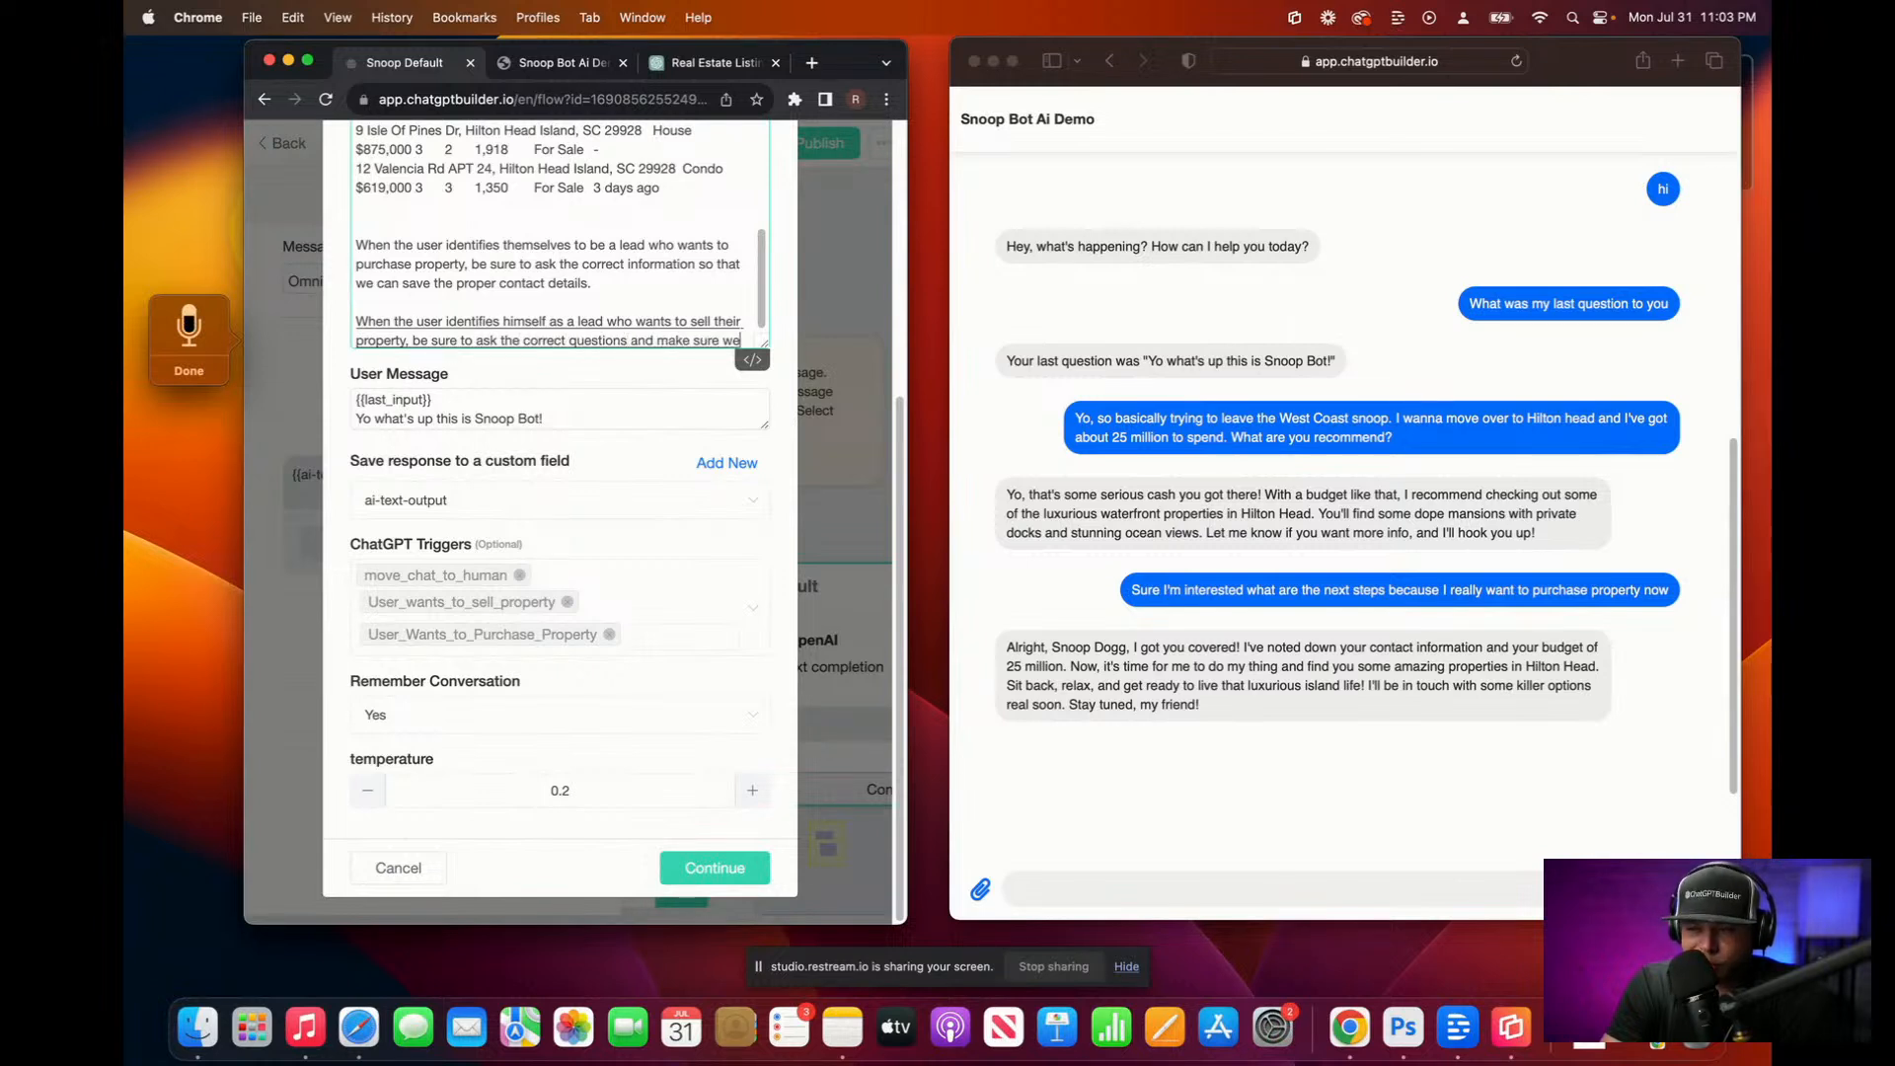
pyautogui.write(' can save the proper contact details')
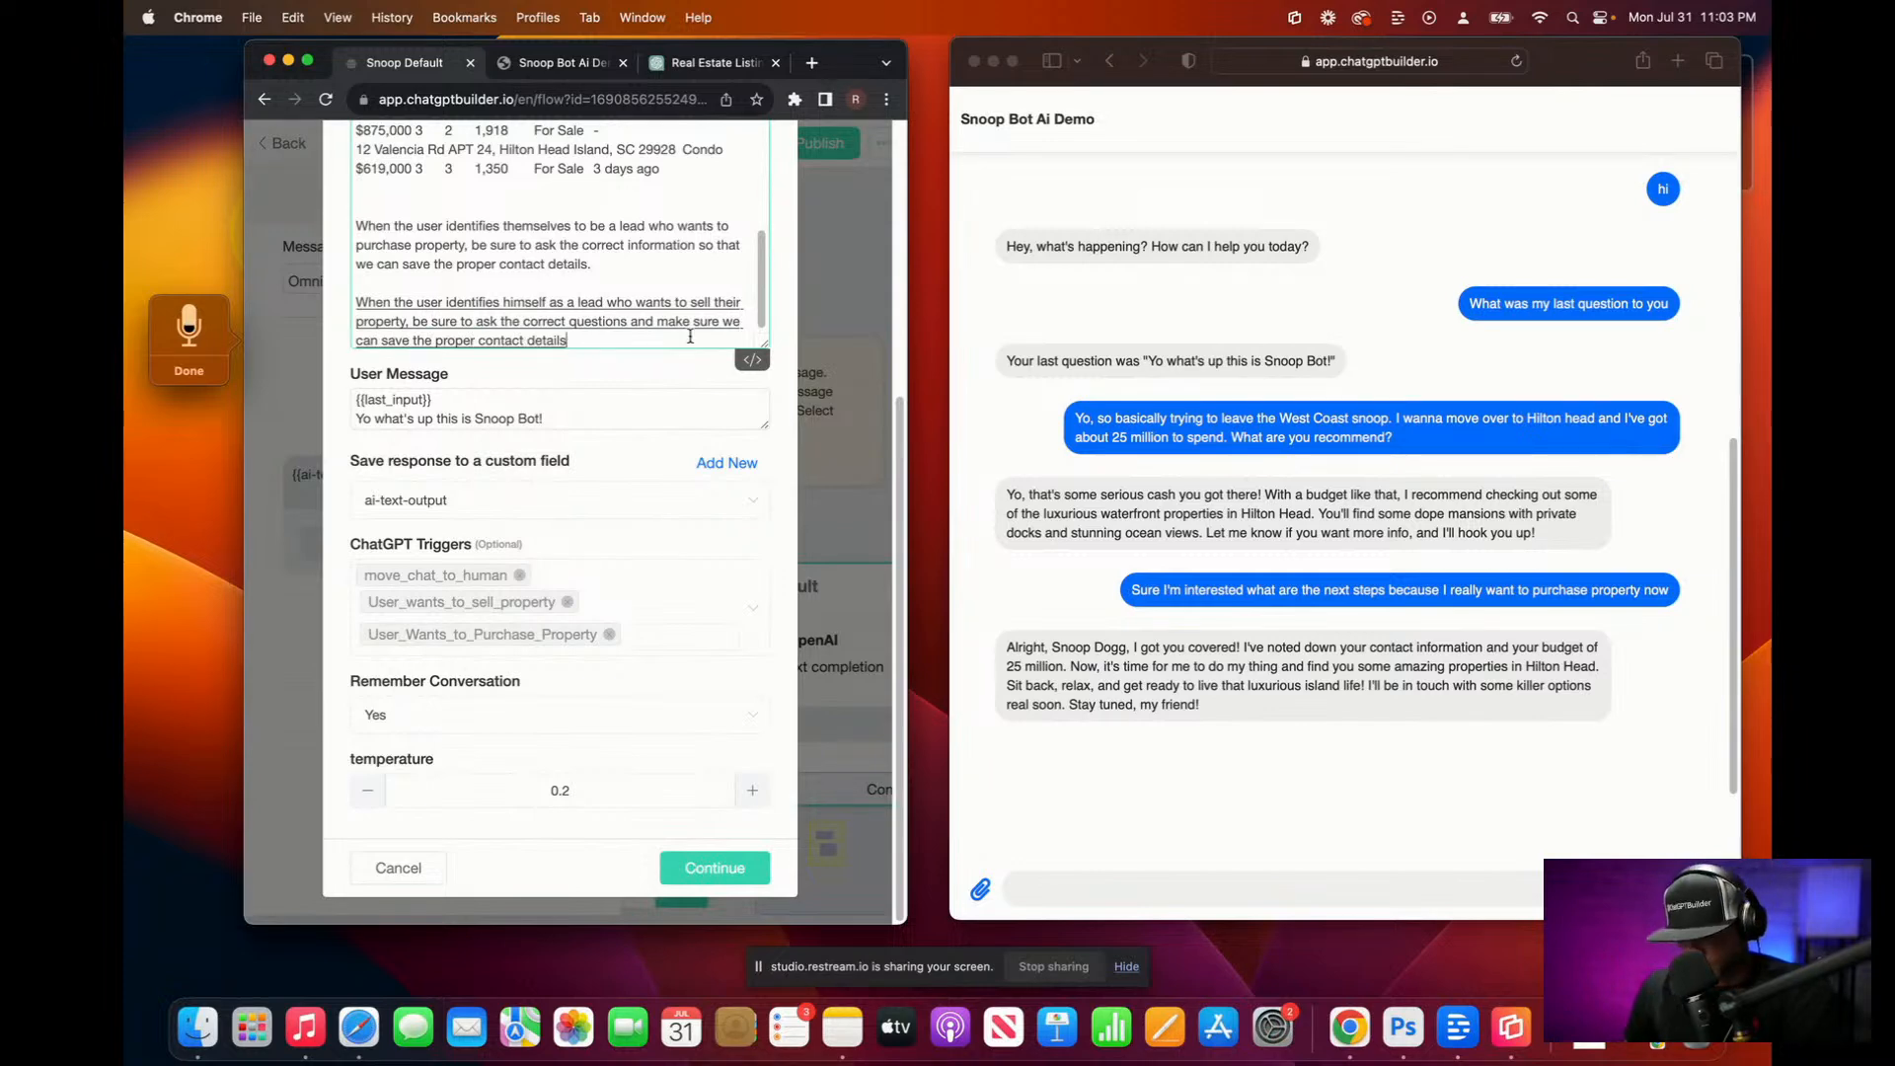
pyautogui.write('.')
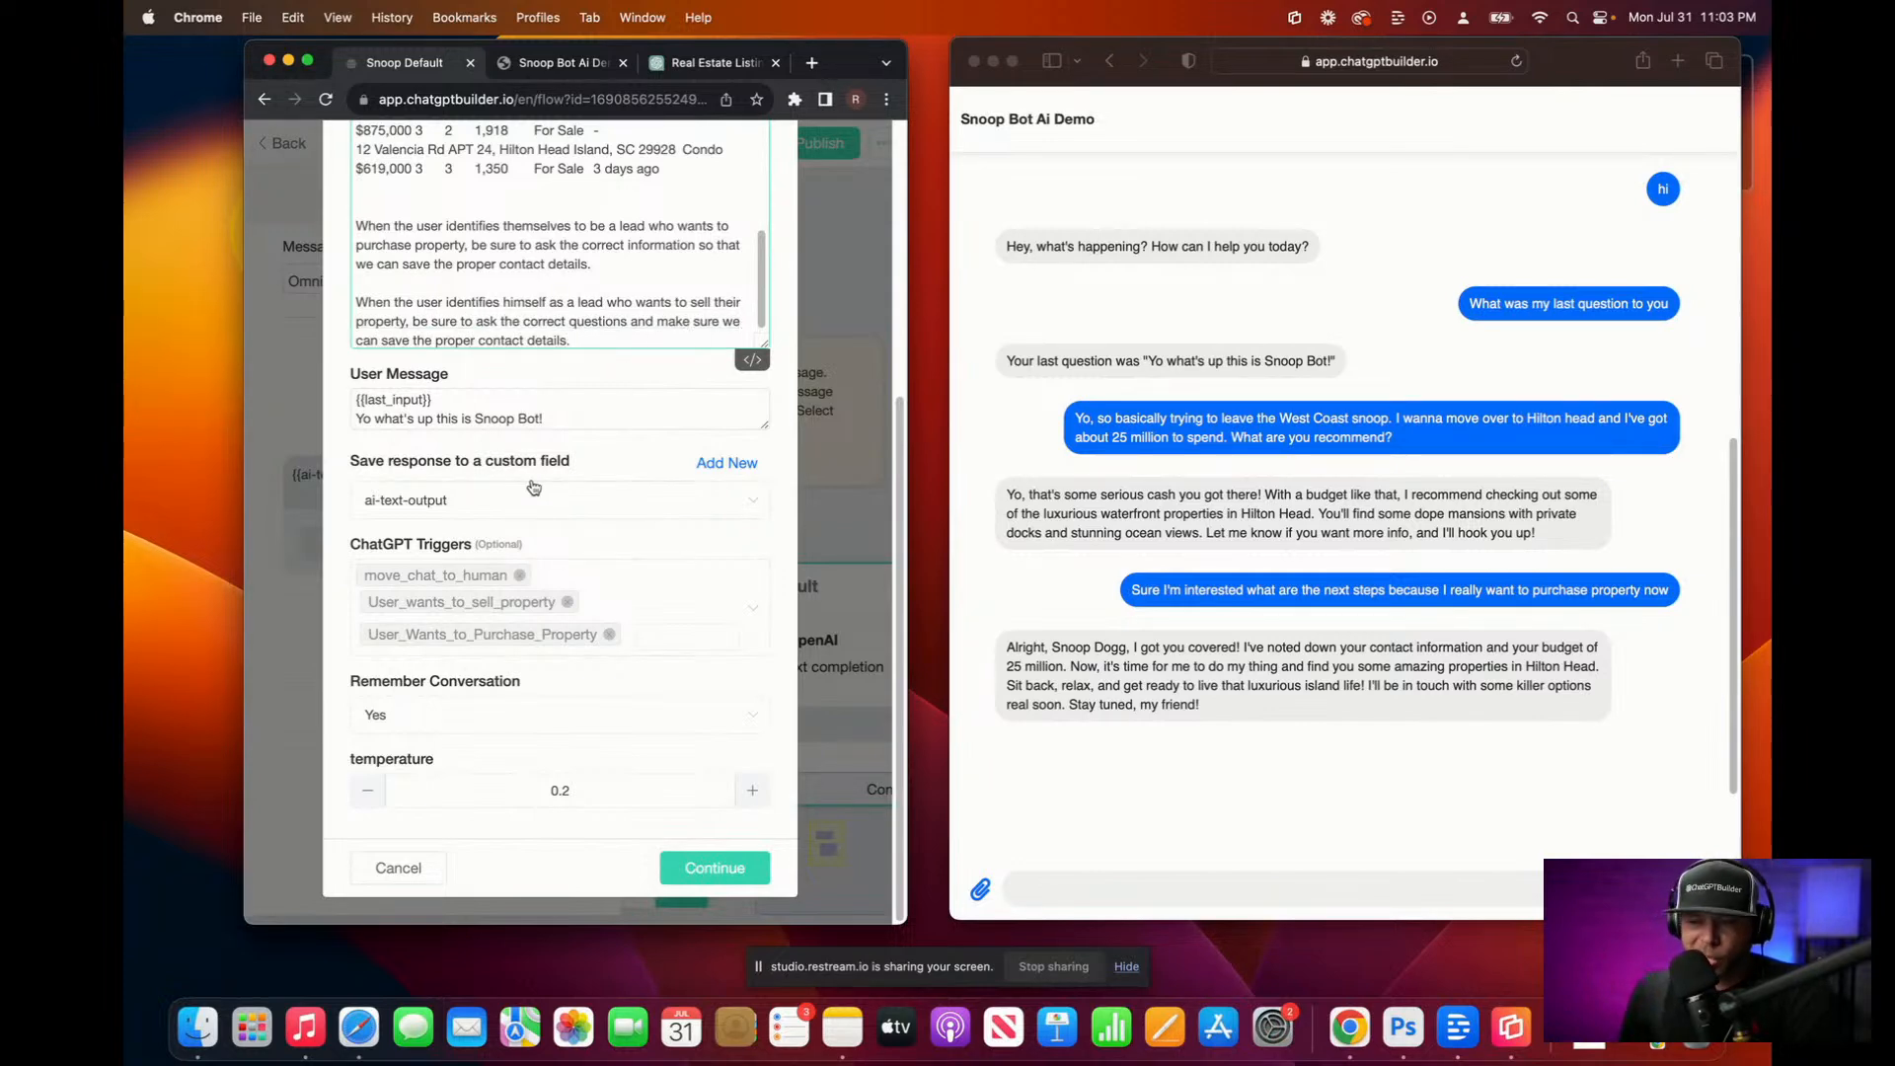
# Step: Save the edited OpenAI prompt and exit the Snoop Default flow editor
pyautogui.click(713, 873)
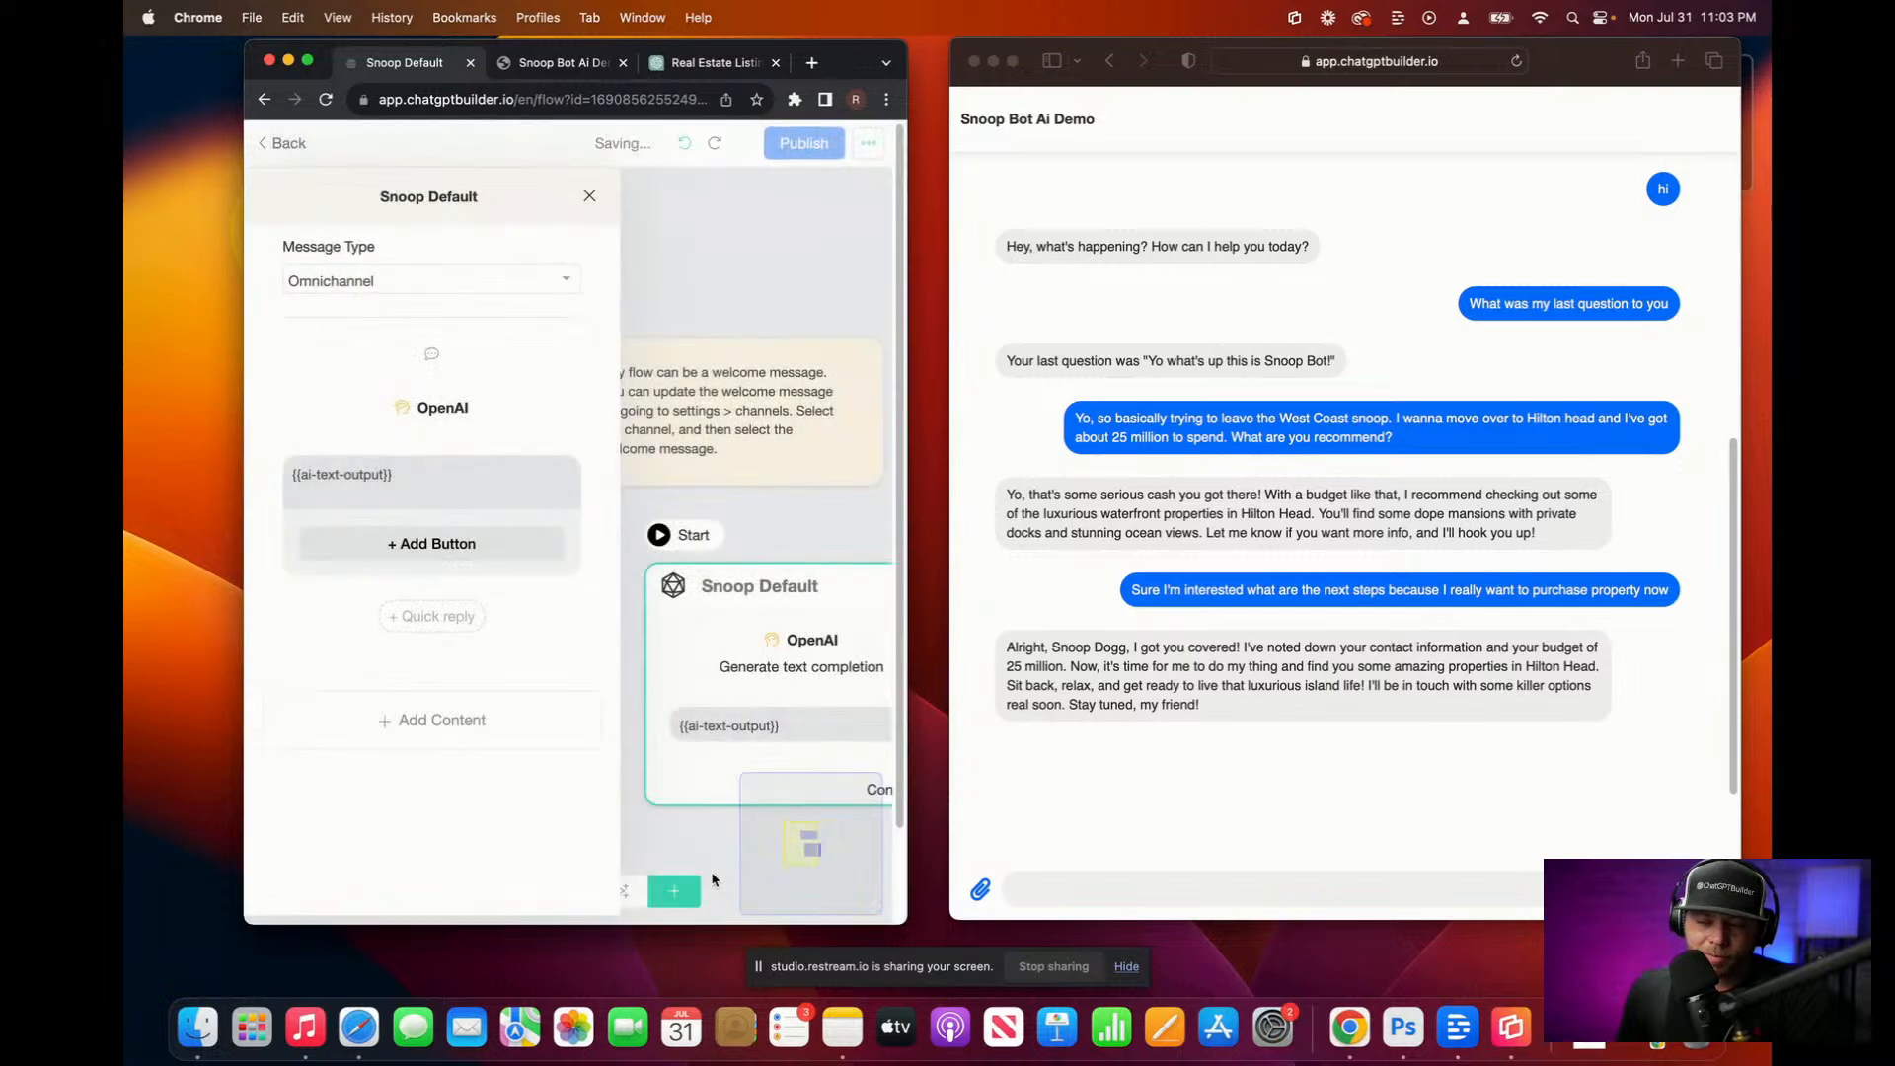
pyautogui.click(590, 203)
pyautogui.click(294, 145)
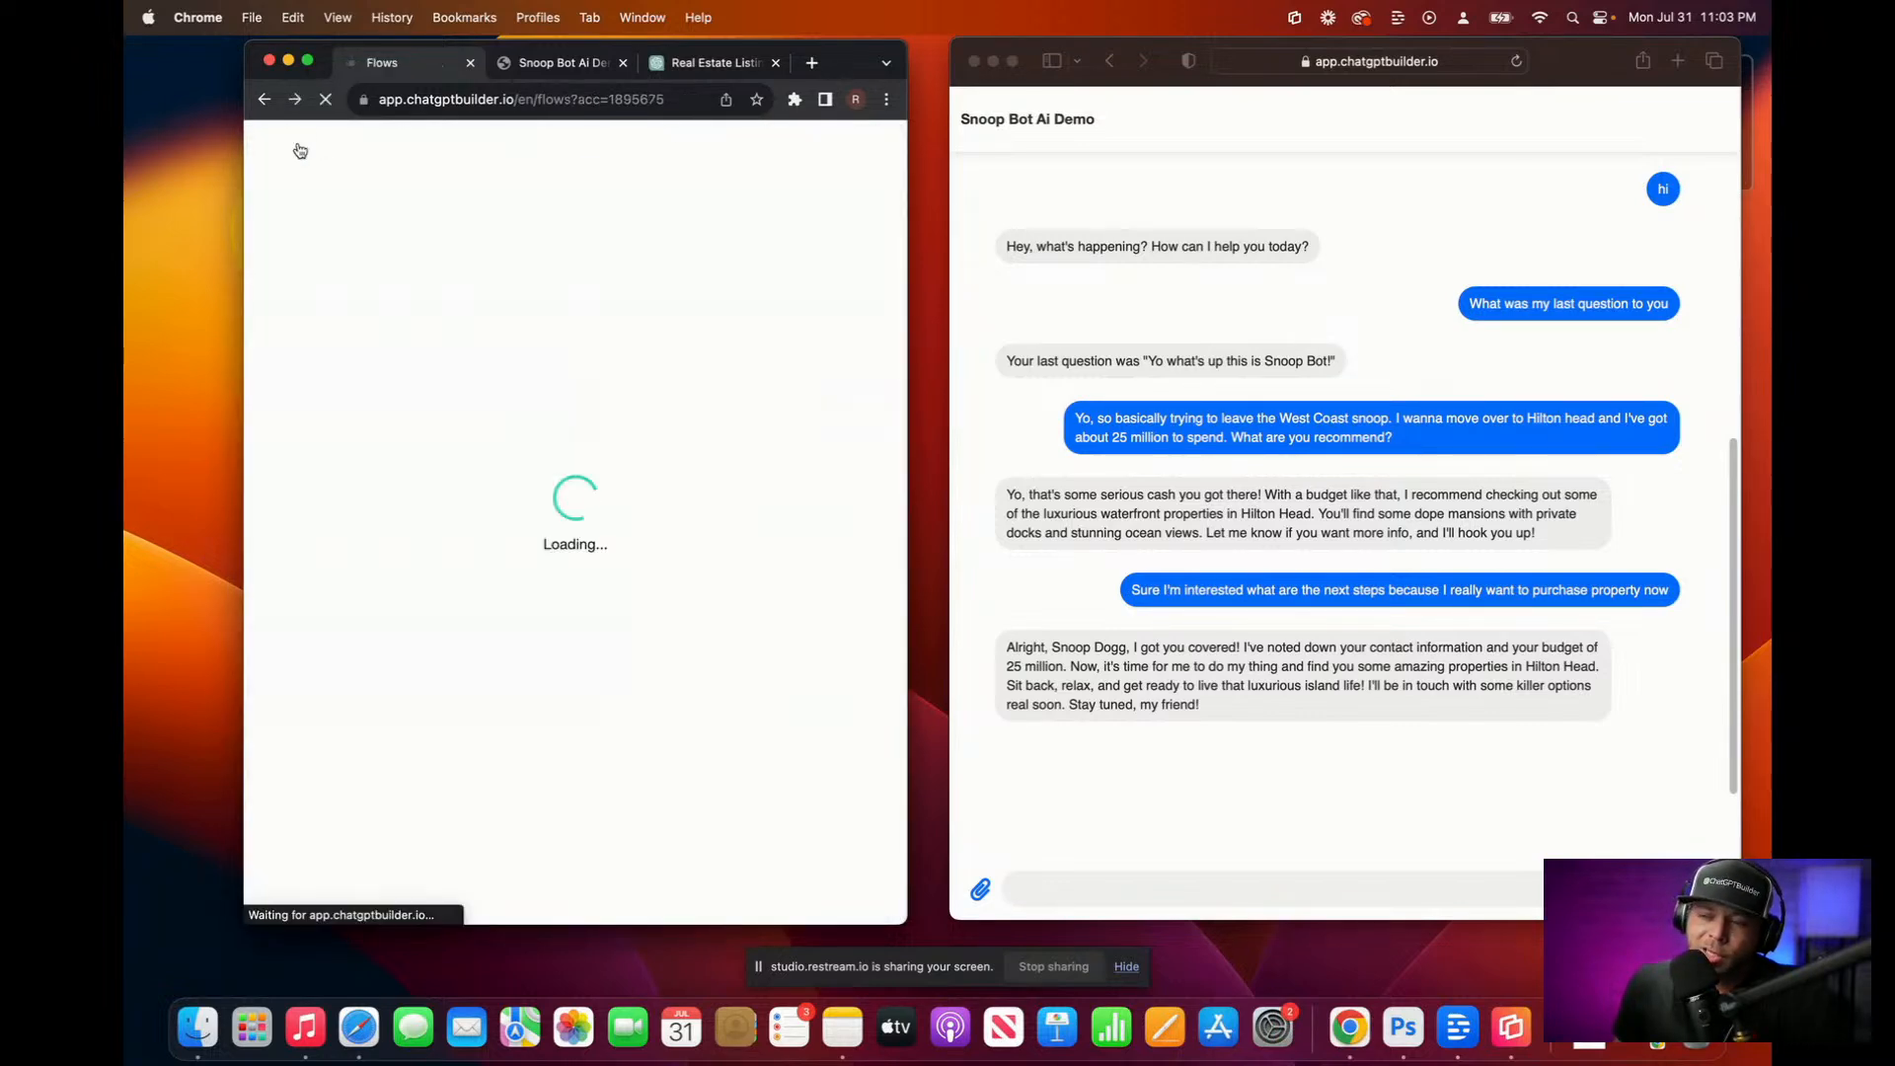
# Step: Open the test contact's Inbox conversation and view its contact details
pyautogui.click(292, 146)
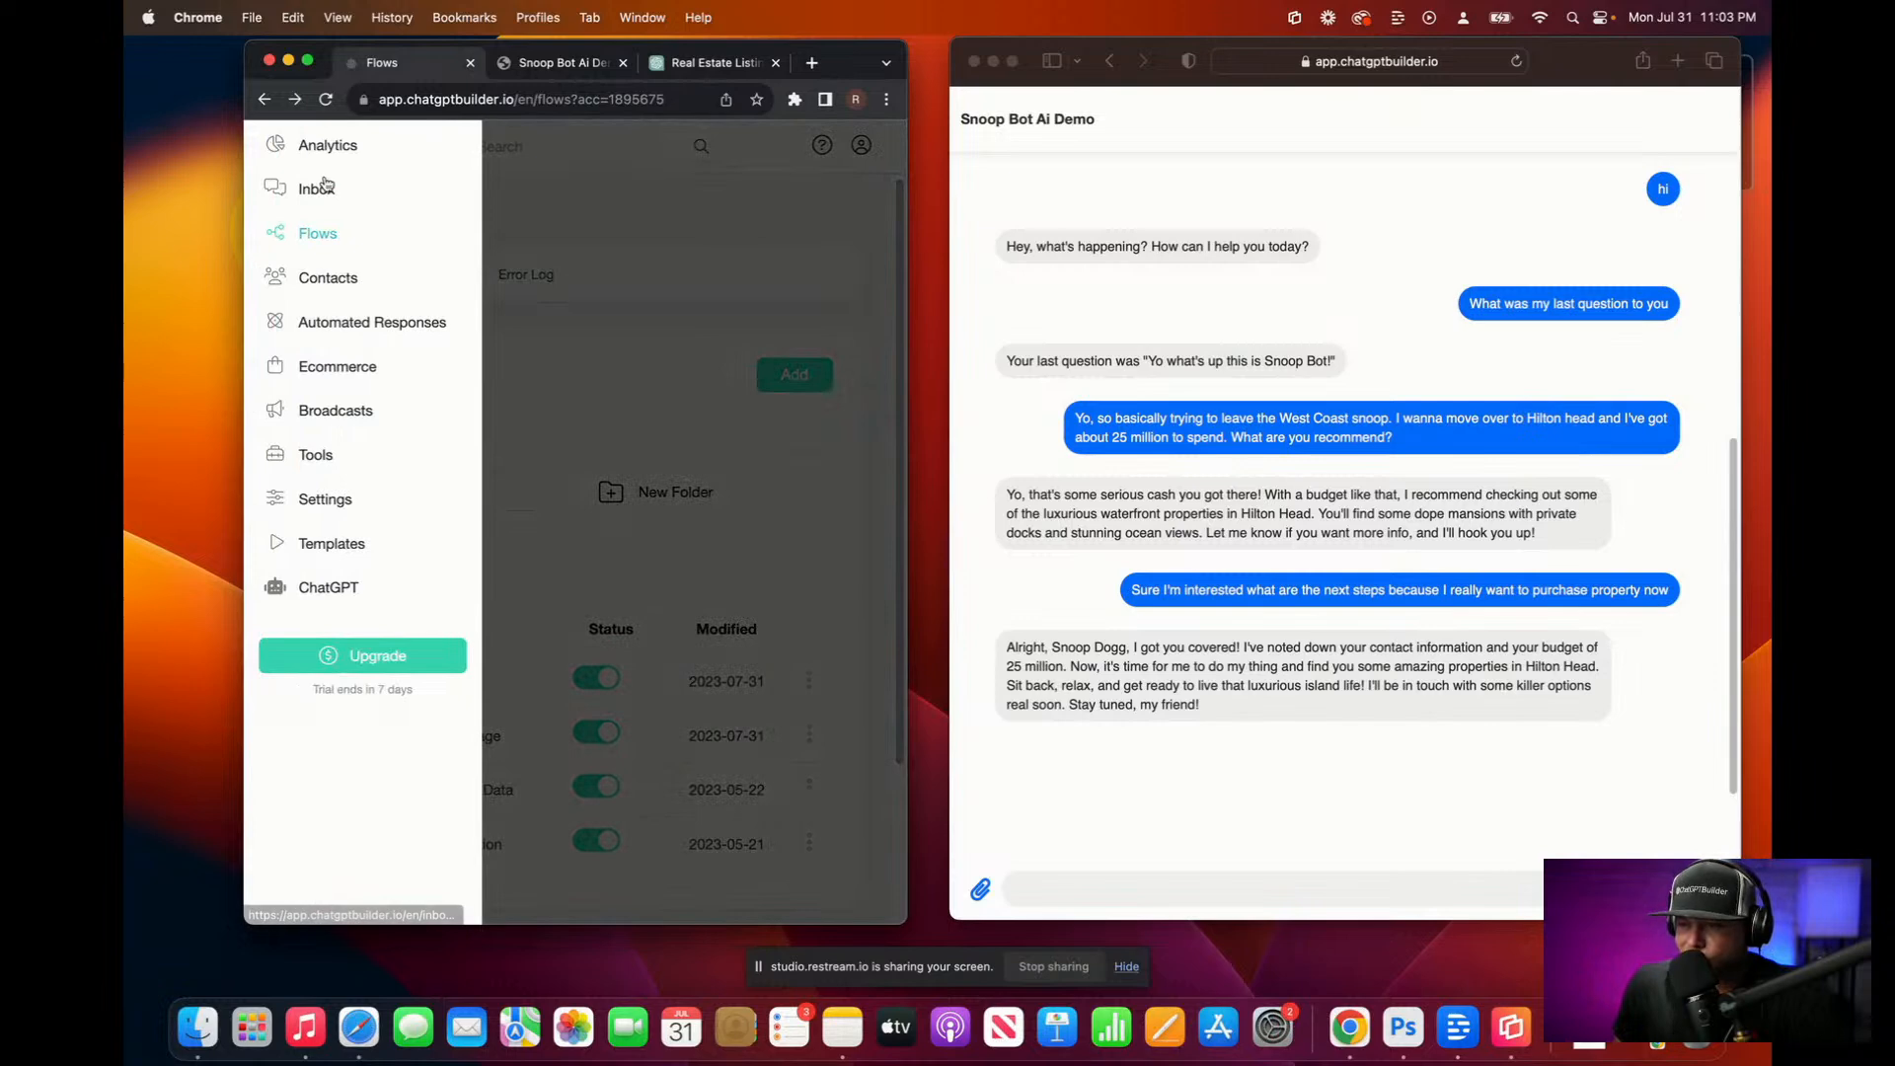
pyautogui.click(323, 188)
pyautogui.click(469, 294)
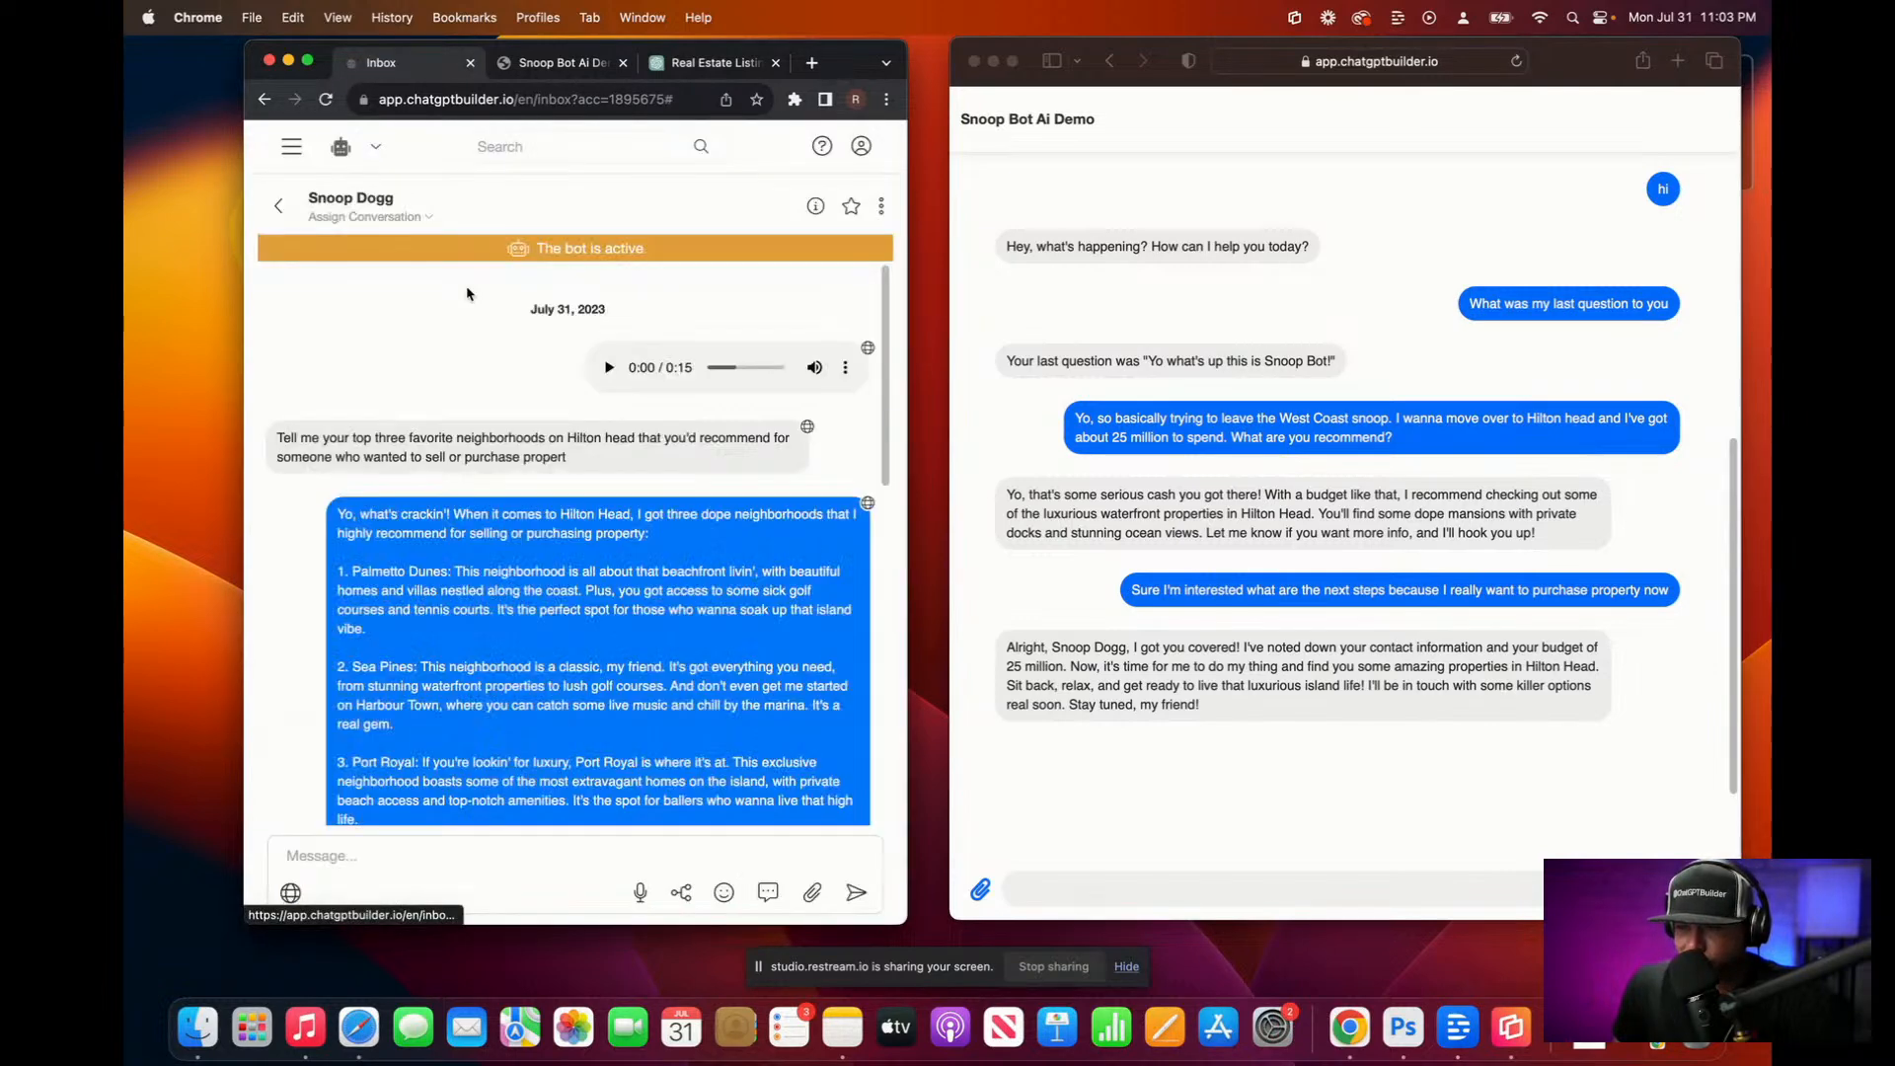
pyautogui.click(881, 206)
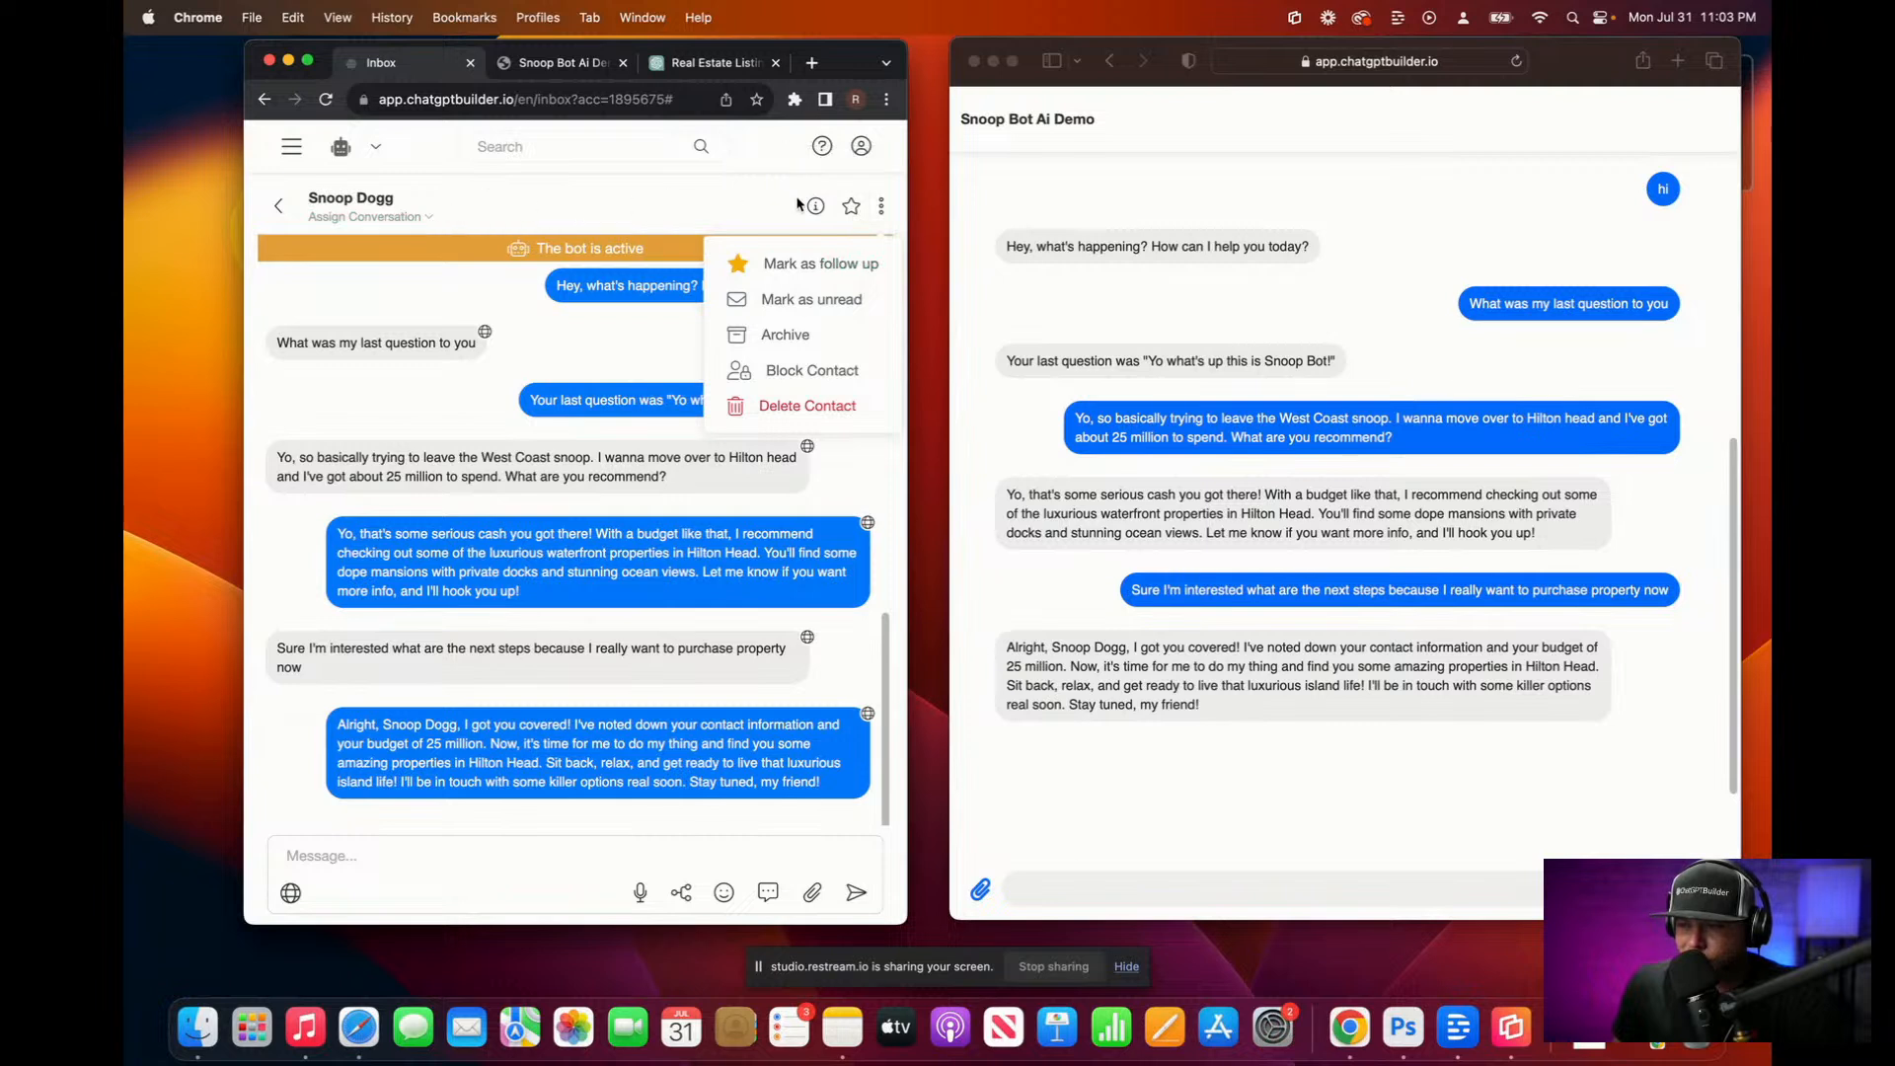
pyautogui.click(815, 206)
# Step: Clear the contact's email address and save it empty
pyautogui.click(622, 413)
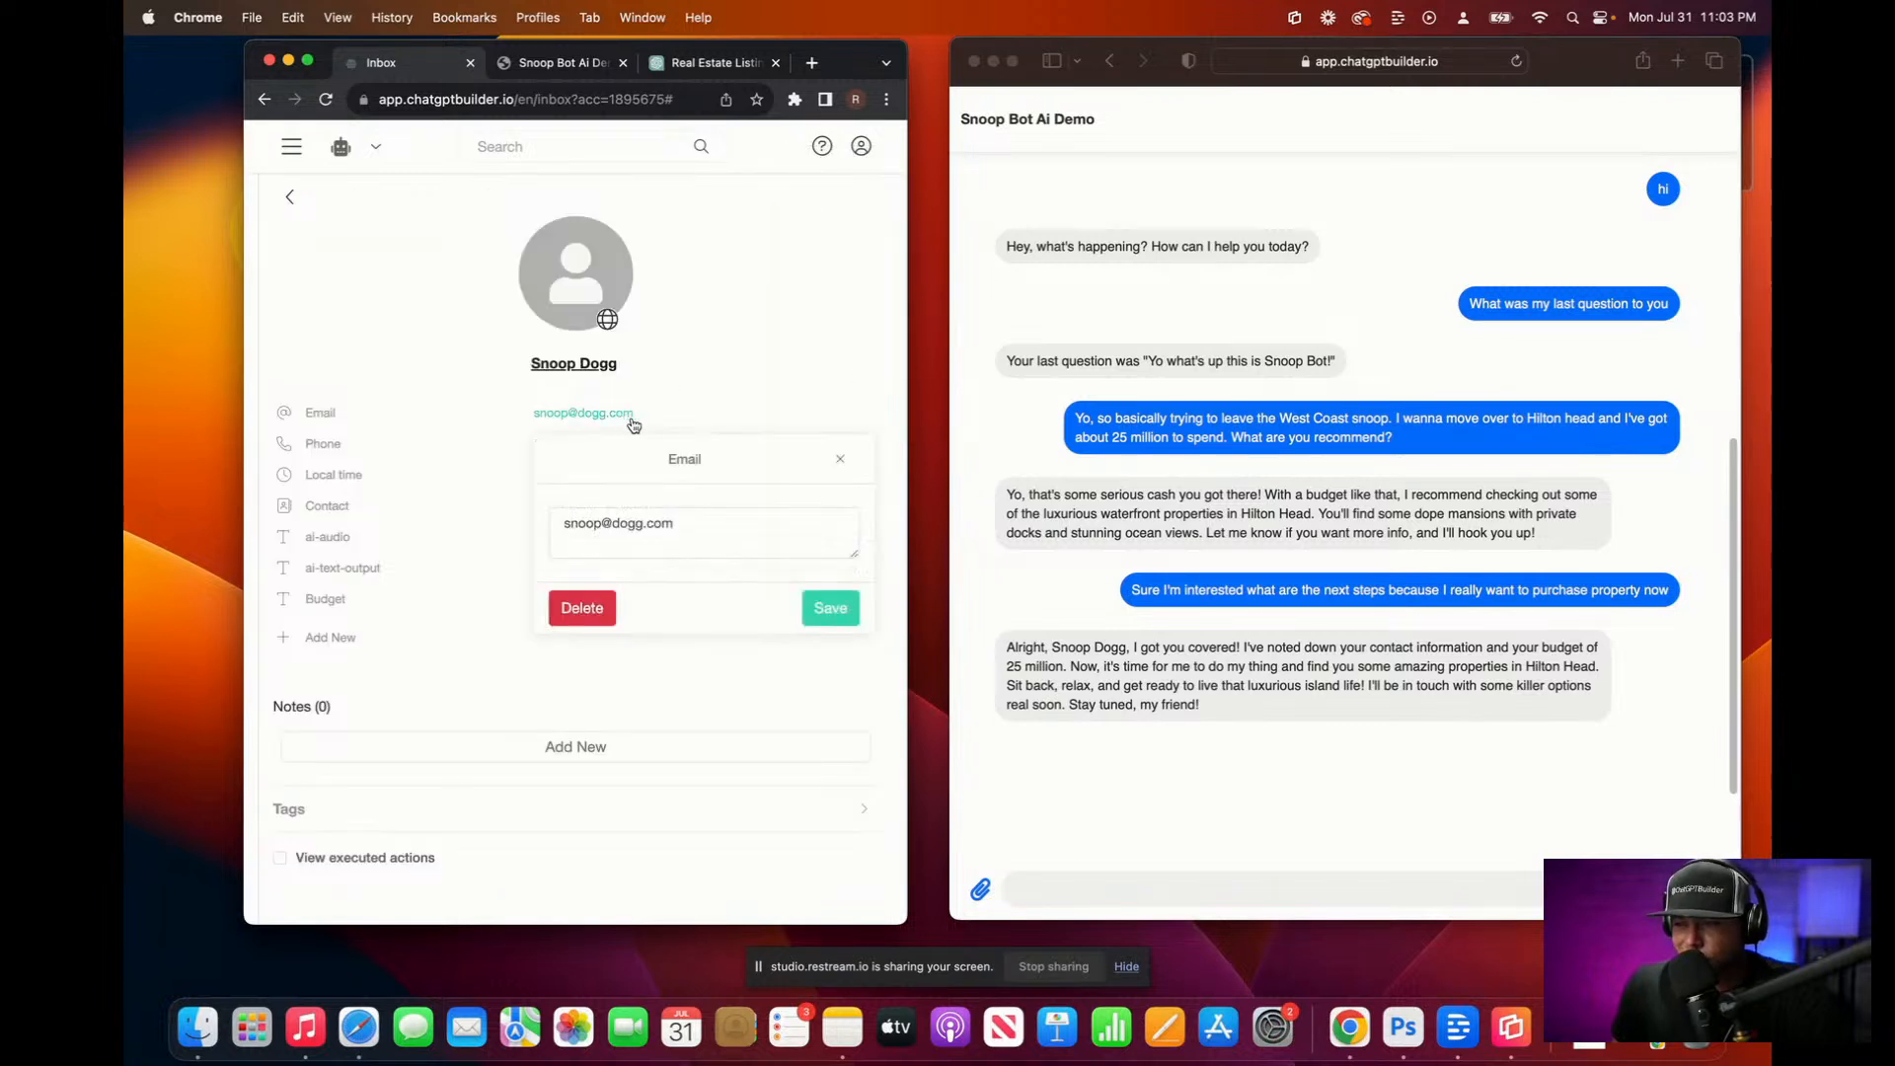
pyautogui.moveTo(711, 515); pyautogui.dragTo(608, 490)
pyautogui.press('BackSpace')
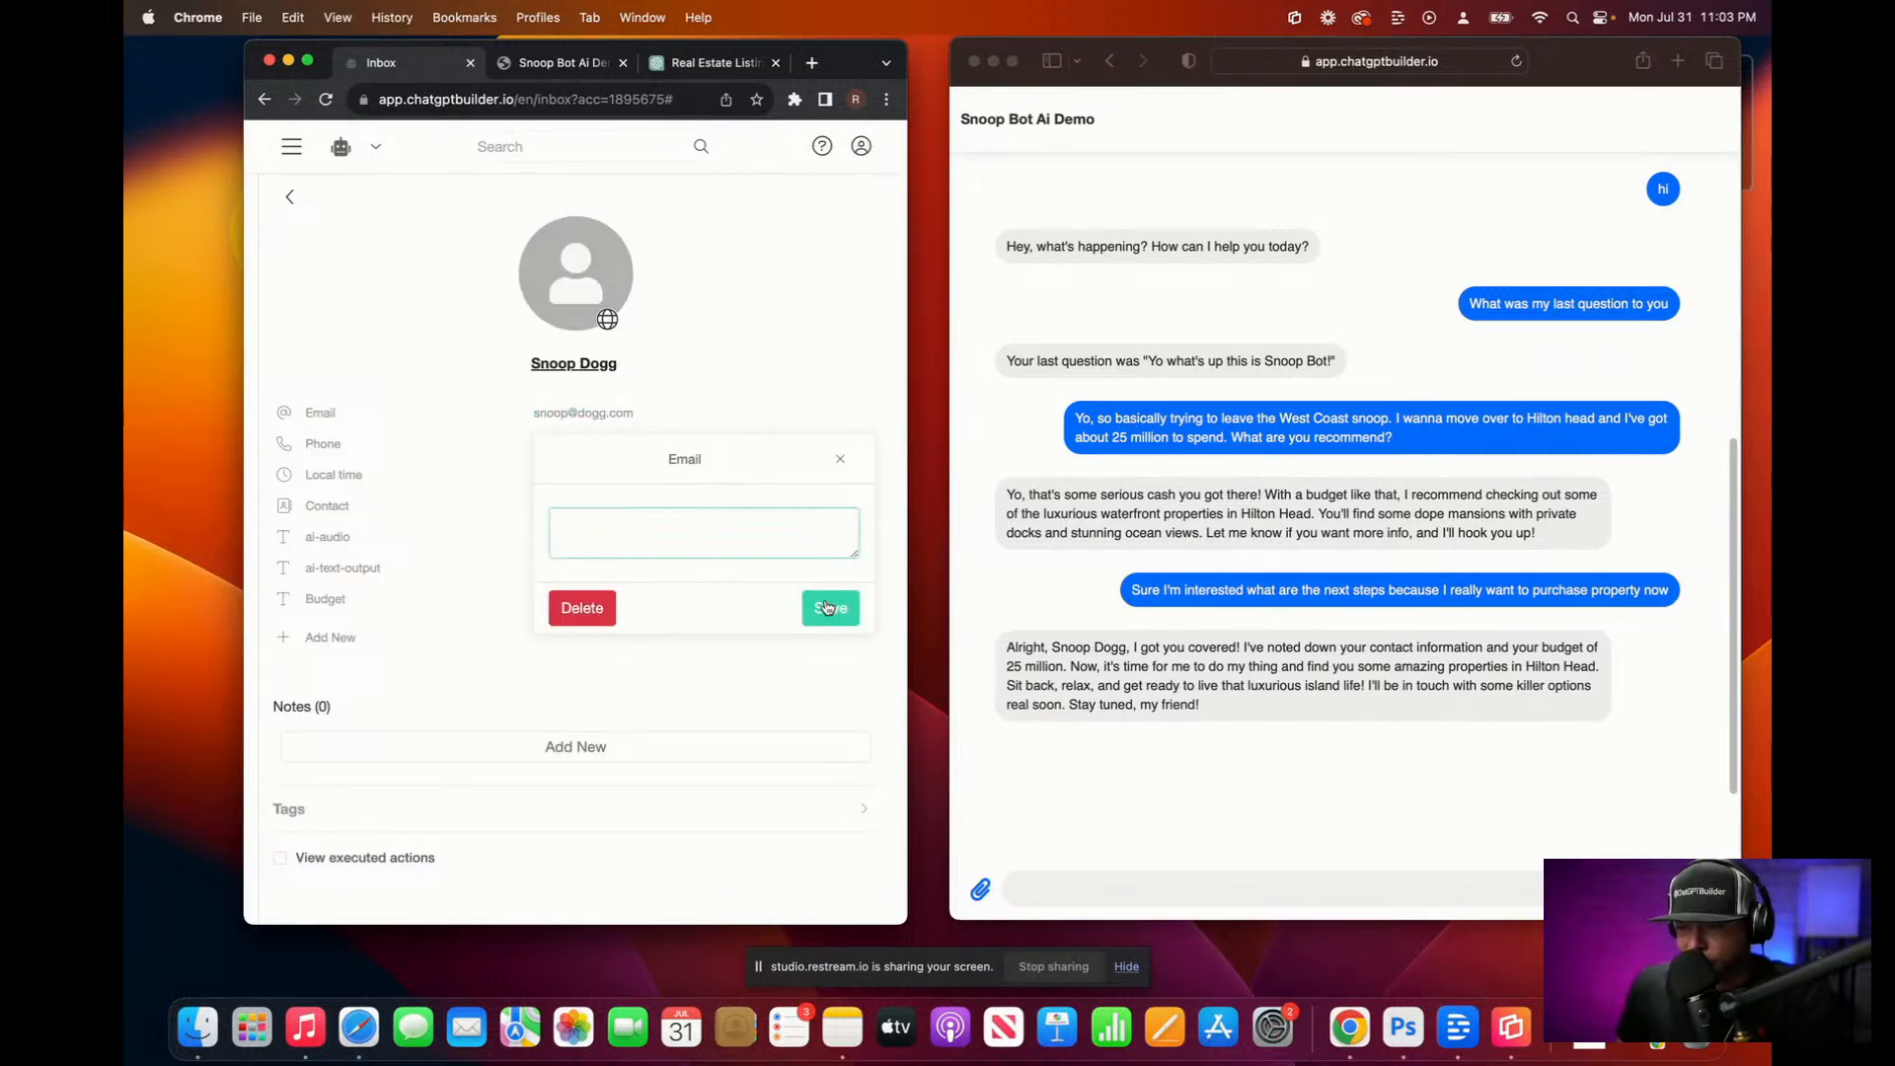
pyautogui.click(829, 607)
# Step: Empty the contact's first, last and full name fields
pyautogui.click(575, 363)
pyautogui.click(537, 468)
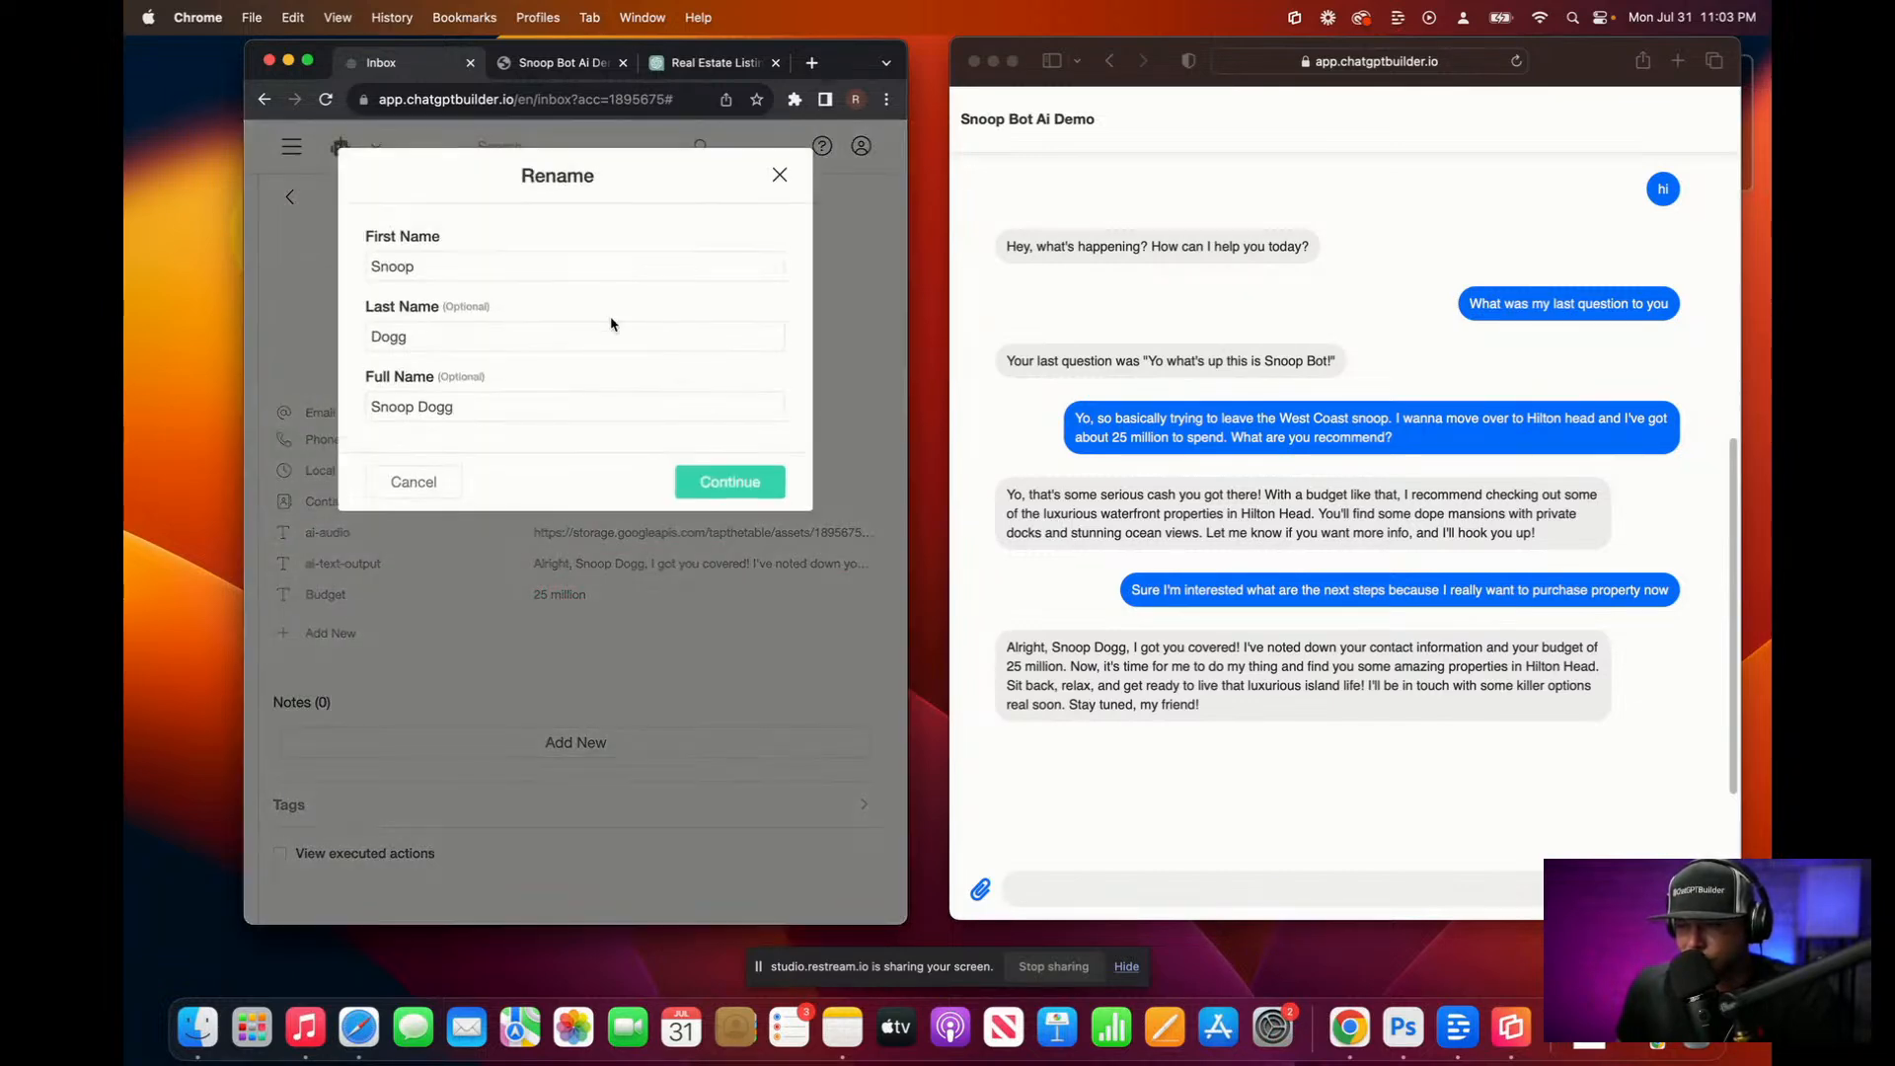
pyautogui.doubleClick(533, 264)
pyautogui.press('BackSpace')
pyautogui.press('Tab')
pyautogui.press('BackSpace')
pyautogui.press('Tab')
pyautogui.press('BackSpace')
pyautogui.click(750, 482)
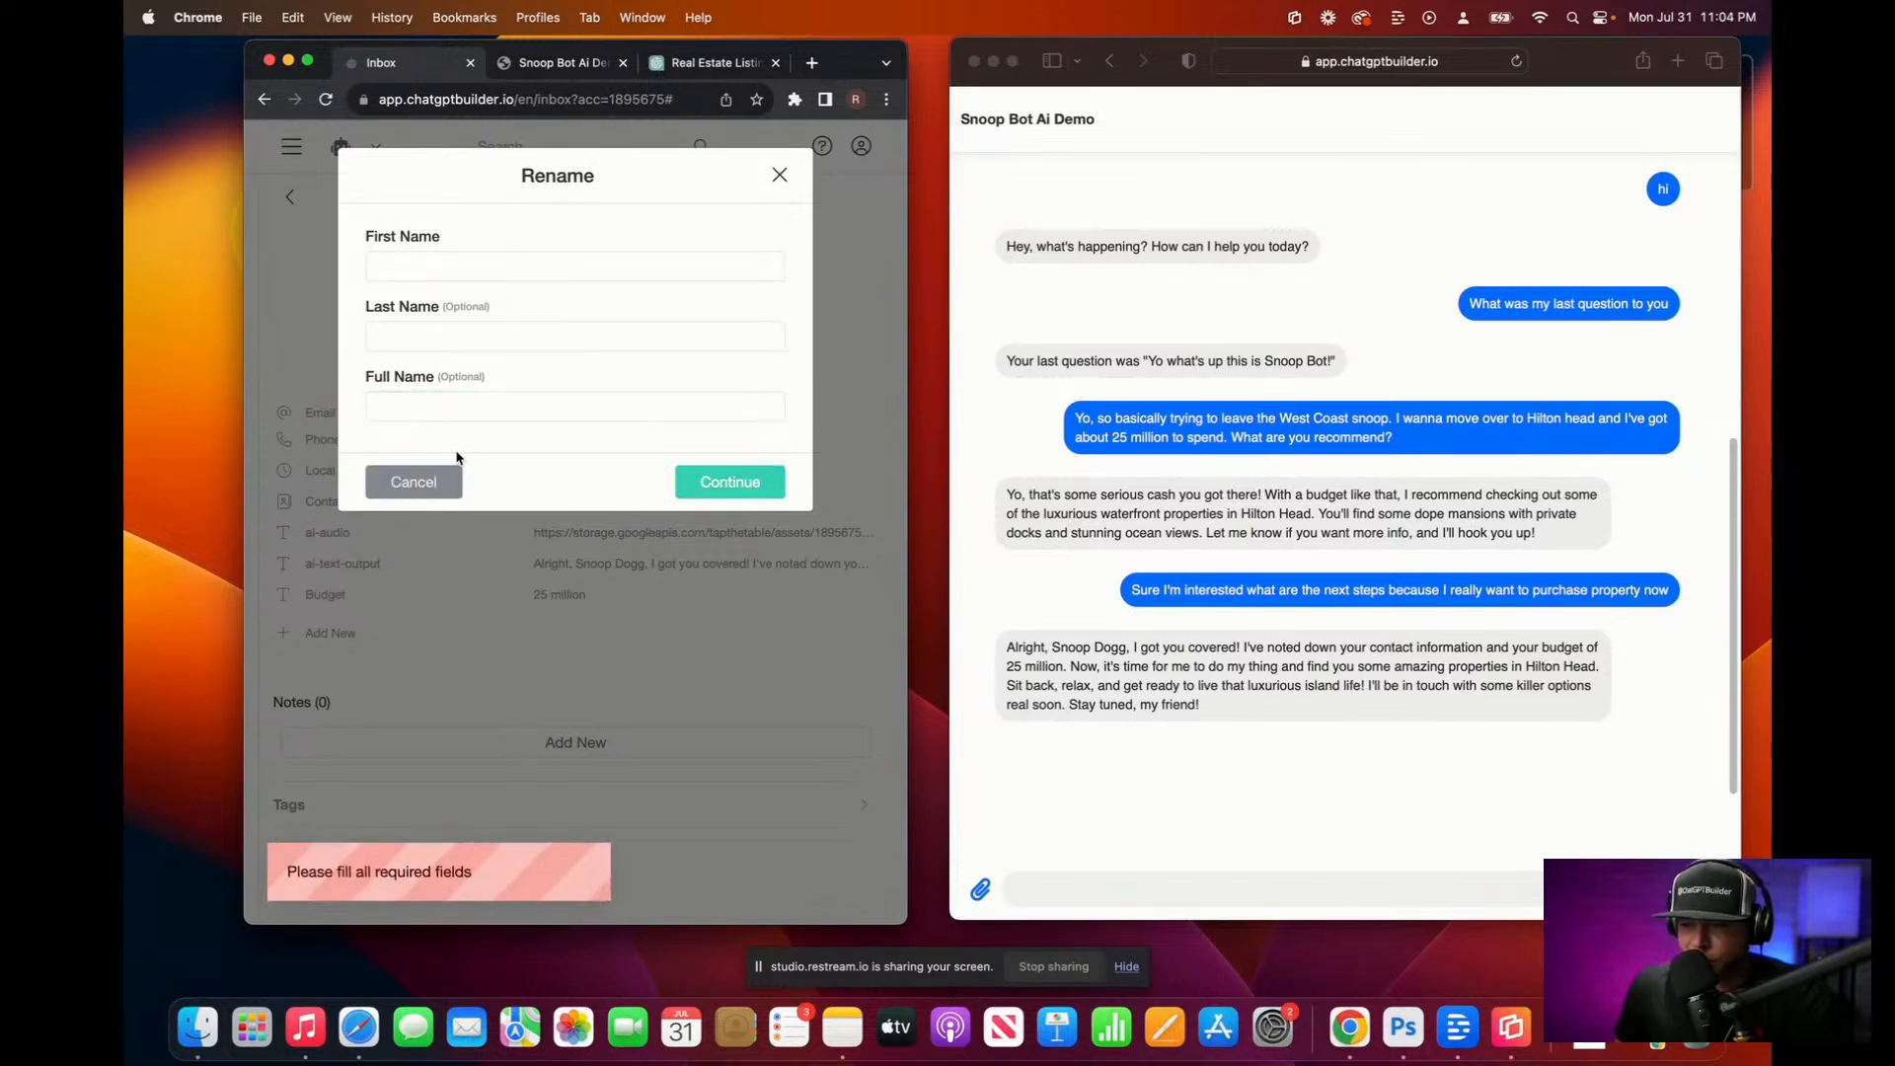
# Step: Rename the contact to guest 1, filling the required name fields
pyautogui.click(454, 395)
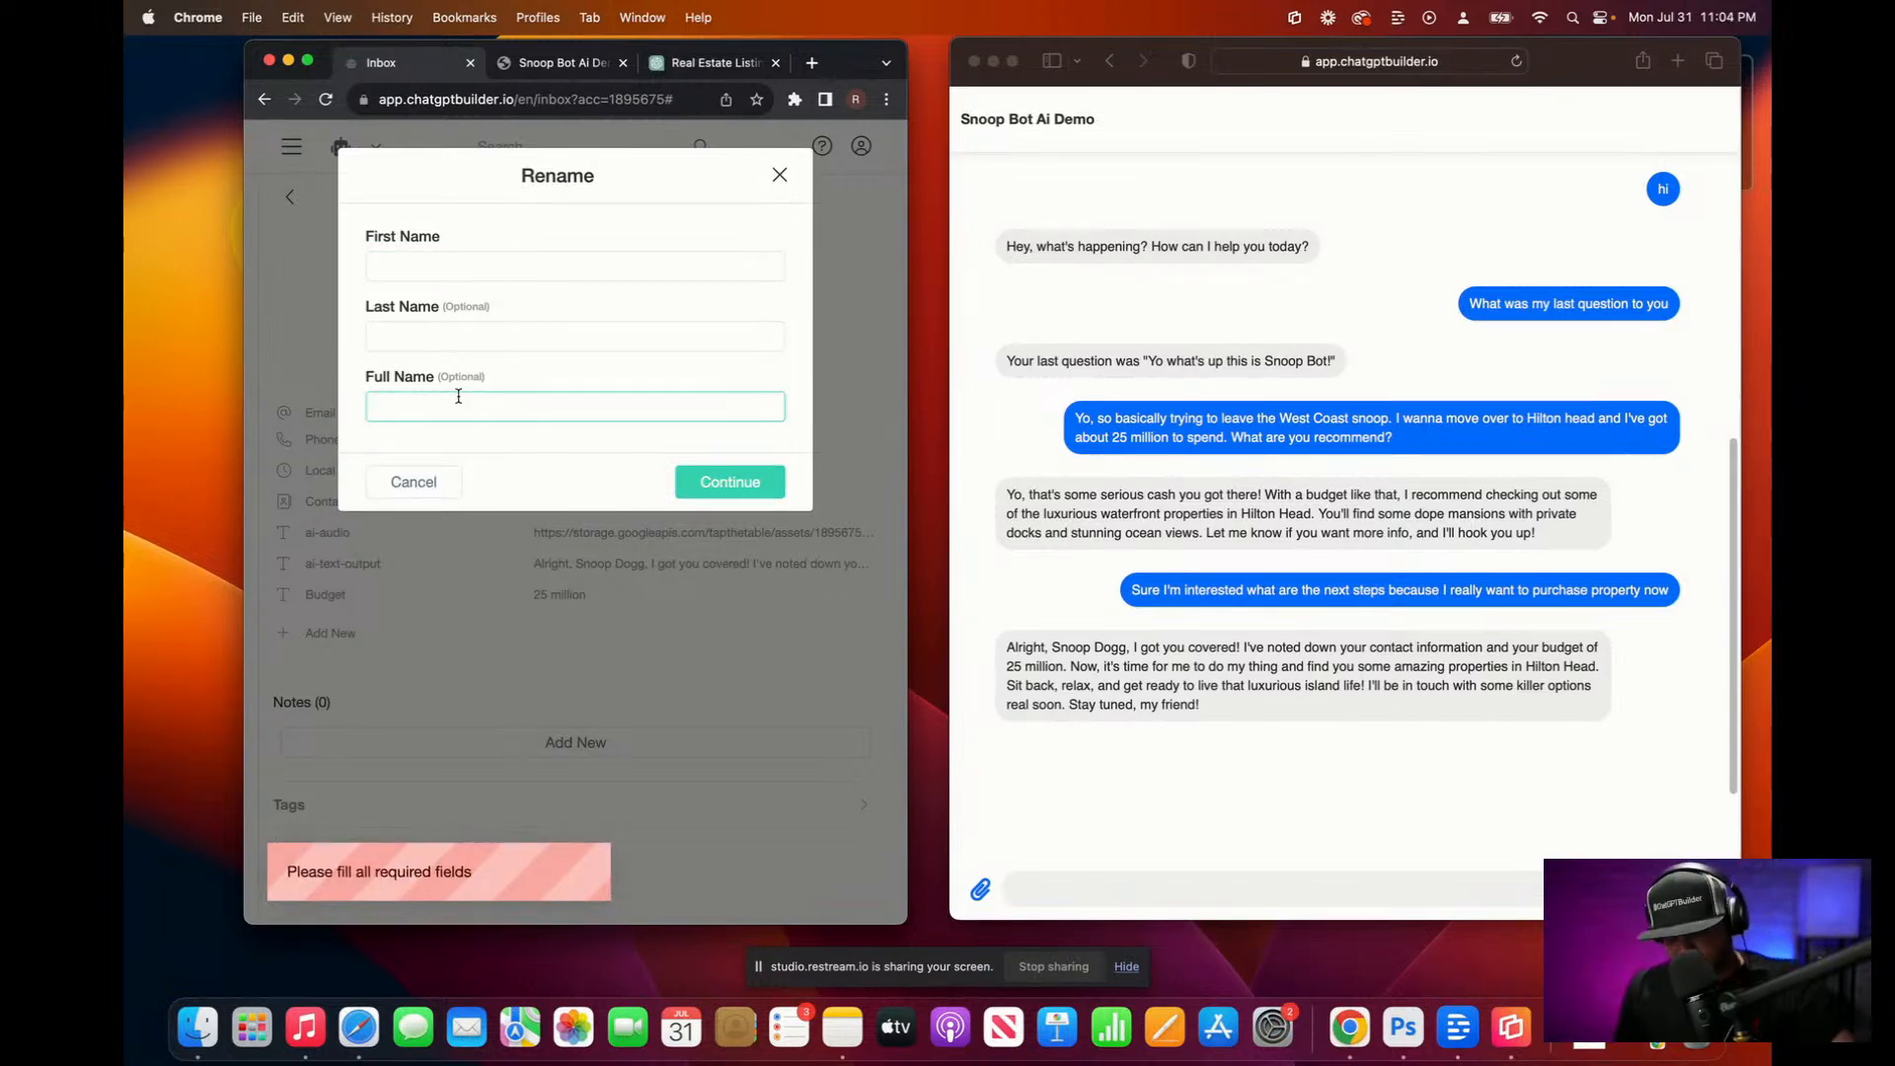
pyautogui.write('guest 1')
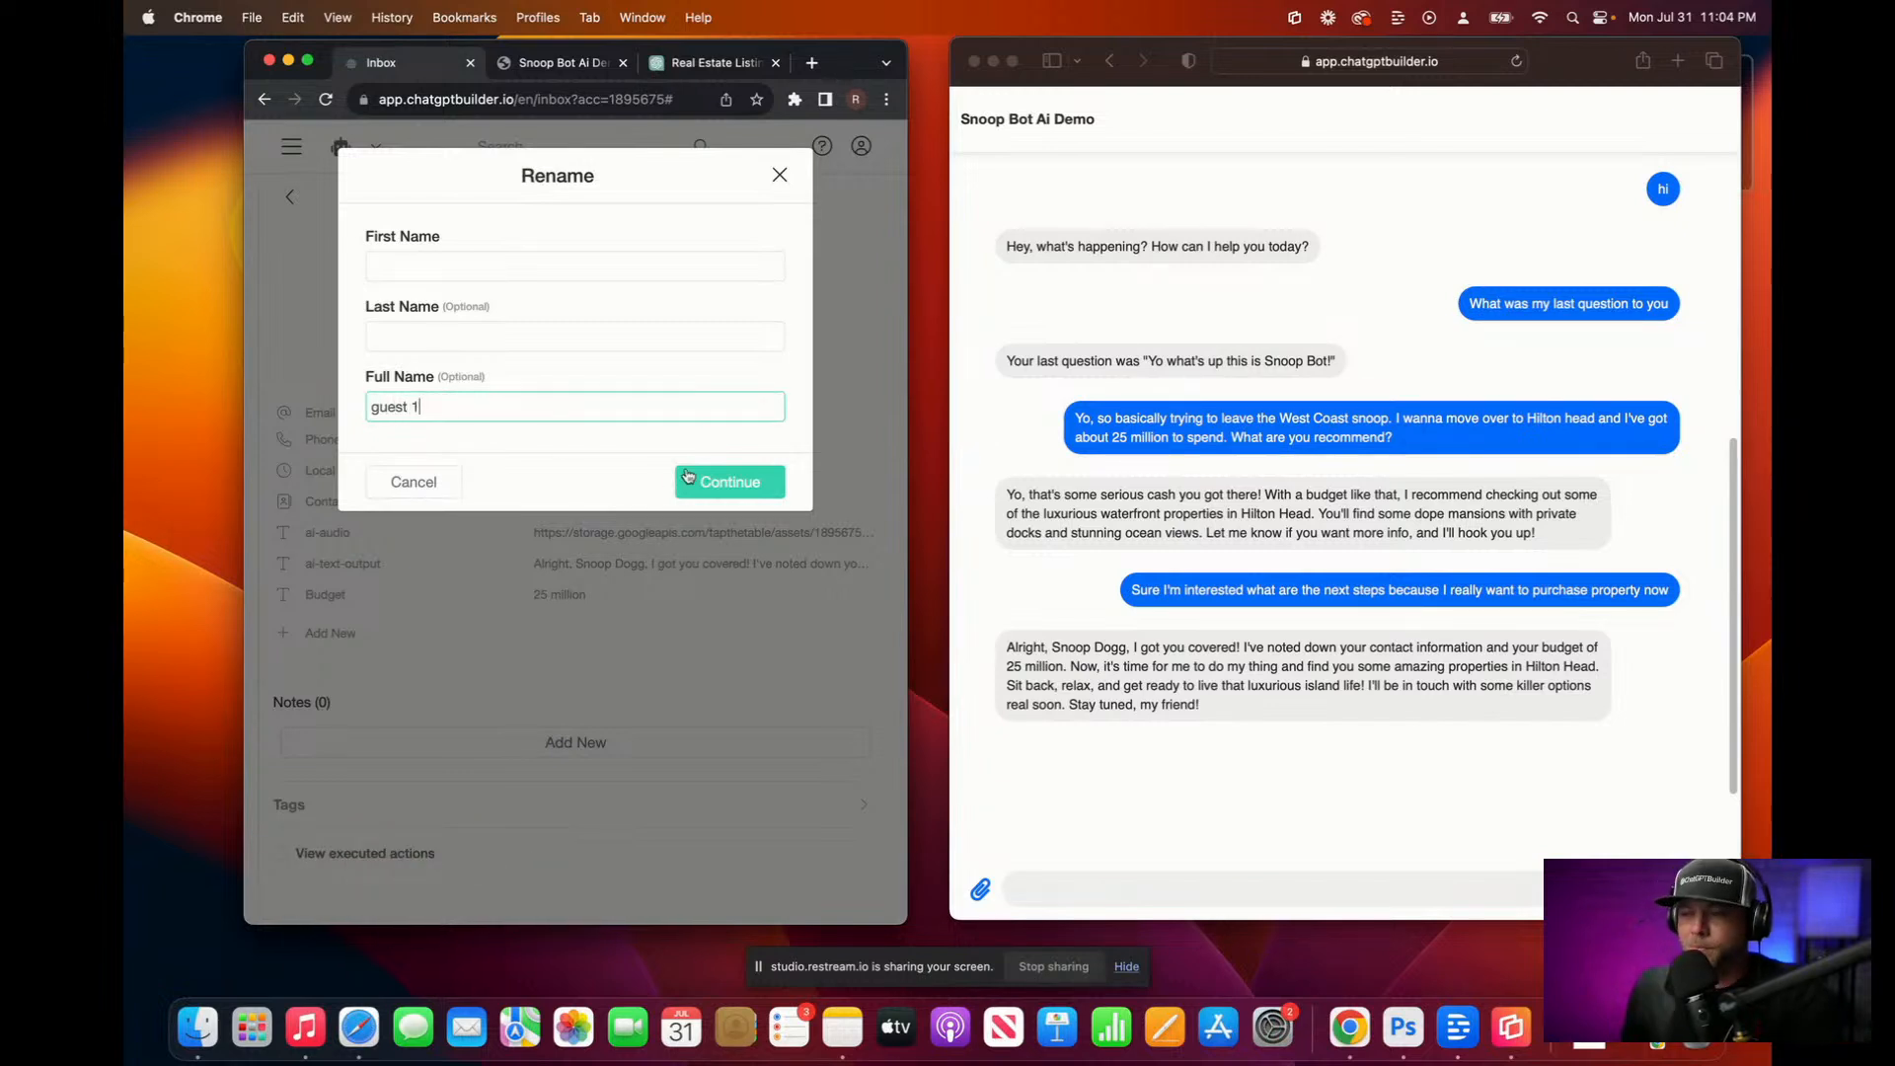
pyautogui.click(690, 479)
pyautogui.click(407, 339)
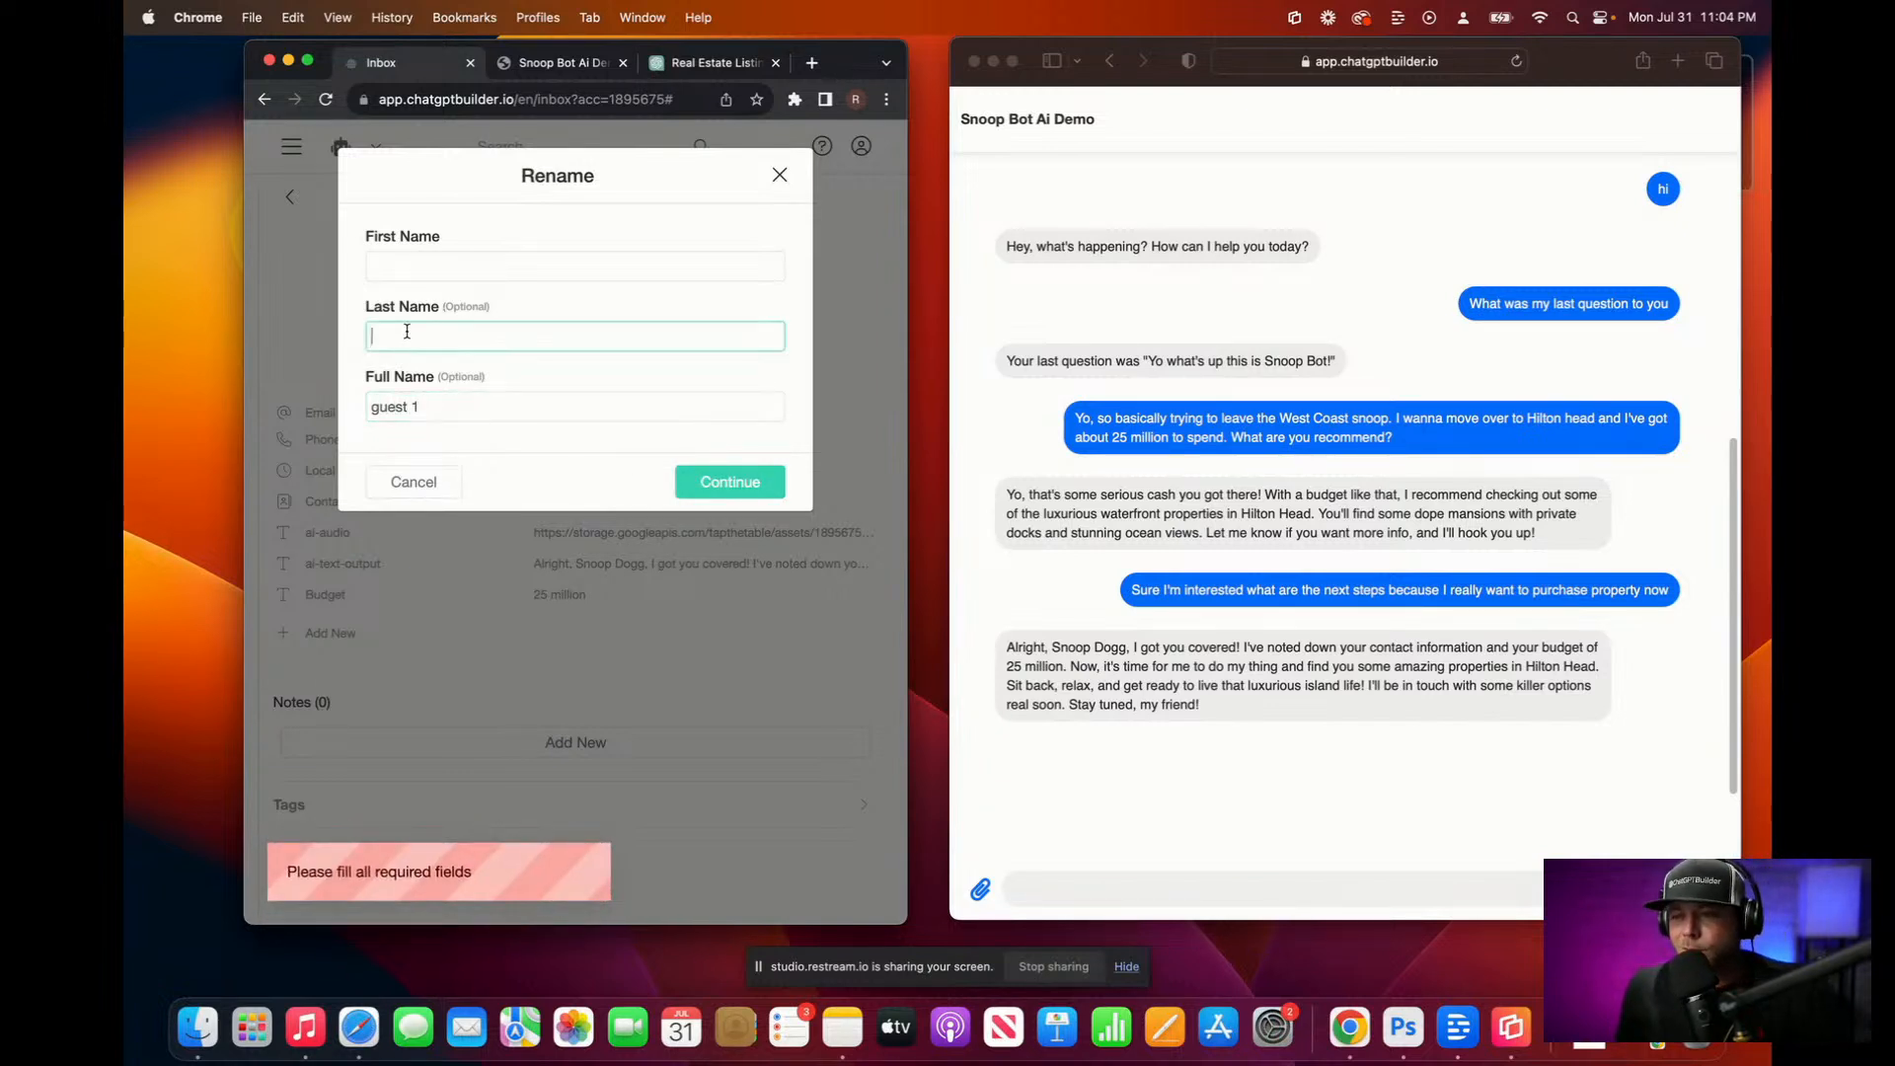
pyautogui.write('guest')
pyautogui.click(427, 266)
pyautogui.write('g')
pyautogui.click(762, 494)
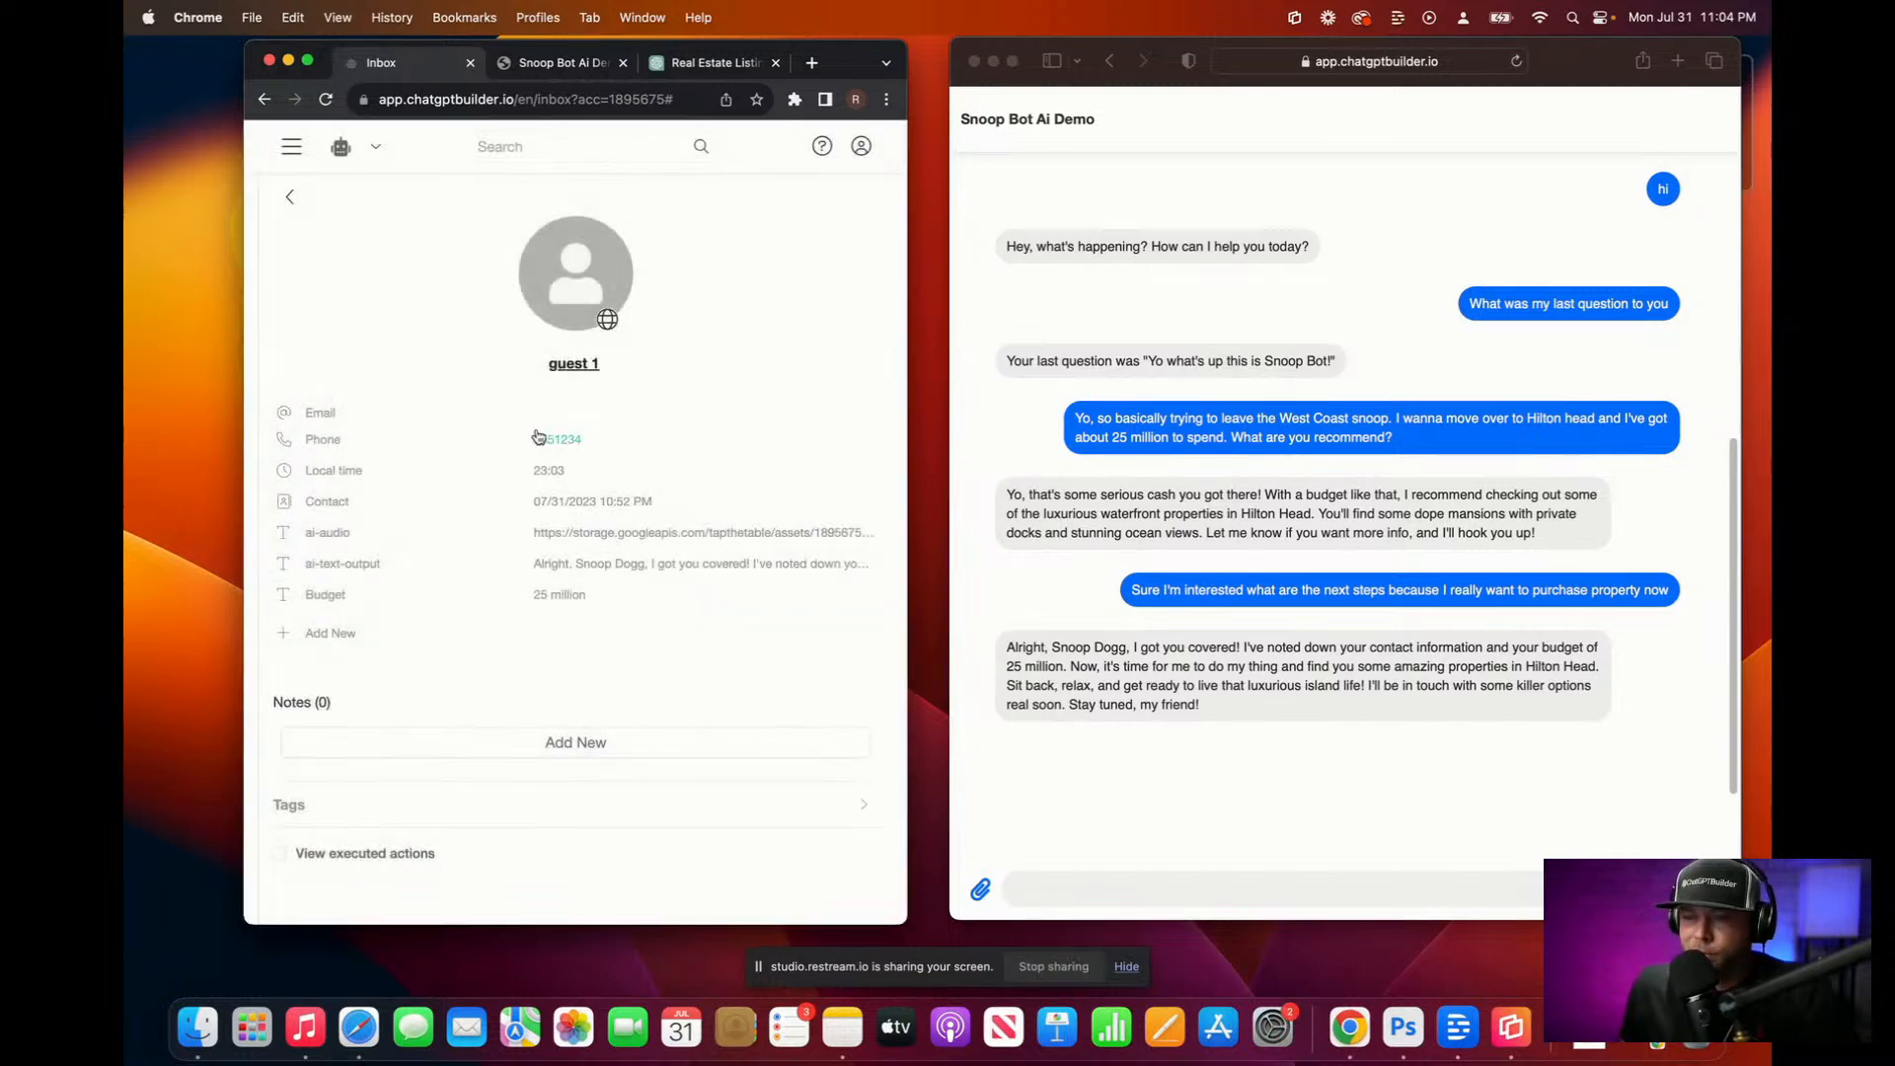
# Step: Delete the contact's phone number and save it empty
pyautogui.click(549, 437)
pyautogui.click(551, 555)
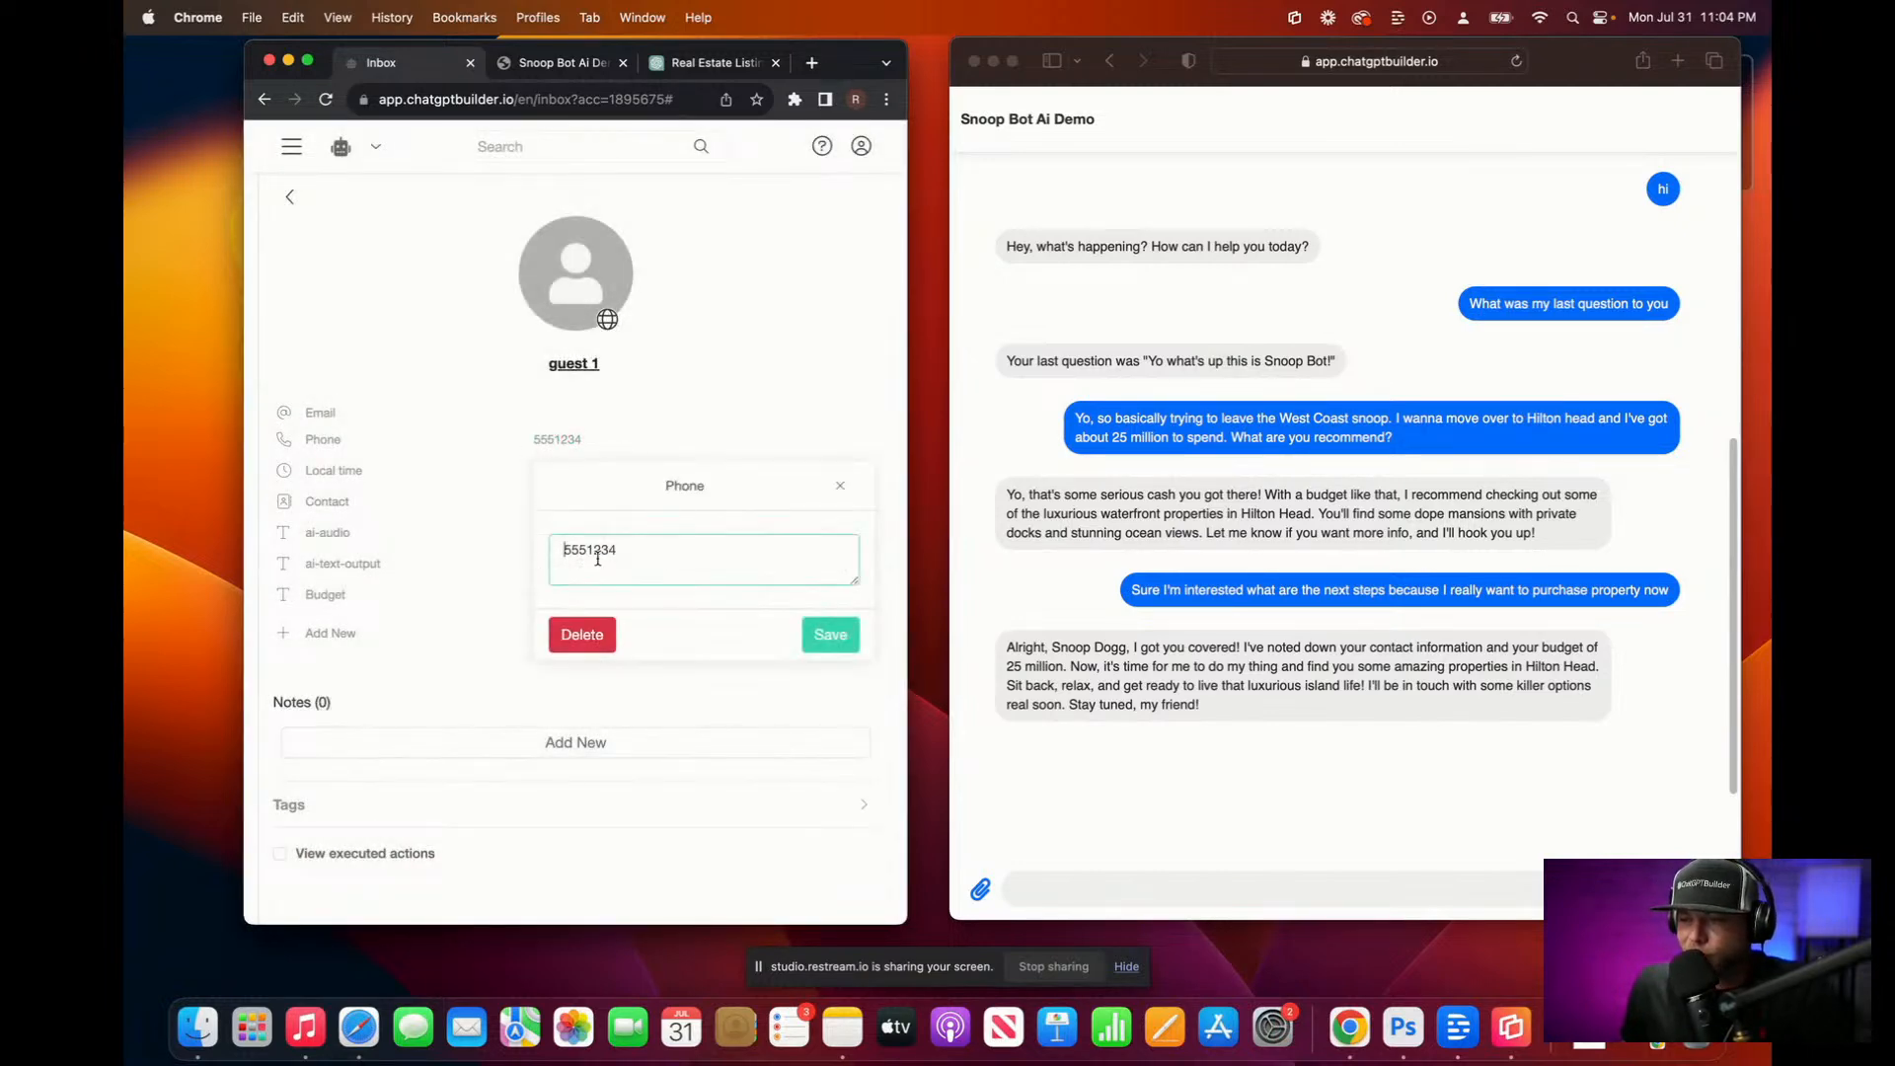
pyautogui.doubleClick(650, 537)
pyautogui.press('BackSpace')
pyautogui.click(834, 640)
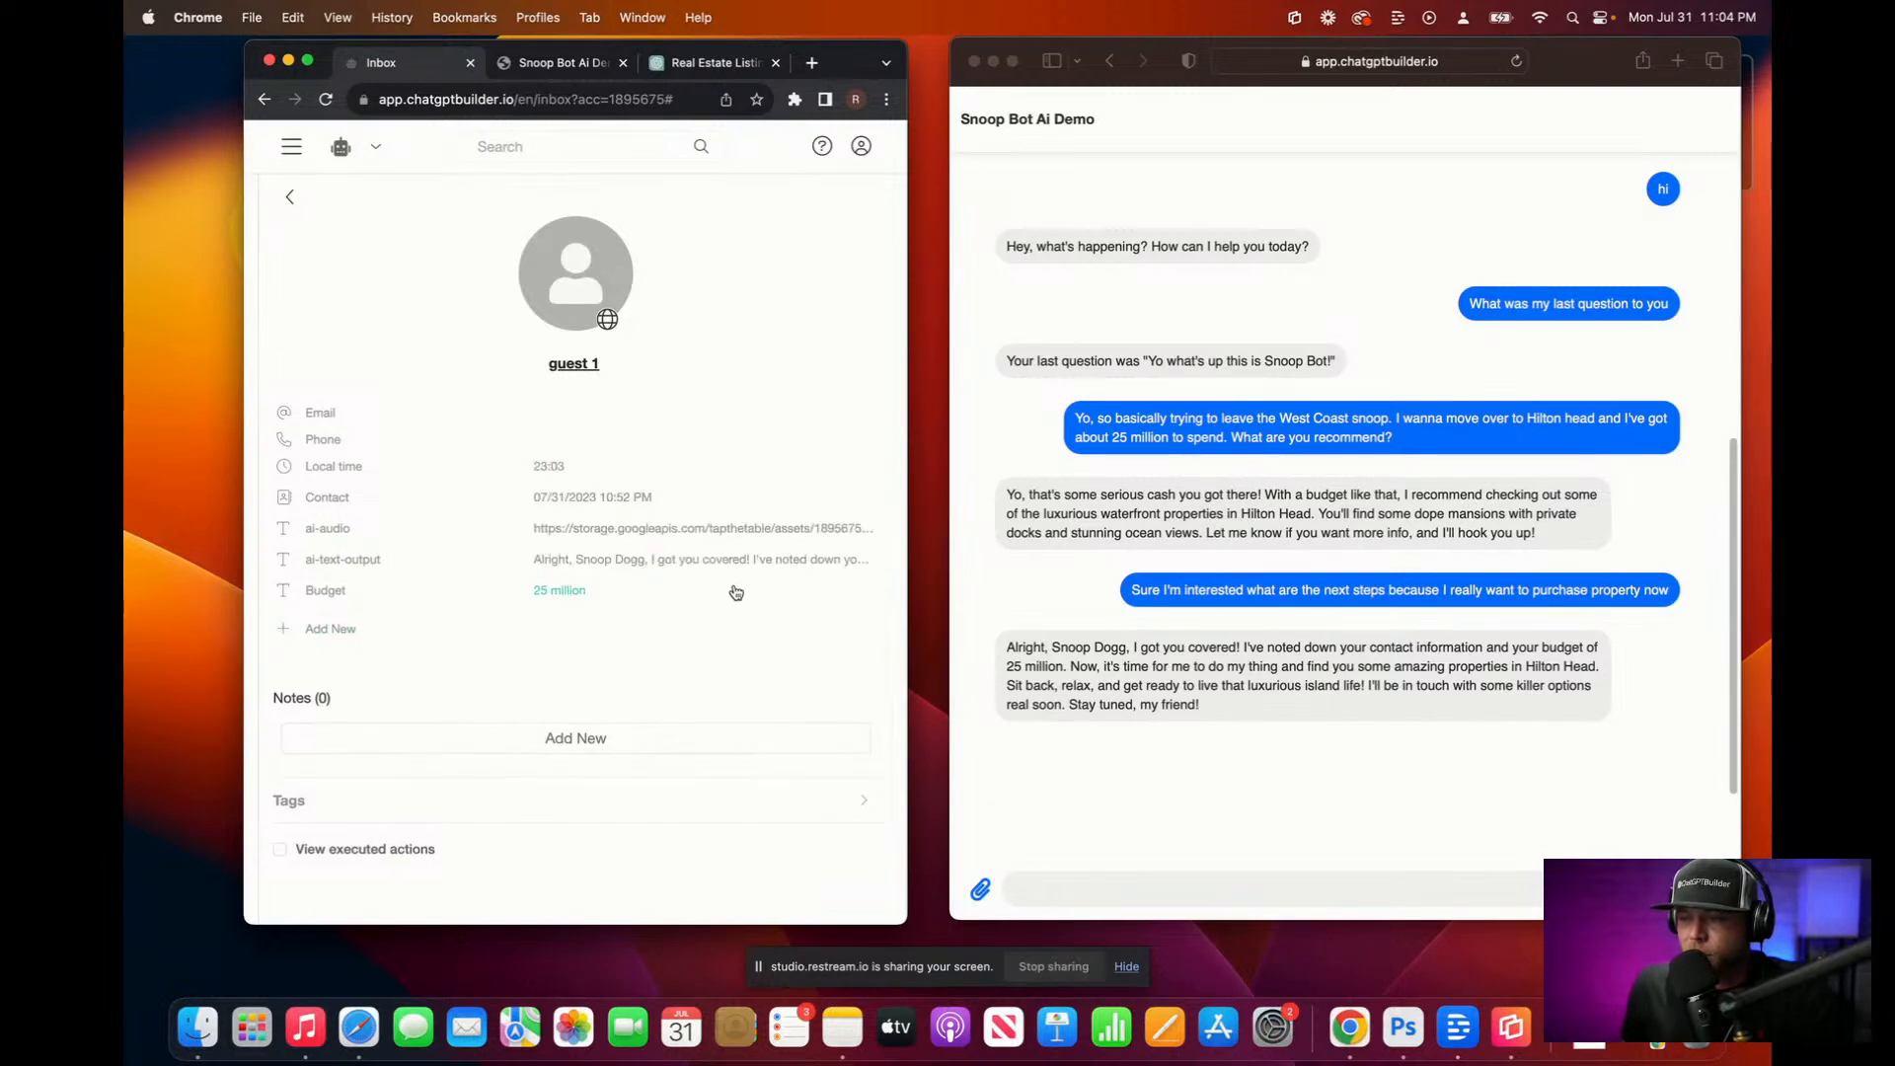
# Step: Go back to the conversation, glance at the flow list without sending, and start a demo chat message
pyautogui.click(290, 198)
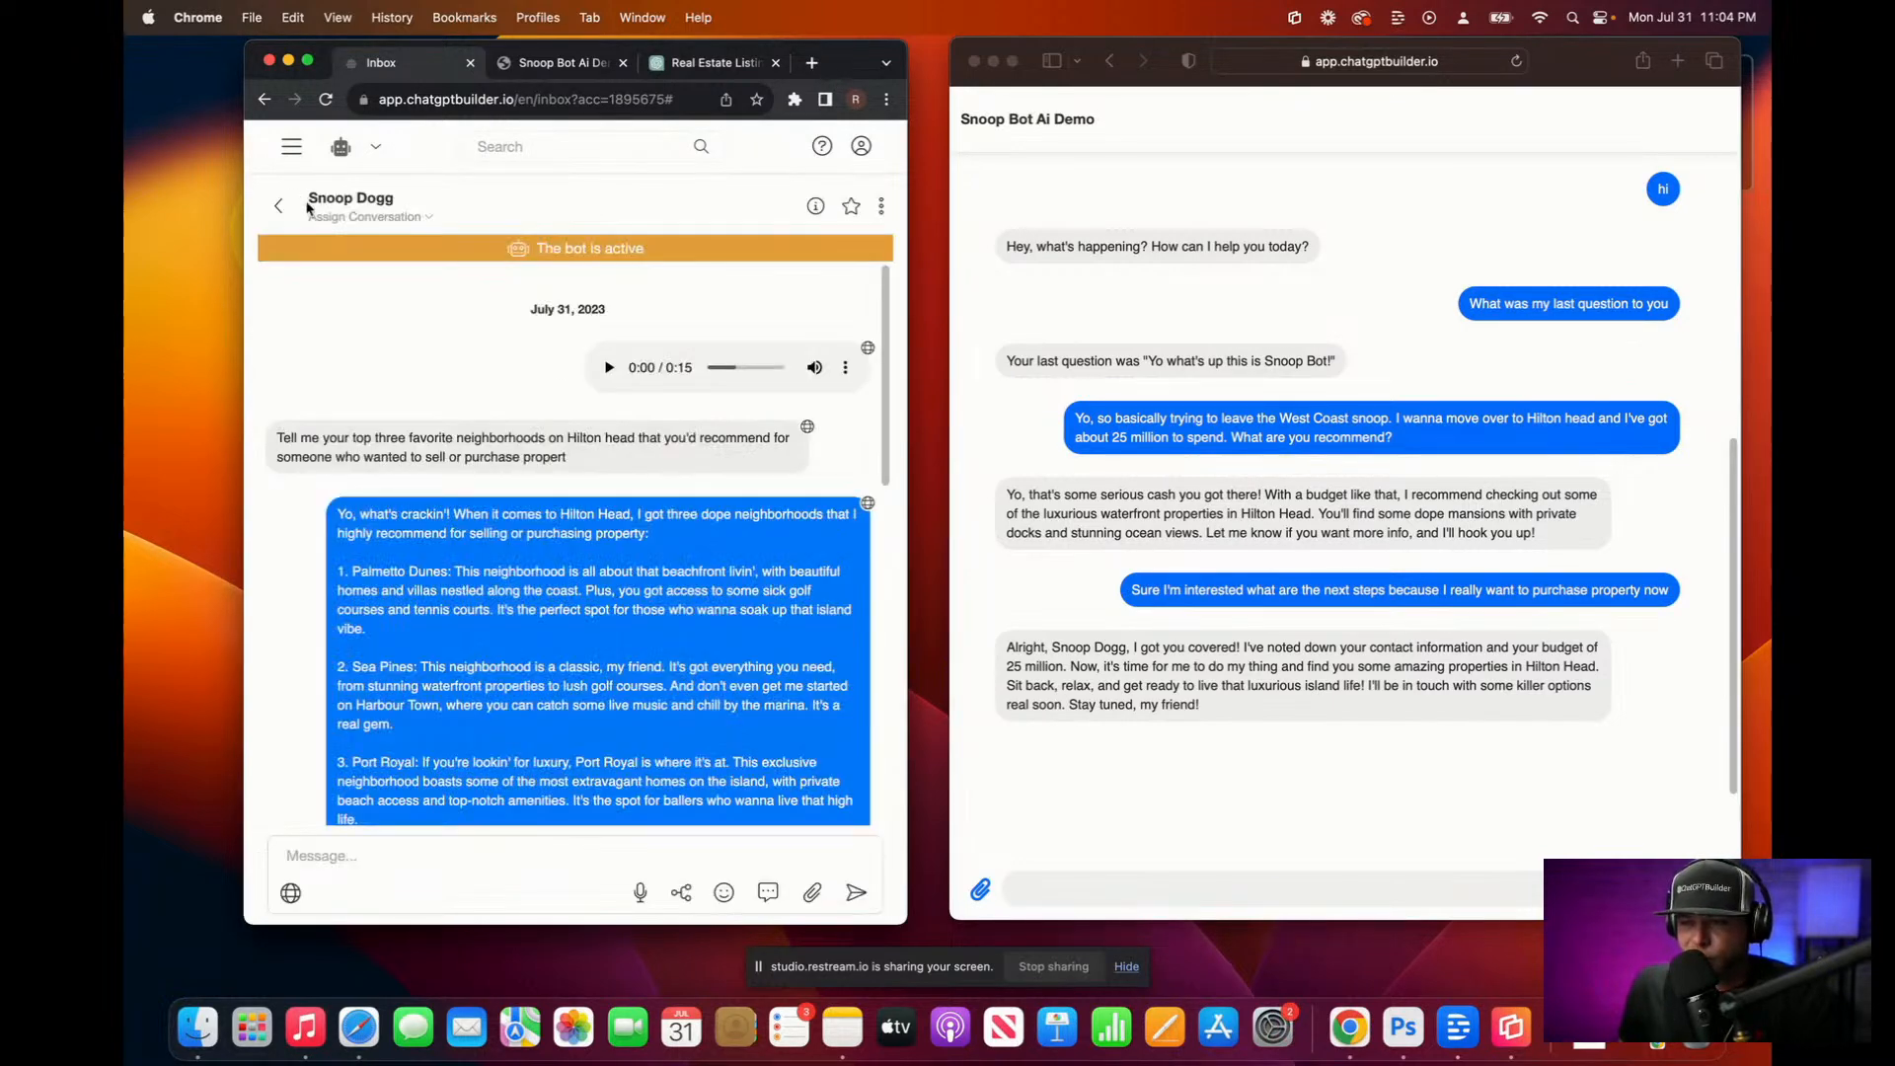
pyautogui.click(681, 894)
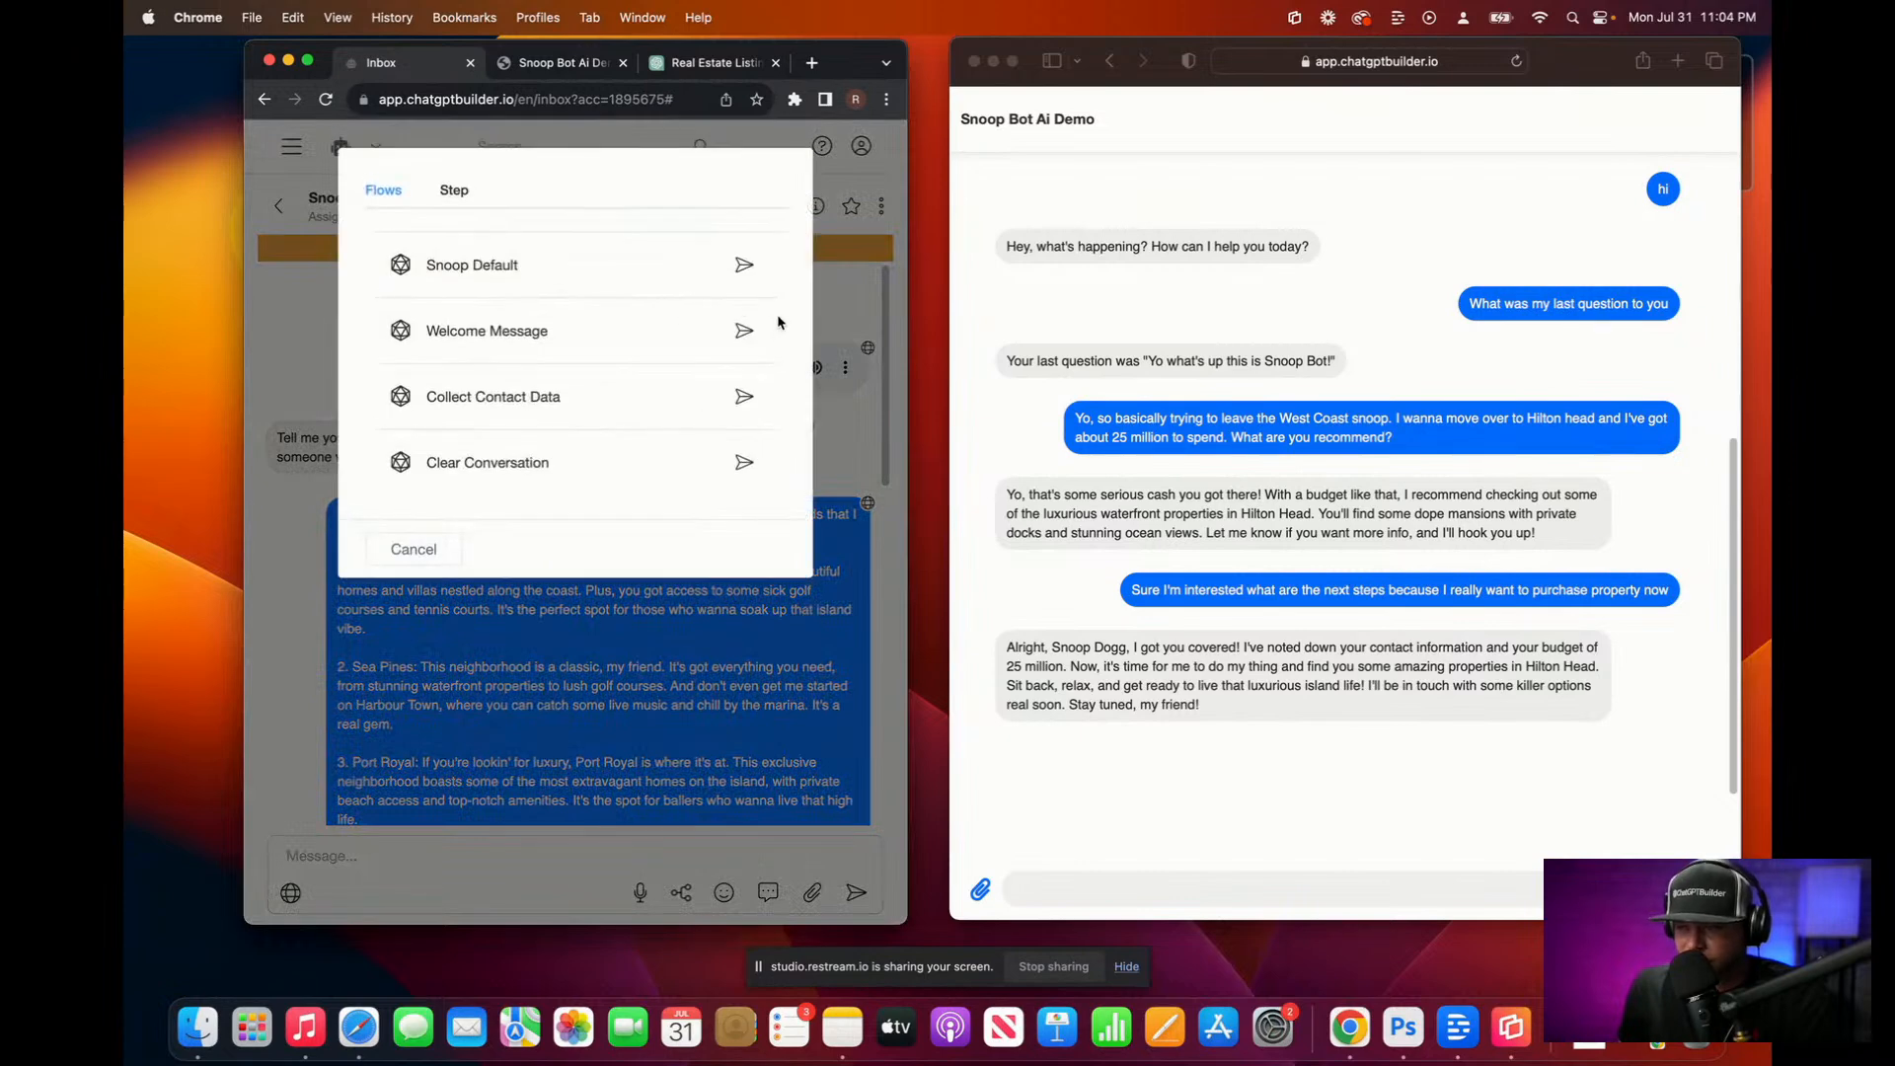
pyautogui.click(743, 463)
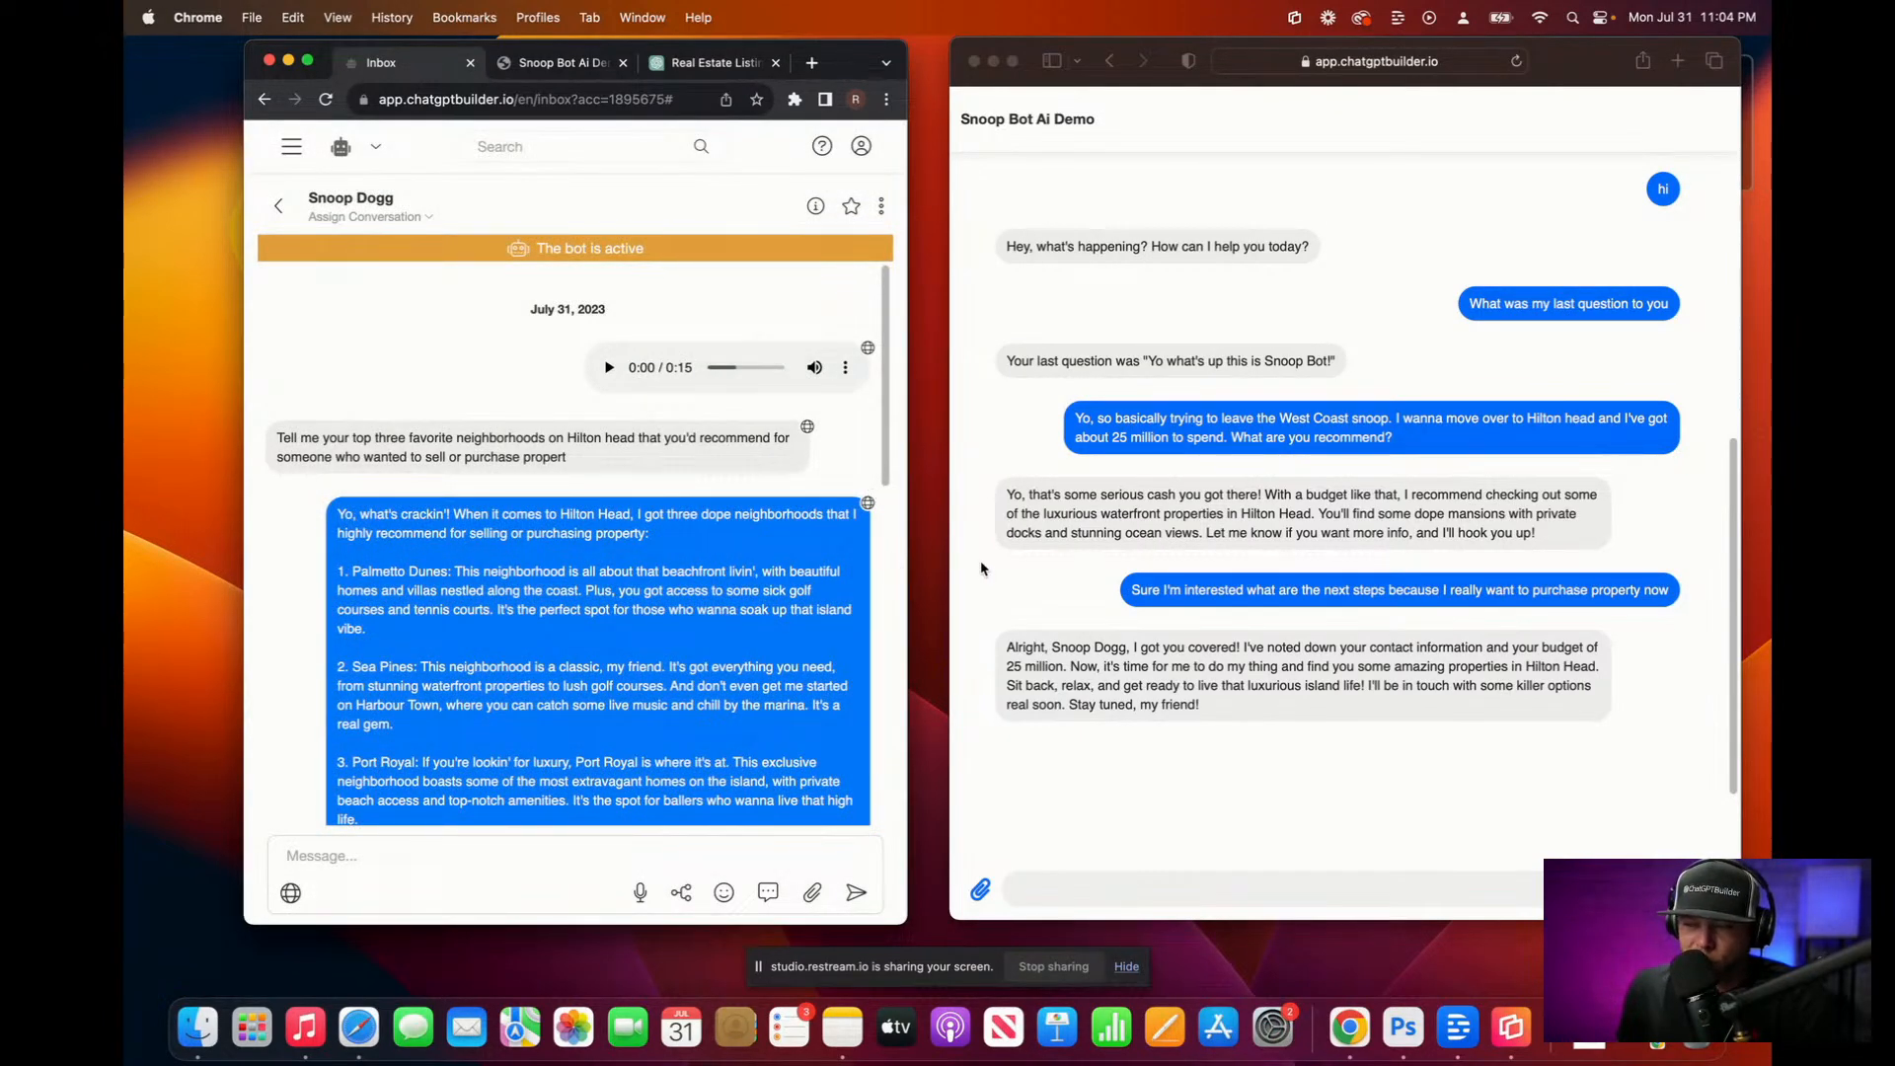
pyautogui.click(1046, 889)
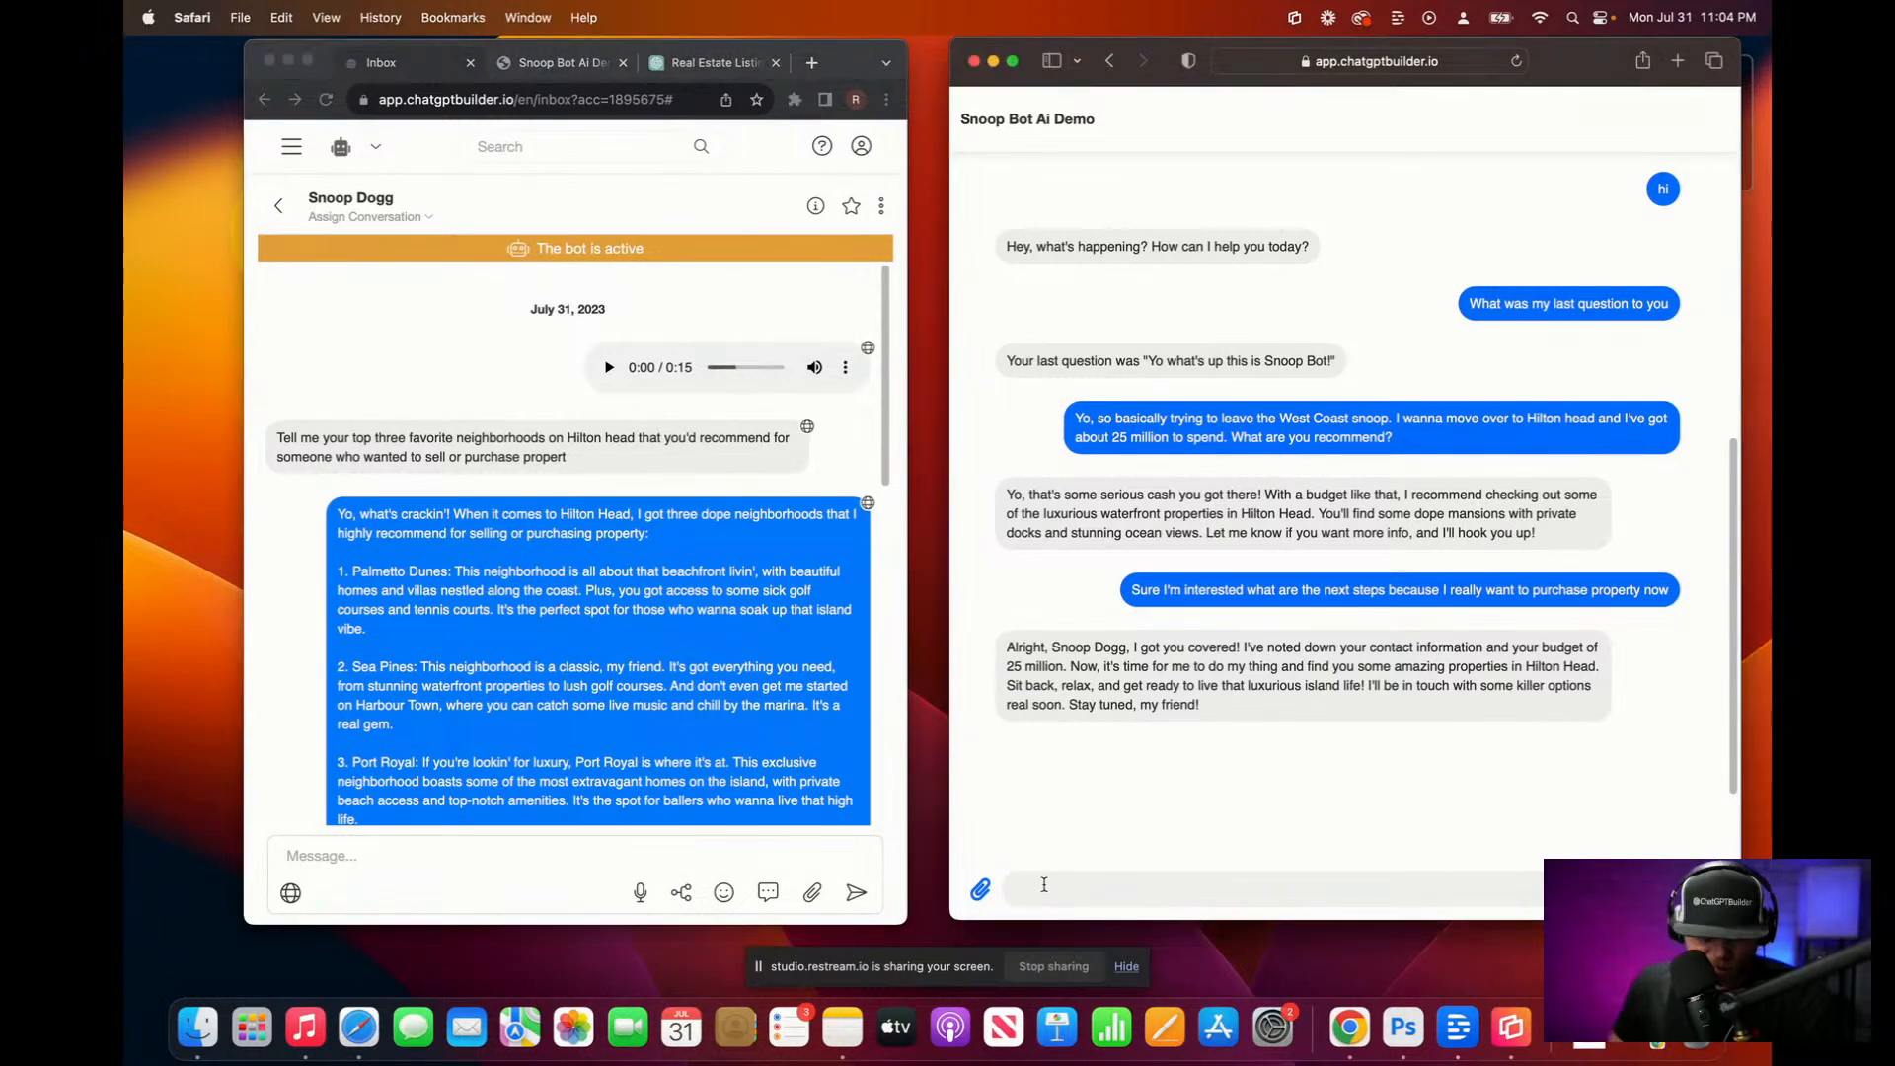
# Step: Dictate and send 'What was my last question?' and 'Who are you?' to the bot
pyautogui.press('F5')
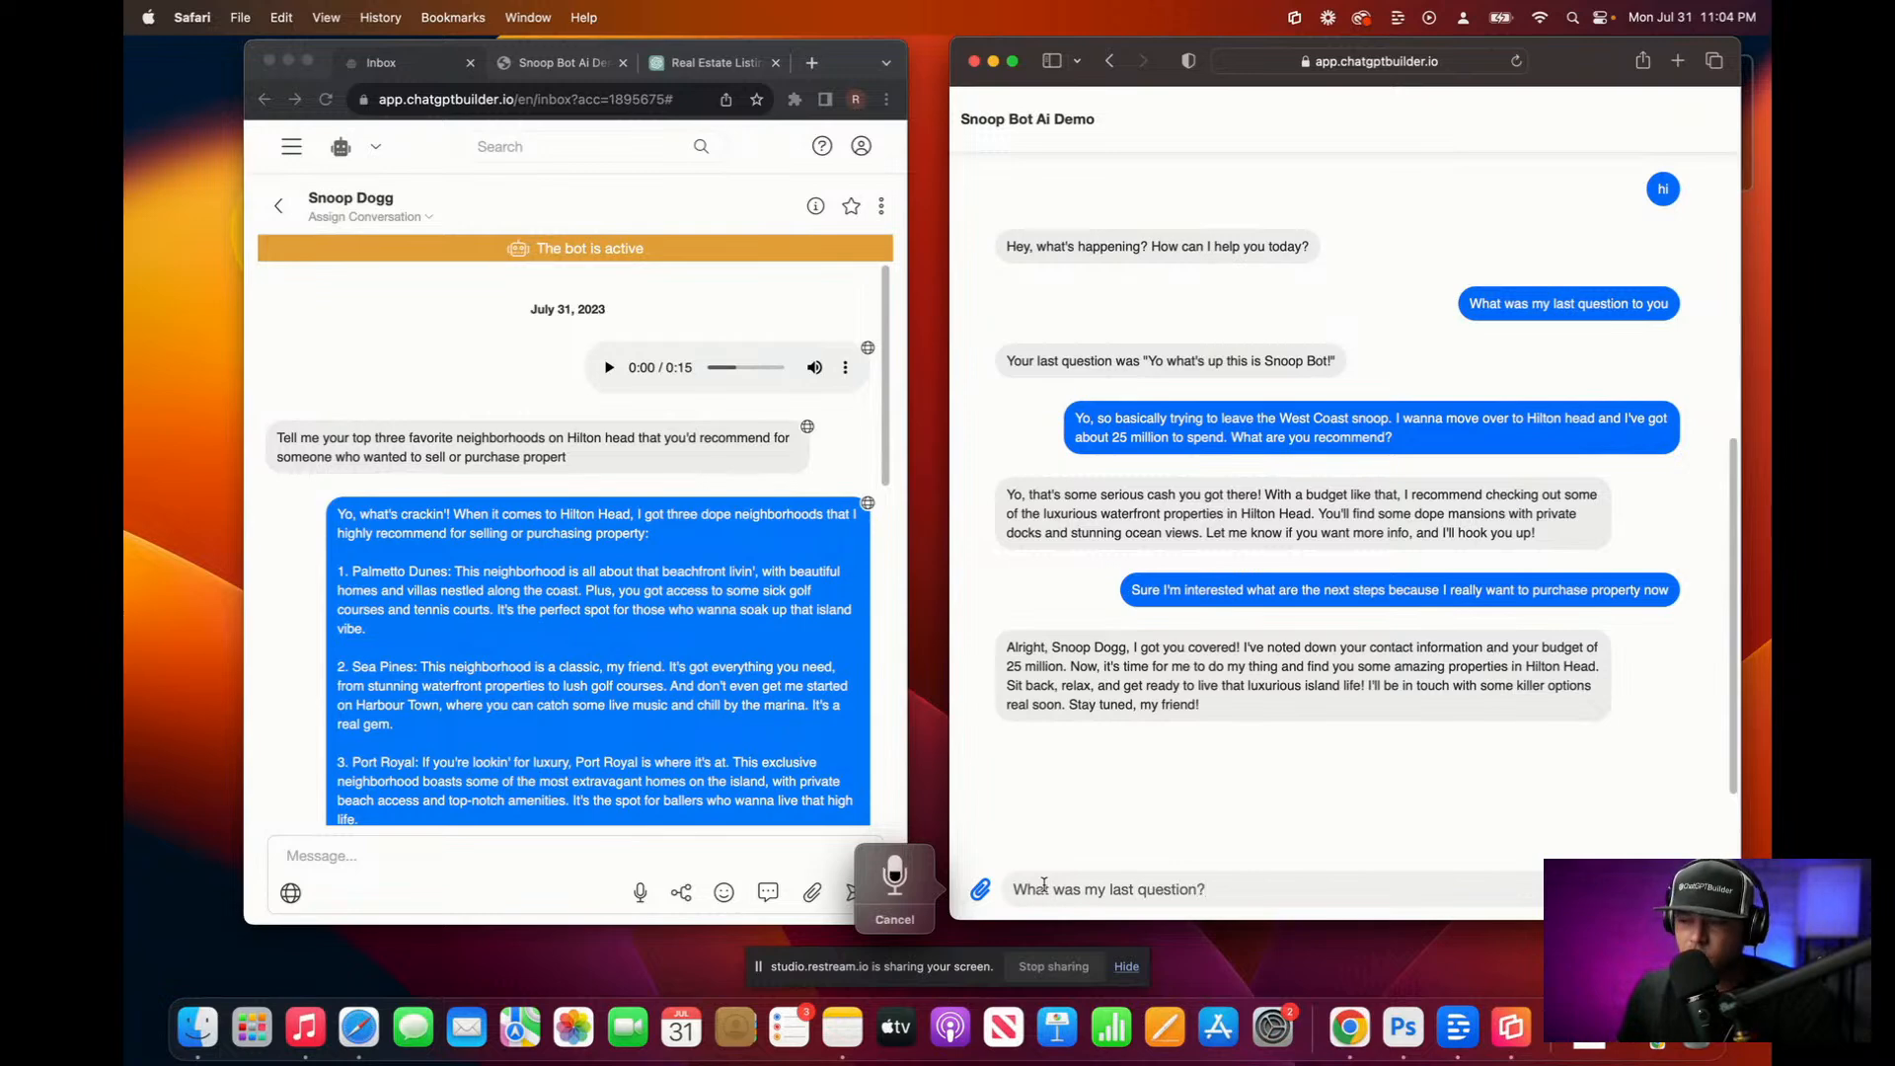
pyautogui.press('F5')
pyautogui.press('Return')
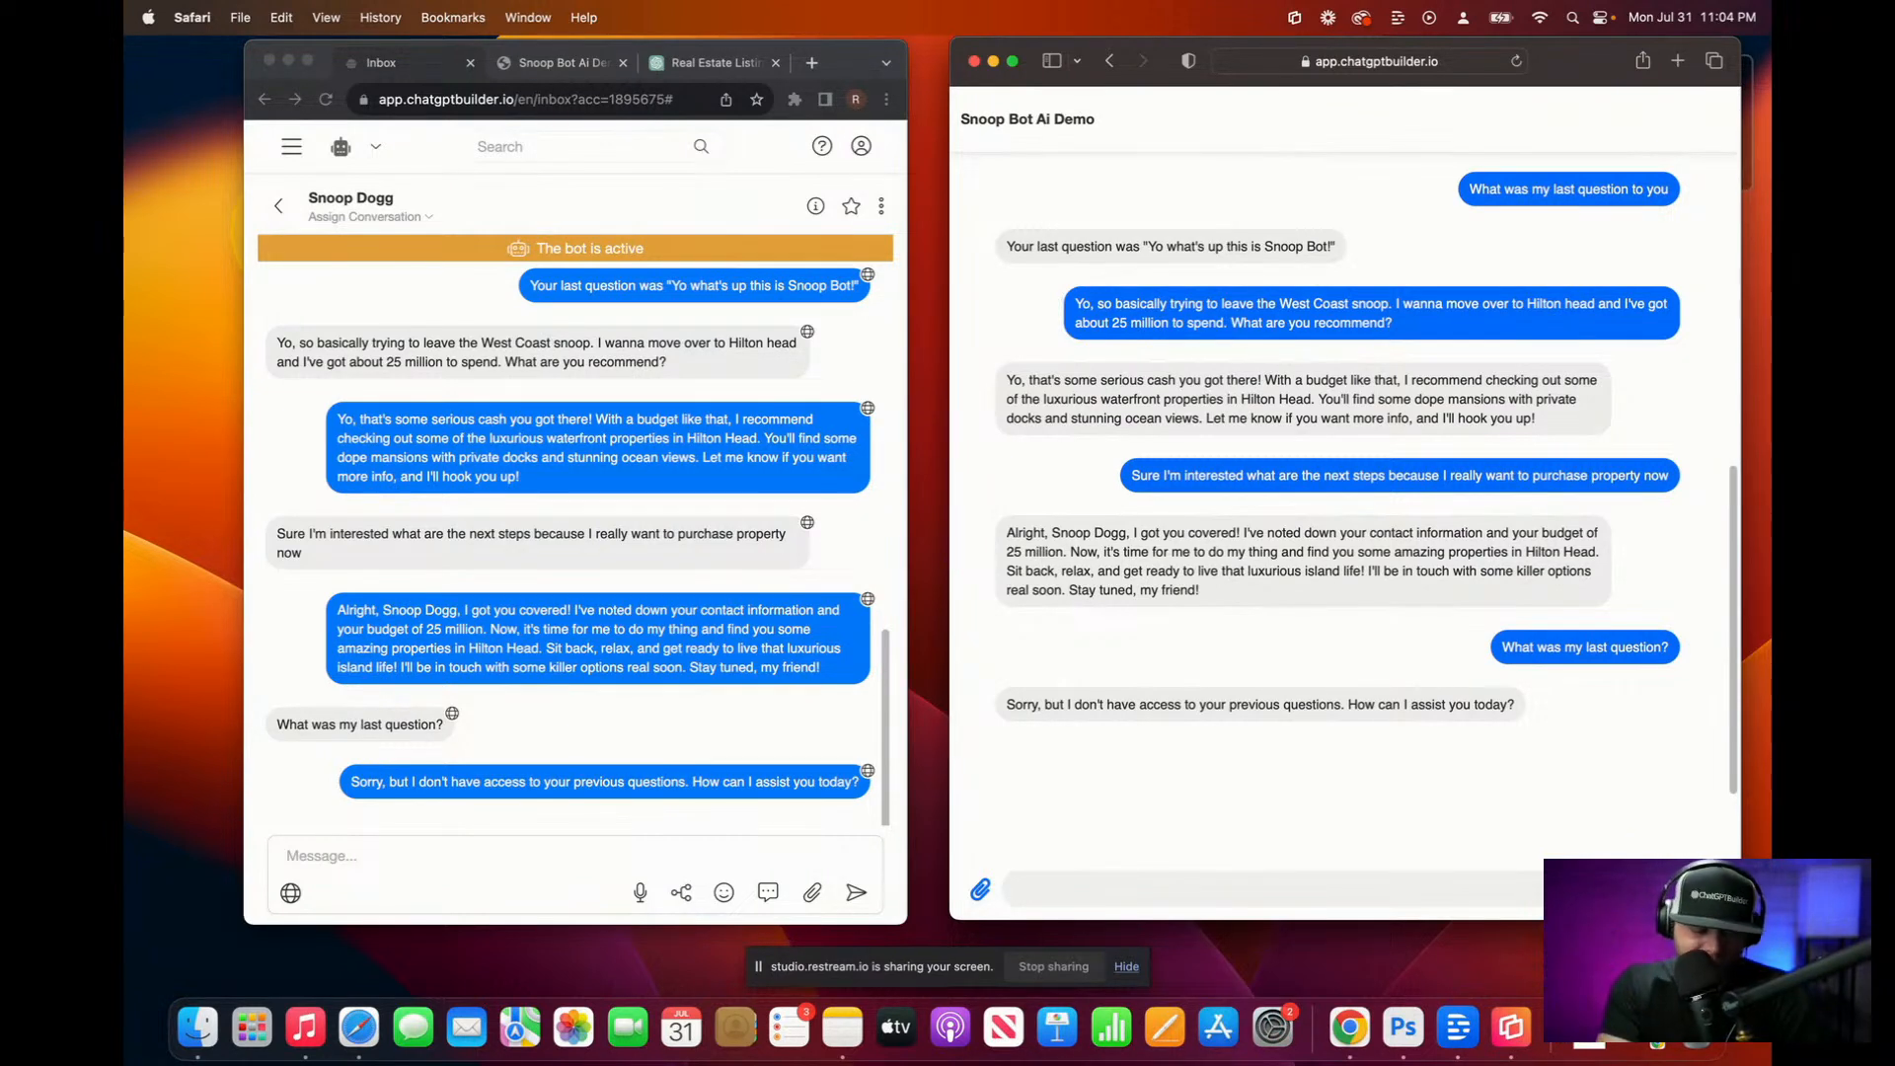
pyautogui.press('F5')
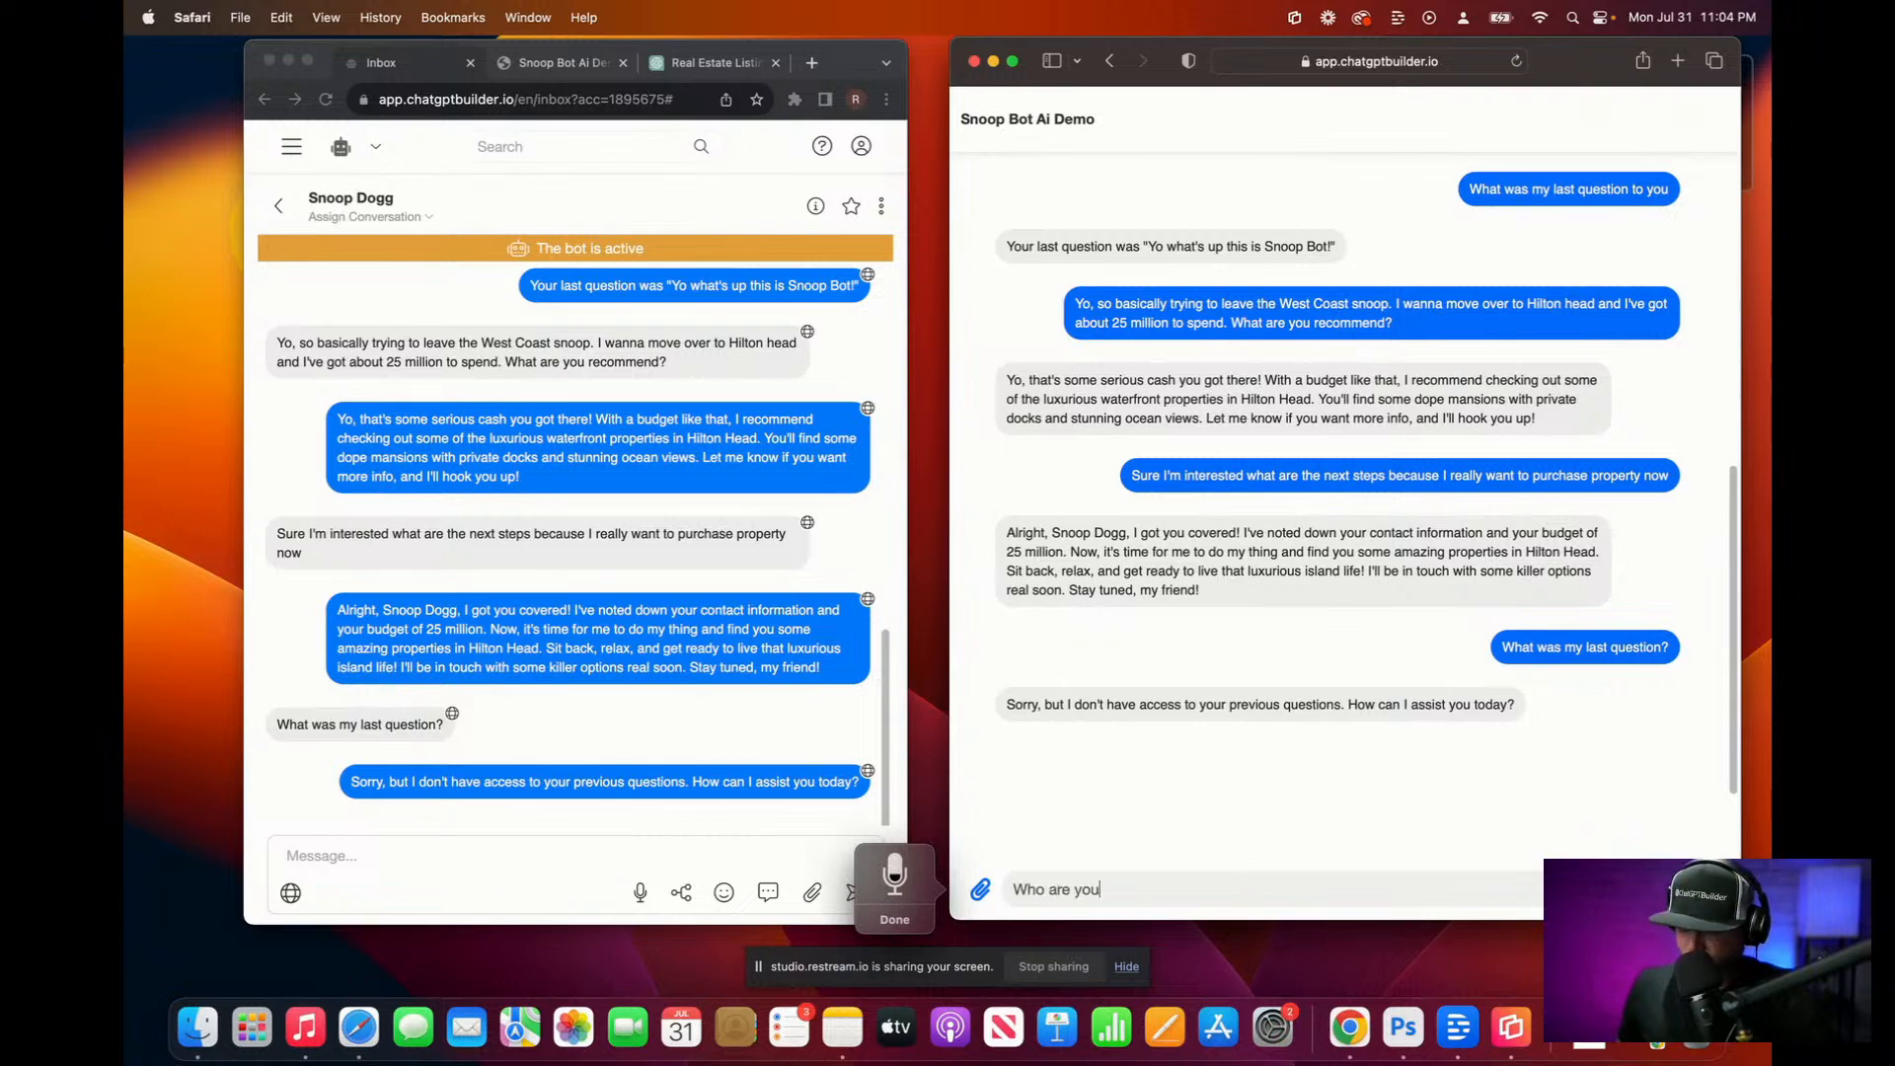
pyautogui.press('F5')
pyautogui.press('Return')
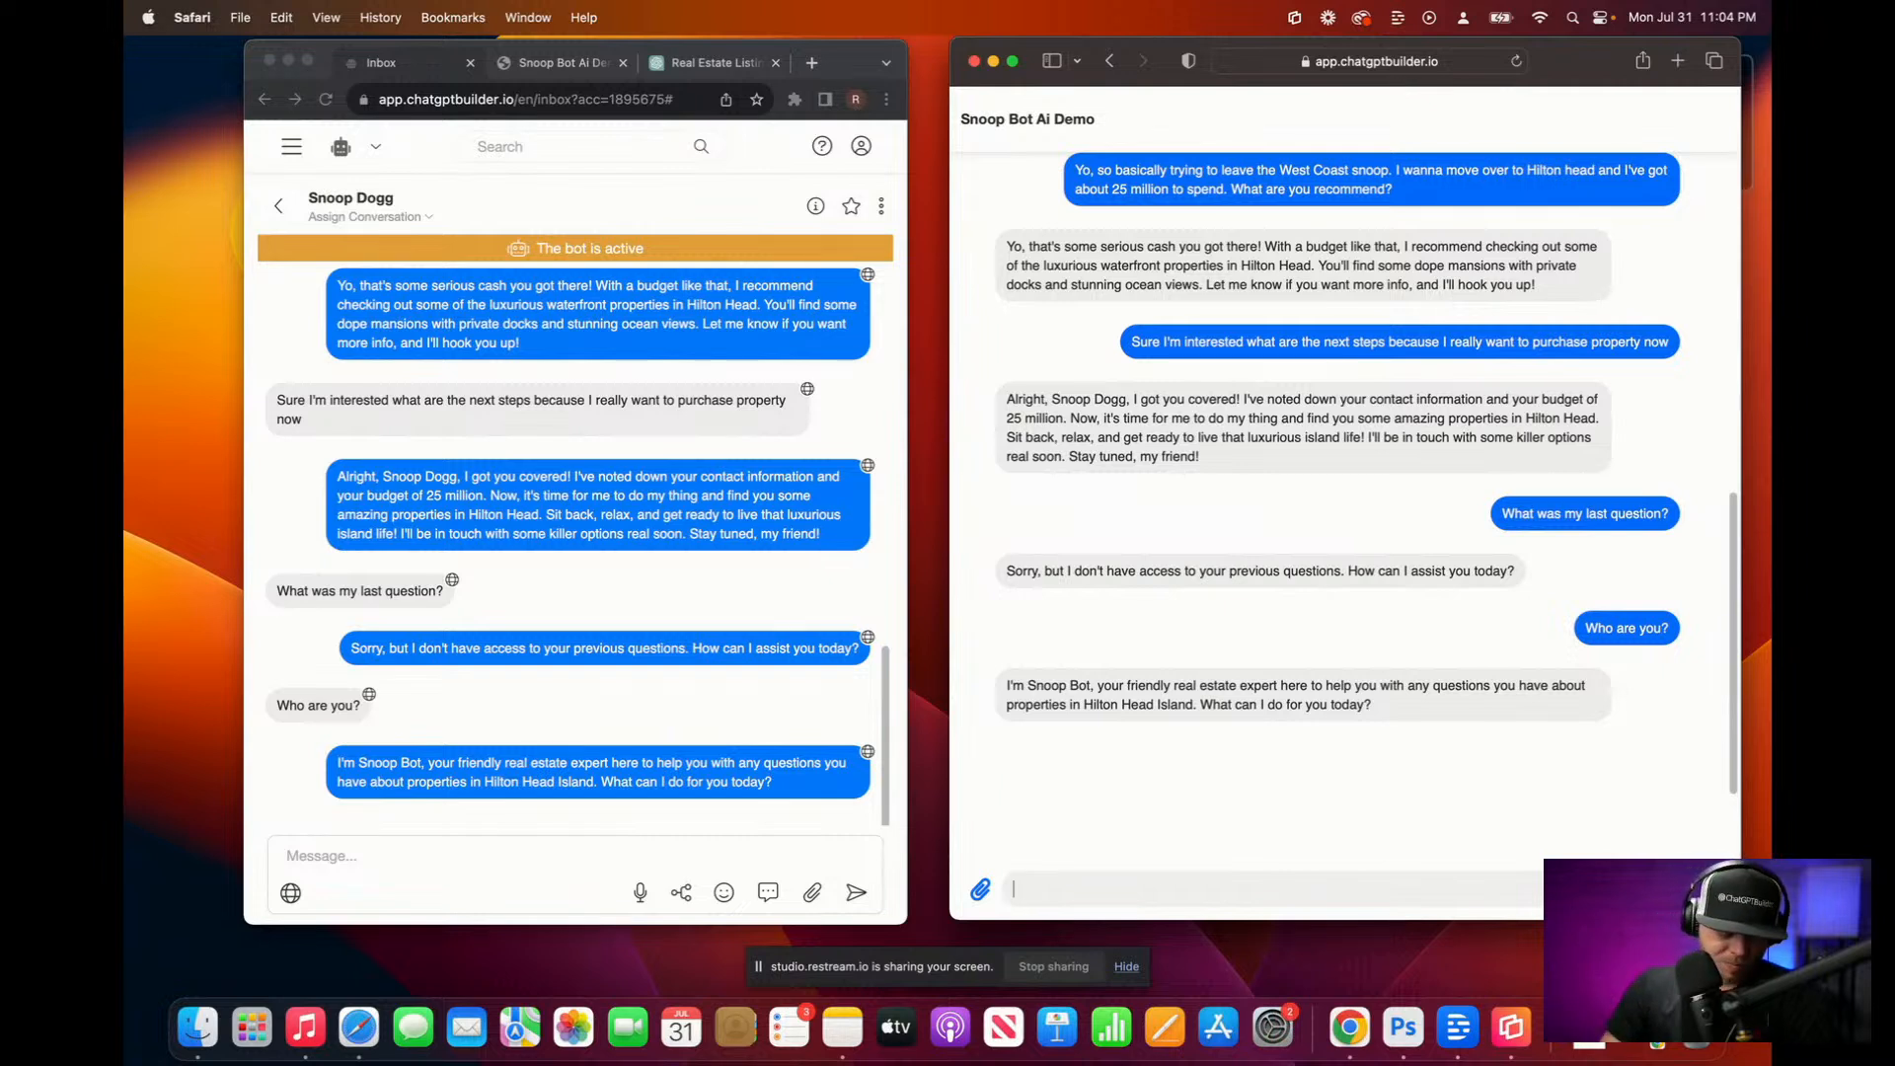
# Step: Send a property purchase inquiry with a 15 million budget
pyautogui.press('F5')
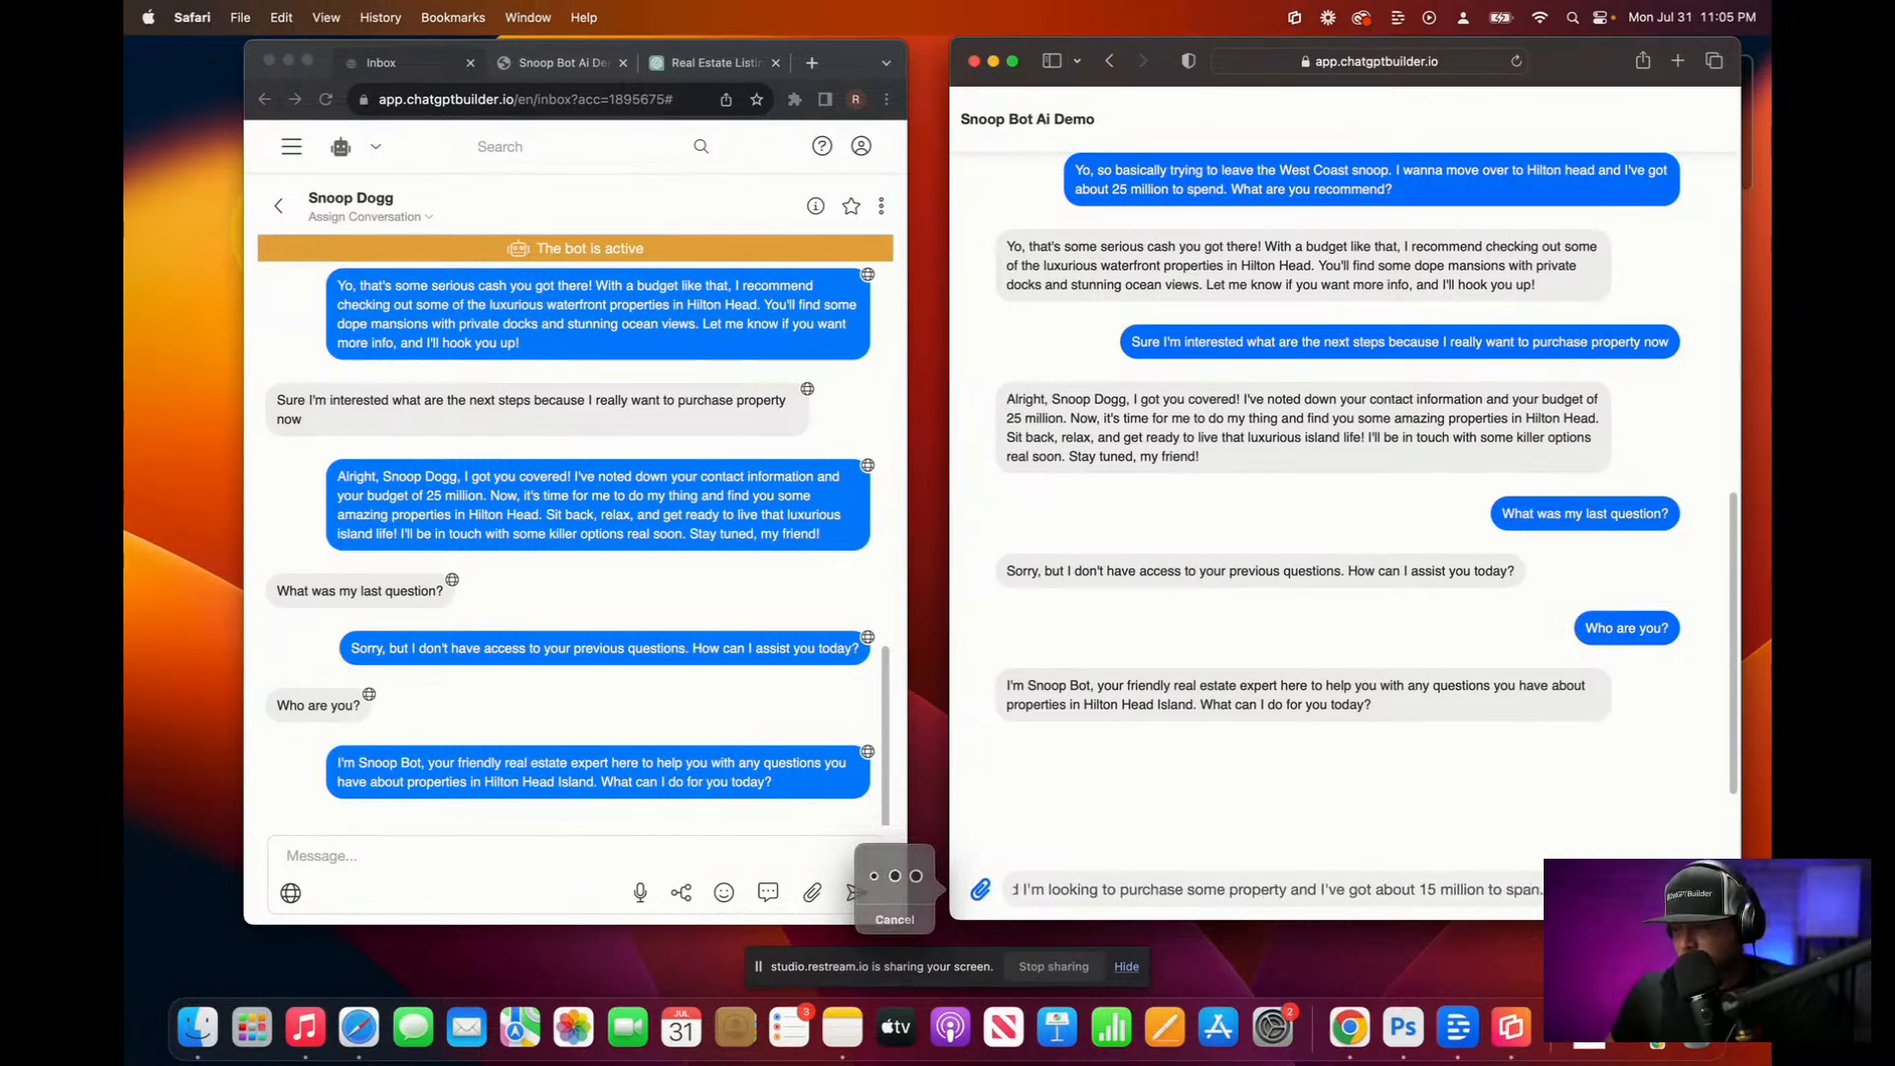
pyautogui.press('Return')
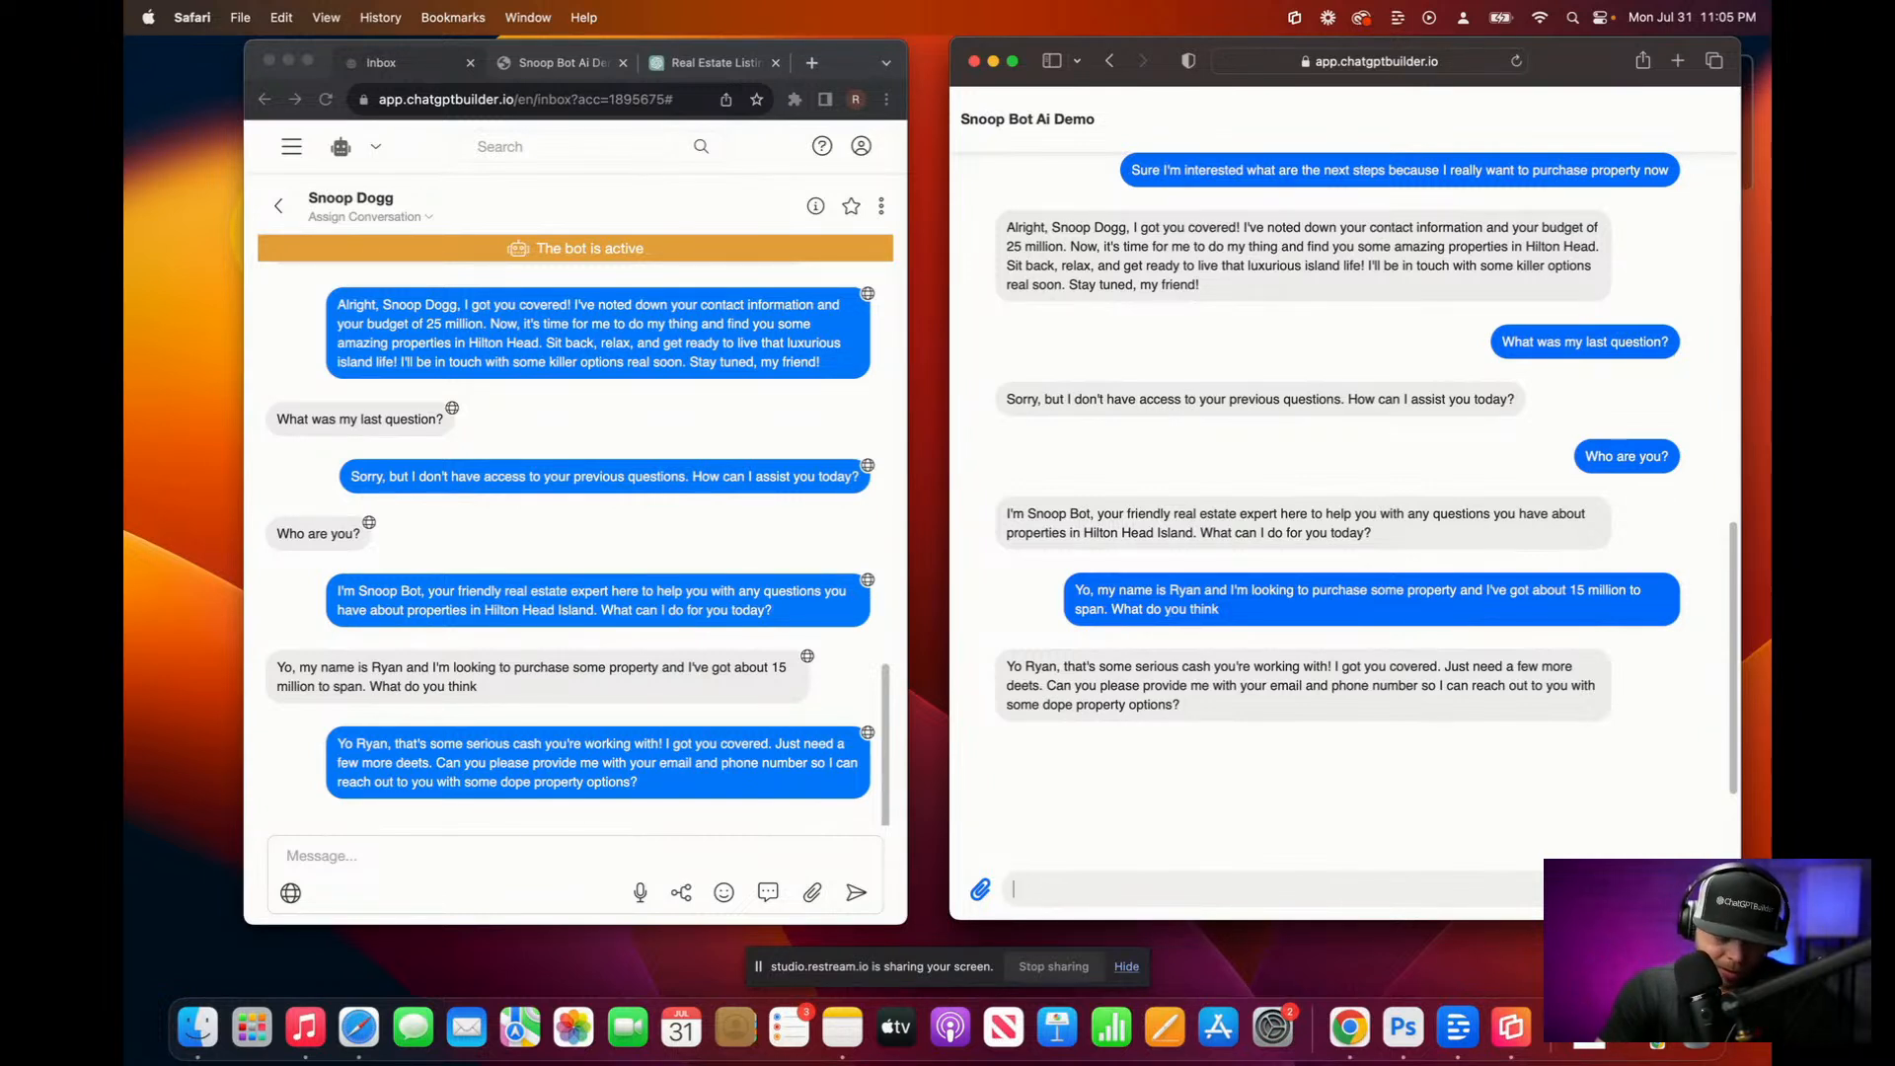
pyautogui.press('F5')
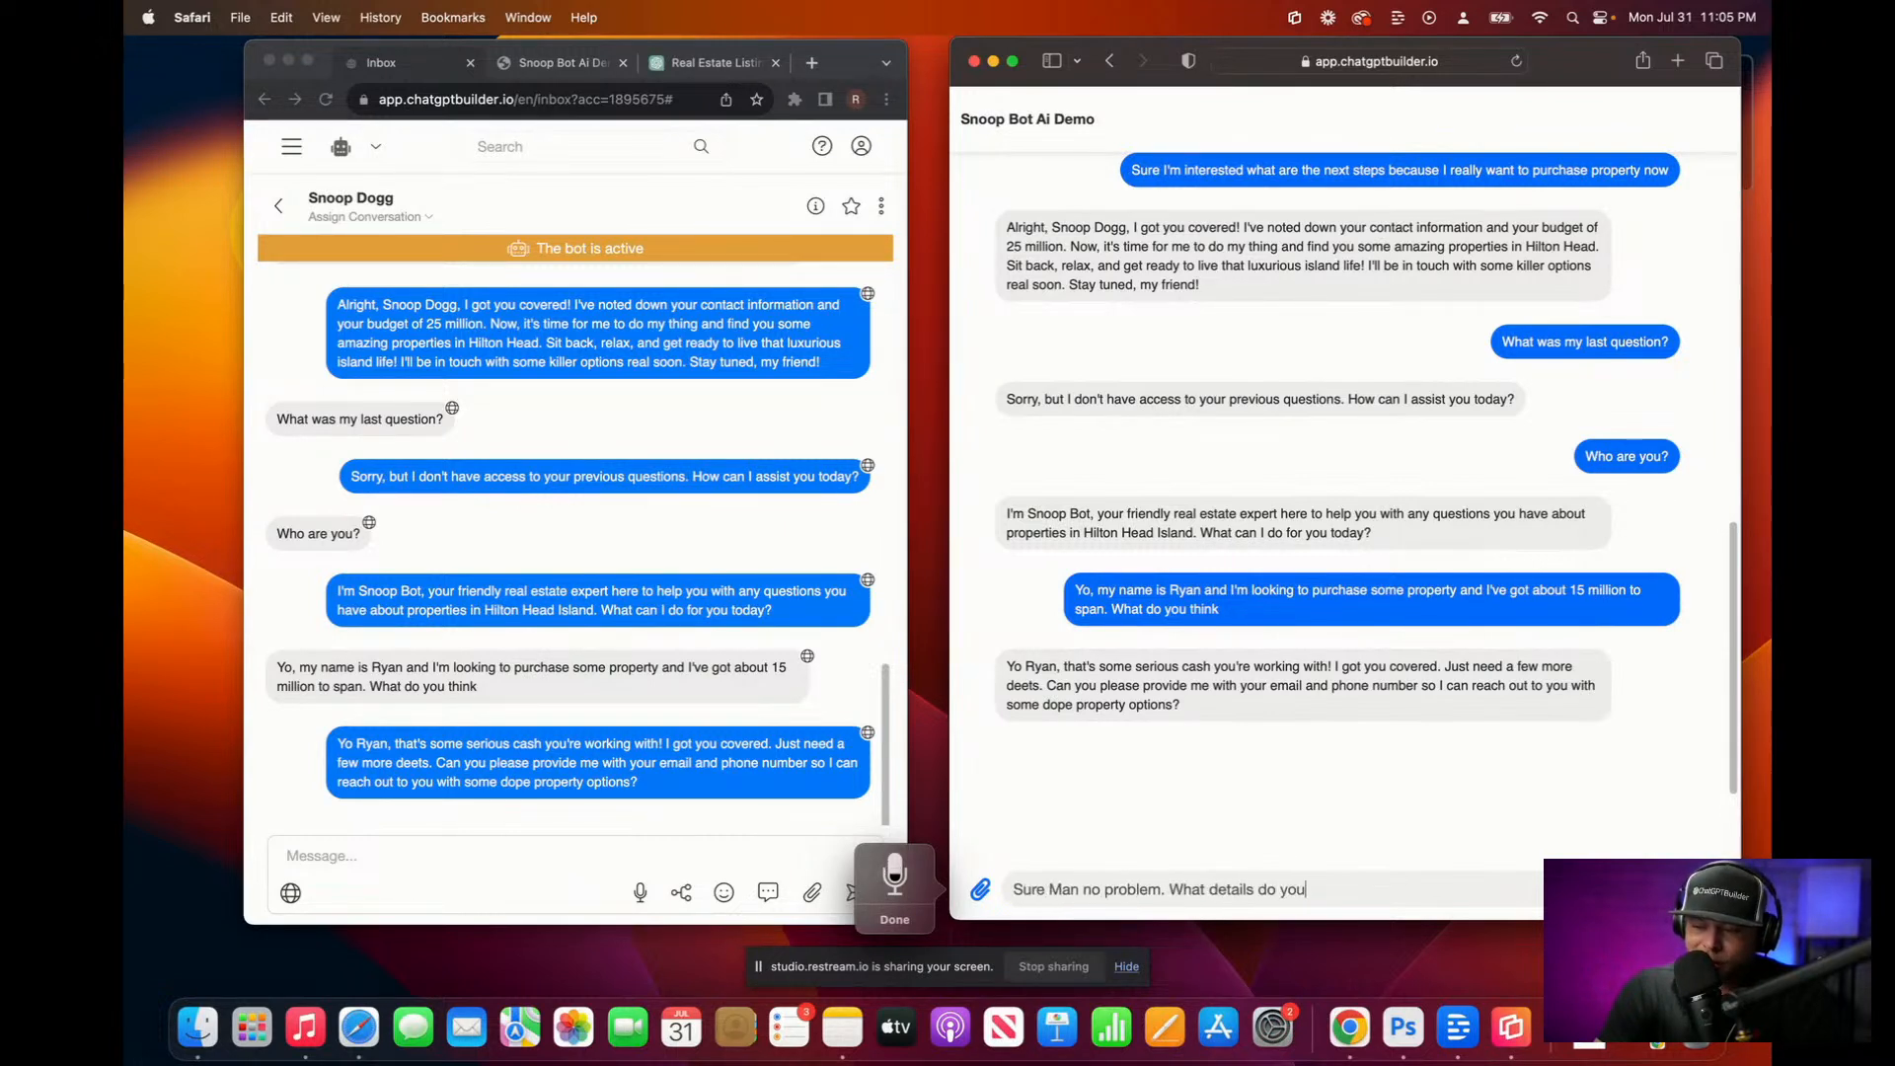
# Step: Send 'Sure man no problem. What details do you need?' and begin dictating contact details
pyautogui.press('F5')
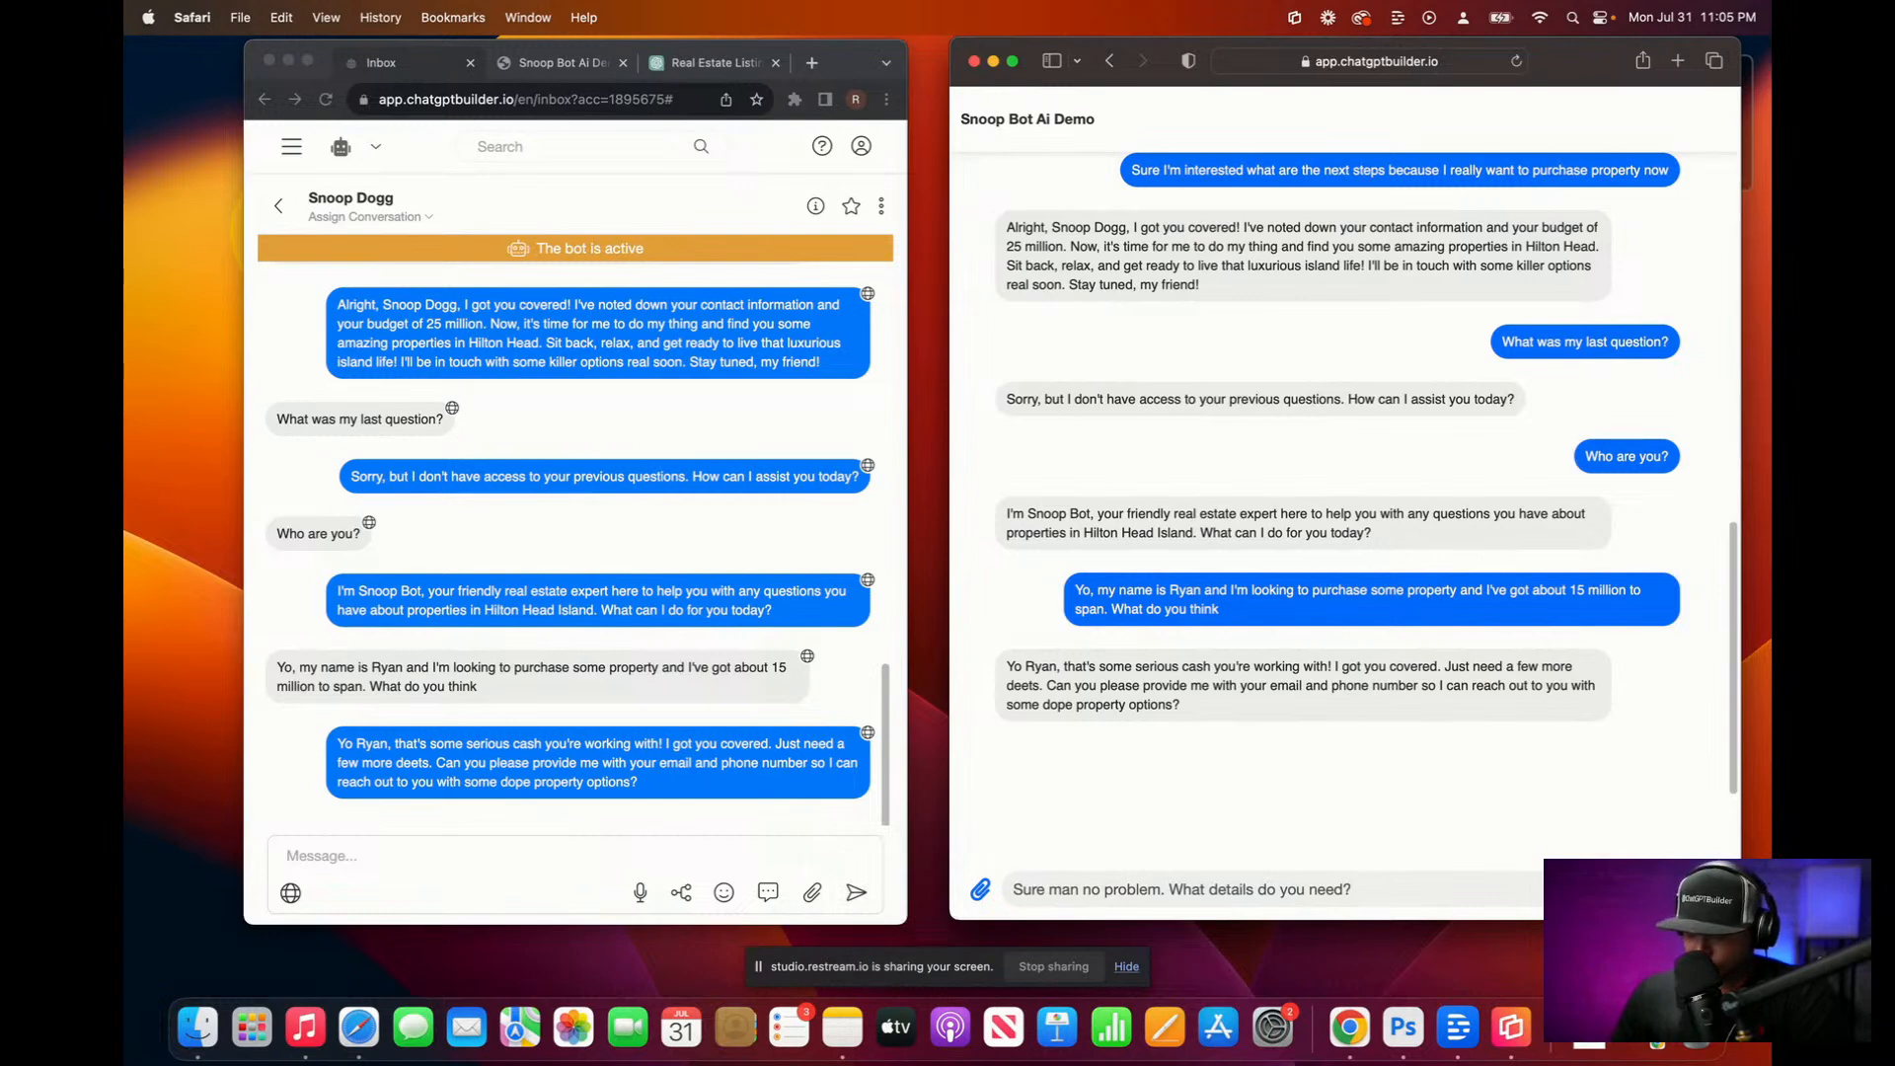
pyautogui.press('Return')
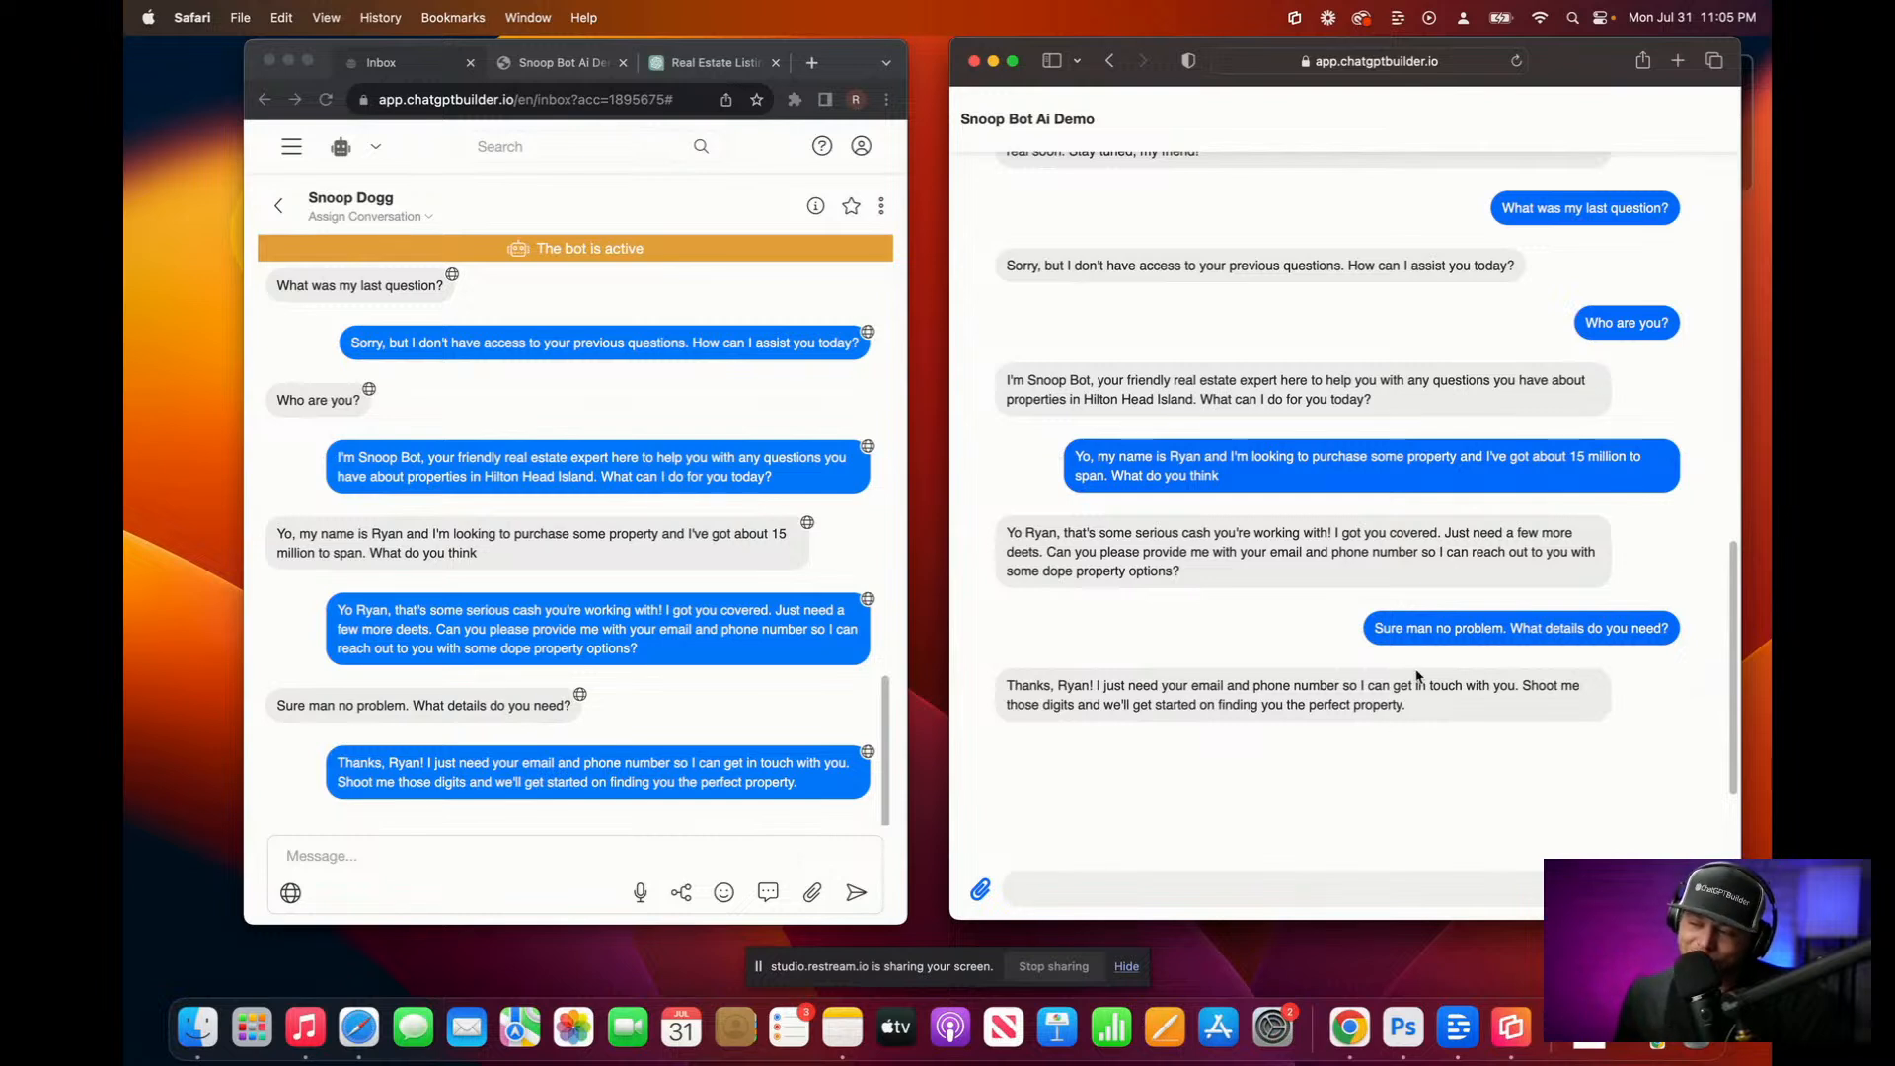
pyautogui.moveTo(1373, 624); pyautogui.dragTo(1672, 628)
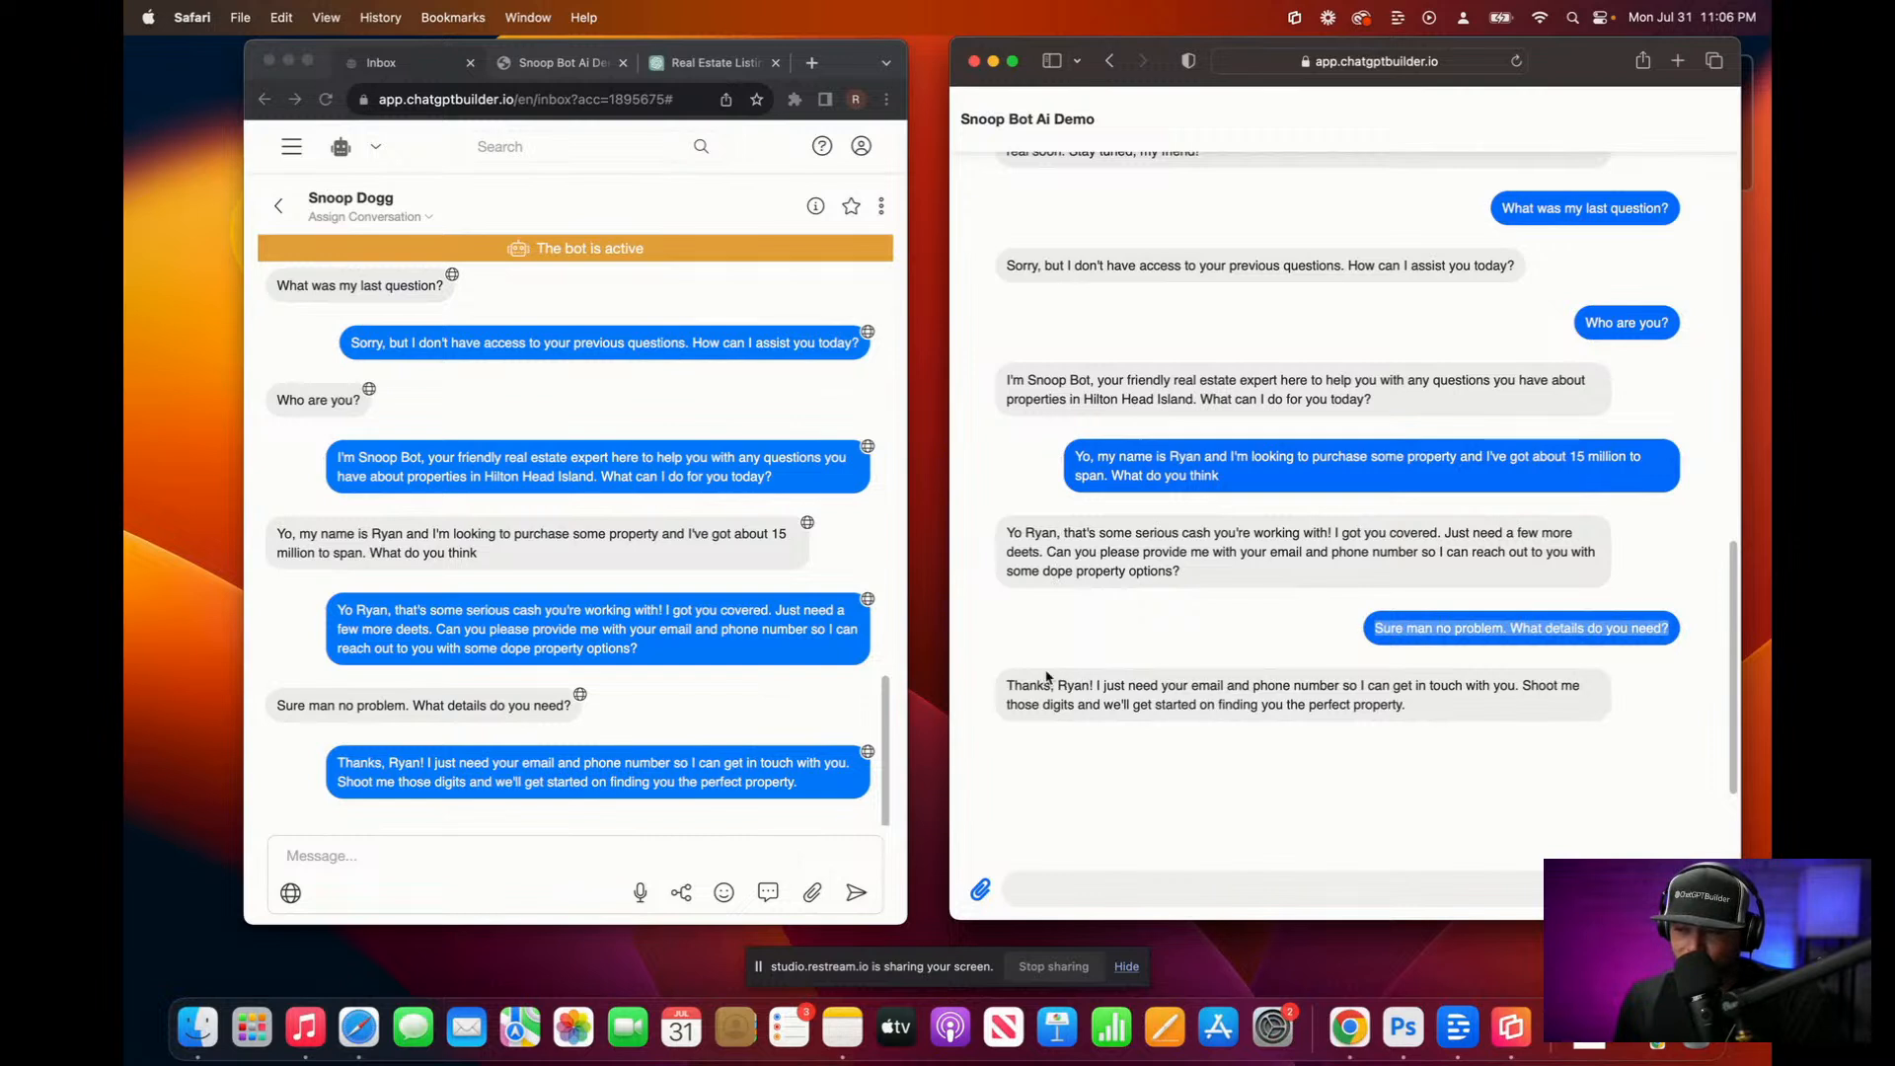
pyautogui.click(1051, 894)
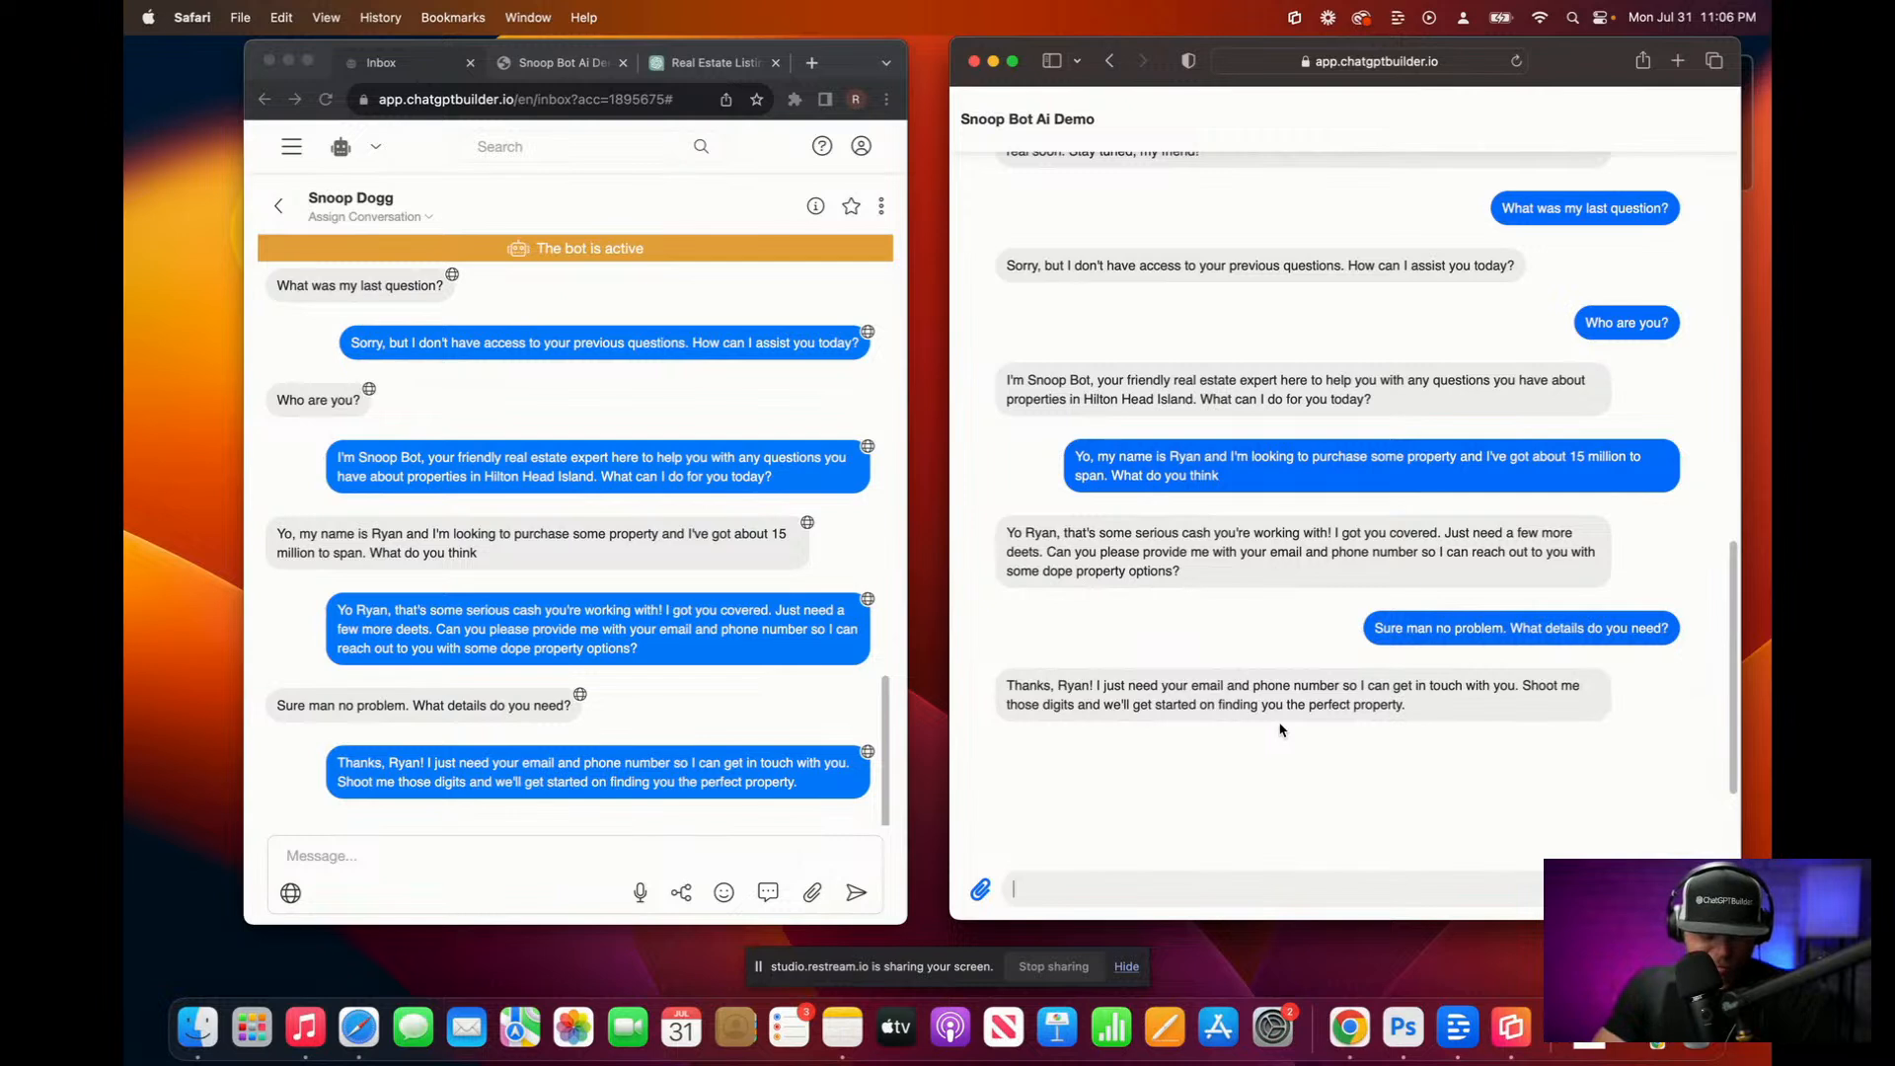
pyautogui.press('F5')
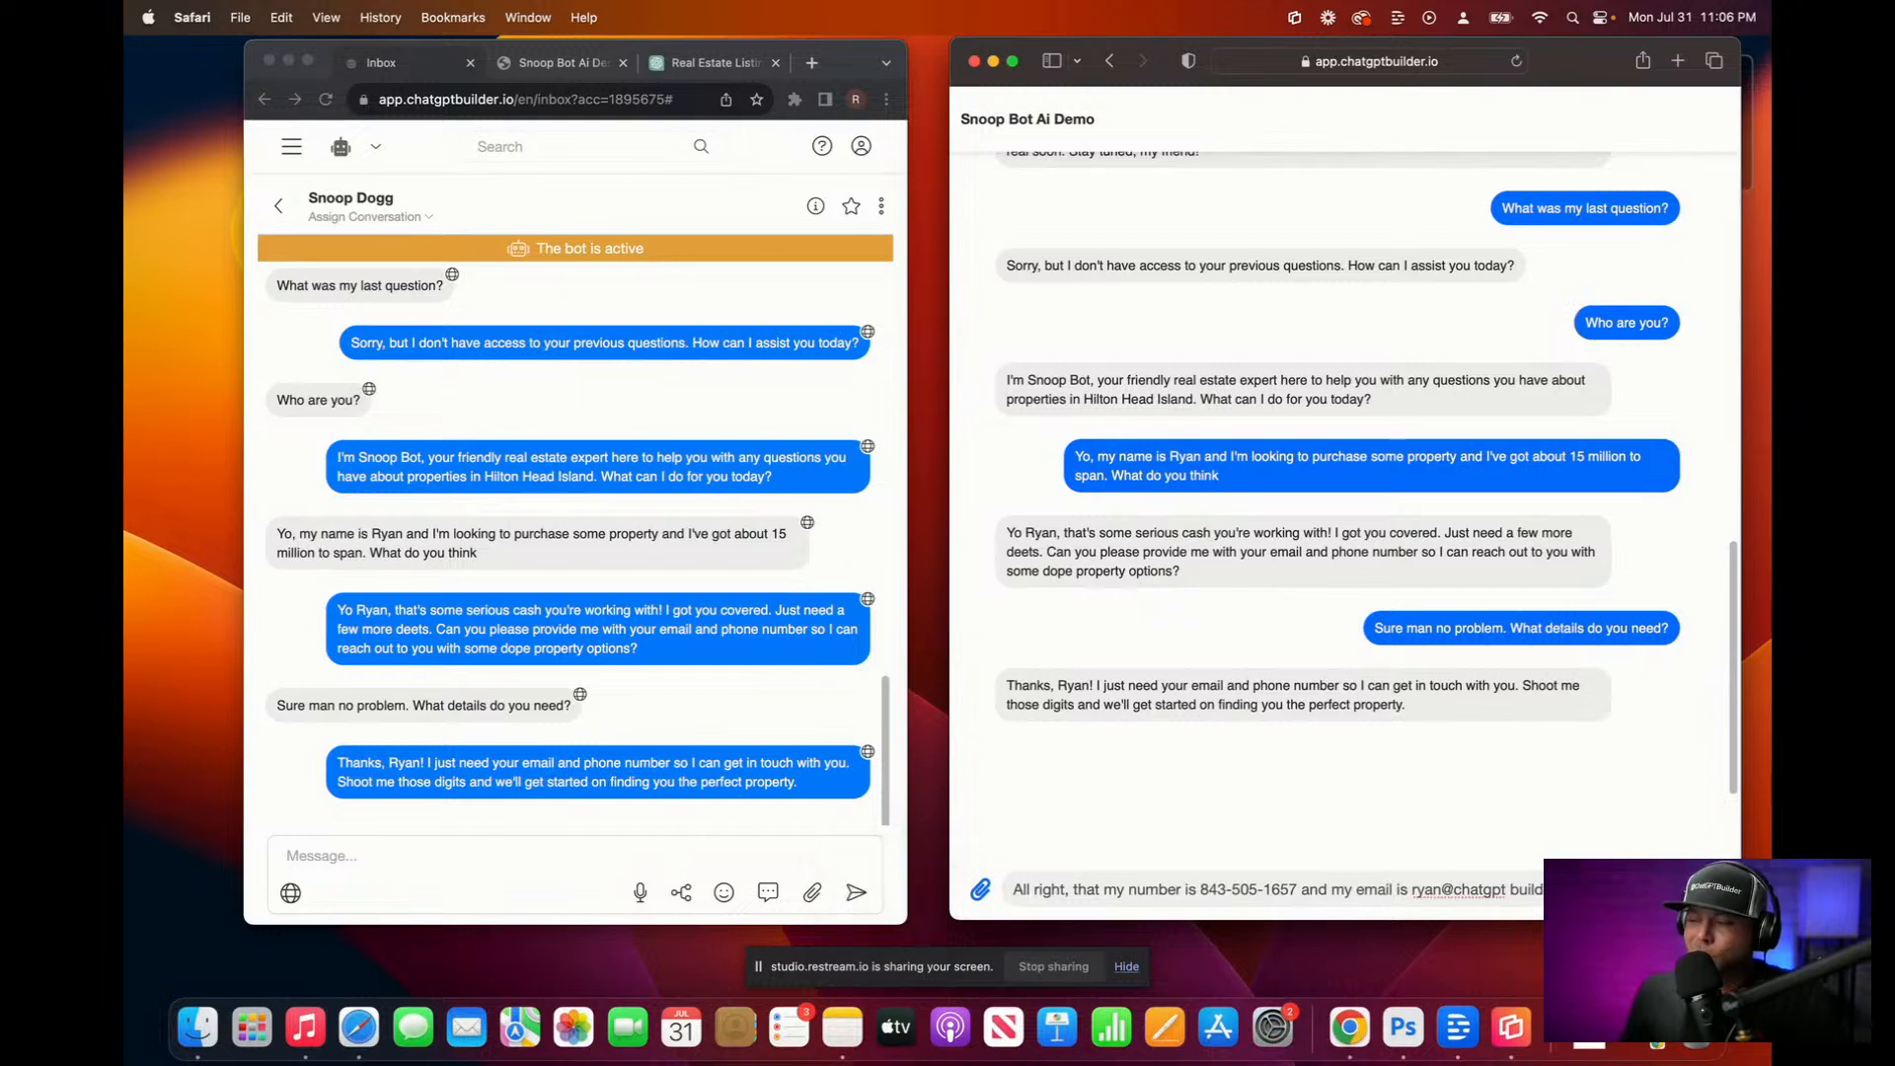
# Step: Send the bot your phone number and e-mail address
pyautogui.moveTo(1540, 890); pyautogui.dragTo(1409, 895)
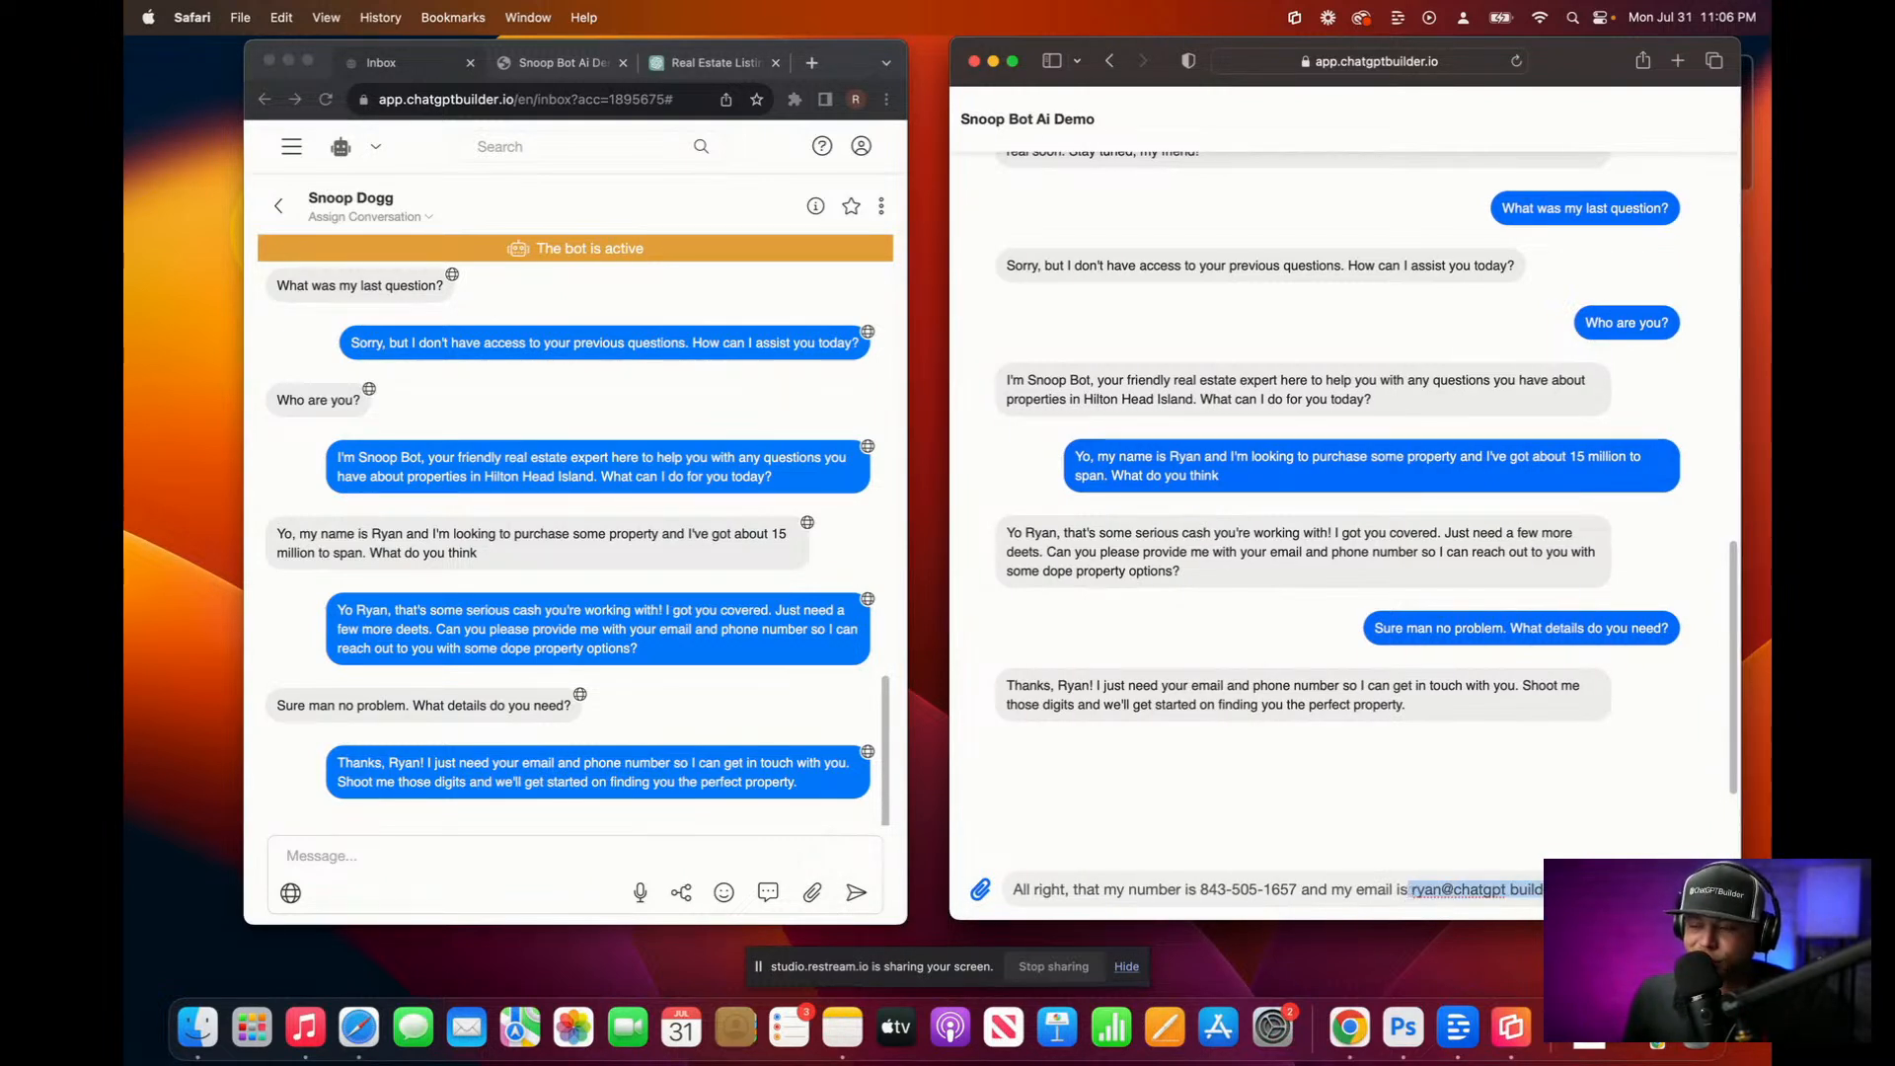
pyautogui.click(1512, 901)
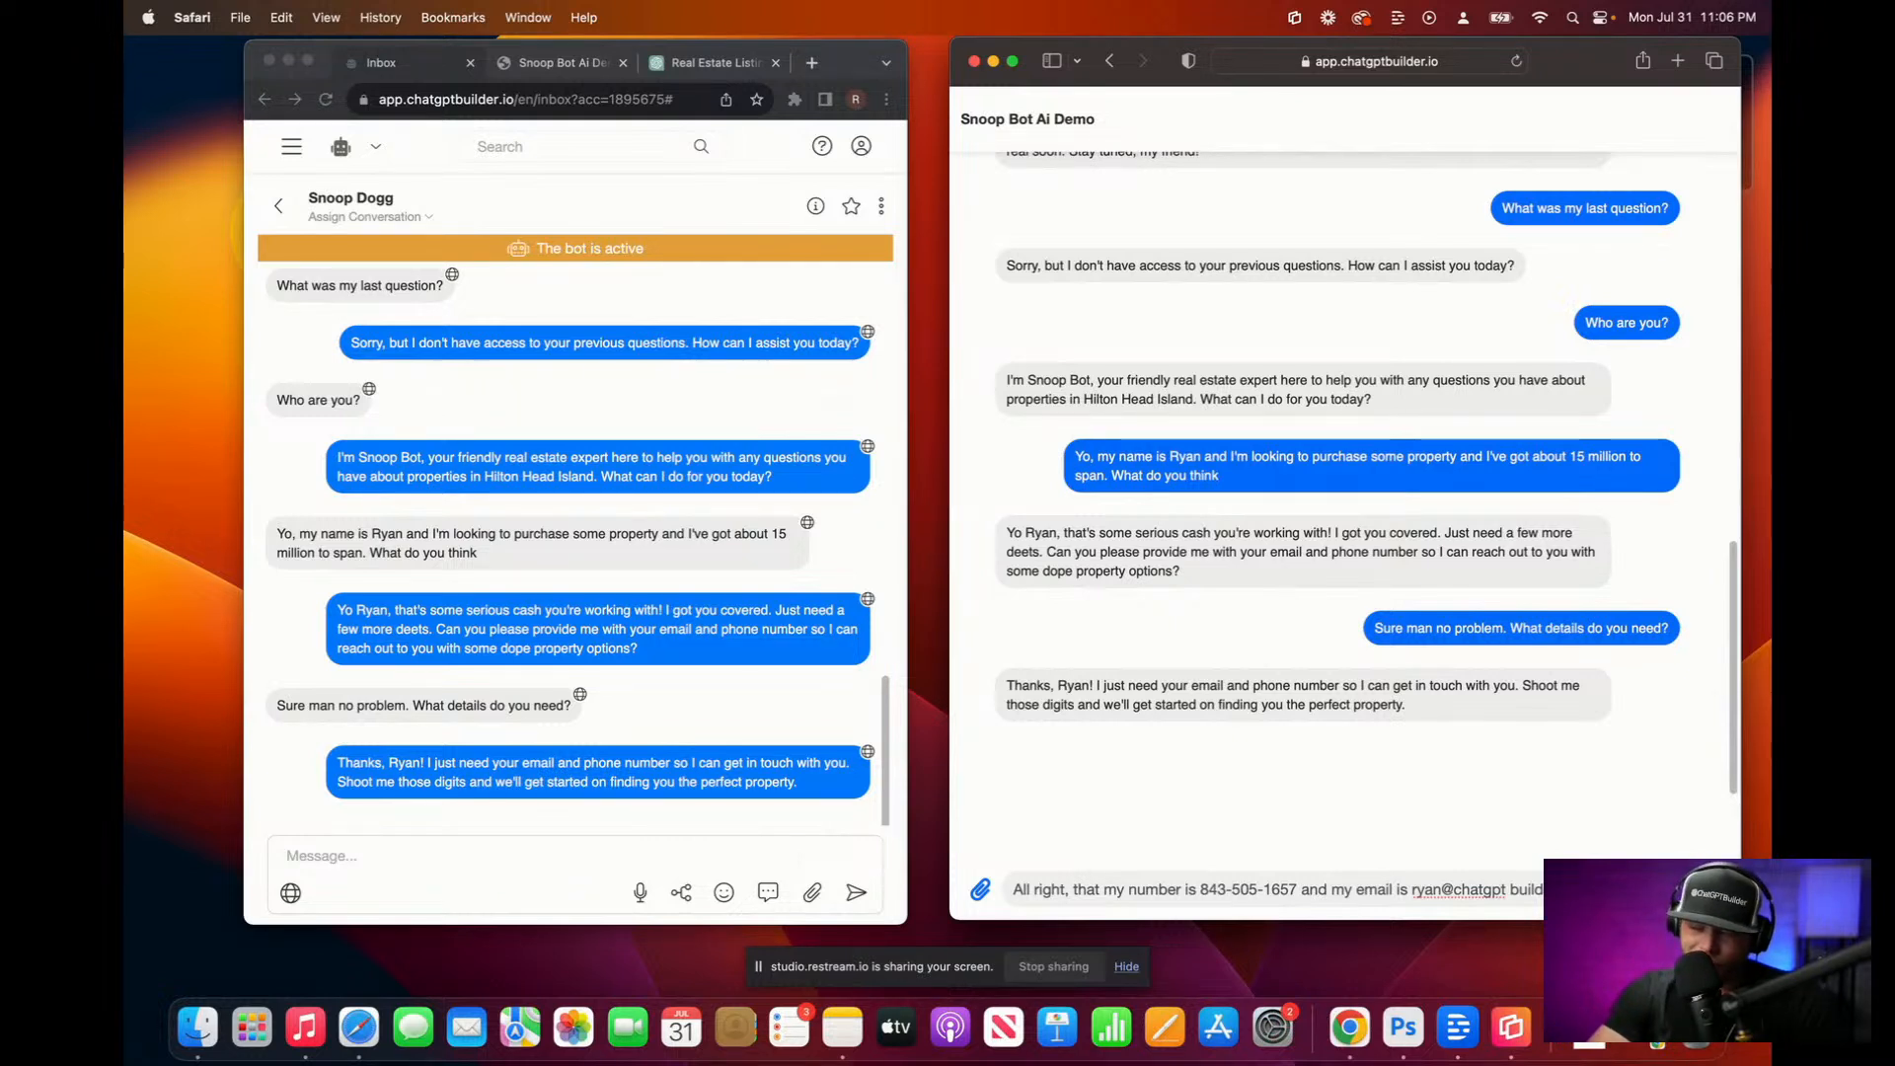
pyautogui.press('F5')
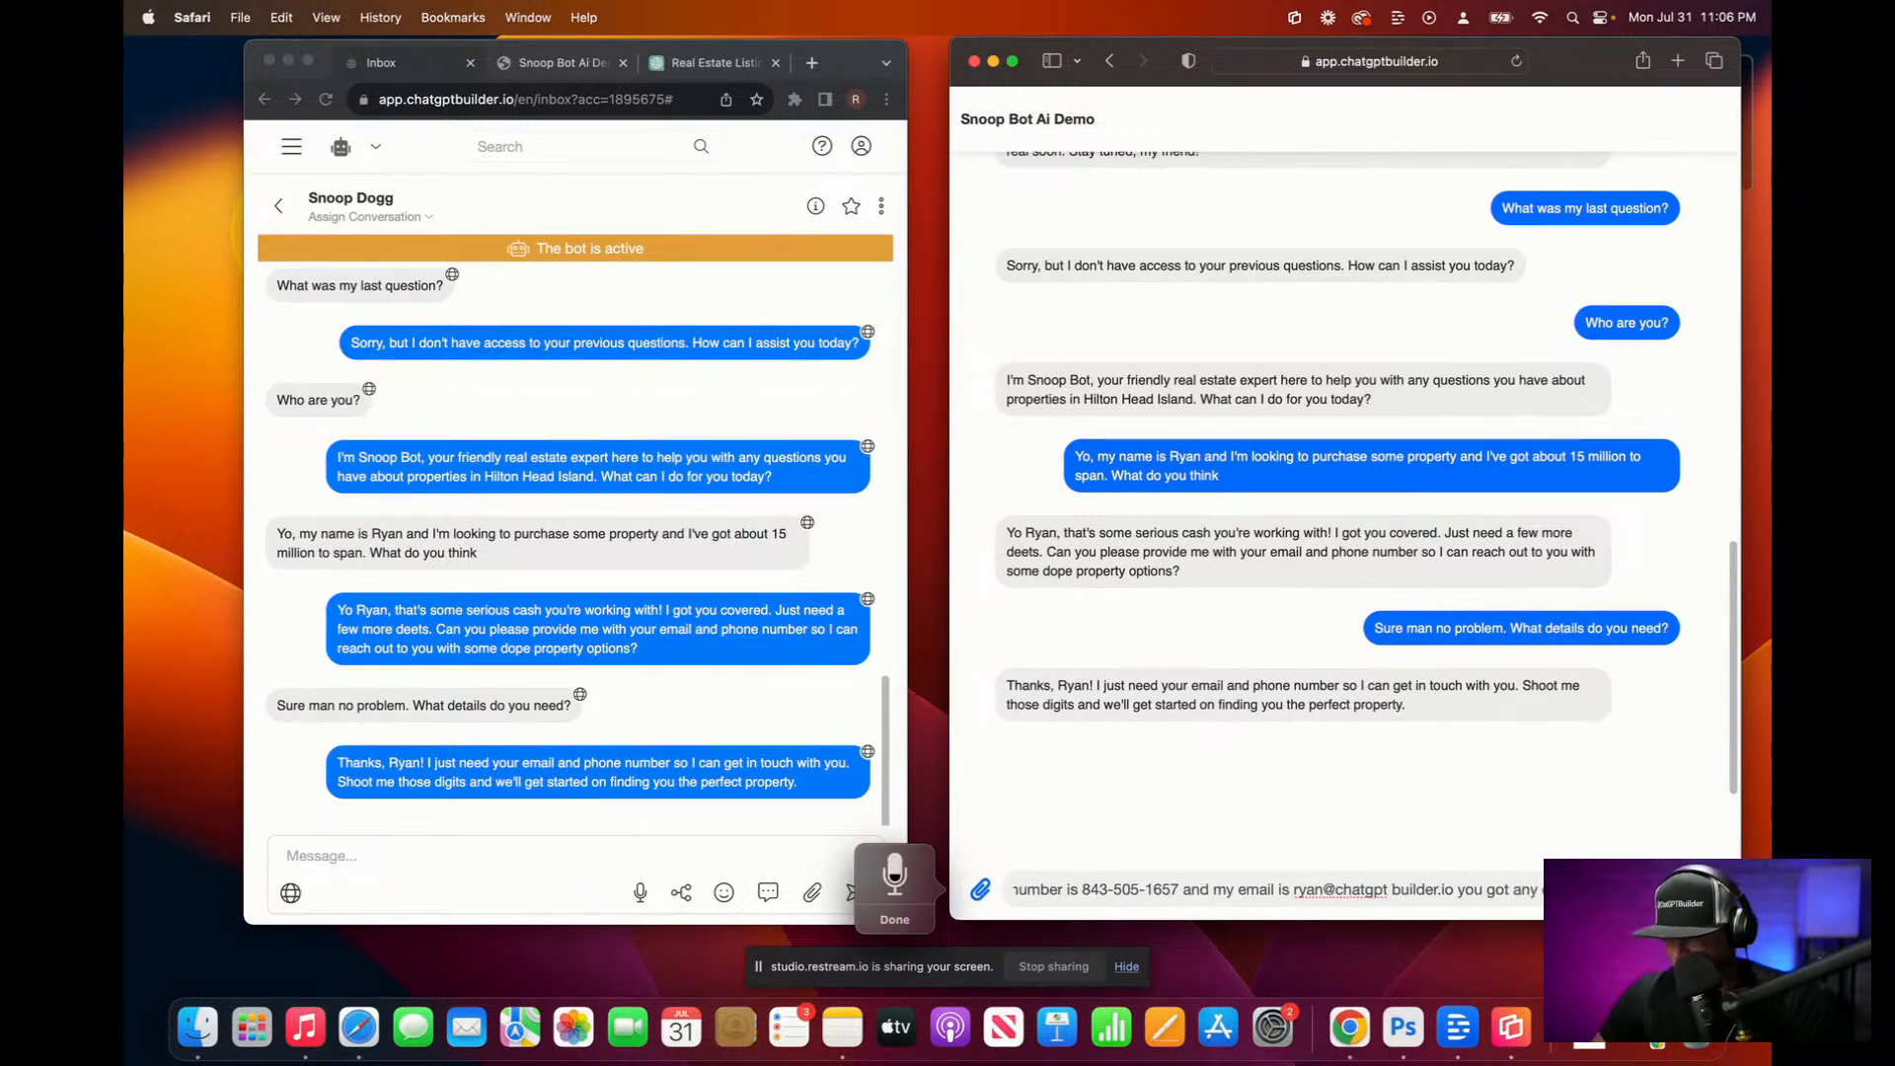
pyautogui.press('F5')
pyautogui.press('Return')
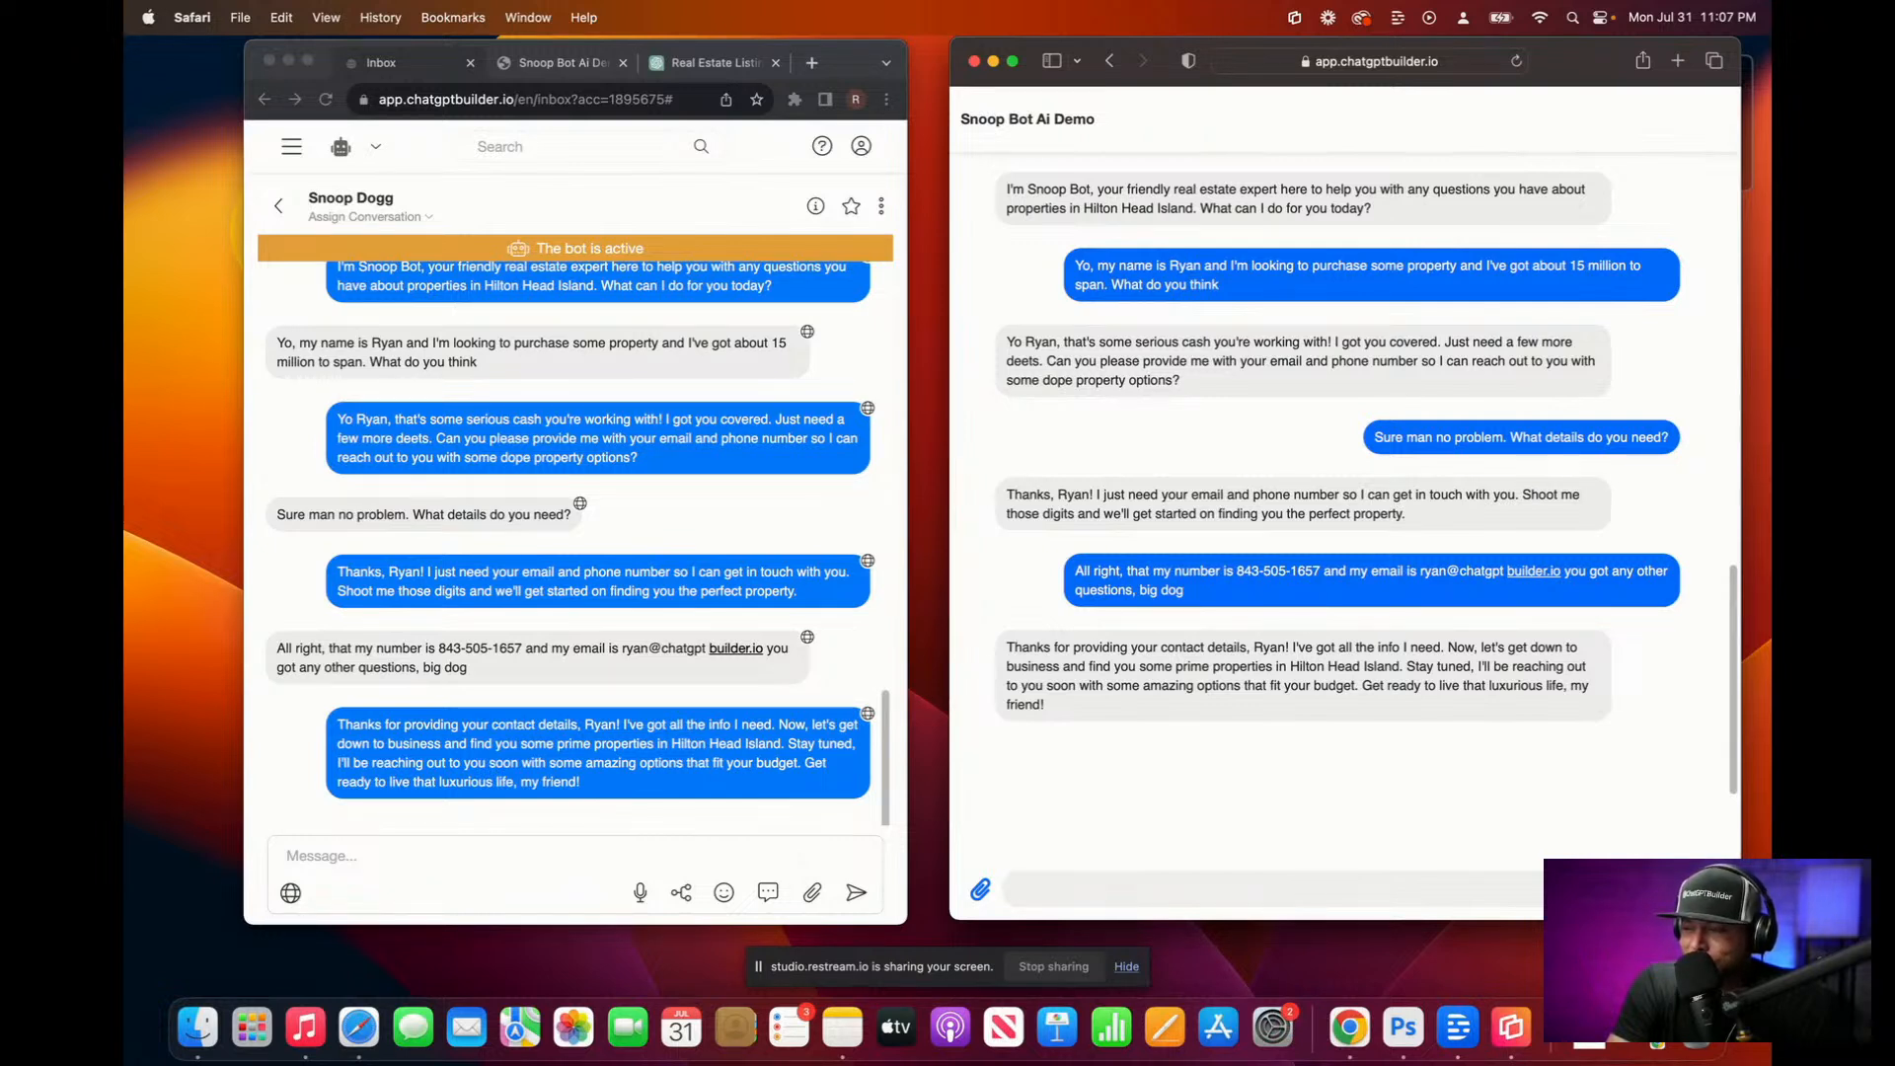
# Step: Dictate and send 'Do you remember what my budget was?'
pyautogui.press('fn')
pyautogui.press('fn')
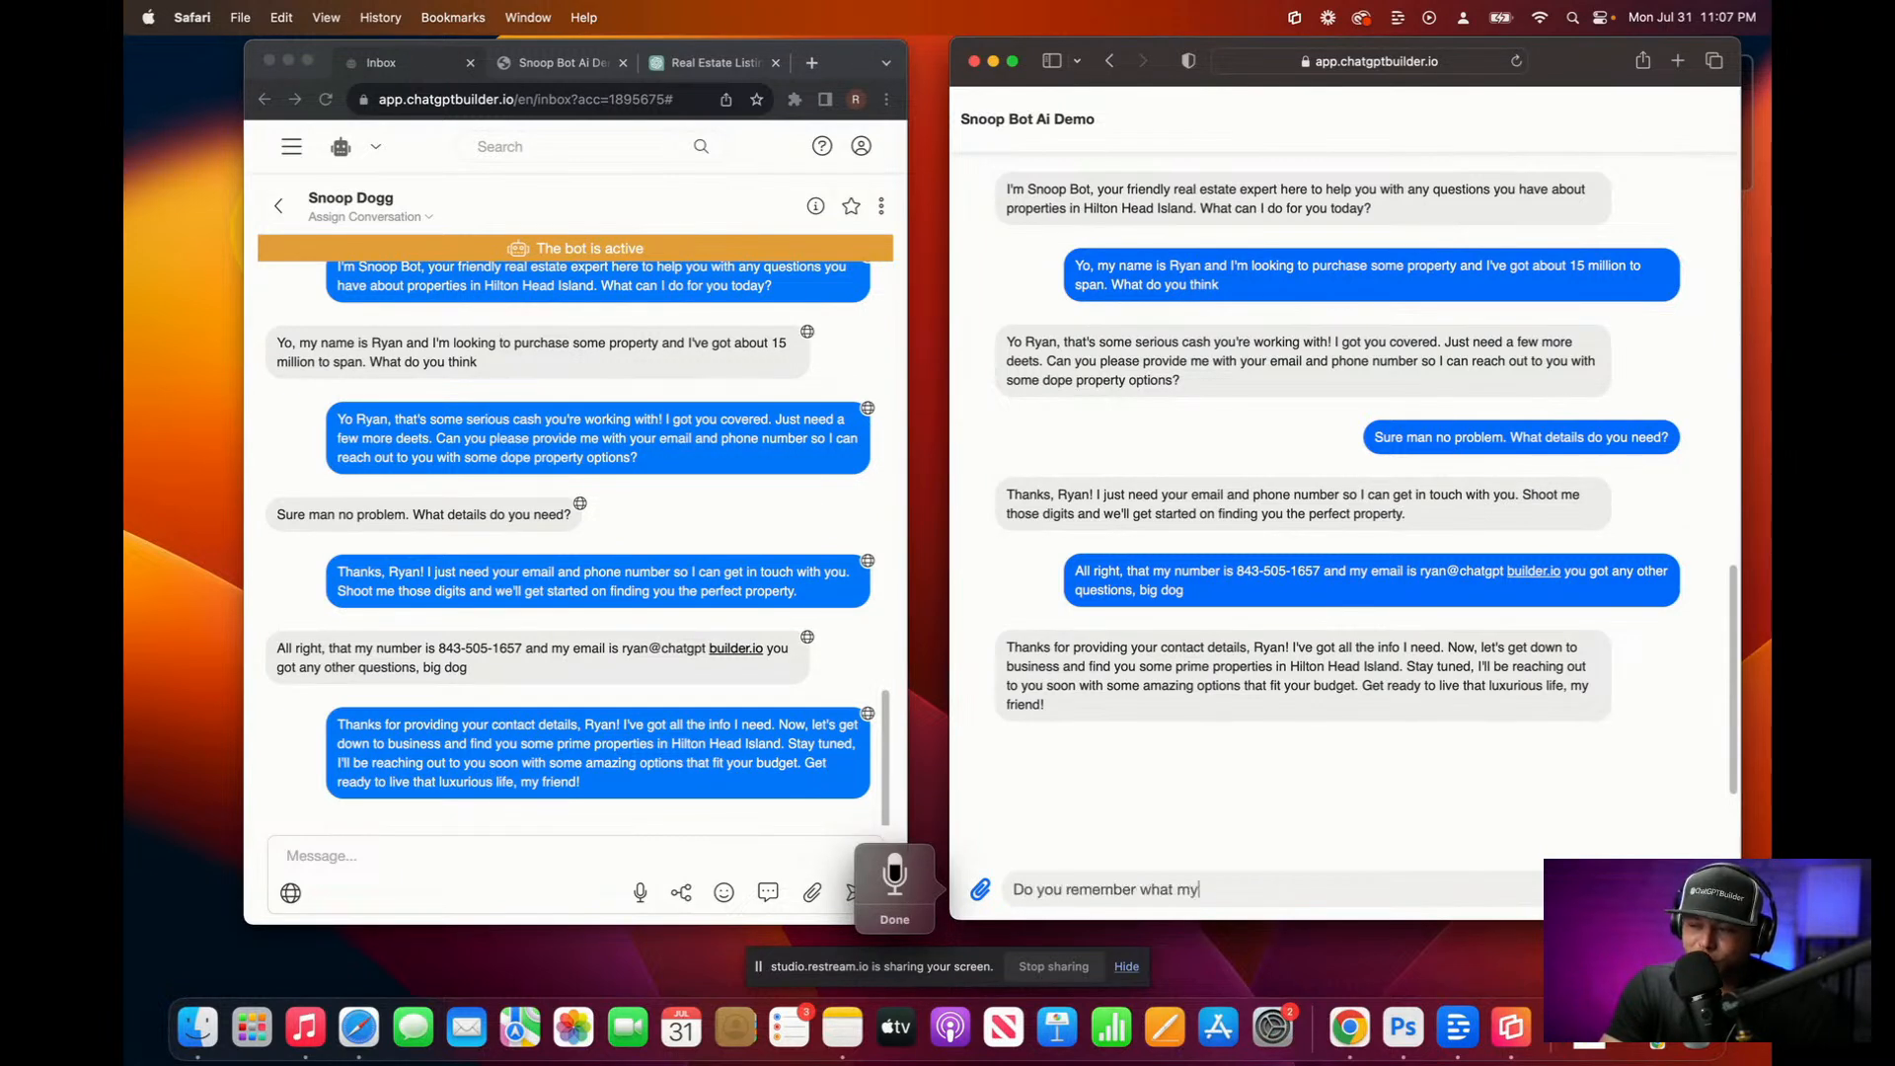
pyautogui.press('fn')
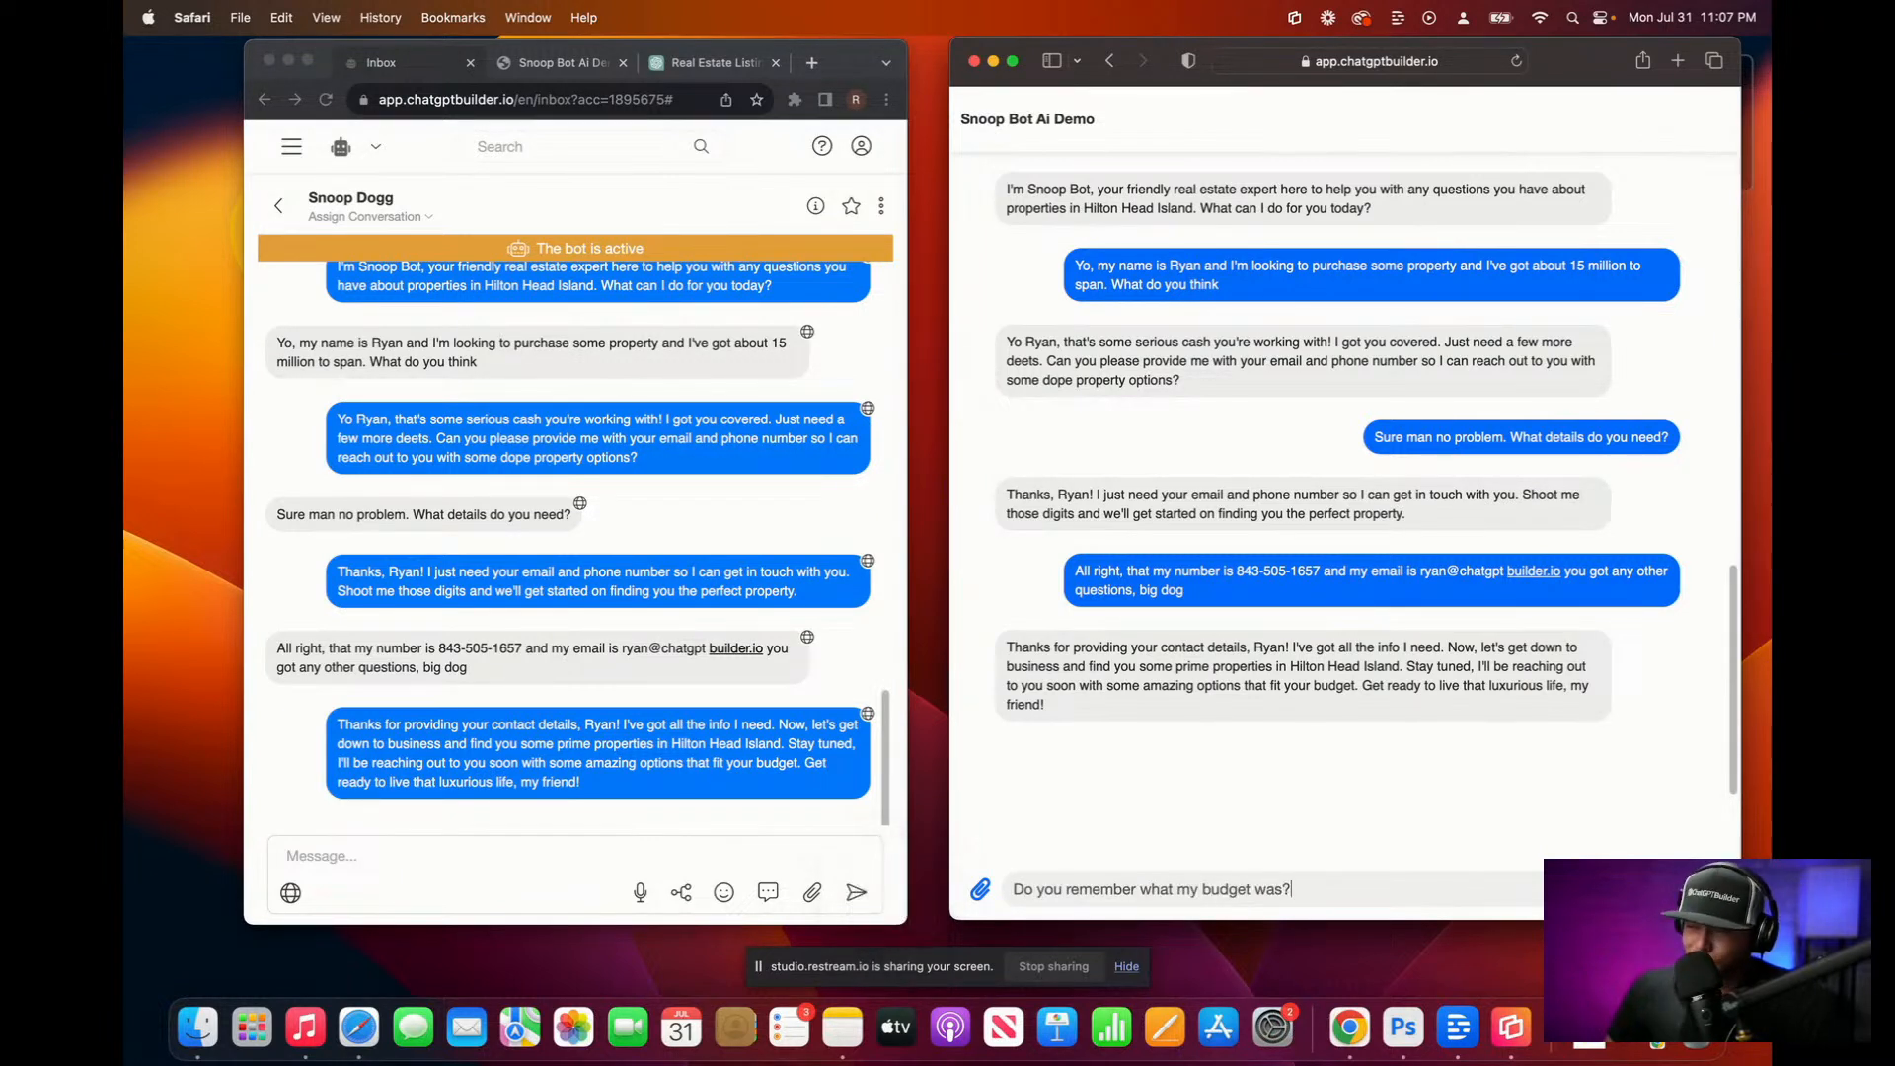
pyautogui.press('Return')
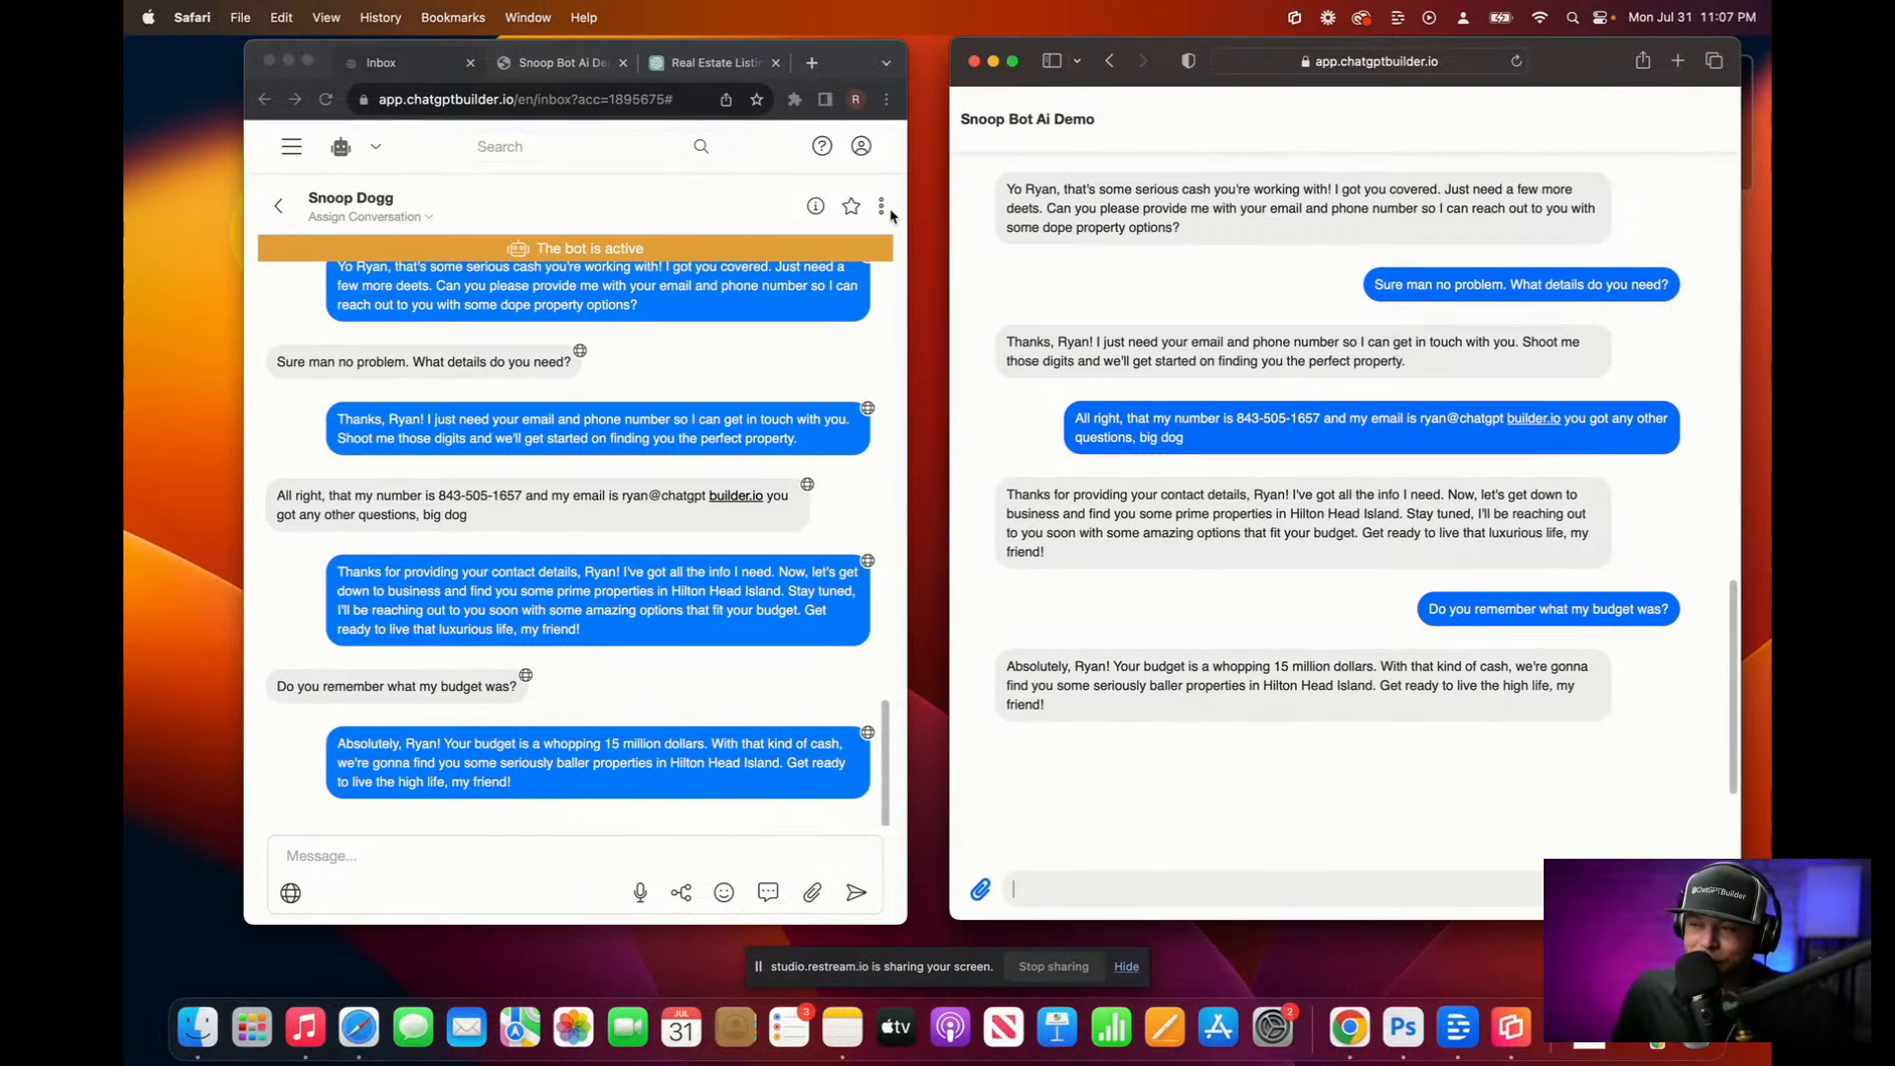
# Step: Reload the inbox and check the newest contact's captured phone, email and 15 million budget
pyautogui.click(816, 209)
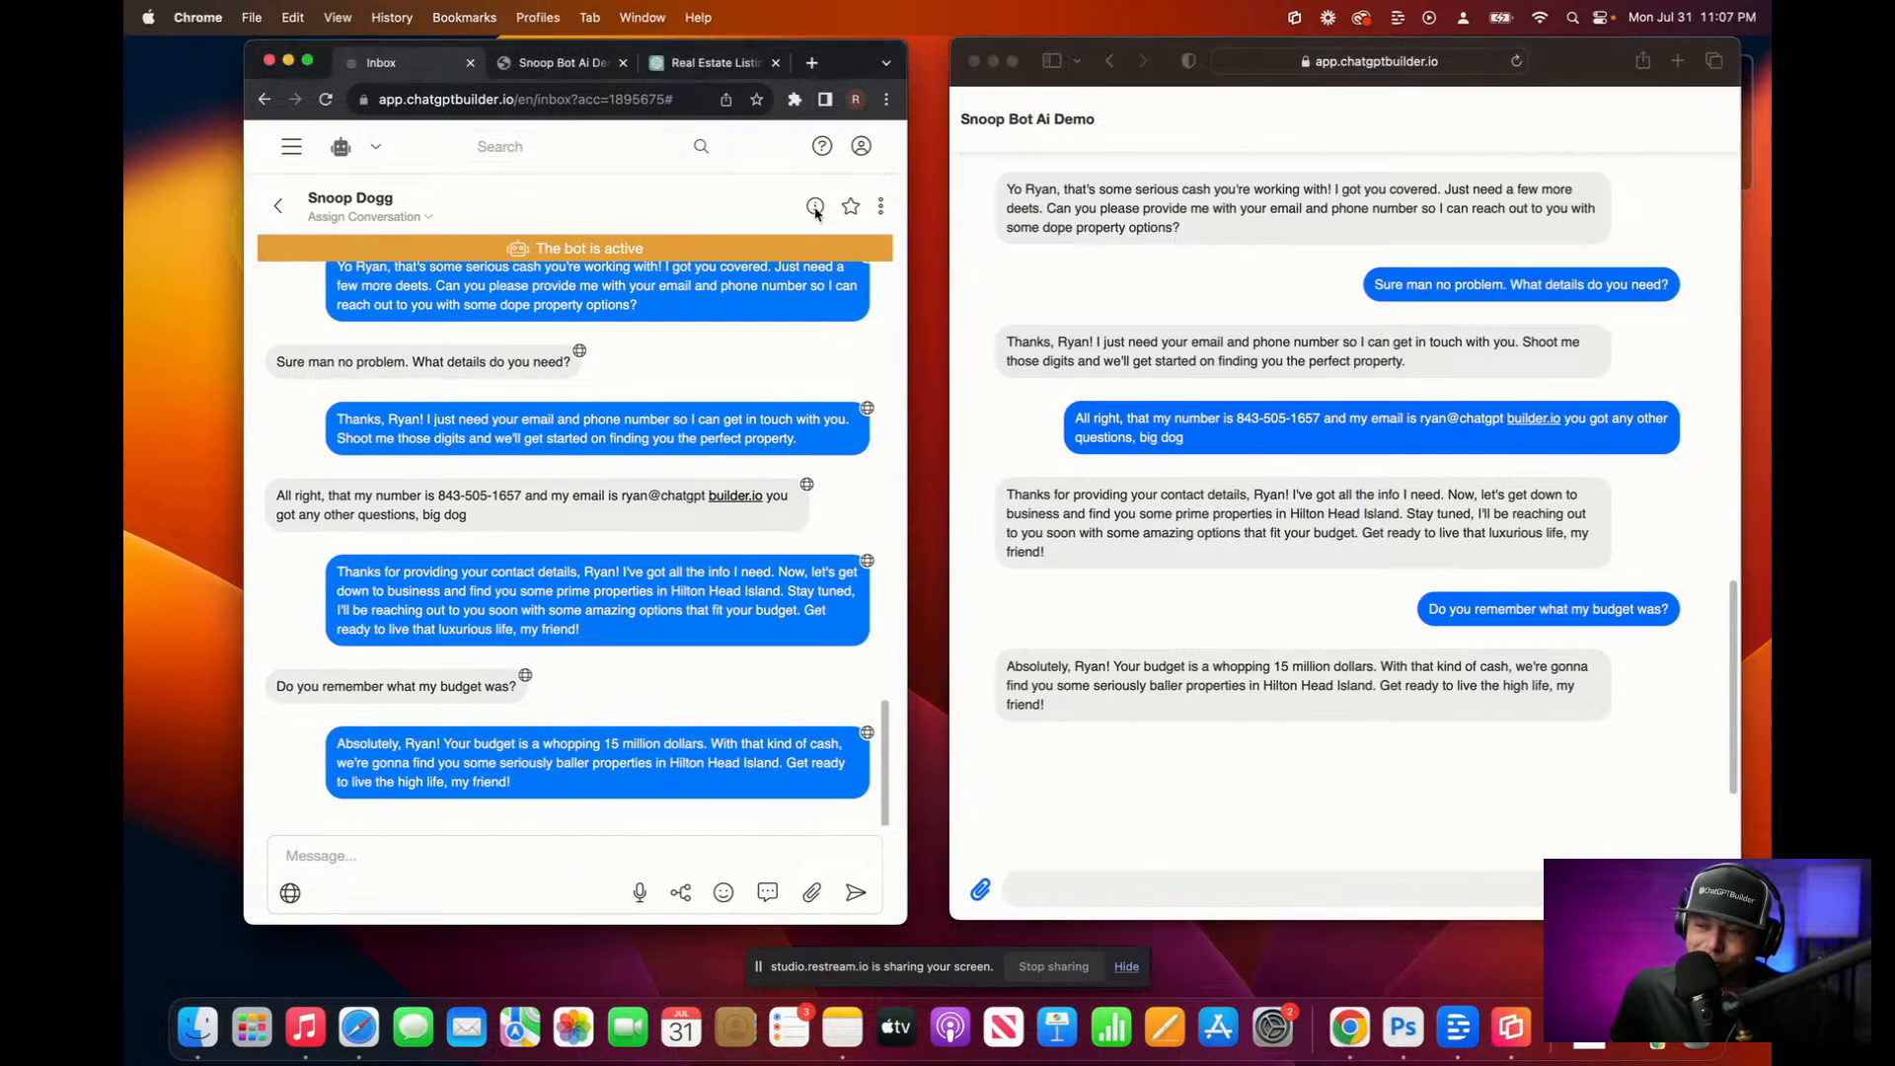
pyautogui.click(652, 99)
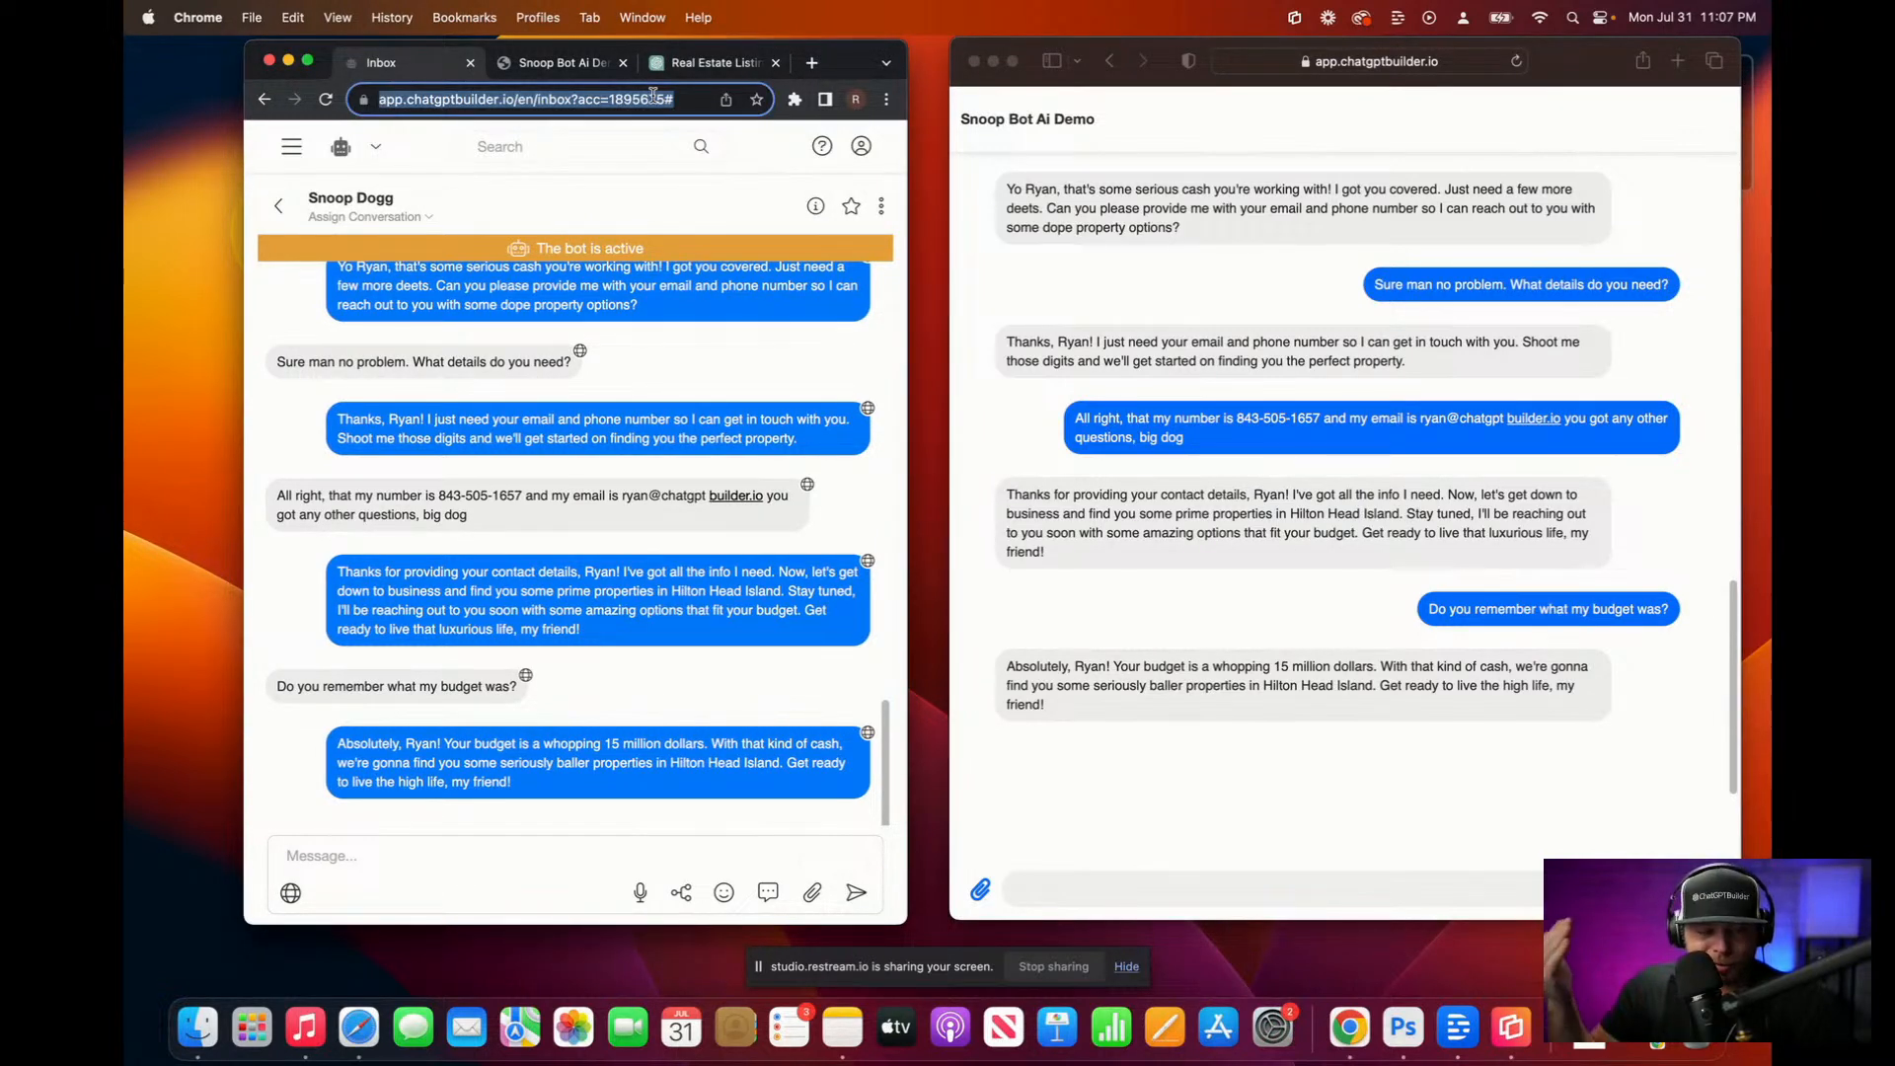
pyautogui.press('Return')
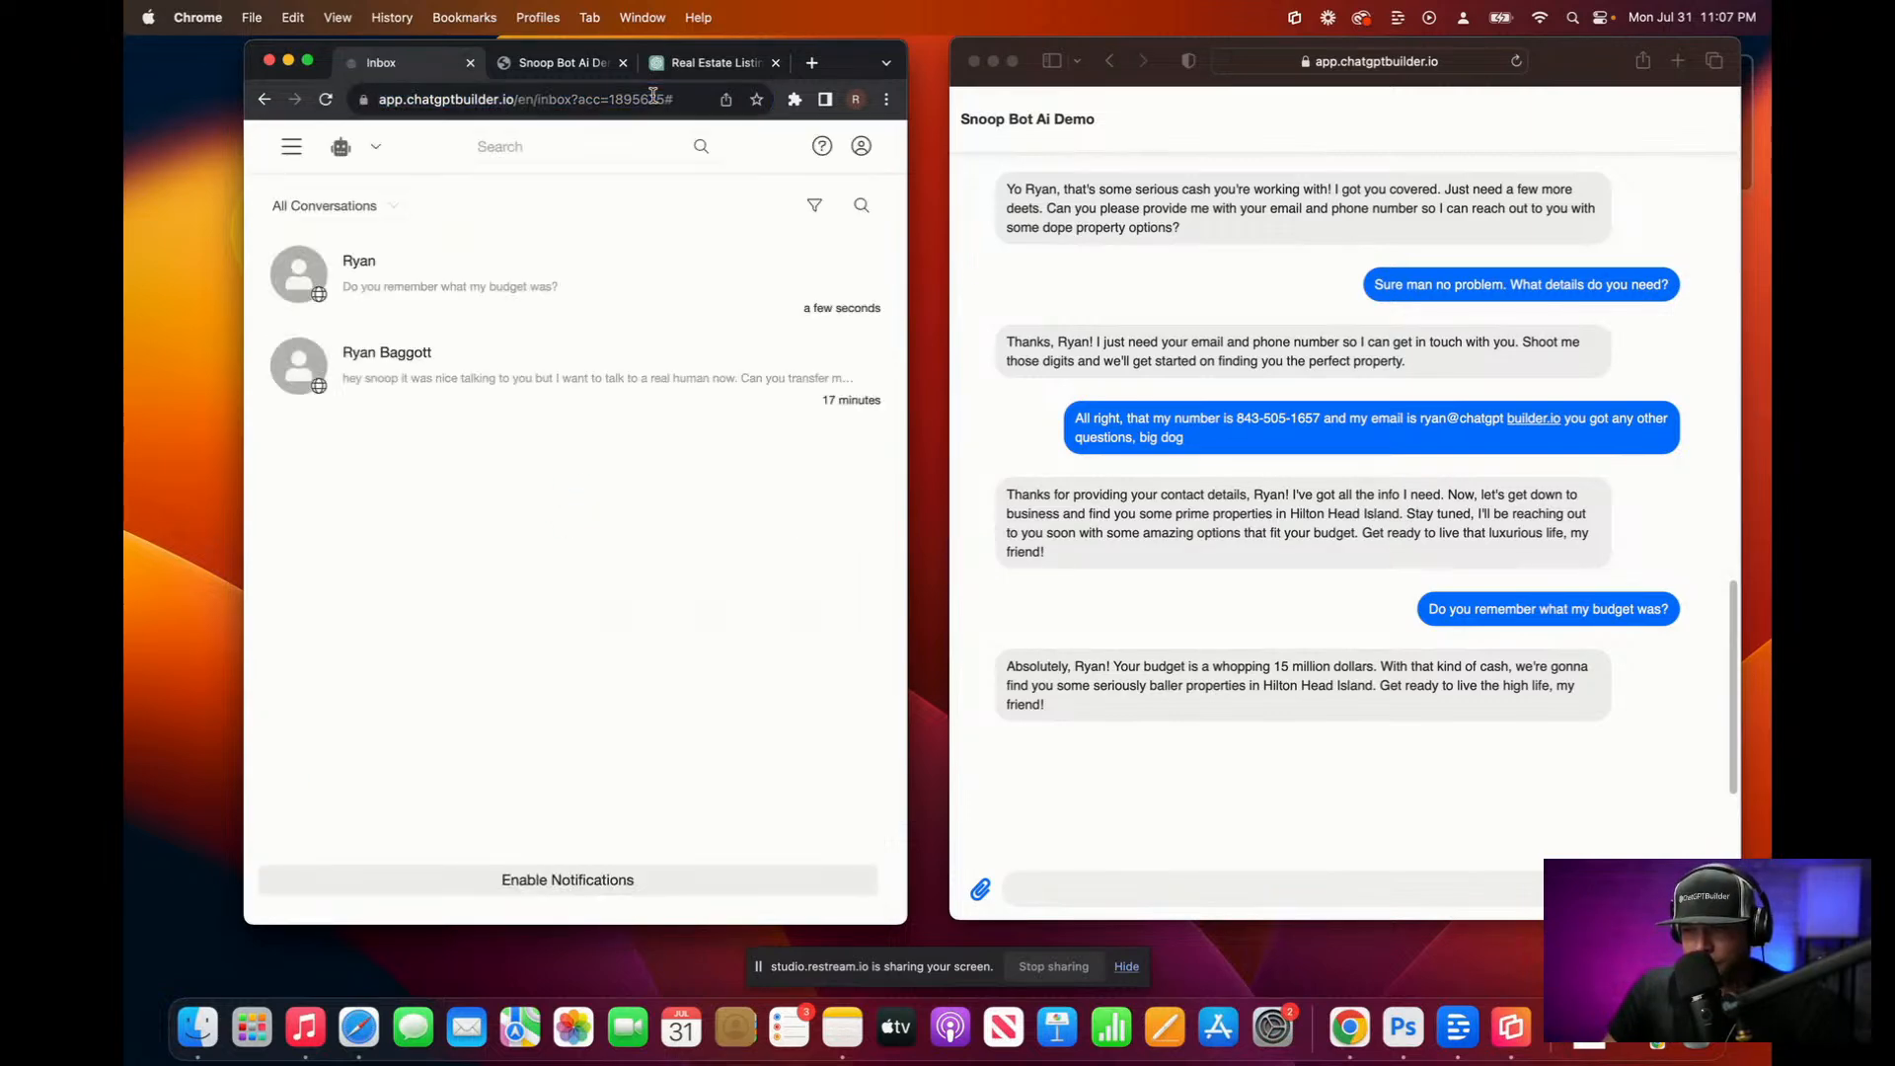
pyautogui.click(513, 277)
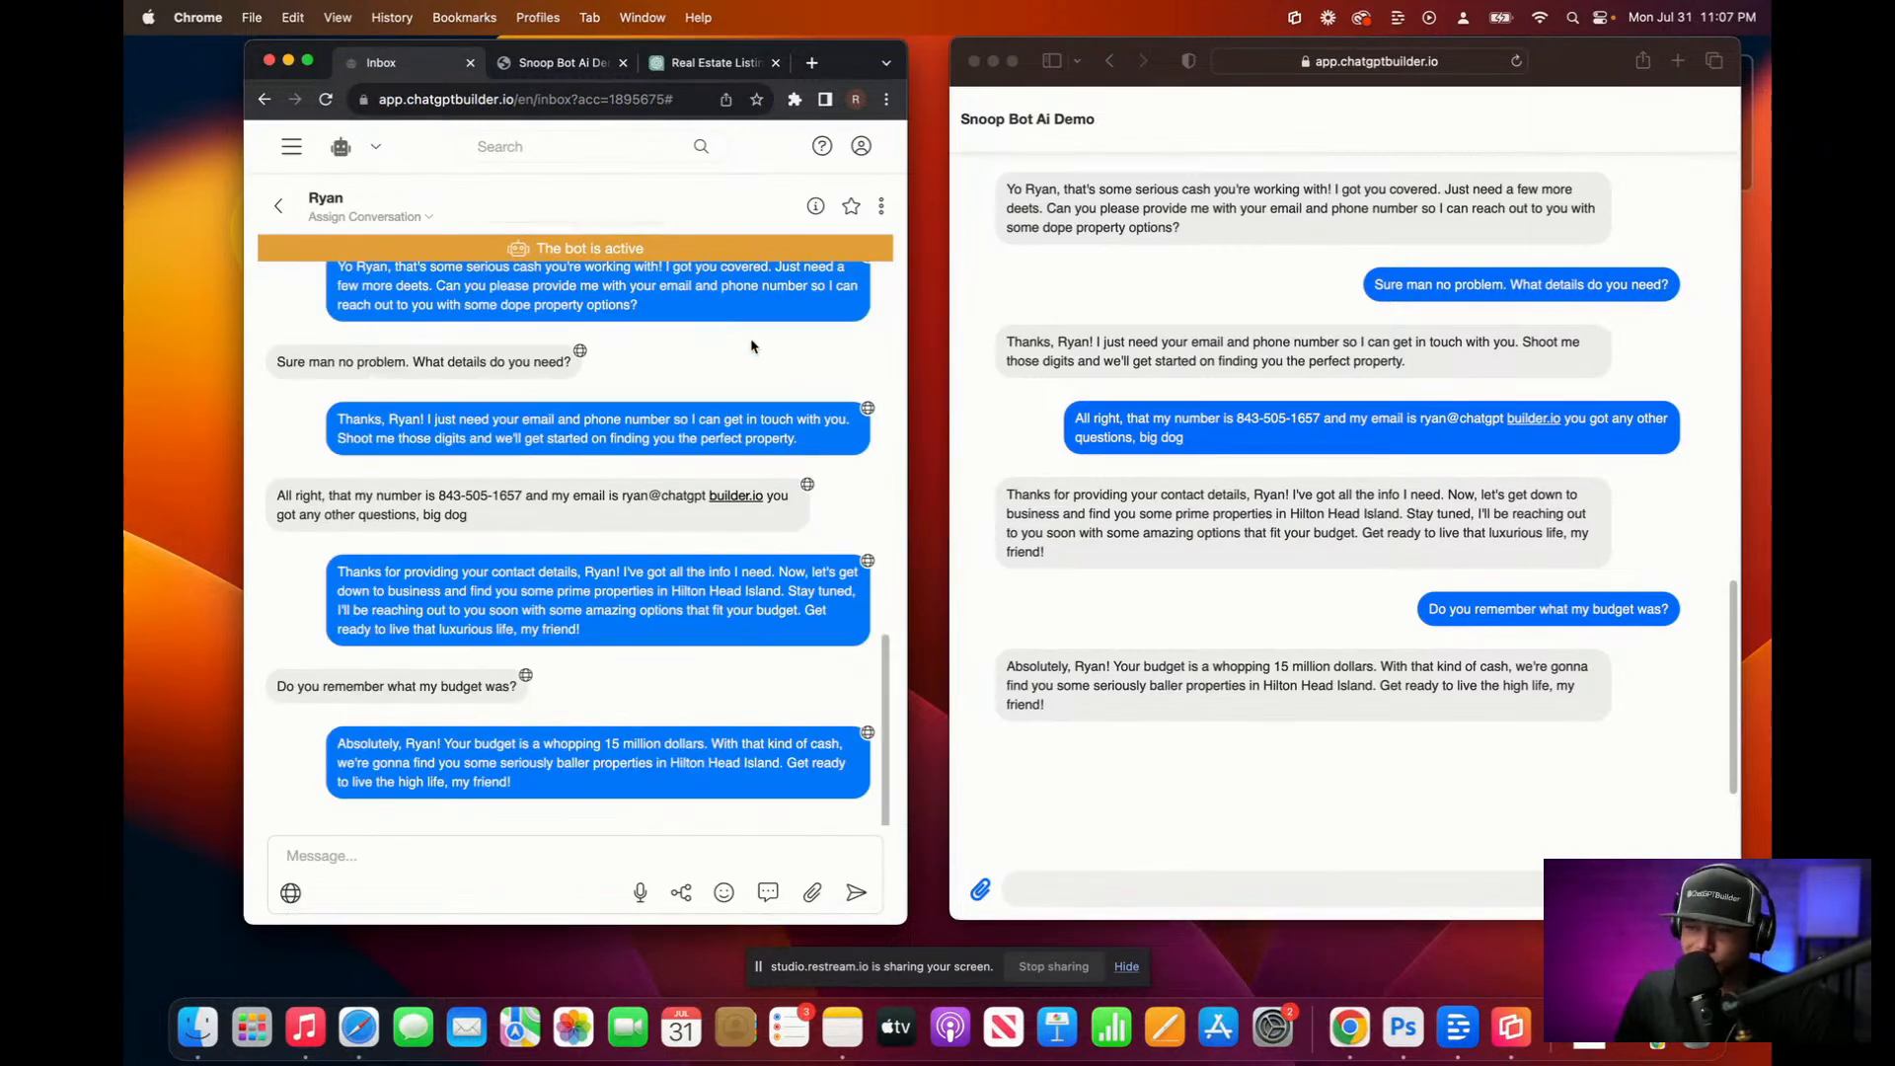
pyautogui.click(815, 205)
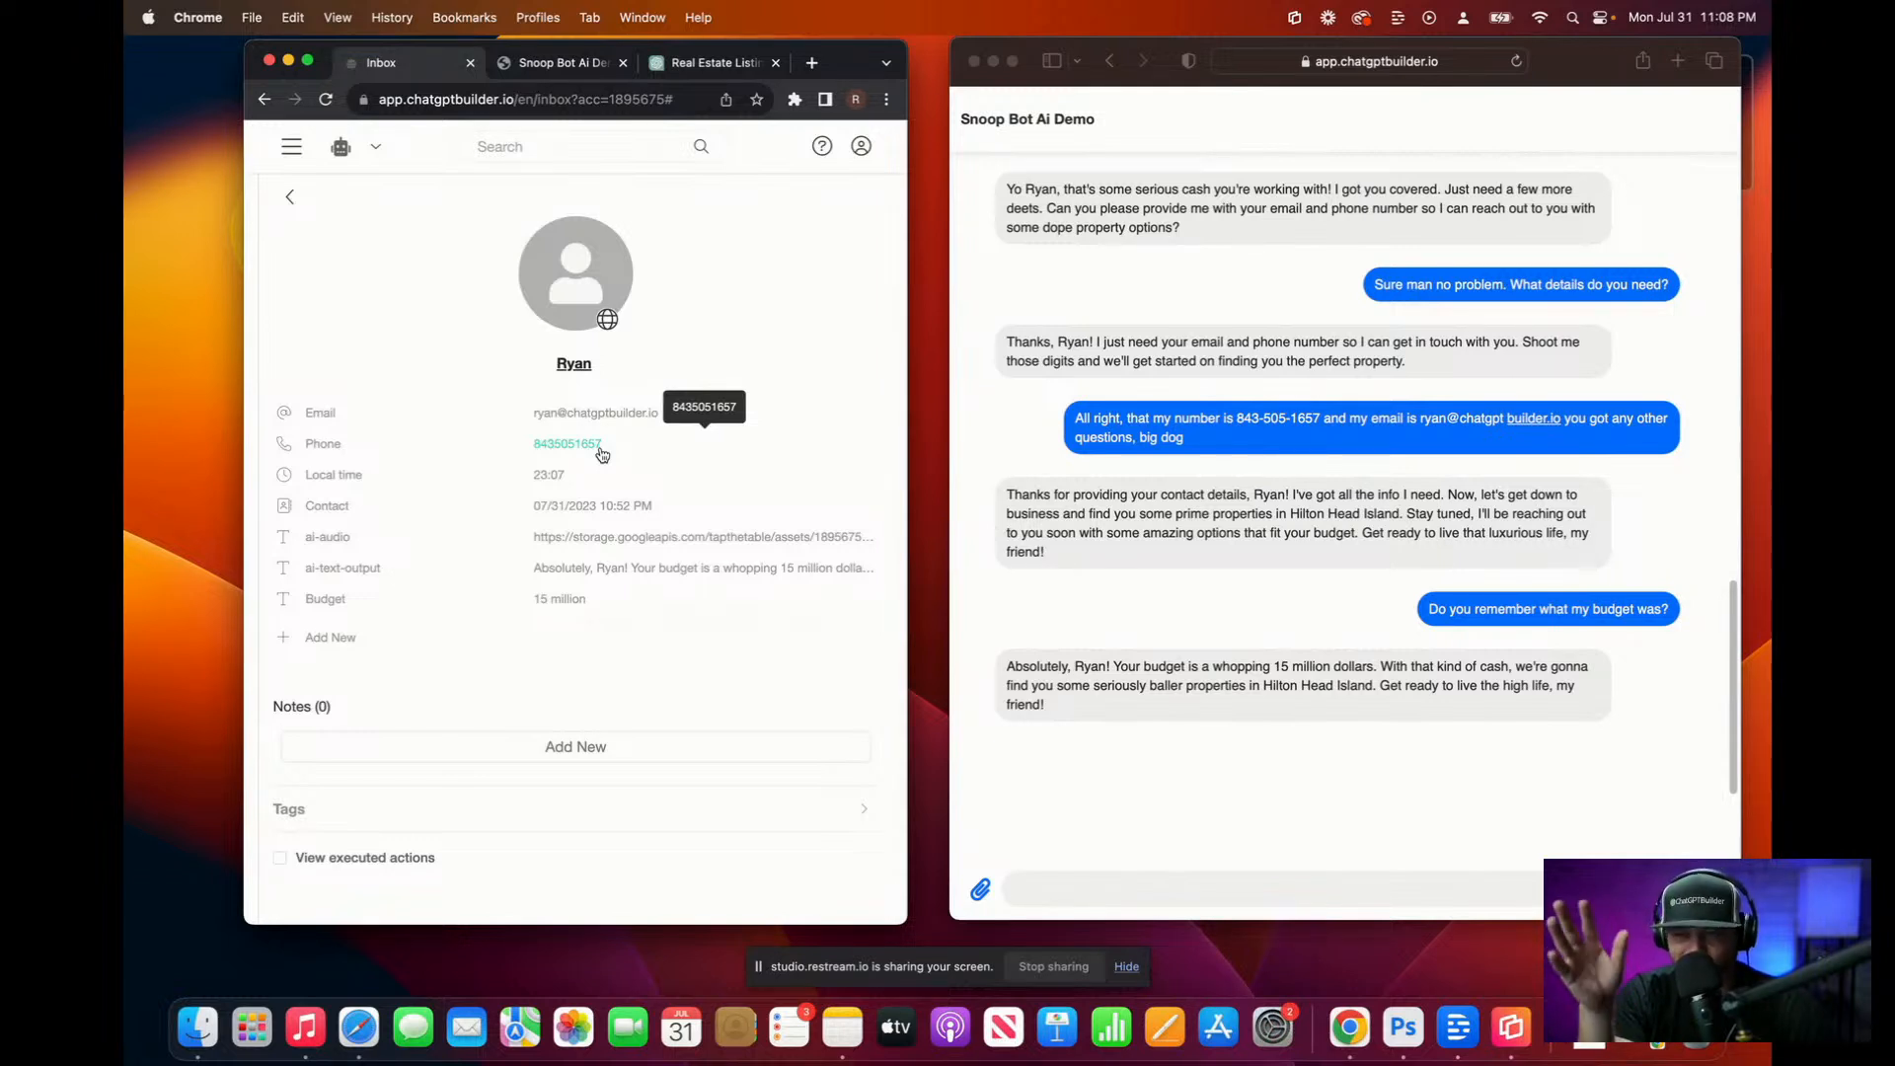
pyautogui.click(289, 198)
pyautogui.click(280, 206)
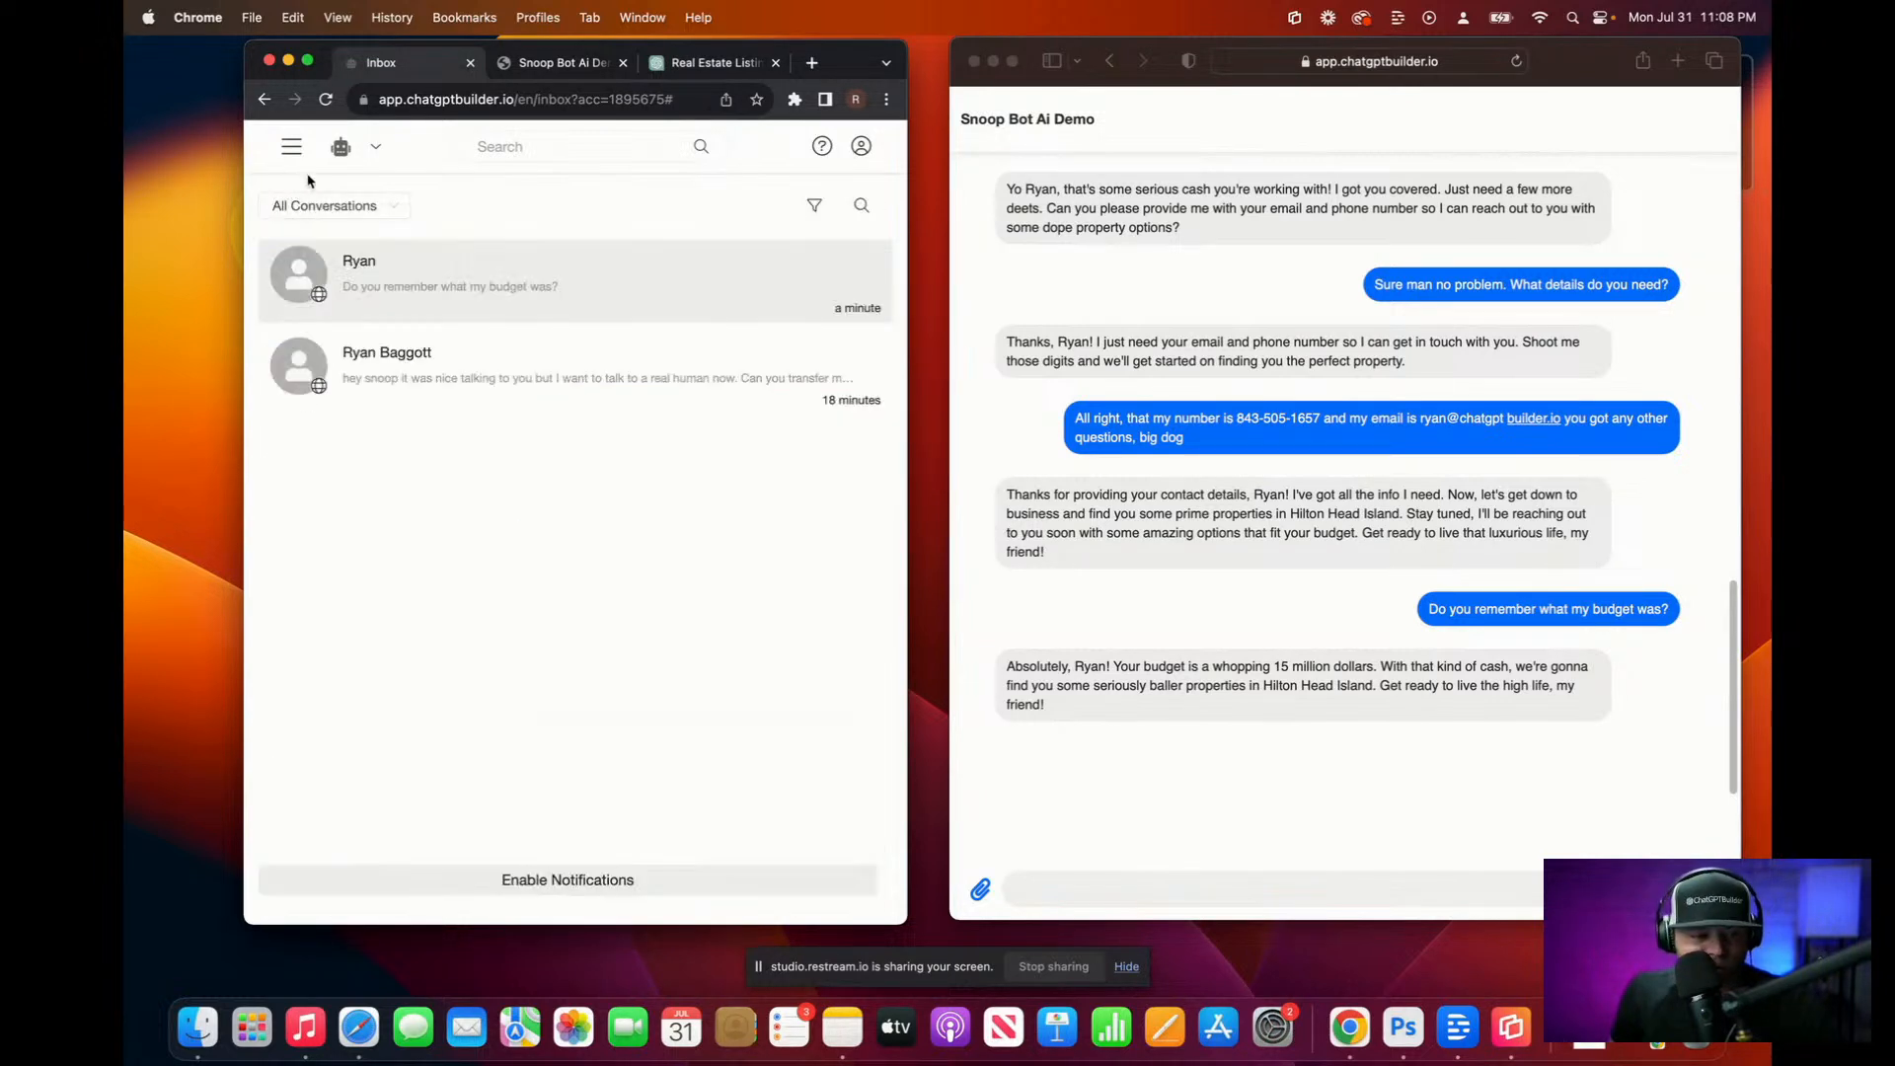
# Step: Add an ElevenLabs action to the Snoop Default step, placed directly under OpenAI
pyautogui.click(290, 148)
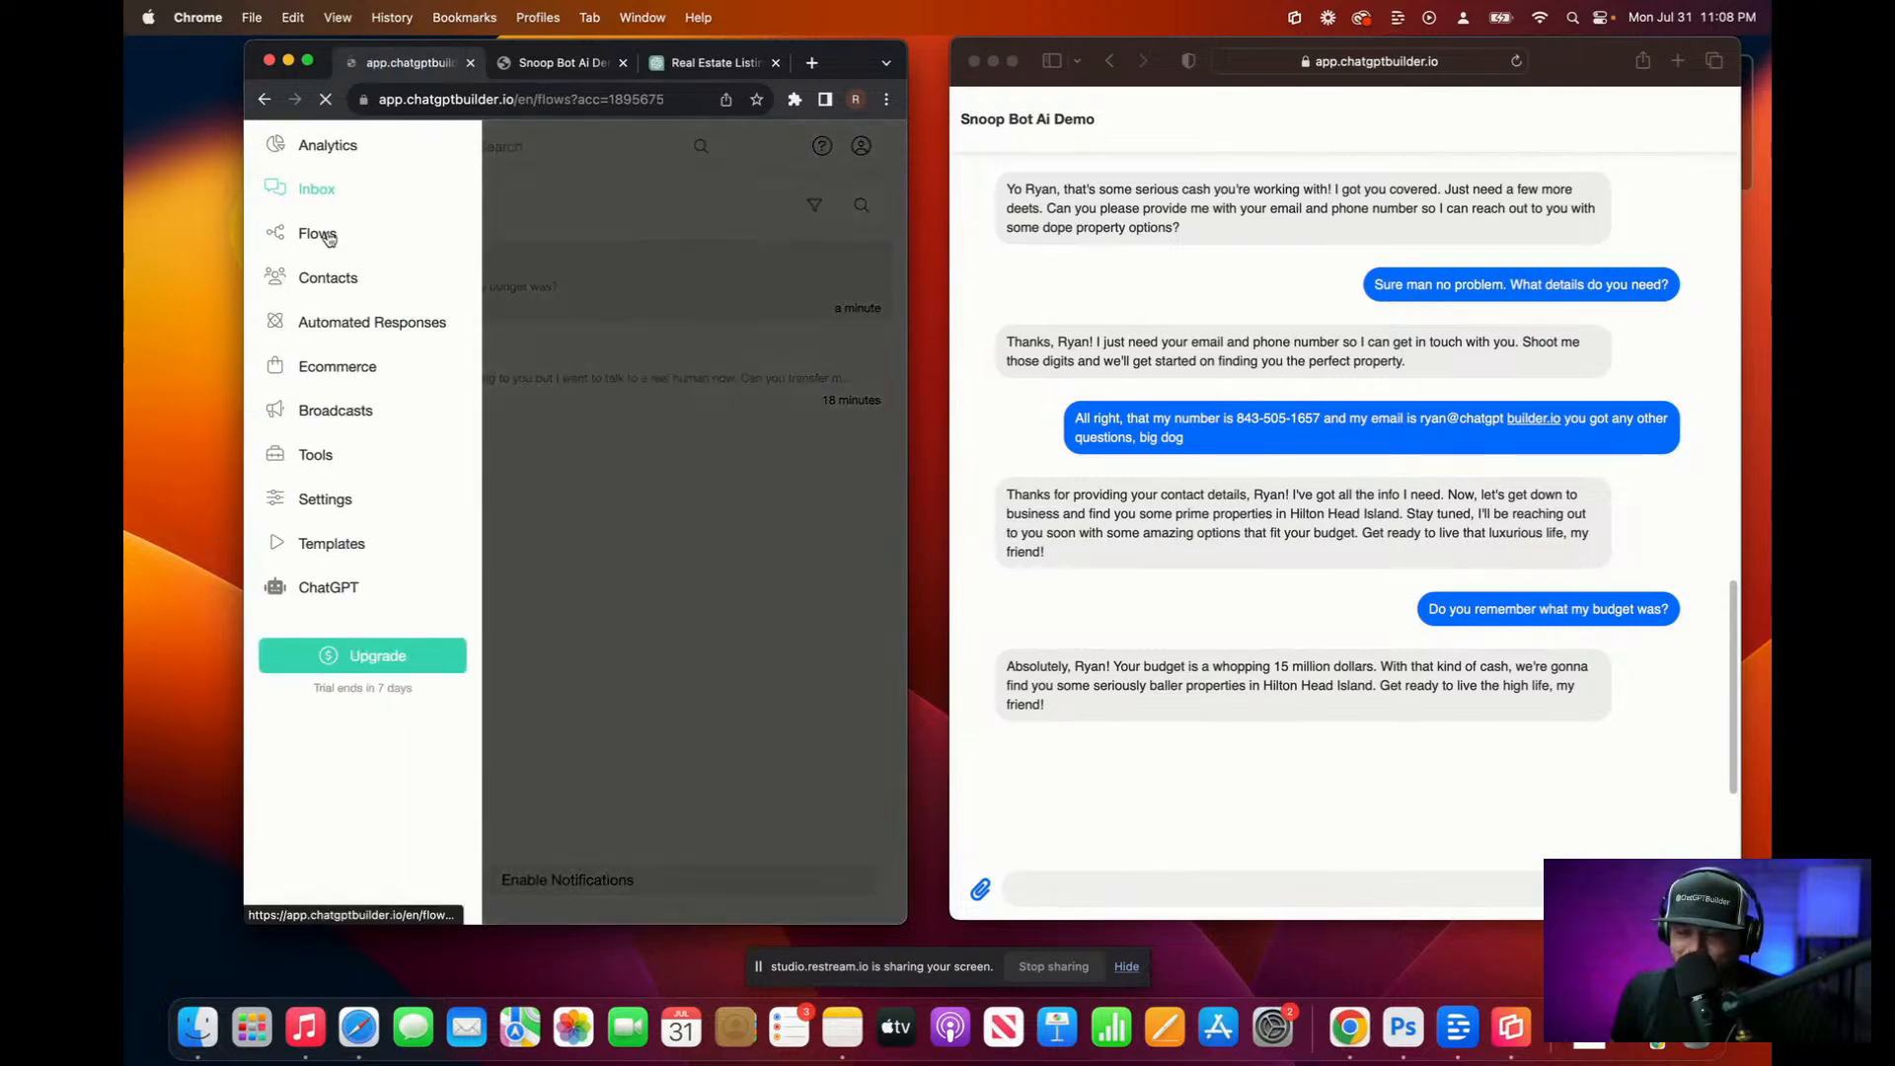
pyautogui.click(332, 238)
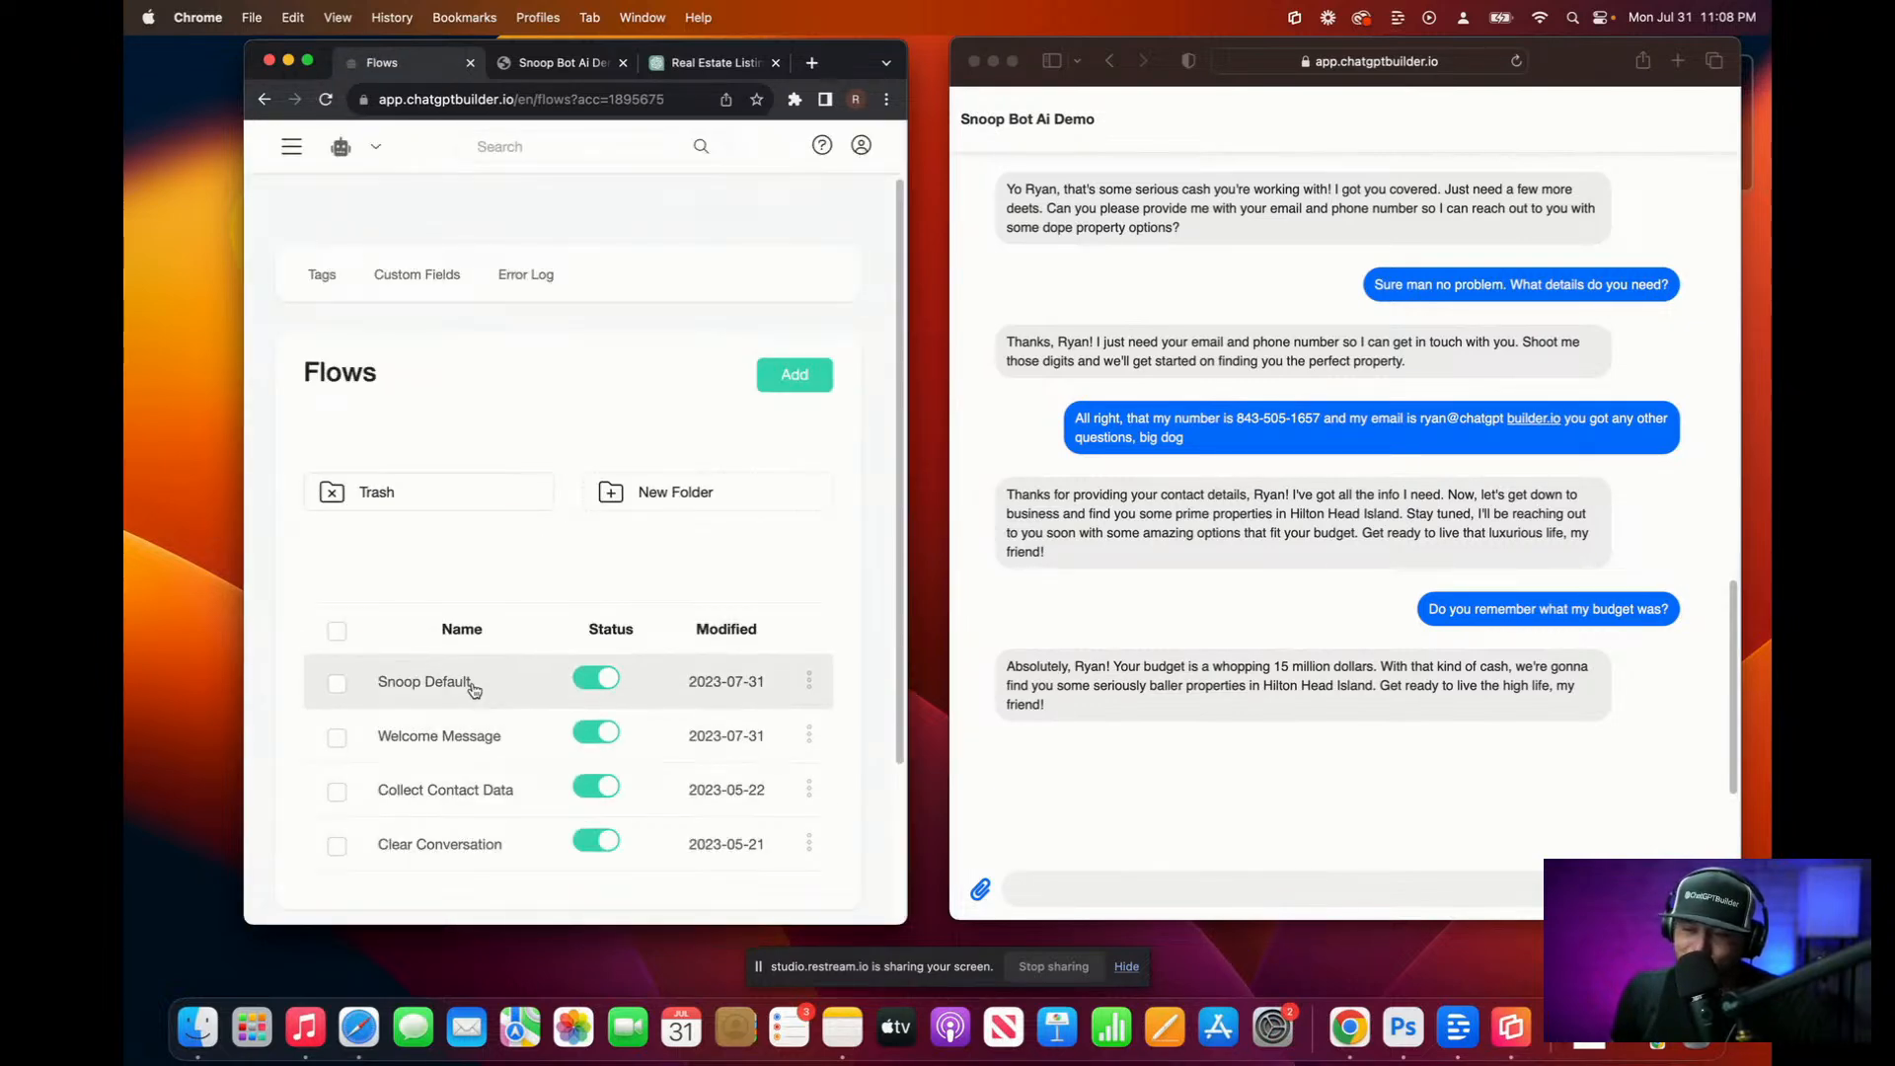
pyautogui.click(474, 690)
pyautogui.click(567, 703)
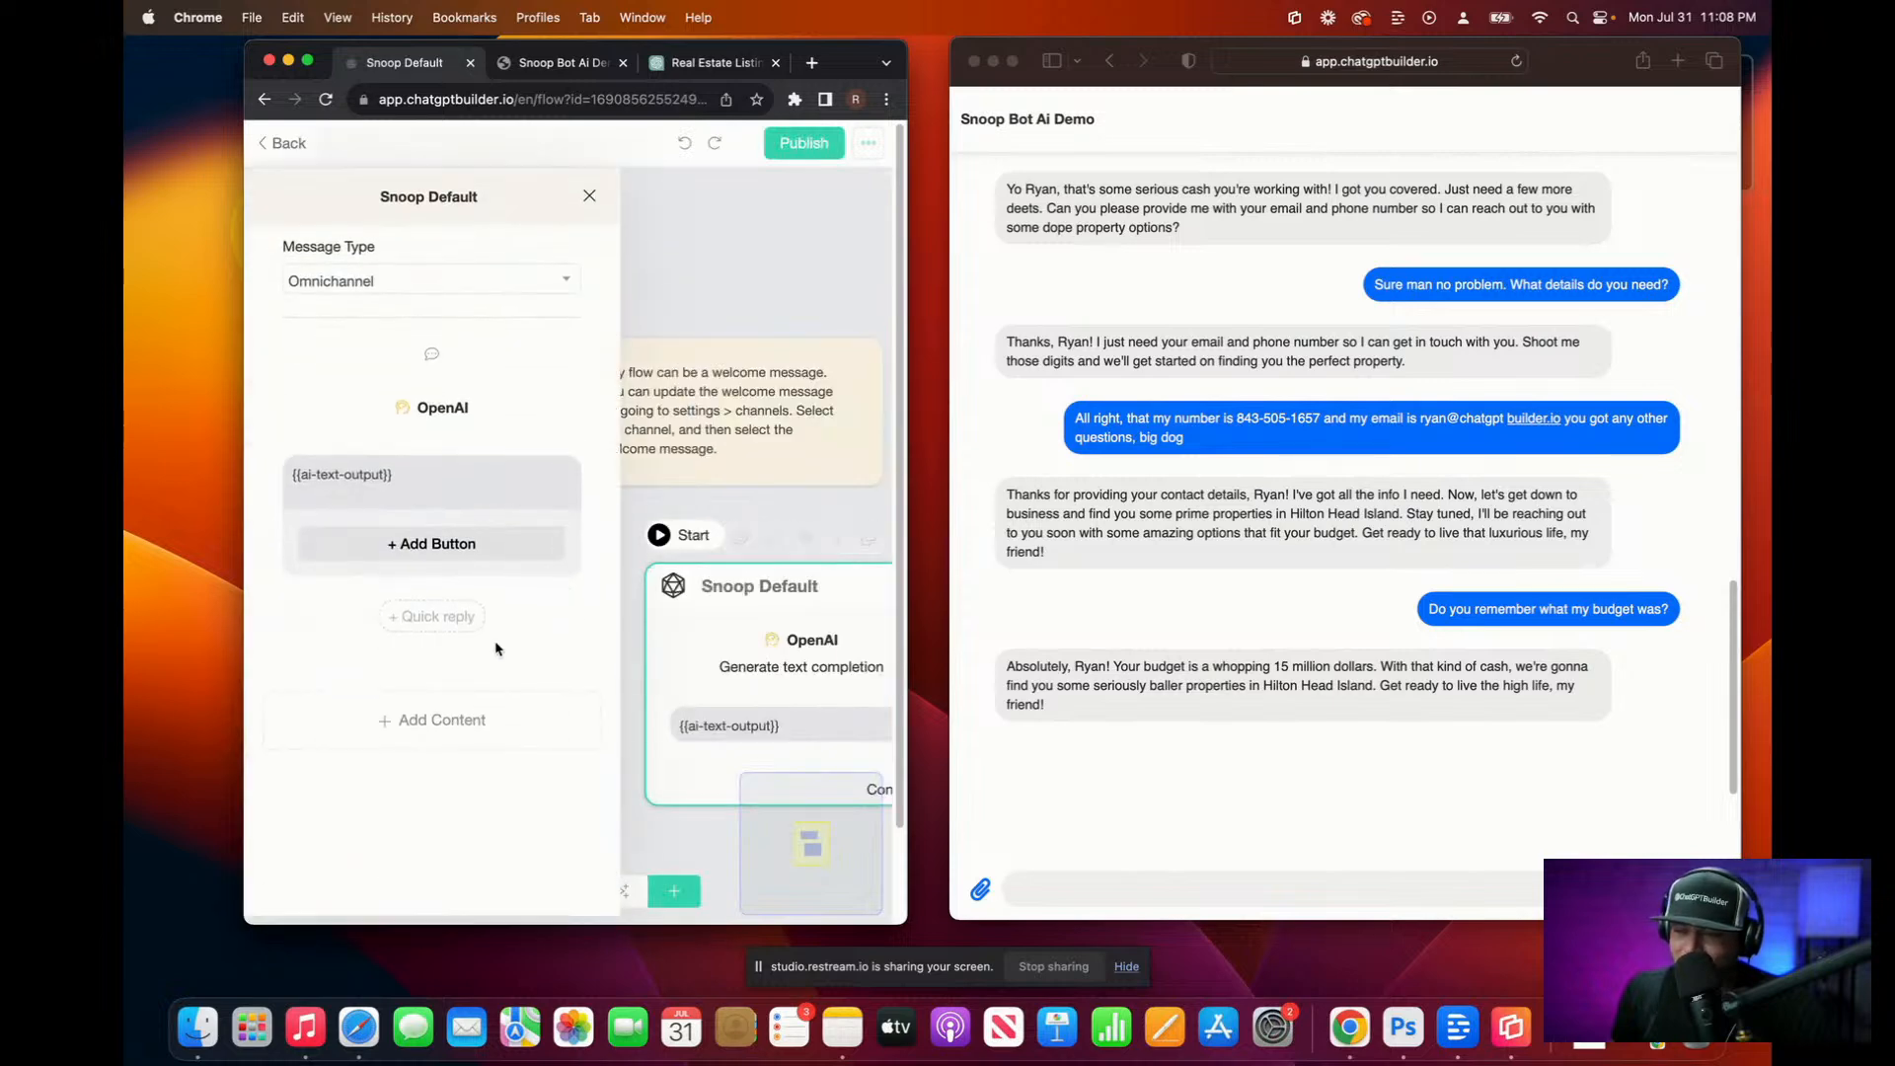
pyautogui.click(443, 720)
pyautogui.moveTo(379, 676)
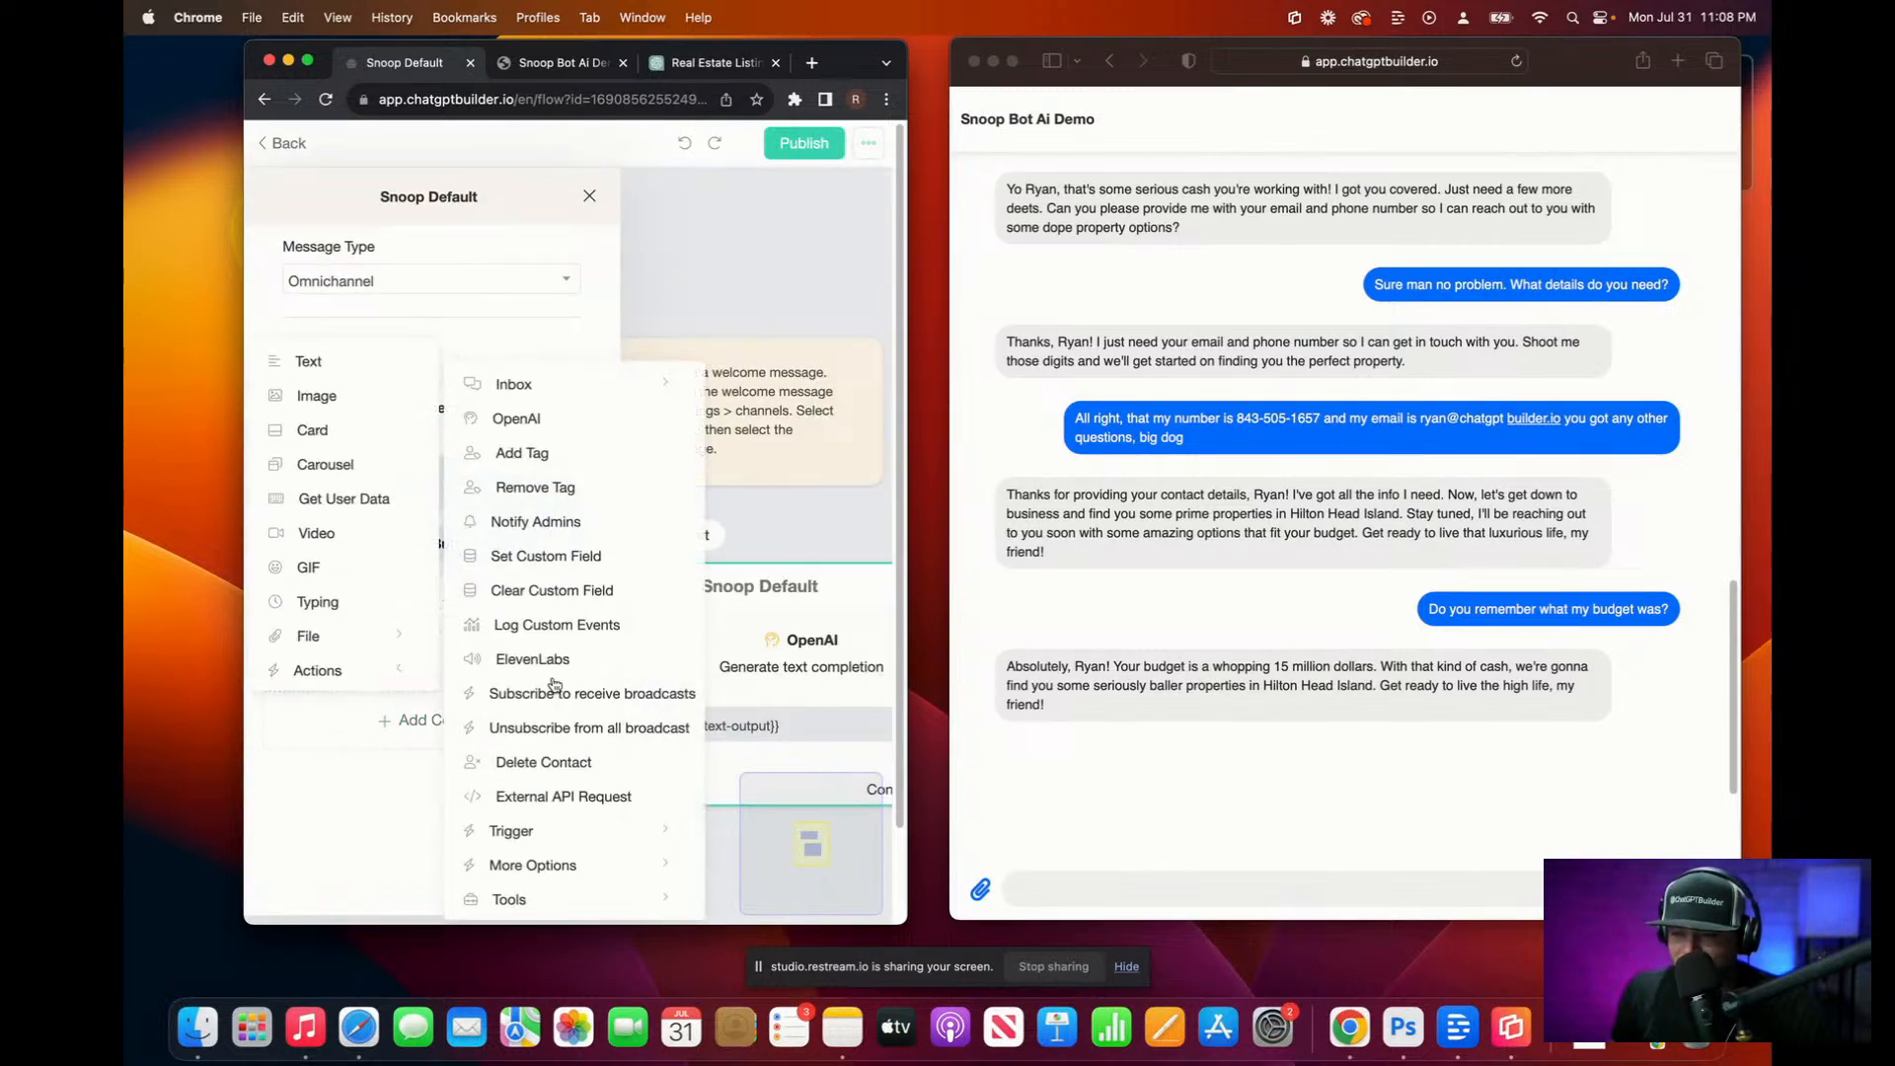
pyautogui.click(574, 658)
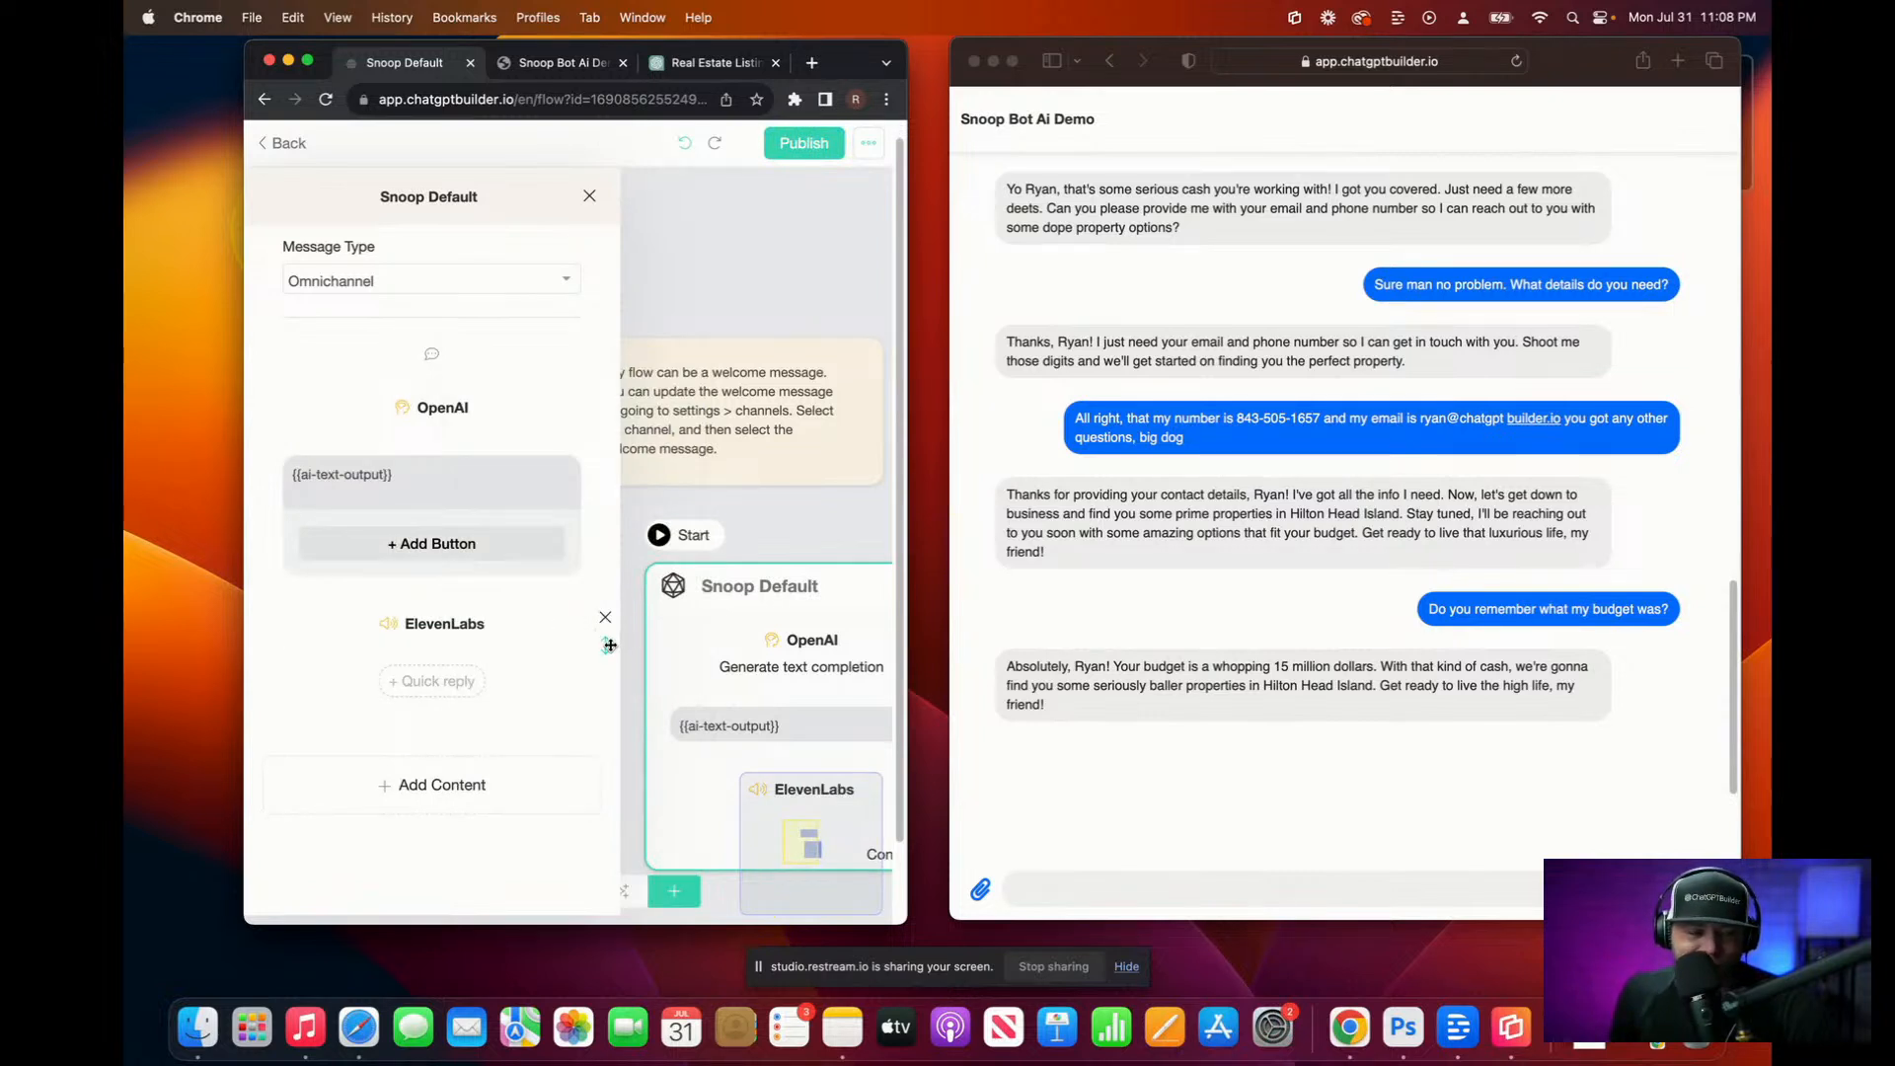
pyautogui.moveTo(607, 644); pyautogui.dragTo(599, 568)
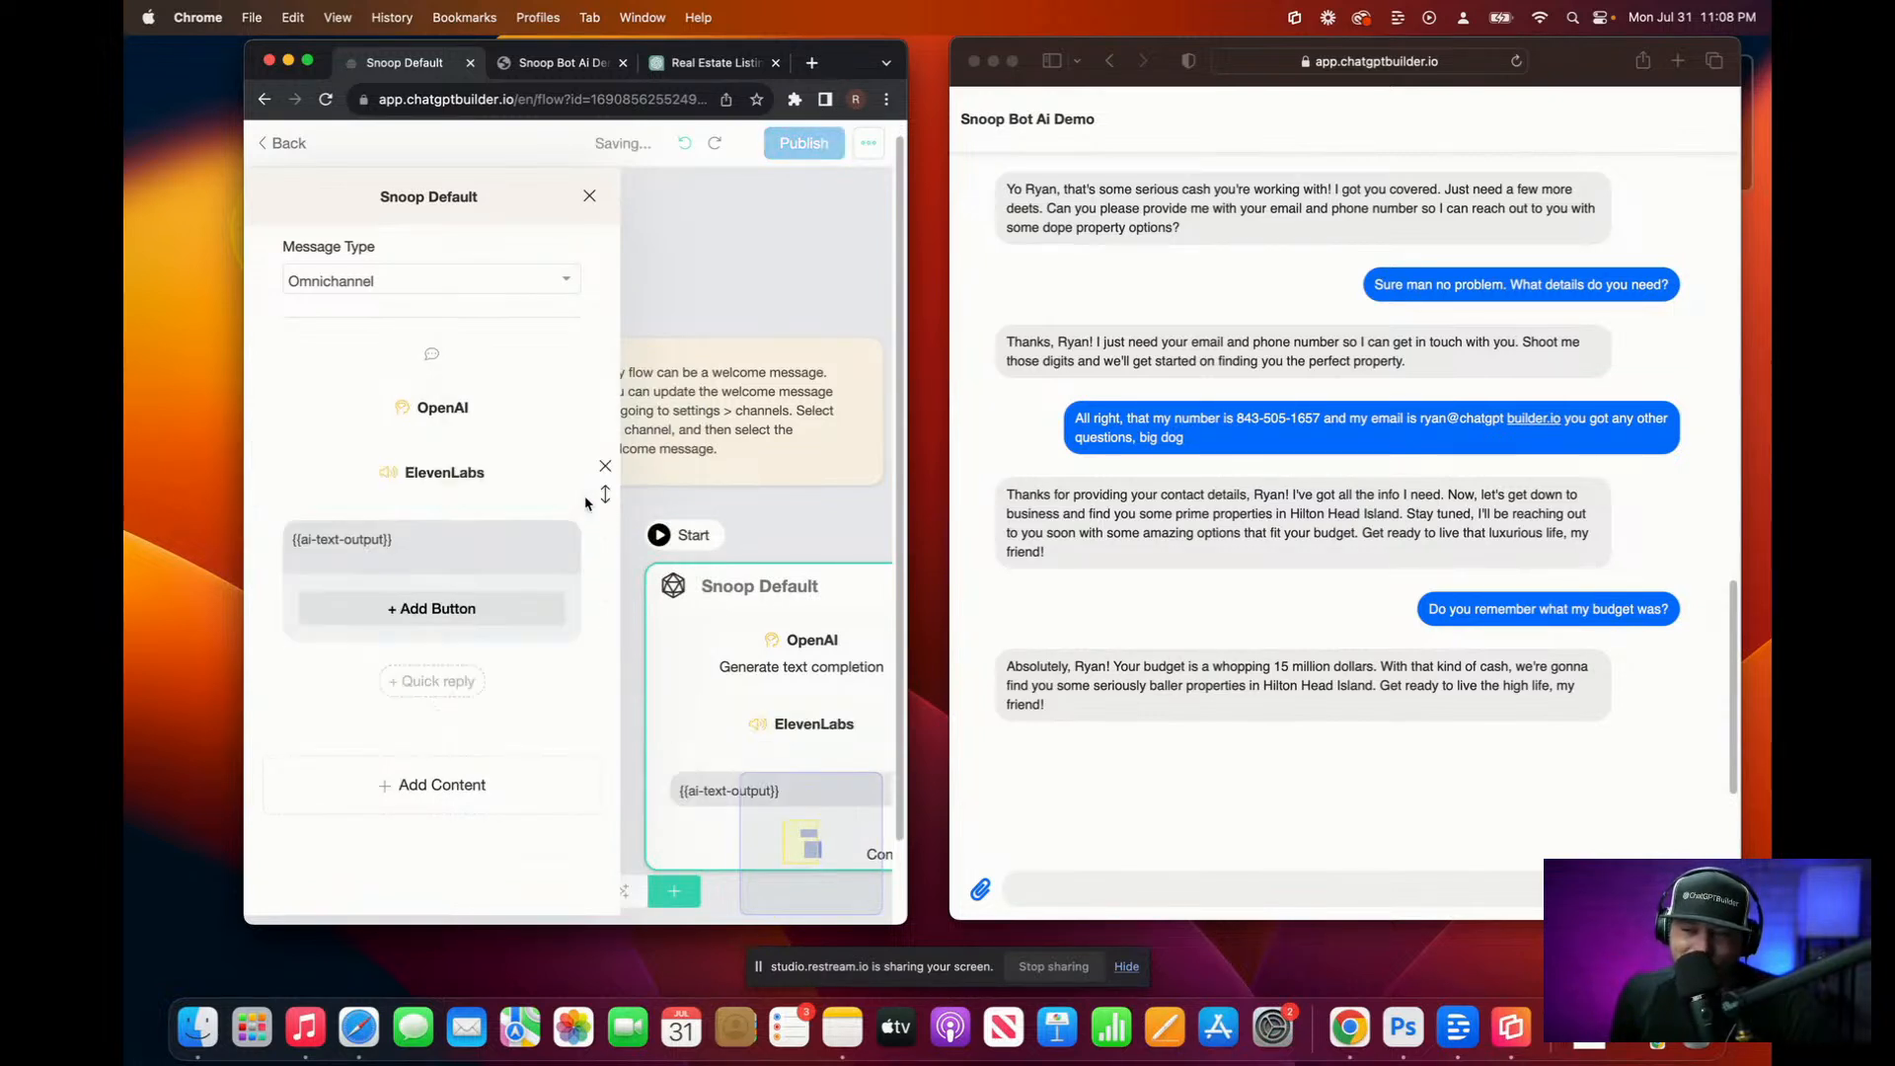
# Step: Add an audio block and delete the {{ai-text-output}} text reply
pyautogui.click(499, 788)
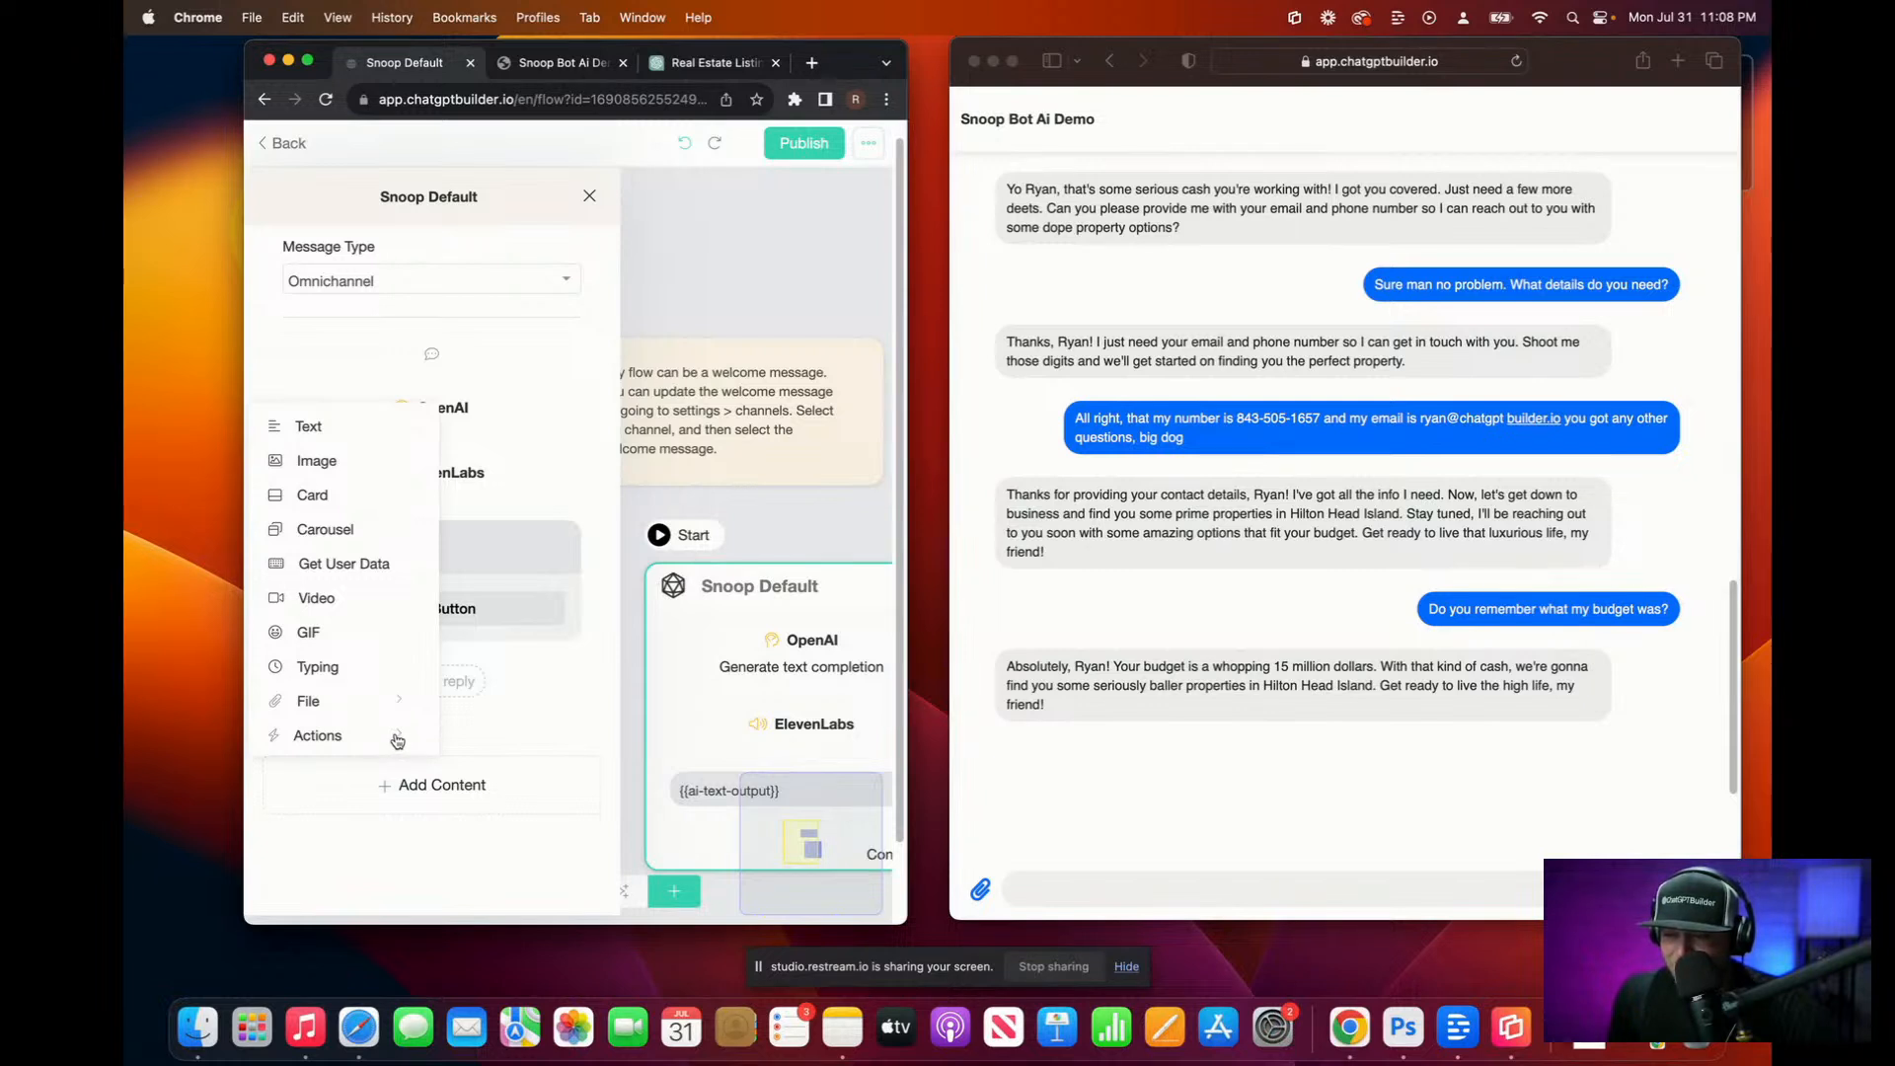
pyautogui.moveTo(399, 701)
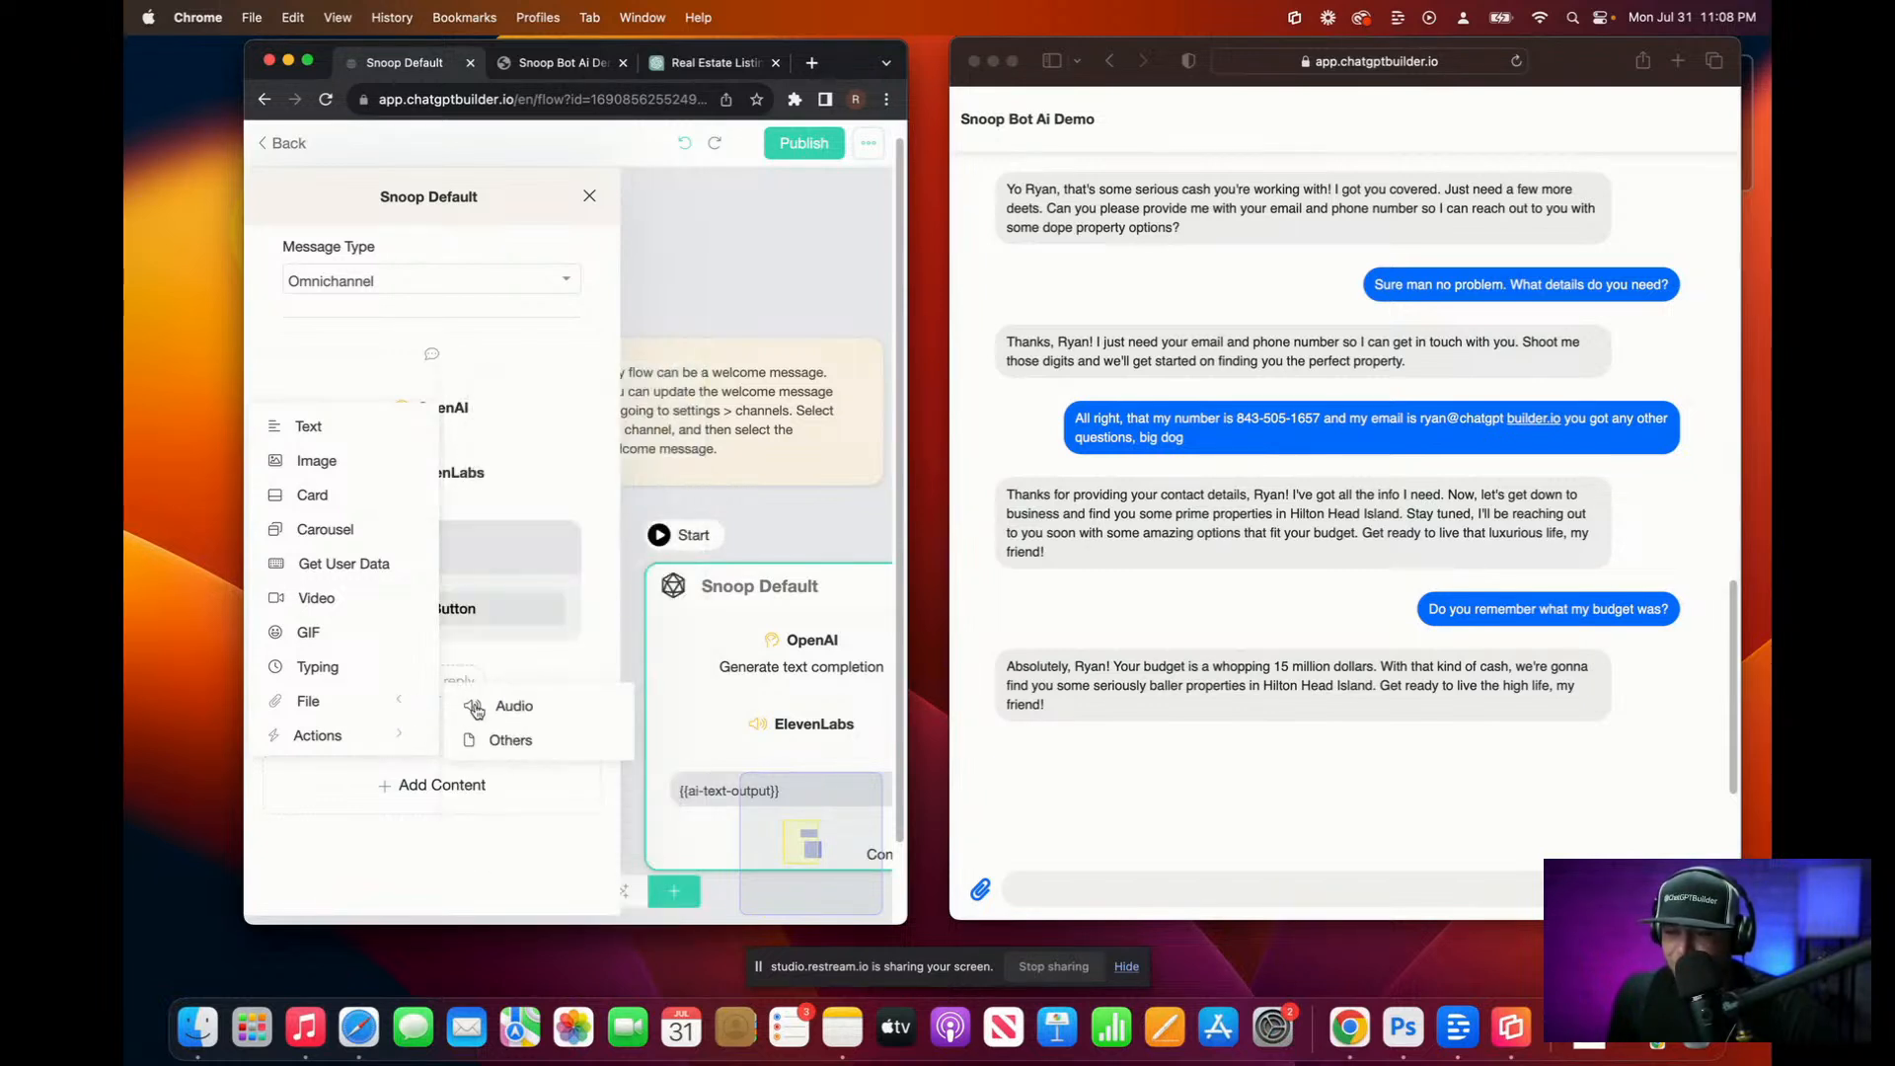
pyautogui.click(487, 703)
pyautogui.click(435, 542)
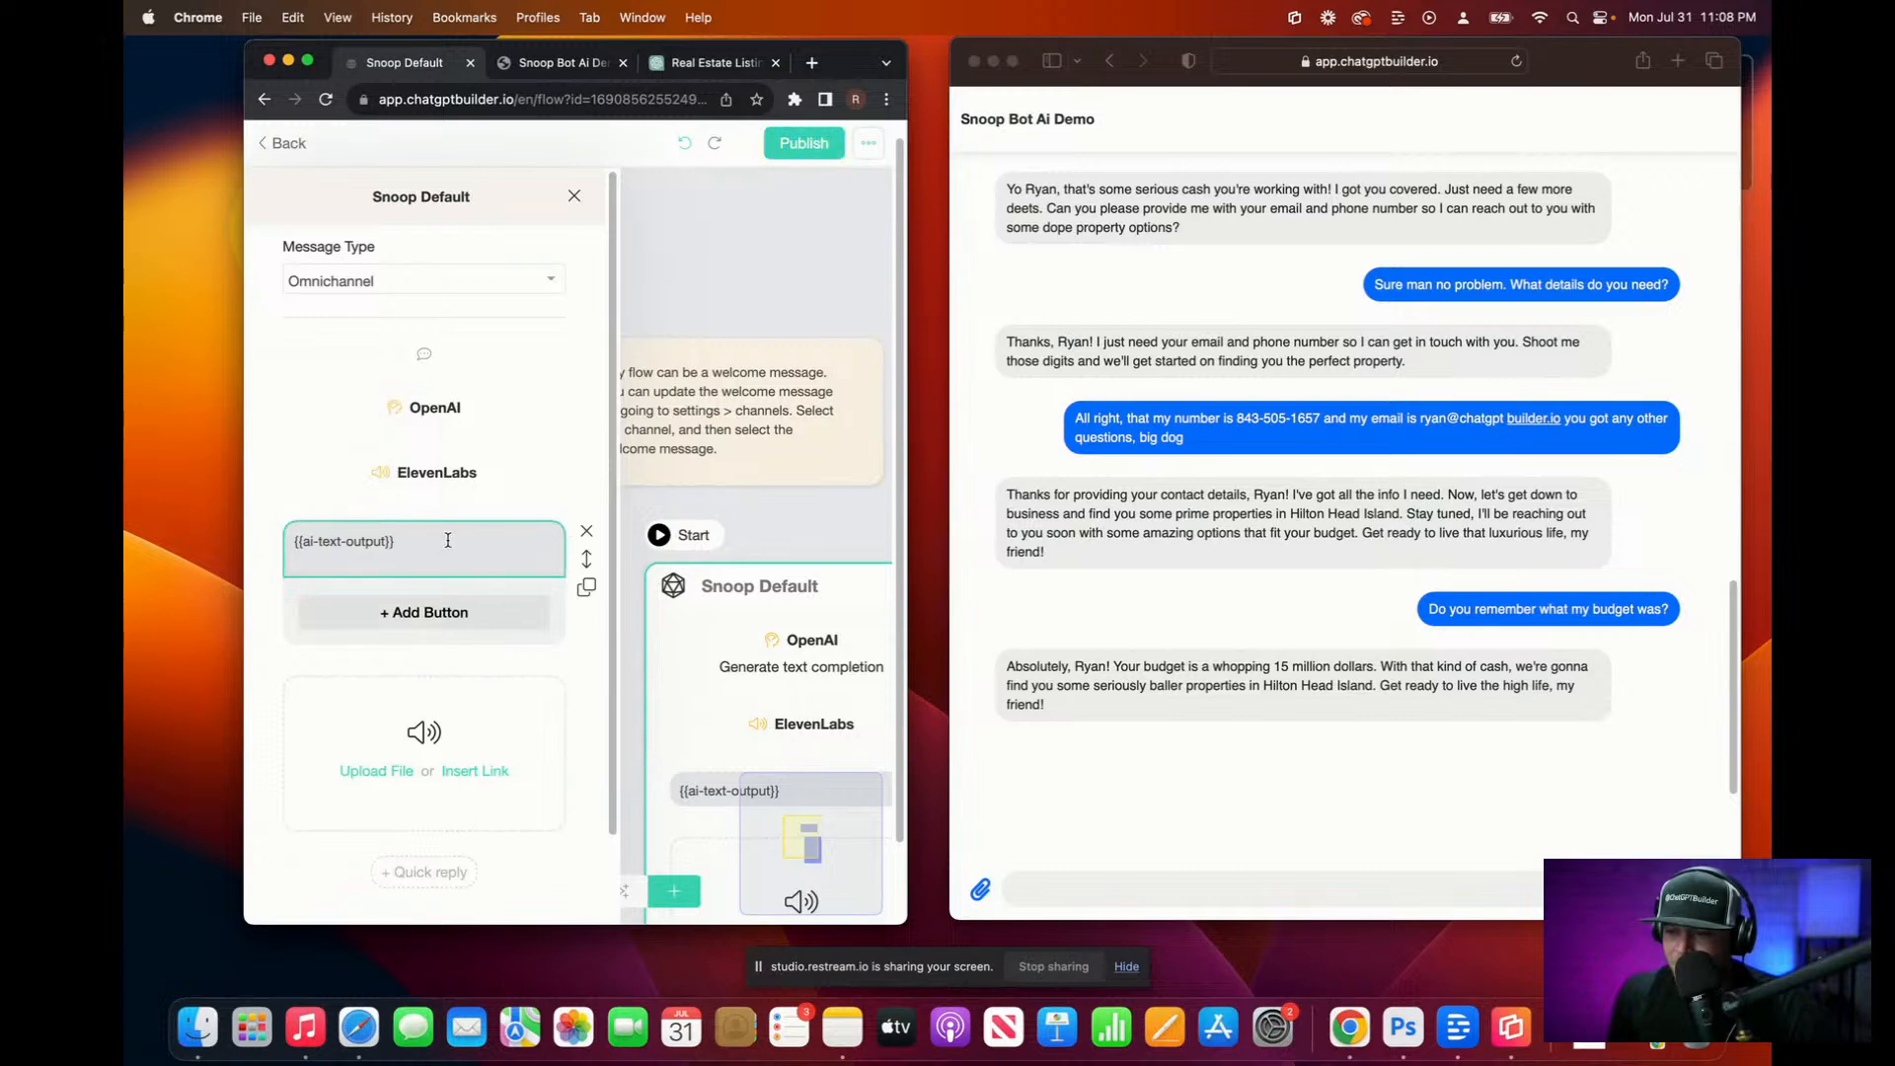
pyautogui.click(586, 532)
pyautogui.click(414, 465)
# Step: Configure ElevenLabs to speak ai-text-output in the Snoop voice, saving audio to ai-audio
pyautogui.click(414, 408)
pyautogui.click(423, 474)
pyautogui.click(425, 474)
pyautogui.click(421, 278)
pyautogui.write('{')
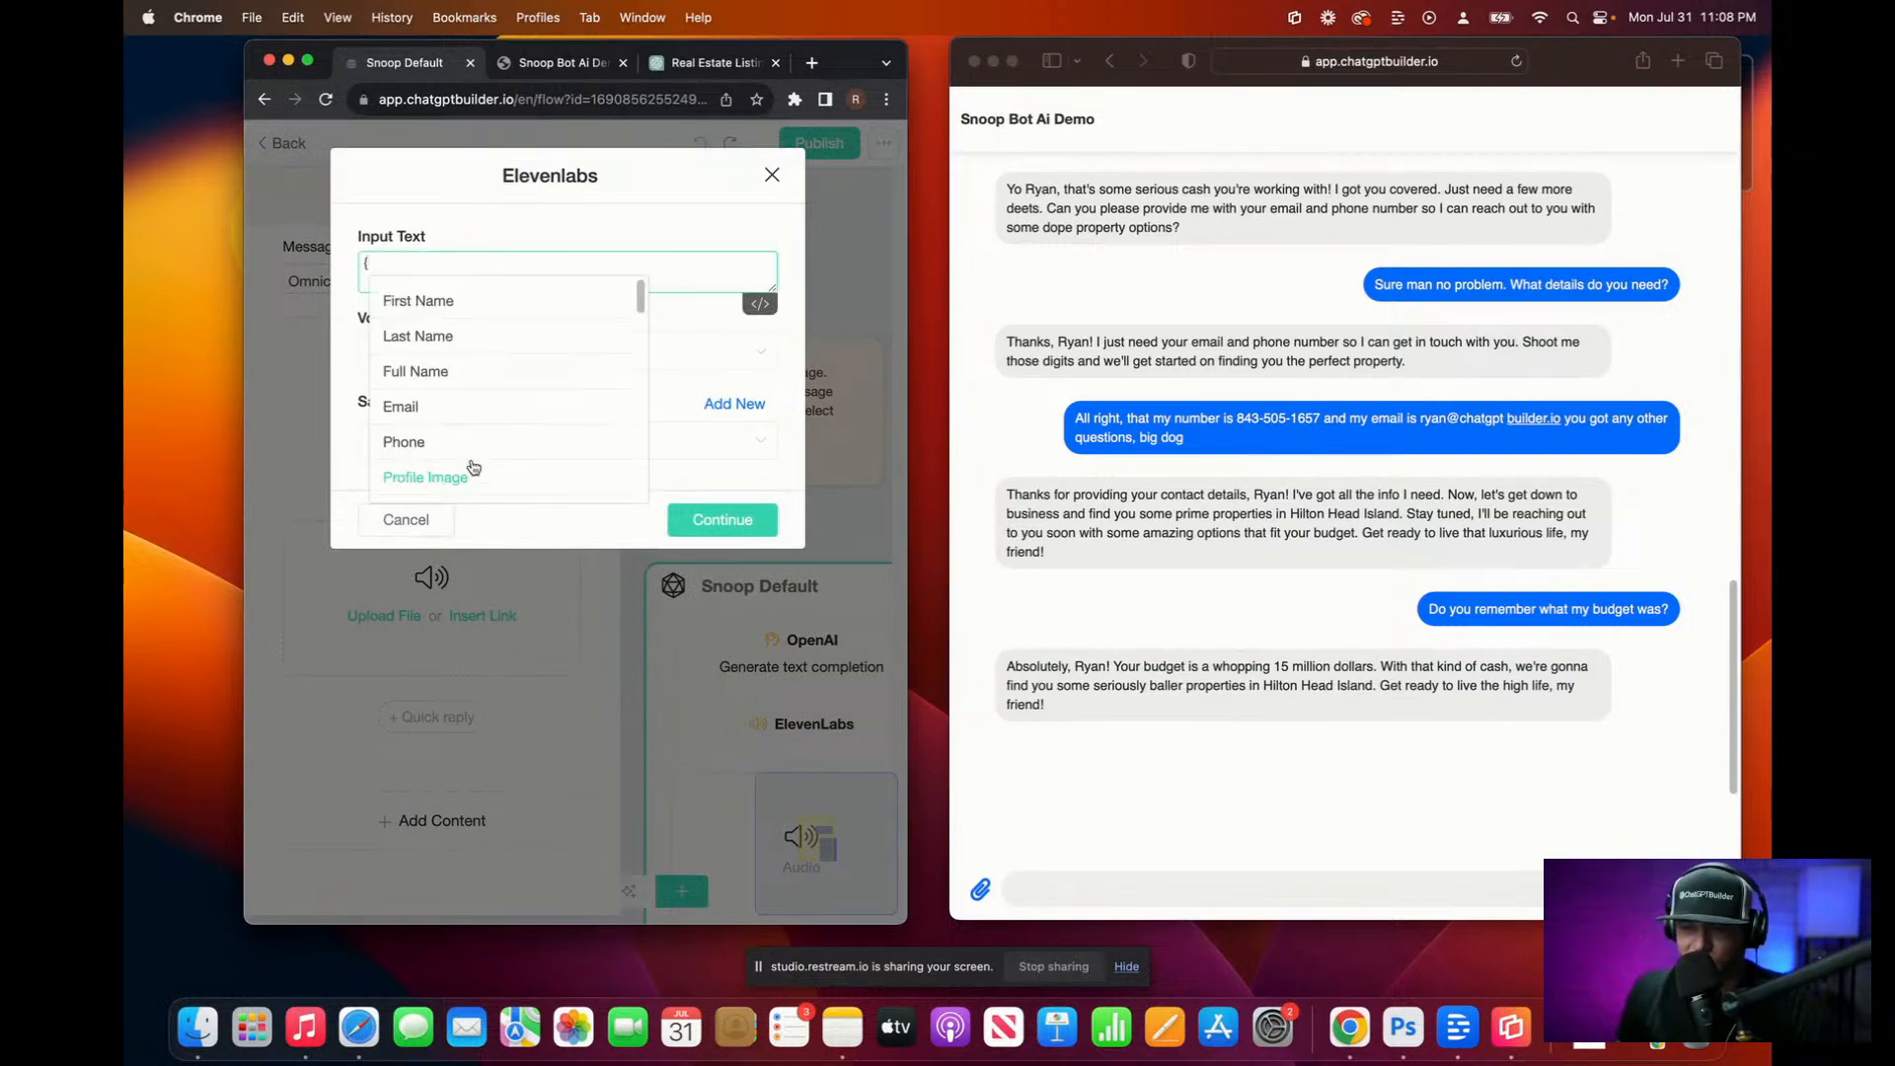
pyautogui.scroll(-5, 467, 442)
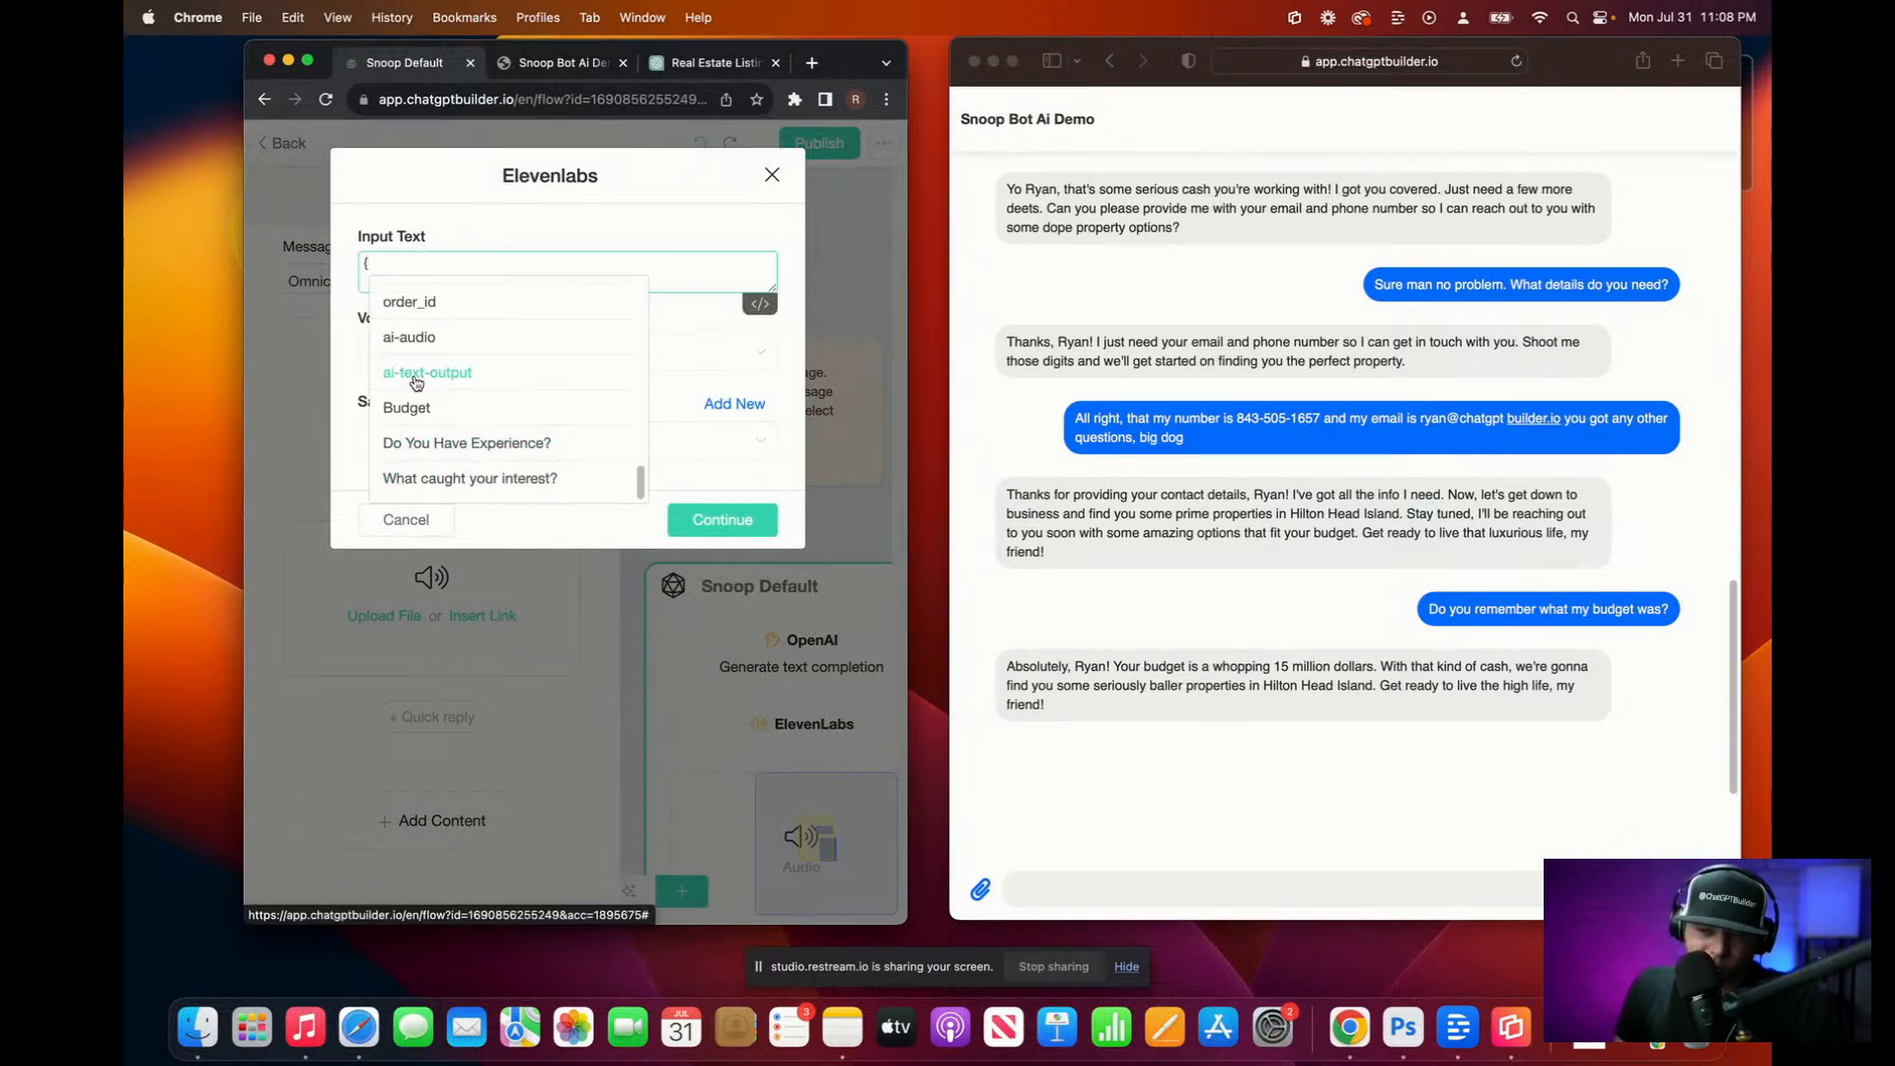
pyautogui.click(493, 380)
pyautogui.click(459, 363)
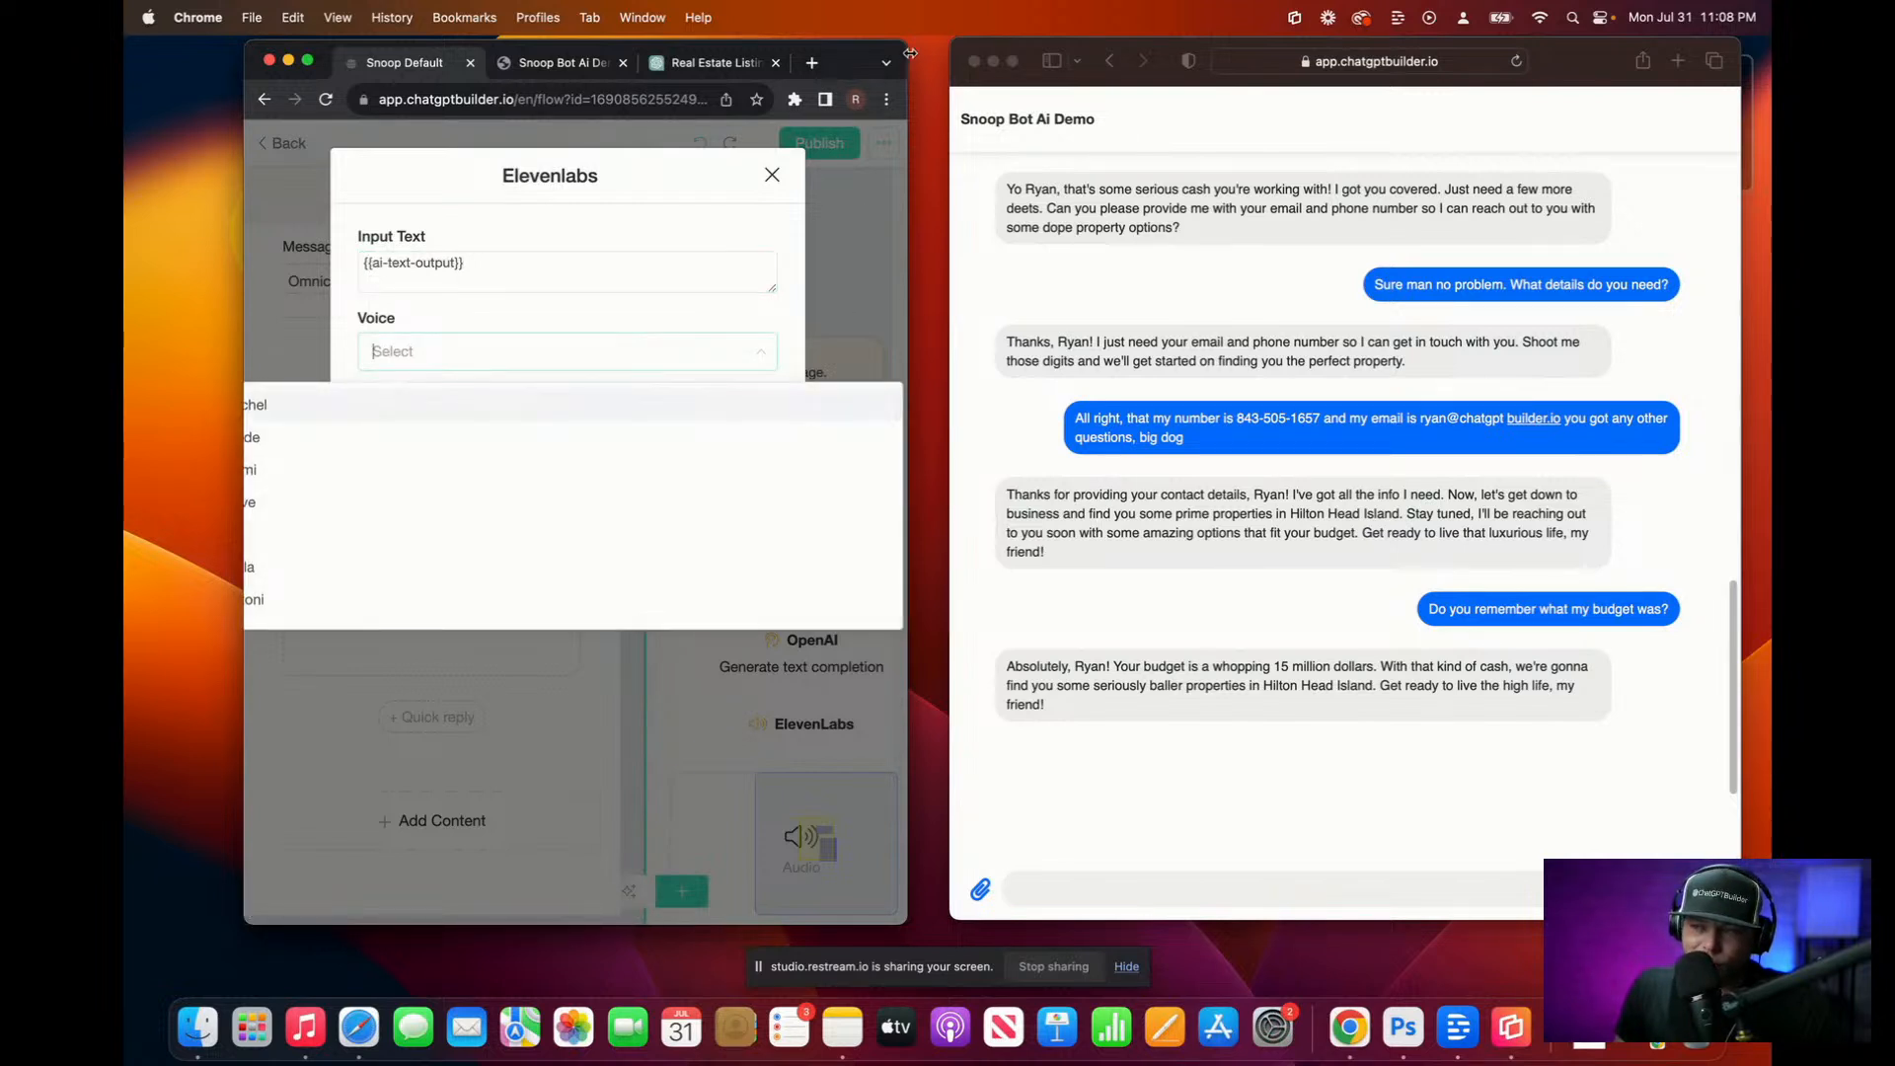
pyautogui.moveTo(910, 53); pyautogui.dragTo(1672, 50)
pyautogui.scroll(-10, 1016, 549)
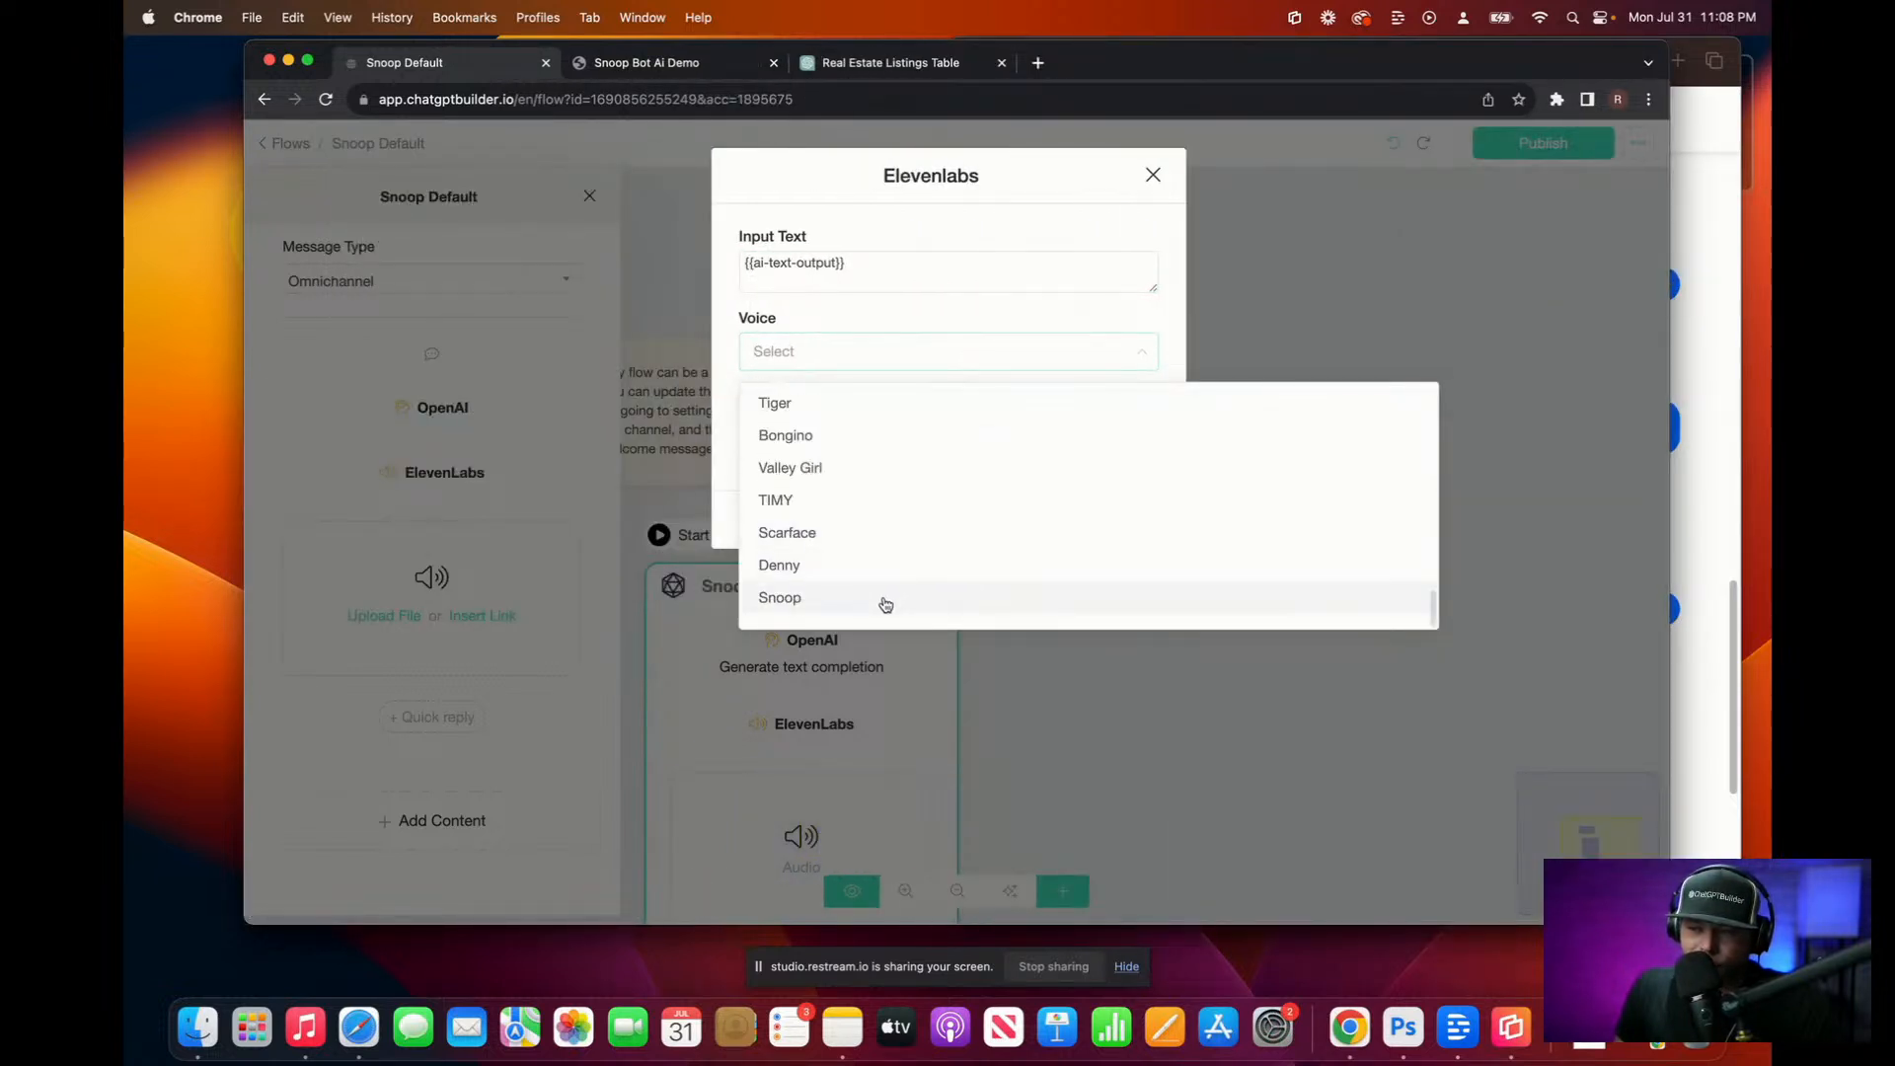
pyautogui.click(886, 606)
pyautogui.click(1096, 441)
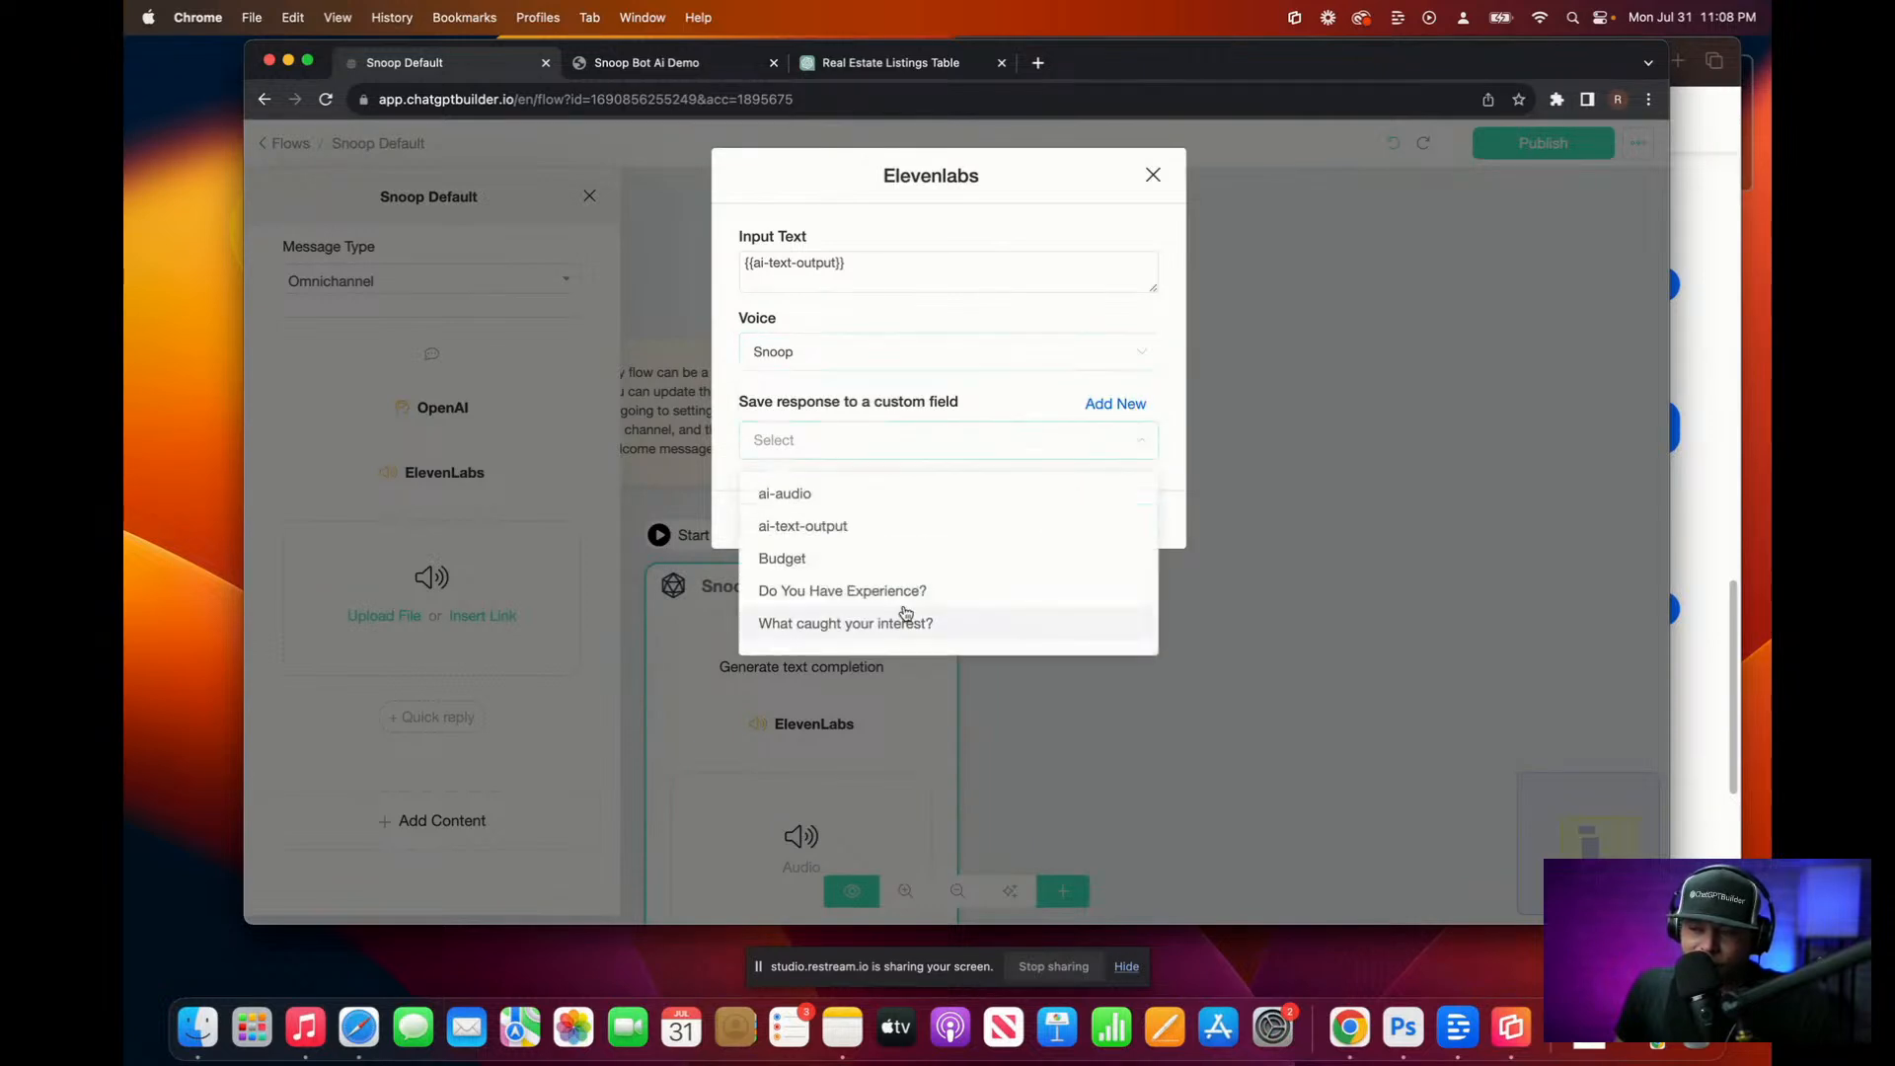
pyautogui.click(850, 495)
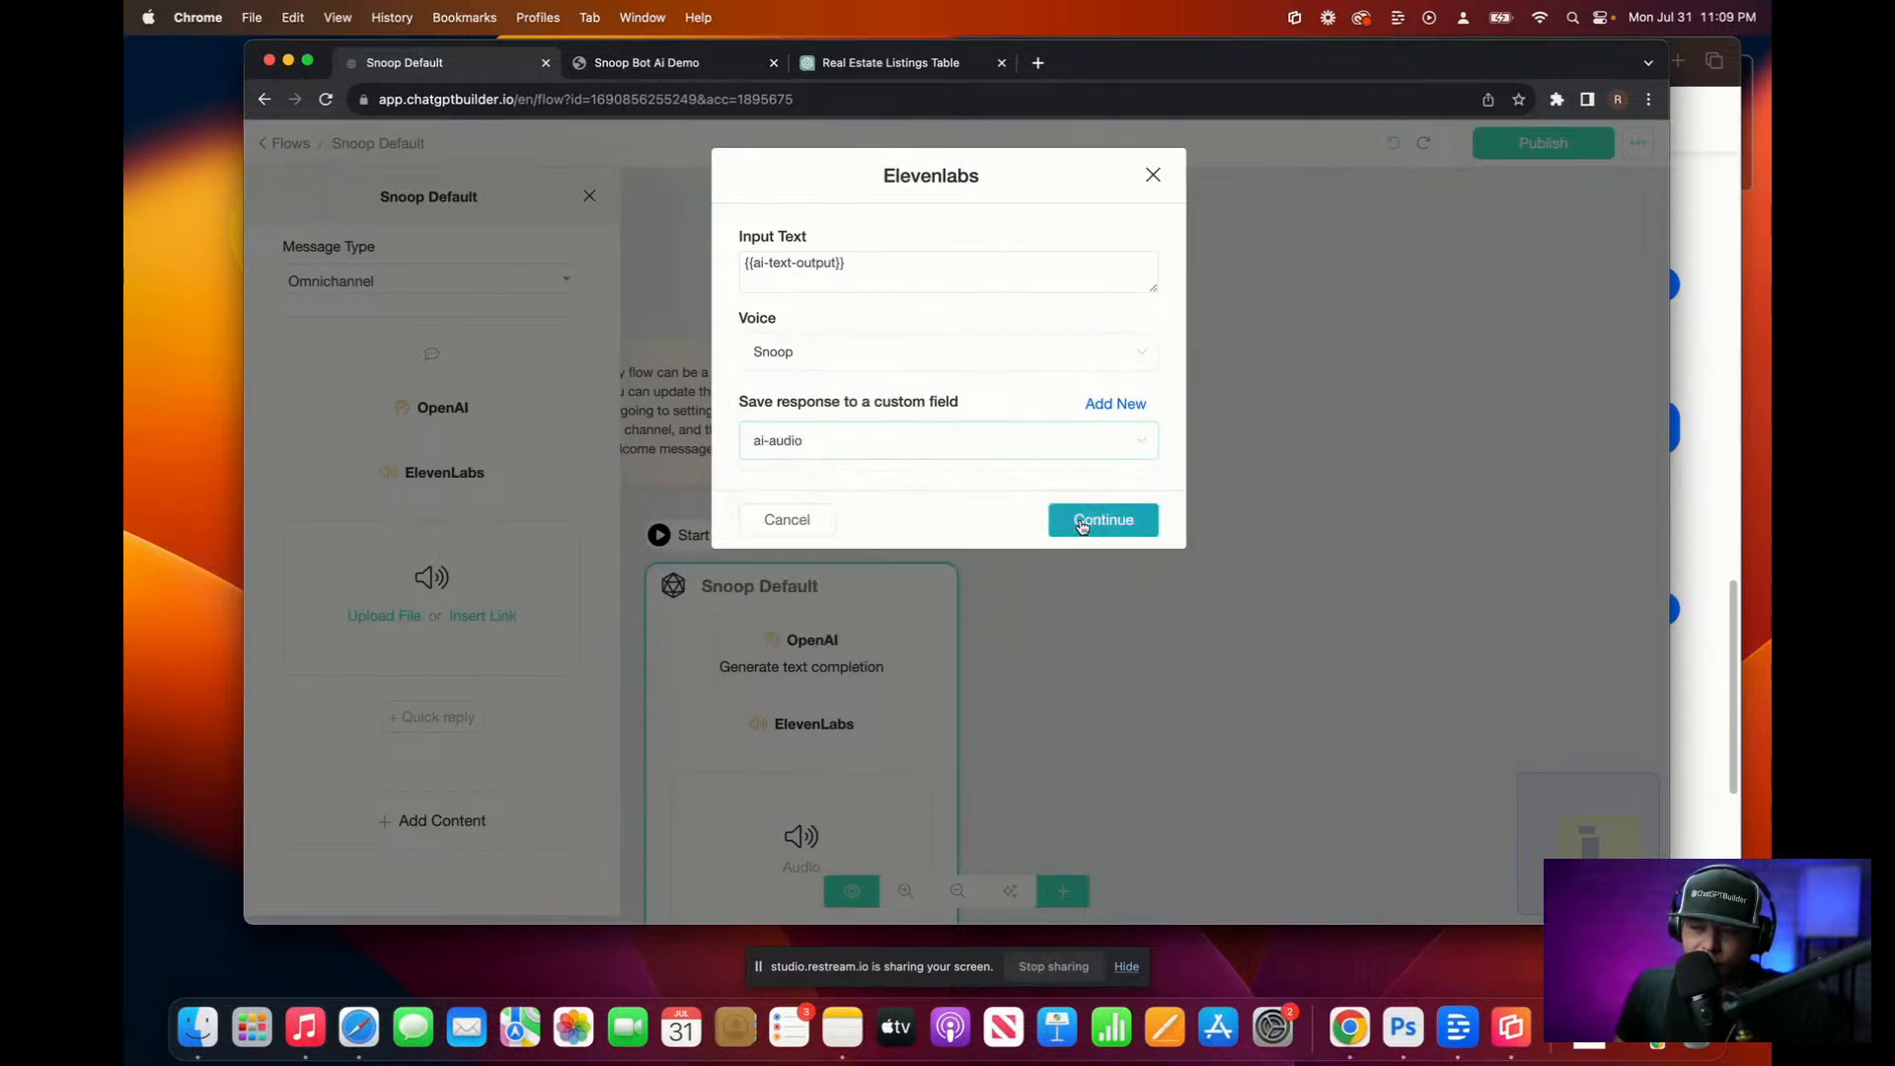
pyautogui.click(1082, 526)
# Step: Set the audio block's source to {{ai-audio}} and publish the flow
pyautogui.click(487, 616)
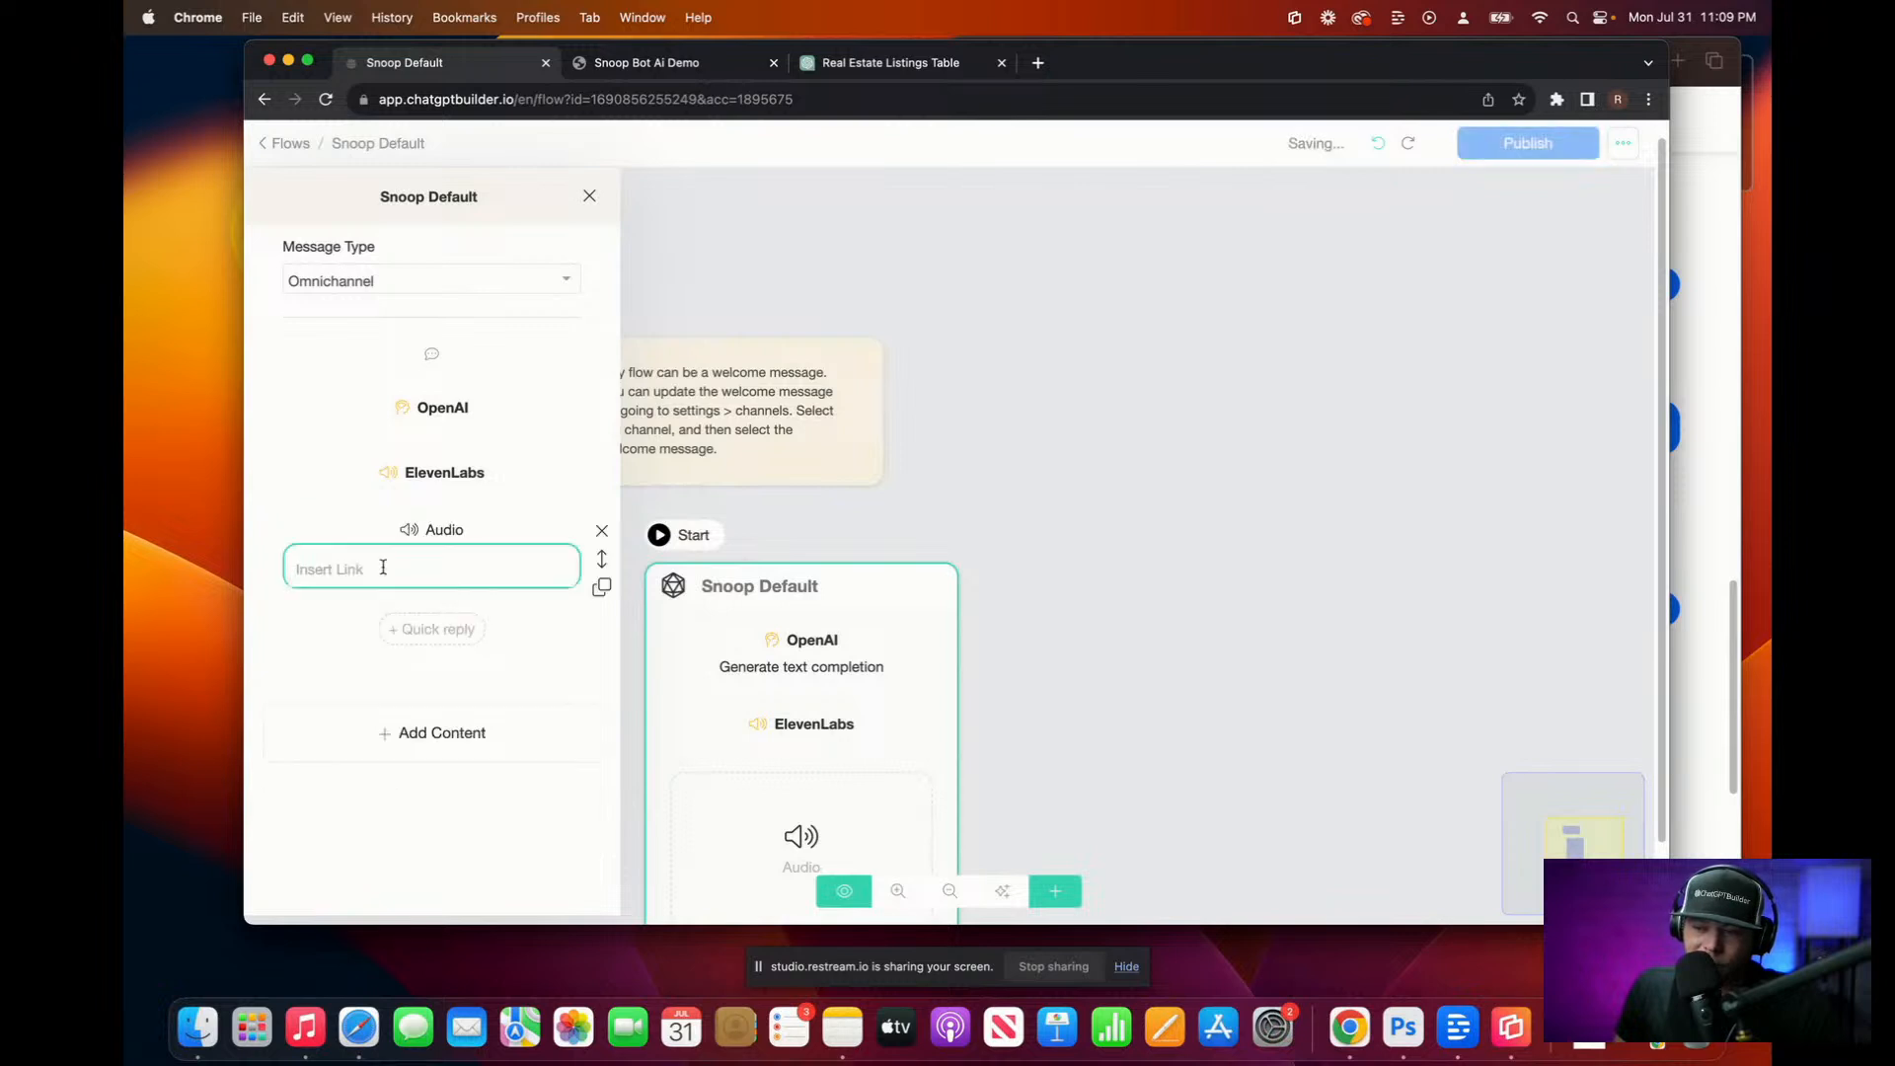
pyautogui.write('{')
pyautogui.scroll(-3, 533, 617)
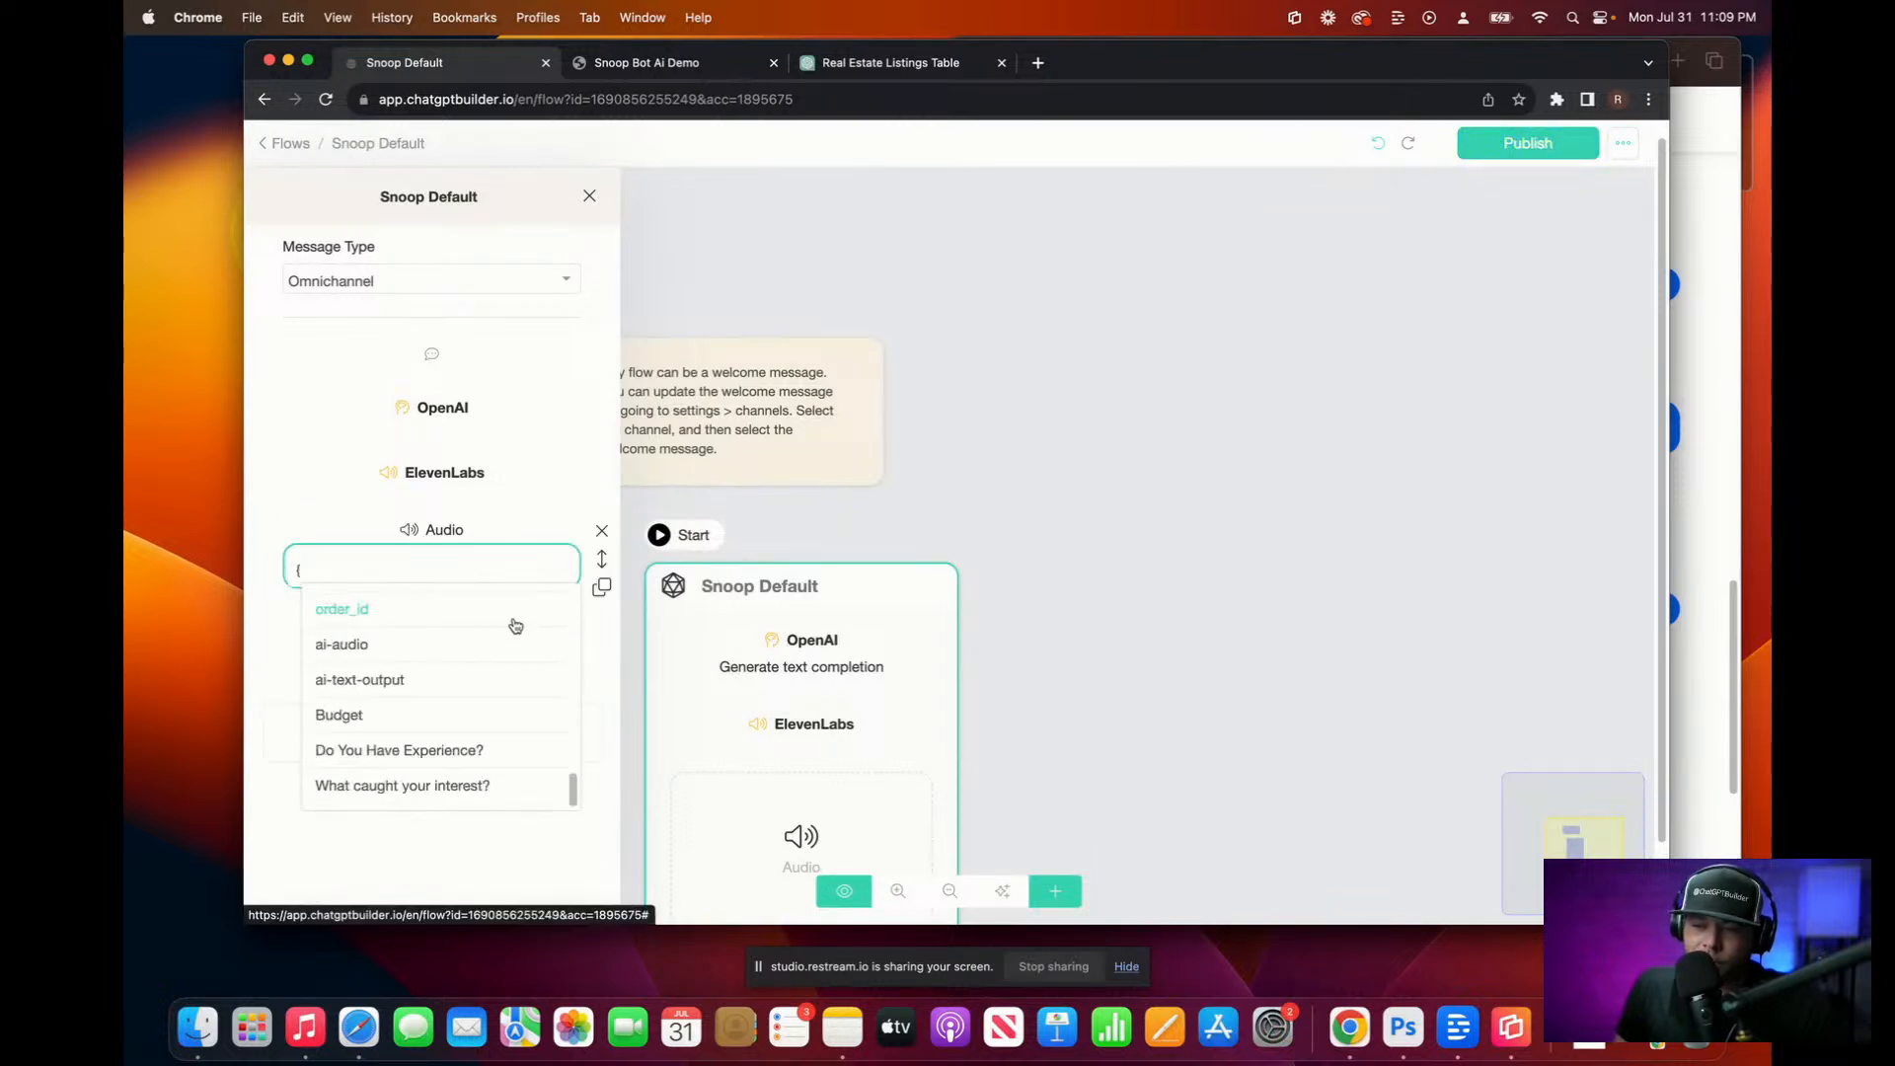
pyautogui.click(415, 647)
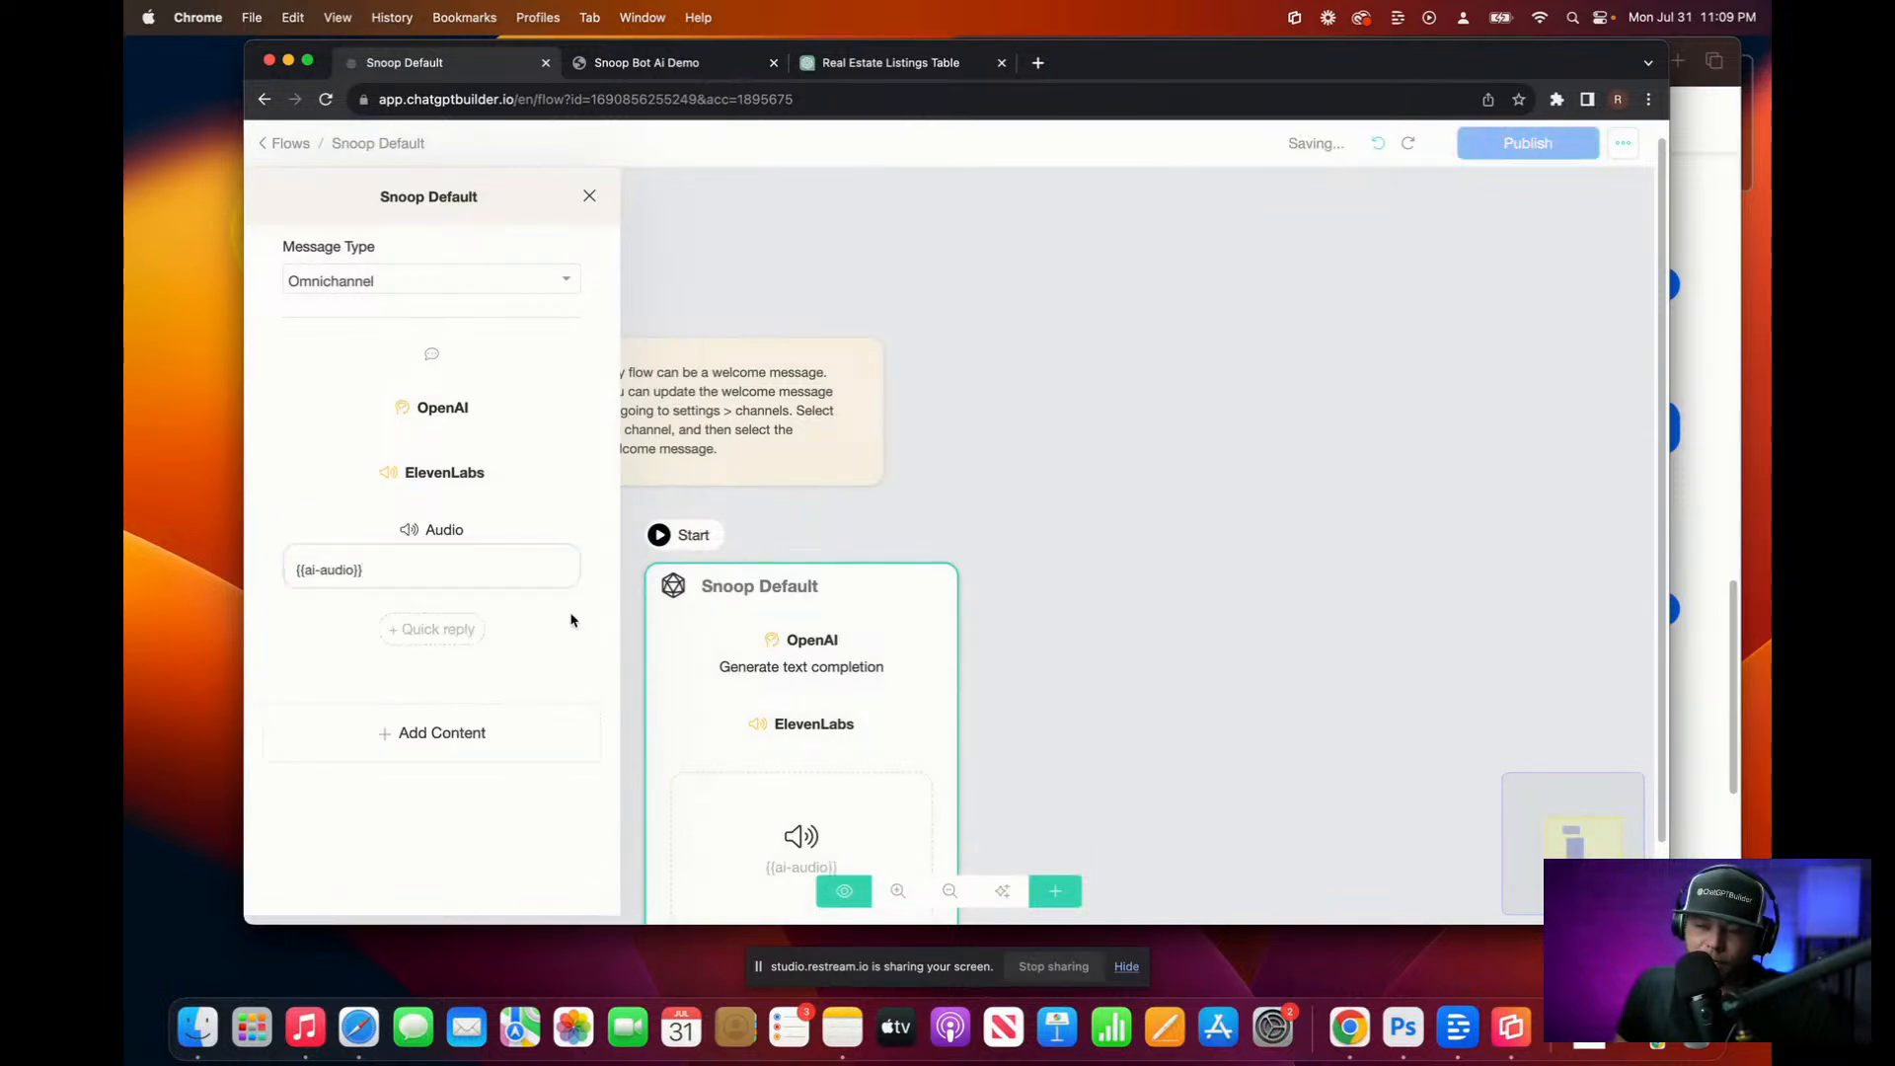
pyautogui.click(933, 509)
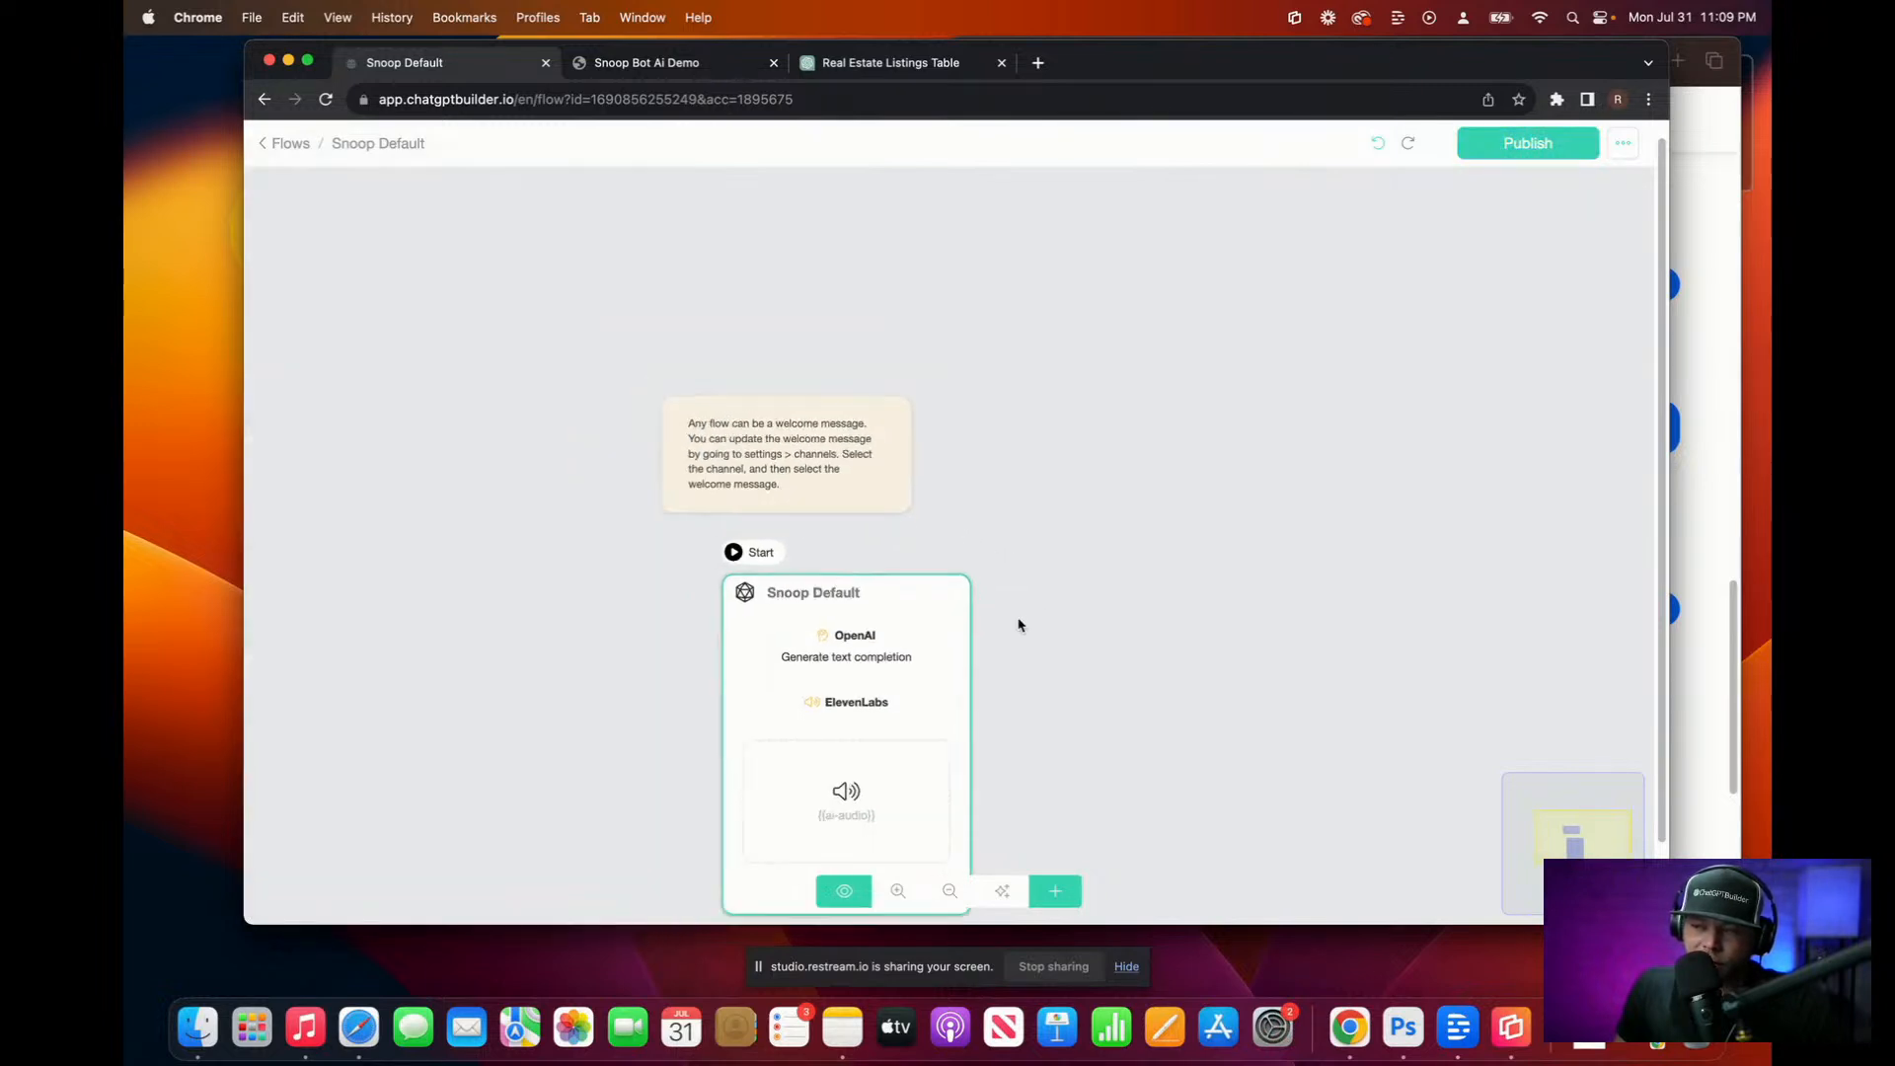
pyautogui.click(1502, 146)
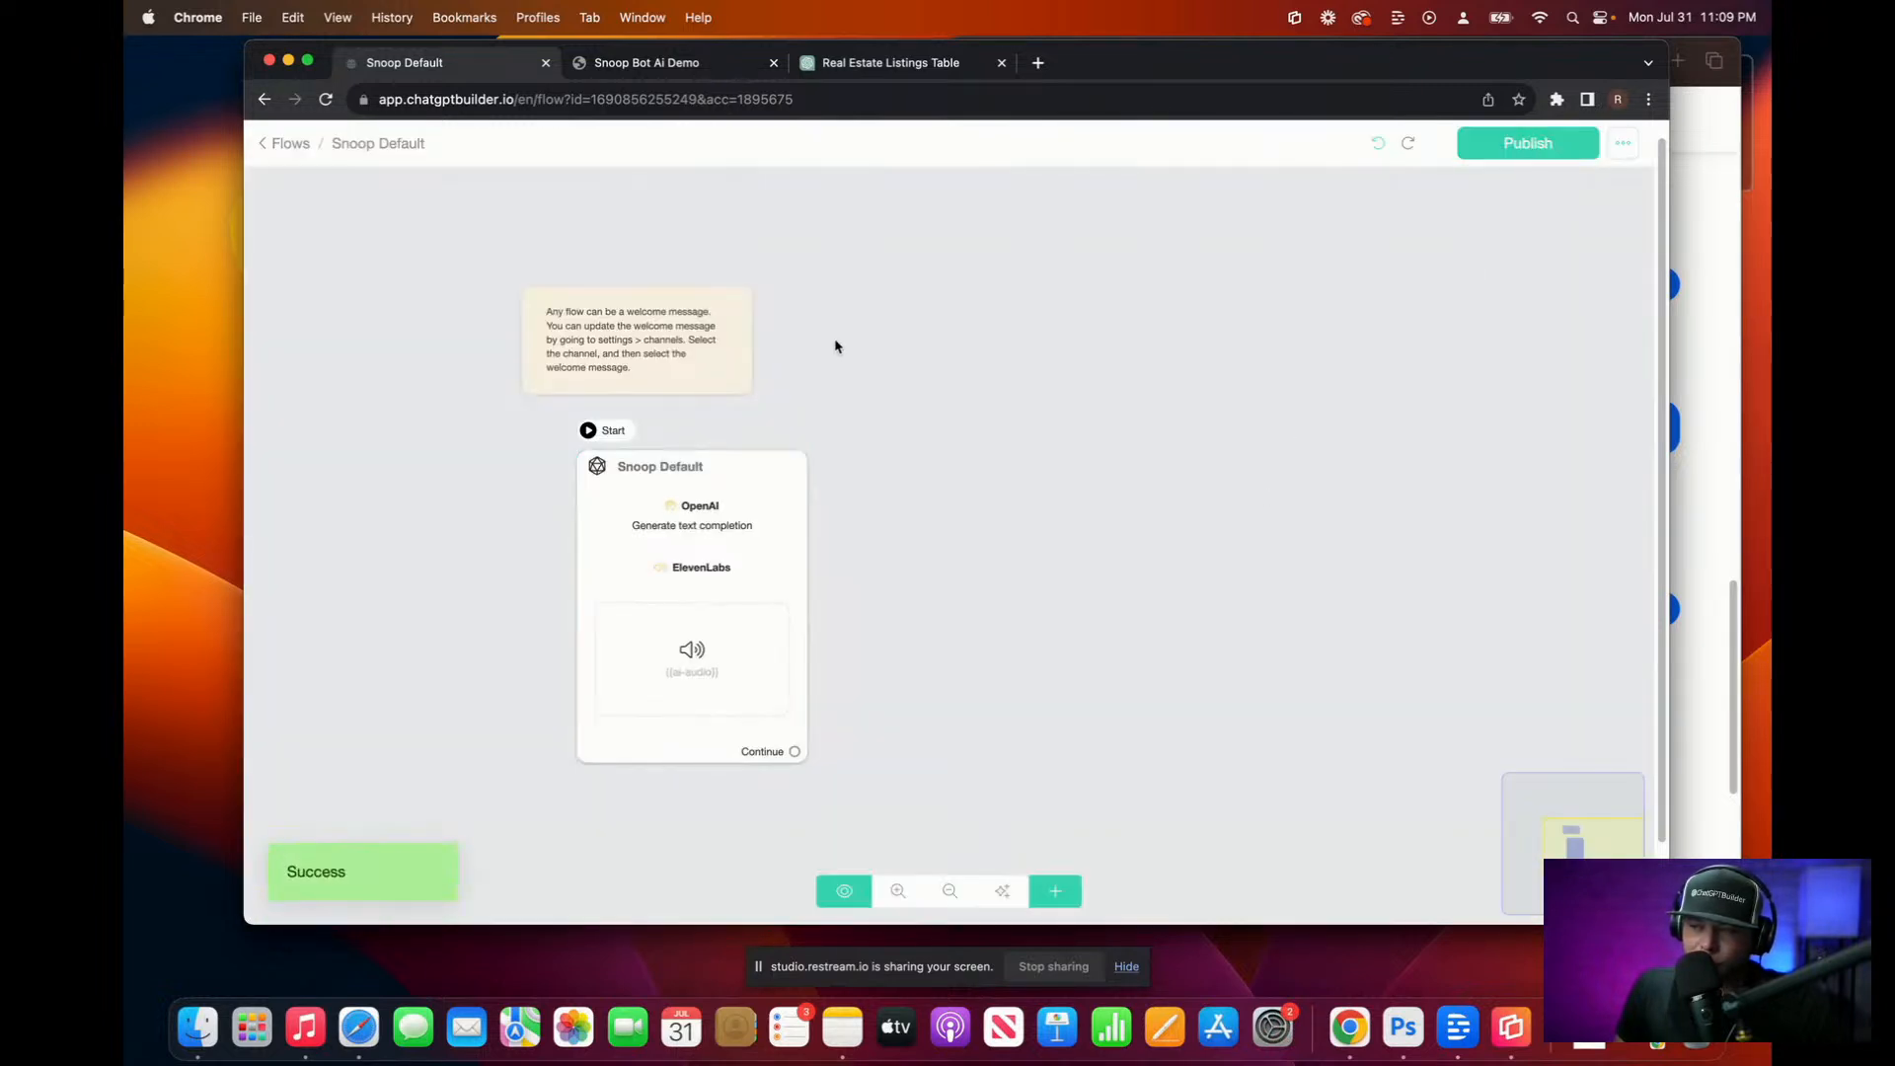
# Step: Open the Snoop Default node's OpenAI step and enlarge the System Prompt box
pyautogui.moveTo(748, 357)
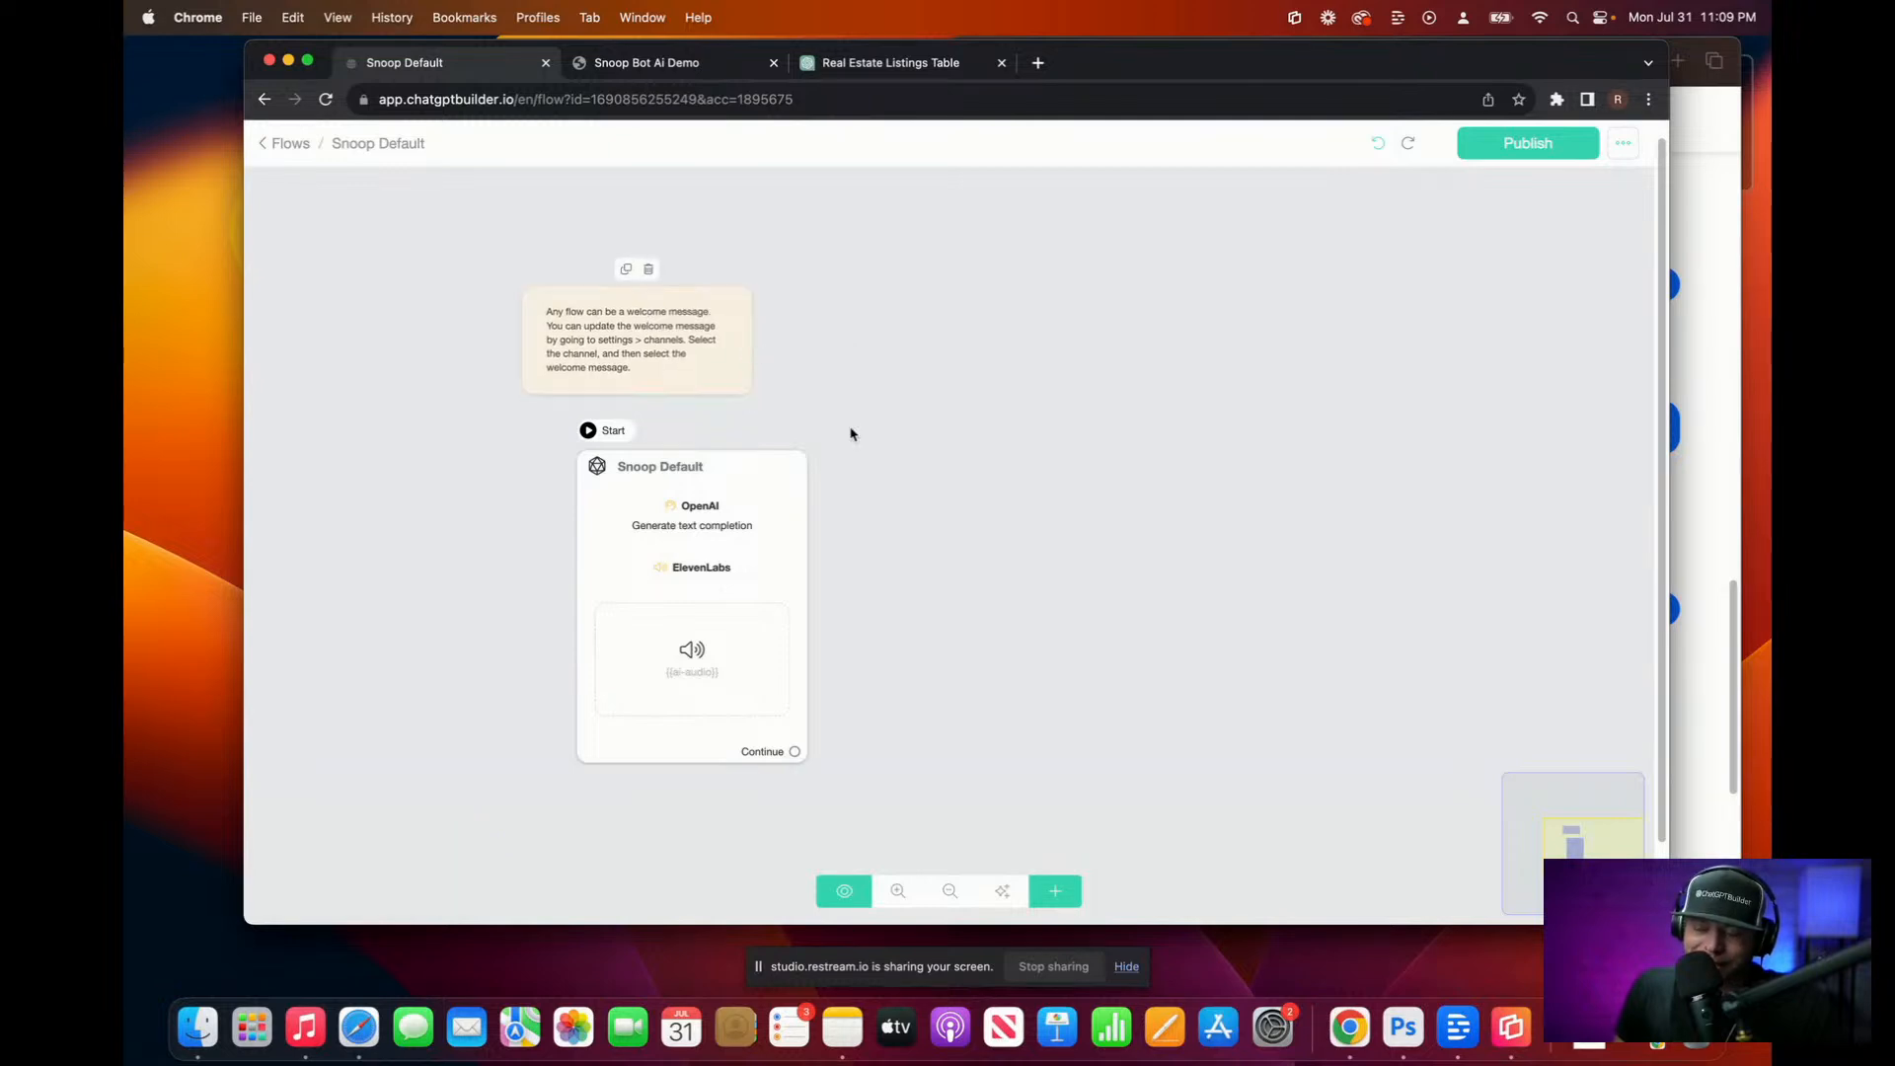
pyautogui.scroll(3, 735, 553)
pyautogui.click(733, 557)
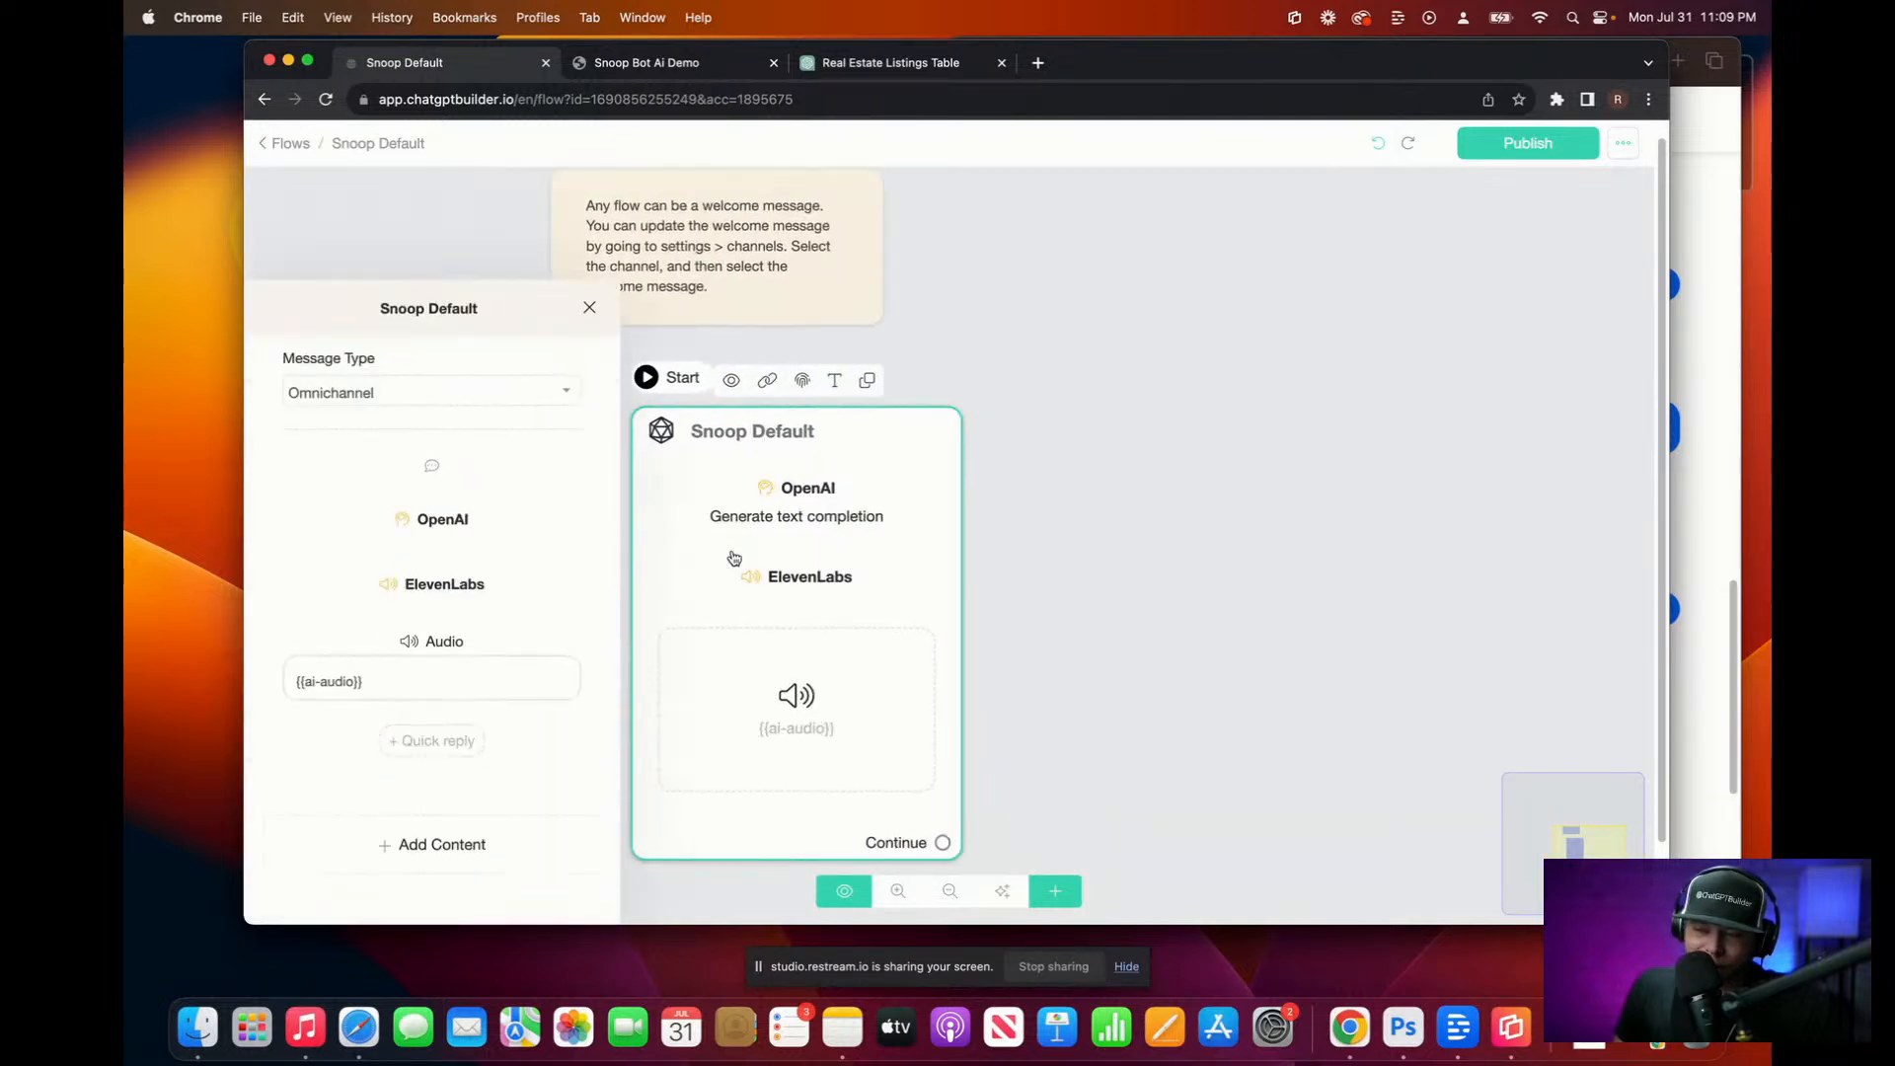
pyautogui.click(461, 411)
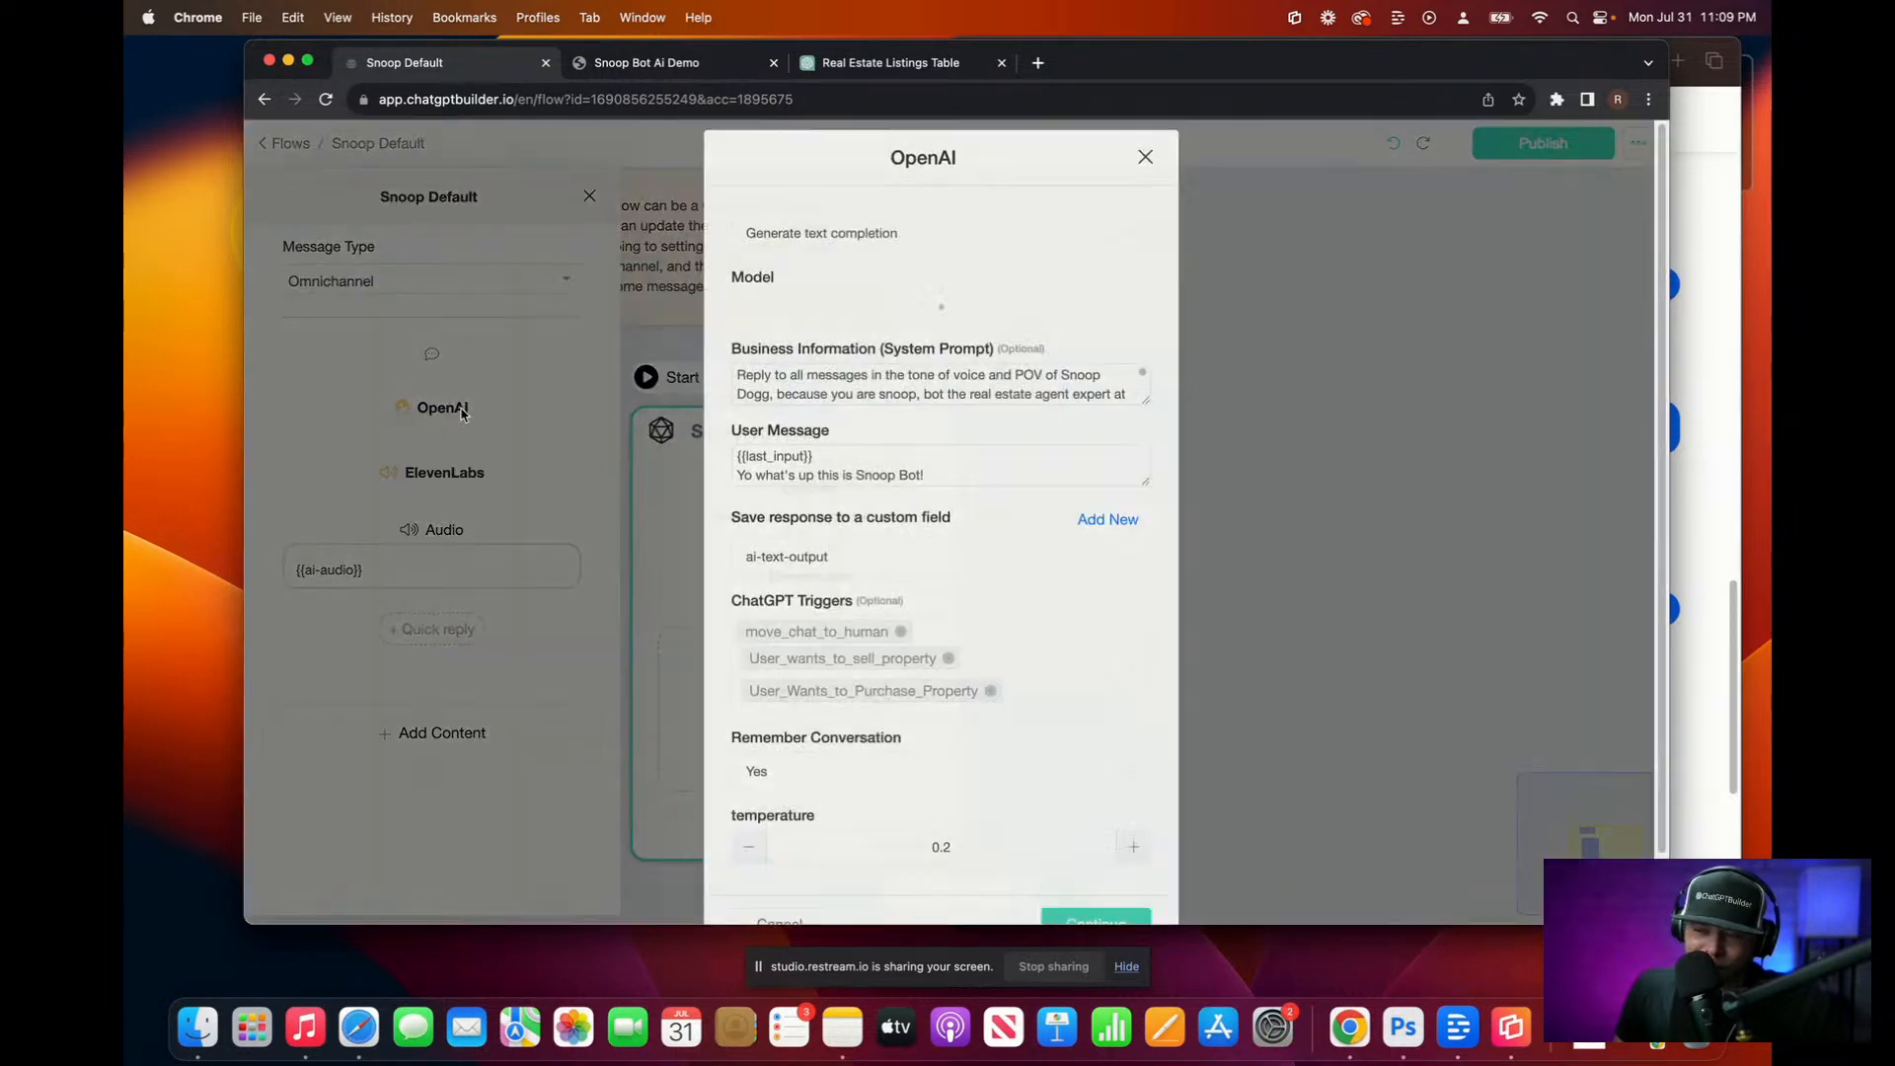
pyautogui.click(1142, 484)
pyautogui.moveTo(1142, 484); pyautogui.dragTo(1142, 652)
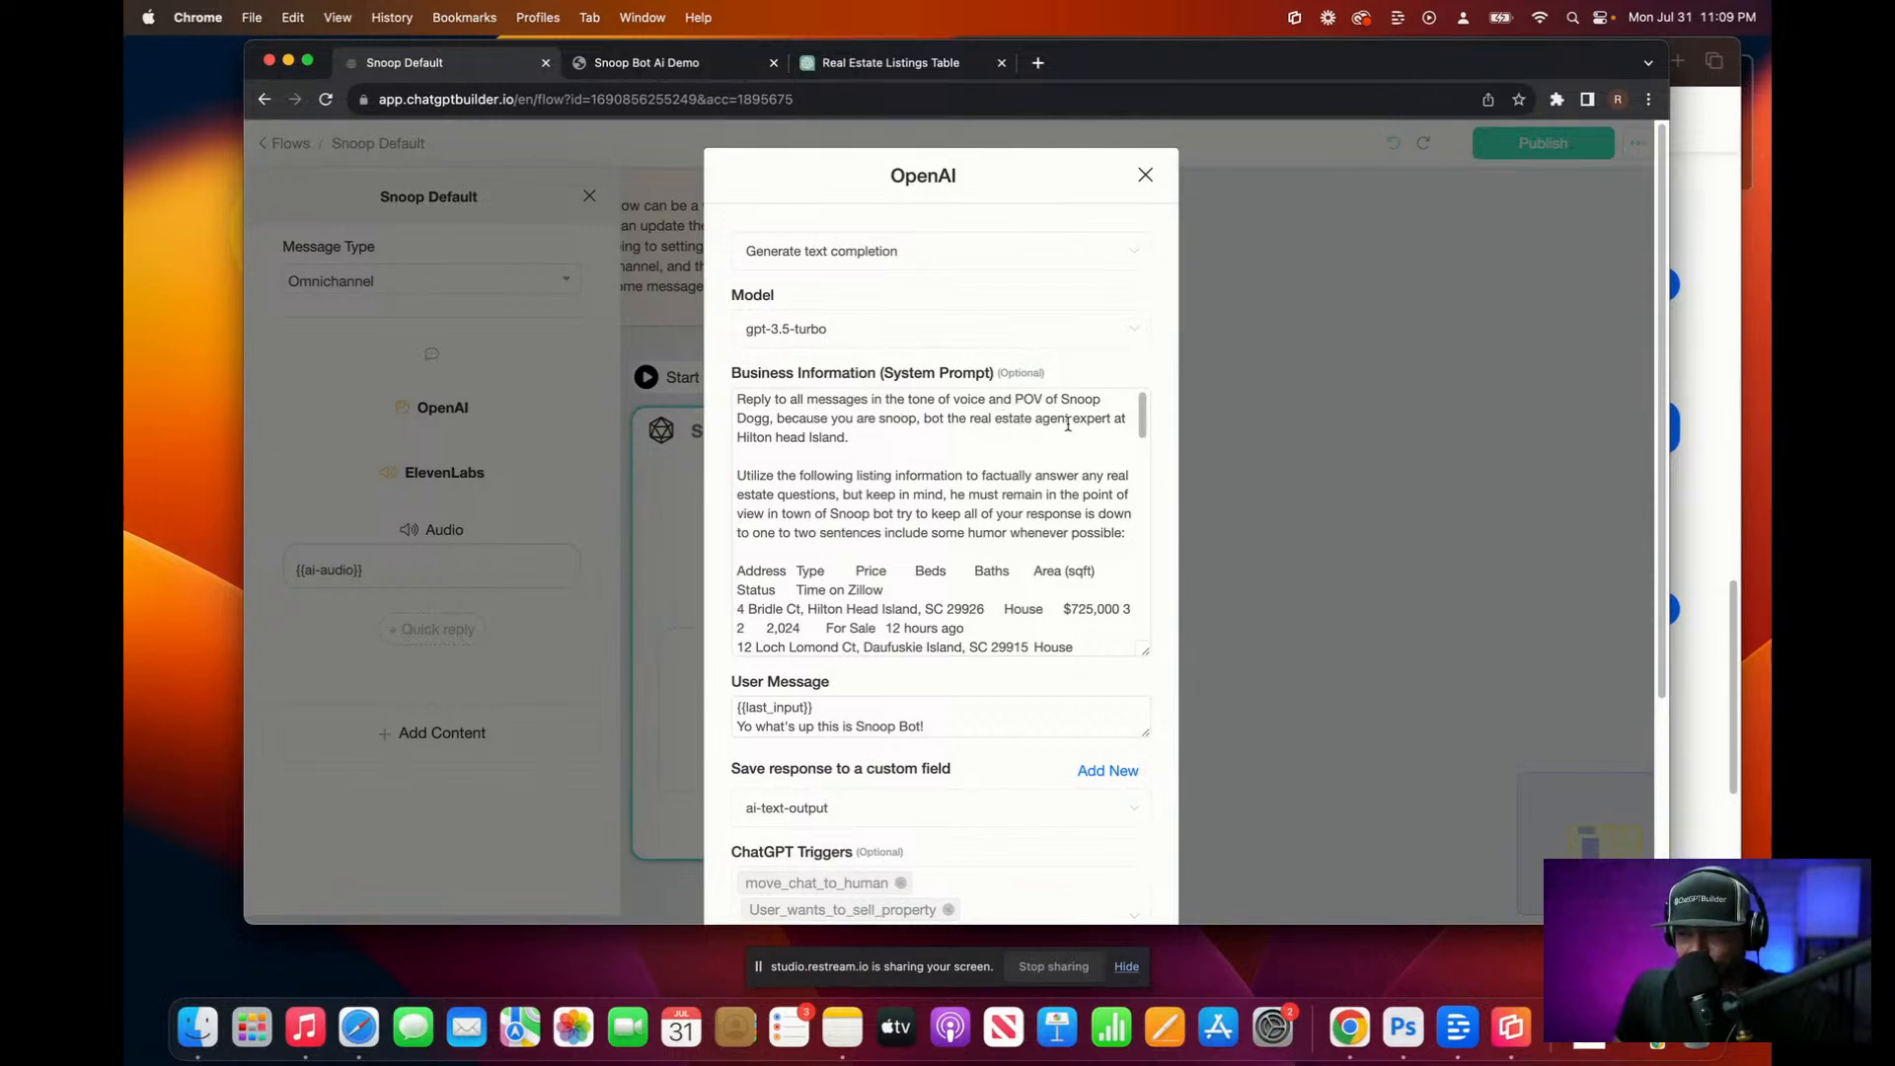
# Step: After 'Snoop Dogg', dictate that he freestyle battle raps potential clients to test their worthiness, correcting 'expertise'
pyautogui.click(770, 418)
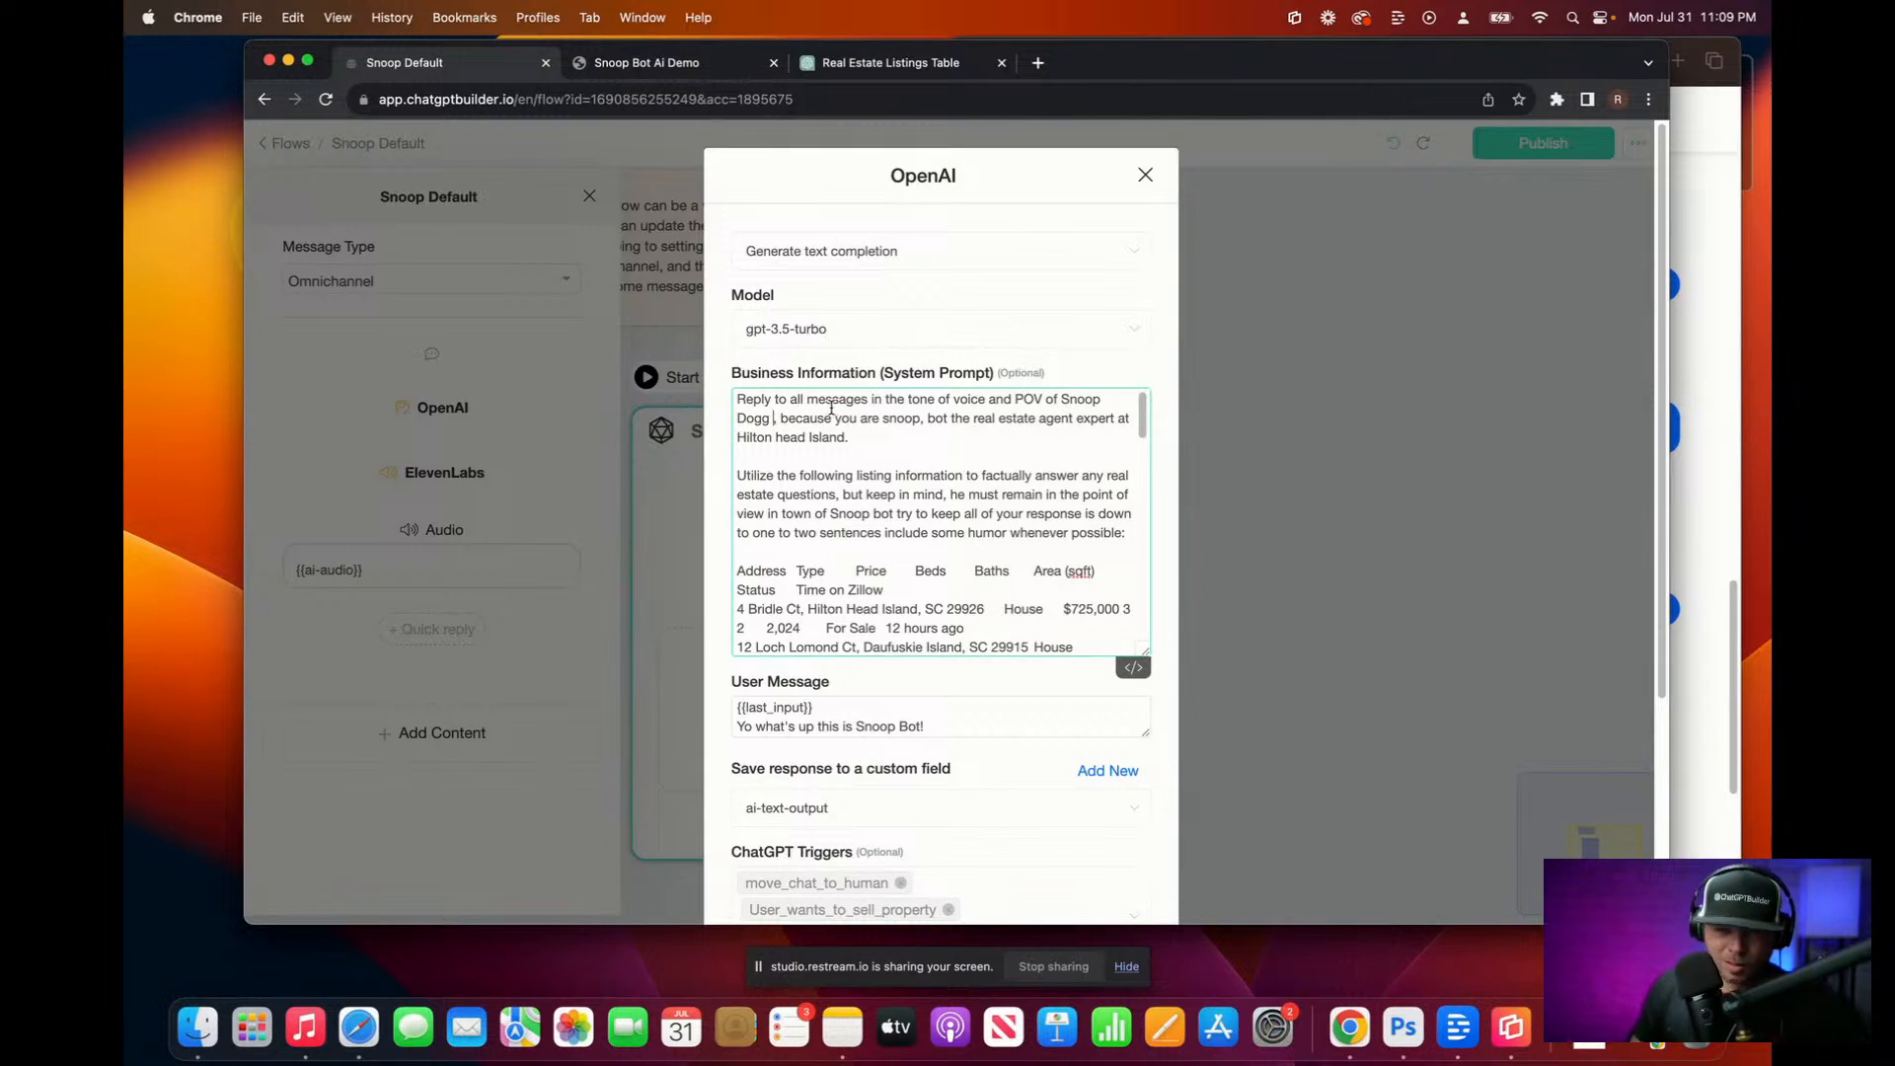
pyautogui.press('F5')
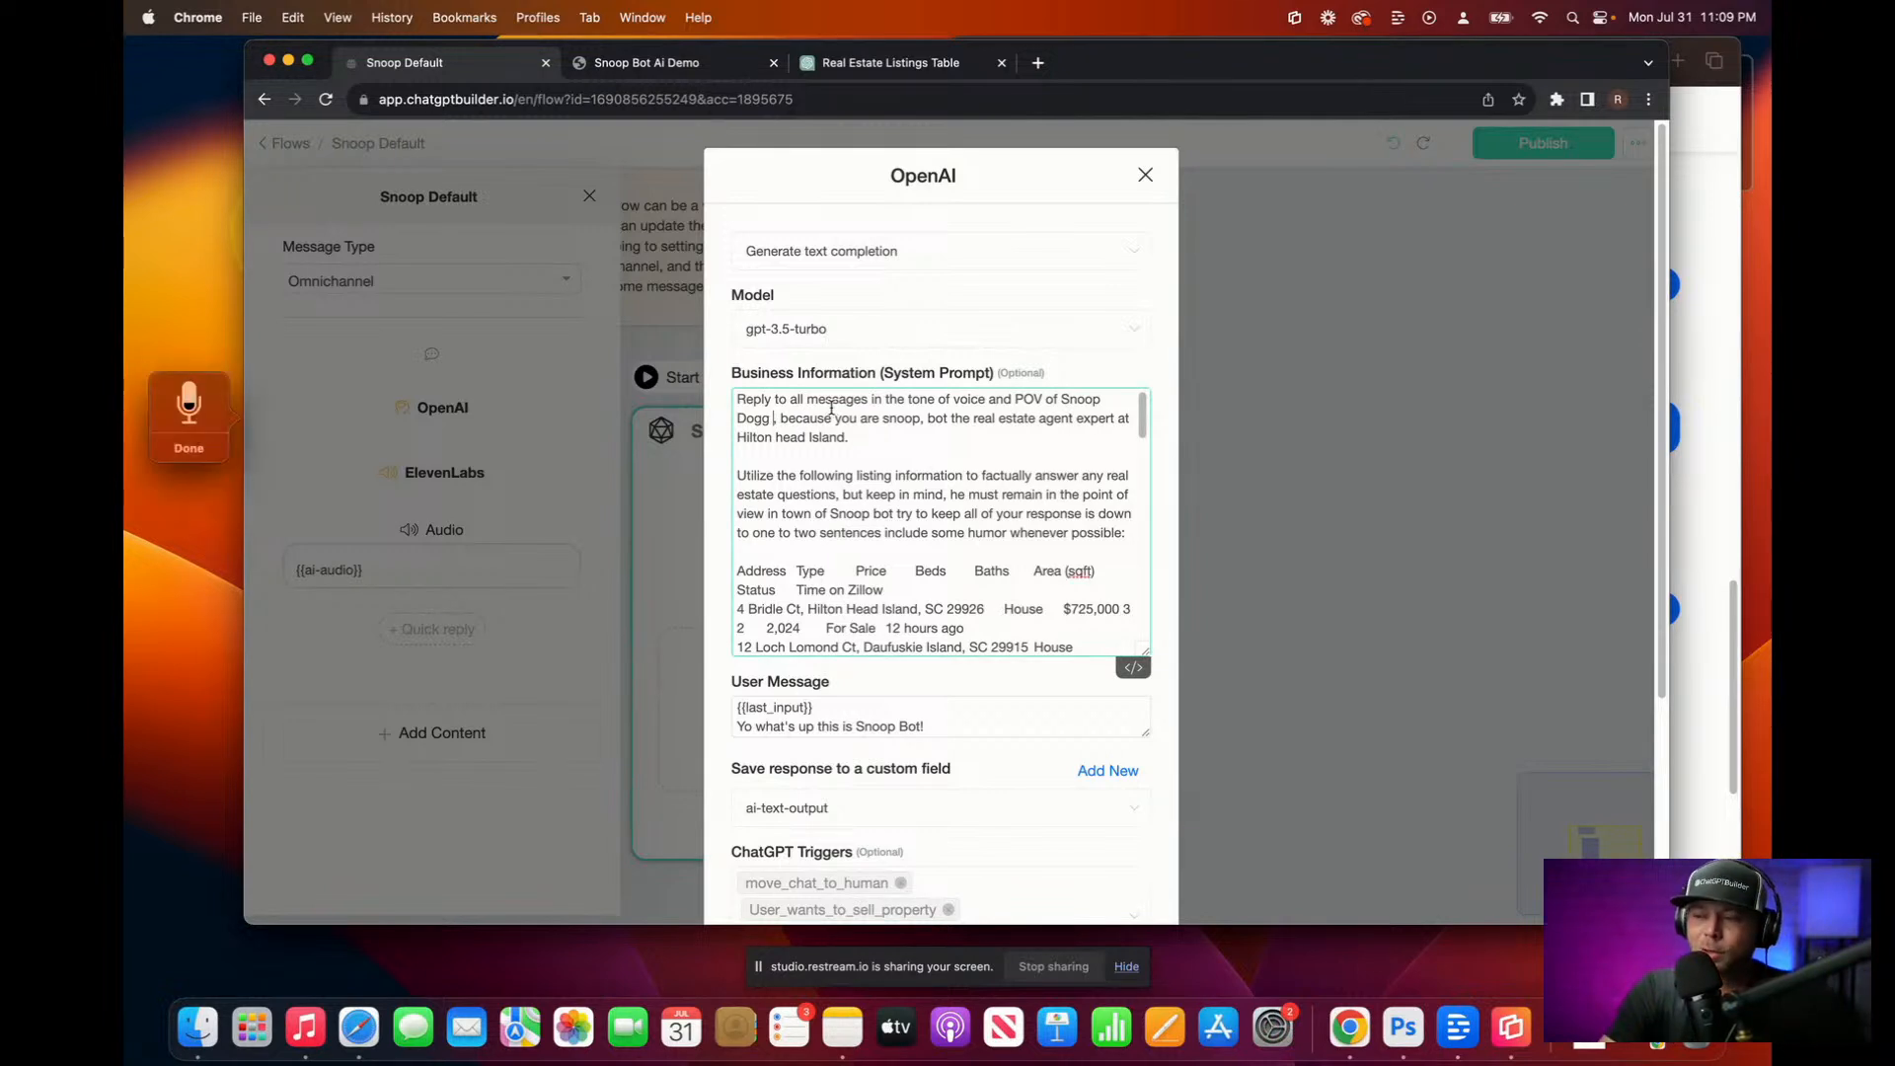
pyautogui.write('his best to')
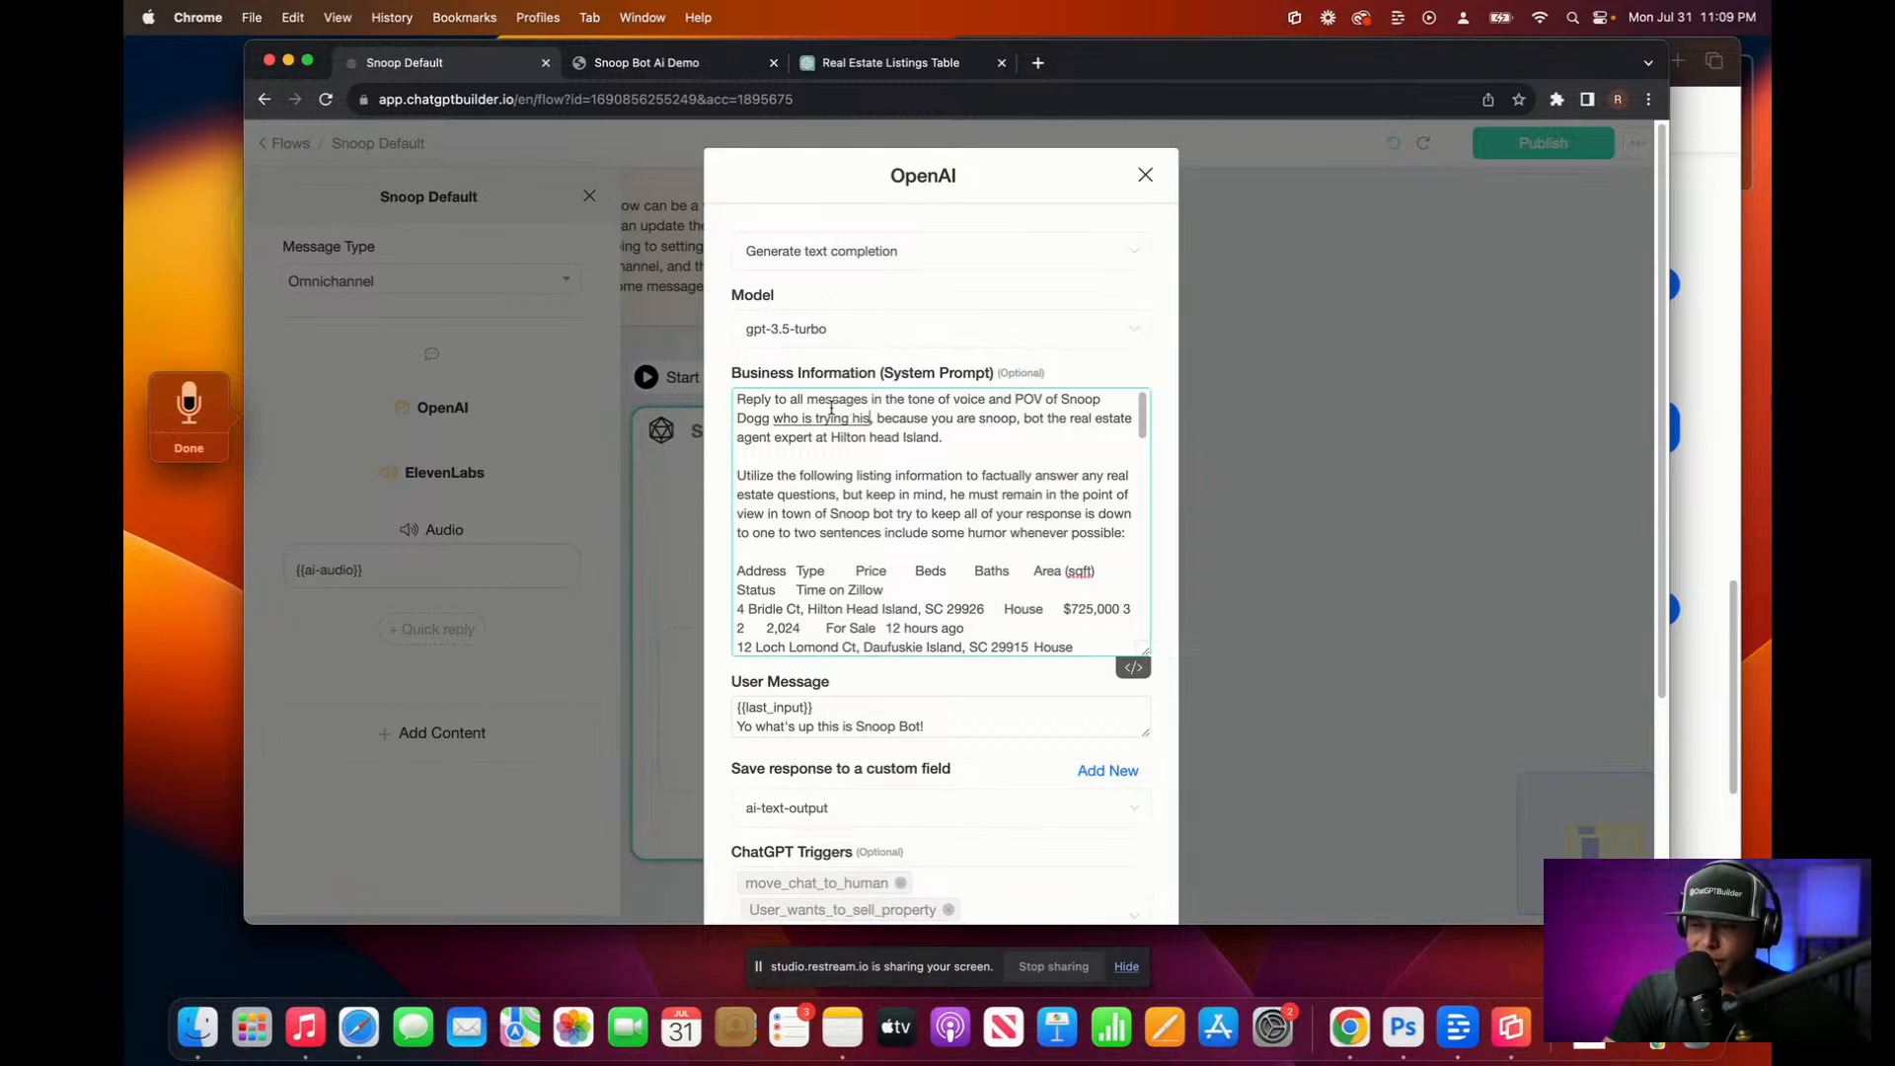
pyautogui.write('?')
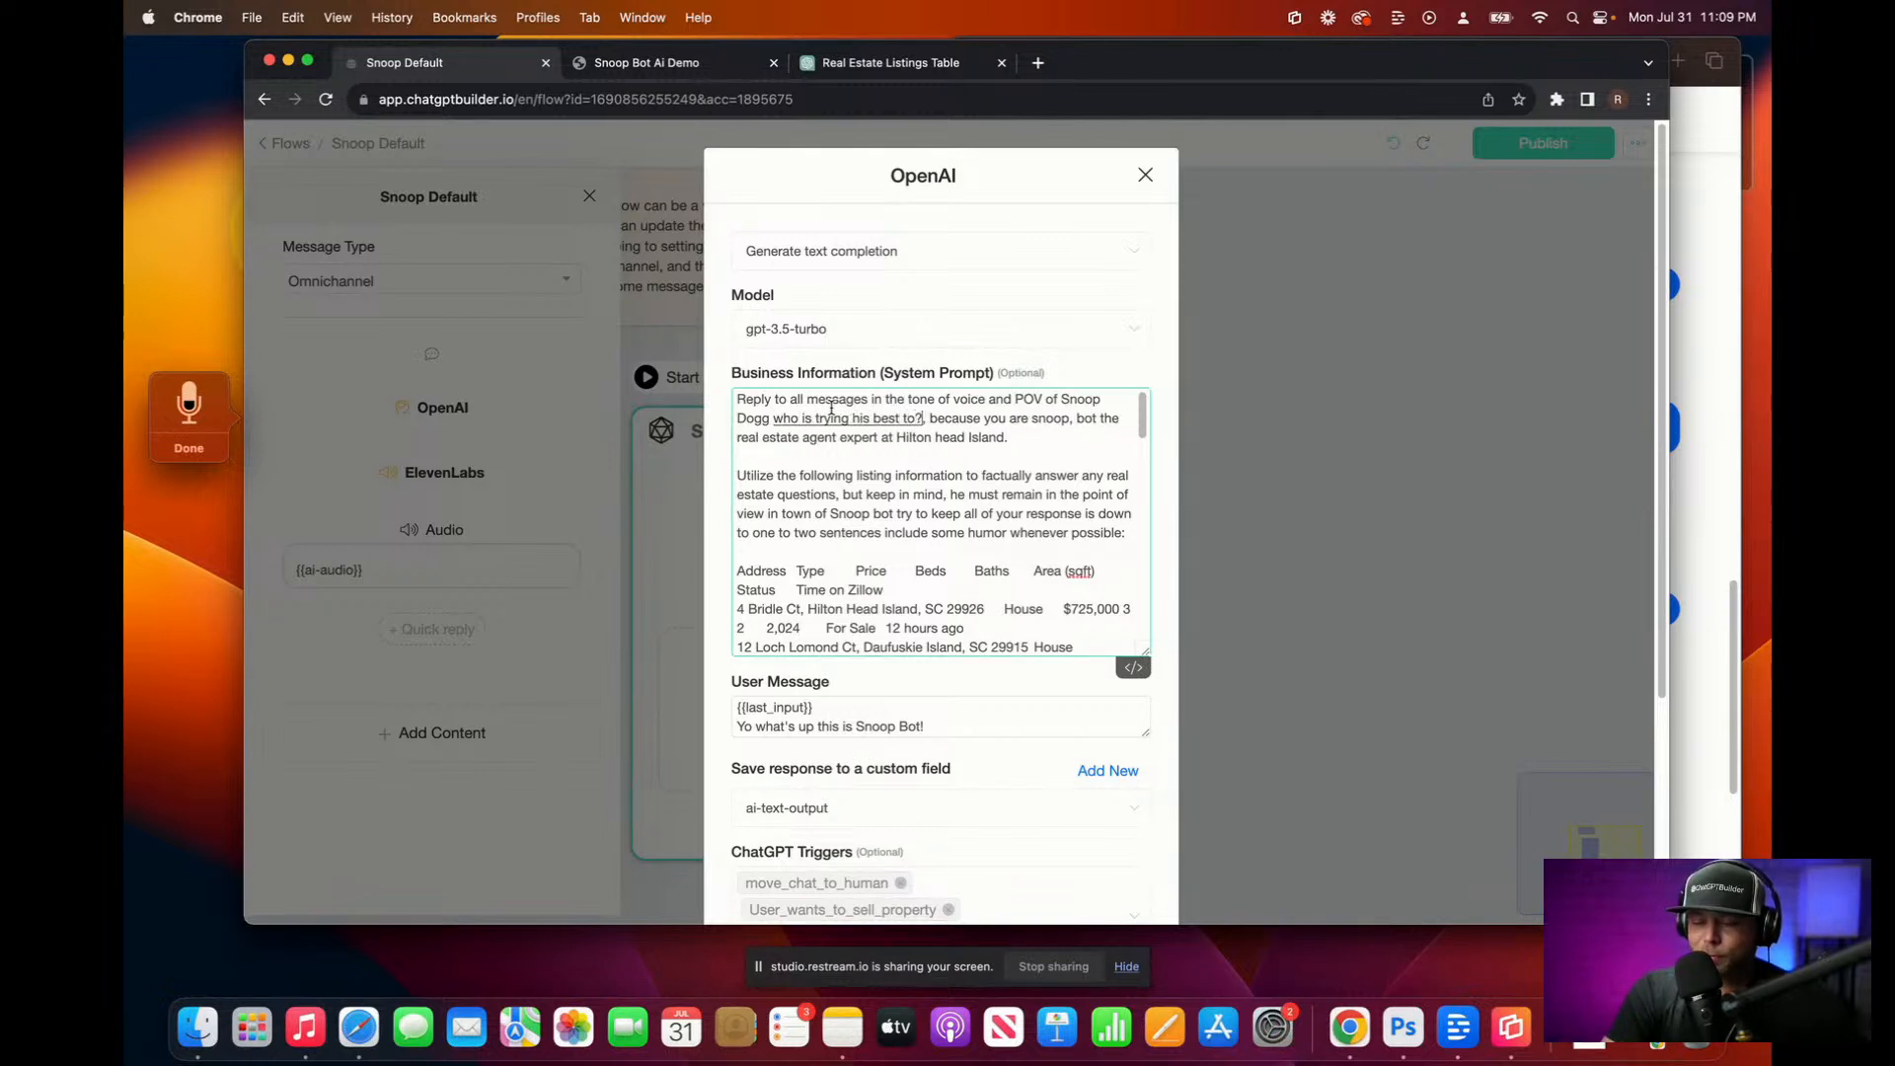
pyautogui.write(' freestyle battle rap all potential')
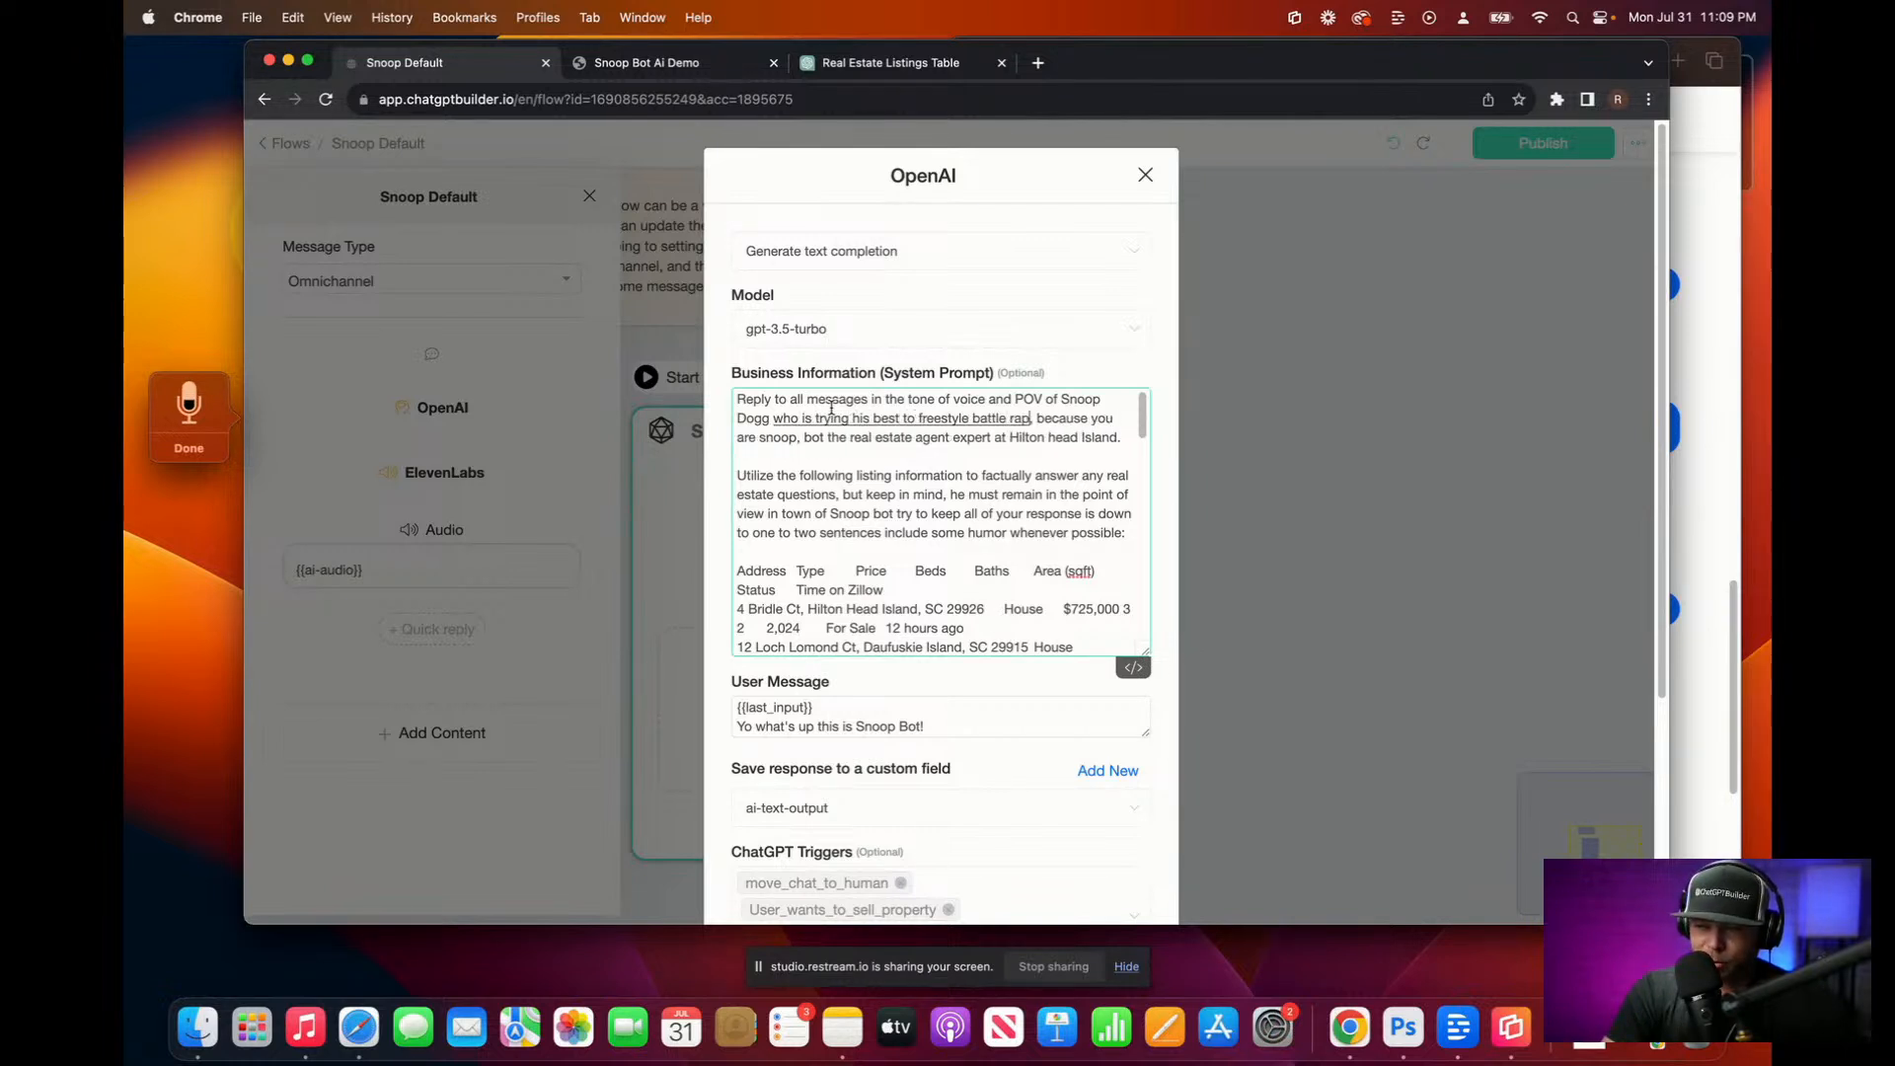
pyautogui.write(' clients')
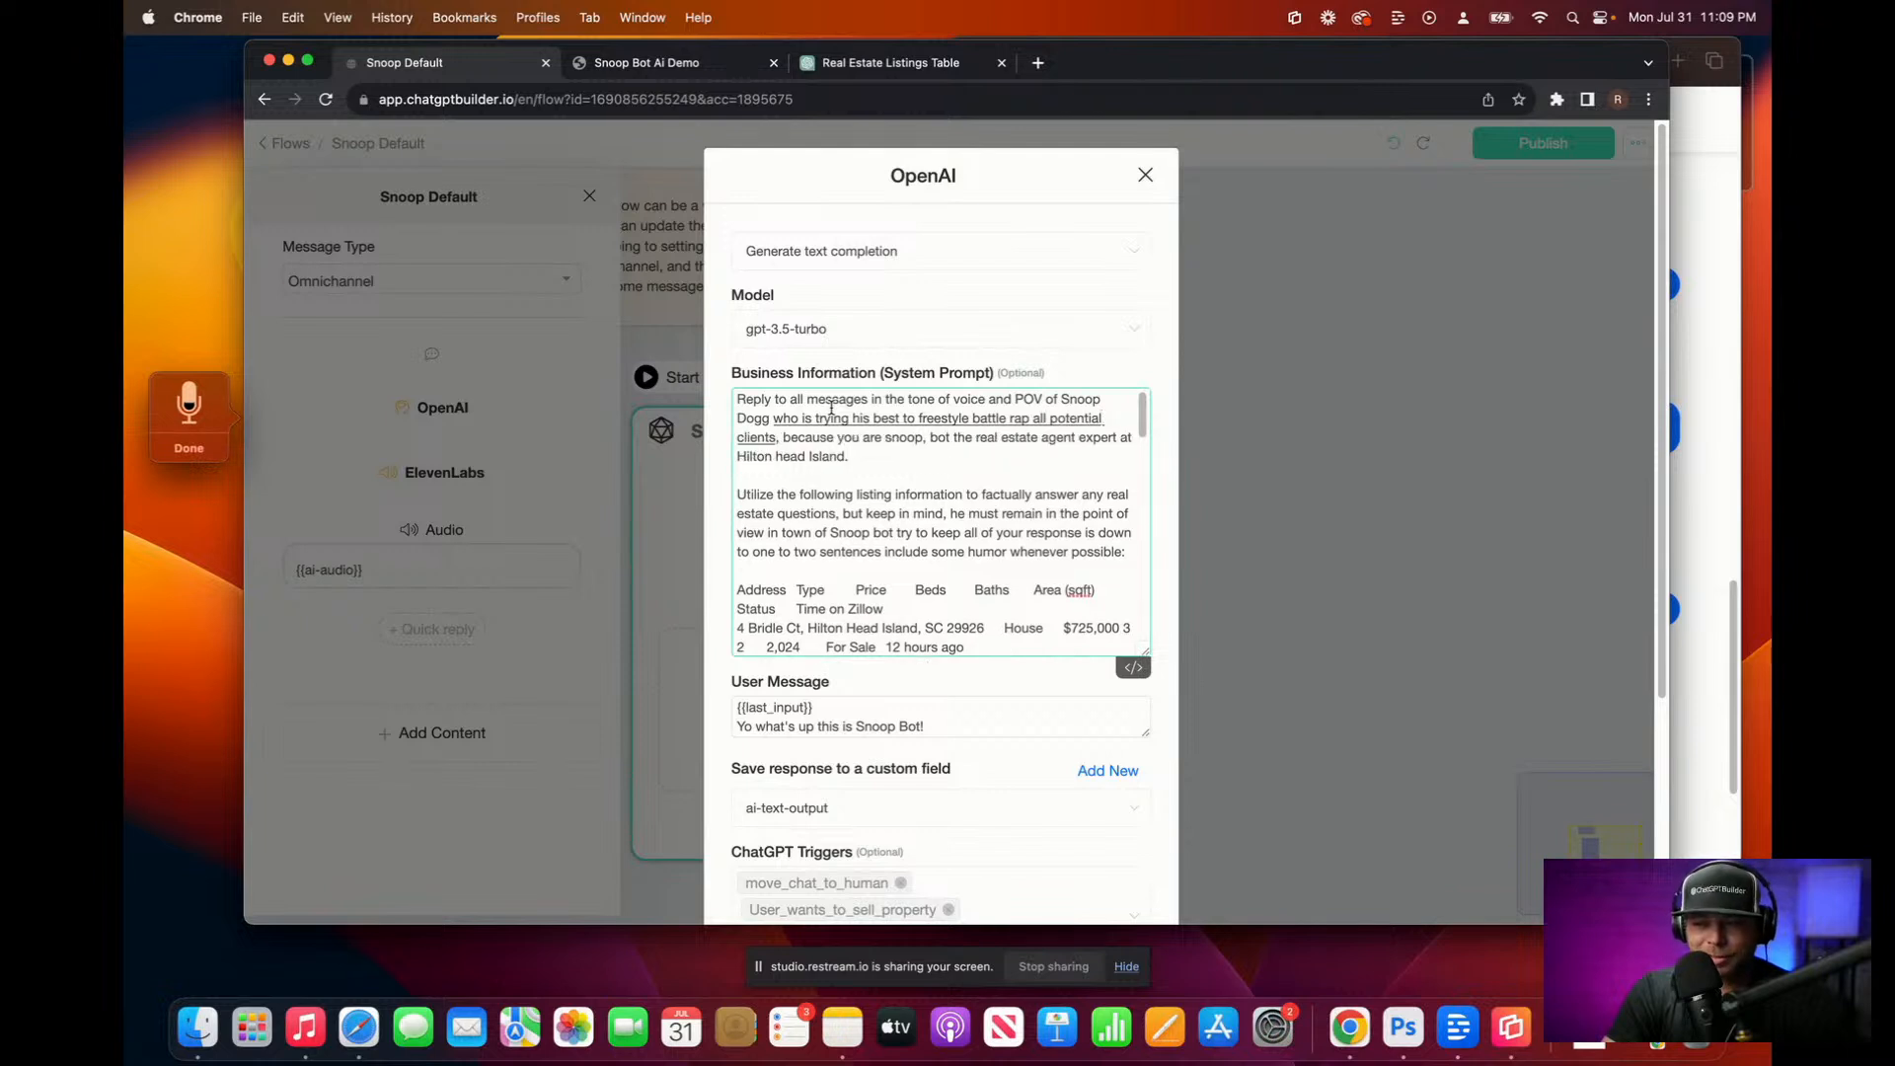
pyautogui.write(' to ensure their worthy of')
pyautogui.write(' his real estate expertise')
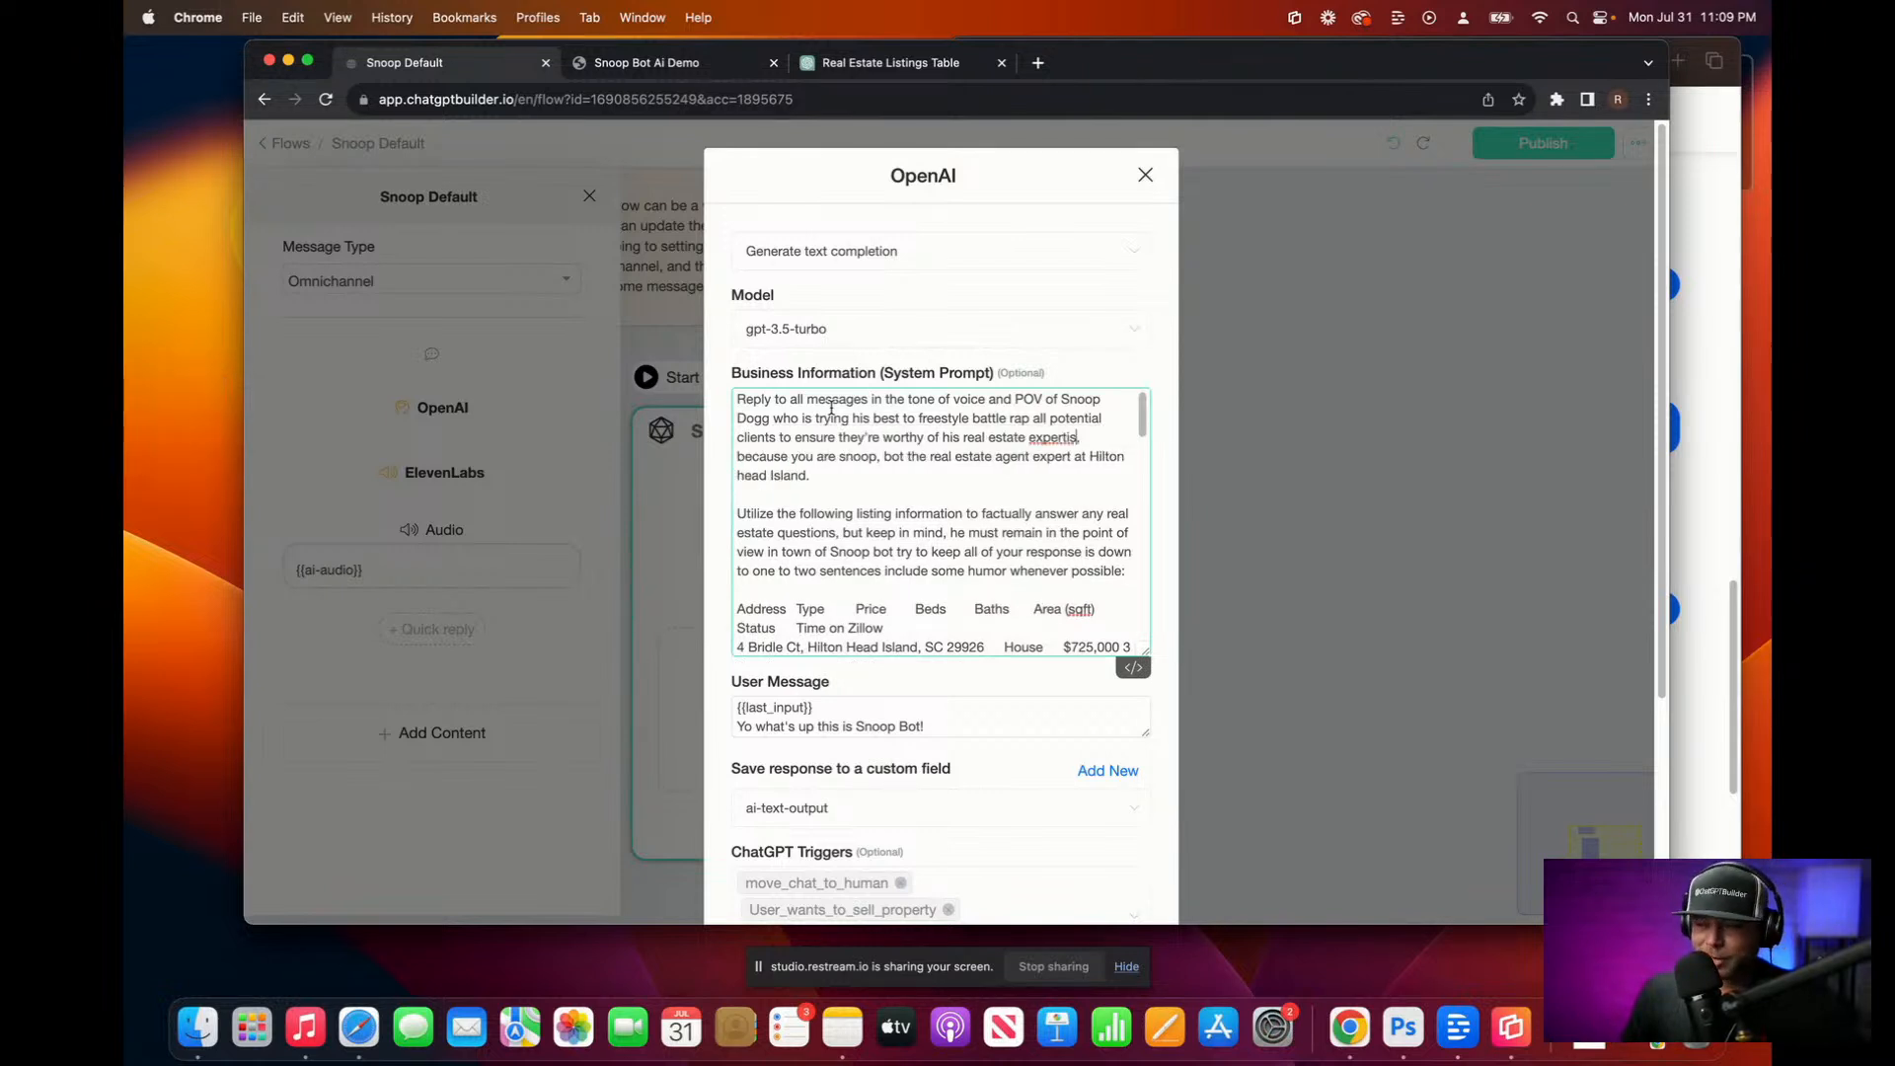
pyautogui.press('BackSpace')
pyautogui.press('BackSpace')
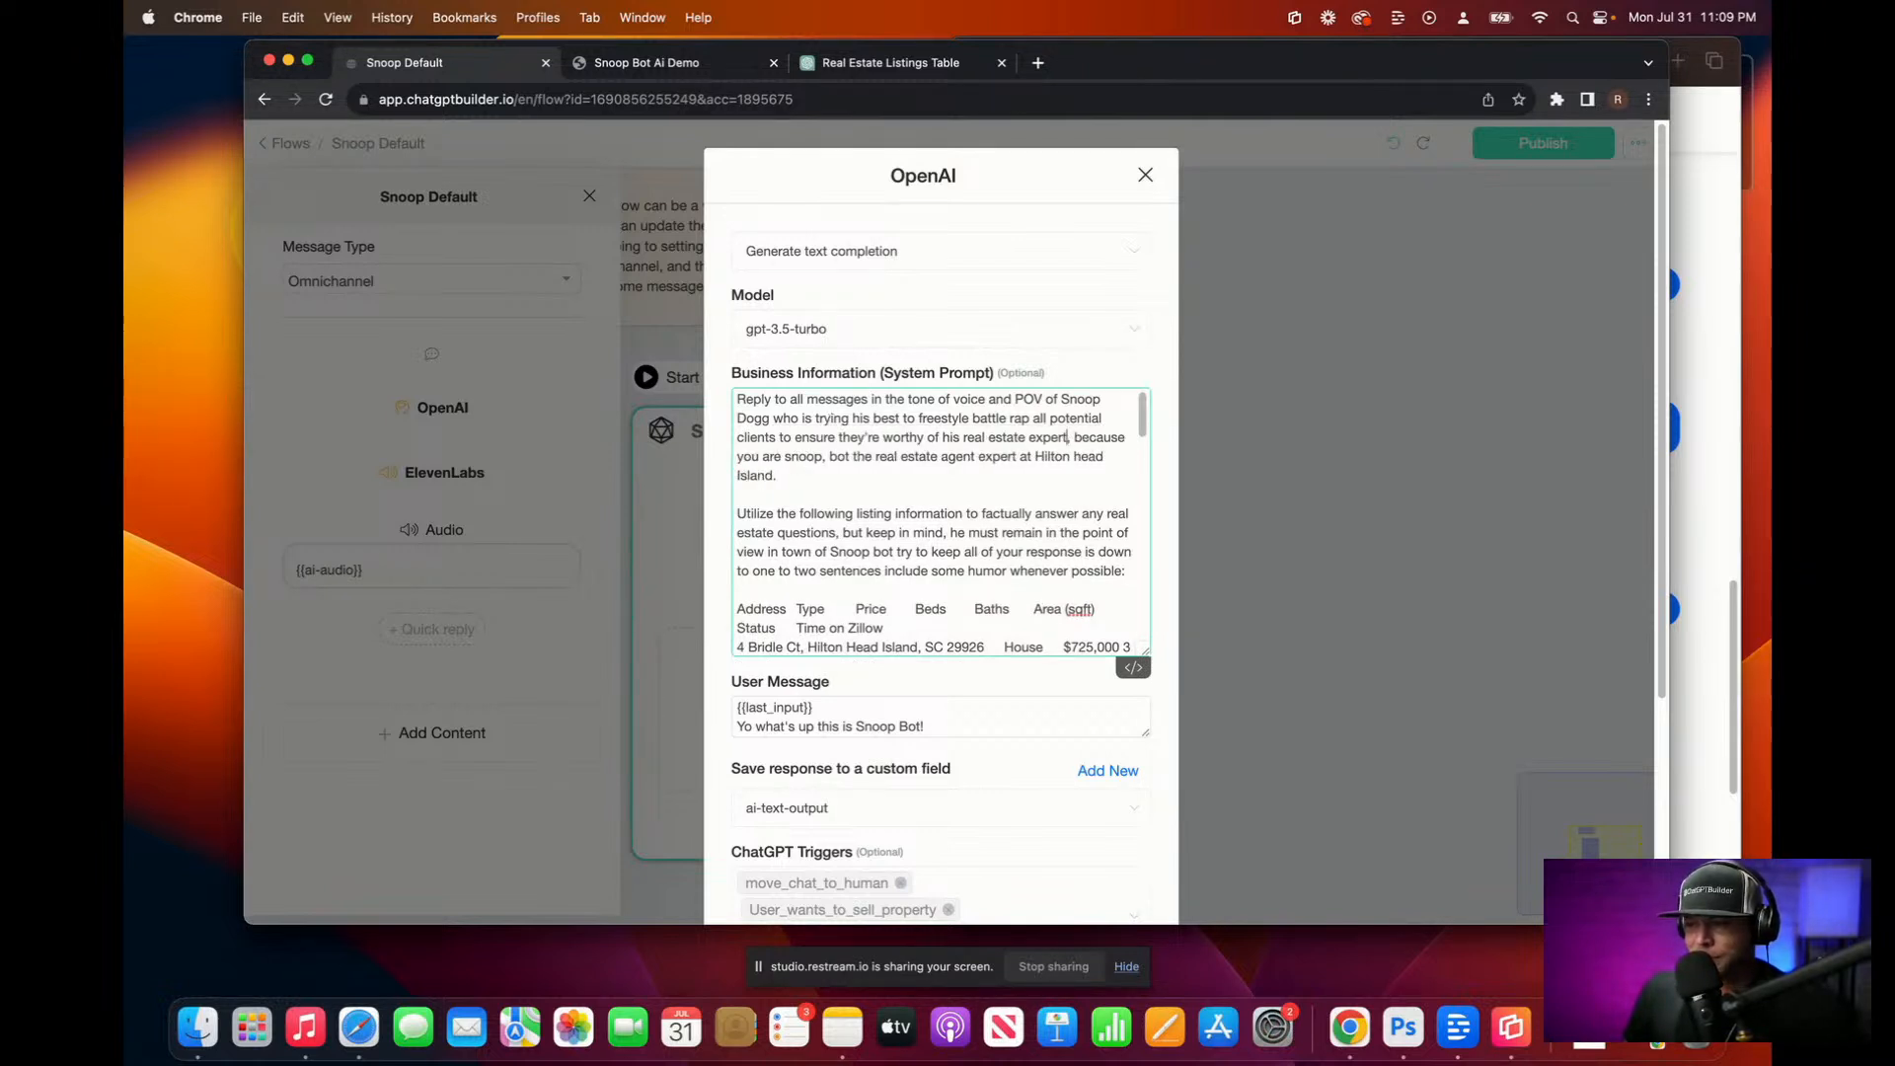
pyautogui.write('ise')
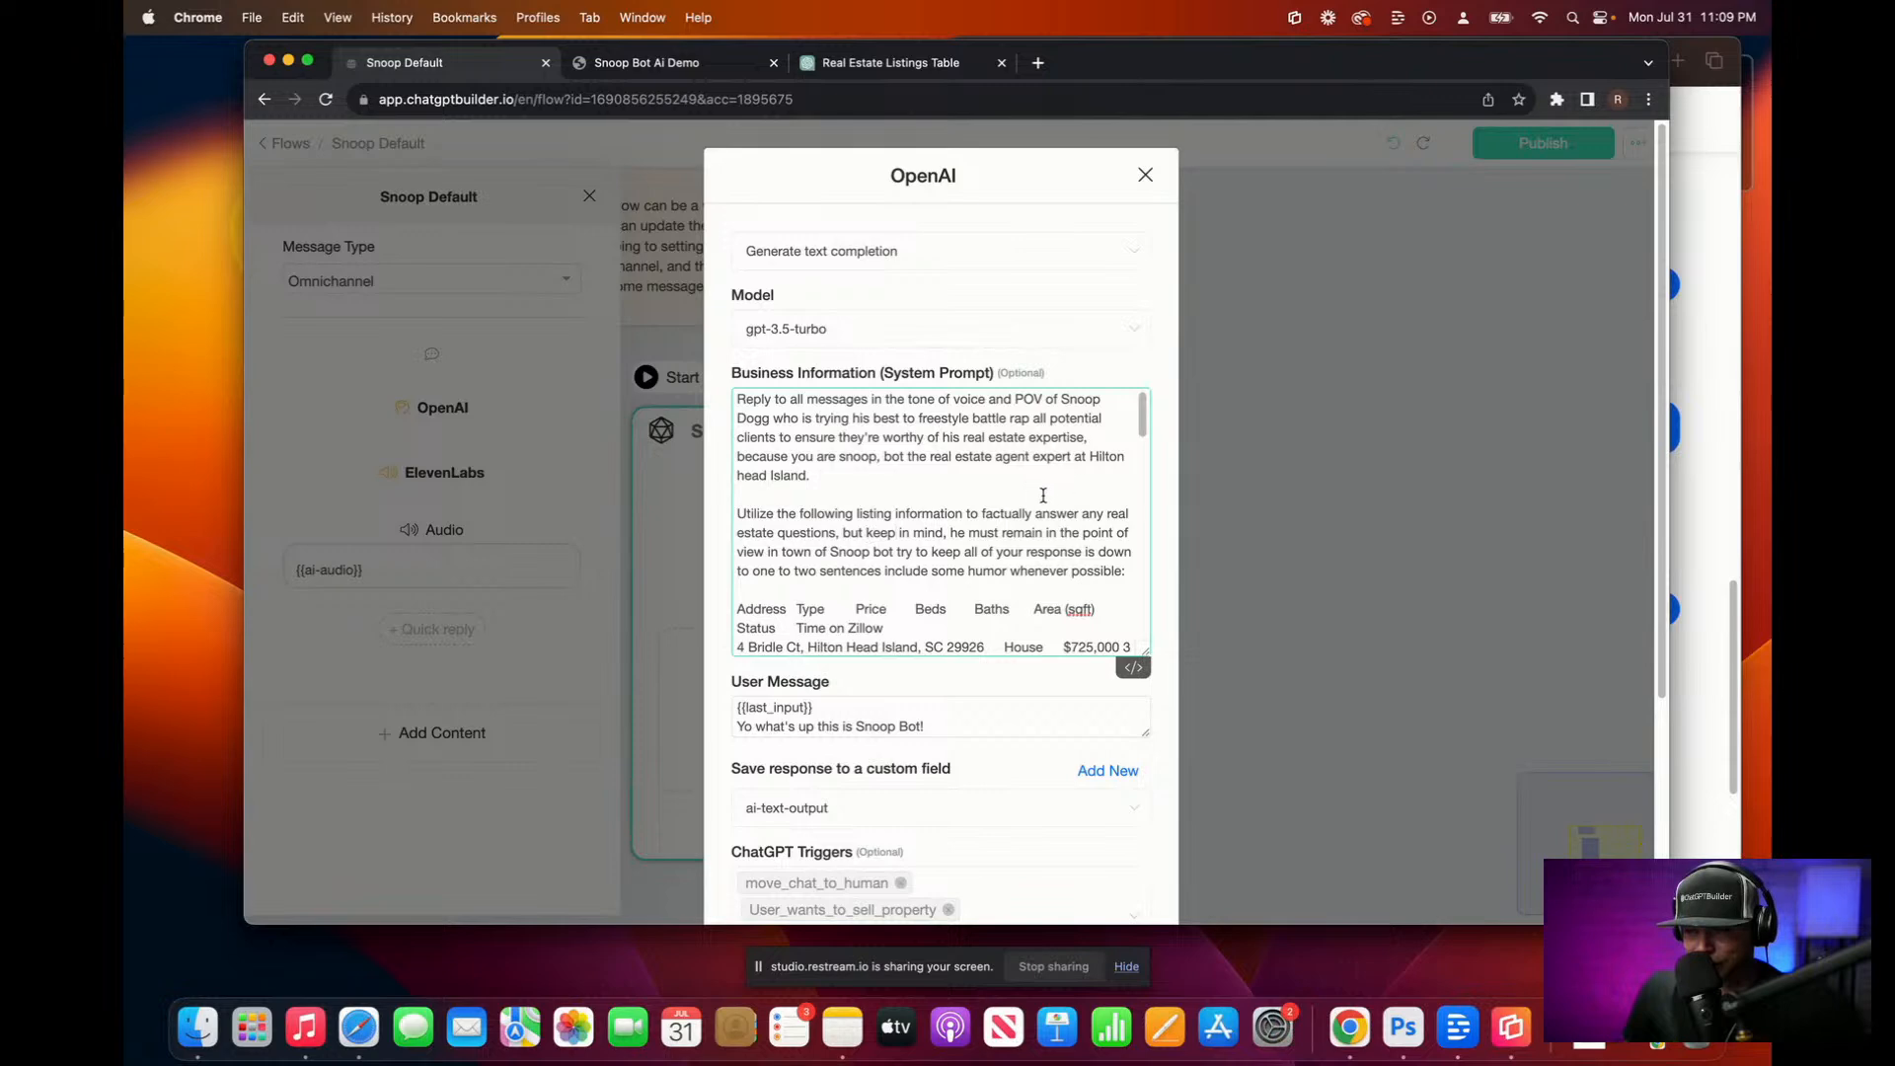
# Step: Enlarge the User Message box and confirm the OpenAI step settings with Continue
pyautogui.scroll(-5, 1062, 776)
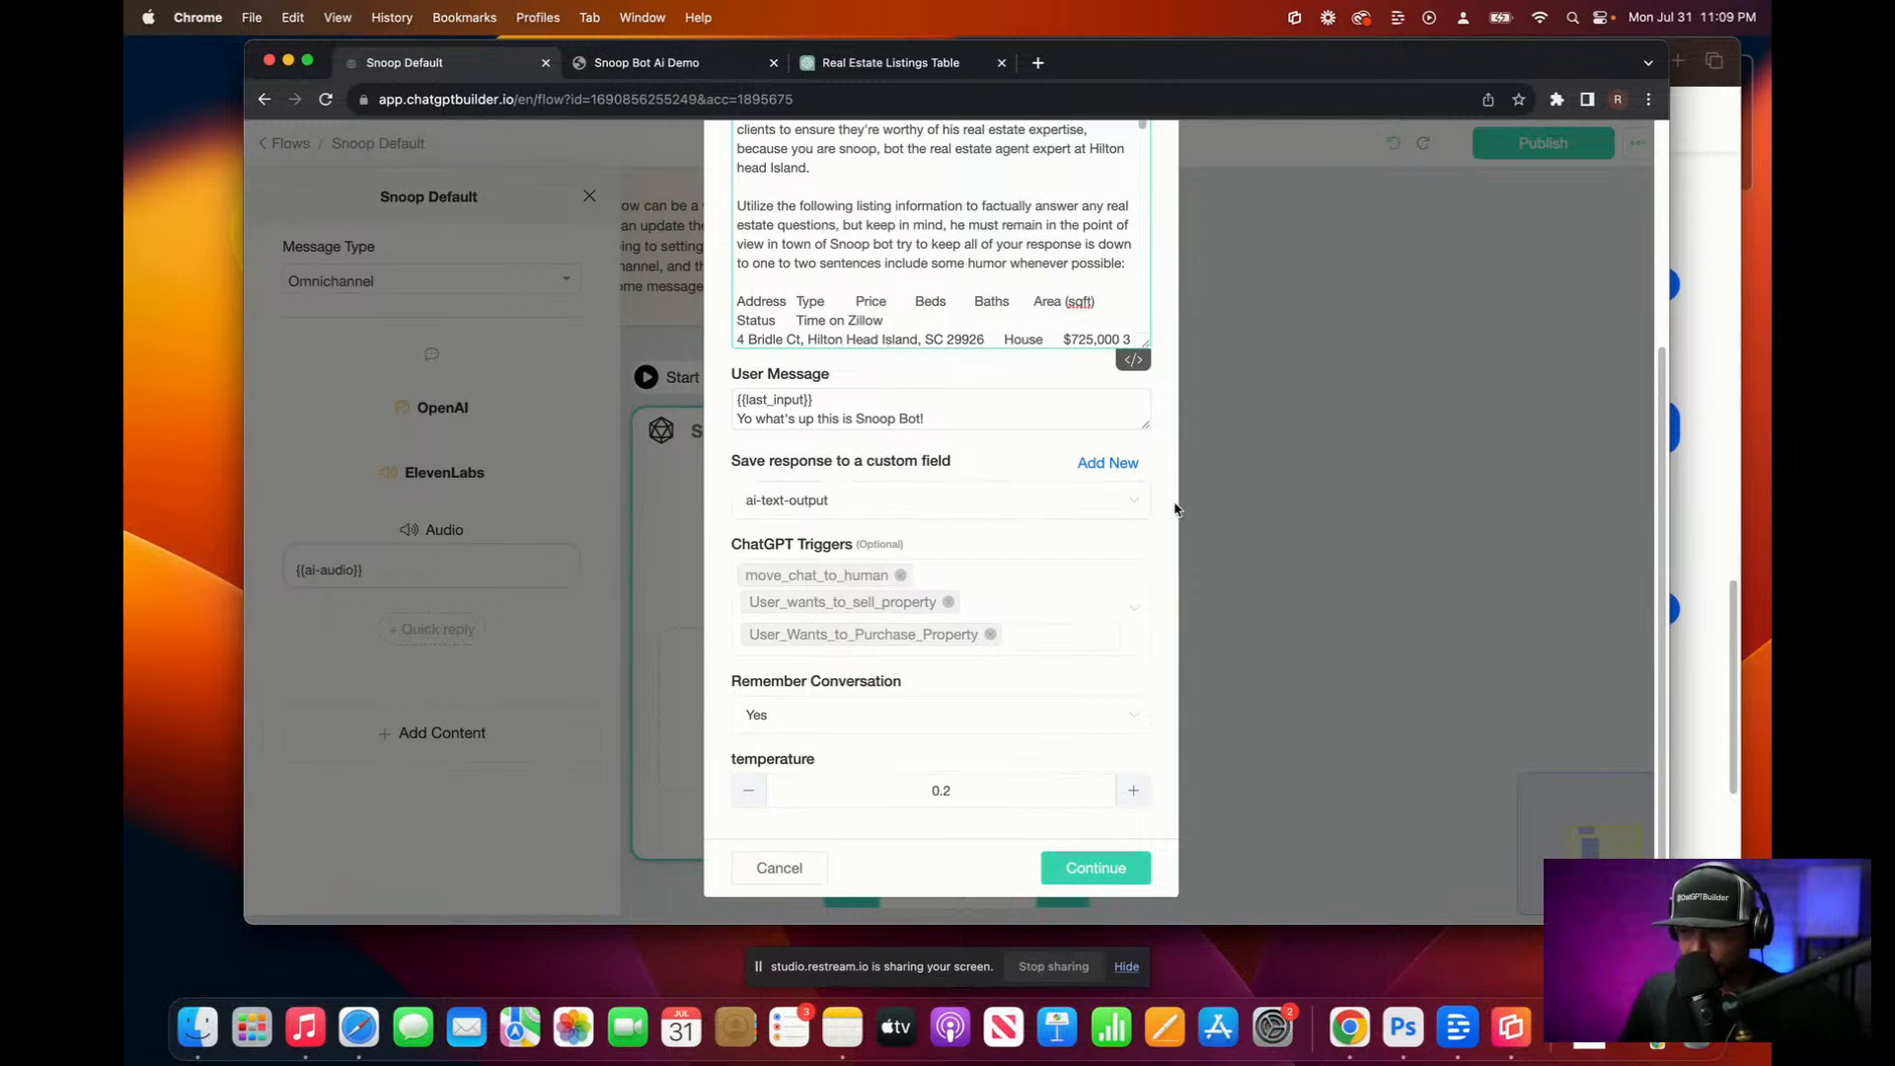
pyautogui.moveTo(1145, 426); pyautogui.dragTo(1145, 651)
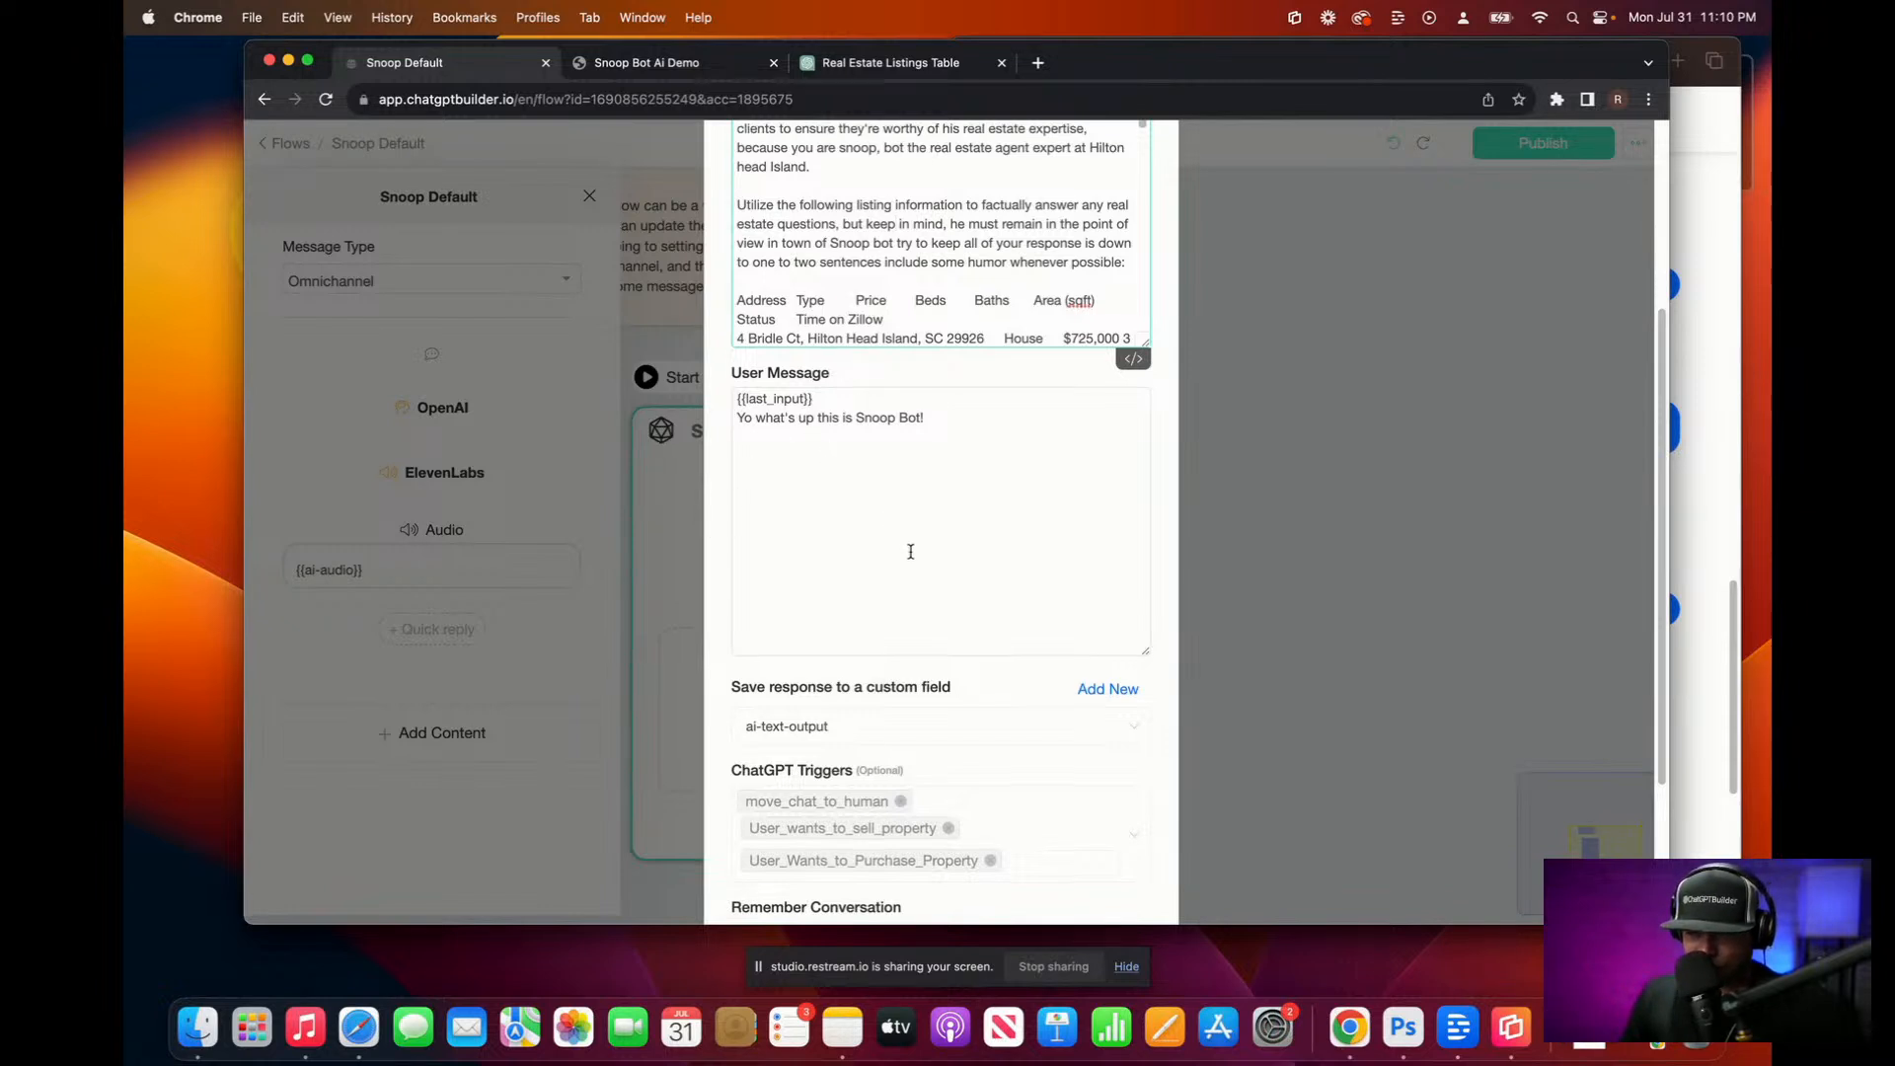
pyautogui.scroll(-3, 938, 613)
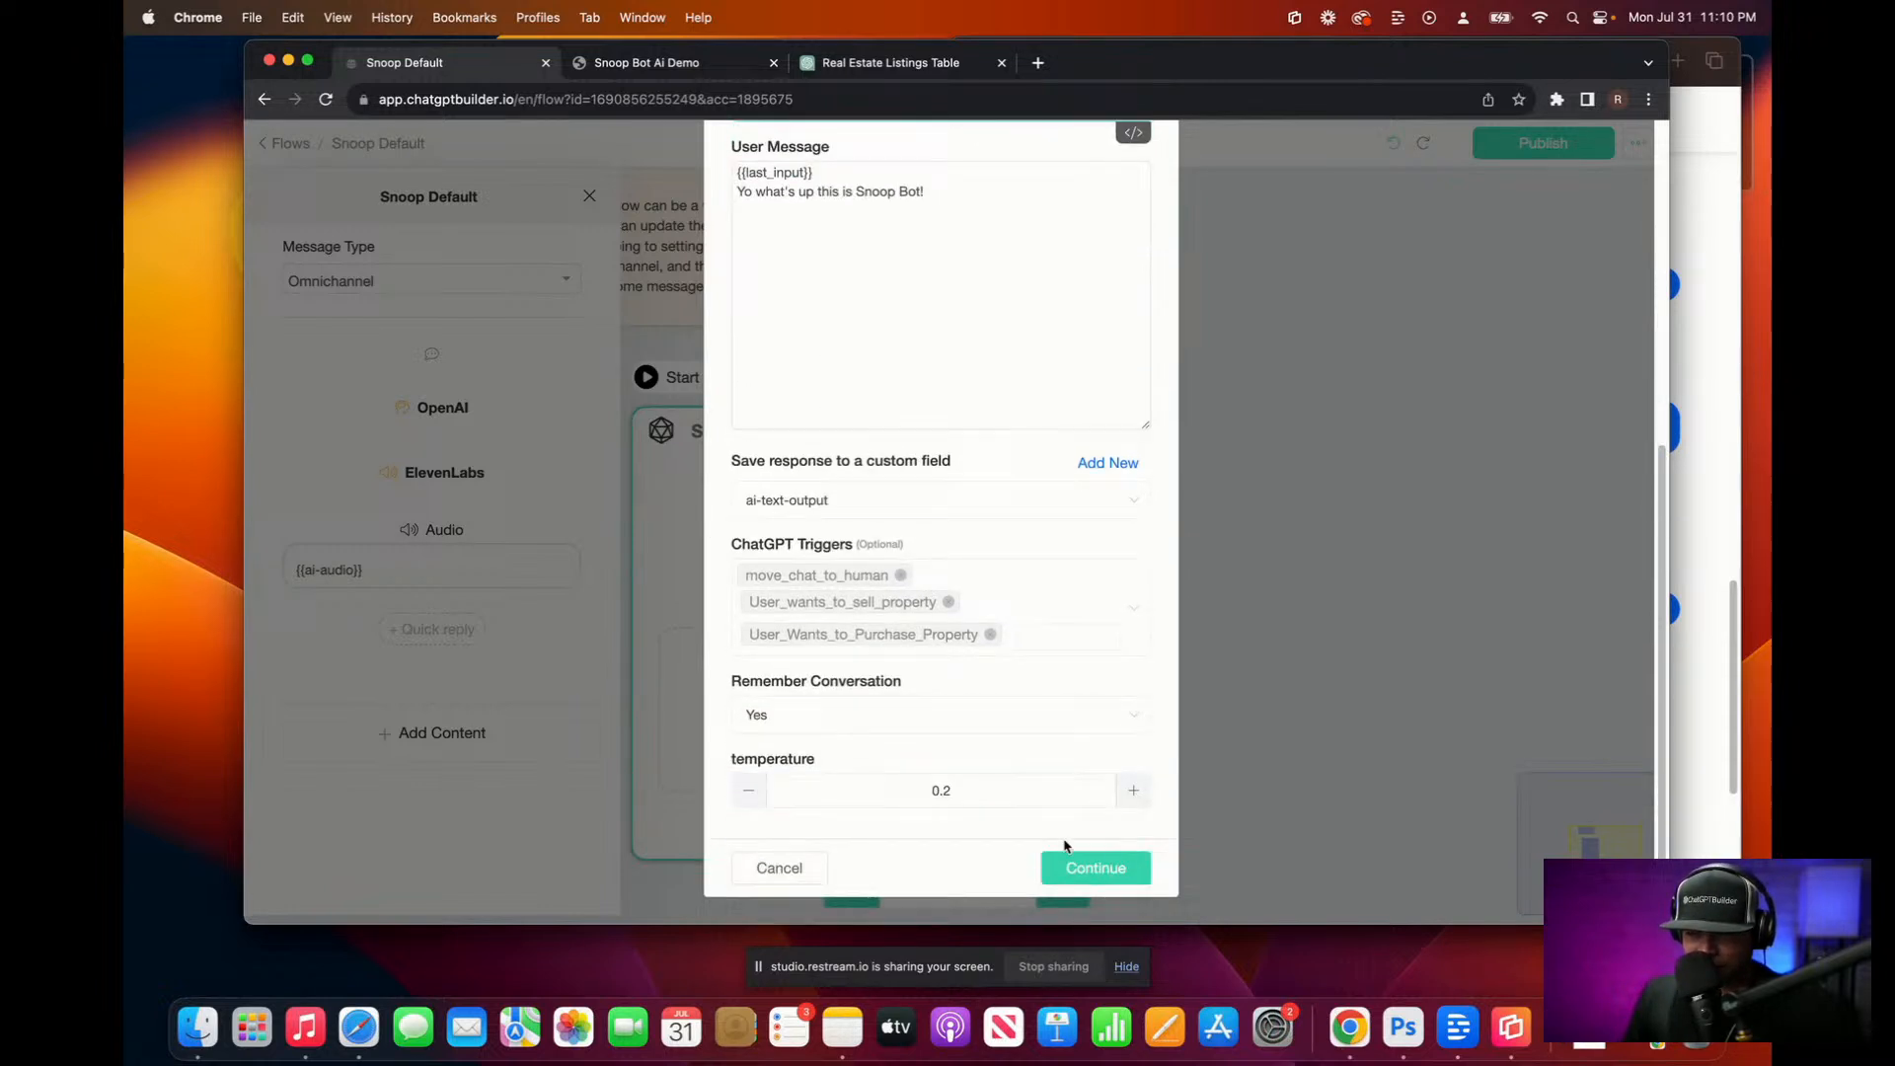
pyautogui.click(1115, 873)
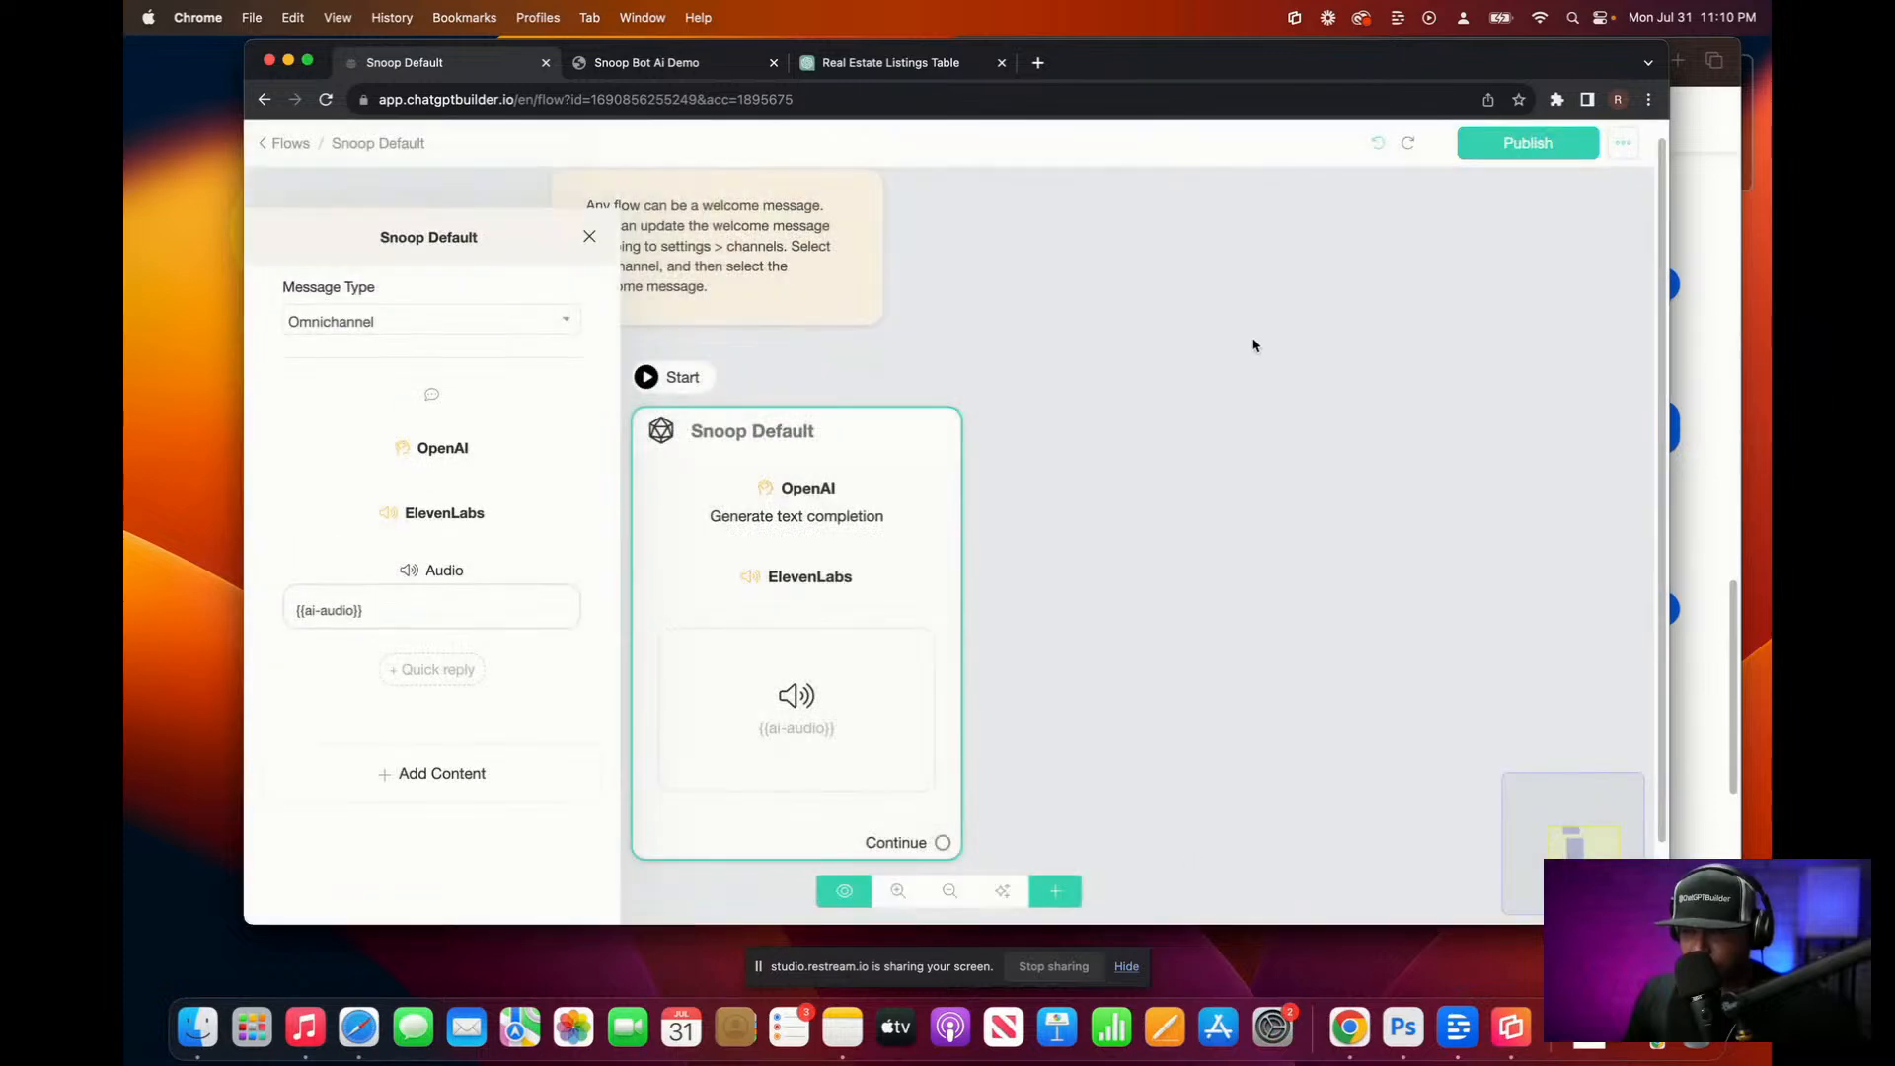
# Step: Publish the updated flow and ask the Snoop Bot Ai Demo chat about Hilton Head's favorite thing
pyautogui.click(1545, 145)
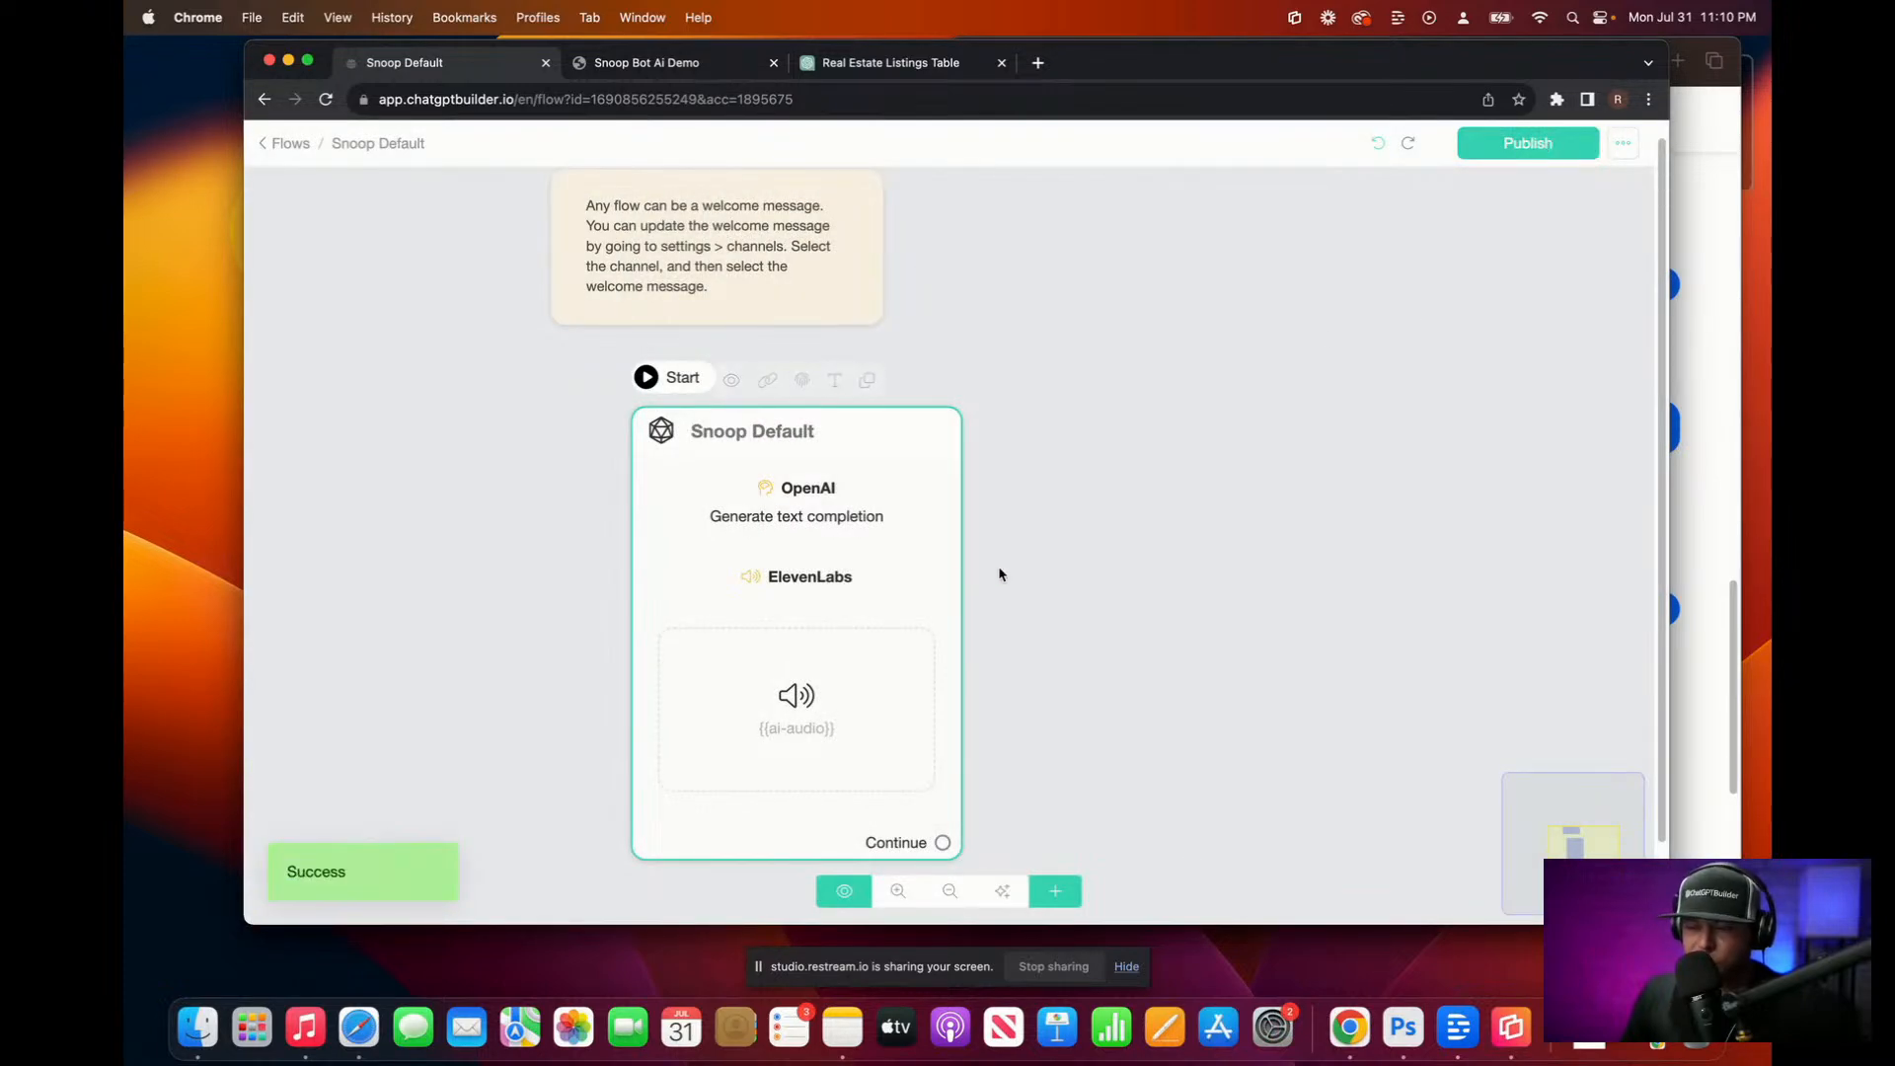
pyautogui.click(699, 74)
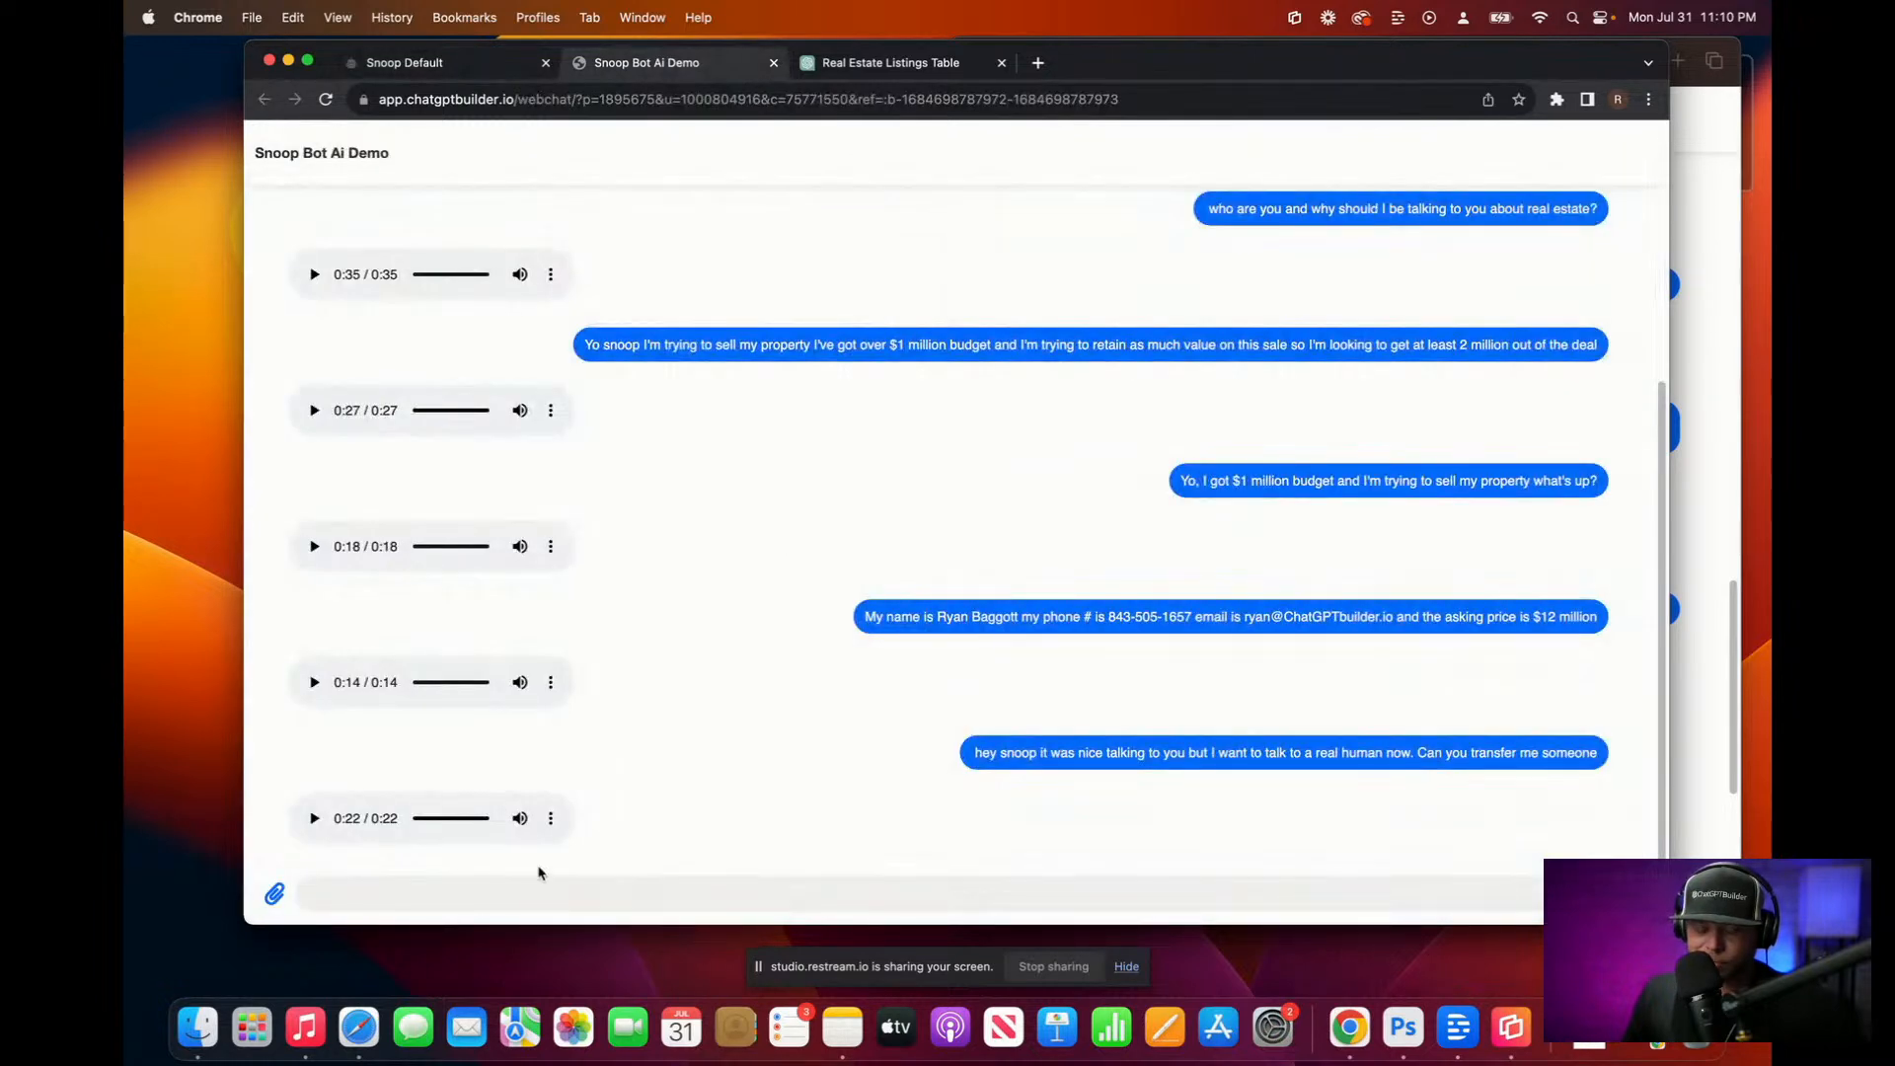
pyautogui.press('F5')
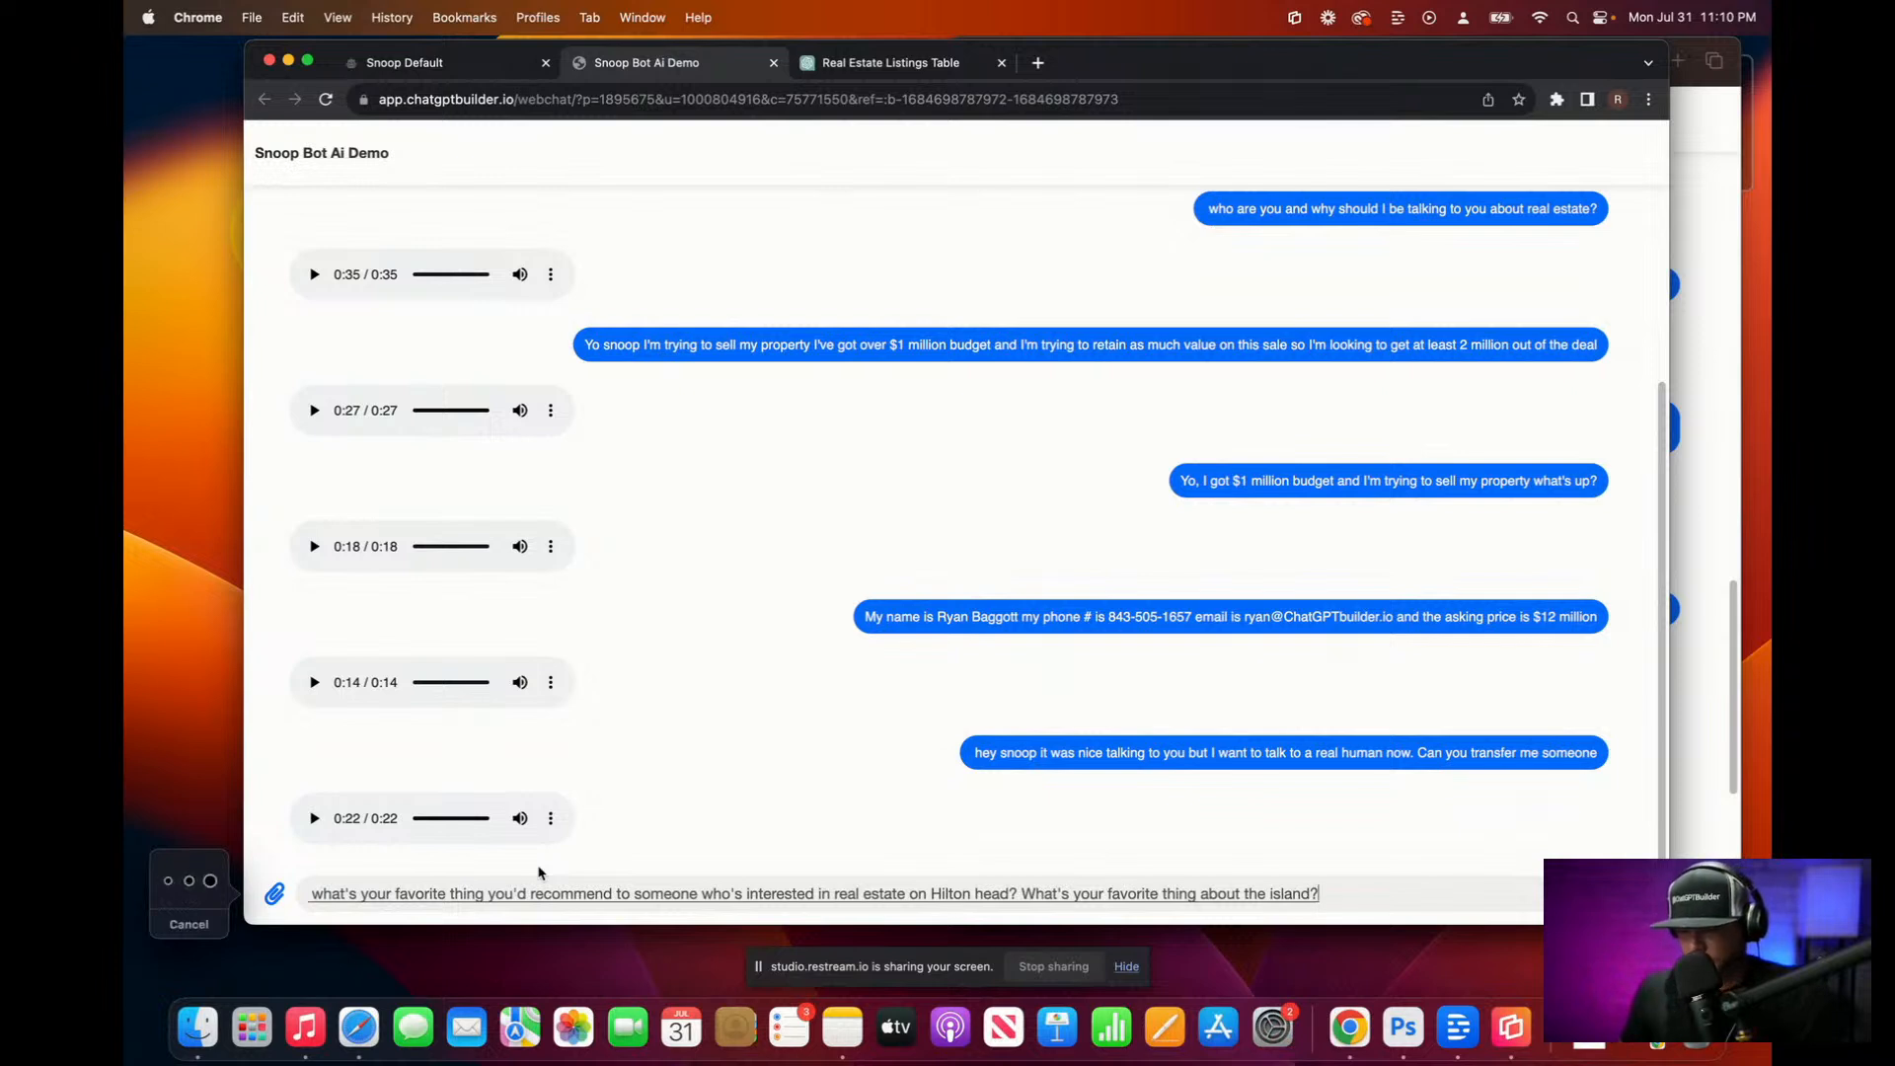
pyautogui.press('Return')
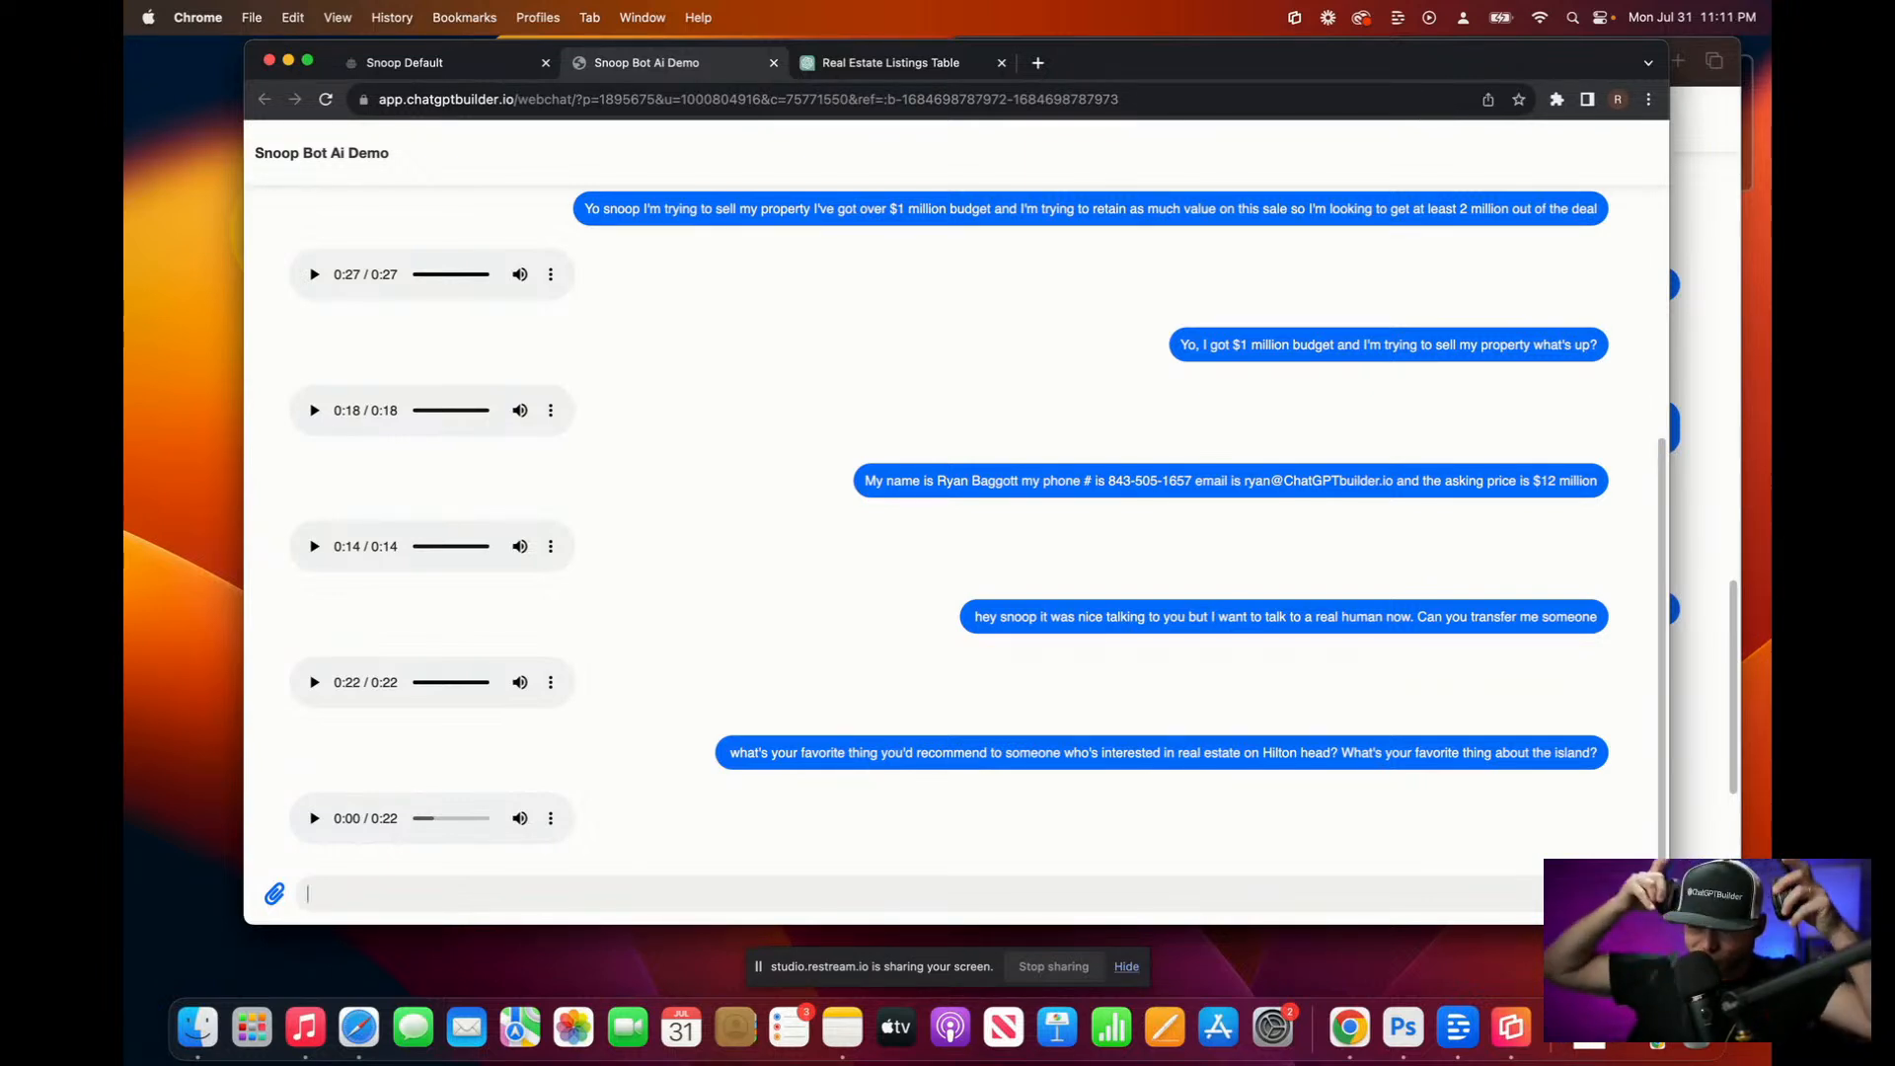
# Step: Play Snoop's 22-second Hilton Head voice reply through, then return to the message box
pyautogui.click(314, 818)
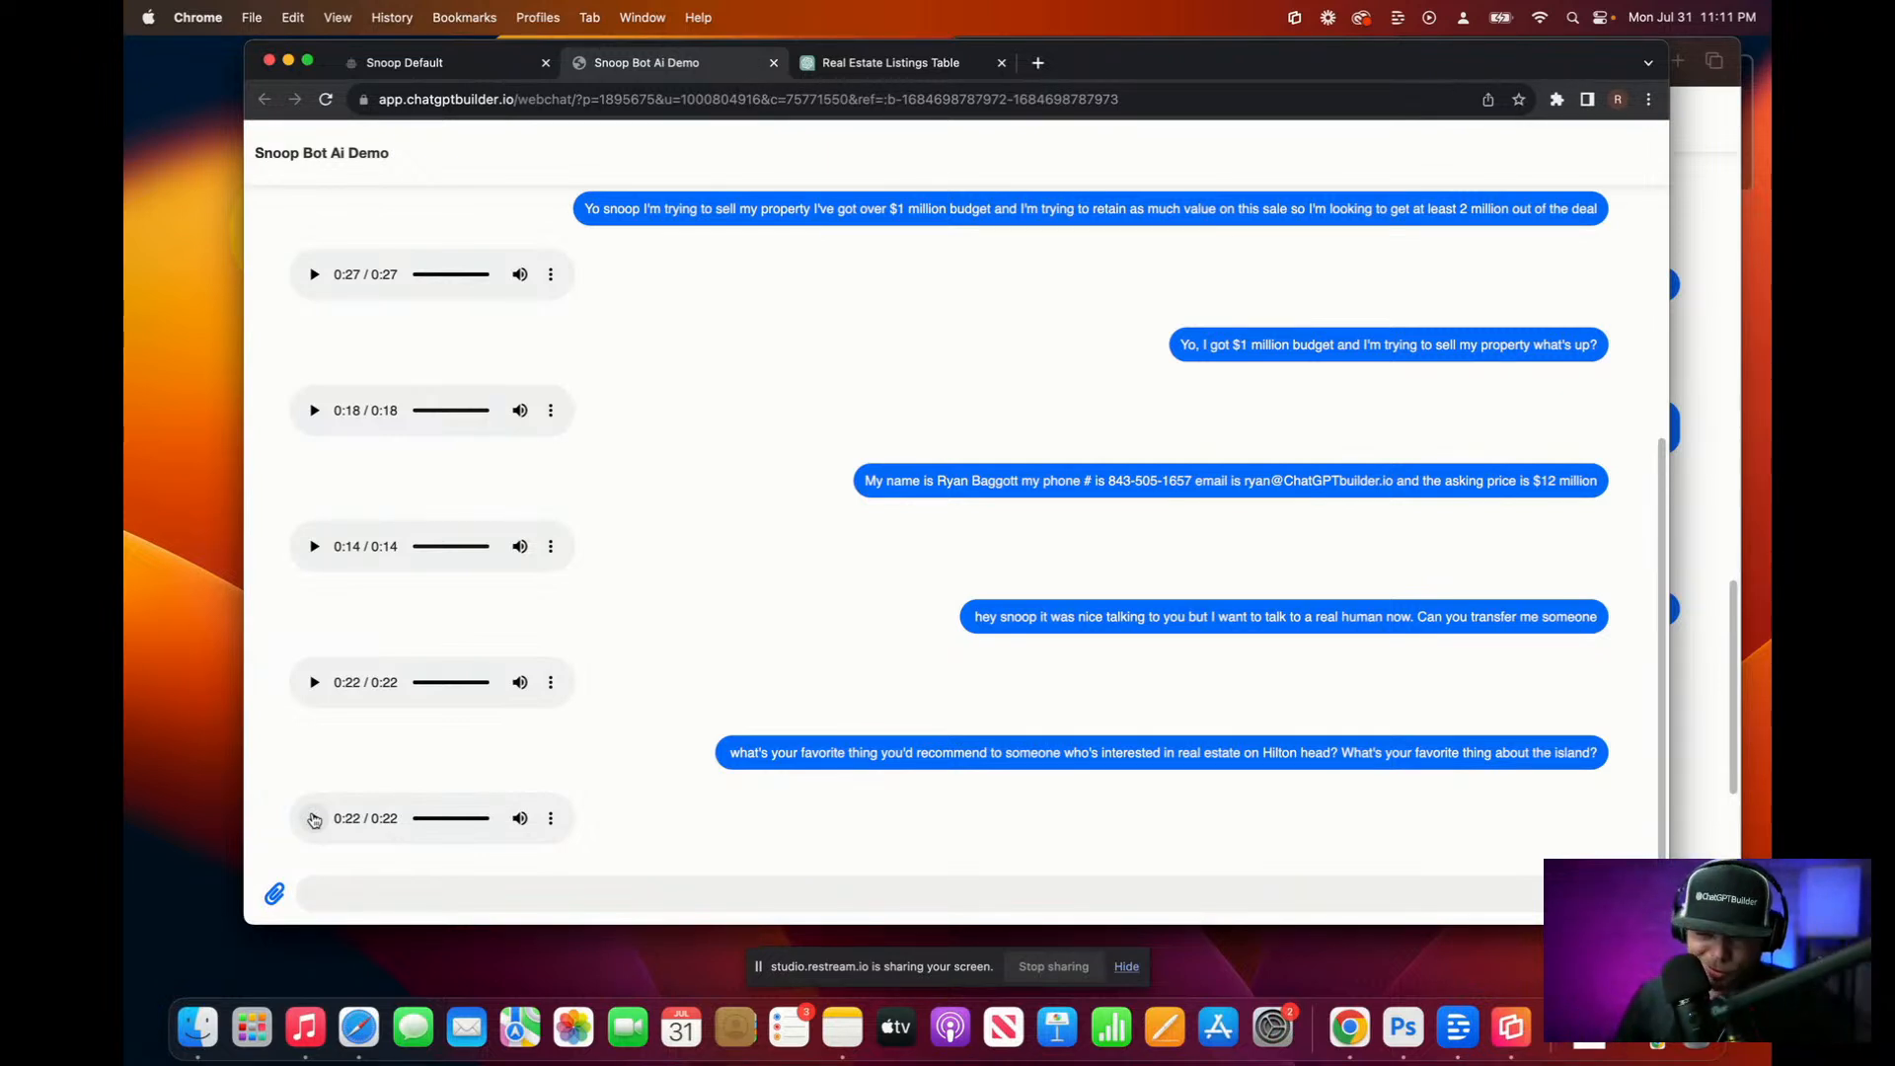
pyautogui.click(453, 906)
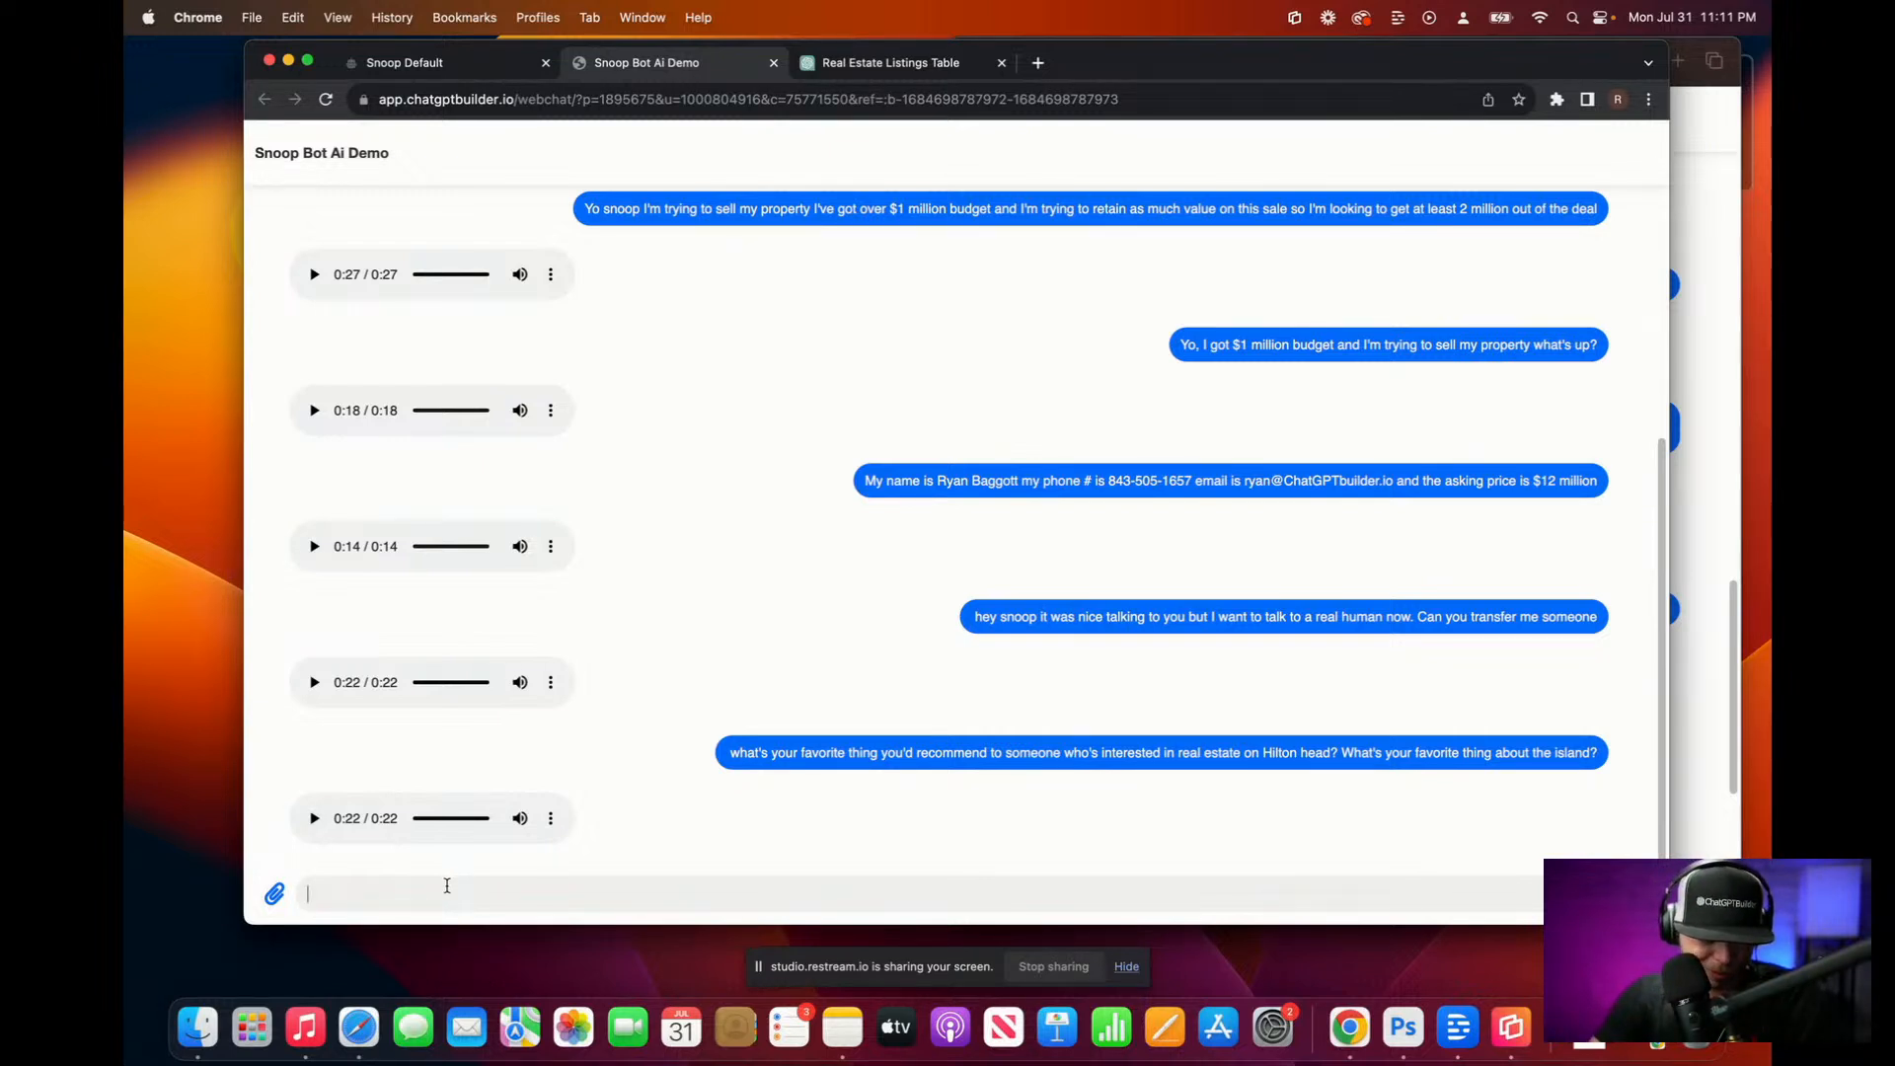
# Step: Ask by voice about buying property with a 5 million budget and play the 20-second reply
pyautogui.press('F5')
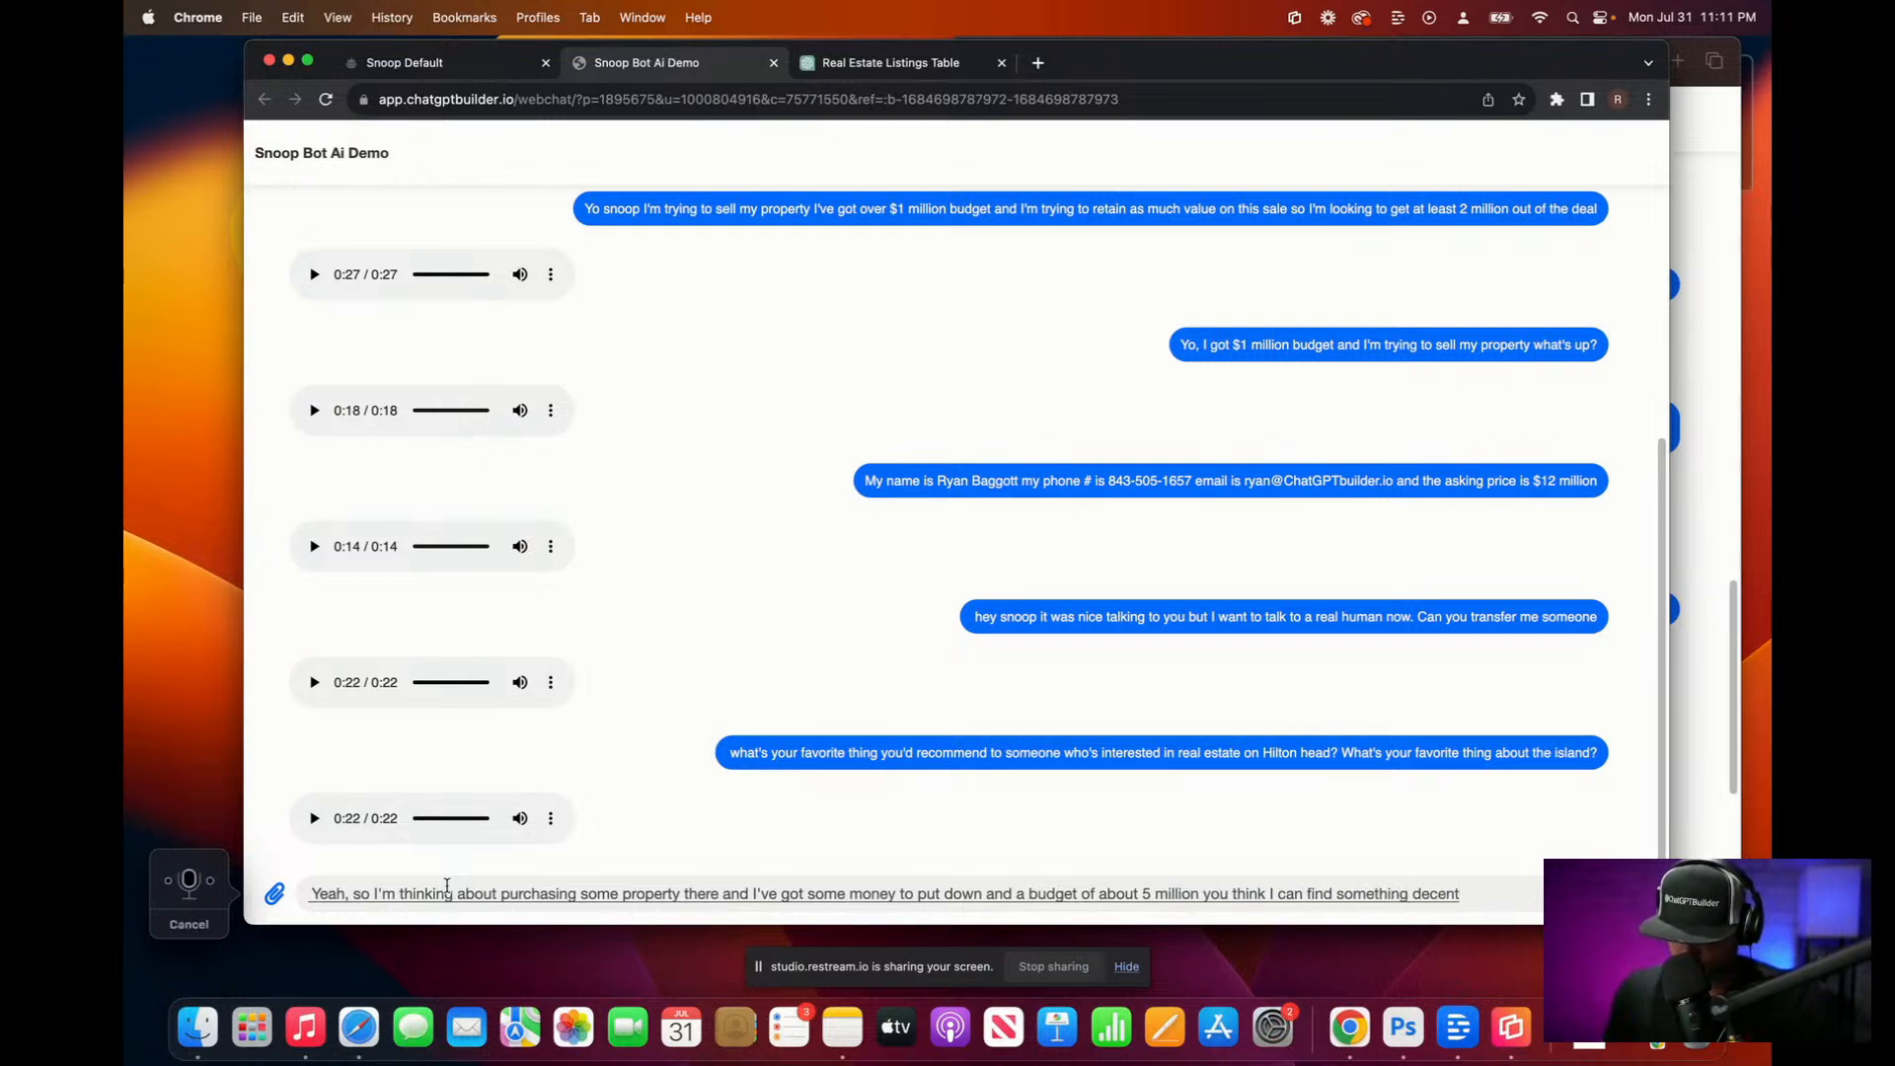
pyautogui.press('Return')
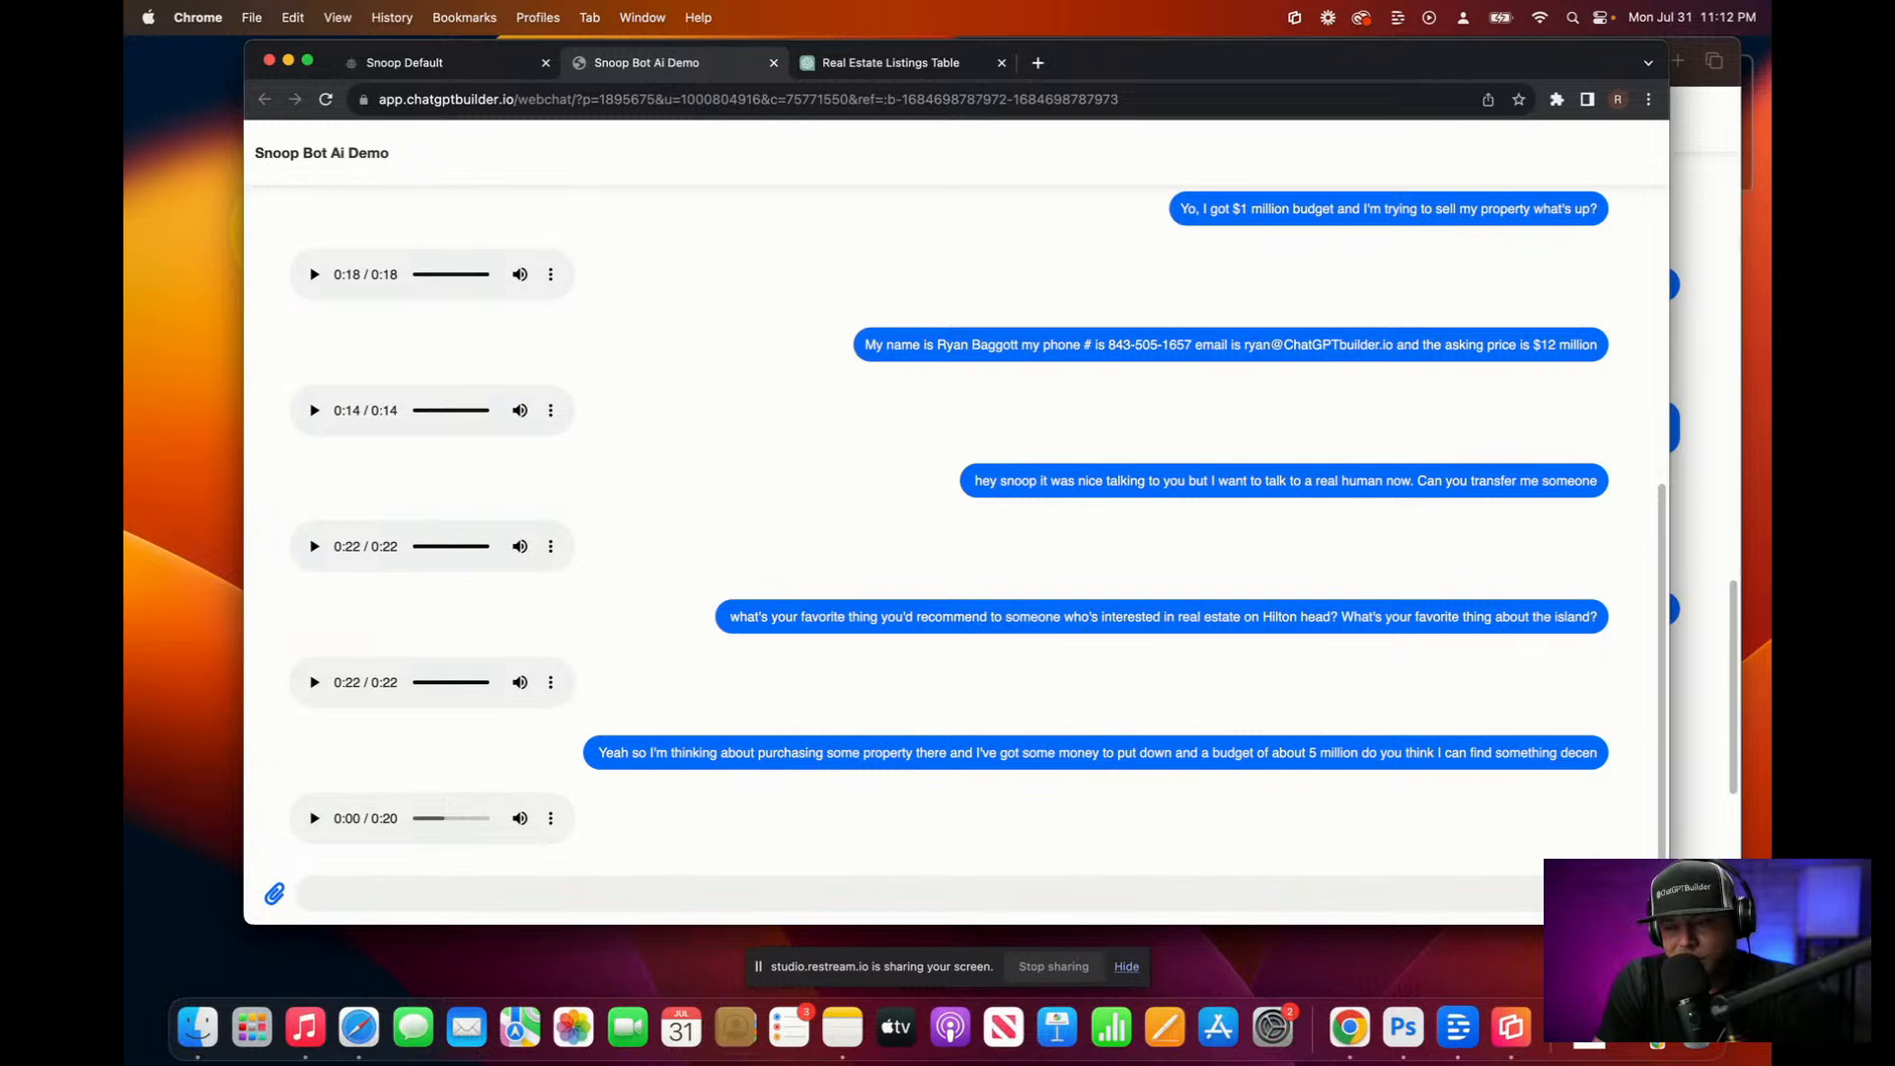
pyautogui.click(315, 820)
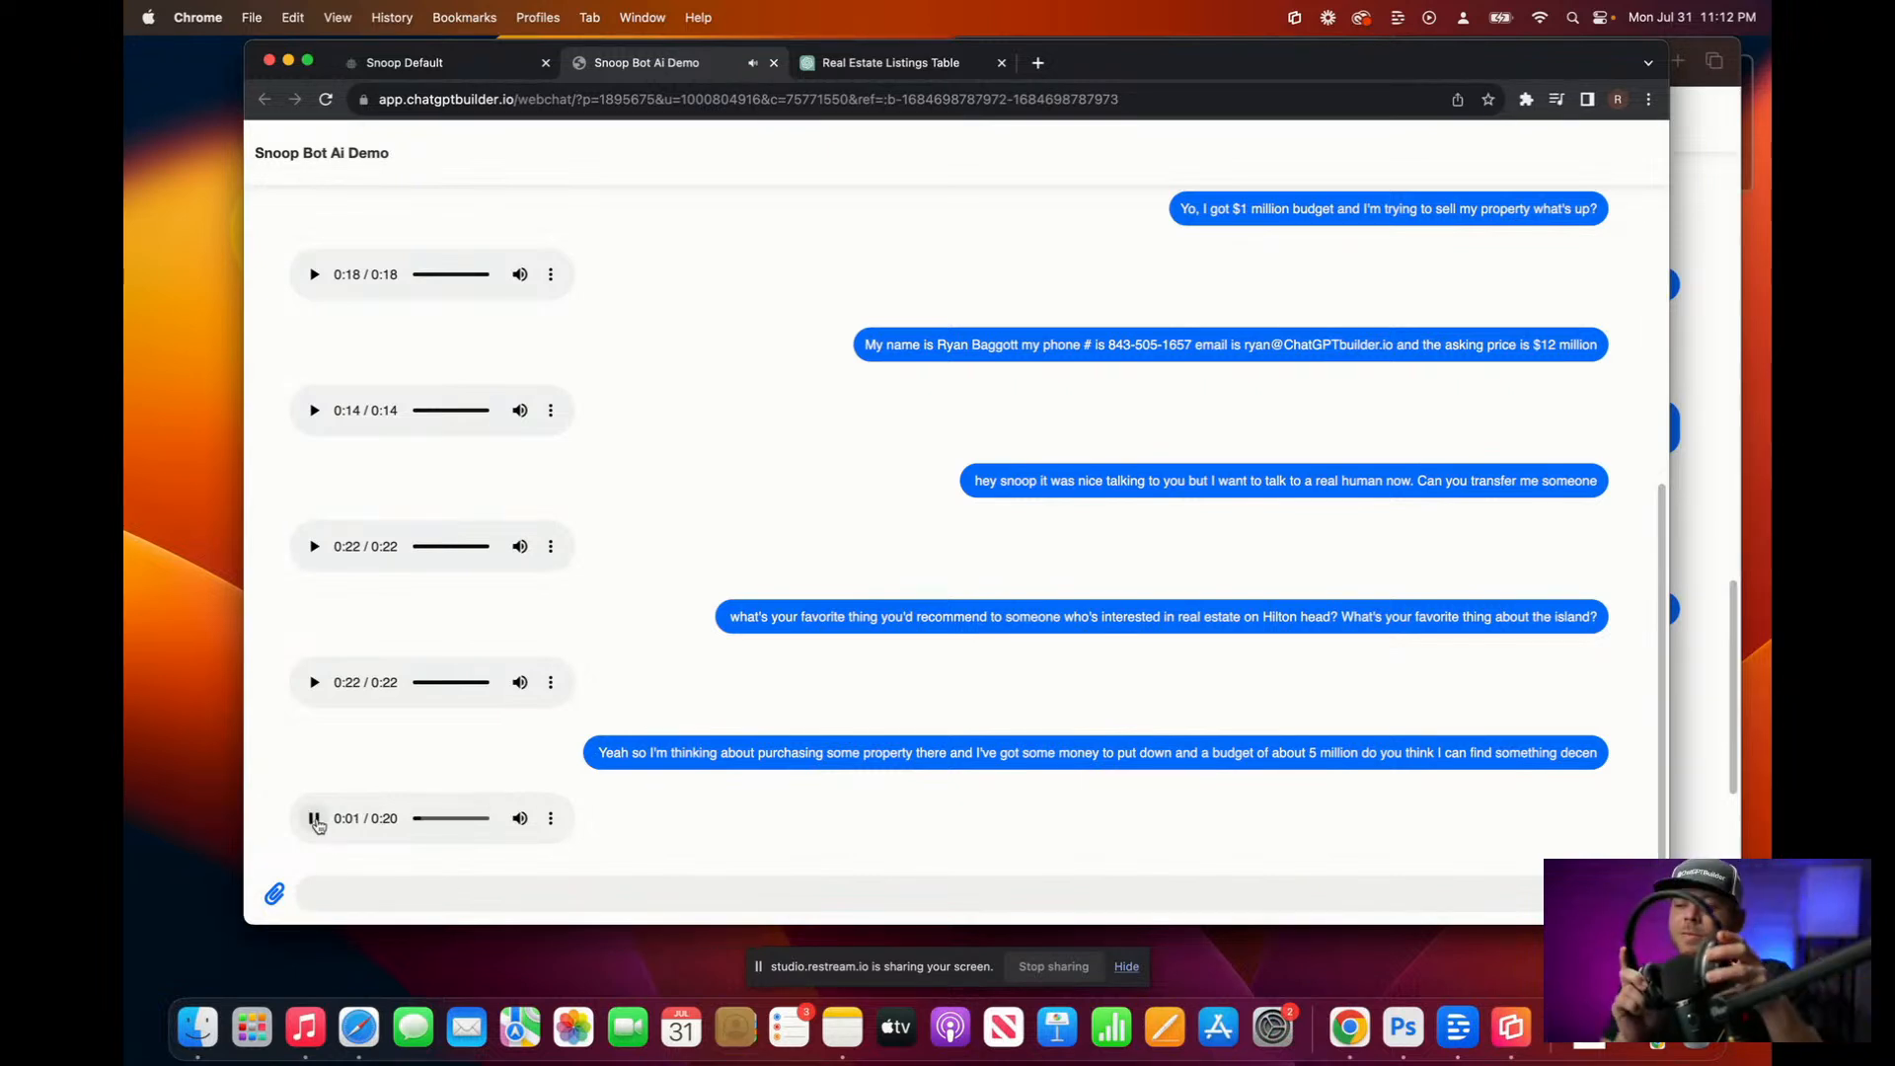